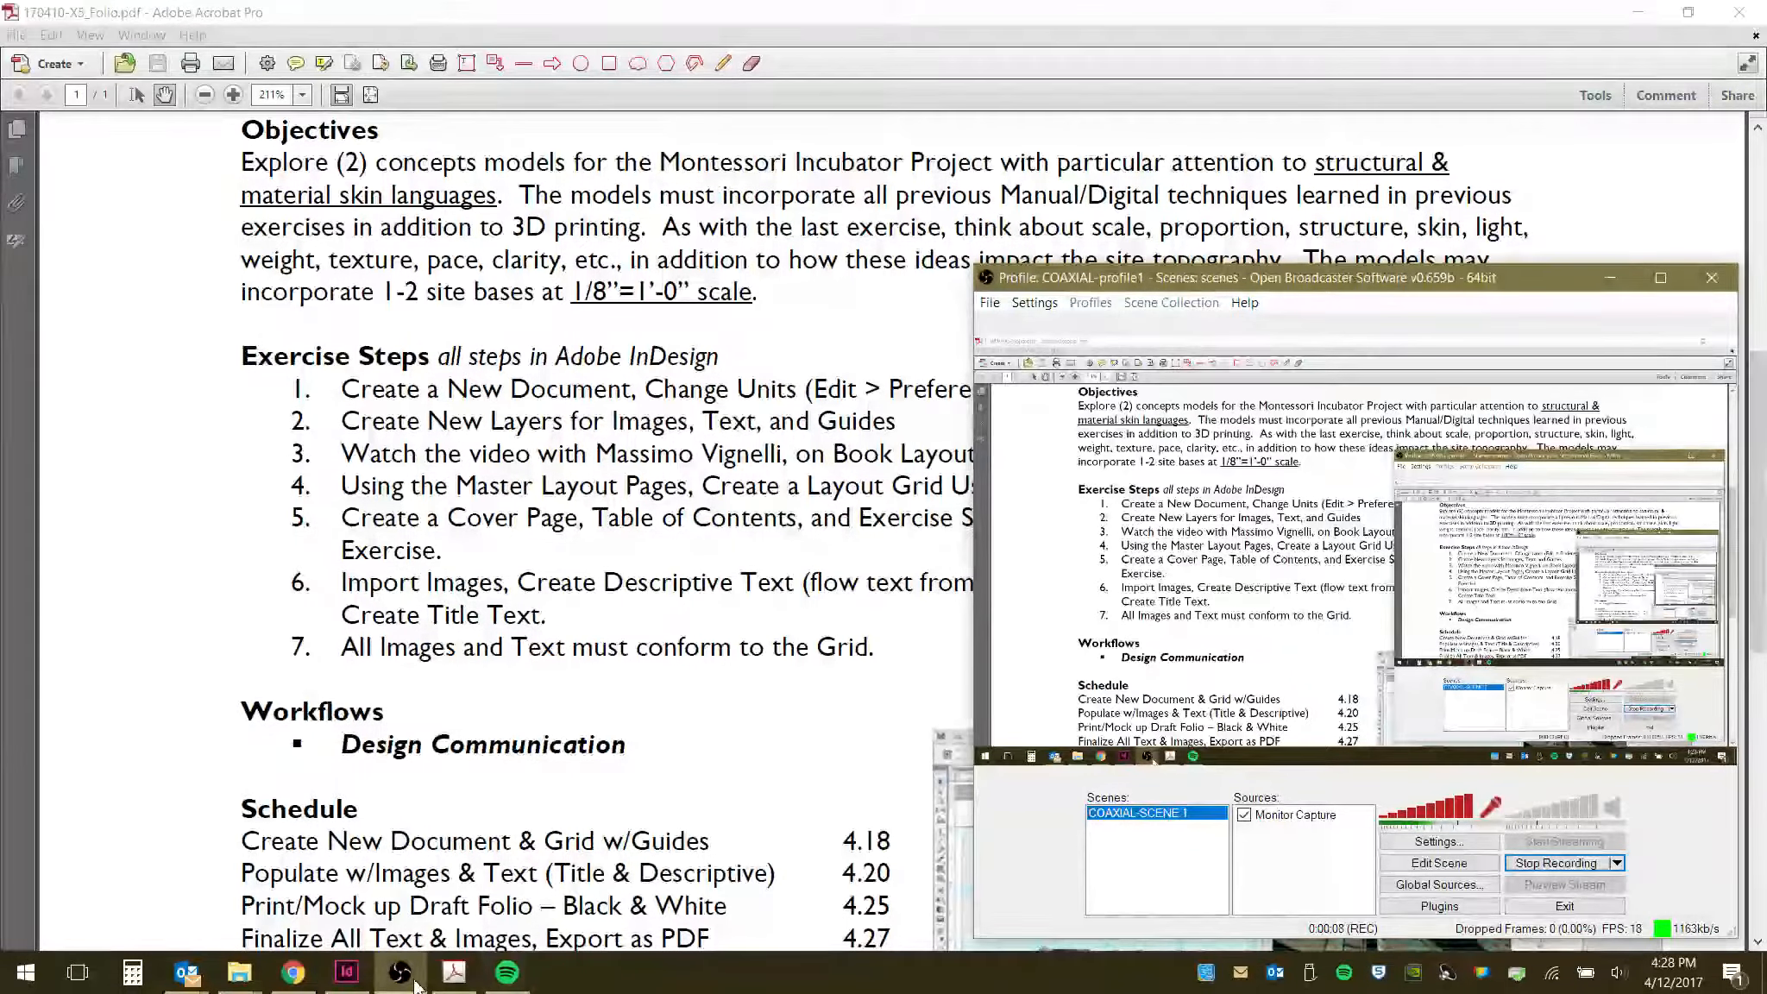
mouse_move(507, 975)
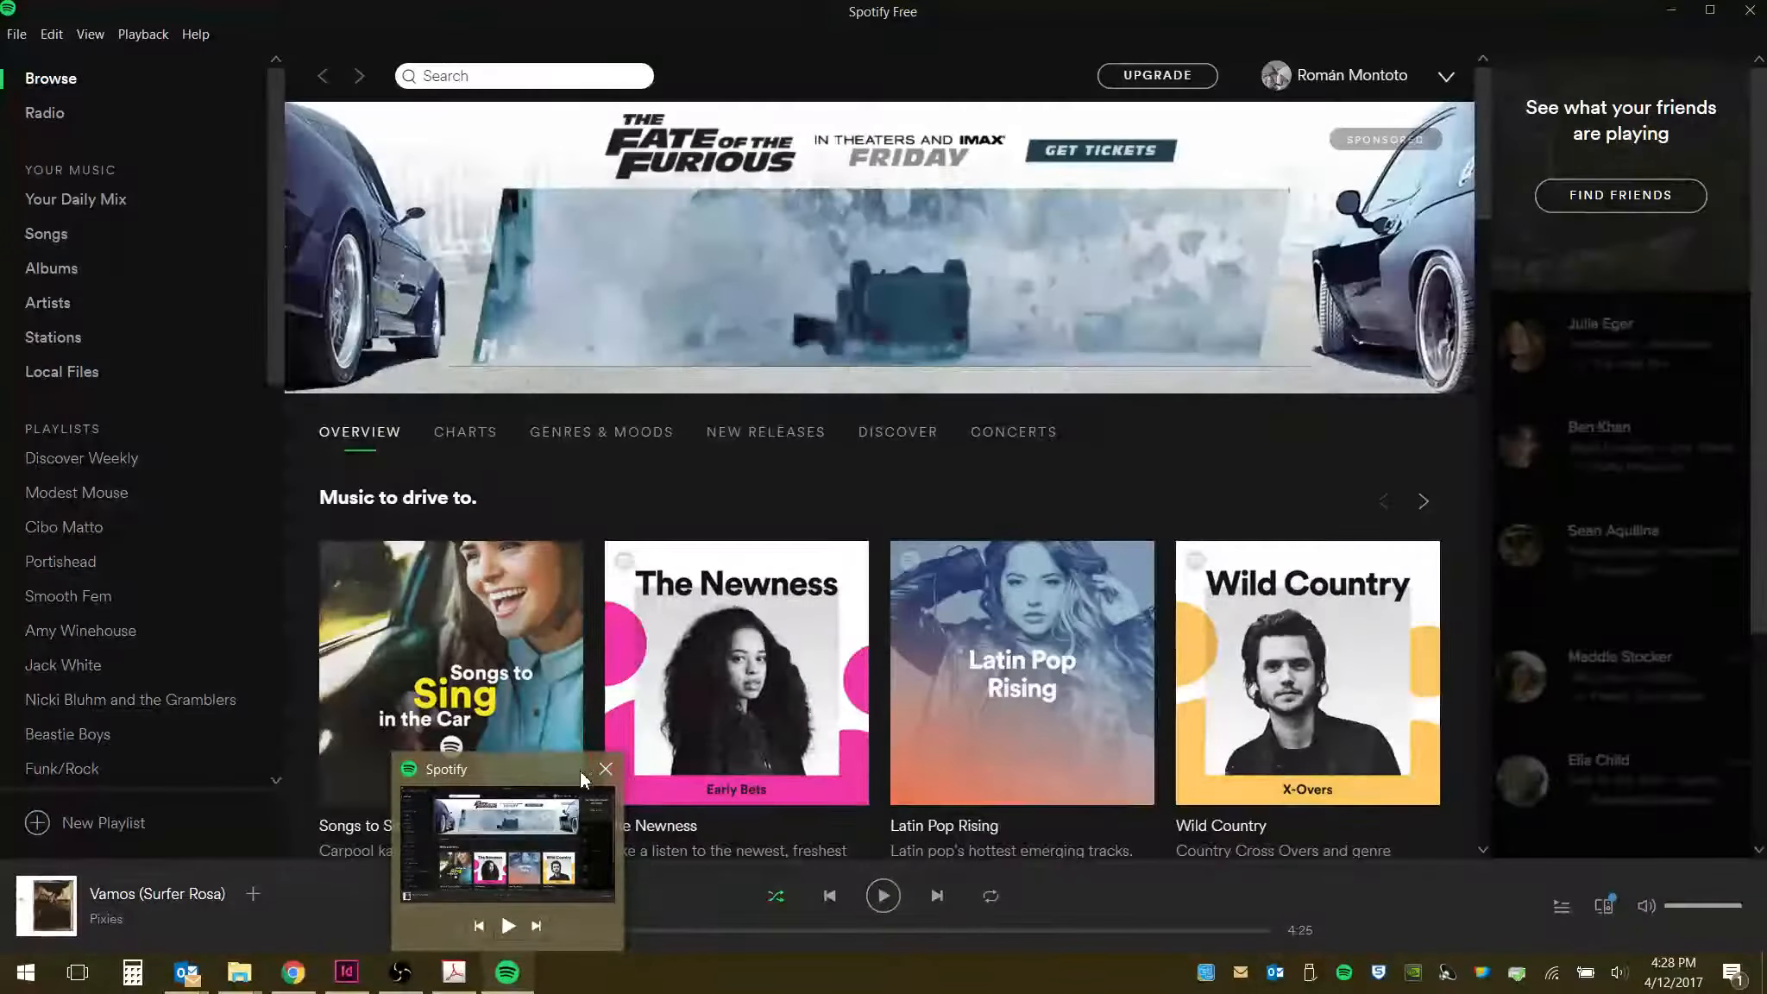
left_click(606, 769)
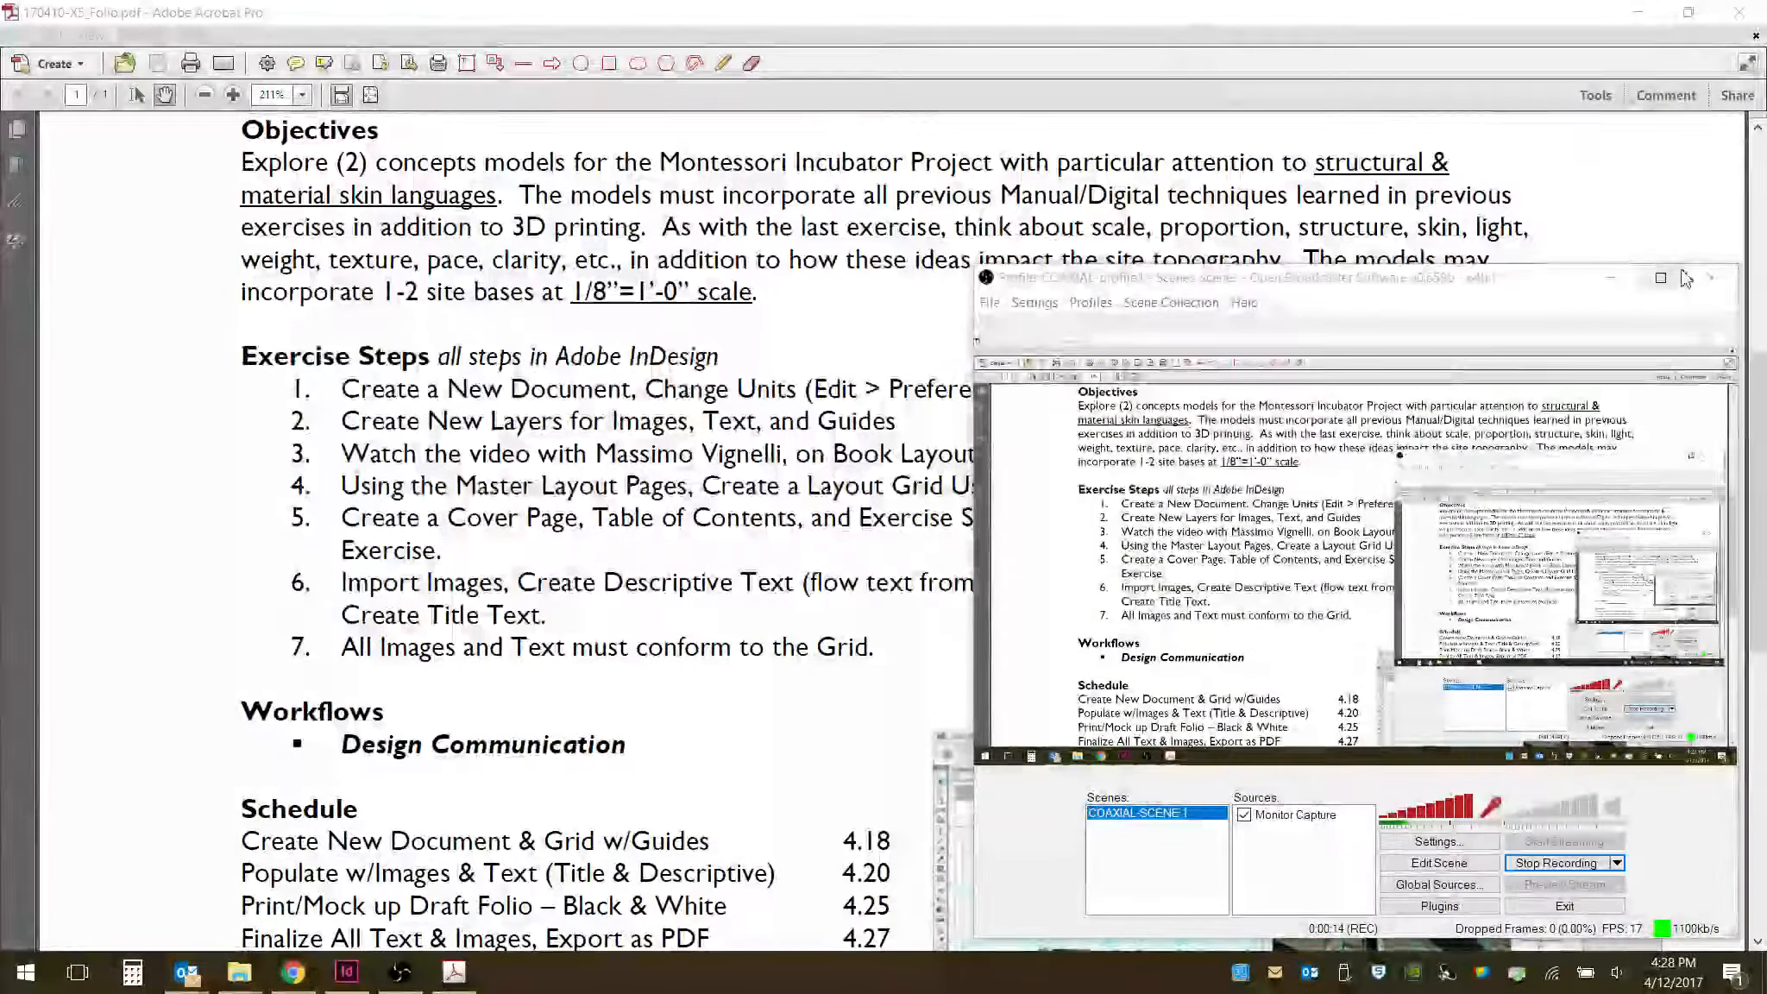
left_click(1286, 294)
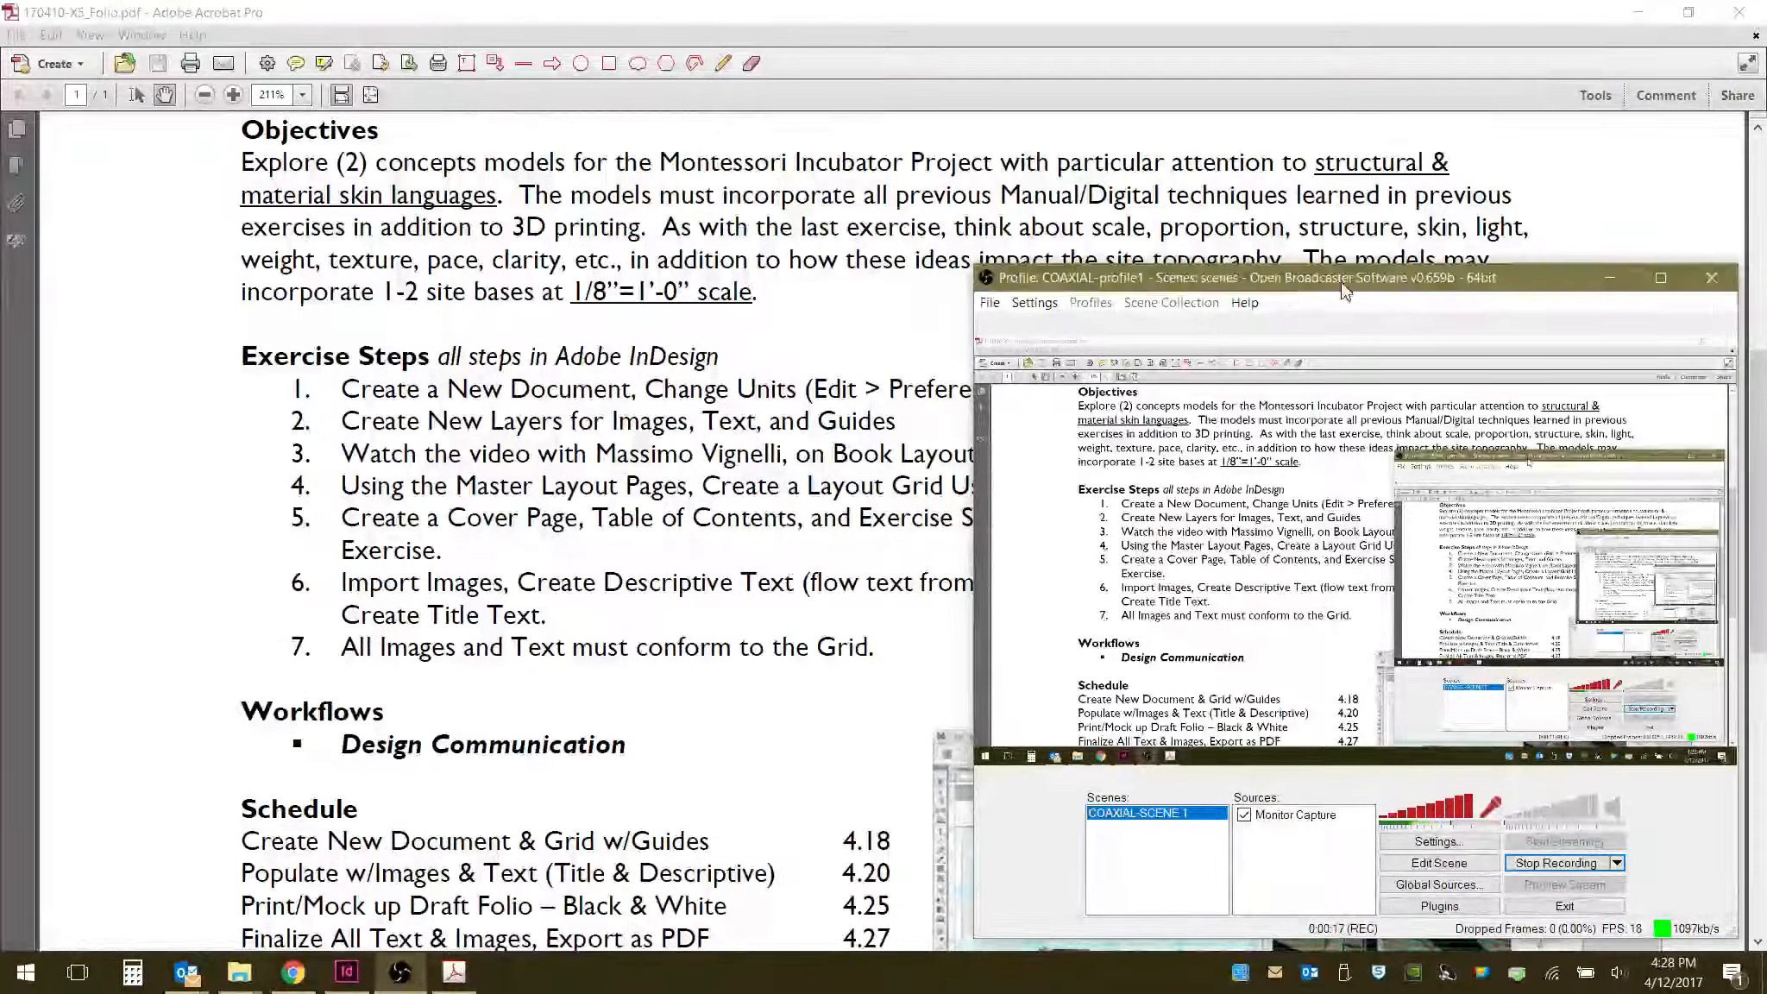
left_click(1610, 280)
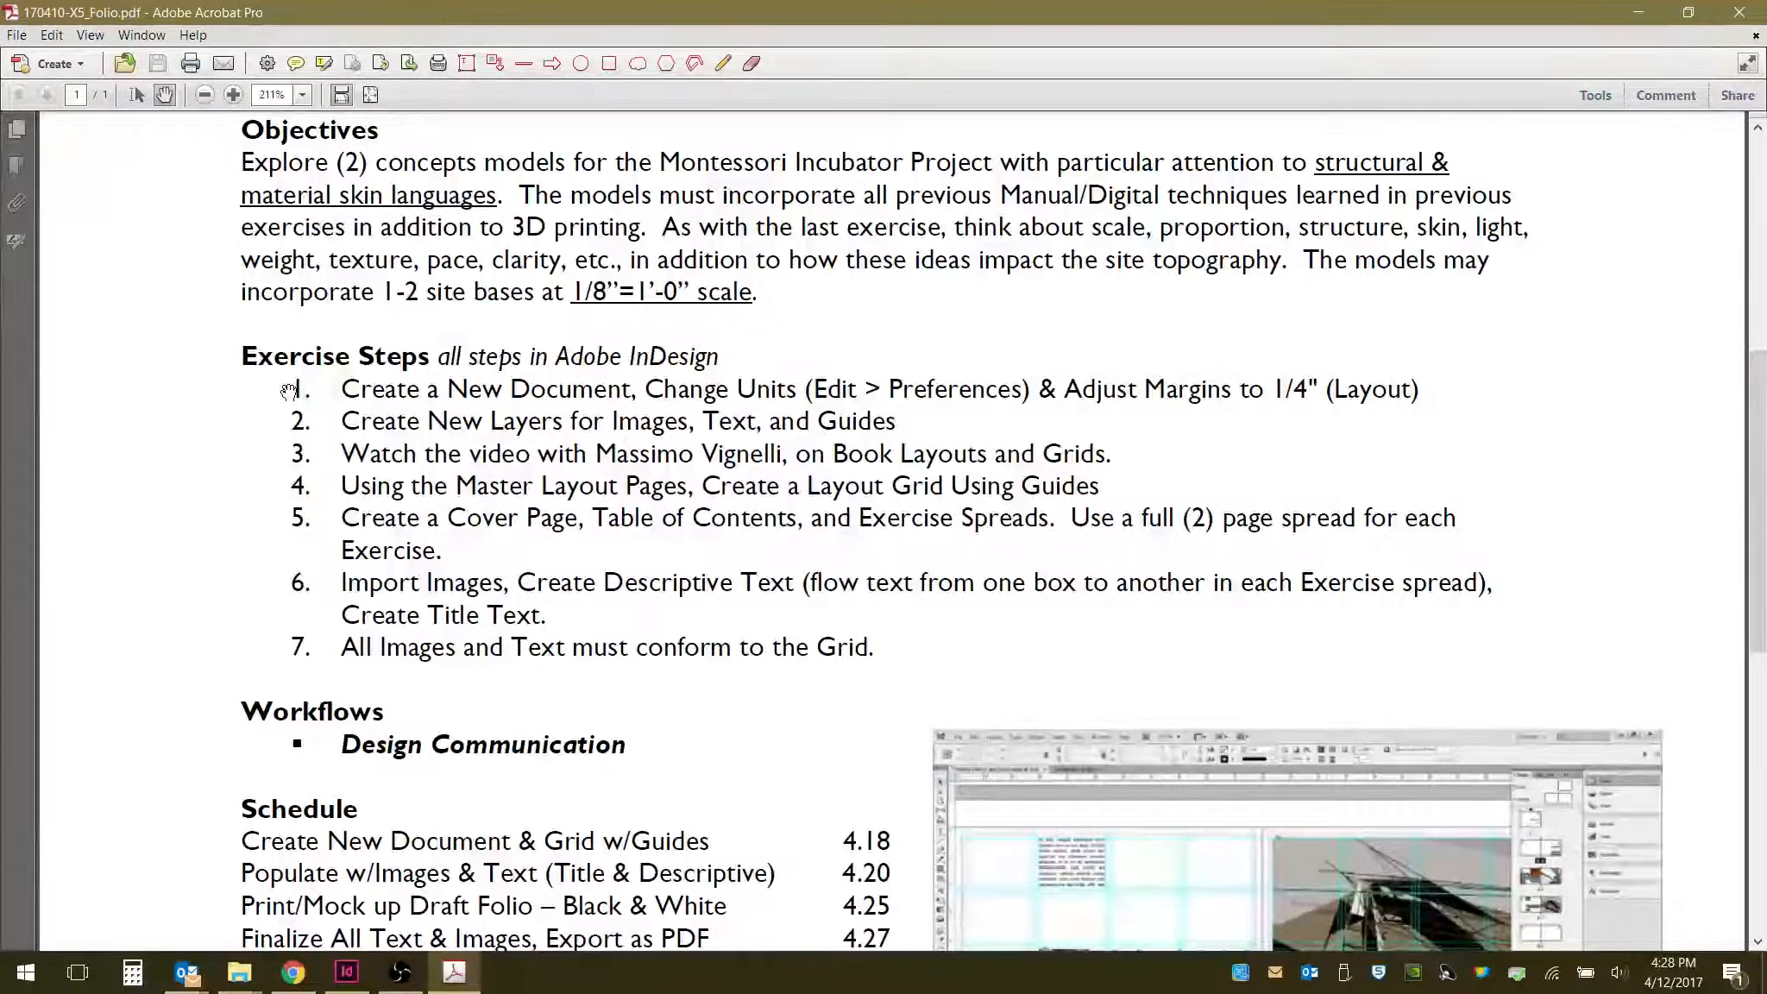
- Read through the assignment PDF's brief, objectives, exercise steps and schedule
scroll(865, 364, "up", 2)
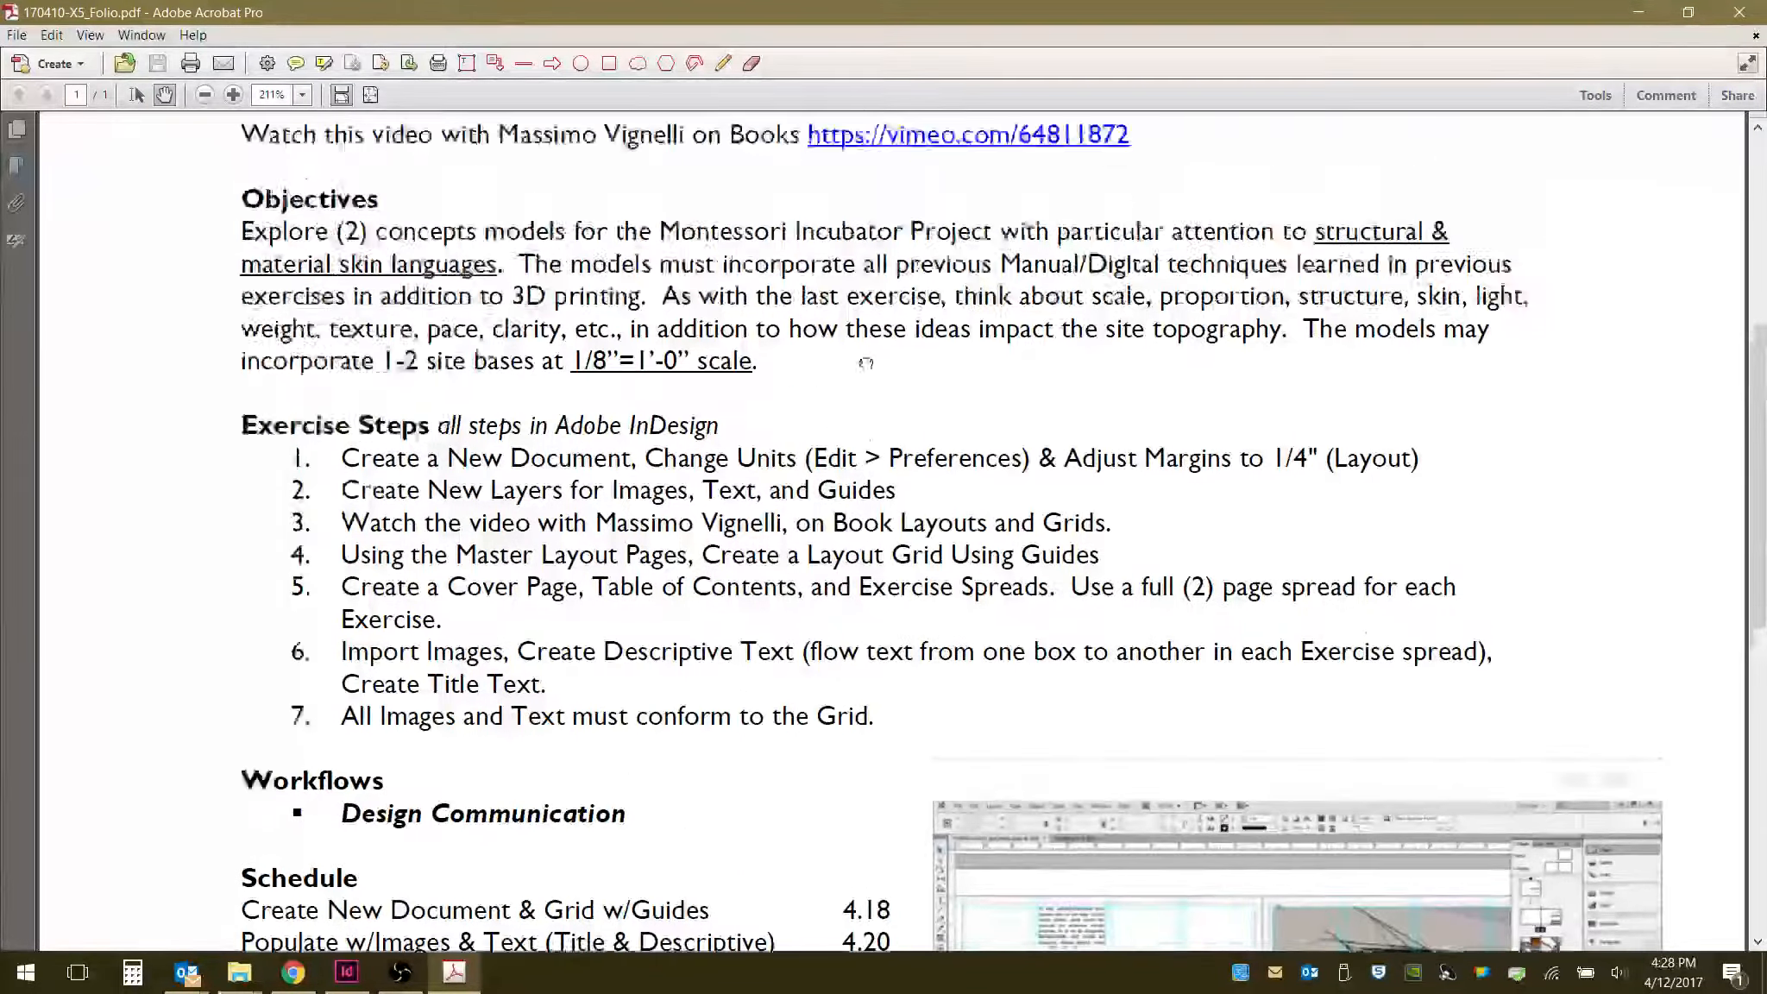
left_click_drag(866, 363, 873, 879)
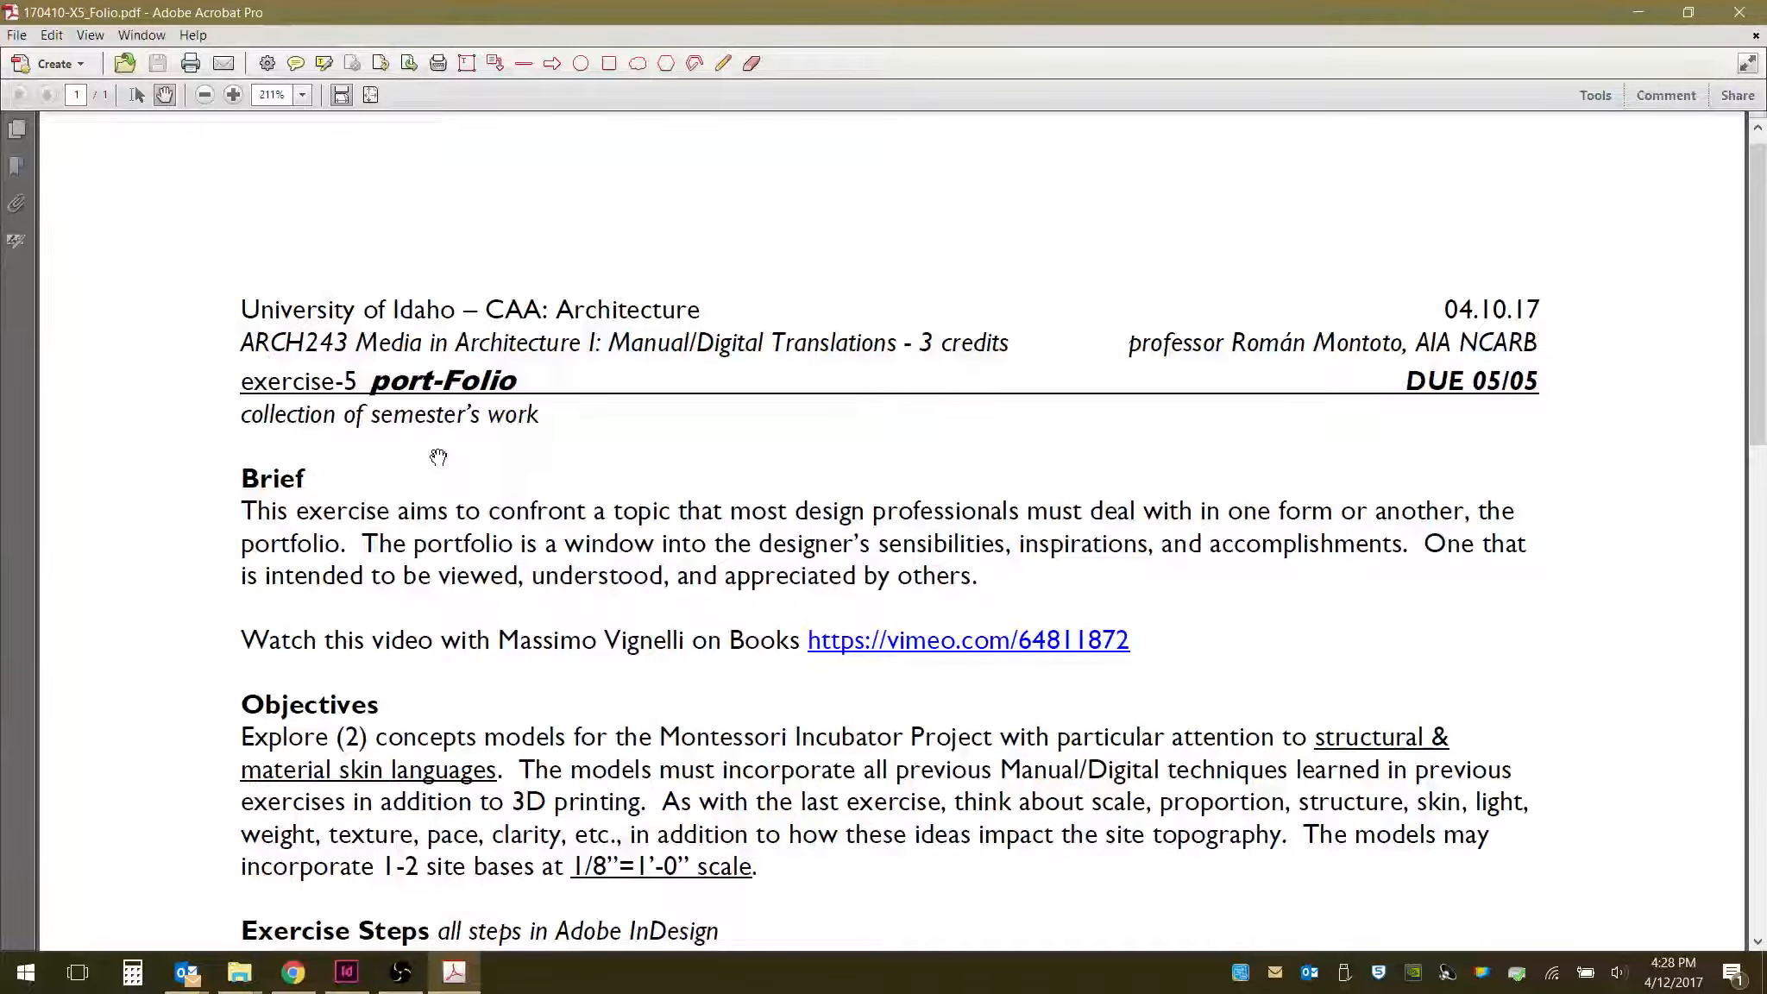
scroll(560, 501, "up", 1)
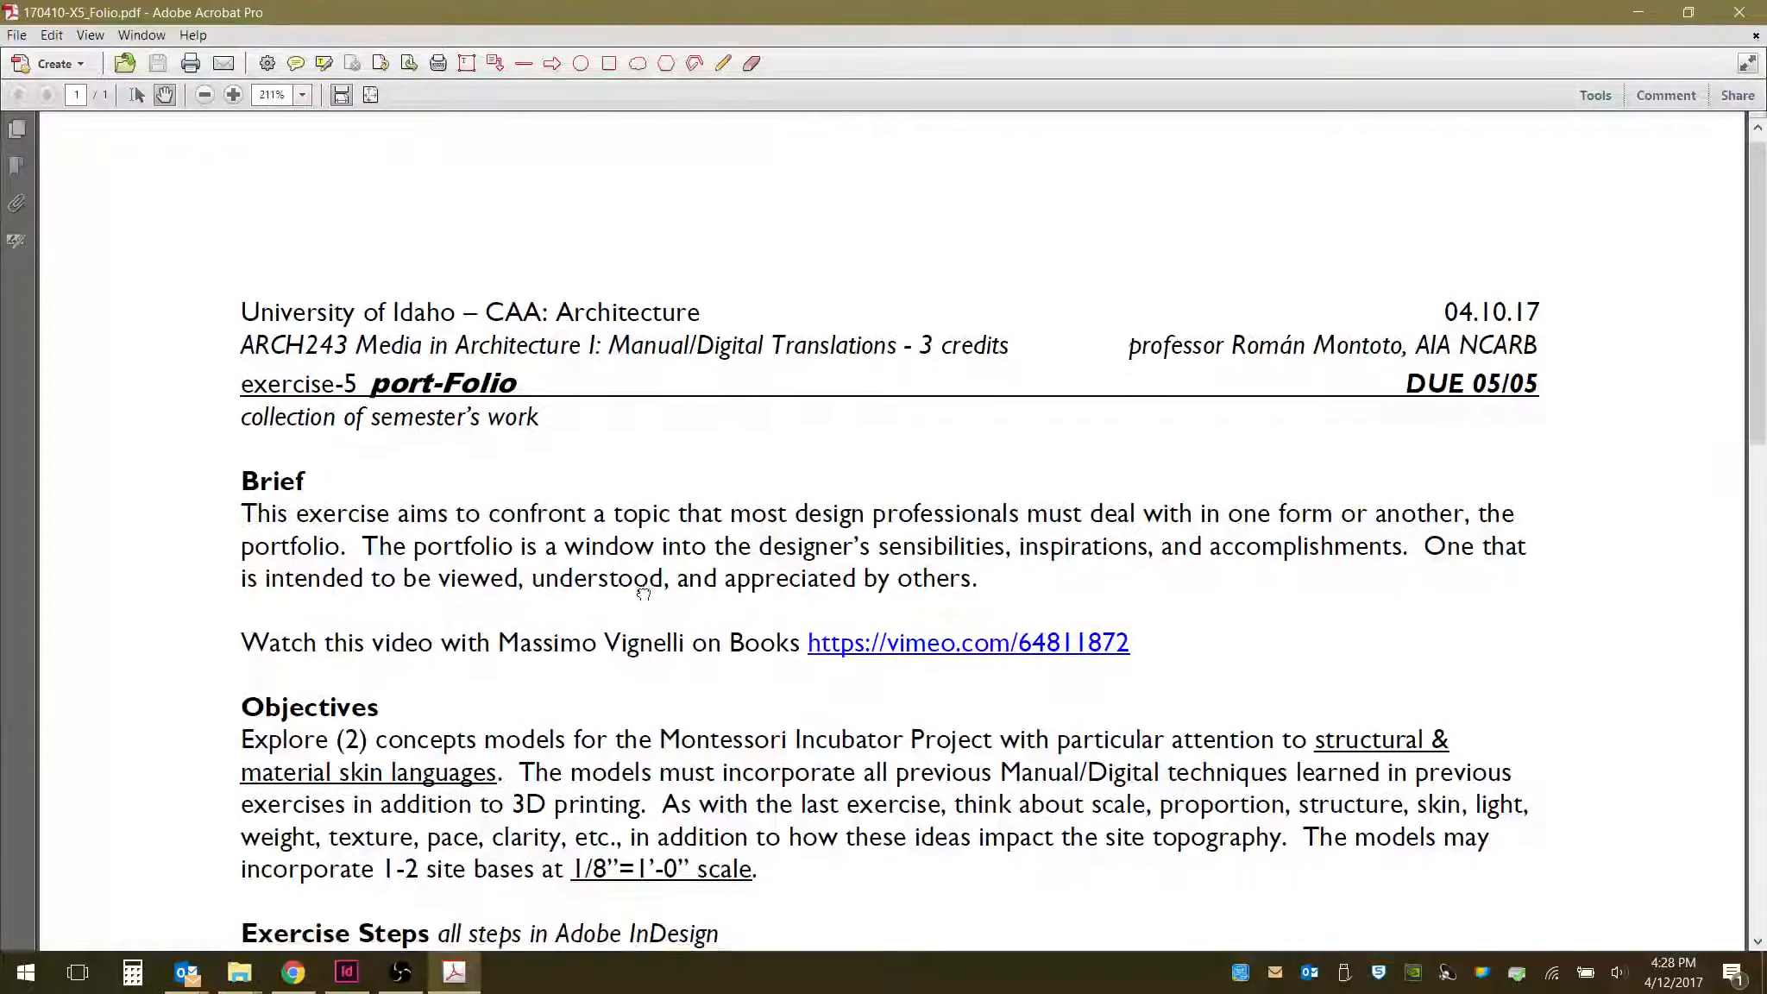
left_click_drag(649, 603, 633, 417)
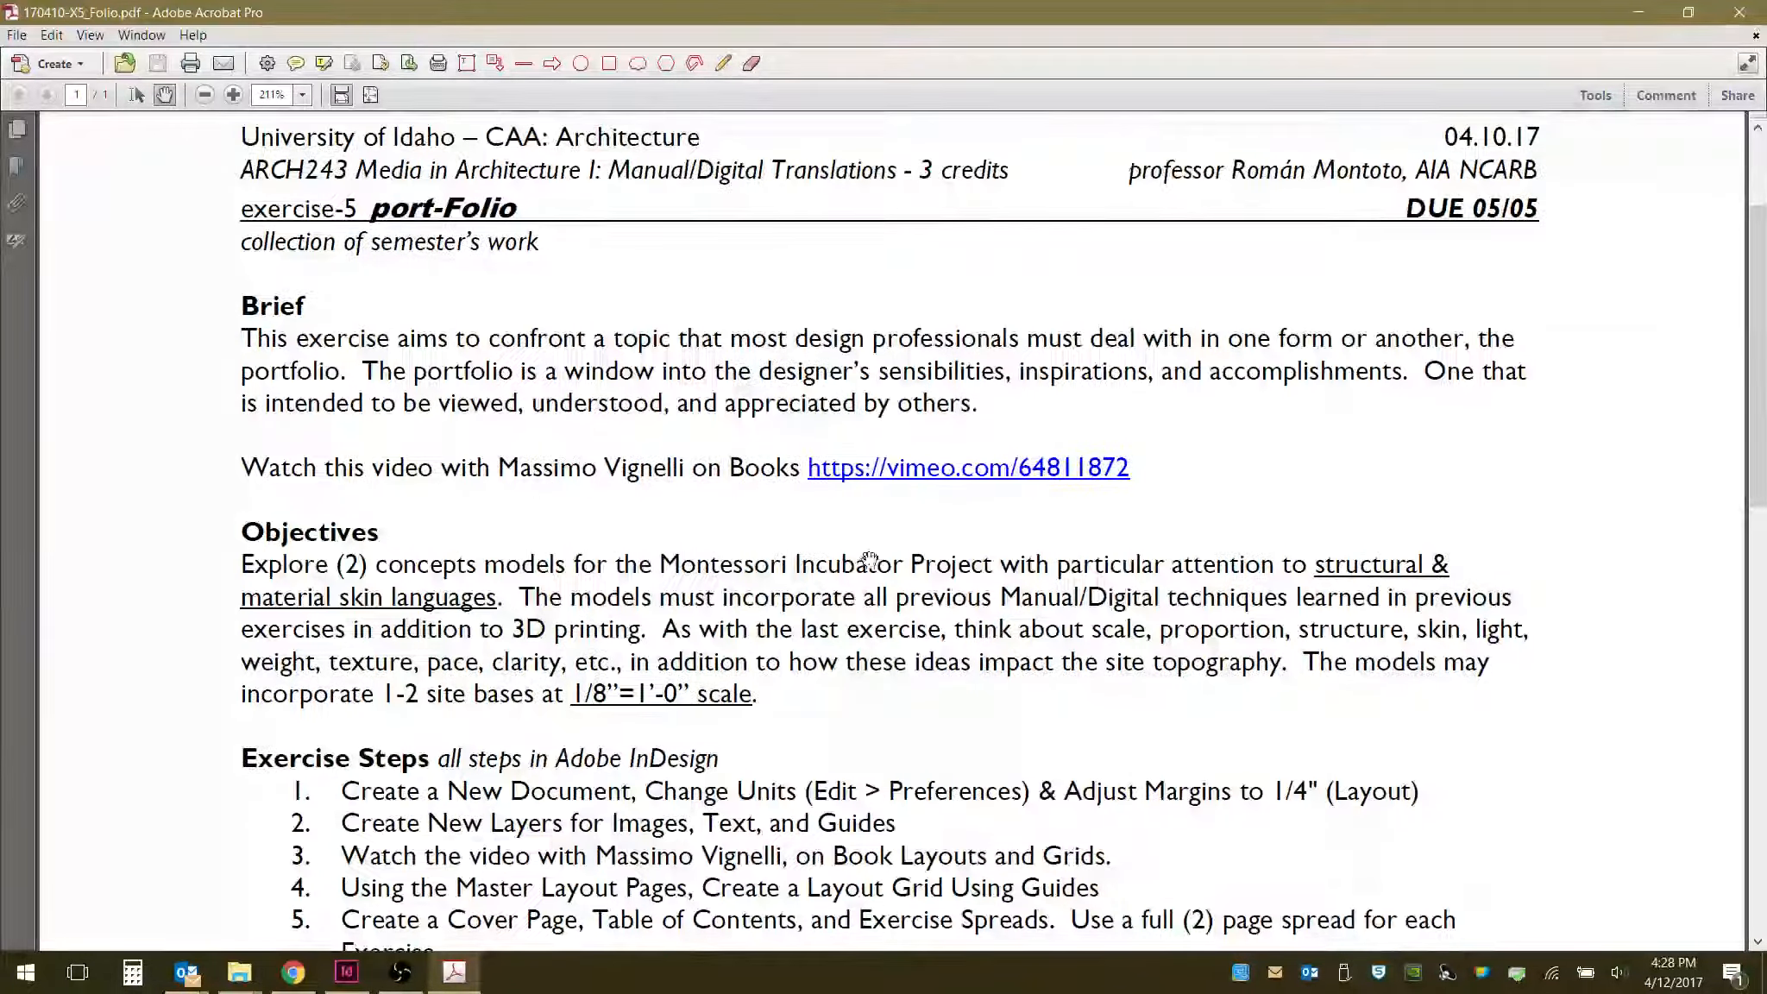
scroll(870, 559, "down", 4)
left_click_drag(811, 377, 687, 102)
left_click_drag(690, 285, 687, 202)
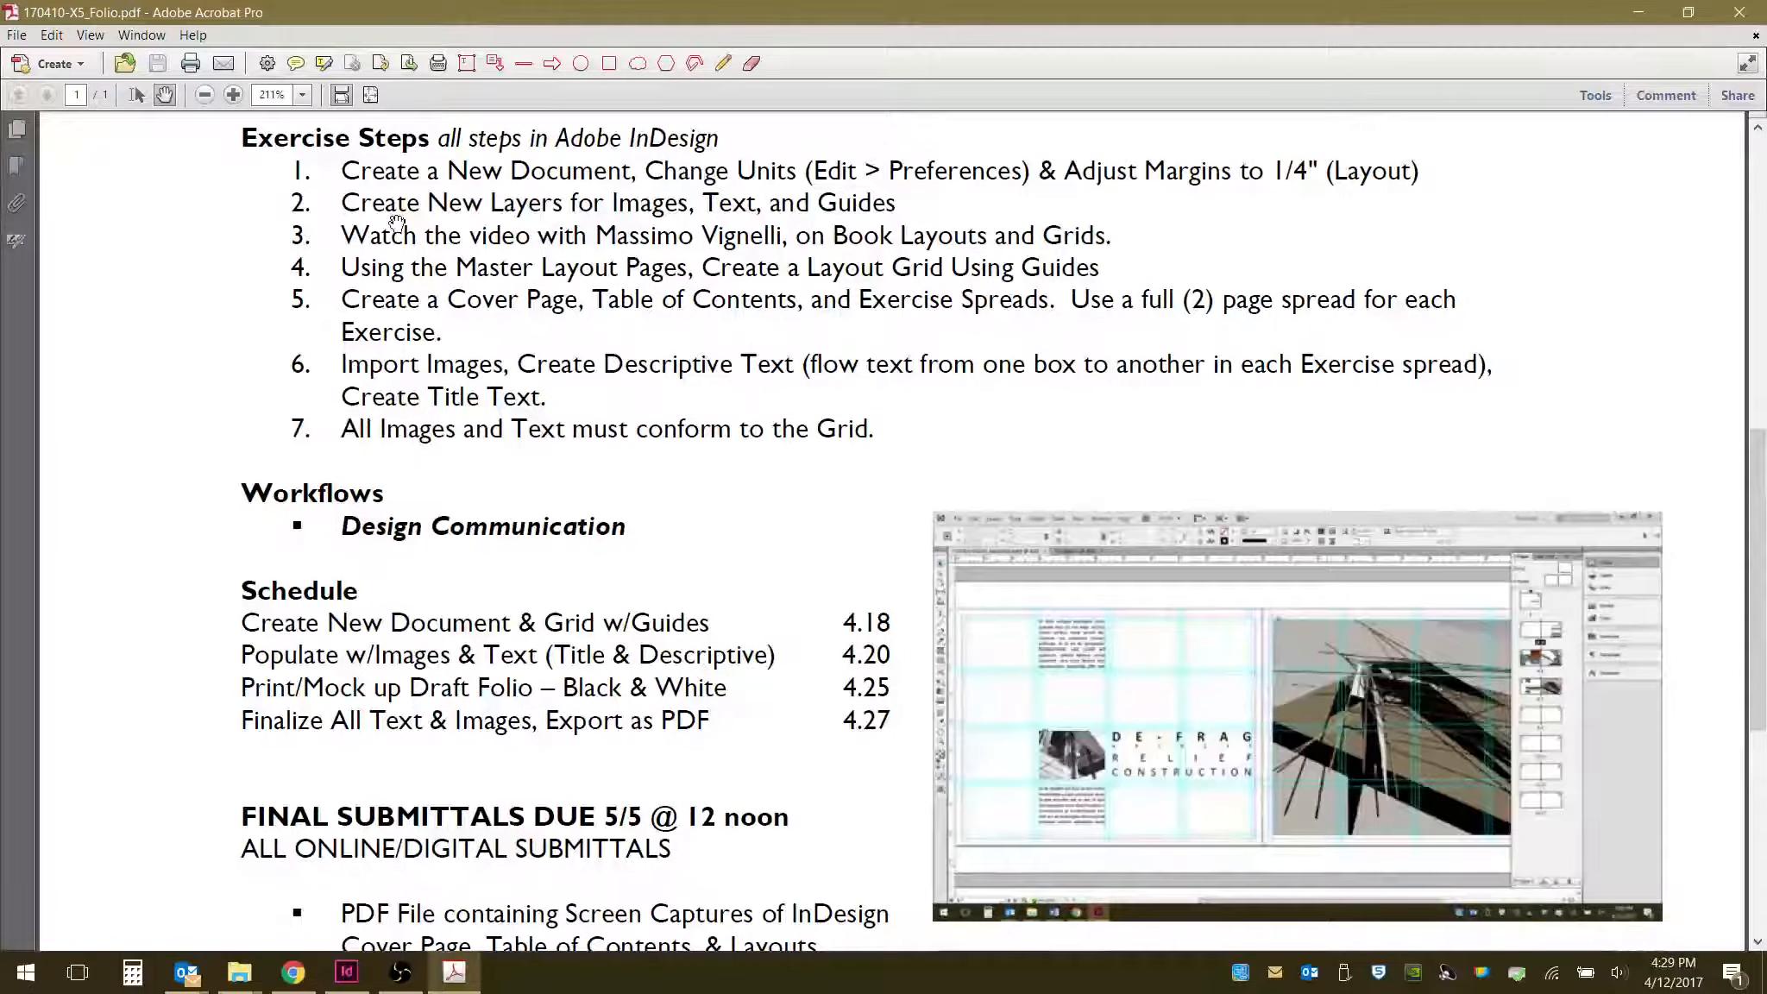
left_click_drag(690, 702, 695, 493)
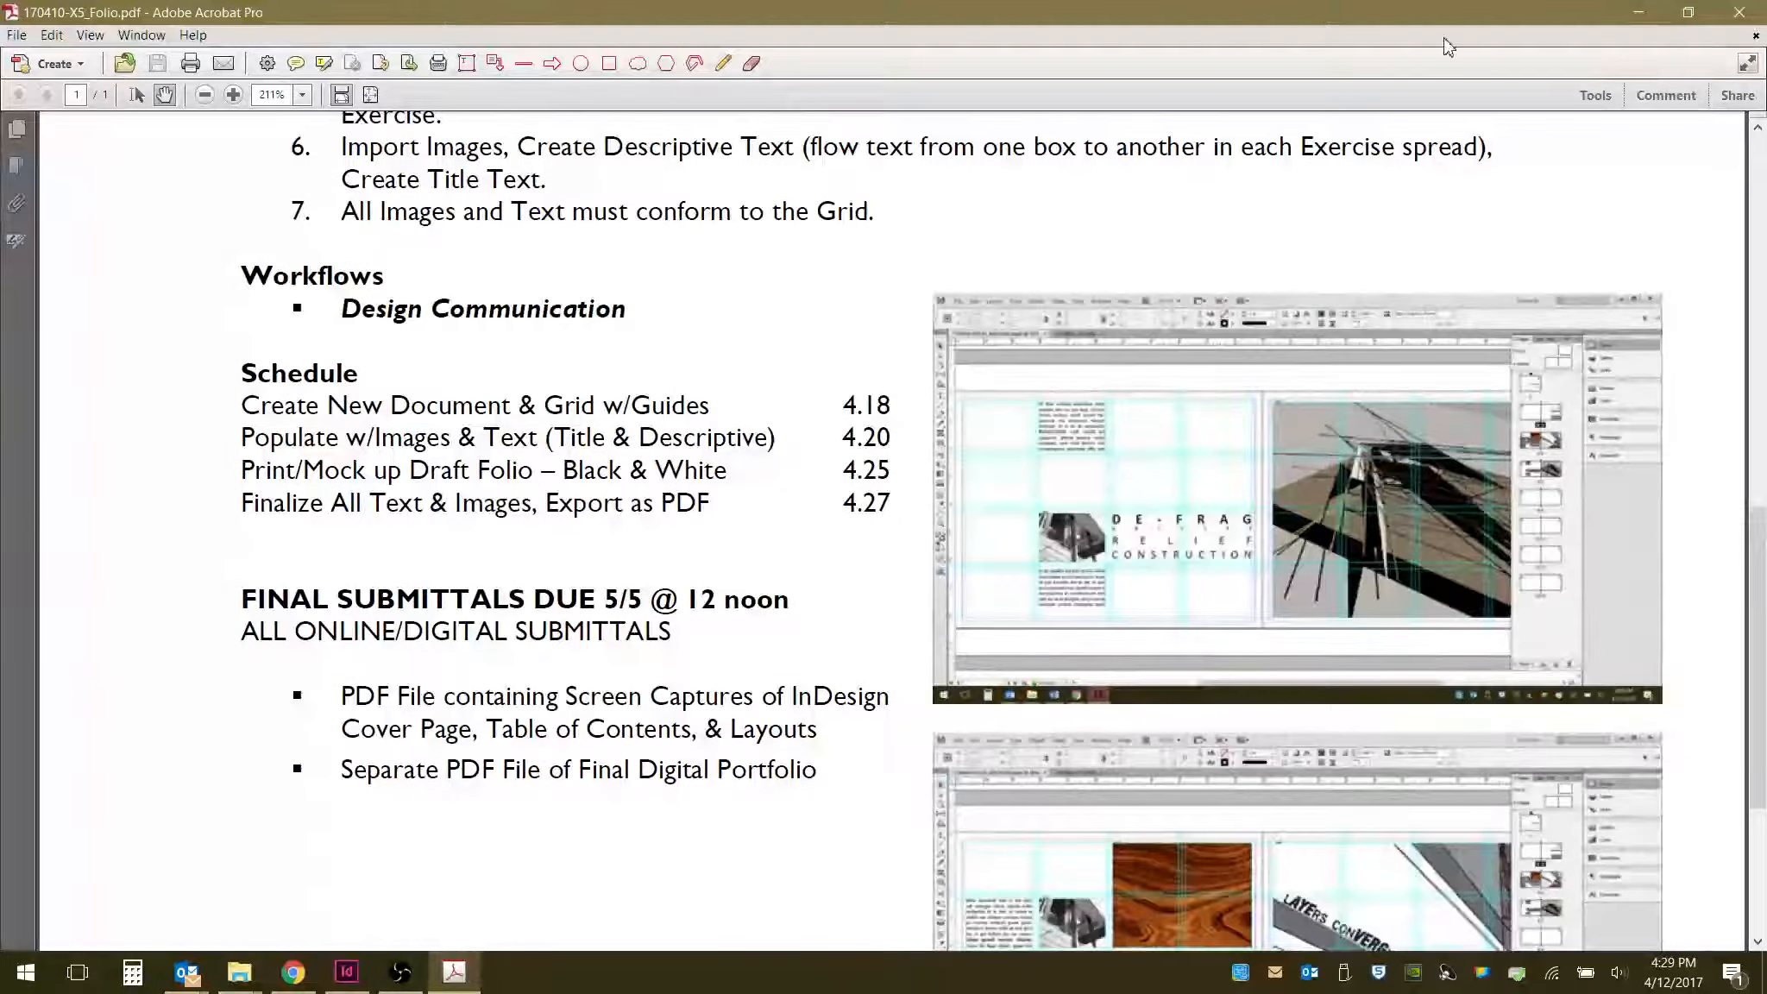
left_click_drag(899, 279, 899, 412)
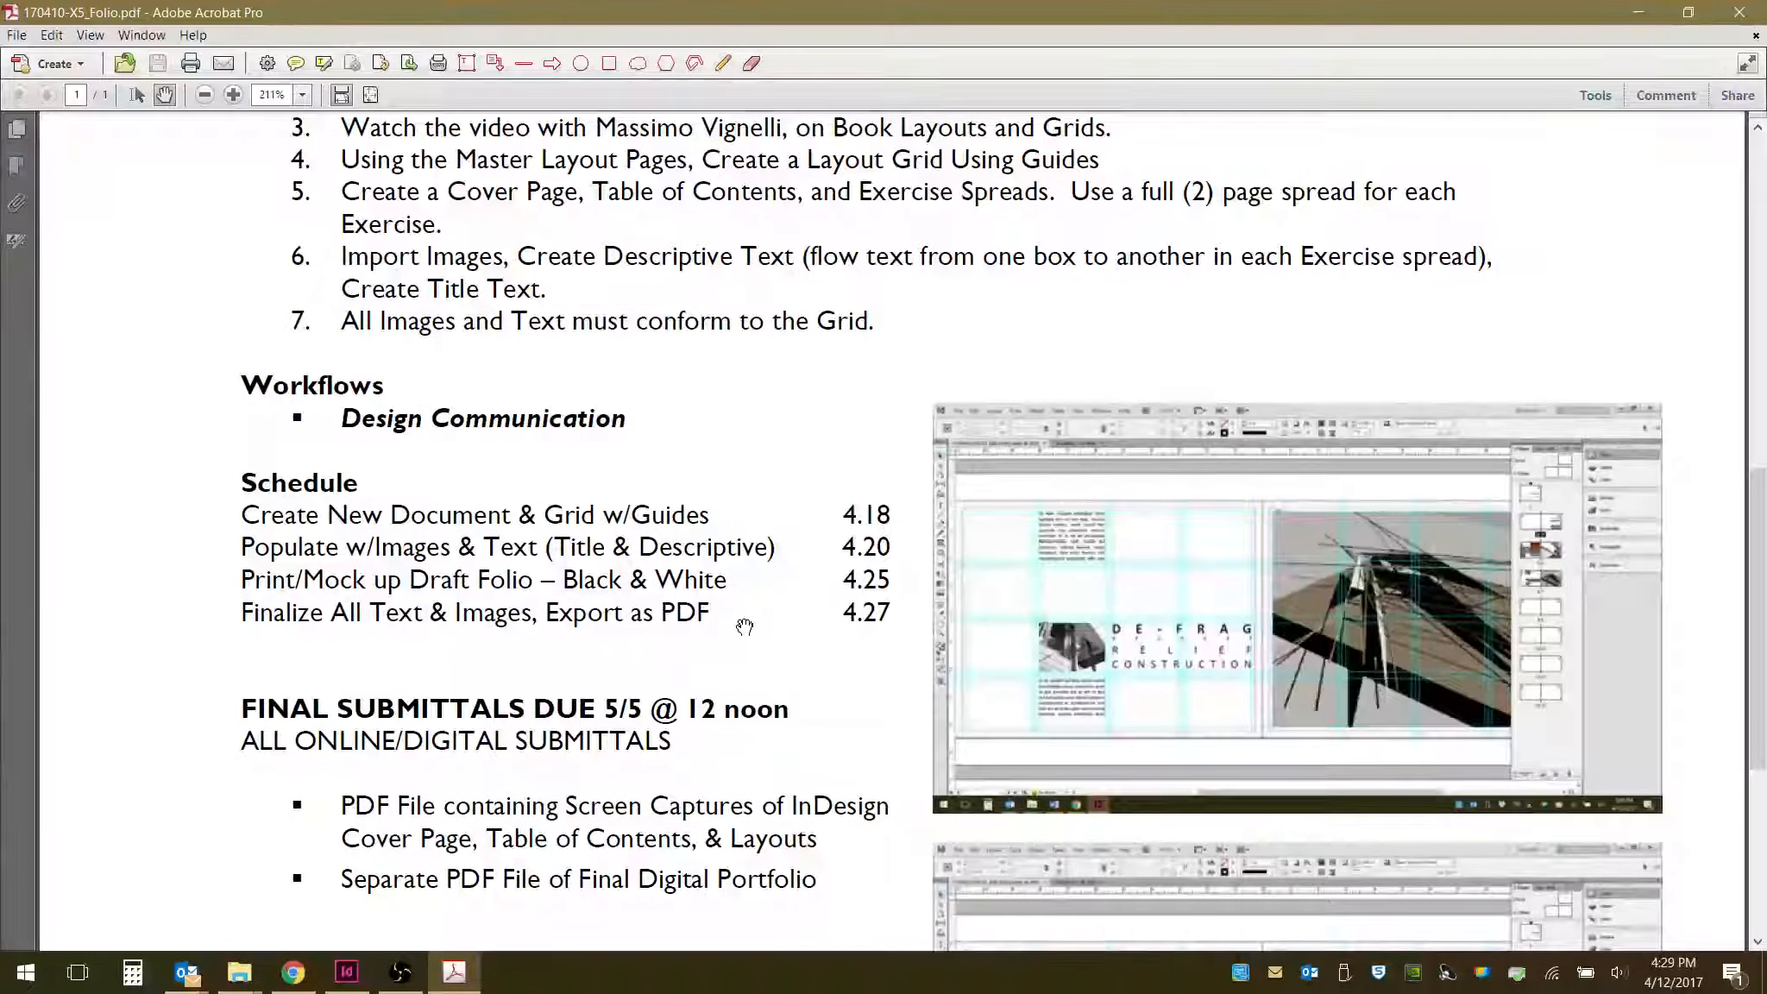
- Switch to InDesign and review the example portfolio document's cover, table of contents and exercise spreads
left_click(1649, 12)
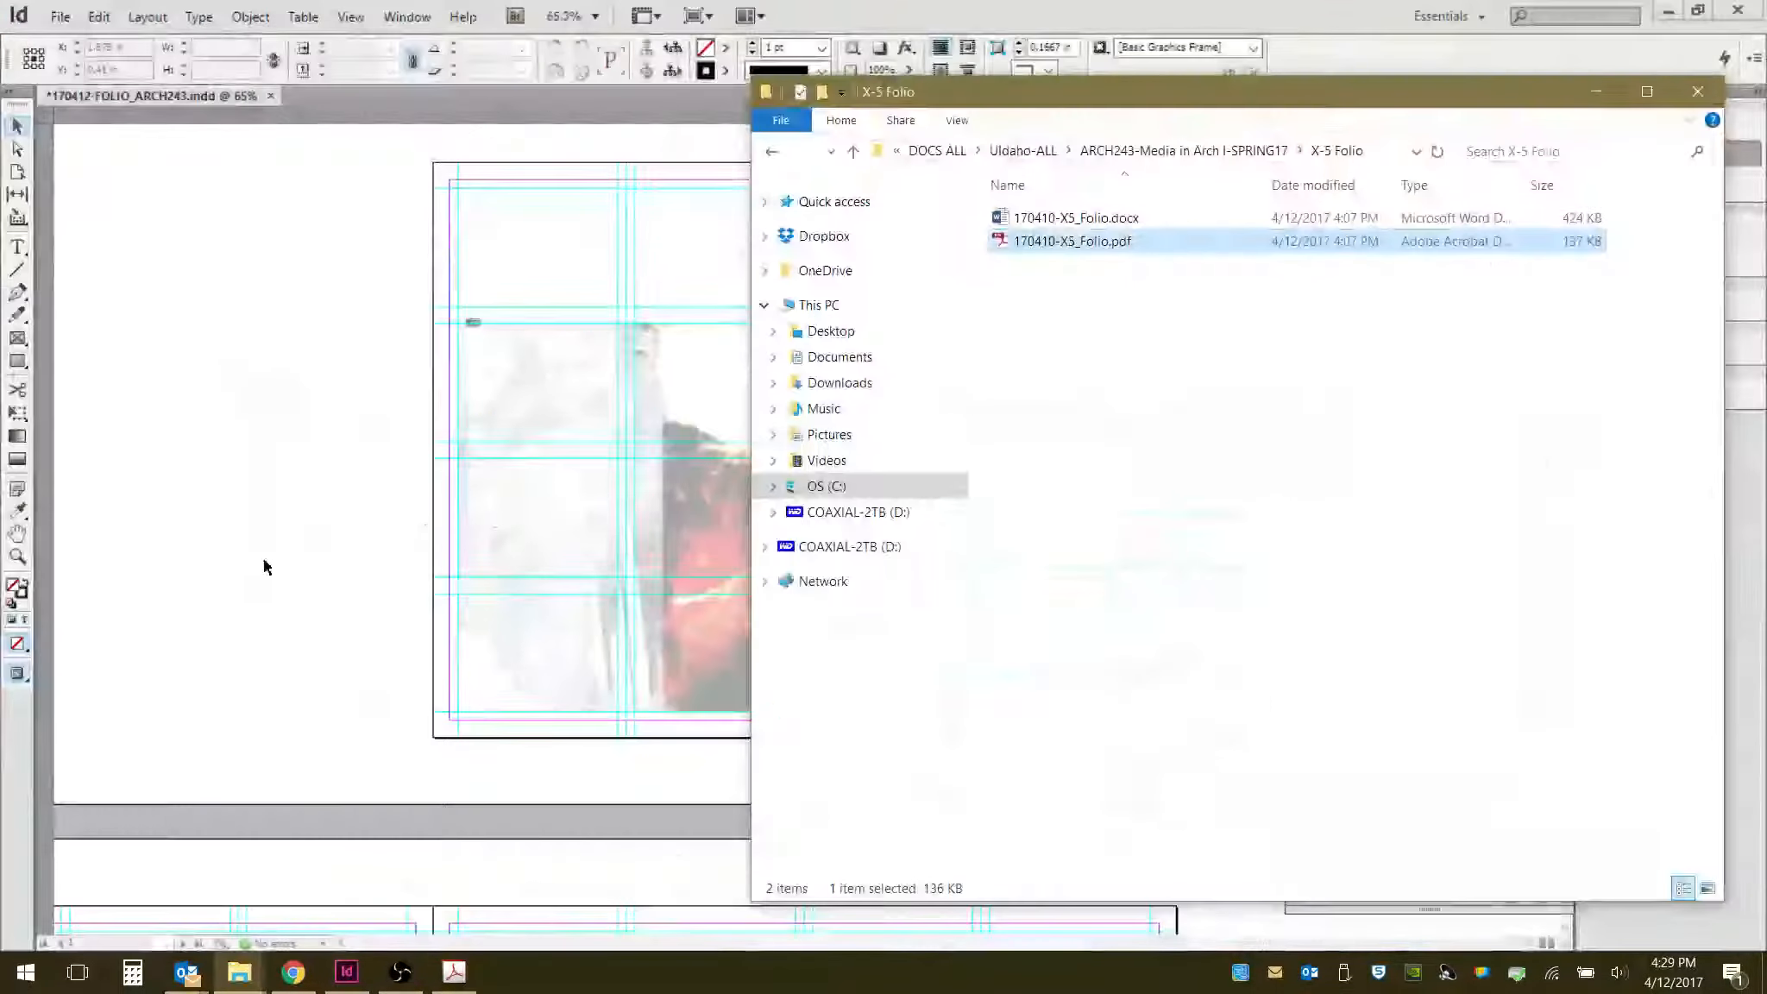
left_click(1032, 7)
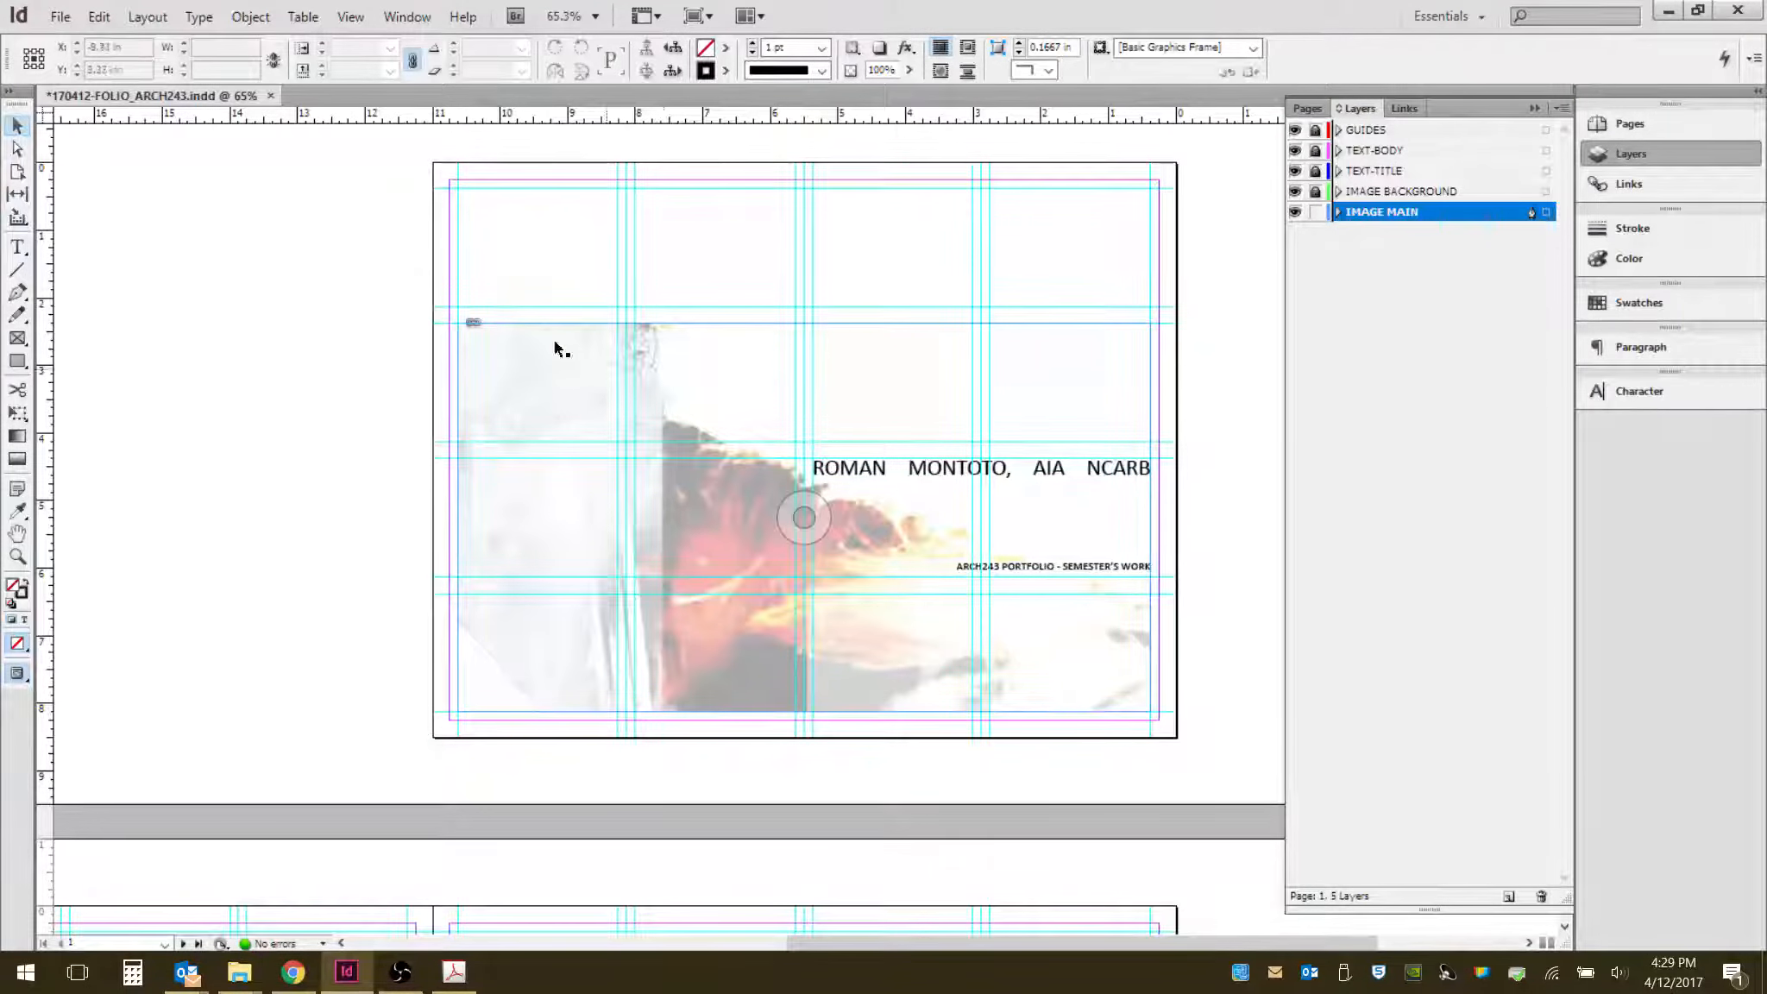
scroll(605, 682, "down", 3)
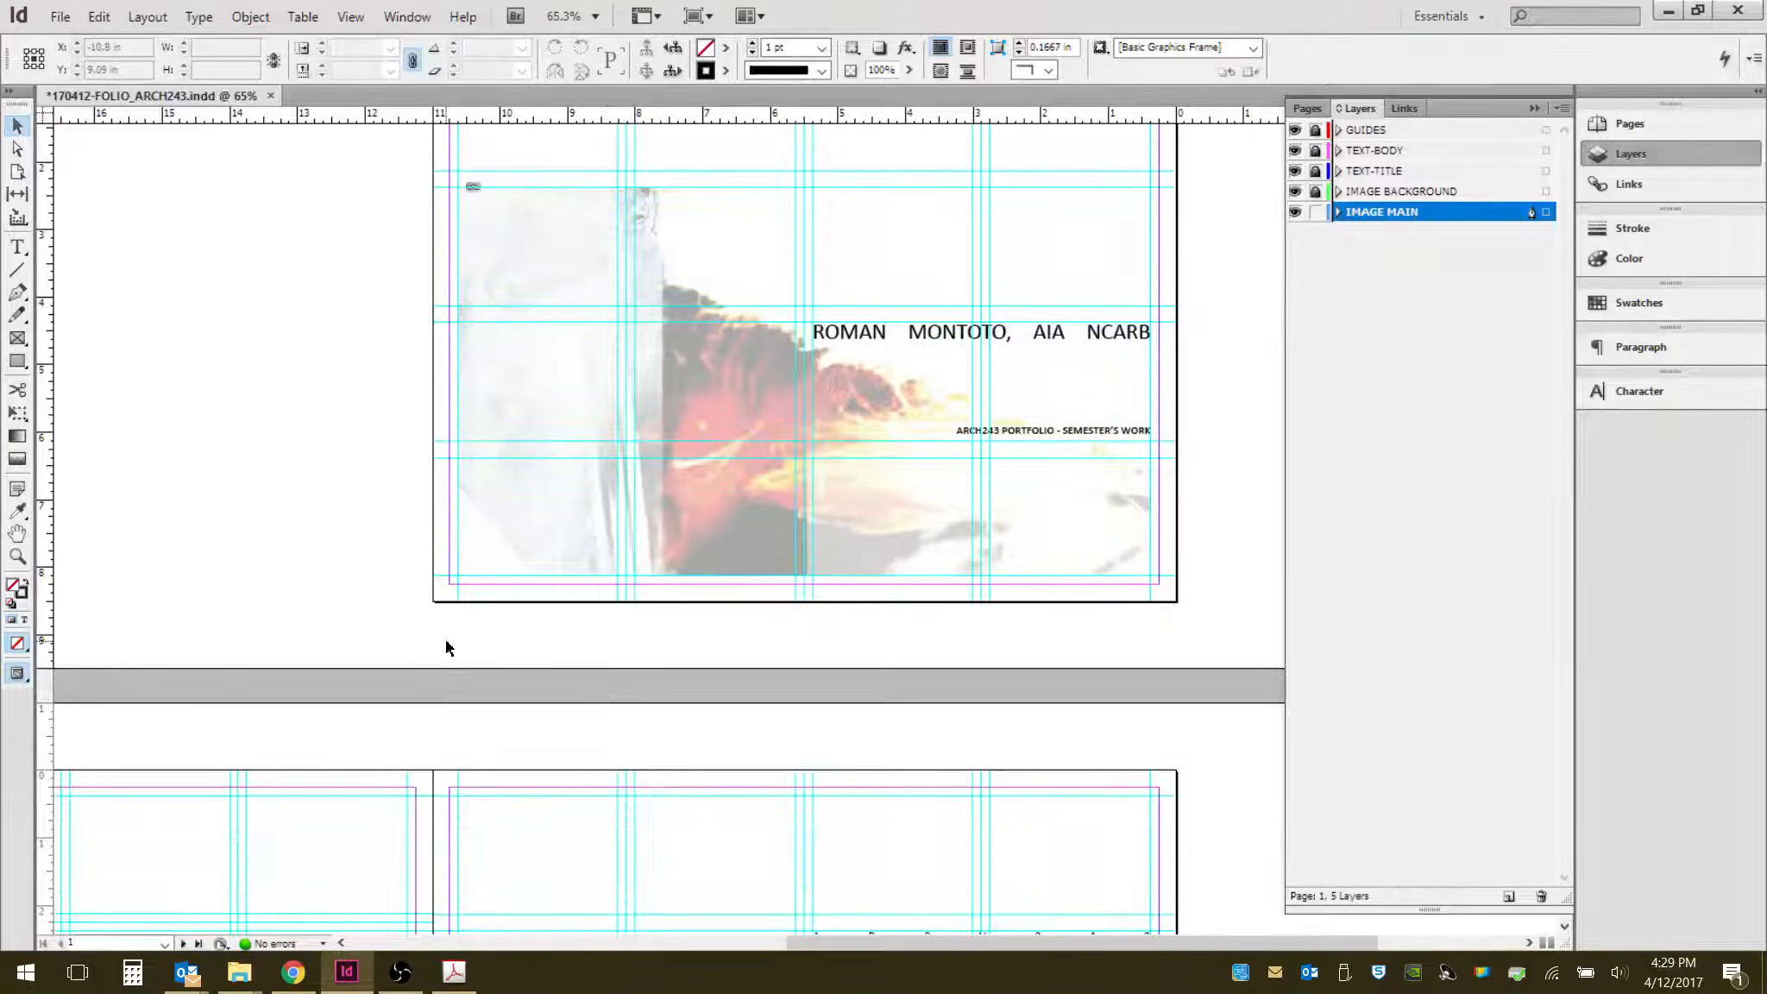
left_click_drag(418, 635, 558, 455)
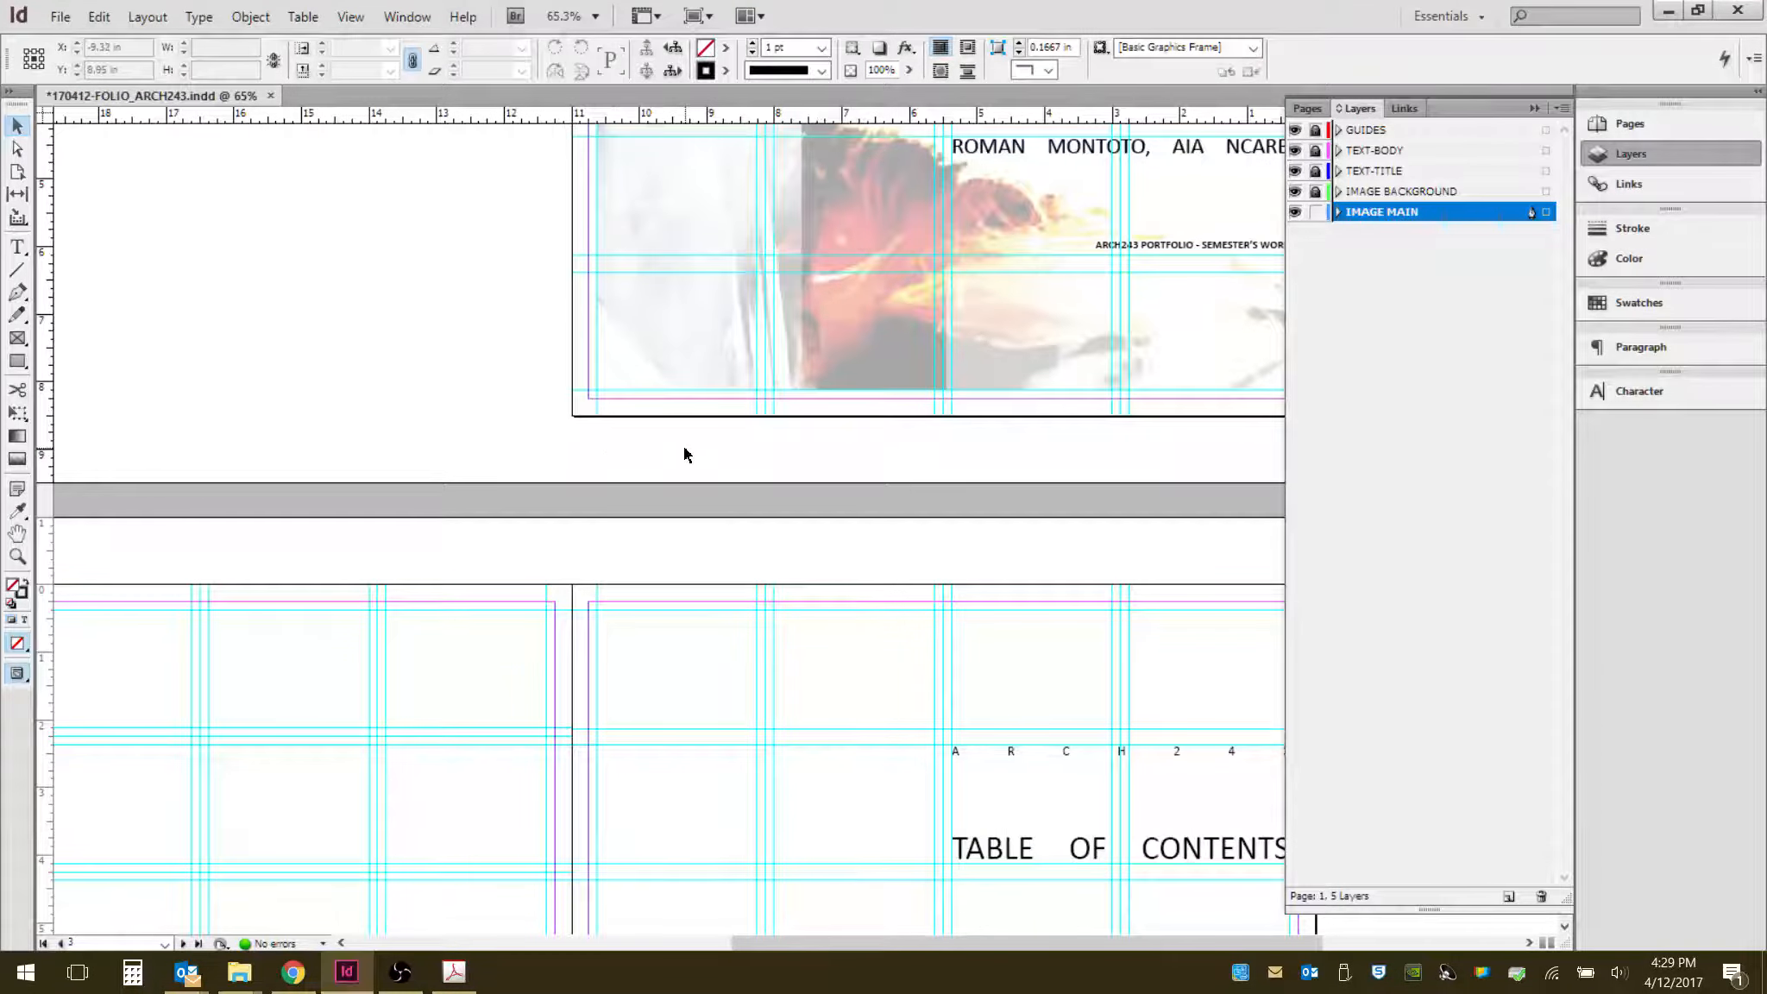
left_click_drag(686, 445, 738, 129)
scroll(610, 768, "down", 2)
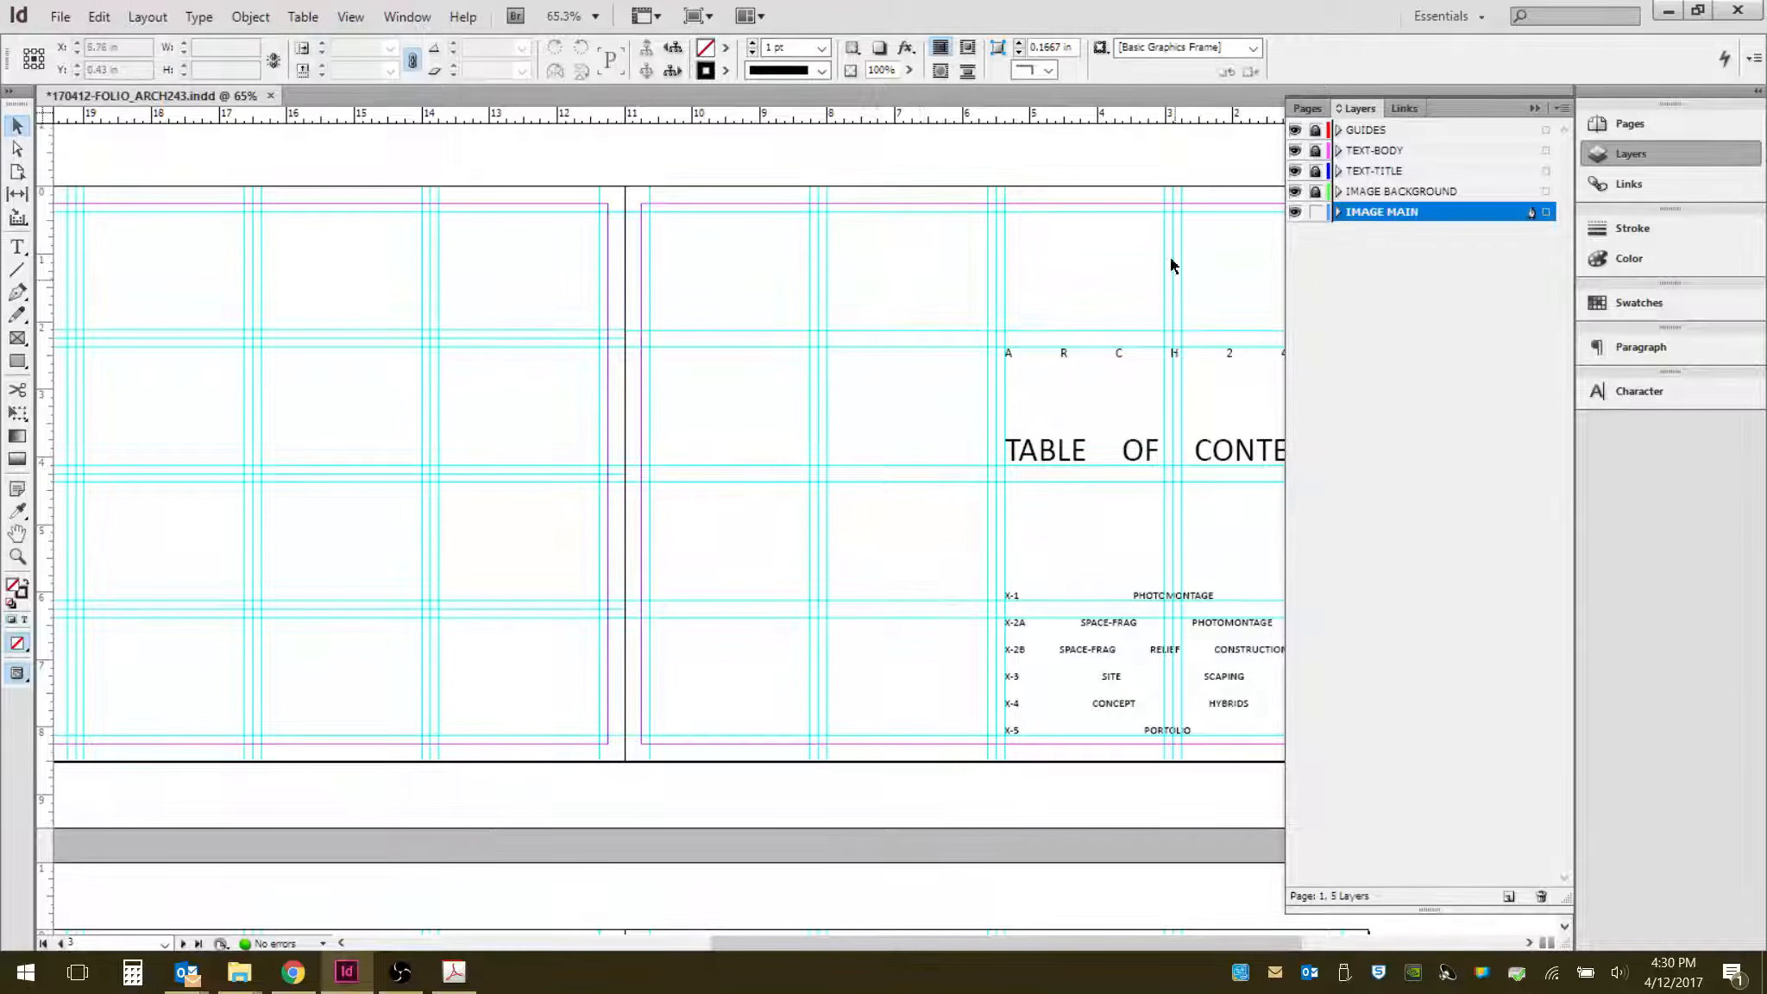
left_click_drag(655, 808, 733, 738)
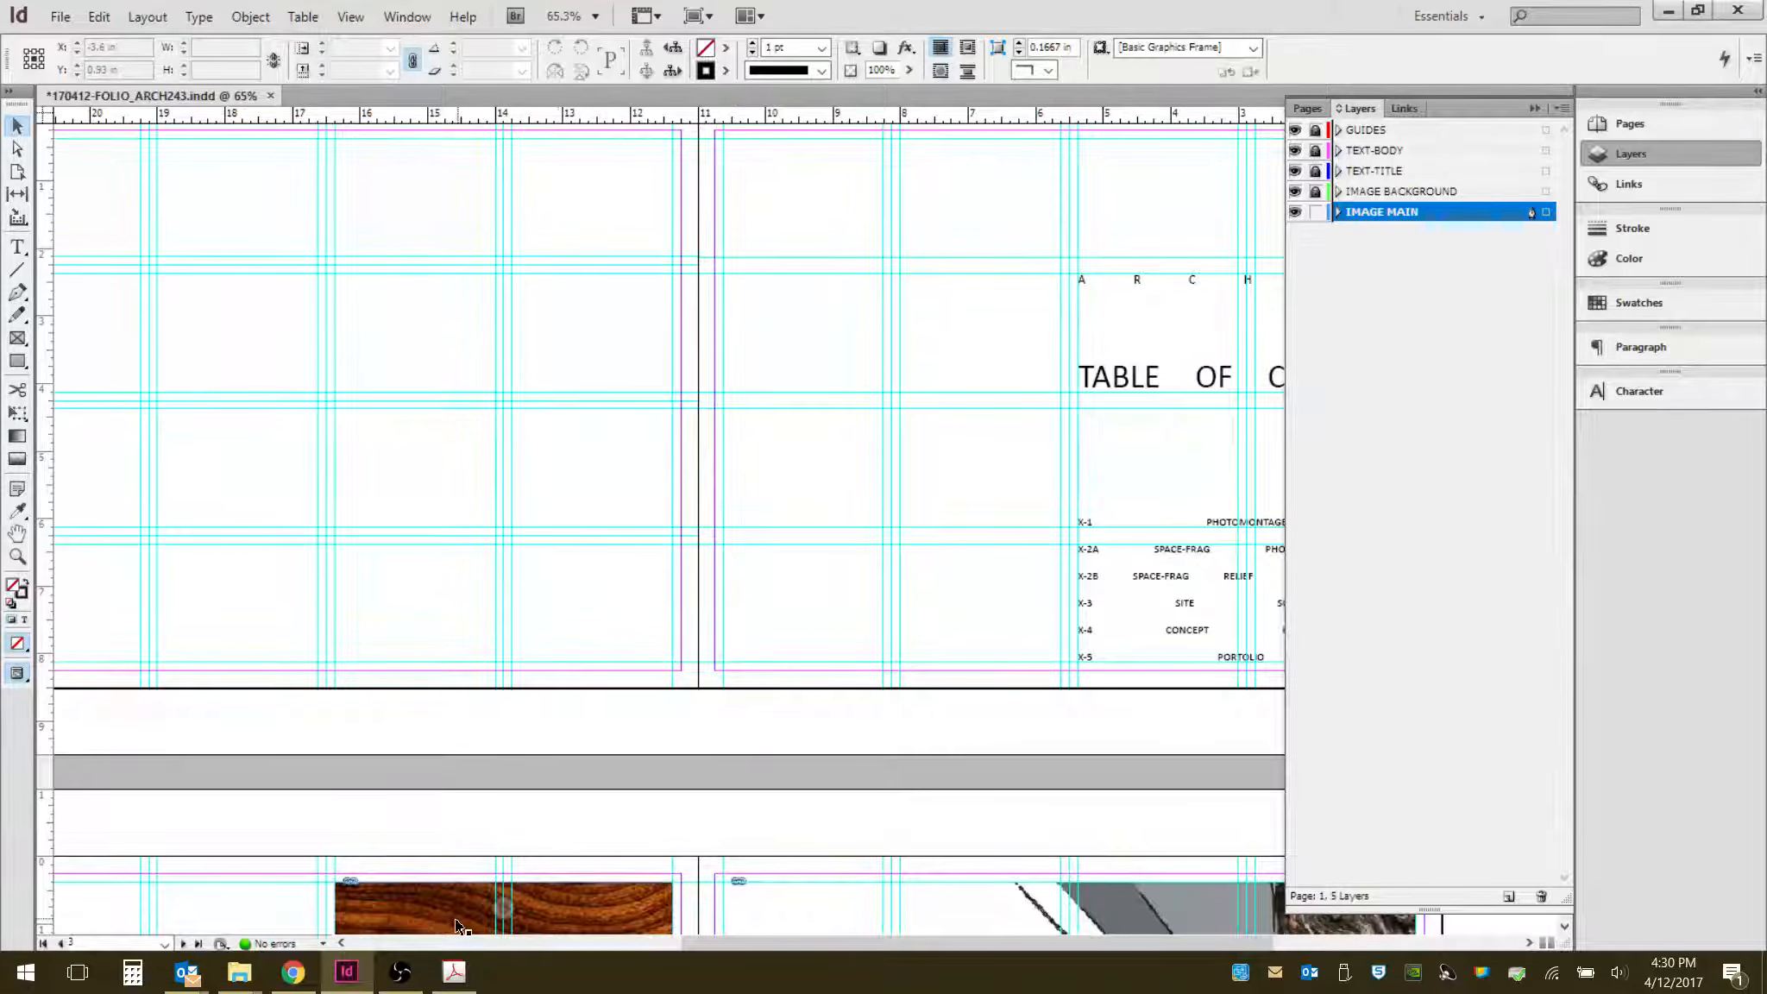
scroll(734, 740, "down", 5)
scroll(714, 739, "down", 4)
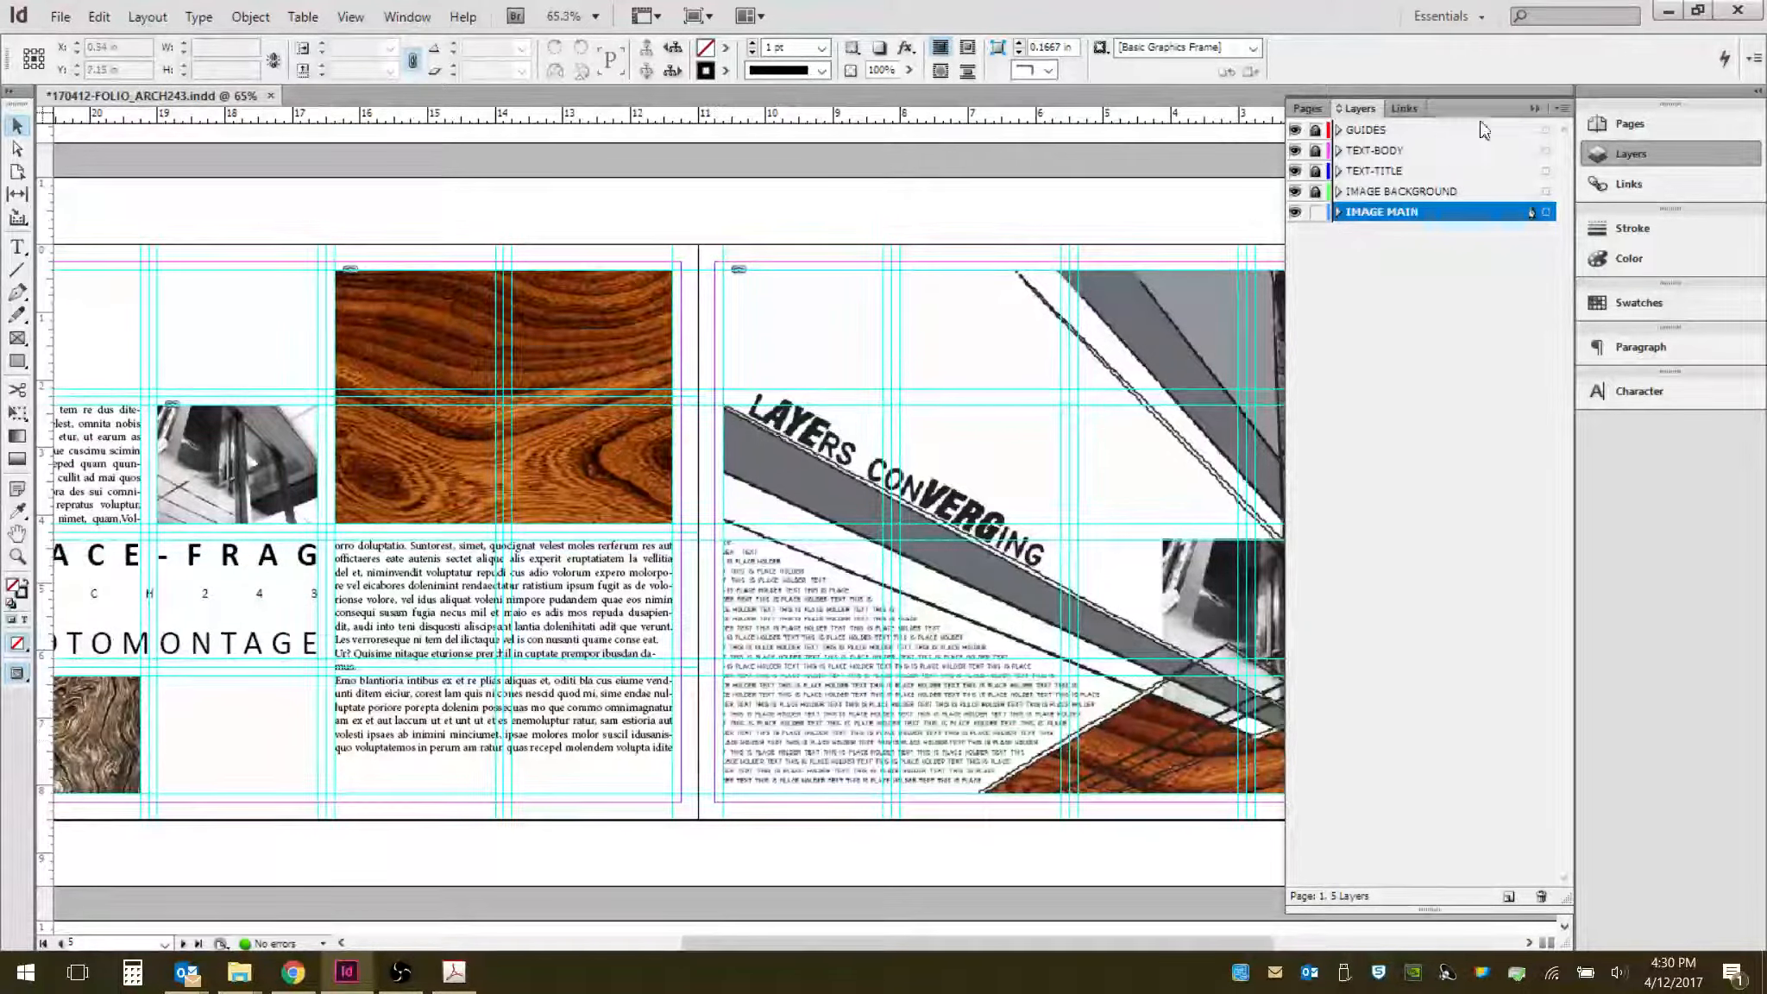
left_click(1535, 107)
left_click_drag(603, 777, 708, 726)
scroll(709, 726, "down", 18)
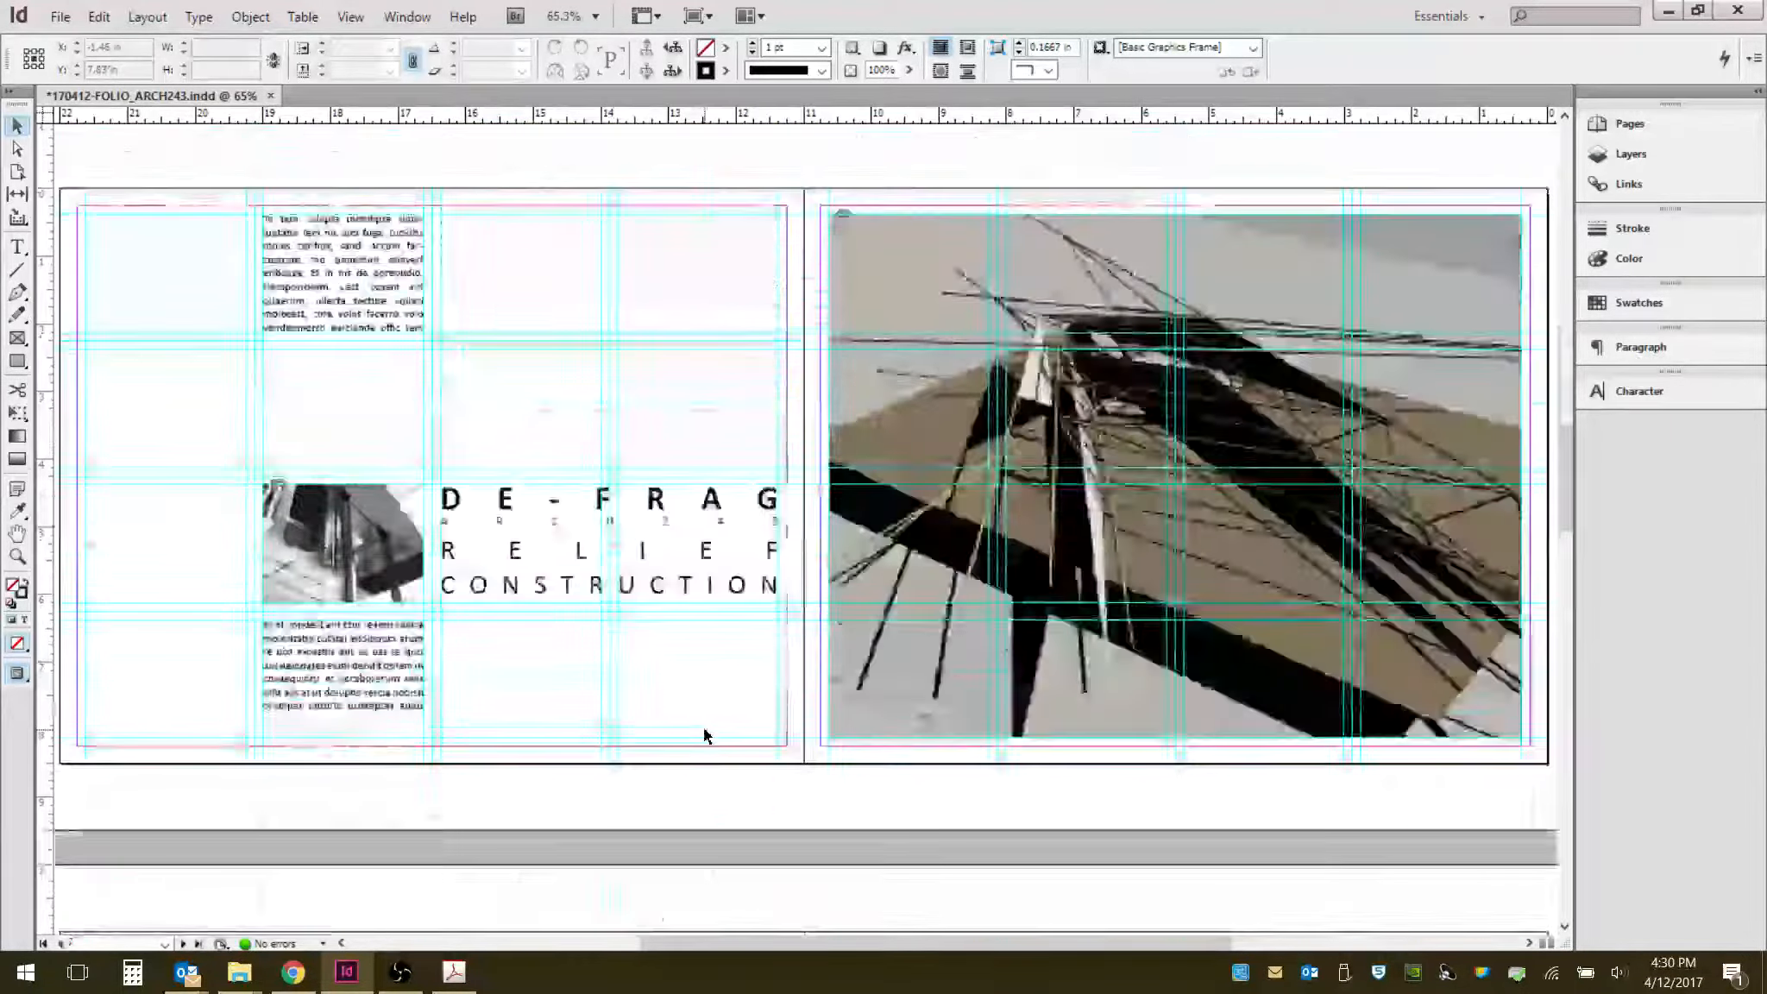
scroll(704, 735, "up", 20)
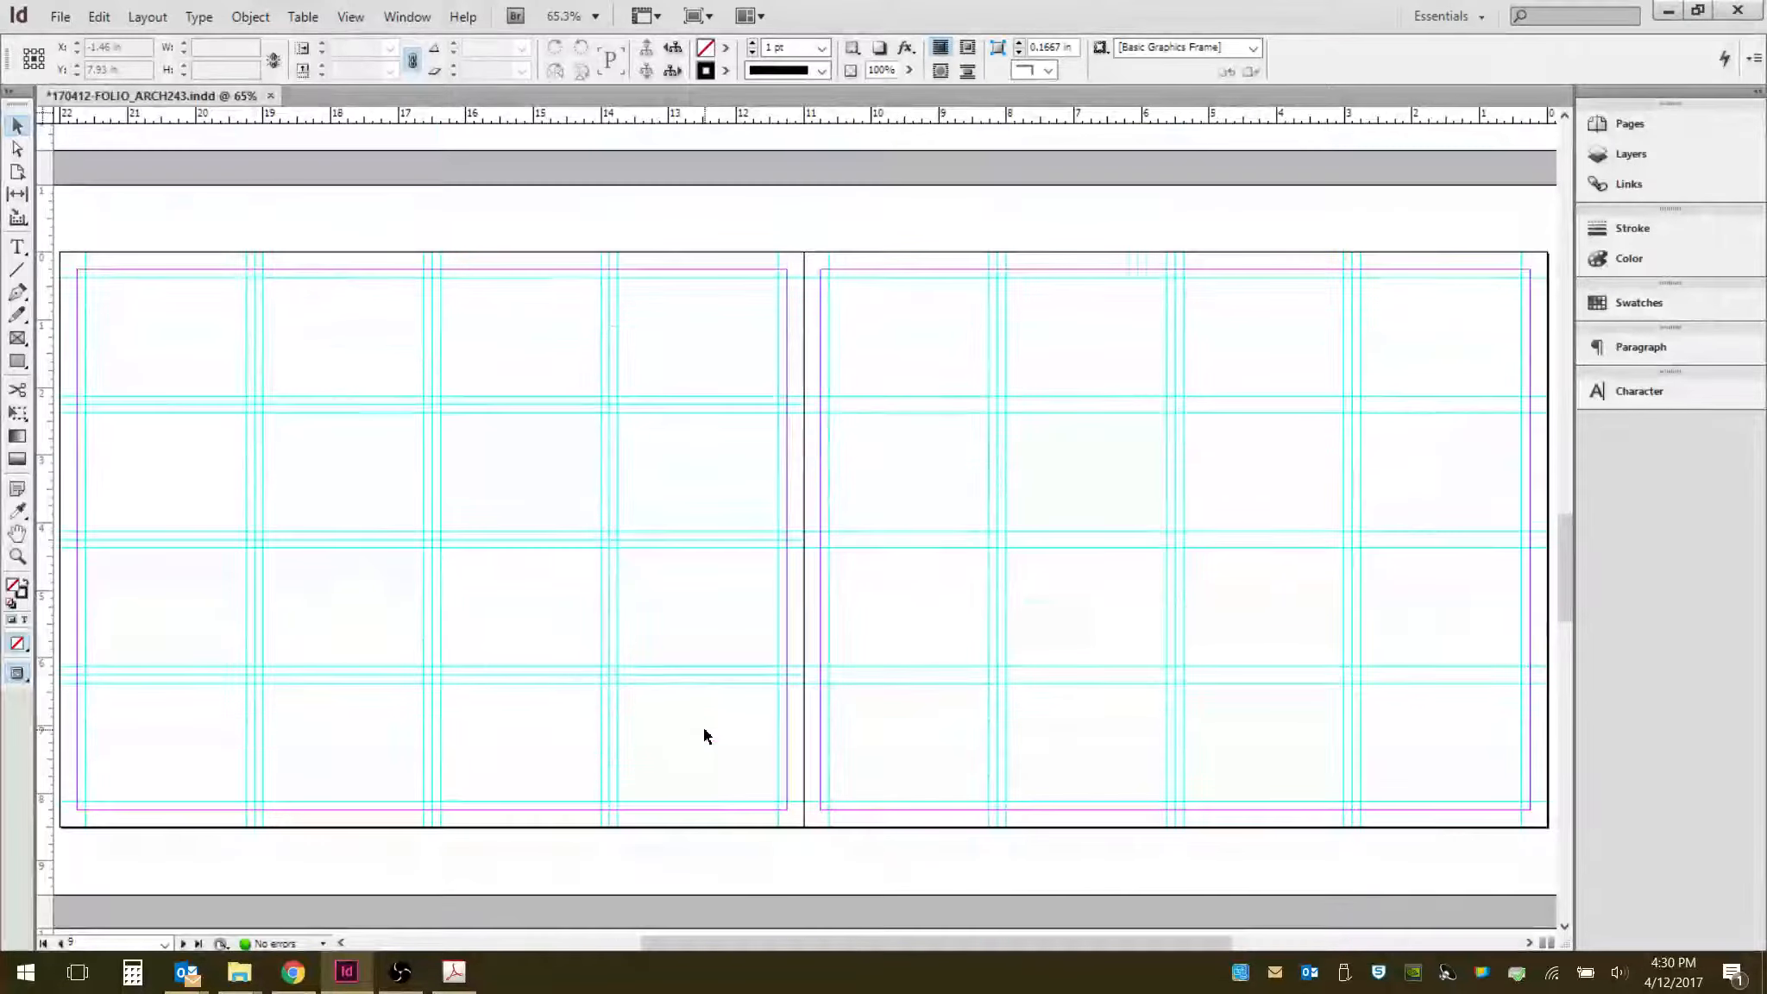
scroll(705, 735, "up", 20)
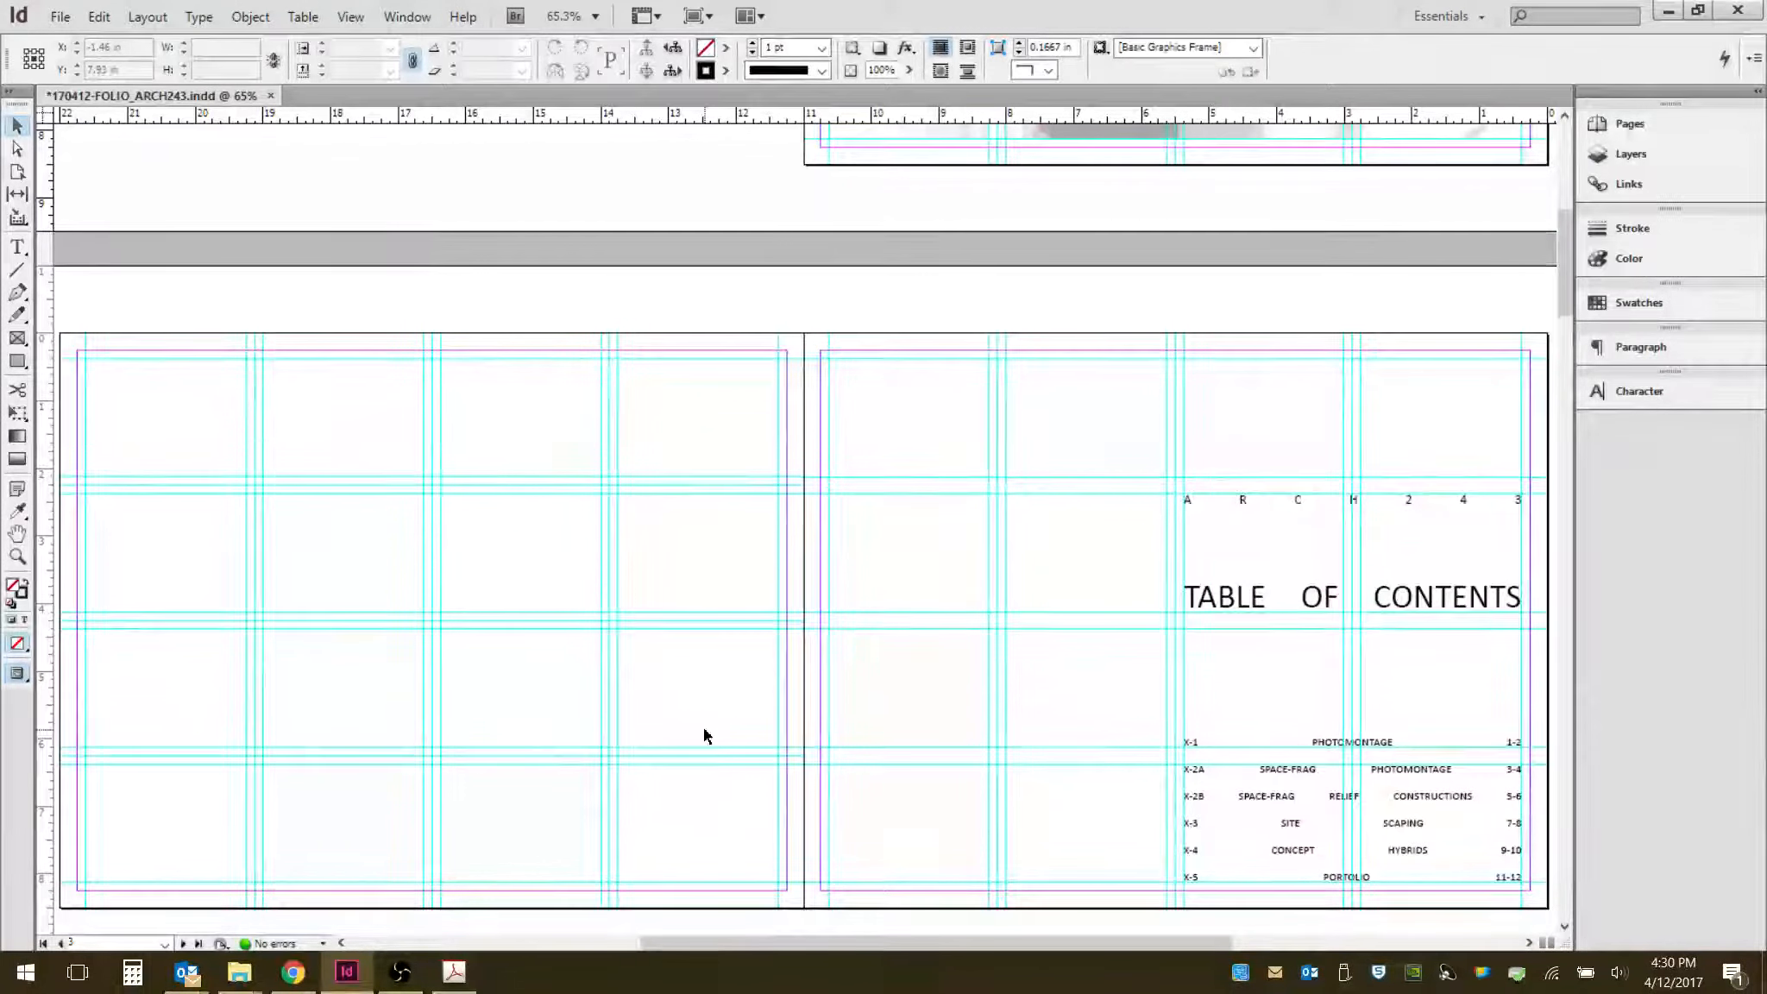
- Create a new 14-page Letter document with facing pages in landscape orientation
left_click(59, 18)
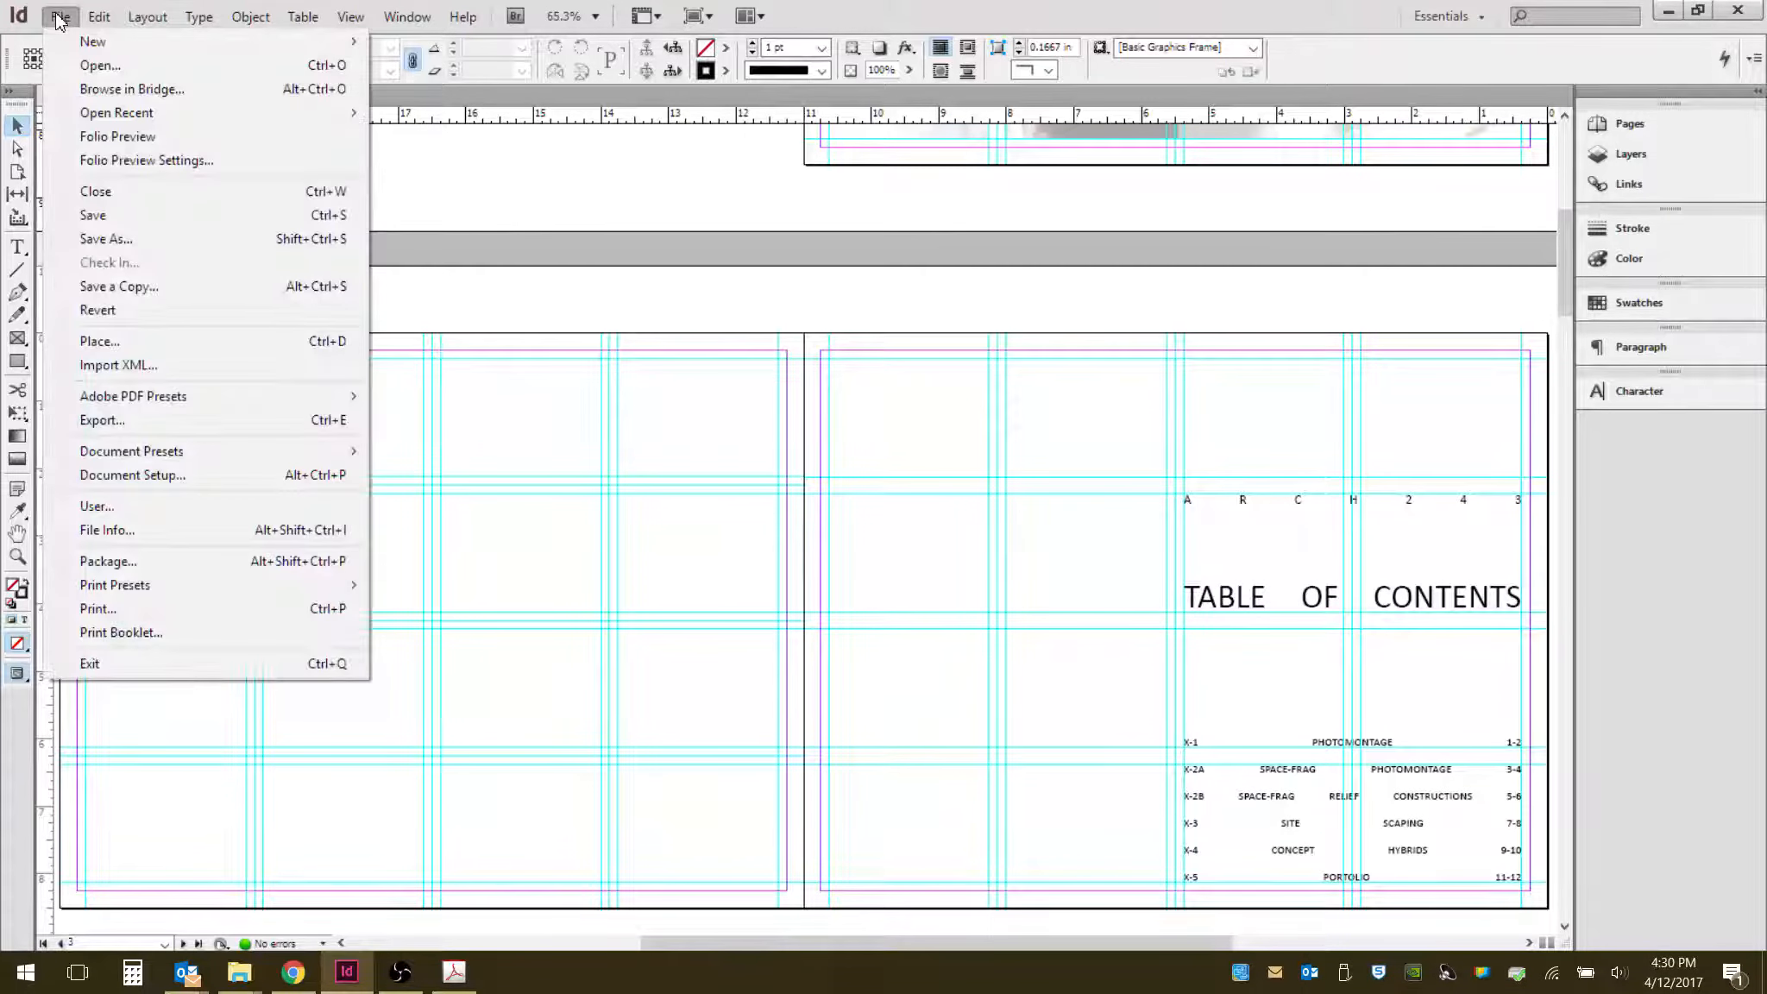
mouse_move(87, 41)
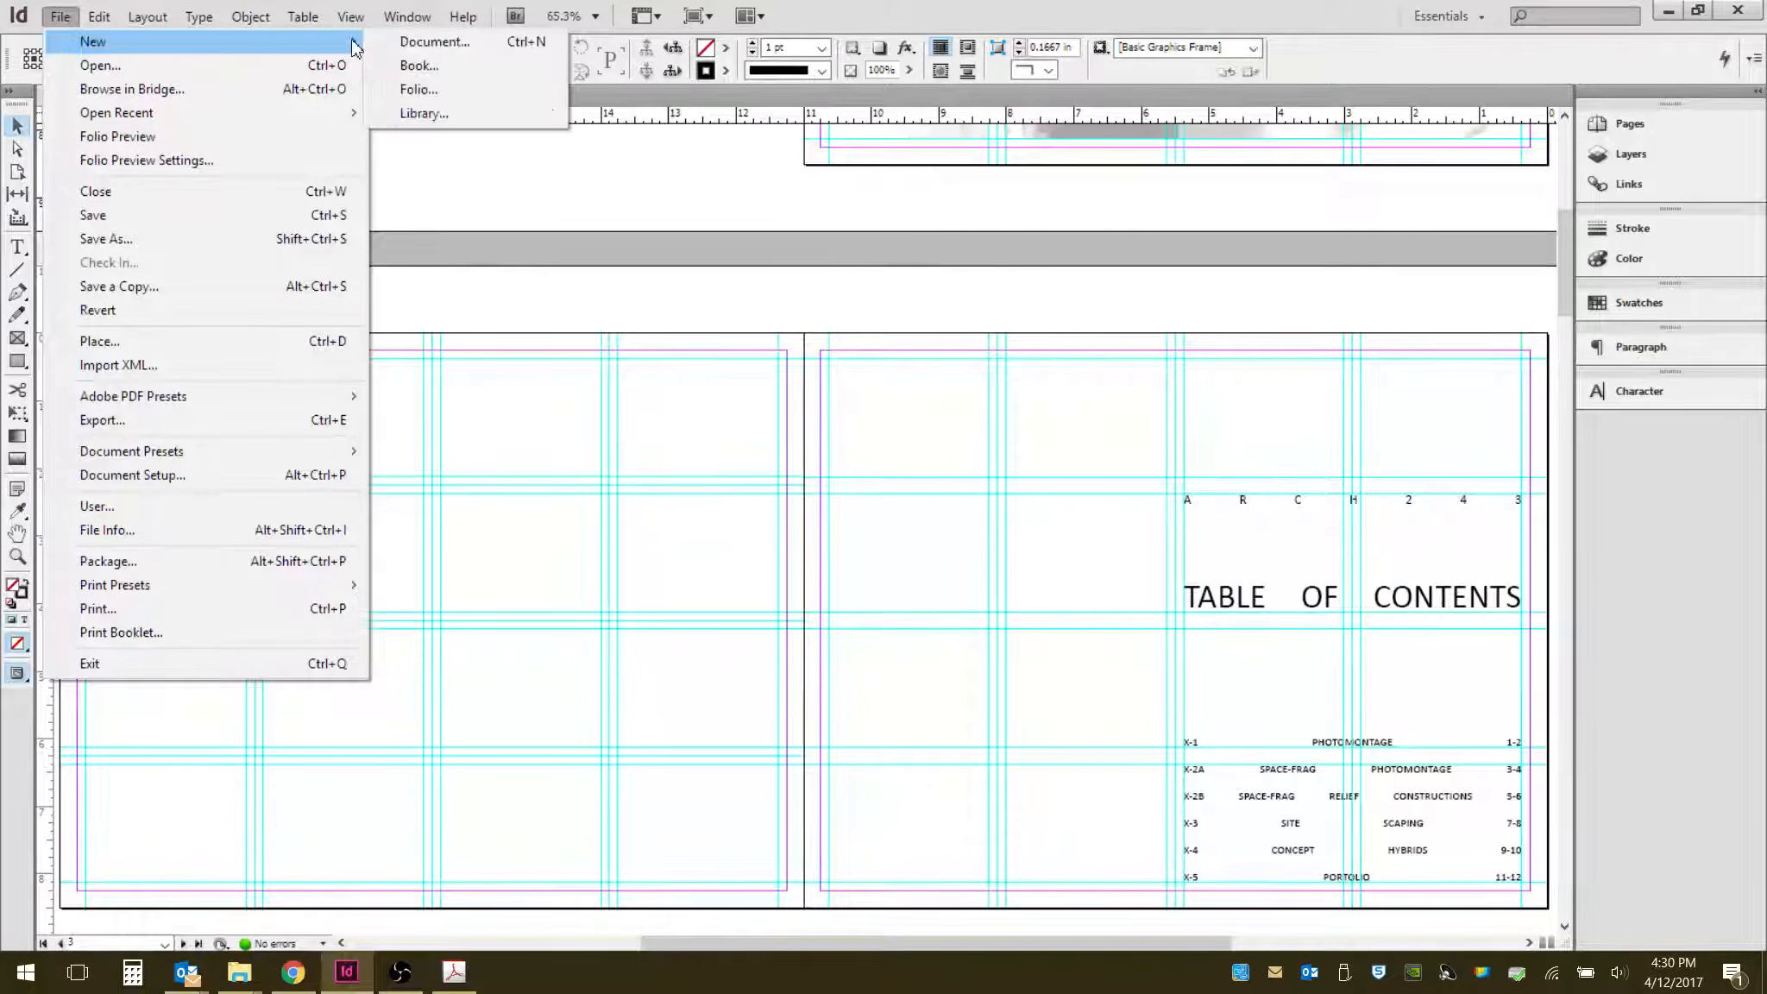
left_click(455, 47)
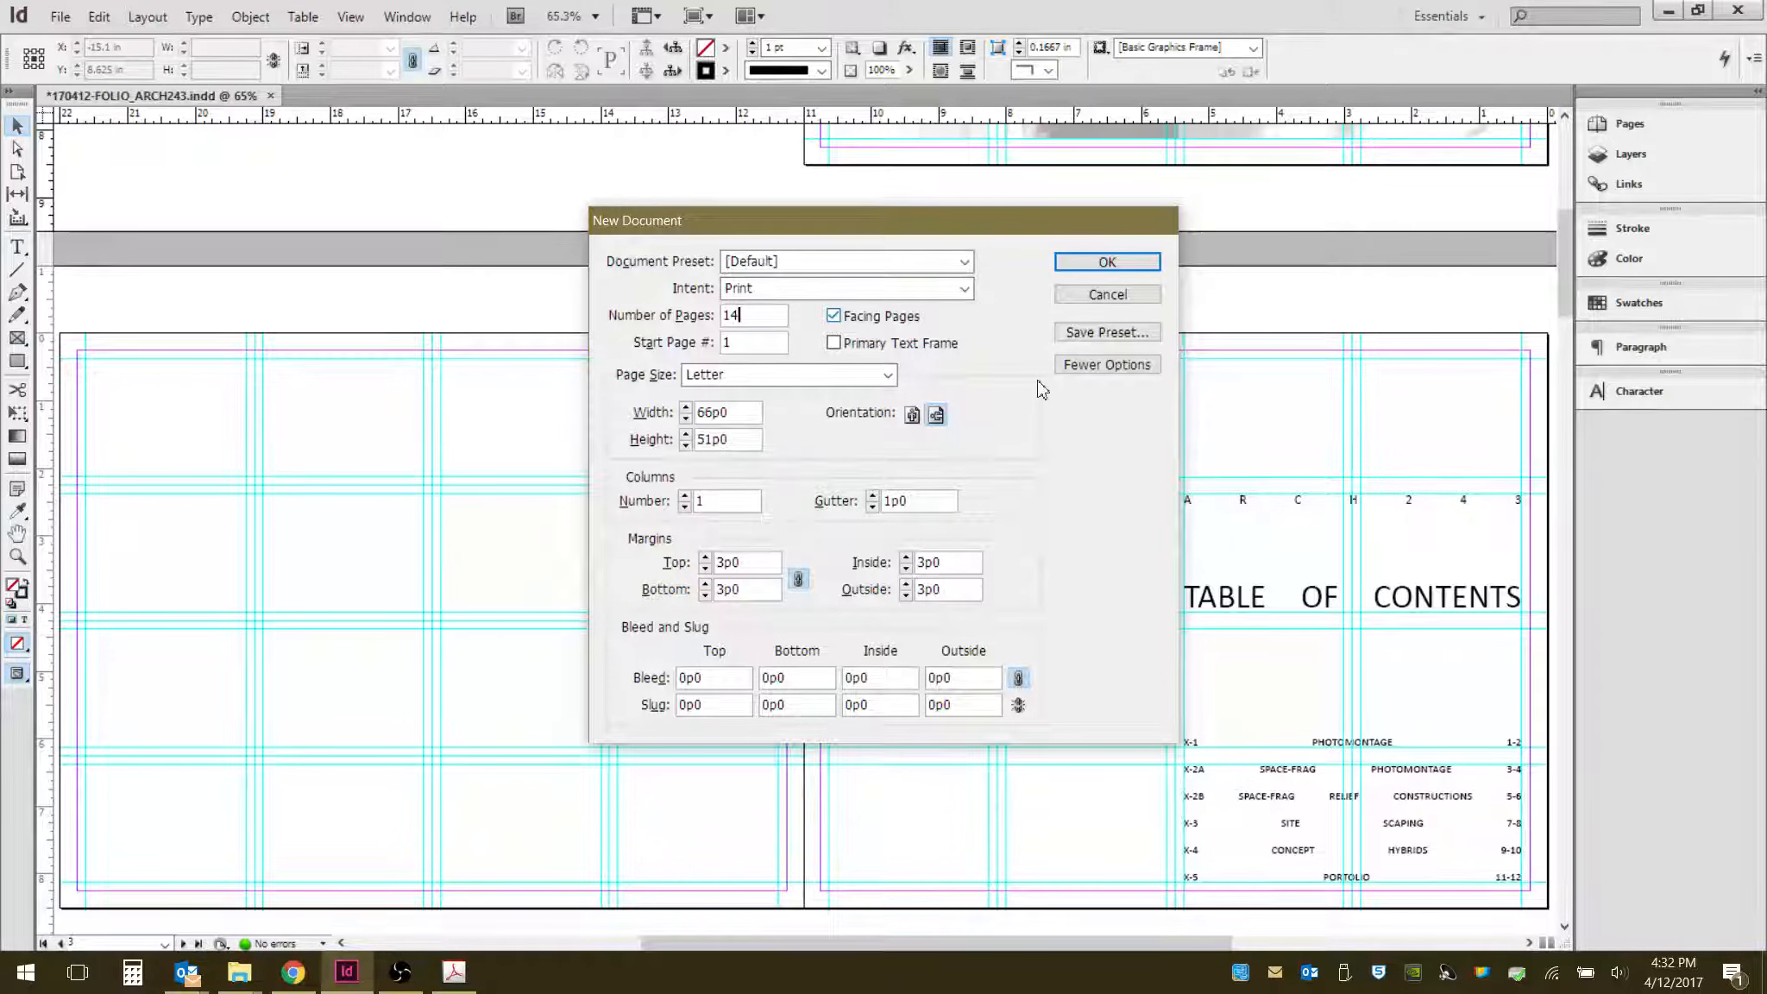
left_click(912, 415)
left_click(936, 415)
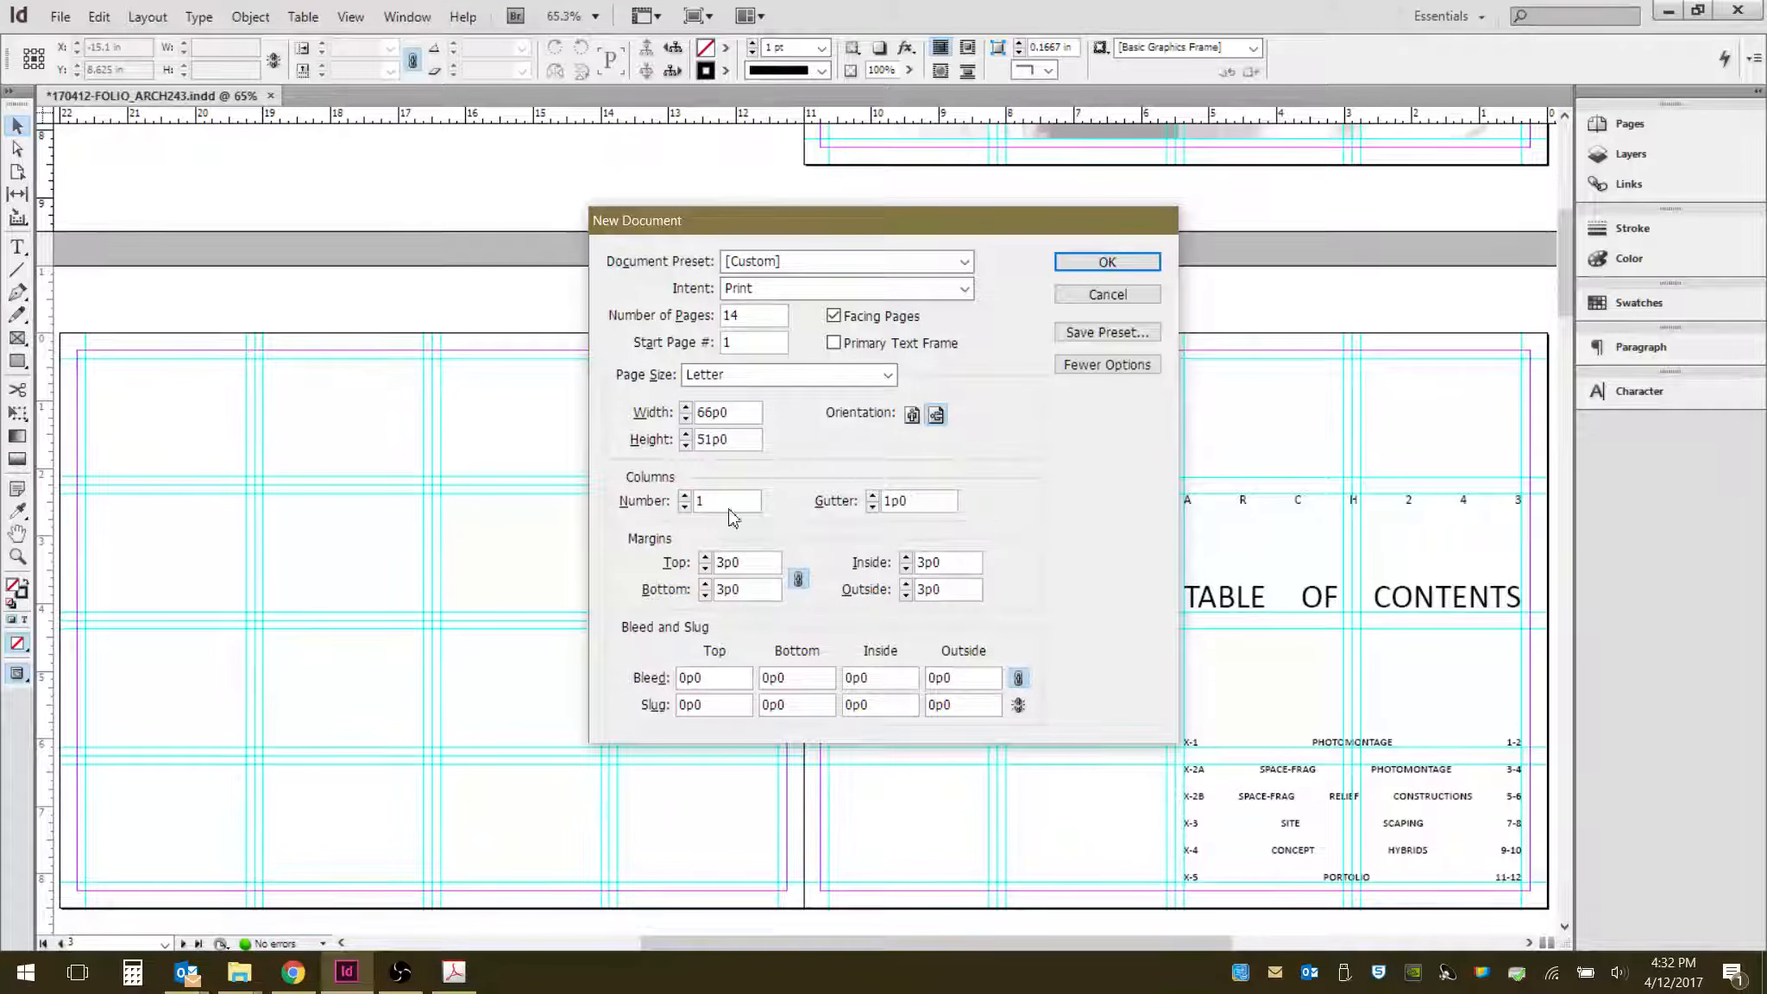
left_click(1107, 262)
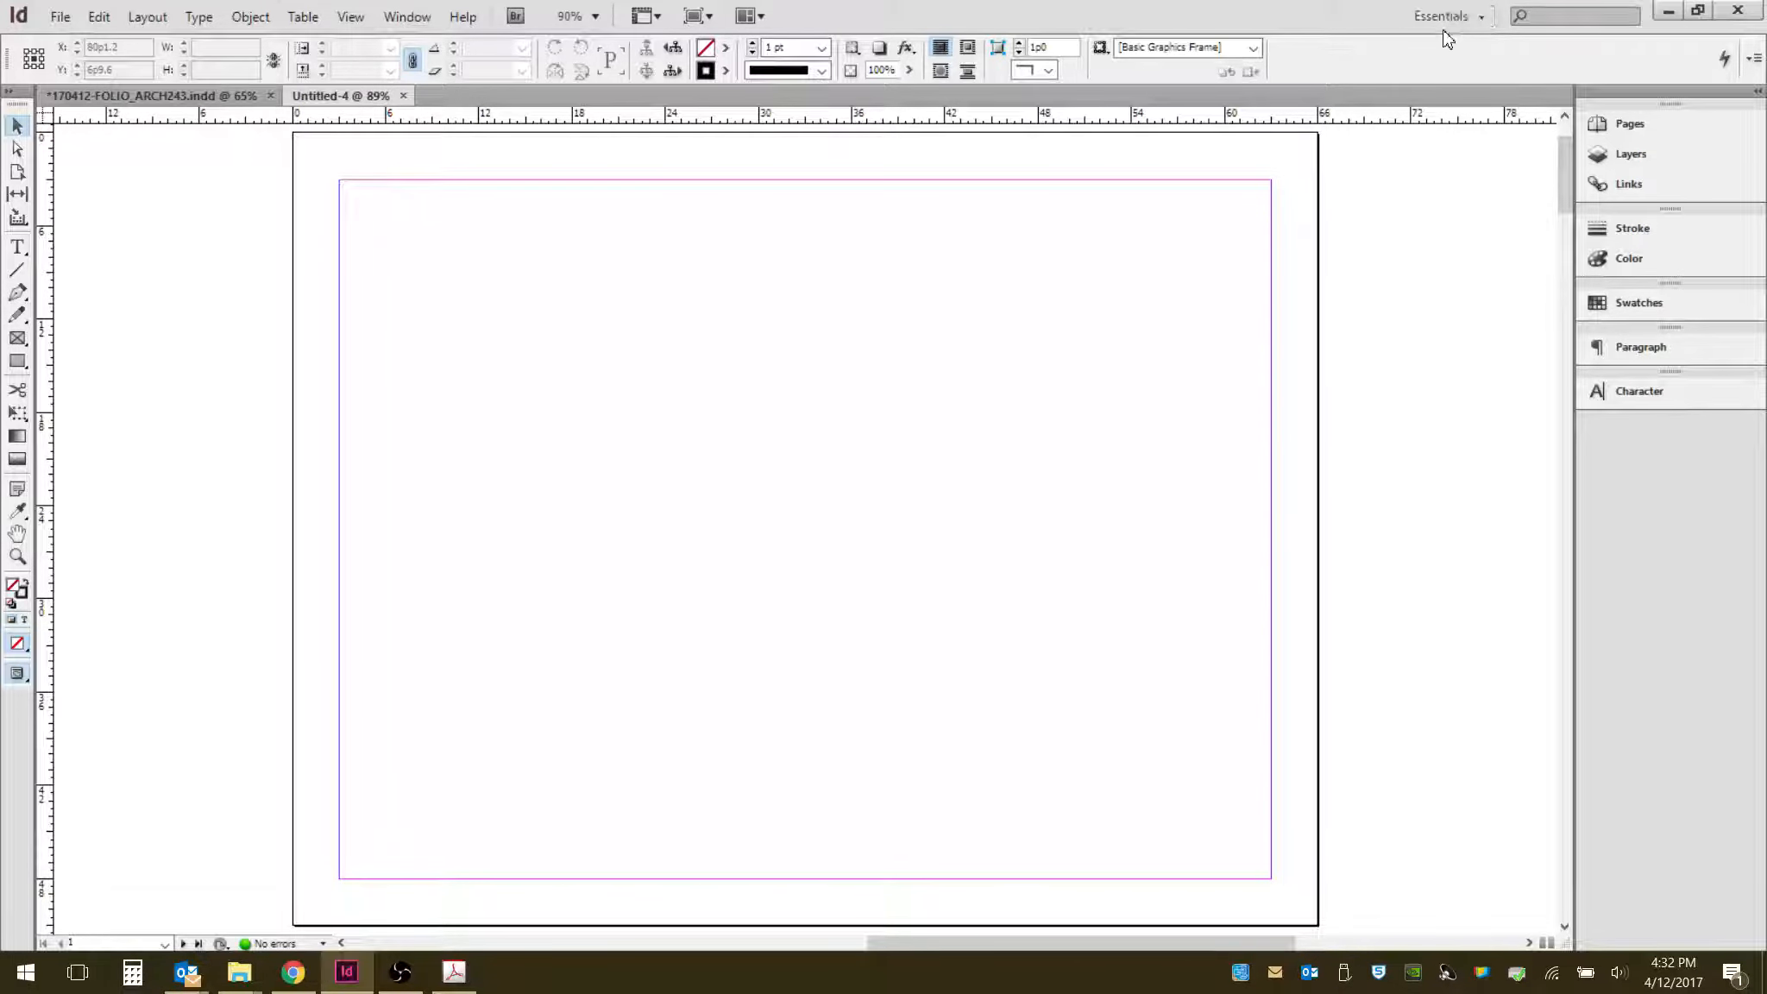
- Insert one page after page 14 based on A-Master
left_click(1635, 128)
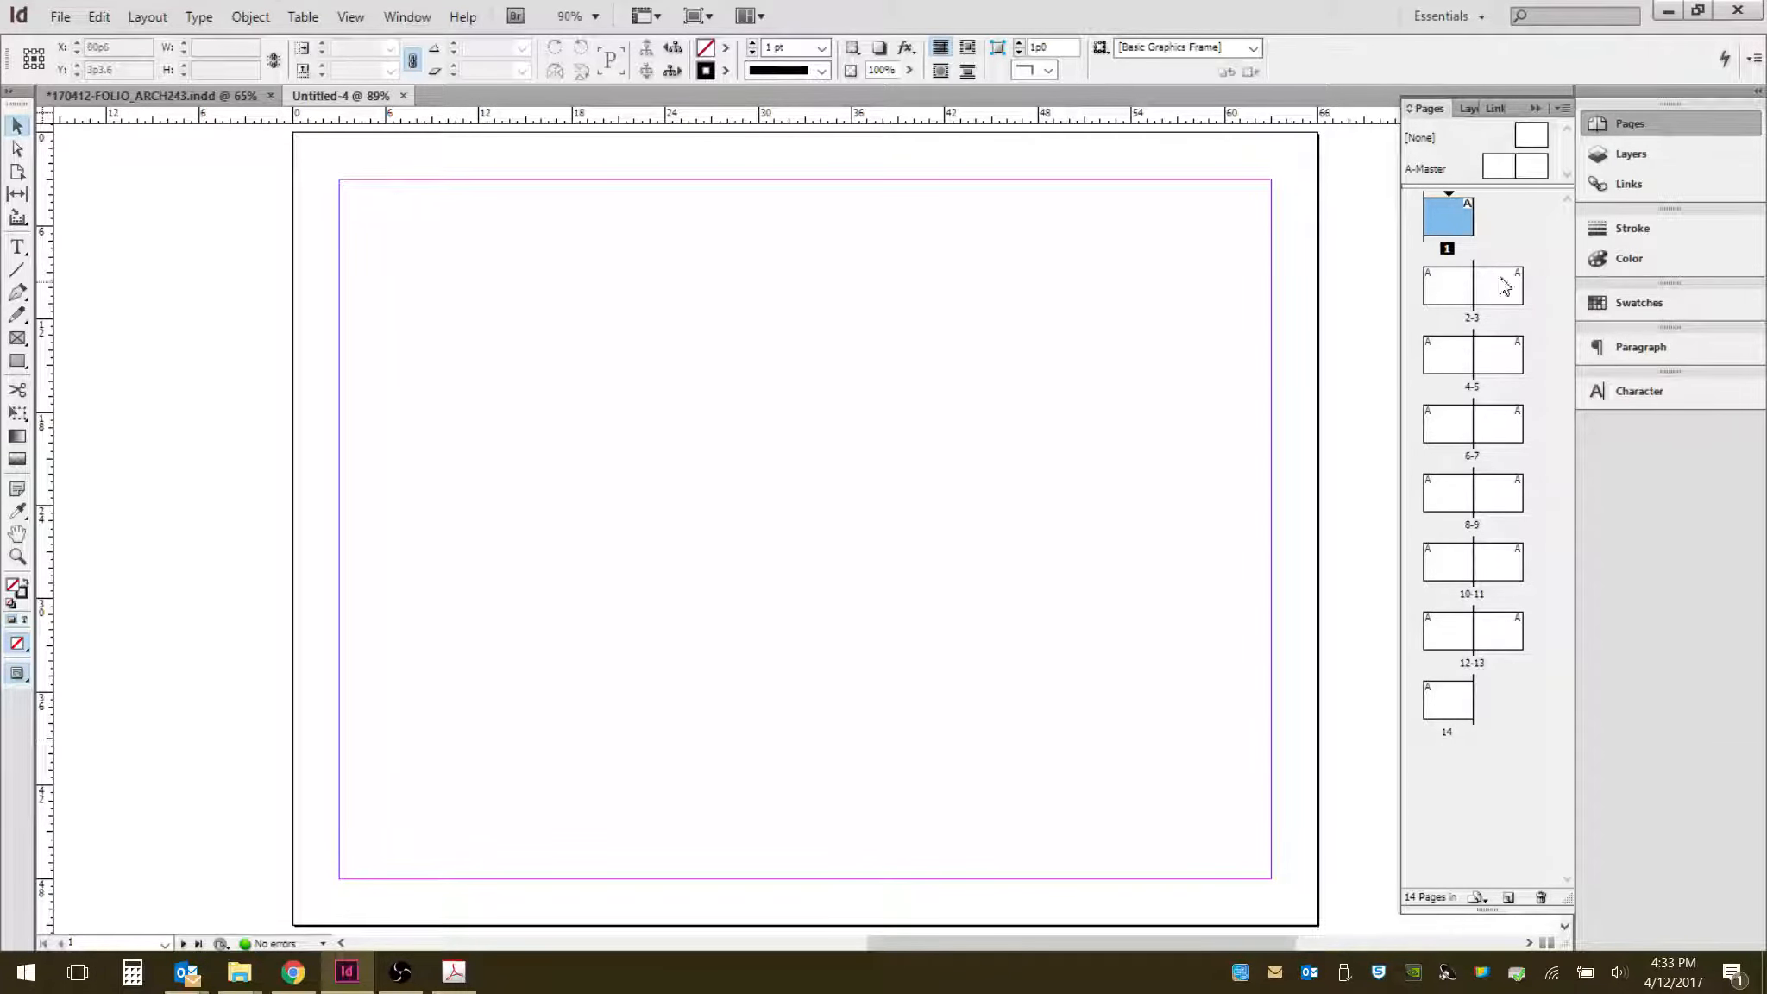
right_click(1491, 705)
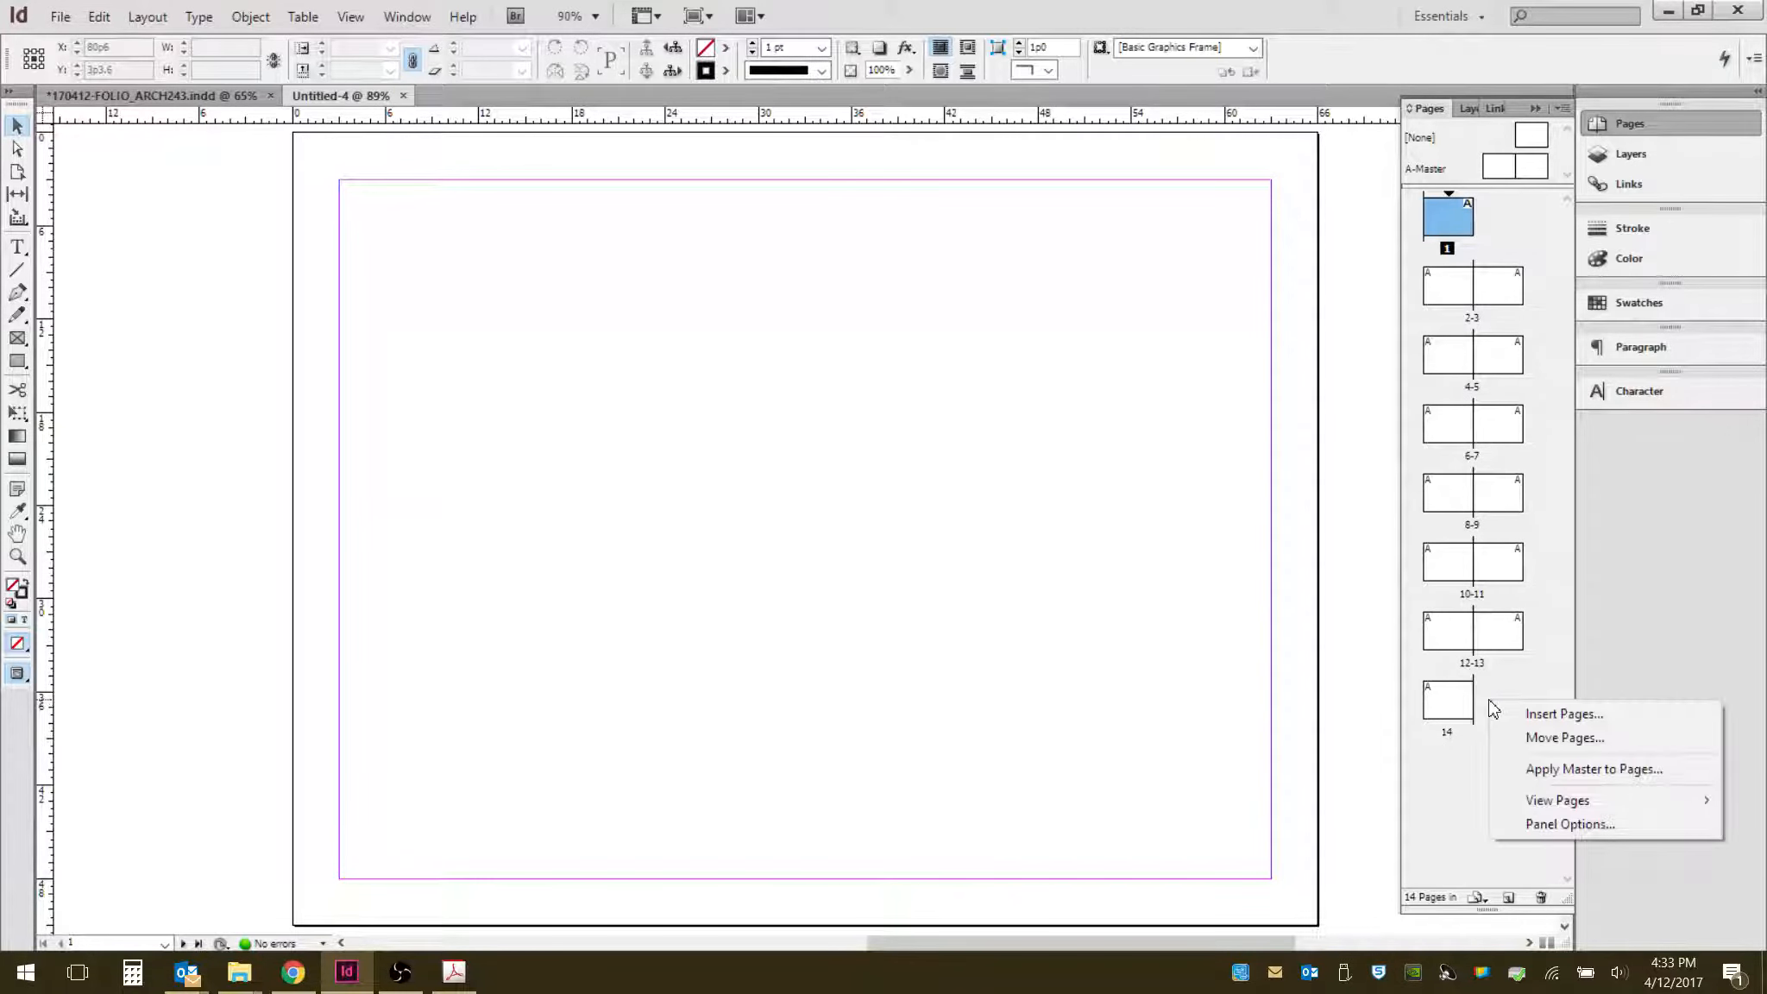
left_click(1540, 717)
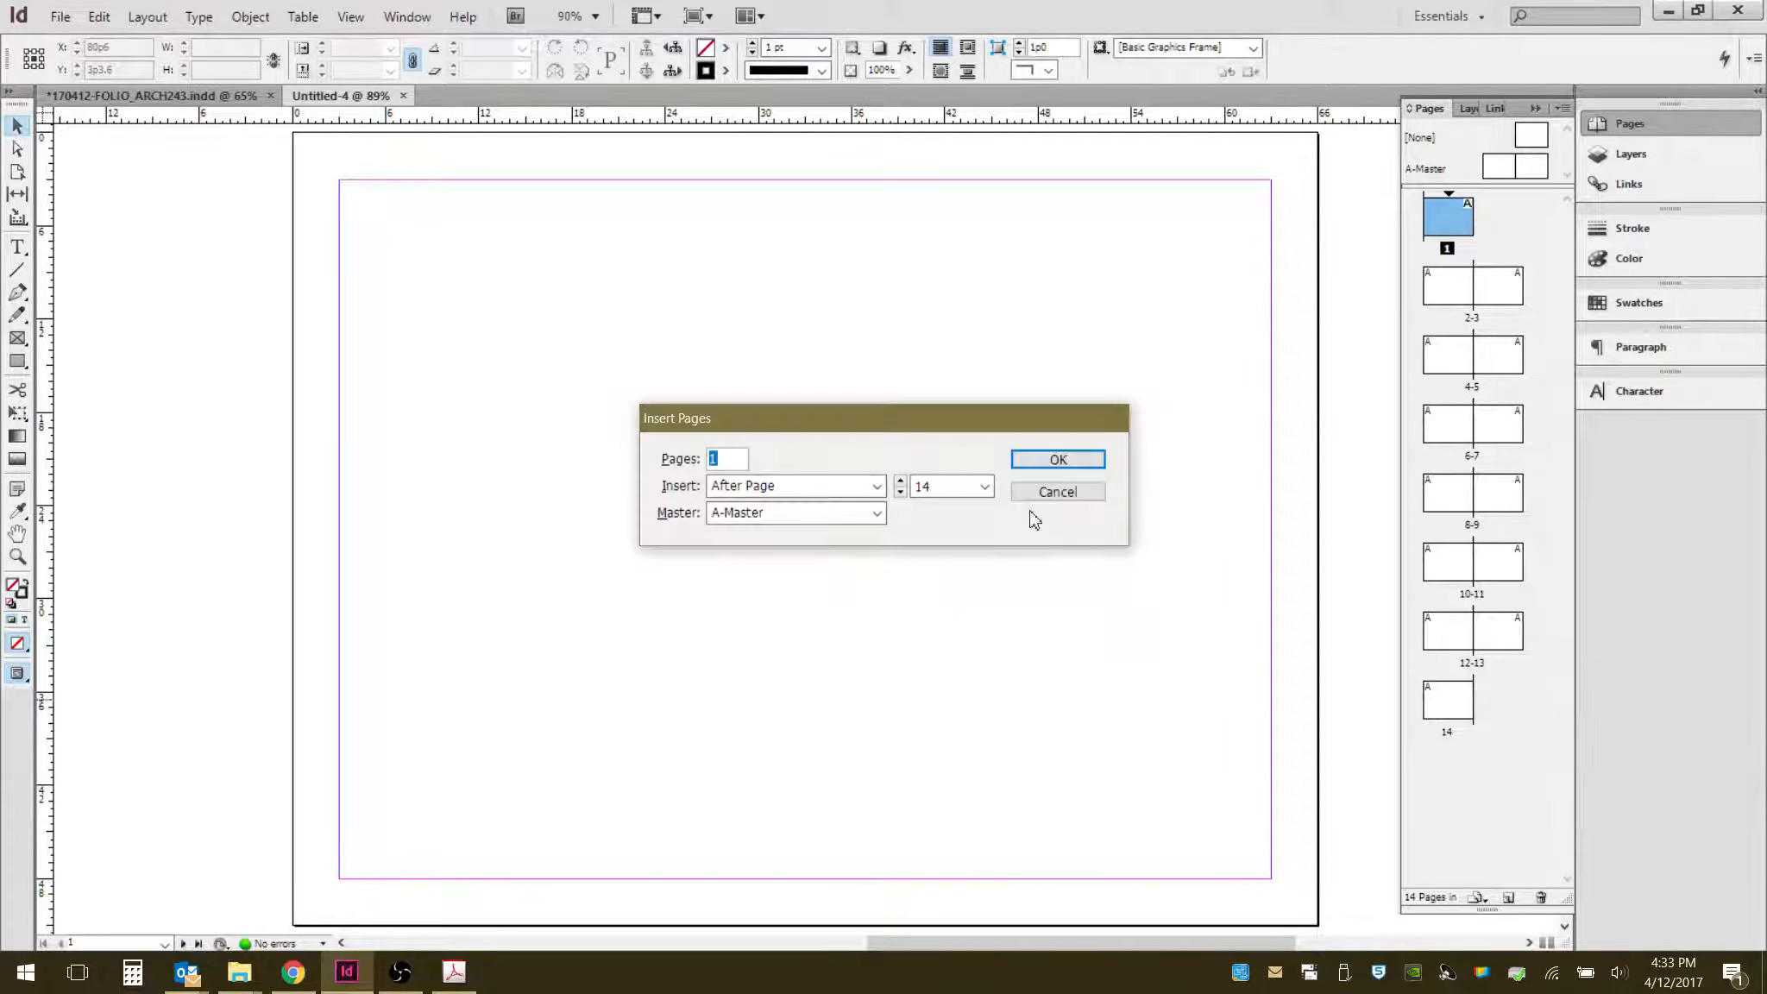
left_click(1058, 460)
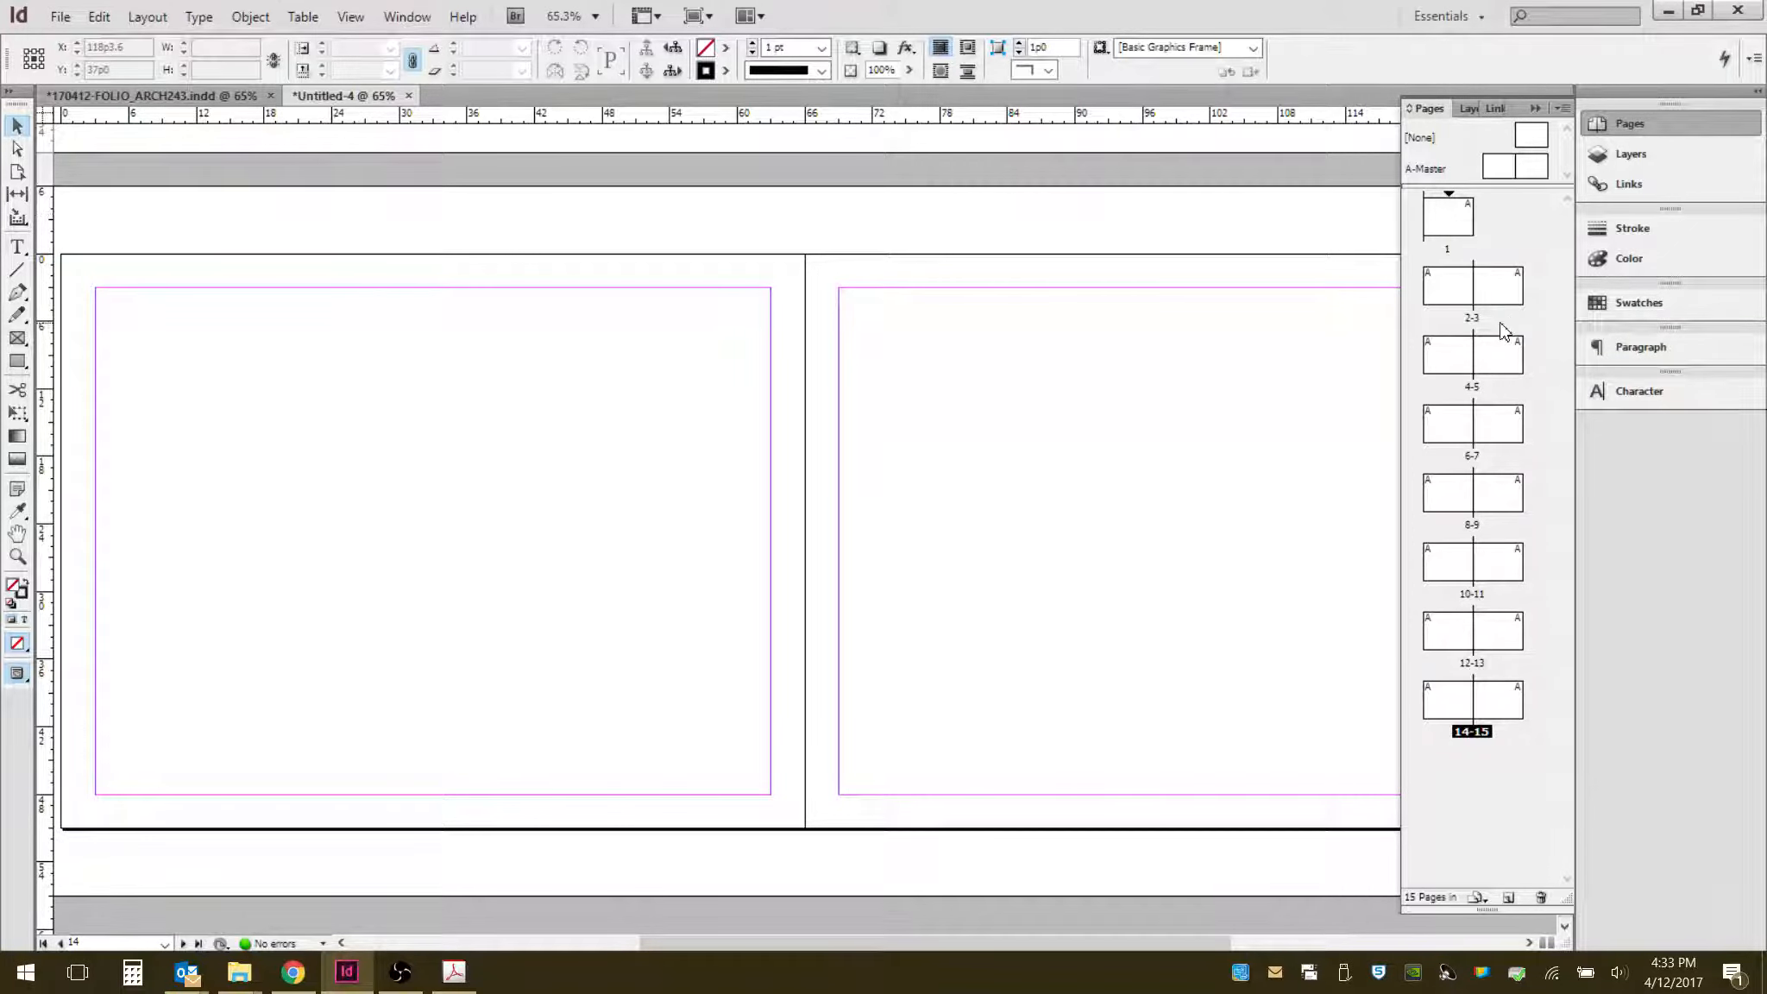
right_click(1493, 709)
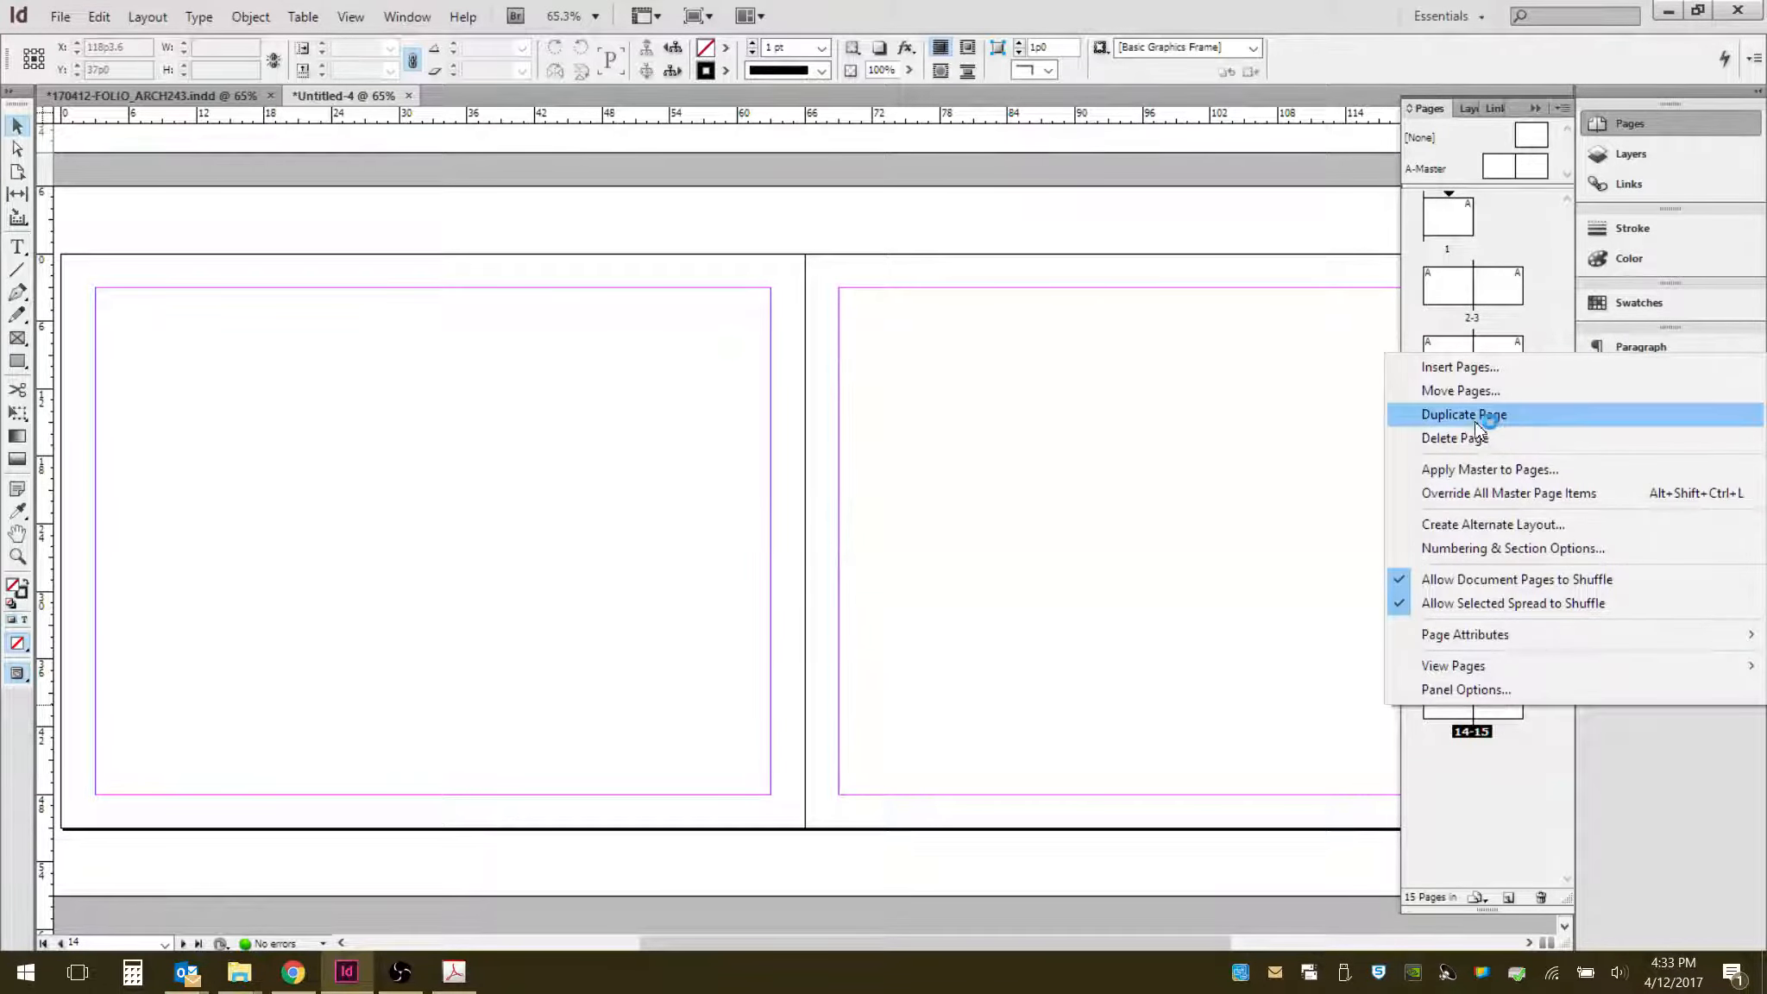
left_click(1512, 806)
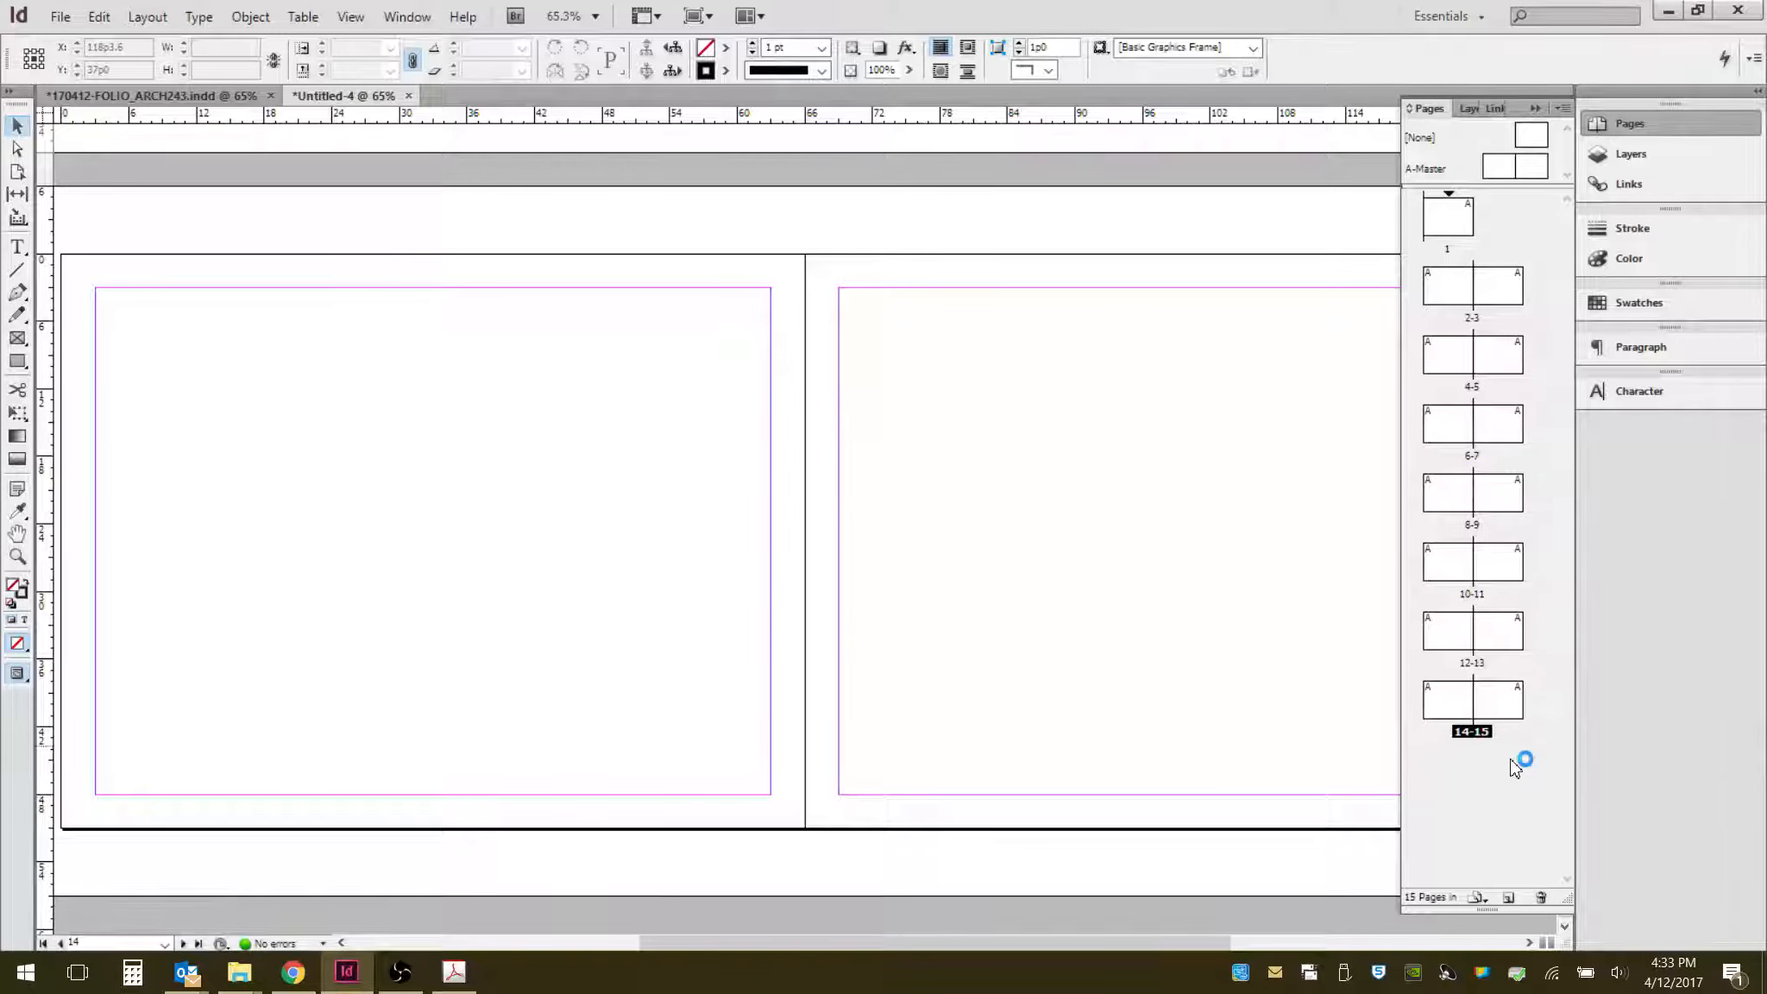
left_click(1464, 710)
left_click(1501, 703, "shift")
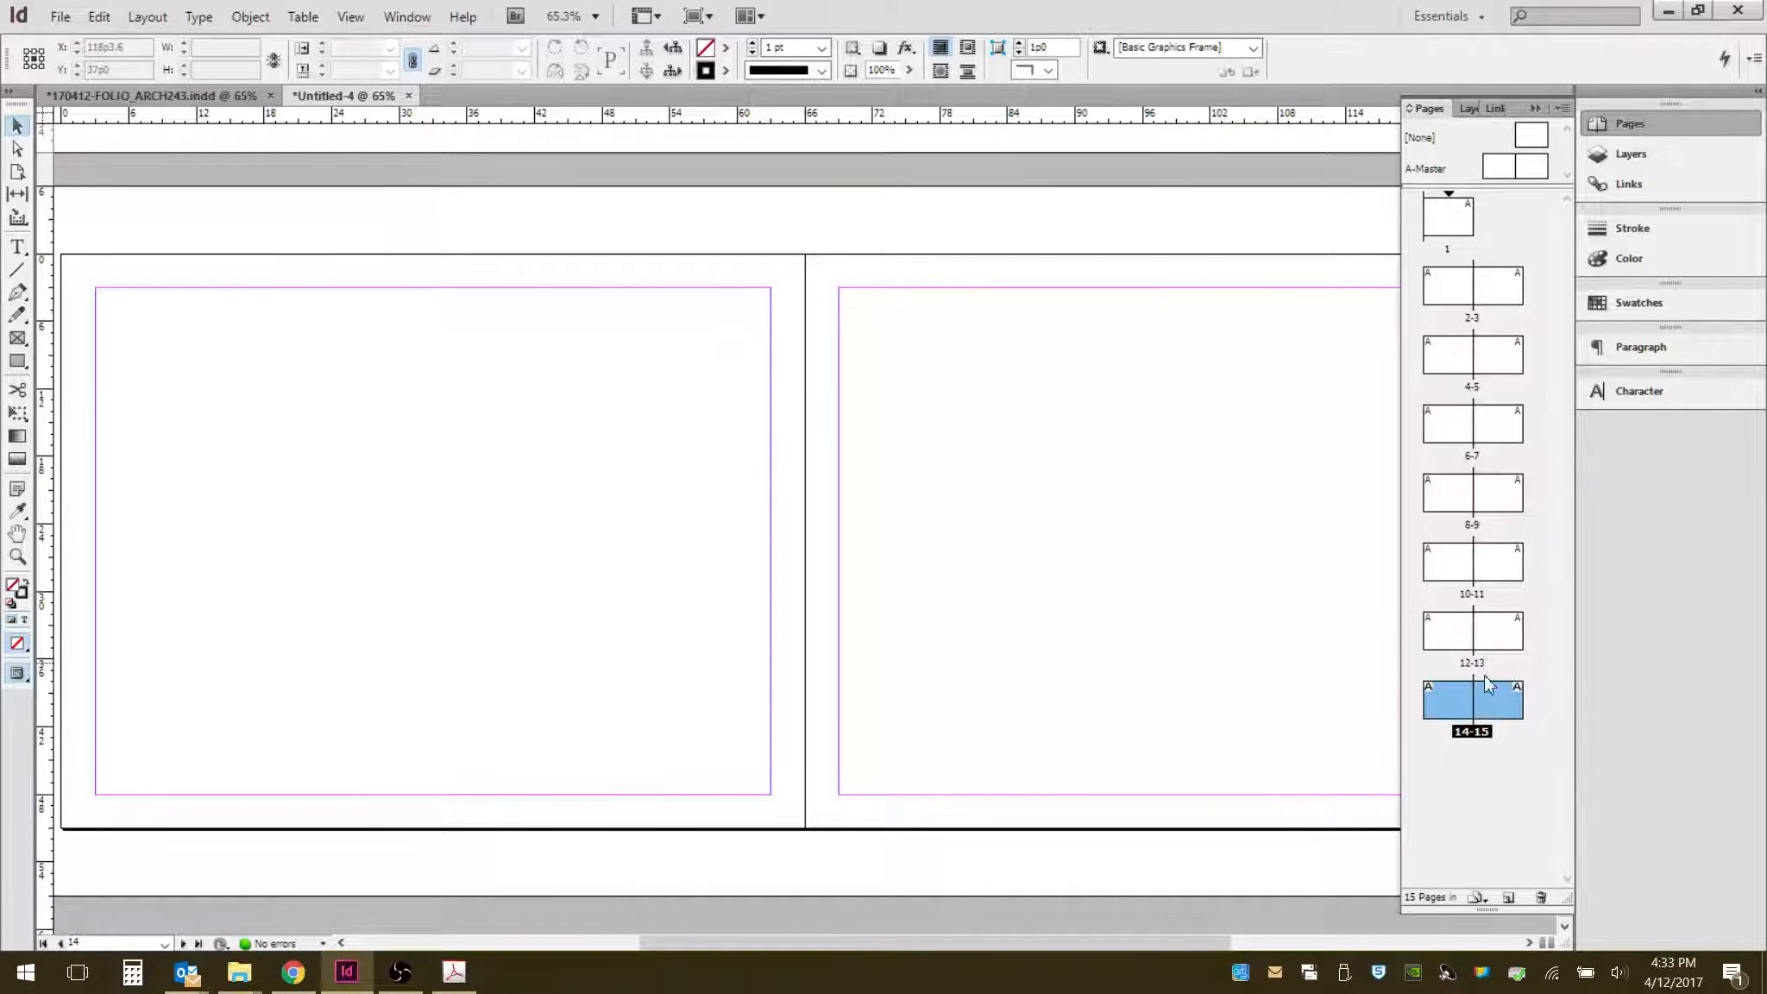
left_click(1456, 645, "shift")
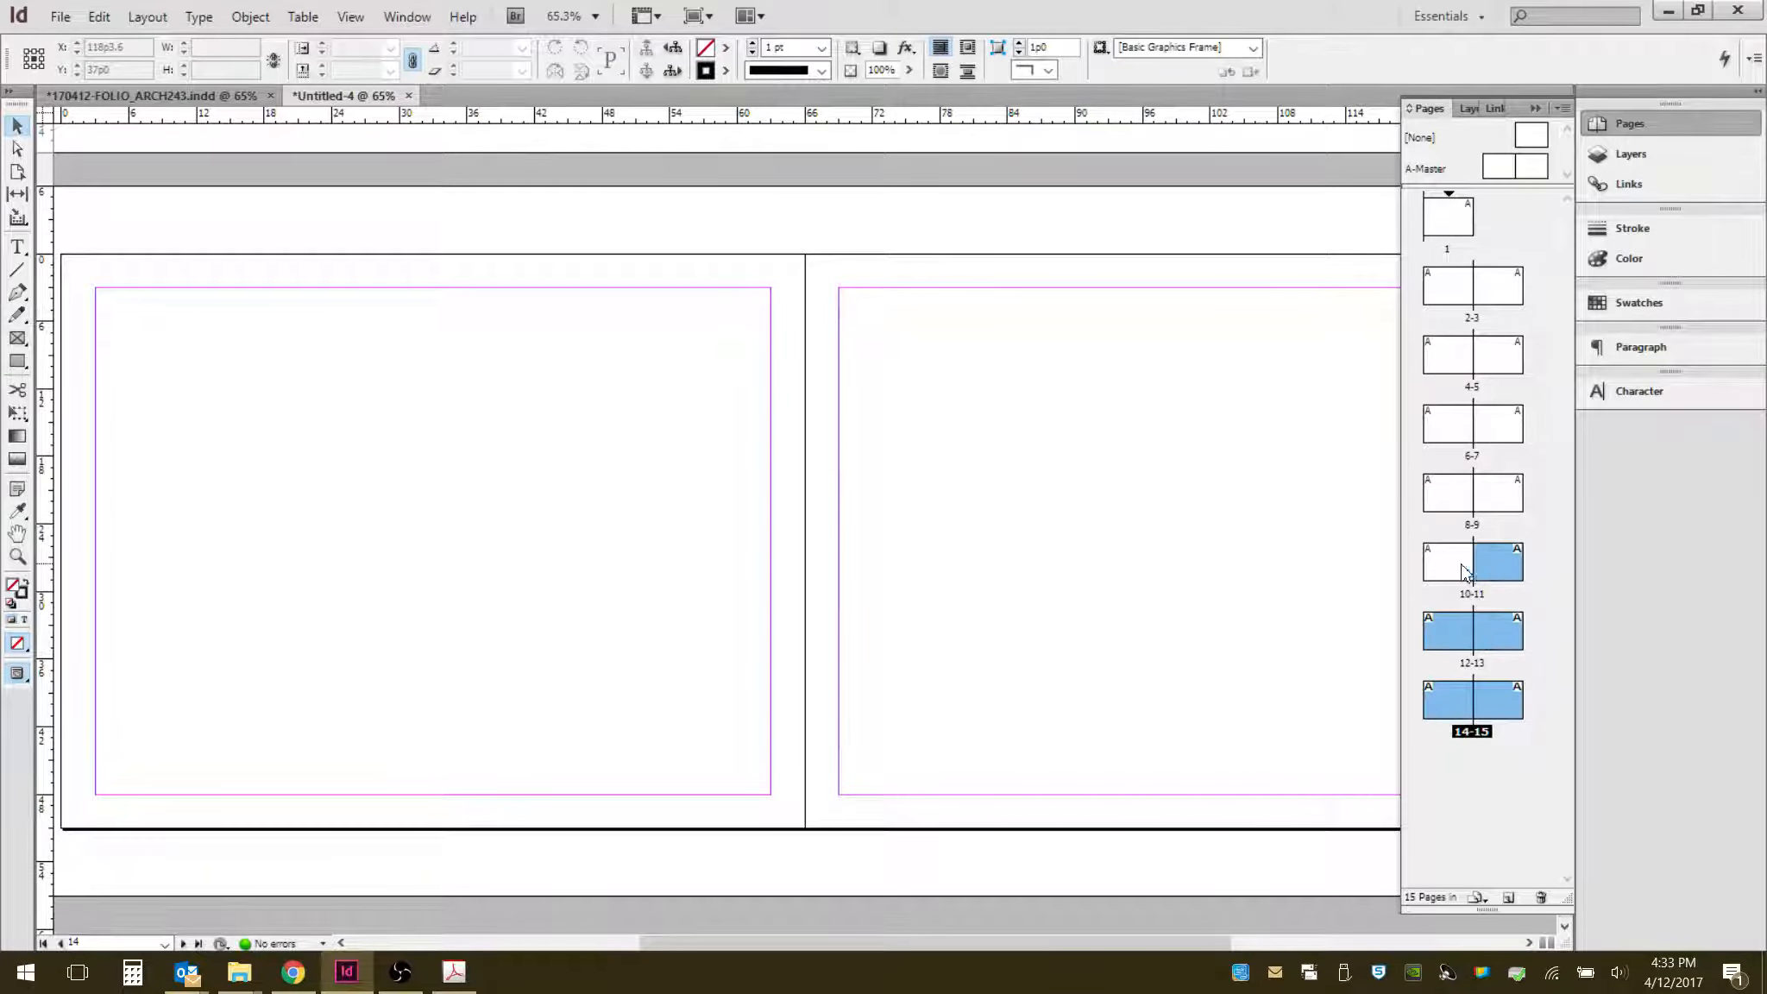
left_click(1529, 809)
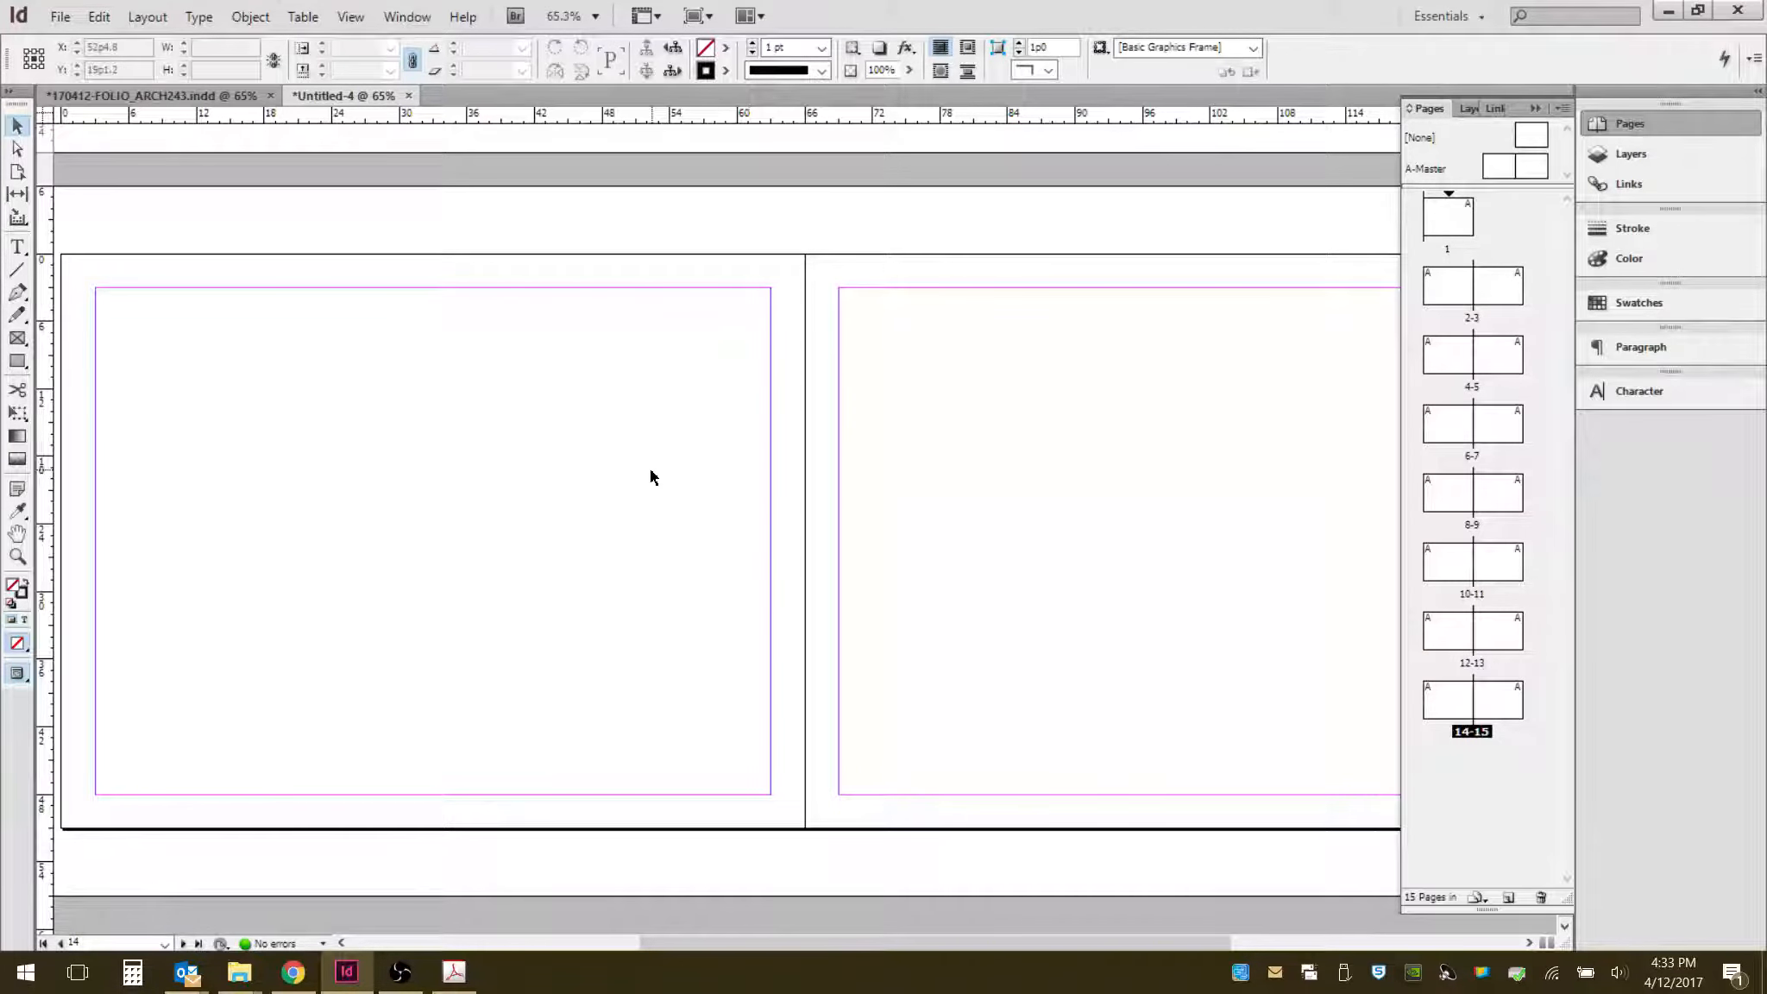
- Scroll through the document's spreads to review the inserted pages
scroll(749, 505, "down", 1)
scroll(741, 490, "down", 1)
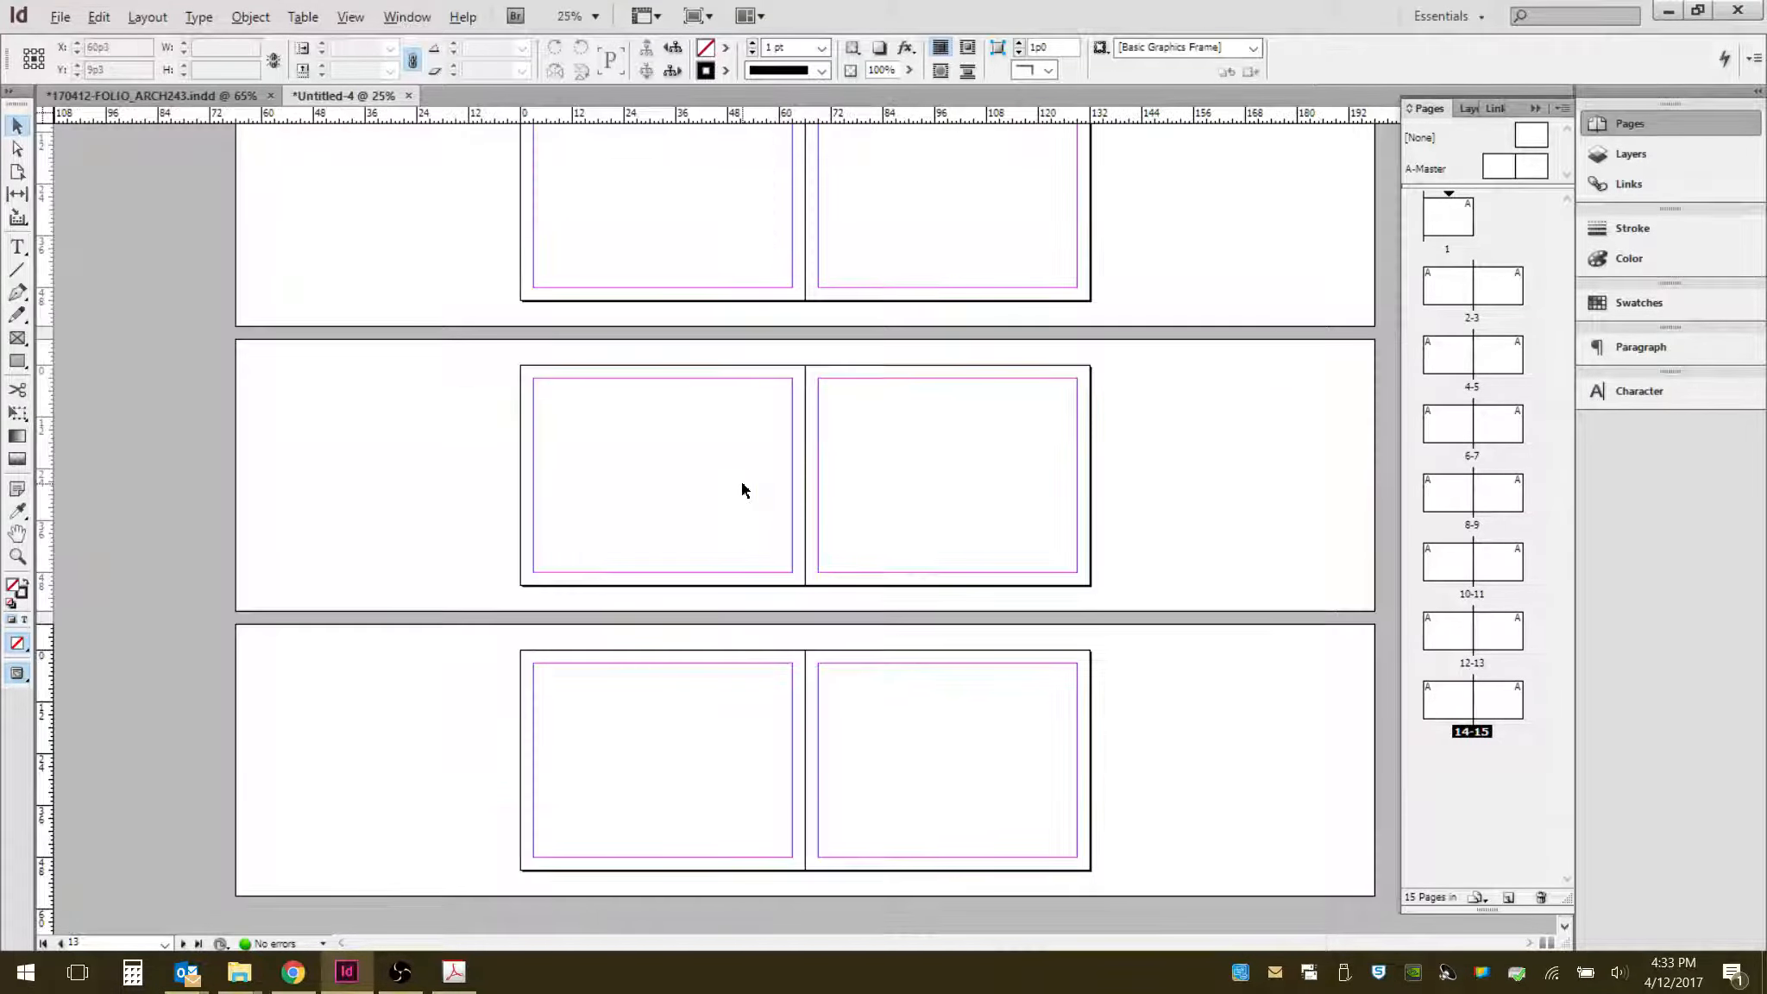
scroll(838, 535, "up", 5)
scroll(838, 530, "up", 3)
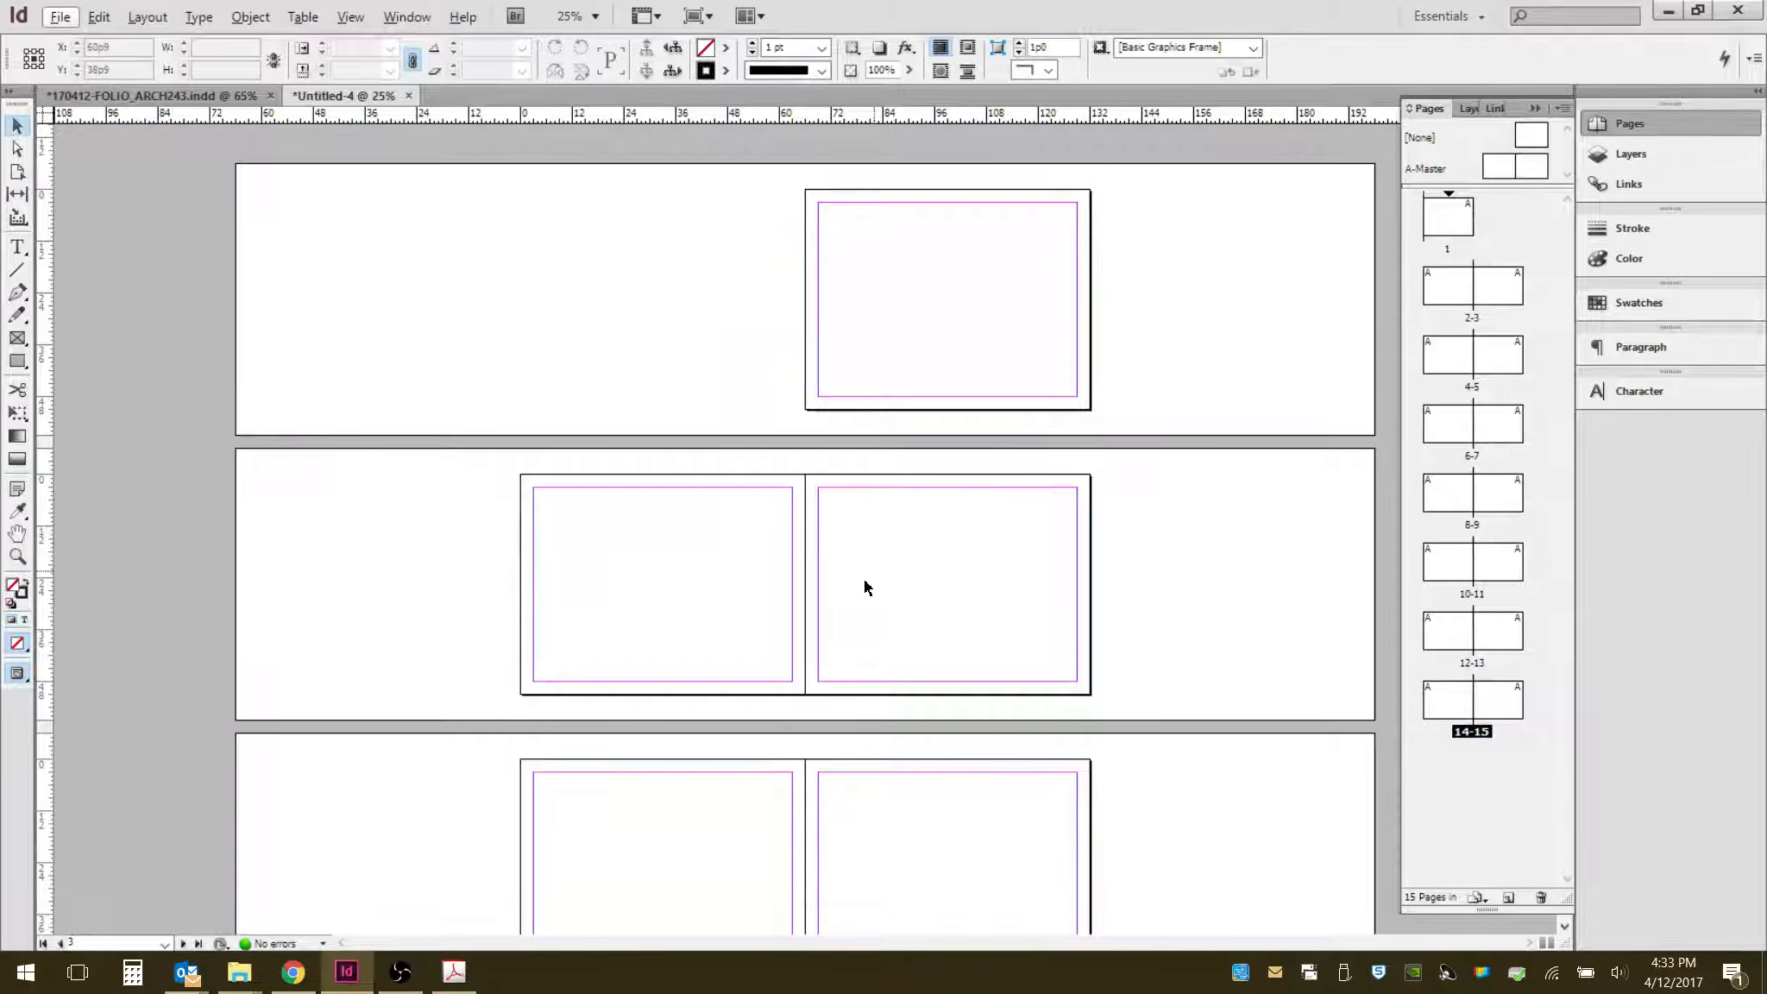
scroll(844, 643, "down", 3)
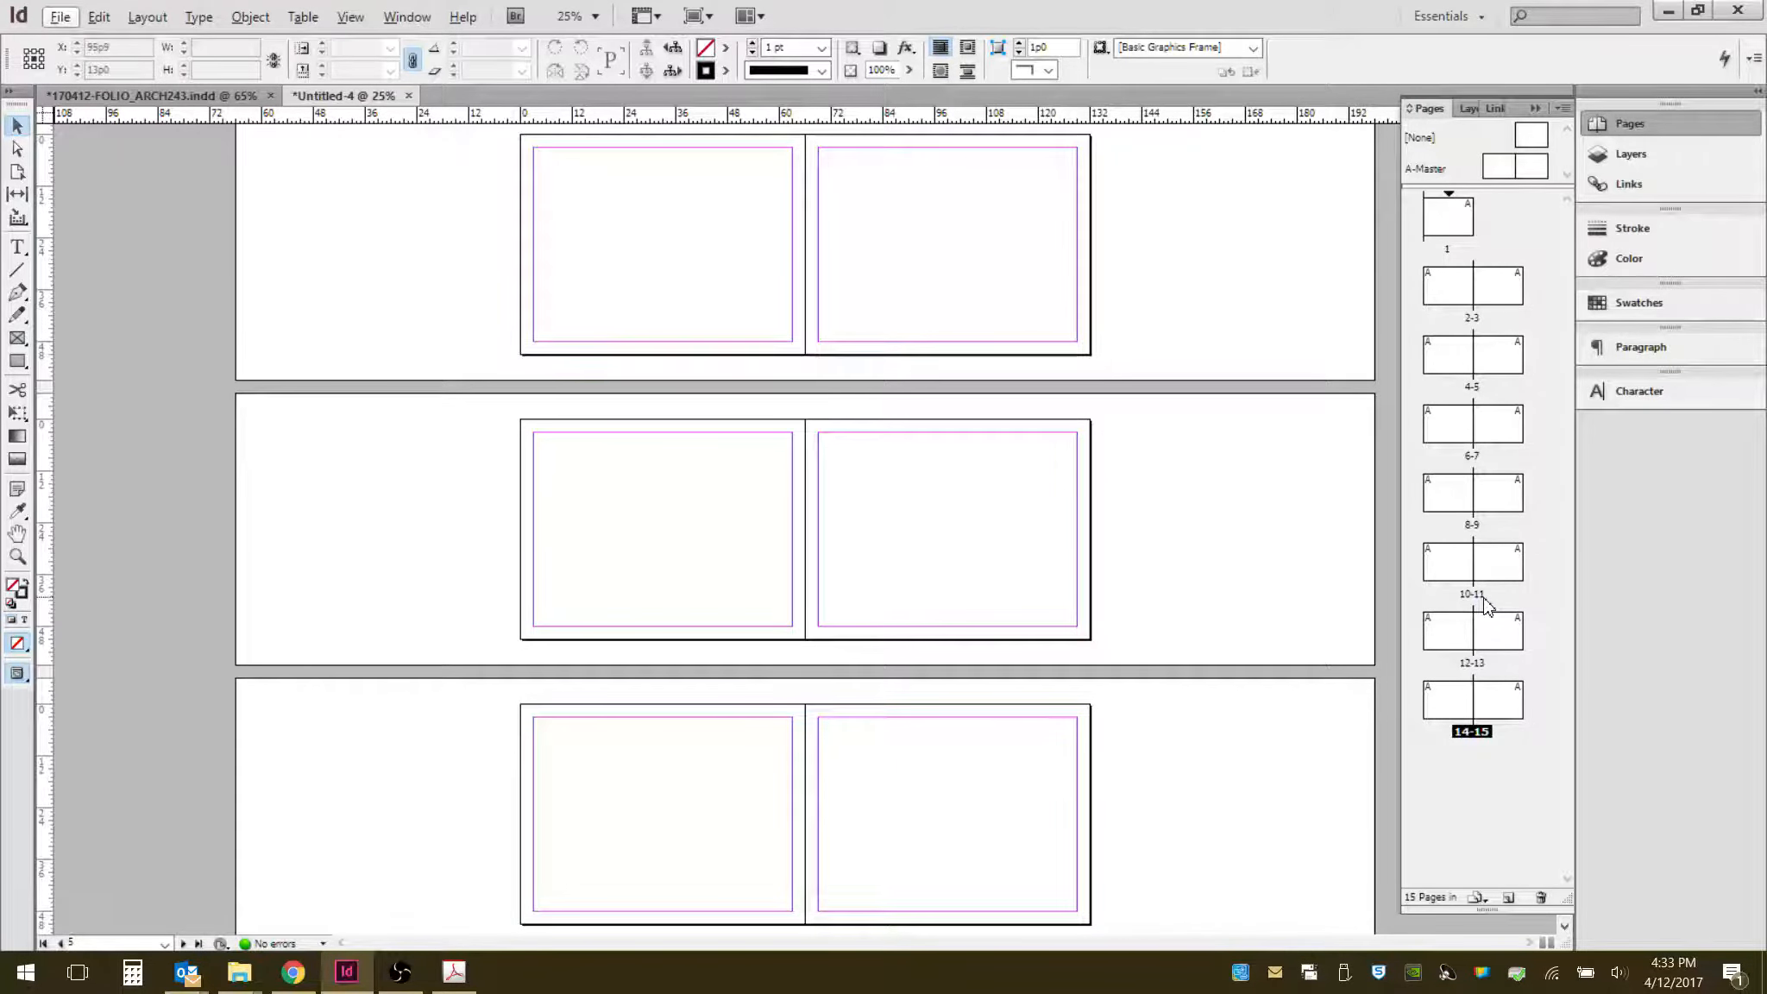
scroll(1026, 695, "down", 5)
scroll(1025, 695, "up", 3)
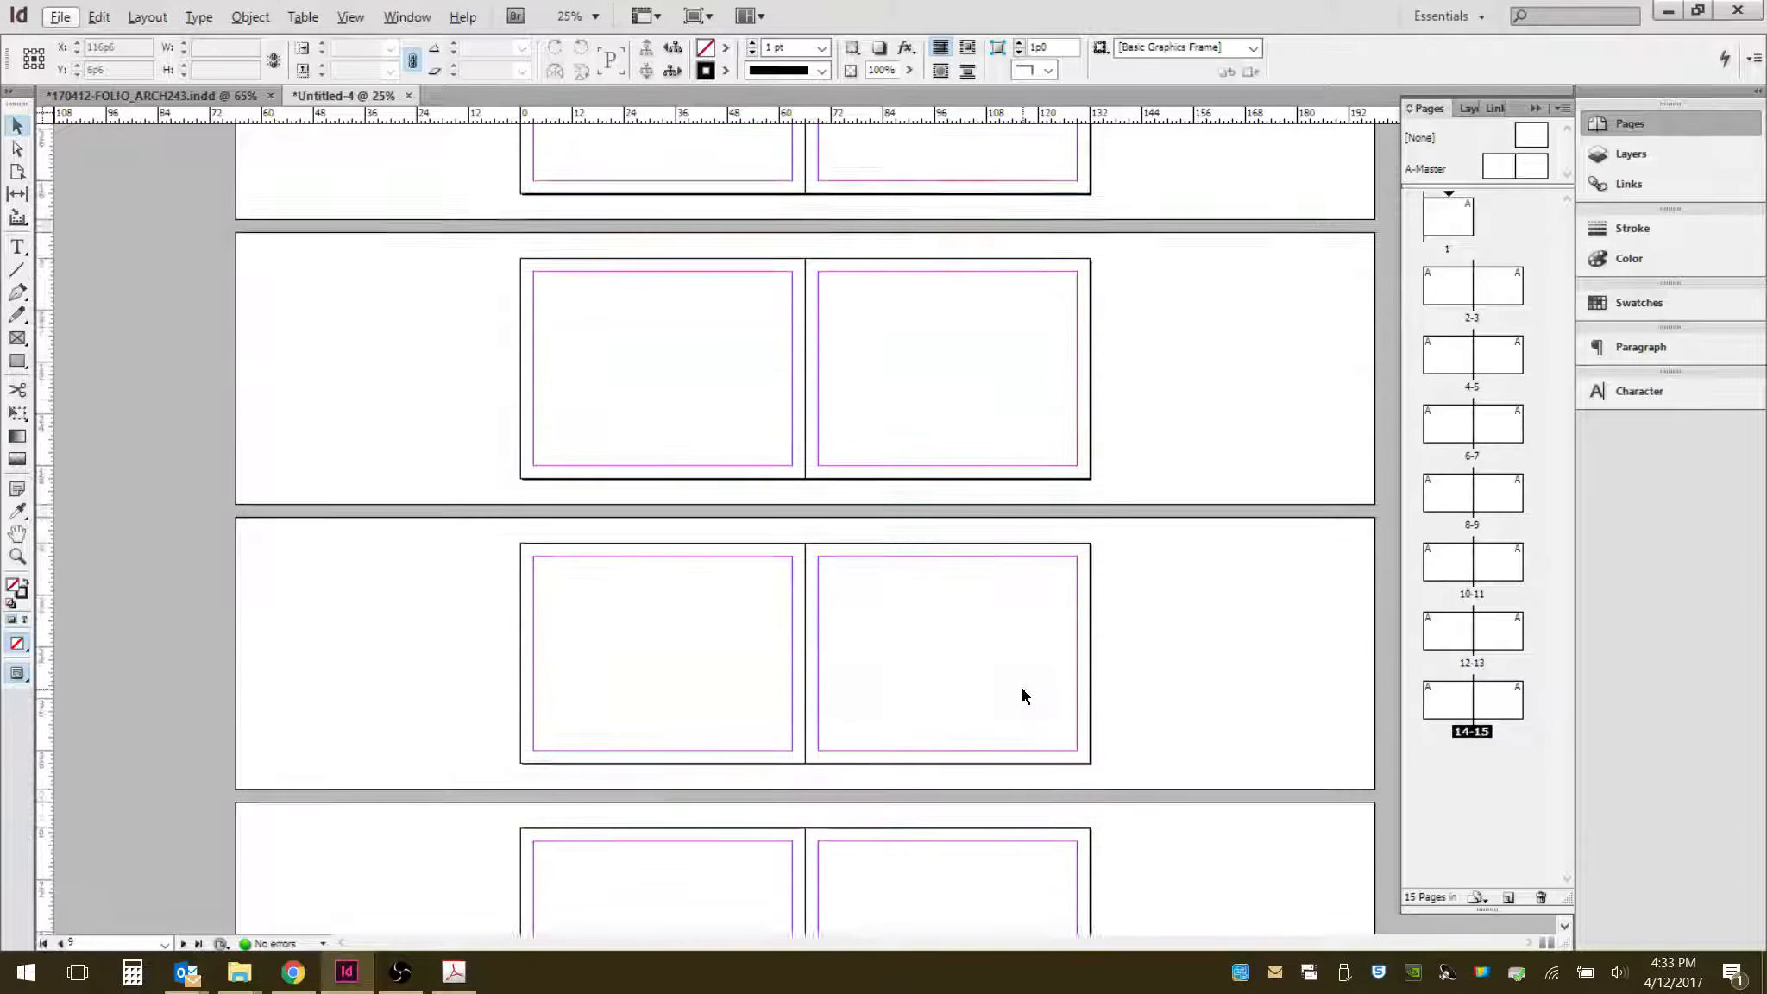
scroll(1024, 695, "up", 8)
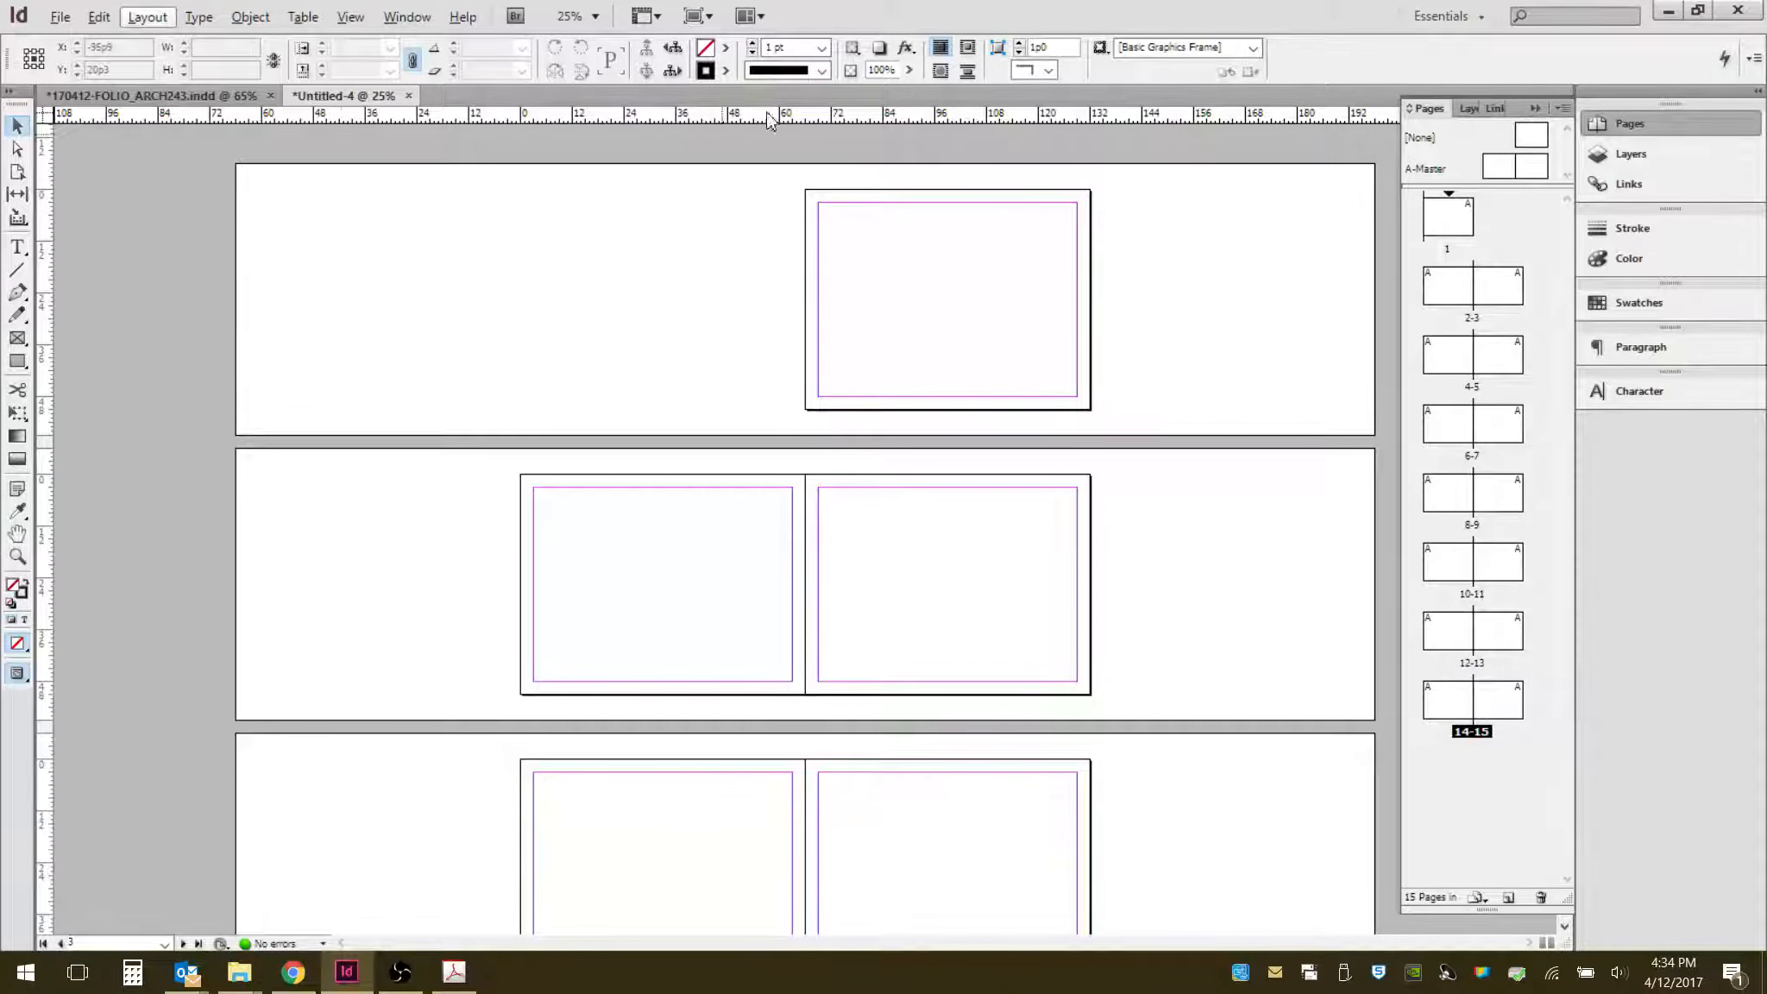
- Set the horizontal and vertical ruler units to Inches in the Units & Increments preferences
left_click(353, 17)
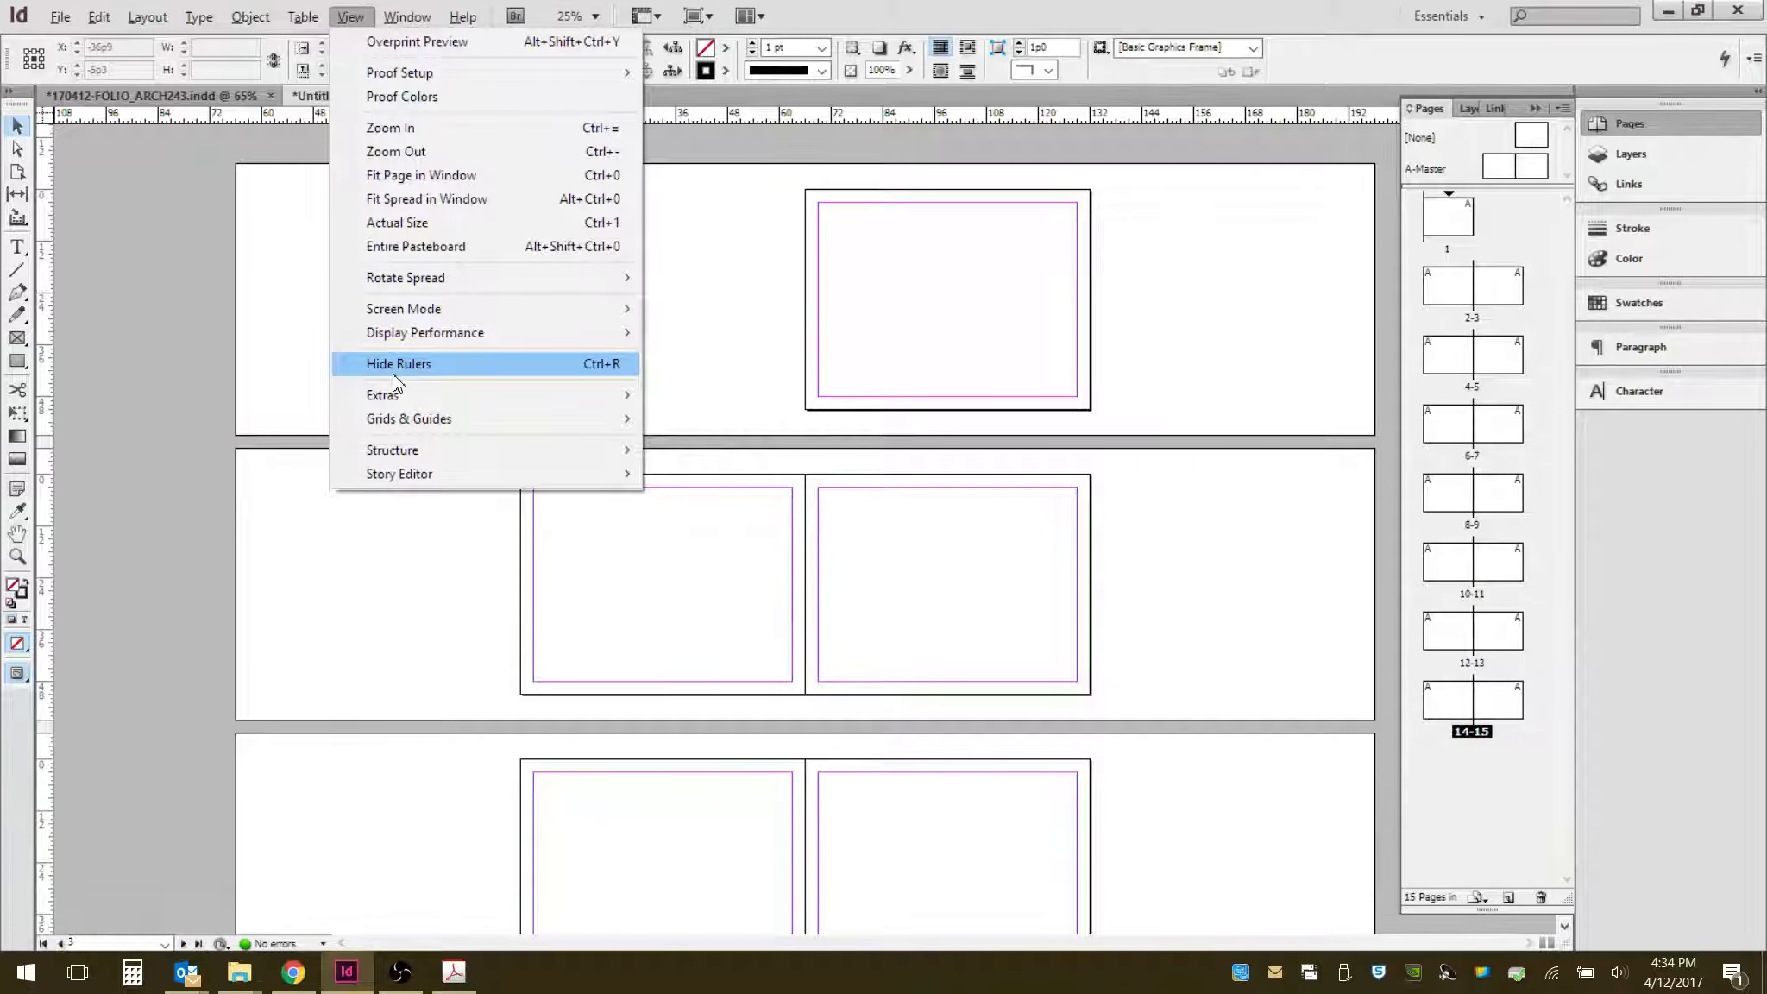
left_click(702, 289)
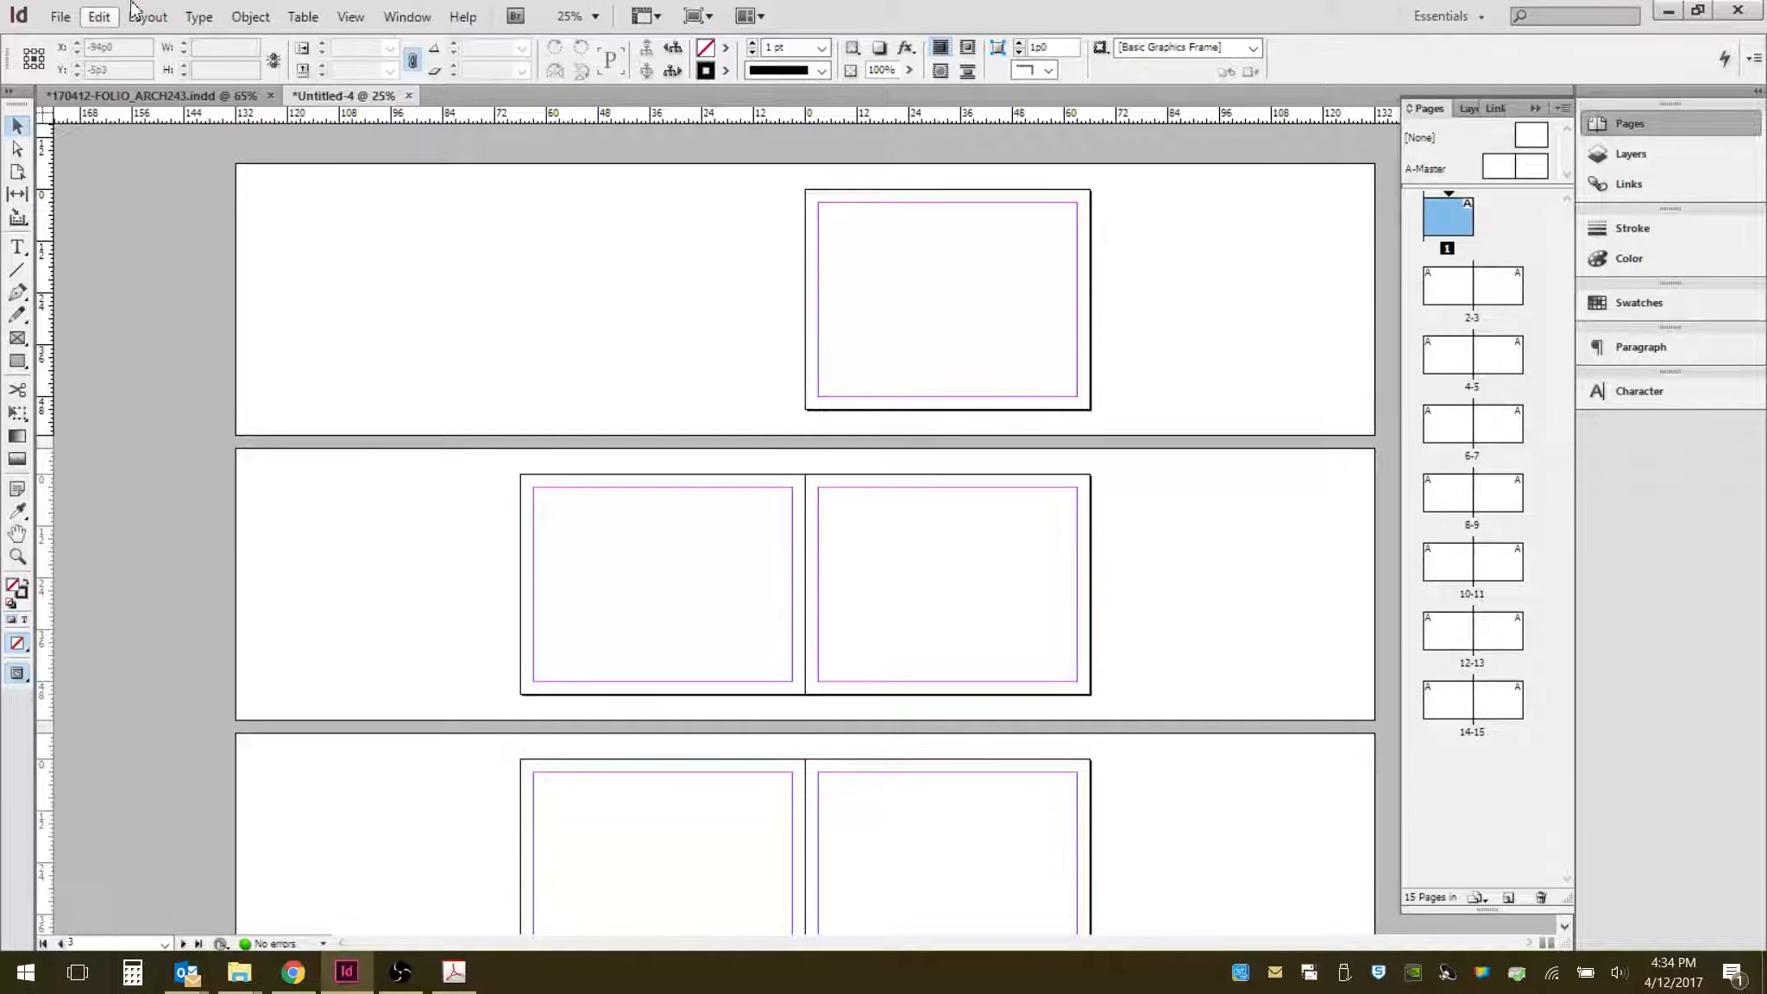
left_click(98, 17)
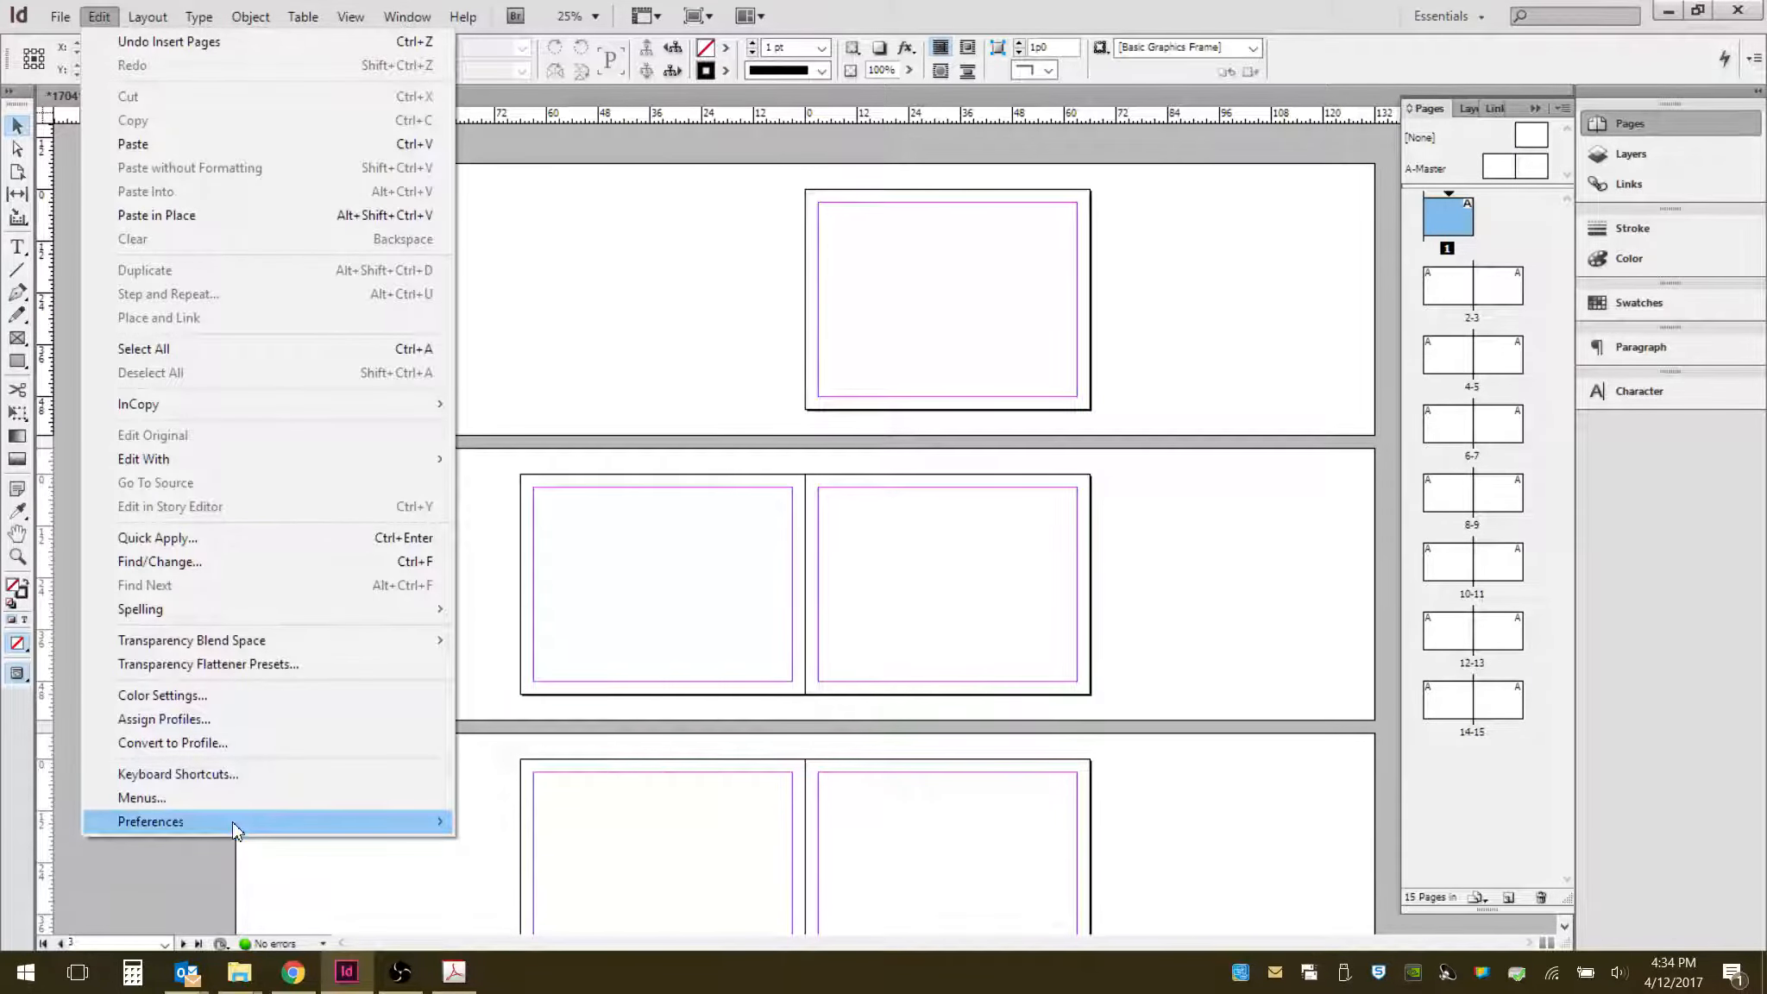
mouse_move(224, 822)
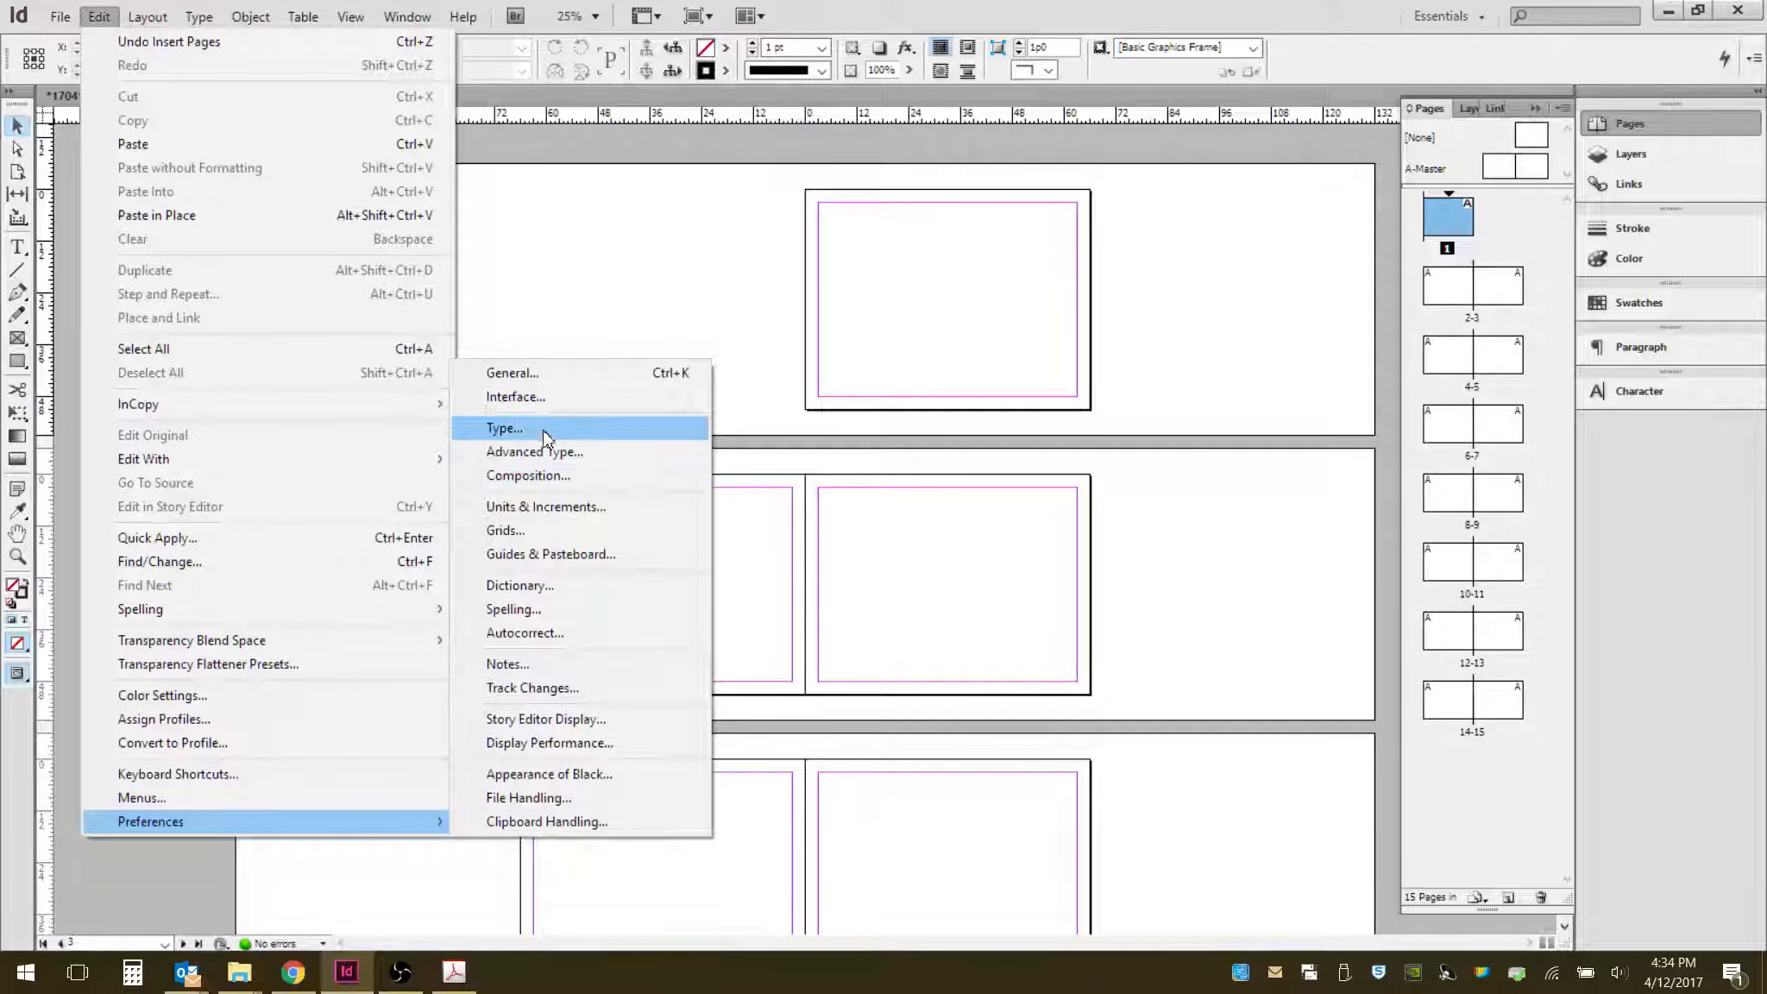
left_click(587, 509)
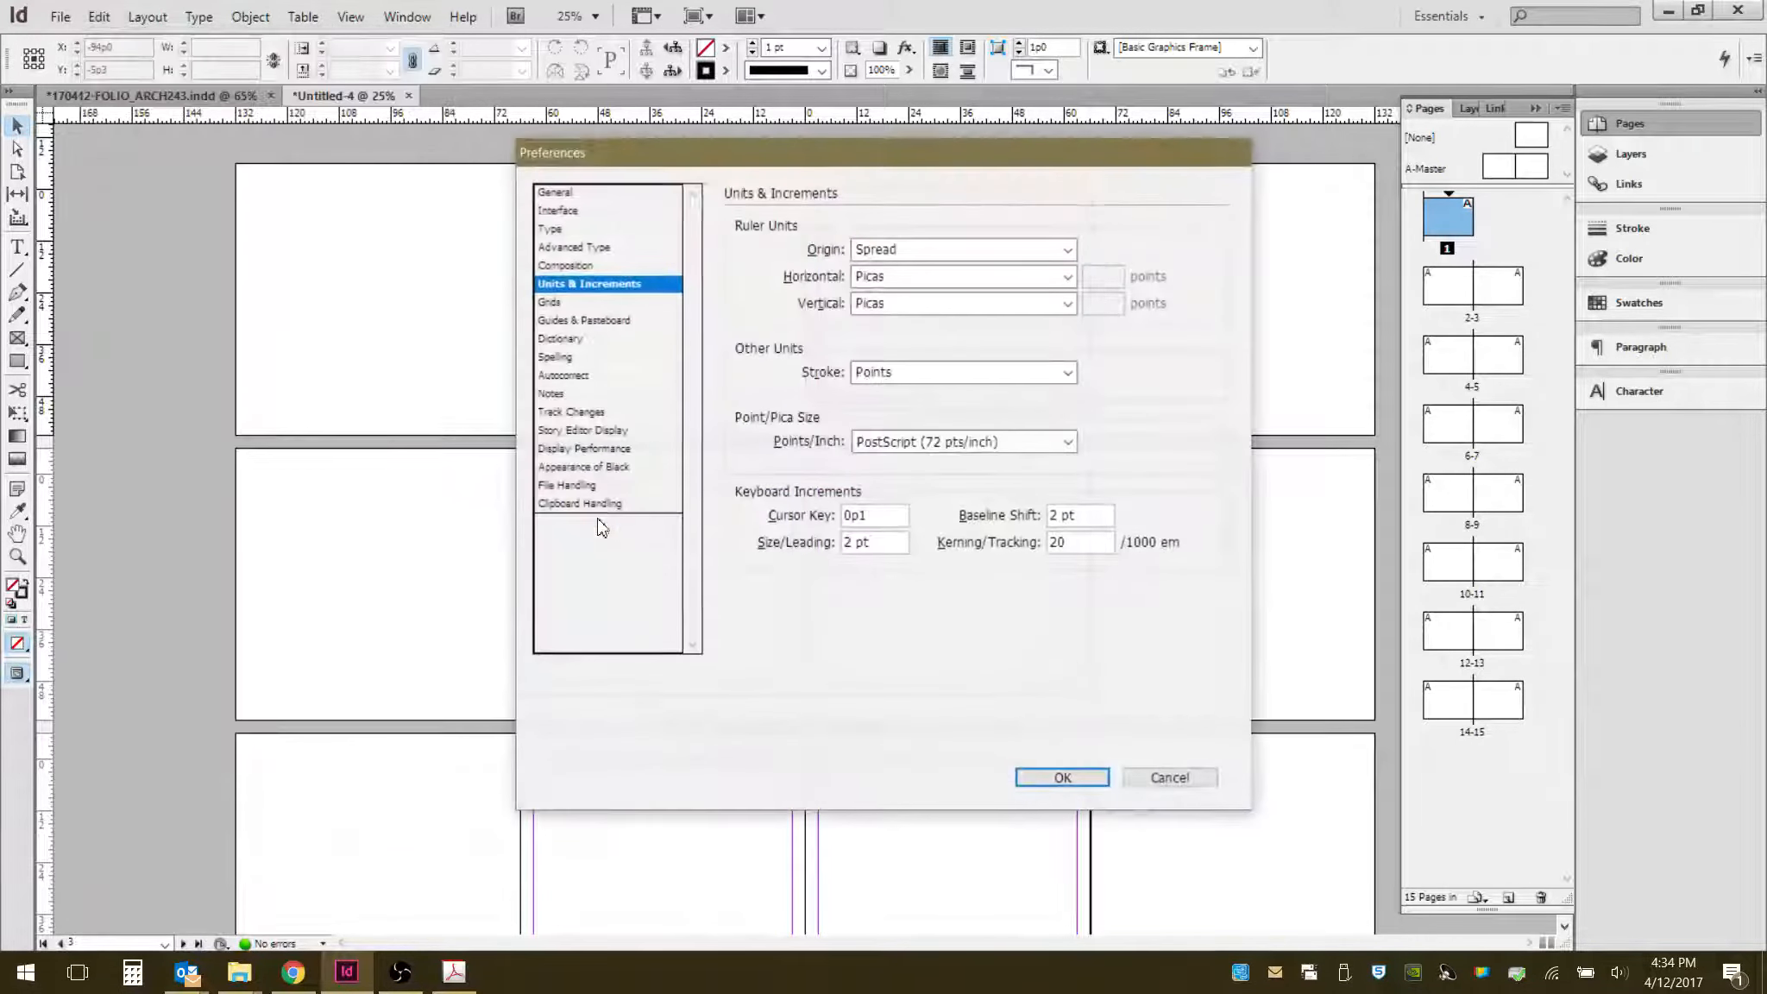
left_click(1006, 276)
left_click(966, 337)
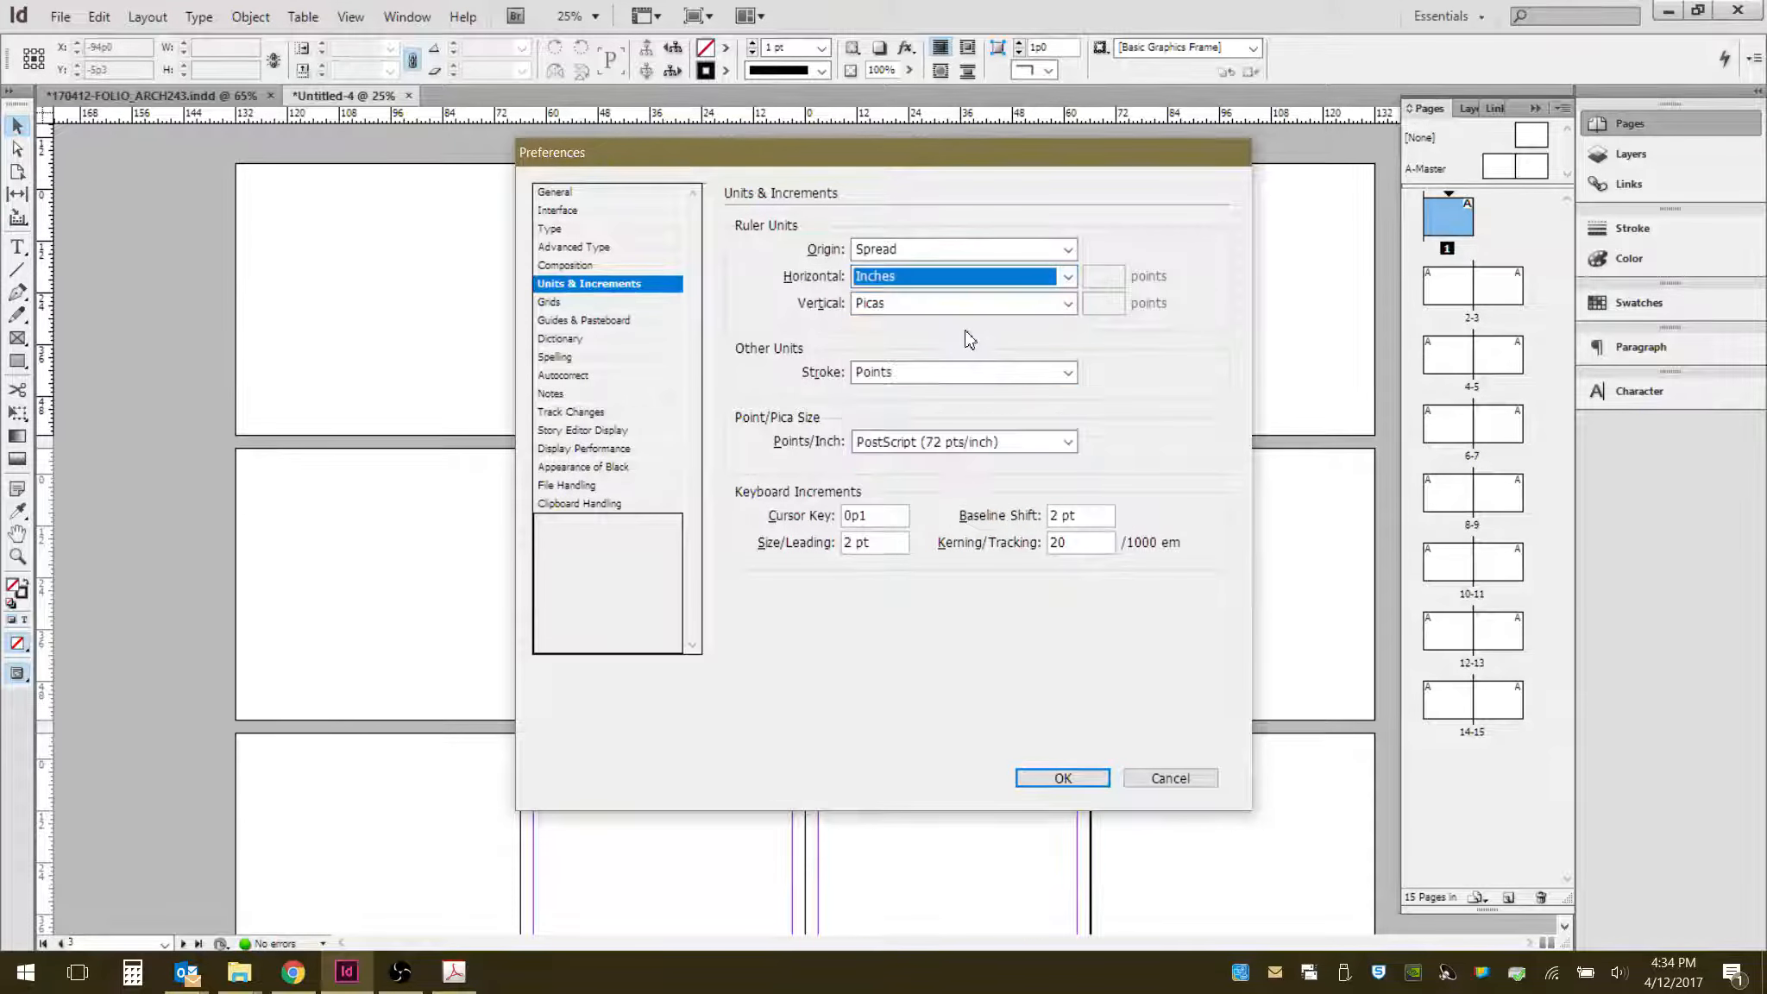
left_click(974, 304)
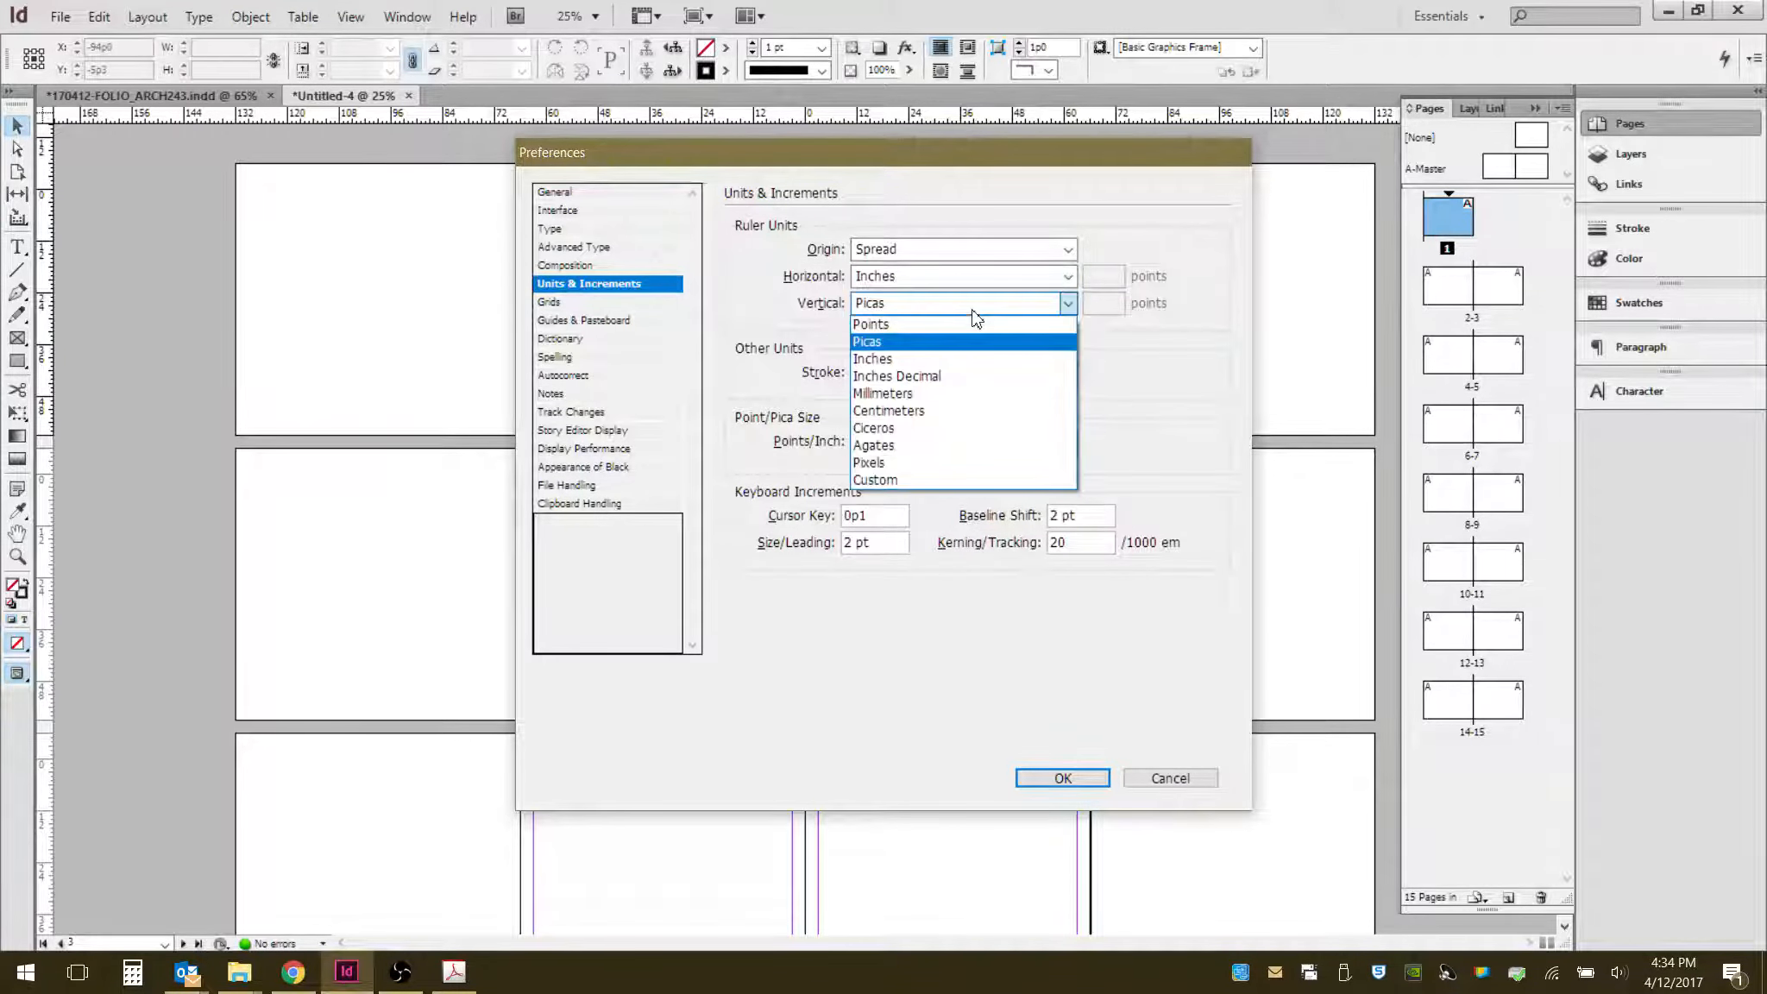
left_click(963, 360)
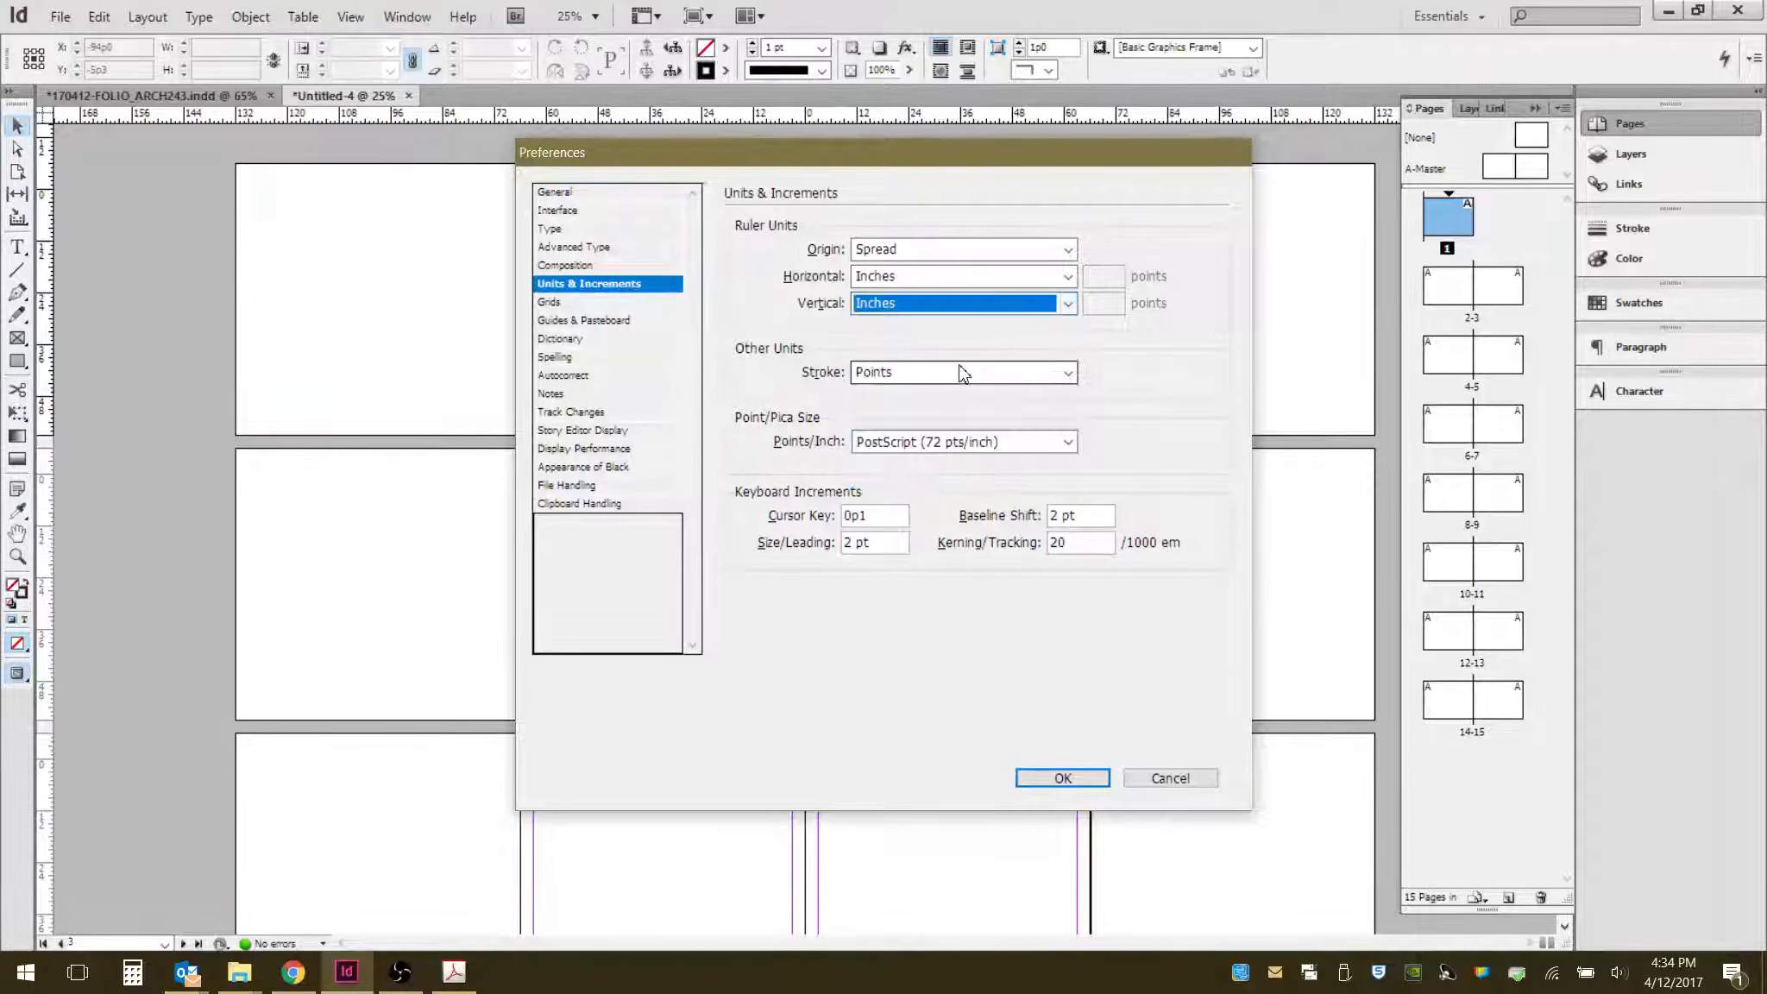
left_click(1068, 779)
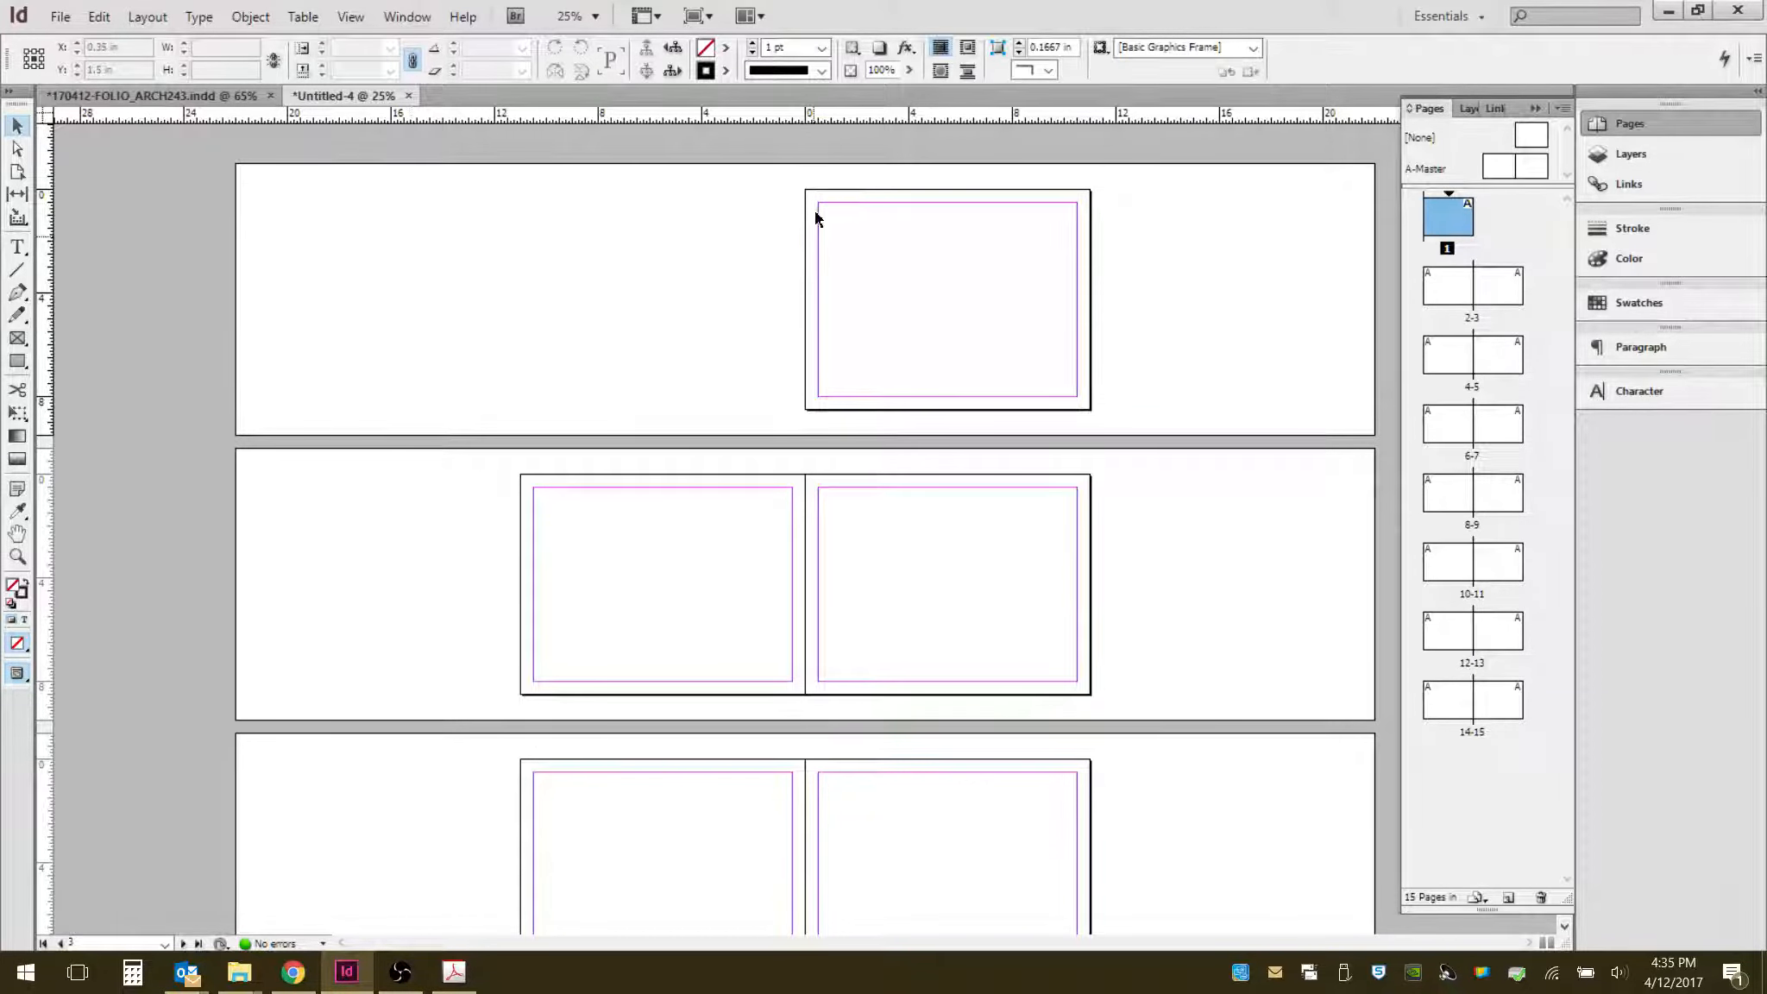
- Move the ruler zero point to the top of the spine between the facing pages
scroll(808, 462, "down", 3)
key("ctrl+=")
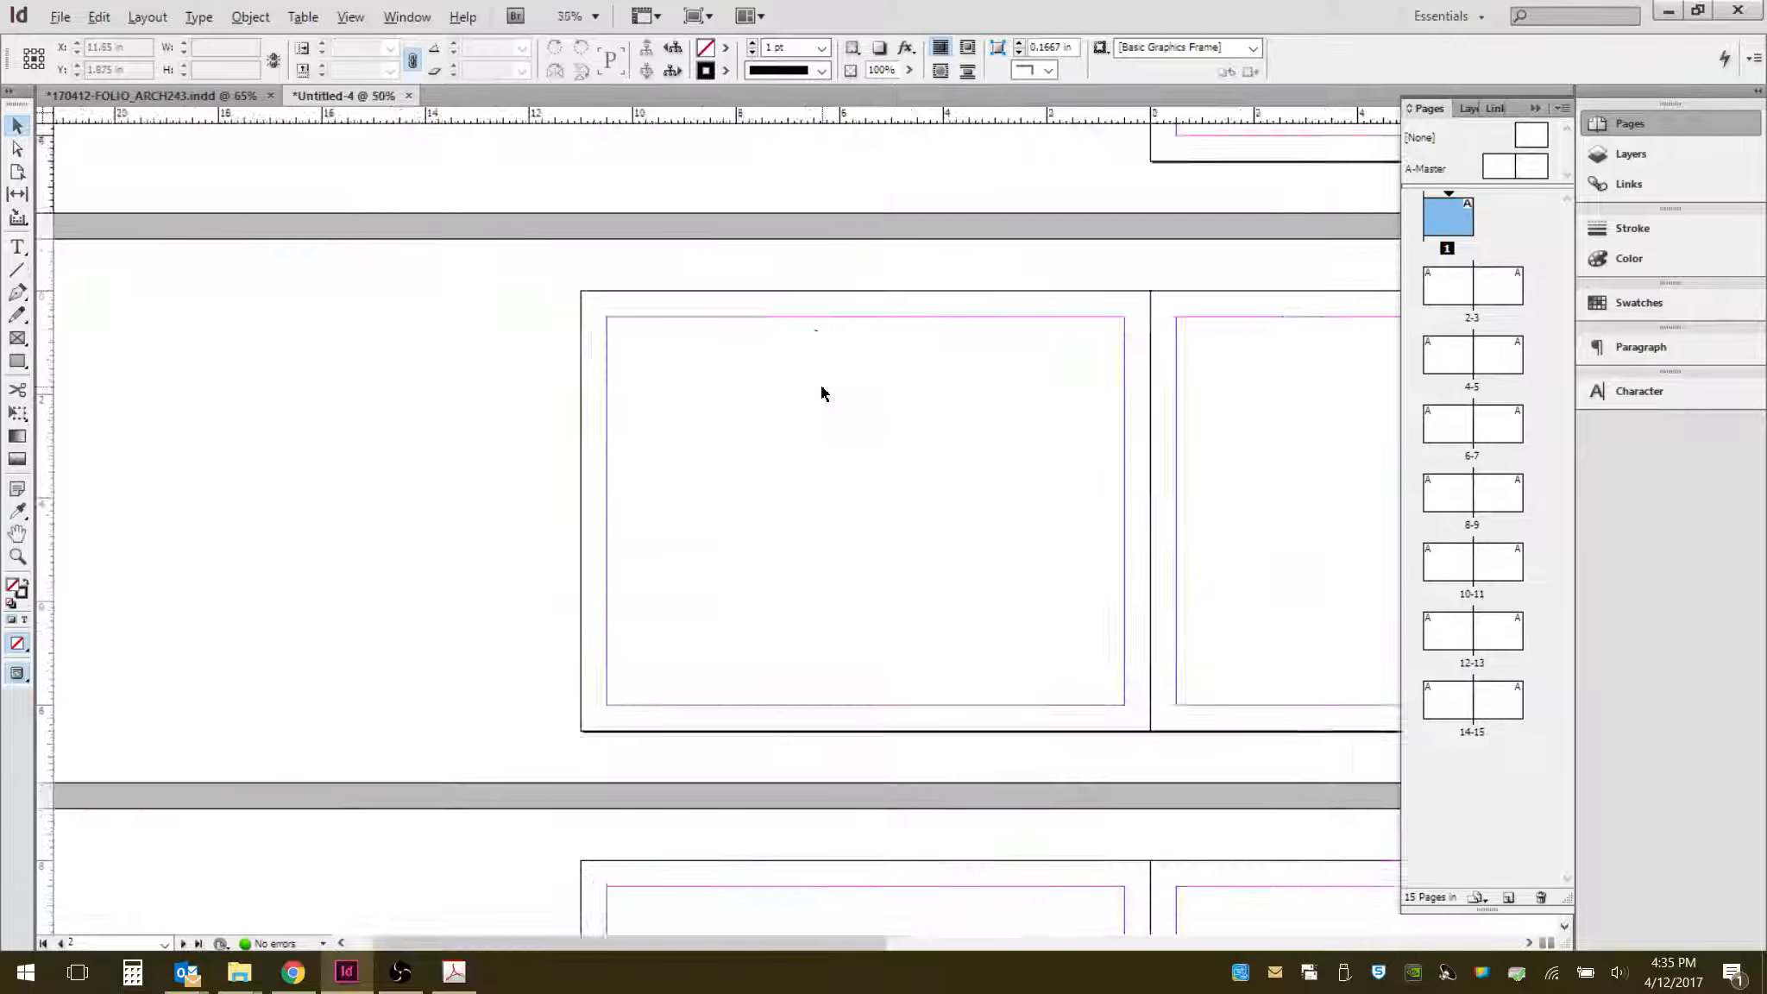
key("ctrl+=")
left_click_drag(1235, 354, 781, 349)
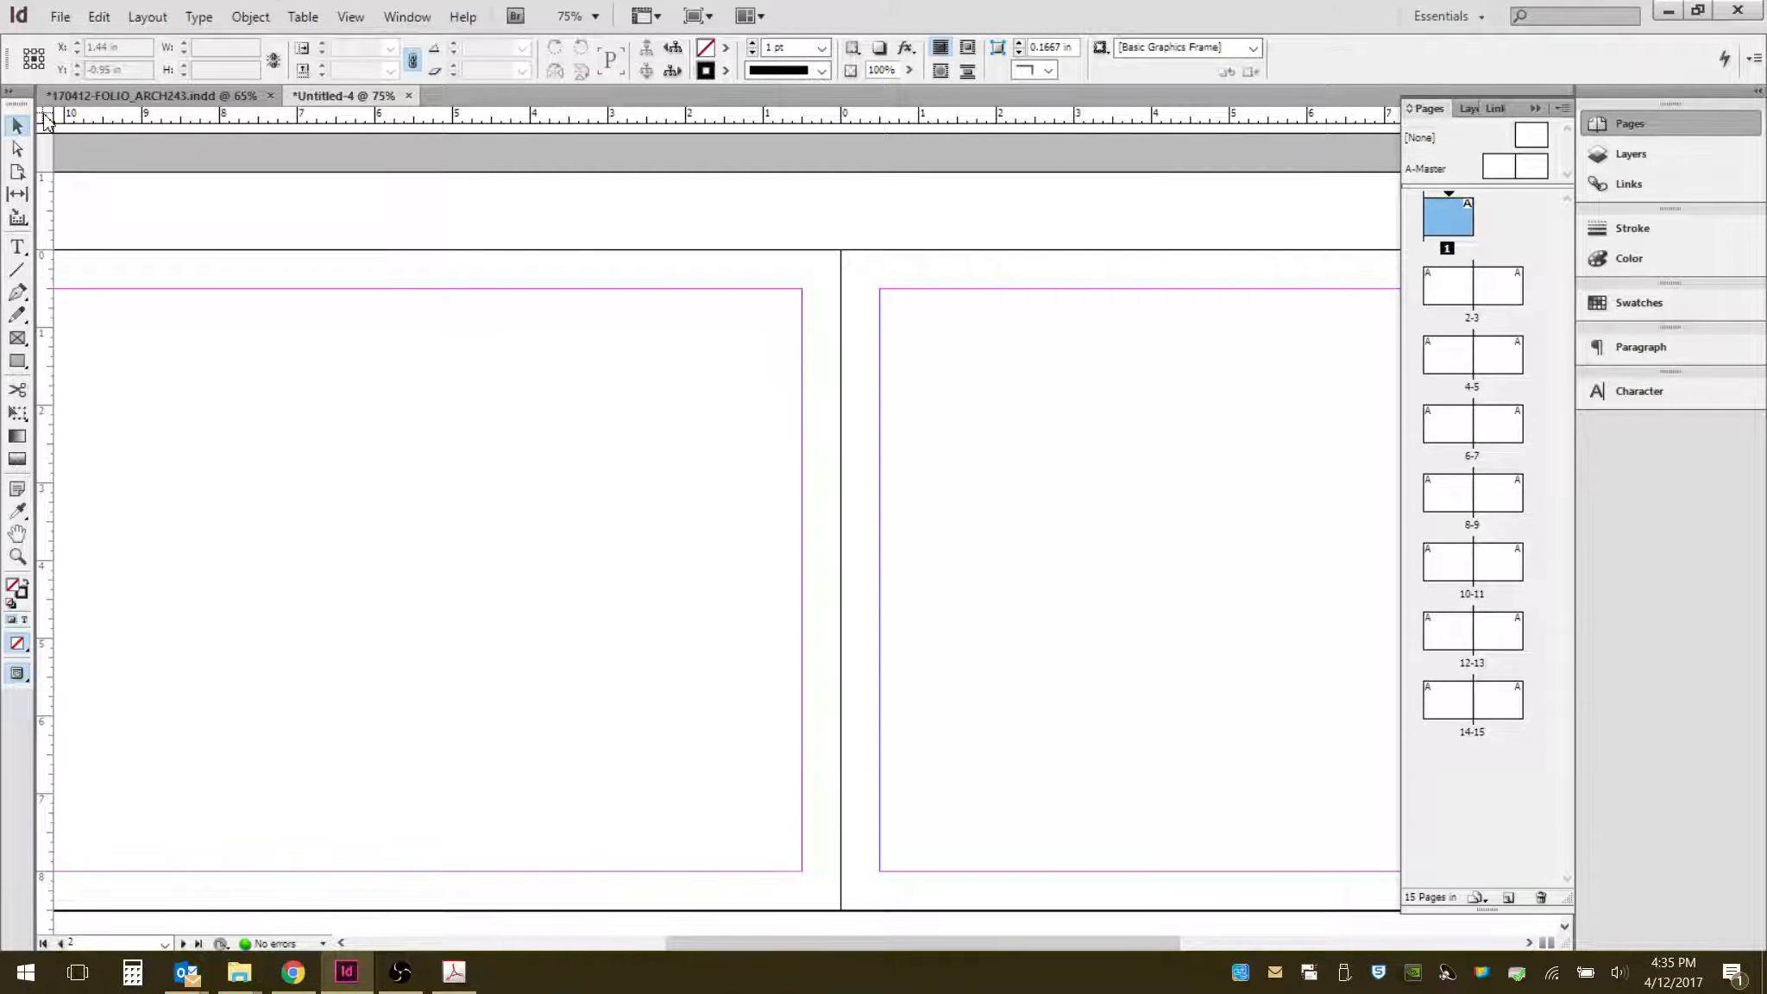
left_click_drag(45, 121, 844, 250)
key("ctrl+minus")
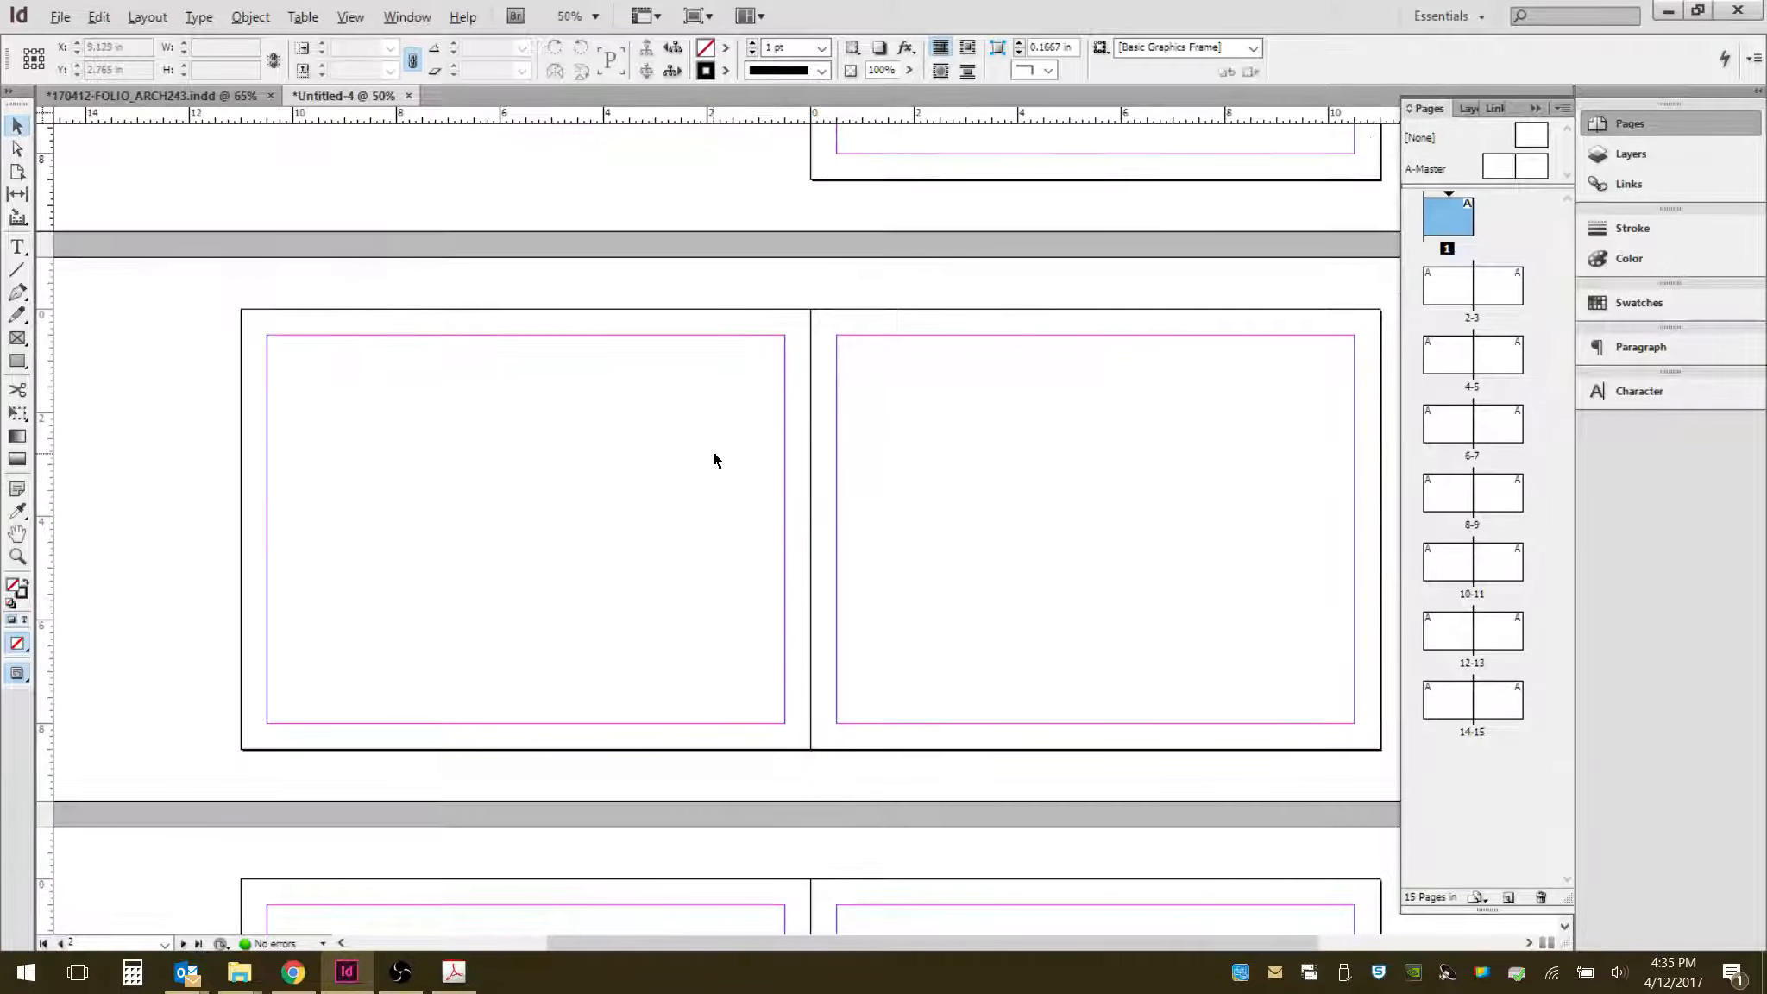
key("alt")
scroll(706, 477, "up", 1)
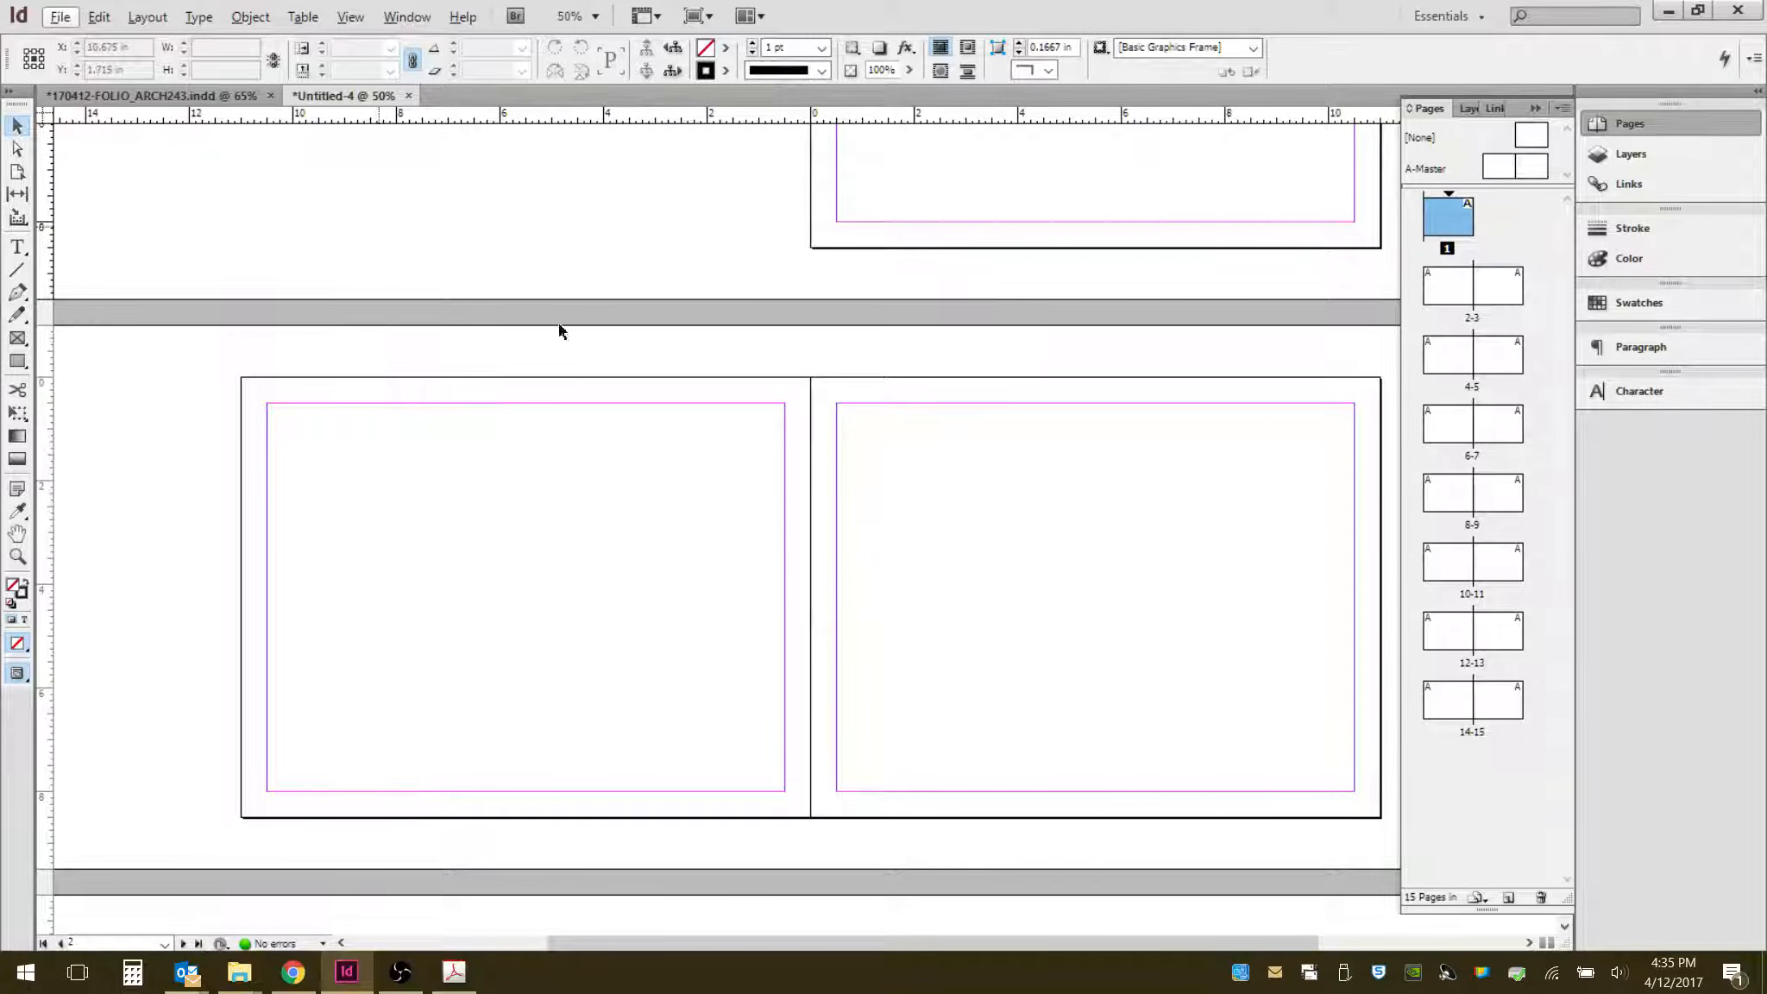
- Set all margins of the selected page to 0.25 in with the margins linked
left_click(146, 15)
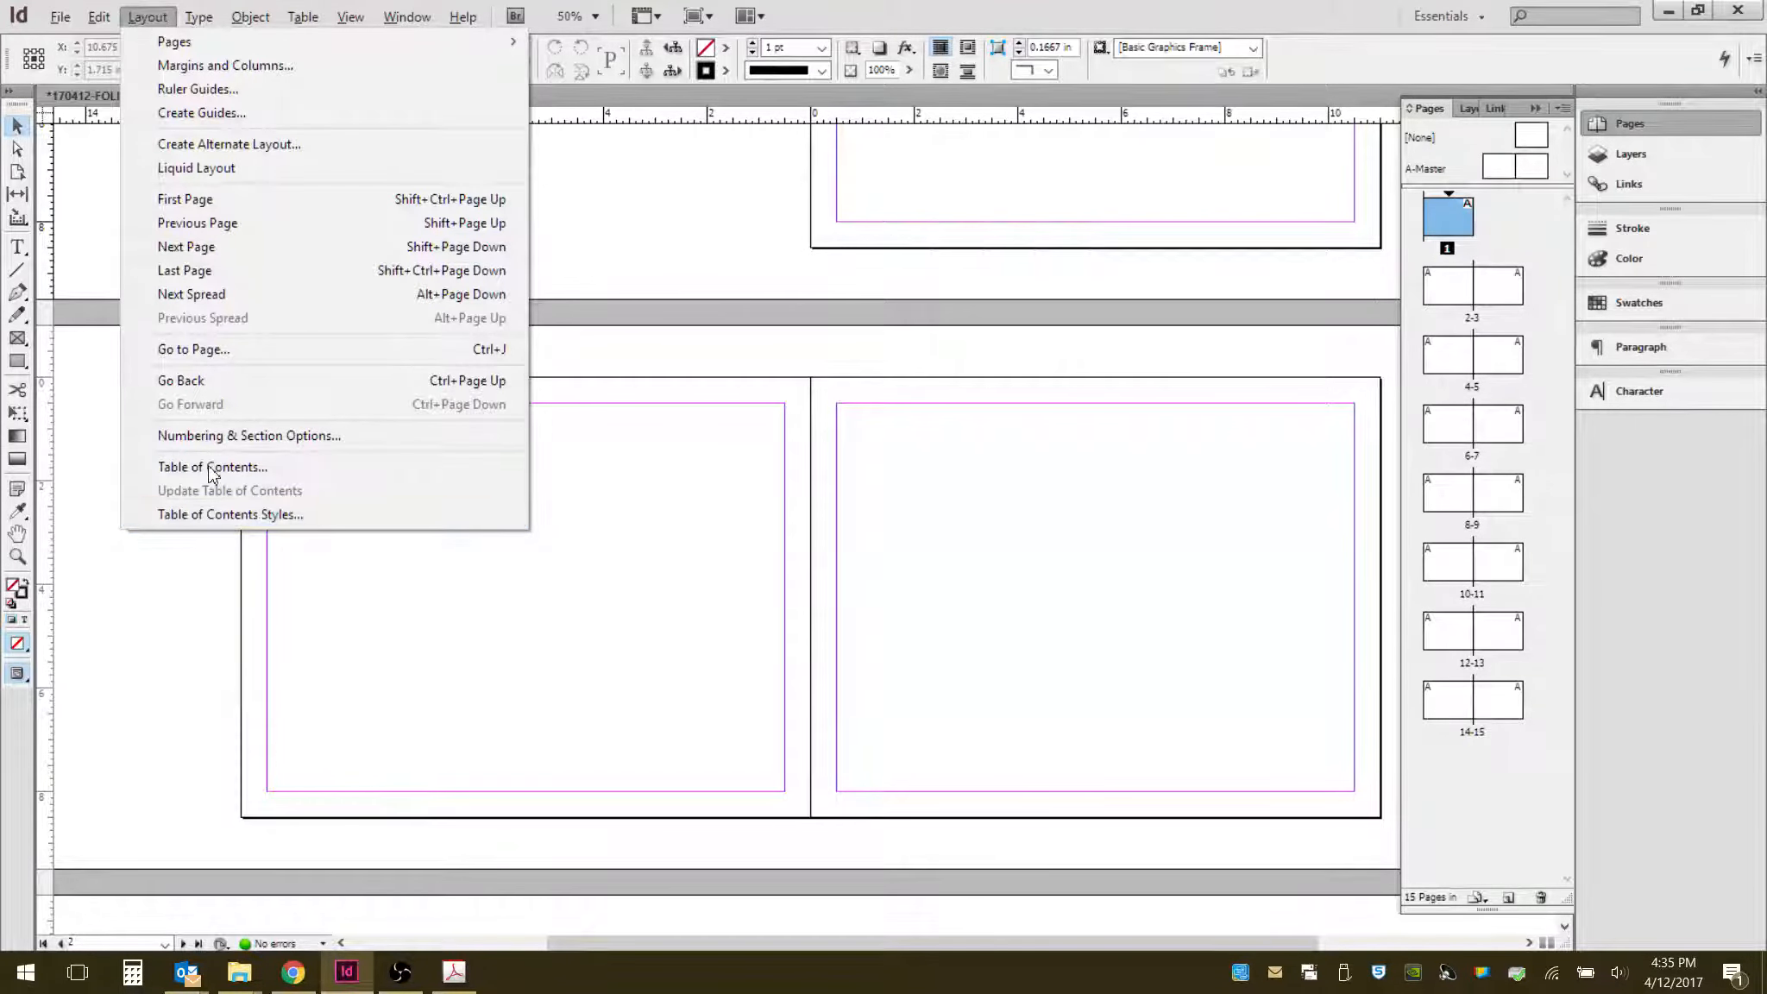
left_click(242, 69)
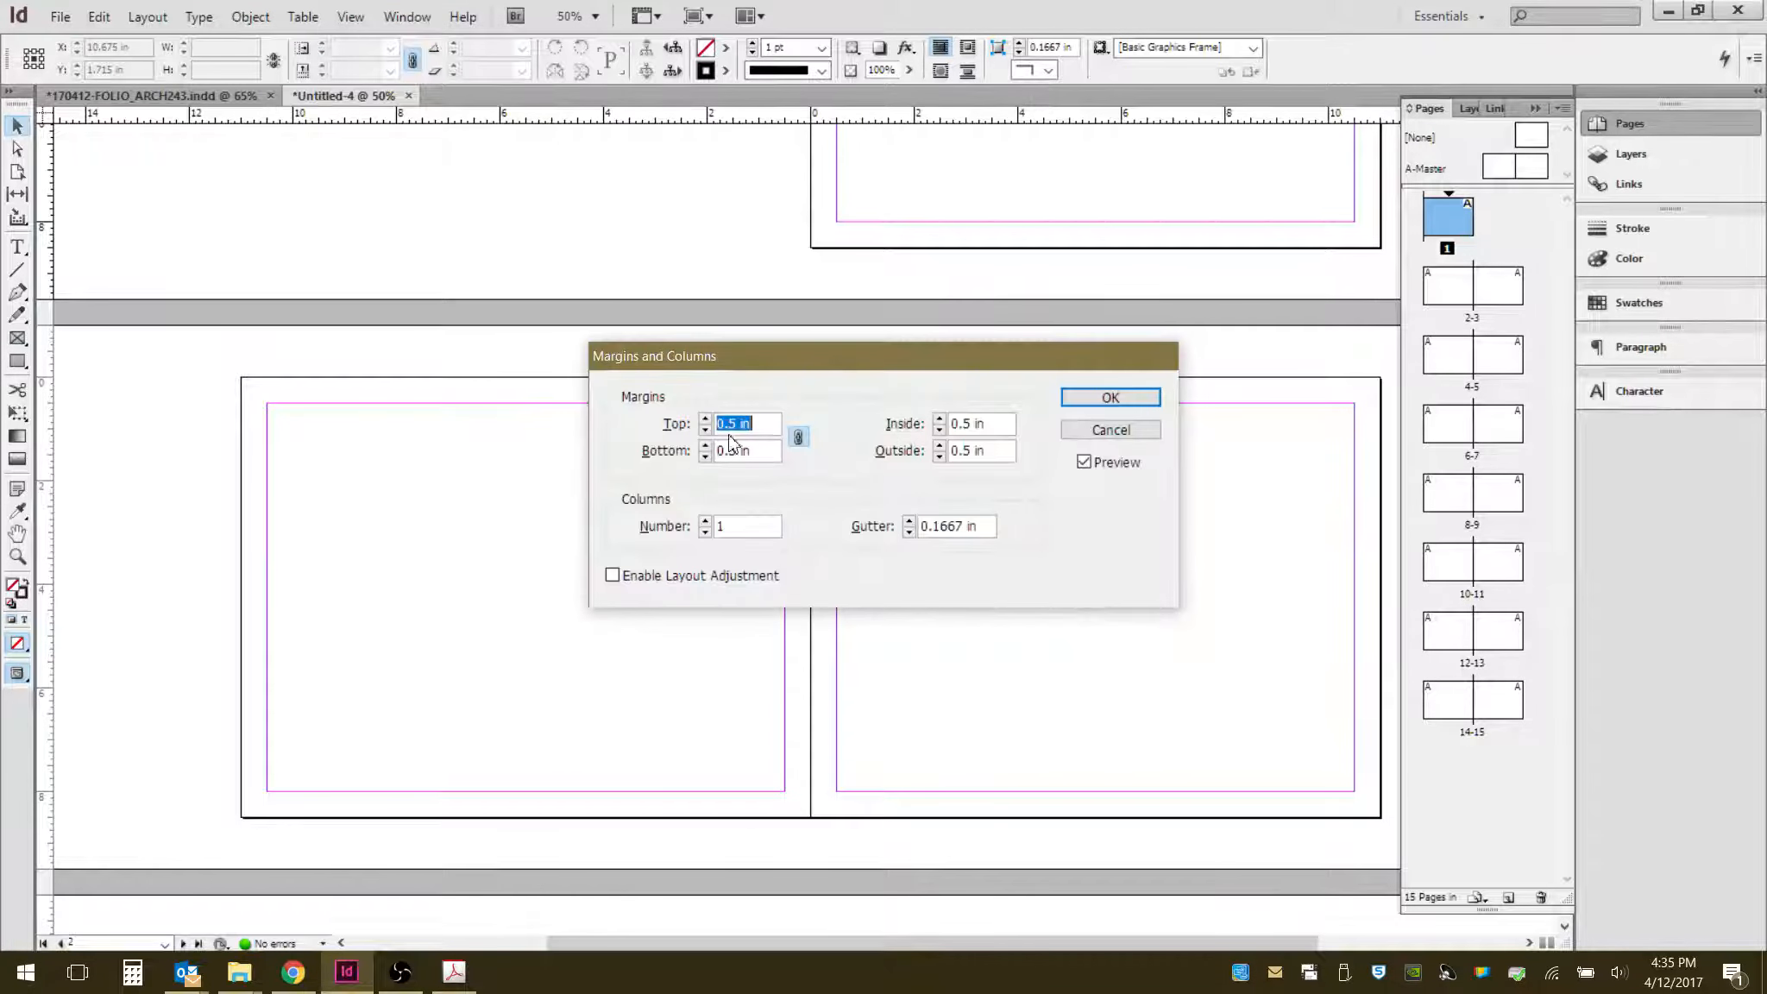
left_click(732, 424)
type("2")
key("Tab")
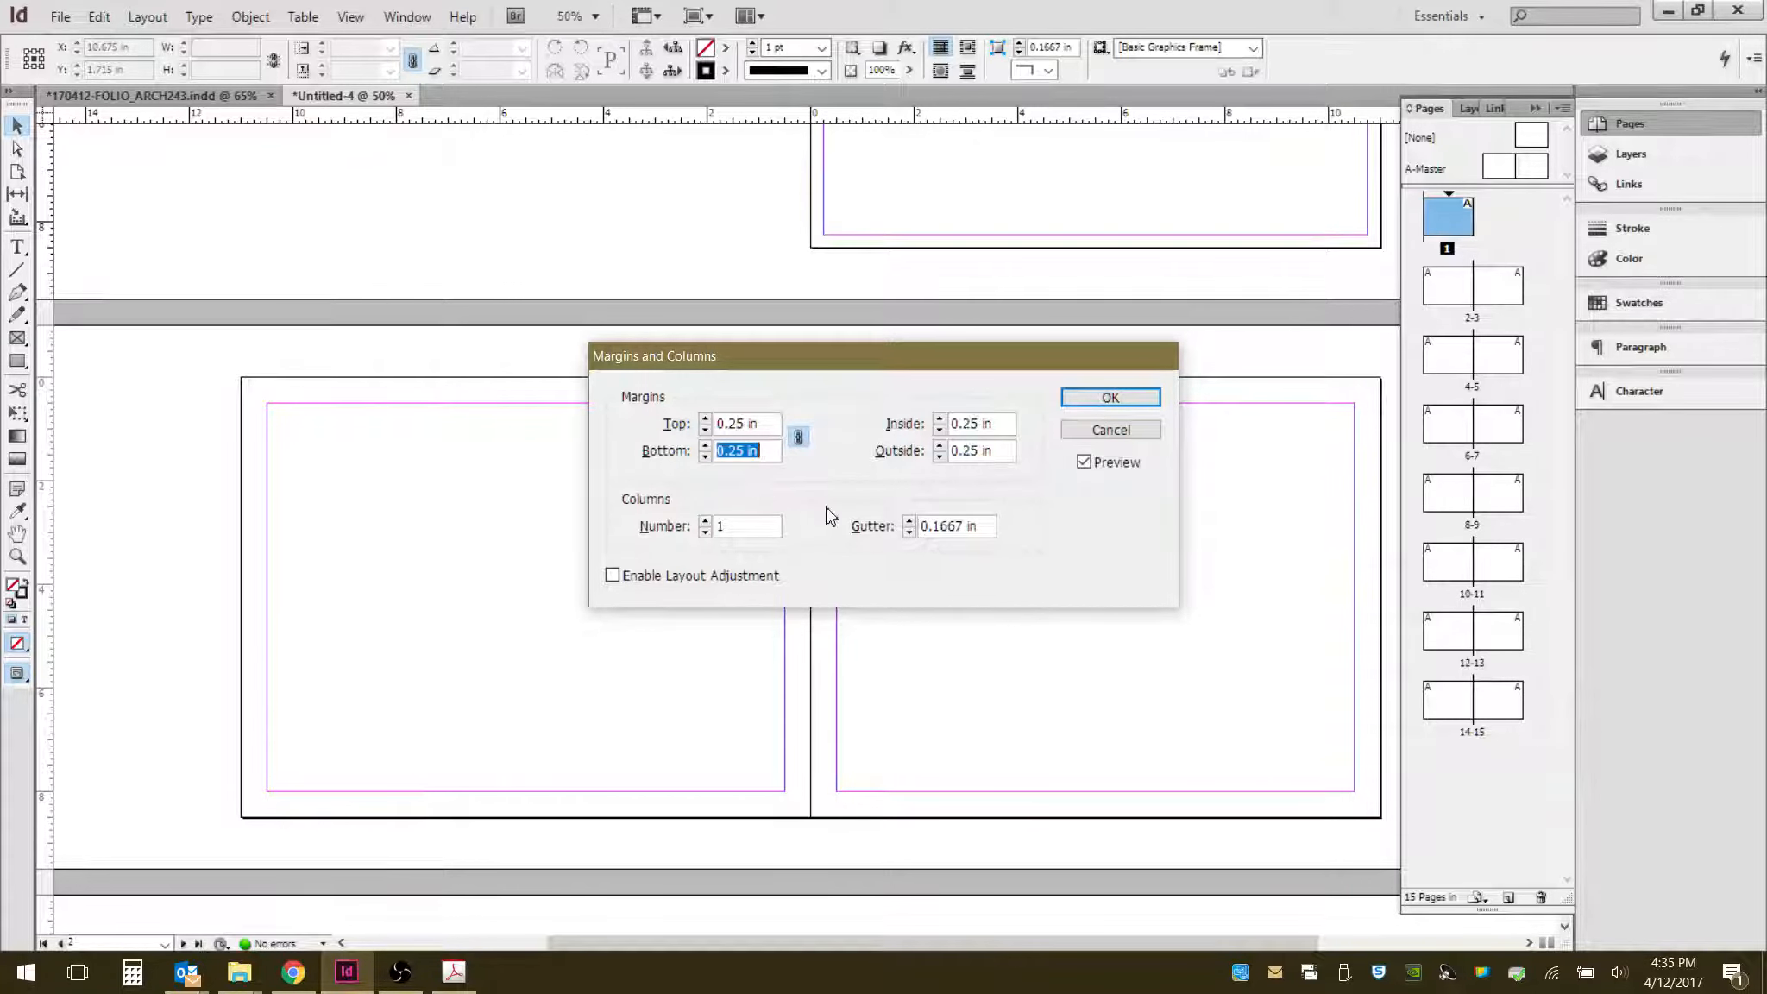
left_click(1132, 398)
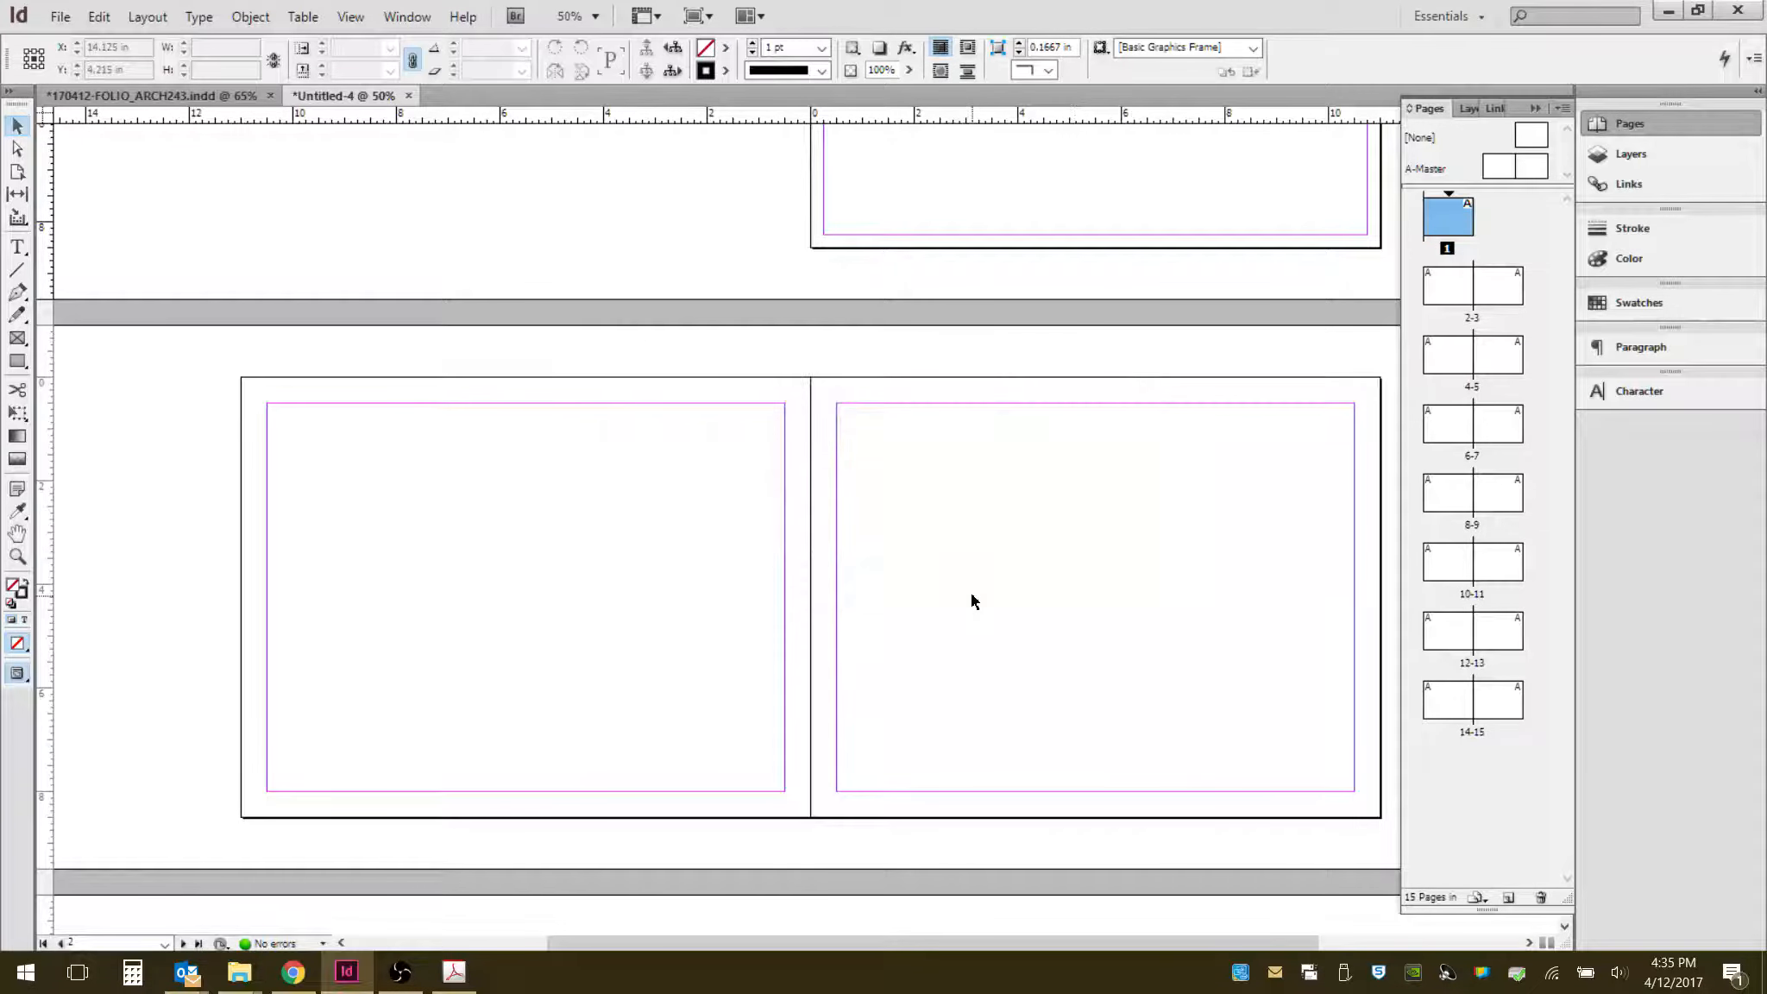
- Open the A-Master spread and set the margins of its right page to 0.25 in
scroll(971, 601, "up", 4)
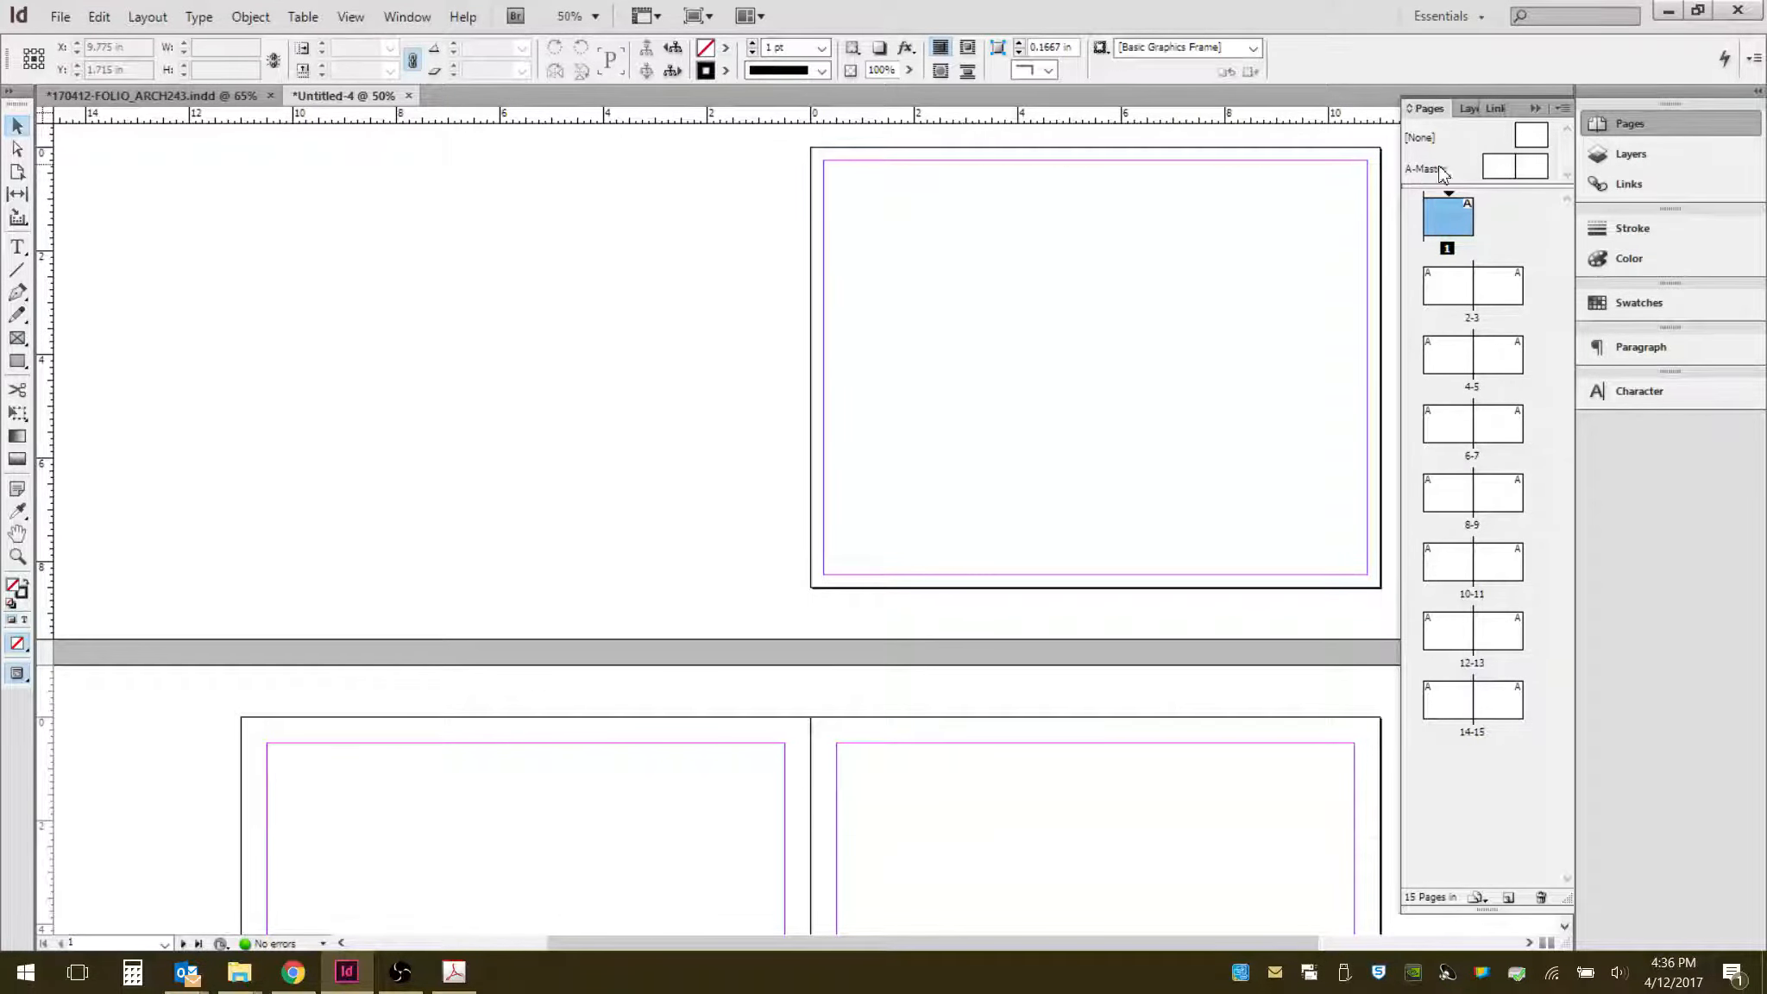
left_click(1506, 171)
left_click(1532, 171)
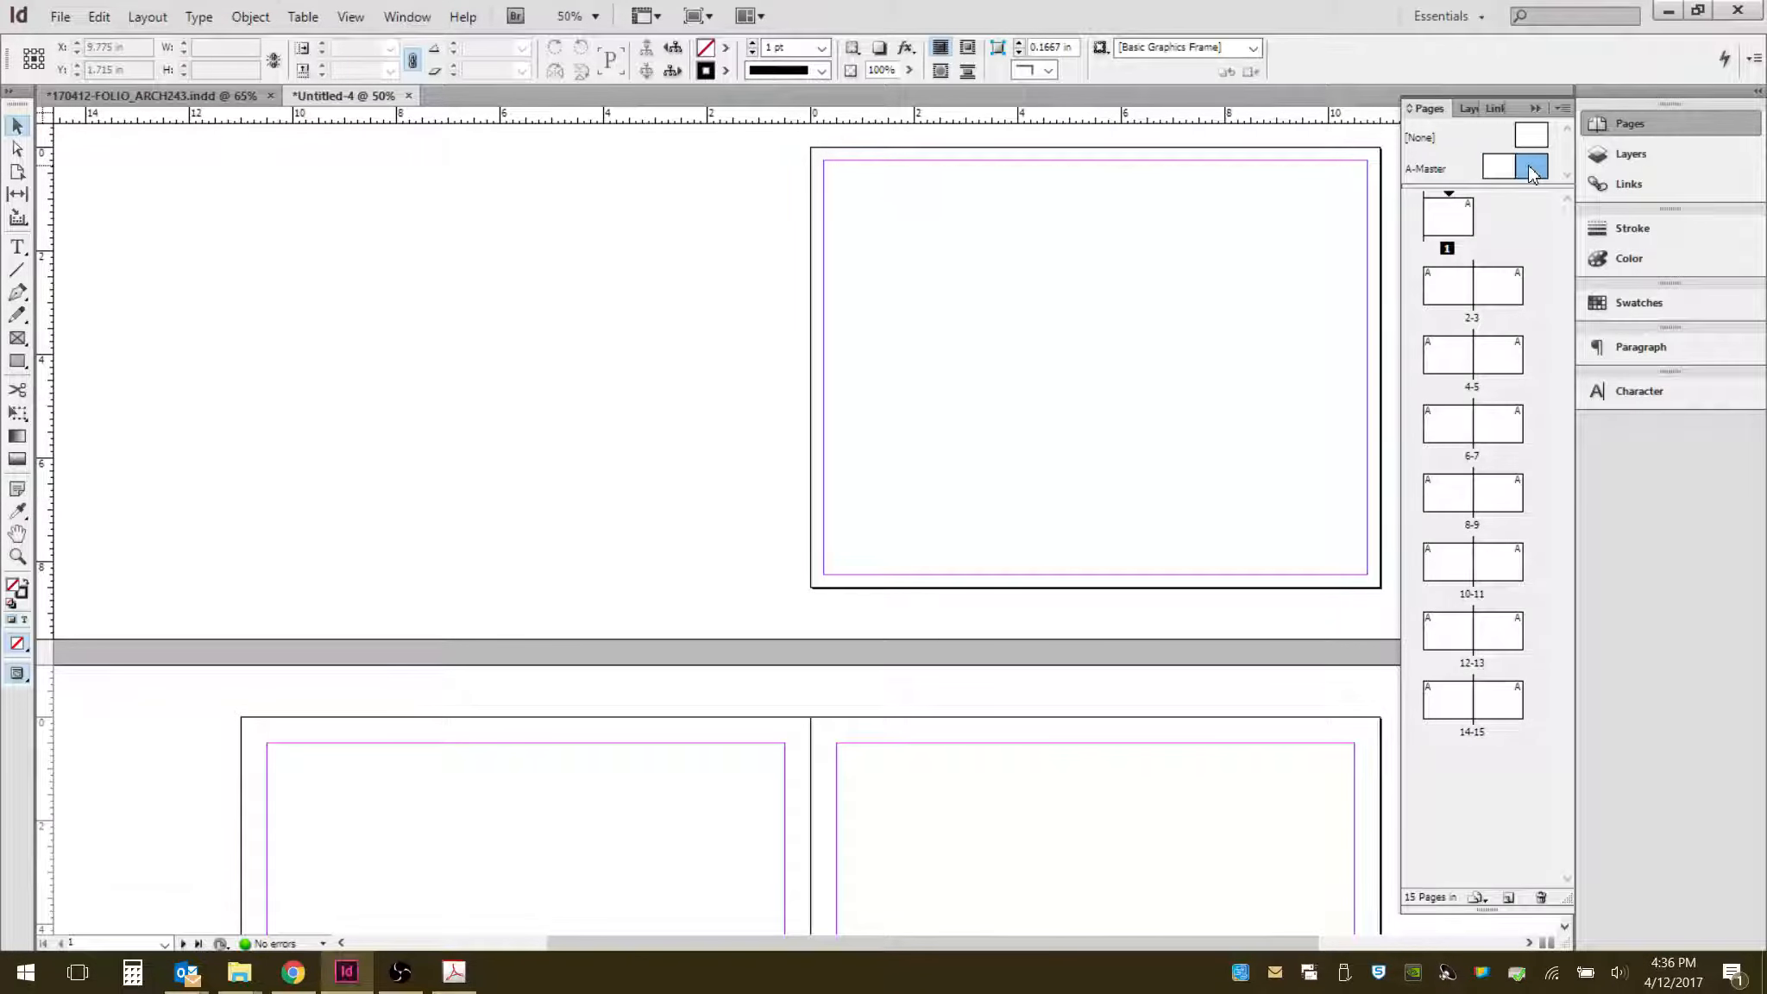
double_click(1532, 171)
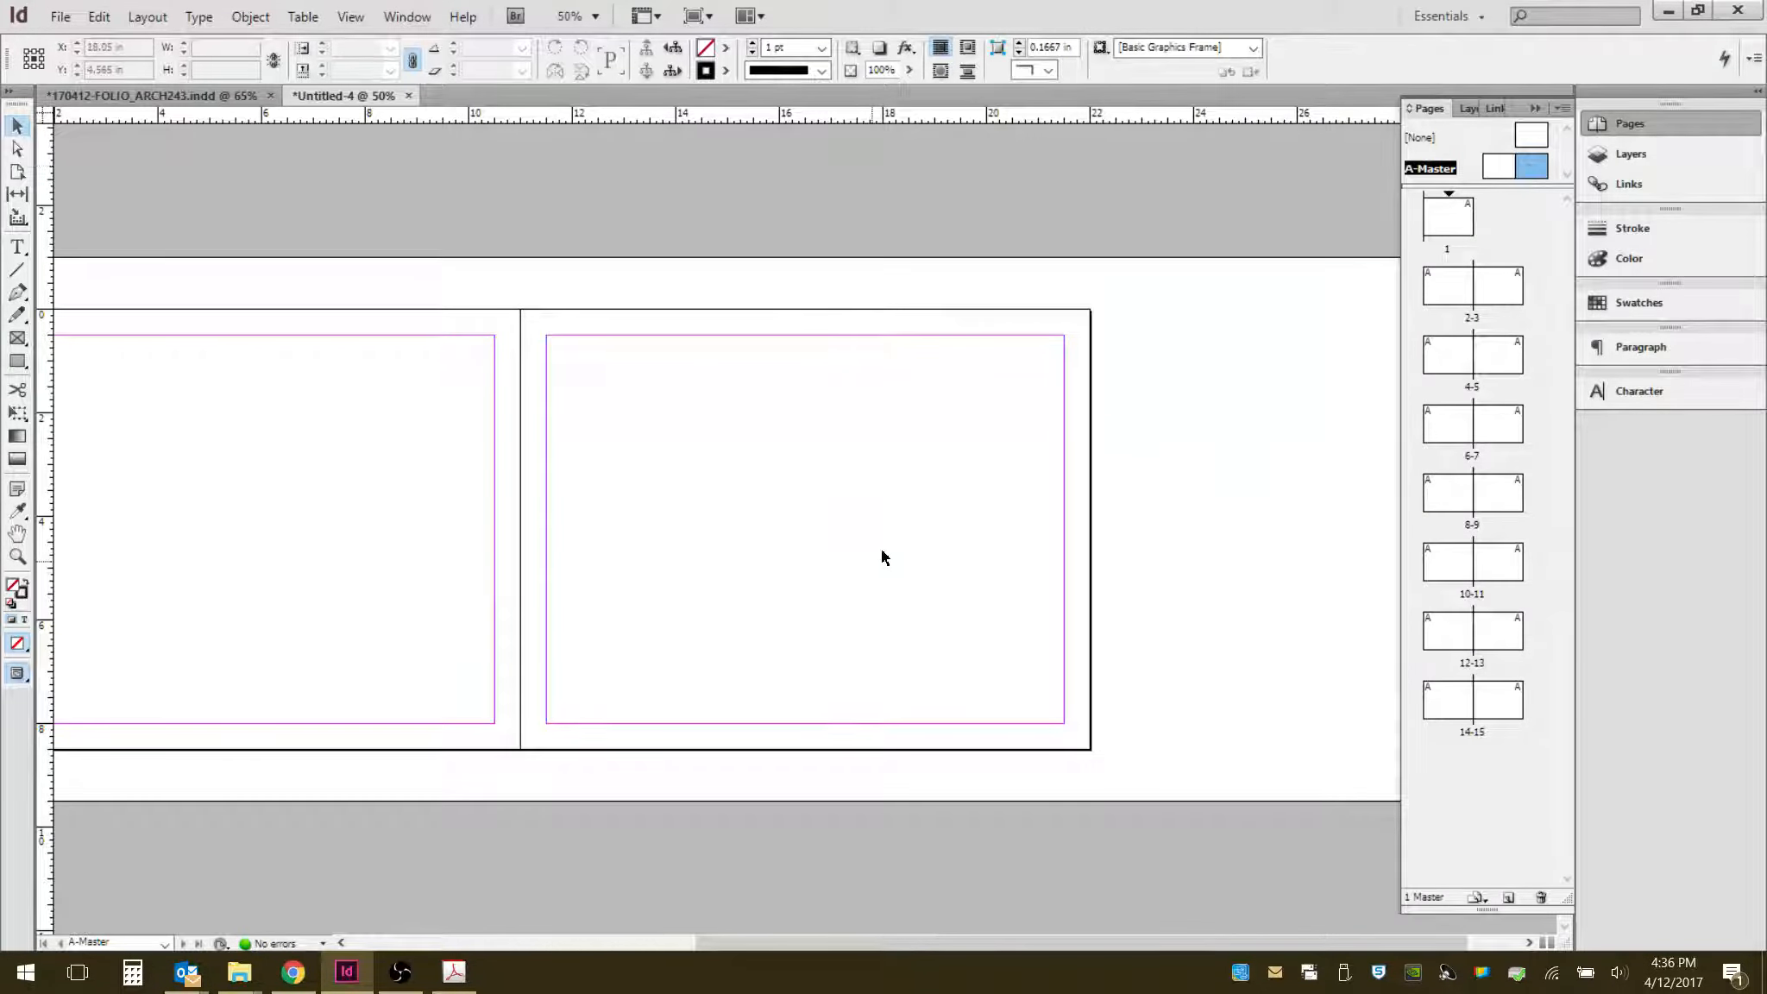
left_click_drag(881, 550, 1076, 546)
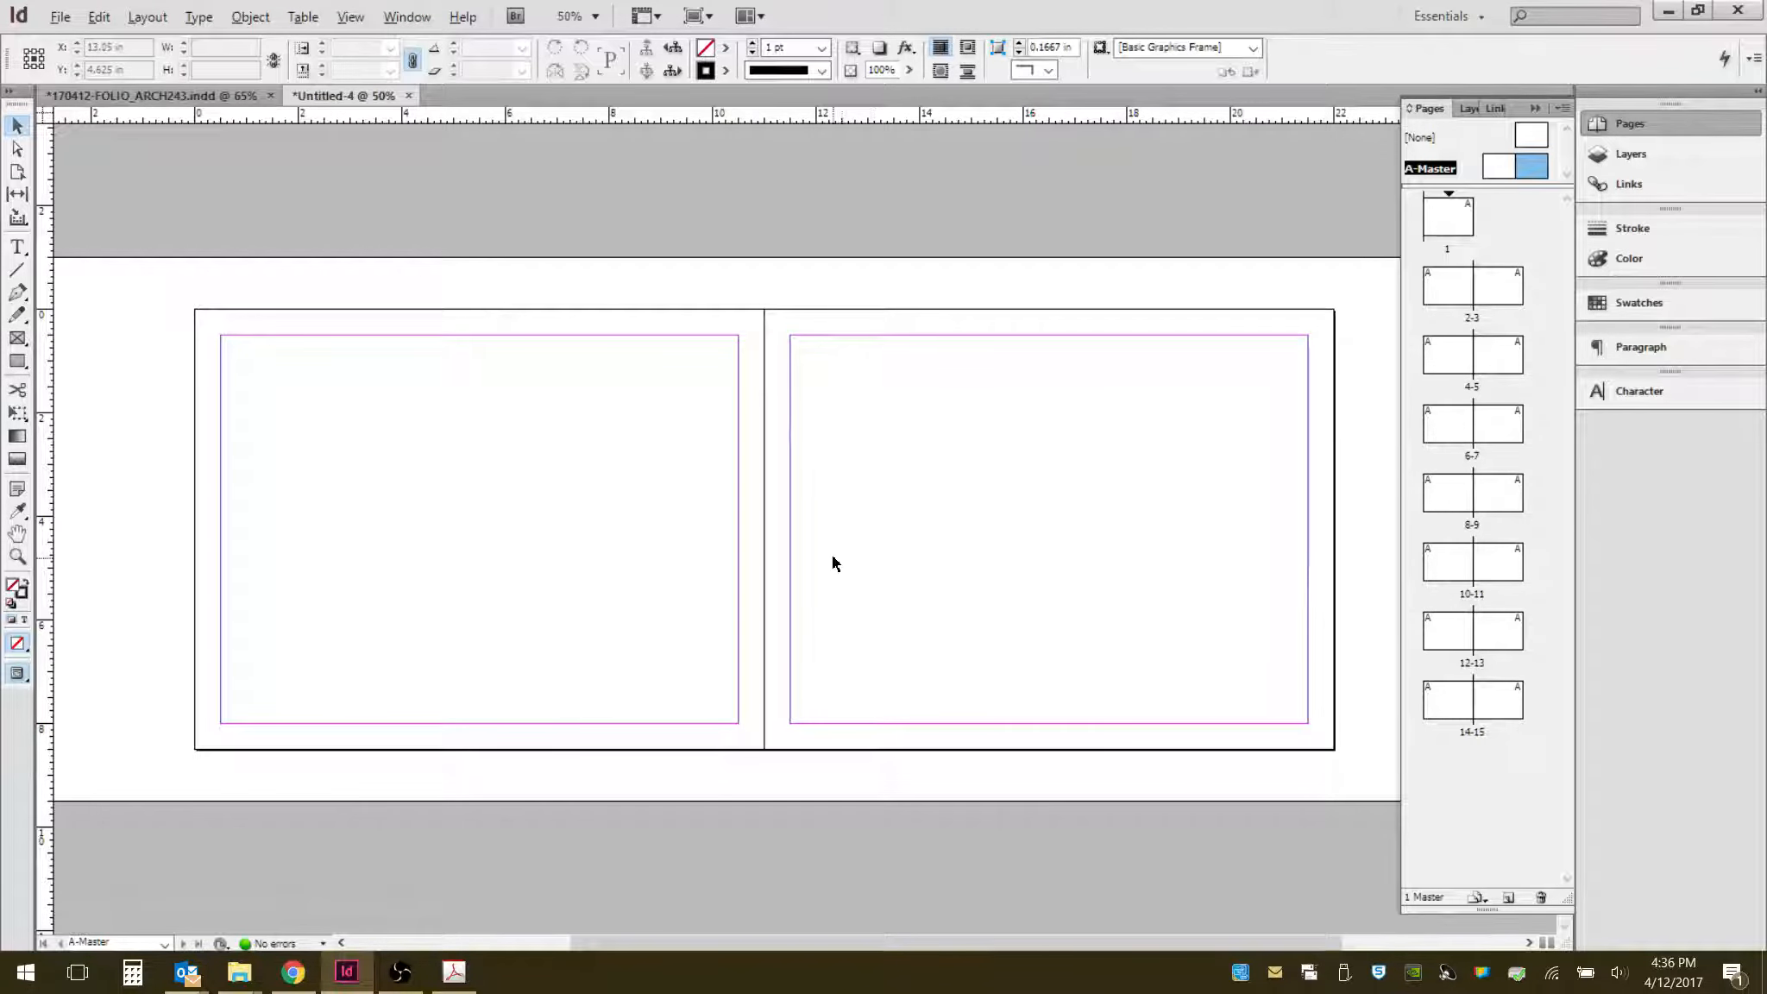
scroll(825, 543, "down", 2)
scroll(823, 542, "up", 1)
scroll(824, 542, "up", 1)
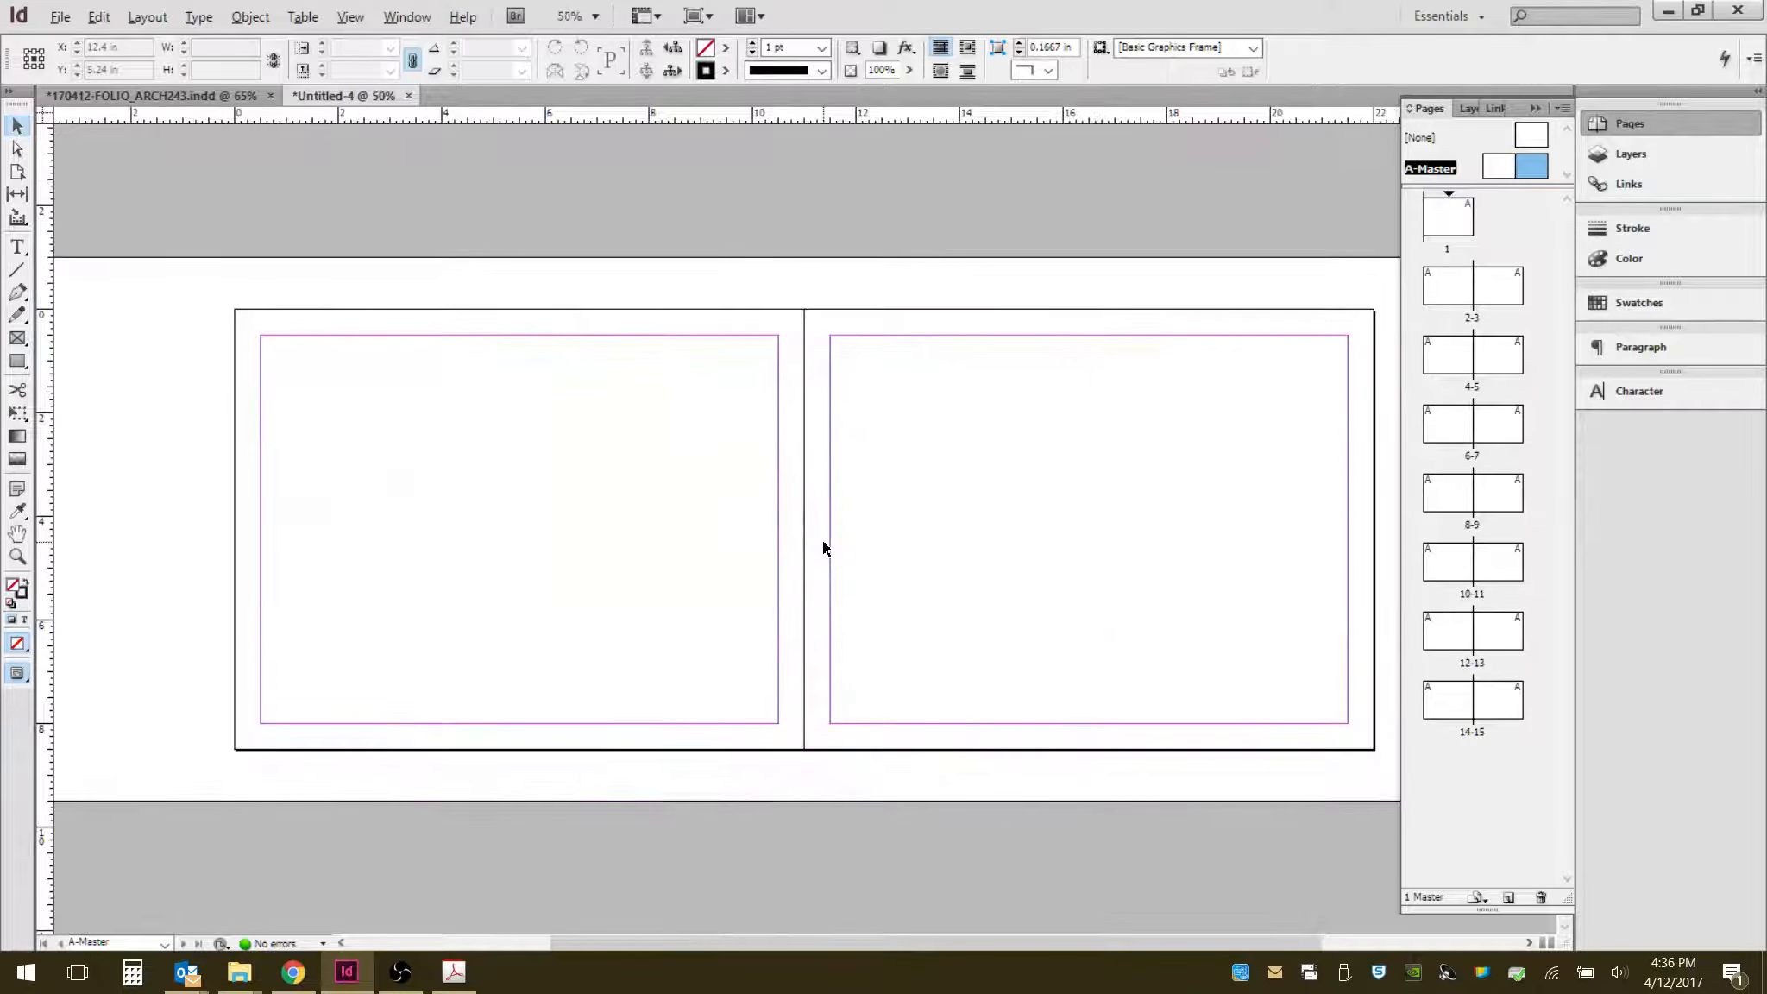
left_click_drag(1117, 472, 1060, 457)
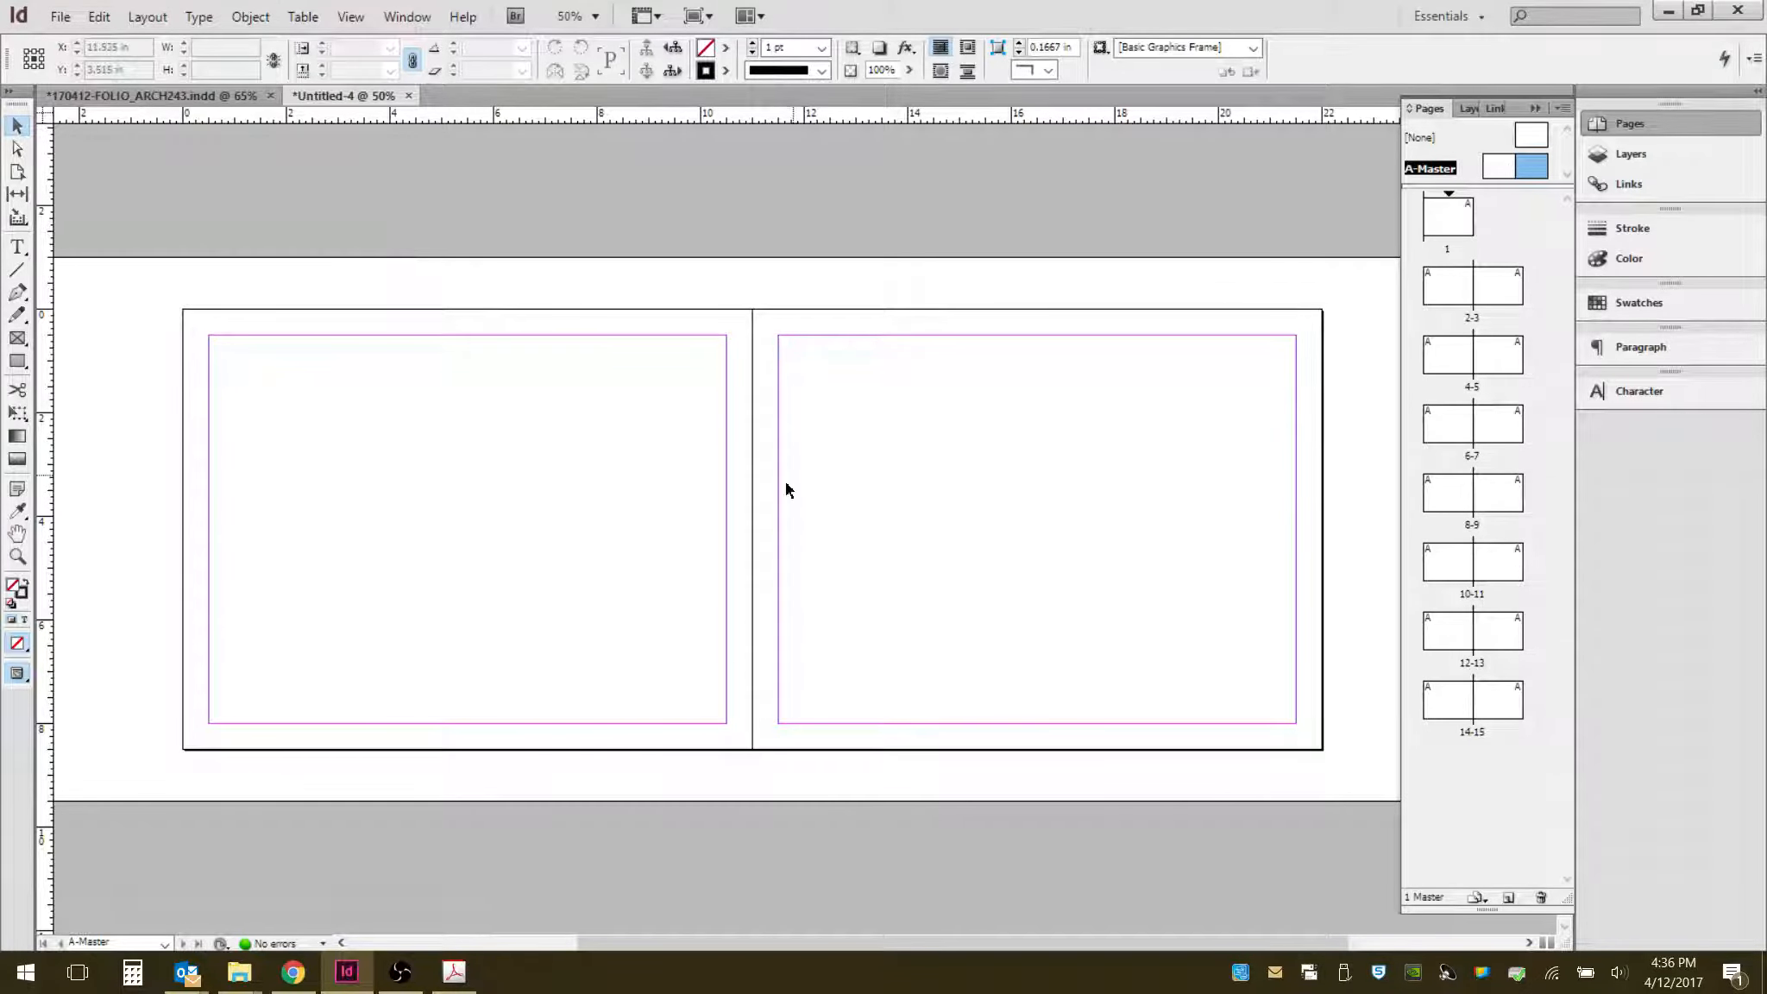
left_click(148, 17)
left_click(185, 67)
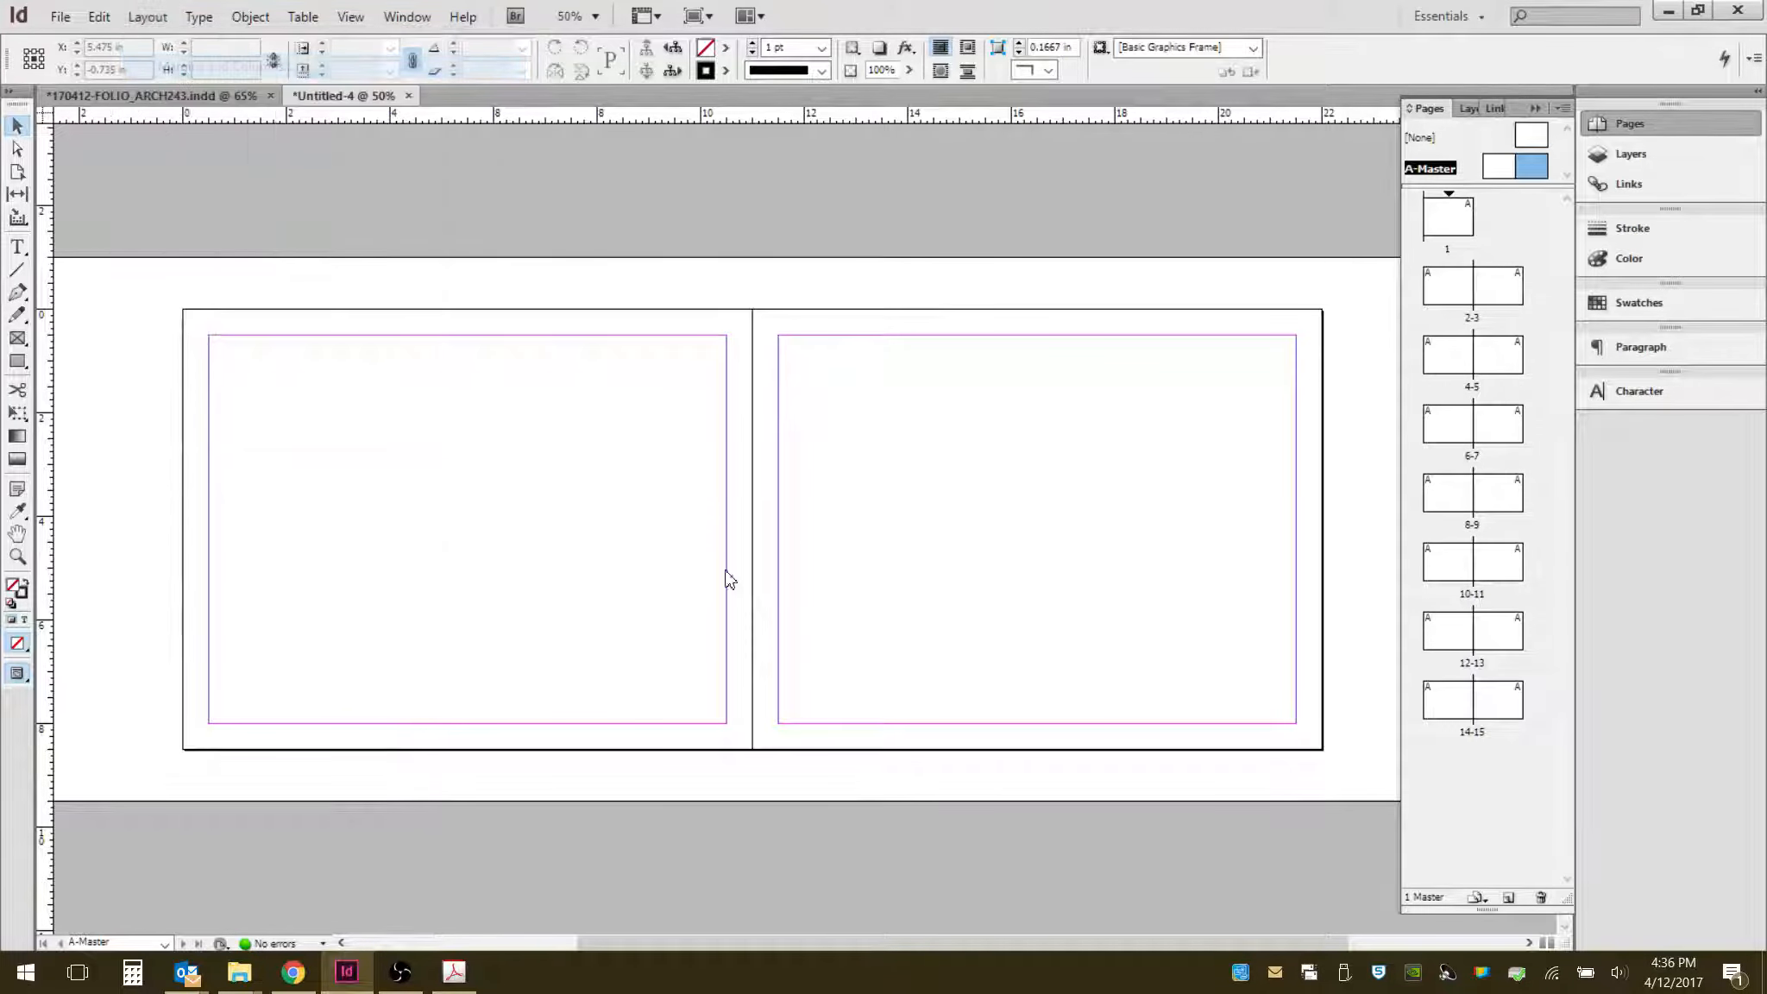
left_click(730, 424)
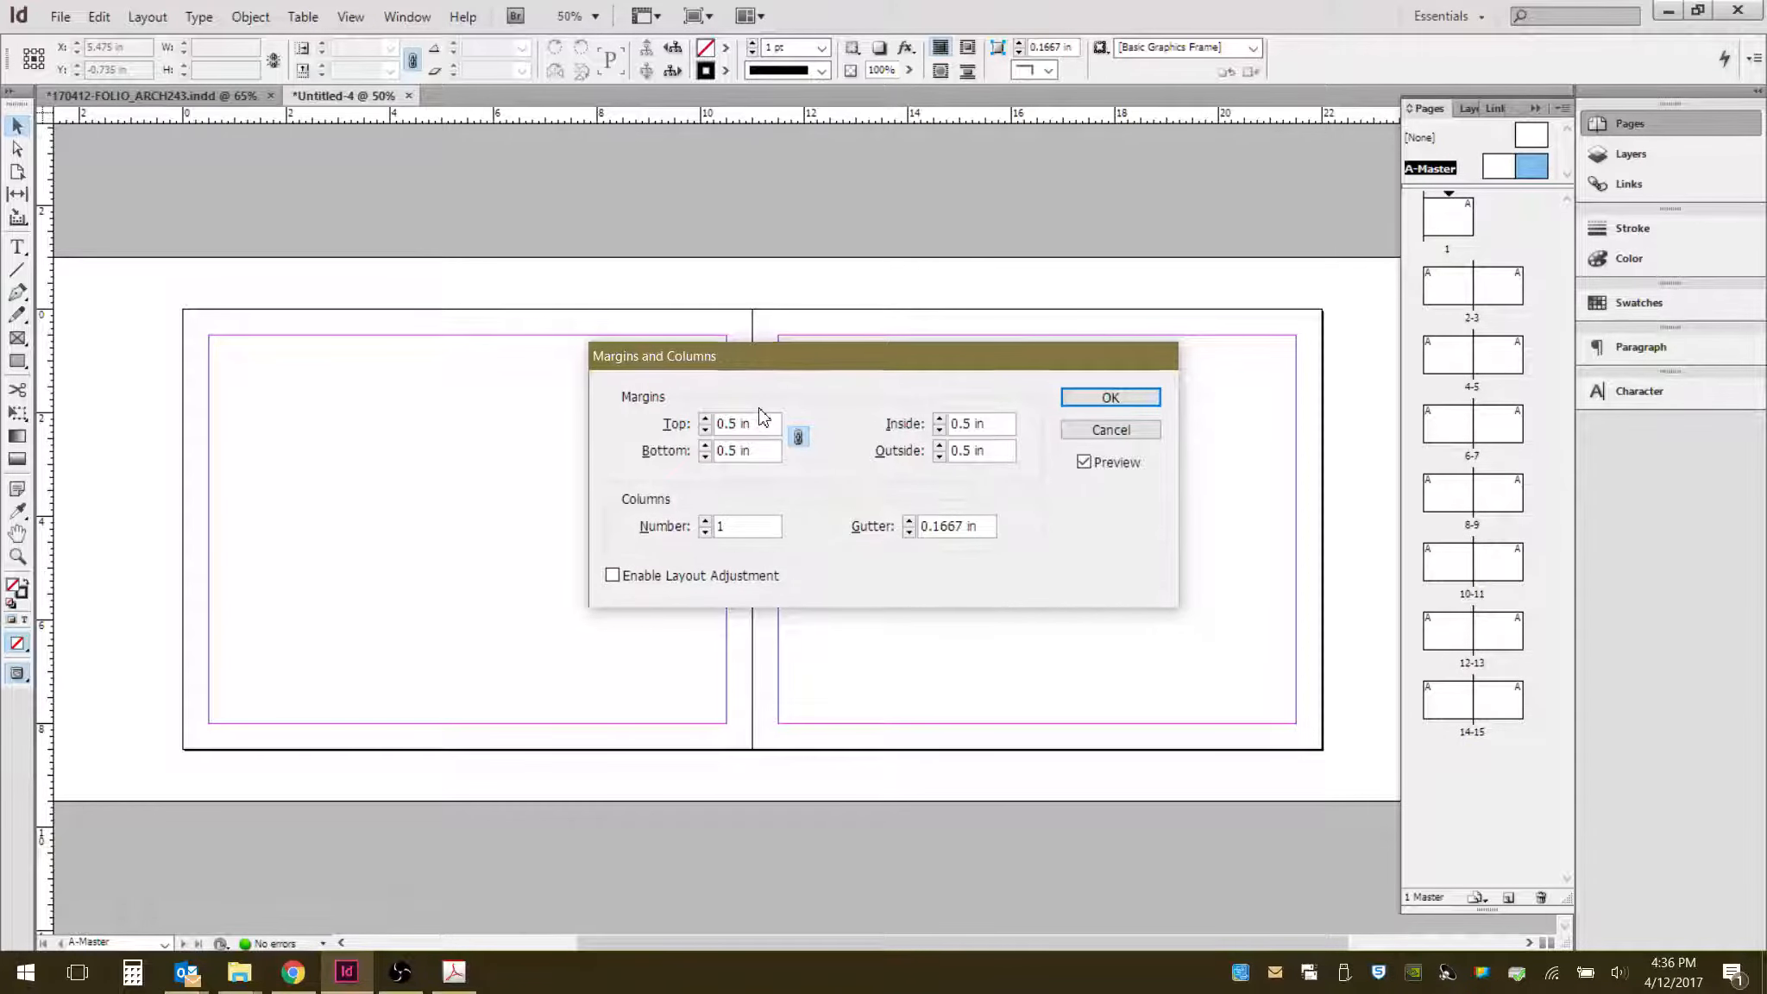
type("2")
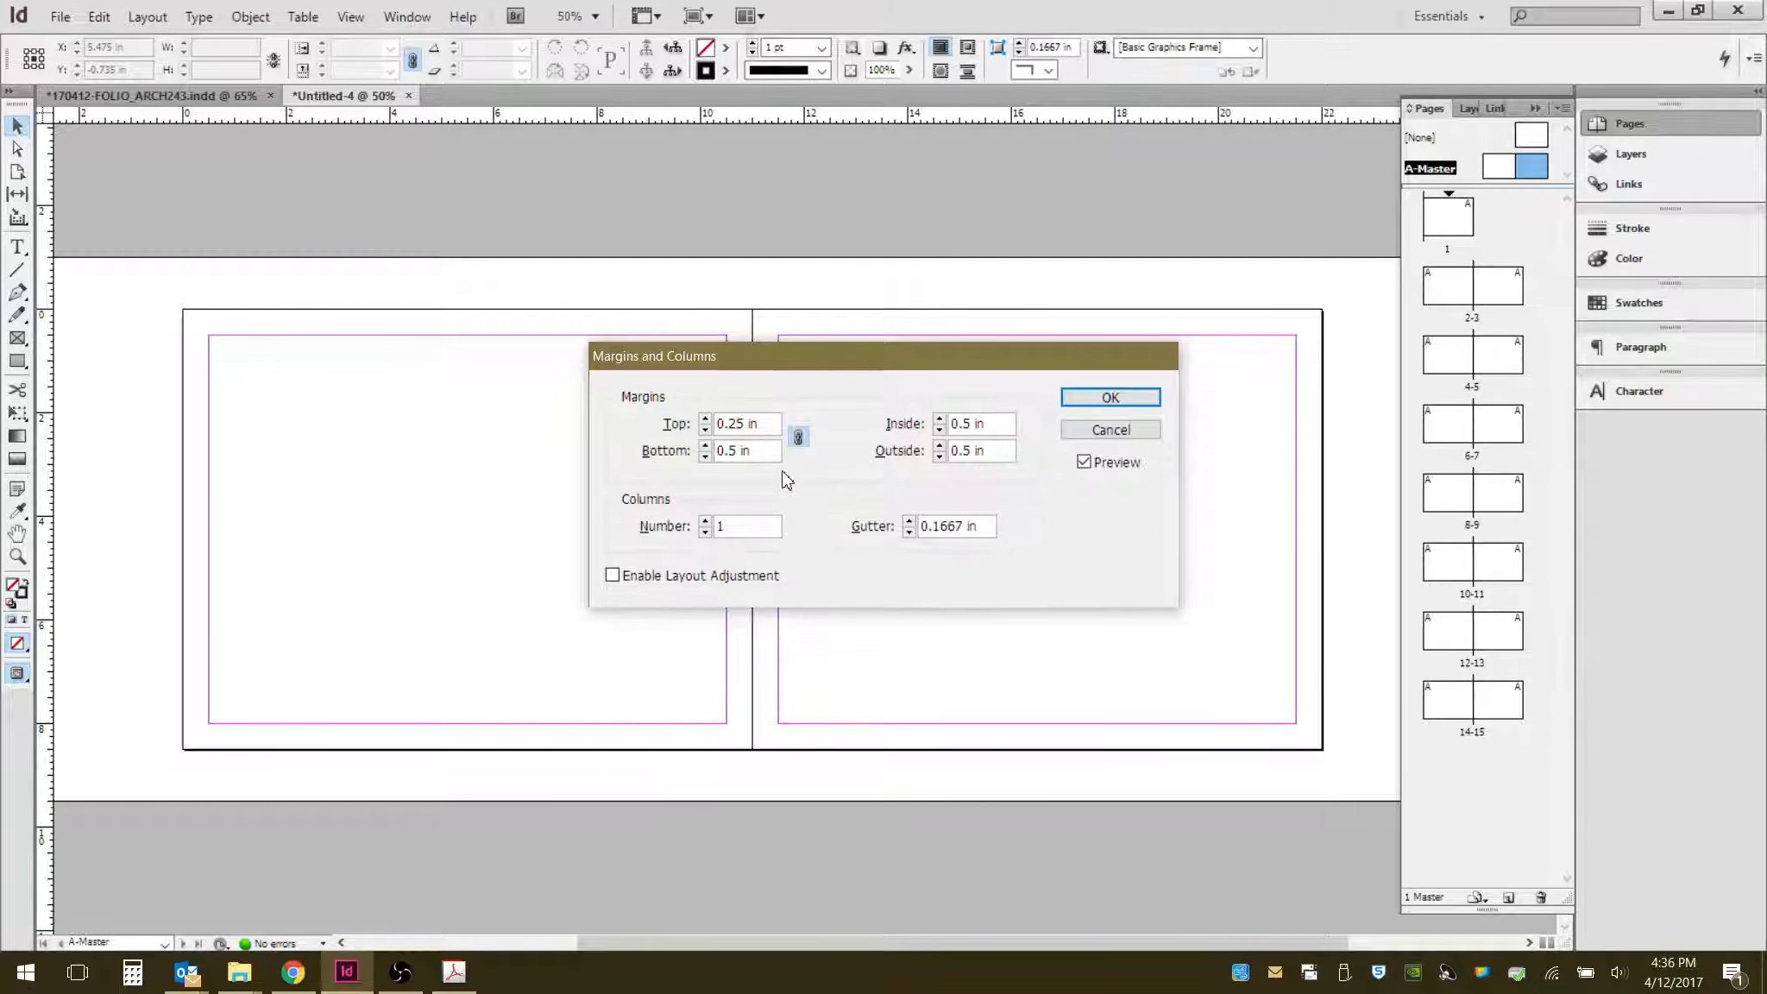
key("Tab")
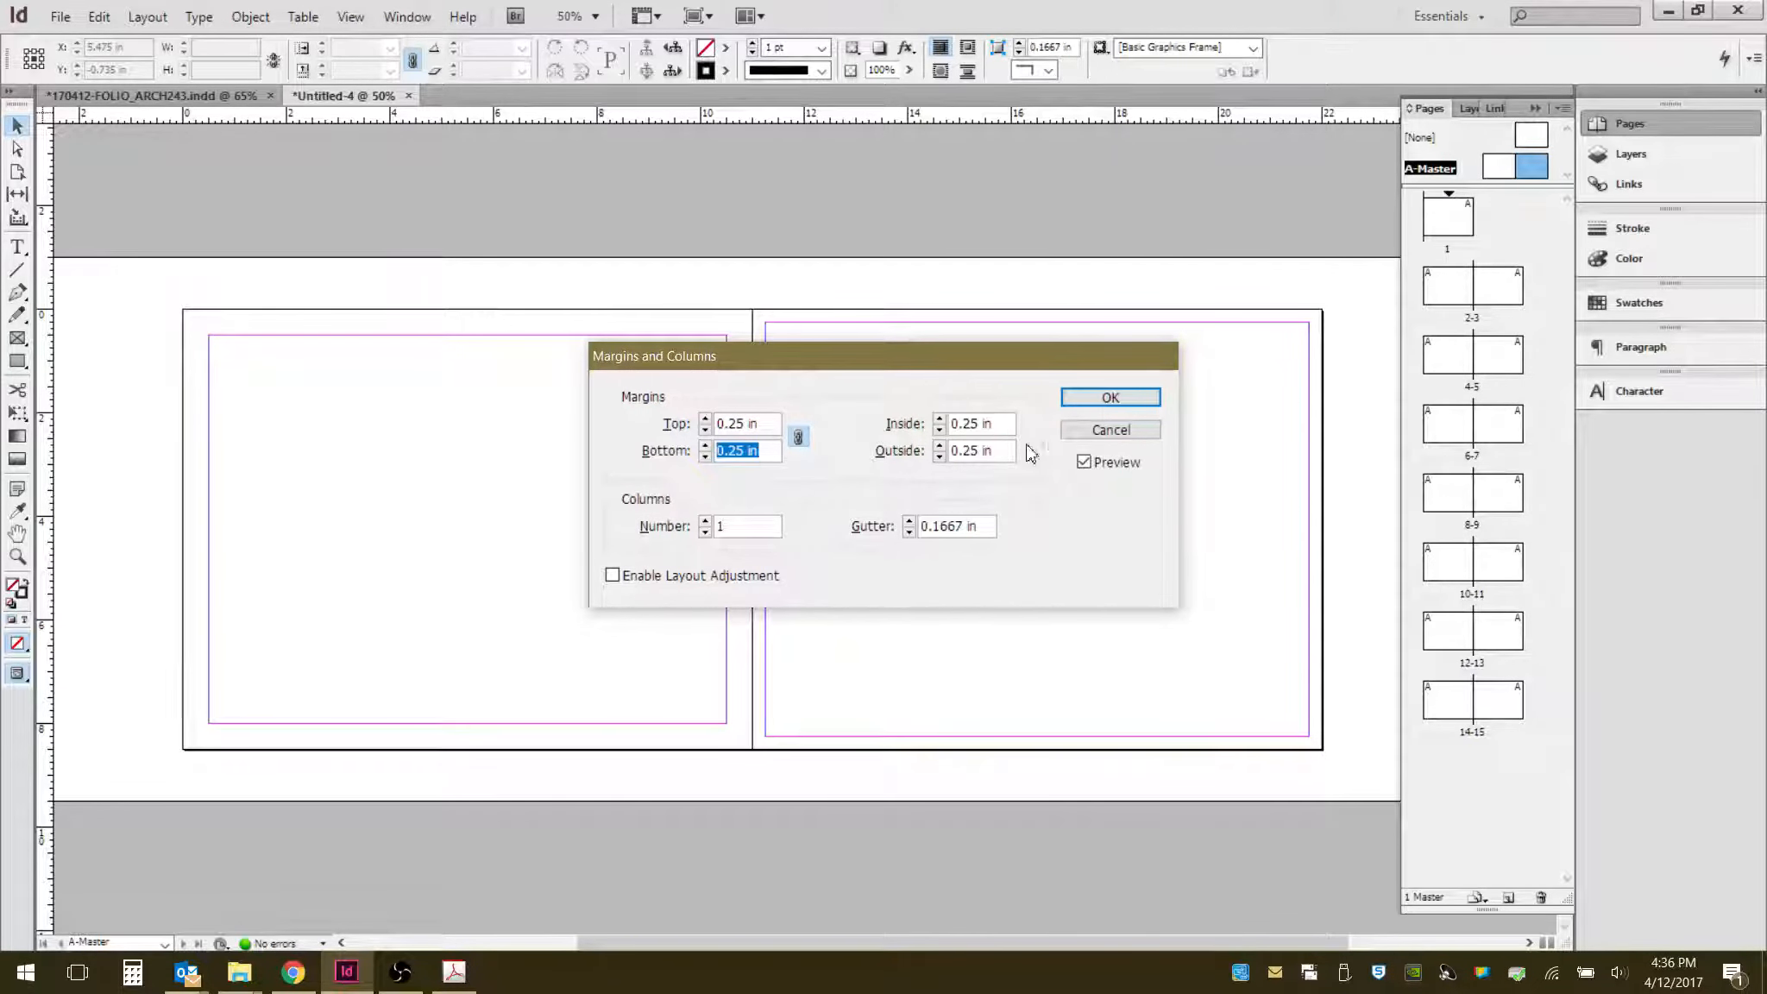
left_click(1111, 396)
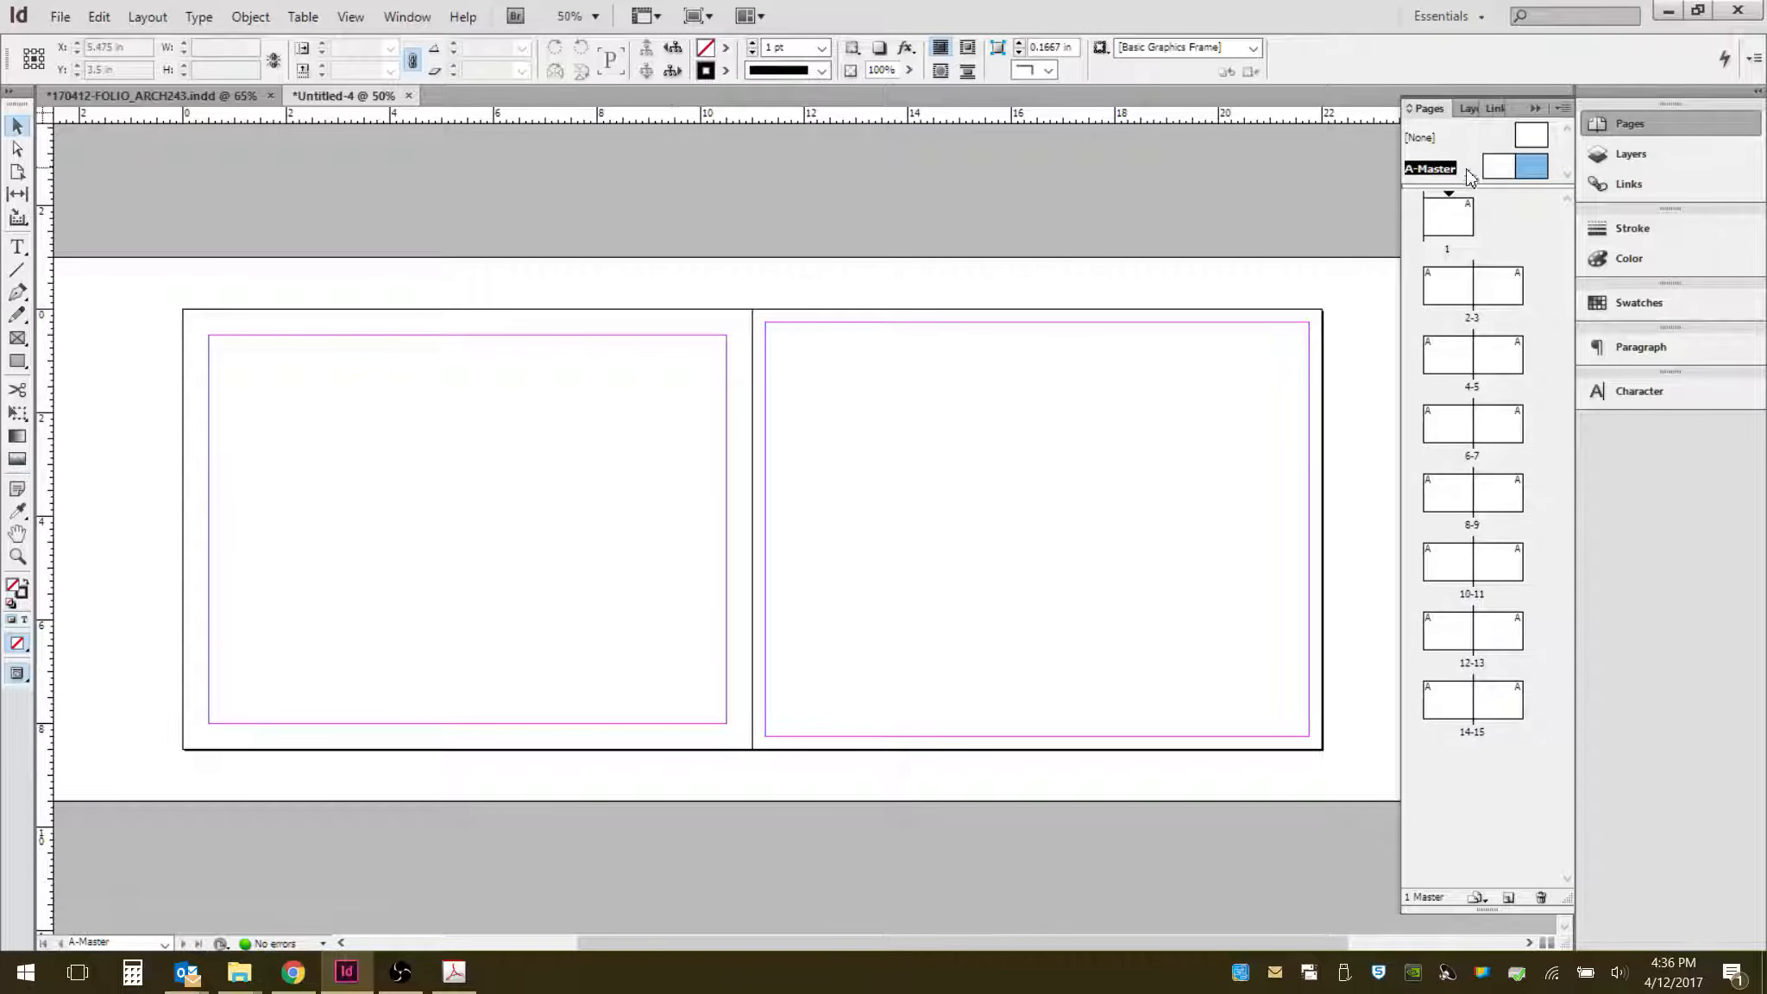
- Set all margins of the whole A-Master spread to 0.25 in
left_click(1507, 170)
left_click(148, 16)
left_click(201, 59)
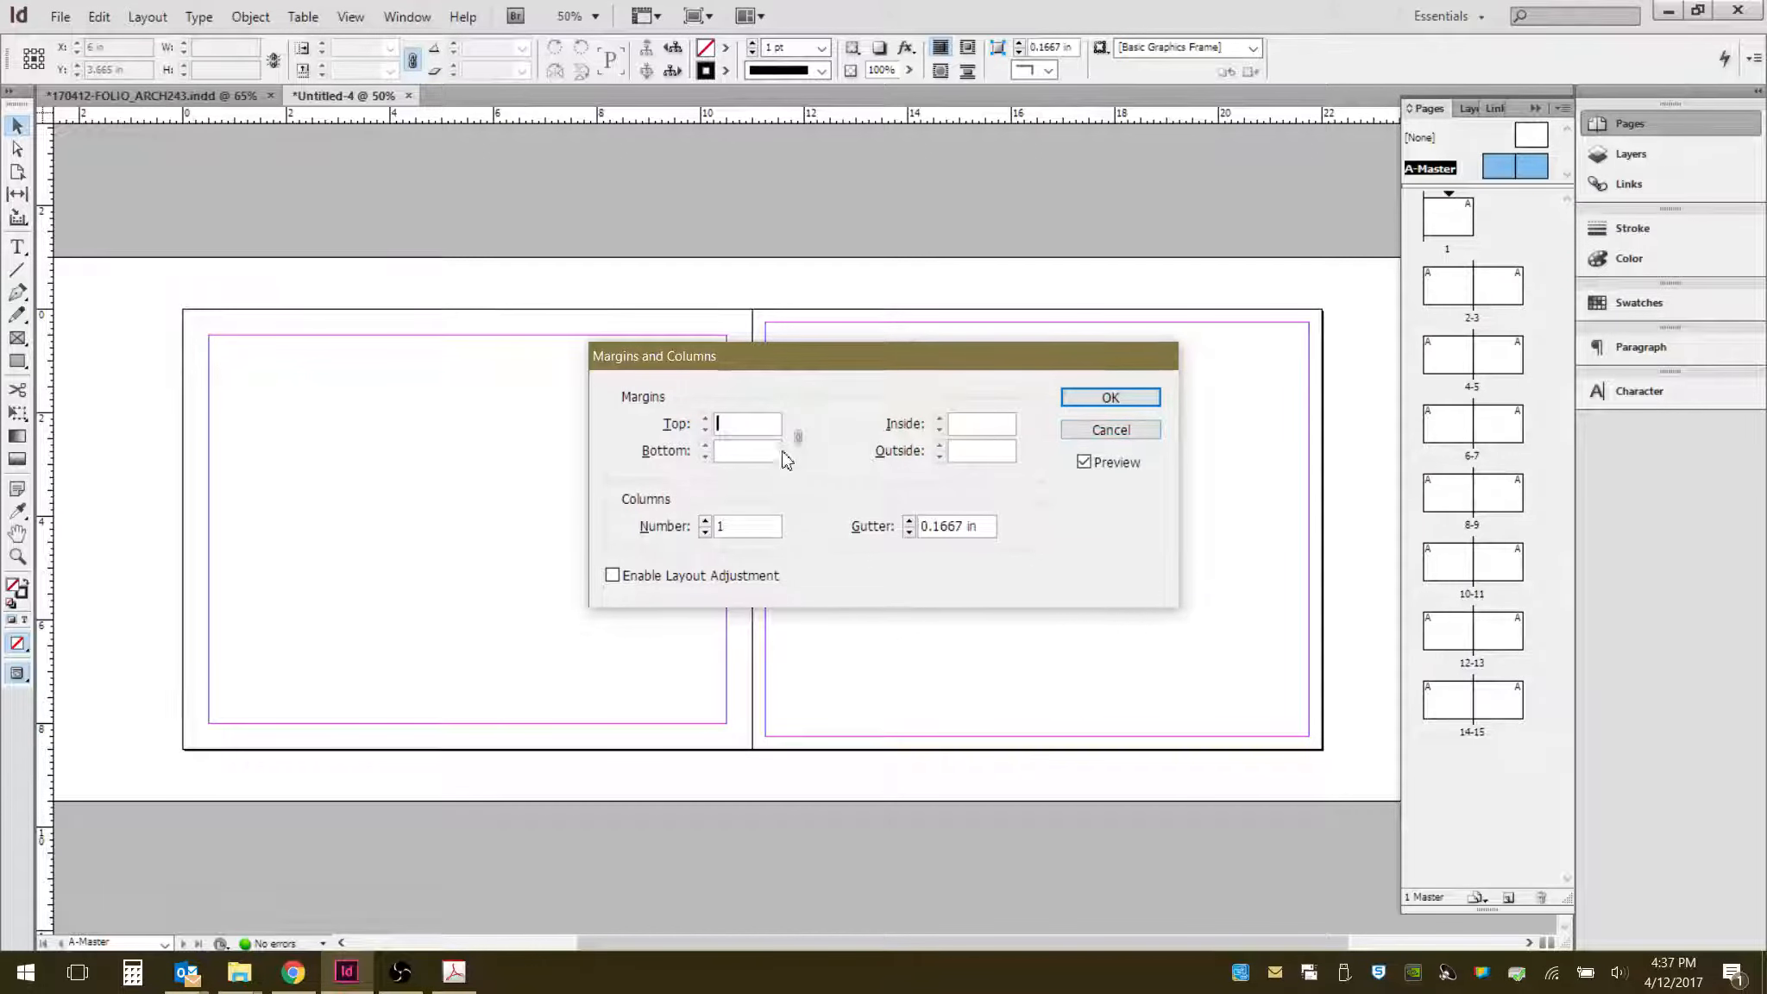
type(".25")
key("Tab")
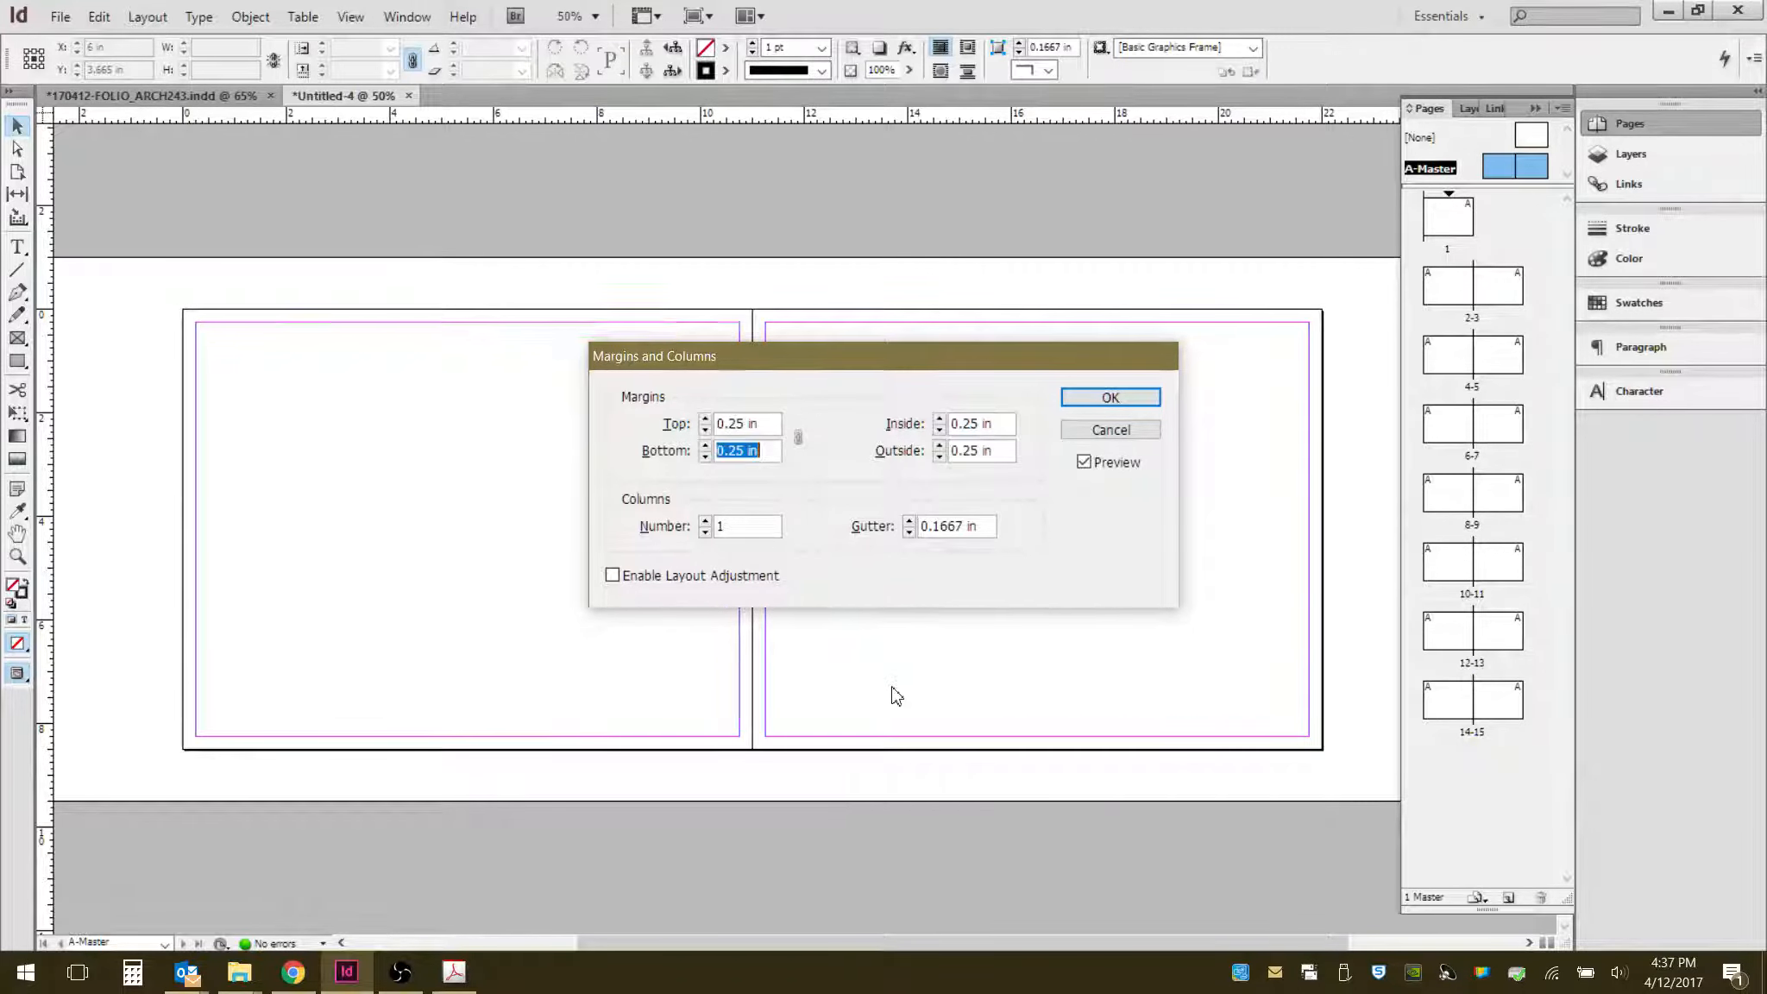
left_click(1110, 396)
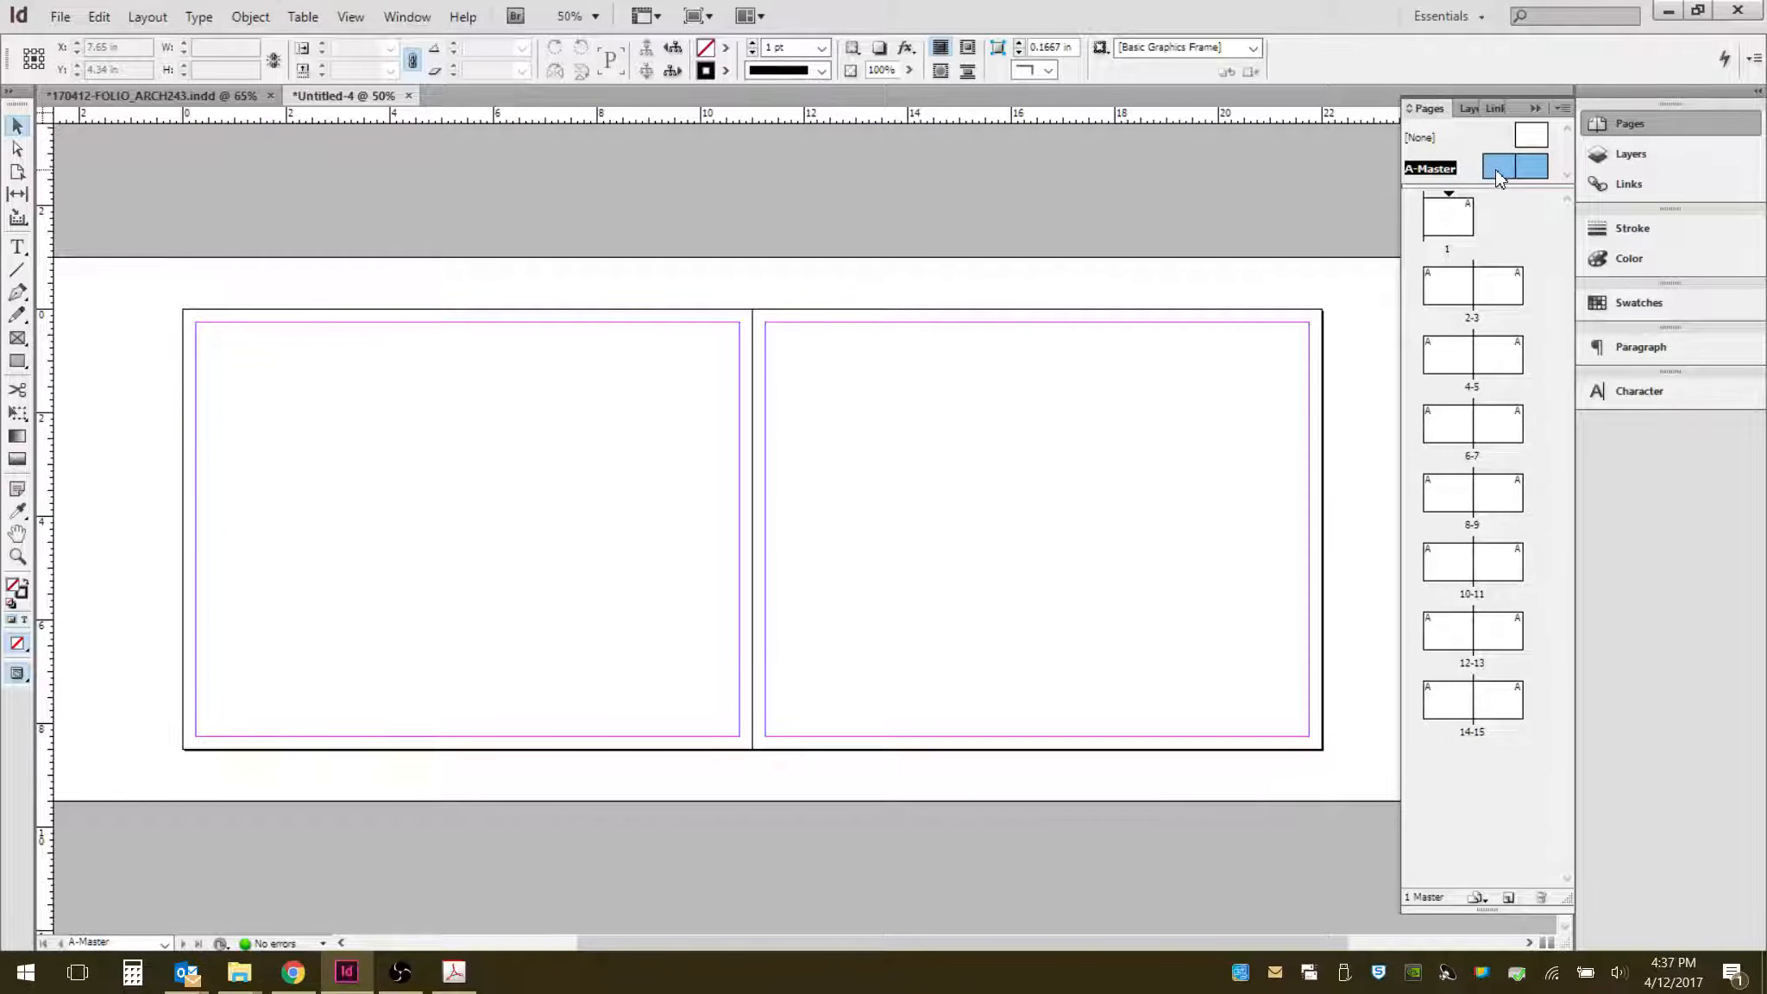
- Browse the document pages and the master spread to check the margins
left_click(1531, 138)
left_click(1536, 167)
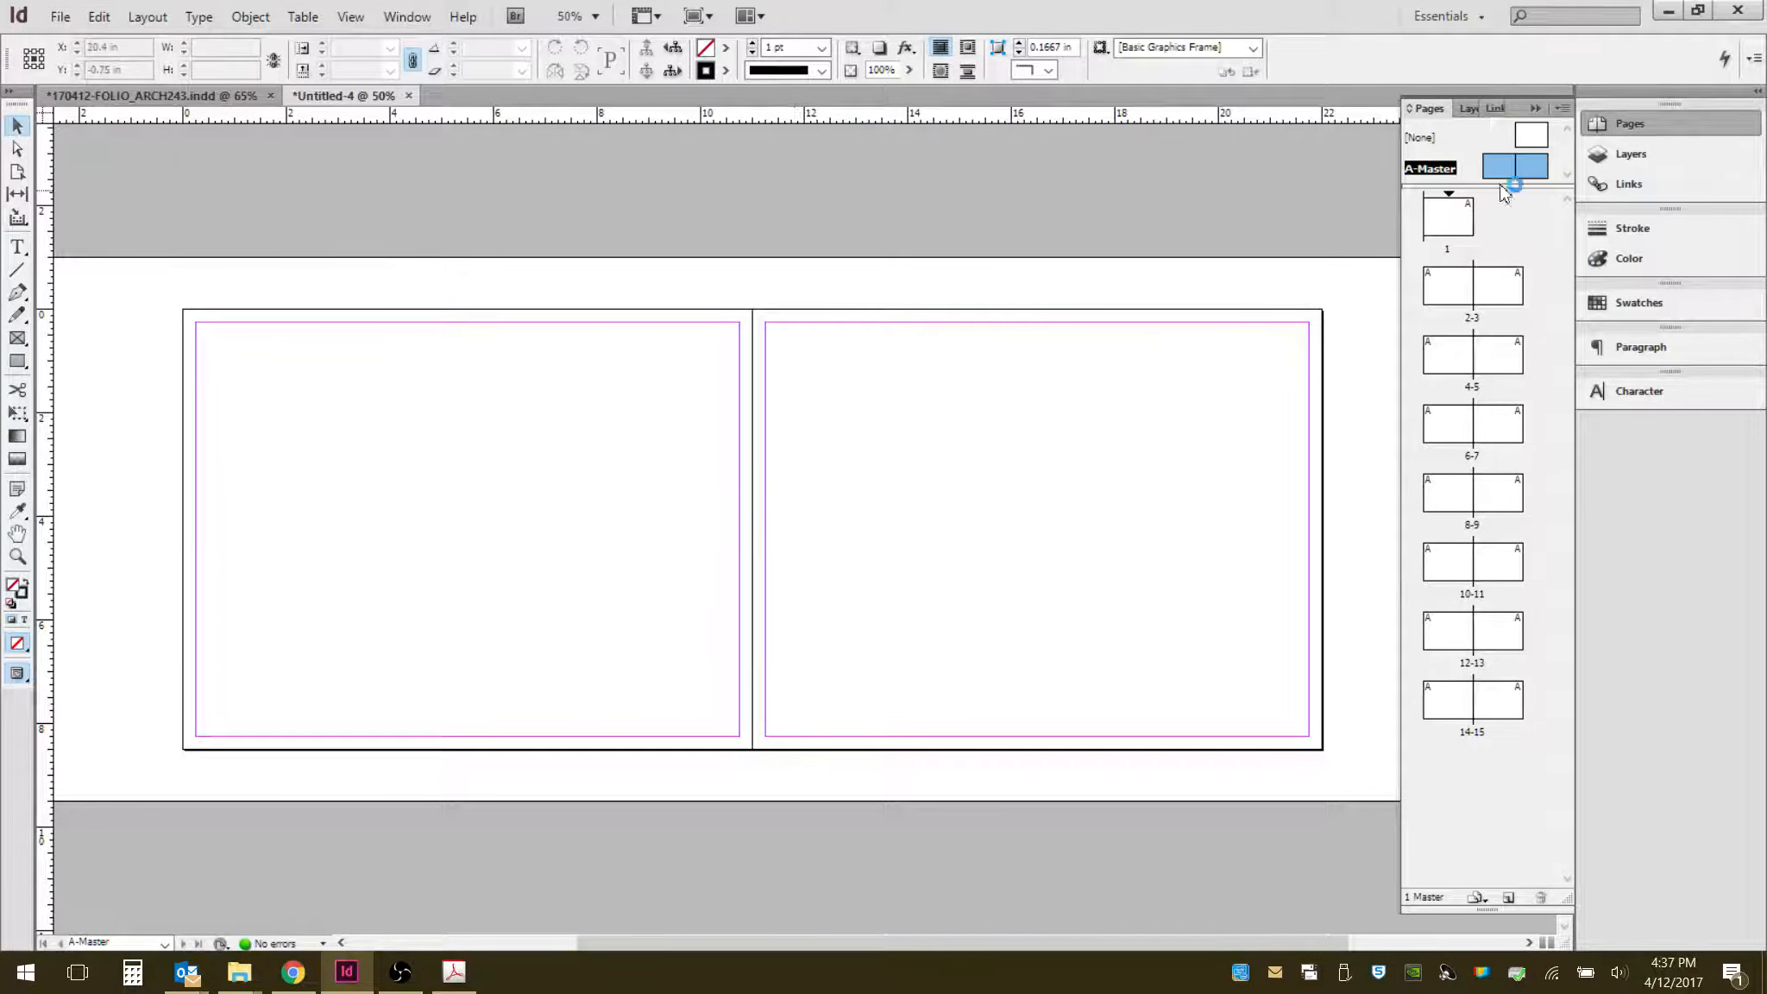
double_click(1455, 218)
scroll(929, 589, "down", 10)
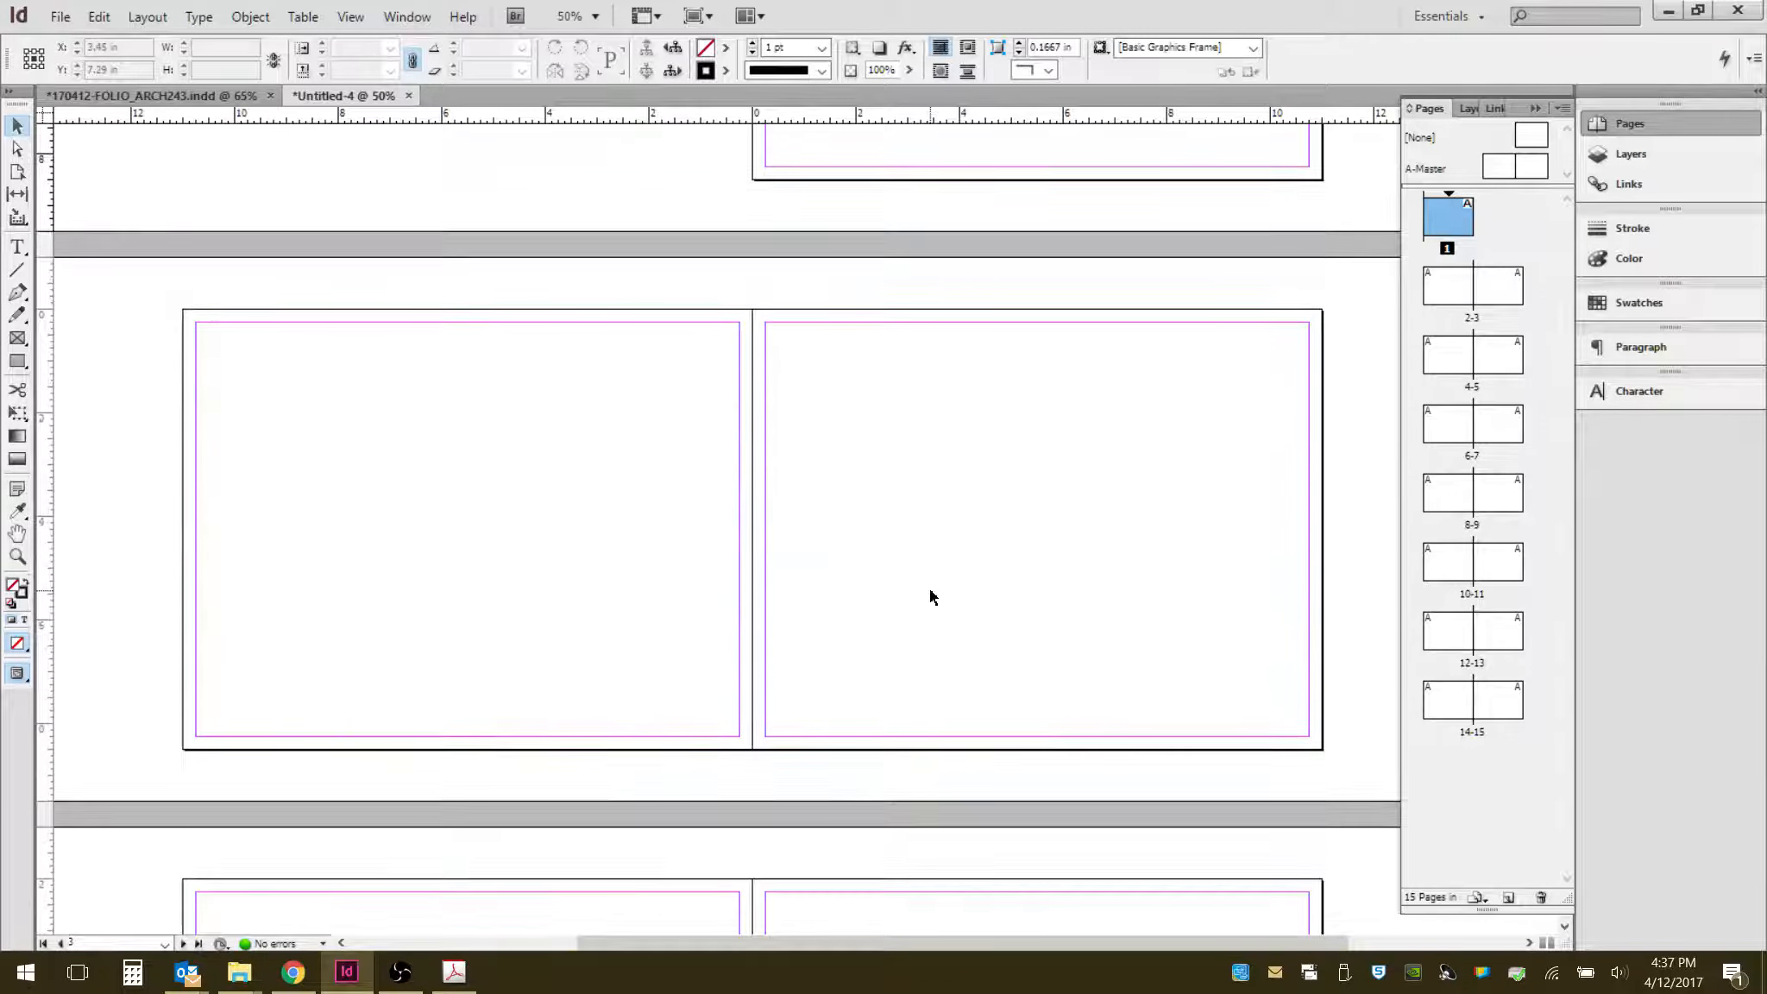
scroll(929, 588, "down", 10)
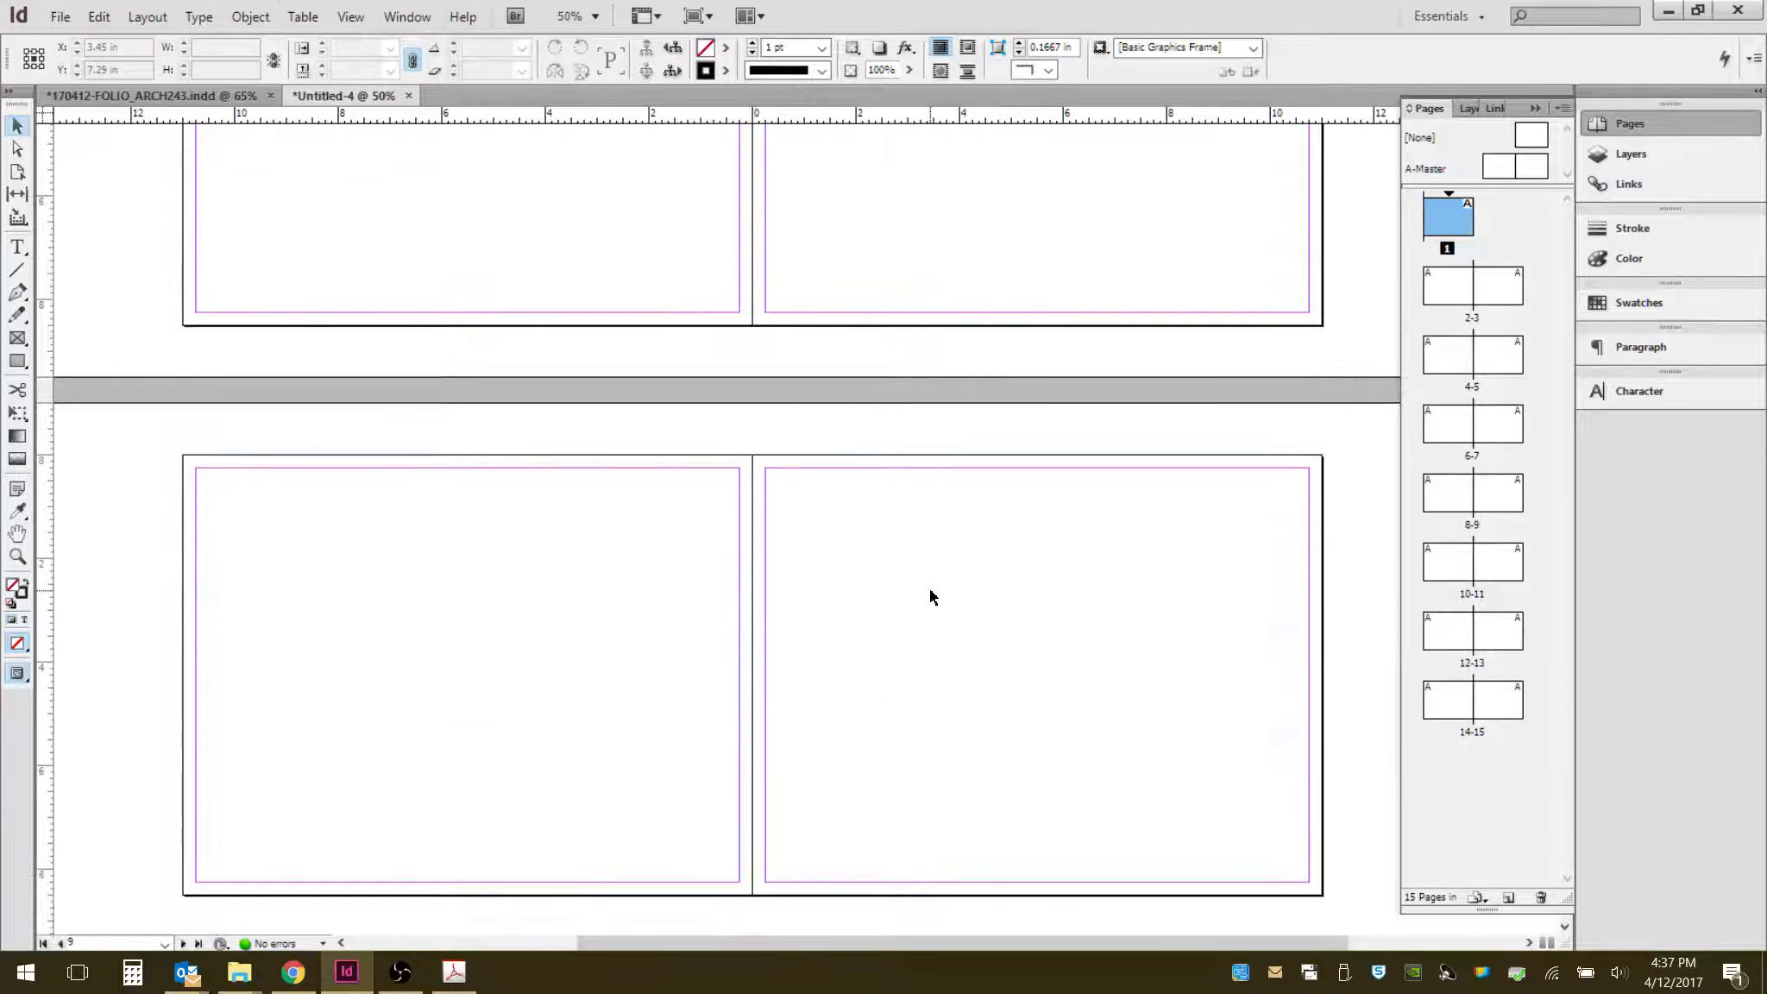
scroll(929, 588, "up", 10)
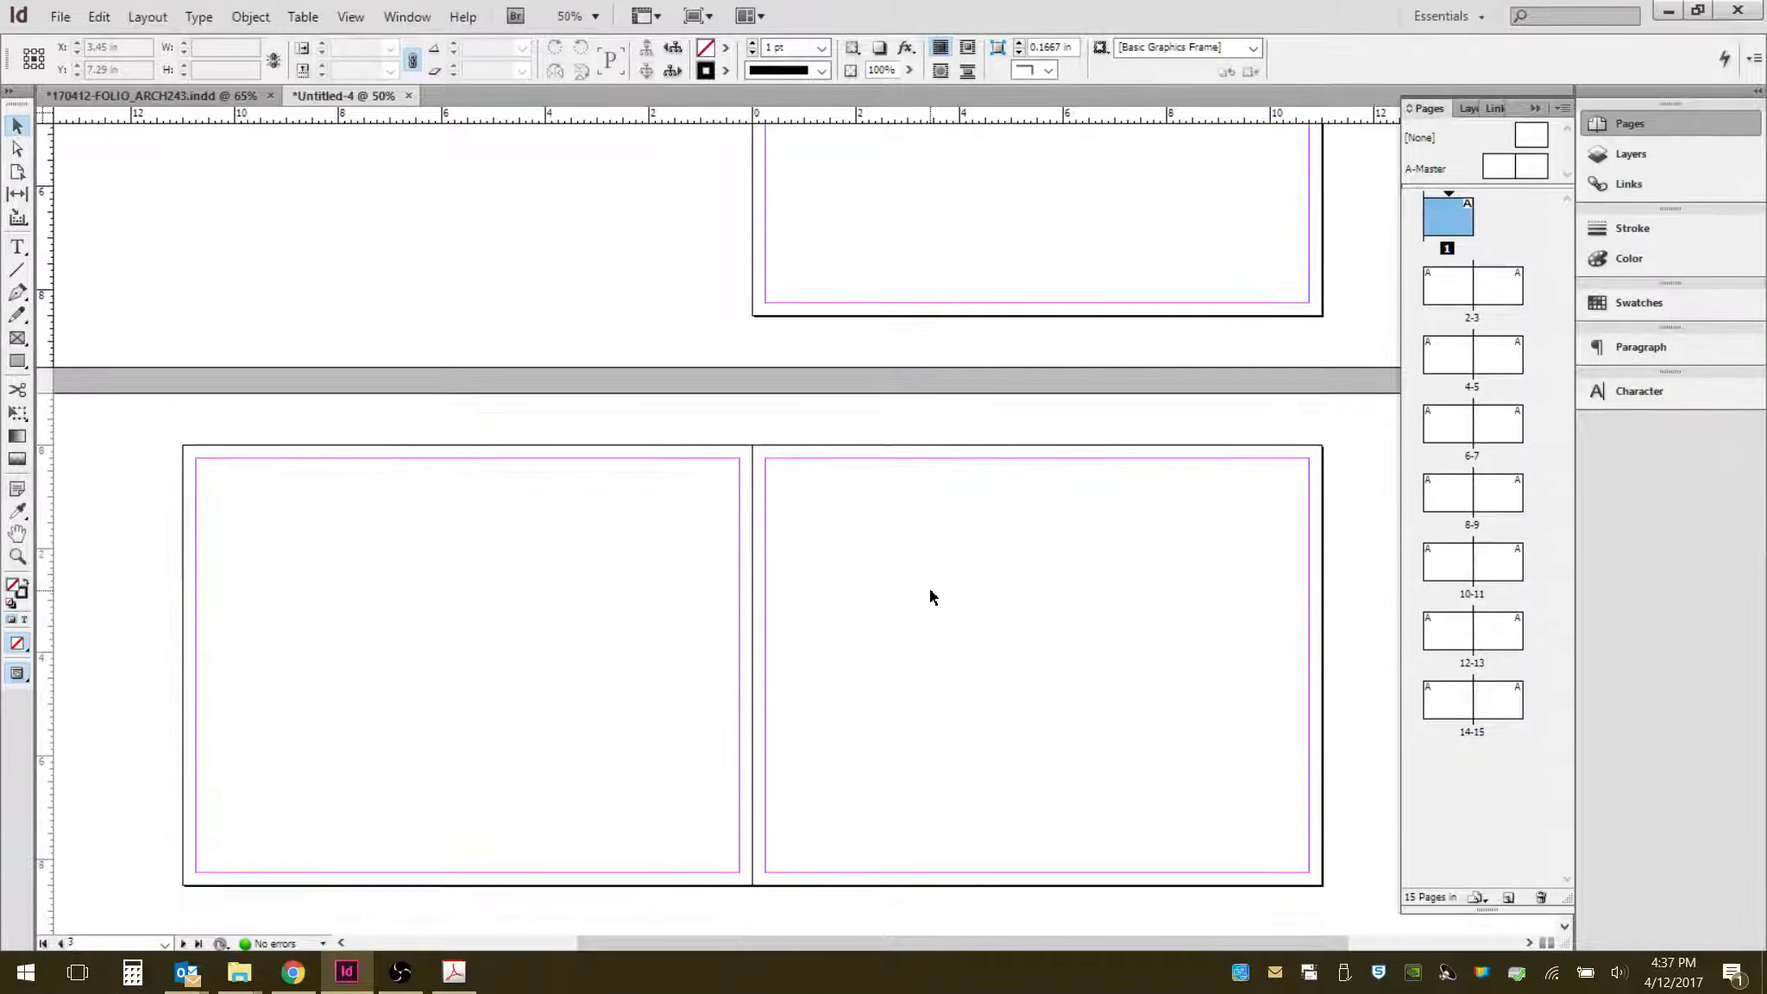
scroll(993, 345, "up", 1)
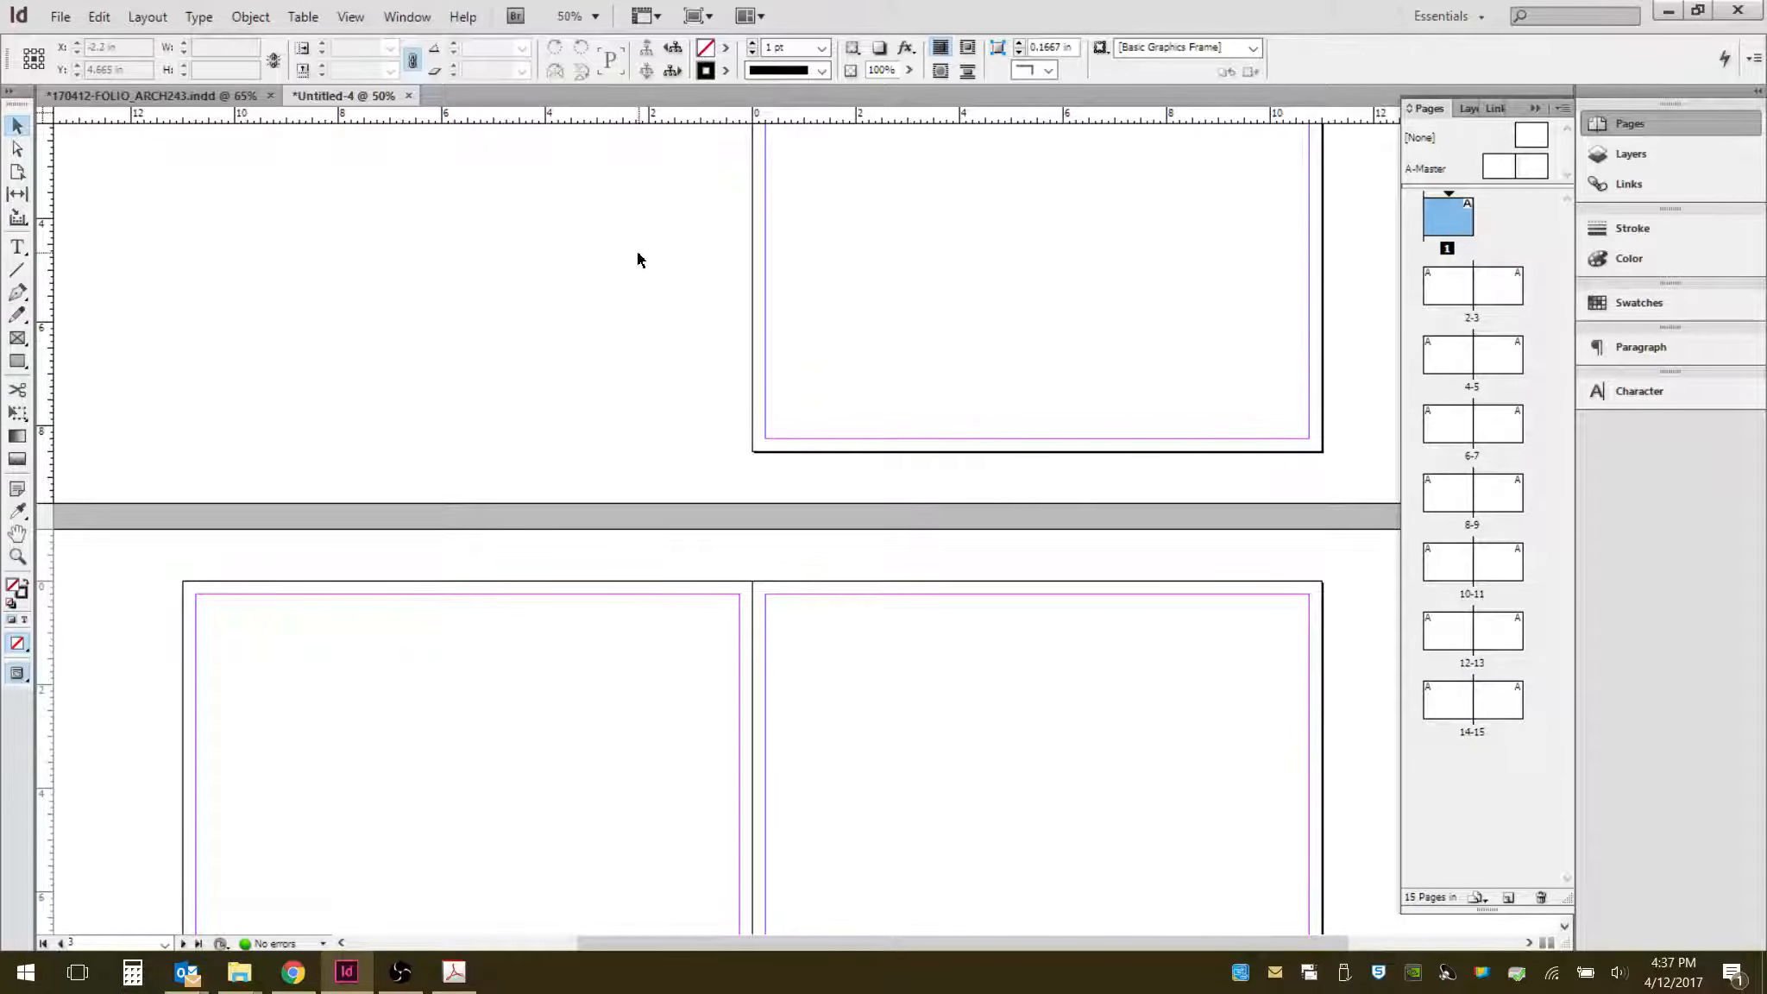
scroll(637, 251, "up", 3)
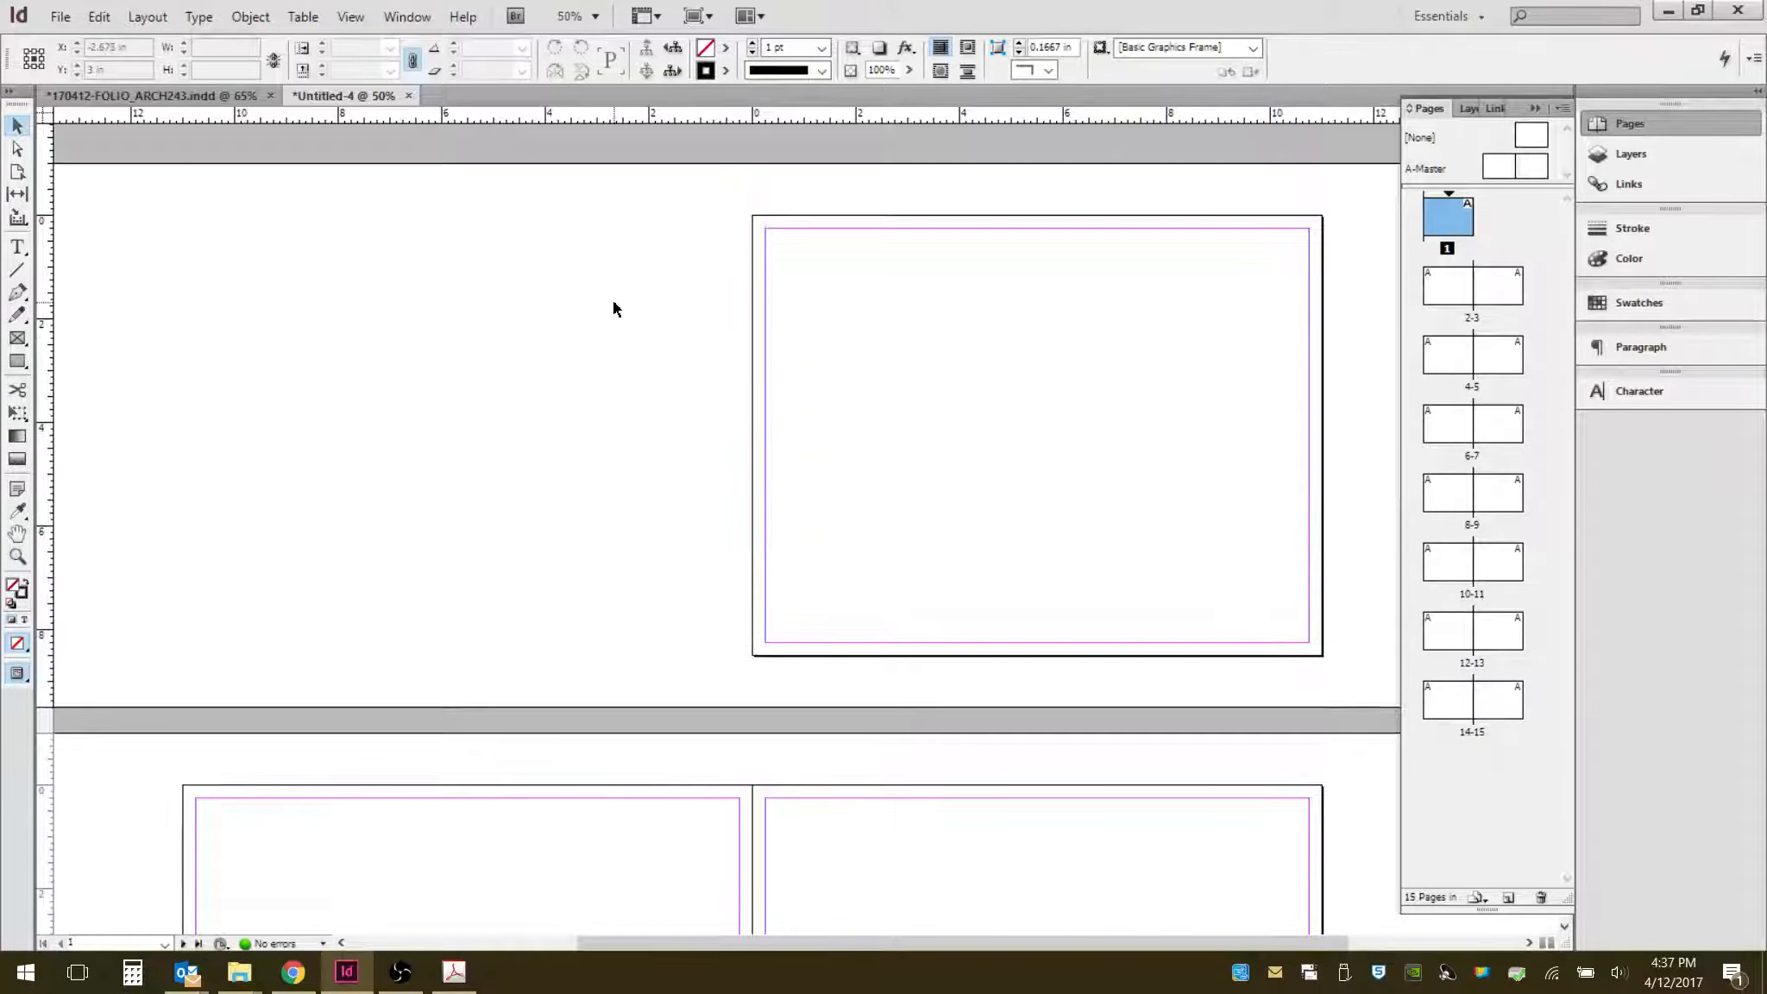
double_click(1527, 166)
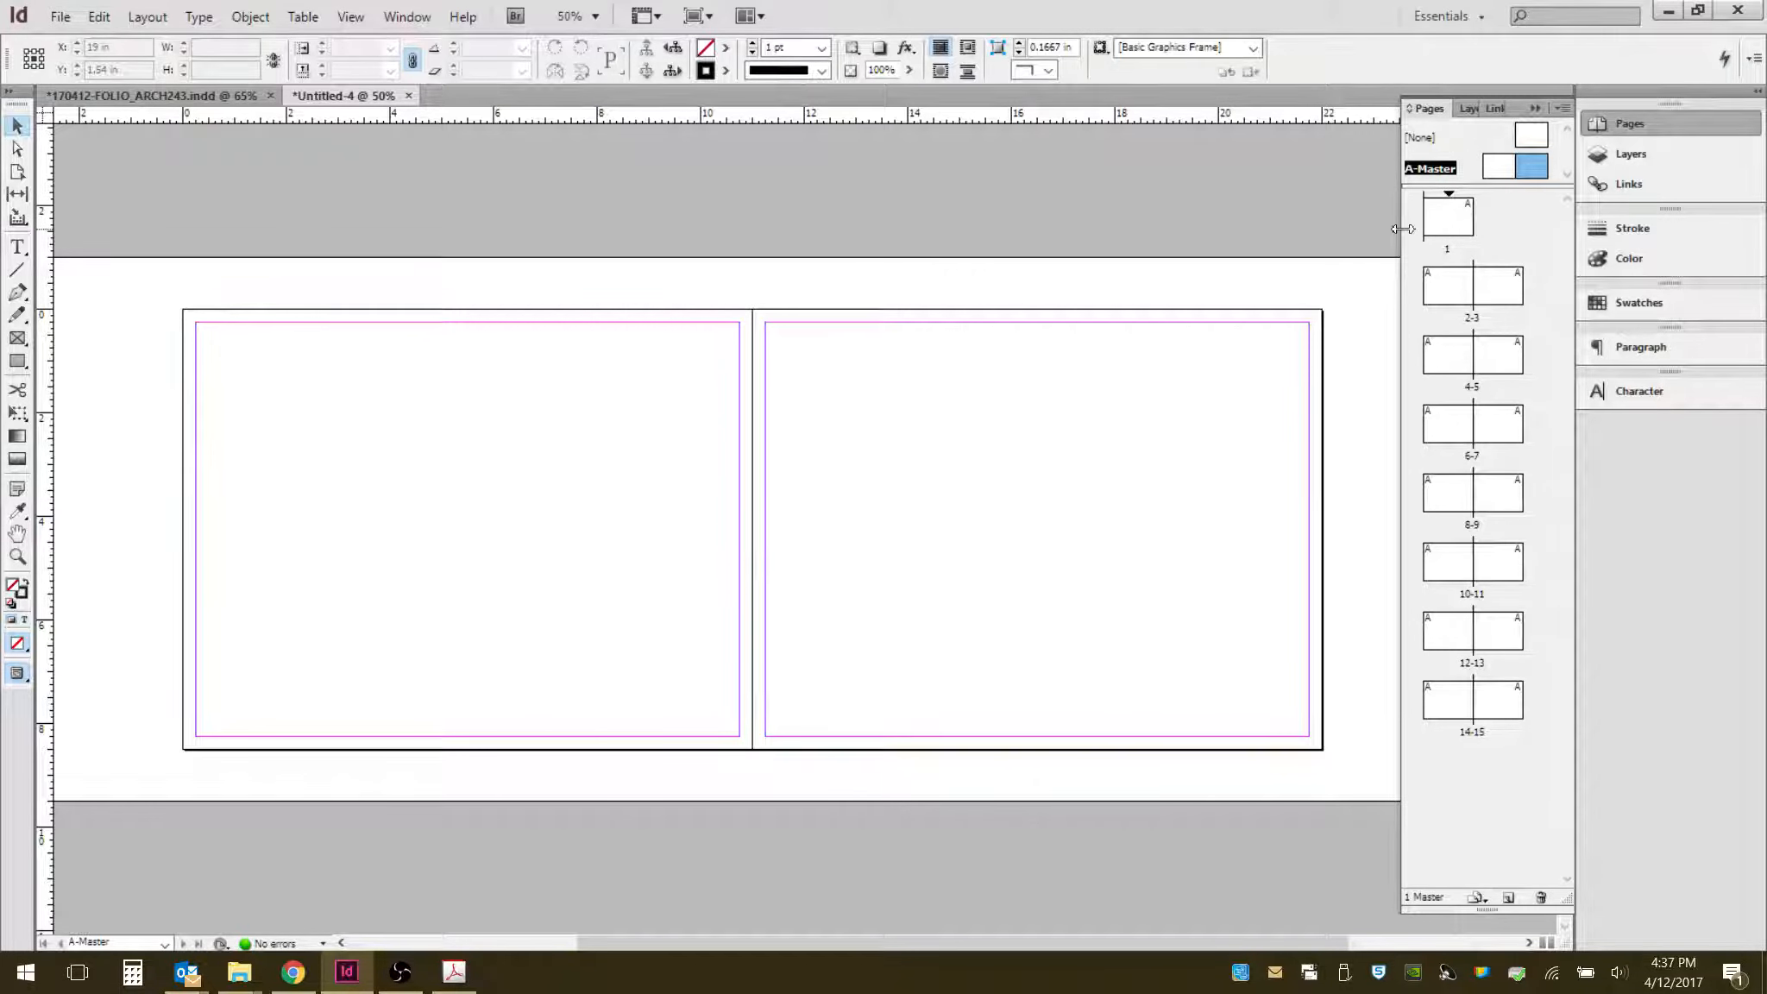
left_click_drag(1403, 228, 1365, 228)
left_click_drag(1350, 228, 1335, 227)
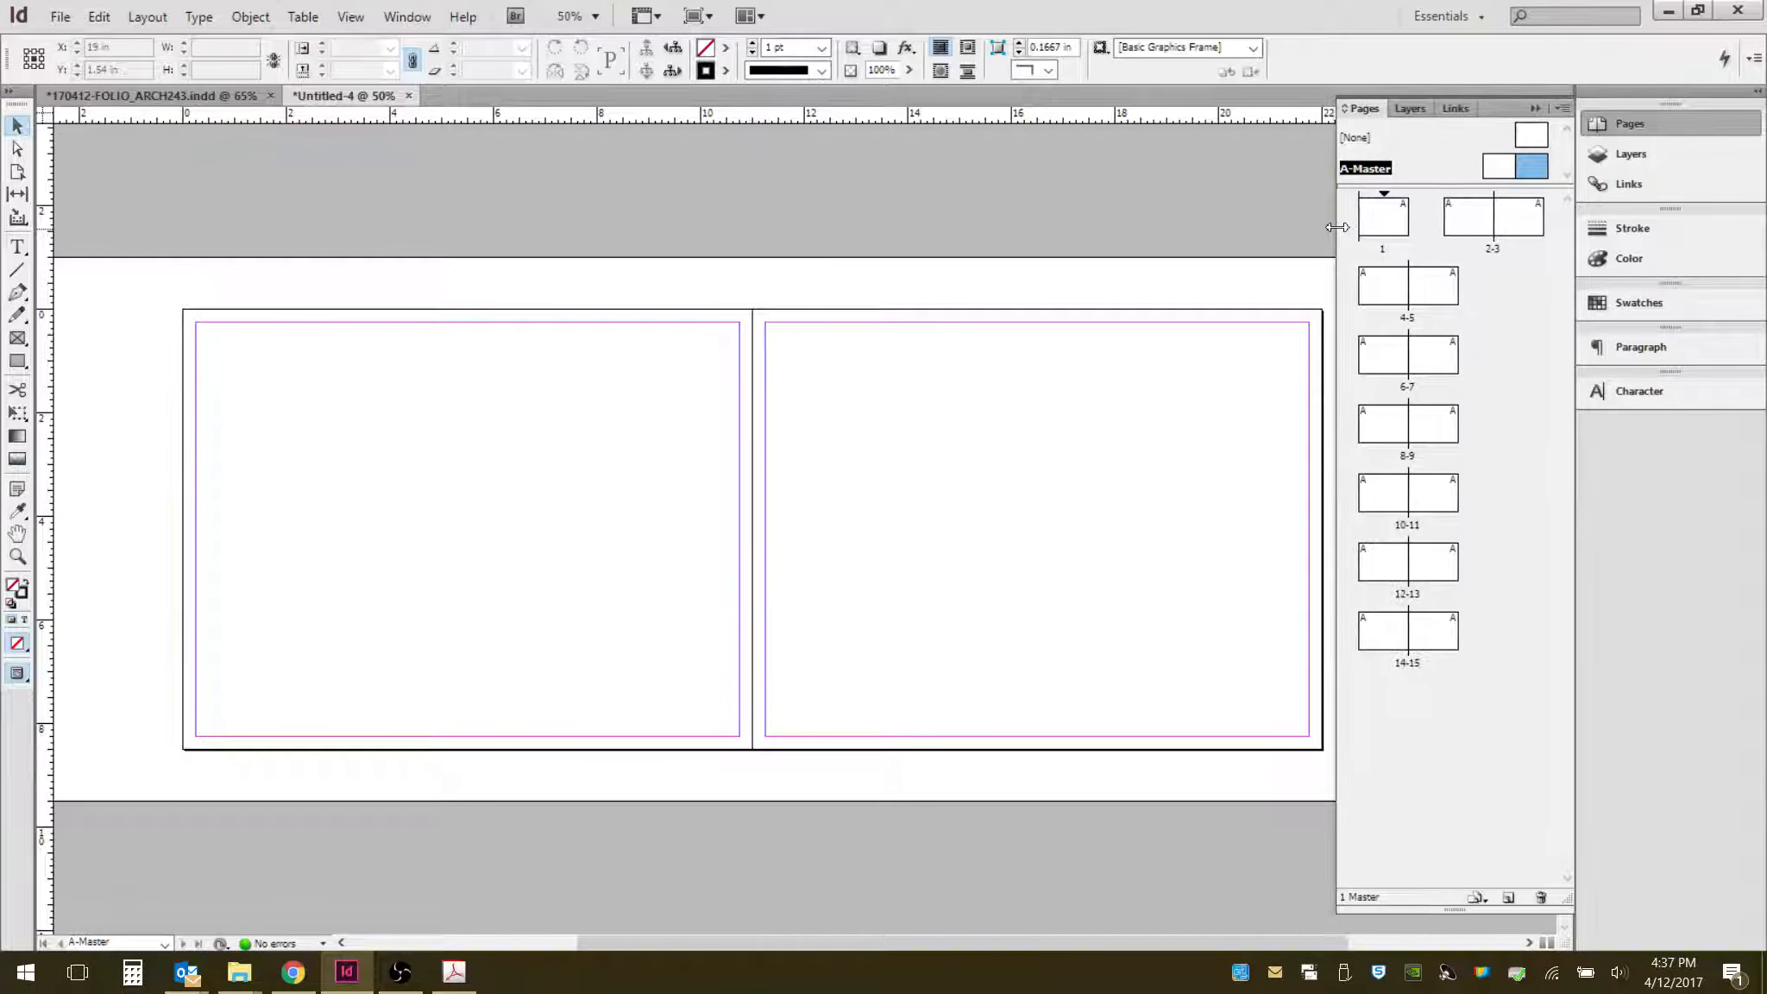
left_click(1452, 111)
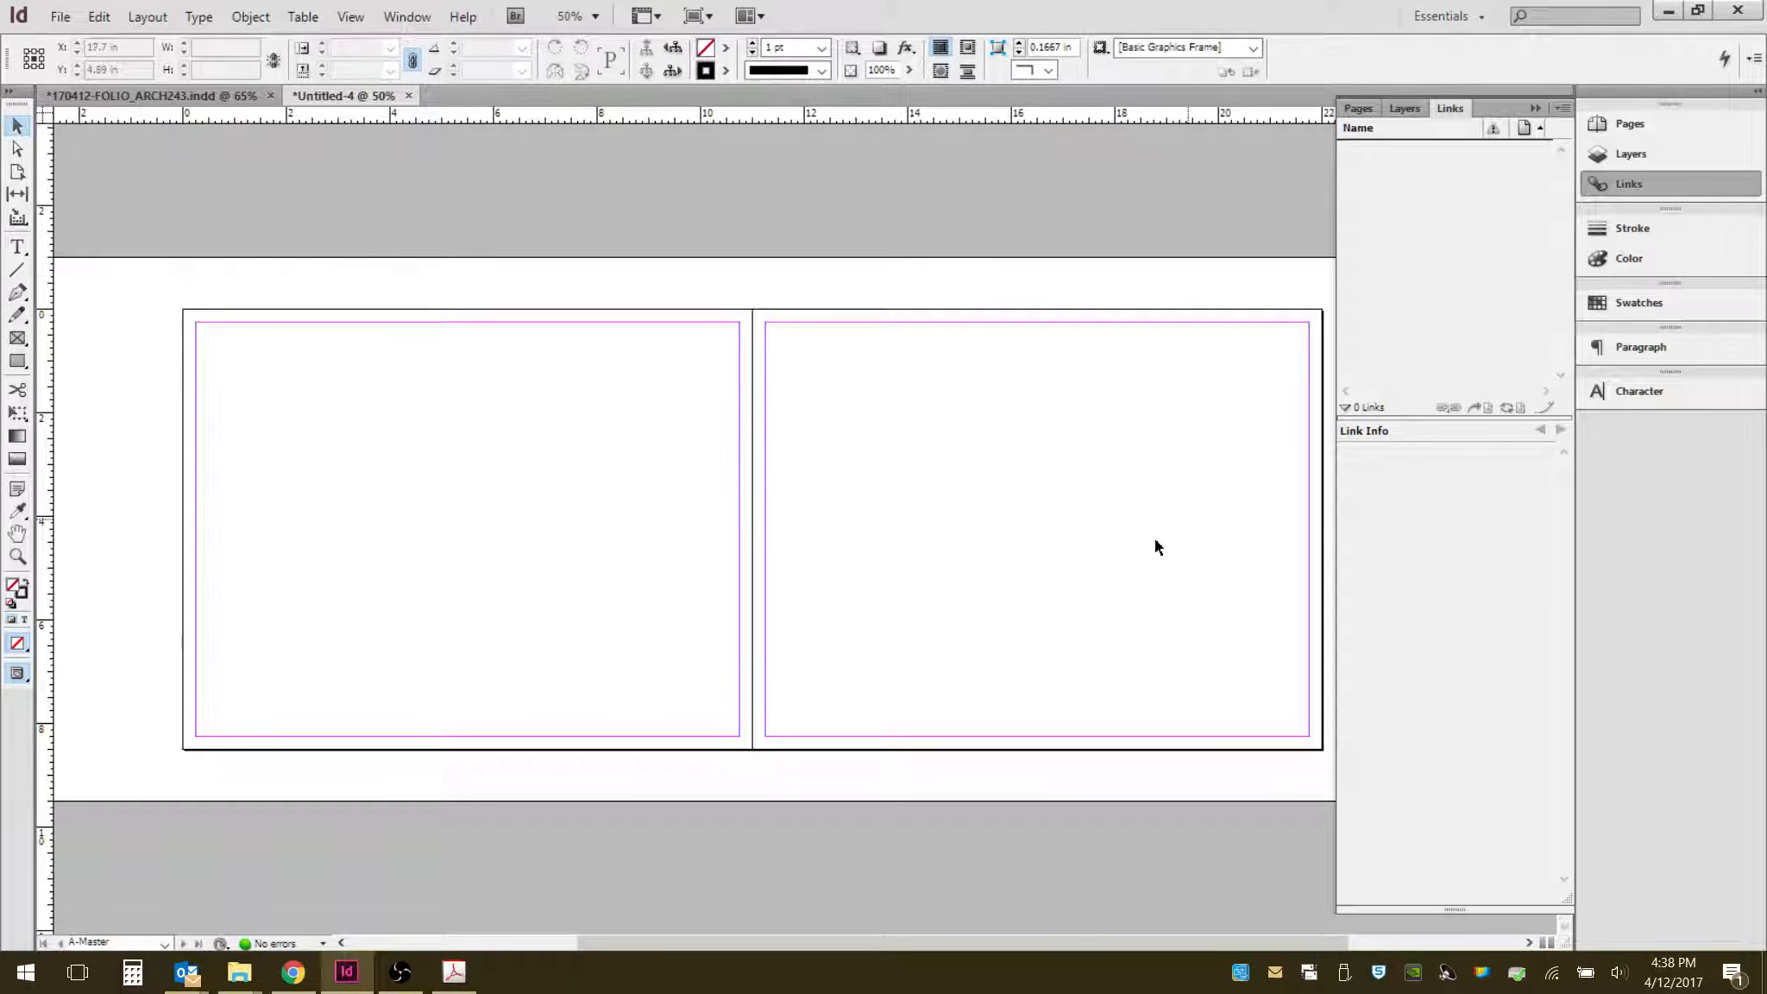
left_click_drag(1451, 417, 1452, 587)
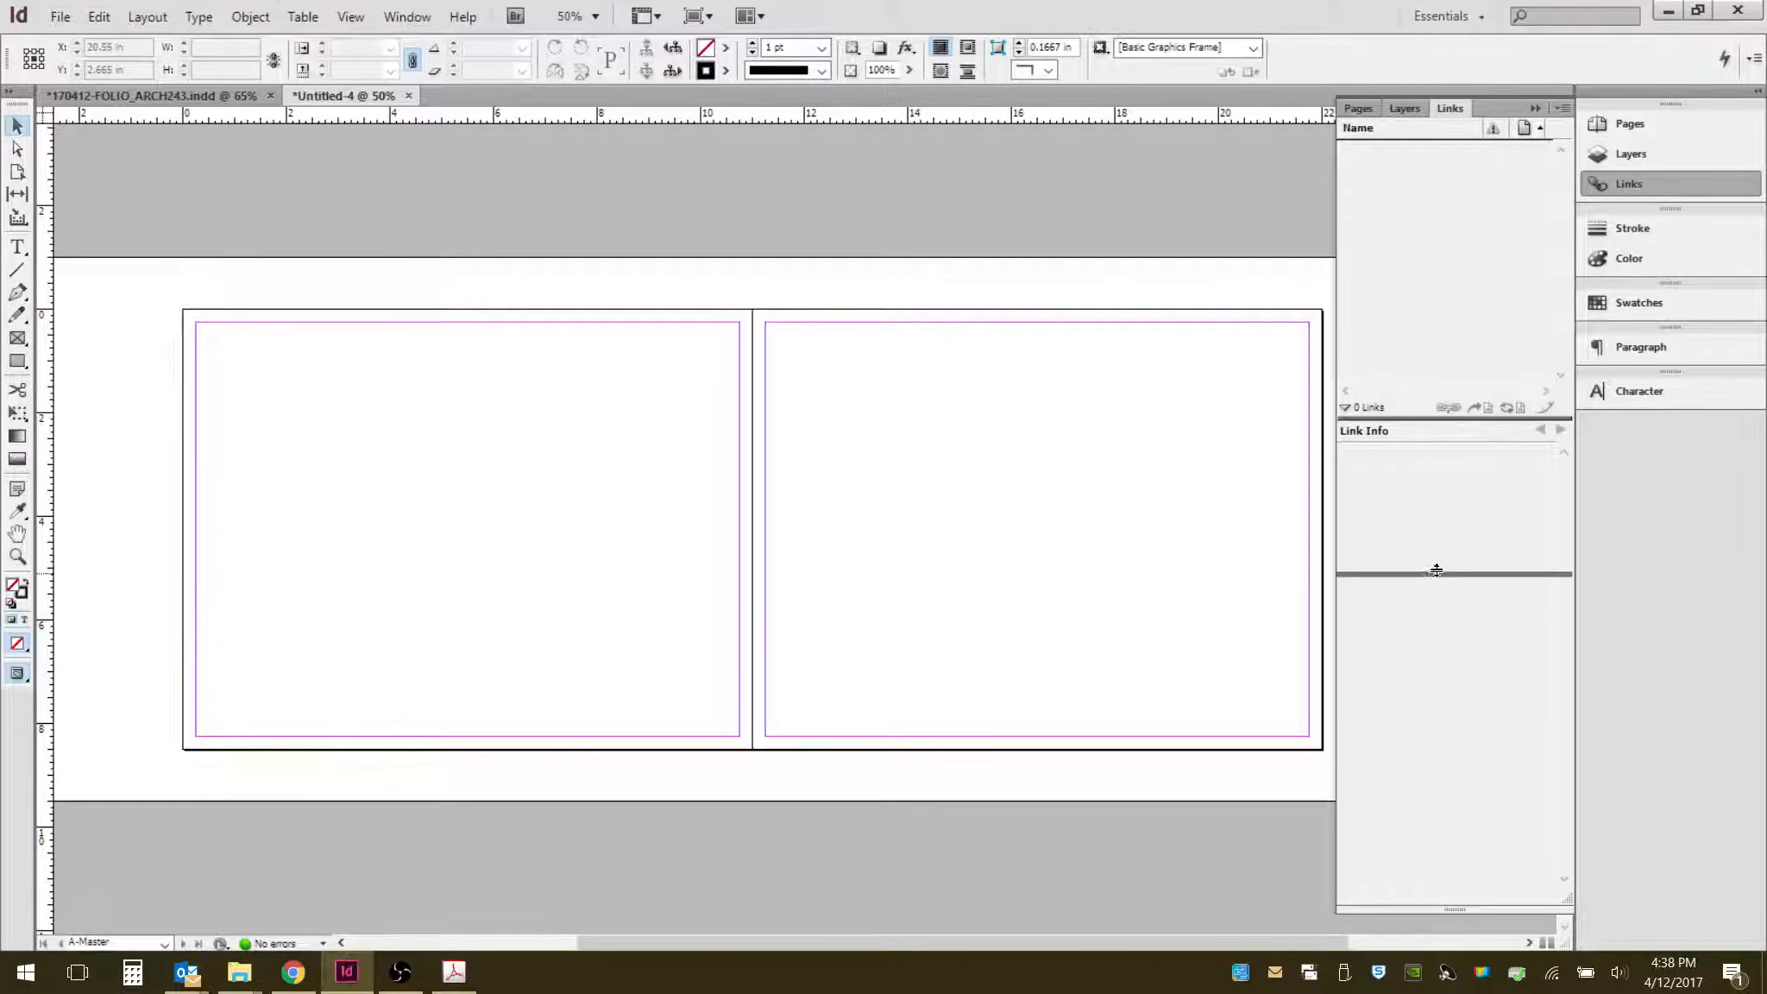
- Rename the existing layer to Image-Main
left_click(1403, 109)
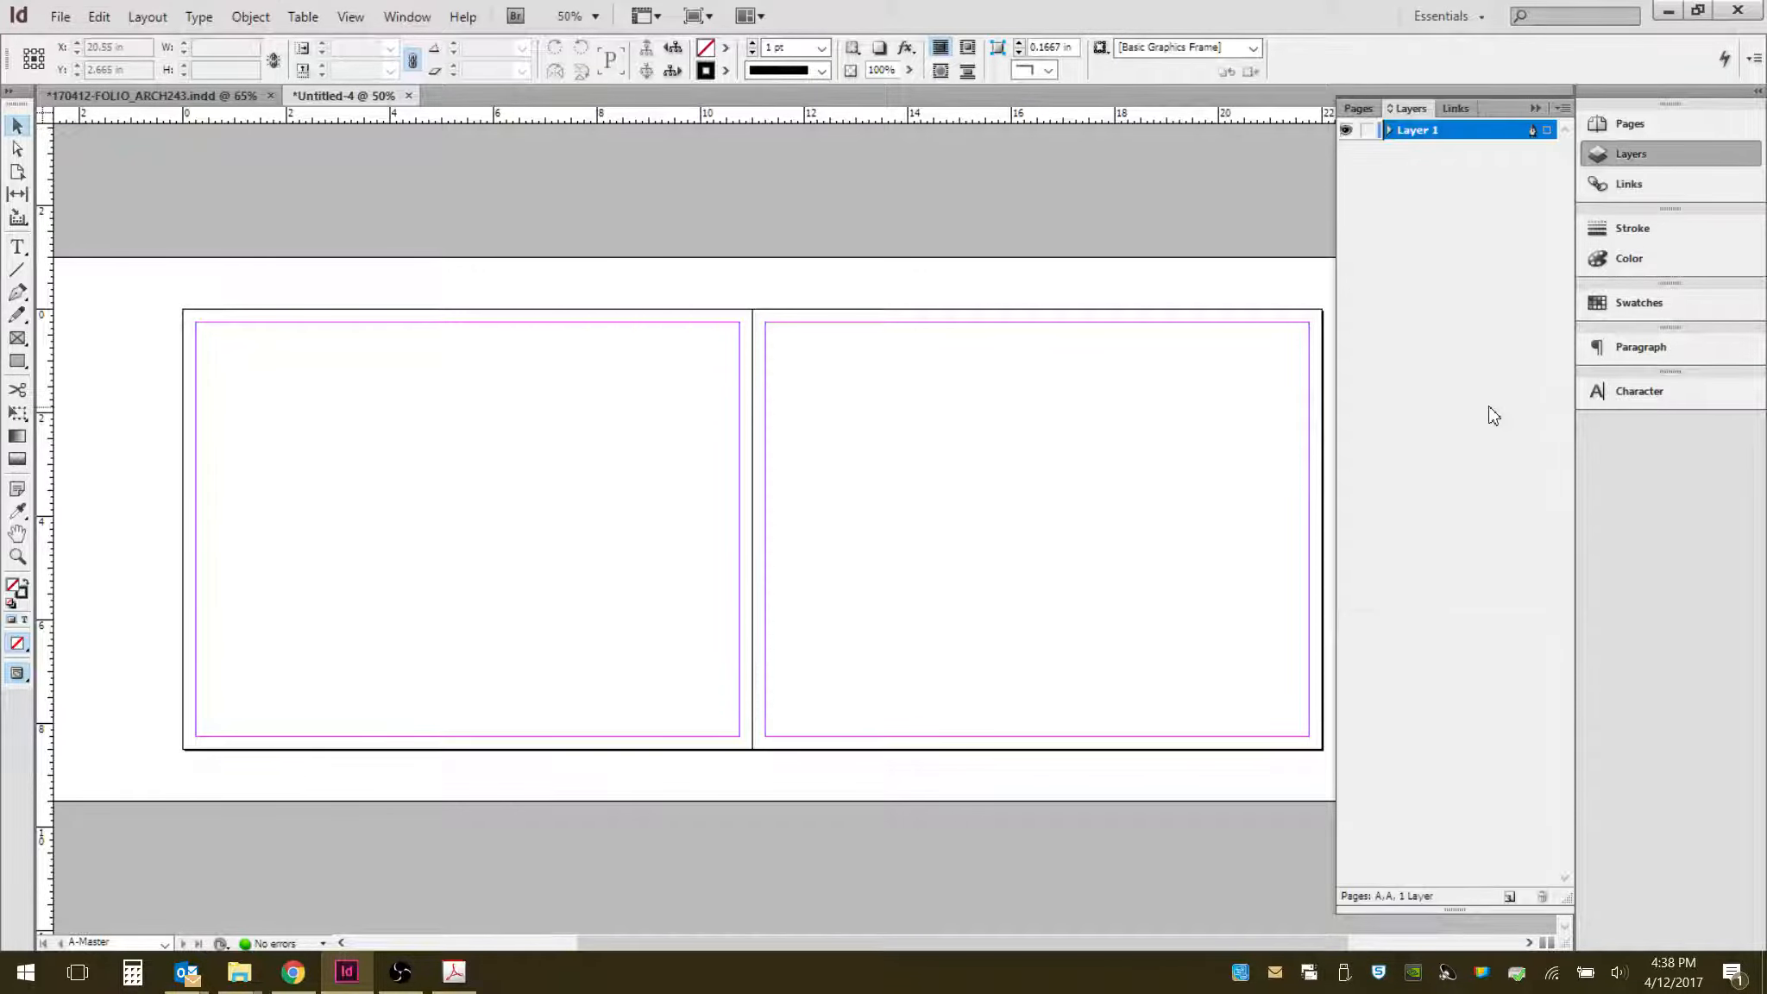
double_click(1424, 134)
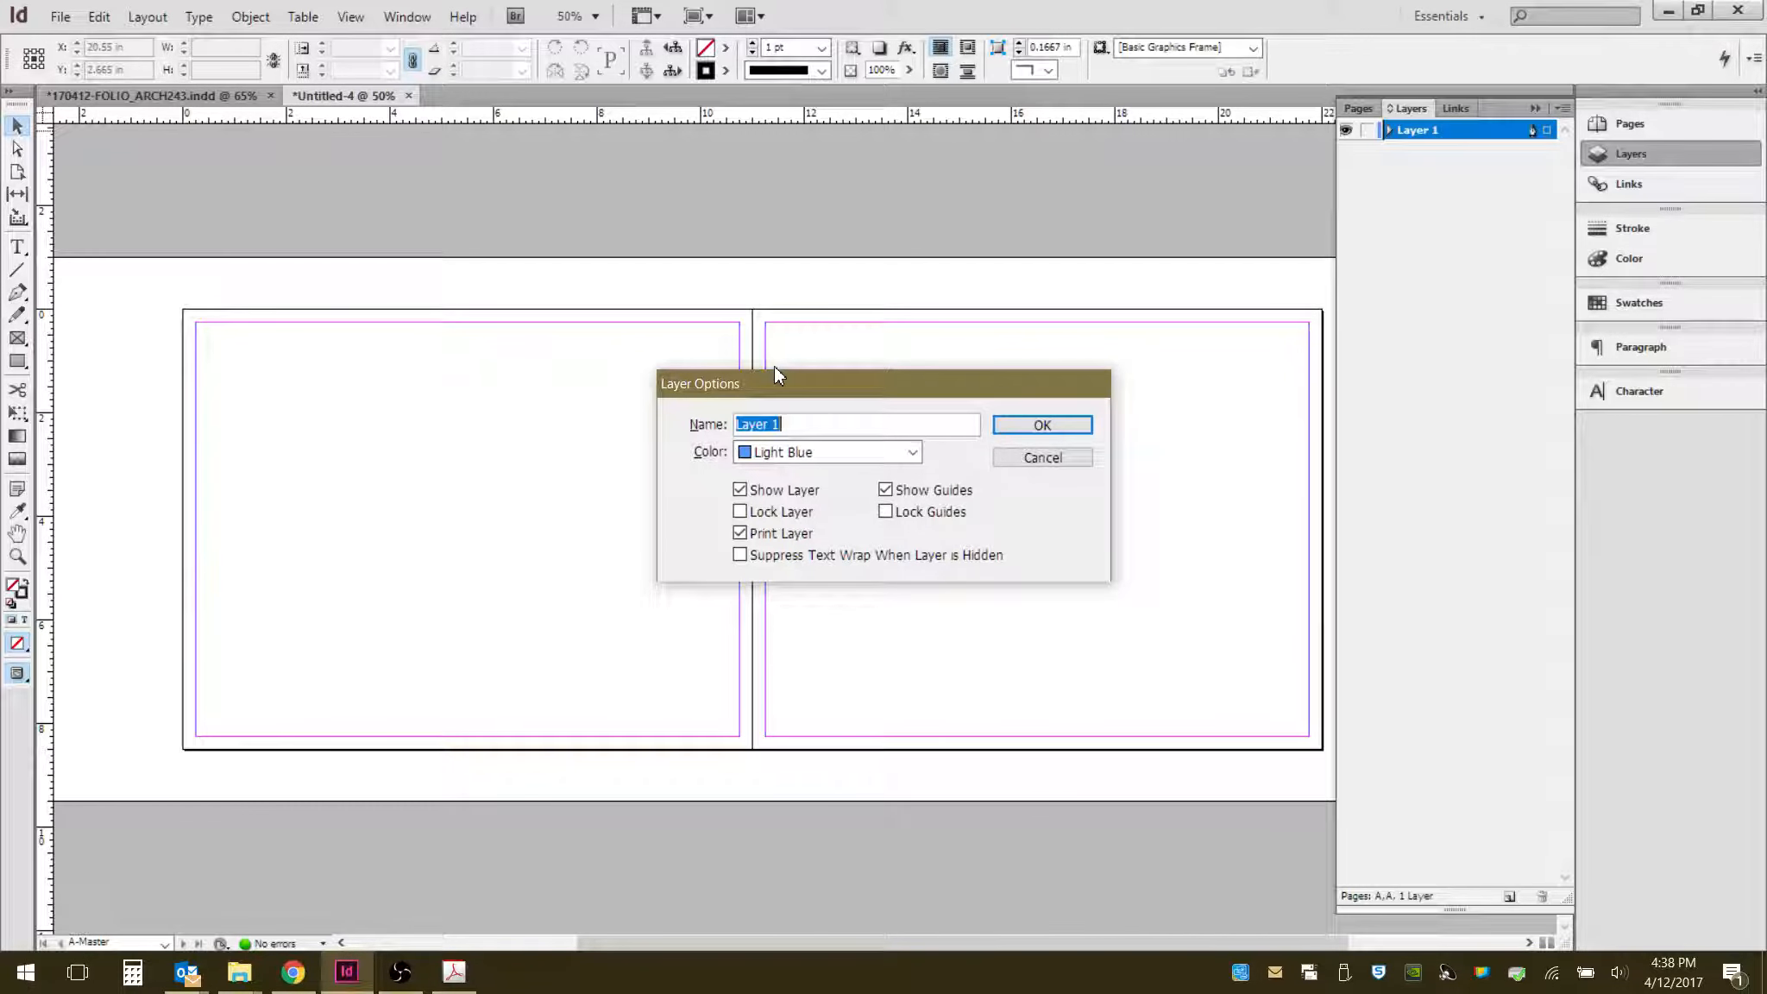
type("Image")
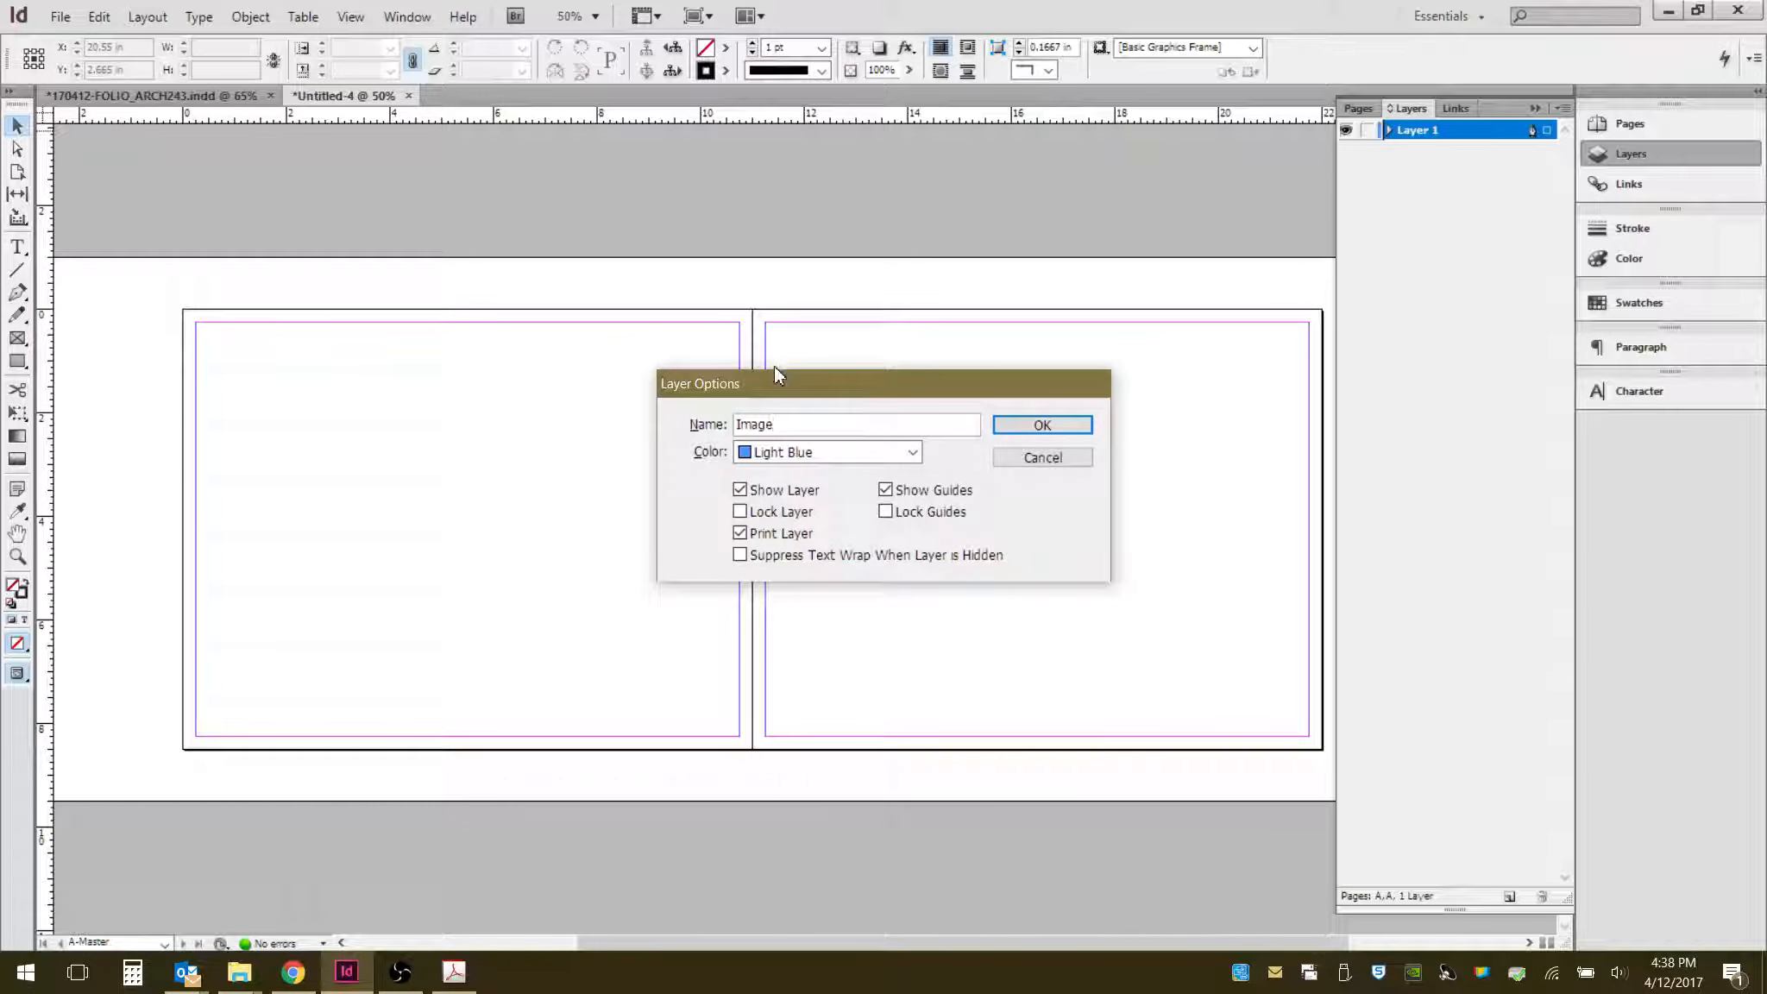
type("-Main")
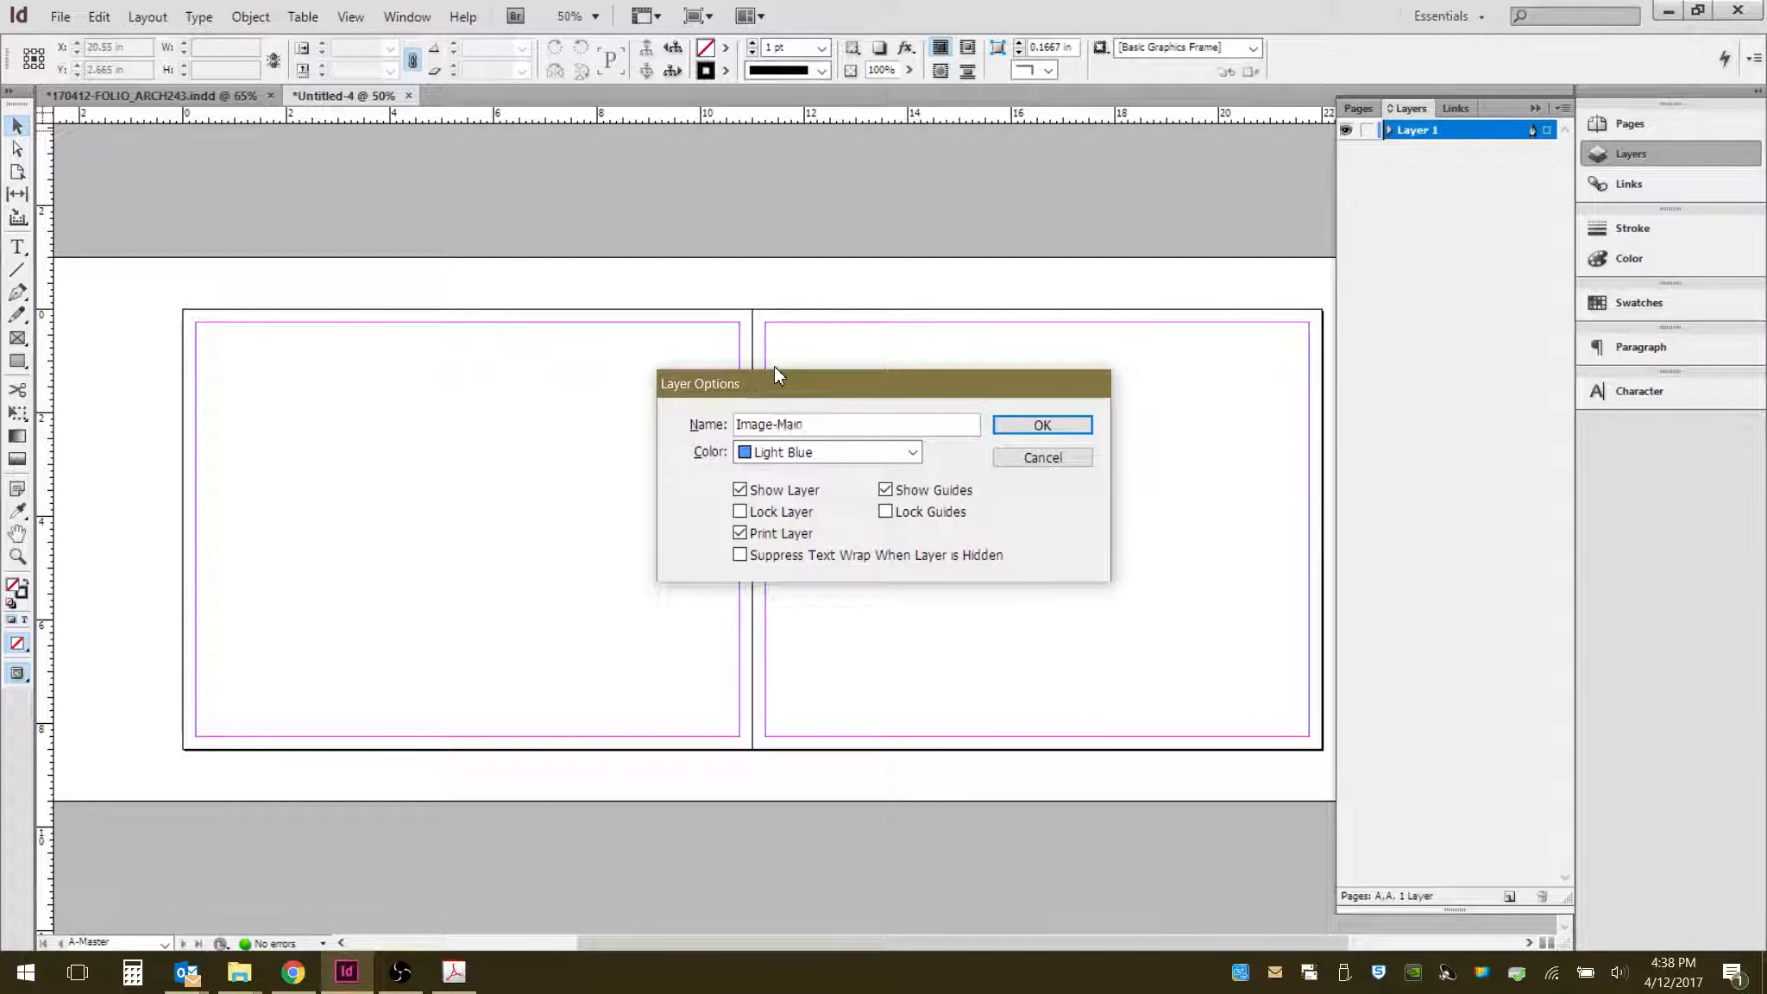
left_click(1039, 423)
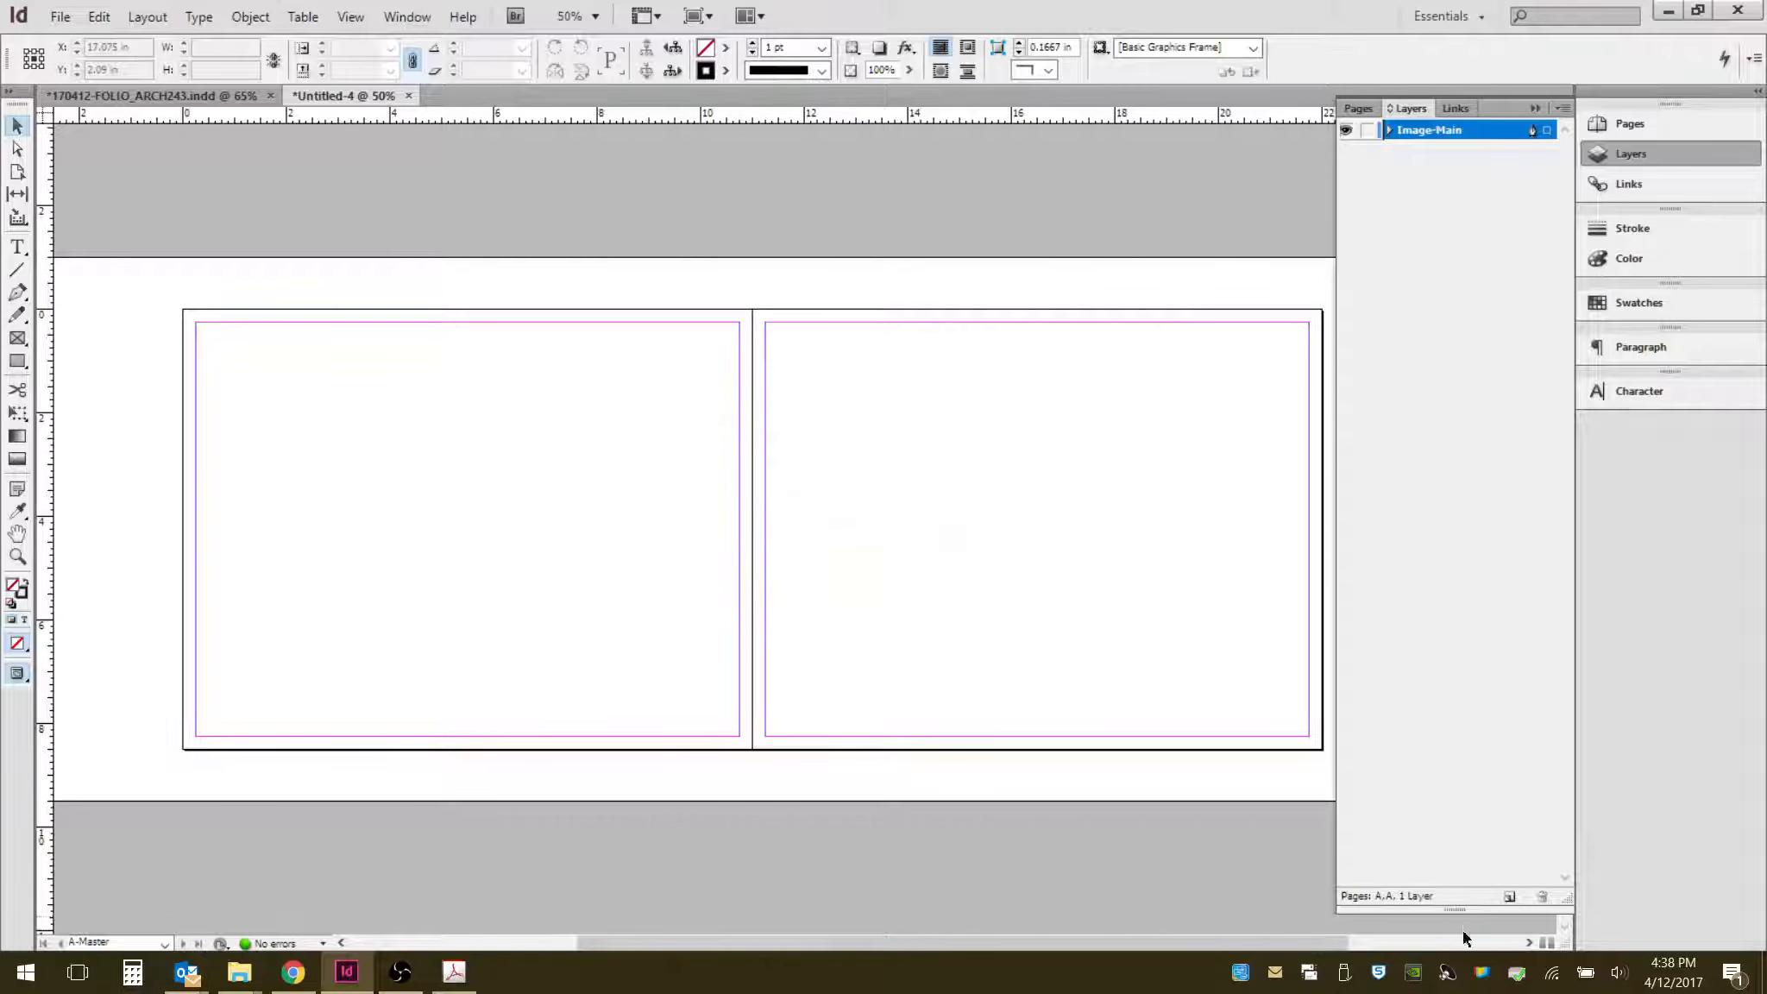
- Create a new layer named Image-Background
left_click(1511, 899)
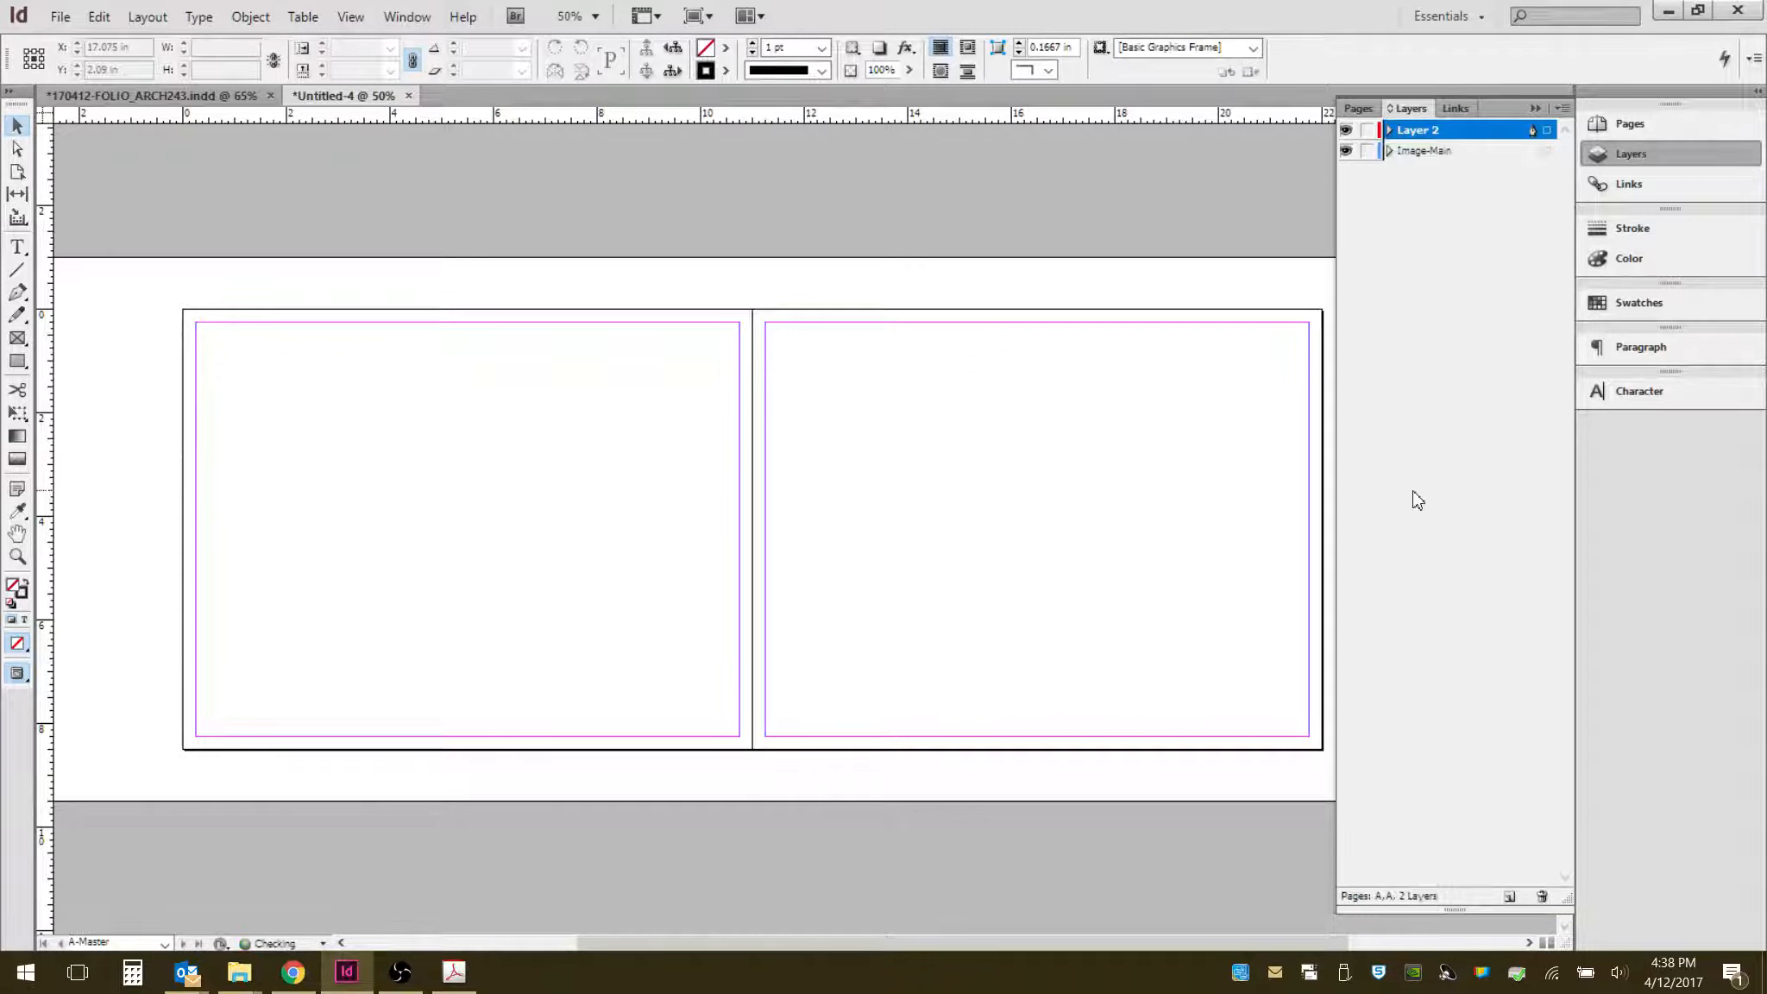
double_click(1422, 136)
type("Im")
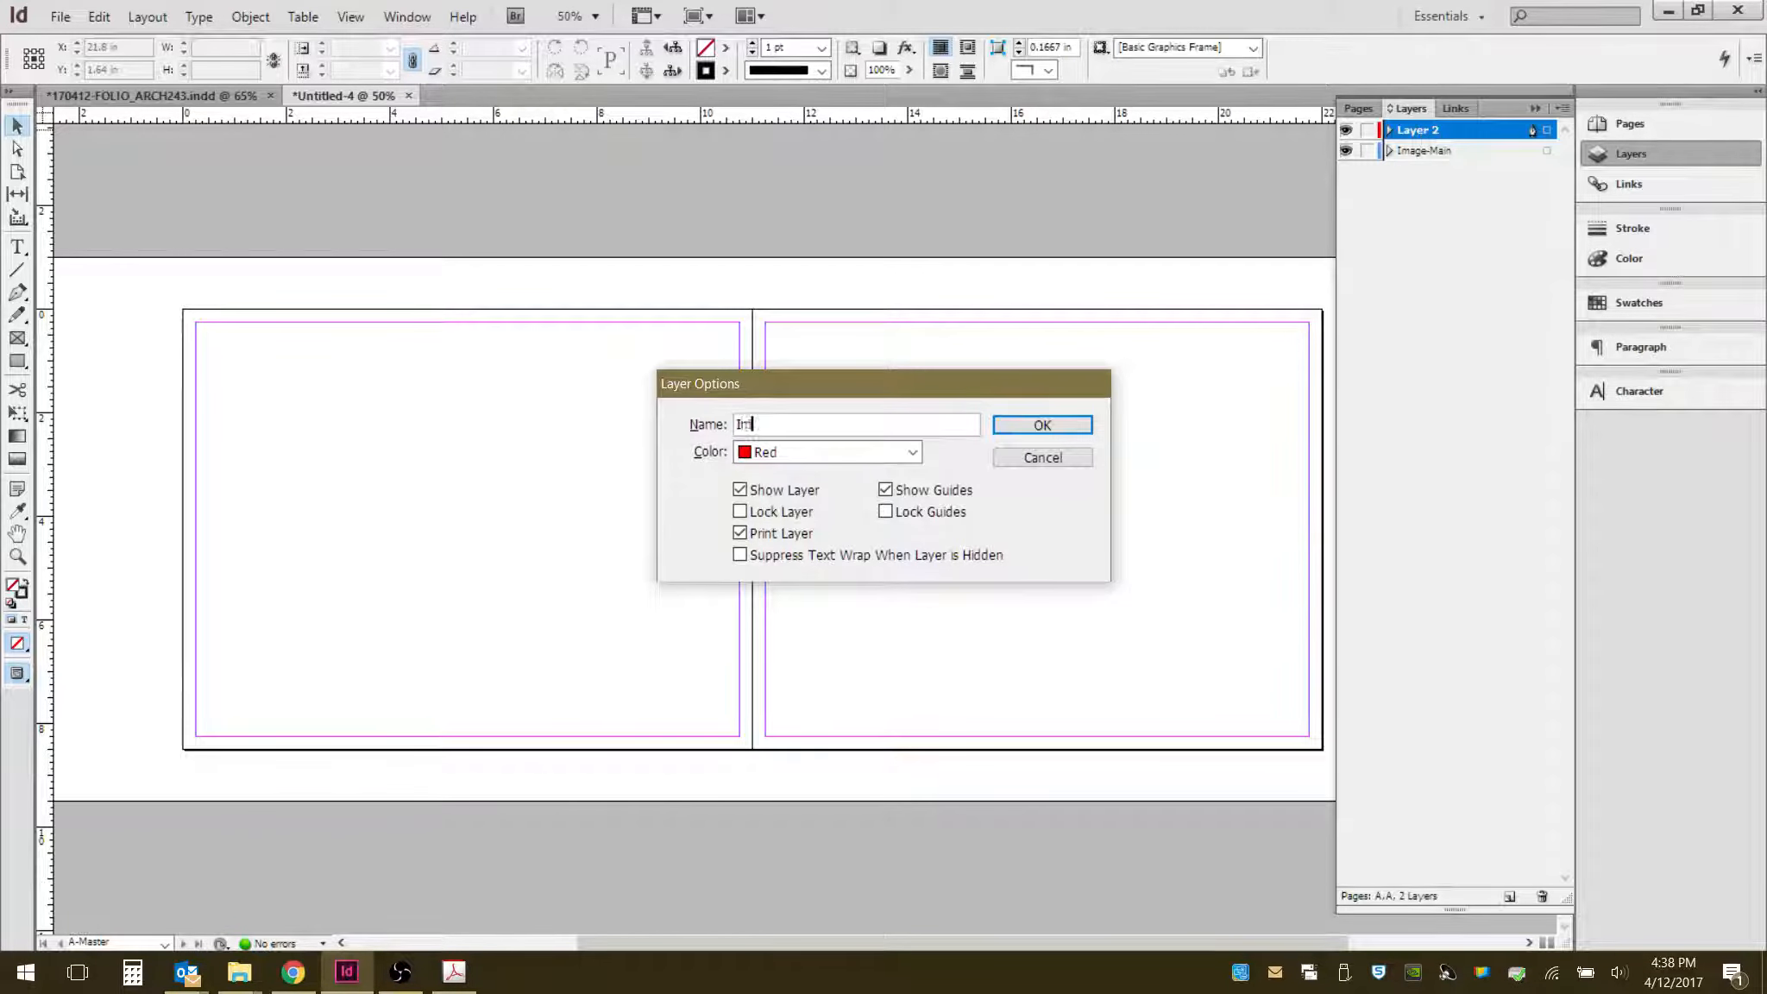
type("age-Background")
left_click(1044, 428)
- Create a new layer named Guides
left_click(1511, 897)
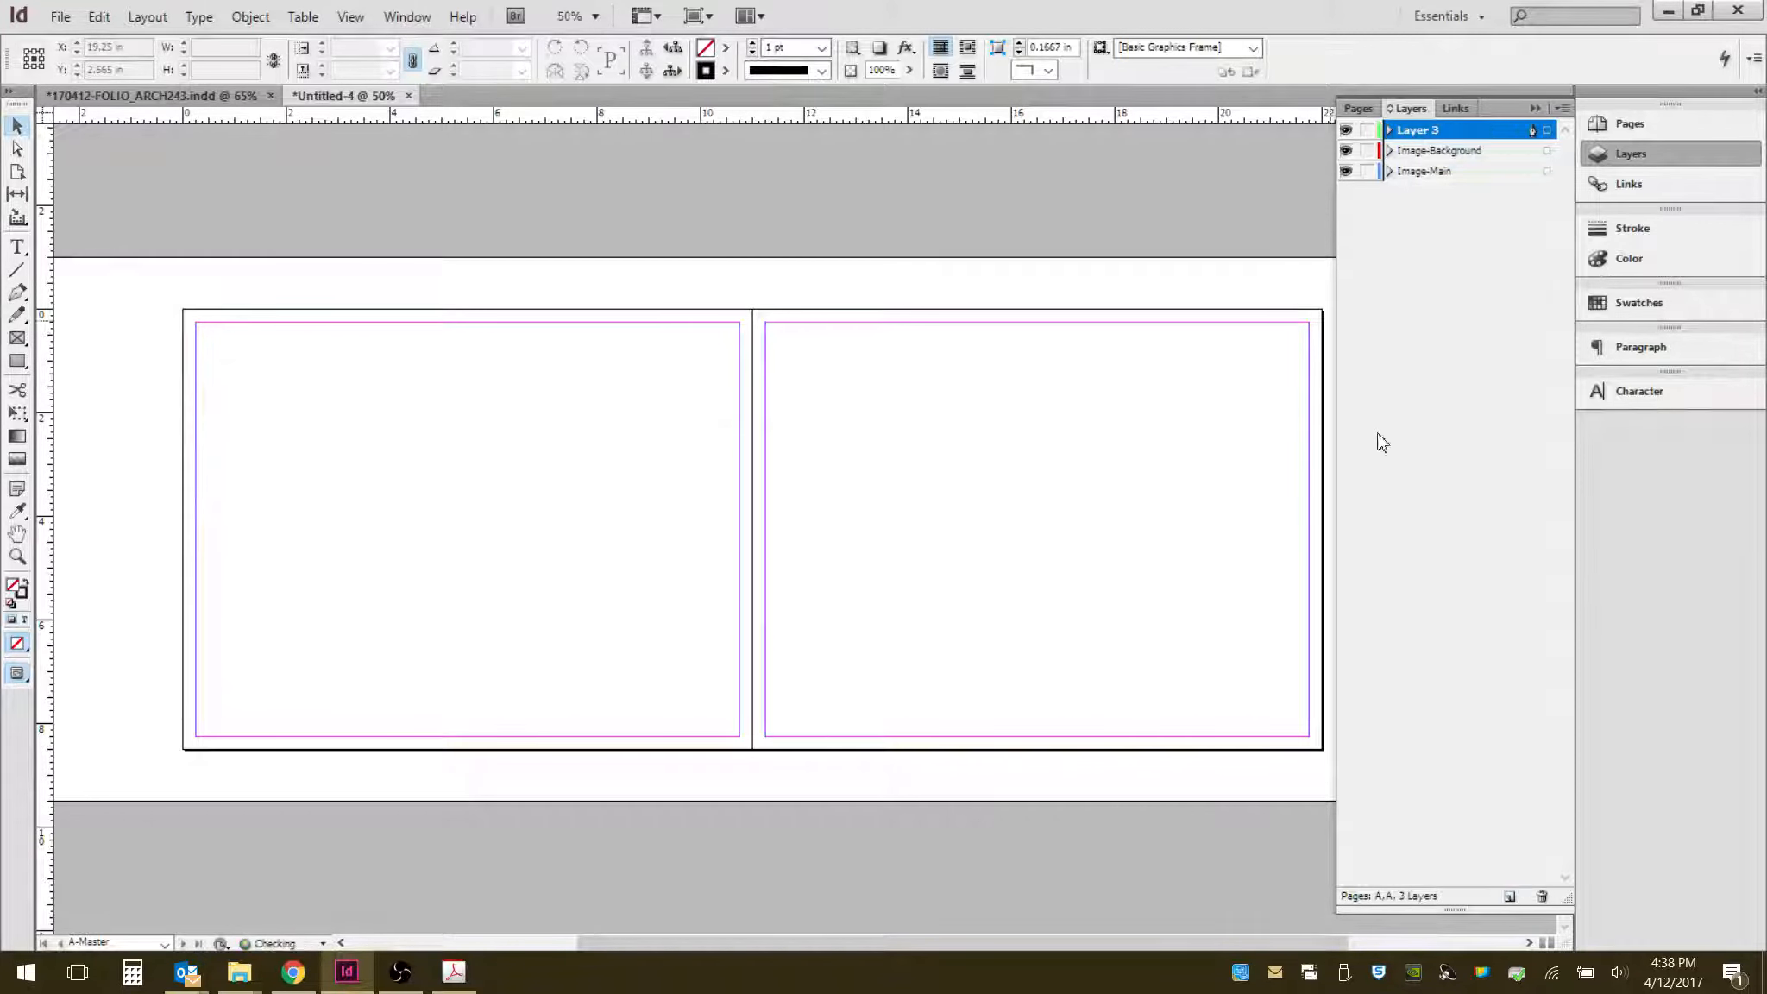
double_click(1435, 131)
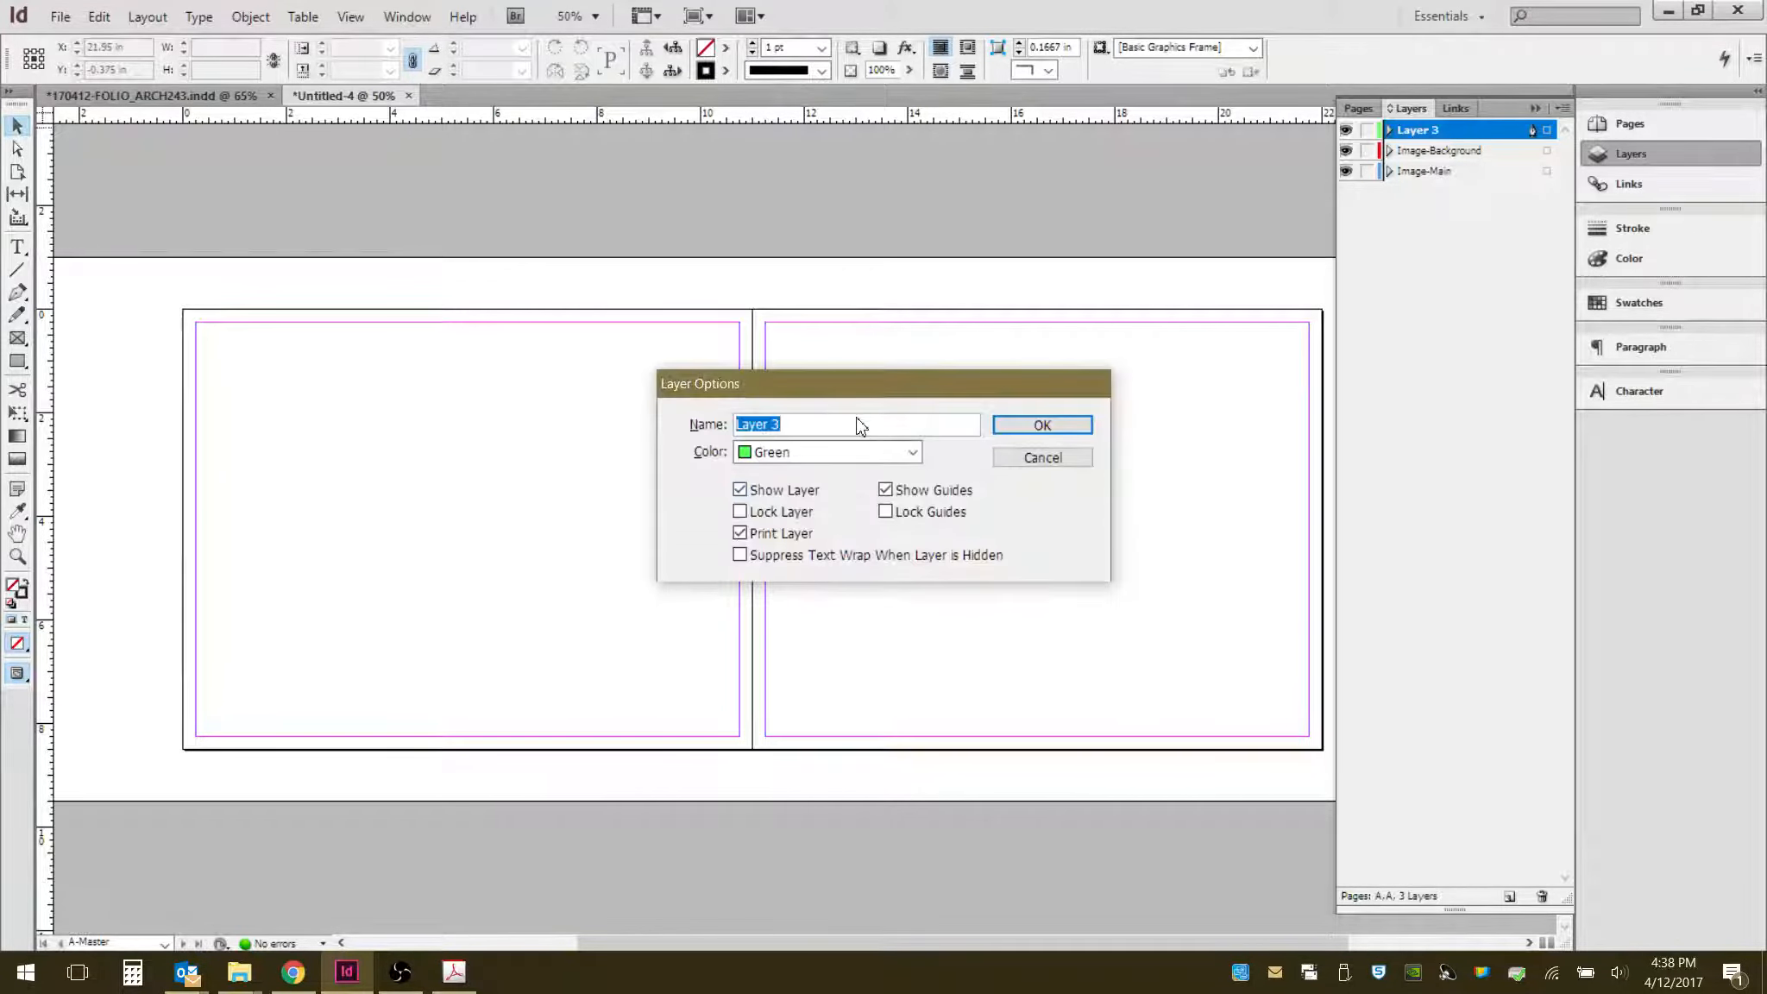
type("Guides")
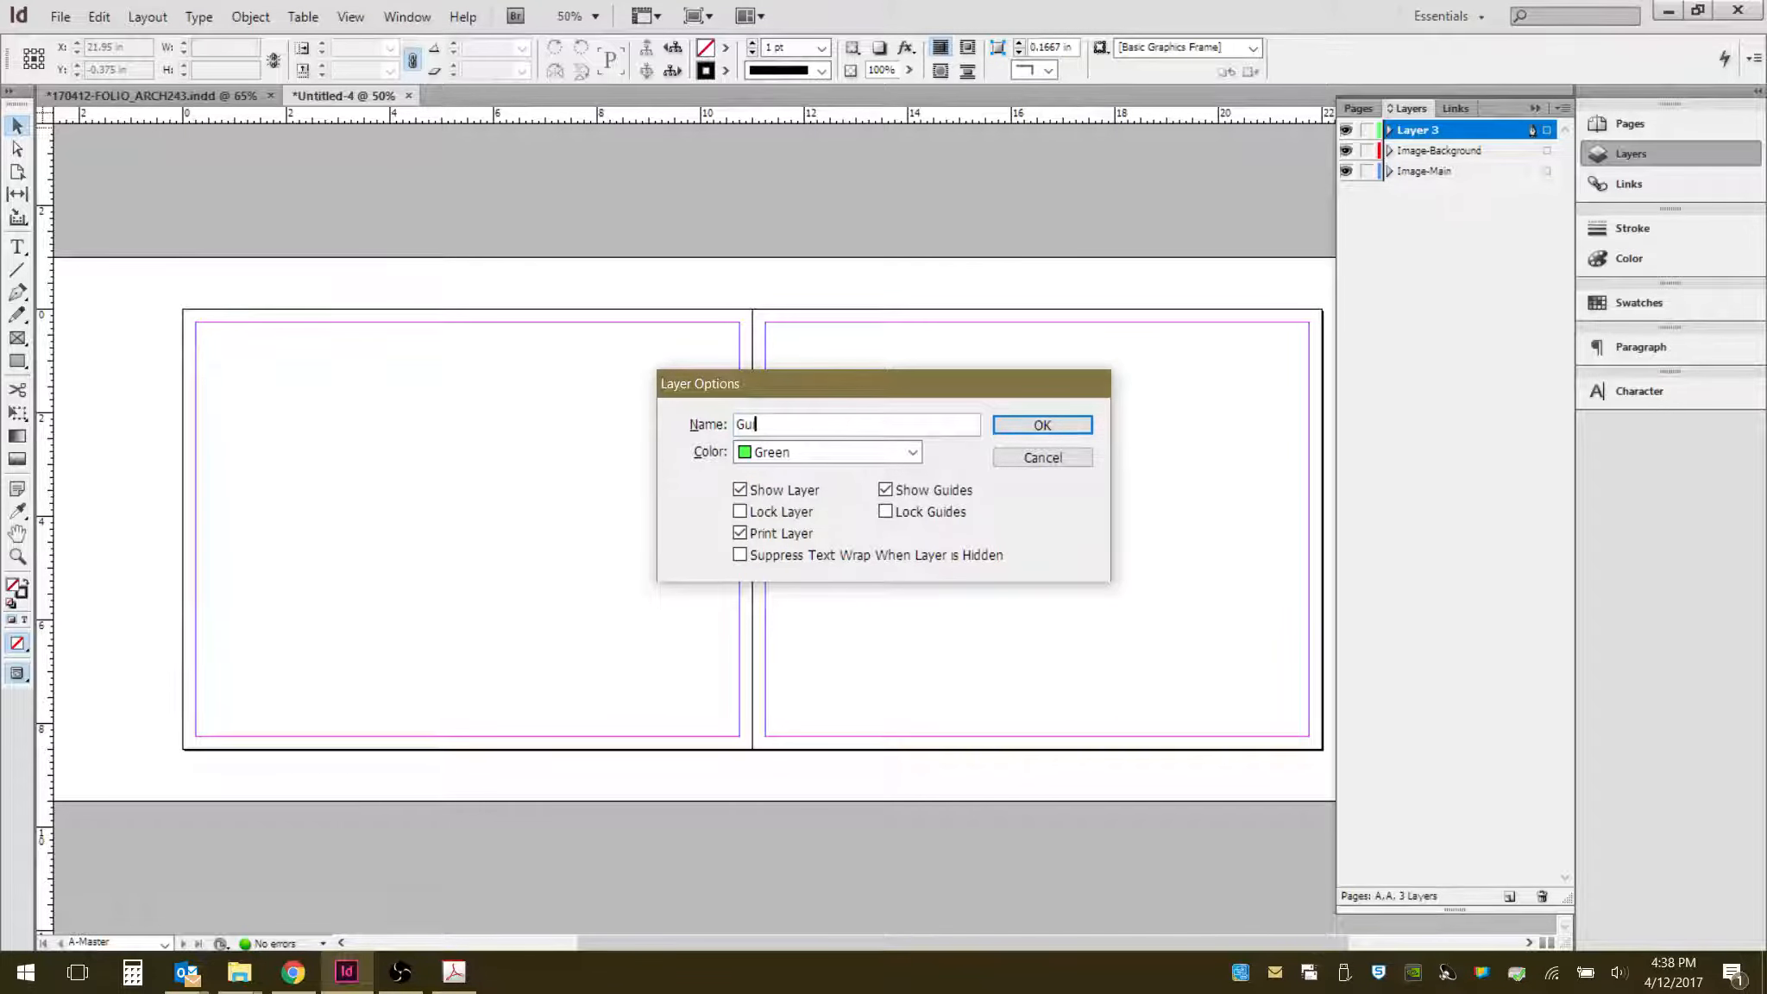
left_click(1014, 425)
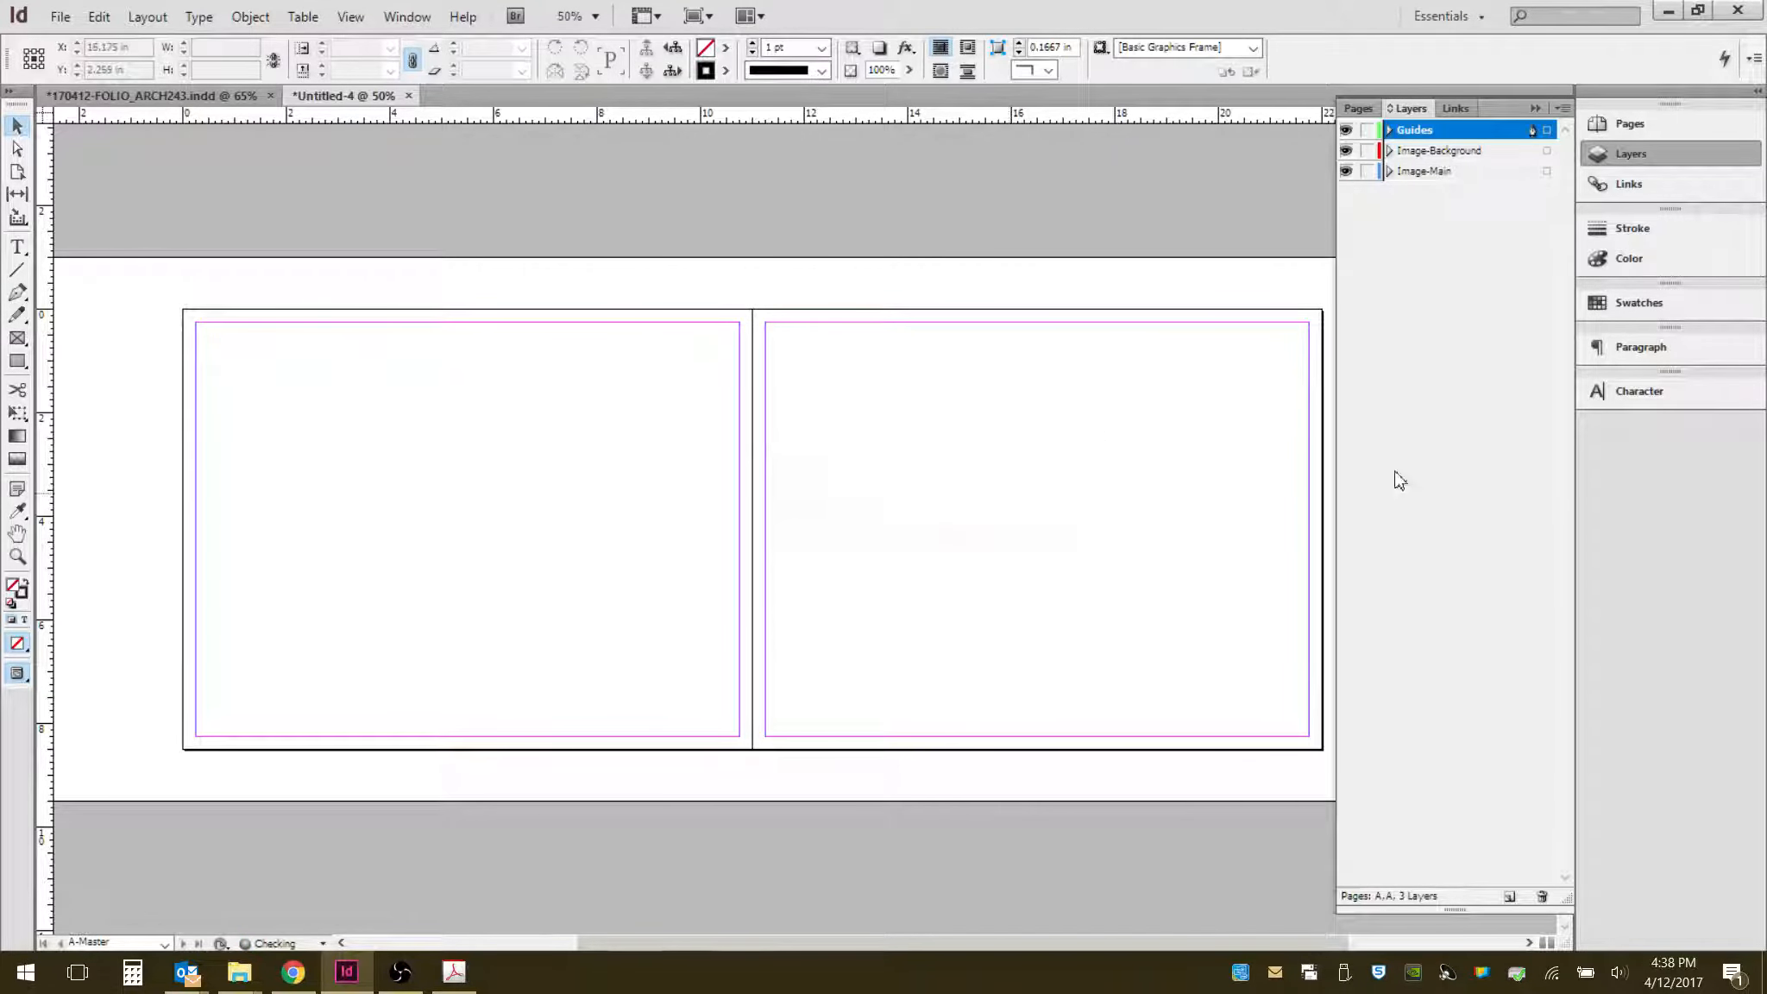
- Create a new layer named Text-Title
left_click(1510, 896)
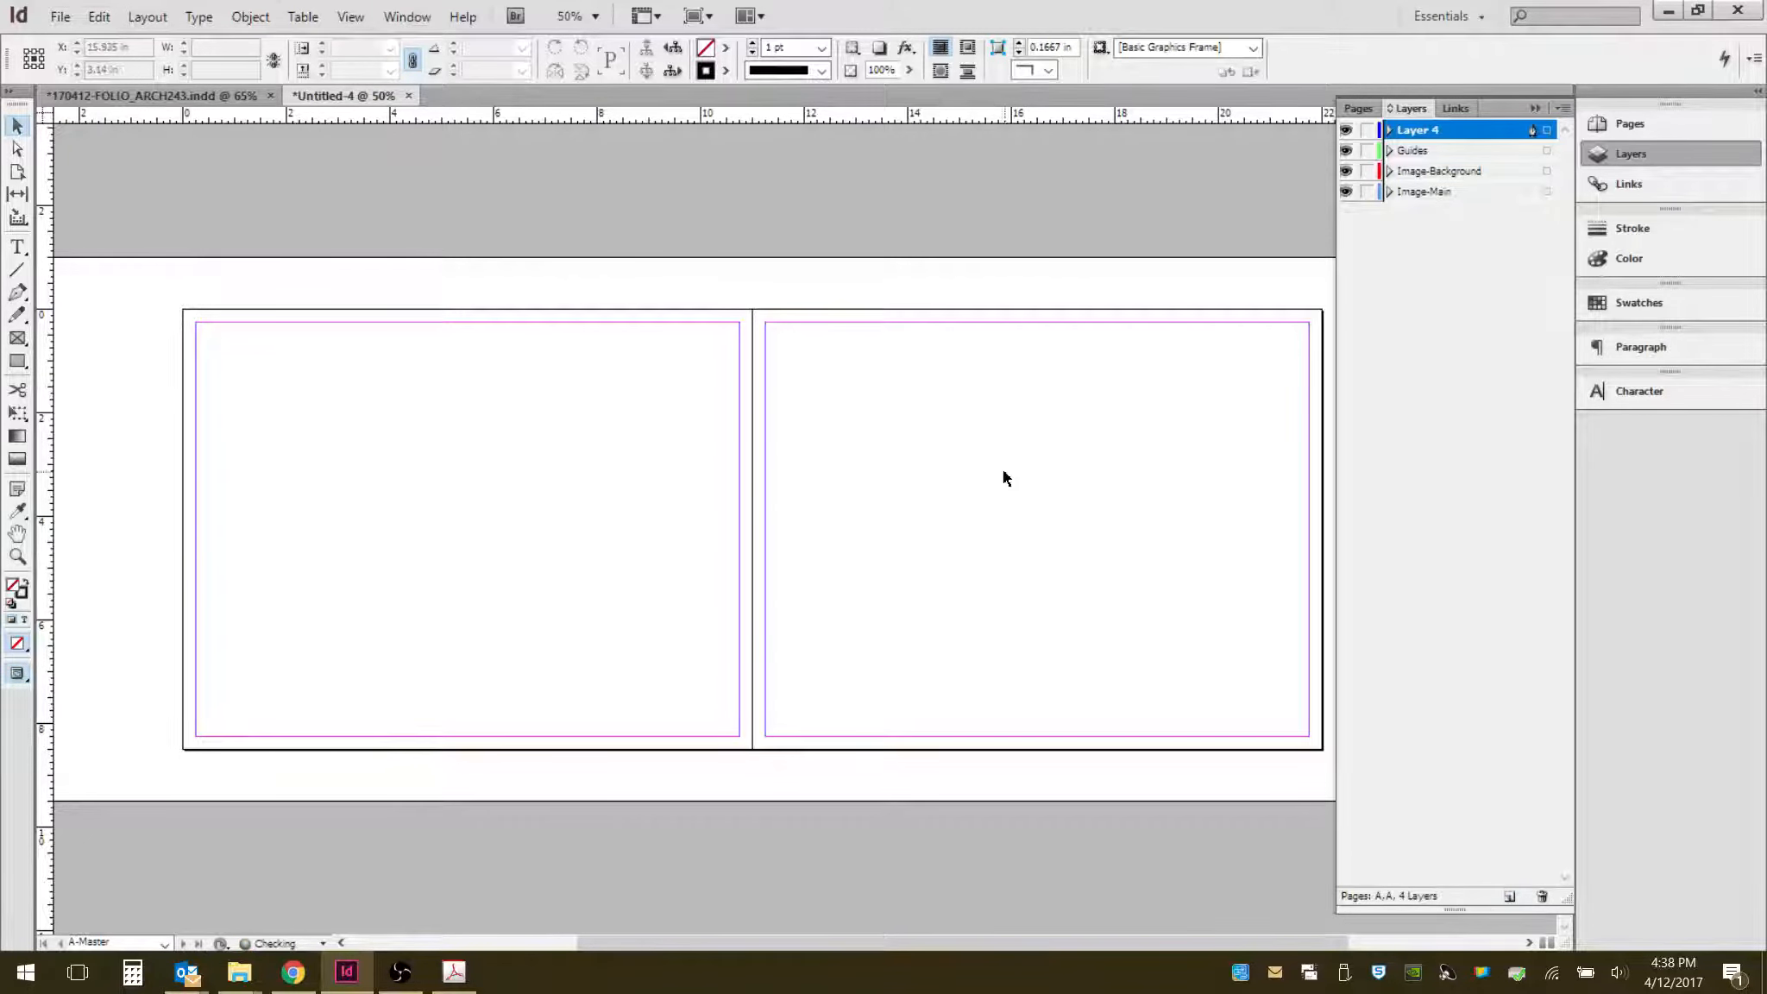
double_click(1421, 136)
type("T")
key("BackSpace")
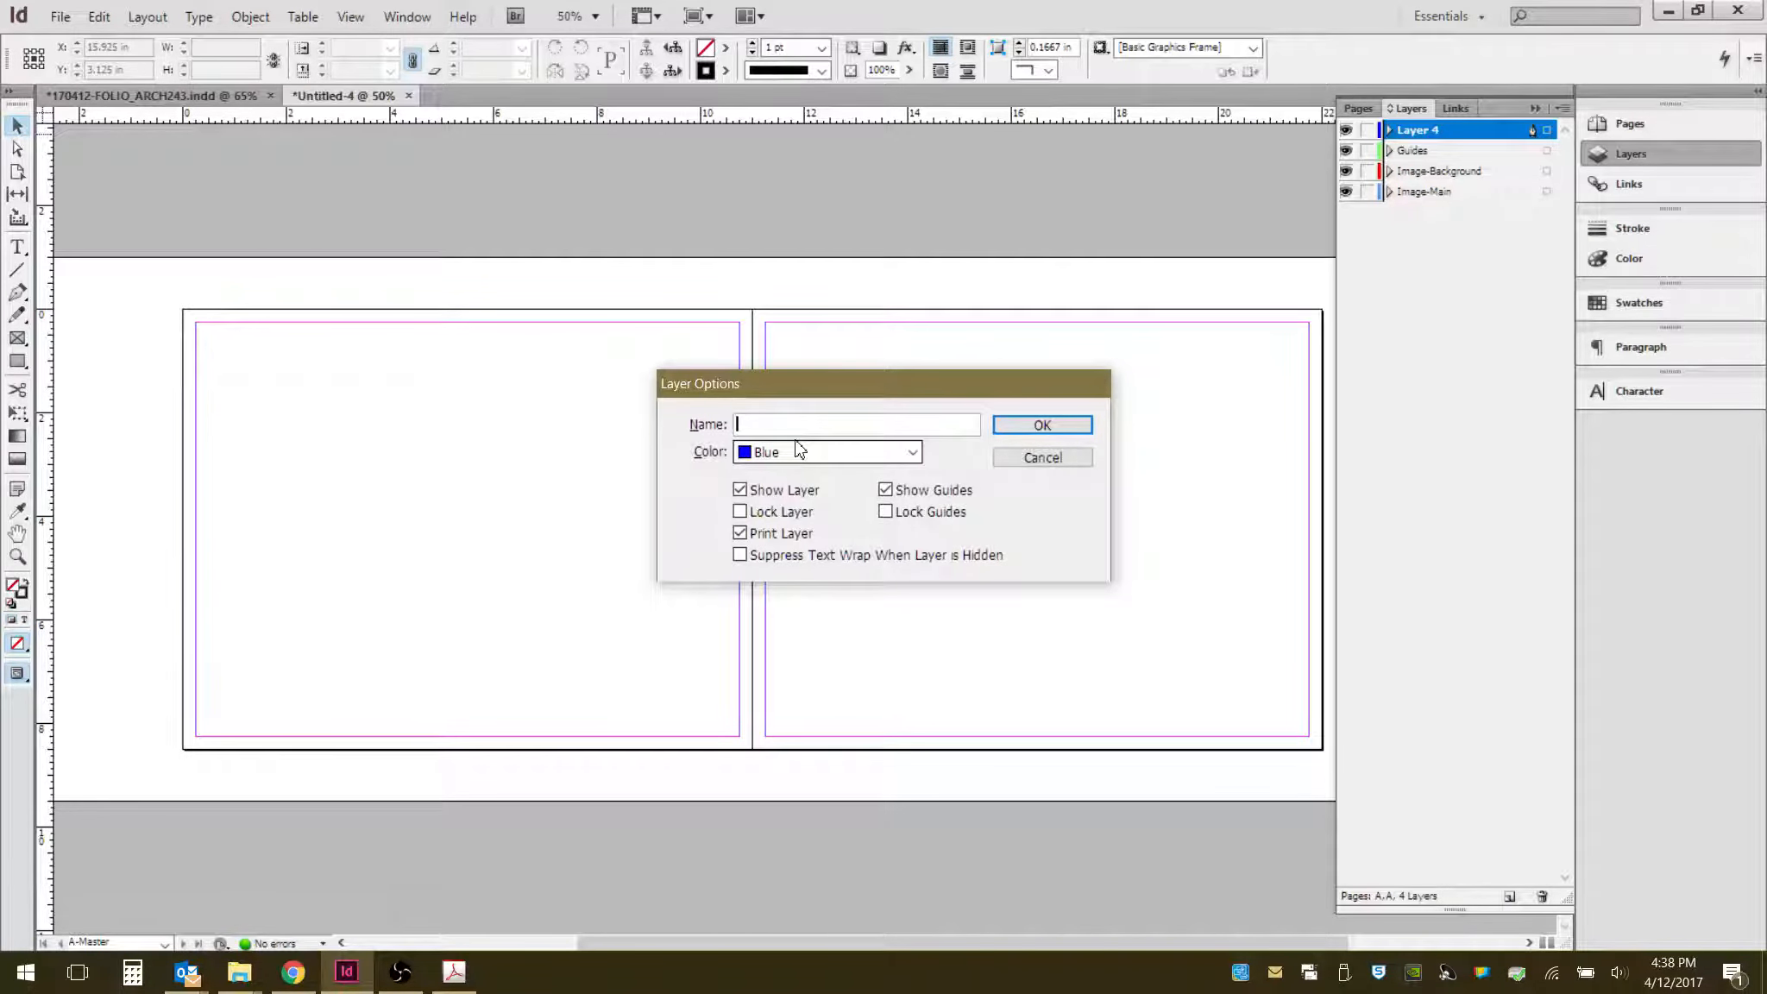
type("Text-Title")
left_click(1039, 425)
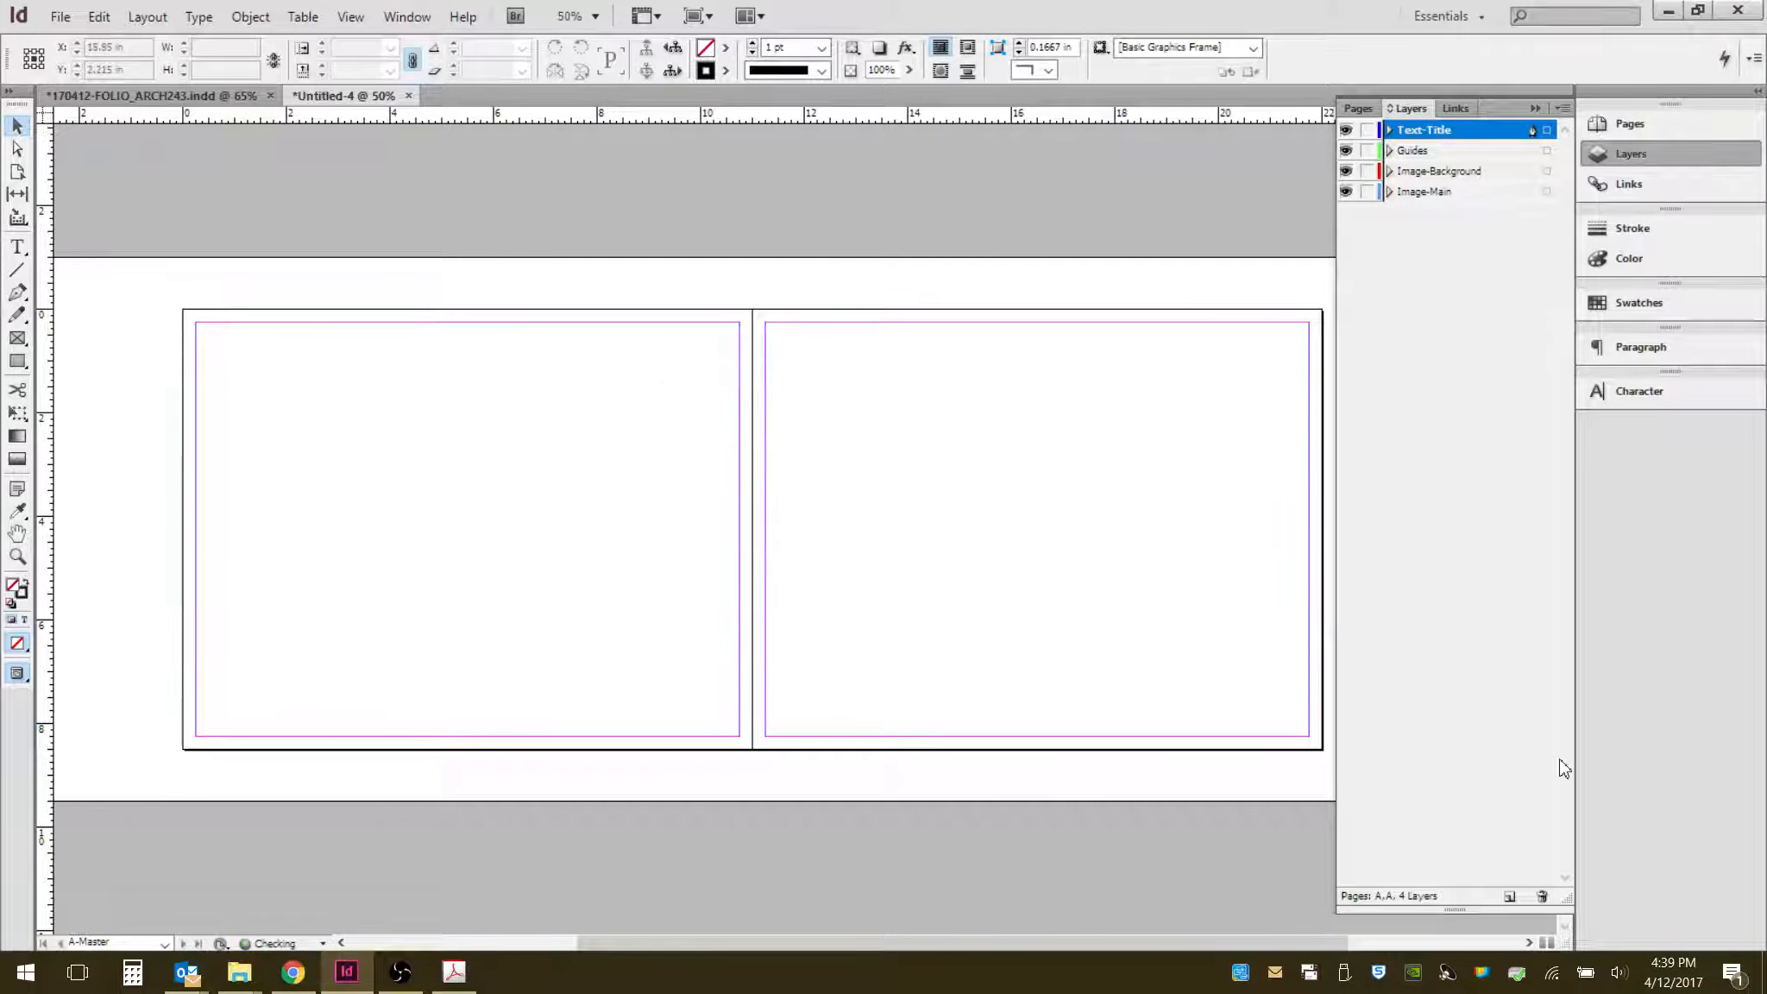
- Create a new layer named Text-Body
left_click(1521, 898)
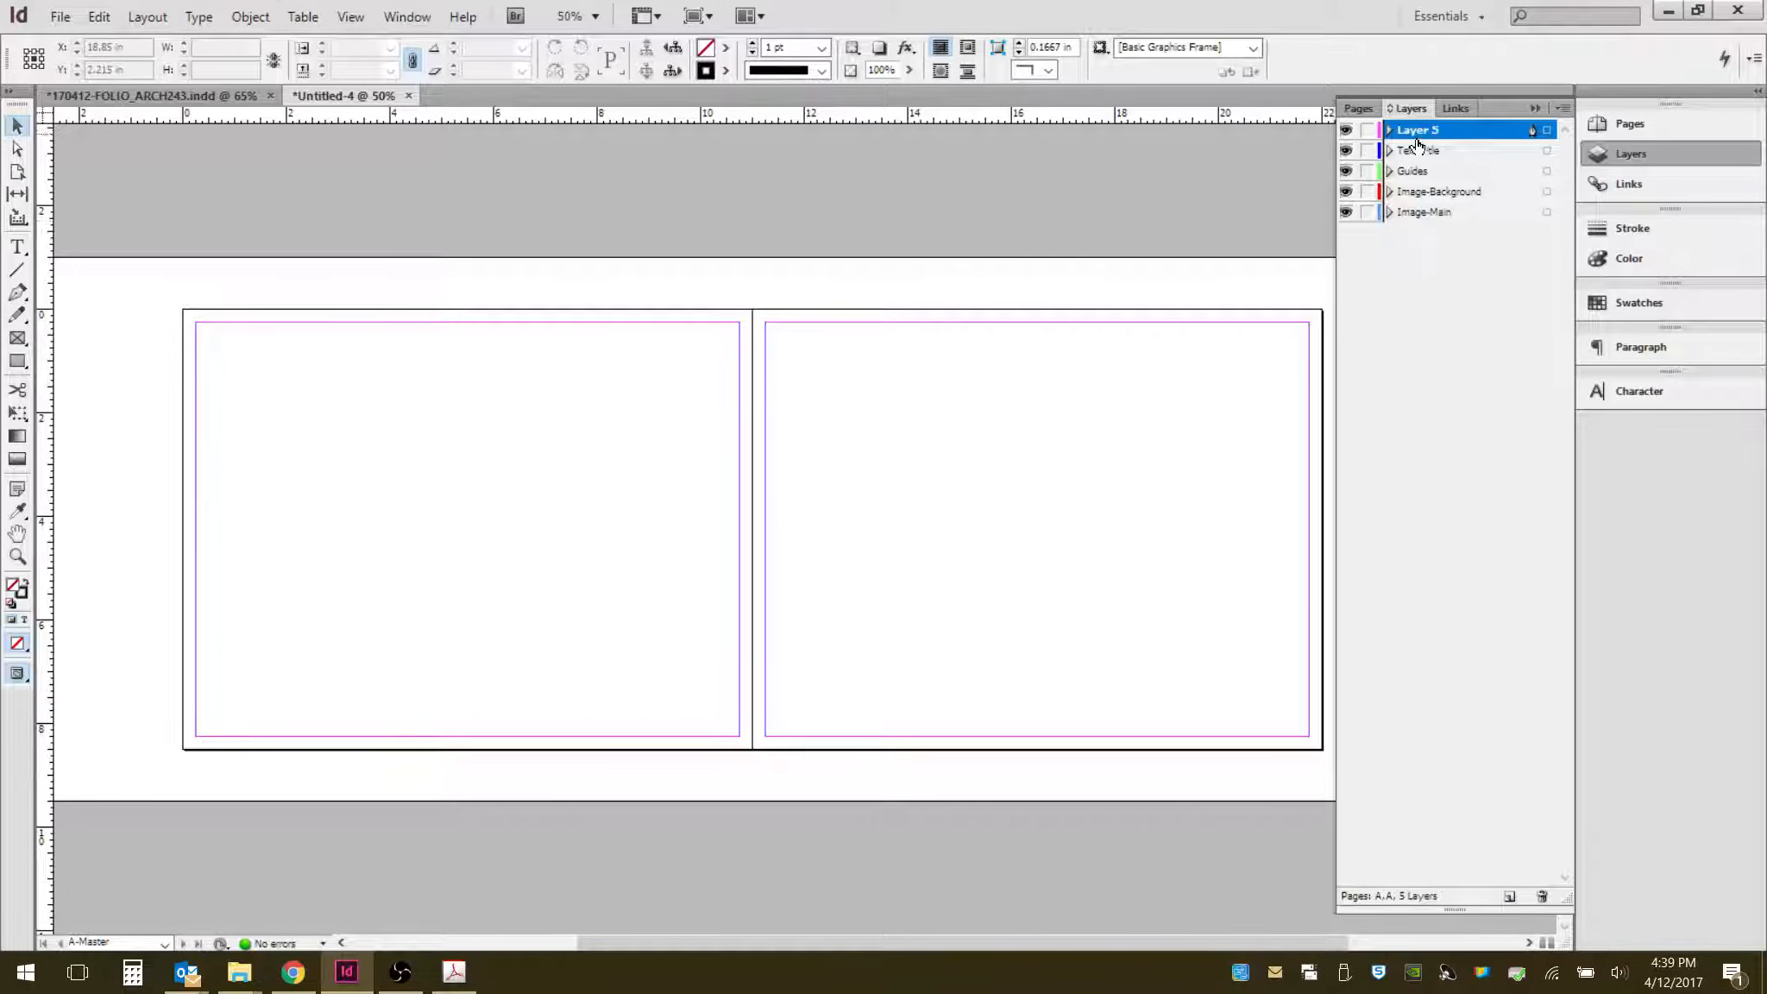
double_click(1418, 131)
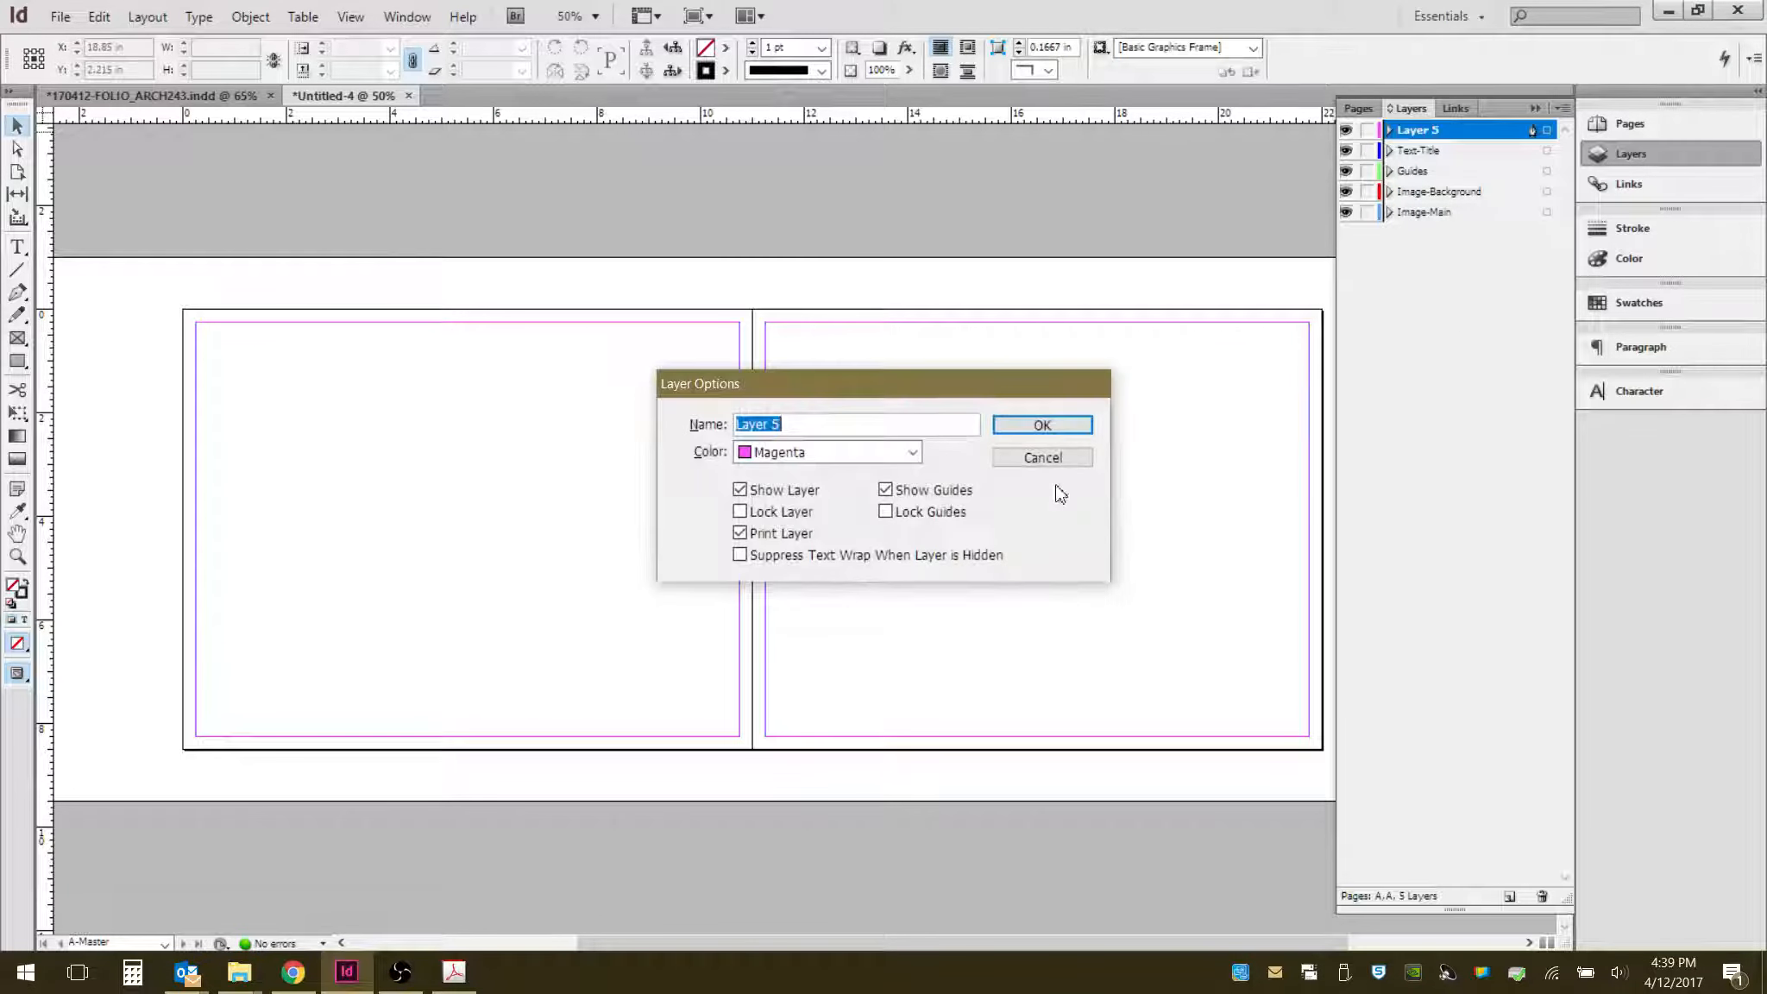
left_click(791, 425)
key("ctrl+a")
type("Text-")
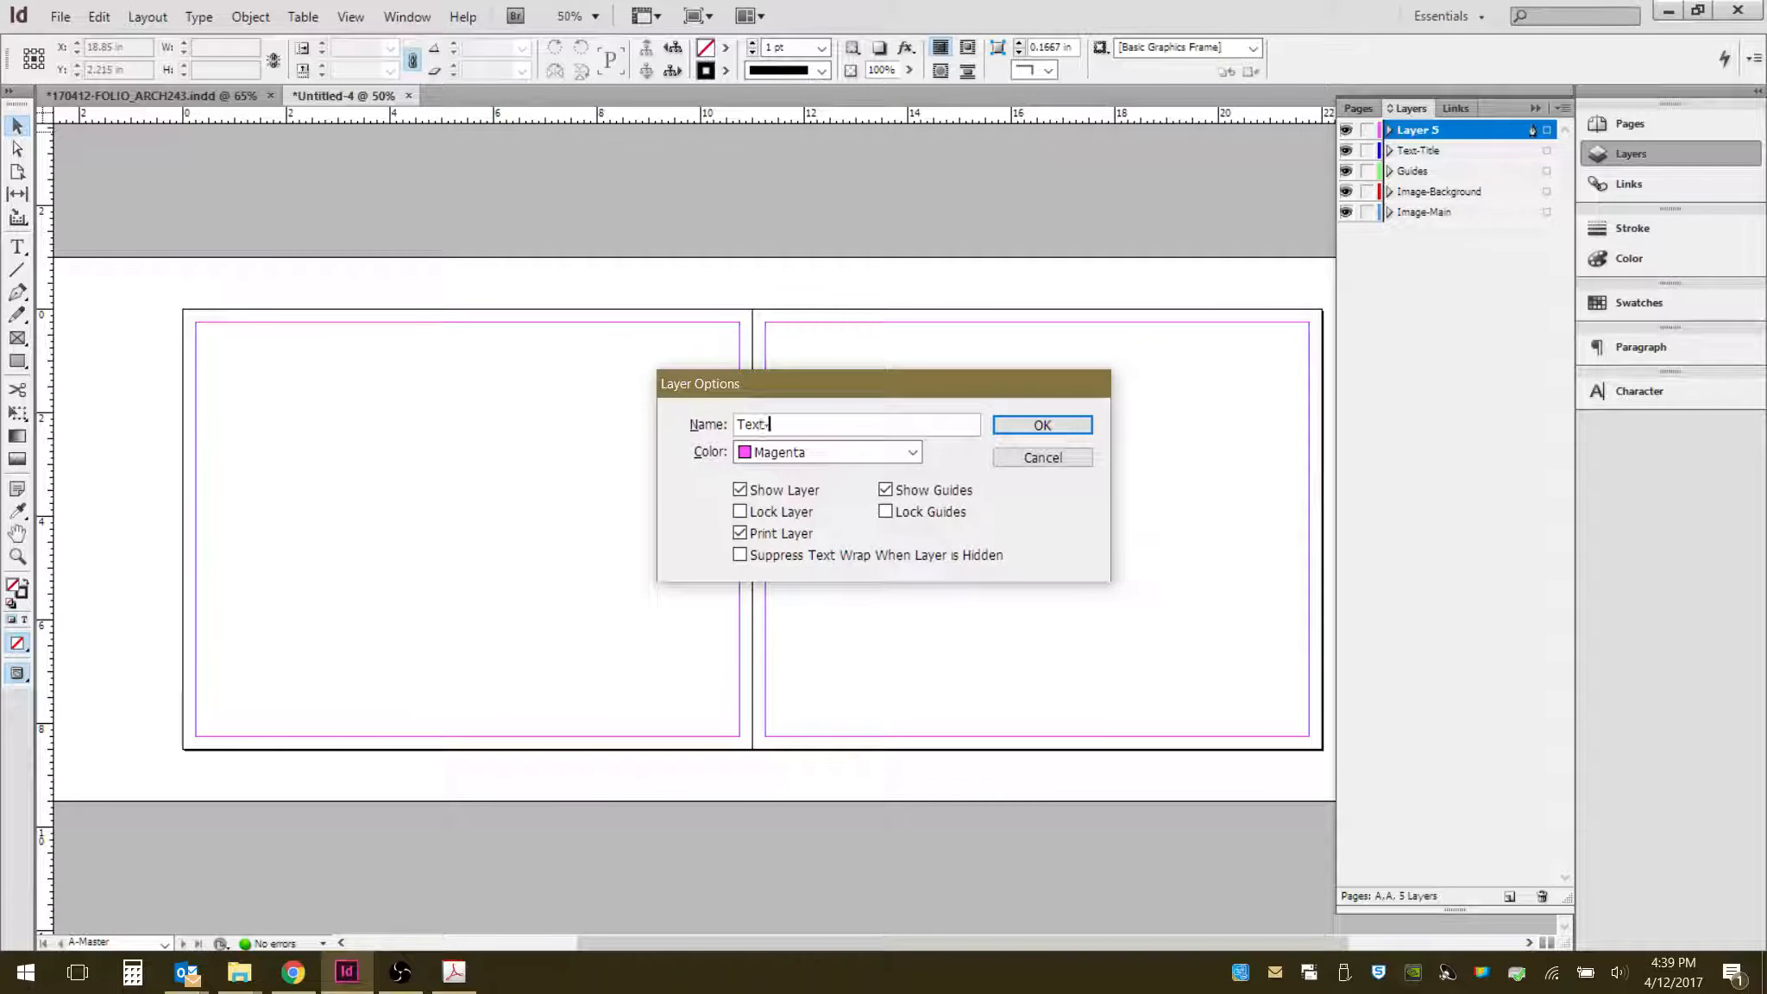
type("Bo")
left_click(1039, 425)
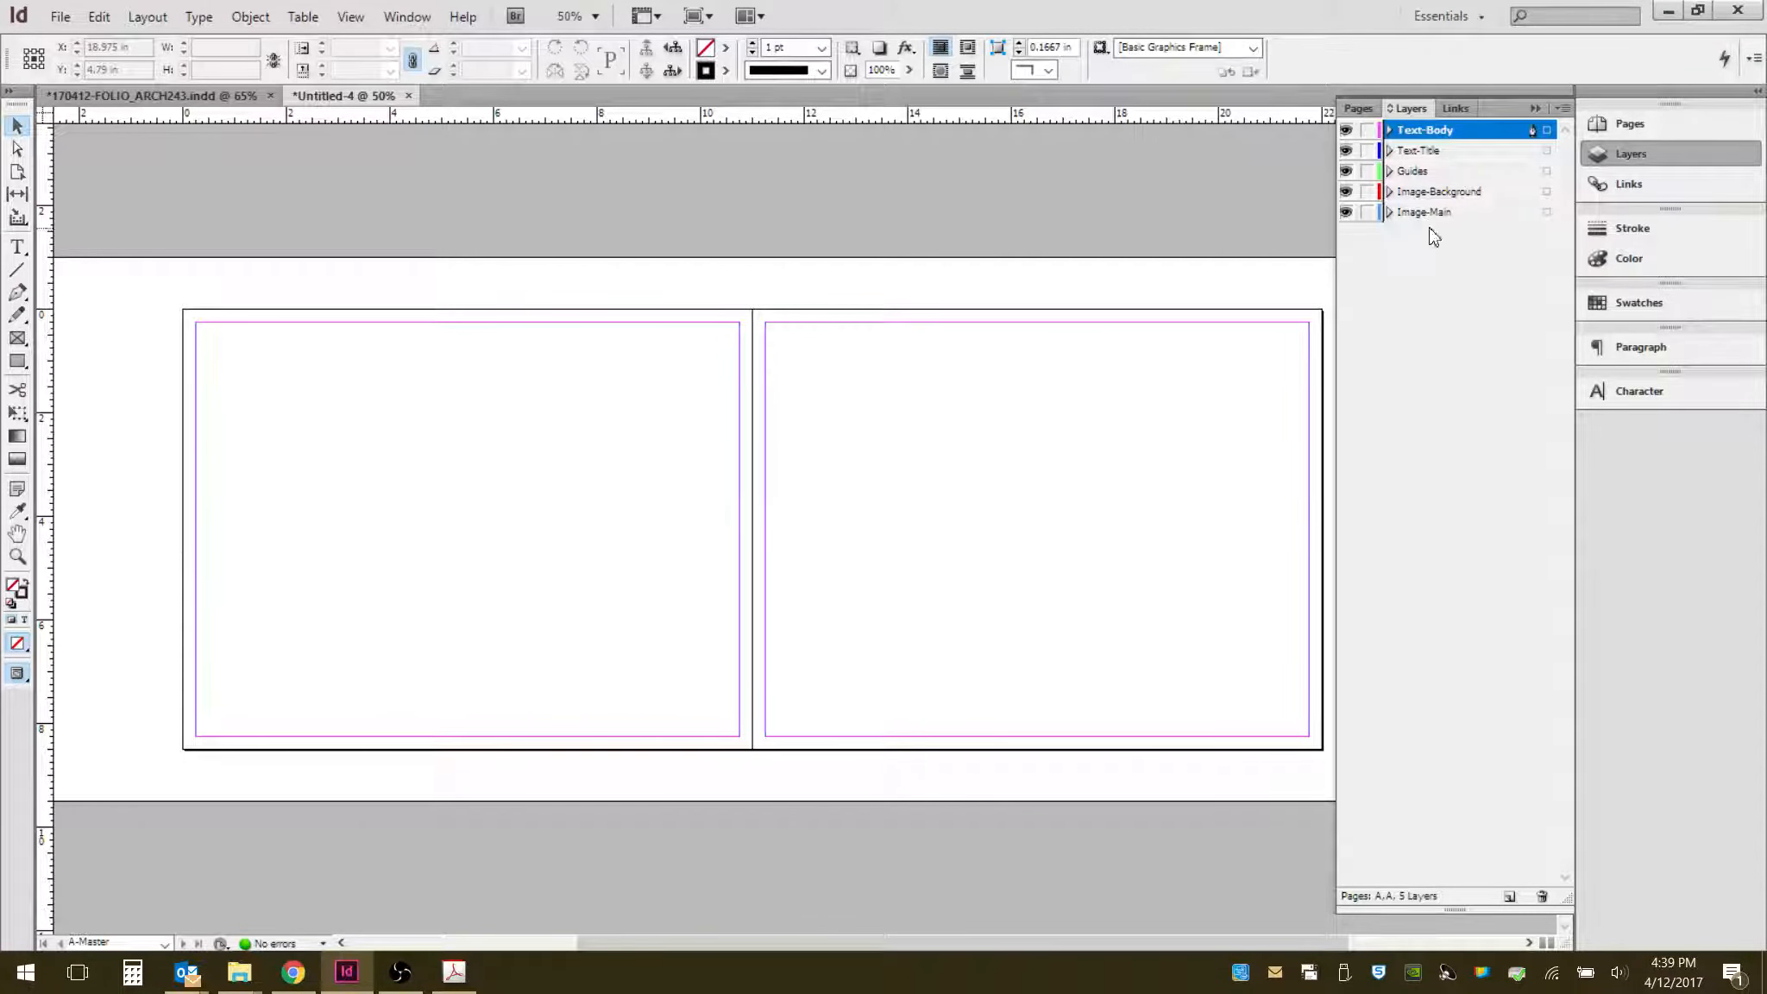
- Reorder the layers so Guides is at the top and Image-Background at the bottom
left_click_drag(1436, 175, 1449, 130)
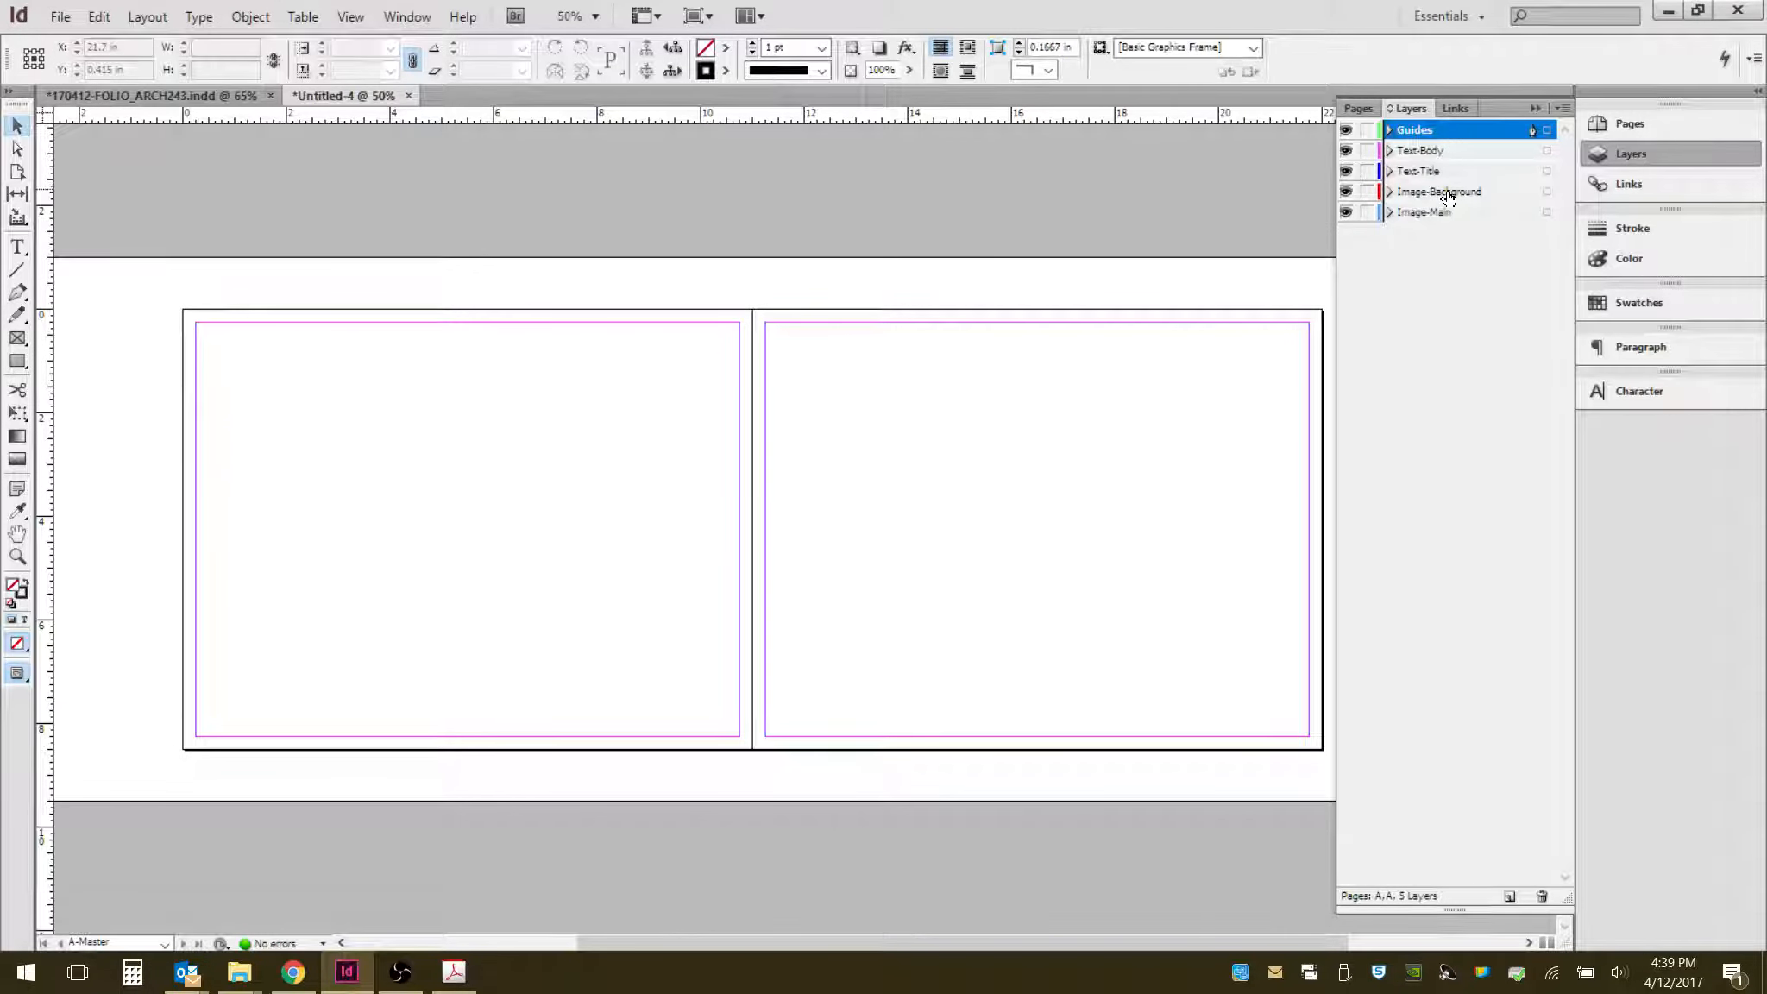
left_click_drag(1449, 198, 1449, 226)
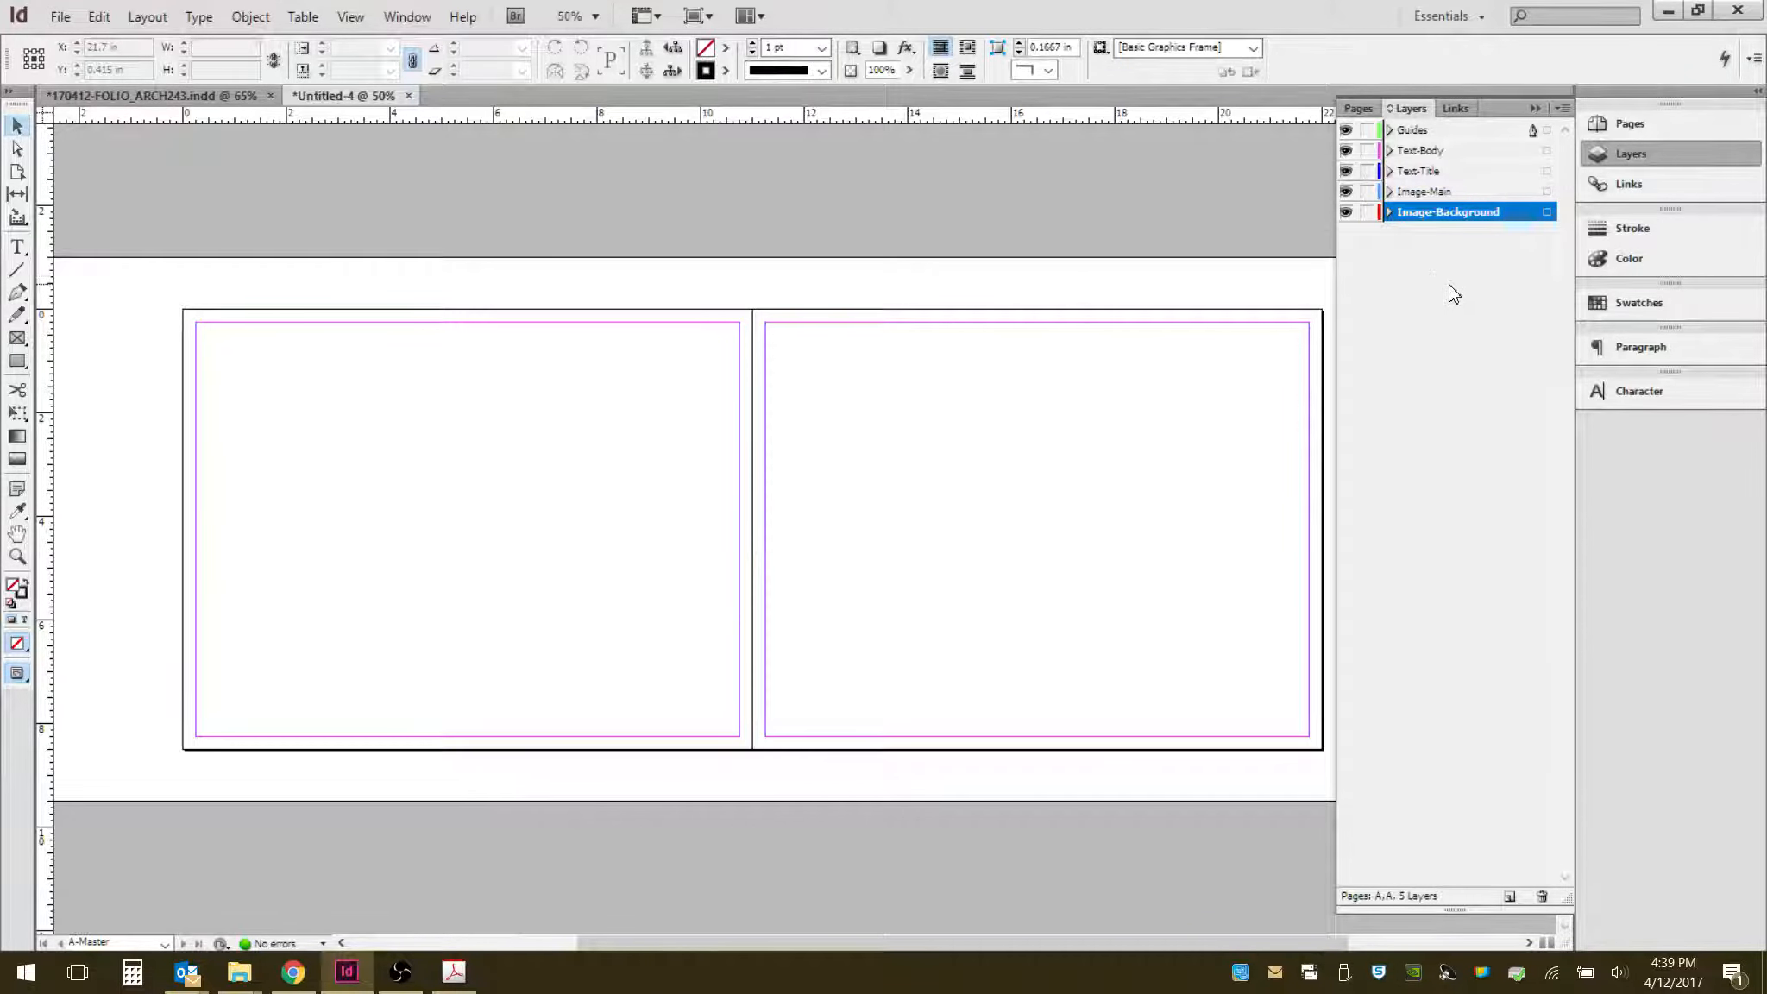
left_click(1488, 311)
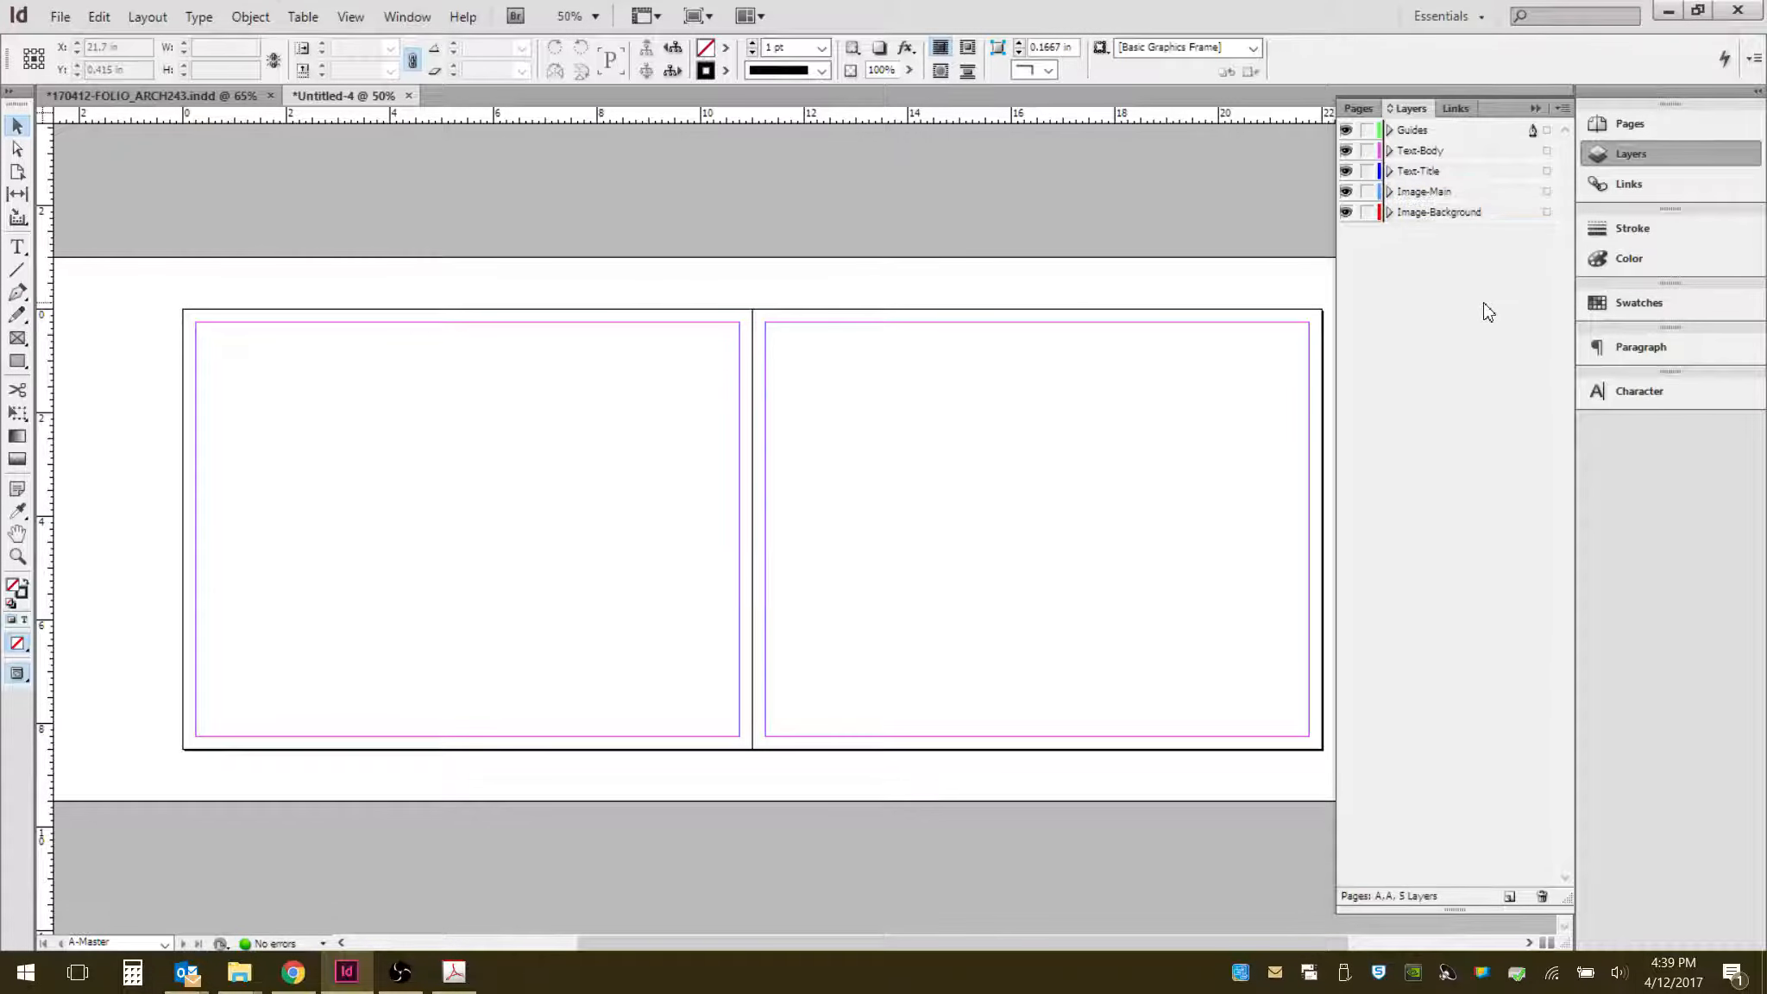
- Lock the Text-Body, Text-Title, Image-Main and Image-Background layers, leaving Guides active
left_click(1367, 150)
left_click(1367, 171)
left_click(1367, 191)
left_click(1367, 212)
left_click(1423, 131)
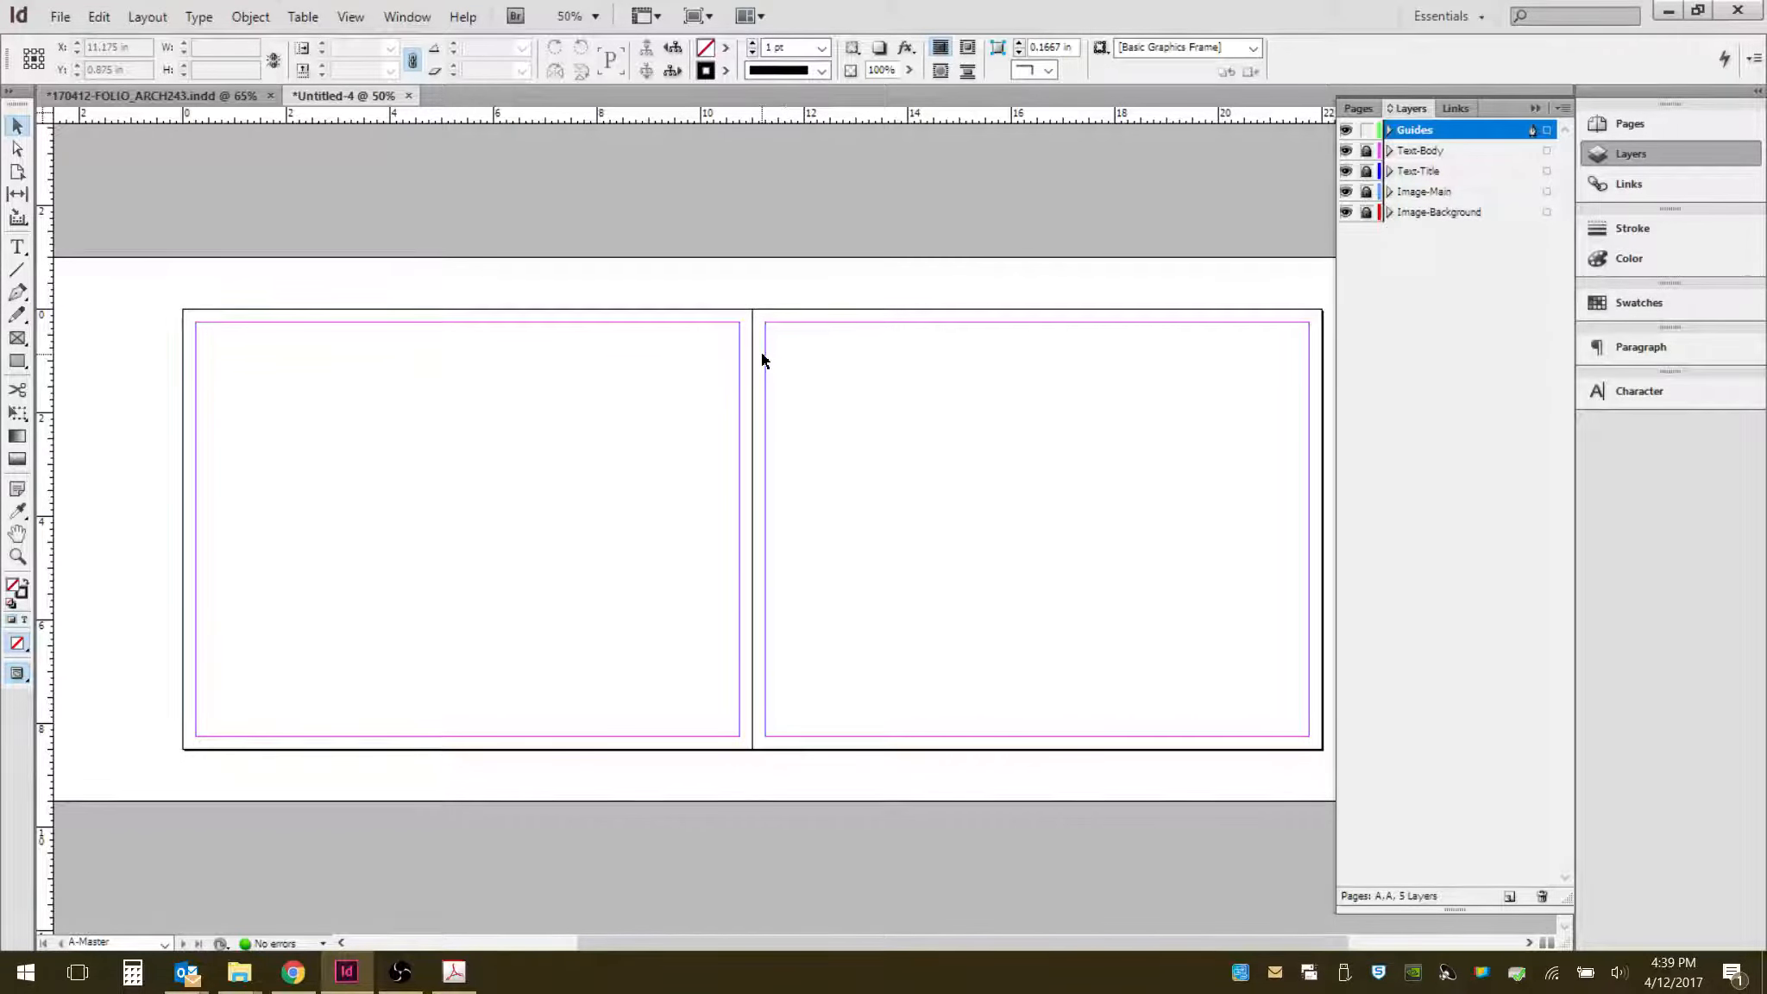
scroll(741, 362, "up", 2)
scroll(787, 131, "up", 1)
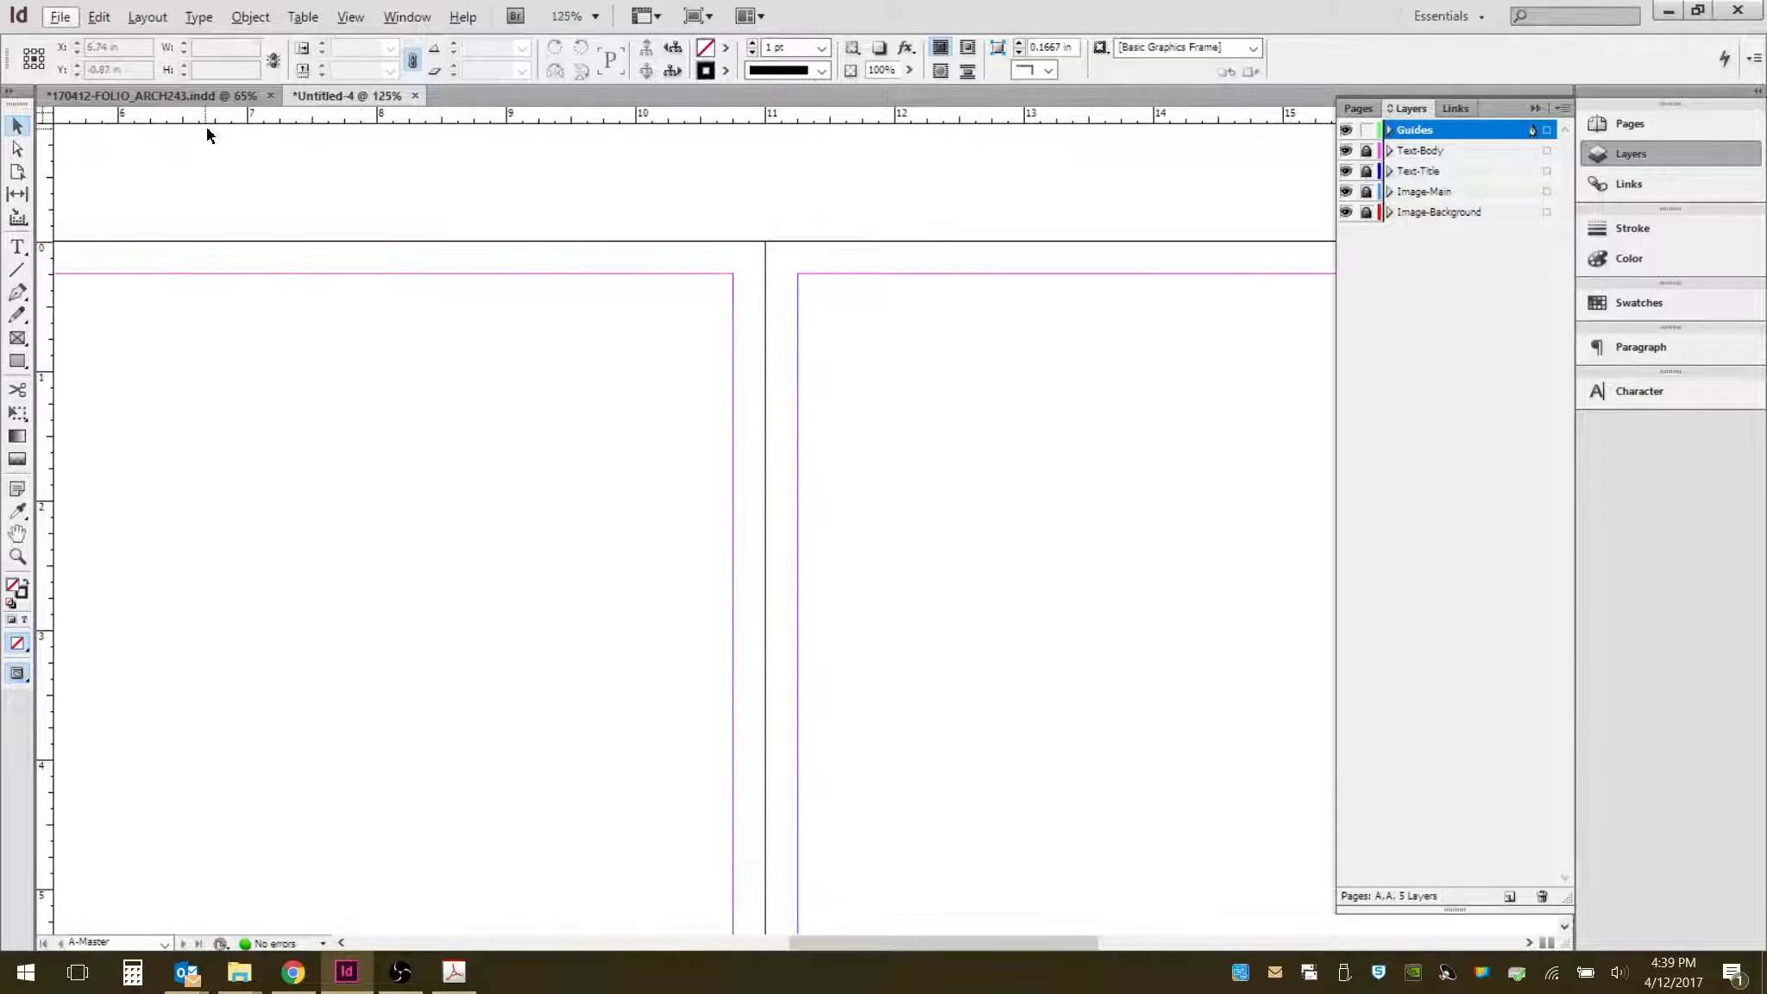
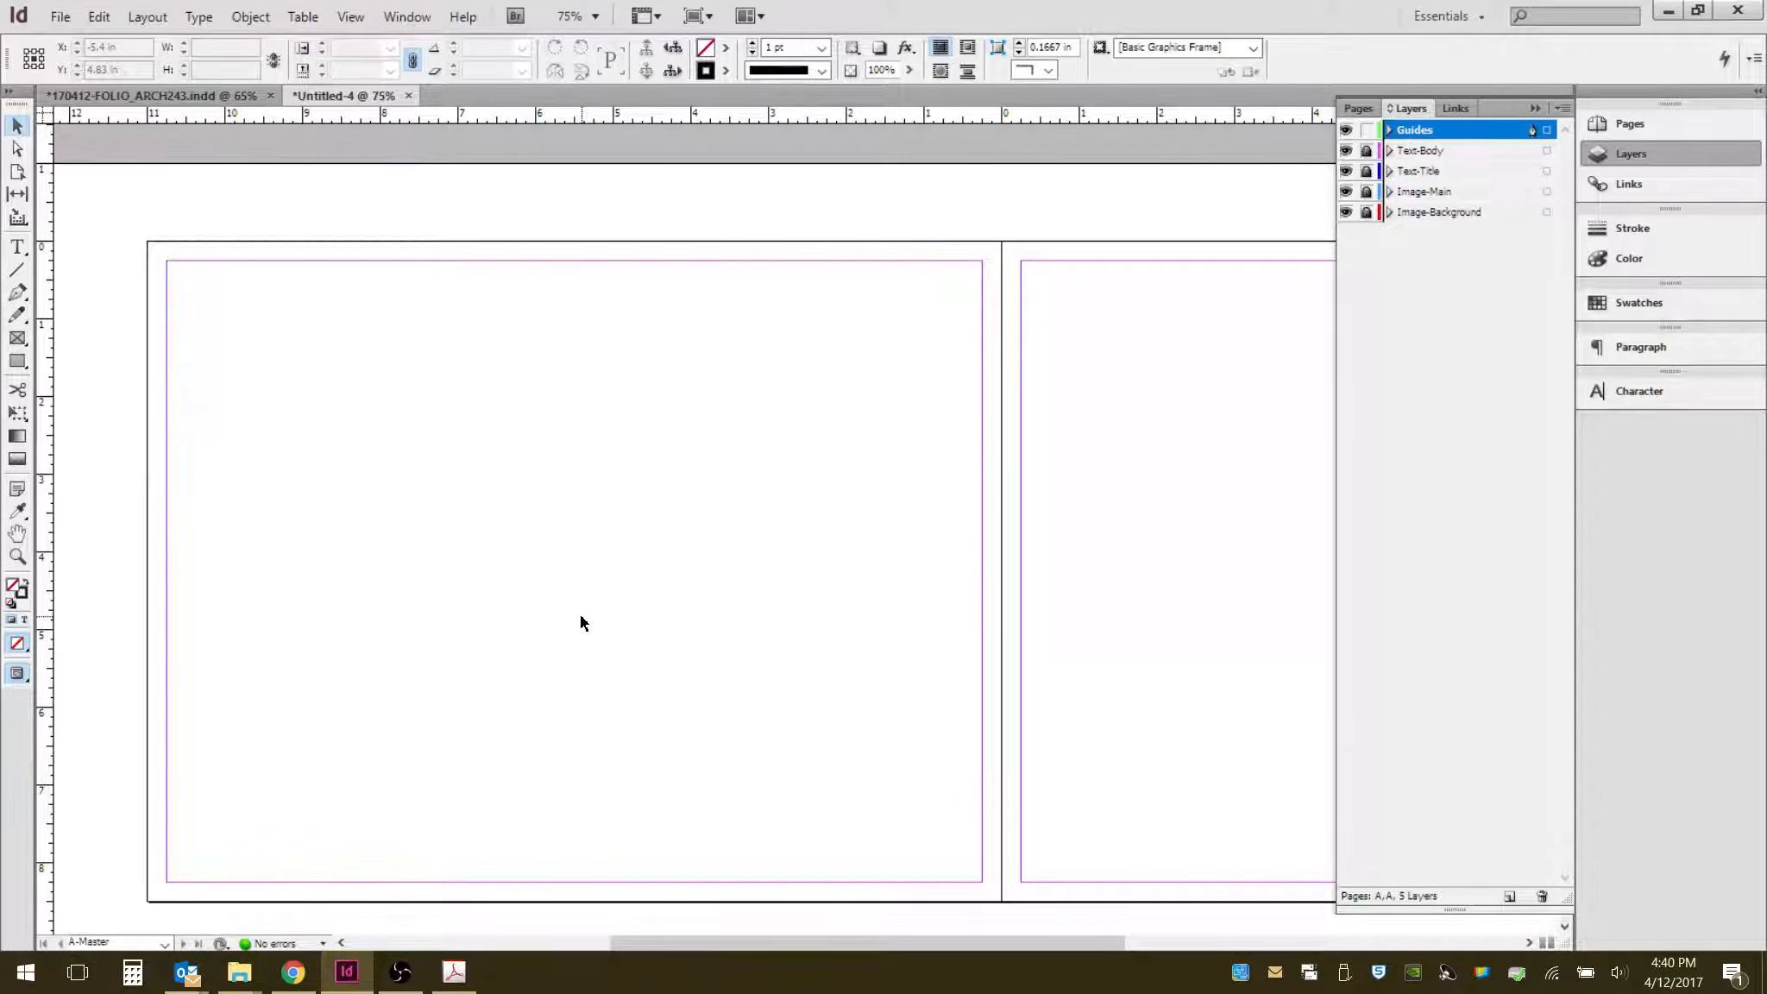
- Zoom in on the left page and drag a vertical ruler guide to about 6.5 in
scroll(580, 615, "down", 2)
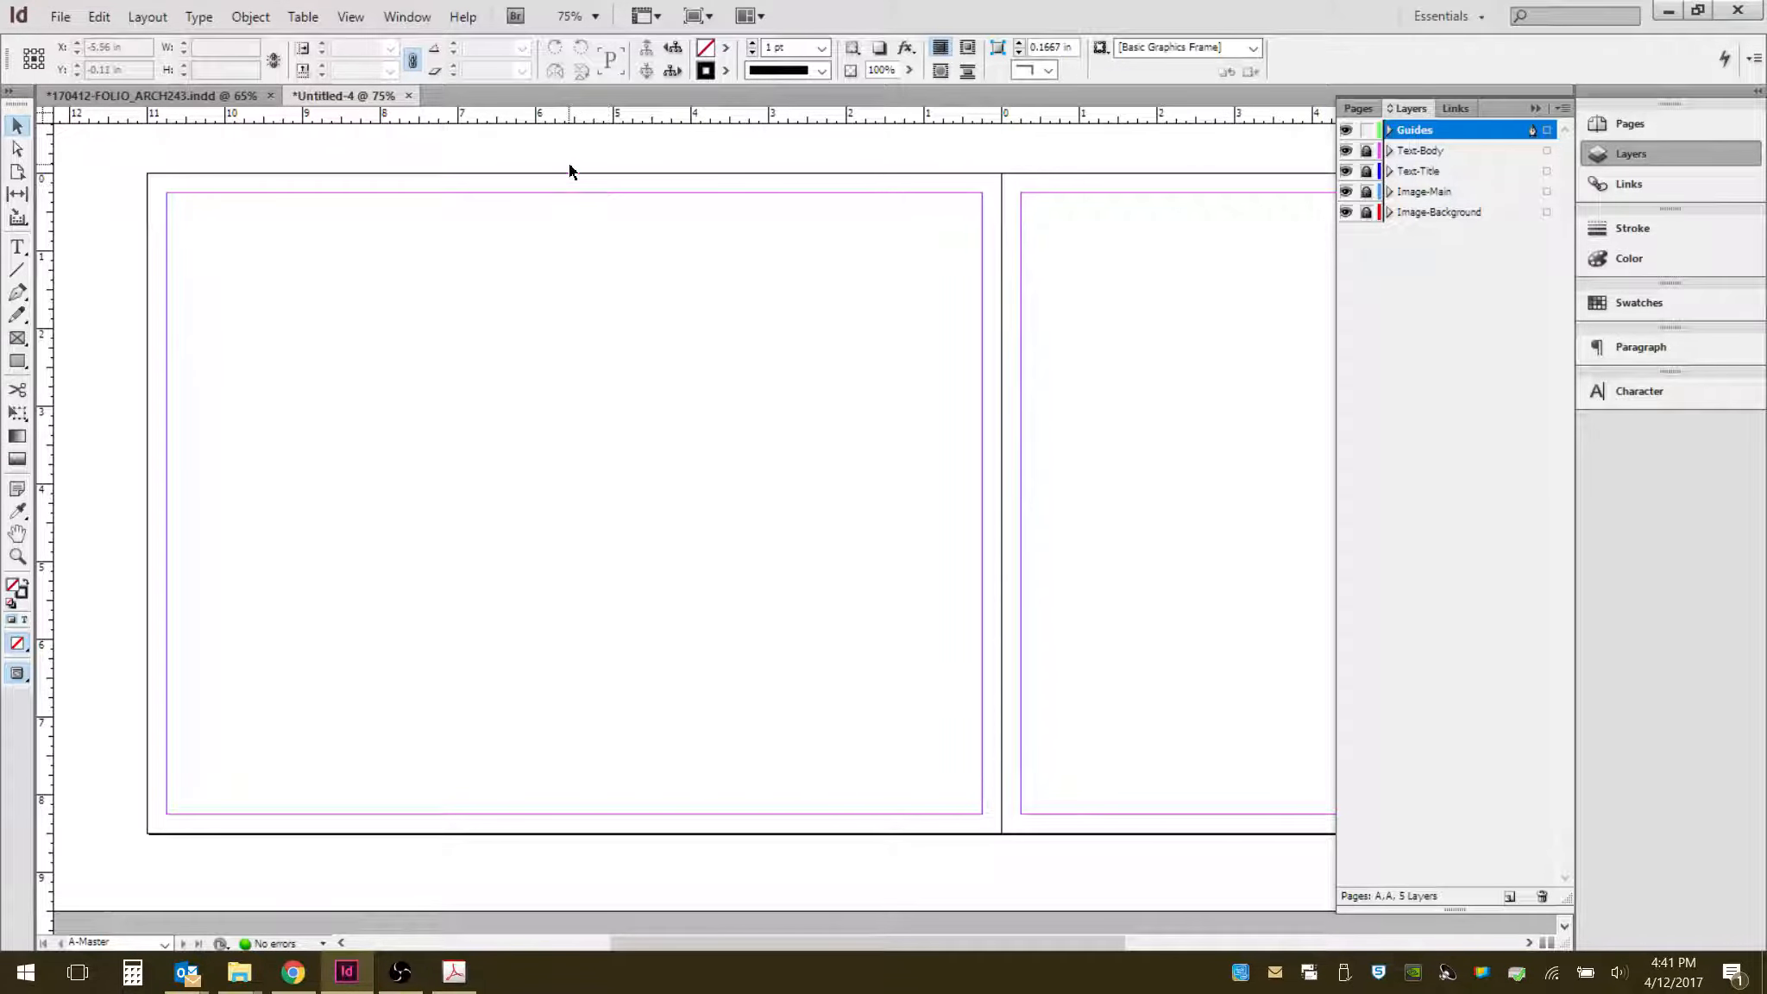
scroll(568, 162, "up", 1)
scroll(560, 158, "up", 1)
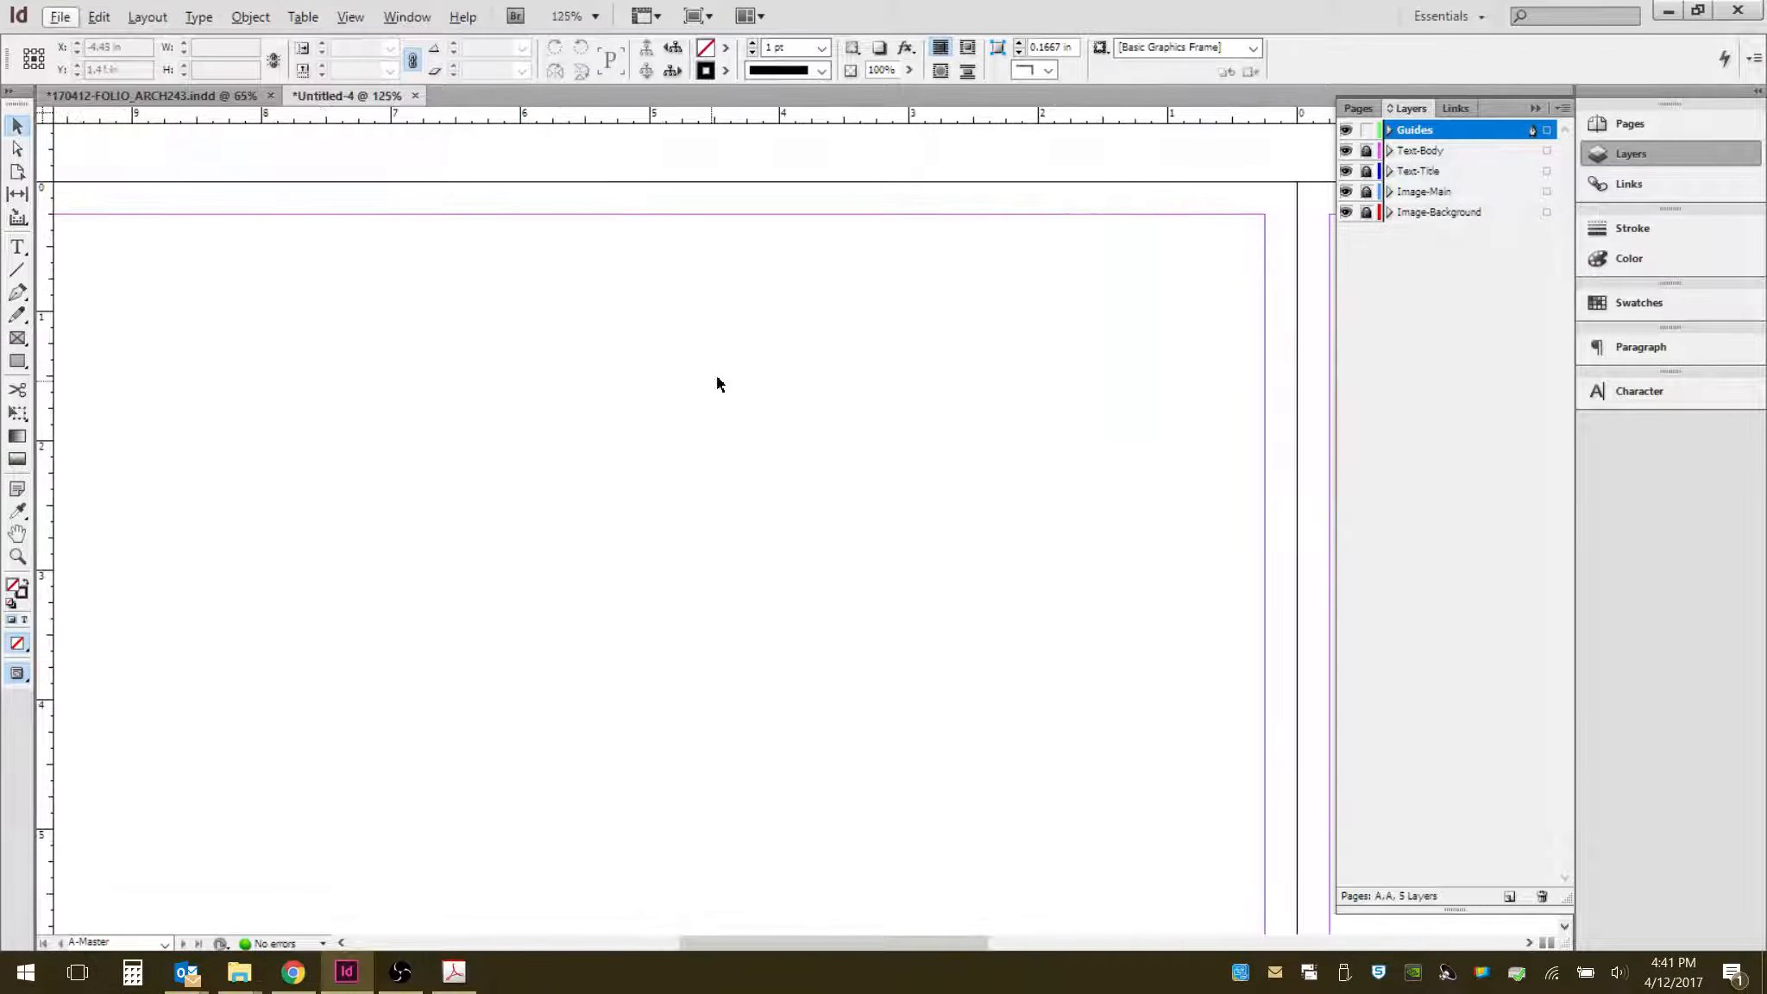
left_click_drag(707, 386, 803, 448)
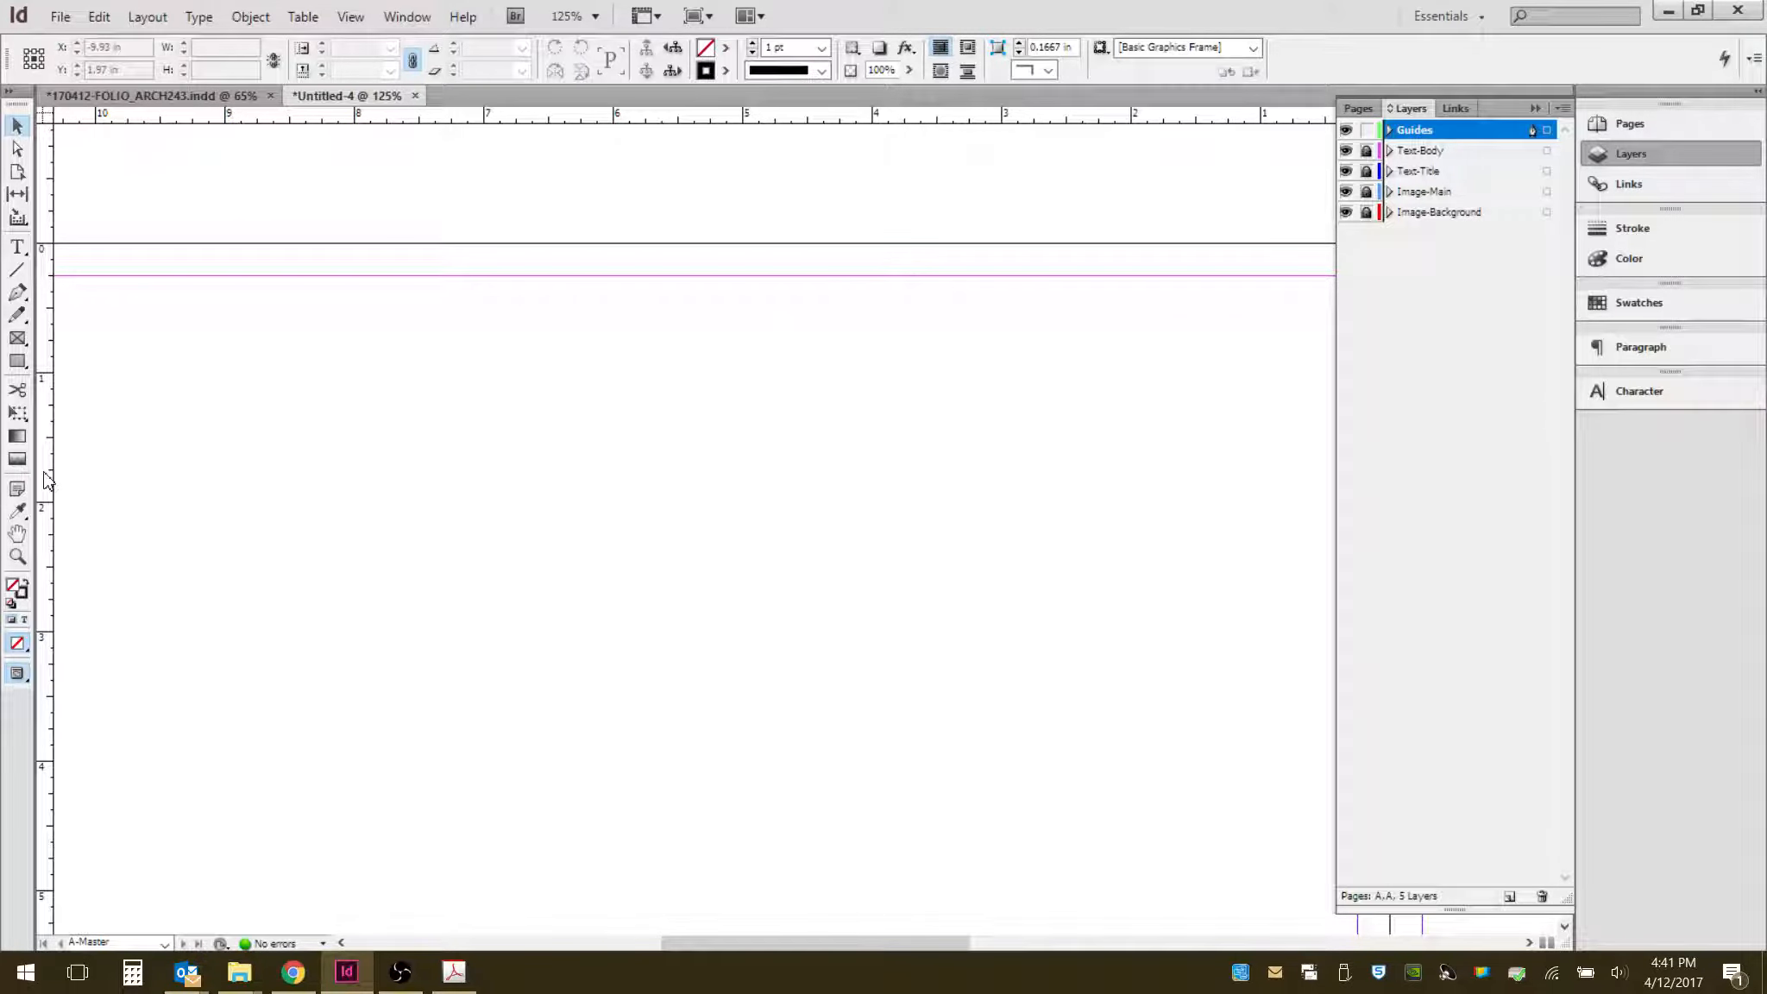
left_click_drag(45, 480, 672, 169)
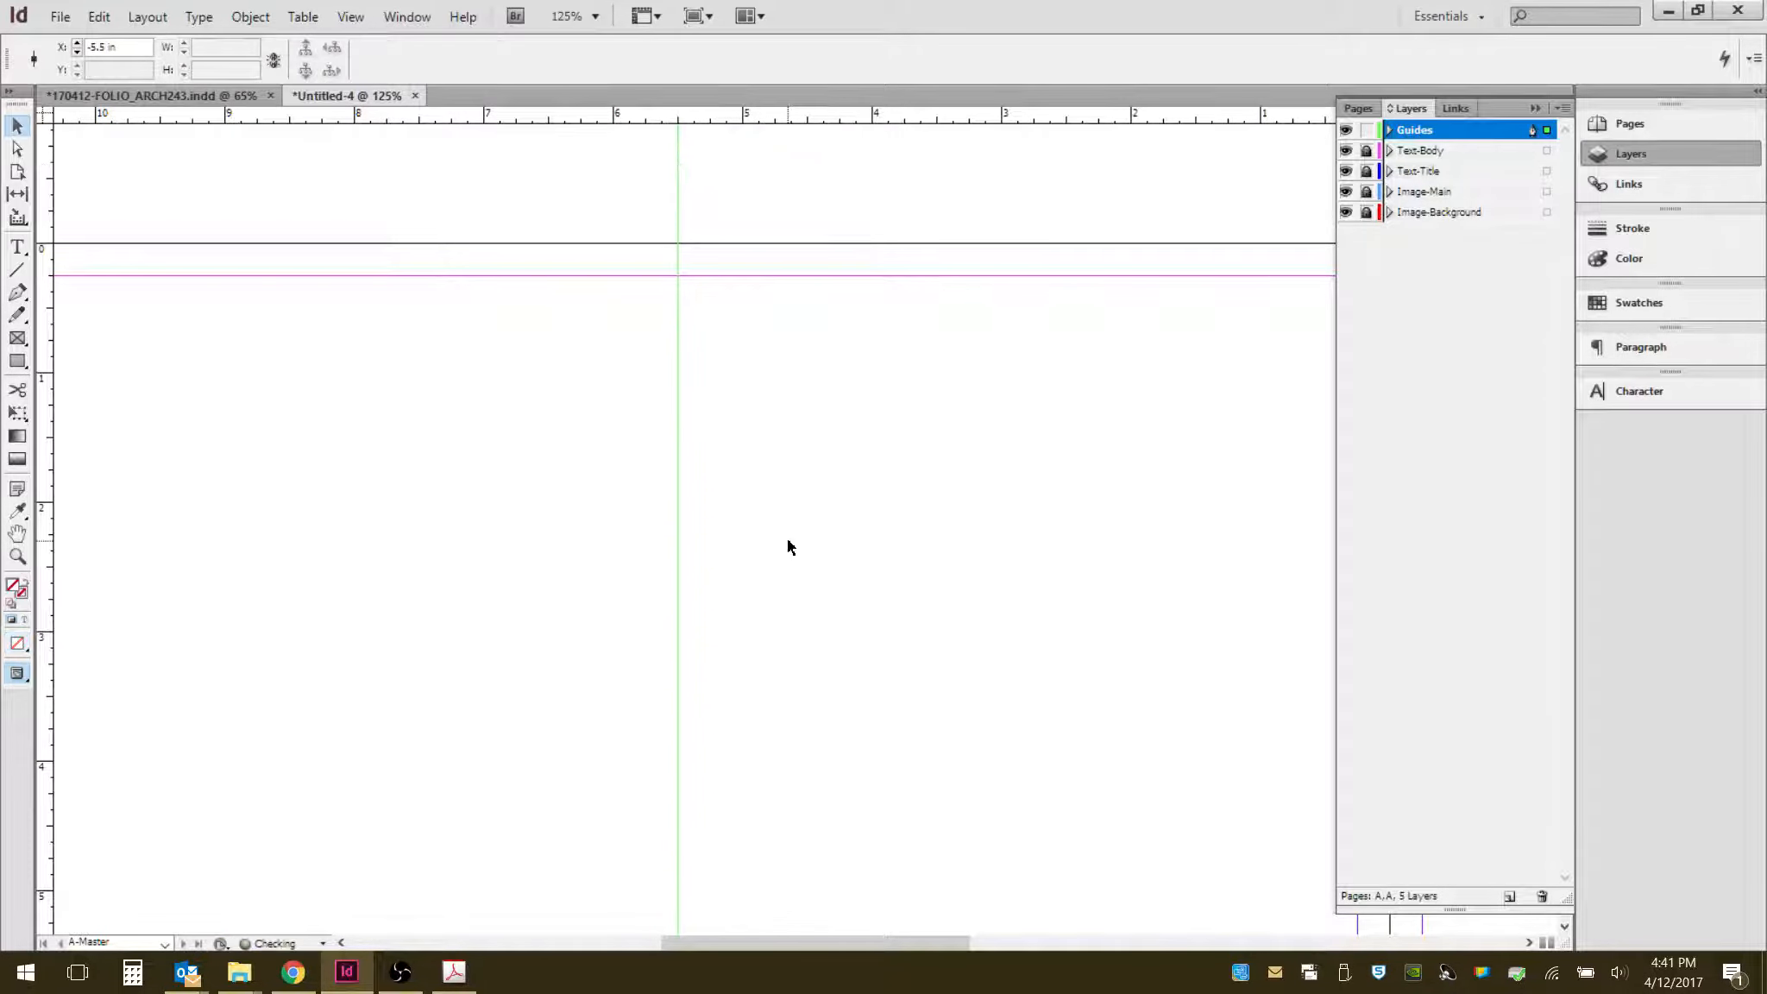
left_click_drag(560, 524, 860, 505)
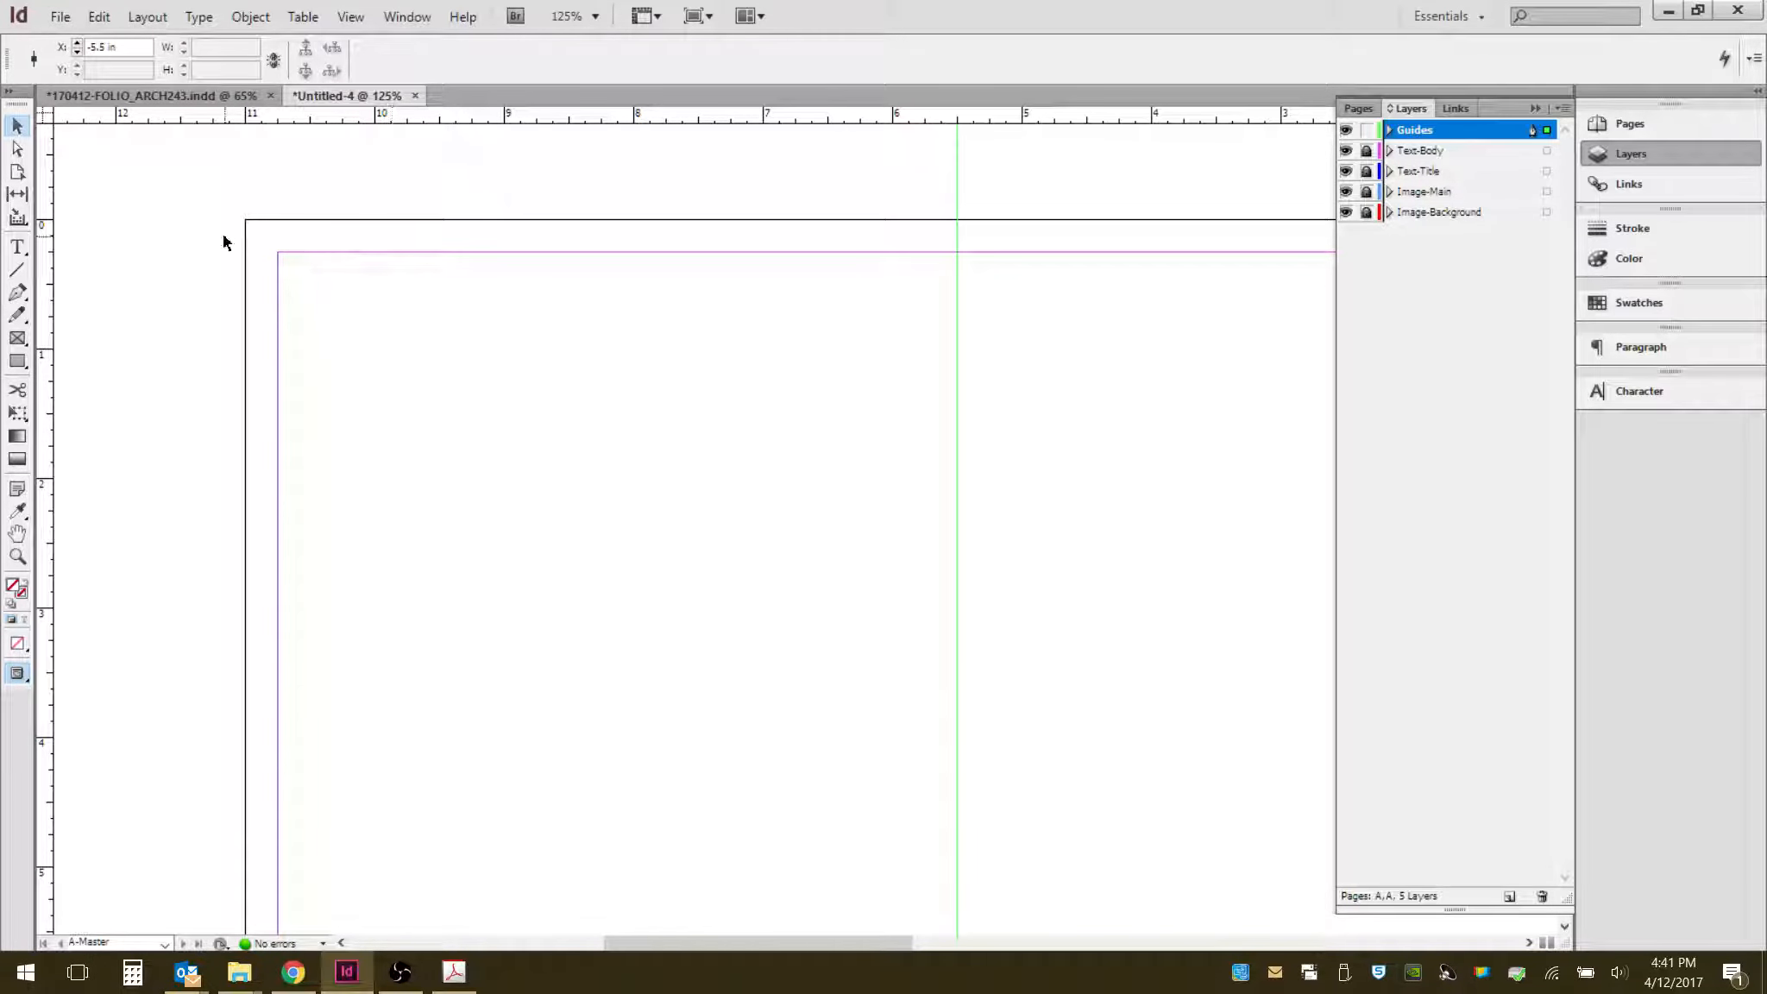
- Switch to the folio reference document to view its guide layout, then return to the new document
left_click(222, 93)
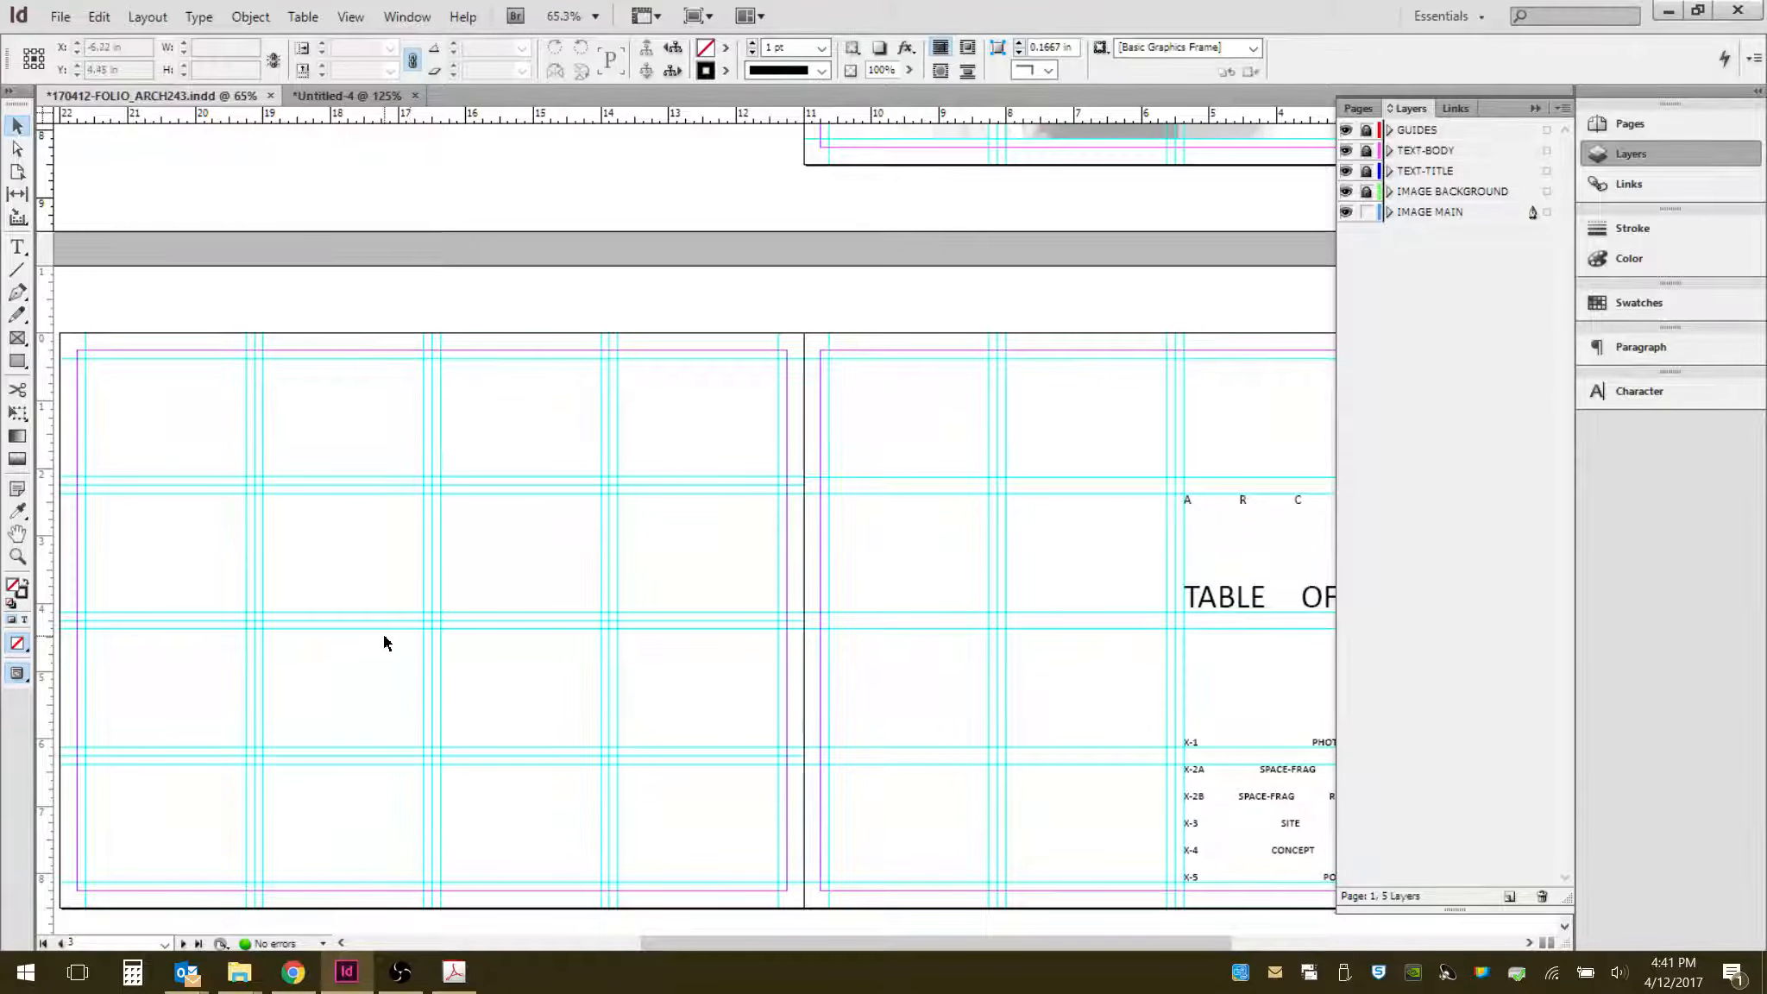
mouse_move(458, 978)
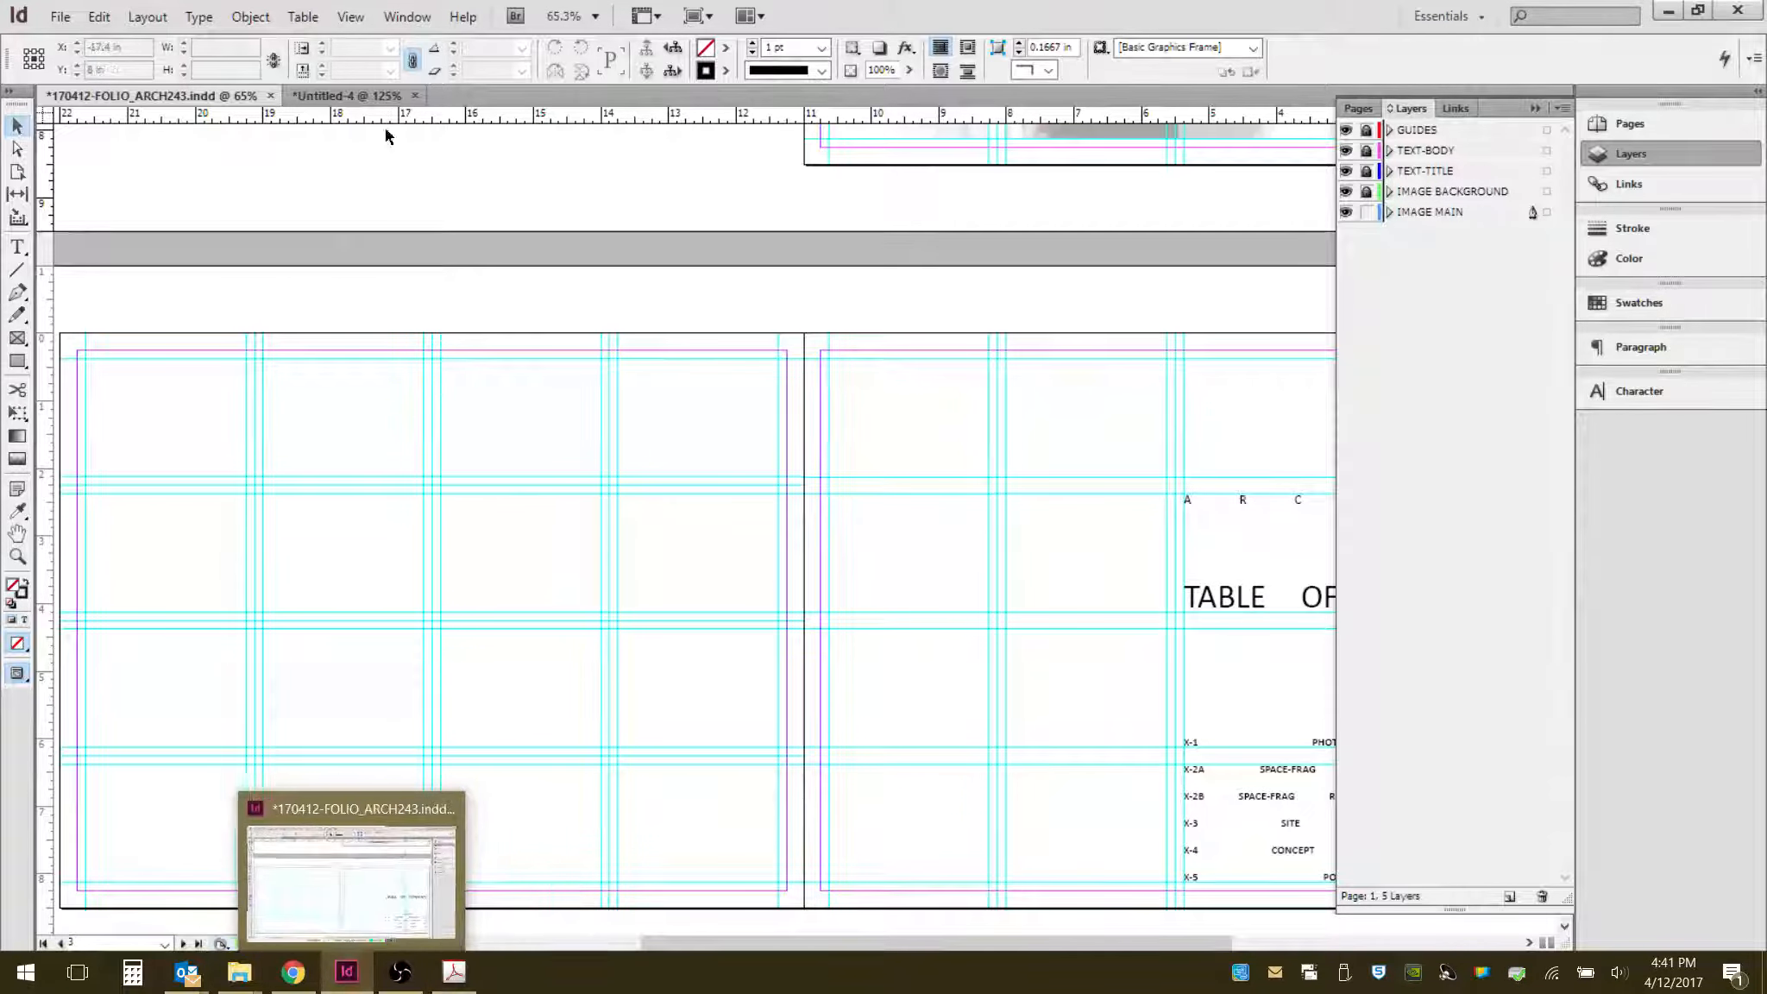
left_click(317, 100)
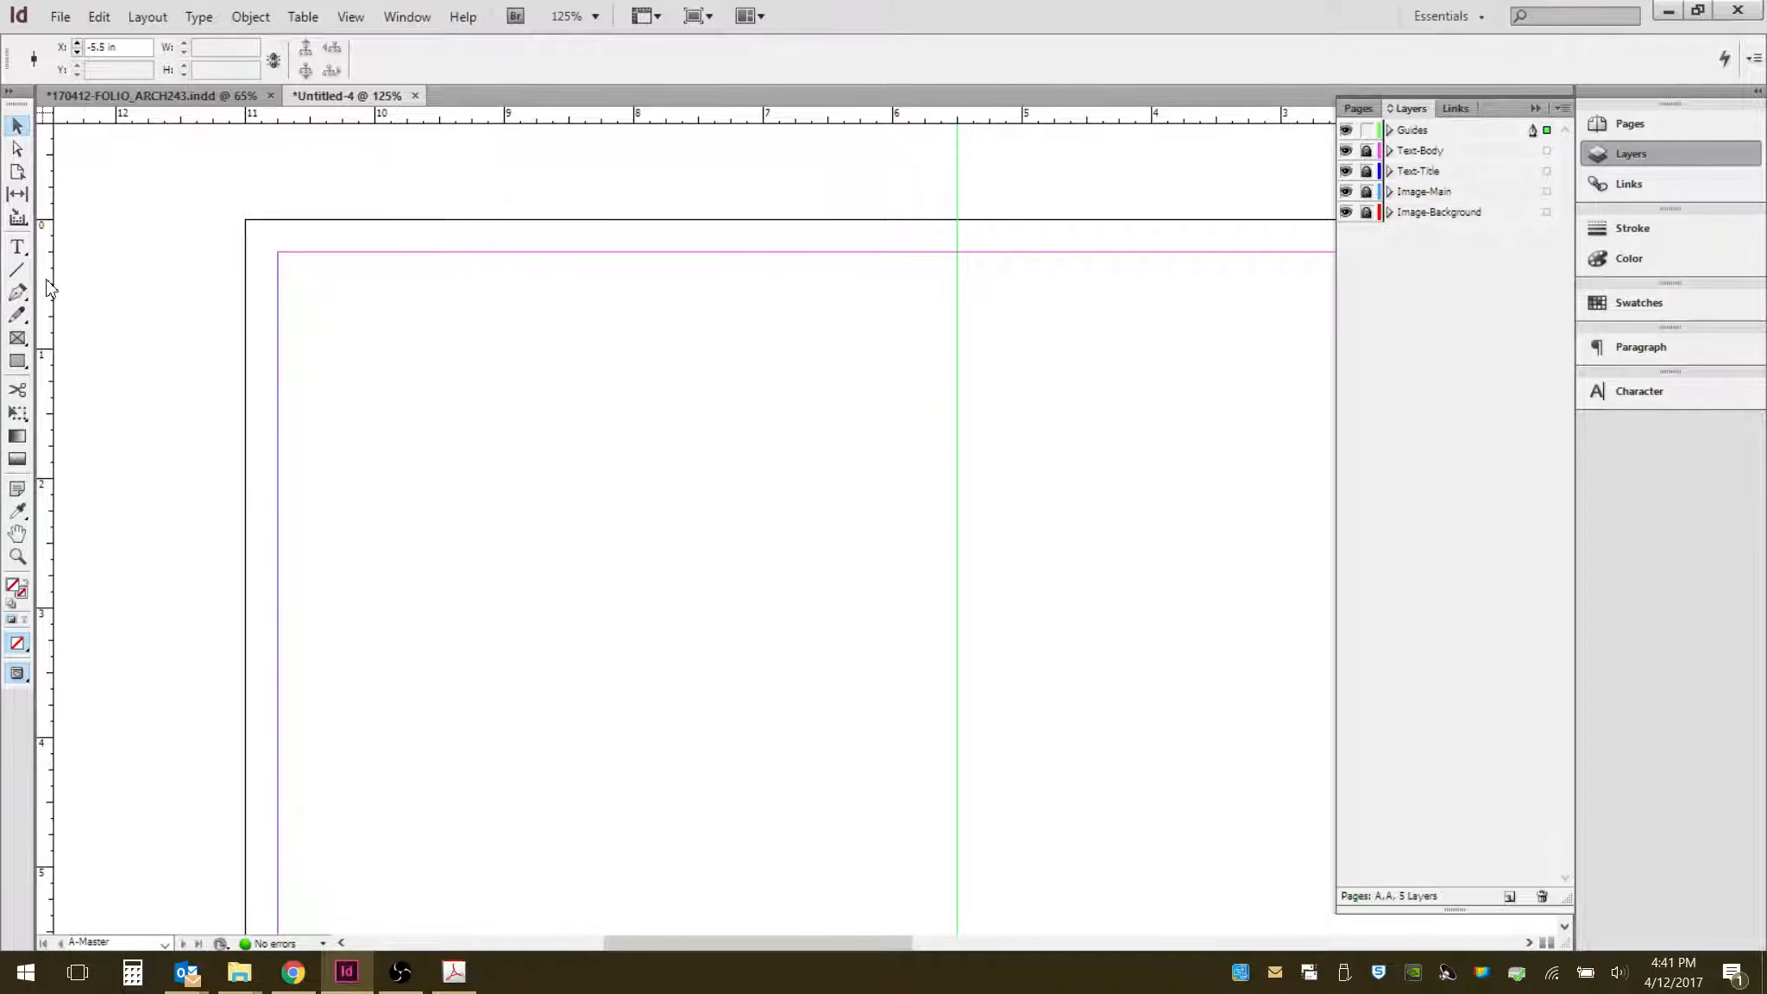
- Add a vertical ruler guide aligned with the left margin of the page
left_click_drag(49, 290, 150, 290)
left_click_drag(150, 223, 269, 222)
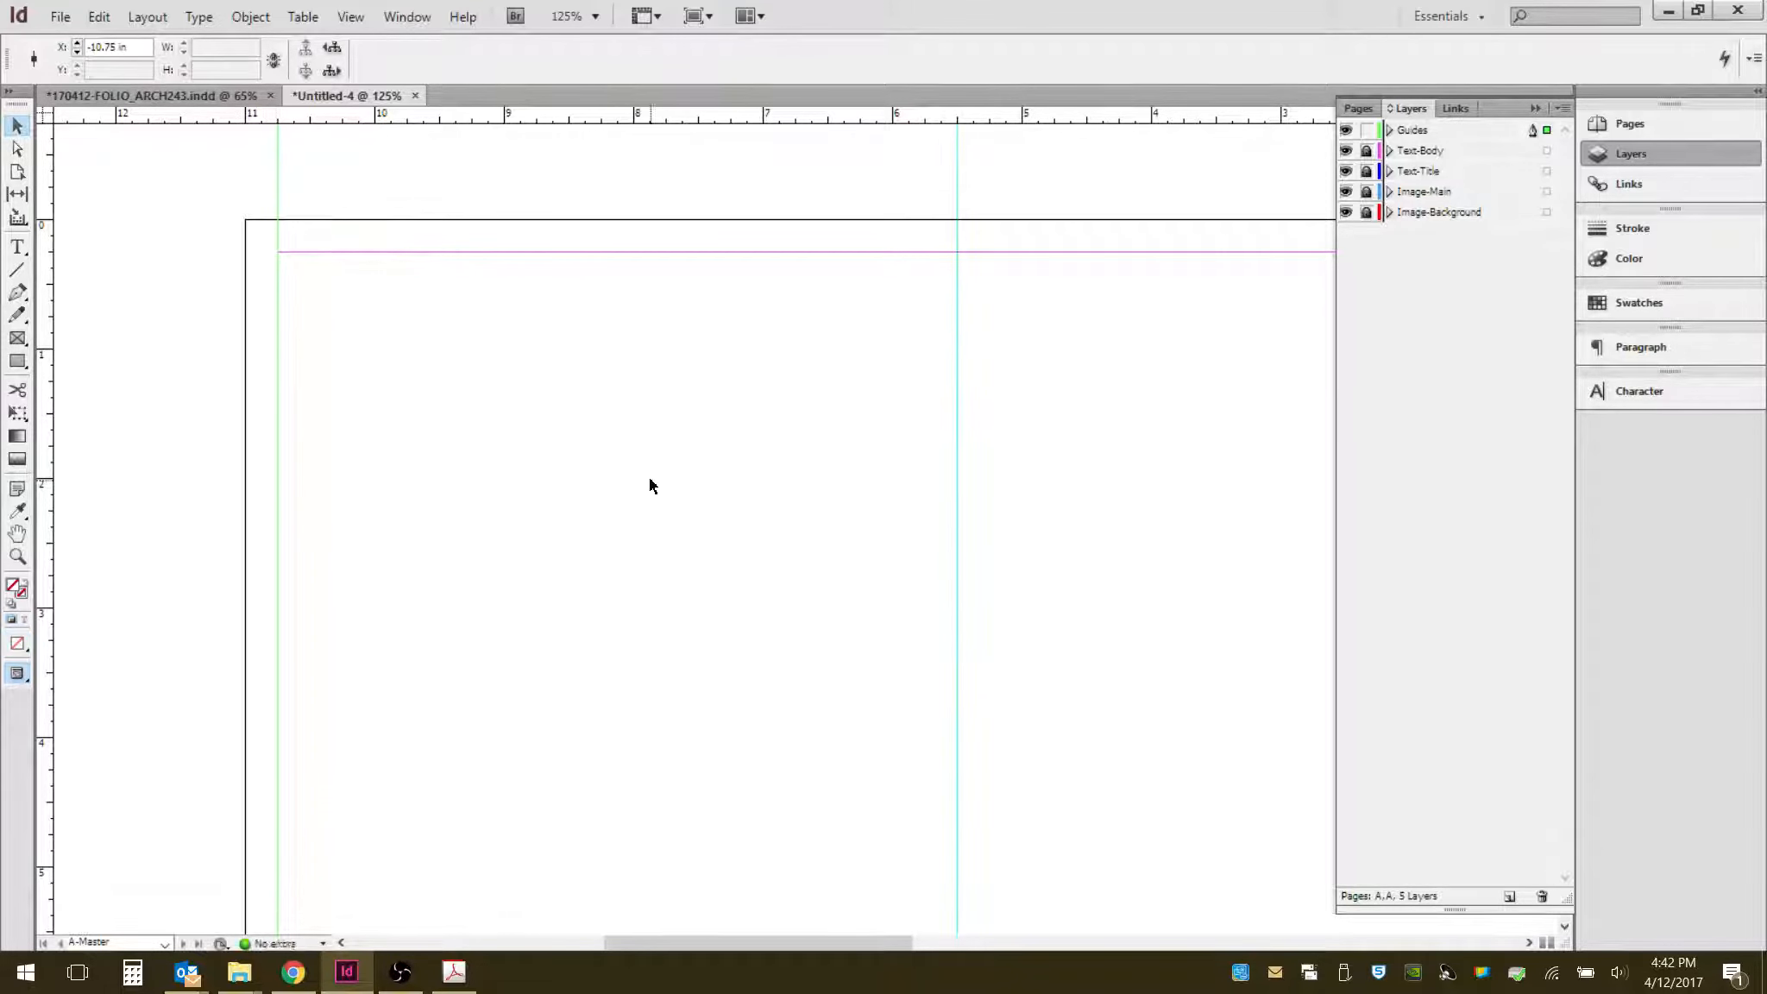
left_click(715, 503)
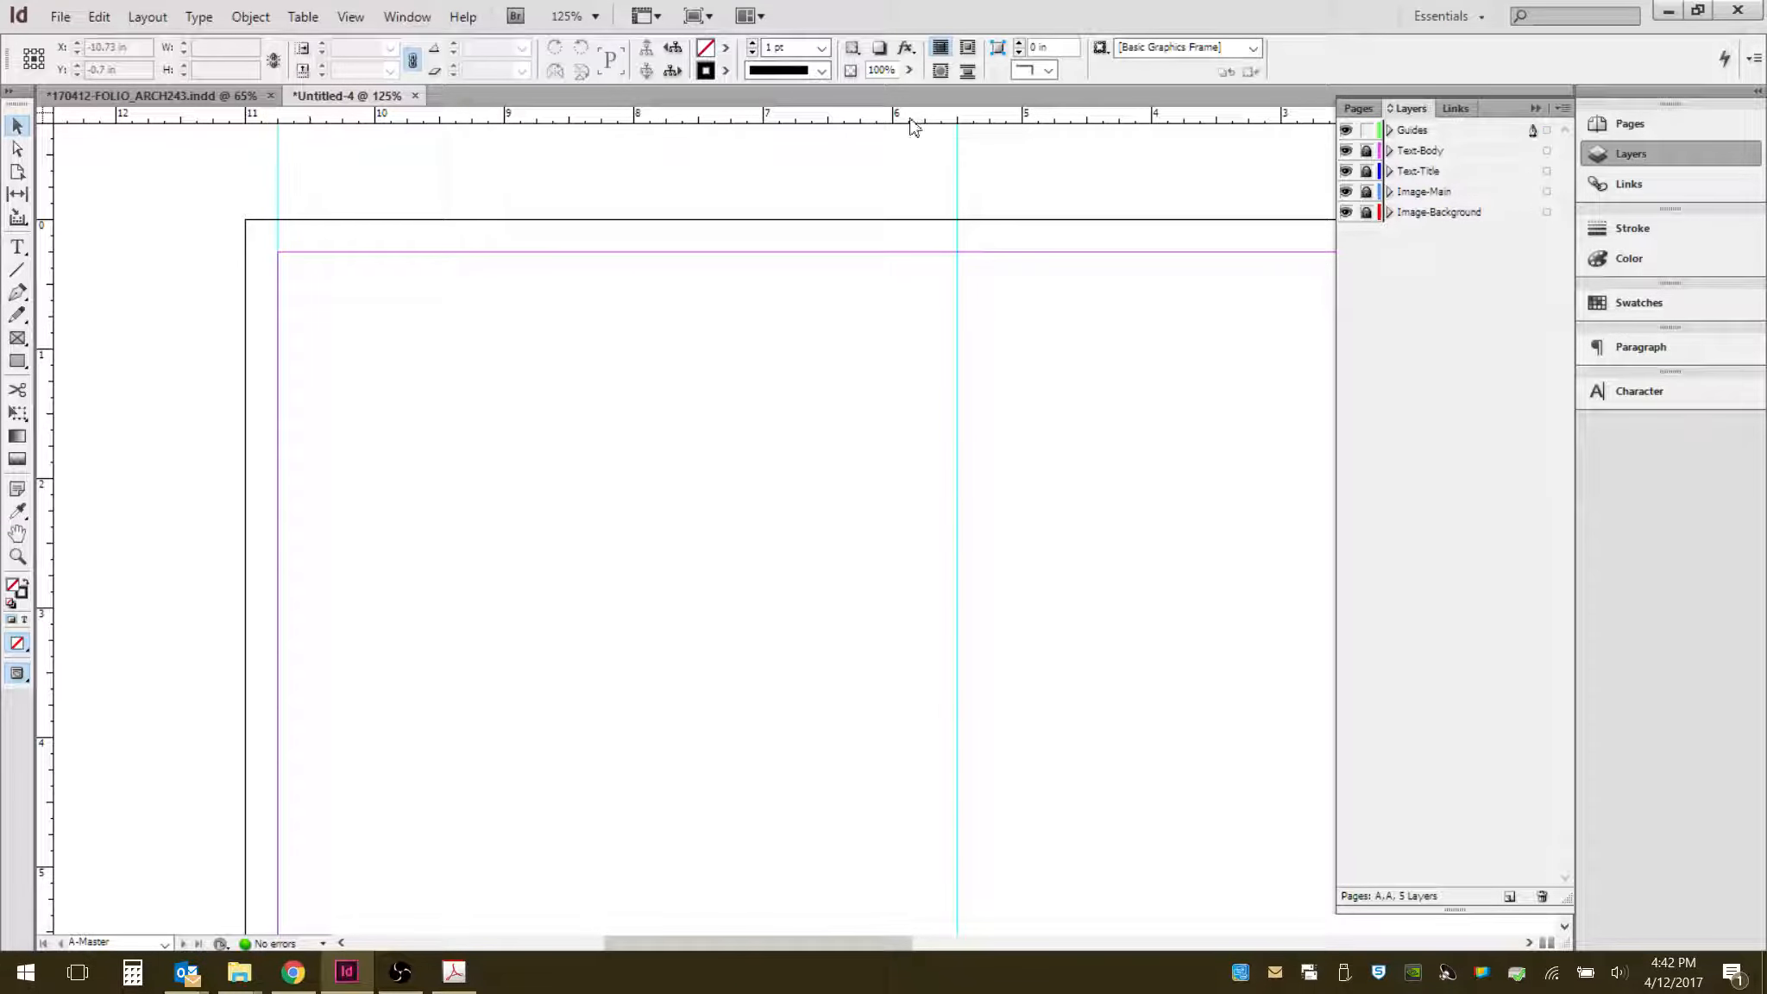
- Draw a horizontal line with the Line tool from the left margin guide to the 6.5 in guide
left_click(17, 269)
left_click_drag(278, 592, 953, 592)
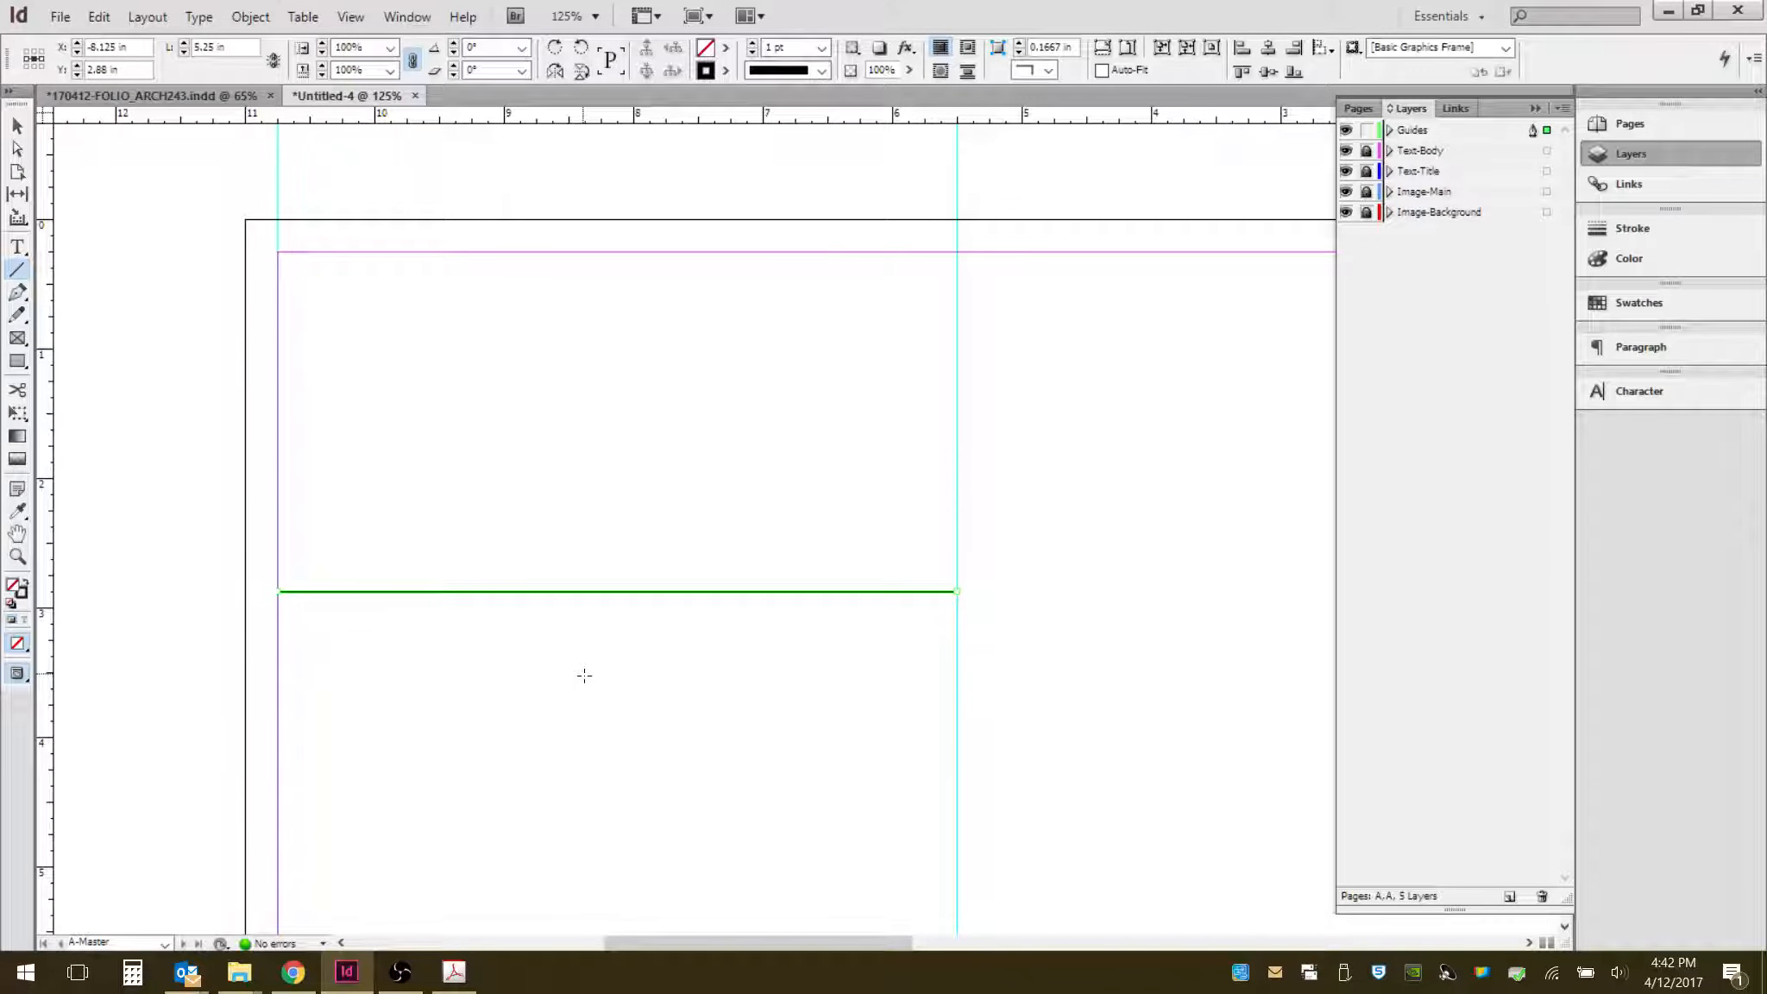
left_click(16, 126)
left_click(716, 449)
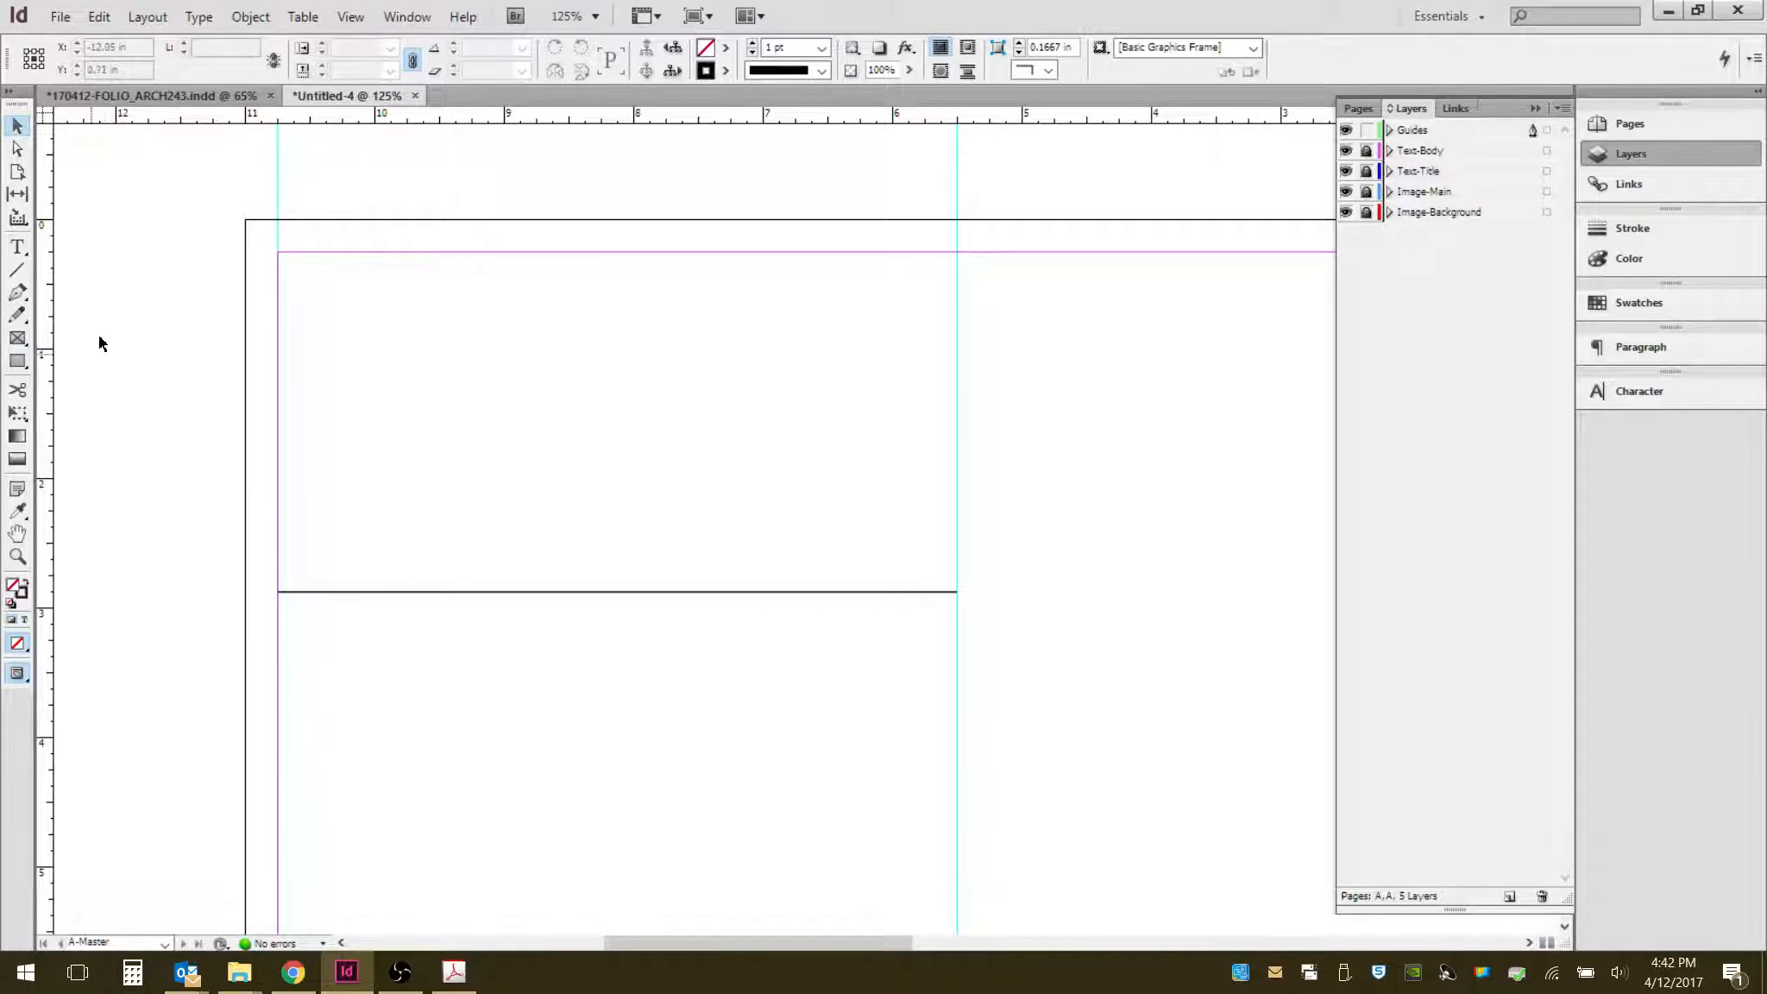
- Add a vertical guide at the horizontal line's midpoint, about 8.125 in
left_click_drag(44, 405, 510, 406)
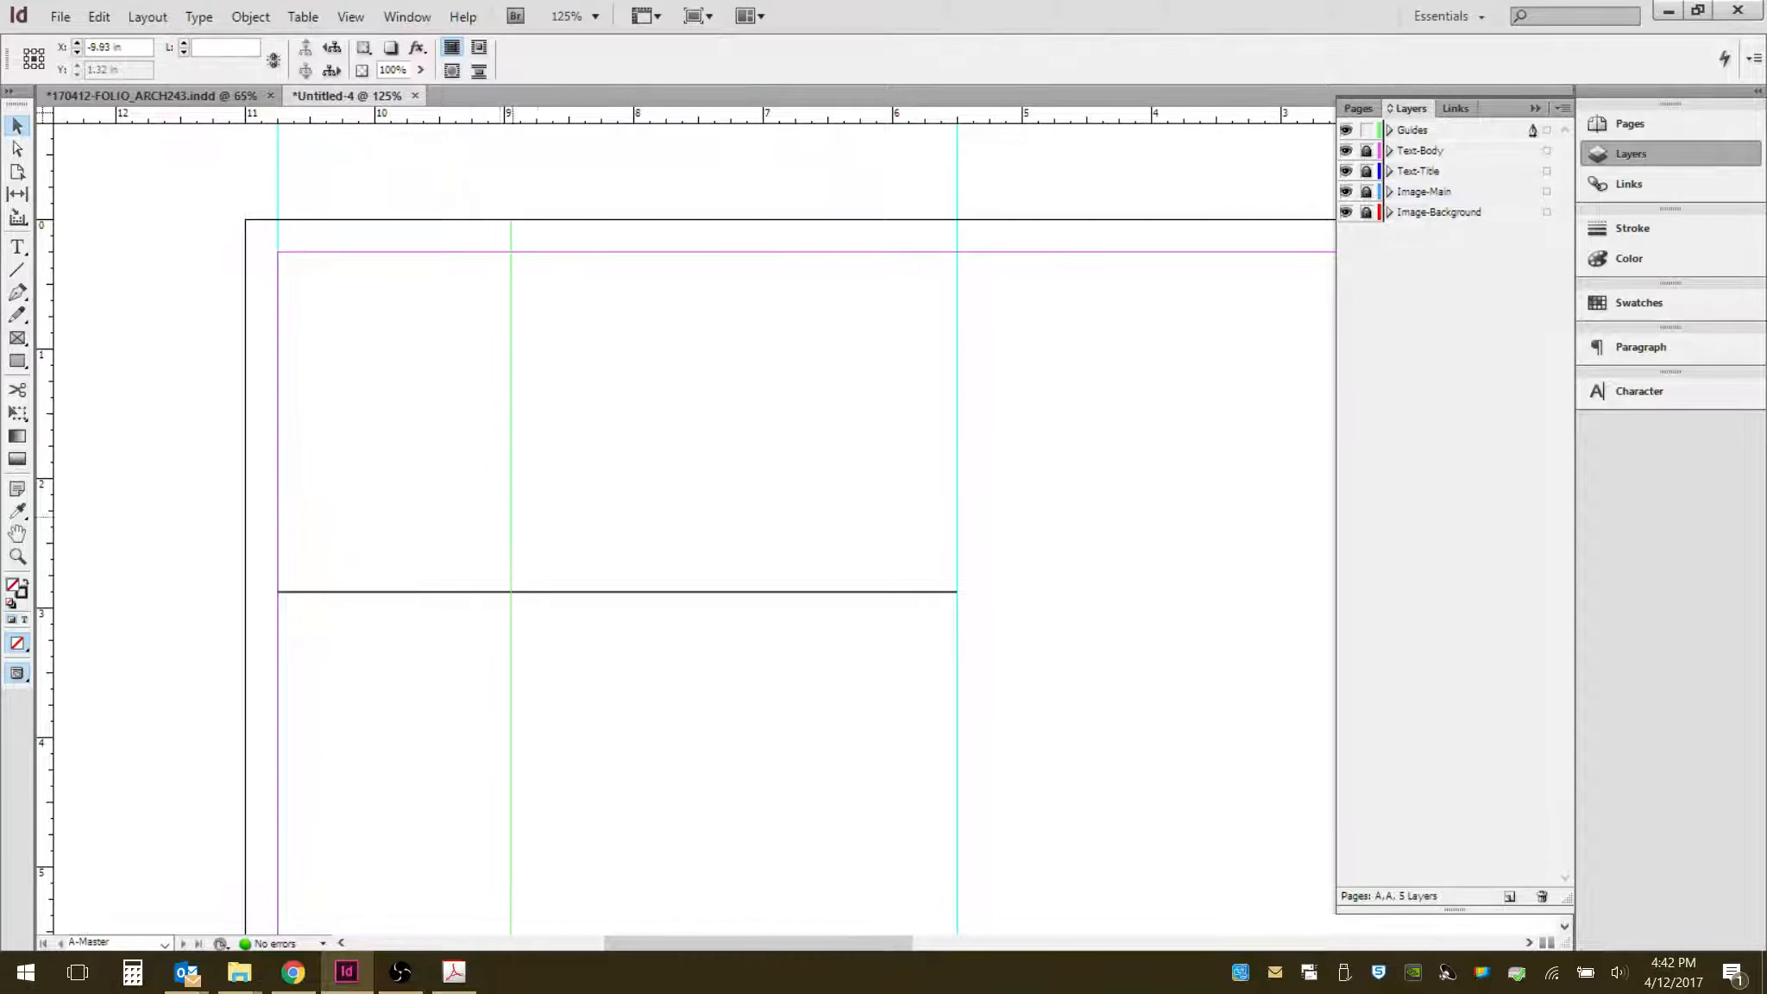
left_click_drag(511, 596, 618, 592)
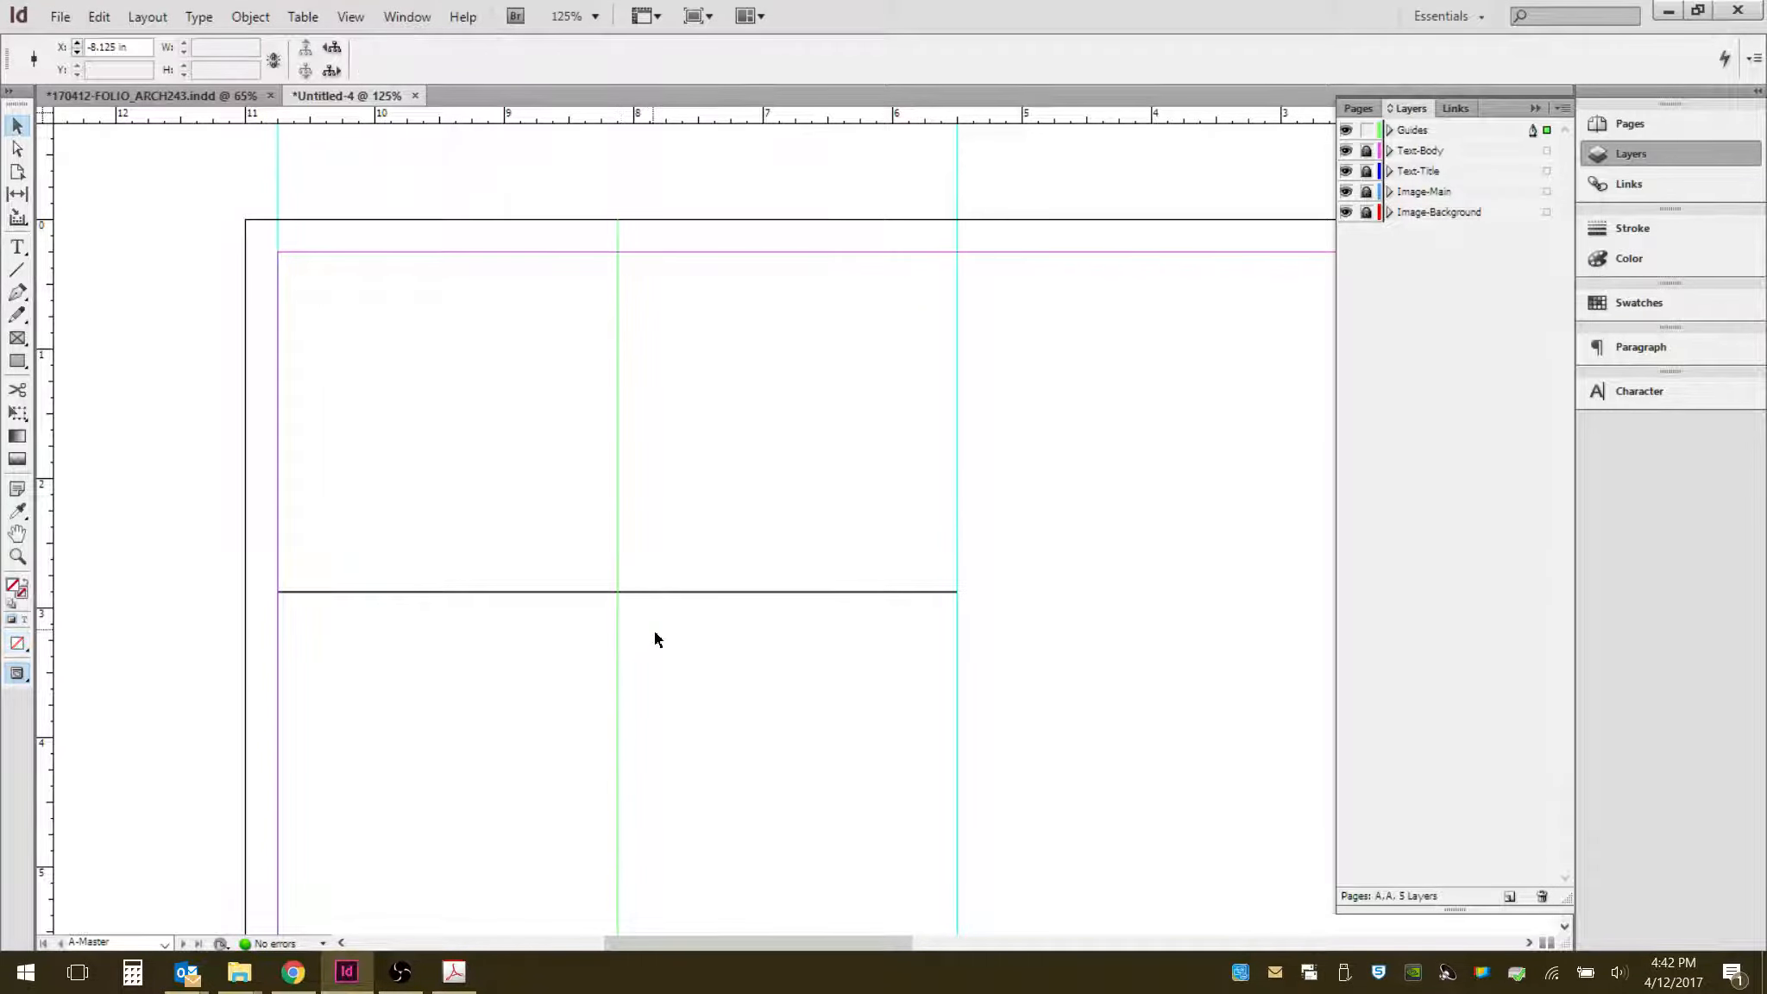
- Zoom in closely and select the line to check the midpoint guide's alignment
scroll(604, 622, "up", 2)
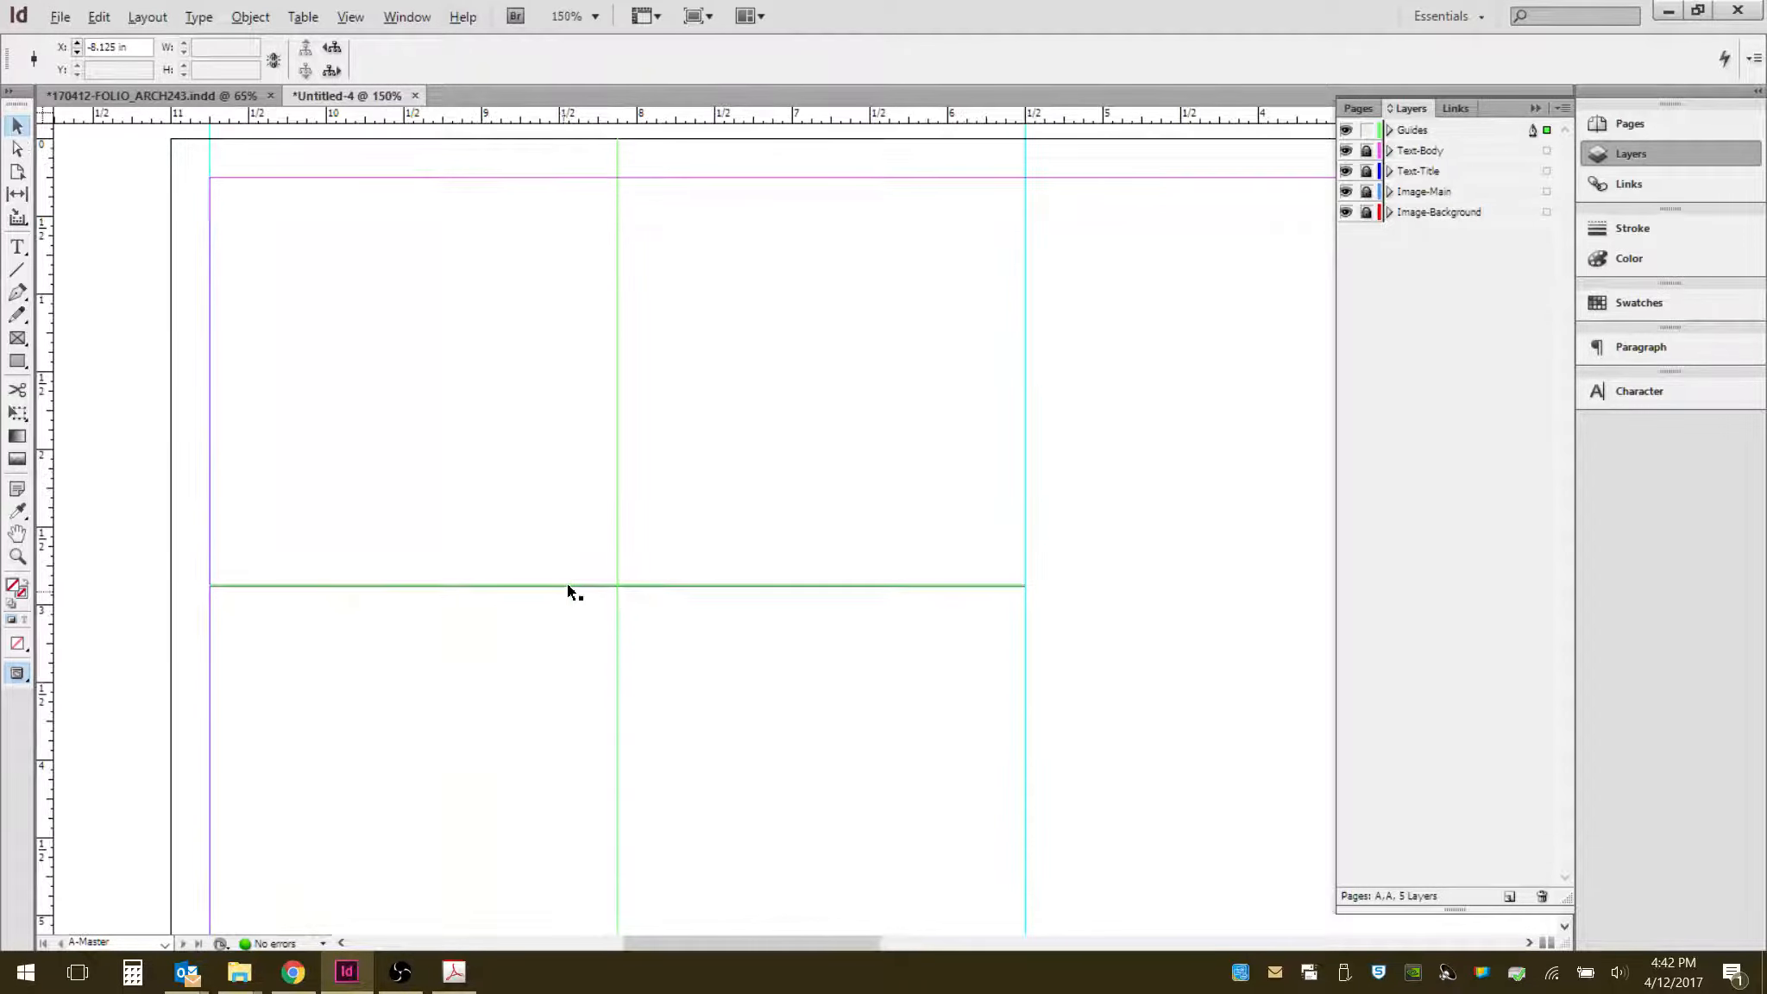
scroll(481, 617, "up", 1)
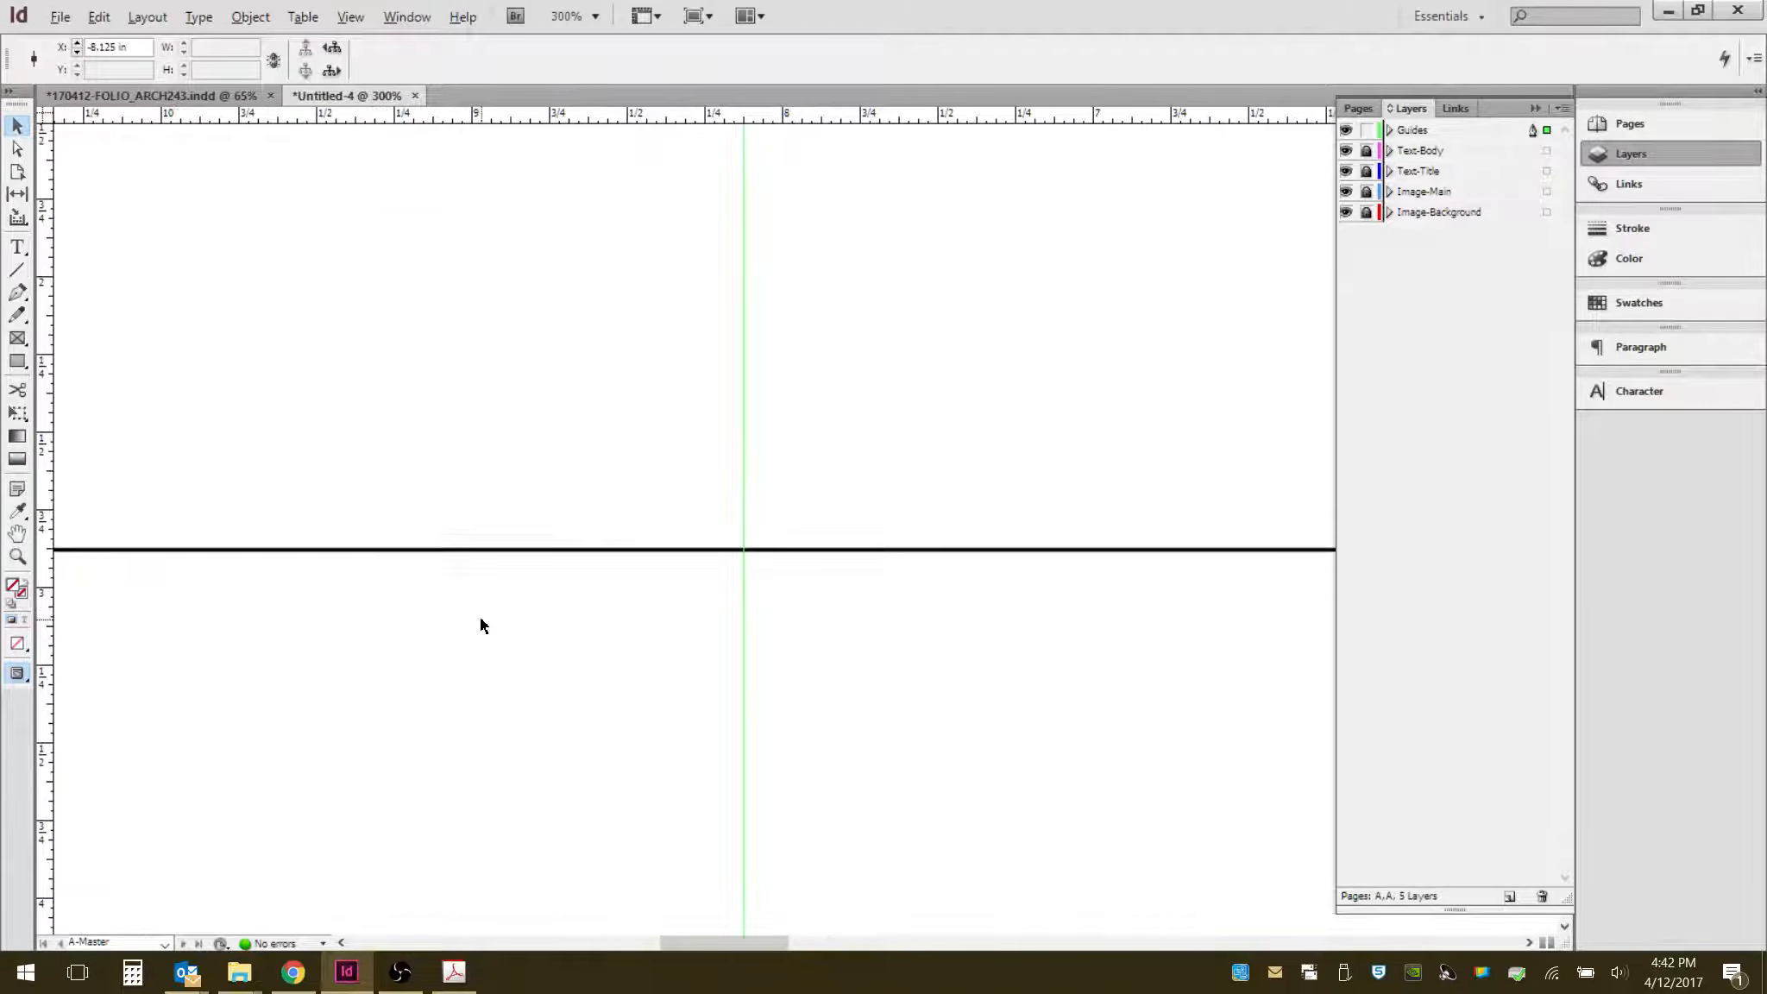
left_click(975, 545)
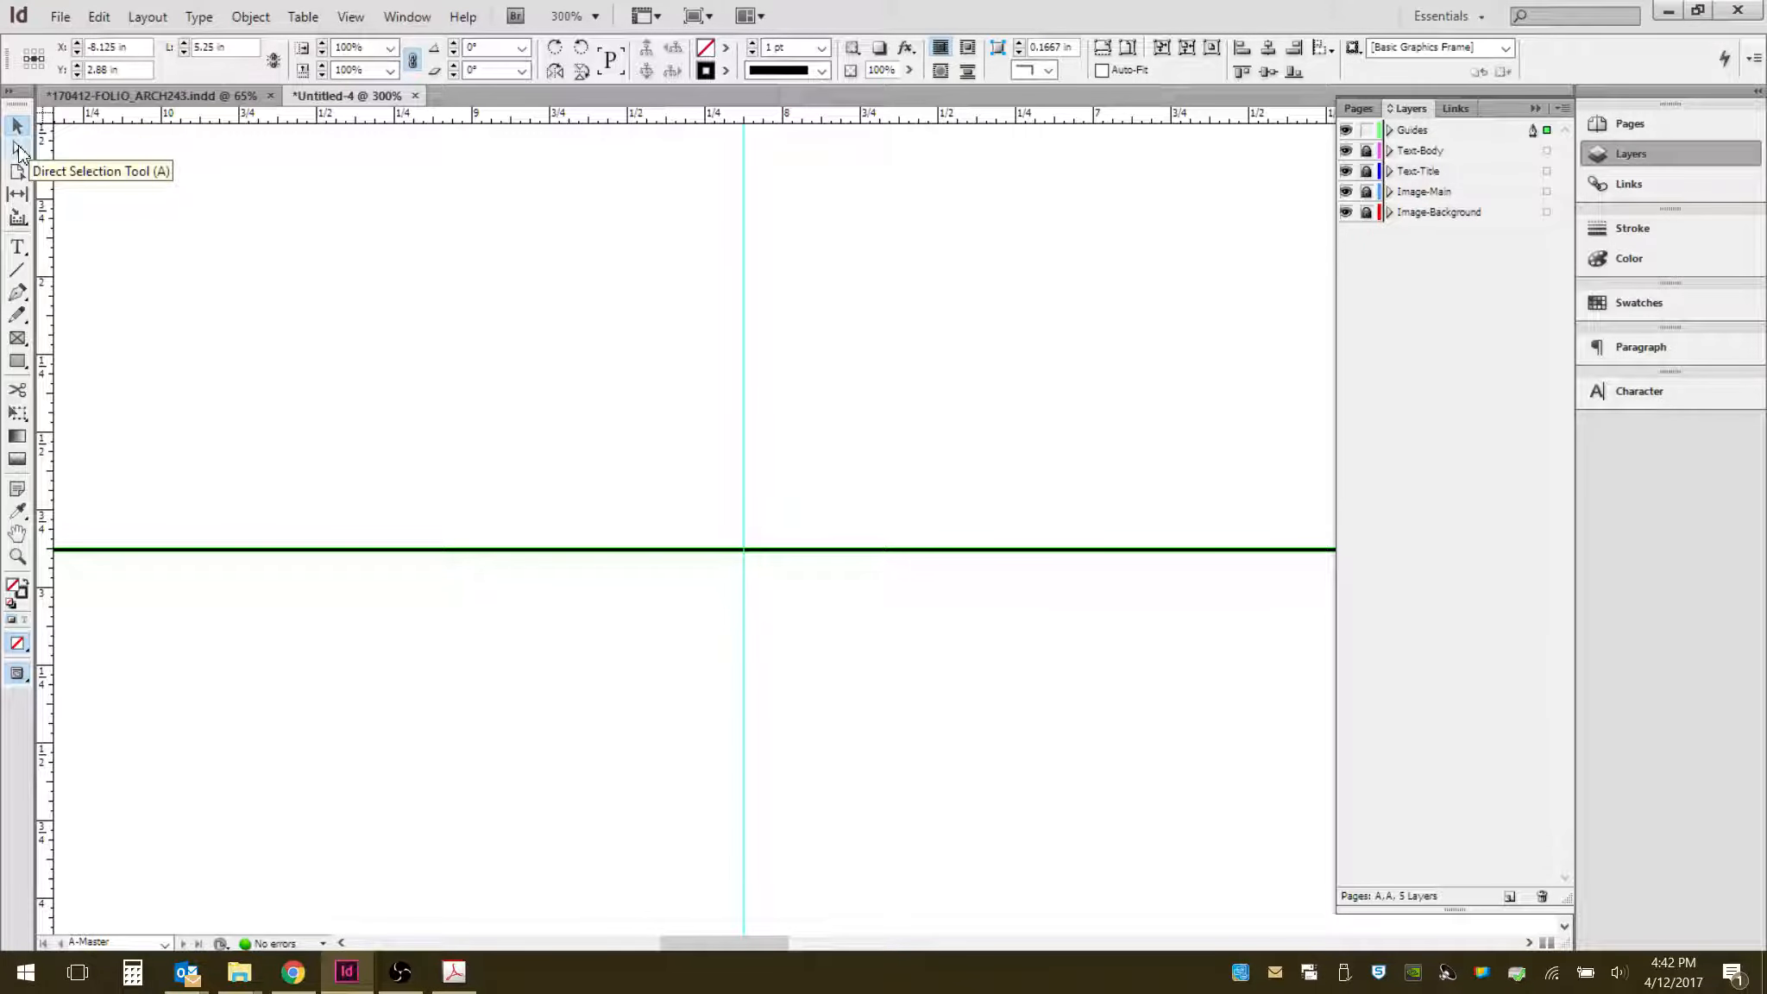
left_click(520, 363)
left_click(17, 149)
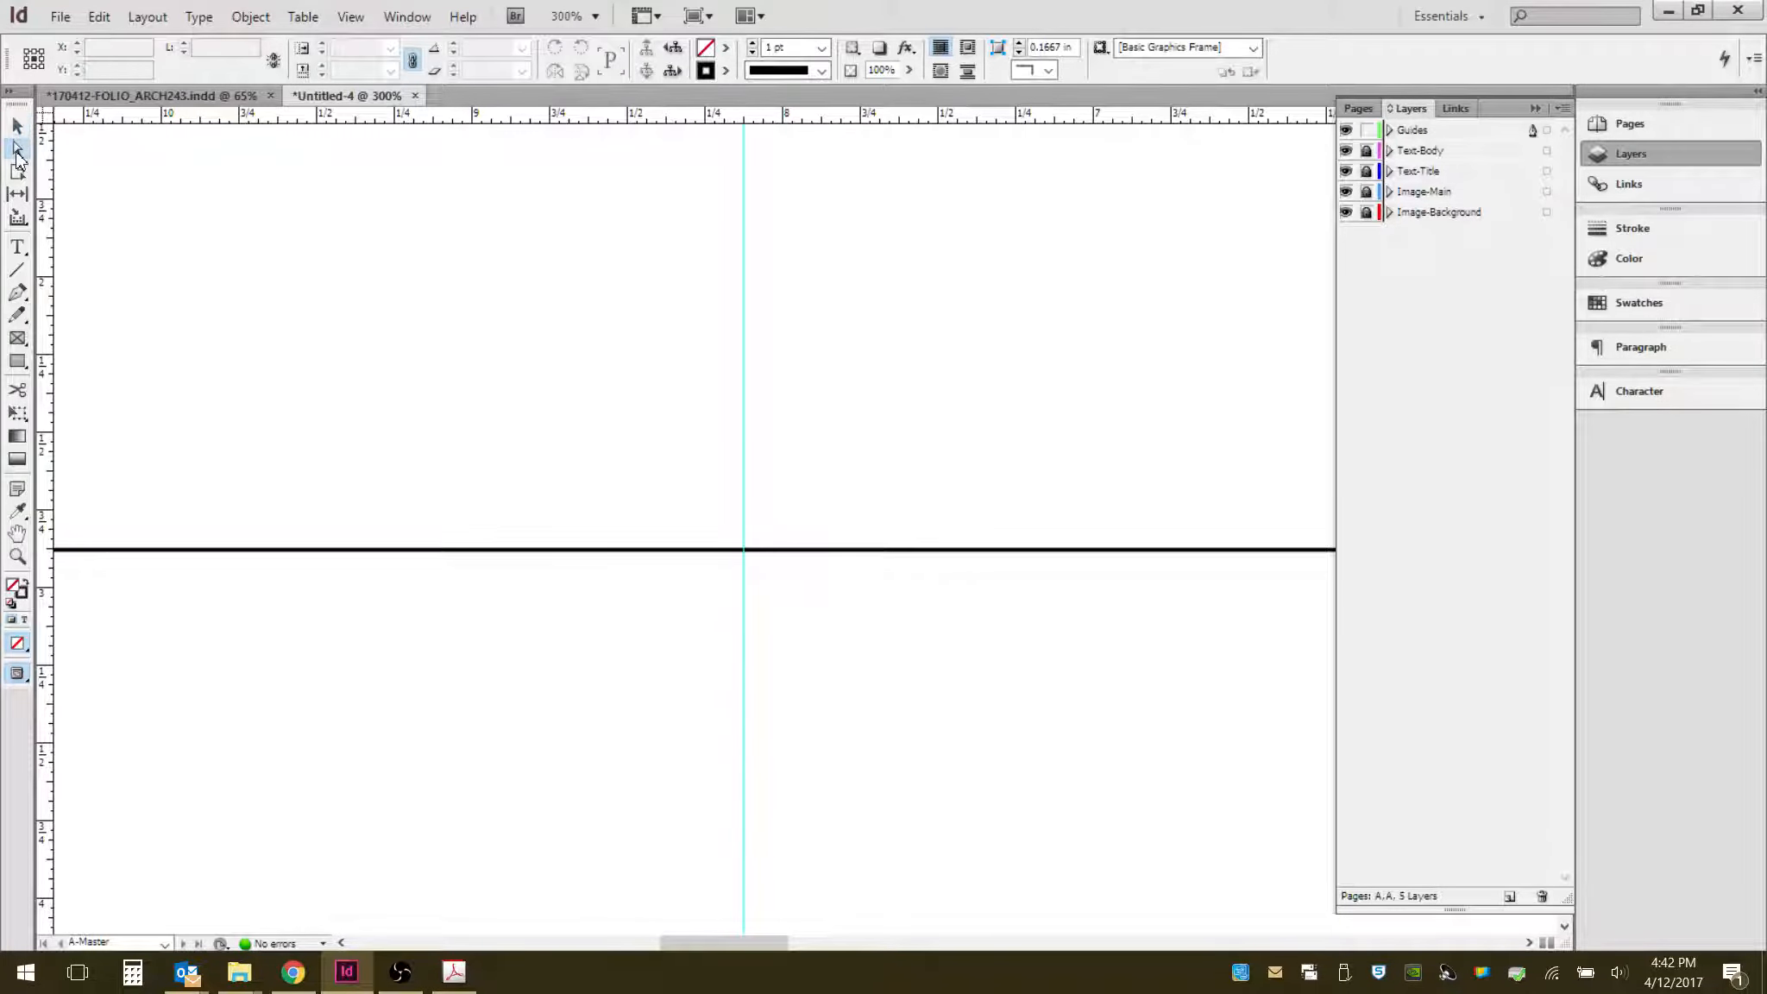
left_click(663, 549)
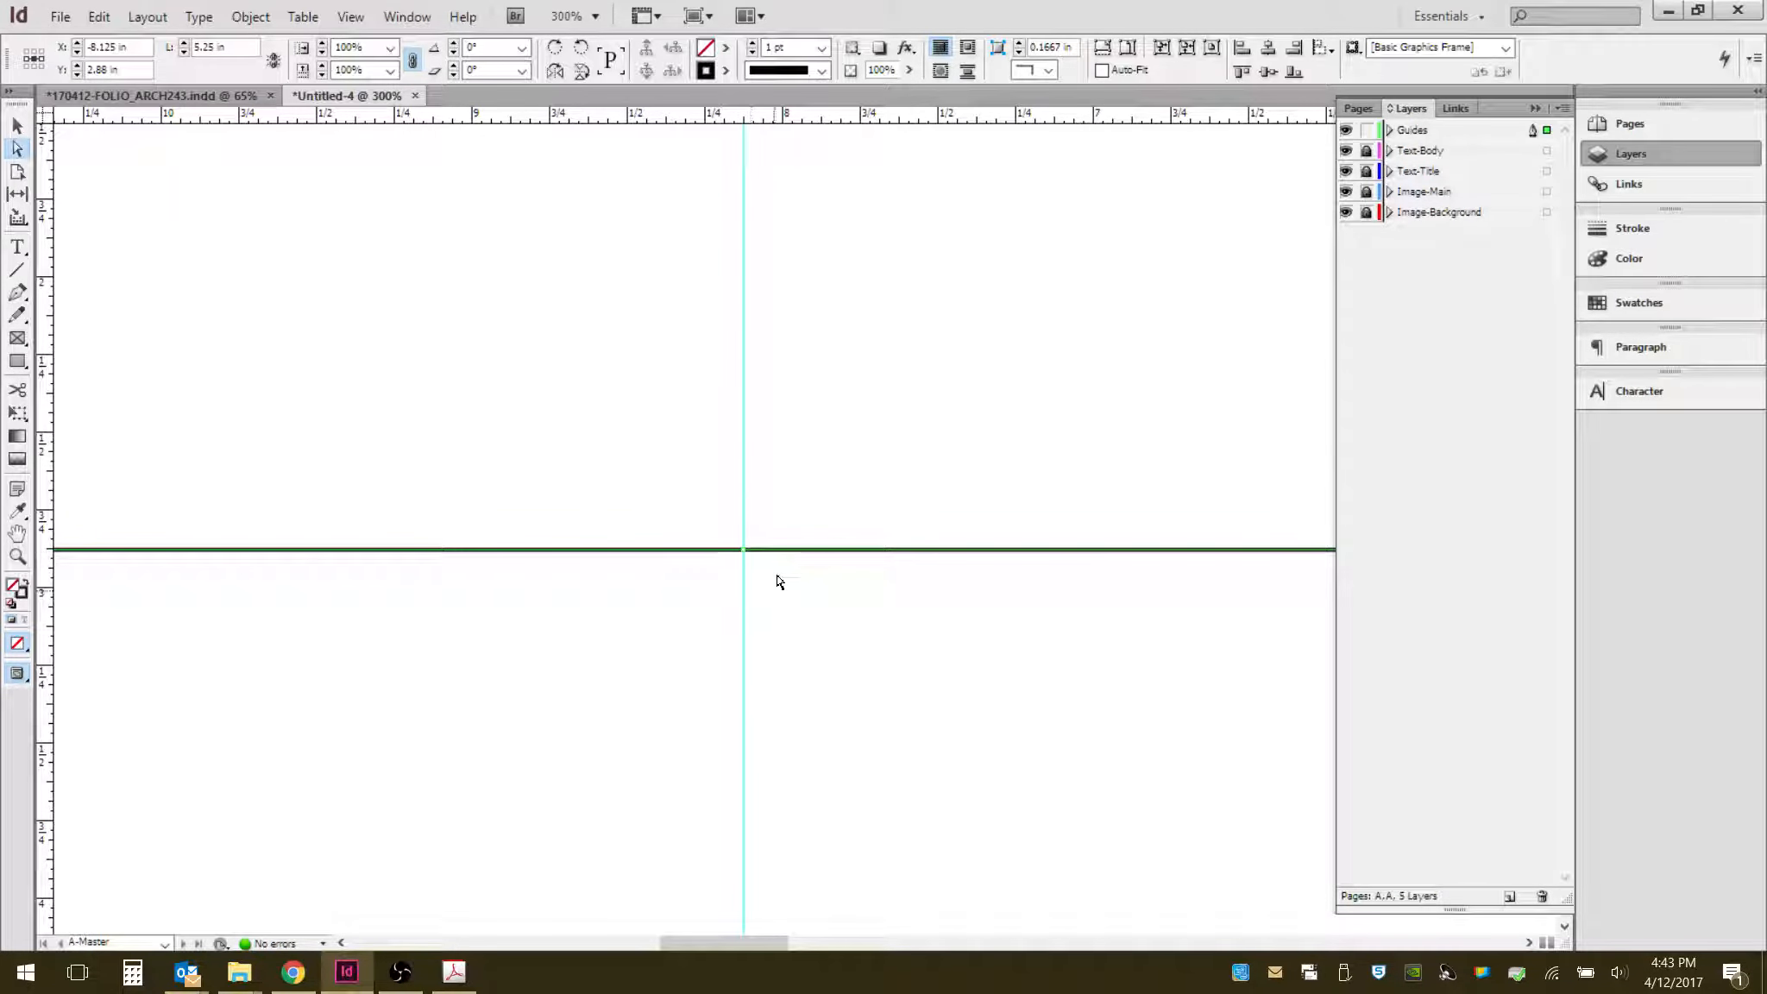
key("ctrl+minus")
key("ctrl+minus")
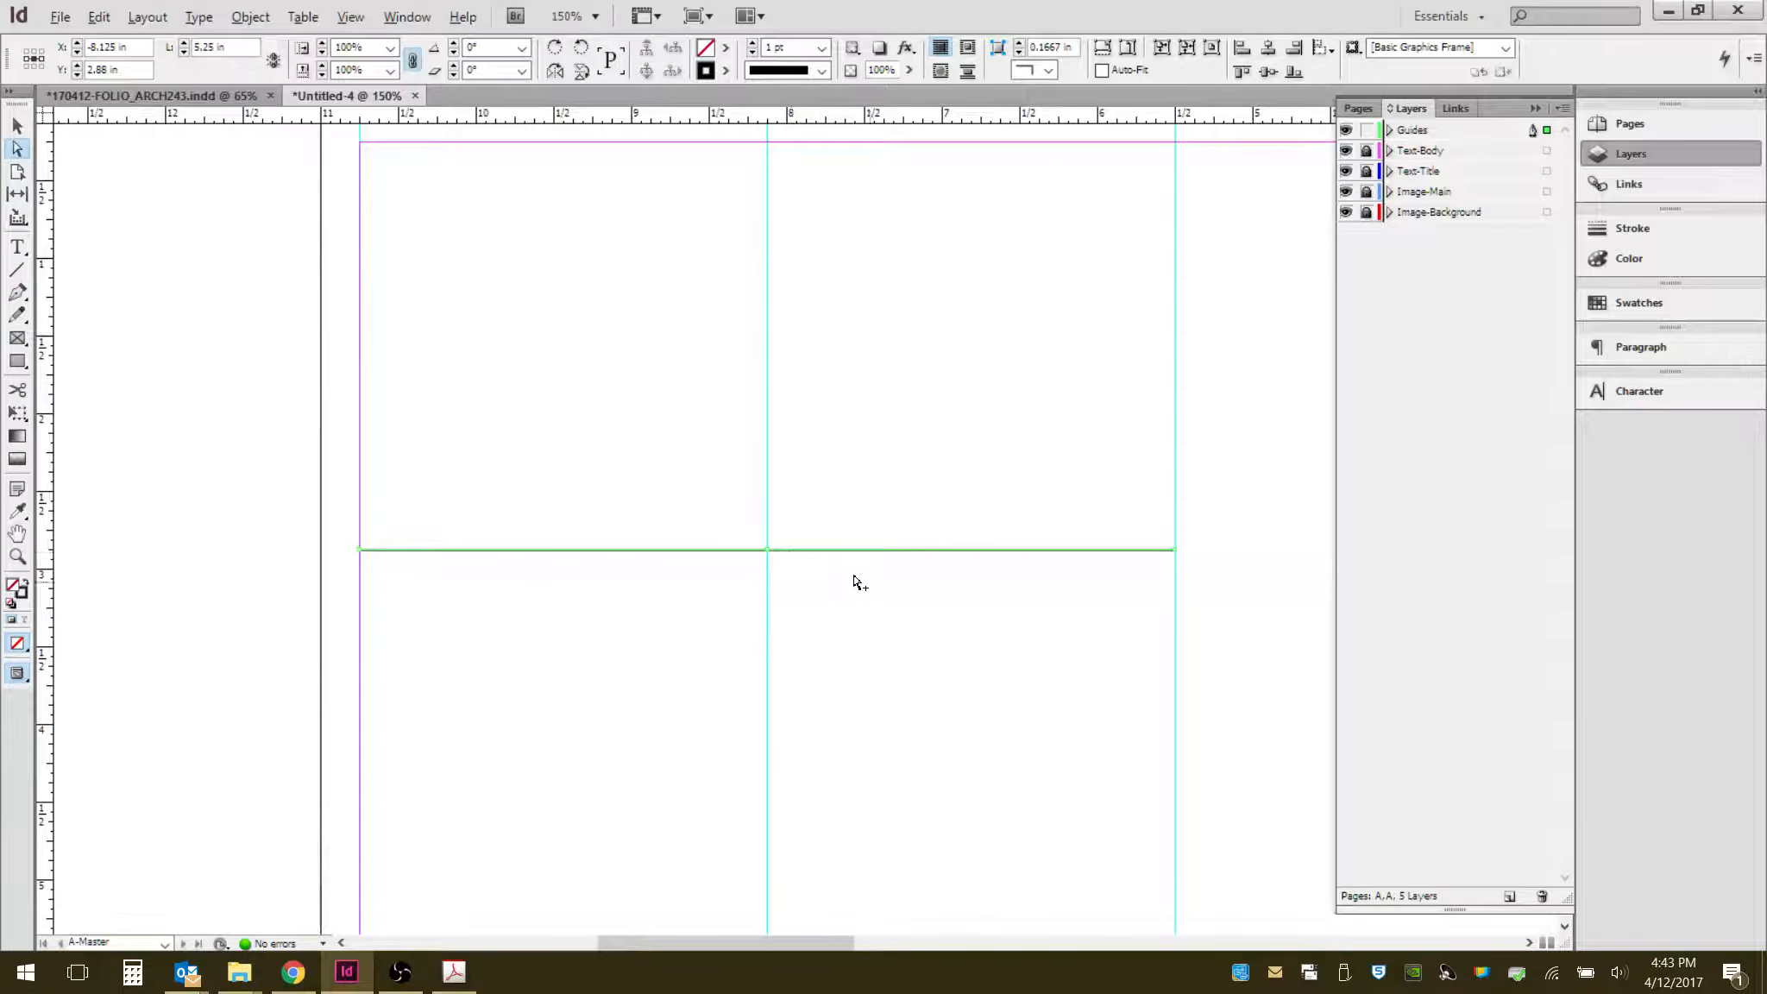
key("ctrl+equal")
key("ctrl+equal")
key("ctrl+equal")
key("ctrl+equal")
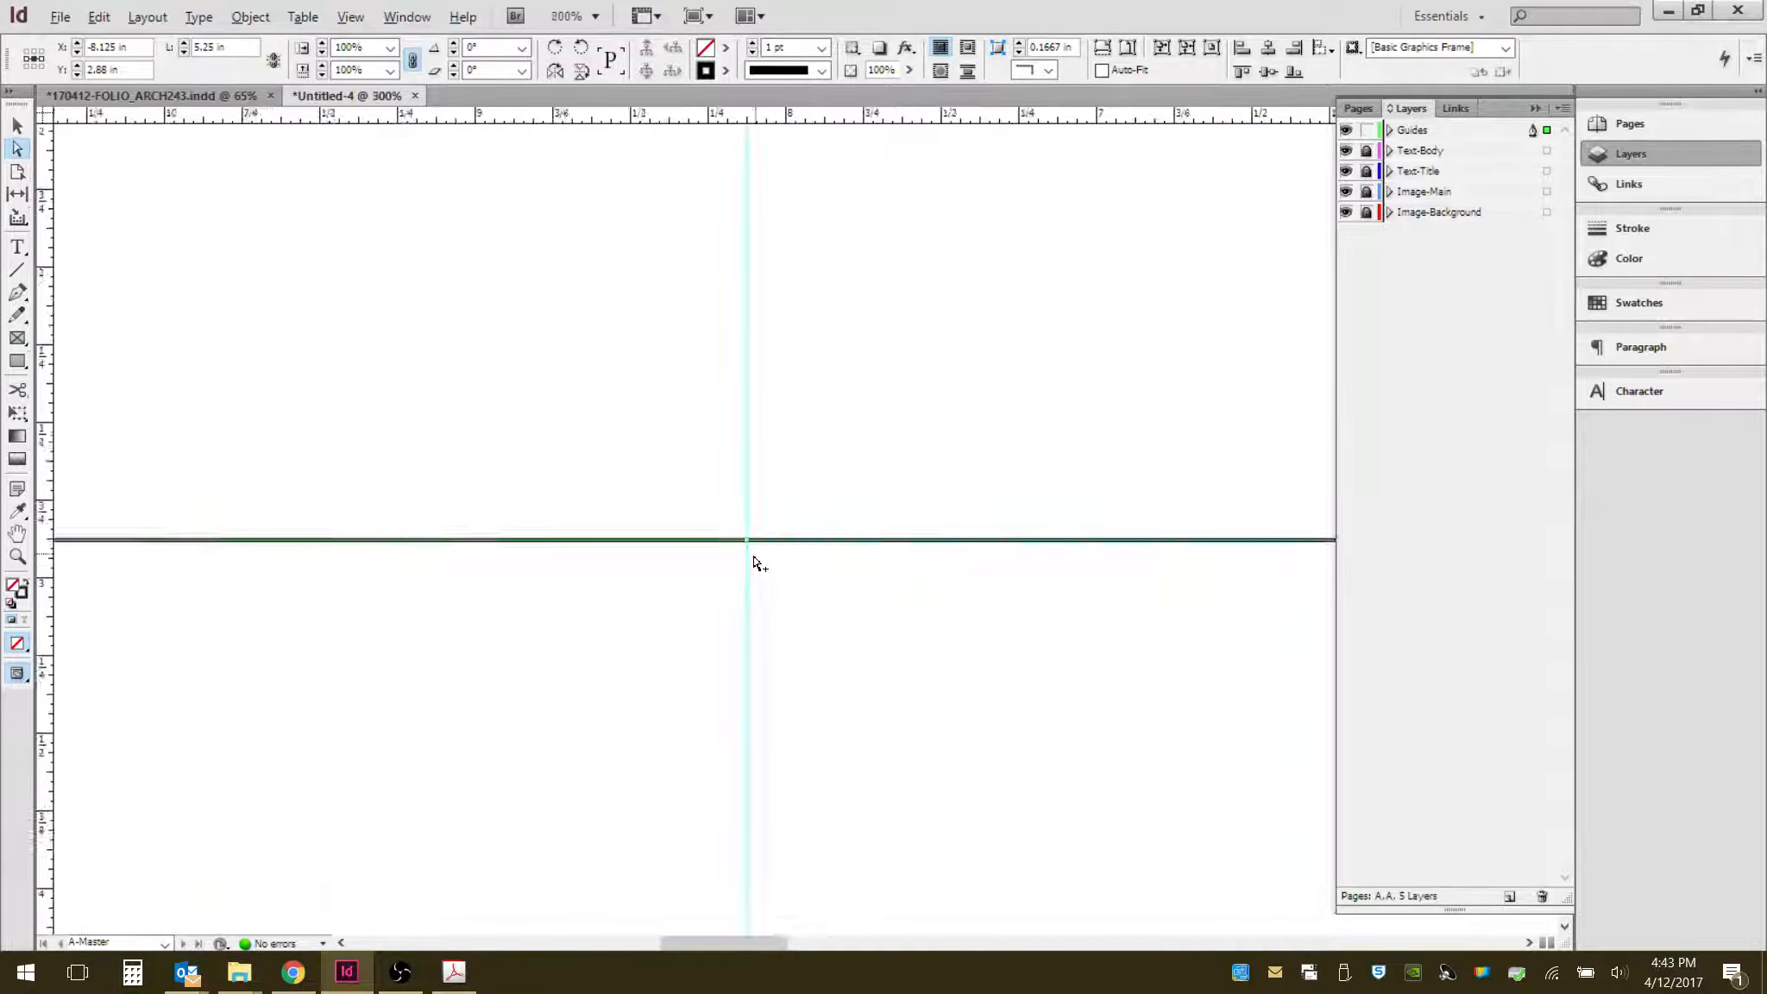
scroll(681, 503, "up", 2)
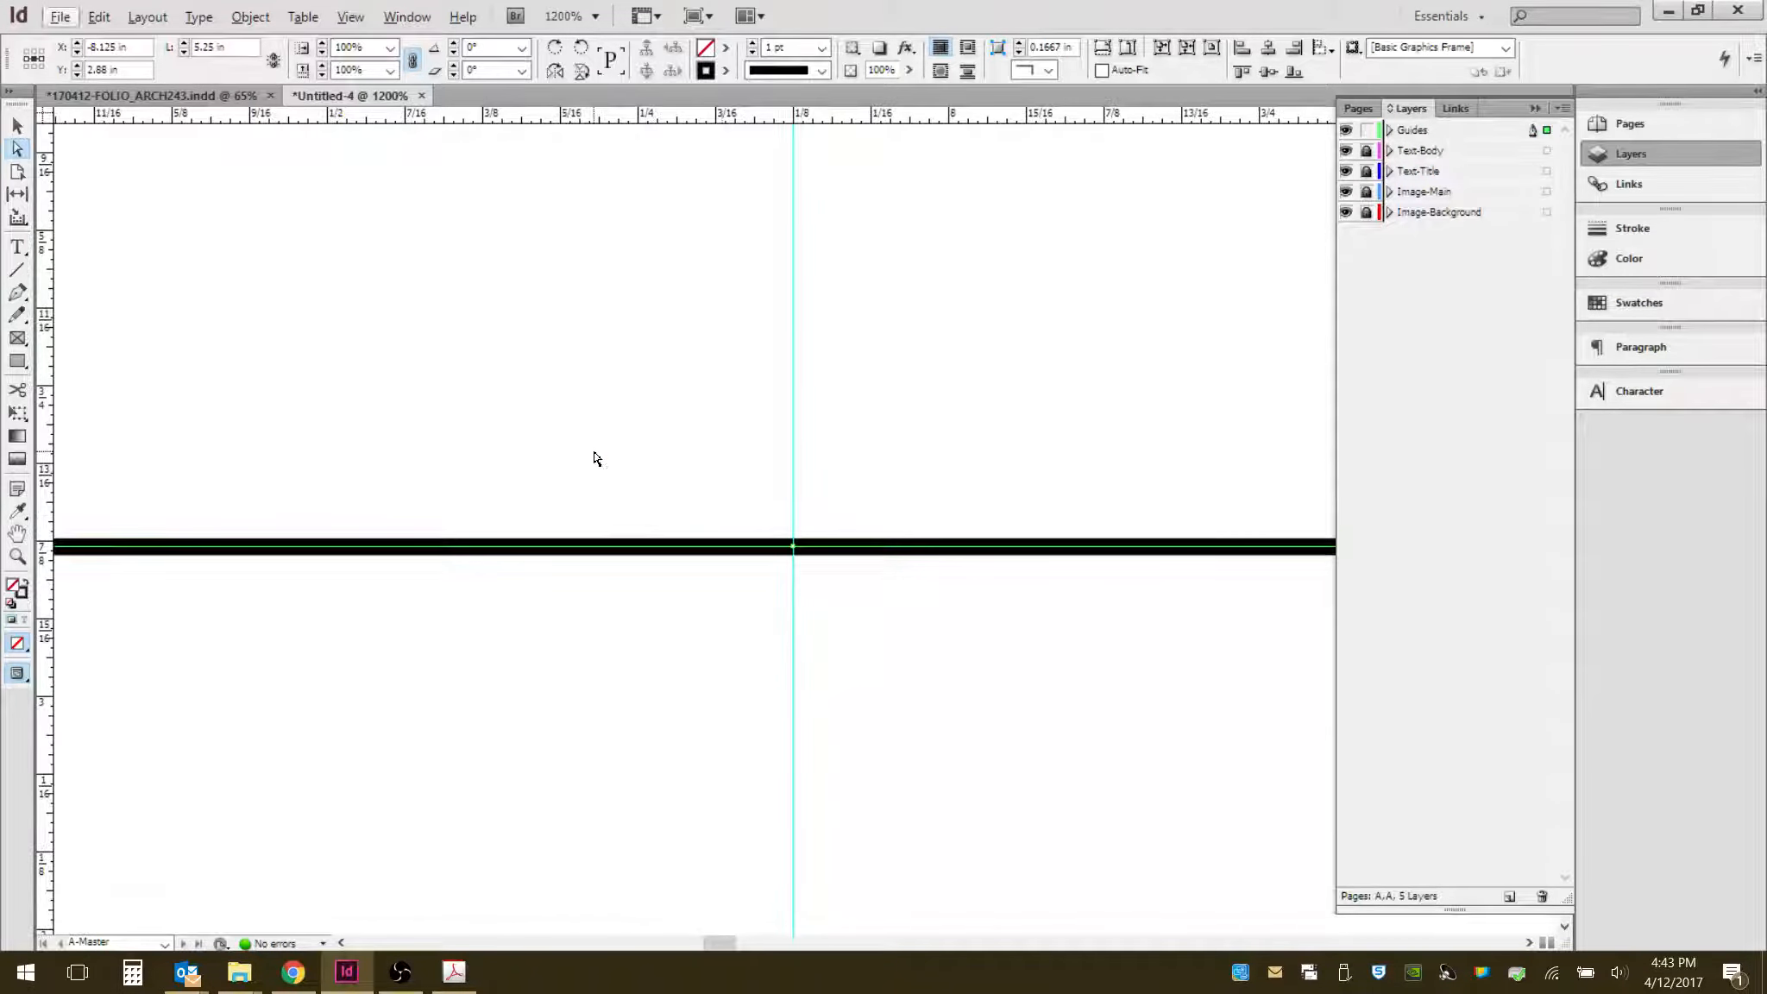
left_click(594, 455)
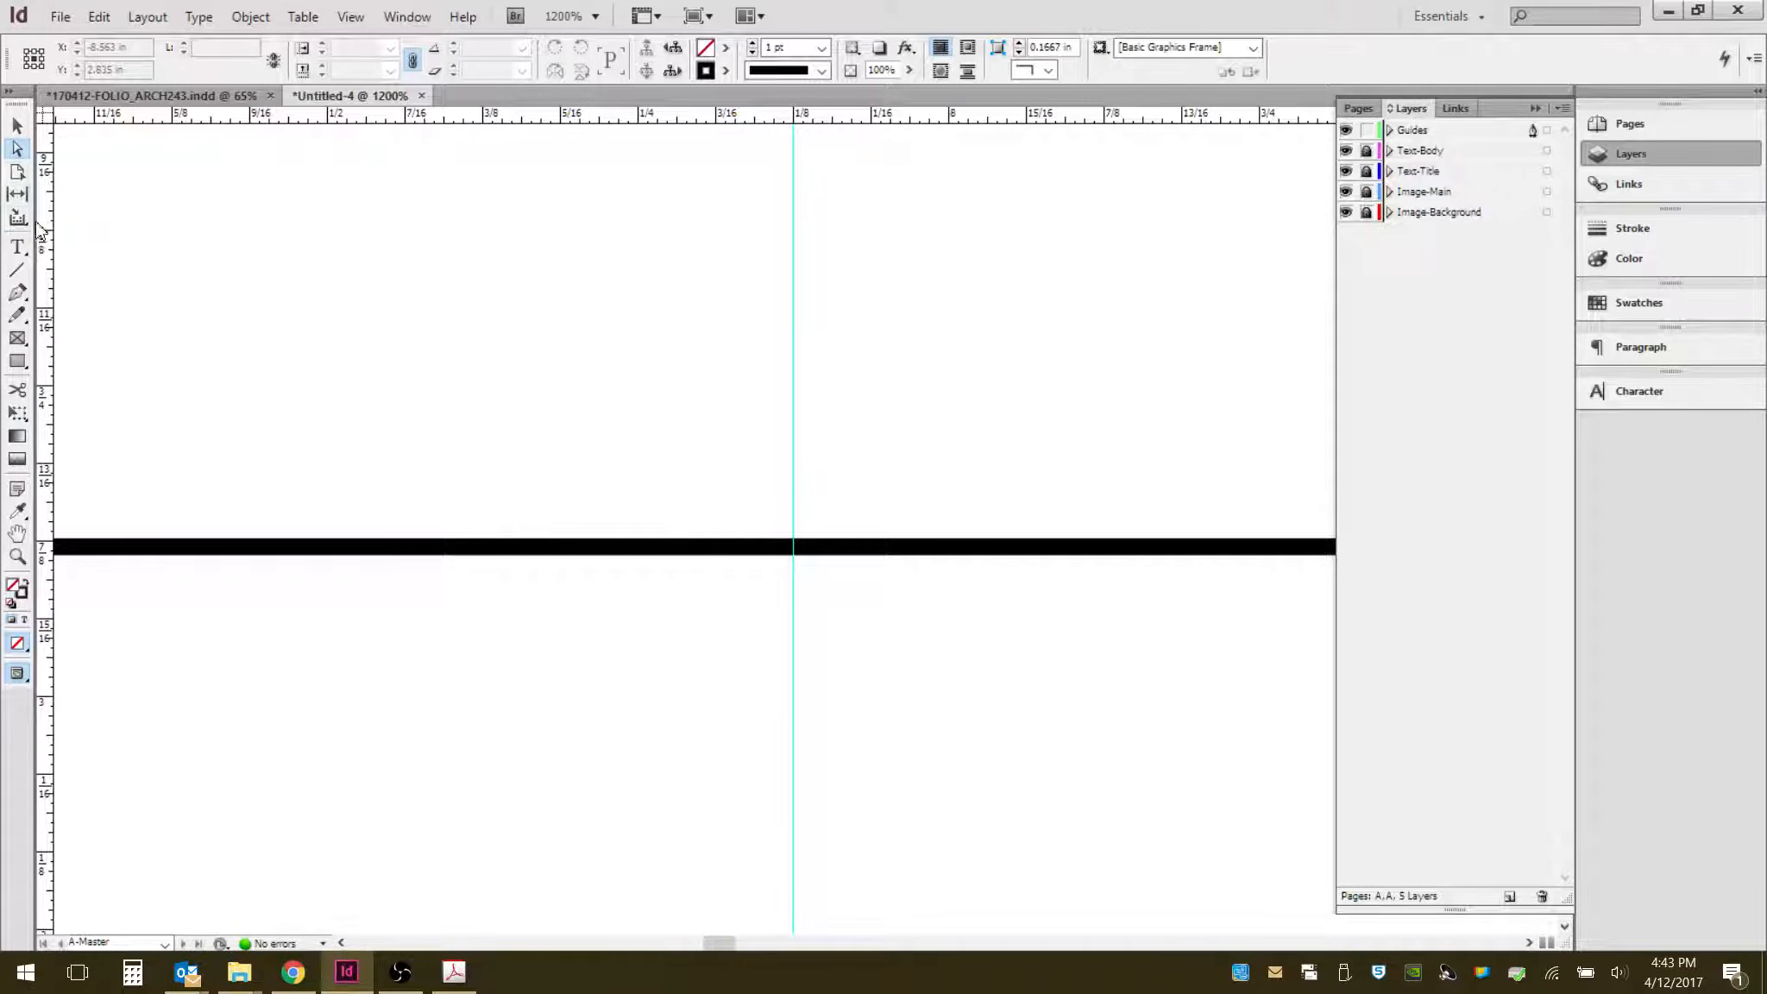
- Draw a freehand squiggle above the line with the Pencil tool
left_click(32, 146)
left_click(19, 250)
left_click(15, 318)
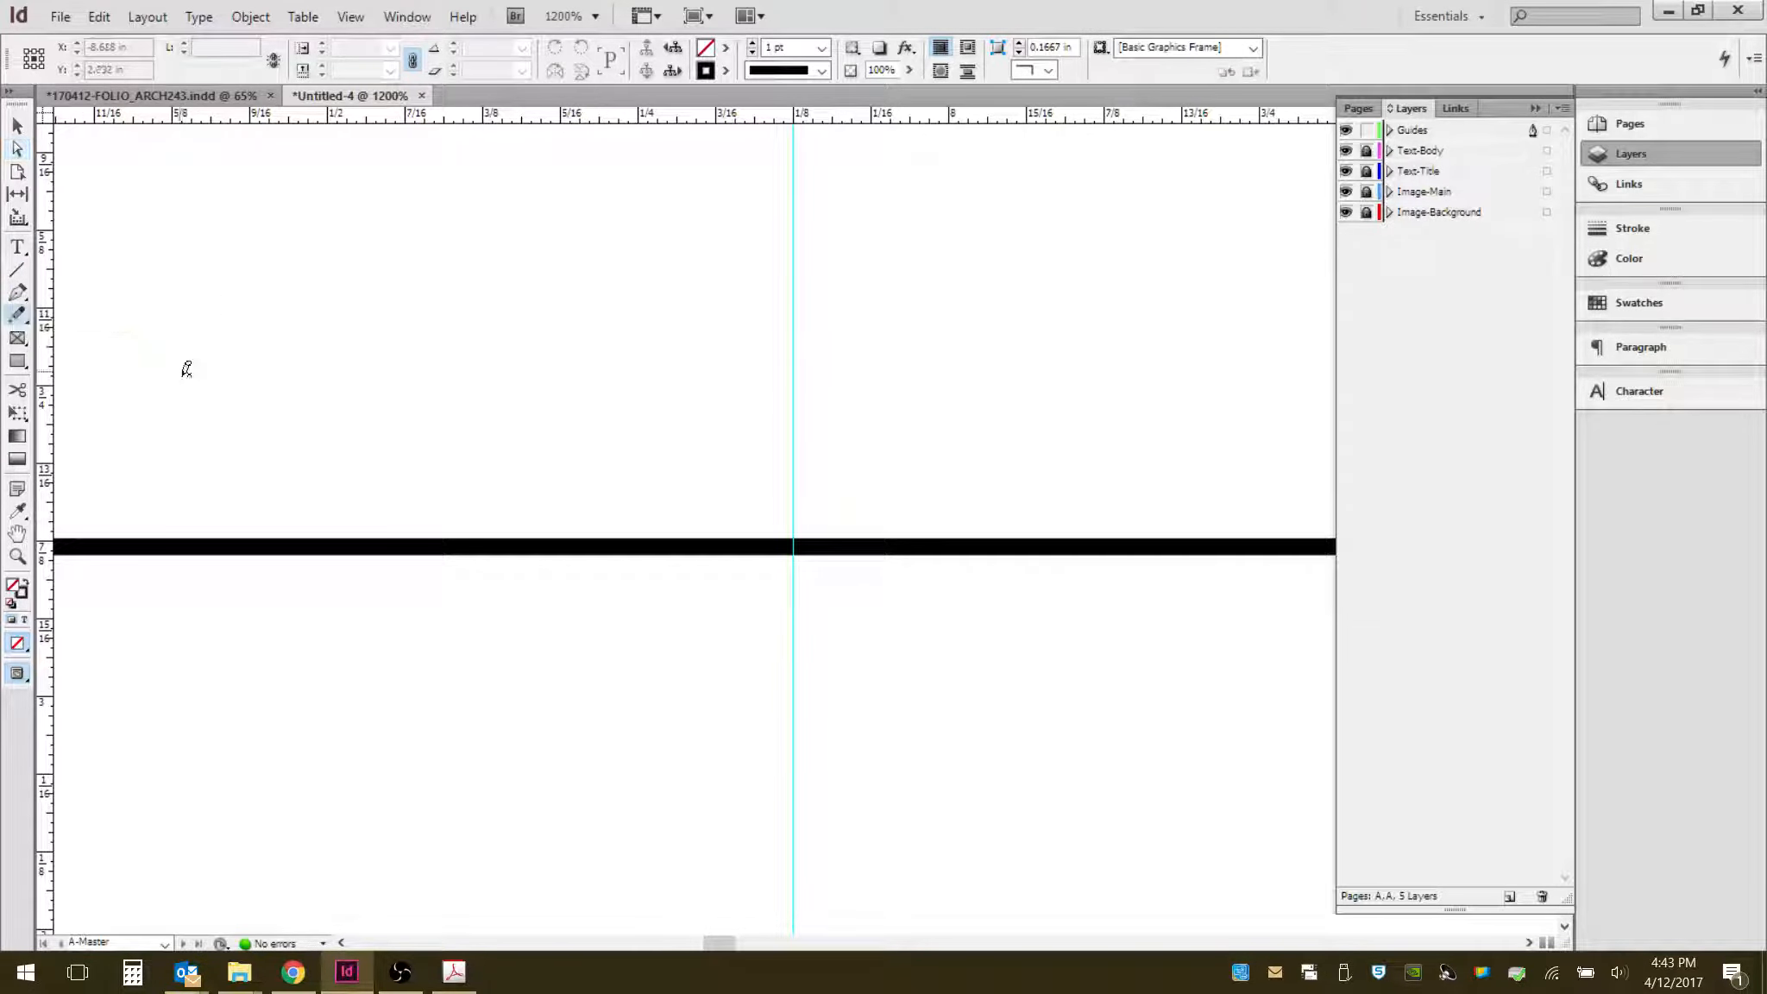
mouse_move(180, 372)
left_mouse_down()
mouse_move(304, 232)
mouse_move(401, 295)
mouse_move(440, 373)
mouse_move(616, 330)
left_mouse_up()
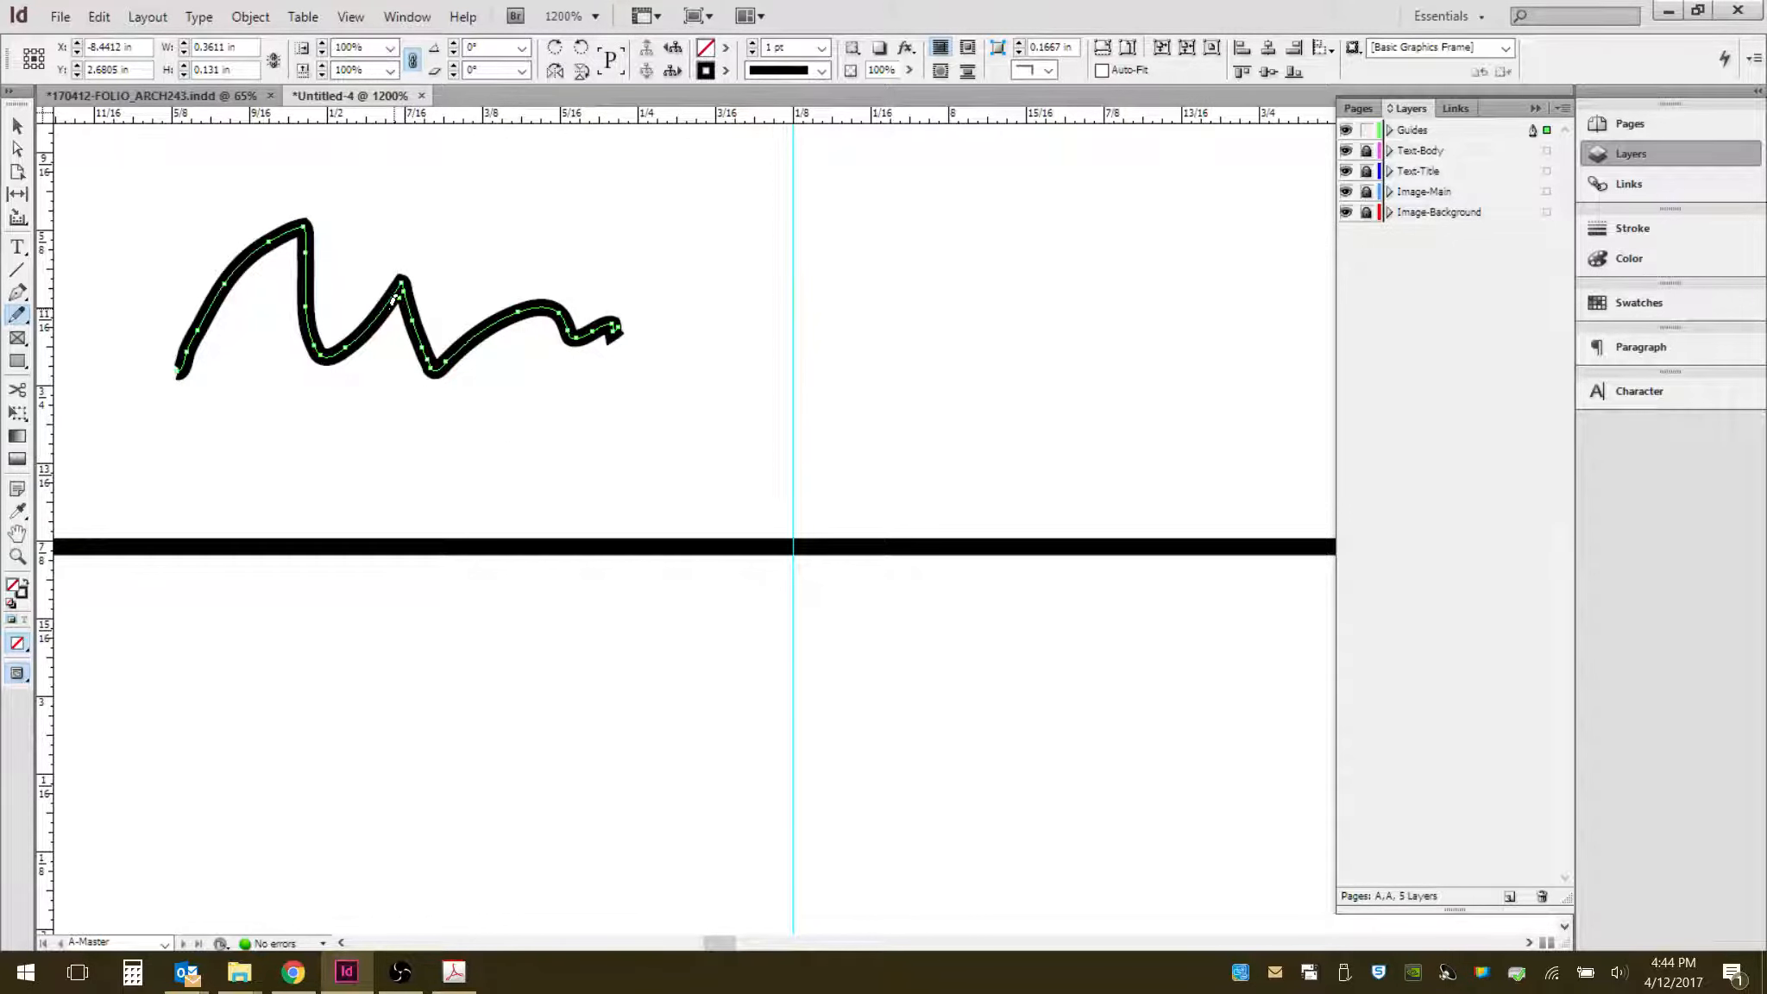
- Resize the squiggle's bounding box narrower and taller by its left corner handles
left_click(18, 127)
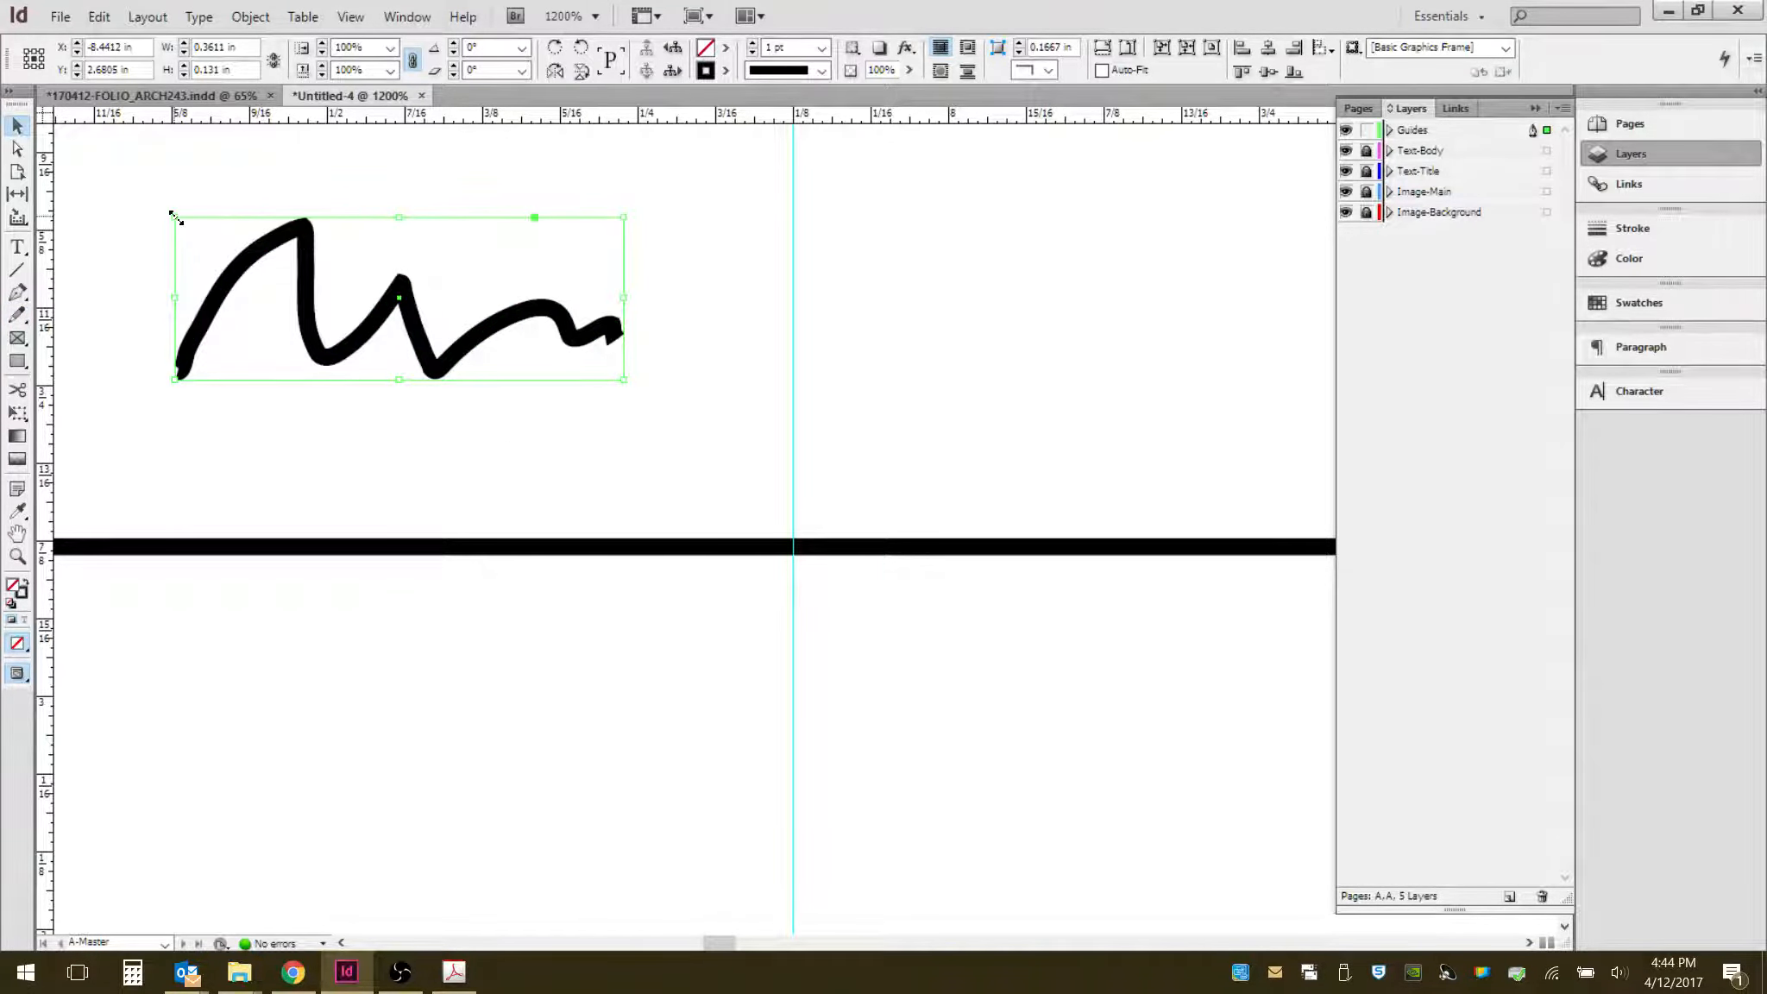
mouse_move(175, 217)
left_mouse_down()
mouse_move(117, 202)
mouse_move(290, 226)
left_mouse_up()
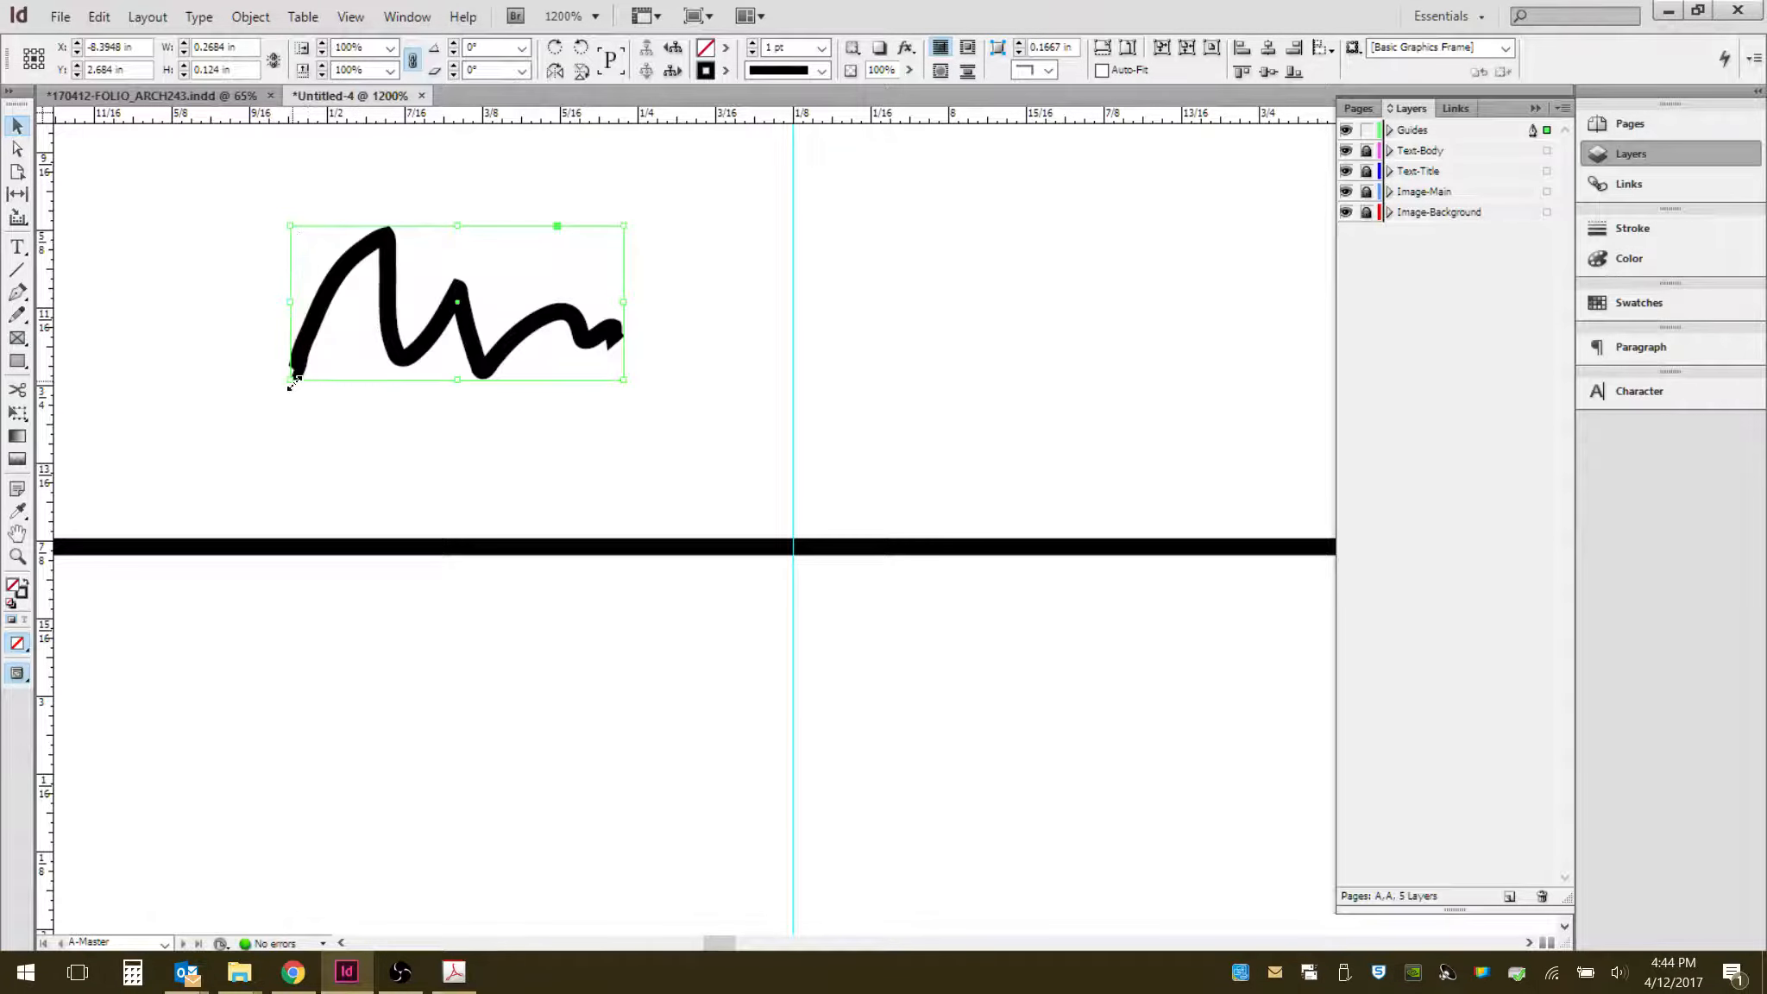
left_click_drag(290, 380, 396, 425)
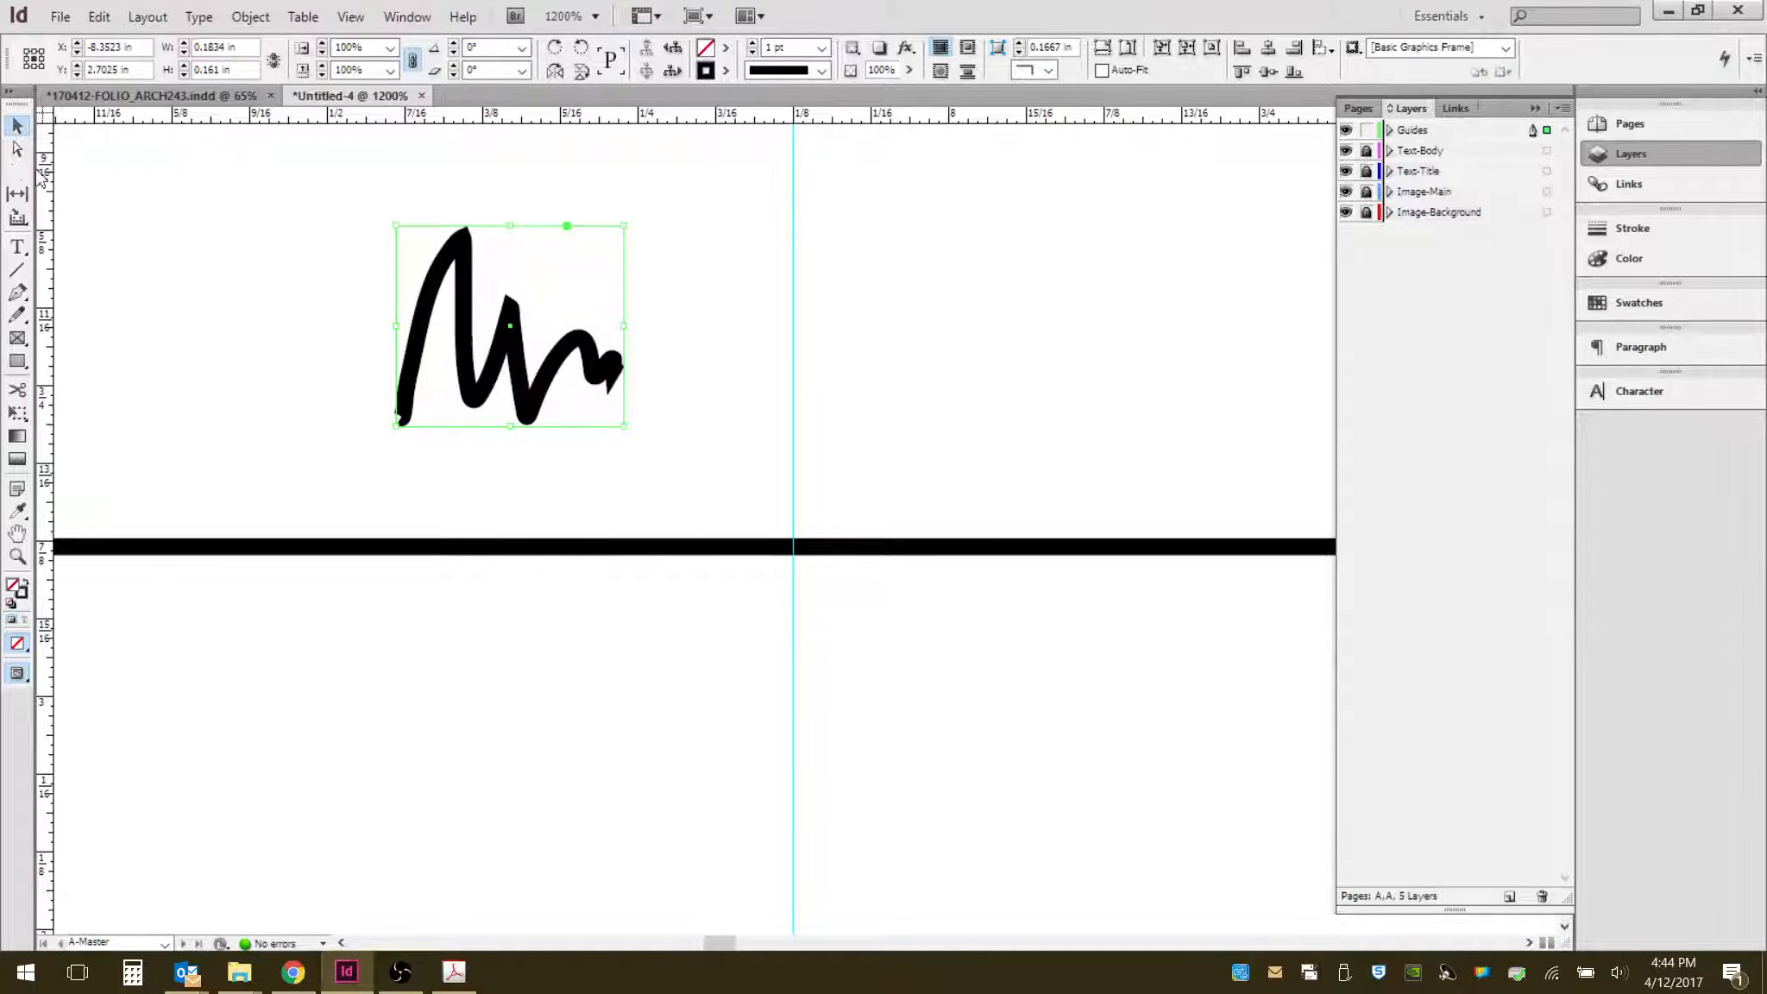
- Reshape the squiggle by moving its anchor points with the Direct Selection tool
left_click(17, 149)
left_click(352, 330)
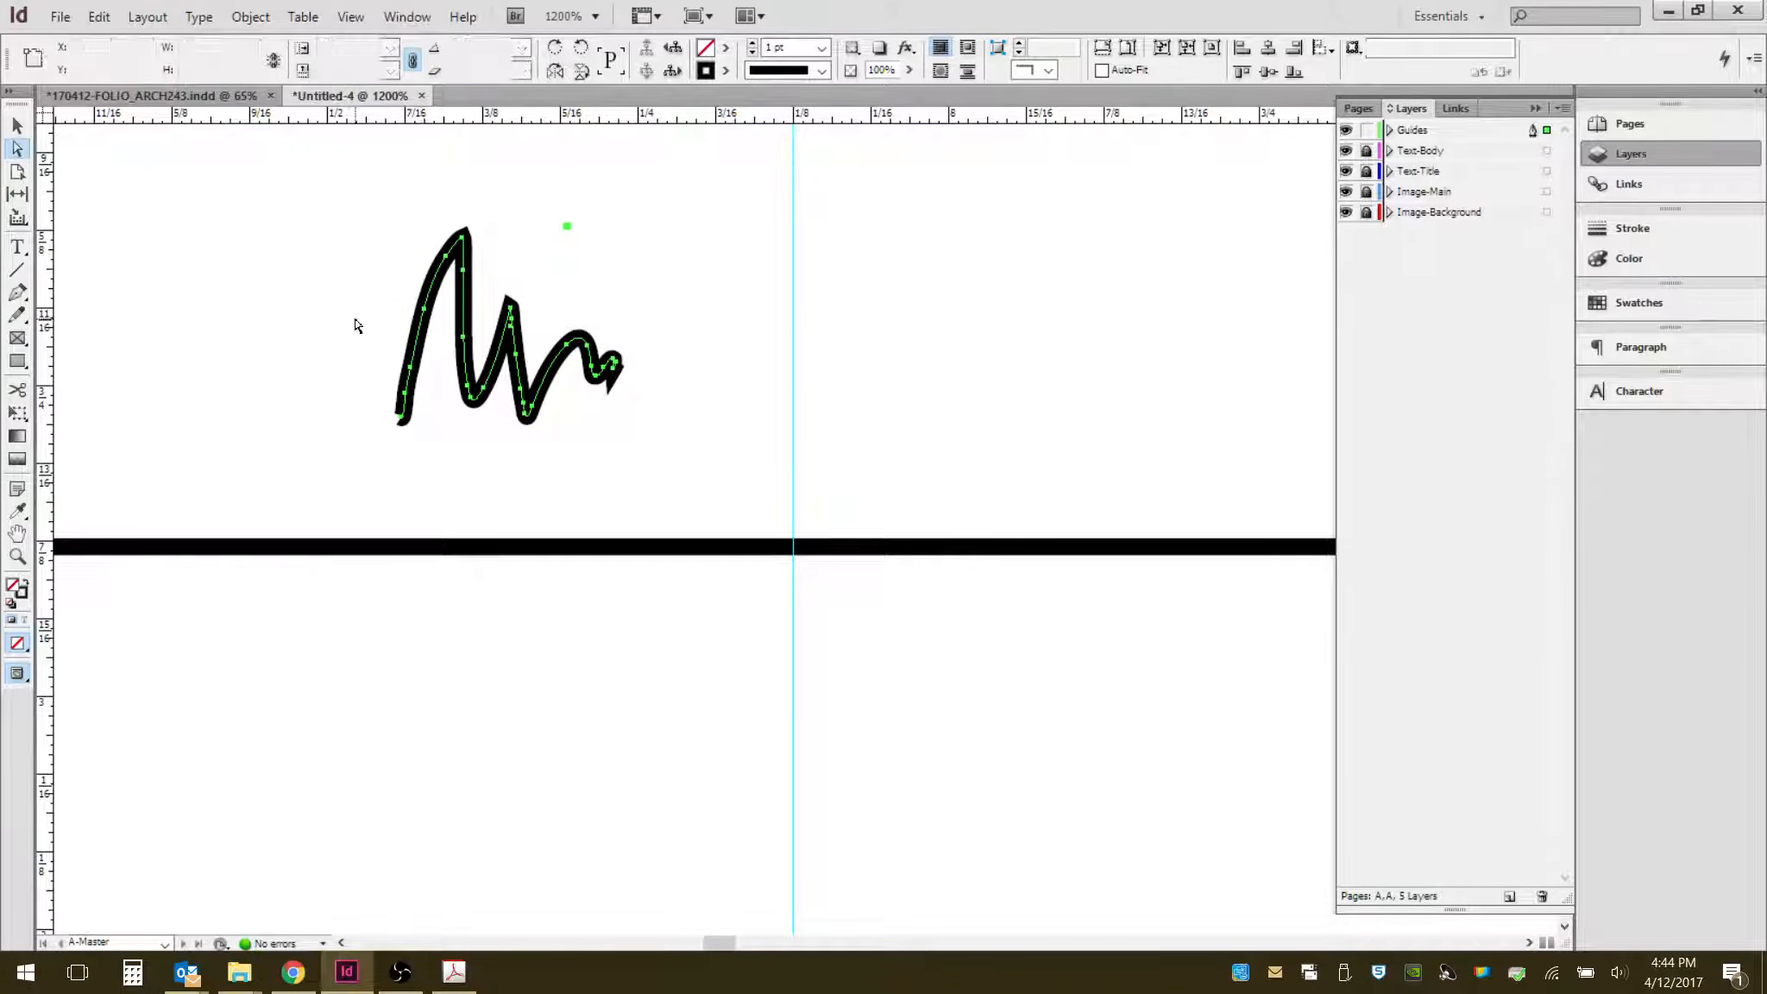
left_click(415, 350)
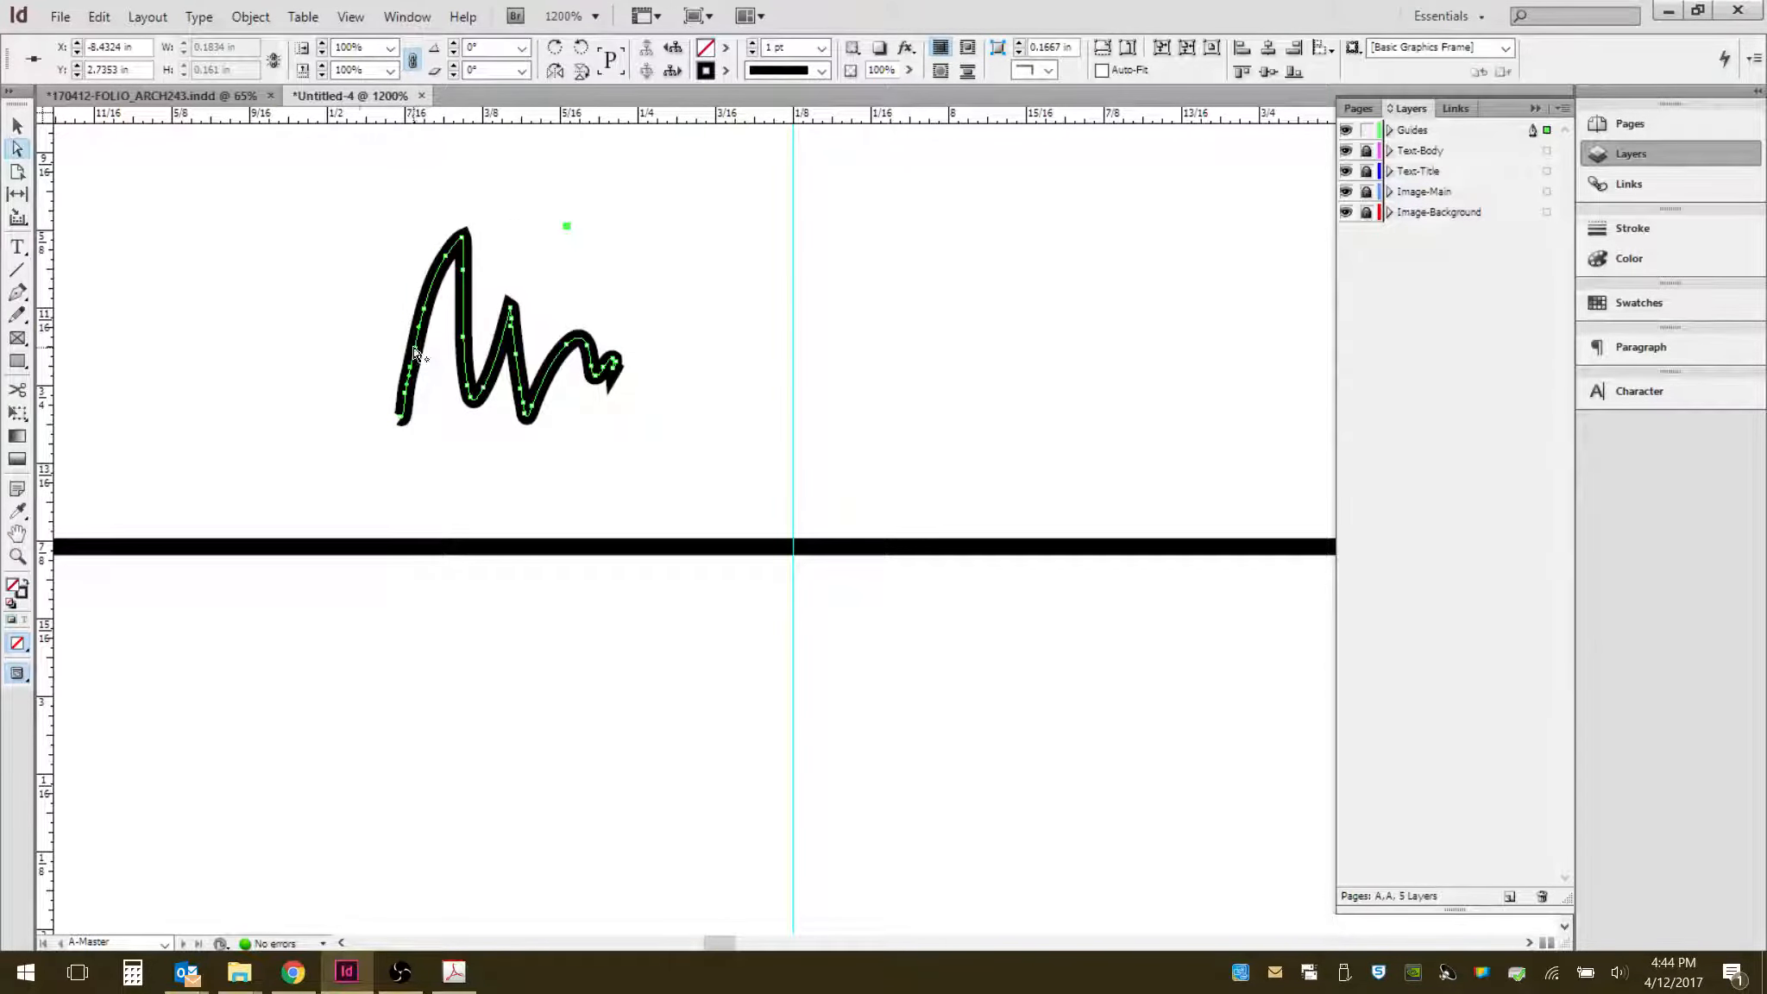
left_click_drag(415, 350, 300, 284)
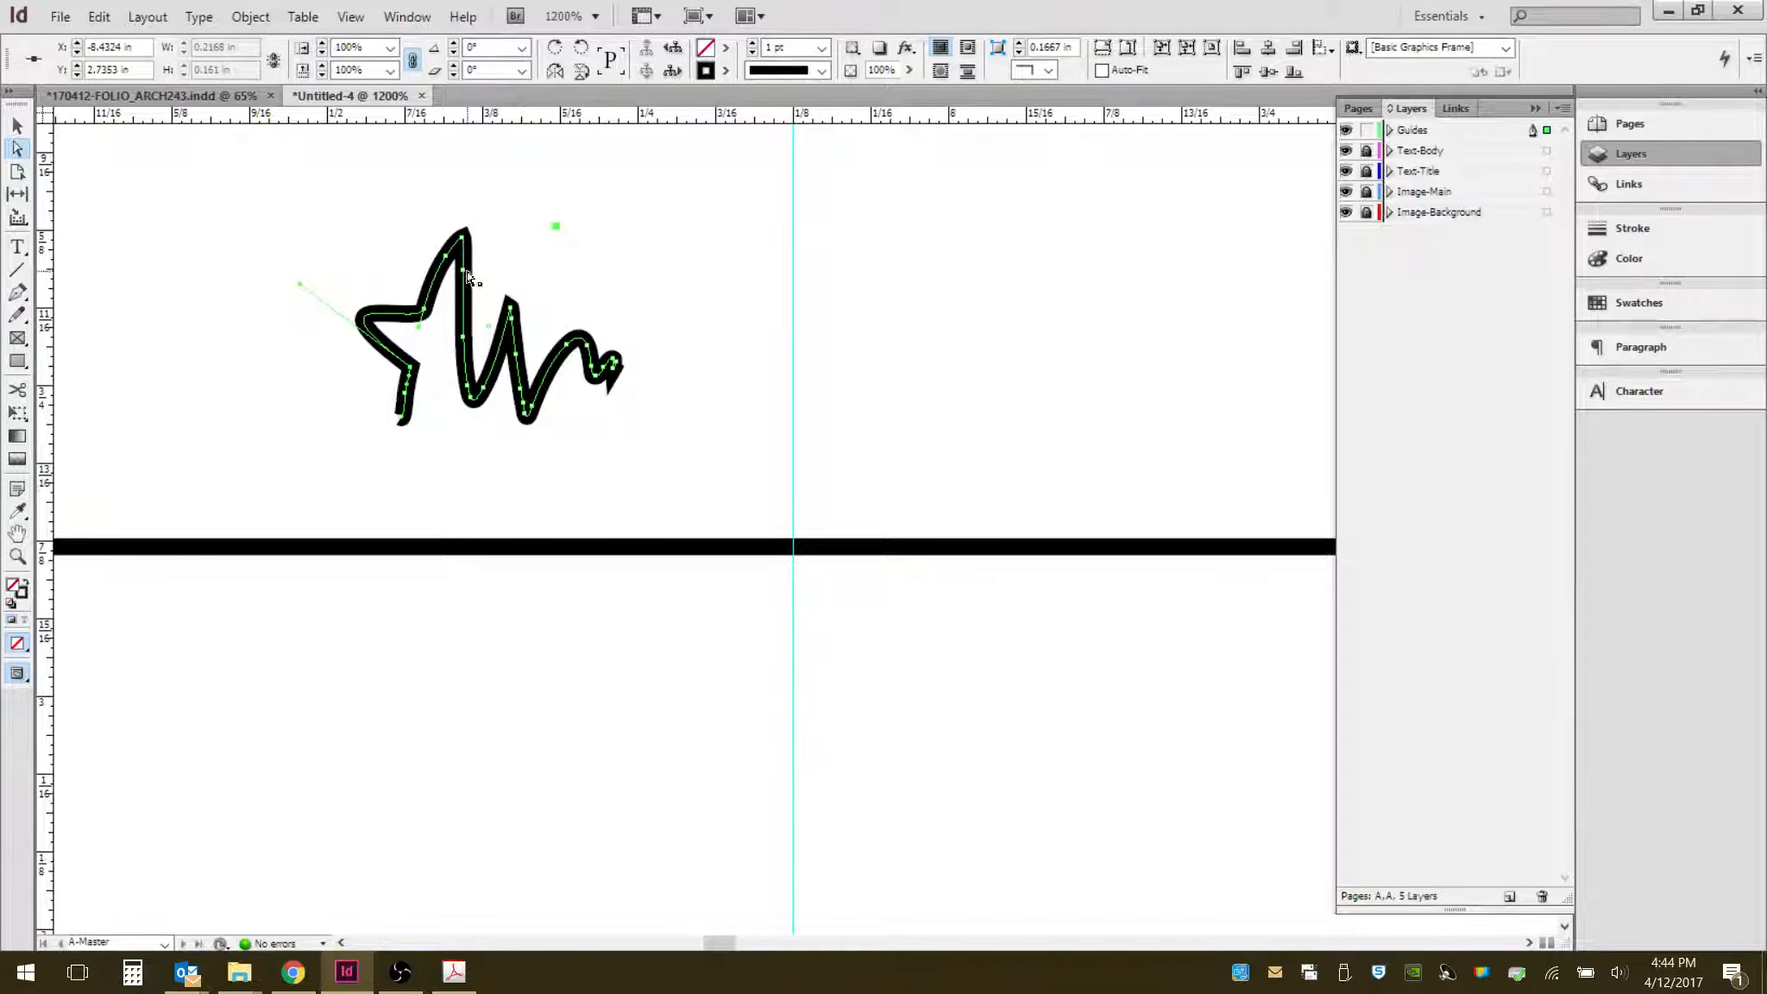
left_click_drag(465, 271, 530, 252)
left_click(636, 188)
mouse_move(670, 183)
left_mouse_down()
mouse_move(513, 396)
mouse_move(437, 452)
left_mouse_up()
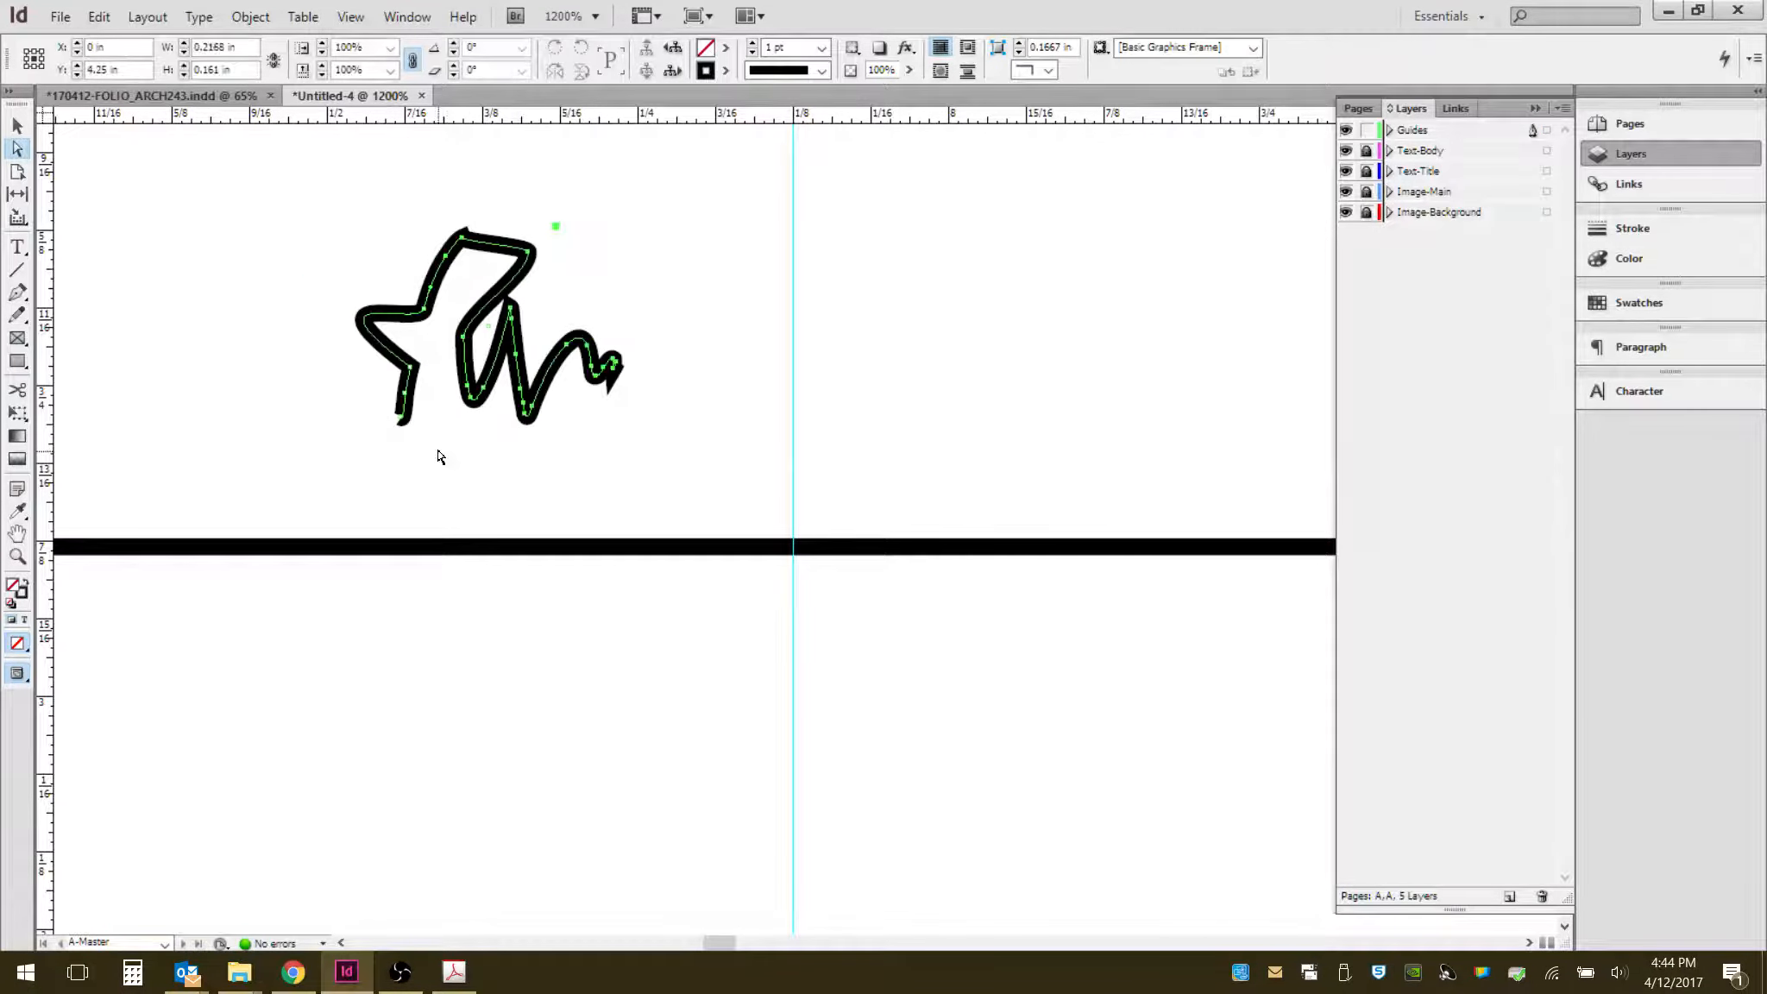
left_click(354, 194)
left_click(17, 127)
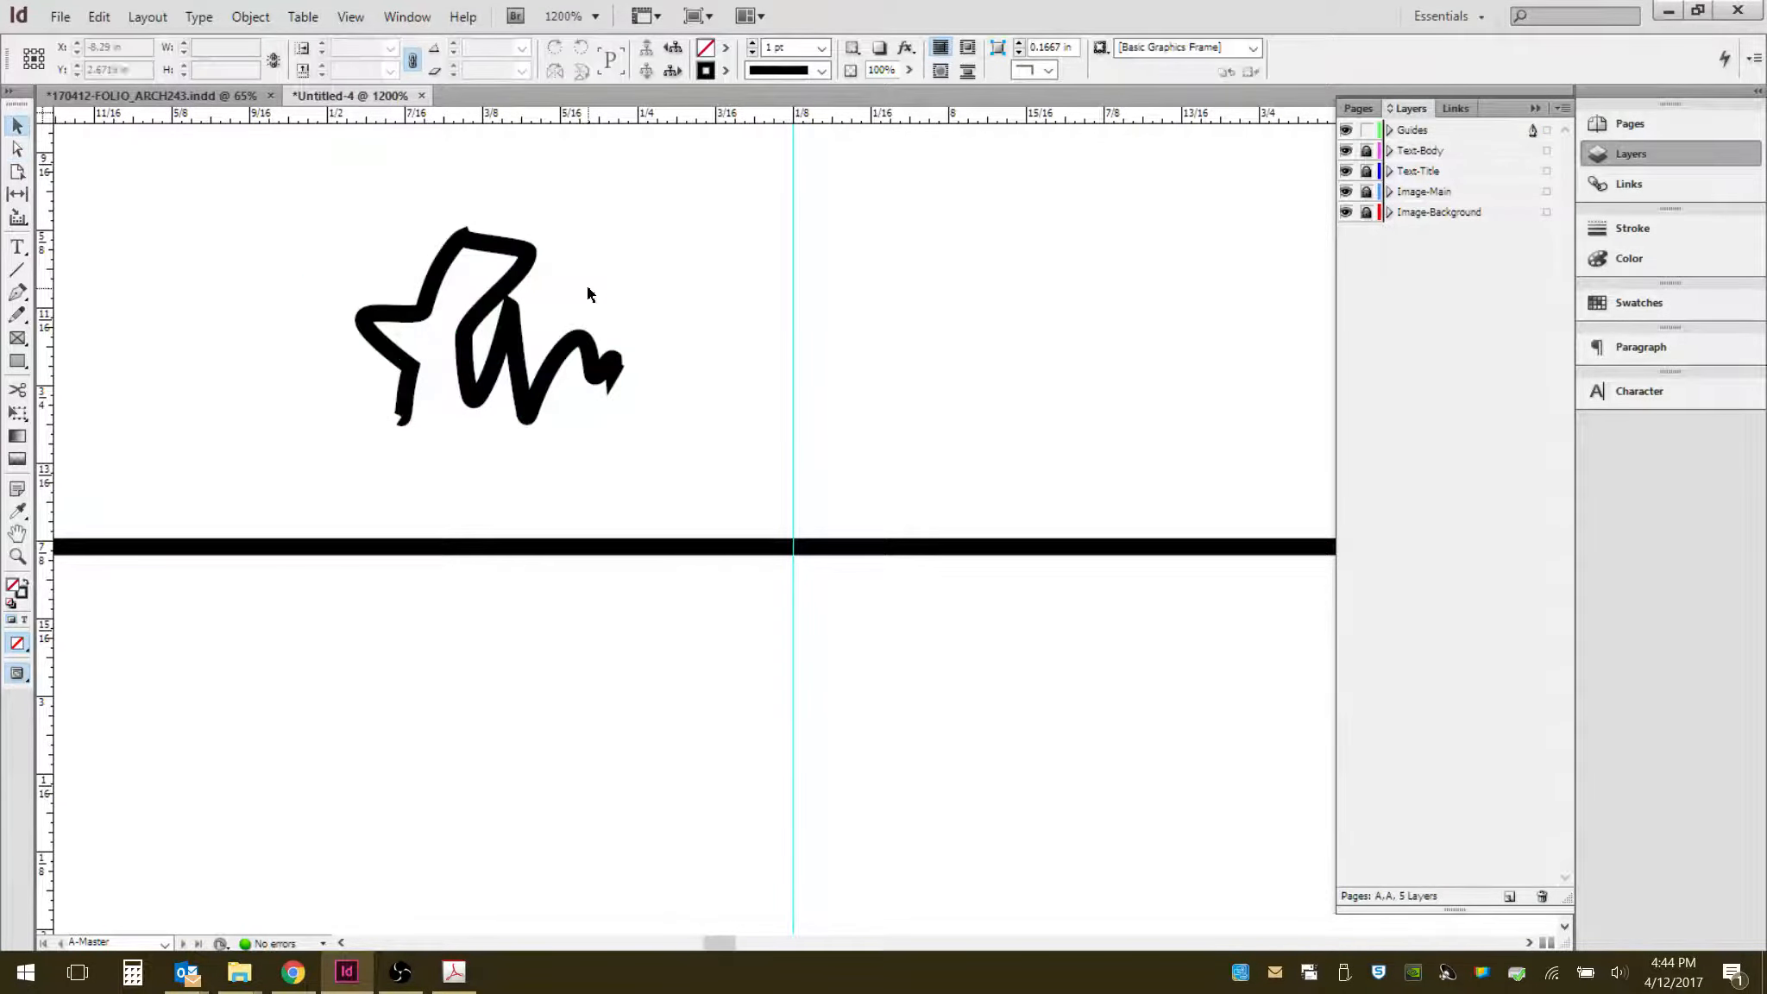
- Delete the pencil squiggle above the line
left_click(529, 259)
key("Delete")
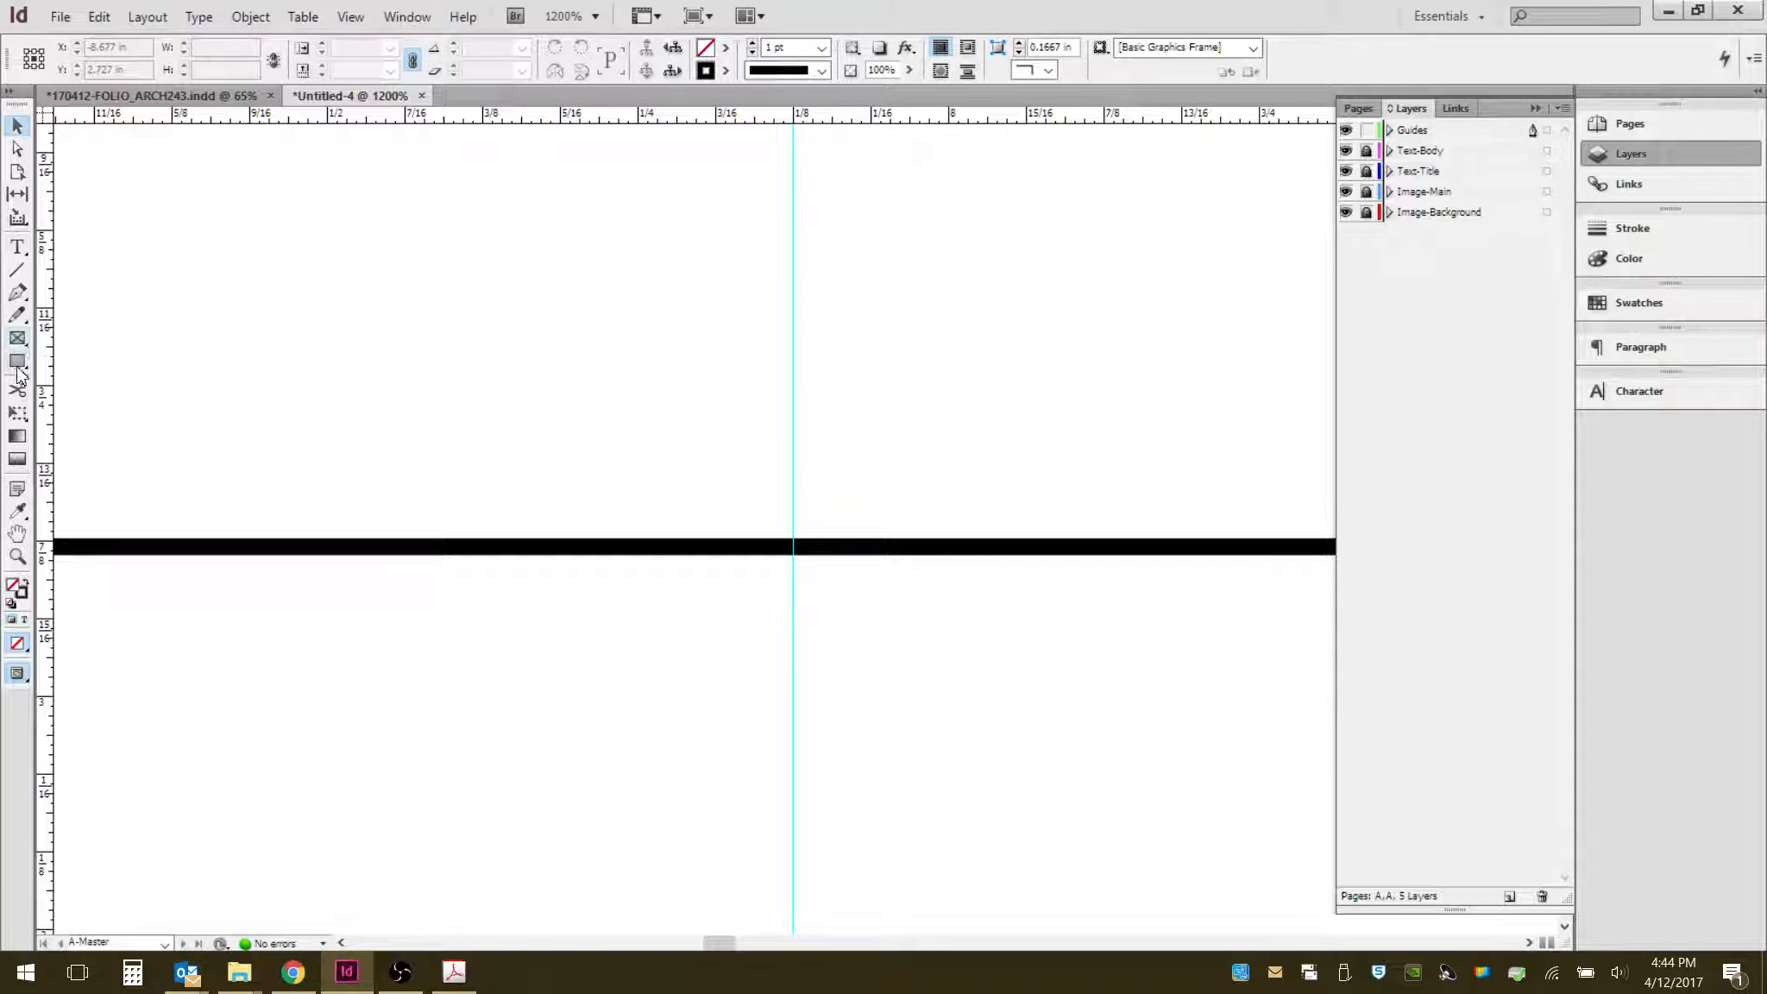
left_click(26, 366)
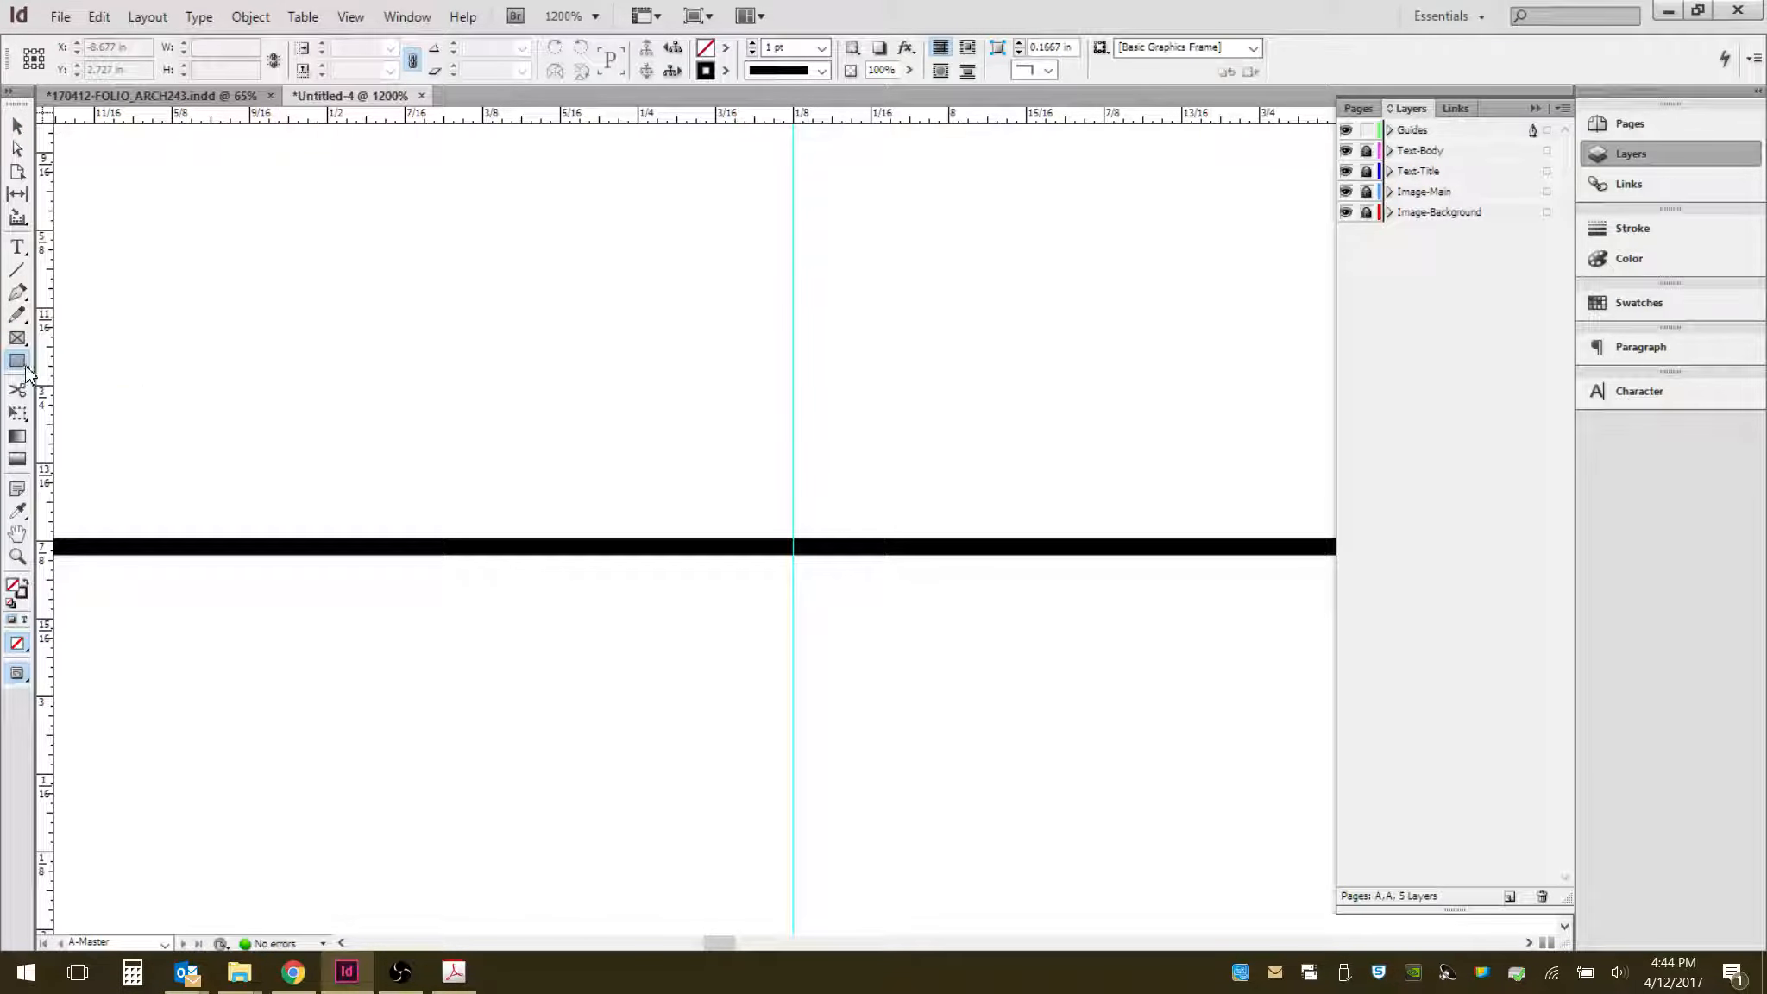
left_click(26, 369)
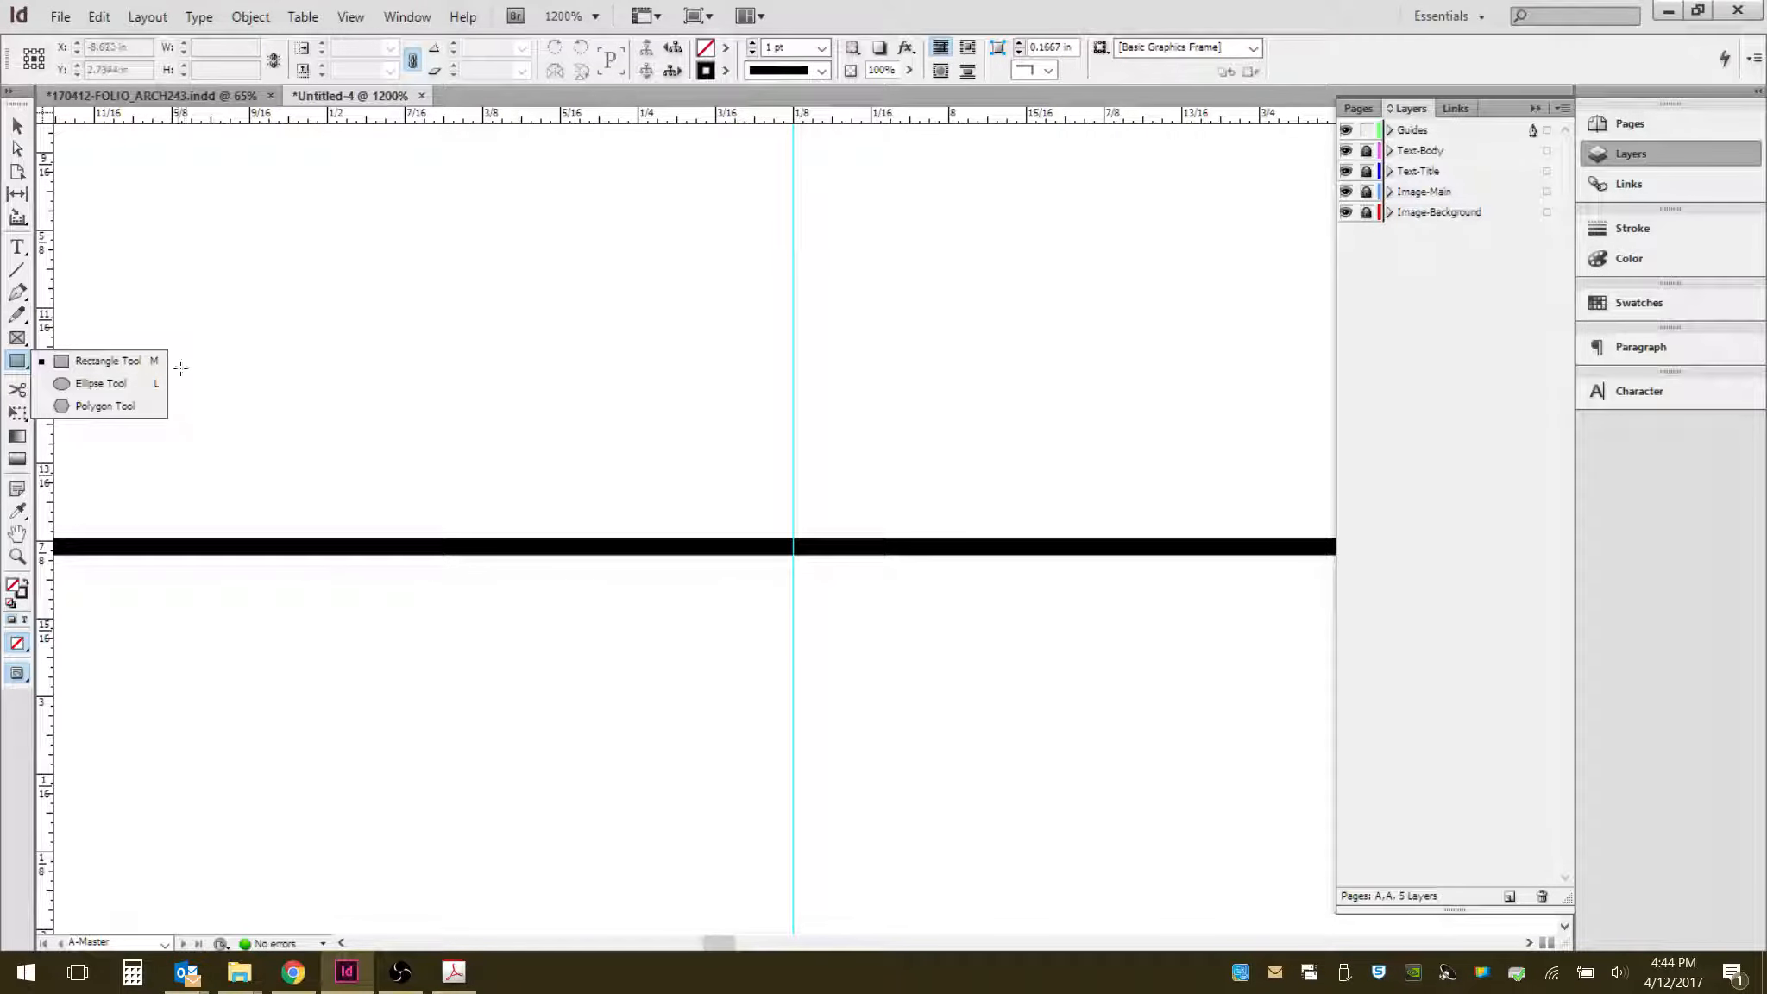
- Draw a closed triangular path with the Pen tool above the line, then delete it
left_click(17, 291)
left_click(617, 185)
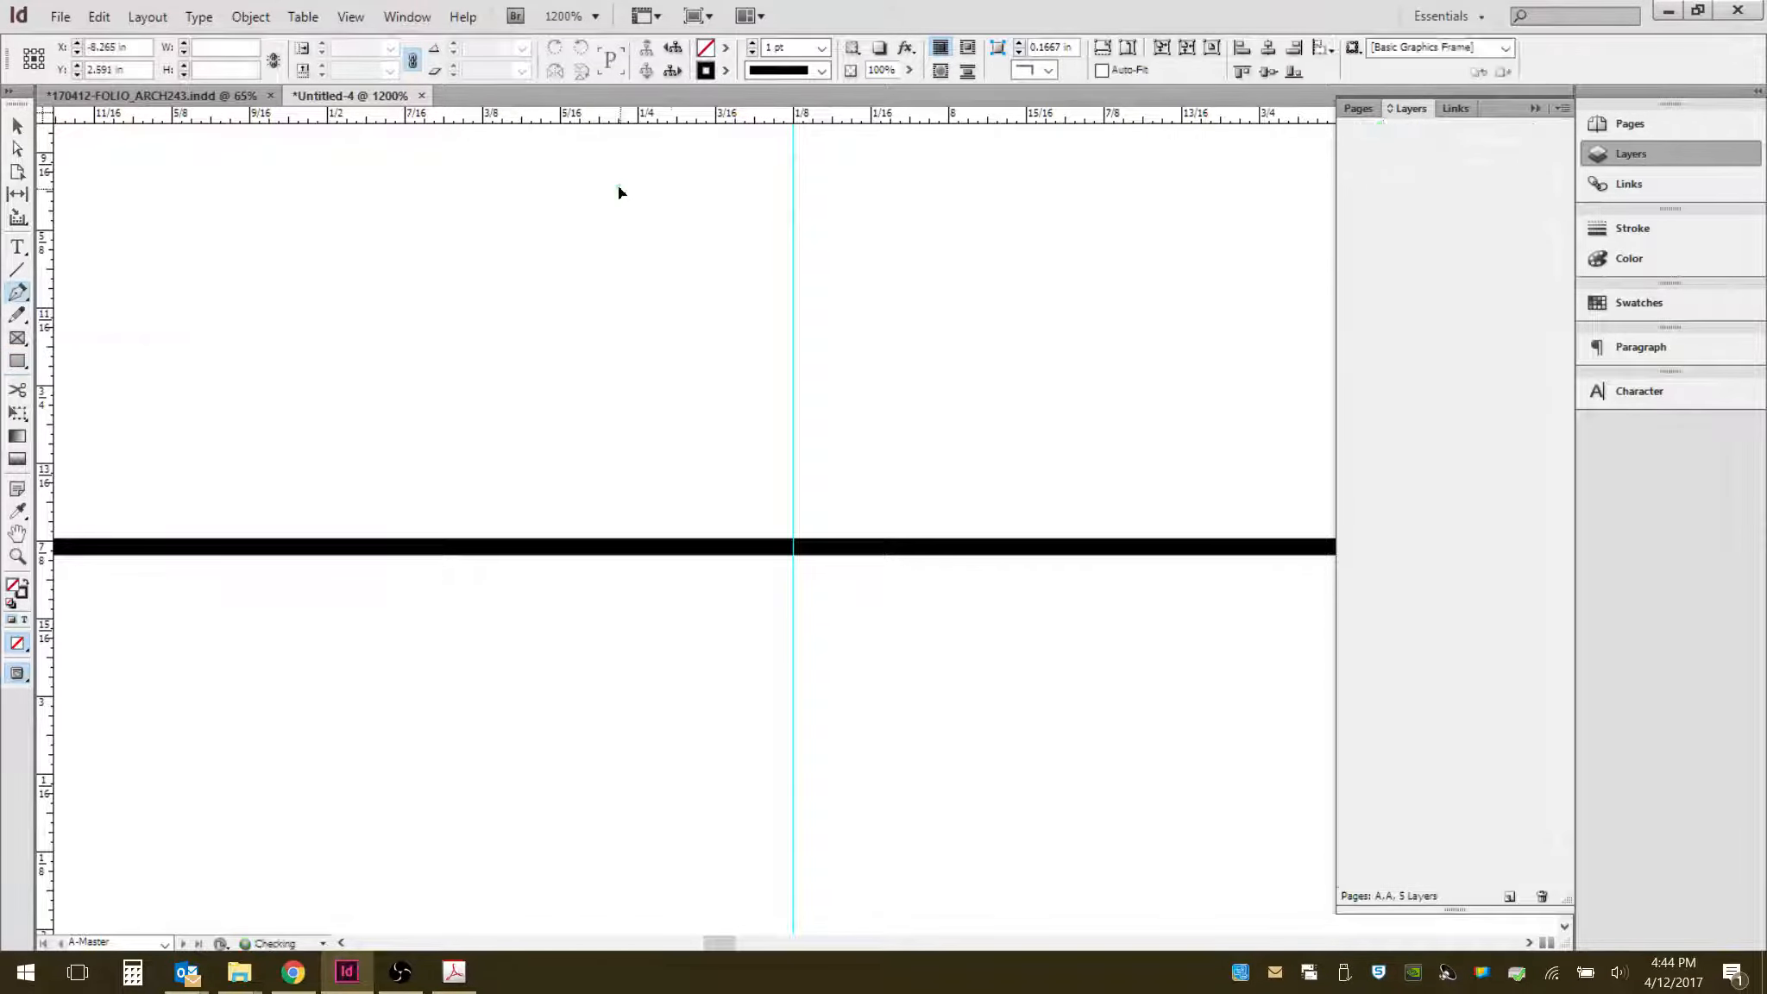
left_click(633, 356)
left_click(416, 308)
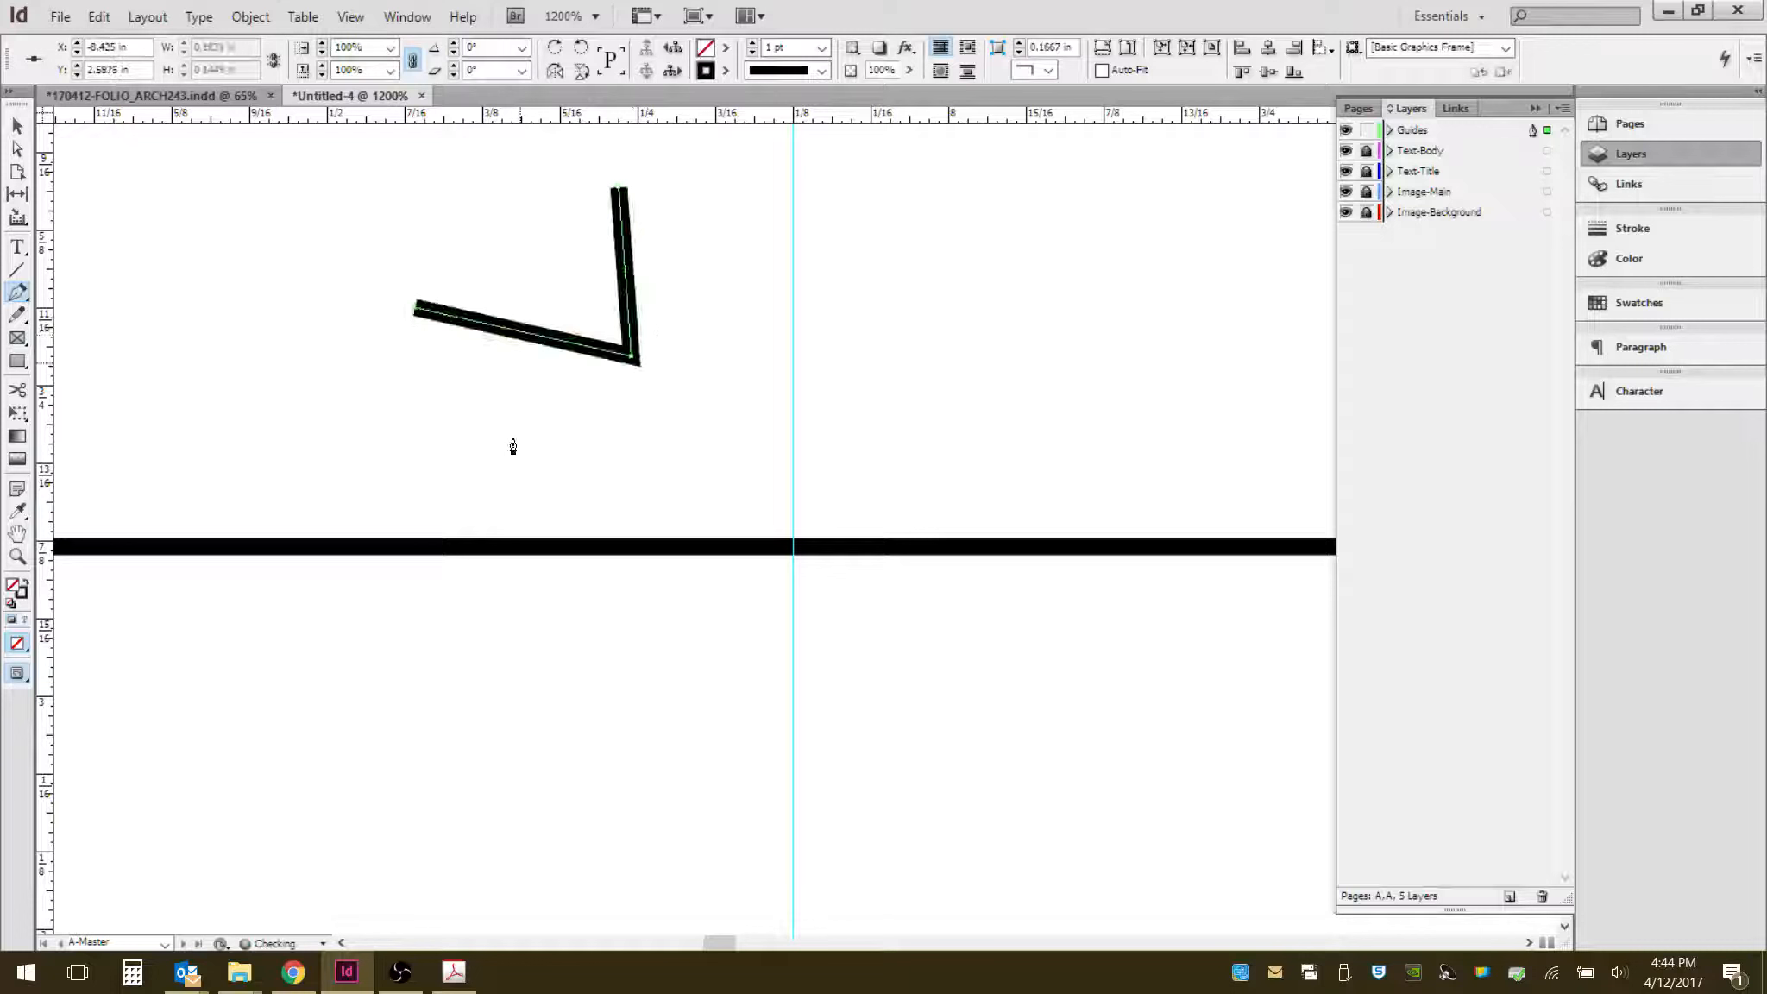
left_click(621, 189)
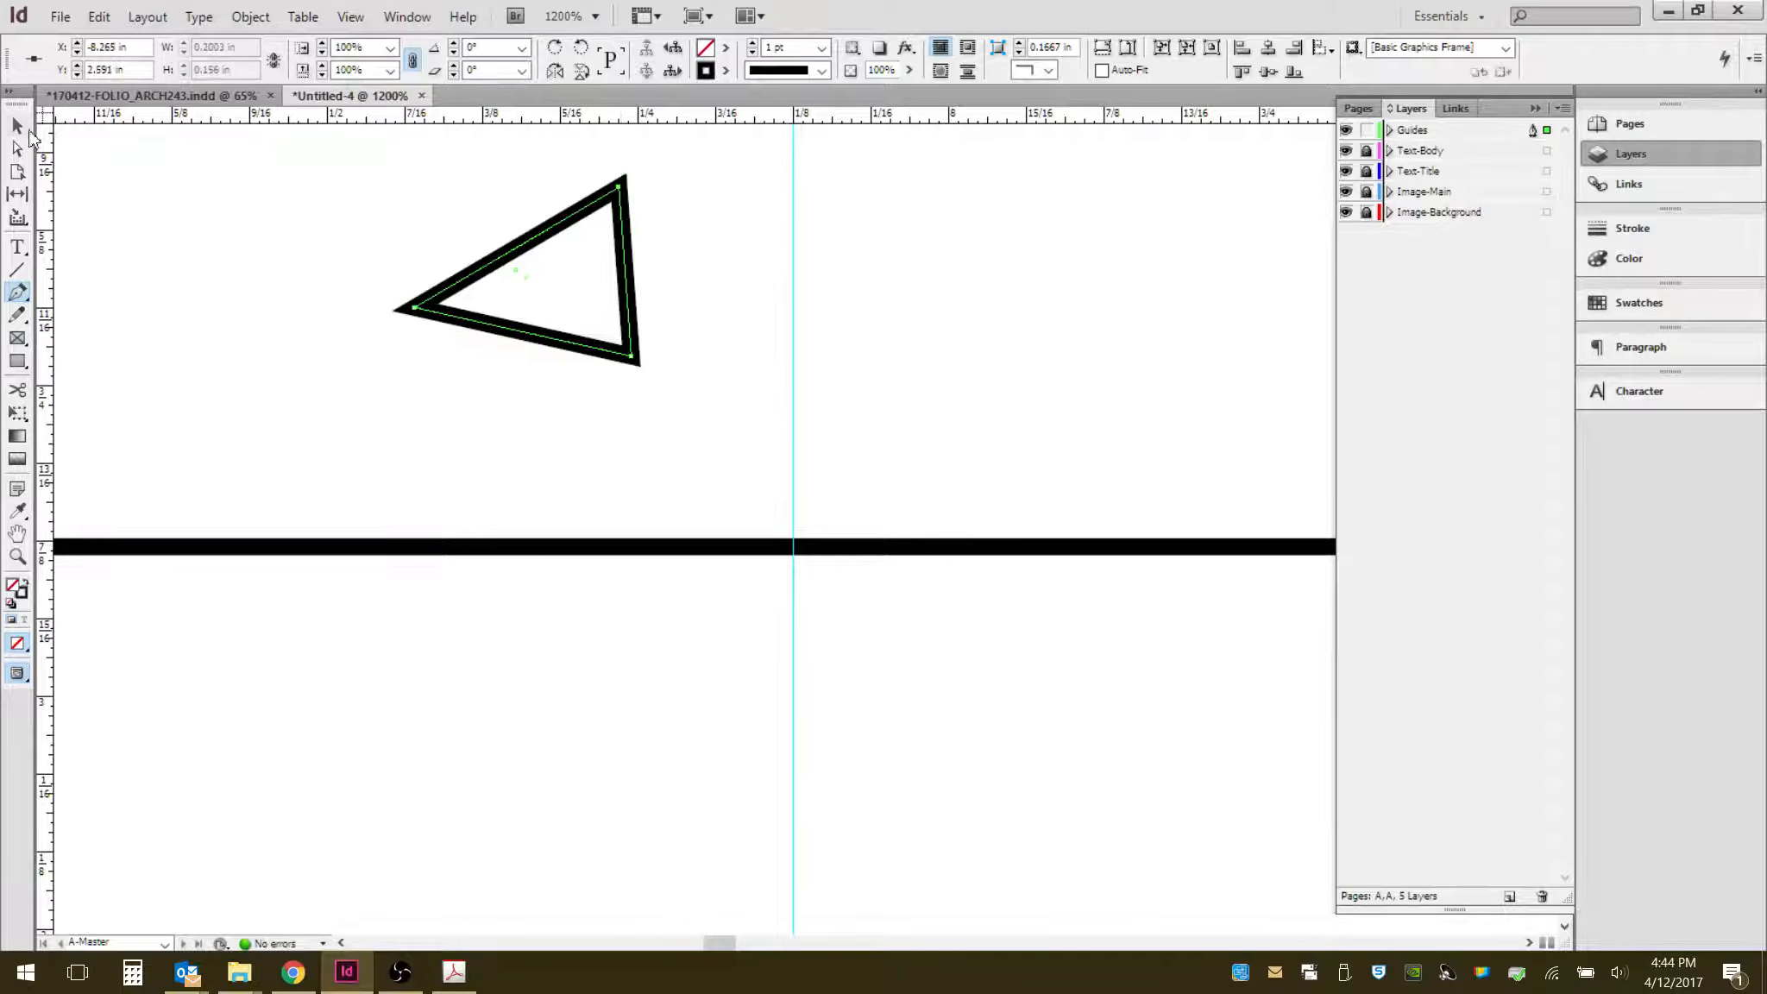
left_click(18, 127)
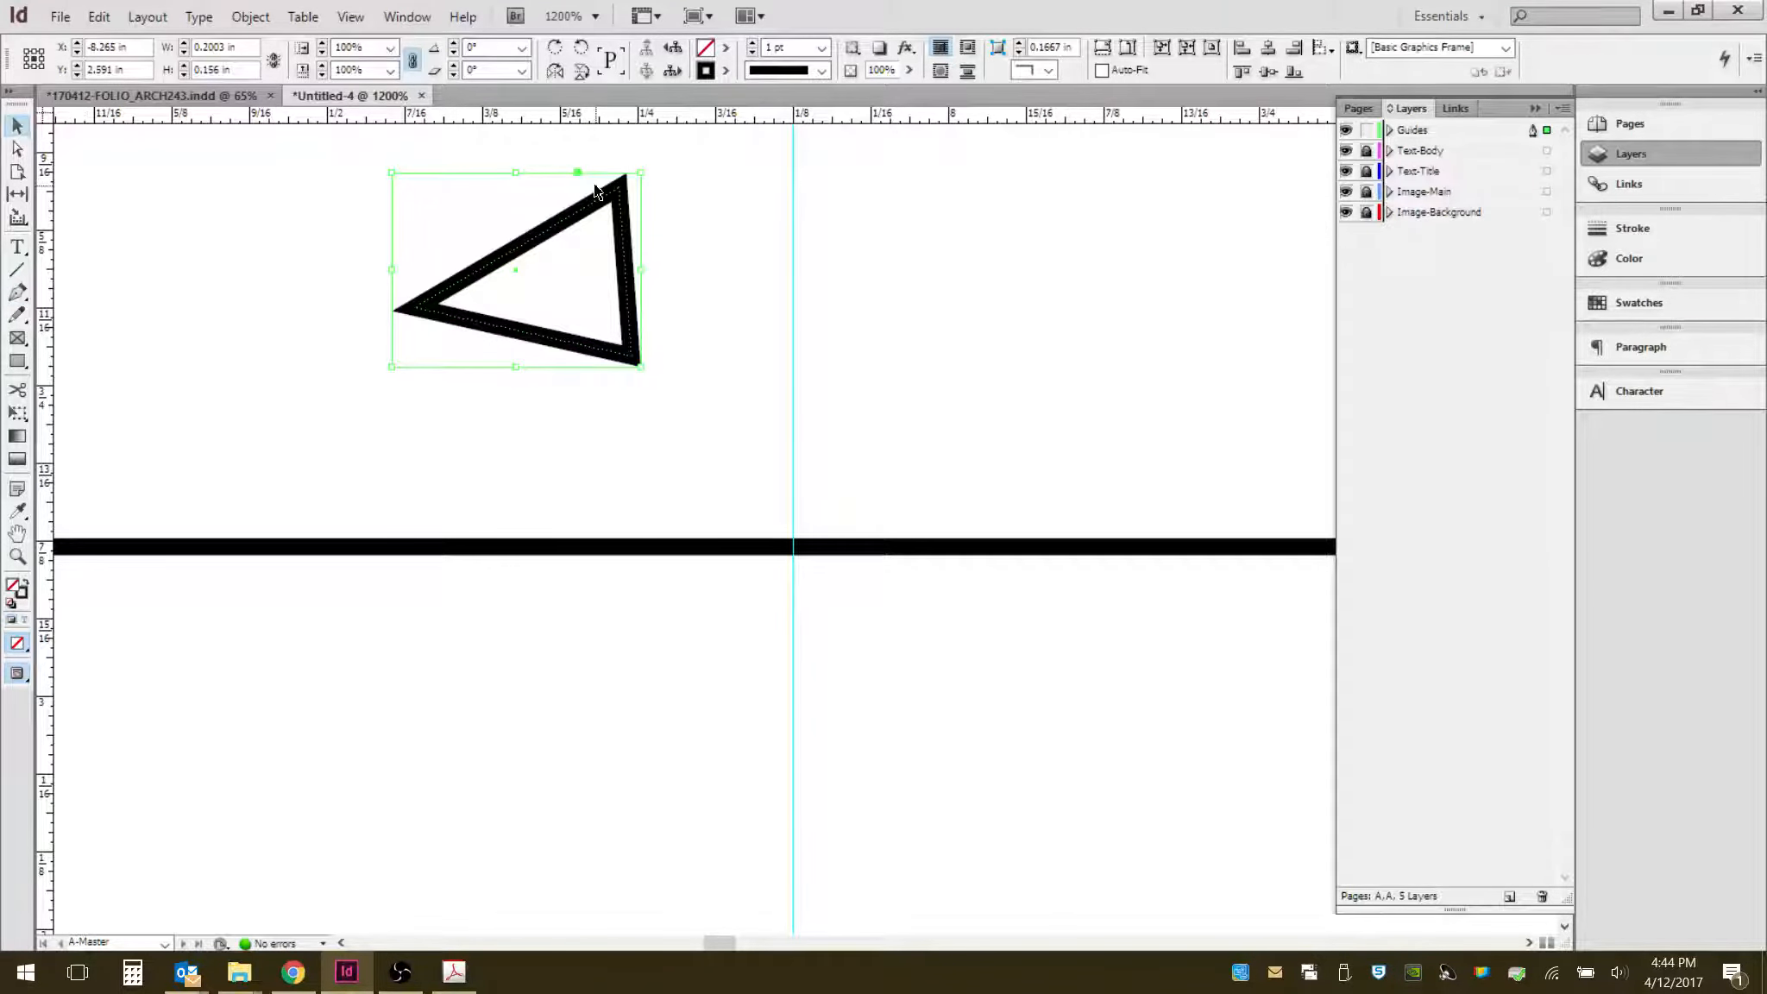
key("Delete")
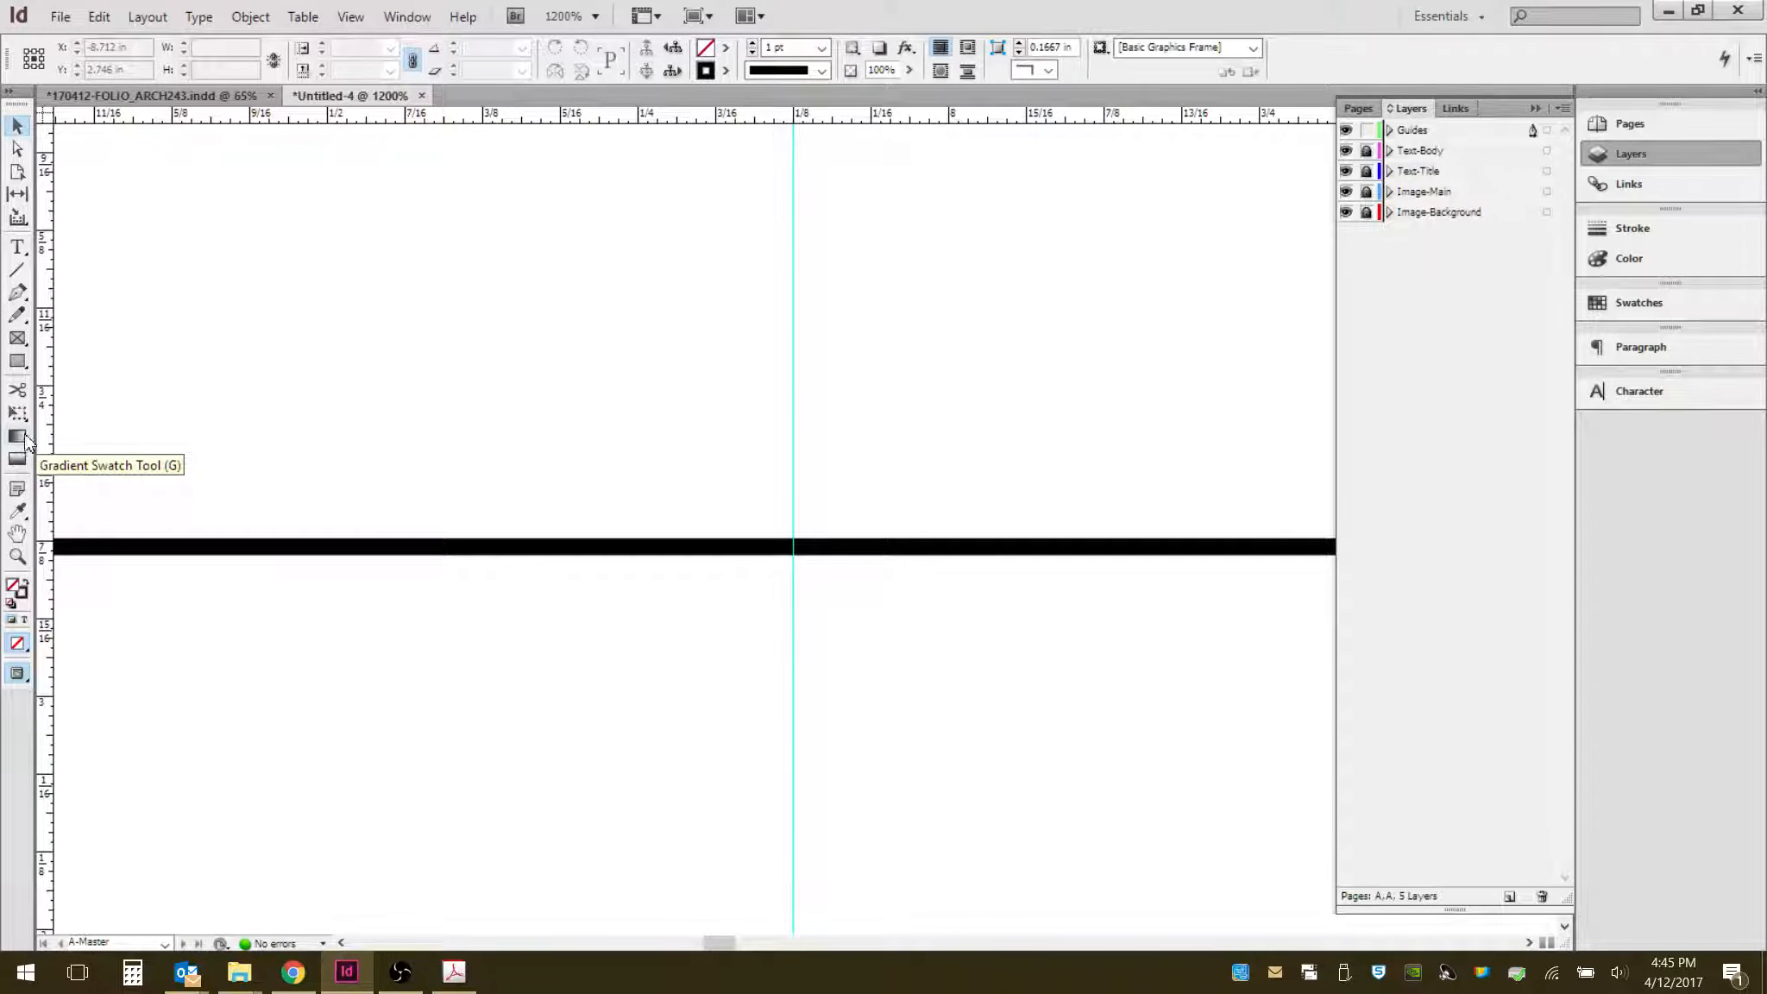
- Examine the line and the midpoint guide at several zoom levels across the page
left_click(16, 514)
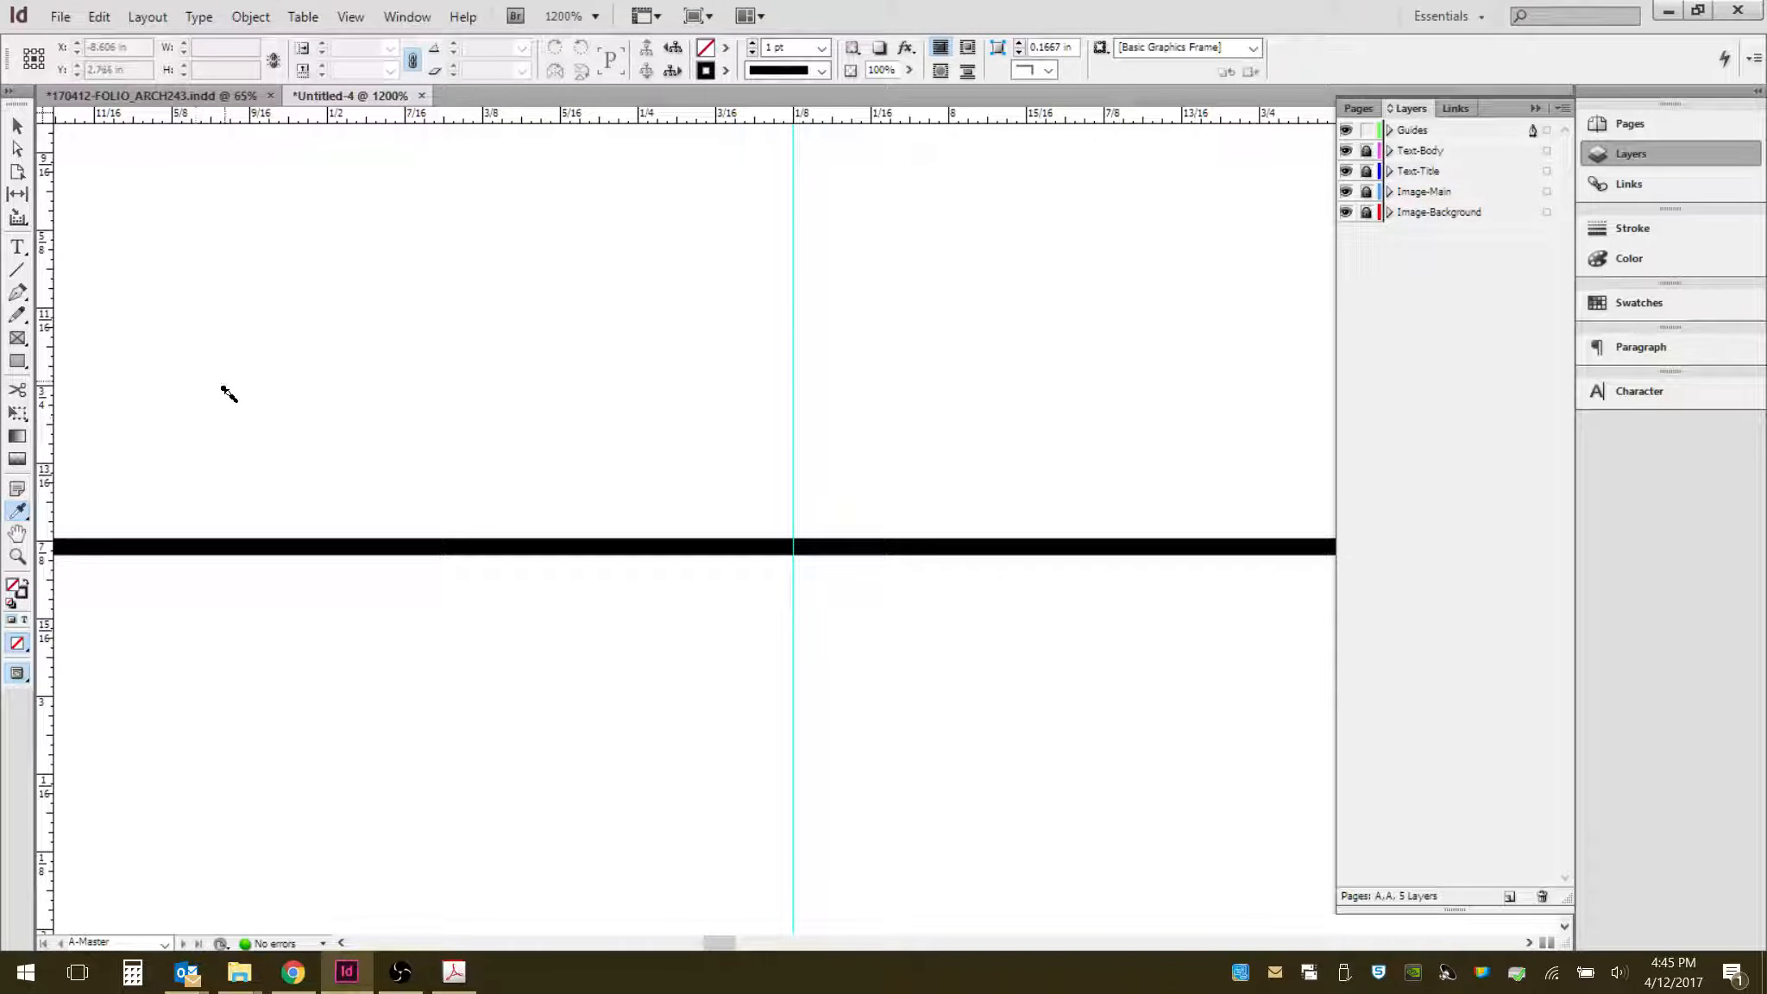
left_click(17, 128)
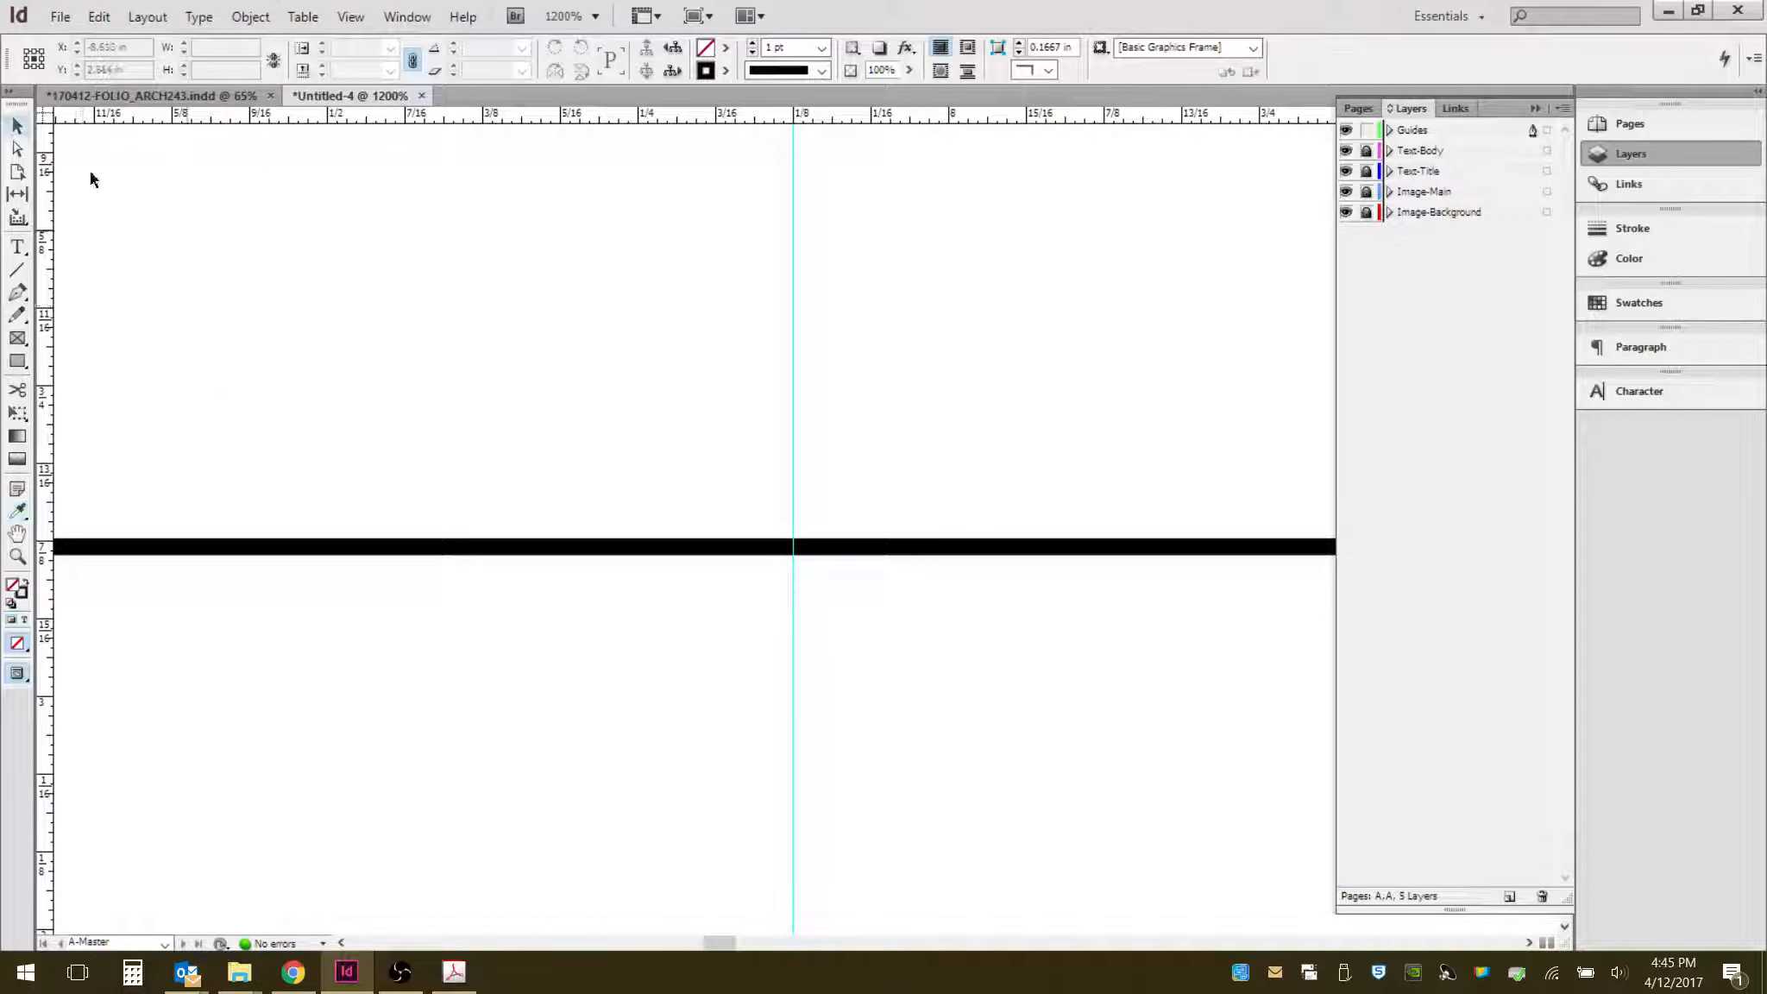
left_click(18, 540)
left_click_drag(316, 355, 557, 414)
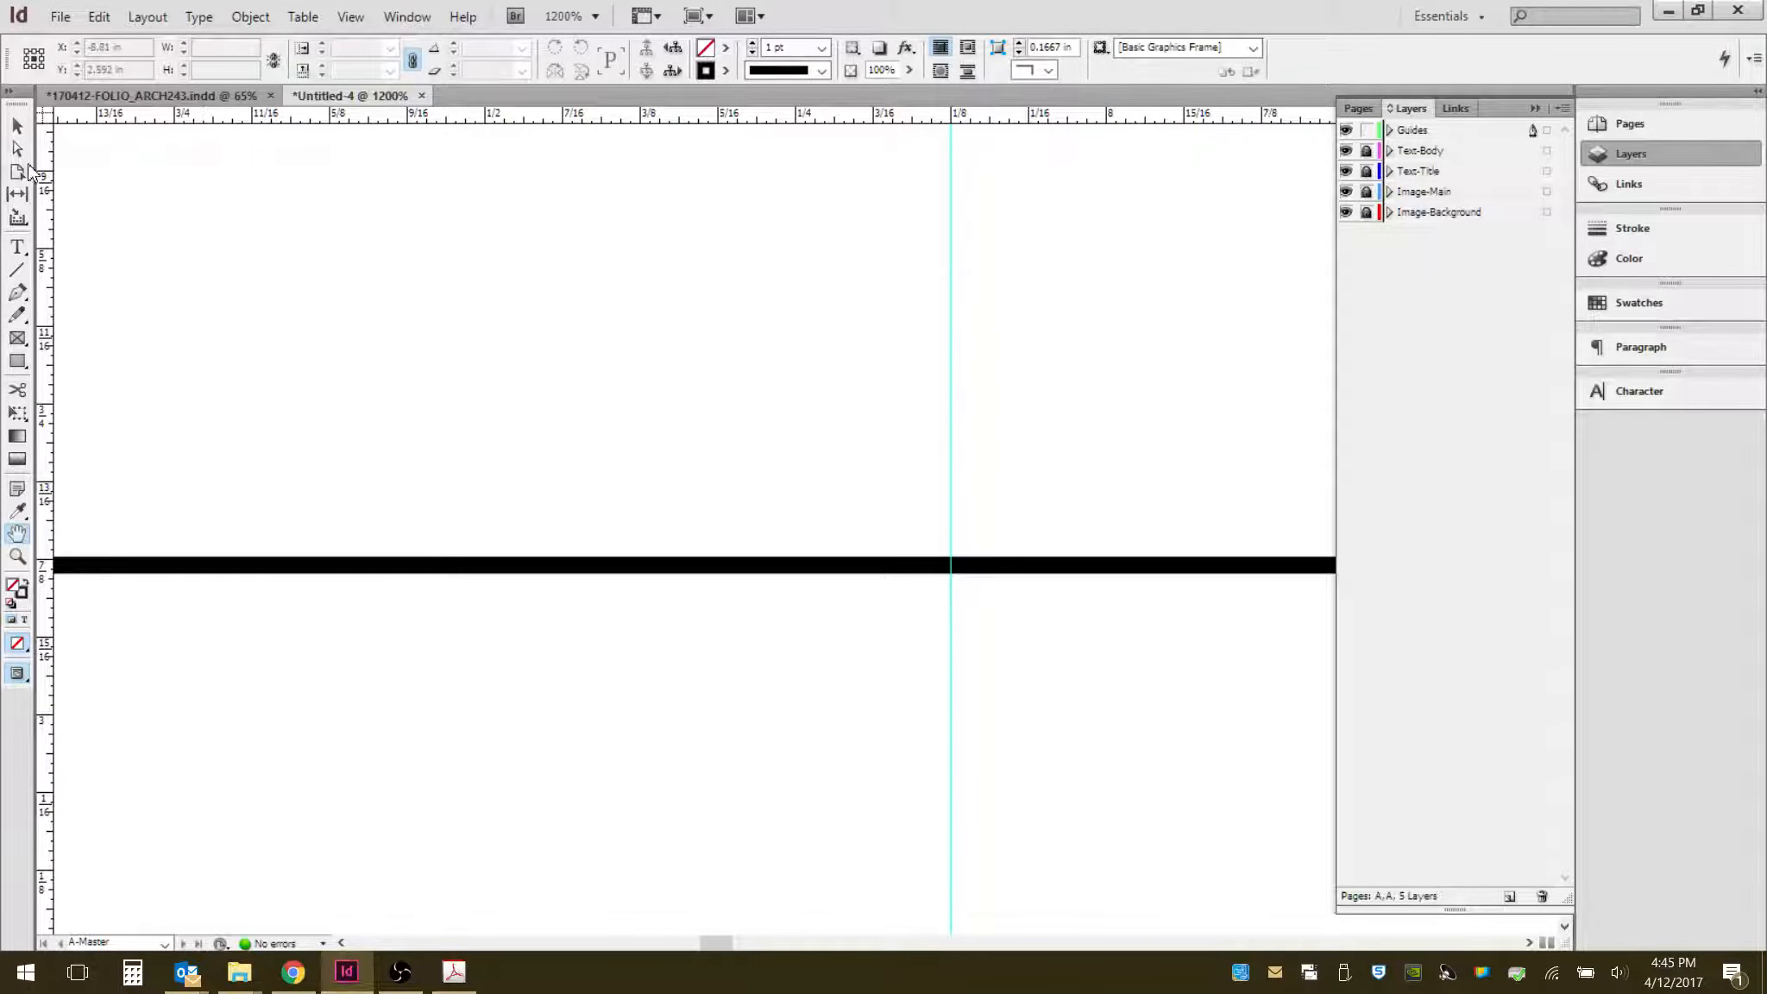
left_click(18, 129)
left_click_drag(785, 371, 842, 471)
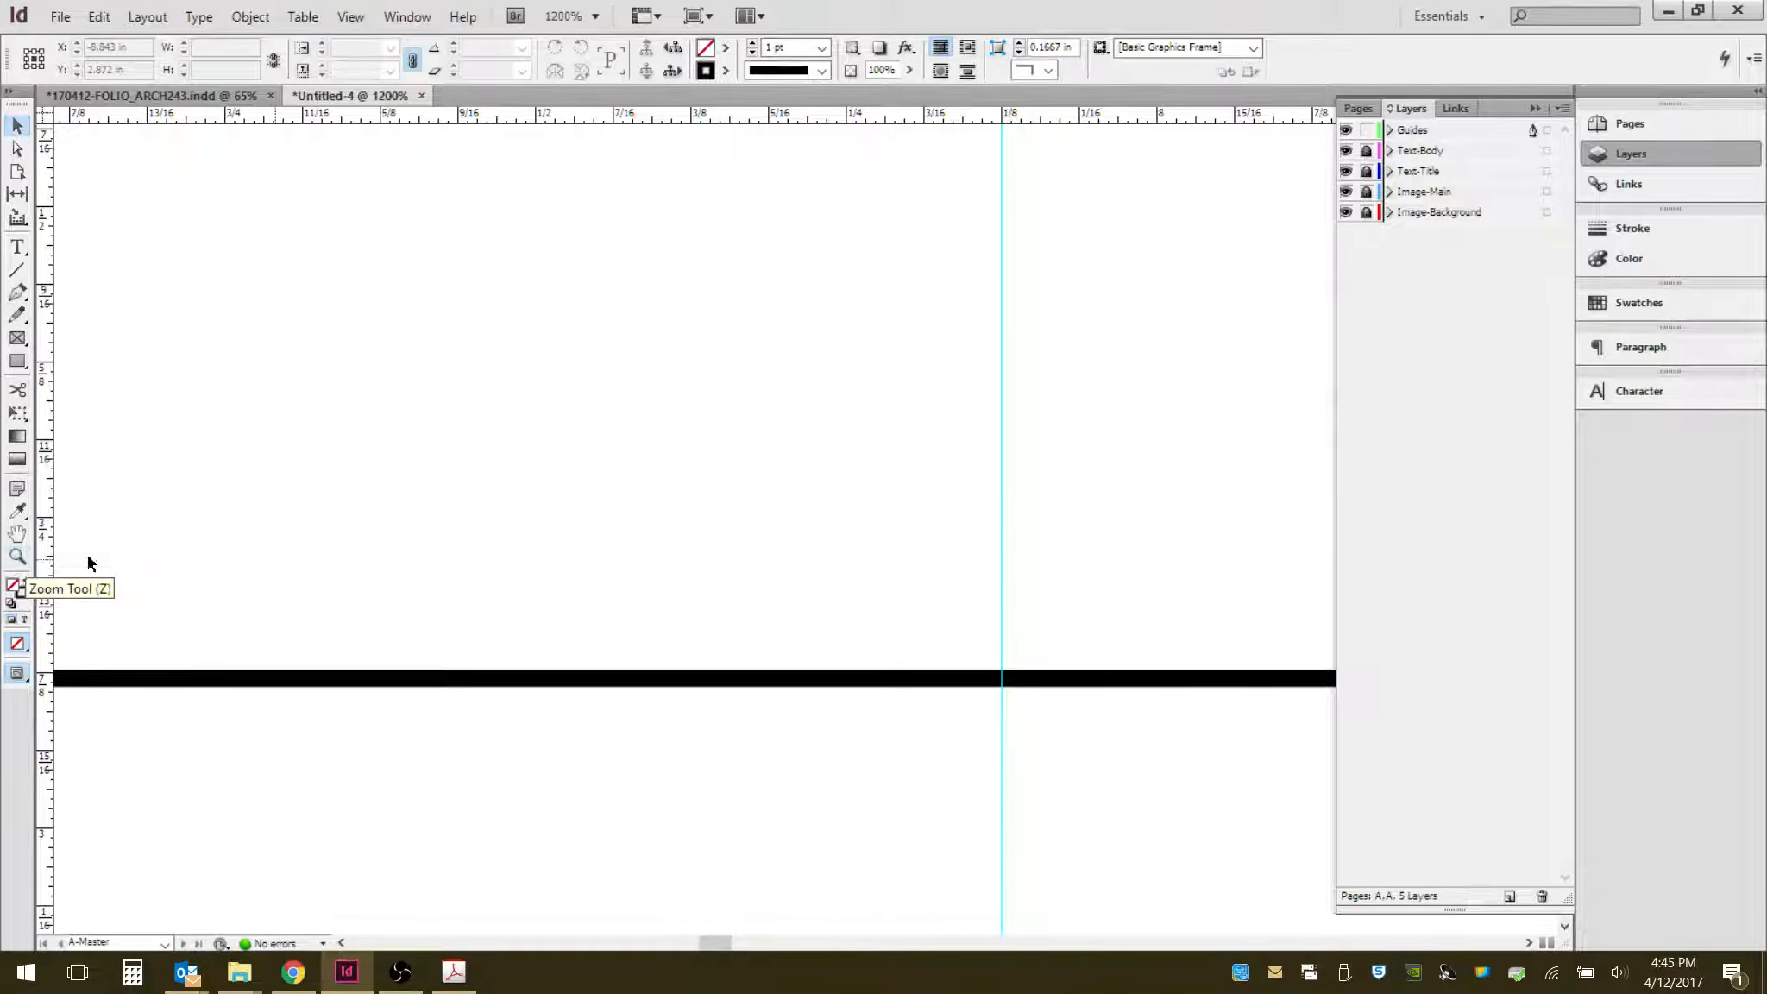
left_click(19, 556)
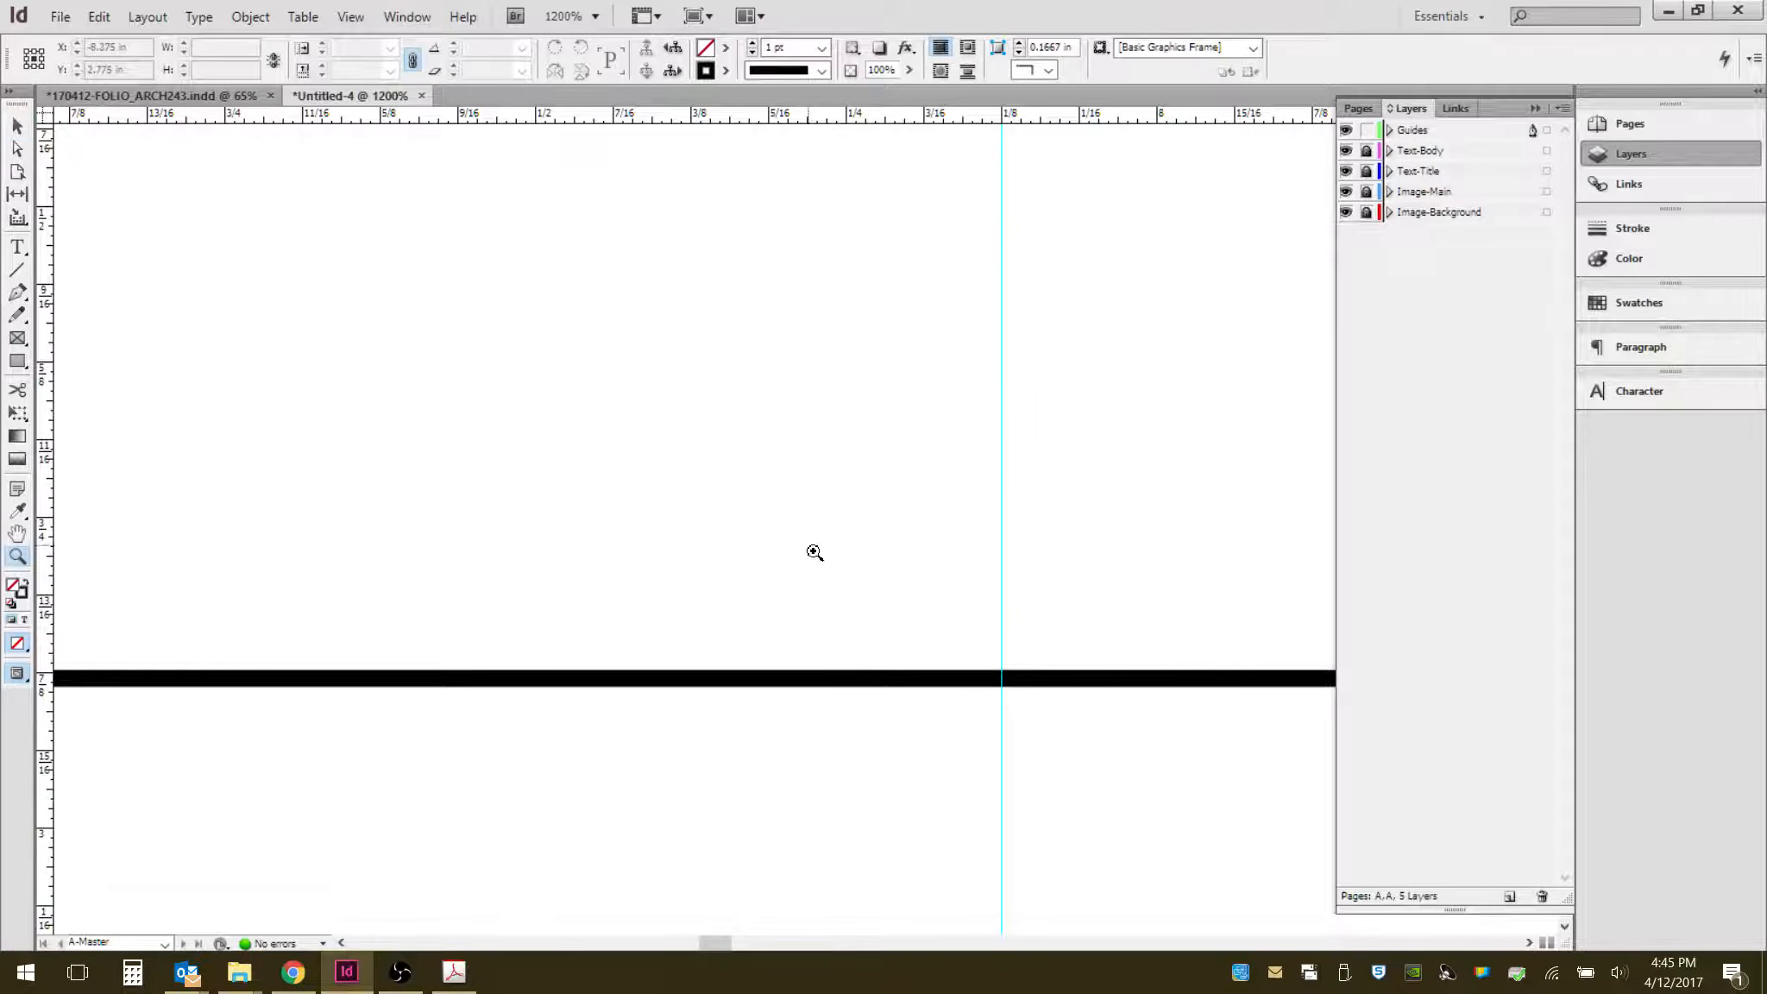
left_click_drag(821, 542, 1147, 734)
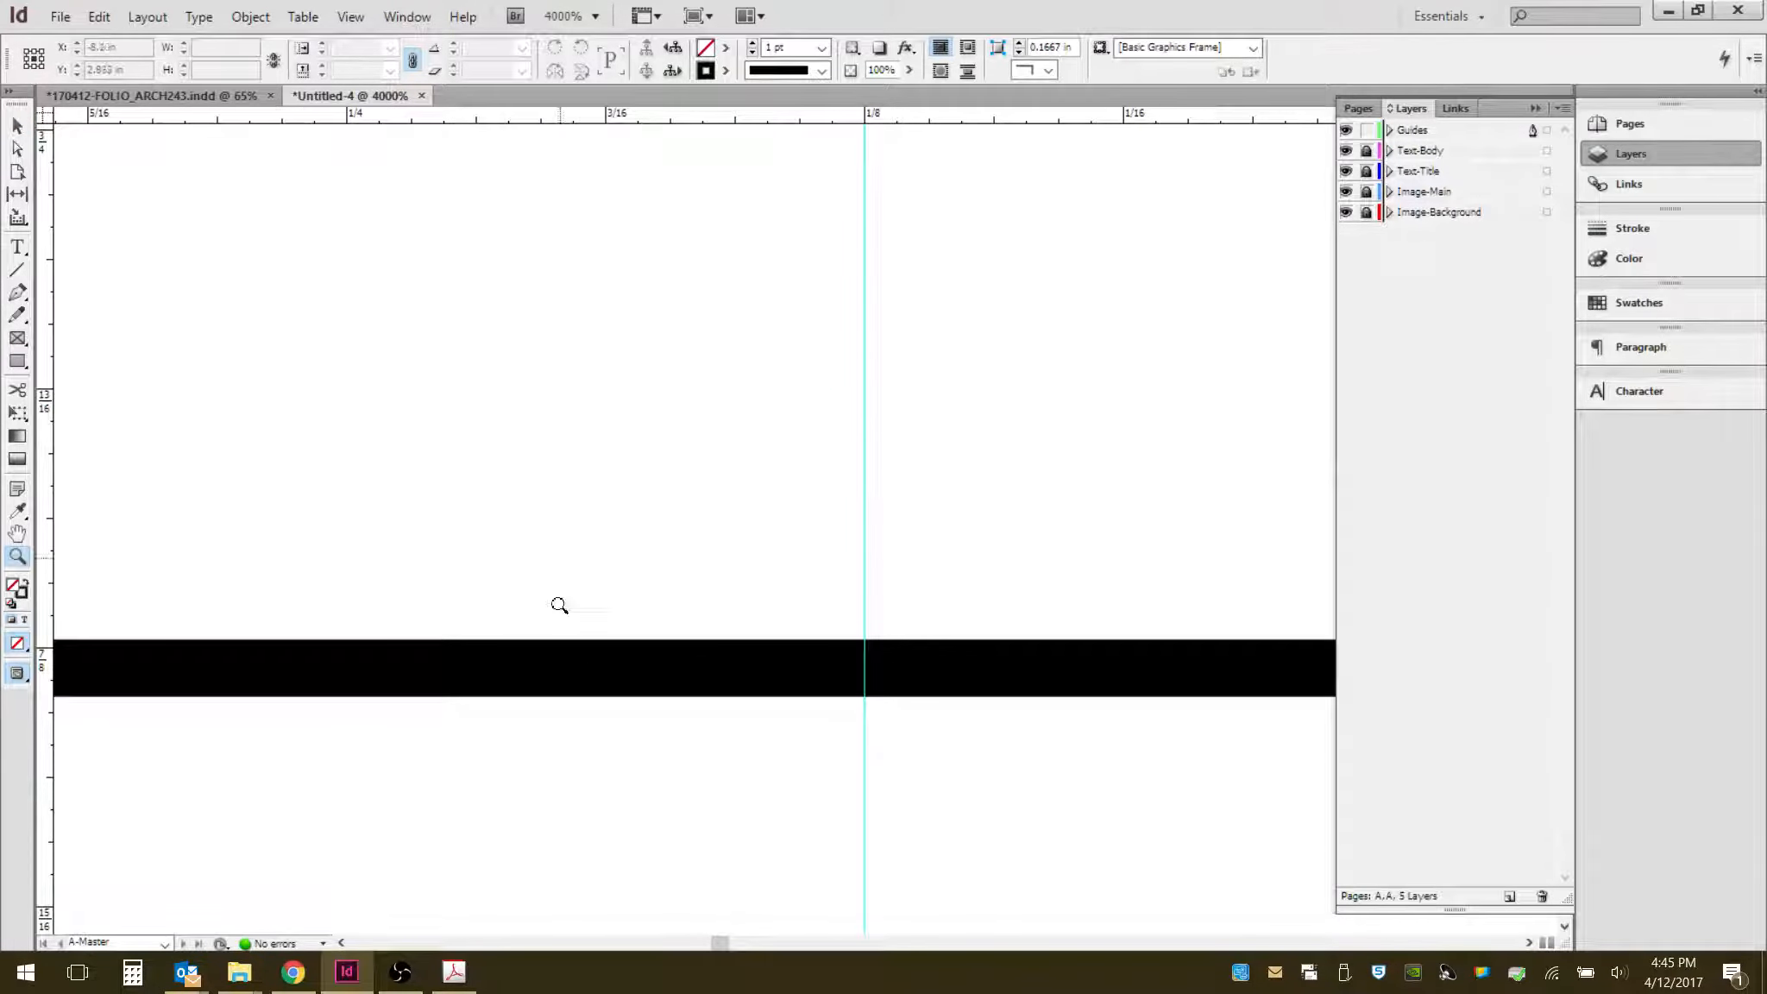
scroll(557, 545, "down", 6)
scroll(602, 555, "down", 10)
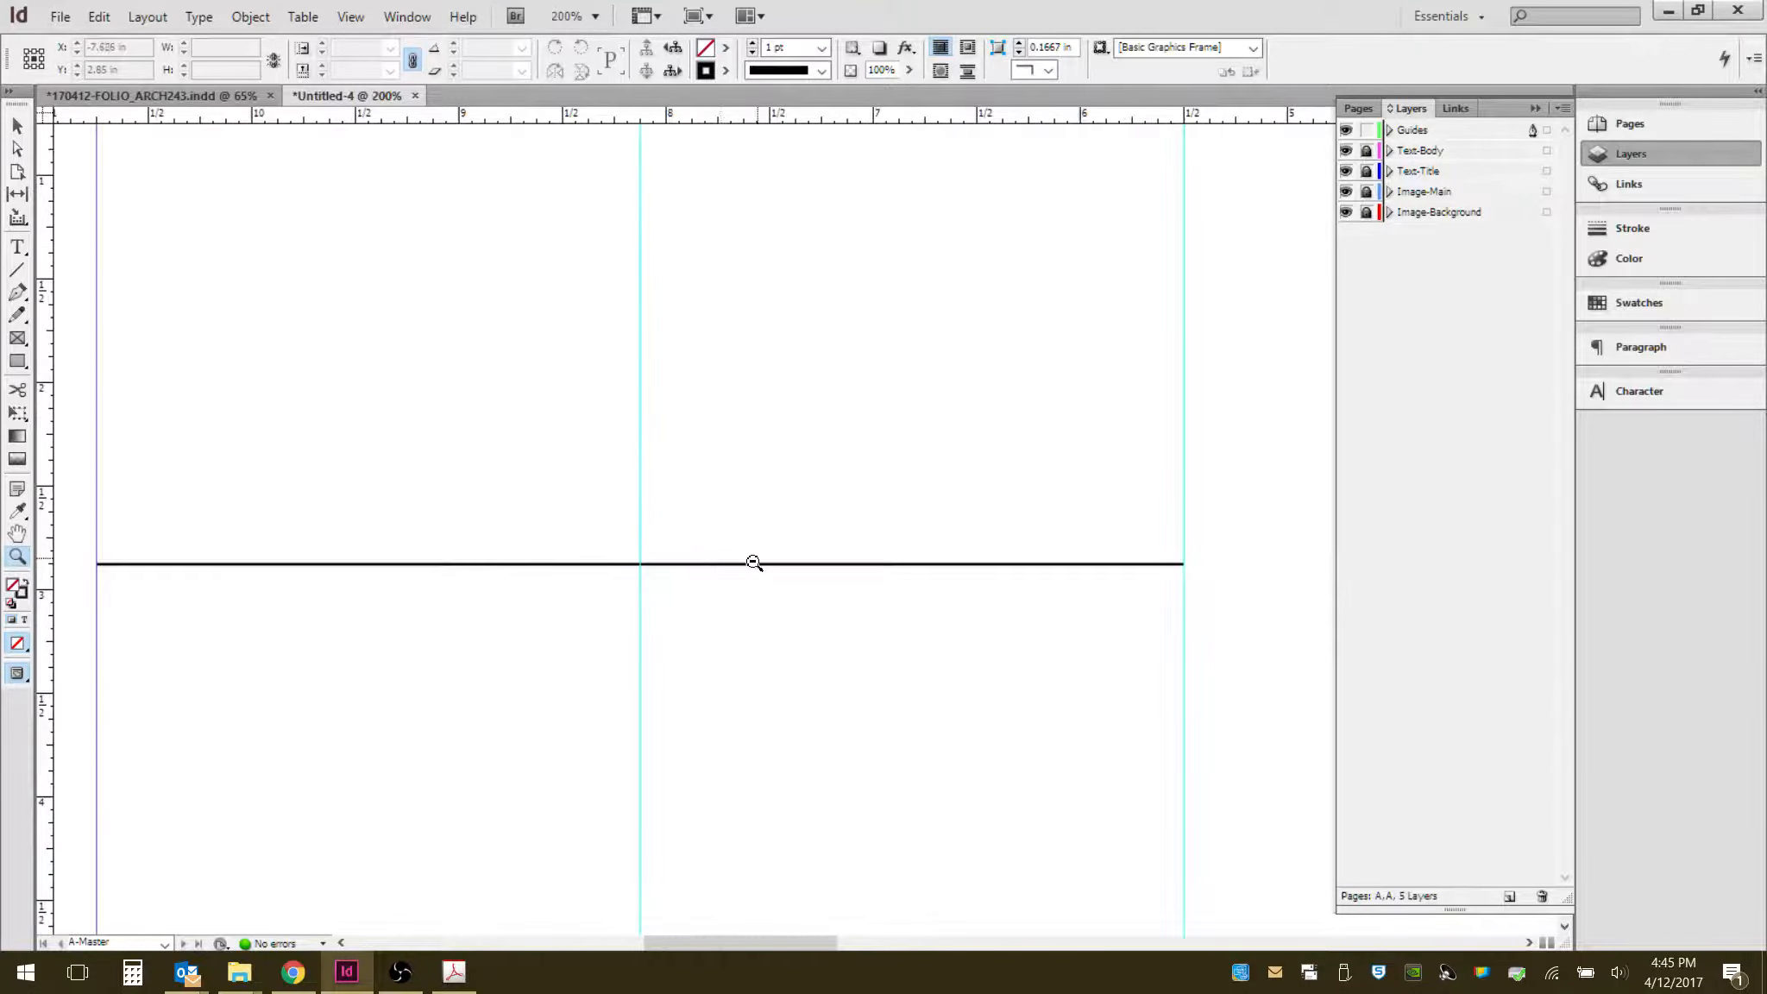
scroll(715, 502, "up", 3)
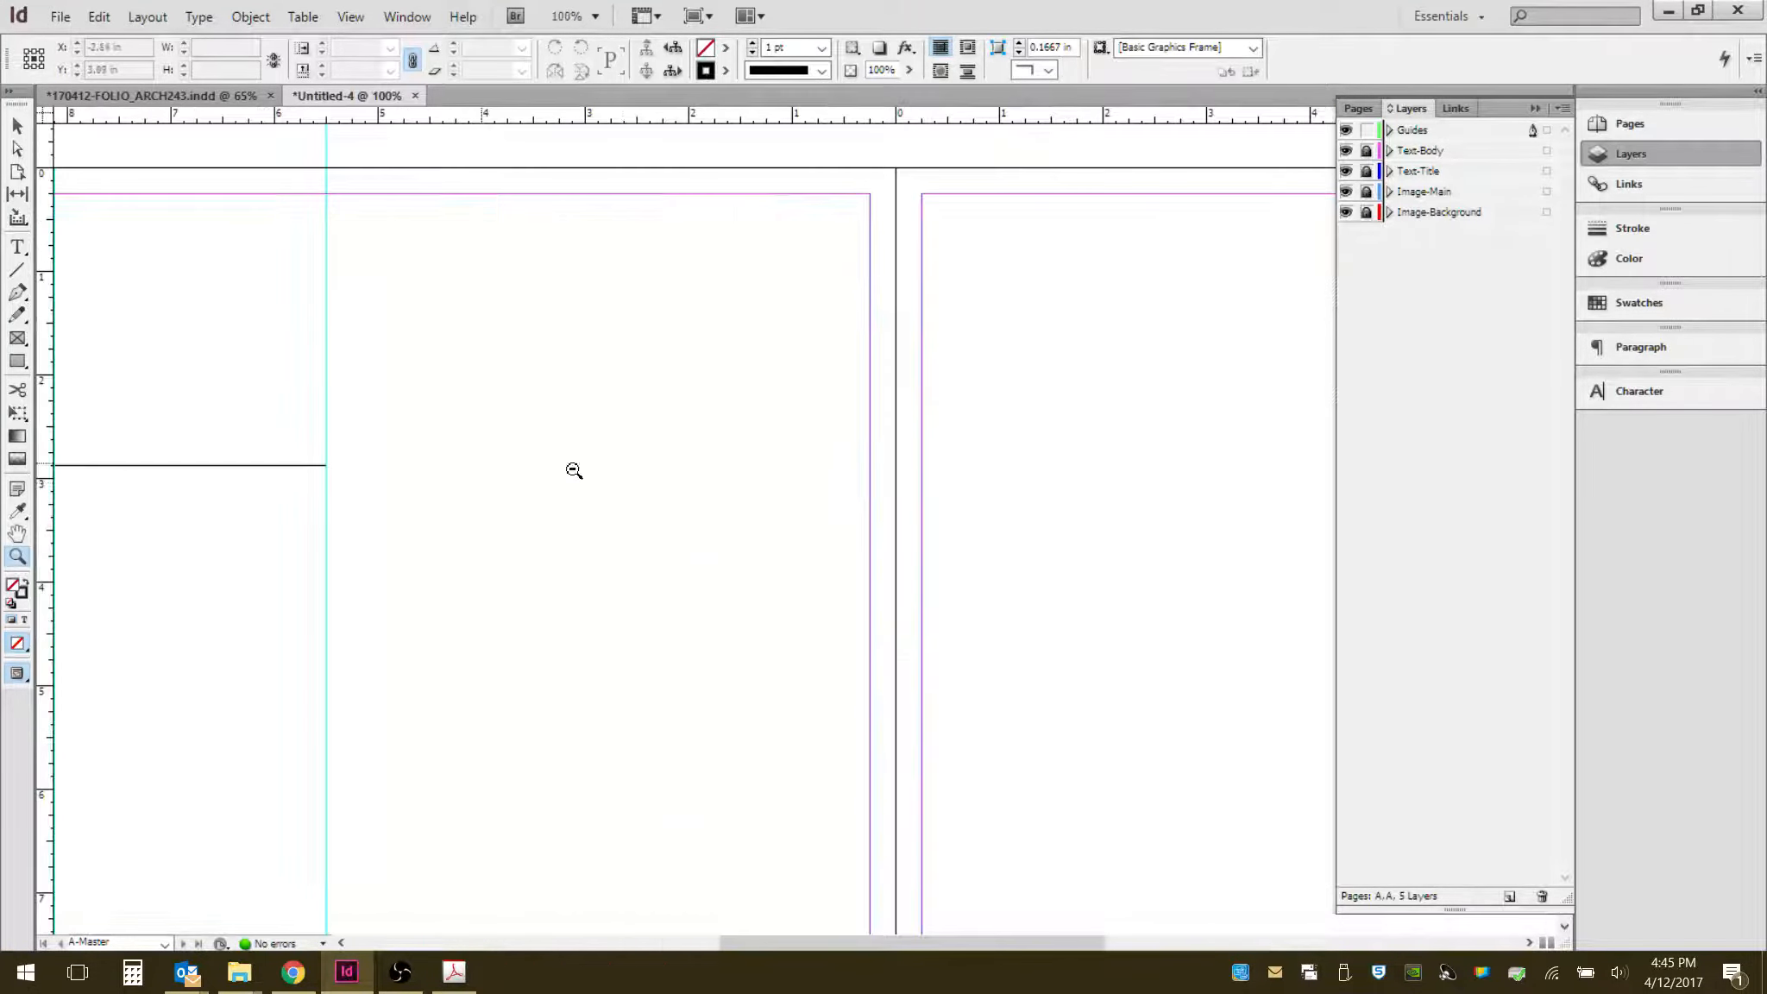
scroll(763, 505, "down", 1)
scroll(345, 479, "up", 1)
scroll(601, 444, "up", 3)
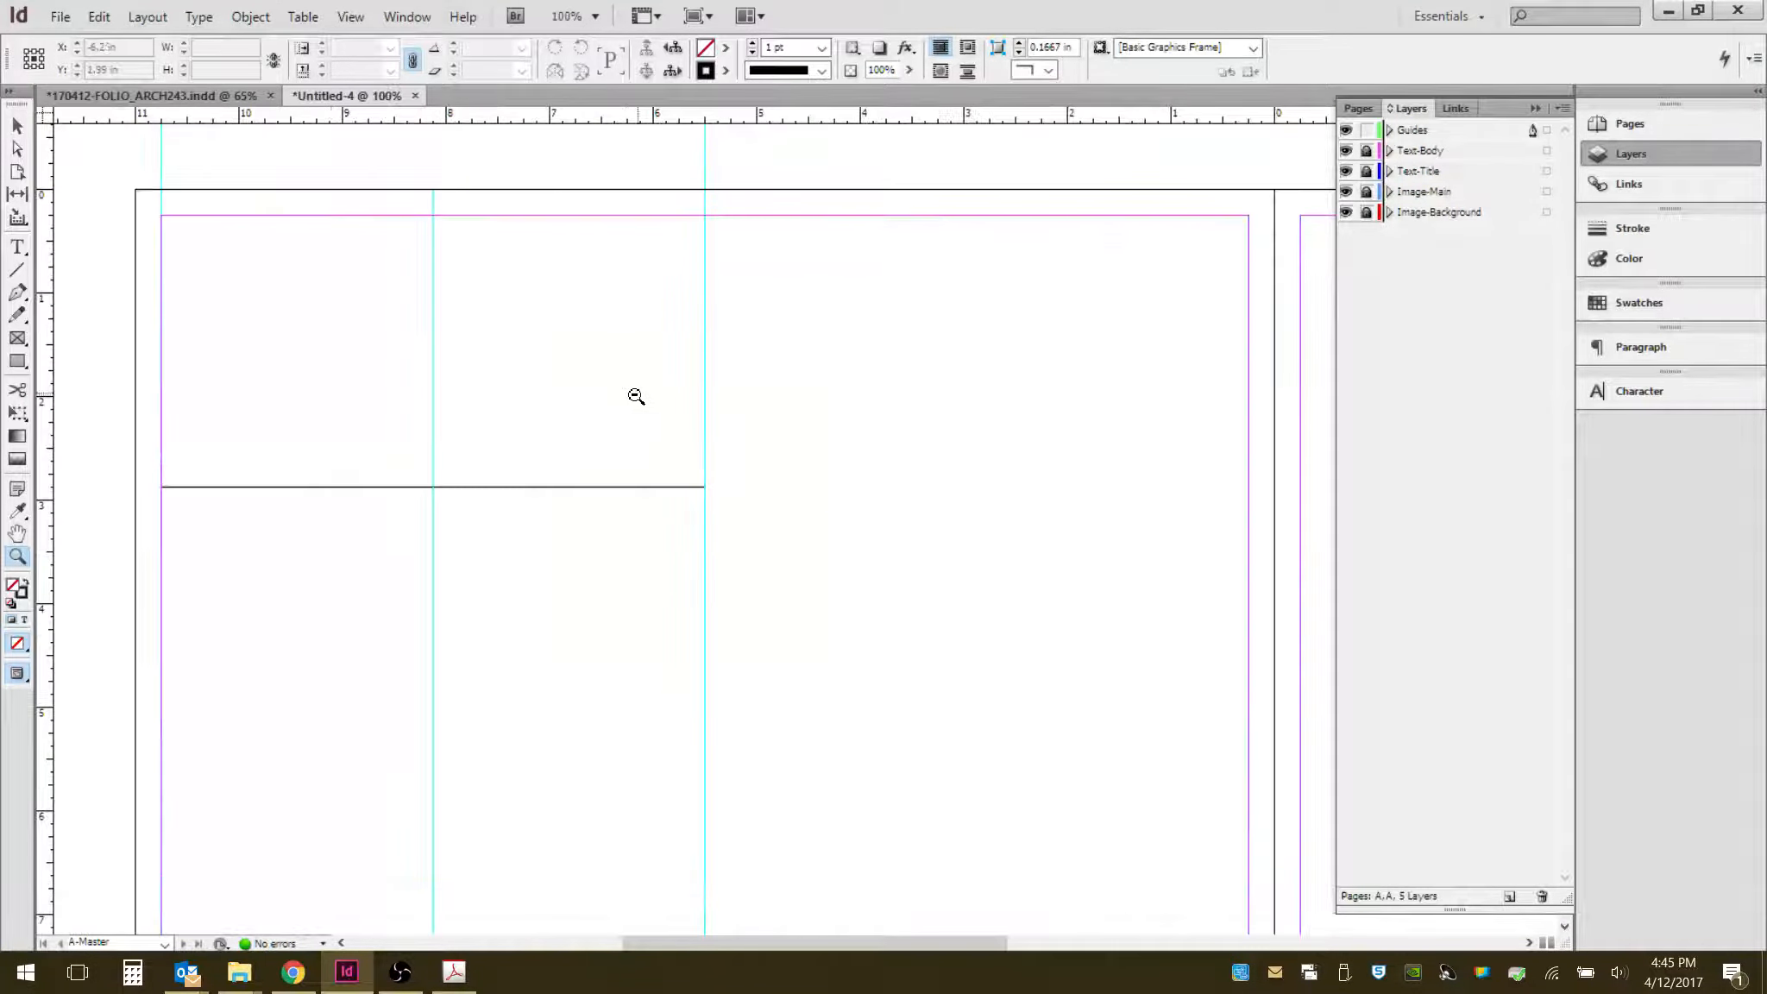
left_click_drag(683, 454, 638, 554)
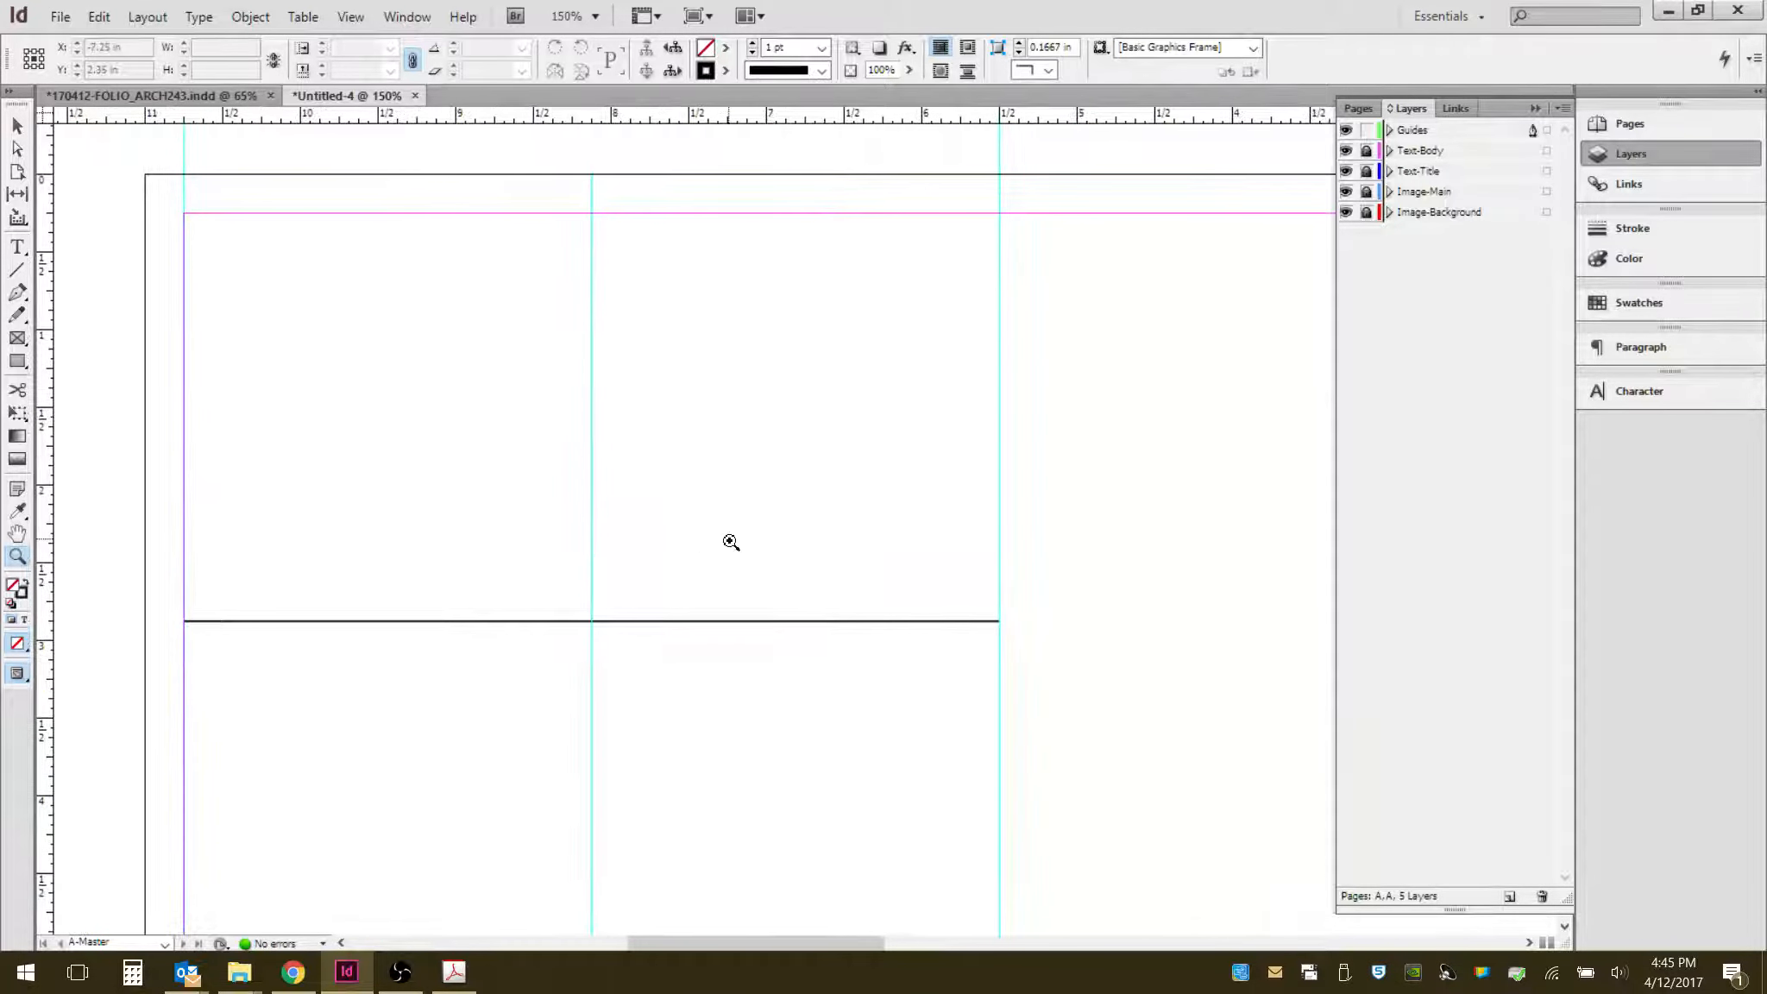
left_click(16, 126)
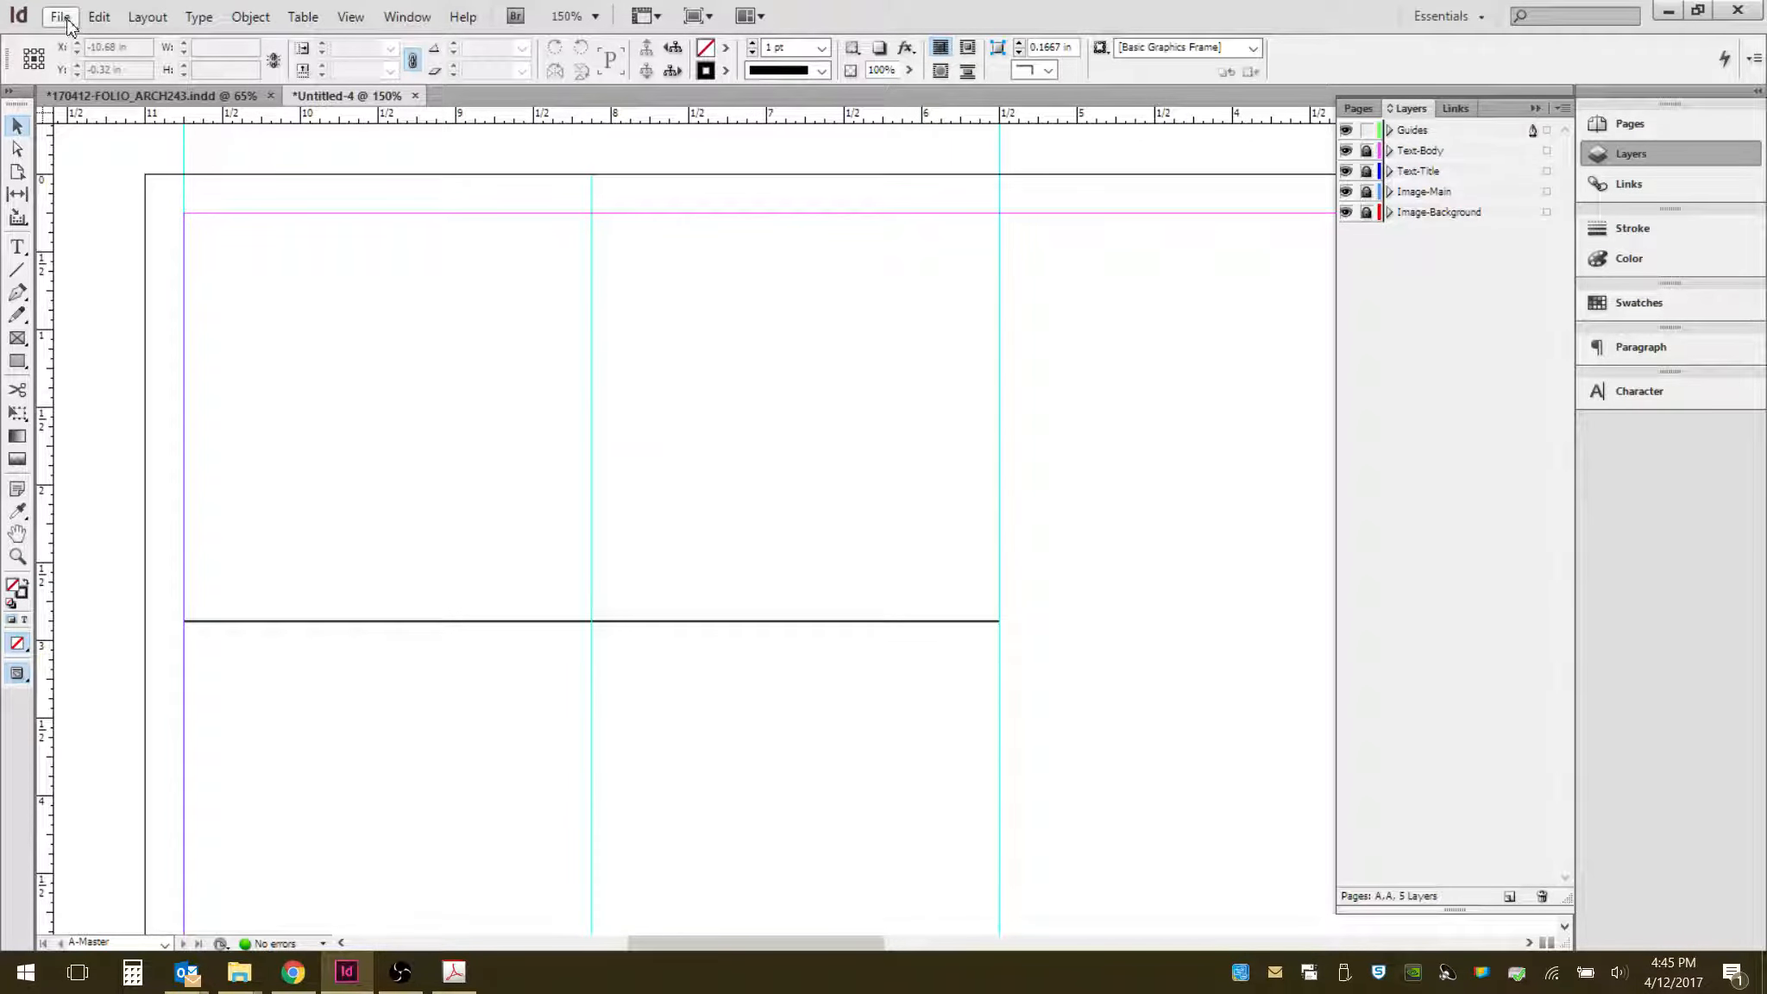
left_click(149, 18)
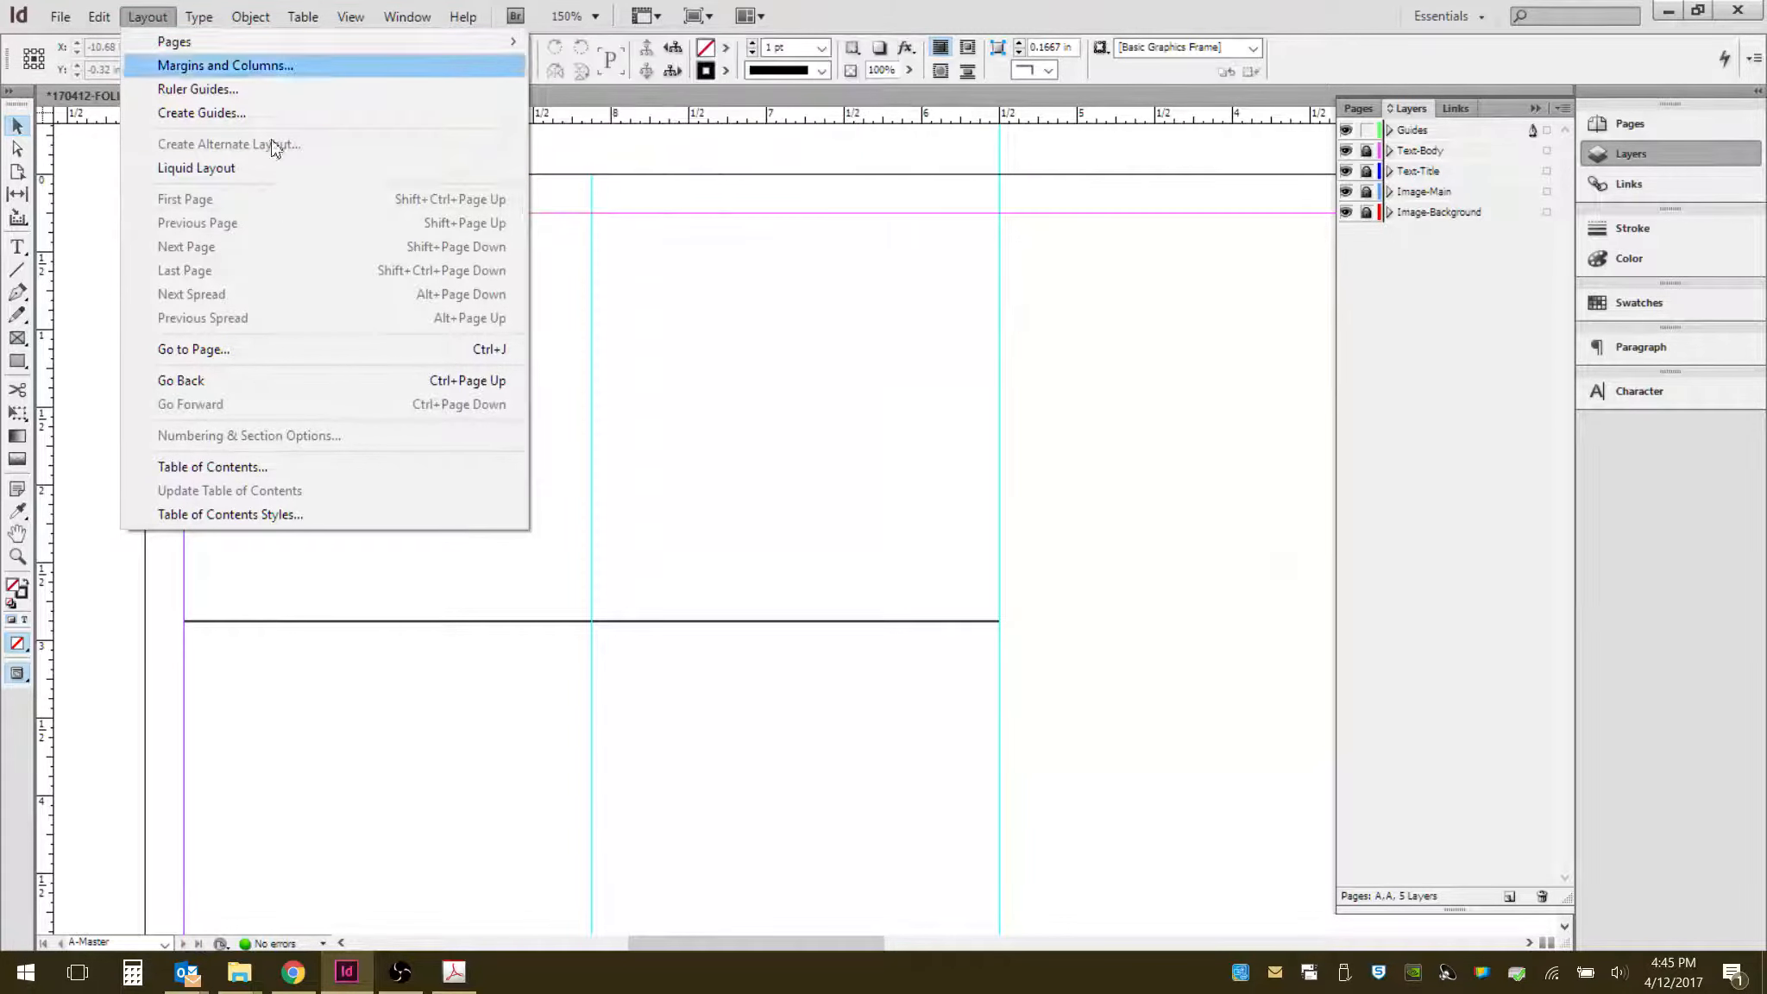
mouse_move(198, 19)
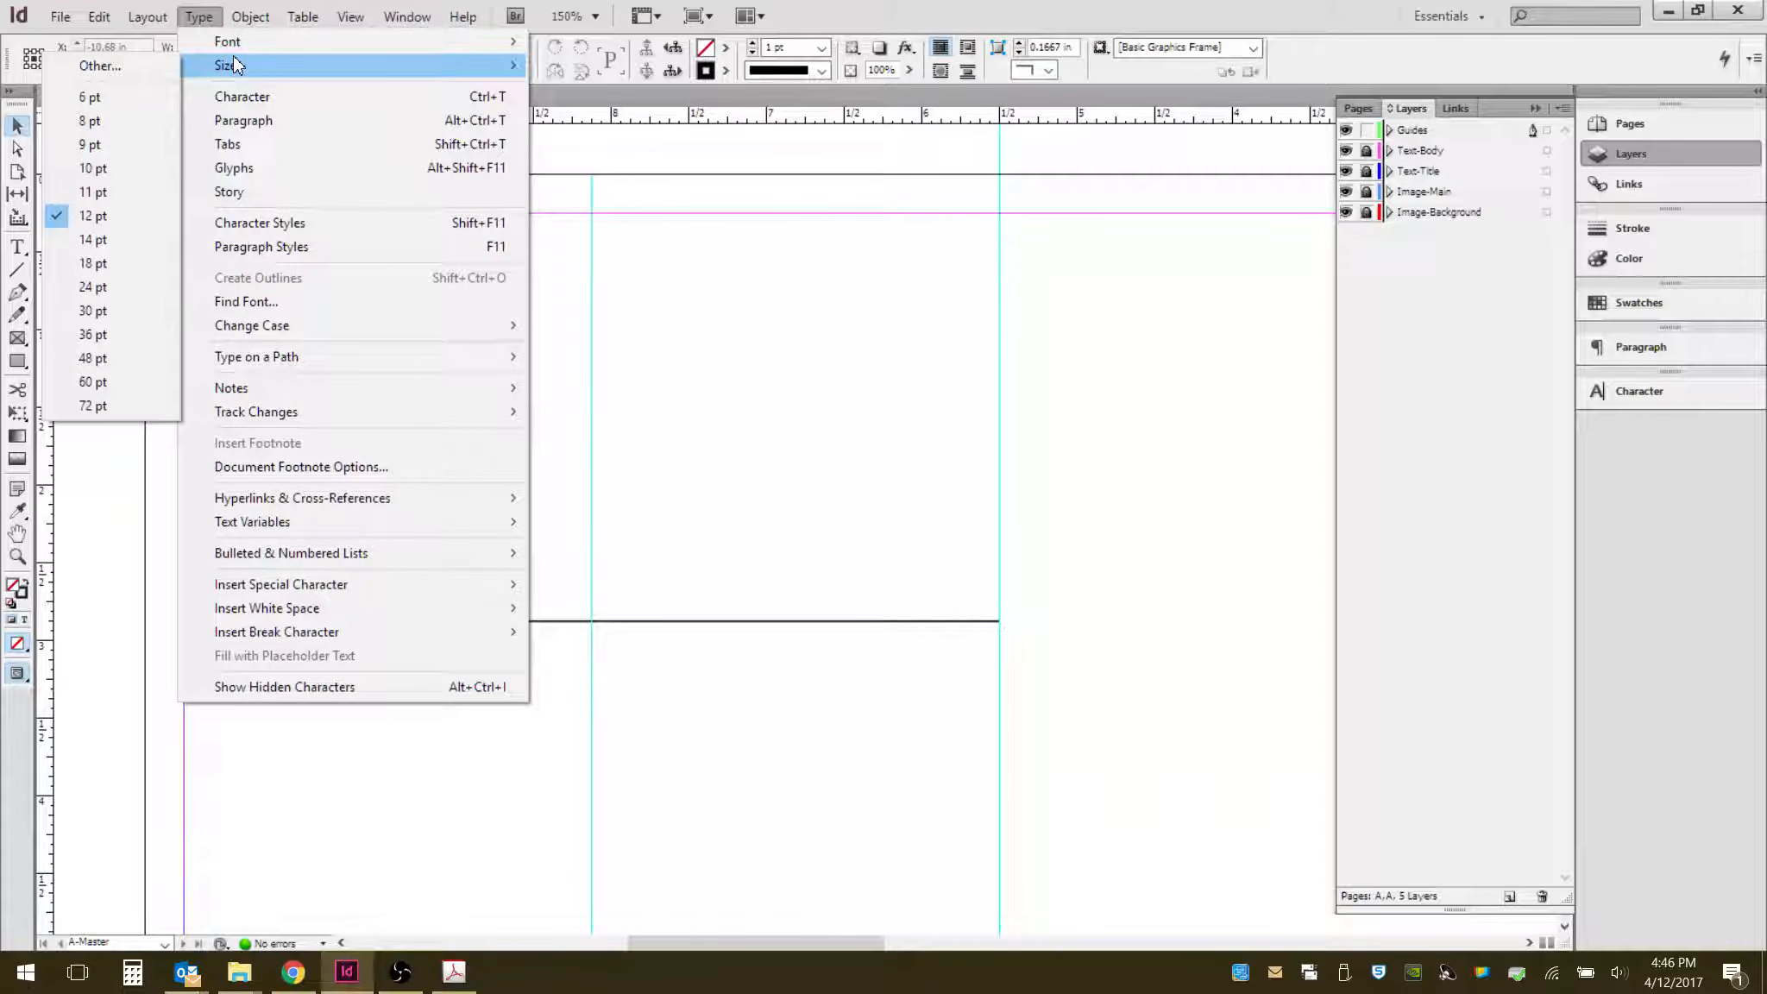
left_click(902, 293)
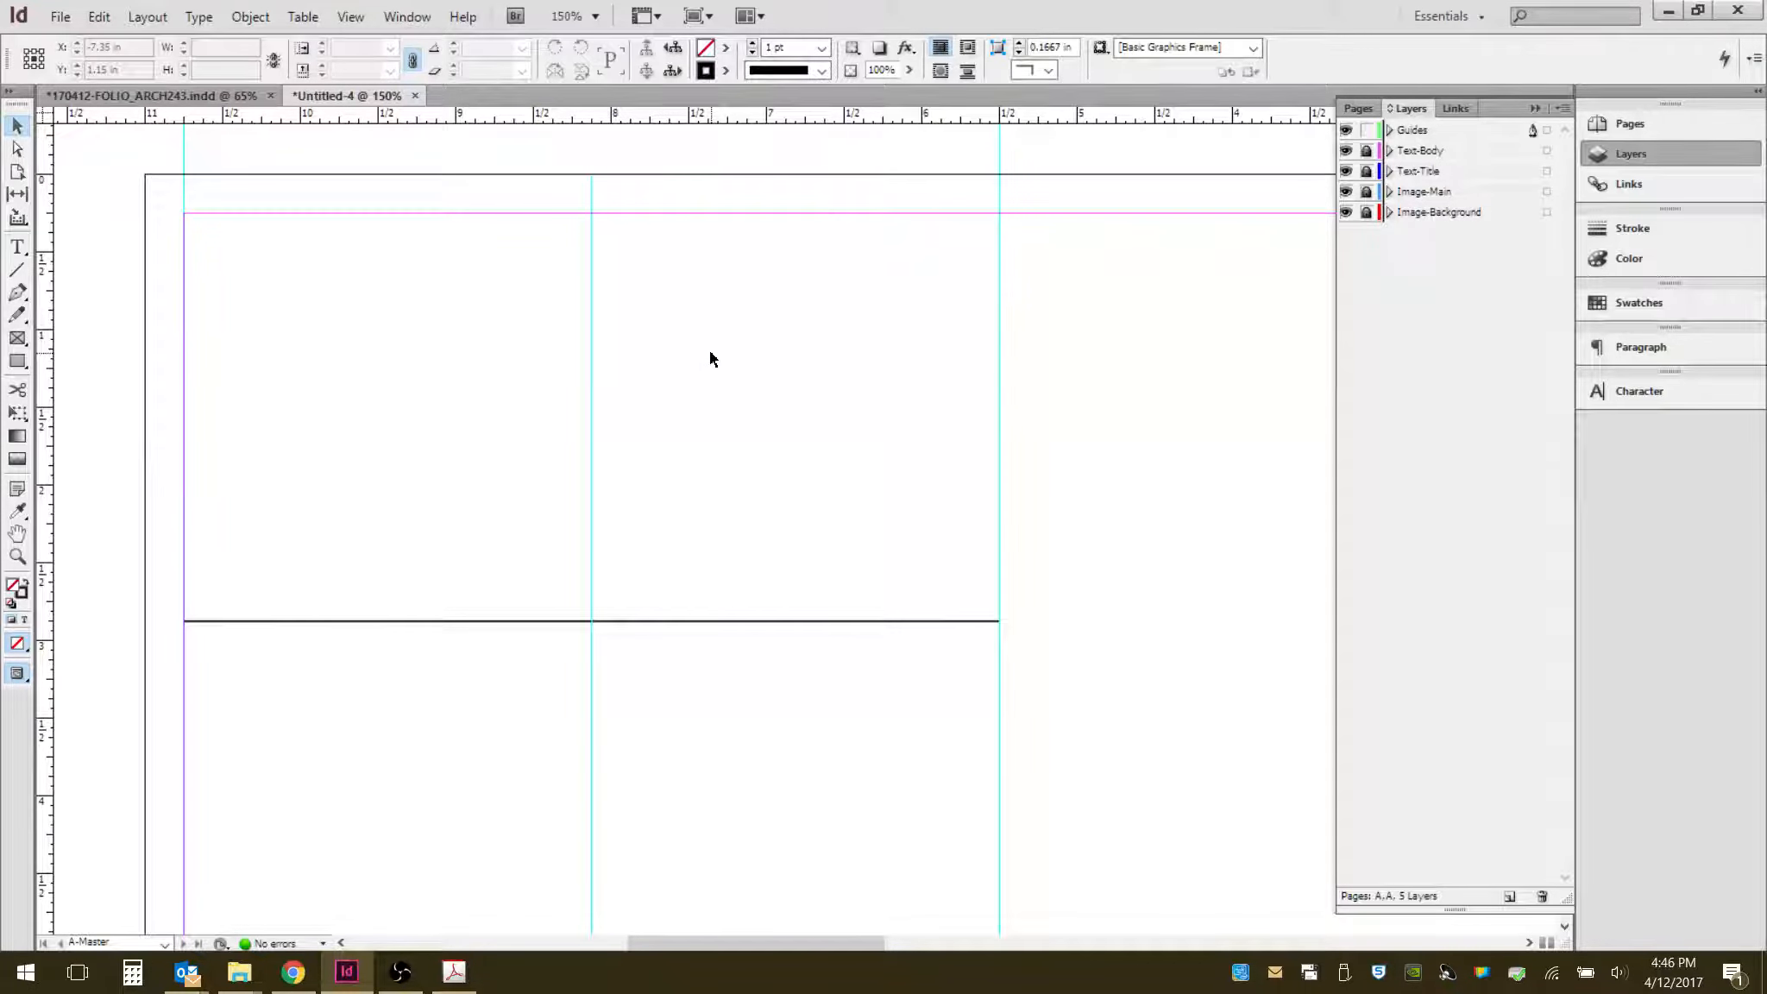
left_click(252, 17)
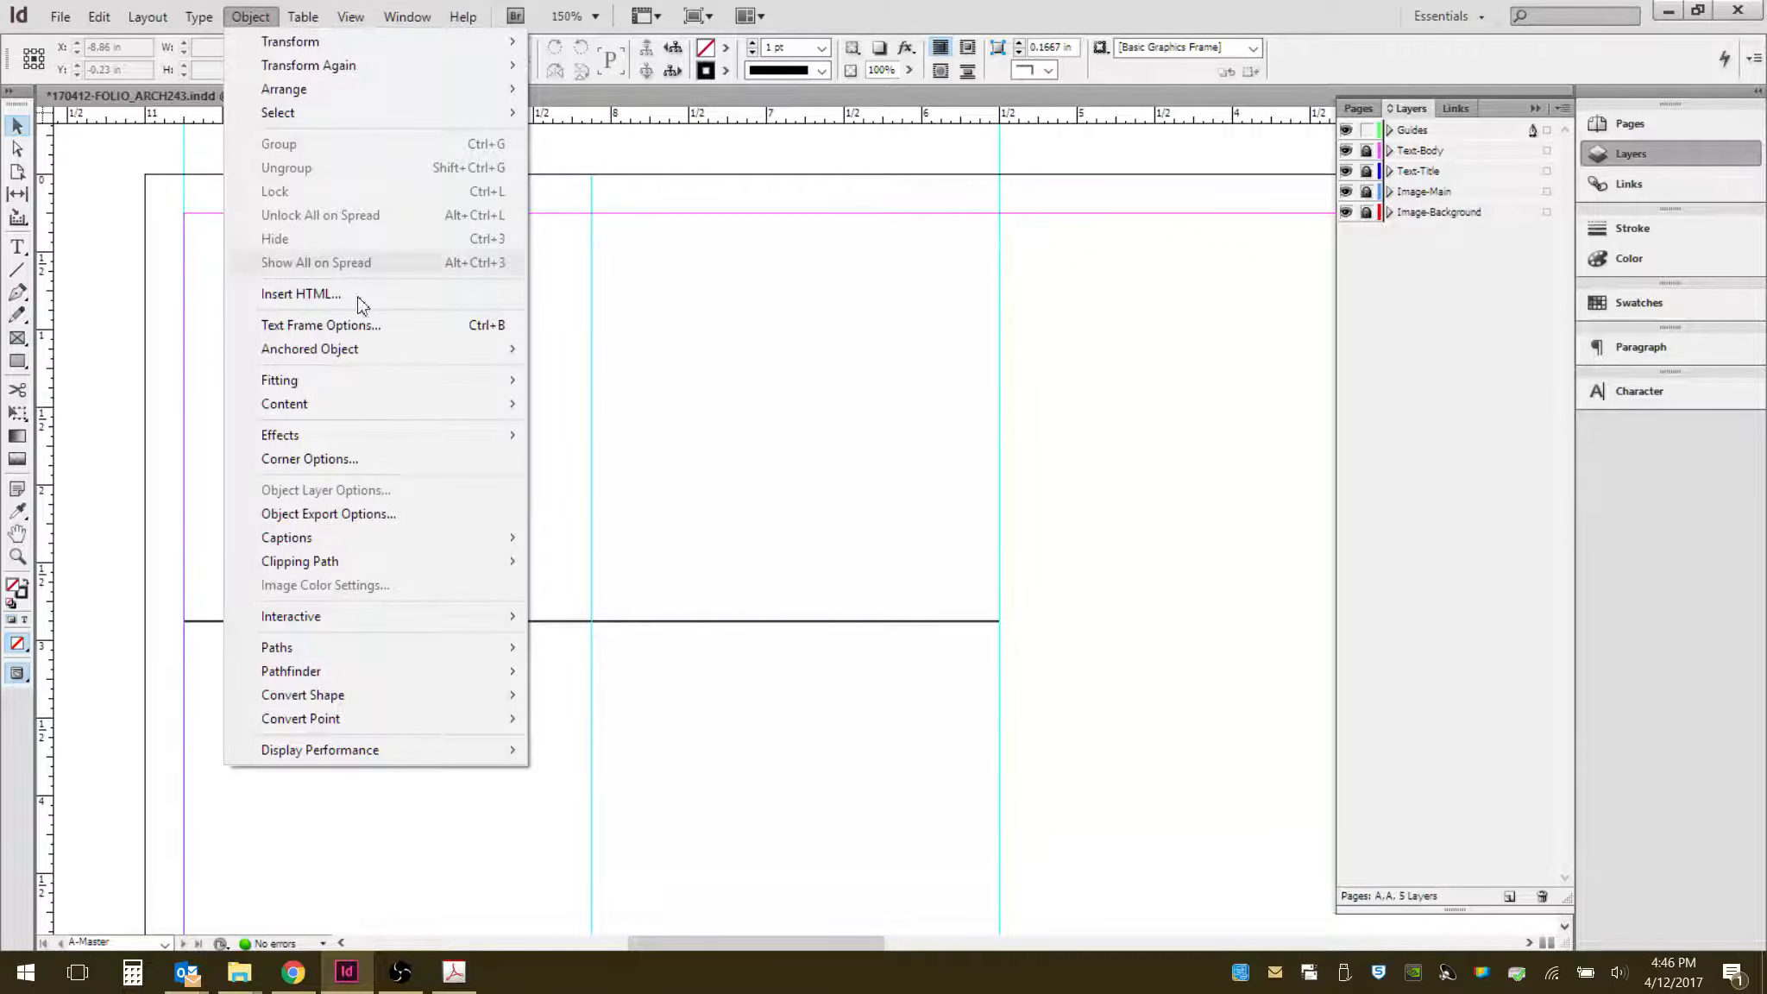
mouse_move(316, 78)
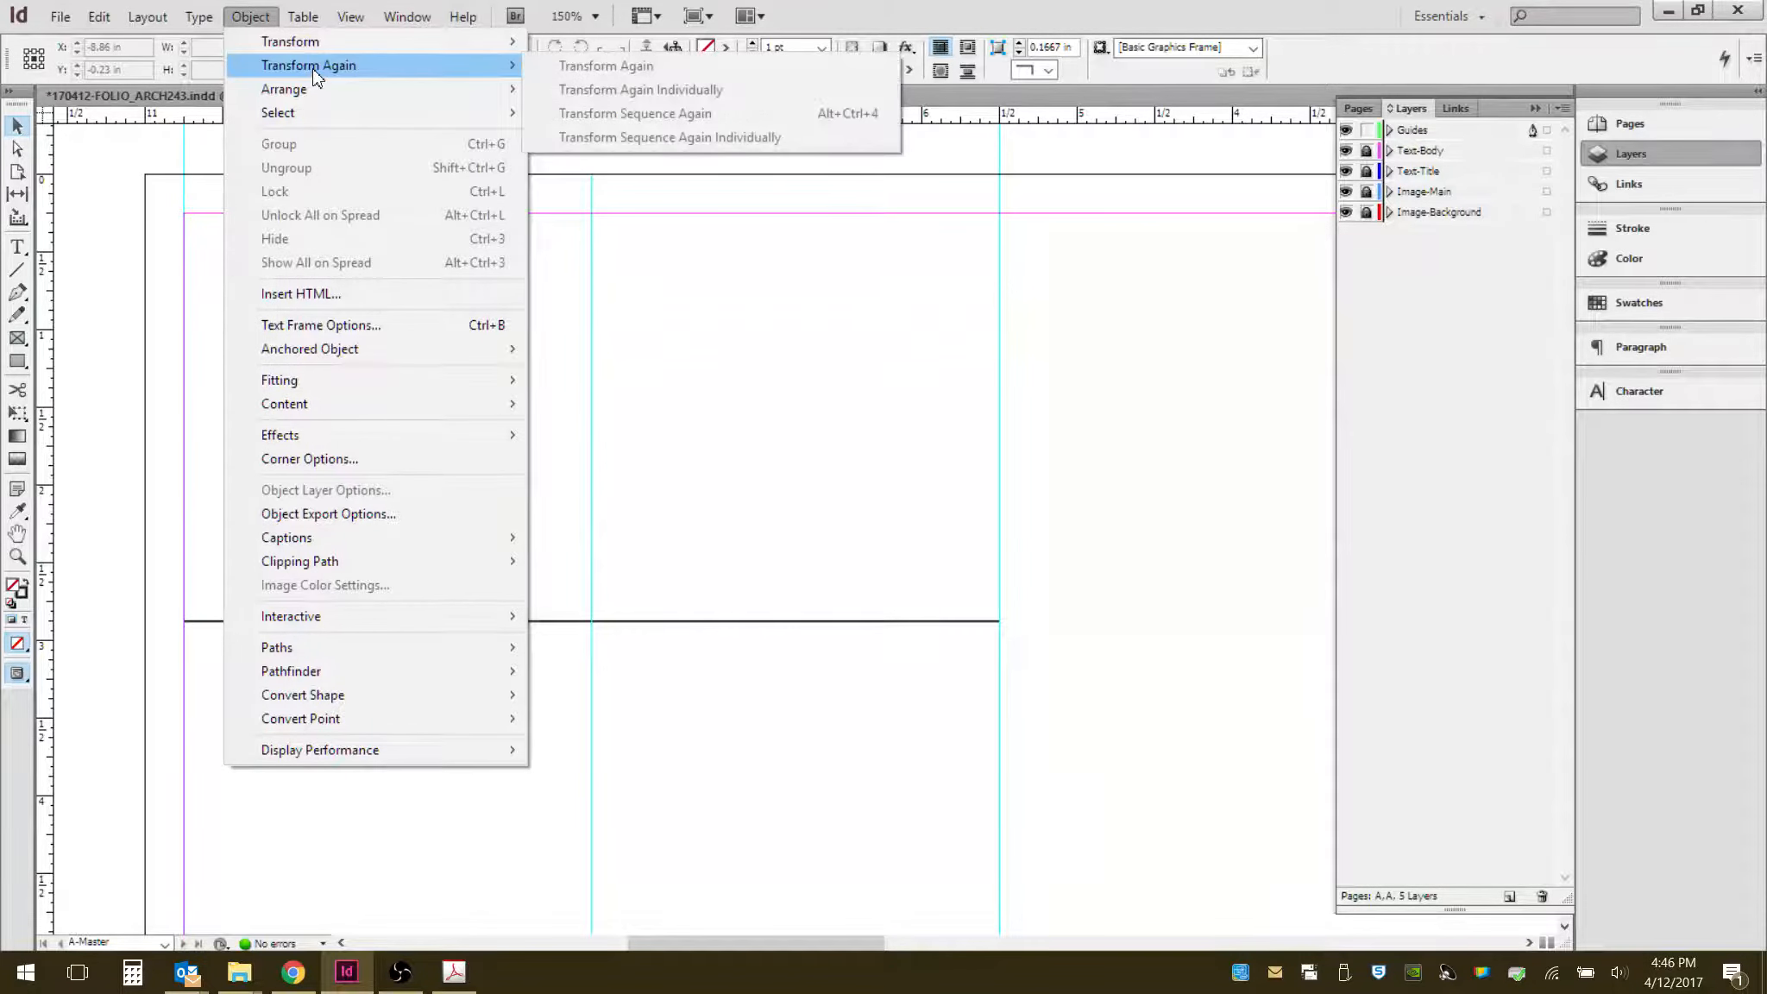
mouse_move(296, 24)
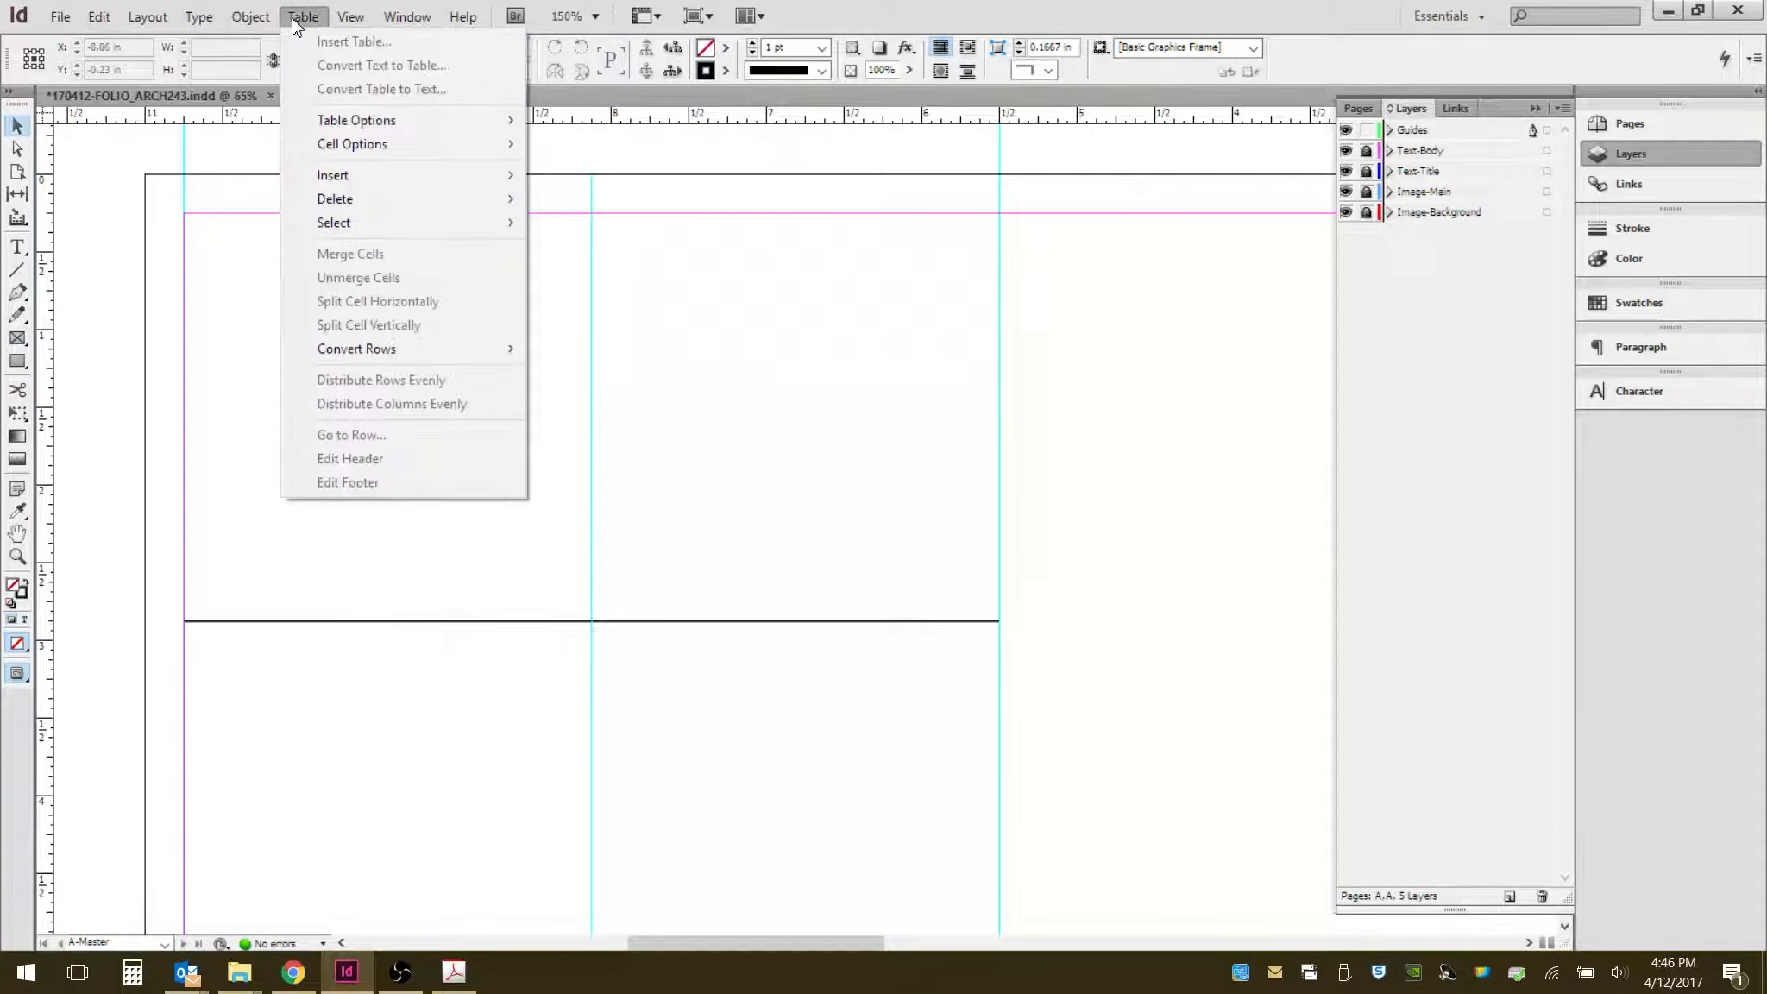
mouse_move(352, 22)
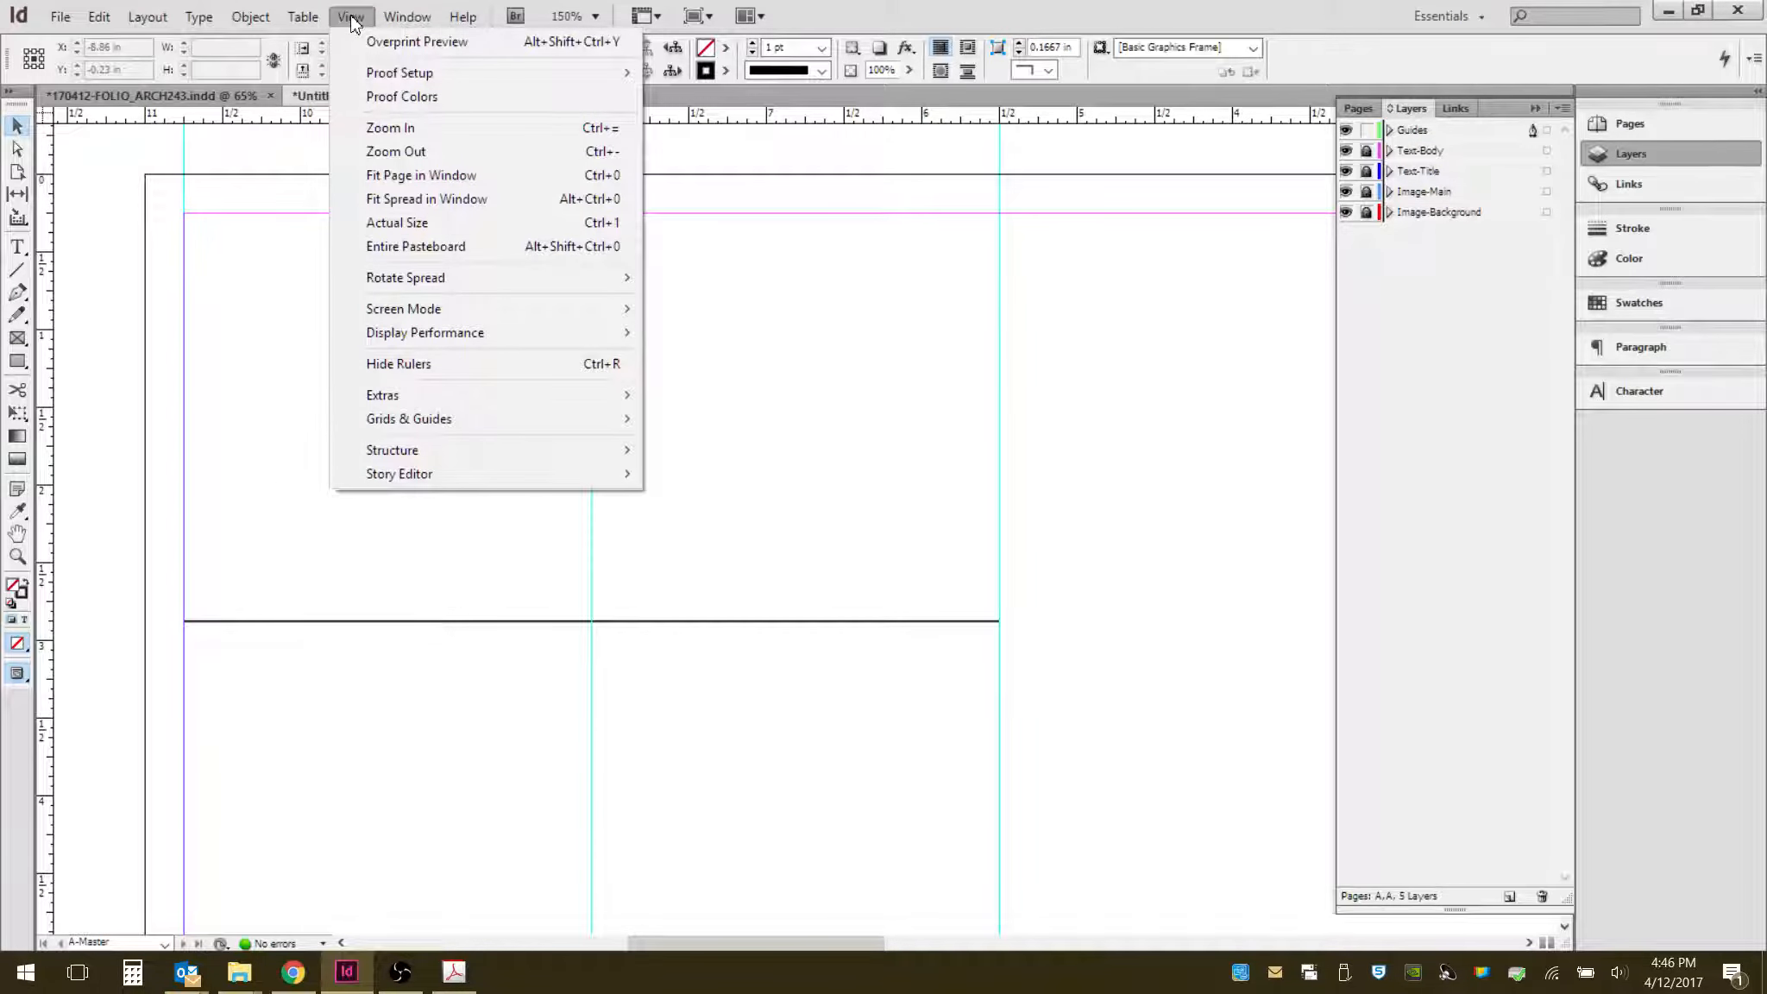
- Switch to the folio document and hide its Guides layer
left_click(217, 91)
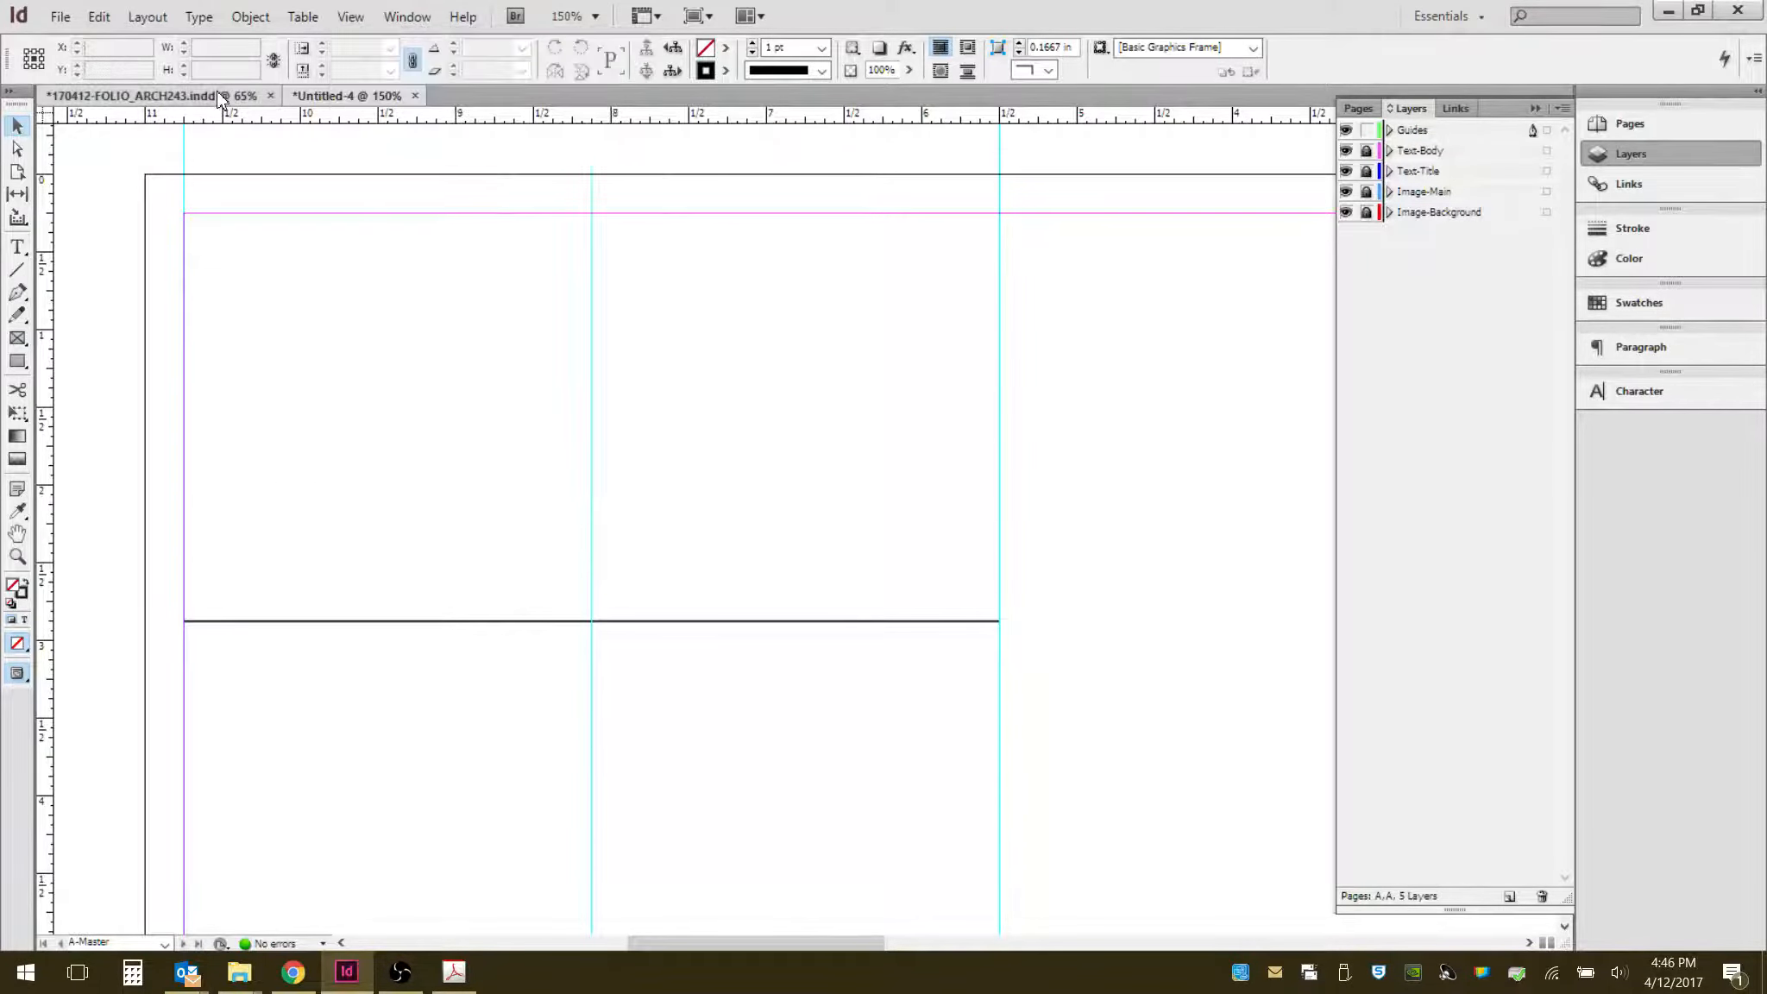
left_click(217, 91)
scroll(466, 363, "down", 5)
scroll(846, 563, "down", 3)
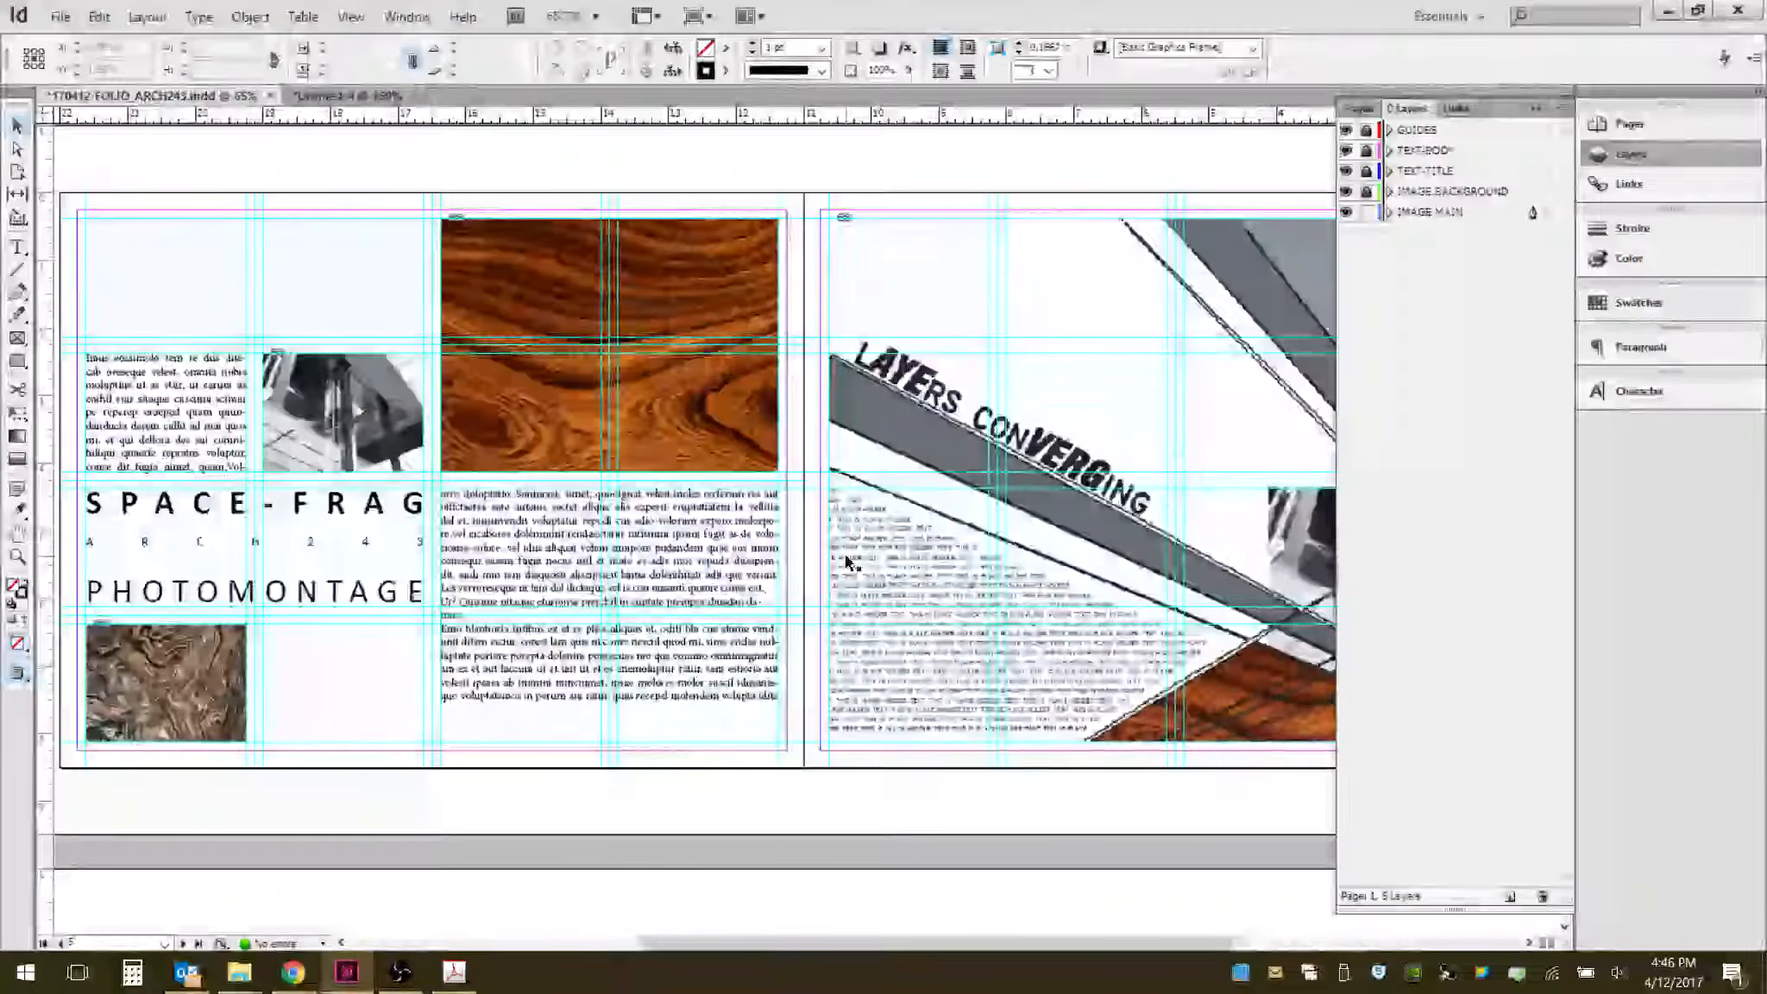
left_click_drag(671, 551, 783, 569)
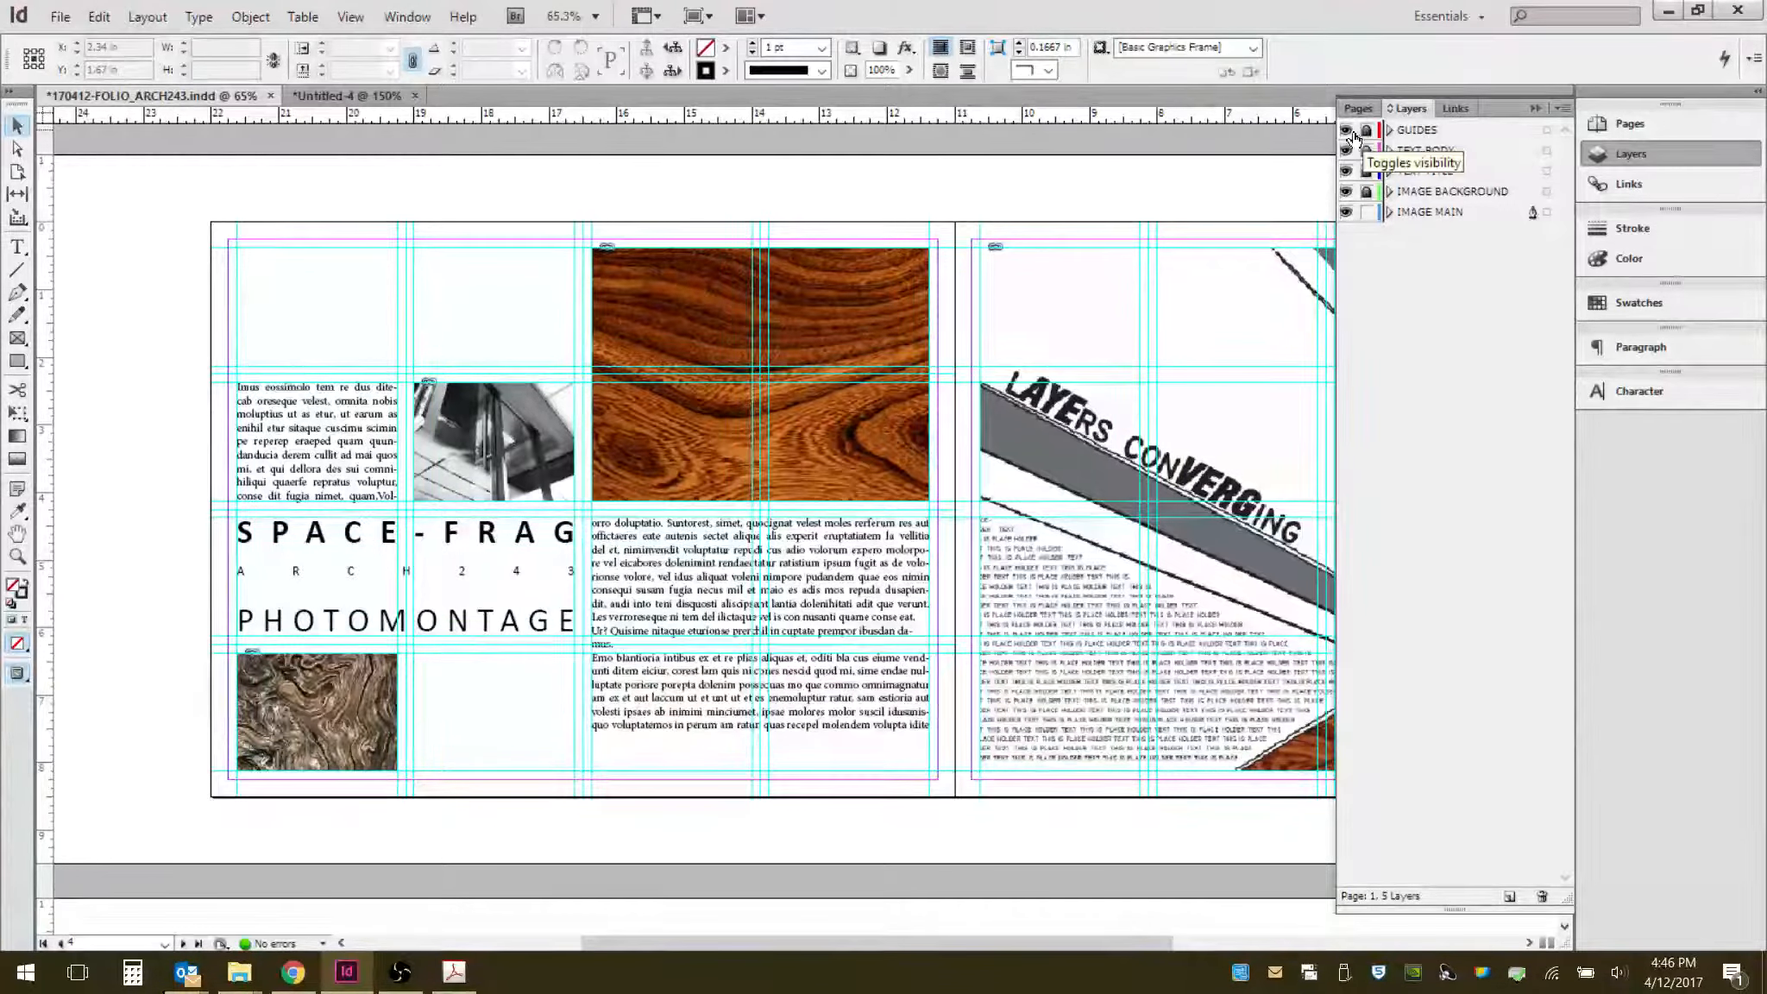
left_click(1346, 130)
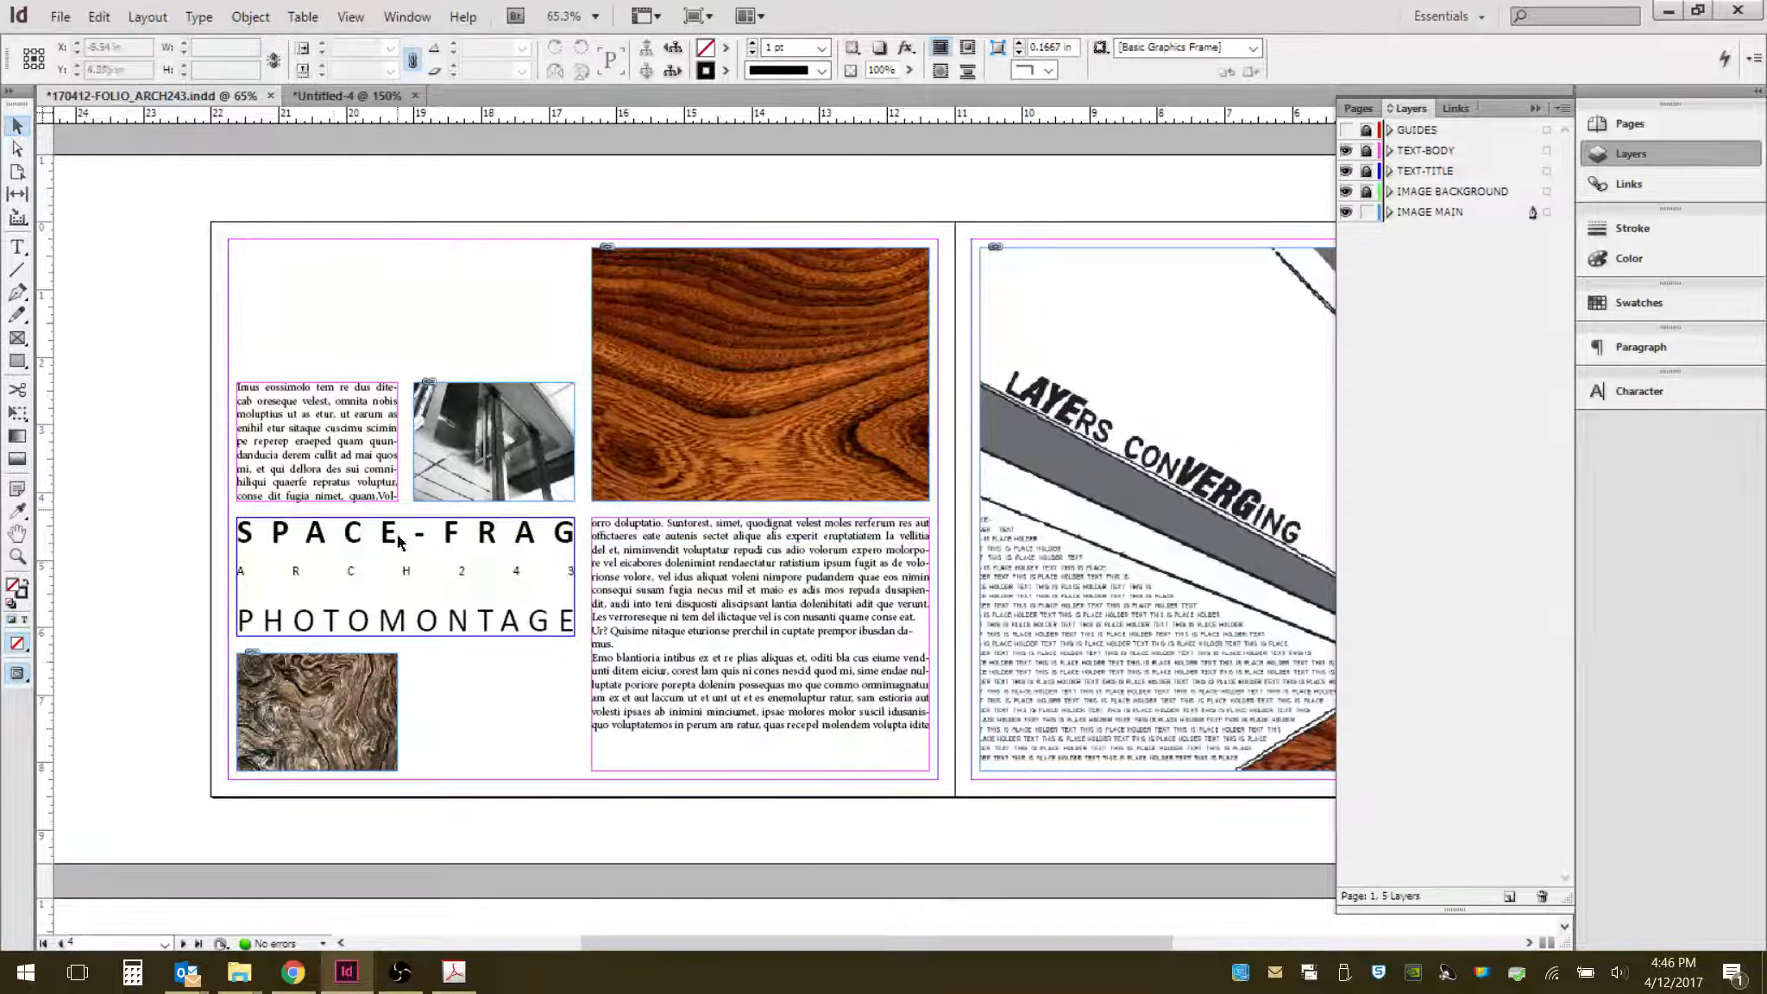
- Preview the spread with Overprint Preview turned on, then turn it off again
left_click(350, 18)
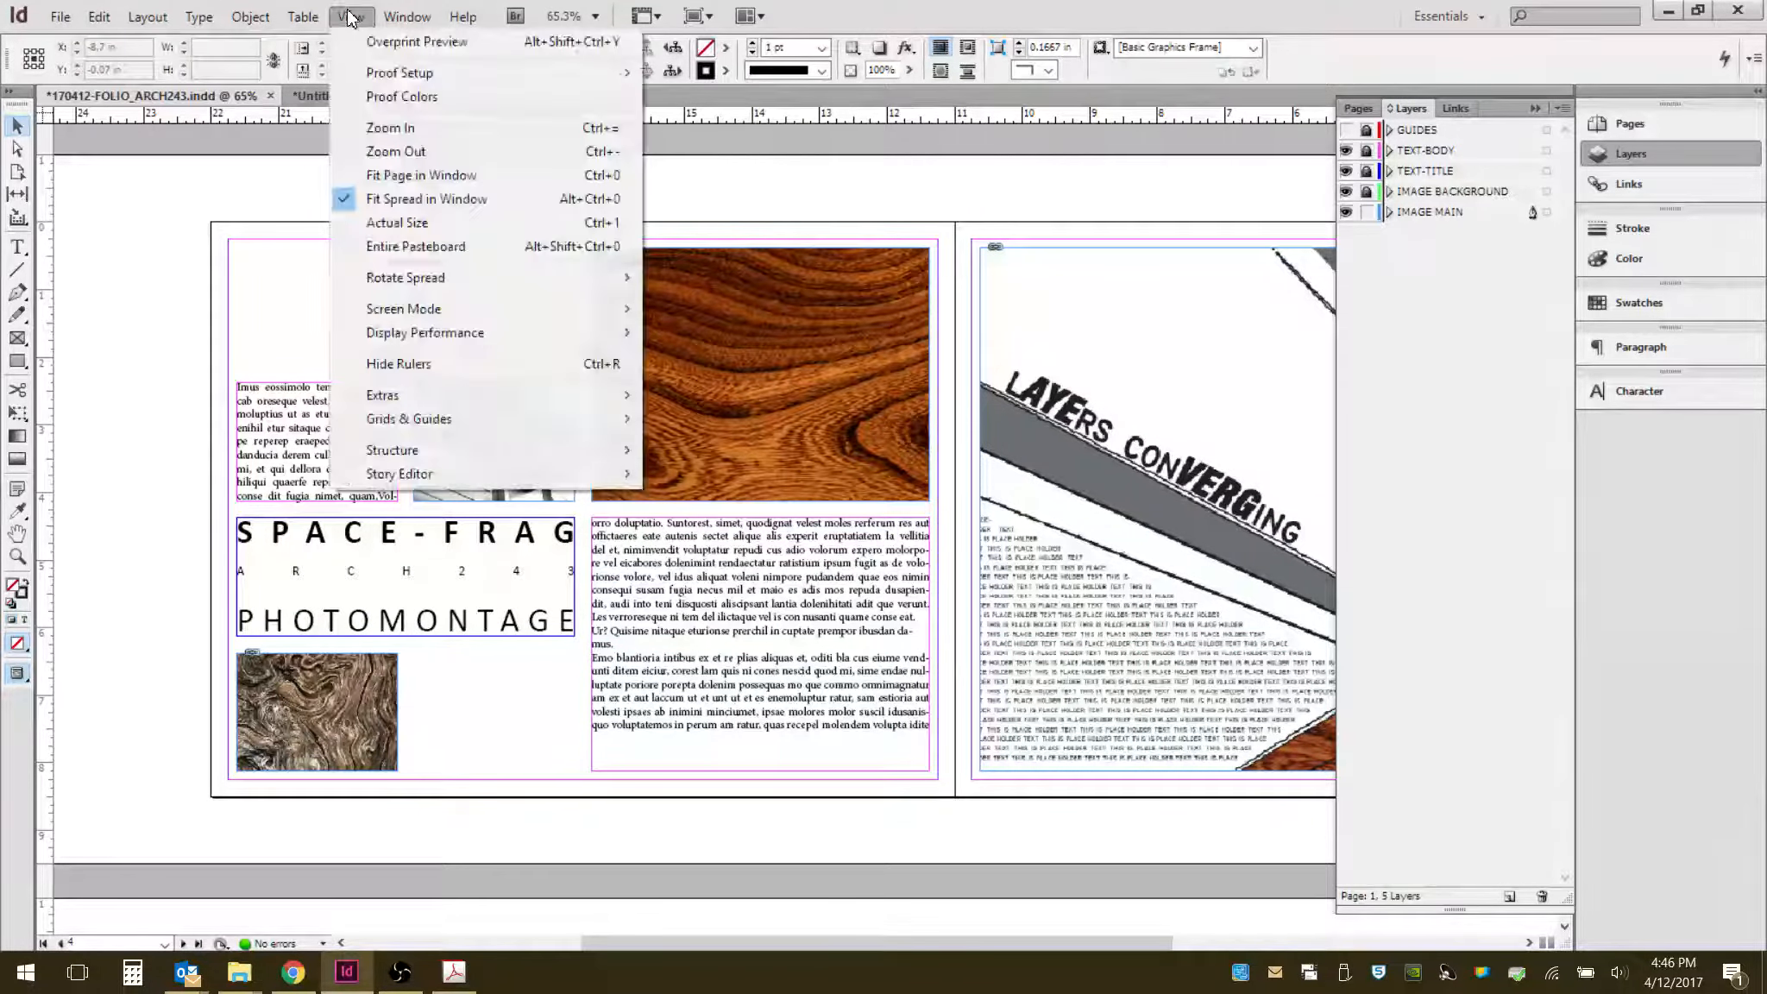
left_click(380, 43)
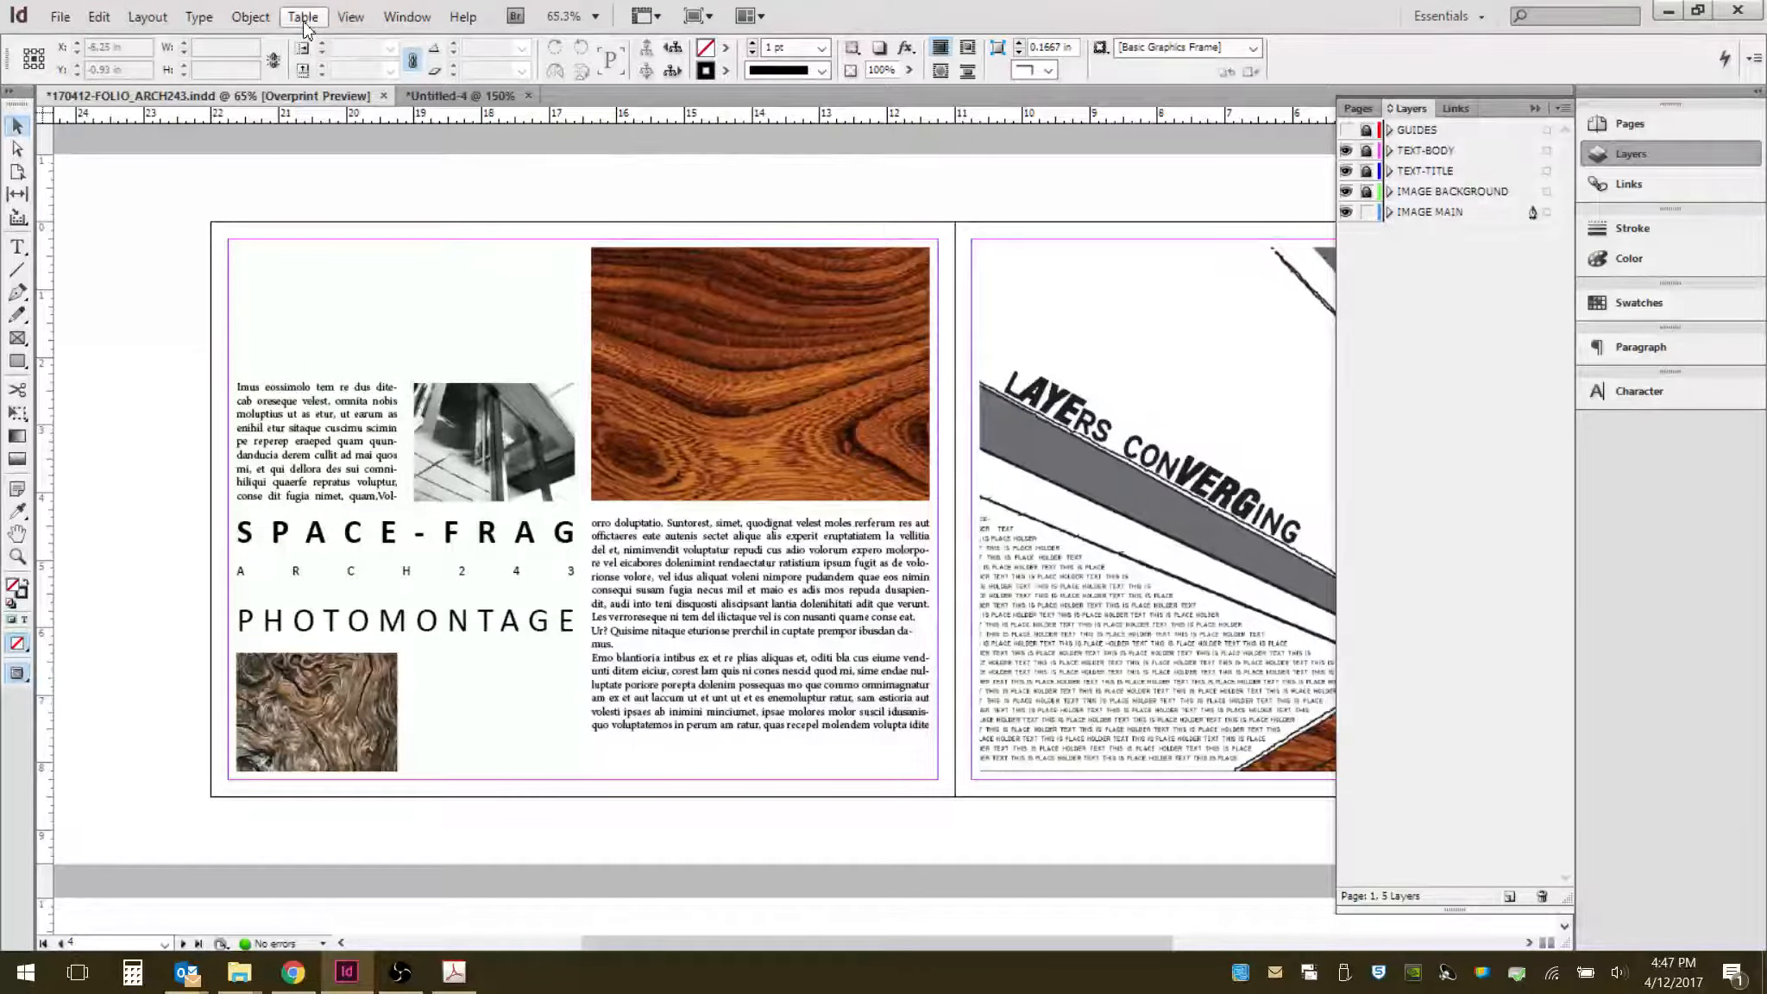
left_click(351, 21)
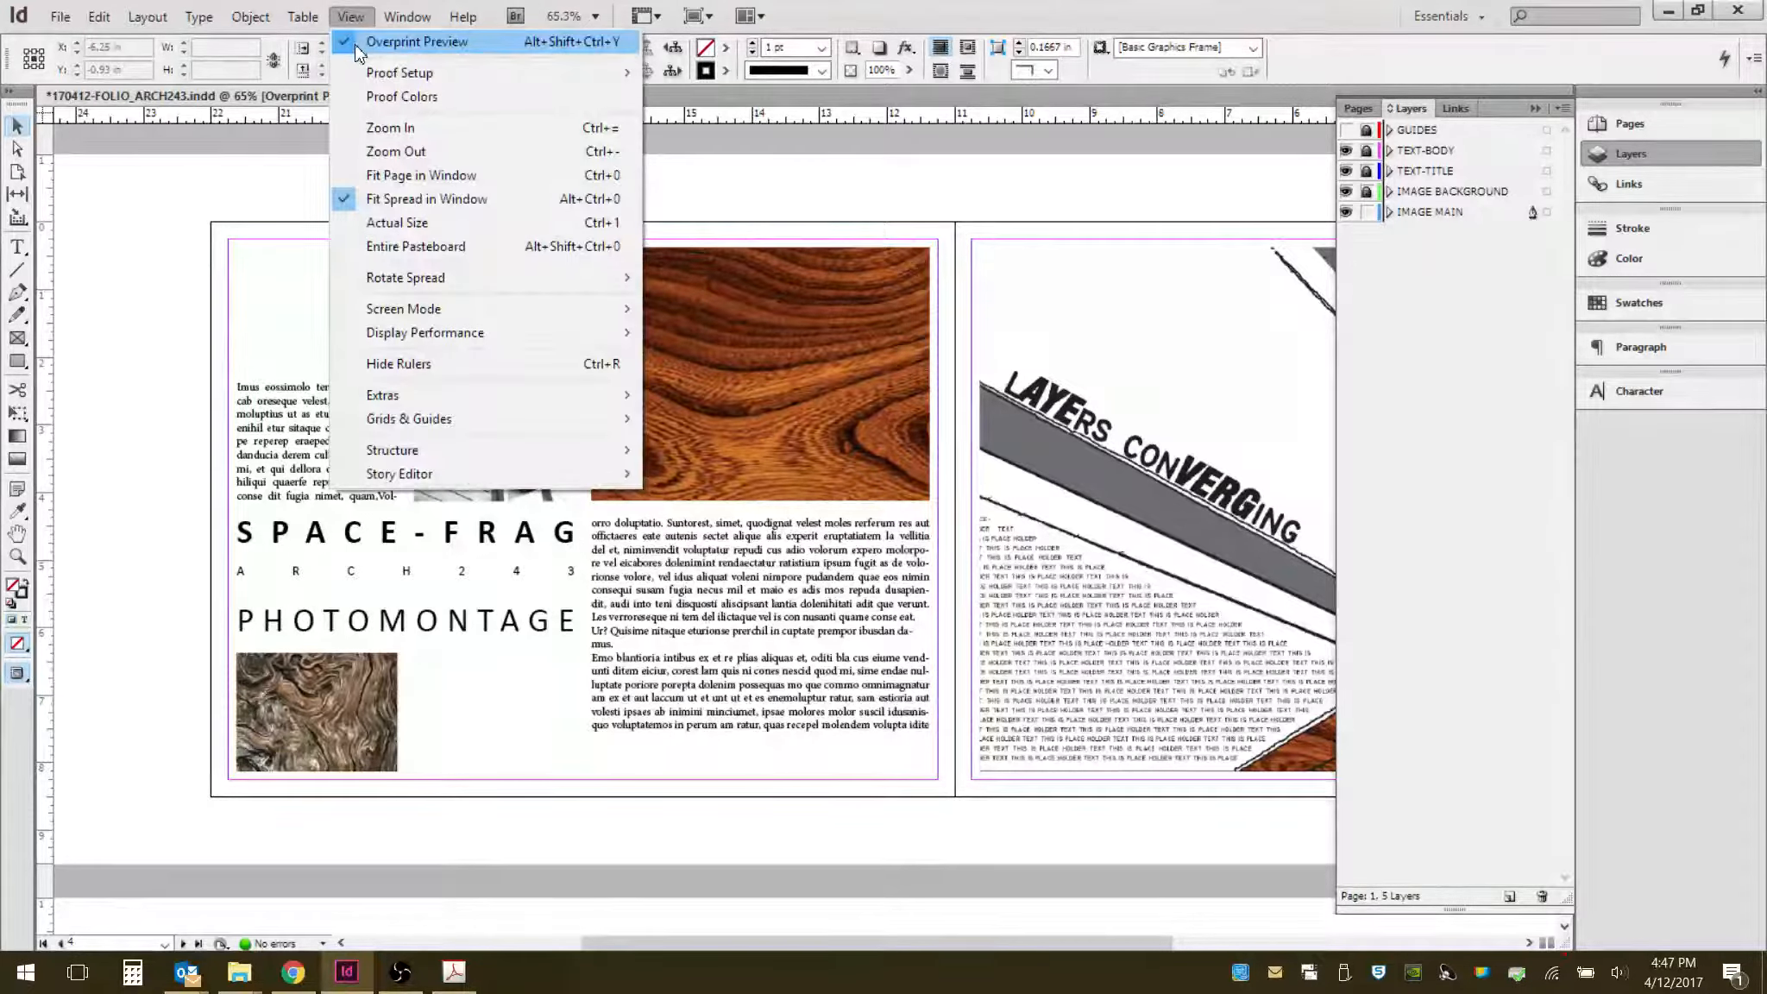
left_click(358, 52)
- Review the Display Performance options and examine the spread's images at several zoom levels
left_click(350, 18)
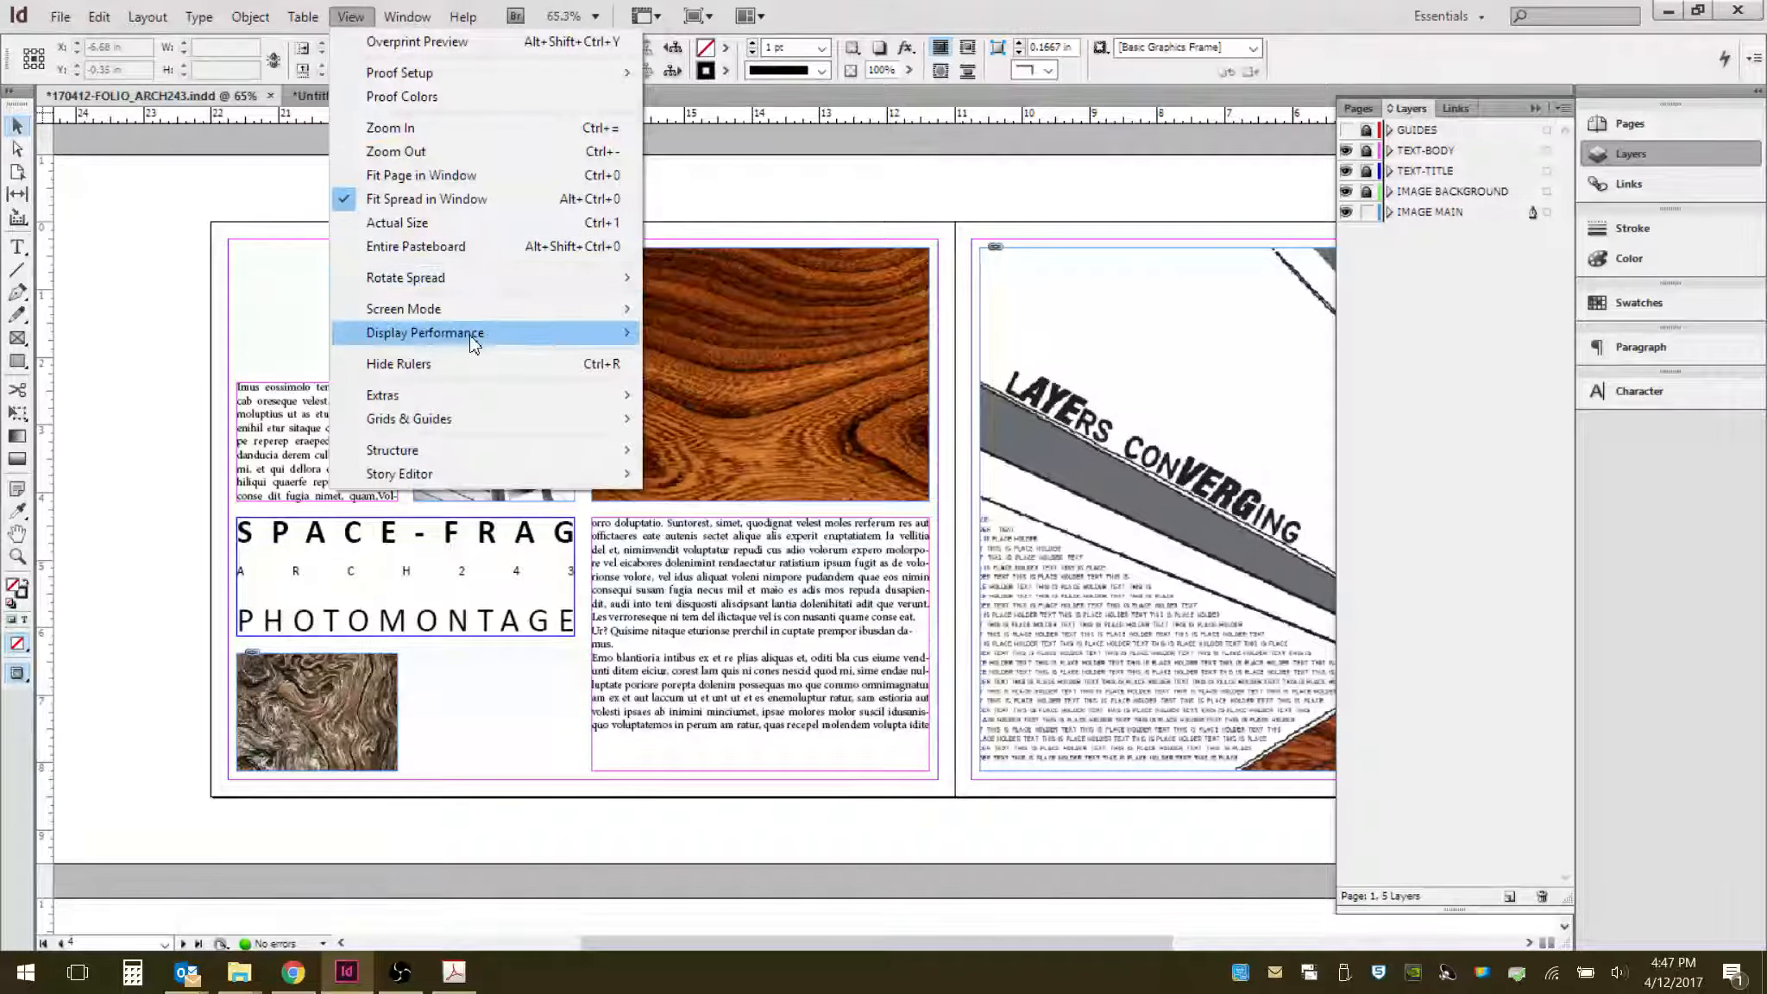
mouse_move(473, 346)
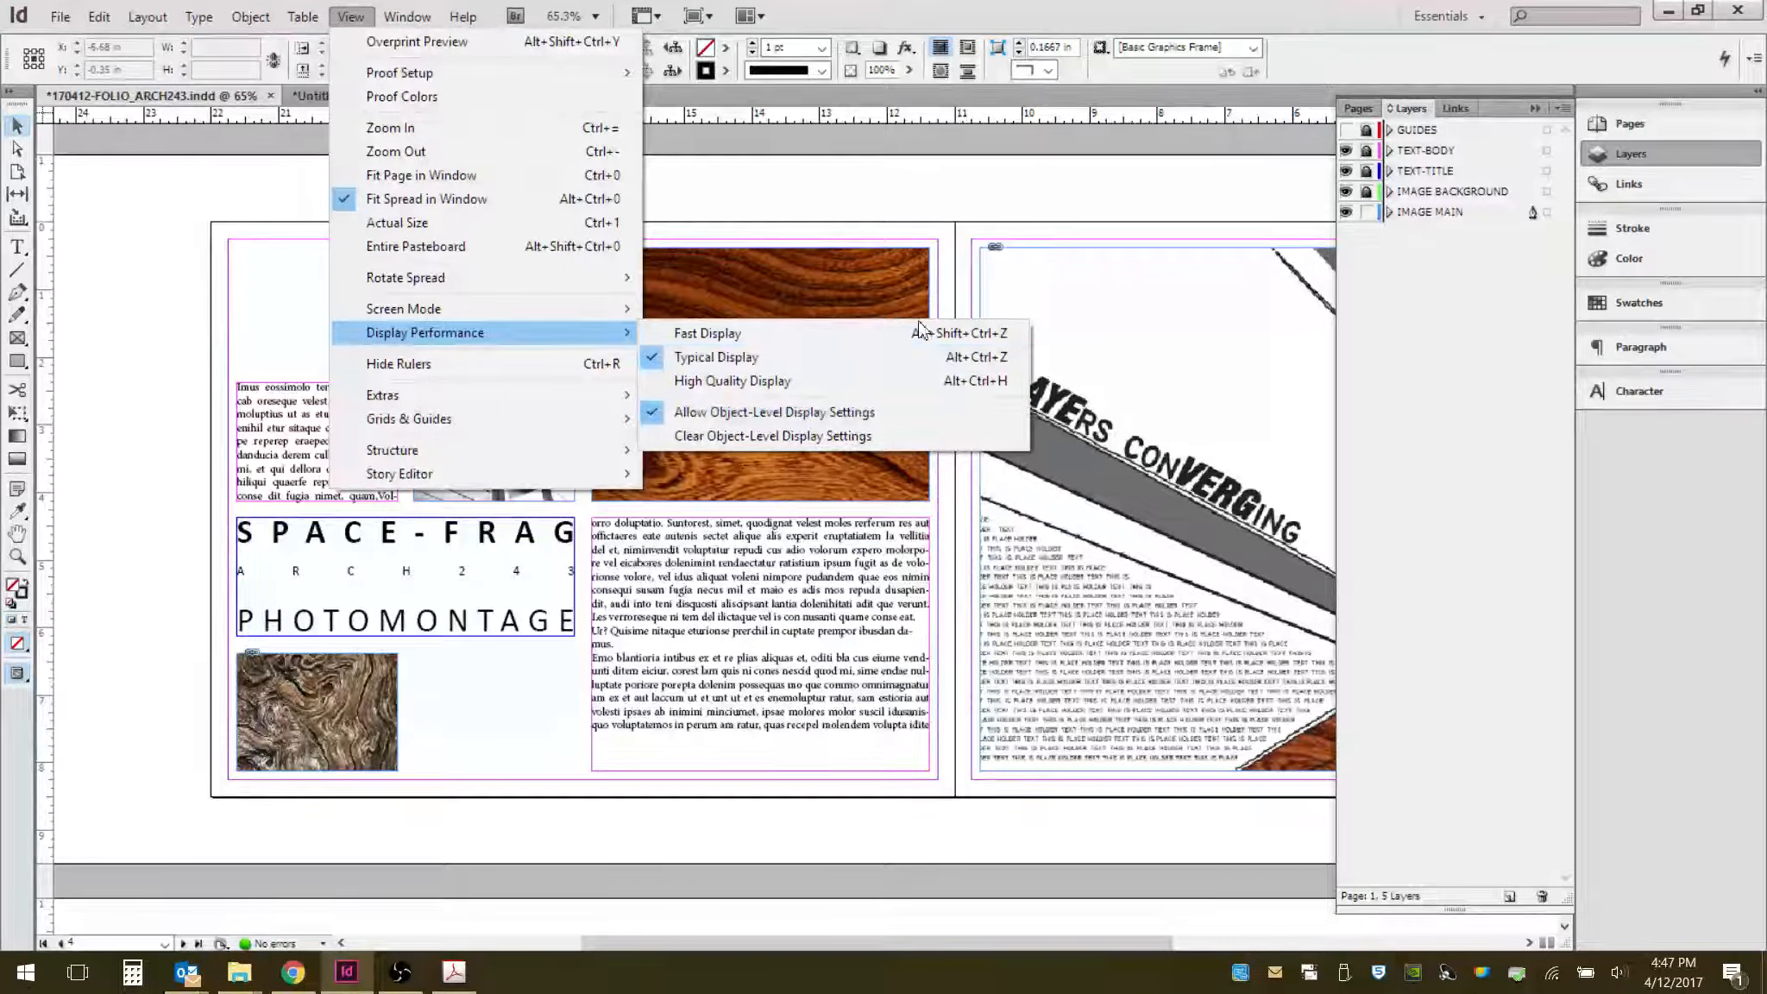
left_click(982, 183)
scroll(472, 508, "down", 1)
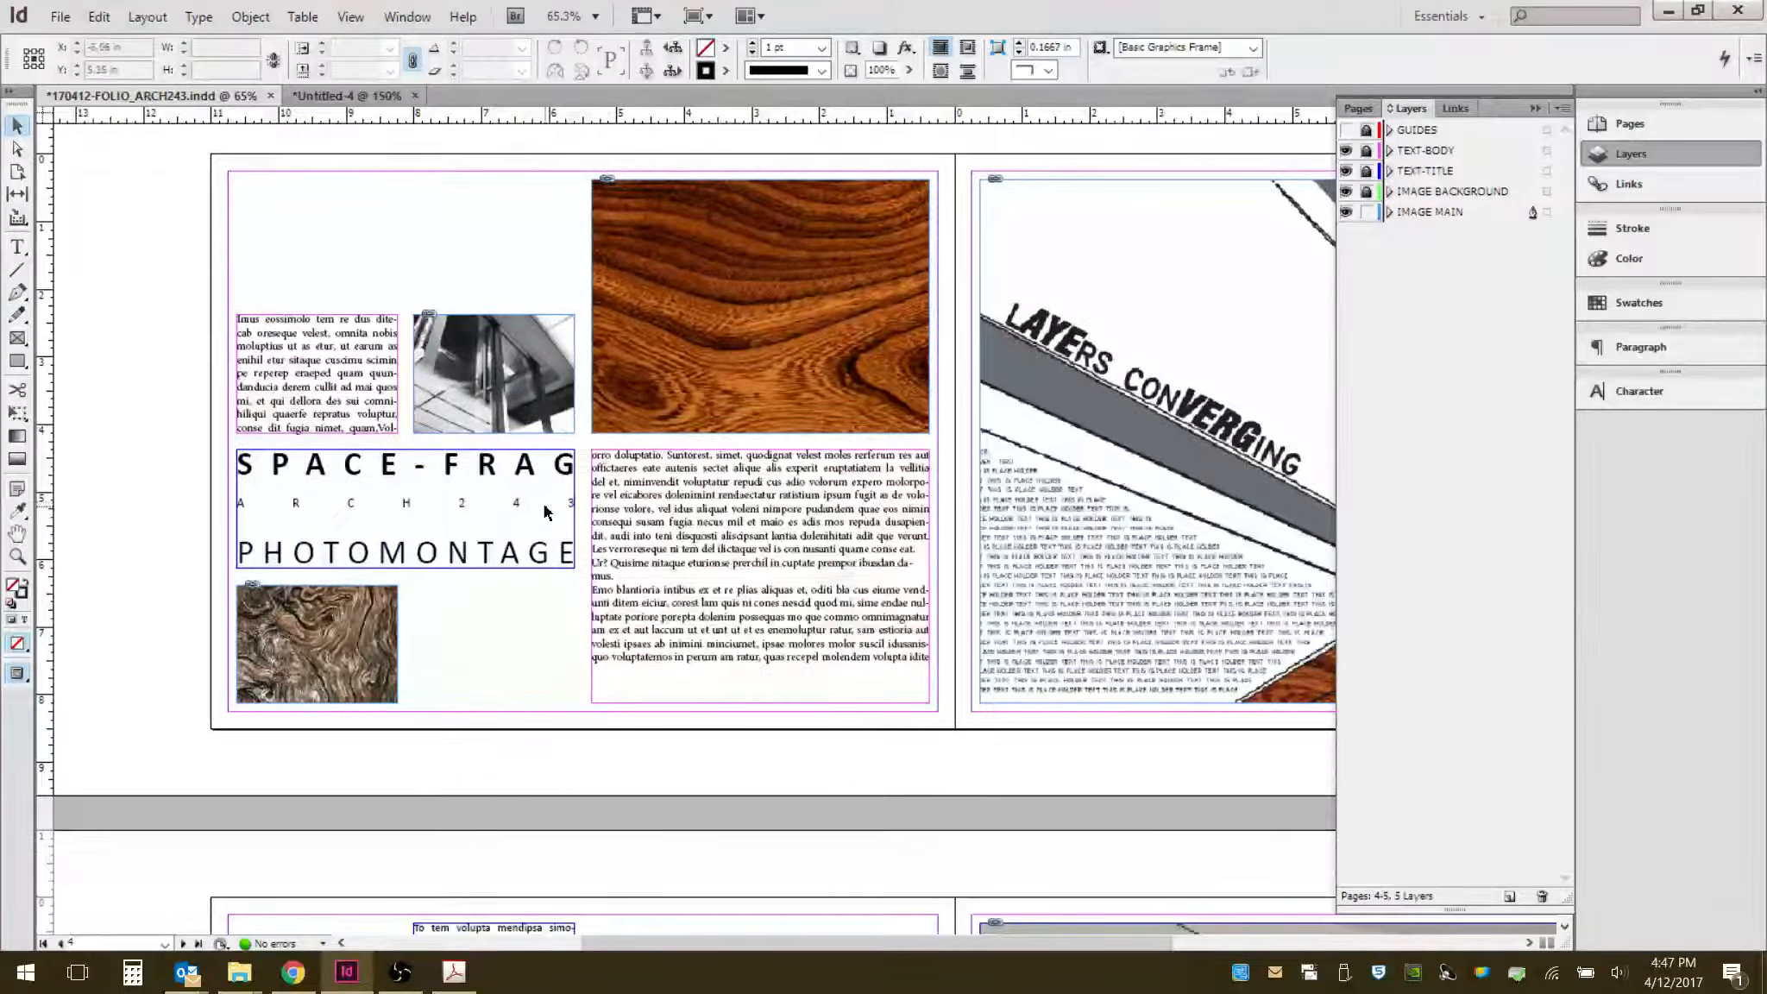
scroll(443, 516, "down", 3)
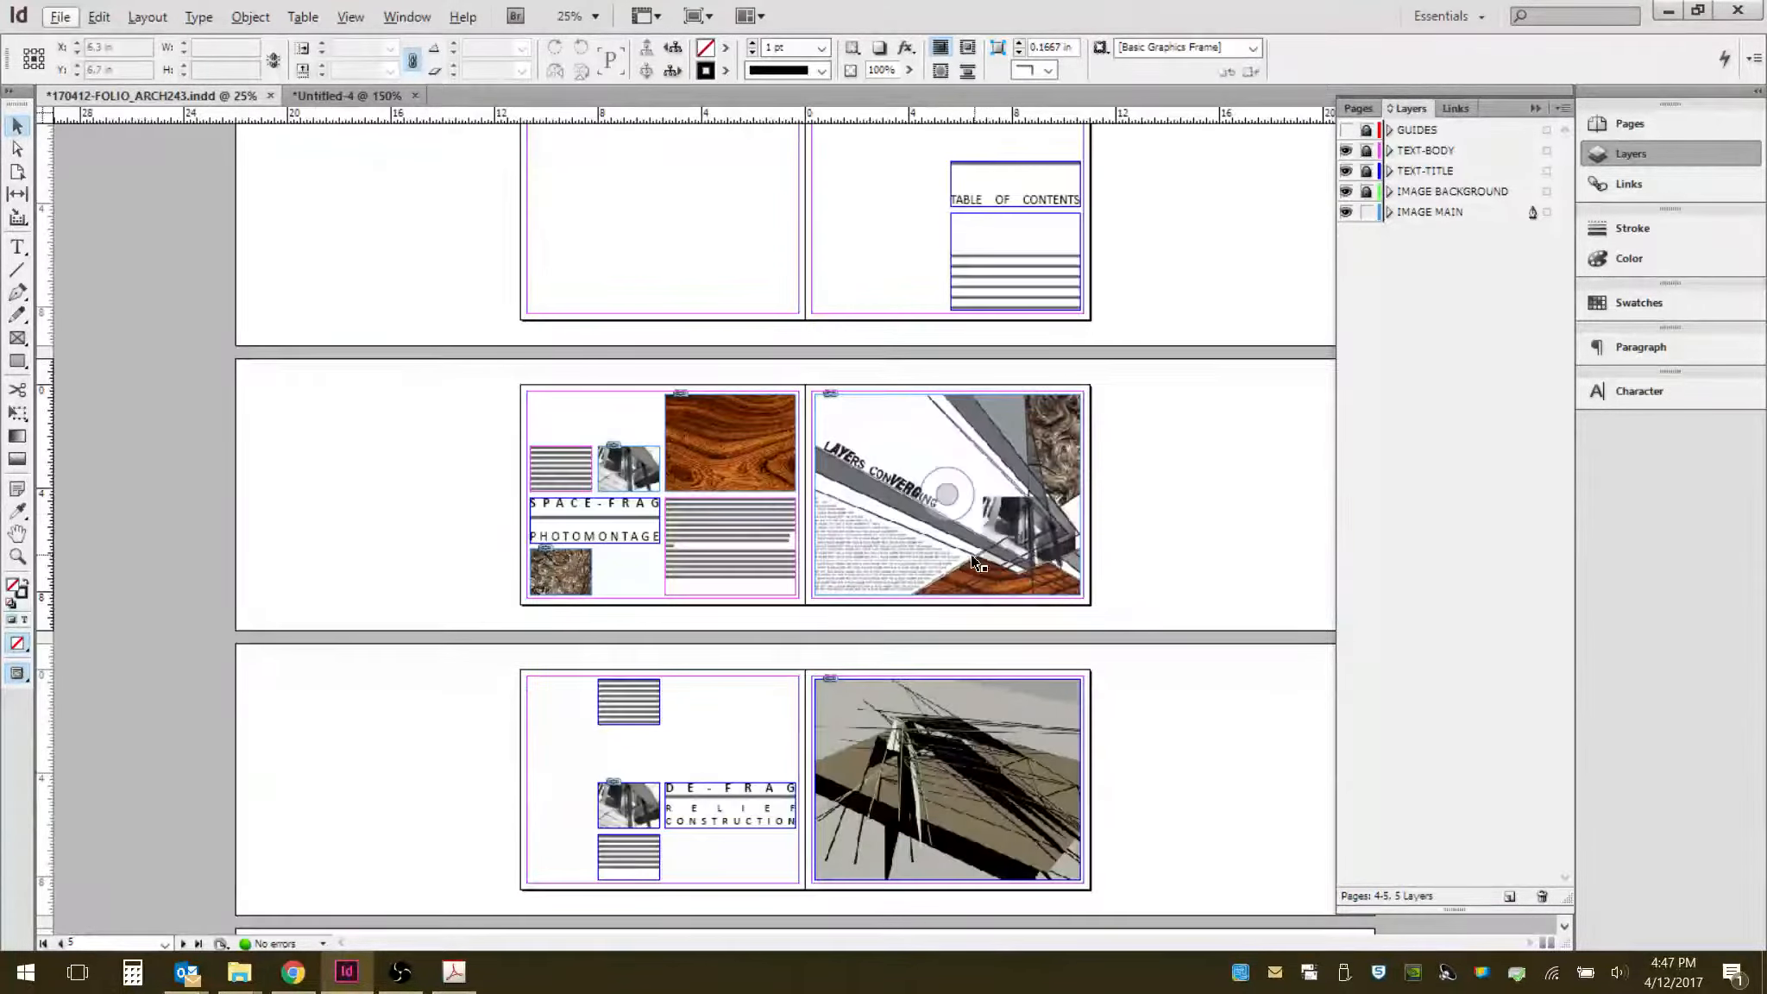
scroll(996, 507, "up", 1)
scroll(995, 507, "up", 4)
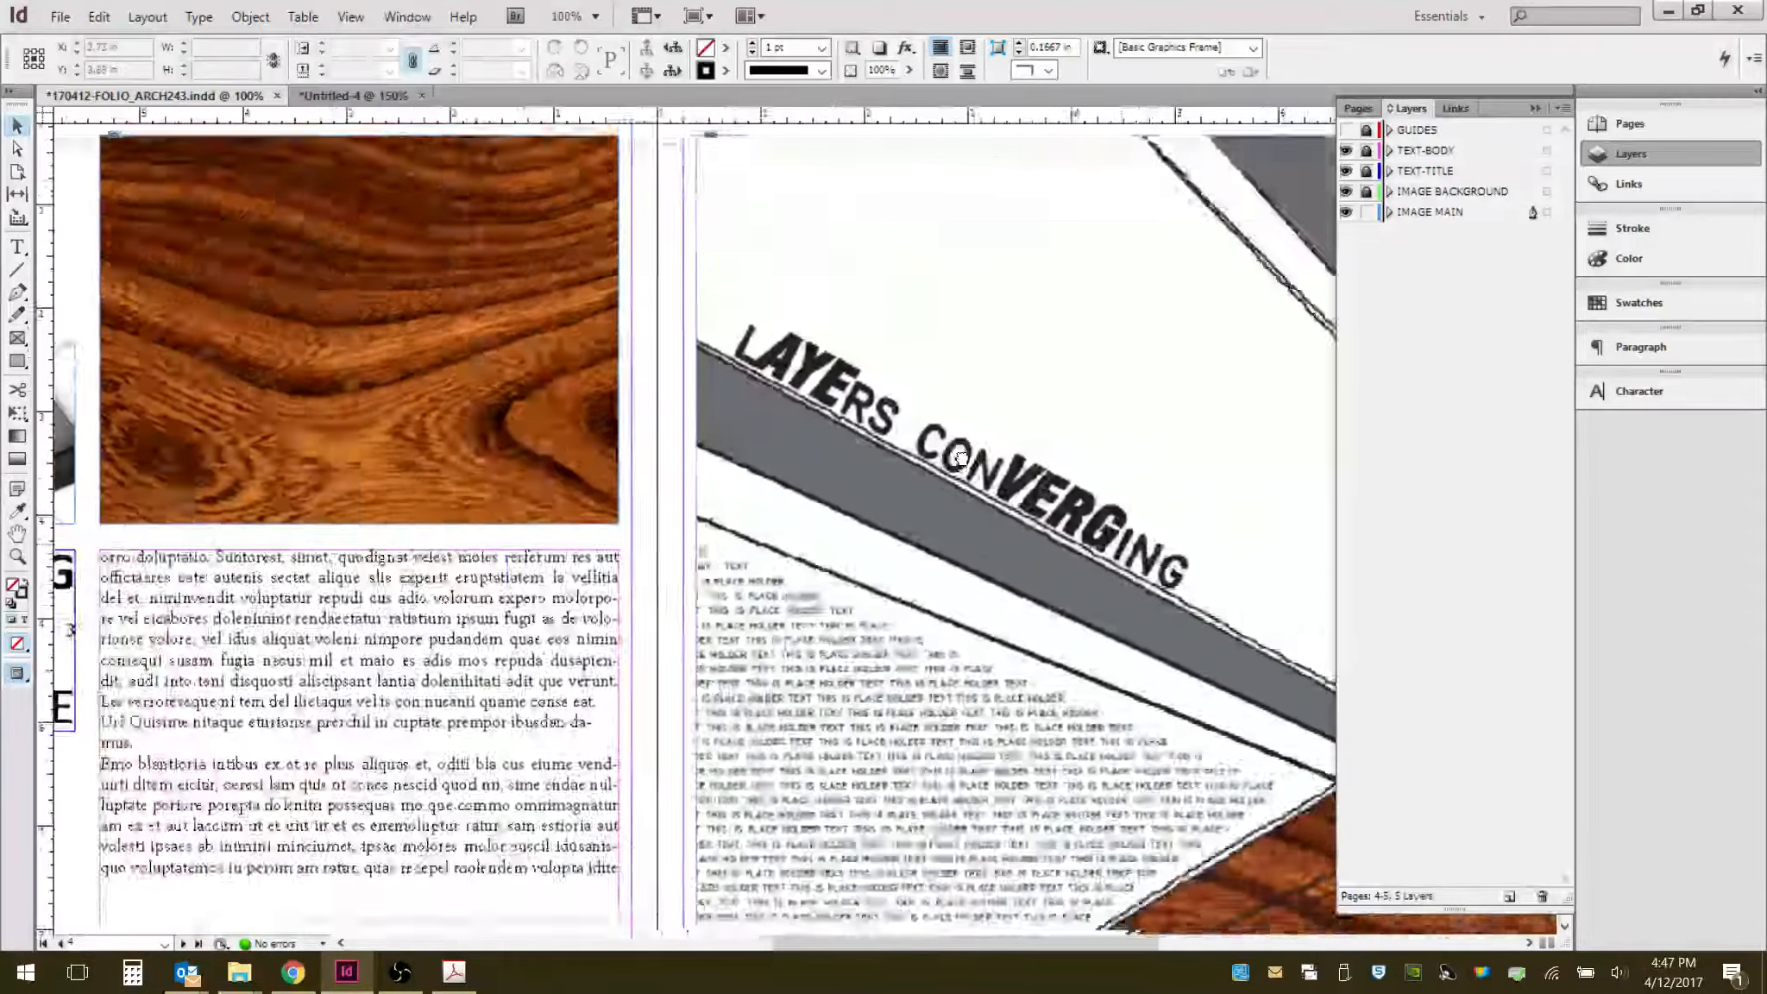
left_click_drag(961, 459, 444, 399)
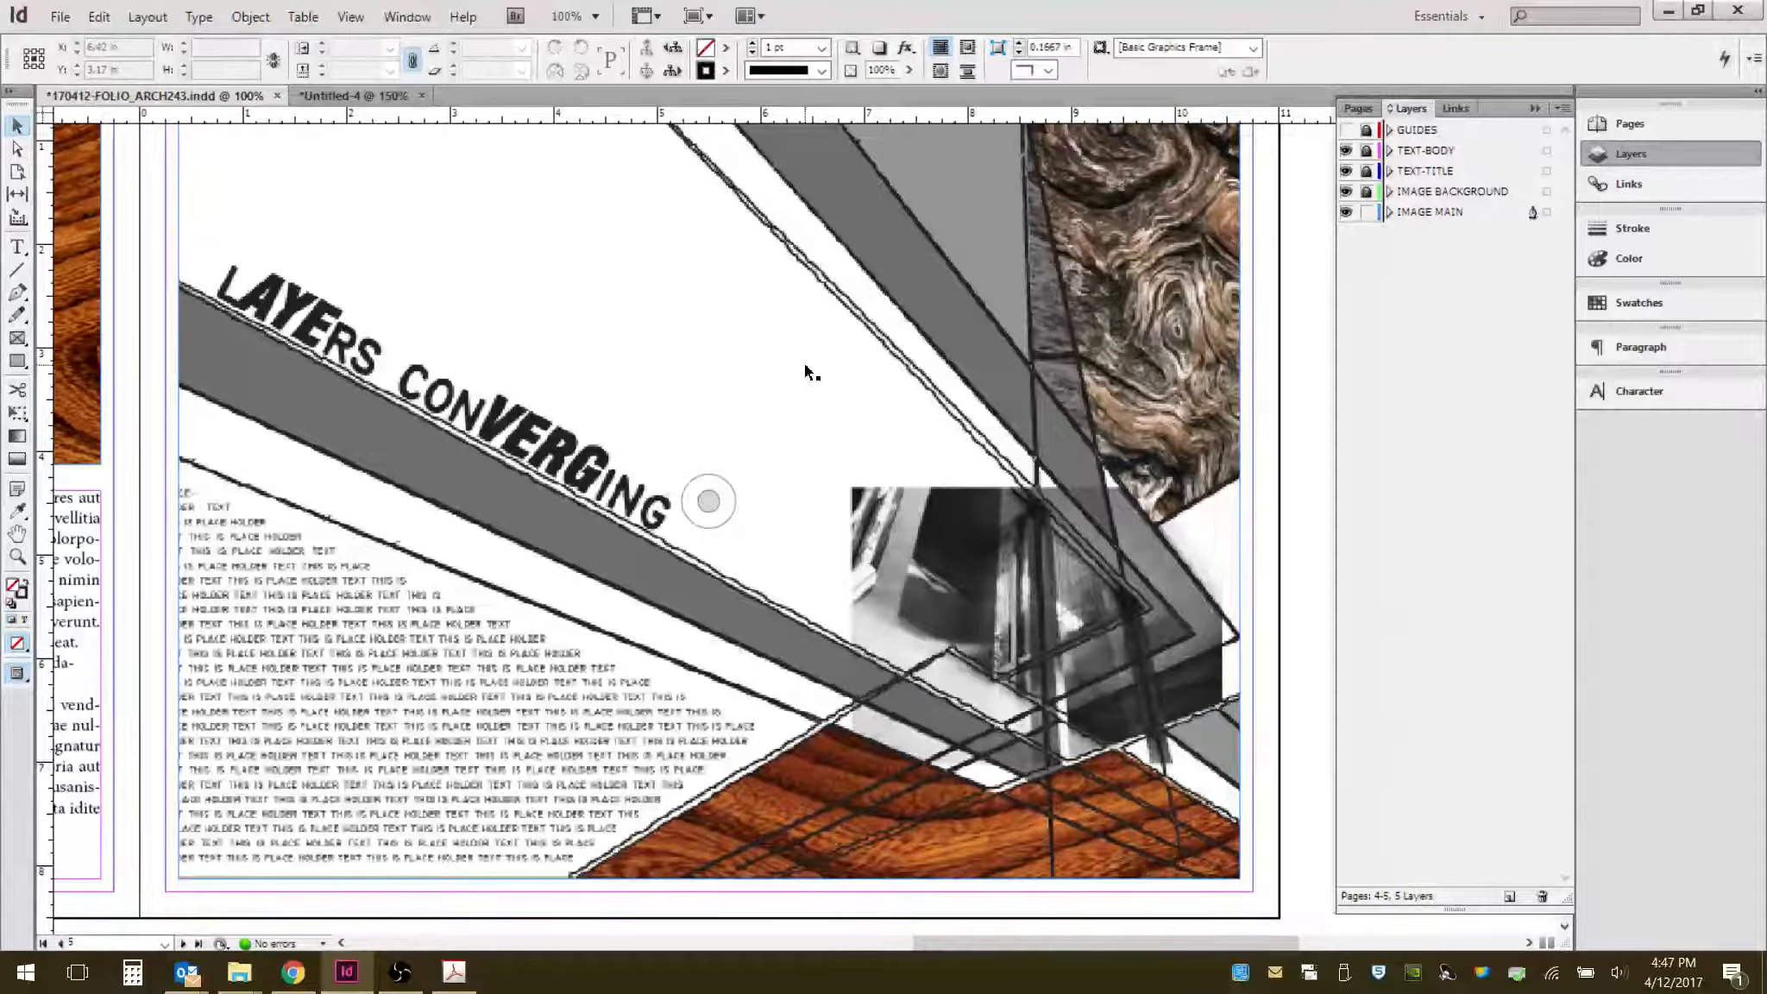
scroll(804, 363, "up", 1)
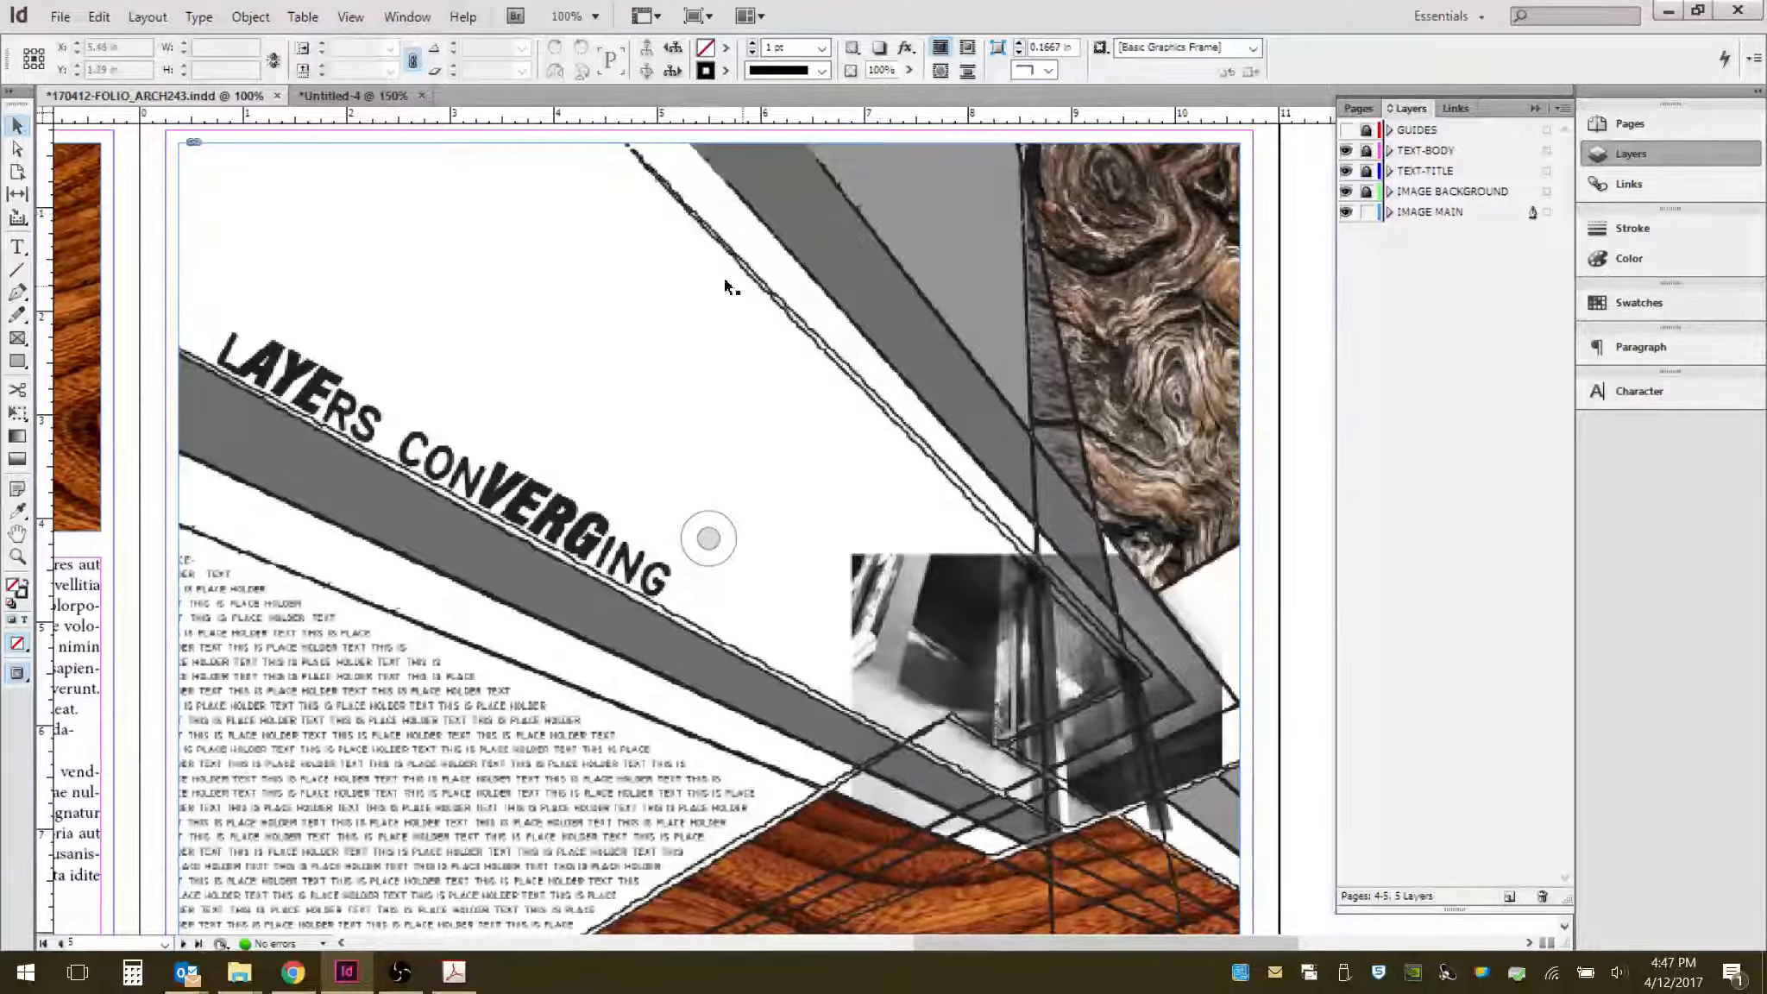
- Switch display performance to High Quality Display and inspect the spread's artwork close up
left_click(351, 16)
mouse_move(435, 333)
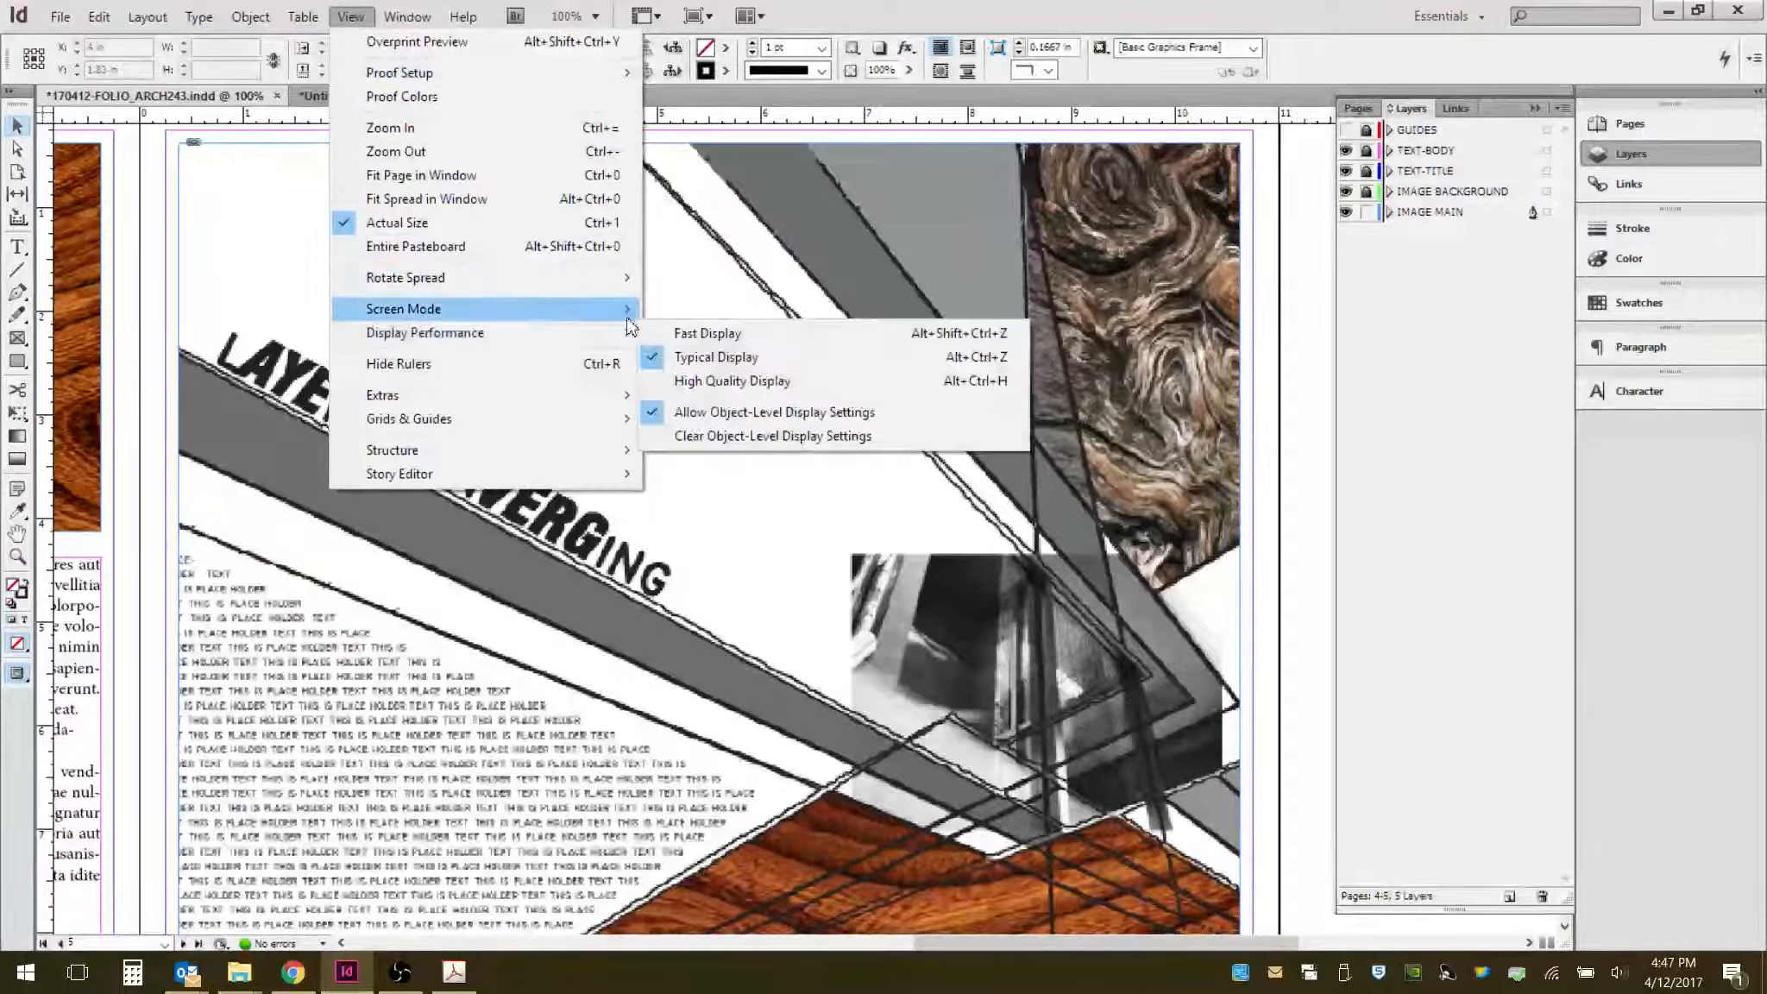
left_click(725, 381)
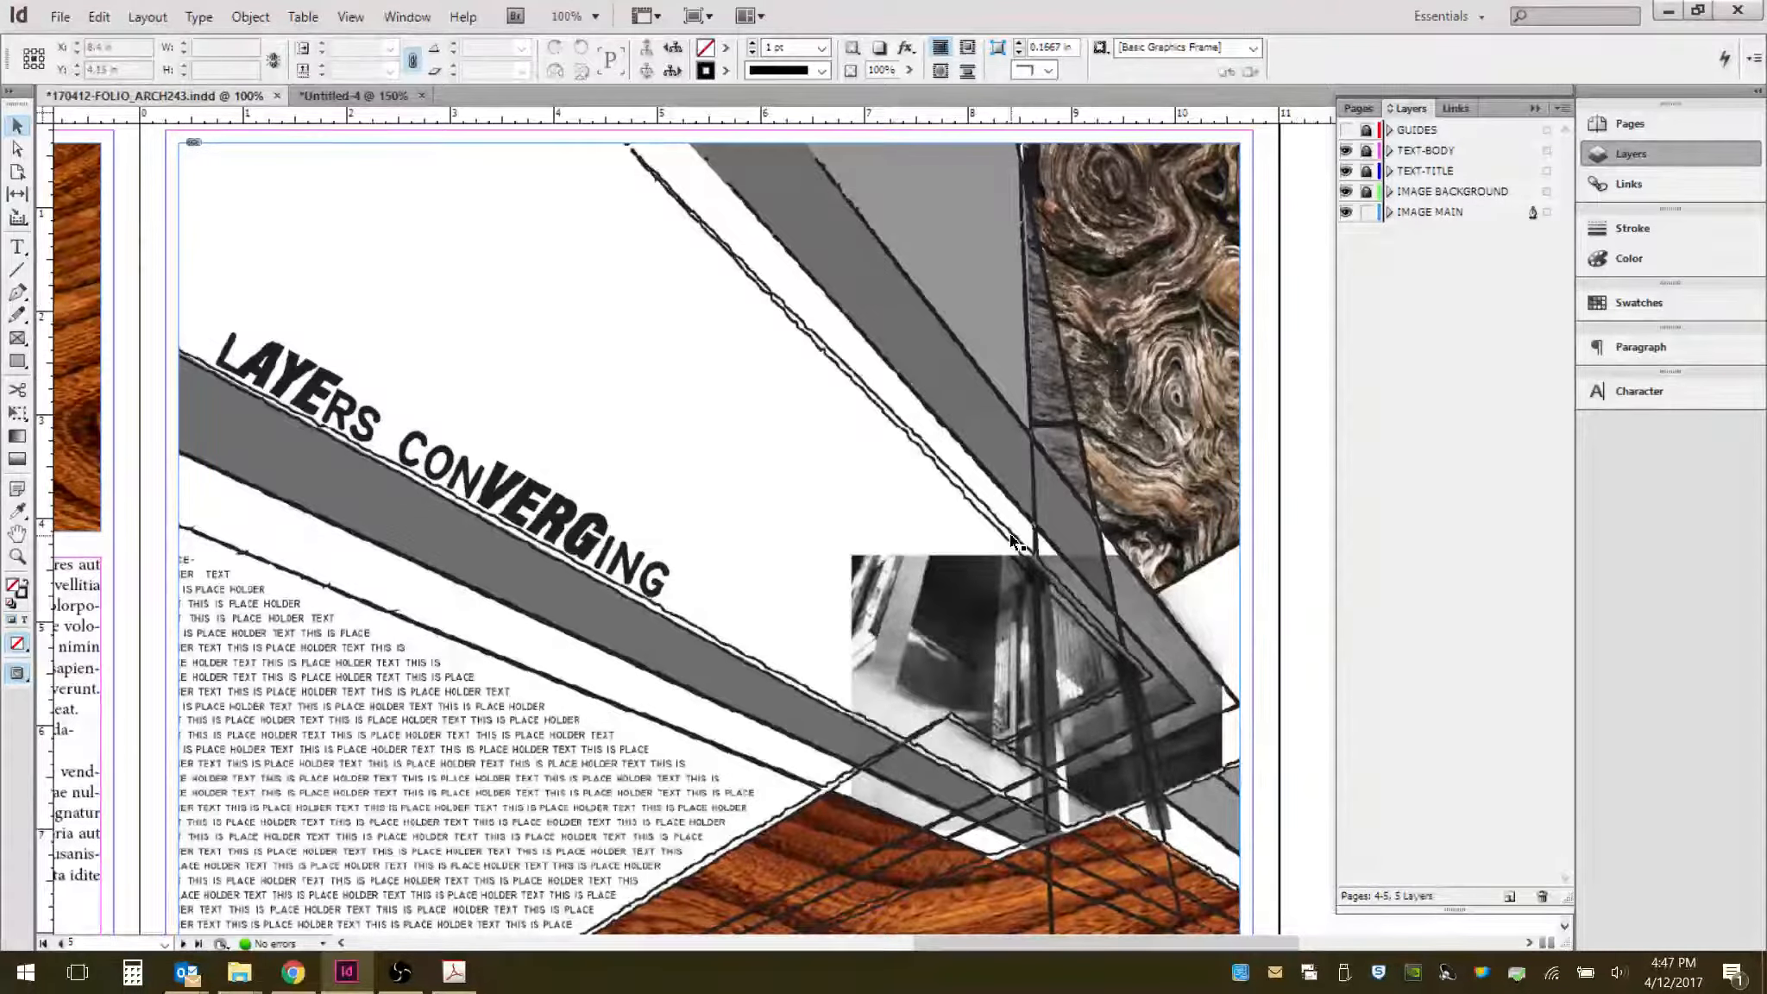
scroll(1161, 490, "up", 3)
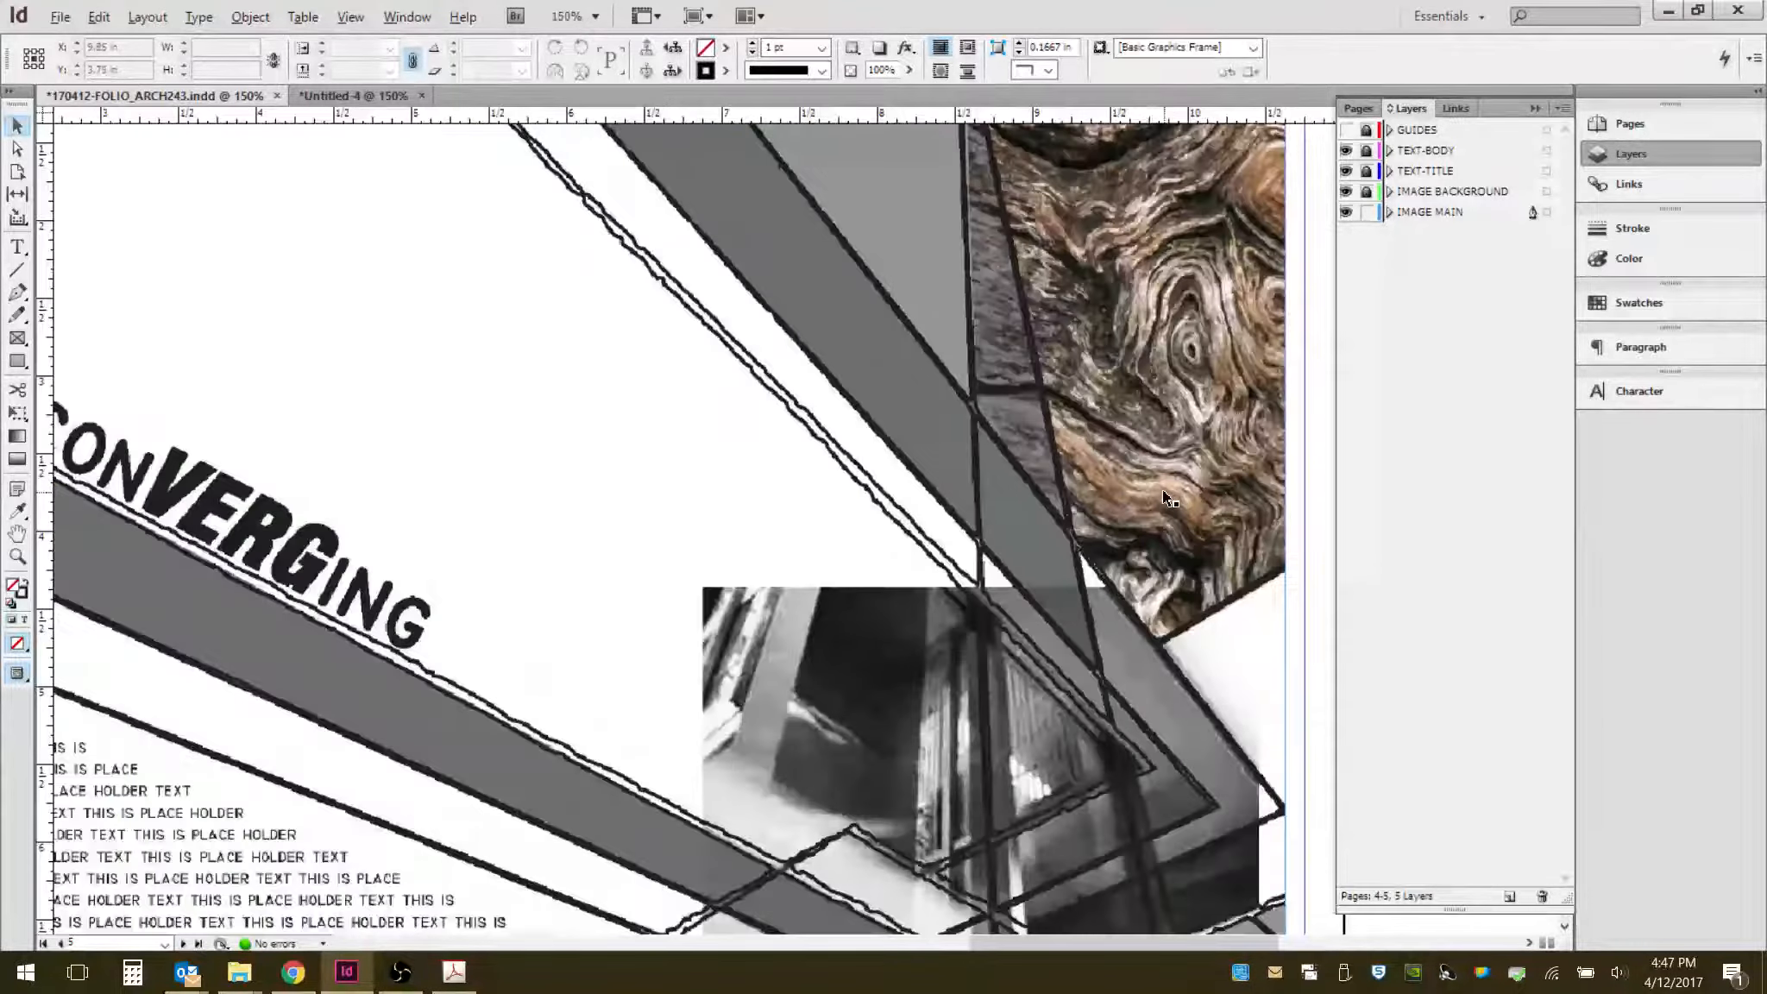
scroll(722, 518, "up", 3)
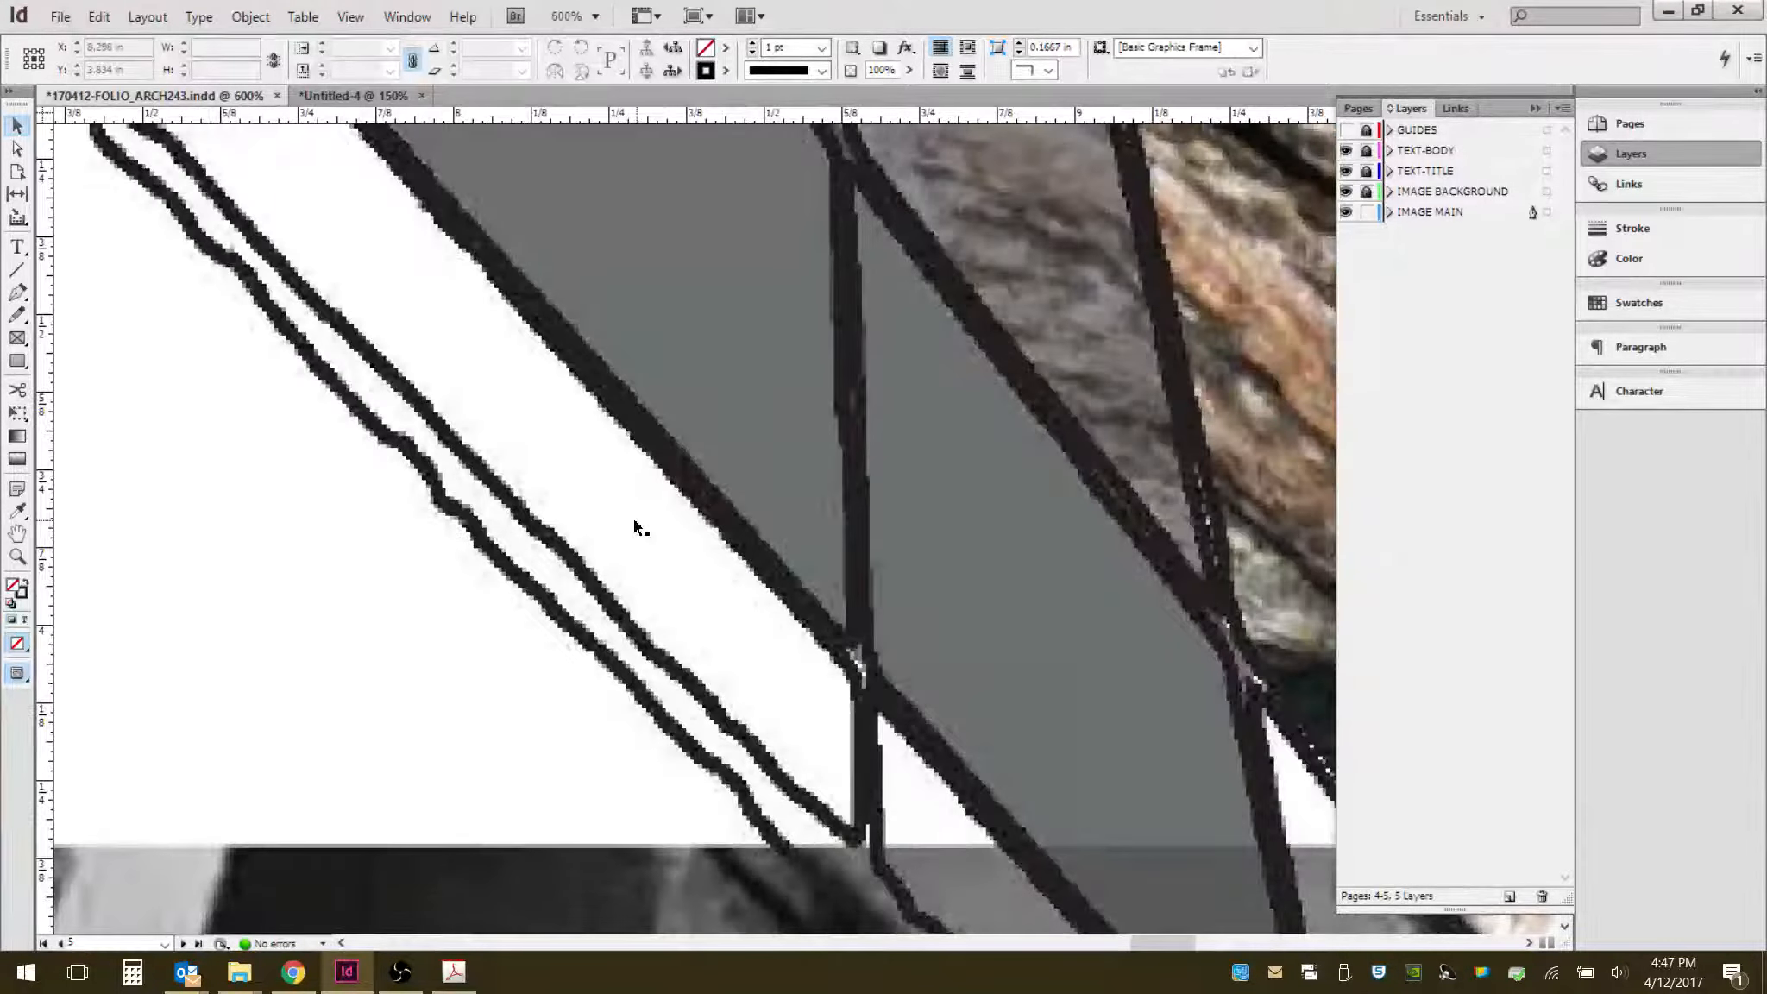
scroll(636, 525, "down", 2)
scroll(785, 528, "down", 1)
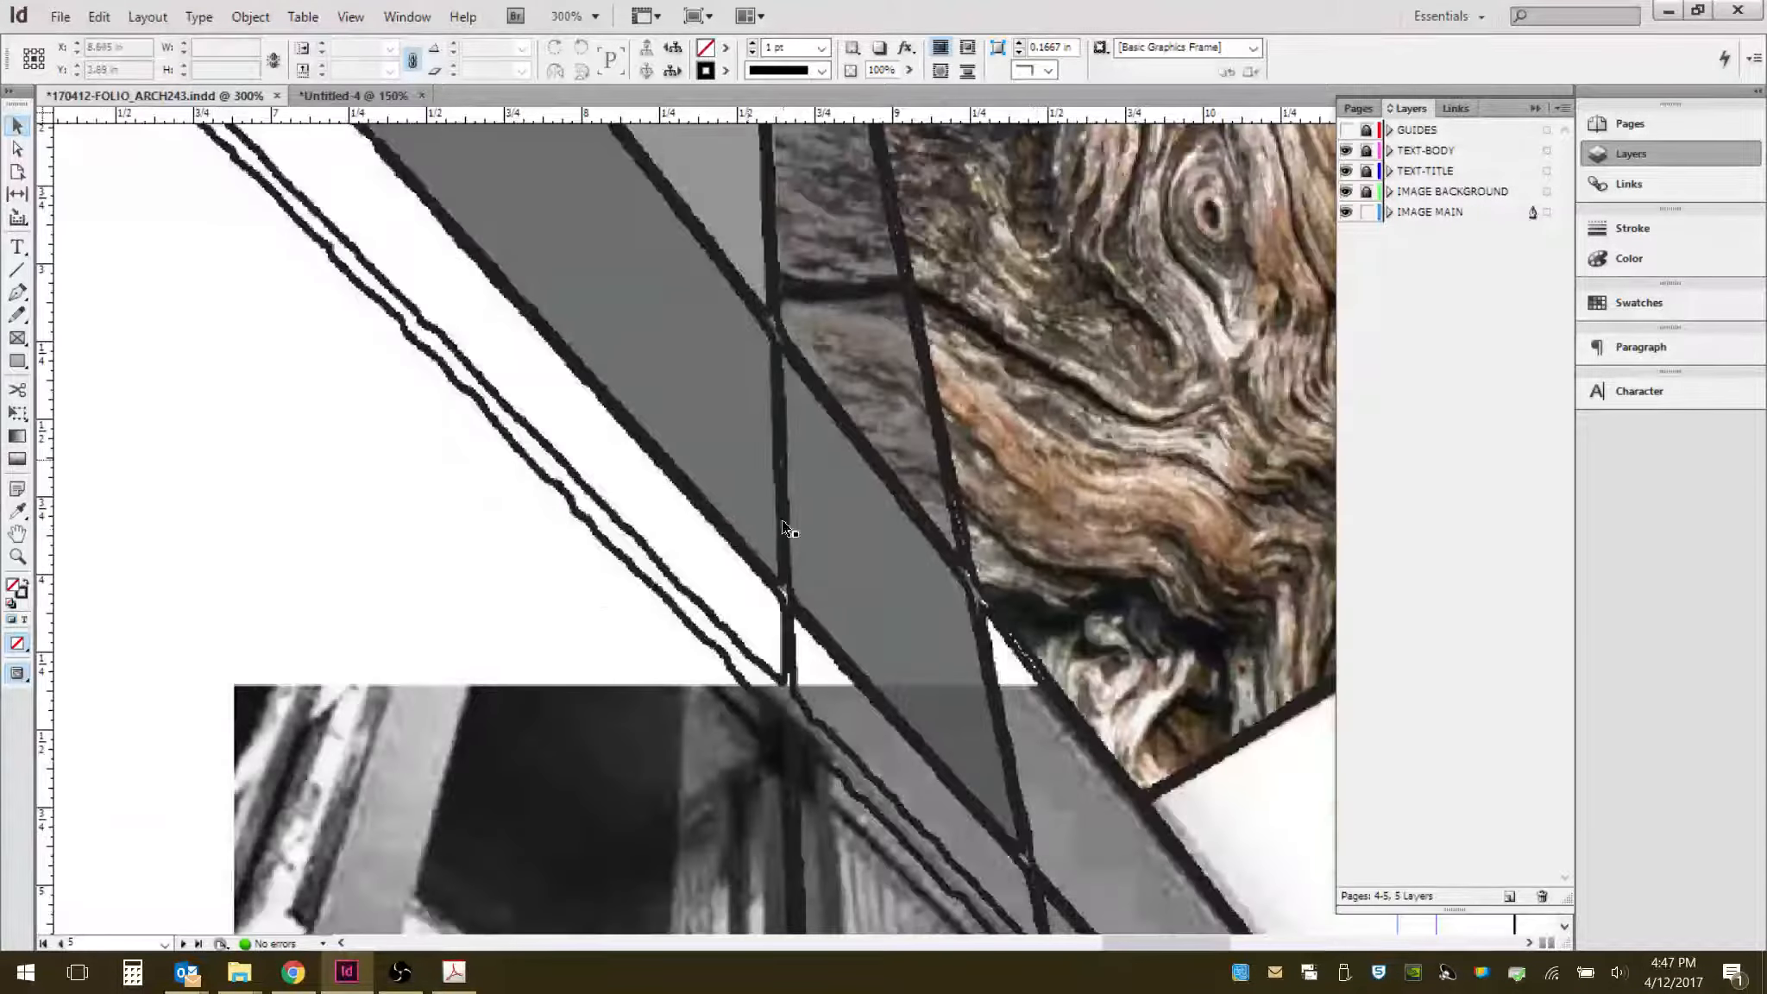
- Switch display performance to Fast Display and inspect the spread at several zoom levels
left_click(351, 17)
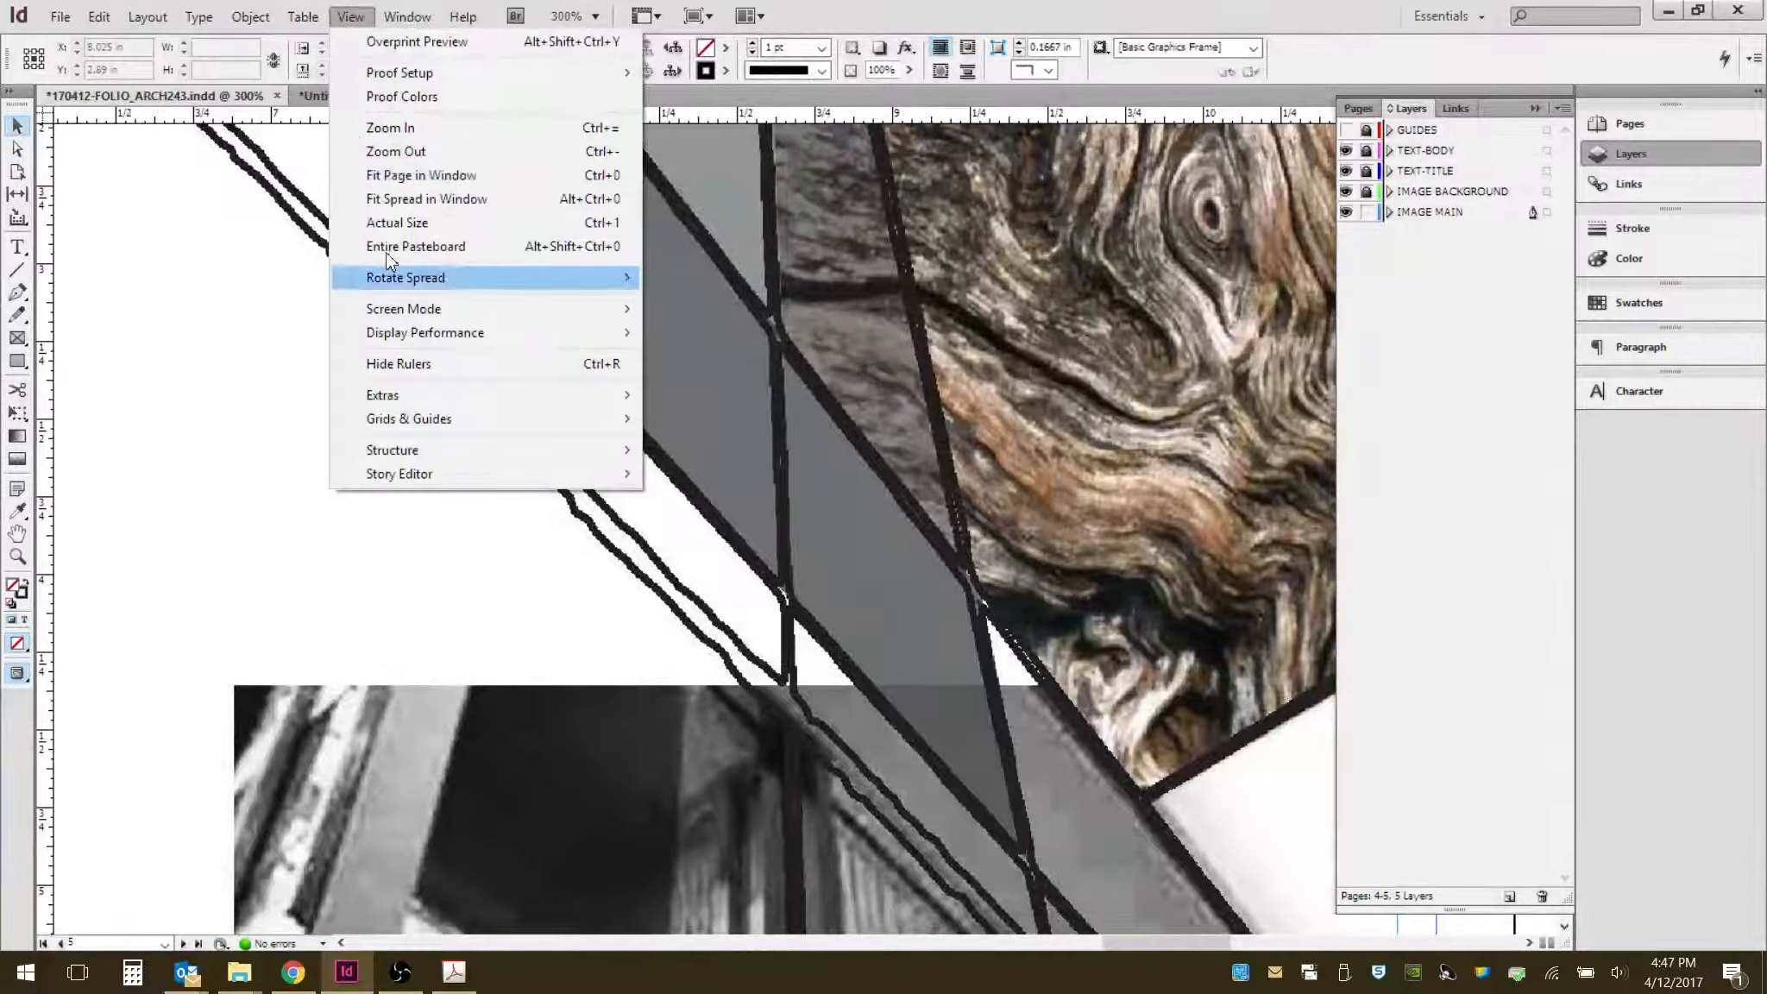
mouse_move(406, 337)
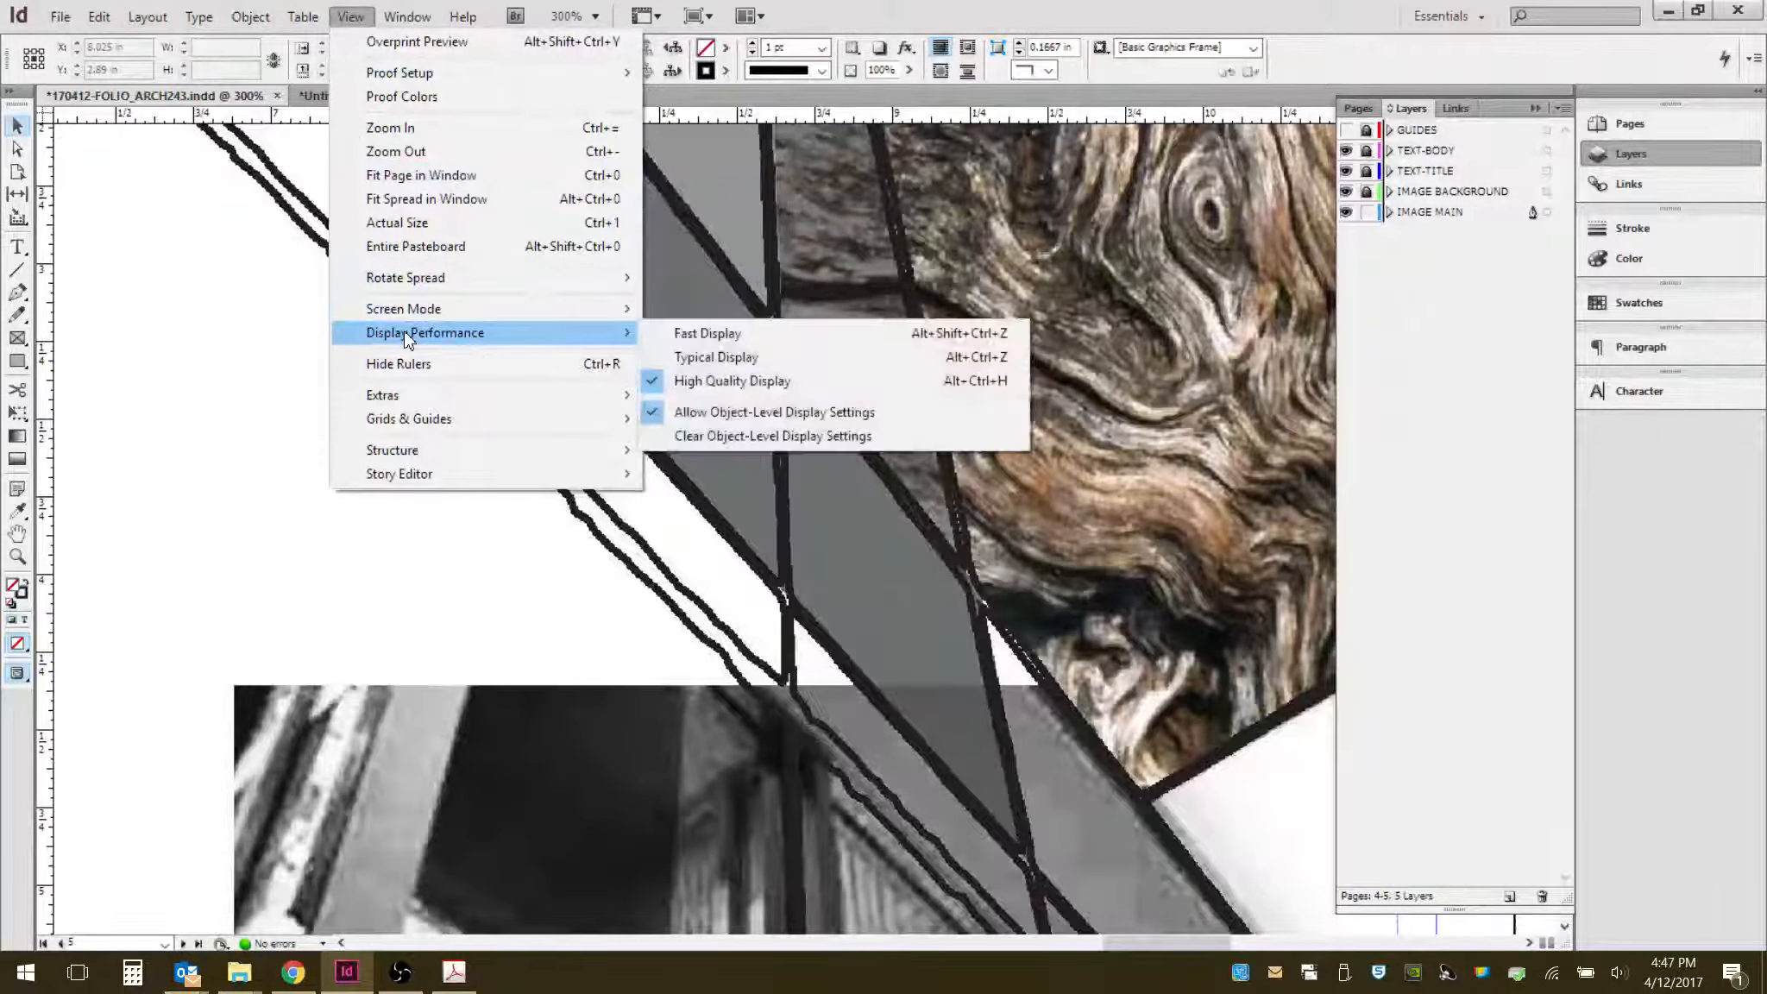
left_click(707, 333)
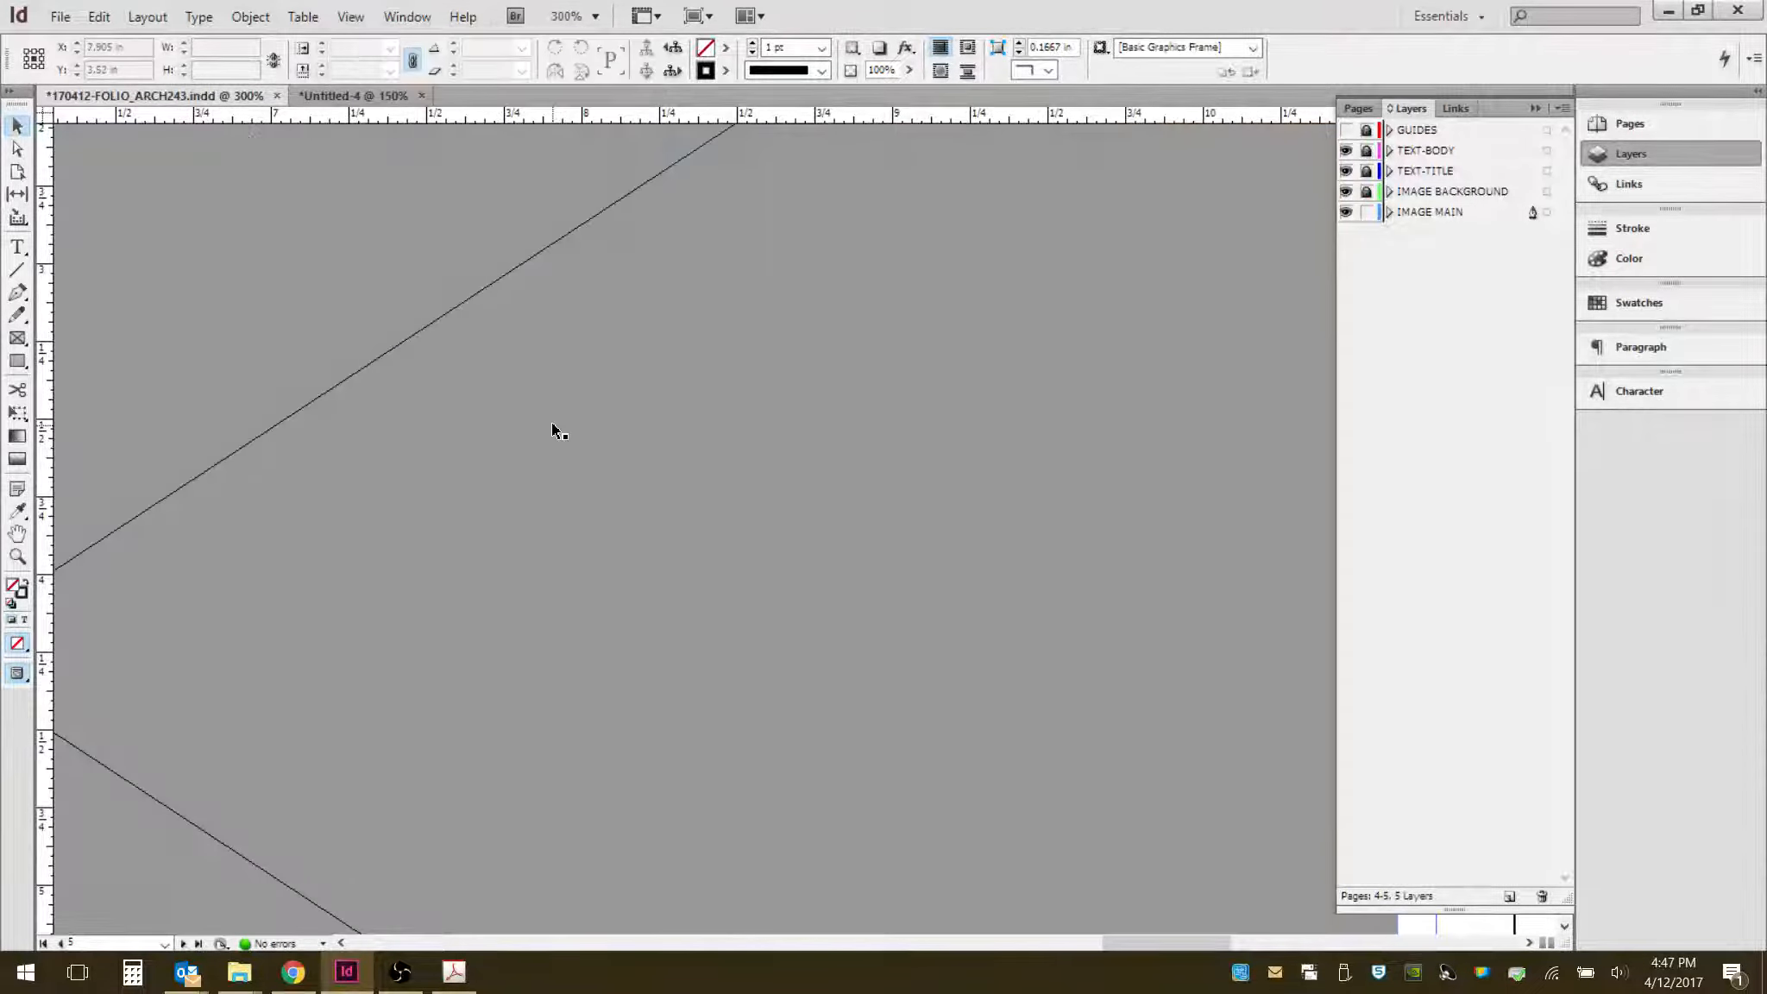
scroll(669, 441, "down", 7)
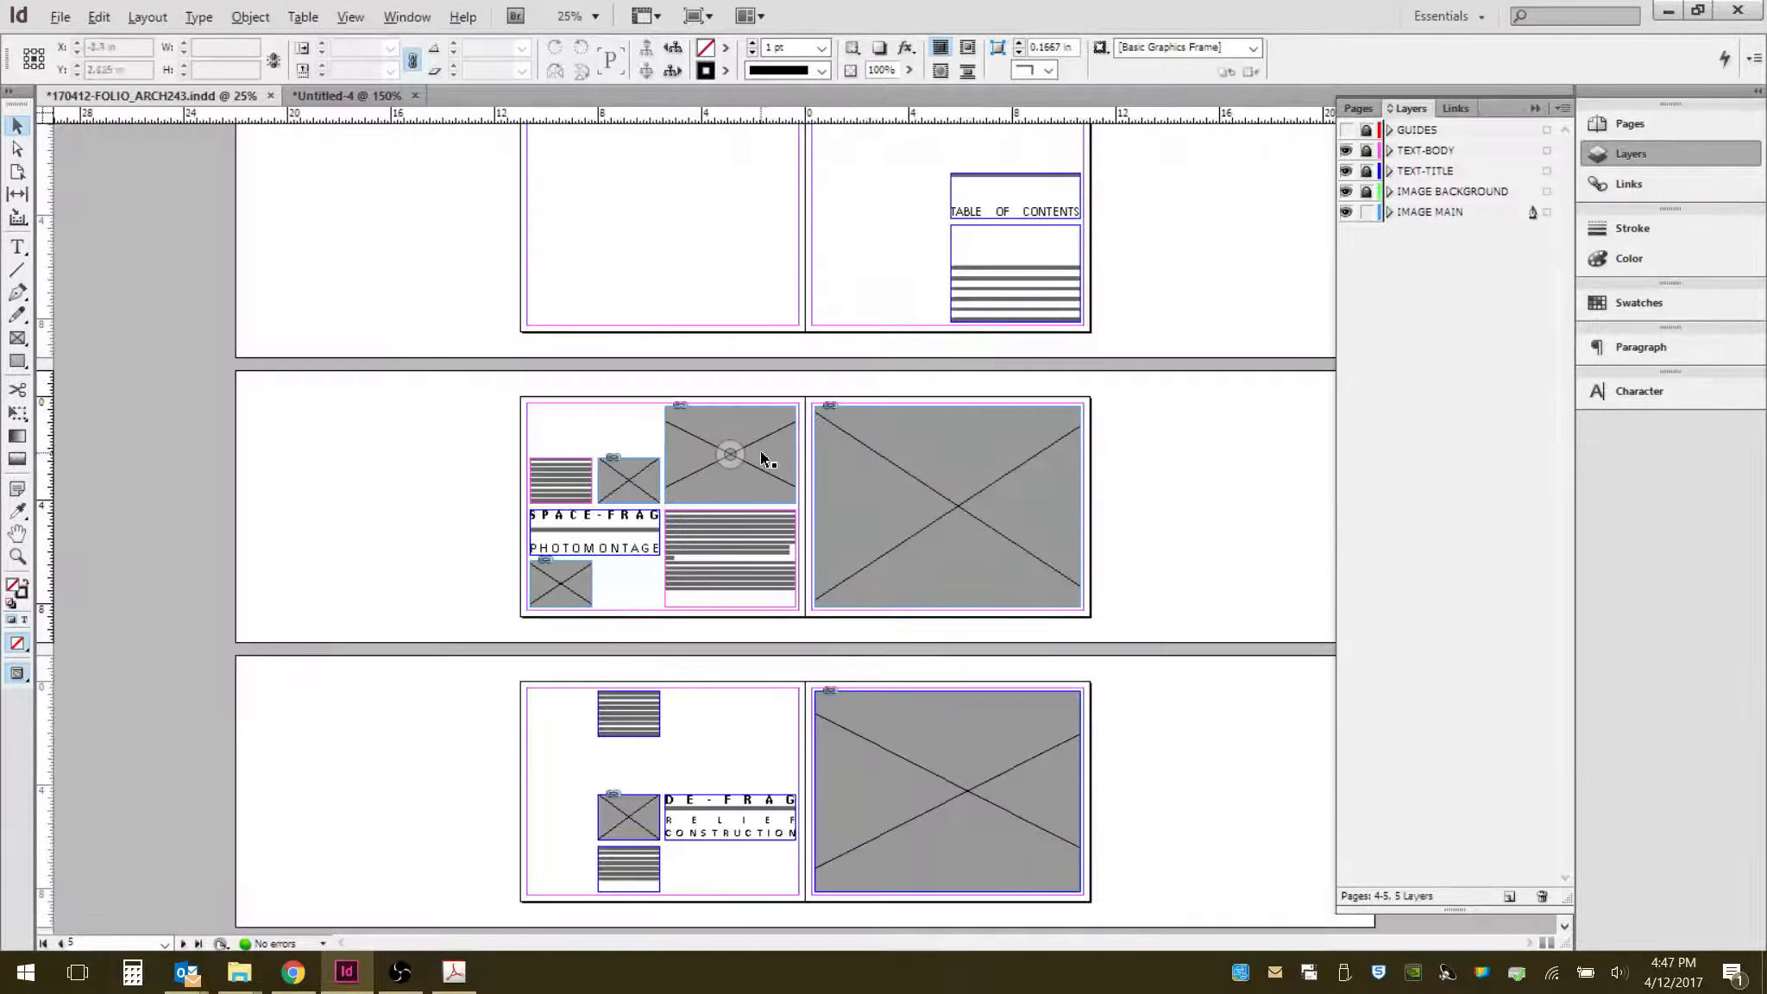
scroll(777, 457, "up", 2)
scroll(1203, 535, "up", 1)
left_click_drag(1127, 503, 264, 390)
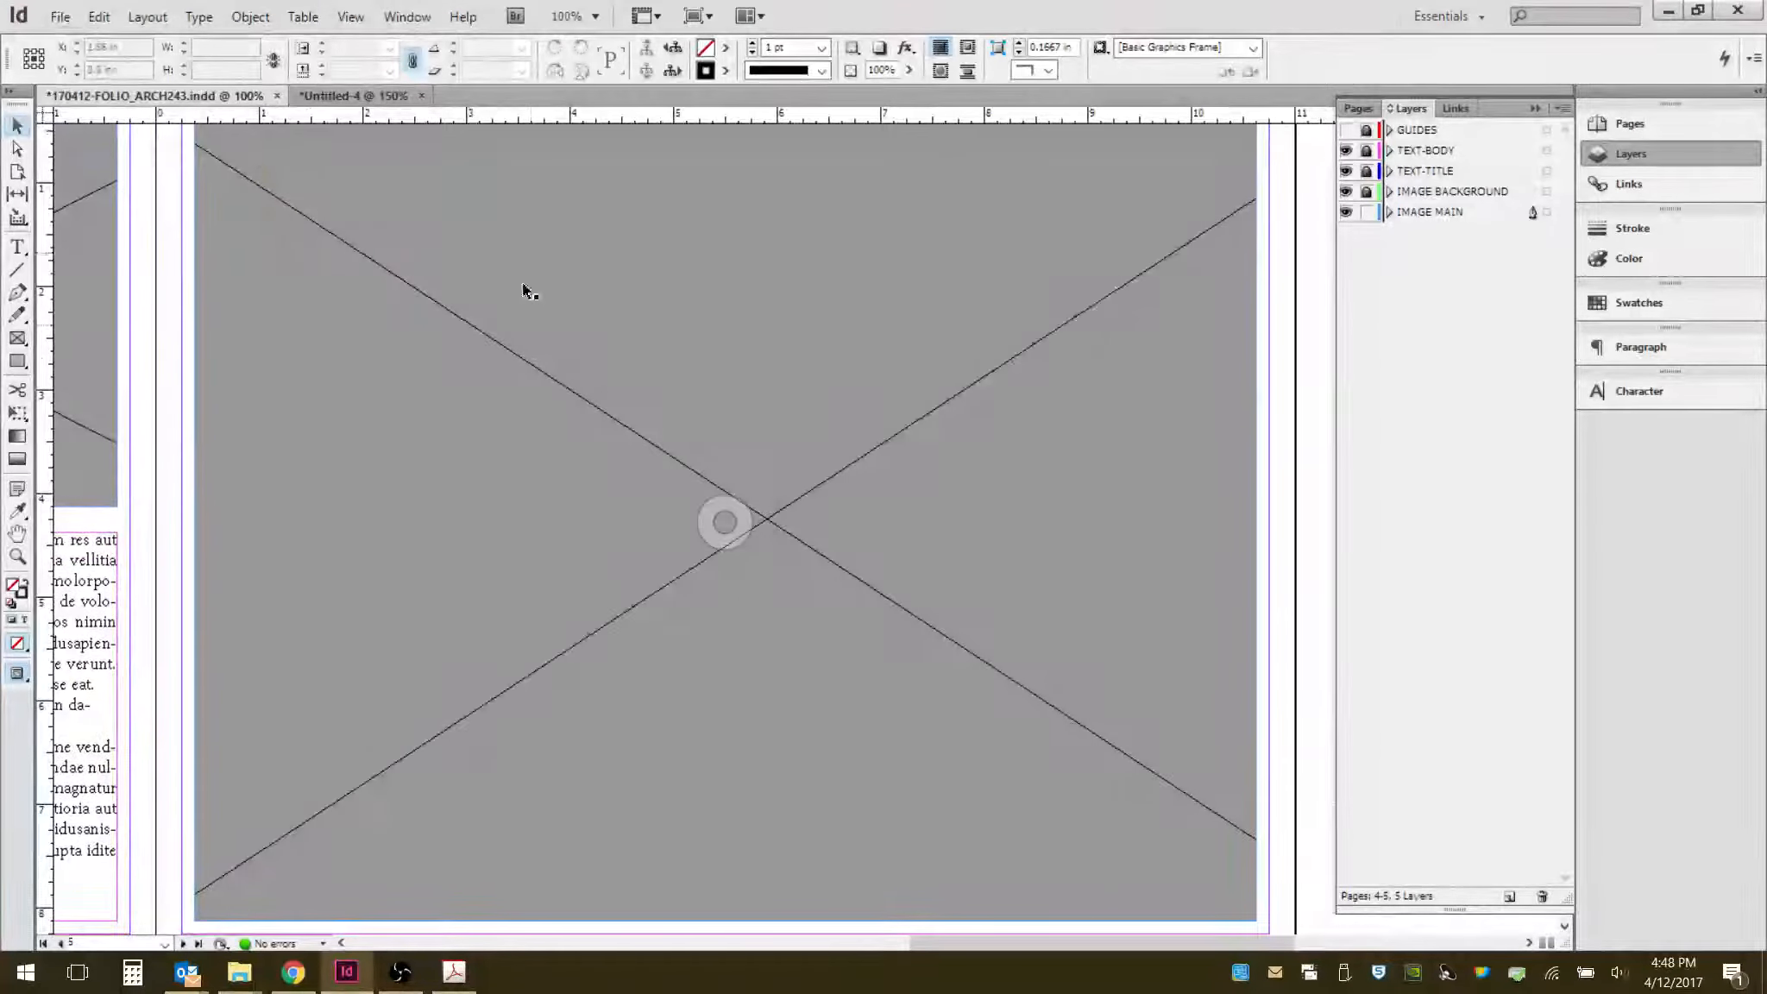
- Switch display performance back to Typical Display and view the whole spread
left_click(336, 23)
mouse_move(488, 338)
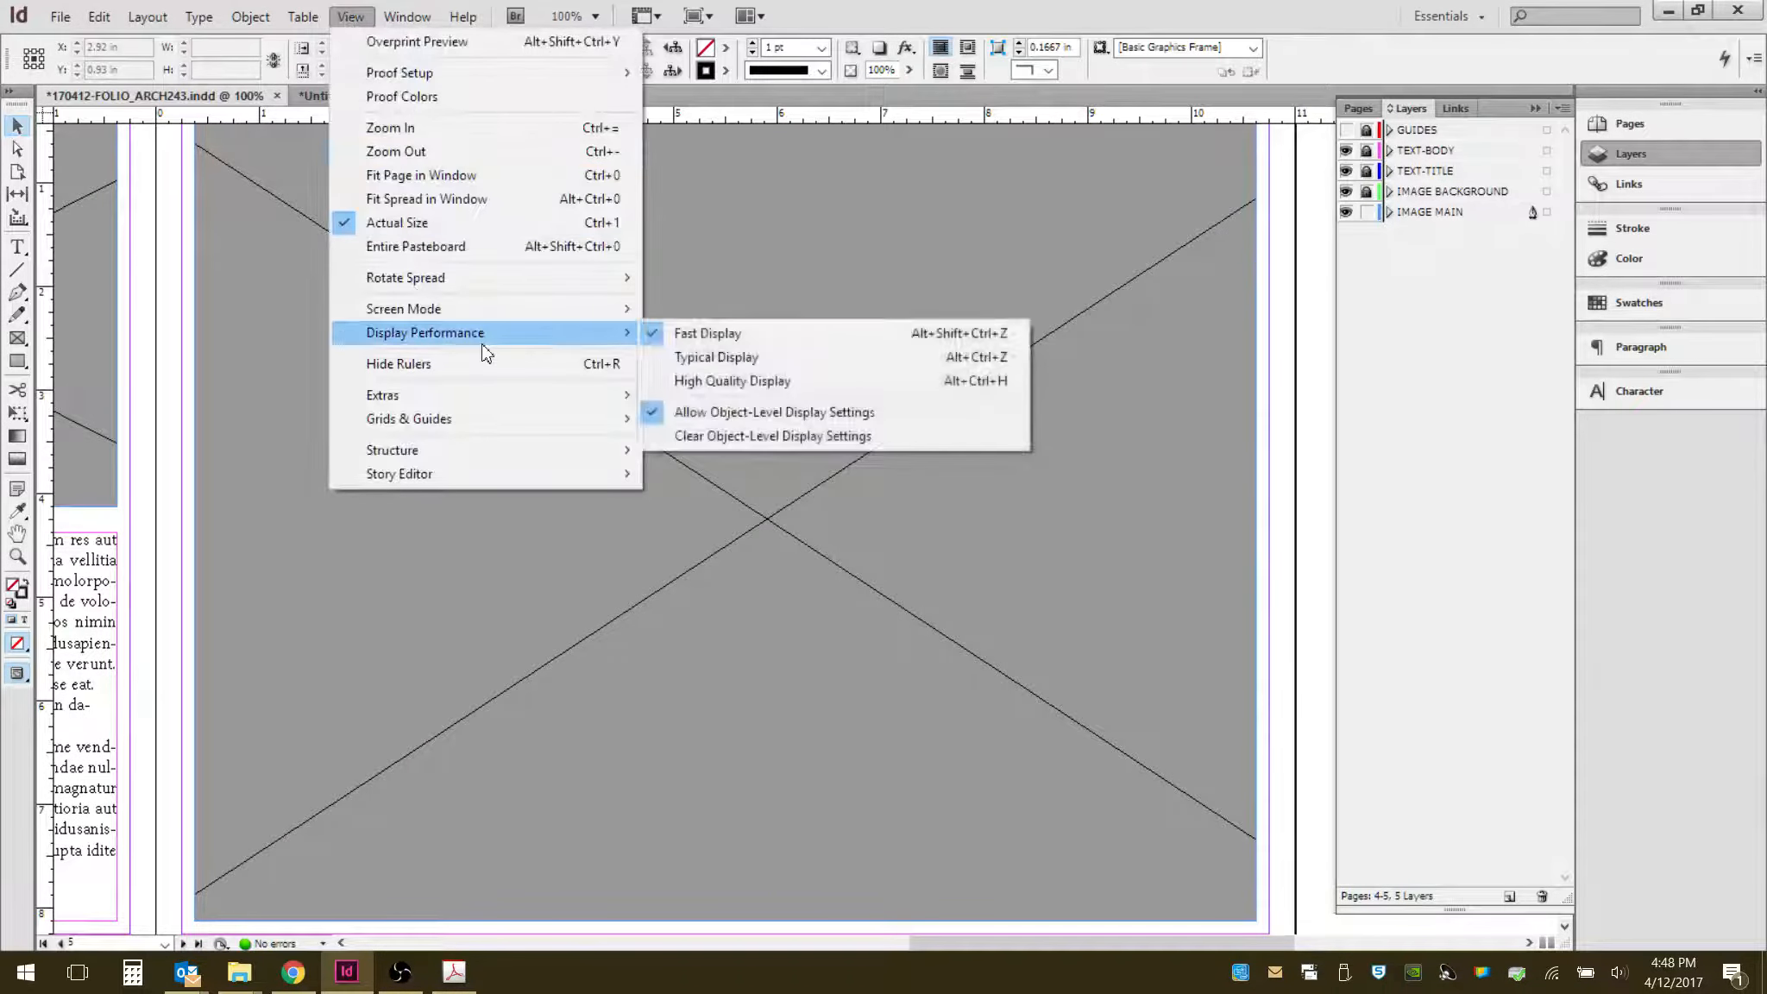
left_click(738, 356)
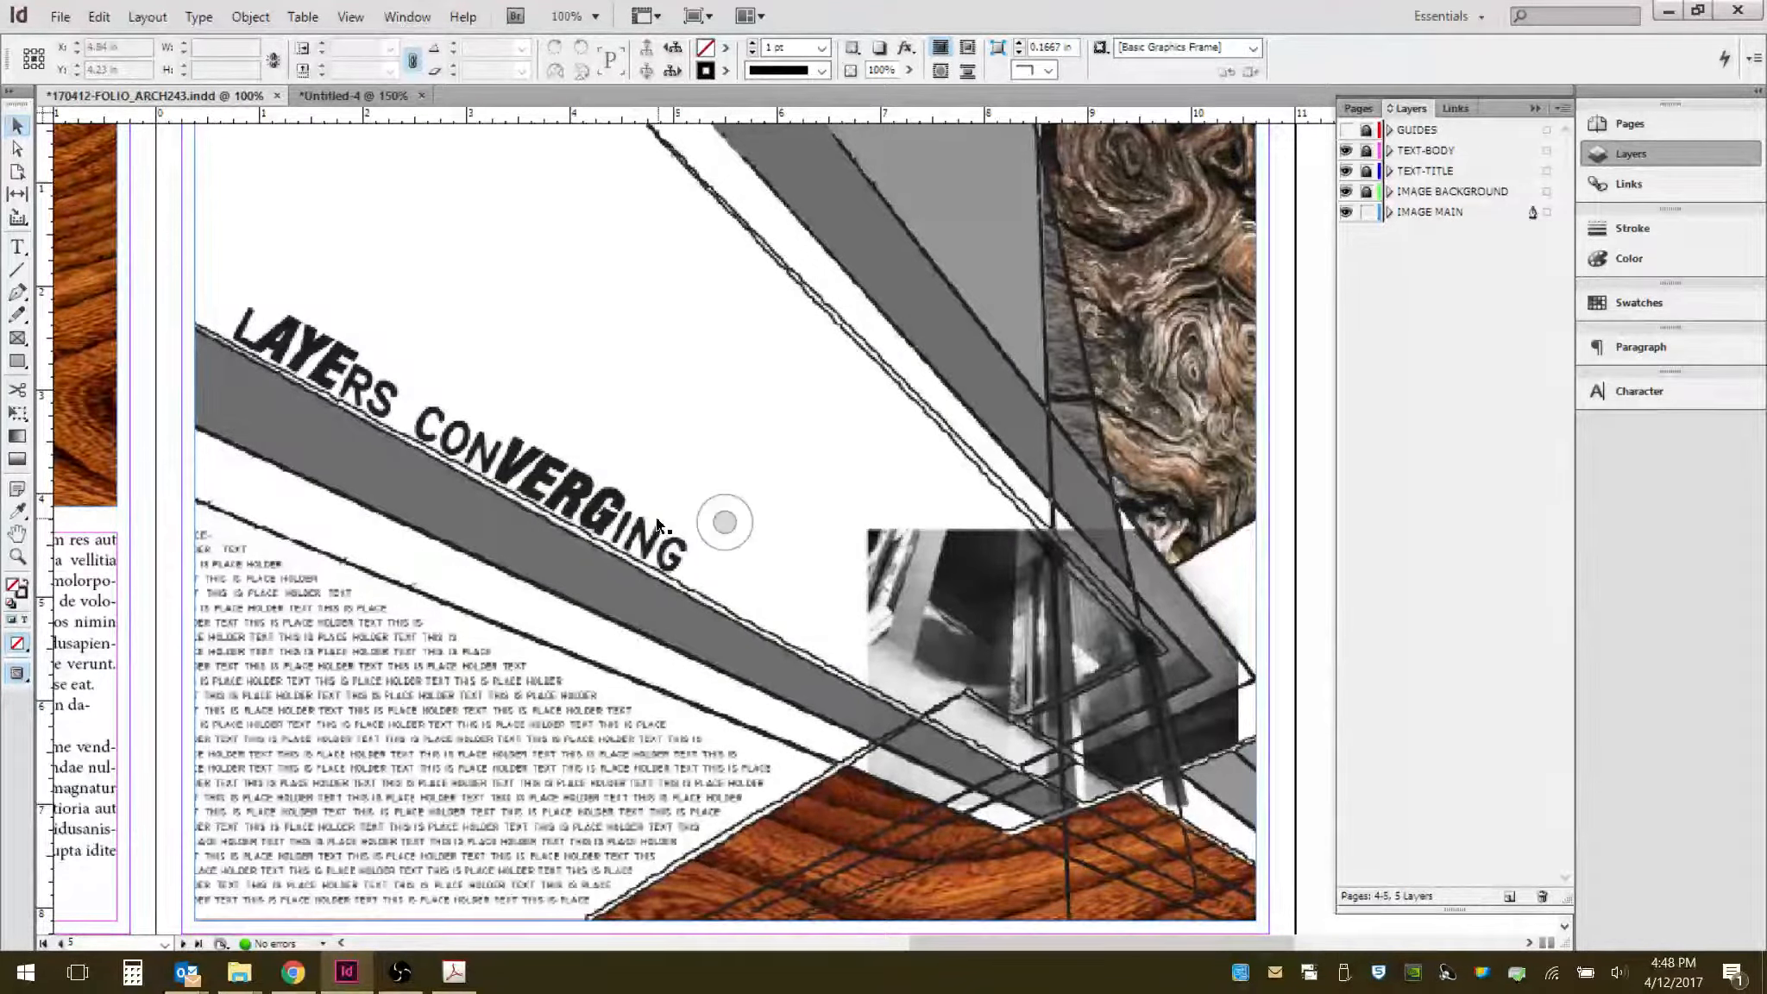
scroll(653, 524, "down", 2)
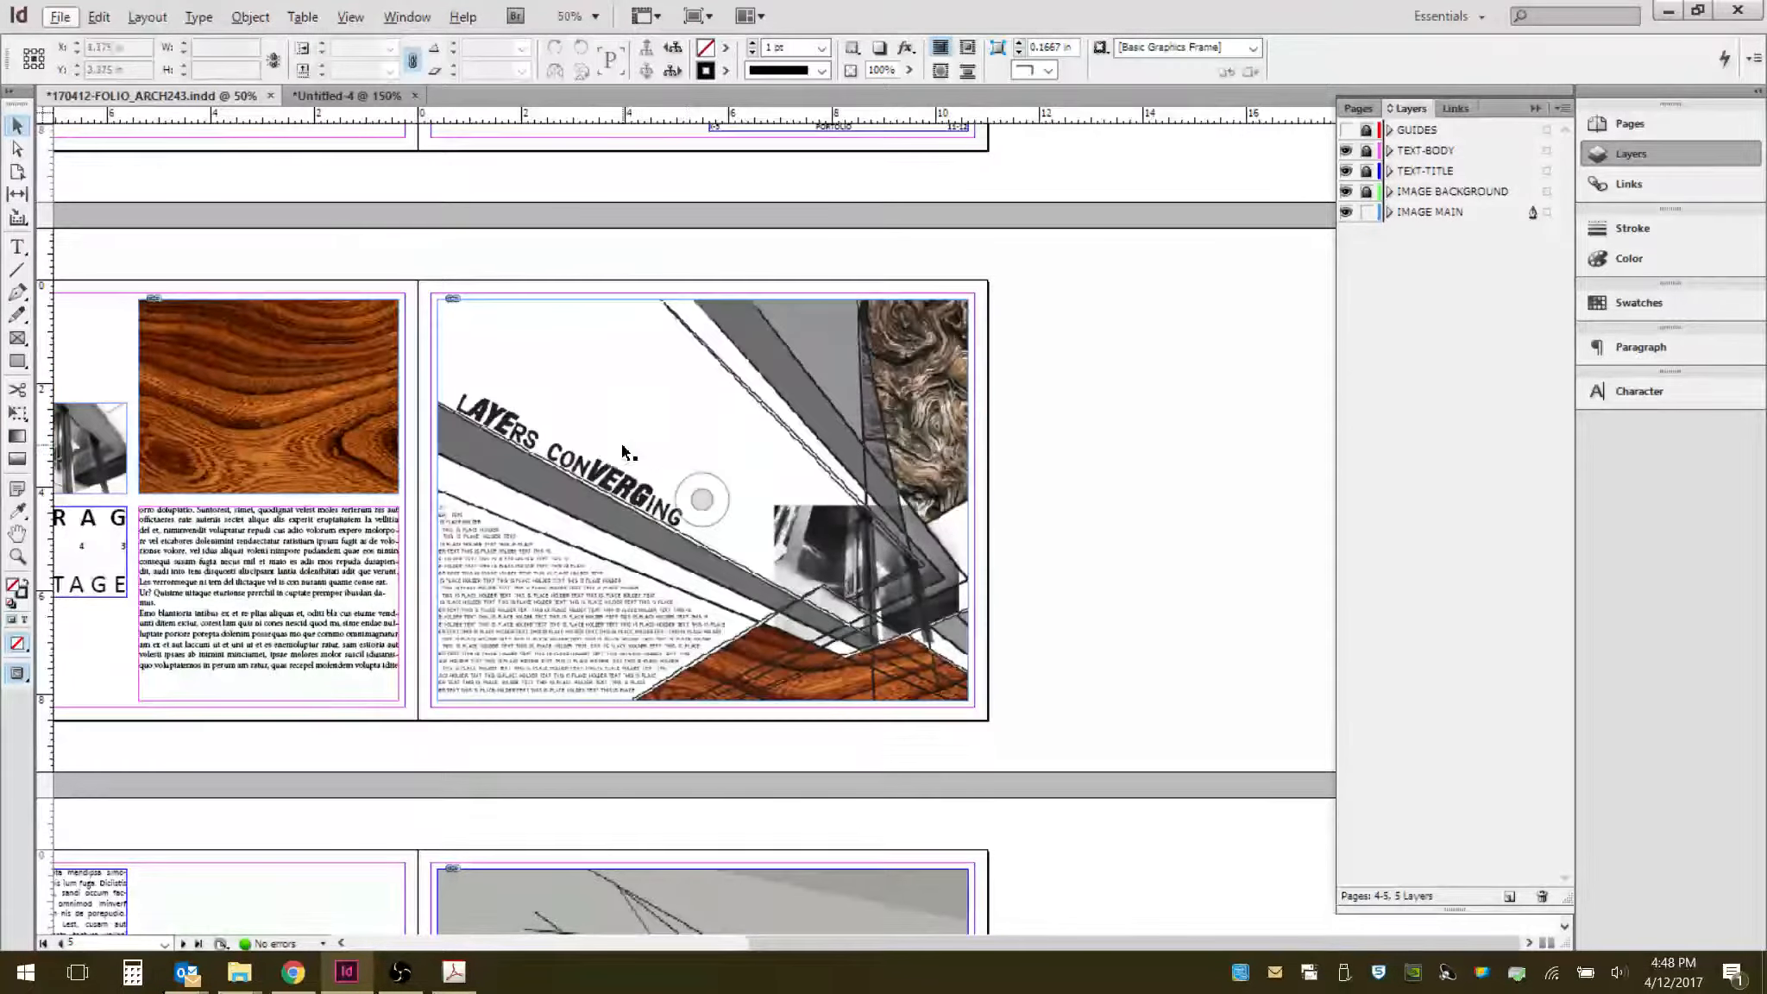
left_click_drag(640, 426, 889, 410)
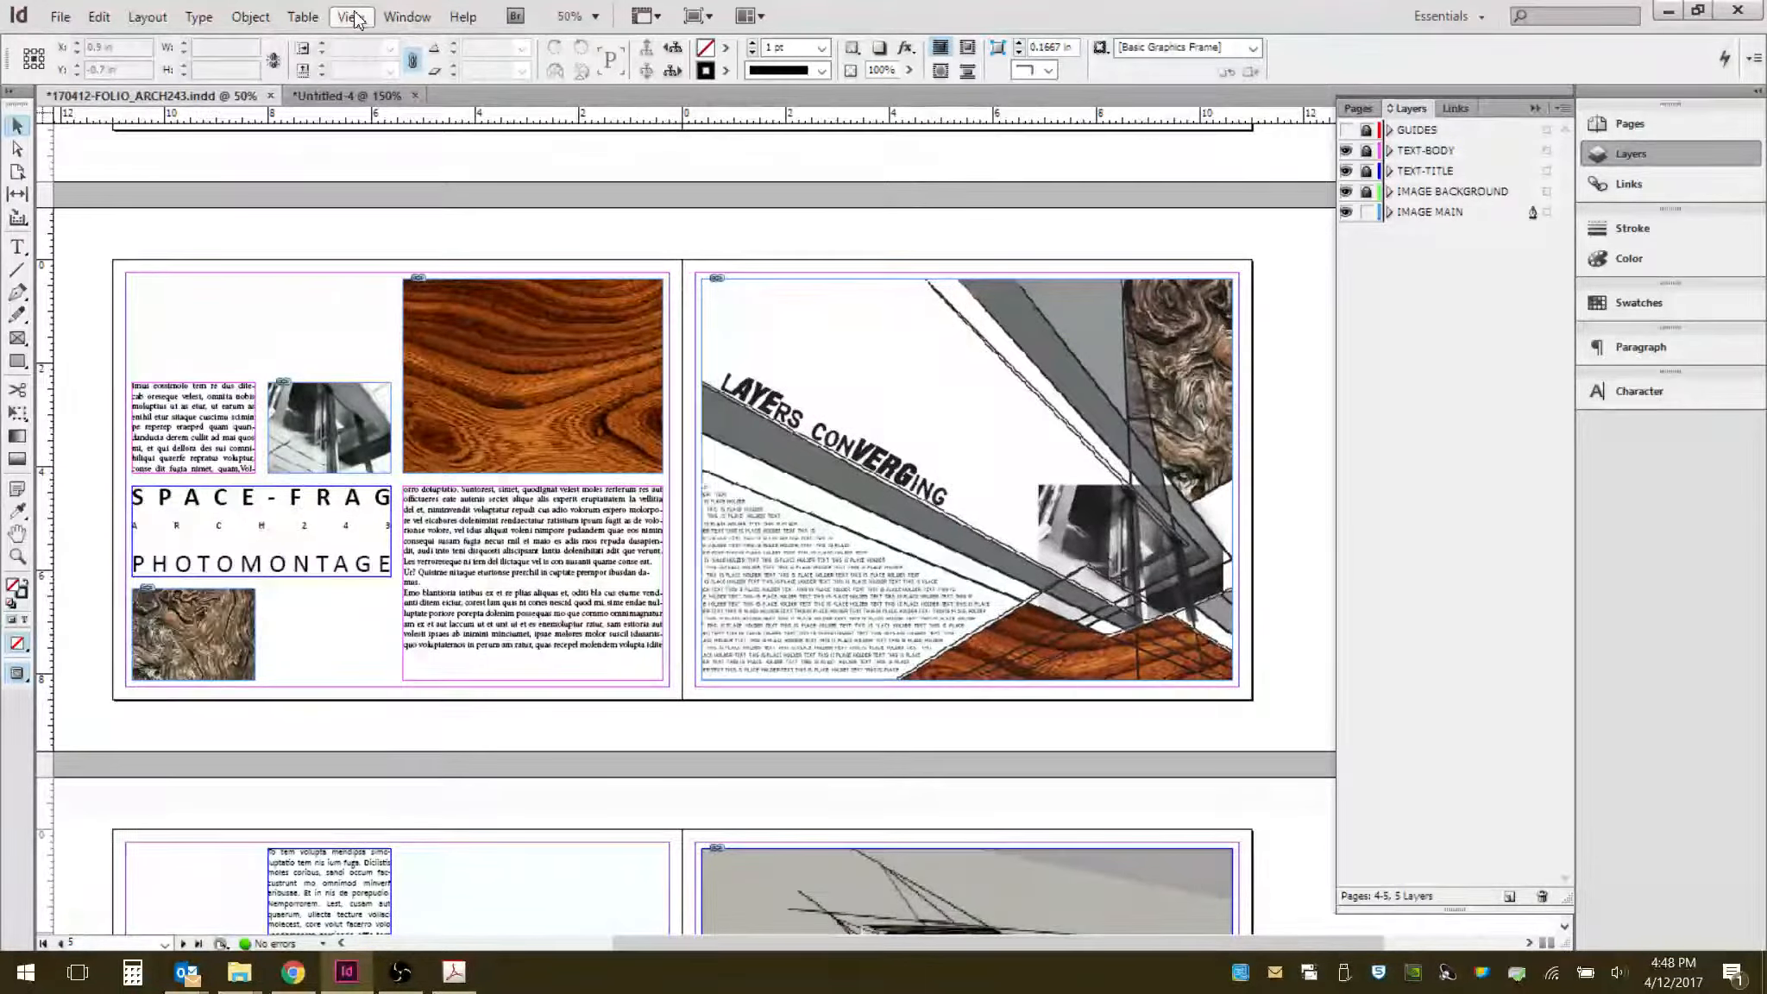
- Browse the Pages, Layers and Links panels of the folio document
left_click(409, 17)
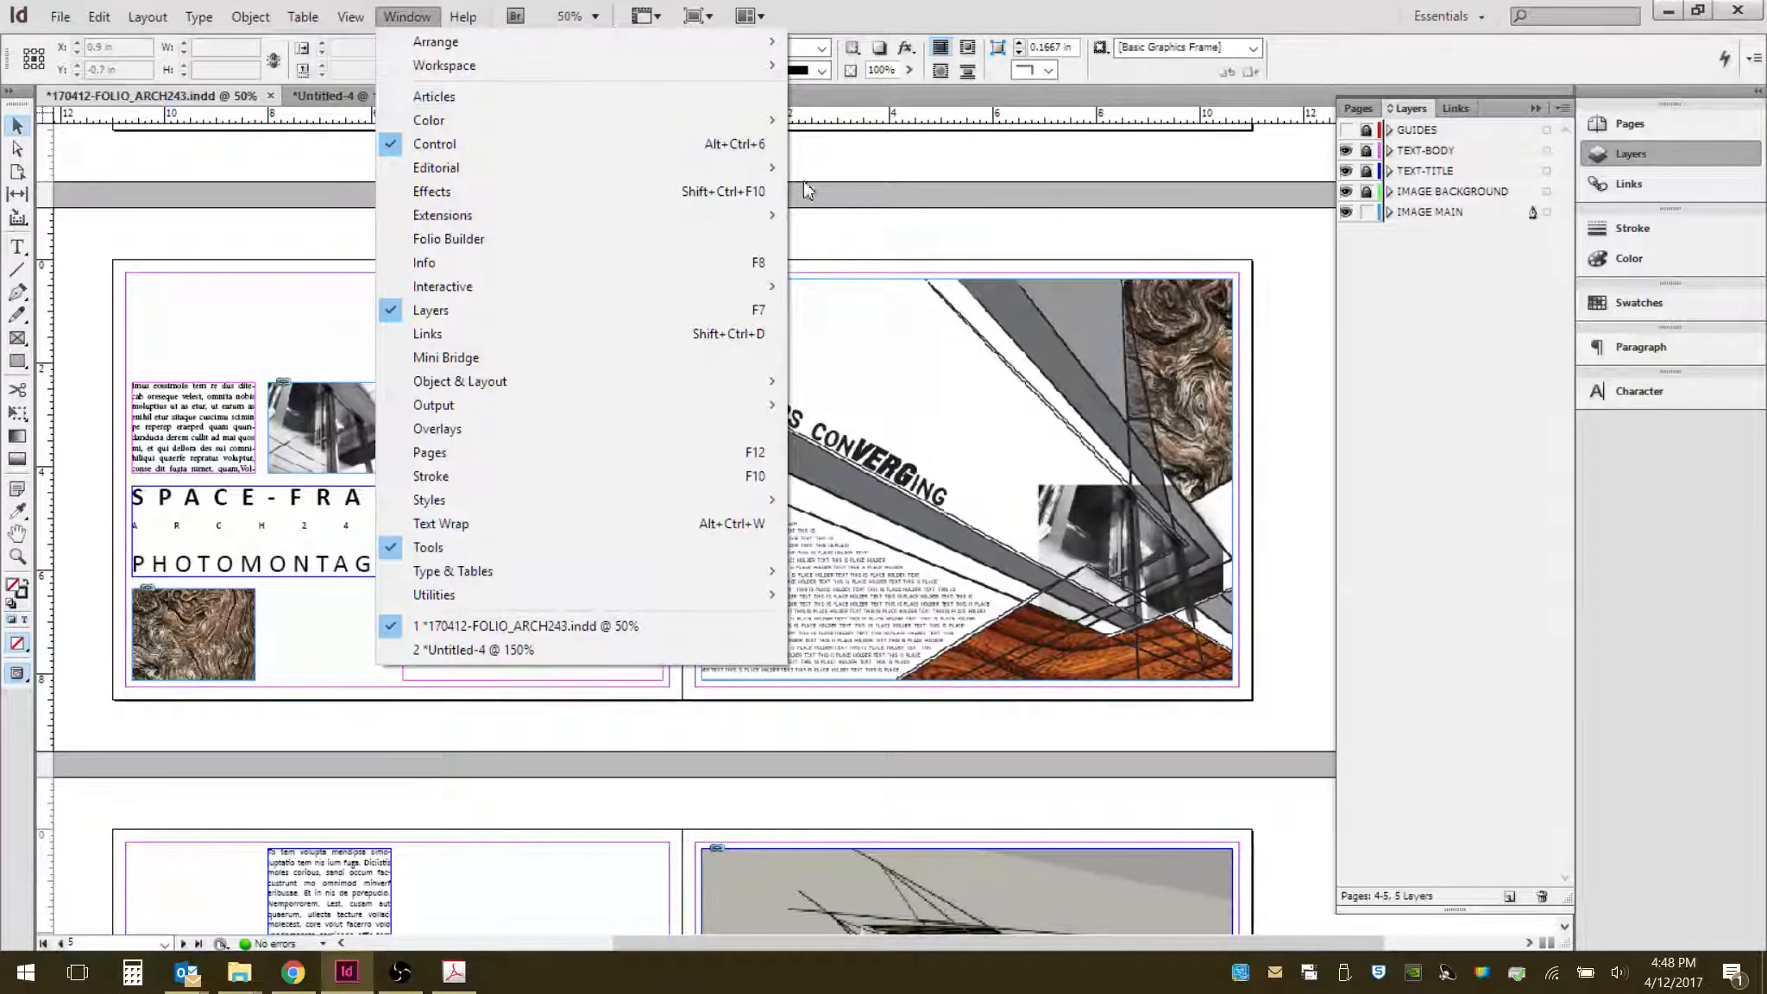
left_click(887, 12)
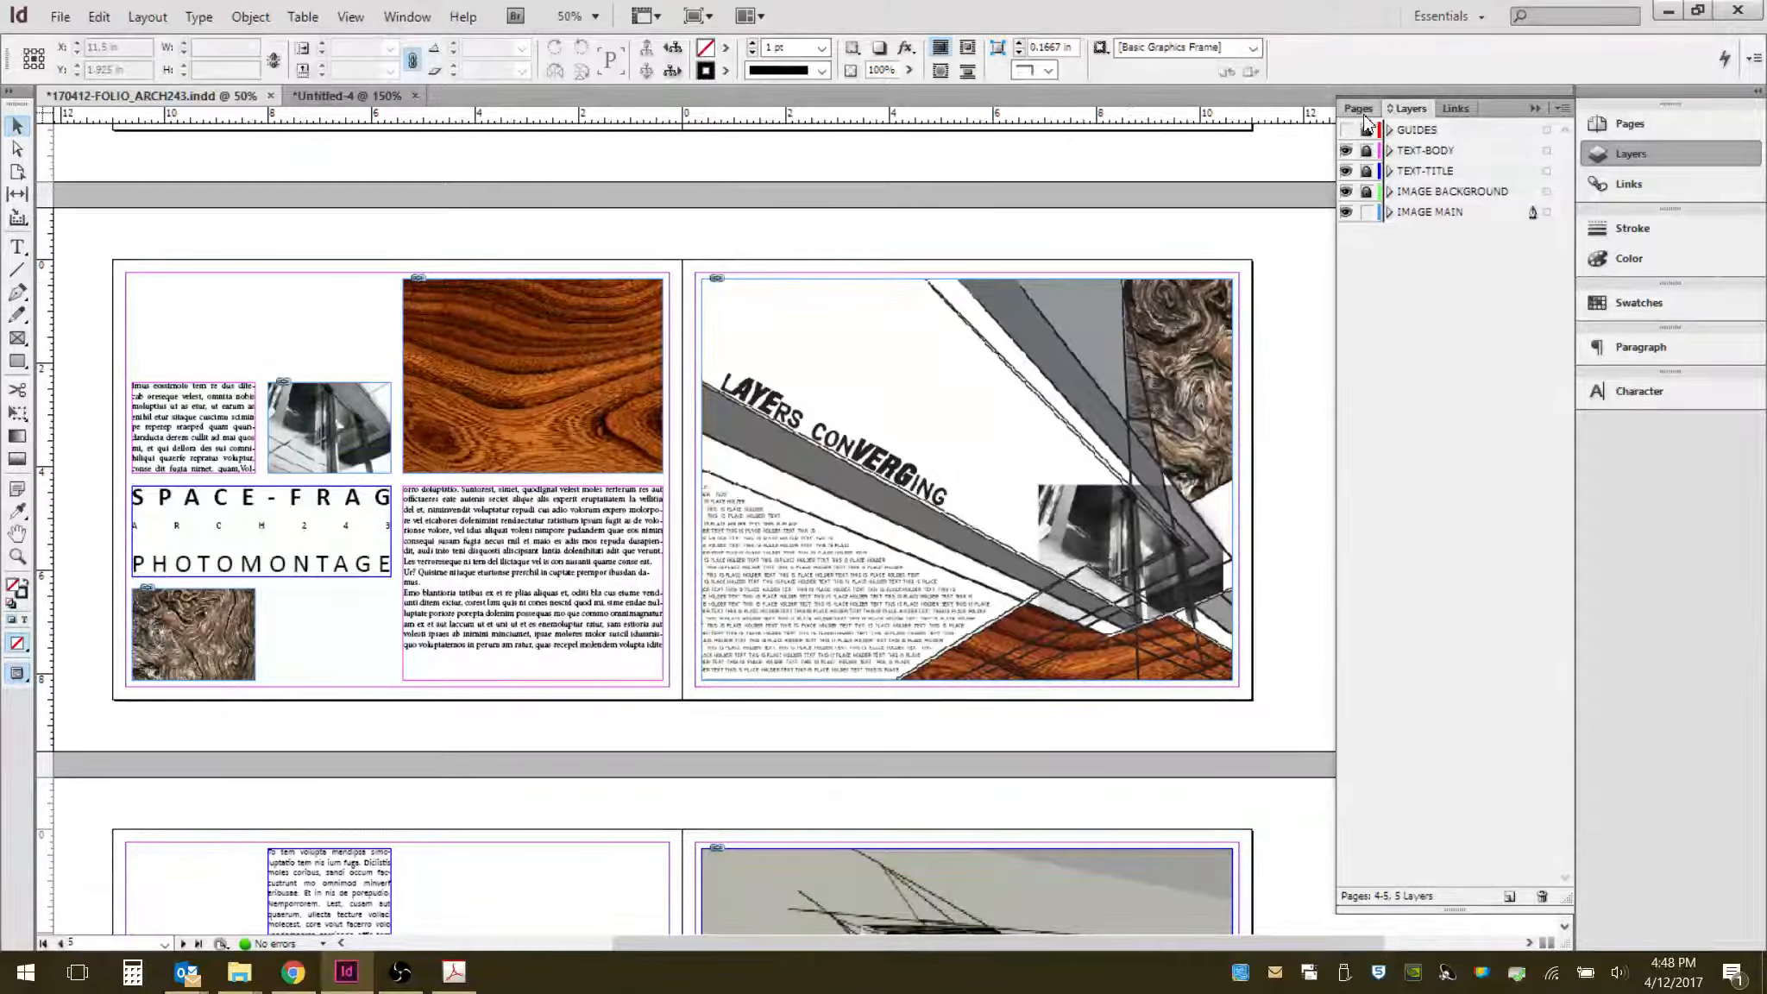
left_click(1360, 110)
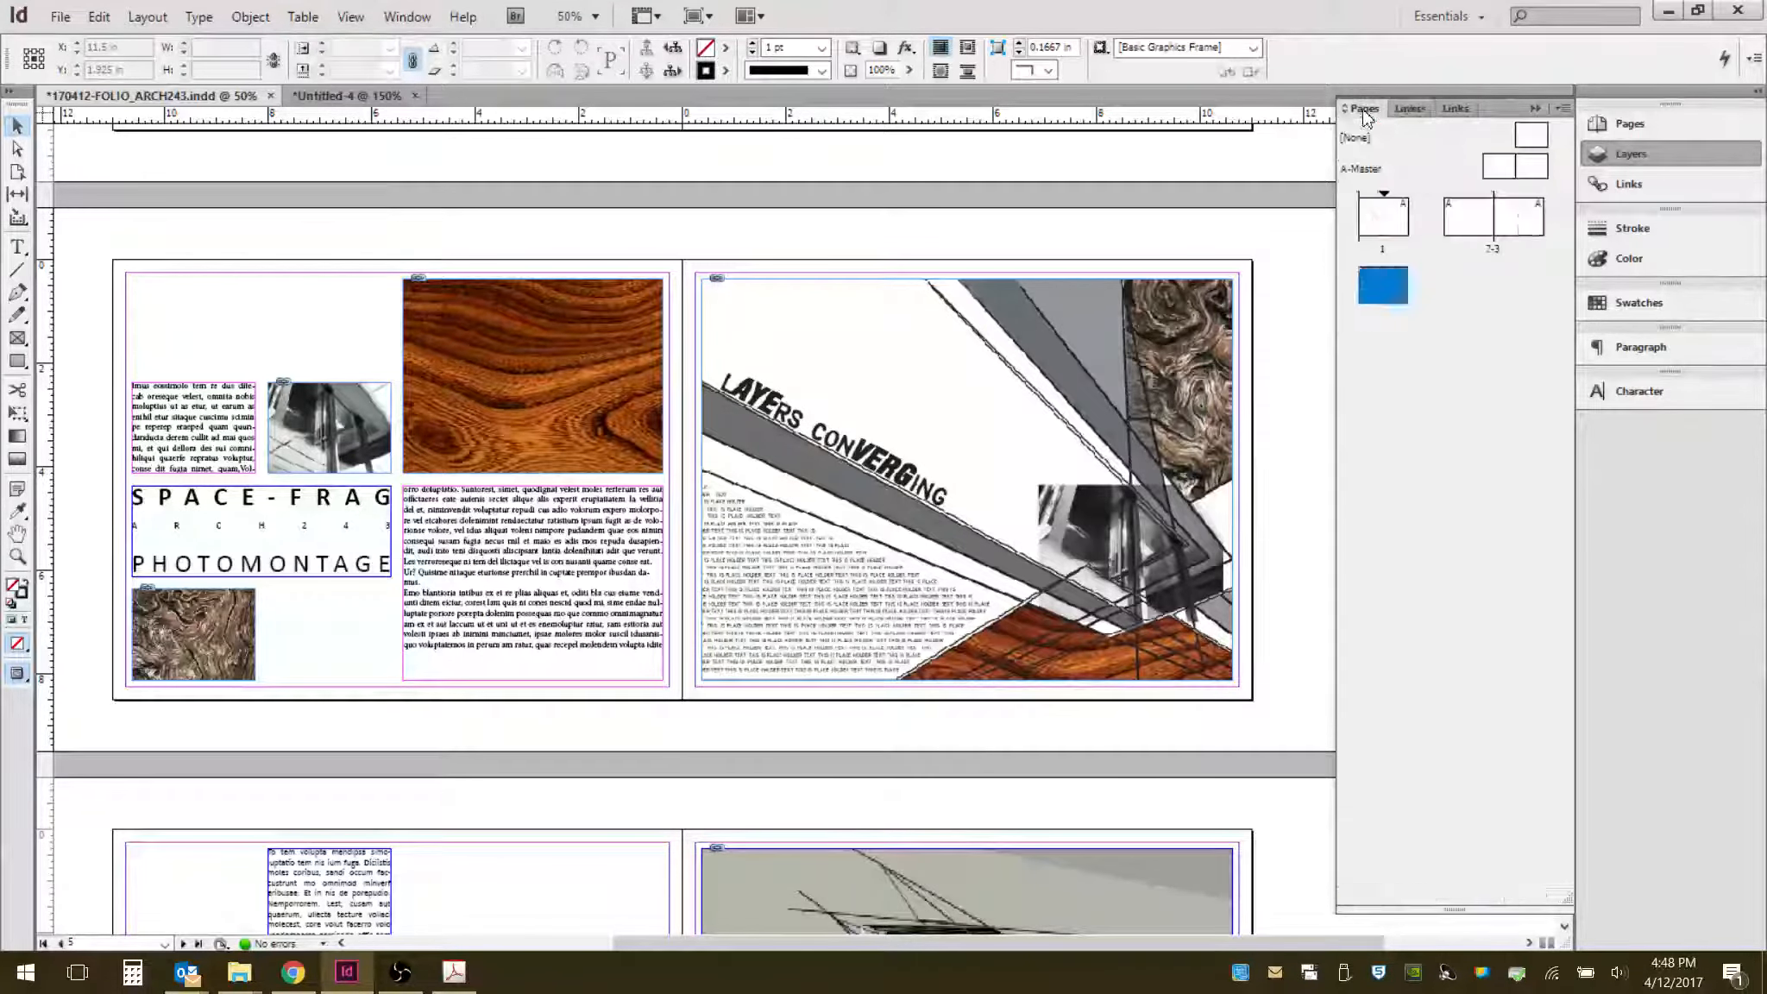
left_click(1408, 109)
left_click(1452, 109)
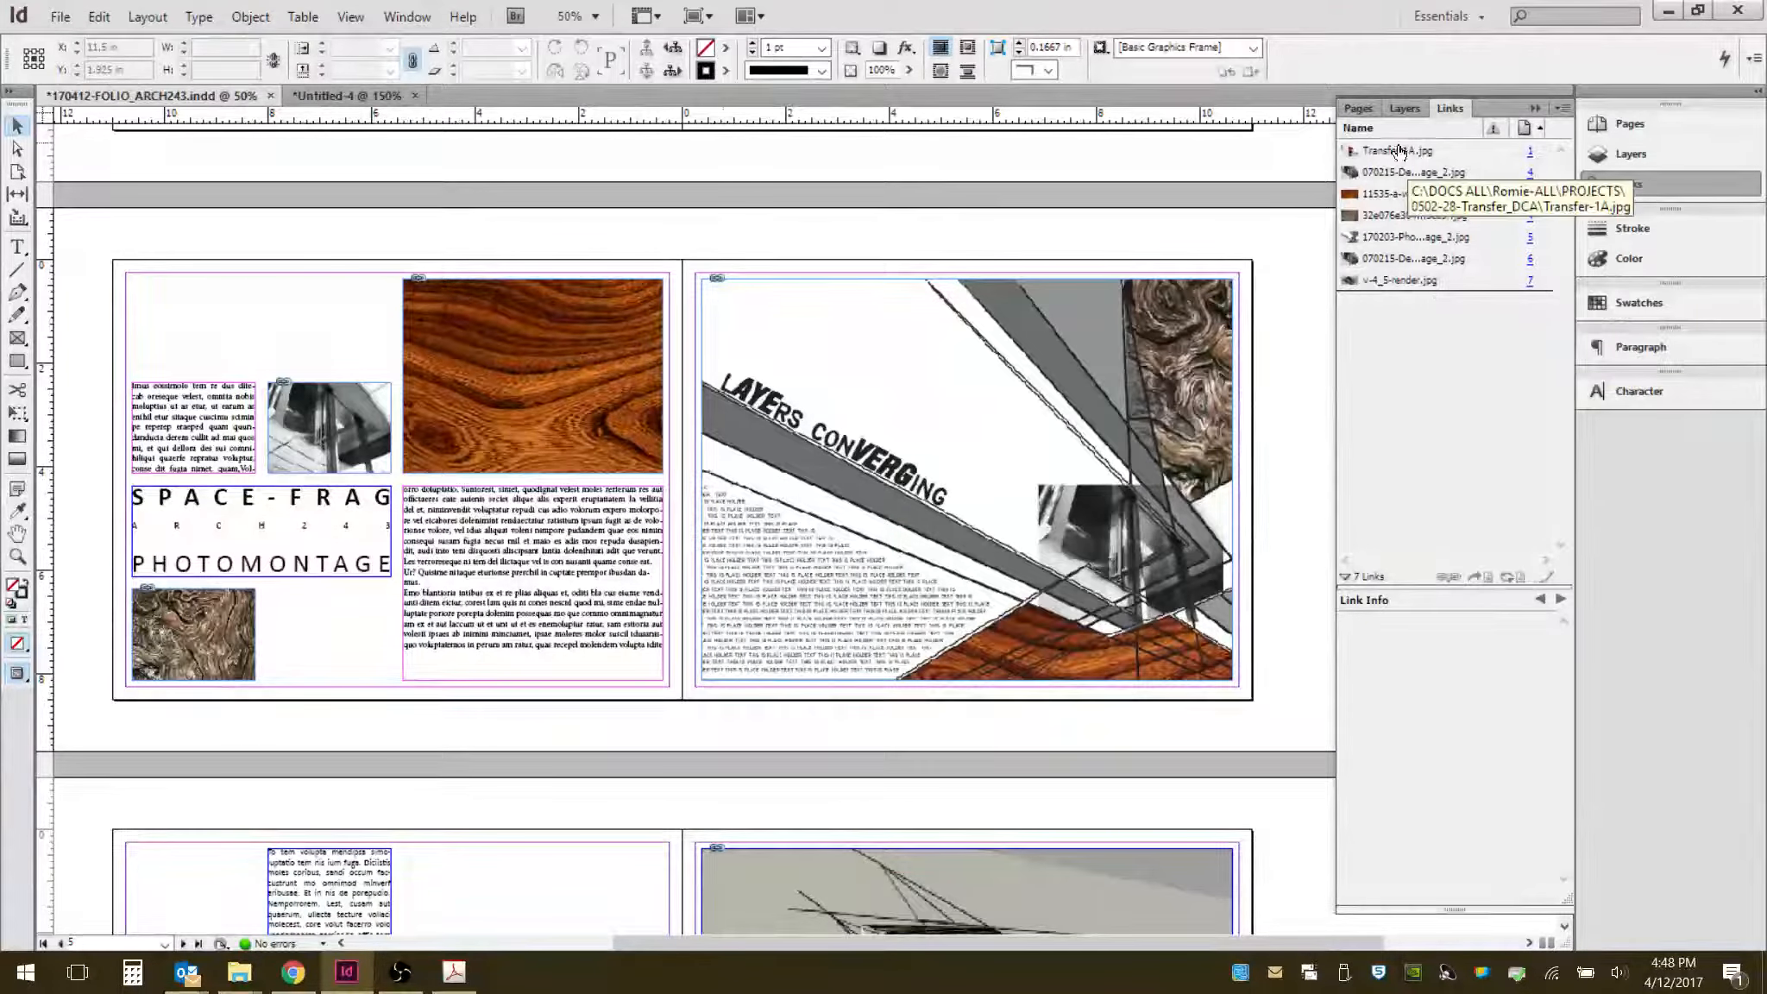
- Switch to the untitled document and set the fill colour to cyan C=100 M=0 Y=0 K=0
left_click(326, 100)
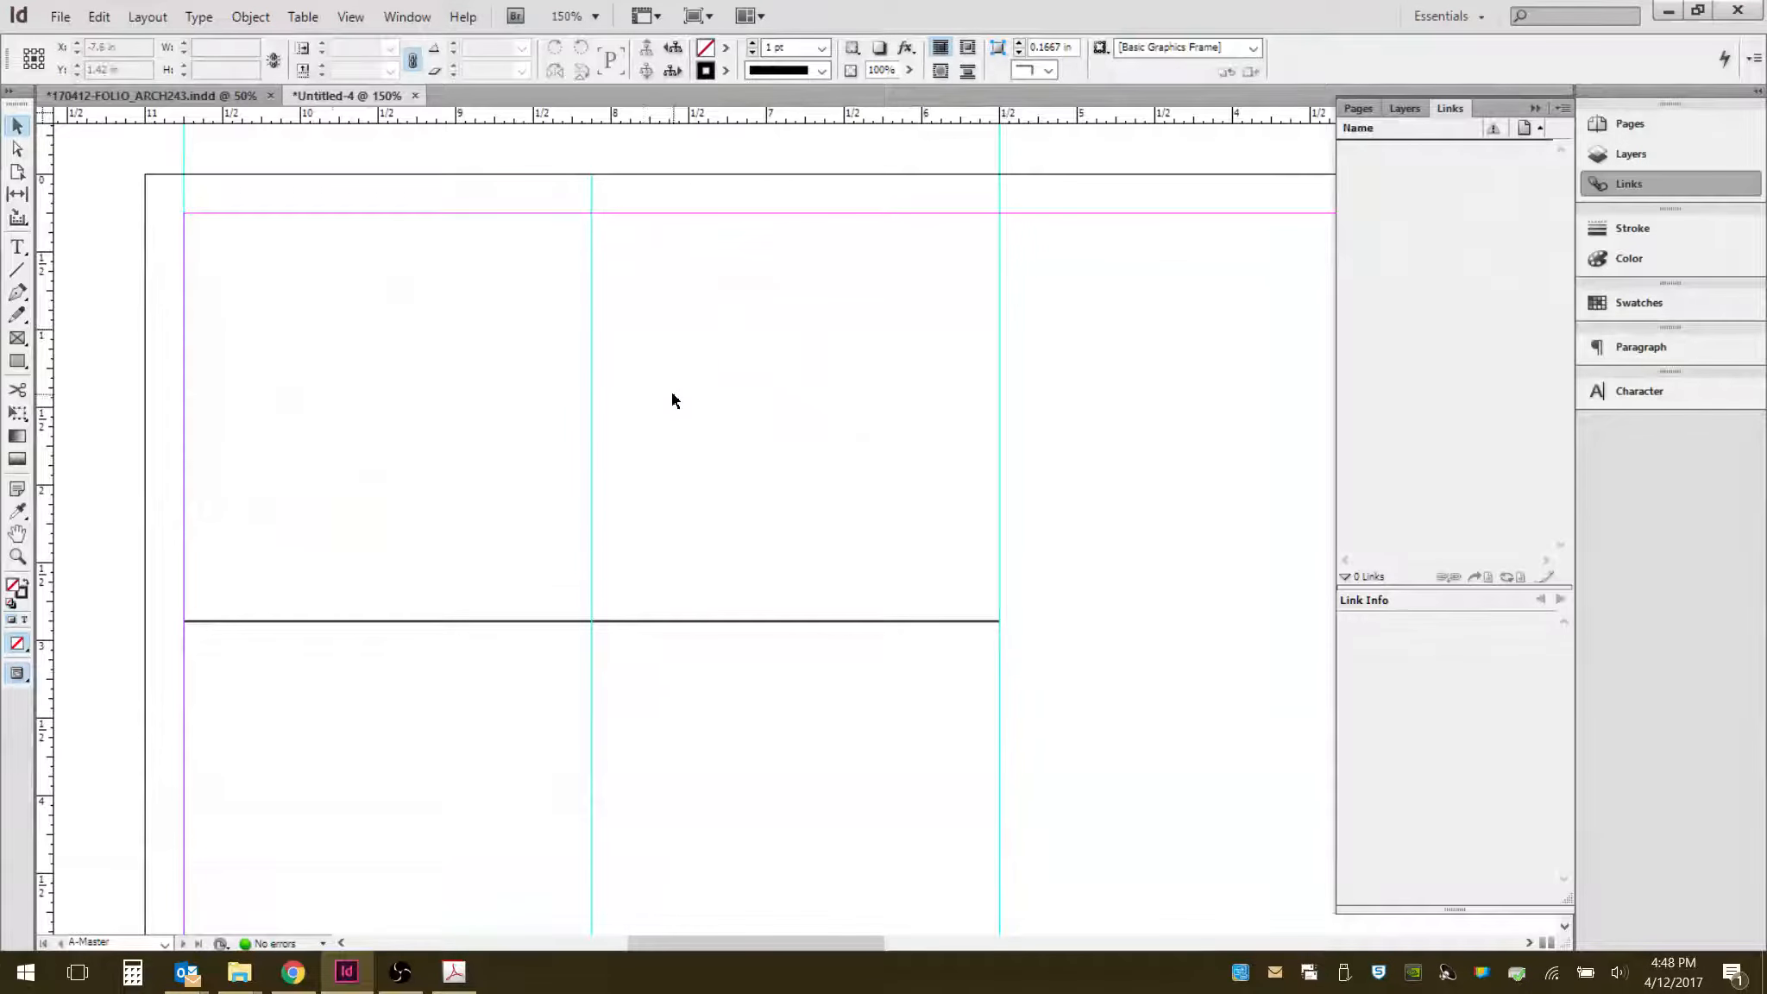
scroll(352, 427, "down", 1)
scroll(394, 437, "down", 1)
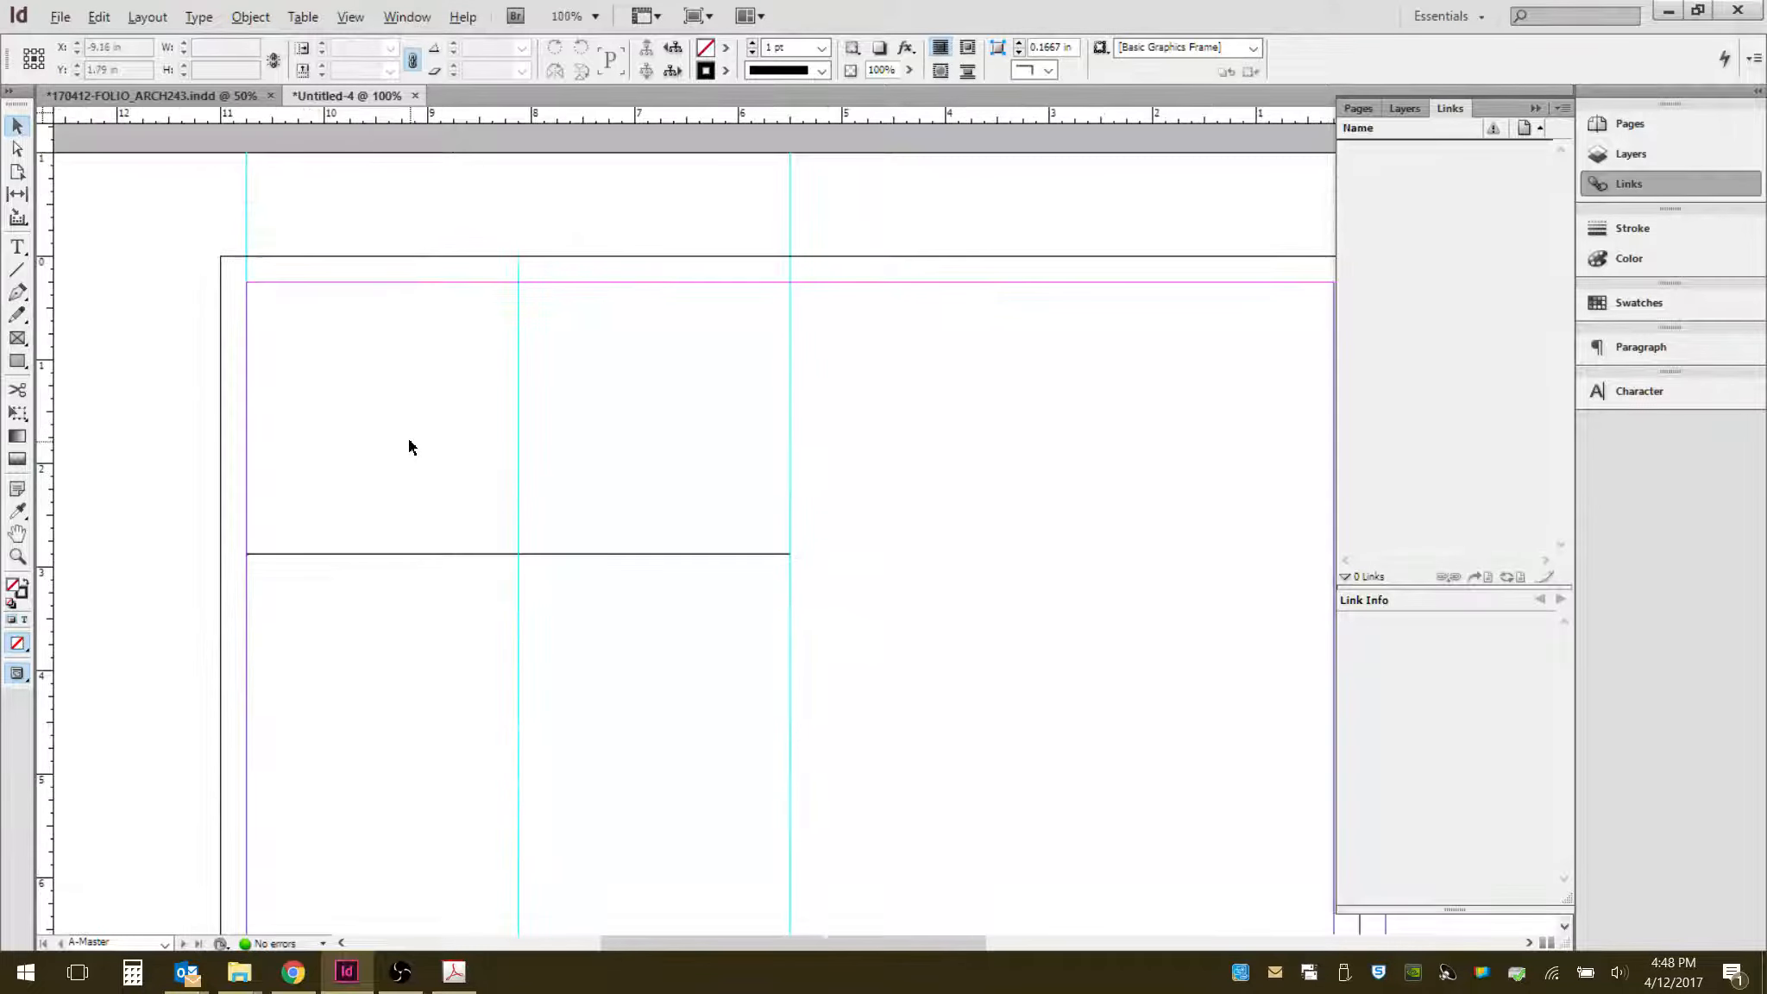
scroll(397, 429, "up", 1)
scroll(394, 411, "up", 1)
scroll(368, 299, "up", 1)
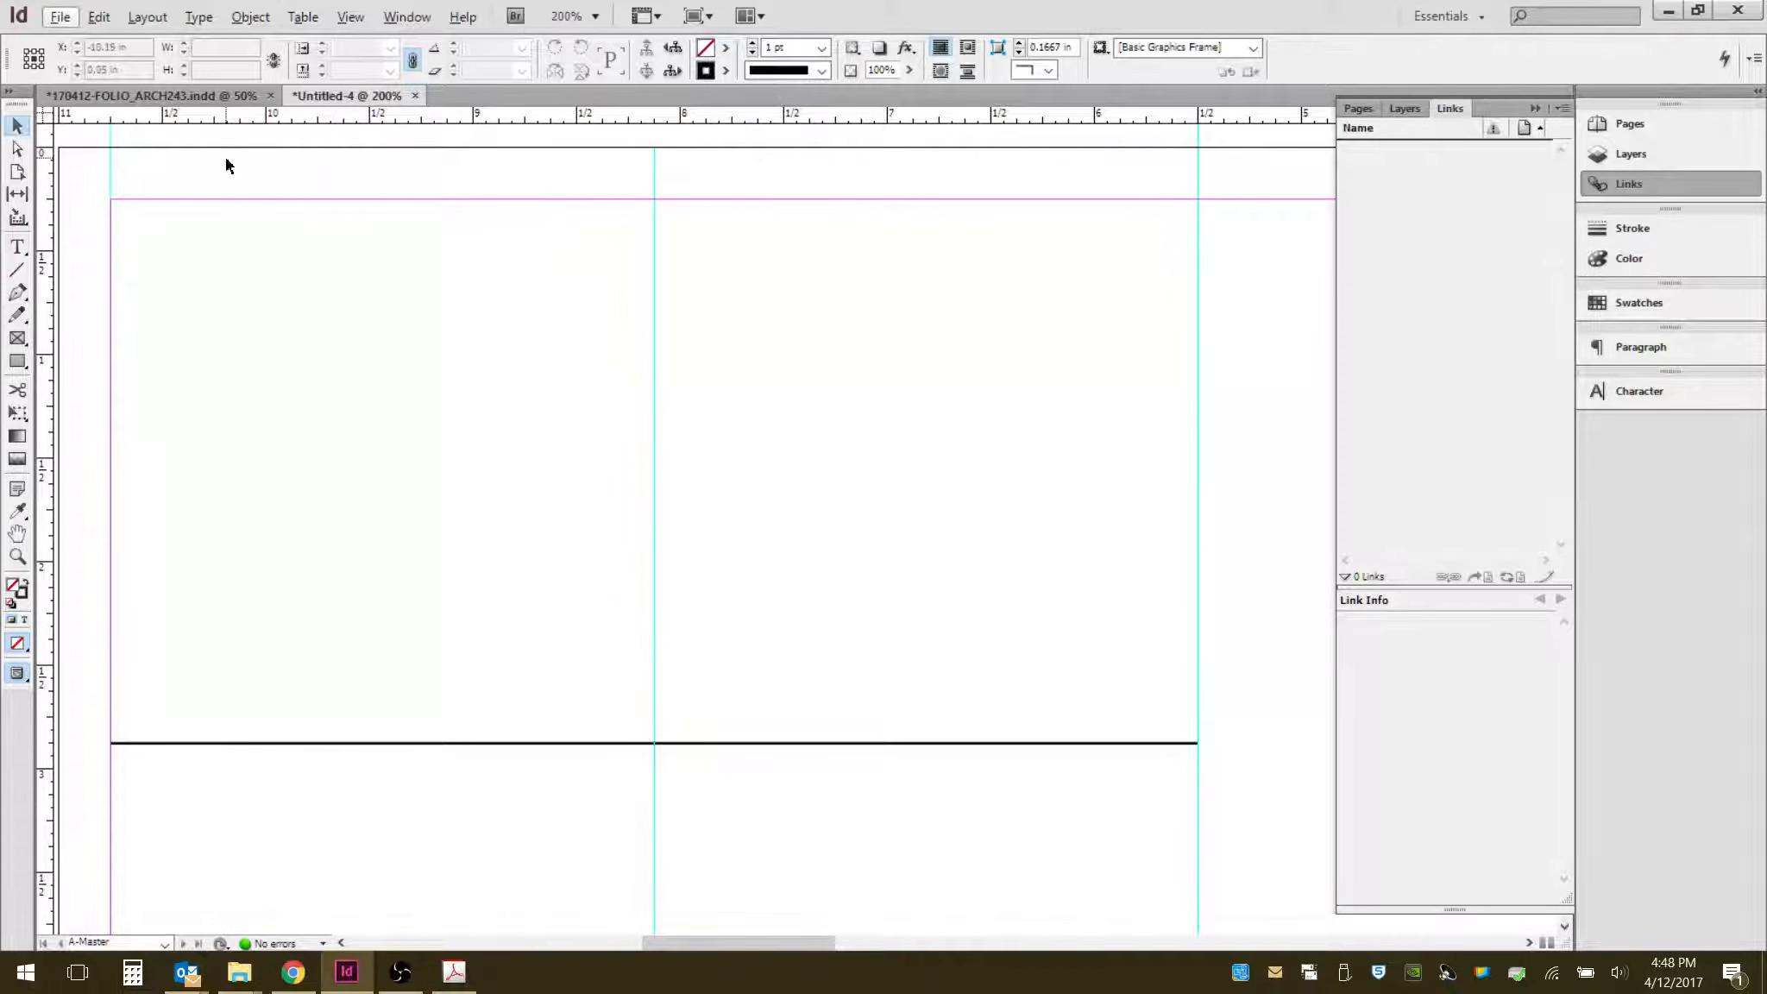
left_click(726, 48)
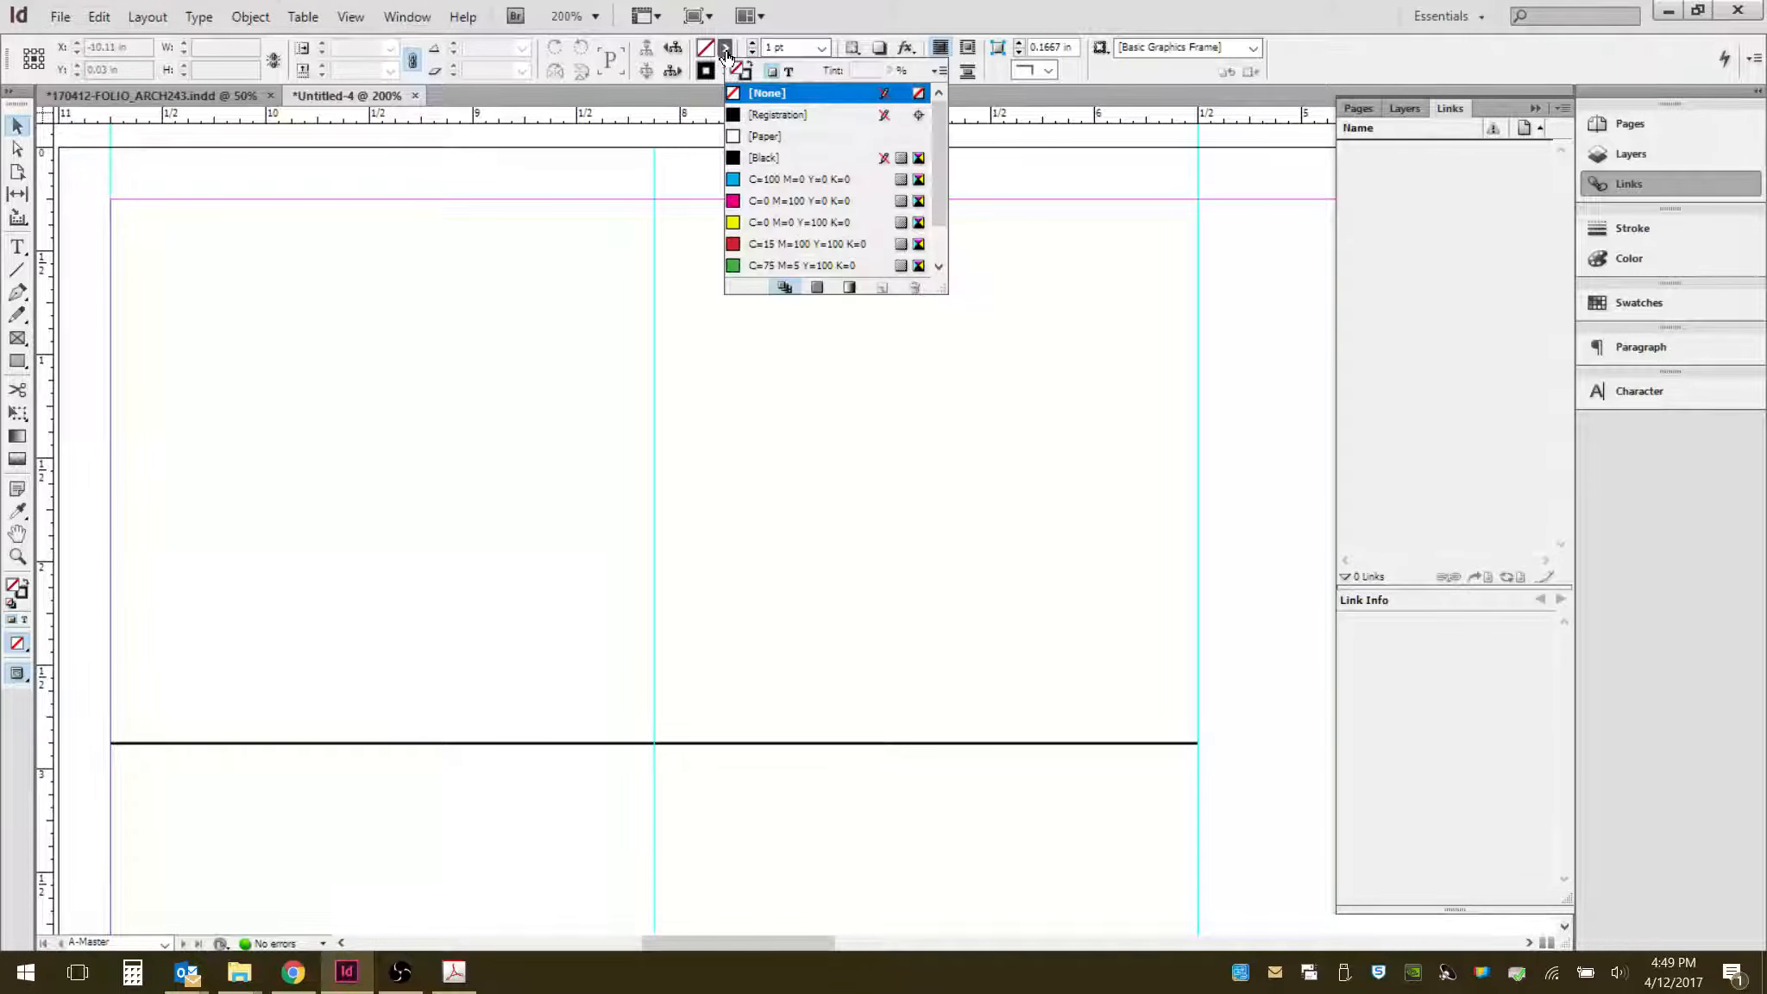
left_click(736, 181)
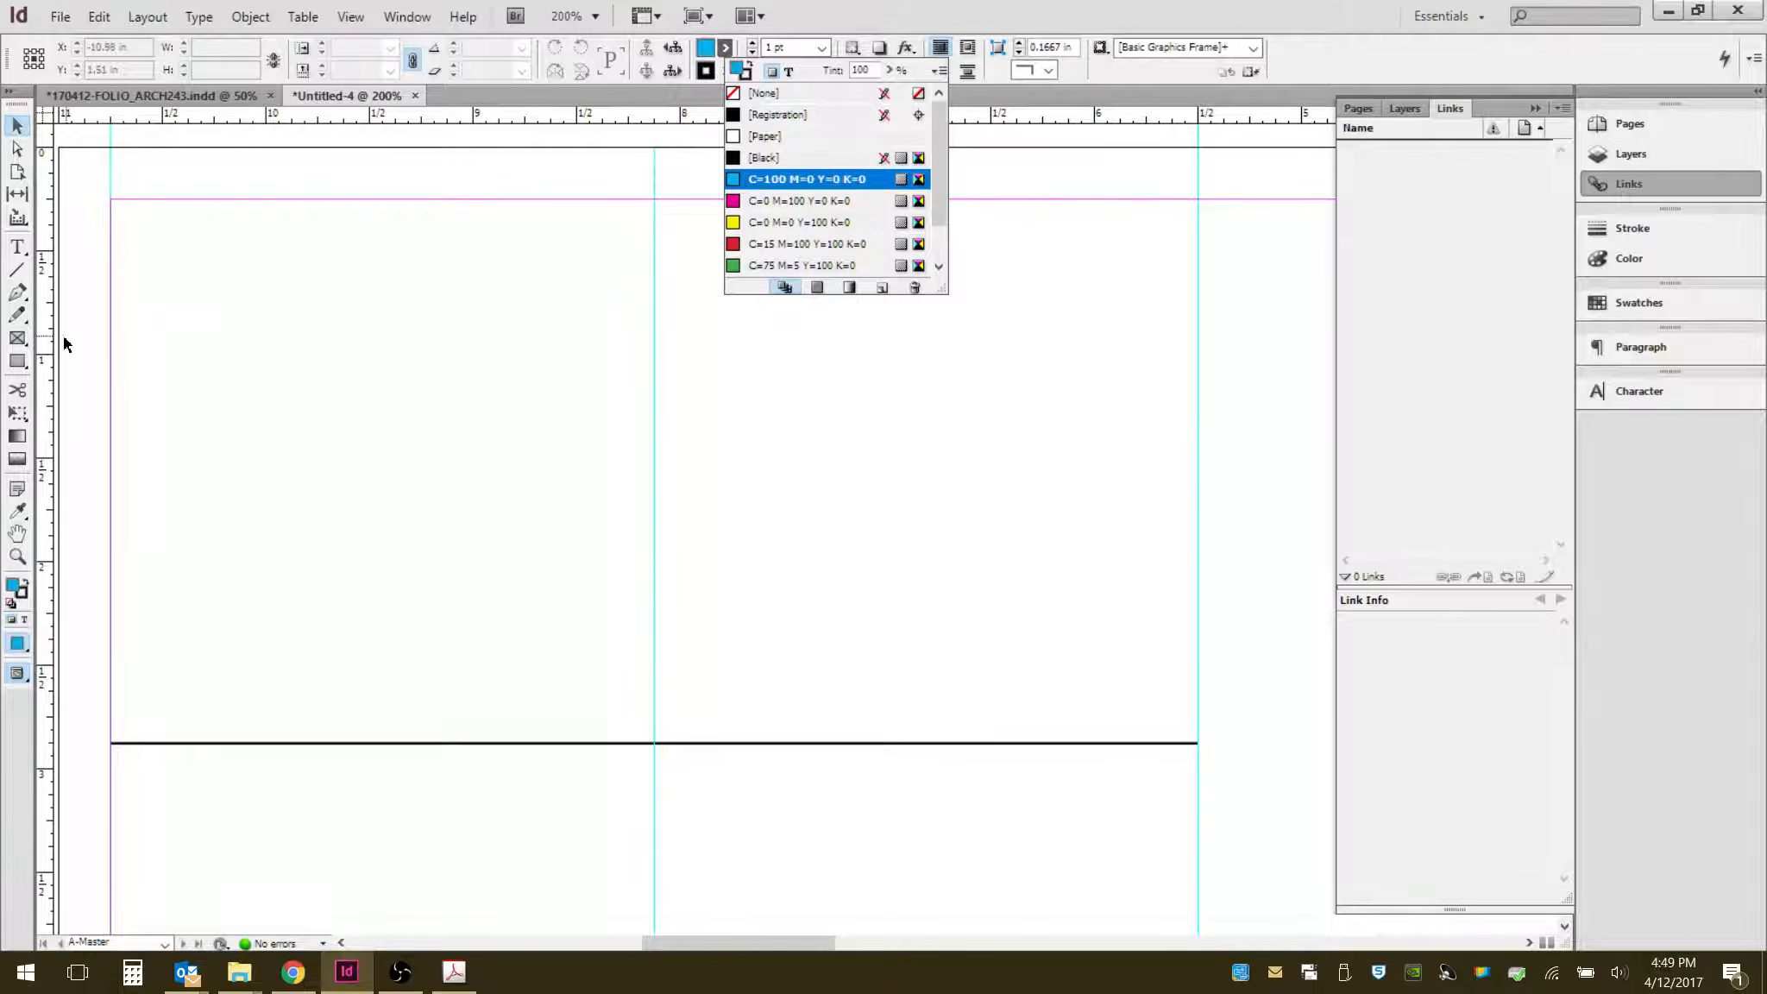
- Draw a cyan rectangle frame on the page with the Rectangle tool, then undo it
left_click(21, 362)
left_click_drag(264, 355, 403, 479)
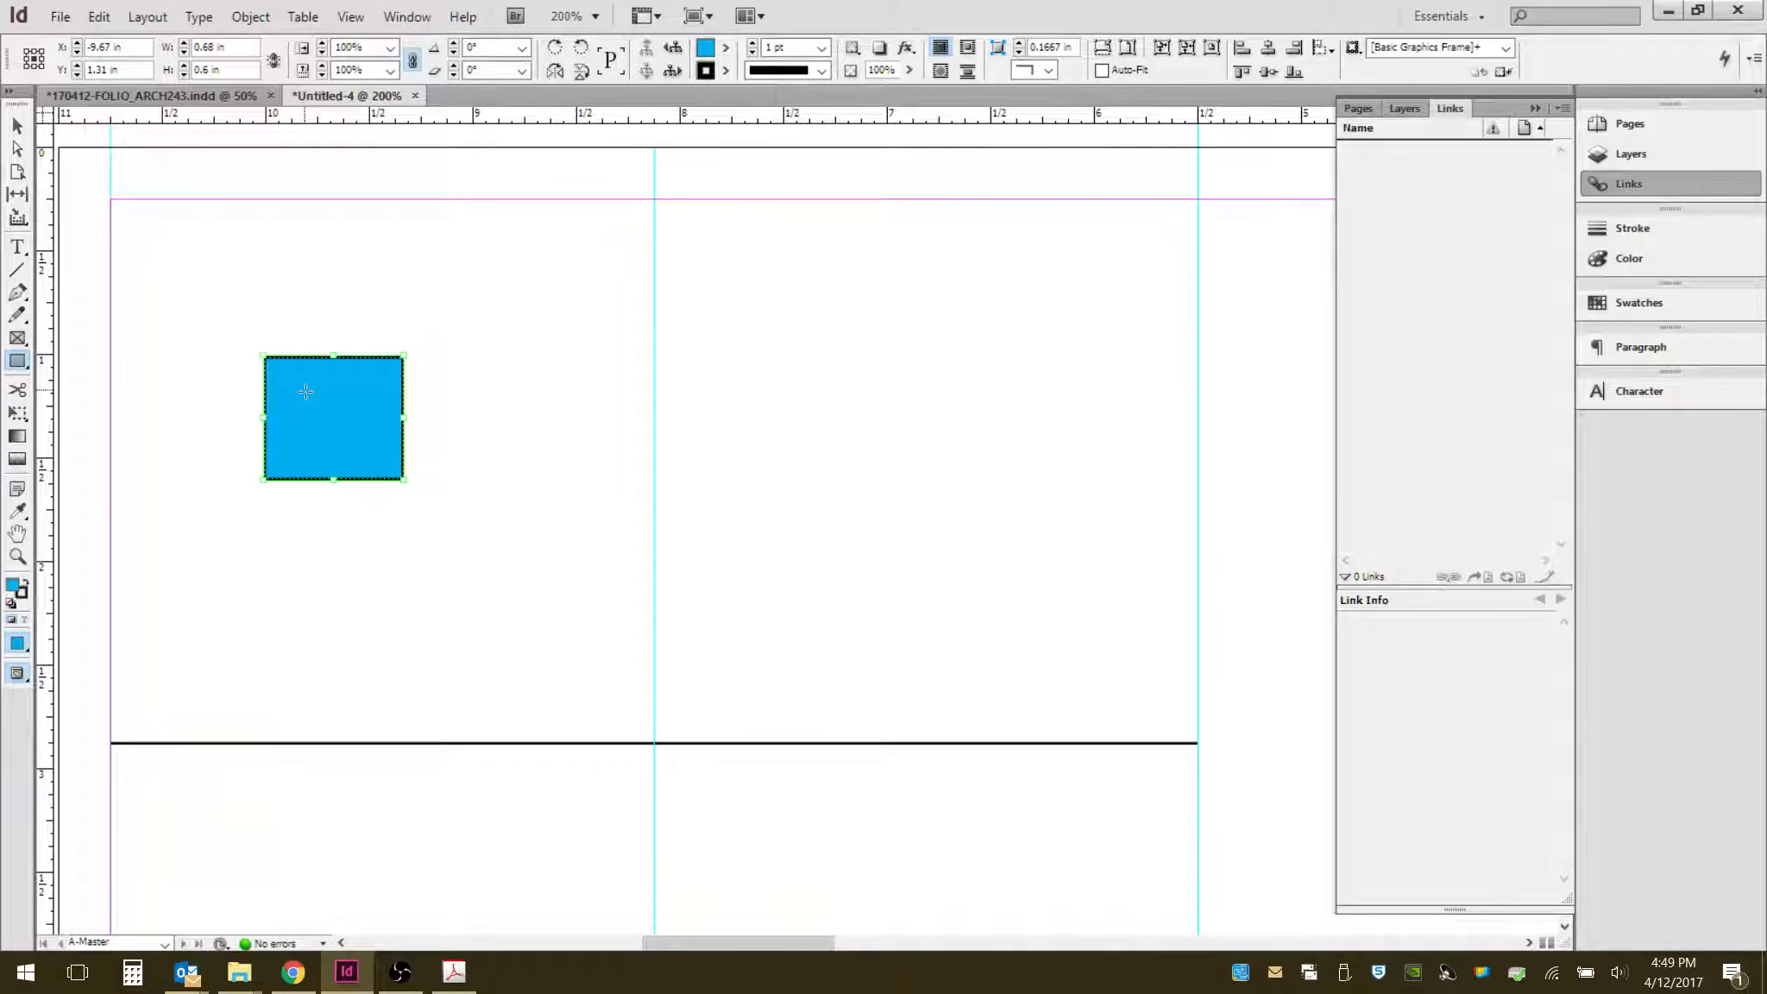
key("ctrl+z")
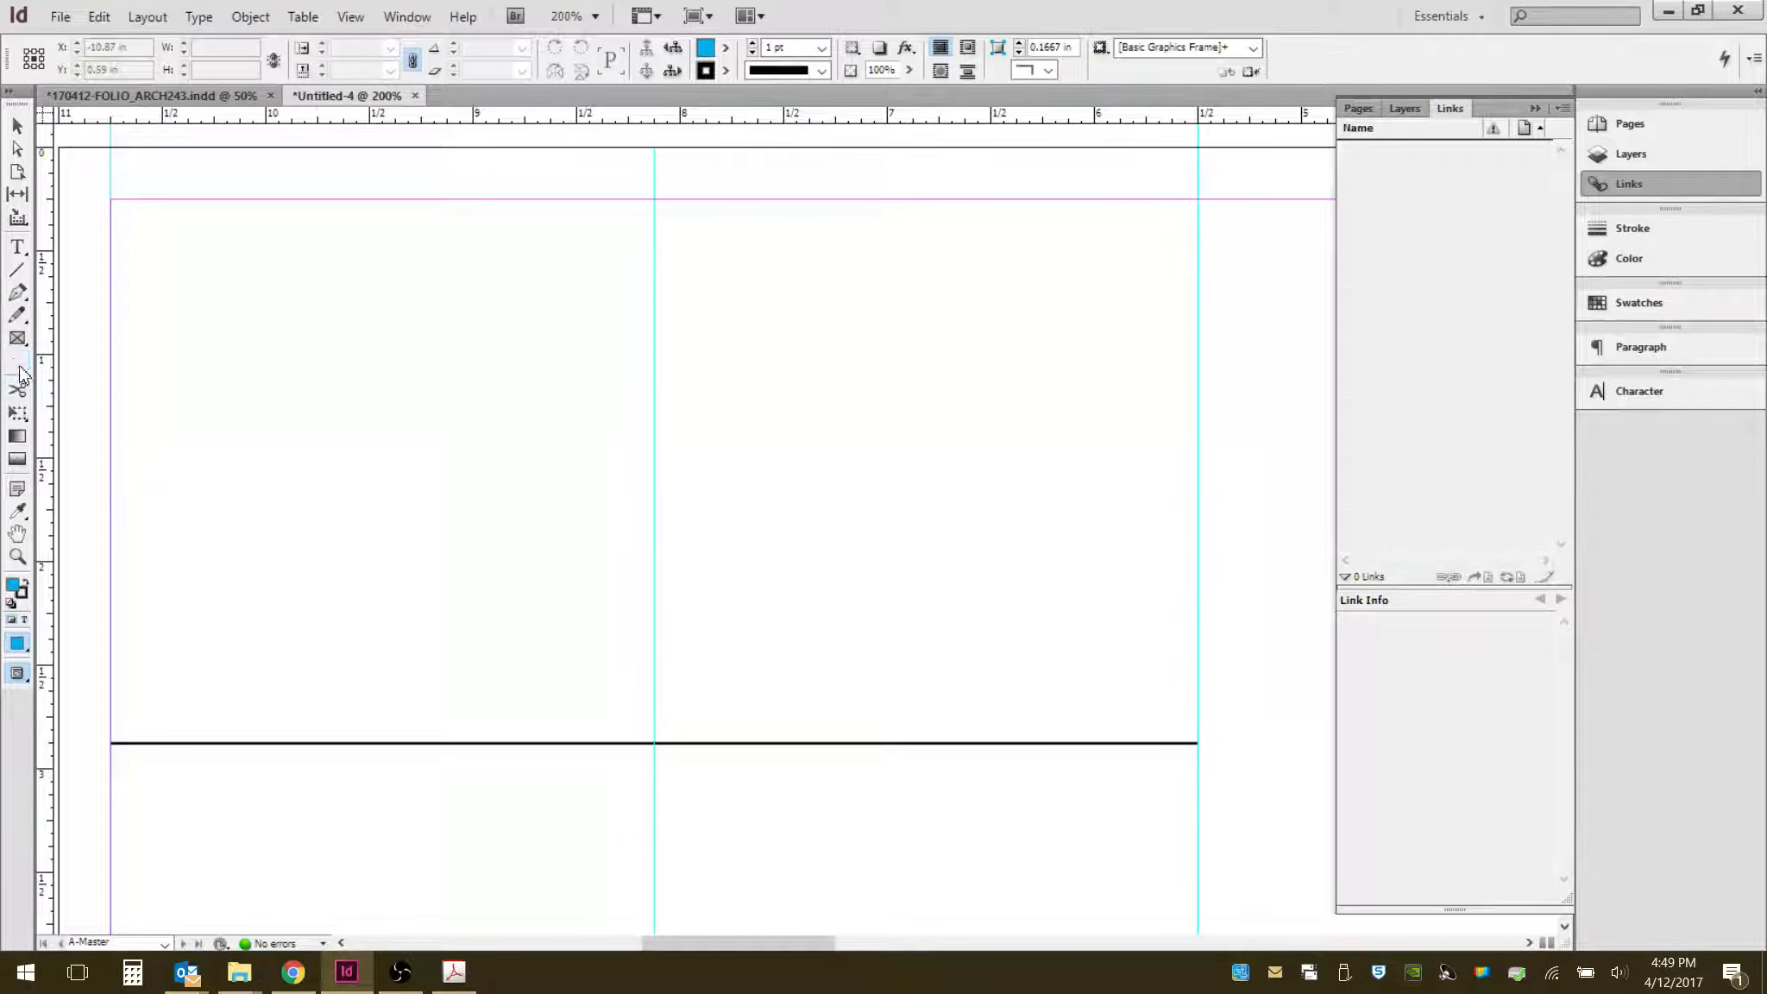
- Draw a cyan rectangle about 0.96 by 0.67 in and set its opacity to 18%
left_click_drag(300, 318, 498, 454)
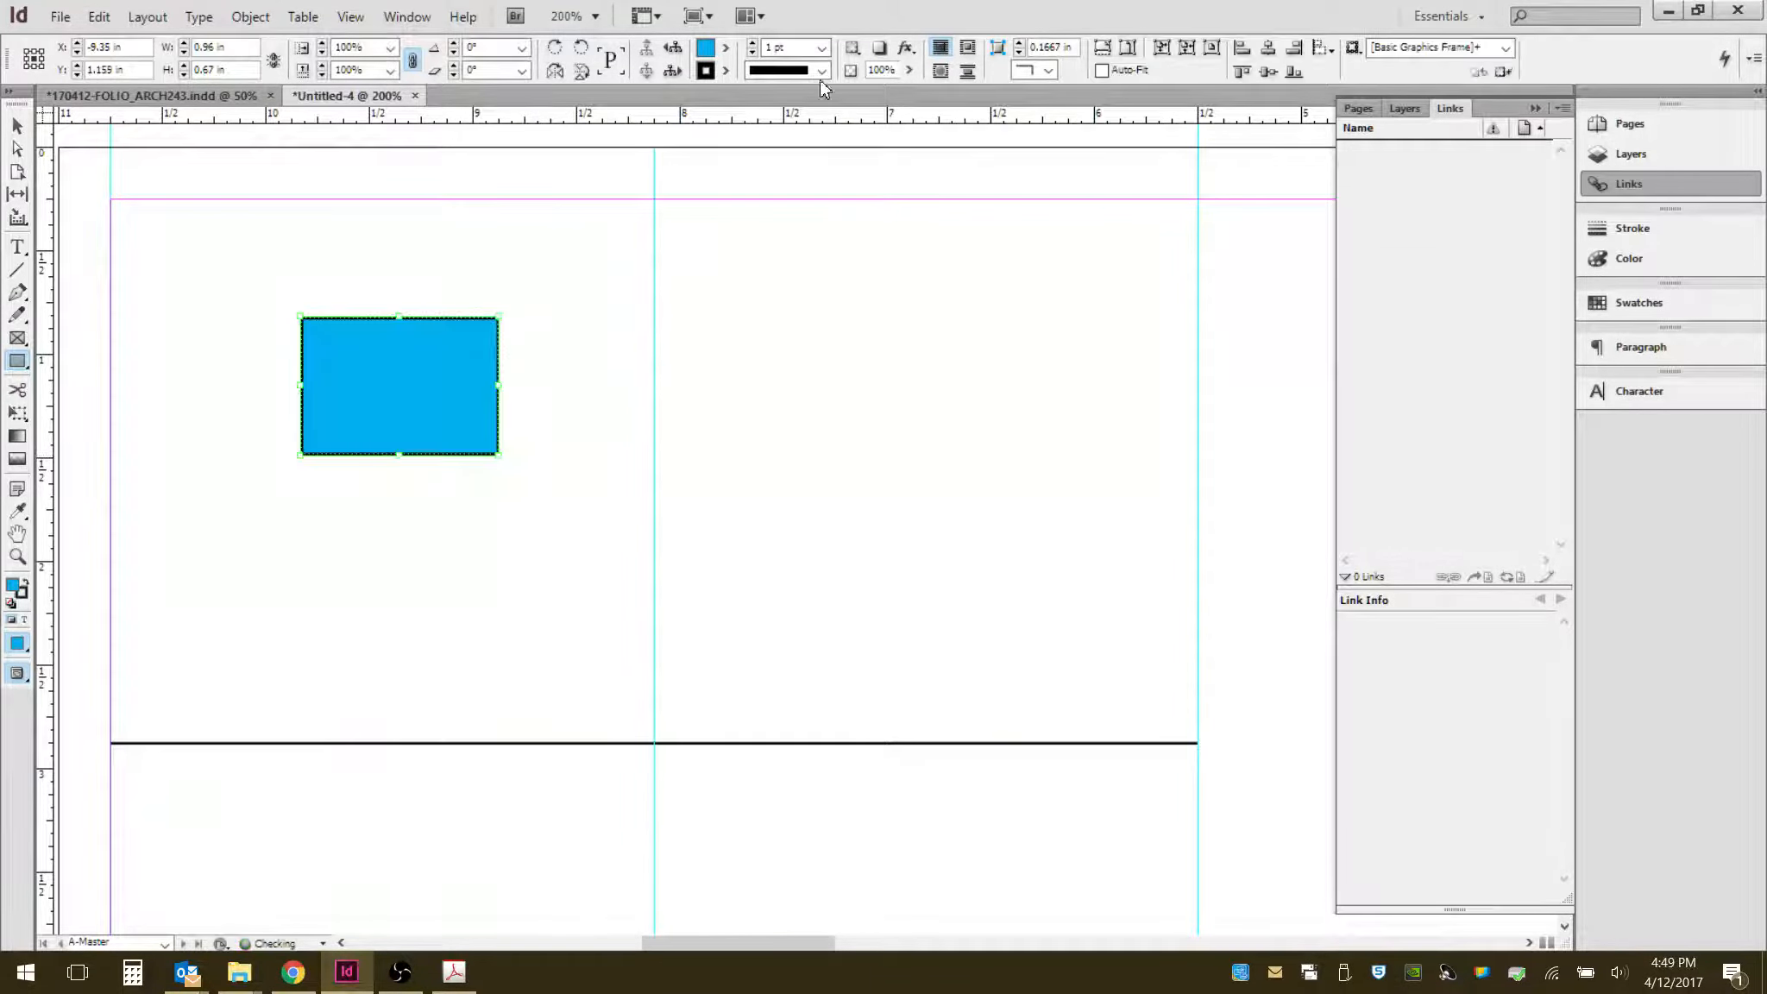
left_click(17, 123)
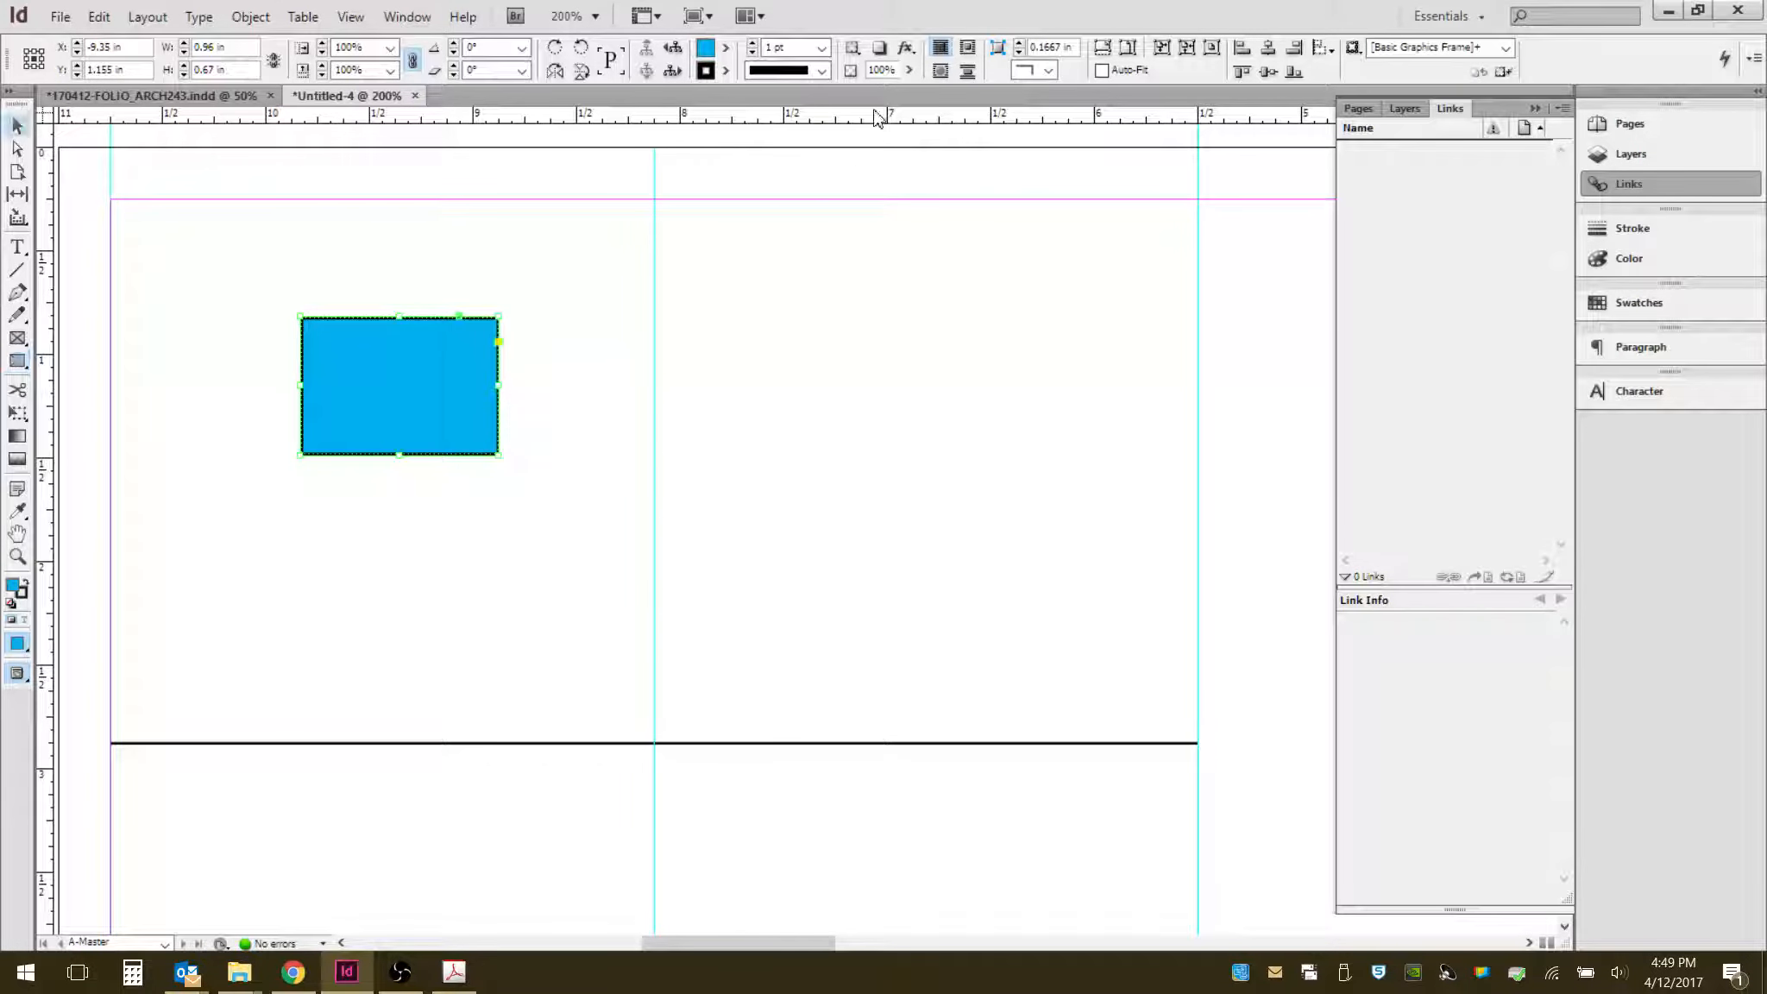
left_click(908, 73)
left_click_drag(906, 93, 822, 108)
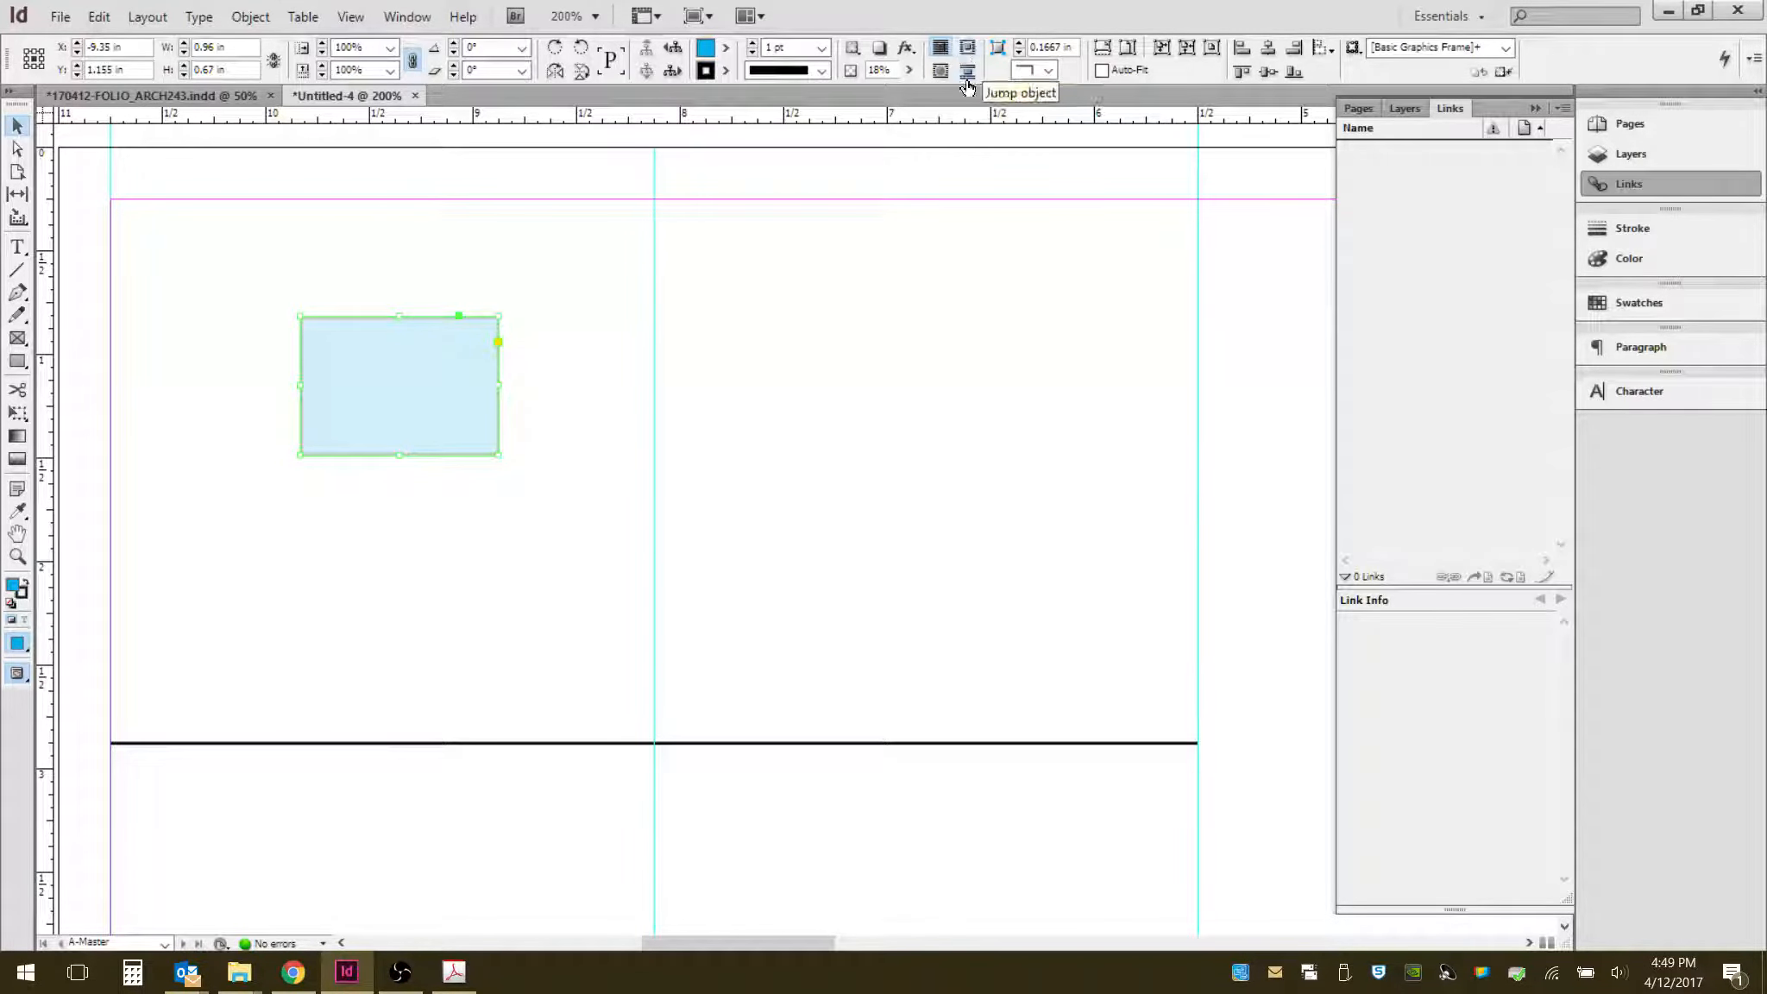
- Select and delete the translucent rectangle
left_click_drag(566, 279, 479, 501)
key("Delete")
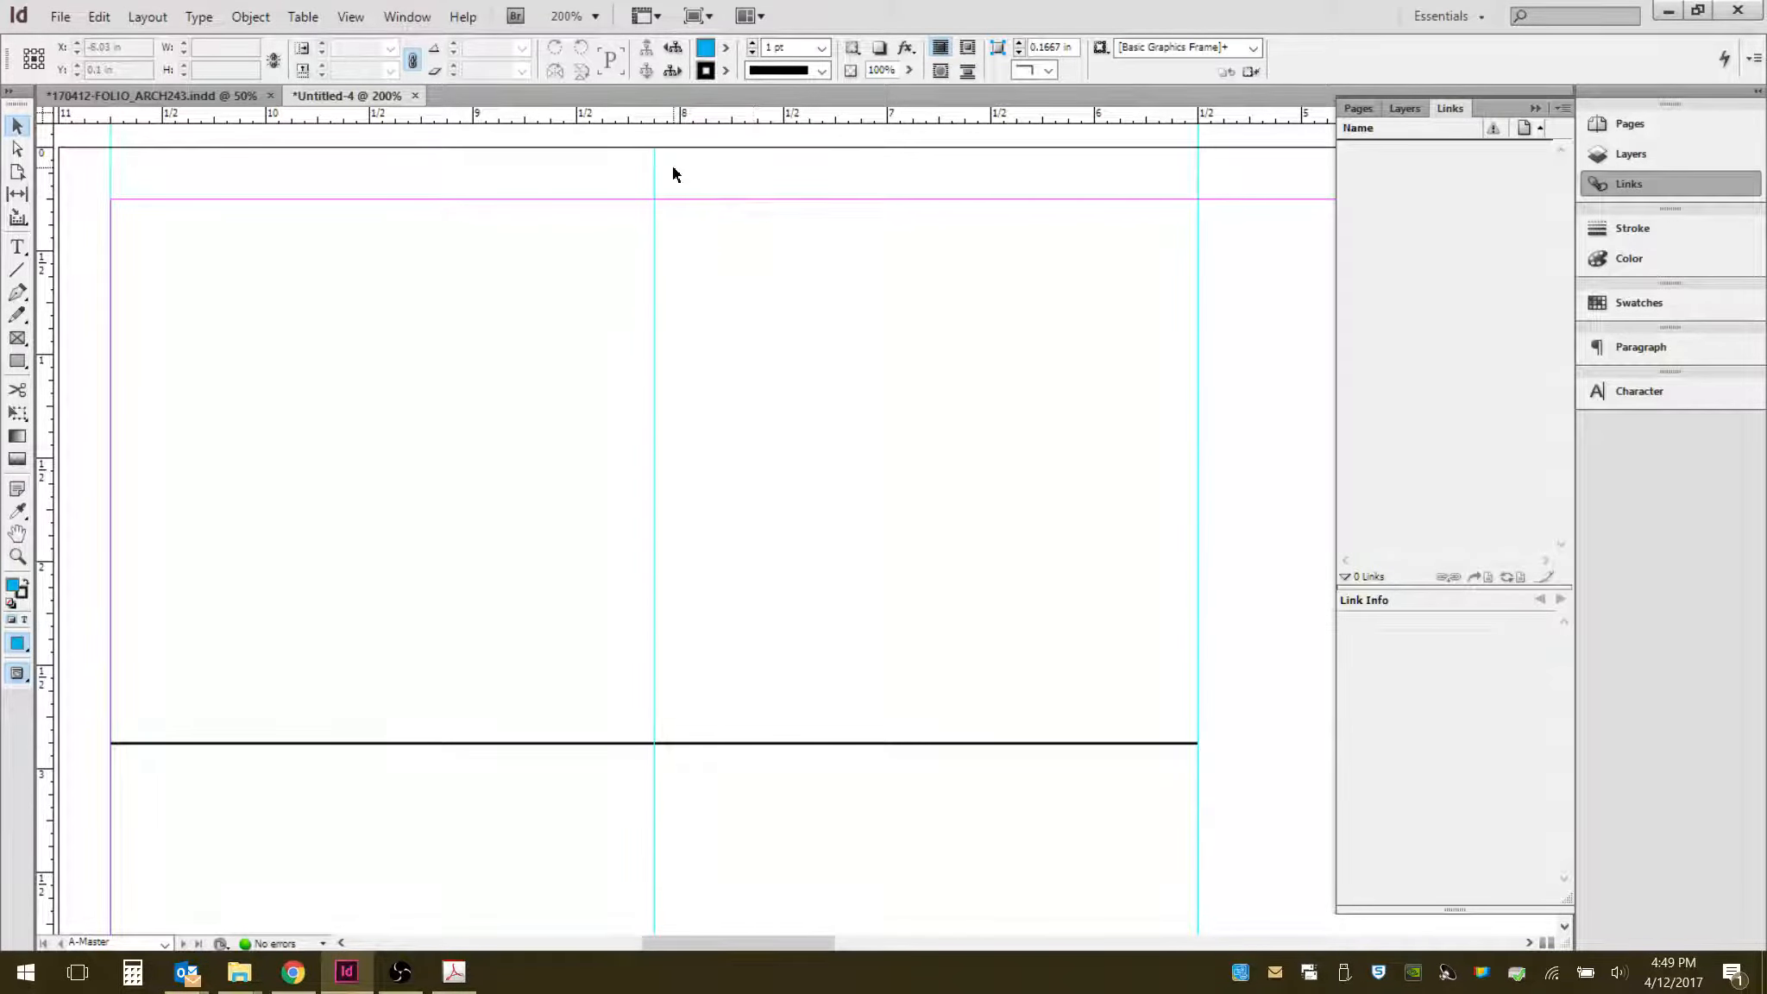
- Examine the portfolio spread's image and text layout, then return to the untitled document
left_click(238, 97)
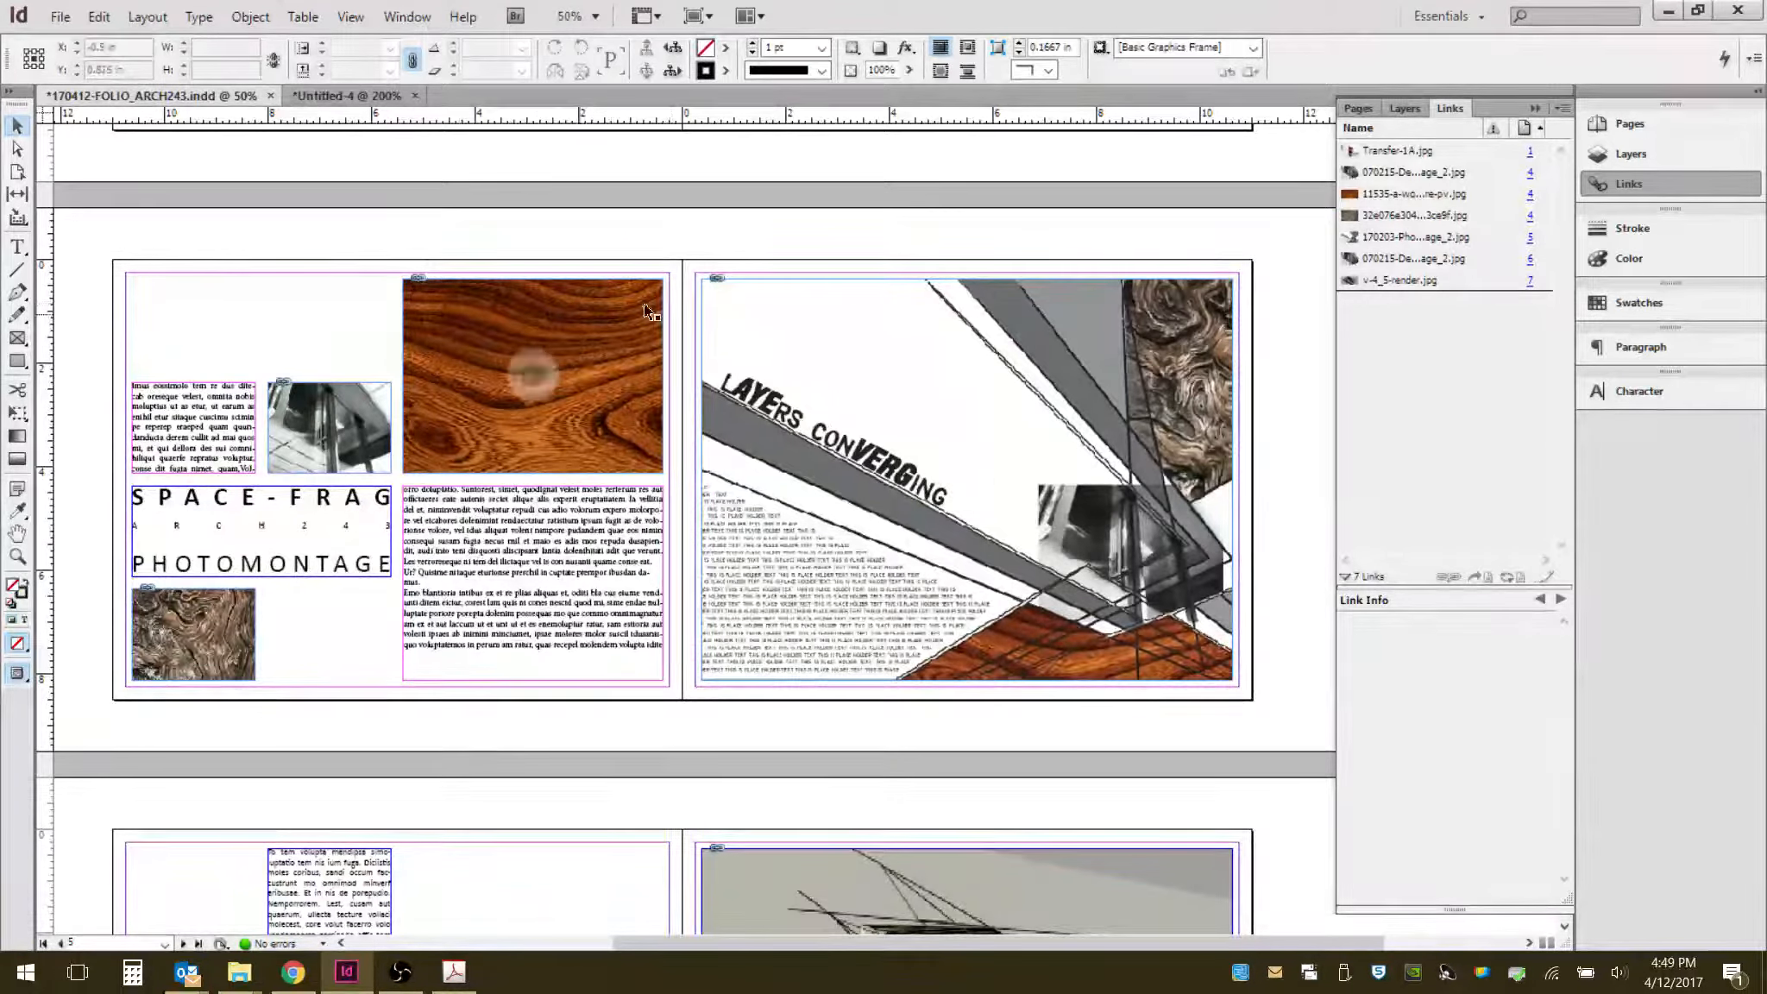
left_click(321, 404)
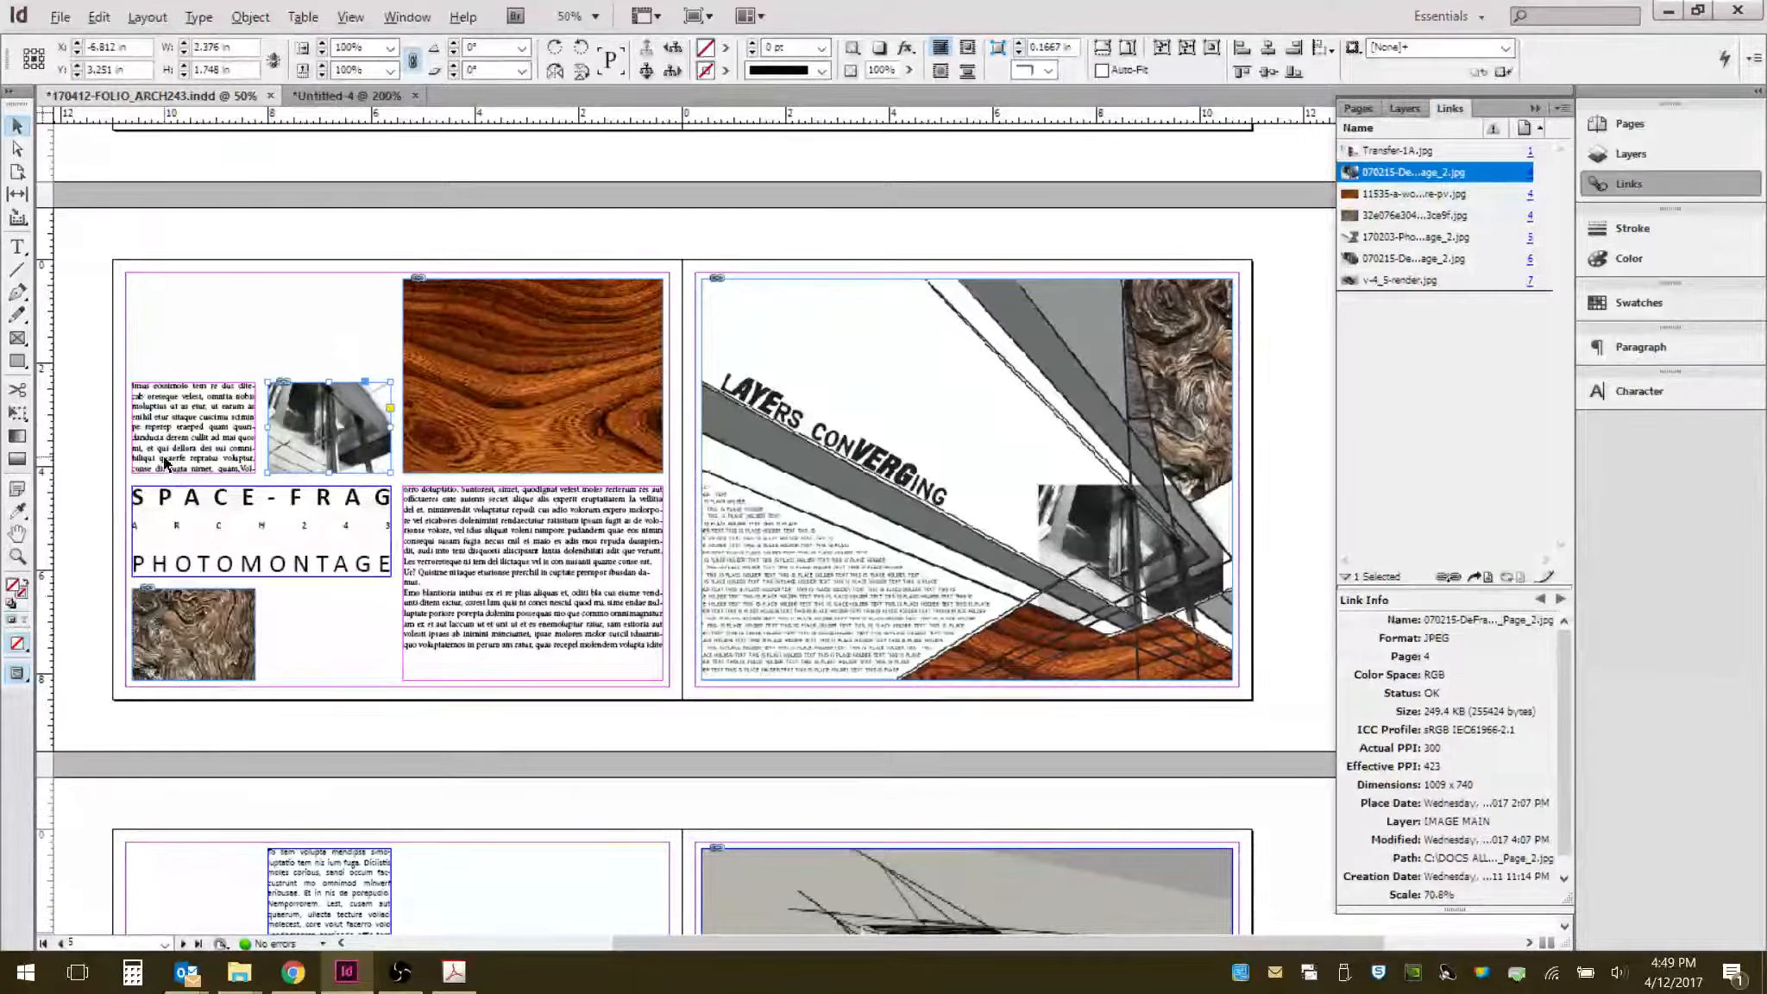
scroll(163, 455, "up", 2)
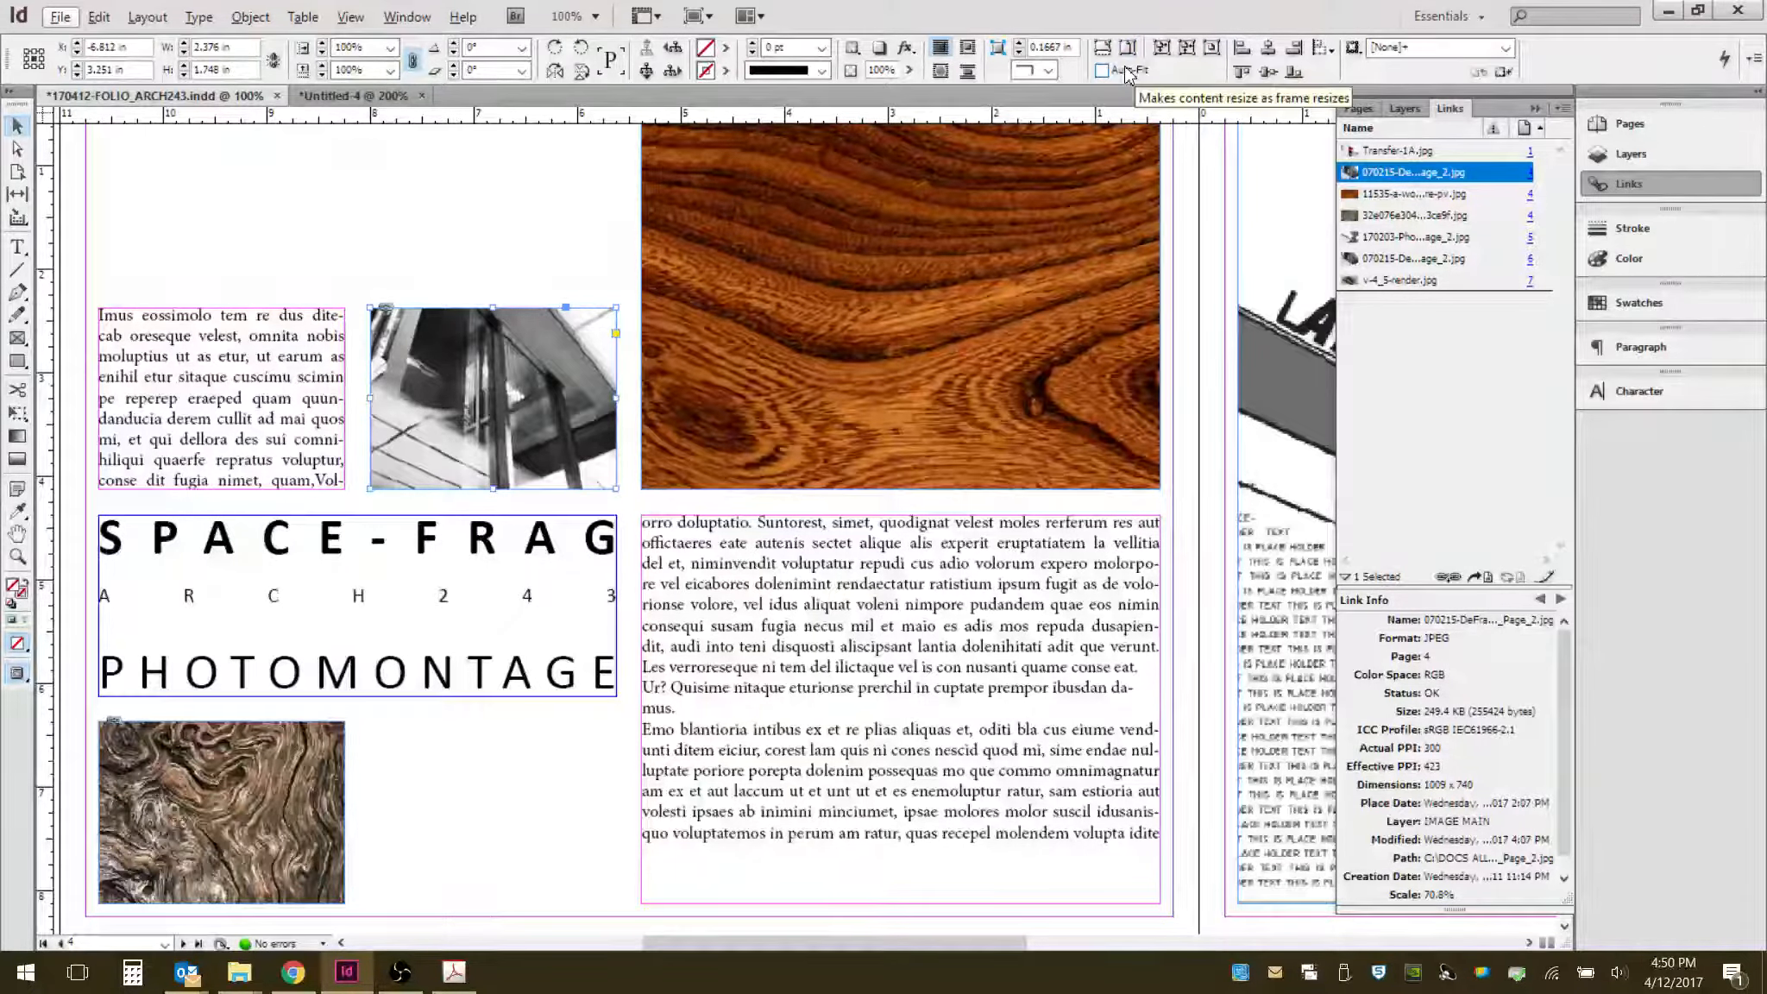
left_click(580, 259)
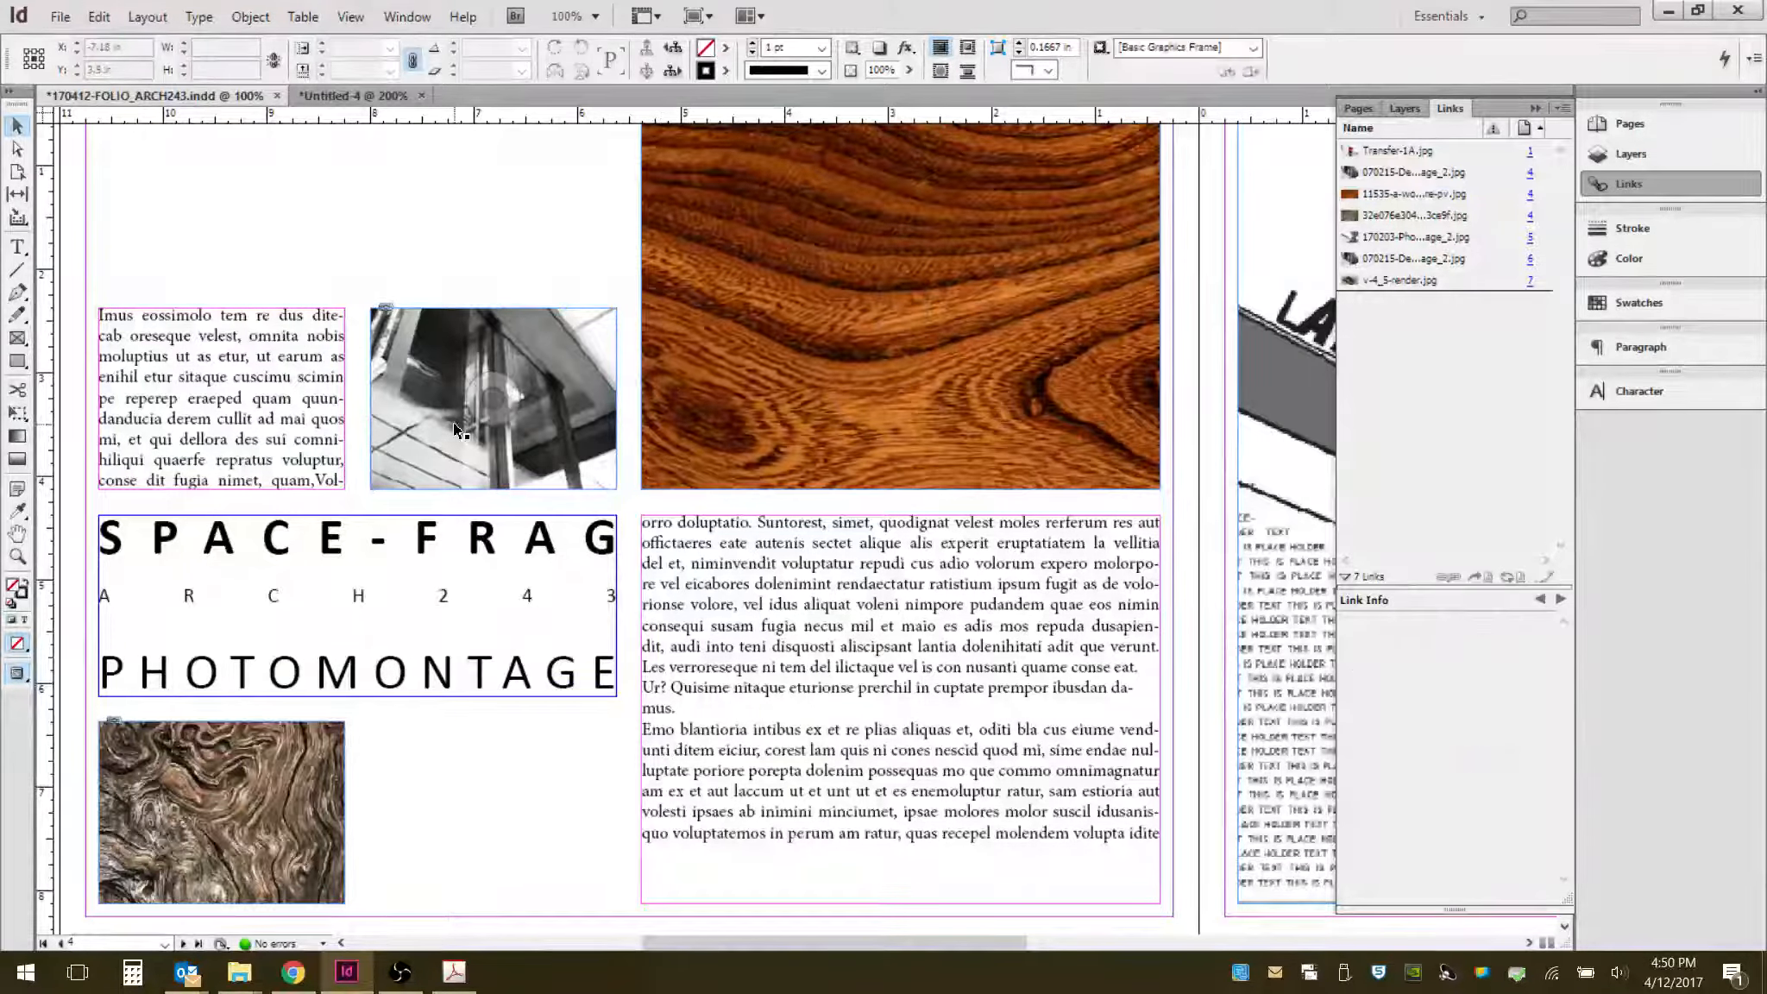
scroll(426, 419, "down", 2, "alt")
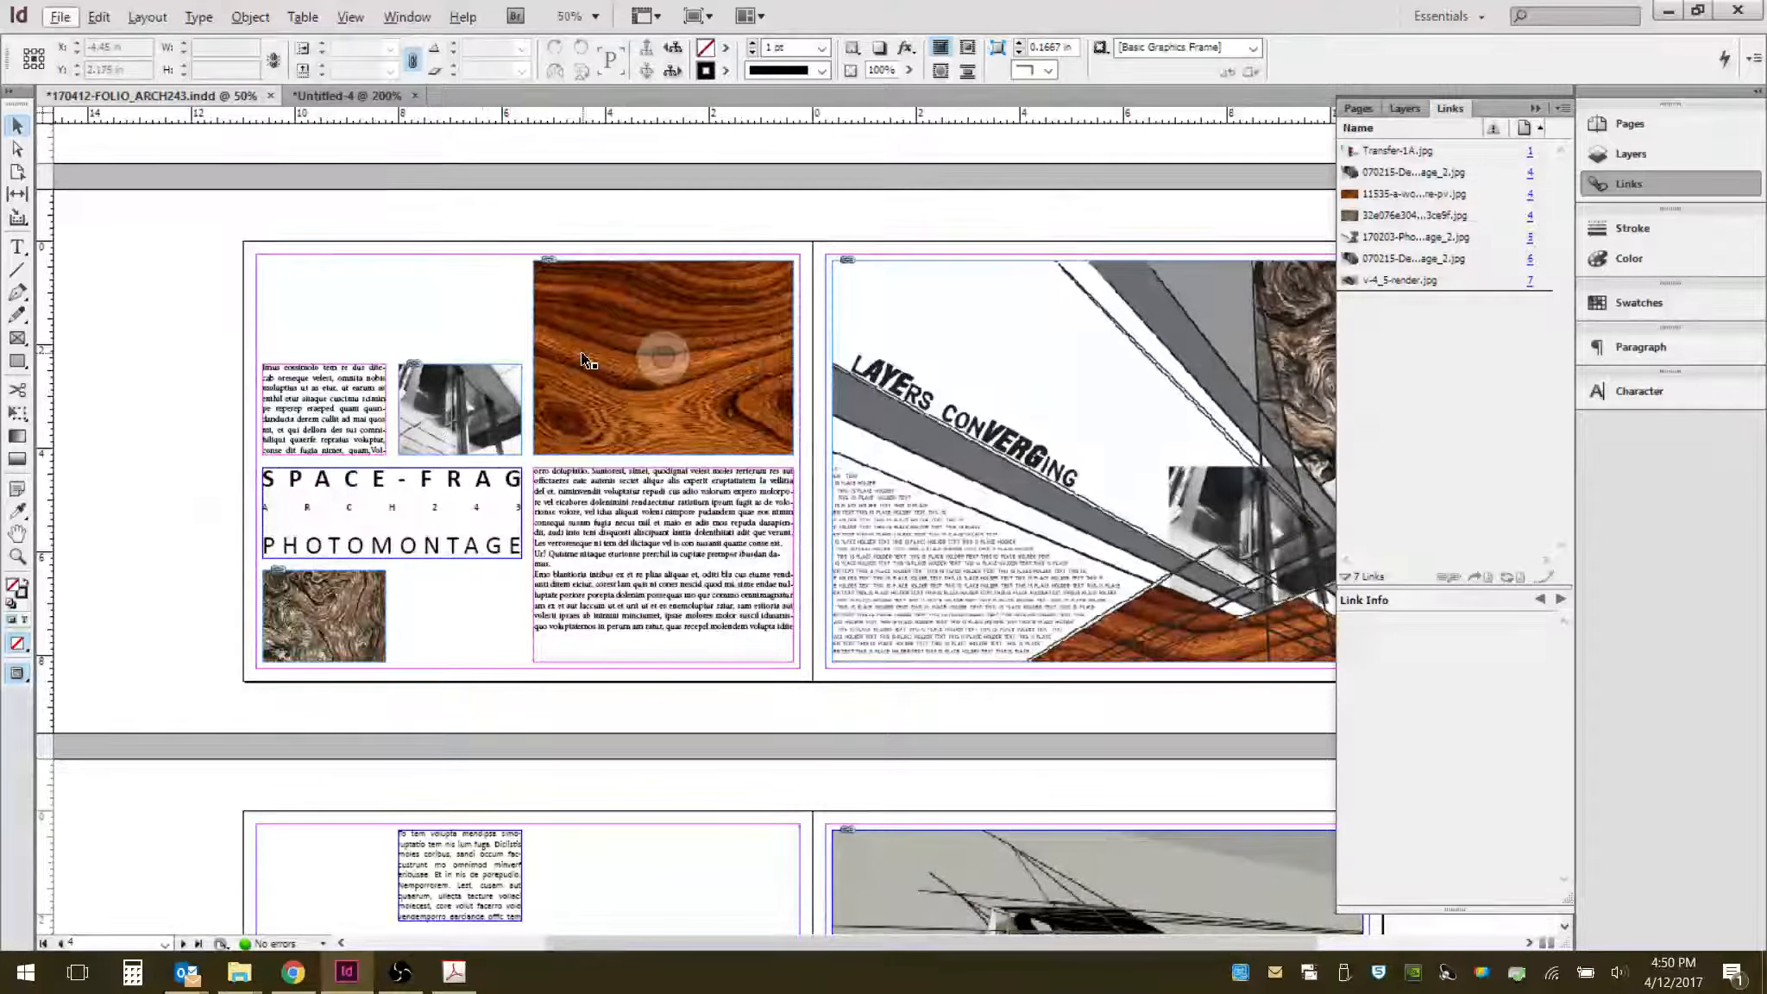
left_click(349, 95)
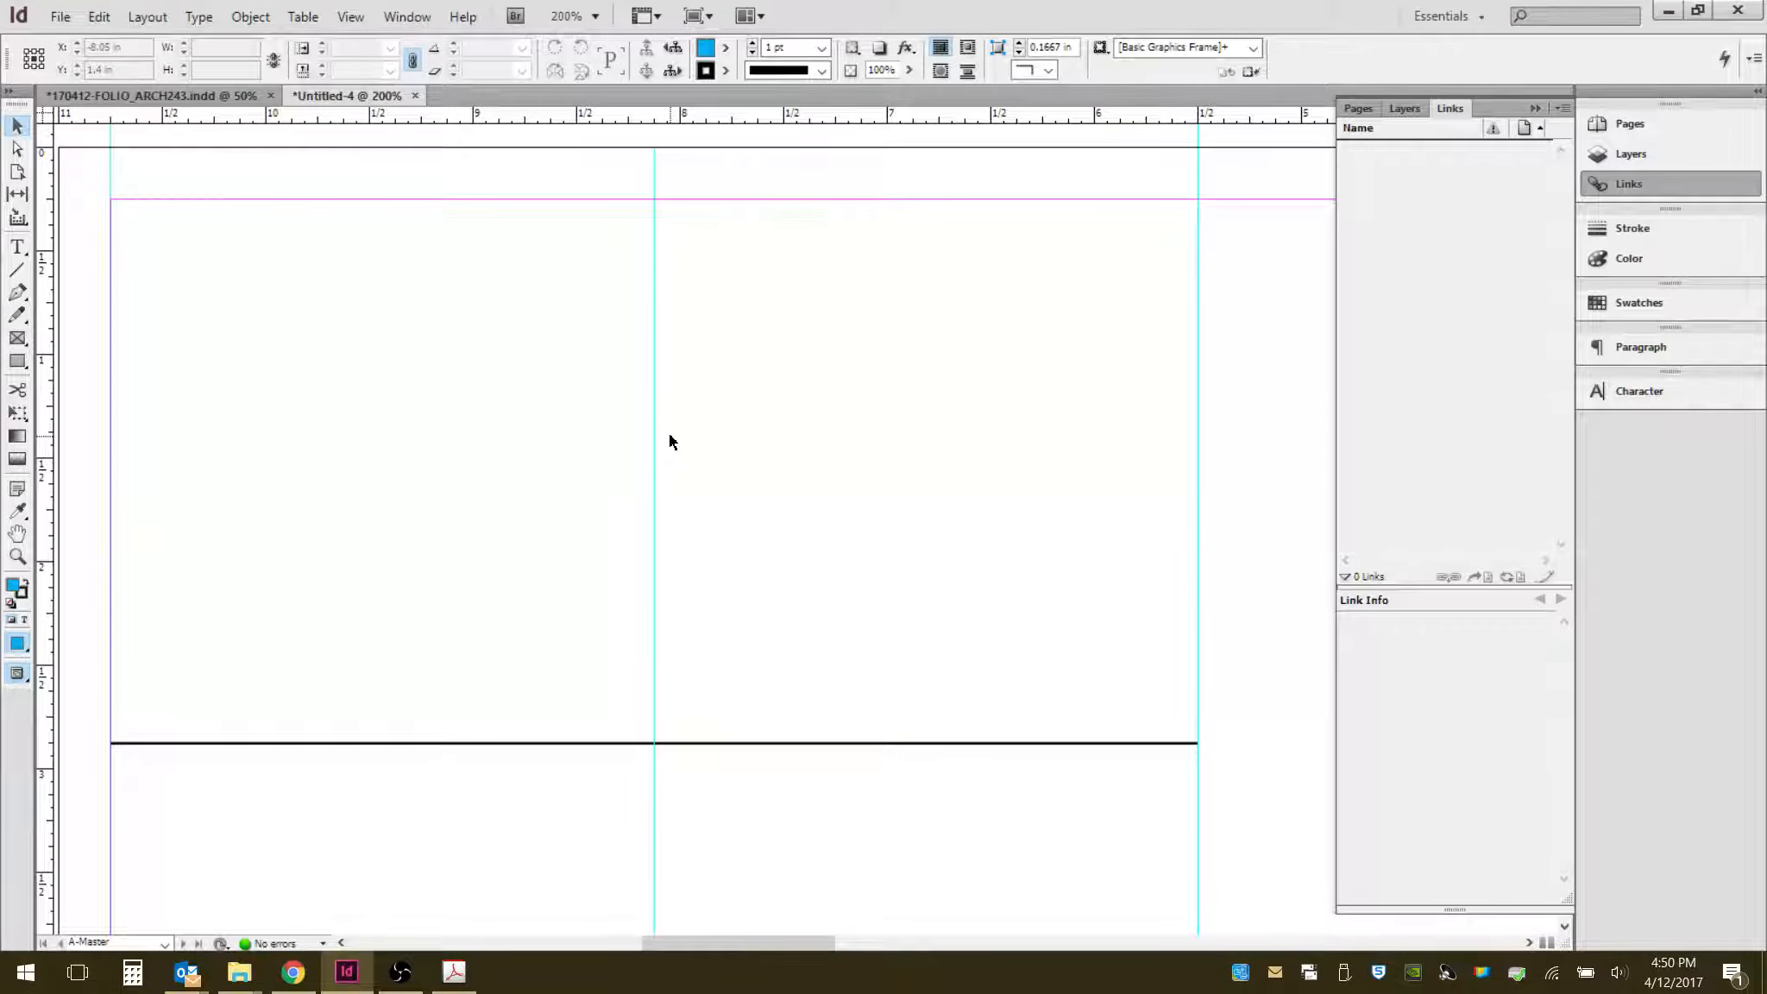
- Add two vertical ruler guides about 0.1 in on each side of the first column guide
scroll(591, 488, "down", 3, "alt")
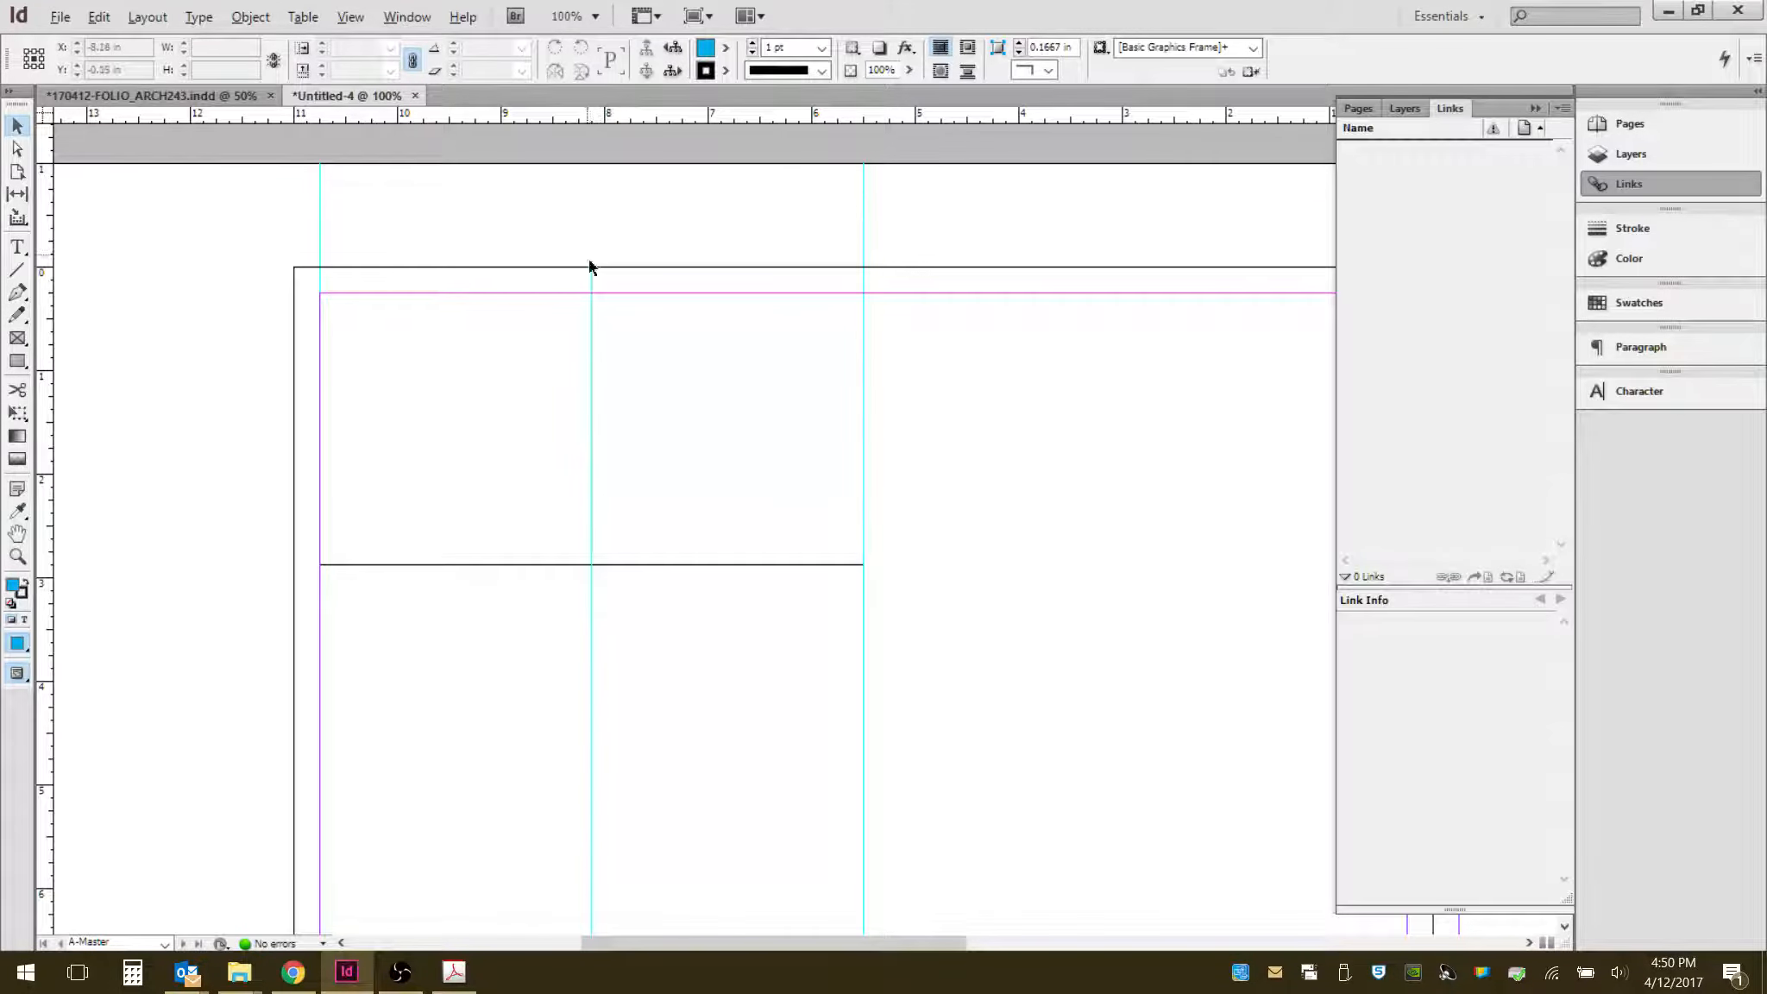
scroll(596, 276, "up", 4, "alt")
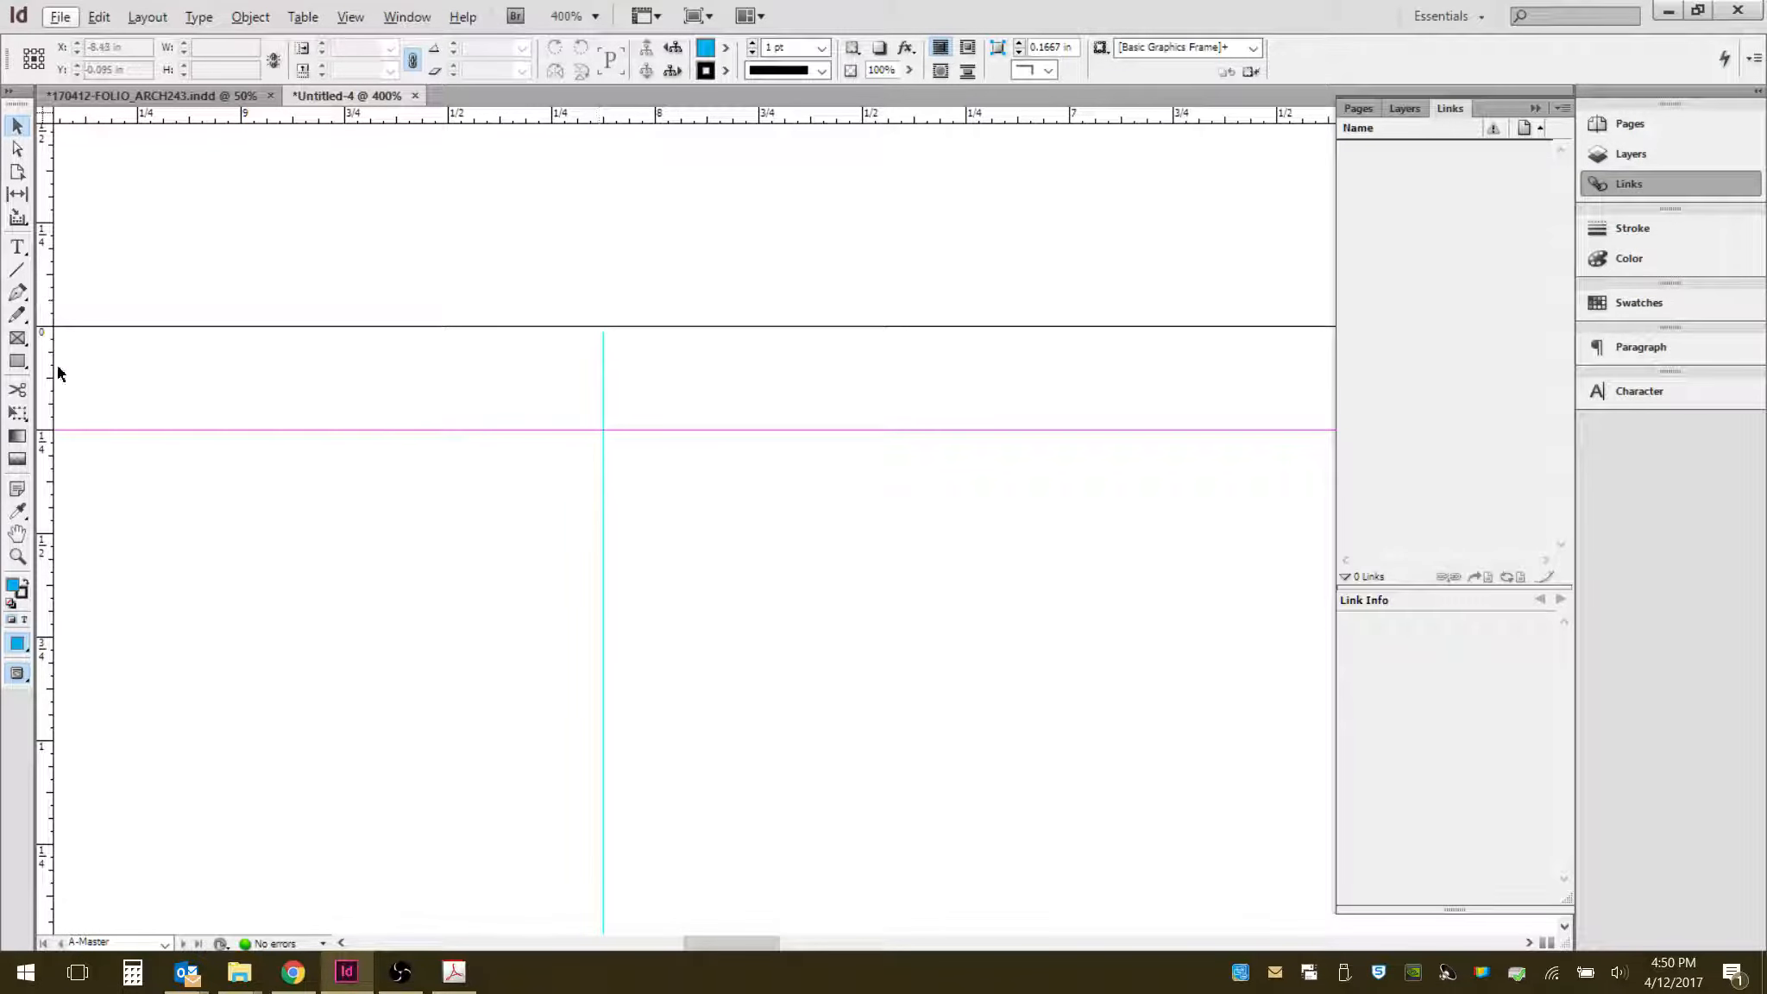
left_click_drag(47, 376, 650, 342)
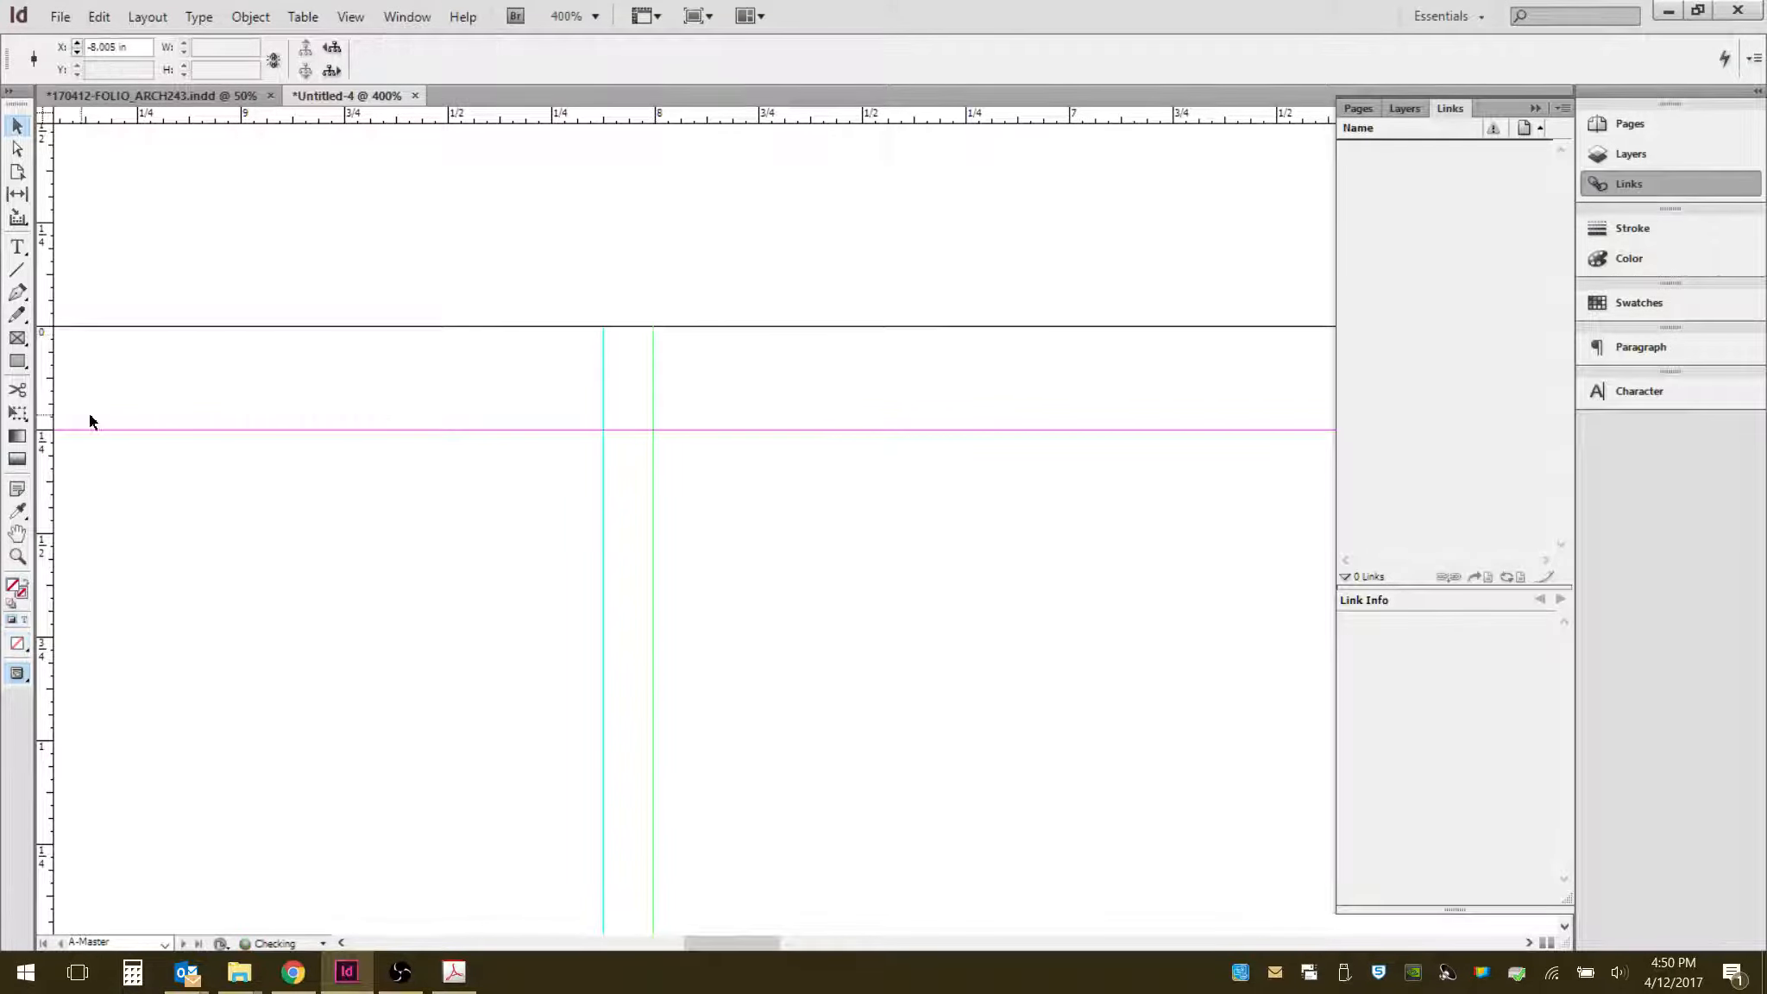
left_click_drag(47, 403, 553, 394)
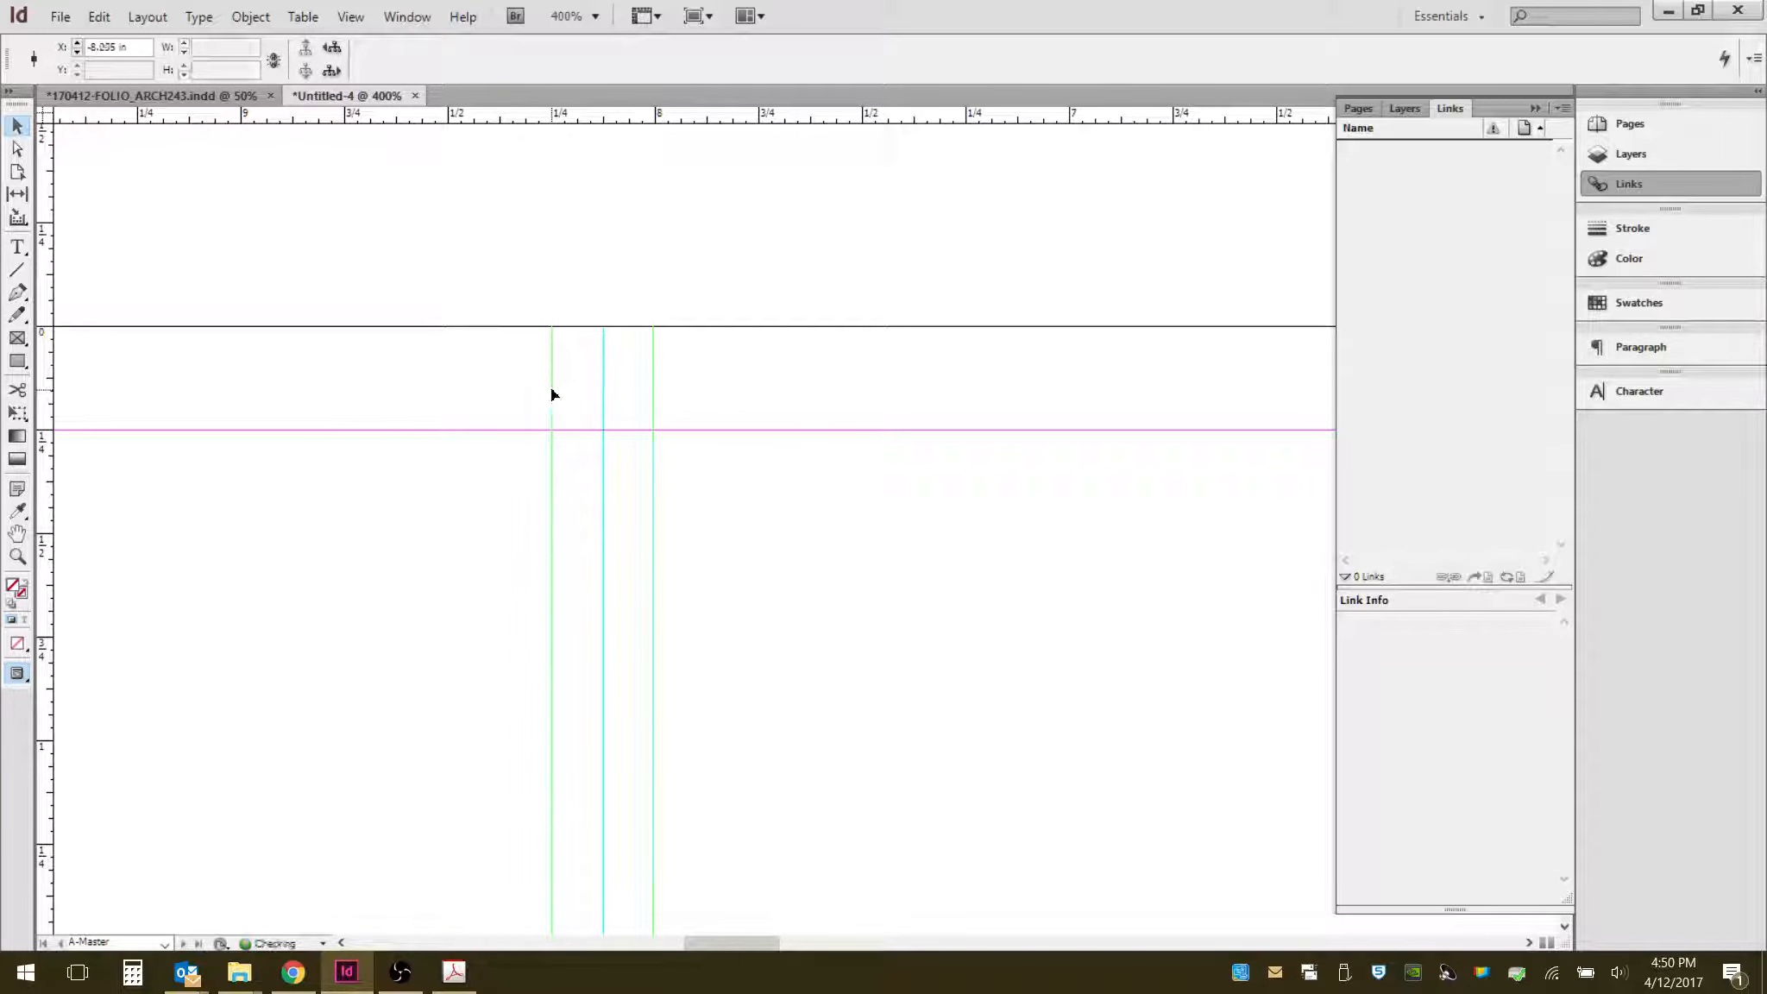
left_click(589, 526)
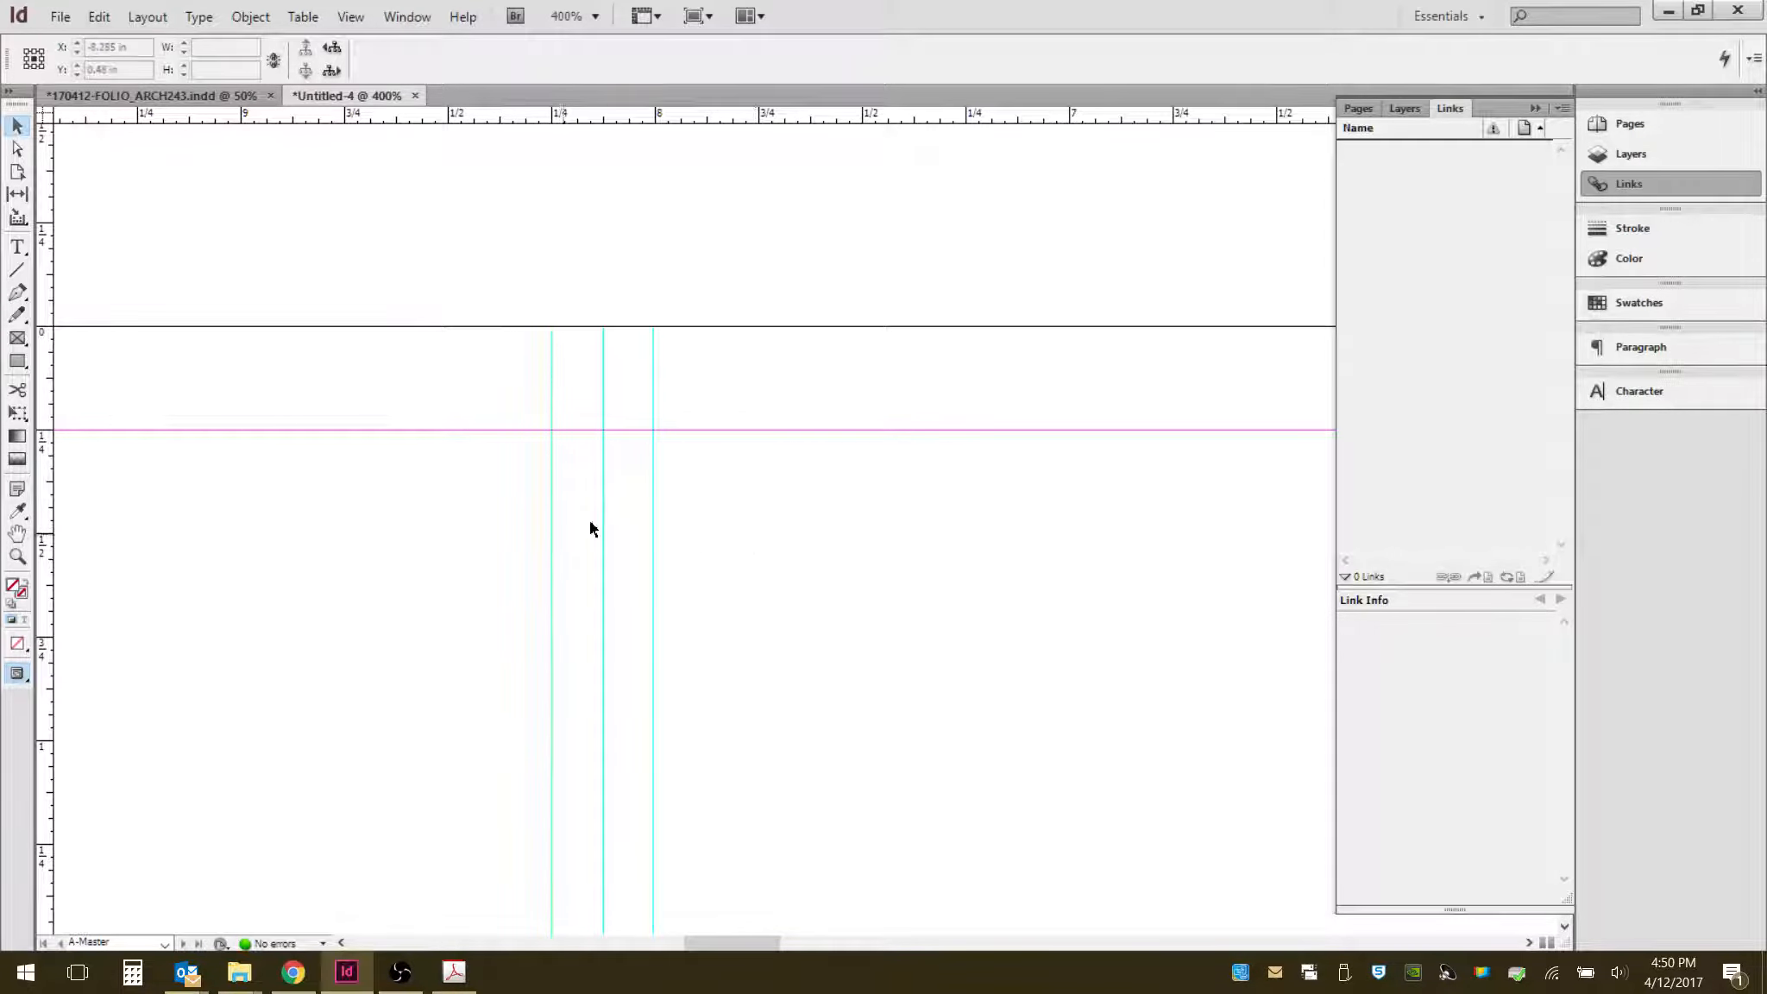
- Add two vertical ruler guides about 0.1 in on each side of the second column guide
scroll(884, 432, "down", 4)
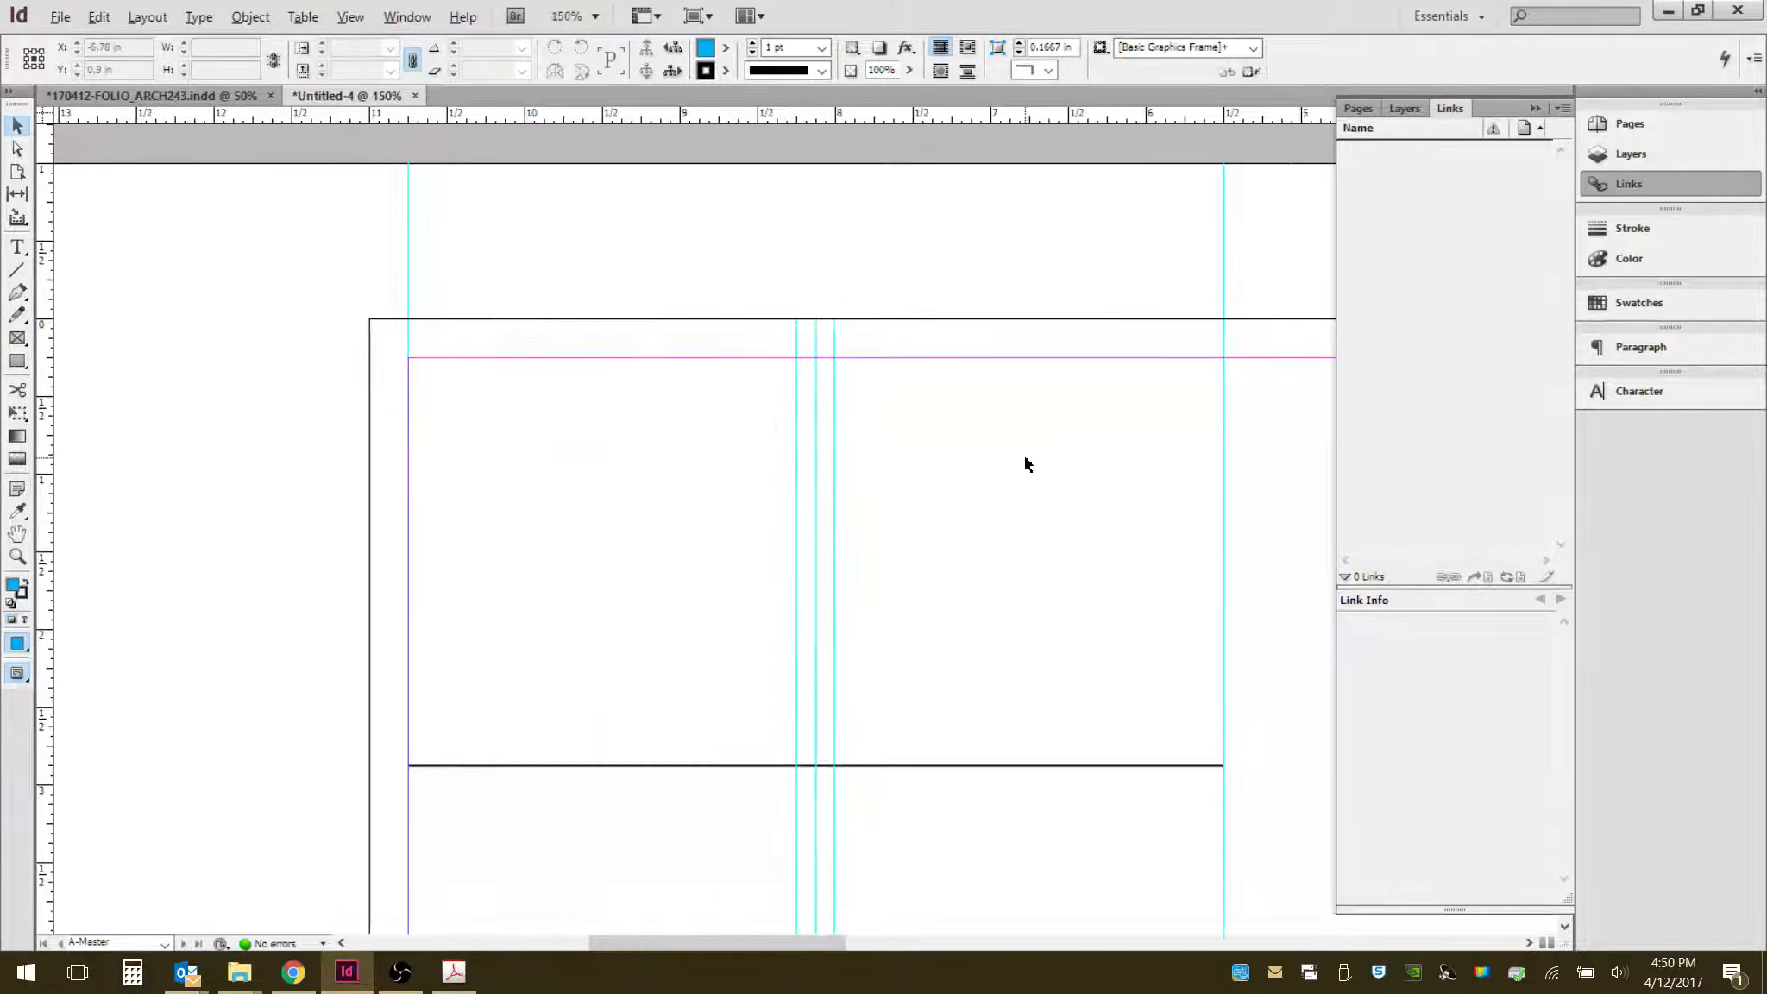
scroll(1256, 322, "up", 4)
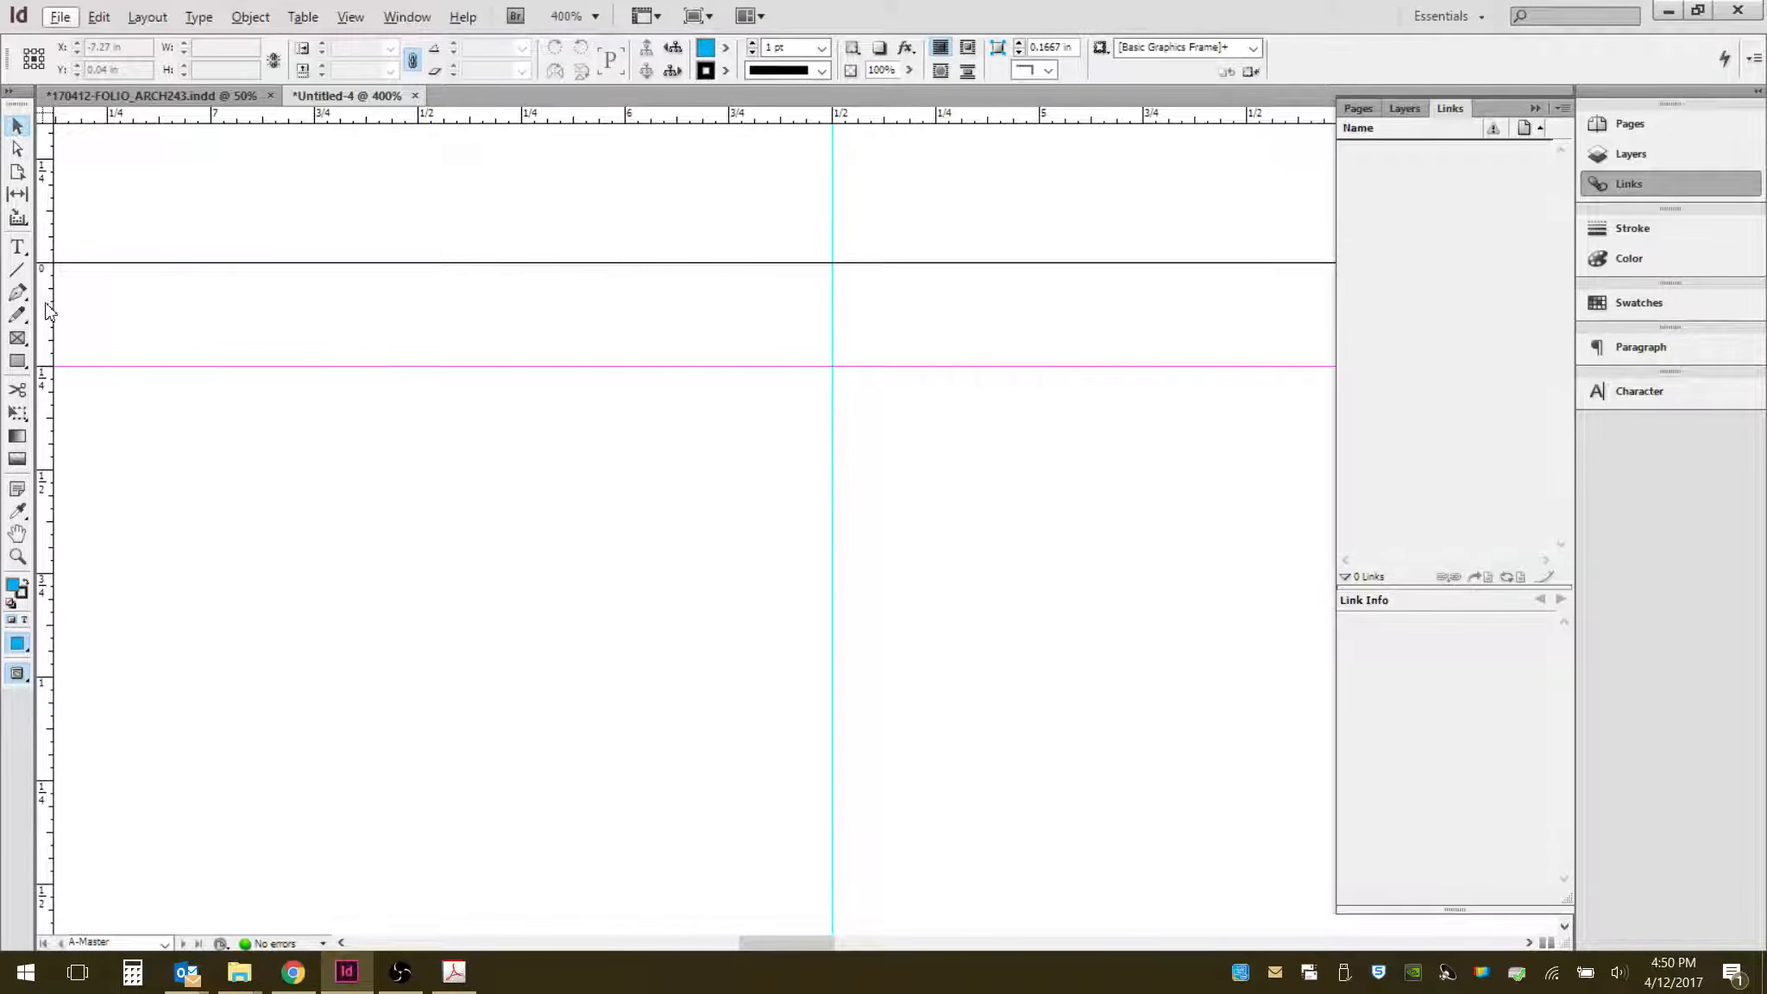
left_click_drag(47, 309, 778, 343)
left_click_drag(45, 409, 878, 385)
scroll(375, 403, "down", 1)
scroll(342, 403, "down", 1)
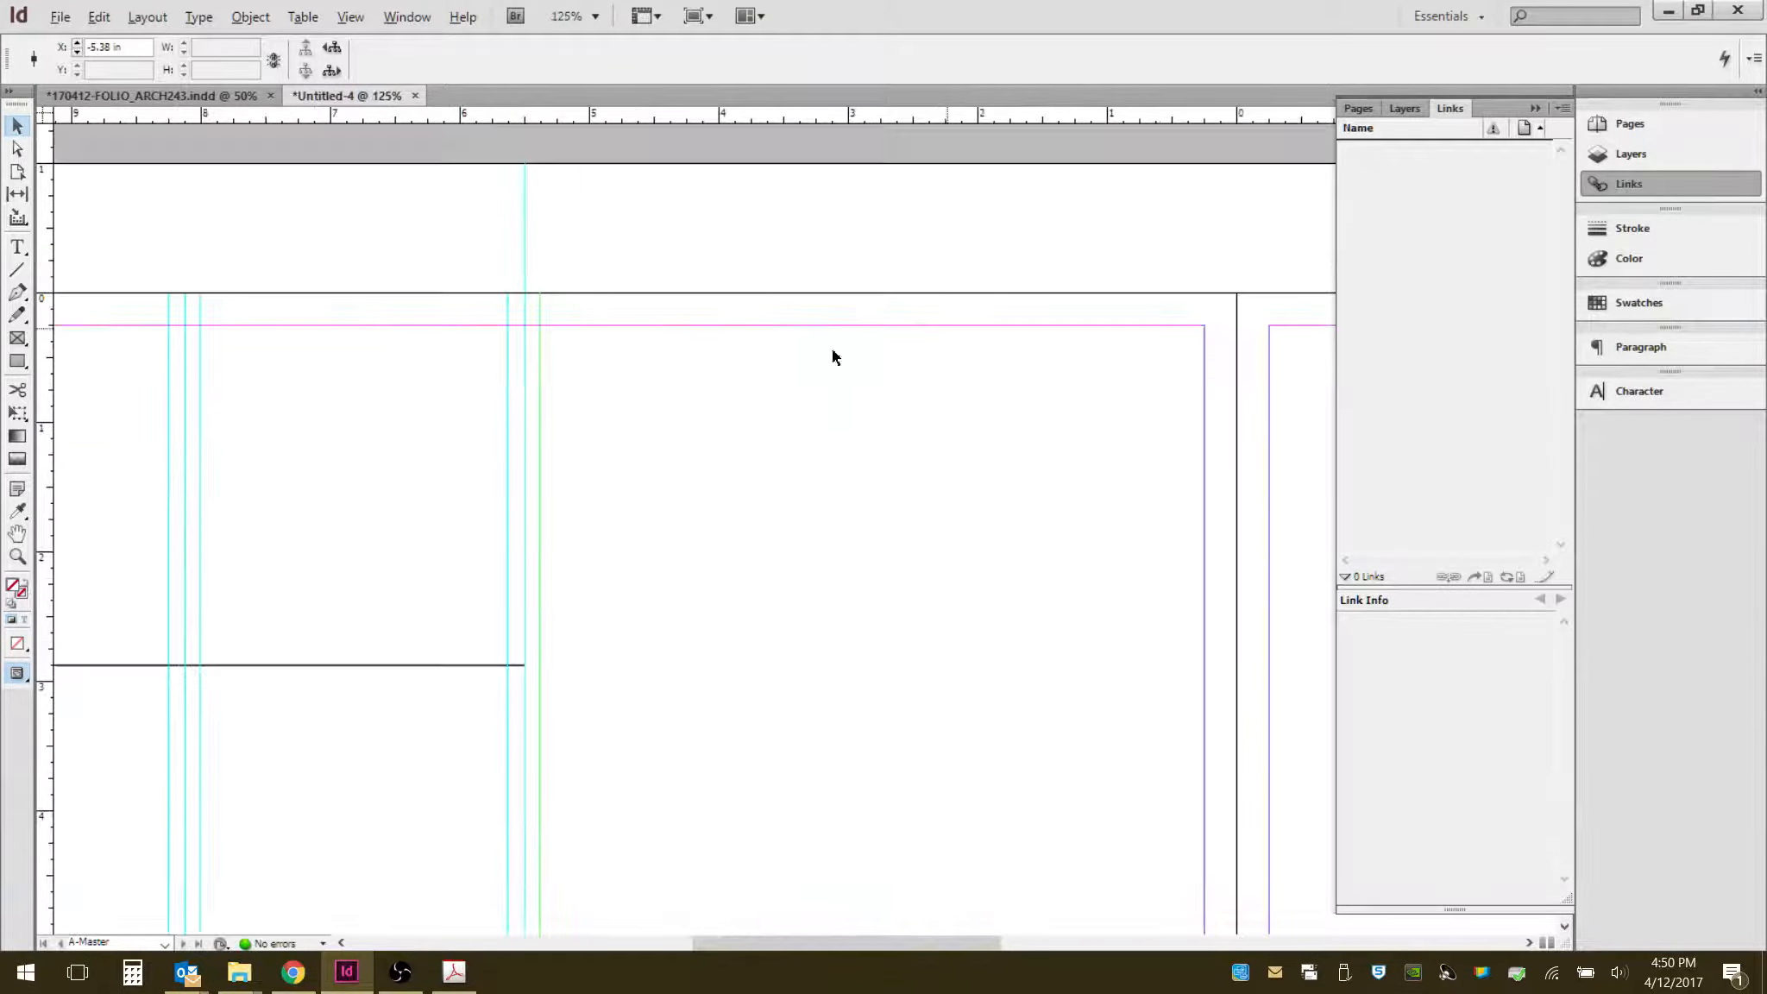
scroll(1085, 315, "down", 1)
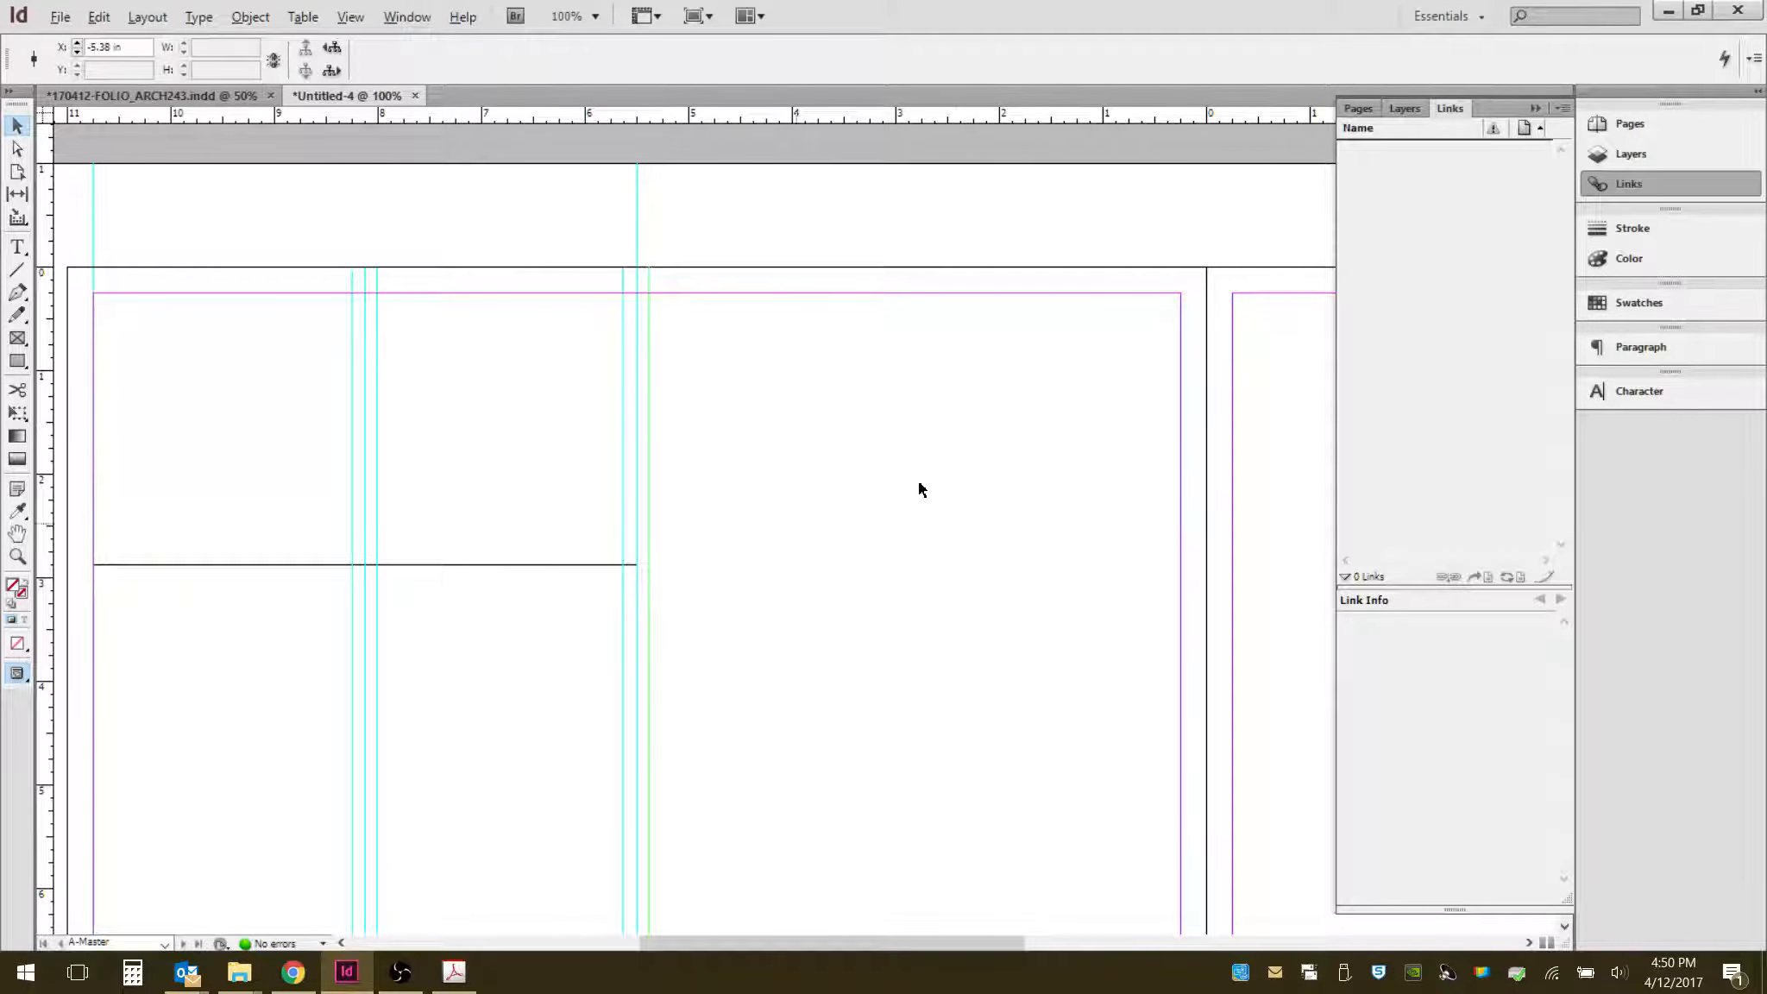
left_click(485, 502)
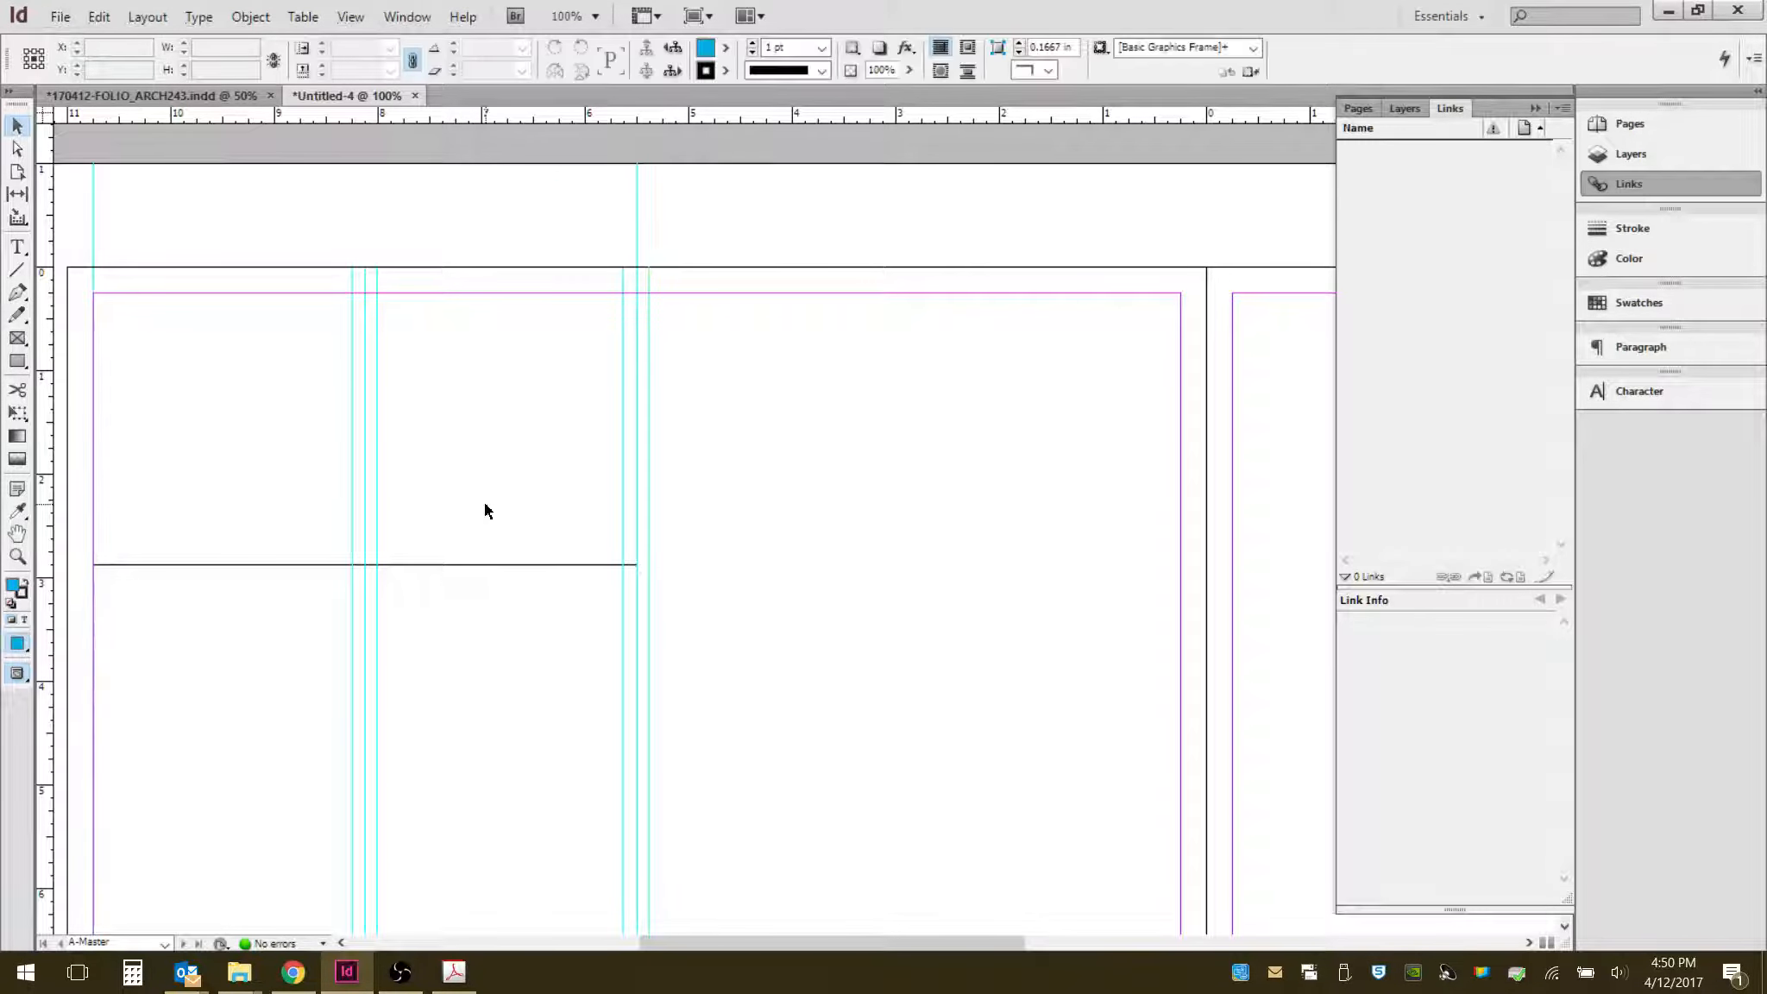
left_click_drag(455, 471, 855, 560)
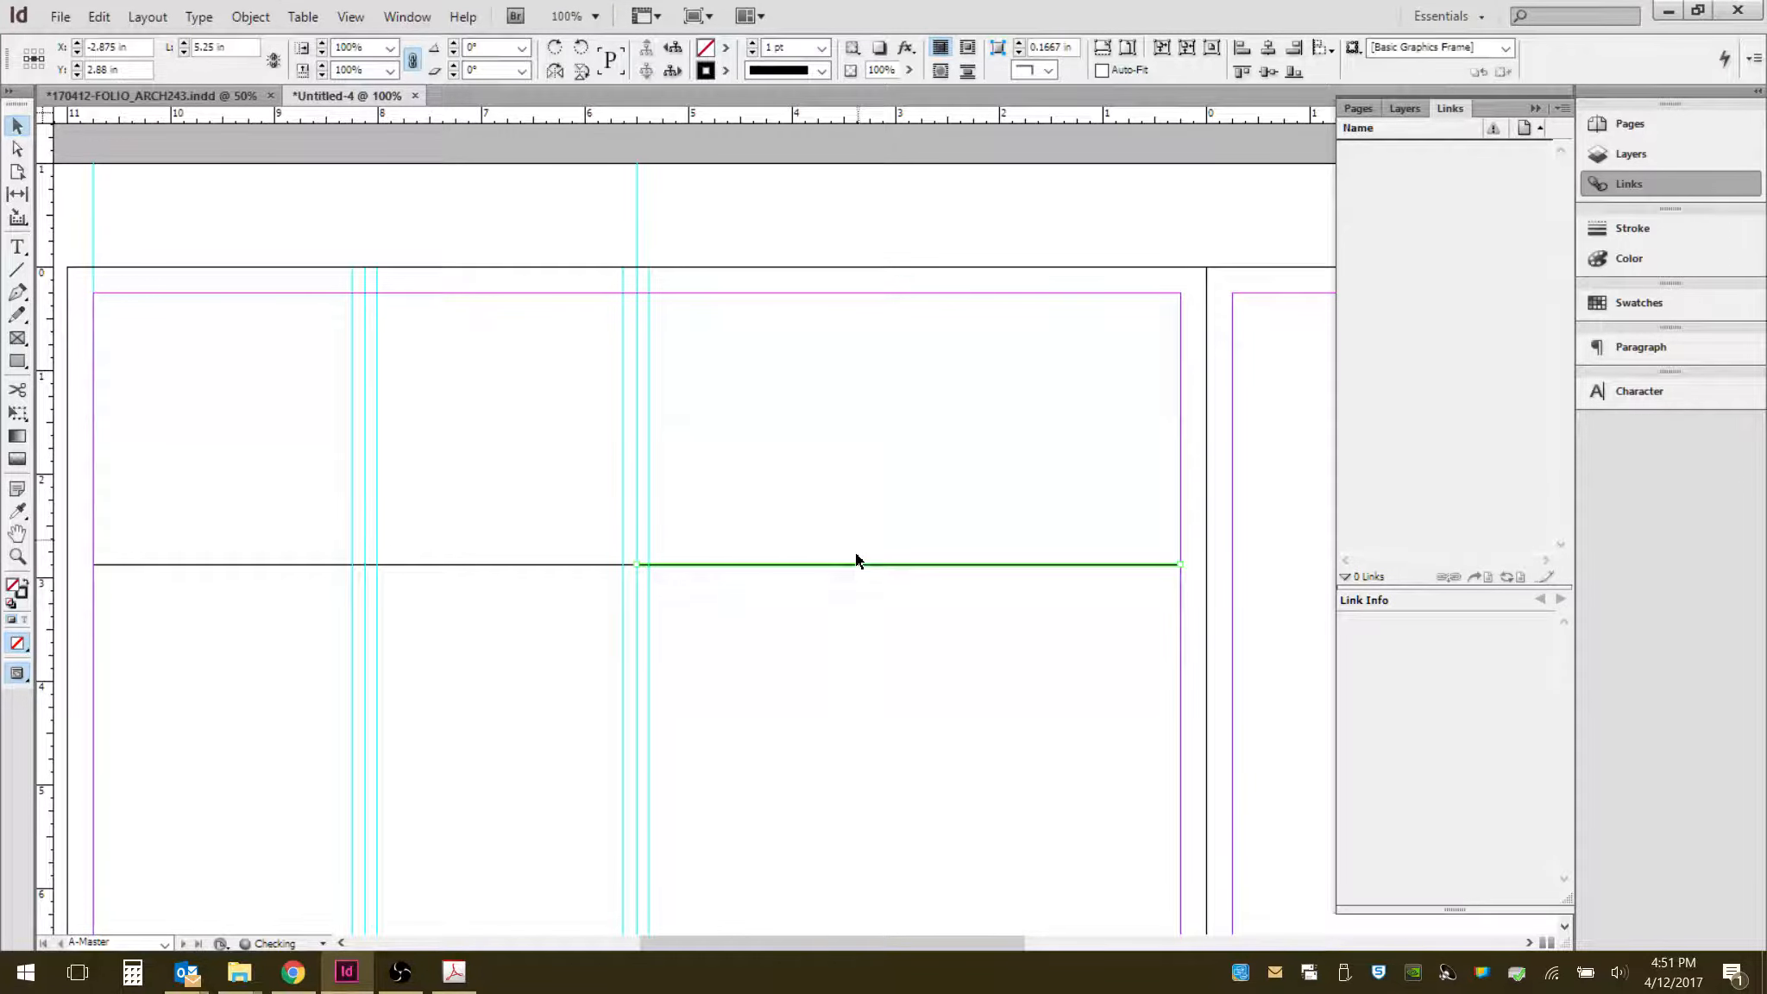
left_click(820, 569)
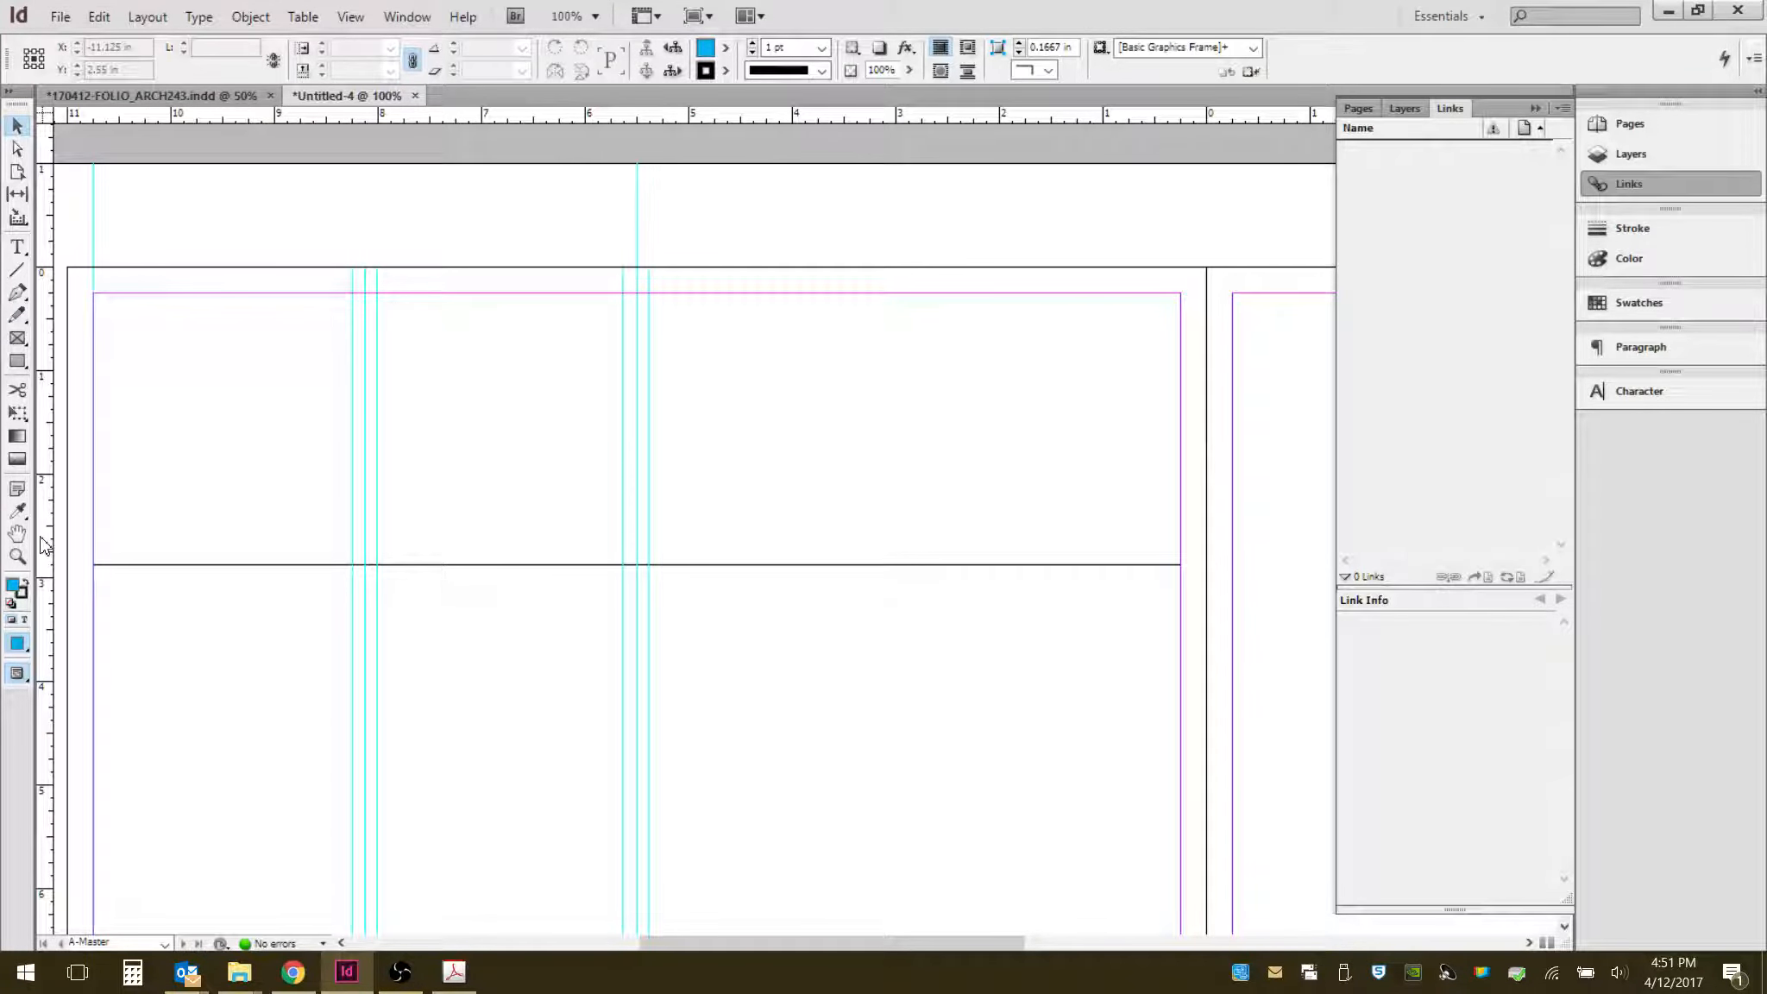
- Add a third vertical column guide across the page and two flanking guides about 0.1 in either side
left_click_drag(42, 537, 908, 501)
scroll(972, 223, "up", 1)
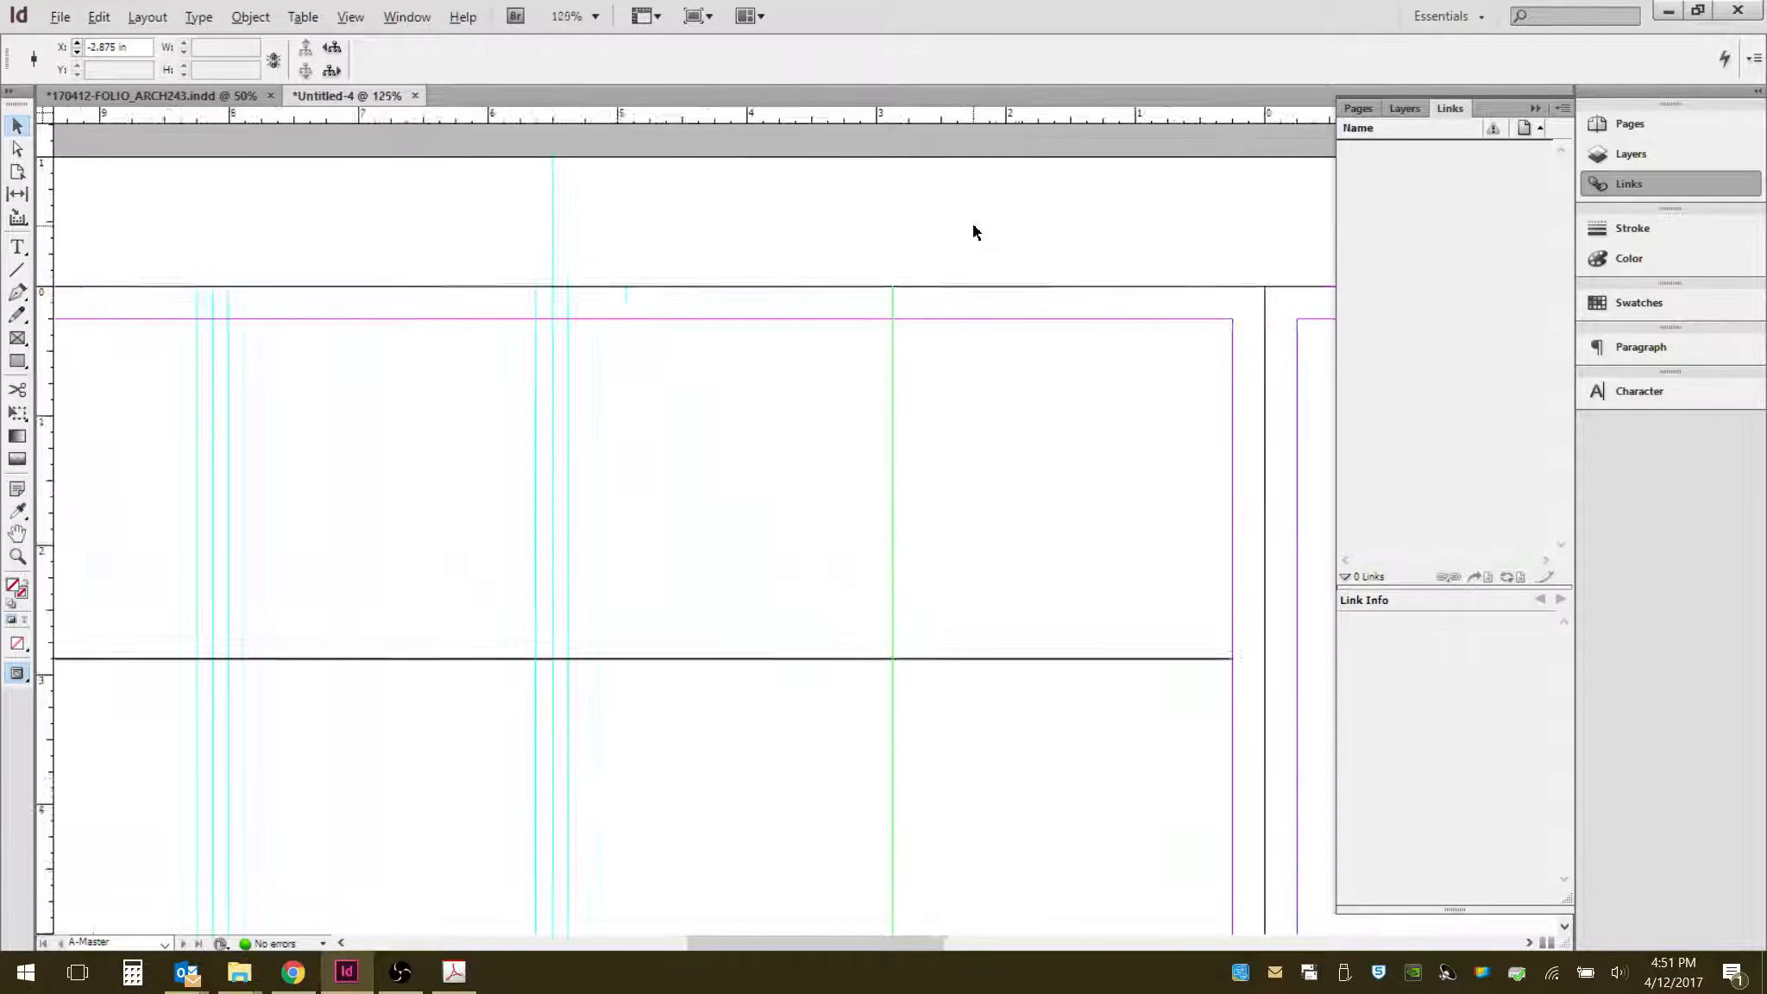
scroll(971, 224, "up", 4)
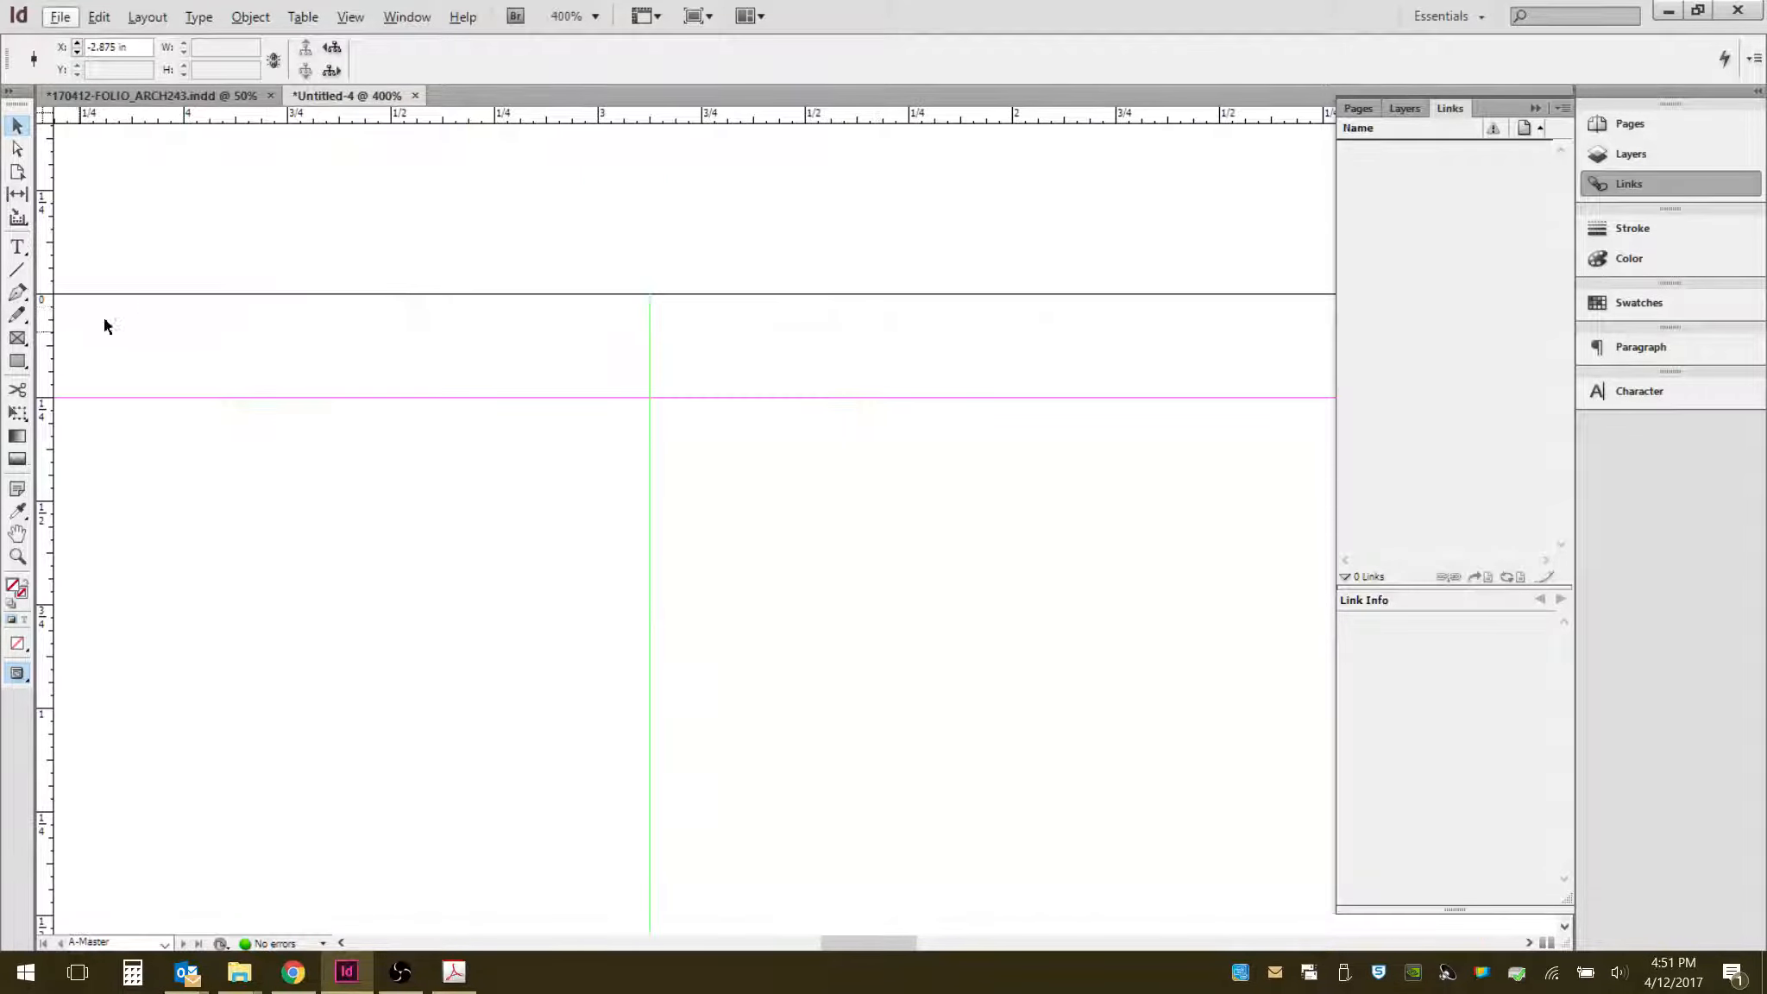
left_click_drag(43, 356, 701, 358)
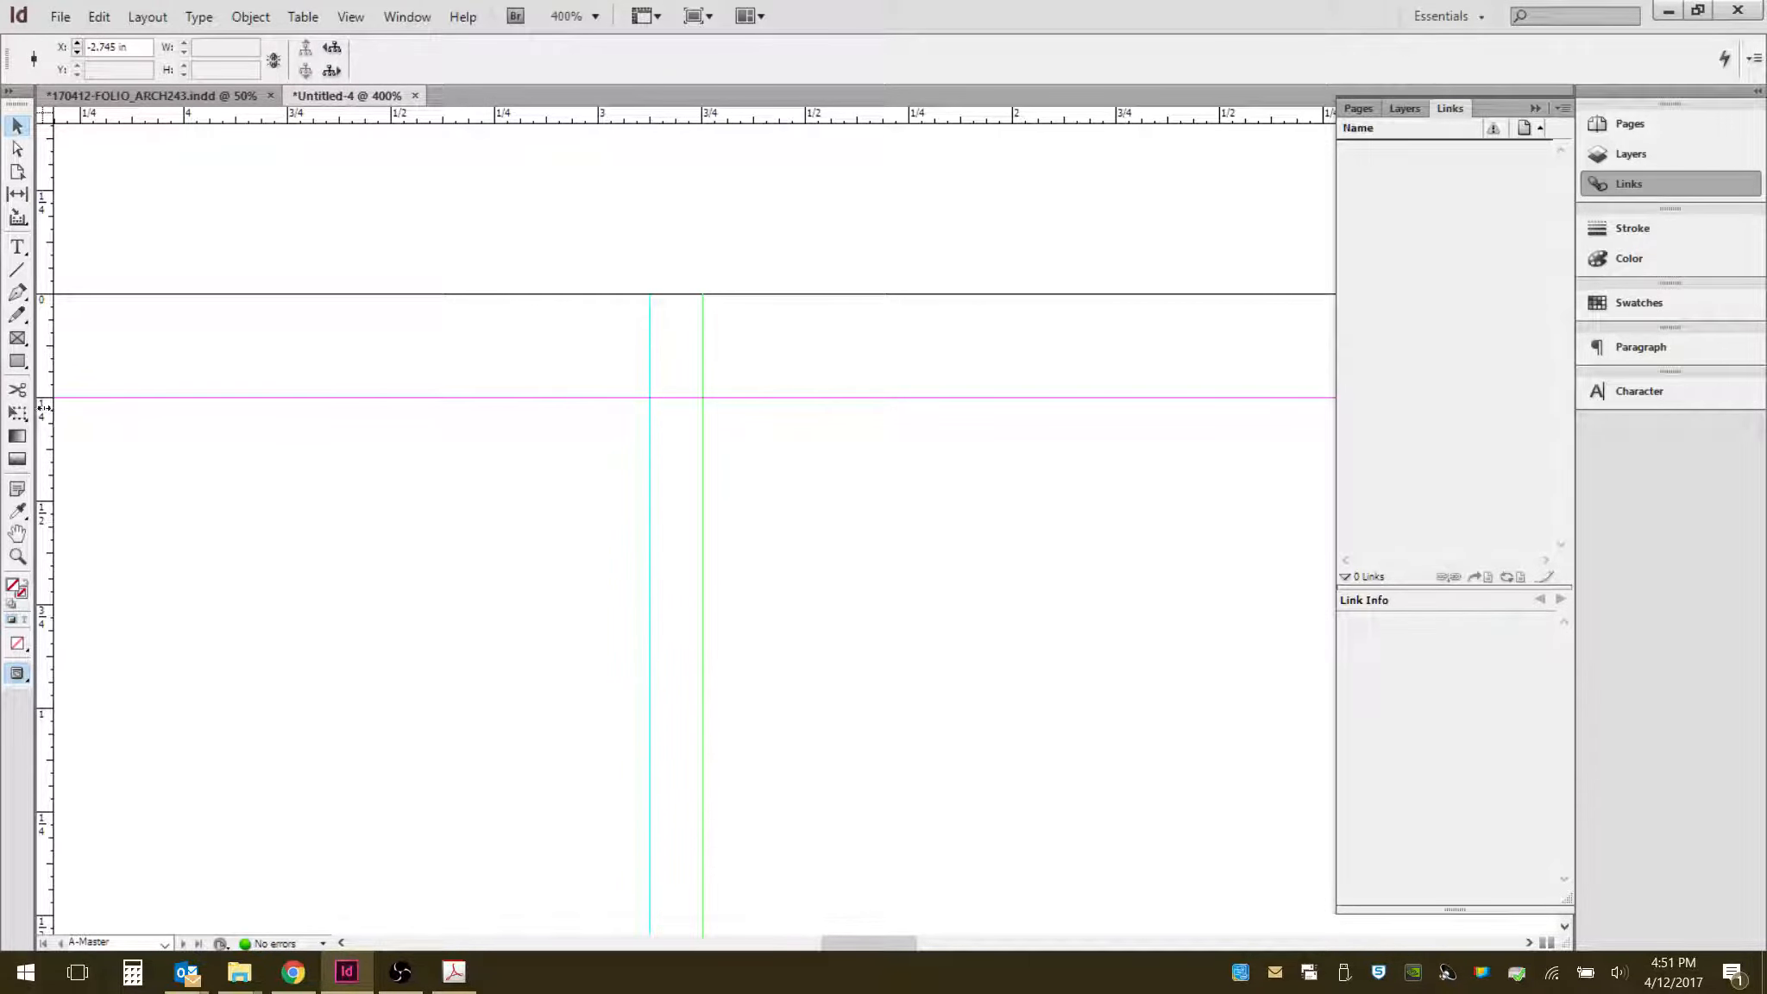
left_click_drag(44, 407, 593, 379)
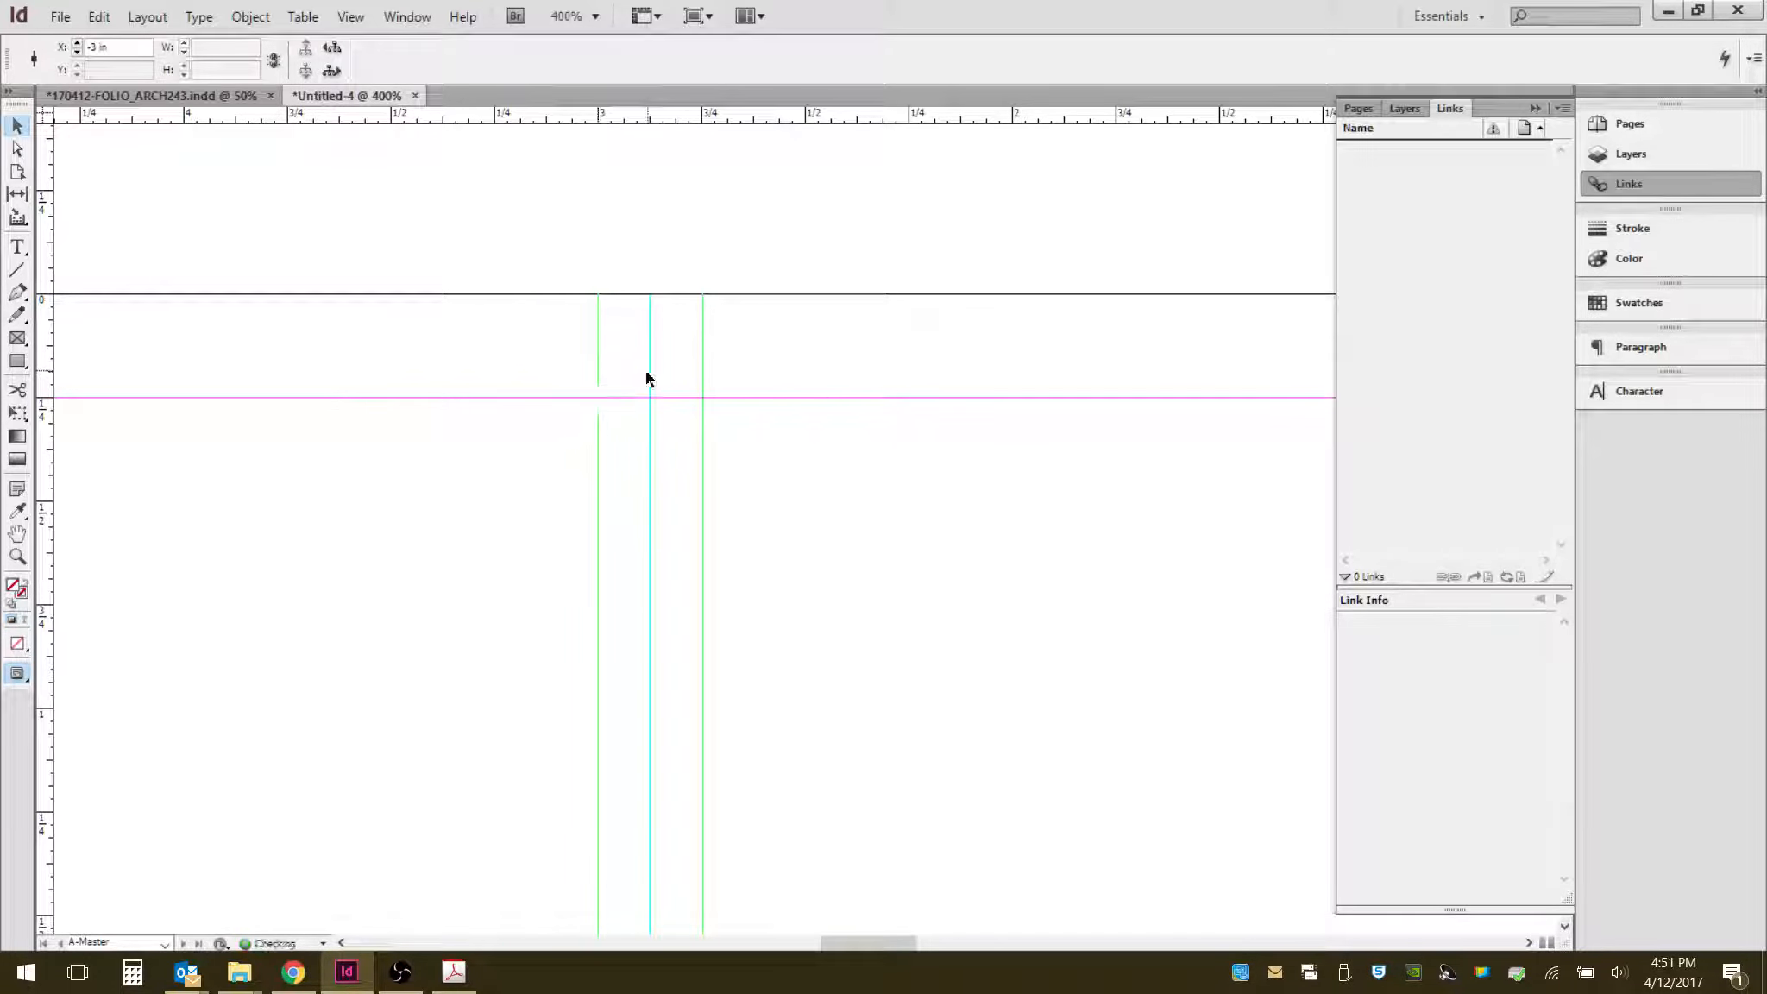
left_click(563, 550)
scroll(766, 393, "down", 6)
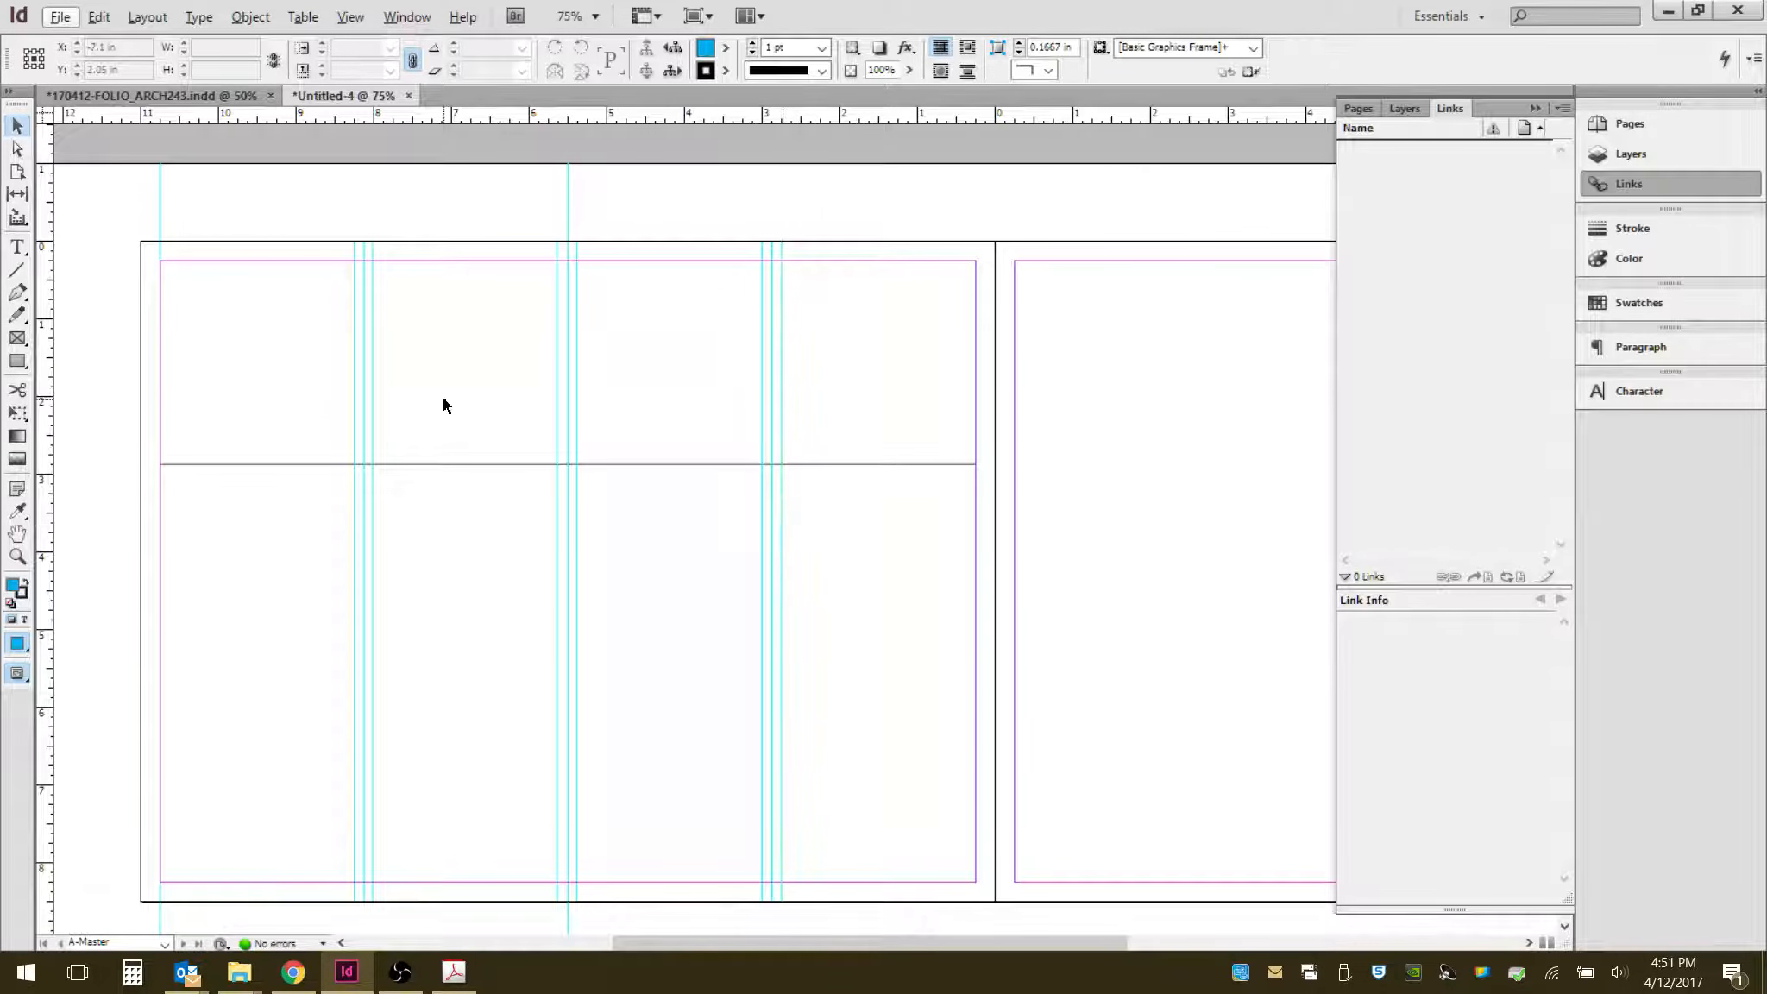
- Delete the horizontal line segments and all remaining objects from the page
left_click(492, 465)
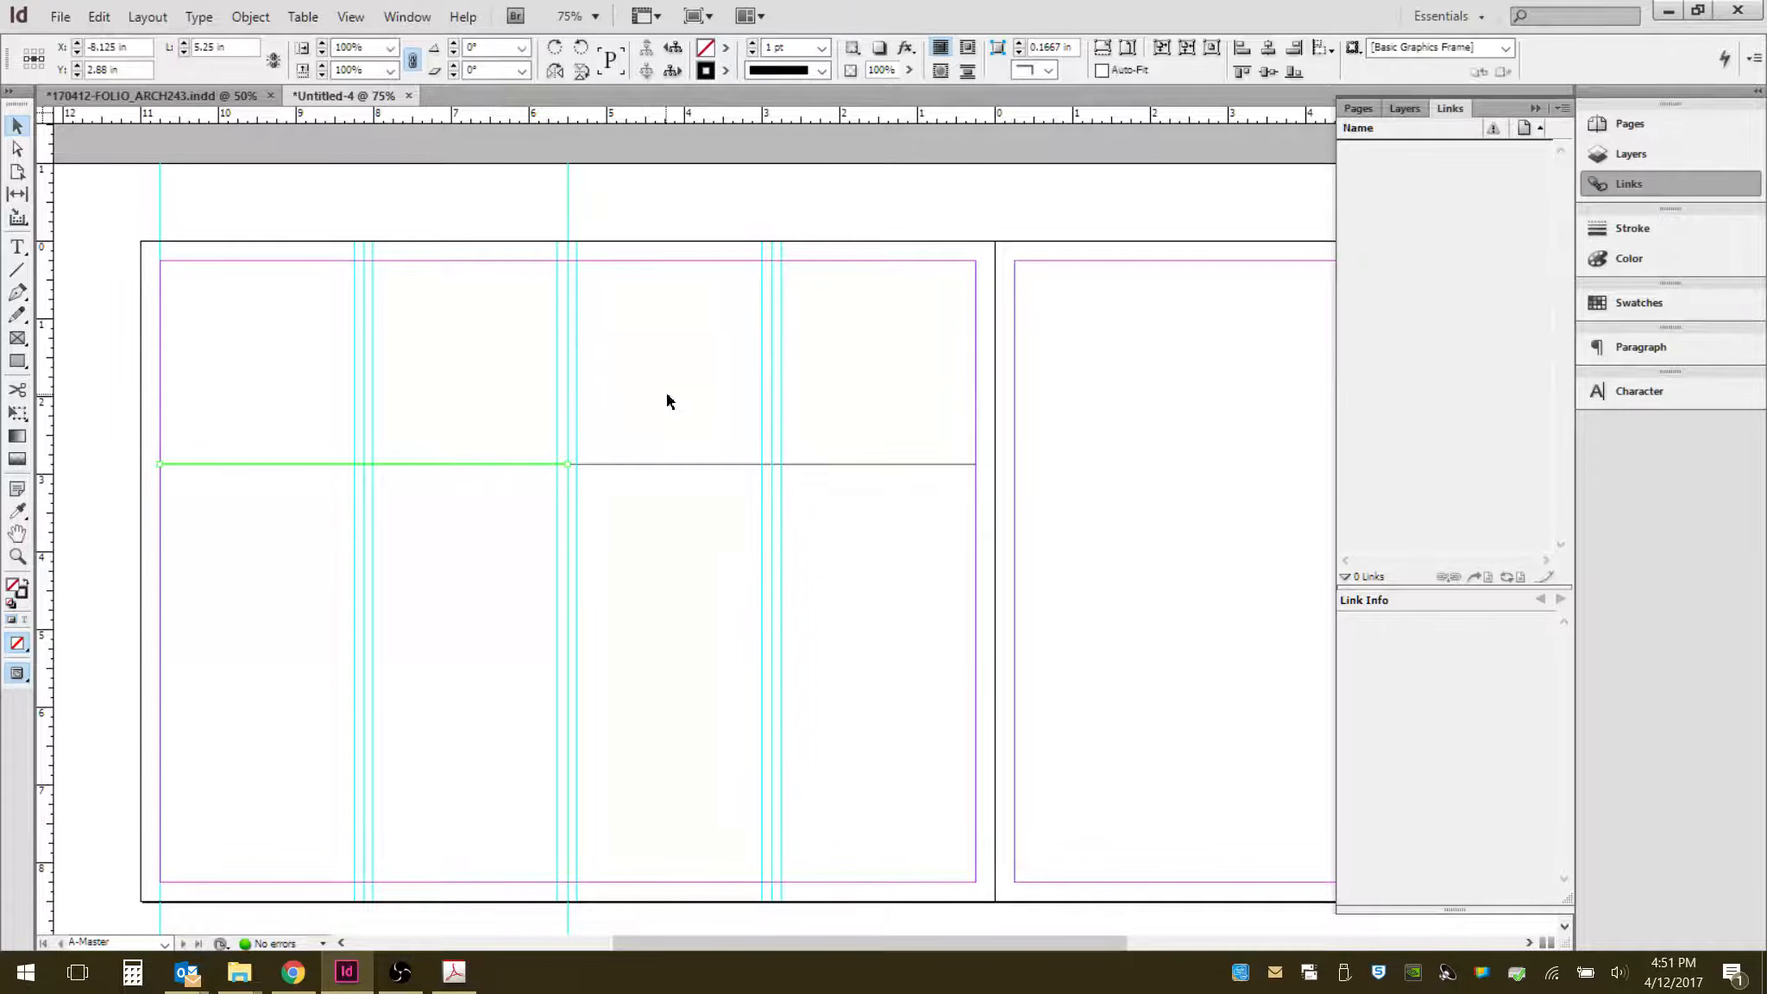
key("Delete")
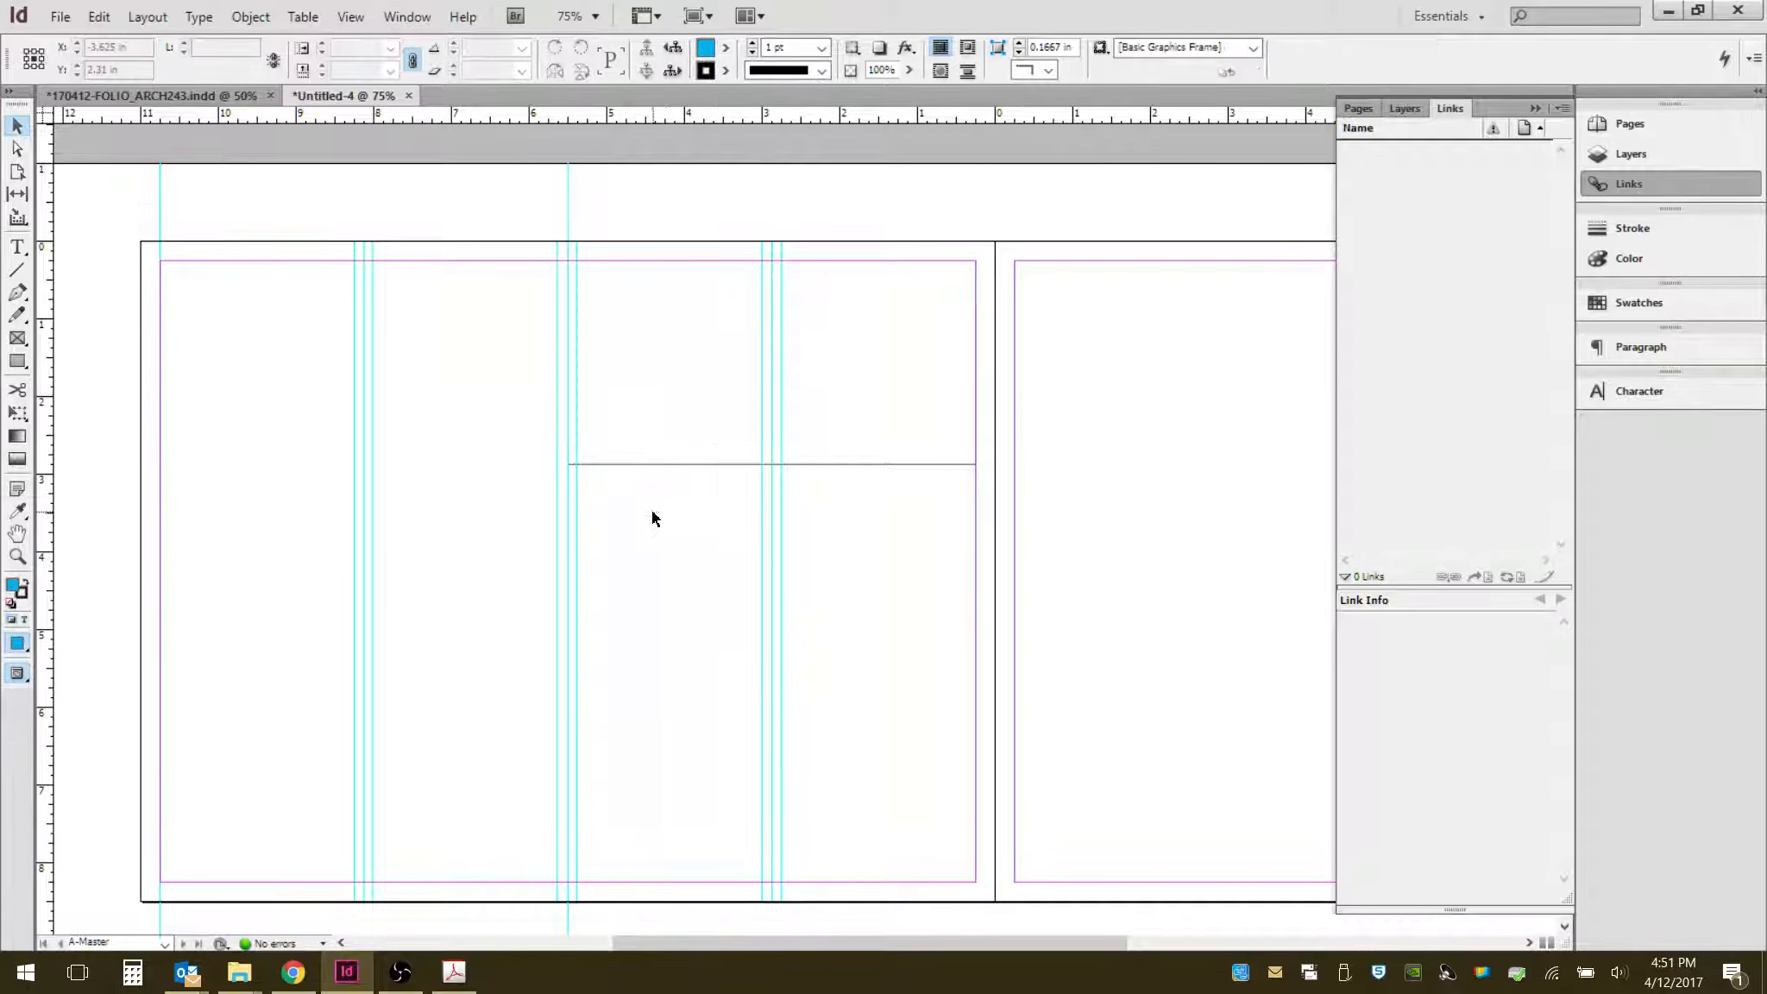
key("ctrl+a")
key("Delete")
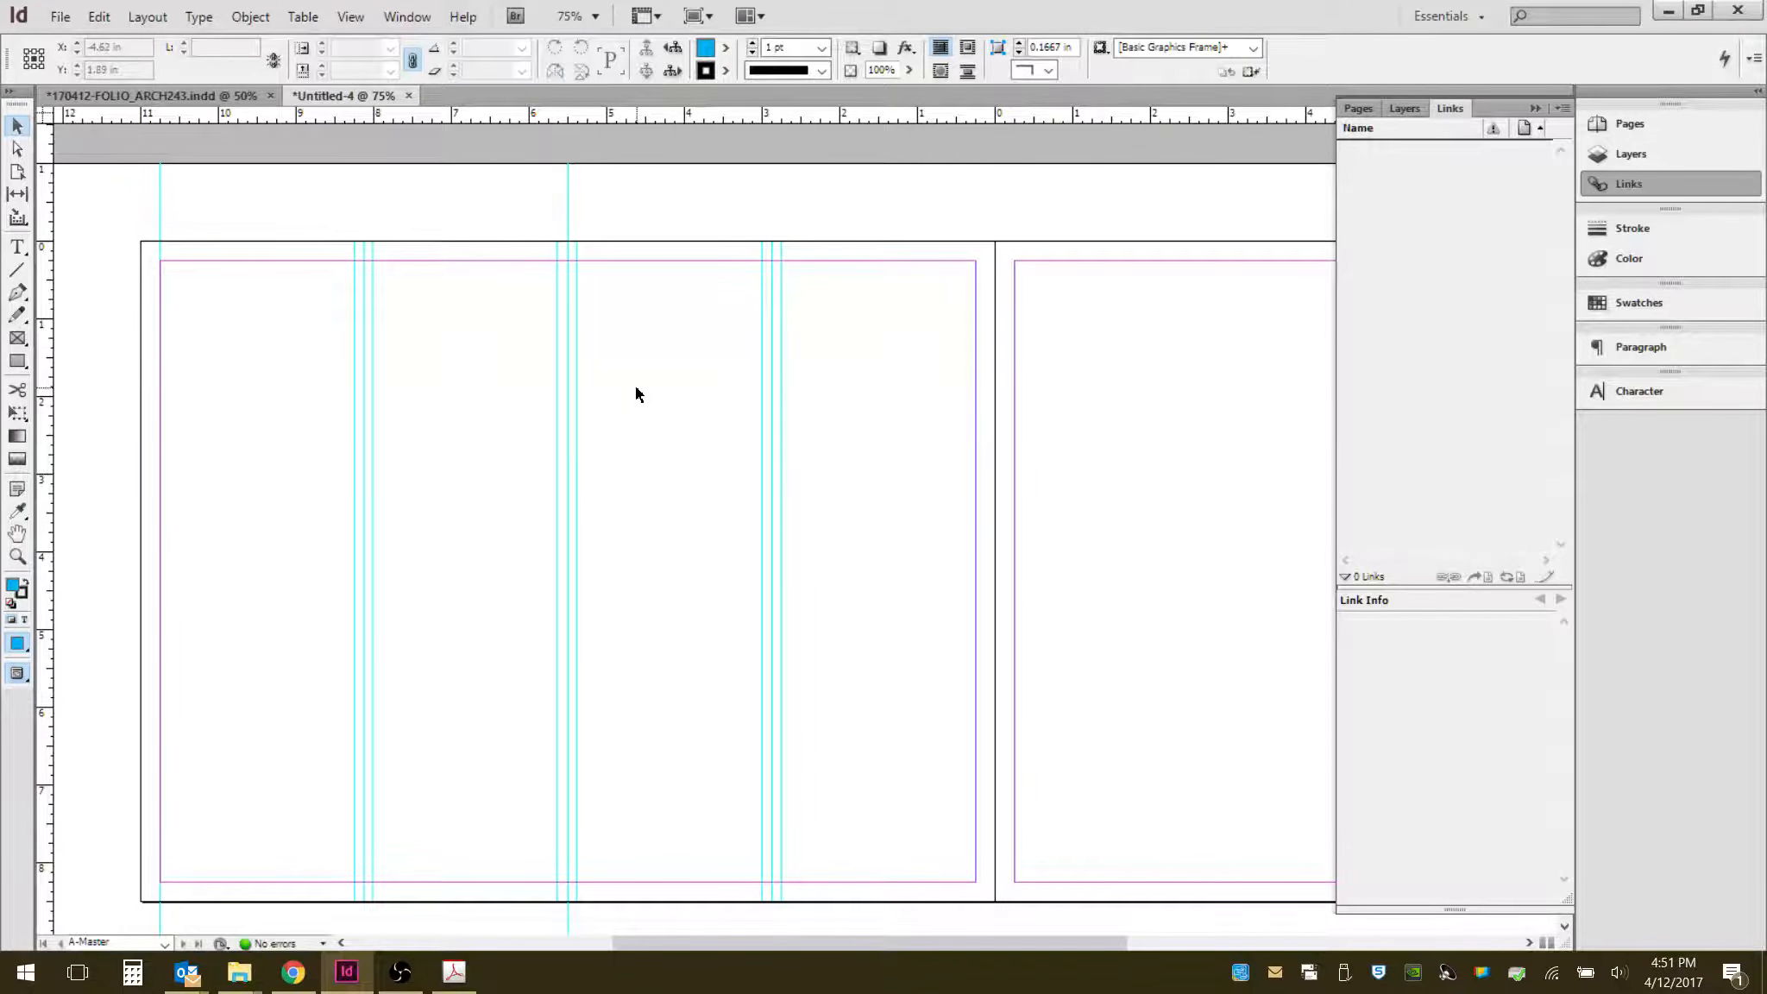
- Add a horizontal ruler guide across the spread at 4.25 in
left_click_drag(623, 186, 115, 231)
left_click(274, 180)
left_click_drag(426, 112, 490, 572)
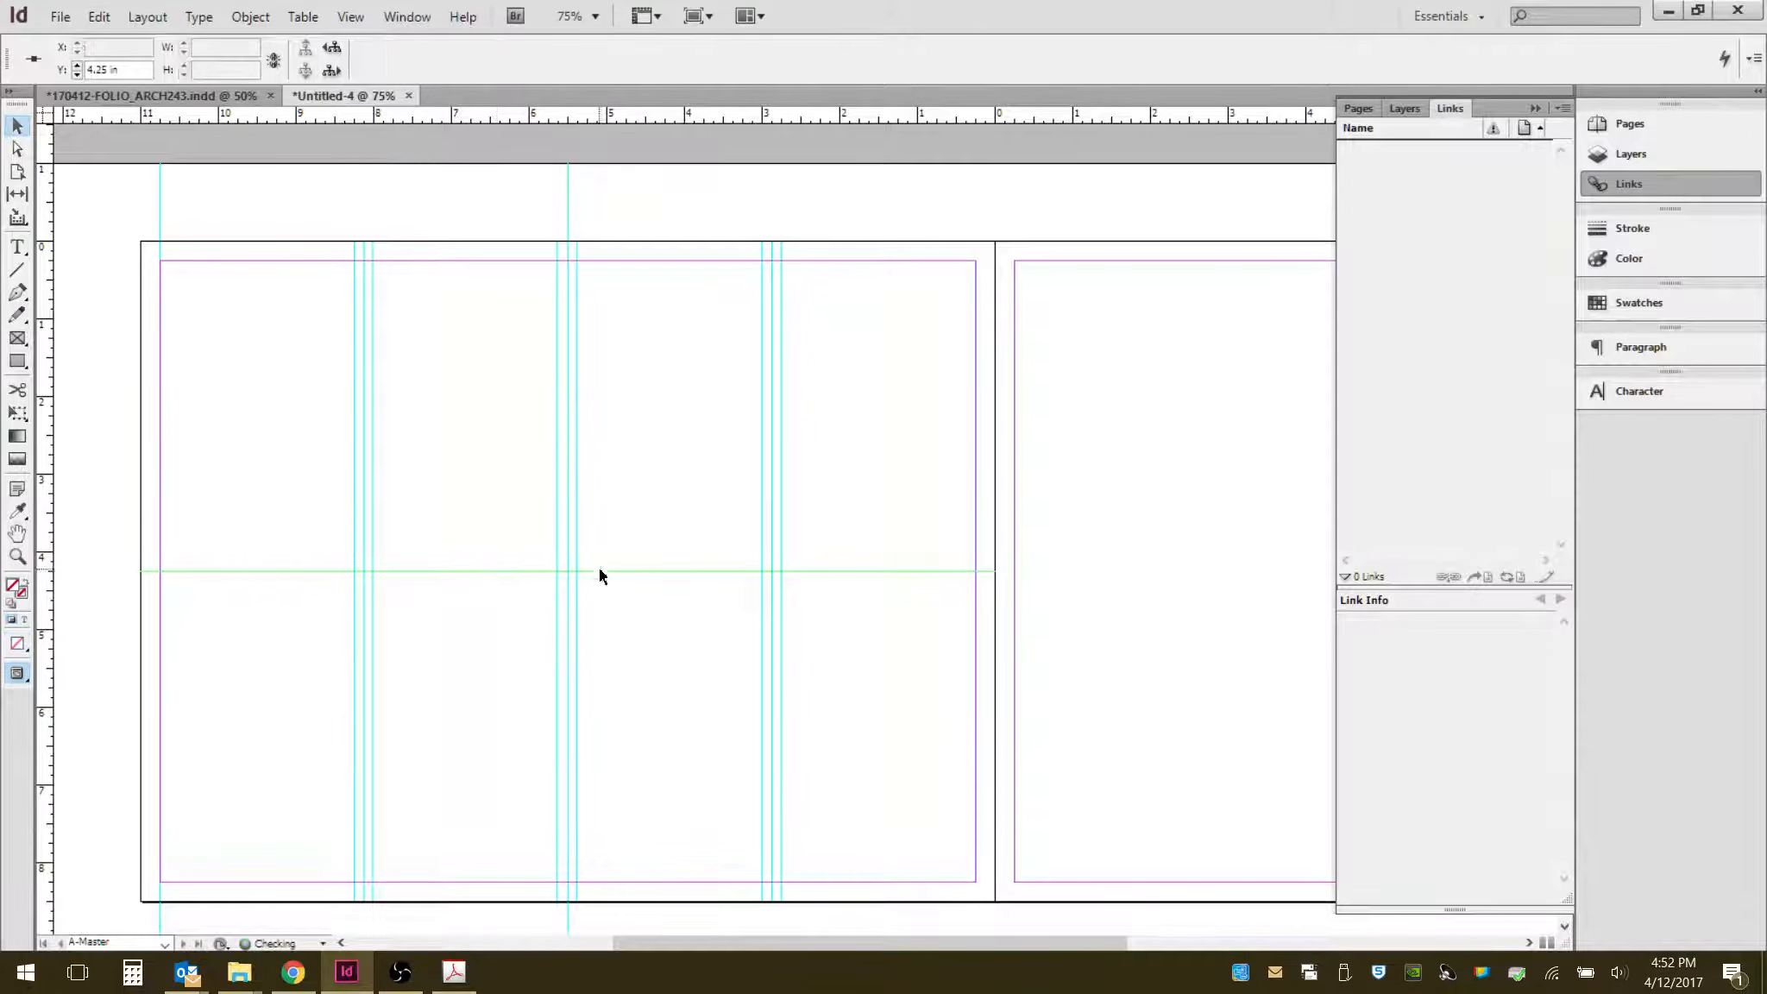
- Fine-tune the positions of the gutter guides beside the first column guide
scroll(558, 578, "up", 5)
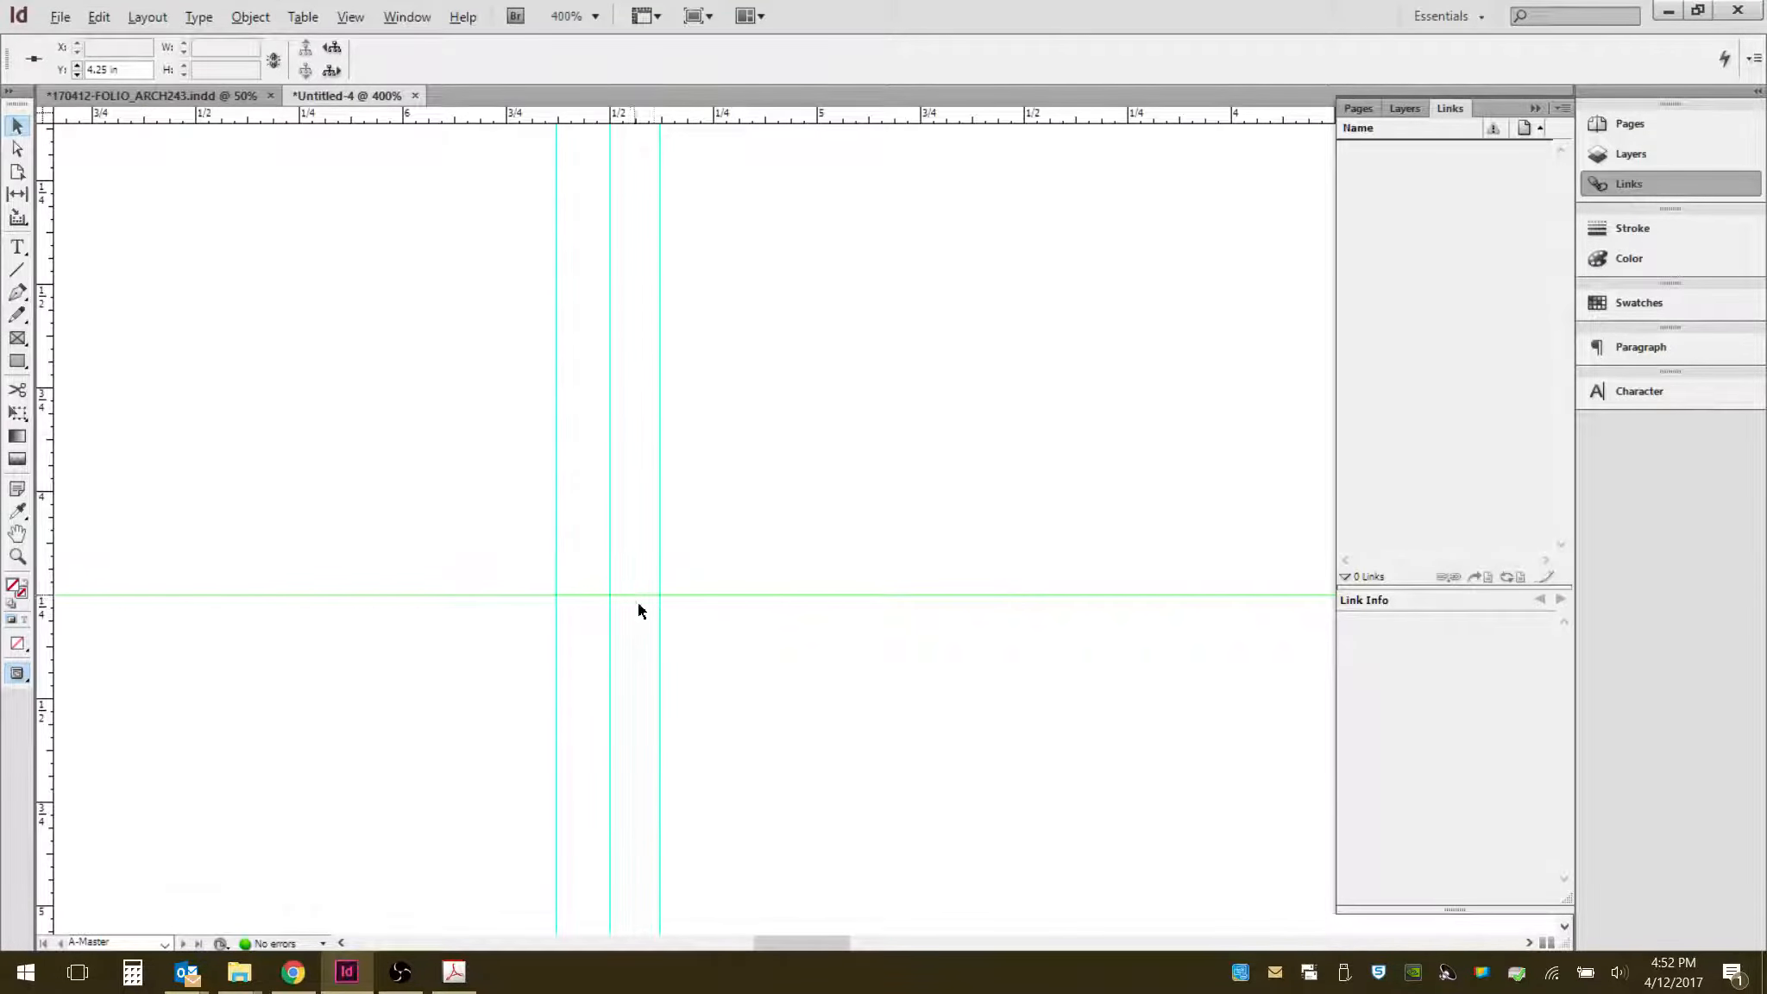
scroll(634, 591, "up", 2)
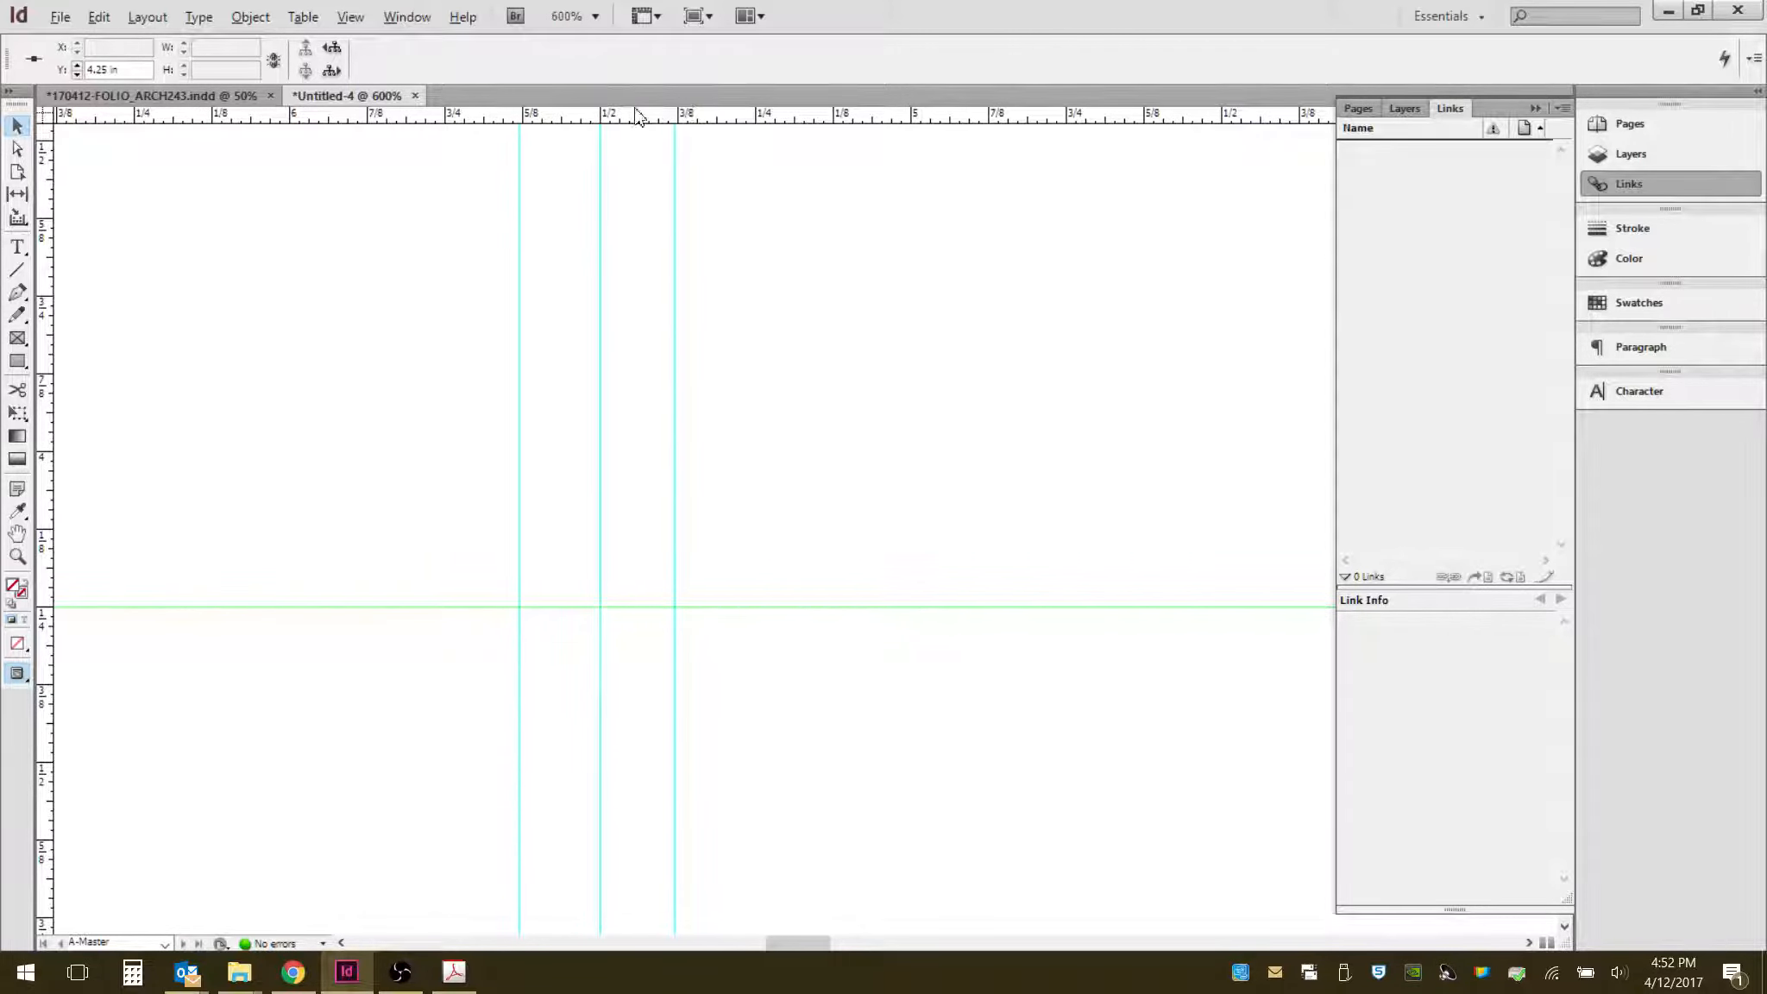
scroll(662, 130, "up", 1)
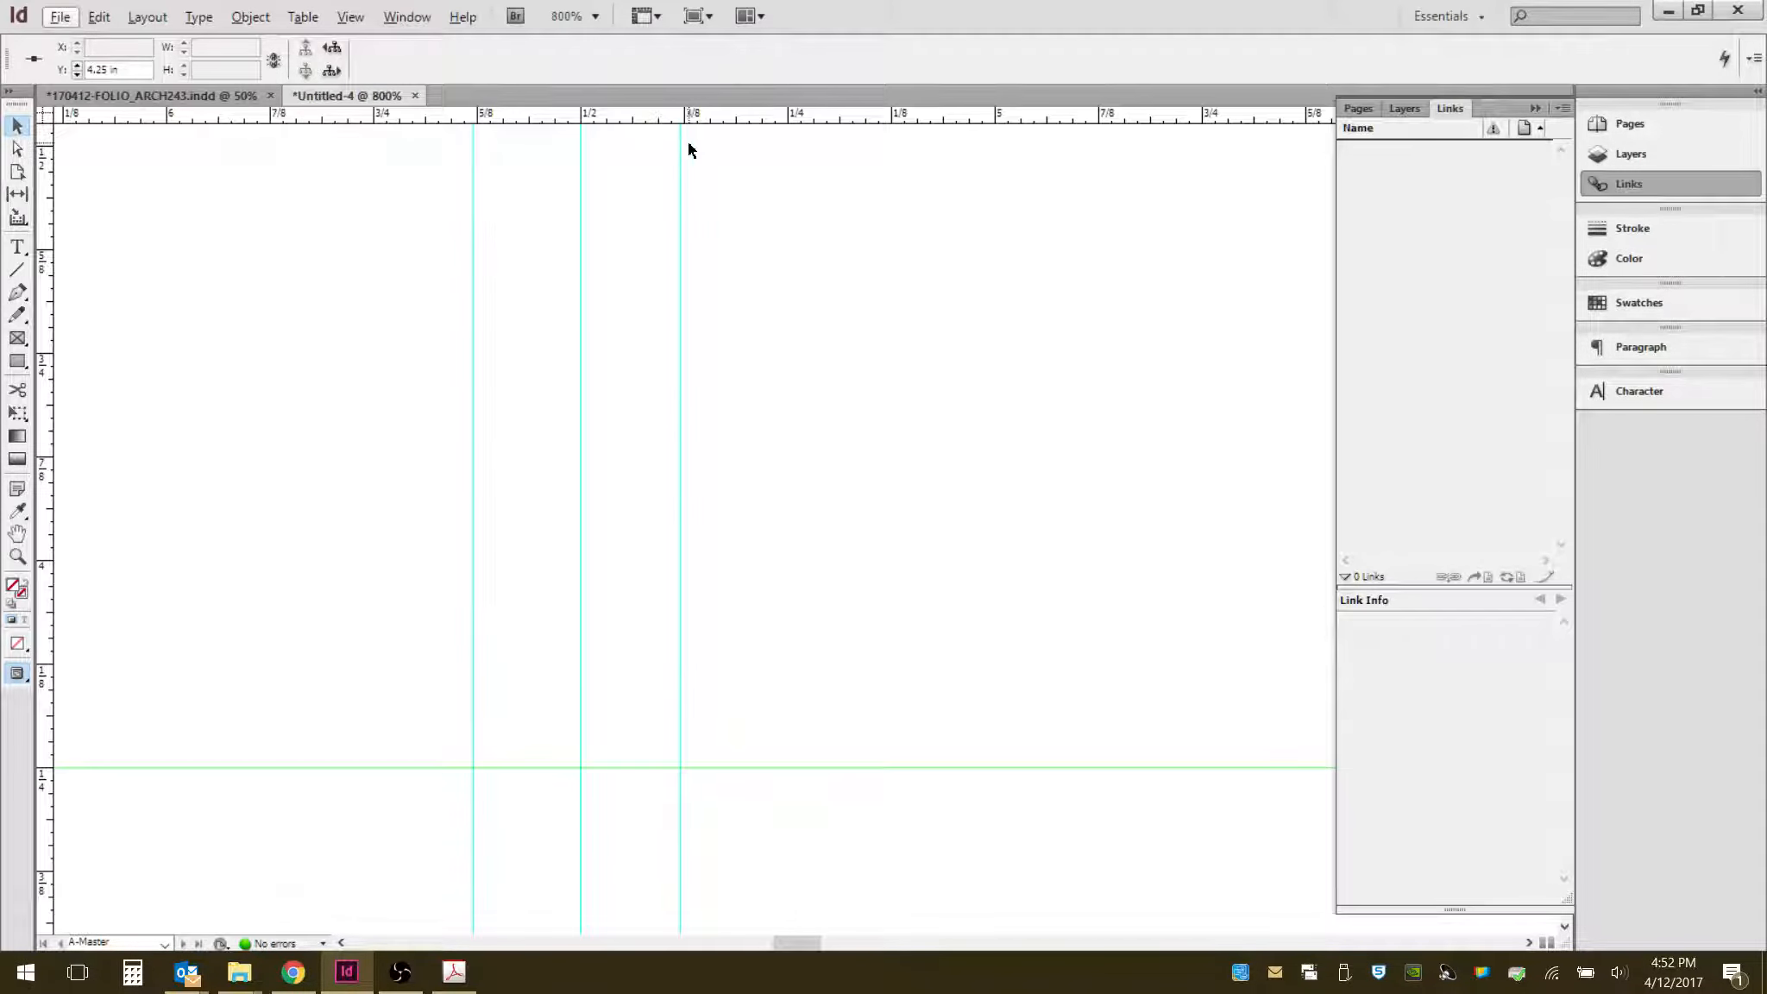
left_click(678, 179)
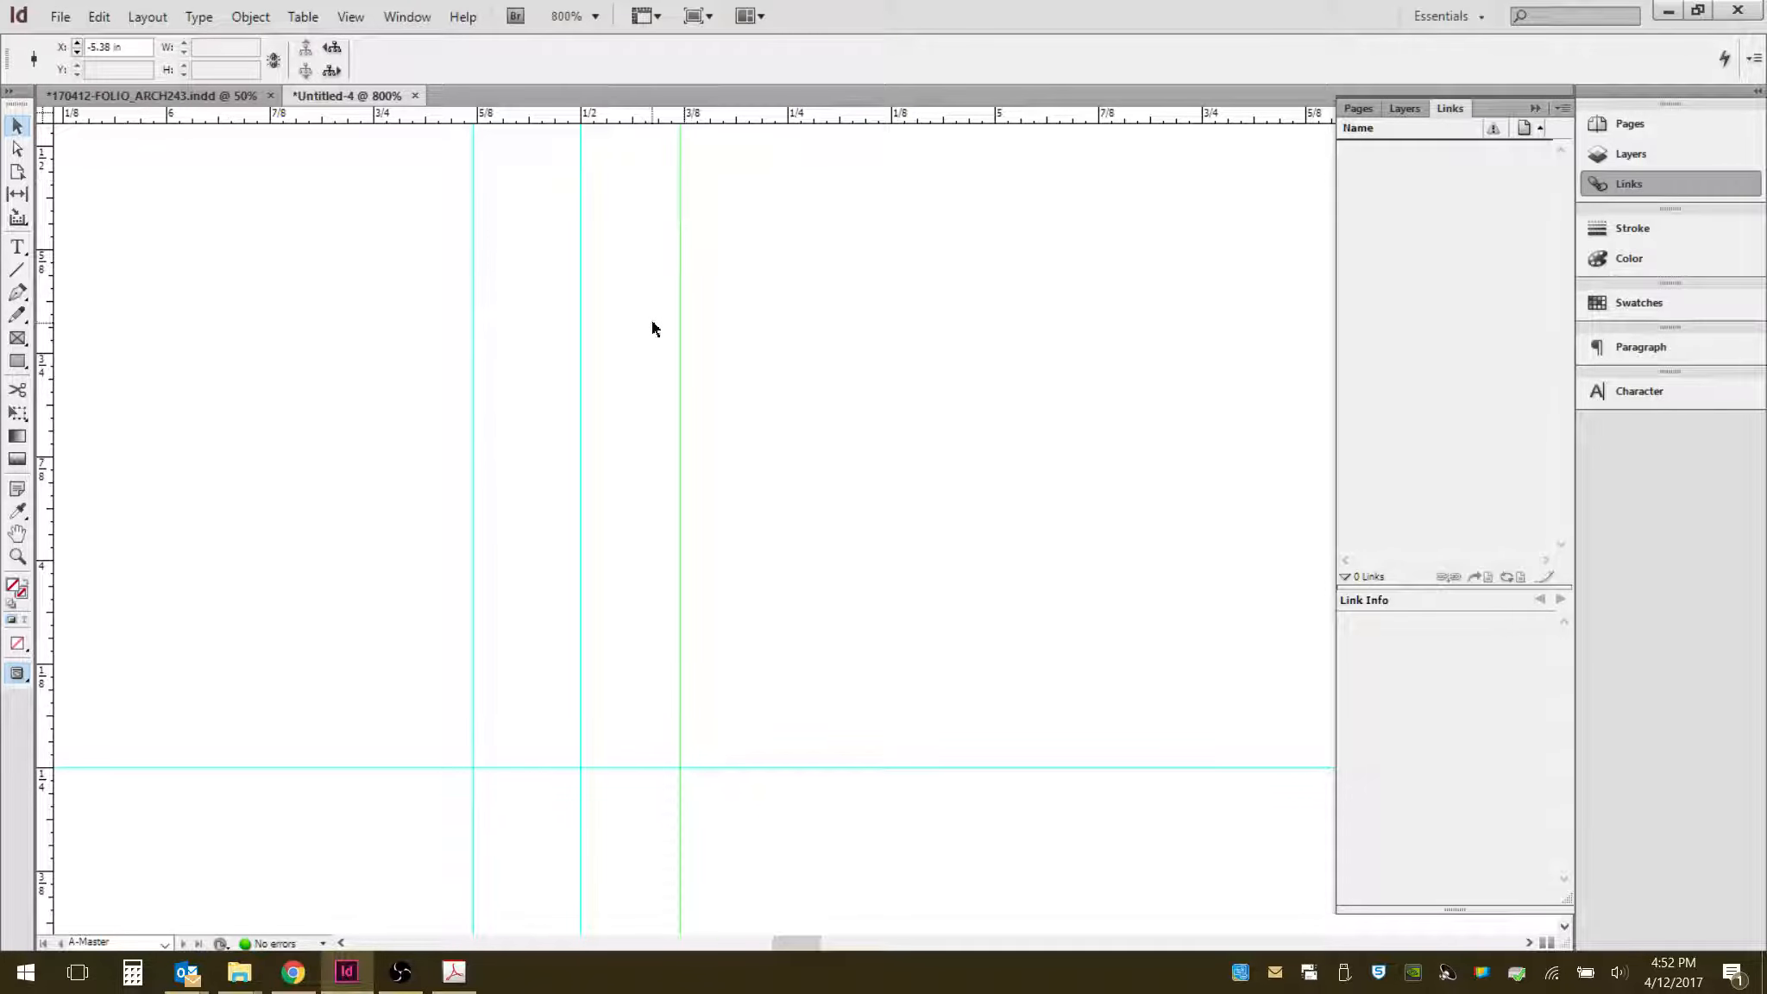
left_click_drag(681, 302, 1007, 309)
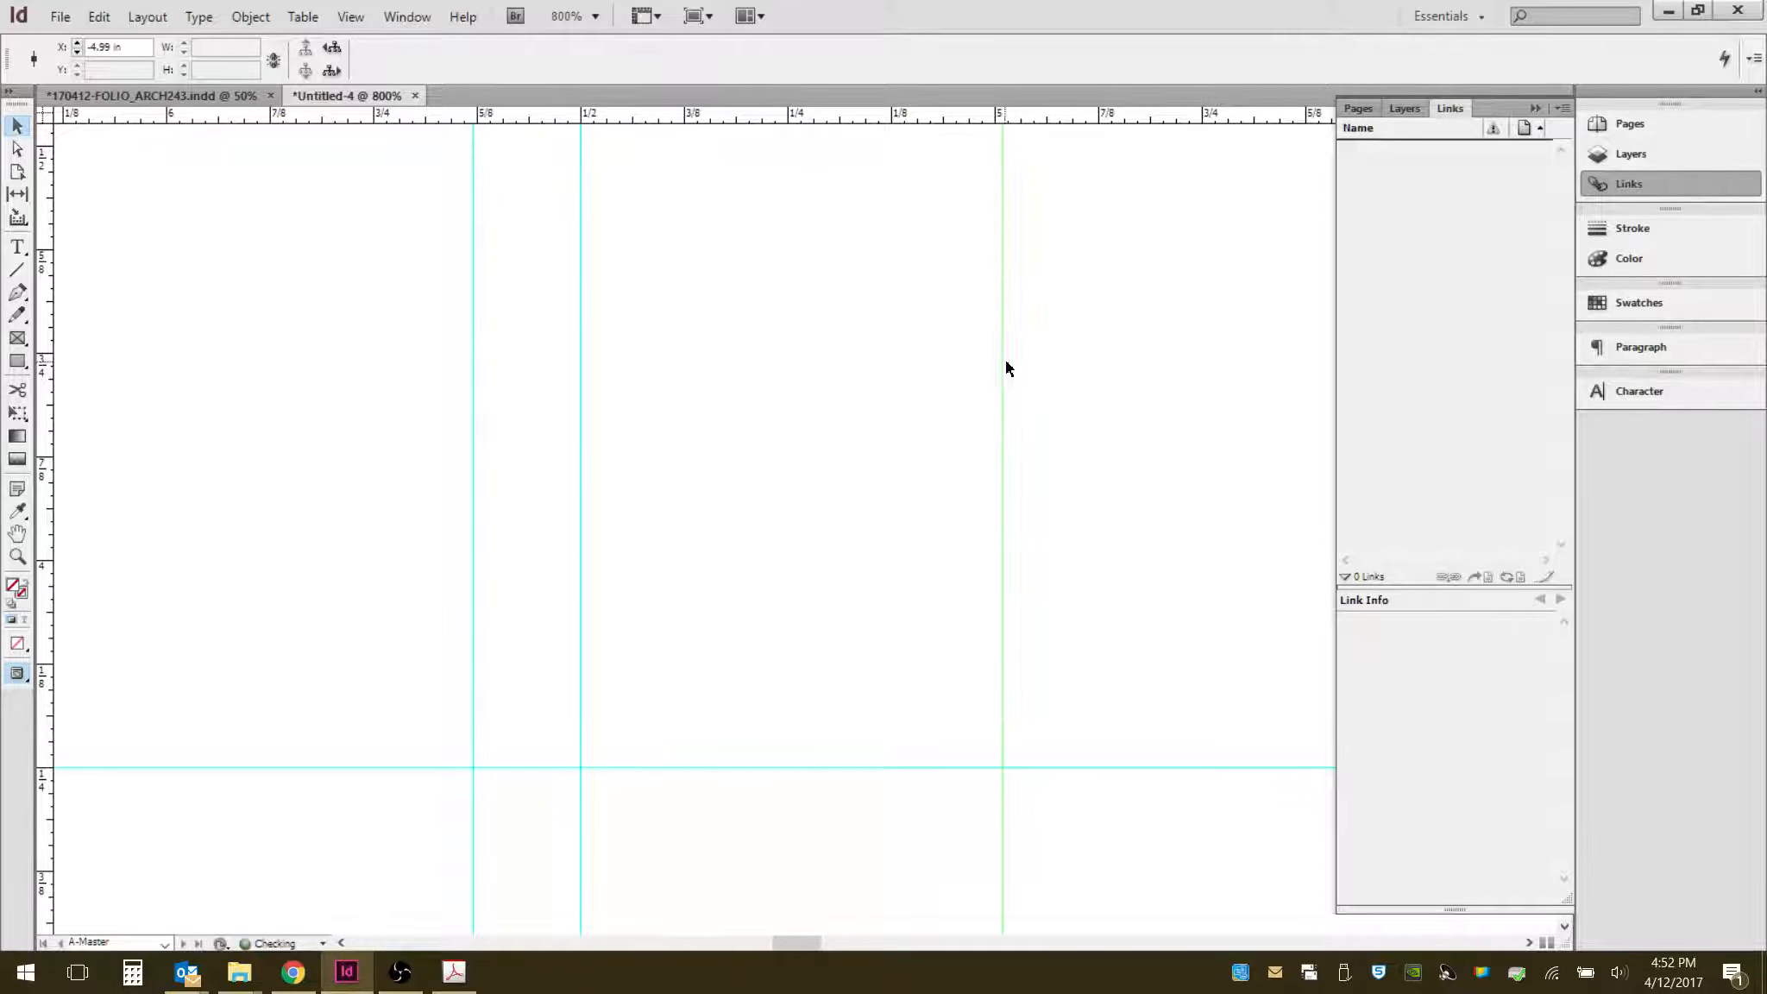
left_click_drag(1003, 367, 685, 370)
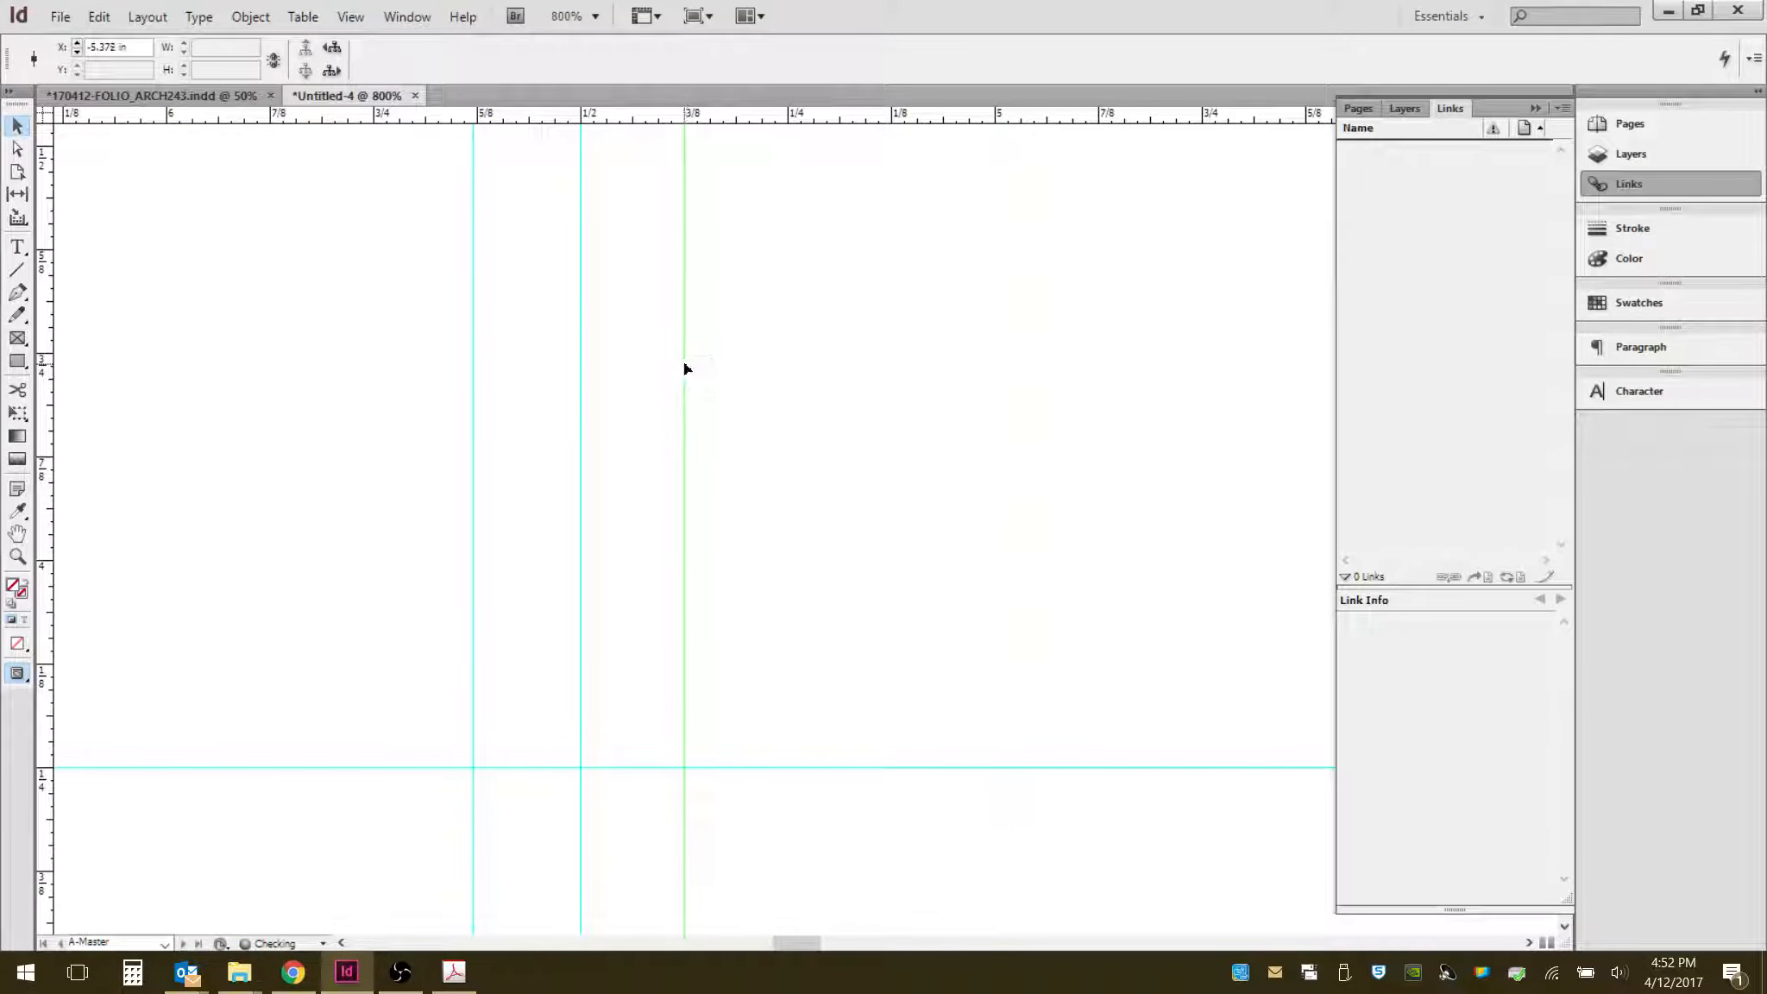
left_click_drag(522, 413, 473, 505)
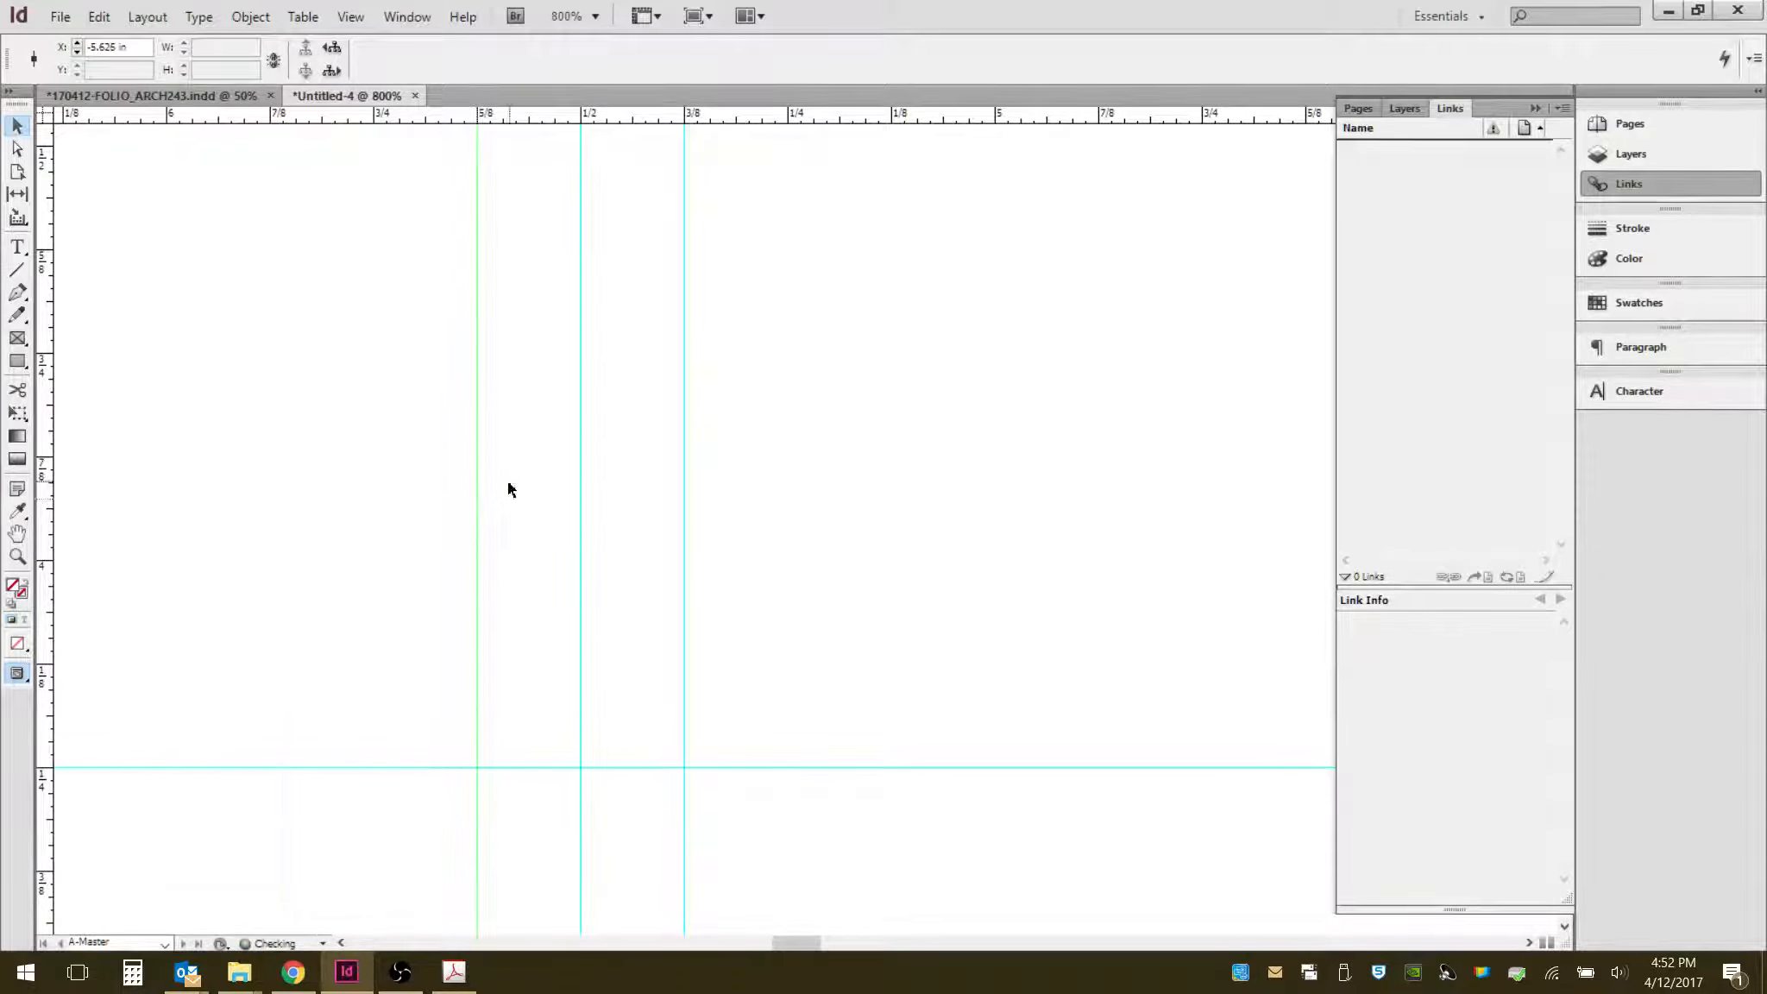
left_click(530, 518)
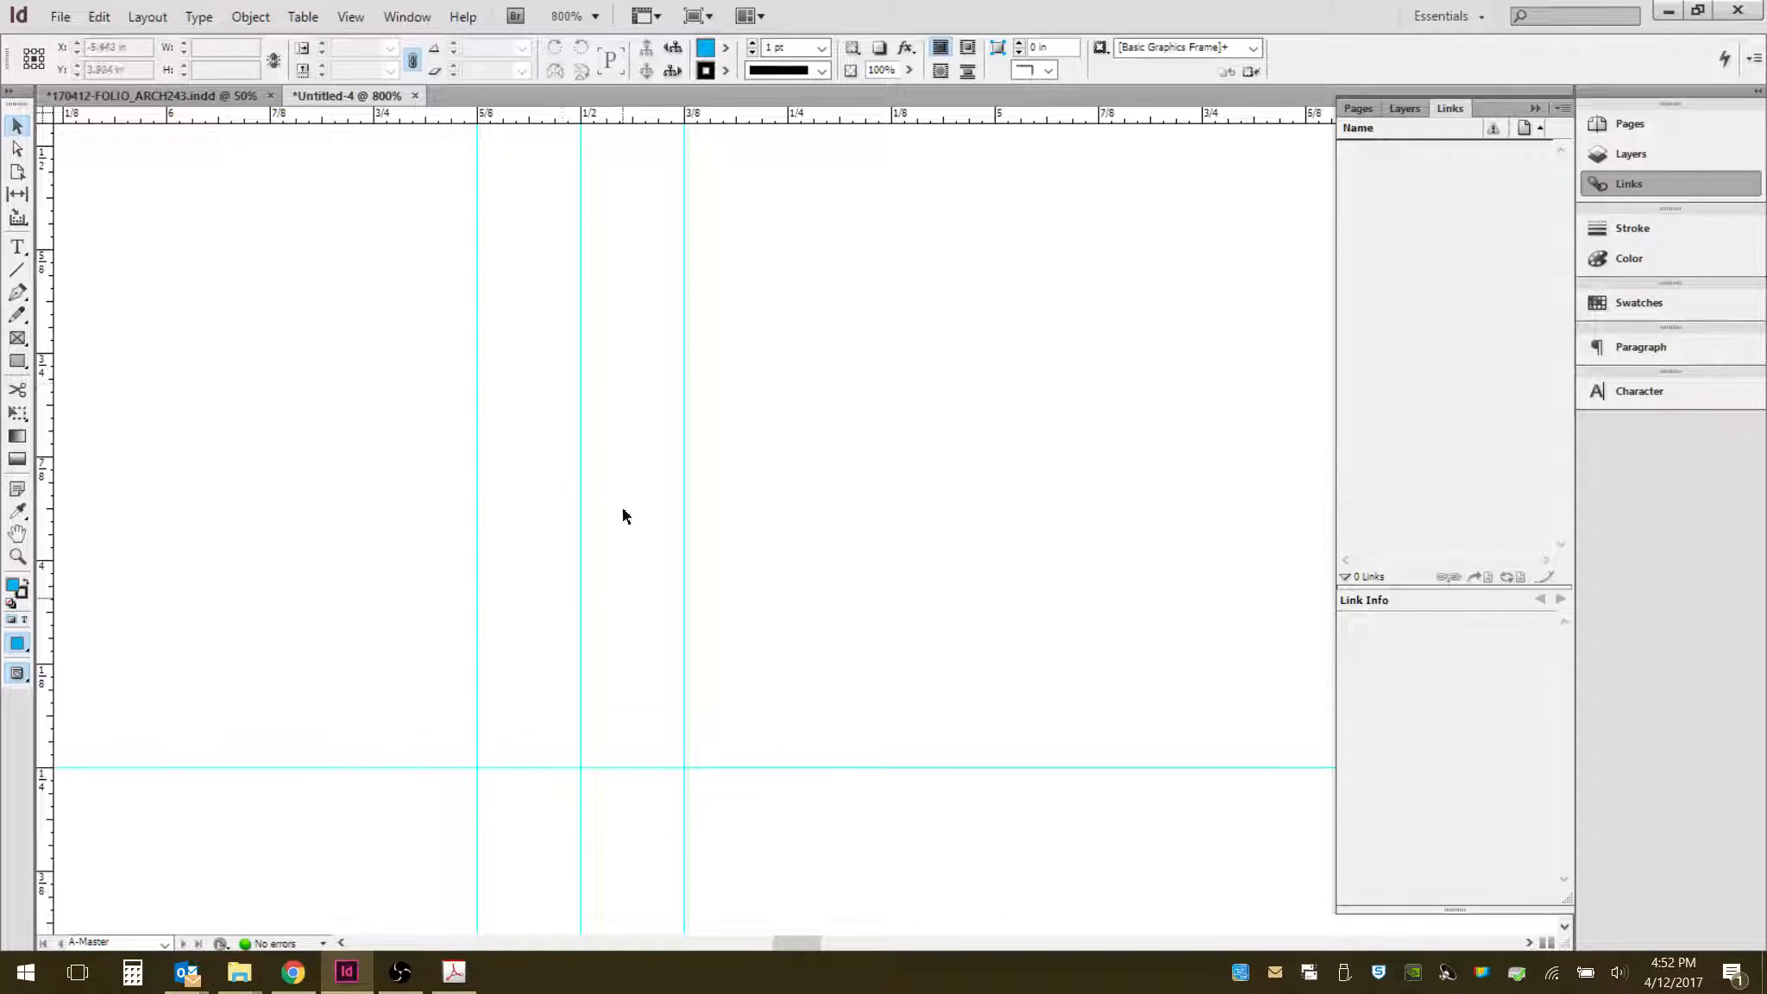
- Draw a vertical line about 4 in long in the second column, from the top margin down to the 4.25 in guide
scroll(704, 592, "down", 3)
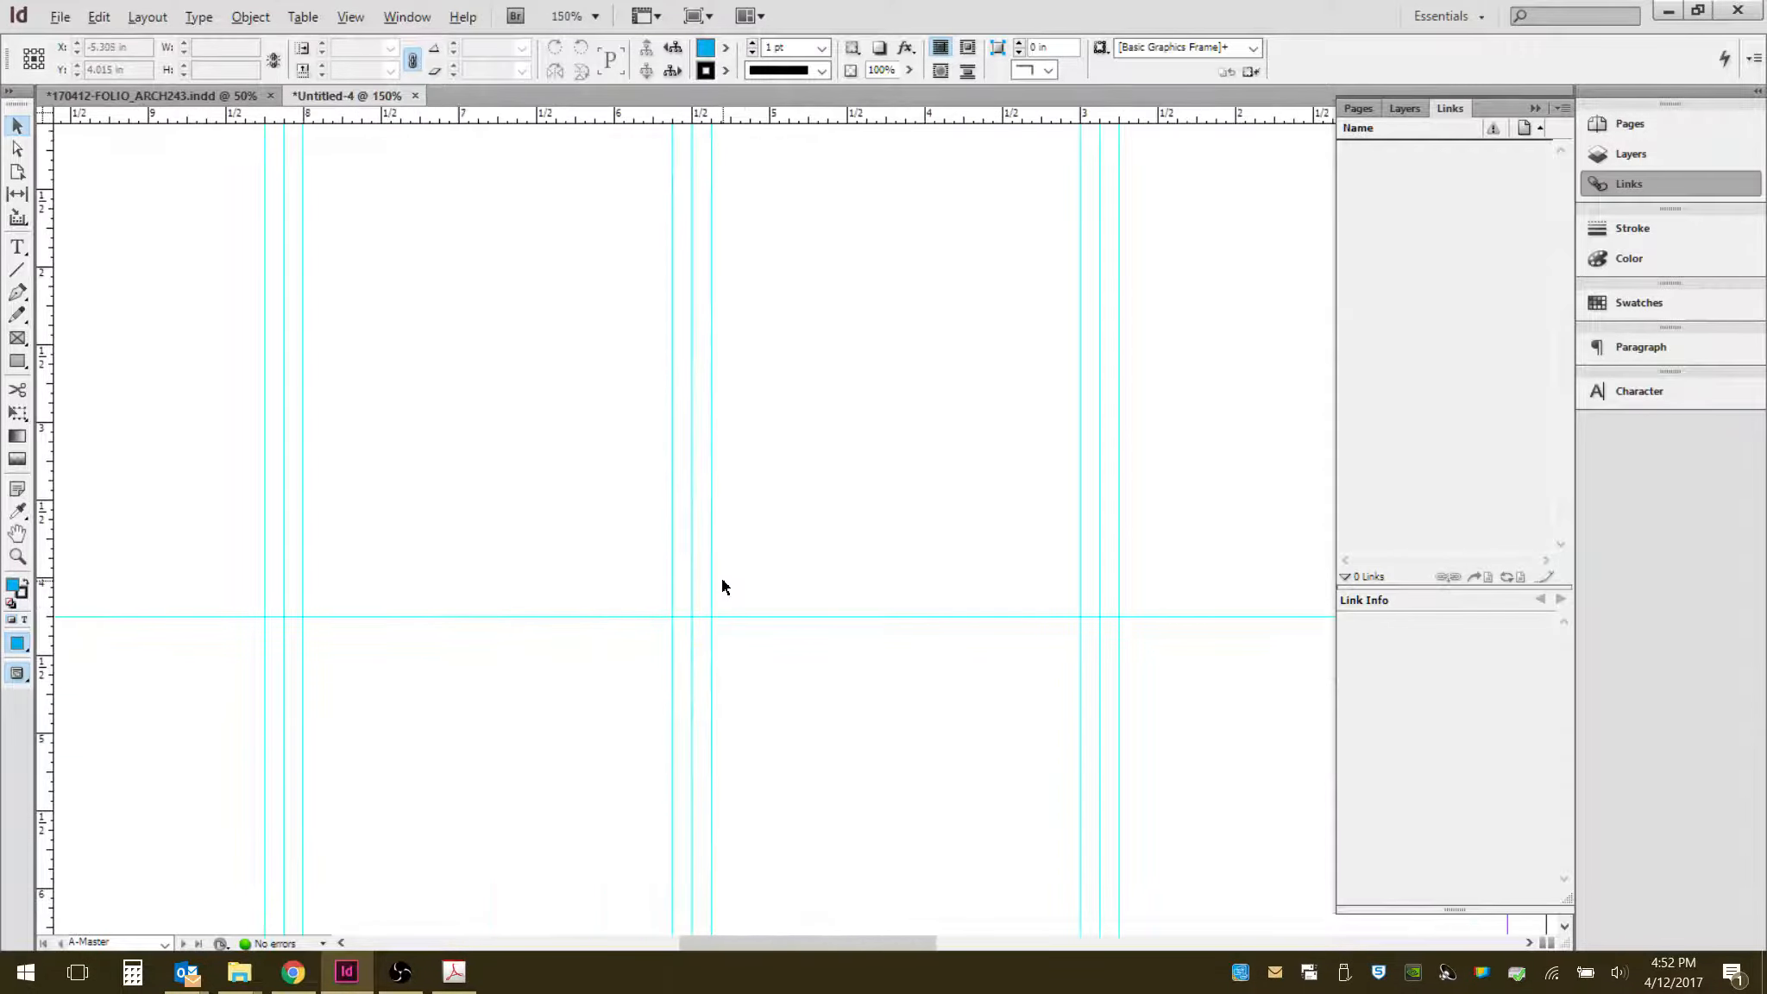
scroll(722, 580, "down", 1)
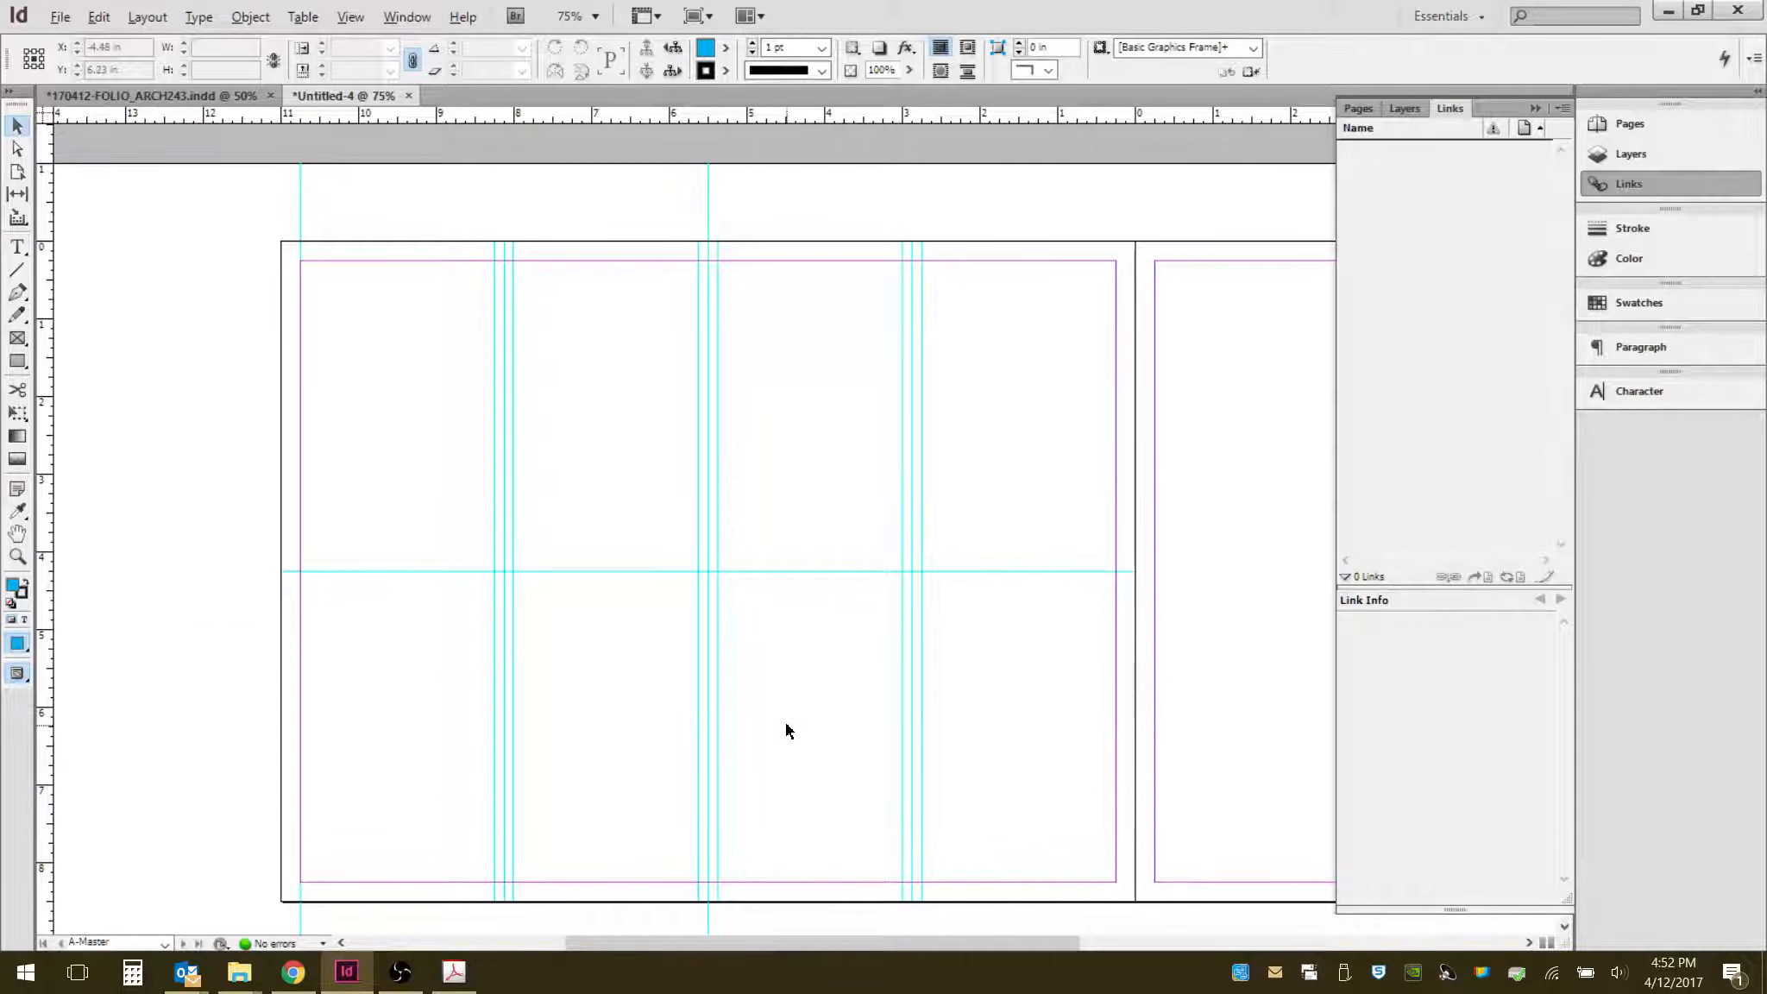
scroll(343, 692, "up", 1)
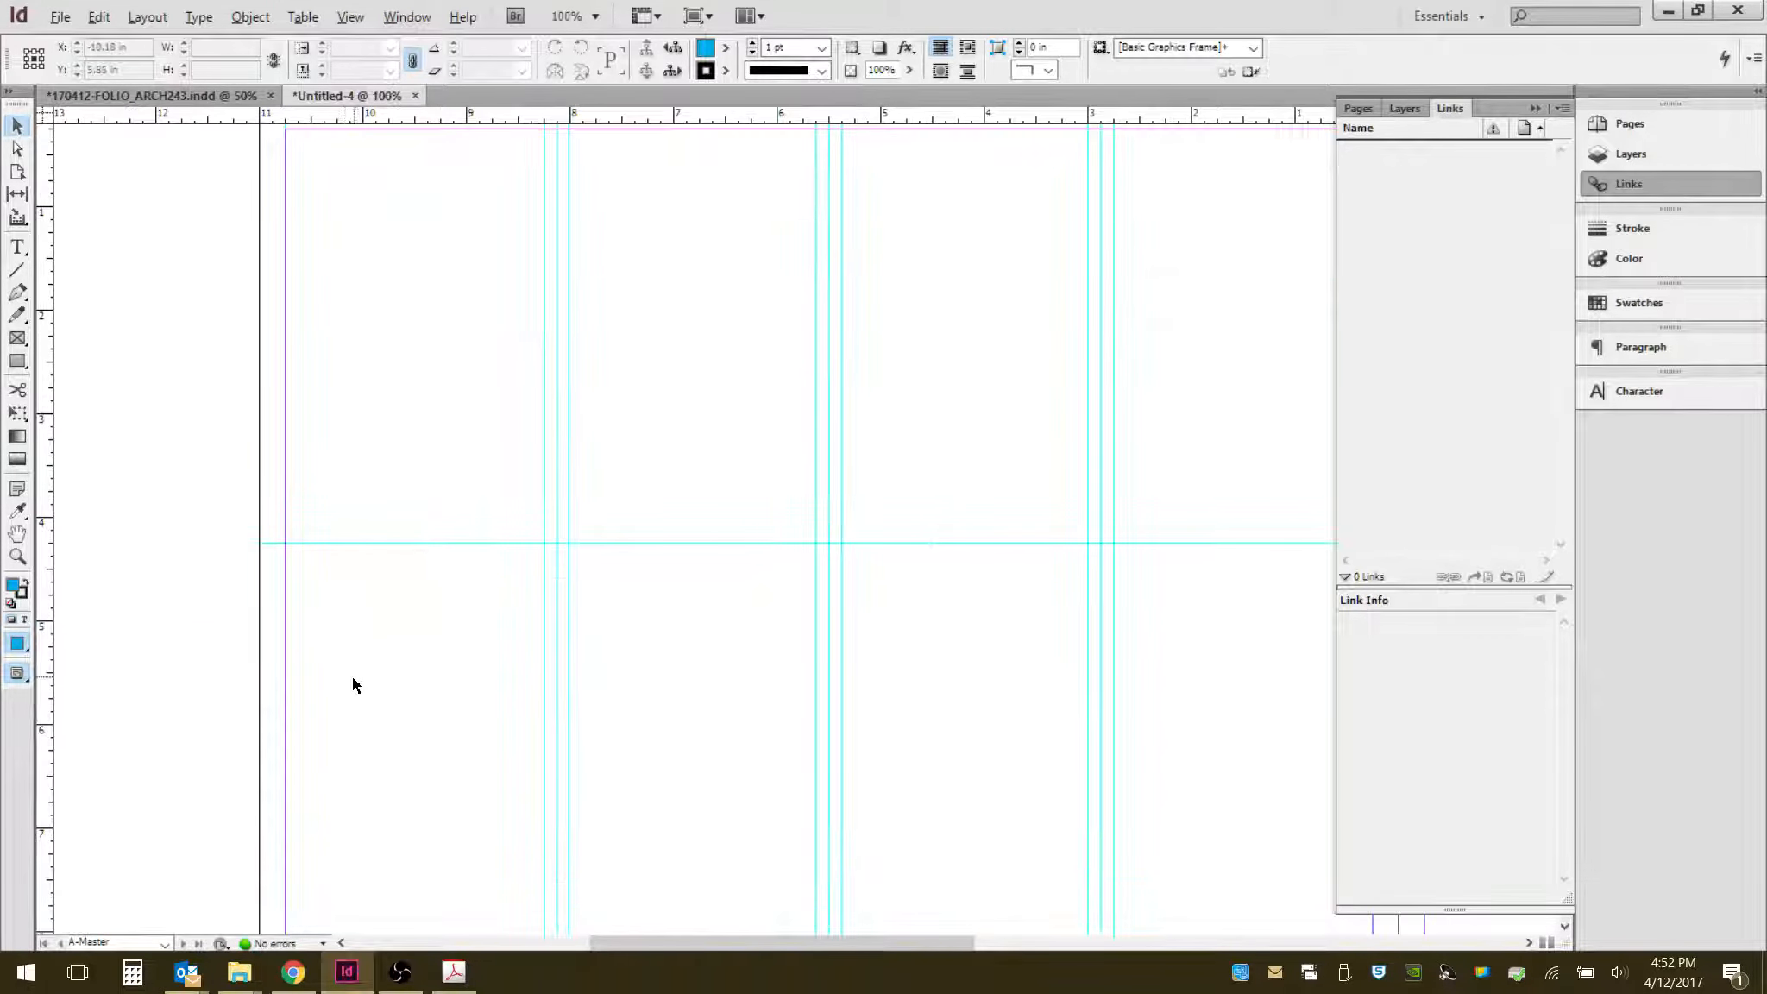
scroll(352, 677, "down", 1)
key("alt")
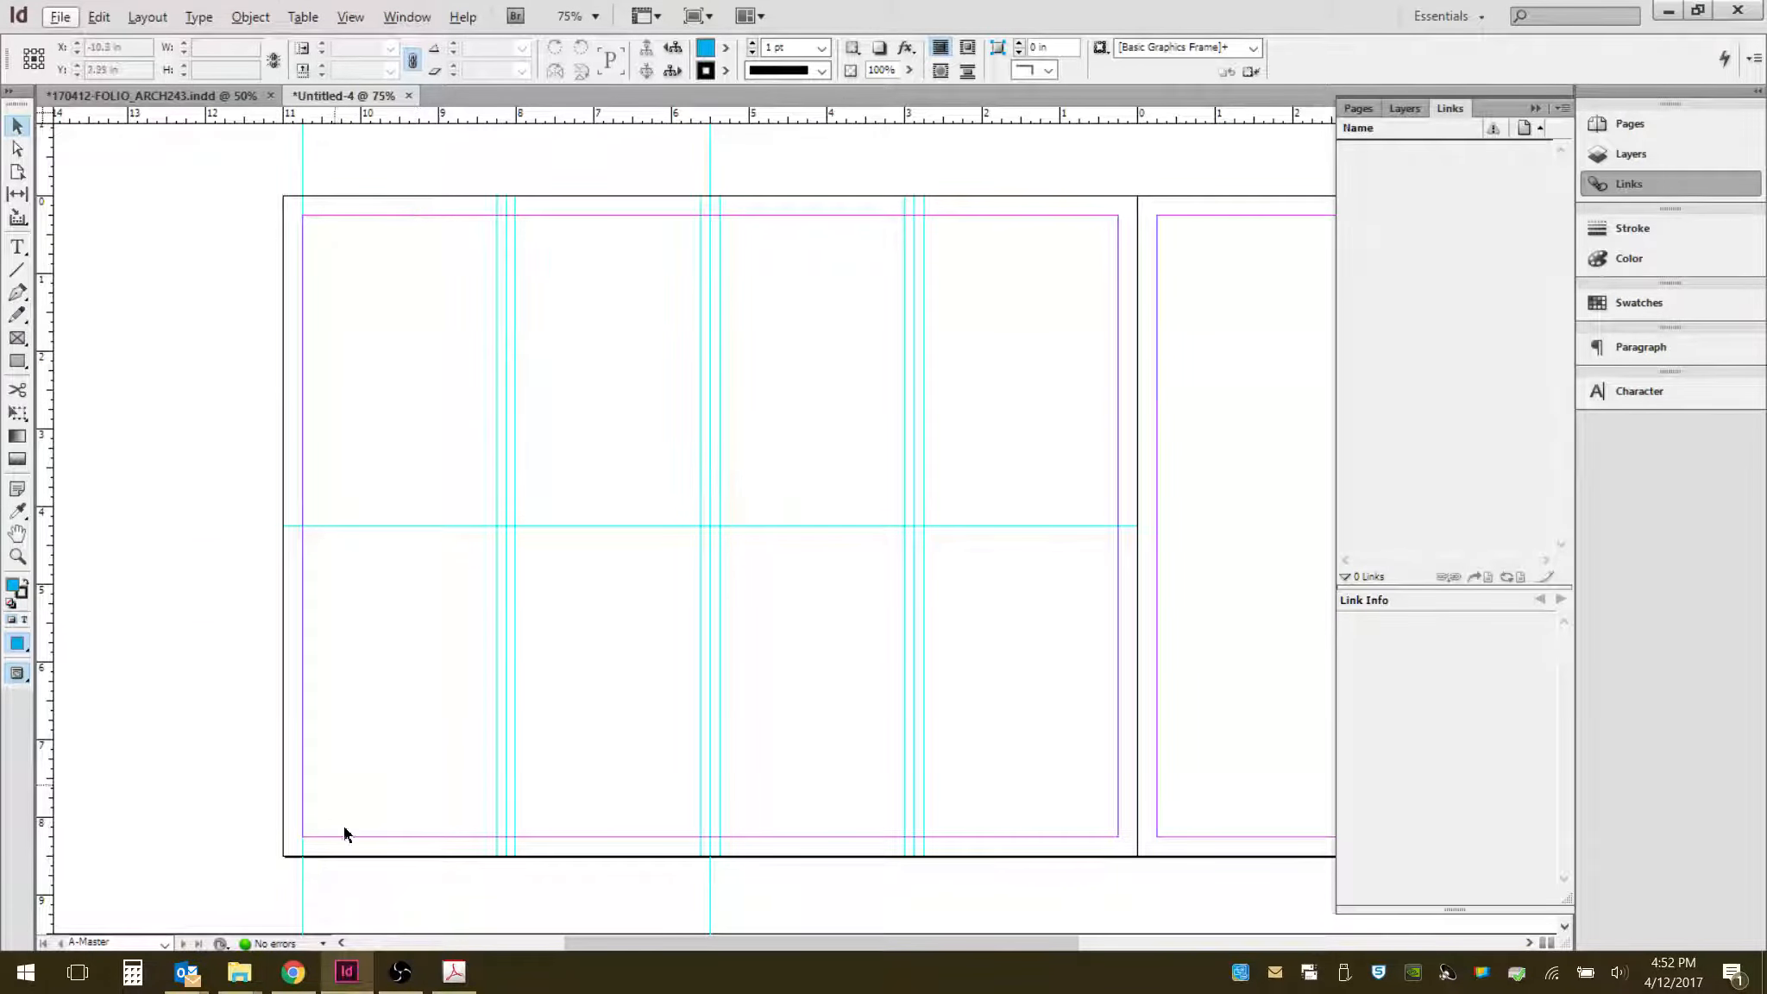
scroll(291, 525, "up", 6)
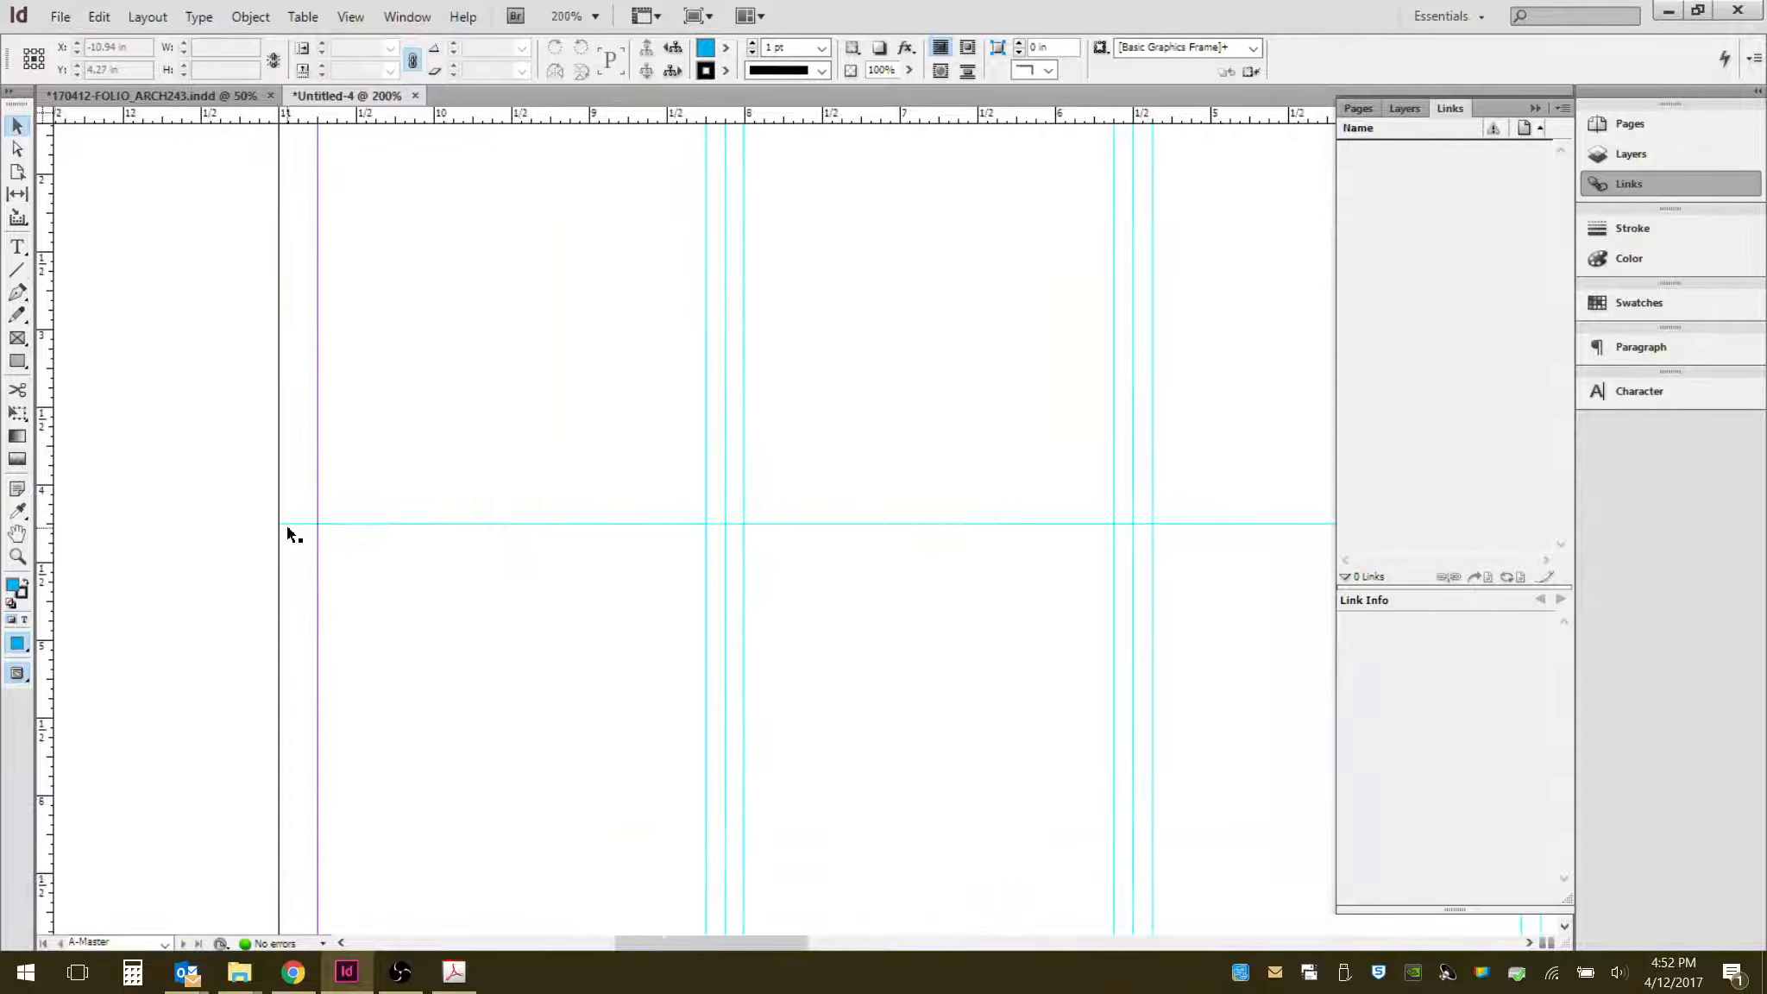
left_click_drag(639, 637, 414, 605)
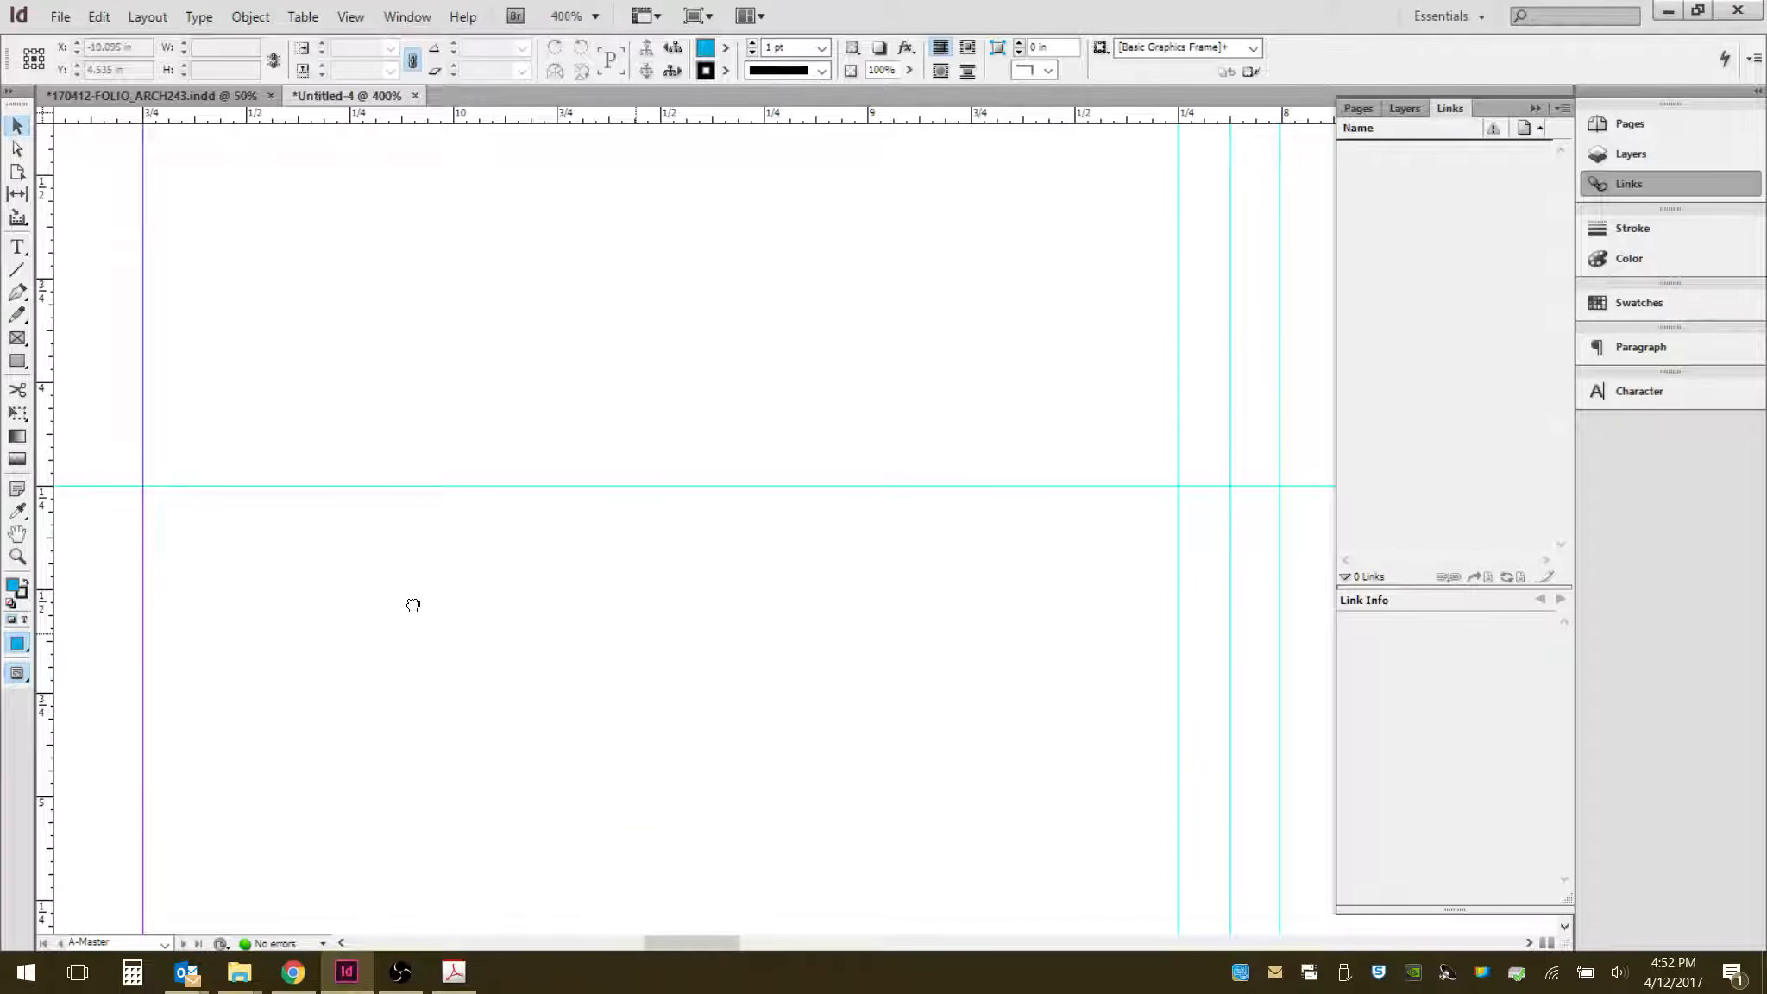
scroll(430, 630, "down", 4)
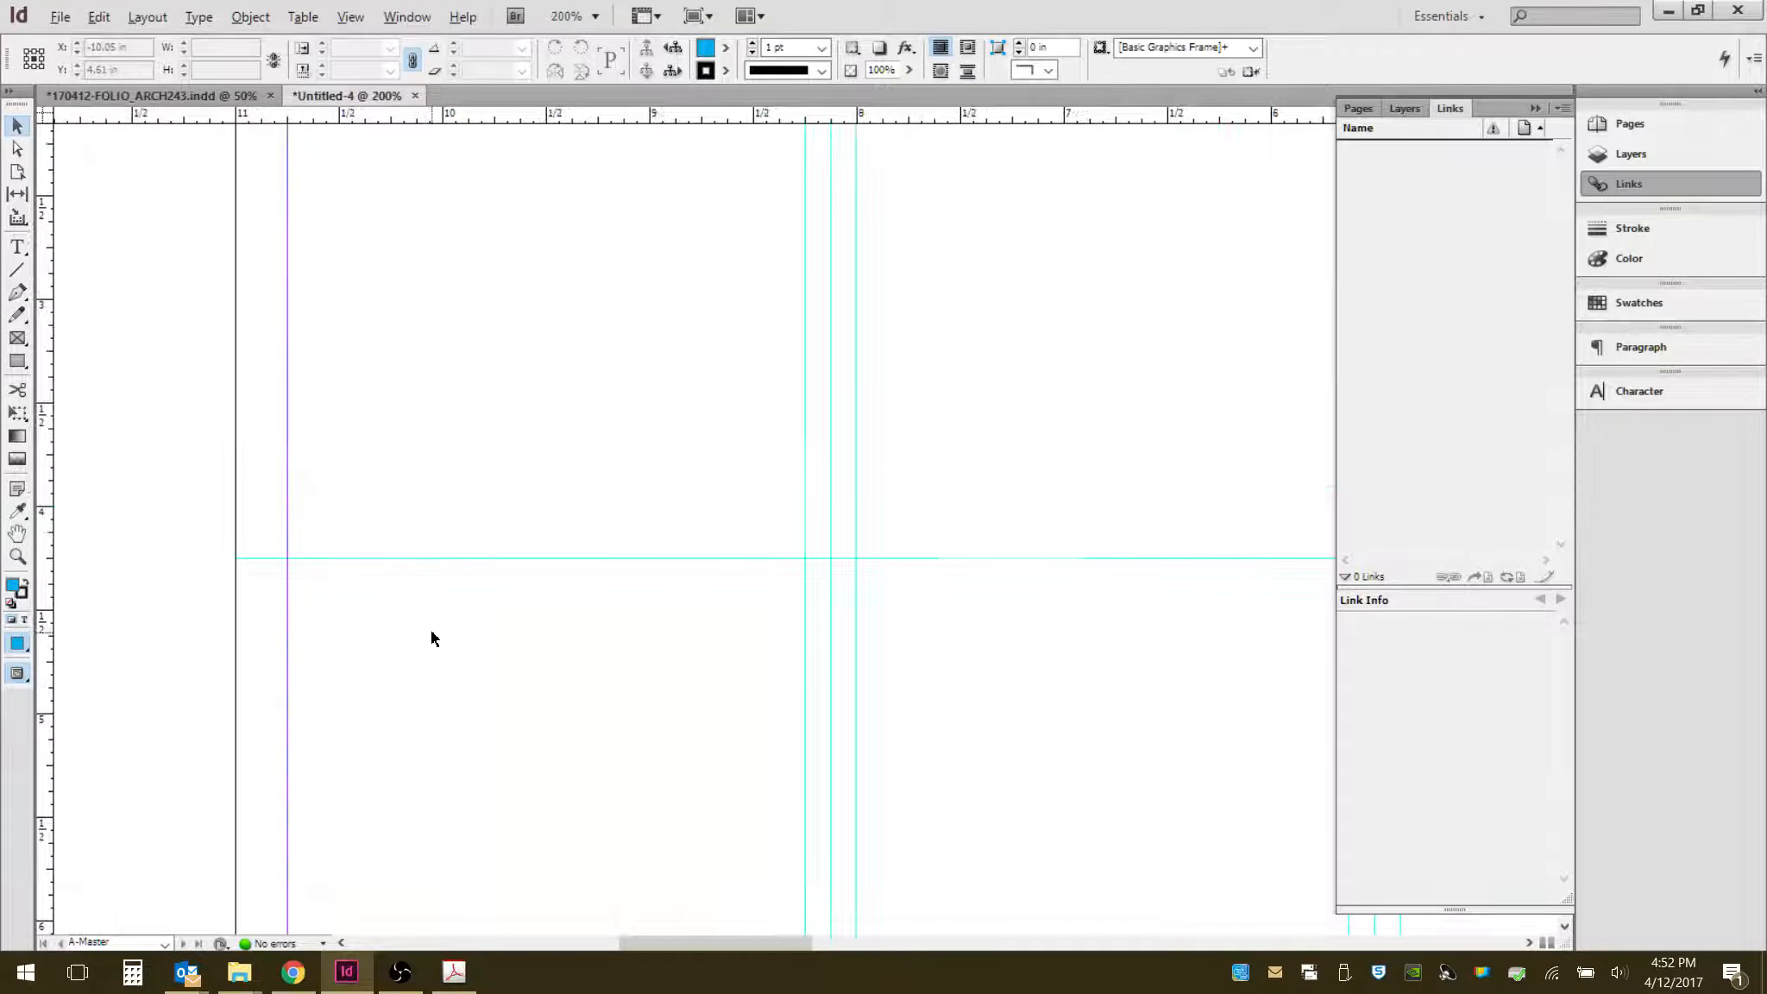
scroll(387, 604, "down", 1)
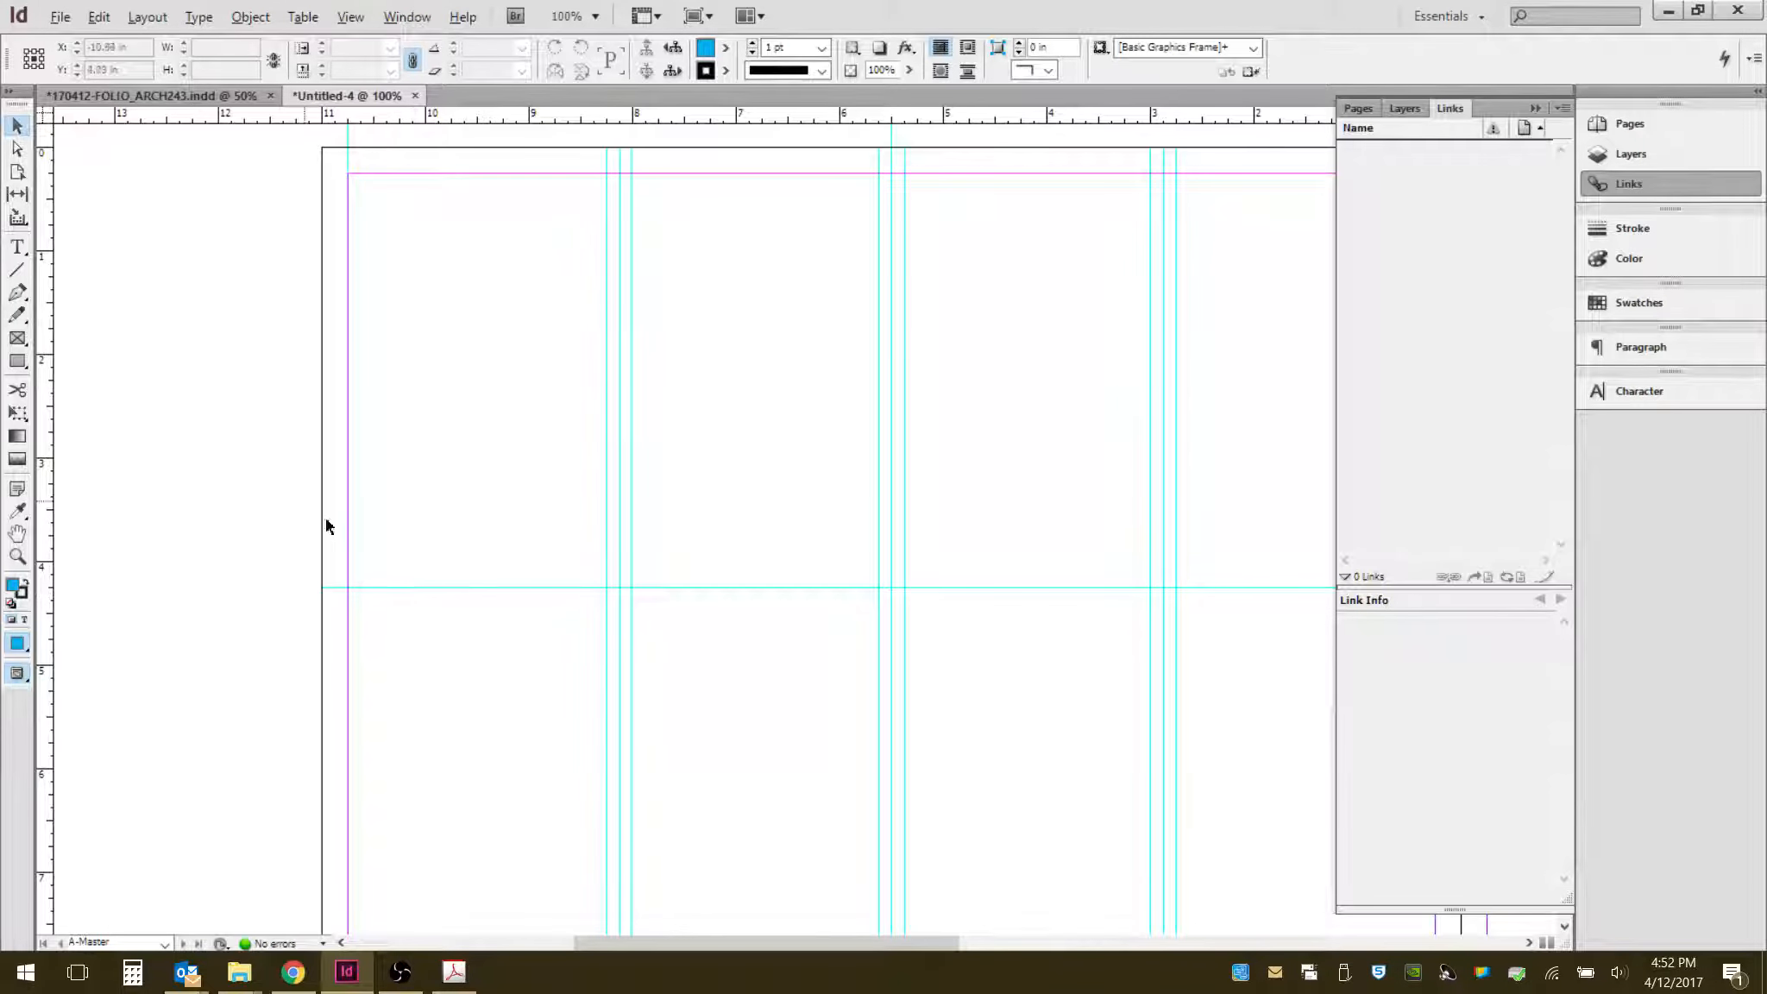
left_click(16, 270)
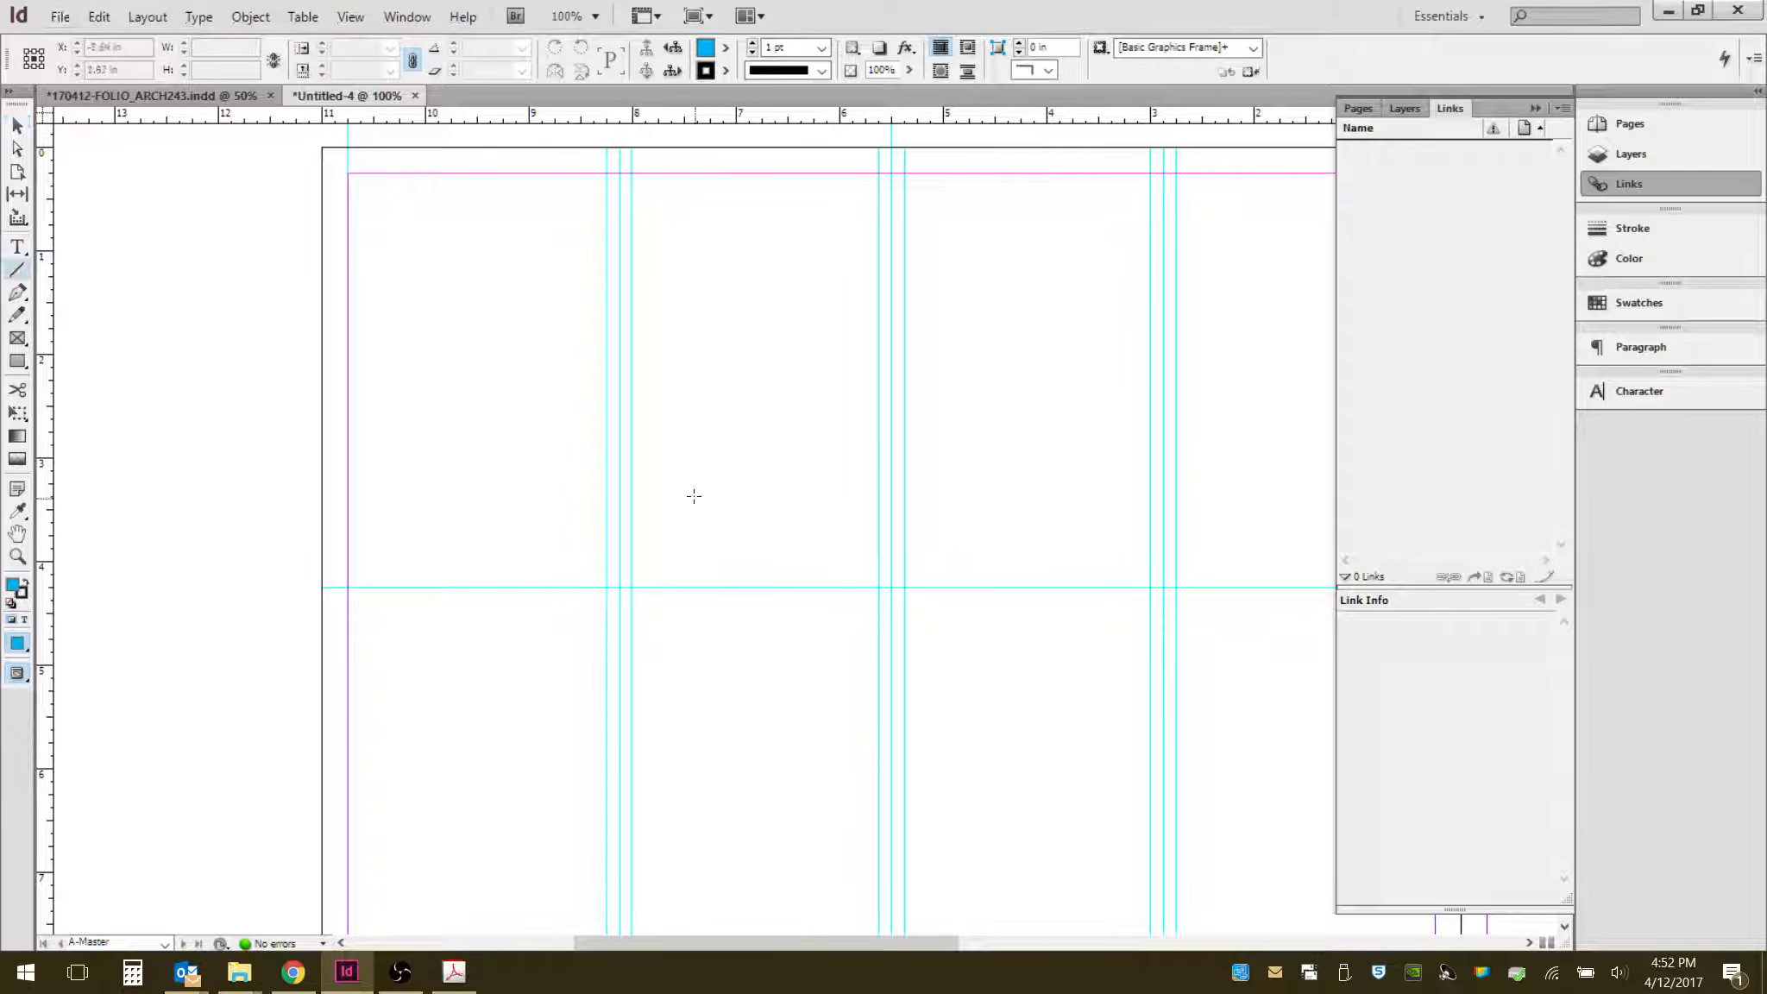
mouse_move(722, 589)
left_mouse_down()
mouse_move(792, 347)
mouse_move(774, 589)
mouse_move(721, 350)
mouse_move(723, 190)
left_mouse_up()
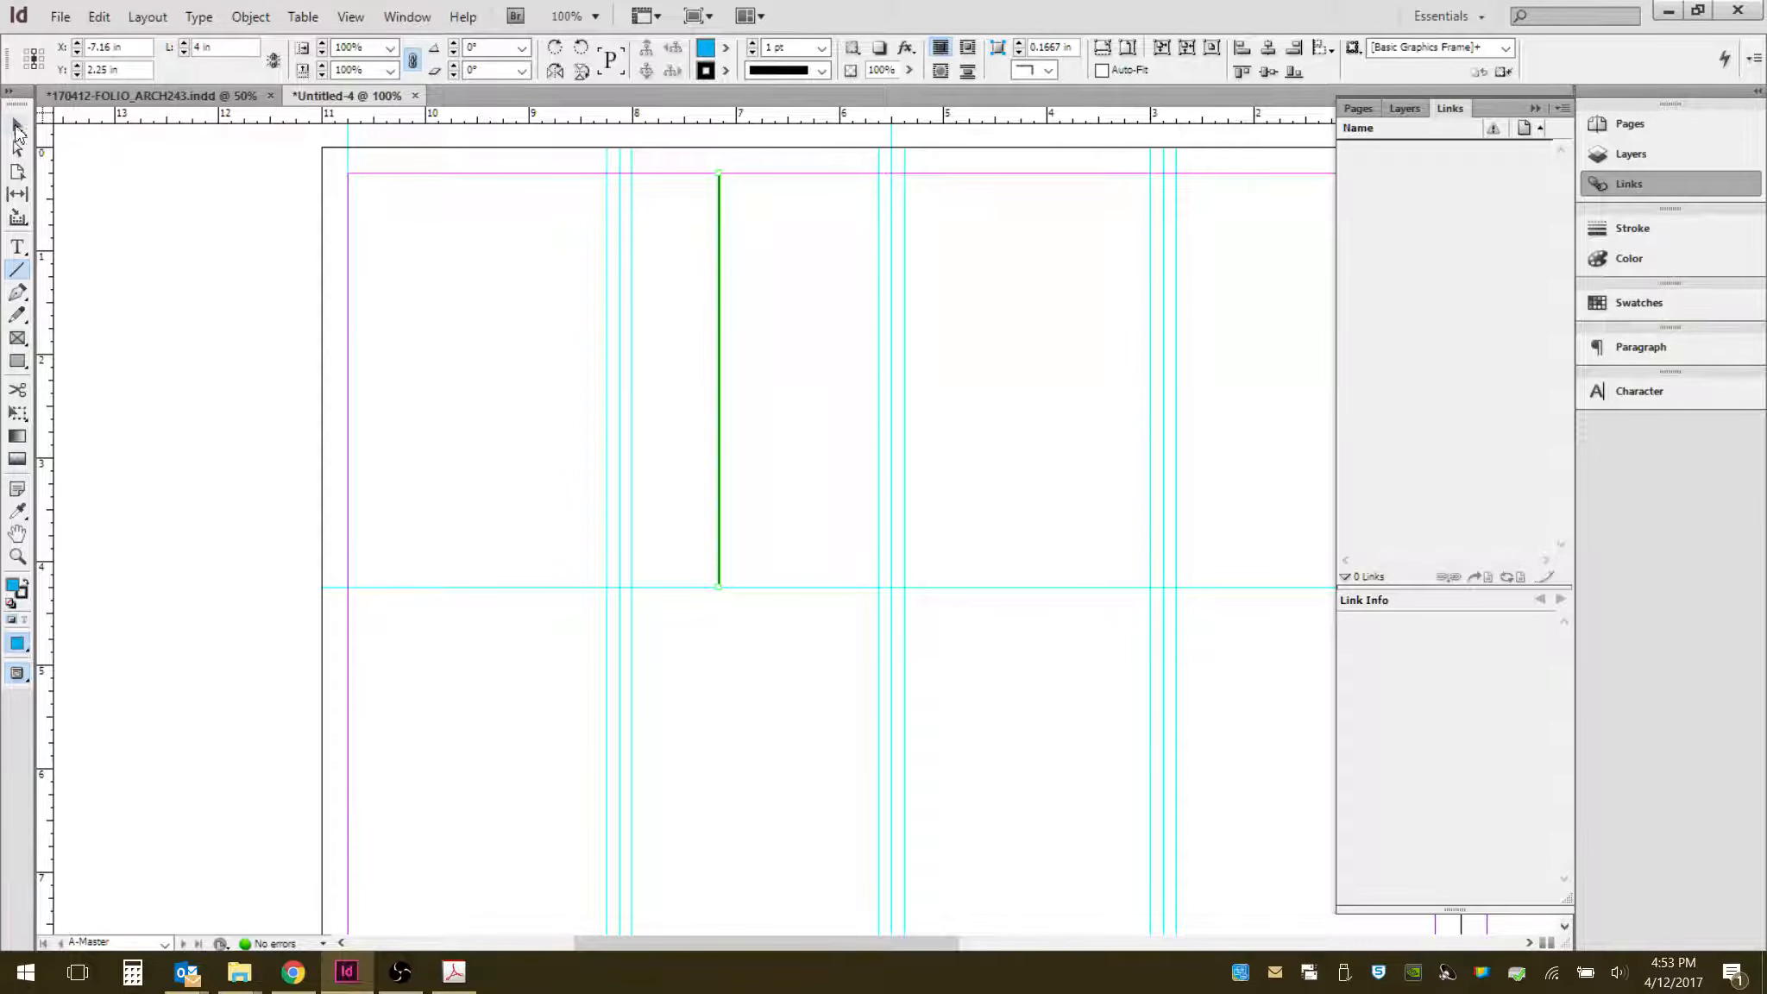
- Add a horizontal ruler guide across the spread at about 2.25 in in the upper half of the page
left_click(18, 126)
left_click(826, 359)
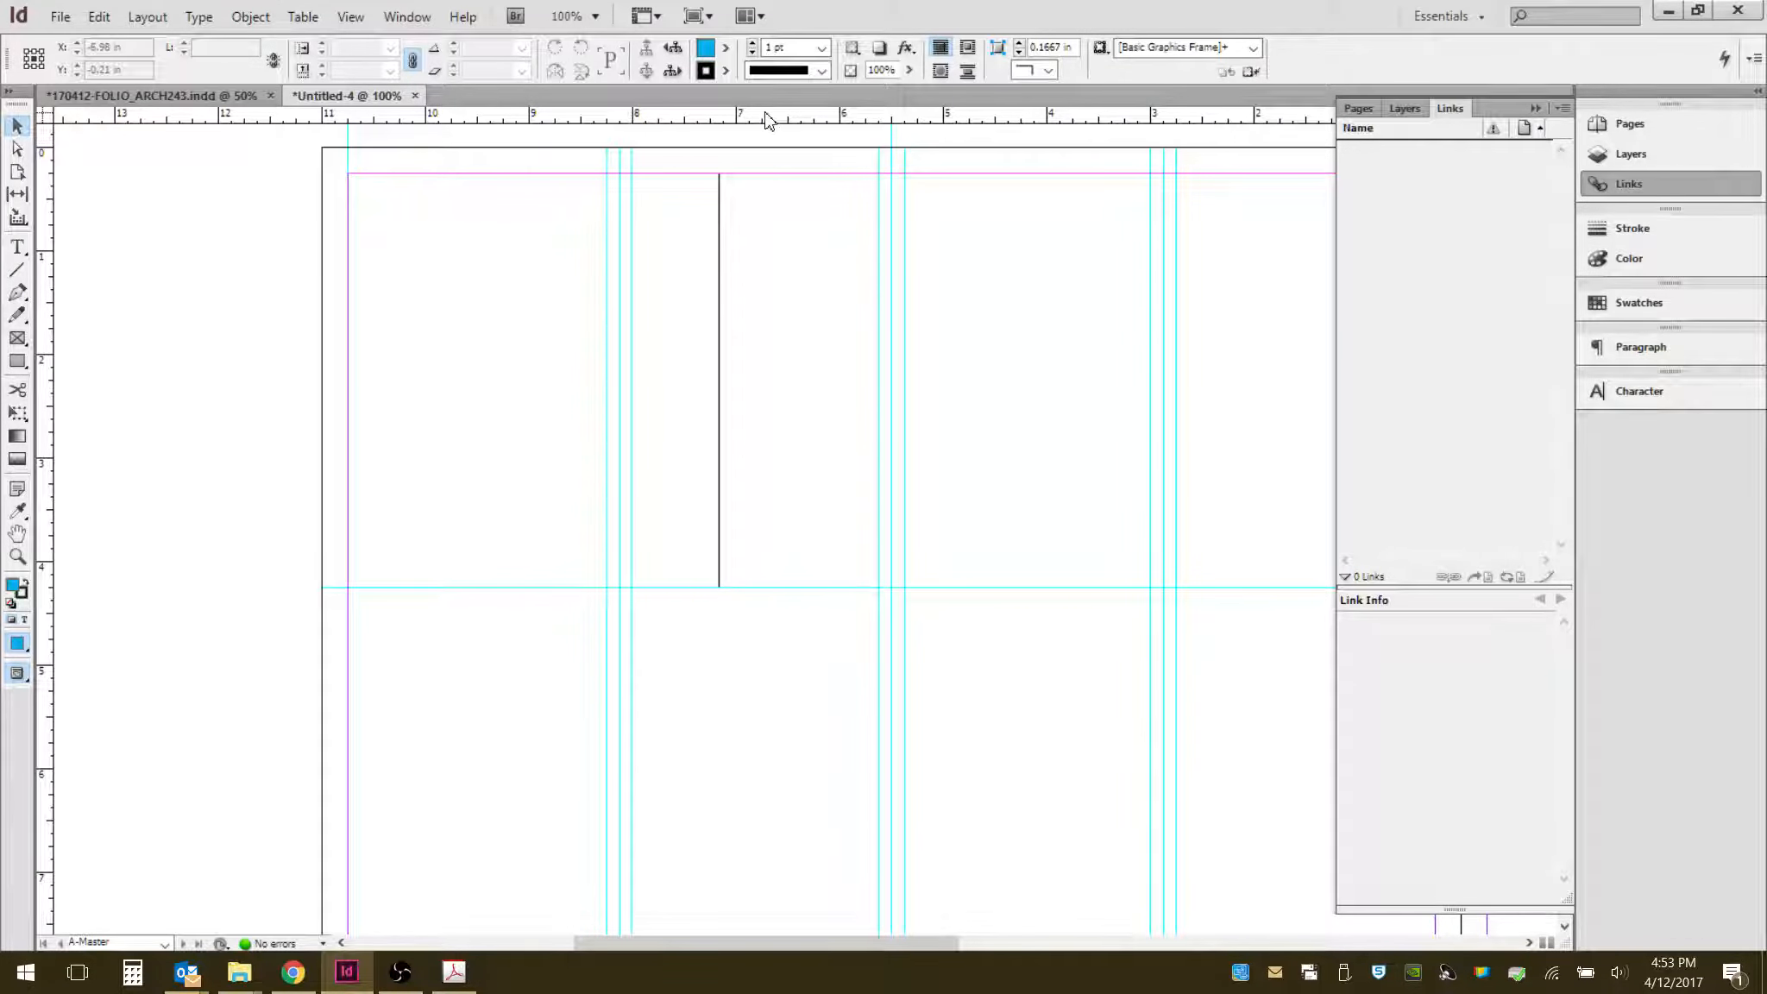
left_click_drag(776, 116, 817, 380)
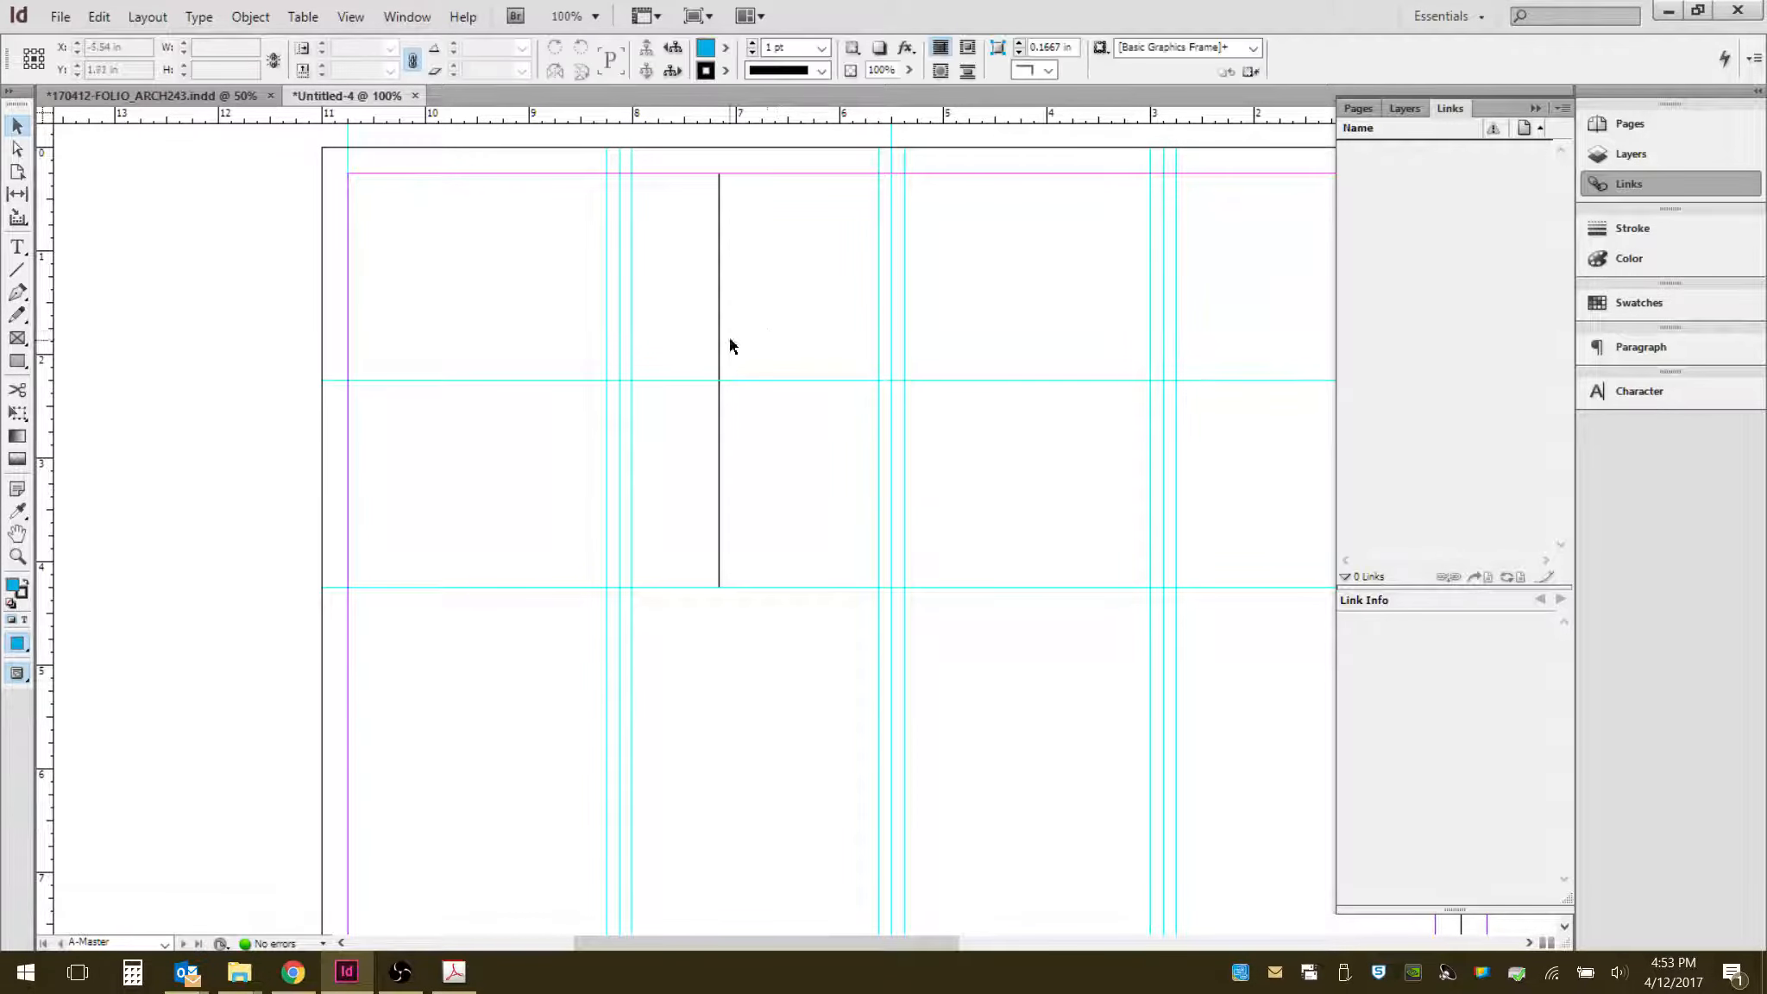
- Try moving the vertical line lower with the Direct Selection tool, then undo the move
left_click_drag(765, 309, 680, 360)
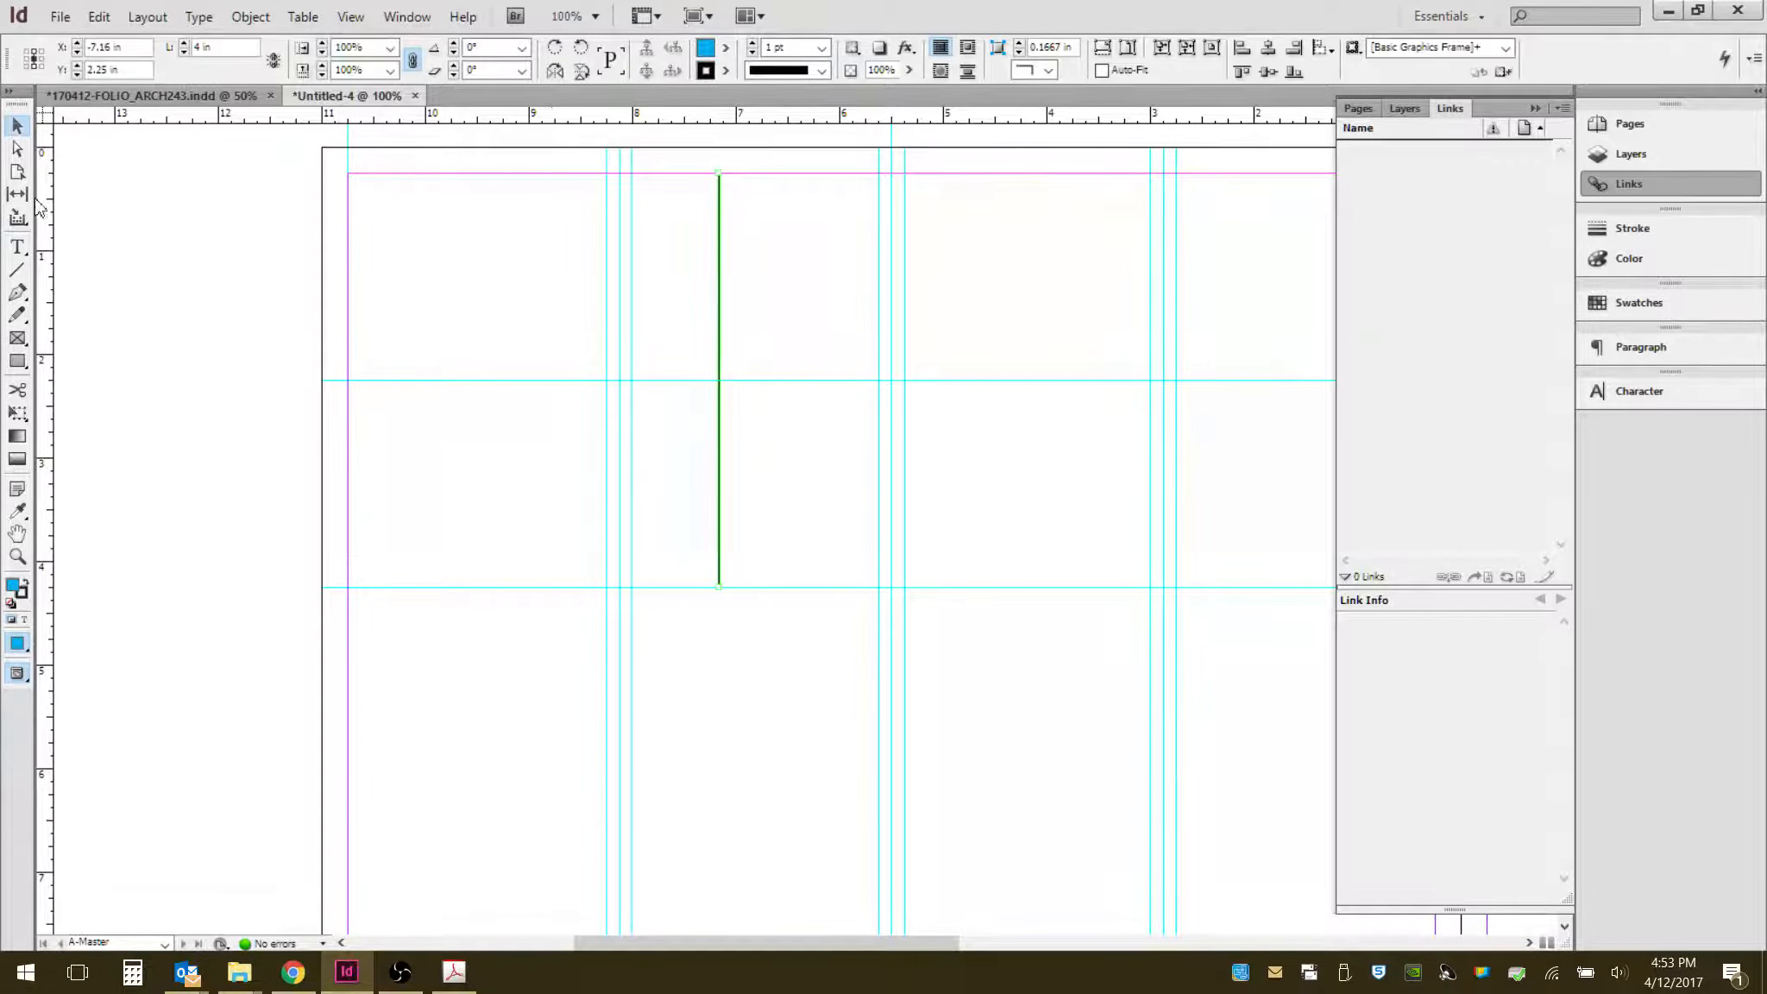
left_click(17, 148)
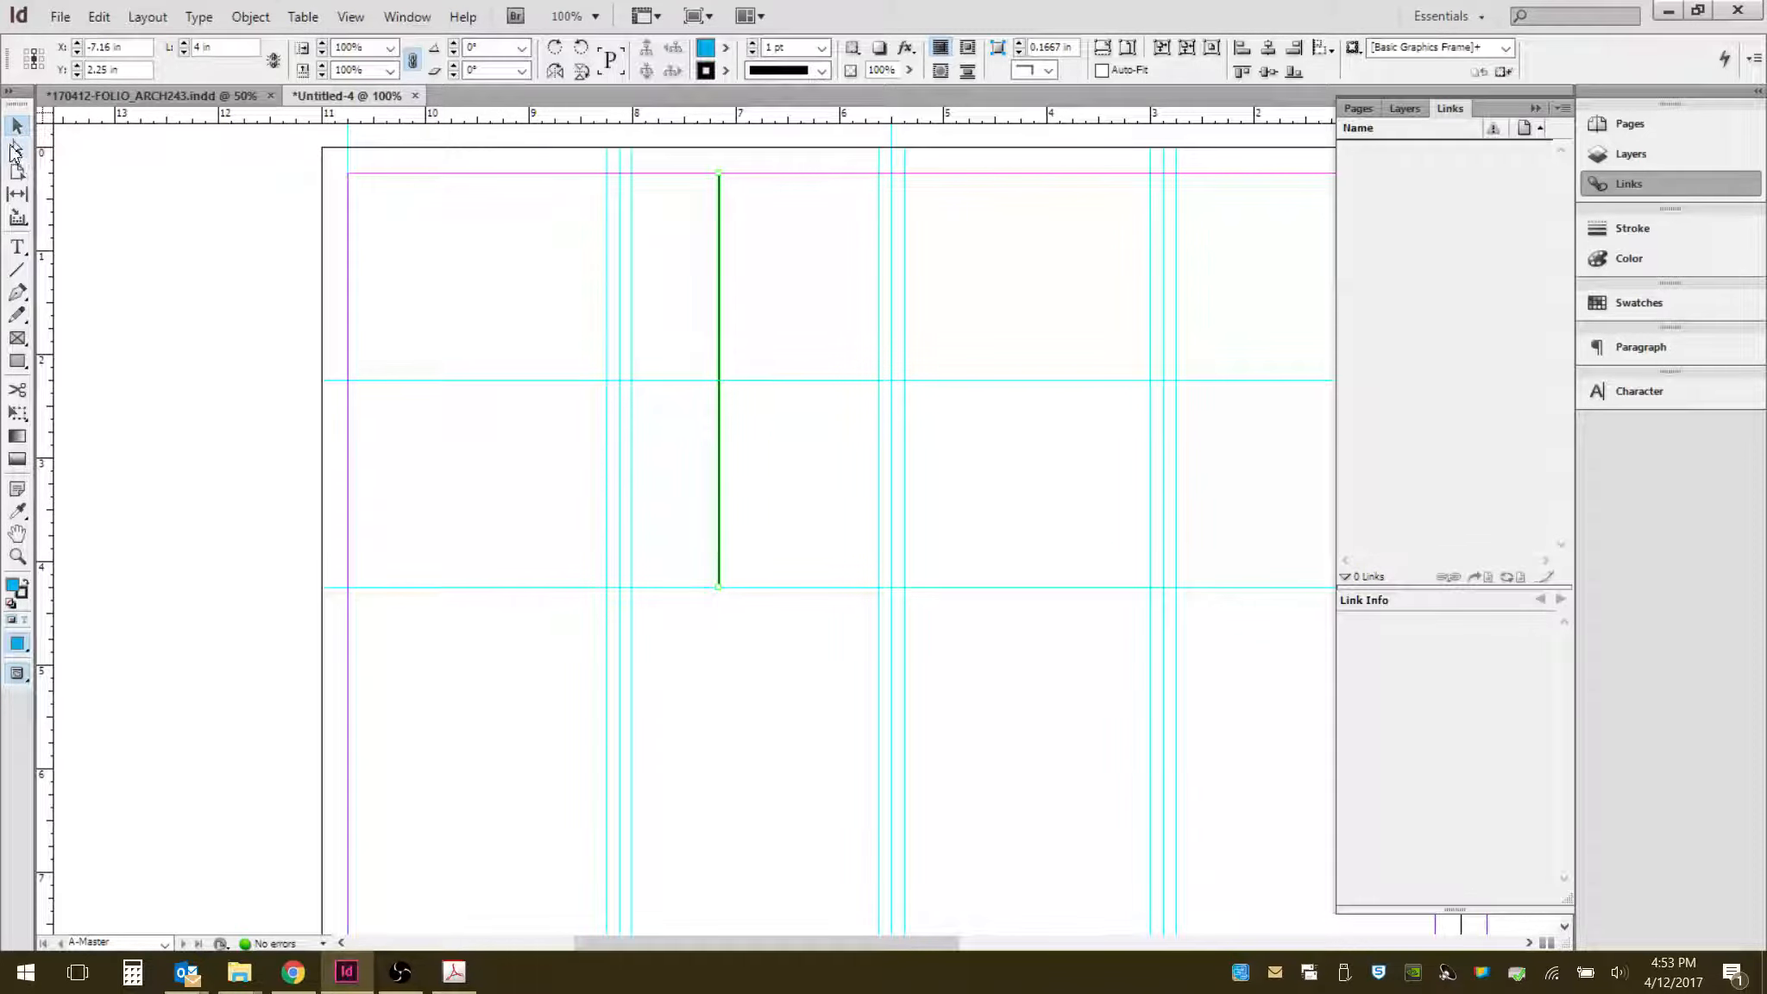
left_click(749, 327)
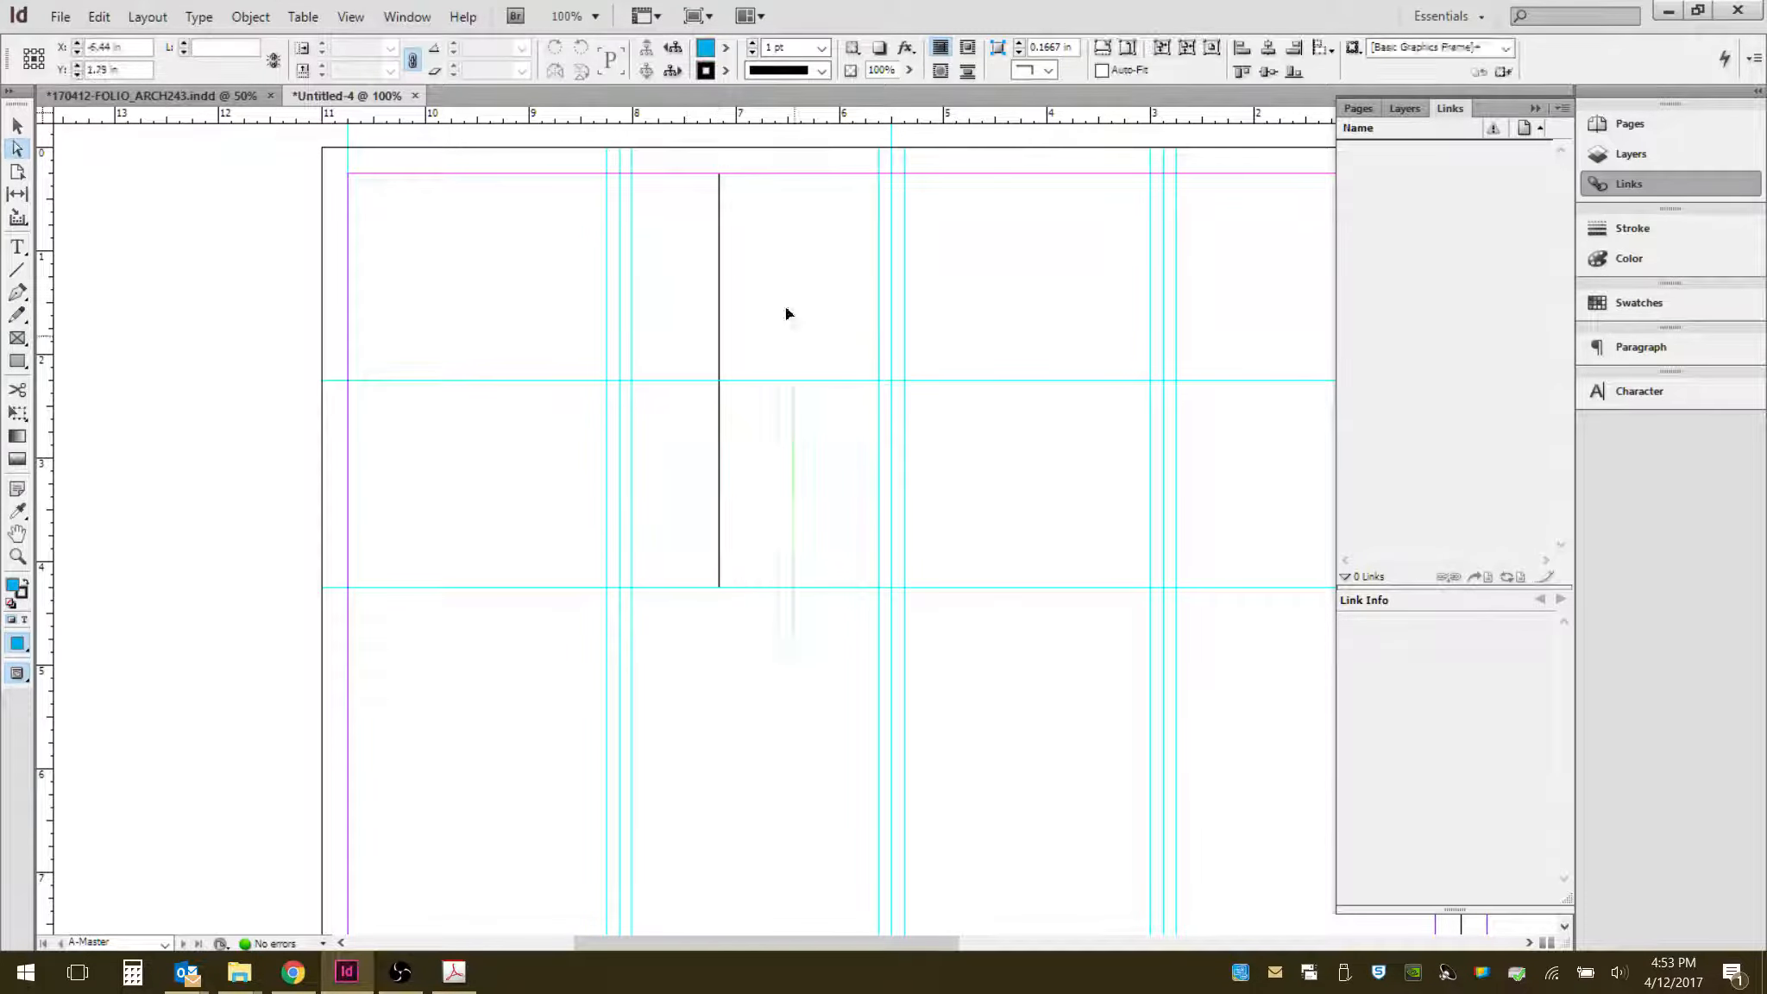
left_click_drag(786, 312, 780, 419)
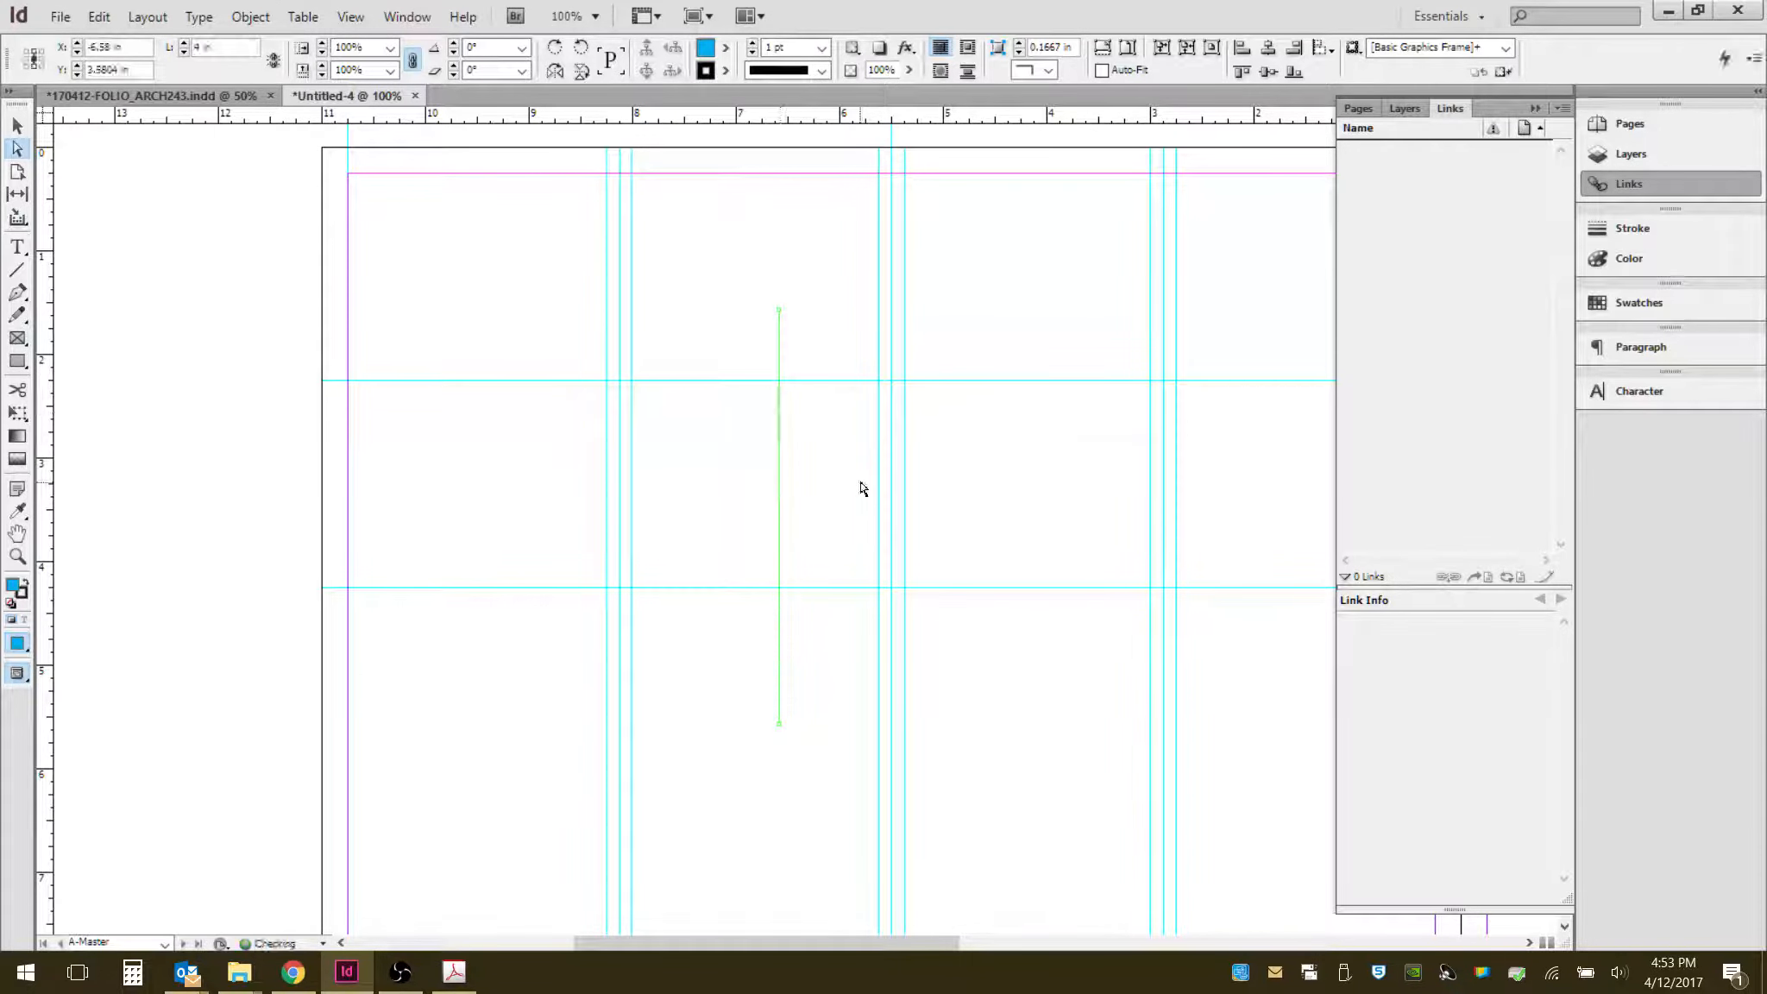
key("ctrl+z")
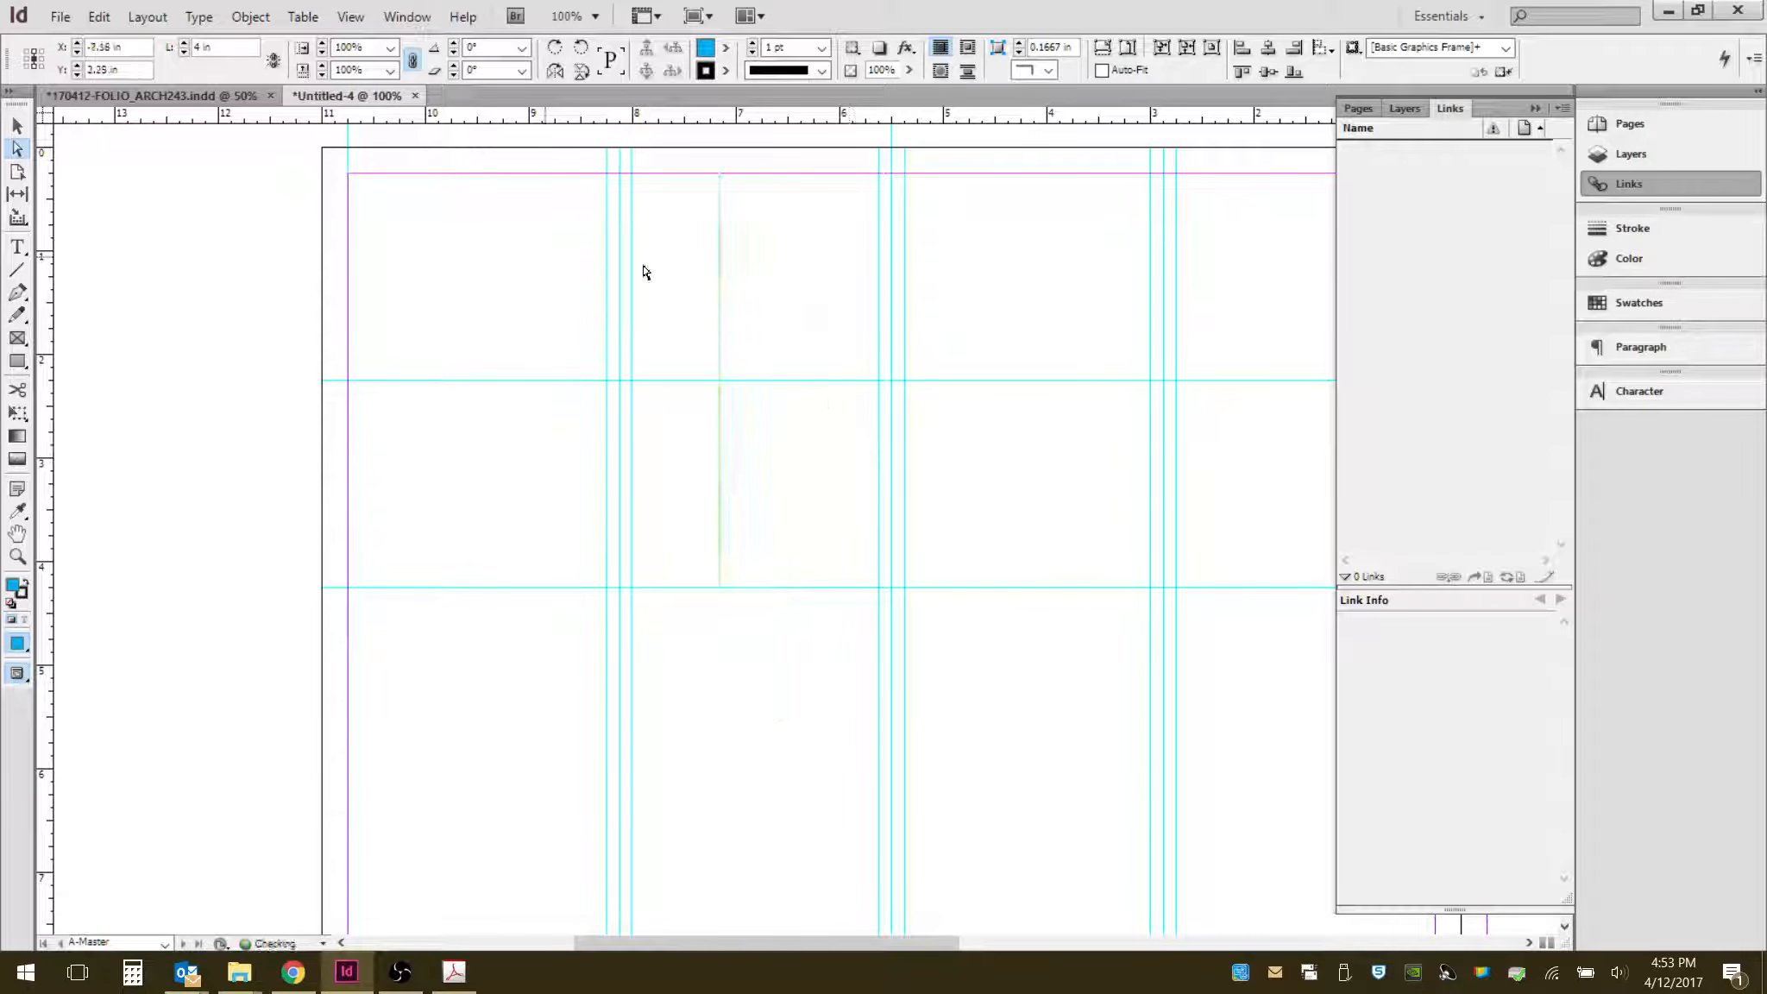
- Move the vertical line down so it runs from the 4.25 in guide to the bottom margin
left_click(17, 127)
left_click(719, 246)
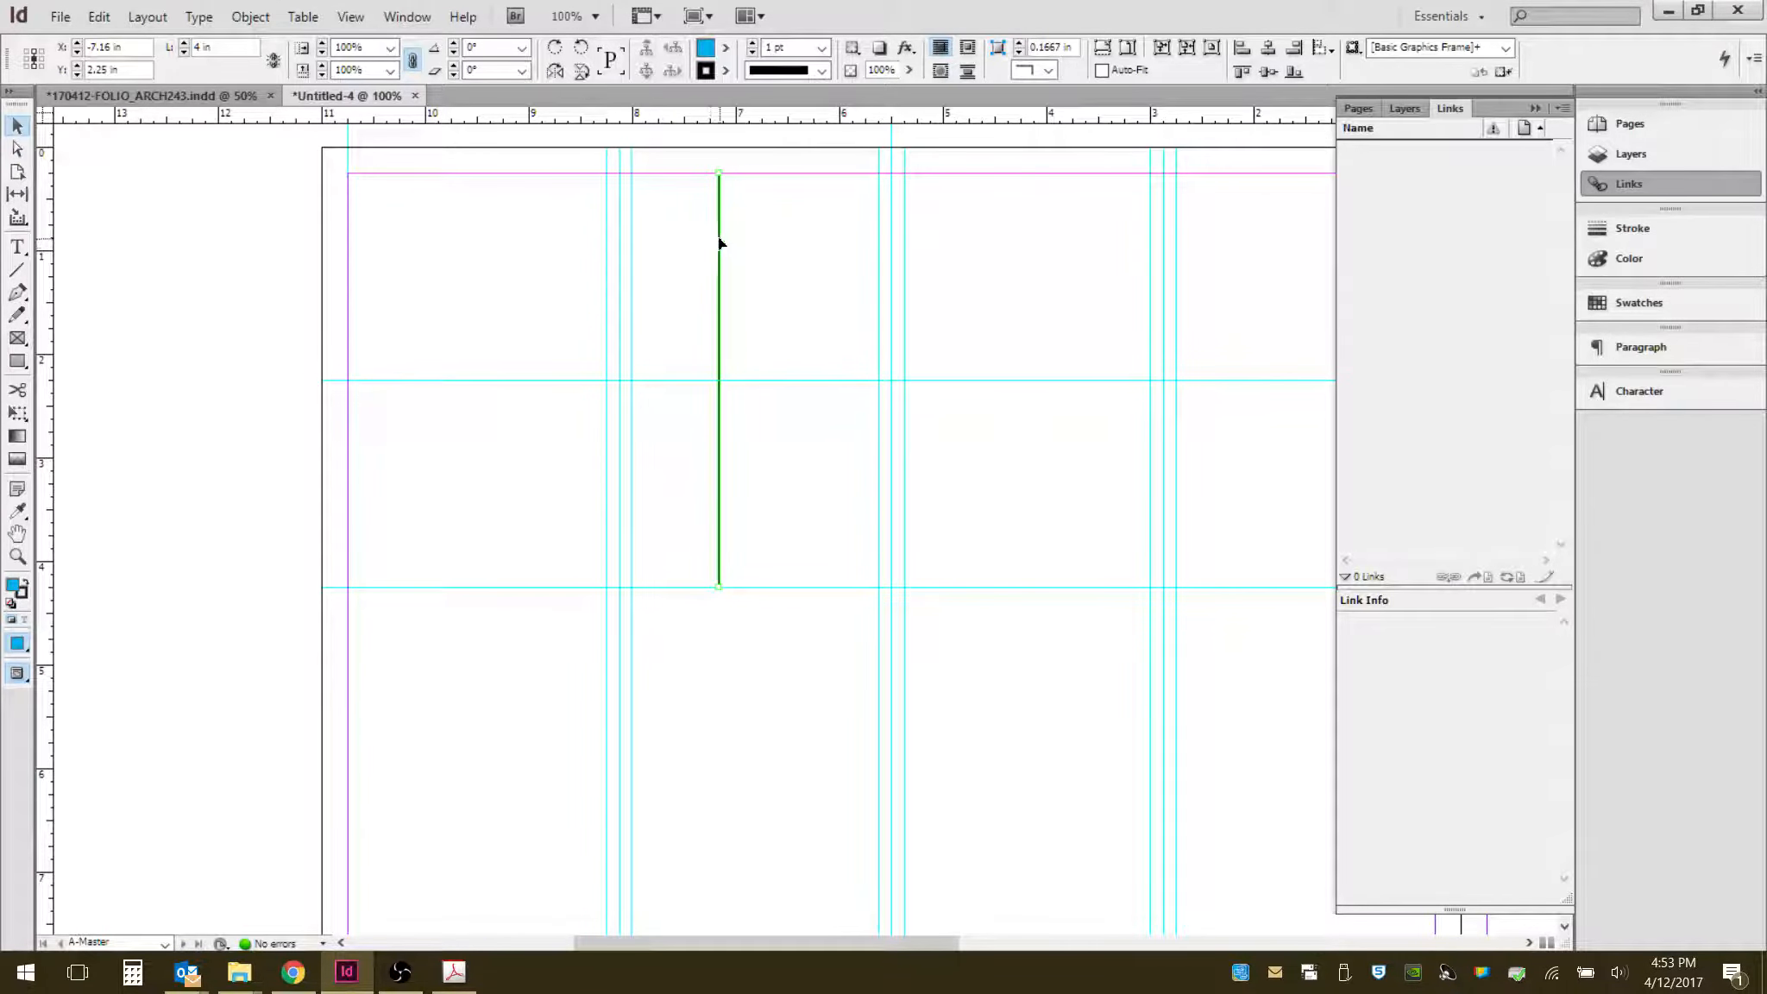
left_click_drag(718, 244, 756, 453)
left_click(803, 579)
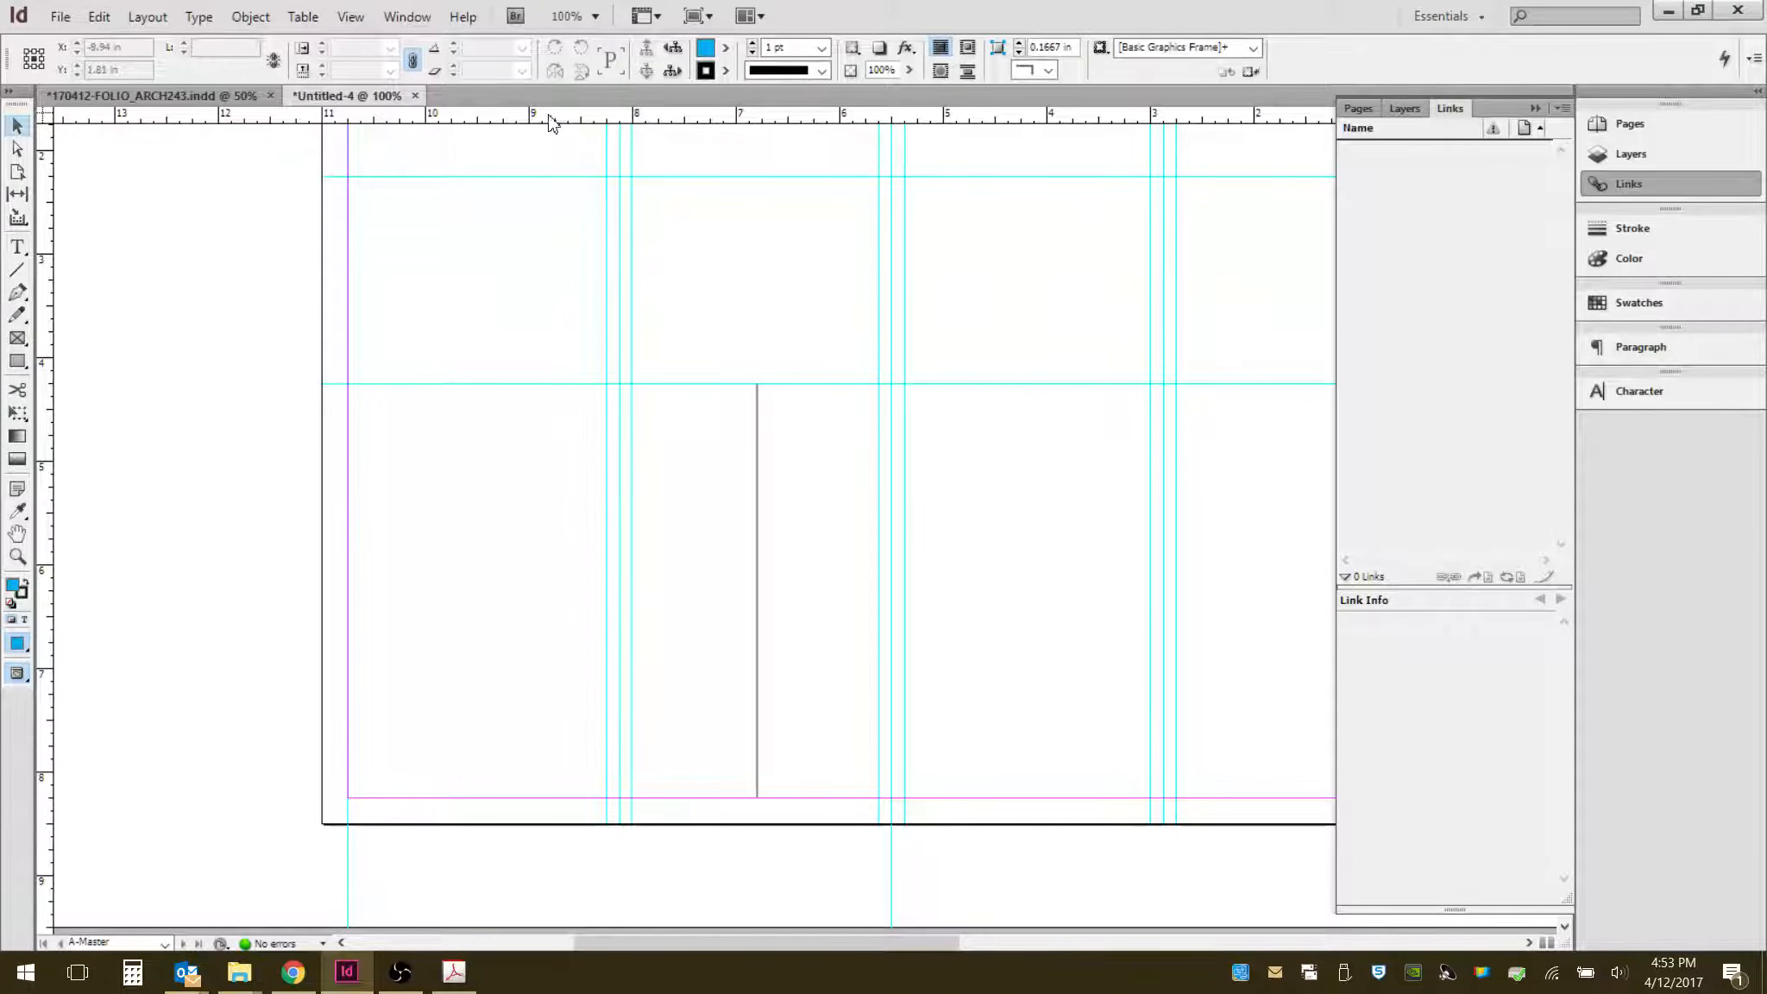
- Add a horizontal ruler guide at about 6.25 in, midway between the 4.25 in guide and the bottom margin
left_click_drag(553, 116, 554, 585)
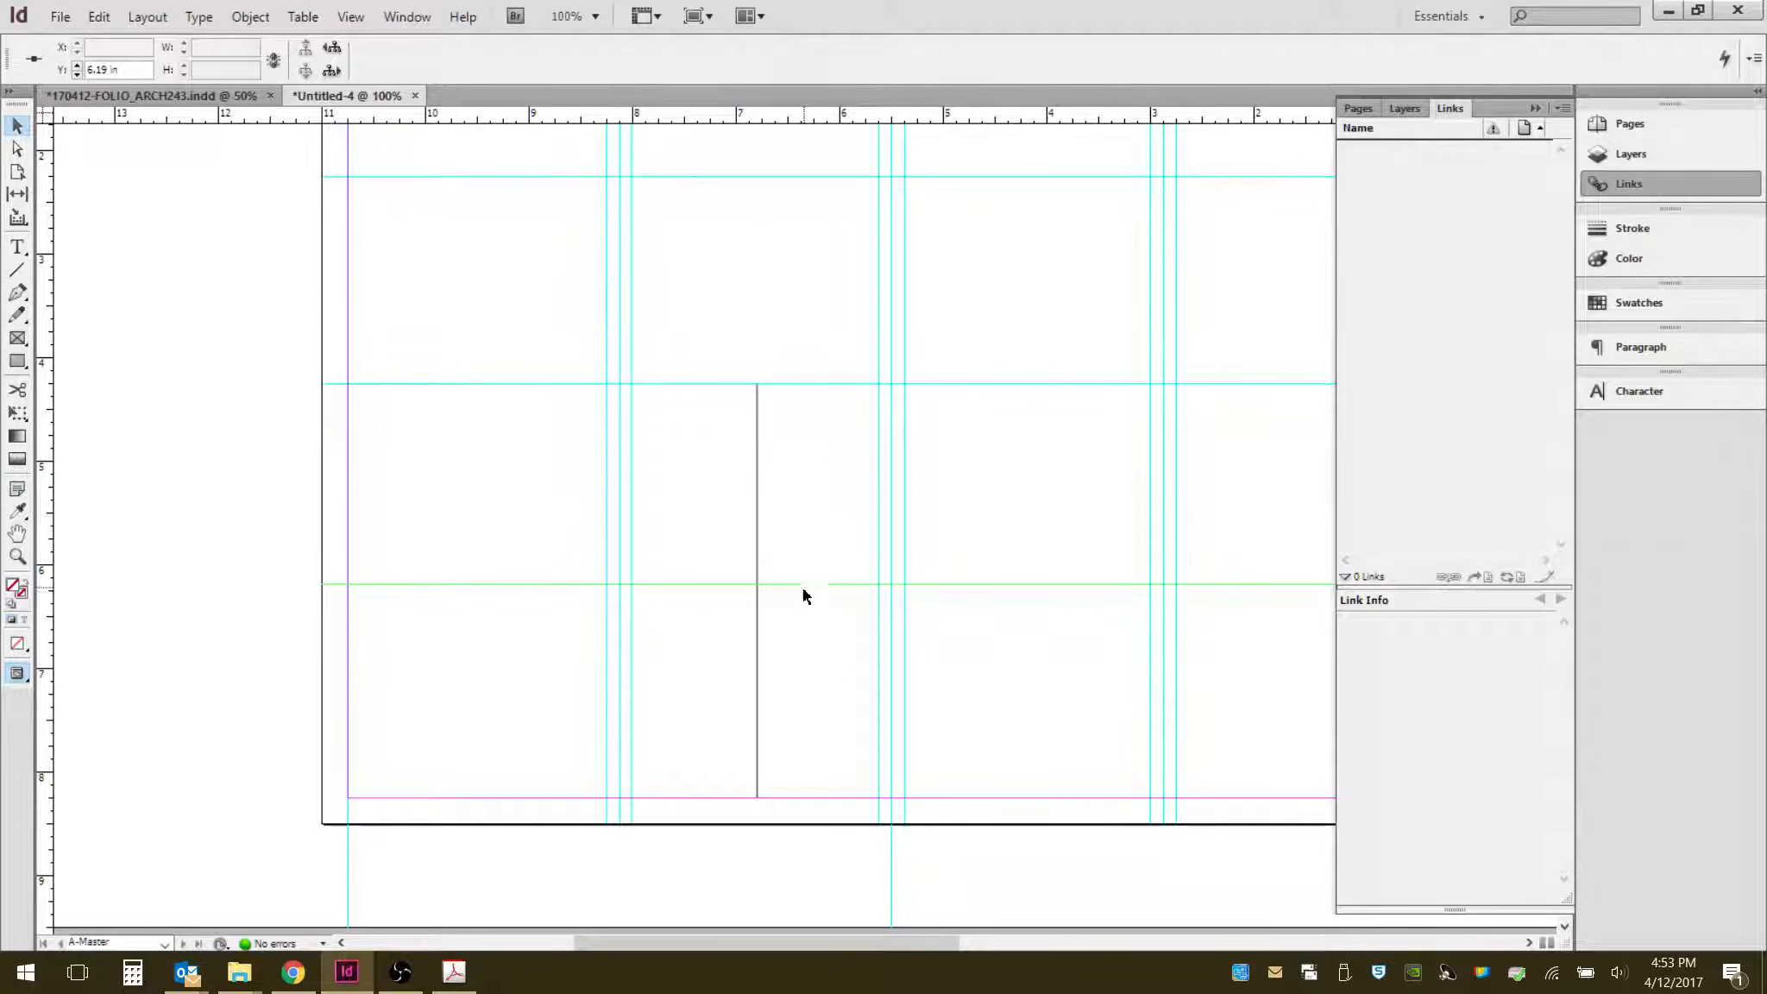
mouse_move(803, 584)
left_mouse_down()
mouse_move(813, 503)
mouse_move(807, 584)
left_mouse_up()
left_click_drag(798, 604, 801, 590)
left_click(798, 499)
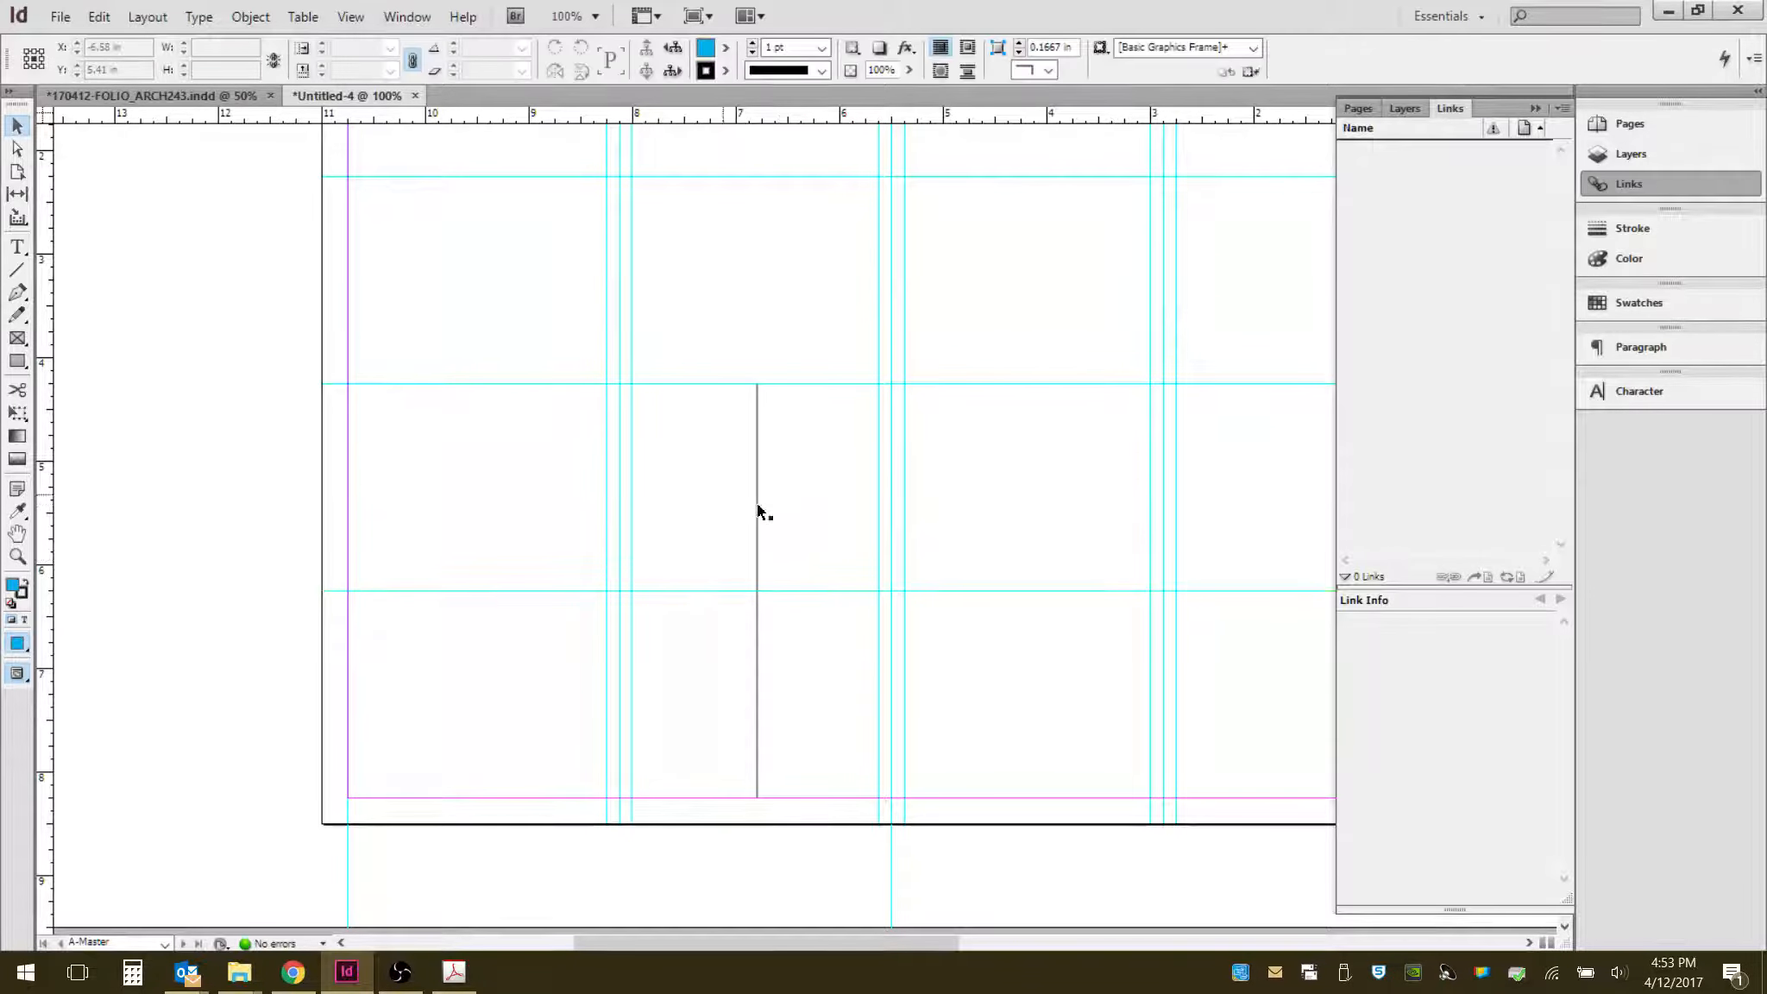
- Select the vertical line with the Direct Selection tool and delete it
left_click(17, 148)
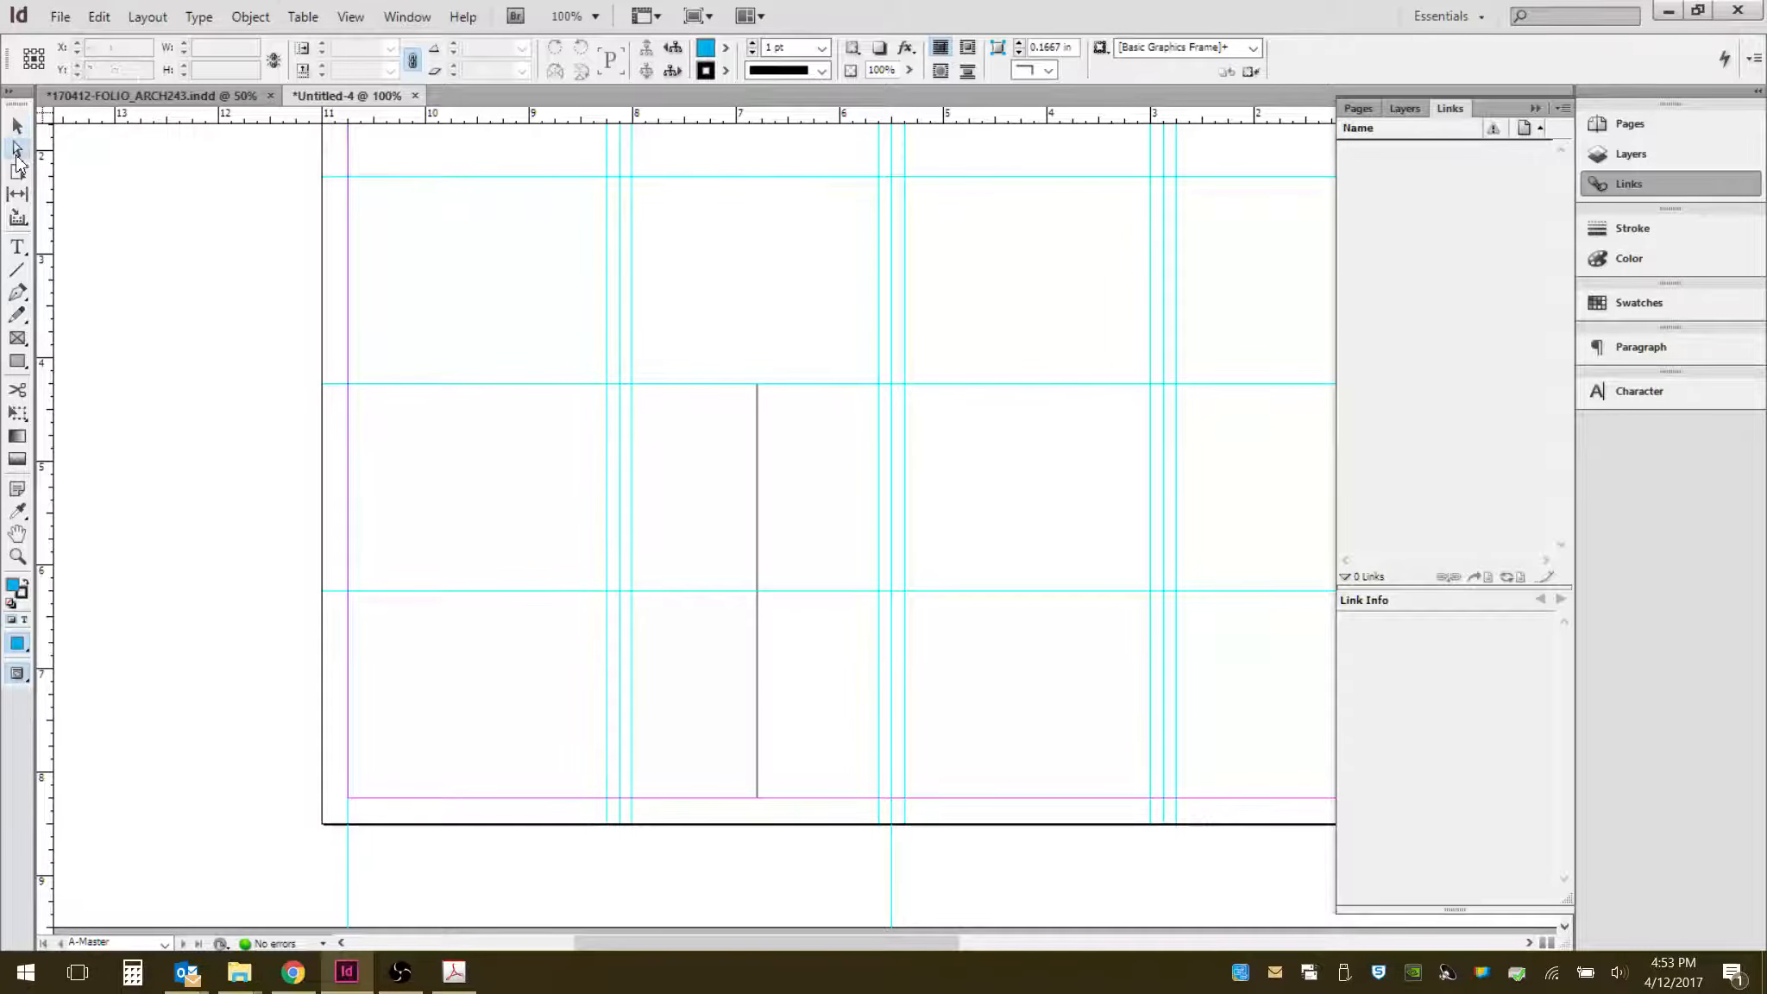
left_click(758, 492)
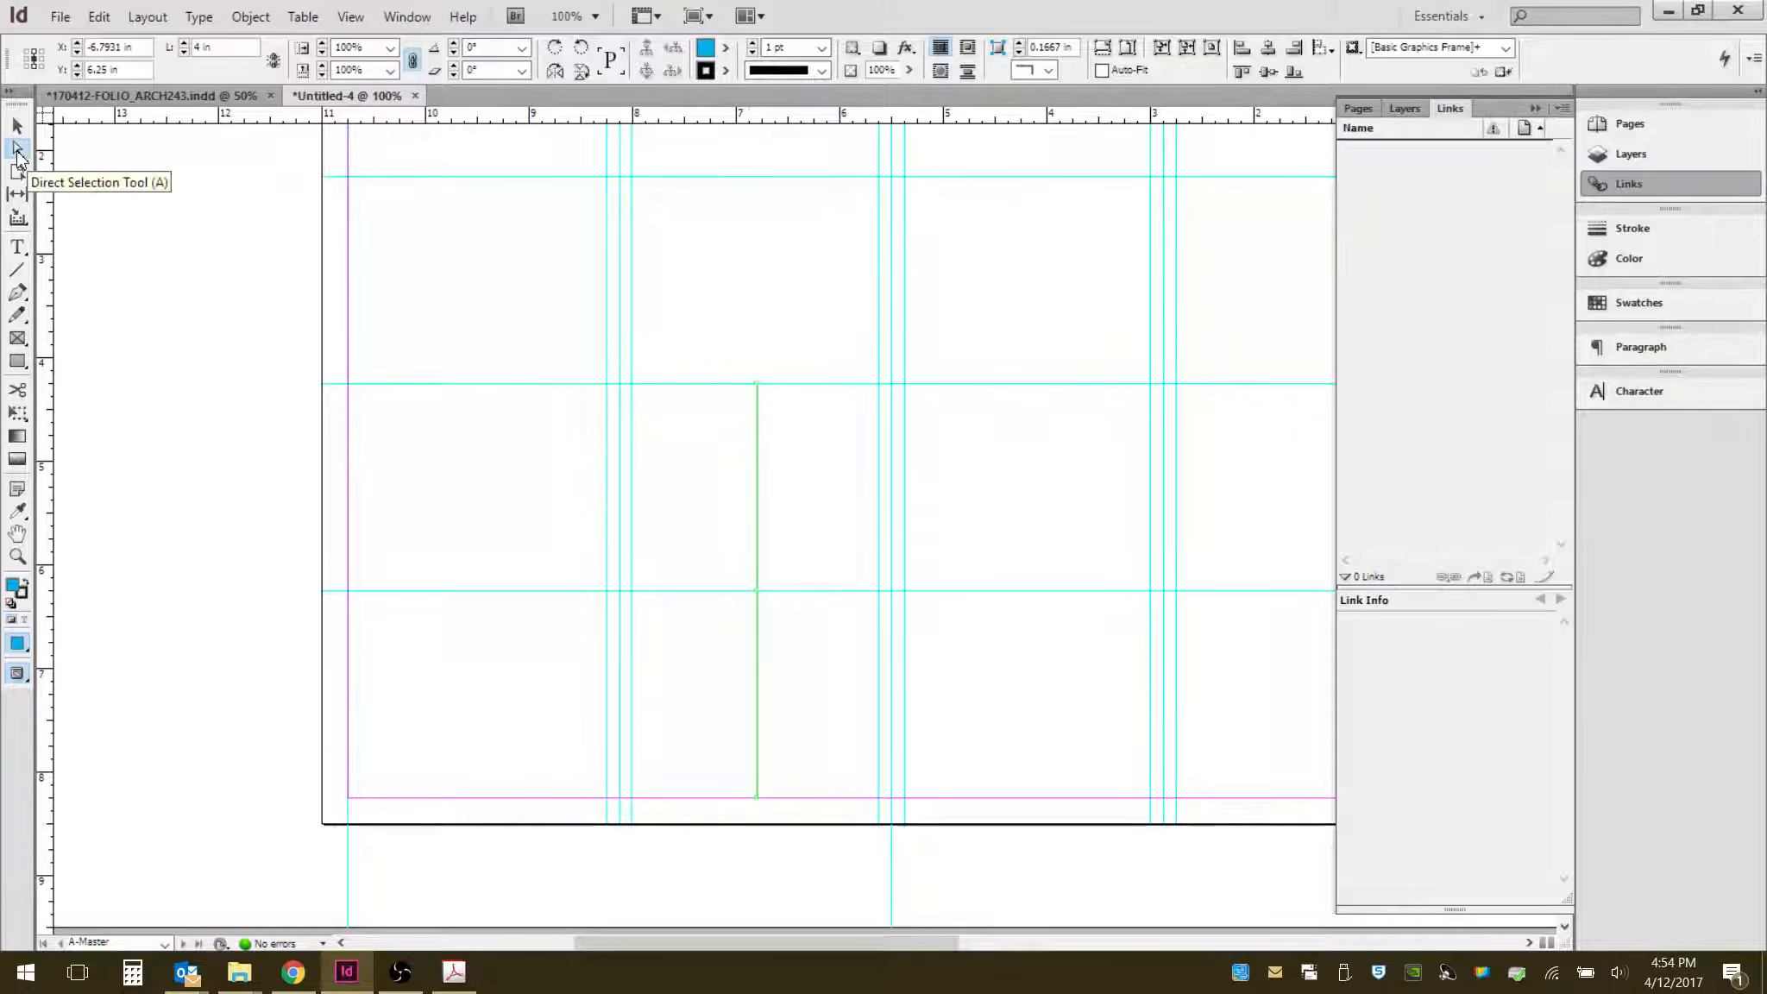
left_click(788, 509)
left_click(758, 475)
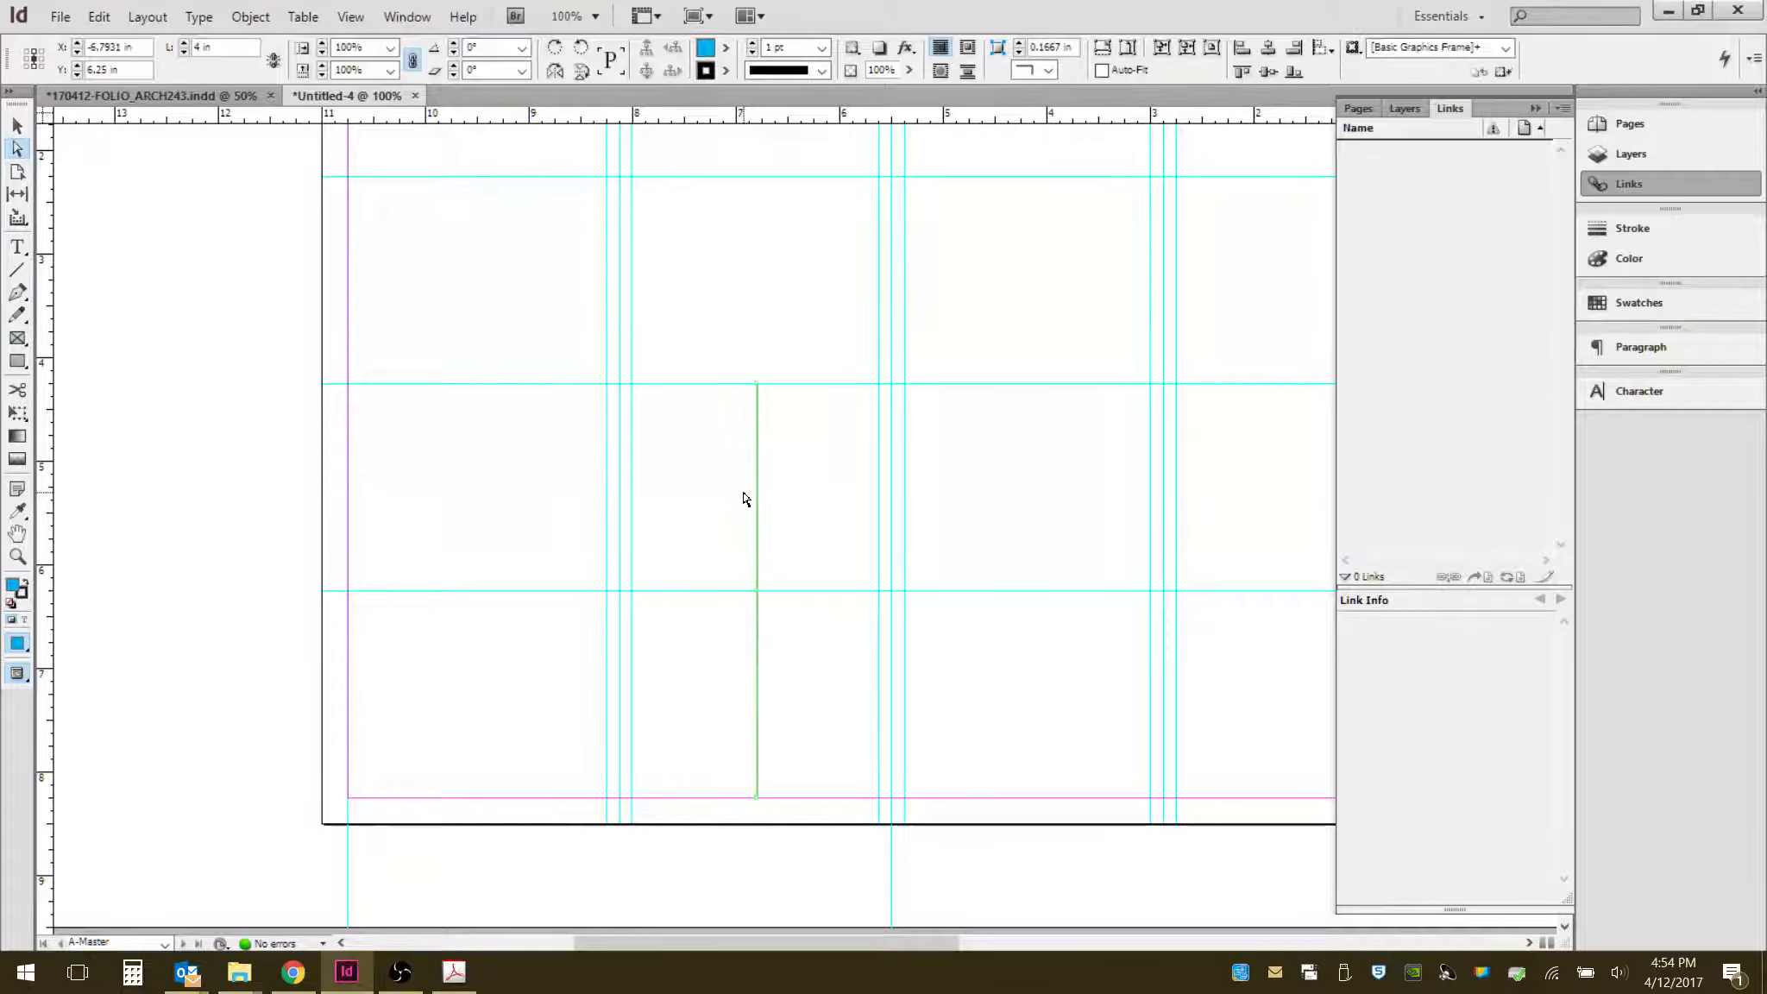
left_click_drag(679, 272, 856, 773)
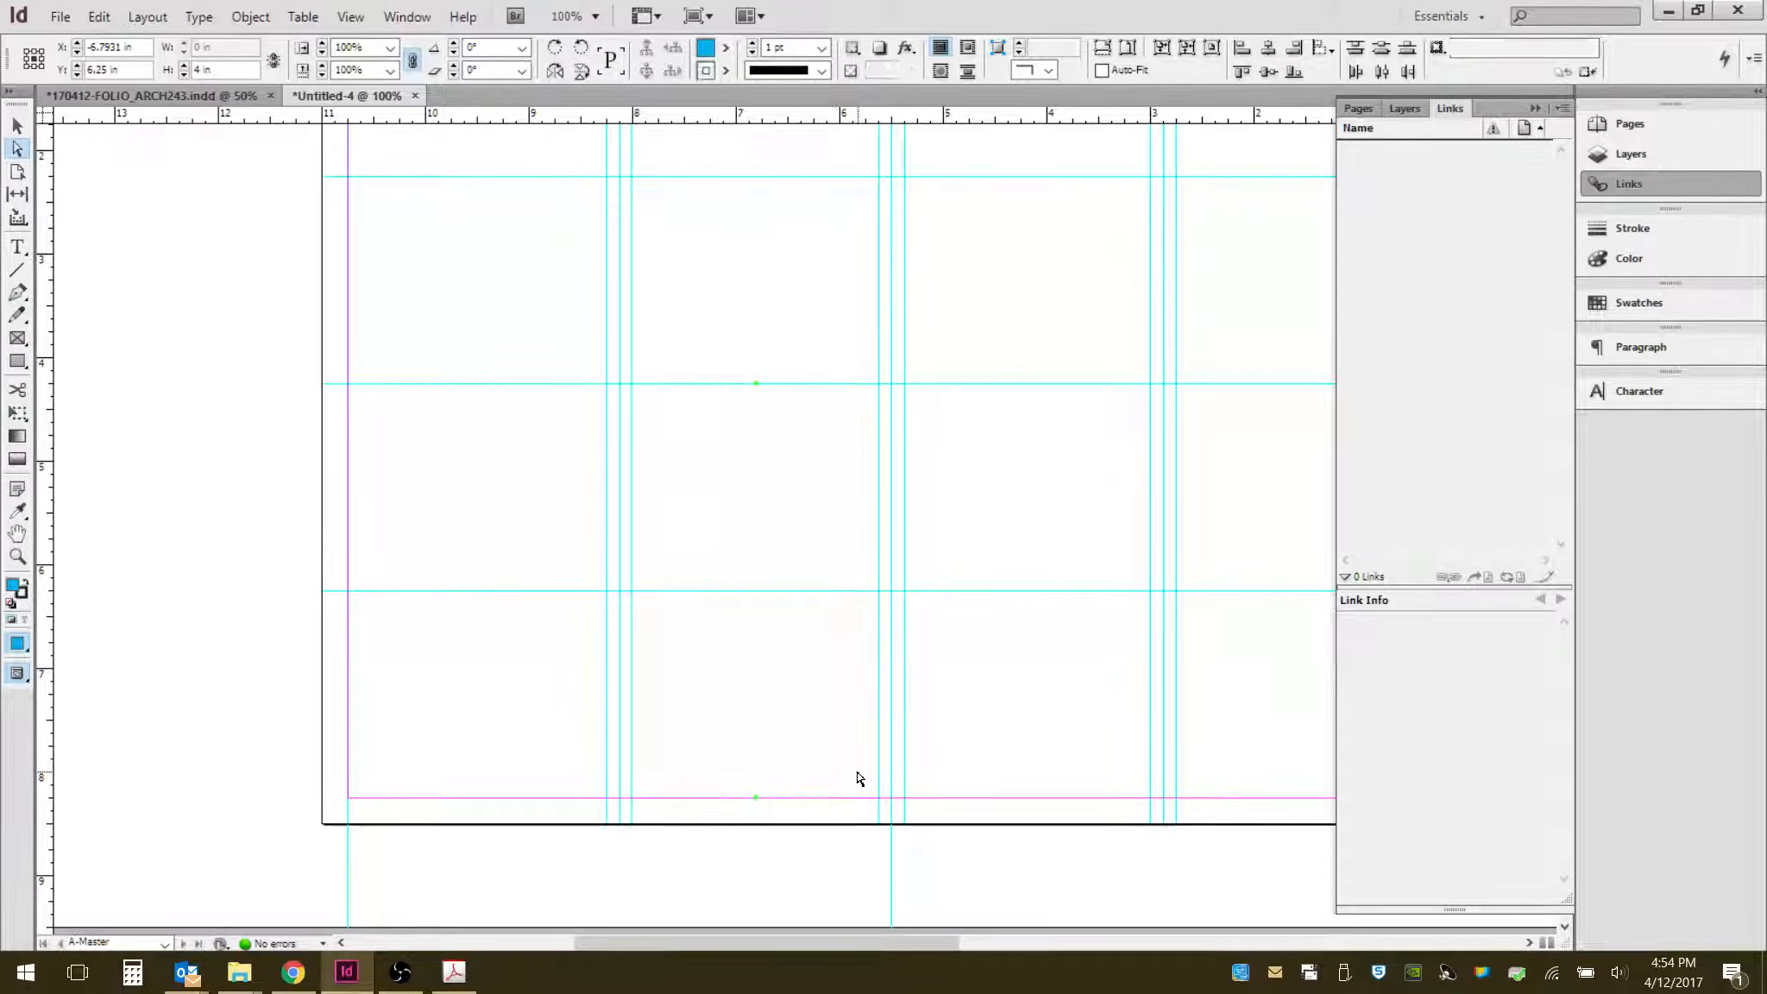
key("Delete")
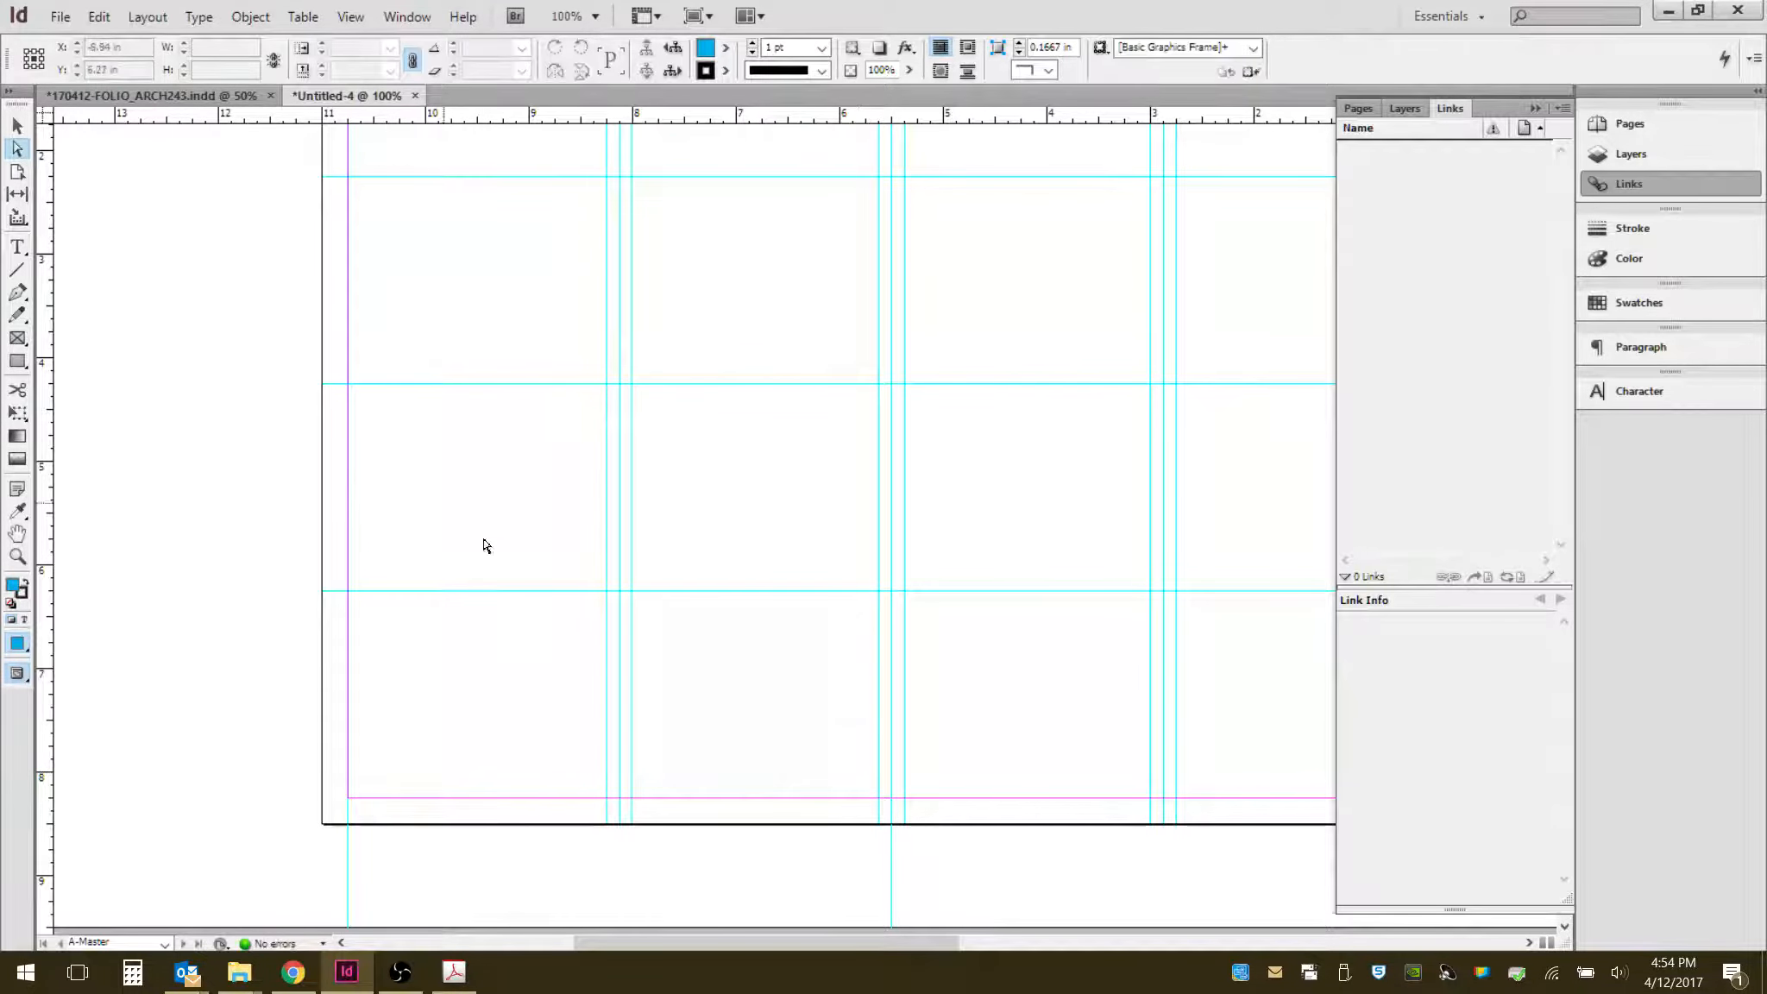
- Add horizontal ruler guides at 2.125 in and about 2.375 in flanking the 2.25 in guide
scroll(411, 160, "up", 4)
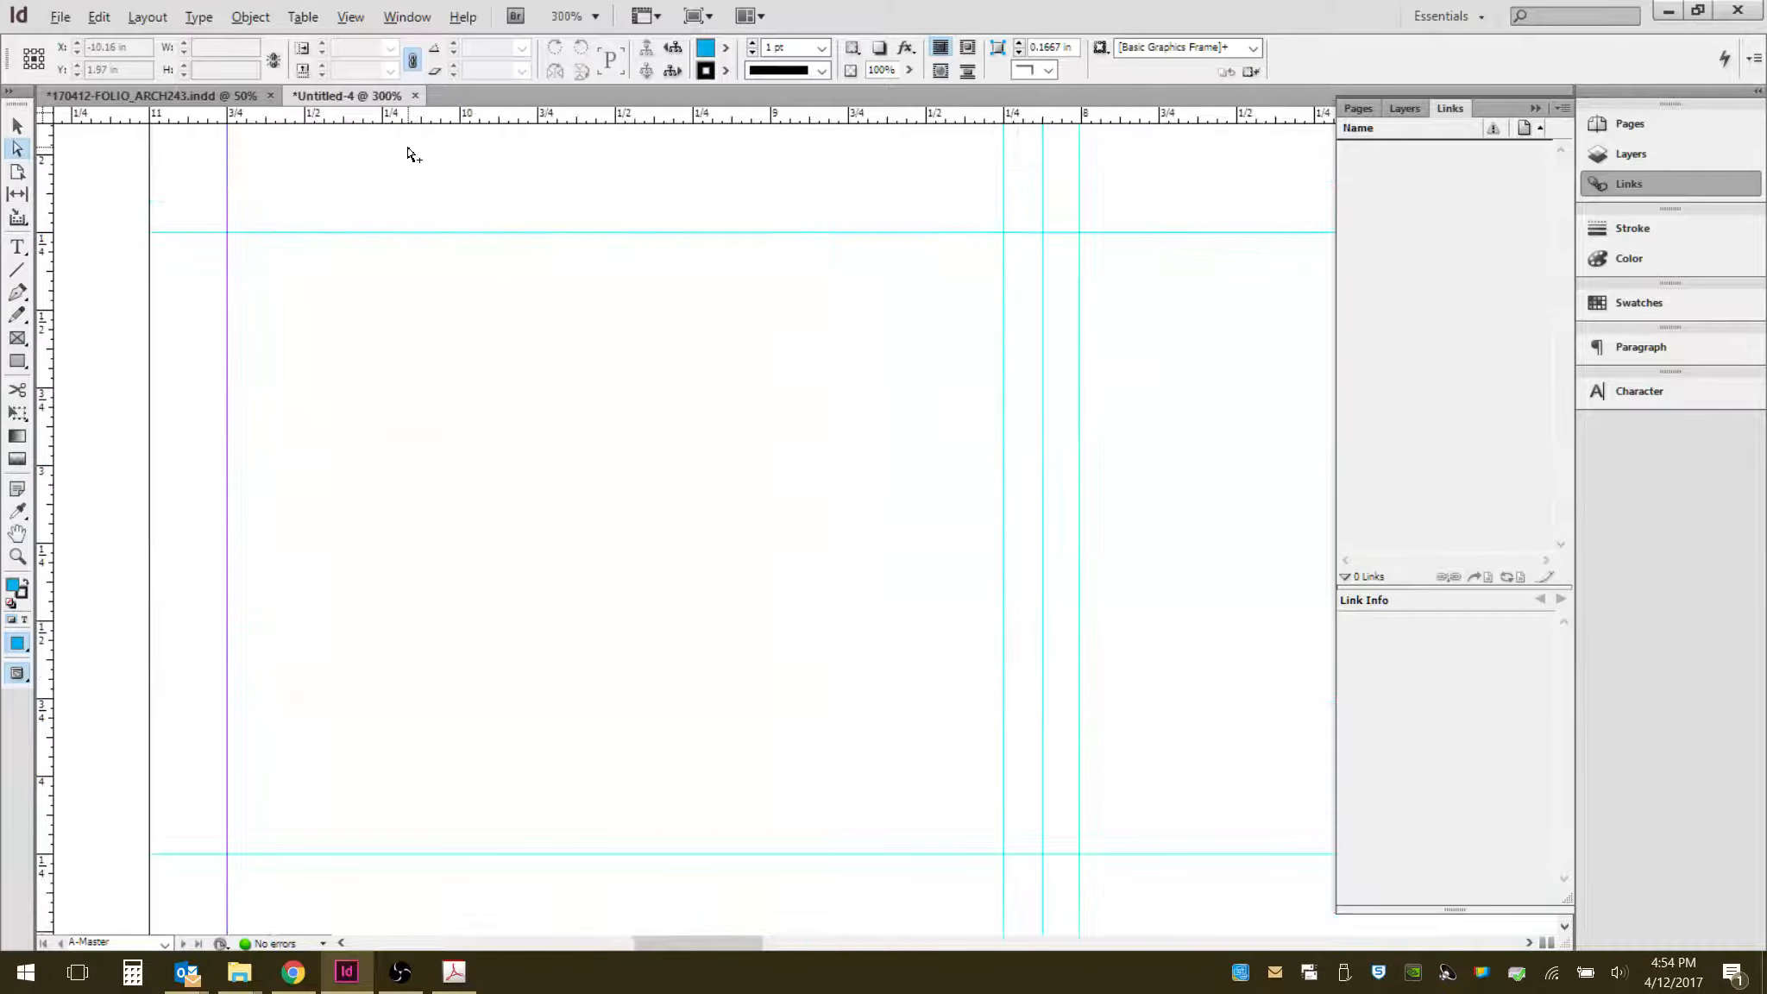
left_click_drag(485, 216, 332, 350)
left_click_drag(485, 118, 506, 333)
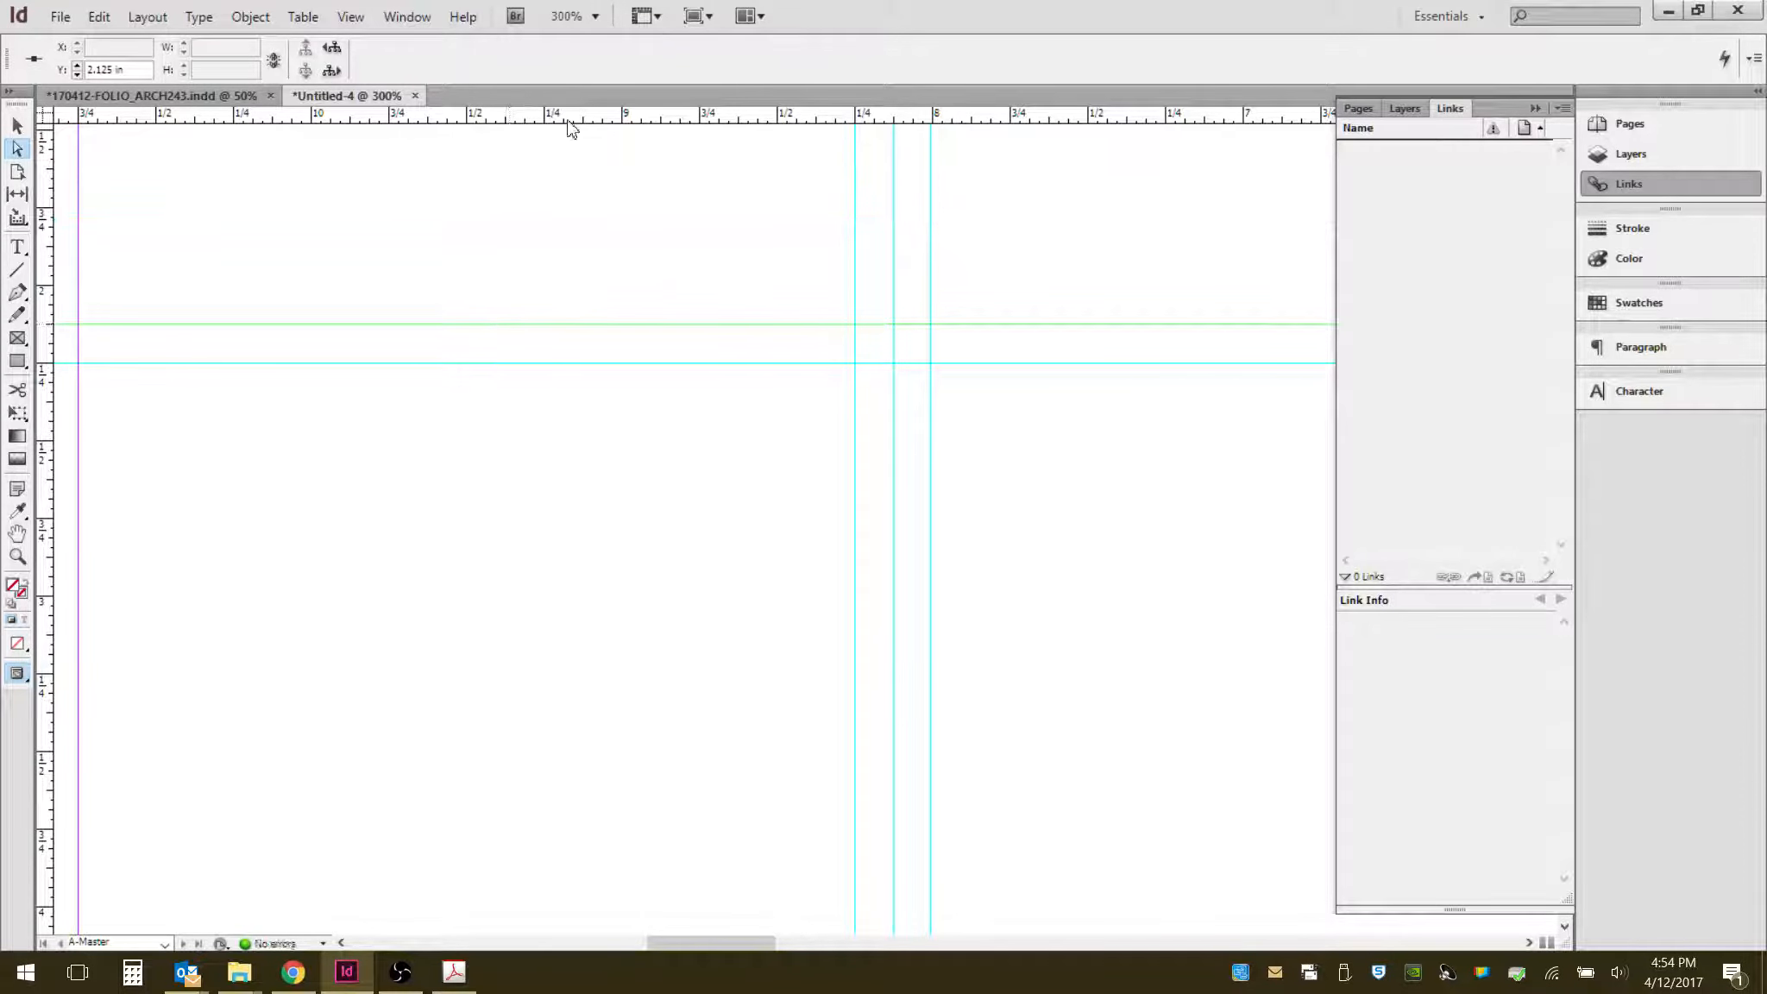
left_click_drag(571, 118, 523, 411)
scroll(572, 437, "down", 5)
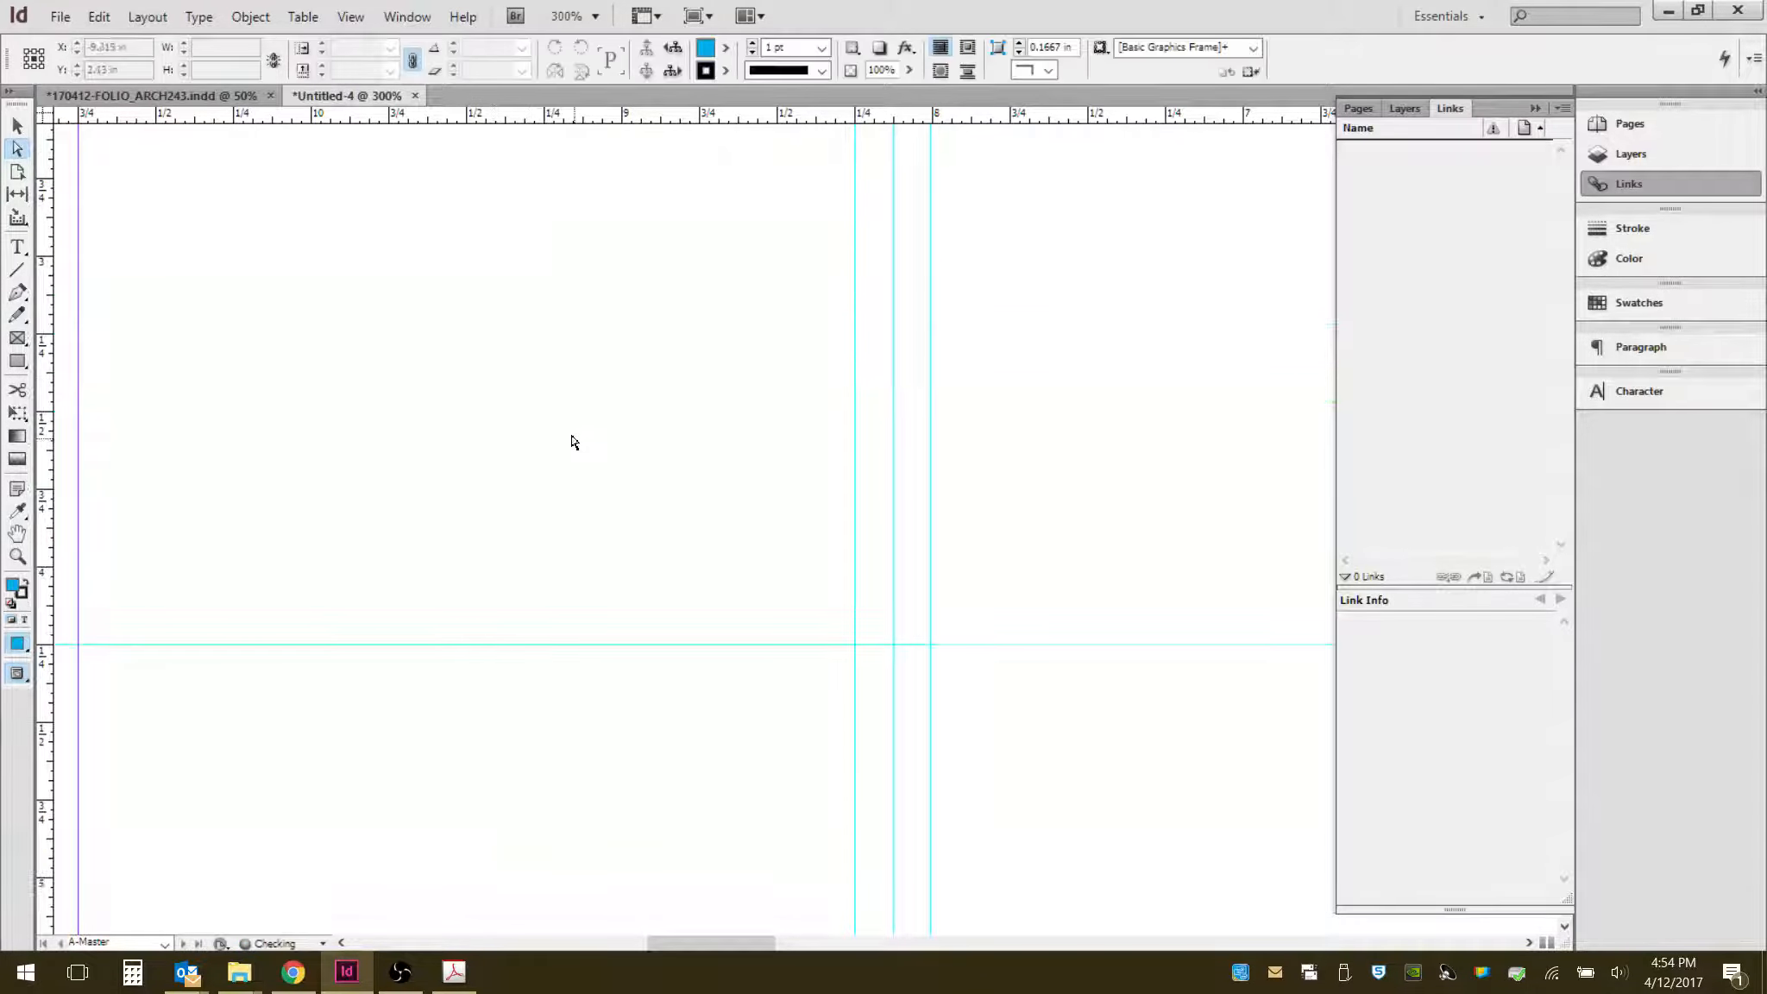
scroll(595, 437, "up", 1)
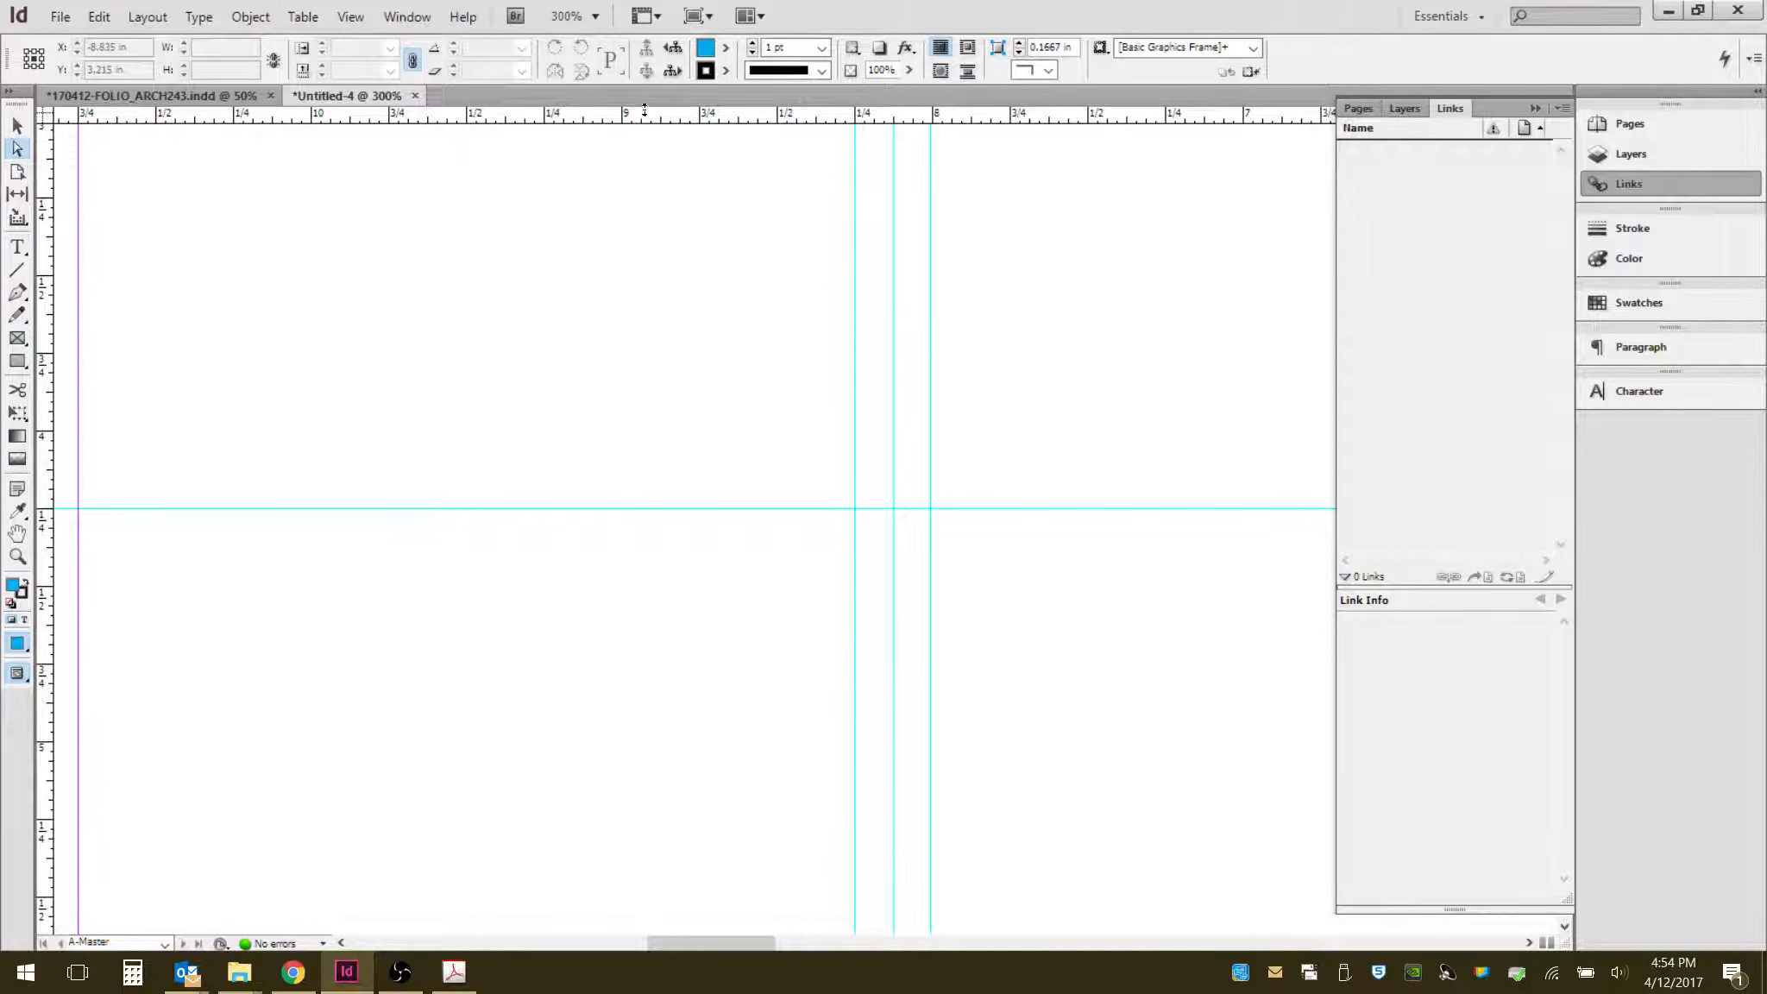
- Add horizontal ruler guides at 4.125 in and about 4.375 in flanking the 4.25 in guide
left_click_drag(645, 110, 856, 467)
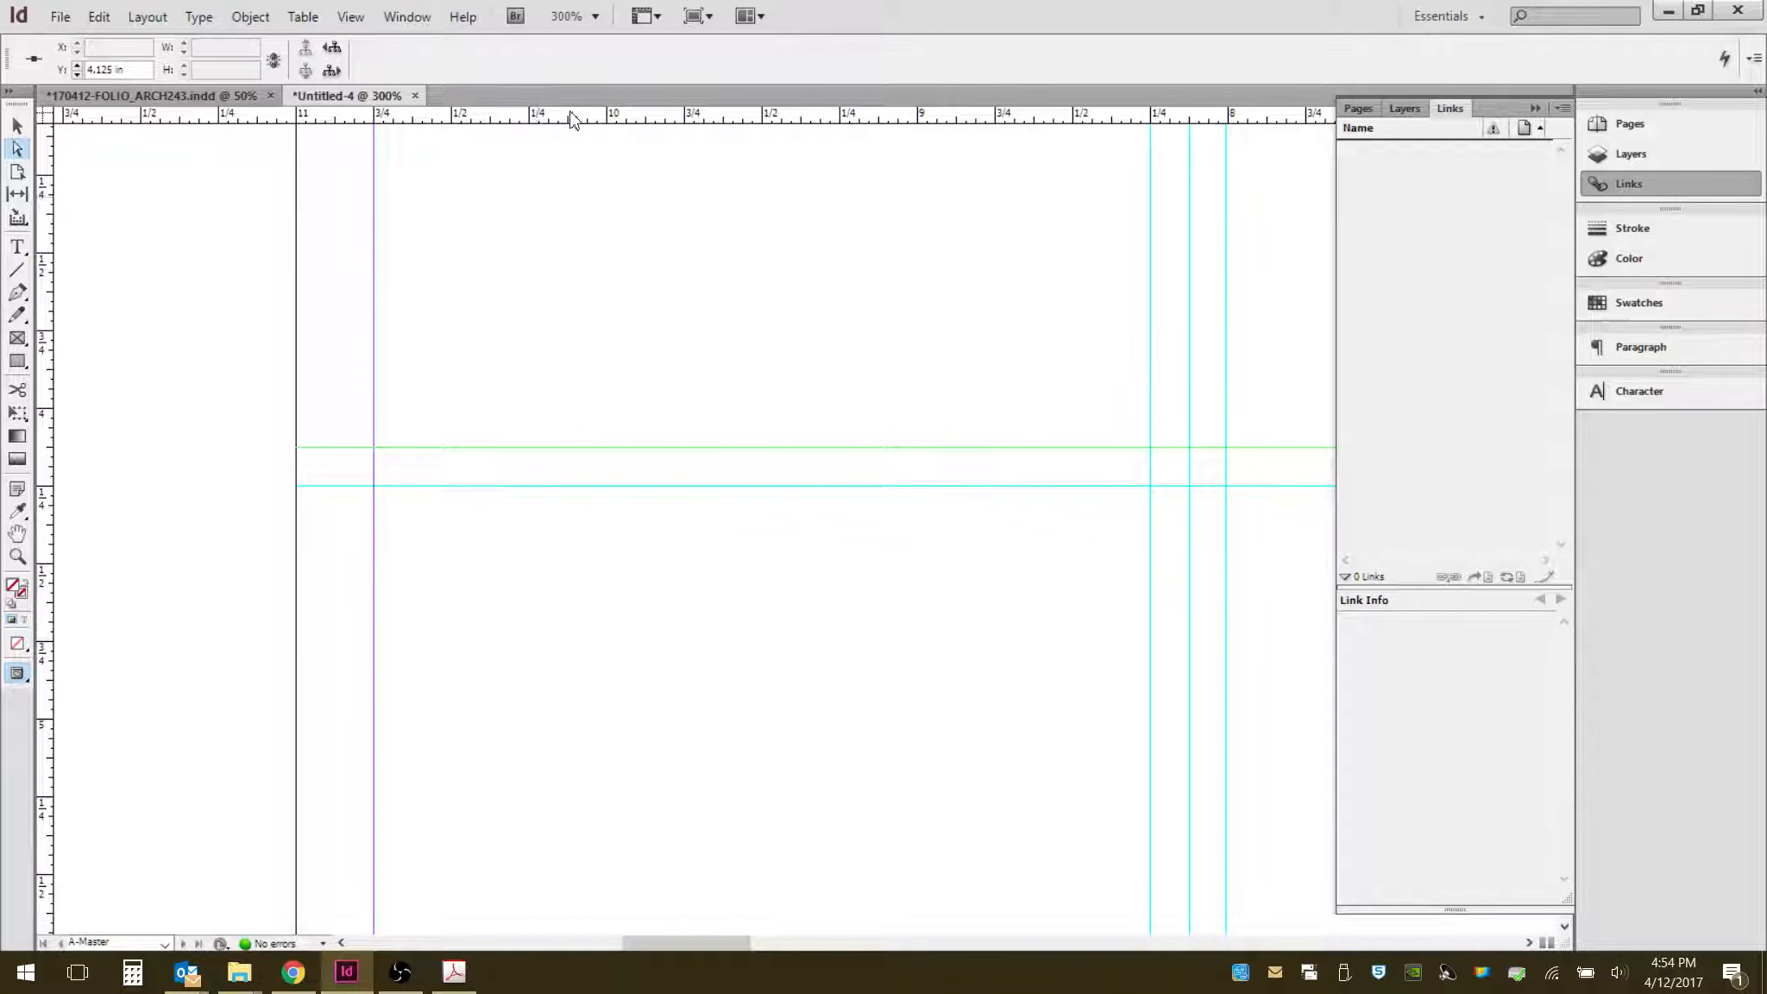
left_click_drag(572, 118, 588, 536)
left_click(446, 615)
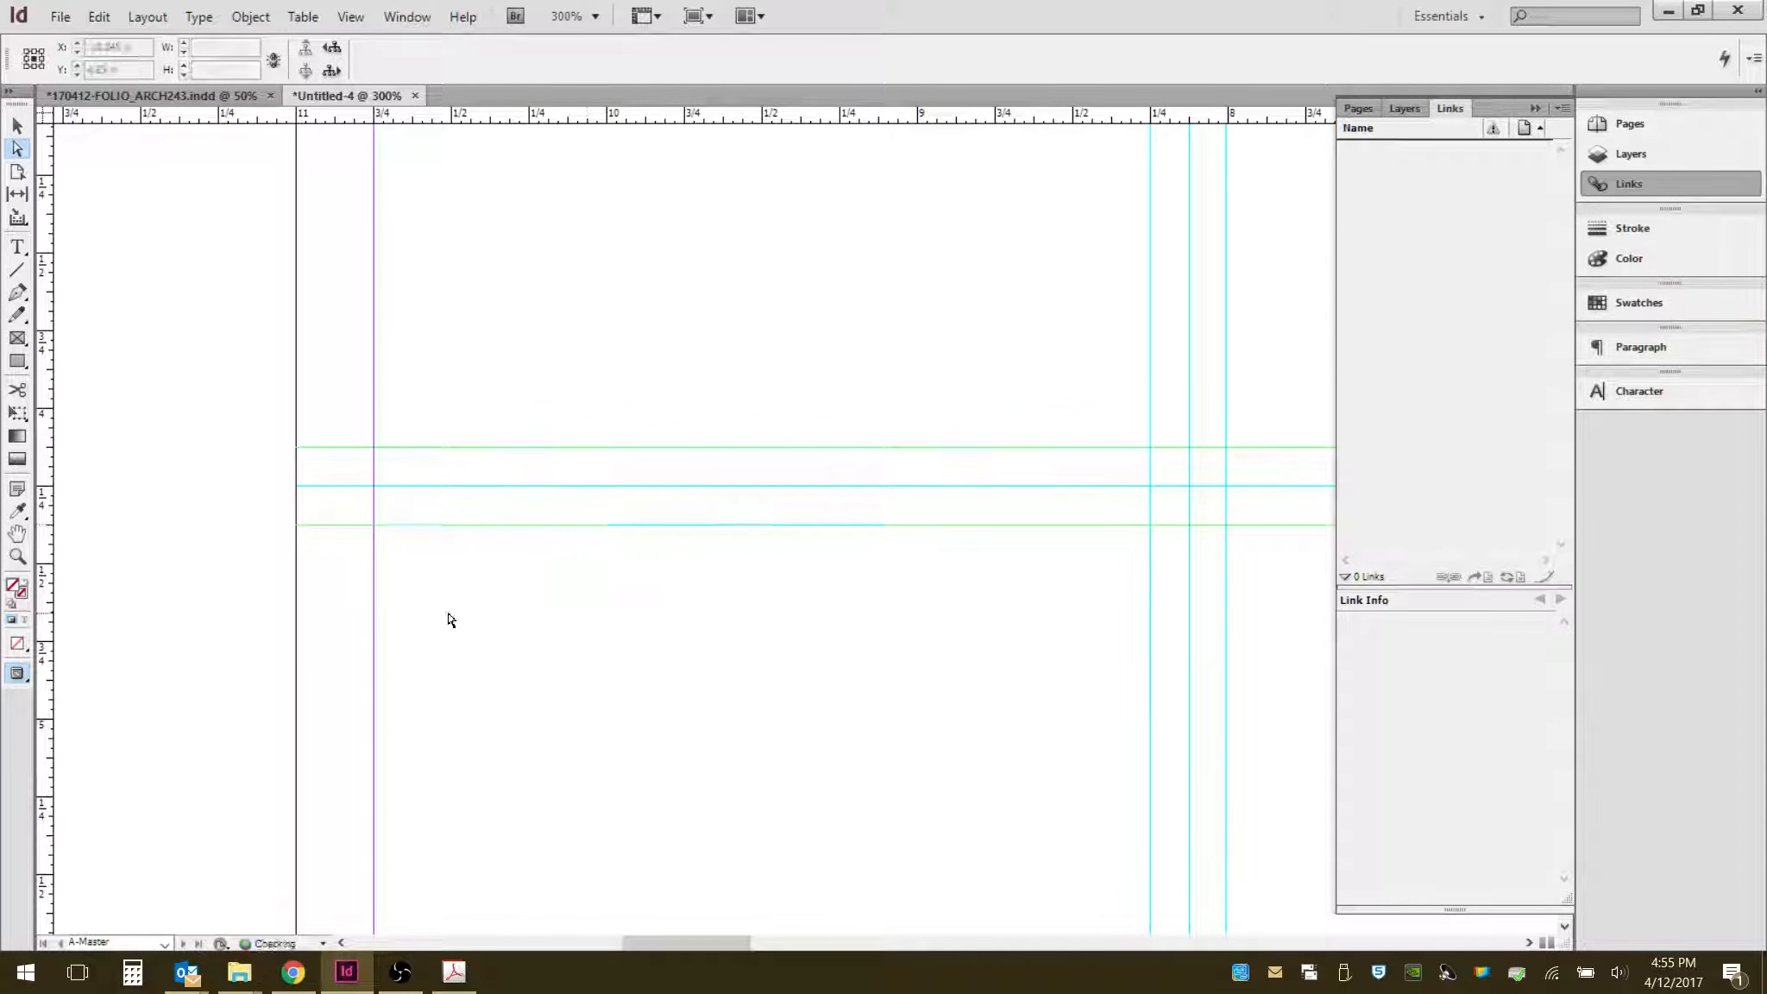
scroll(339, 507, "down", 4)
scroll(391, 788, "up", 5)
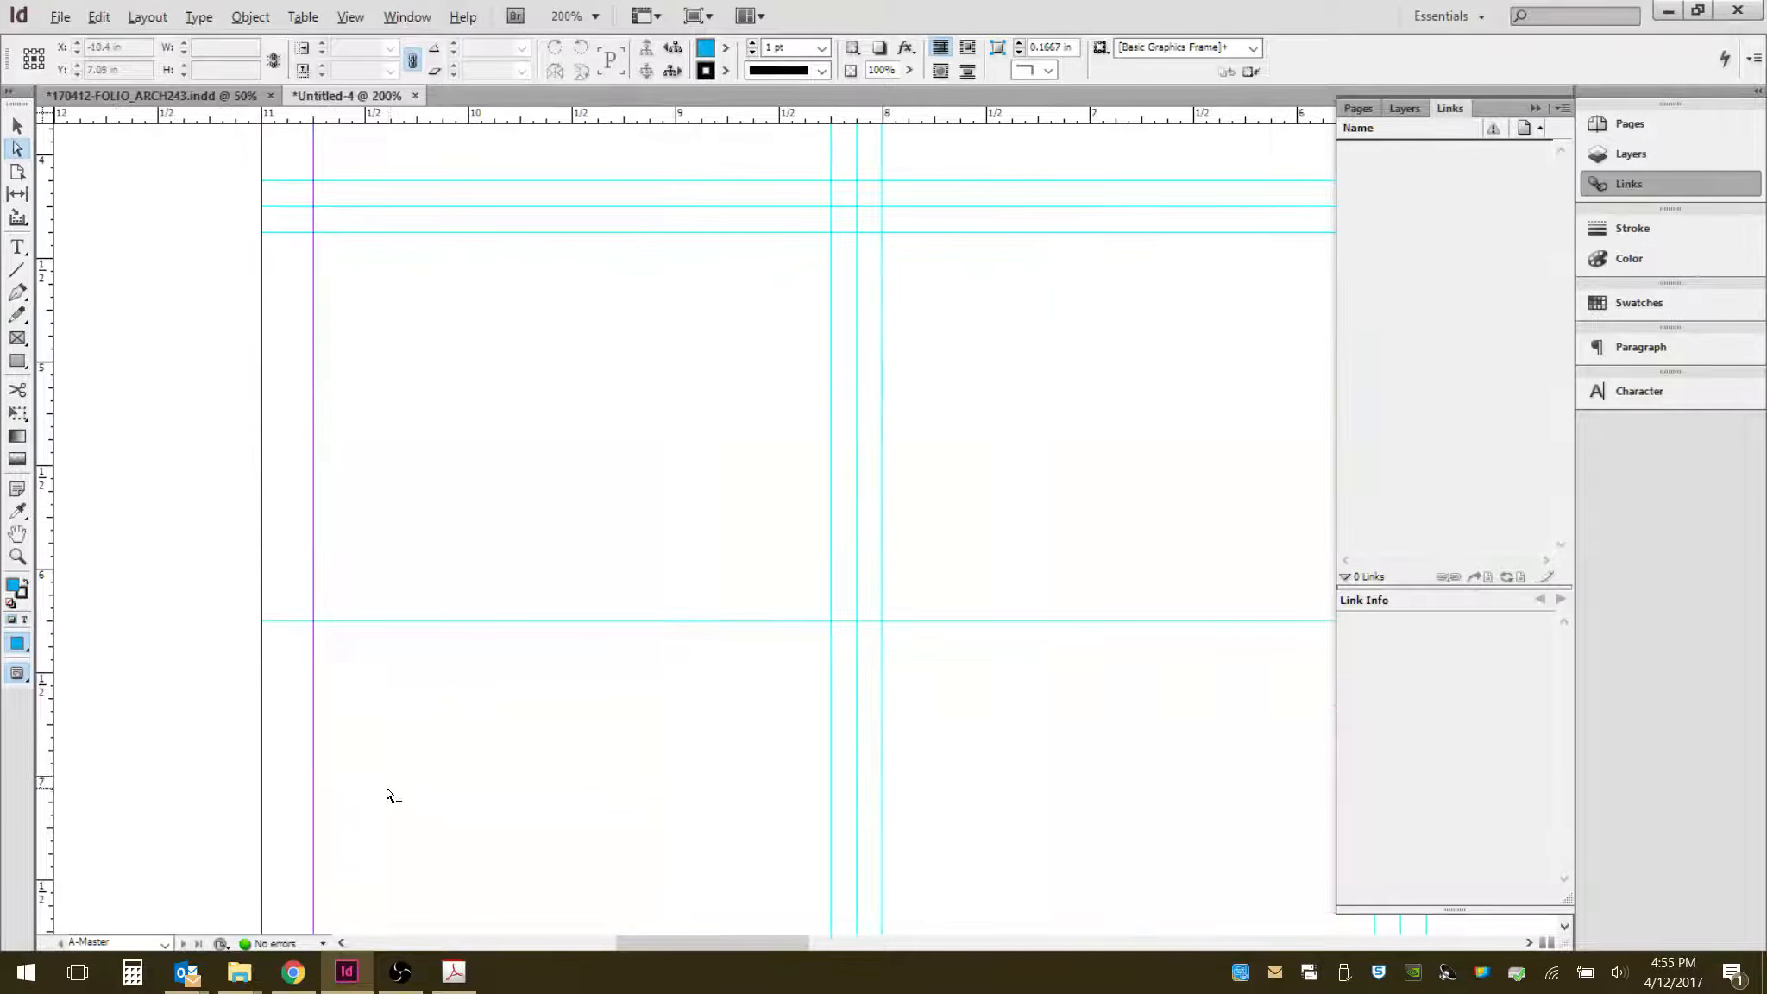
- Add horizontal ruler guides about 0.125 in above and below the 6.25 in guide and adjust their spacing
key("alt")
left_click_drag(608, 126, 607, 425)
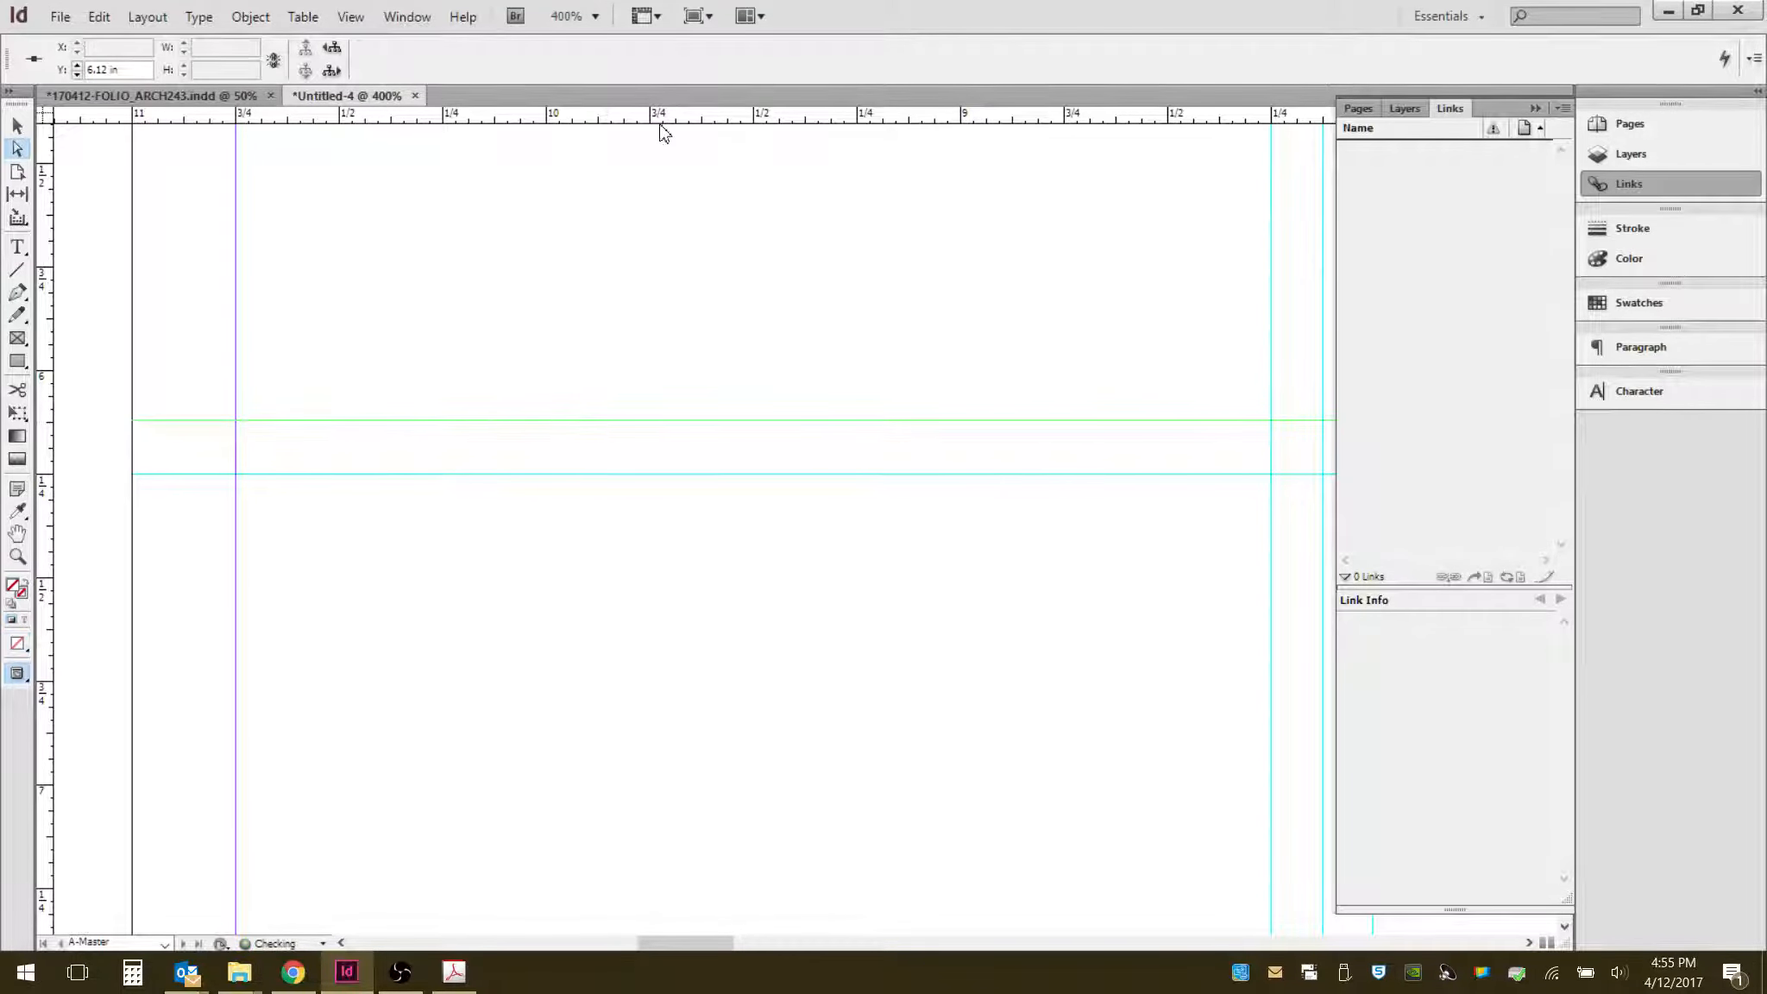
left_click_drag(662, 117, 597, 525)
left_click(611, 589)
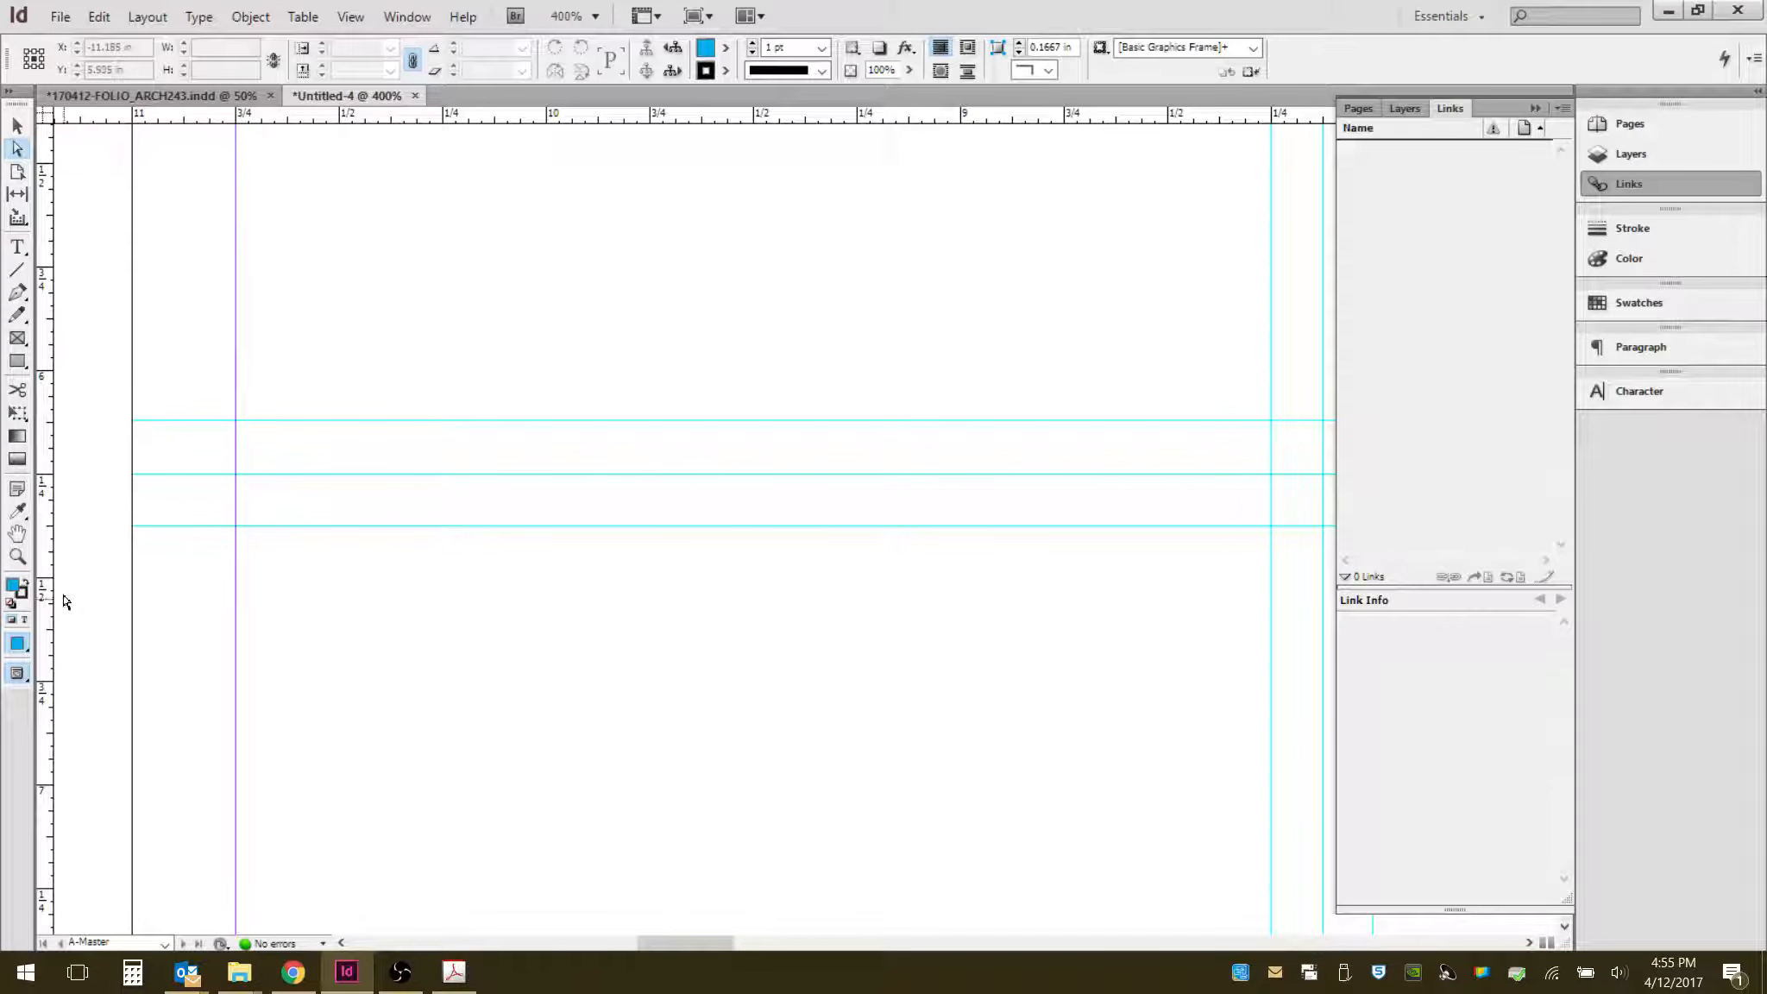
left_click_drag(421, 511, 443, 706)
mouse_move(563, 513)
left_mouse_down()
mouse_move(529, 645)
mouse_move(541, 528)
left_mouse_up()
left_click(523, 640)
scroll(302, 576, "down", 1)
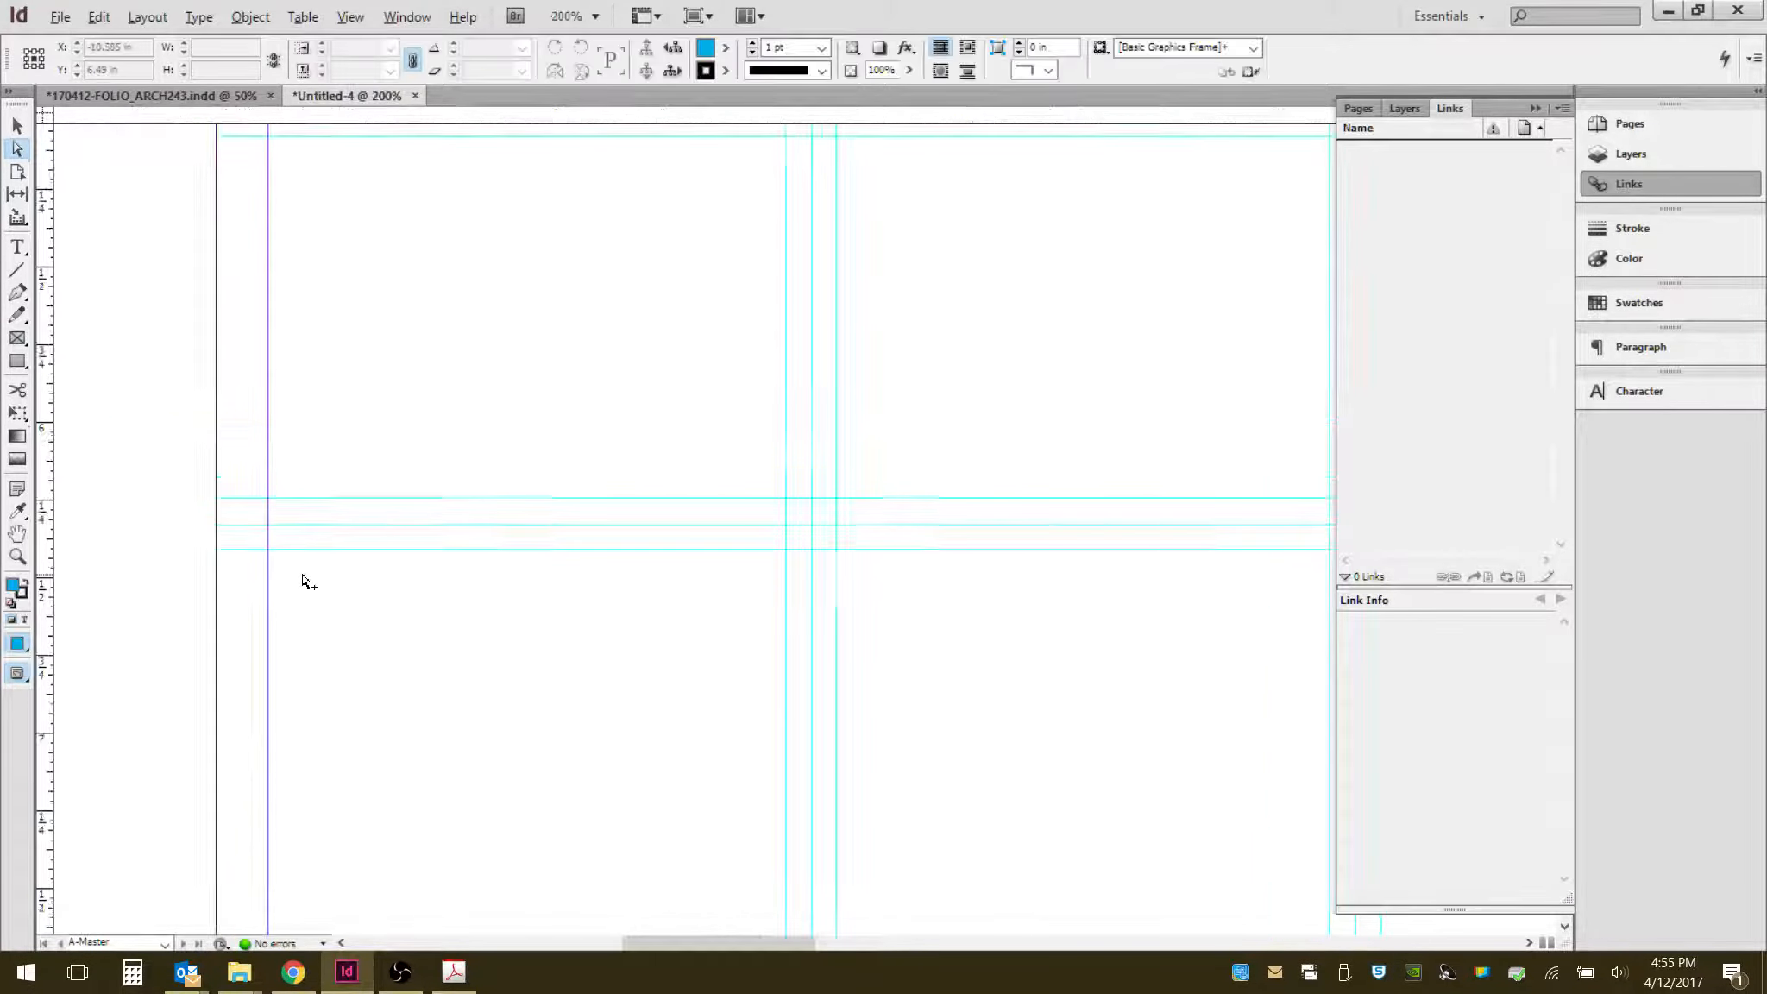
- Add horizontal ruler guides on the right page at about 2.125 in and 2.375 in
scroll(265, 532, "down", 3)
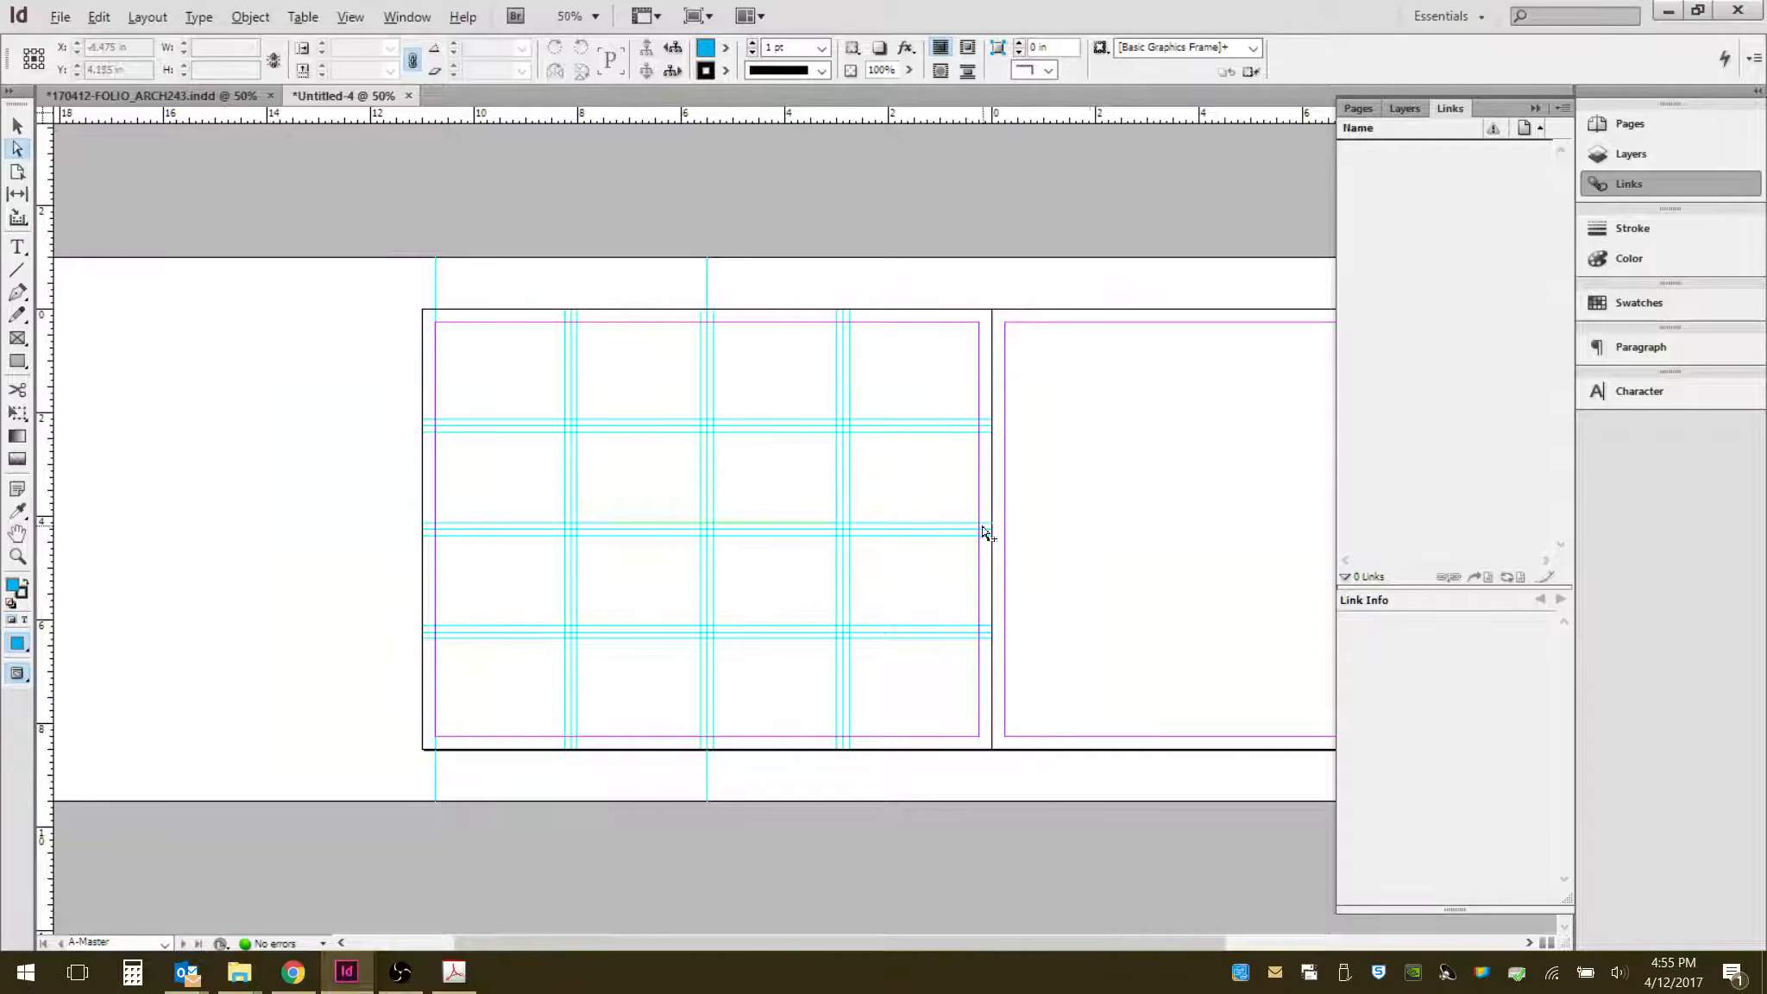
scroll(1152, 533, "up", 1)
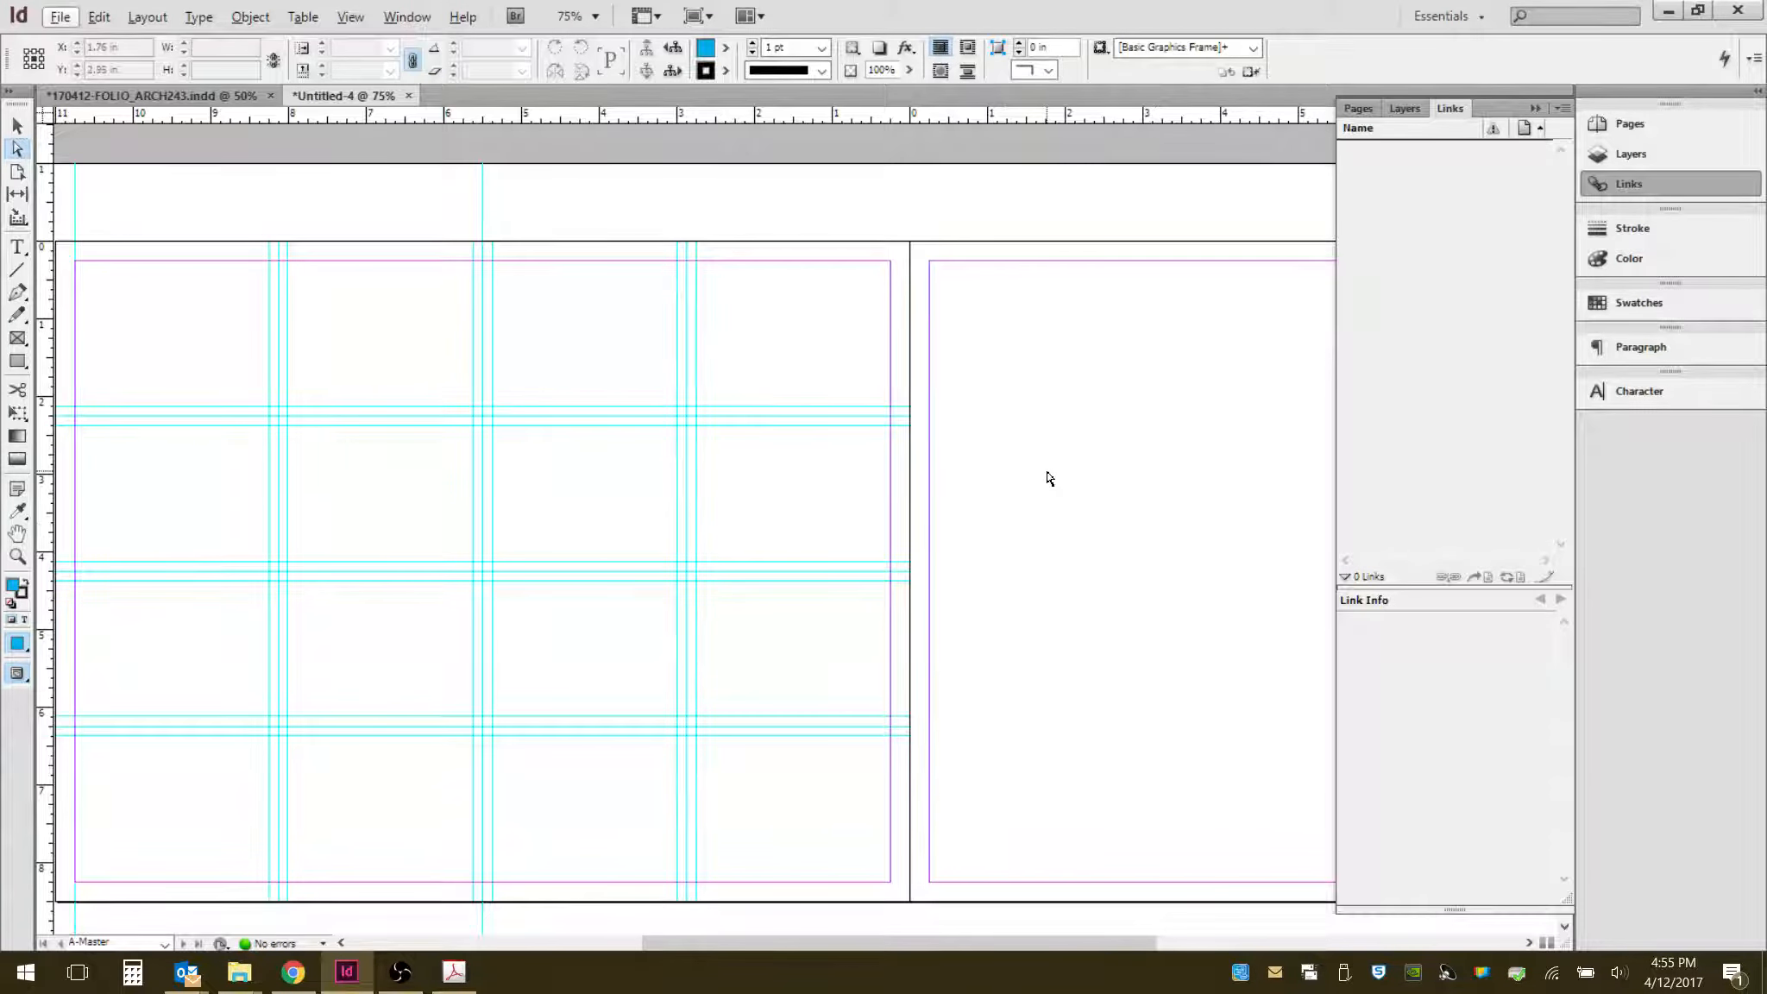
scroll(1079, 470, "up", 1)
scroll(1018, 814, "up", 1)
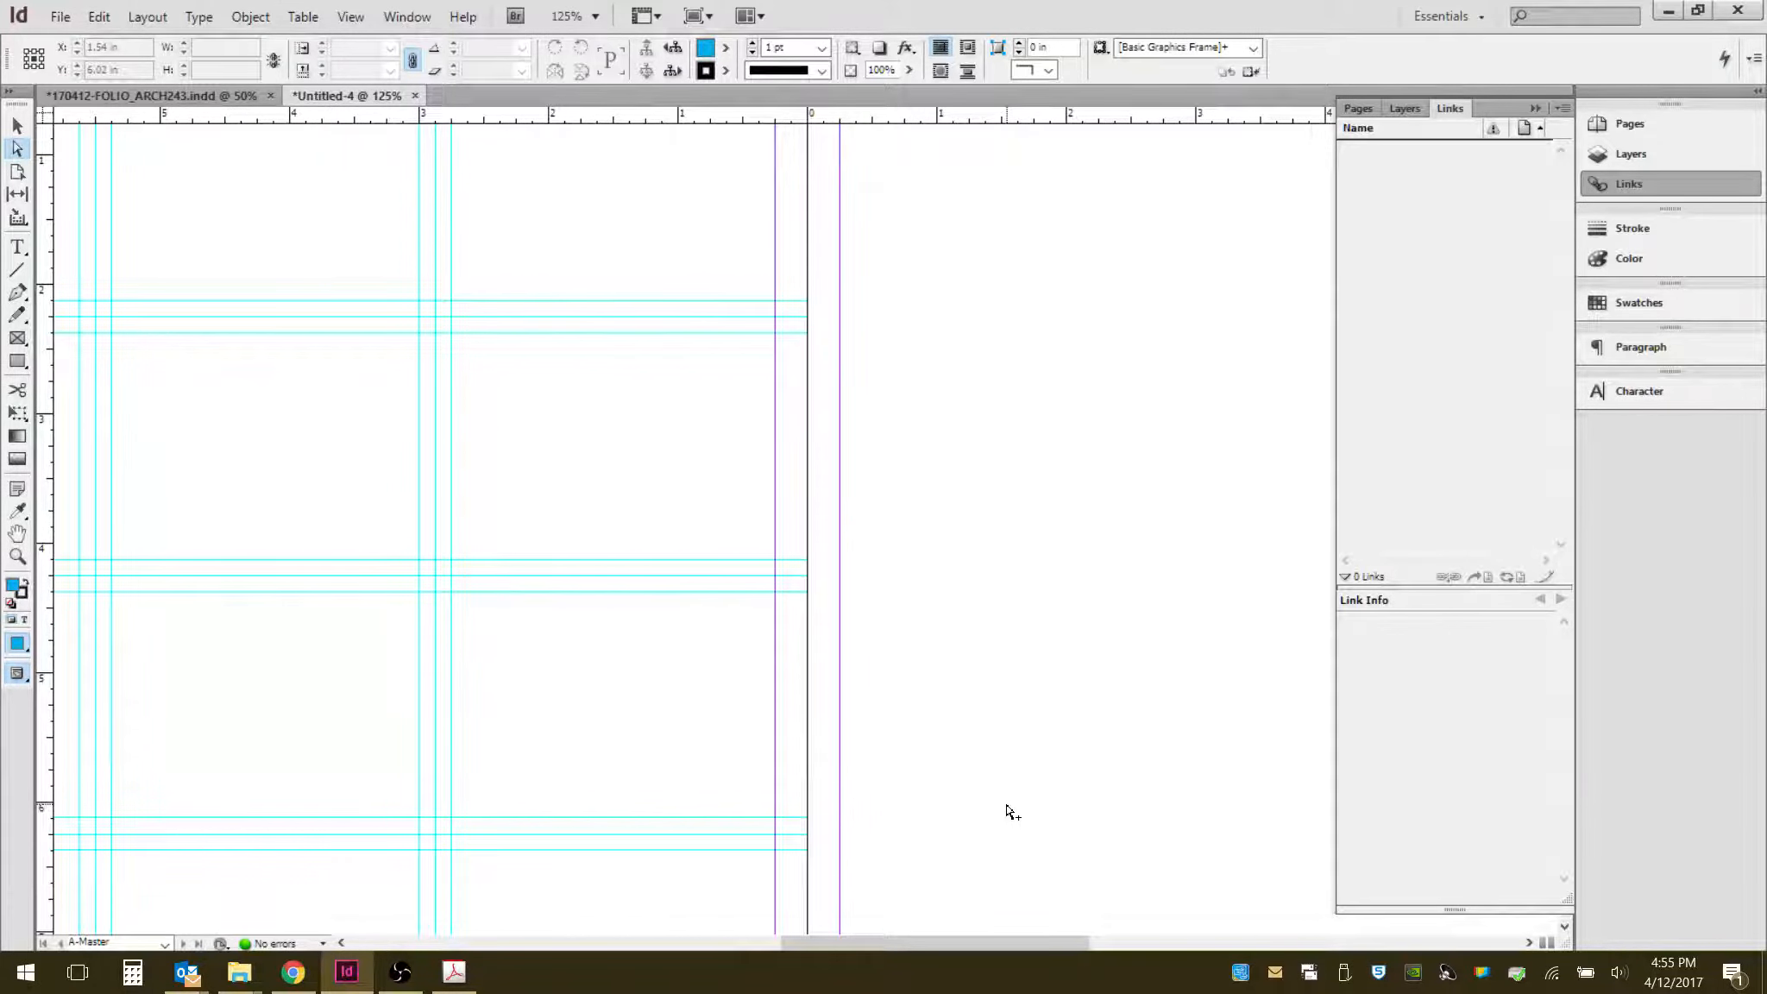
scroll(1057, 331, "up", 4)
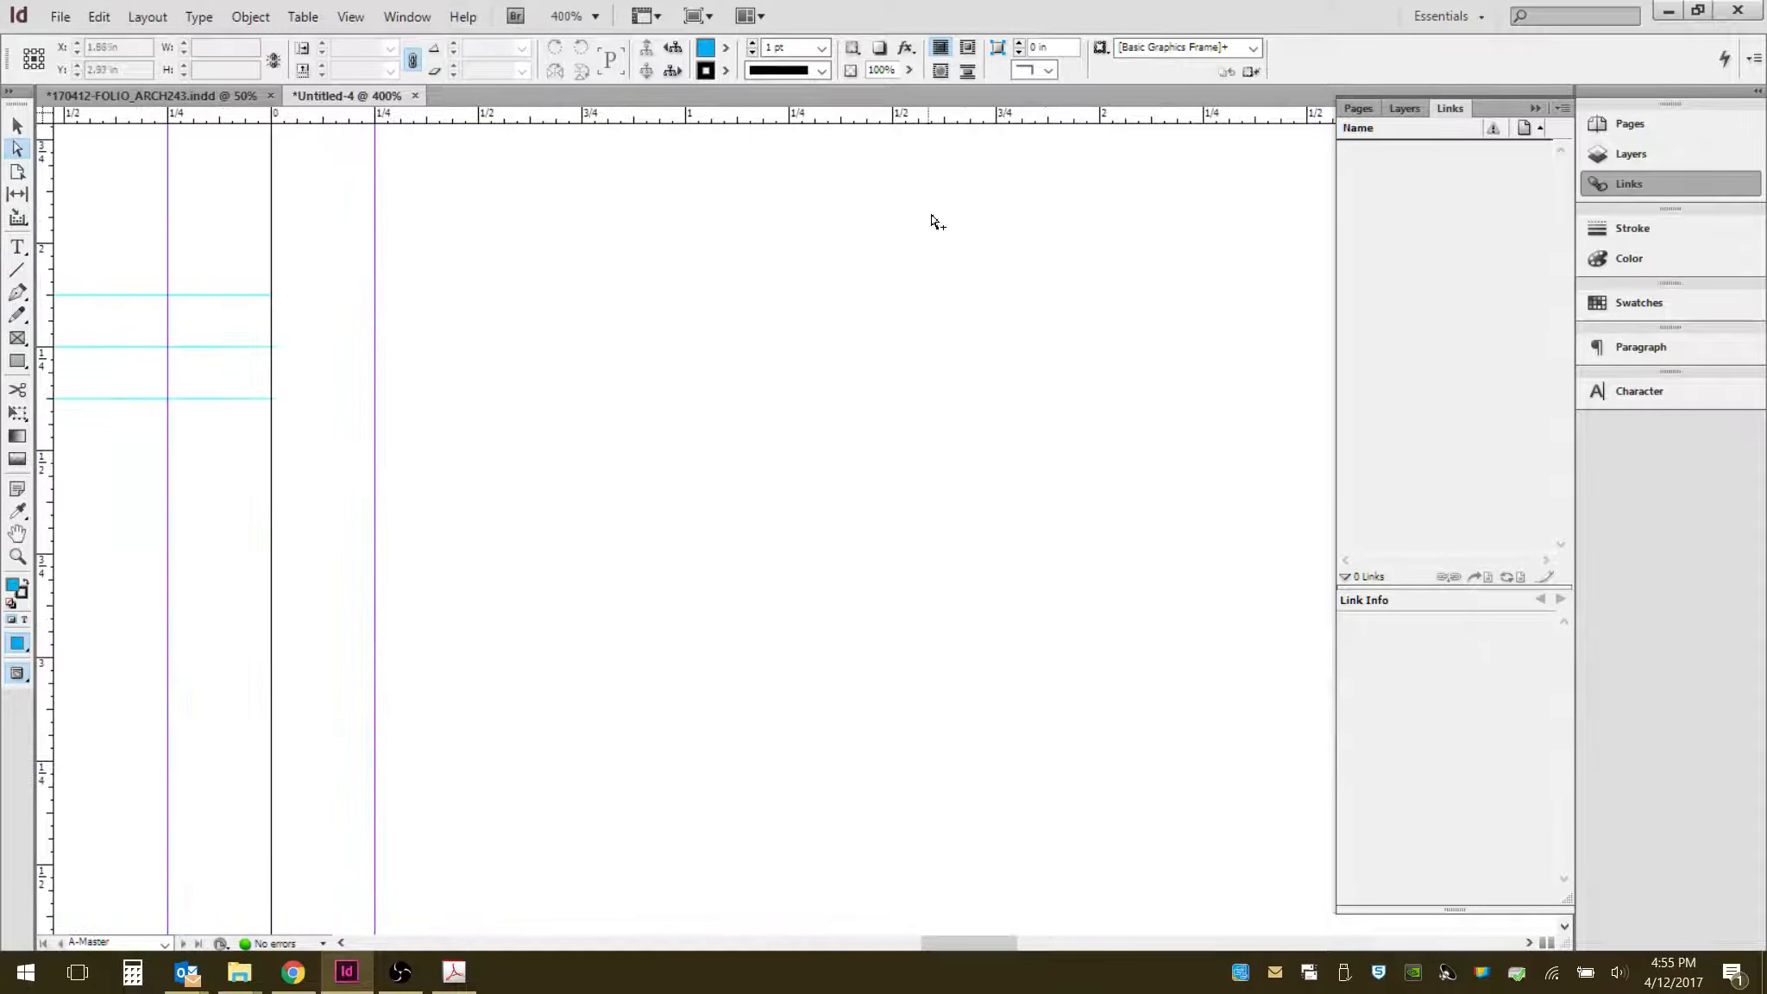
left_click_drag(971, 121, 956, 296)
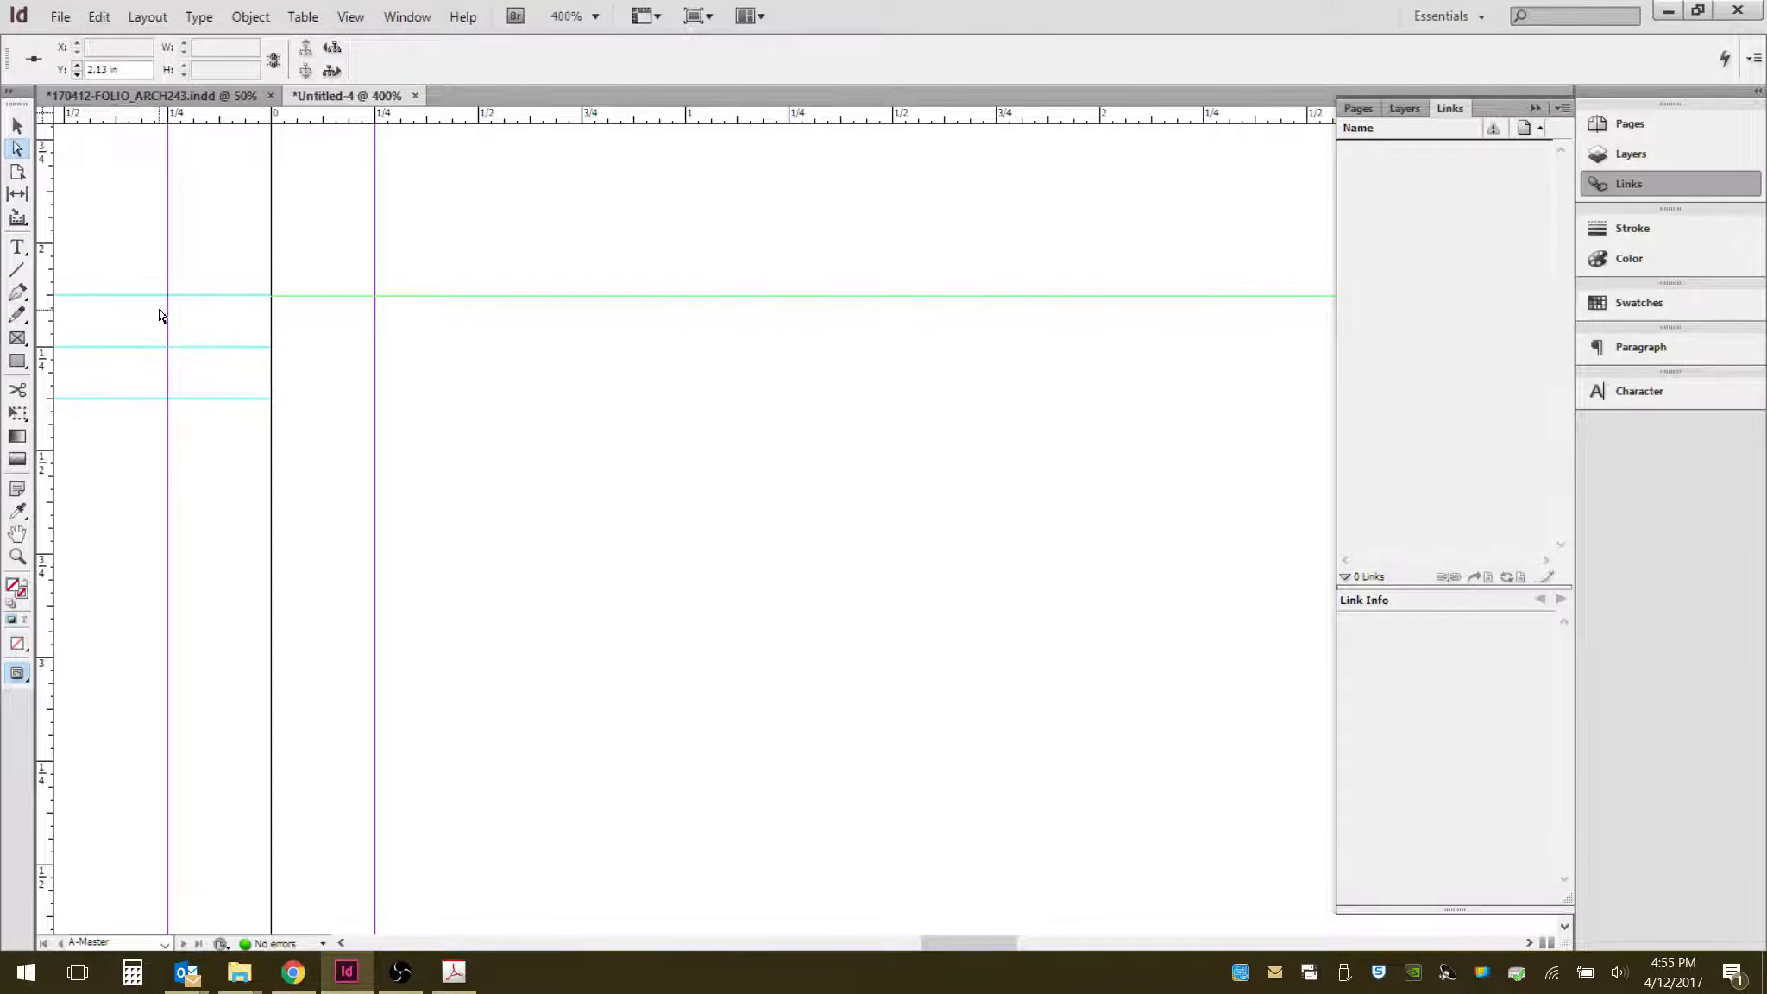
scroll(159, 315, "up", 5)
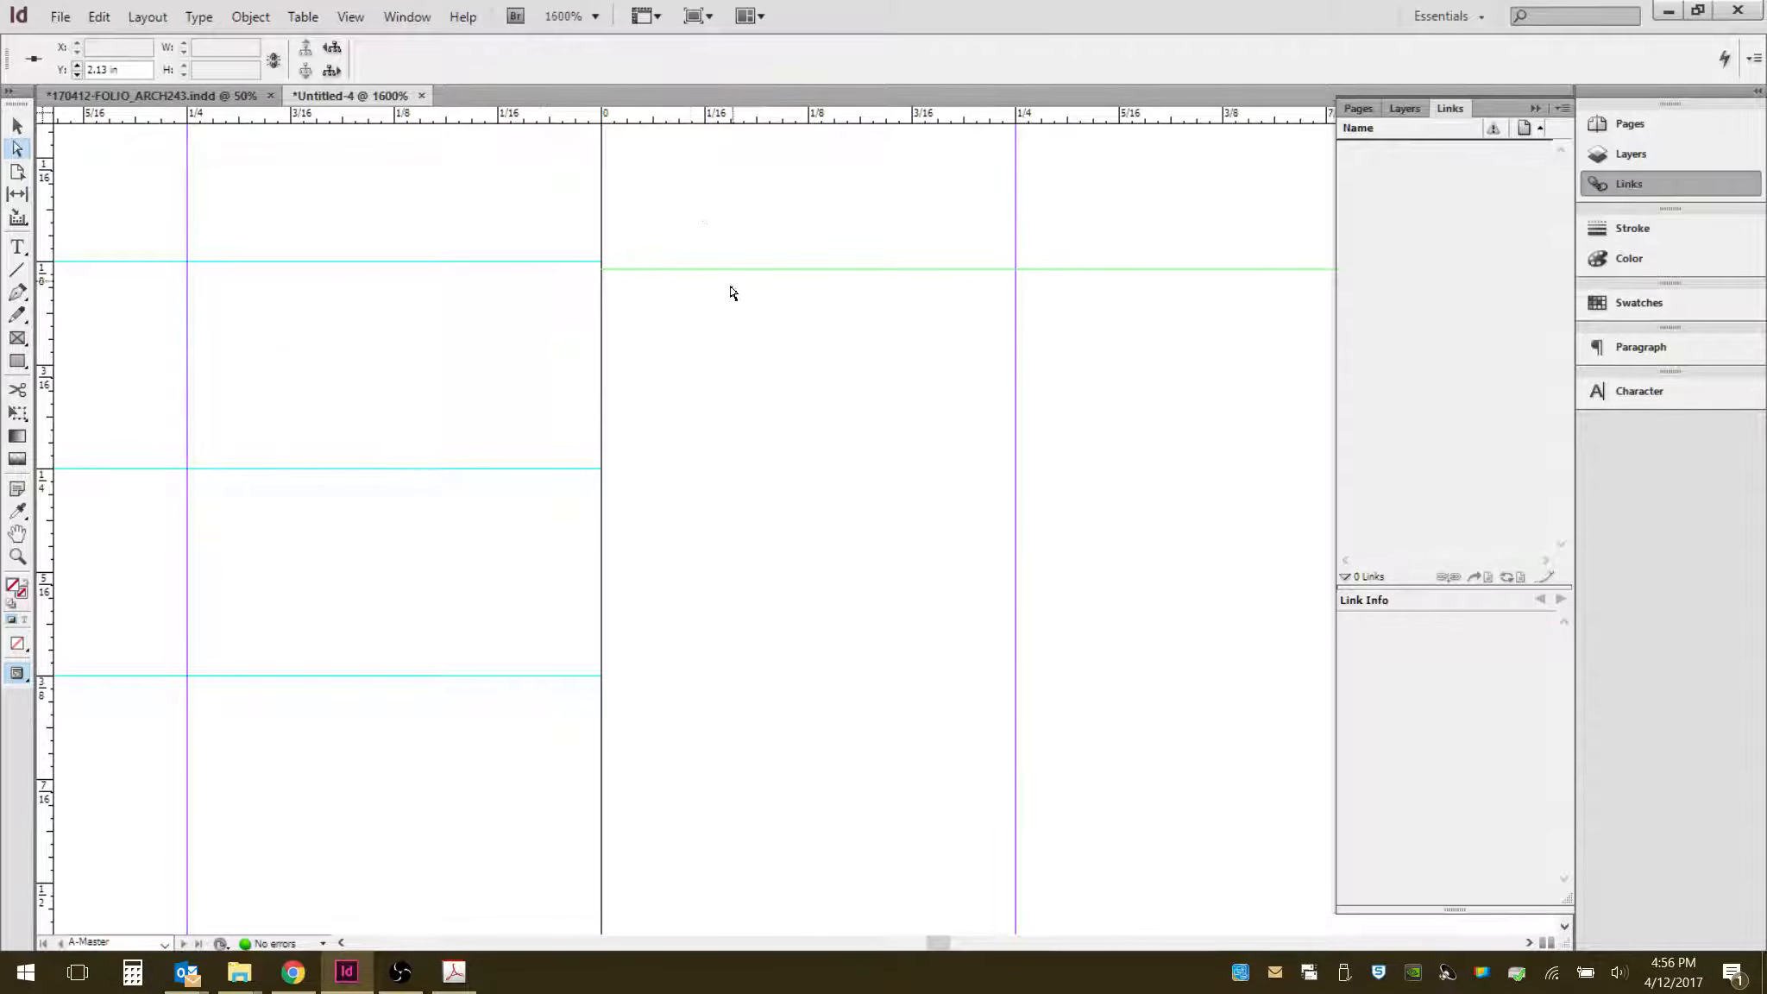
left_click_drag(731, 270, 776, 391)
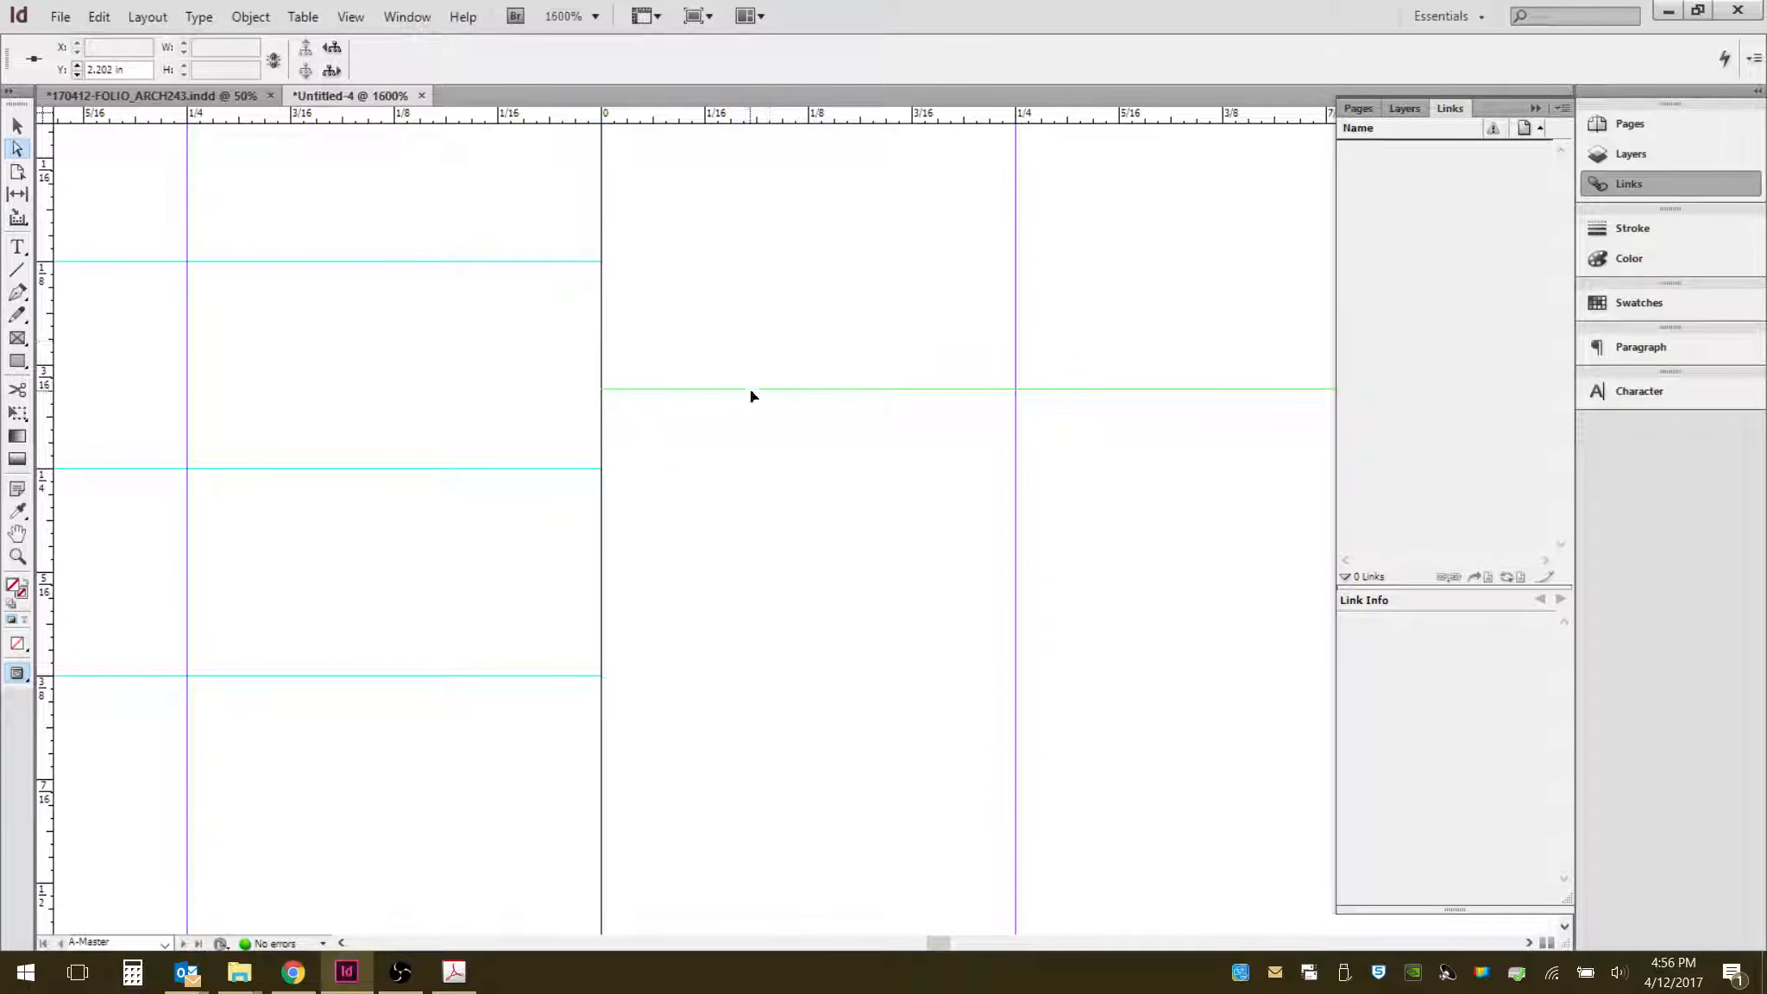
left_click_drag(750, 389, 745, 262)
left_click_drag(787, 121, 774, 674)
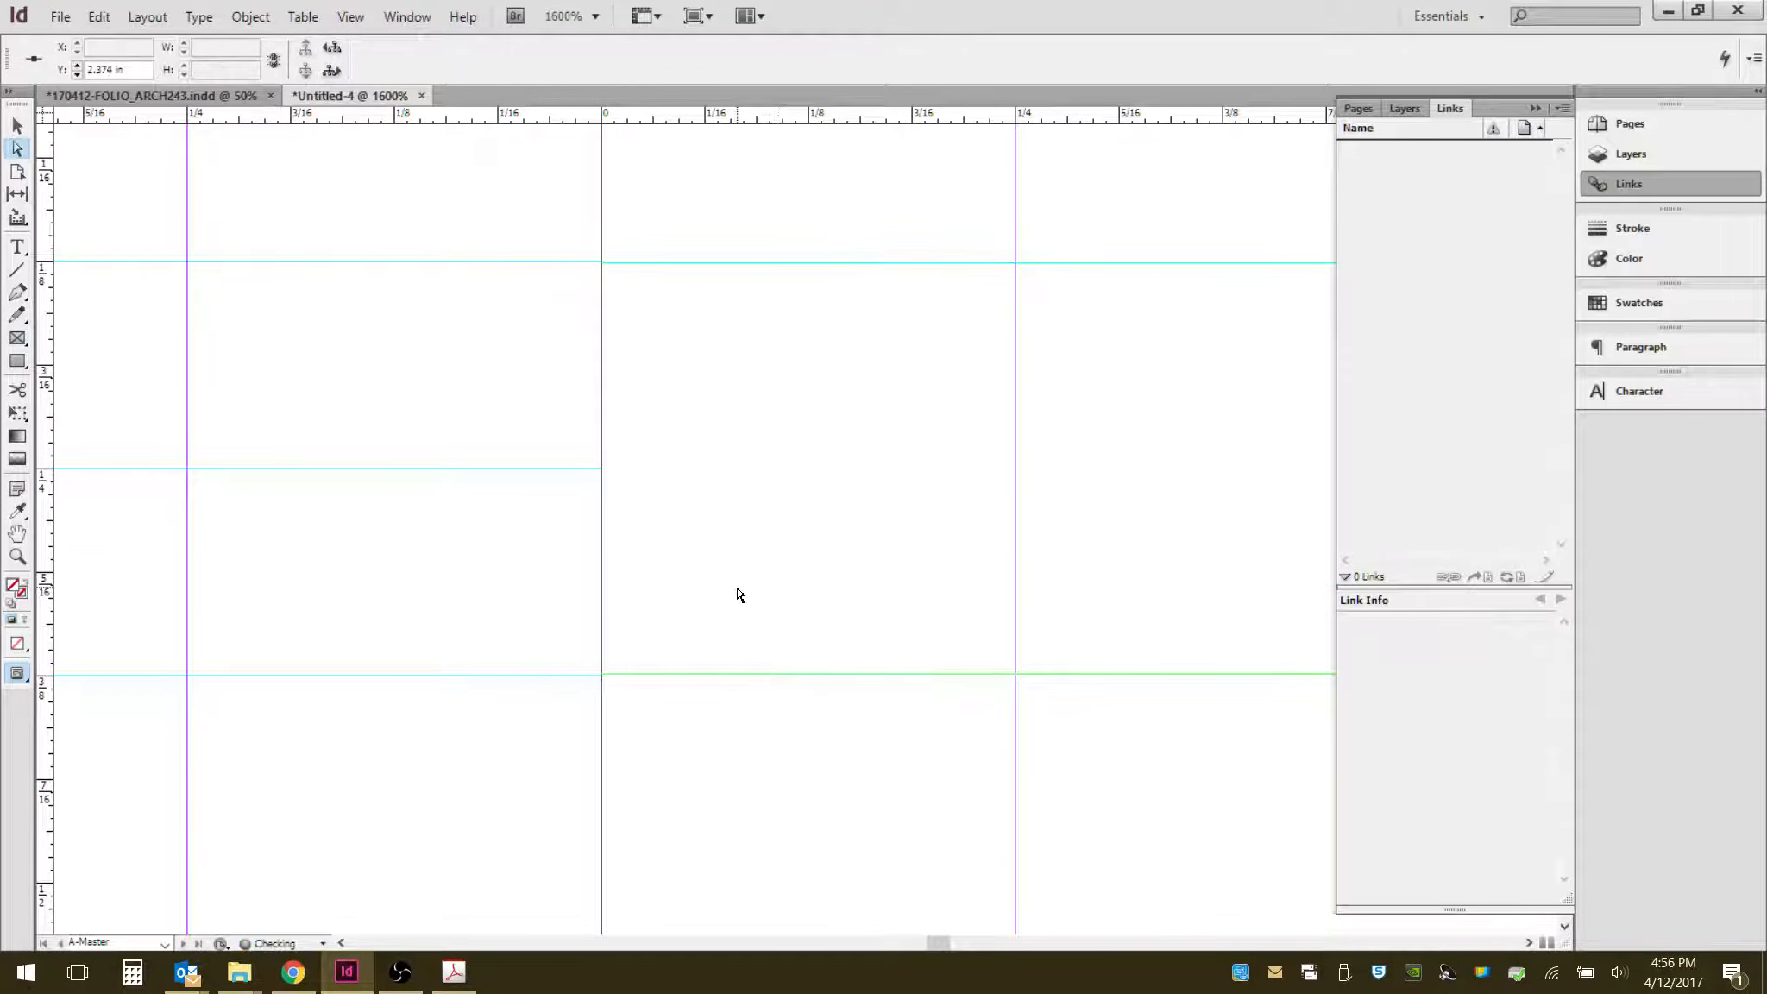
- Add horizontal ruler guides on the right page at about 4.125 in and 4.375 in
scroll(609, 673, "down", 5)
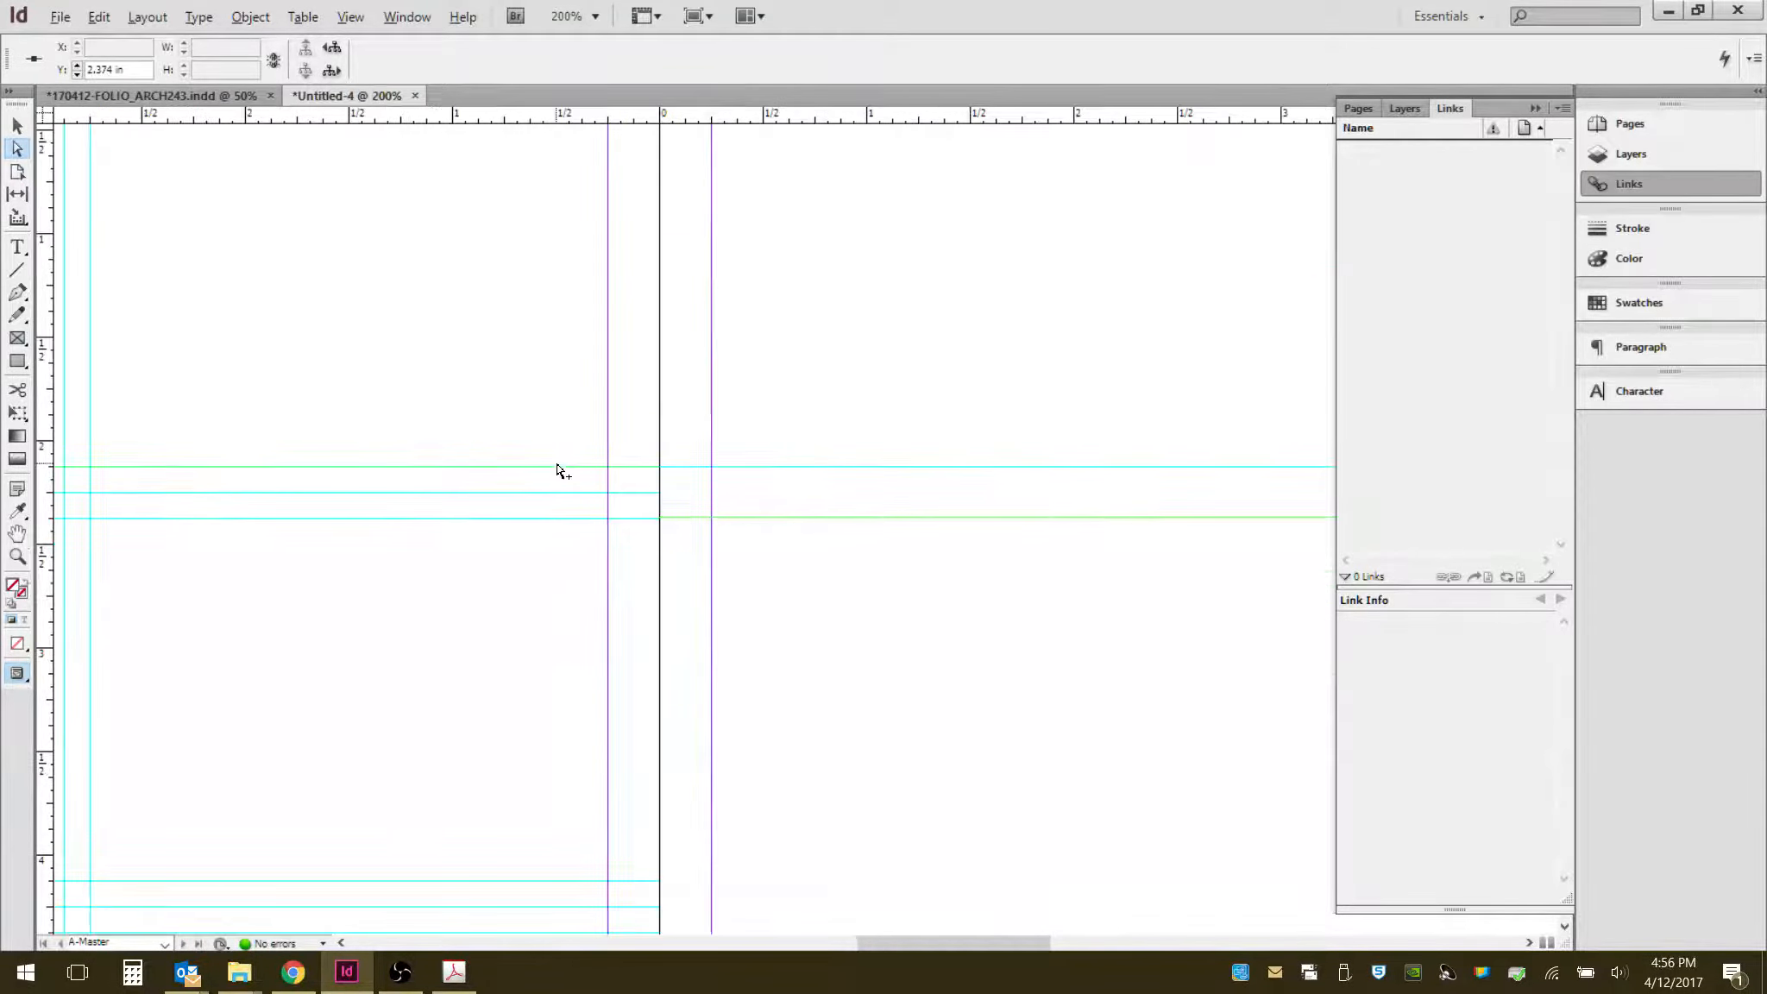
scroll(618, 777, "up", 5)
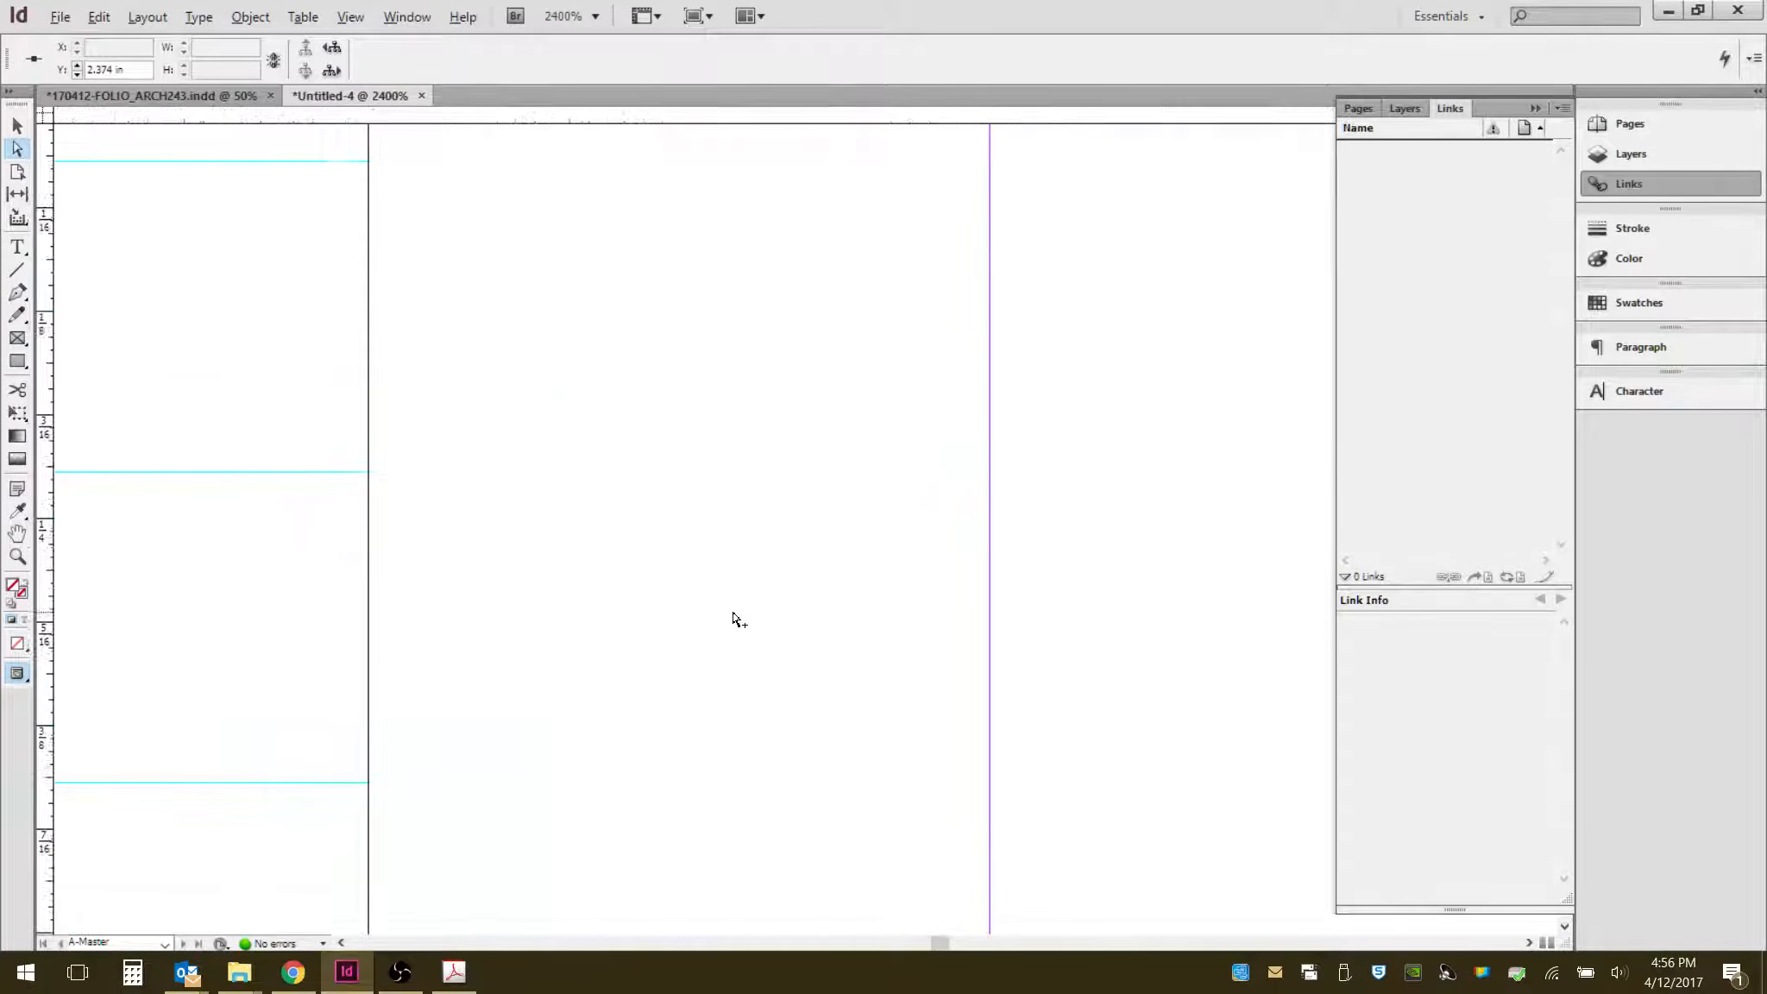
mouse_move(731, 105)
left_mouse_down()
mouse_move(730, 132)
mouse_move(743, 104)
left_mouse_up()
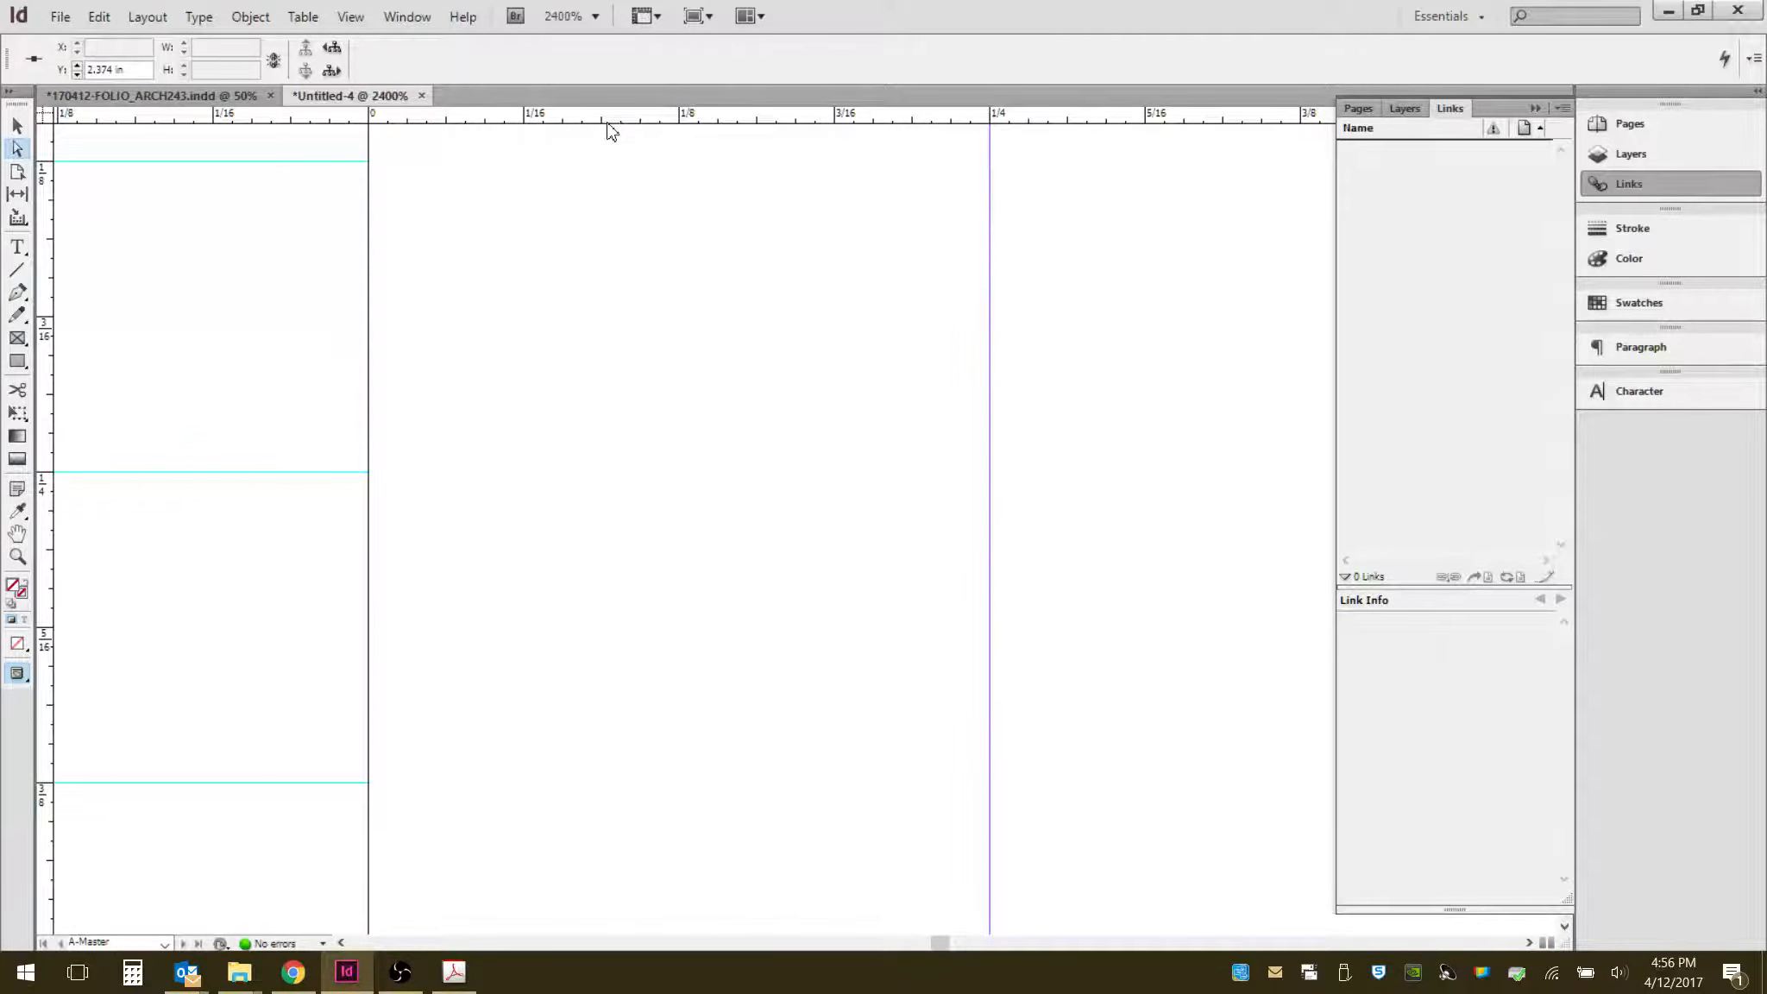
left_click_drag(617, 112, 623, 785)
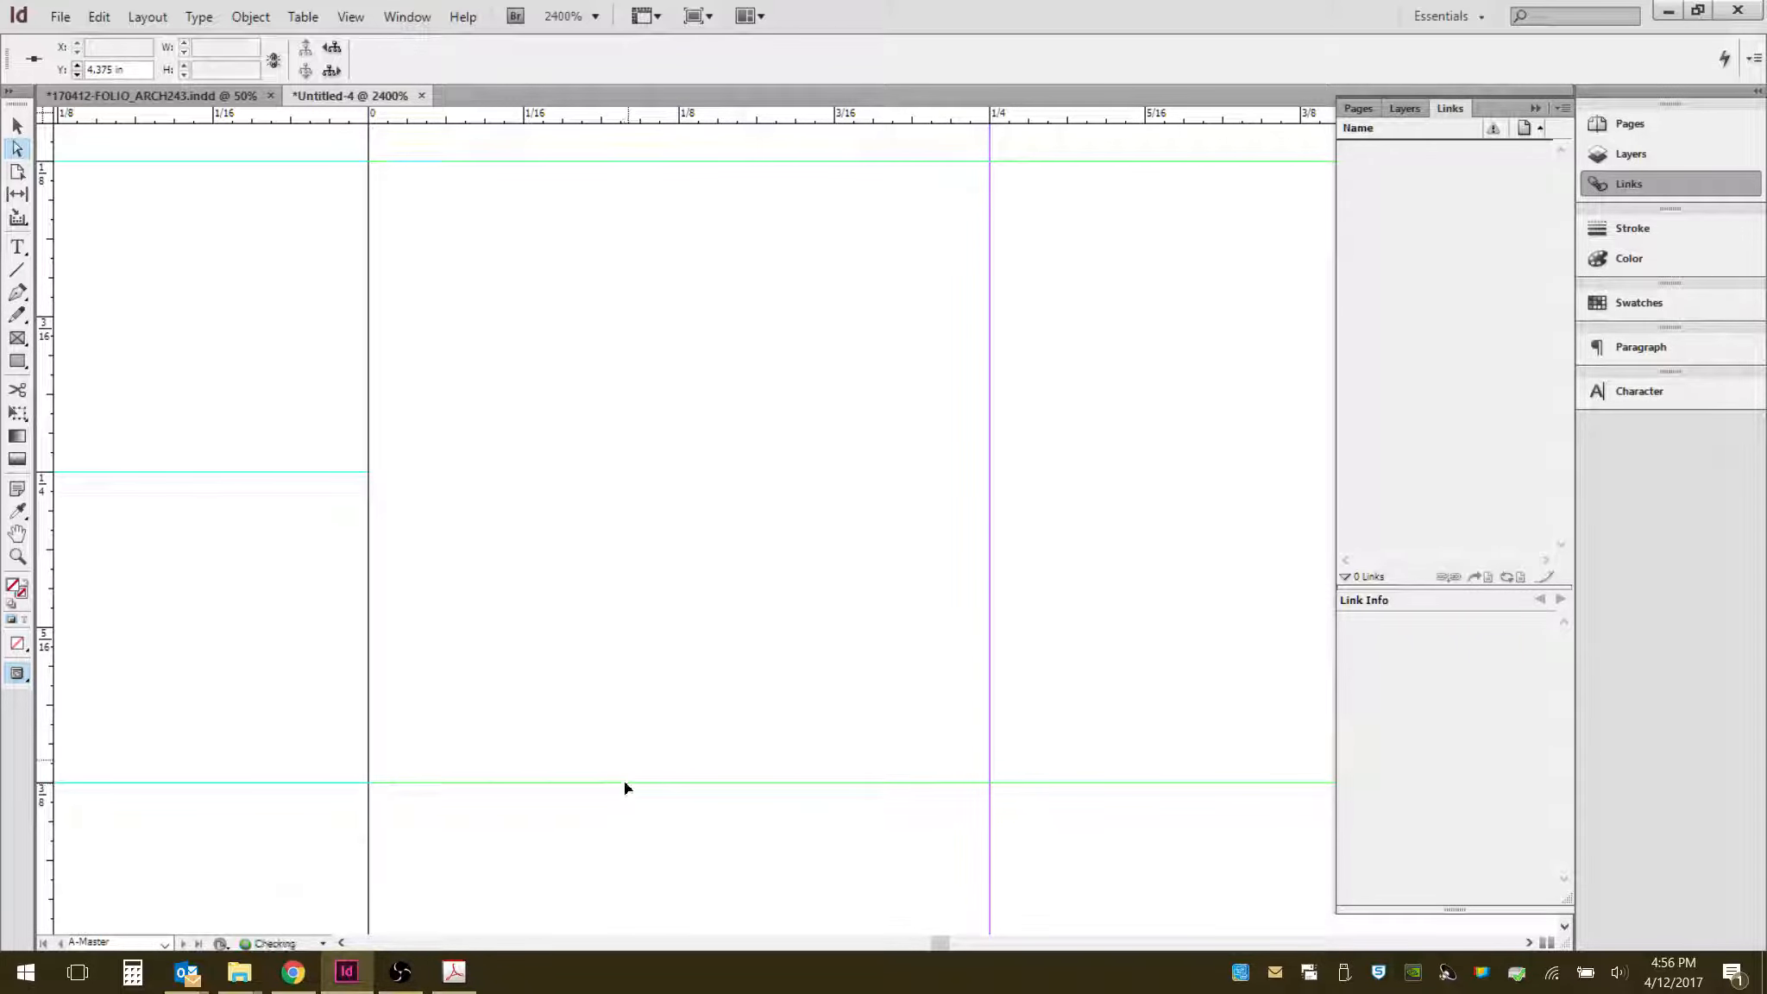
- Add horizontal ruler guides on the right page at about 6.125 in and 6.375 in
scroll(574, 585, "down", 6)
scroll(539, 562, "down", 6)
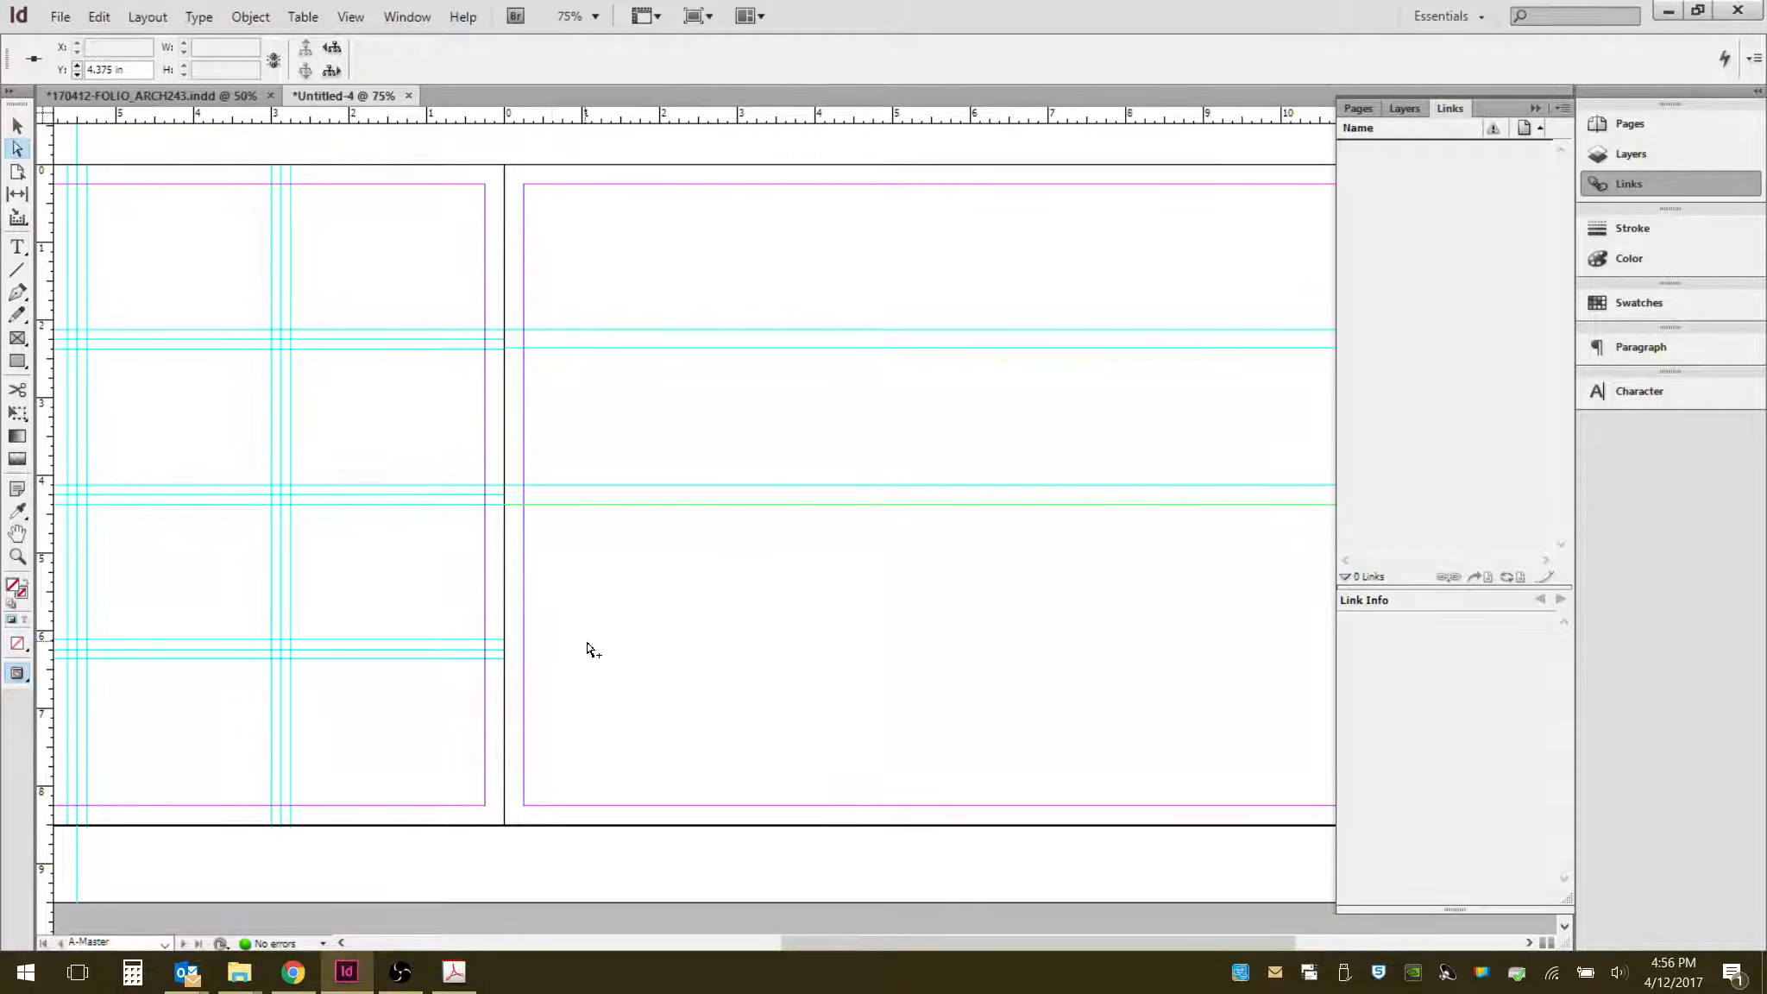
scroll(588, 648, "up", 4)
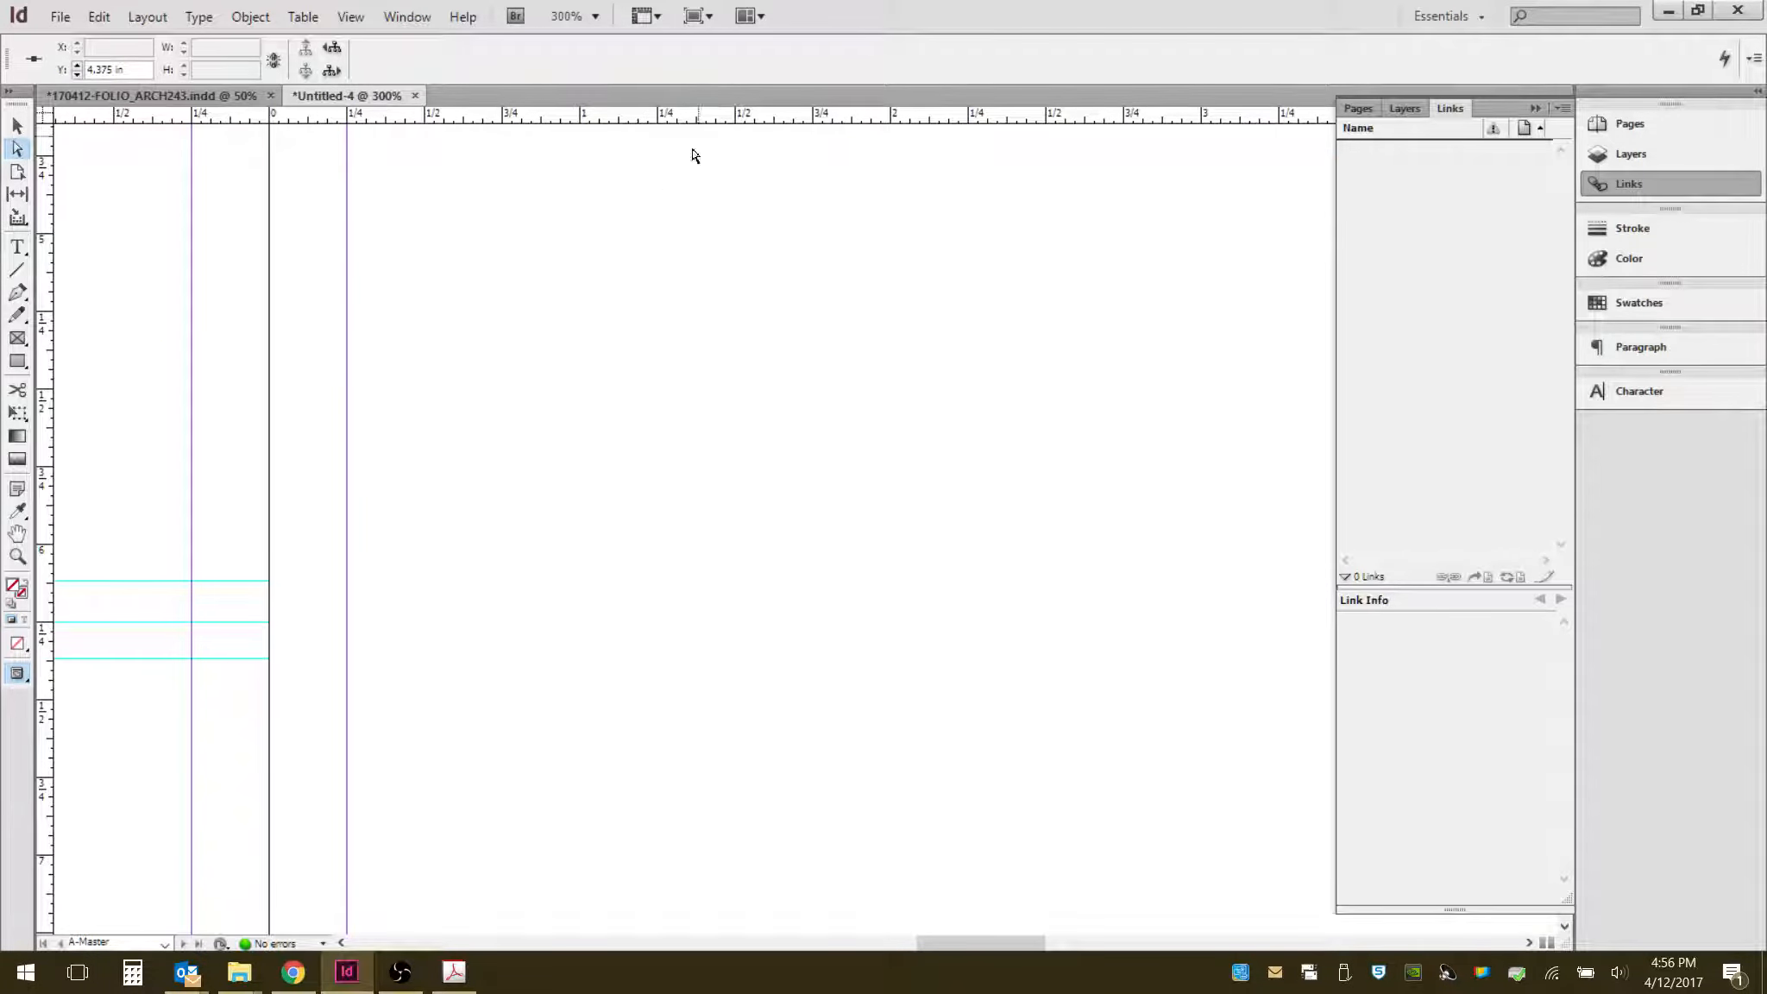
left_click_drag(700, 121, 689, 585)
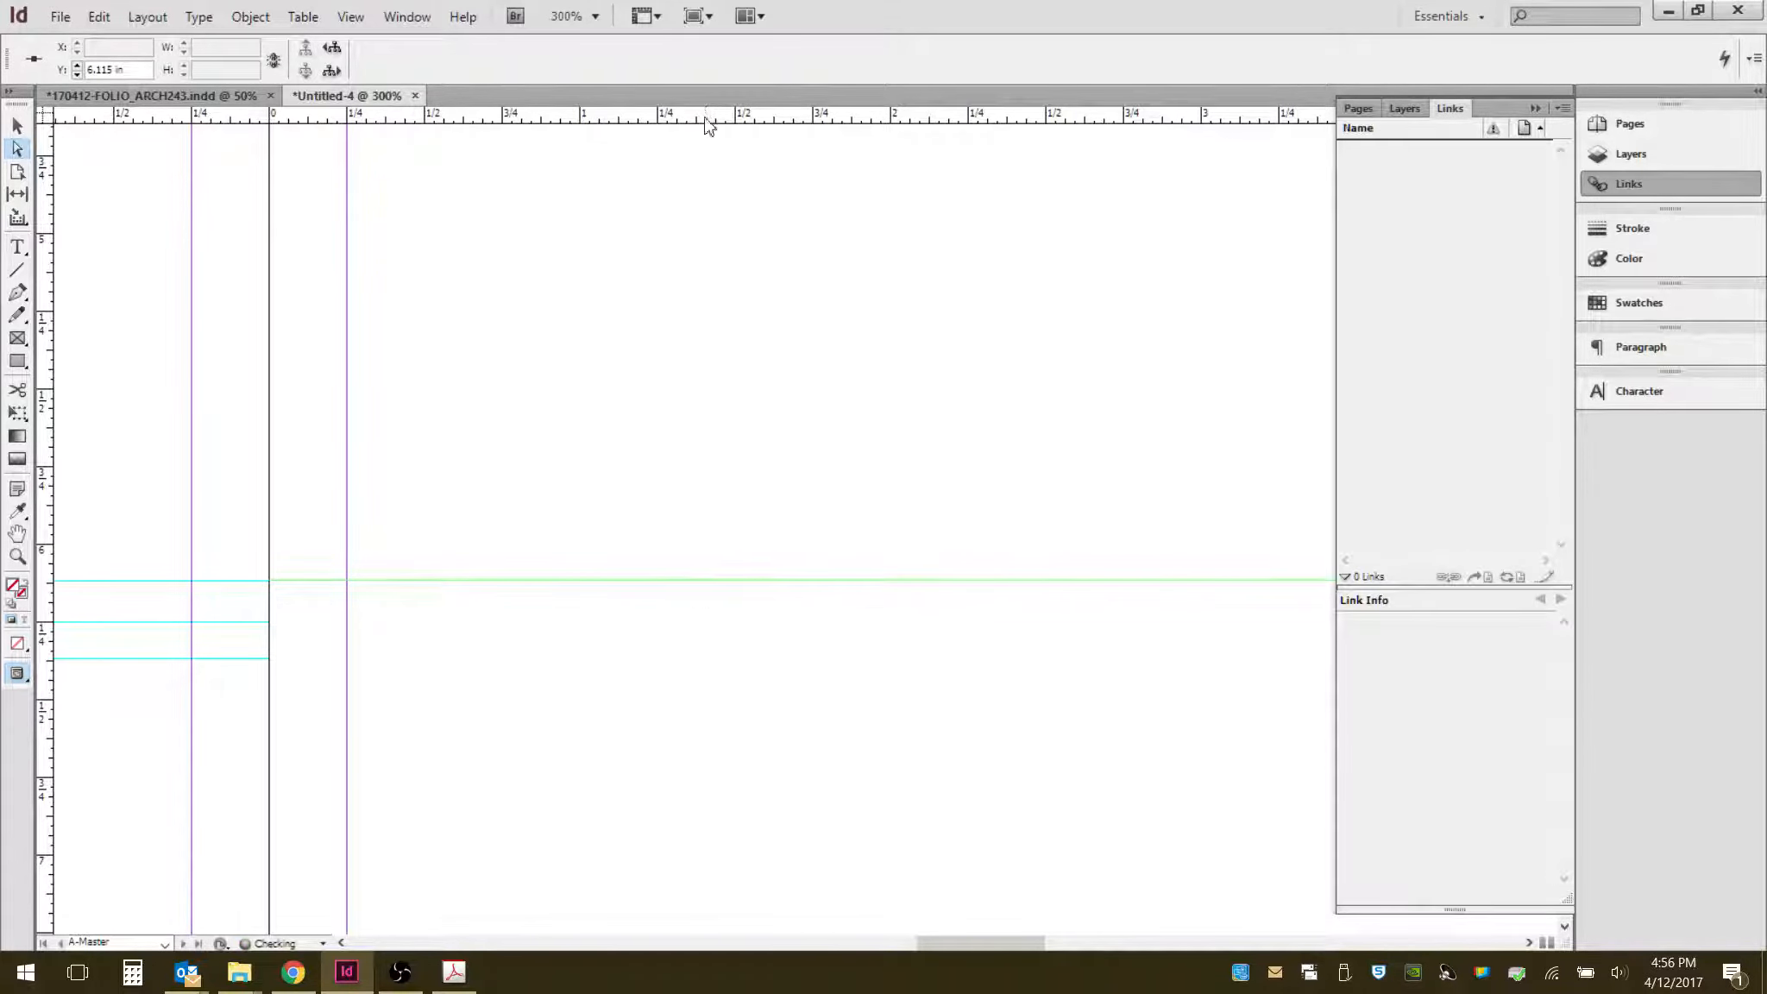
left_click_drag(703, 119, 695, 664)
- Add a vertical ruler guide at the centre of the right page, about 5.5 in
scroll(604, 540, "down", 2)
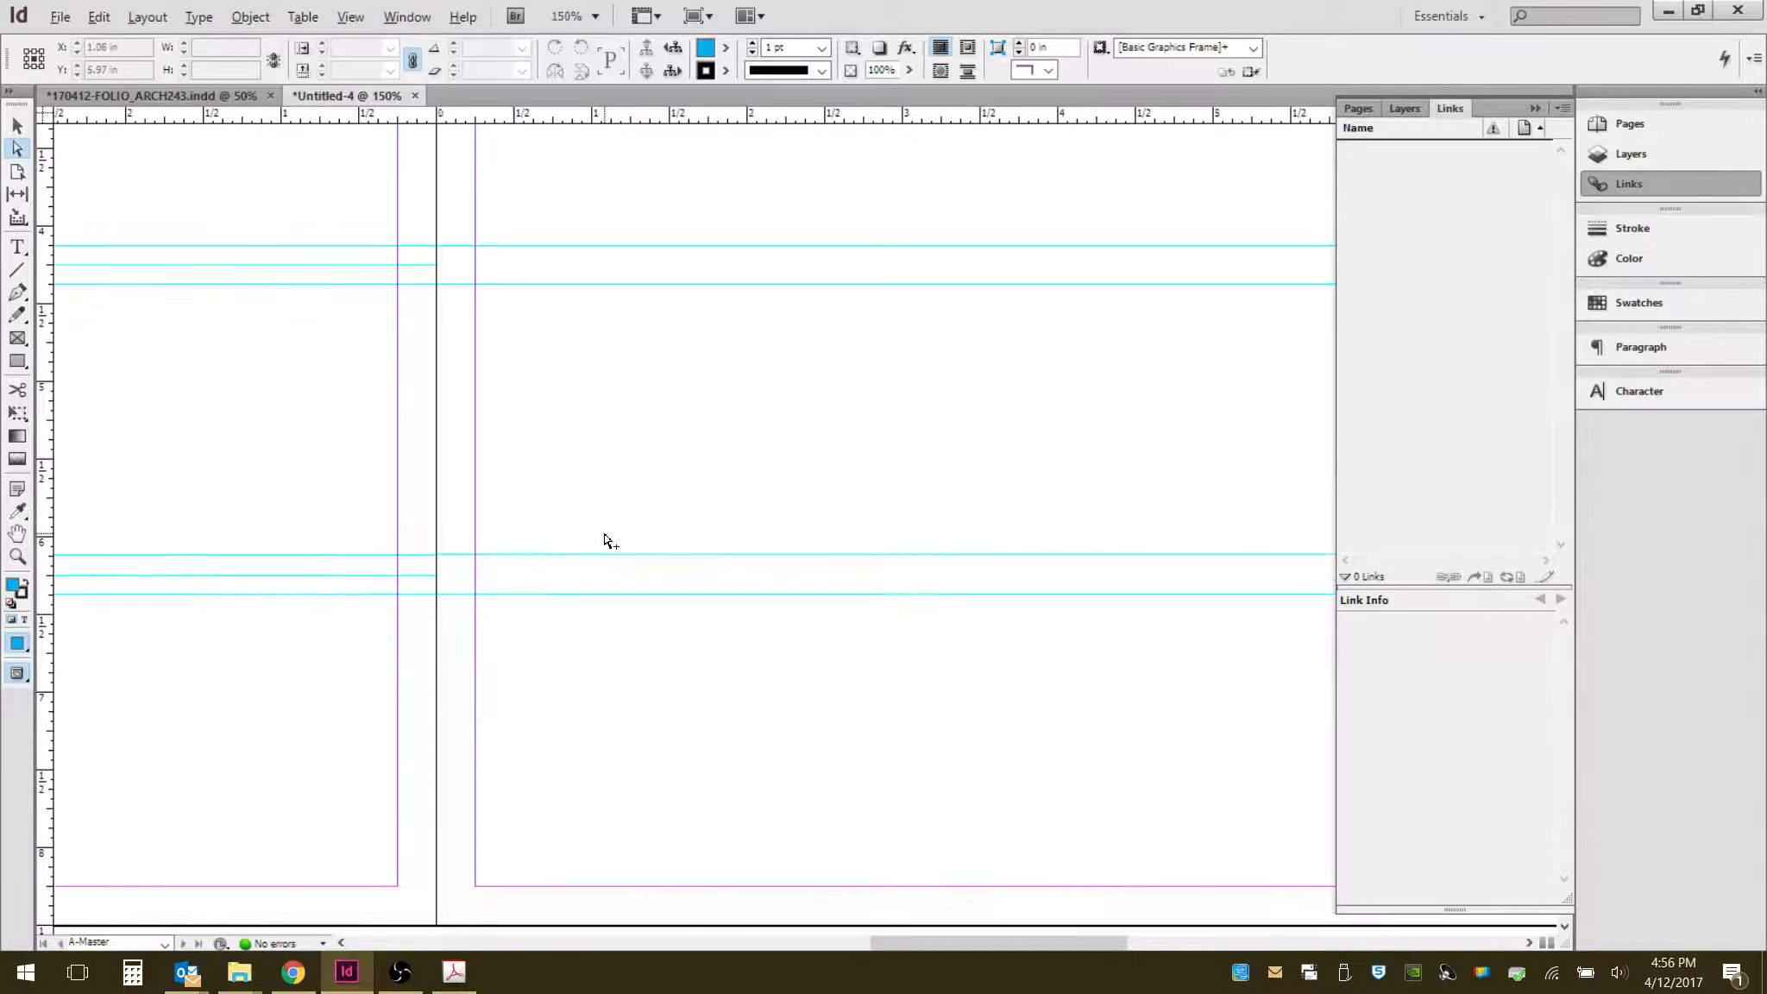
scroll(604, 540, "down", 3)
scroll(1104, 385, "up", 1)
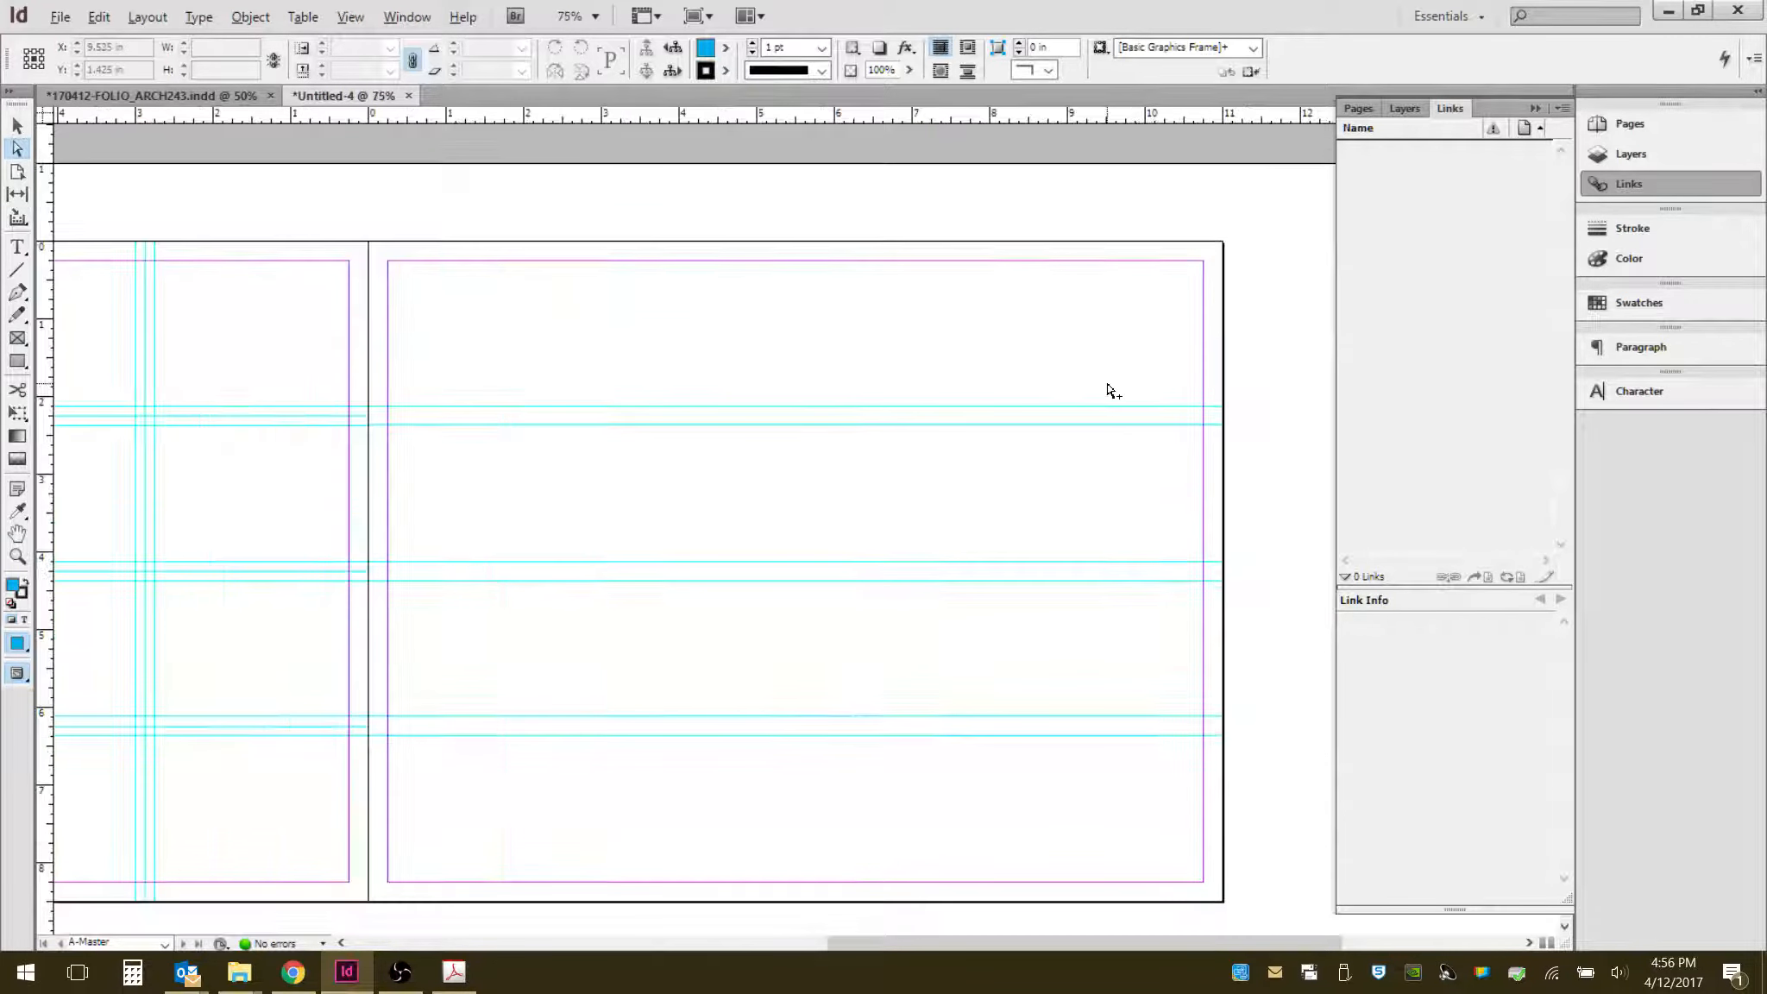
scroll(1108, 389, "up", 1)
key("alt")
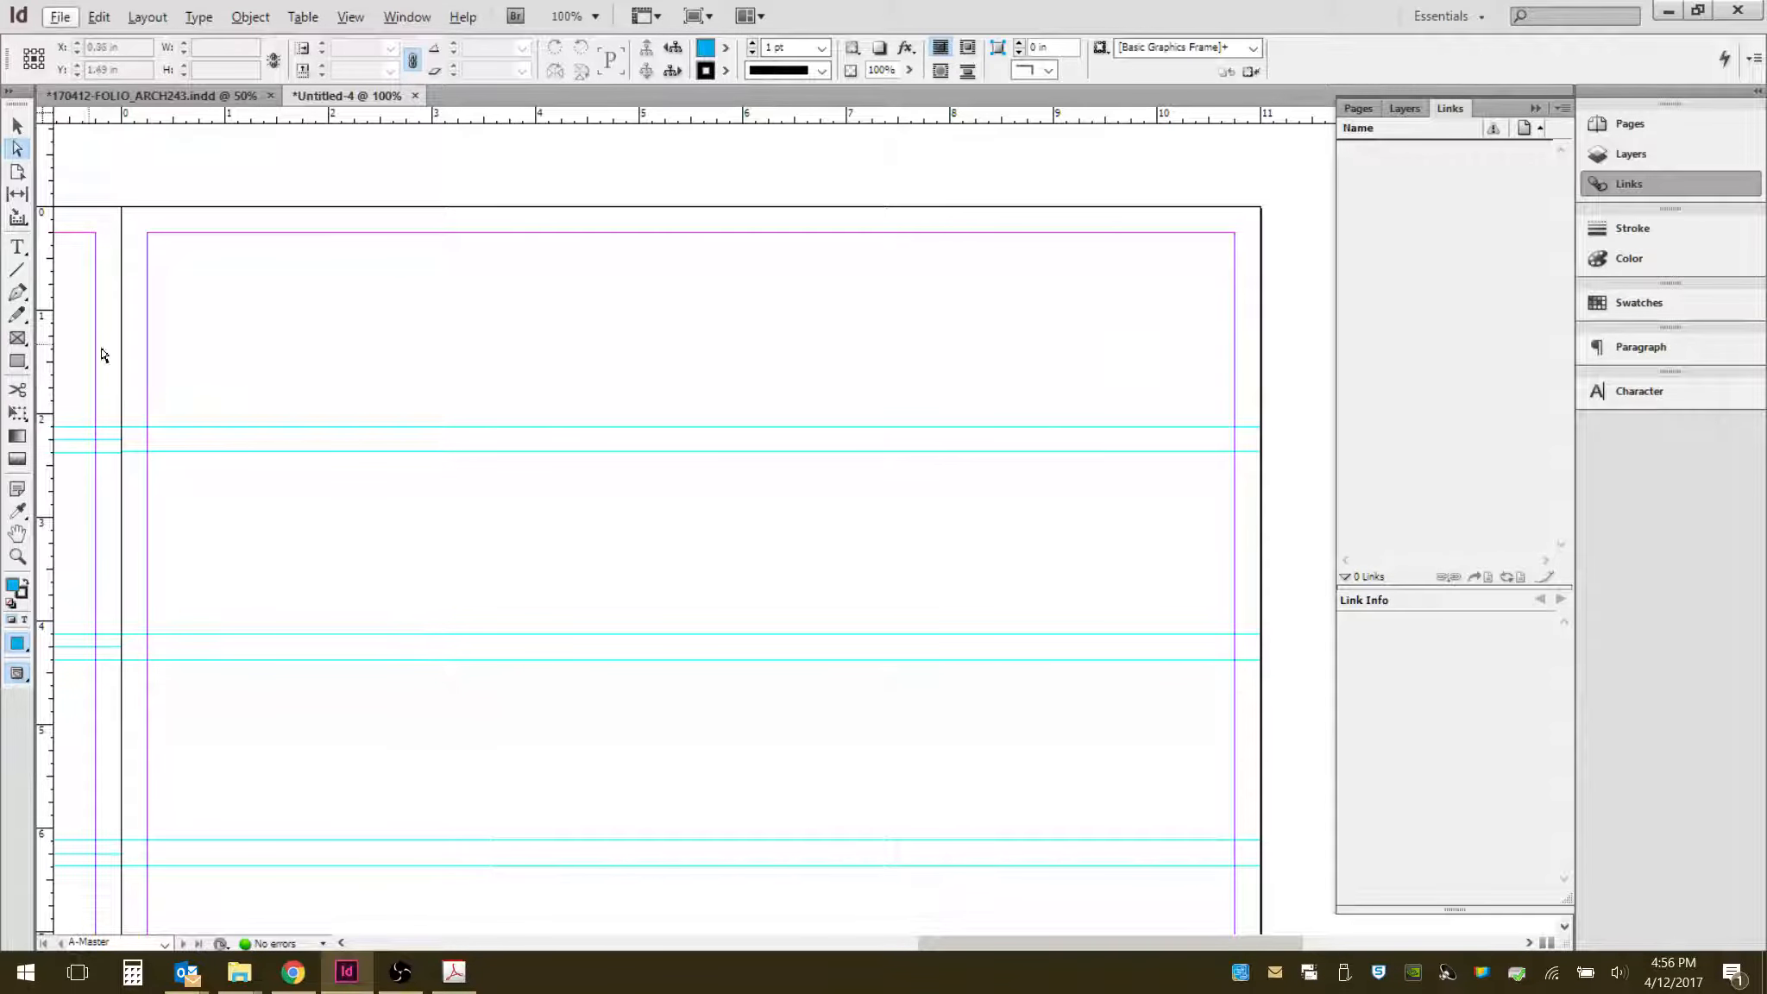
left_click_drag(40, 337, 686, 326)
left_click(361, 342)
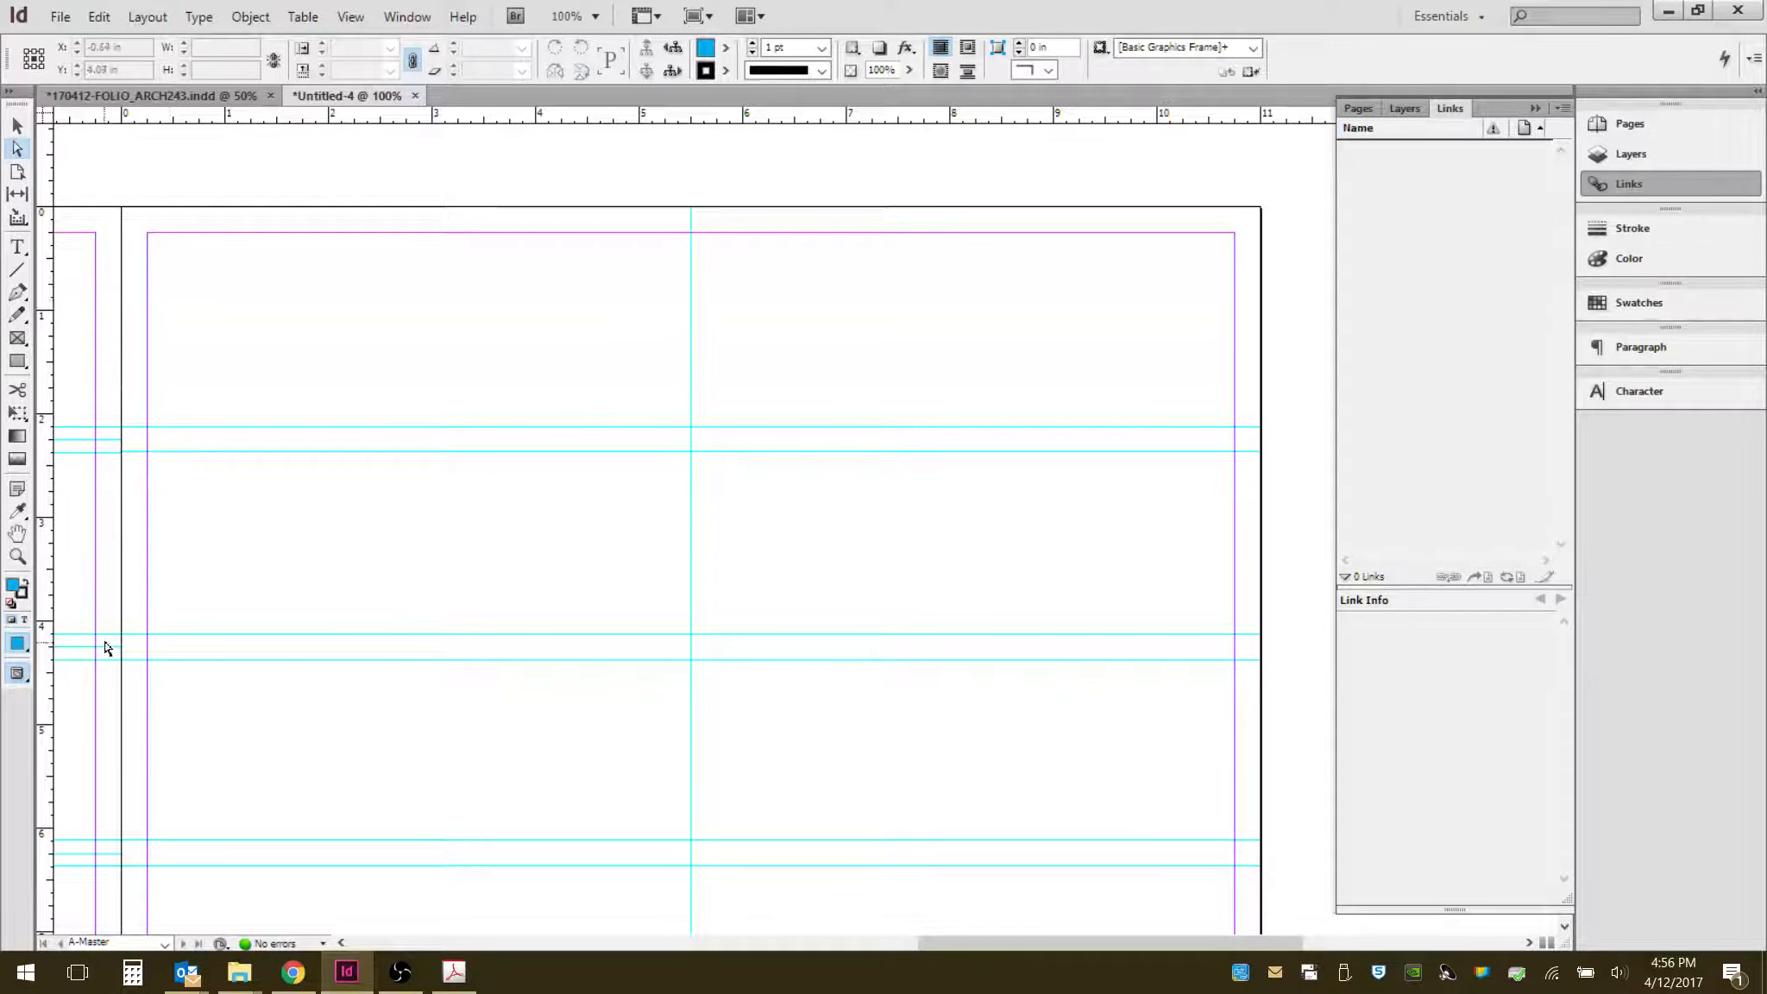
- Draw a horizontal helper line from the centre guide to the right margin and add a vertical guide at its midpoint, 8.125 in
left_click(17, 269)
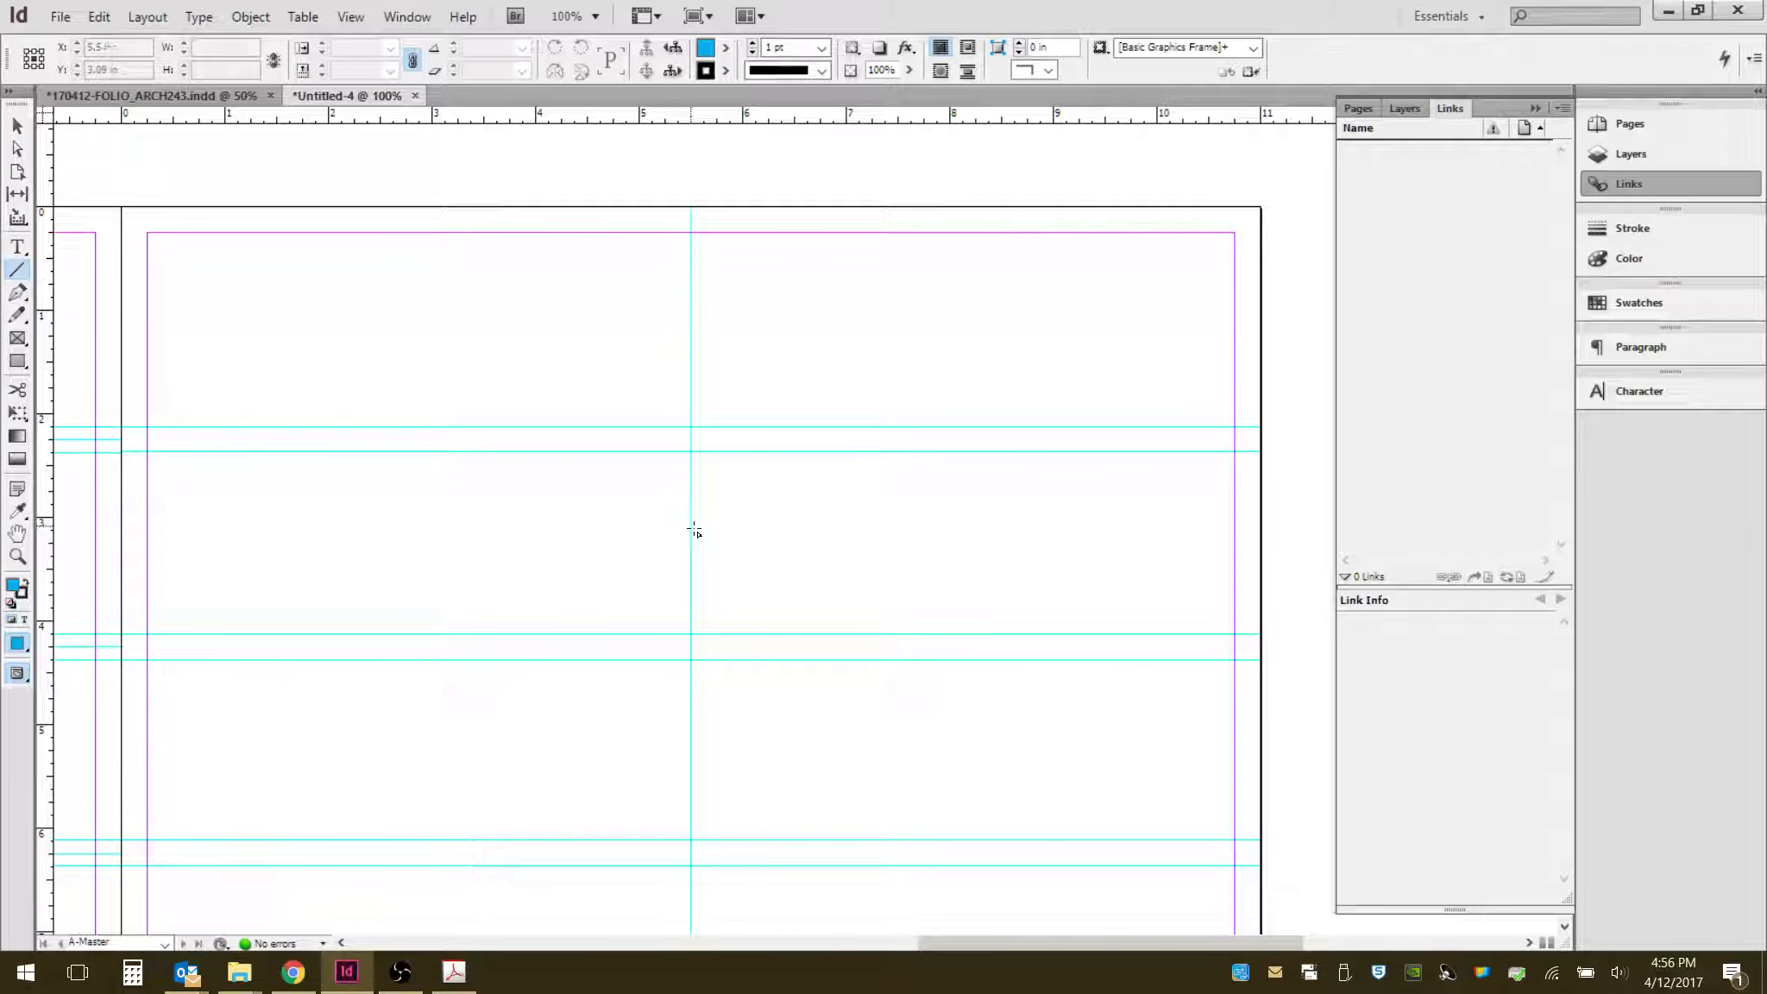
left_click_drag(694, 524, 1236, 546)
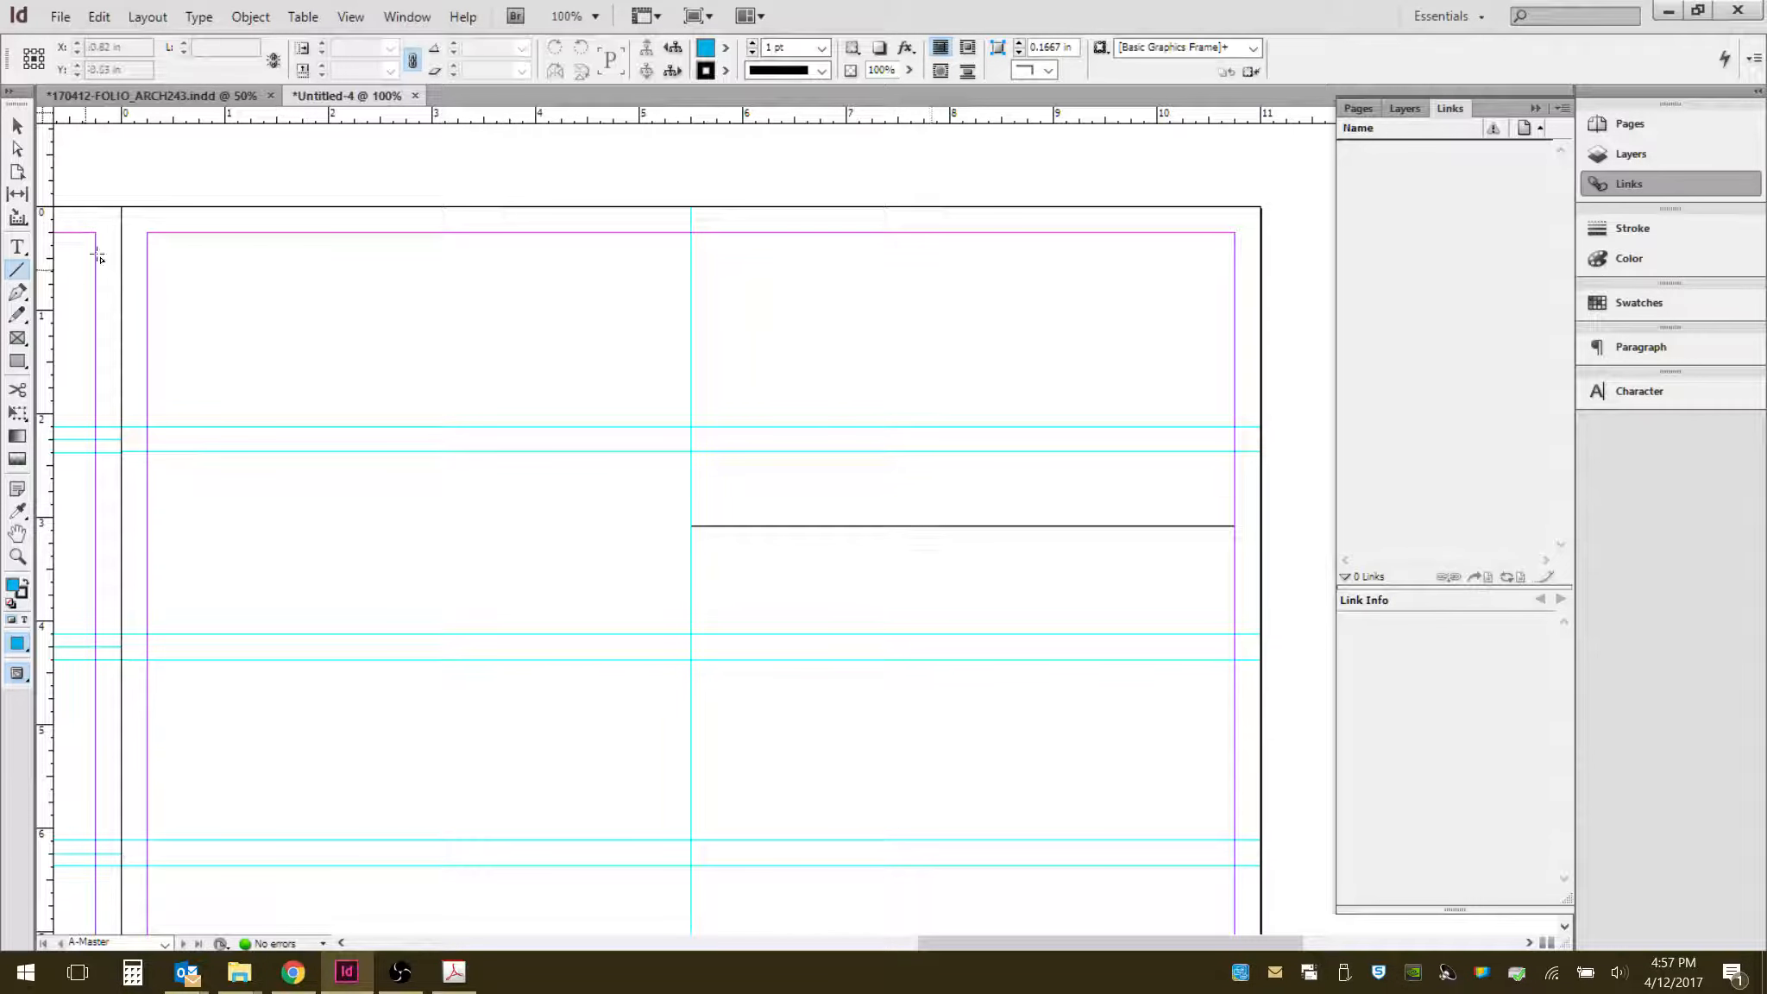
left_click_drag(48, 296, 956, 354)
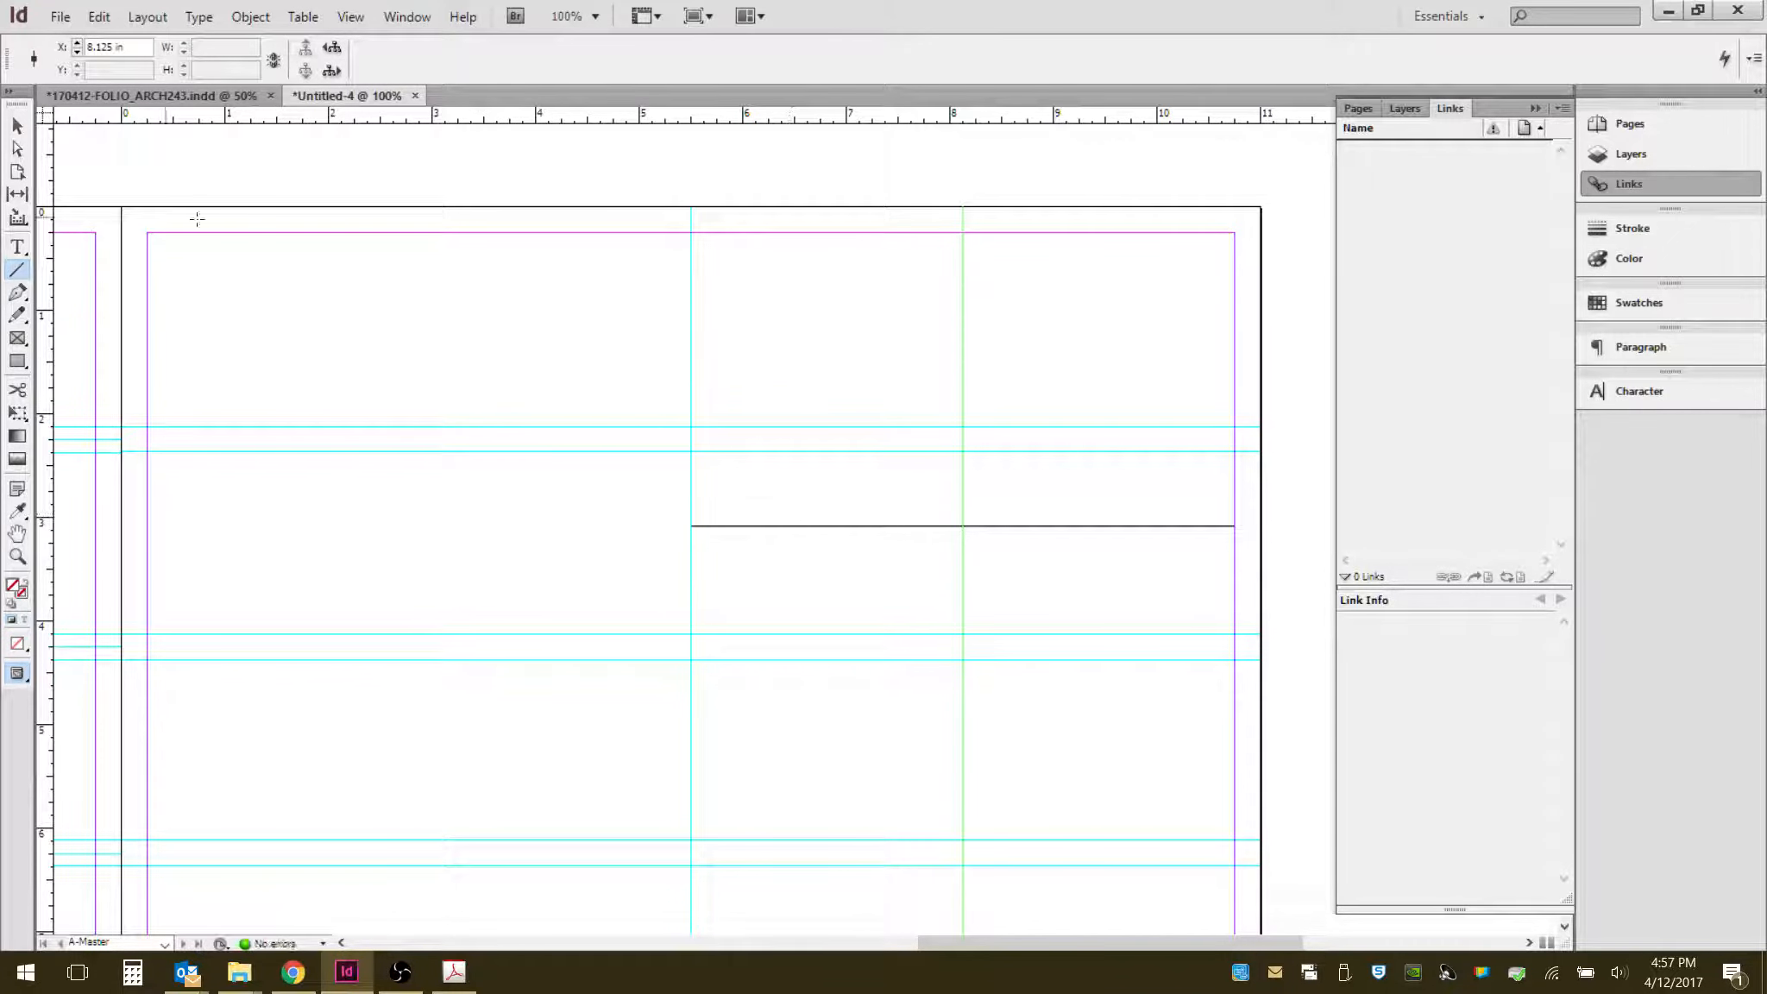
- Move the helper line into the left half and add a vertical guide at its midpoint, about 2.875 in
key("v")
left_click(886, 525)
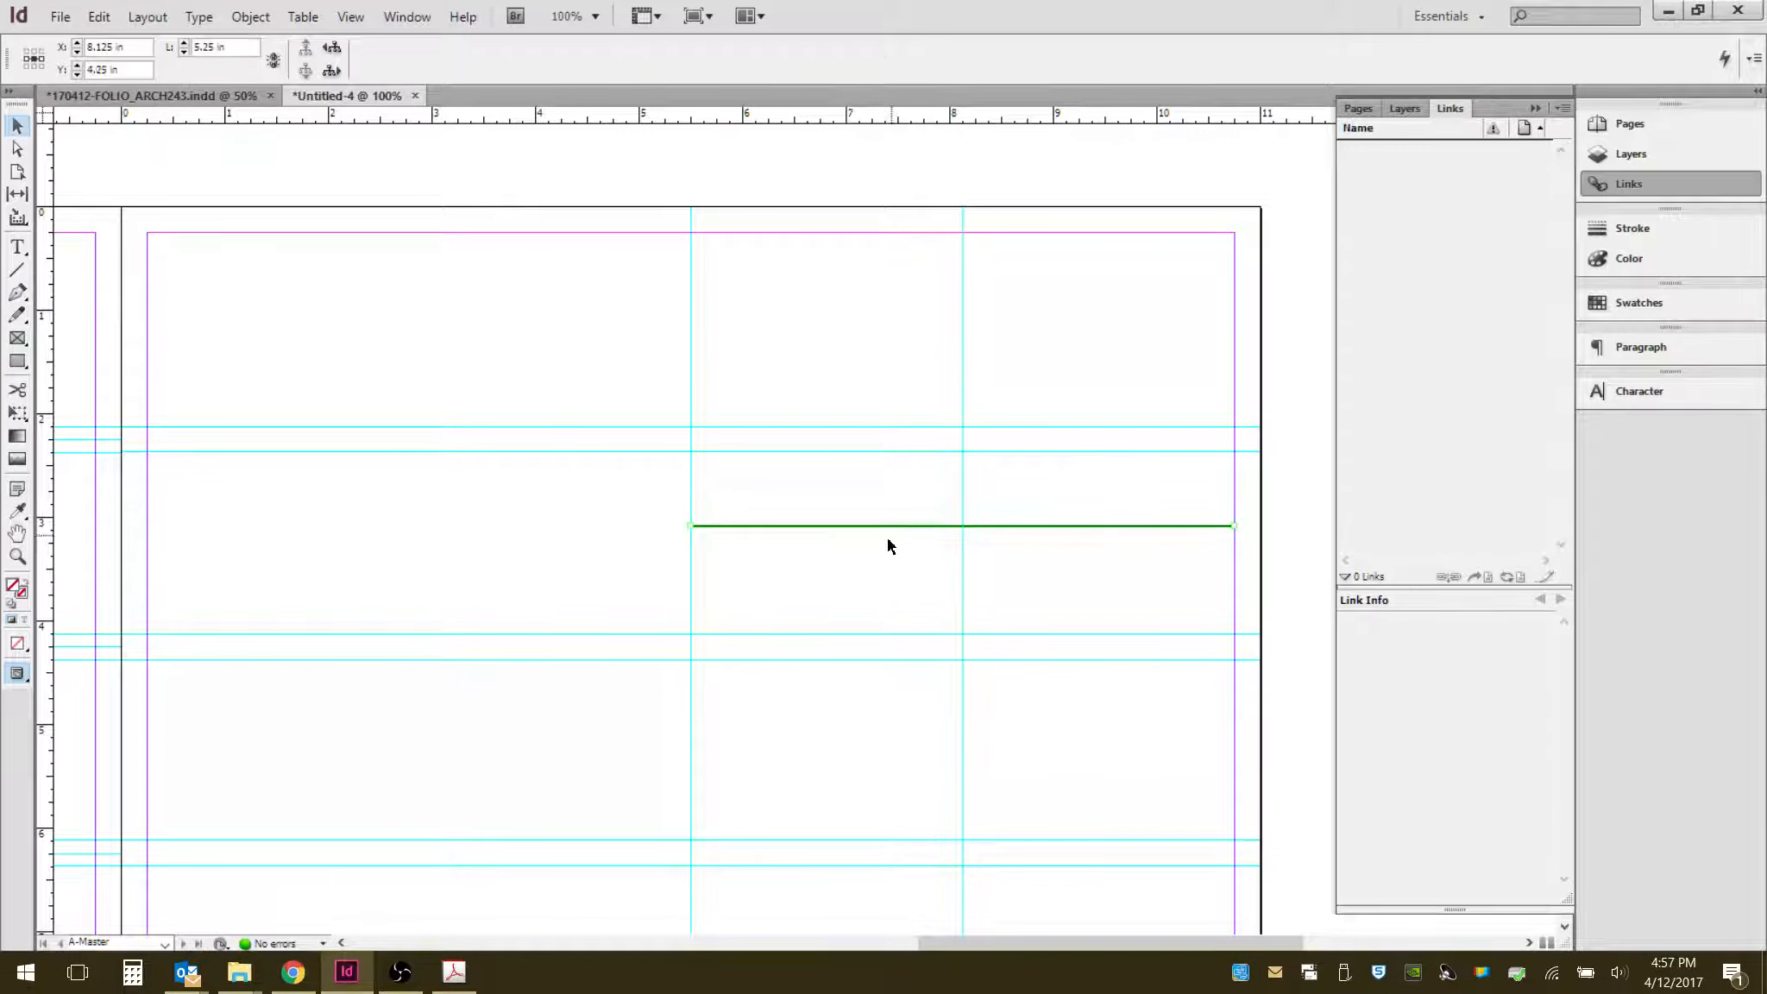
left_click_drag(899, 524, 360, 500)
left_click(427, 568)
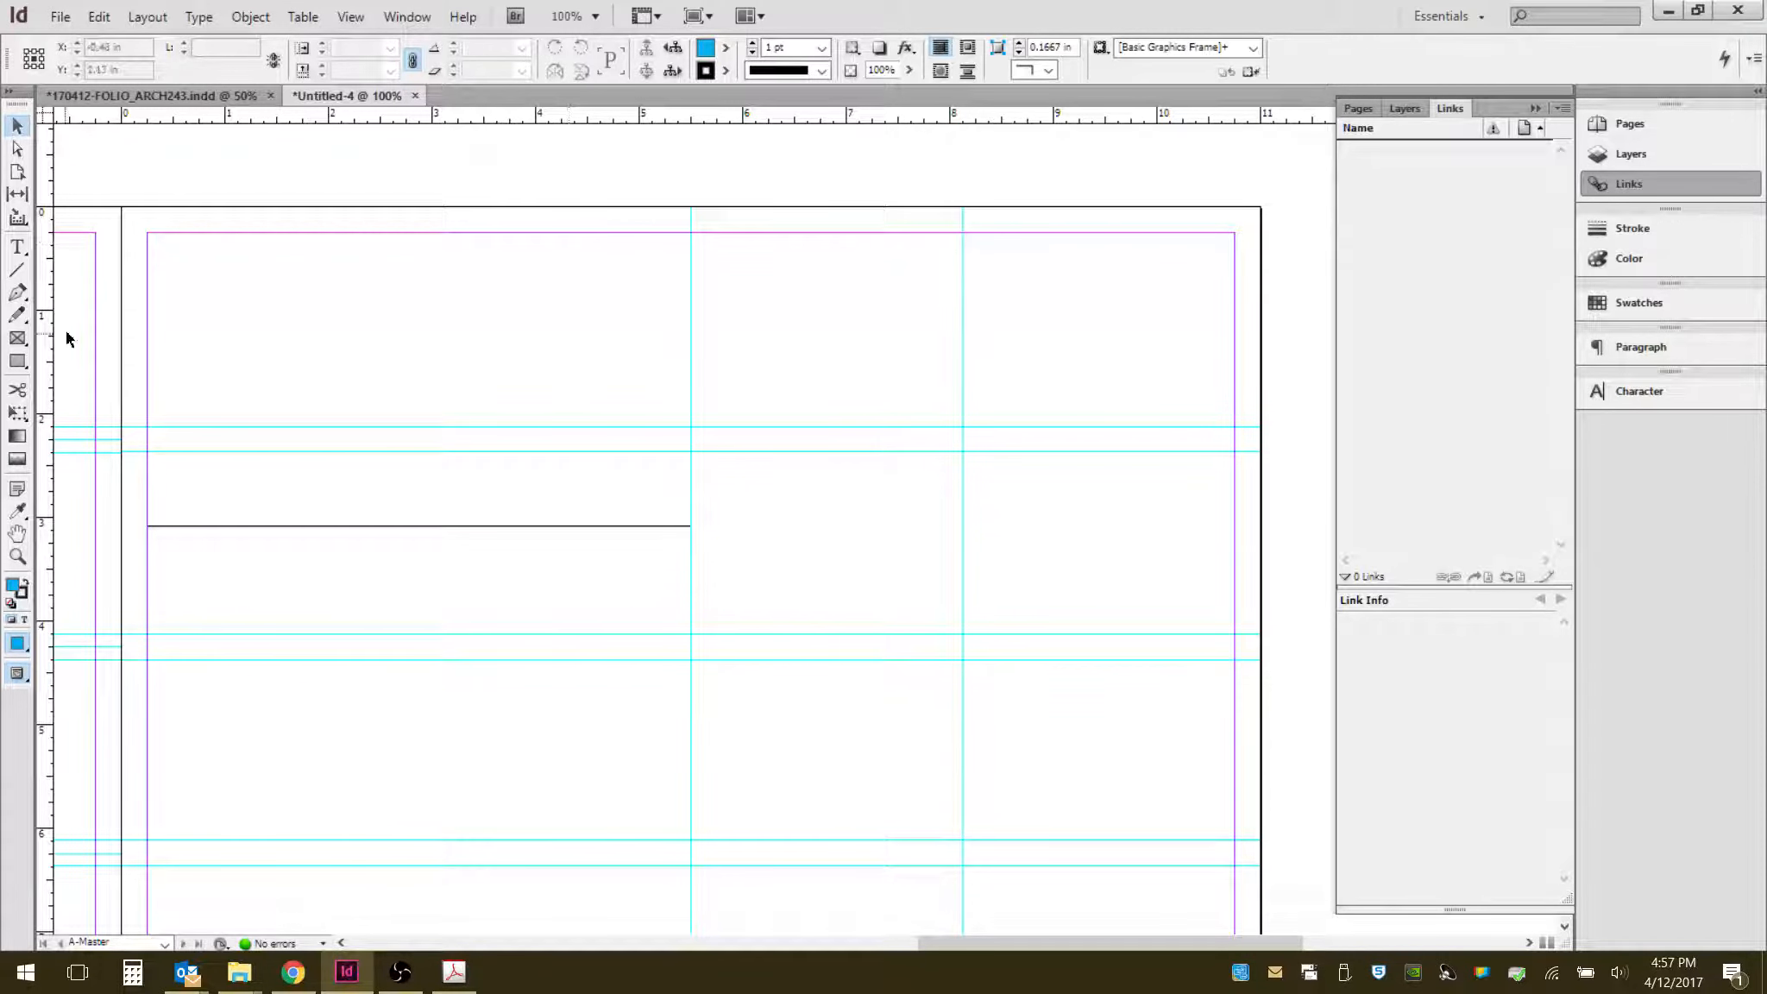
left_click_drag(48, 345, 414, 380)
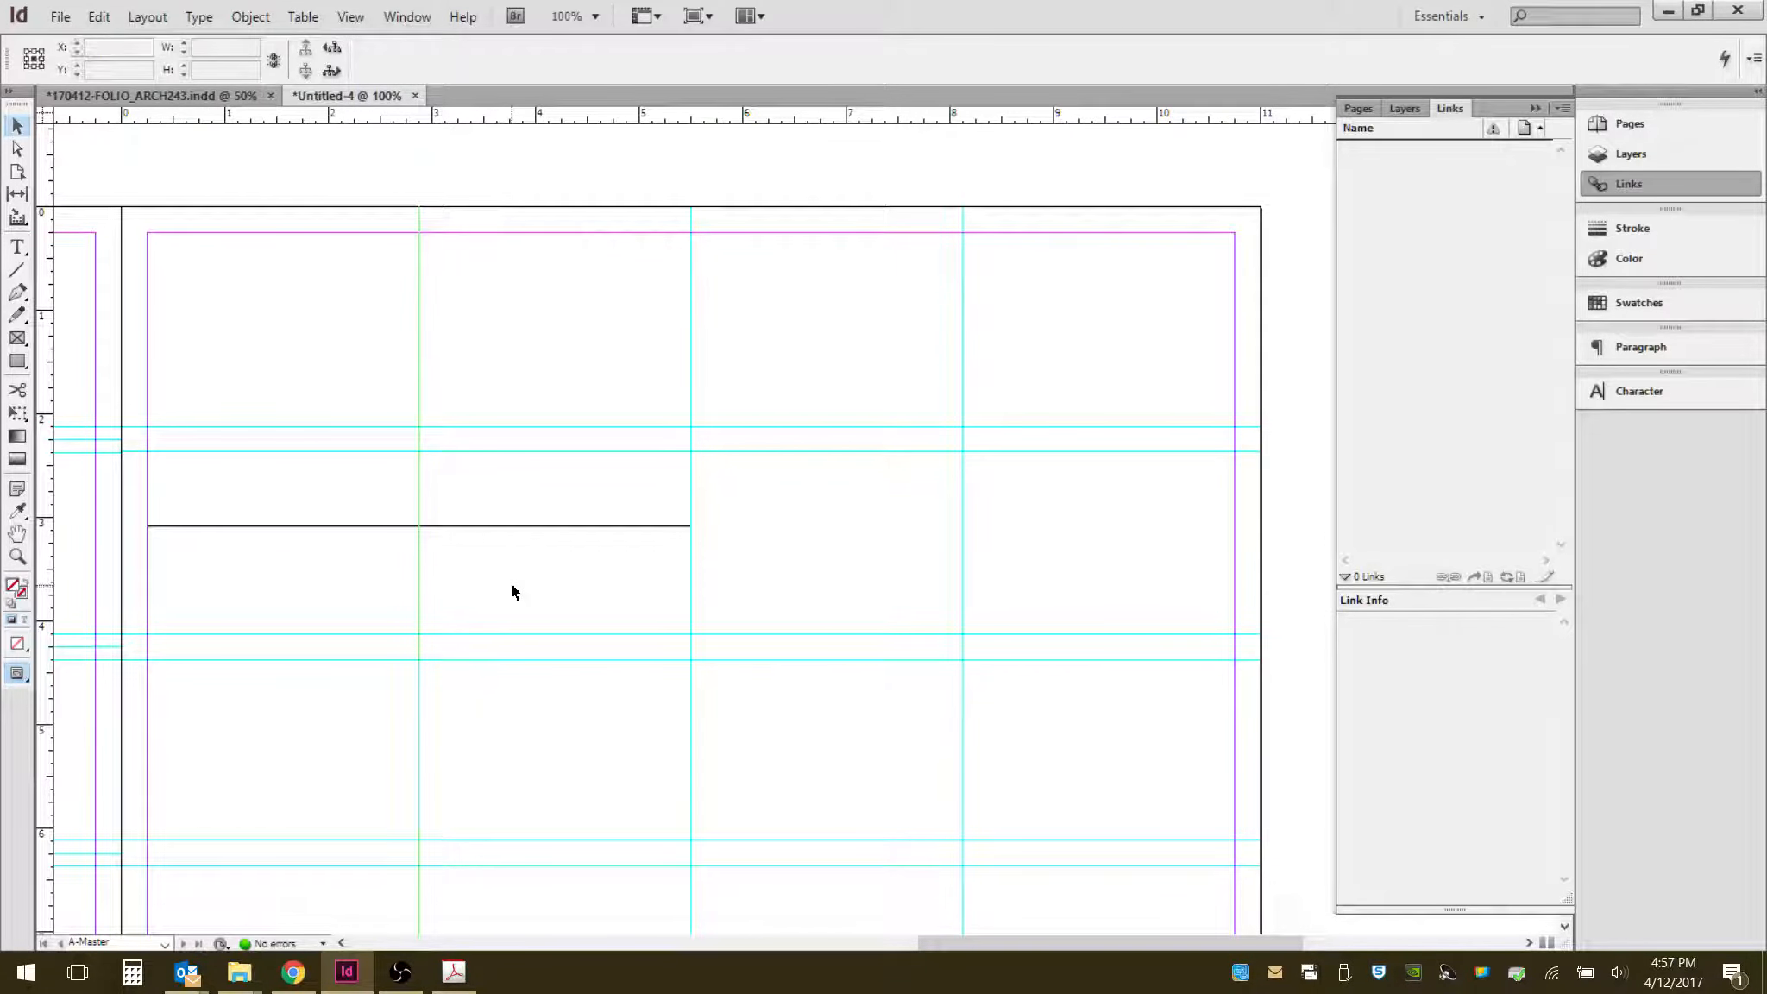
- Select the helper line and delete it
left_click(518, 493)
left_click_drag(478, 544, 478, 544)
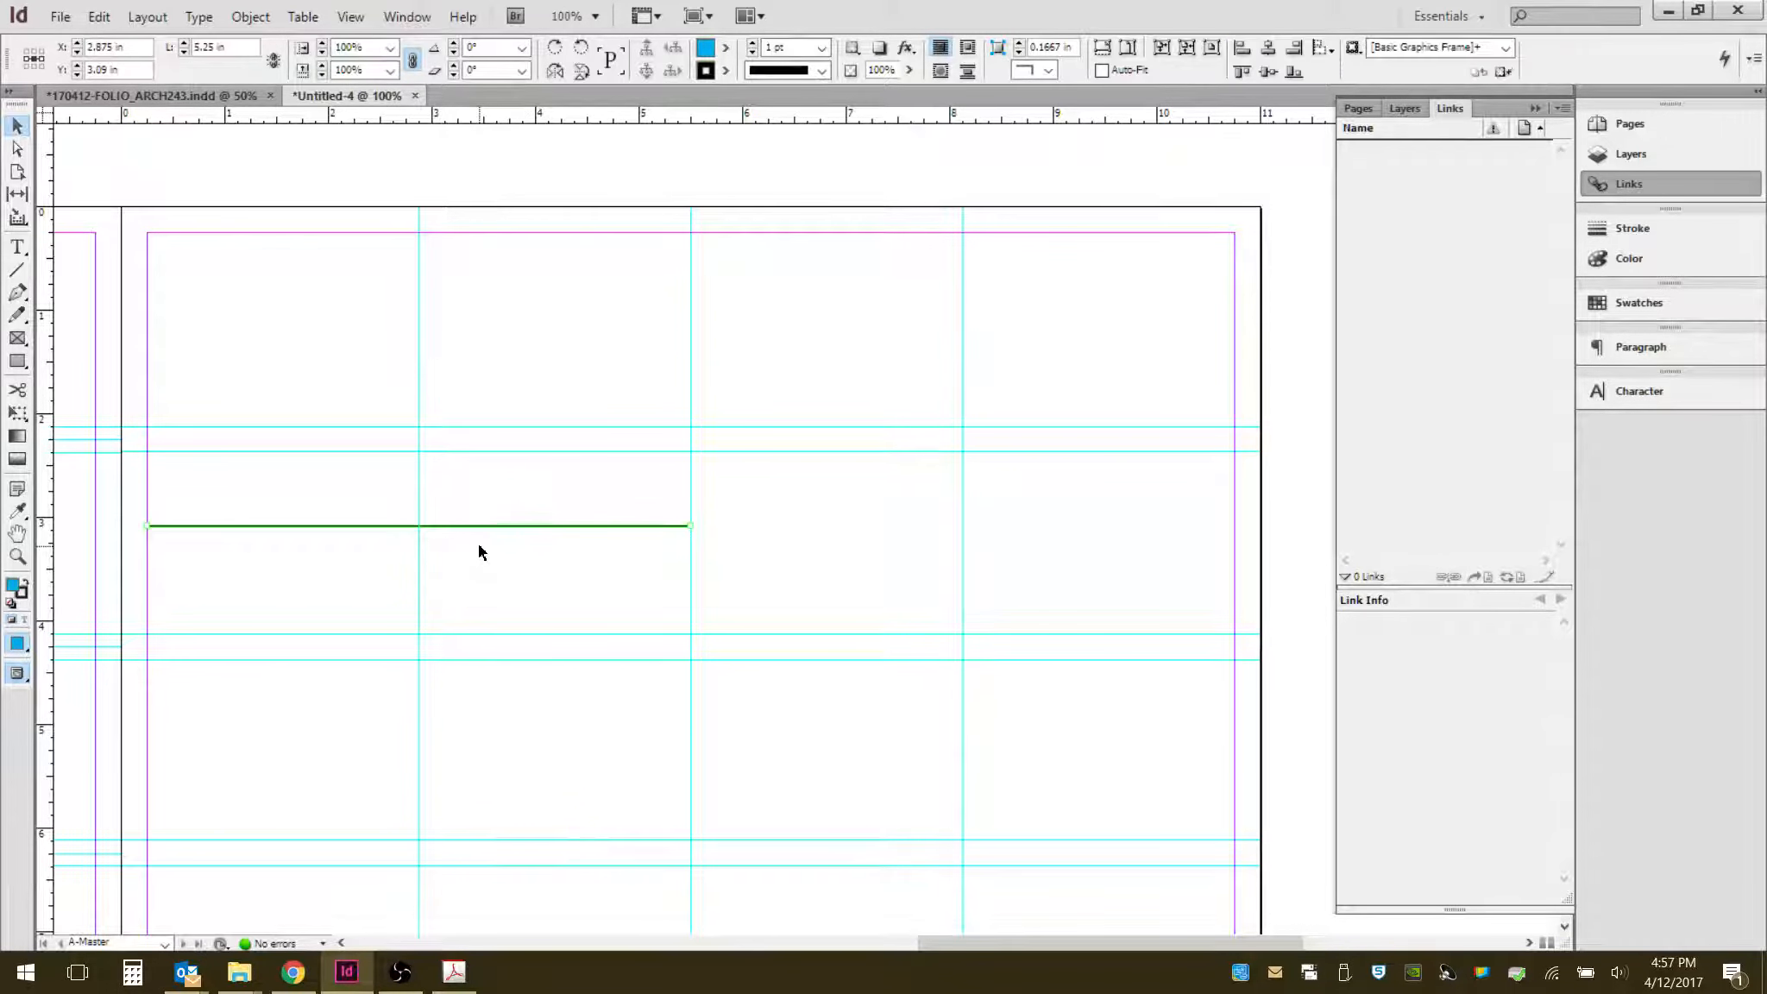
key("Delete")
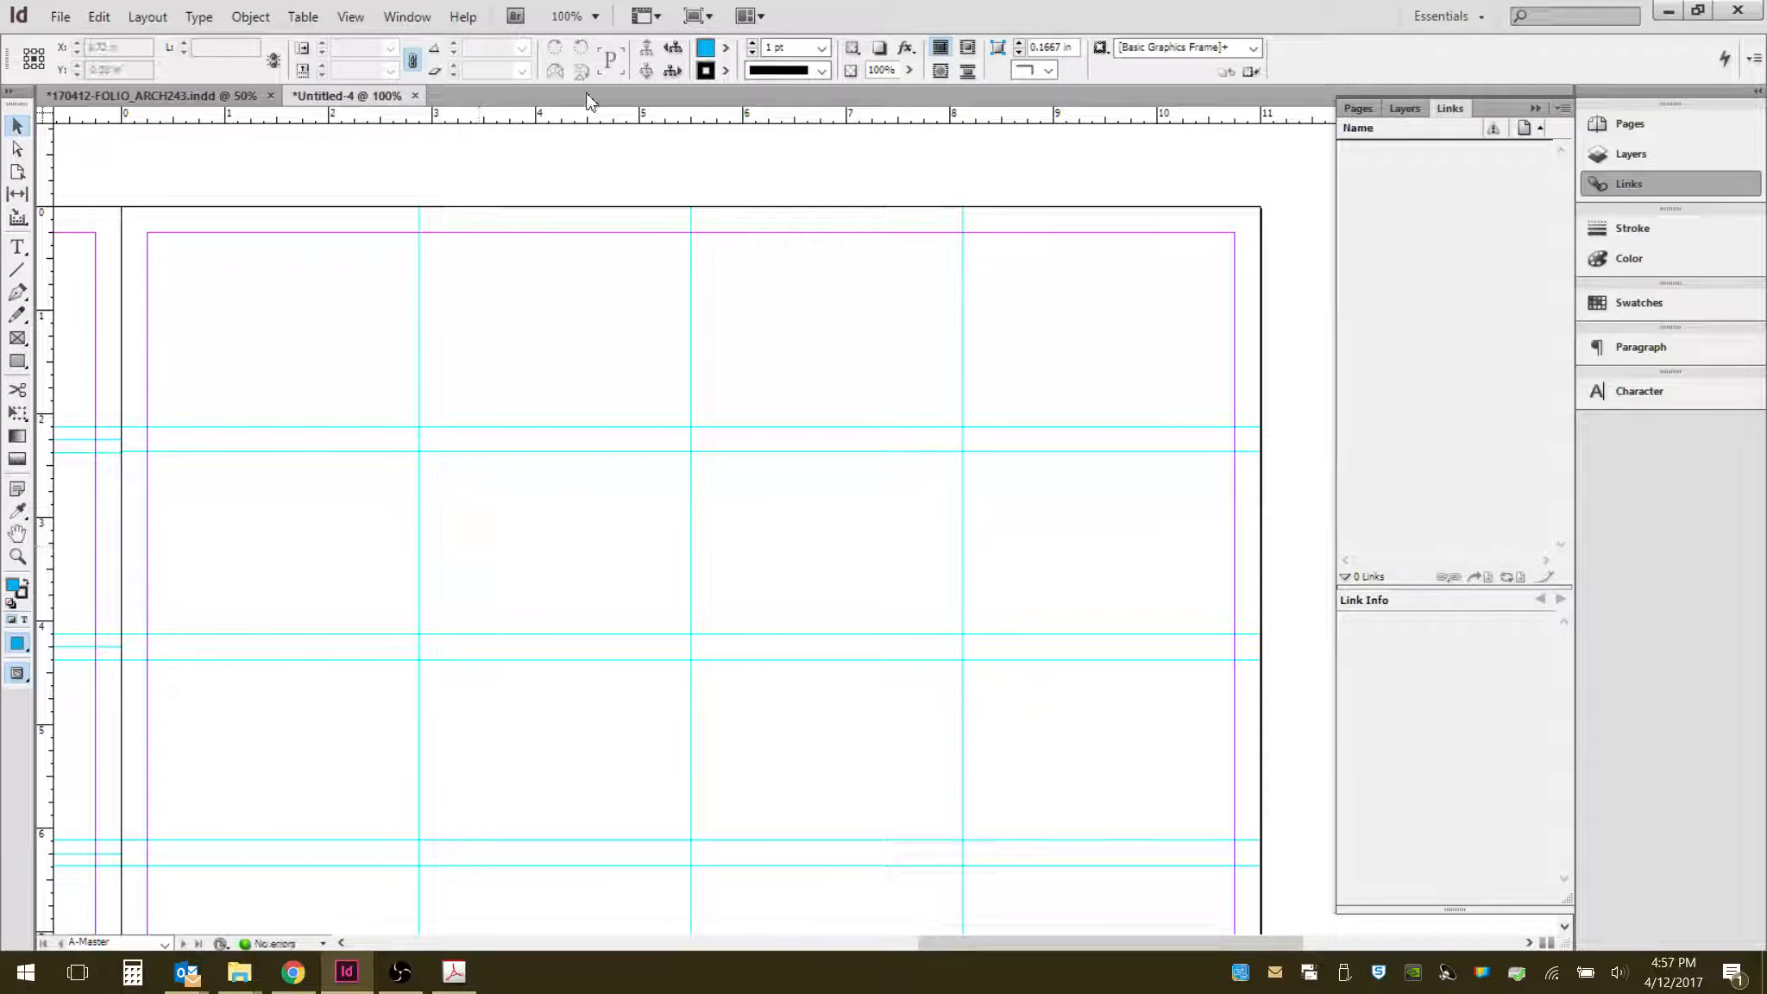
- Add vertical ruler guides at about 2.75 in and 3 in flanking the 2.875 in guide
scroll(907, 195, "up", 1)
scroll(261, 174, "up", 1)
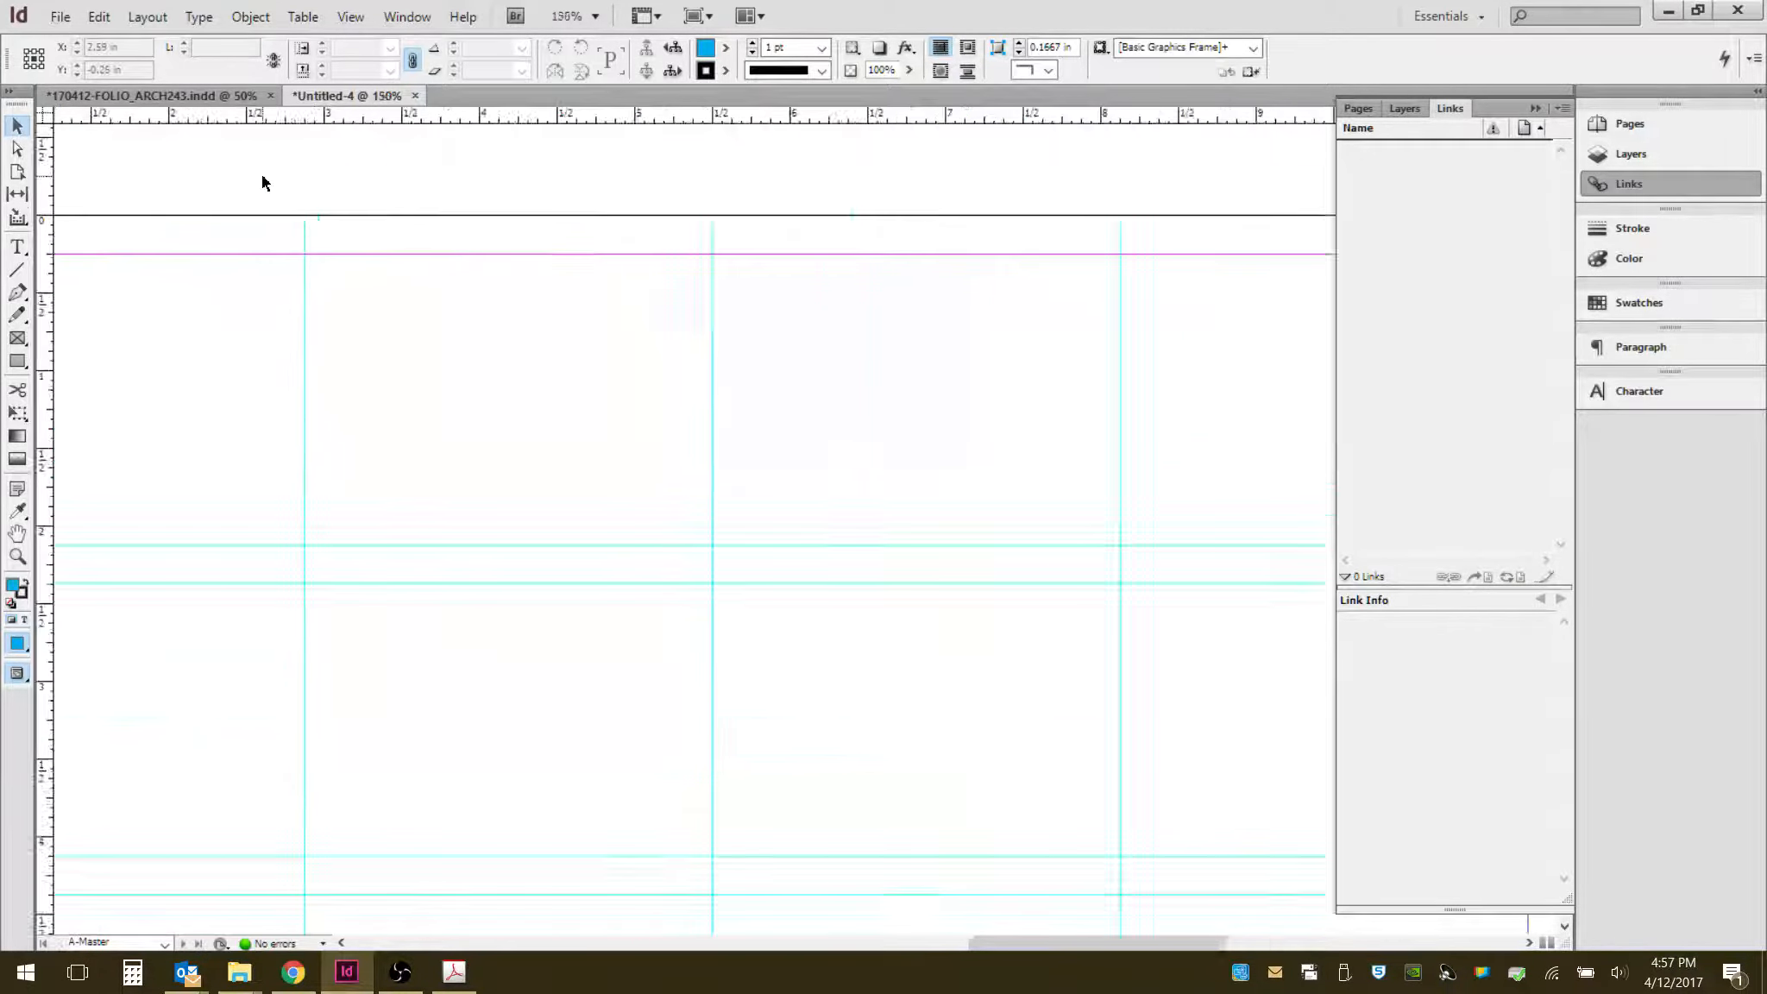
scroll(259, 182, "up", 1)
left_click_drag(45, 304, 340, 313)
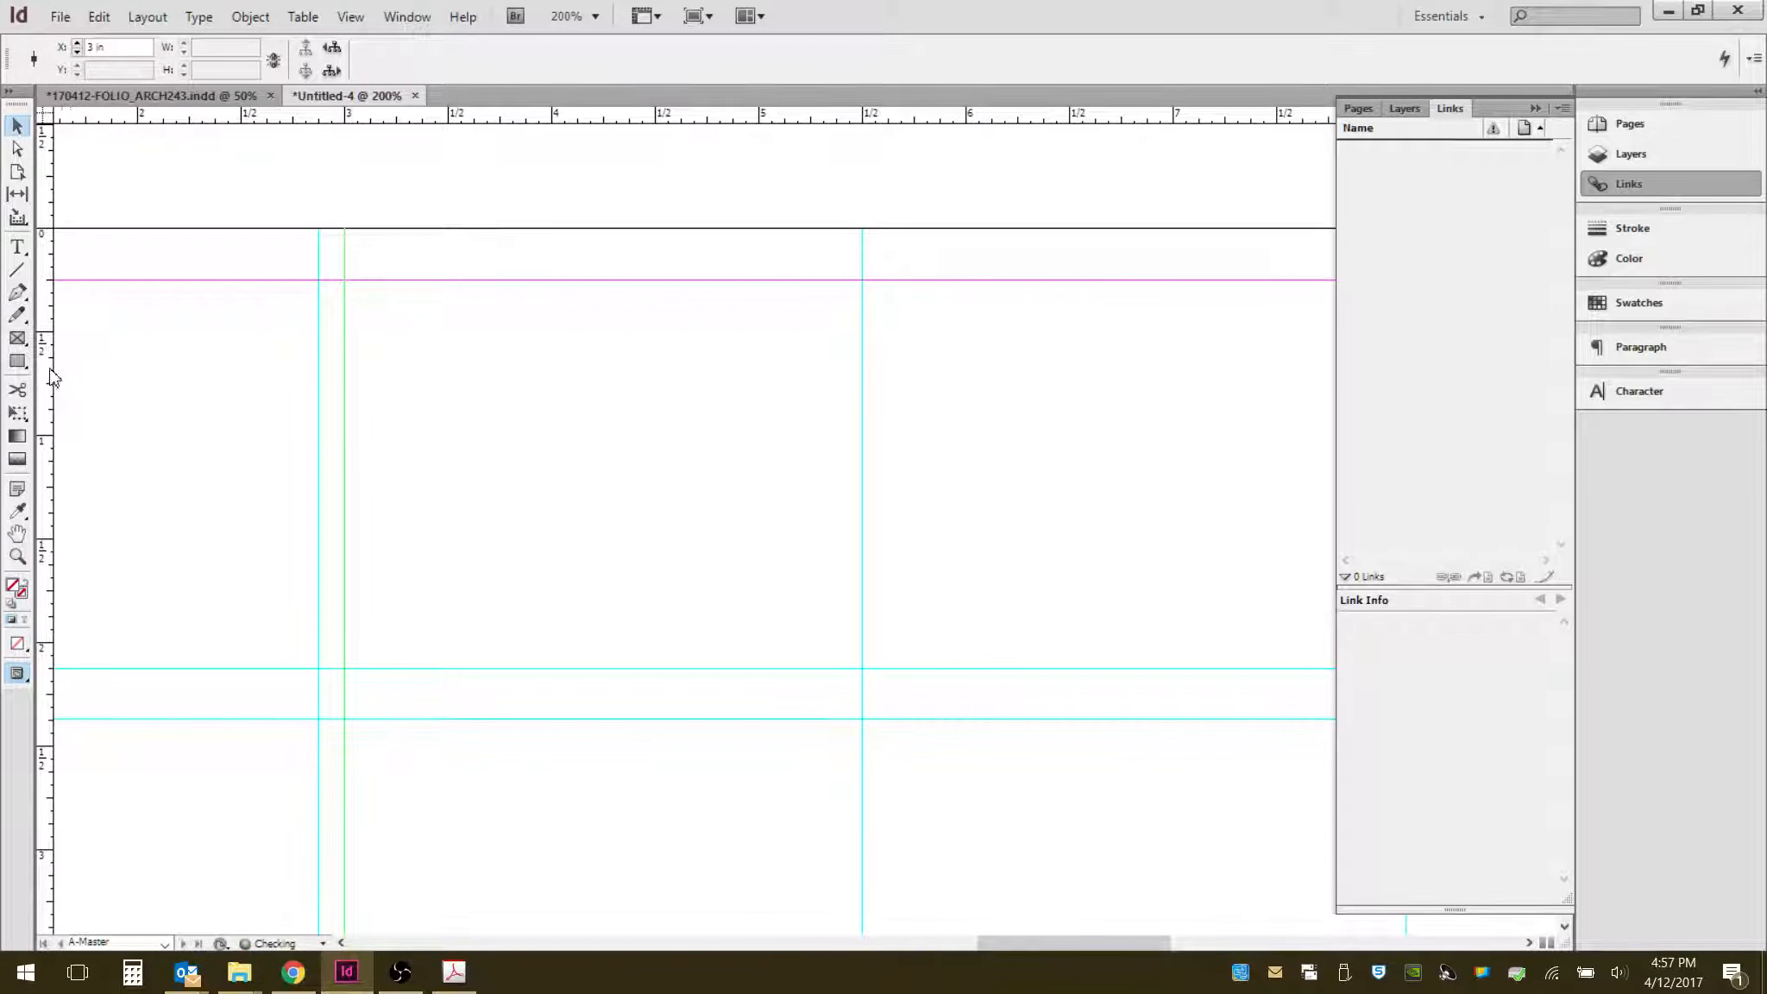
left_click_drag(50, 378, 290, 381)
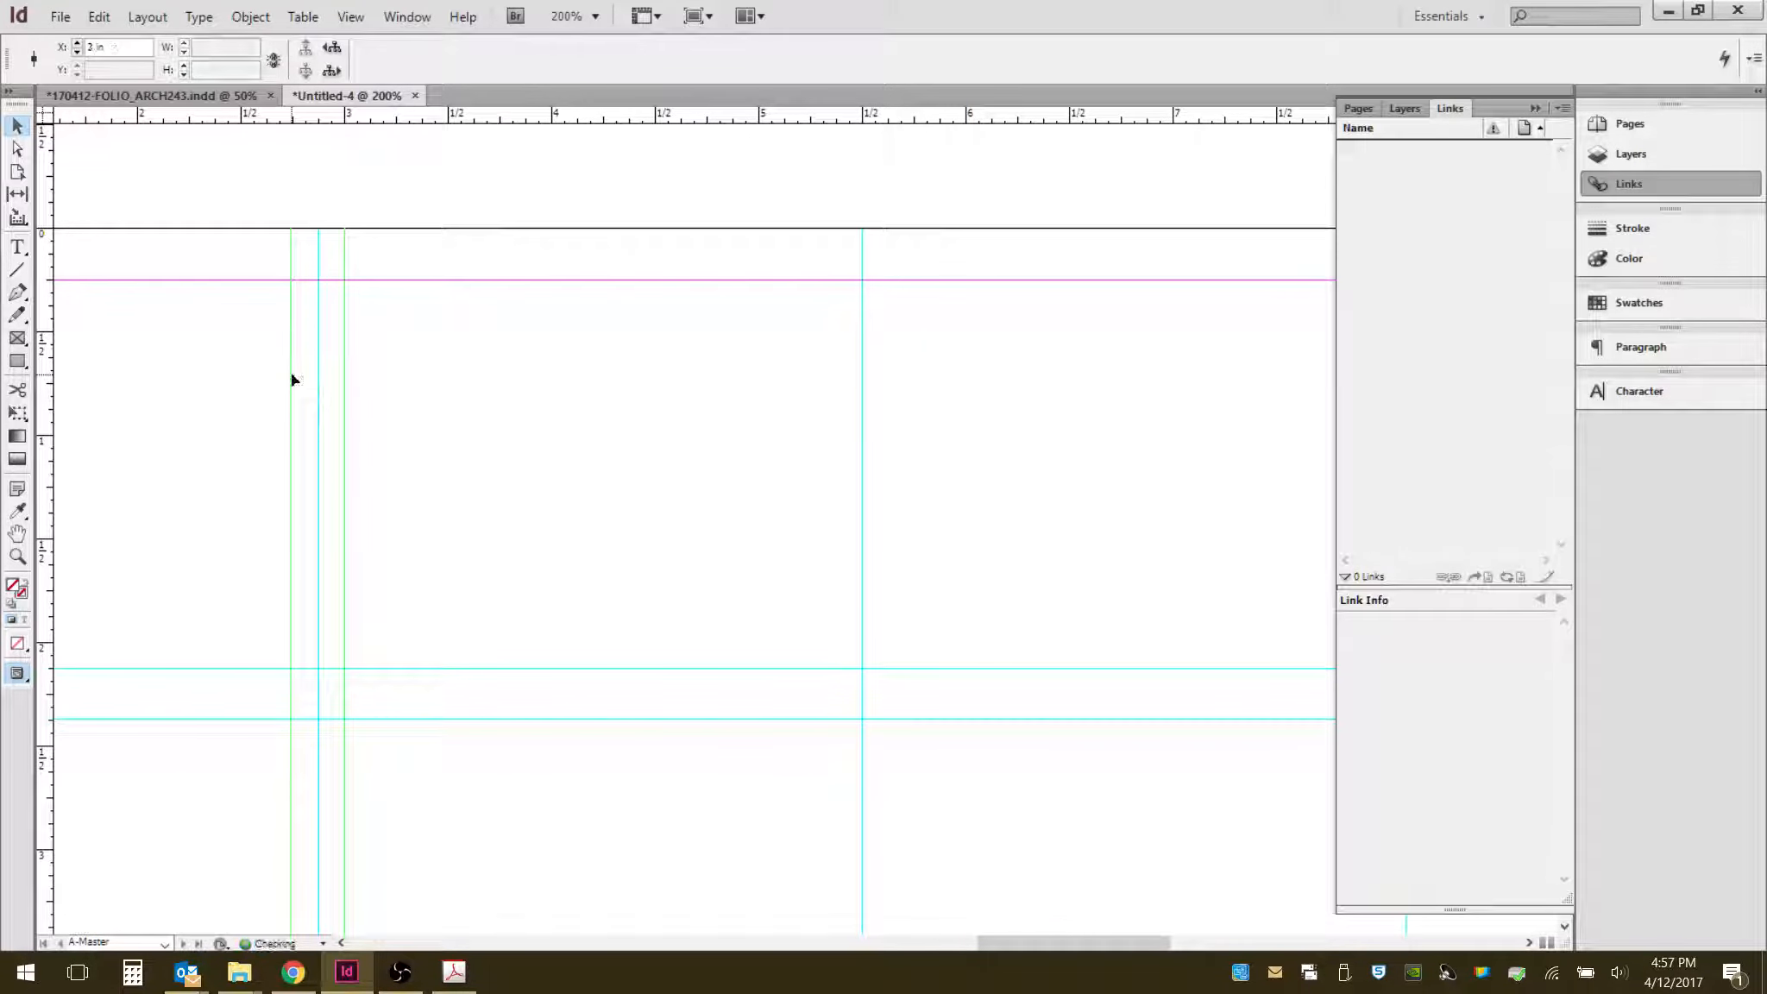
- Add vertical ruler guides at about 5.375 in and 5.625 in flanking the 5.5 in guide
left_click_drag(48, 442, 807, 352)
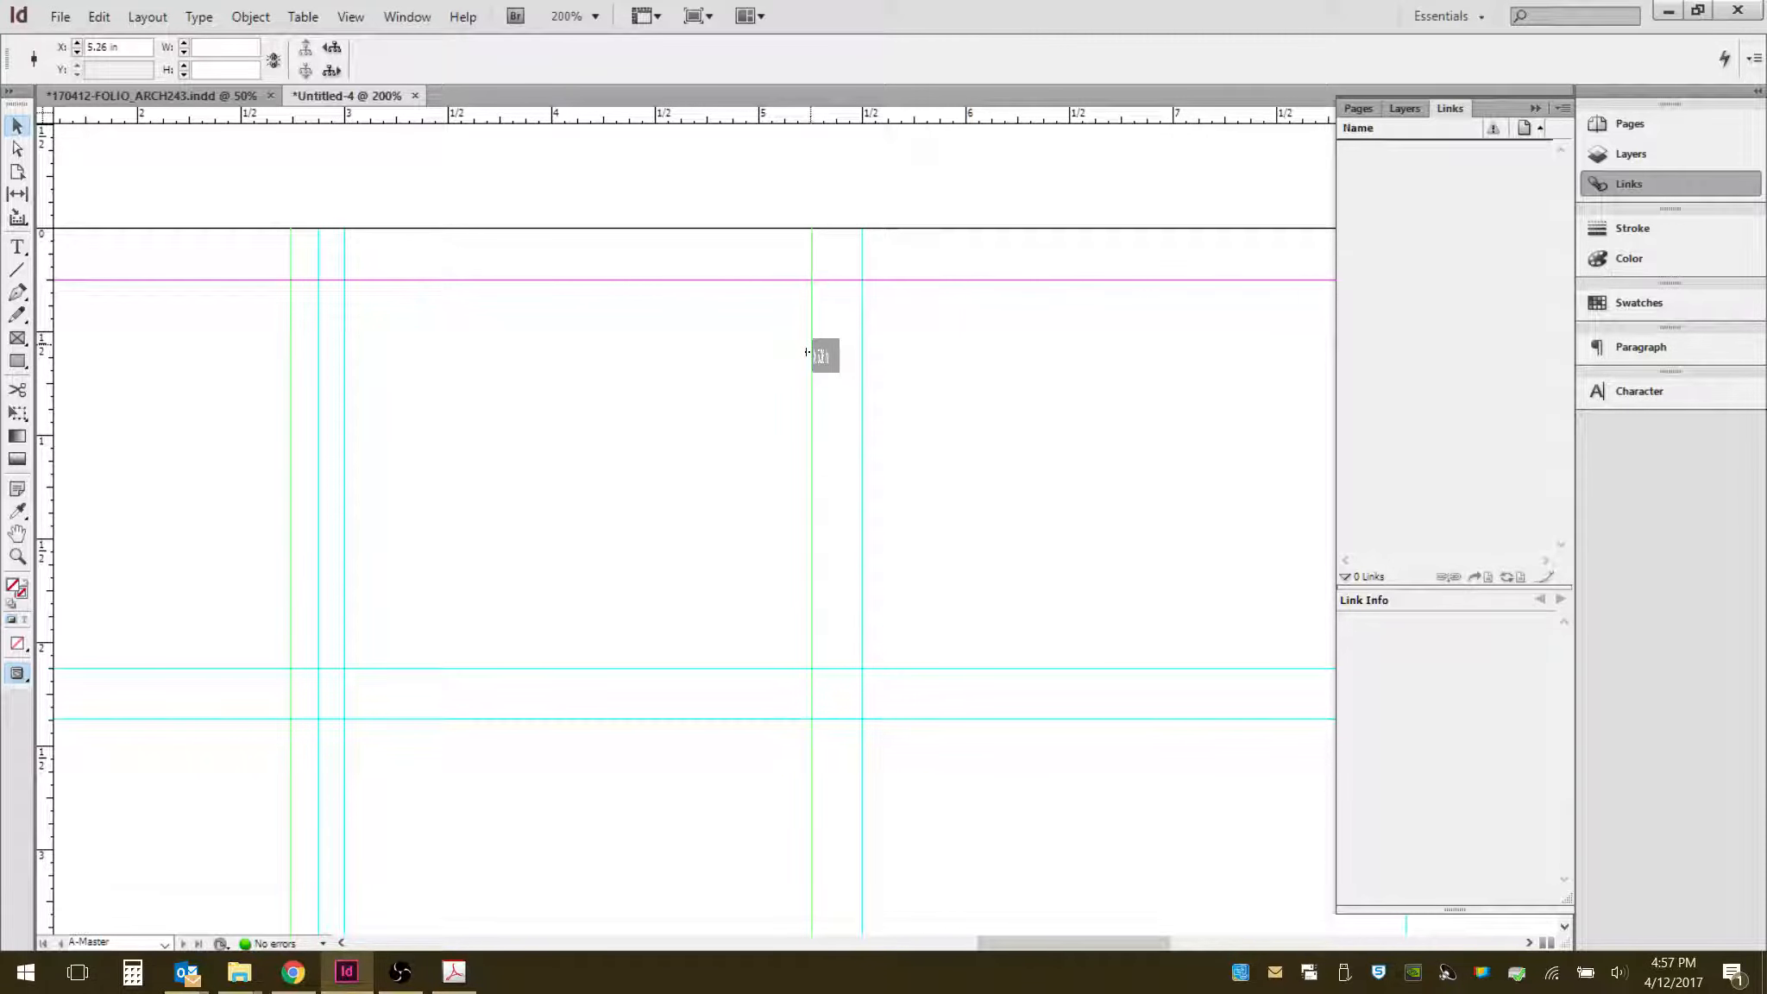
left_click_drag(807, 352, 832, 352)
left_click_drag(52, 389, 885, 353)
- Add vertical ruler guides at 8.25 in and 8 in flanking the 8.125 in guide
scroll(229, 410, "down", 3)
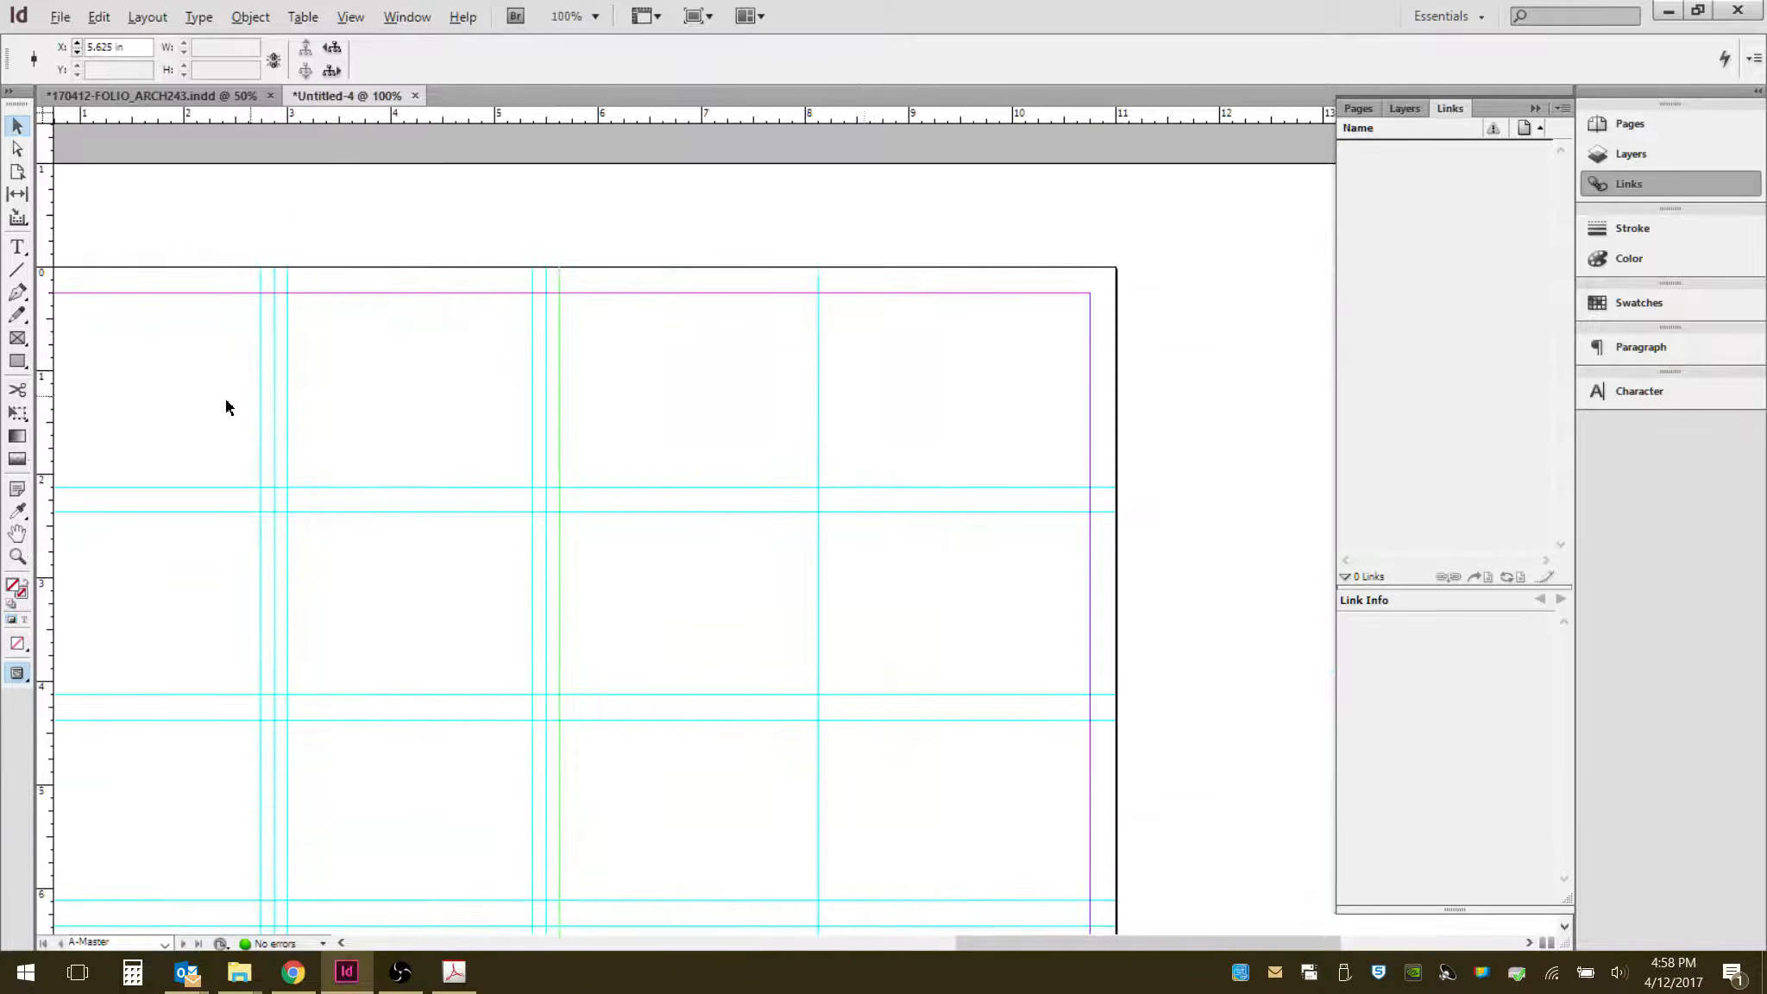
scroll(842, 268, "up", 4)
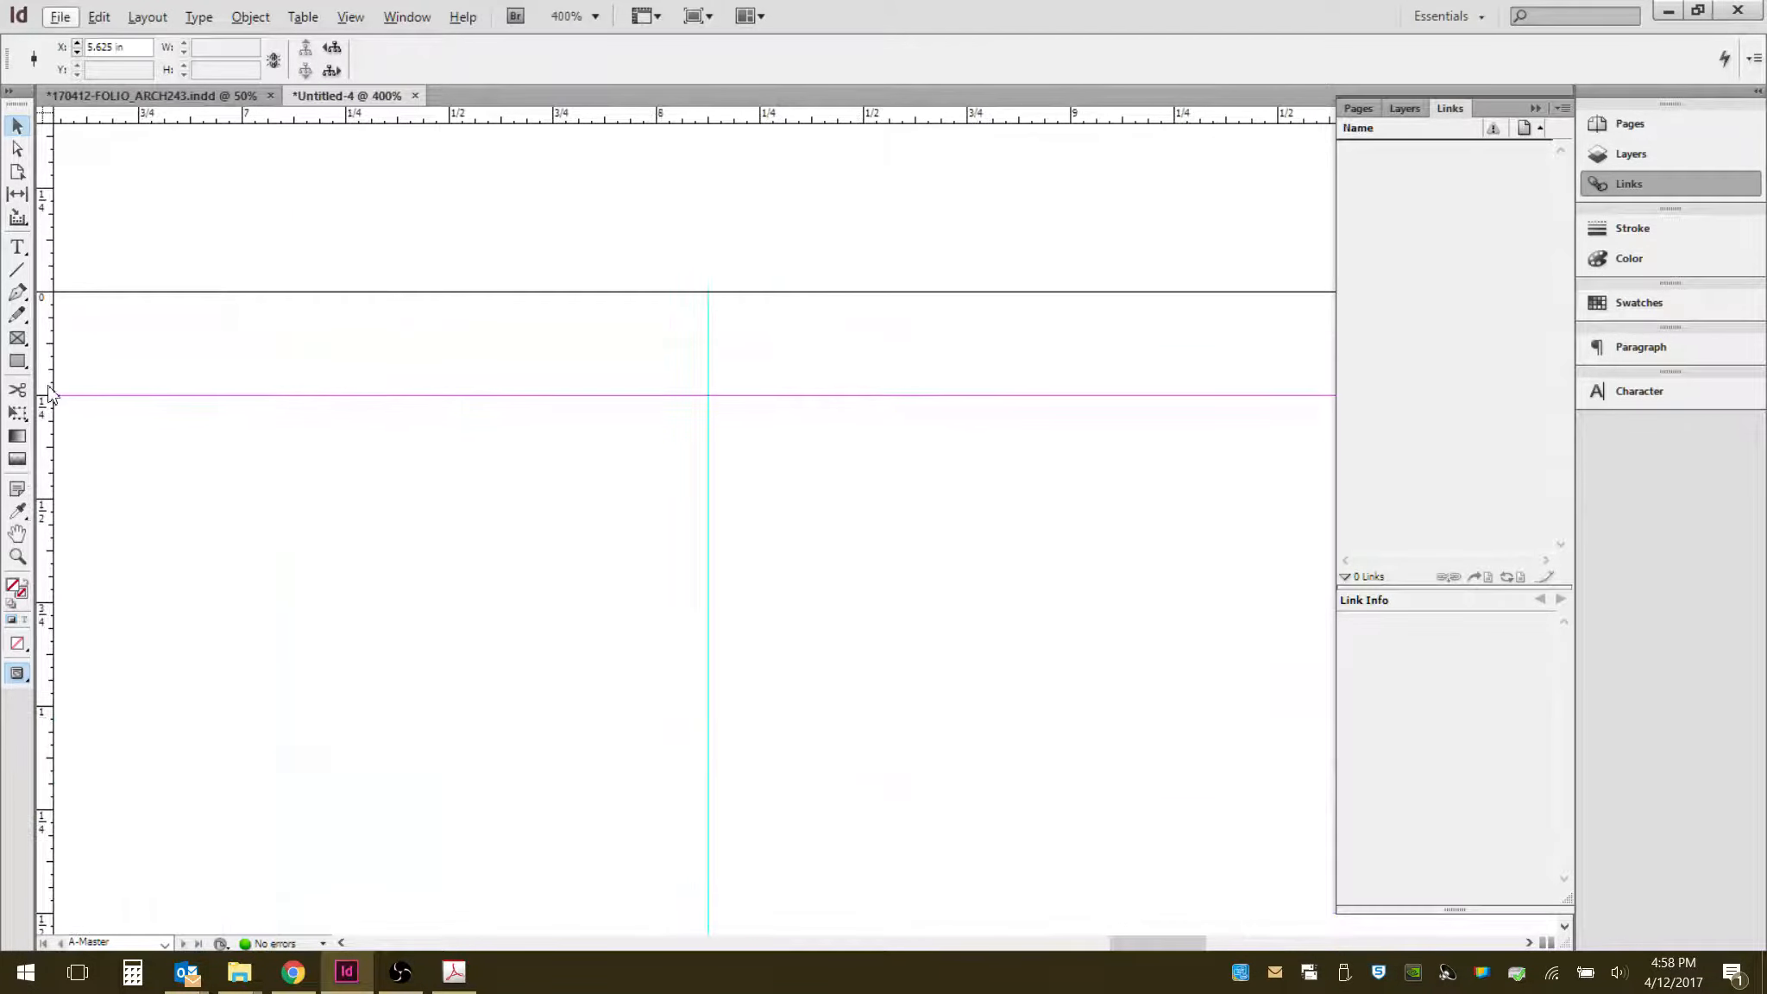
left_click_drag(50, 367, 759, 362)
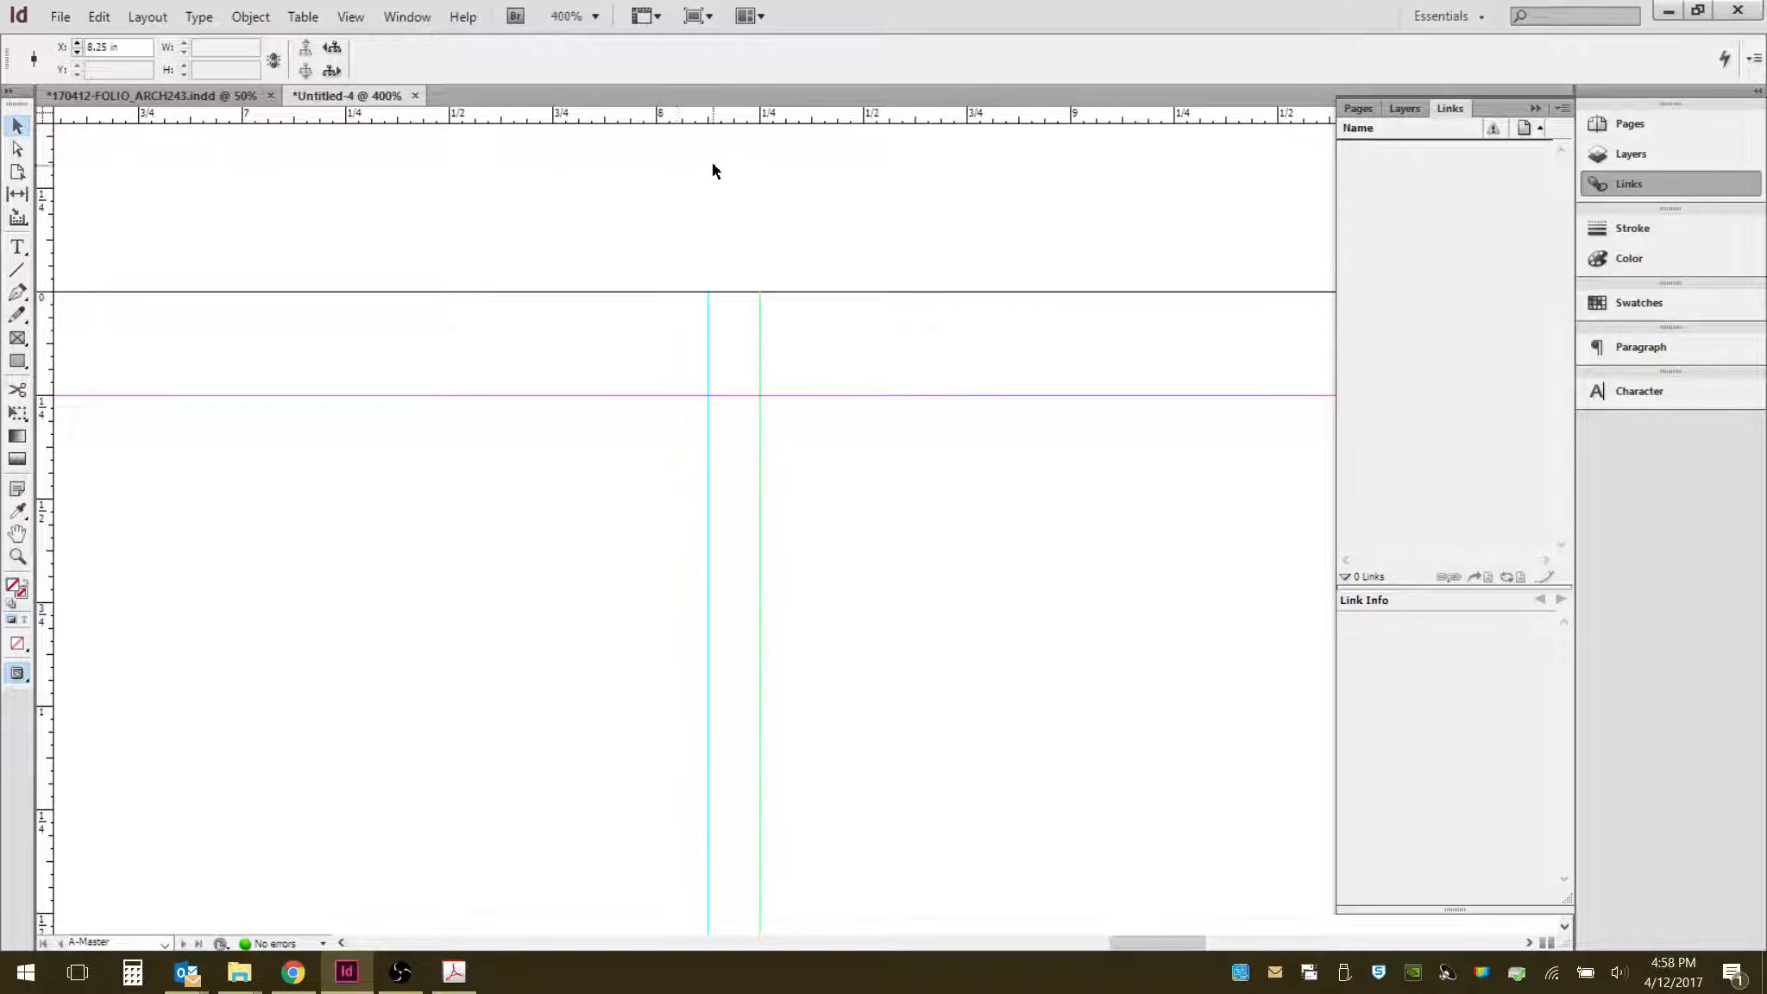
left_click_drag(48, 466, 650, 477)
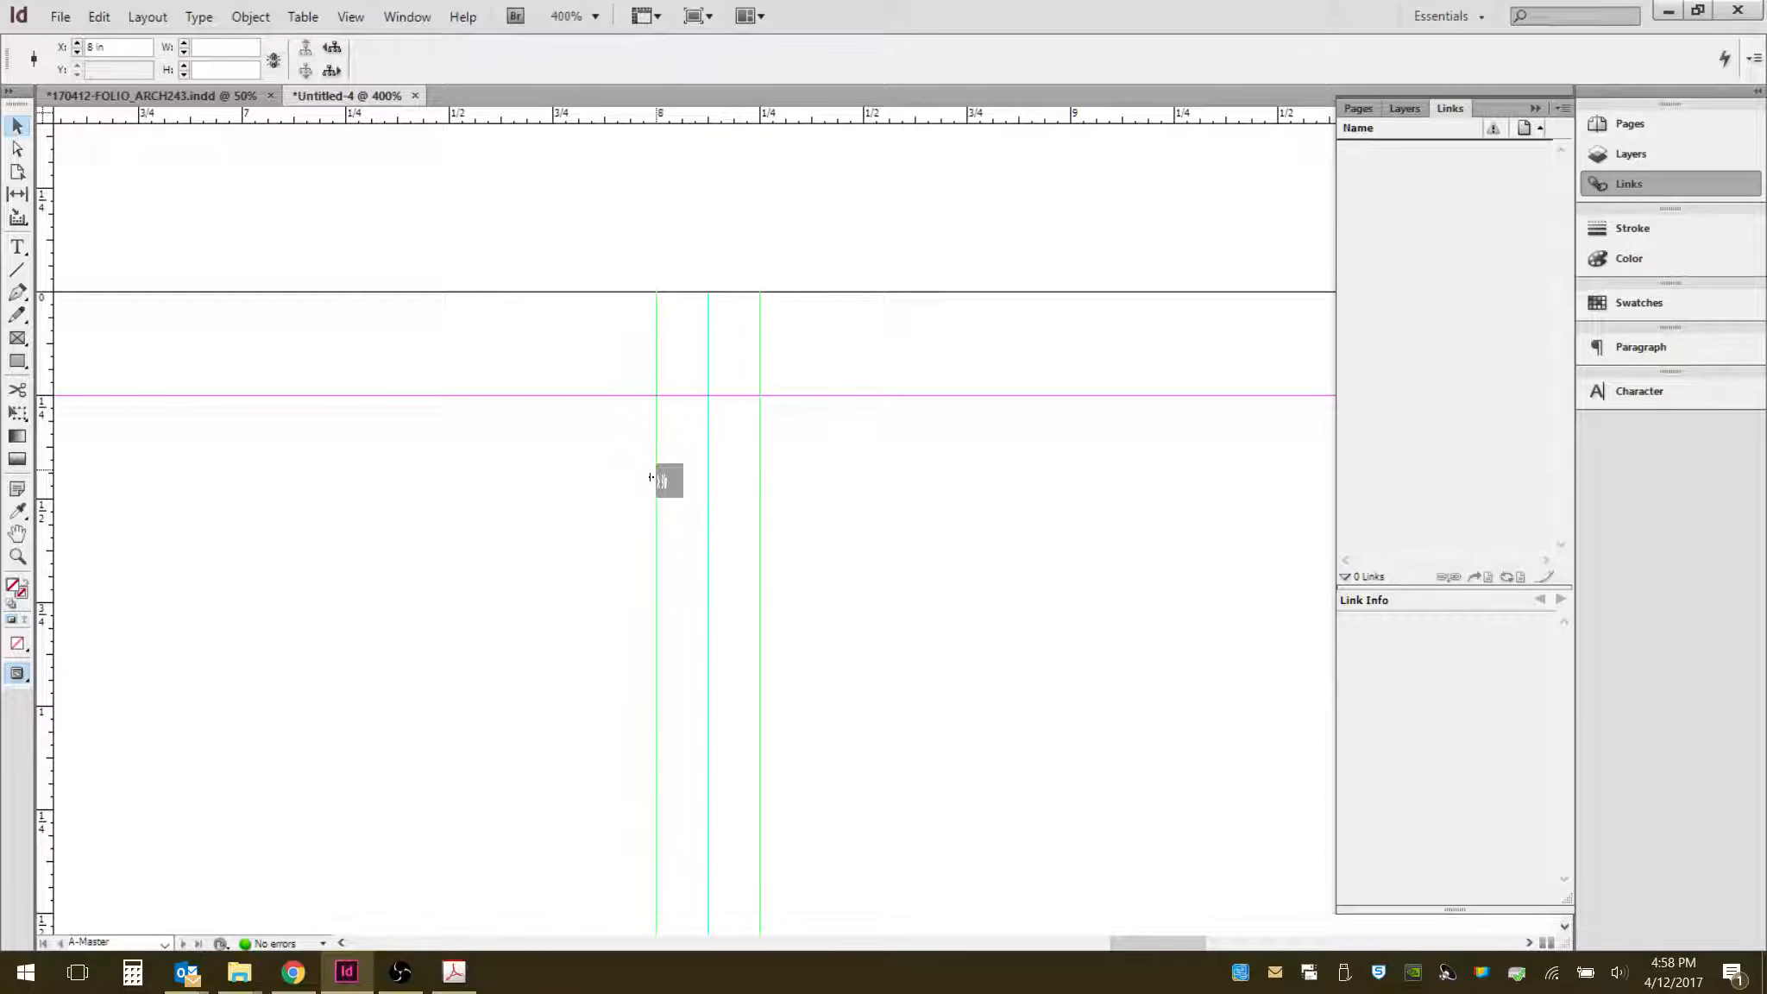
- Select the two stray vertical guides reaching onto the pasteboard above the left page and delete them
left_click_drag(651, 477, 654, 471)
left_click(555, 580)
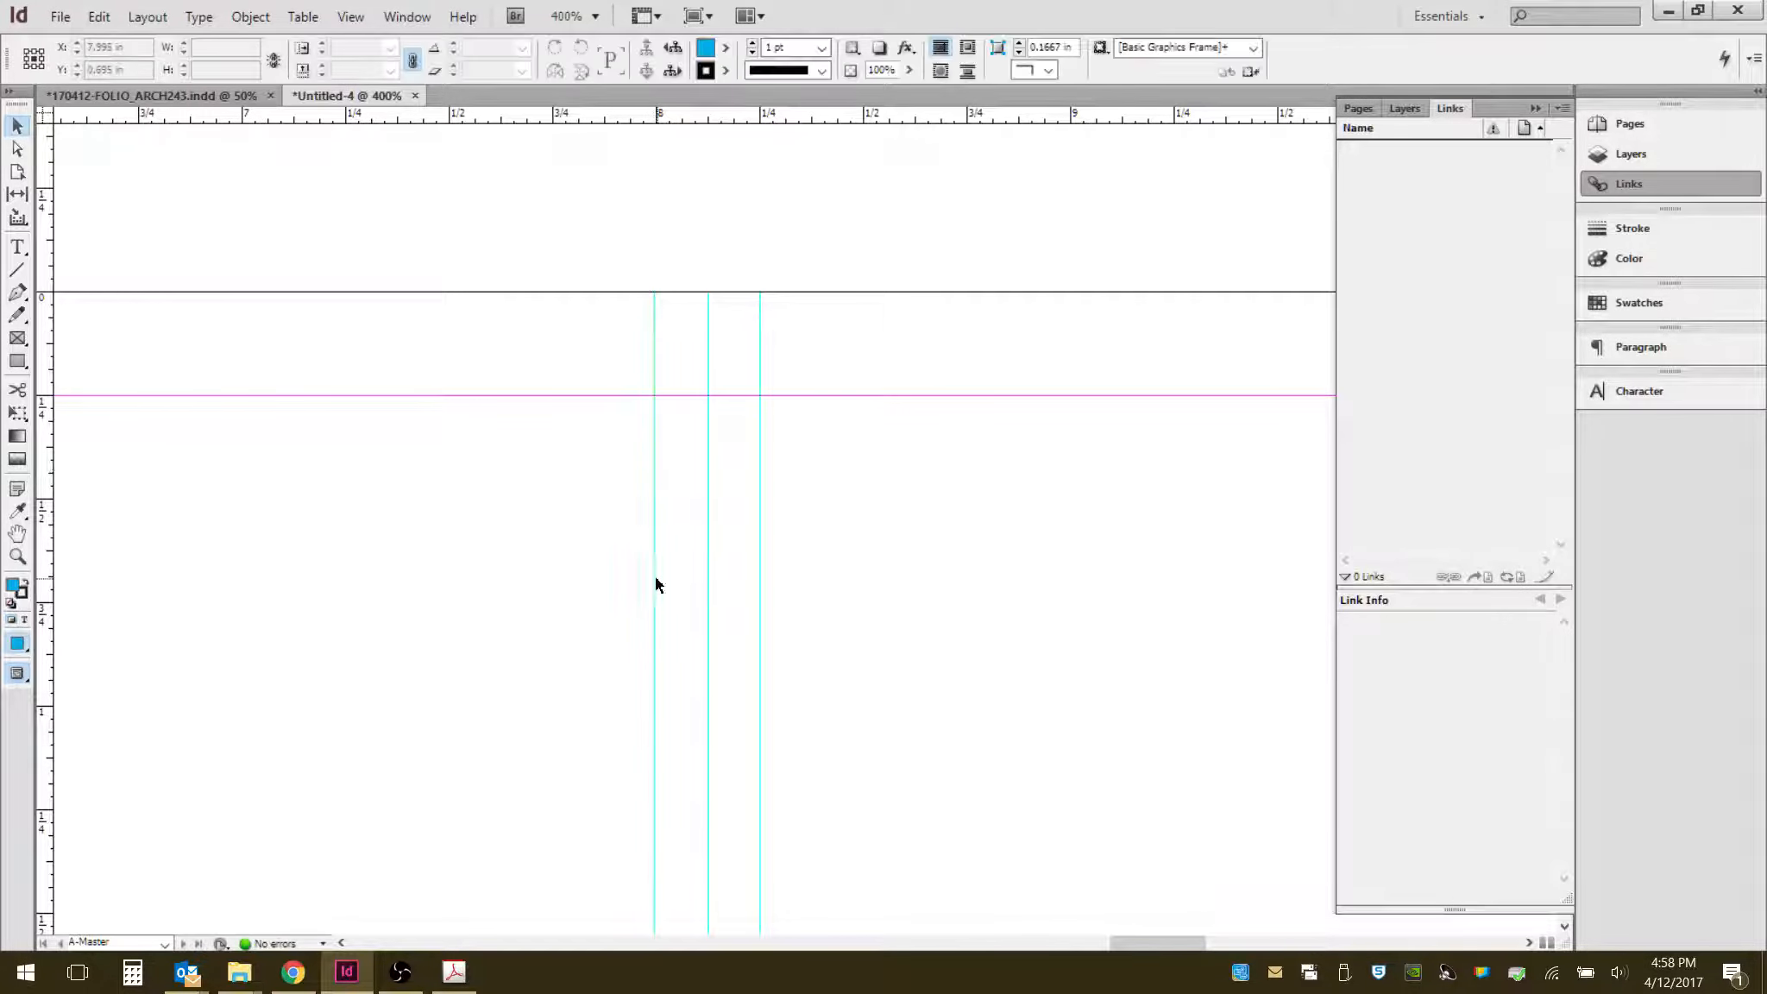
scroll(763, 489, "down", 6)
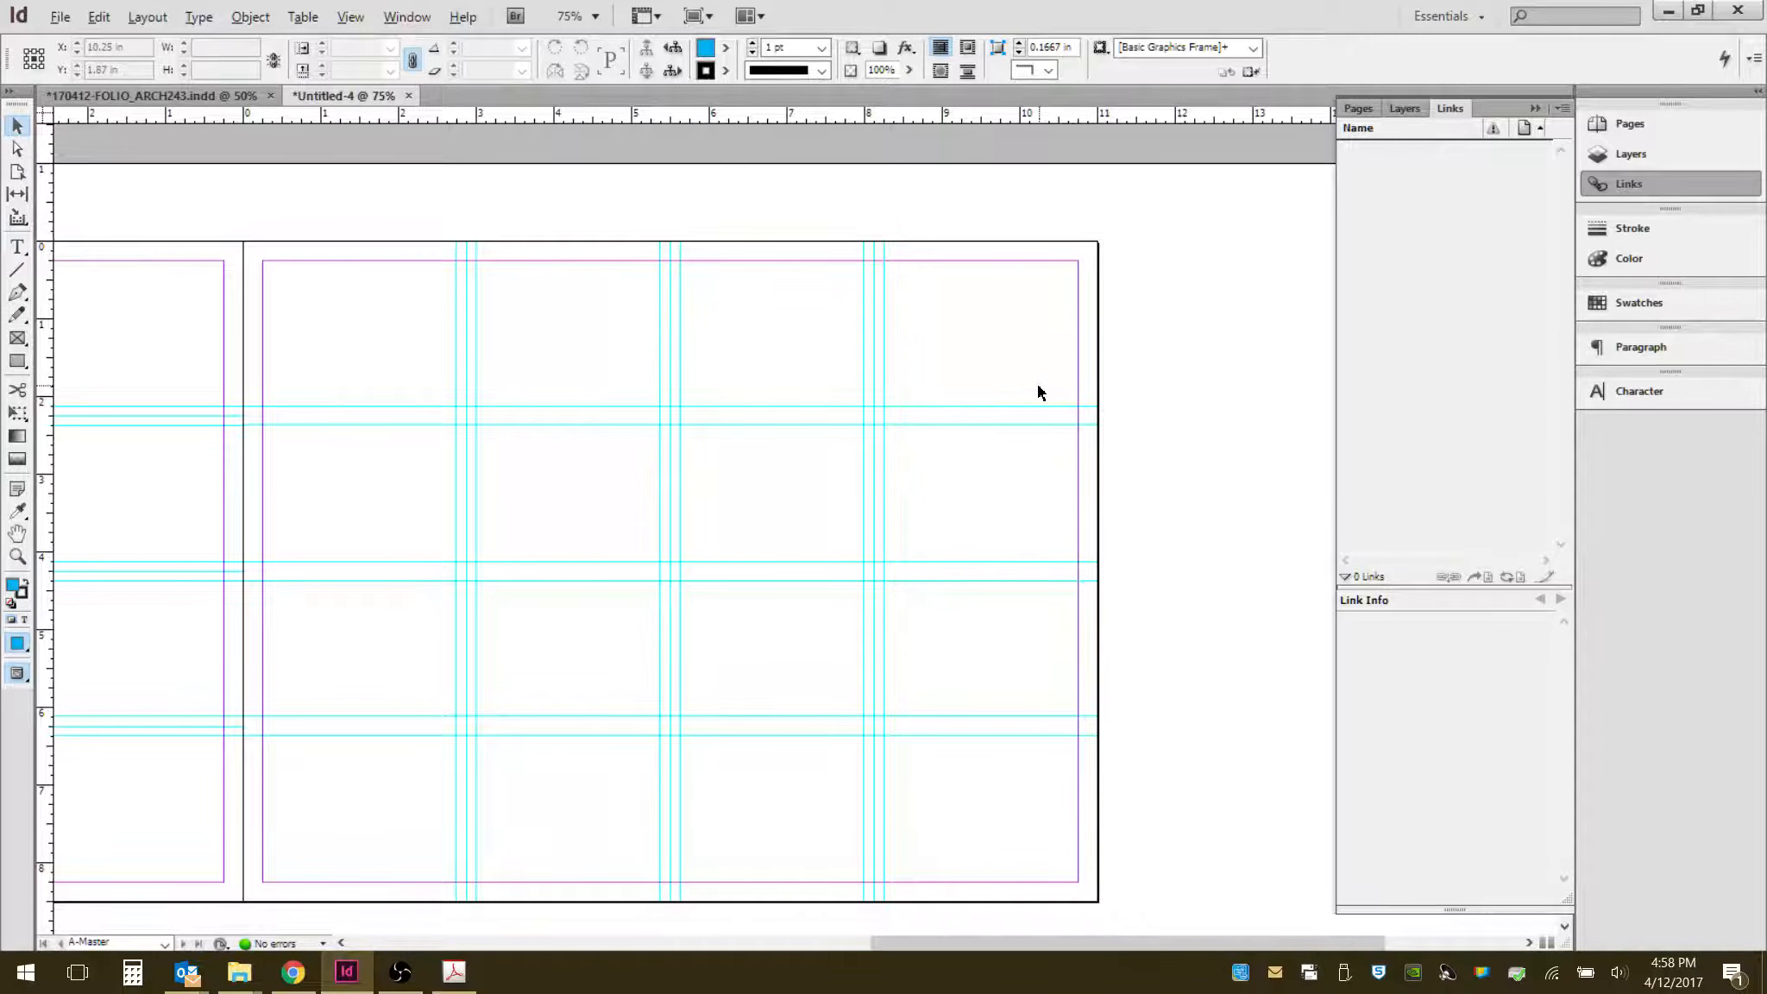
scroll(1039, 392, "down", 1)
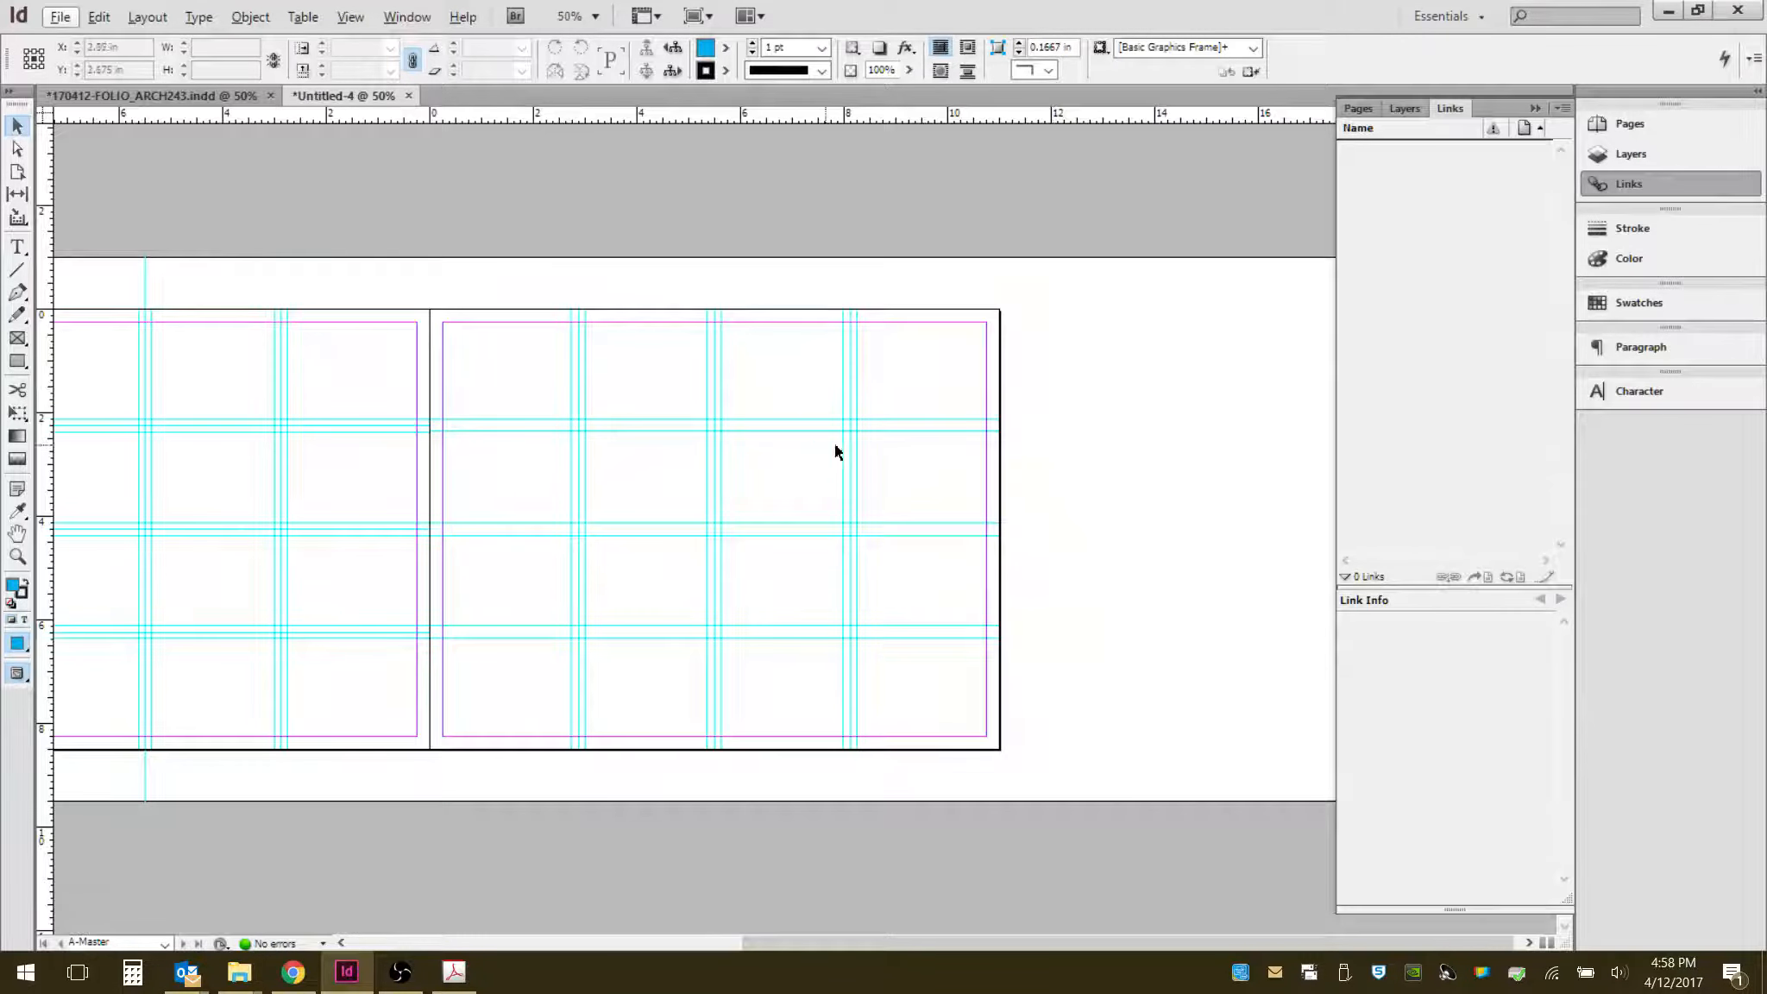
left_click_drag(364, 502, 556, 413)
left_click_drag(447, 277, 83, 266)
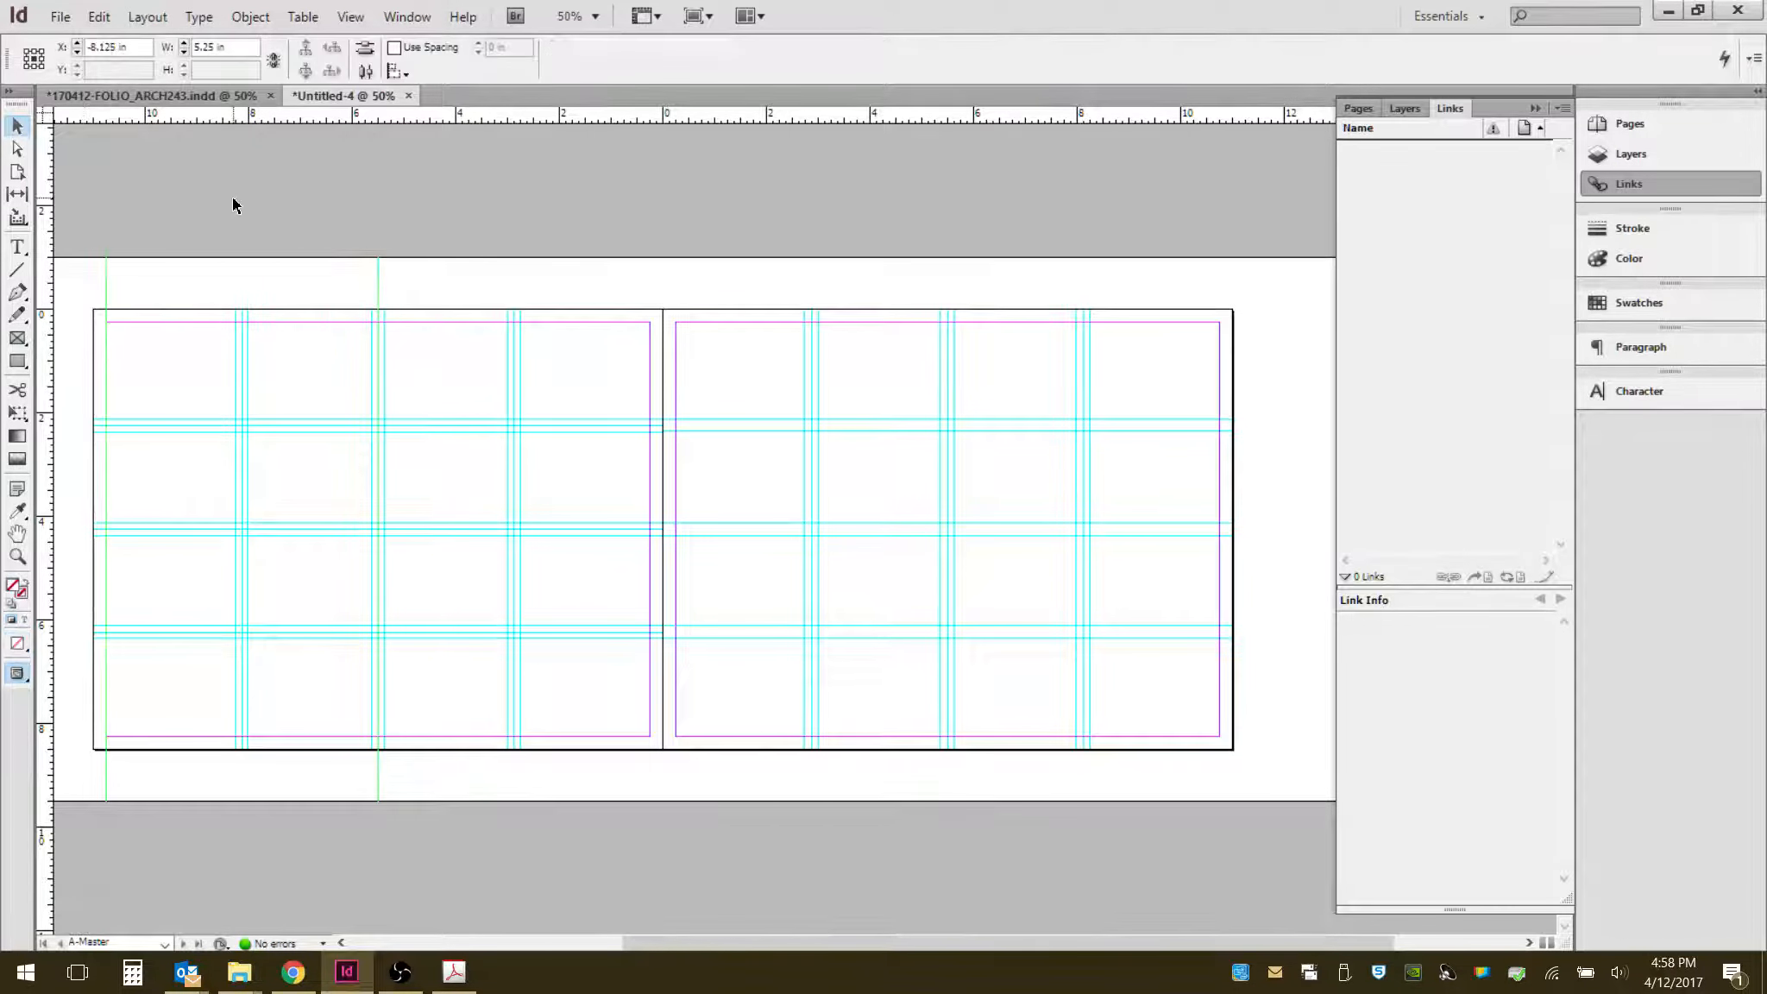
key("Delete")
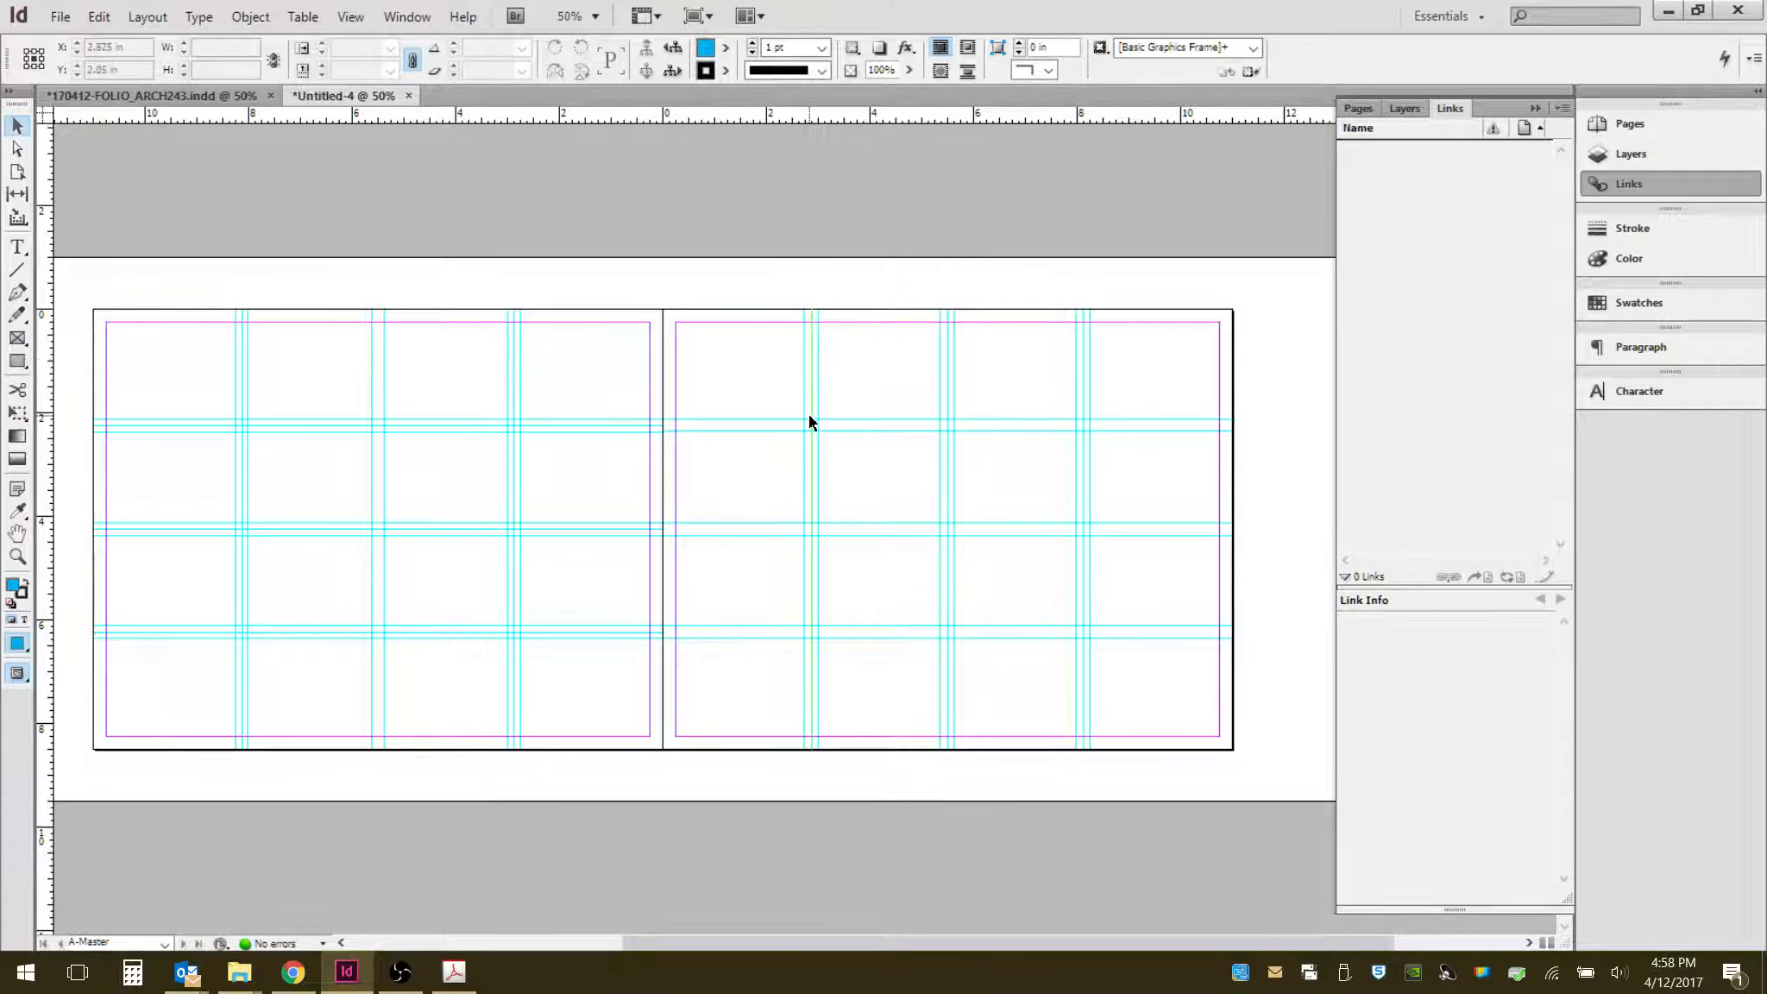
- Try deleting a horizontal guide on the left page, then undo the deletion
left_click(240, 380)
left_click(343, 392)
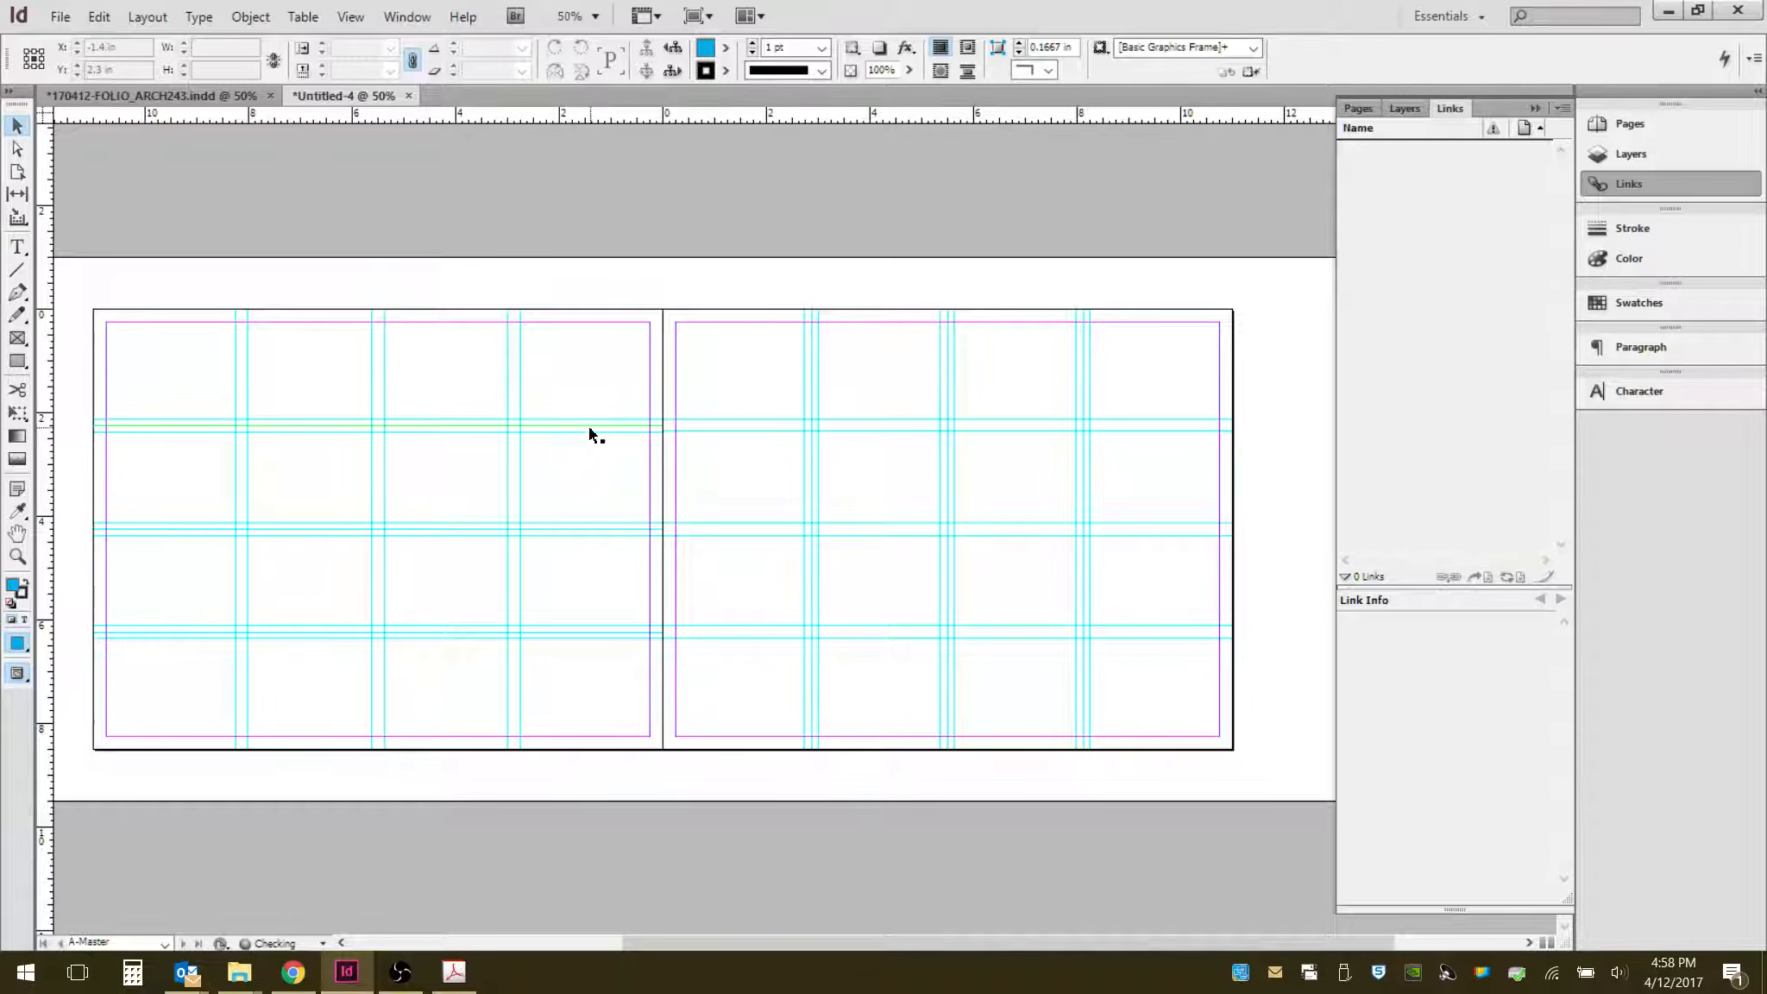
left_click(609, 522)
left_click(610, 529)
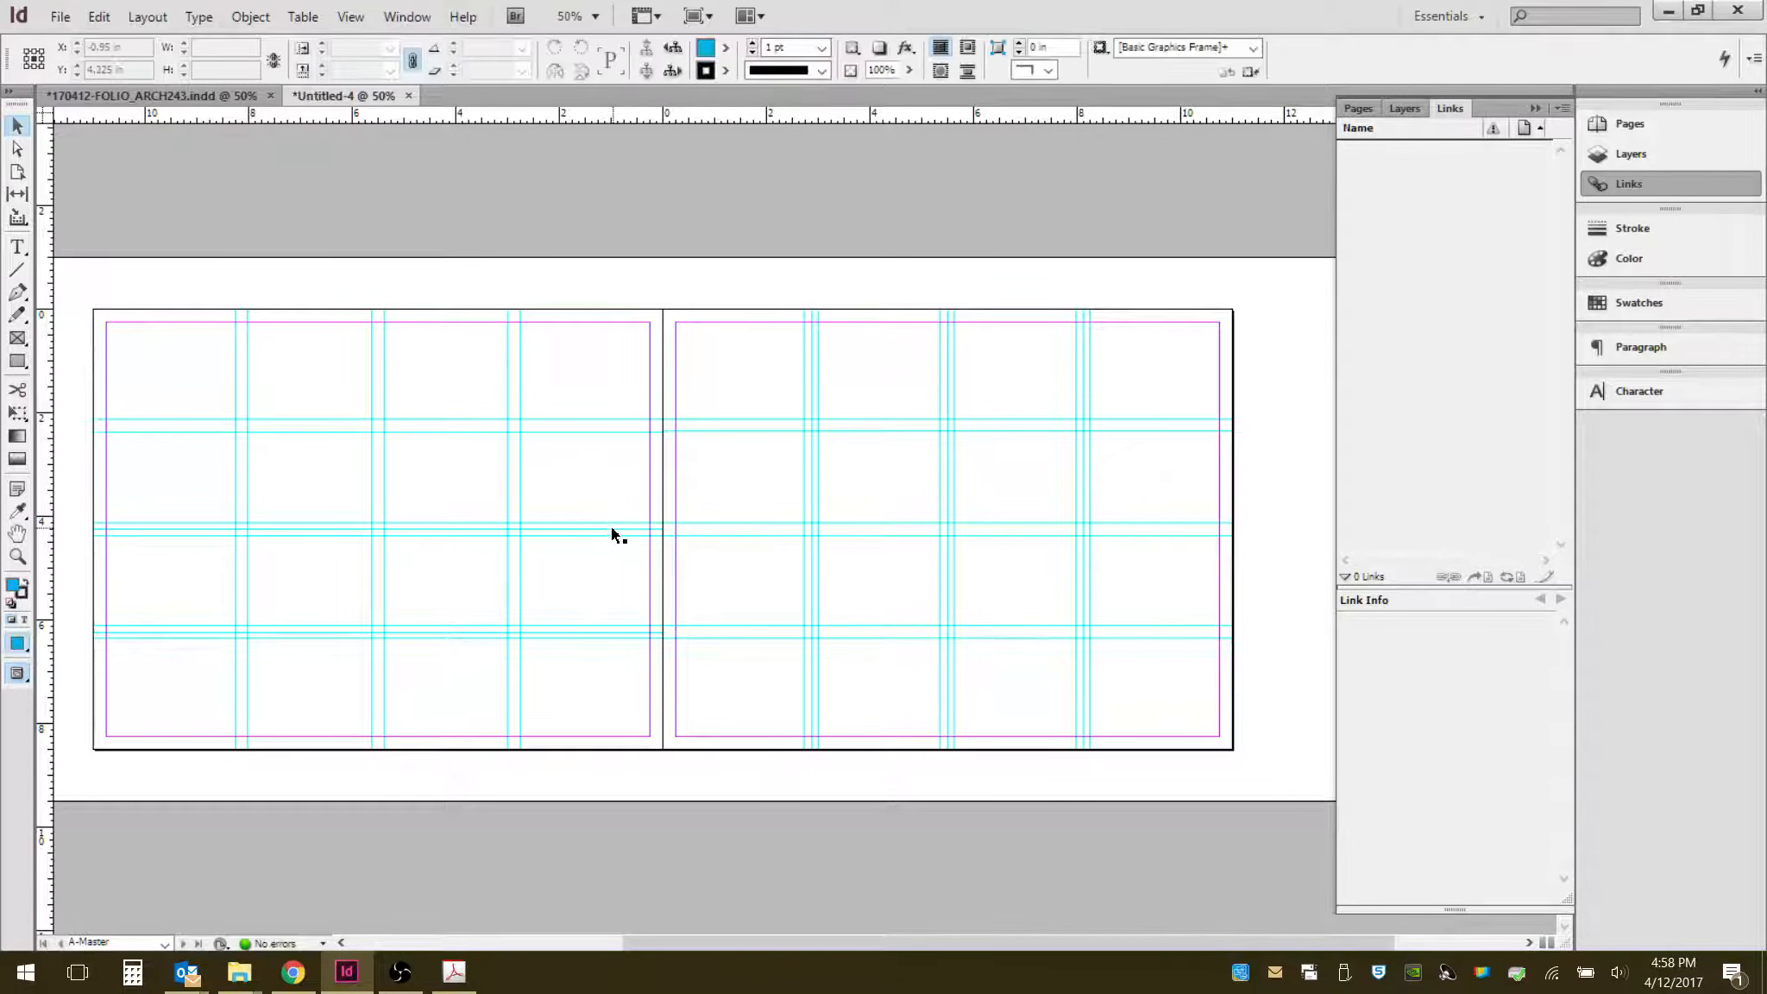
left_click(635, 638)
key("Delete")
left_click(812, 603)
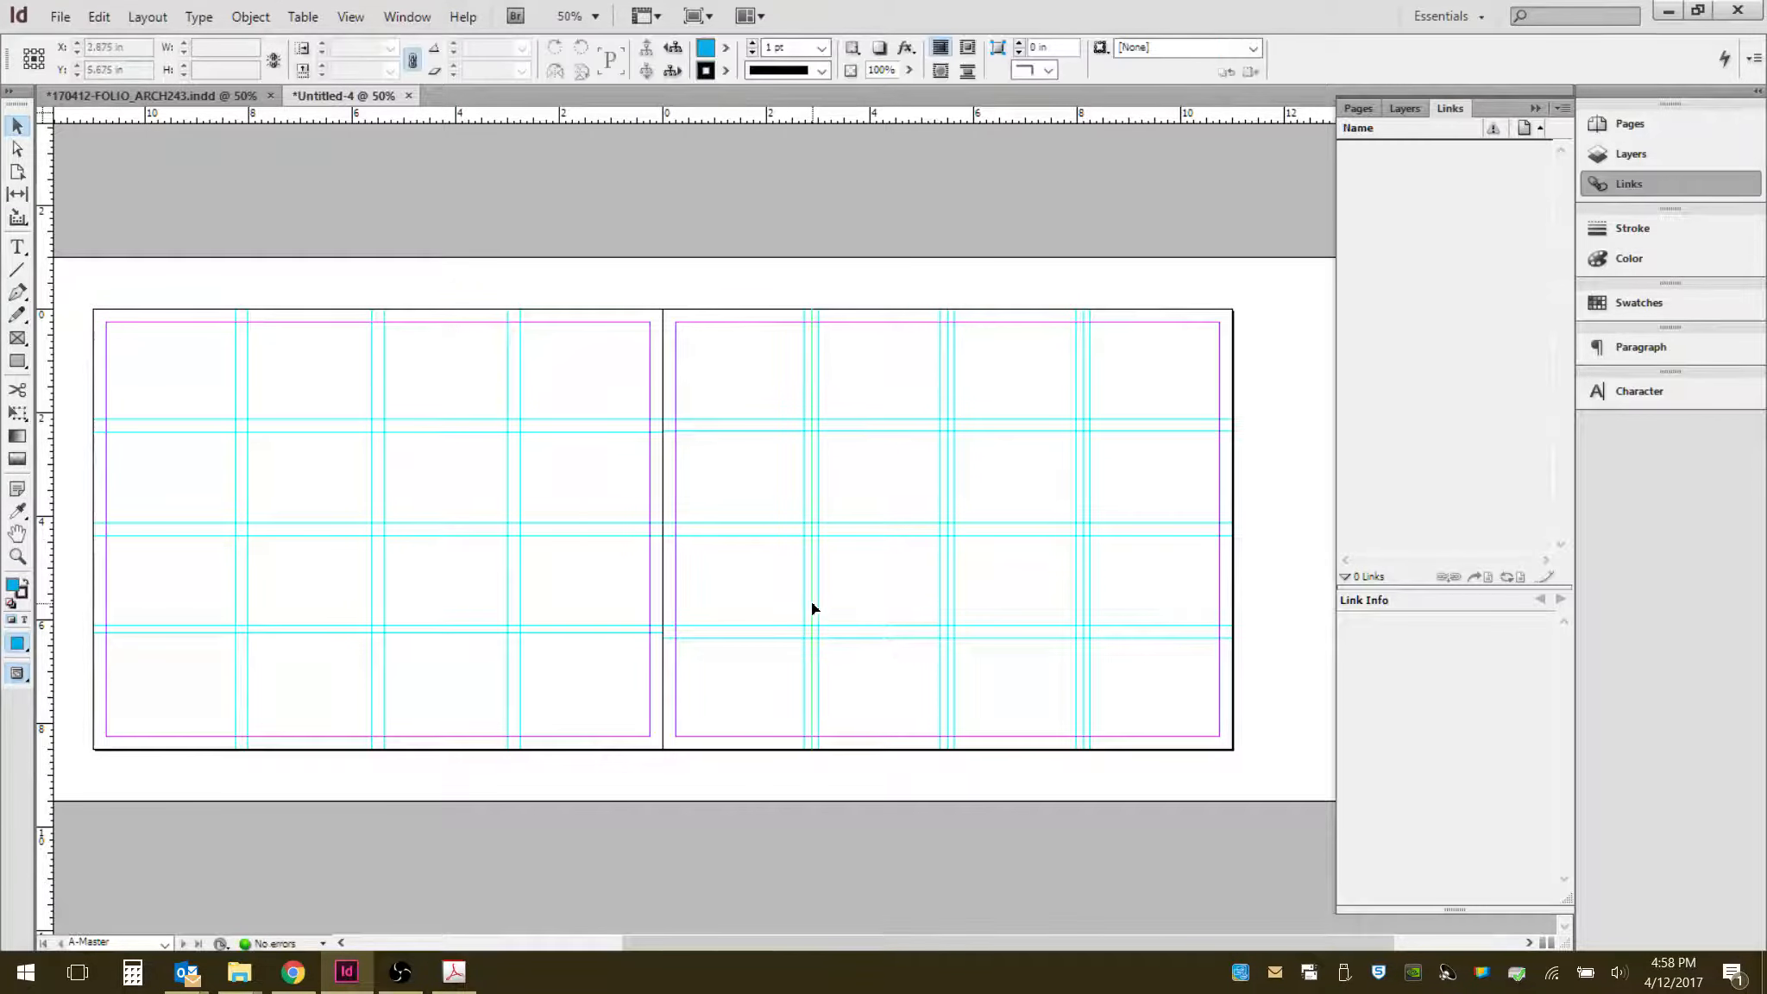
key("ctrl+z")
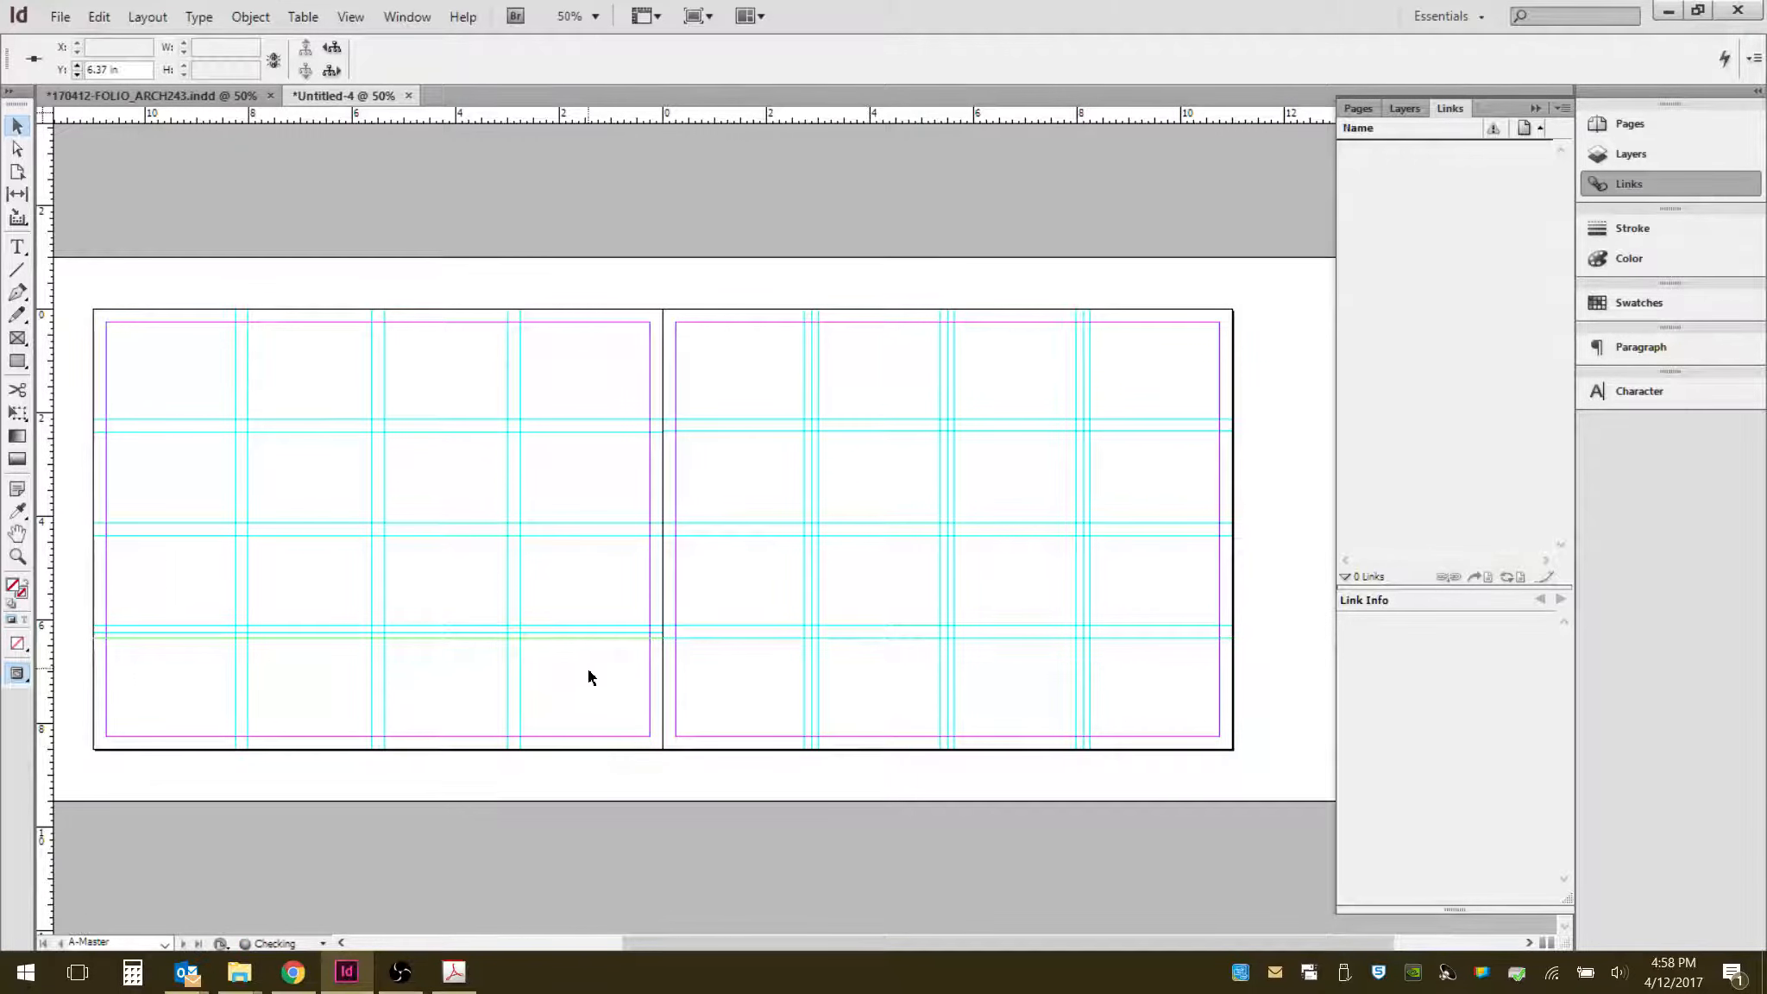
- Nudge a left-page horizontal guide and delete the center guide at about 8.125 in on the right page
left_click_drag(605, 637, 608, 629)
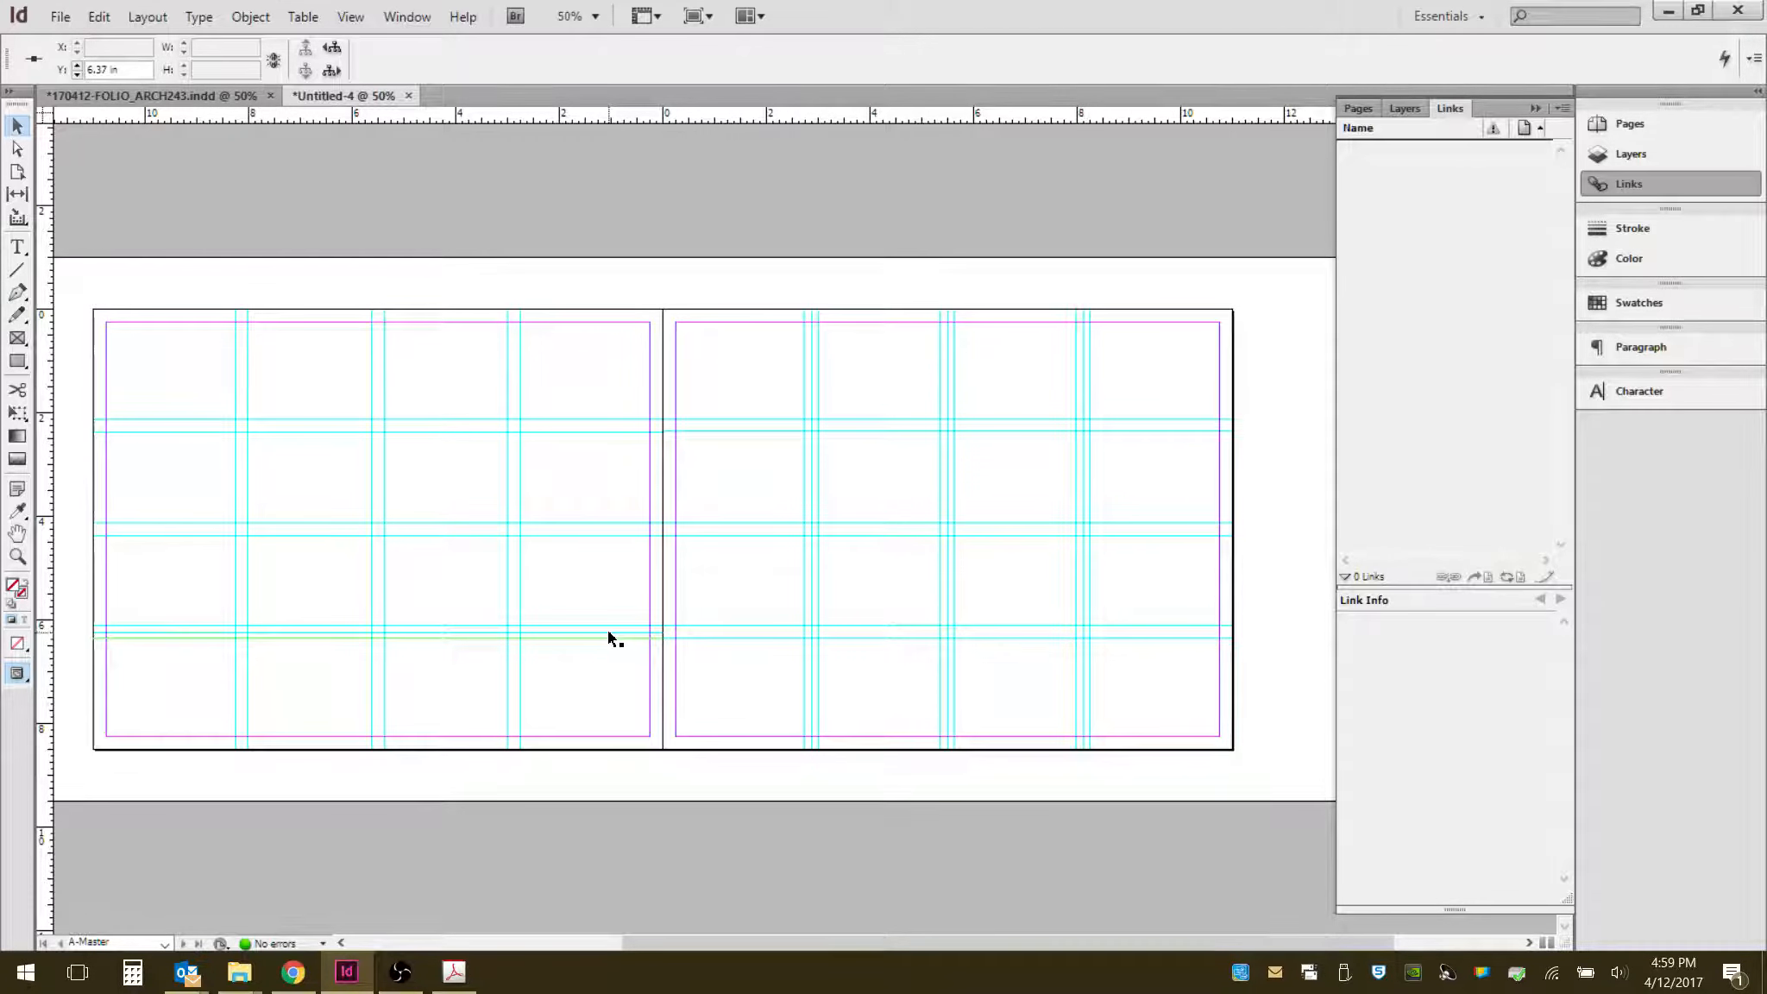
left_click(672, 706)
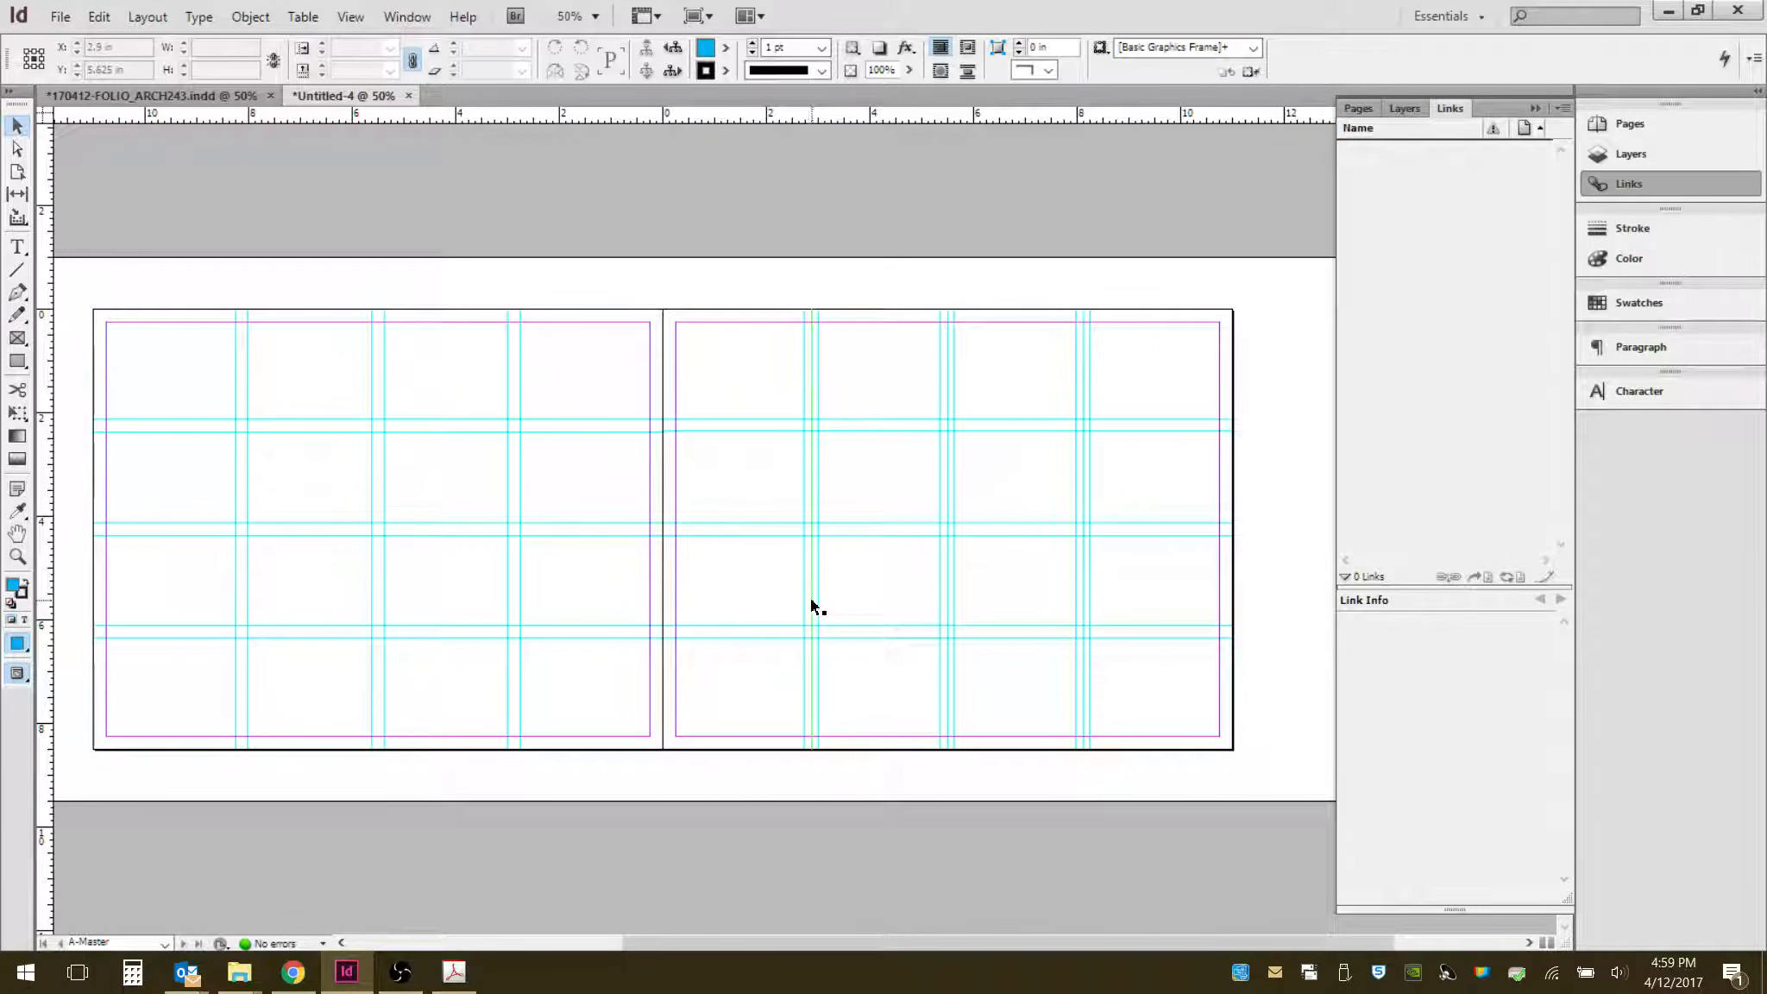
left_click_drag(811, 603, 1081, 590)
left_click(1082, 591)
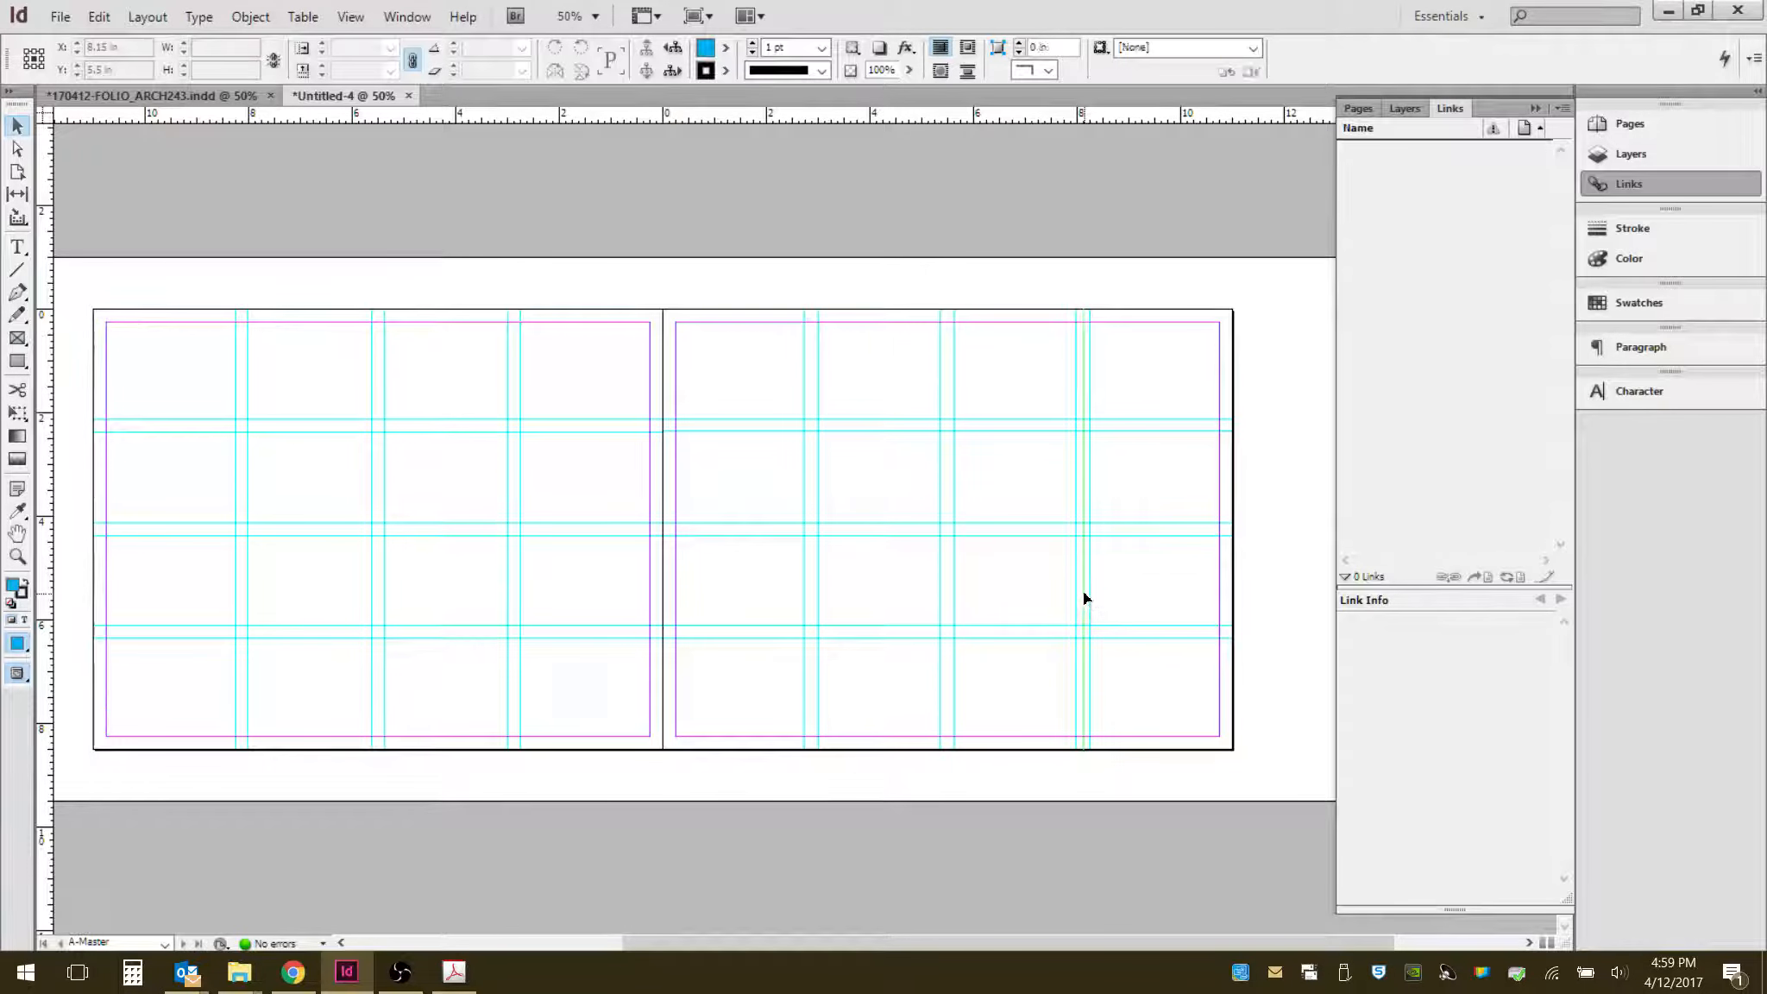
key("Delete")
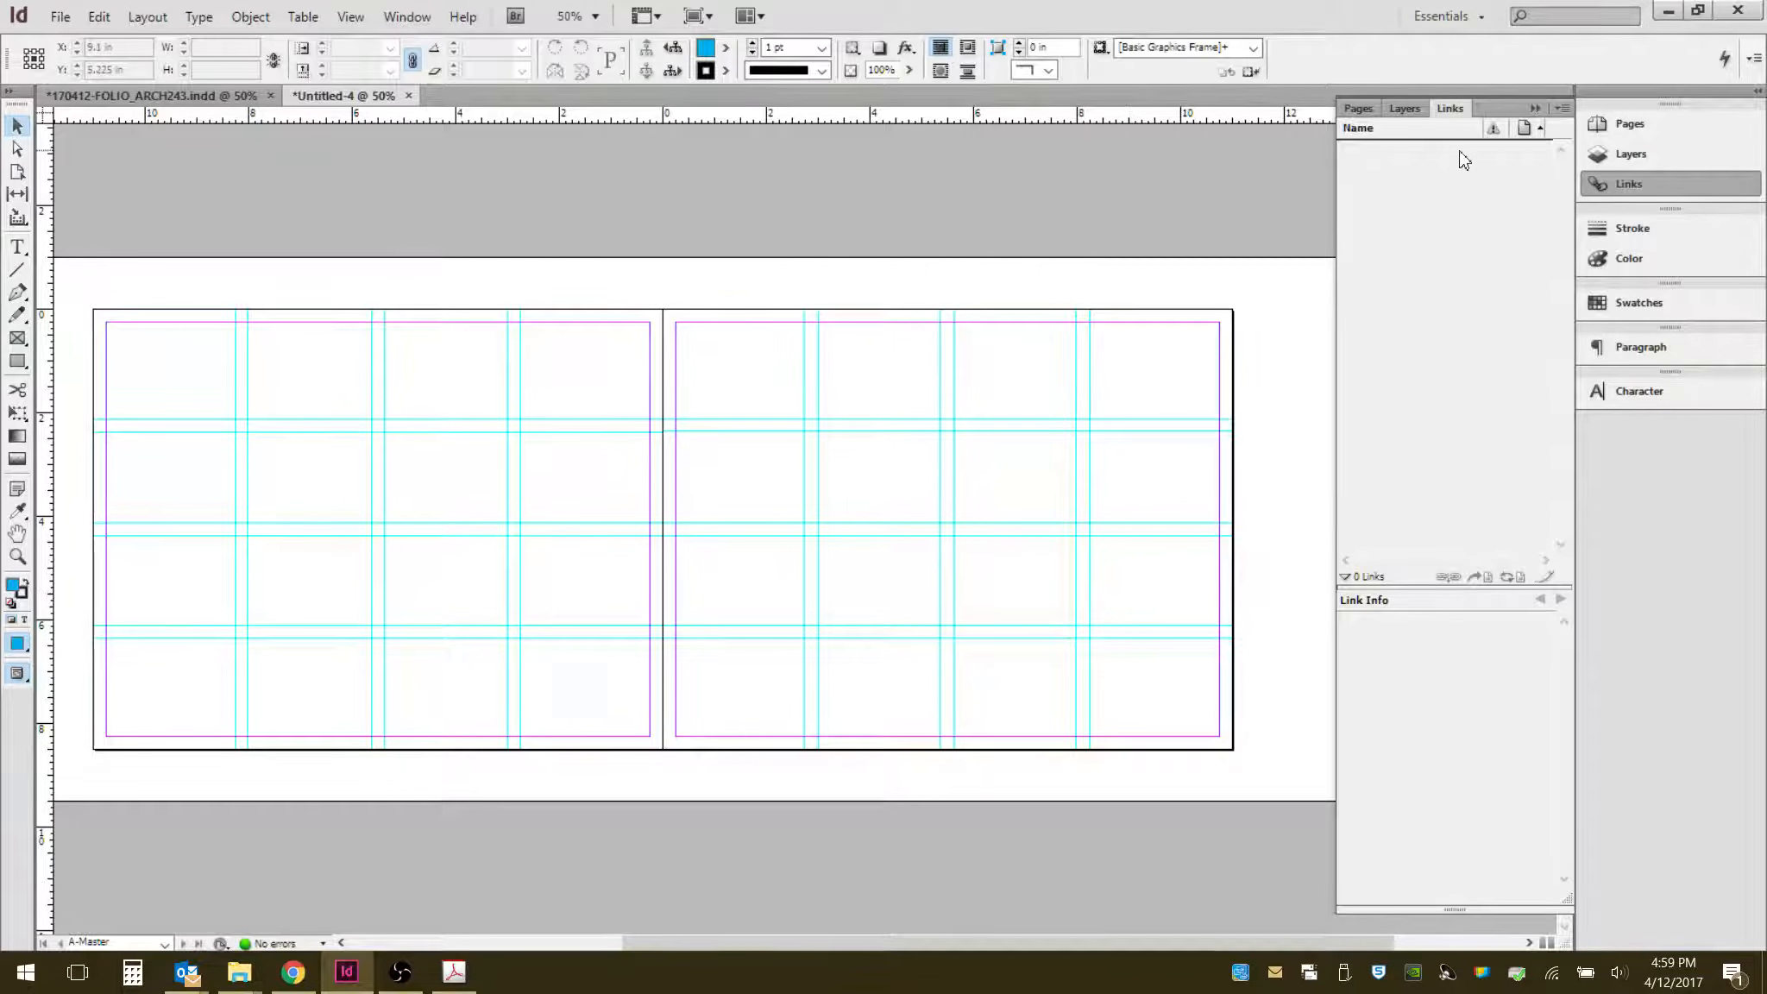
- Lock the Guides layer, unlock the Image-Main layer and make Image-Main the active layer
left_click(1357, 108)
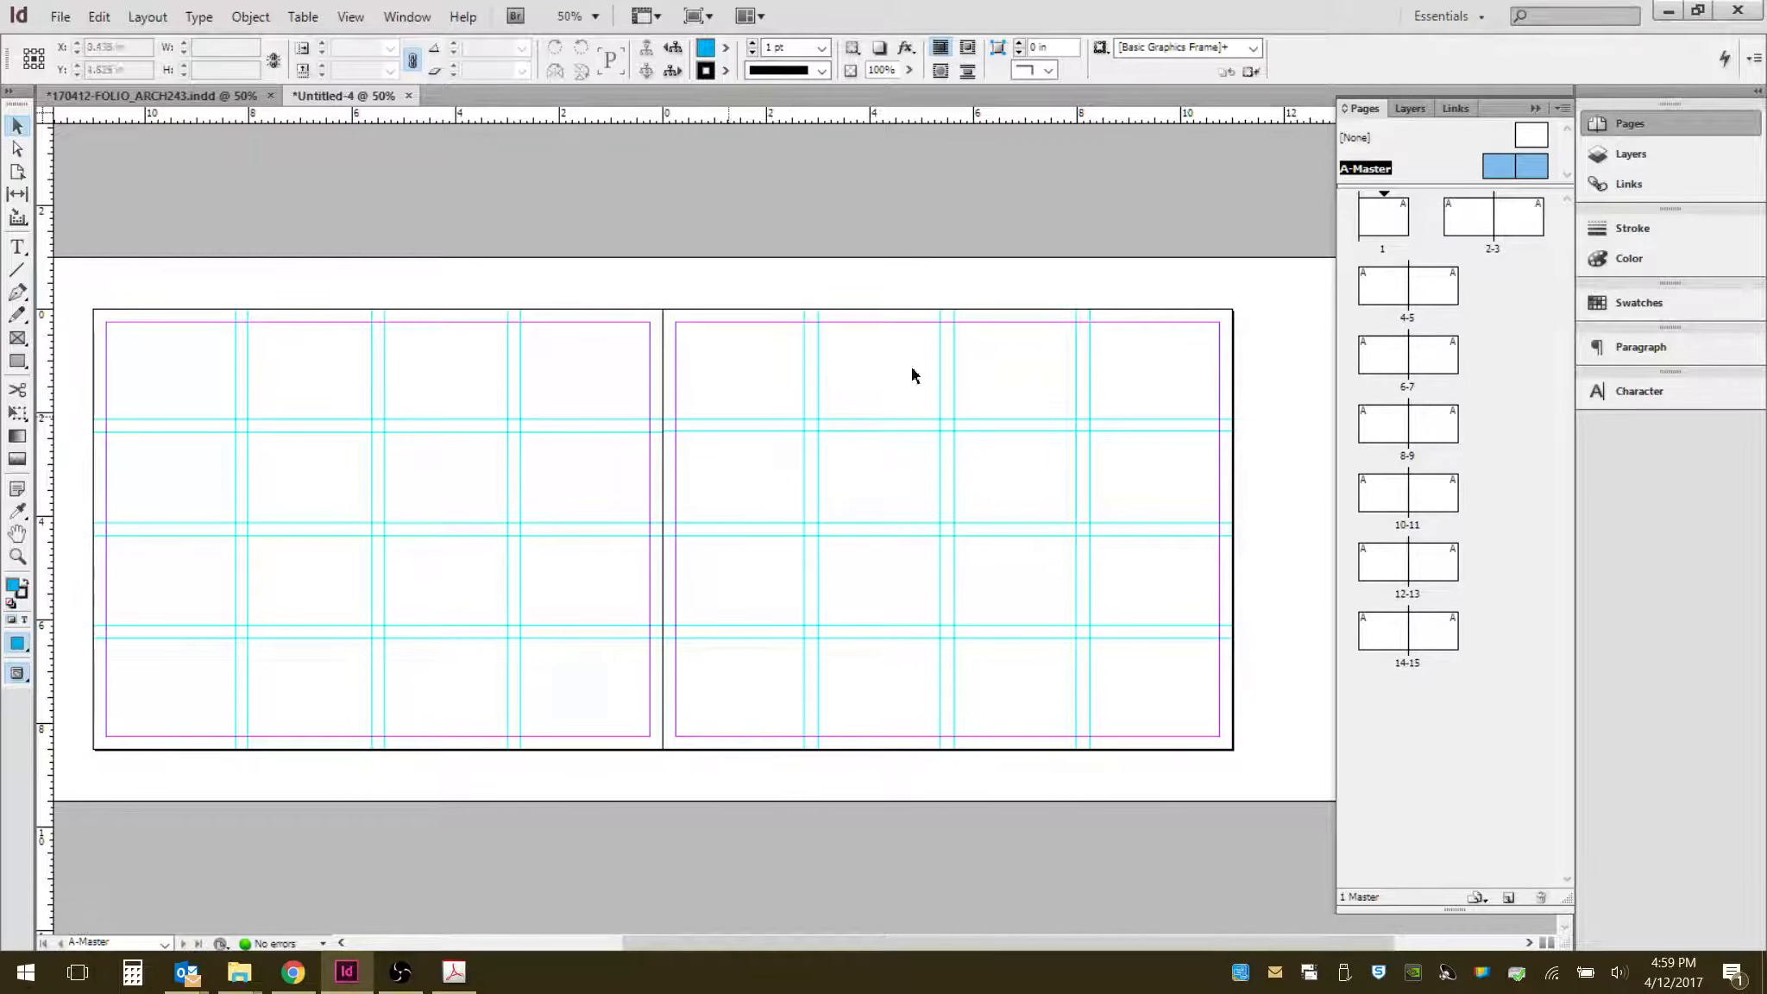
left_click(1414, 110)
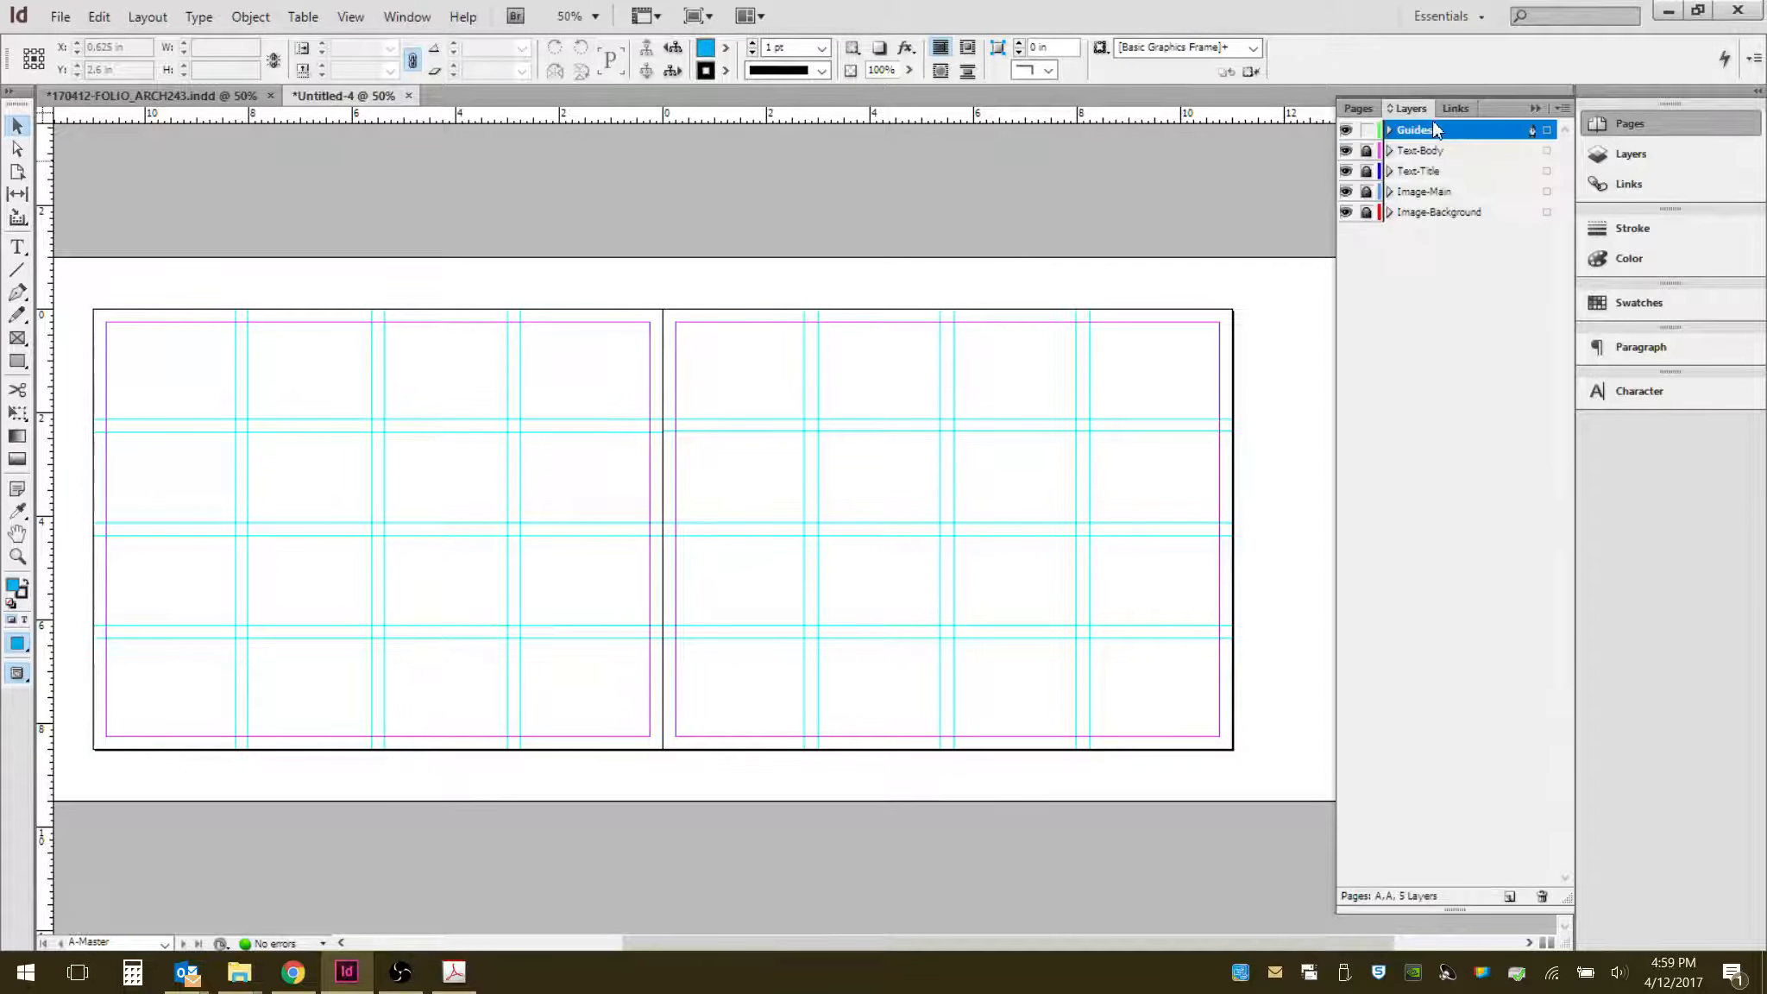
left_click(1367, 130)
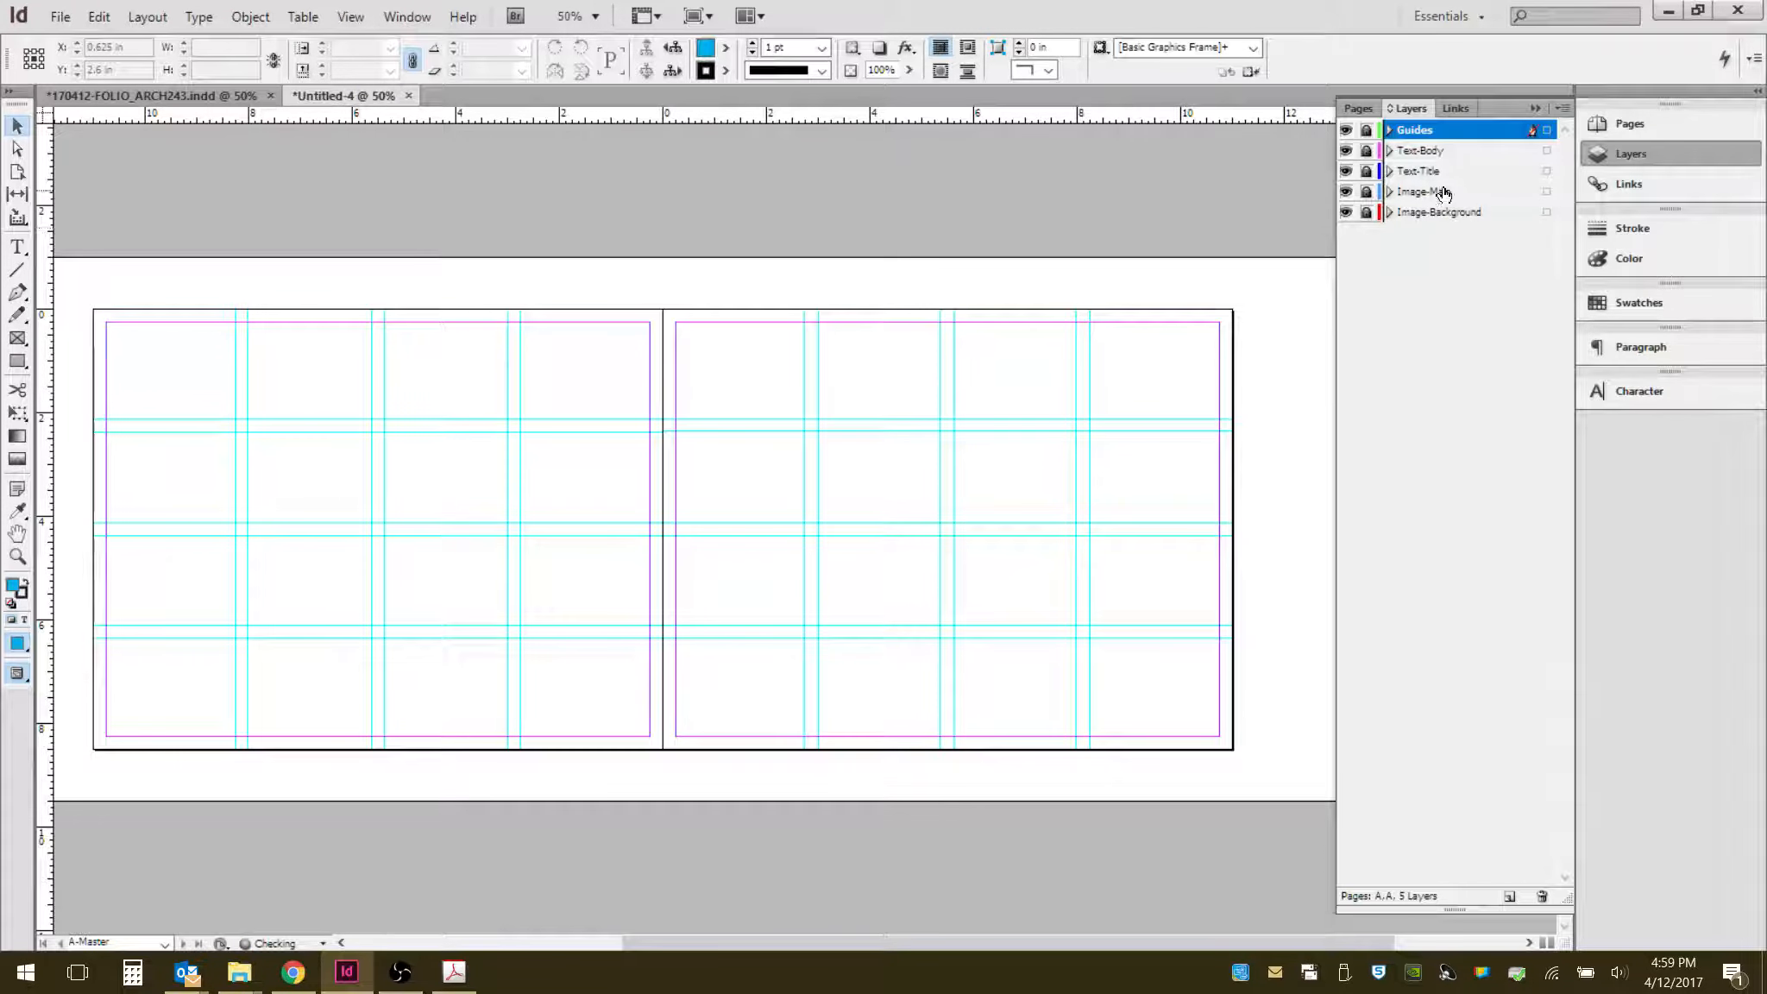
left_click(1367, 191)
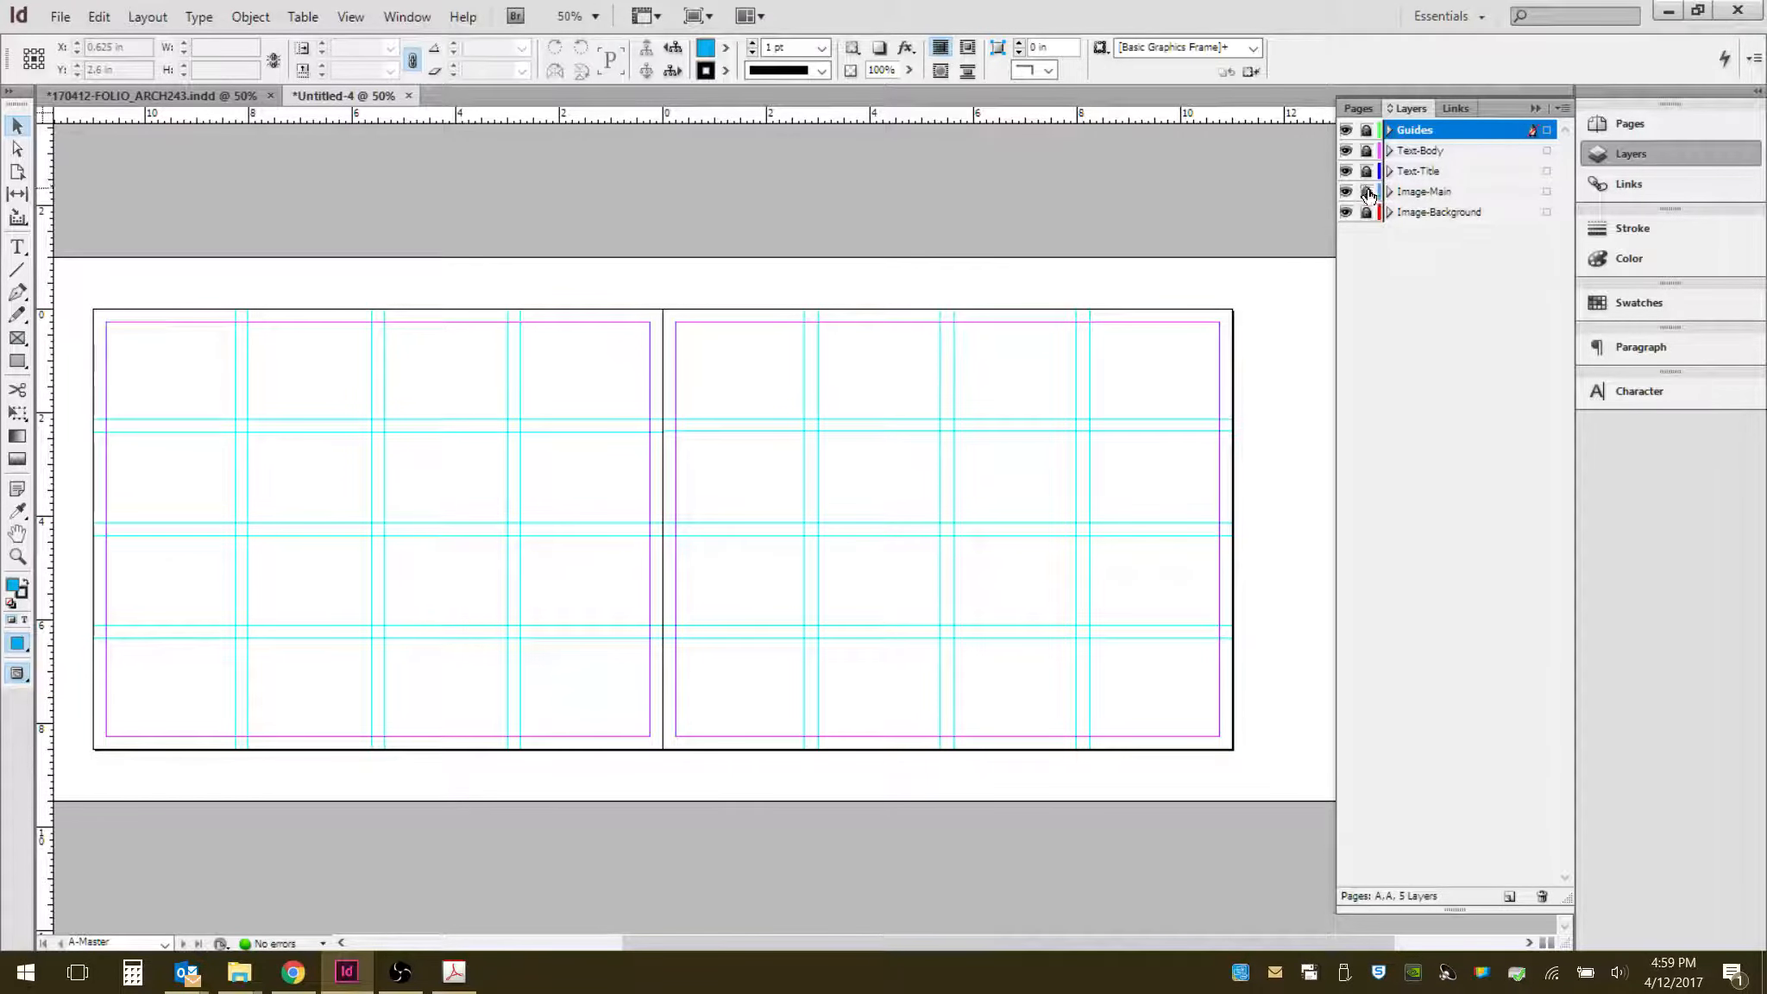
left_click(1448, 197)
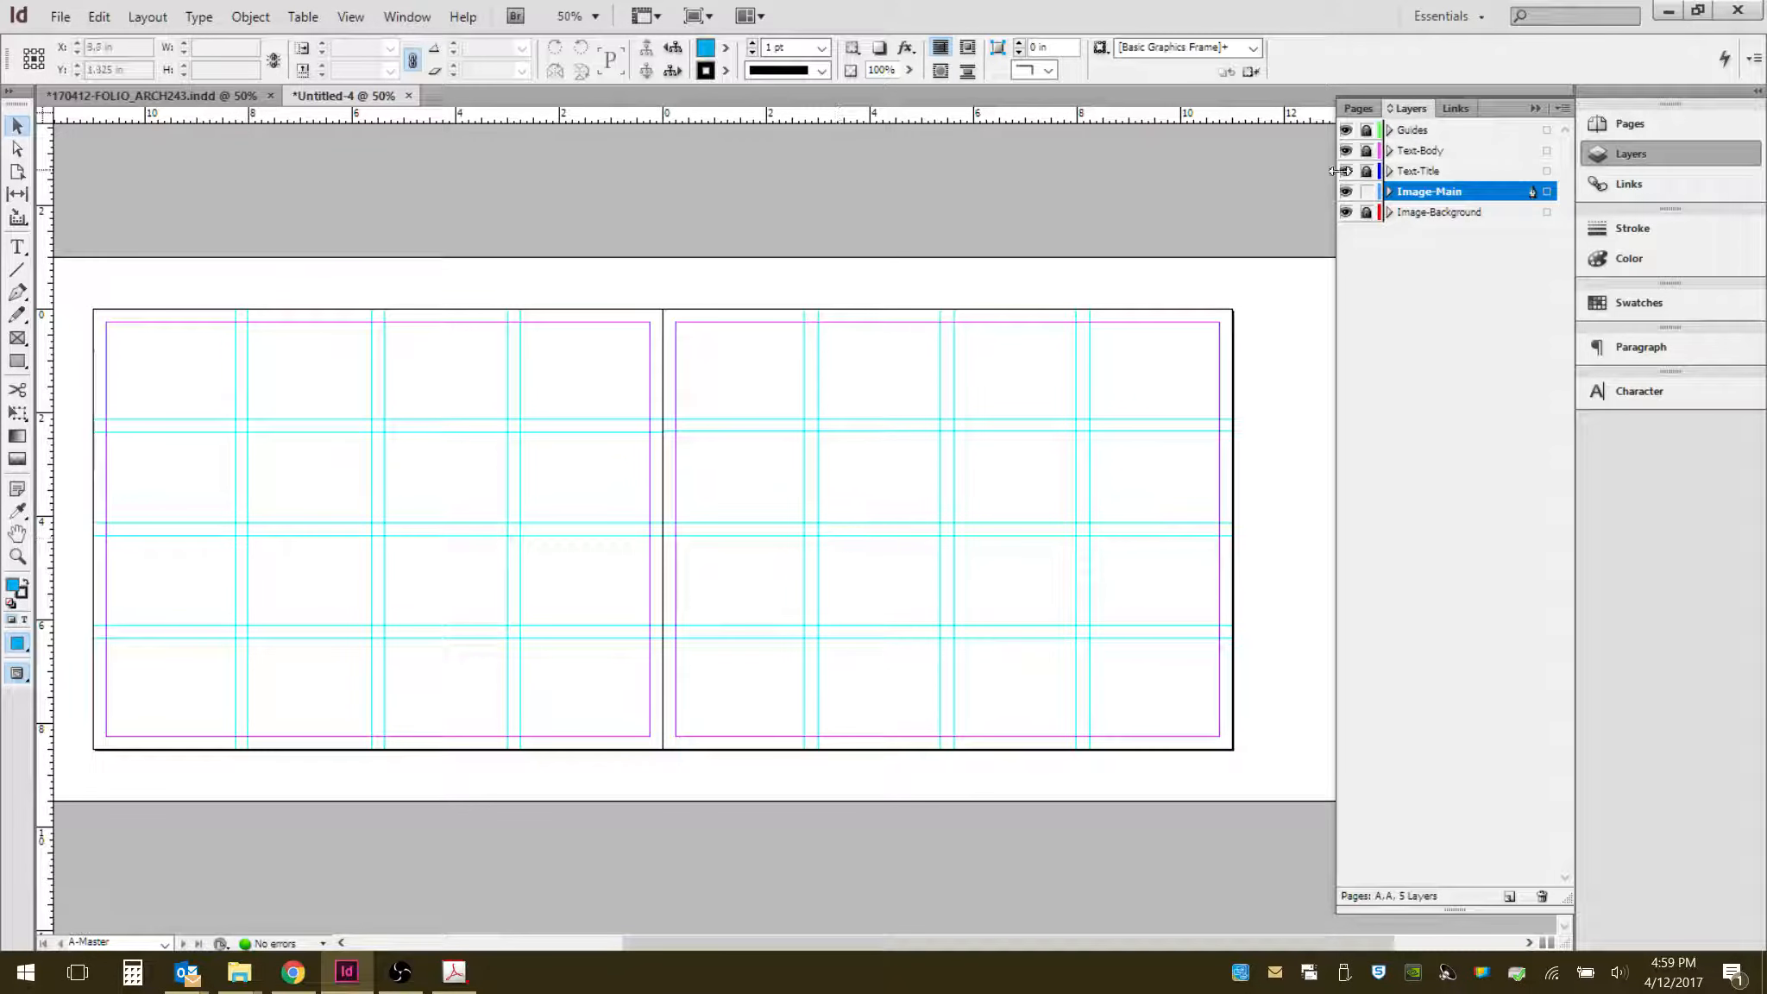
- Widen the Pages panel and go to the spread of pages 2-3
left_click(1356, 110)
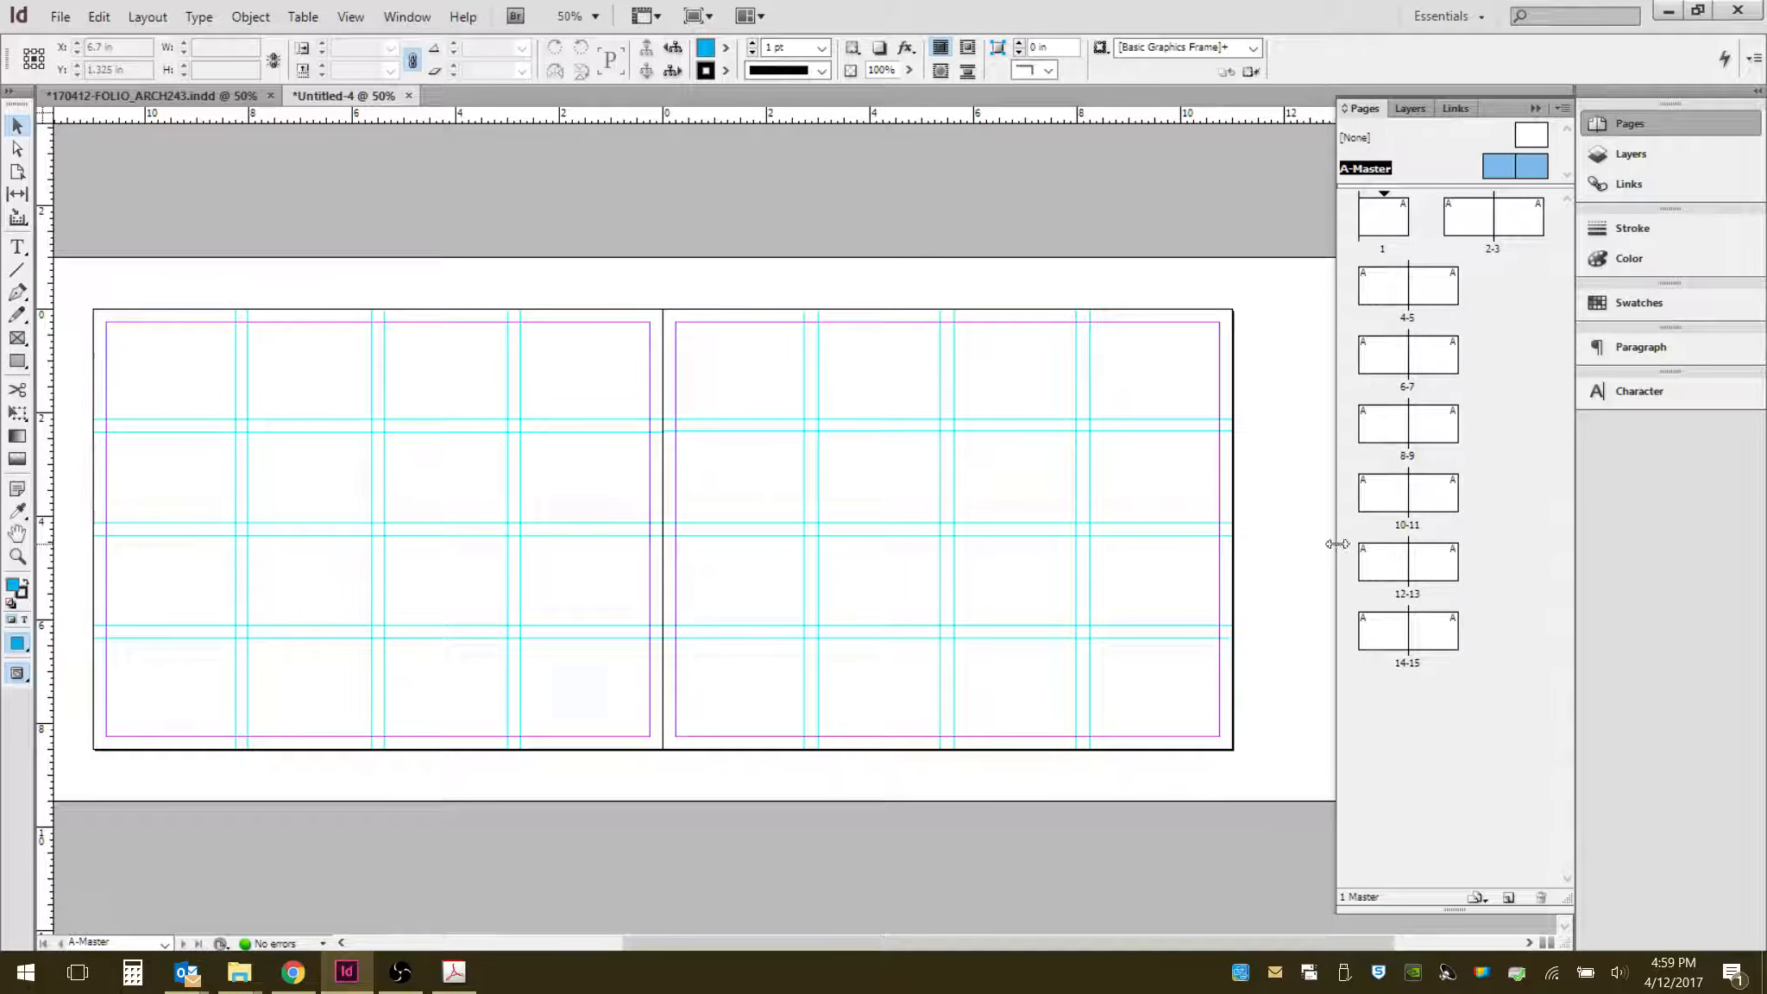
left_click_drag(1338, 544, 1398, 531)
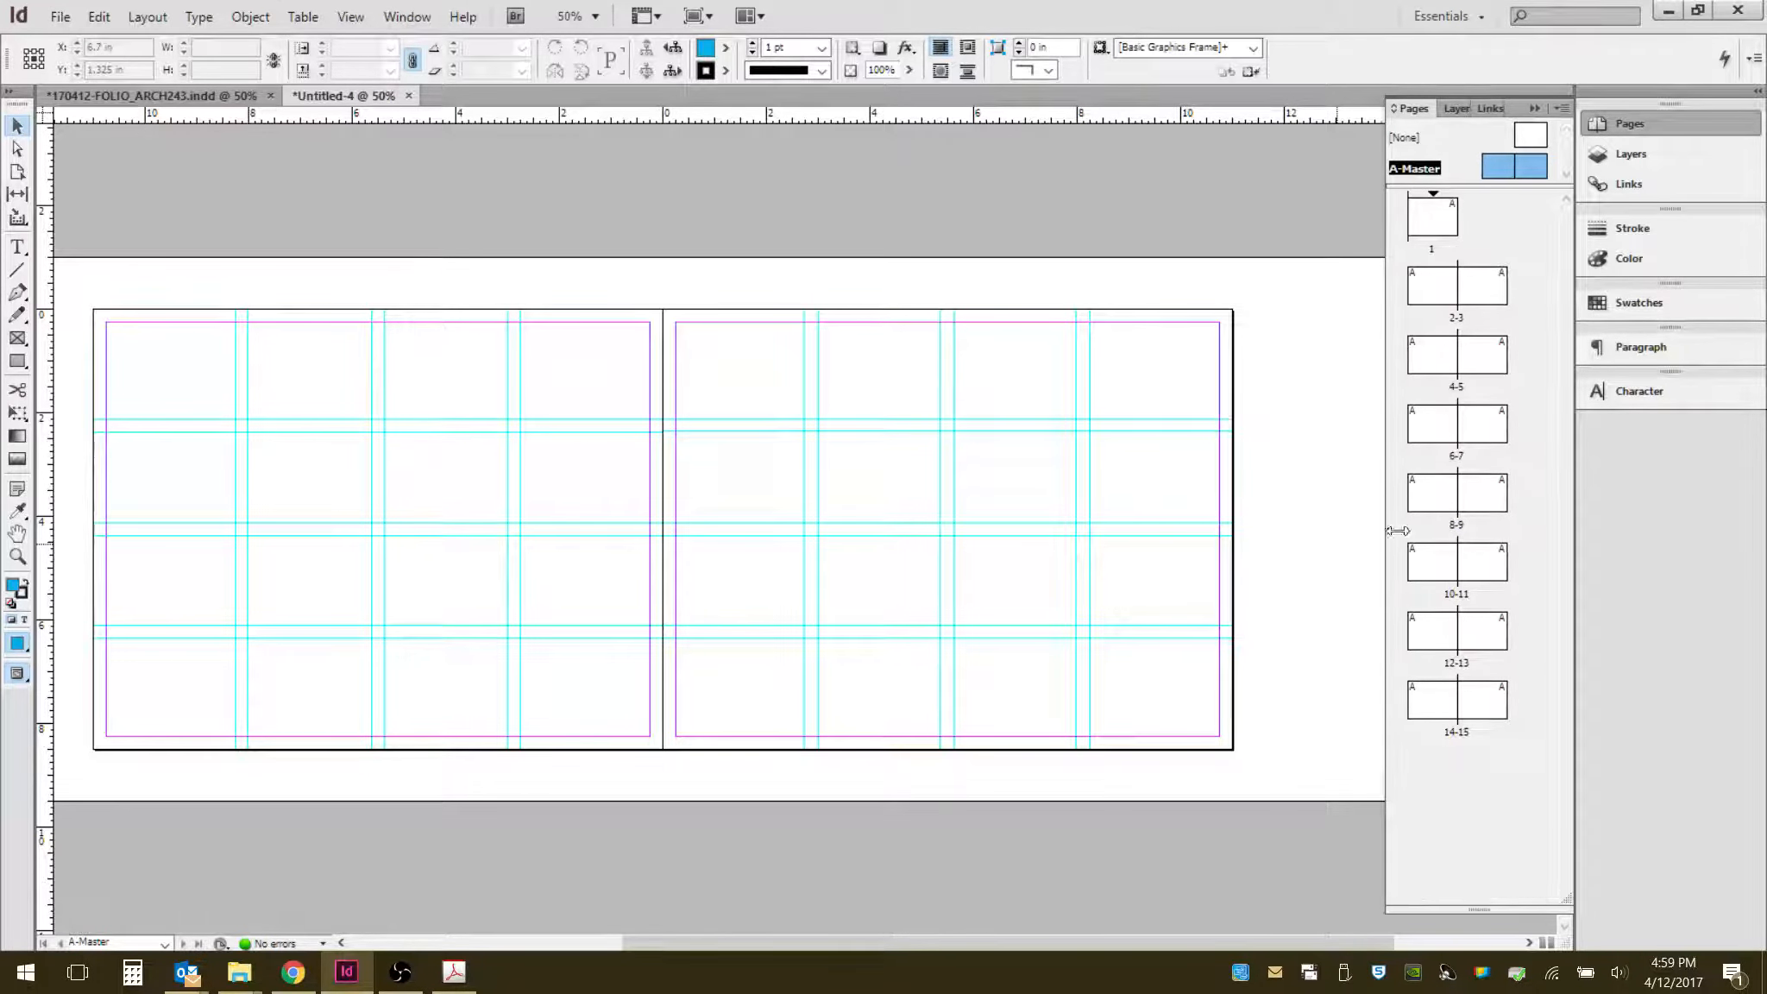
left_click(1486, 285)
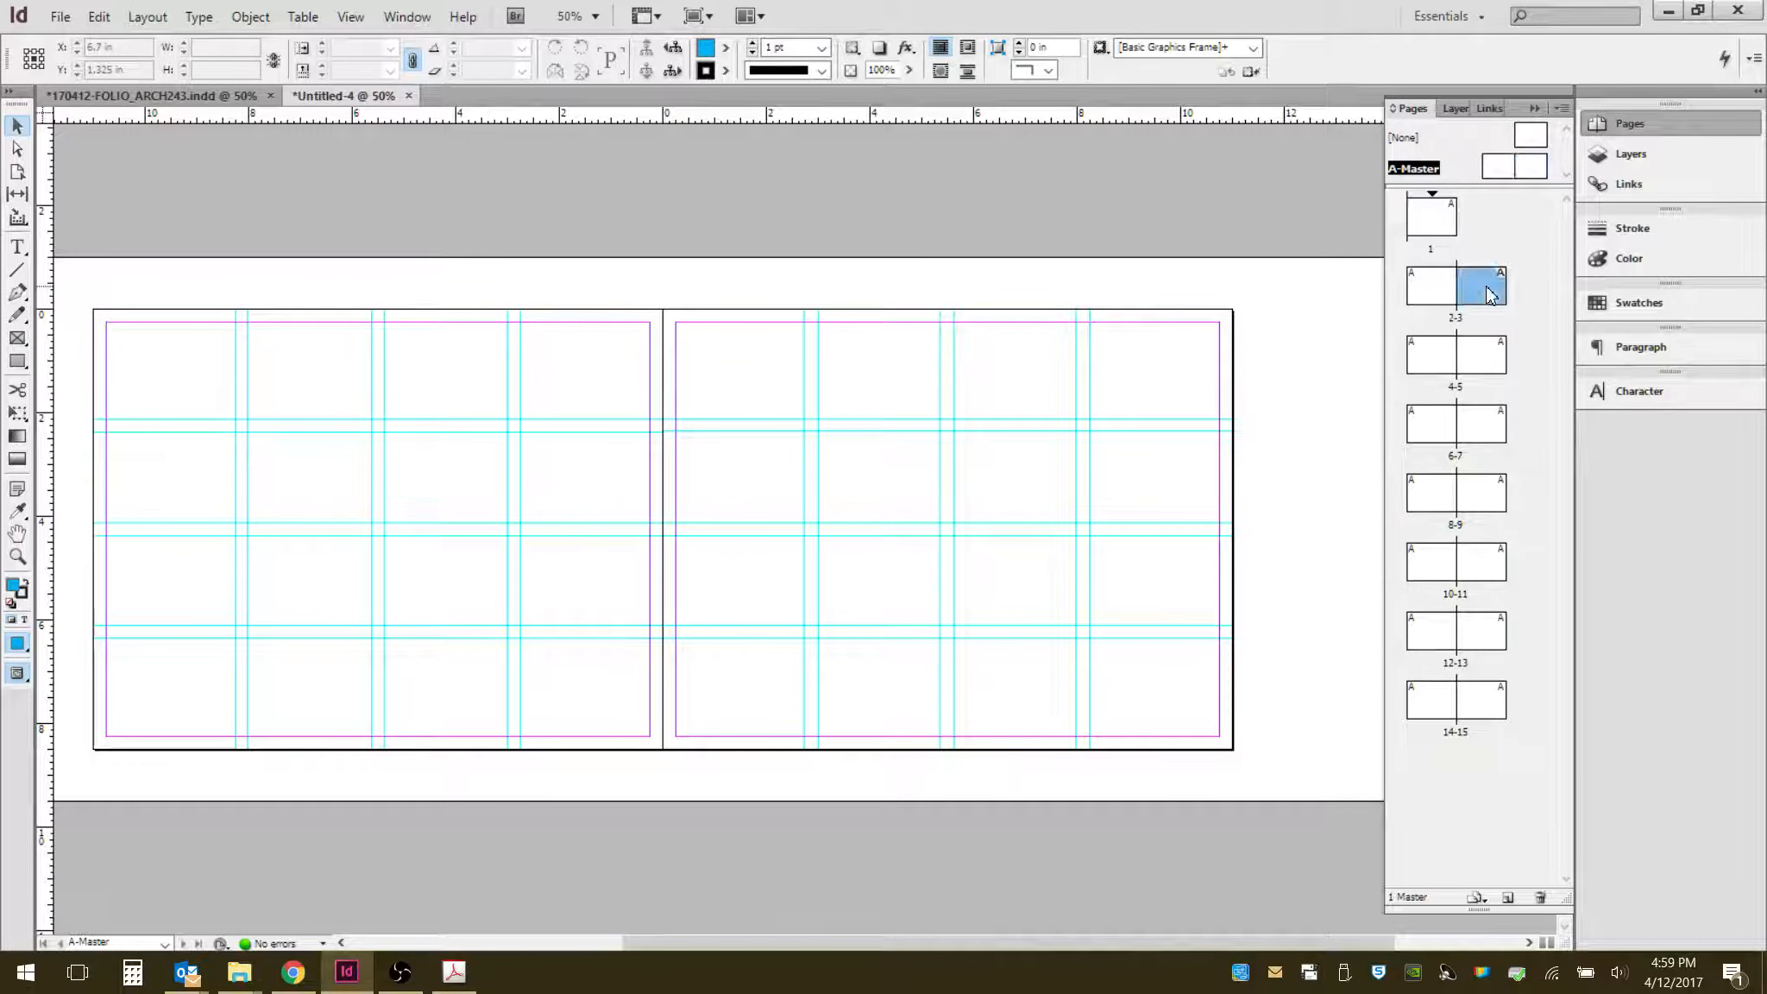
double_click(1486, 285)
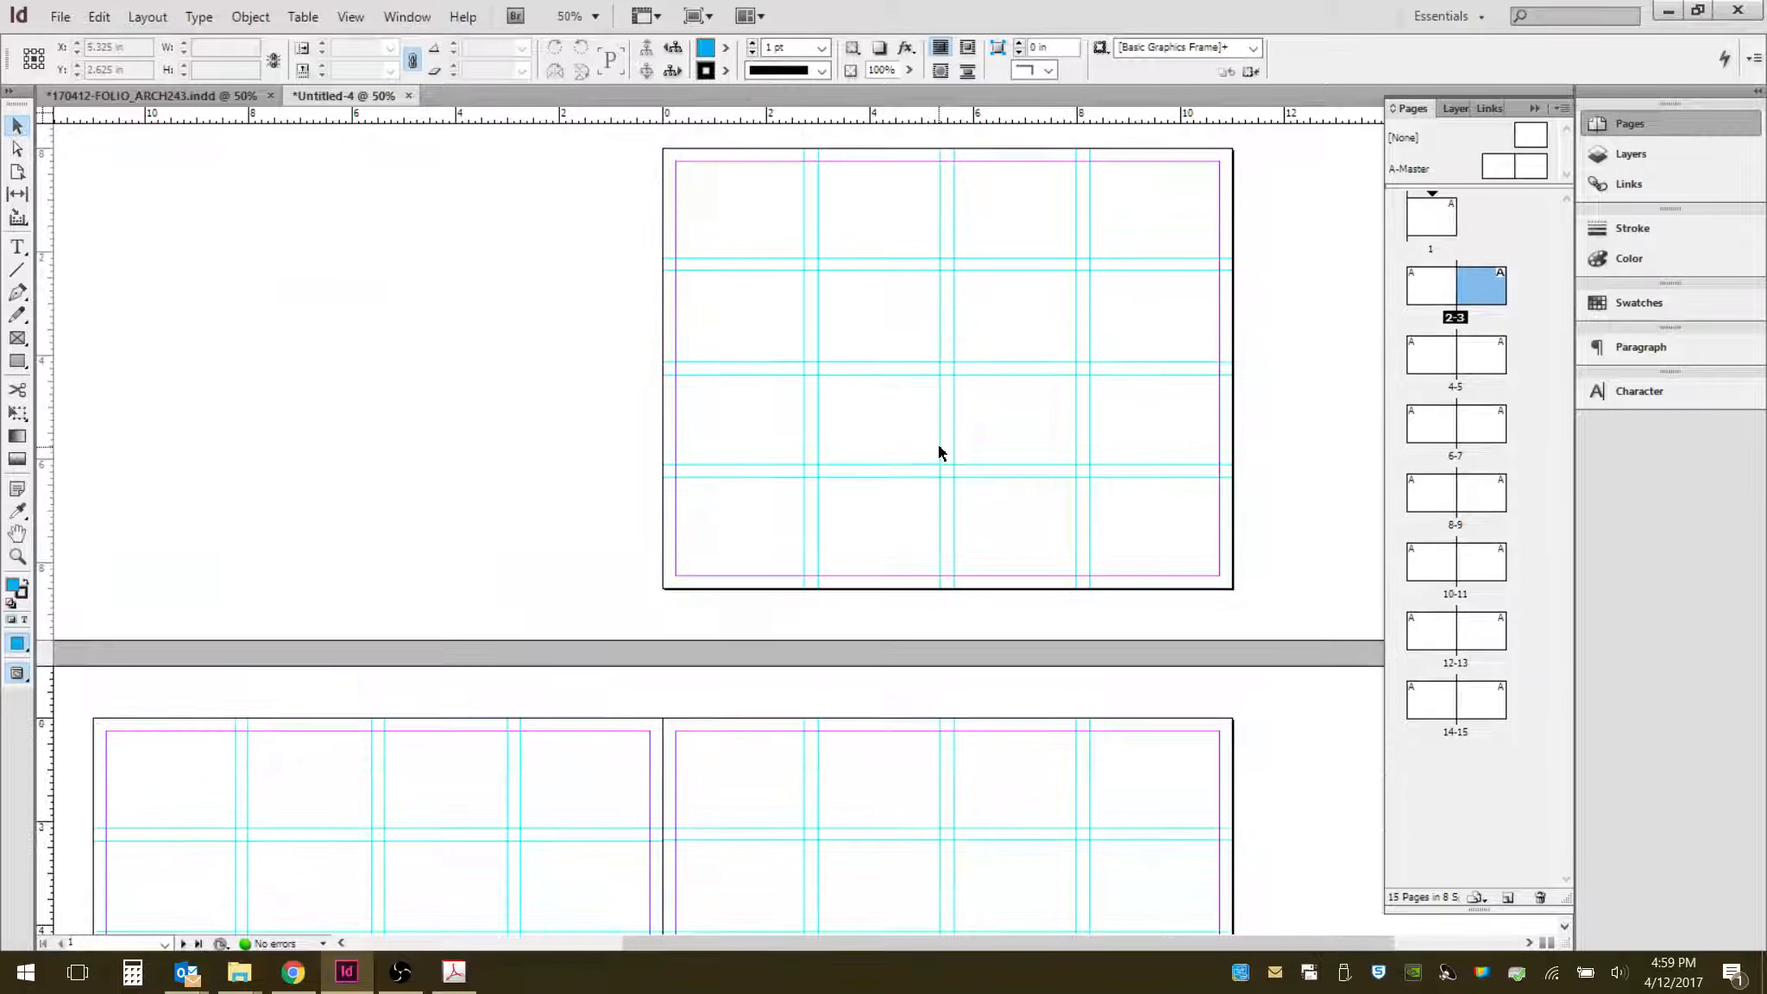
- Lock the Image-Main layer and unlock the Text-Title layer, making Text-Title the active layer
scroll(937, 444, "up", 5)
scroll(992, 440, "down", 5)
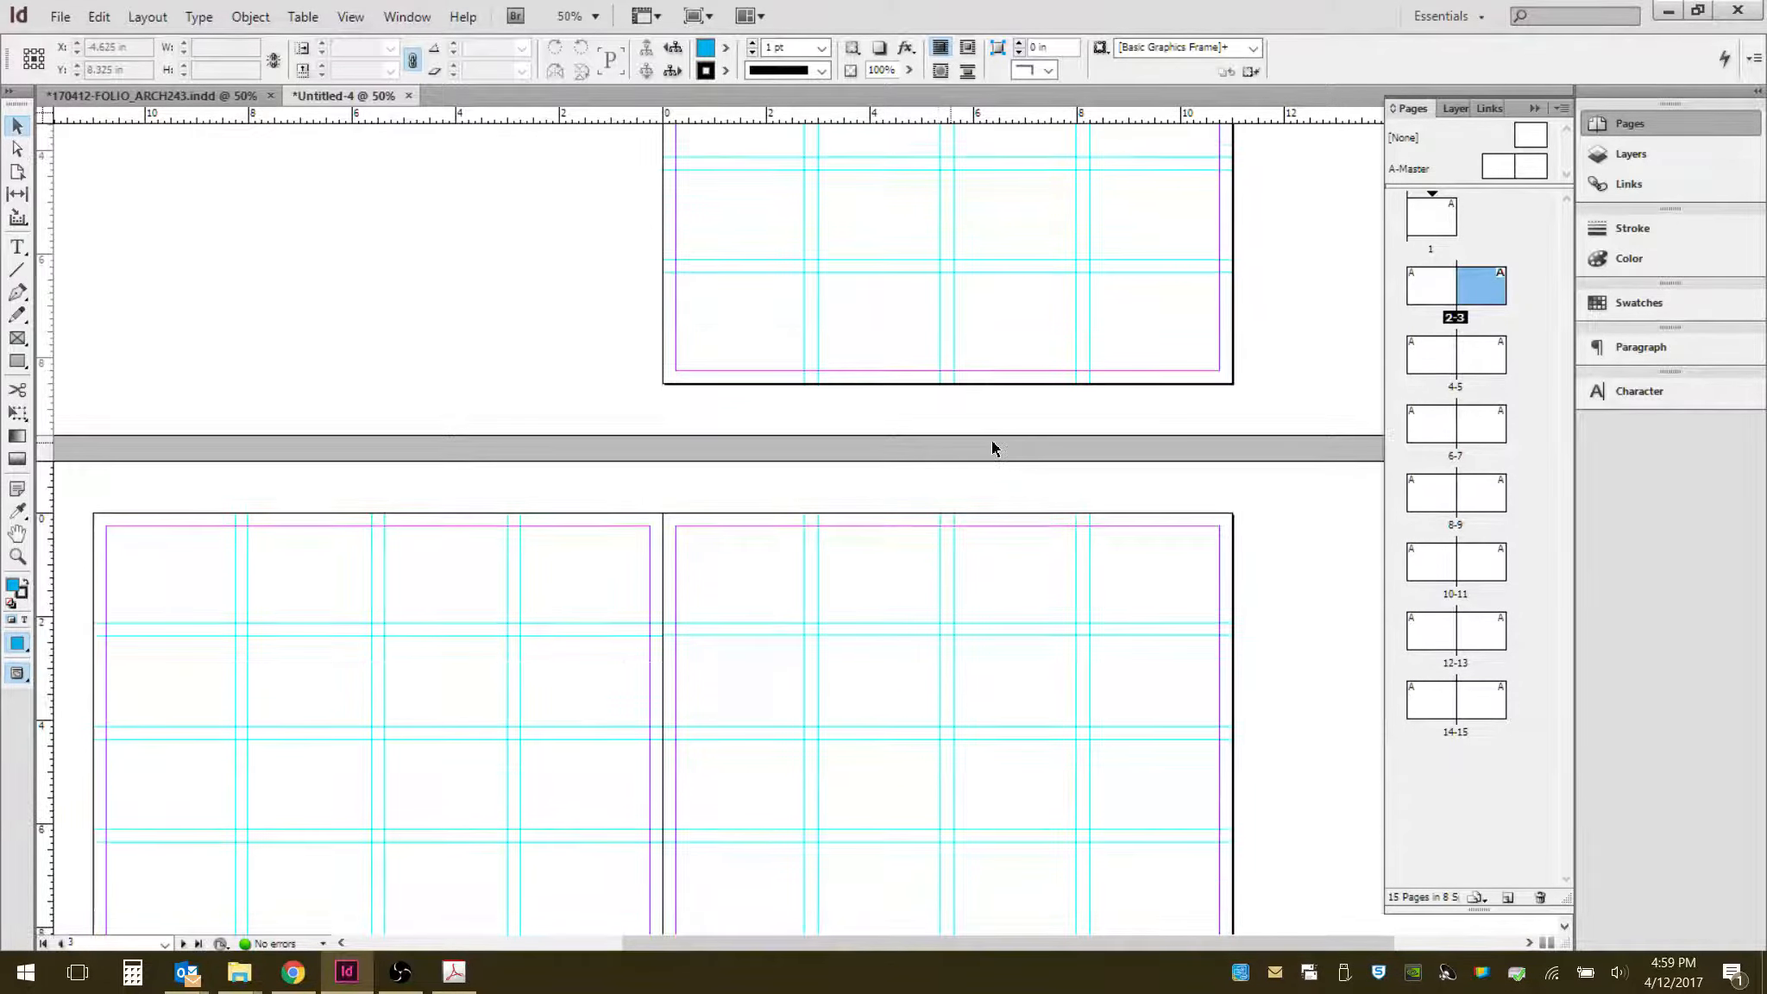
scroll(906, 511, "down", 15)
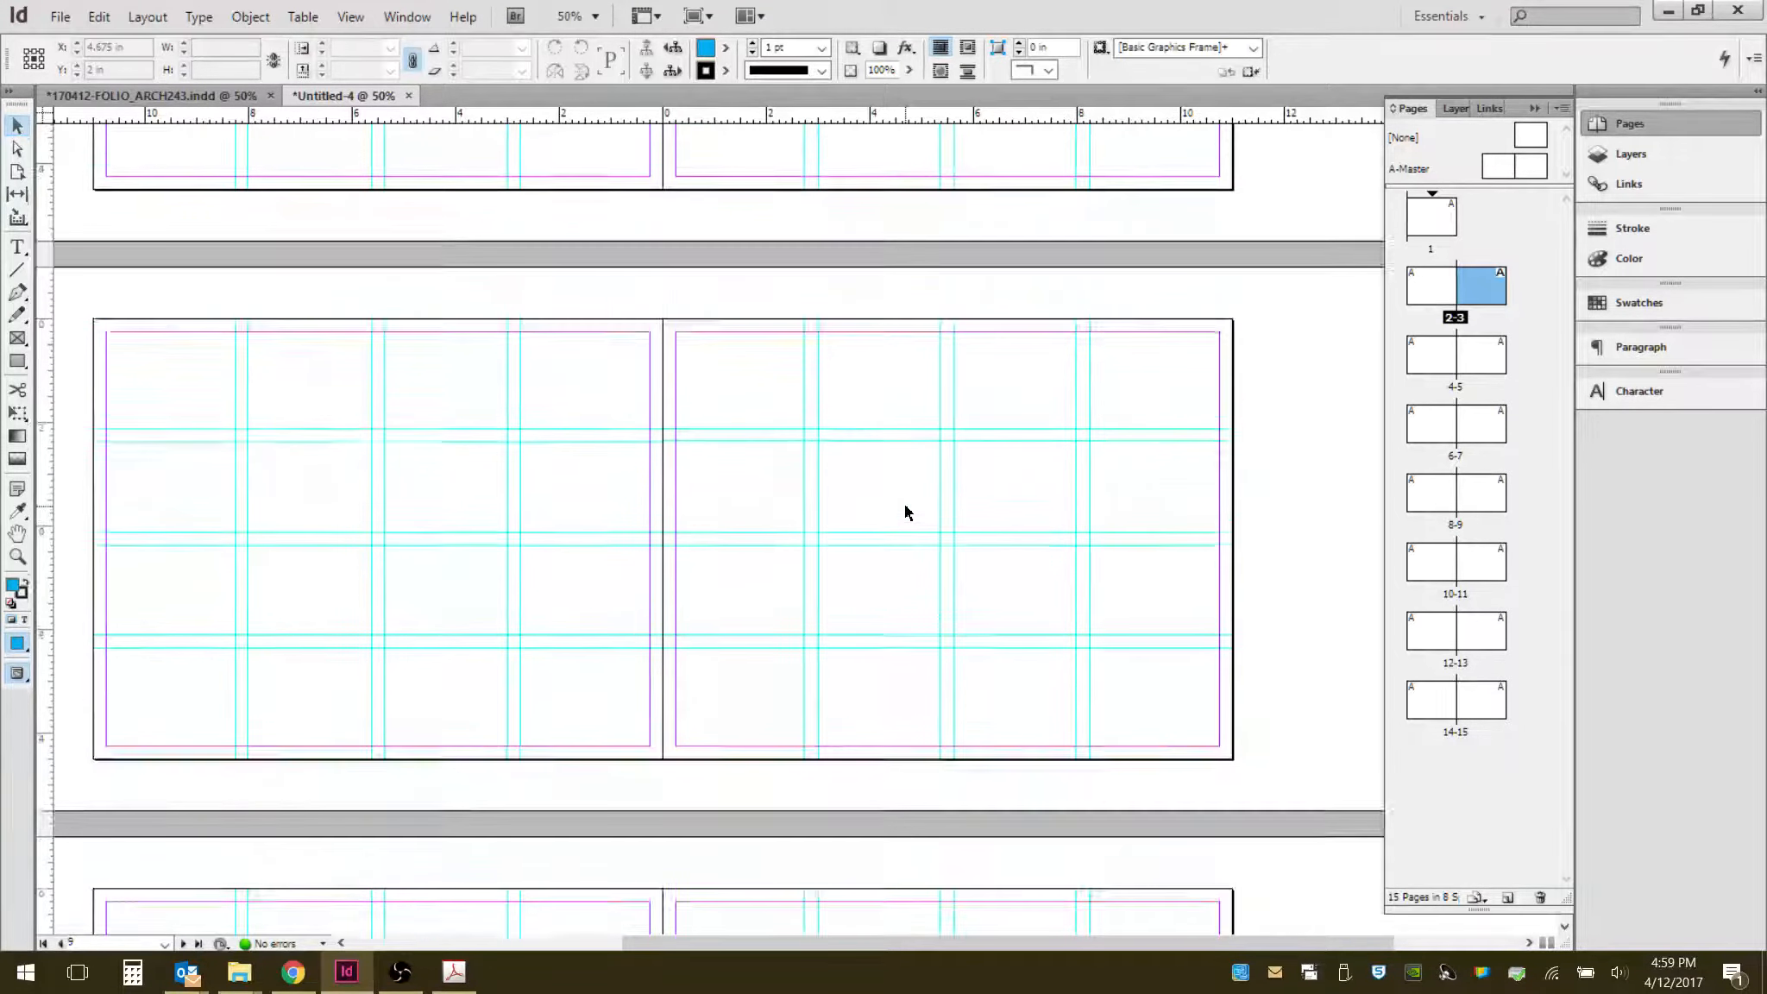
scroll(917, 509, "up", 5)
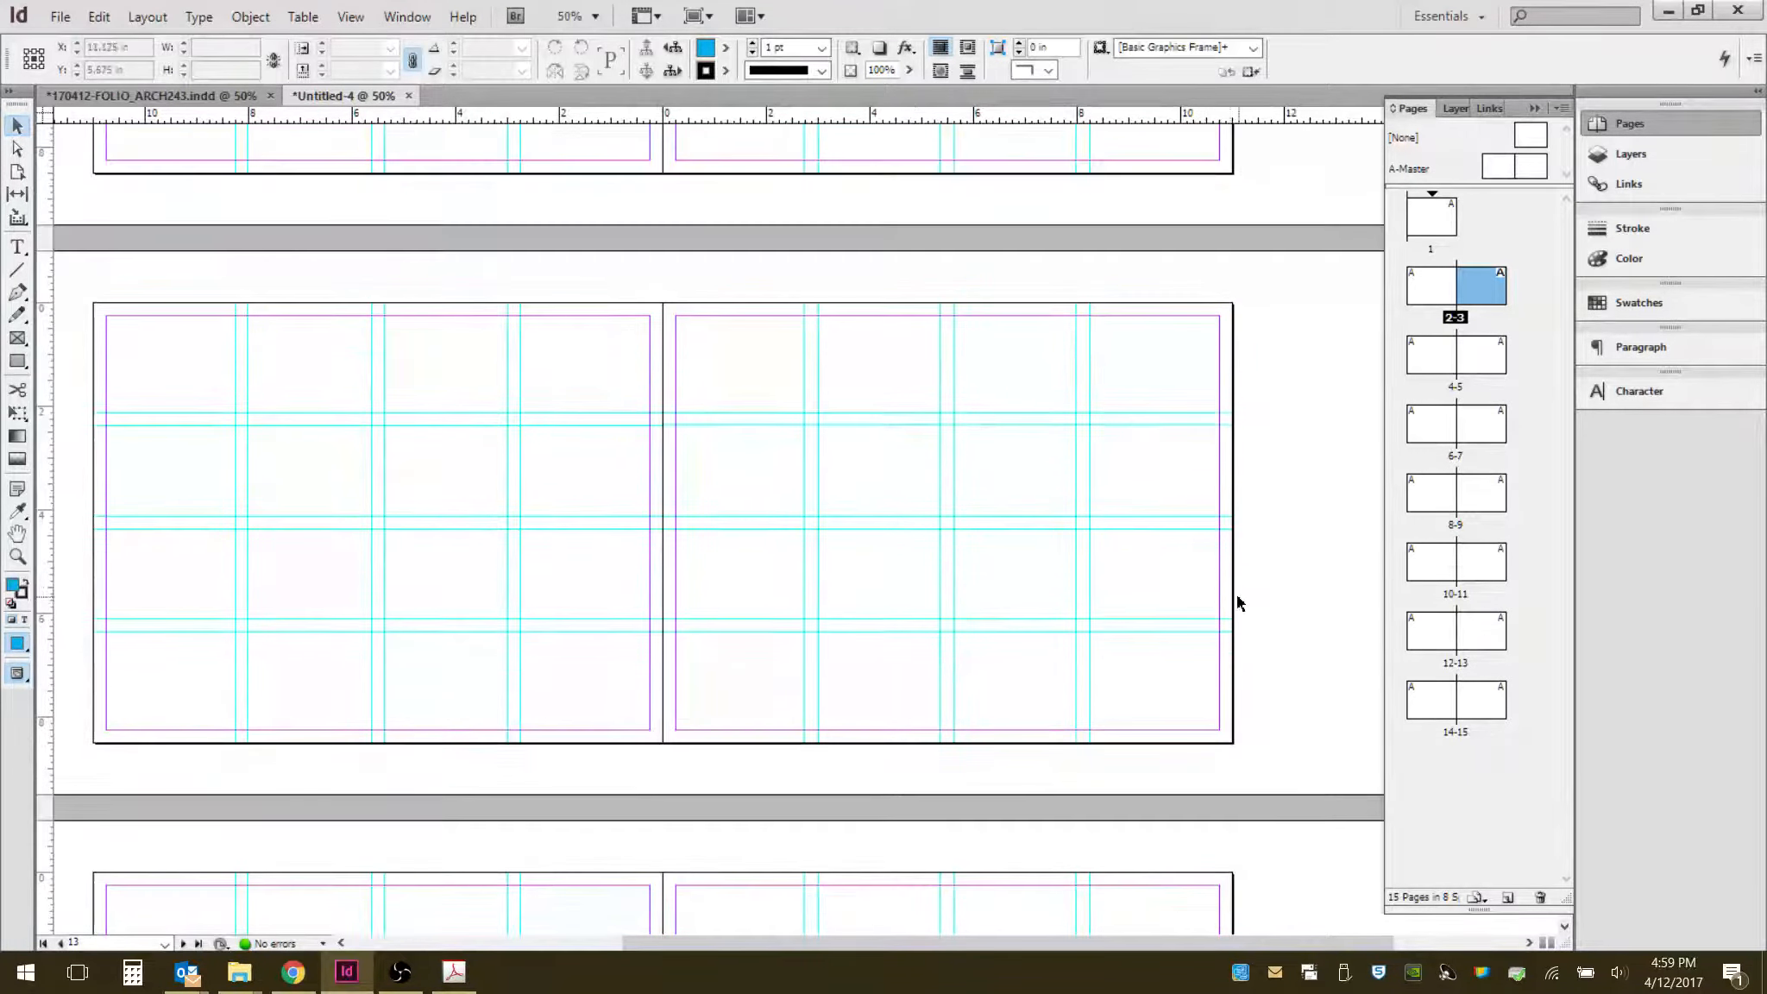
scroll(1255, 566, "up", 15)
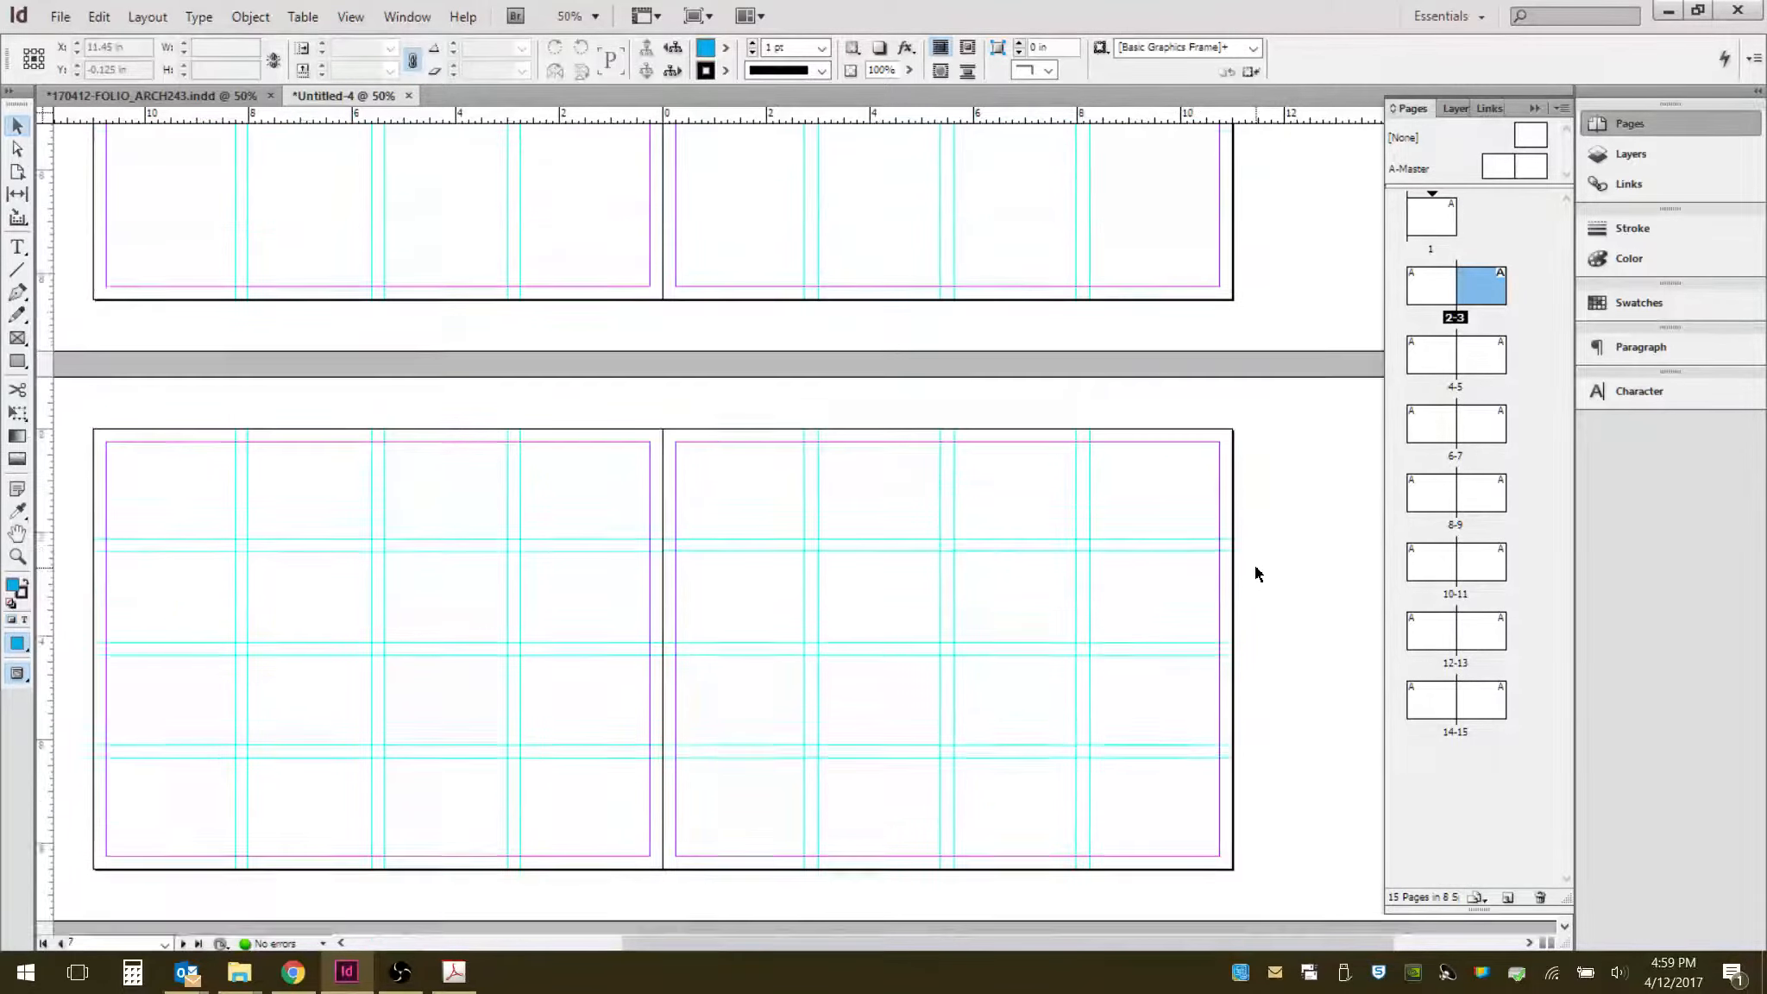
scroll(1254, 564, "up", 5)
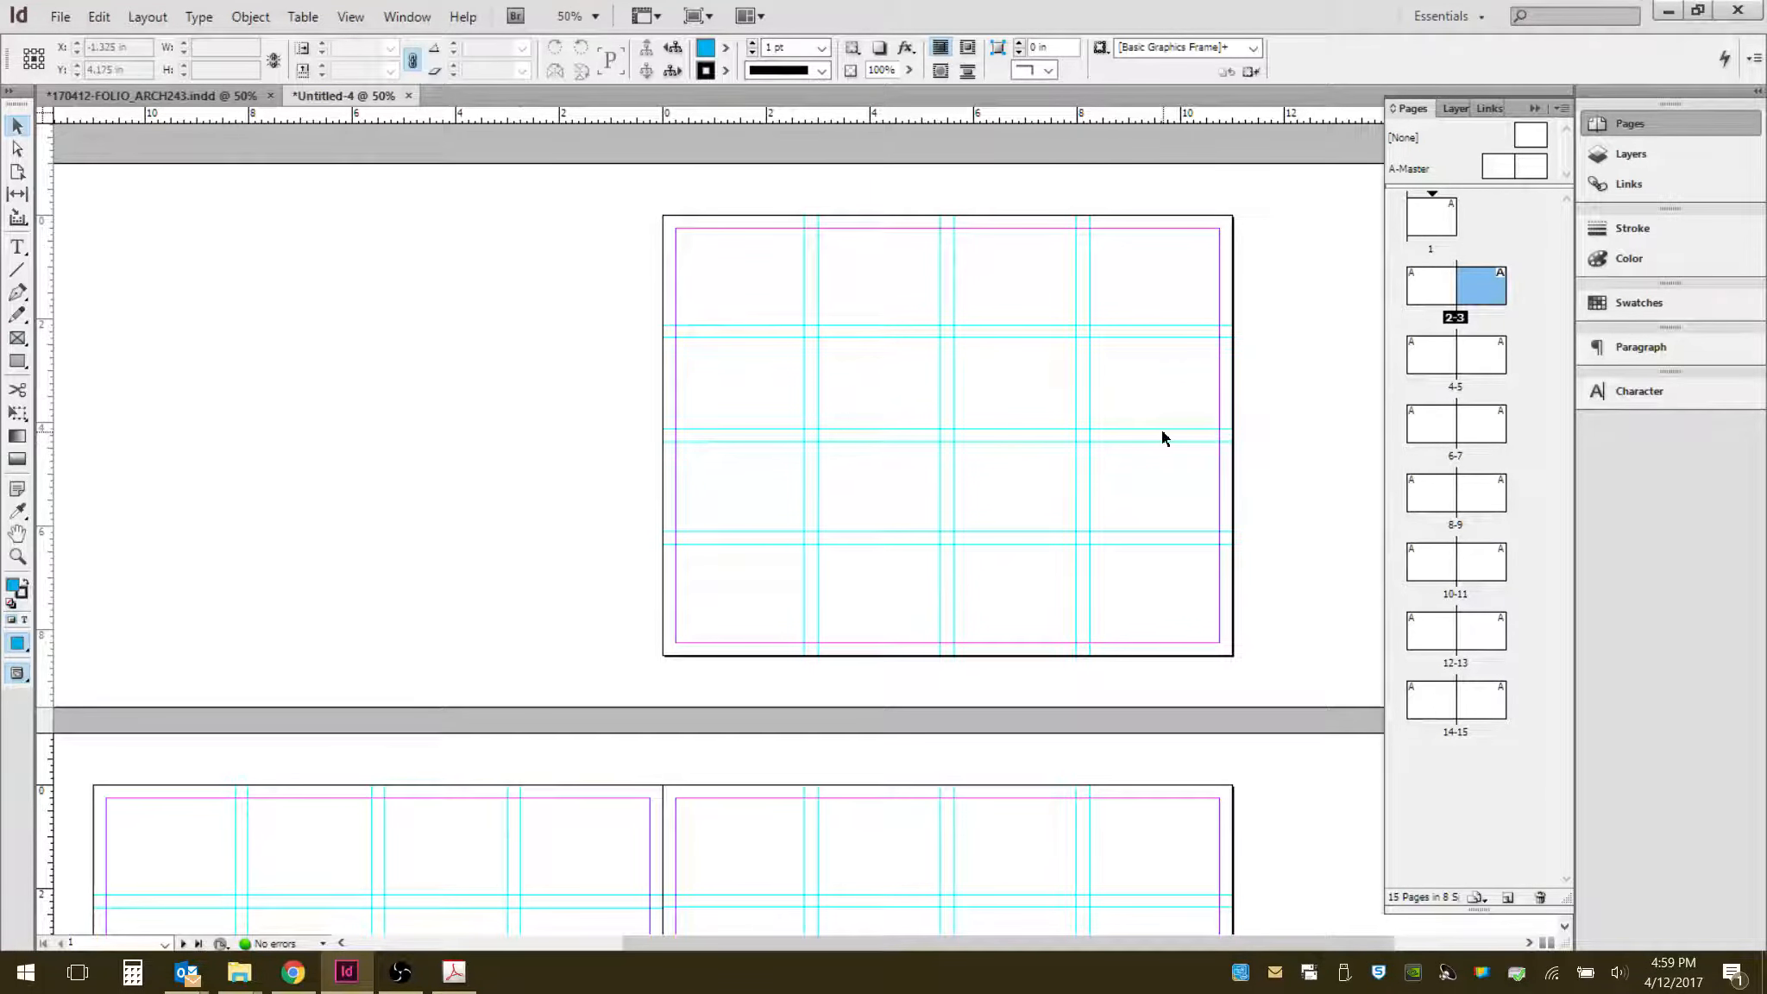
left_click(1460, 110)
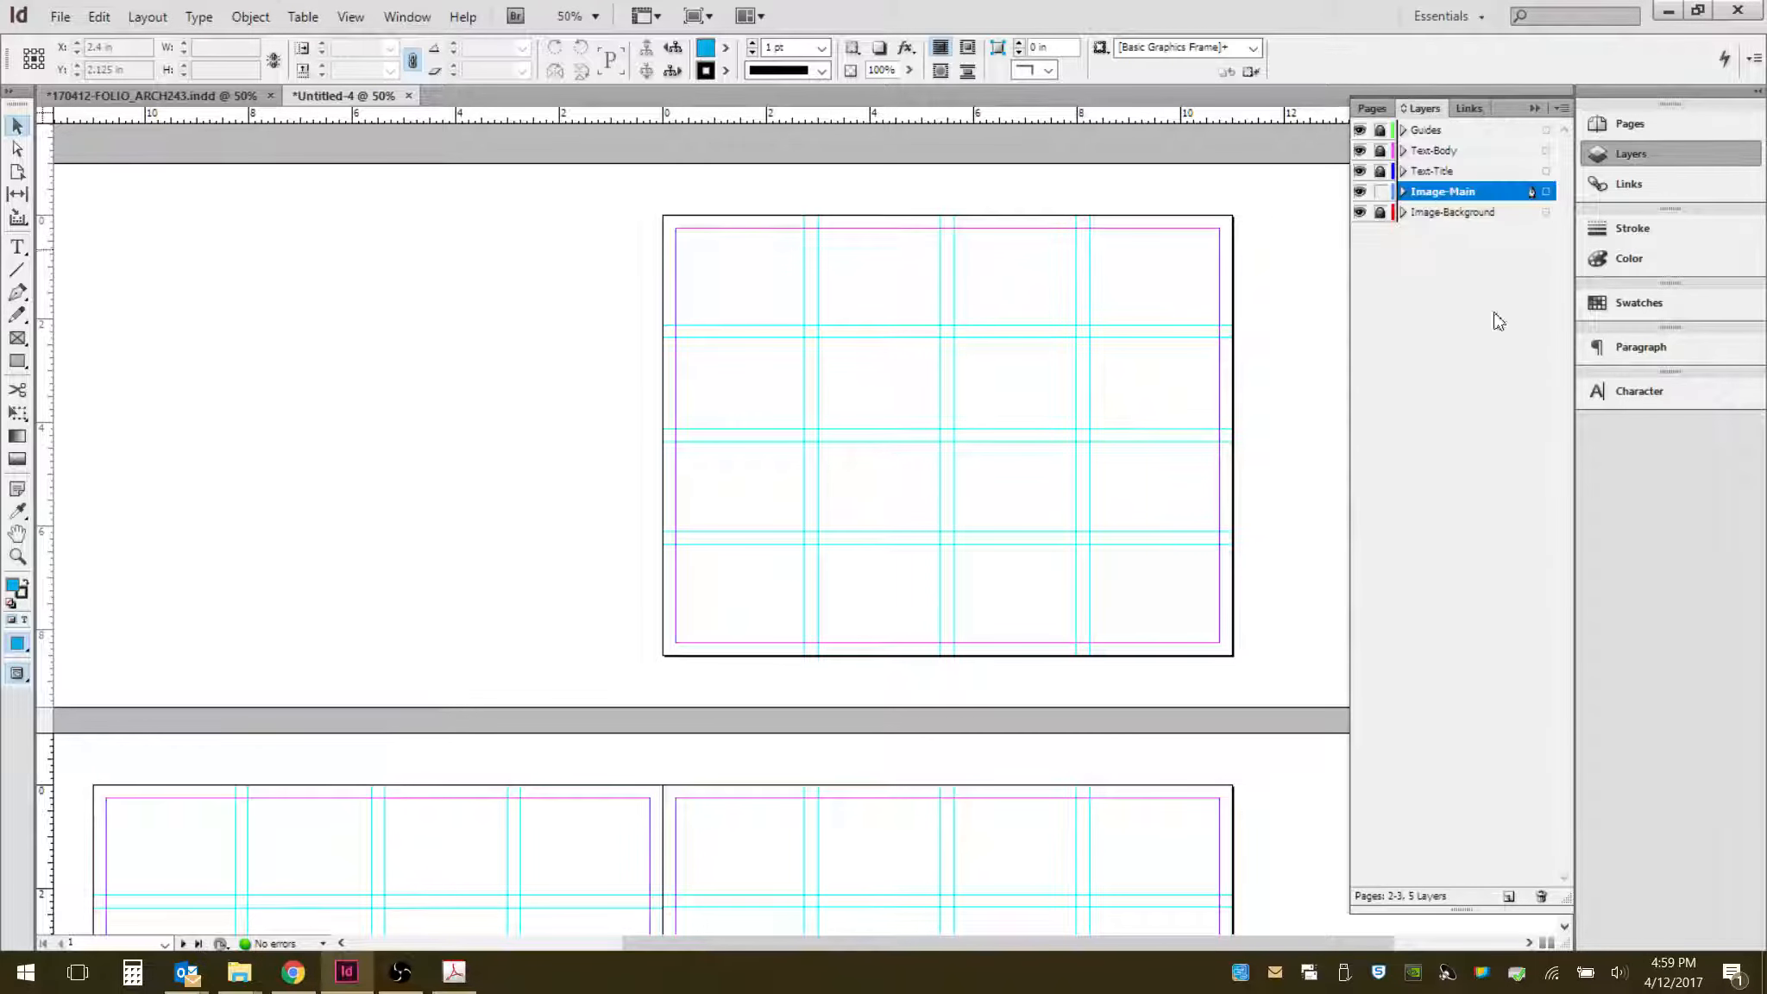
left_click(1434, 172)
left_click(1381, 191)
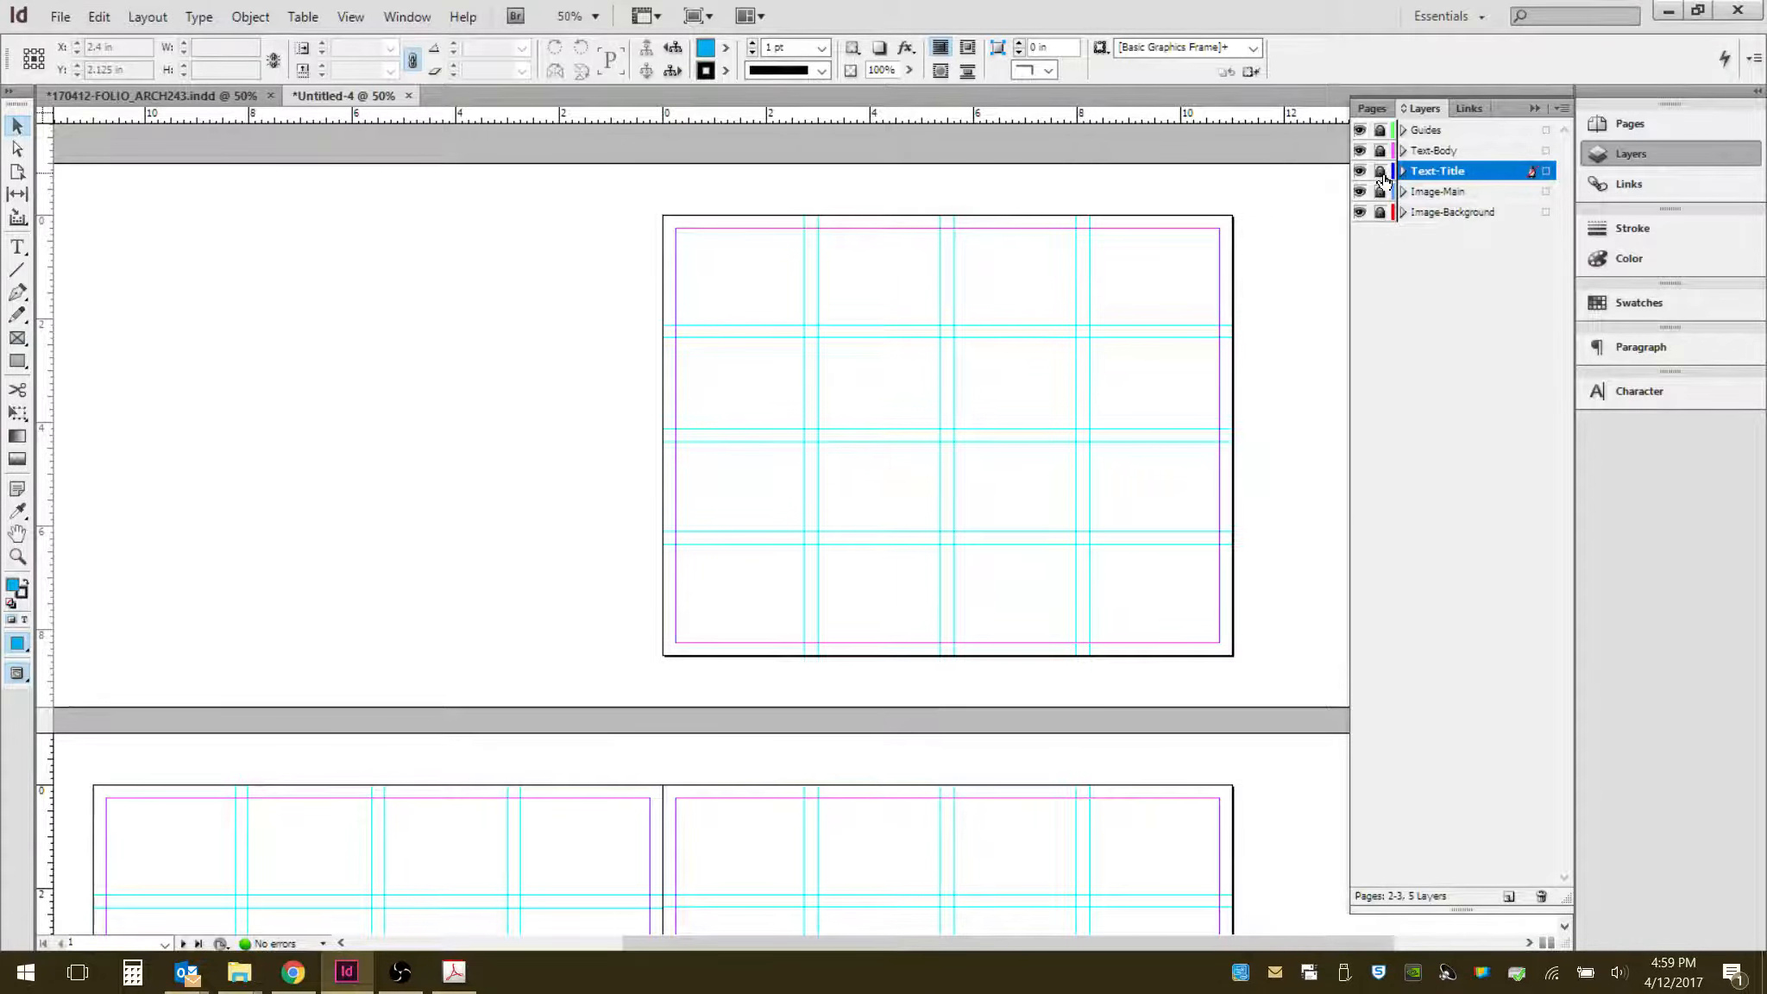
left_click(1380, 171)
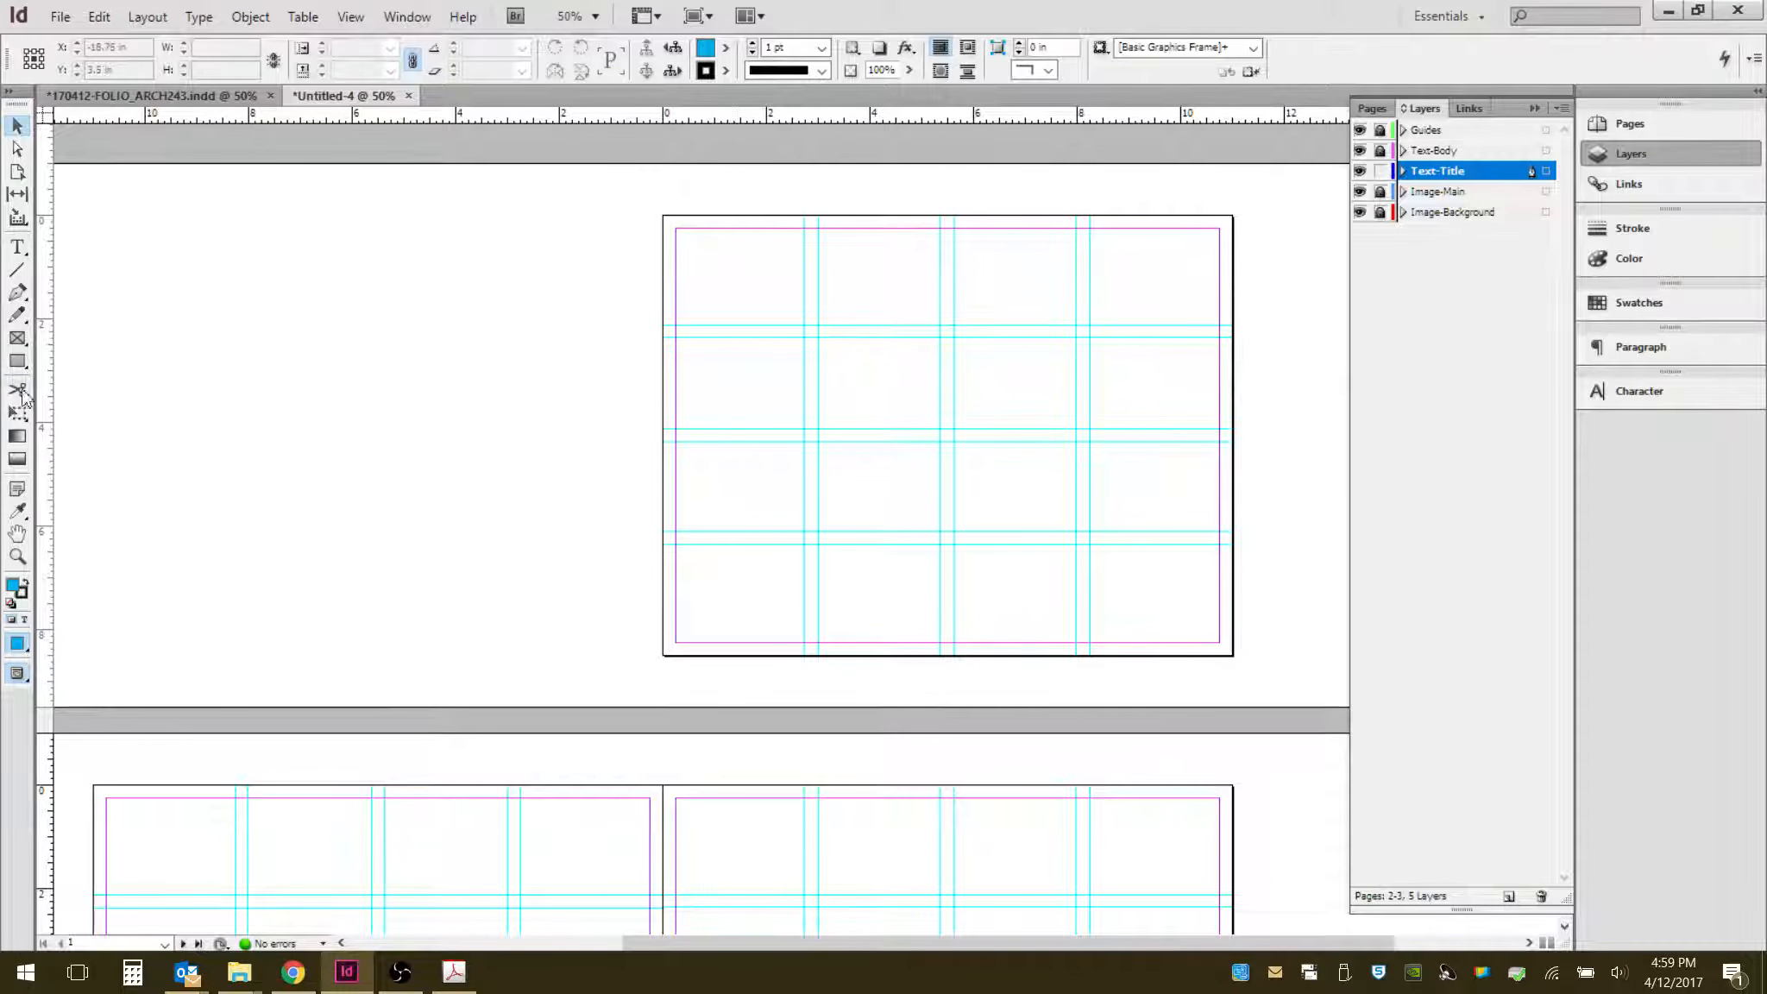
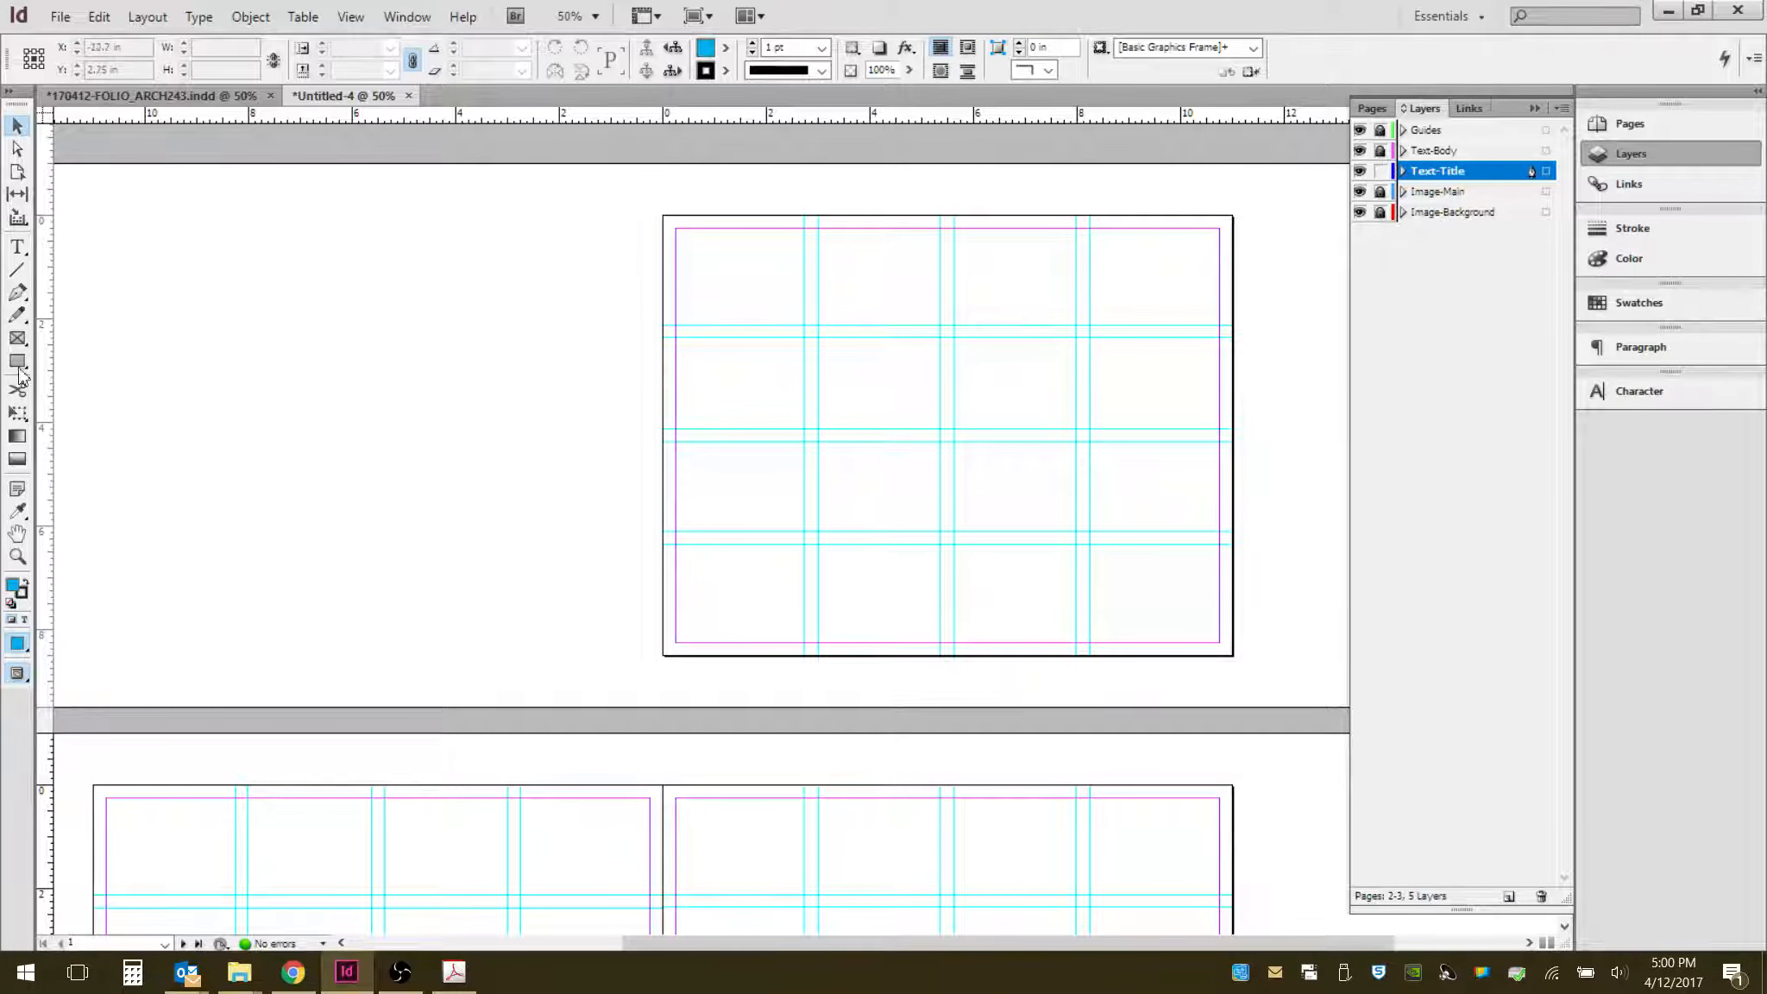
- Pick the Type tool and draw a text frame on the first page's grid
left_click(26, 255)
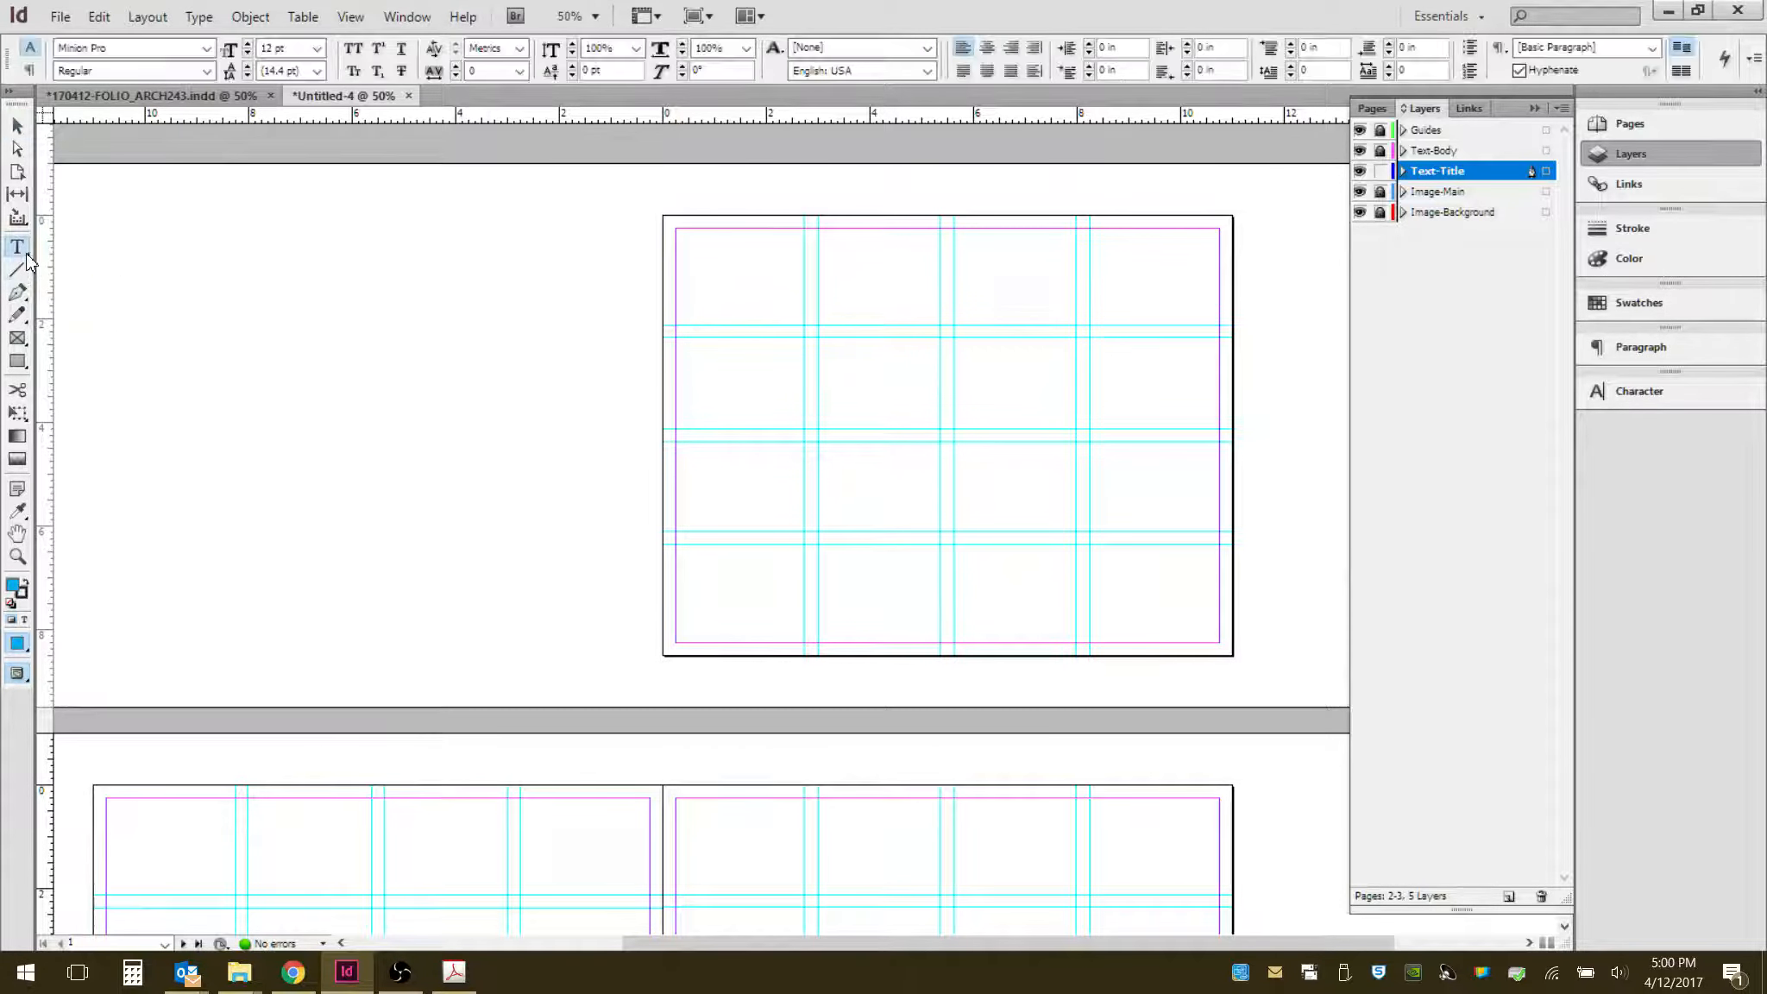
right_click(26, 256)
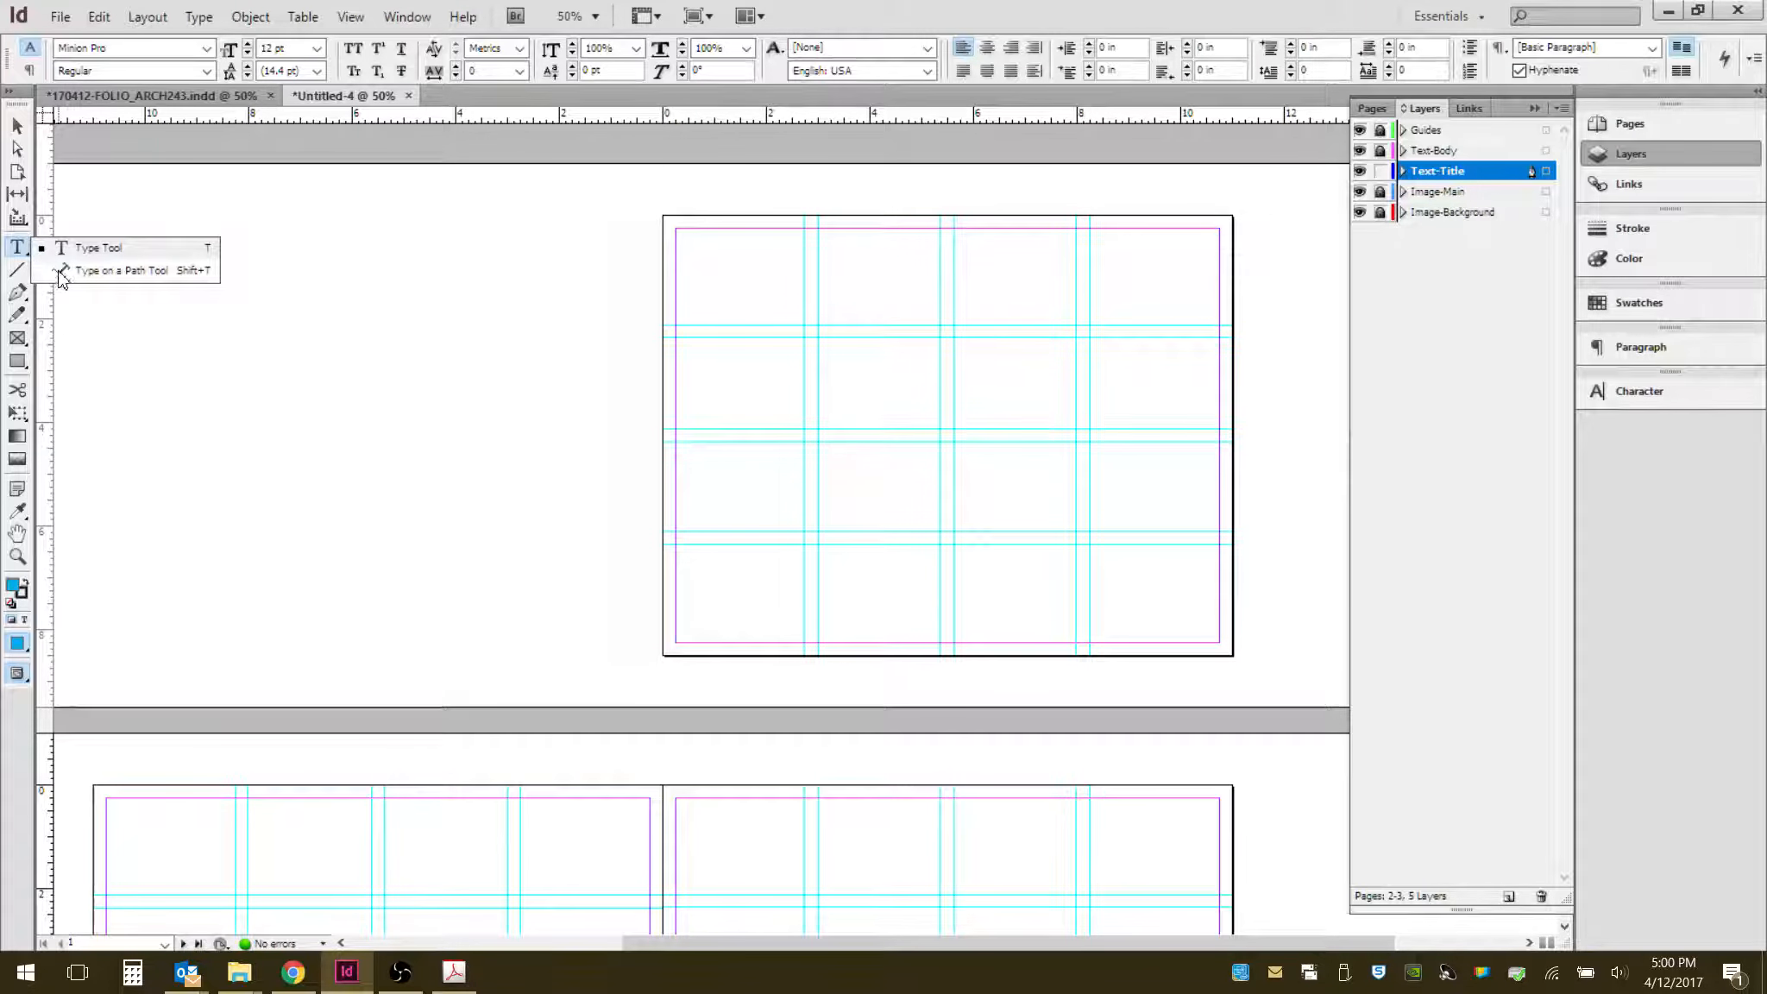
left_click(19, 249)
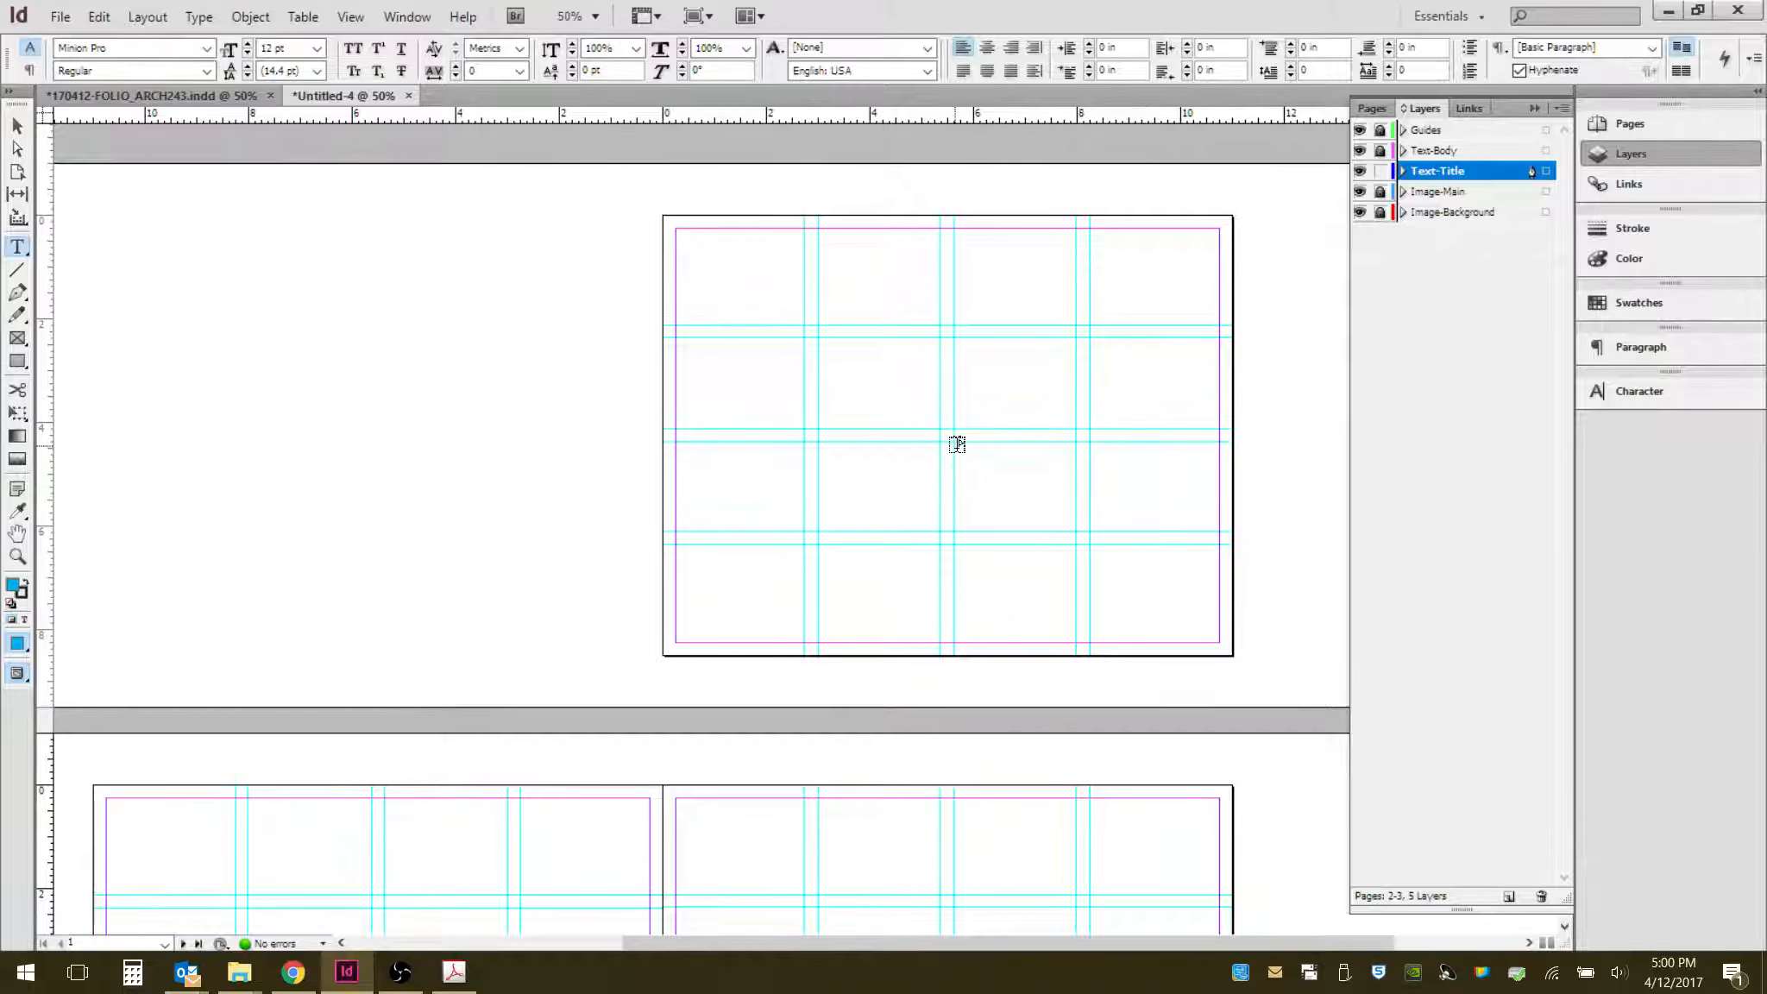
left_click_drag(951, 450, 1217, 535)
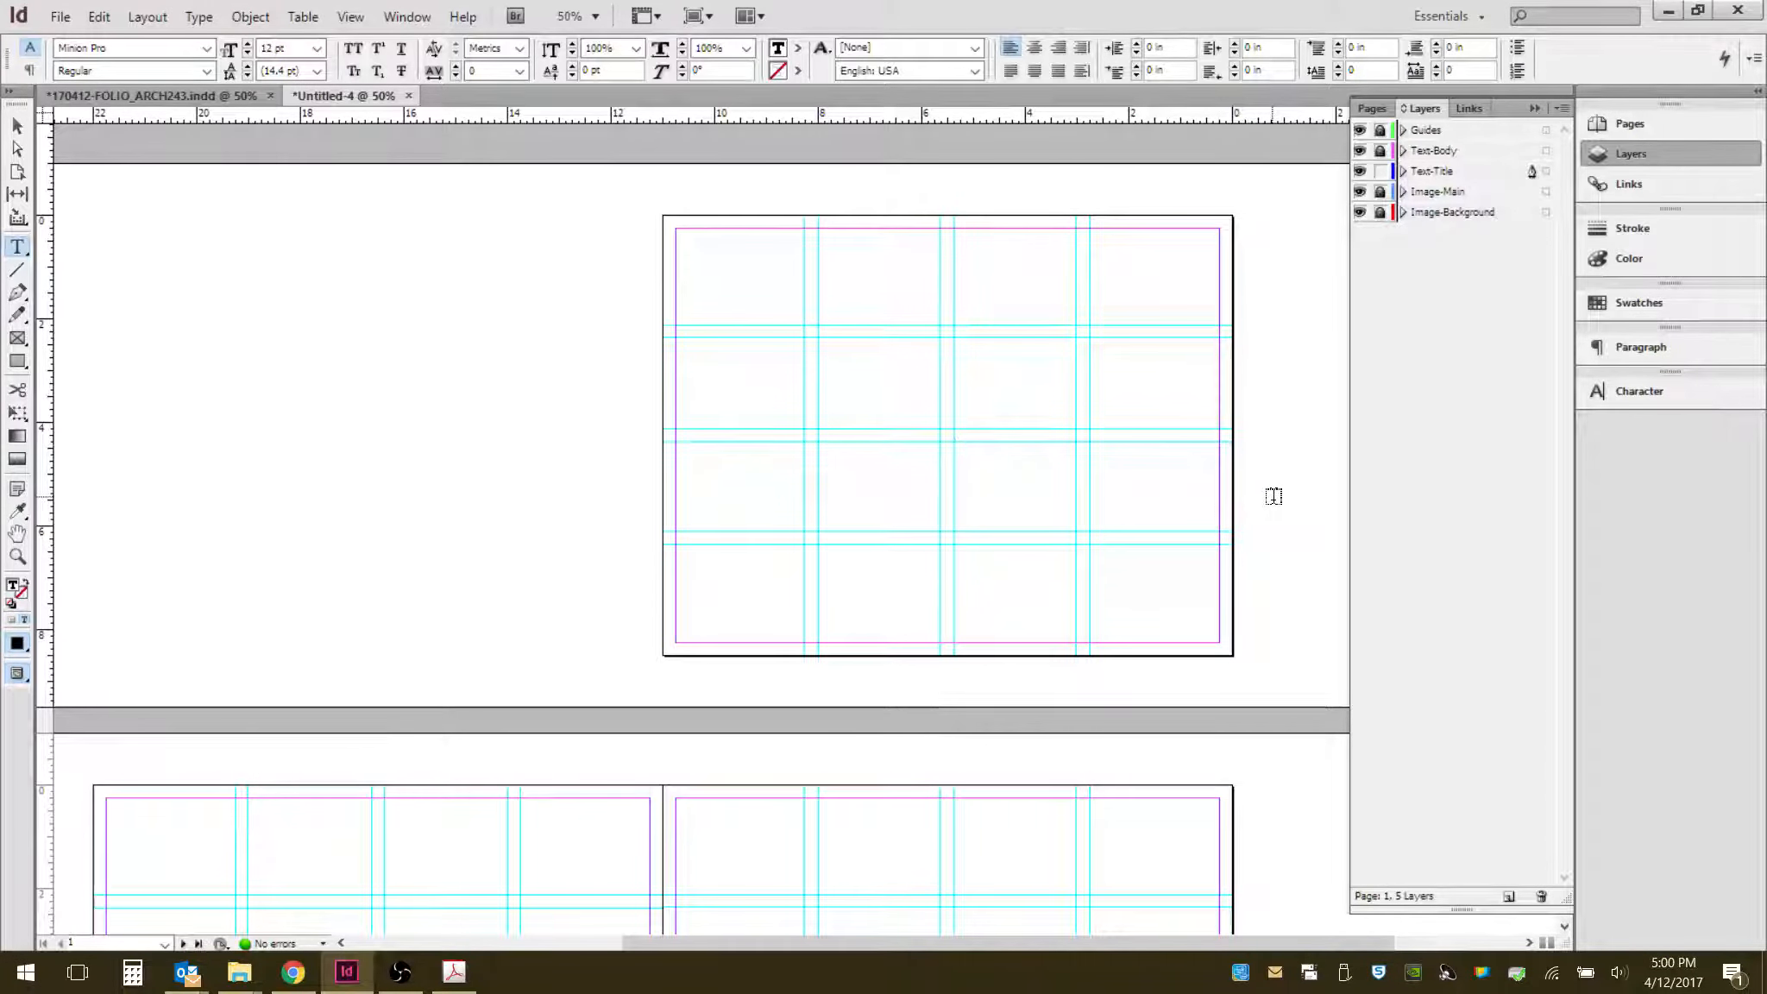
scroll(1274, 496, "up", 4)
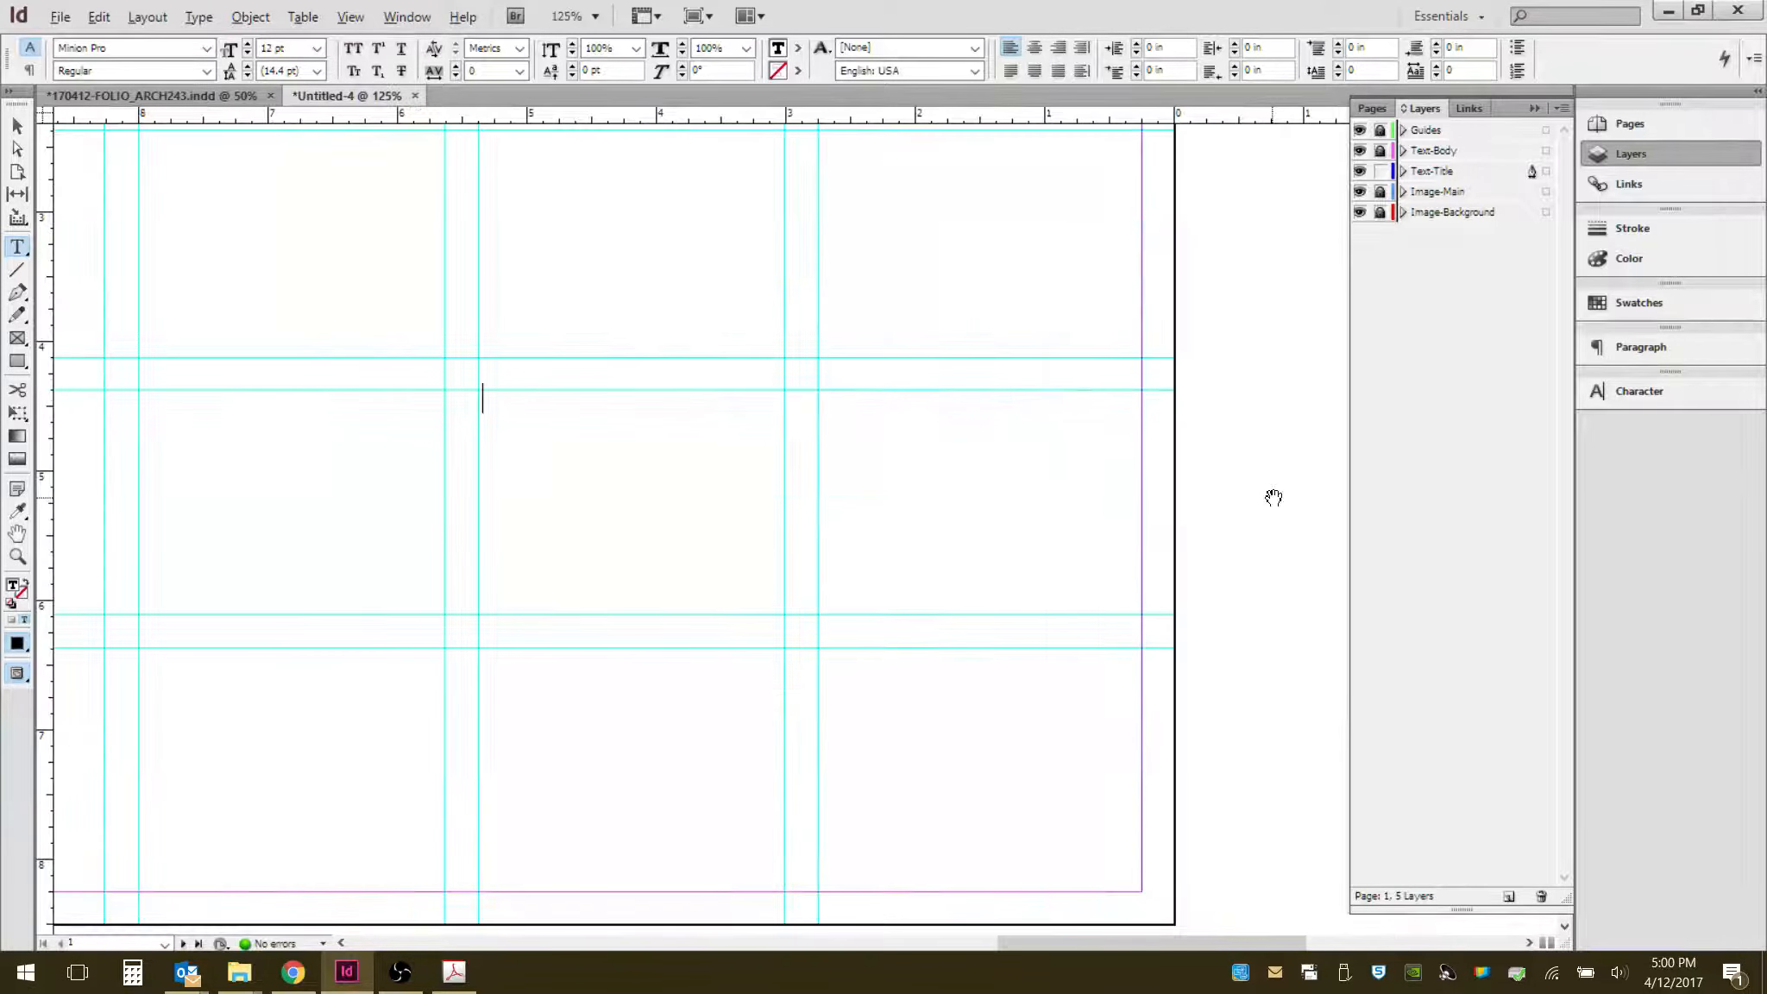
- Type the author's full name followed by ", AIA NCARB" as the first line in the frame
key("alt")
key("o")
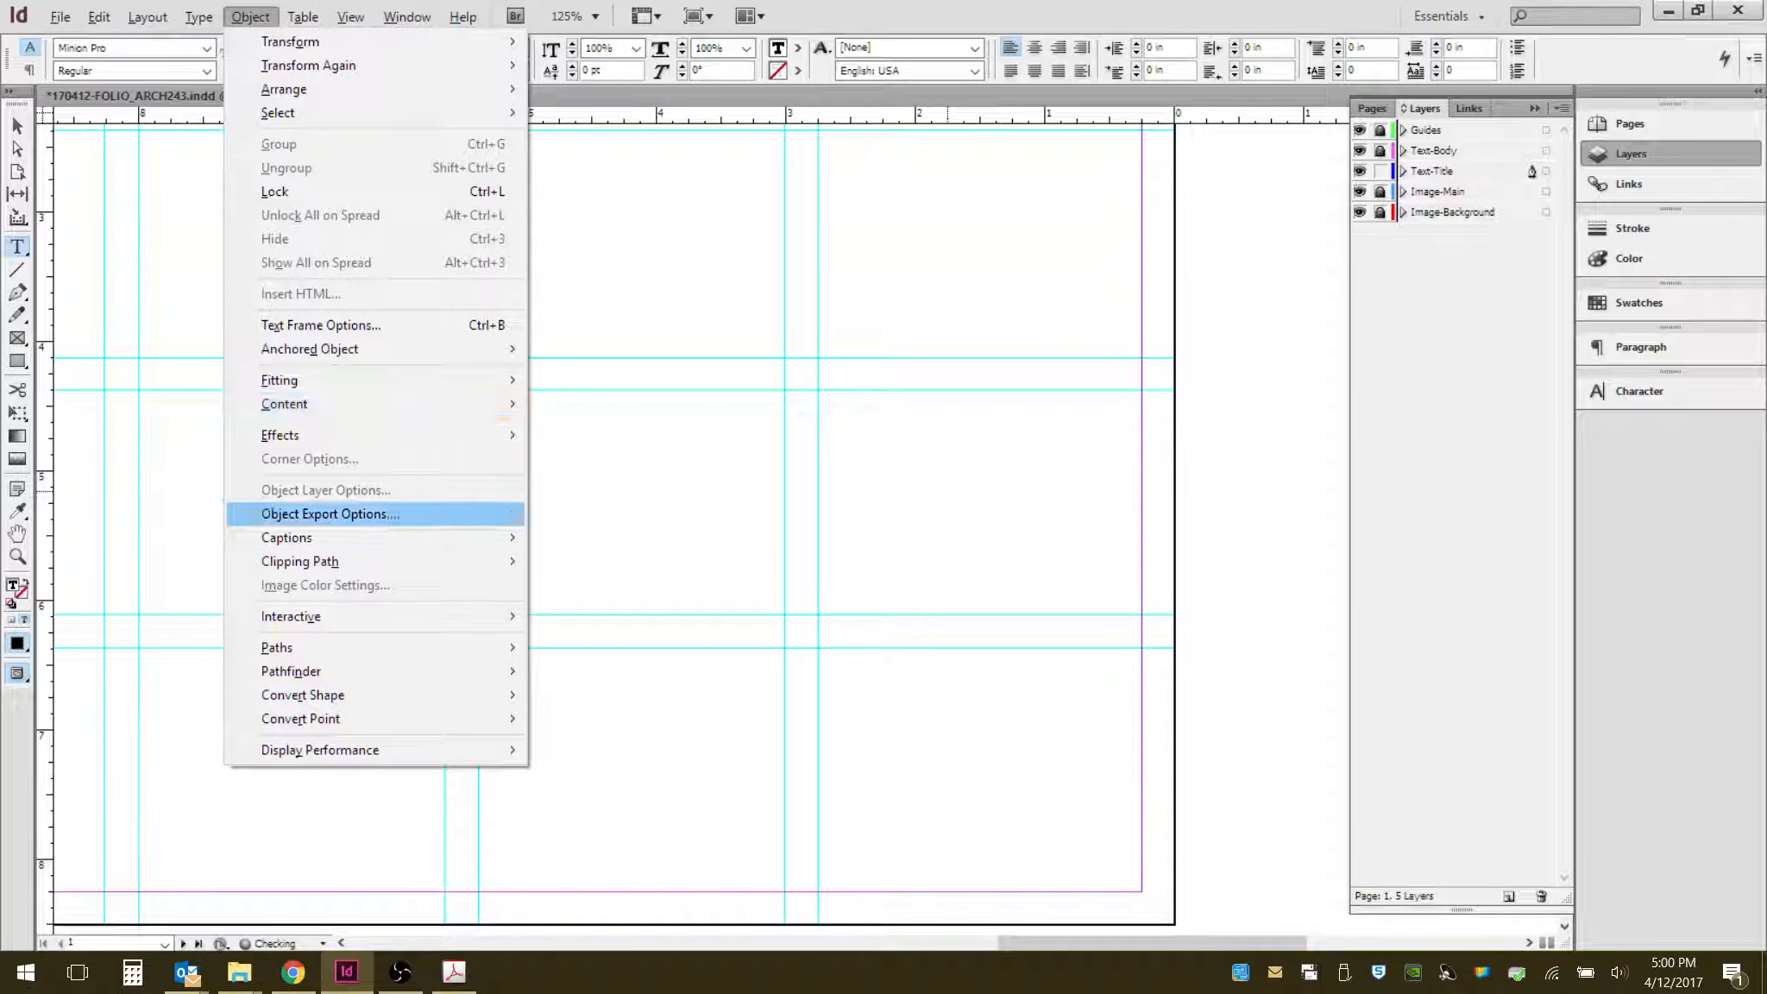
key("Escape")
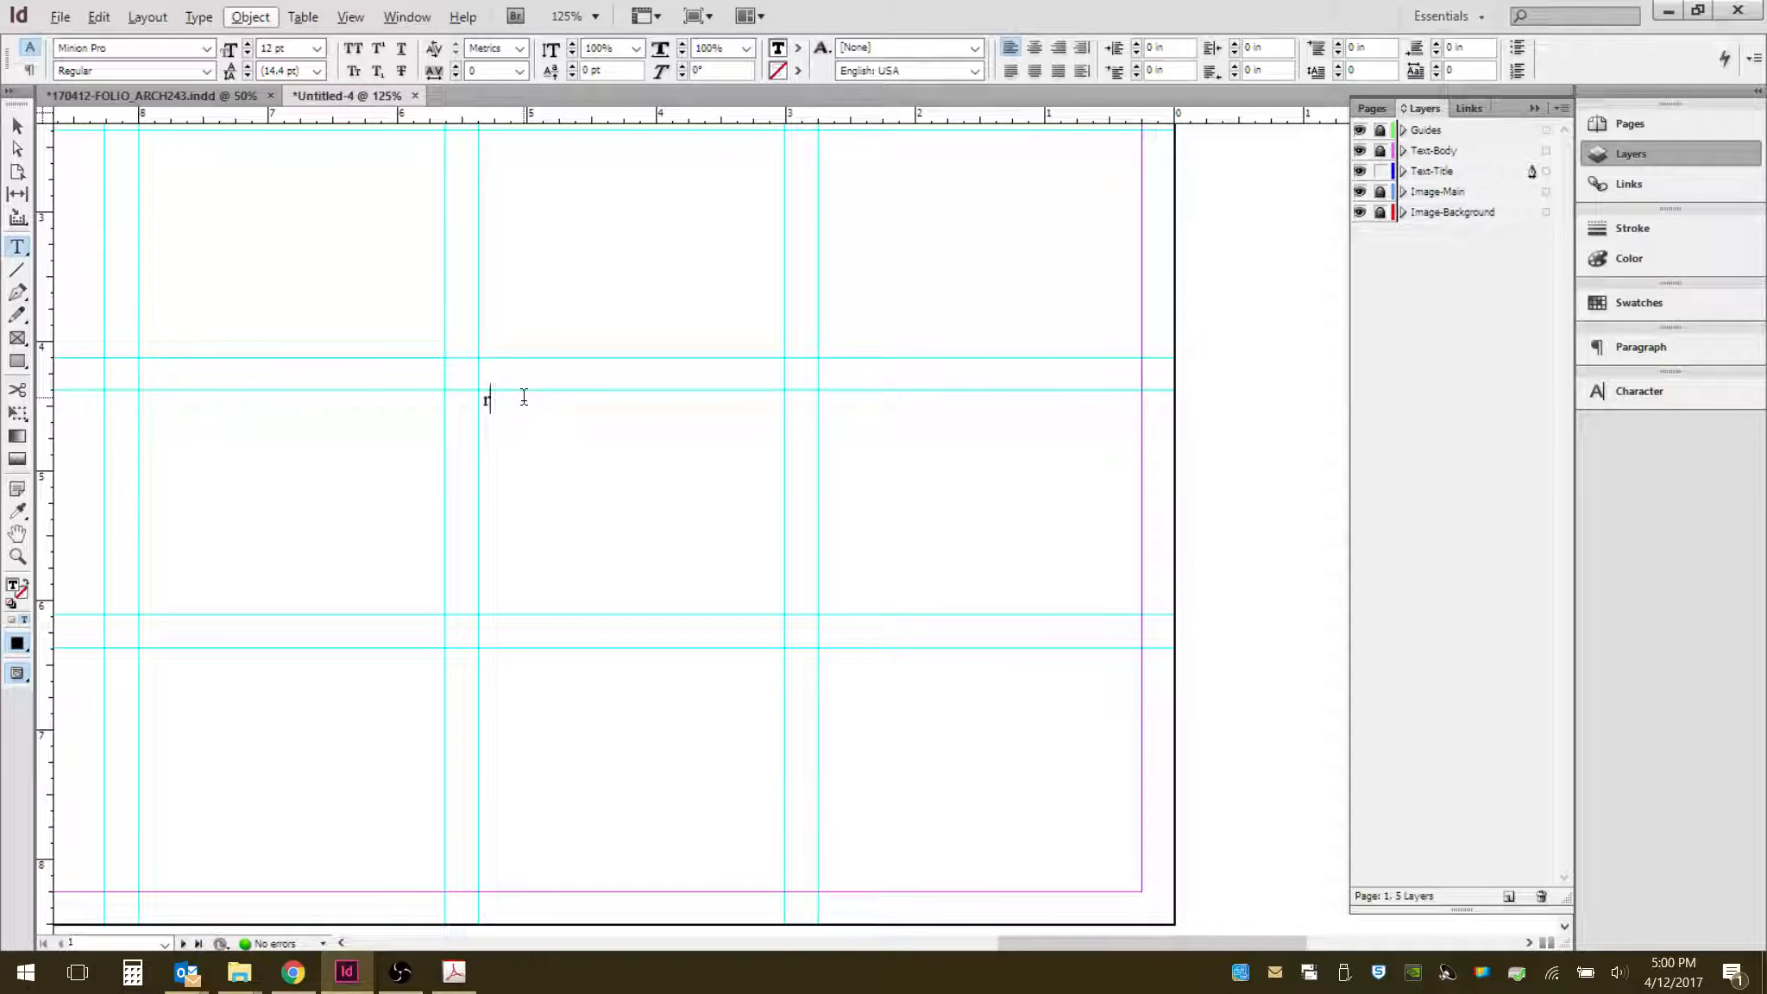
key("BackSpace")
key("Down")
key("Right")
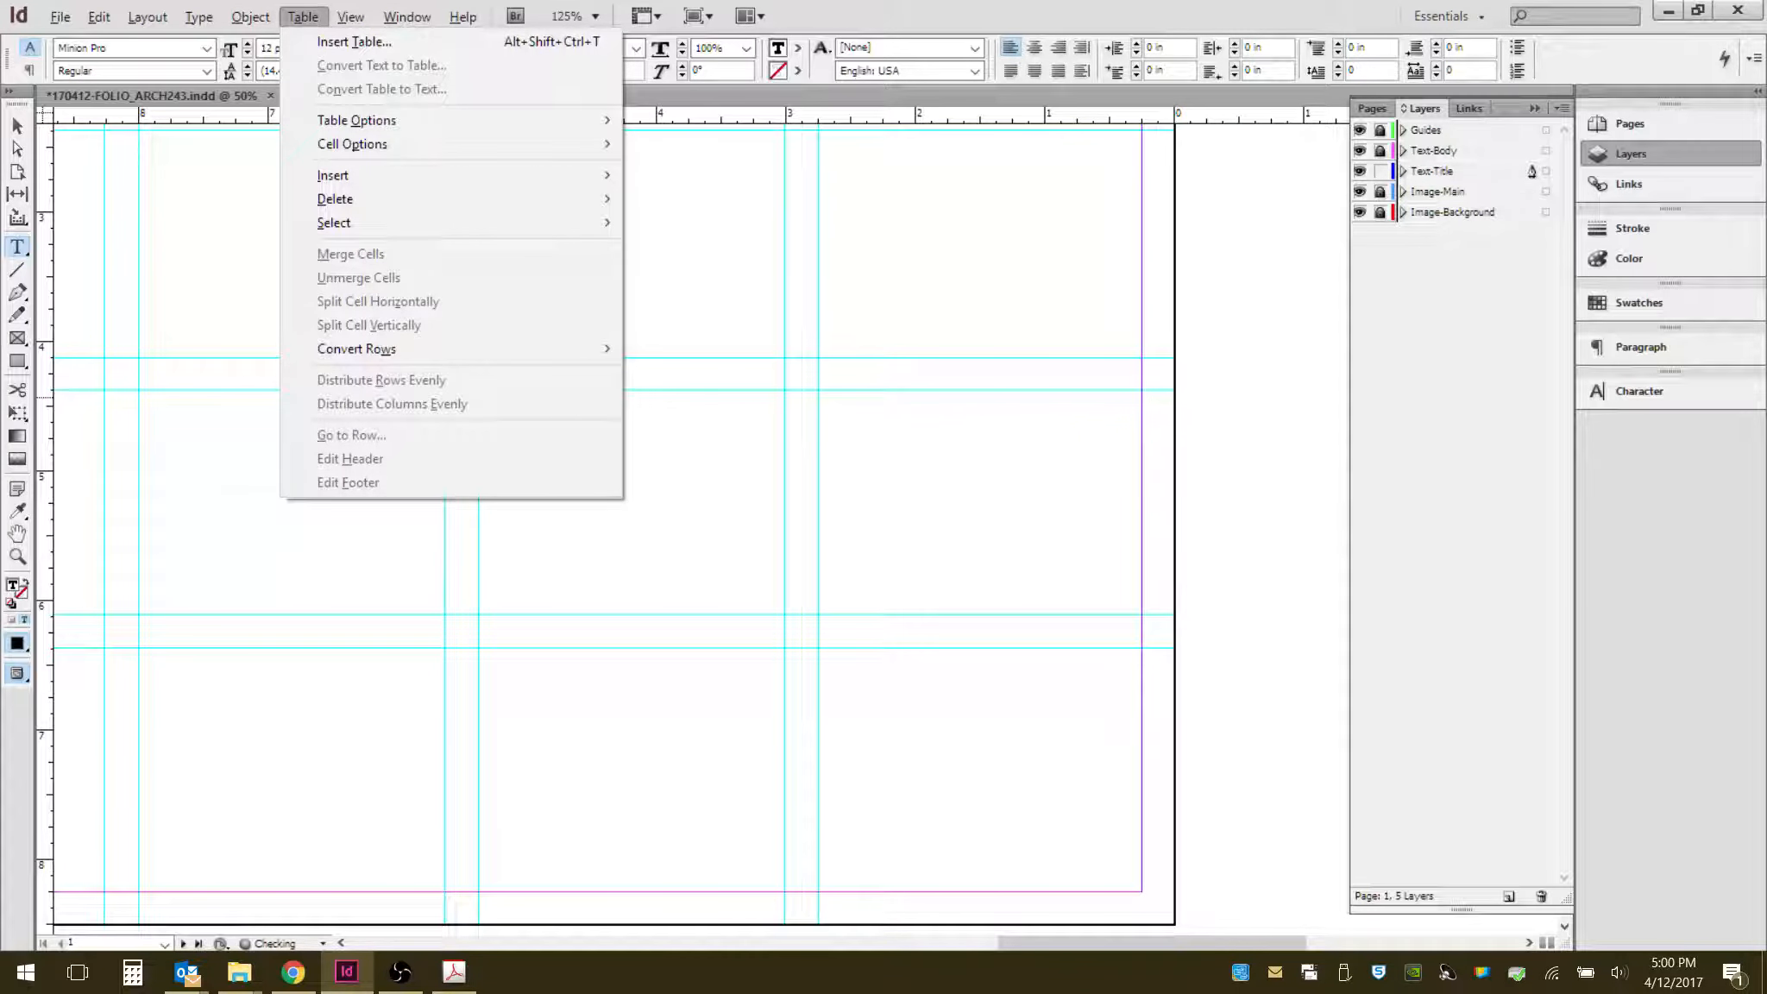
key("Escape")
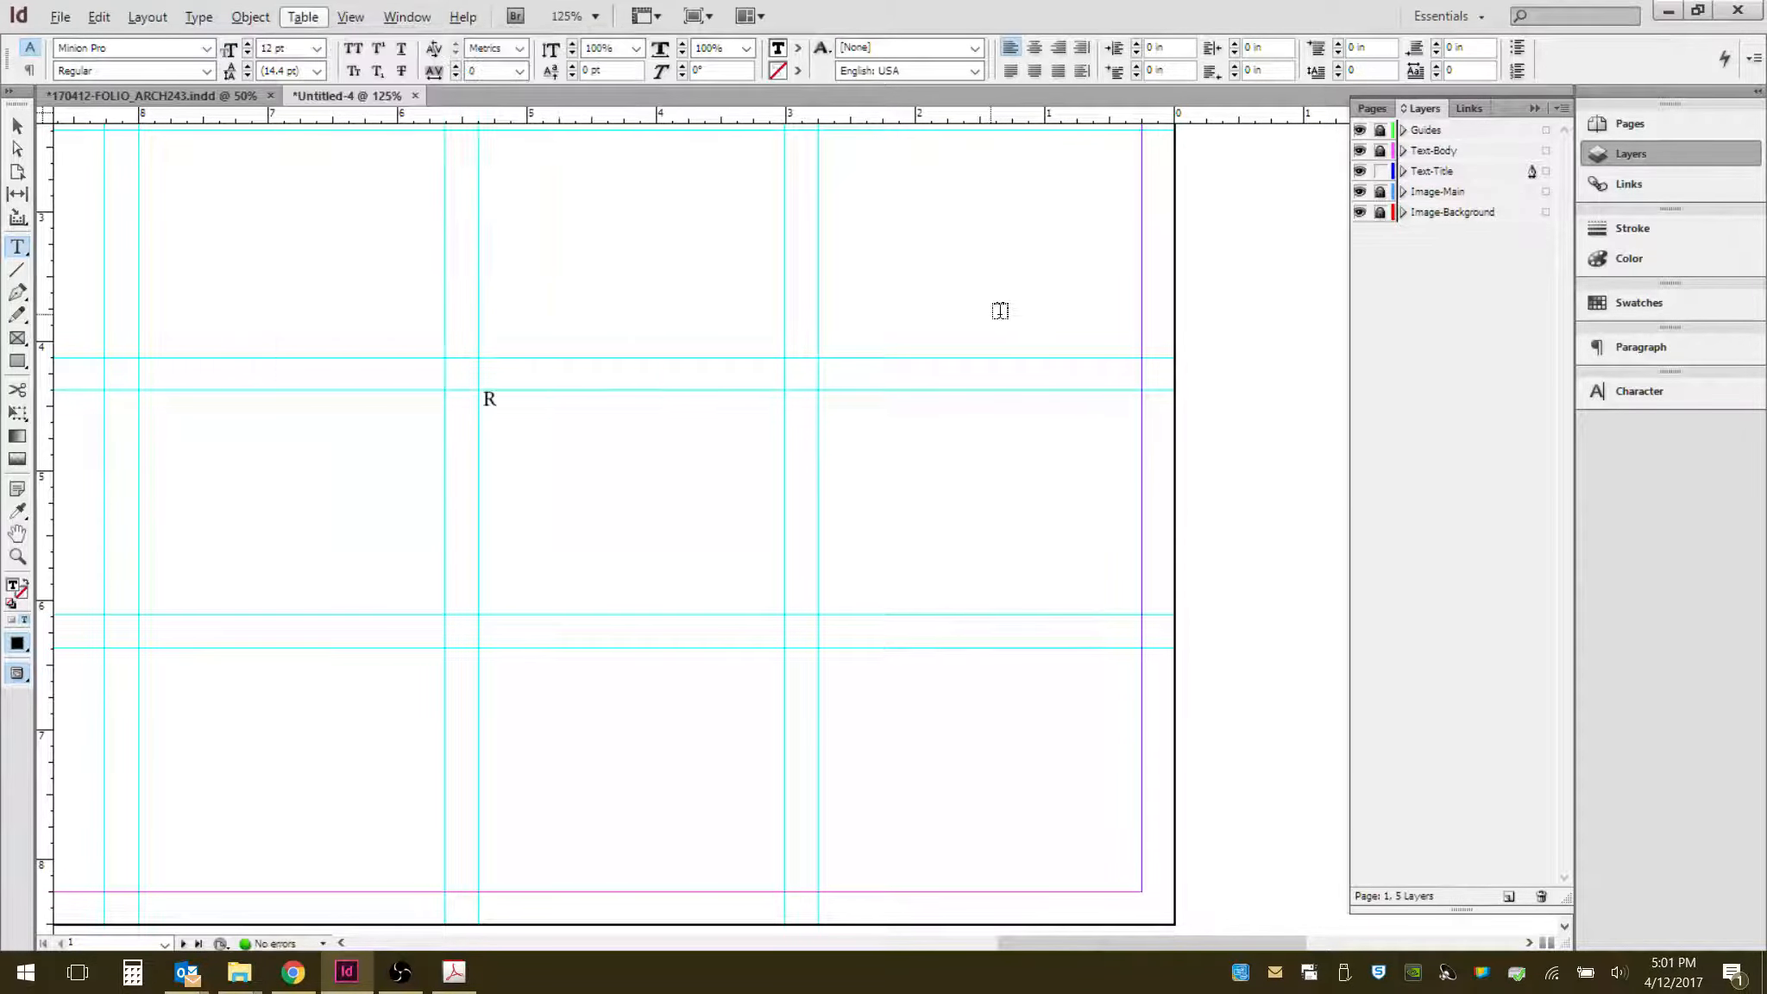
key("Escape")
key("Escape")
double_click(515, 399)
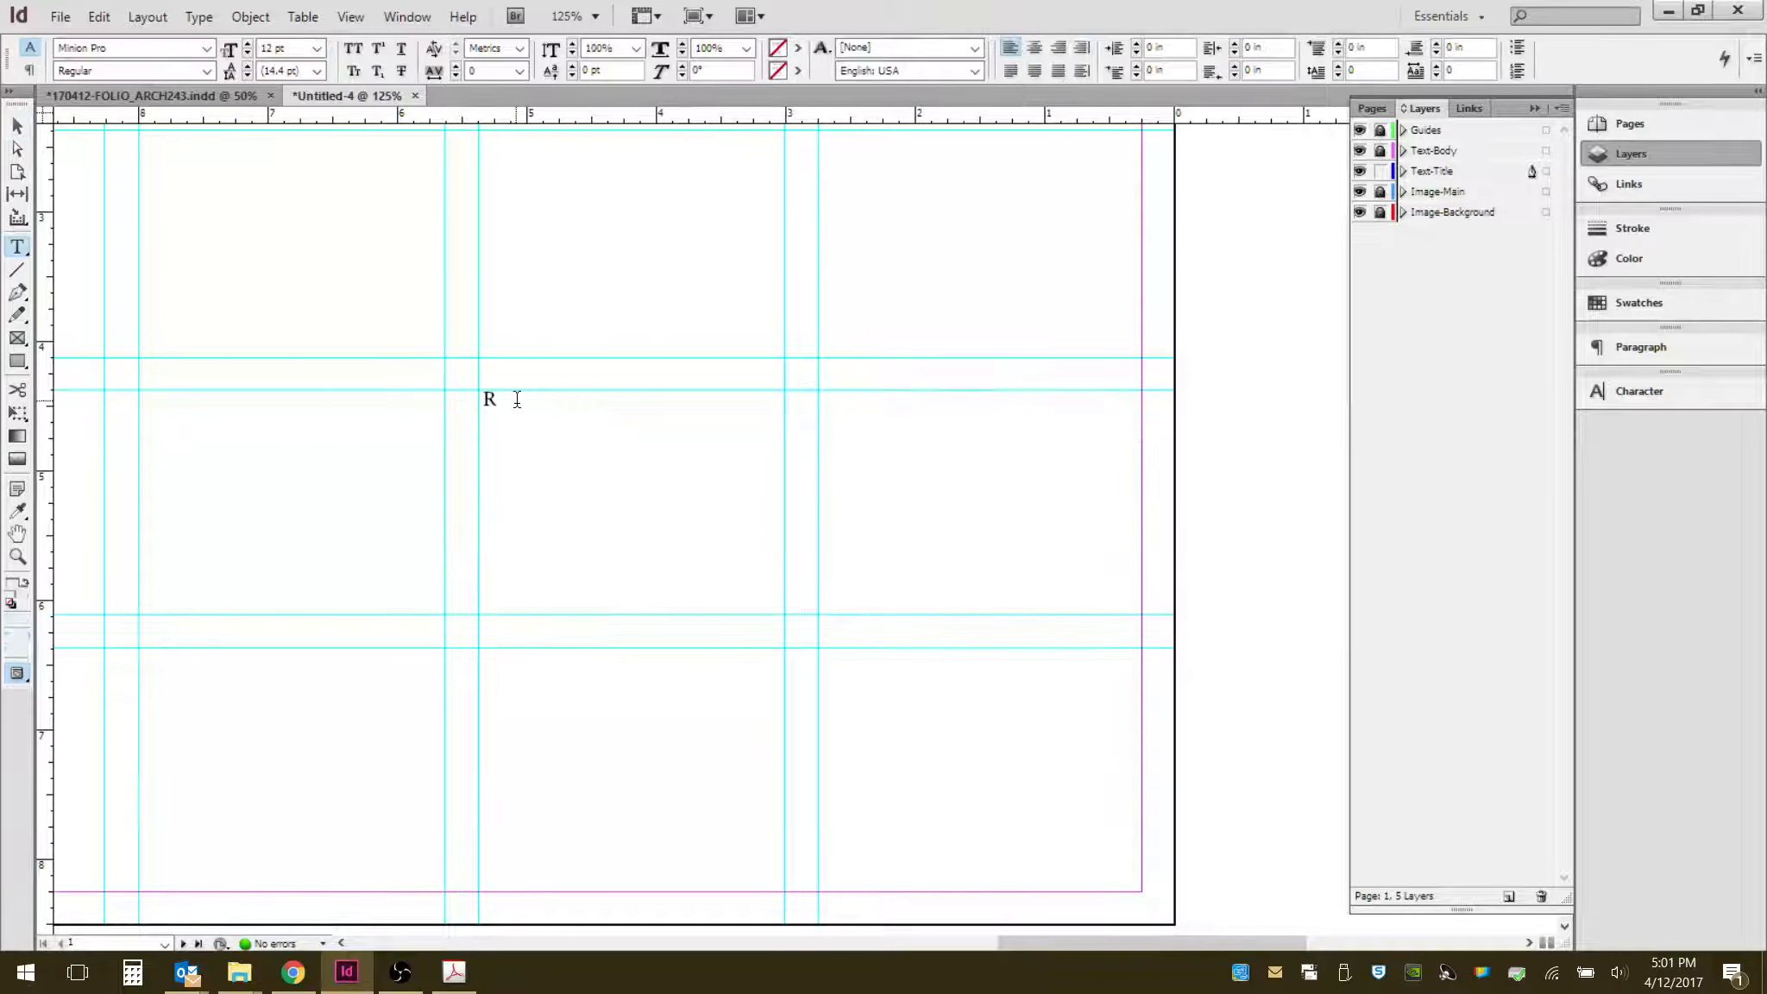
type("OMAN MONTOTO")
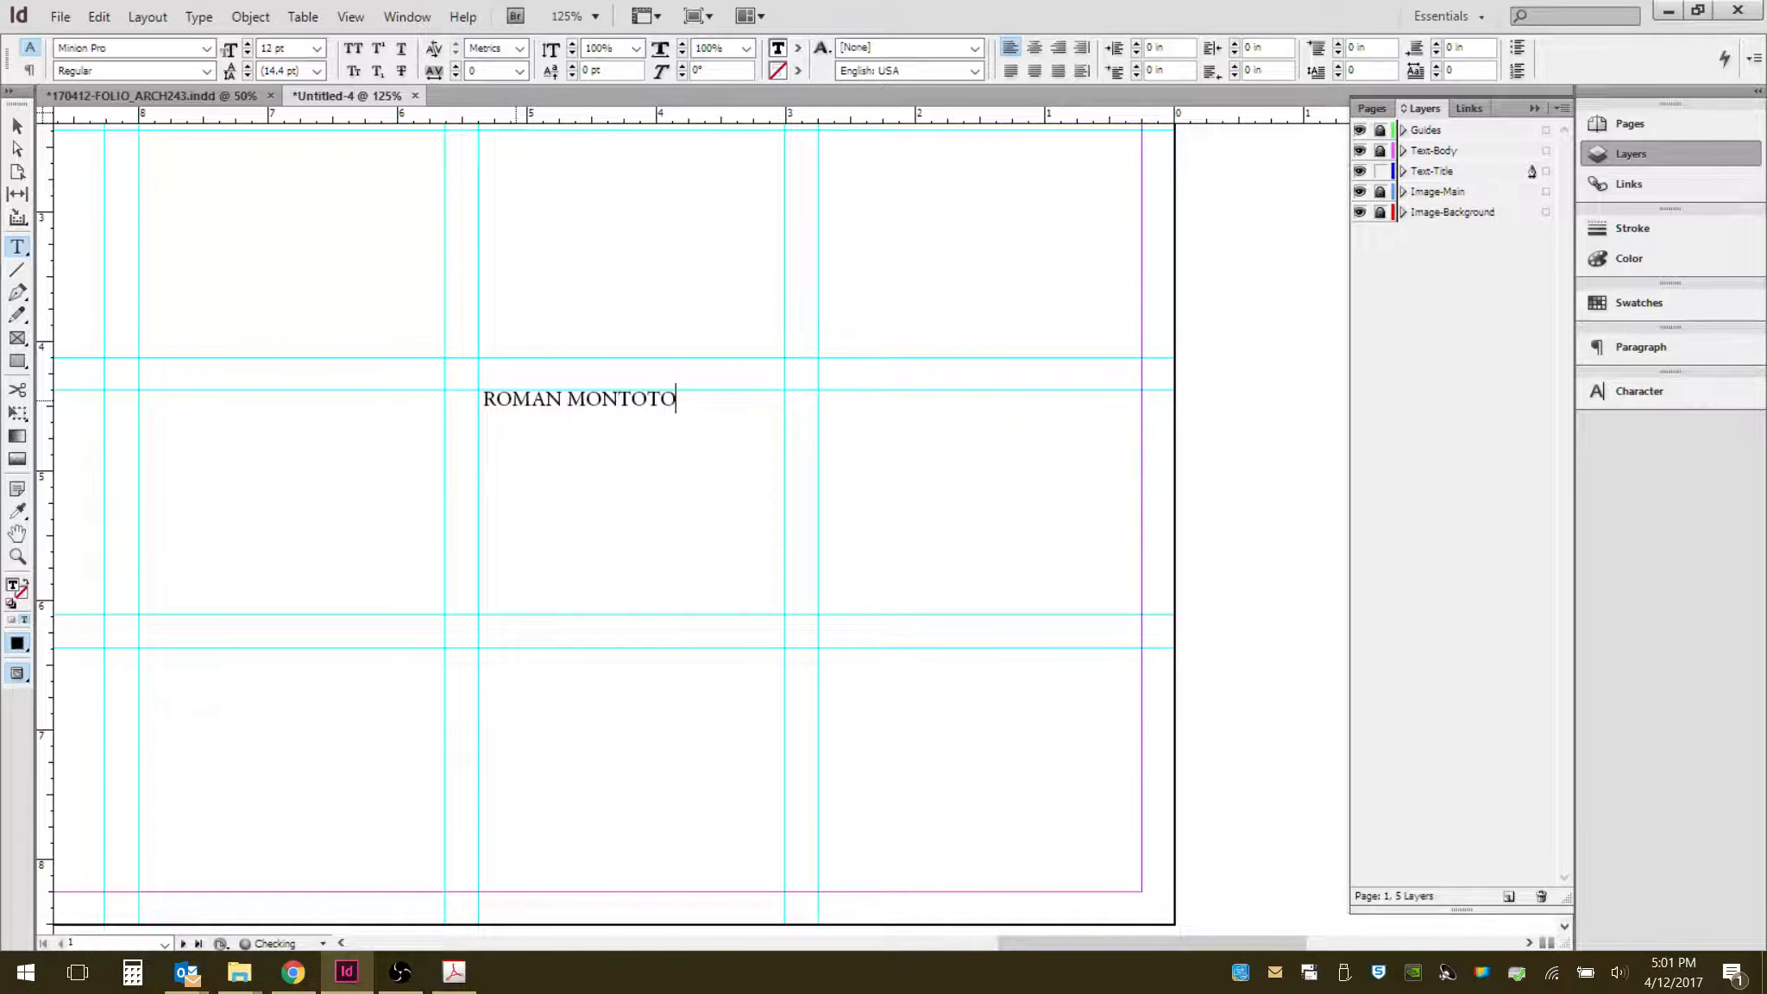
type(", AIA NCA")
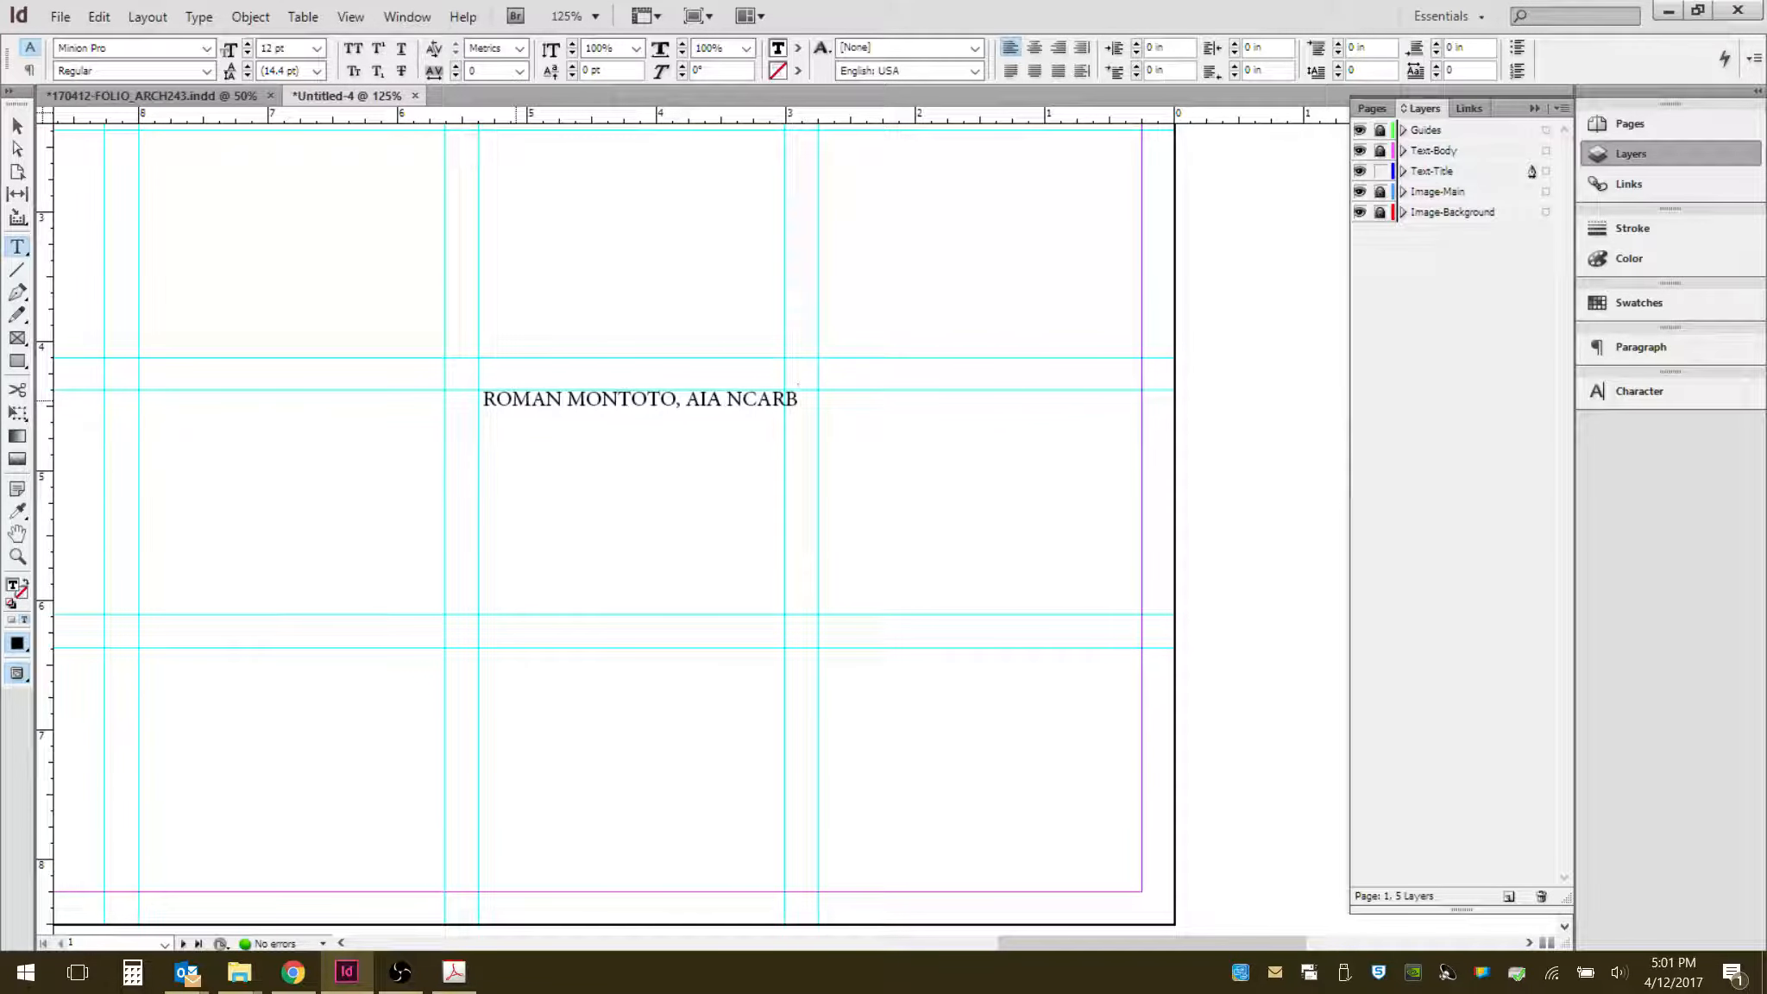
type("RB")
key("Return")
- Add a second line reading "ARCH243 - SEMESTER'S WORK MANUAL/DIGITAL TOOLS"
type("ARCH")
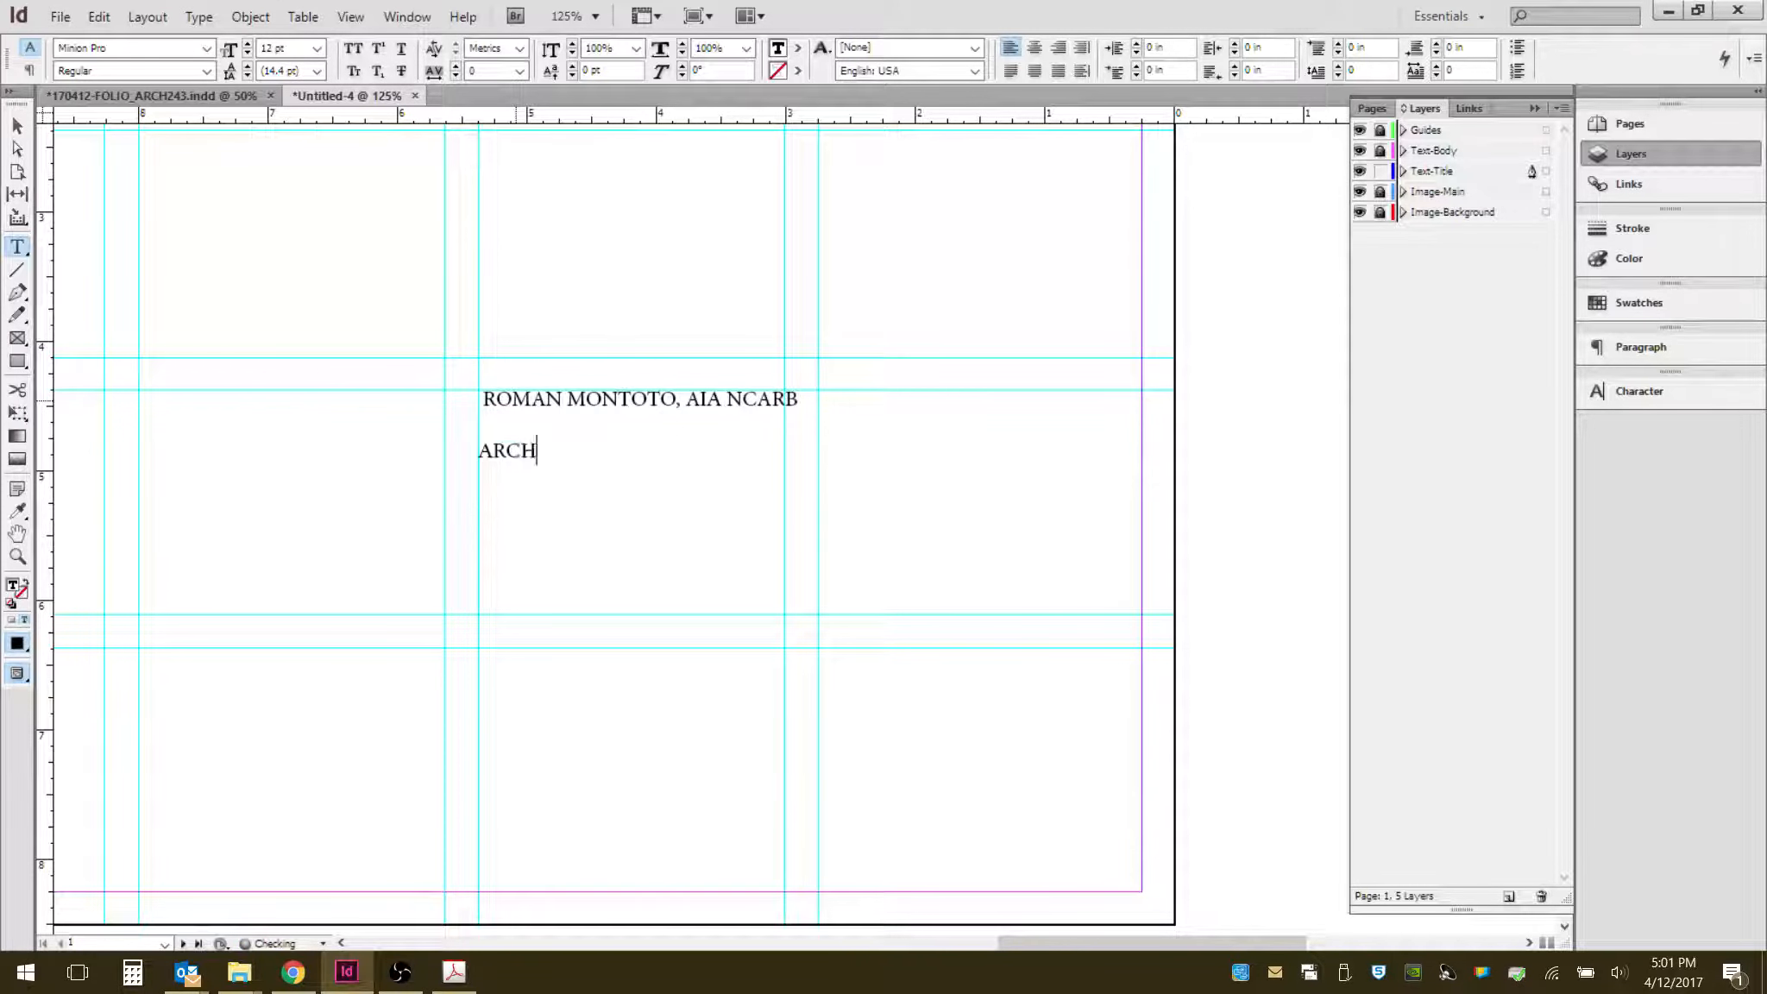
type("243 - SEMESTER'S WORK /")
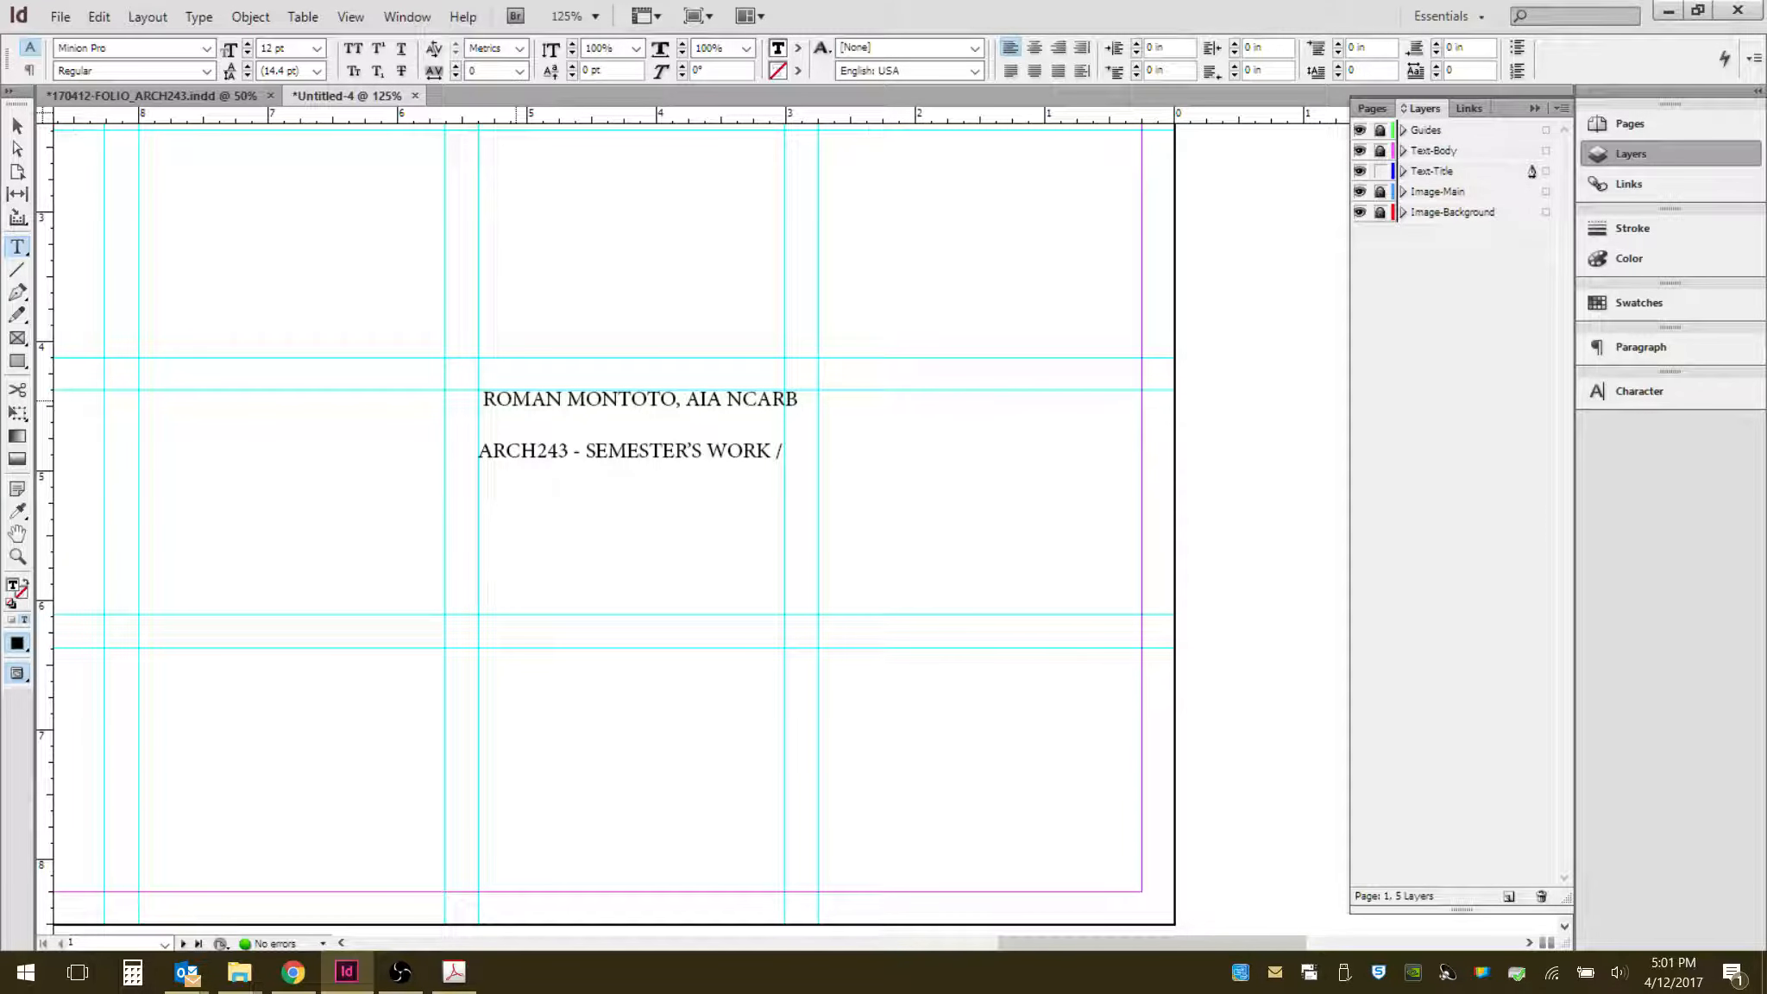
type("MANUAL")
key("BackSpace")
key("BackSpace")
key("BackSpace")
key("BackSpace")
key("BackSpace")
key("BackSpace")
key("BackSpace")
type("MANUA")
type("L.")
type("DIGITAL ")
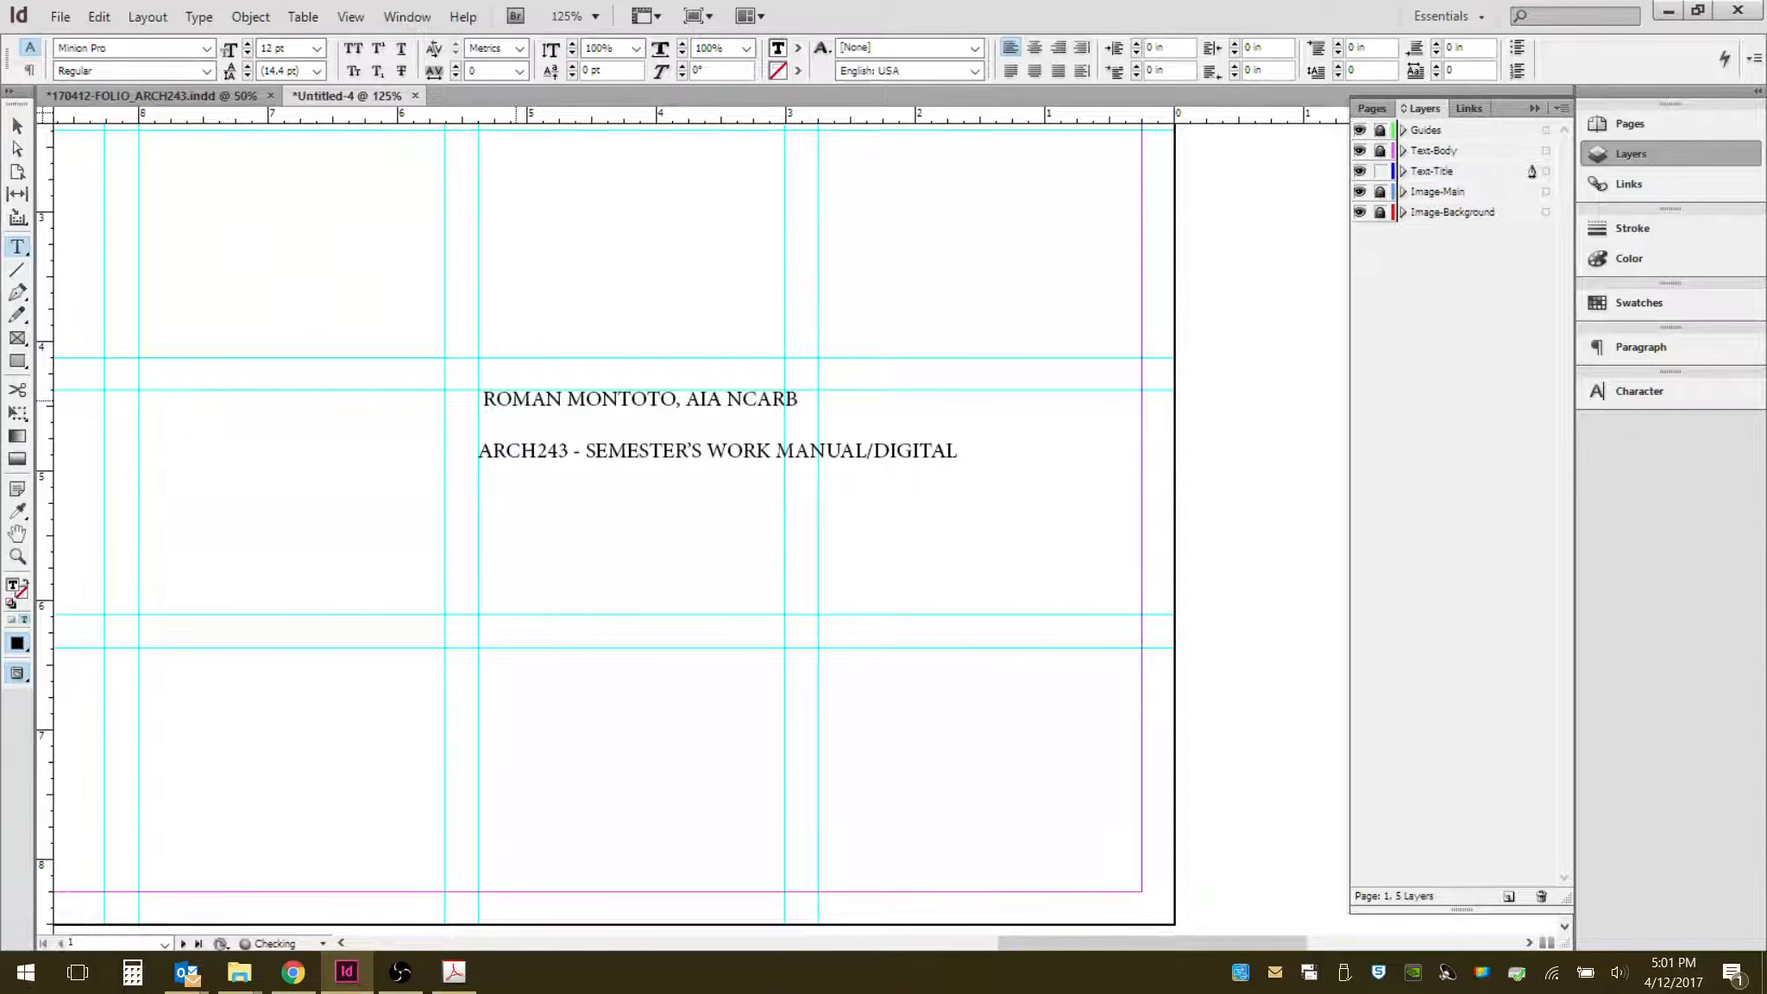
type("TOOLS")
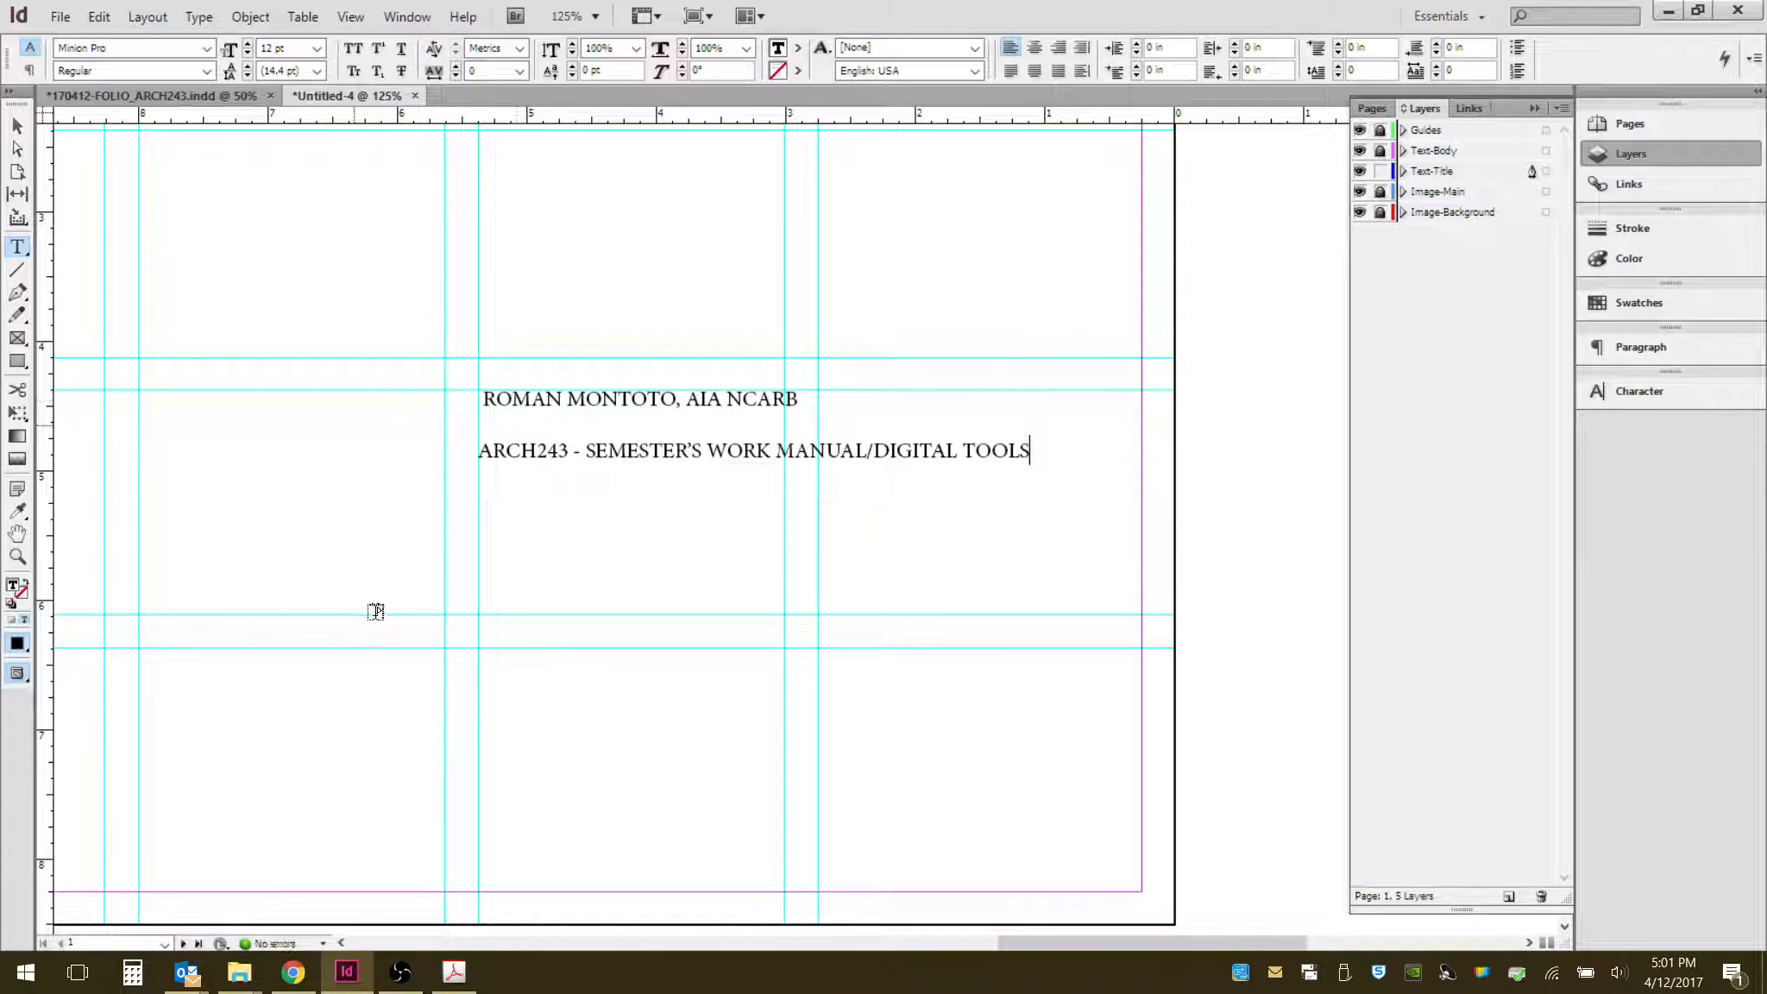
- Justify the name line across the full frame width and right-align the course line
left_click(17, 127)
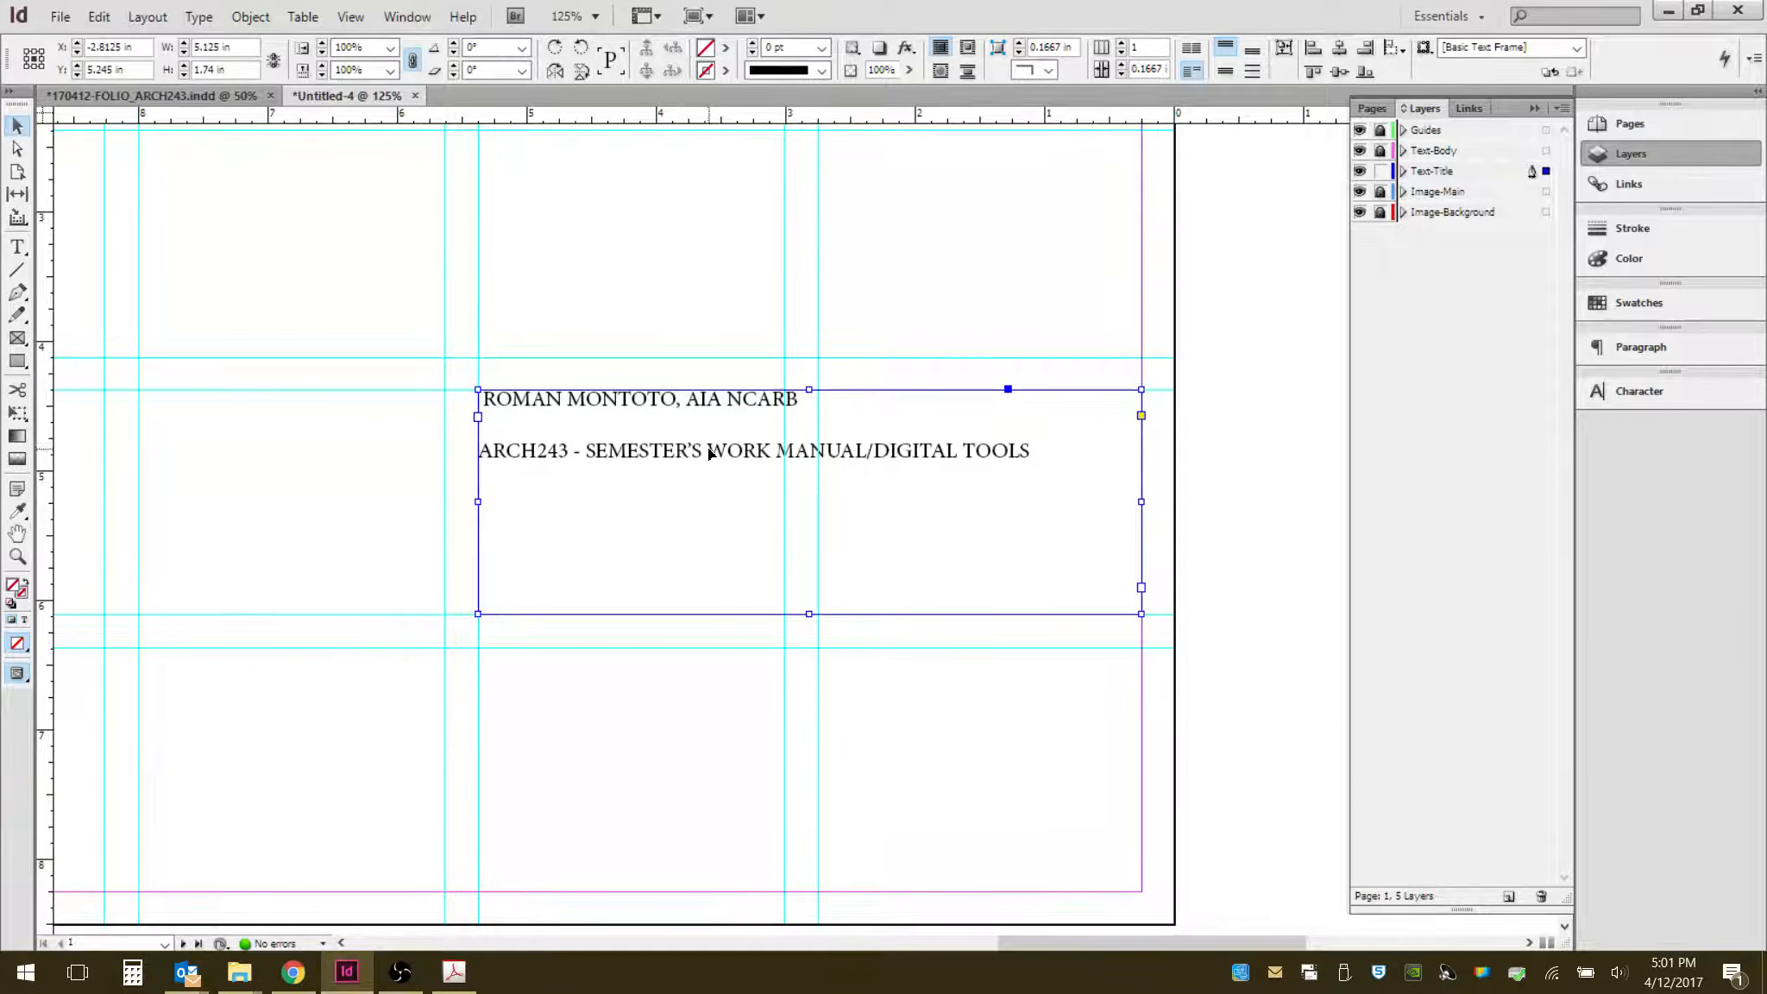
double_click(709, 453)
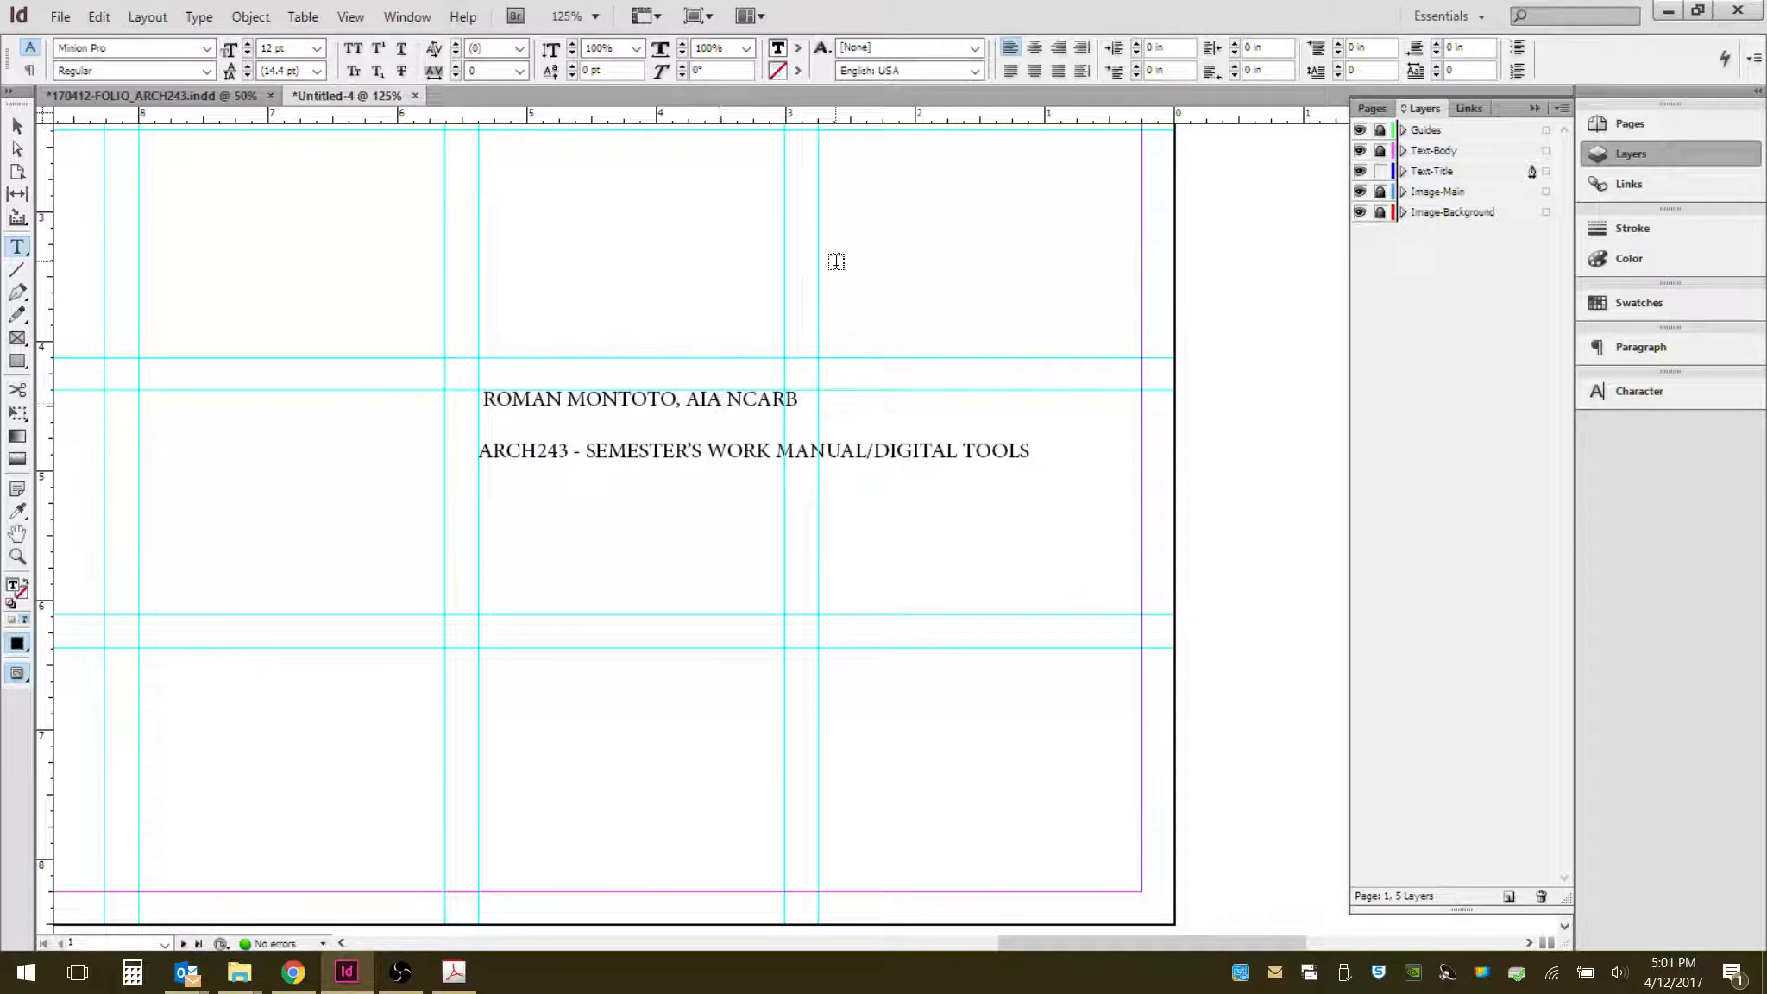
left_click(1058, 76)
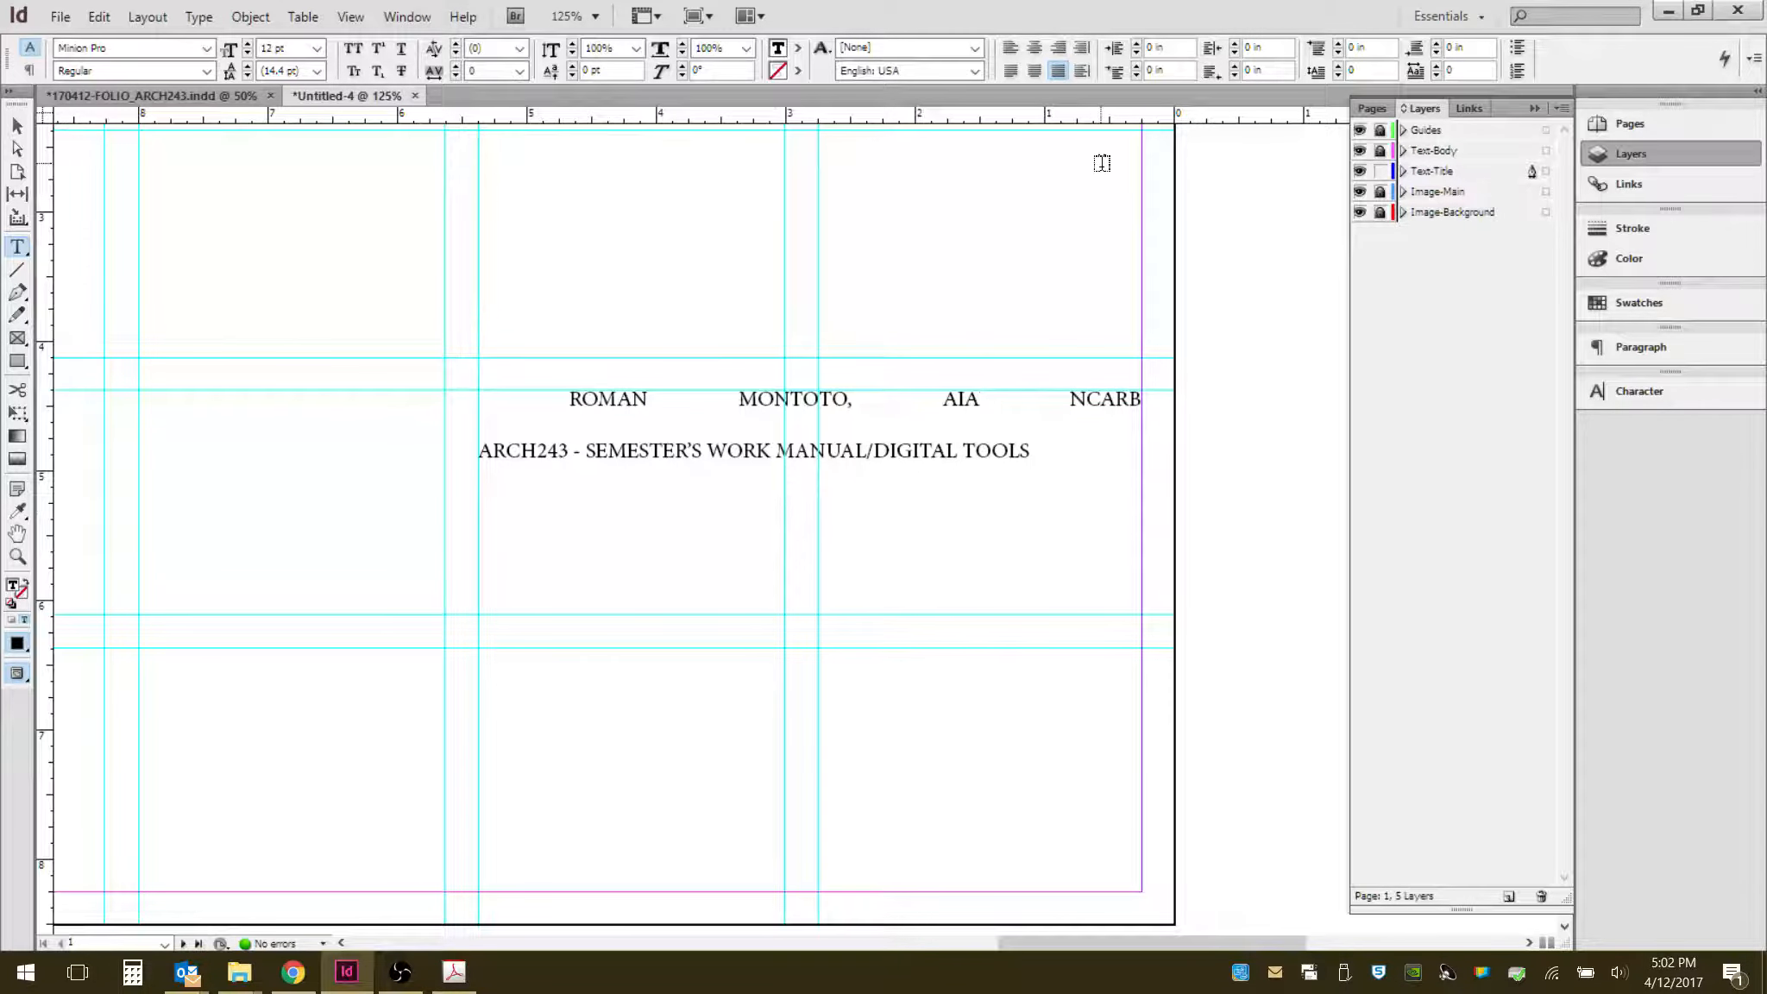
left_click(1040, 78)
left_click(1061, 74)
left_click(1032, 74)
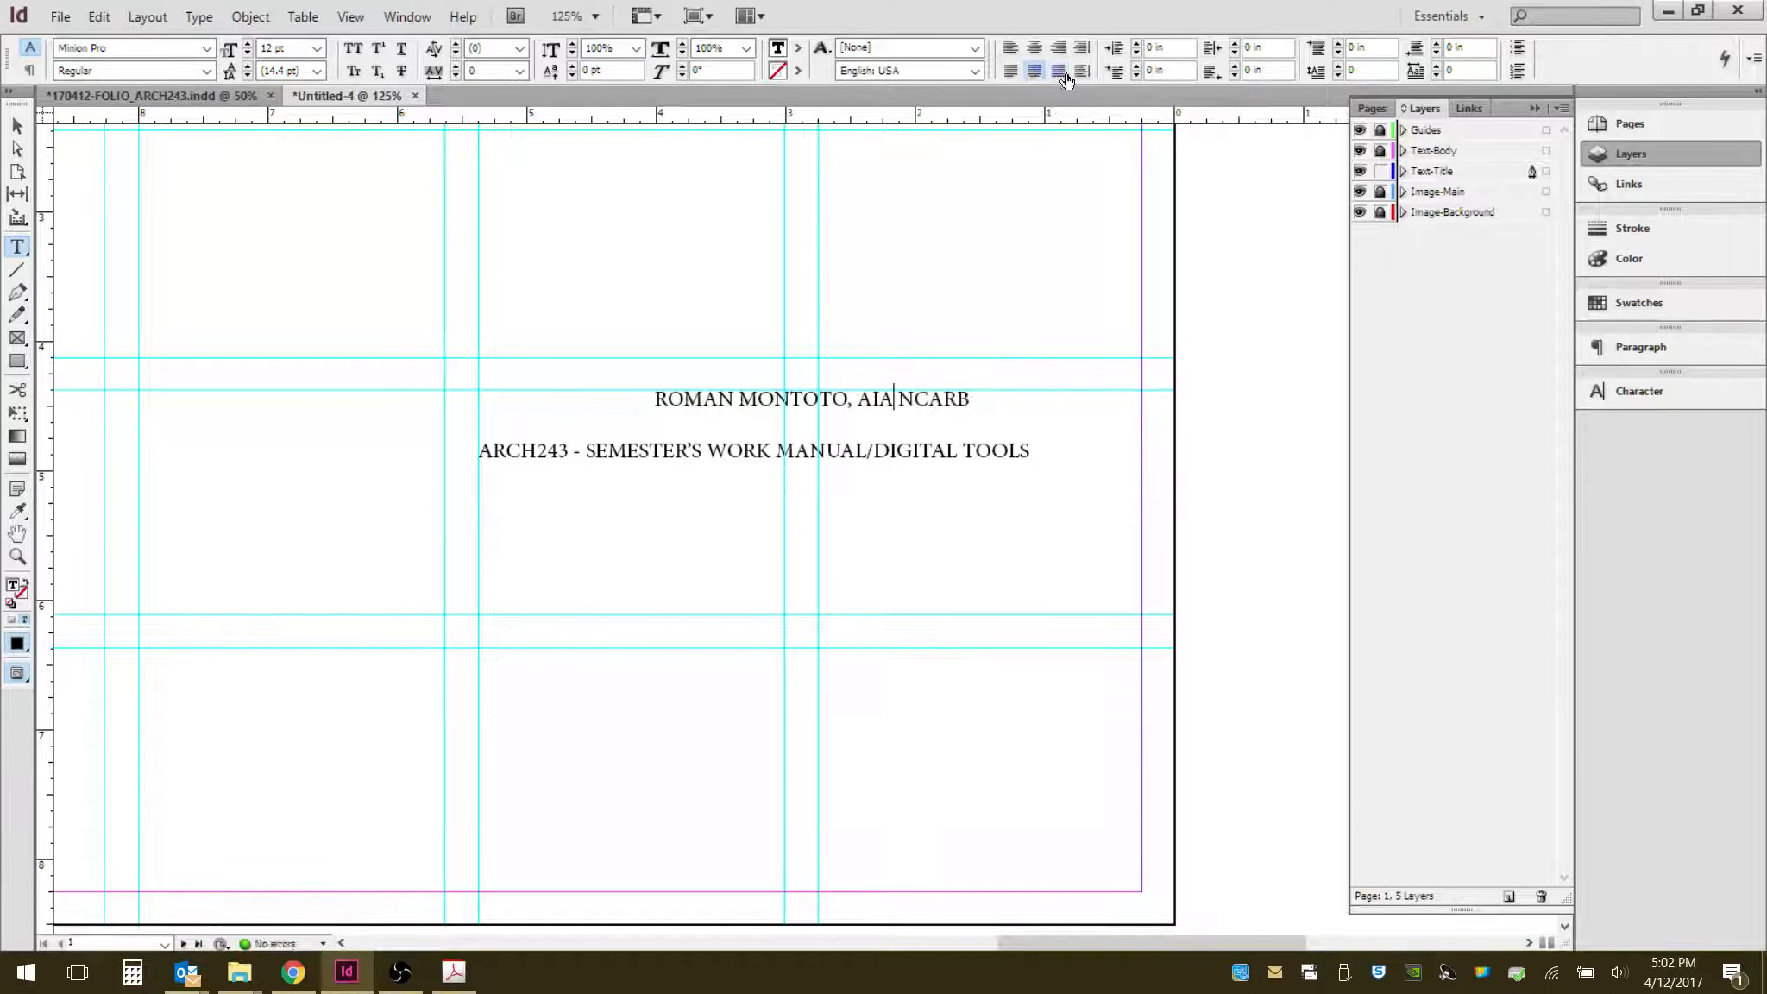
left_click(1065, 76)
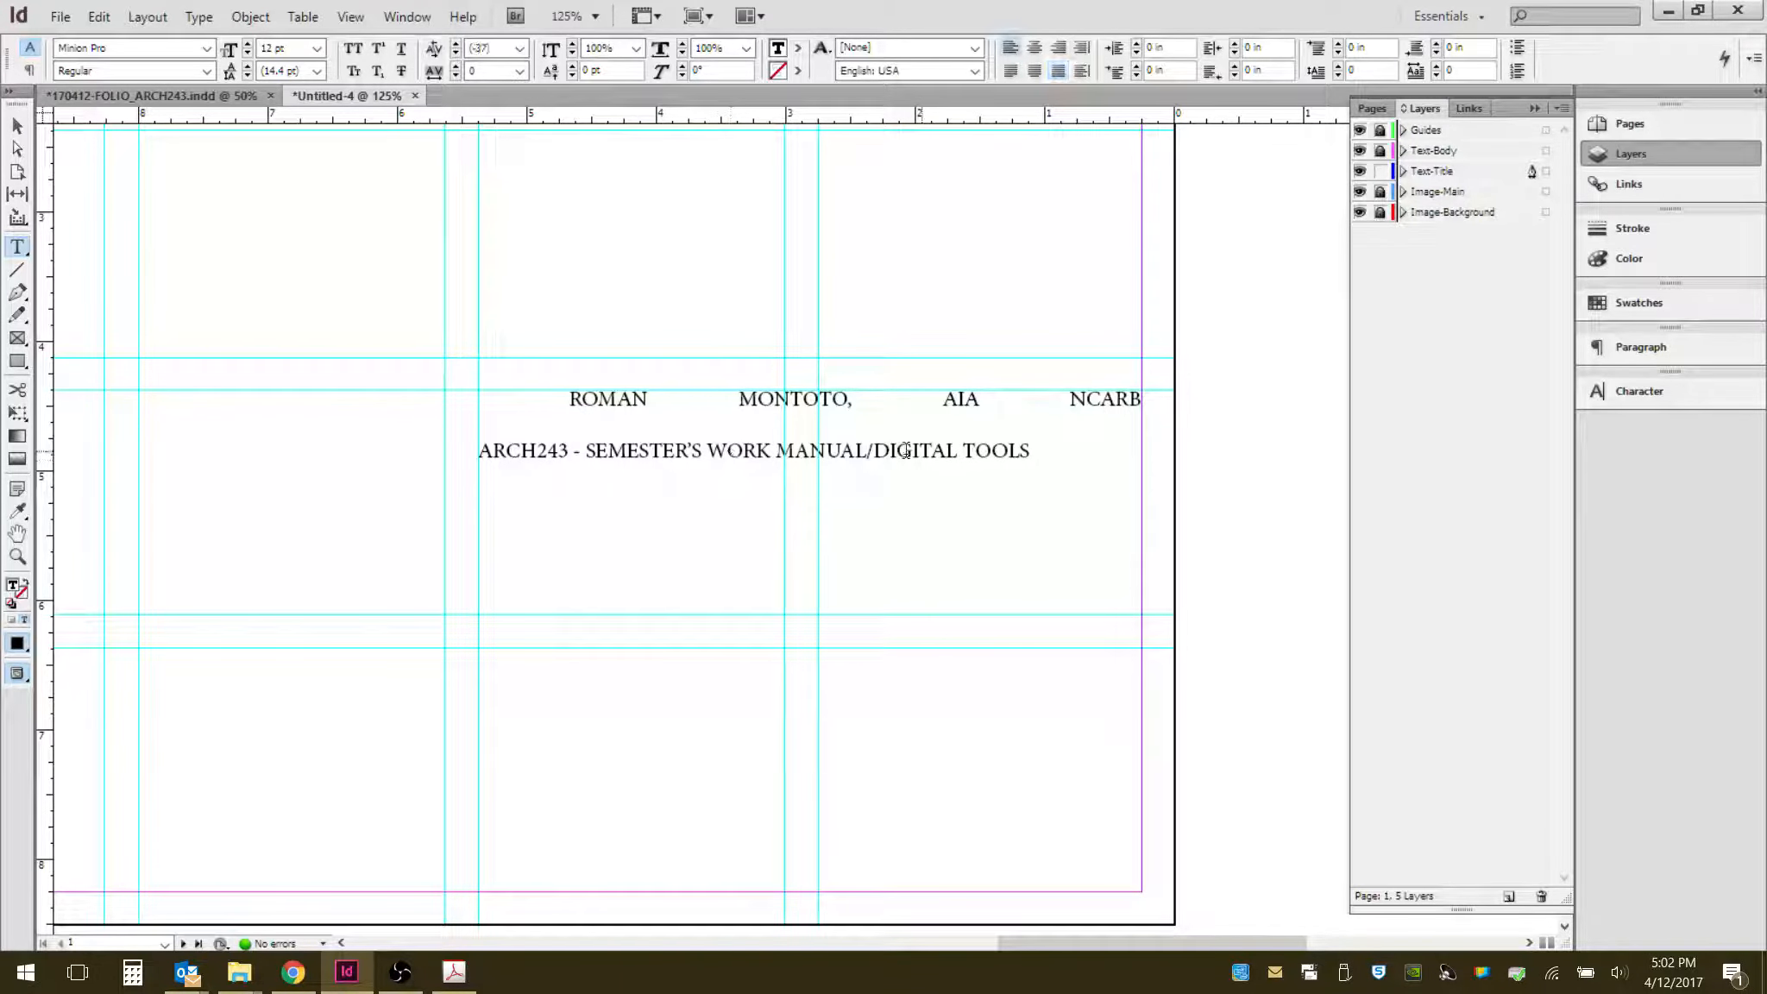
left_click(1034, 451)
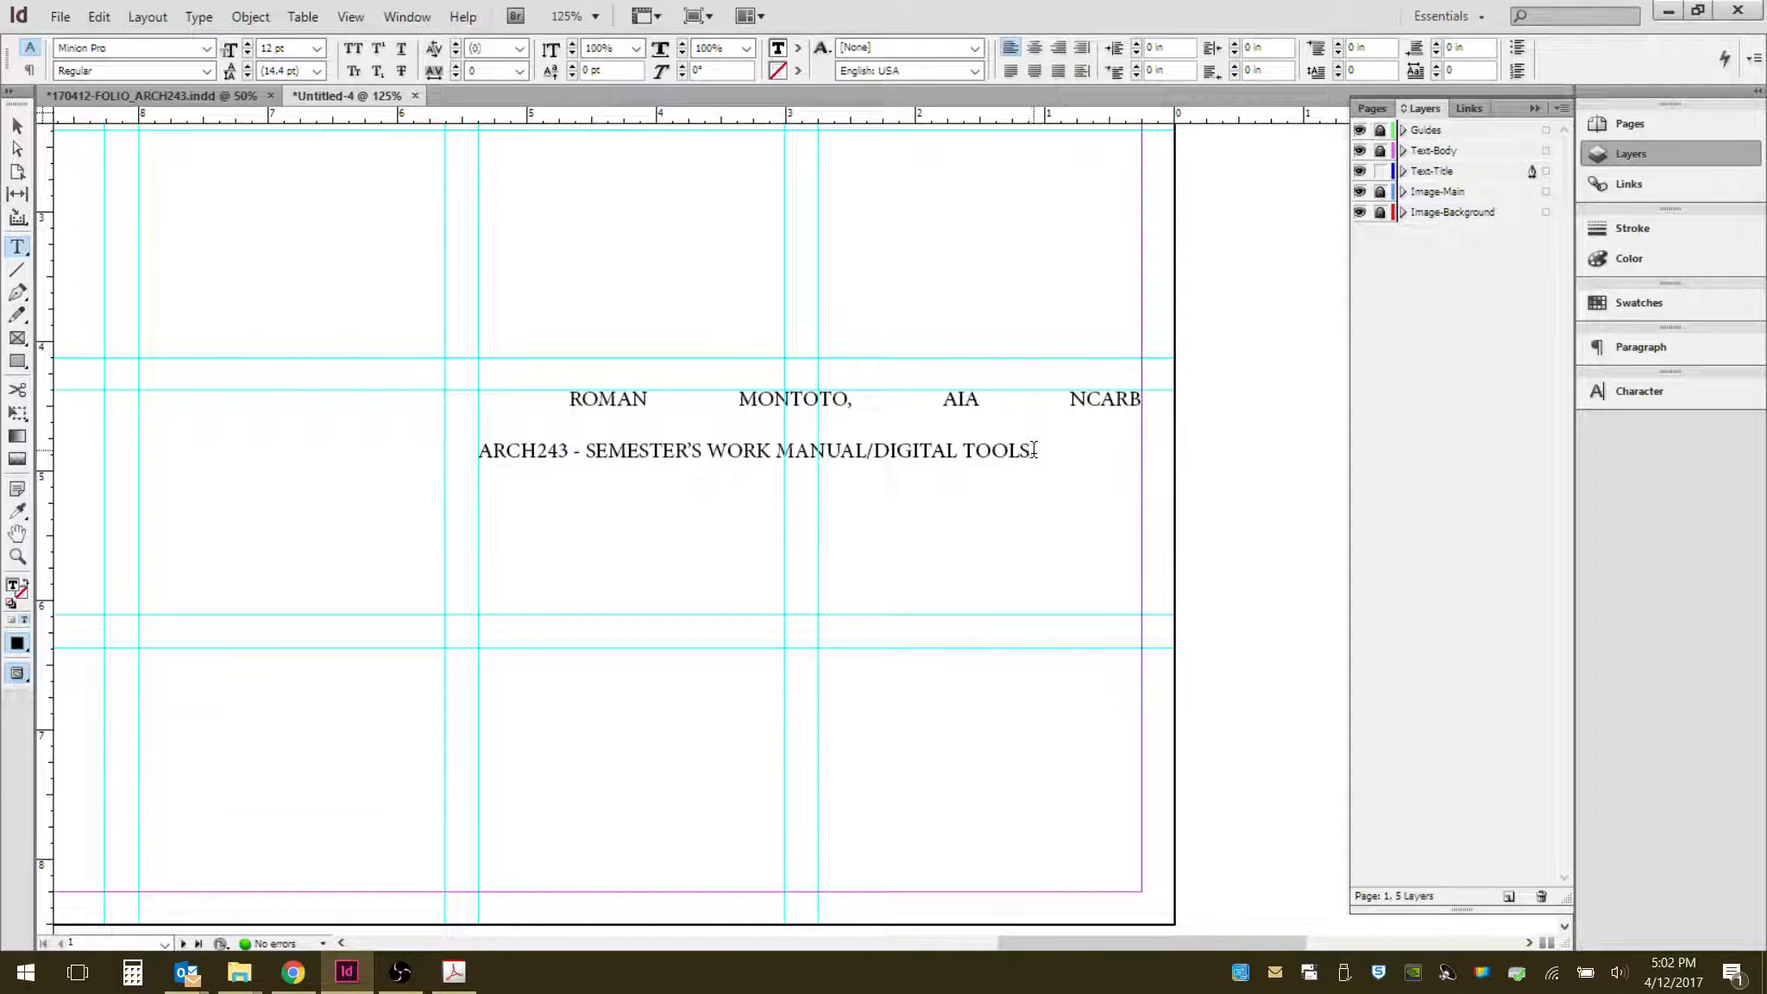
left_click(1060, 54)
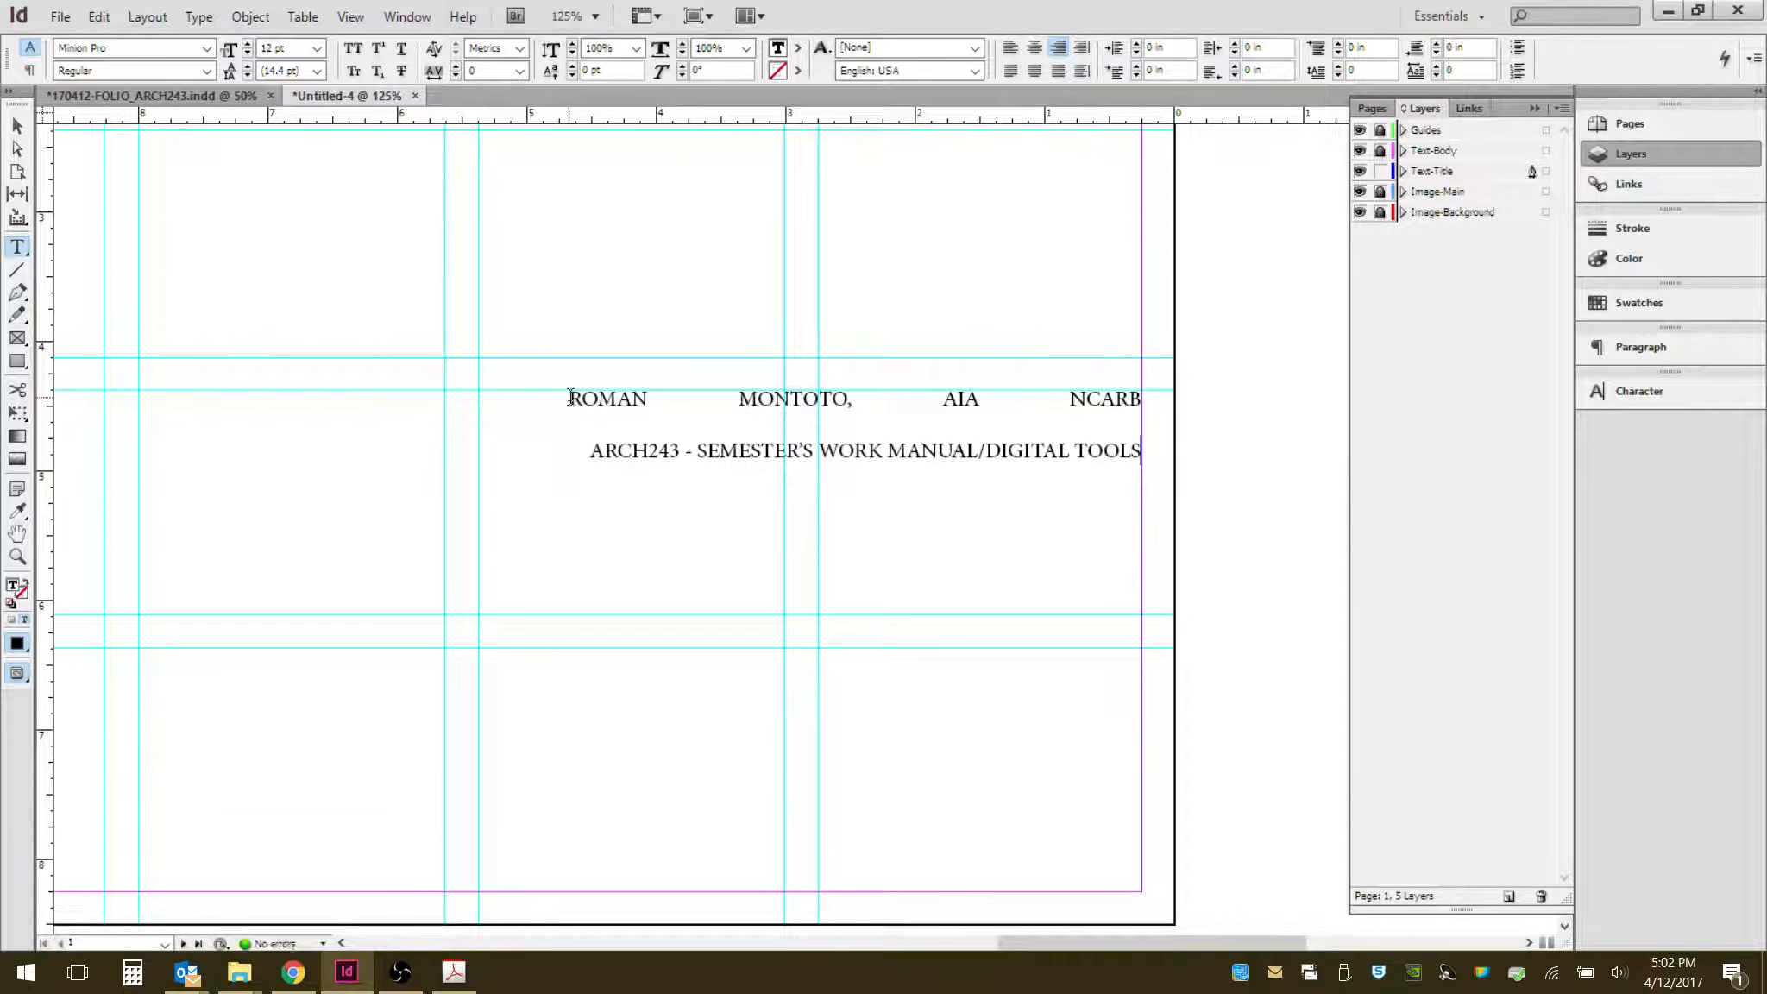
- Select the name line and set its font to Calibri at 24 pt
left_click_drag(570, 398, 1150, 393)
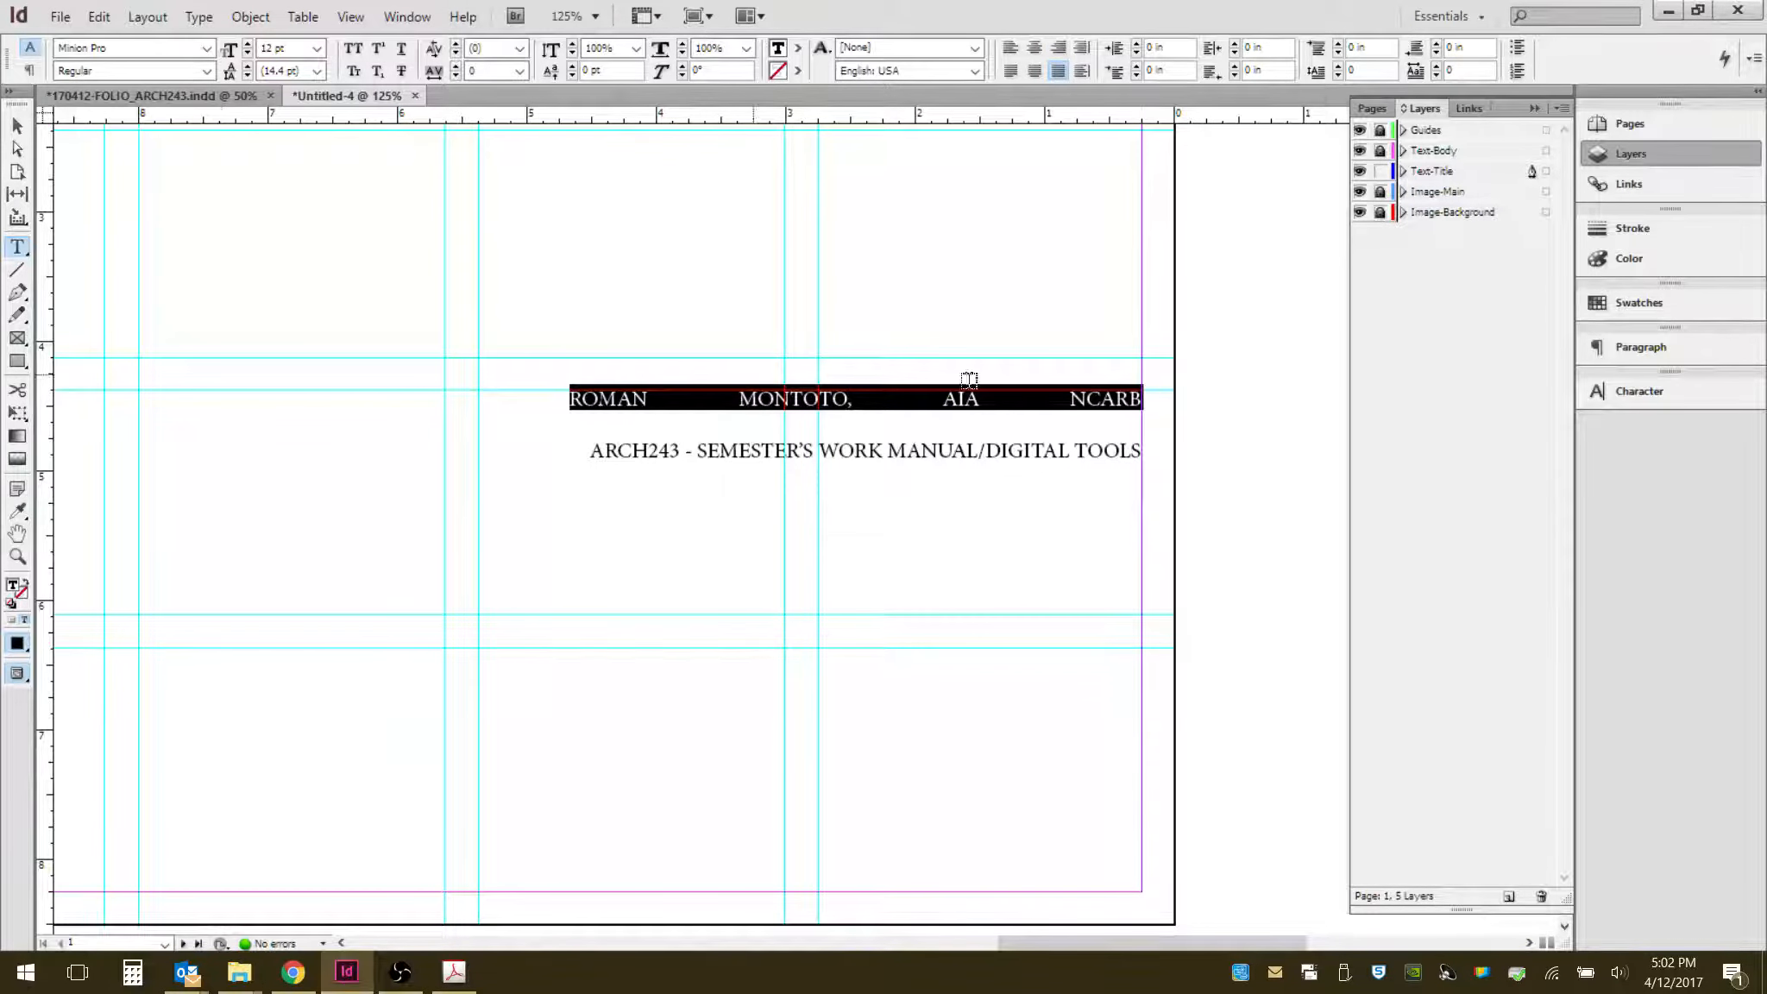
left_click(208, 49)
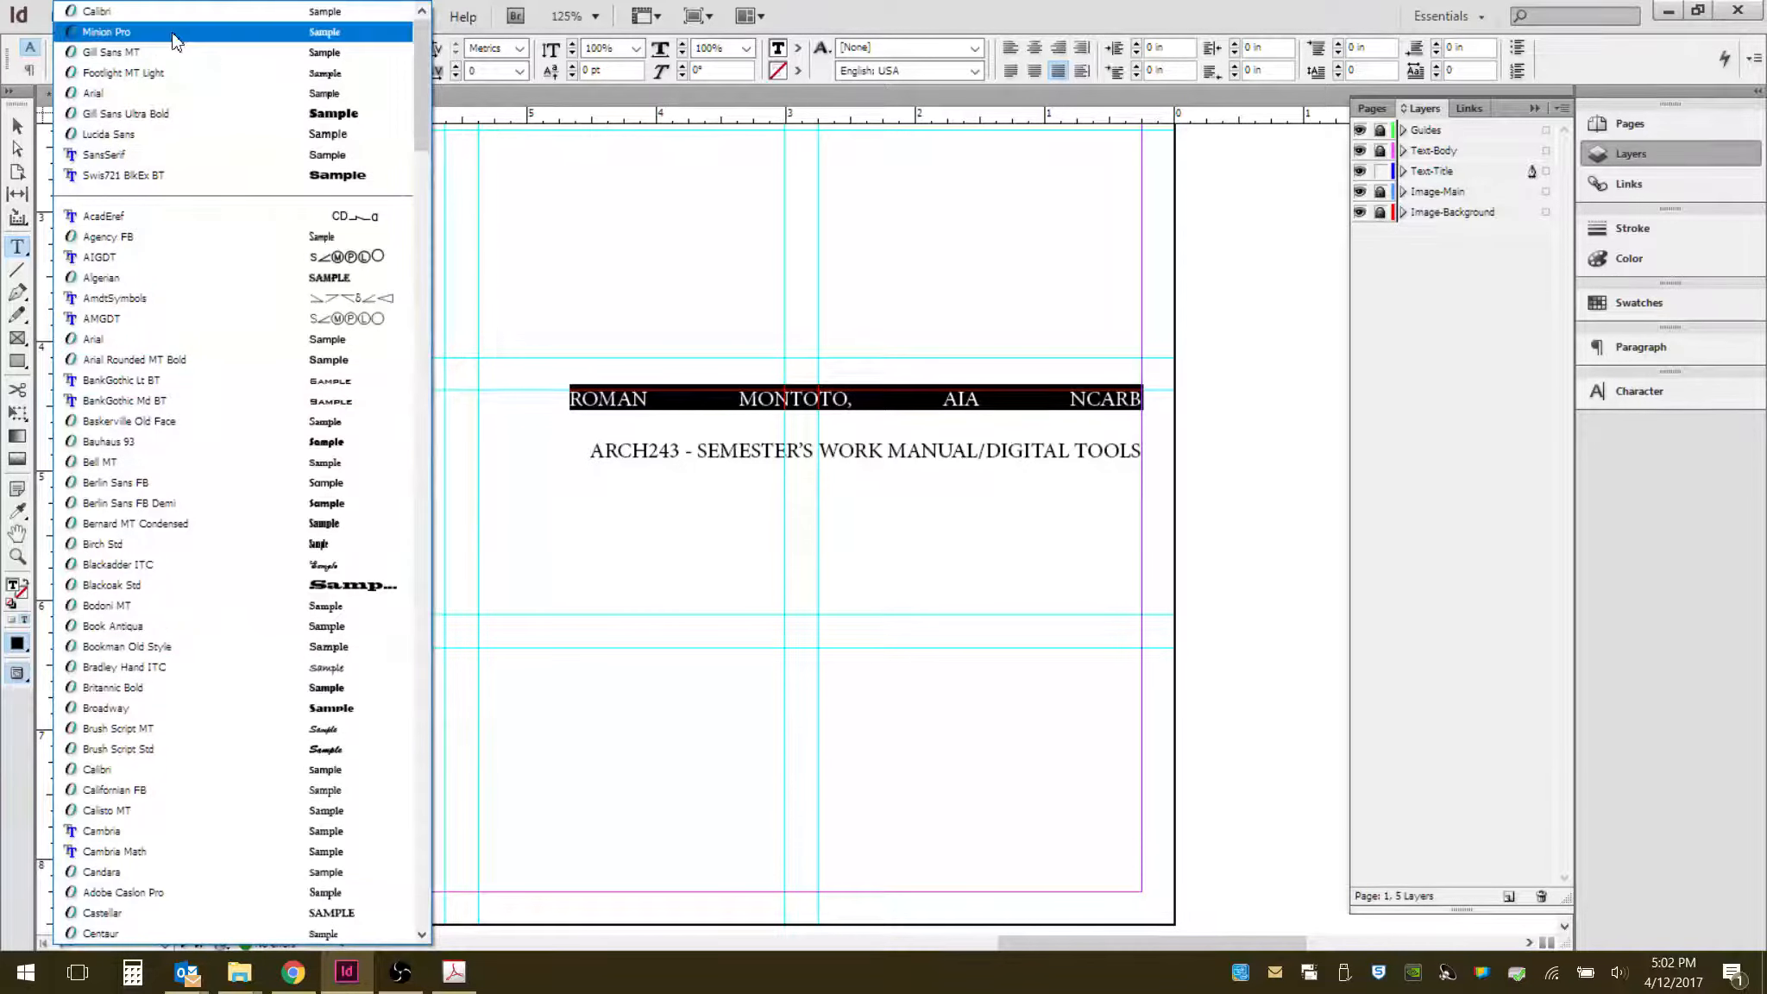
left_click(140, 23)
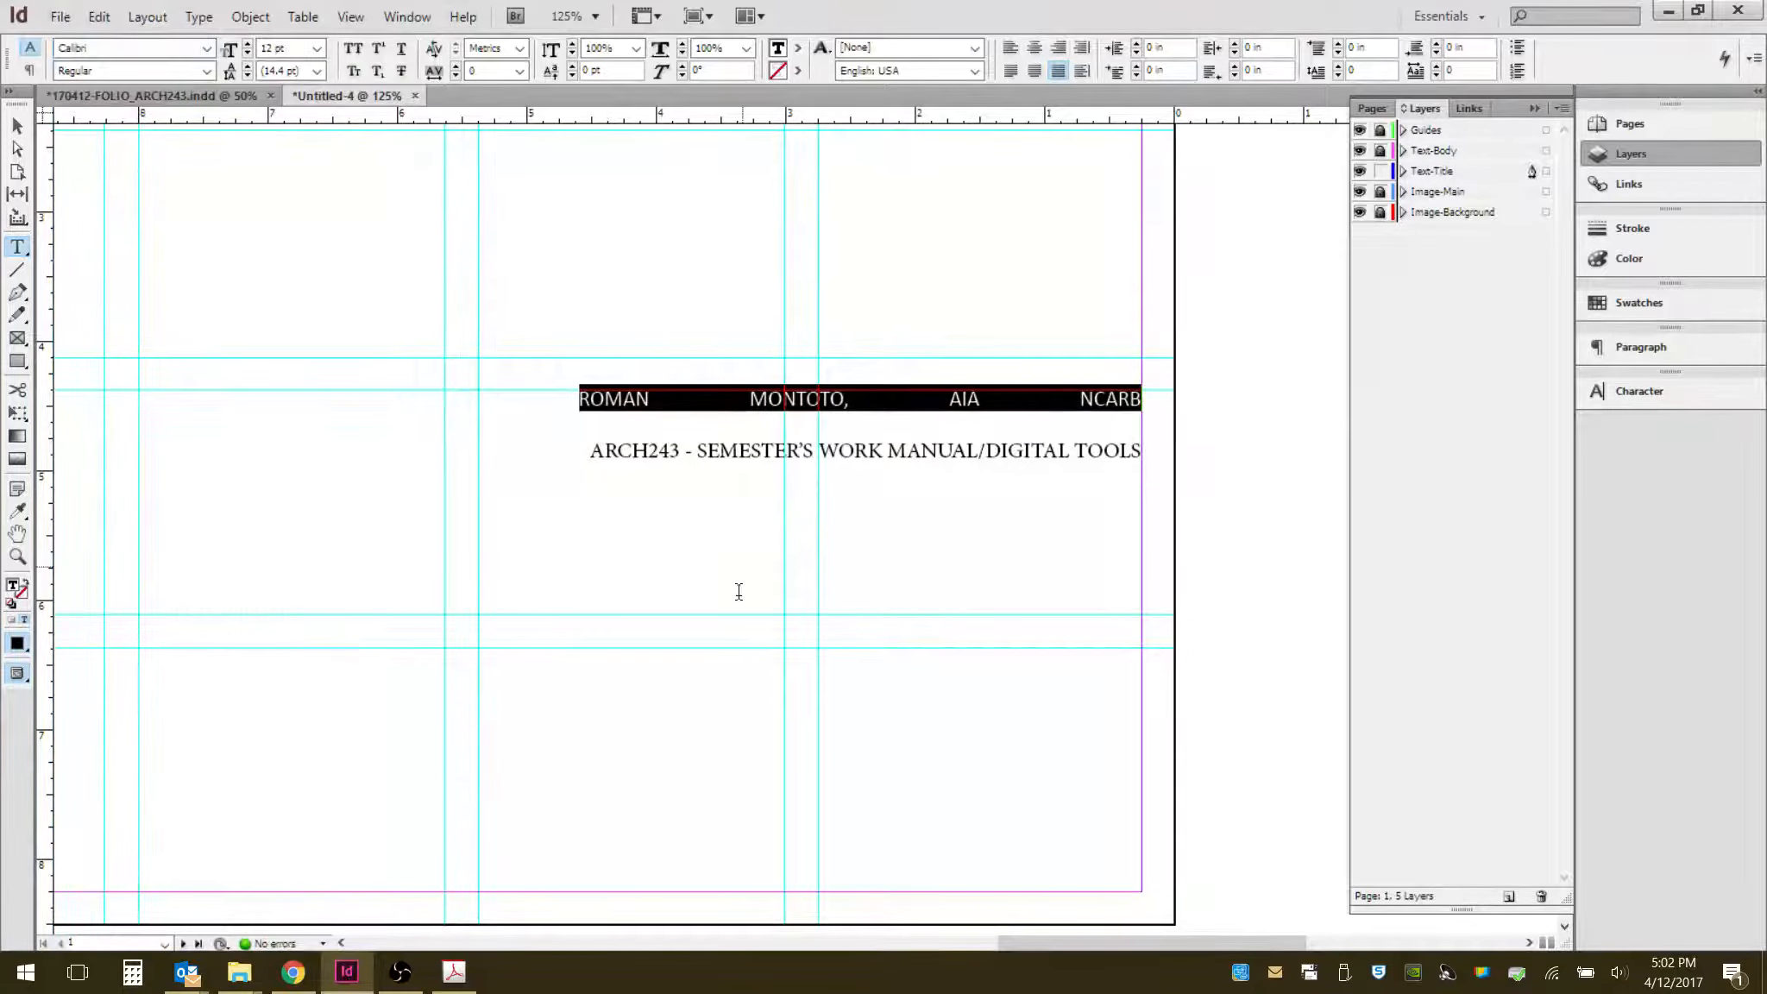
left_click(317, 48)
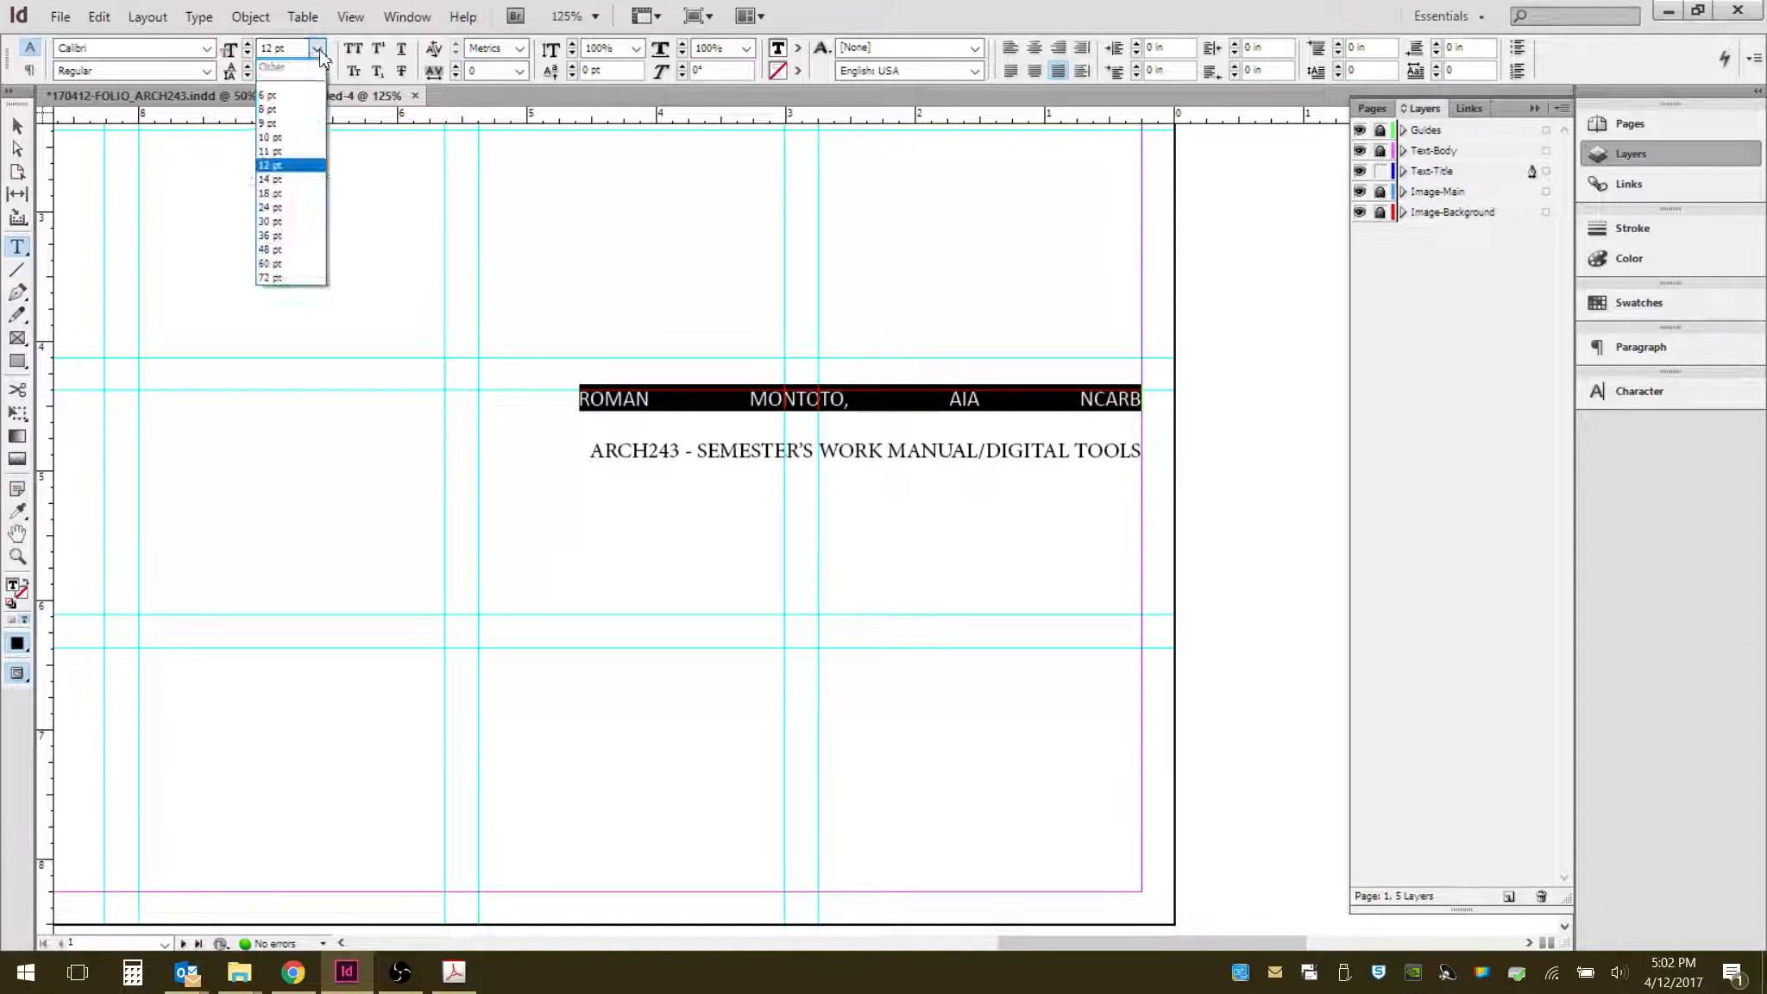
left_click(296, 207)
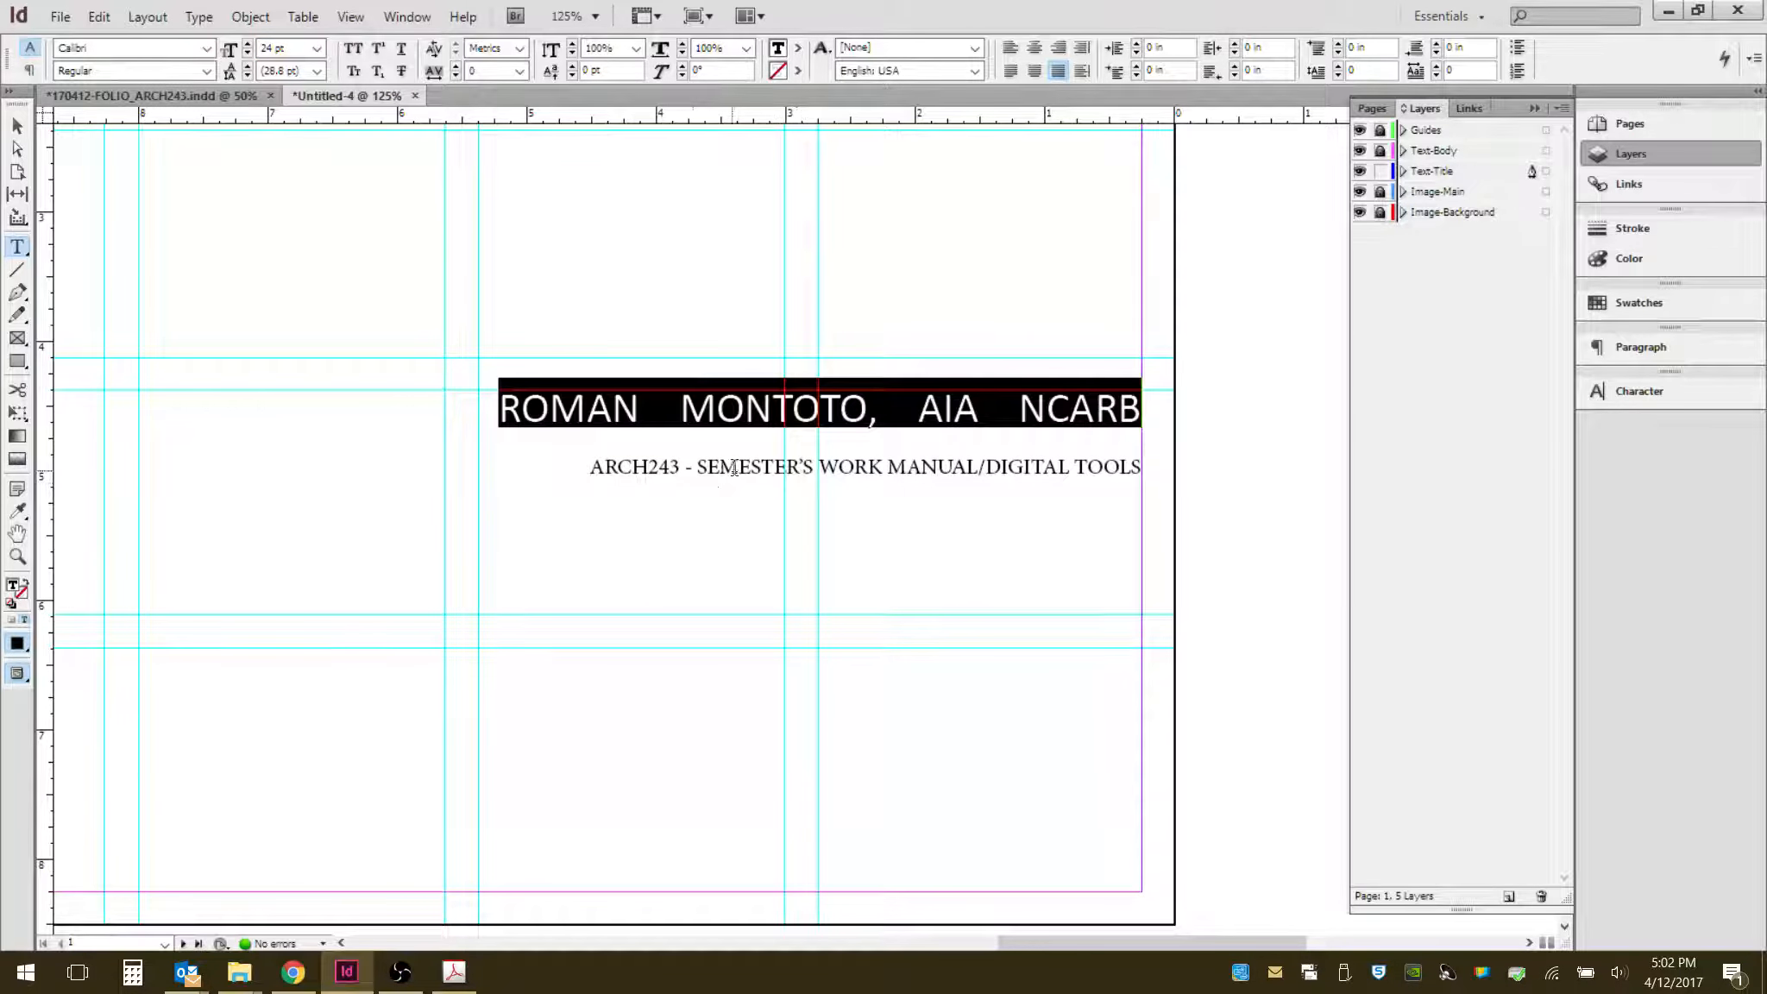
- Select the course line and set its font to Calibri
left_click(585, 480)
left_click_drag(586, 473, 1162, 466)
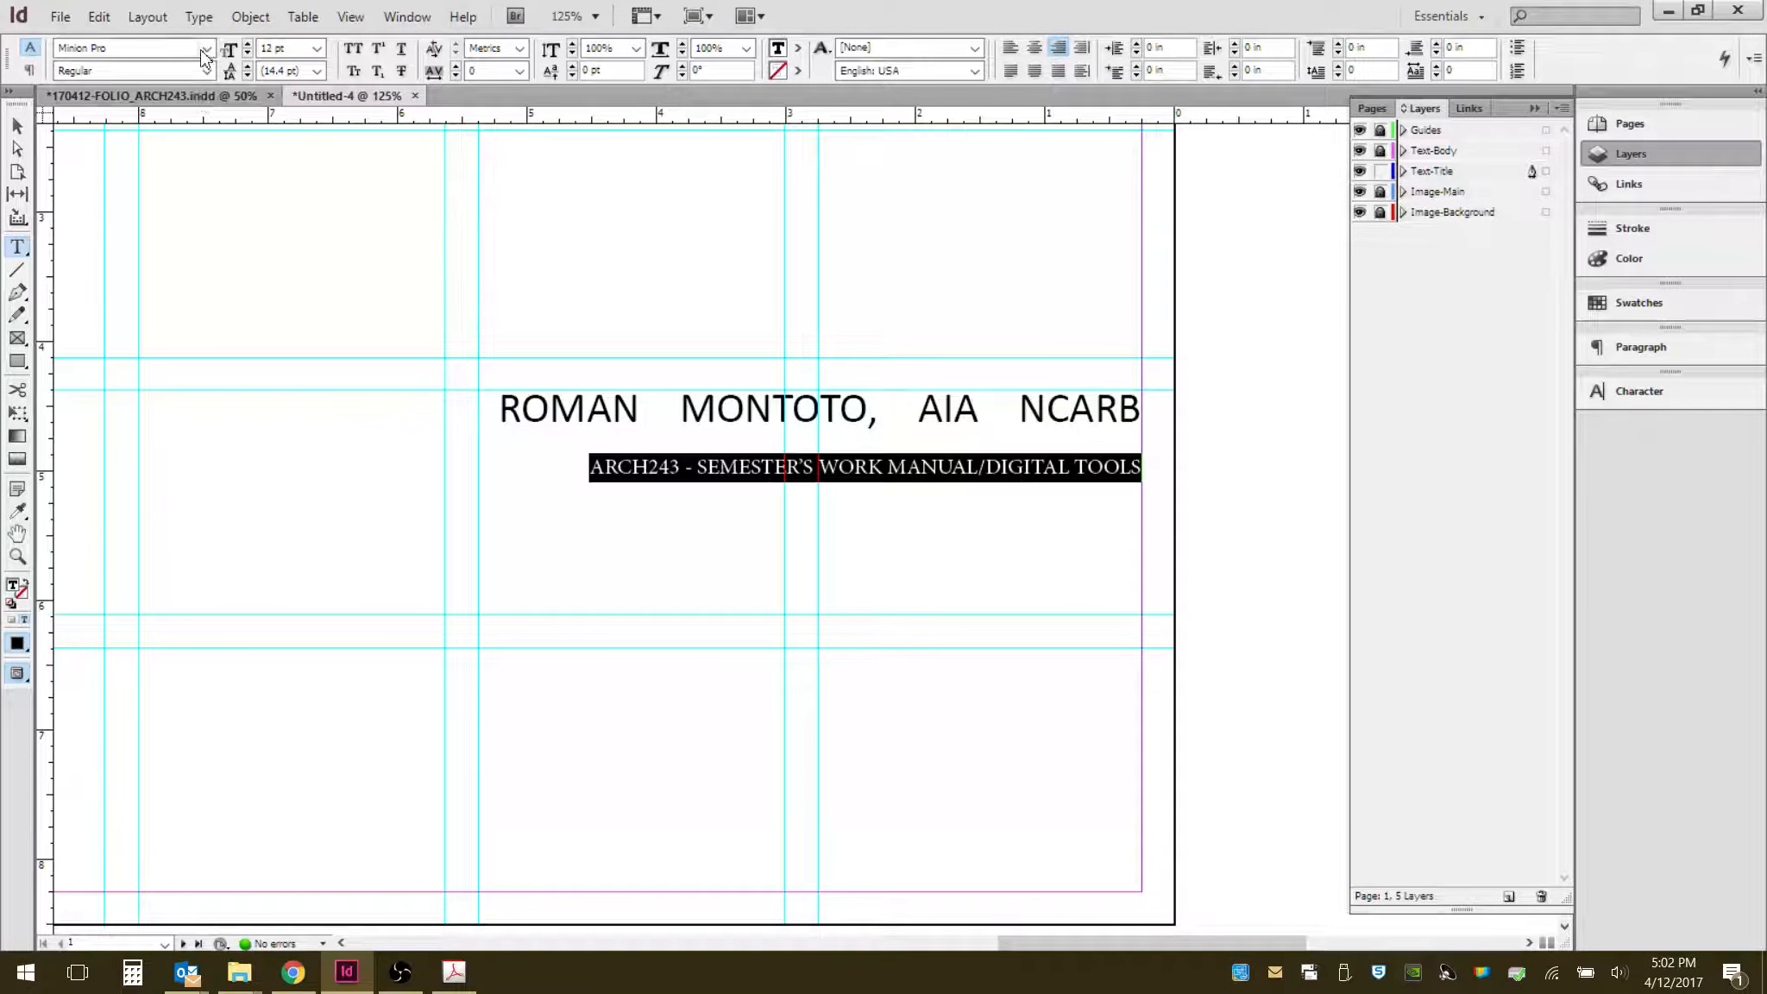
left_click(207, 48)
scroll(181, 52, "up", 1)
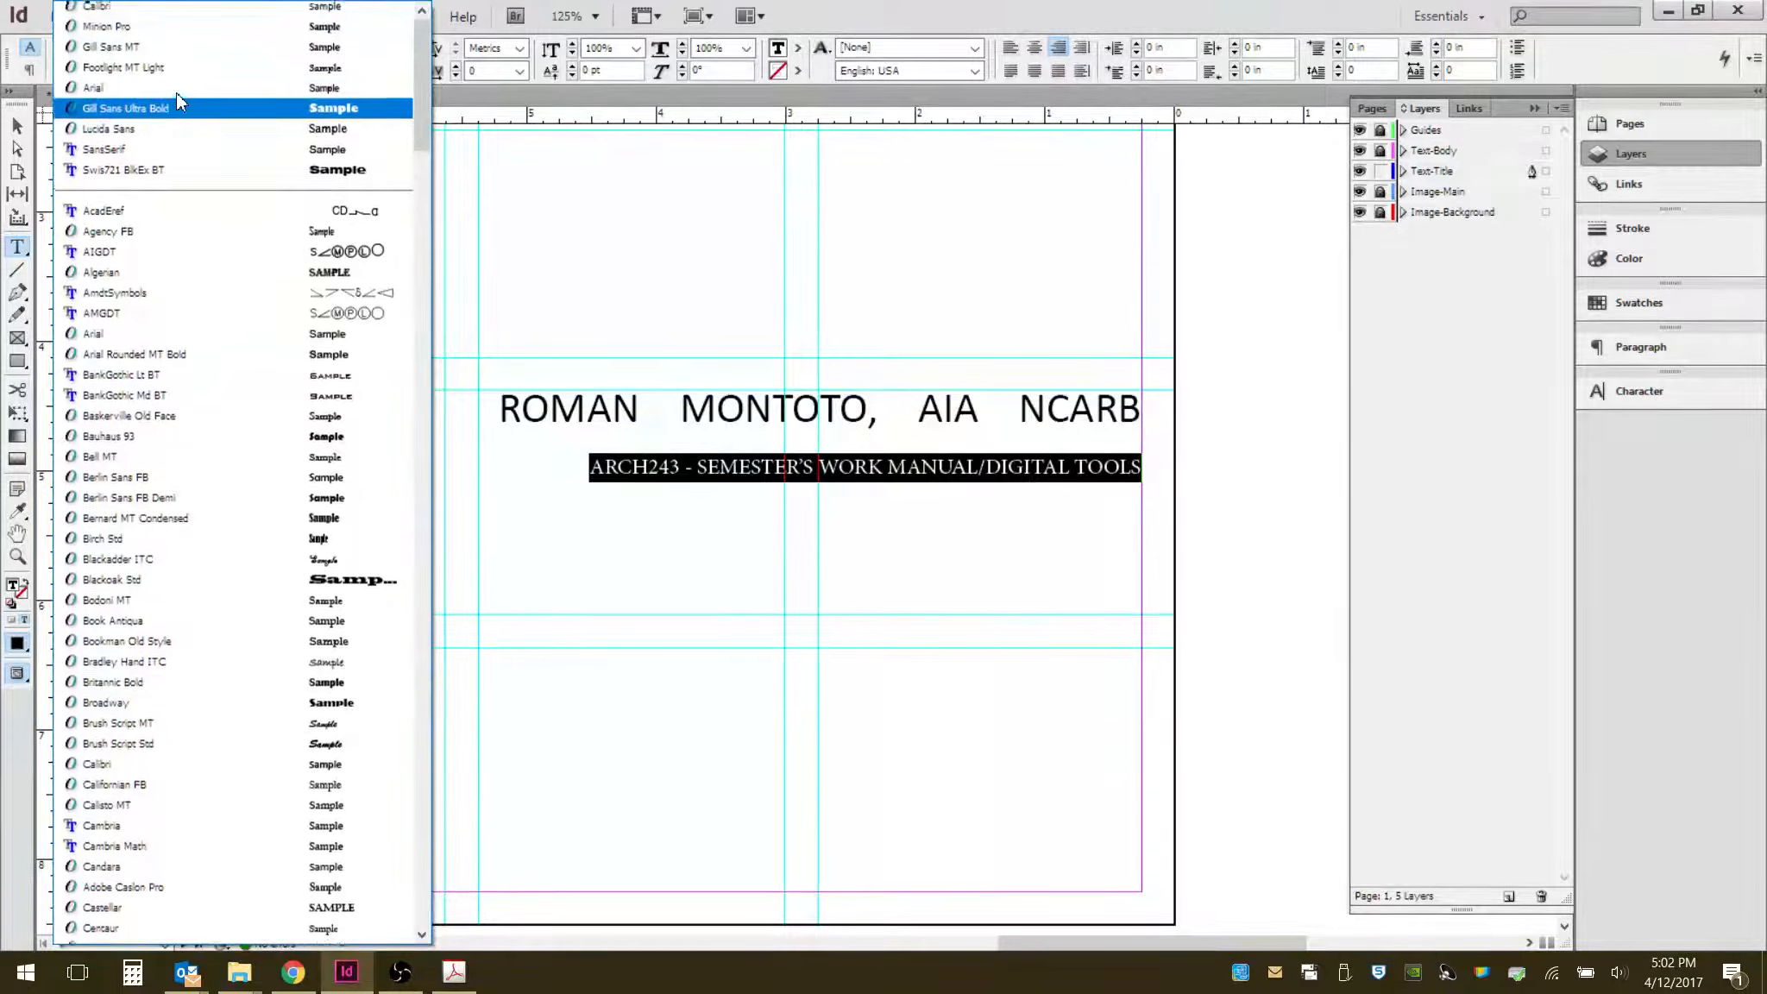
left_click(184, 19)
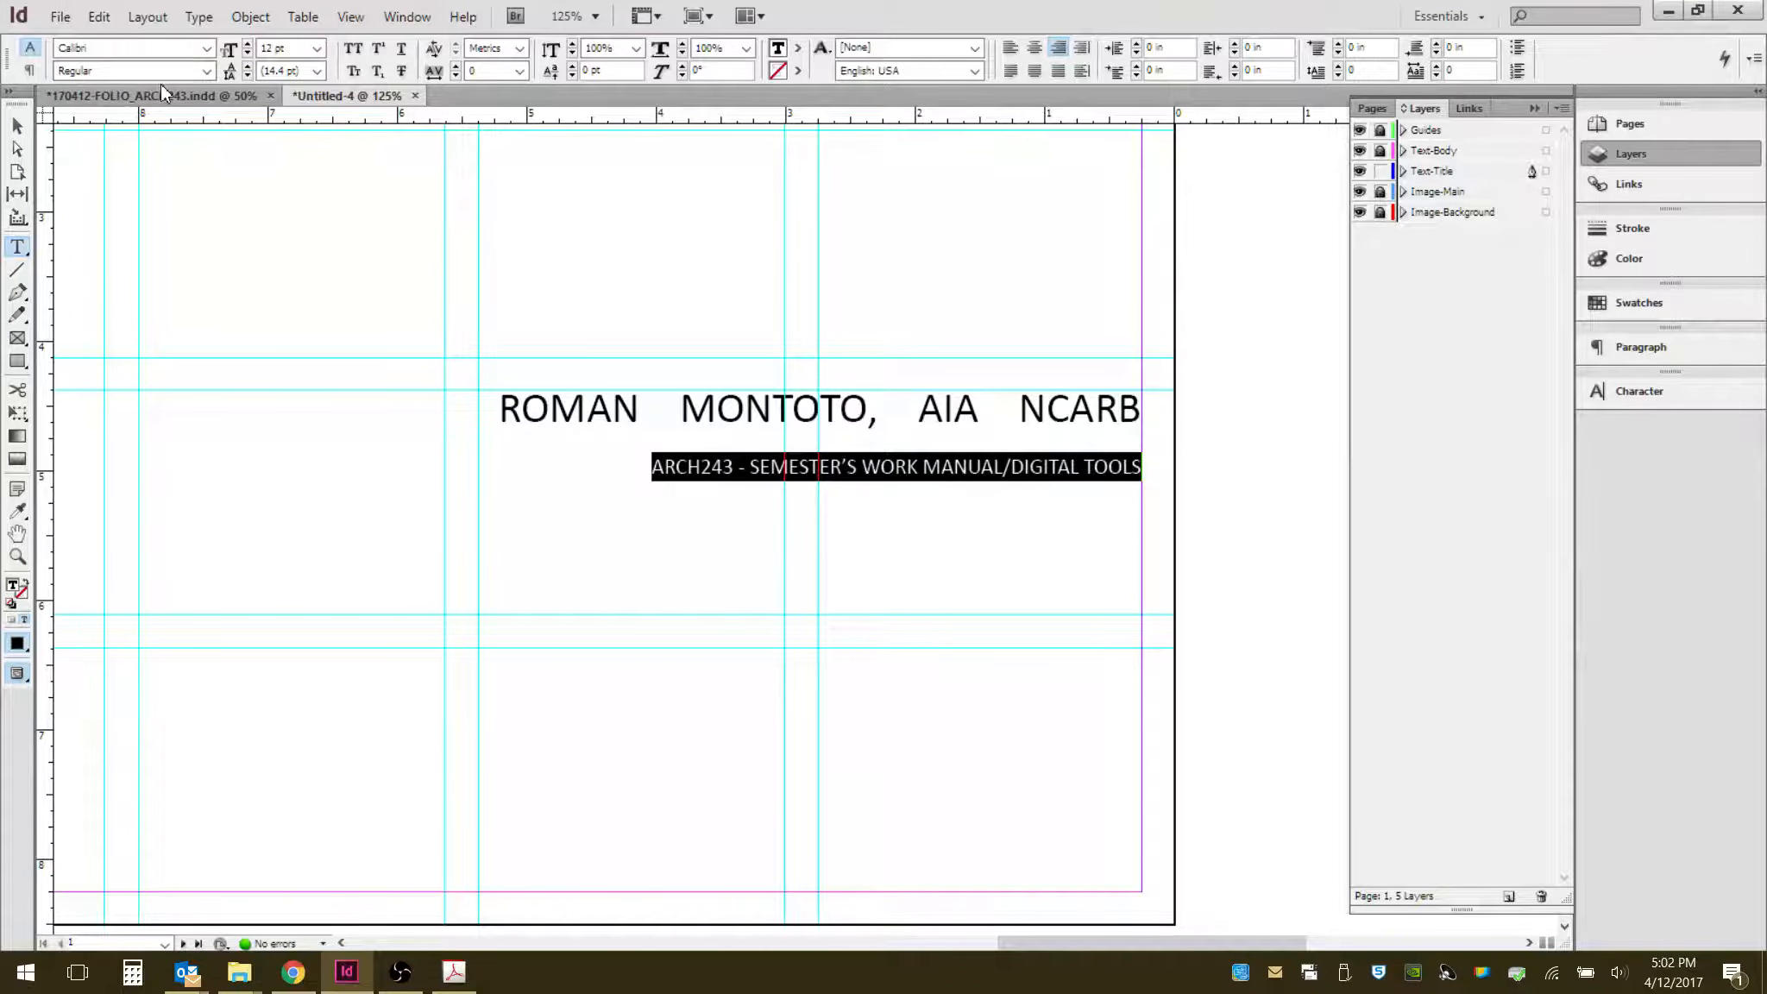
- Try Gill Sans Ultra Bold and Technic fonts on the course line, then undo both font changes
left_click(204, 50)
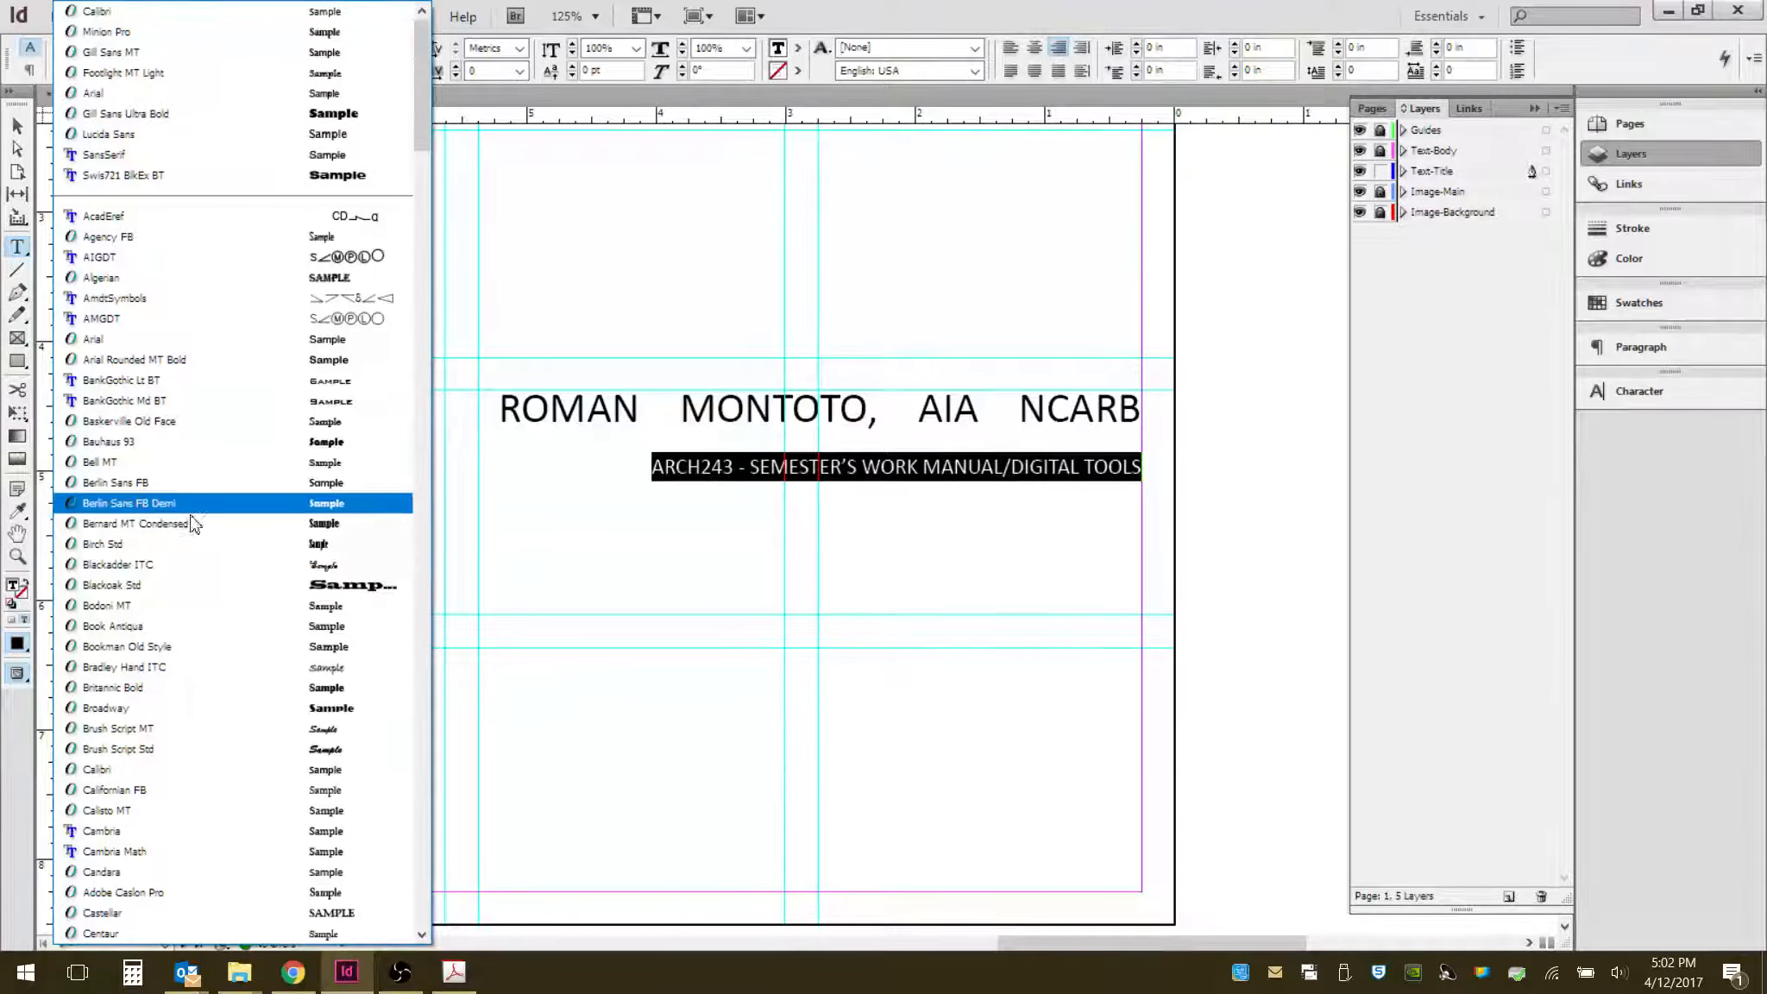
key("g")
key("g")
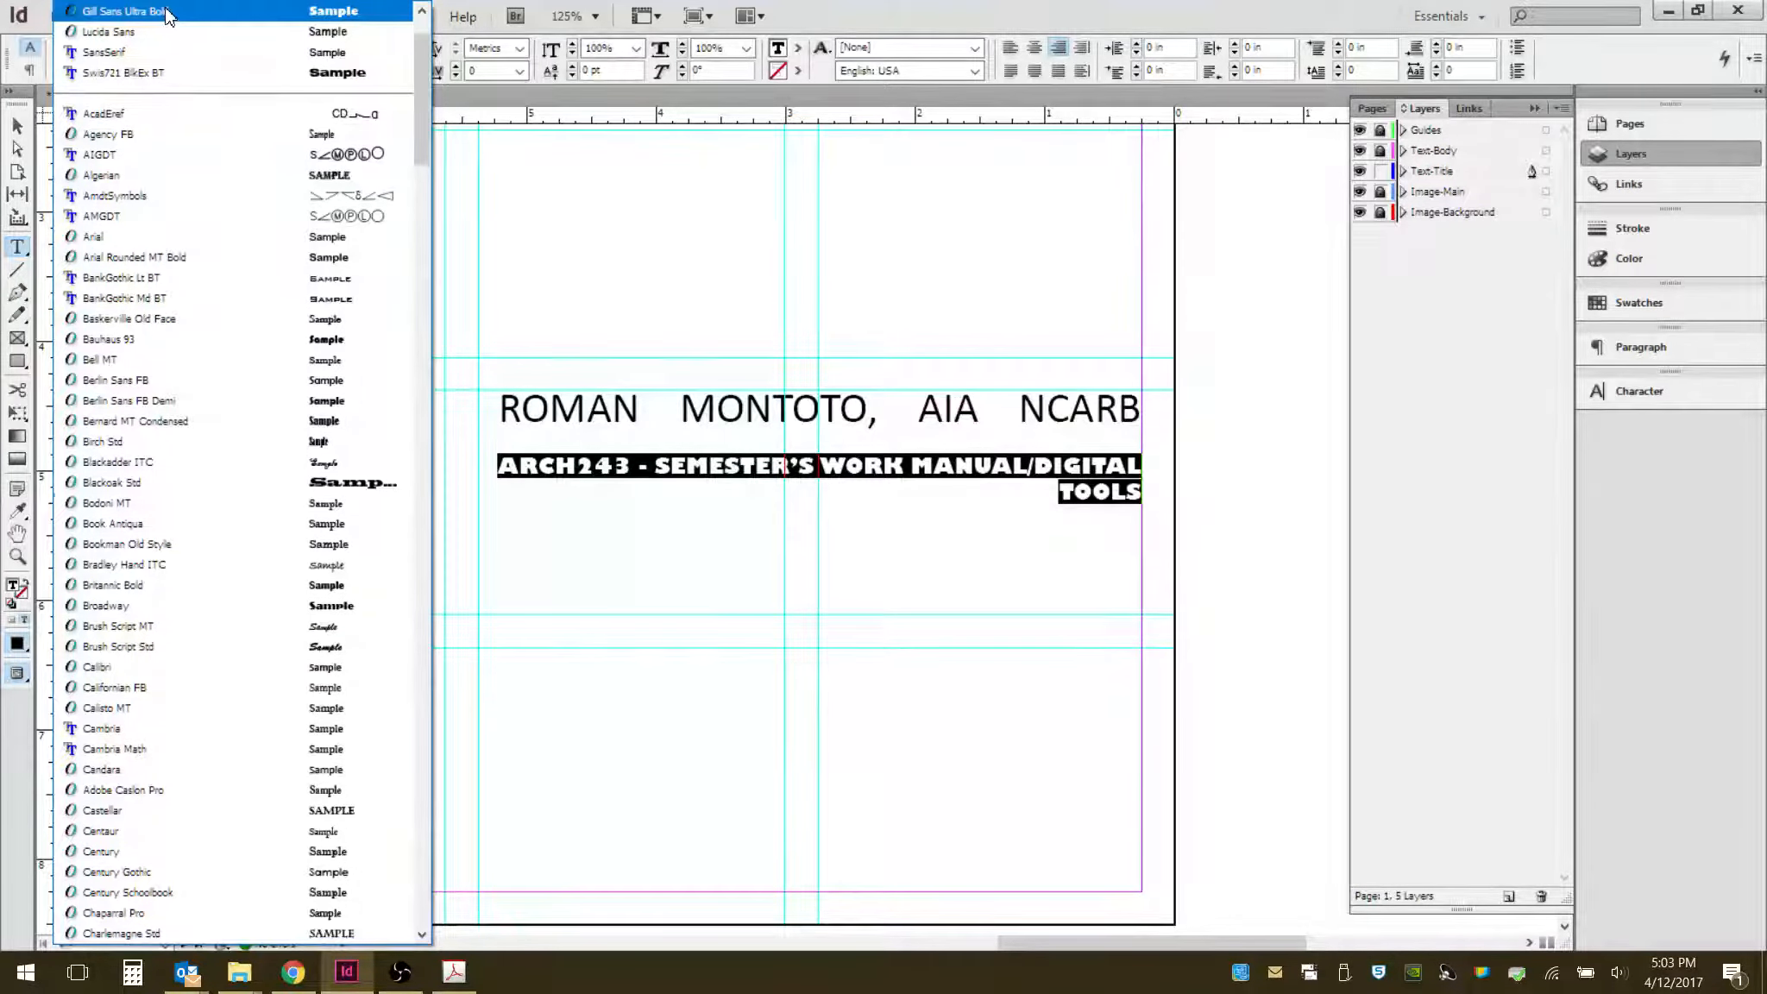
scroll(225, 572, "down", 10)
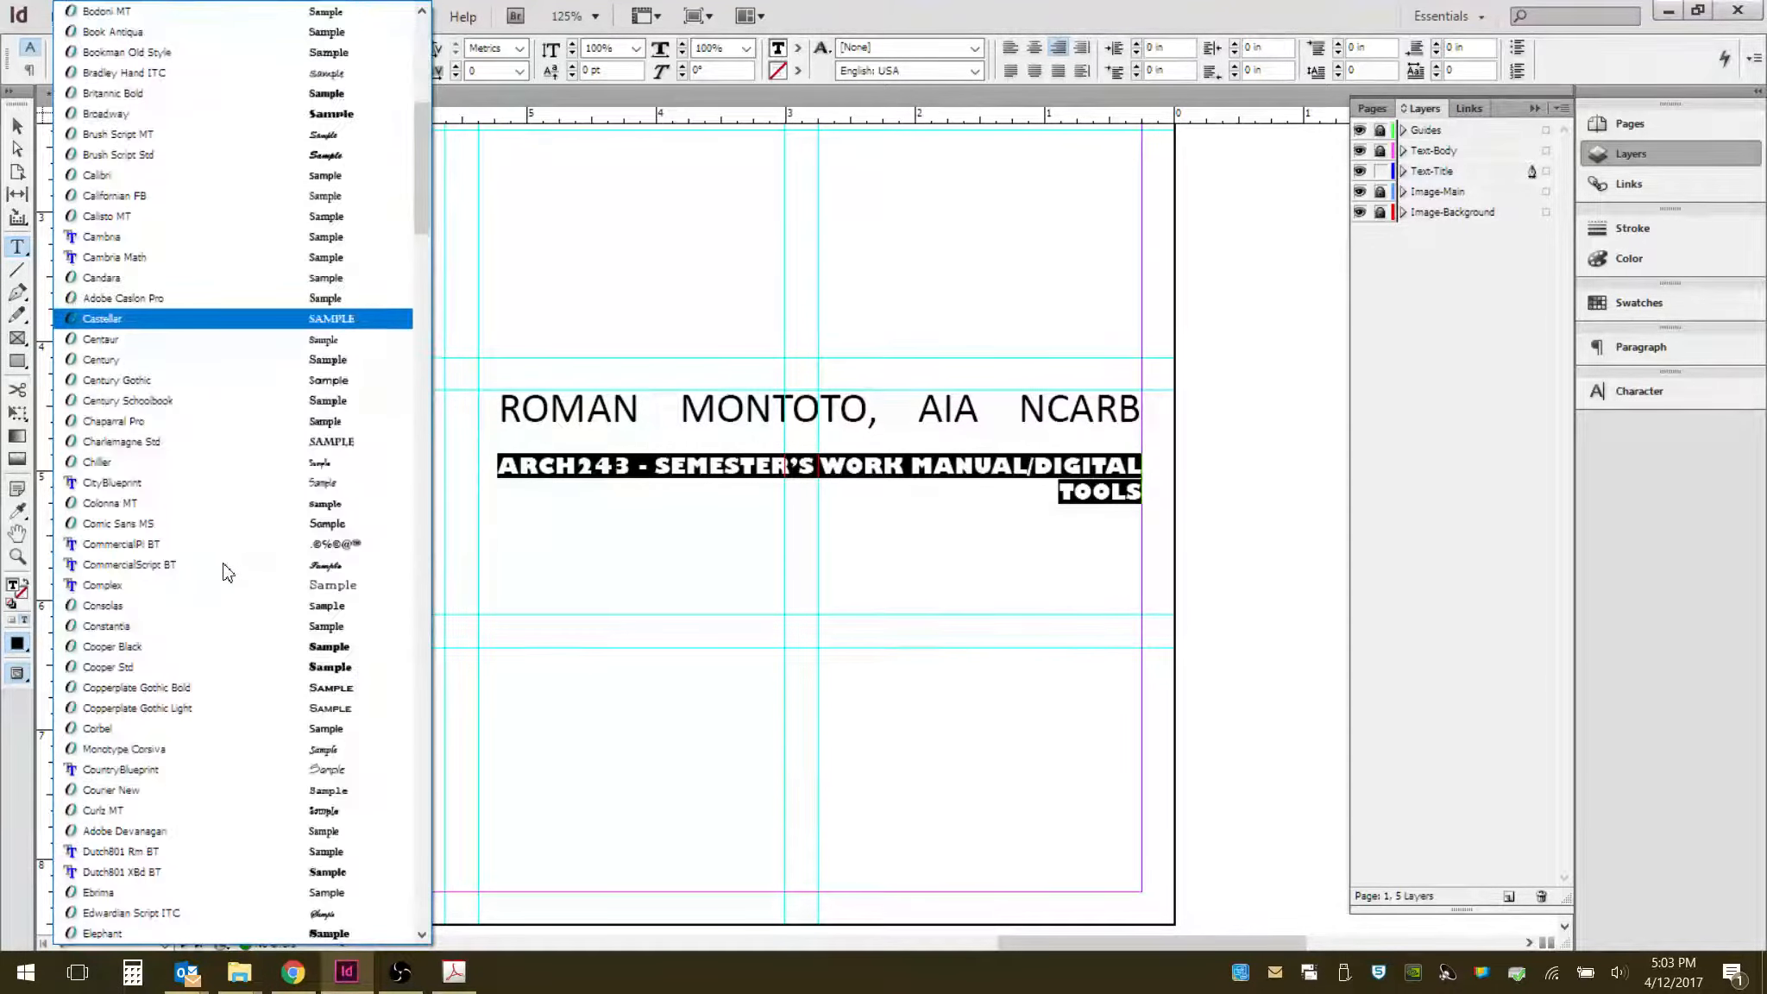
scroll(224, 572, "down", 10)
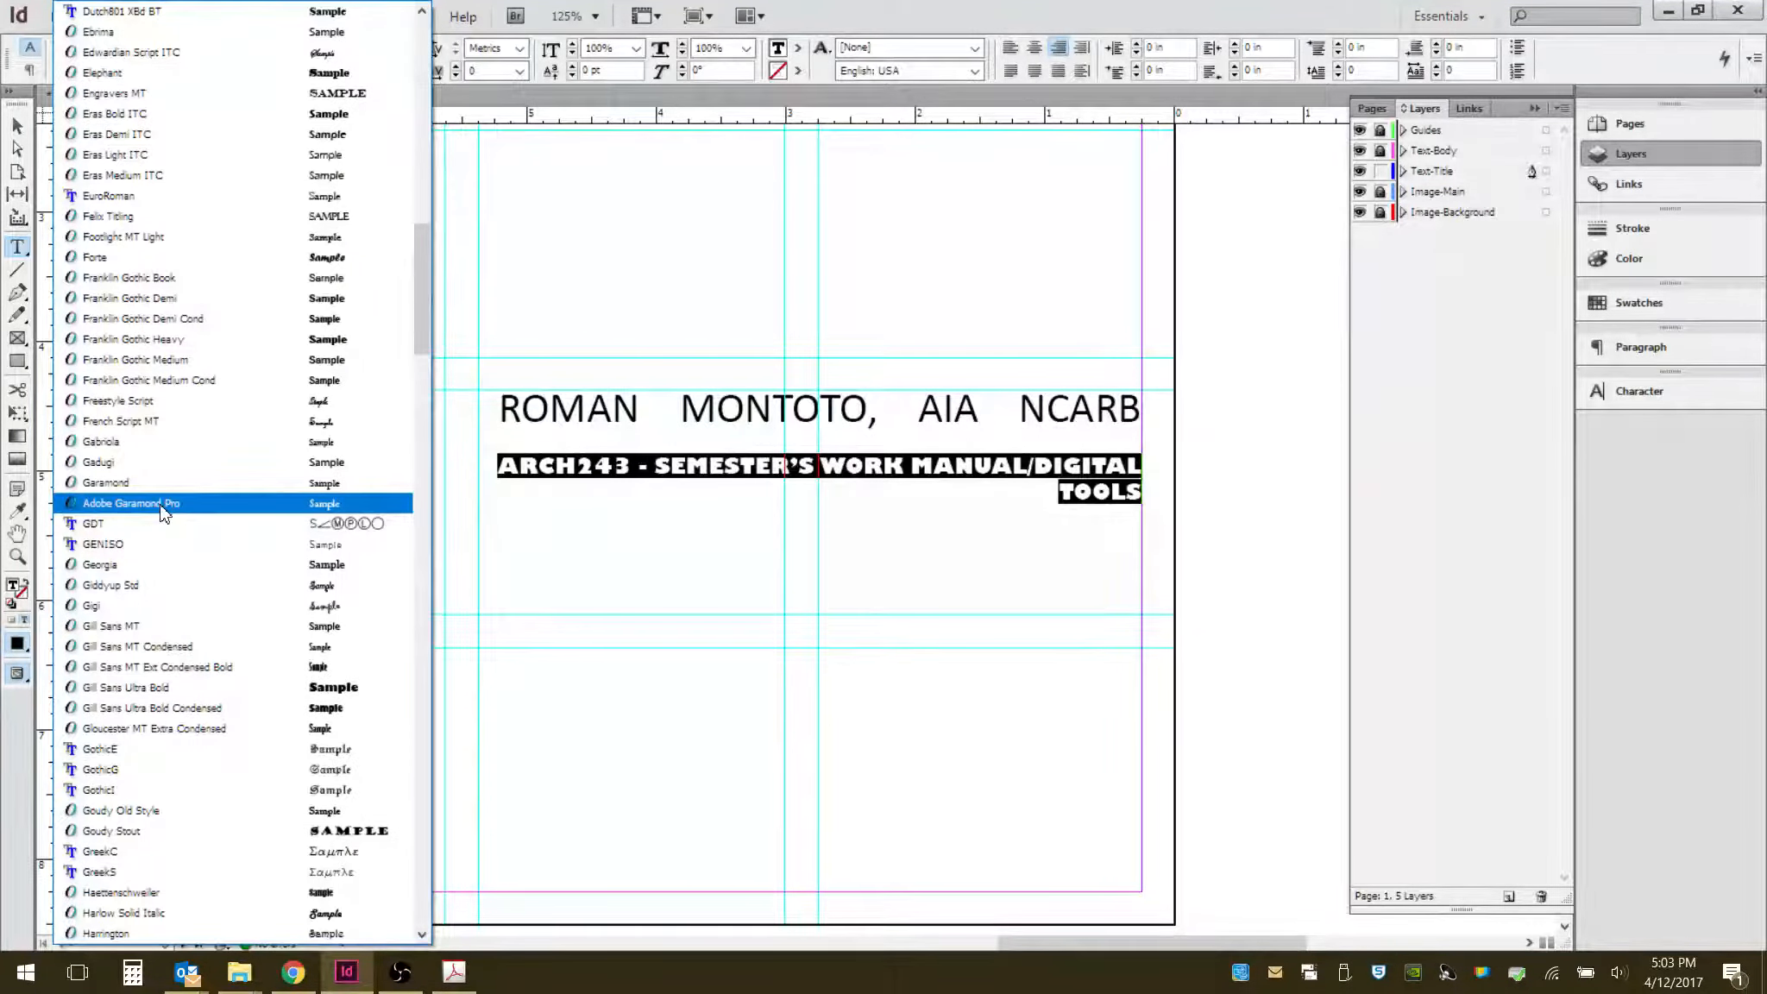
key("t")
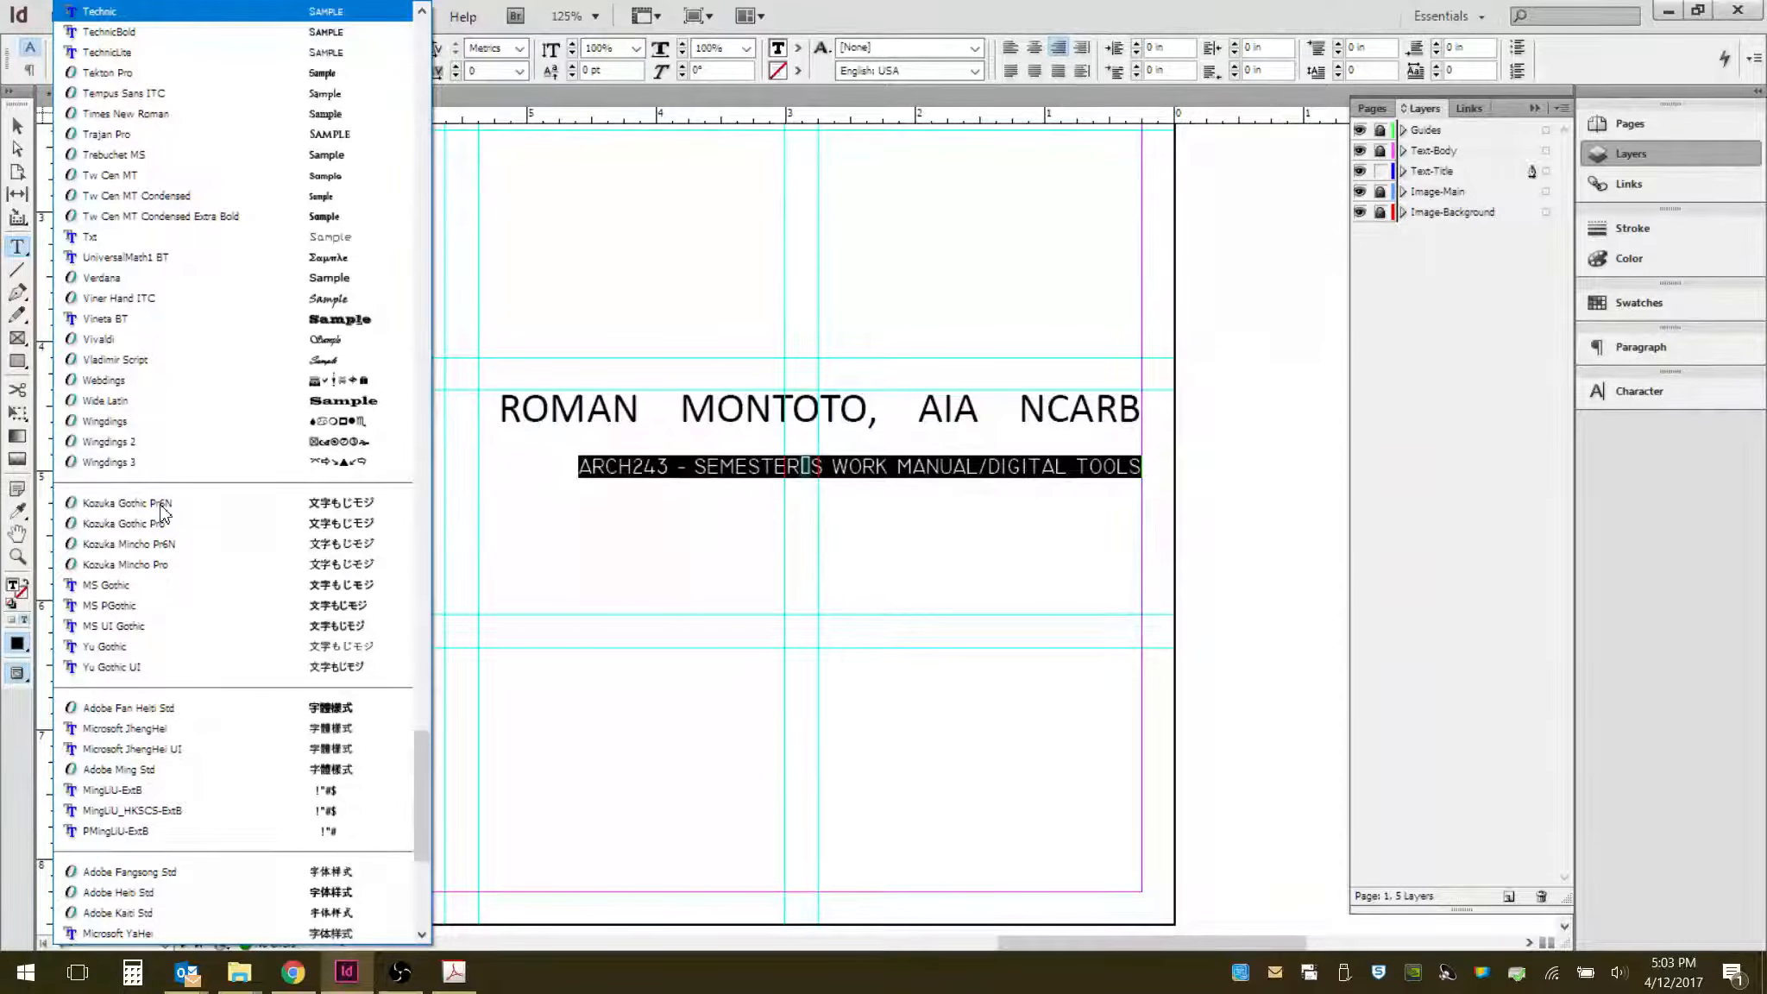
key("Return")
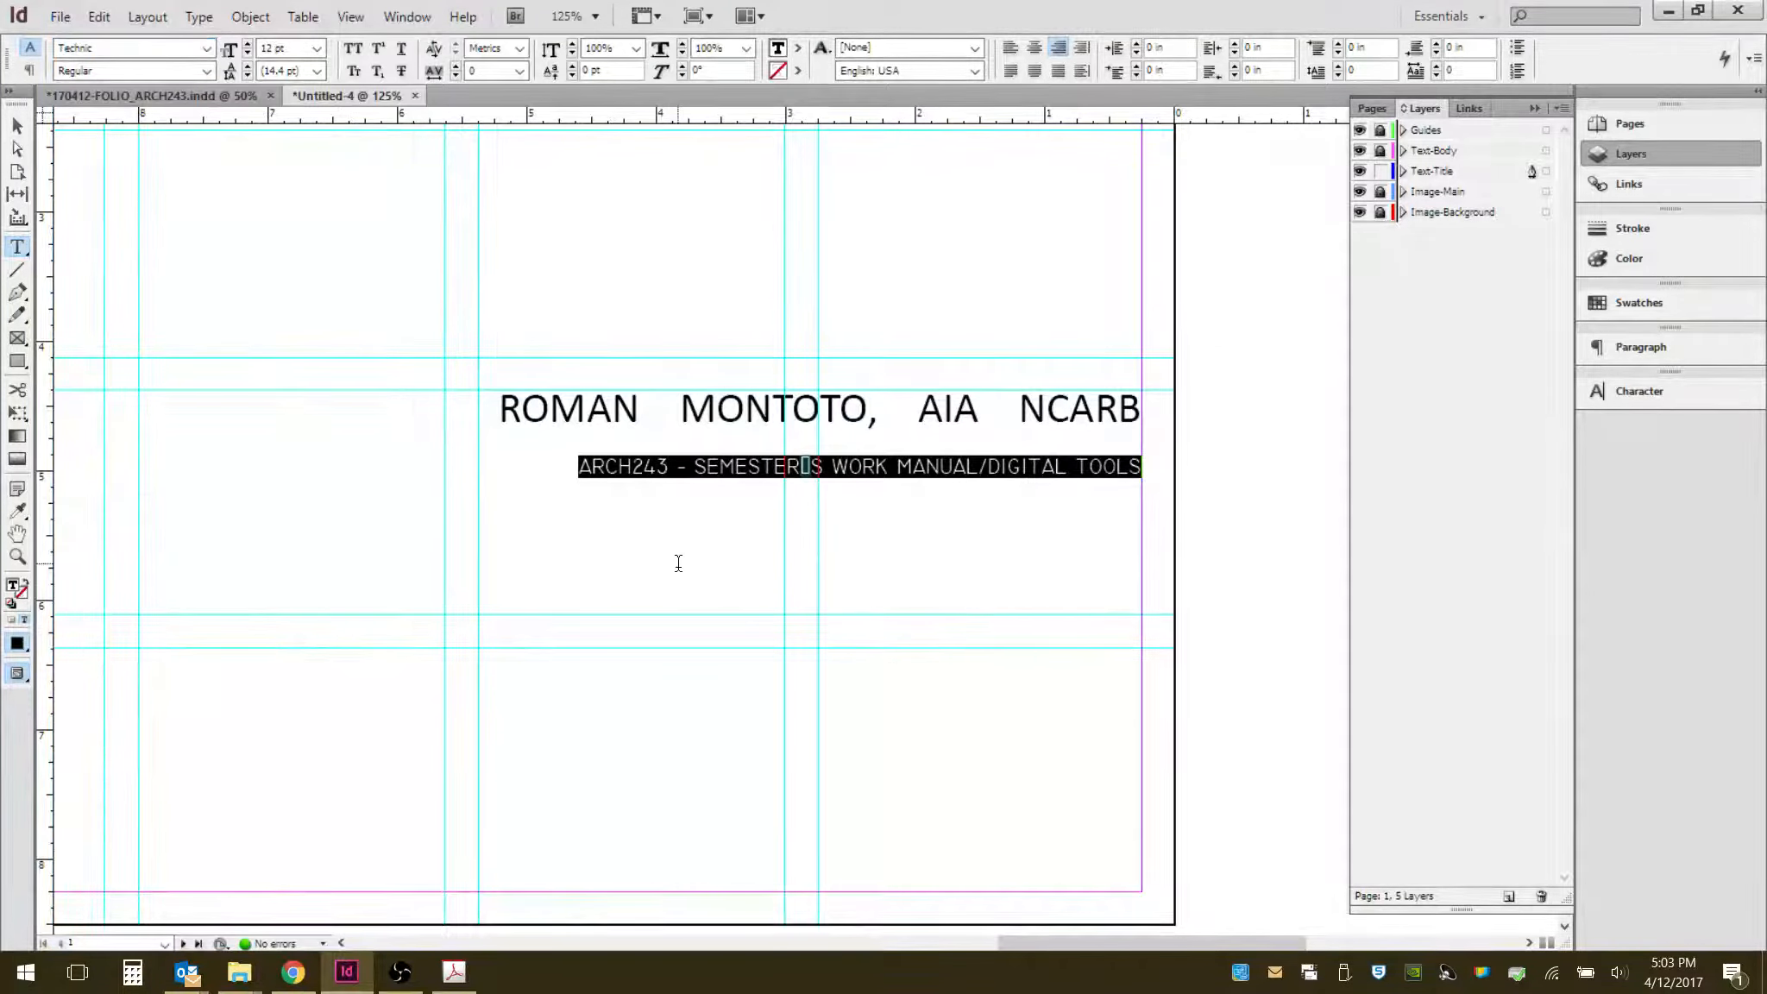
left_click(735, 321)
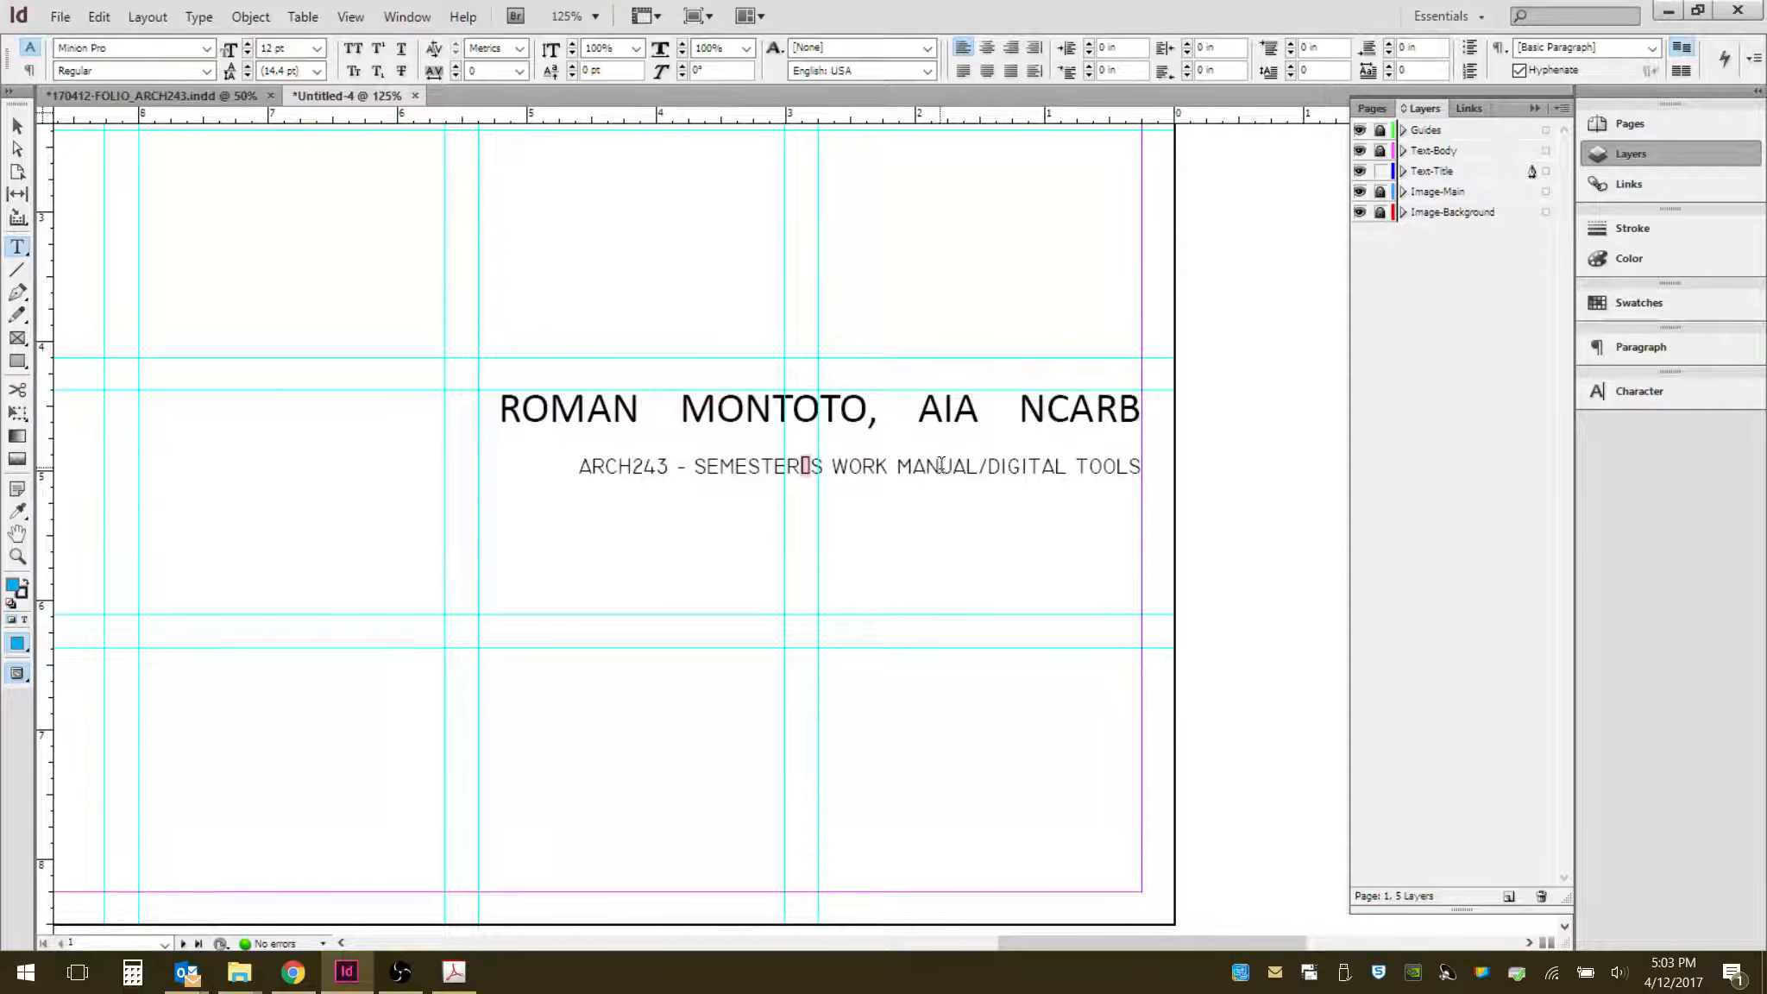
key("ctrl+z")
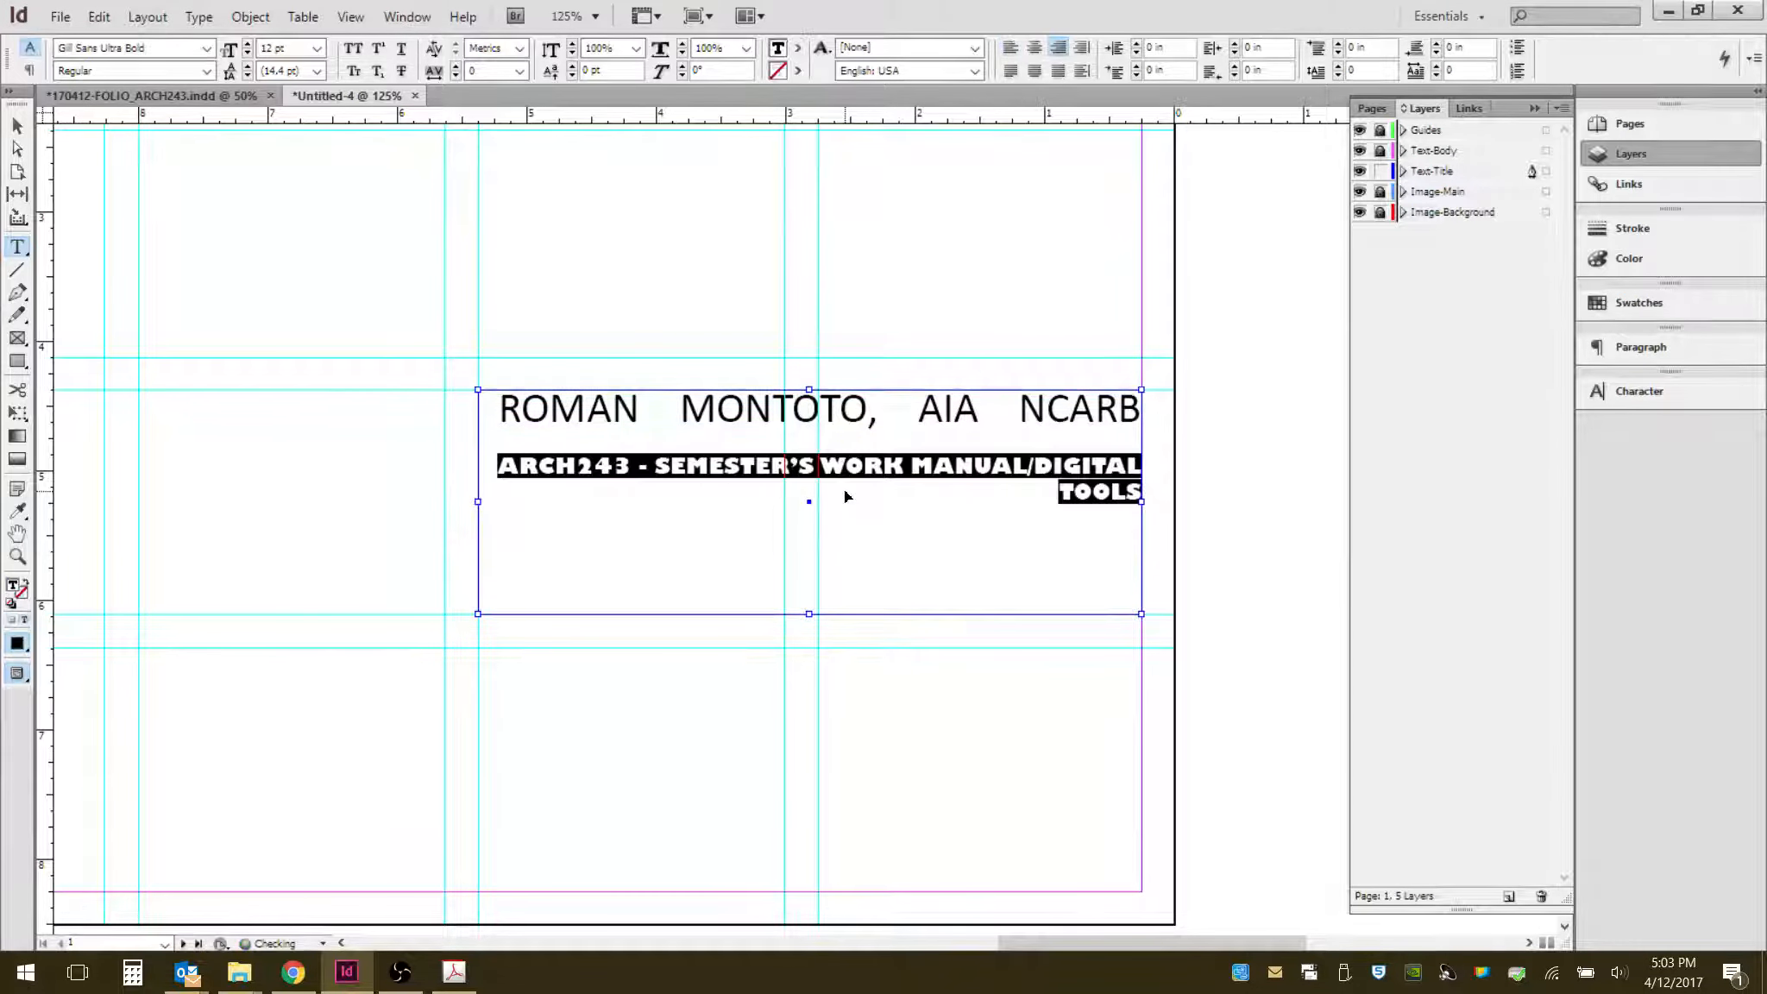
key("ctrl+z")
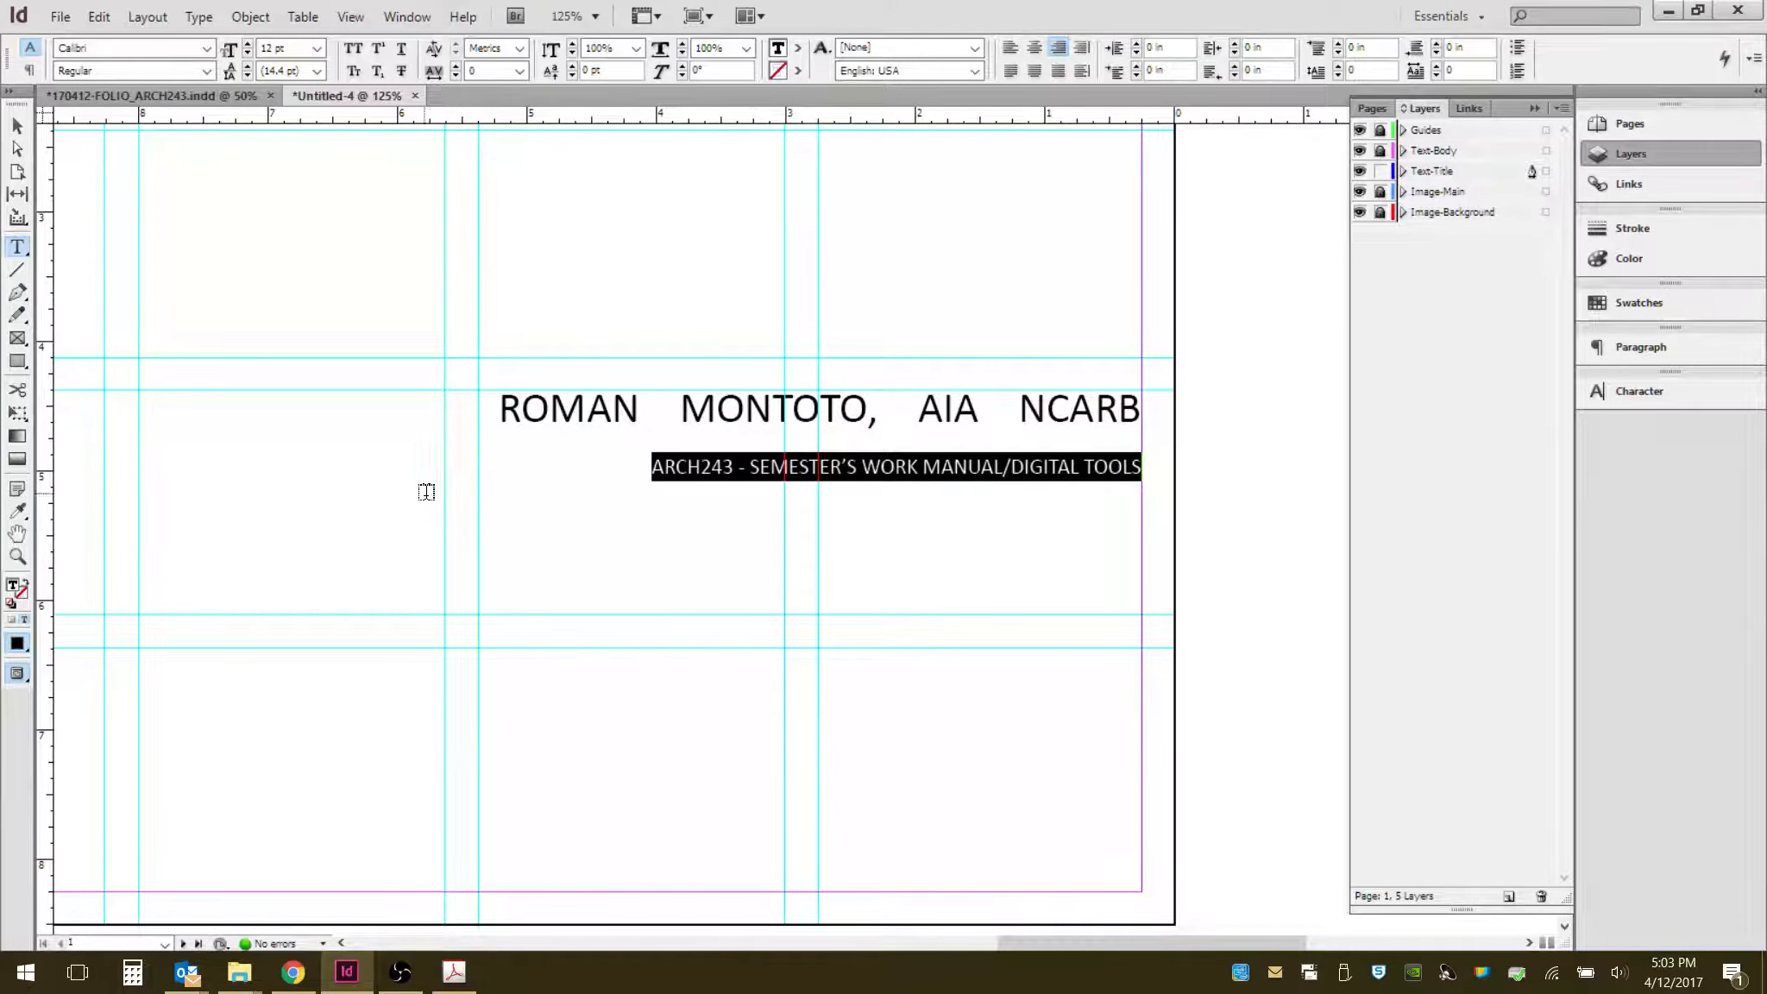
- Reselect the course line and set its font size to 14 pt
left_click(17, 126)
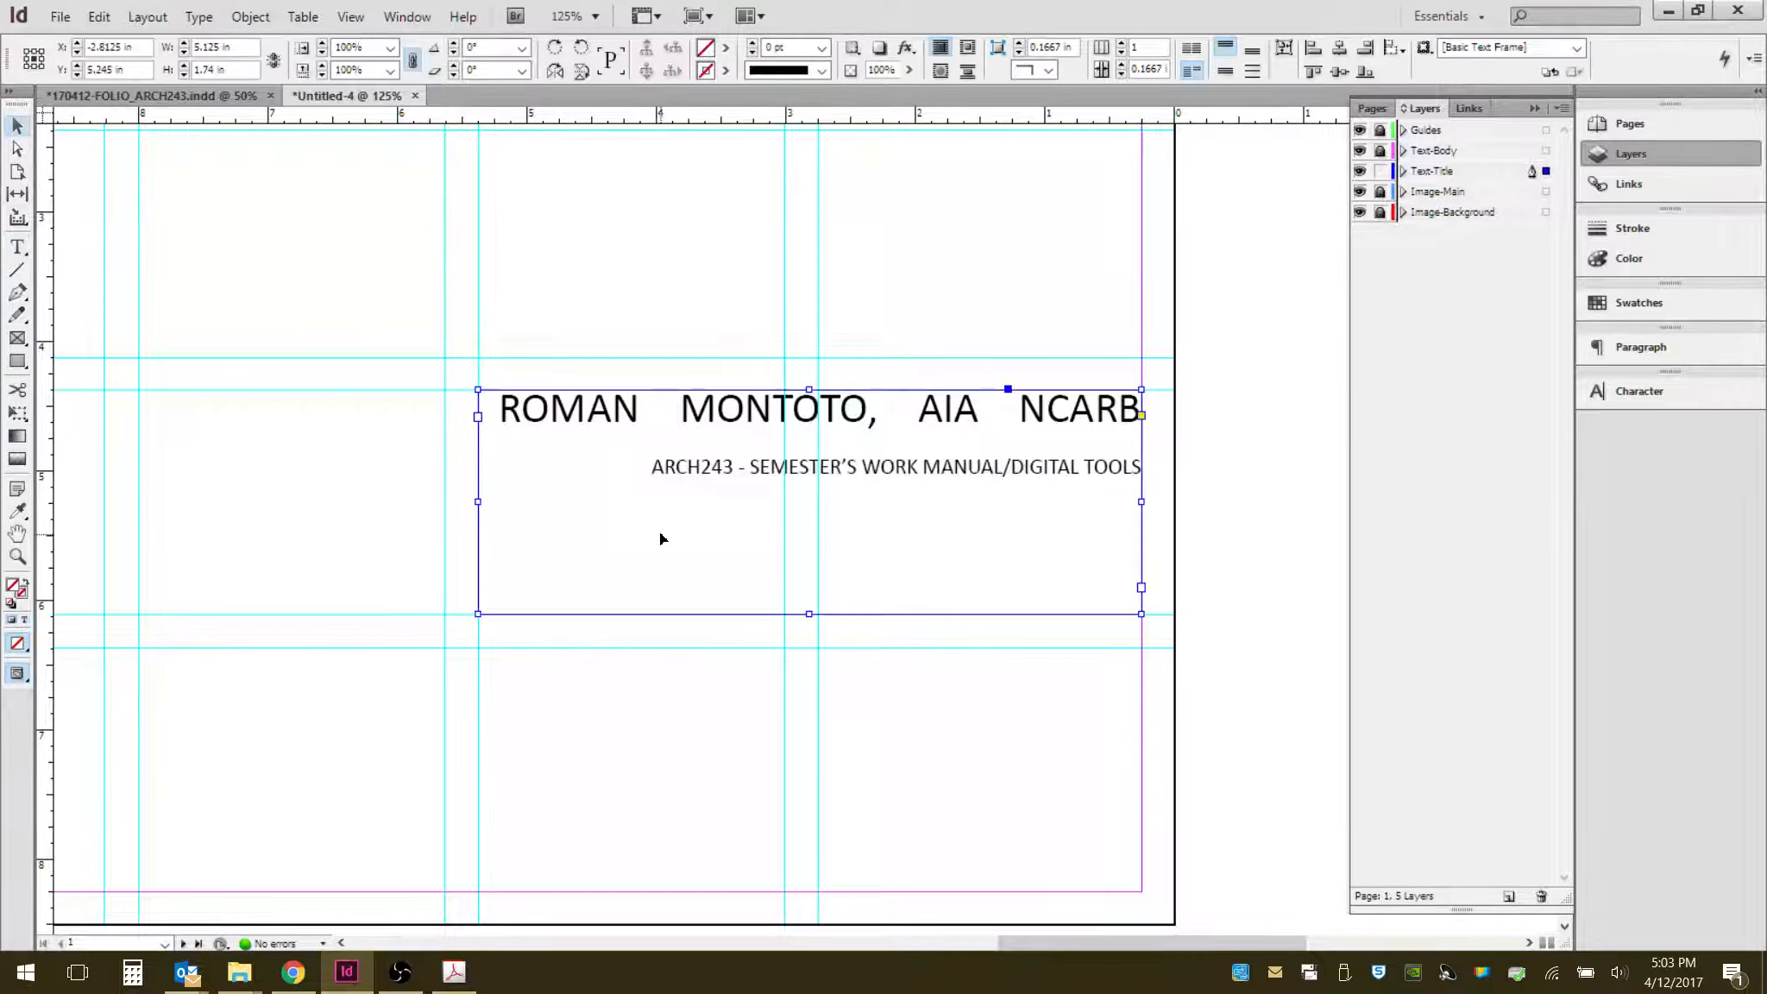
double_click(725, 467)
left_click(725, 467)
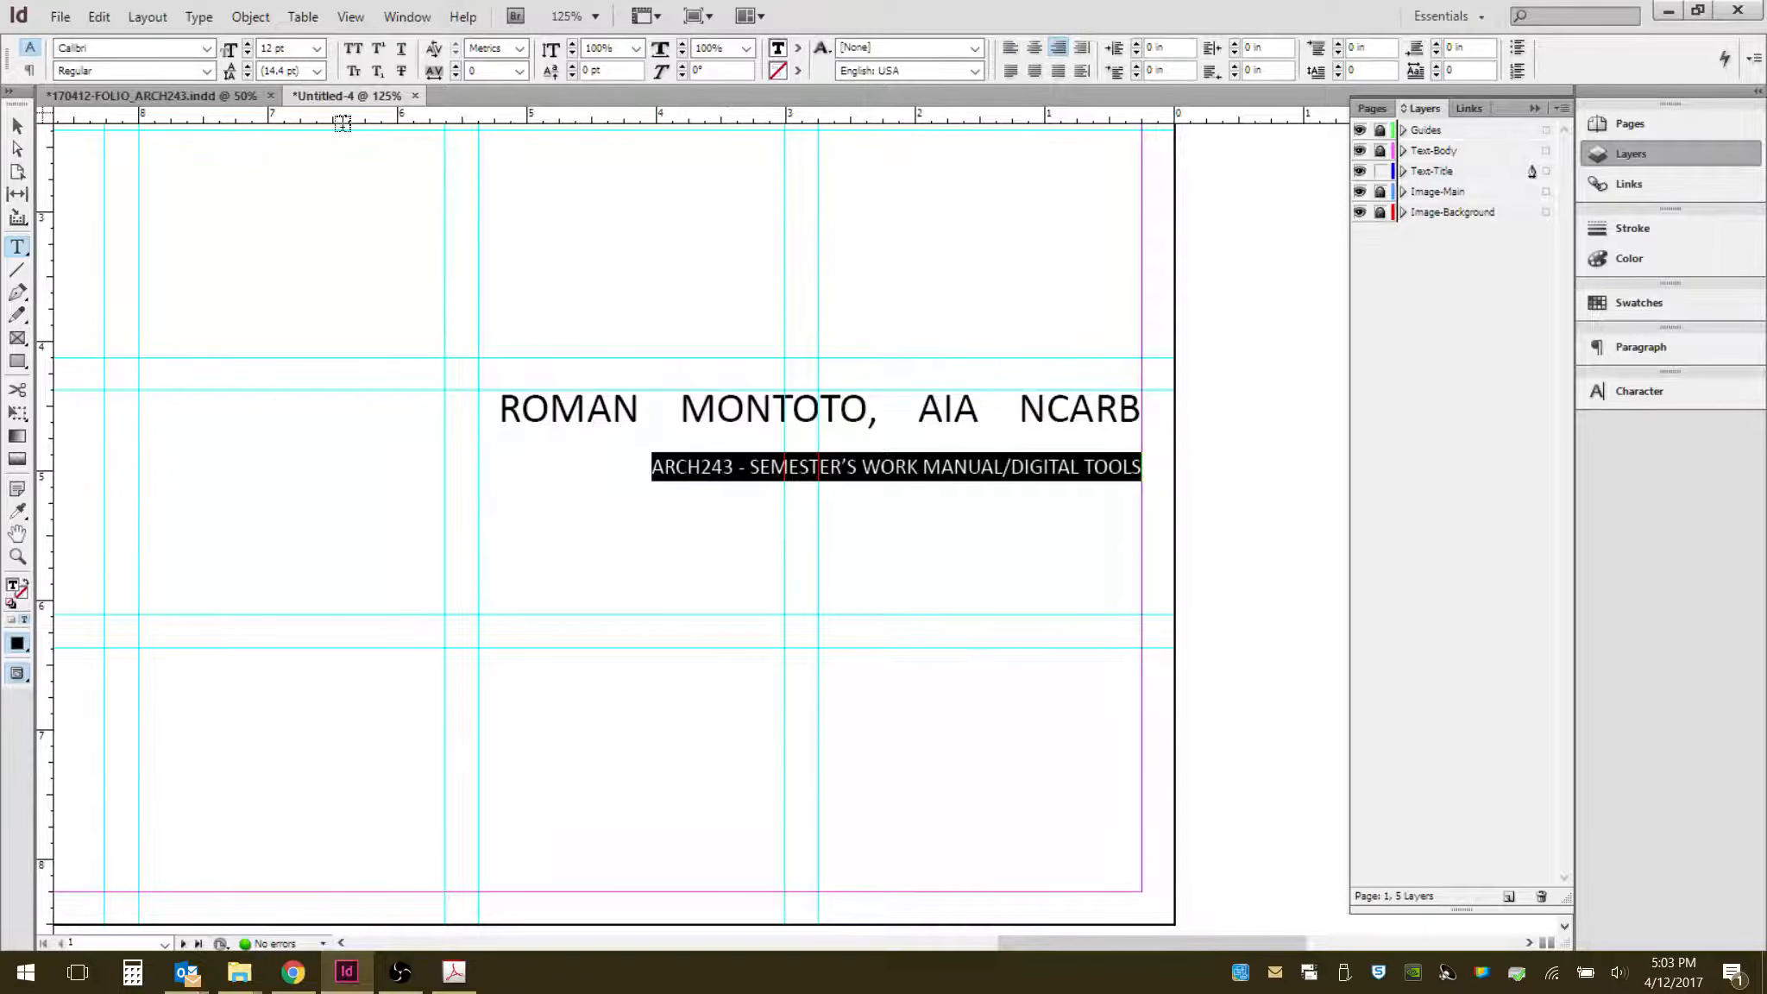
left_click(318, 49)
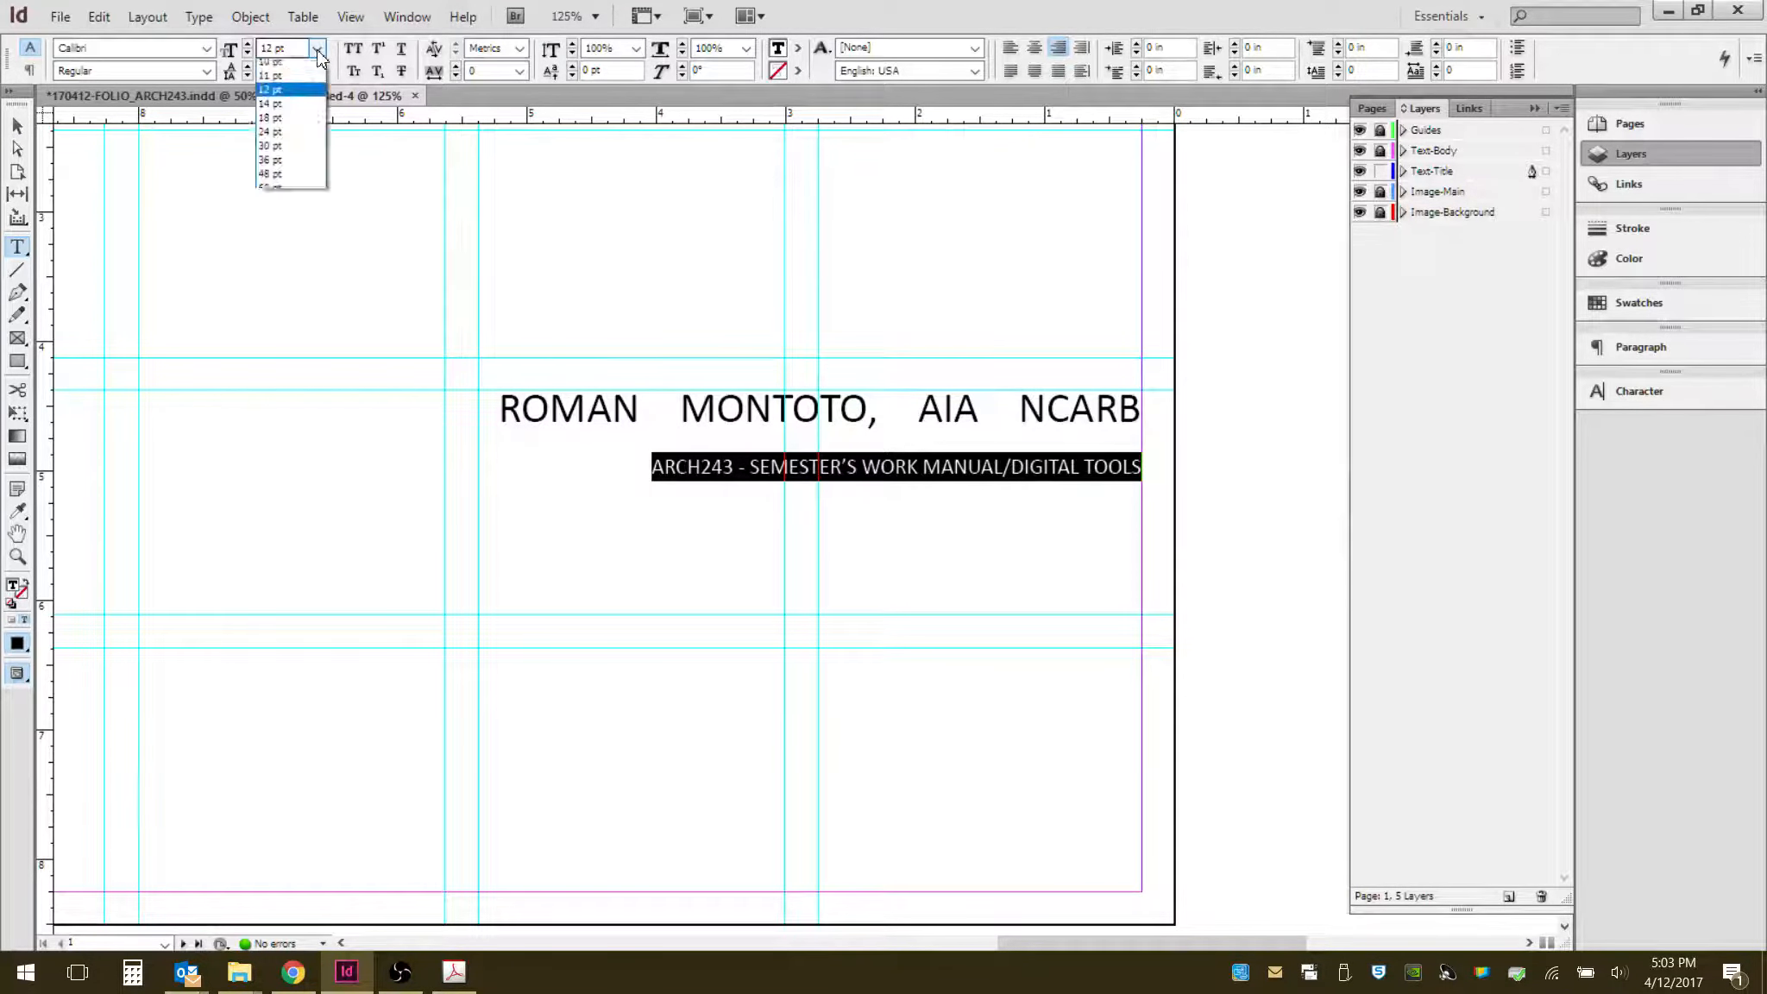
left_click(288, 179)
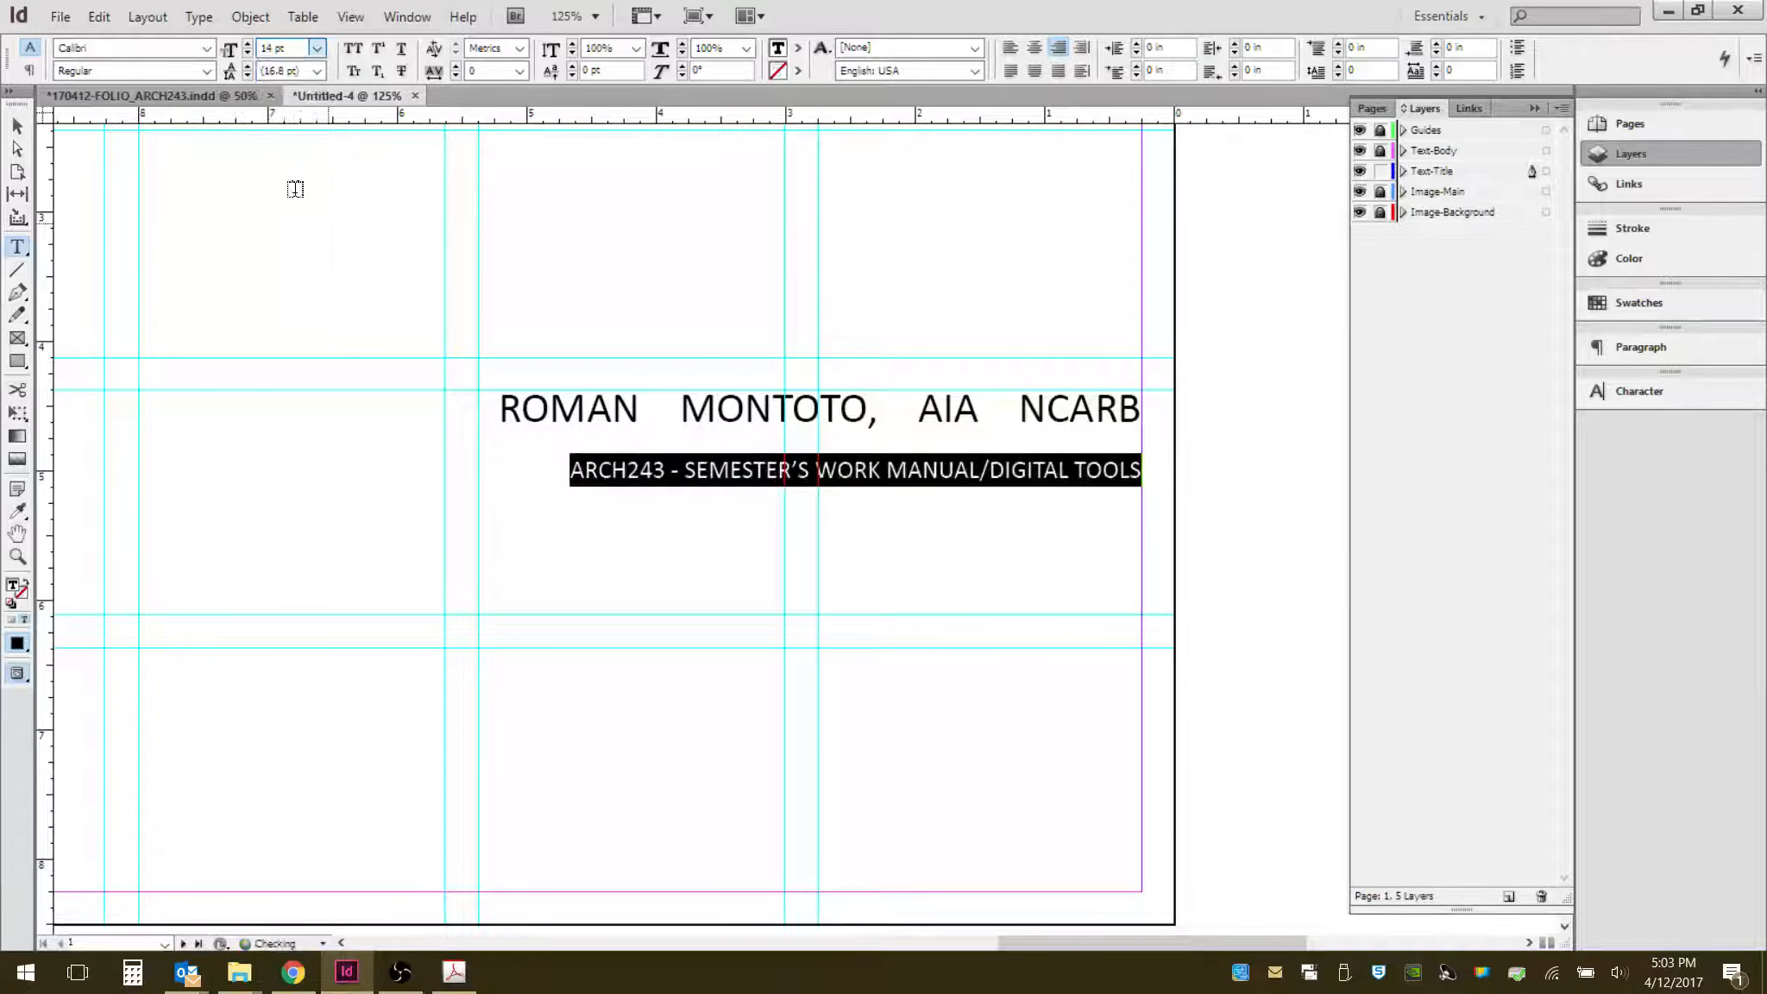
left_click(954, 470)
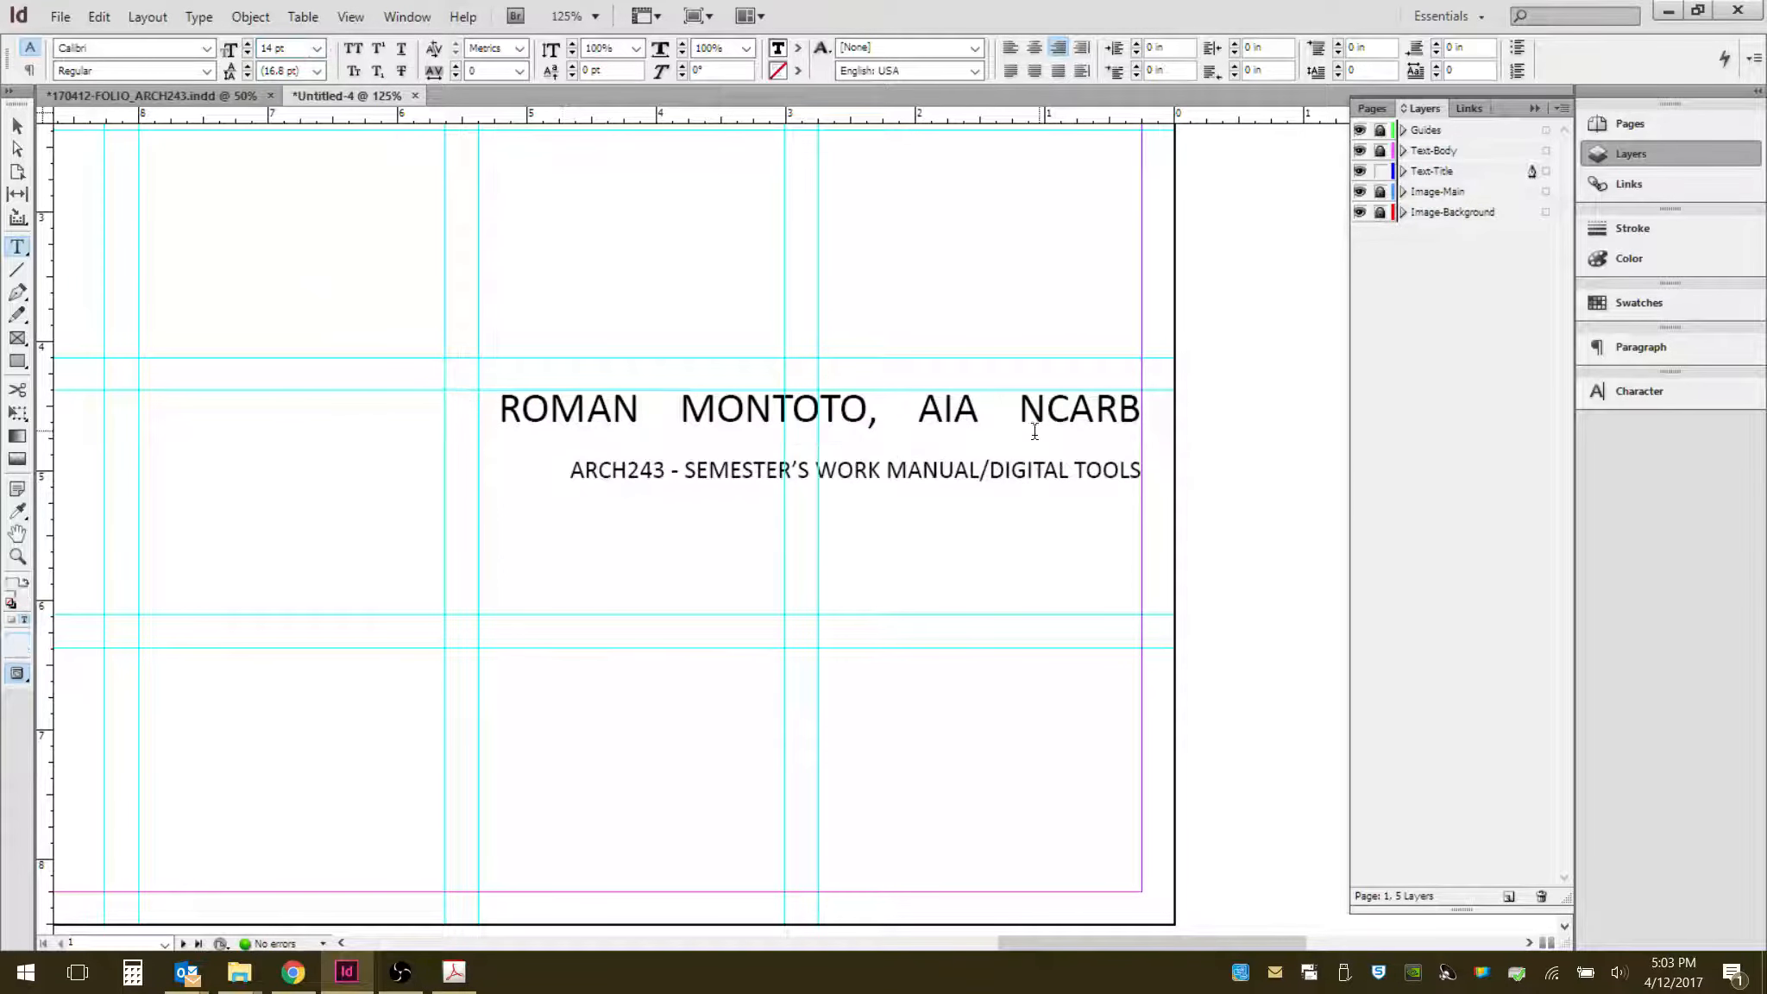
- Insert three empty lines between the name line and the course line to push the course line down
left_click(1089, 439)
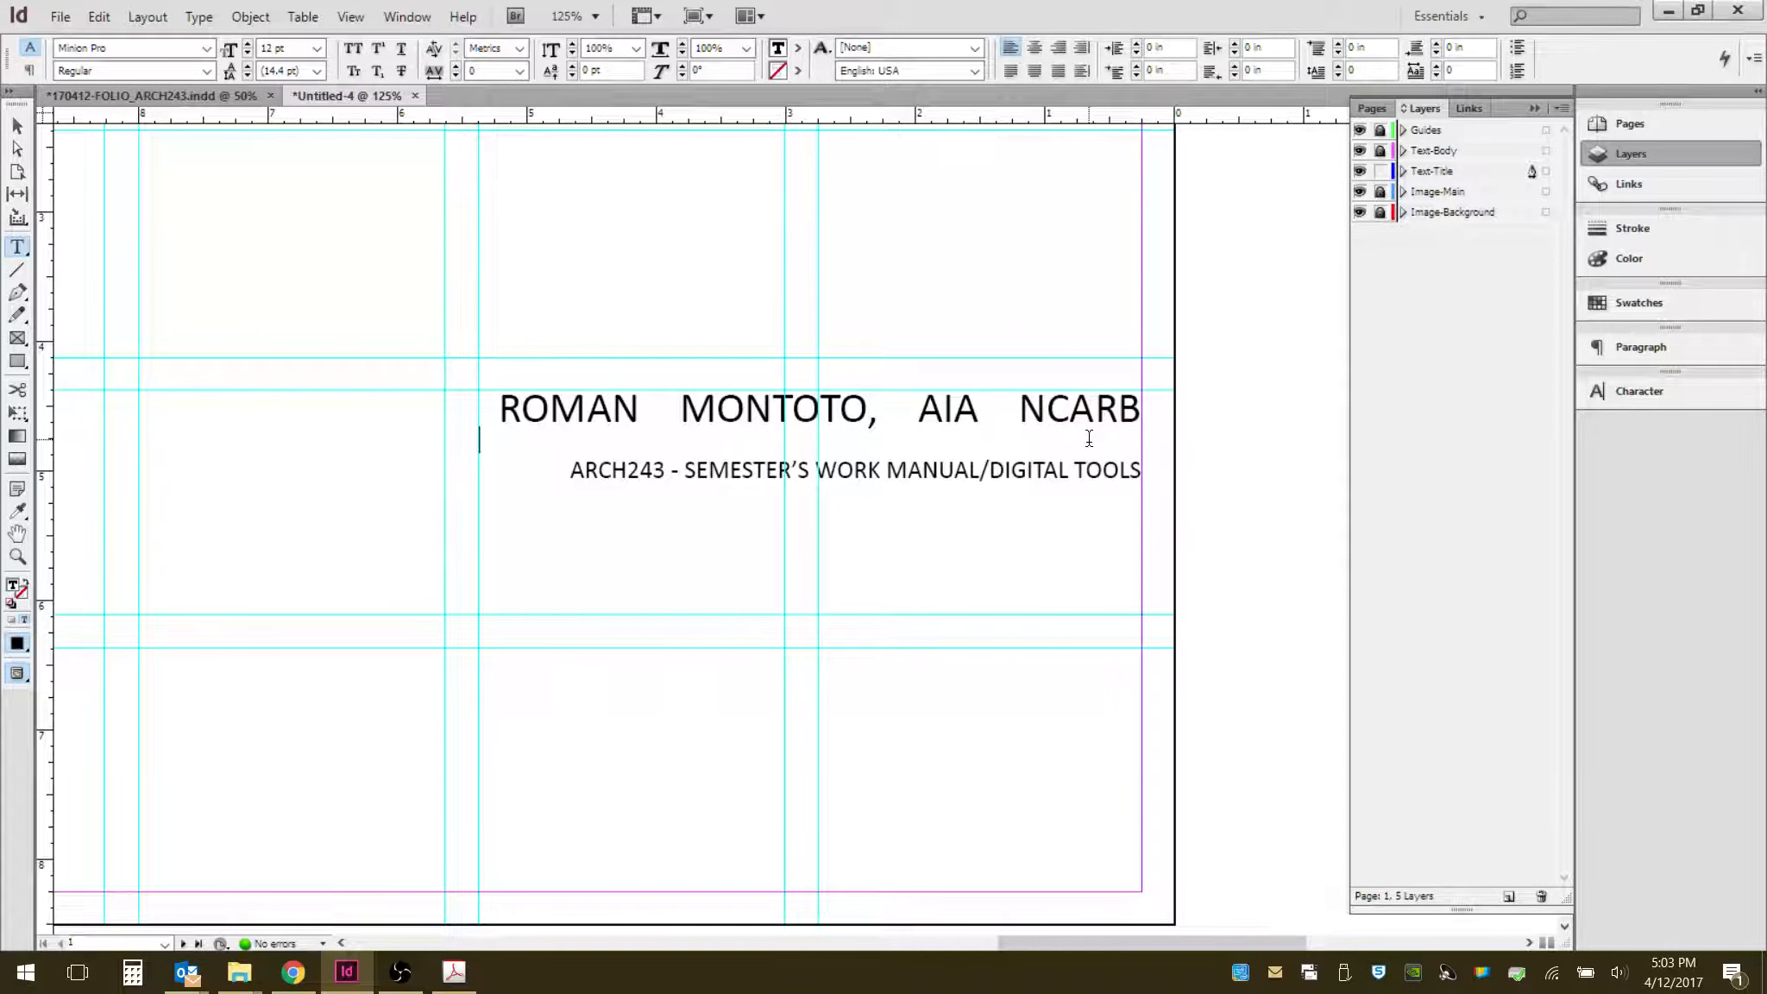
key("Return")
key("Return")
key("Return")
key("Return")
key("Return")
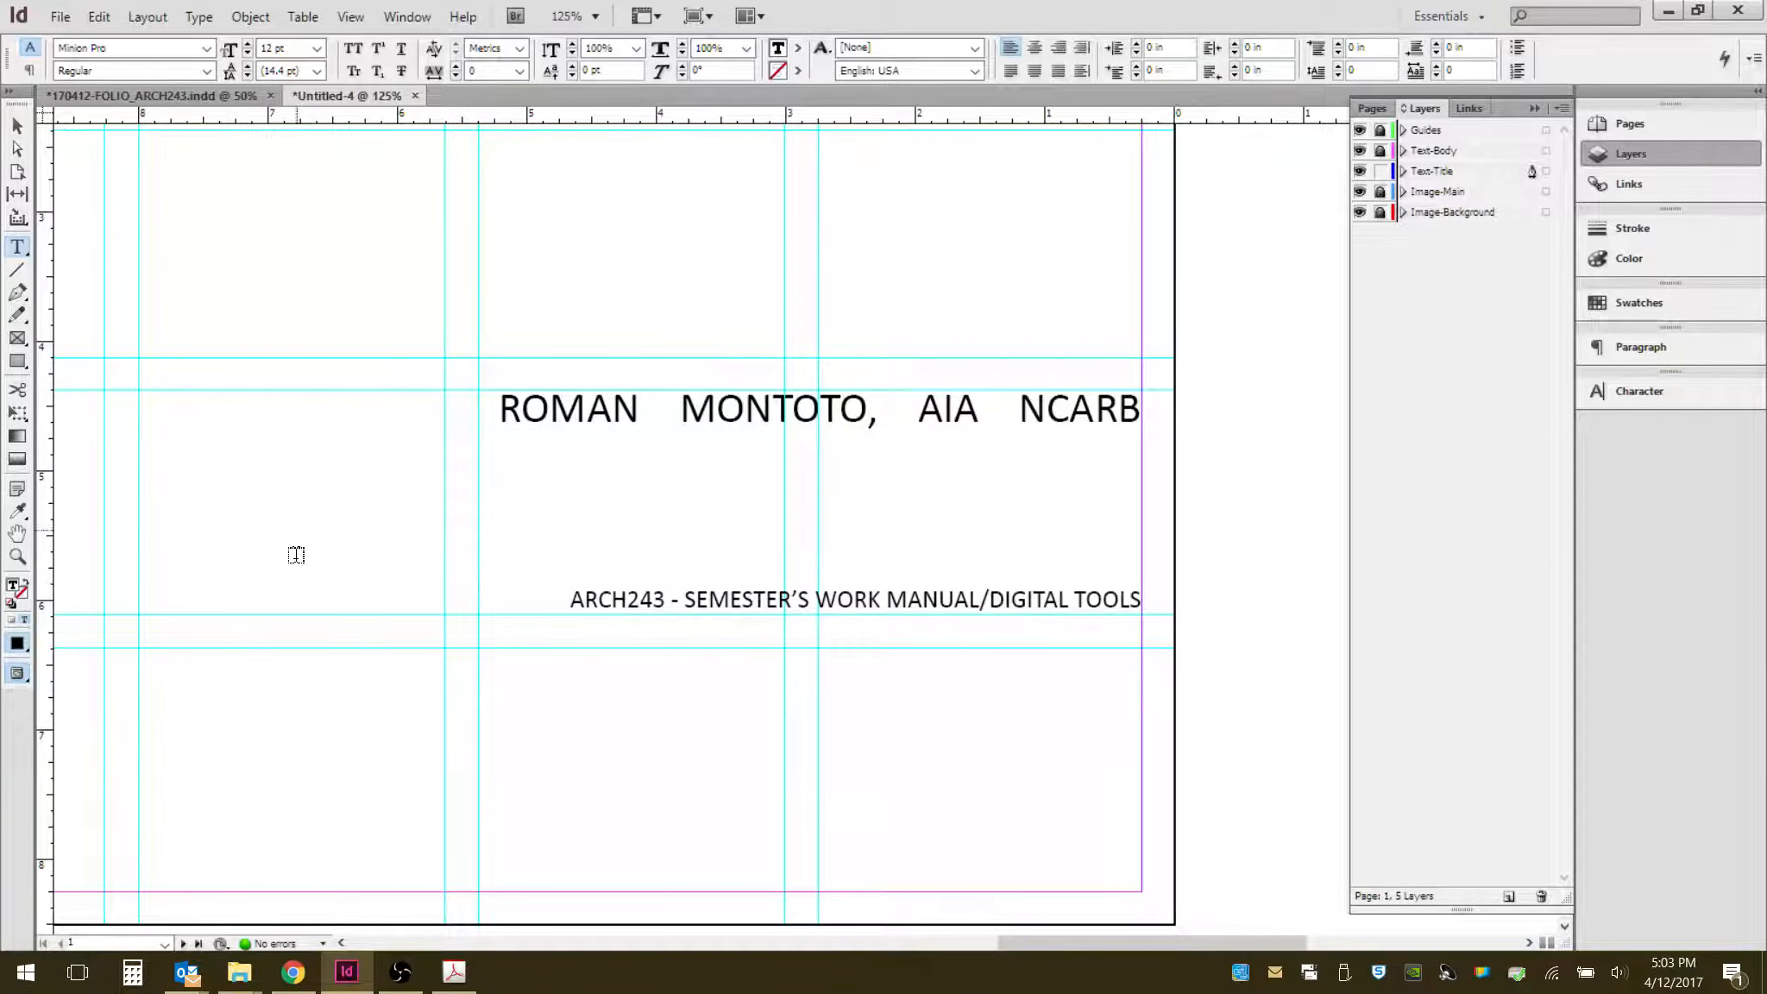
- Deselect the text and review the whole title page layout at several zoom levels
left_click(15, 126)
left_click(375, 465)
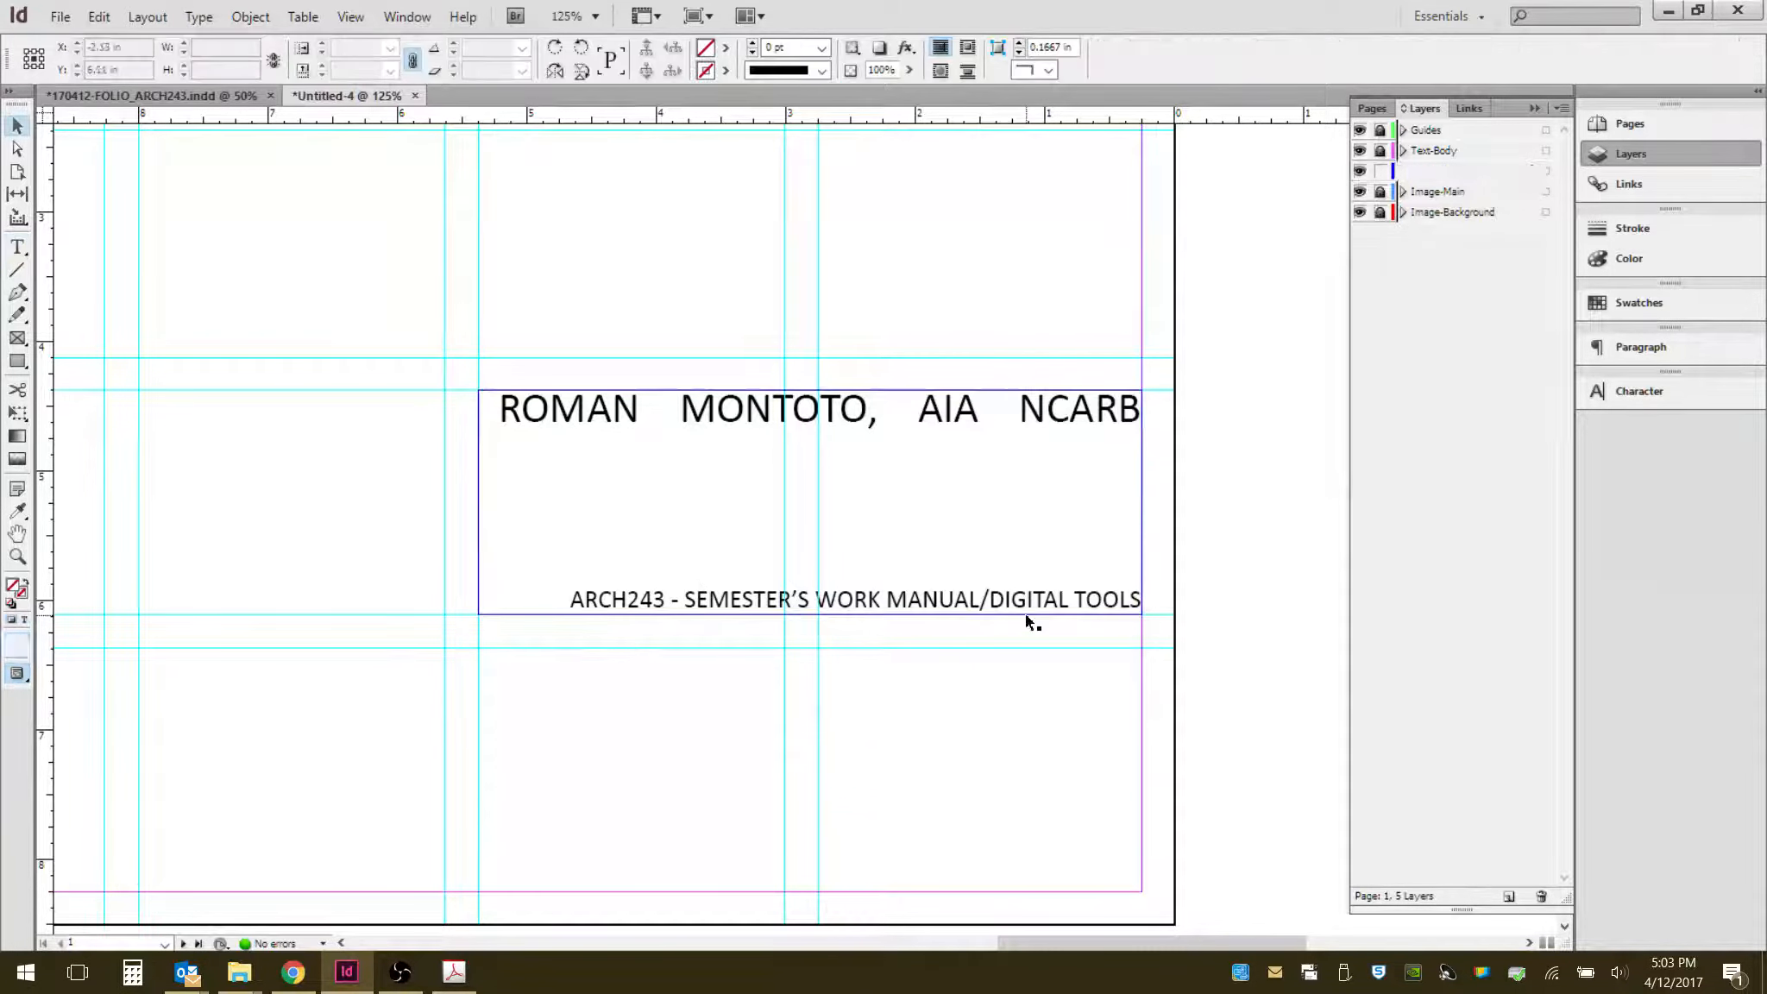
scroll(1165, 602, "down", 2)
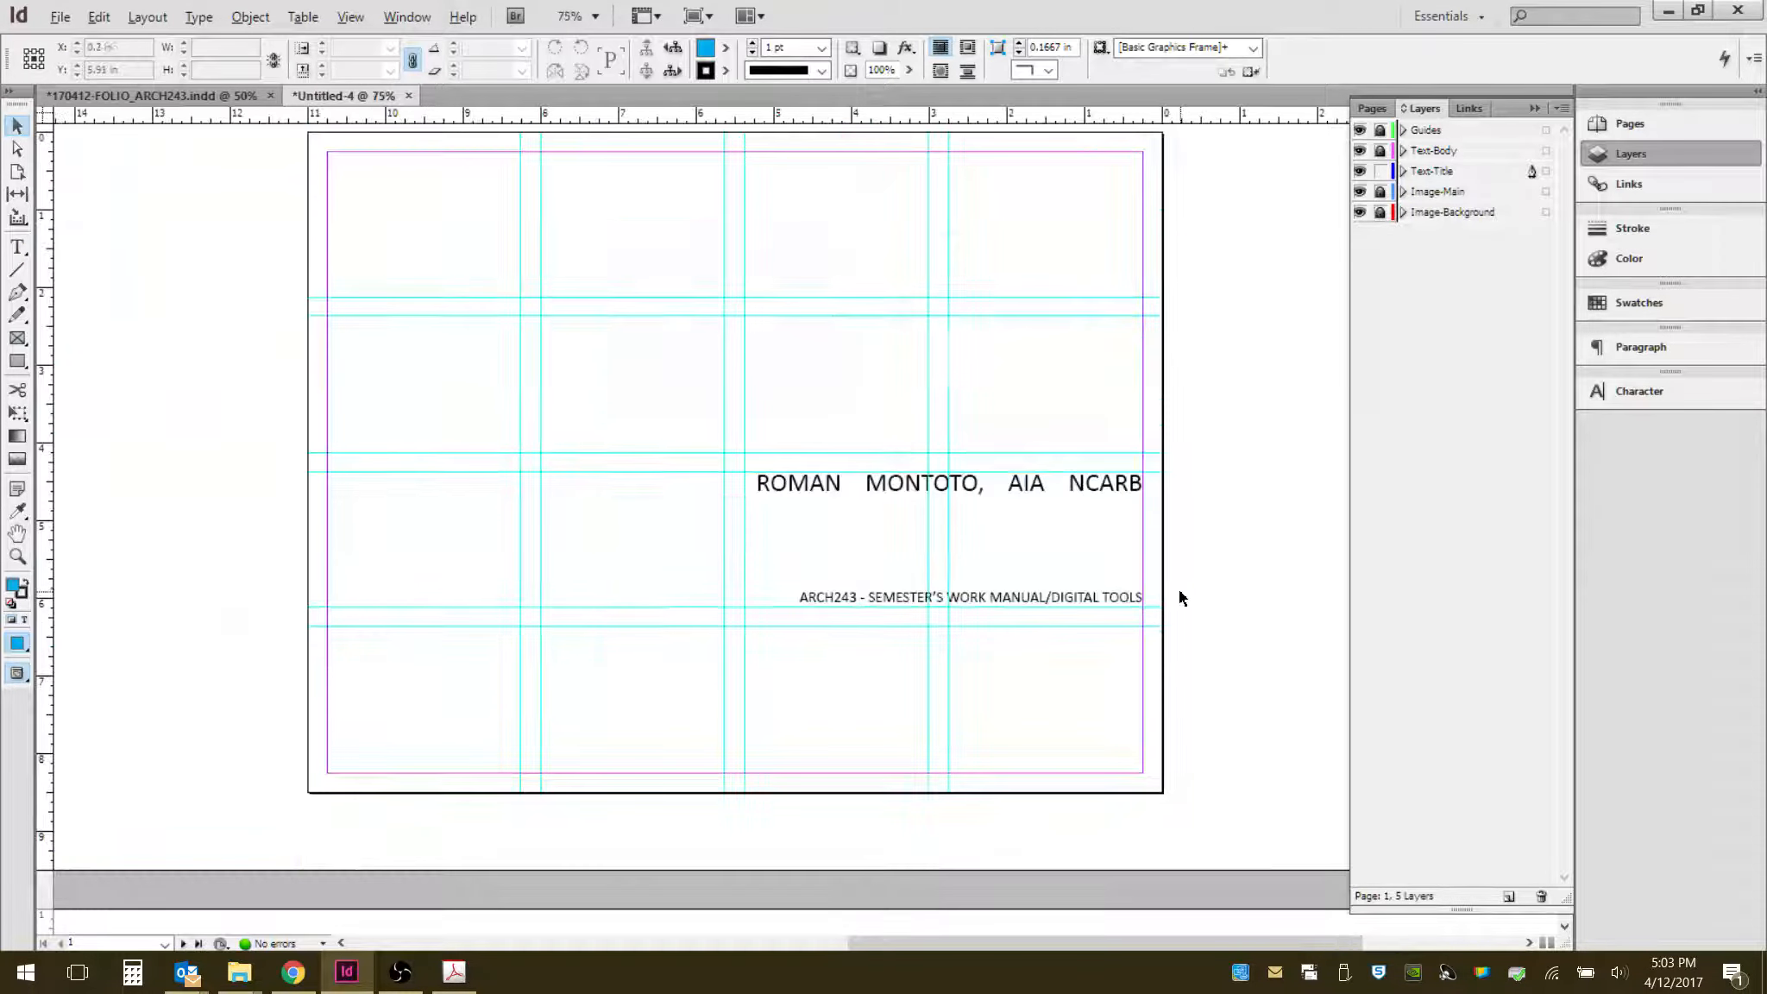
scroll(1176, 600, "up", 3)
scroll(553, 493, "up", 1)
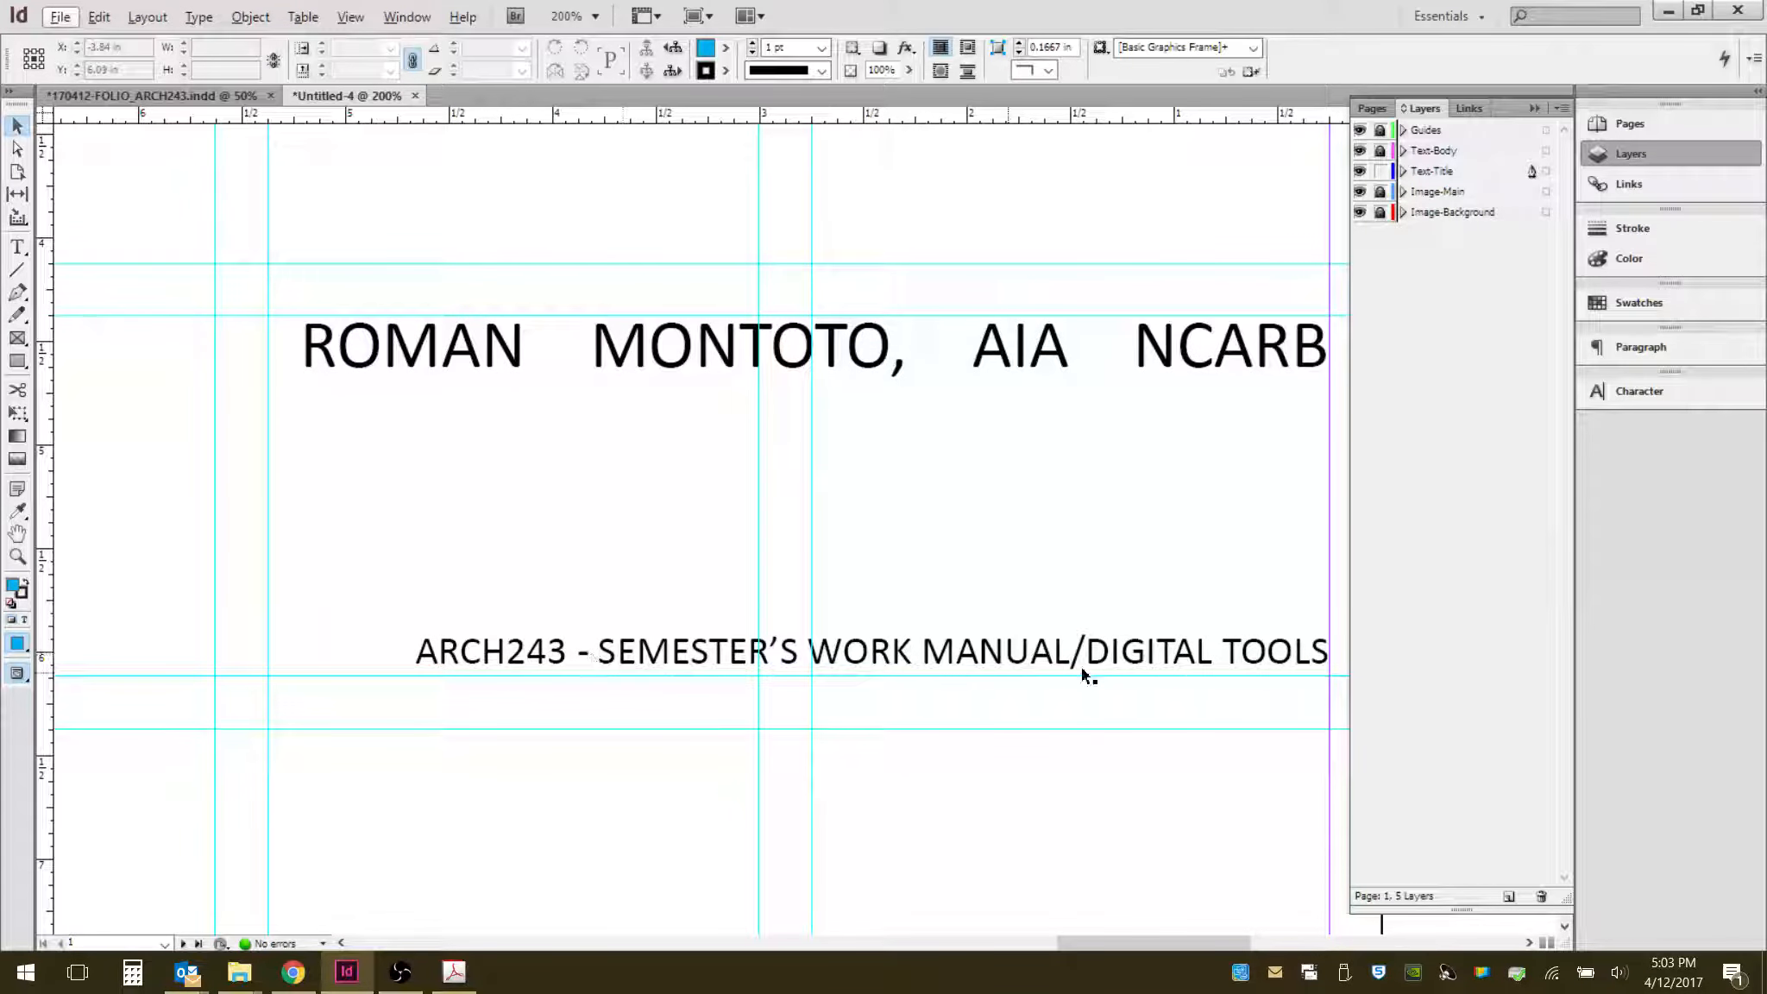
scroll(863, 637, "down", 3)
scroll(884, 634, "down", 2)
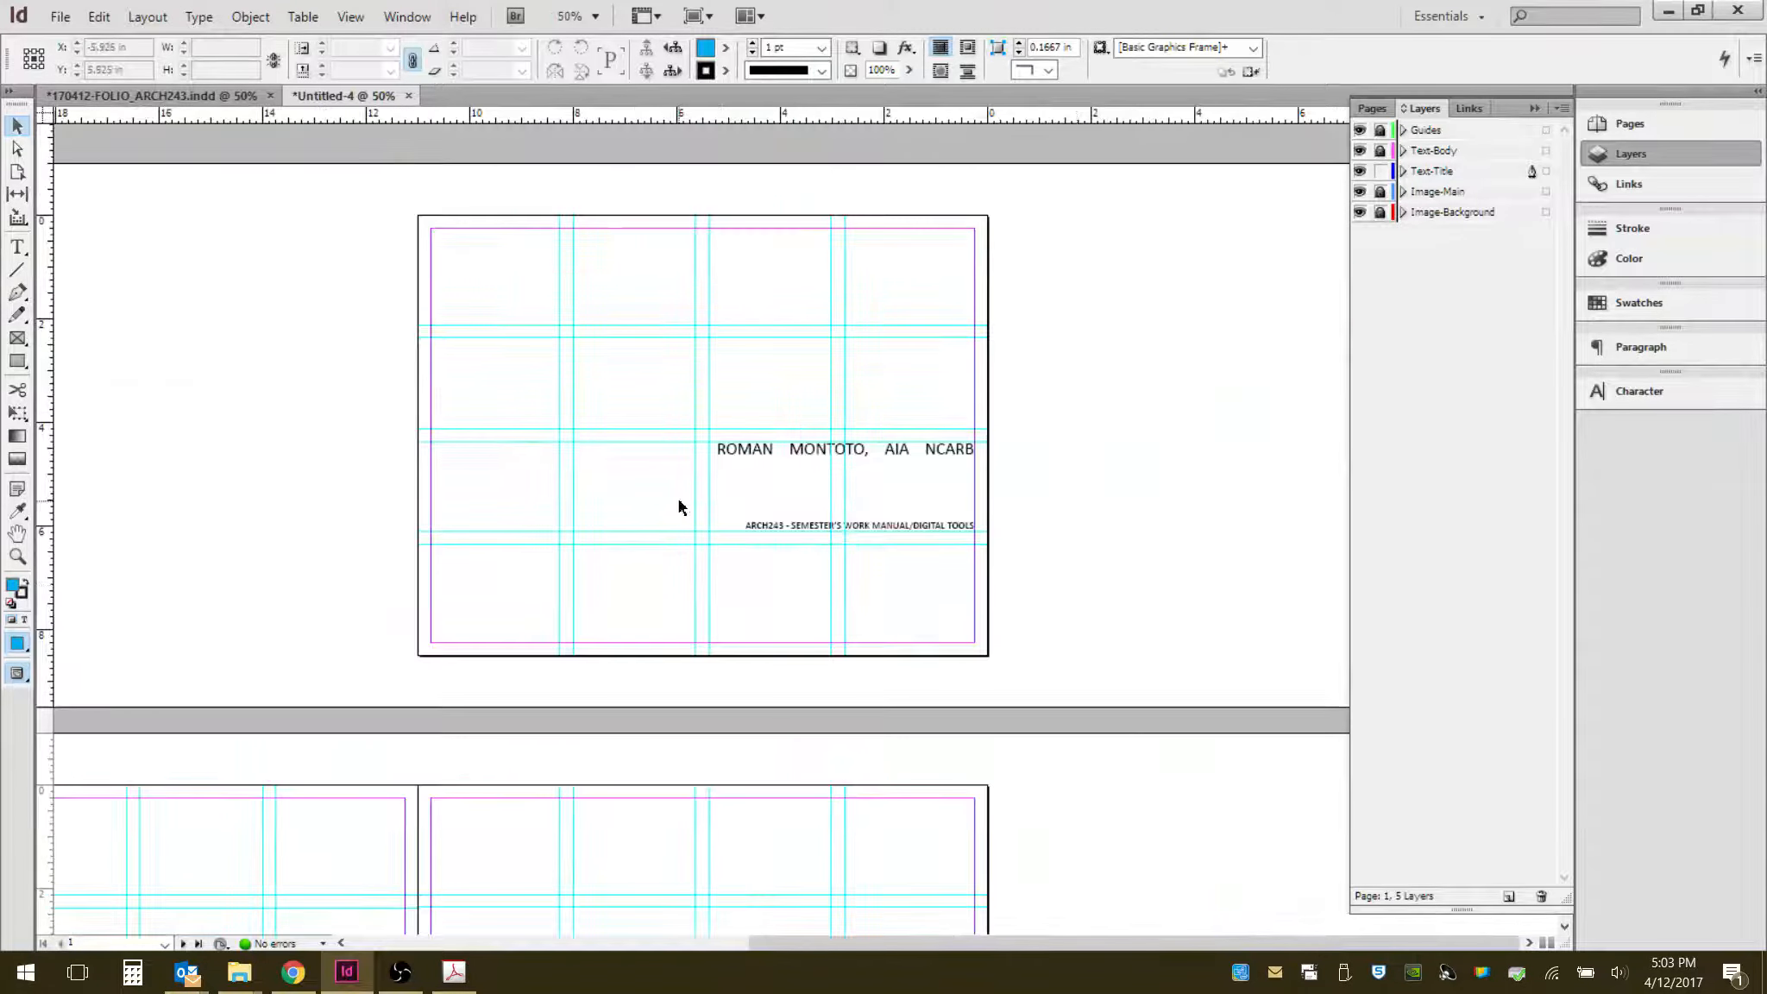
scroll(678, 500, "up", 1)
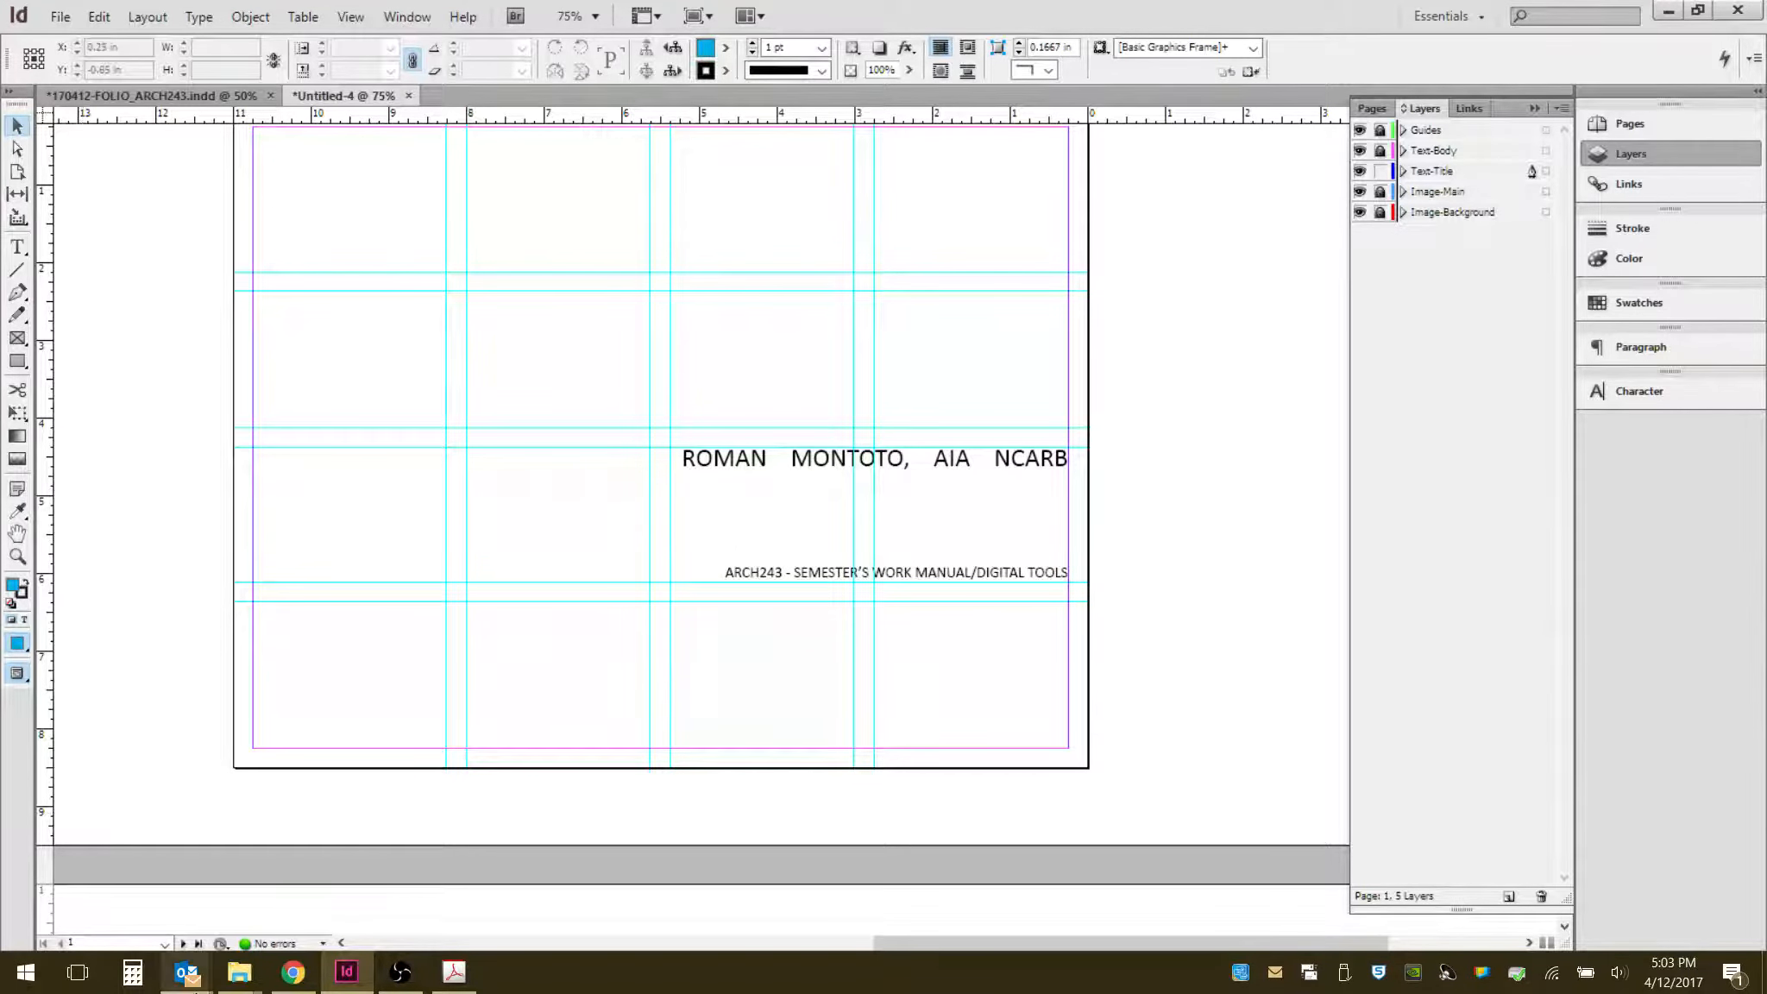
- Unlock the Image-Background layer and make it the active layer for placing the image
mouse_move(238, 989)
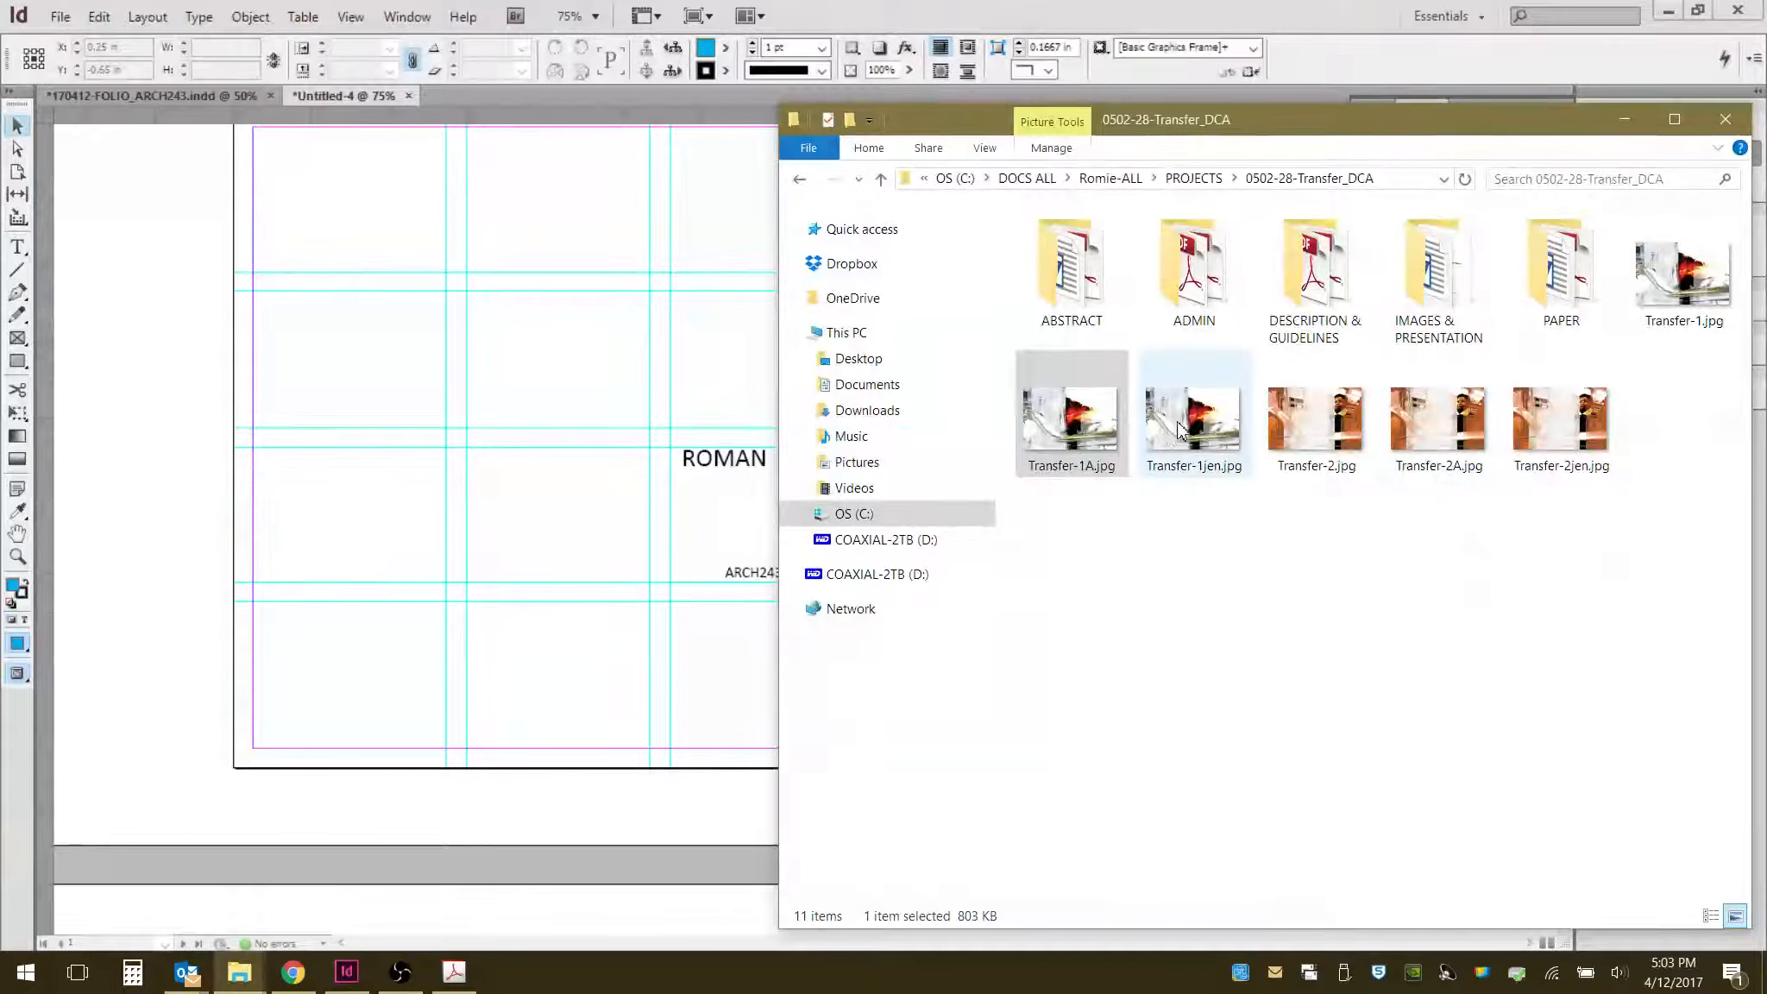
left_click(1104, 433)
left_click(1125, 8)
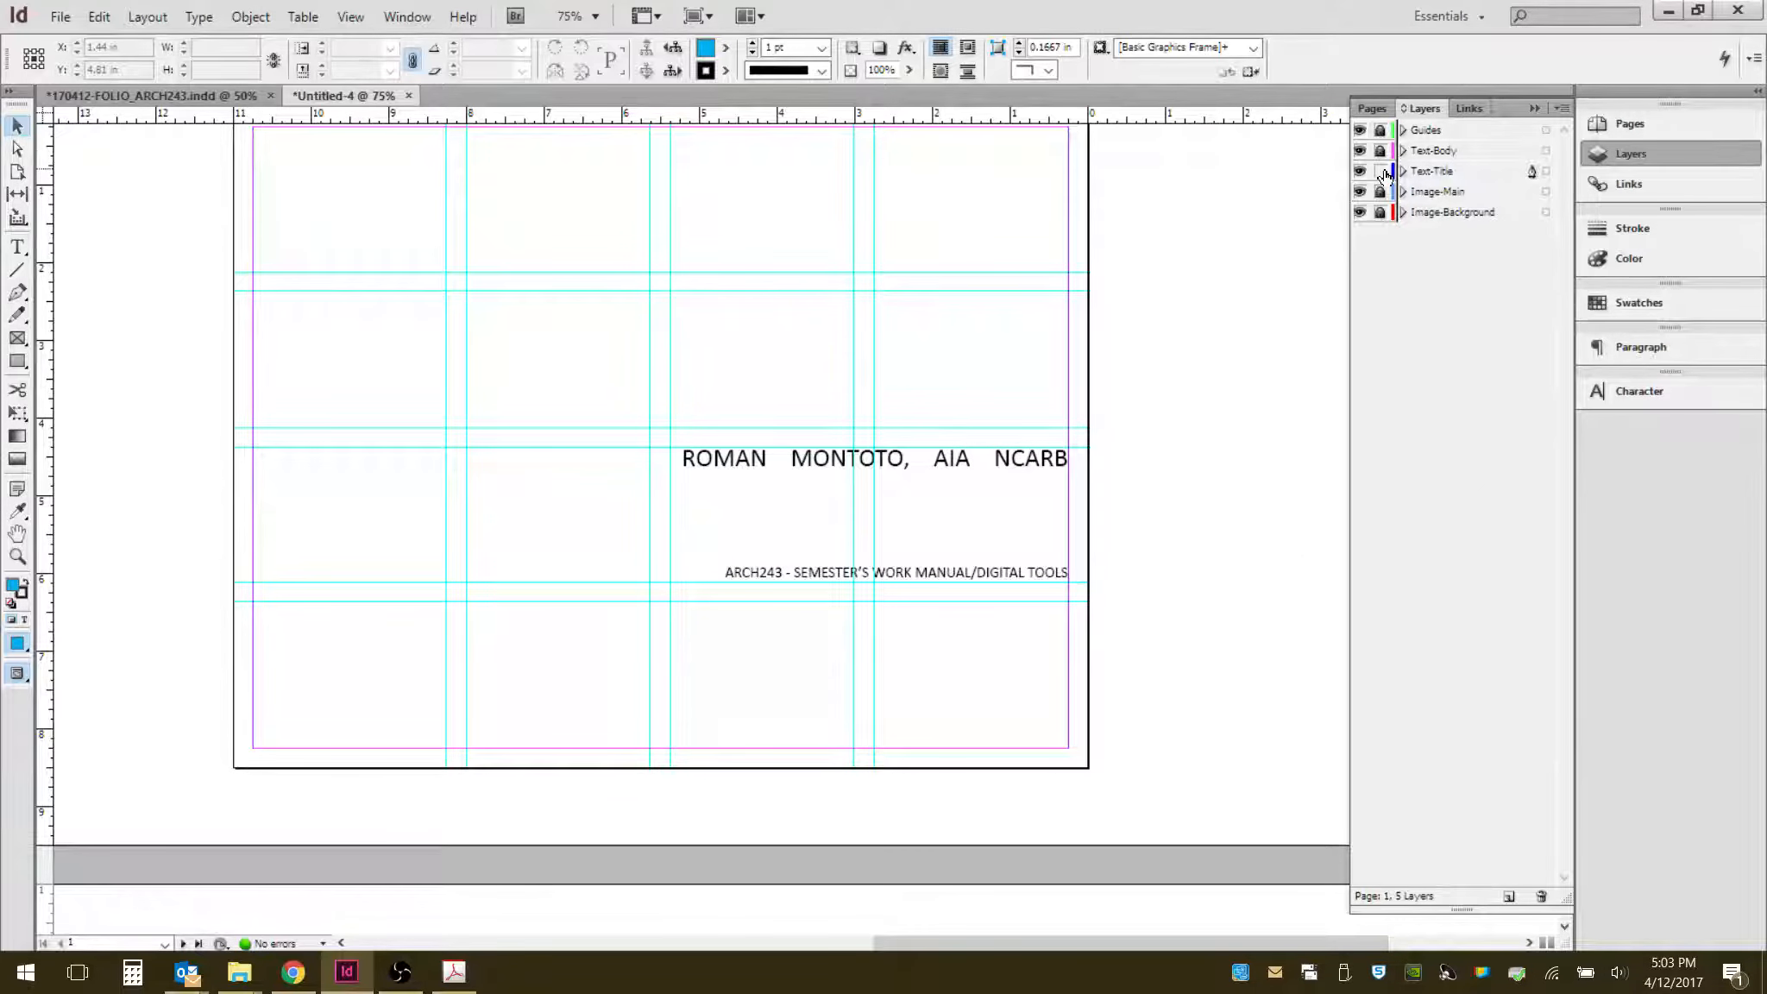
left_click(1382, 171)
left_click(1364, 178)
left_click(1365, 178)
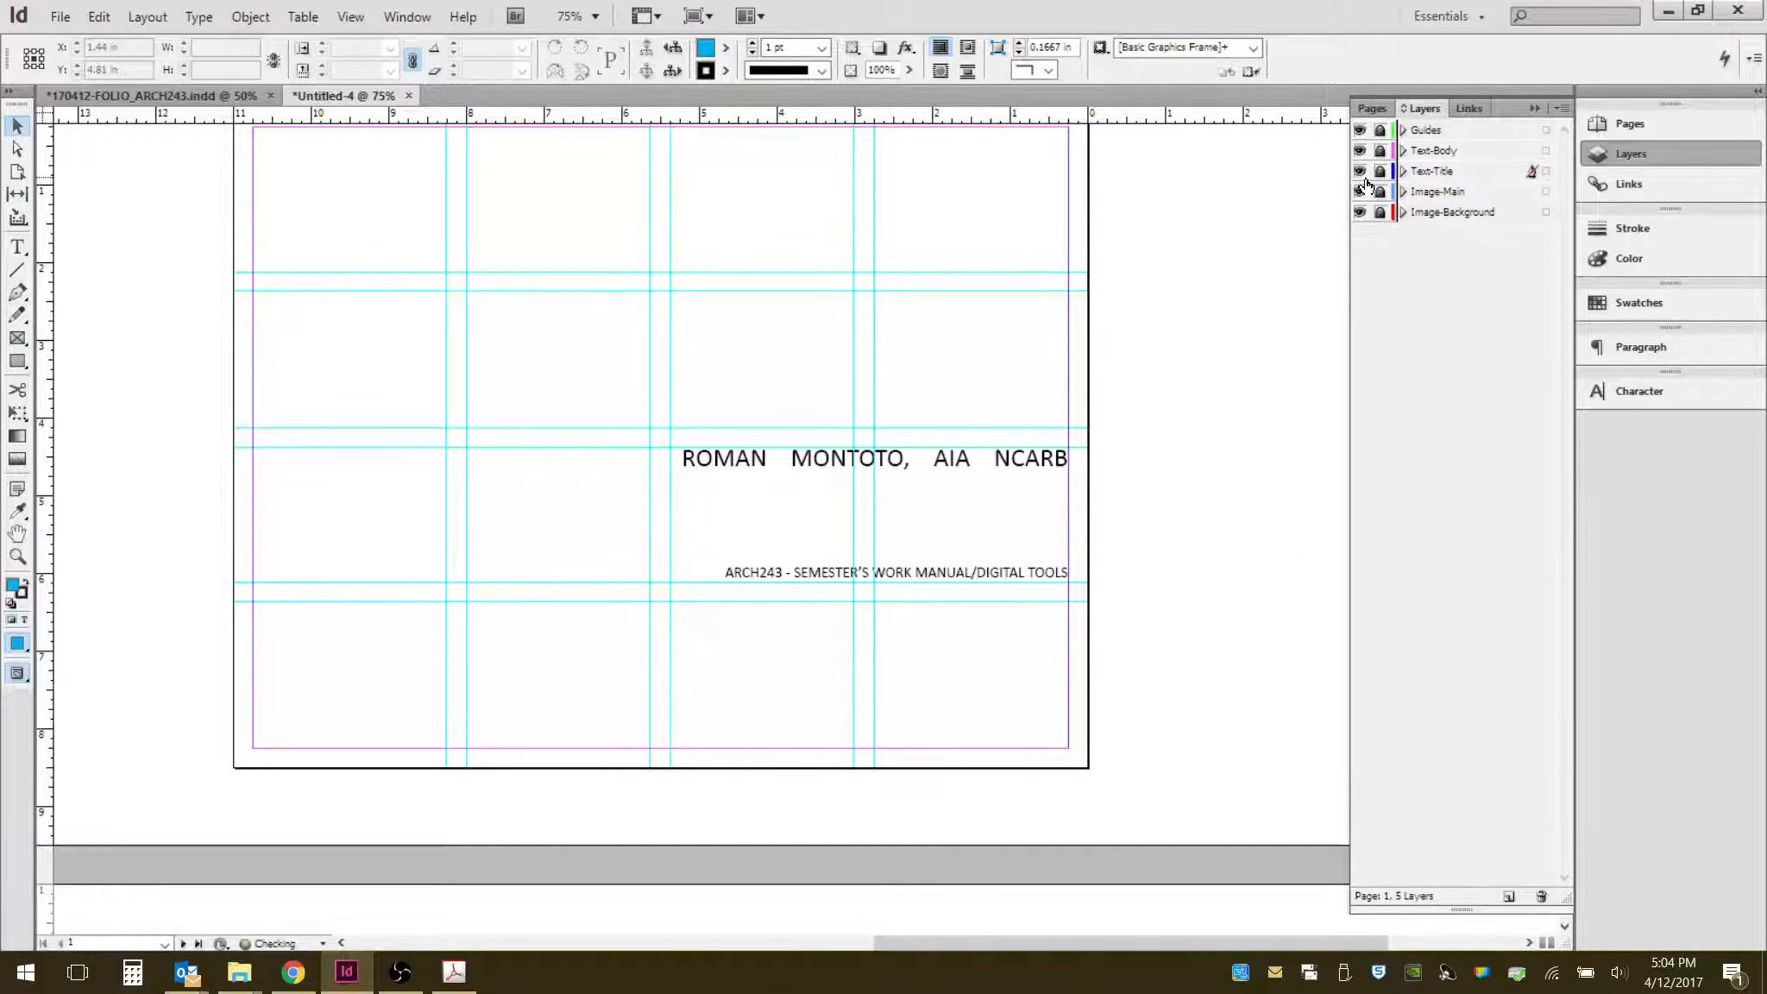
left_click(1441, 212)
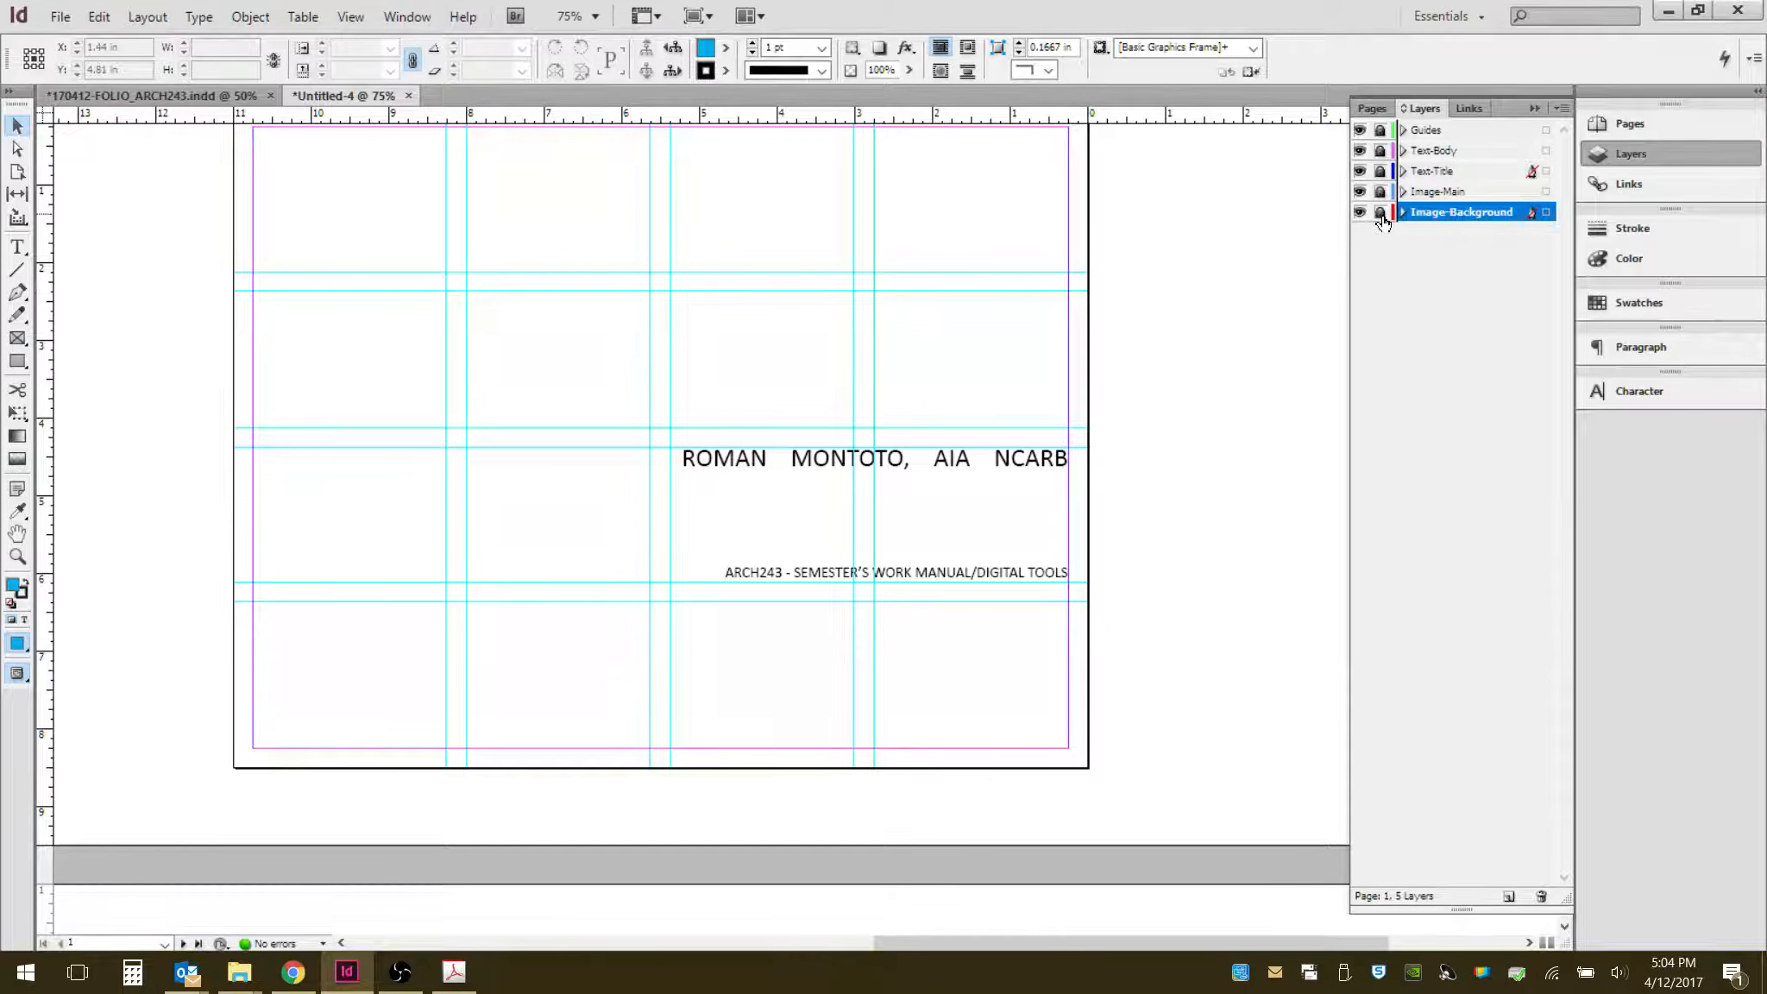
left_click(1381, 213)
- Drag Transfer-1A.jpg from the project folder onto the page and place it as a frame about 10.5 × 7 in
left_click(251, 981)
left_click(550, 889)
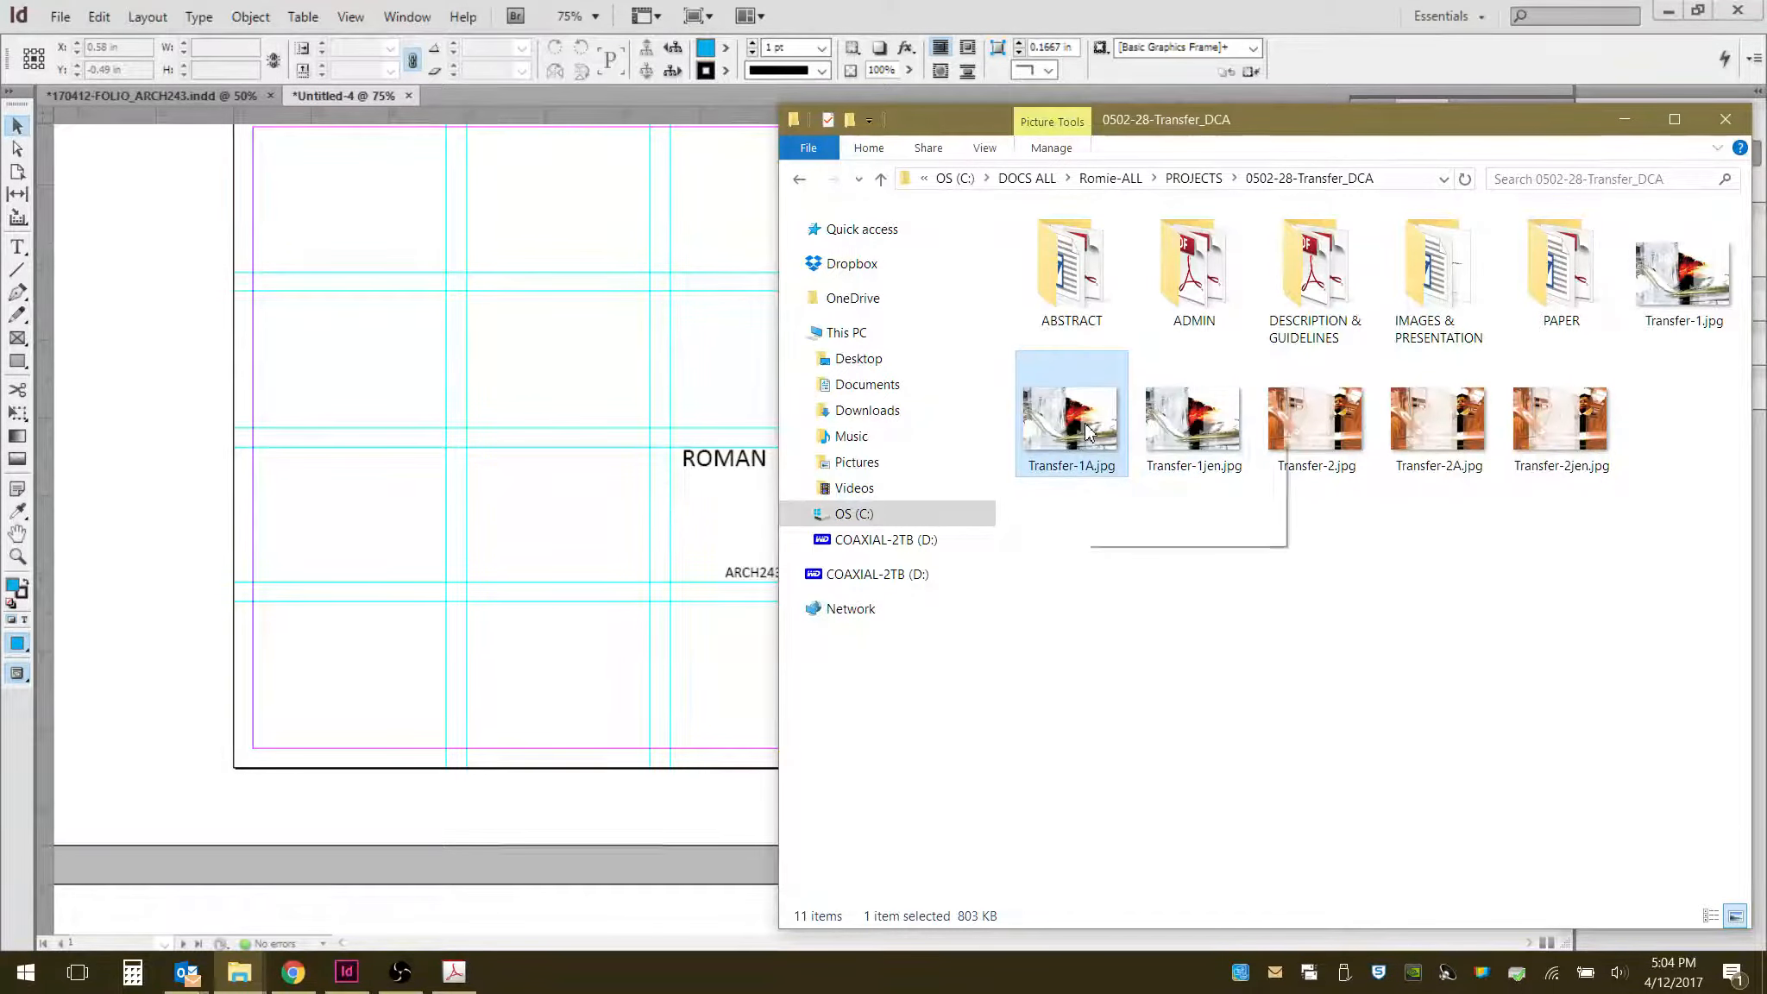
left_click_drag(1087, 429, 429, 416)
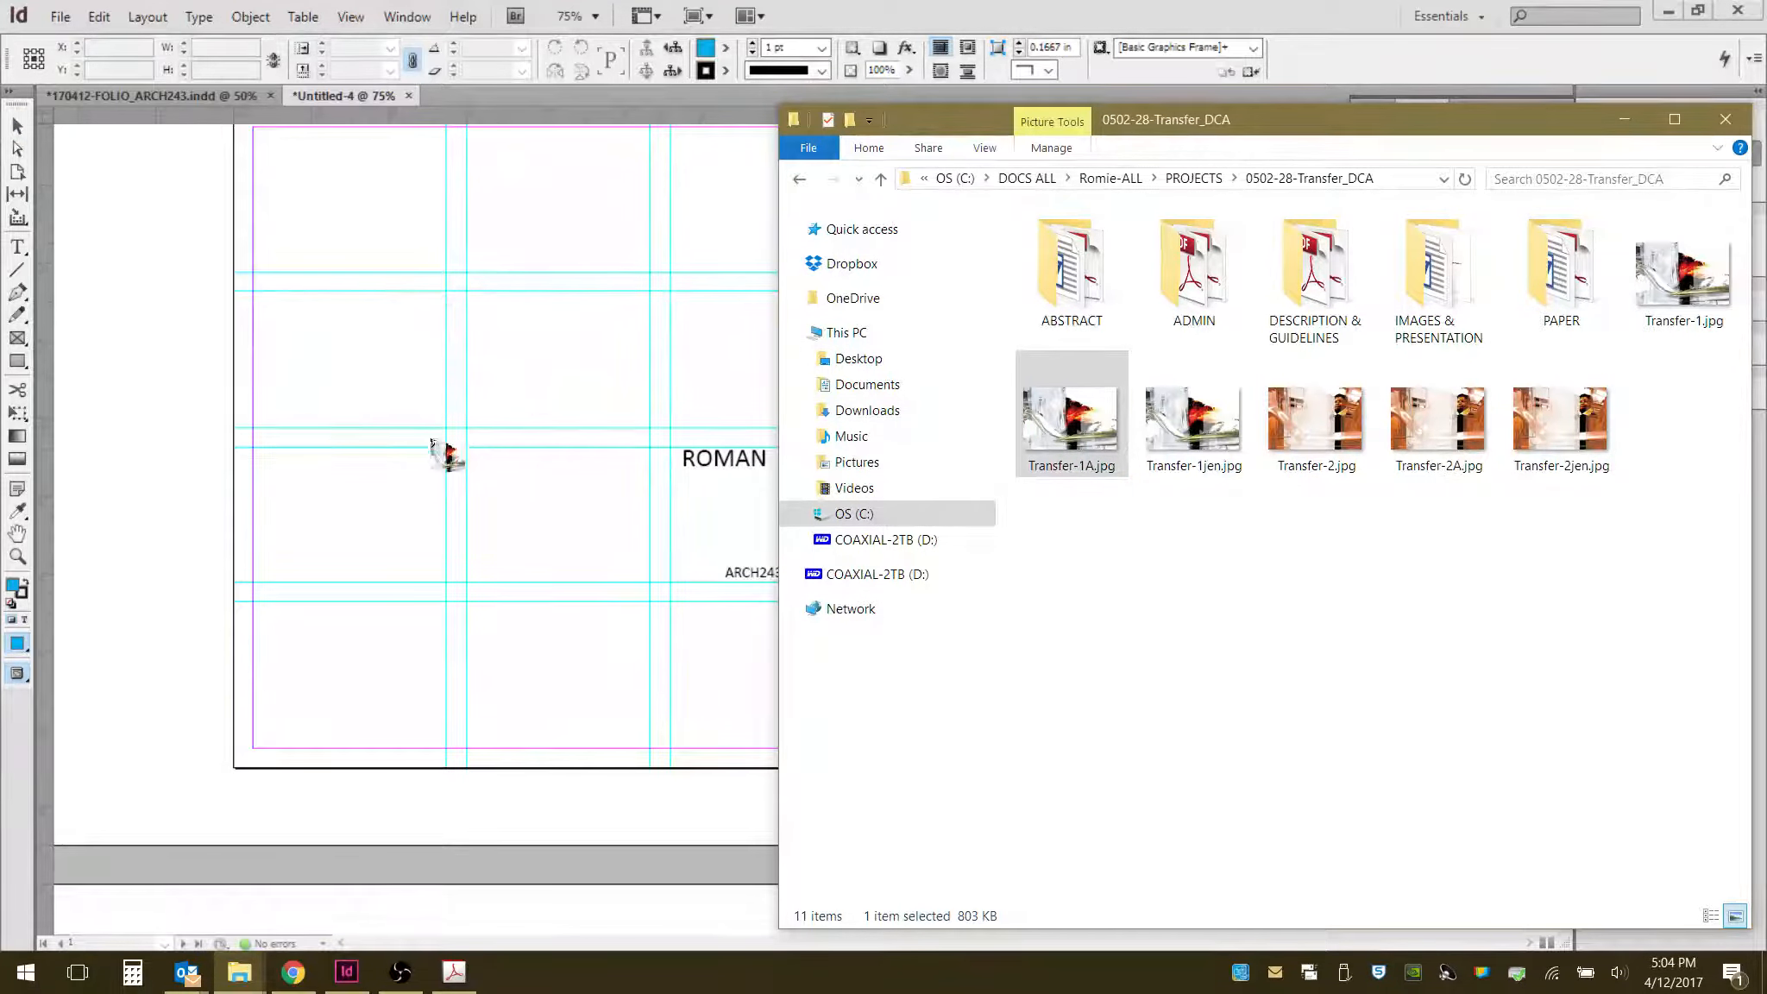
left_click(867, 11)
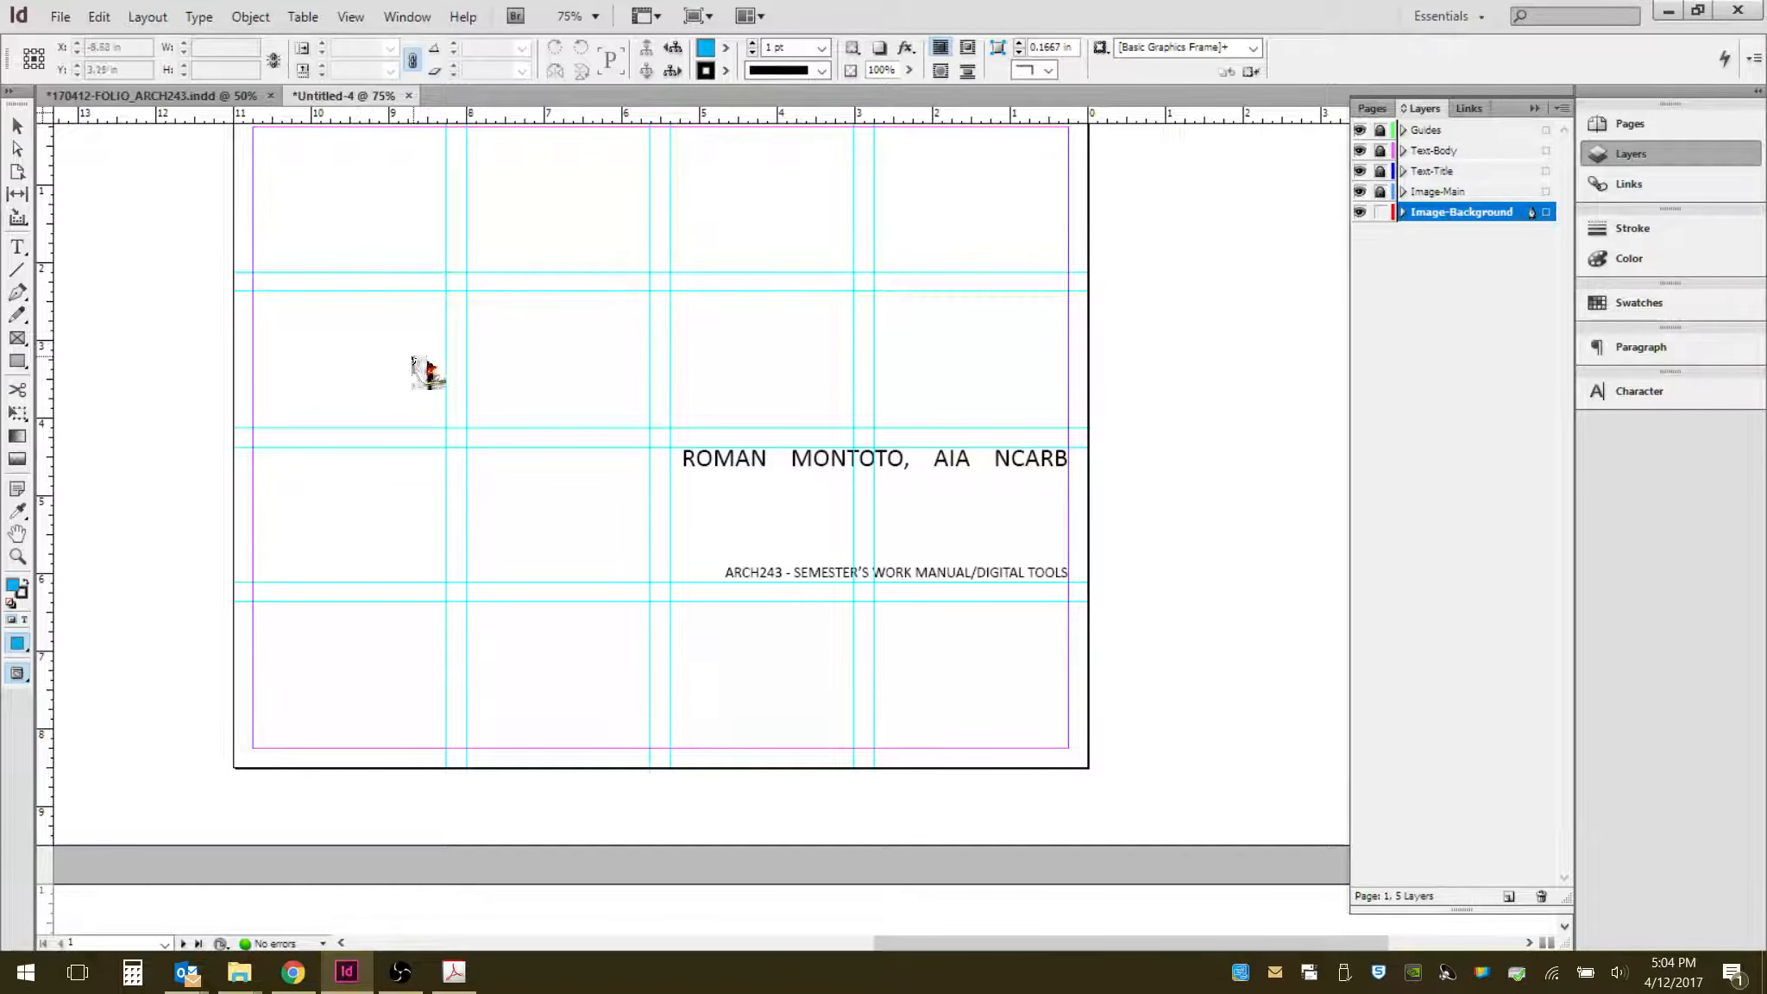
scroll(455, 373, "up", 2)
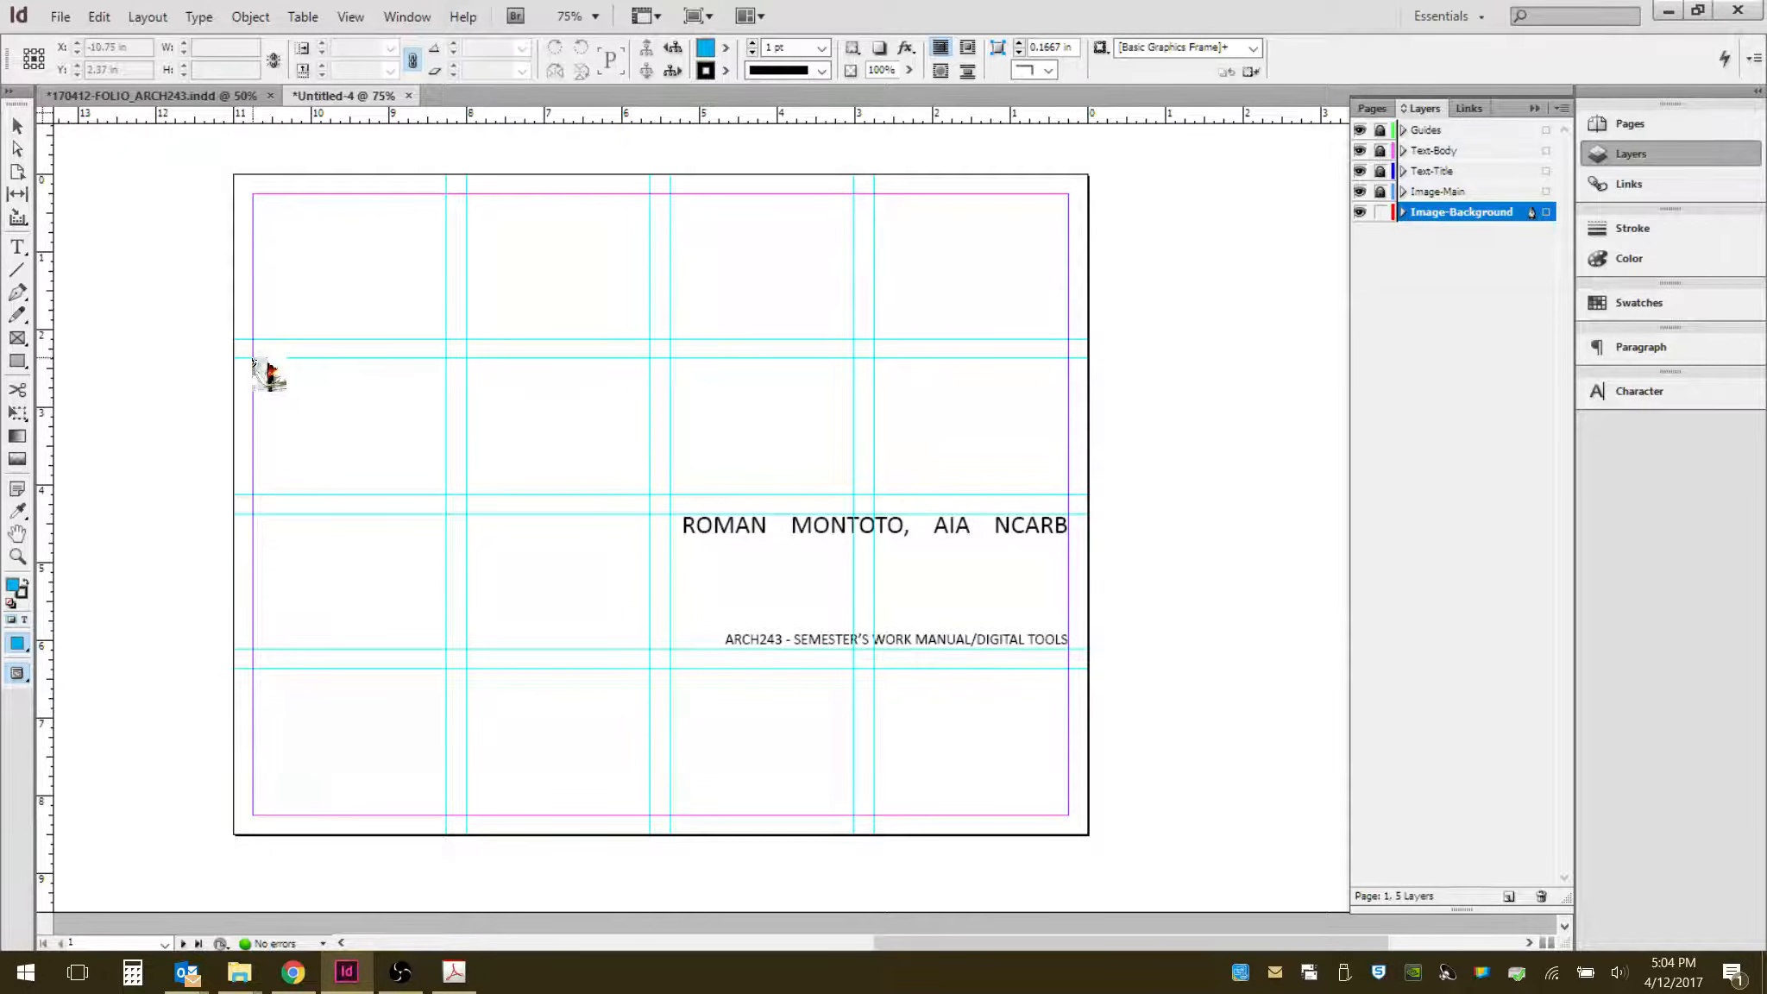
left_click_drag(253, 358, 1063, 827)
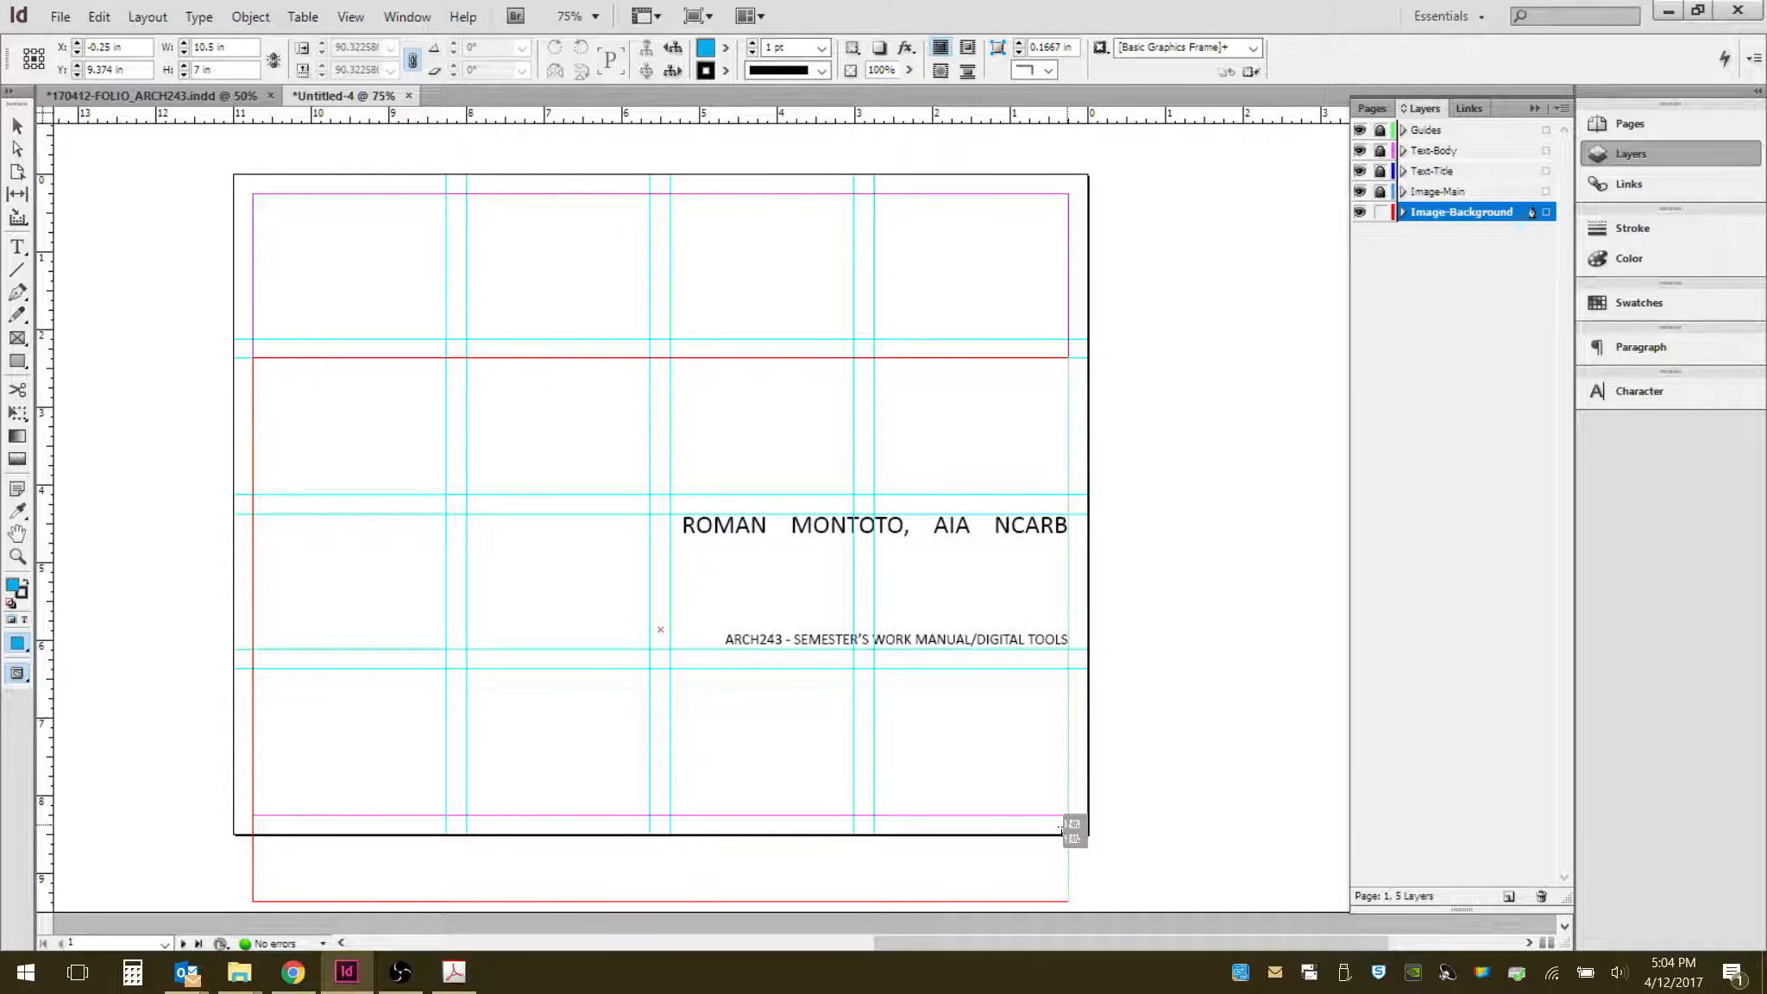
left_click_drag(1063, 830, 1064, 826)
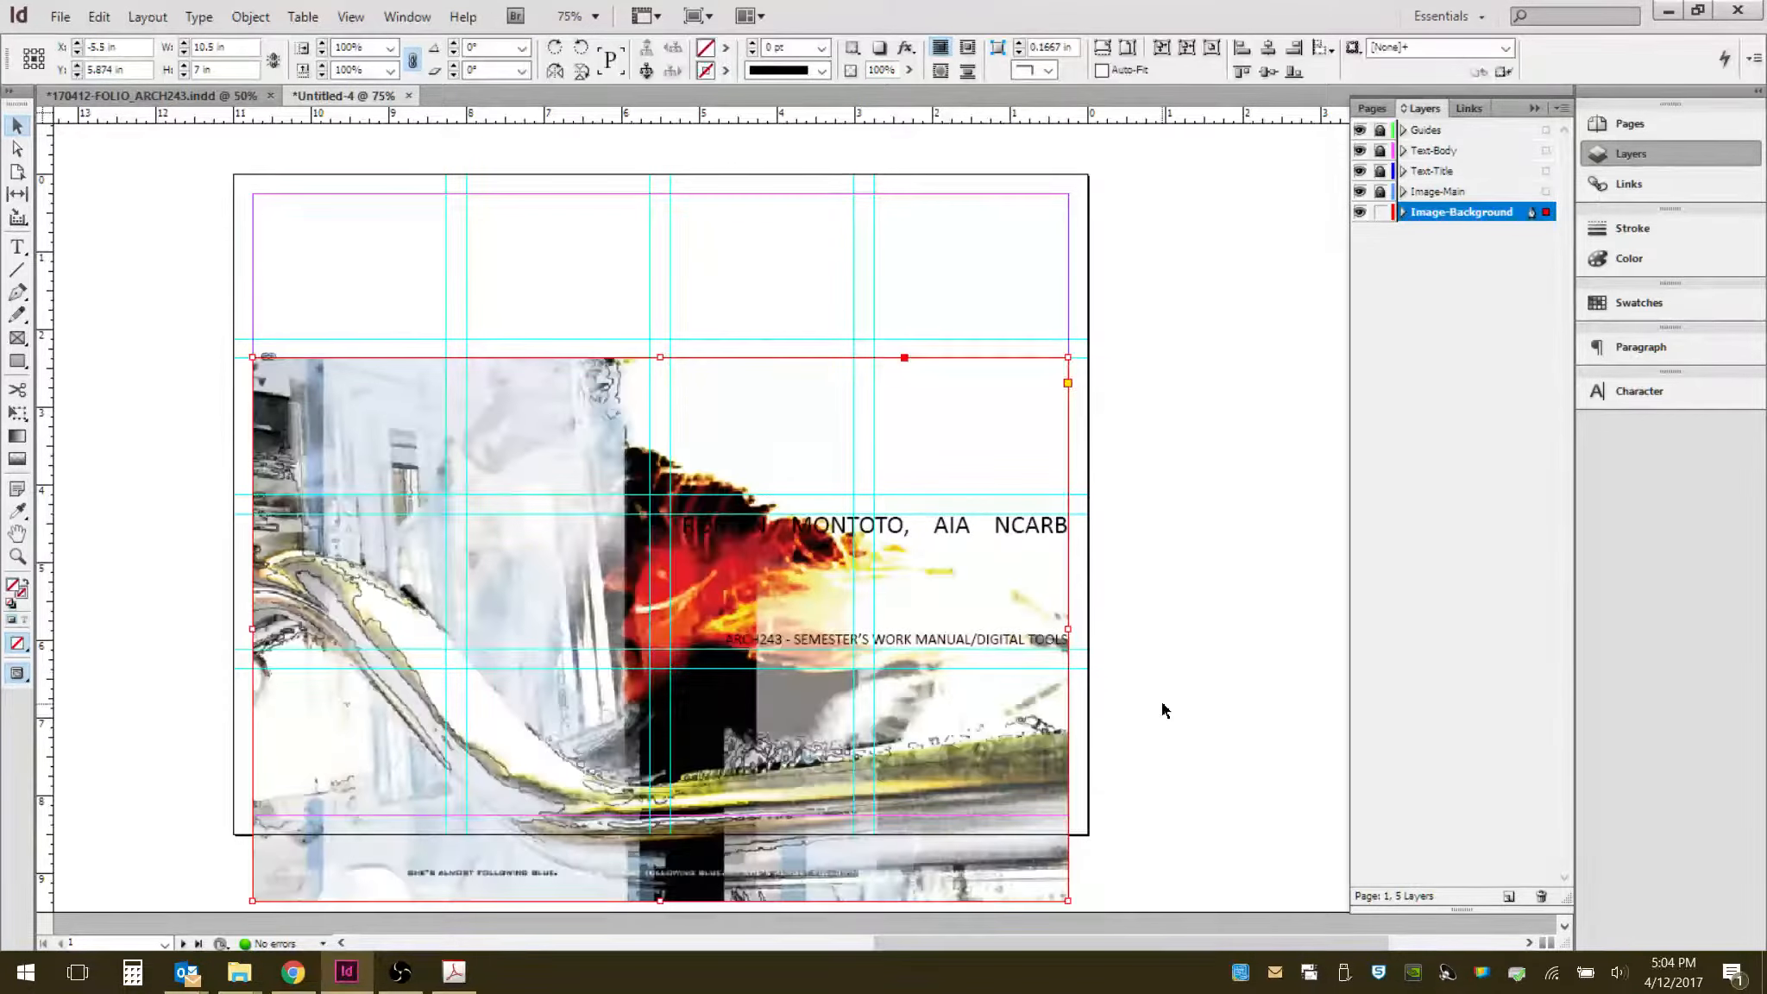
scroll(1139, 695, "down", 3)
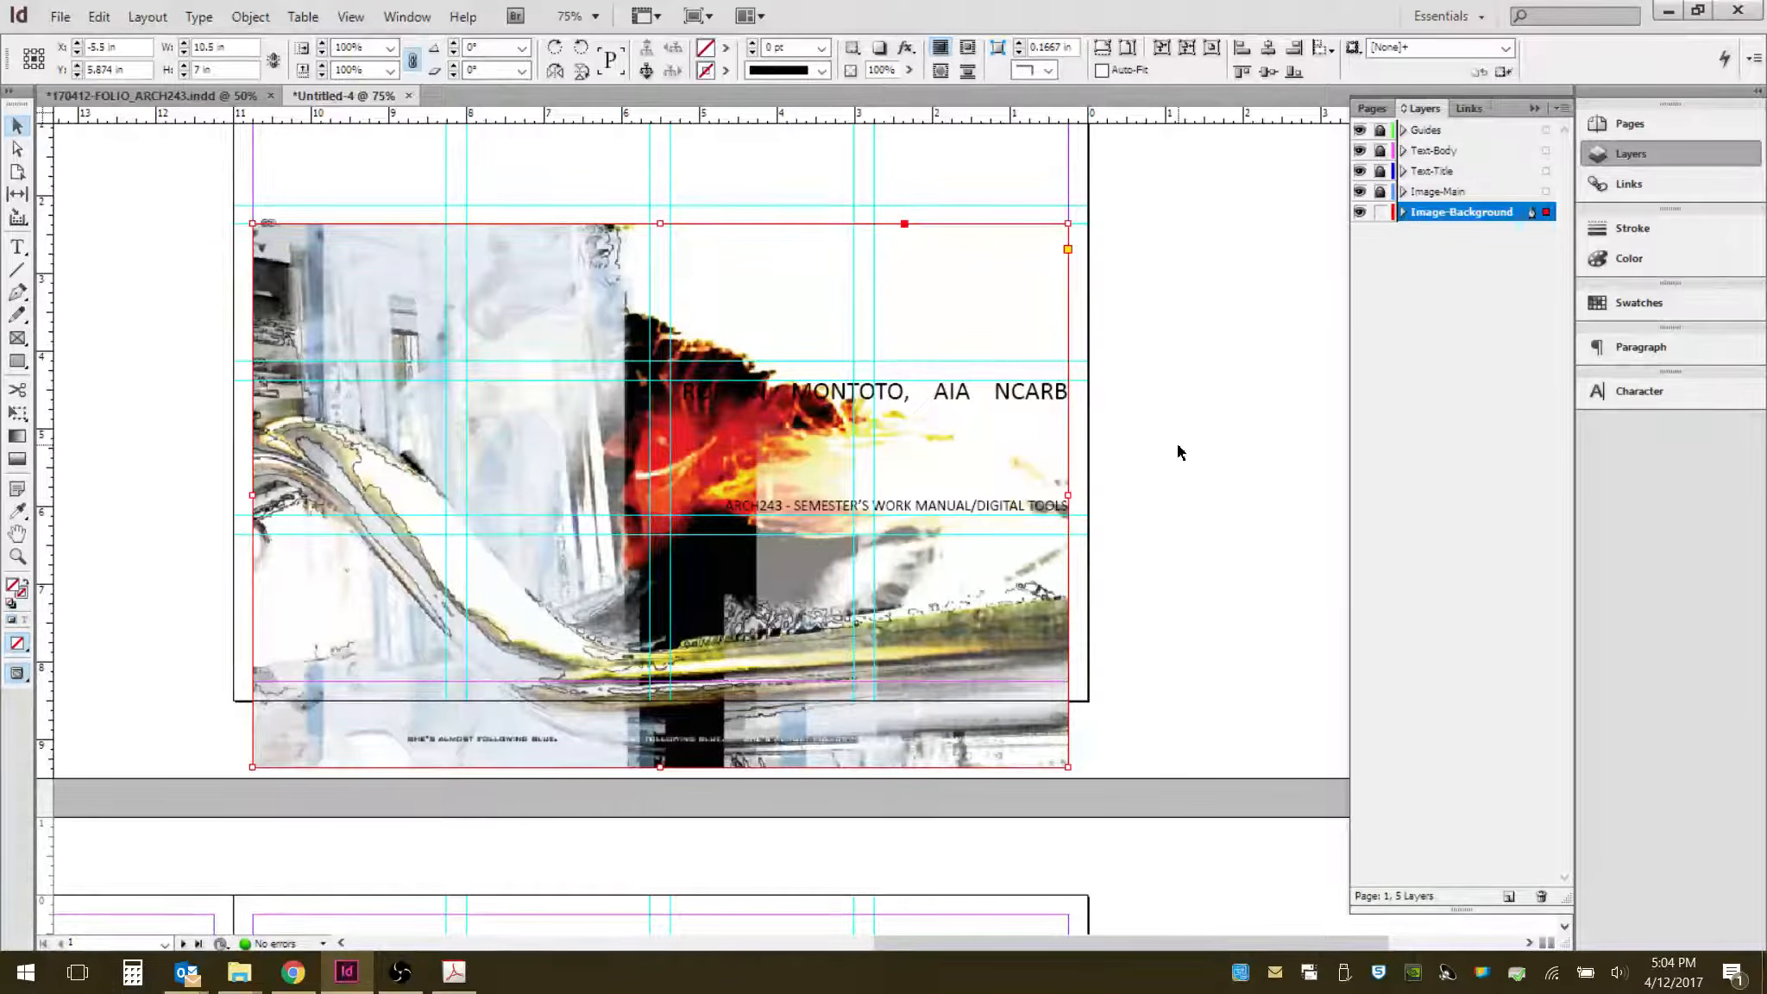
- Crop the background image frame from its top and bottom edges to about 10.5 × 3.875 in
left_click(1165, 369)
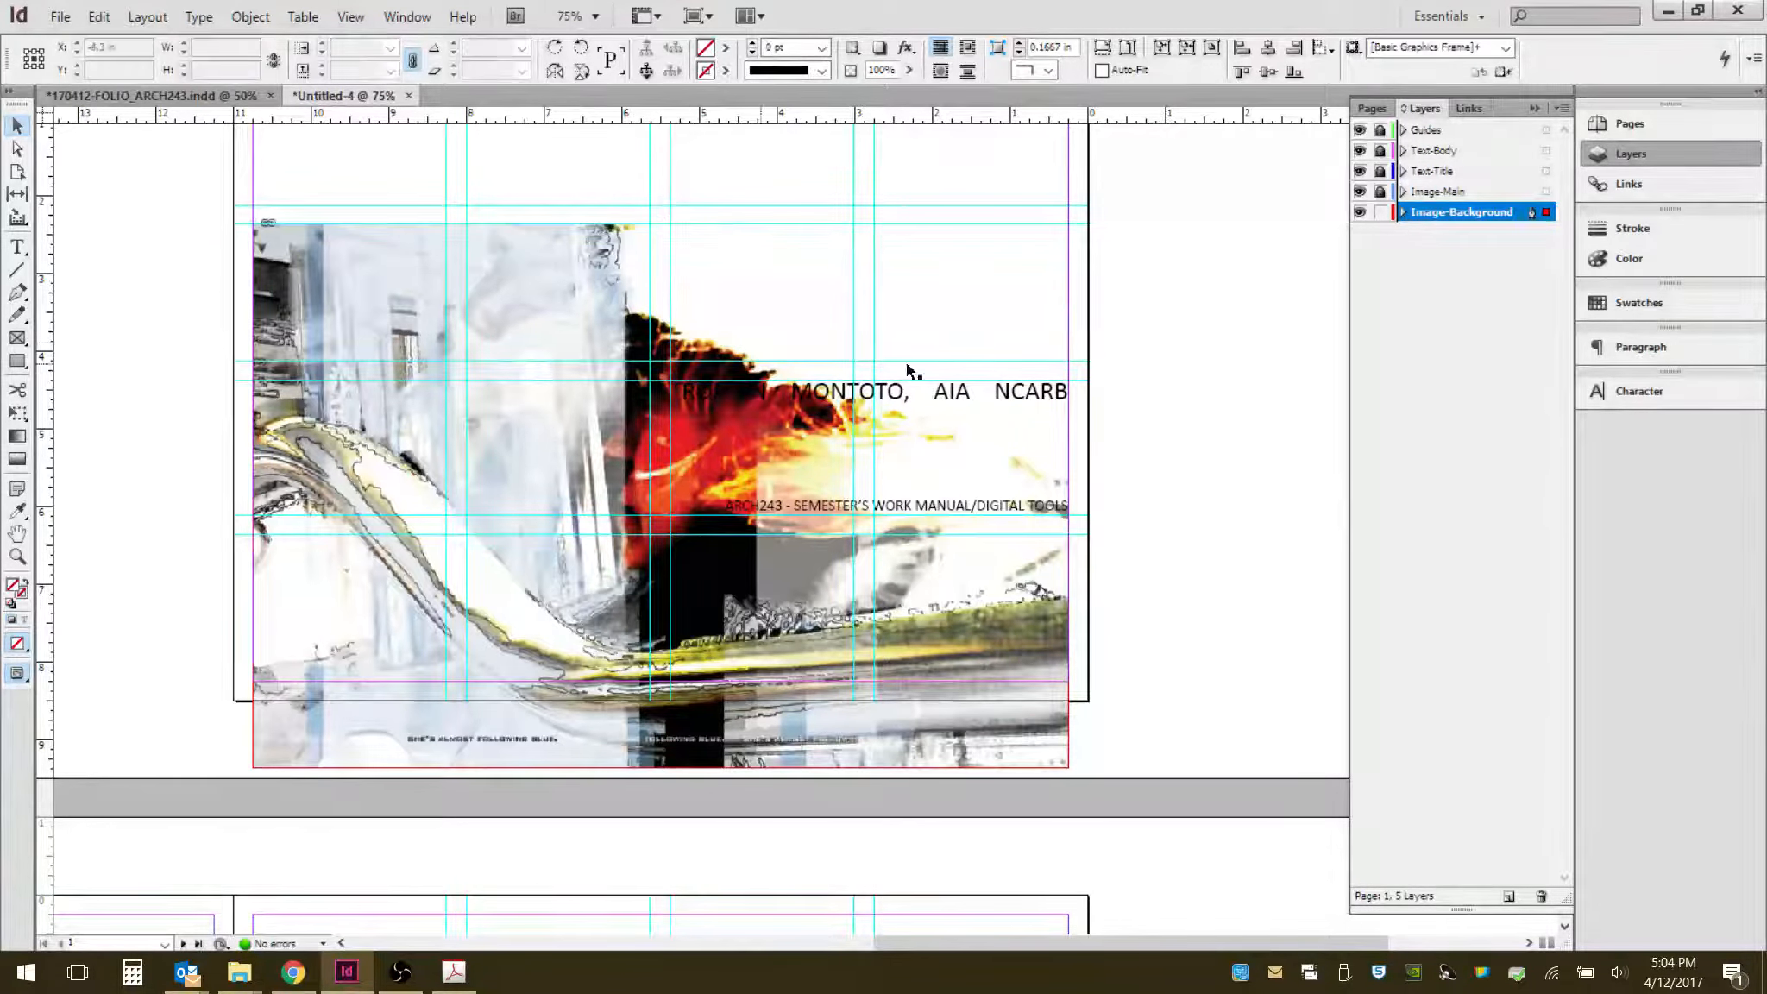
left_click(577, 312)
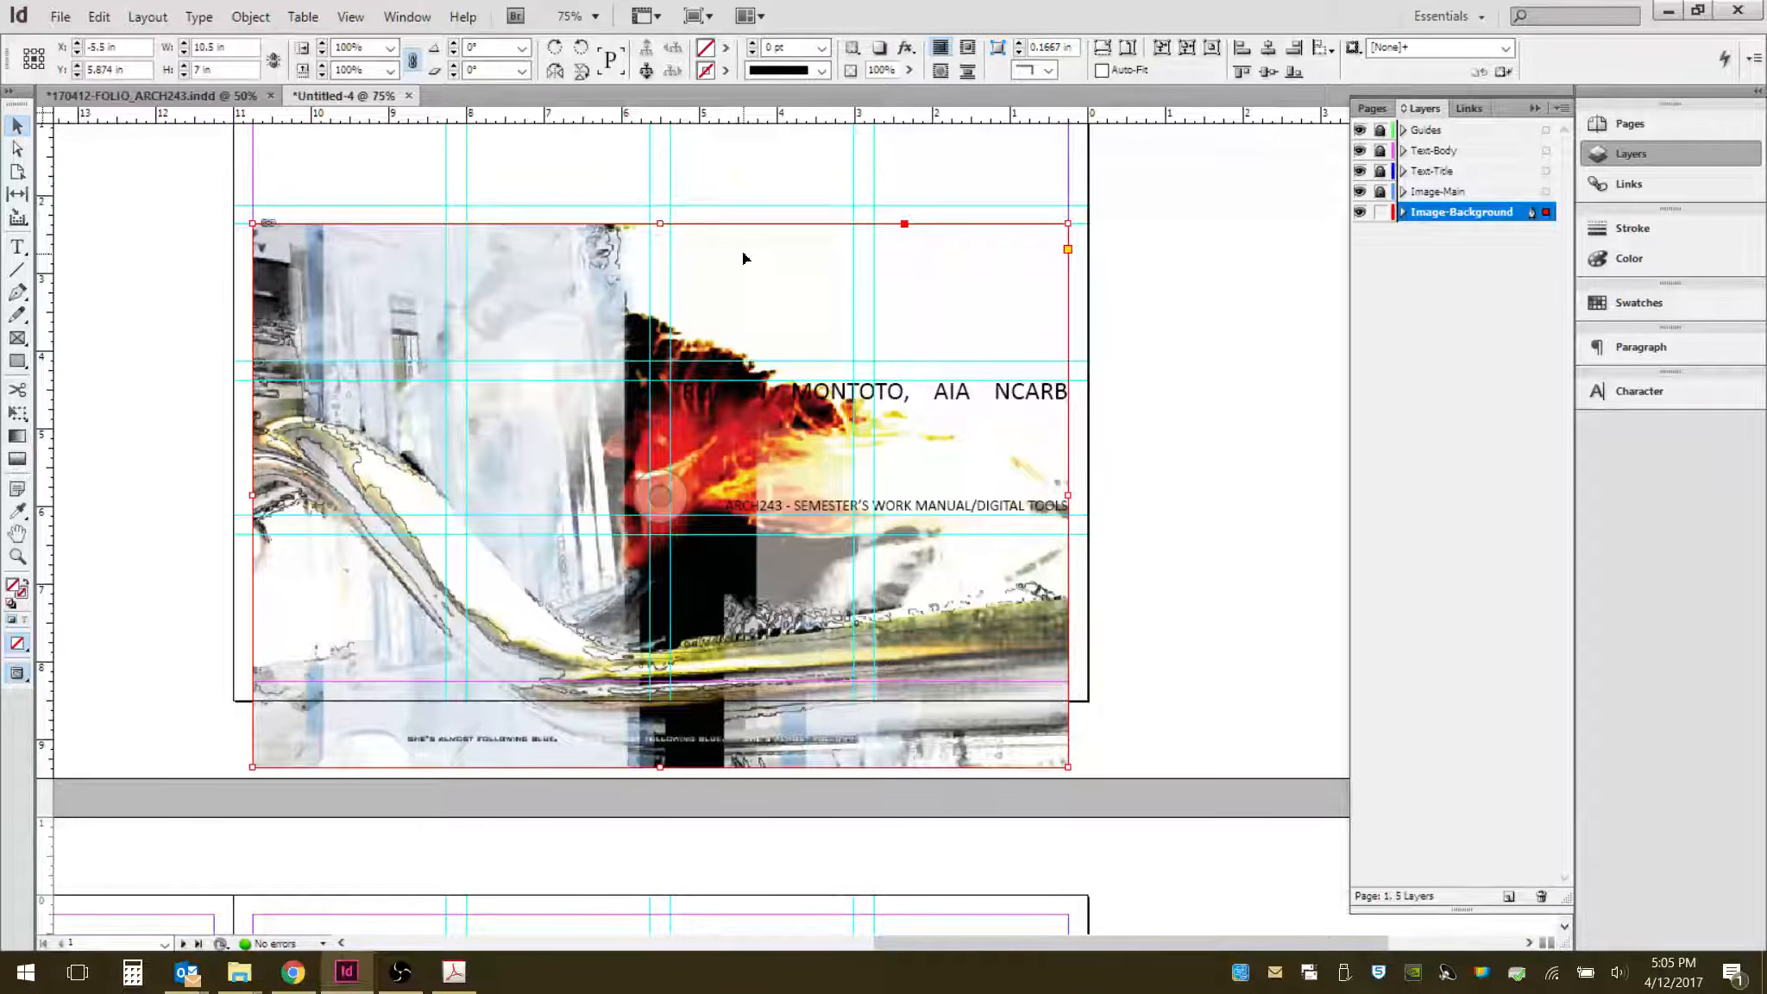
left_click_drag(748, 258, 744, 413)
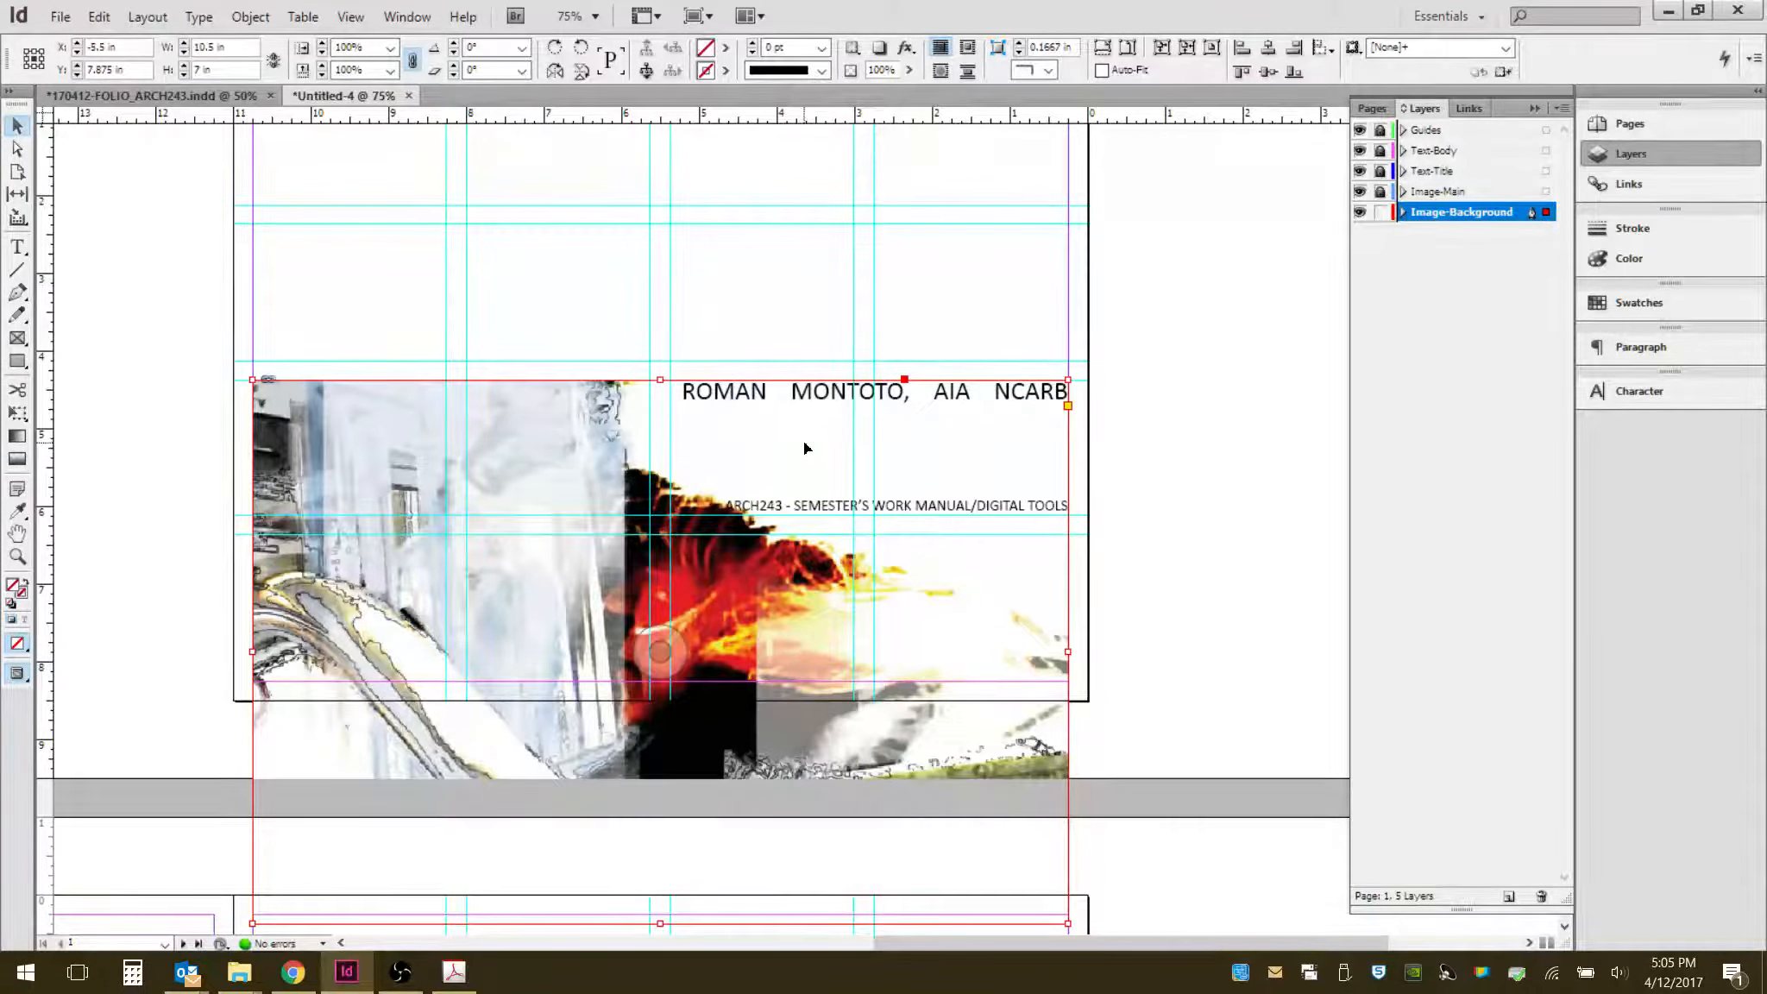
scroll(791, 436, "down", 2)
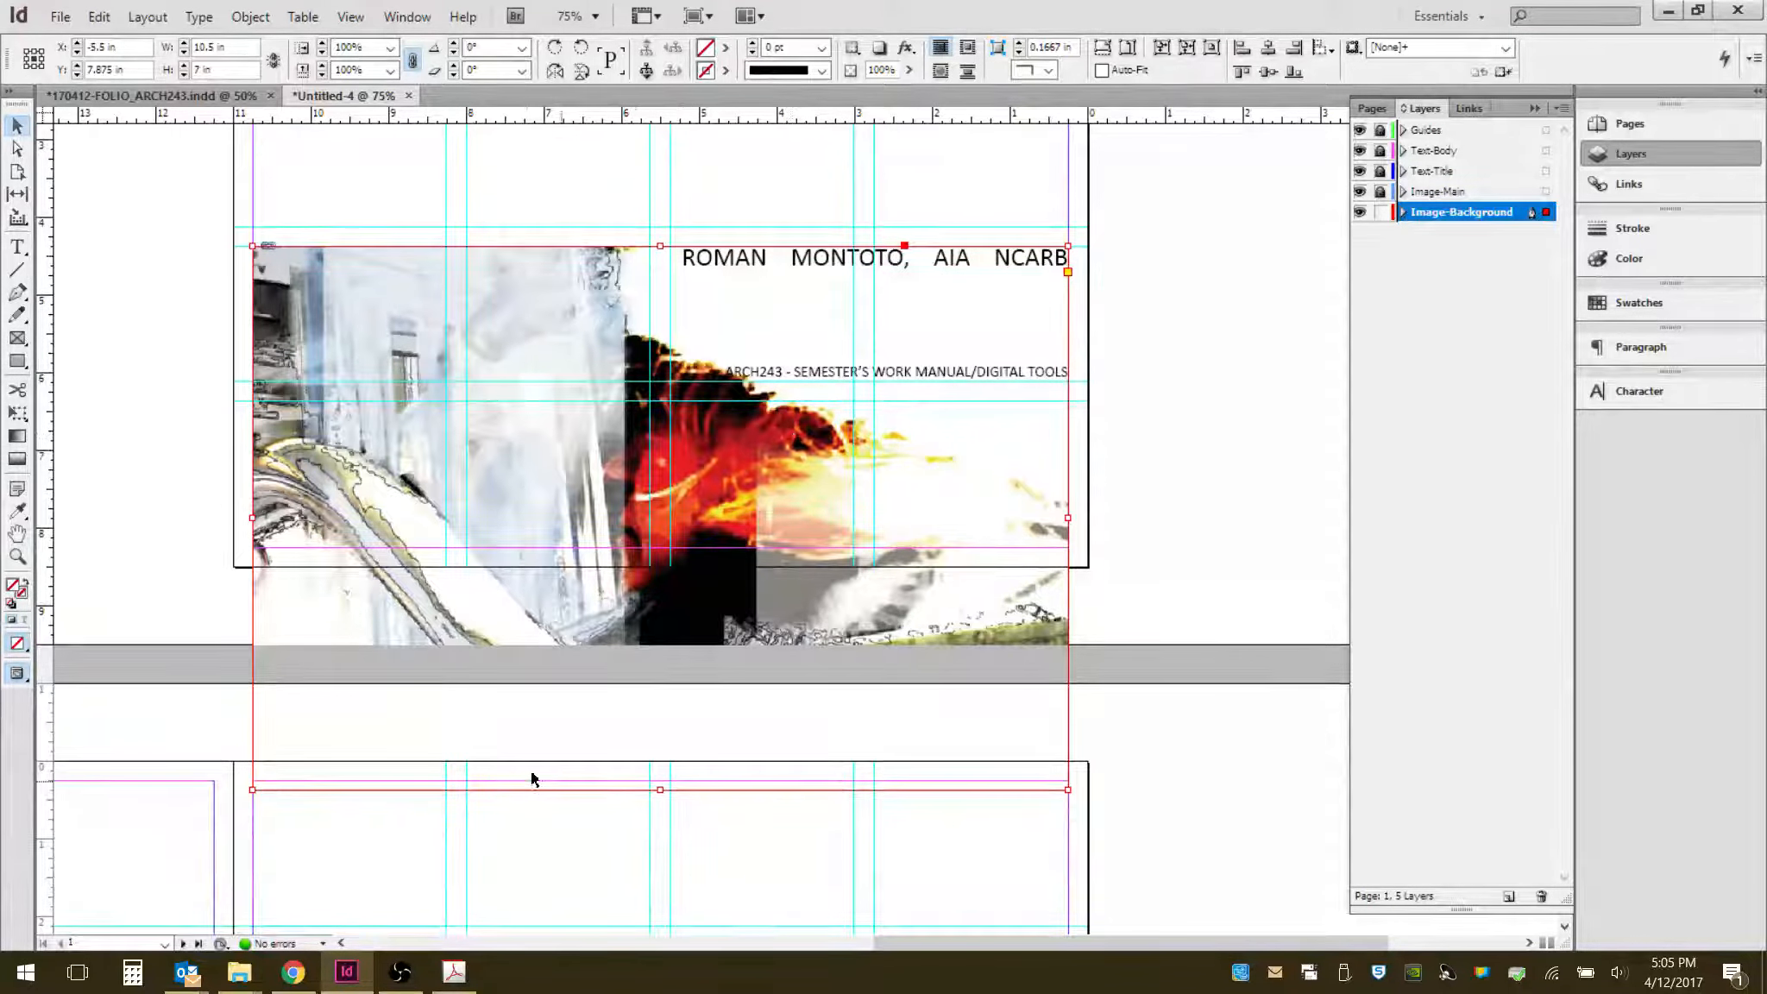
left_click_drag(661, 790, 650, 550)
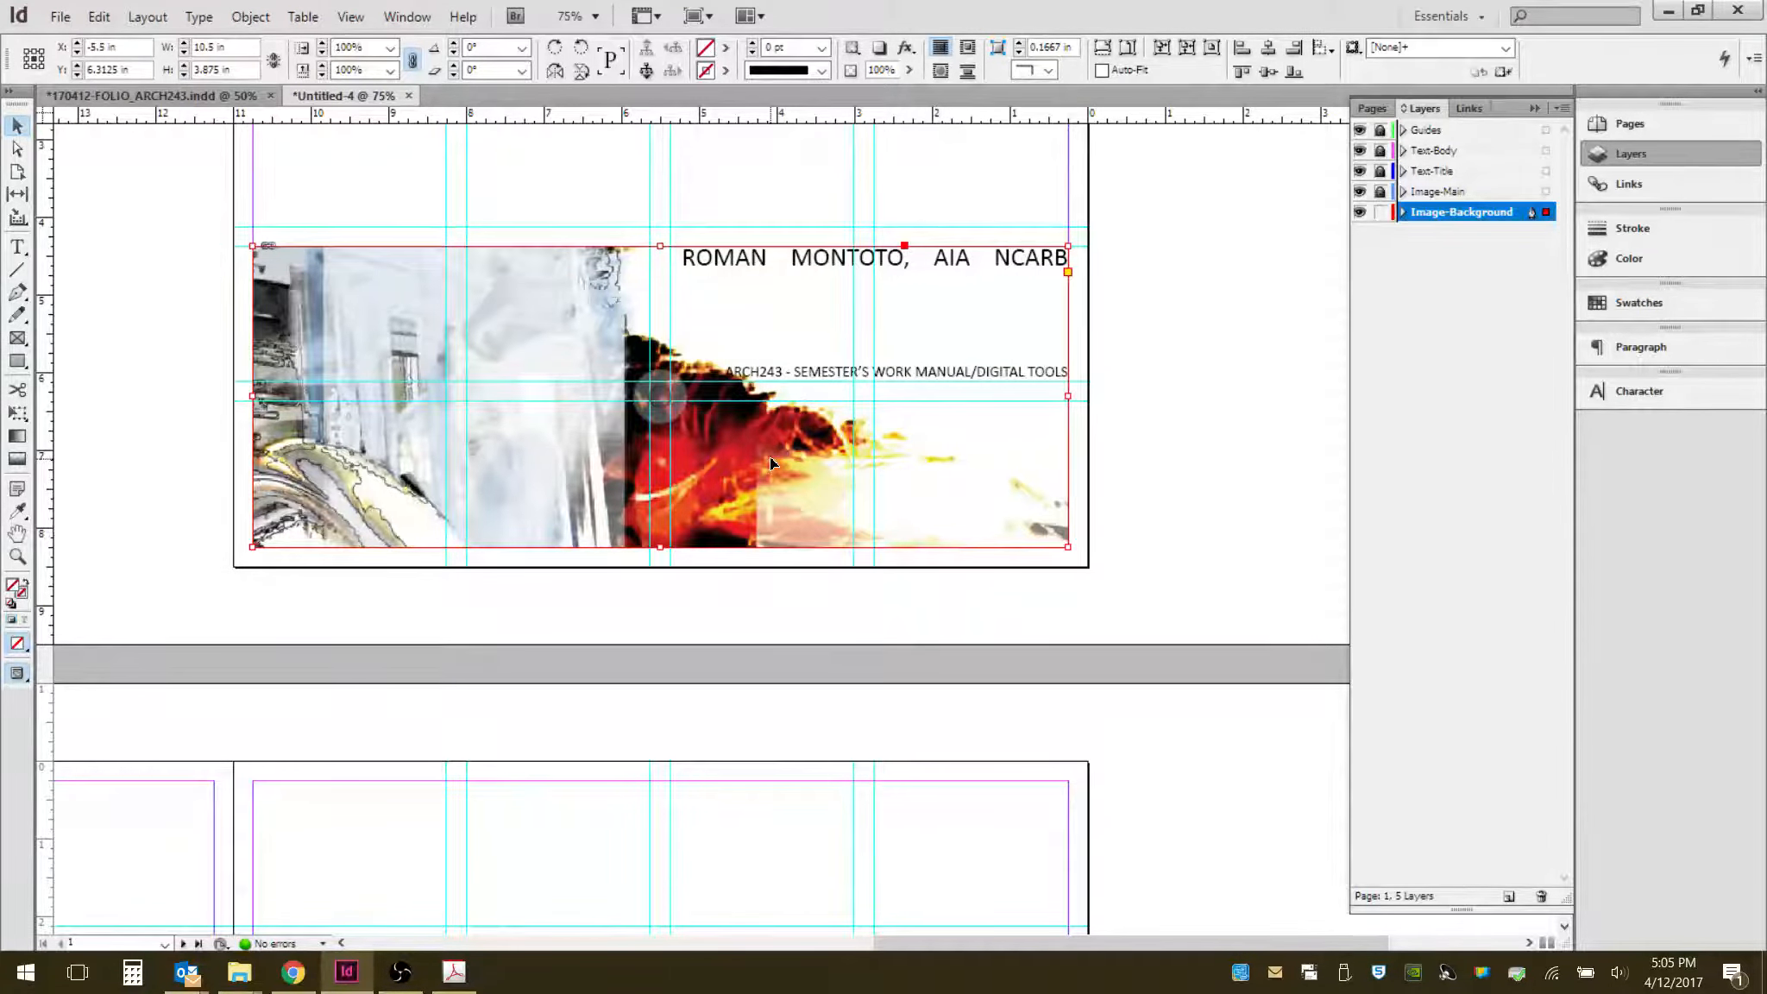
- Select the image inside the cropped frame and nudge it upward
scroll(771, 458, "up", 3)
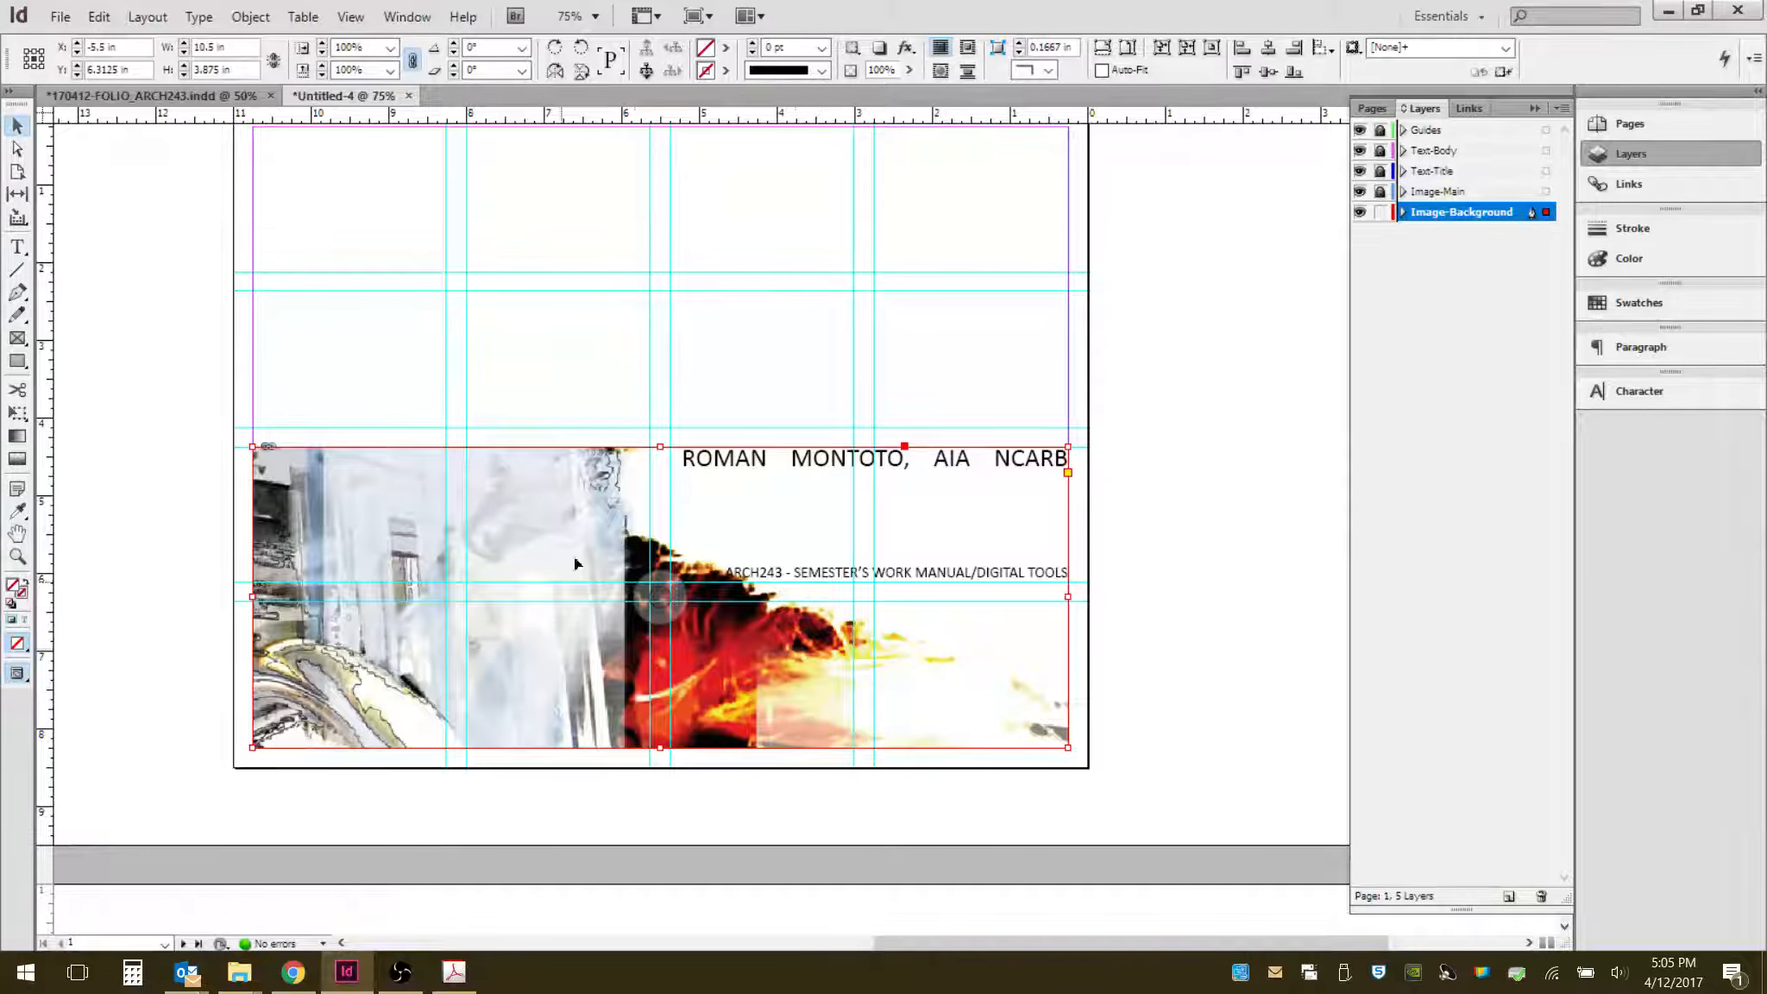
left_click(1171, 437)
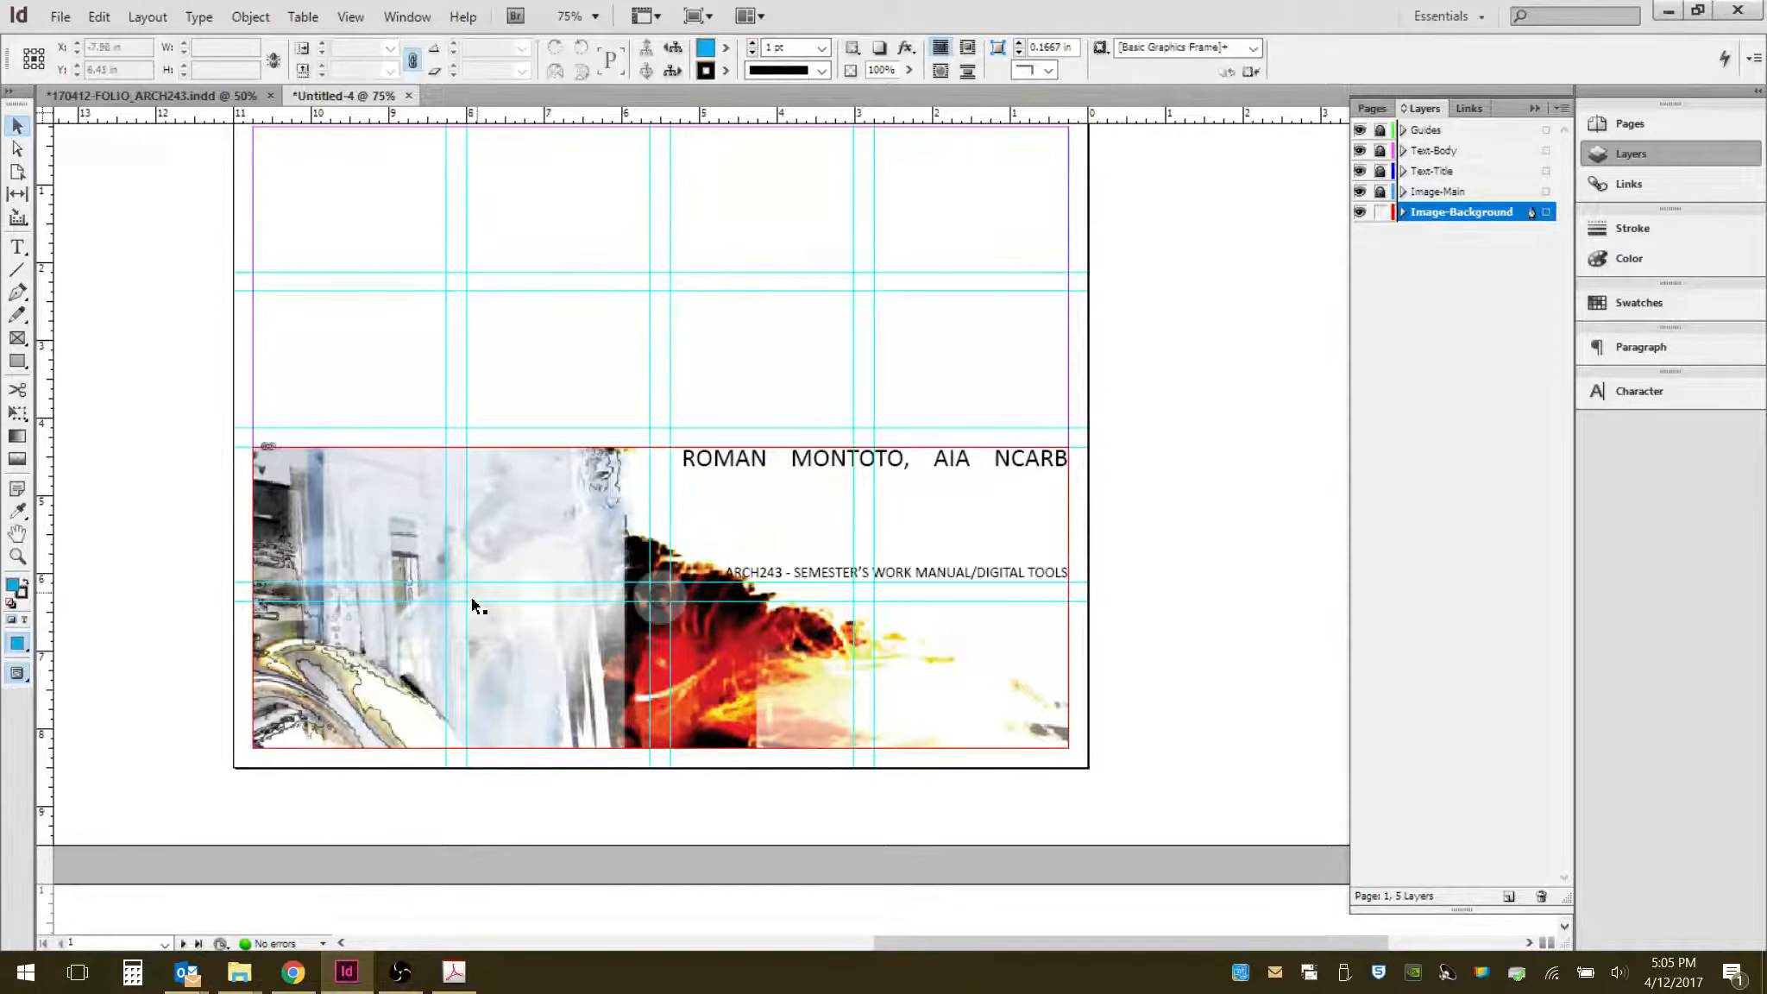
left_click(522, 528)
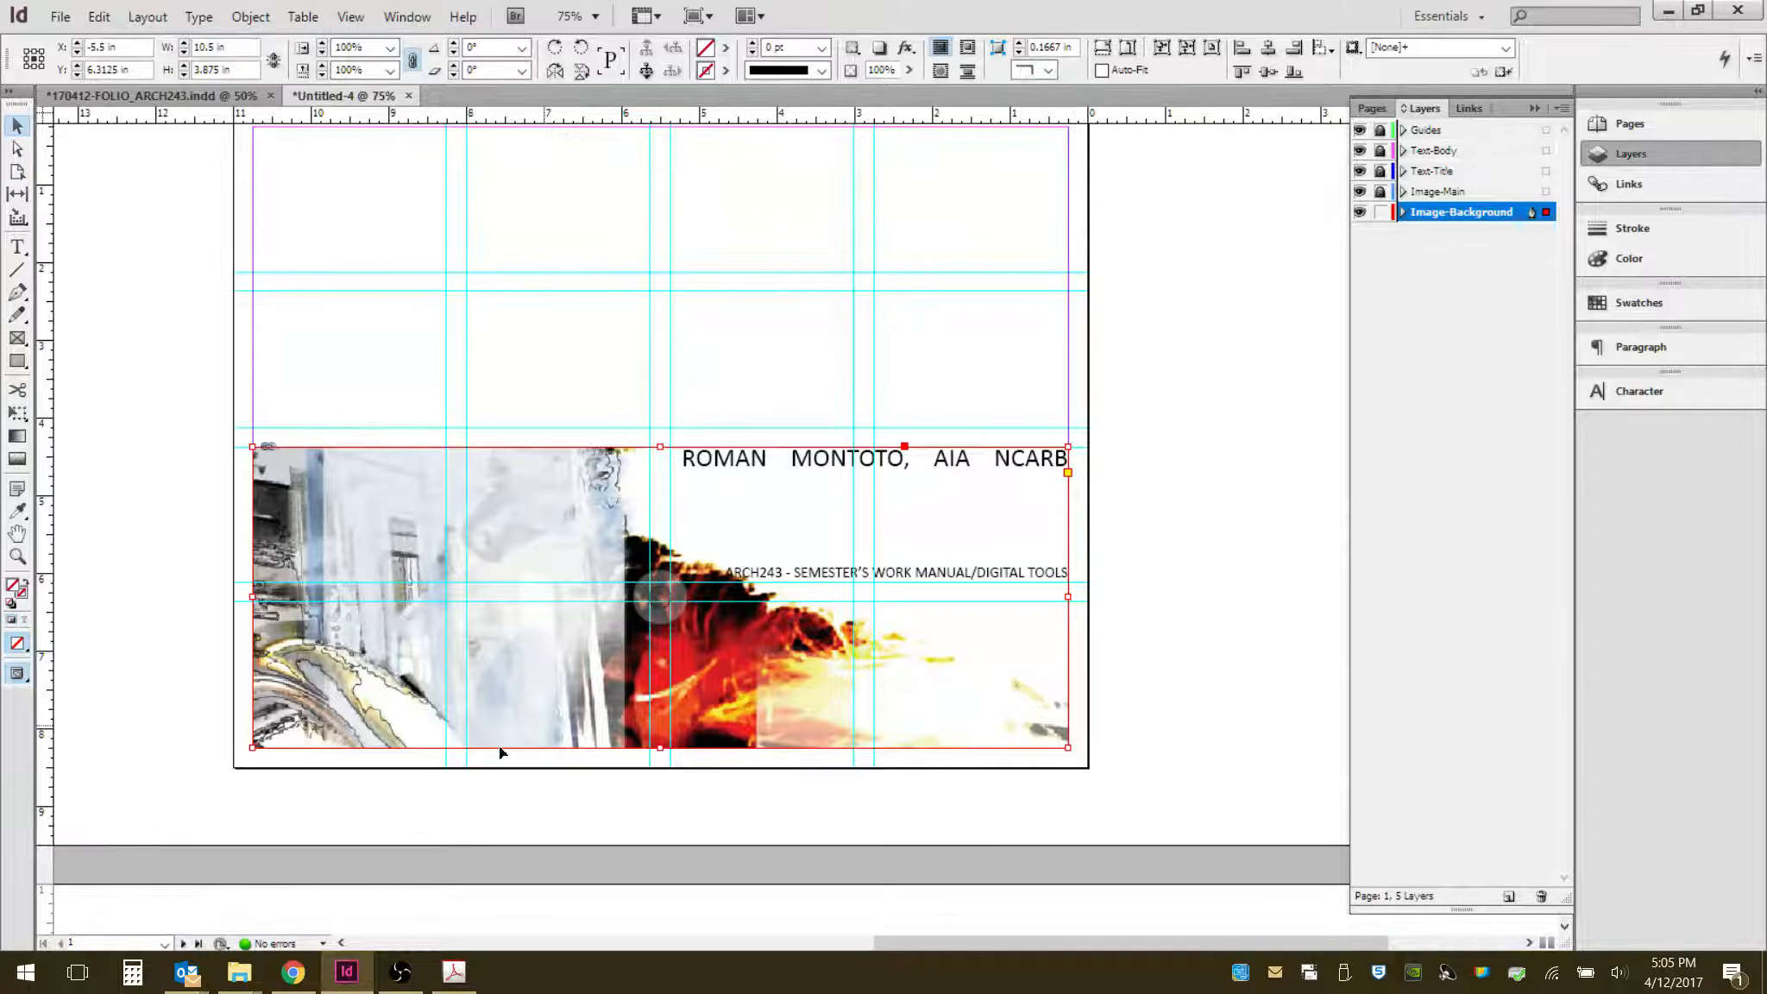
scroll(518, 656, "down", 3)
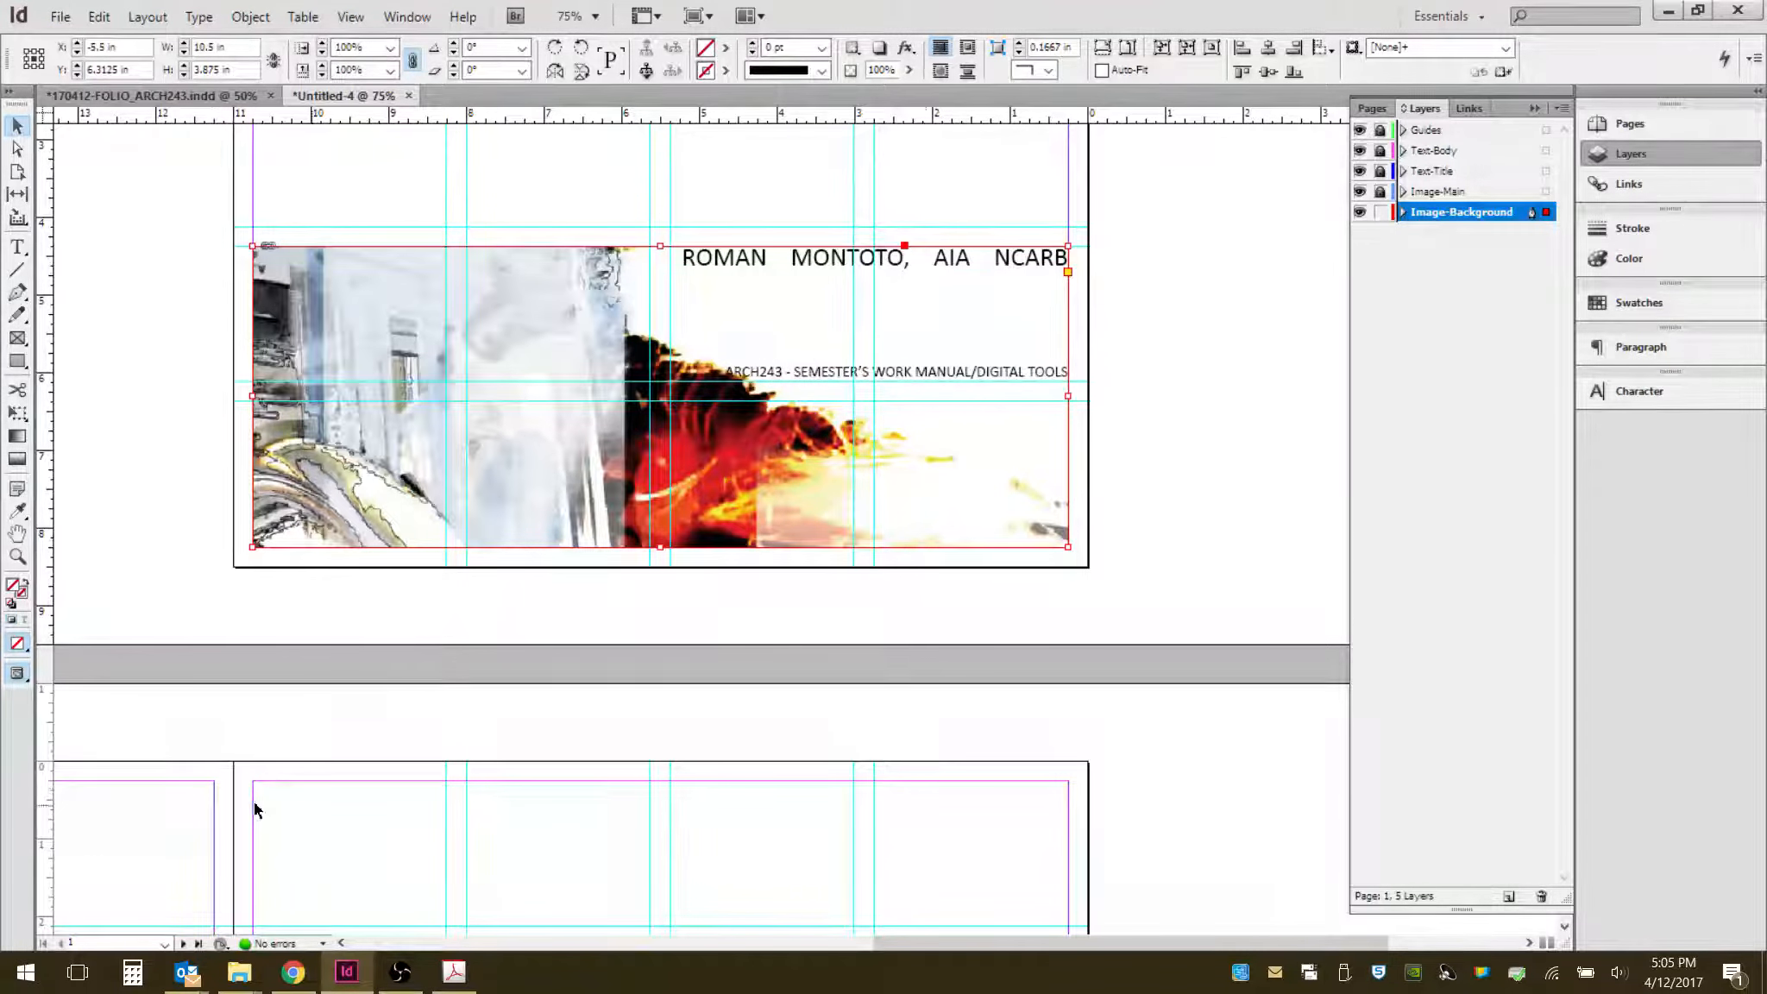
scroll(750, 598, "up", 2)
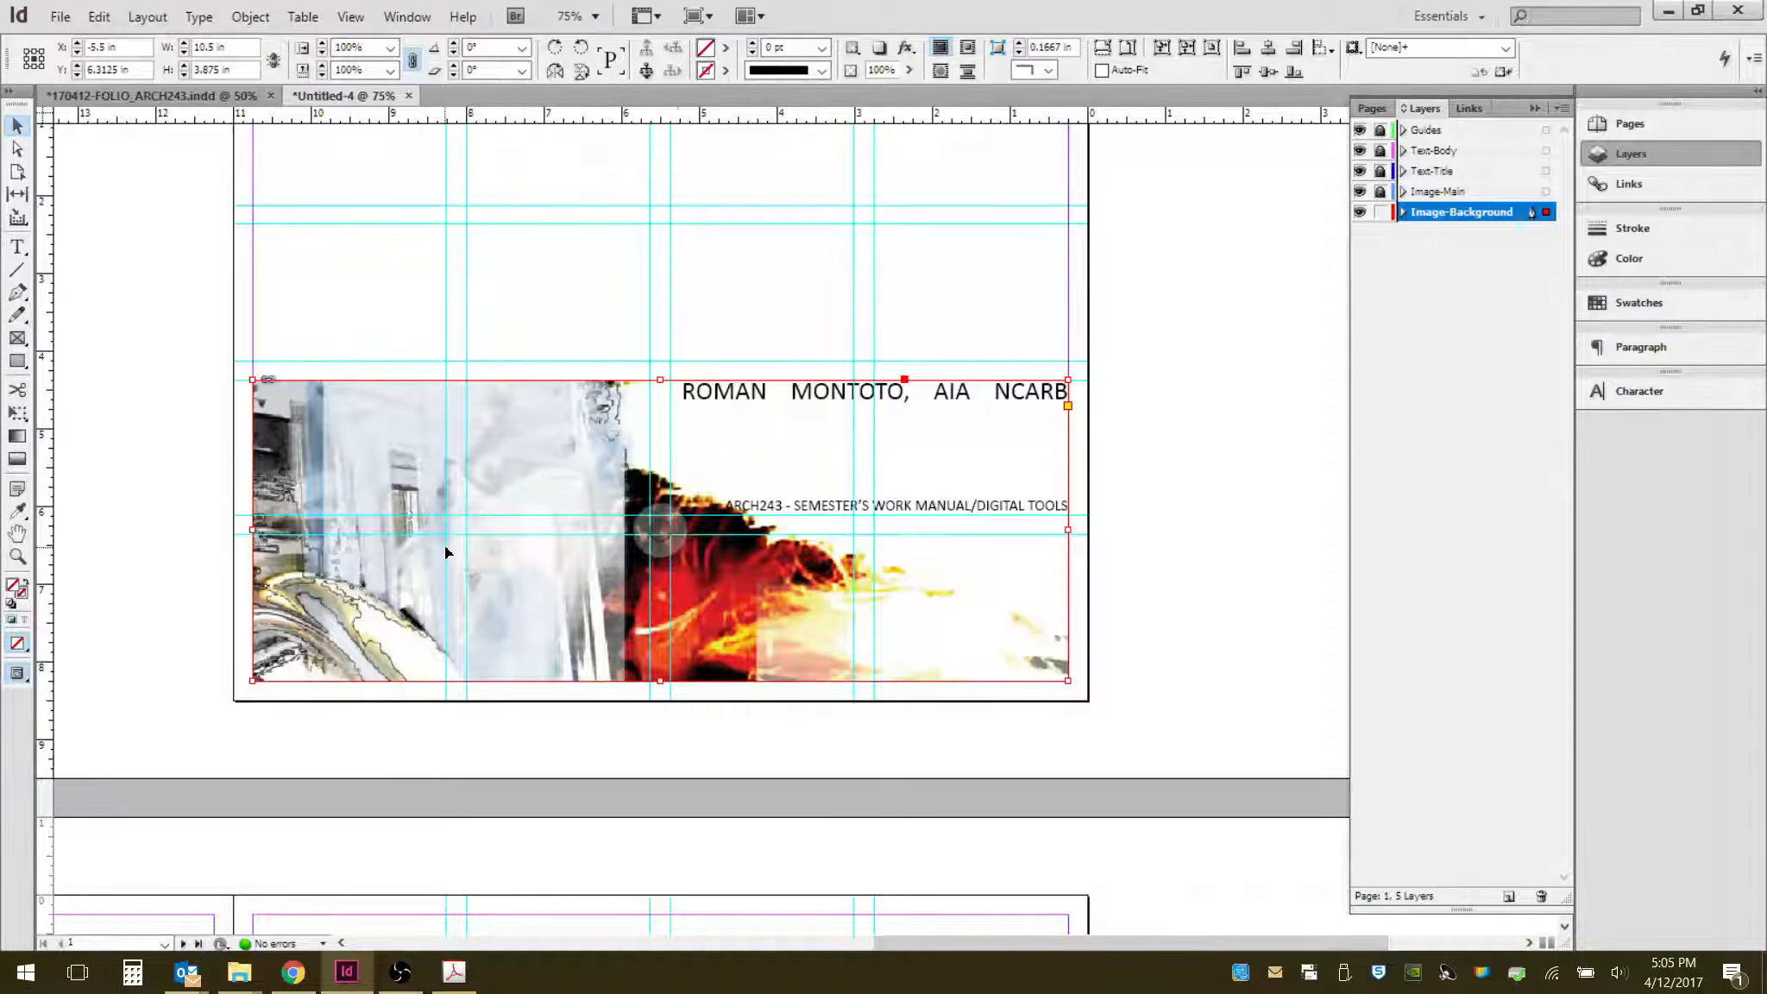
left_click(664, 553)
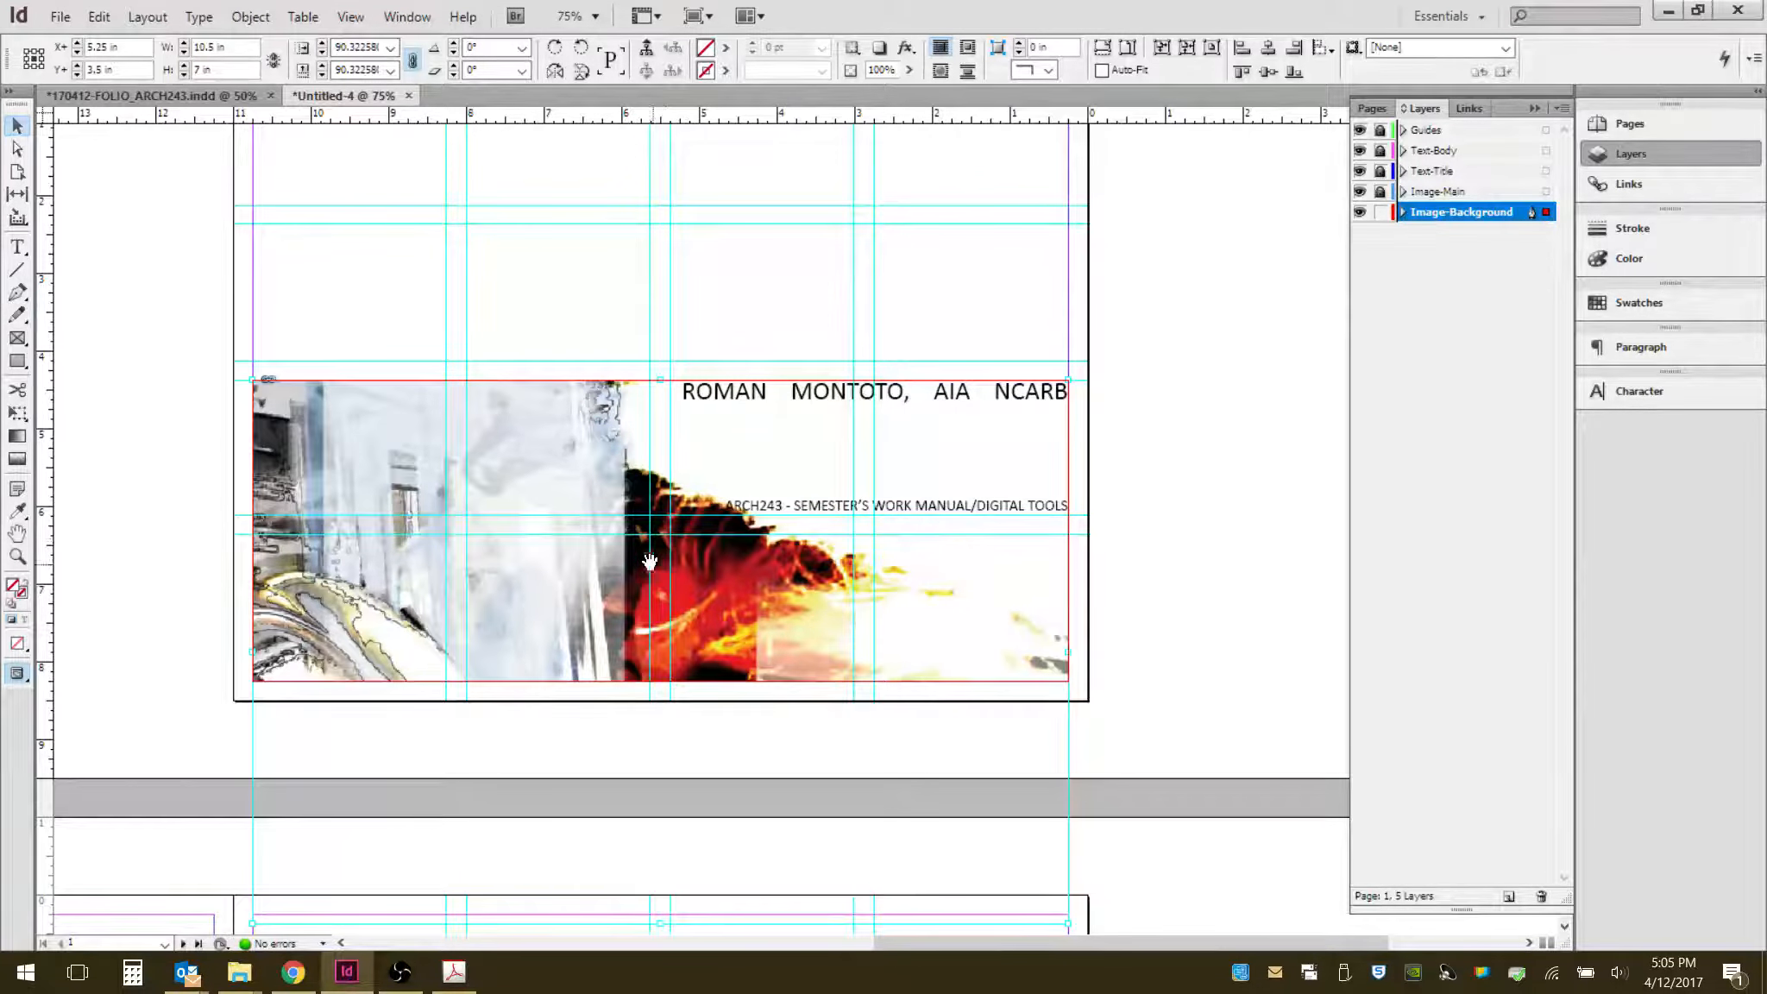
scroll(731, 499, "down", 3)
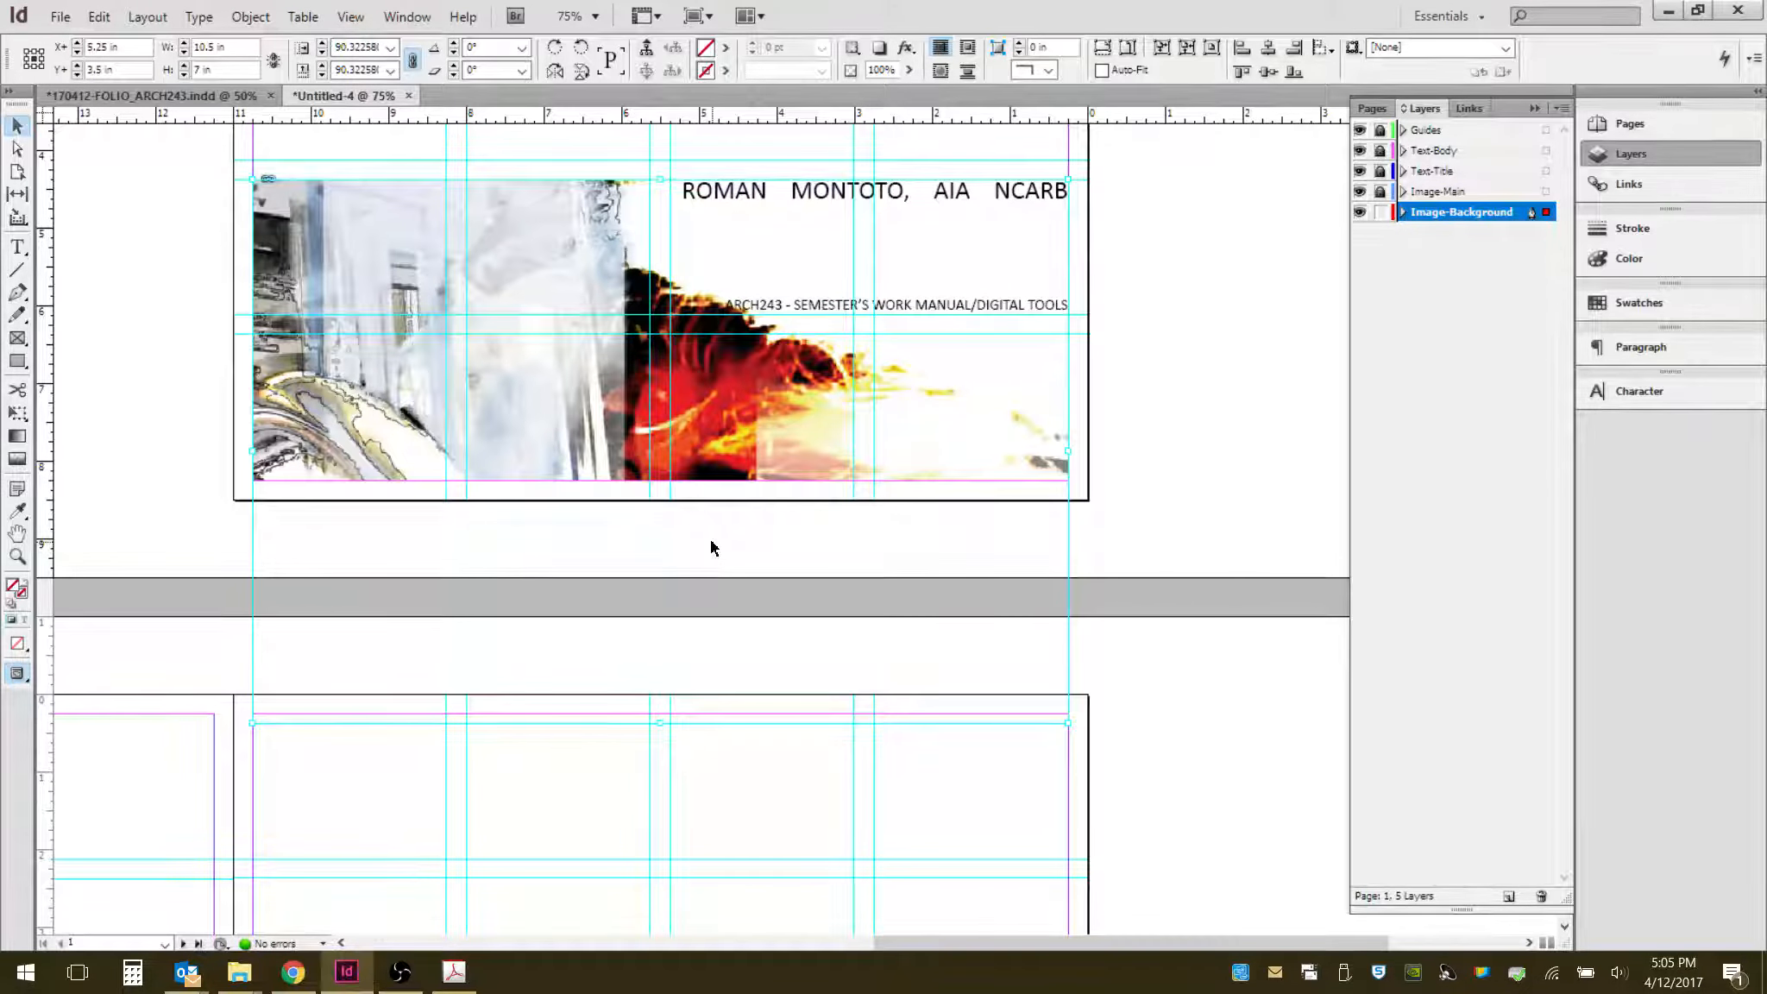
key("Up")
key("Up")
key("Up")
key("Up")
key("Up")
key("Up")
key("Up")
key("Up")
key("Up")
key("Up")
key("Up")
key("Up")
key("Up")
key("Up")
key("Up")
key("Up")
key("Up")
key("Up")
key("Up")
key("Up")
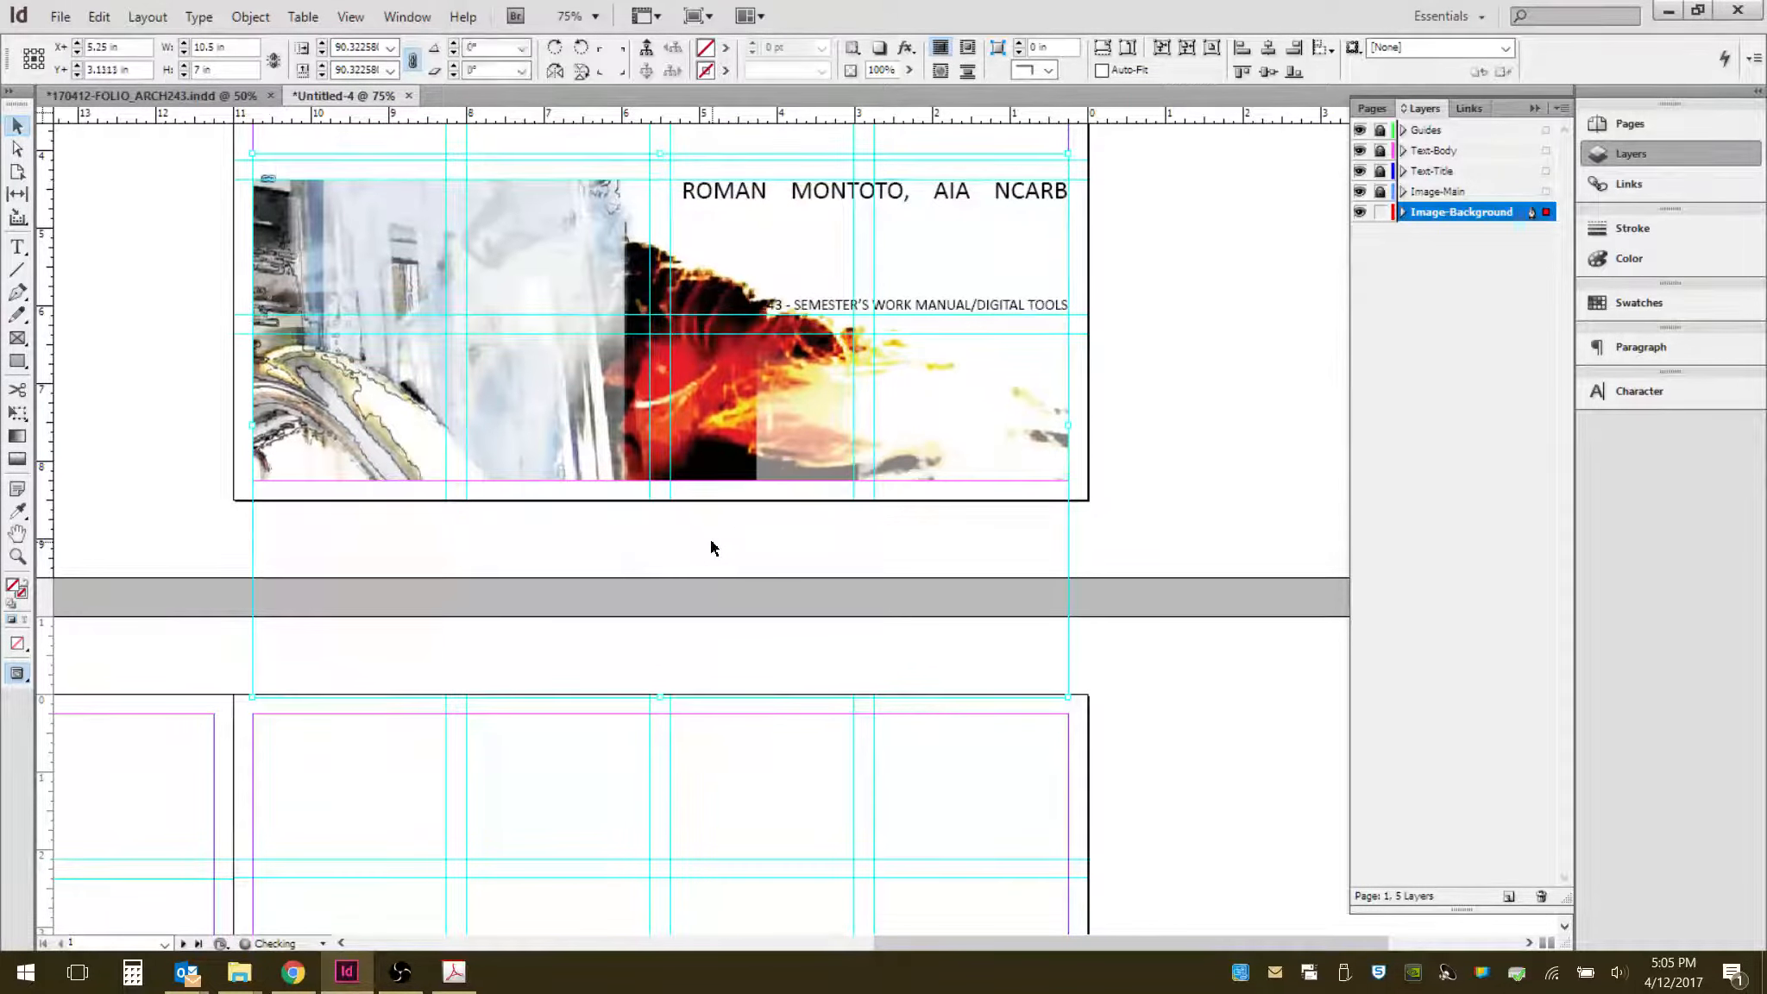
key("Up")
key("Up")
key("Up")
key("Up")
key("Up")
key("Up")
key("Up")
key("Up")
key("Up")
key("Up")
key("Up")
key("Up")
key("Up")
key("Up")
key("Up")
key("Up")
key("Up")
key("Up")
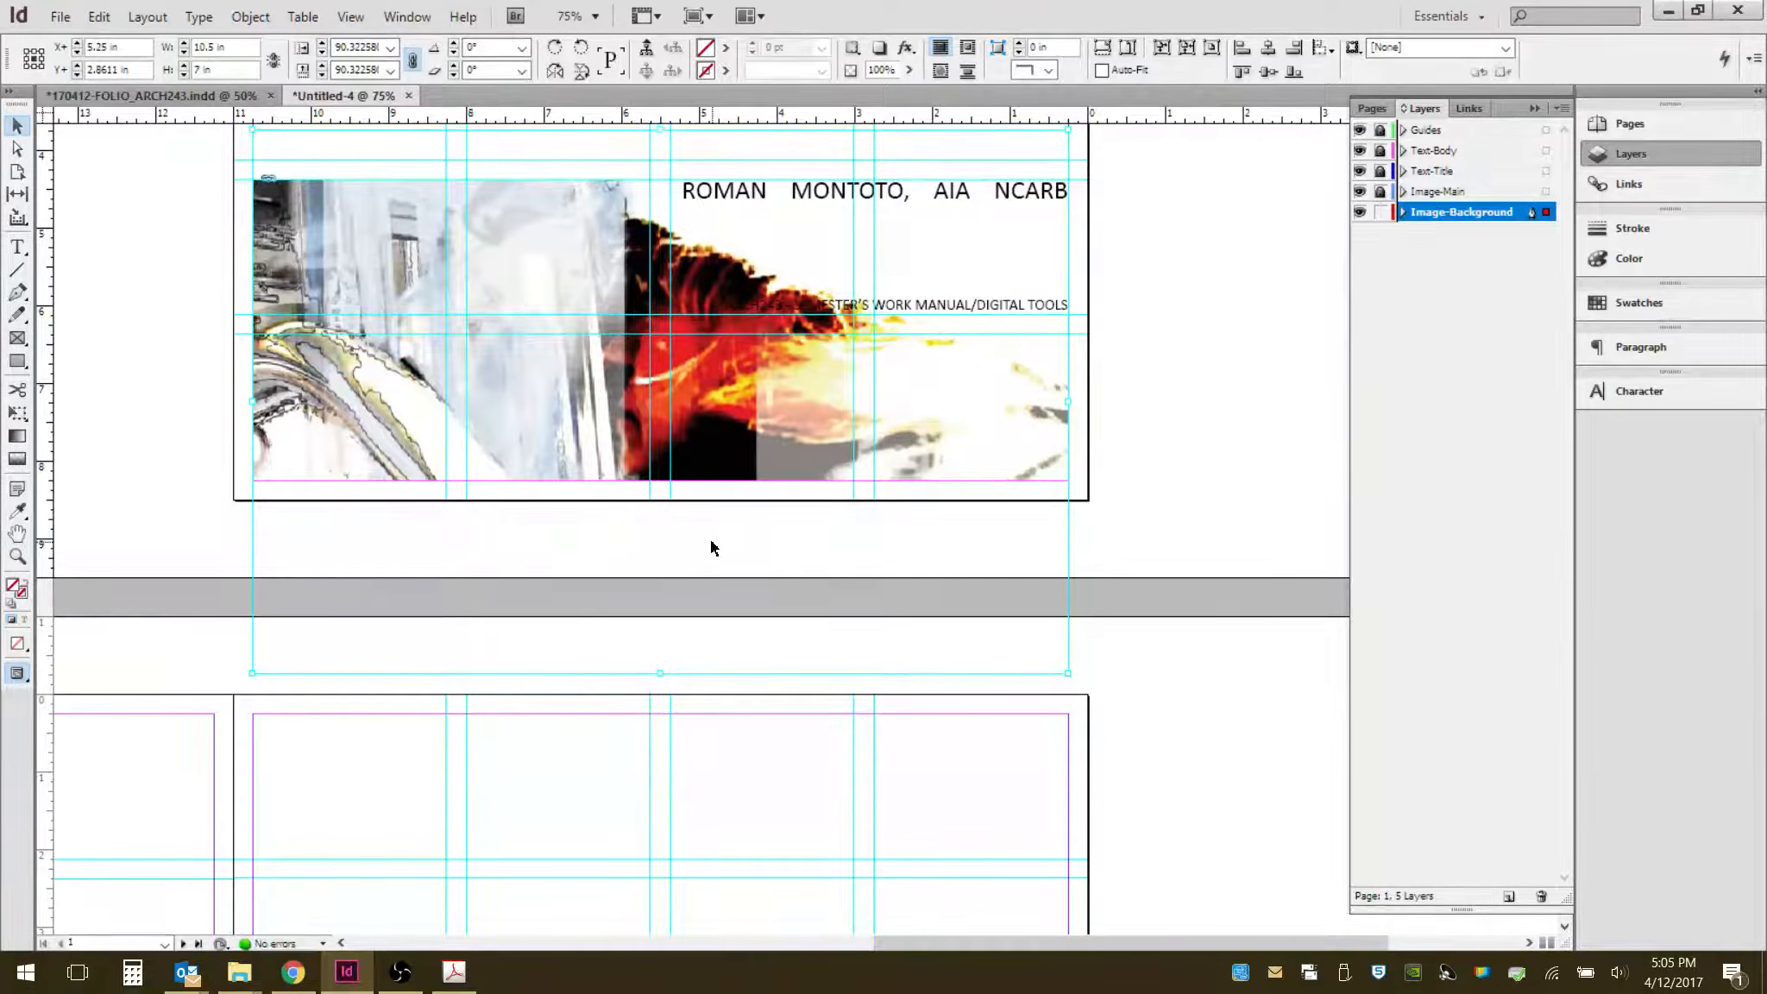
- Enlarge the image within the frame to about 12.25 × 8.11 in and nudge it downward
scroll(711, 547, "up", 3)
key("ctrl+minus")
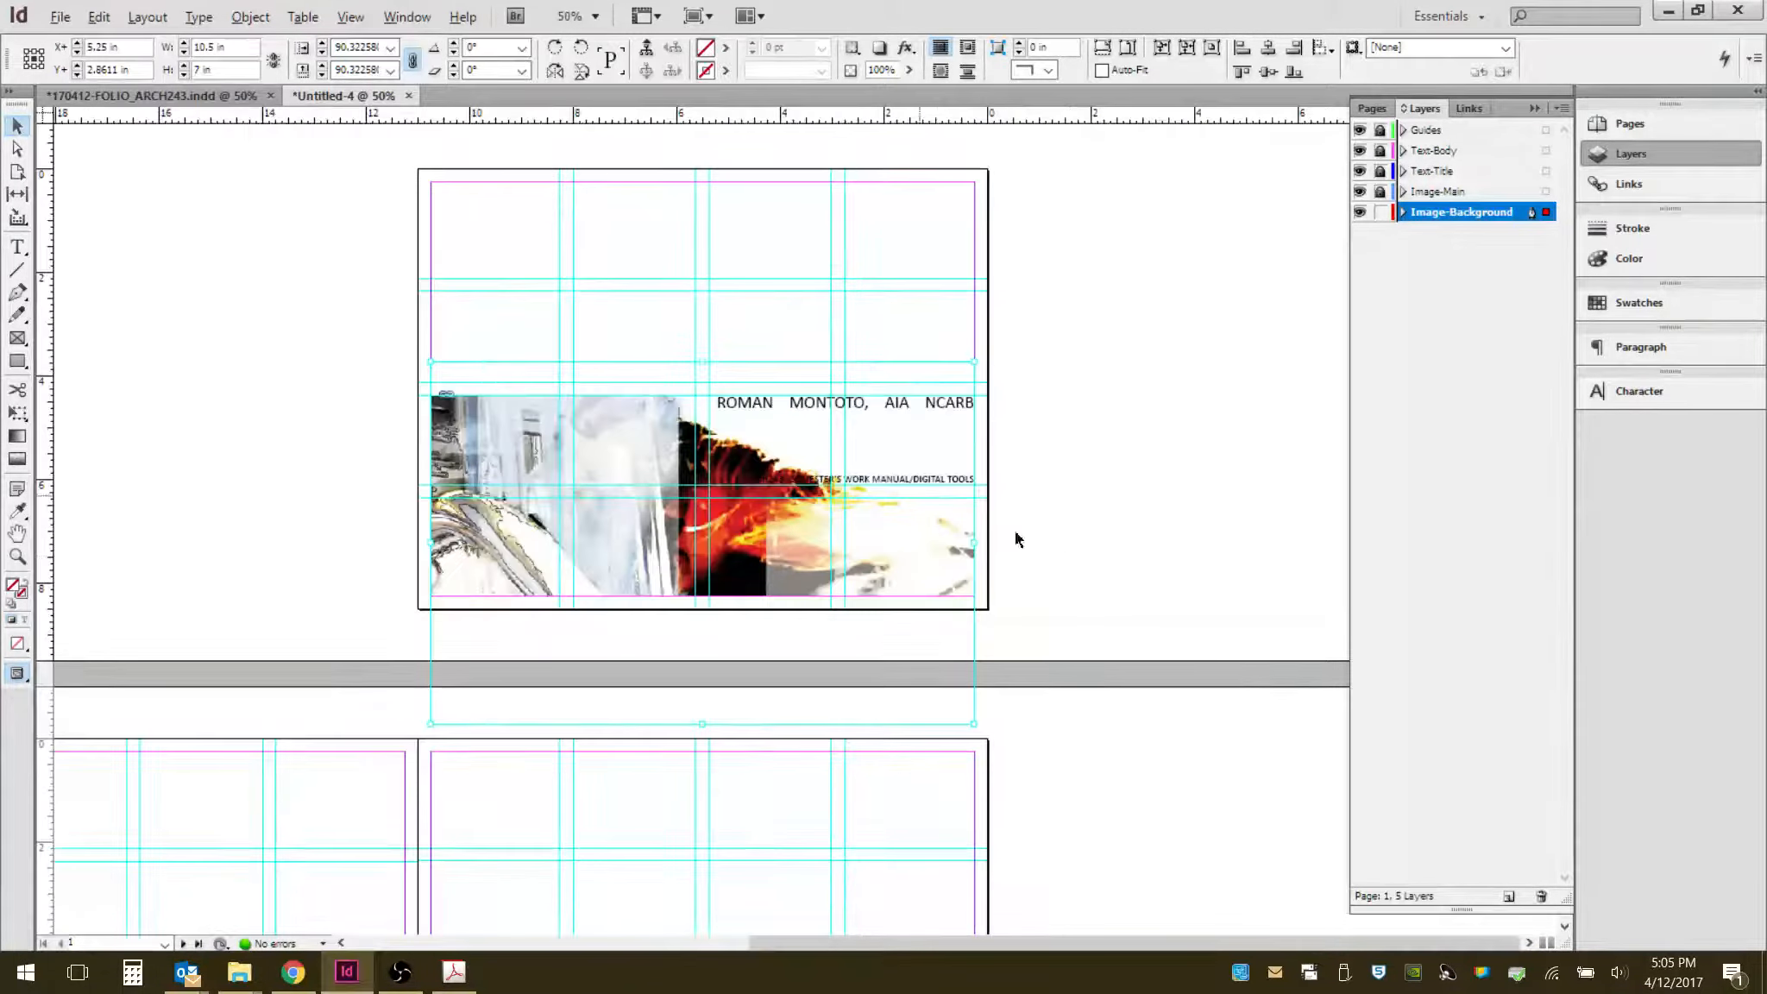
left_click_drag(429, 360, 340, 305)
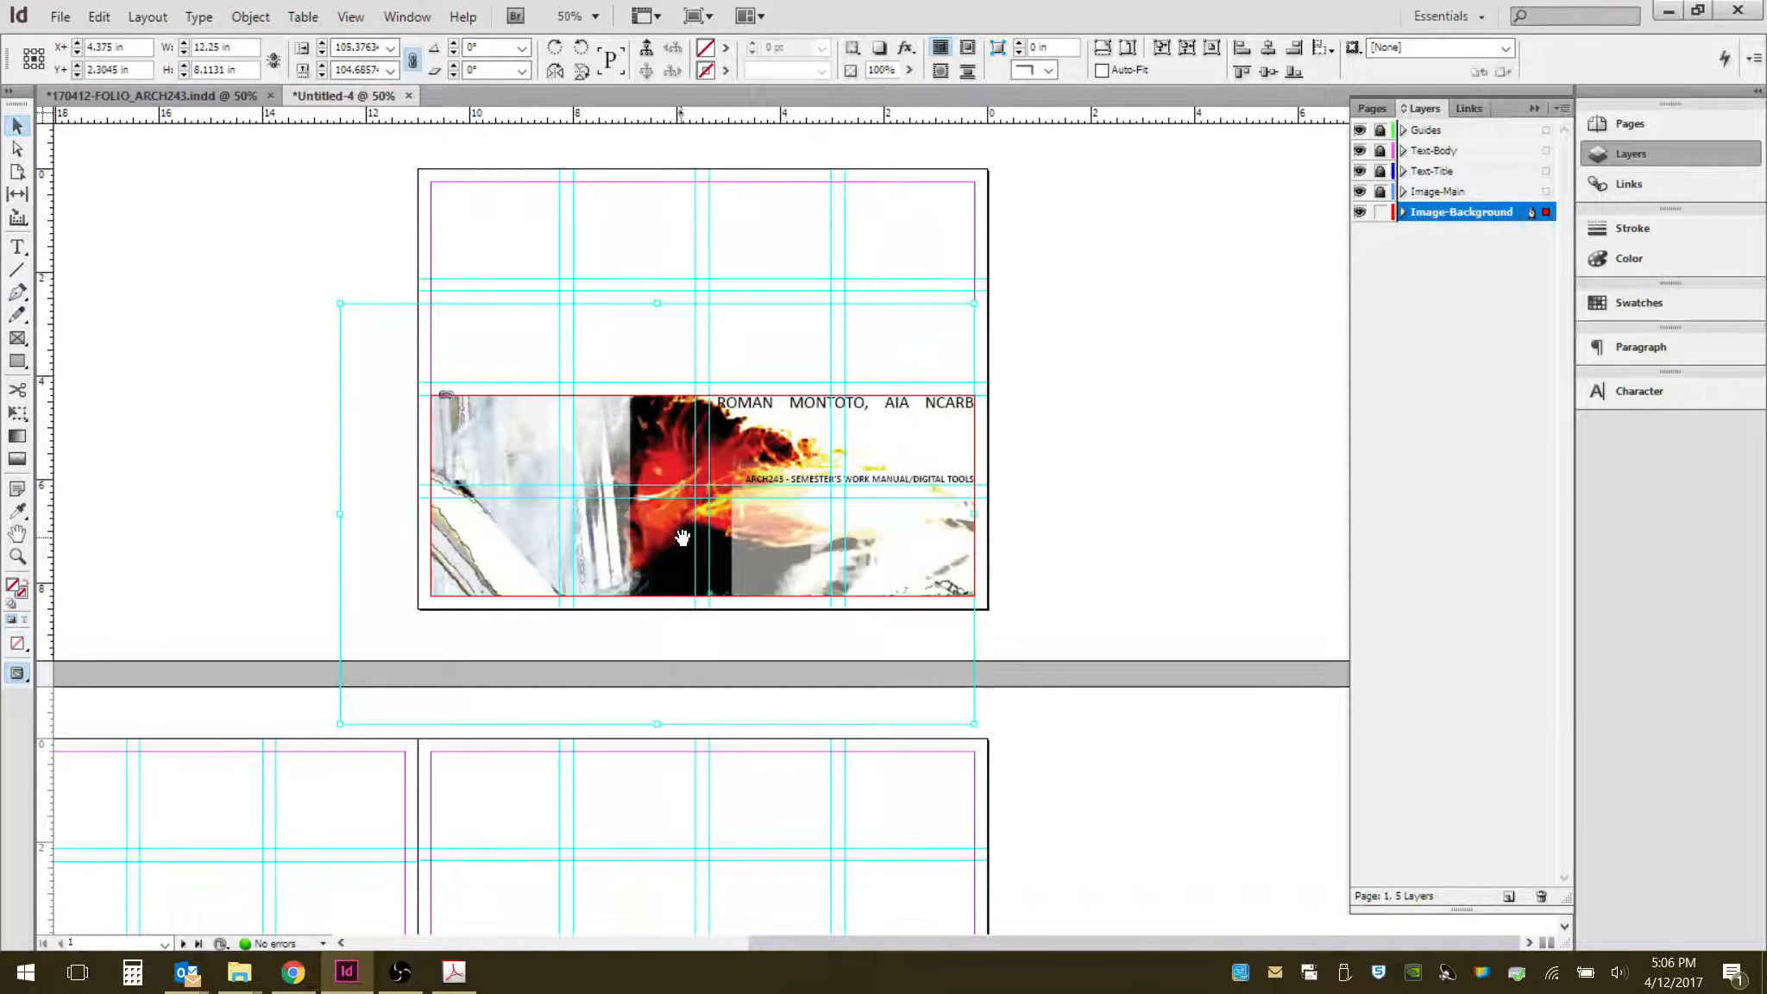
key("Down")
key("Down")
key("Down")
key("Down")
key("Down")
key("Down")
key("Down")
key("Down")
key("Down")
key("Down")
key("Down")
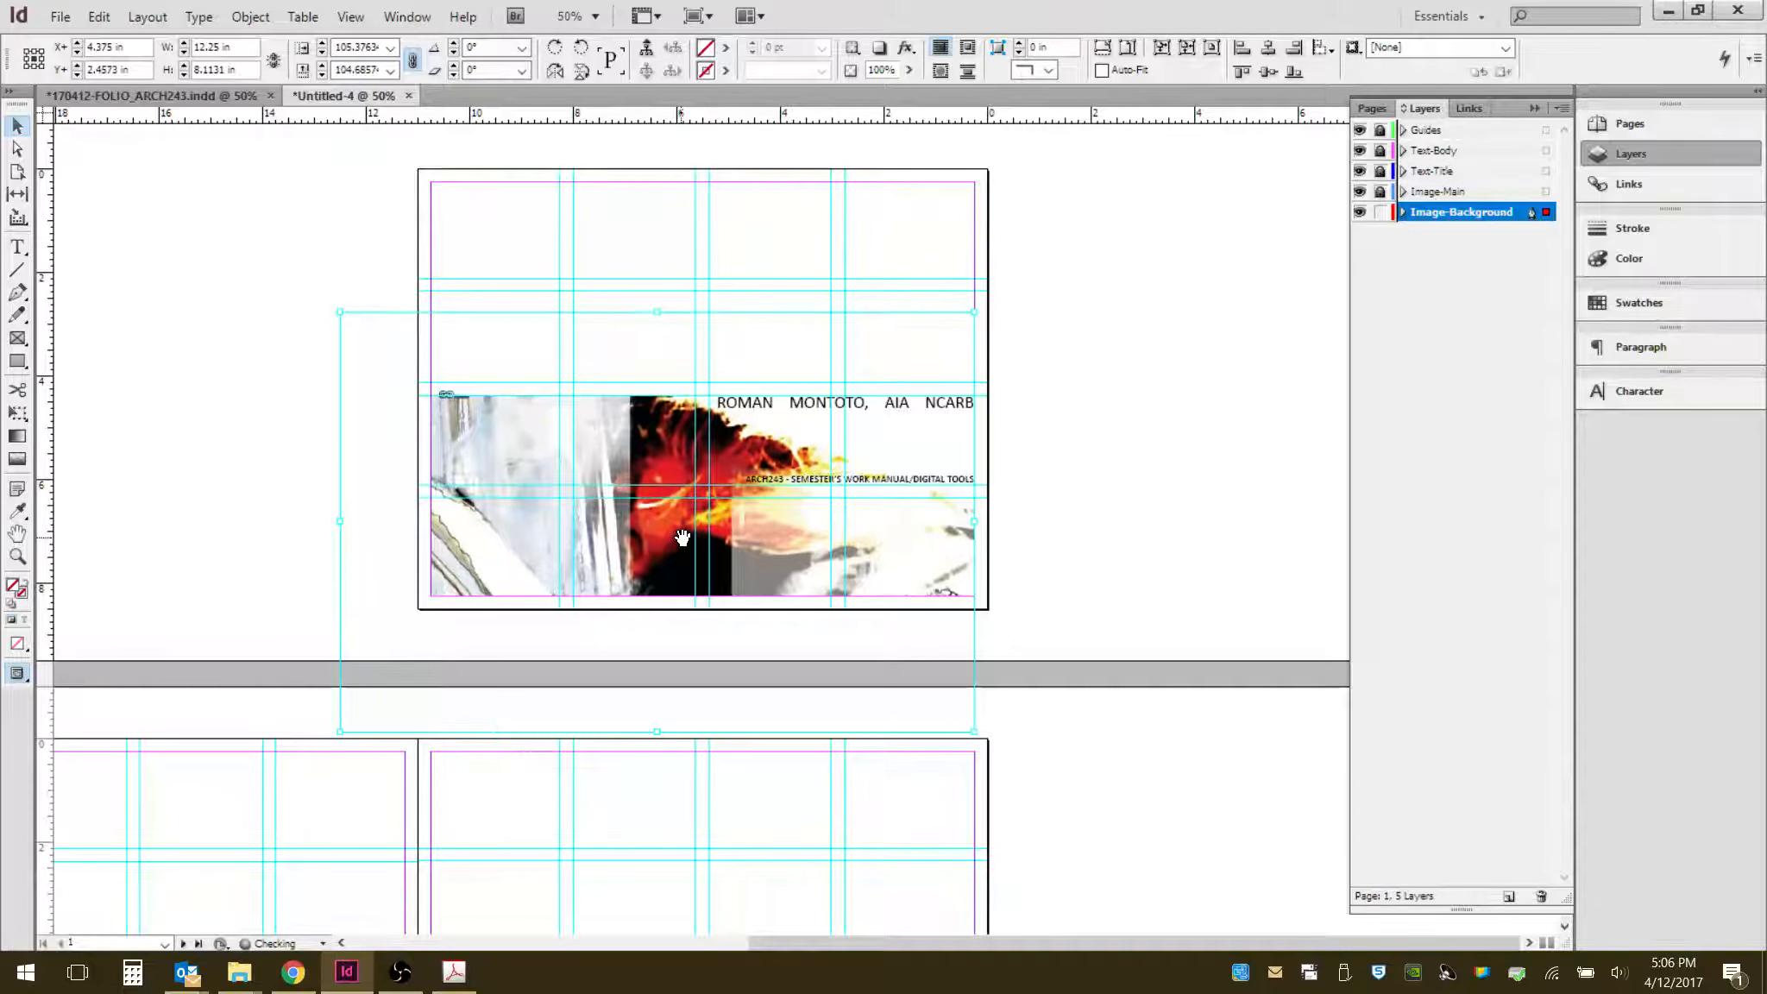
key("Down")
key("Down")
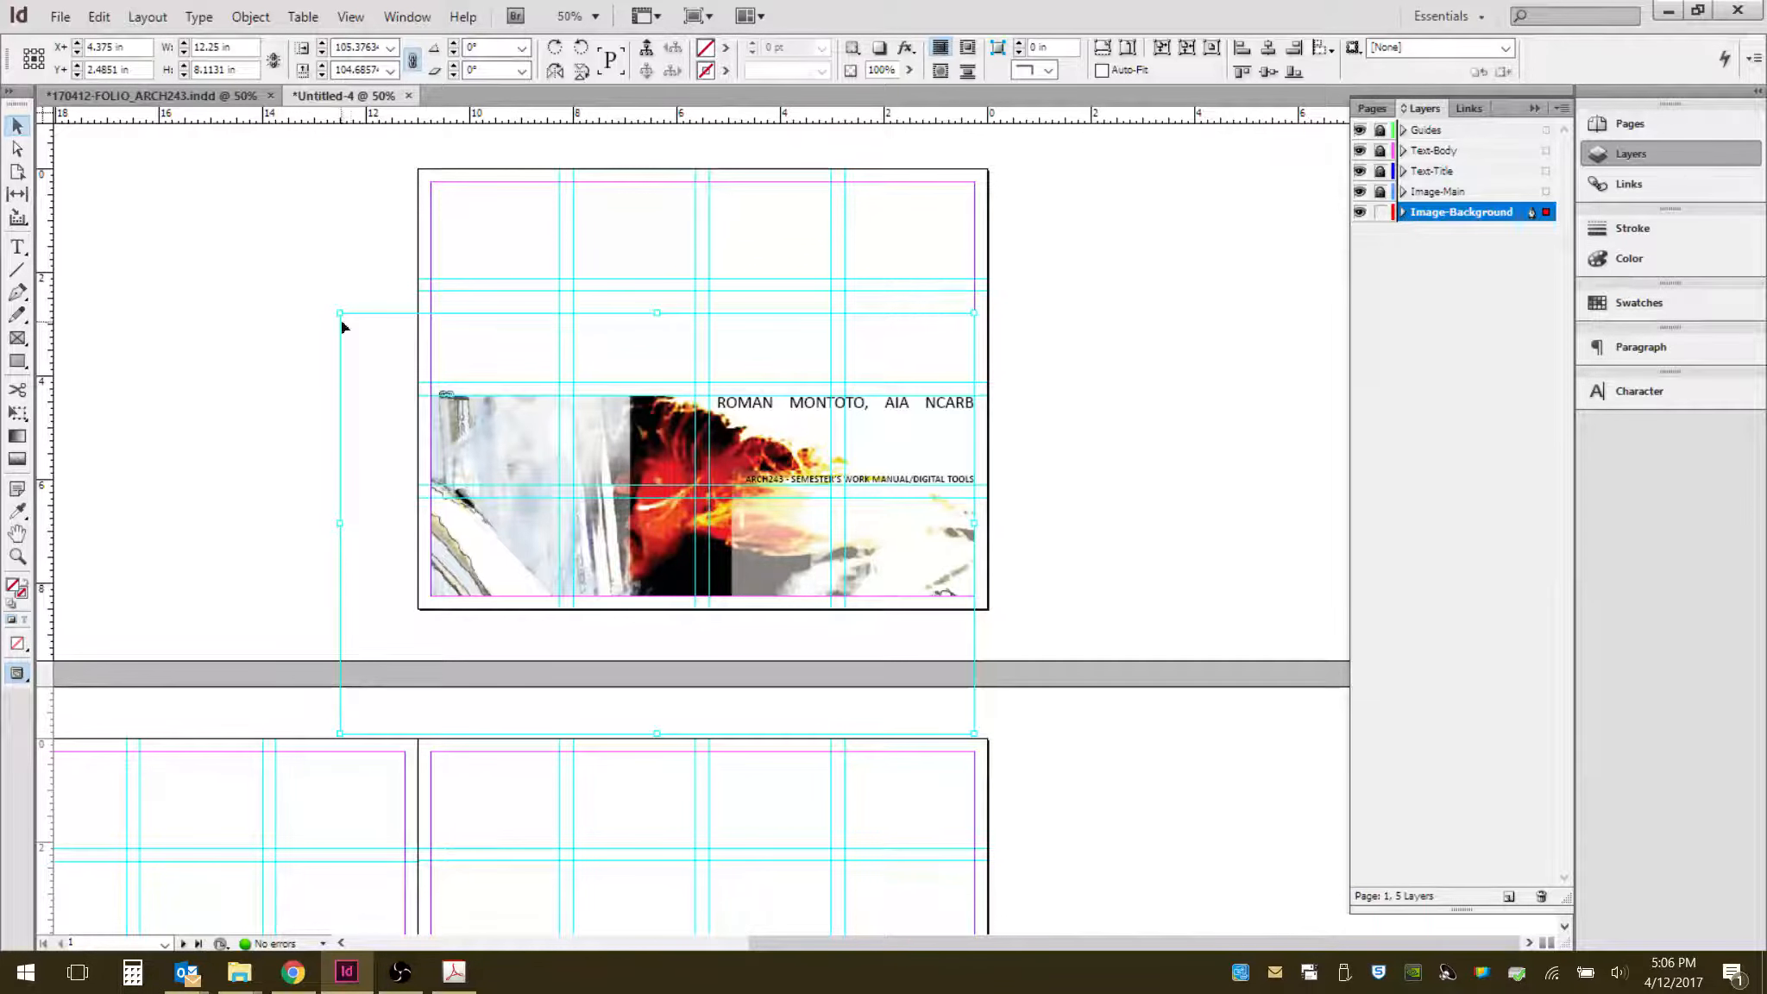
- Enlarge the image further to about 14.14 × 9.37 in and nudge it downward again
left_click_drag(340, 312, 241, 248)
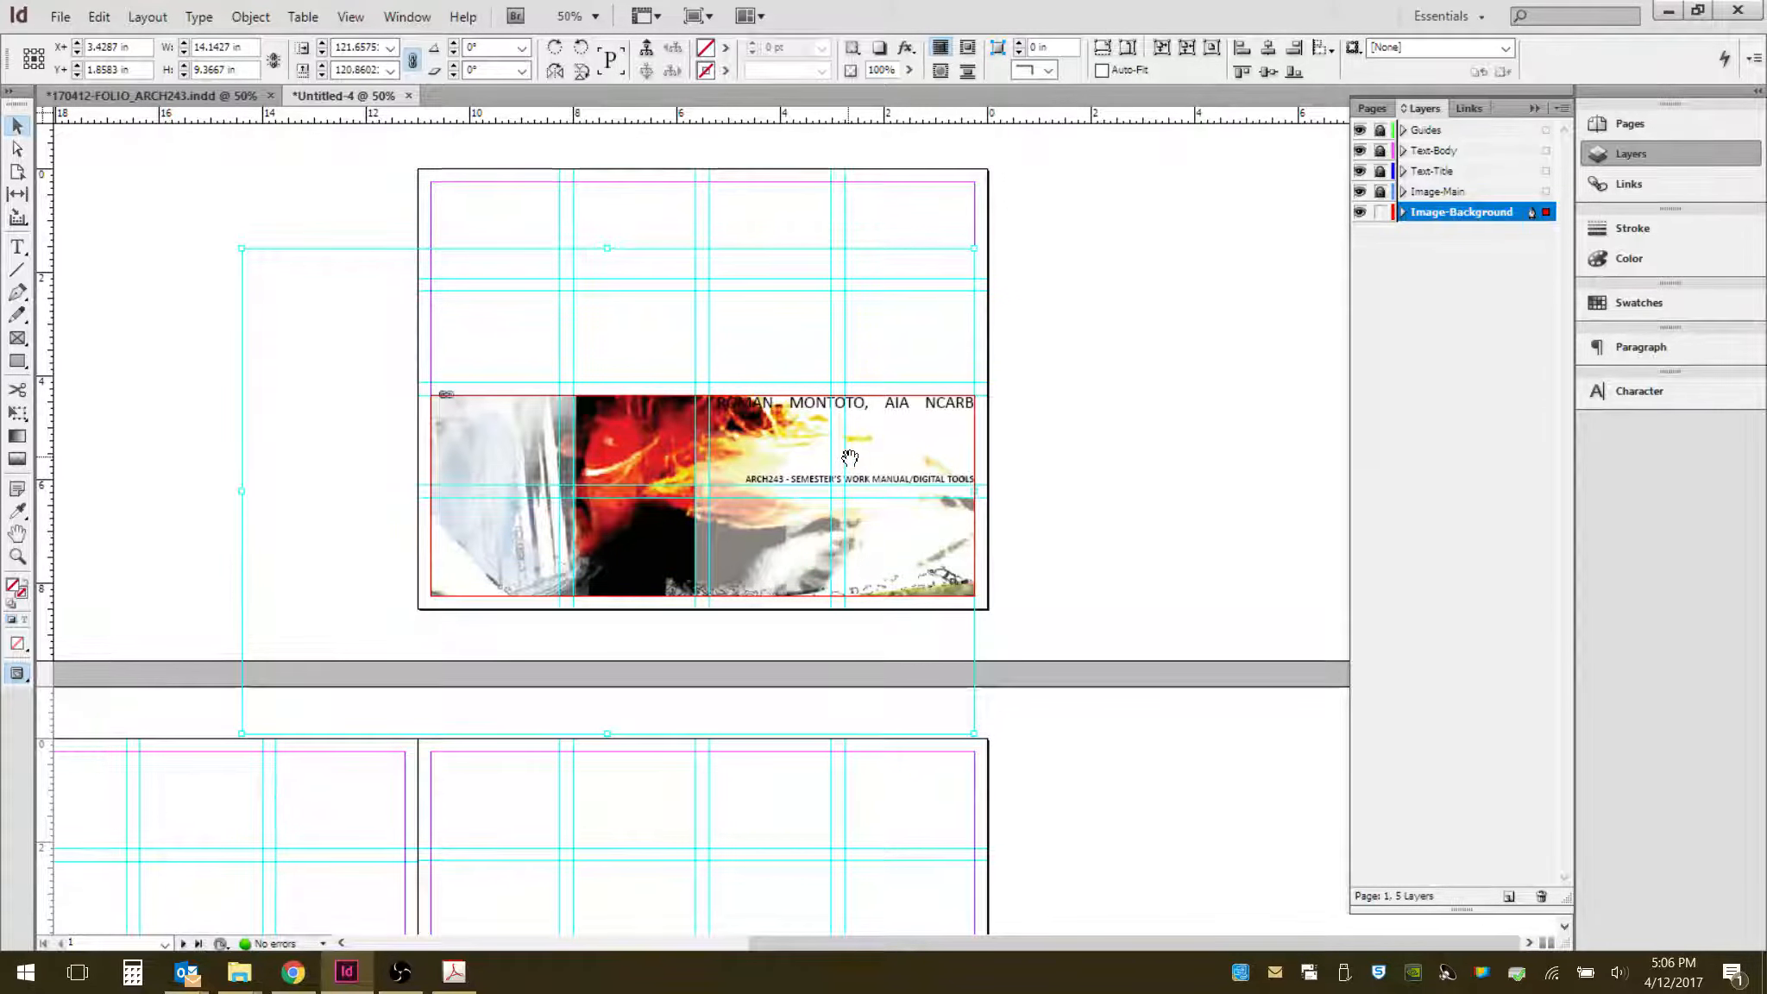
key("Down")
key("Down")
key("Down")
key("Down")
key("Down")
key("Down")
key("Down")
key("Down")
key("Down")
key("Down")
key("Down")
key("Down")
key("Down")
key("Down")
key("Down")
key("Down")
key("Down")
key("Down")
key("Down")
key("Down")
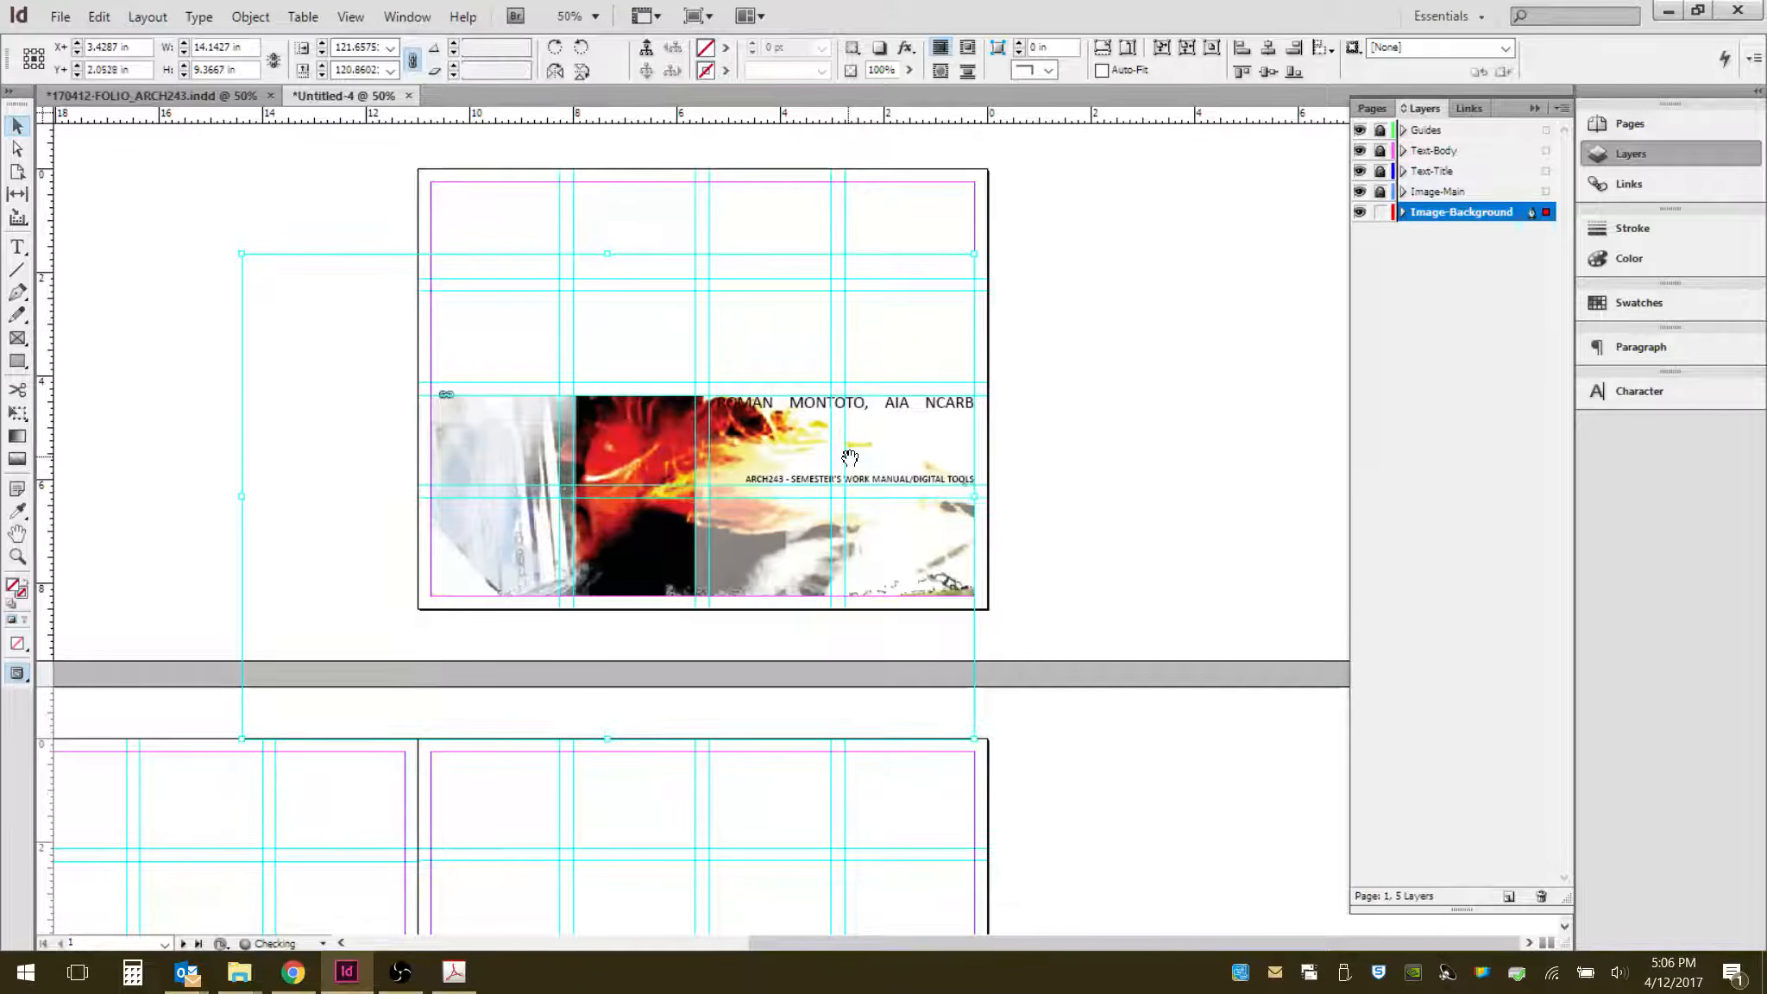
key("Down")
key("Down")
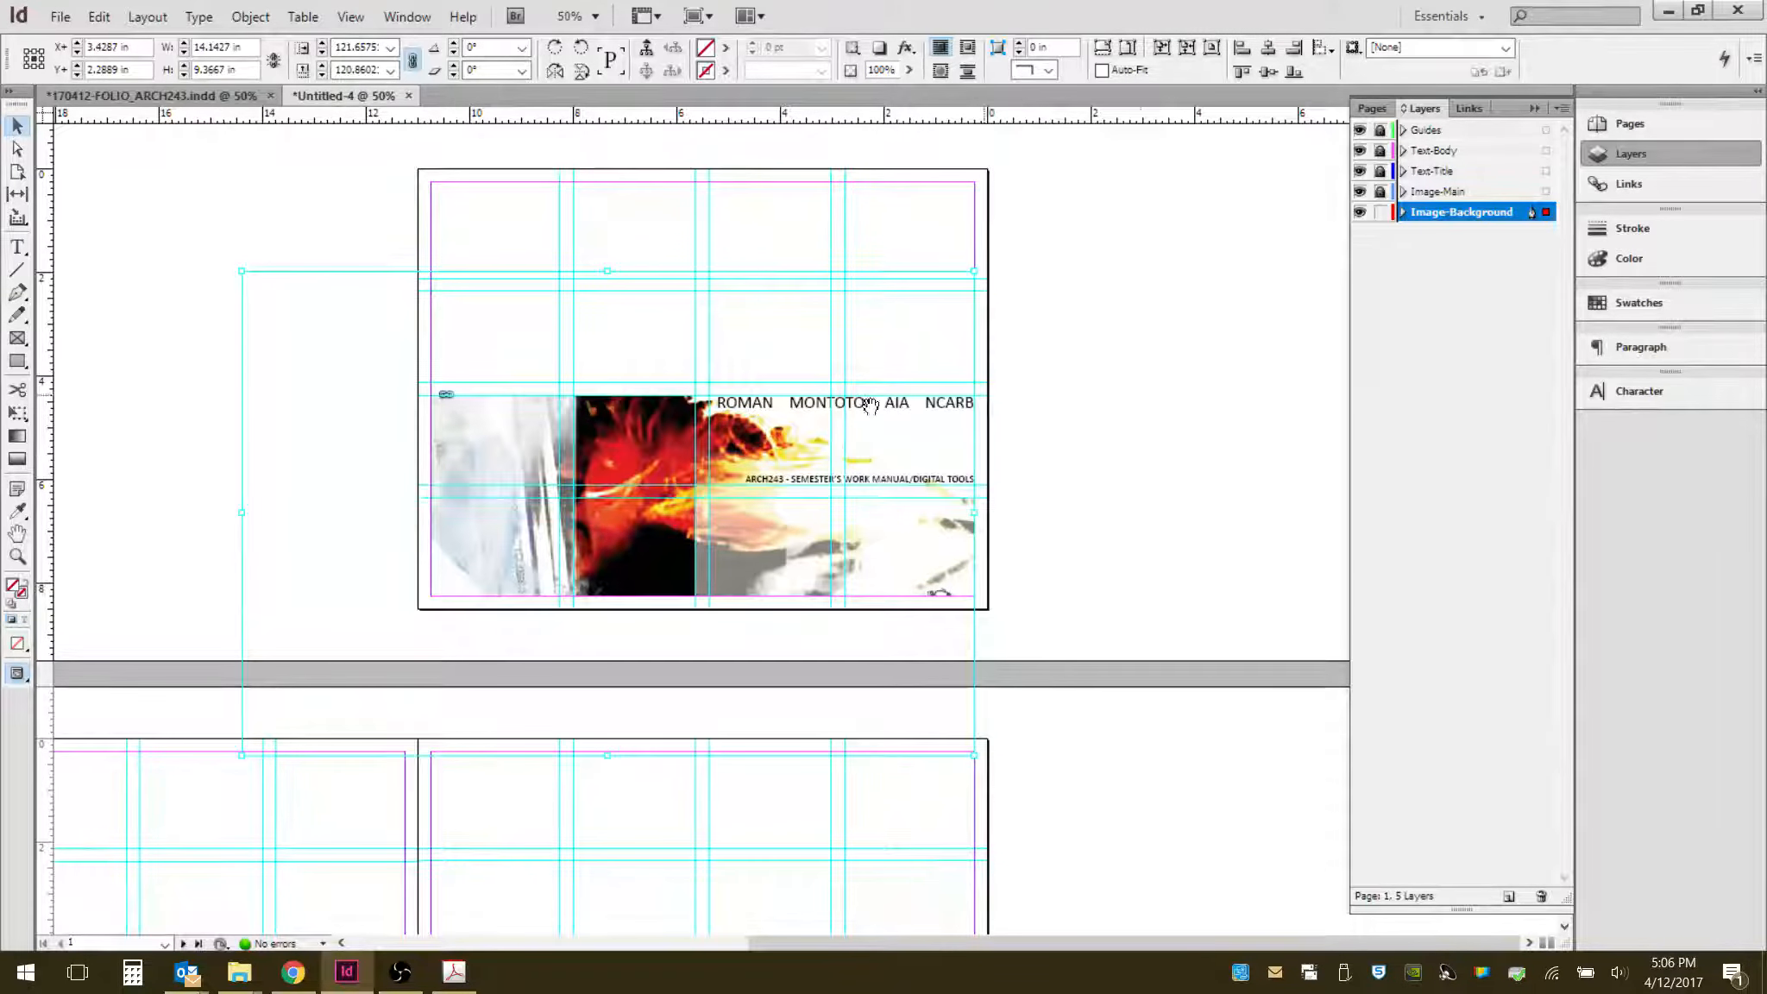
- Extend the background frame's top edge upward to a height of about 5.876 in
left_click(1171, 355)
left_click(651, 442)
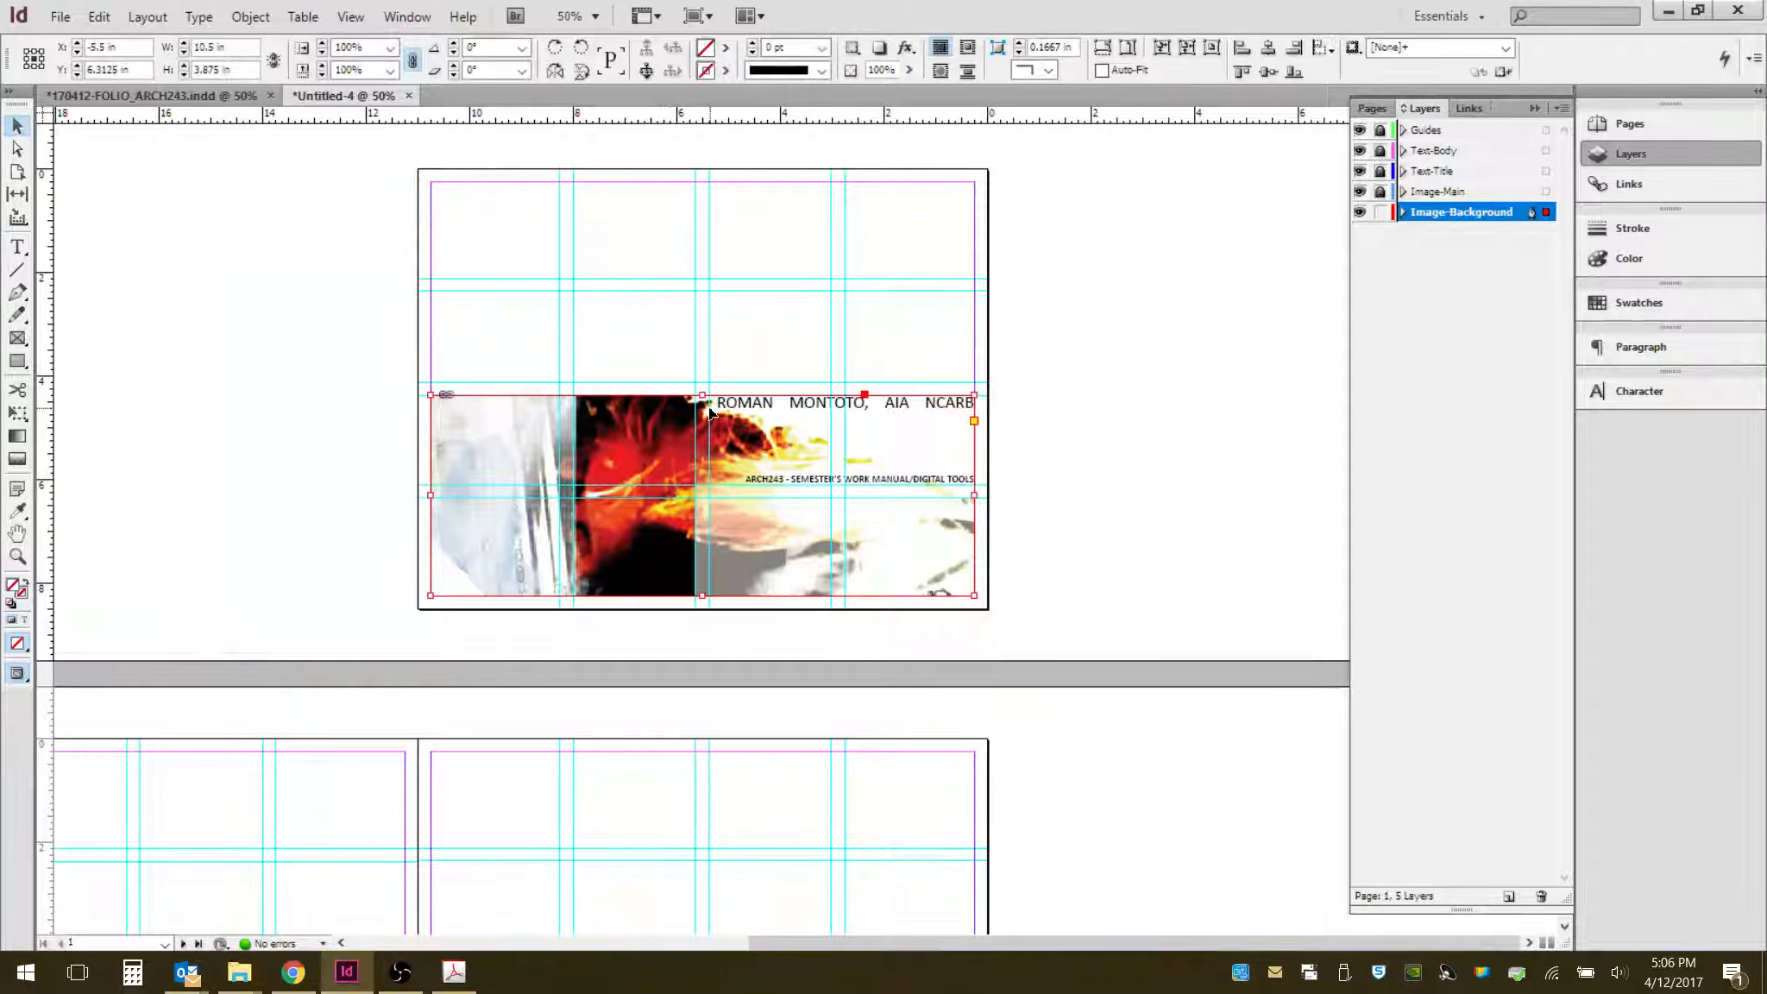
mouse_move(705, 394)
left_mouse_down()
mouse_move(708, 302)
mouse_move(707, 383)
left_mouse_up()
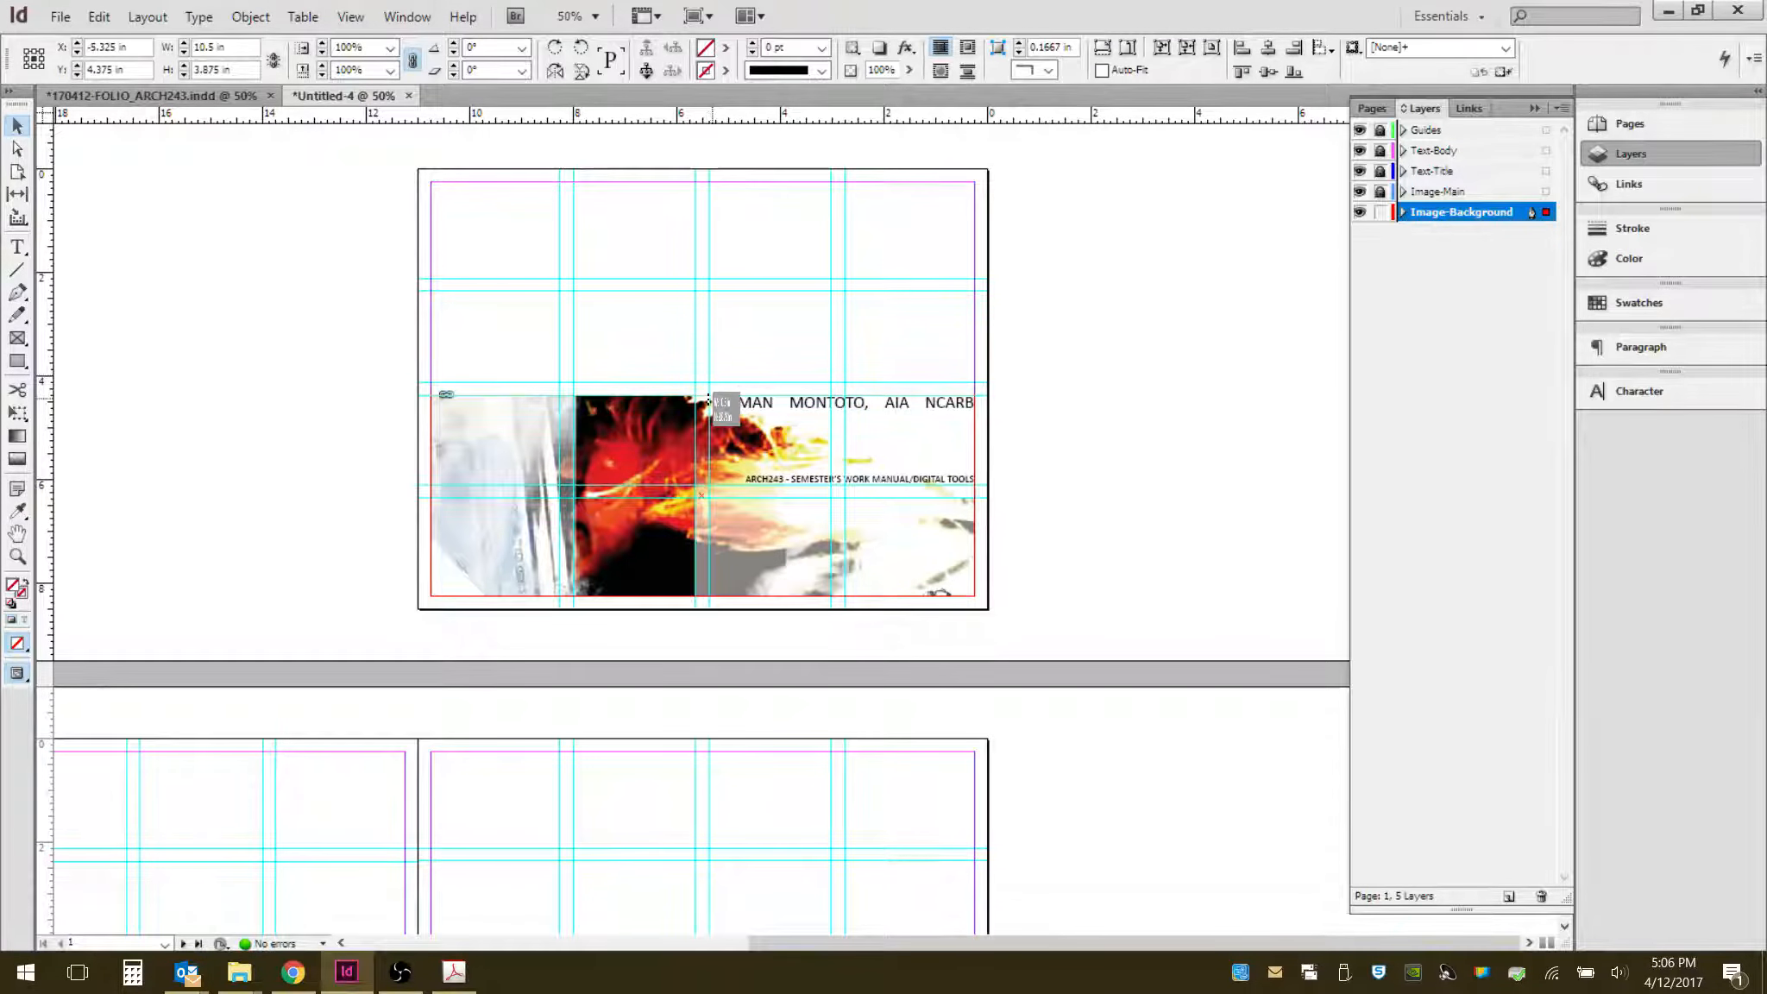
left_click(909, 370)
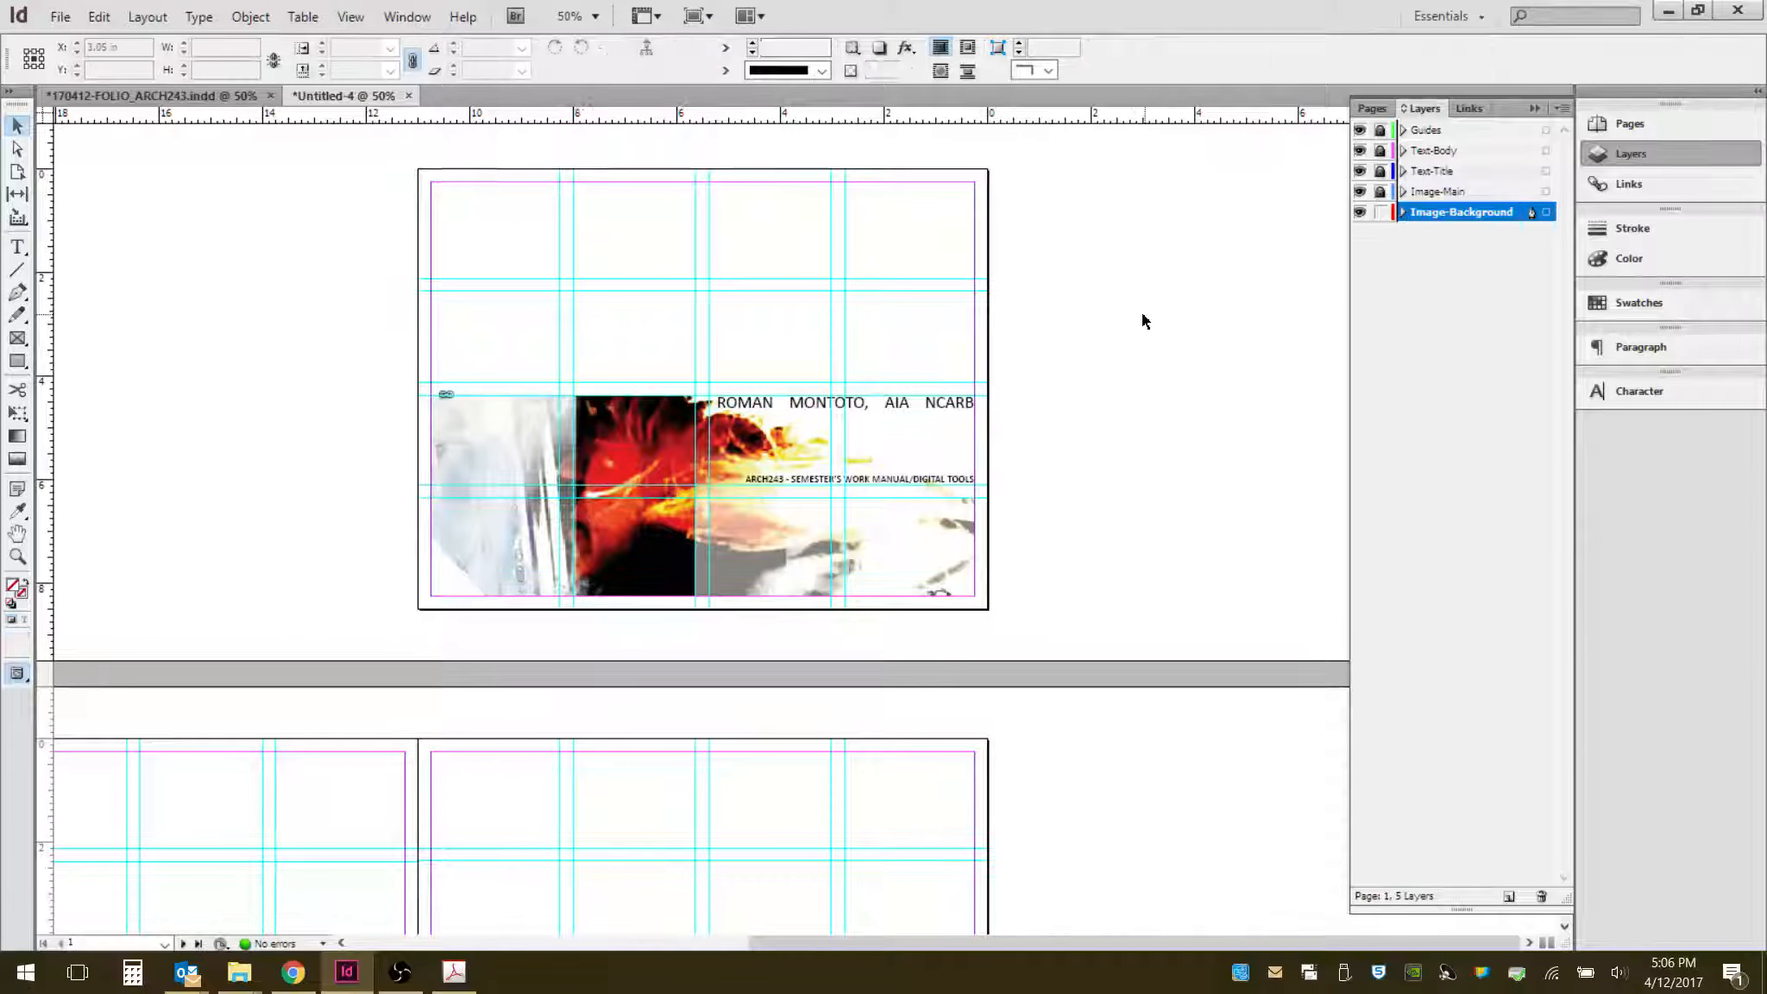
left_click(624, 431)
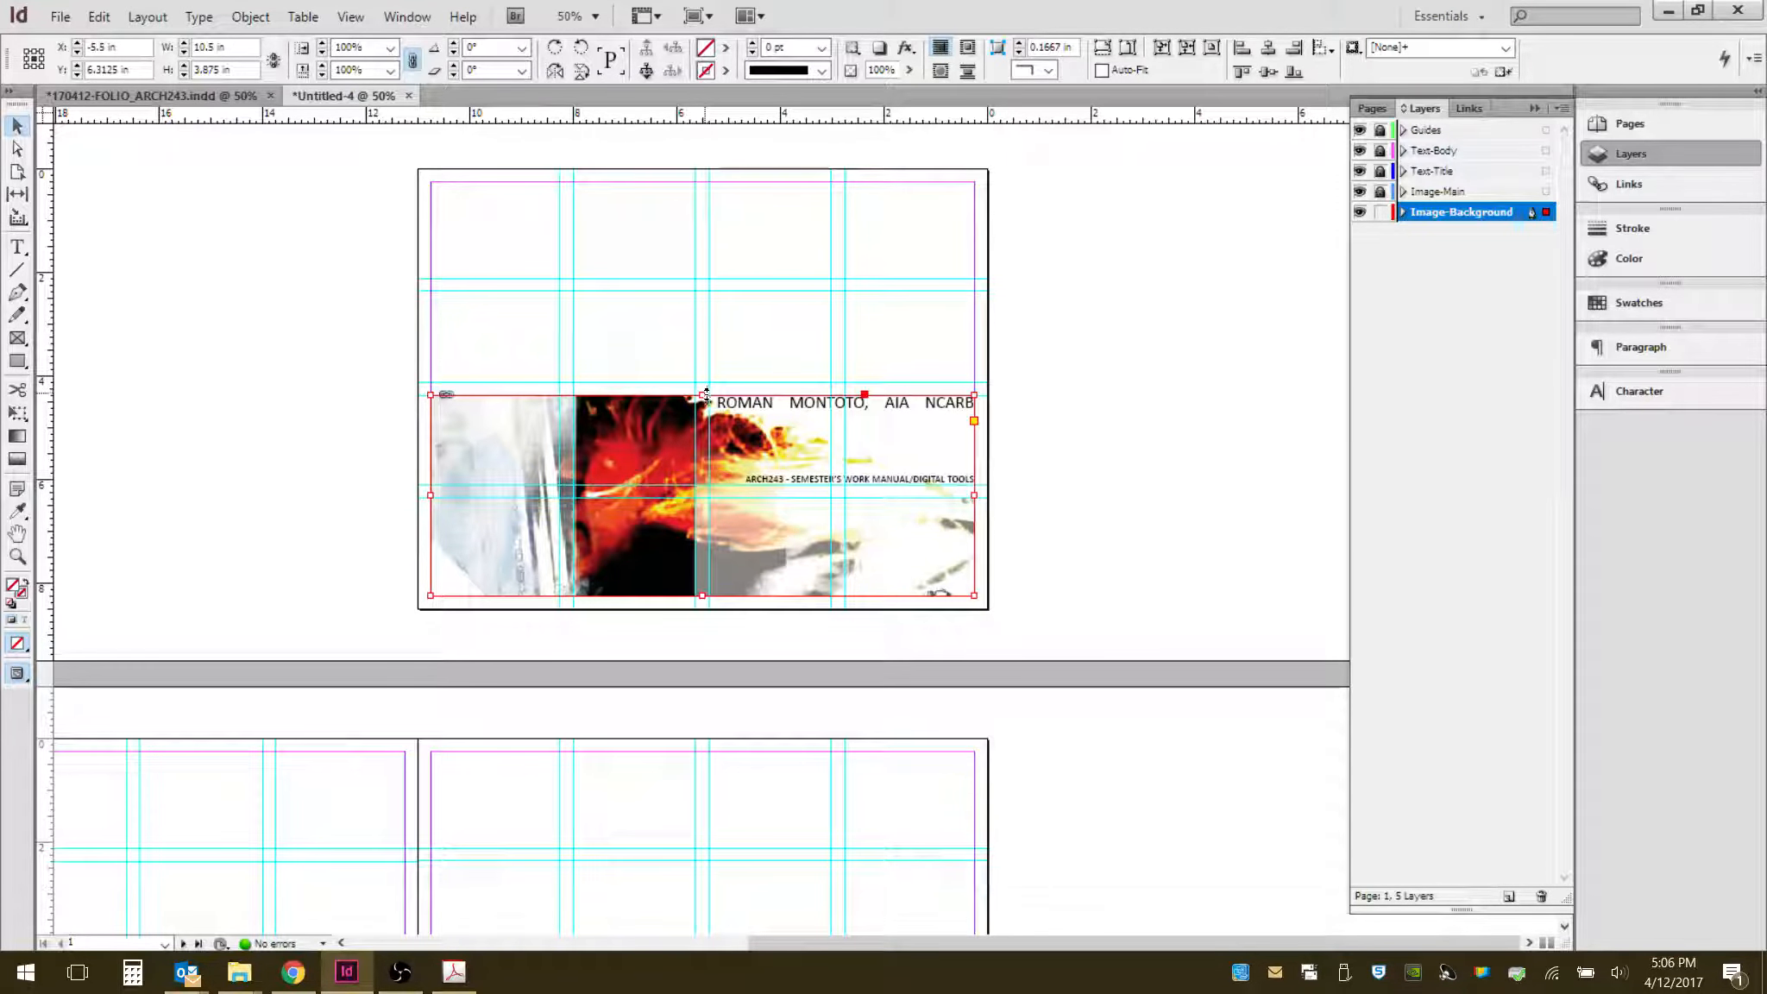
left_click_drag(706, 395, 703, 291)
left_click(1175, 462)
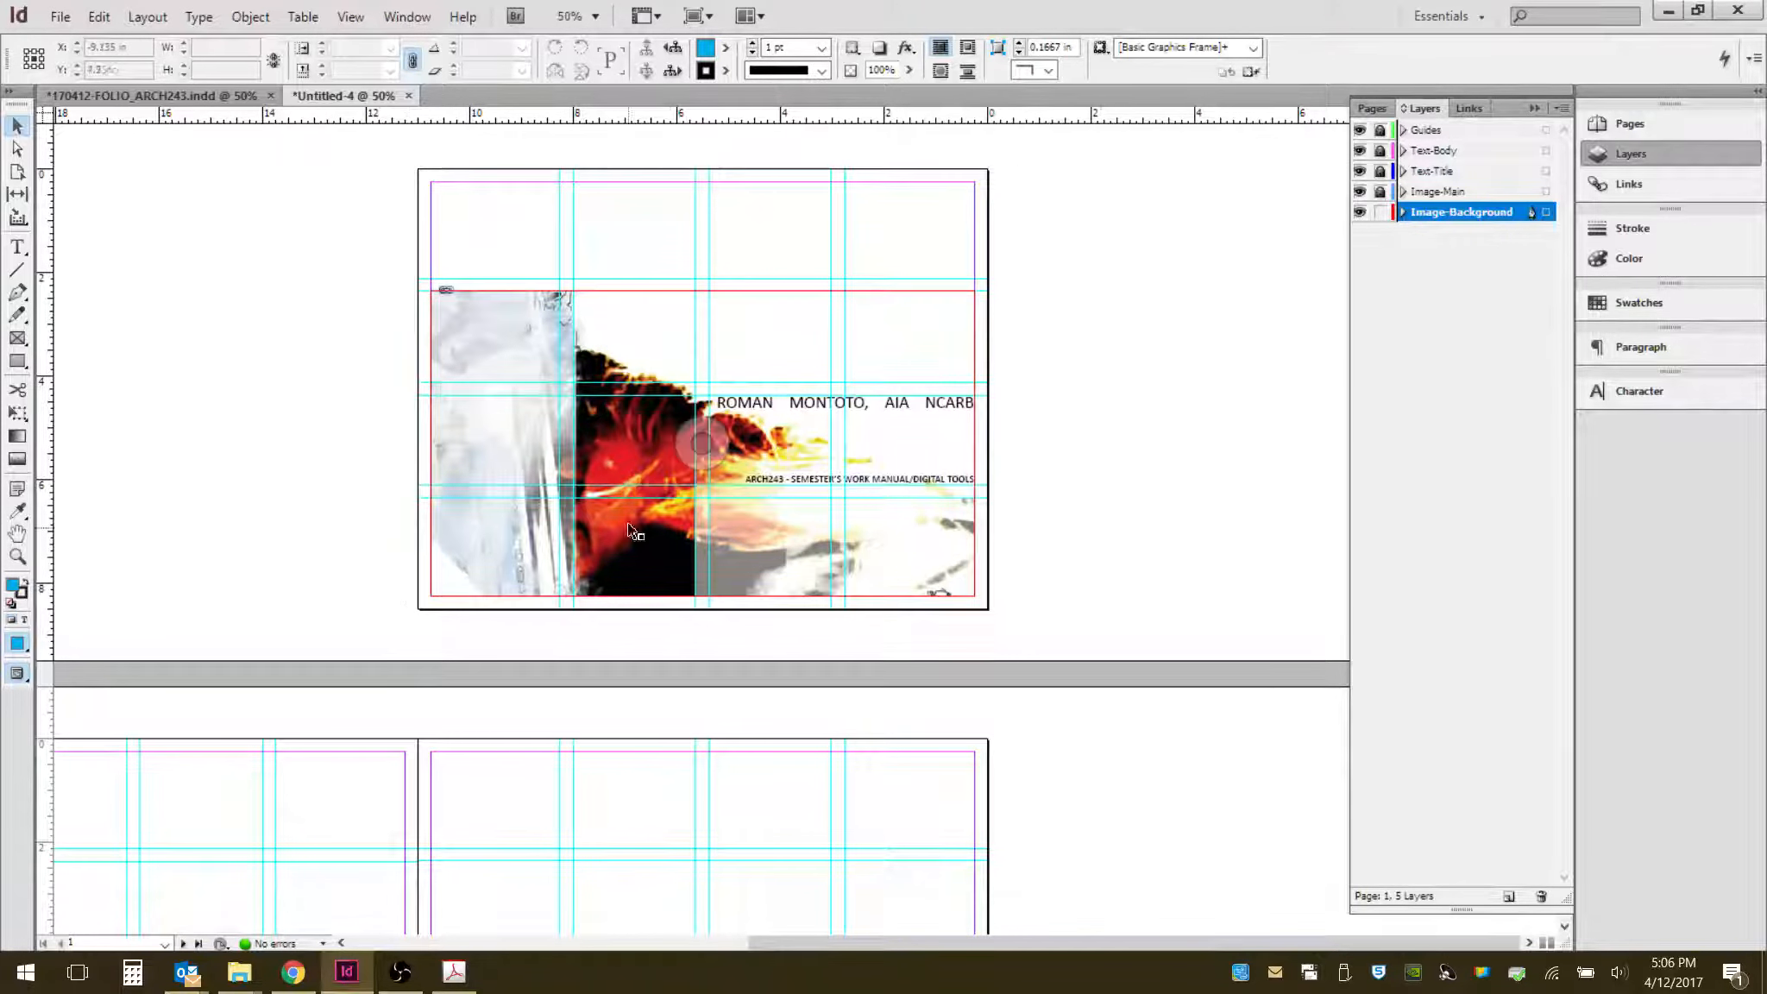
left_click(701, 442)
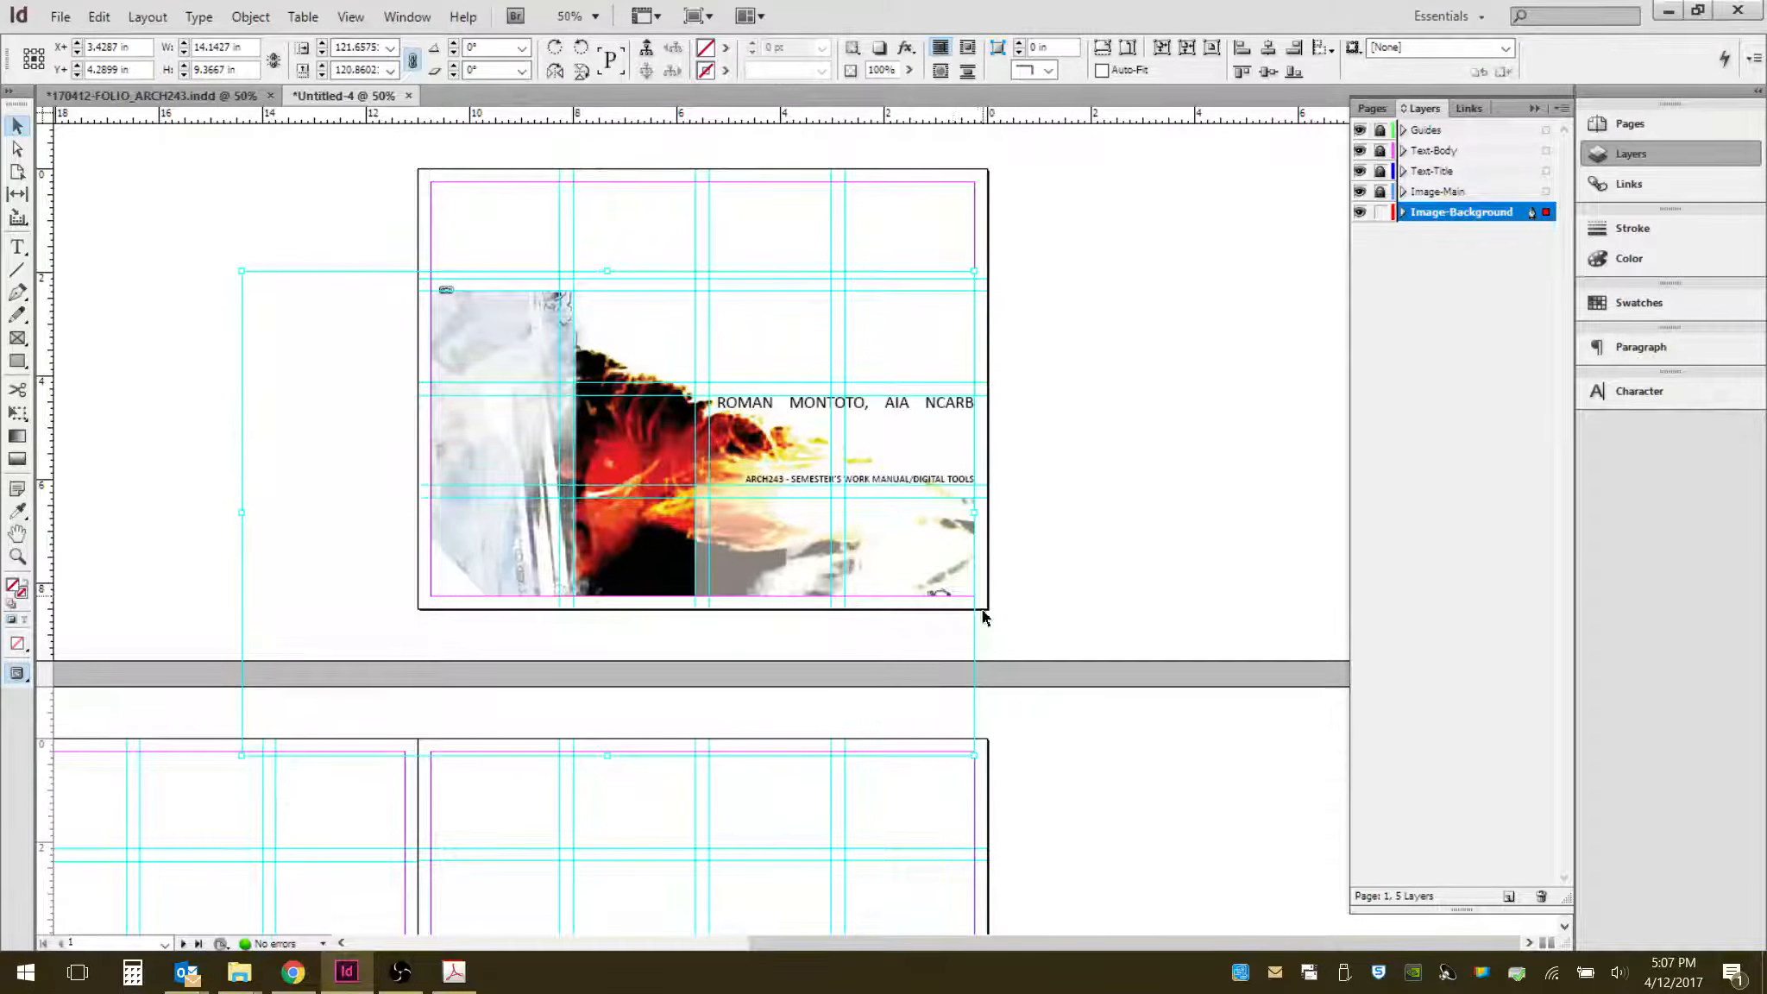
left_click_drag(649, 474, 811, 374)
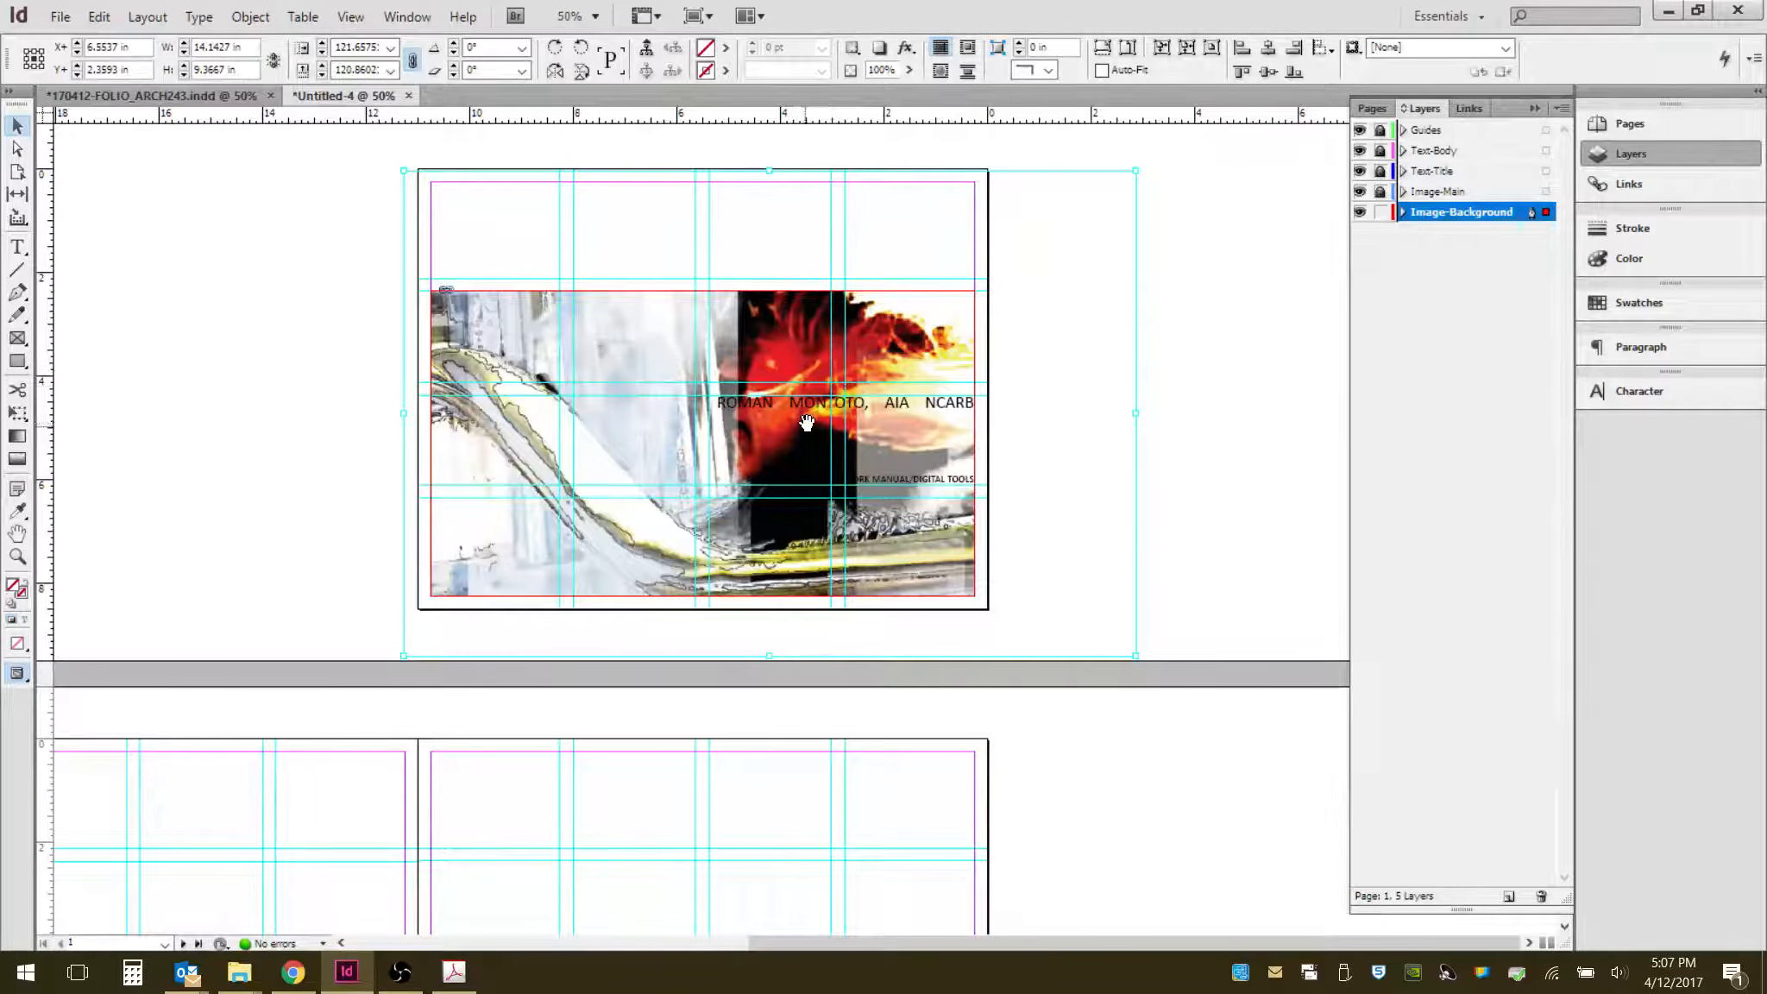
key("ctrl+z")
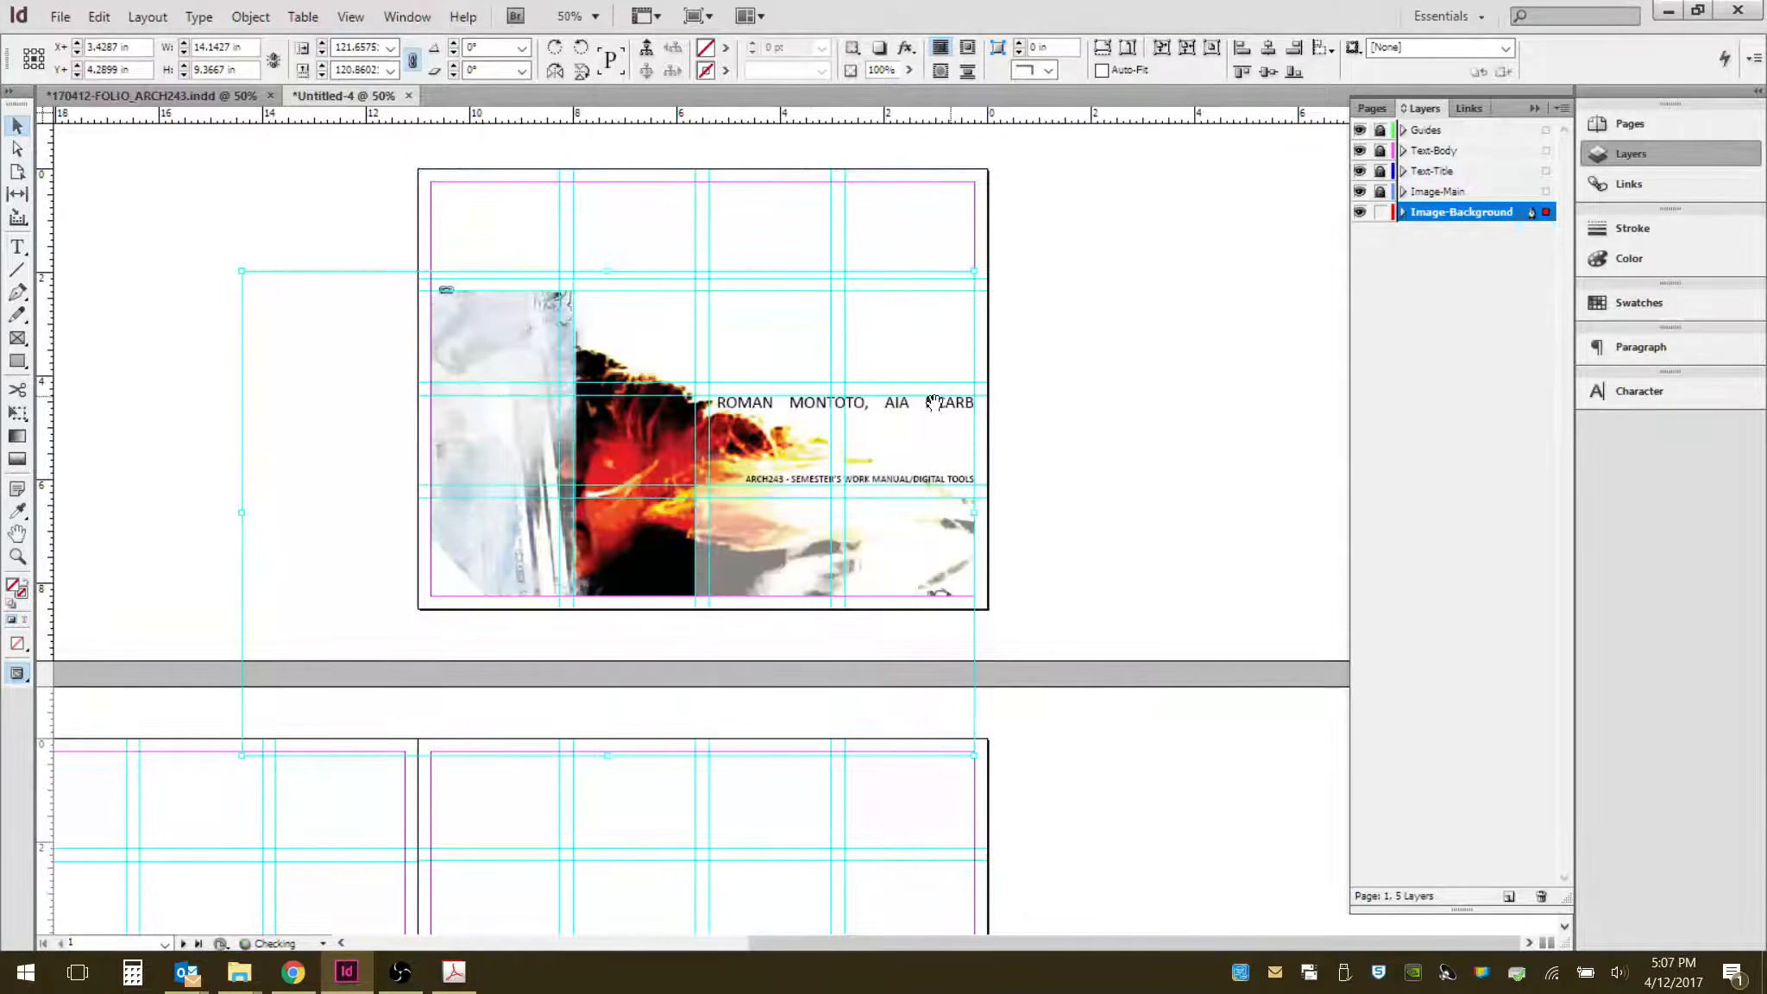
left_click(1070, 371)
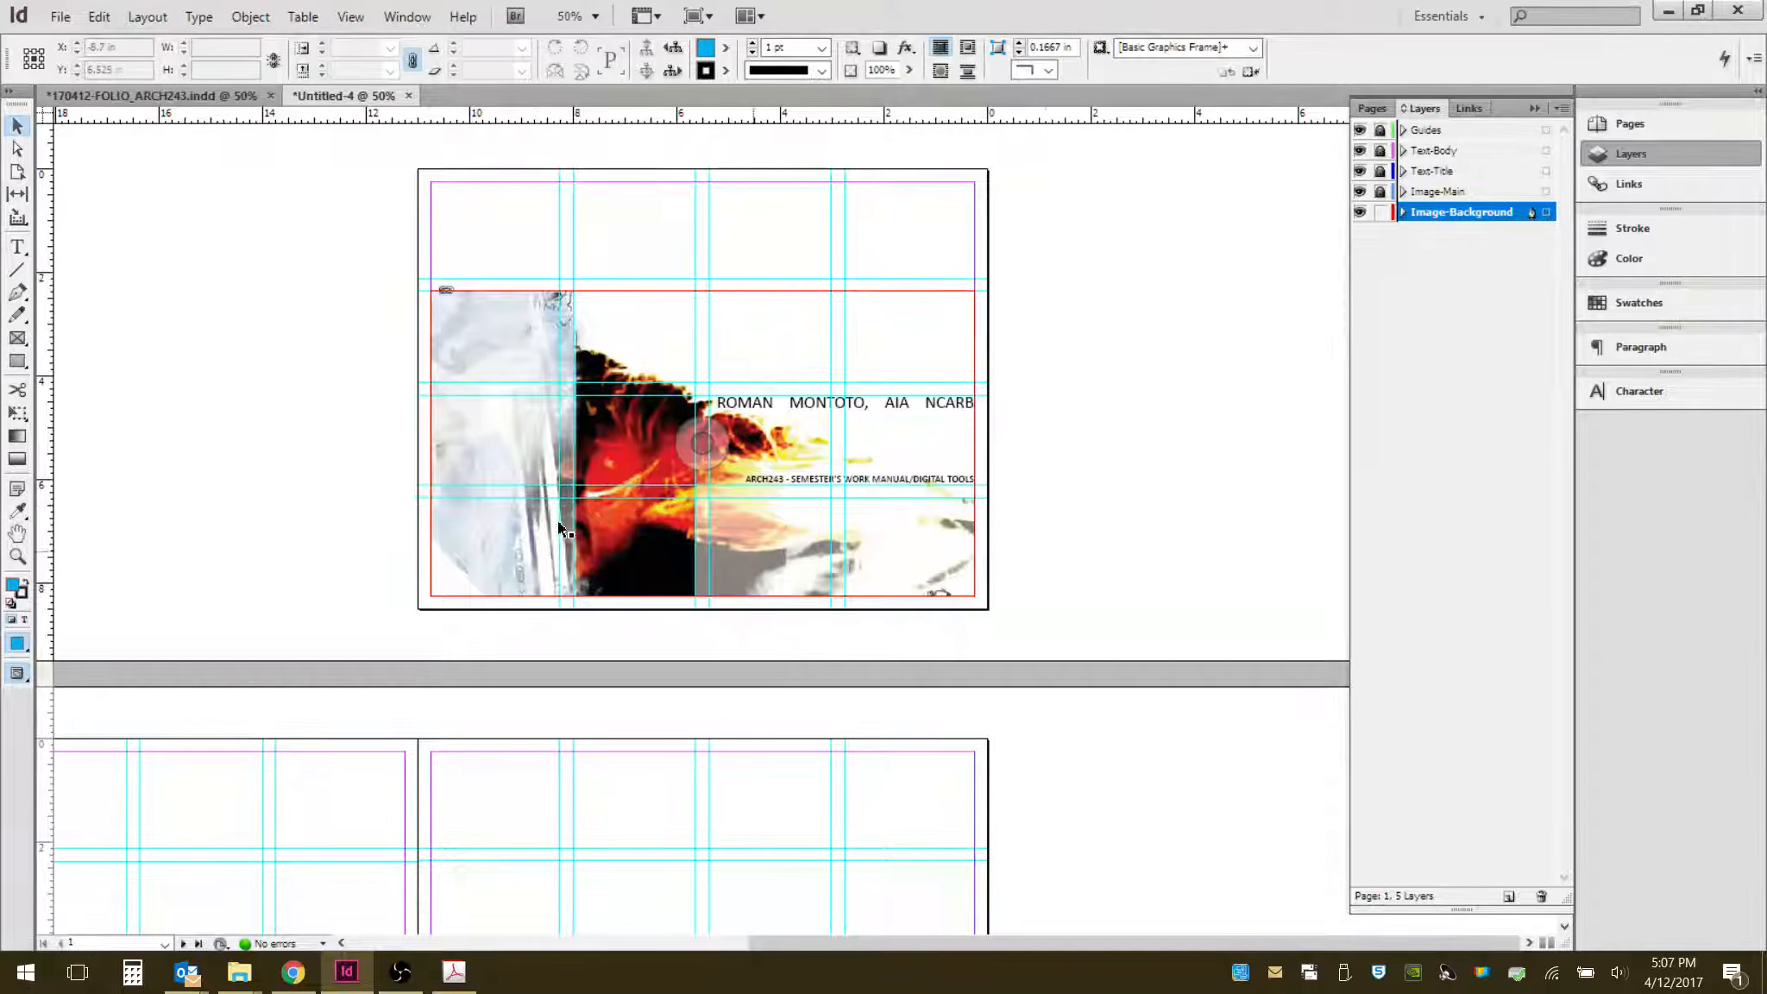
- Lower the background image frame's opacity to fade the picture behind the text
left_click(604, 431)
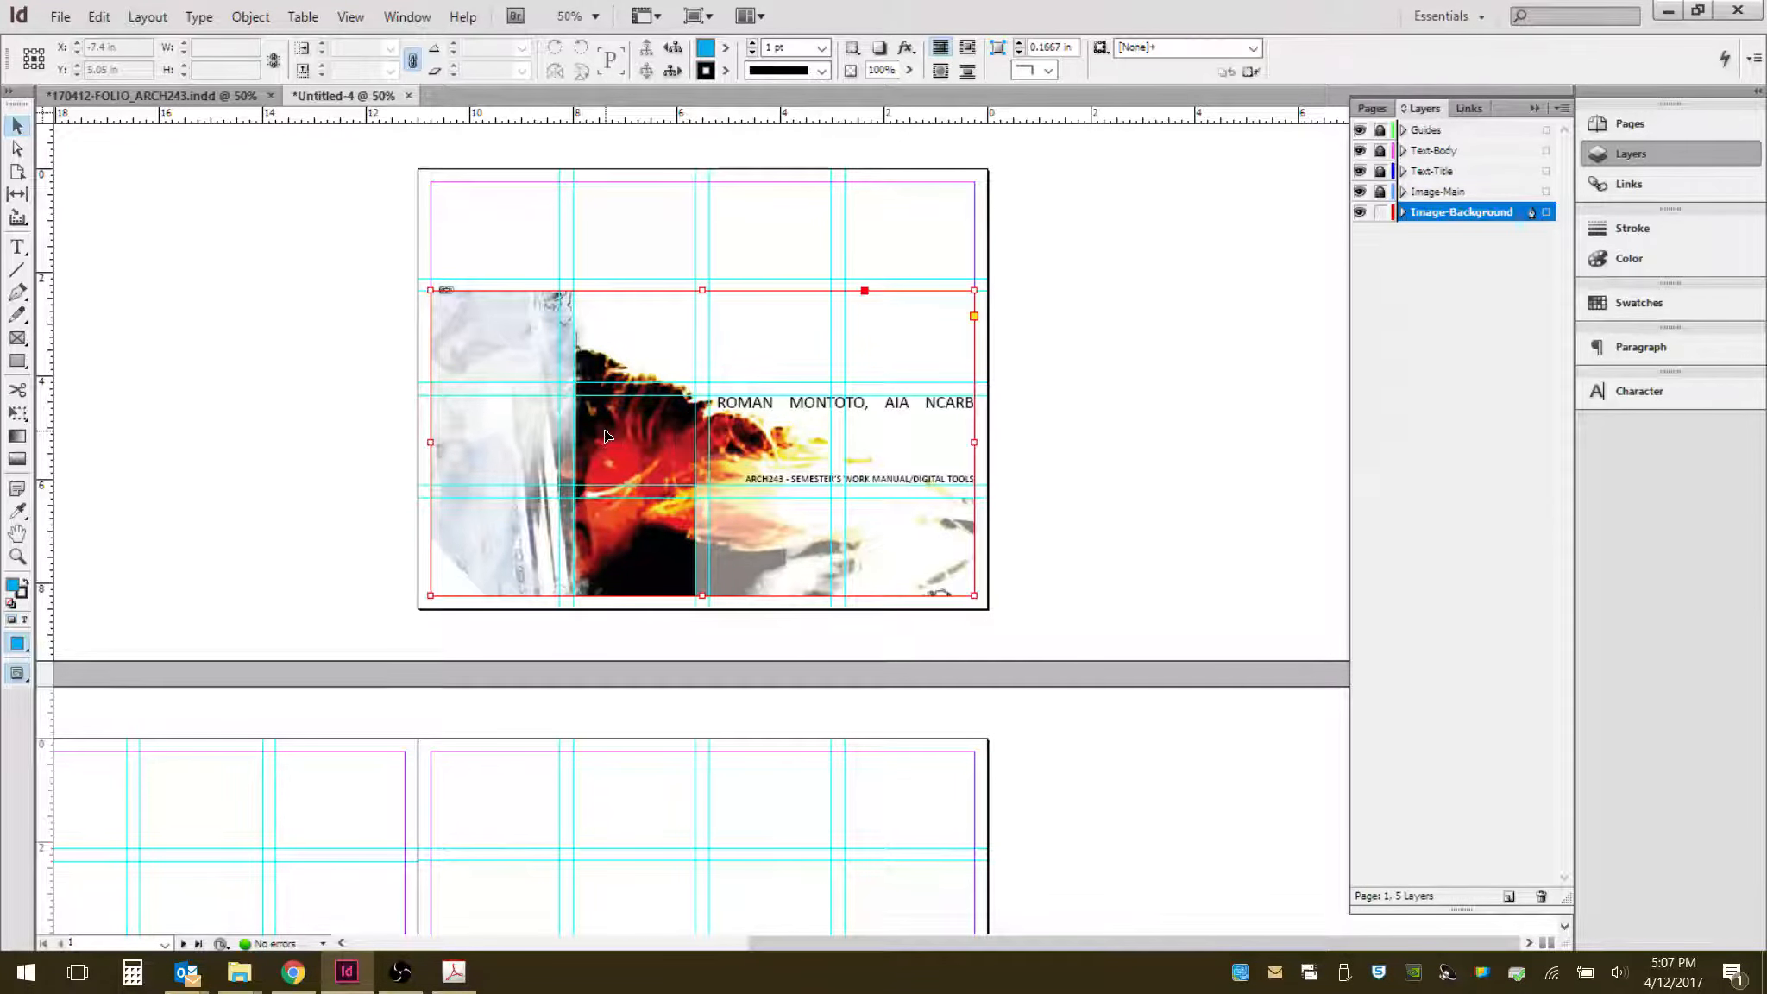
left_click(908, 69)
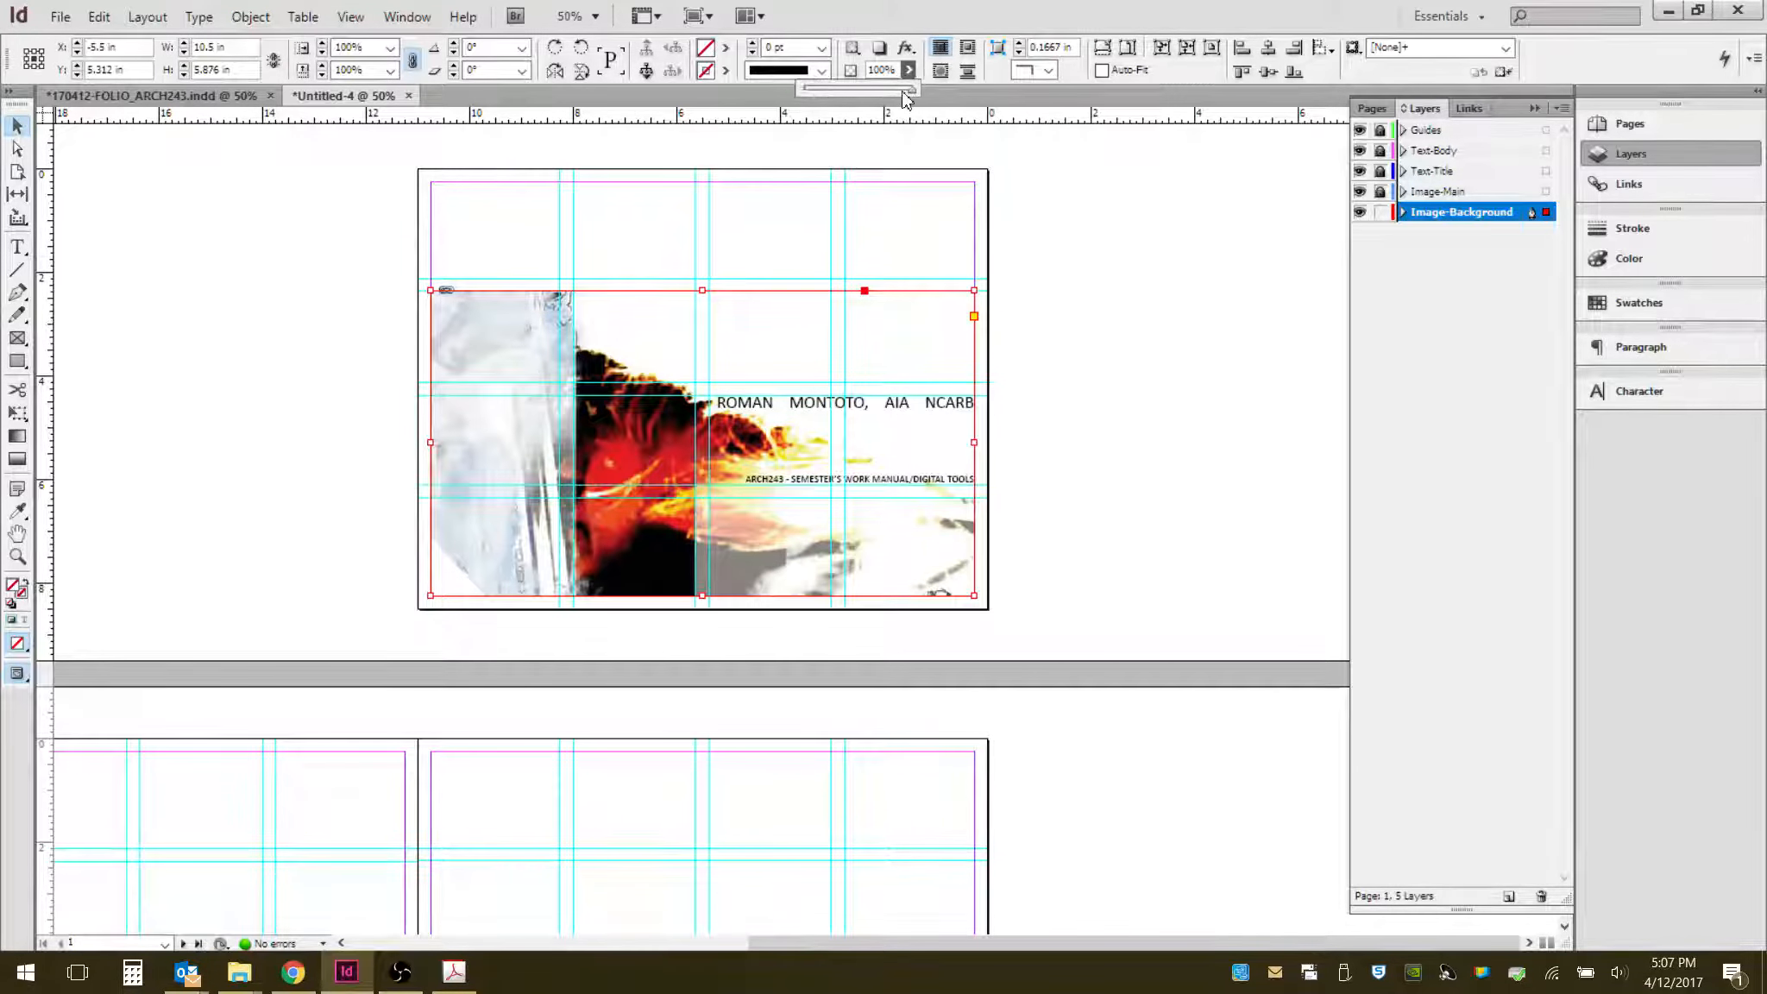
left_click_drag(917, 100, 841, 98)
left_click(1102, 462)
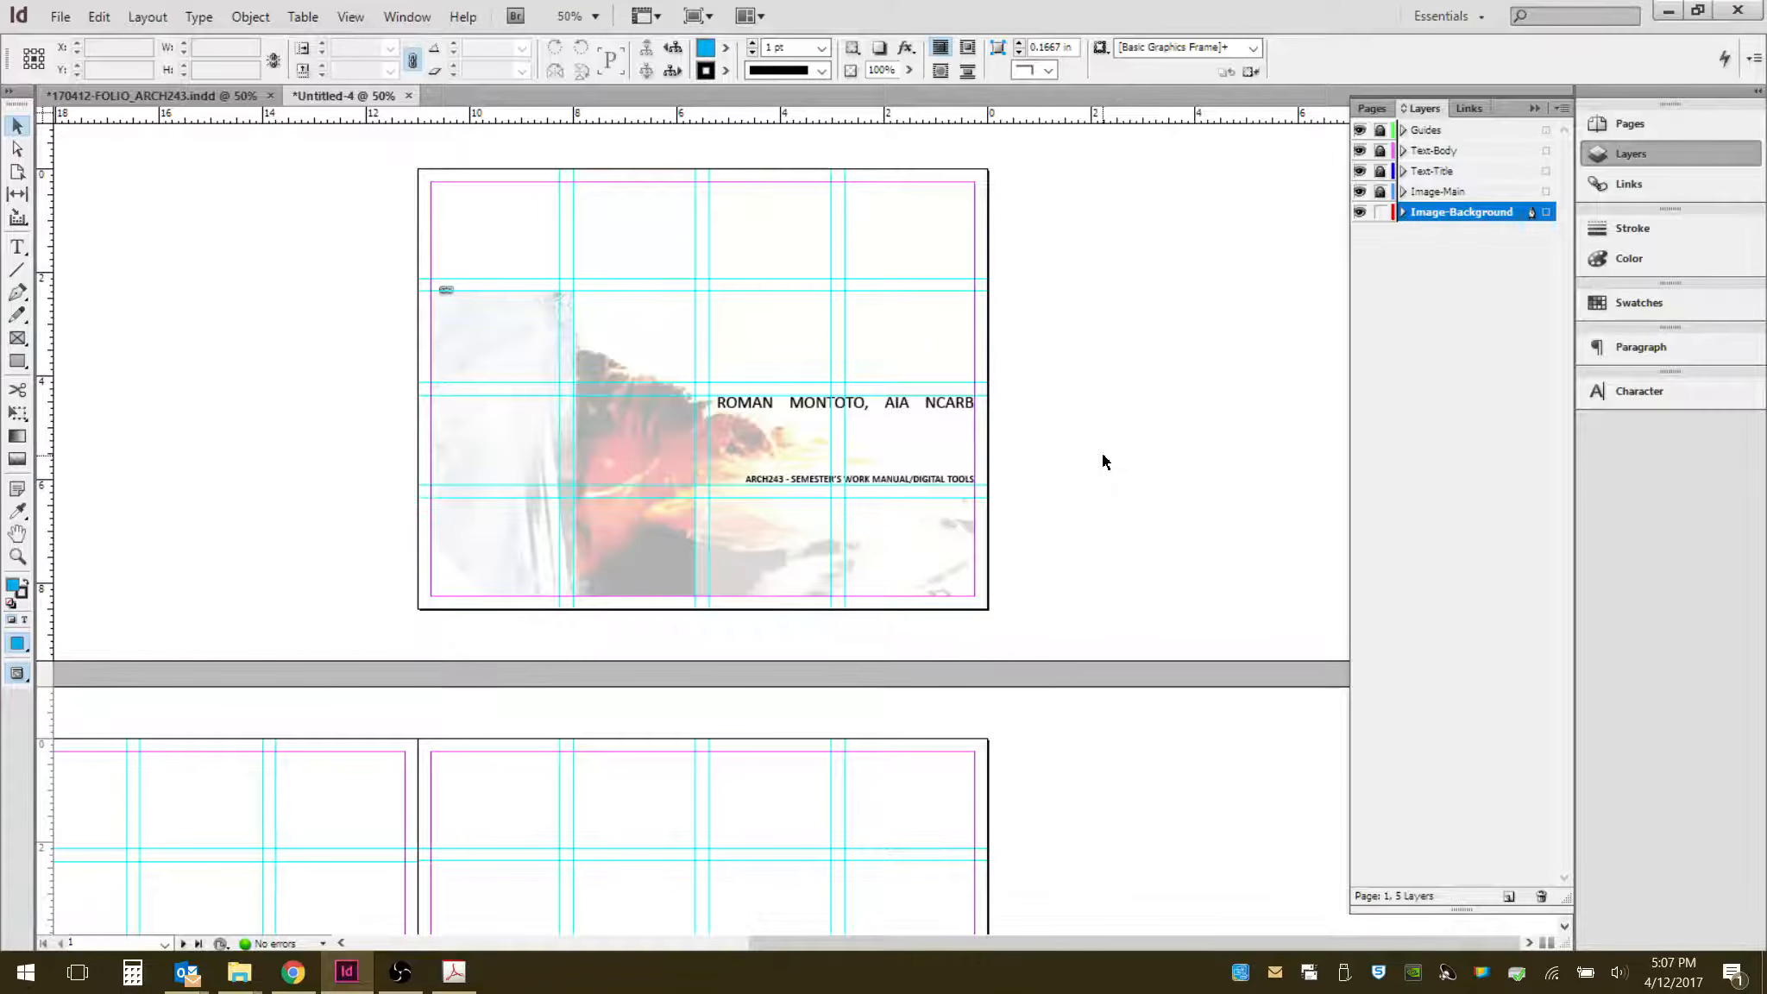
- Hide the Guides layer to preview the finished title page
scroll(1100, 431, "up", 1)
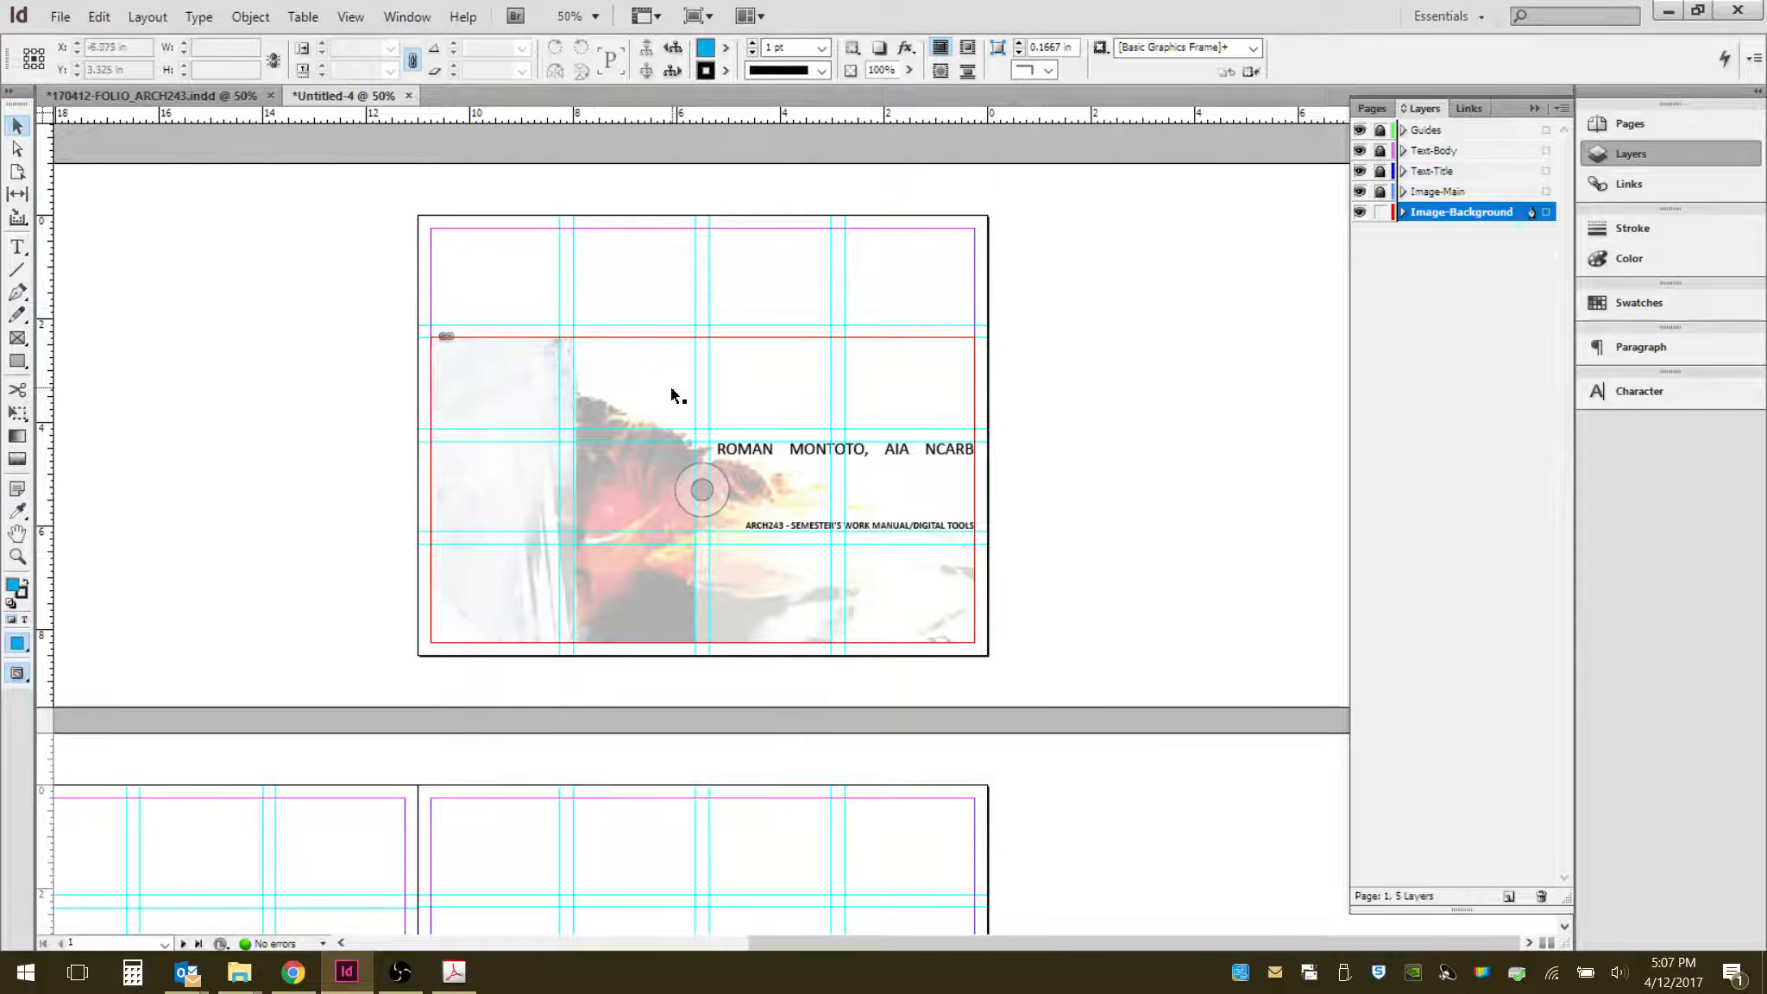
scroll(768, 344, "up", 1)
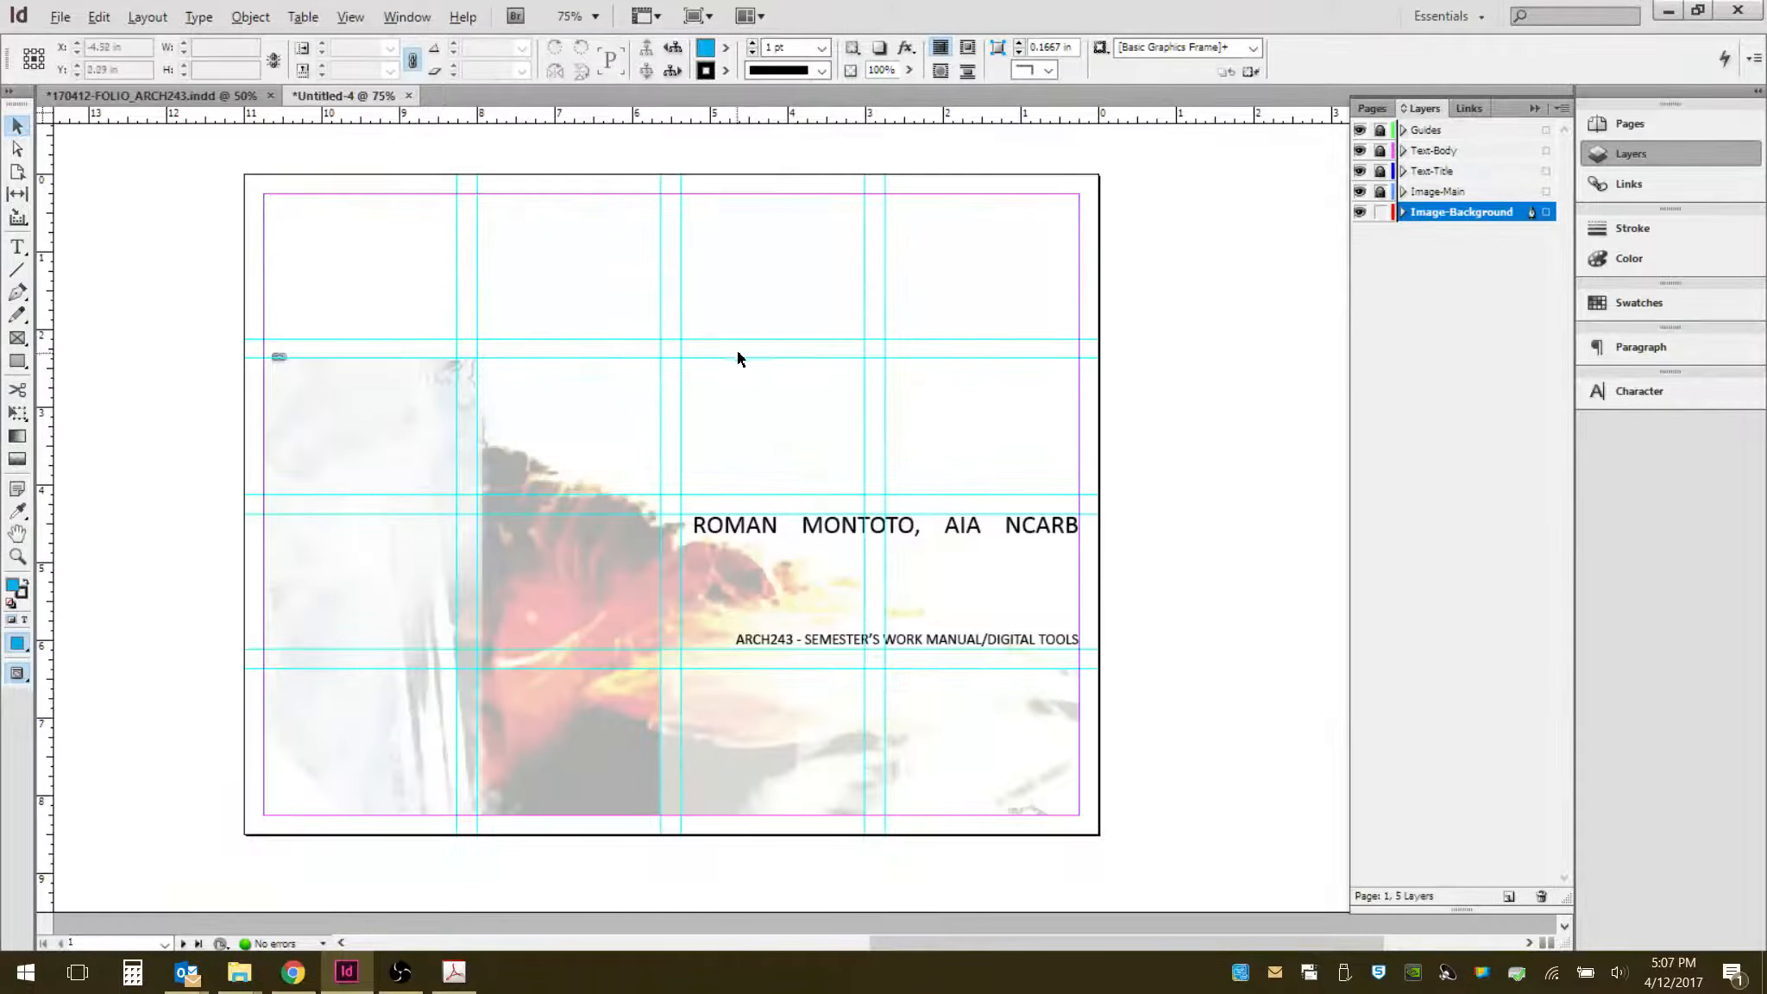
left_click(1380, 131)
left_click(1380, 131)
left_click(1360, 130)
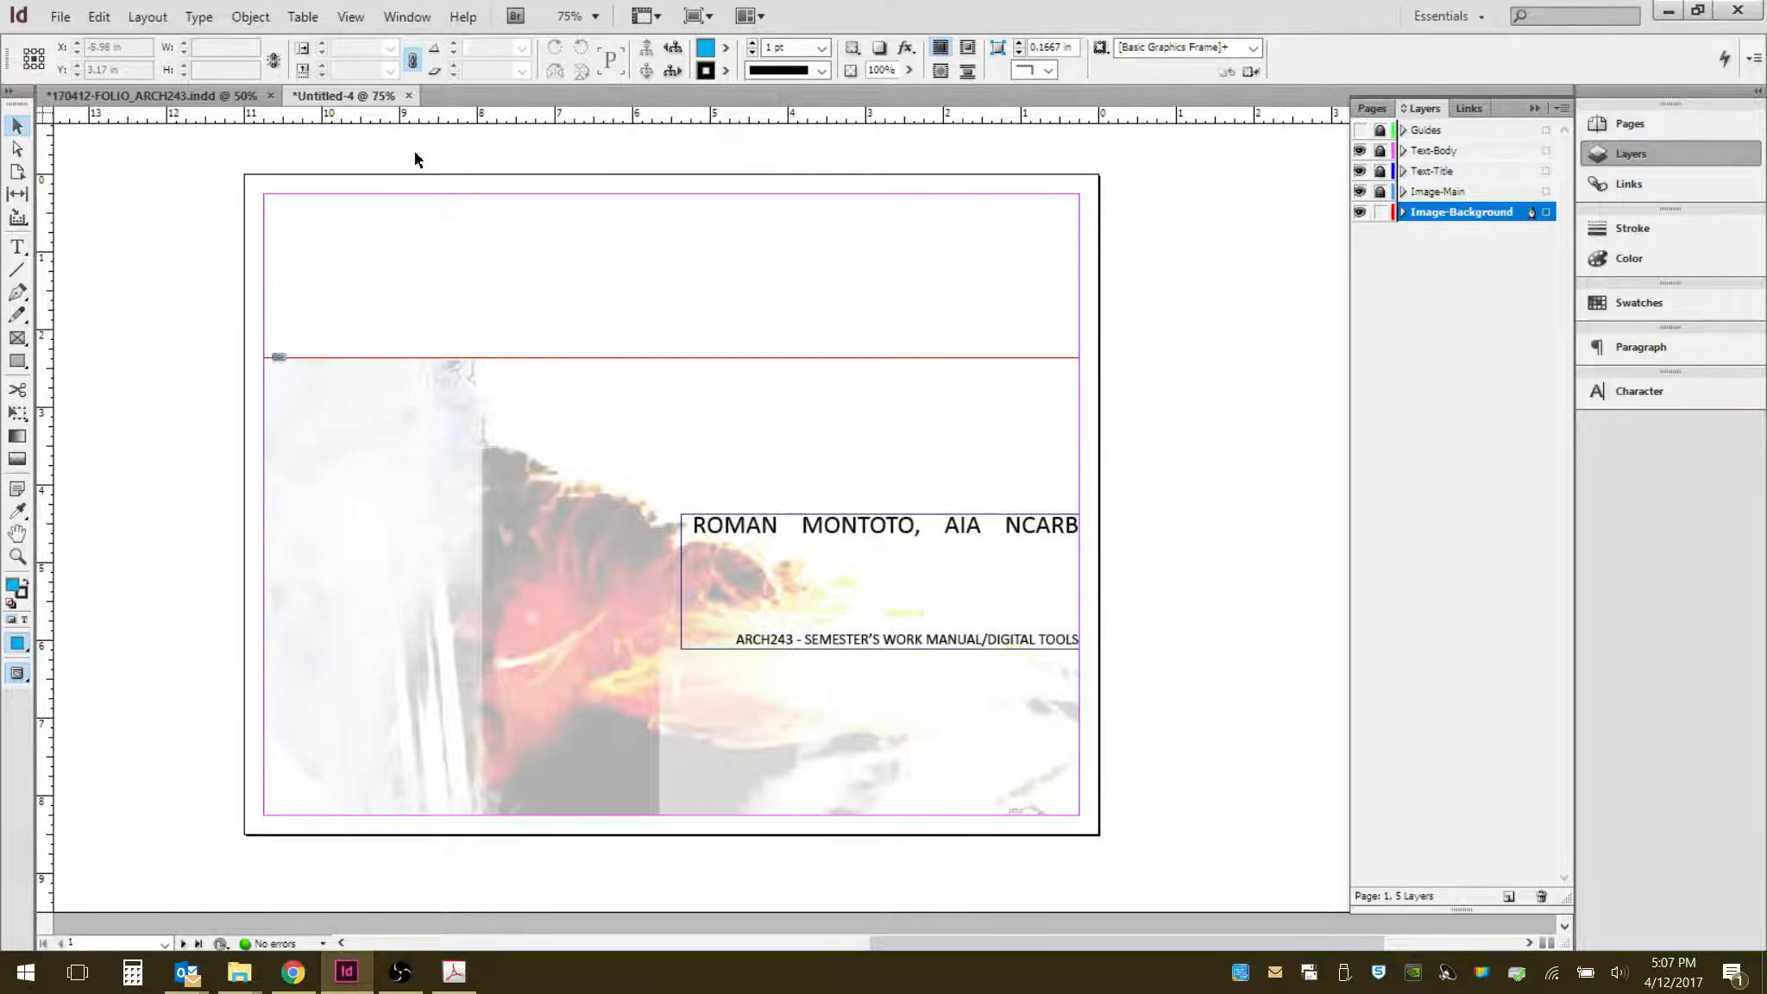
- Toggle Overprint Preview on to check the title page, then return to the normal view
left_click(360, 19)
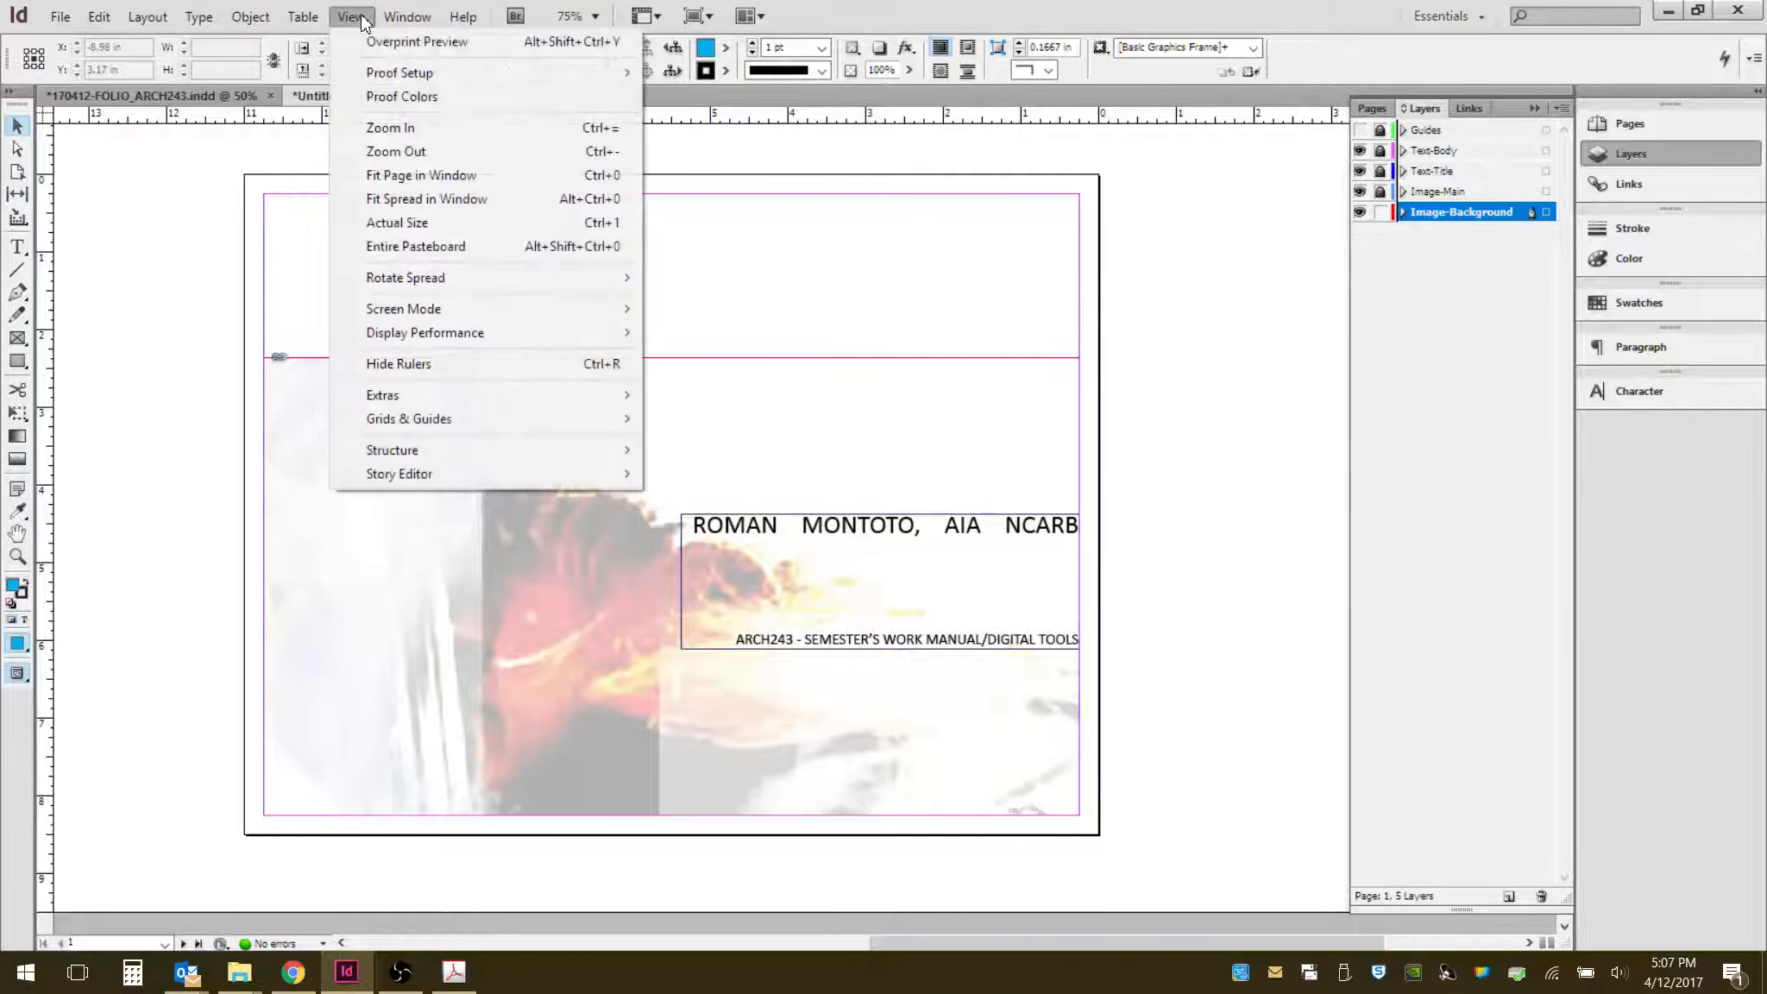
left_click(397, 51)
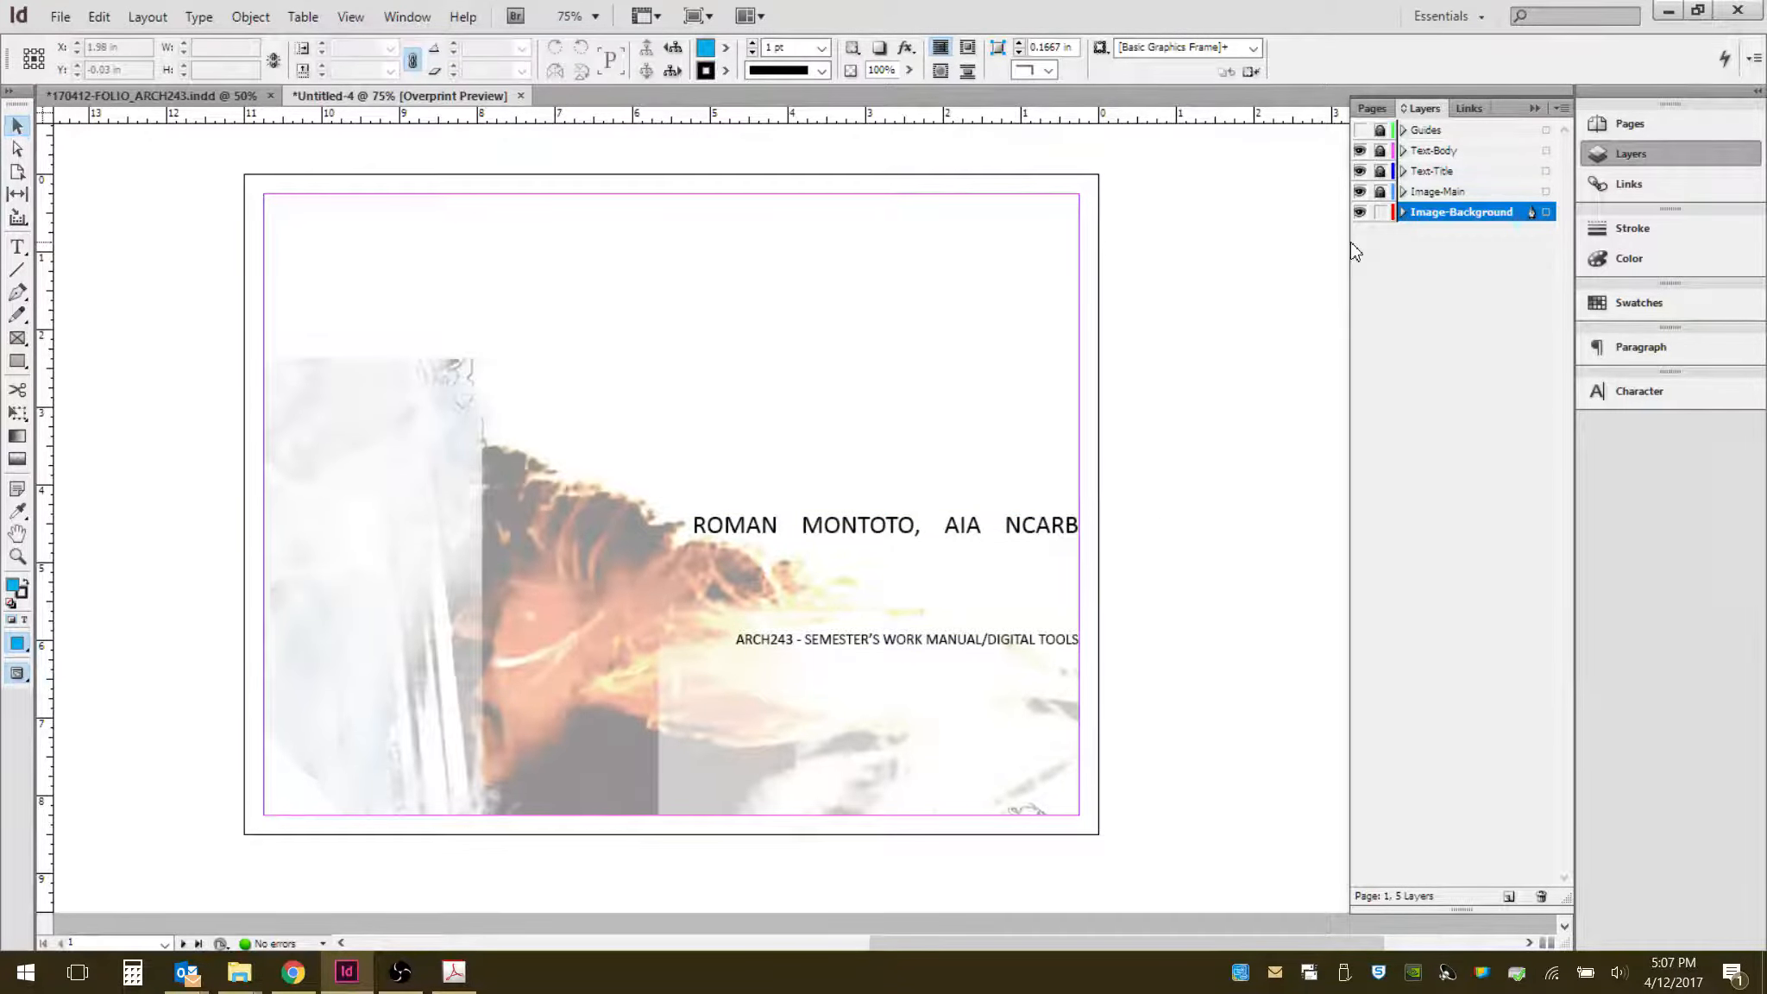
left_click(671, 587)
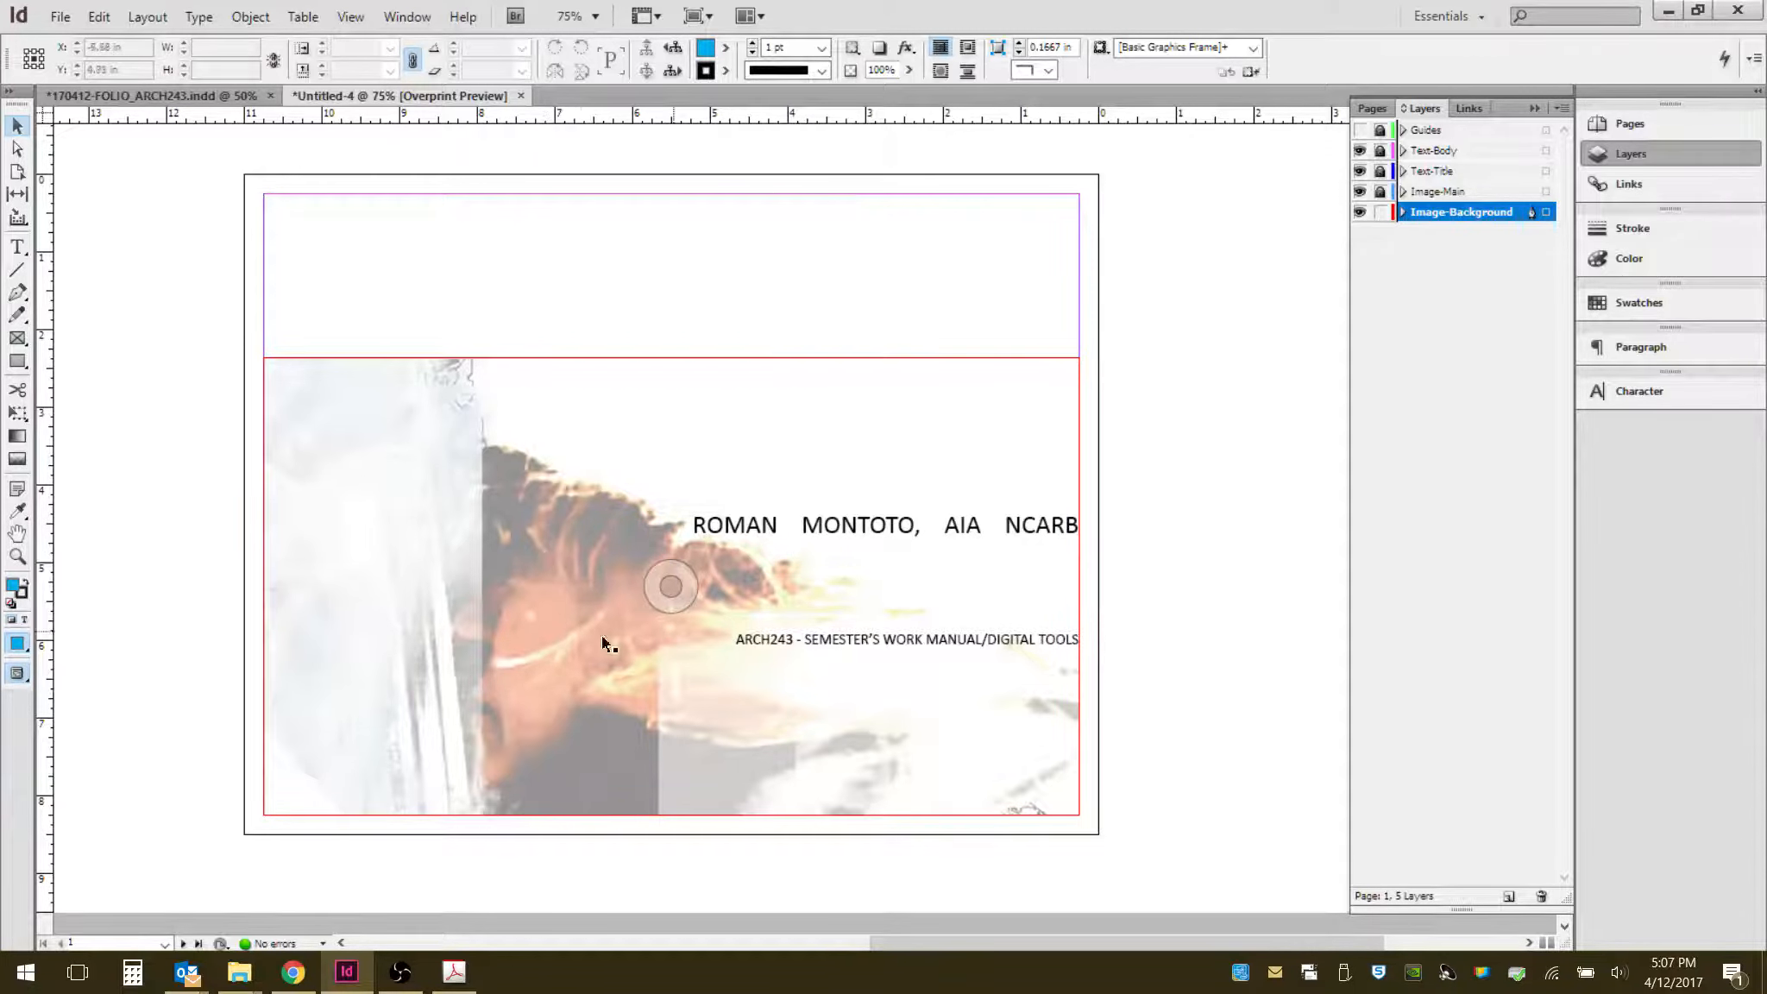
left_click(1051, 304)
left_click(408, 18)
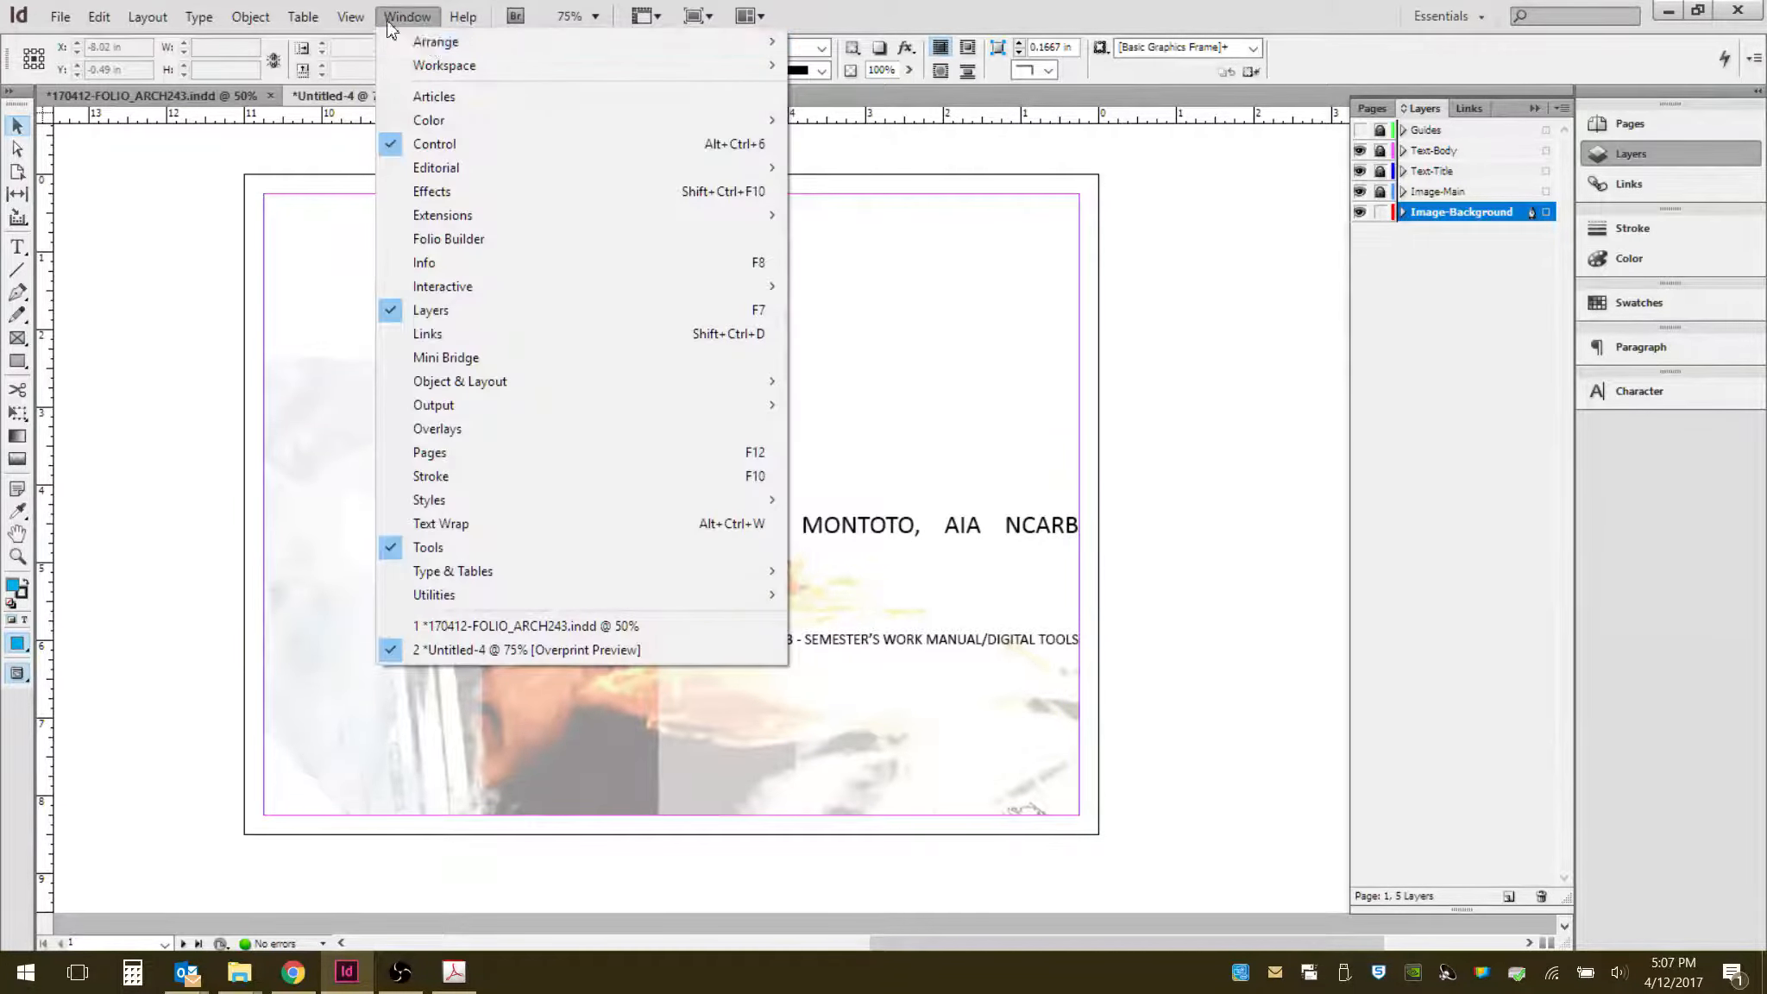
left_click(348, 43)
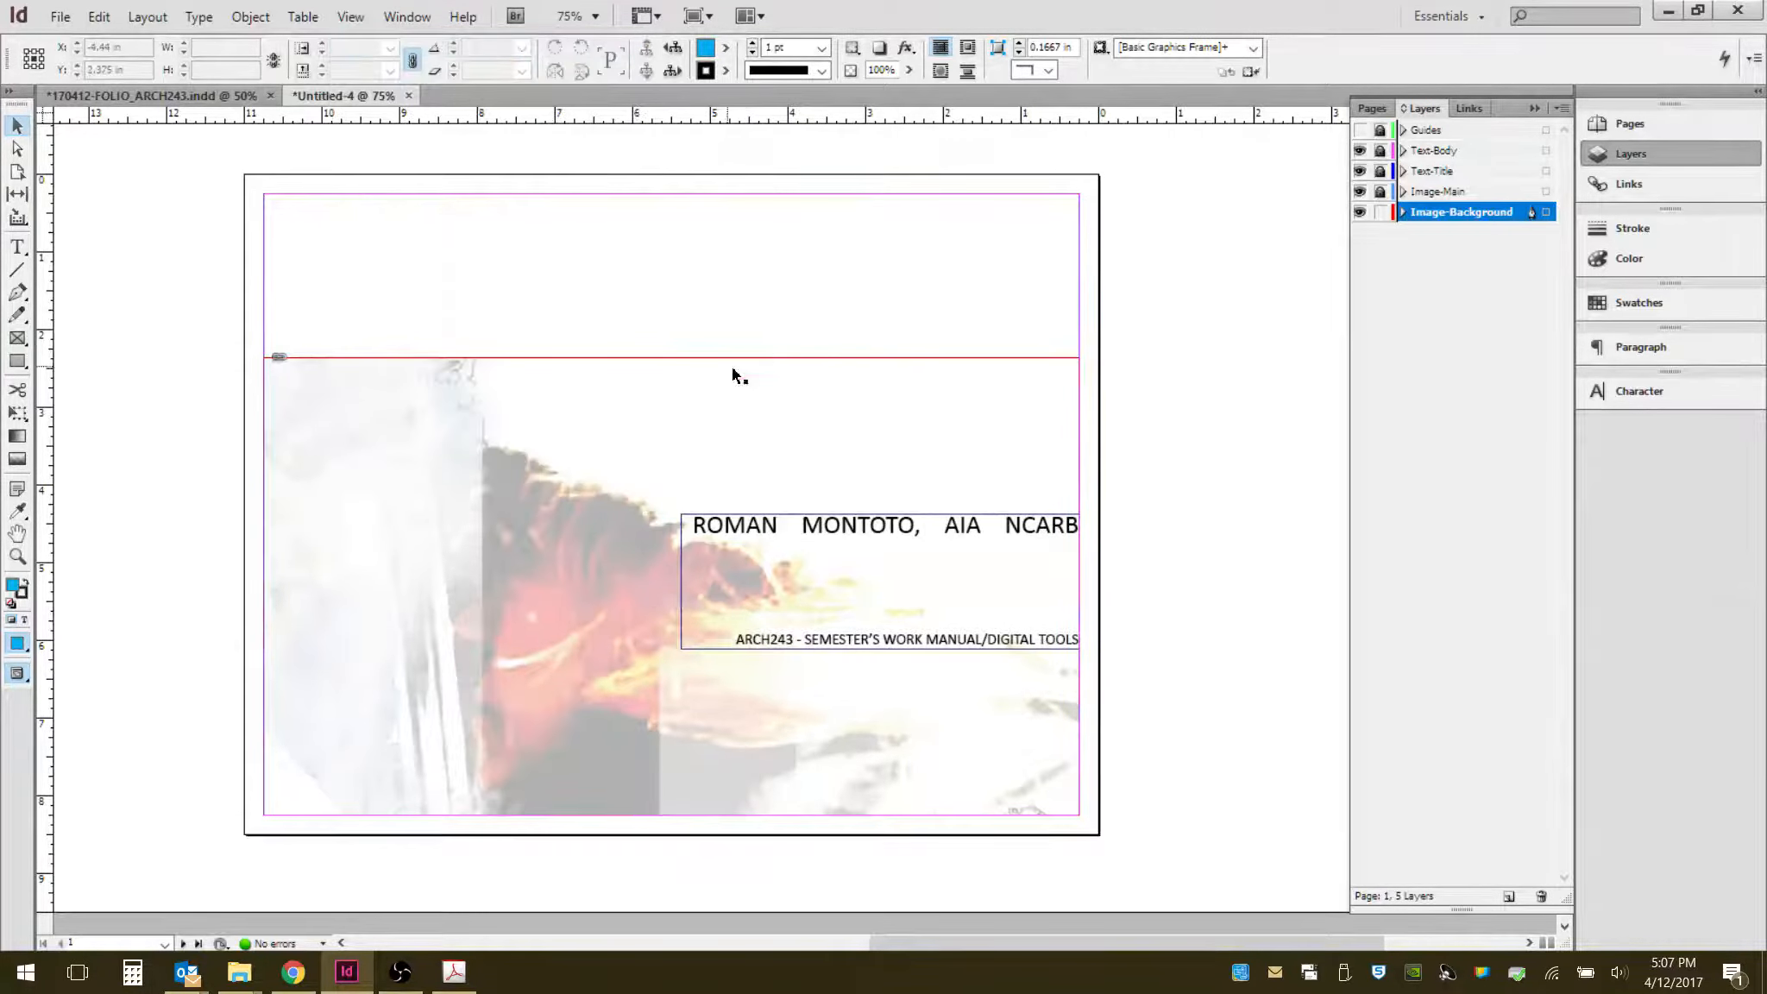
- Show the Guides layer, lock the Image-Background layer, and unlock and target the Text-Body layer for the next spread
key("ctrl+minus")
key("ctrl+minus")
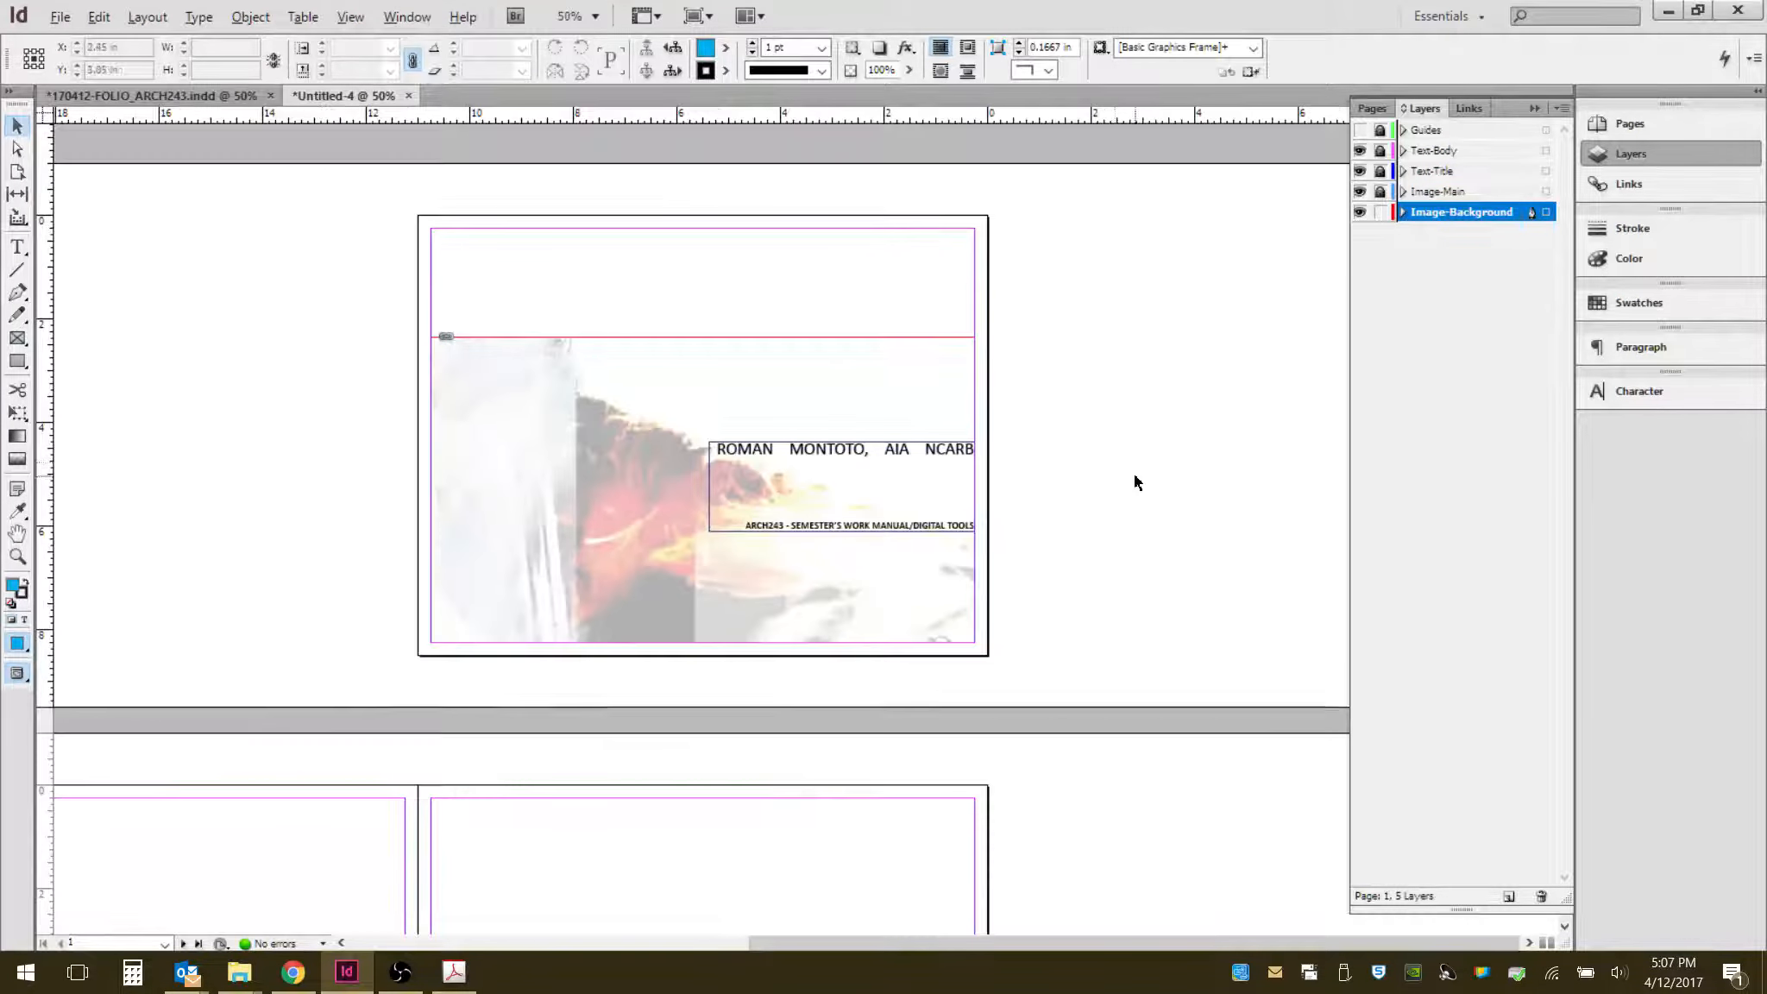
key("ctrl+equal")
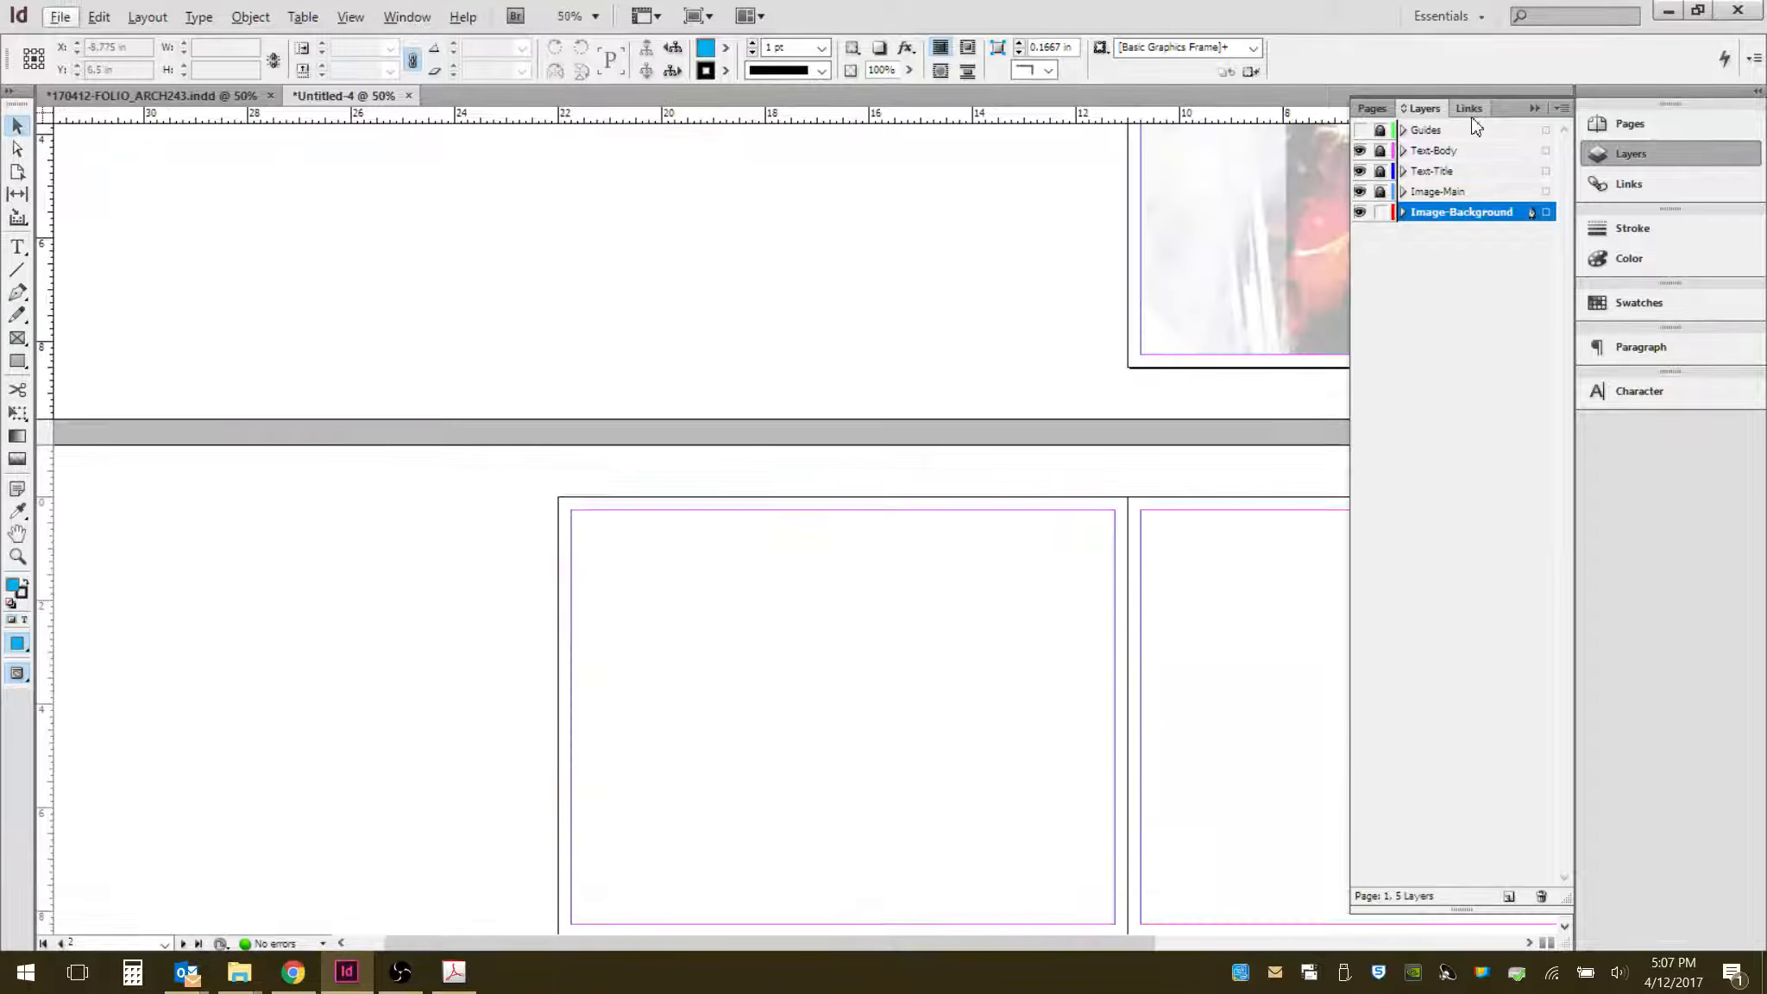
left_click(1360, 129)
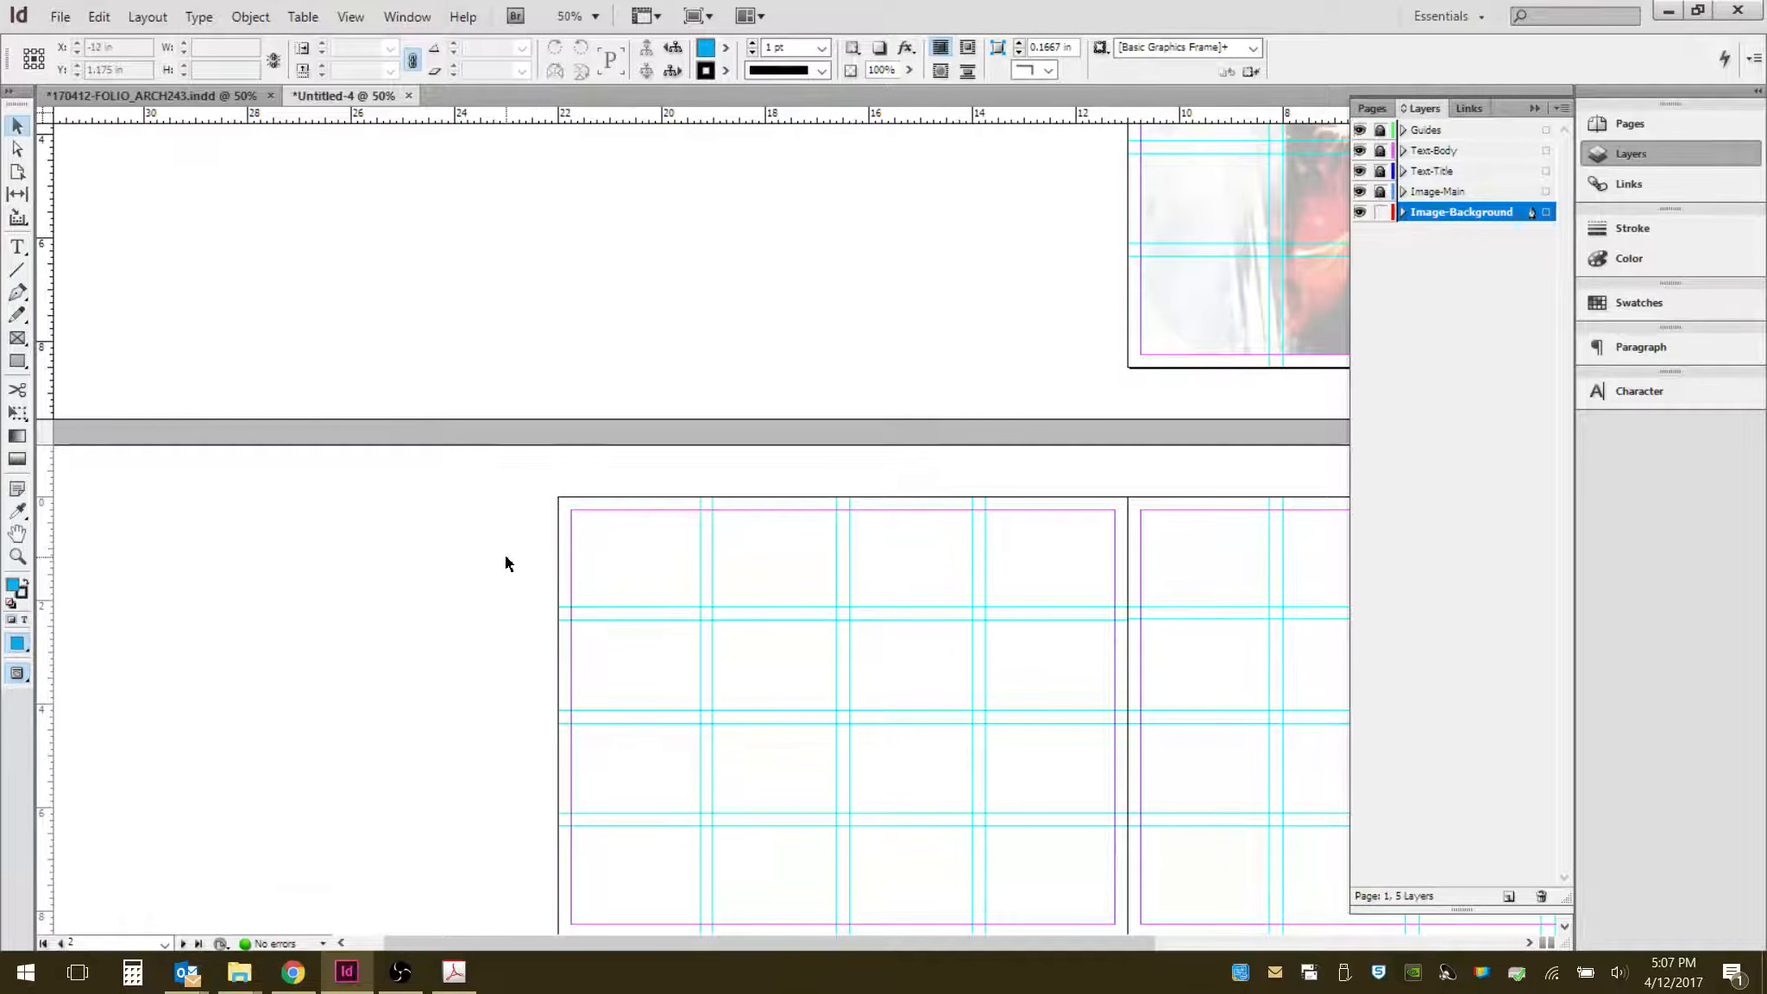
key("ctrl+minus")
key("ctrl+equal")
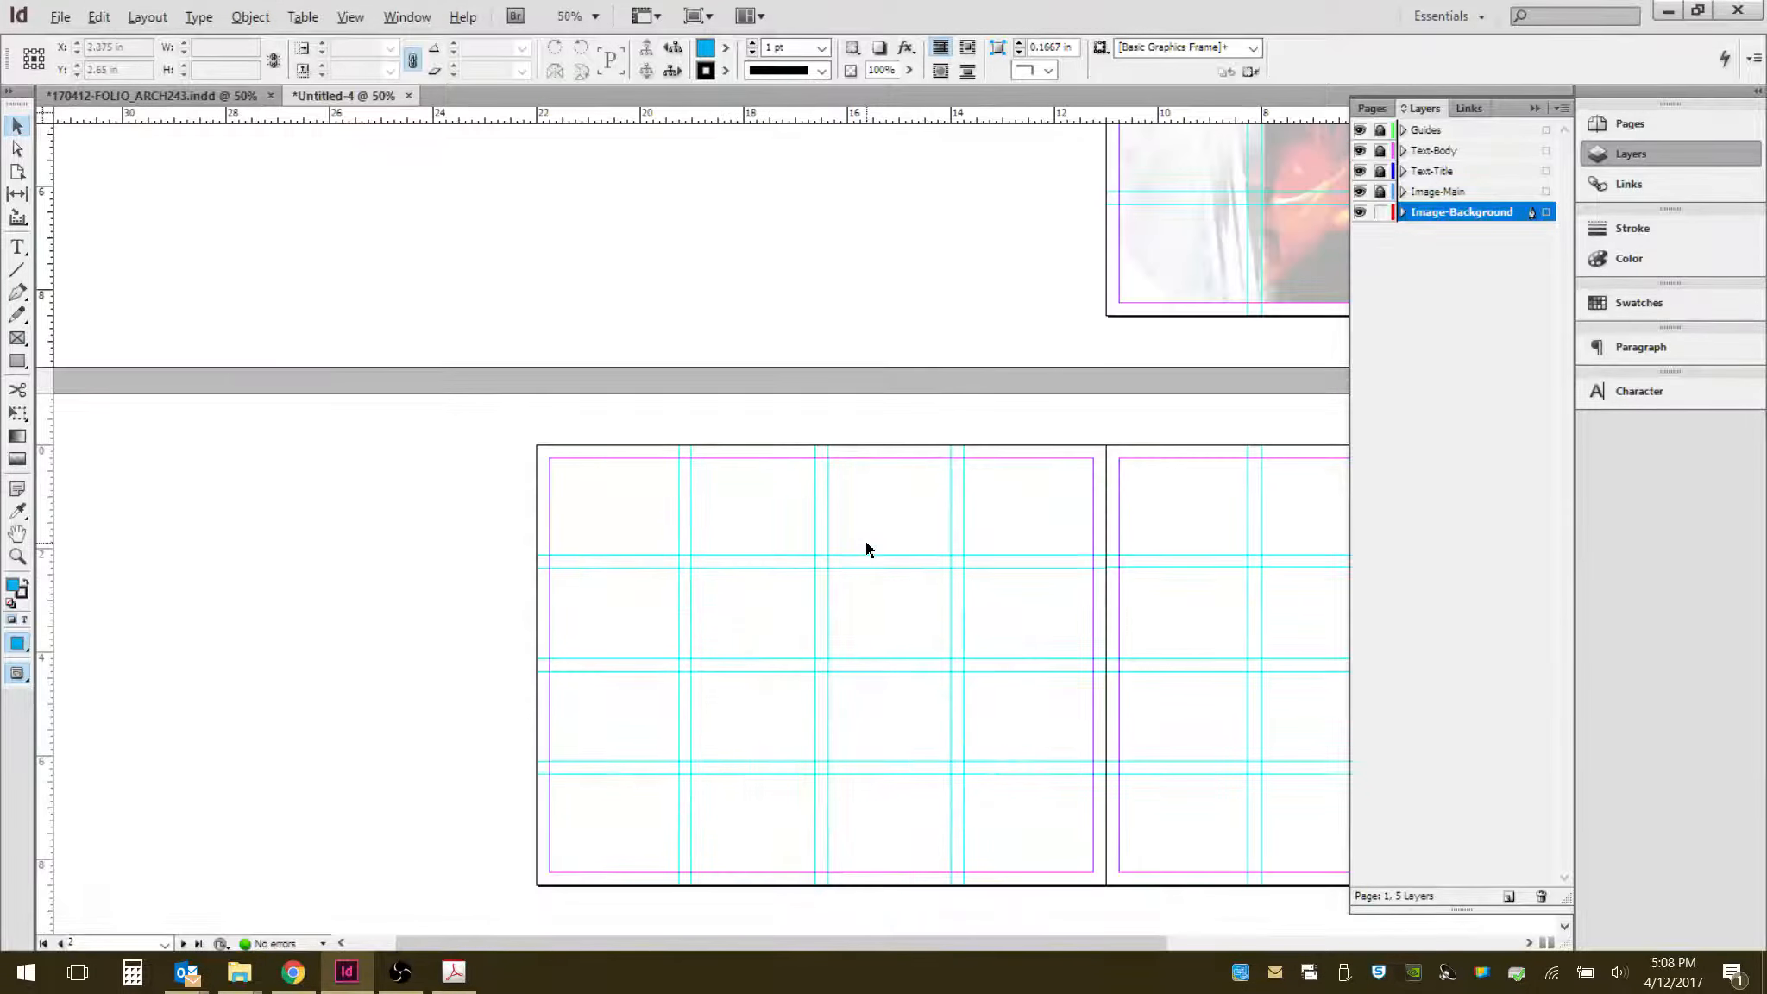
left_click_drag(1163, 504, 738, 399)
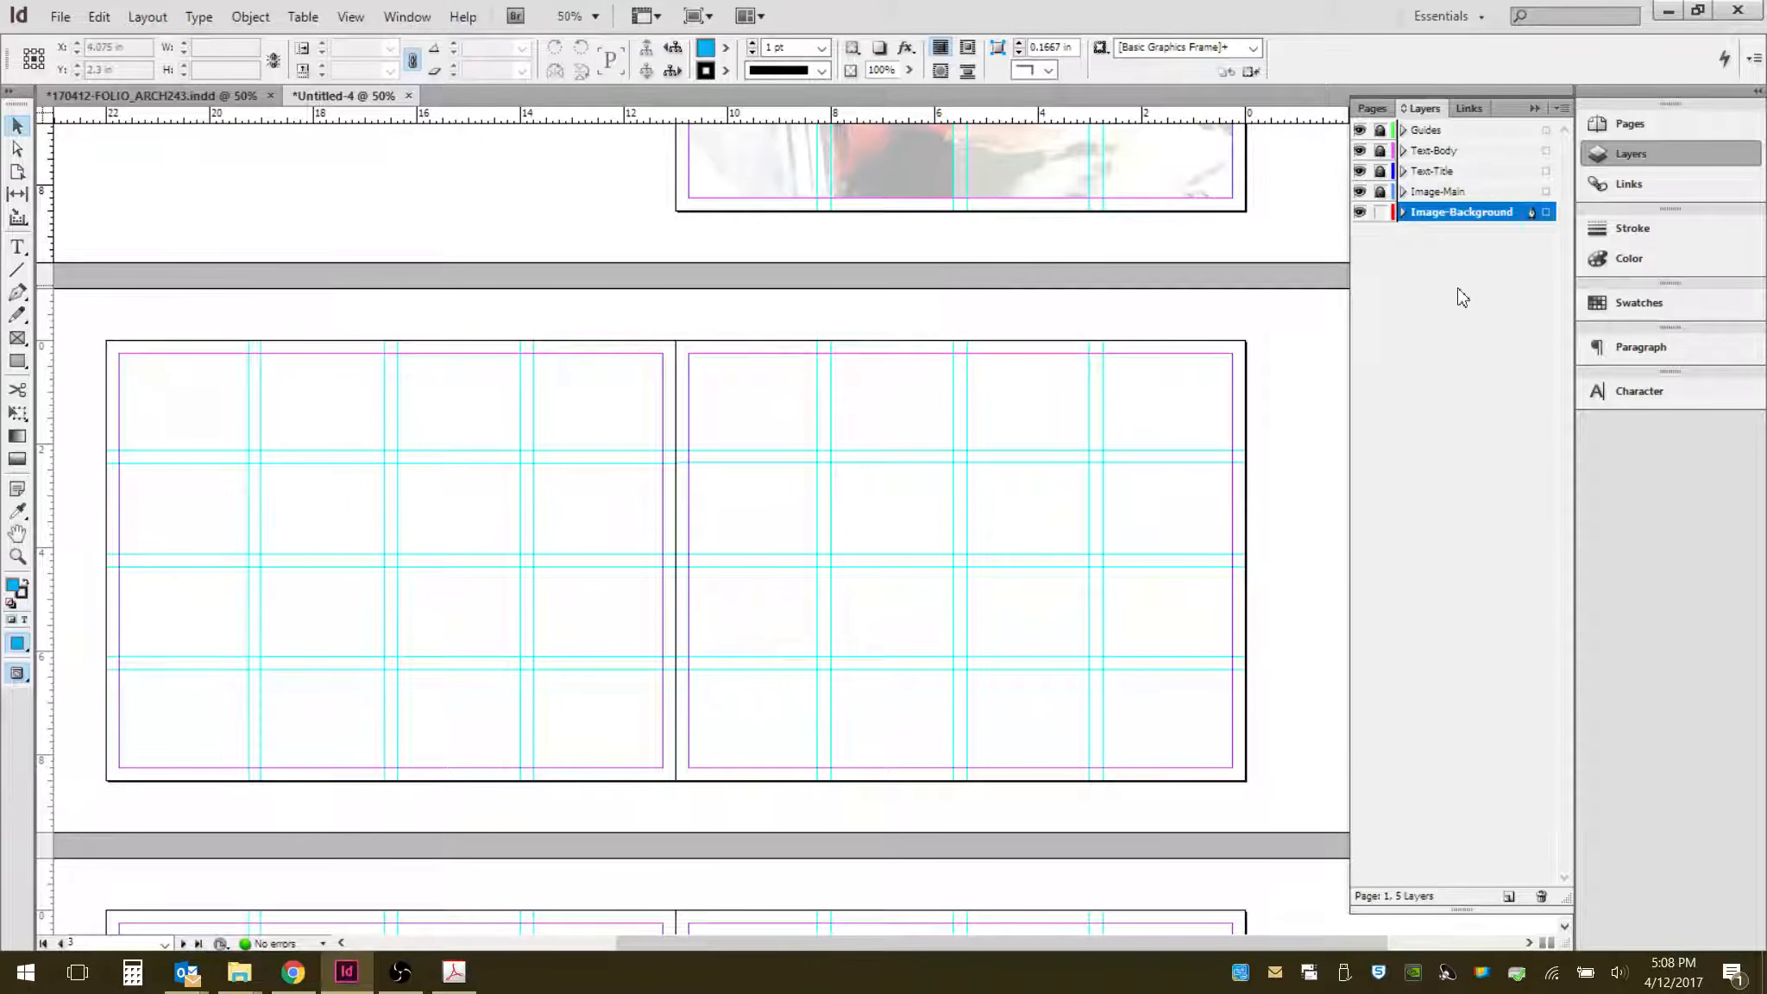
left_click(1378, 212)
left_click(1379, 151)
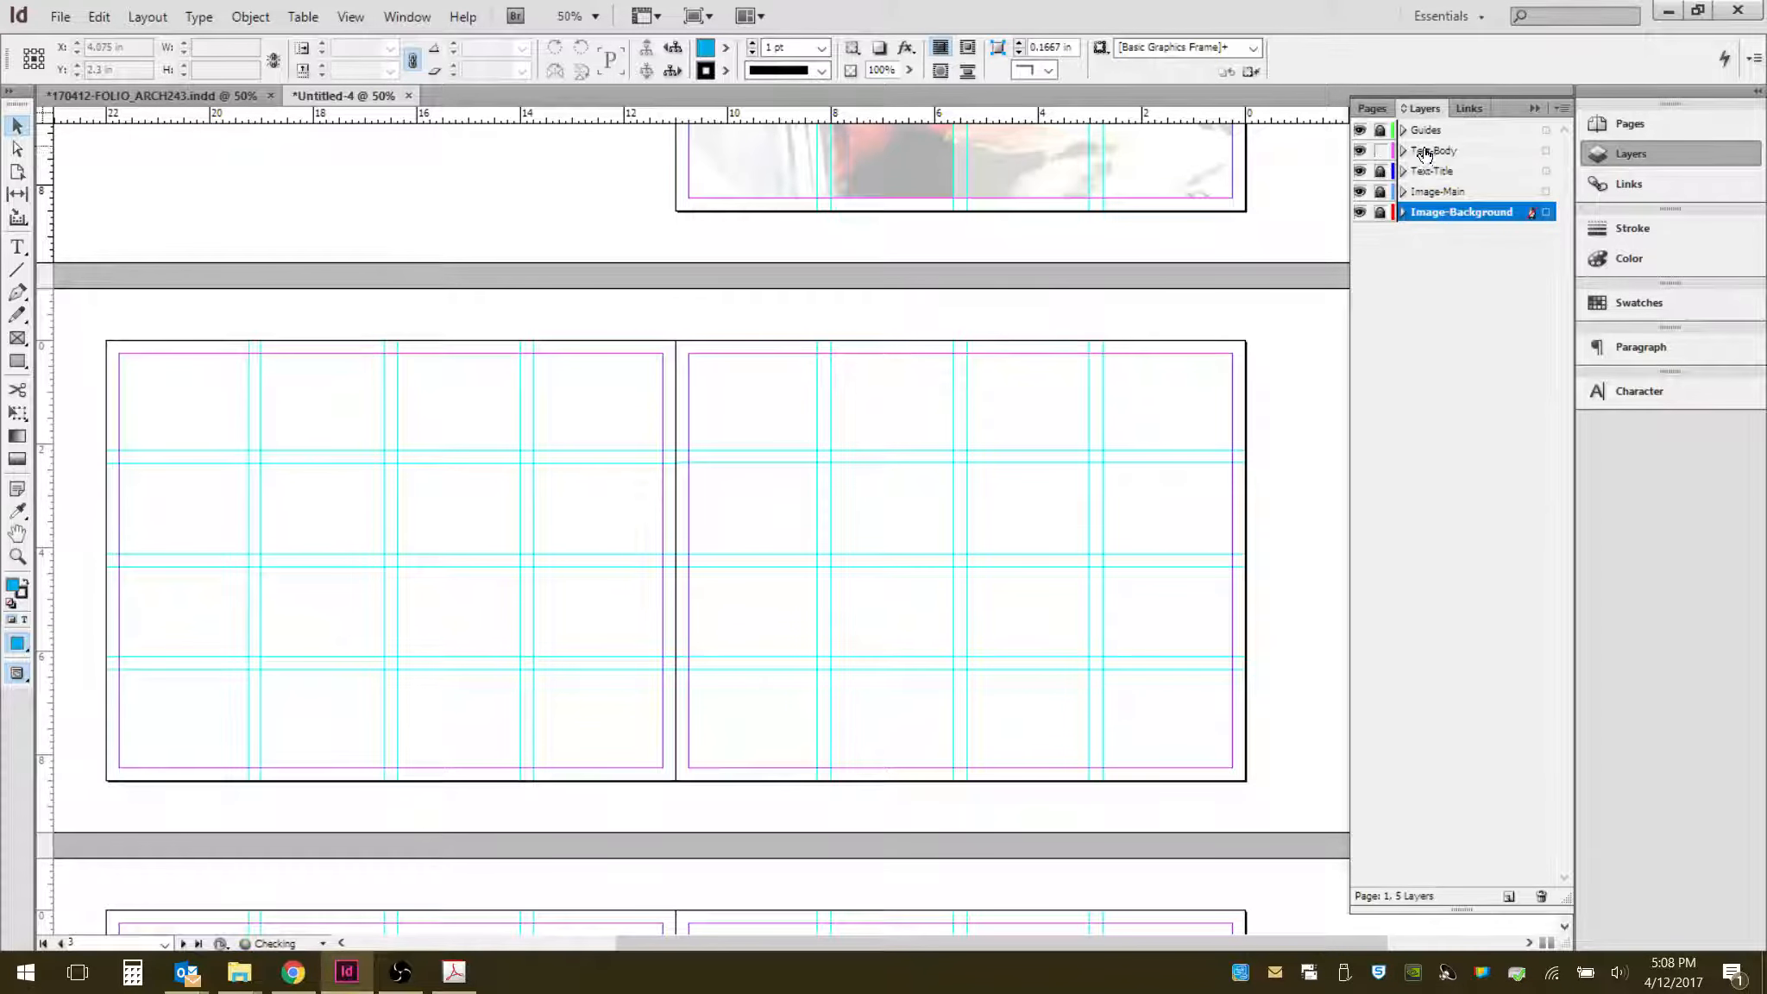
left_click(1425, 158)
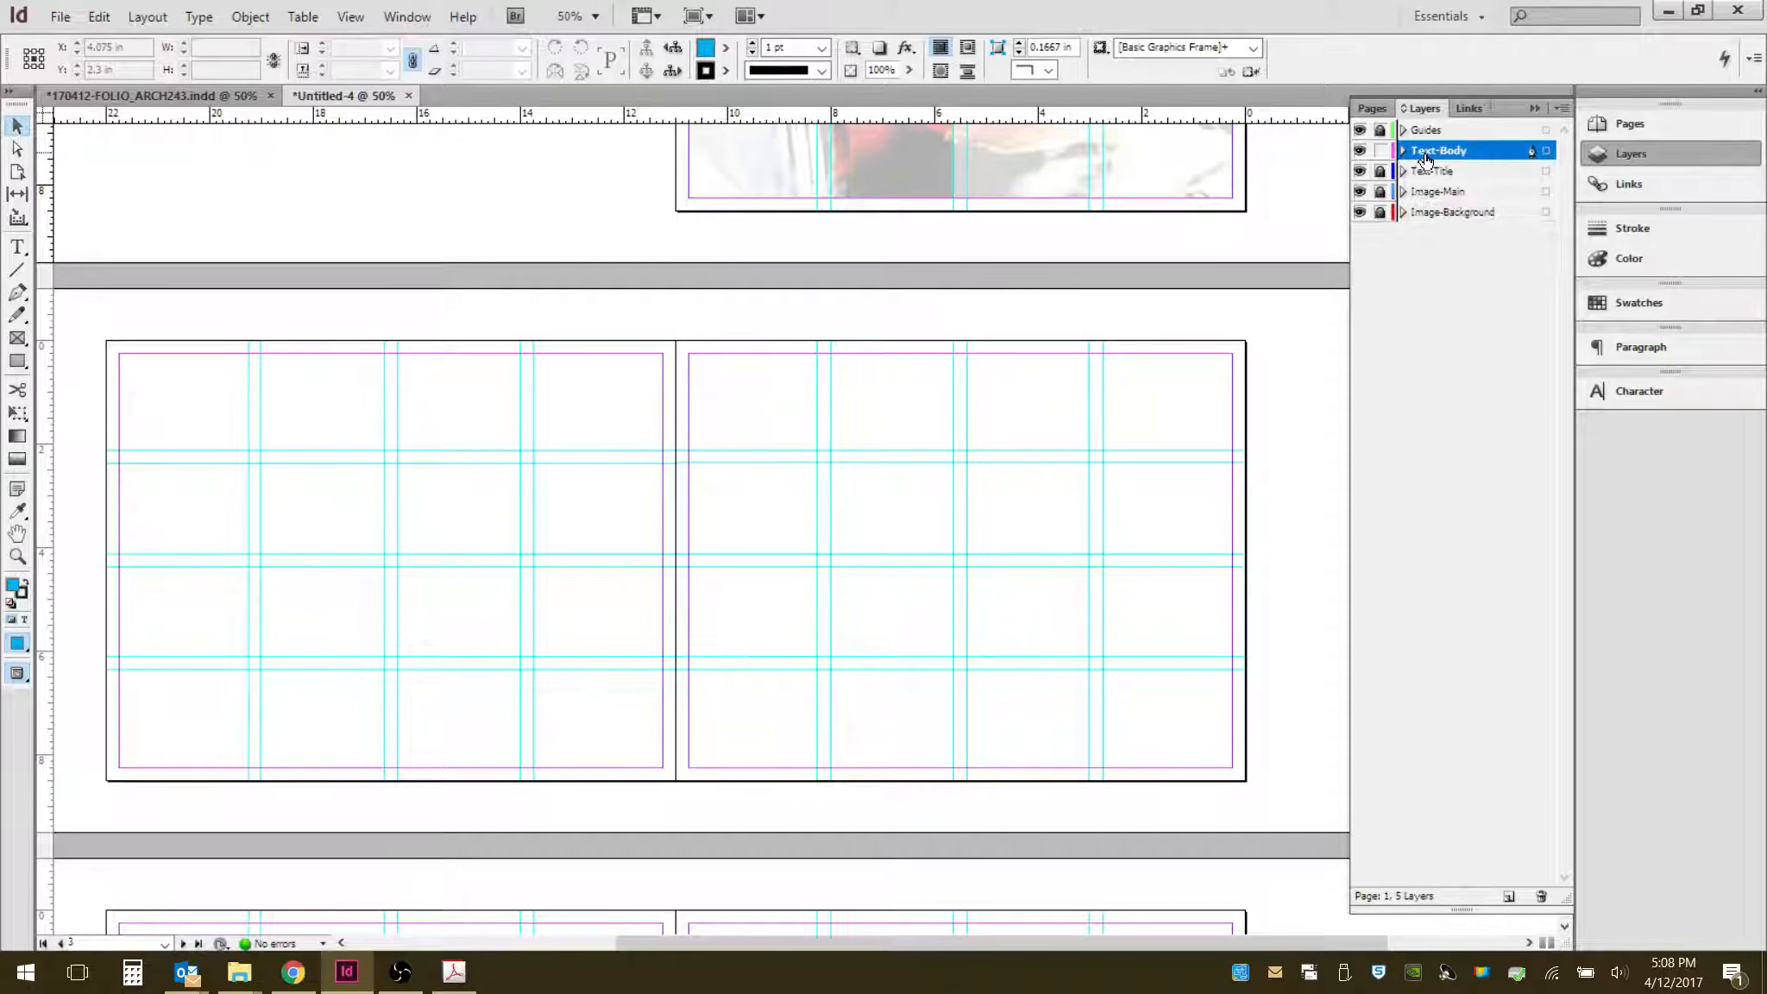
- Unlock the Text-Title layer, paste the title text frame in place on page 3 and move it to the right half
scroll(1127, 464, "up", 5)
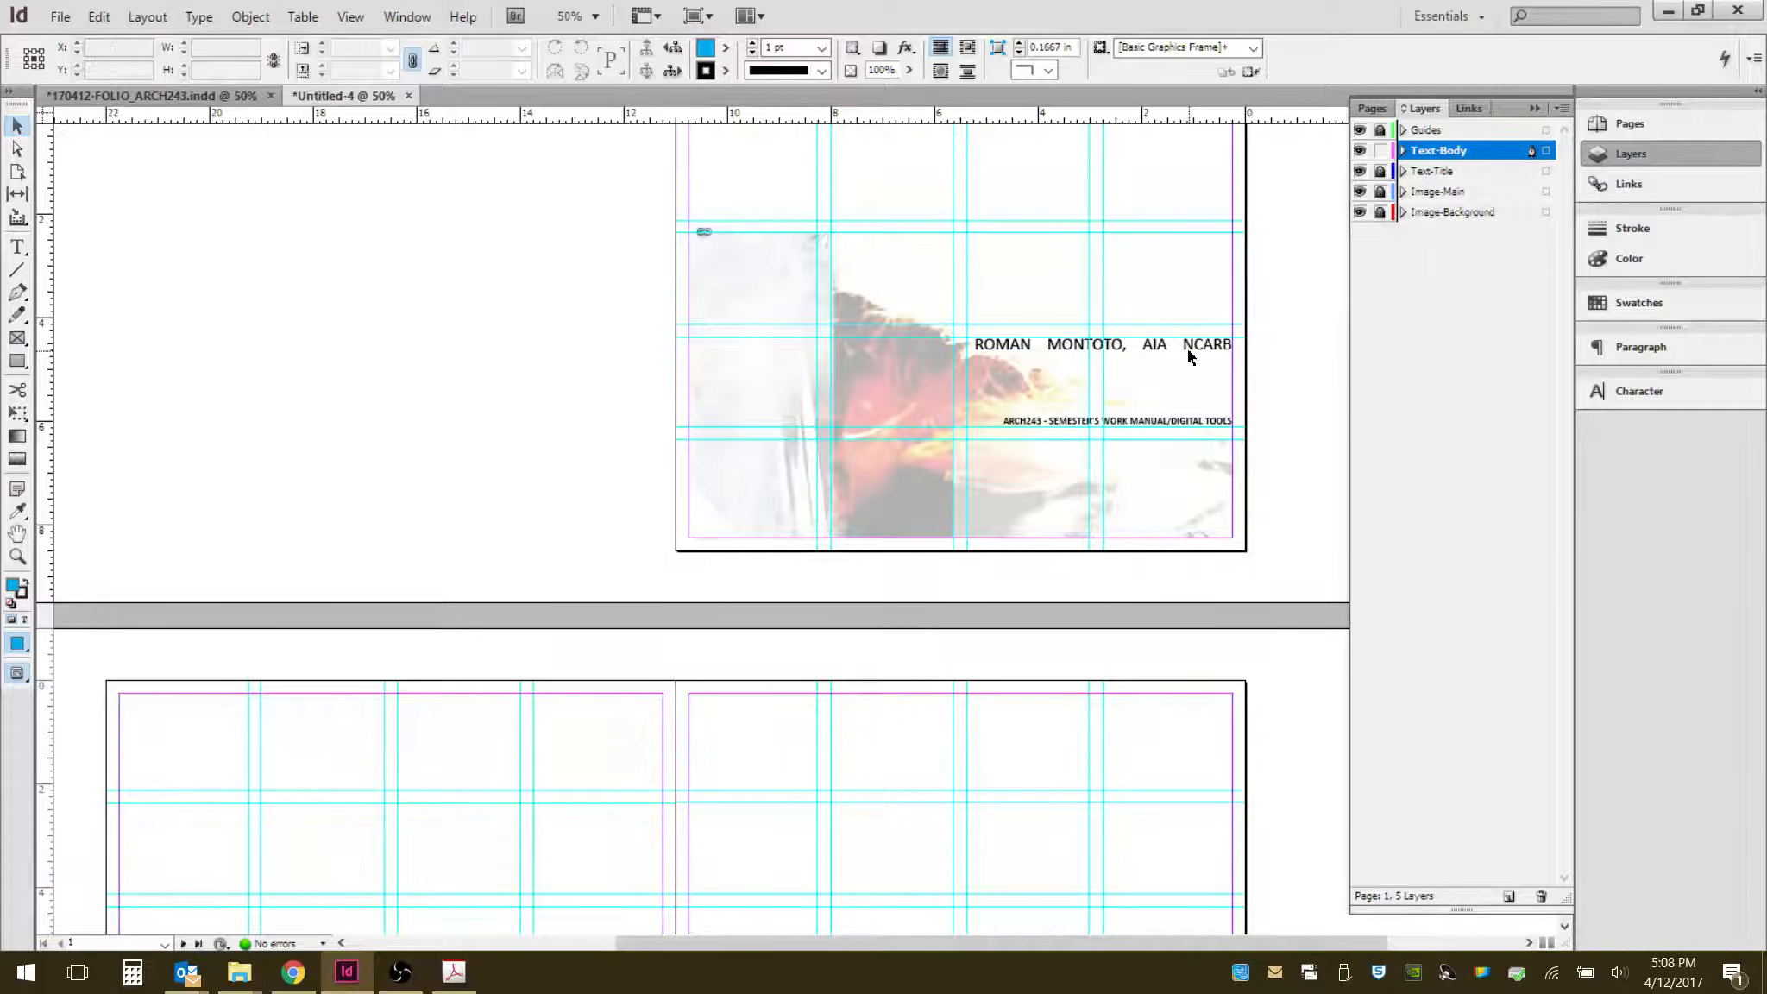
left_click(1382, 172)
left_click(1186, 347)
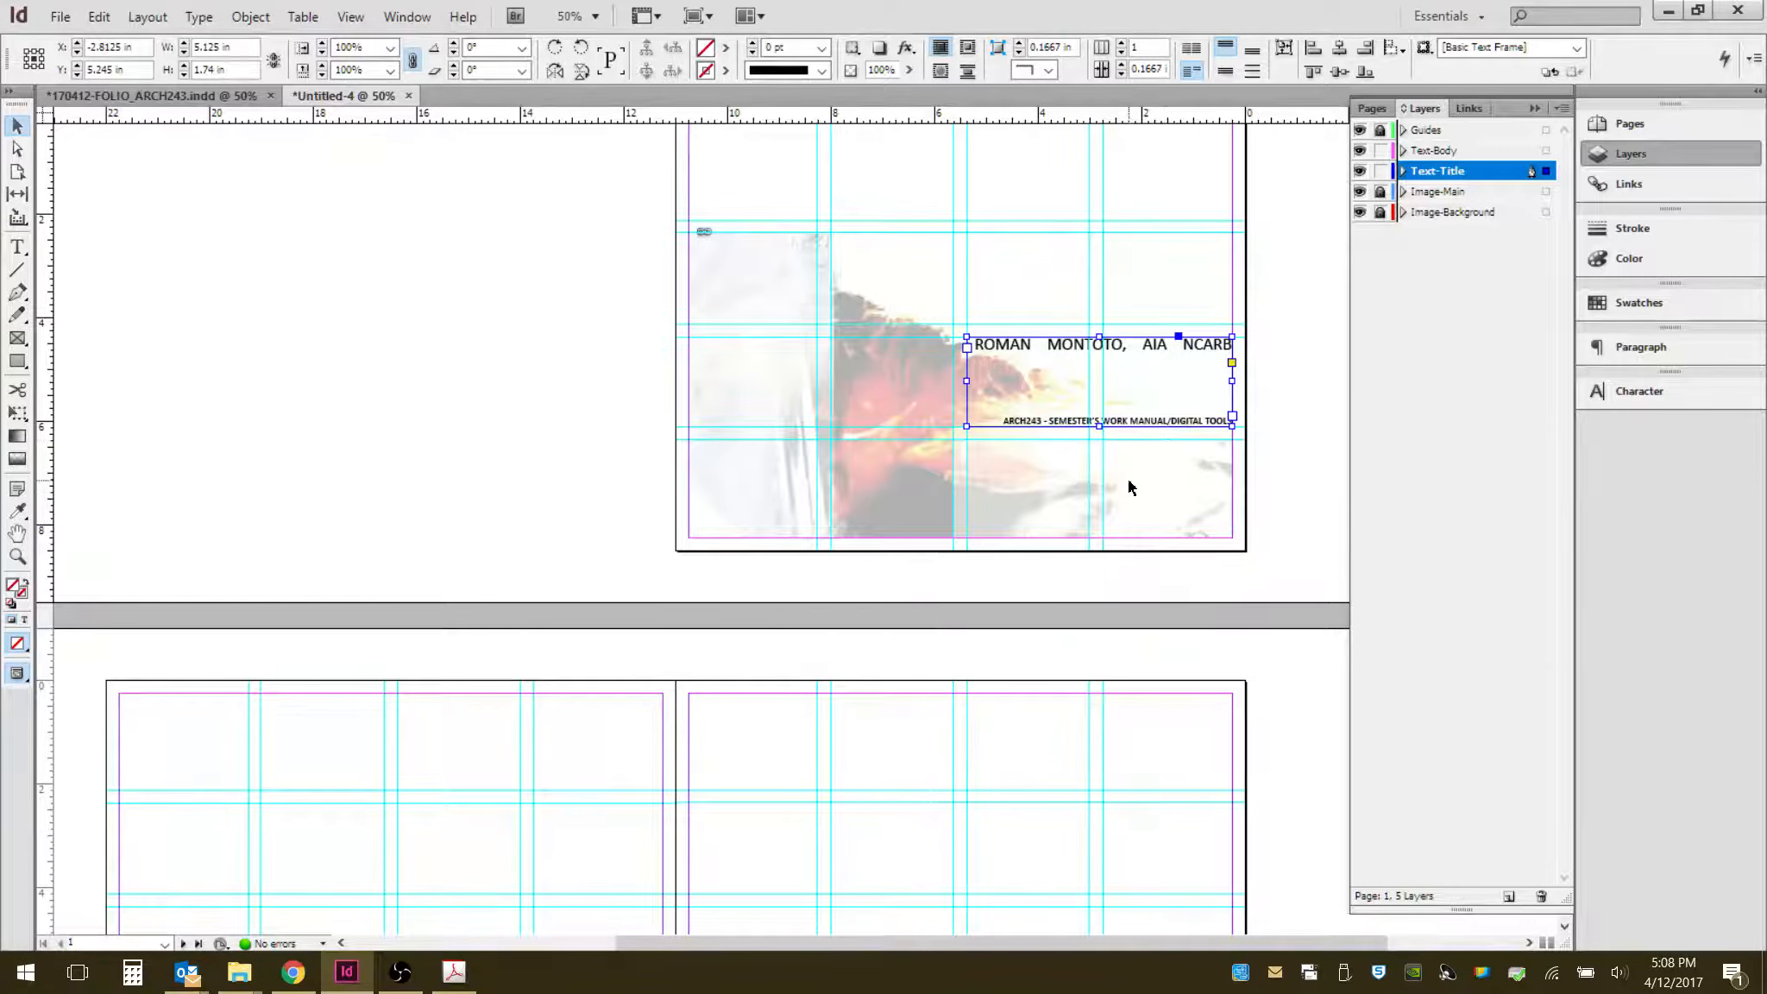
scroll(1127, 479, "down", 5)
left_click(1055, 549)
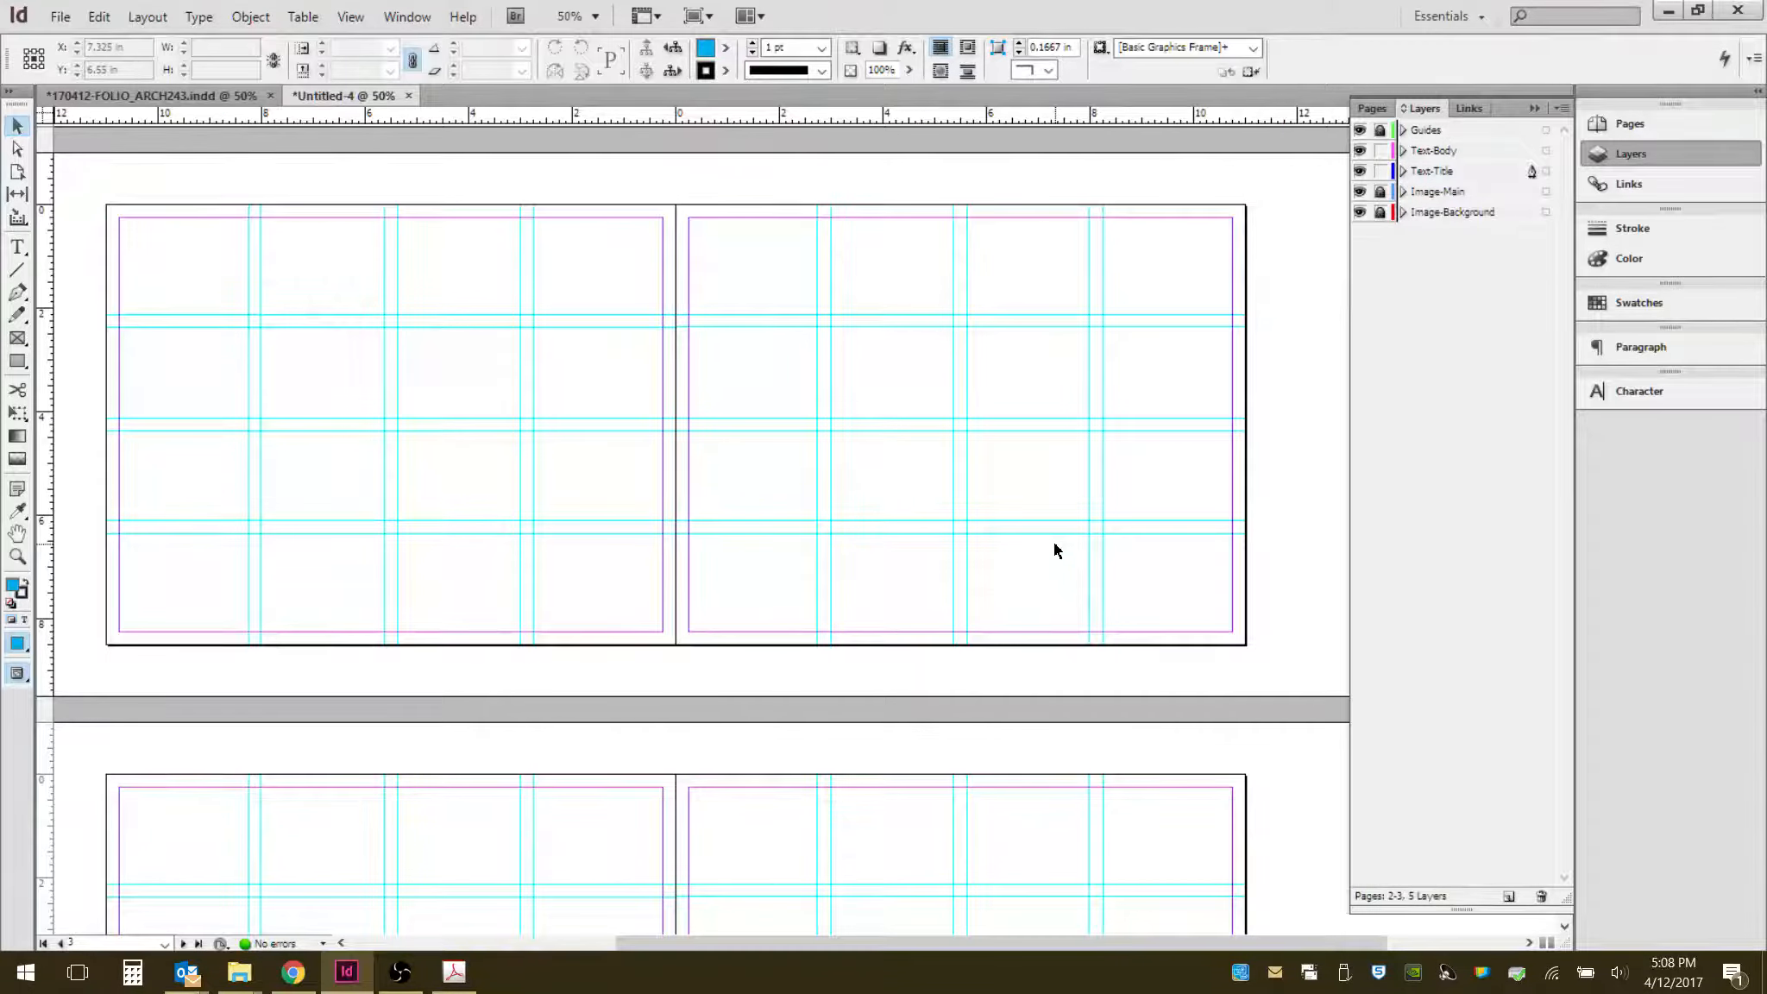
key("ctrl+alt+shift+v")
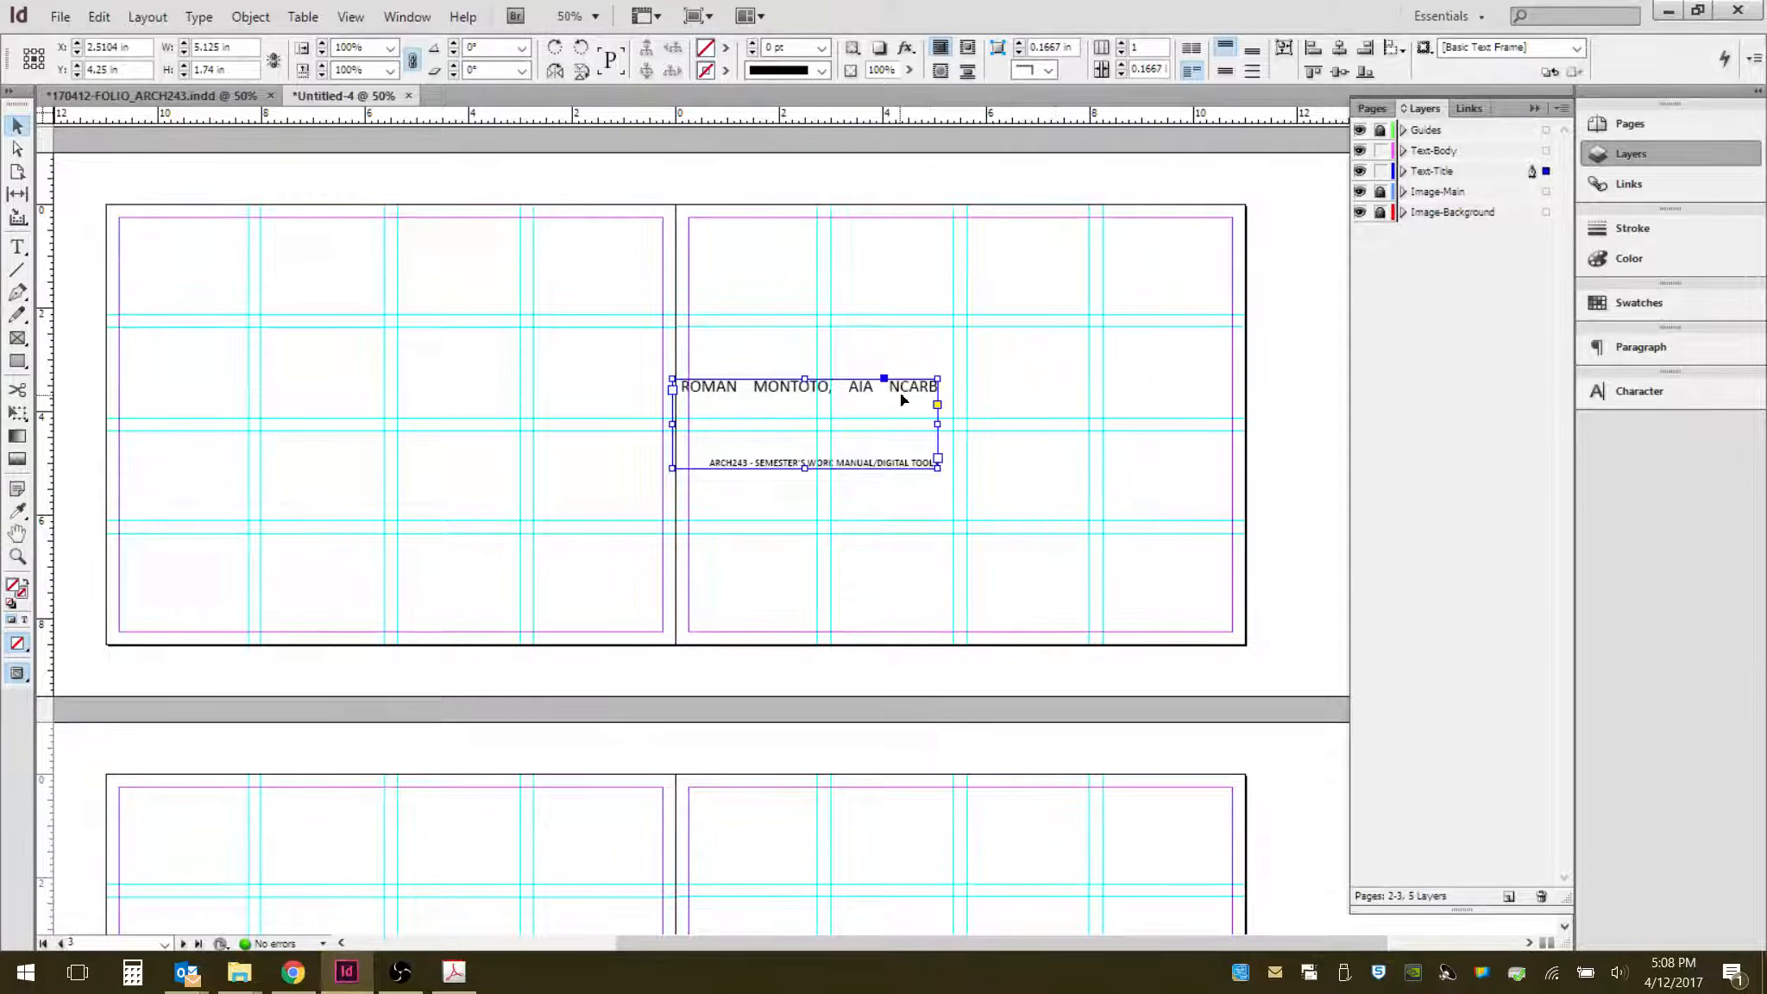
left_click_drag(900, 392, 1196, 455)
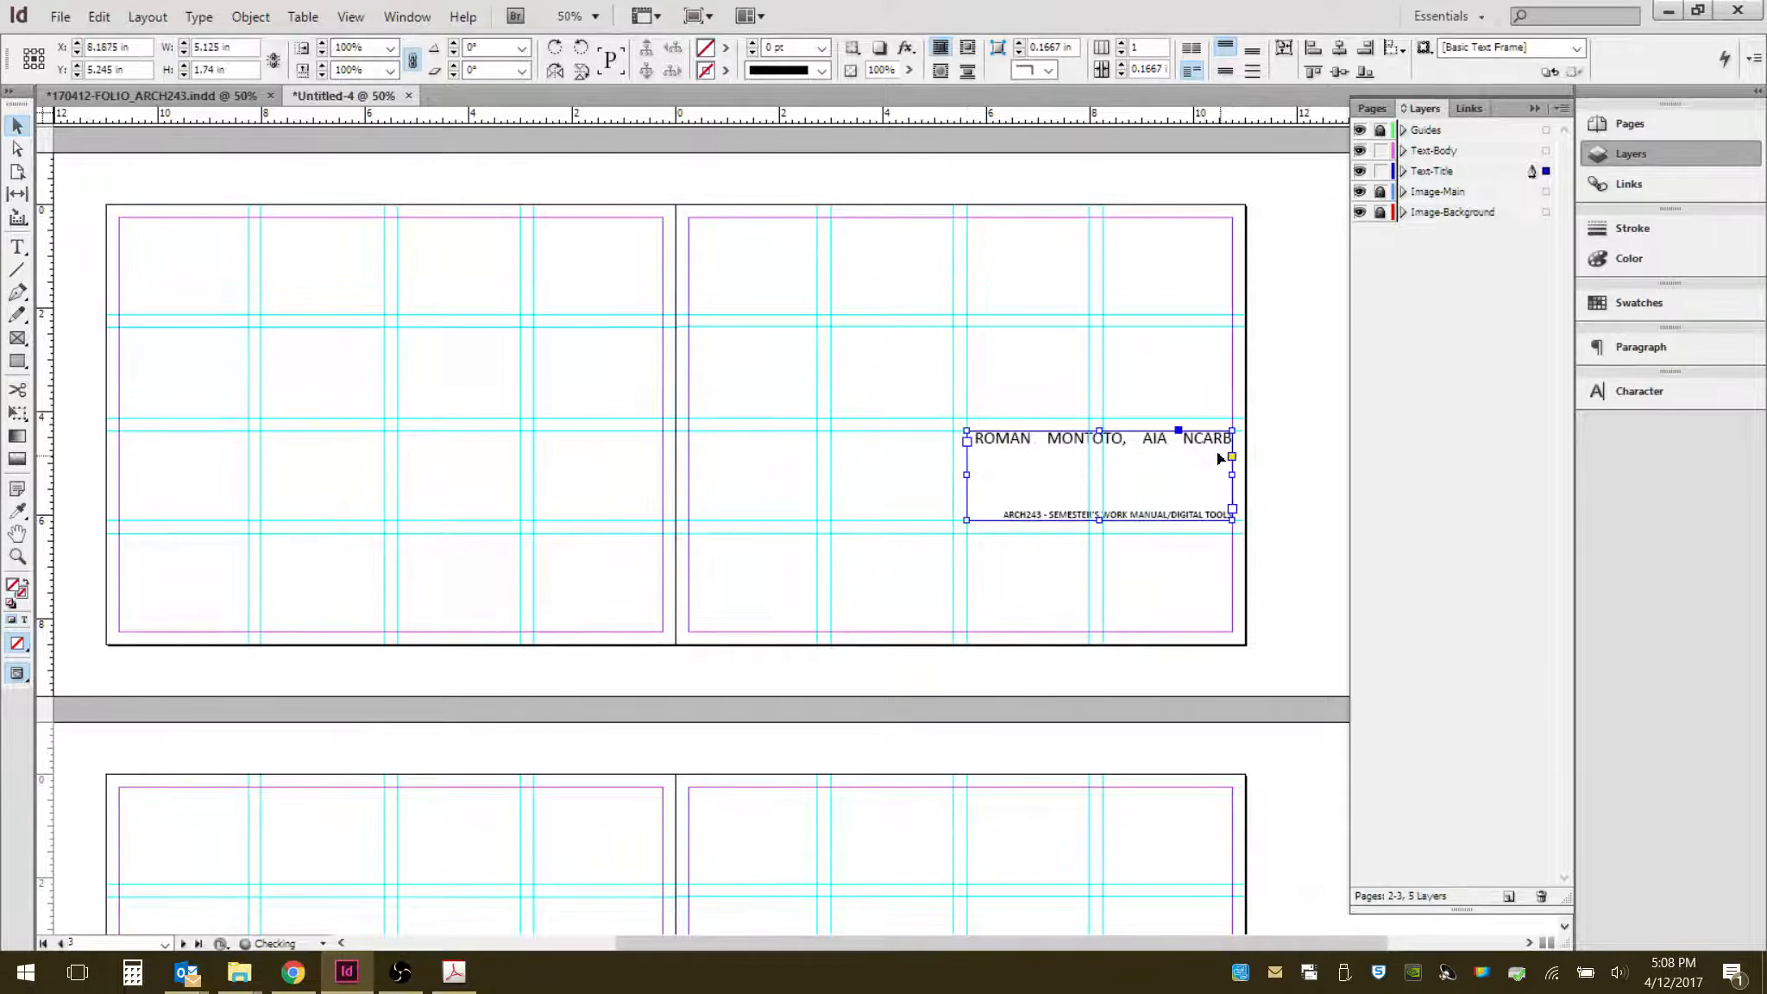
- Delete the name line from the pasted frame, leaving only the course title text
scroll(1270, 529, "up", 2)
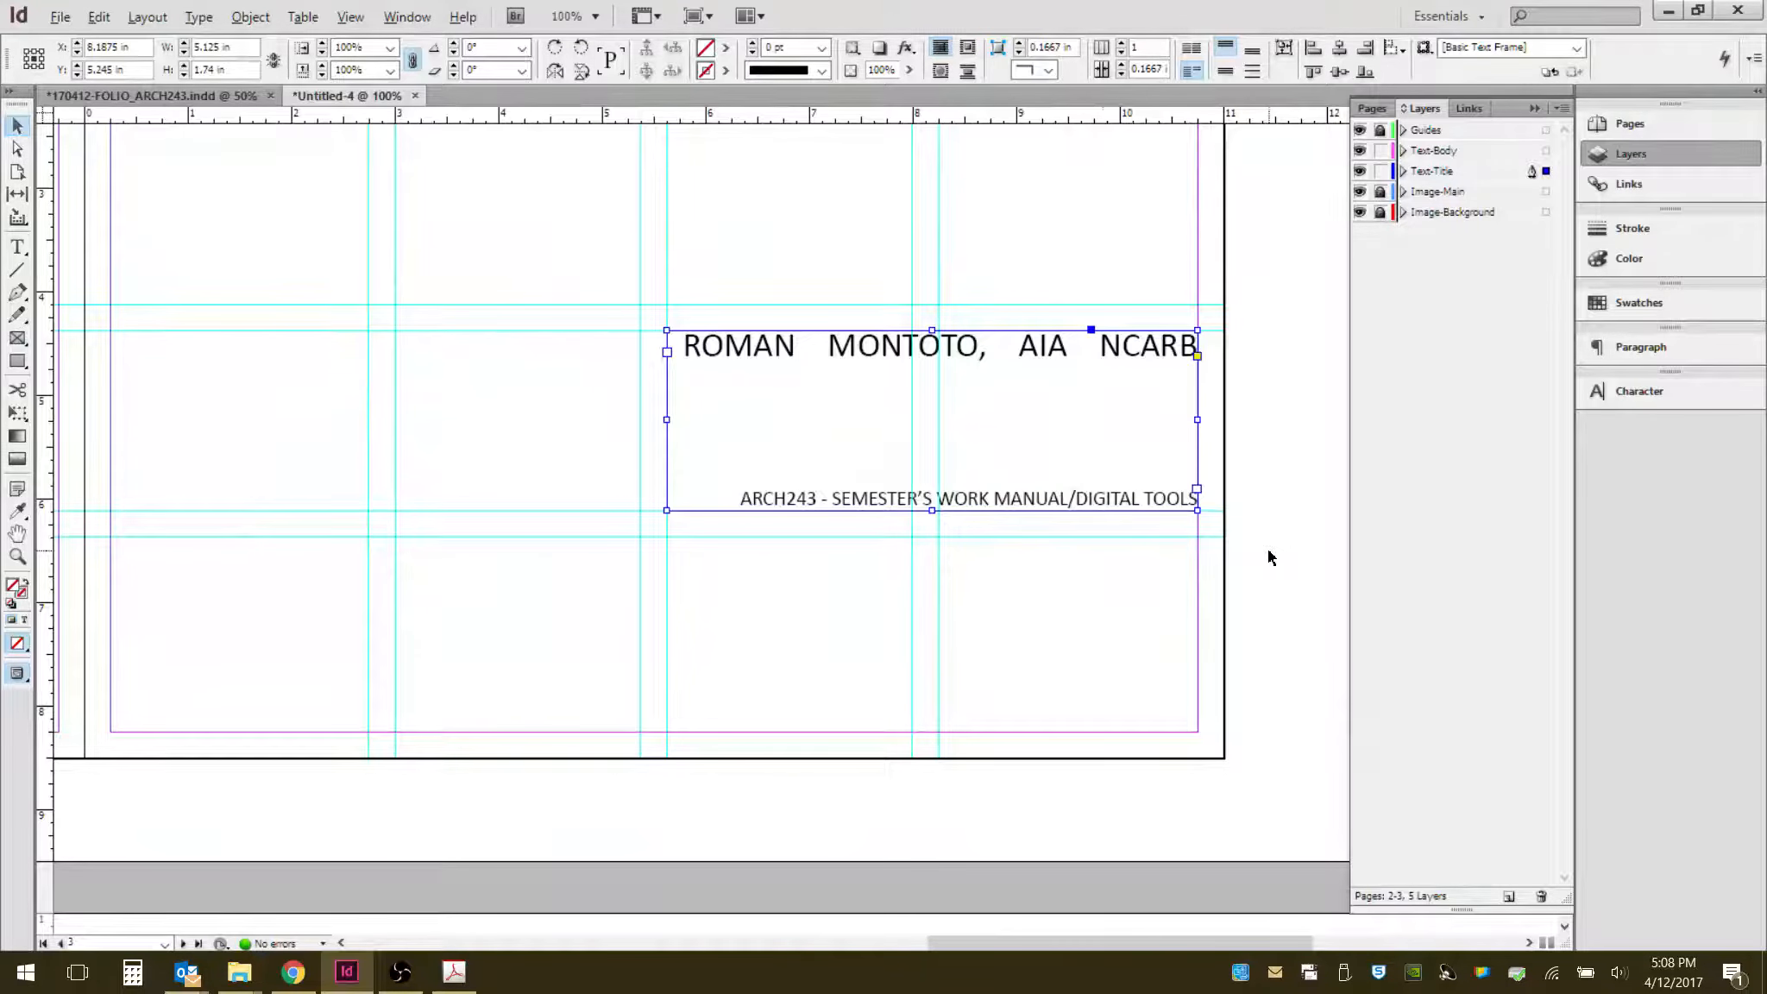
double_click(1130, 349)
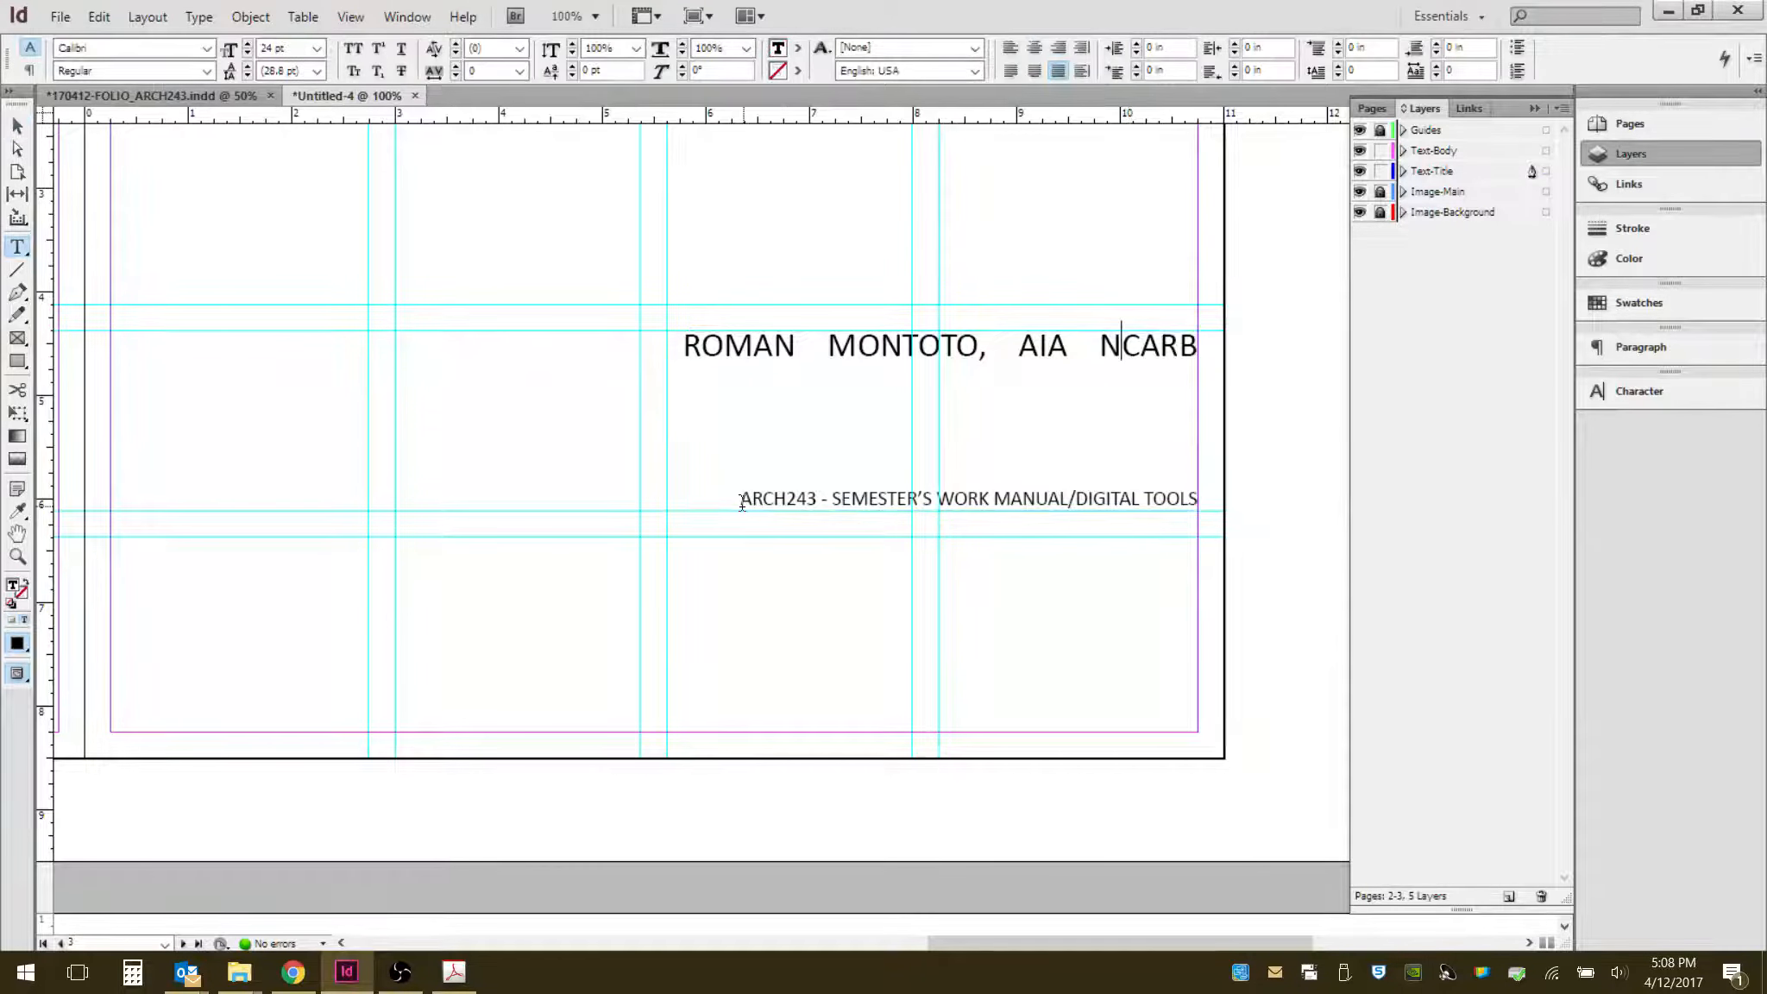
left_click_drag(663, 463, 676, 331)
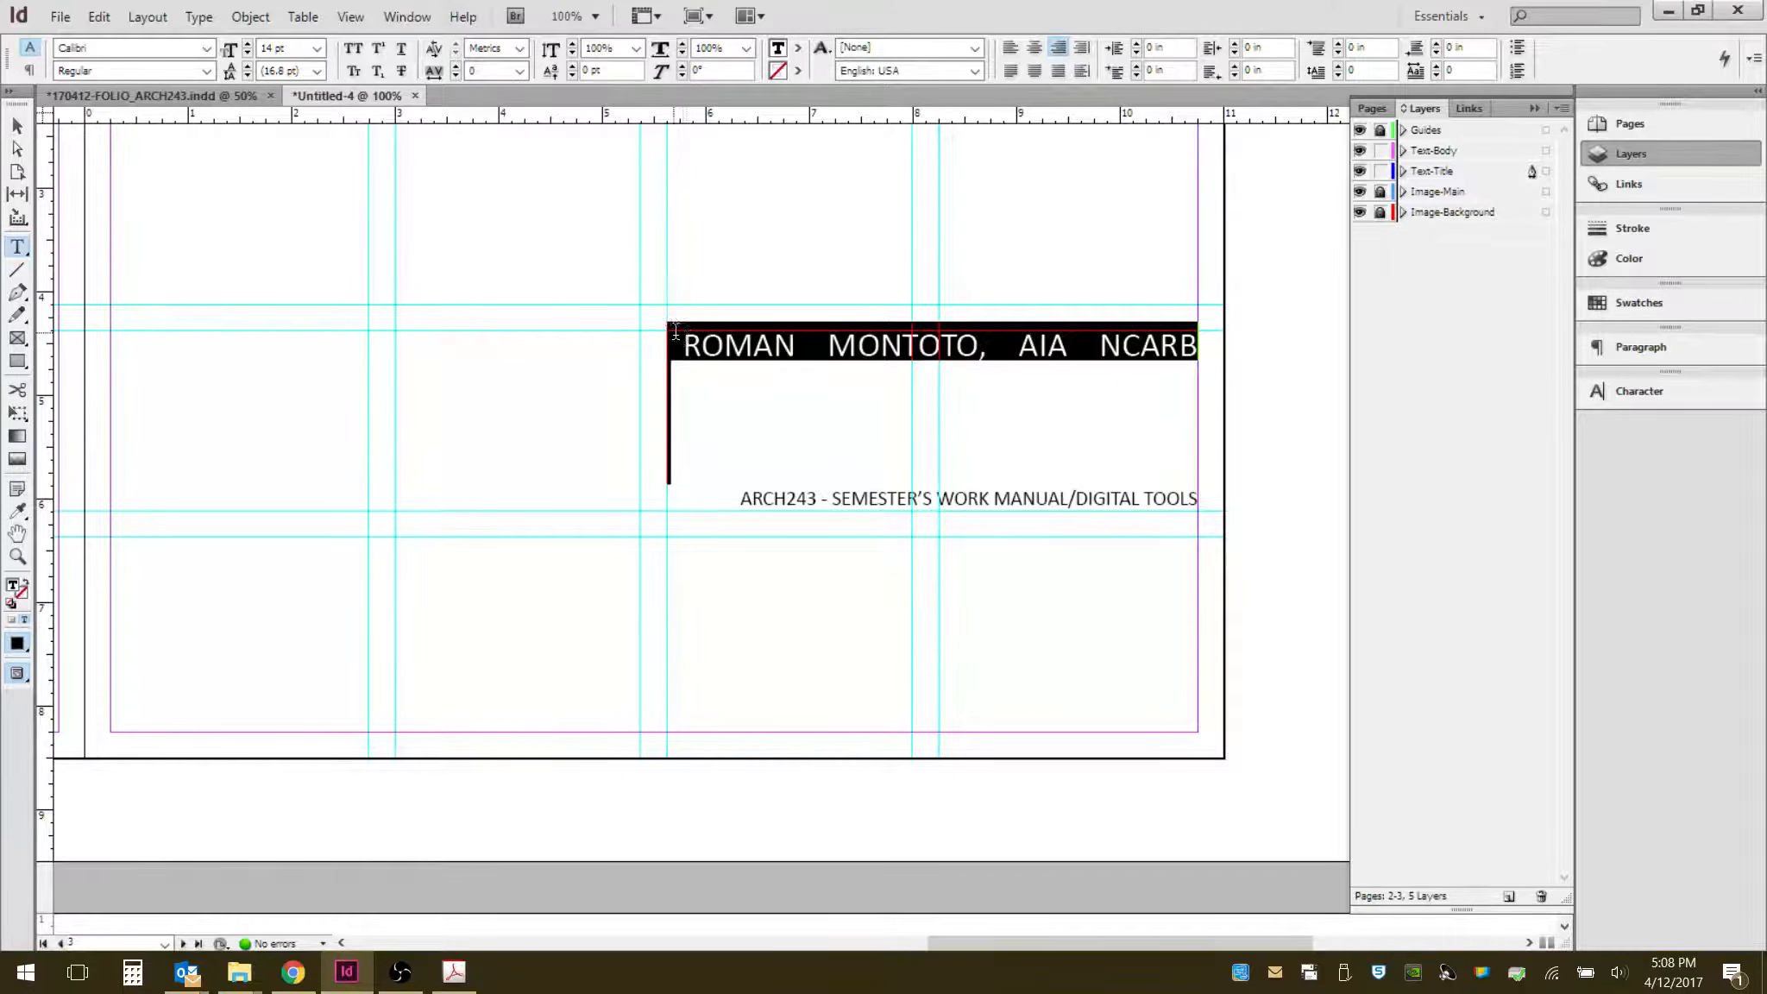
key("BackSpace")
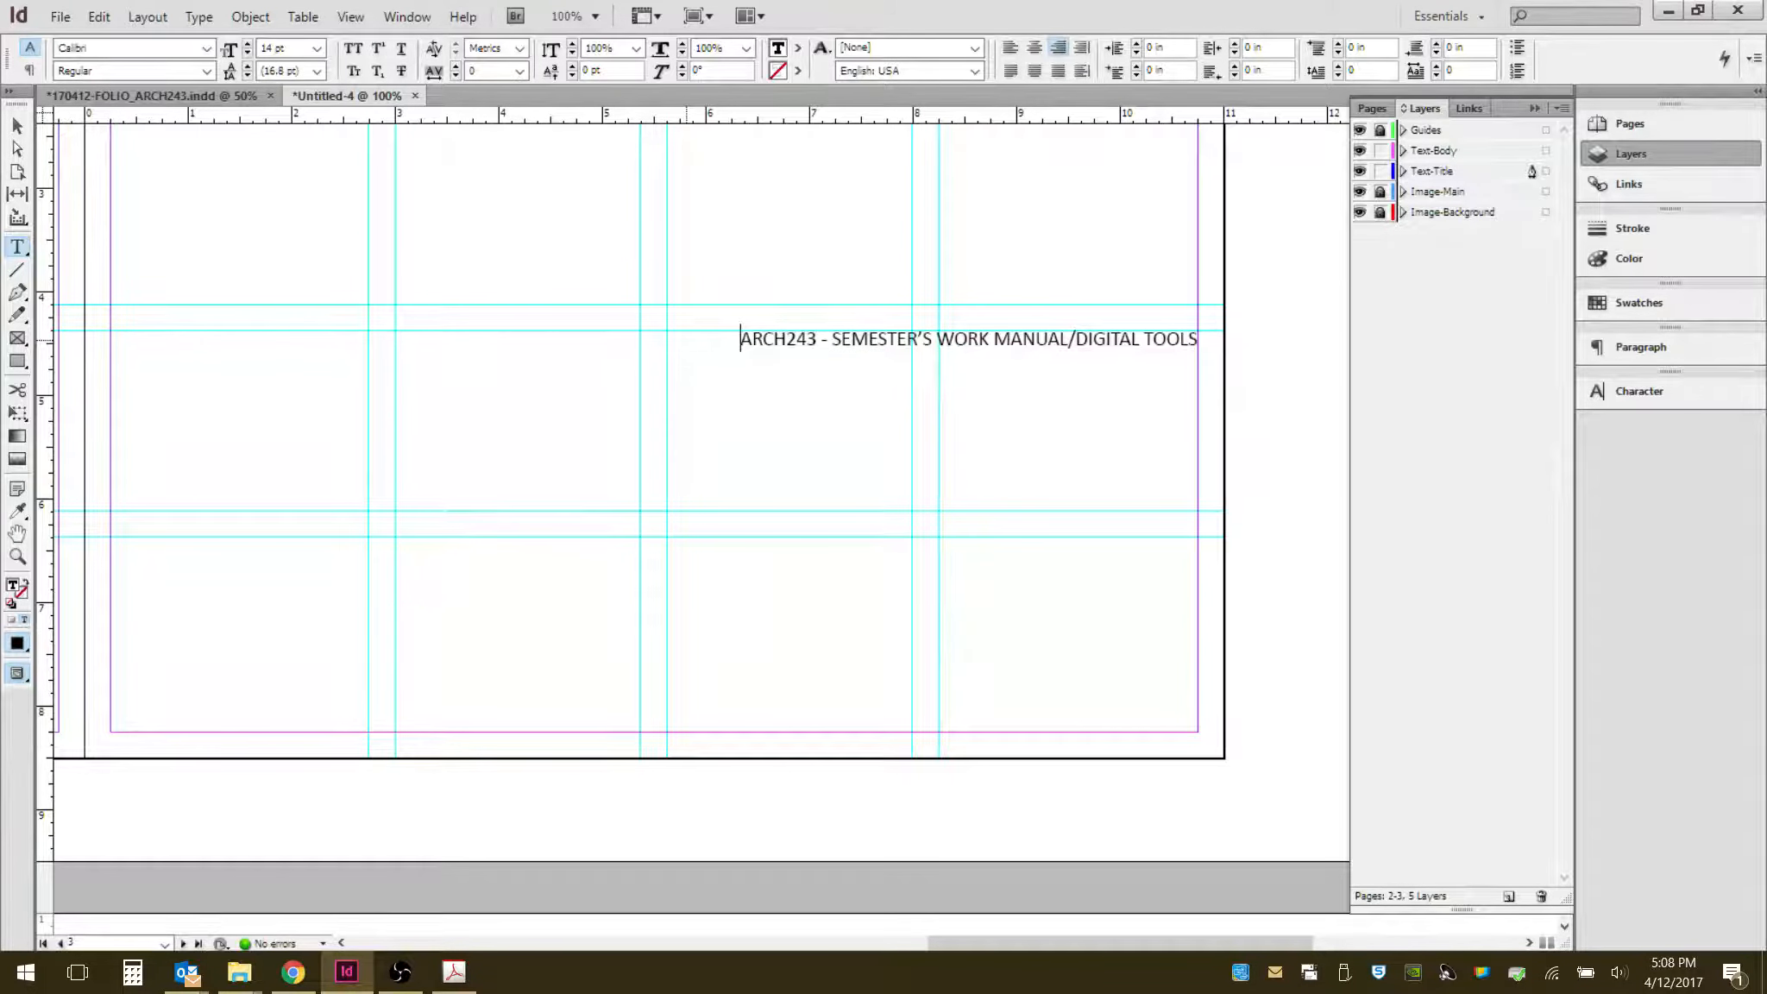
scroll(796, 525, "up", 1)
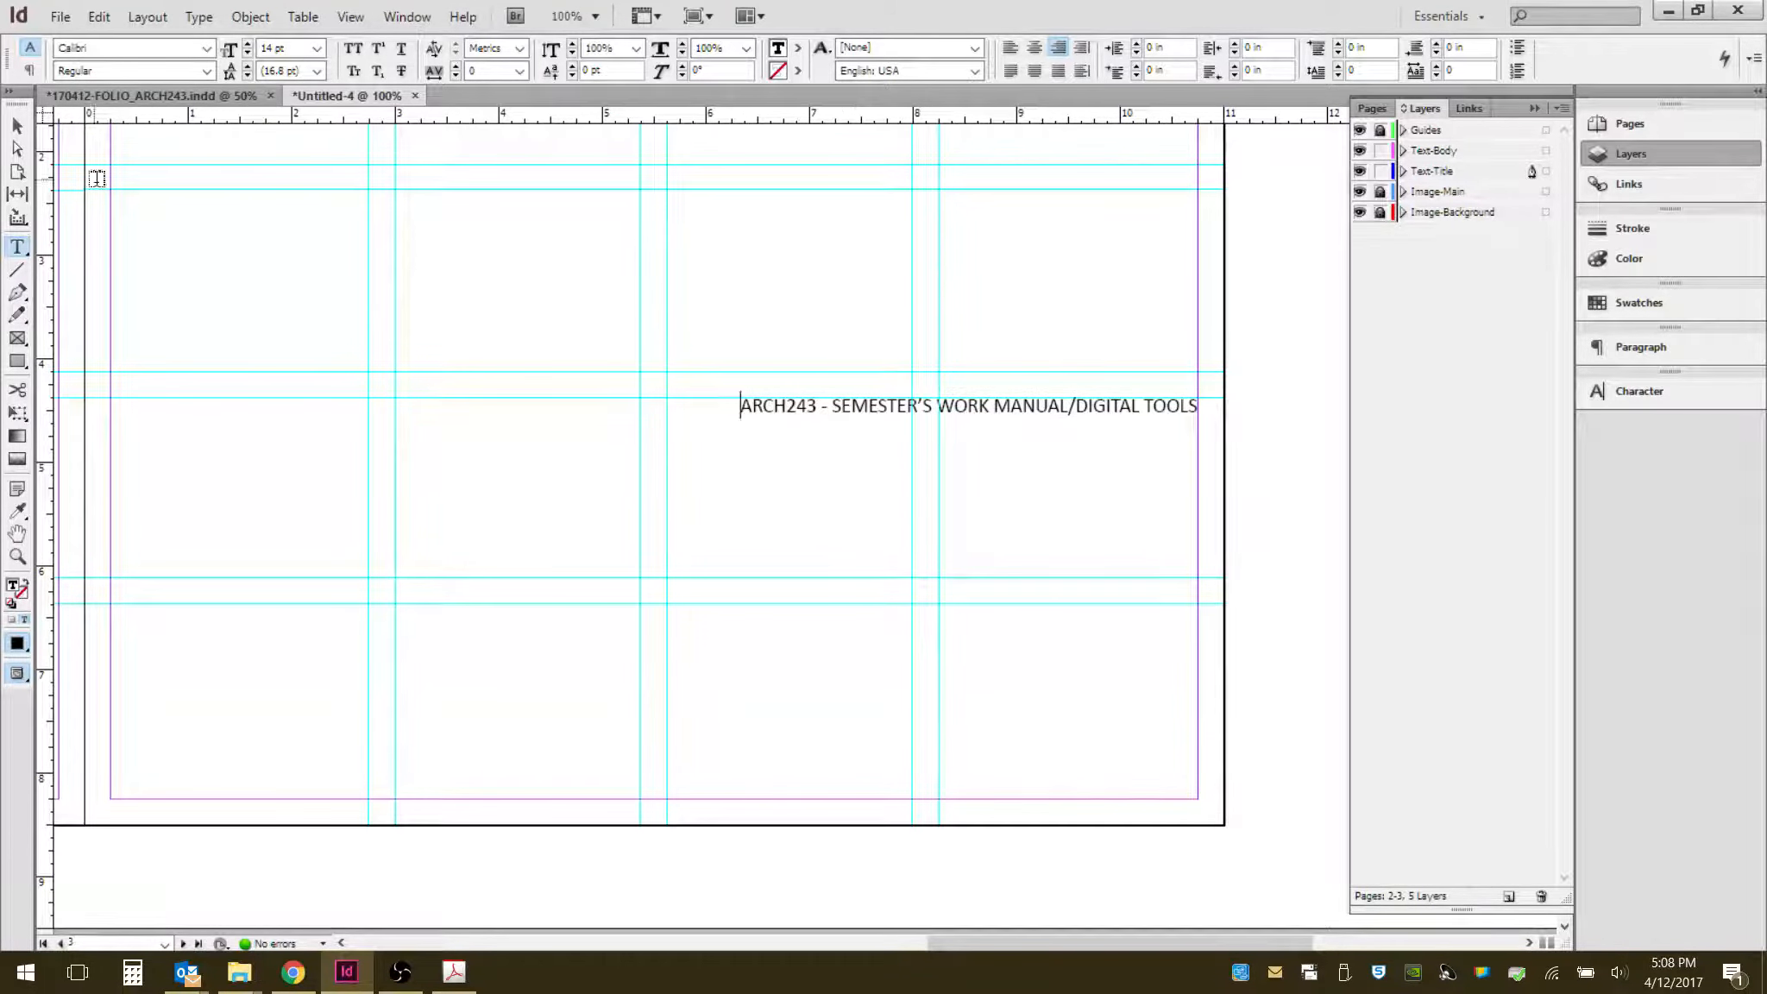
key("Escape")
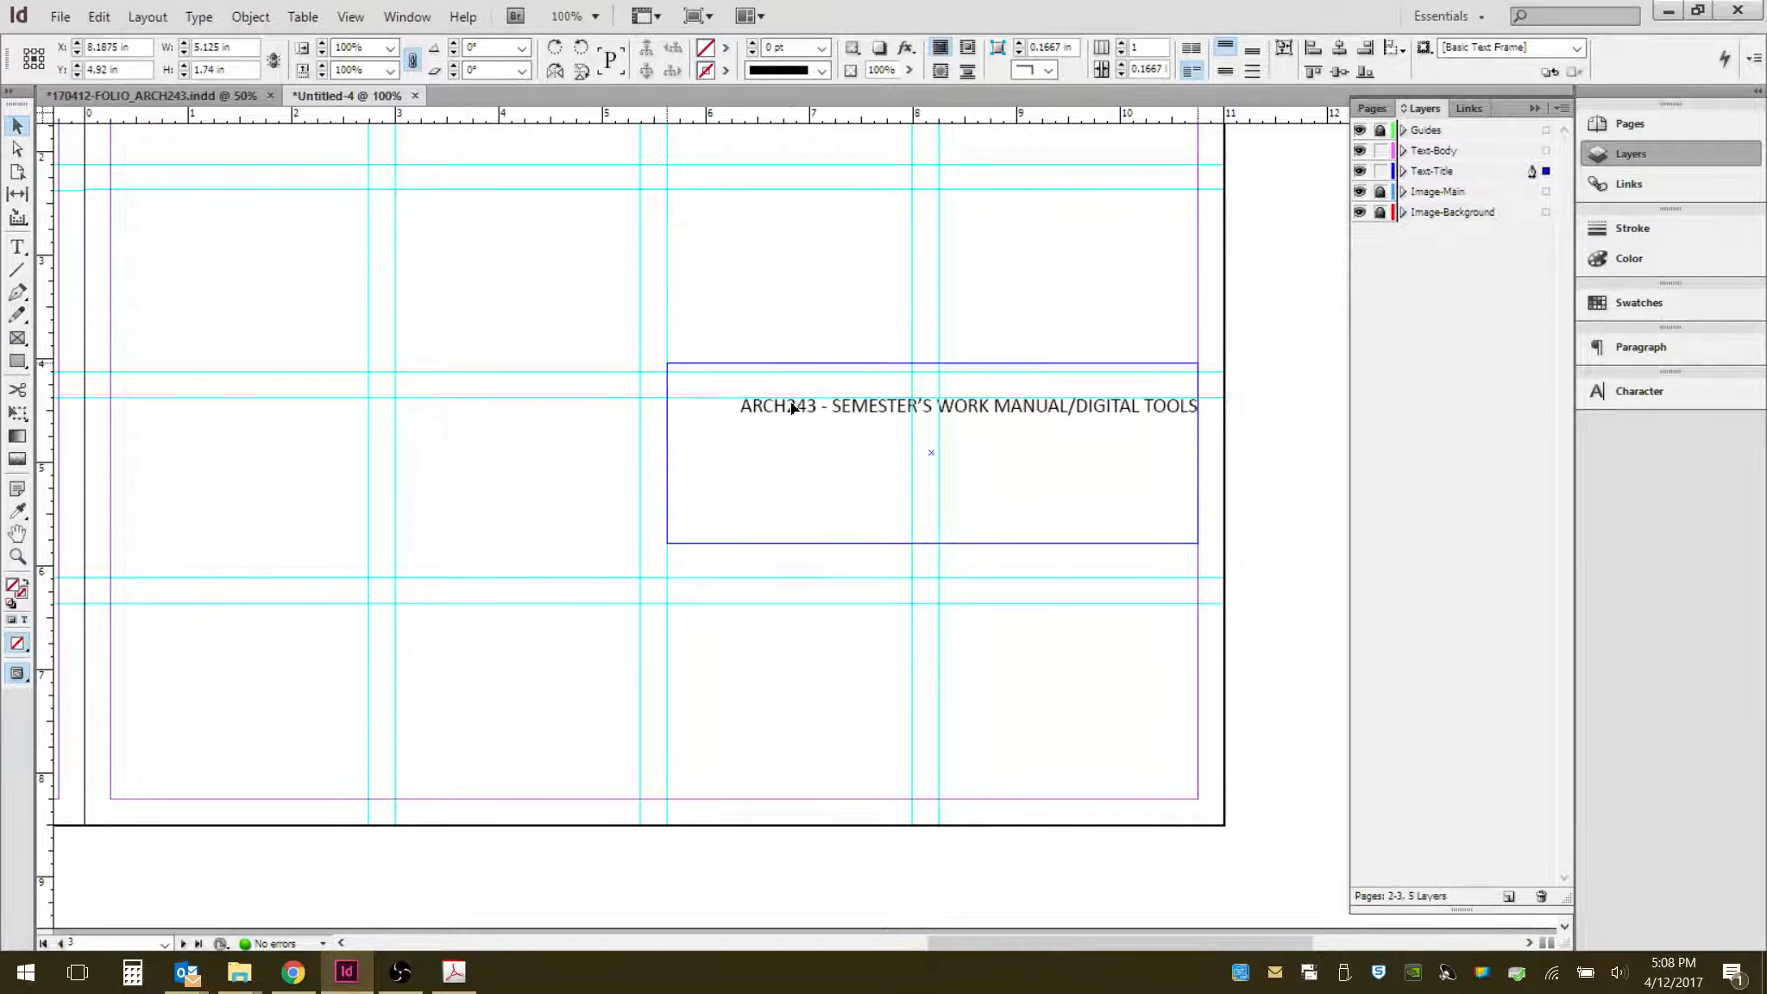
- Move the course-title frame up near the top of page 3
left_click_drag(792, 409, 788, 207)
left_click_drag(931, 370, 931, 372)
left_click(1100, 445)
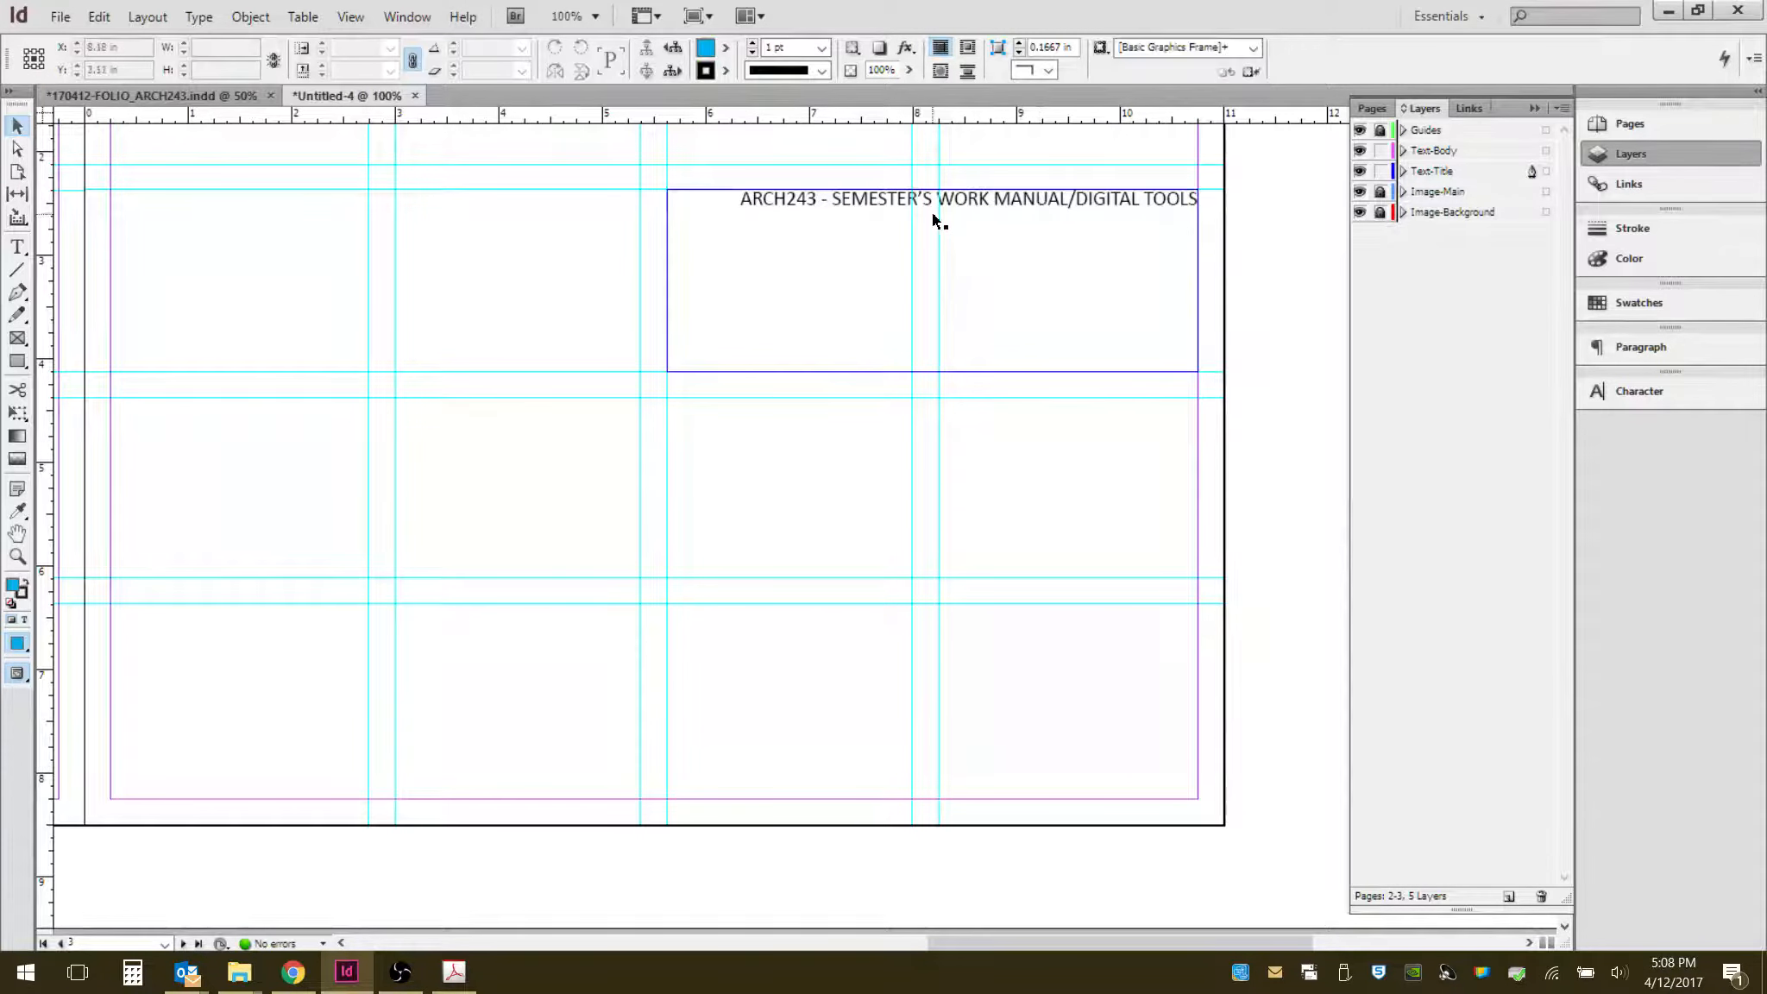
- Paste another copy of the title frame and place it midway down page 3
left_click(897, 283)
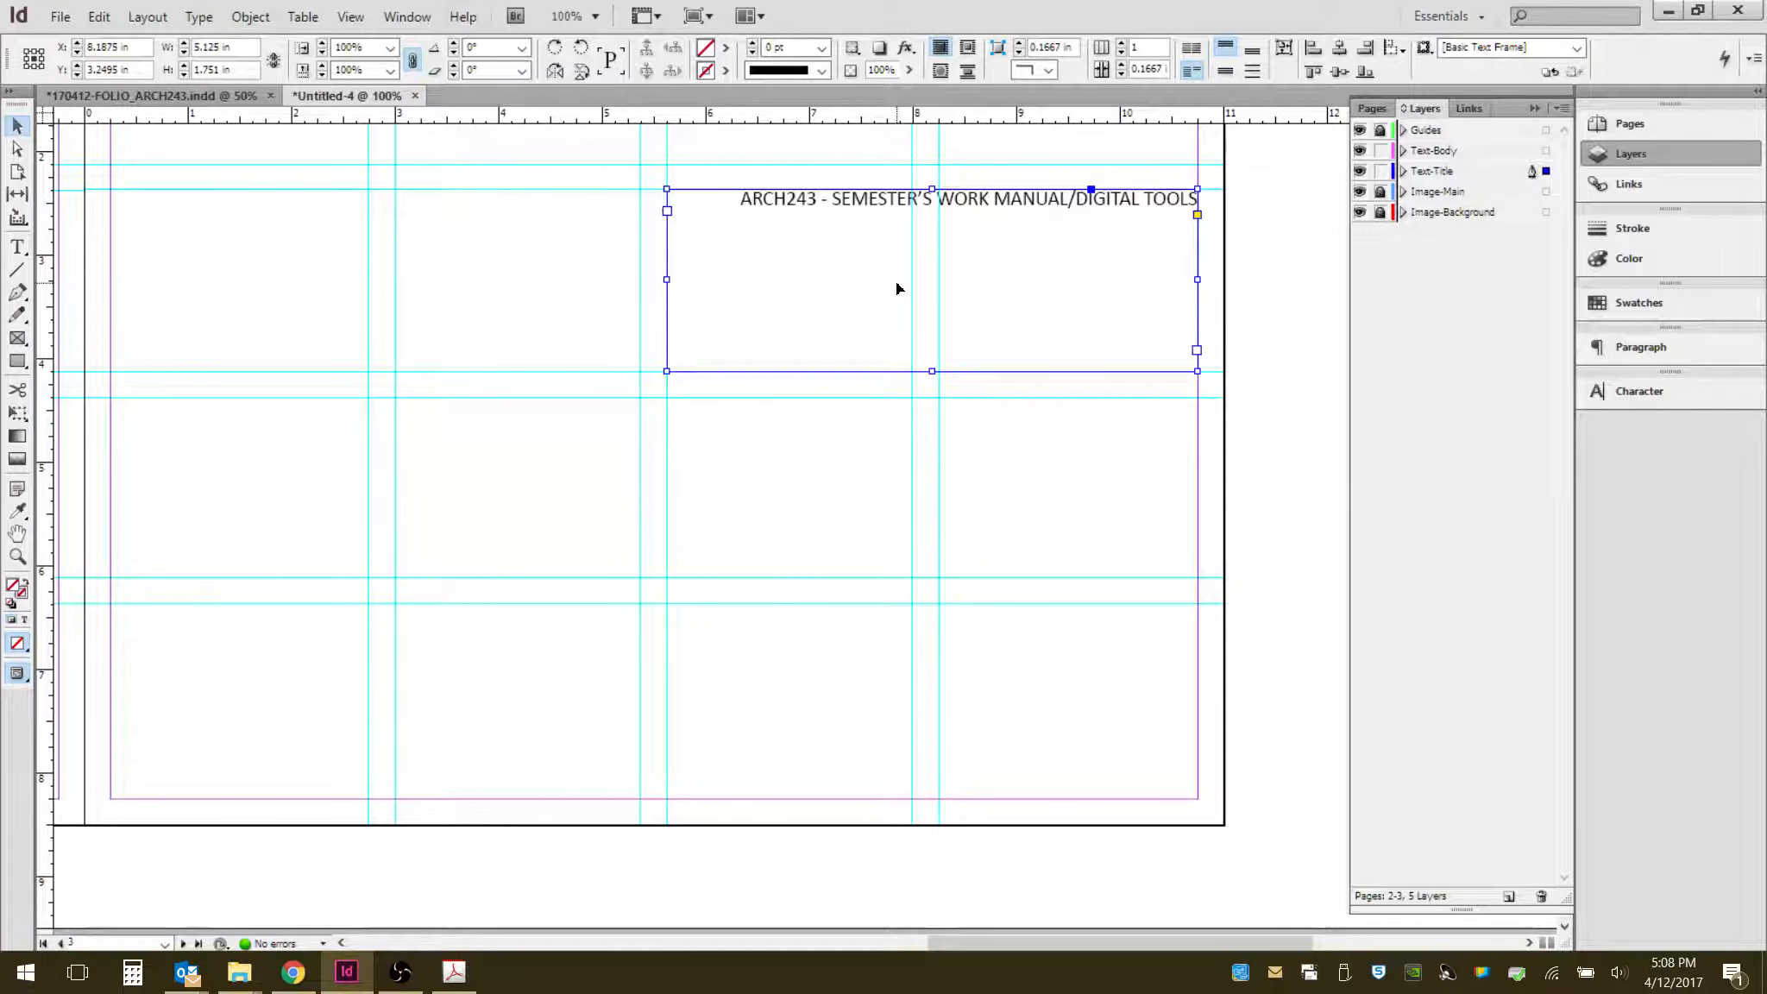
key("ctrl+v")
left_click_drag(846, 463, 955, 423)
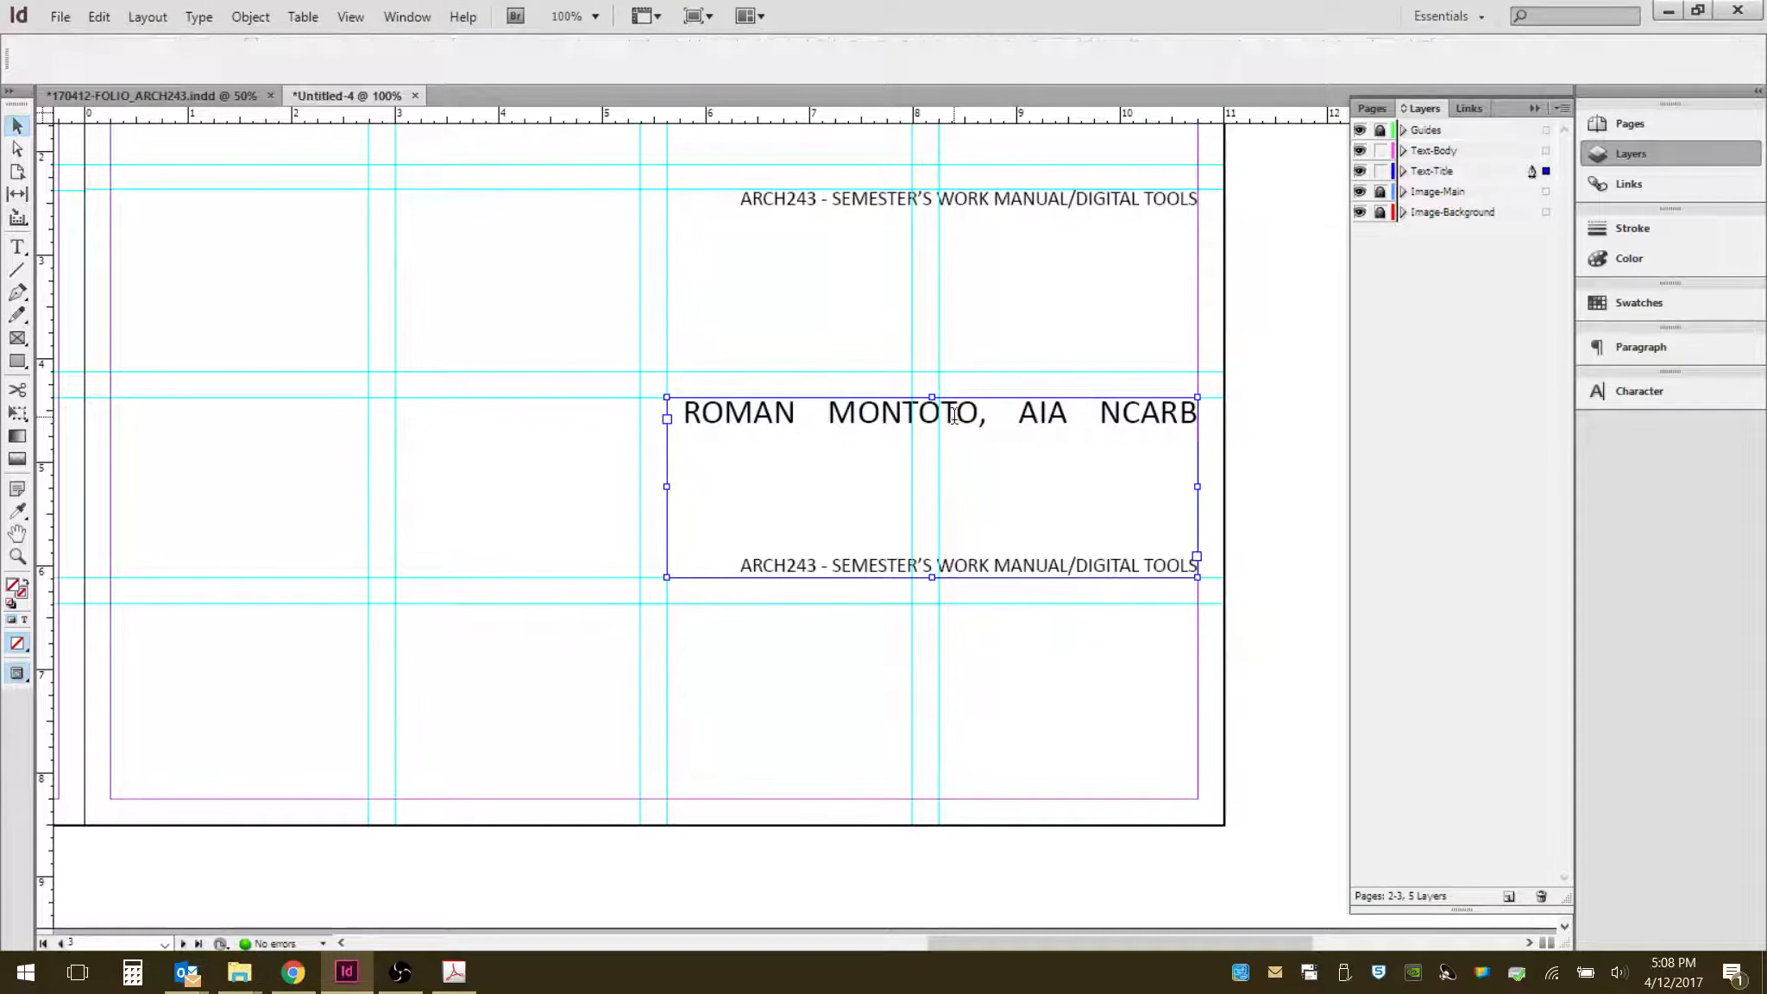
- Remove the blank lines between the name and the course title in the new frame
double_click(954, 423)
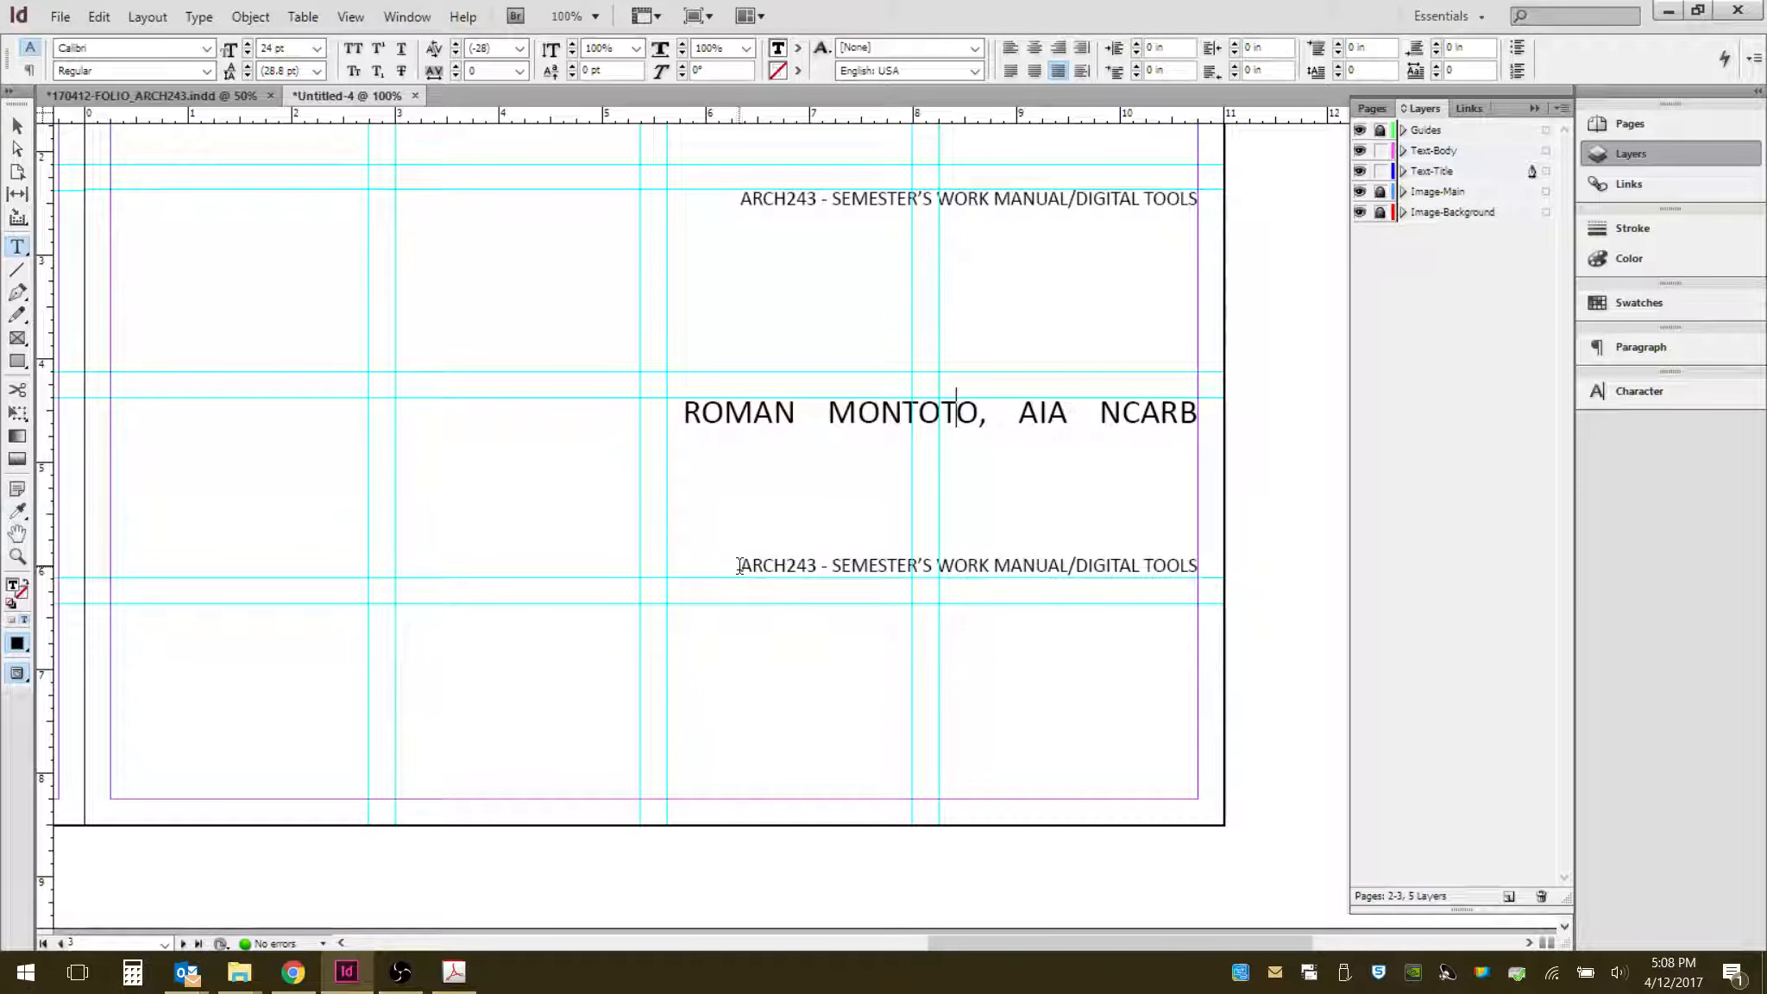
left_click(769, 565)
key("Left")
key("Left")
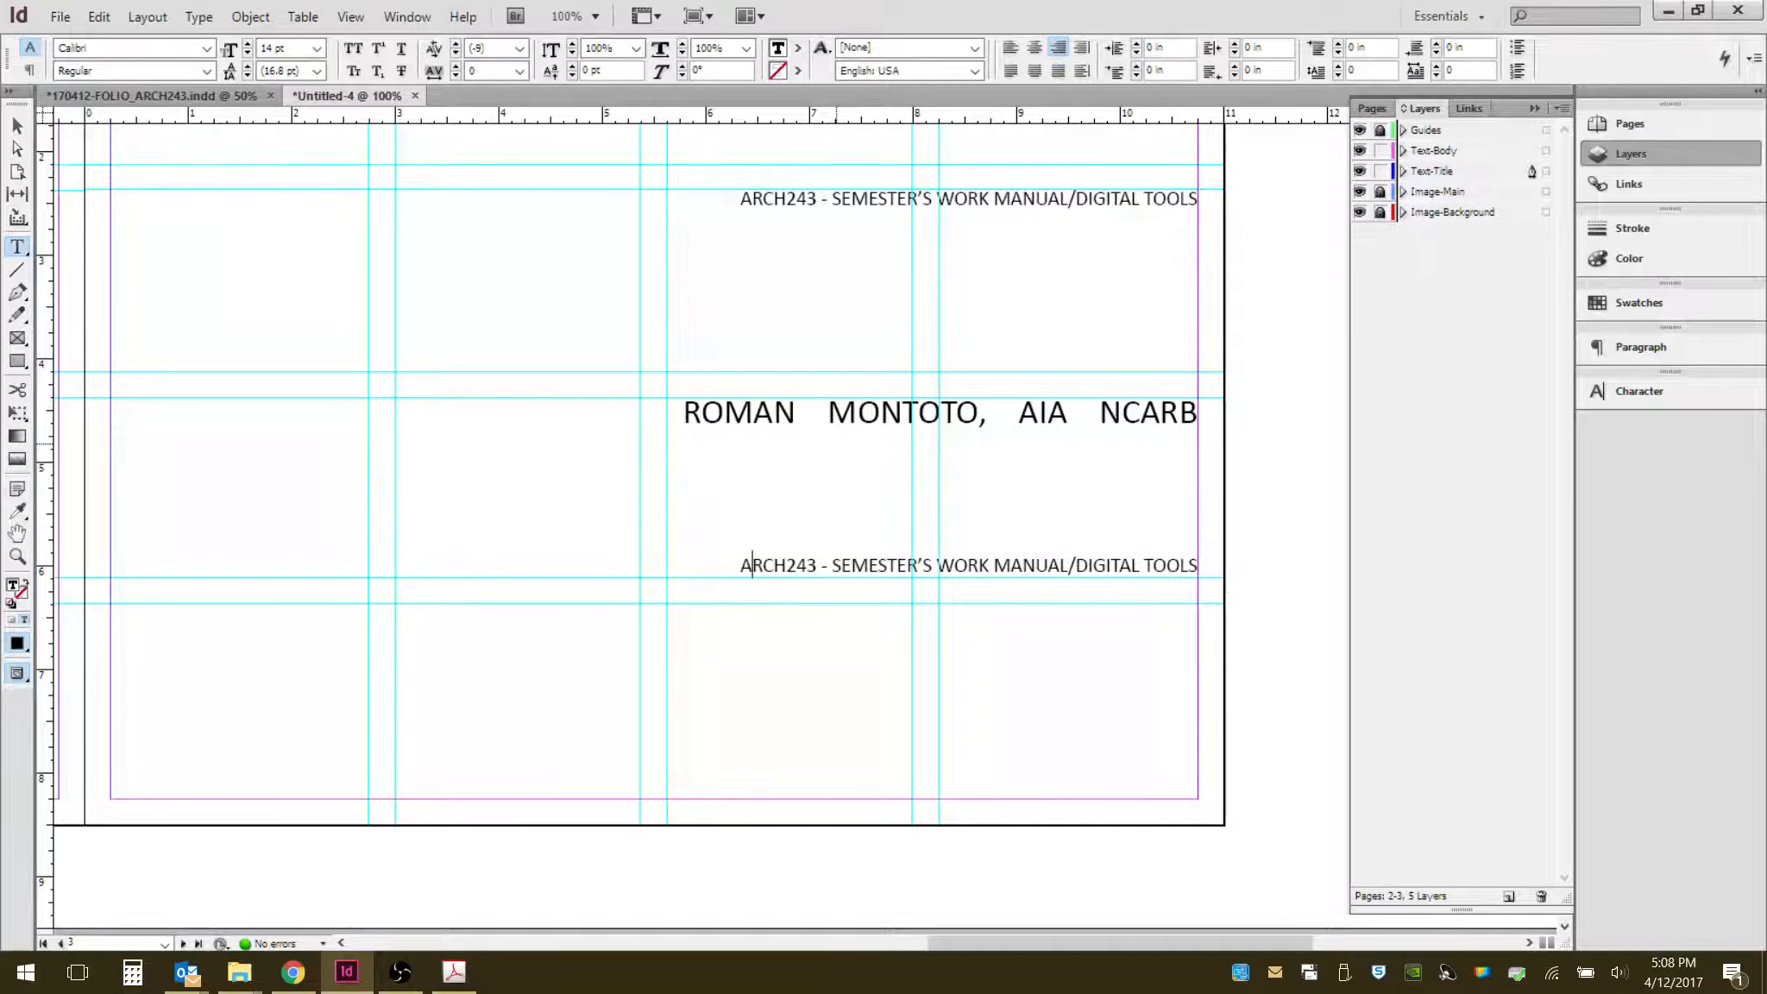
key("BackSpace")
key("BackSpace")
key("BackSpace")
key("BackSpace")
key("BackSpace")
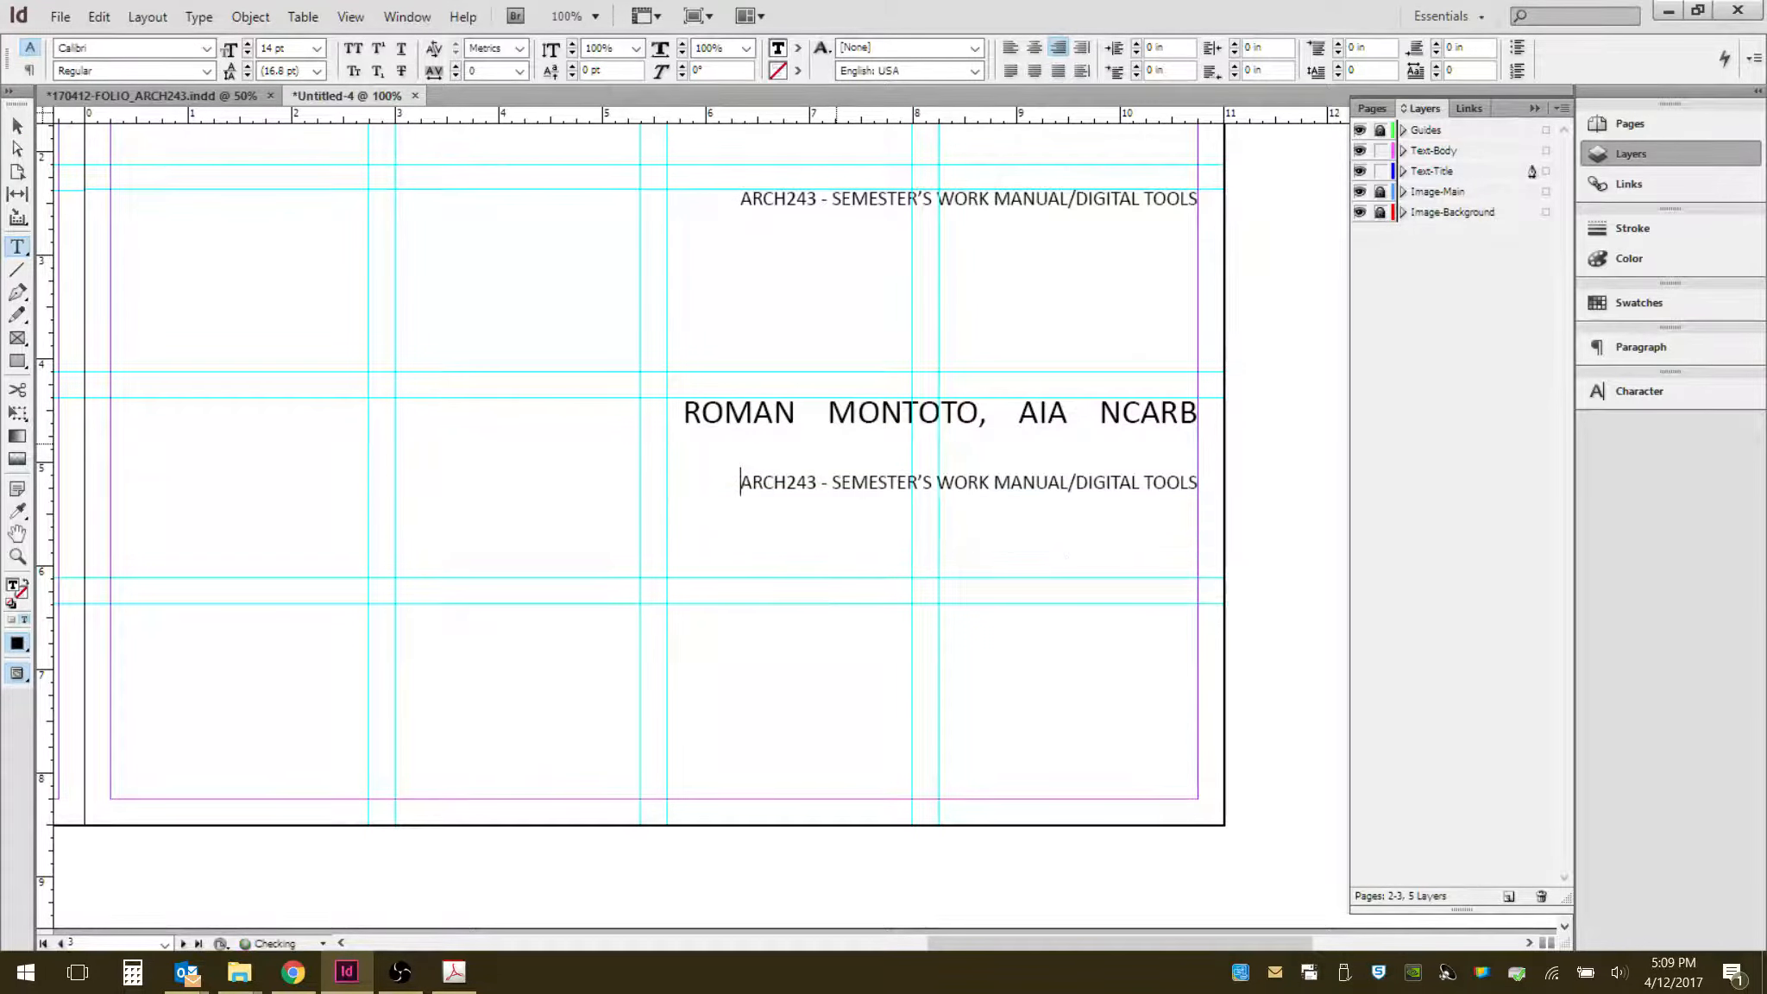
- Replace the name line with the heading TABLE OF CONTENTS
left_click(1196, 413)
left_click_drag(1196, 412, 663, 413)
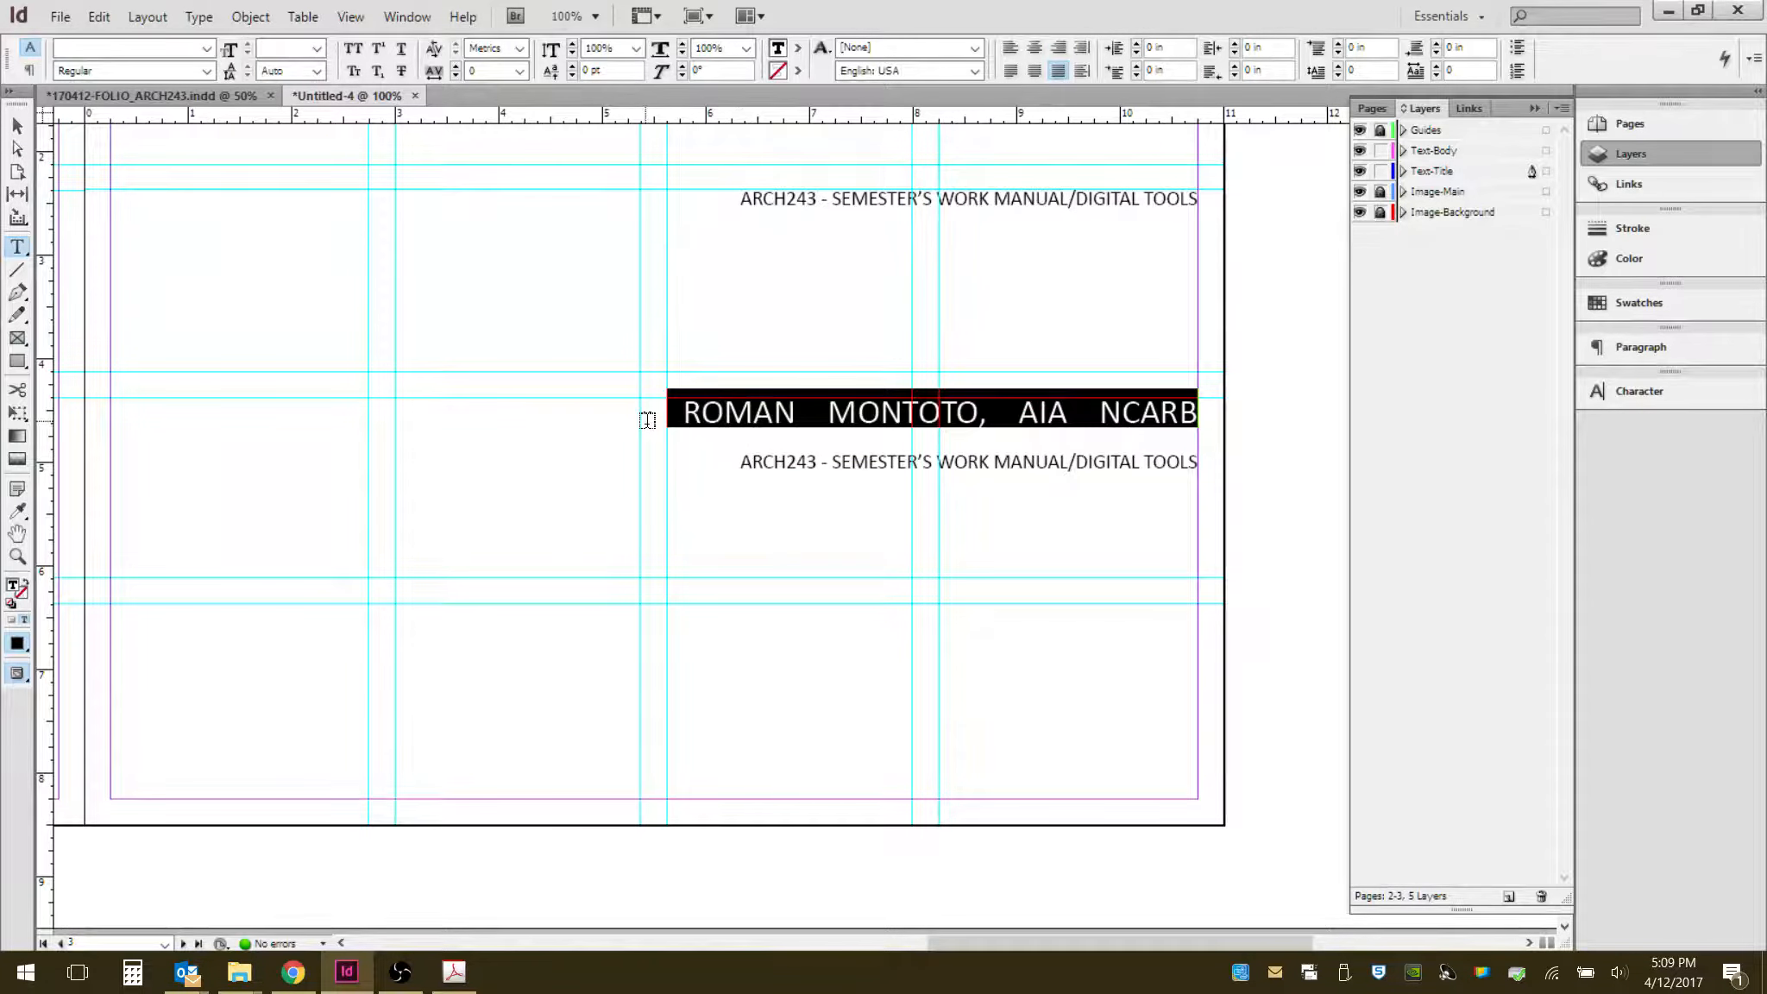
type("A")
key("BackSpace")
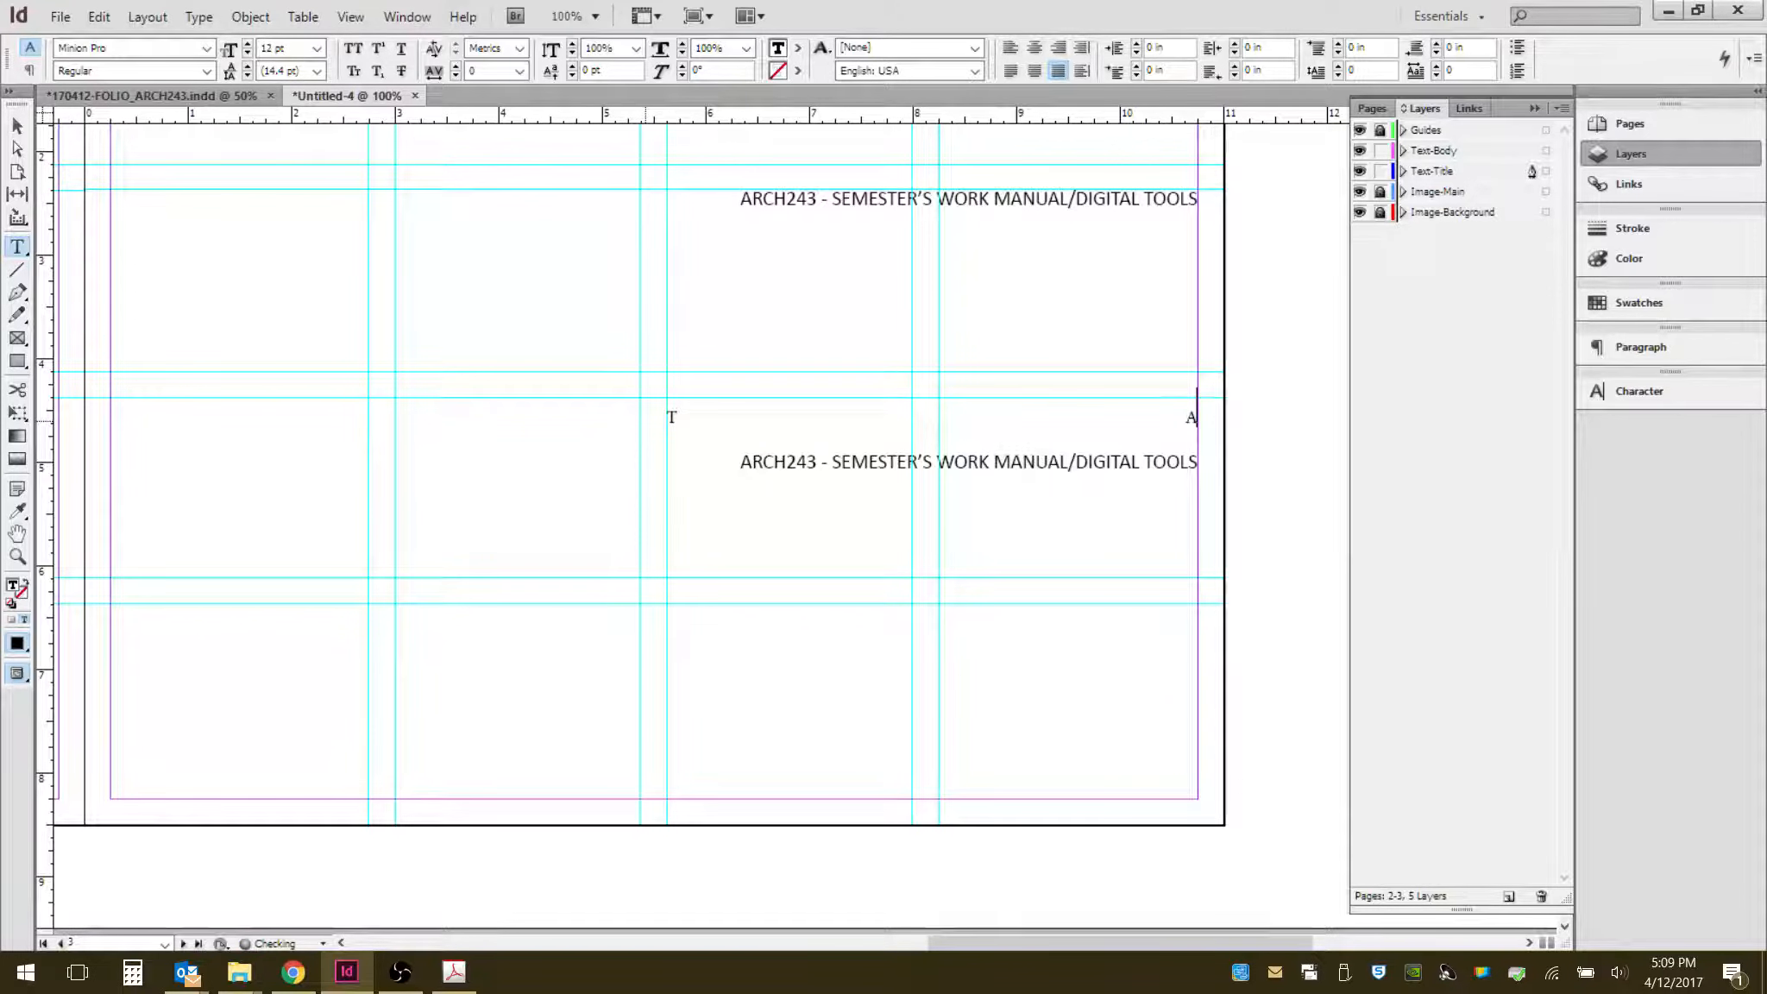
key("BackSpace")
type("a b")
key("BackSpace")
key("BackSpace")
key("BackSpace")
key("BackSpace")
type("TABLE OF CONTEN")
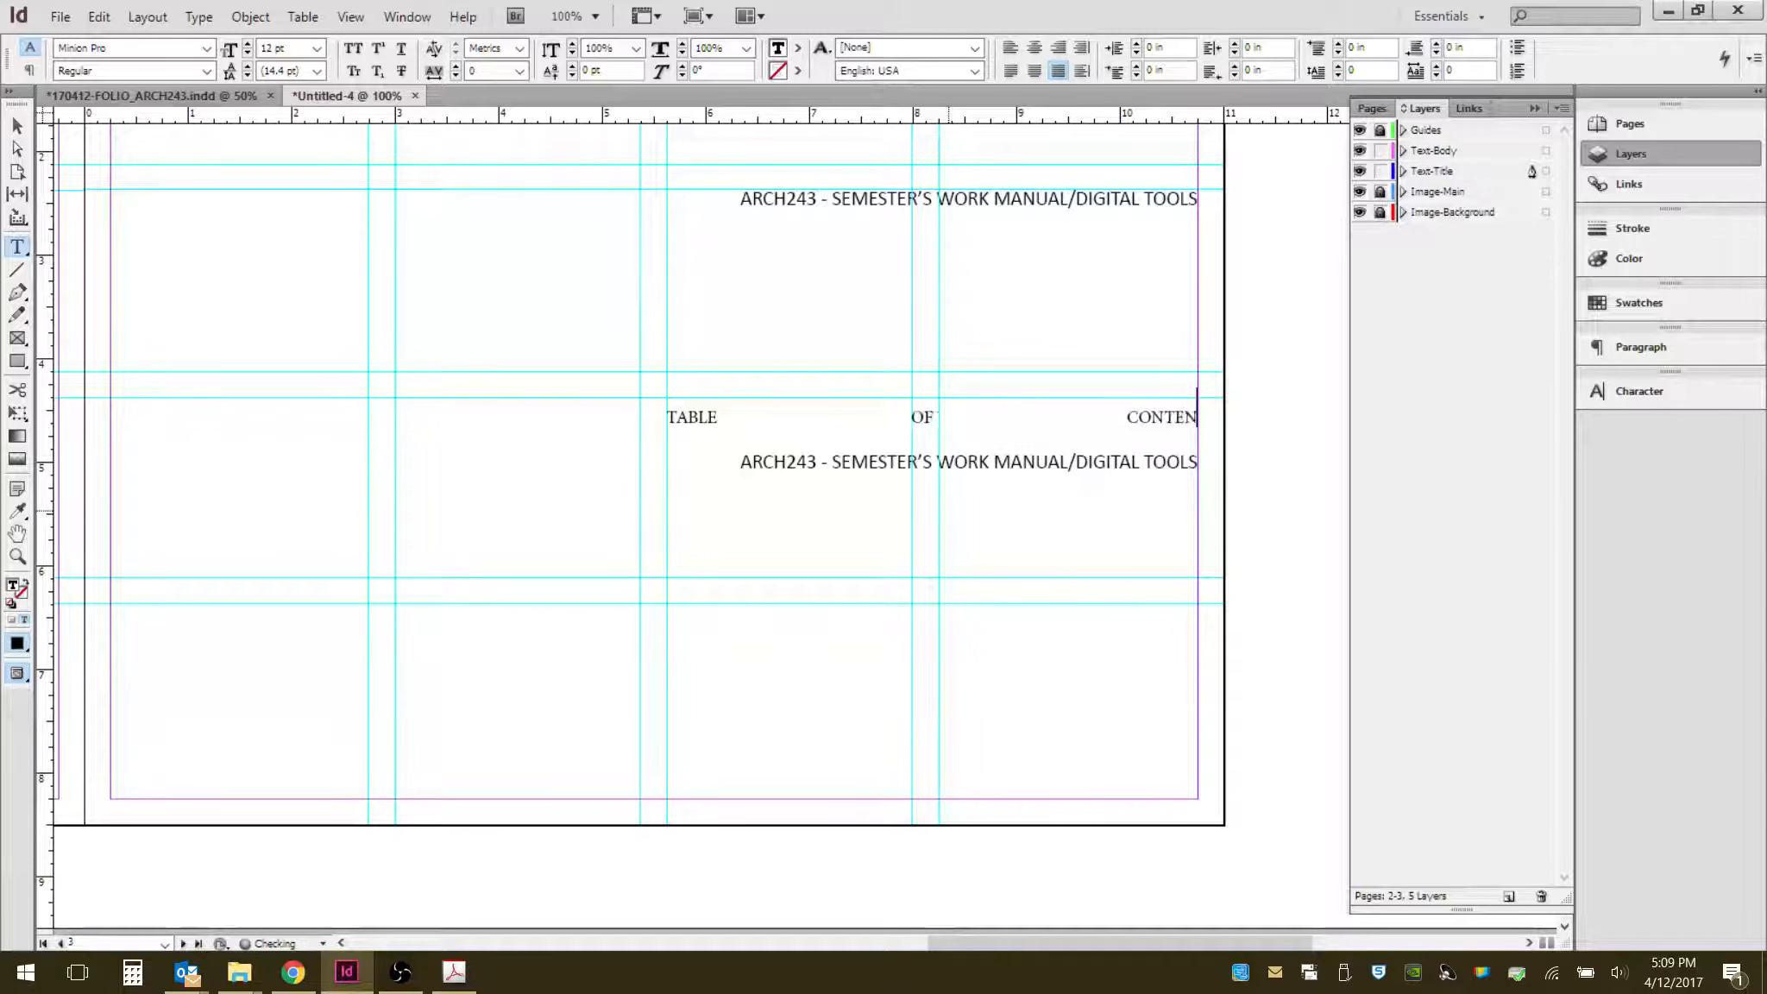
type("TS")
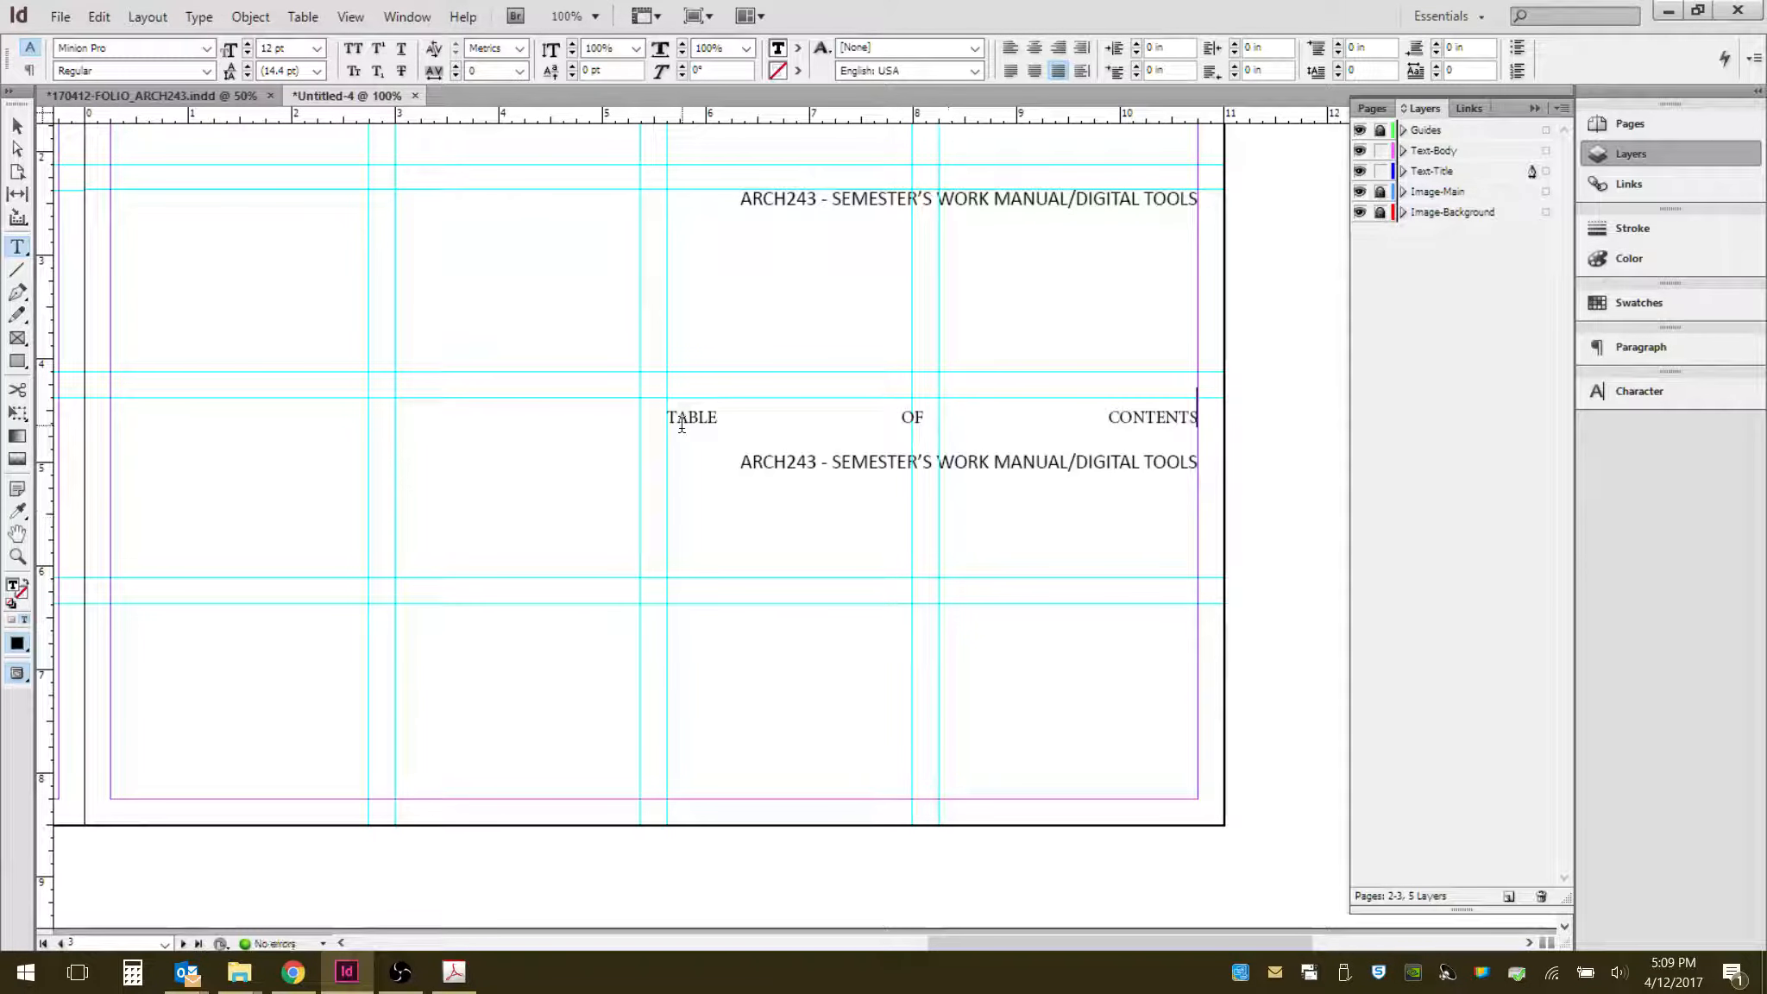
- Select the TABLE OF CONTENTS heading line and undo the last typing
left_click(672, 422)
left_click_drag(671, 422, 1200, 422)
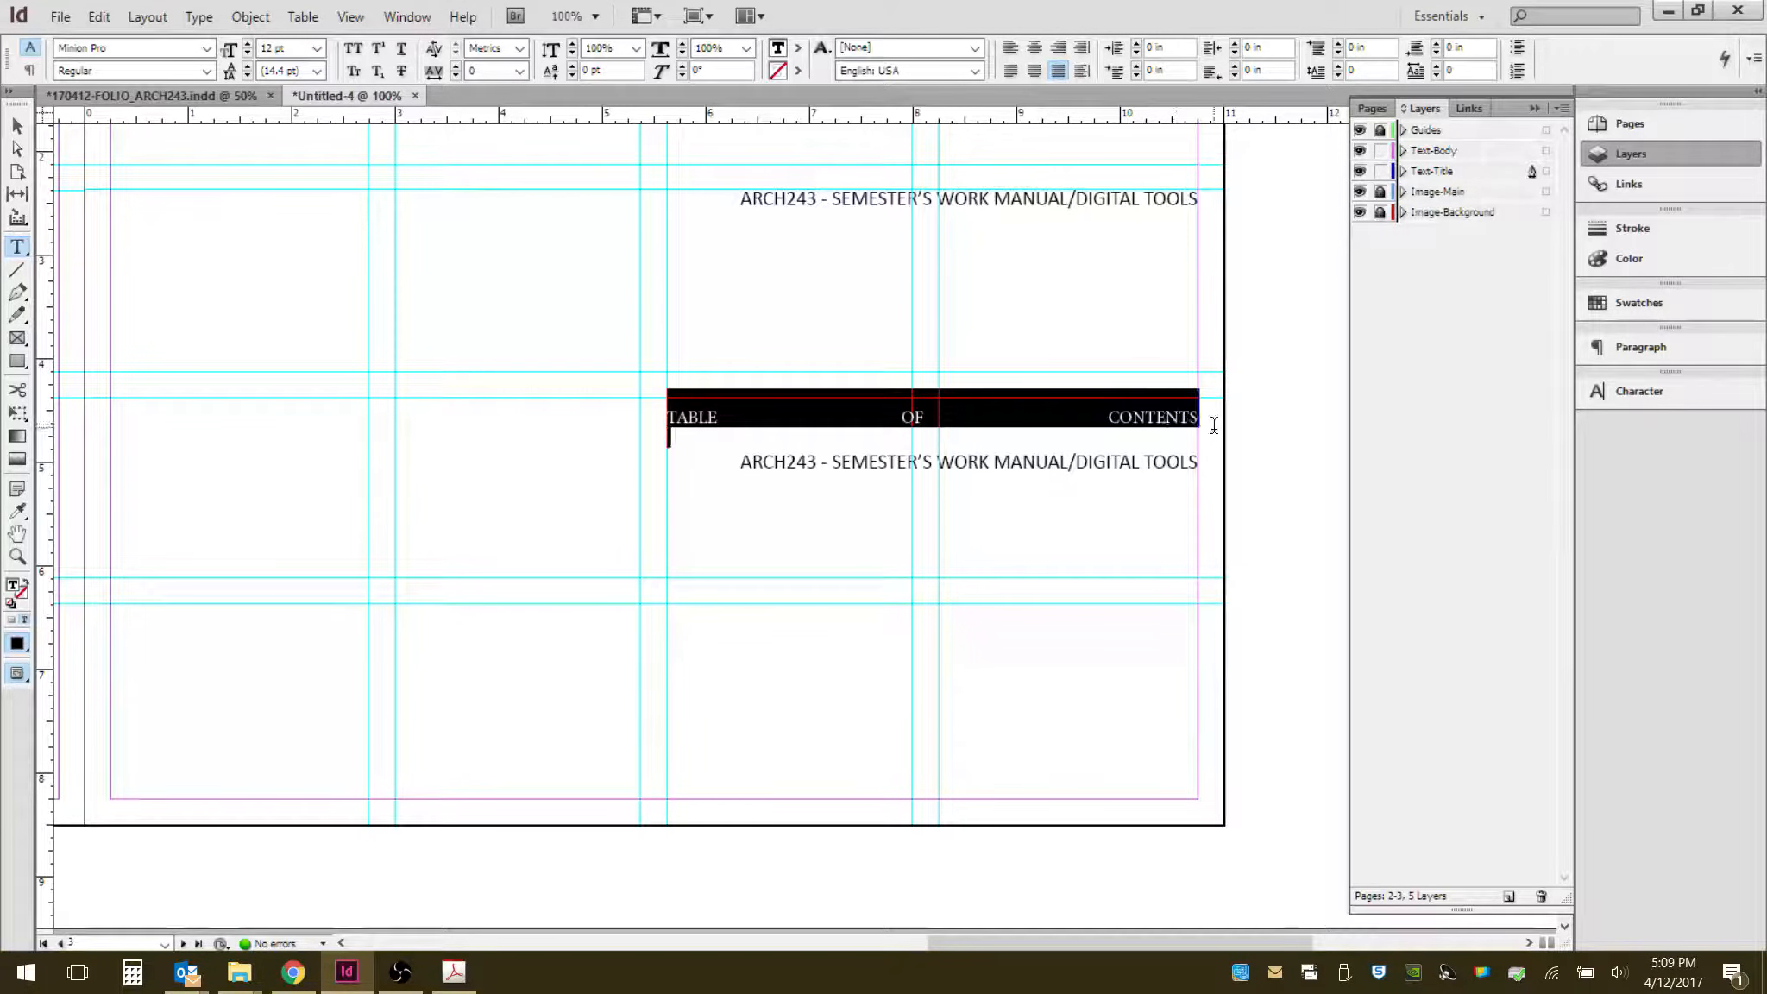
key("ctrl+z")
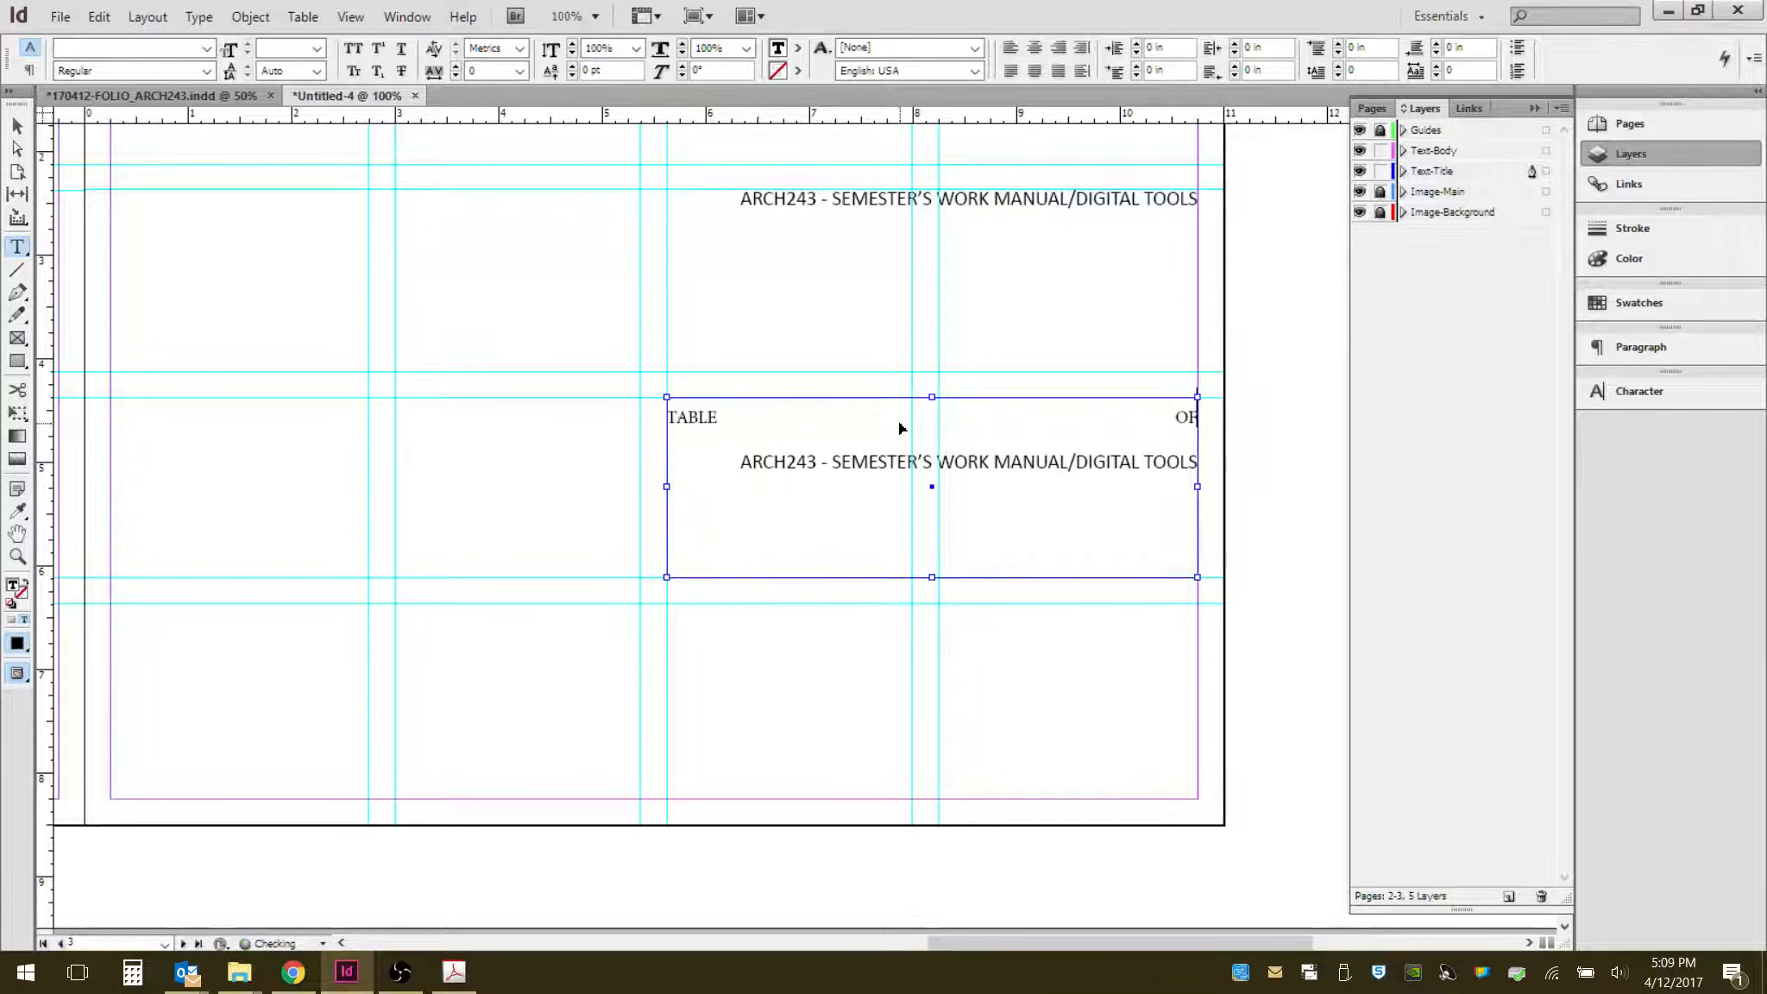
- Undo the heading edits to restore the original name line in the new frame
key("ctrl+z")
key("ctrl+z")
key("ctrl+z")
key("ctrl+z")
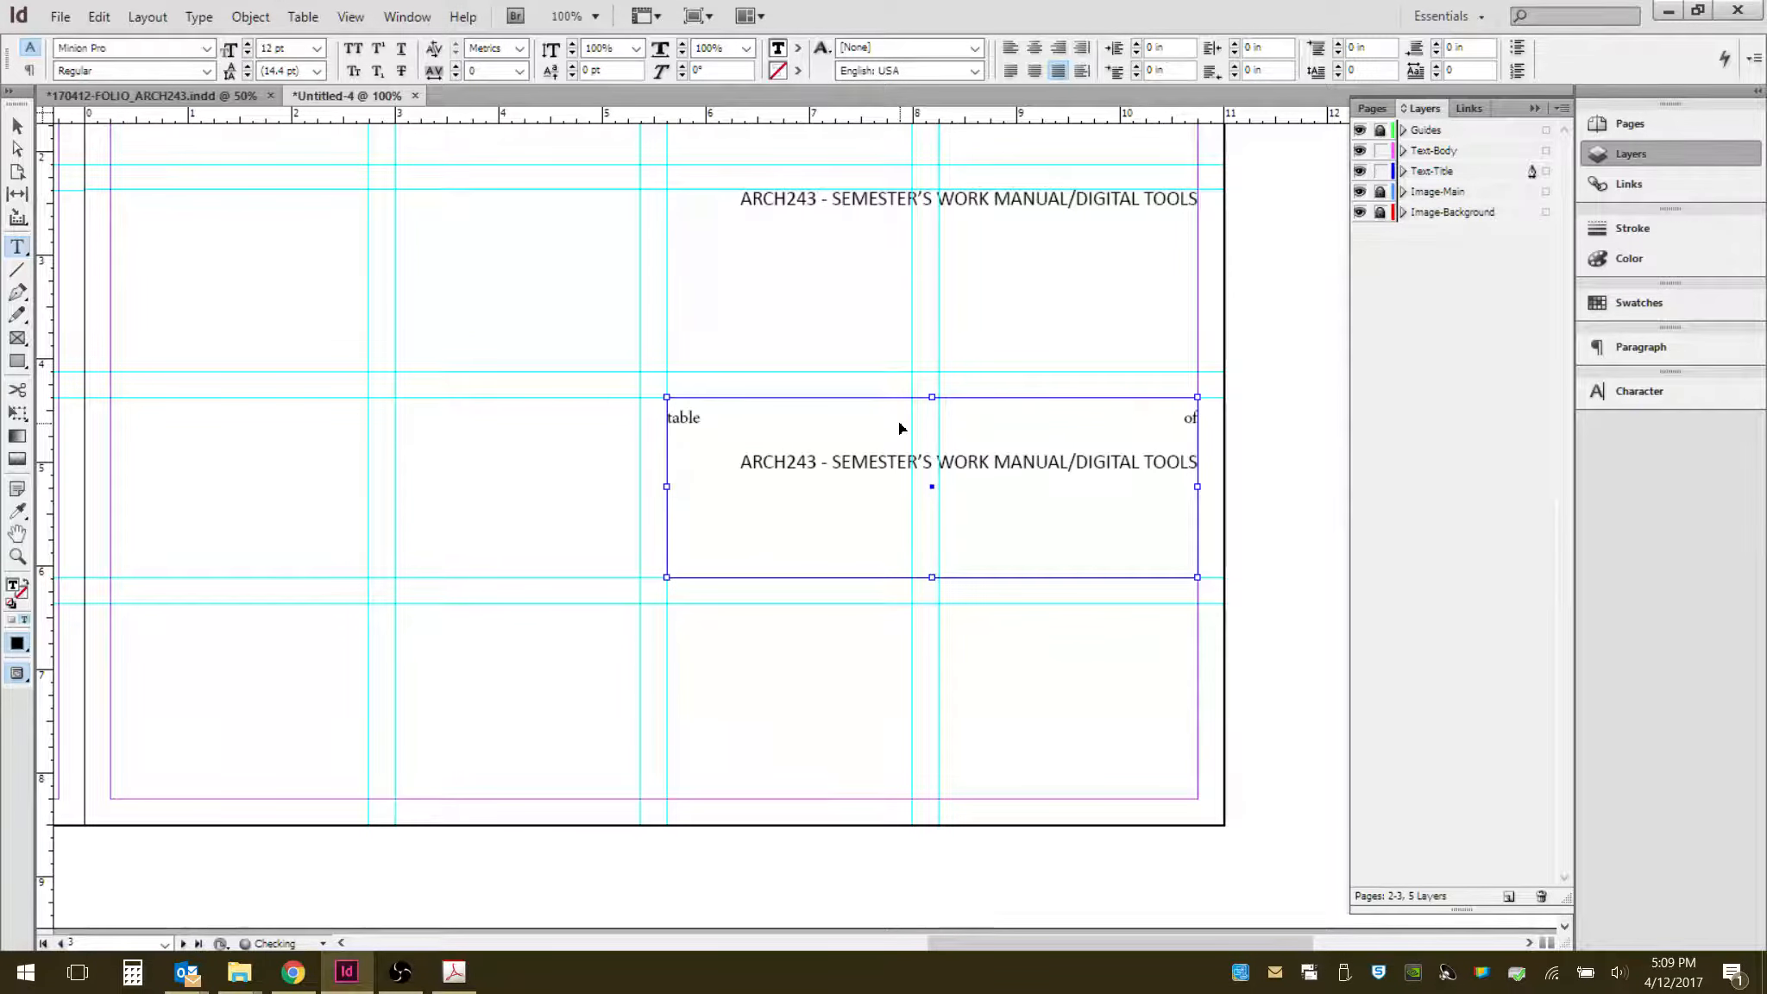
key("ctrl+z")
left_click(955, 414)
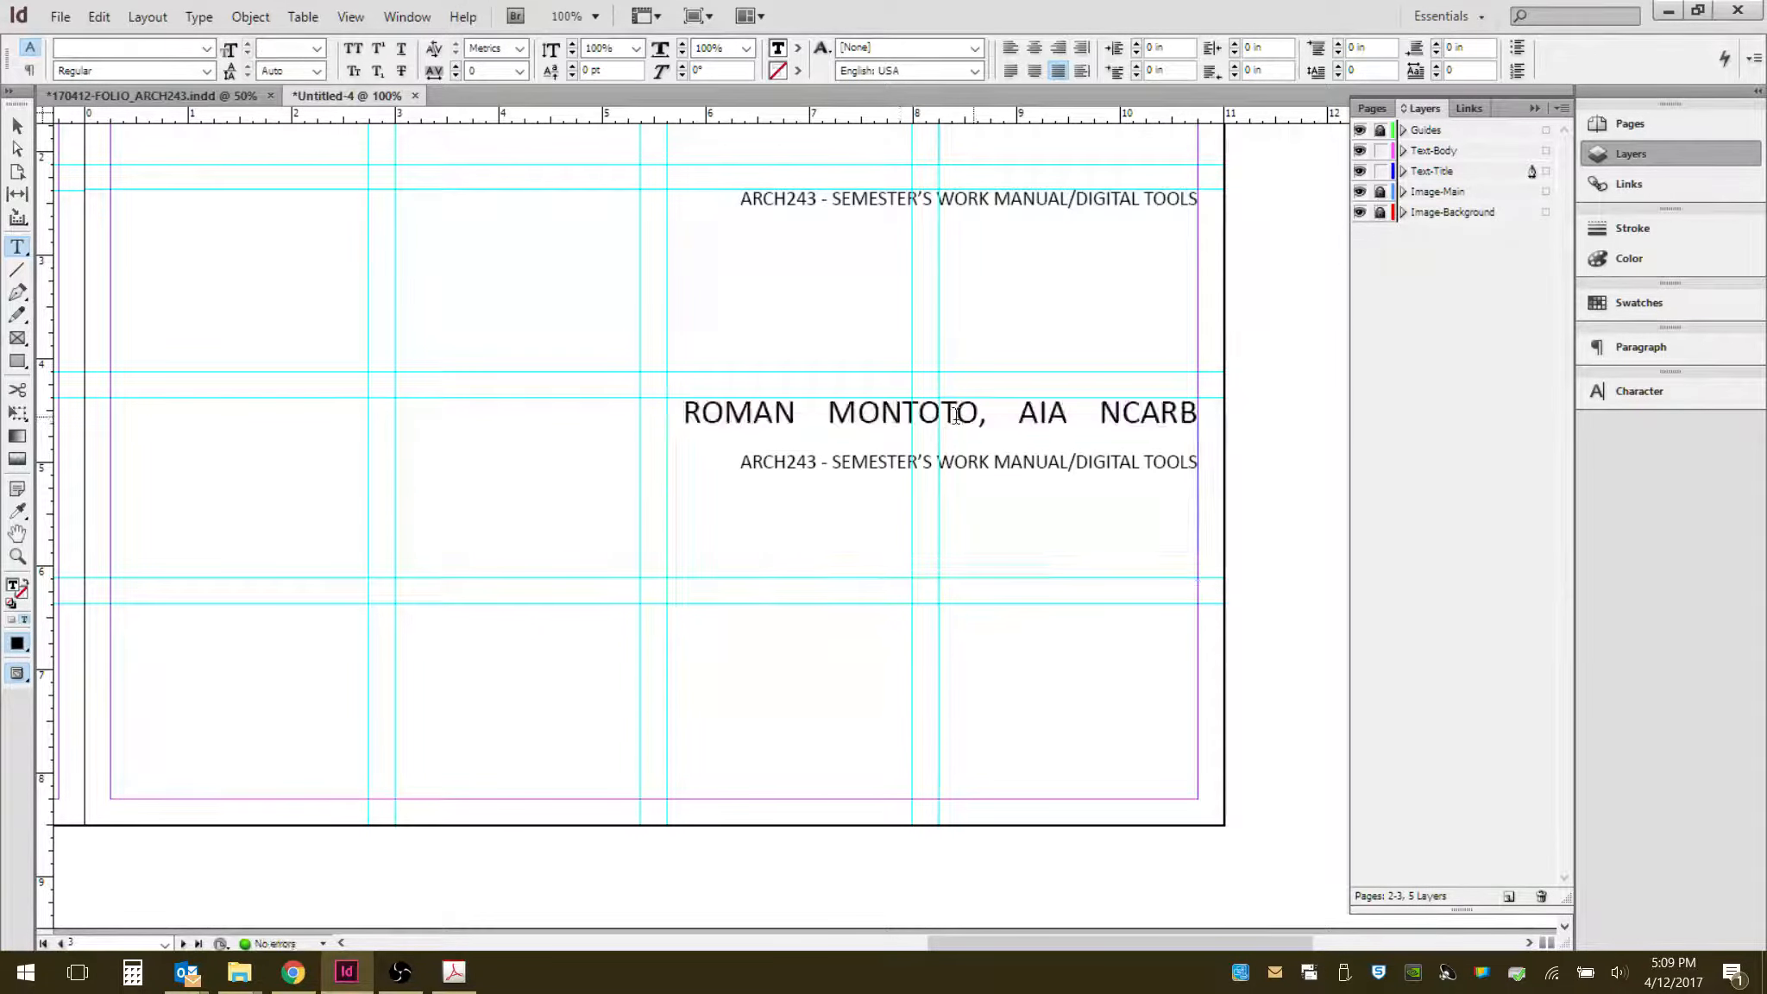
- Retype the name line as the heading TABLE OF CONTENTS, deleting the leftover letters before TABLE
left_click(1198, 413)
left_click_drag(1198, 413, 733, 421)
type("TABLE")
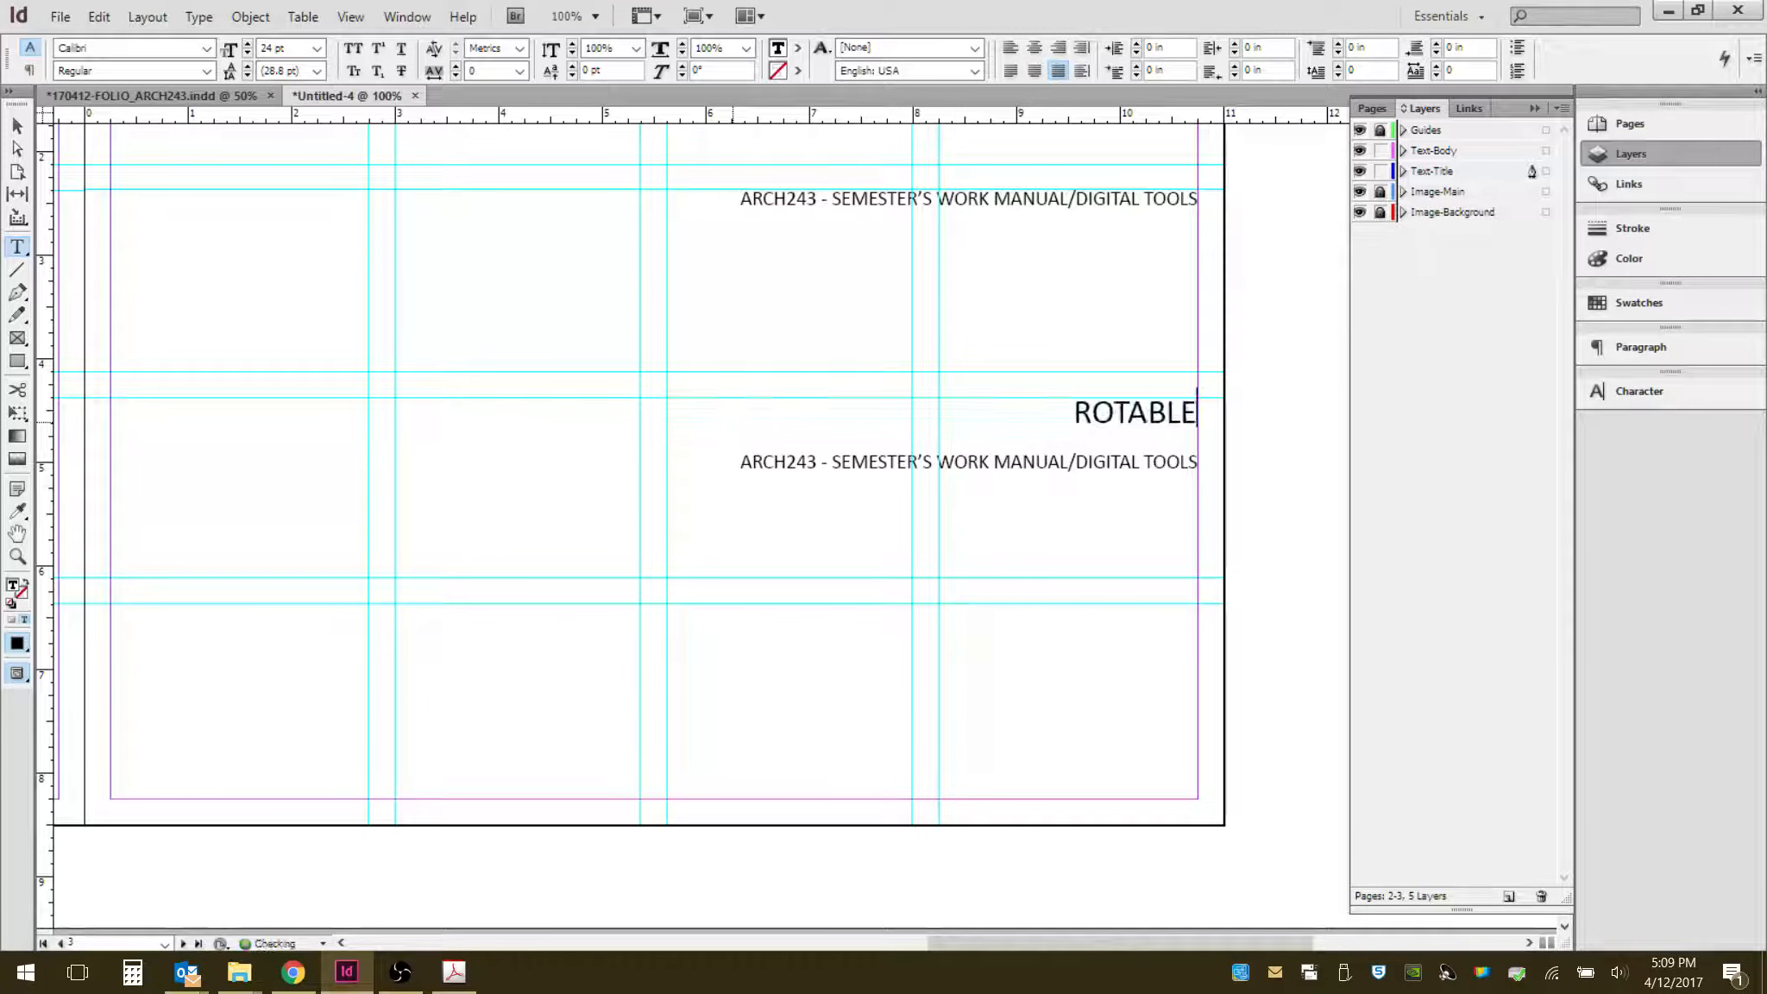
type(" OF CON")
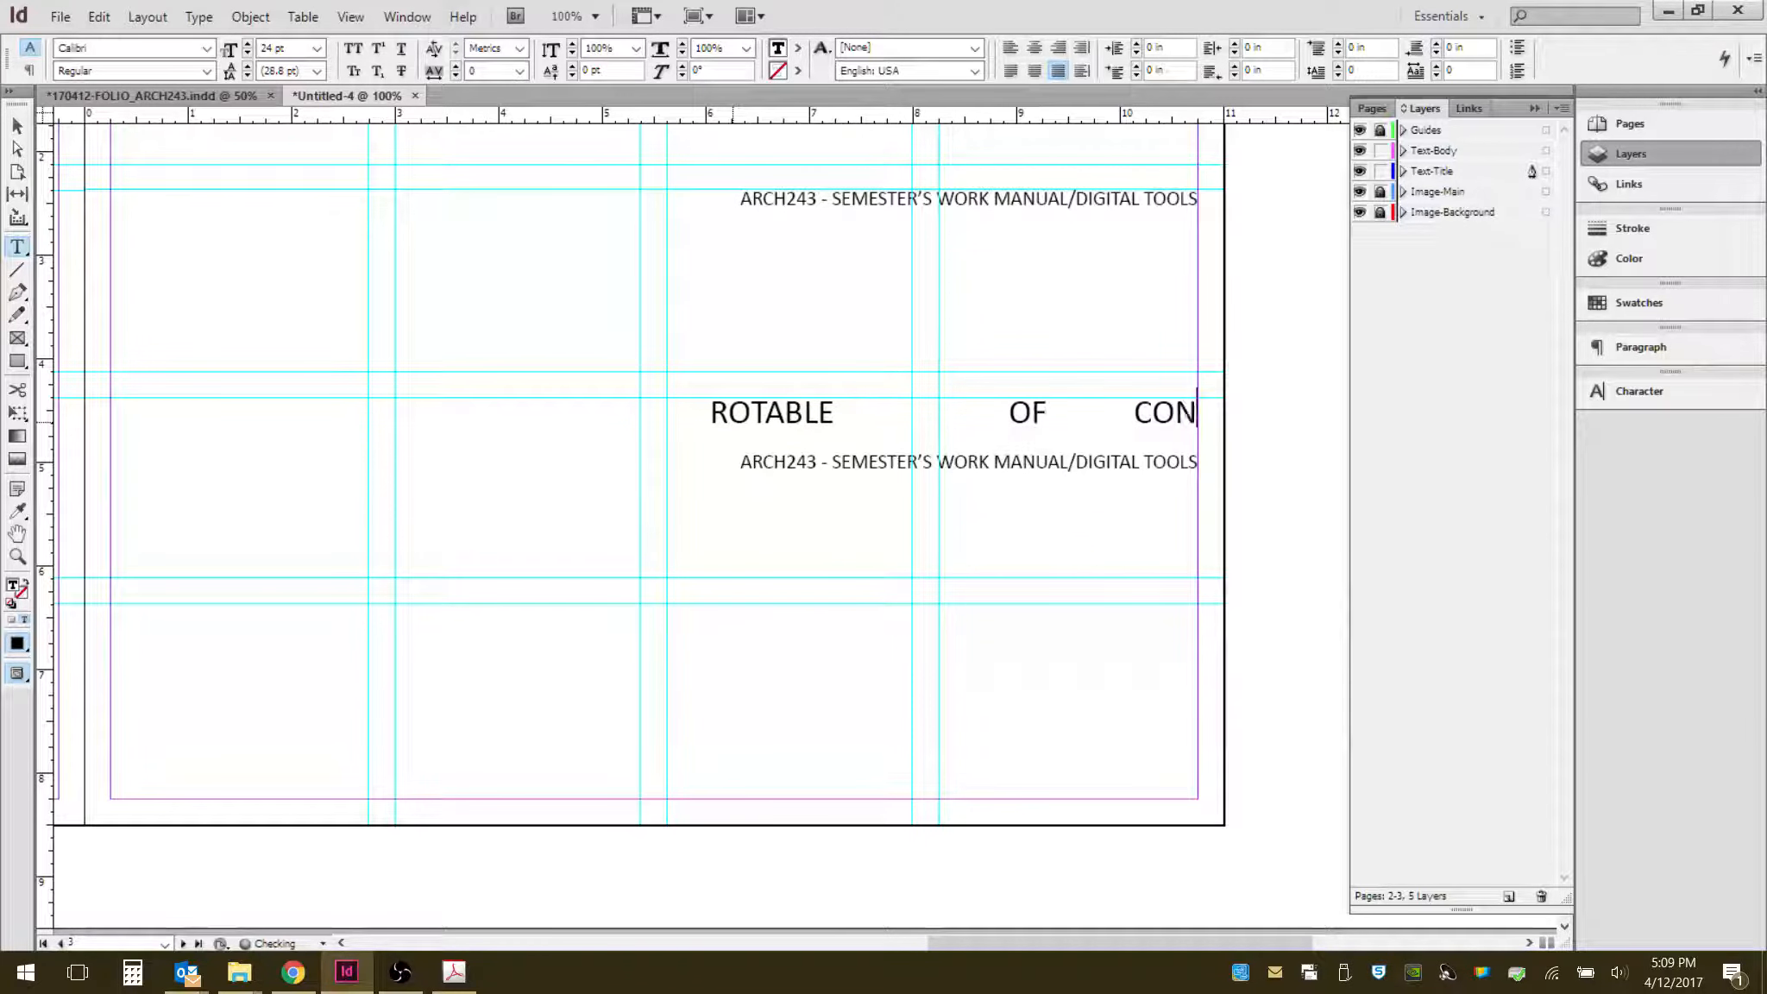
type("TENTS")
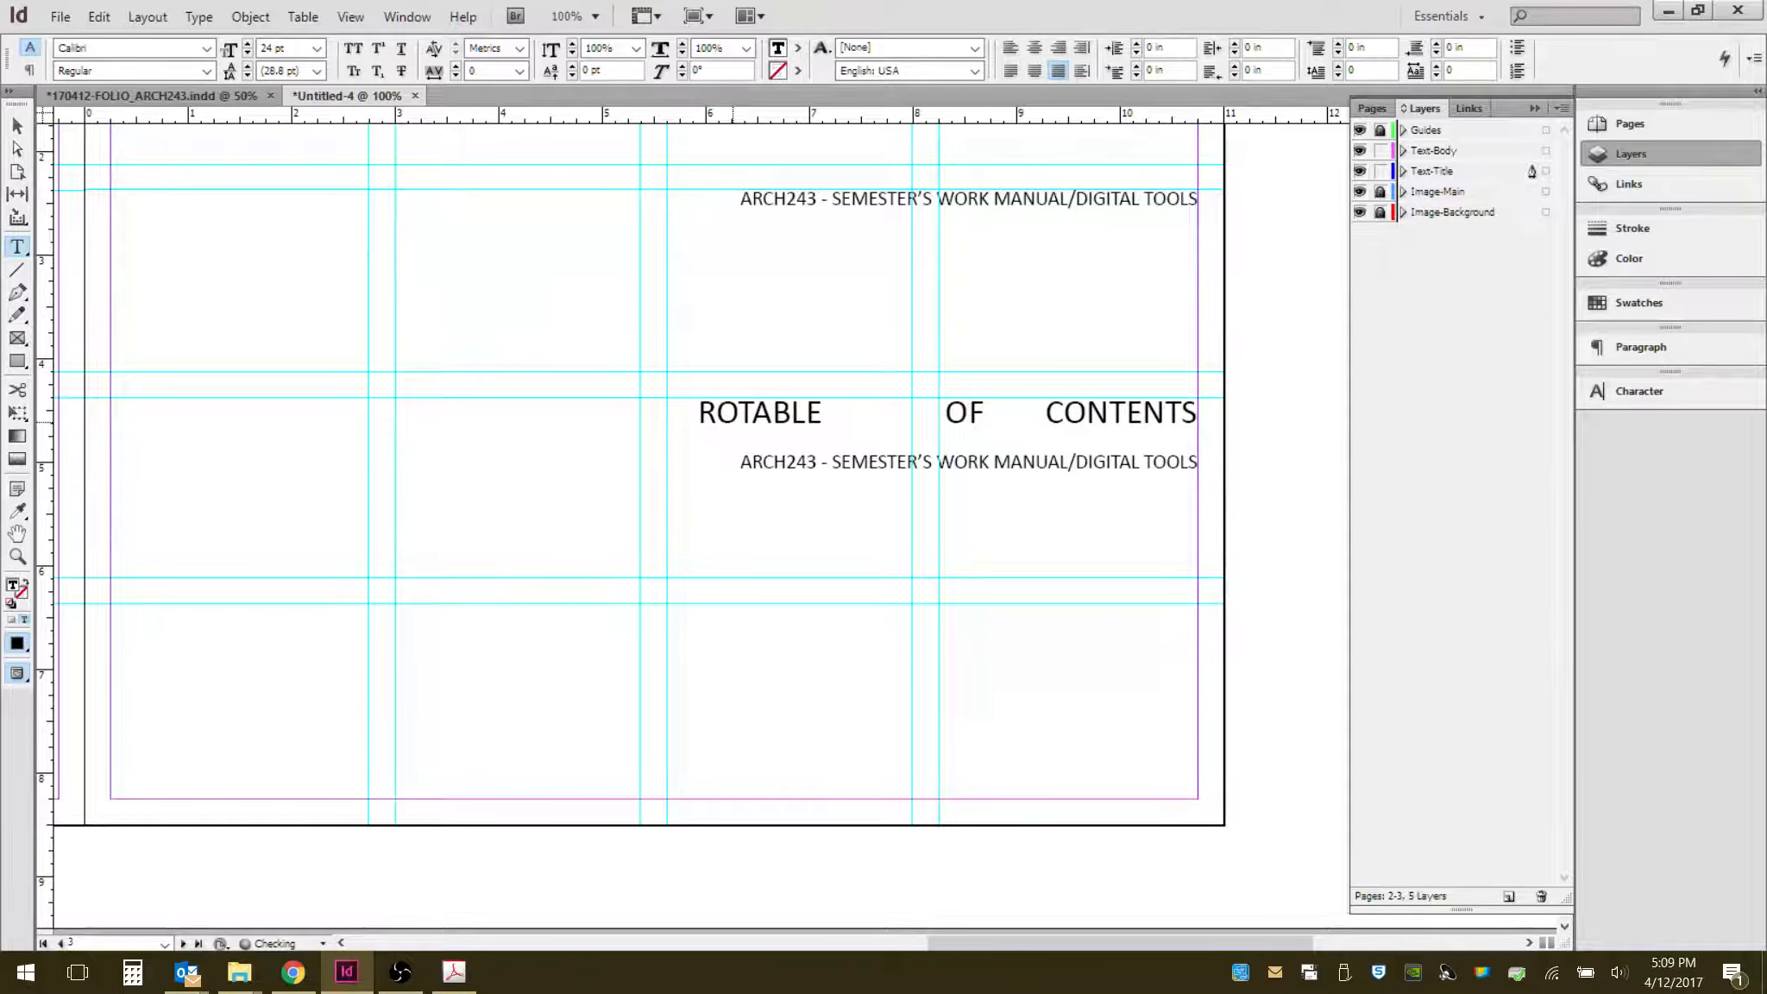
left_click(1144, 412)
key("Left")
key("Left")
key("Left")
key("Left")
key("Left")
key("Left")
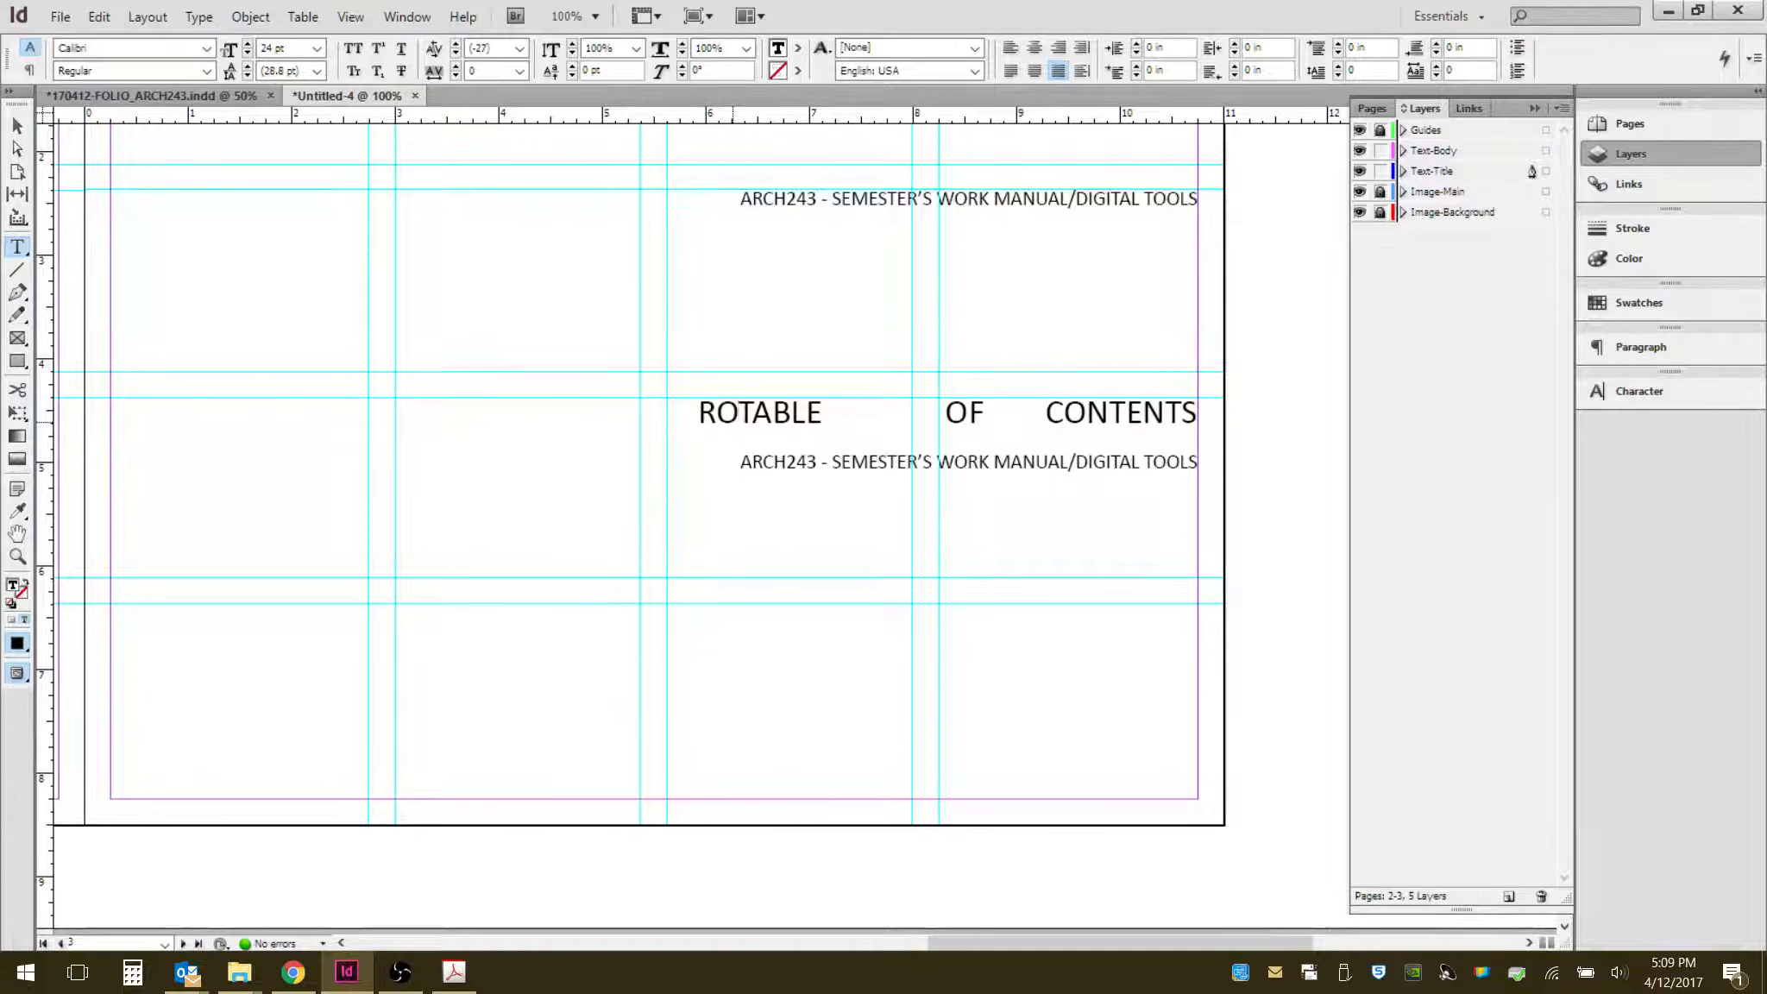
key("BackSpace")
key("BackSpace")
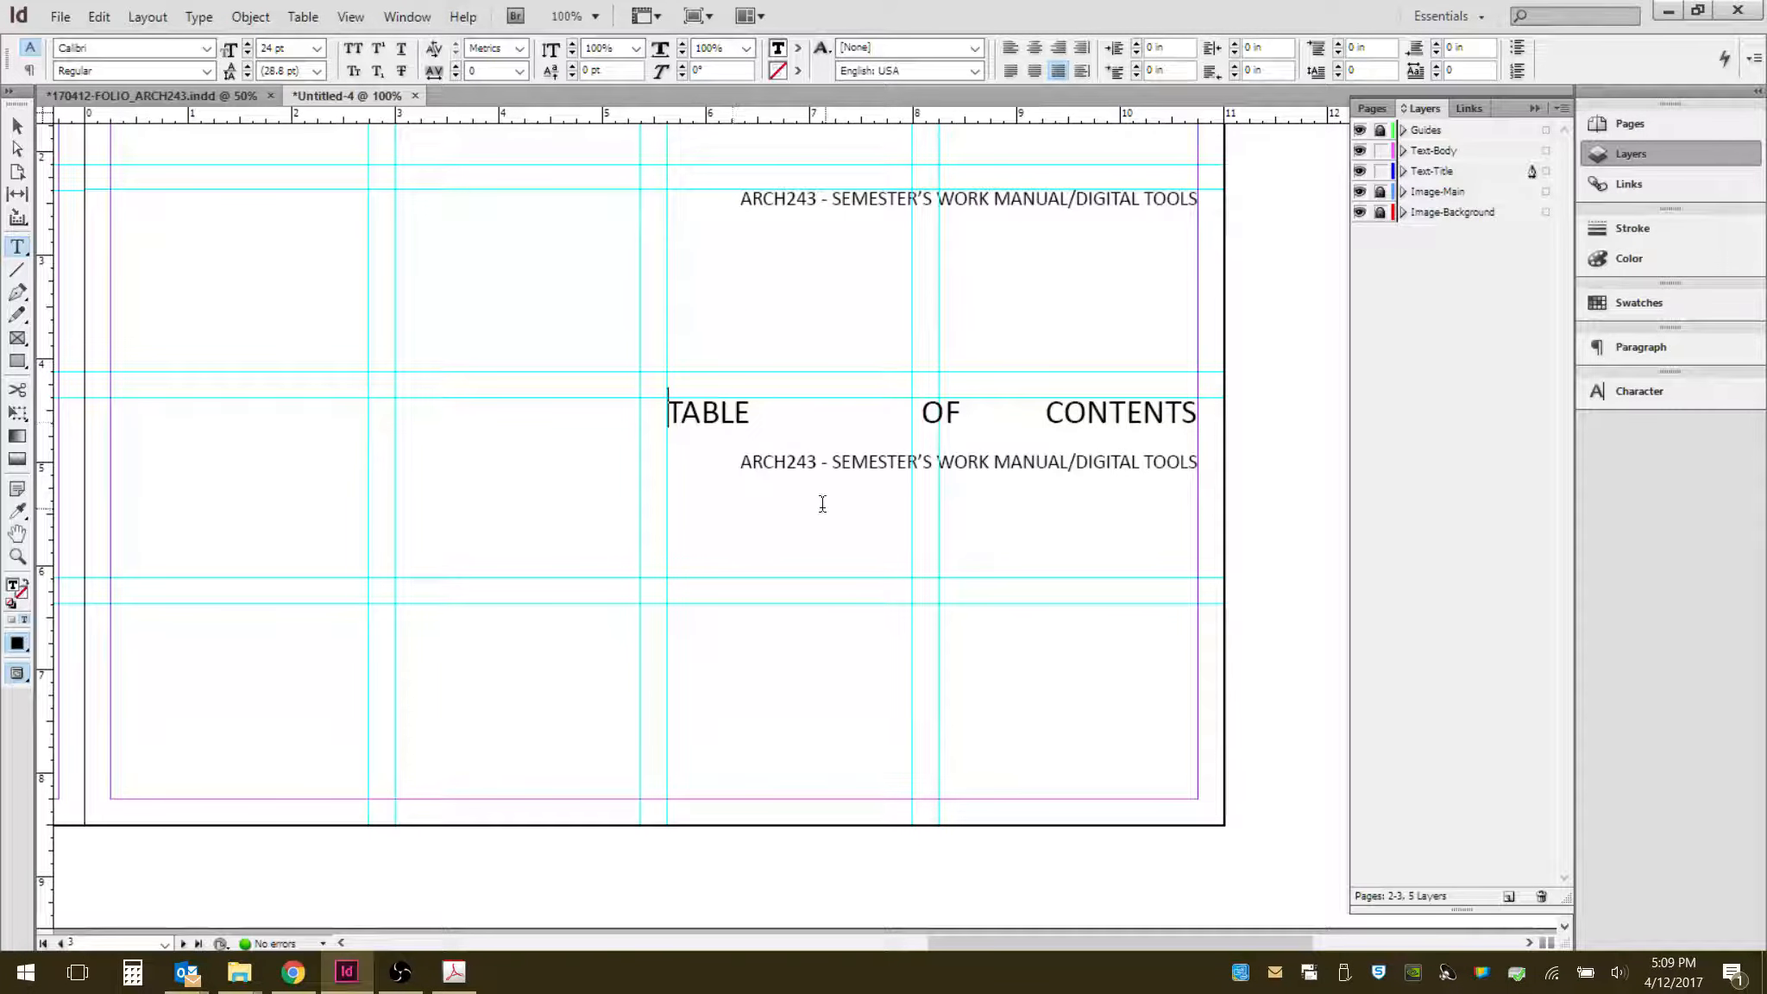
- Delete the leading space before the name line on the title page
scroll(736, 470, "up", 3)
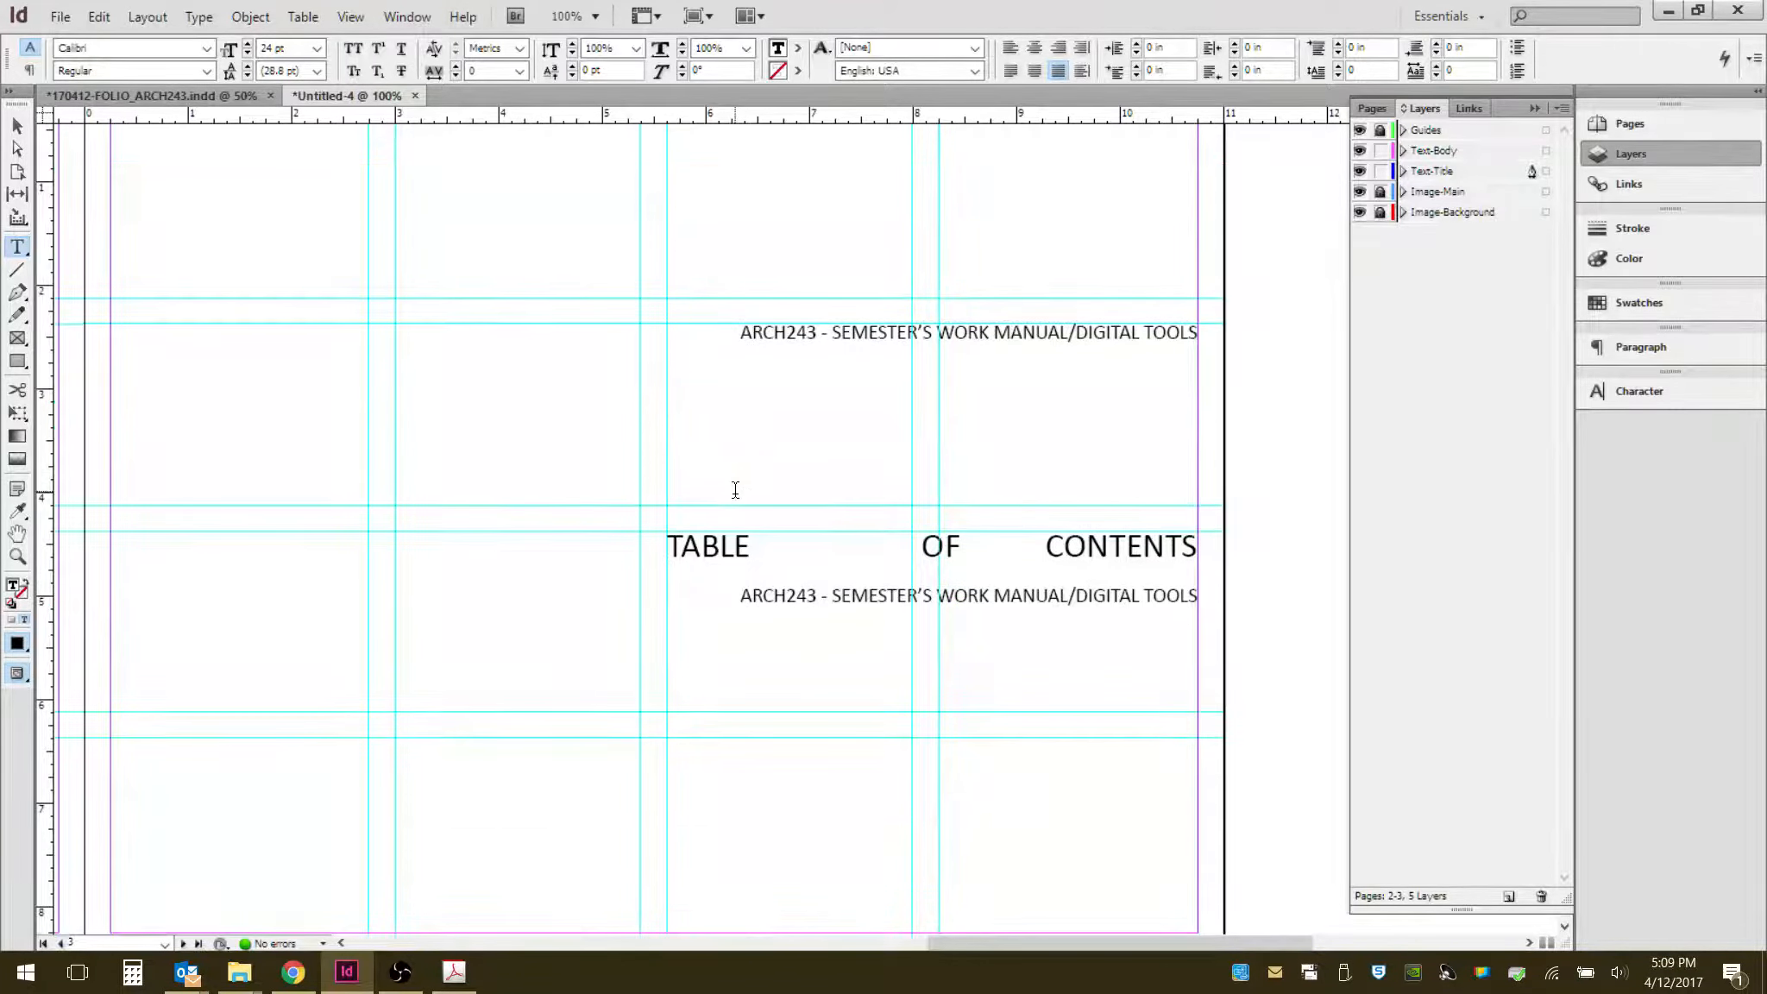
scroll(733, 492, "up", 10)
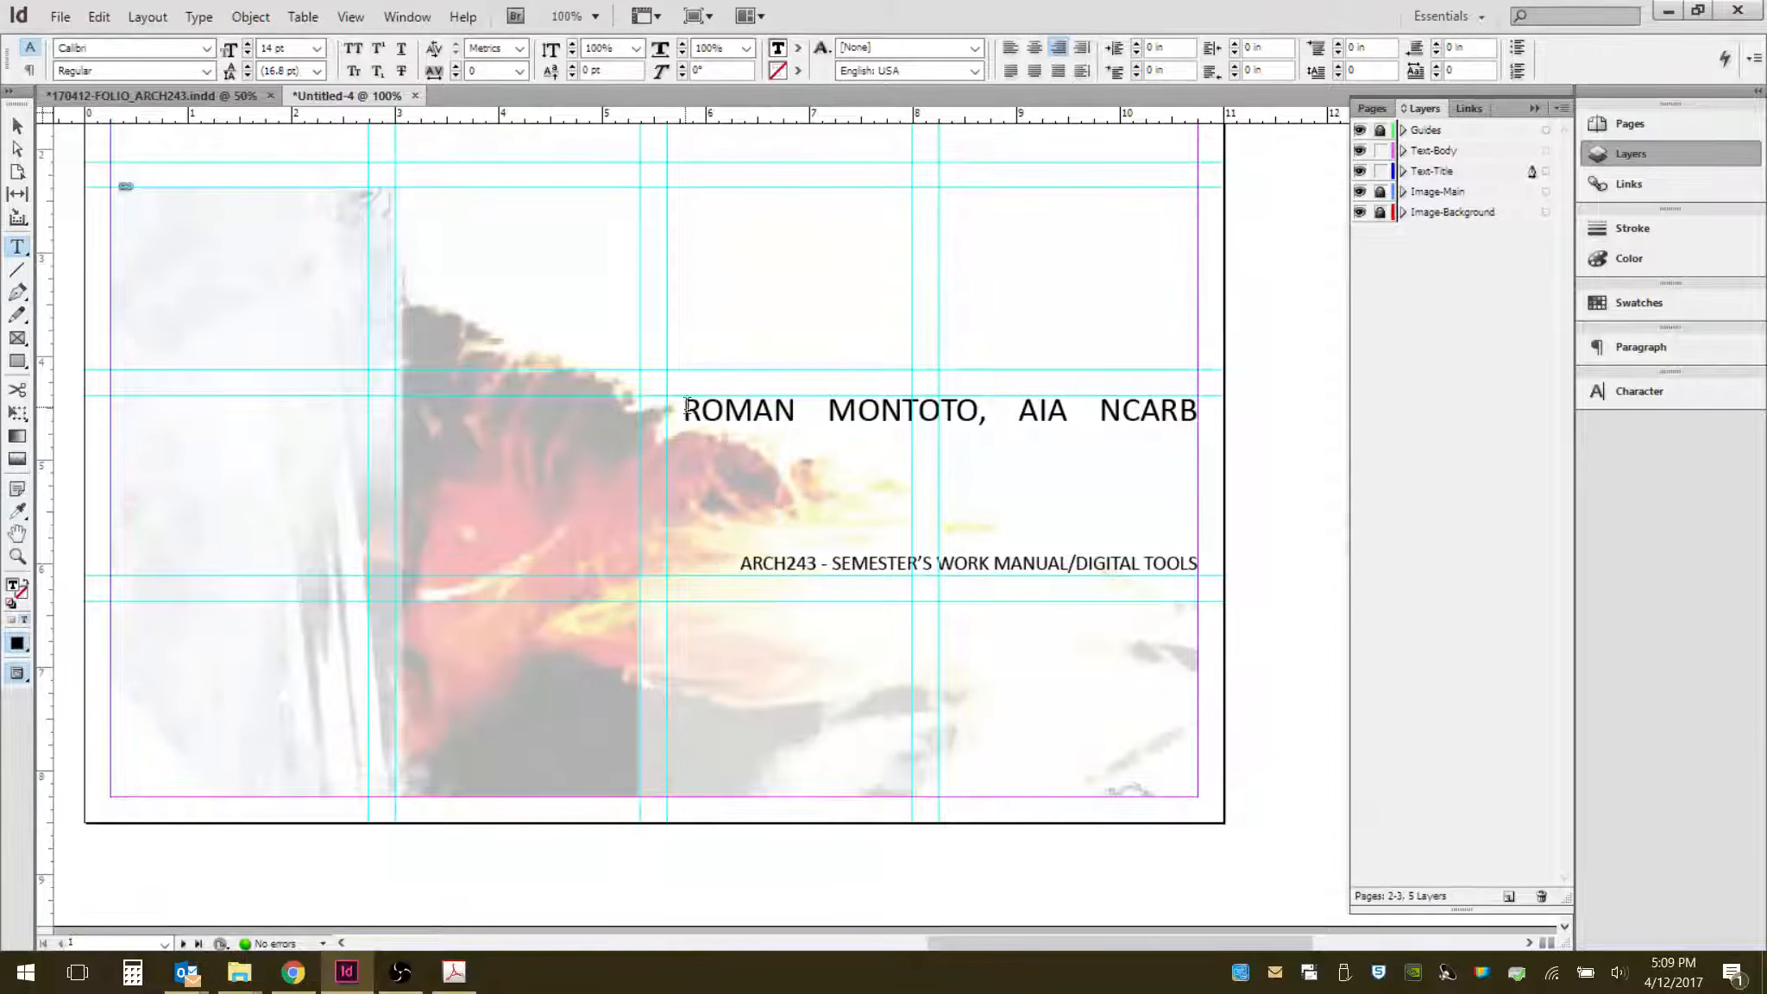
double_click(729, 409)
key("Left")
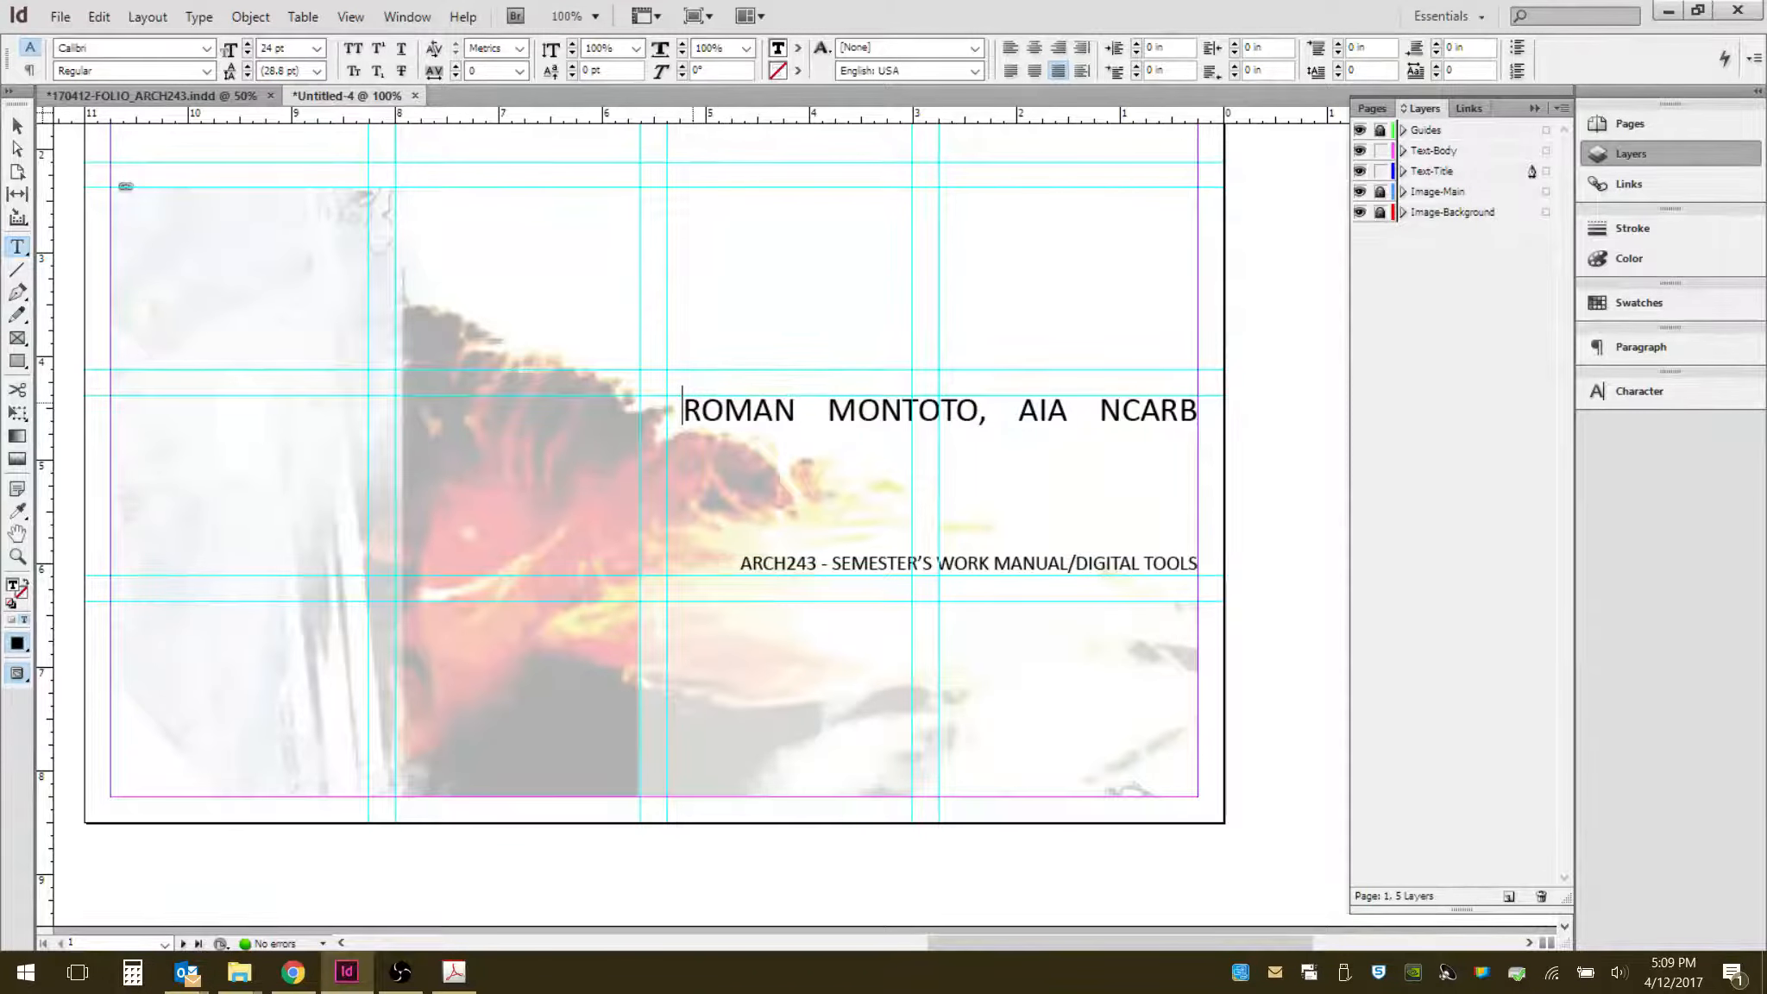
key("BackSpace")
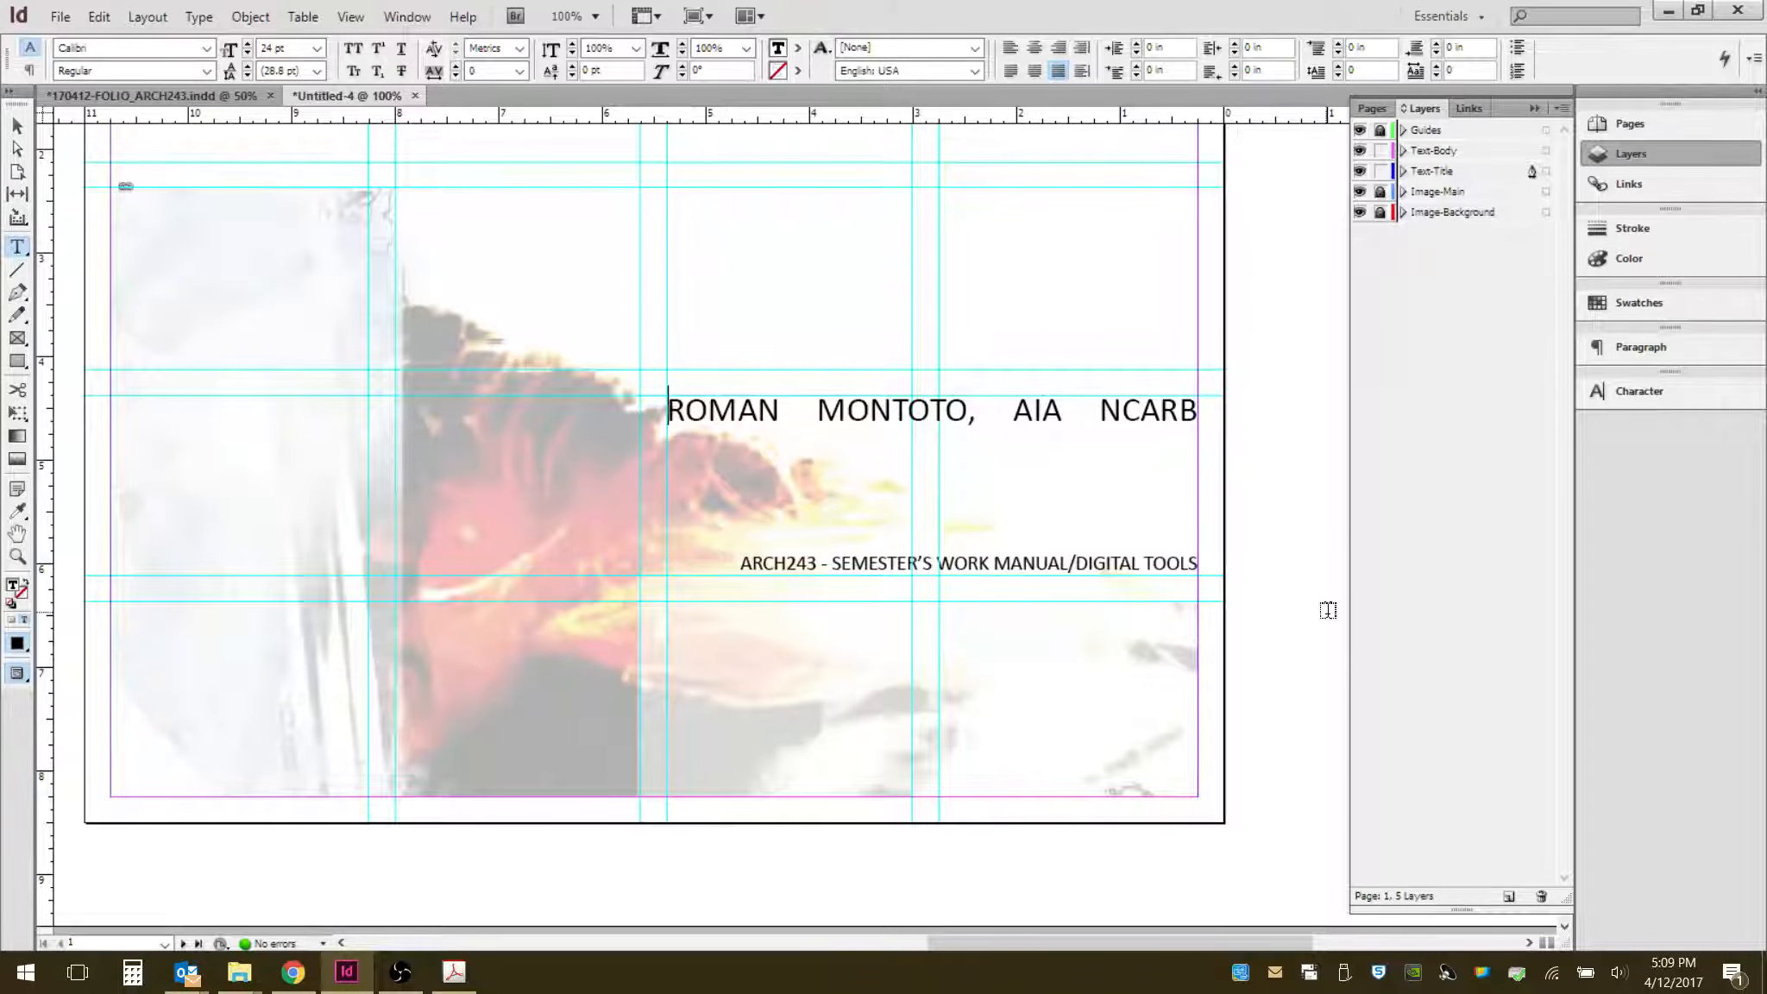
left_click(18, 127)
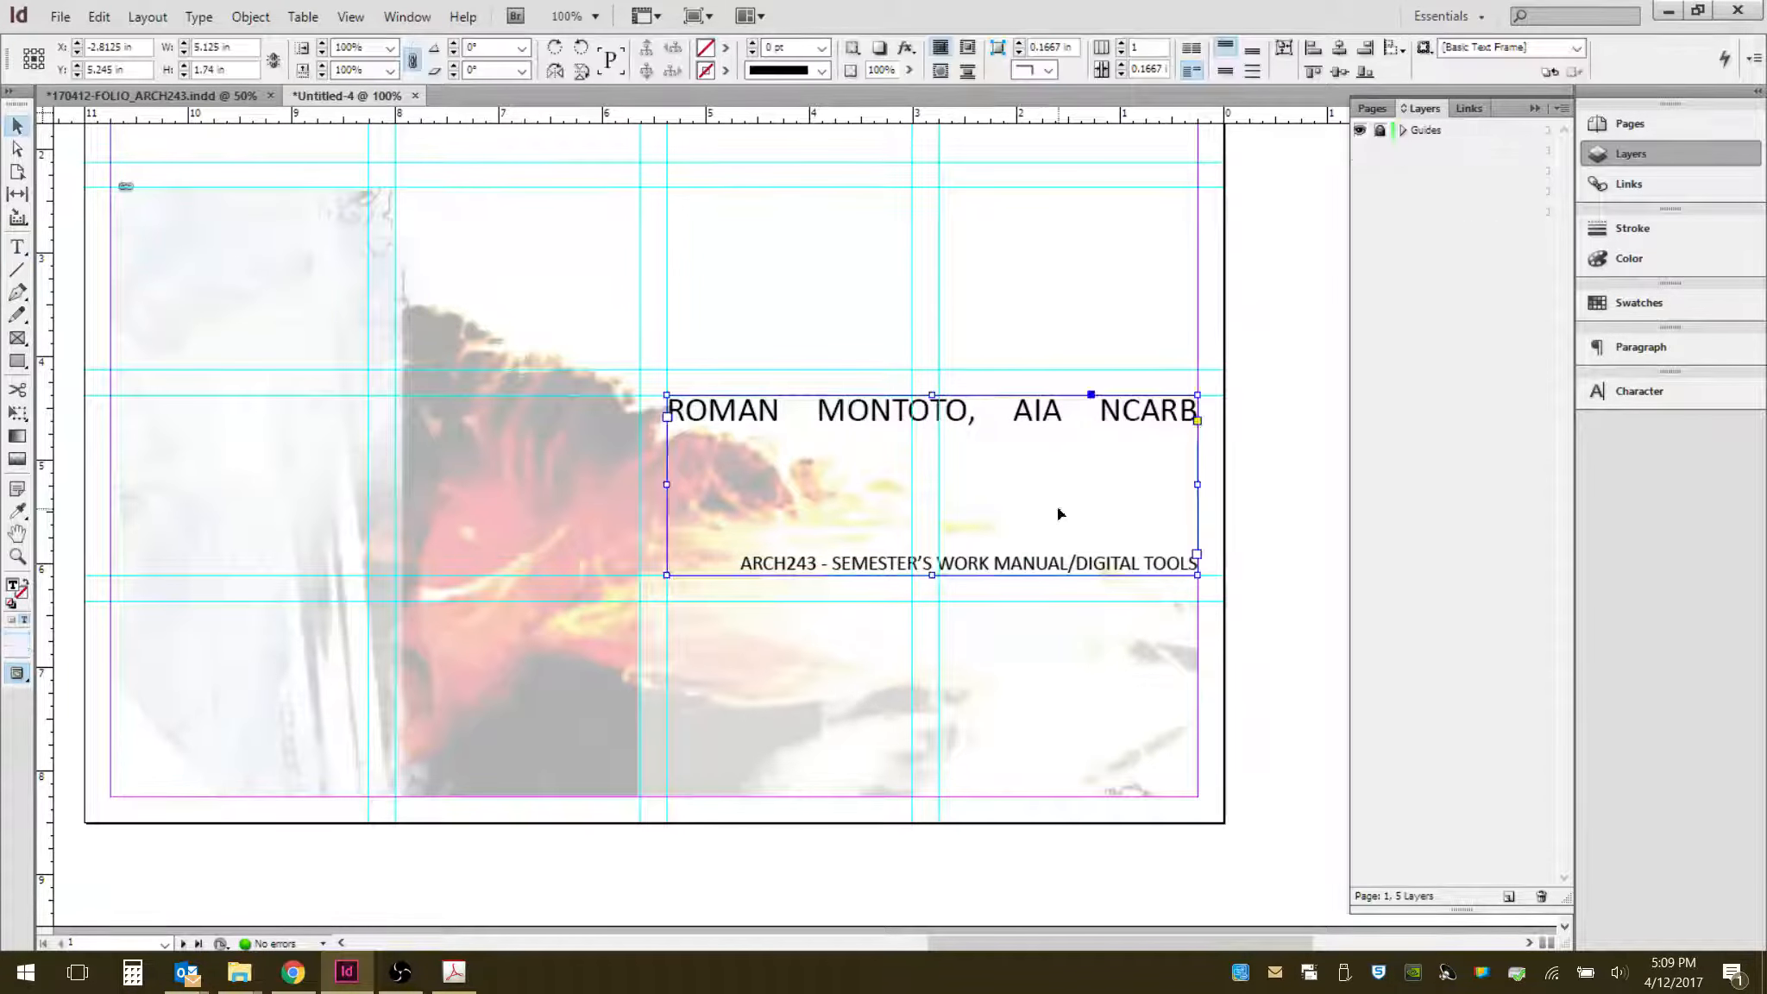
- Justify the subtitle line in the table of contents frame across the full frame width
scroll(1182, 551, "down", 10)
scroll(1149, 573, "down", 5)
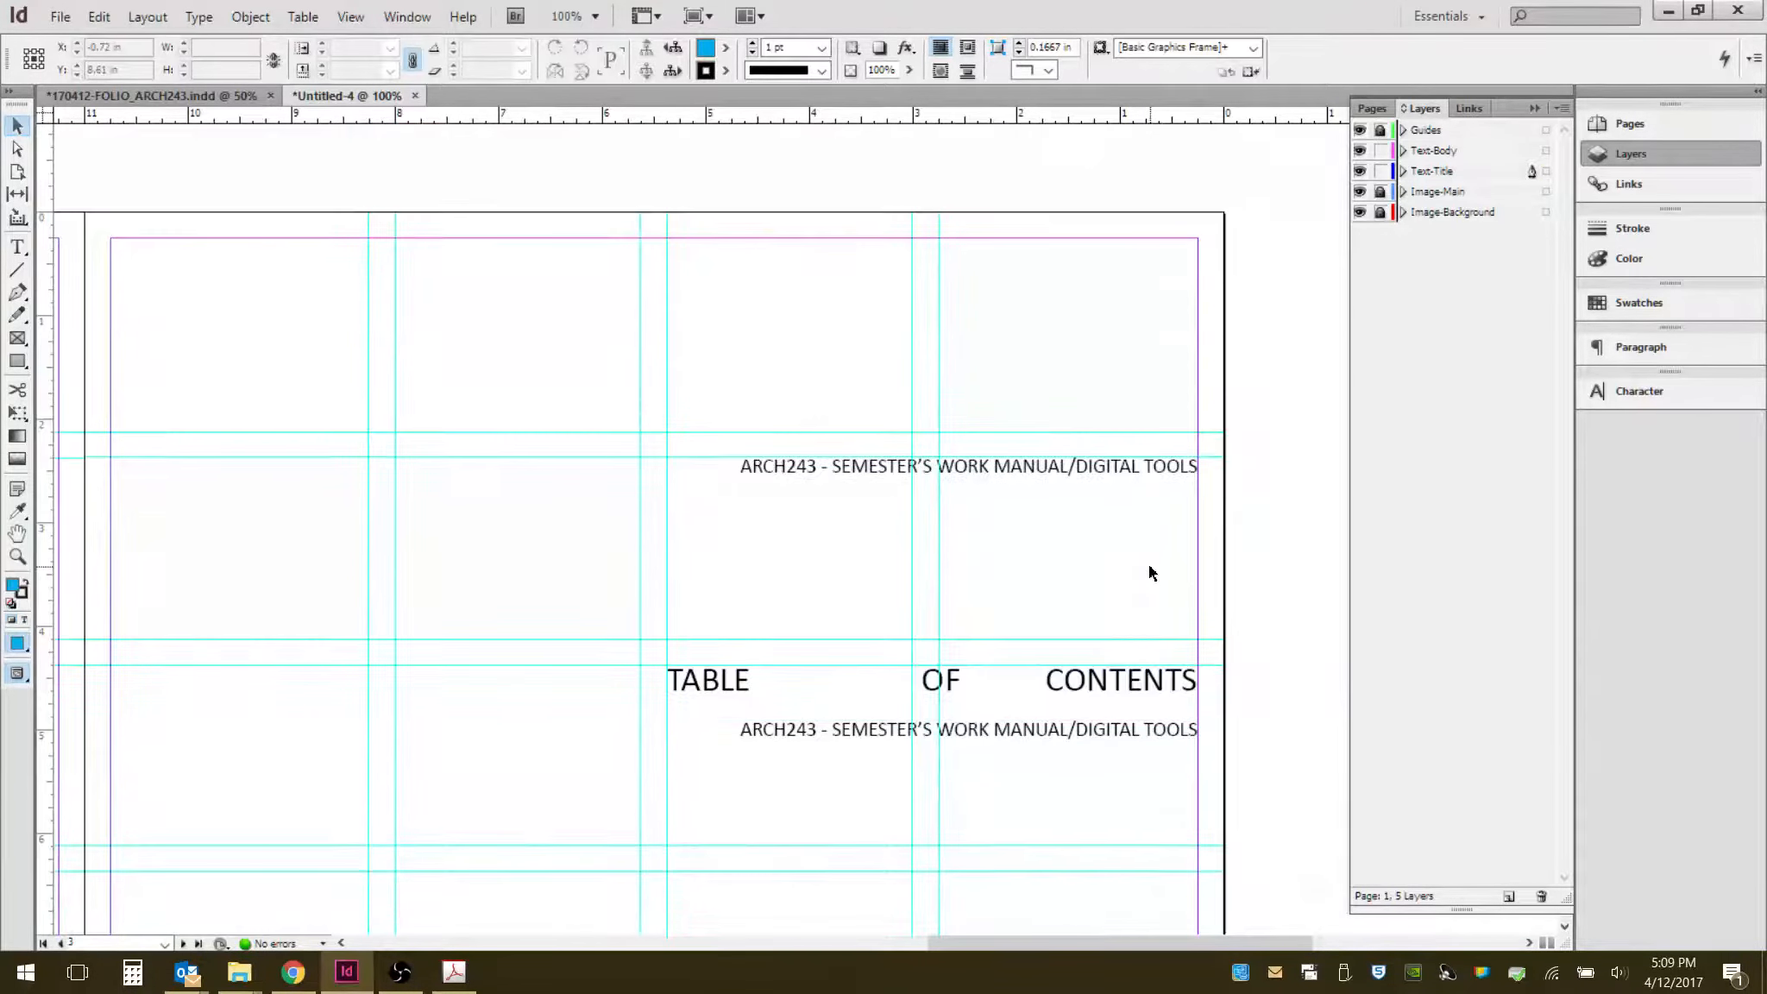
double_click(996, 530)
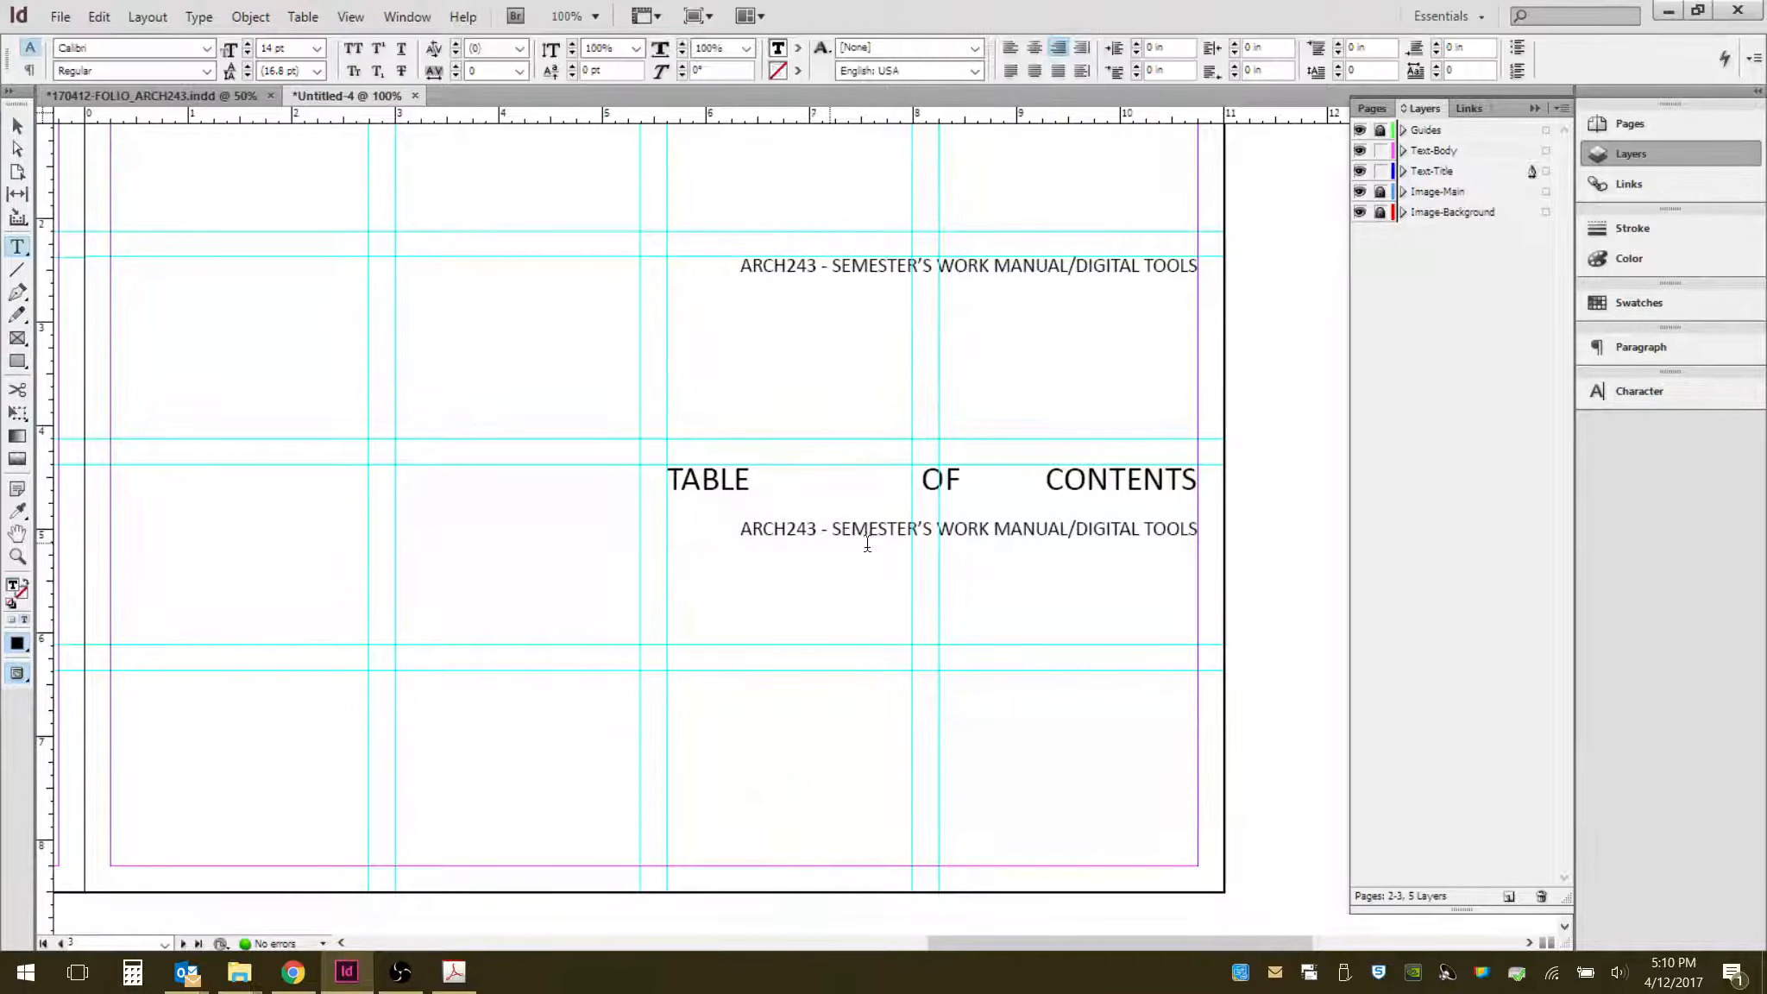
left_click(840, 530)
left_click(1058, 76)
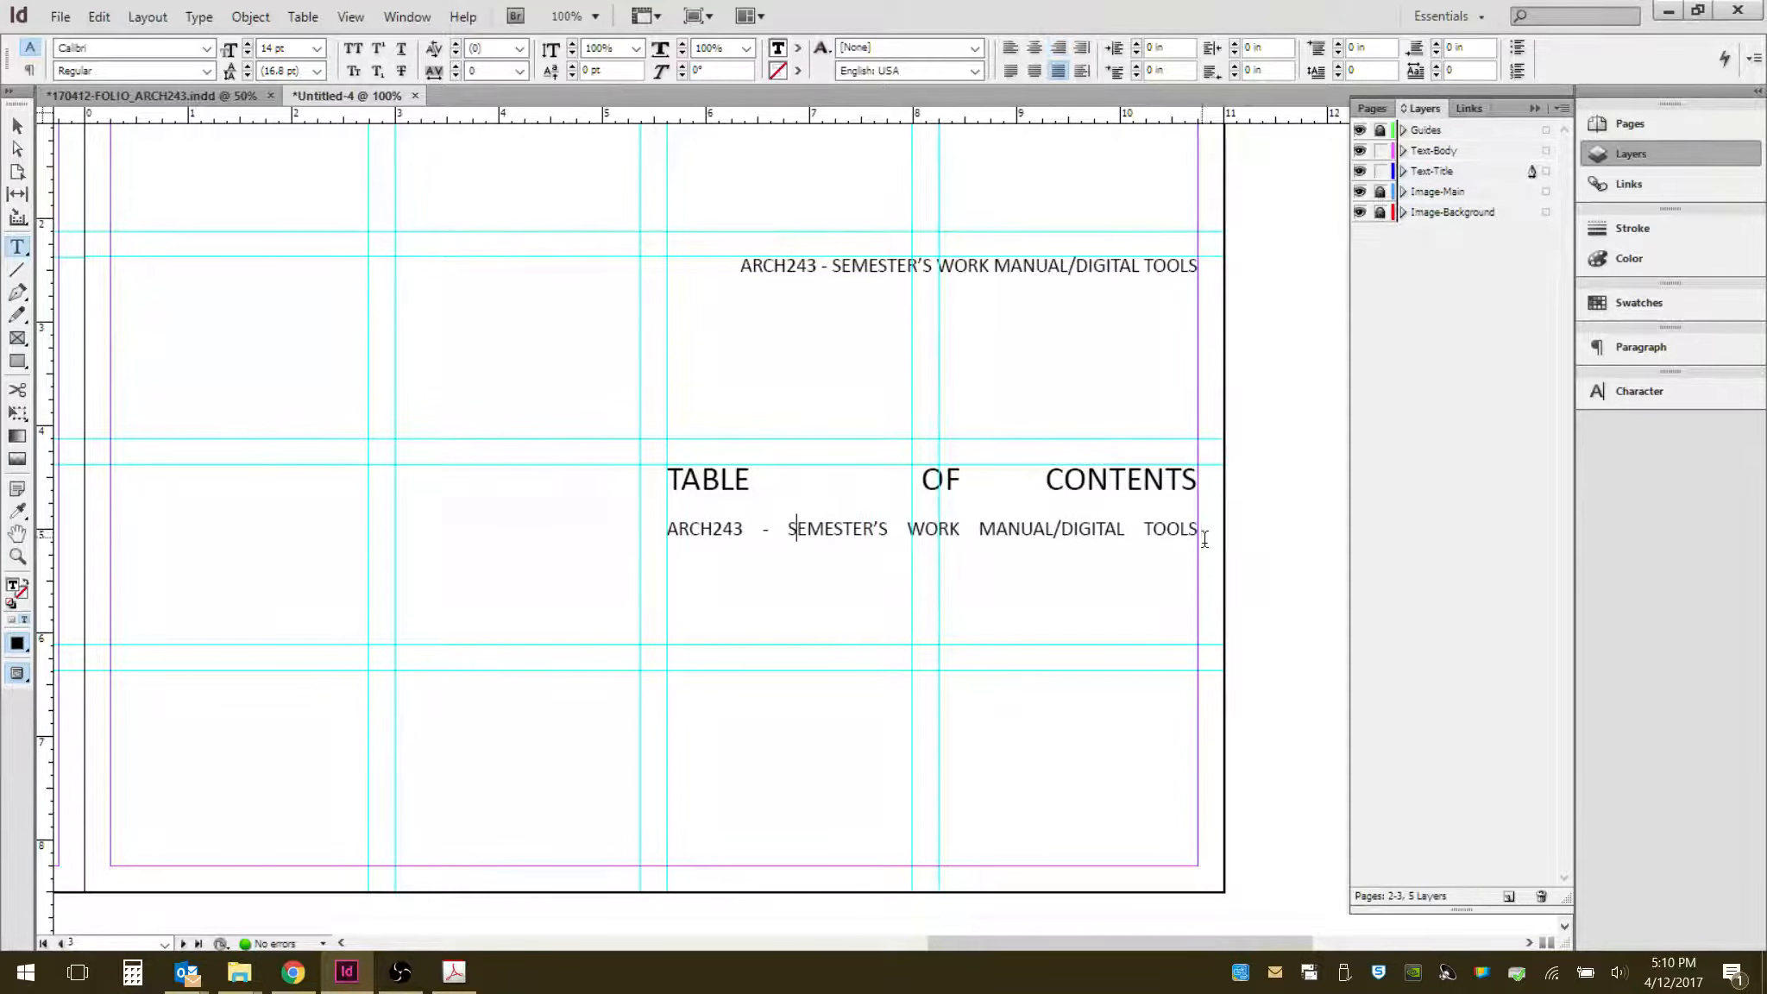
- Replace the subtitle line with the contents entry X-1 PHOTOMONTAGE 1-2
left_click_drag(1201, 528, 667, 528)
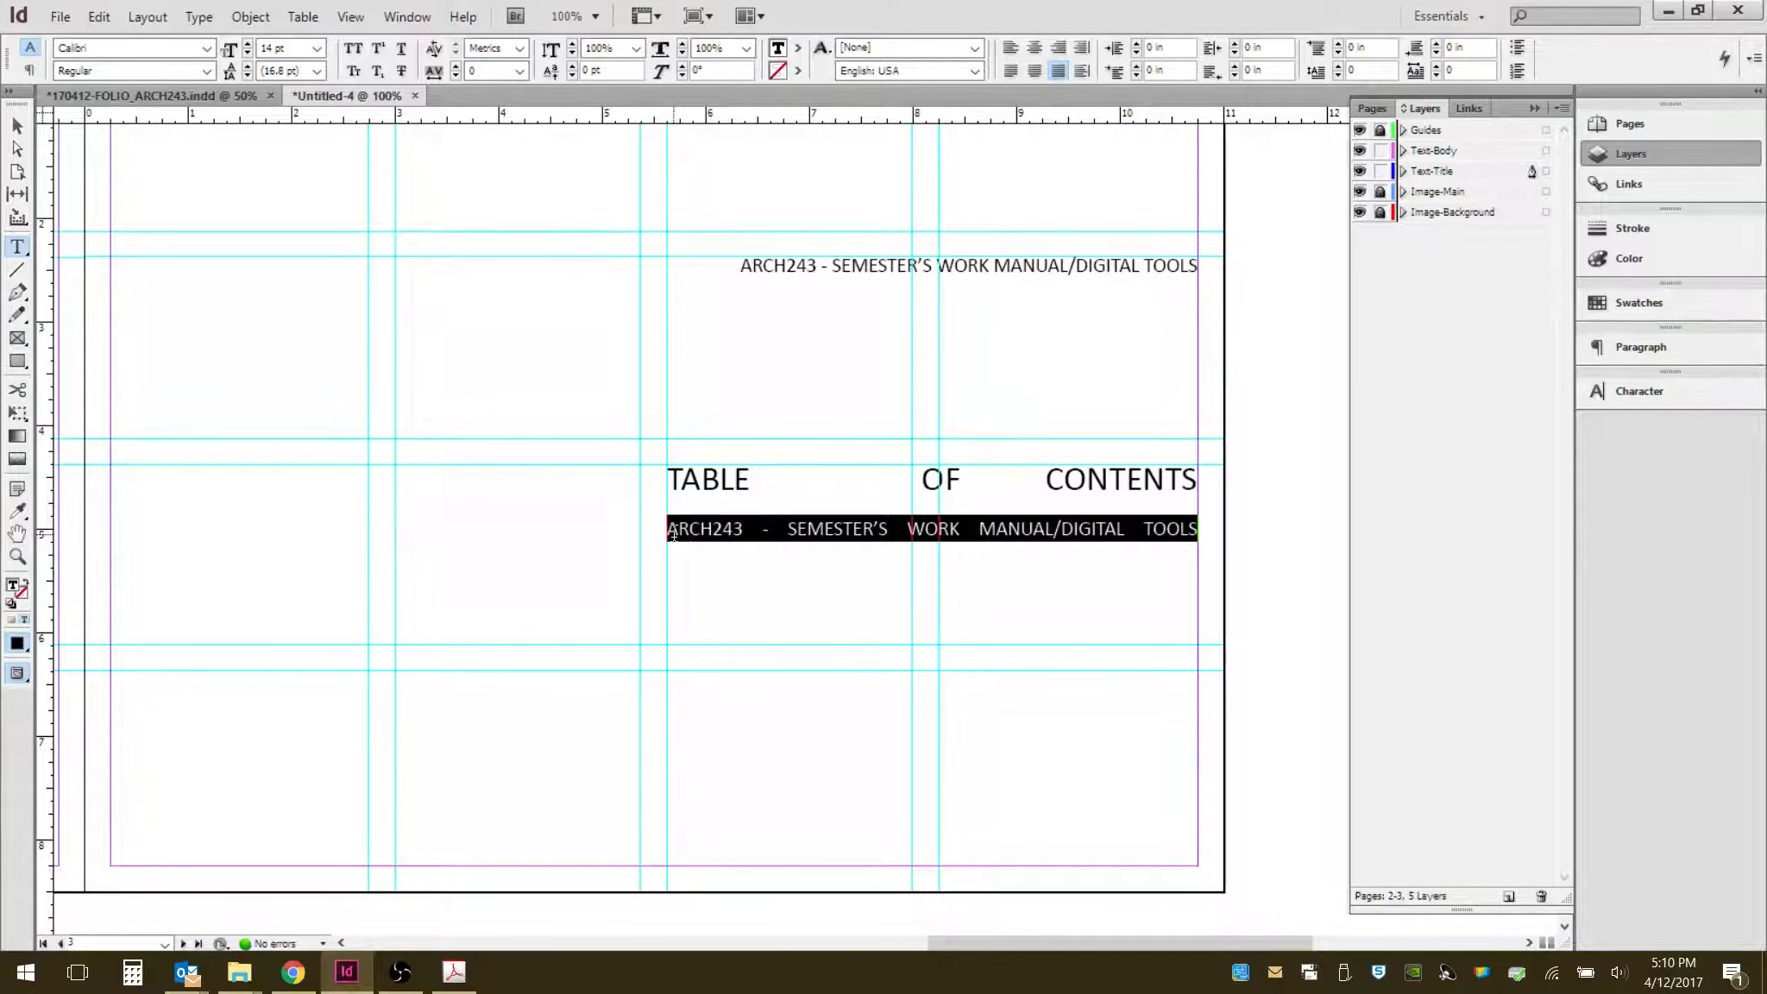
type("x")
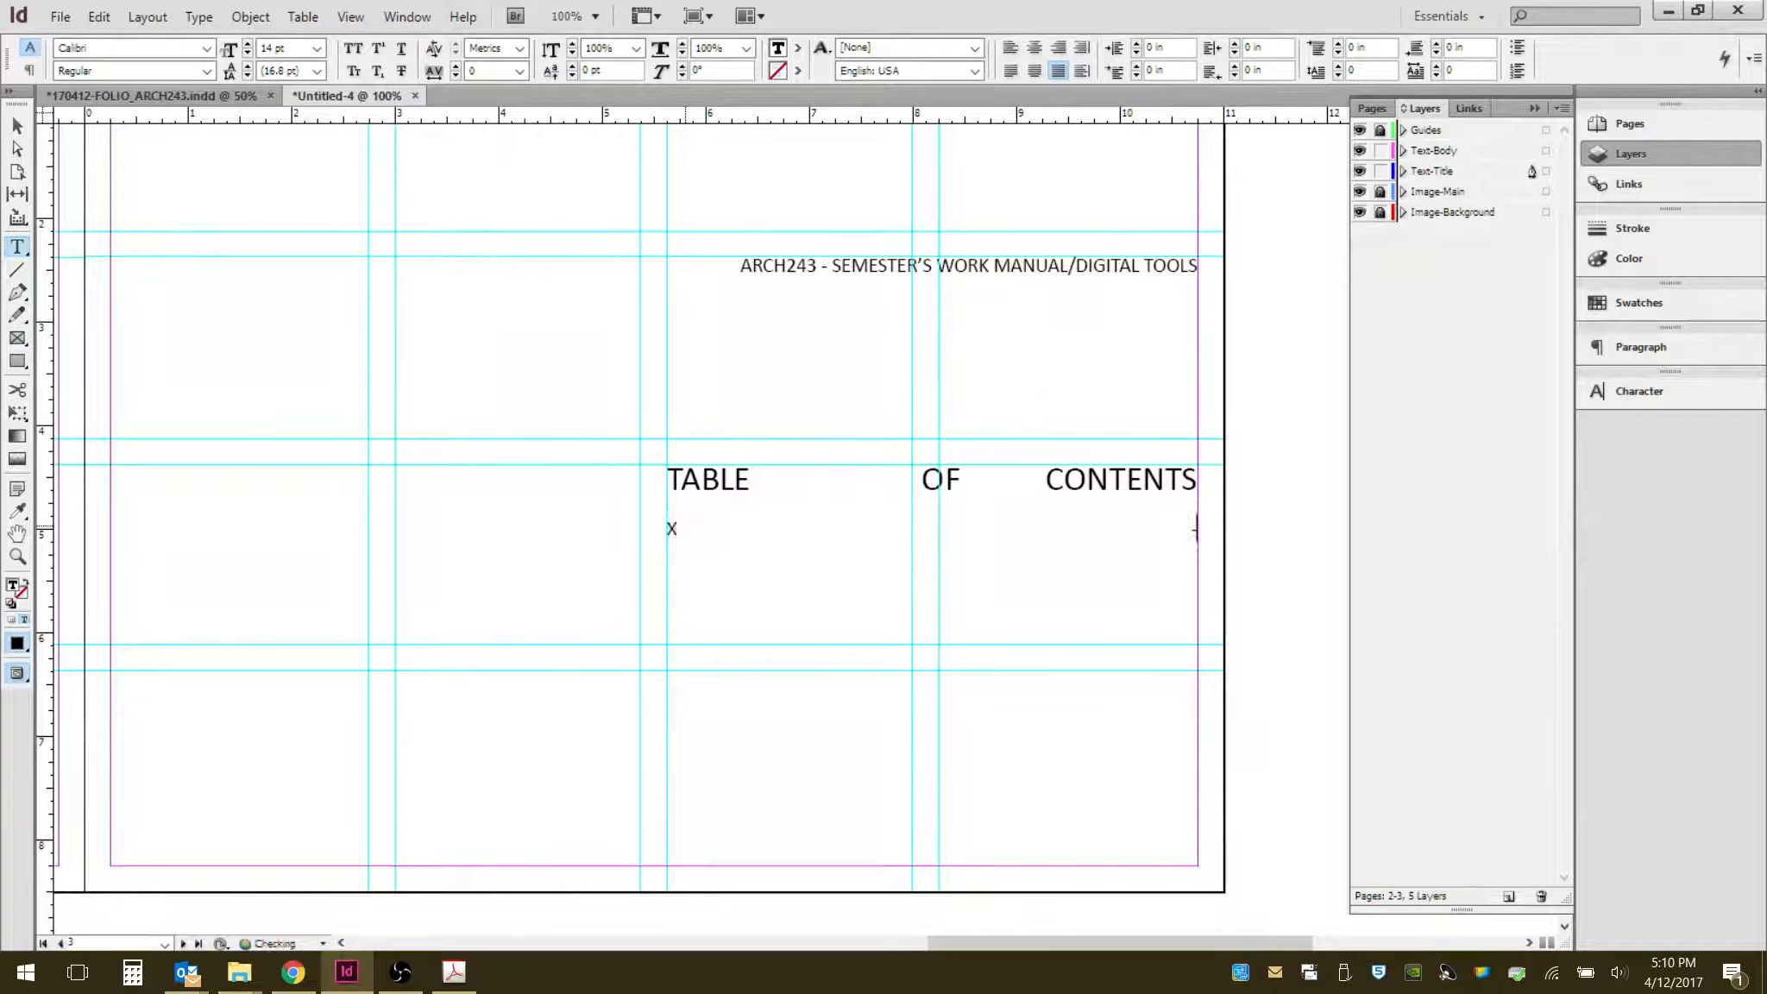
type(" - 1")
type(" H")
type("HOTO")
type("G")
key("BackSpace")
type("MONTAGE")
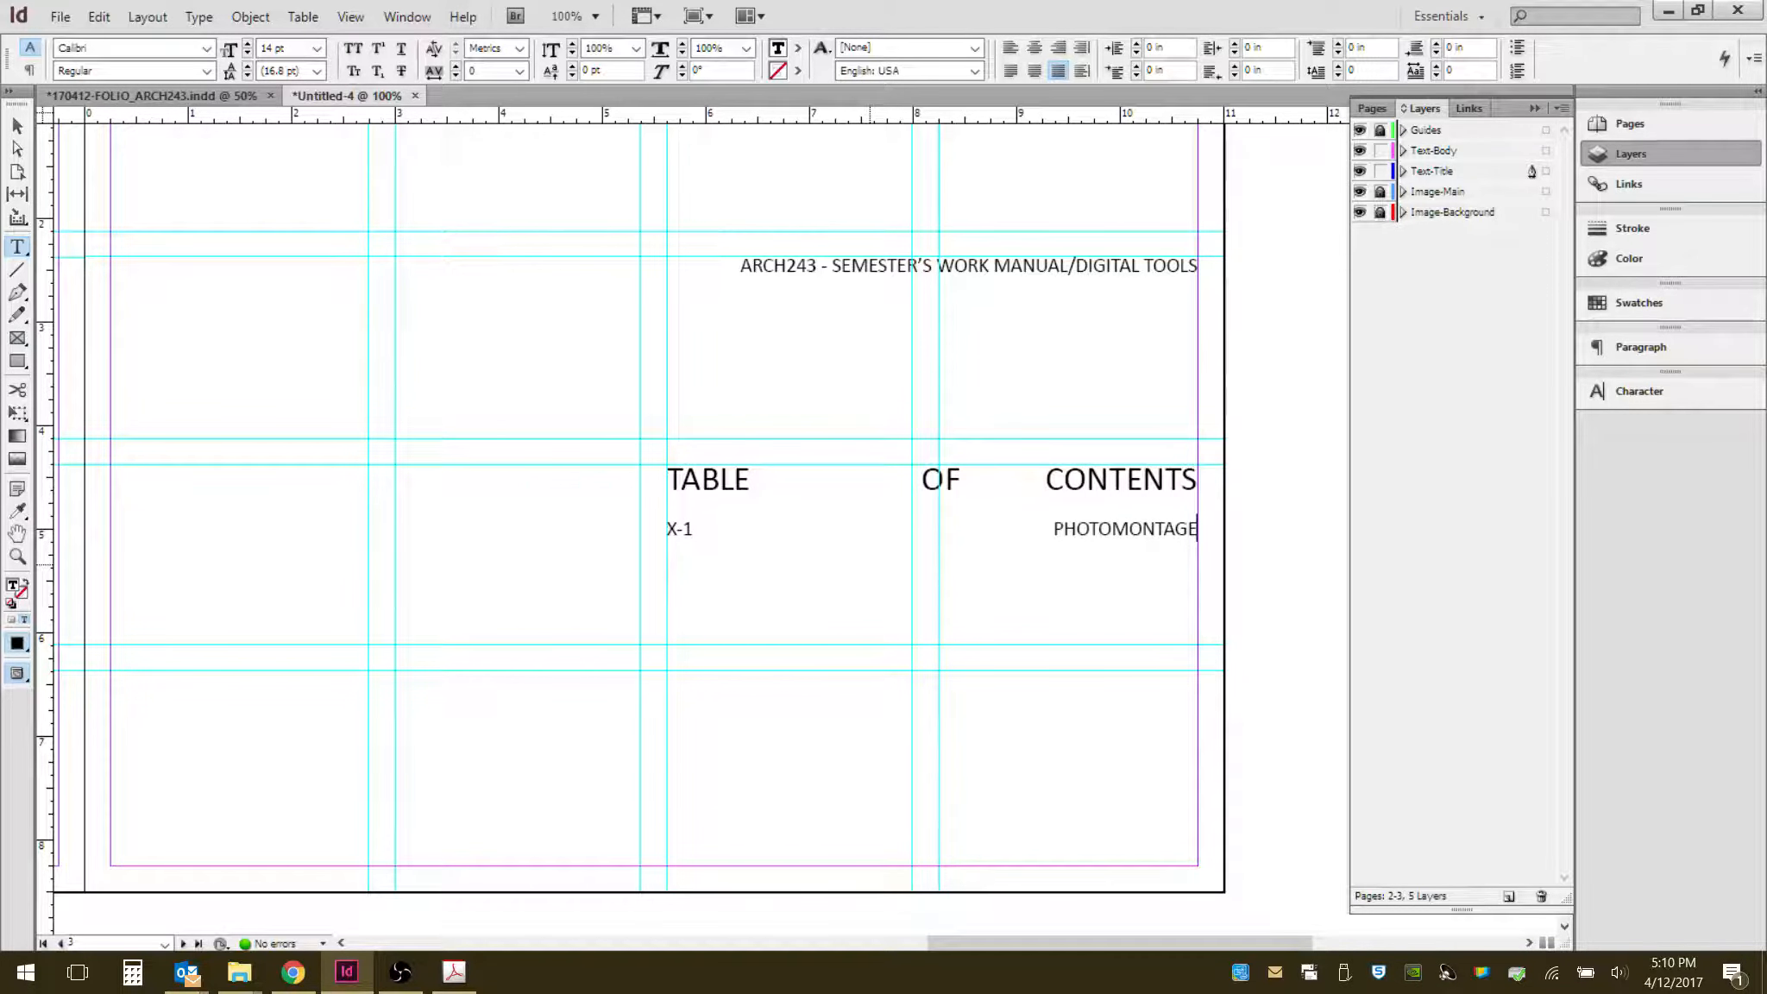
type("-2")
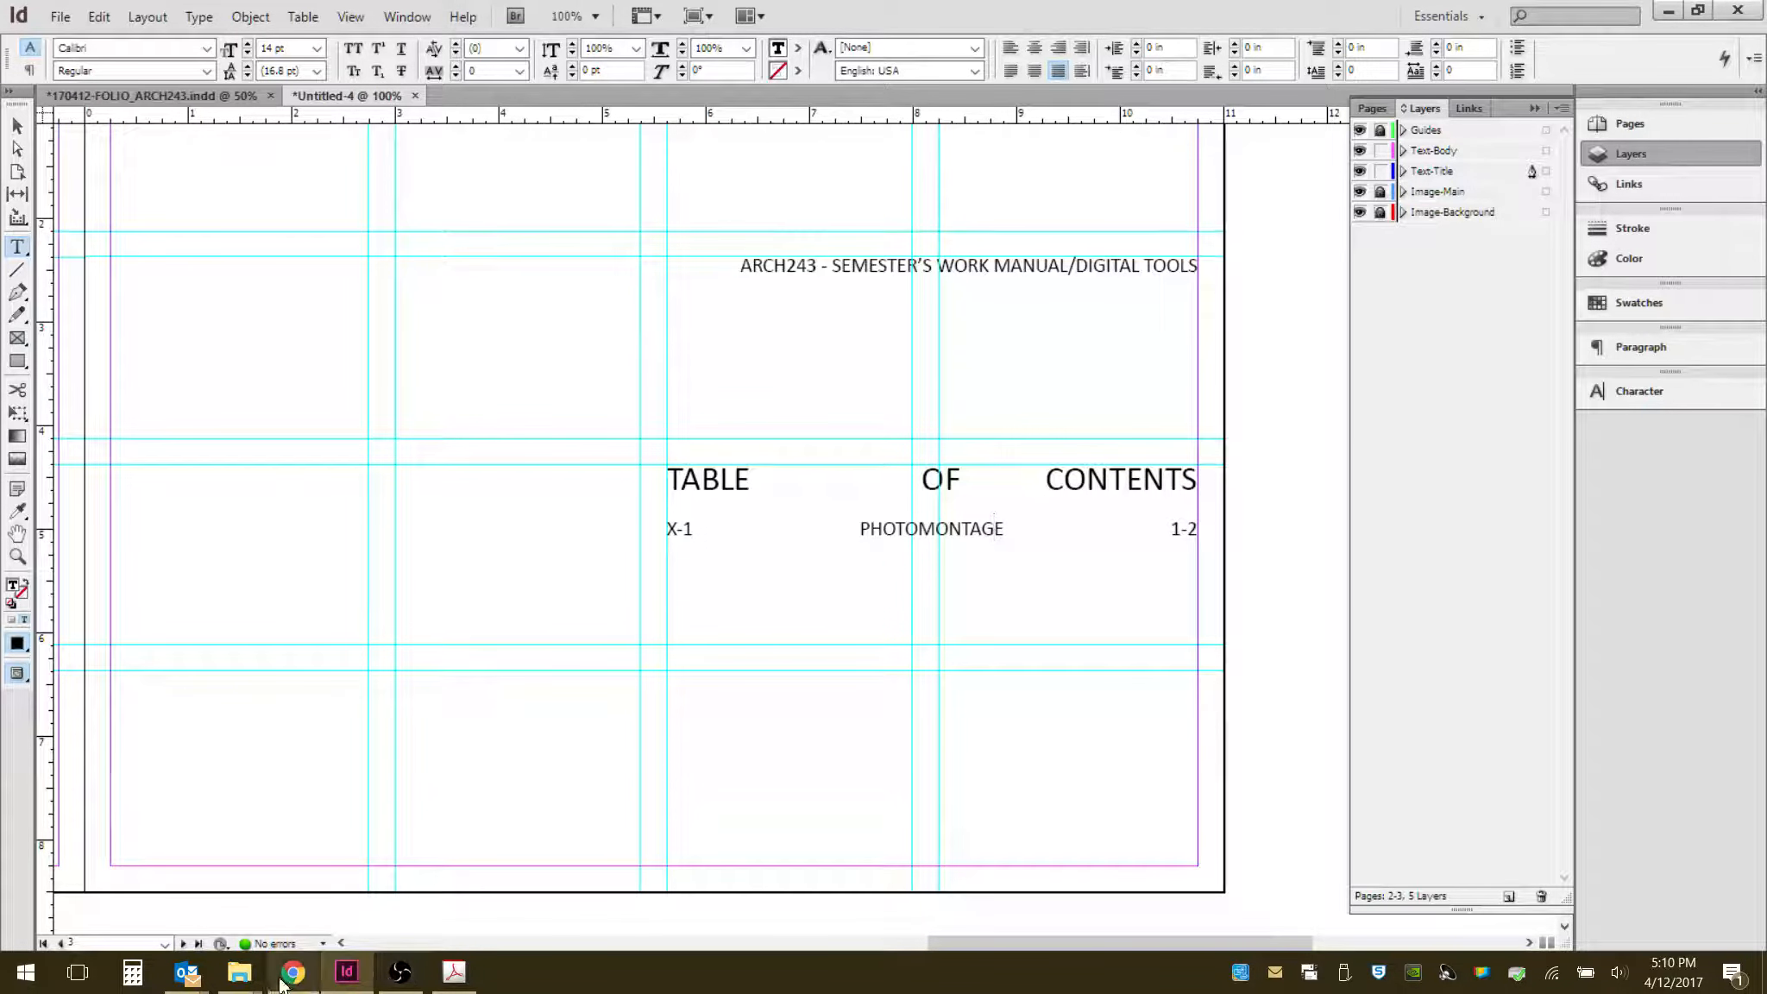
- Browse the course folders in File Explorer and open the X-1 Ideas in Motion exercise PDF to read its title
mouse_move(242, 981)
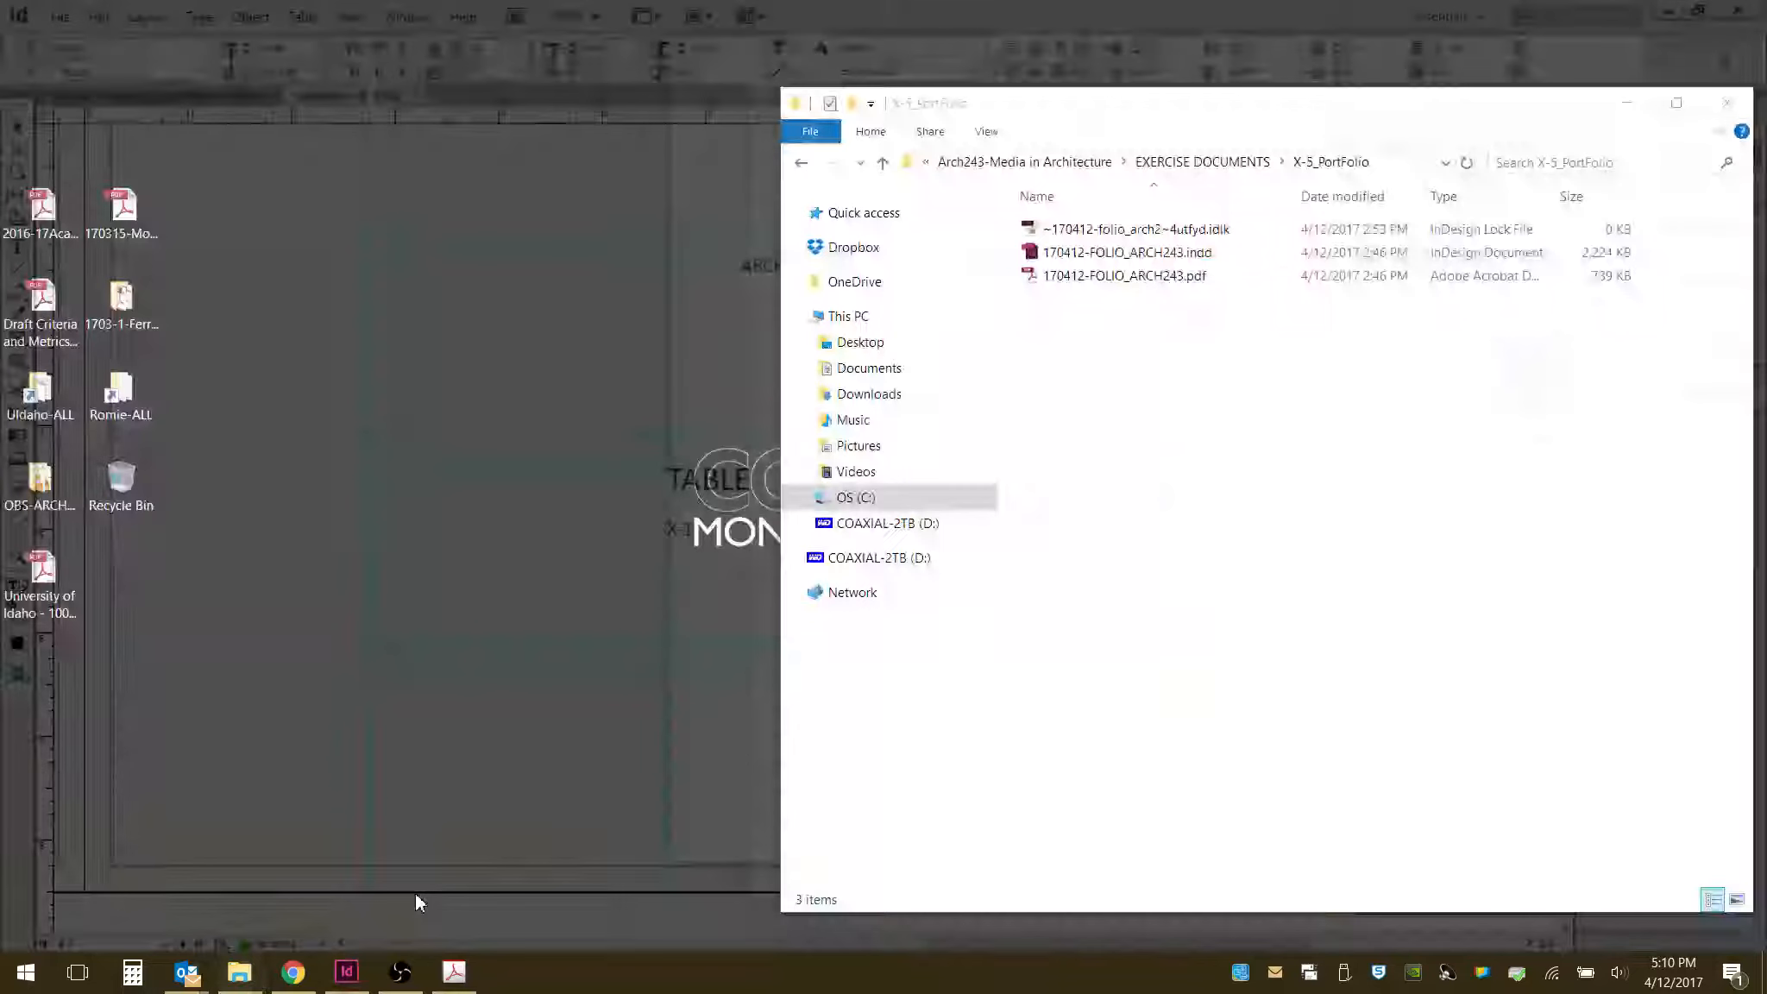
left_click(414, 899)
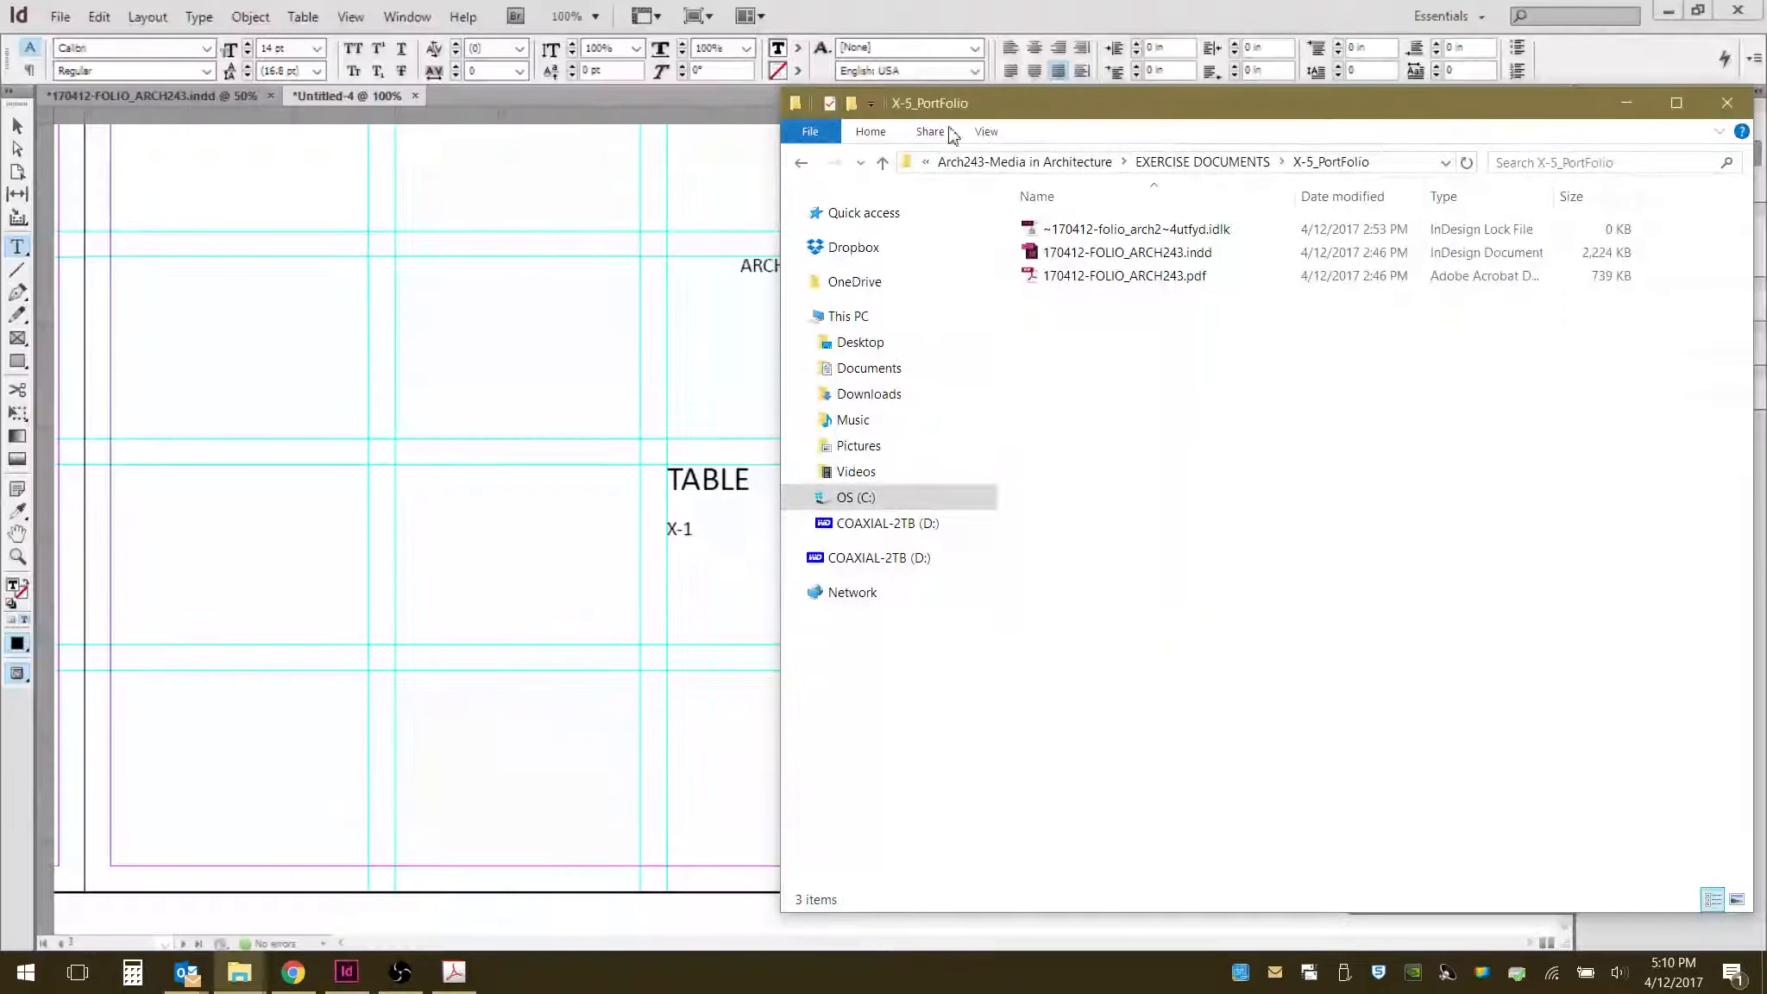
left_click(803, 167)
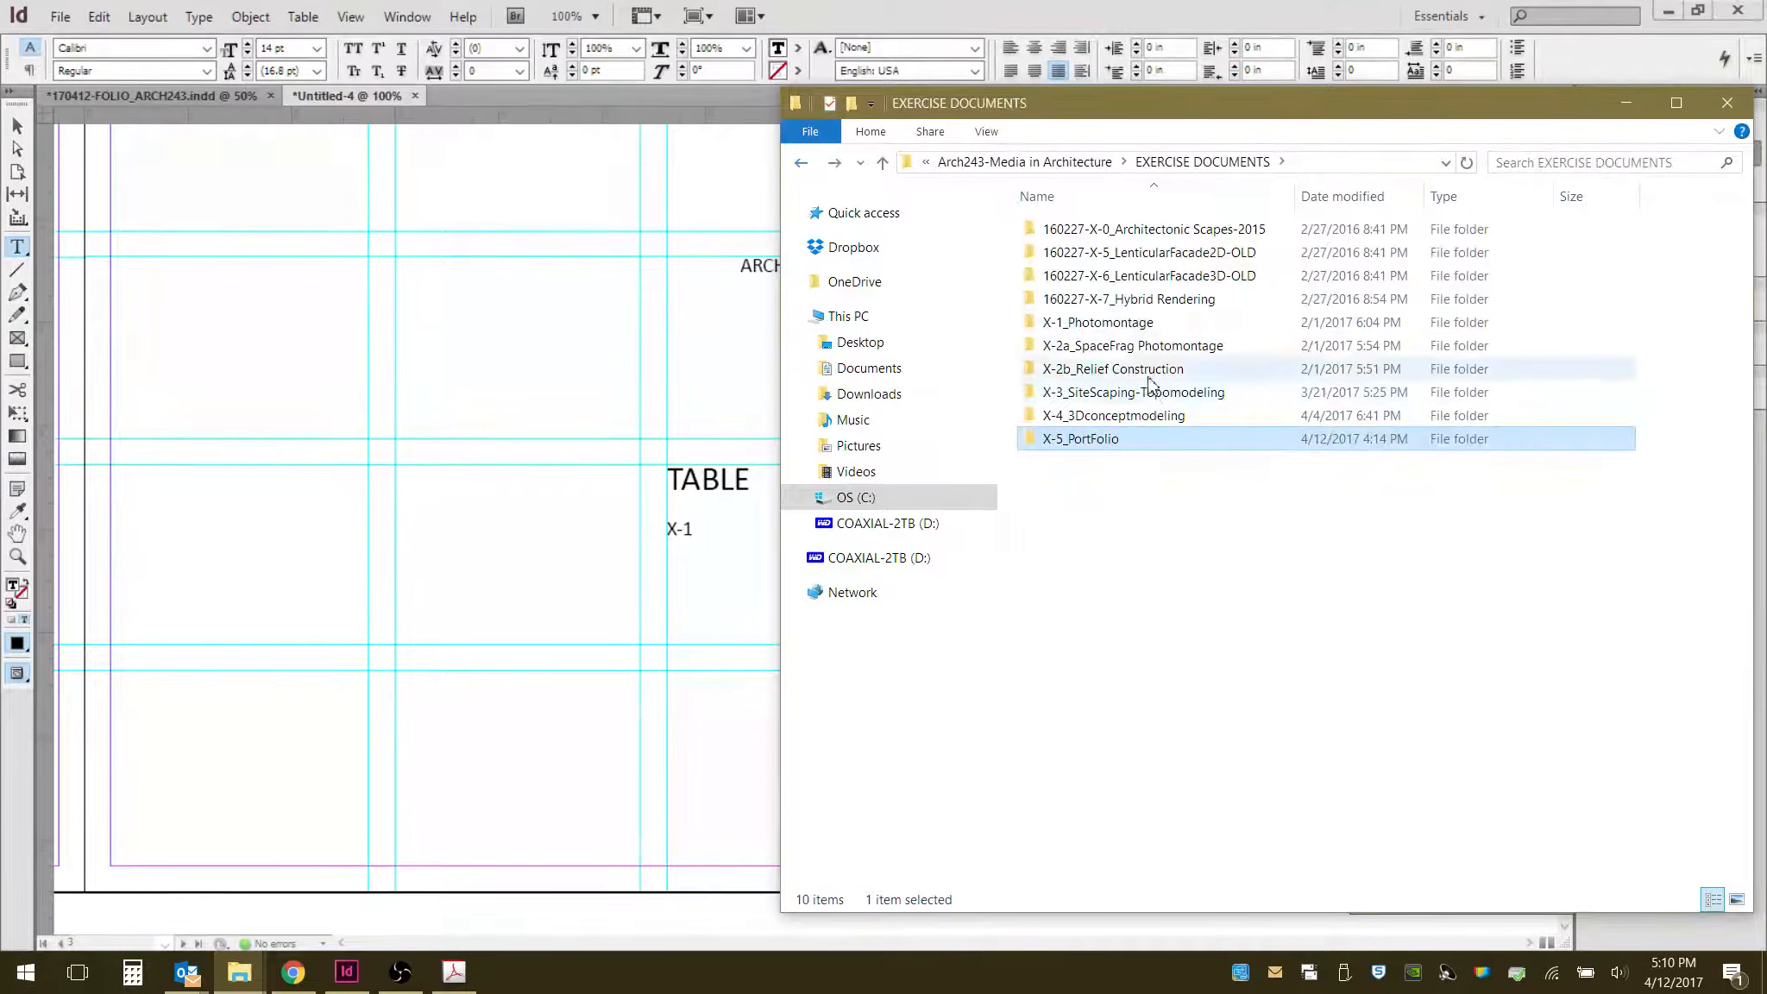
double_click(1152, 332)
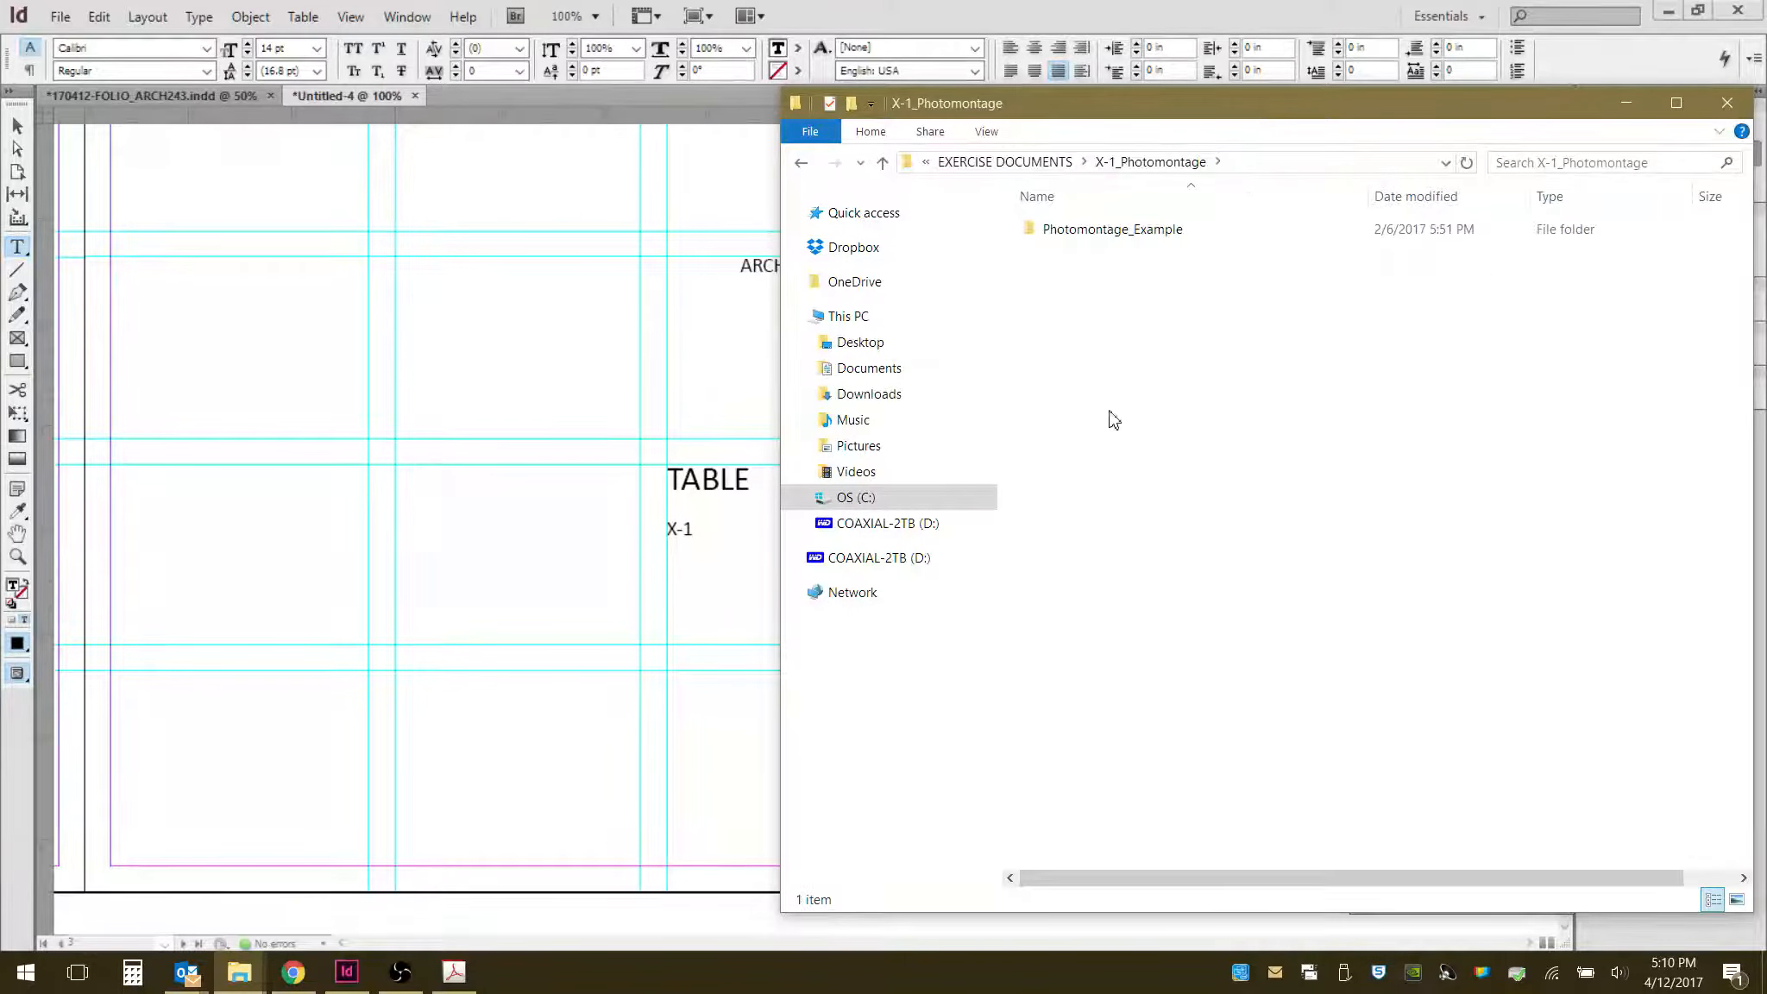
left_click(802, 163)
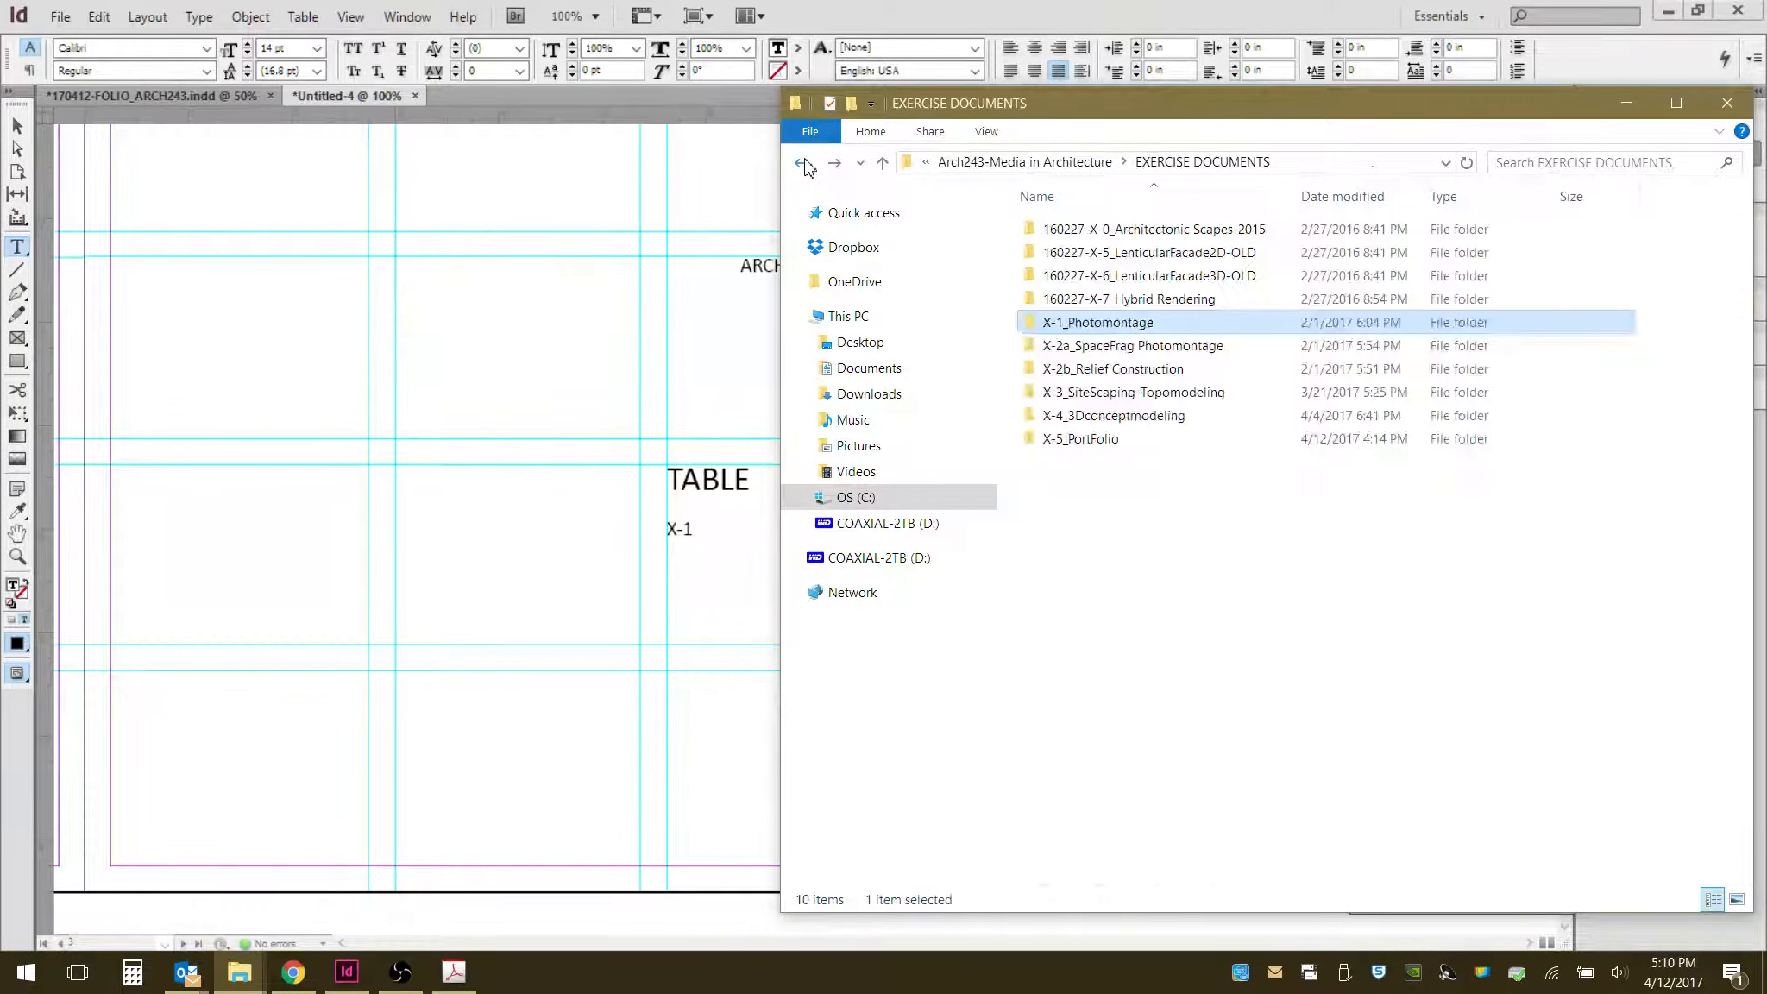
left_click(1641, 110)
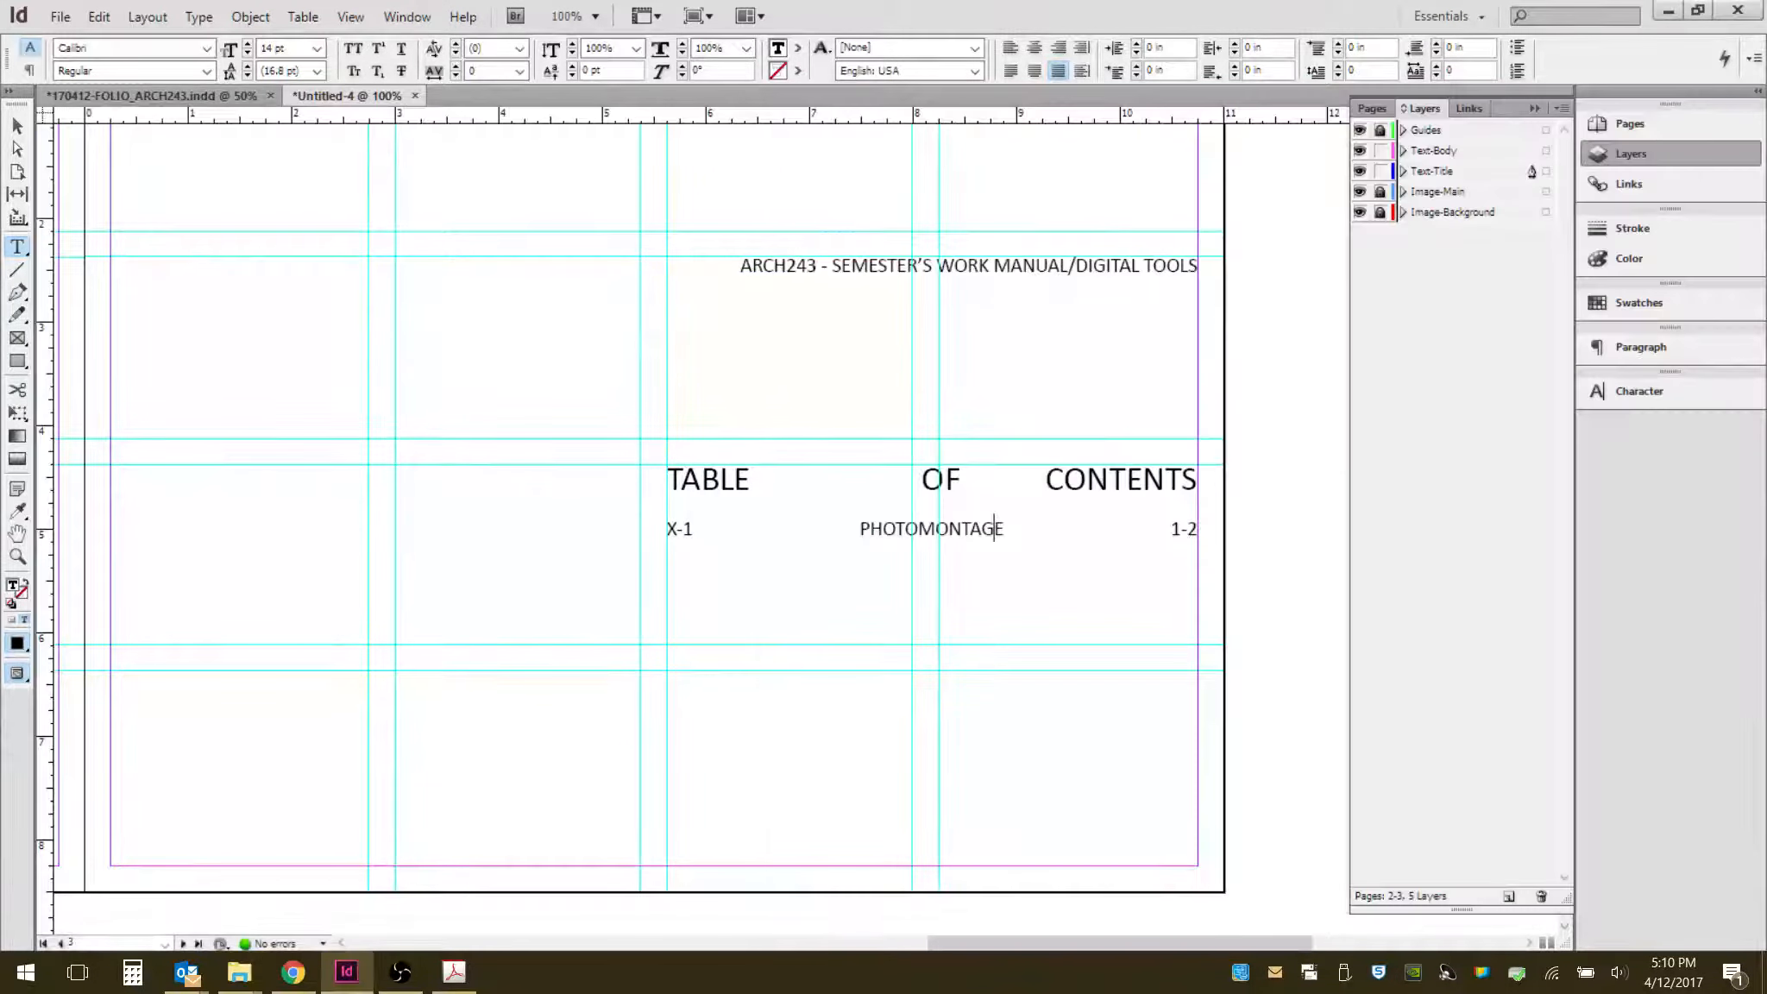
mouse_move(248, 986)
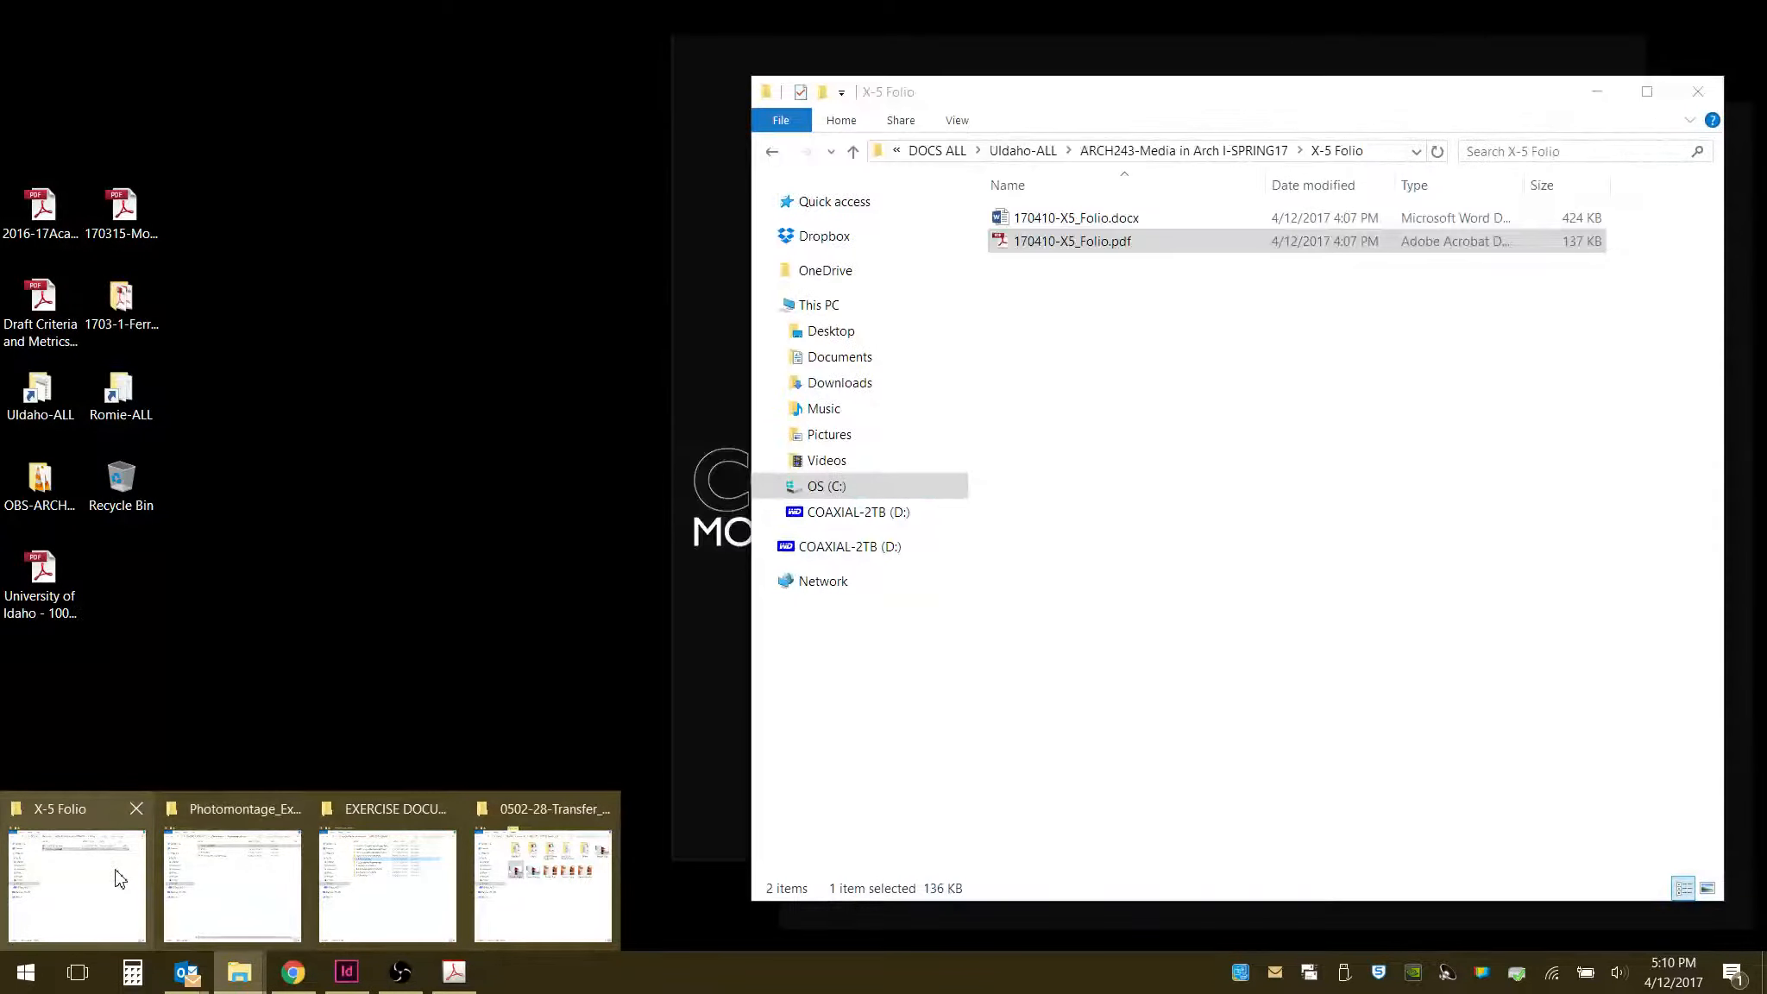
left_click(120, 879)
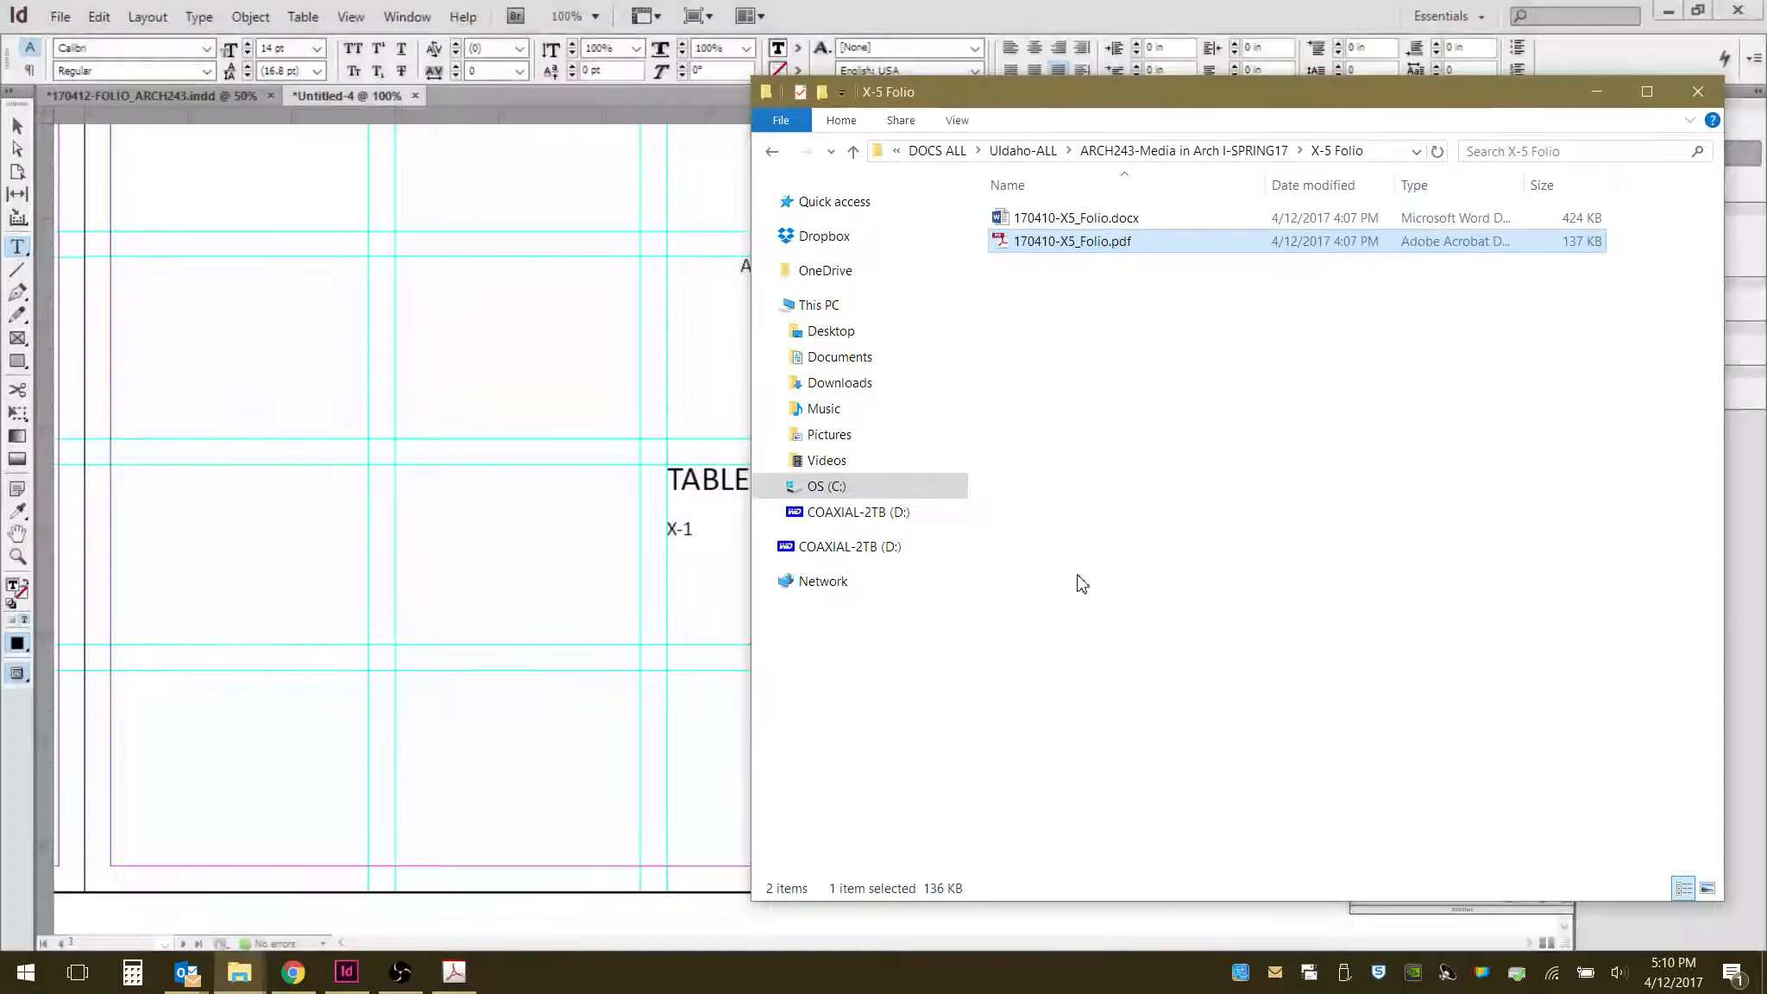
left_click(774, 152)
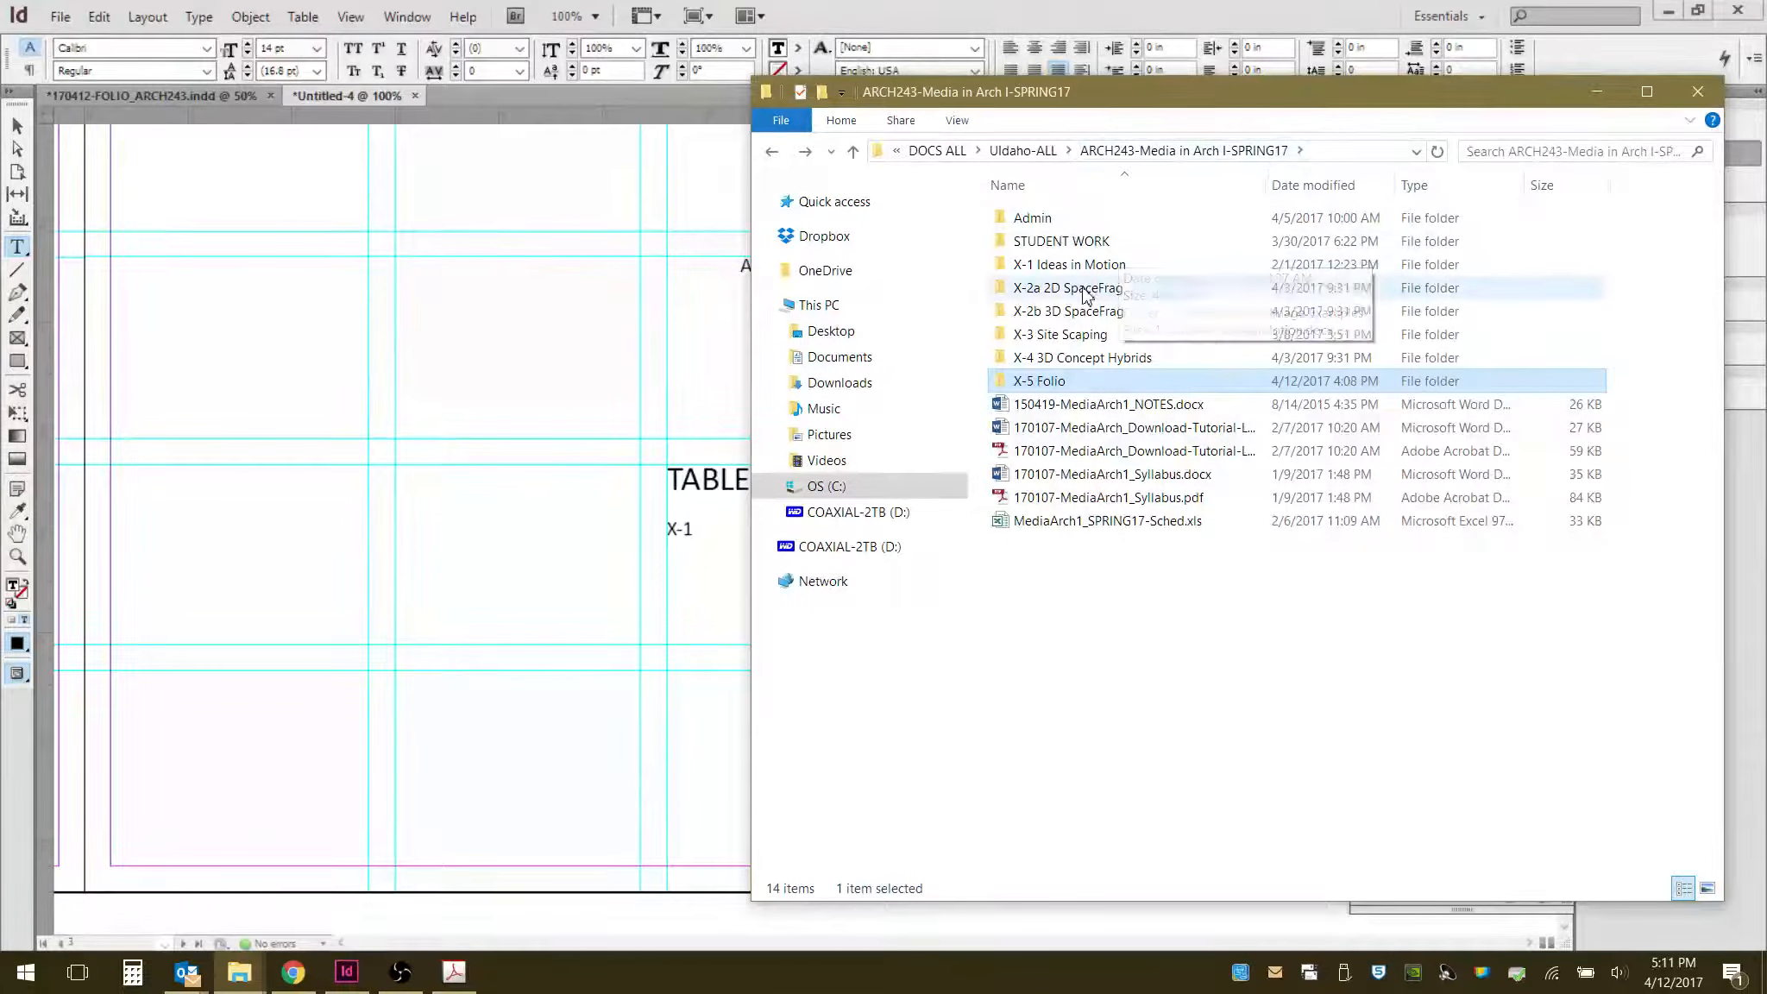
double_click(1091, 265)
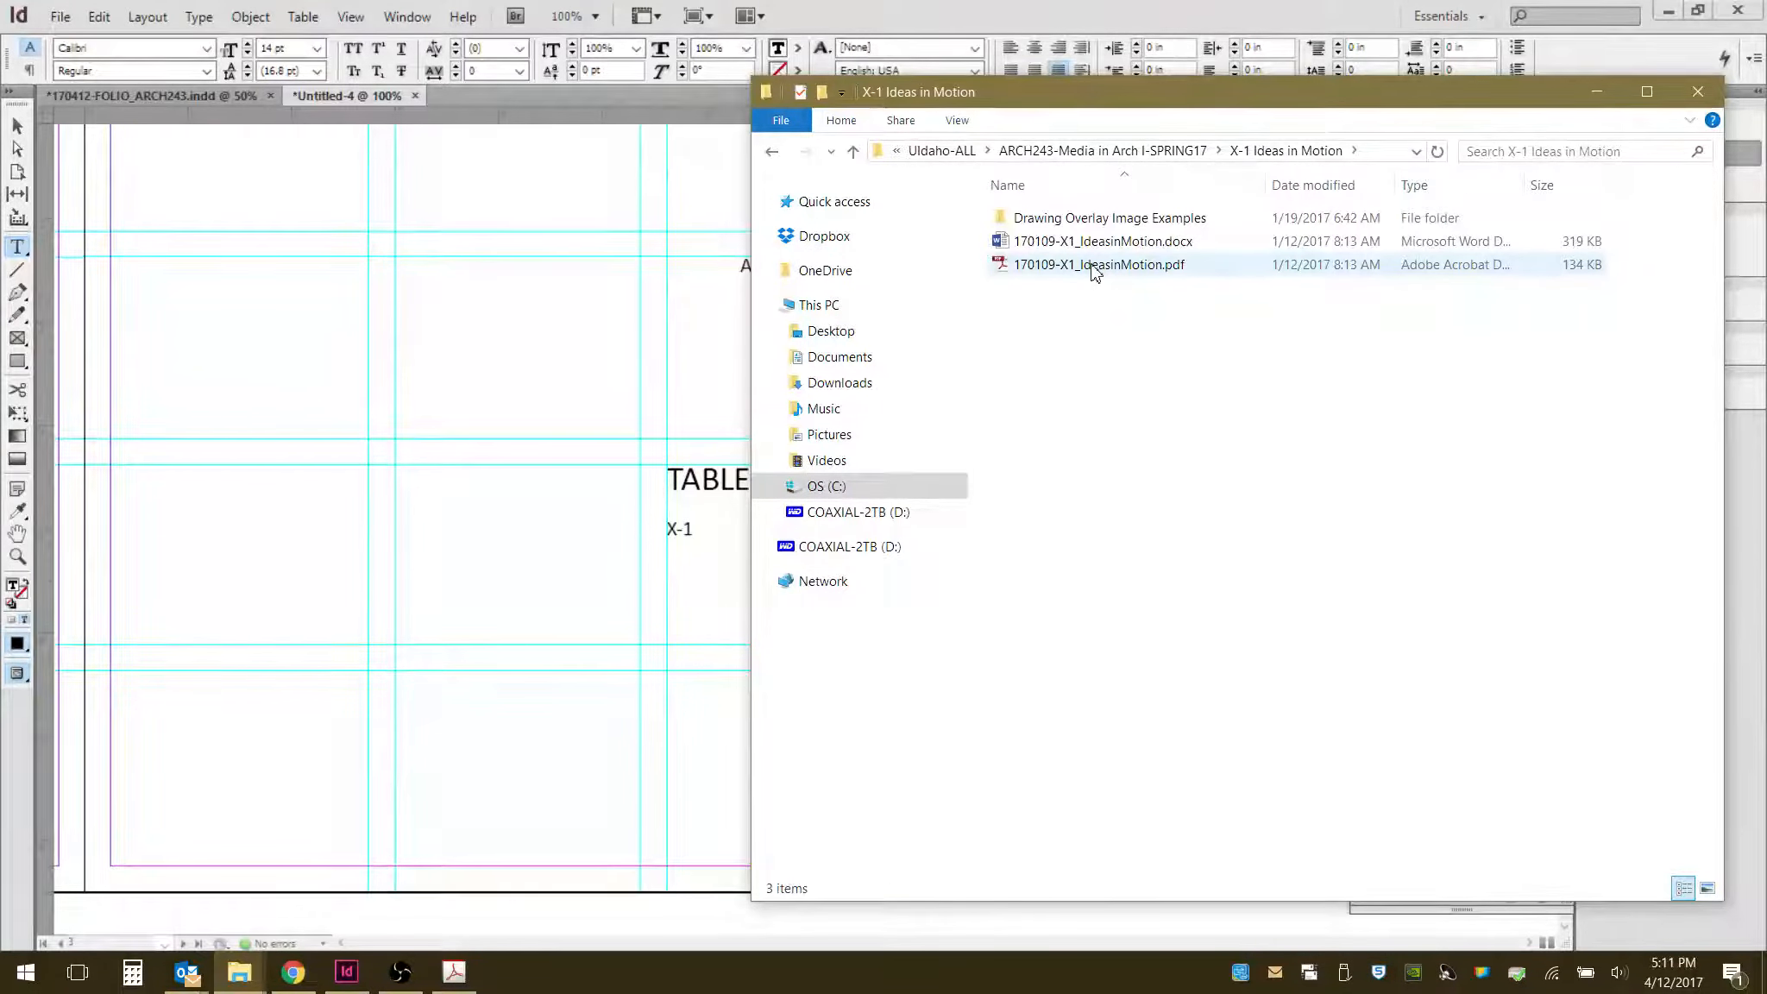
left_click(1094, 270)
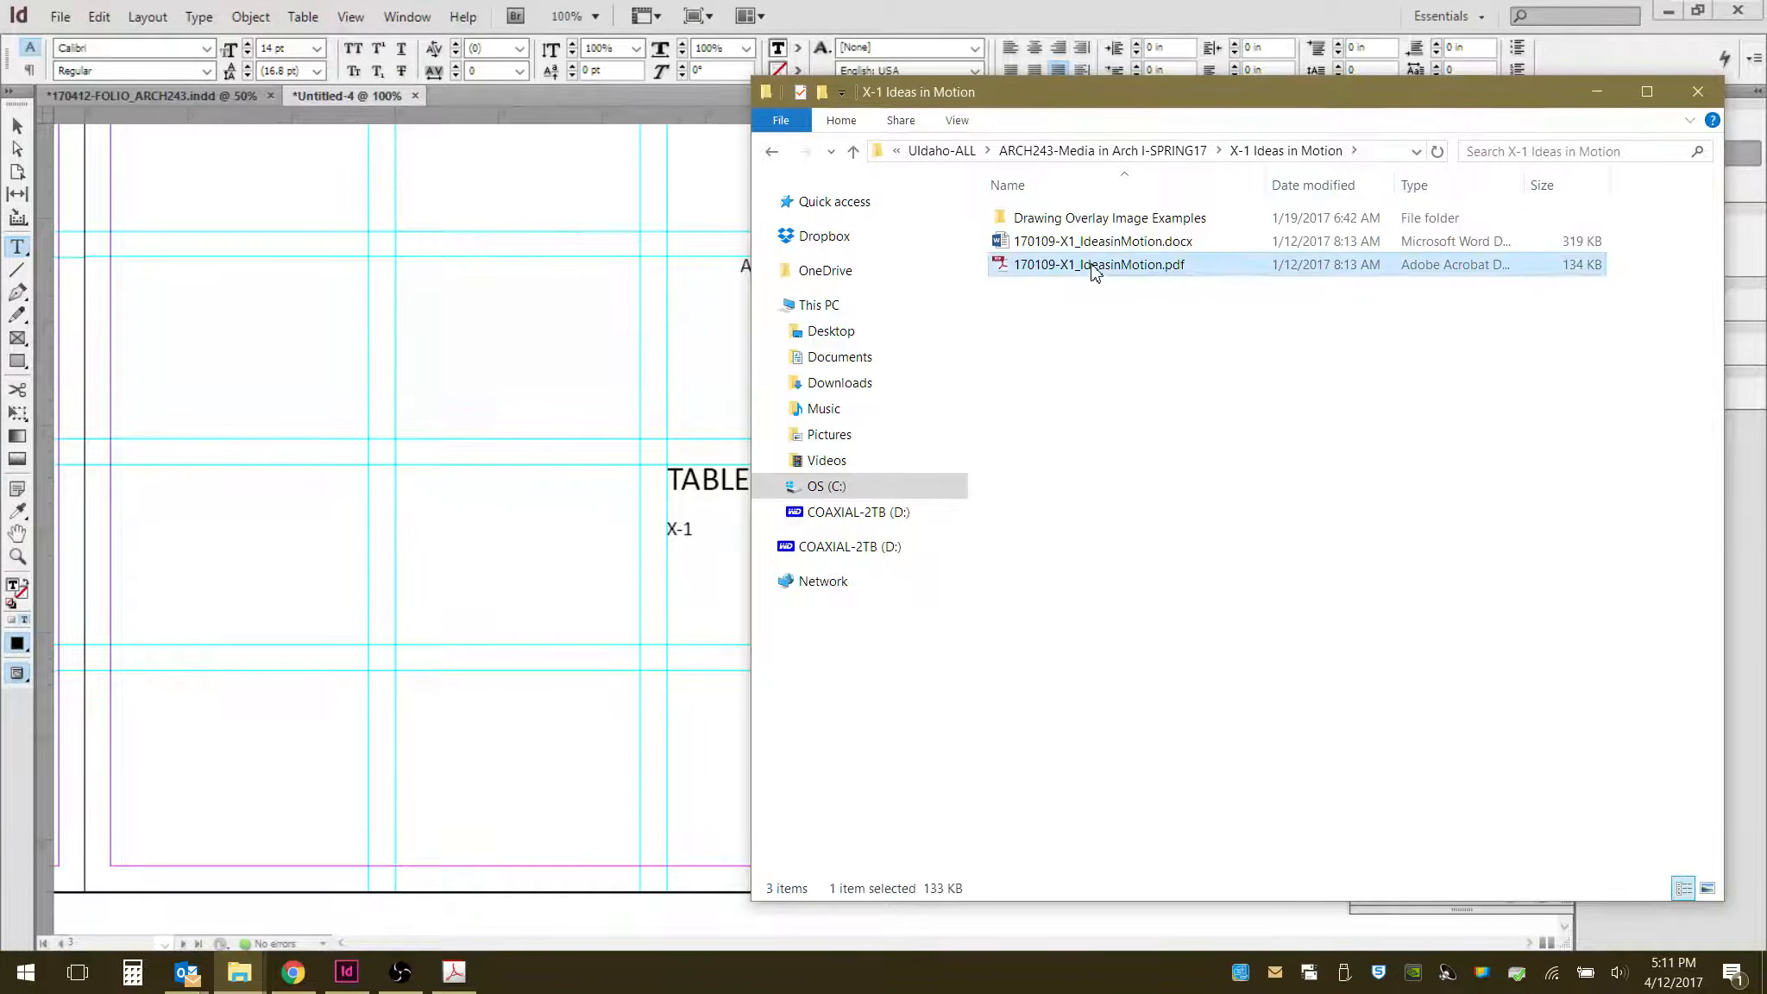
double_click(1095, 266)
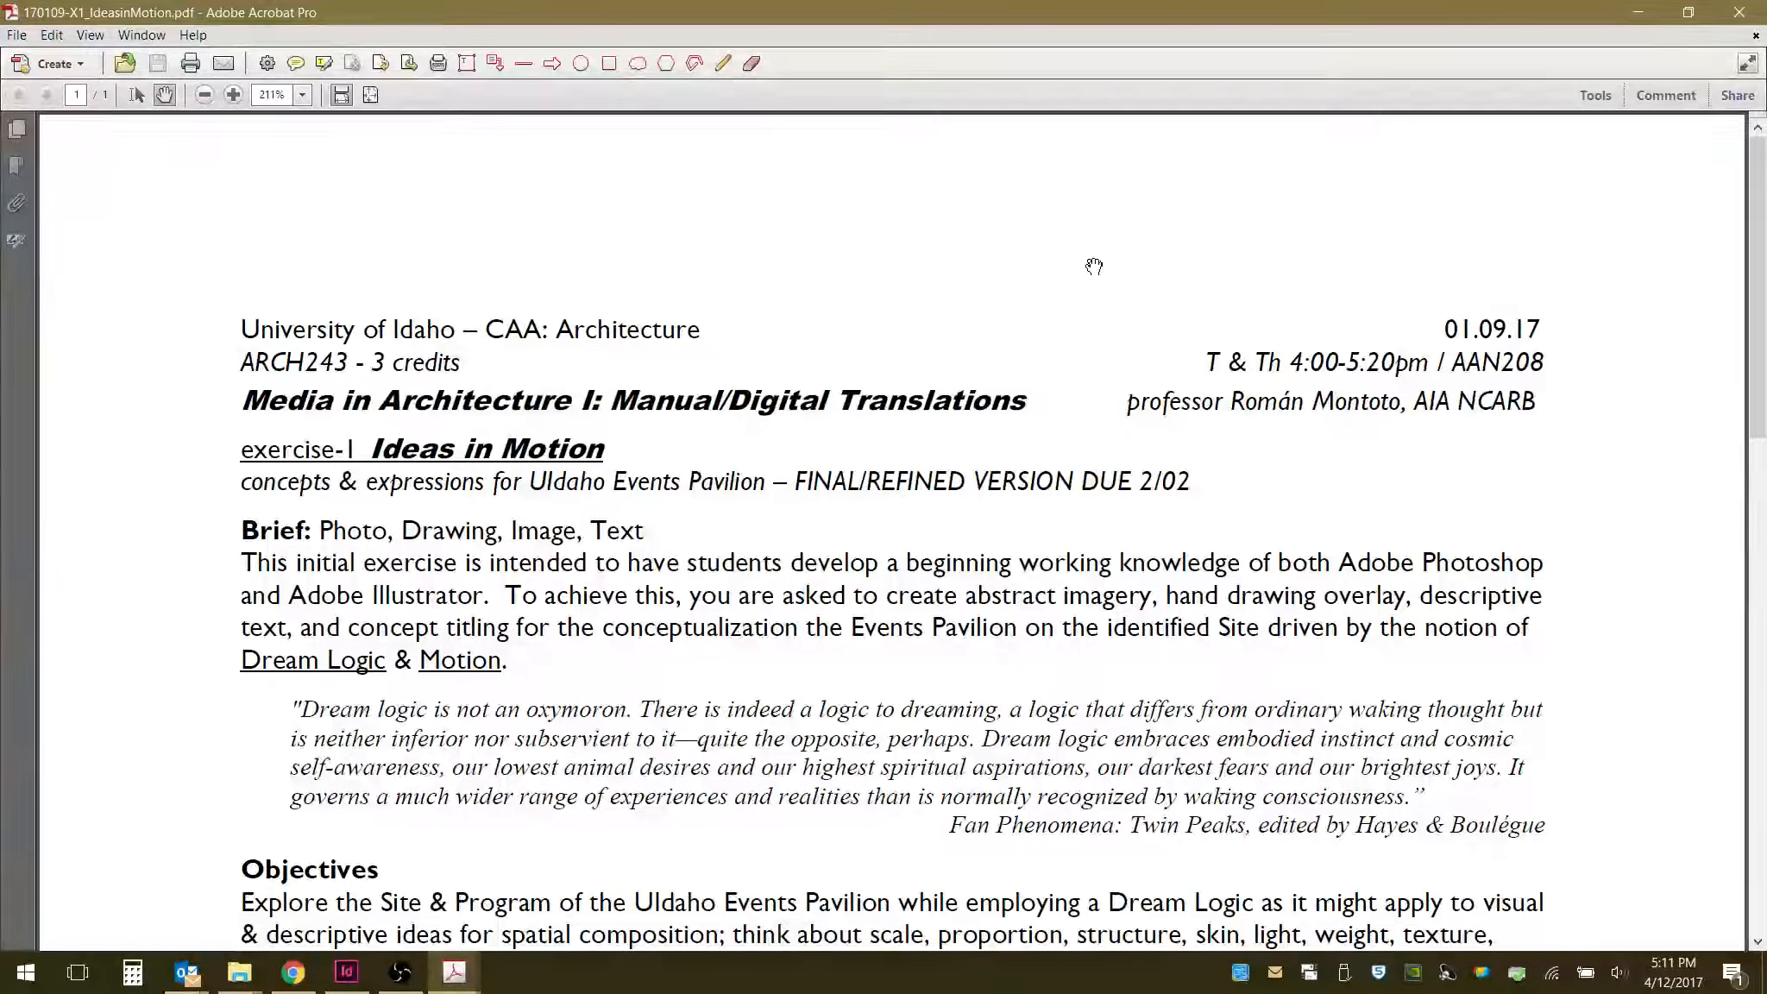
scroll(1034, 410, "down", 3)
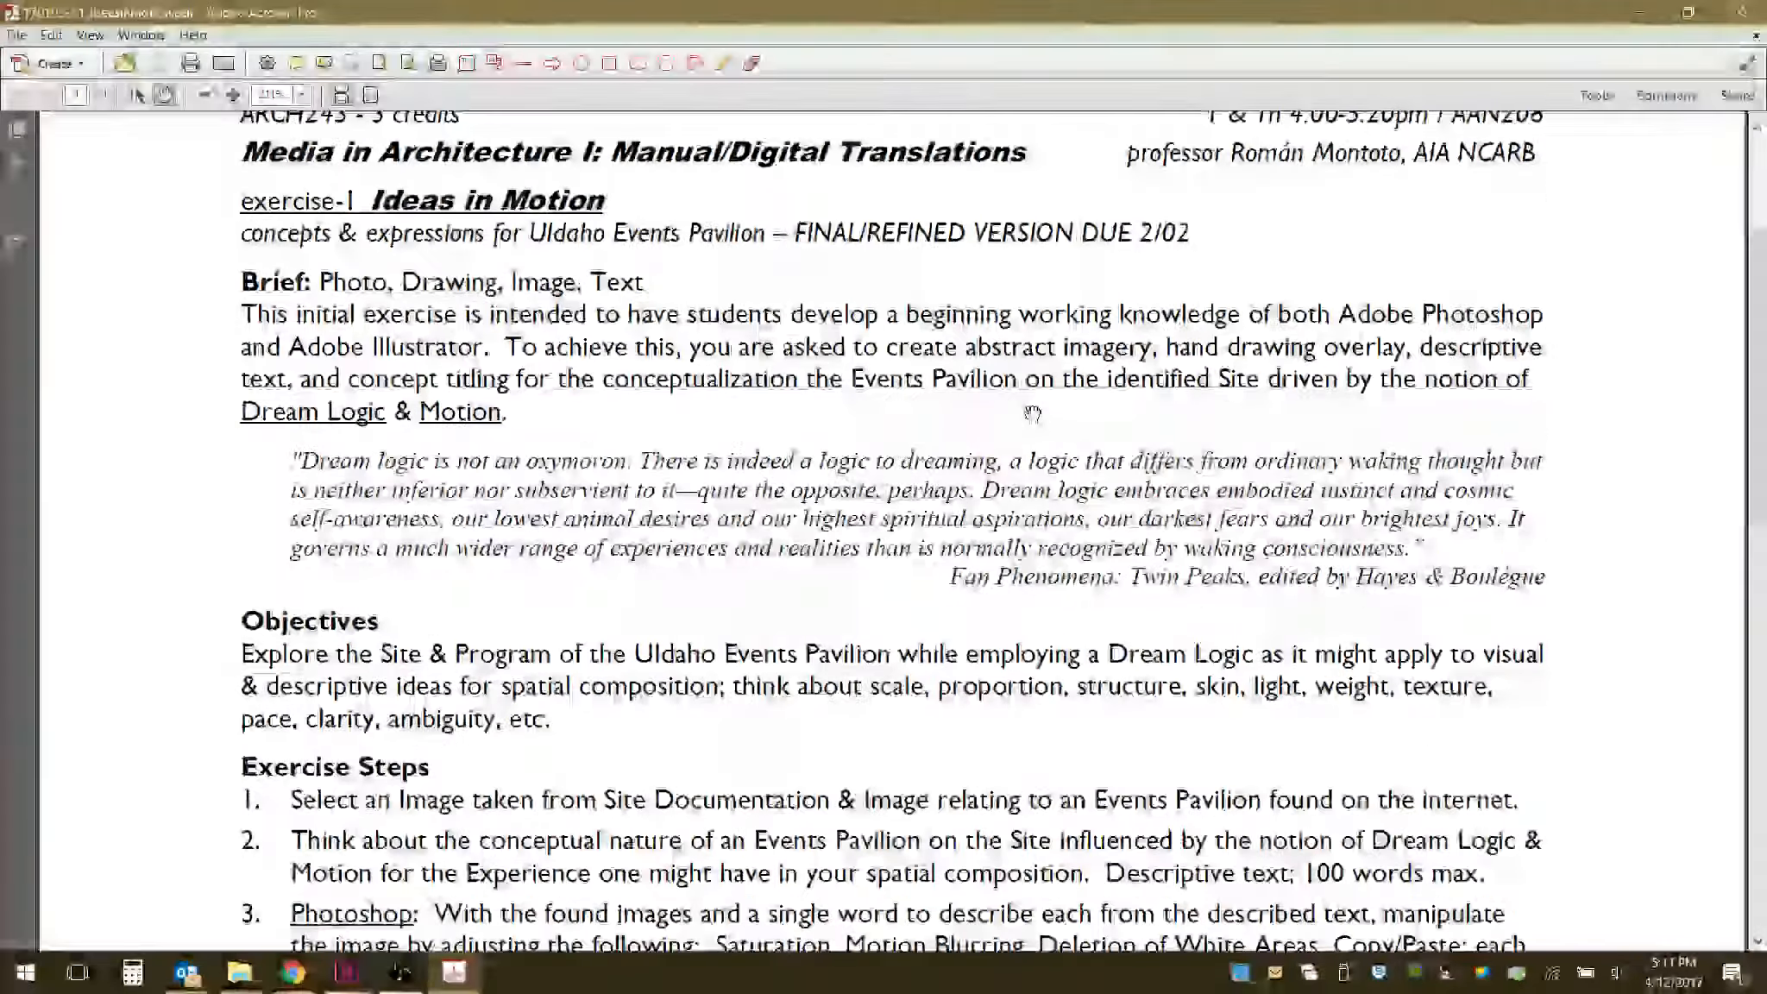
scroll(1034, 411, "down", 3)
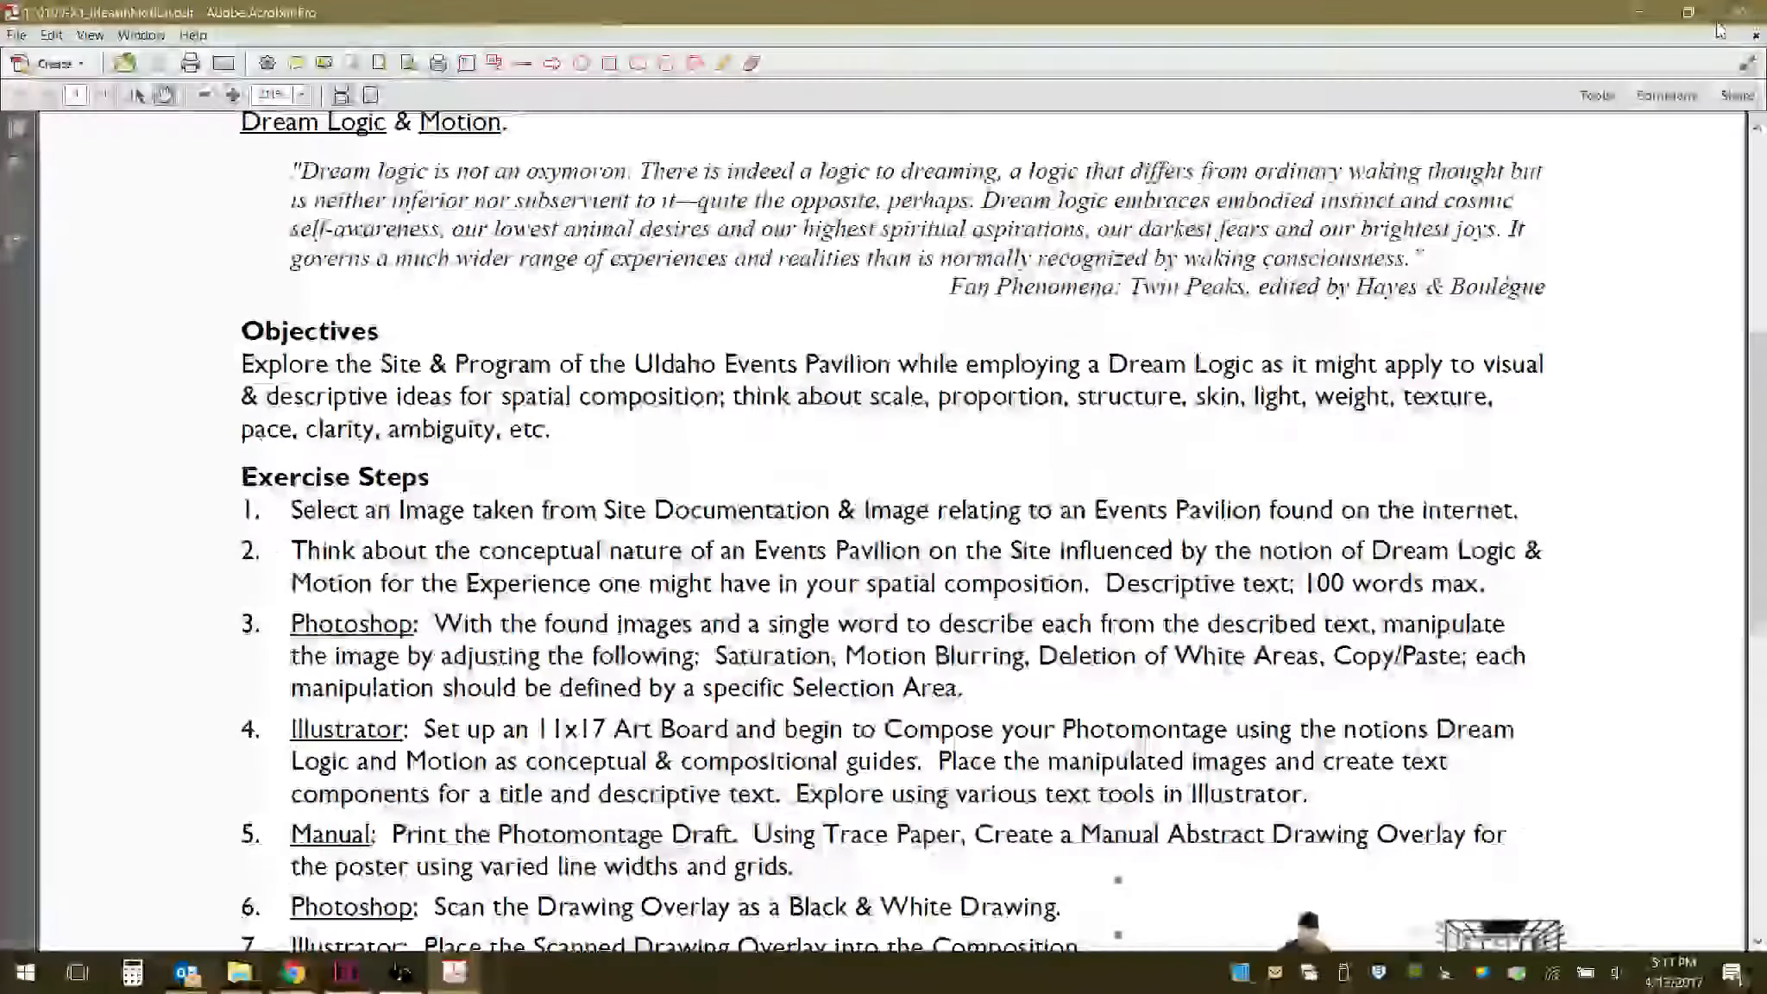
left_click(1742, 12)
- Change the first entry's title to IDEAS IN MOTION
left_click(967, 27)
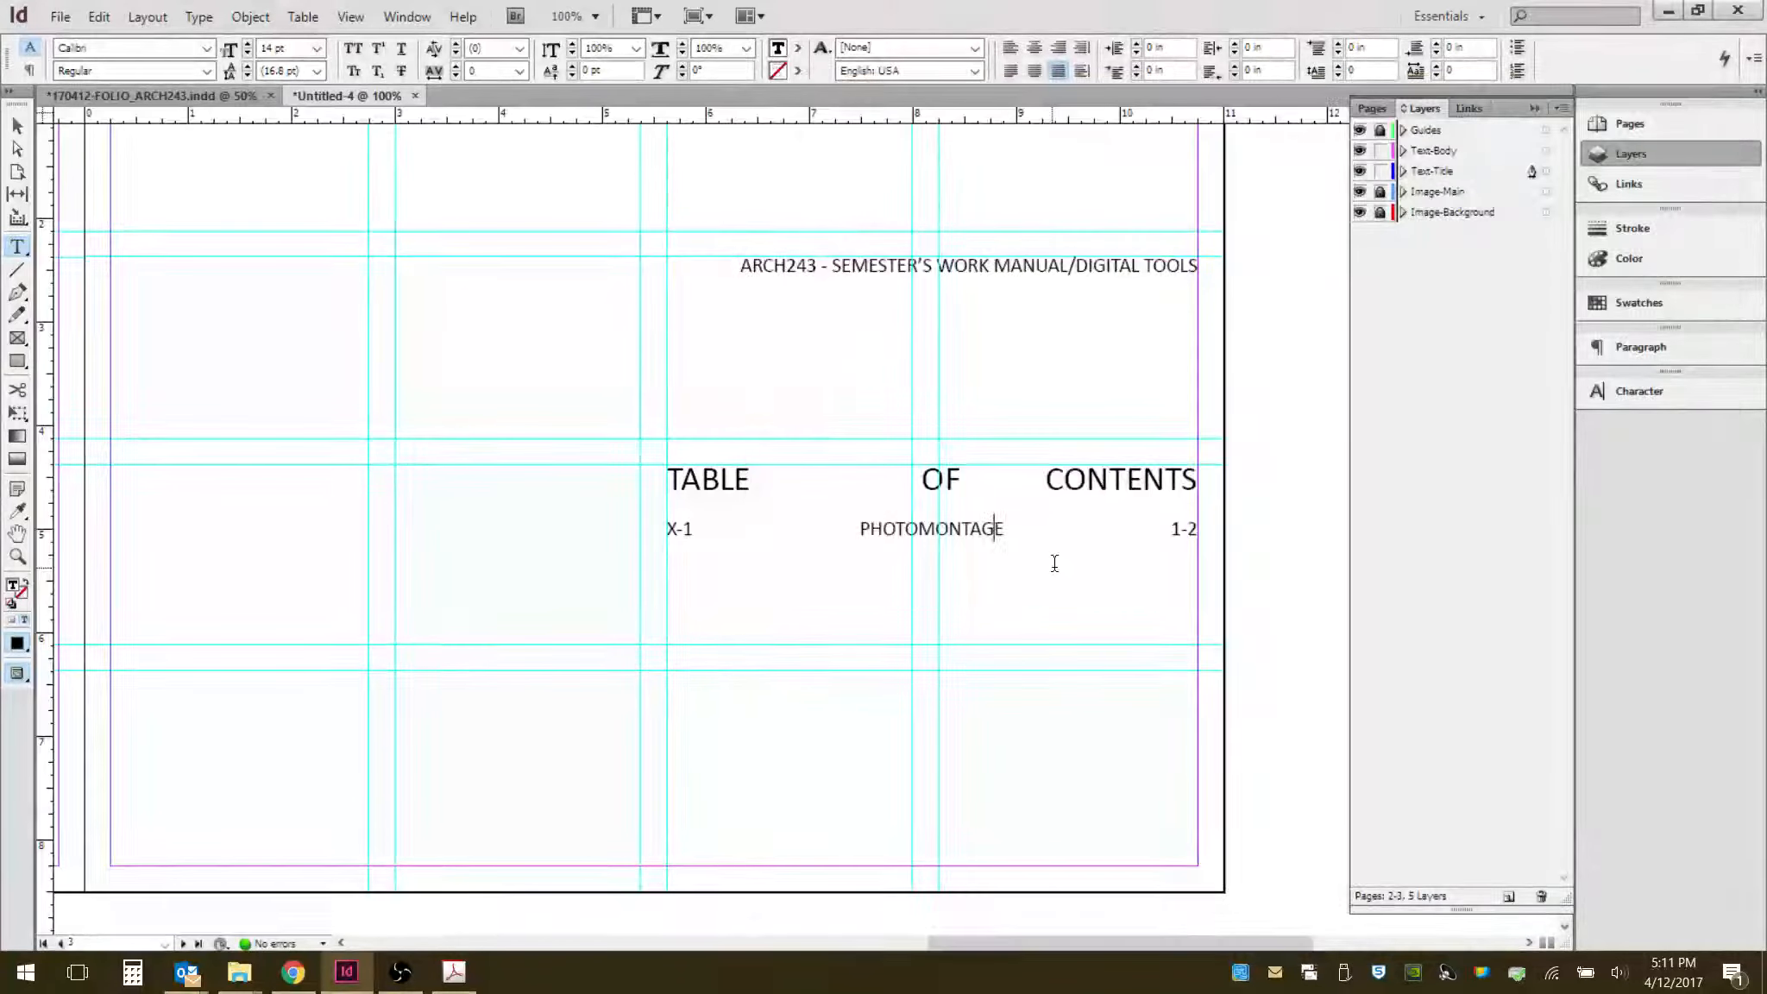
double_click(994, 529)
type("IDEA")
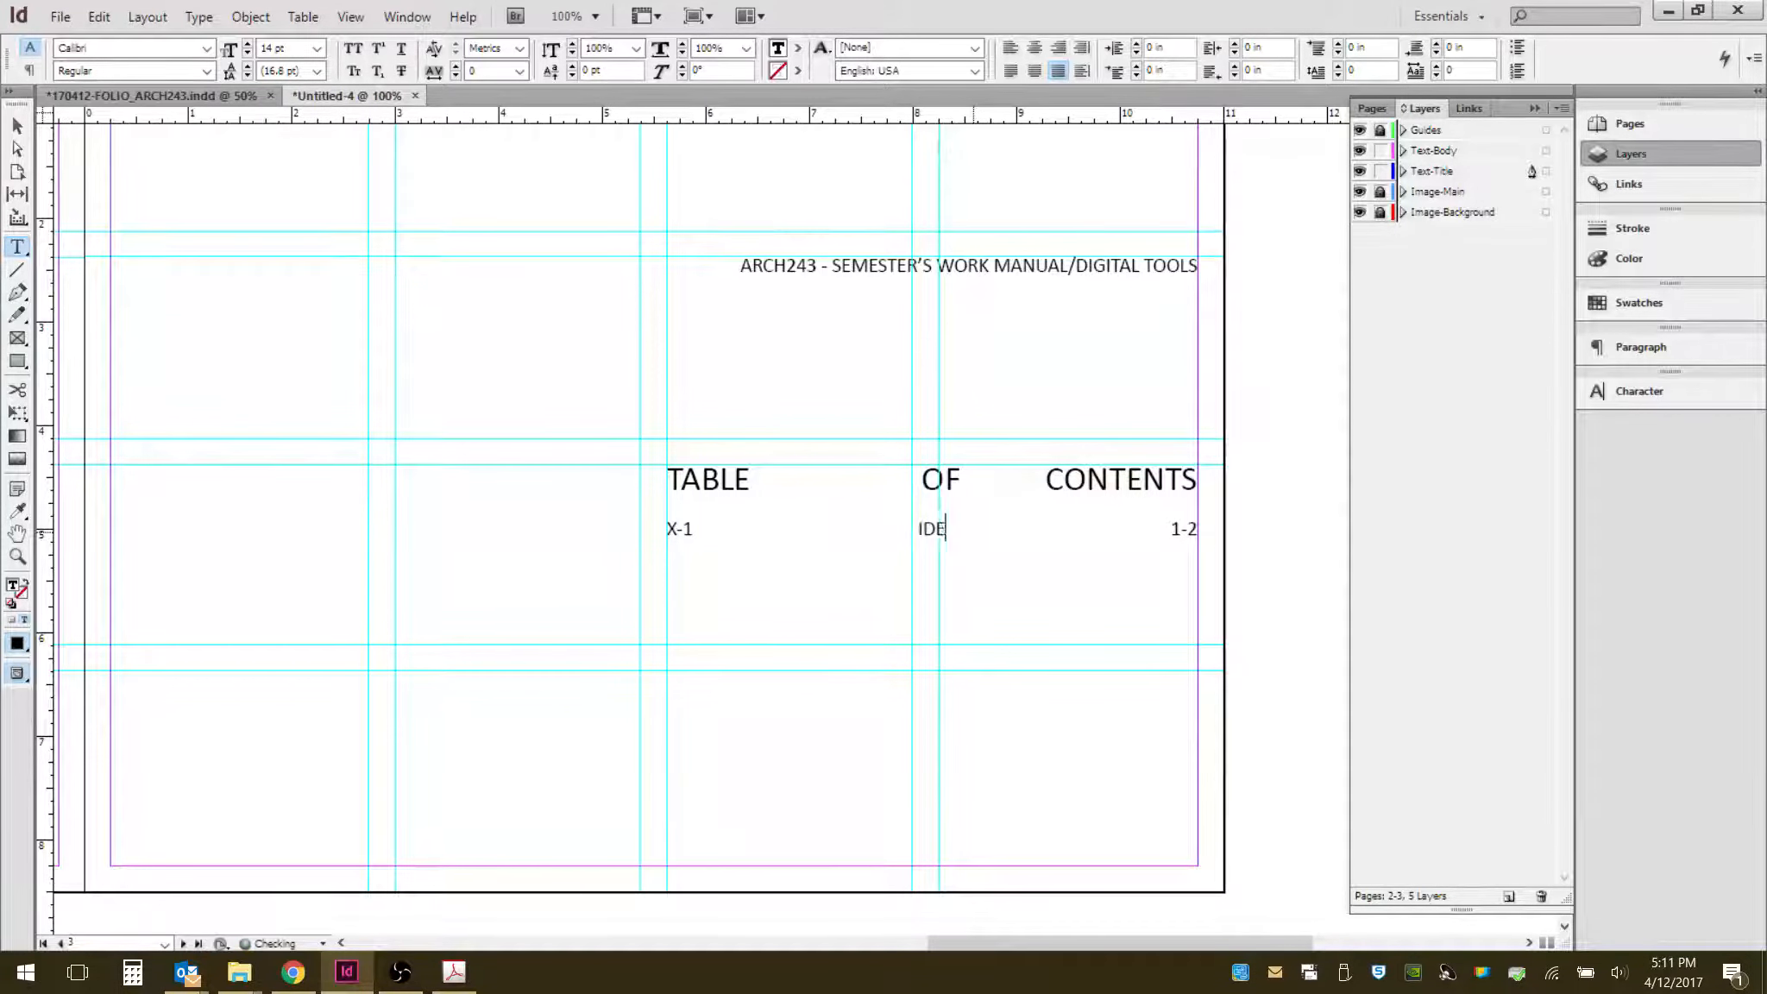
type("S")
key("Tab")
type("IN")
key("Tab")
type("MOTION")
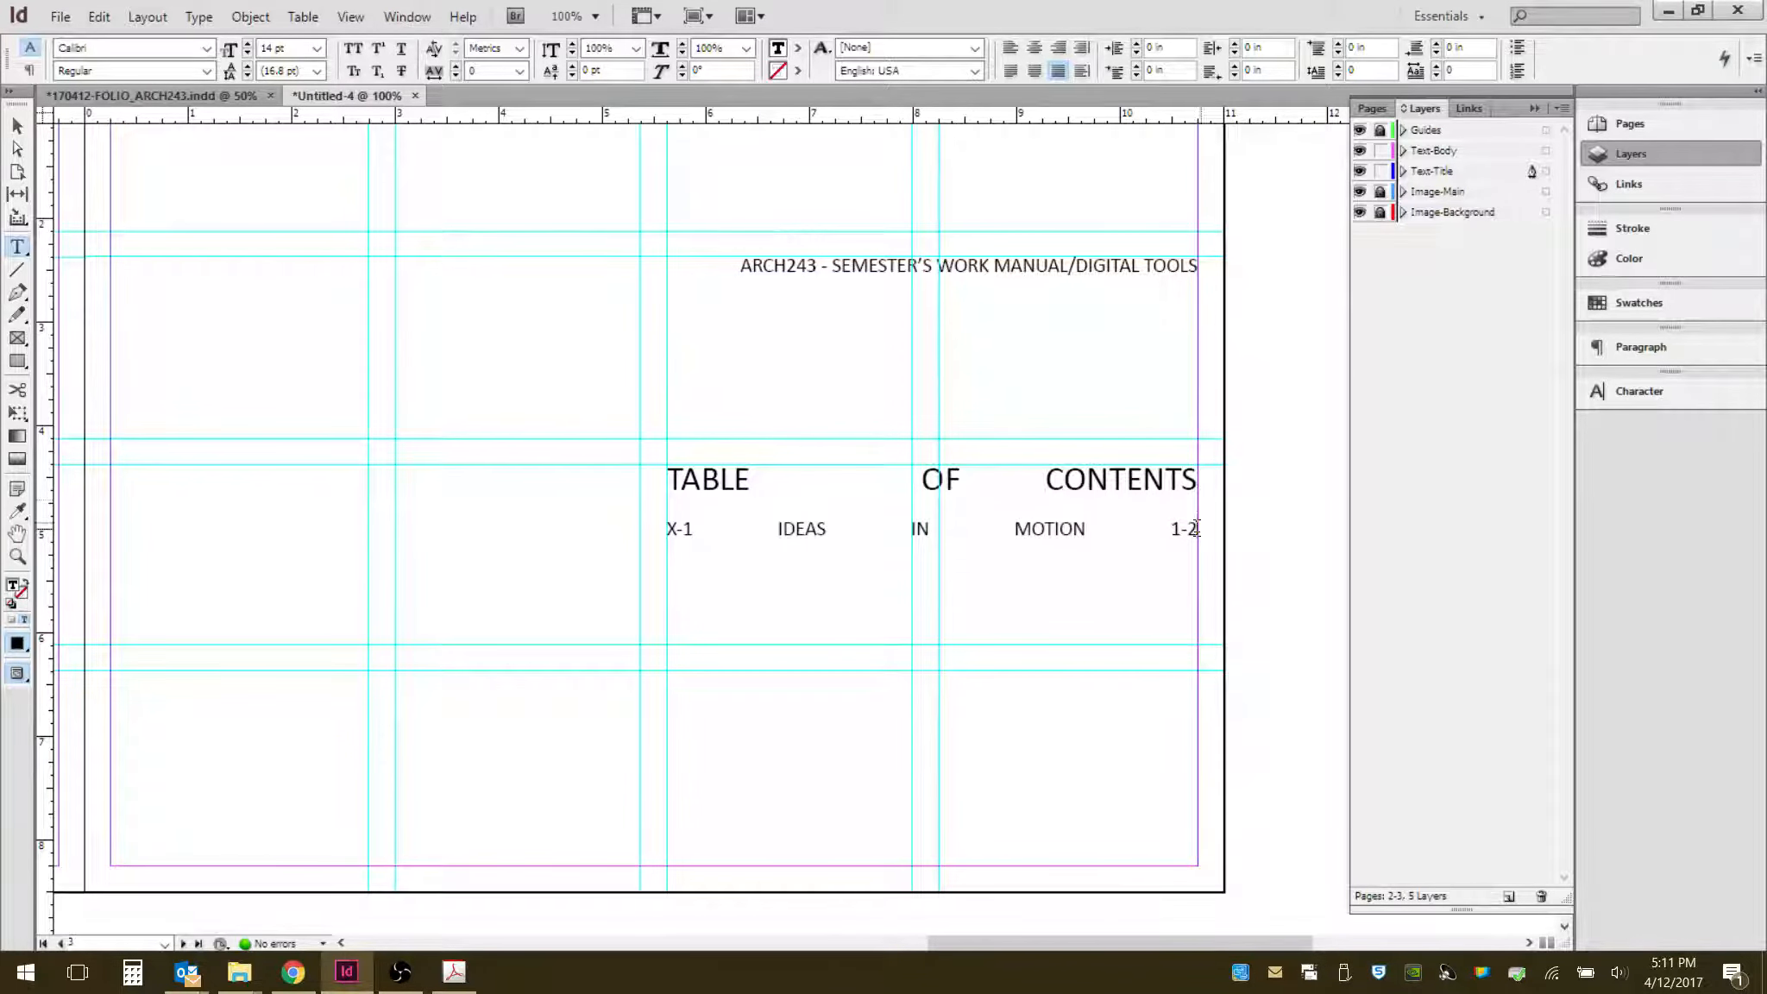
- Start a second contents entry line with X-2 followed by a tab
key("Return")
type("X-2")
key("Tab")
- Examine the table of contents page in the reference portfolio document, toggling its guides layer visibility
left_click(156, 96)
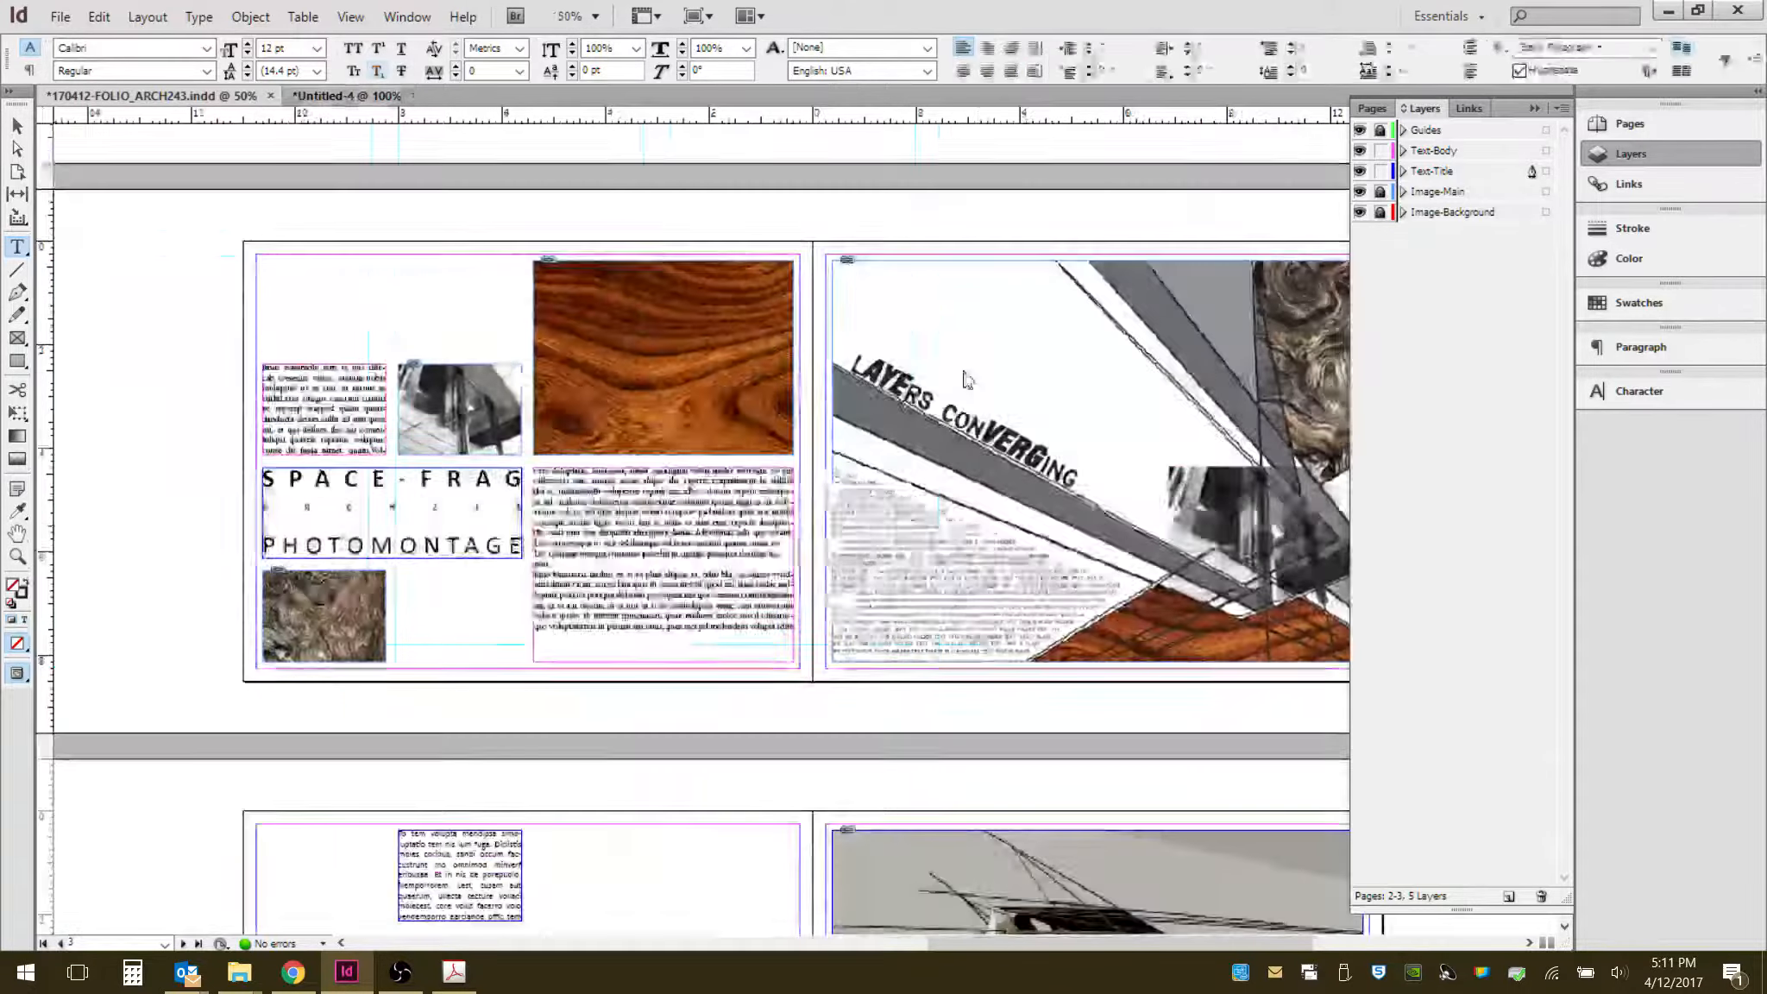
scroll(747, 580, "up", 5)
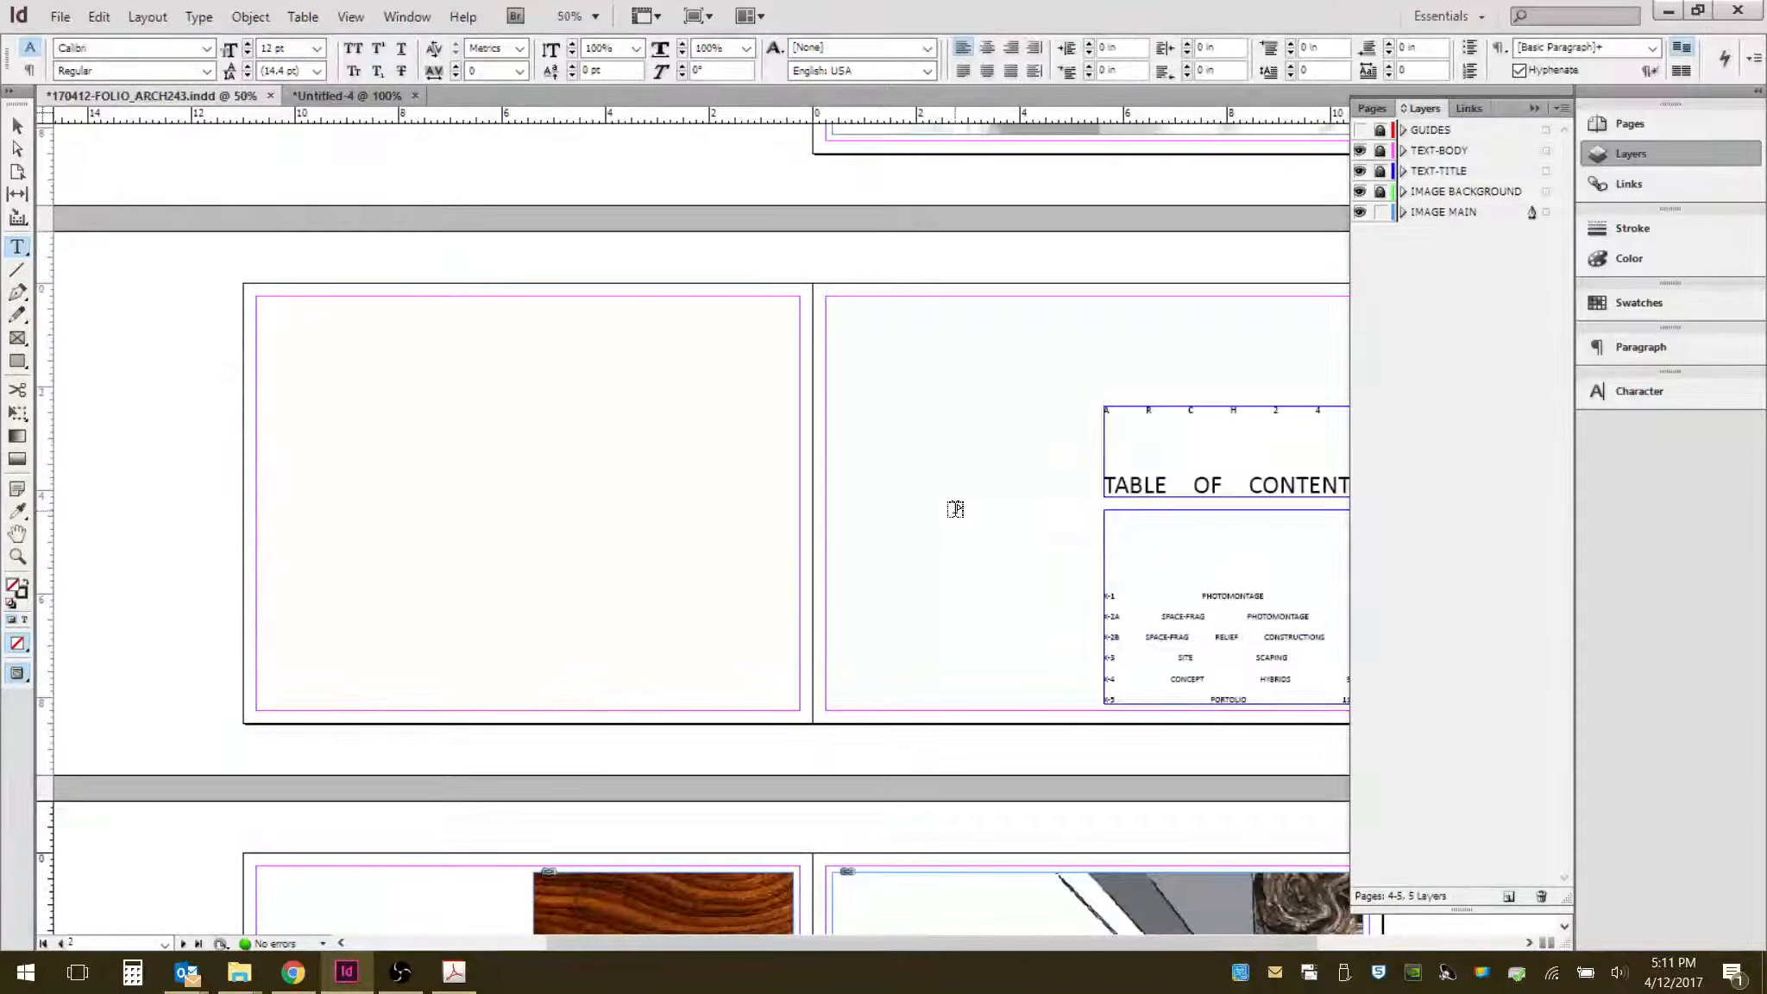
left_click(26, 129)
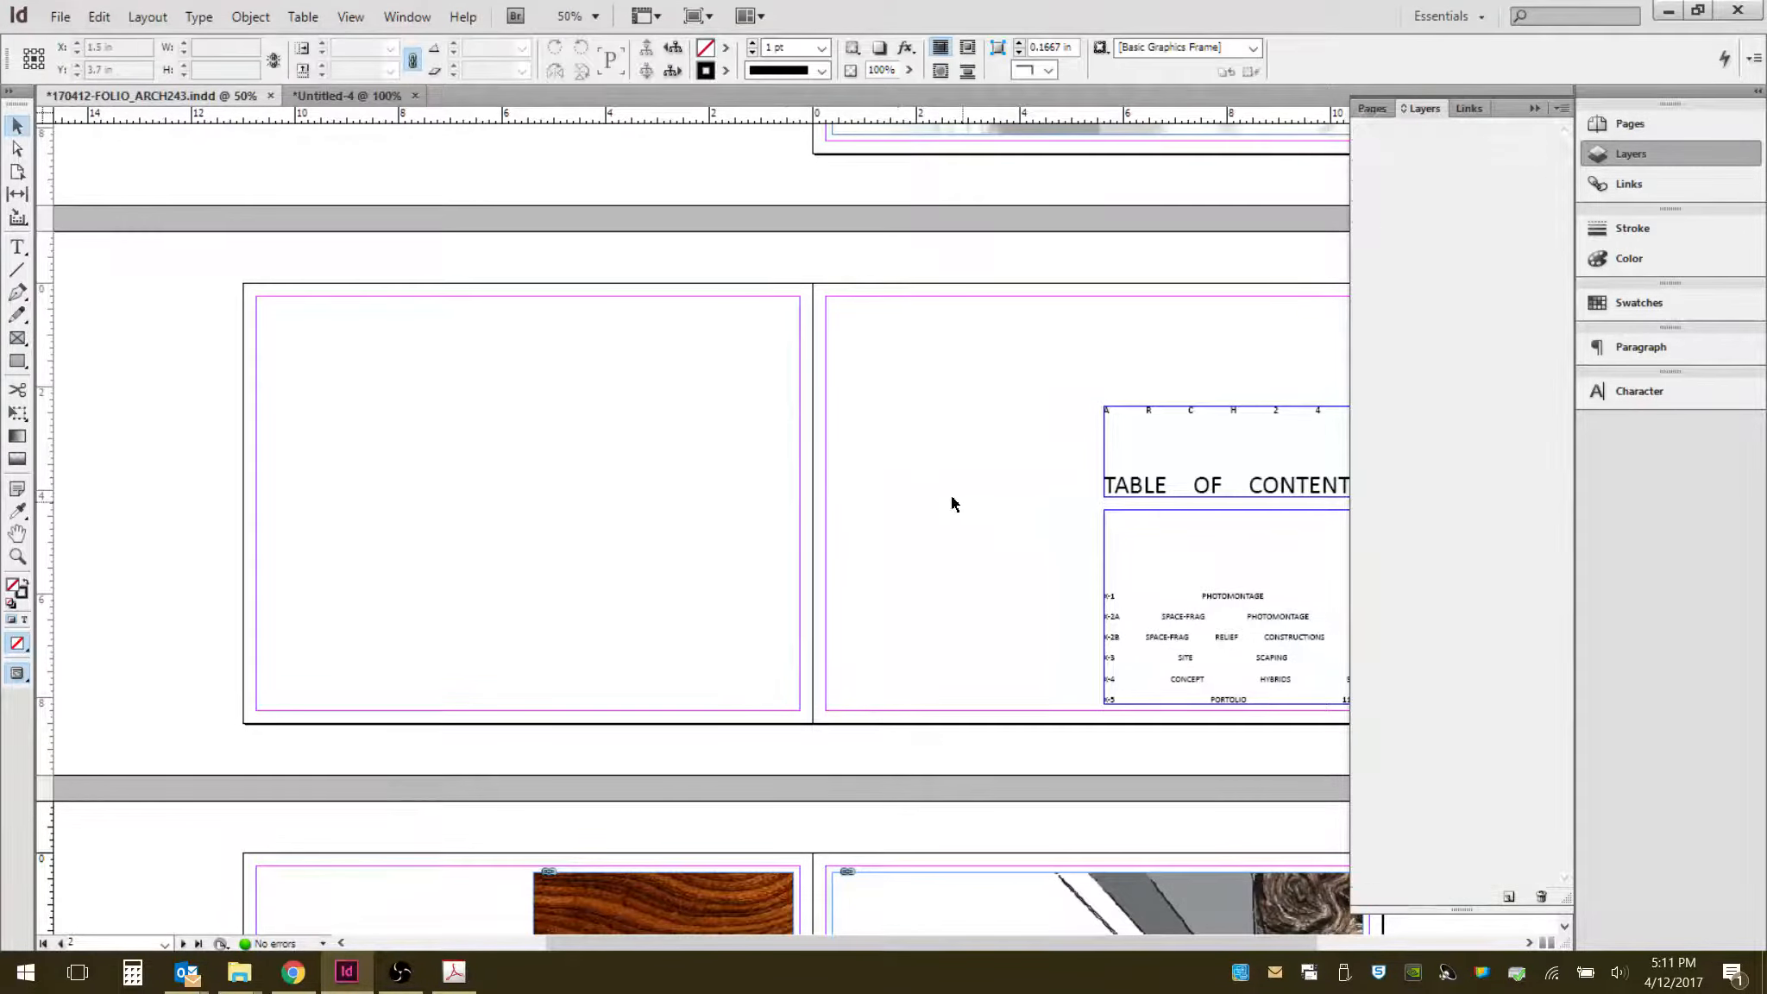
left_click_drag(951, 500, 694, 467)
scroll(693, 467, "up", 1)
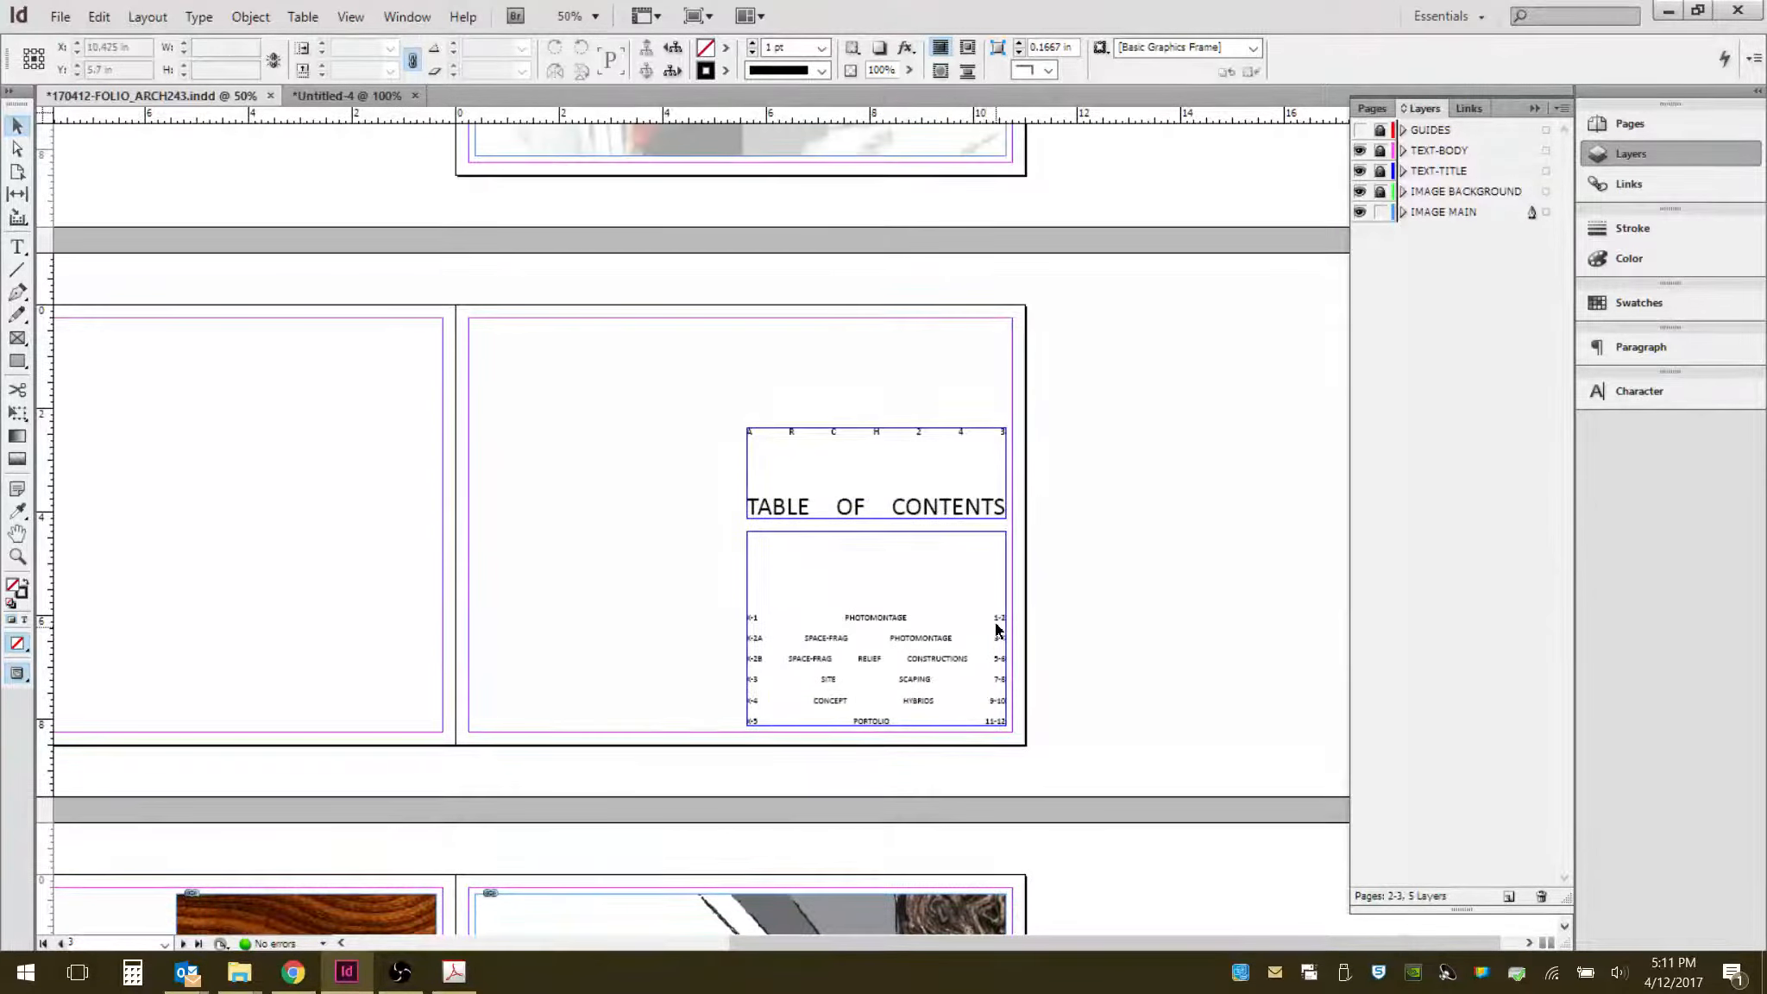
scroll(1001, 655, "up", 1)
scroll(928, 631, "up", 1)
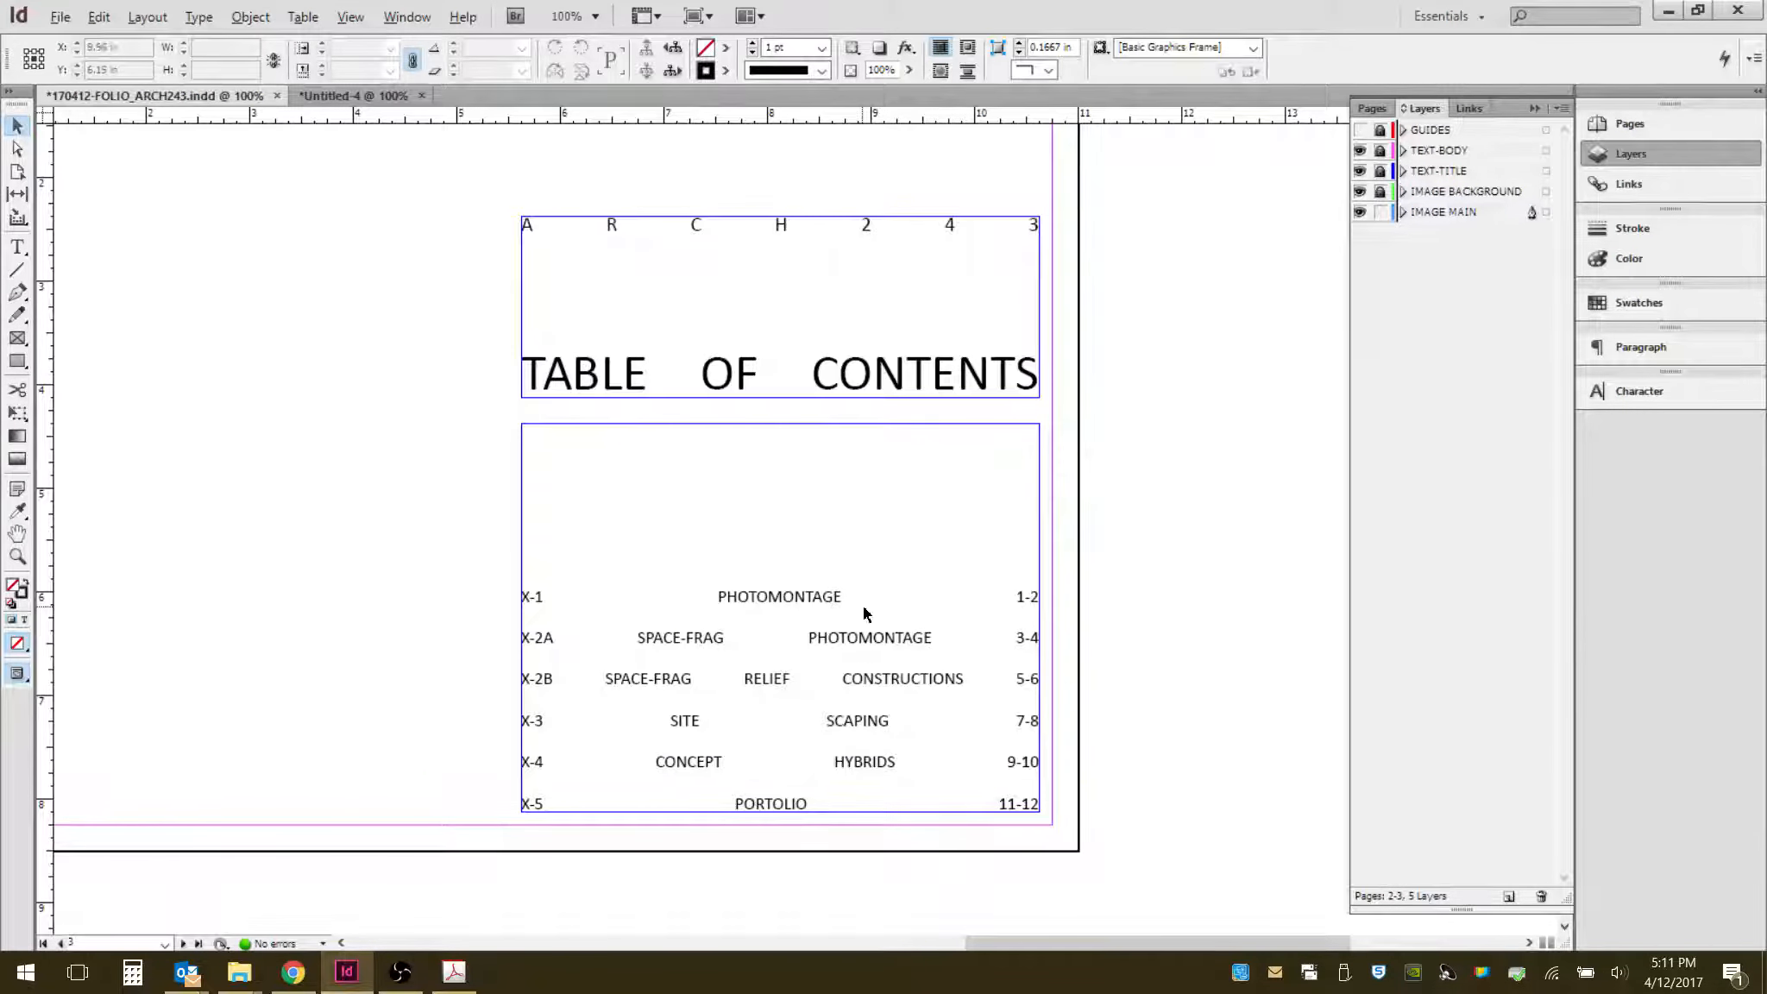
scroll(1135, 584, "down", 1)
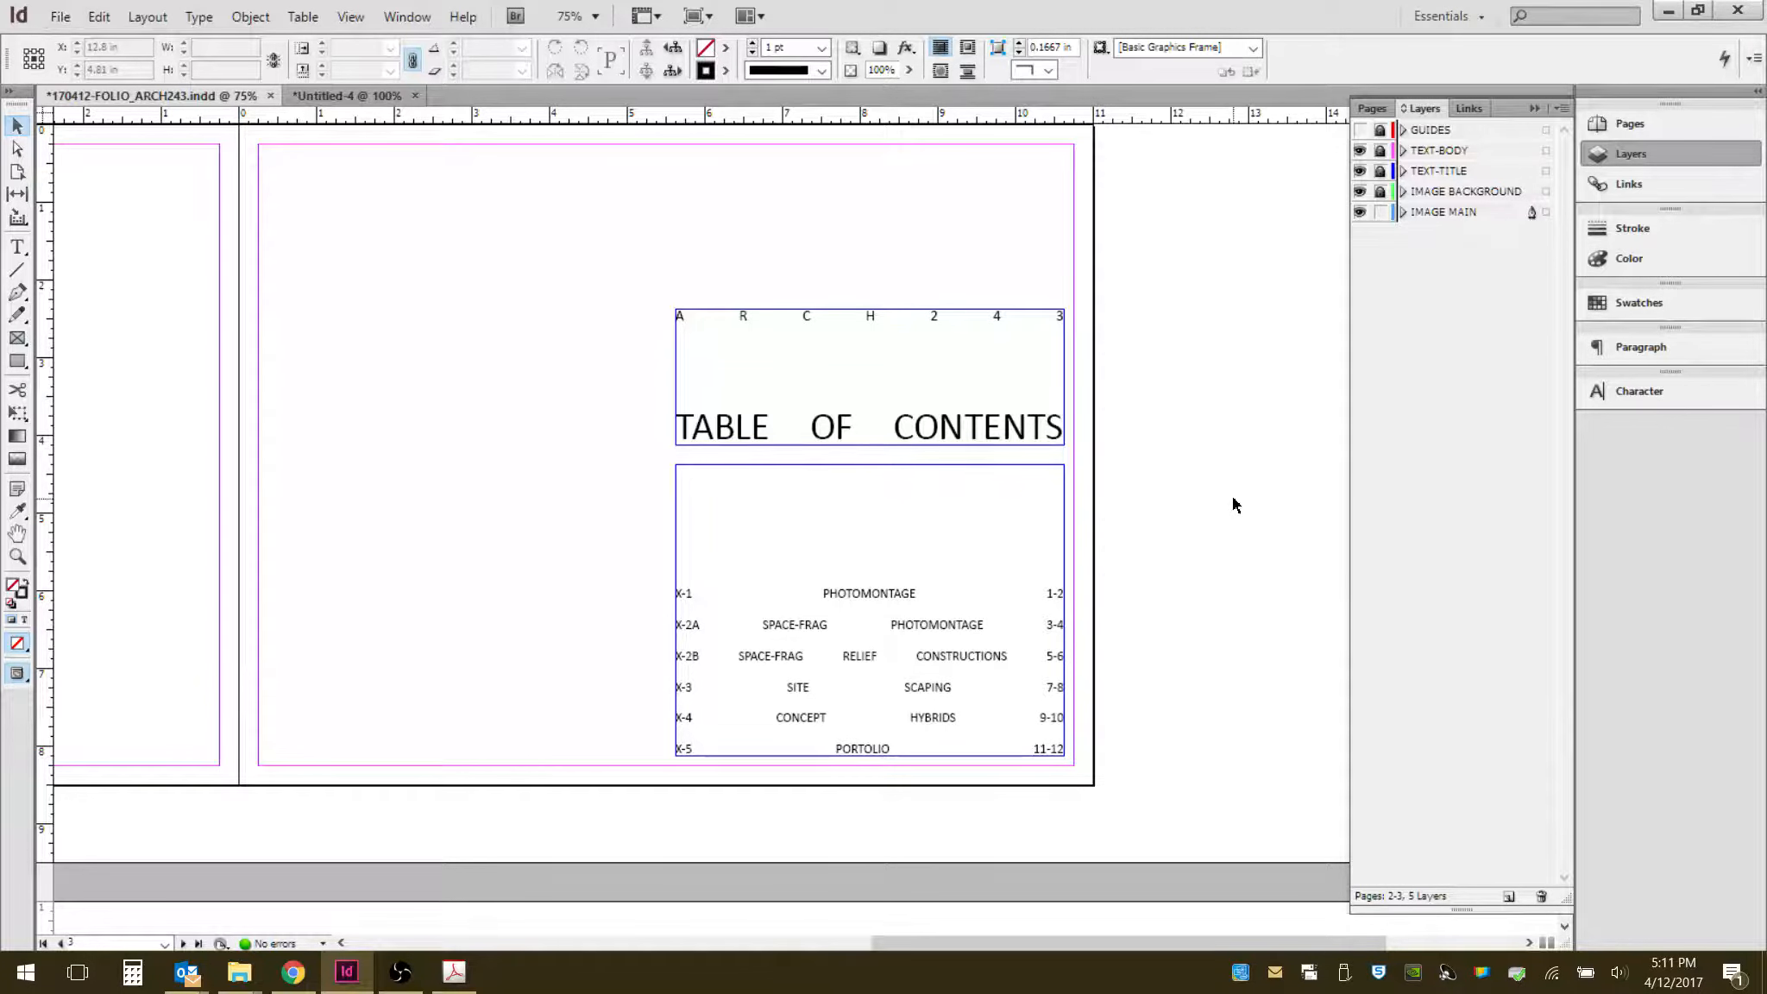
left_click(1361, 131)
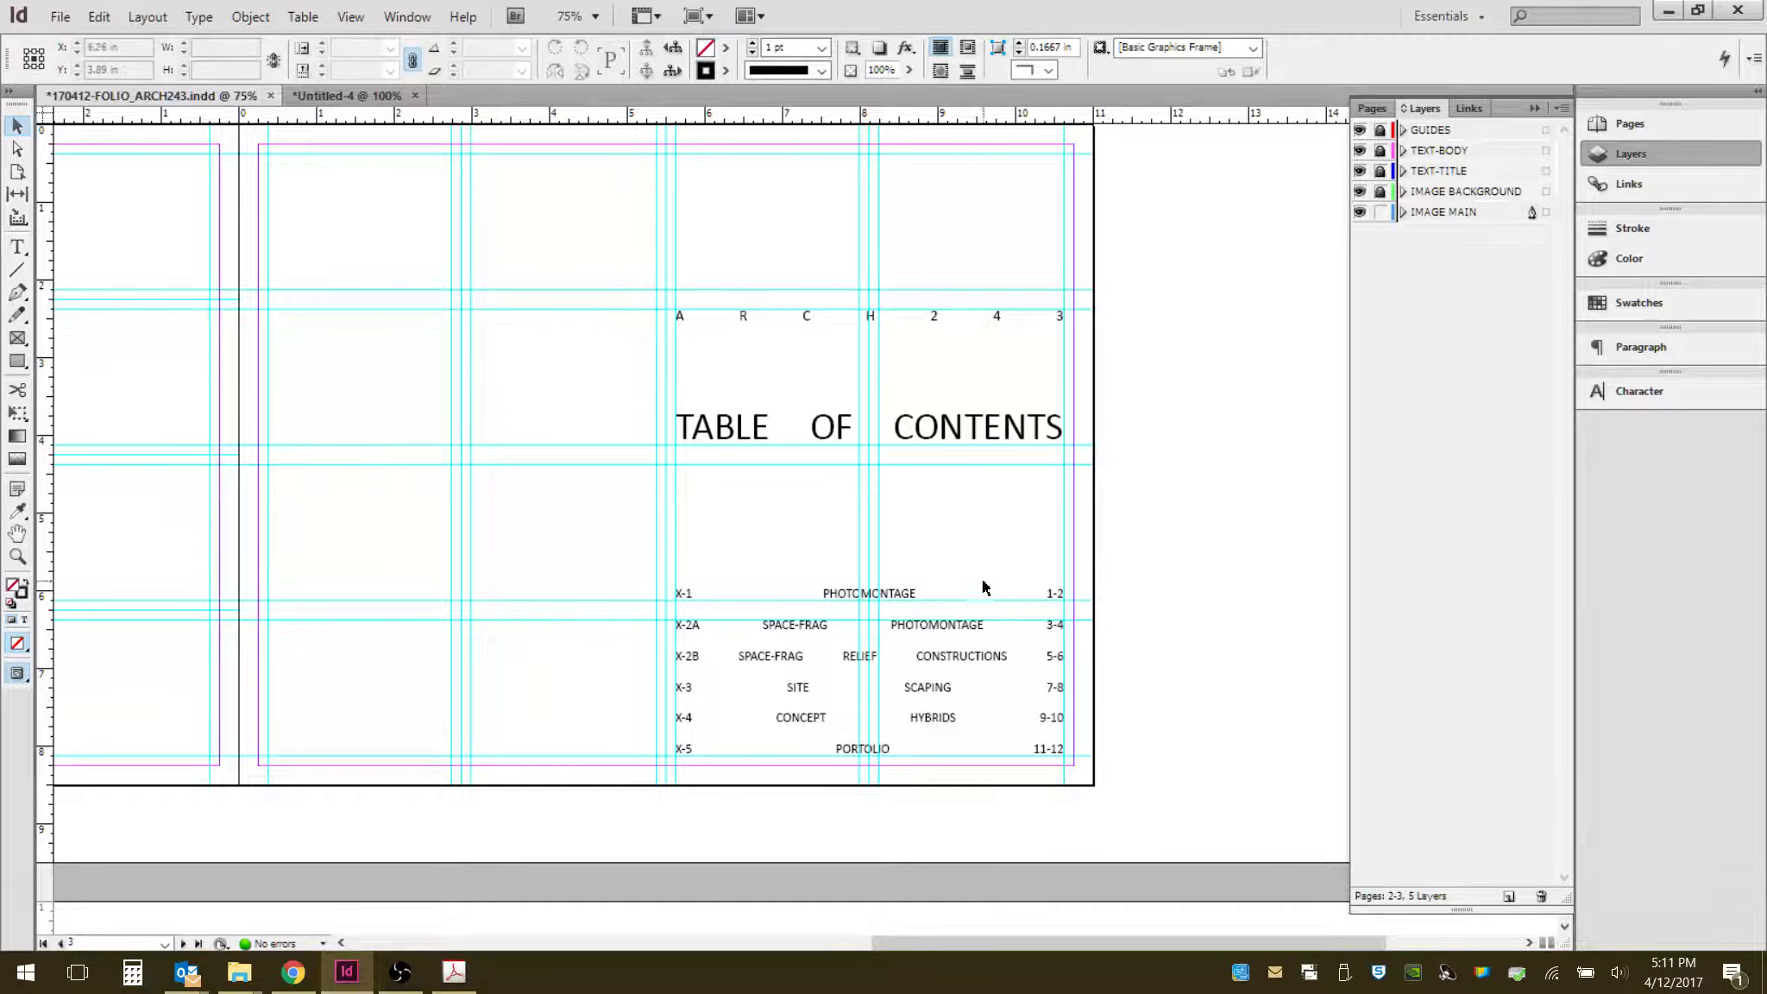
left_click(1359, 130)
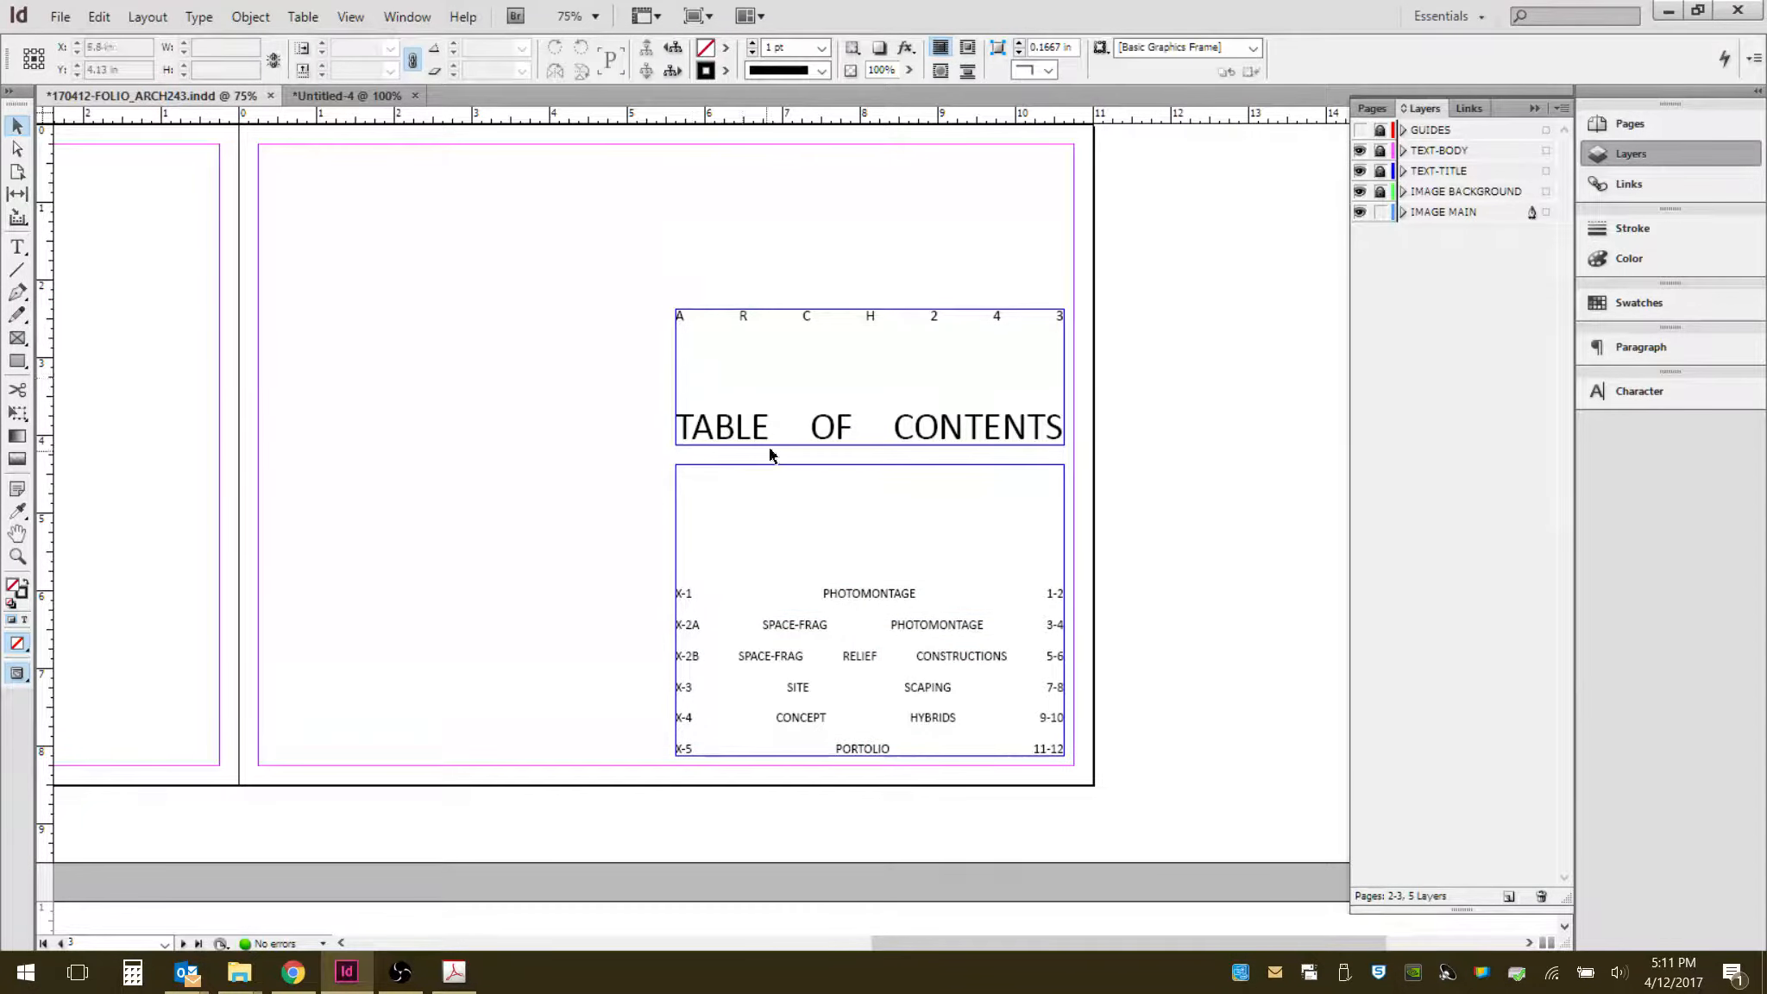
- Browse the reference portfolio's exercise spreads with guides shown, then return to the working document
scroll(847, 451, "down", 5)
scroll(847, 450, "up", 5)
scroll(1121, 496, "up", 1)
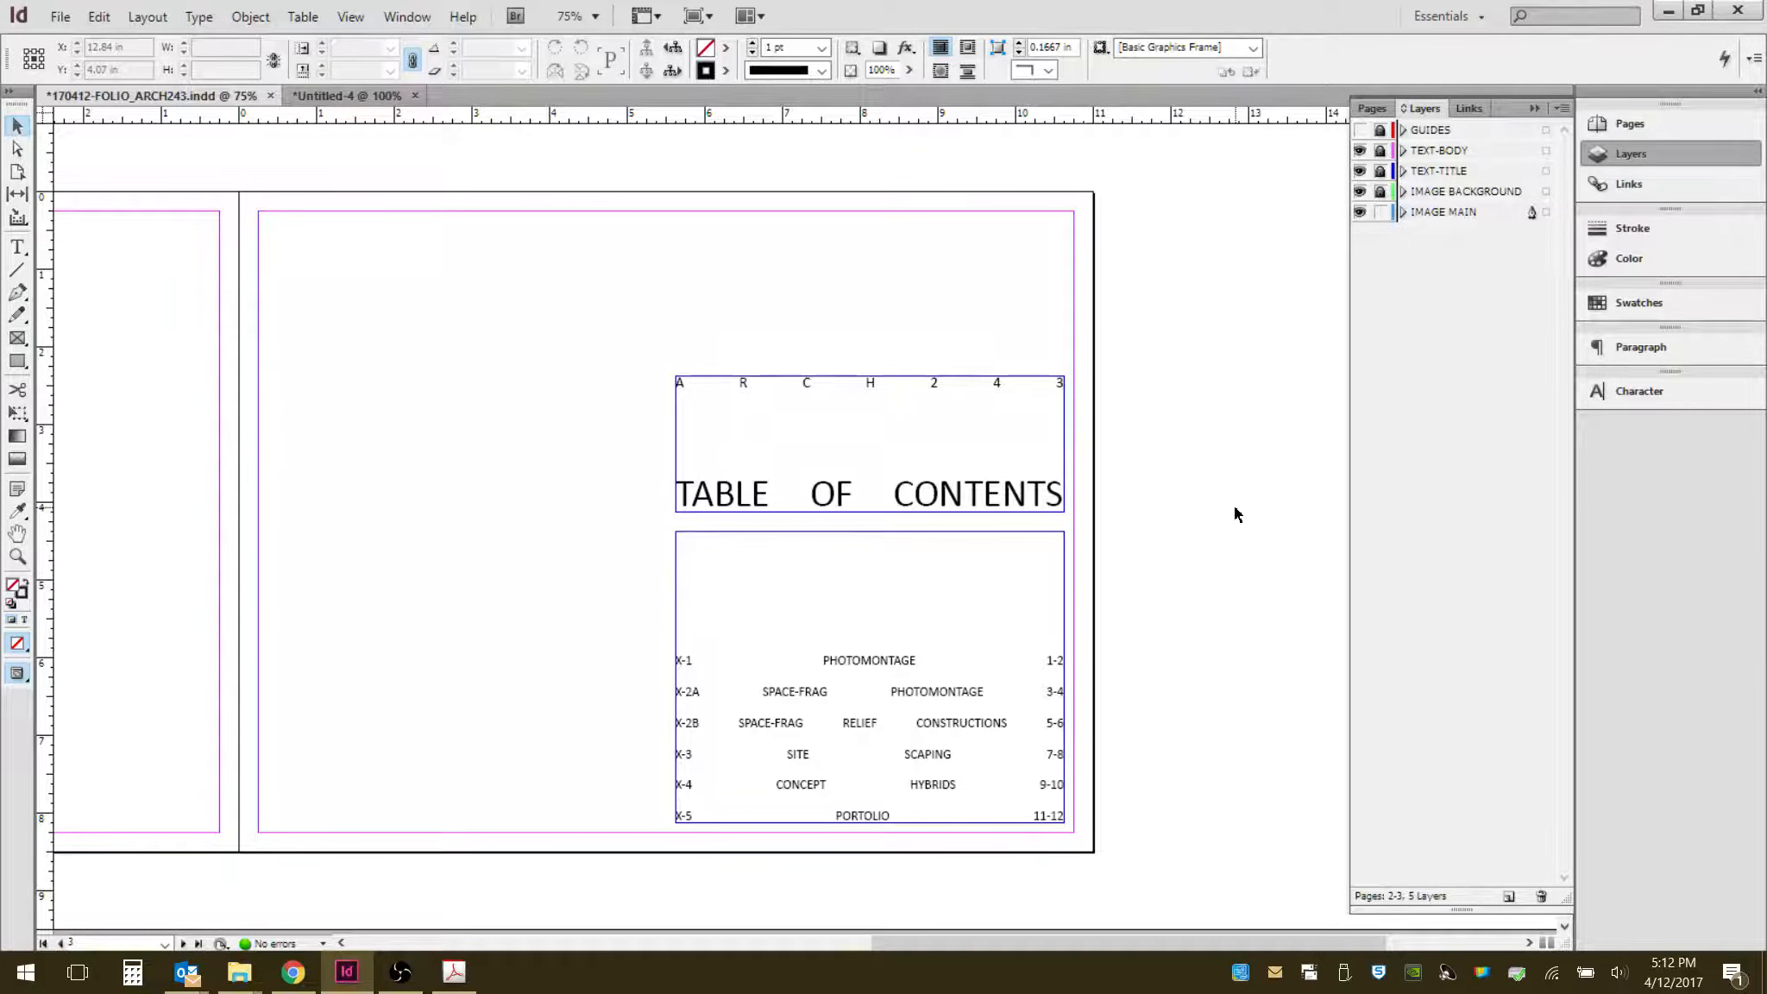
scroll(1236, 511, "down", 1)
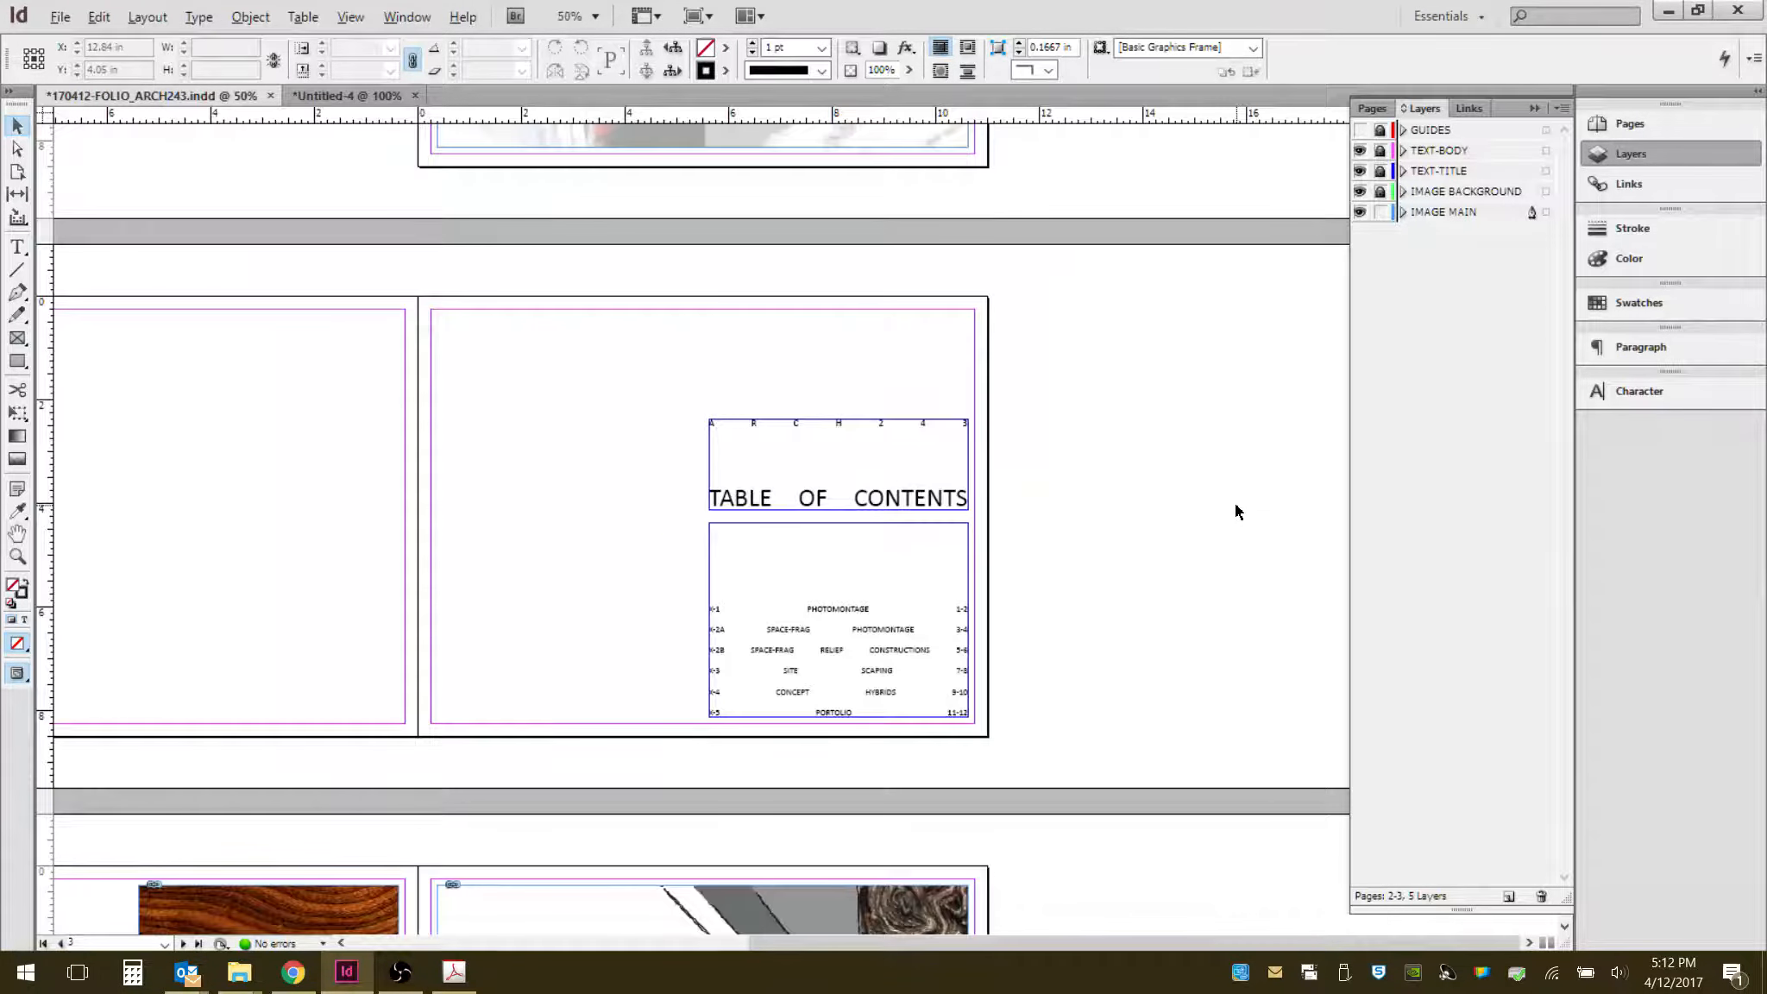
key("alt")
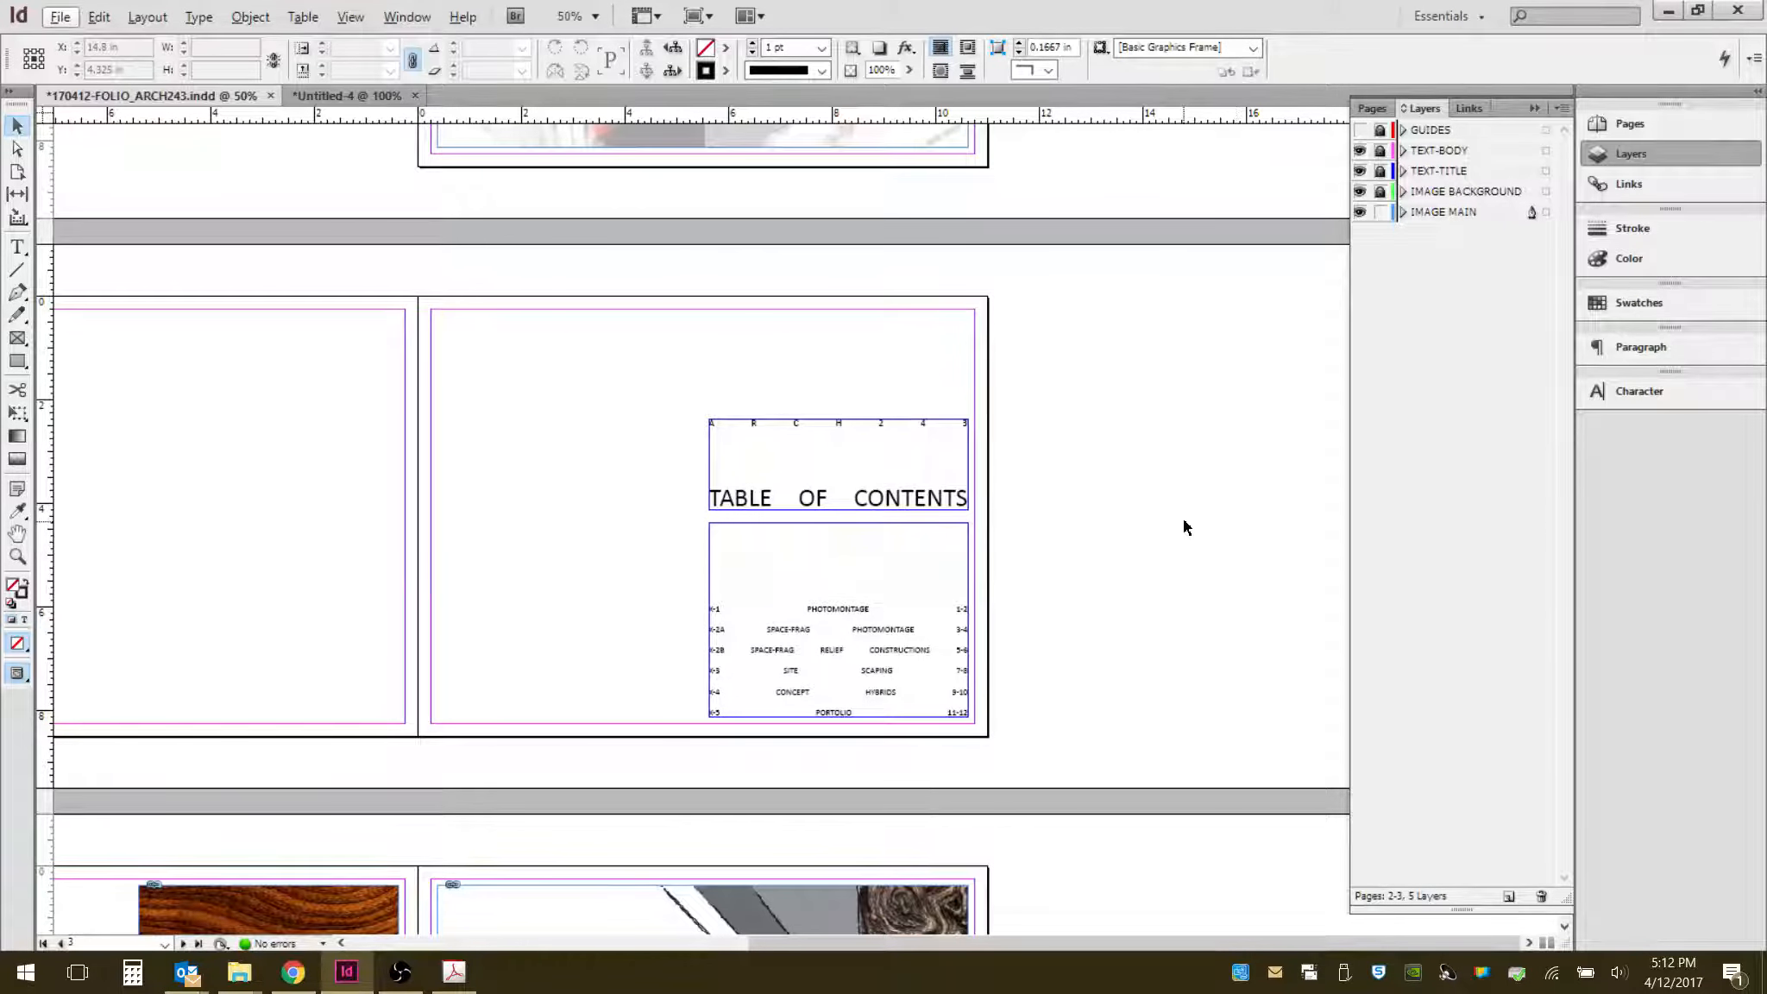
scroll(1148, 509, "down", 1)
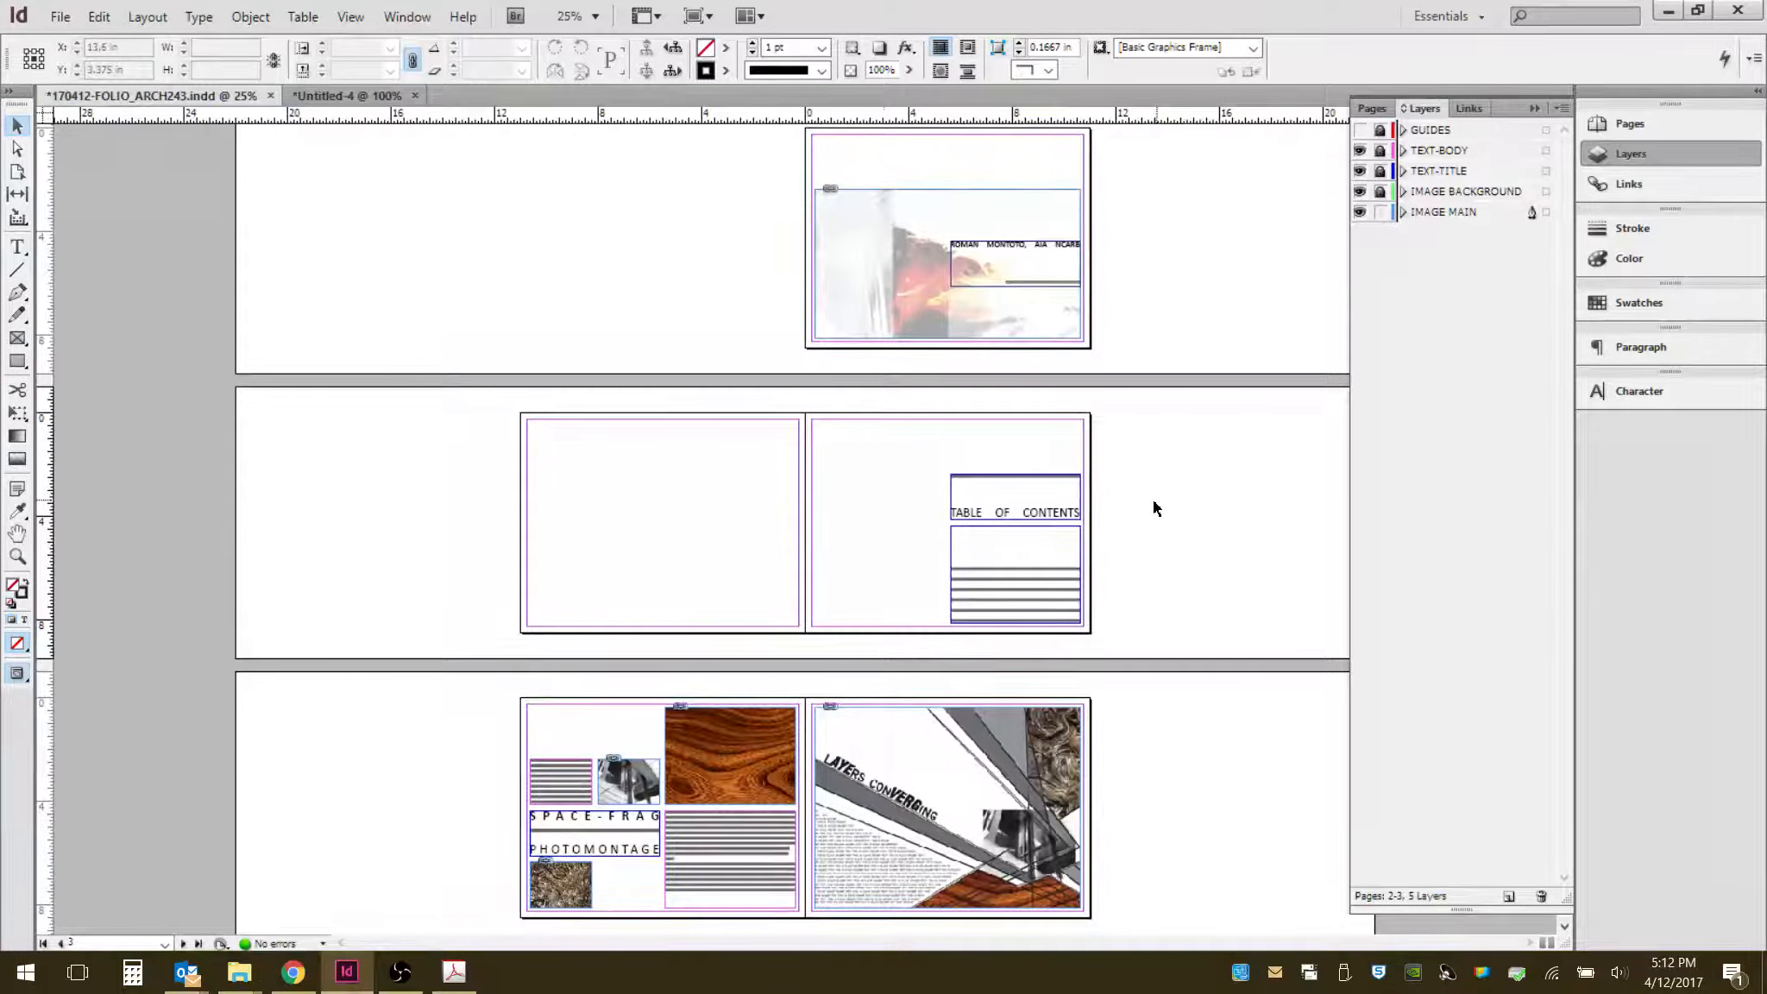
scroll(867, 867, "up", 1)
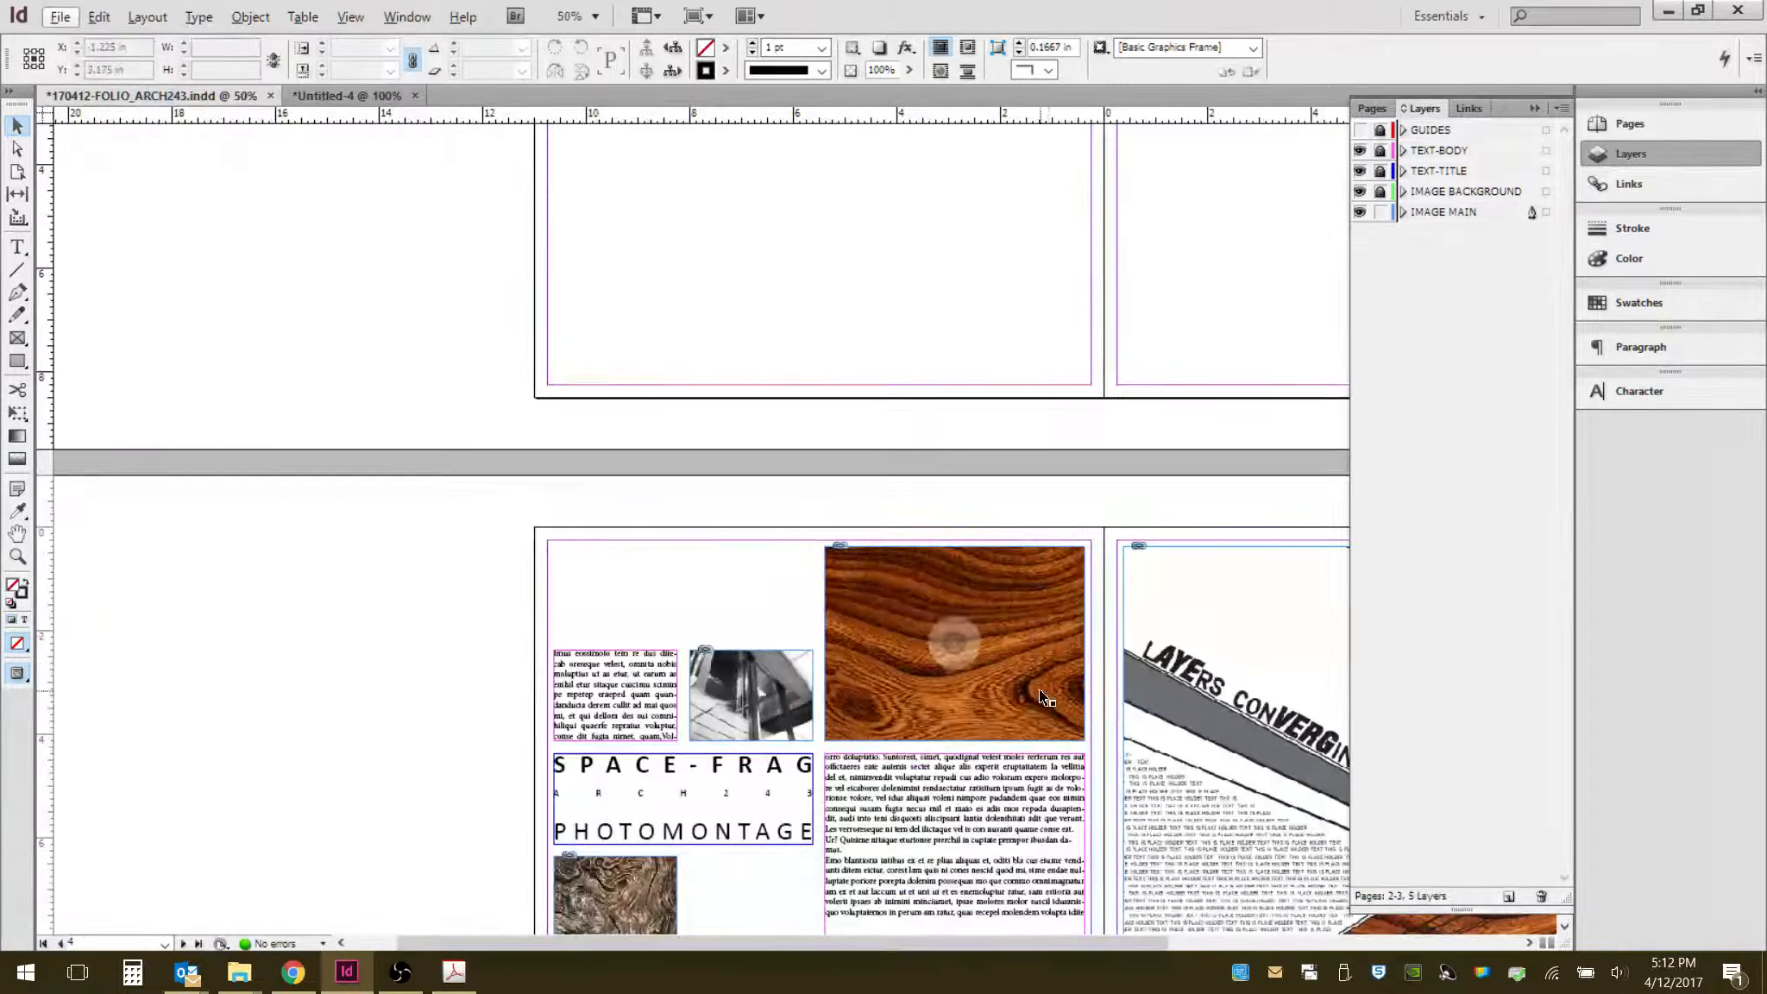
left_click_drag(1052, 623, 634, 396)
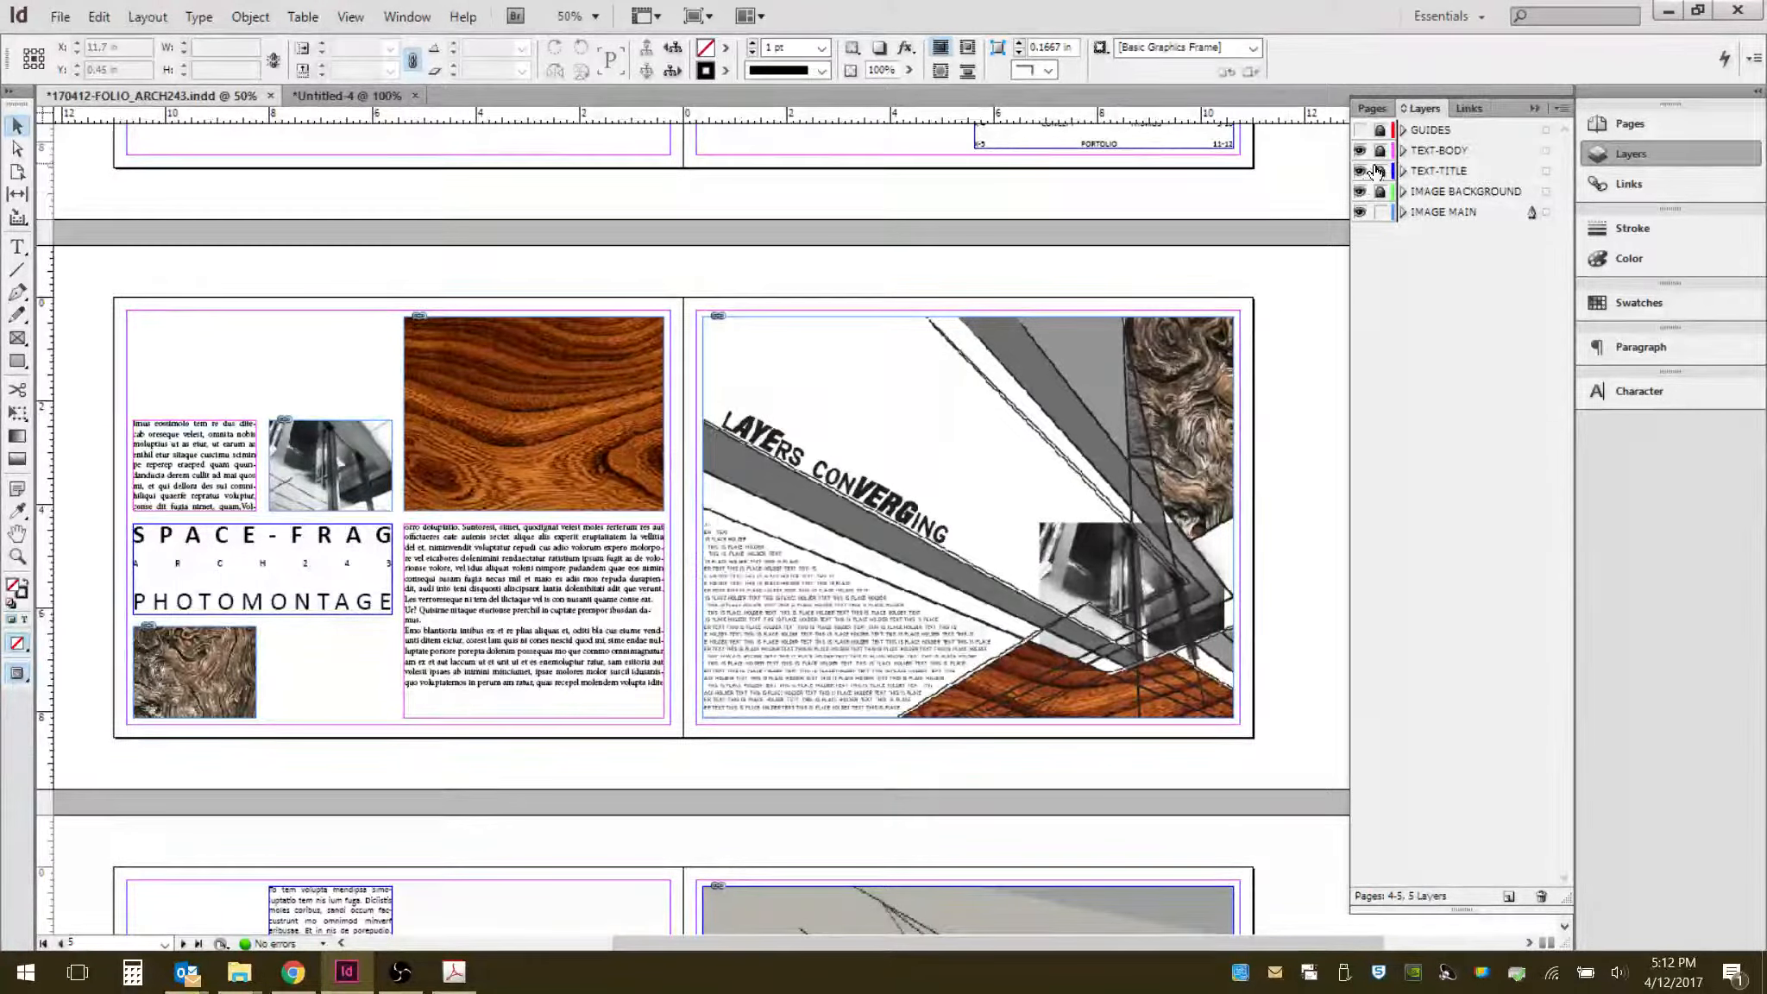
left_click(1361, 131)
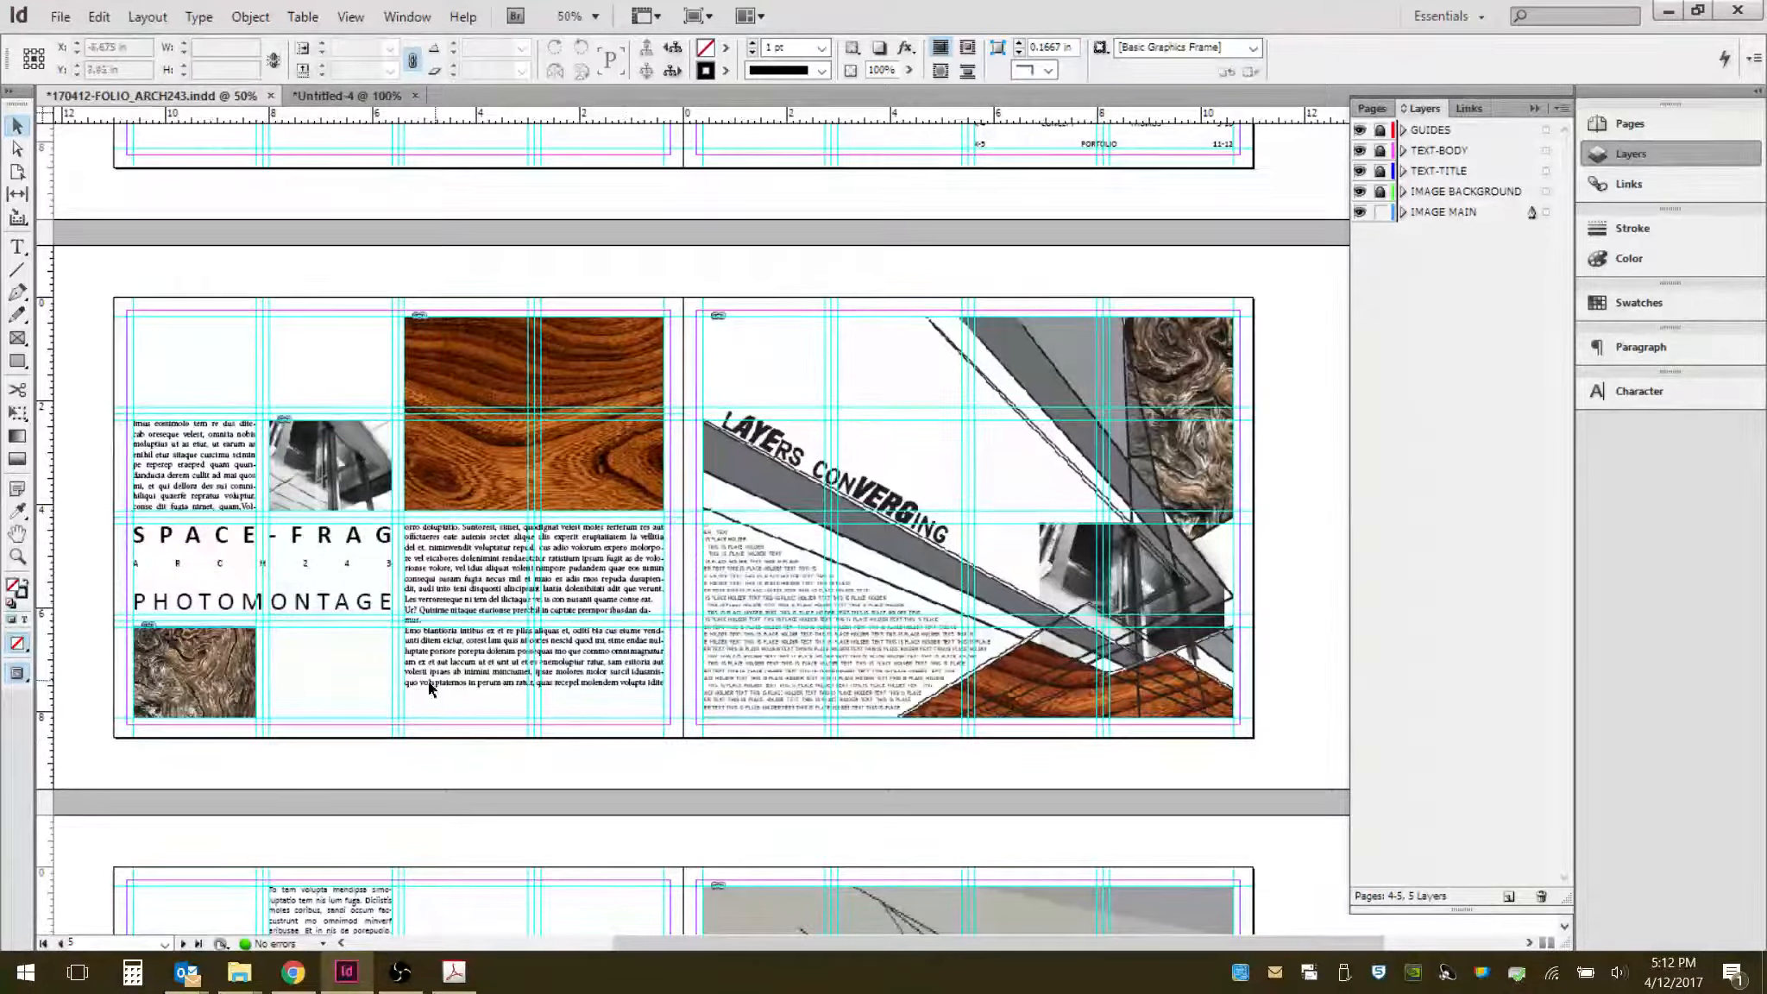
scroll(505, 623, "up", 5)
scroll(502, 622, "down", 5)
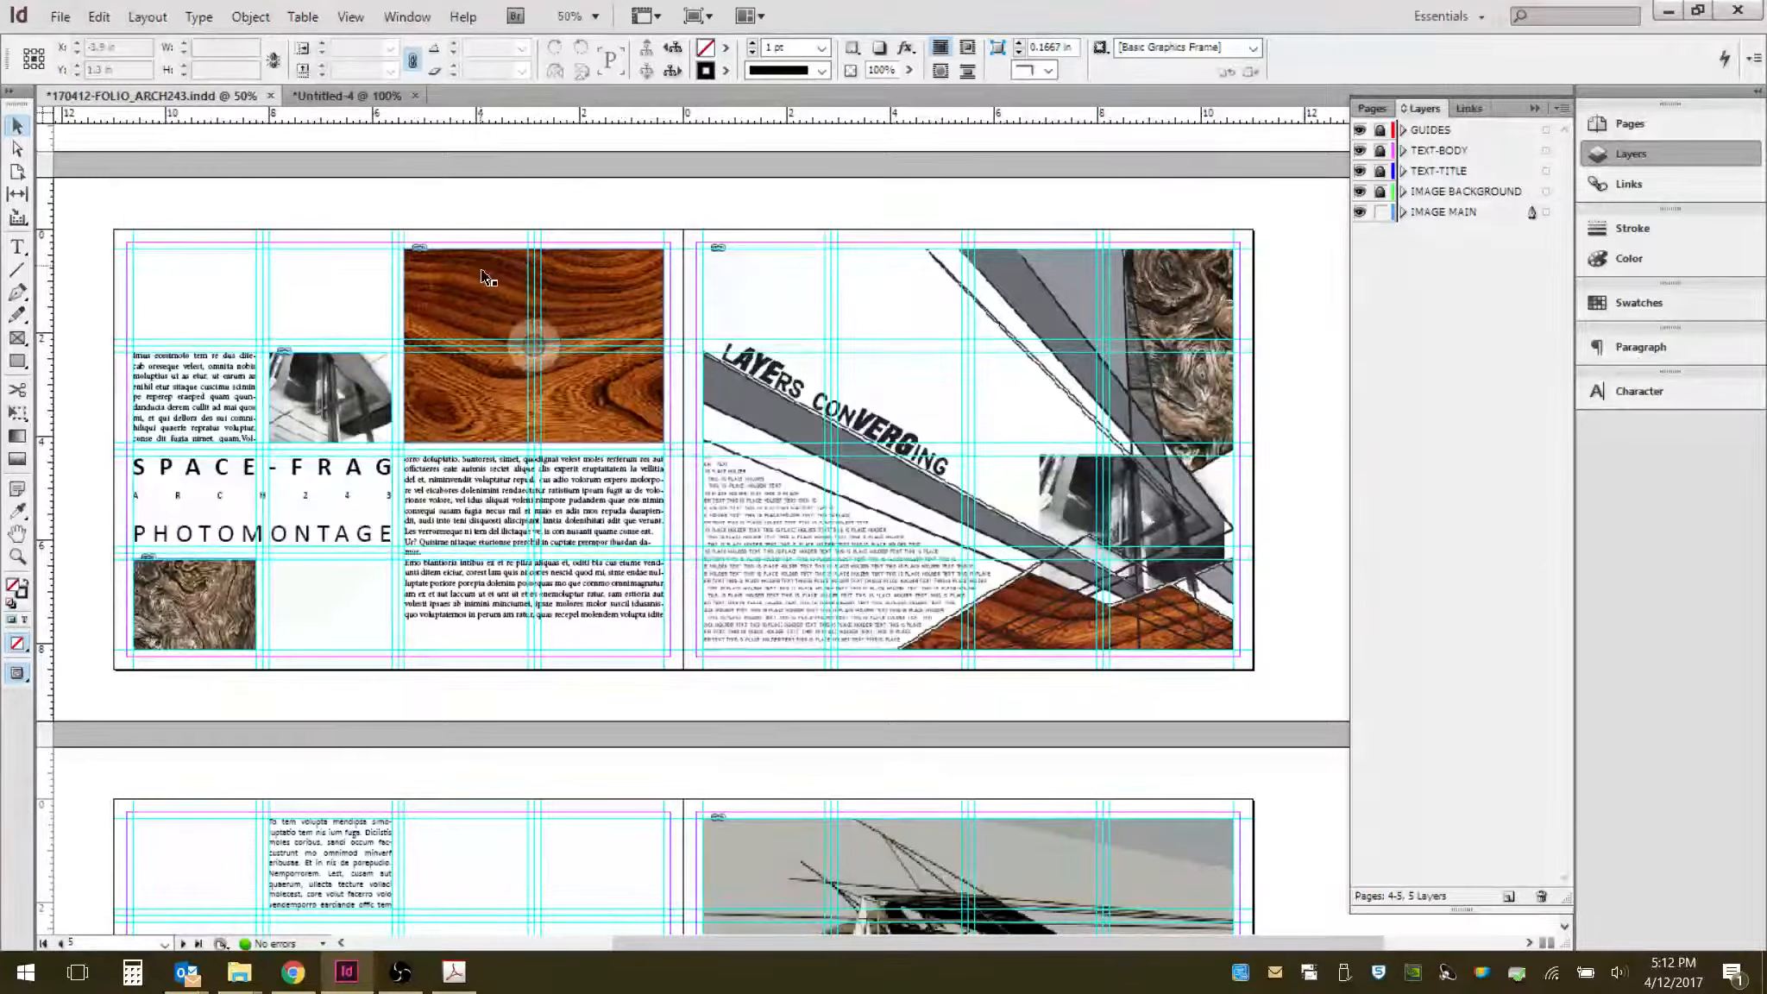
left_click(534, 346)
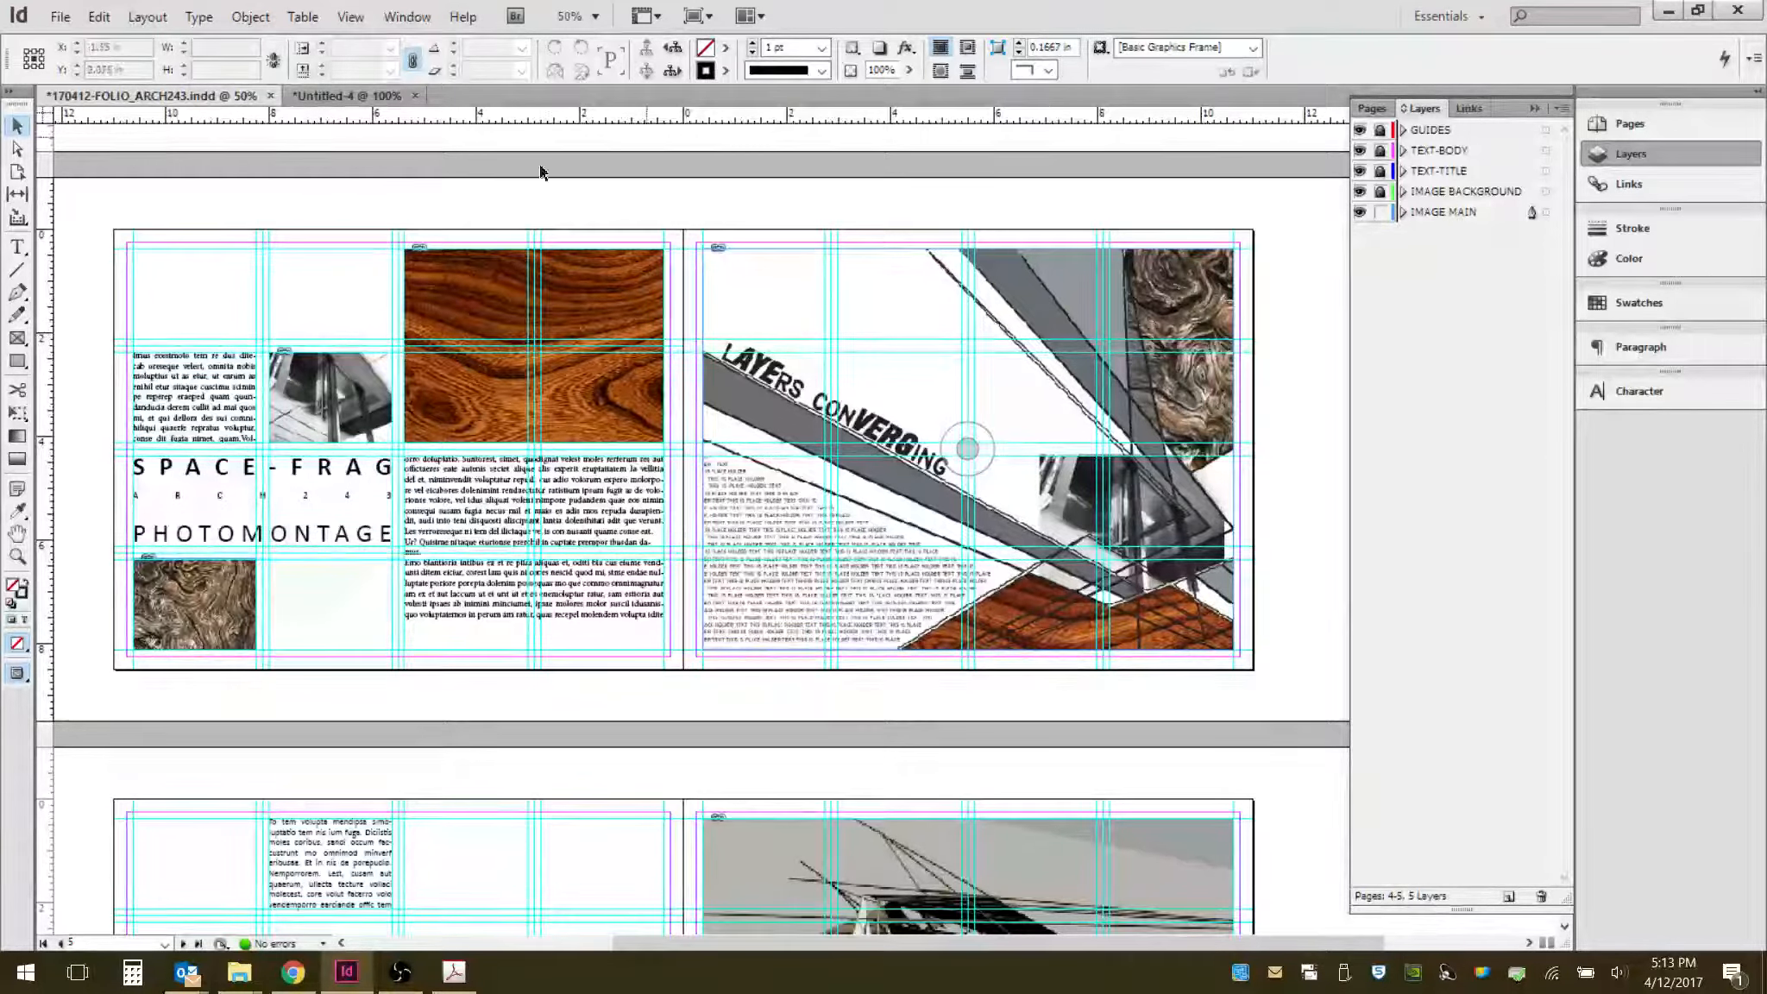
left_click(660, 348)
key("ctrl+Tab")
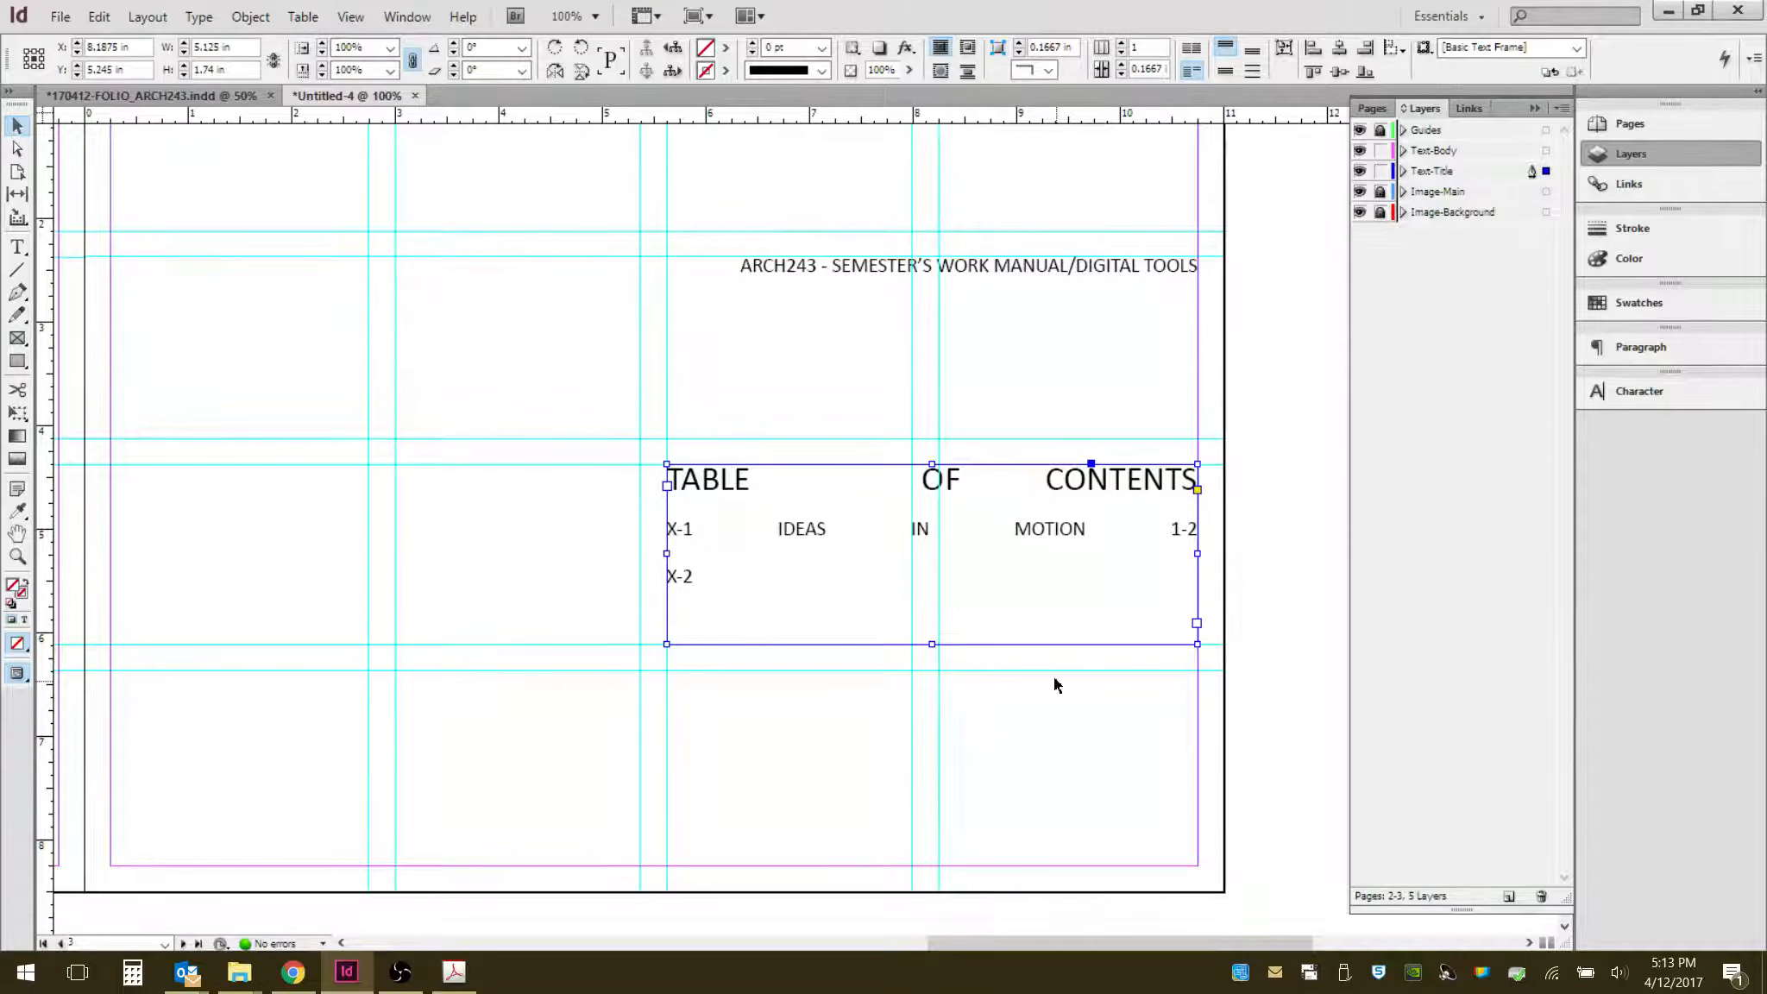
- Browse the X-1 Photomontage example folders in File Explorer for the finished exercise file
left_click(1013, 753)
key("ctrl+minus")
key("ctrl+minus")
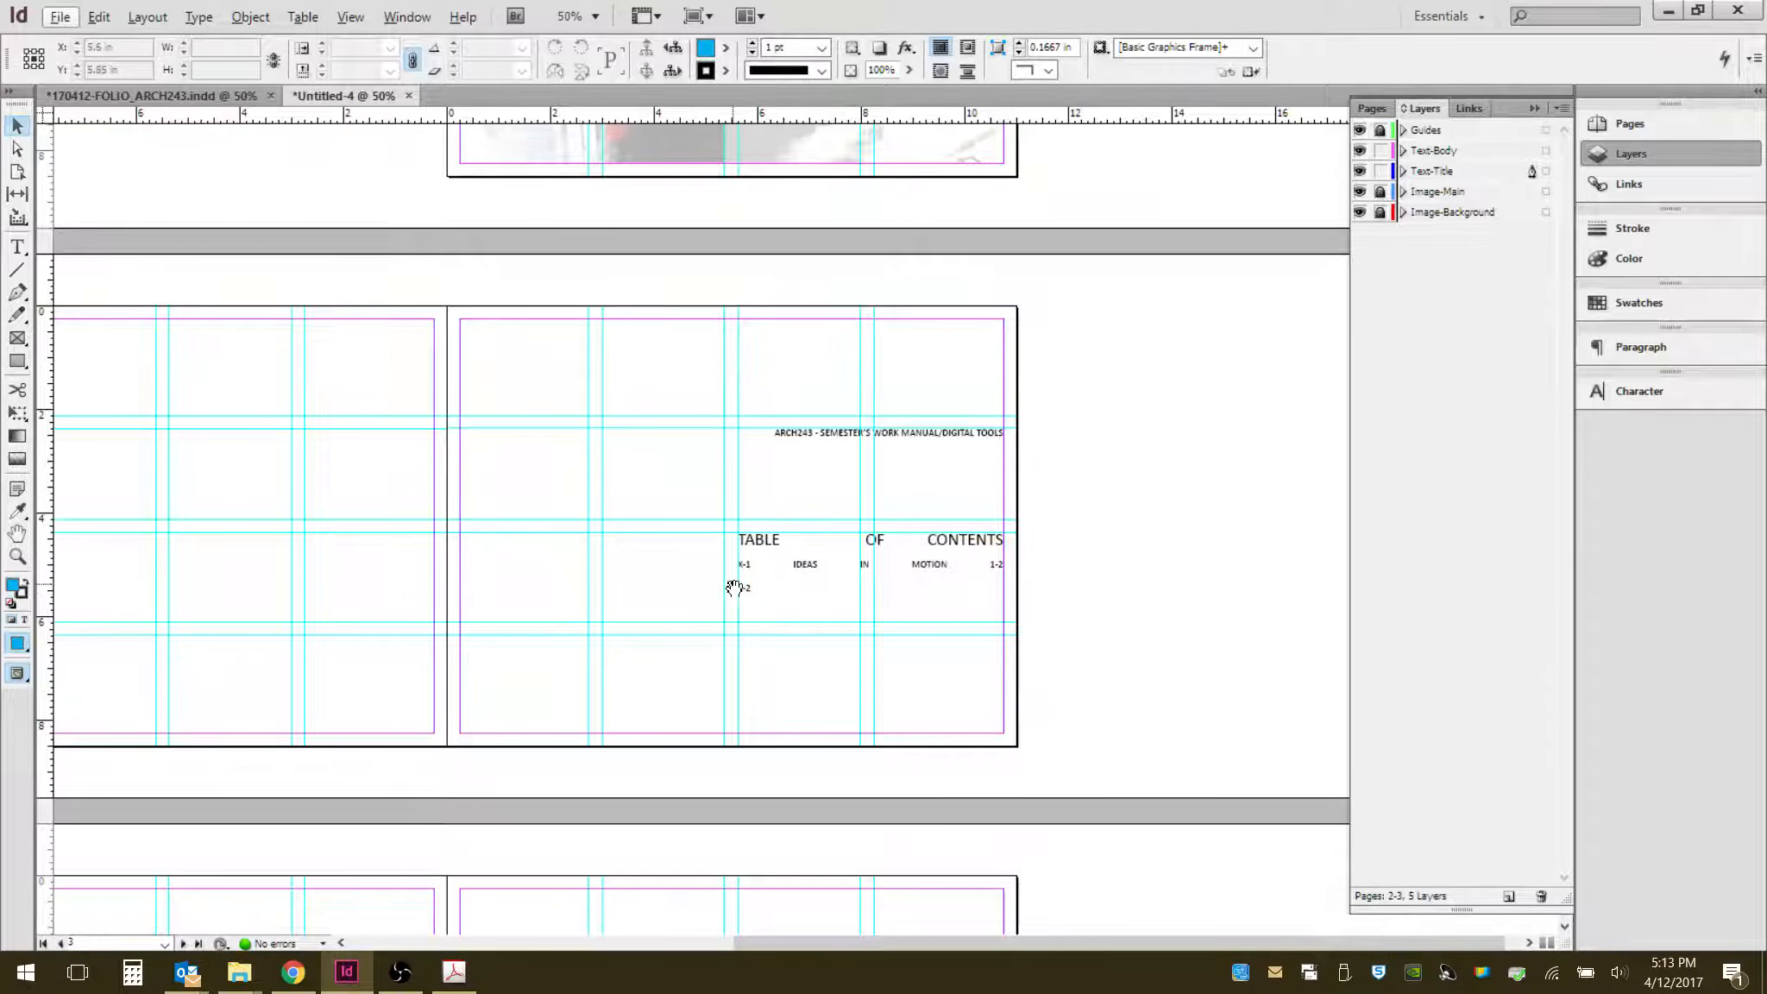
left_click_drag(734, 584, 958, 158)
left_click_drag(919, 536, 951, 384)
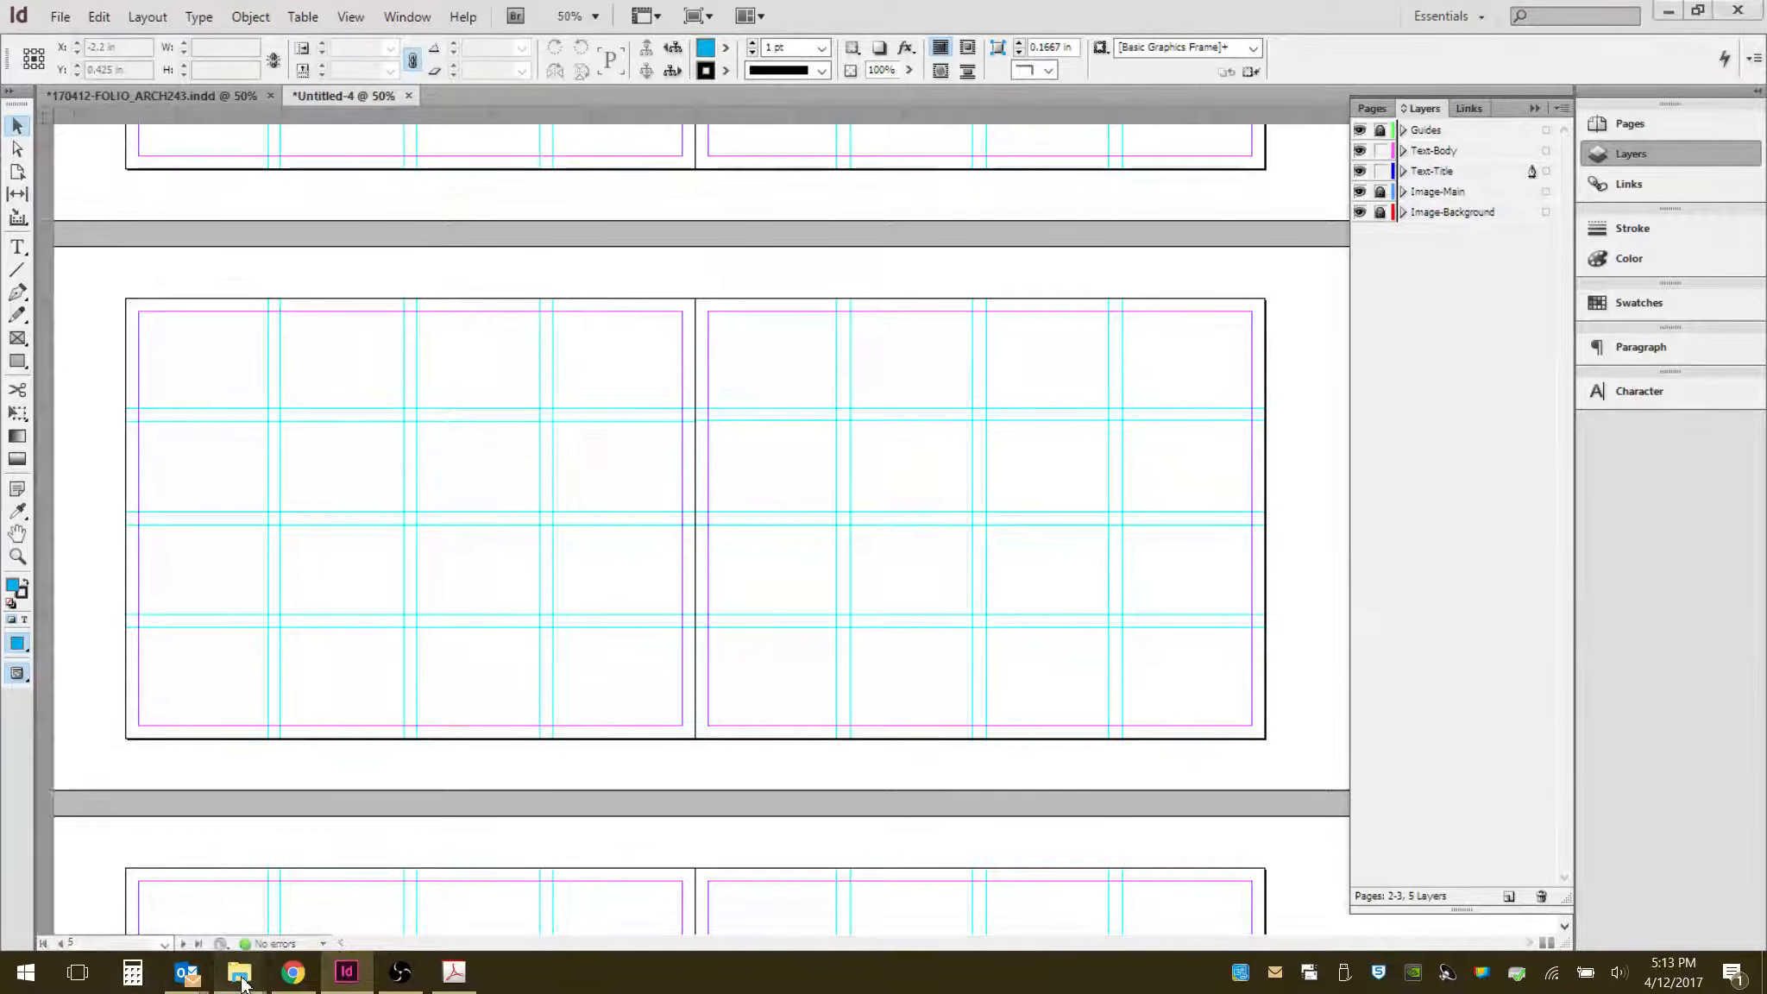
mouse_move(409, 880)
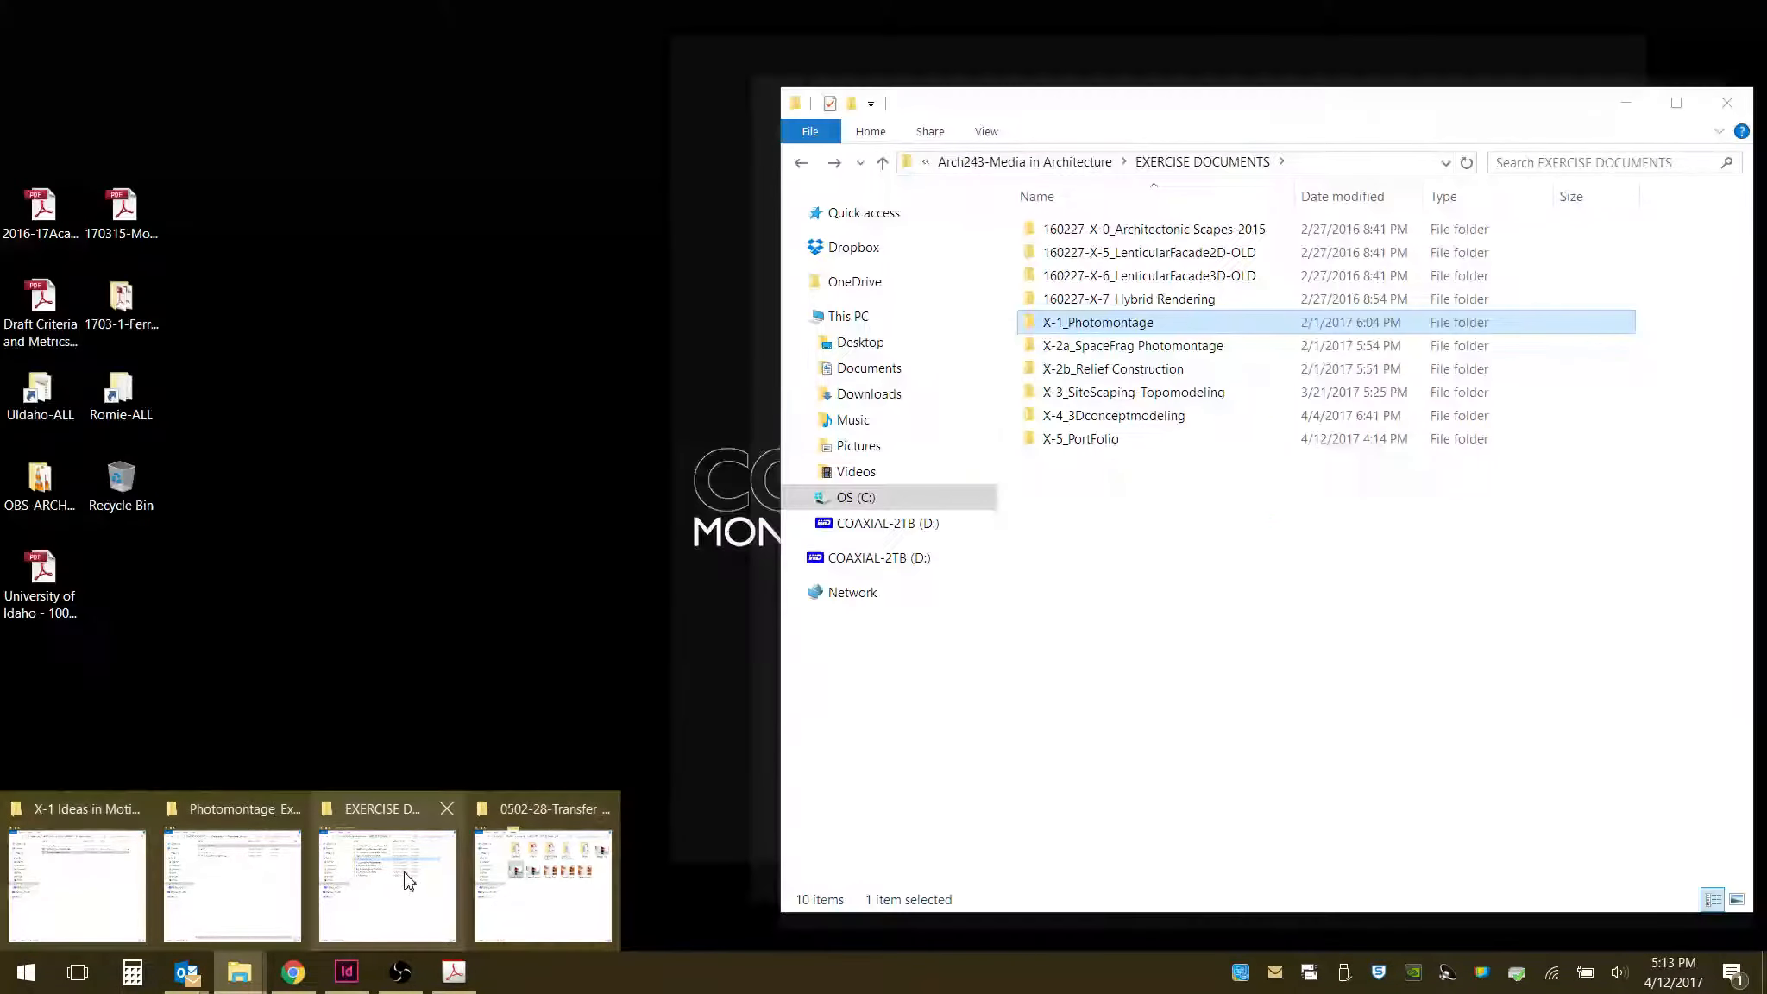
left_click(409, 880)
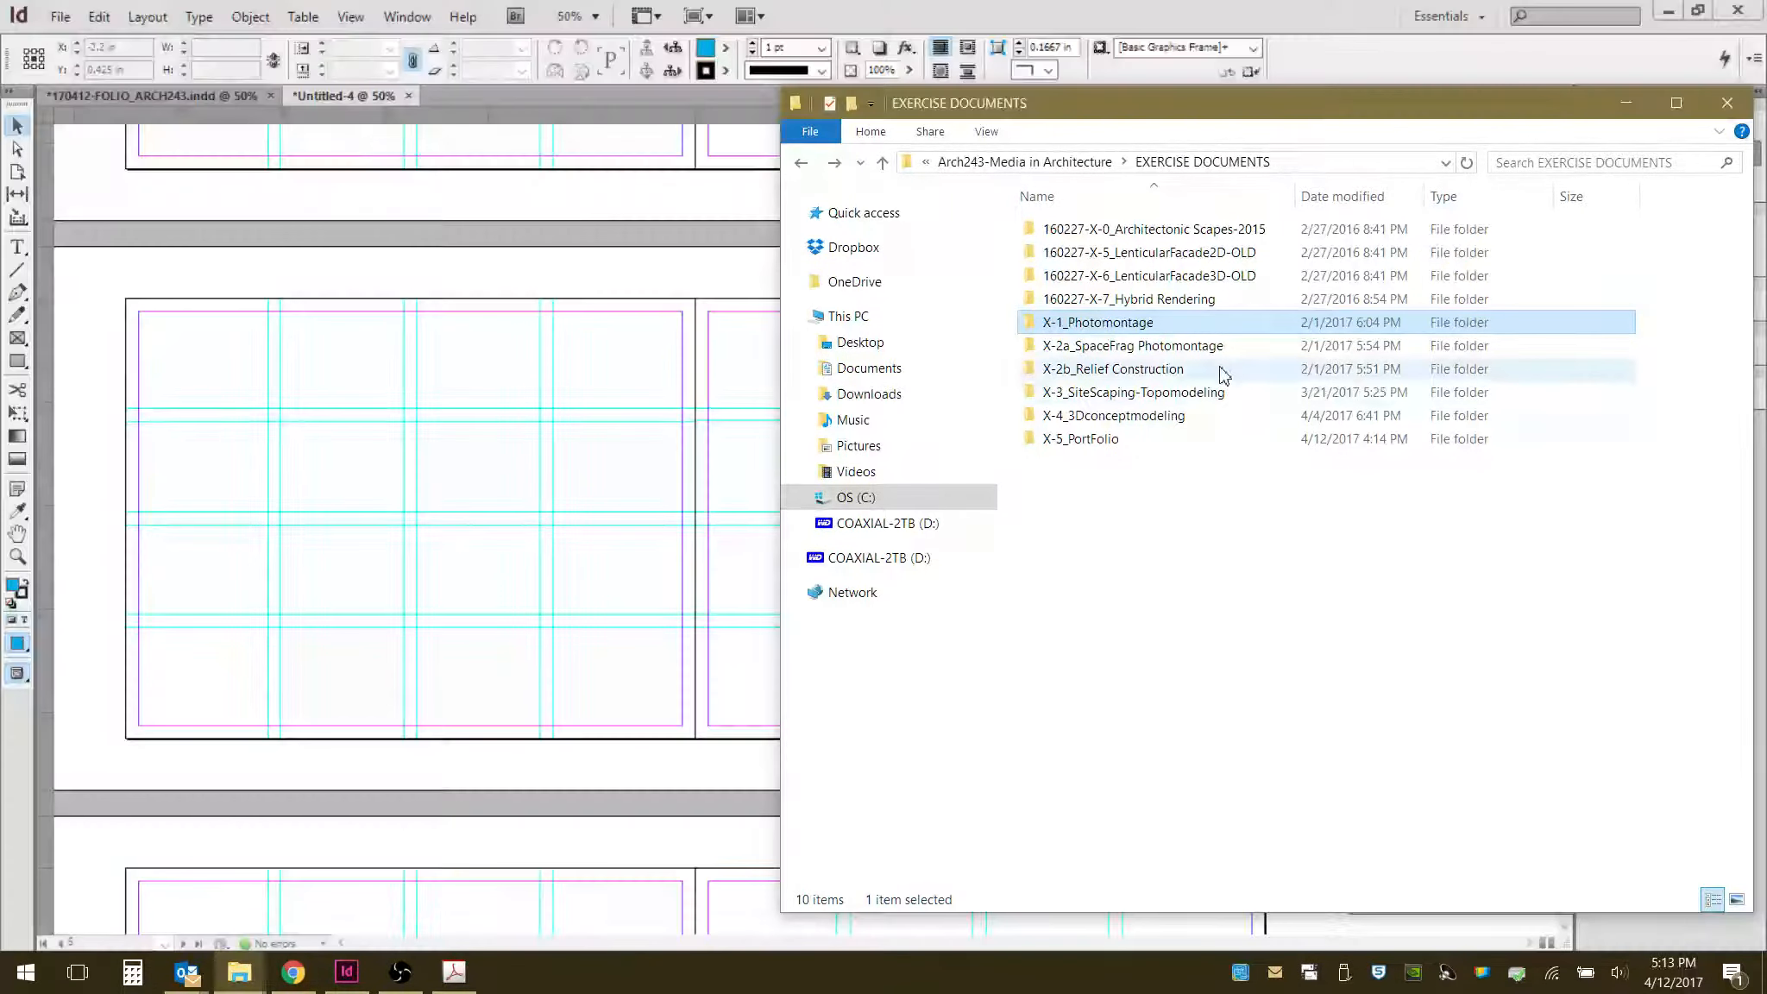
double_click(1151, 325)
double_click(1144, 230)
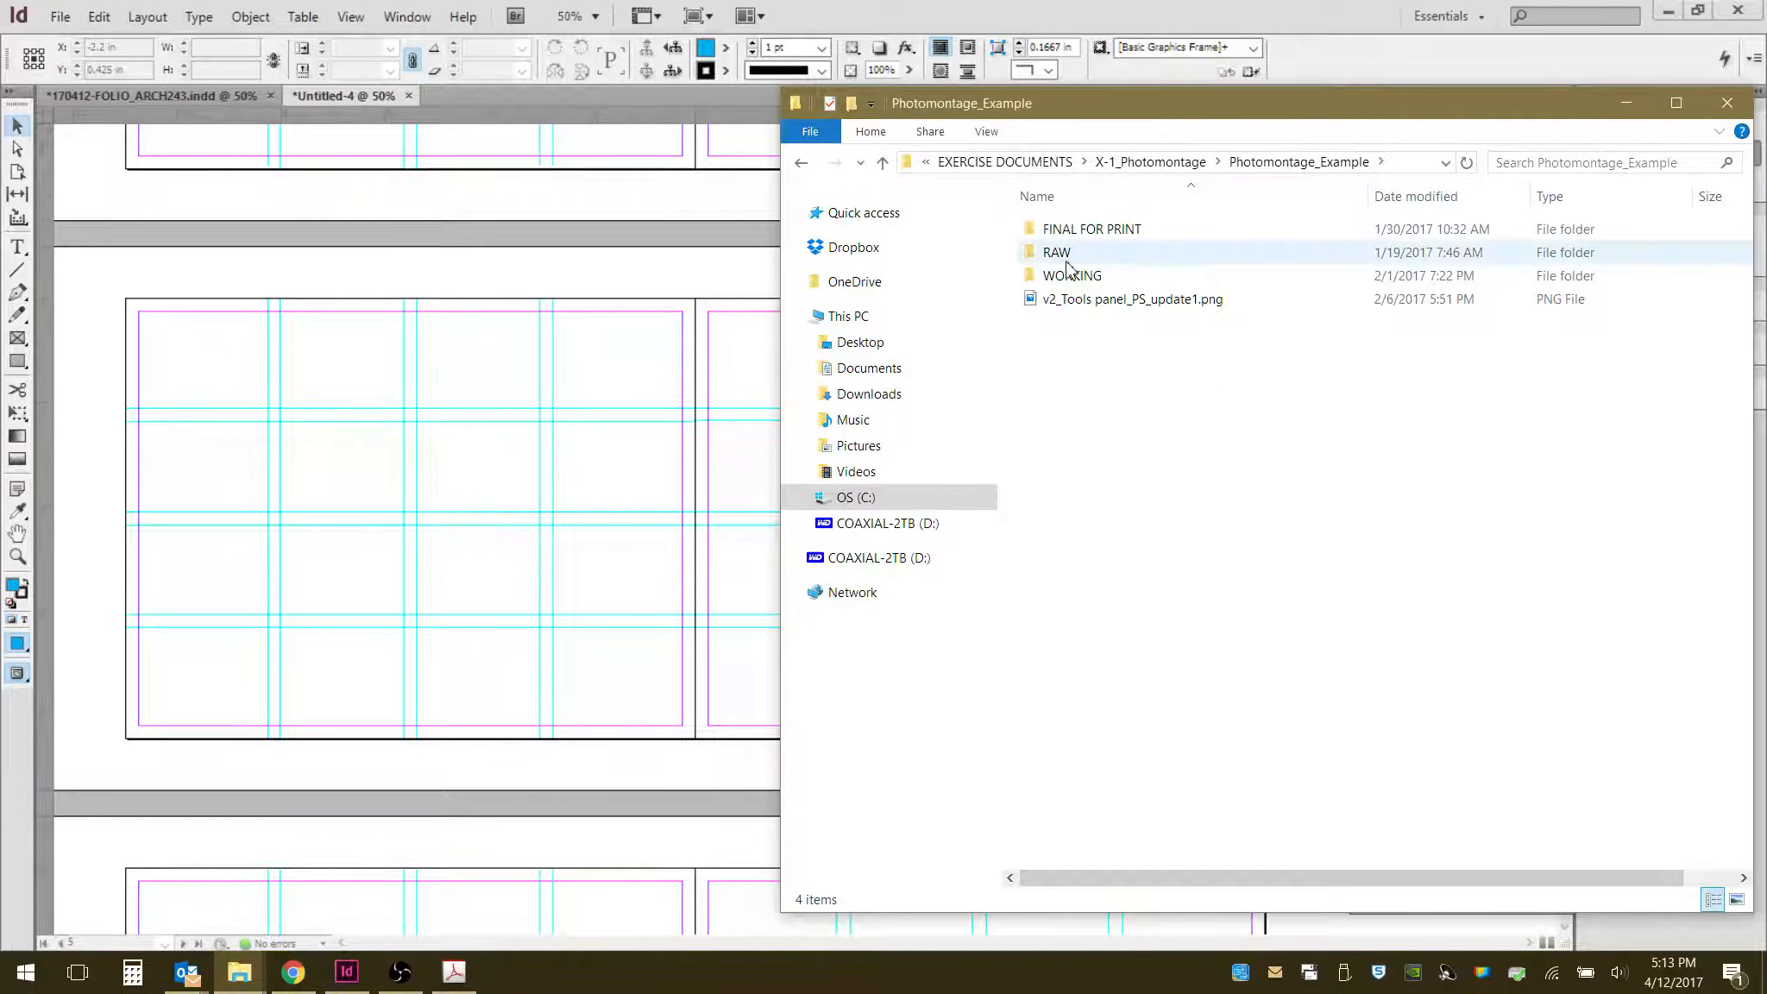
double_click(1067, 255)
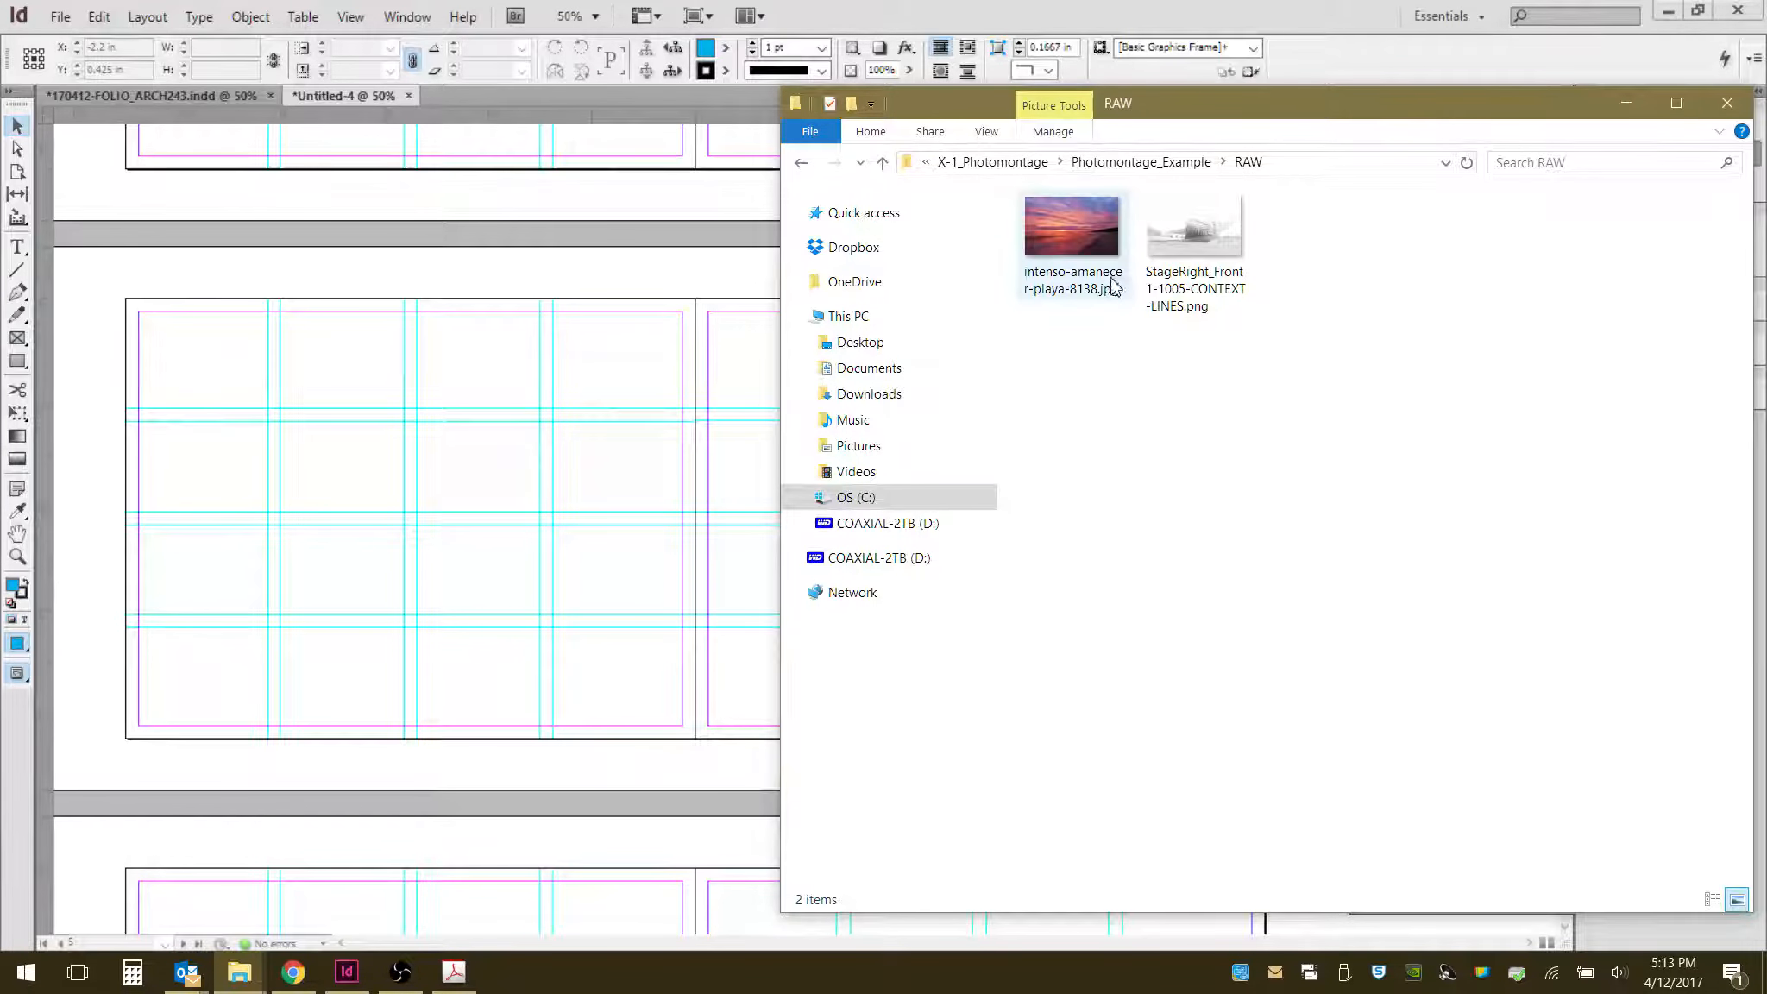
left_click(801, 162)
double_click(1070, 276)
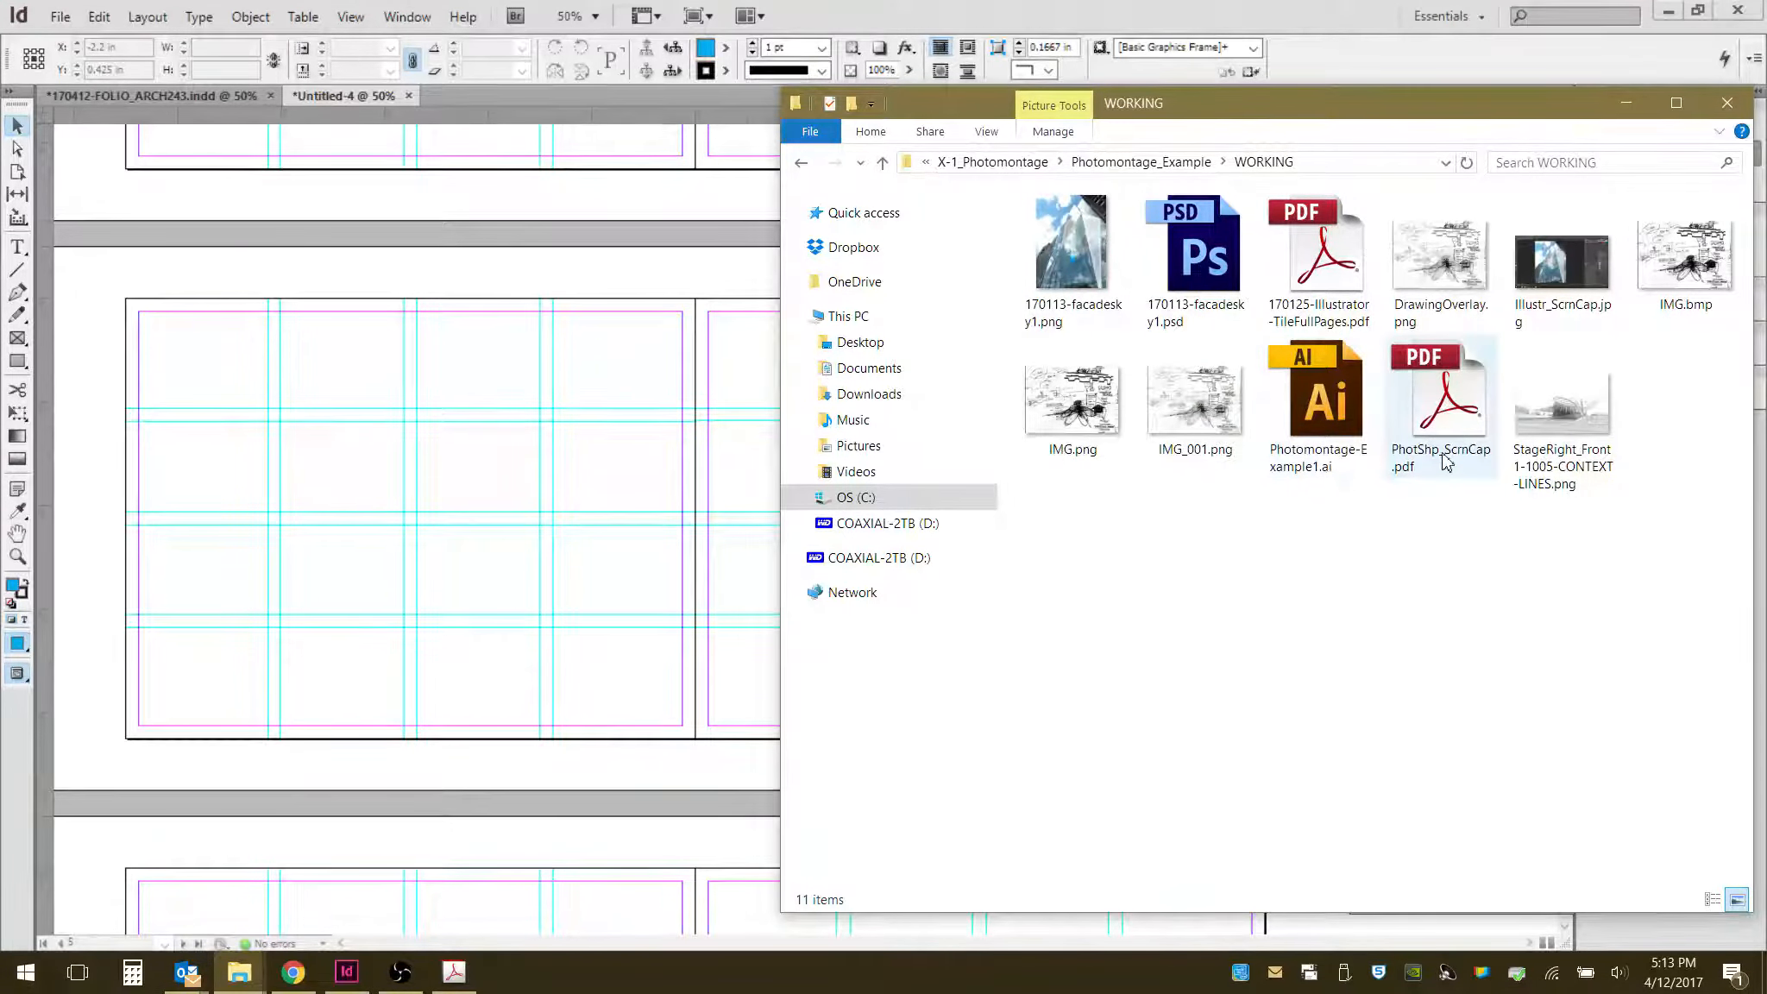
left_click(801, 164)
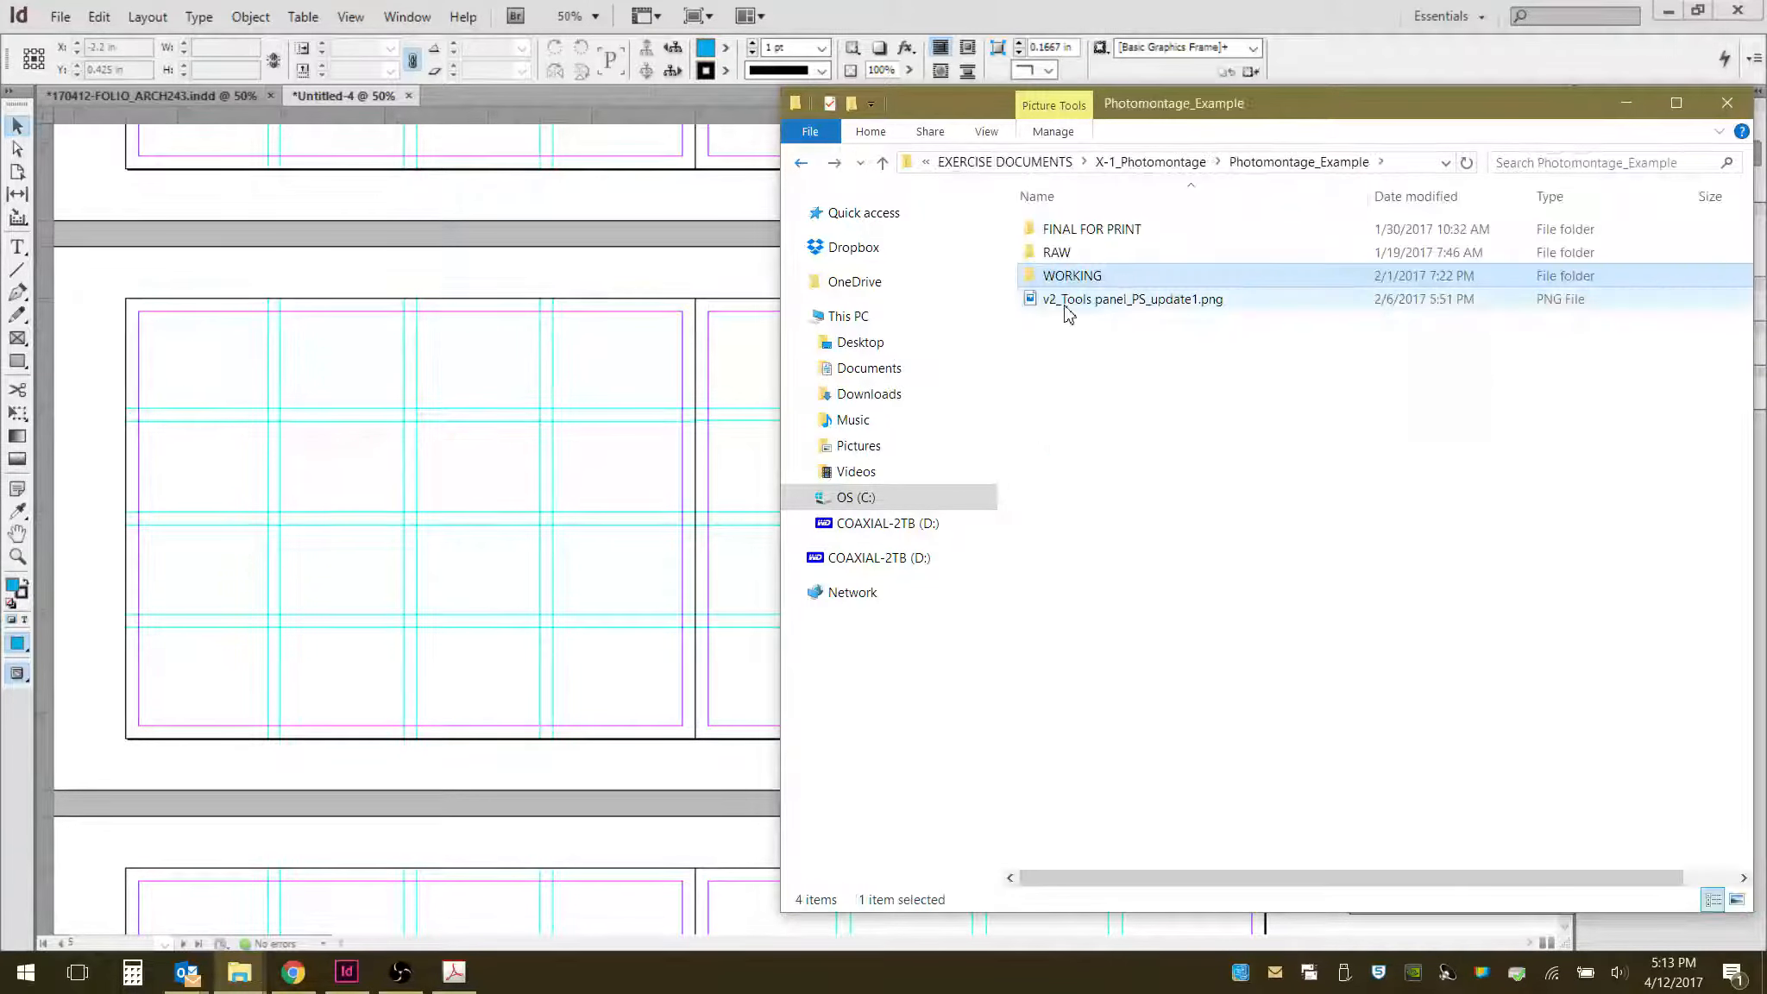
- Place Photomontage-Example1-digital.pdf from FINAL FOR PRINT onto the right page of the empty spread, about 12.4 by 8 in
double_click(1085, 231)
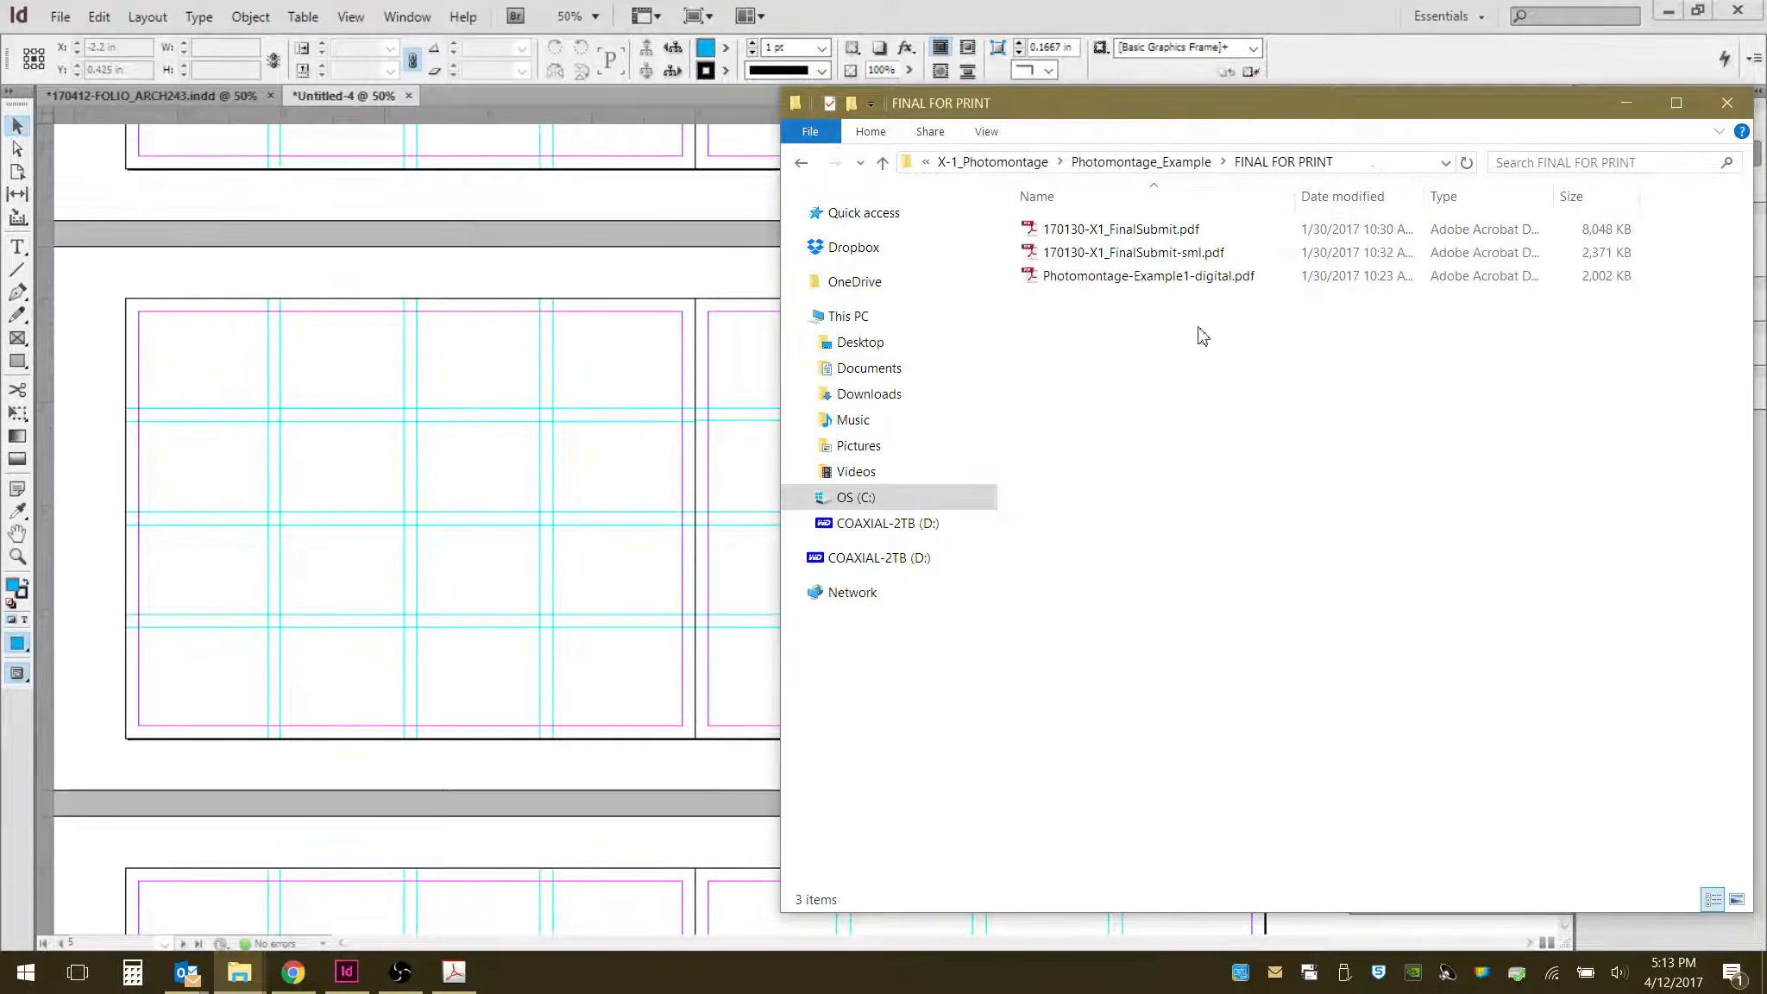
left_click(1180, 278)
left_click_drag(1220, 109, 1661, 91)
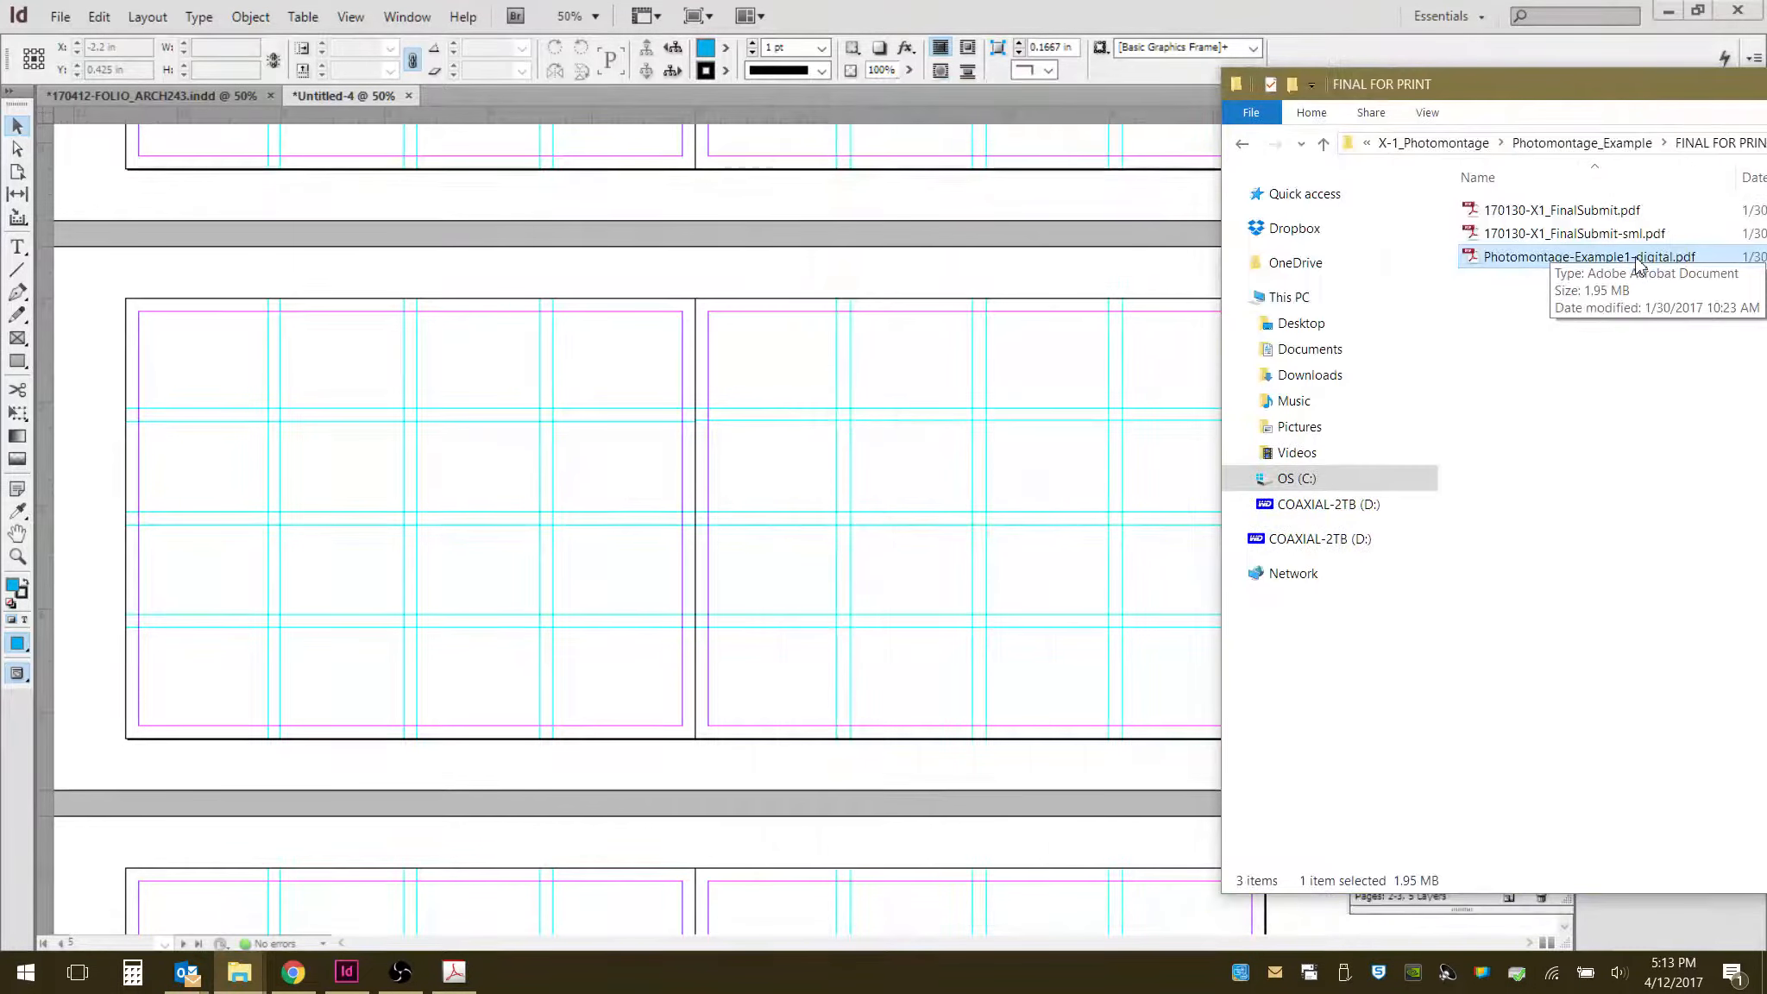
left_click_drag(1638, 264, 789, 492)
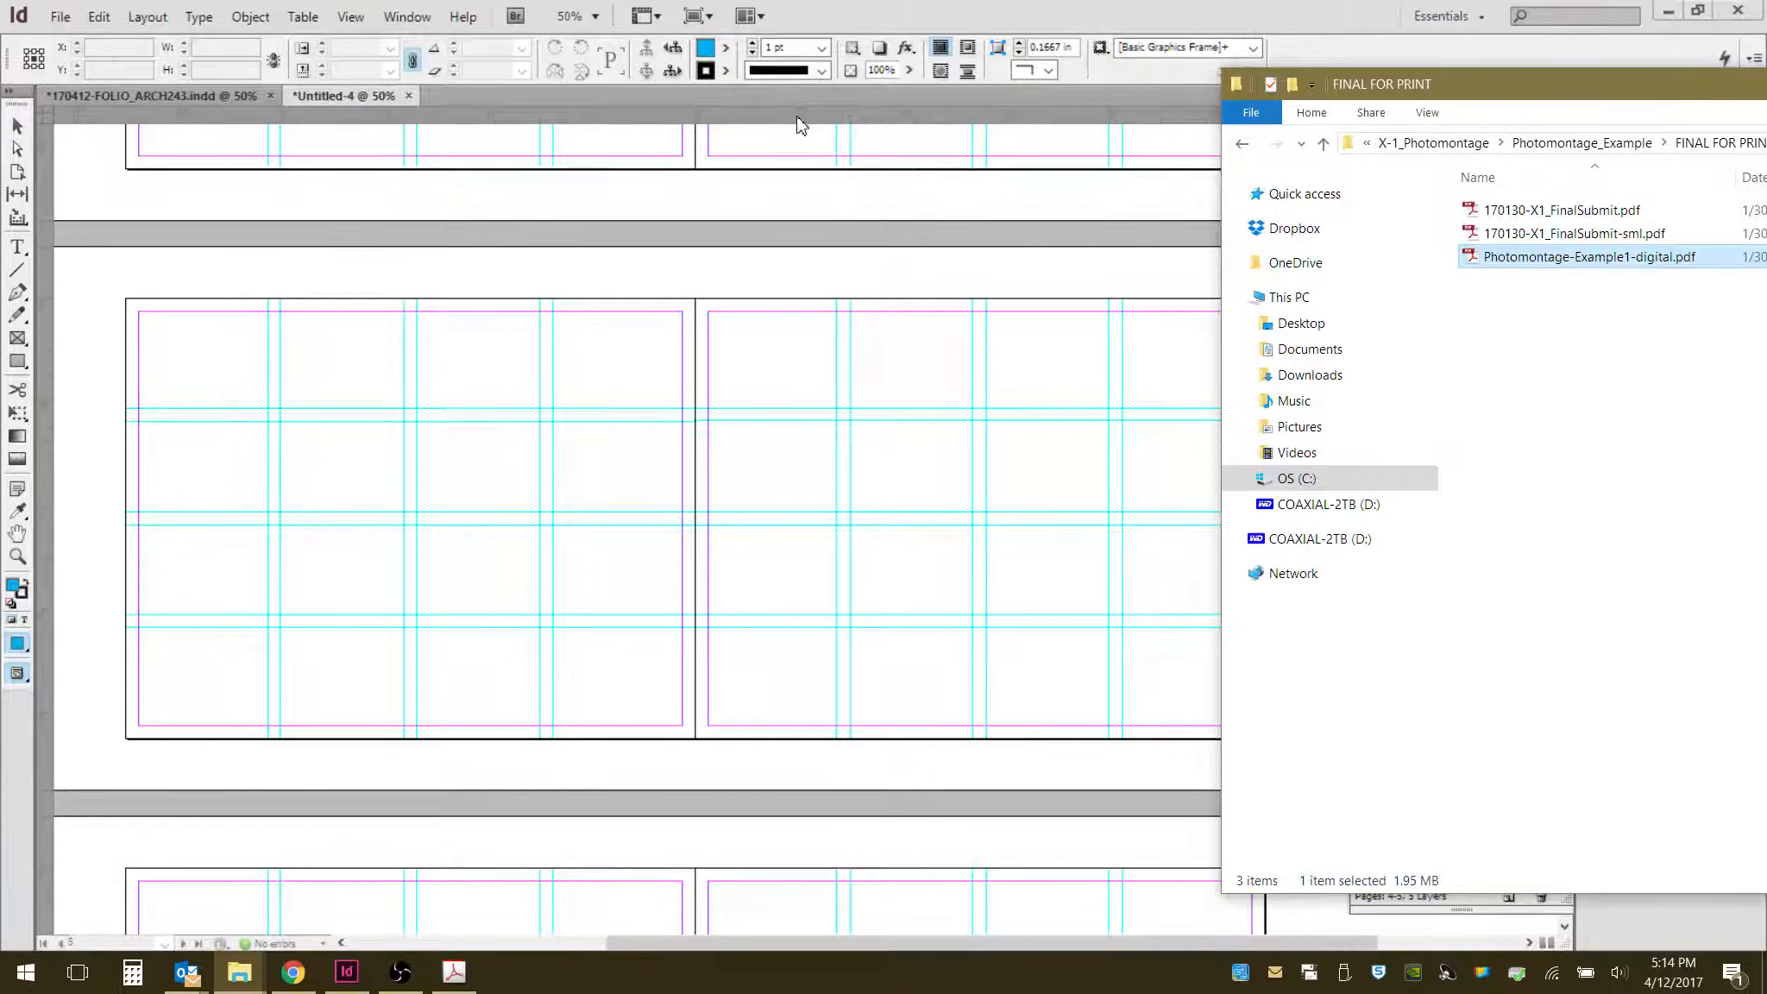
left_click(904, 17)
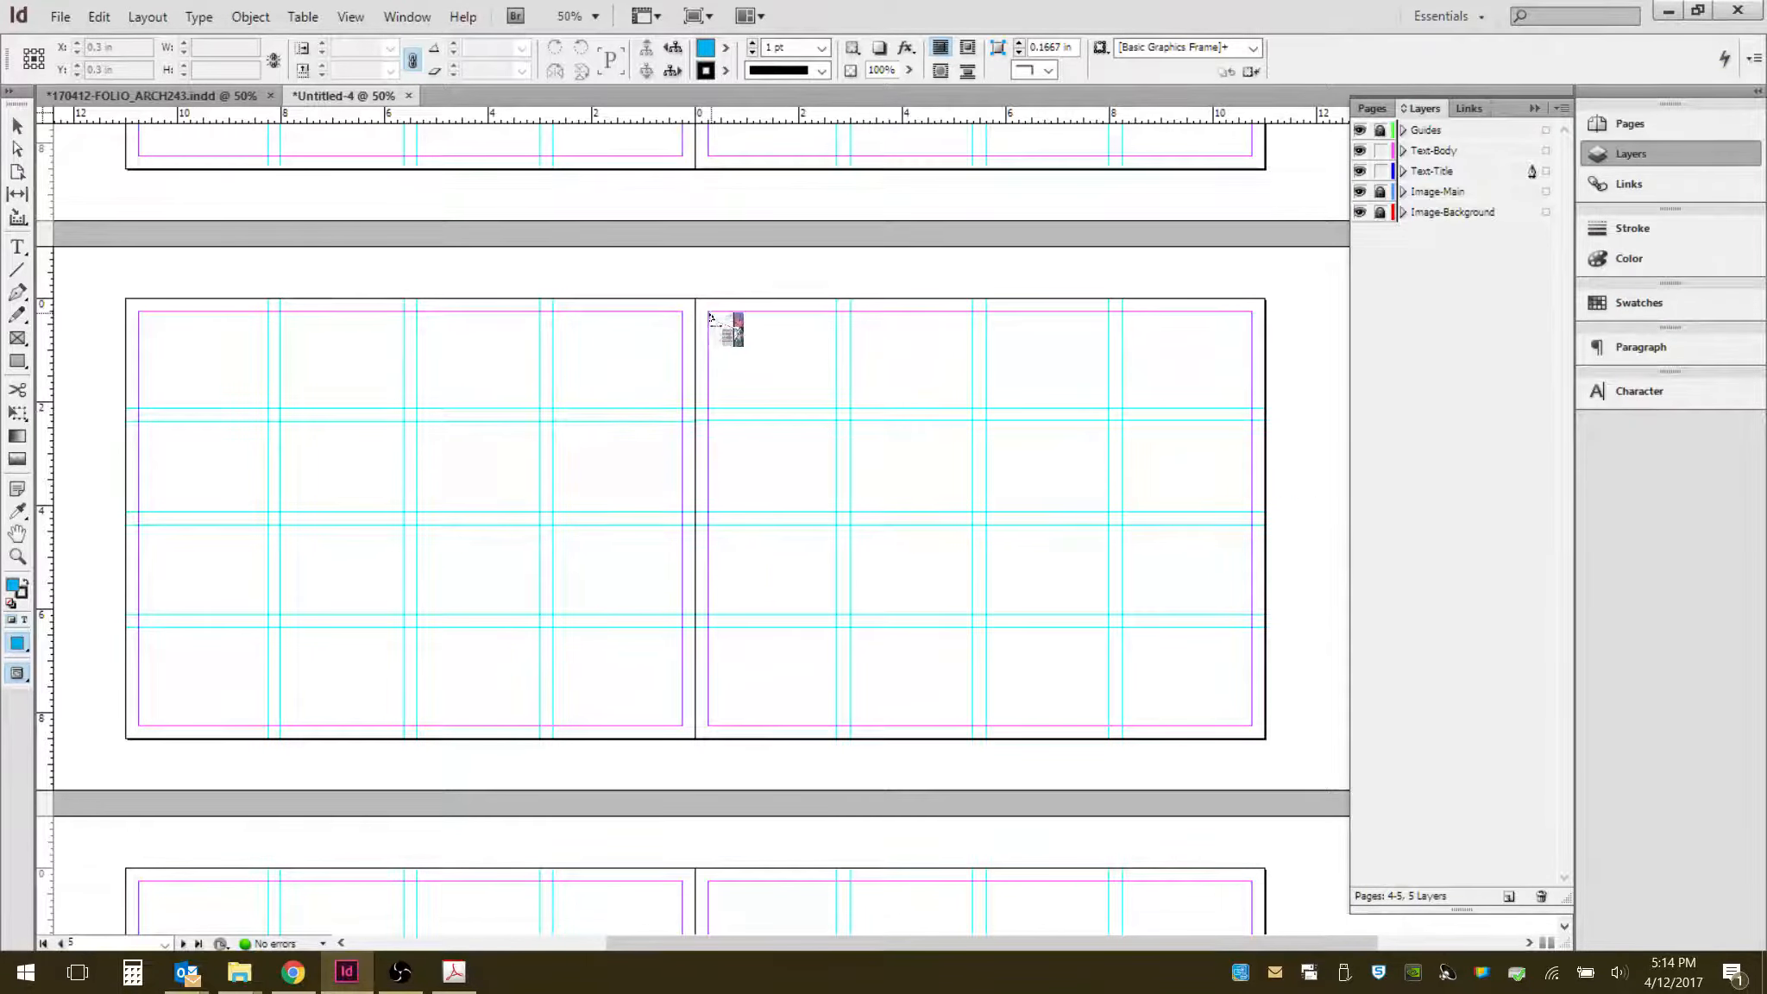
left_click_drag(709, 314, 1342, 758)
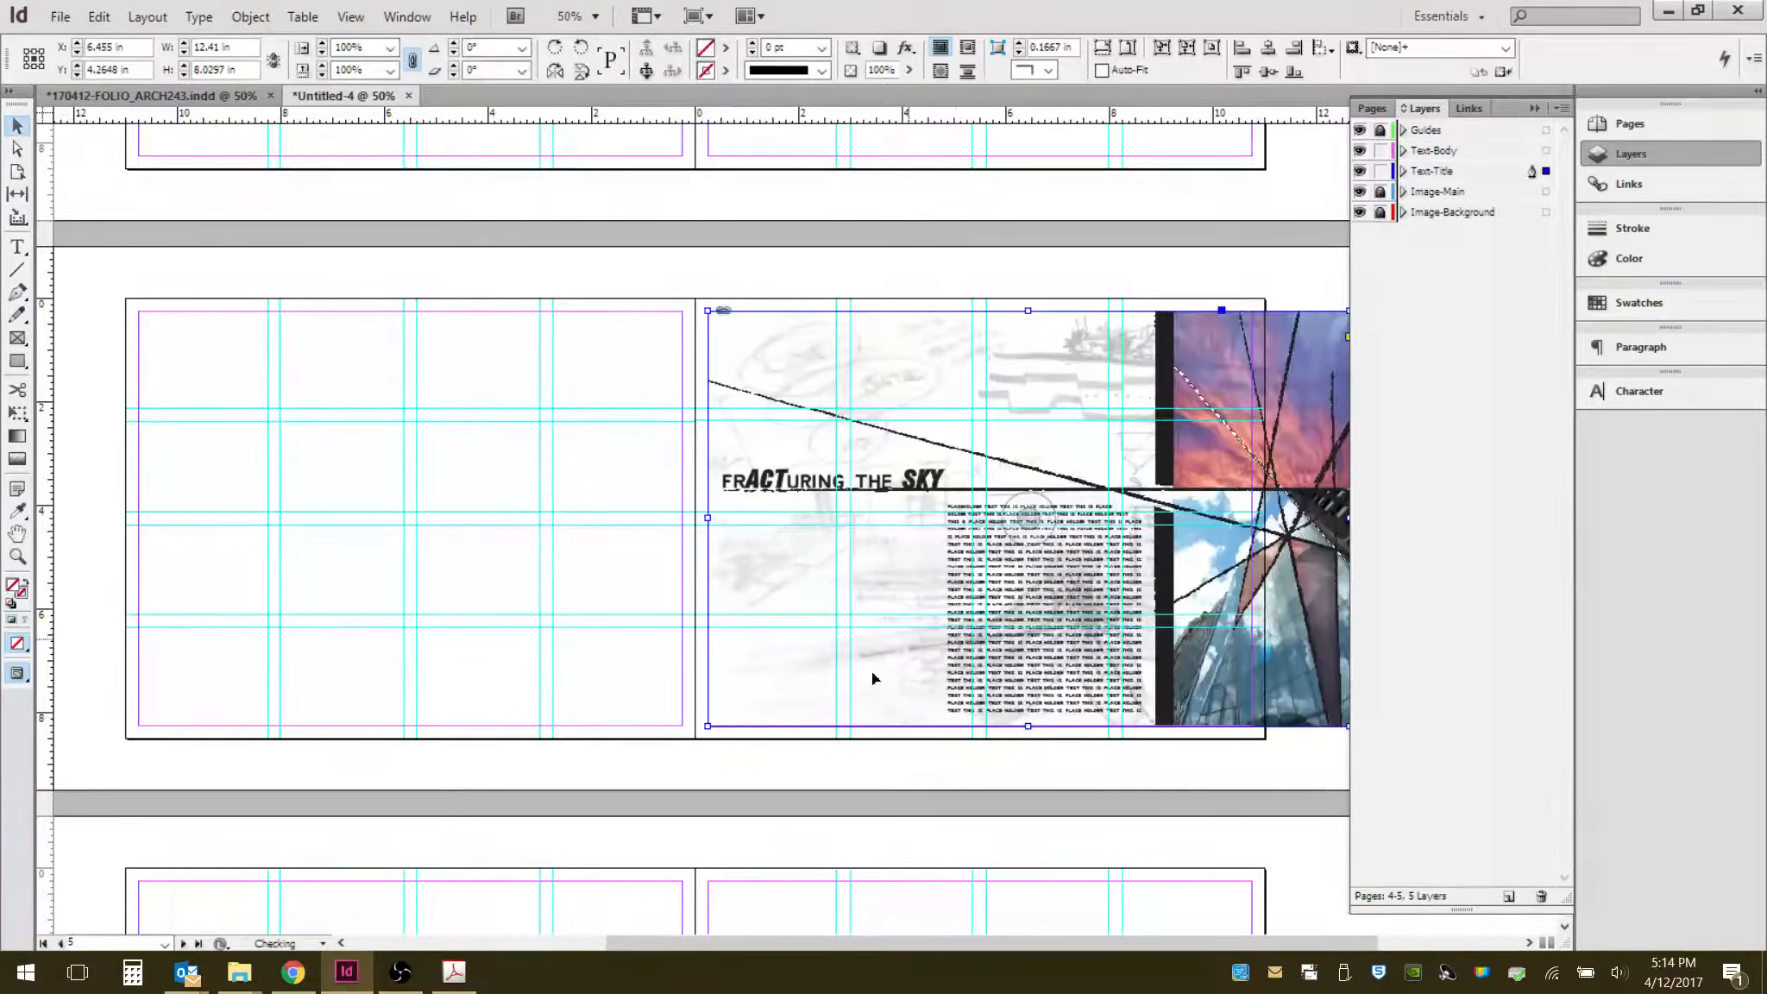
left_click_drag(1017, 551, 707, 544)
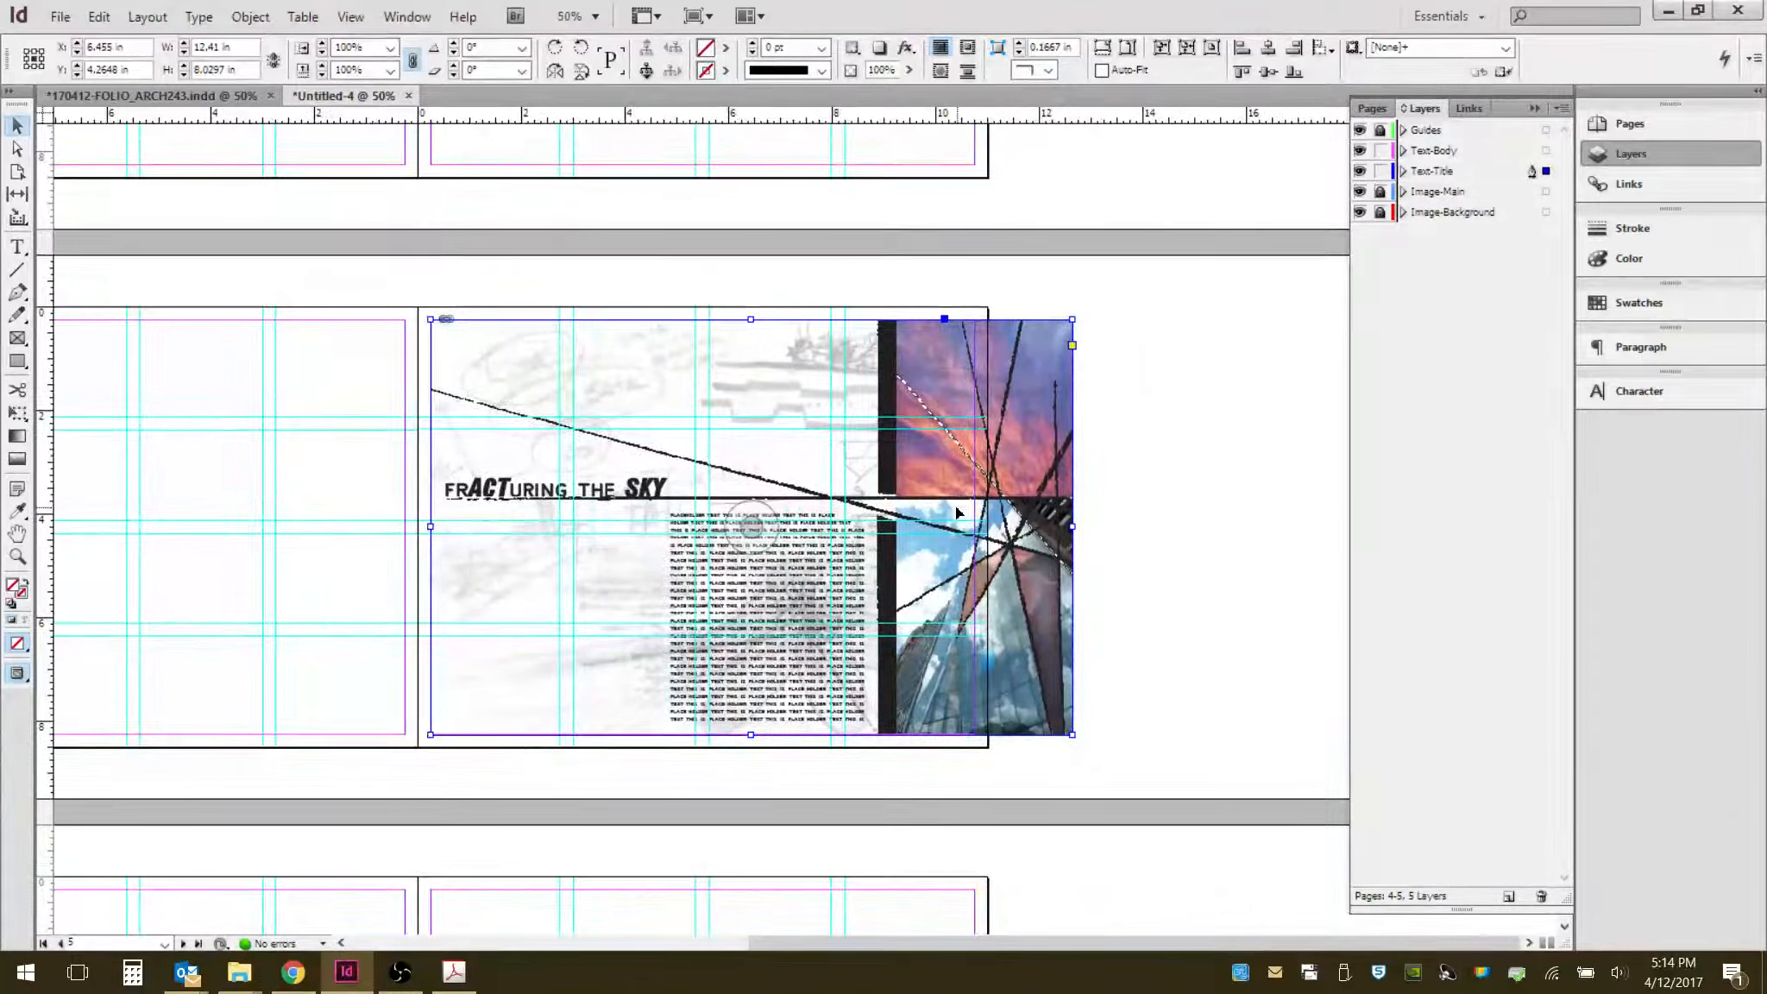
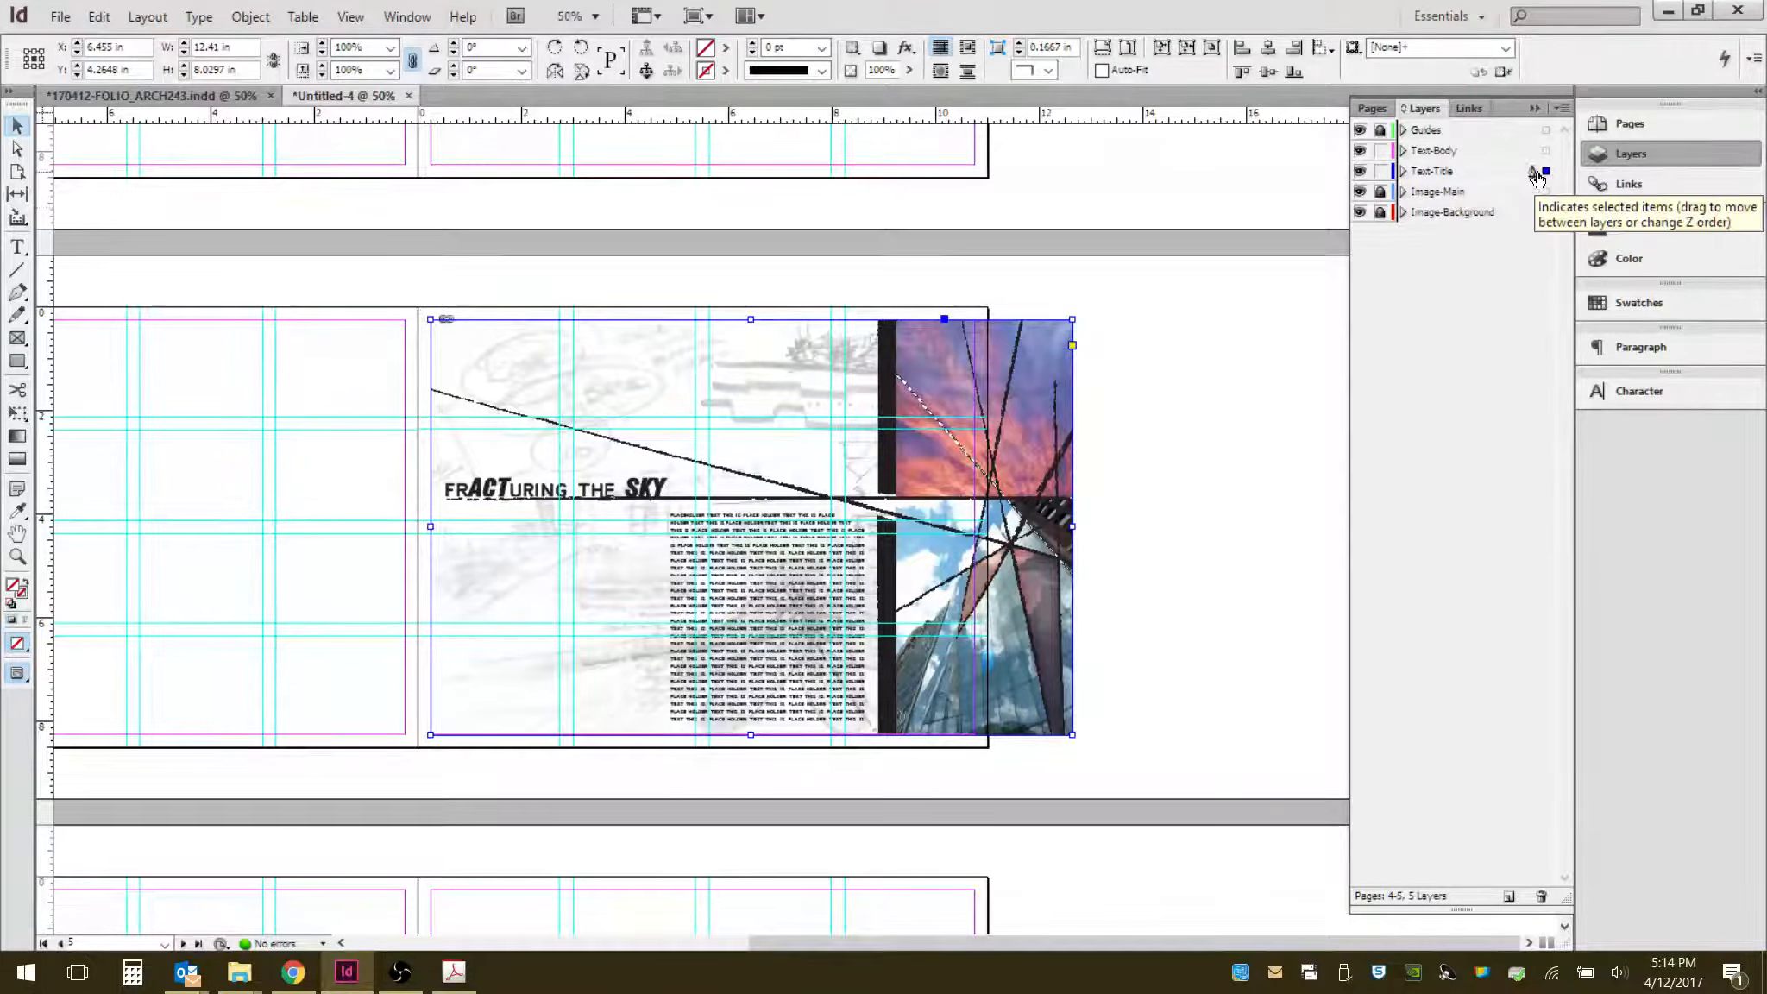
- Move the placed PDF frame onto the Image-Main layer and lock the text layers above it
left_click(1380, 191)
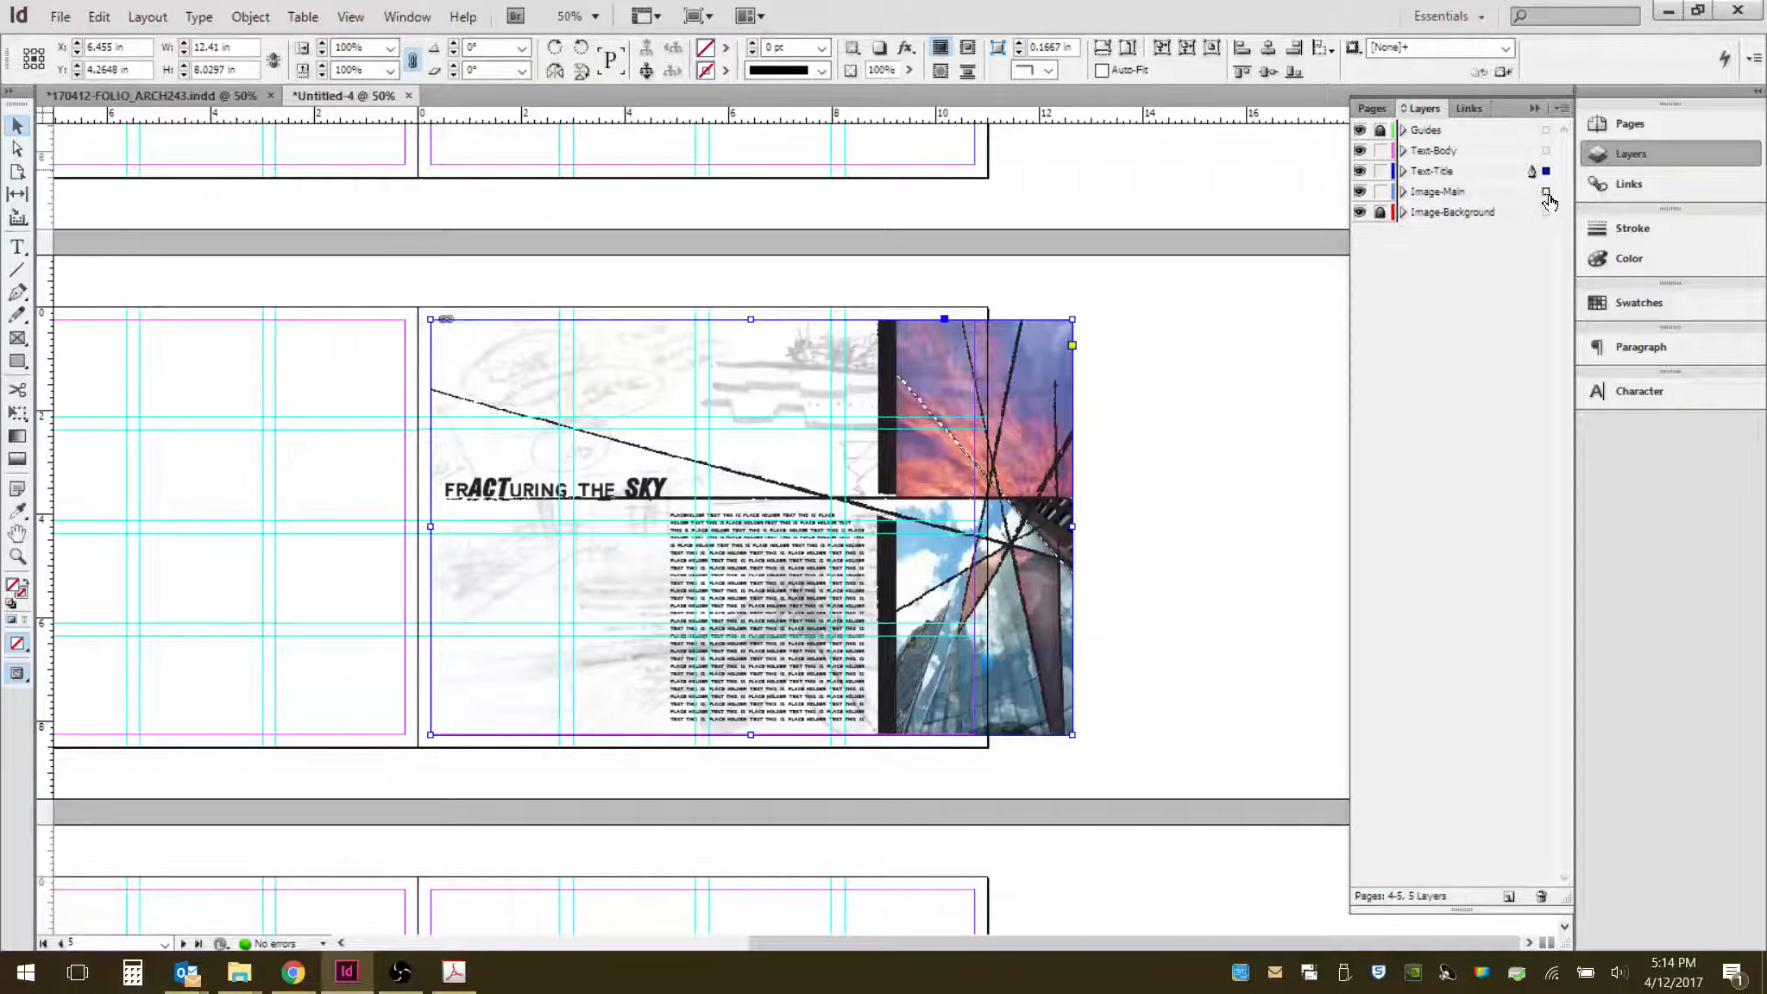
left_click_drag(1548, 196, 1547, 194)
left_click(1380, 171)
left_click(1380, 151)
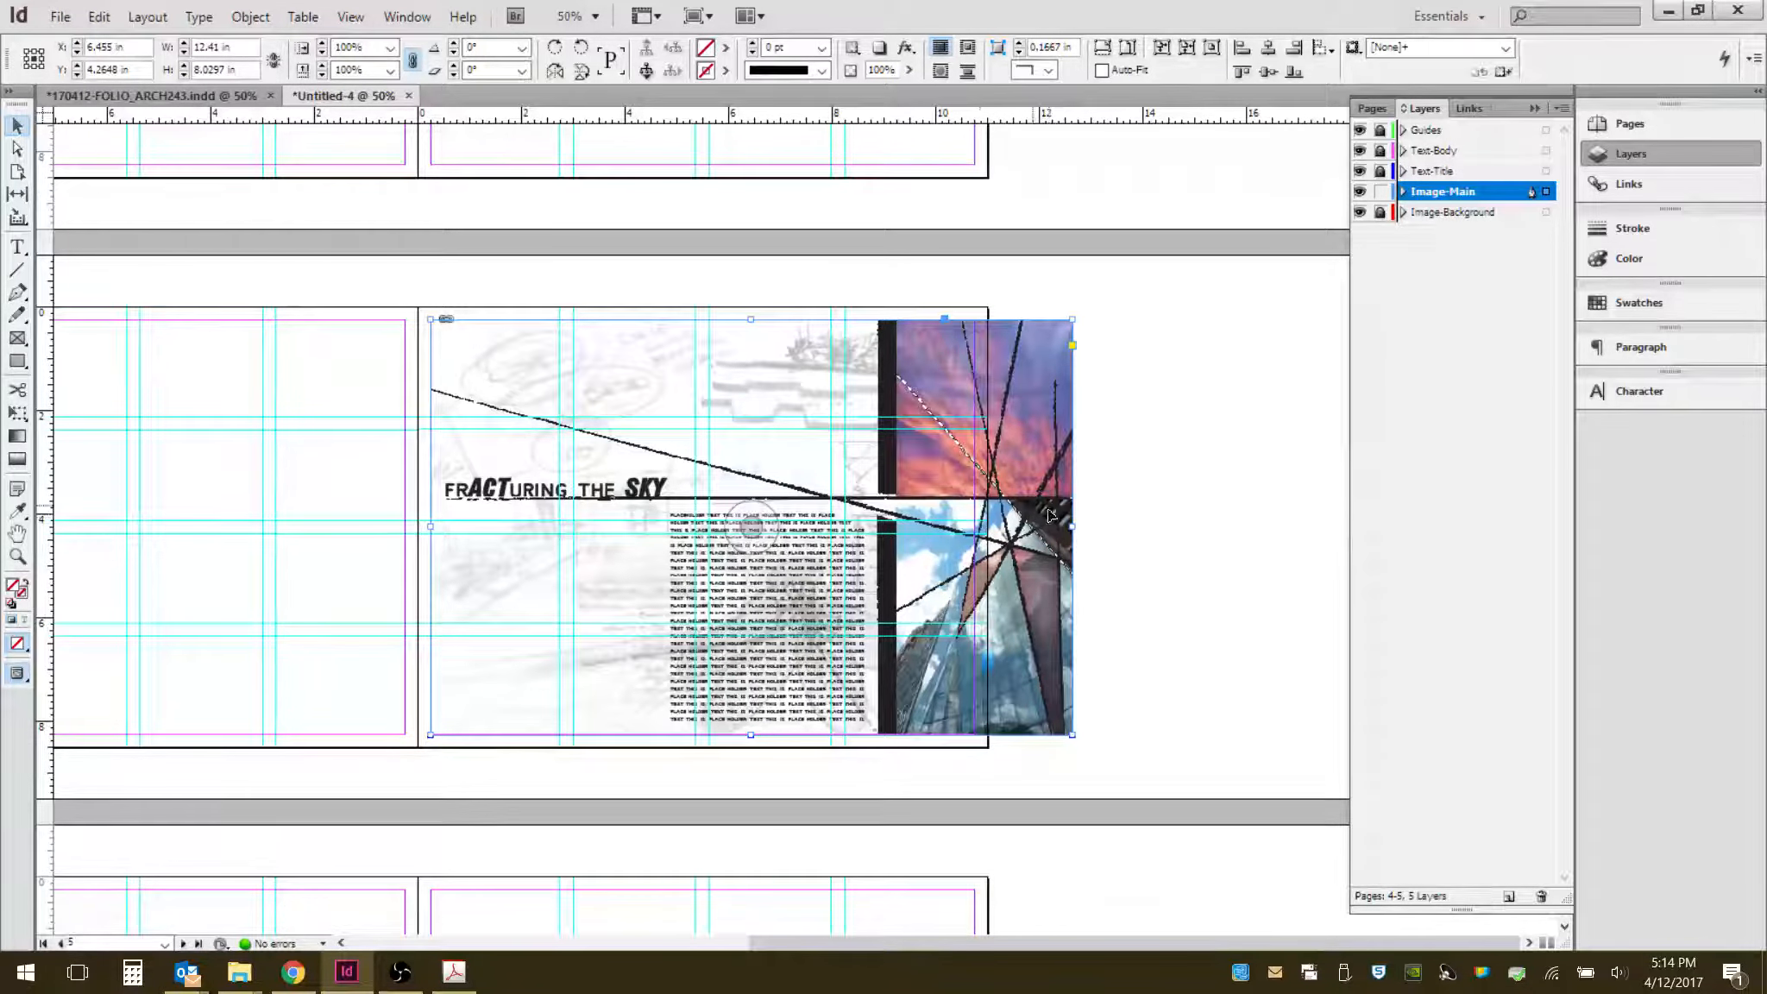
- Crop the PDF frame's right edge back to the page edge, about 10.5 in wide
left_click(1157, 426)
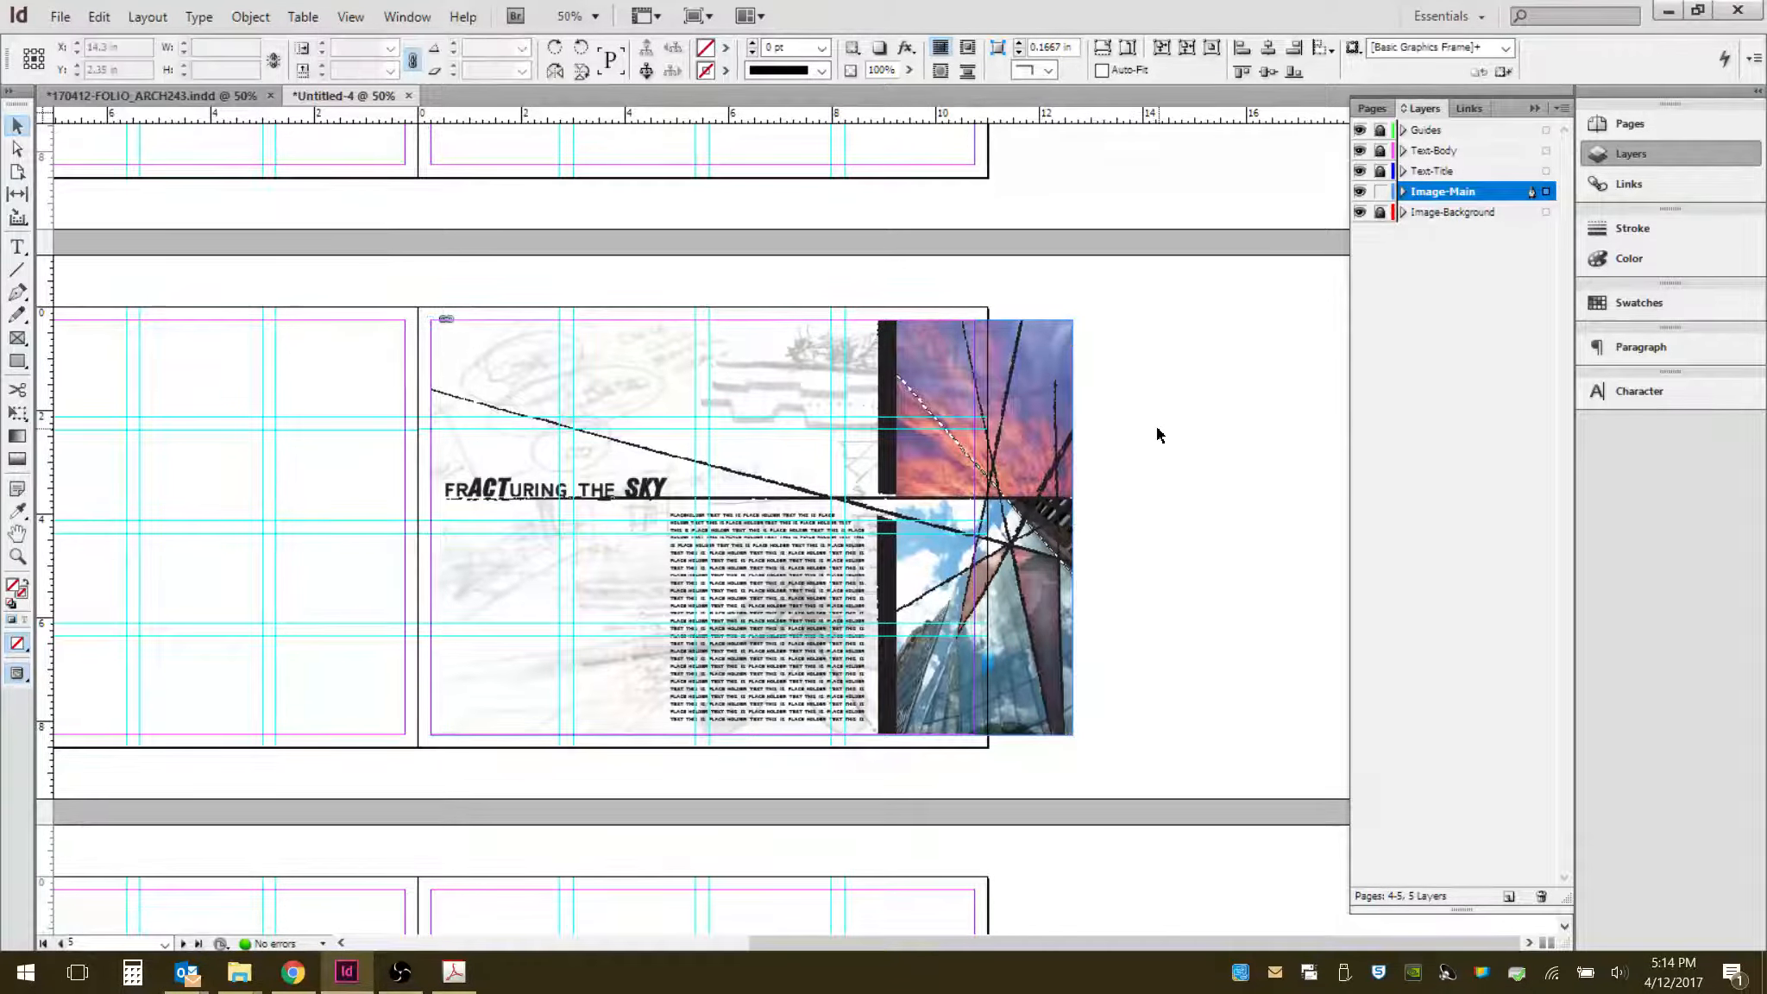
left_click(1069, 525)
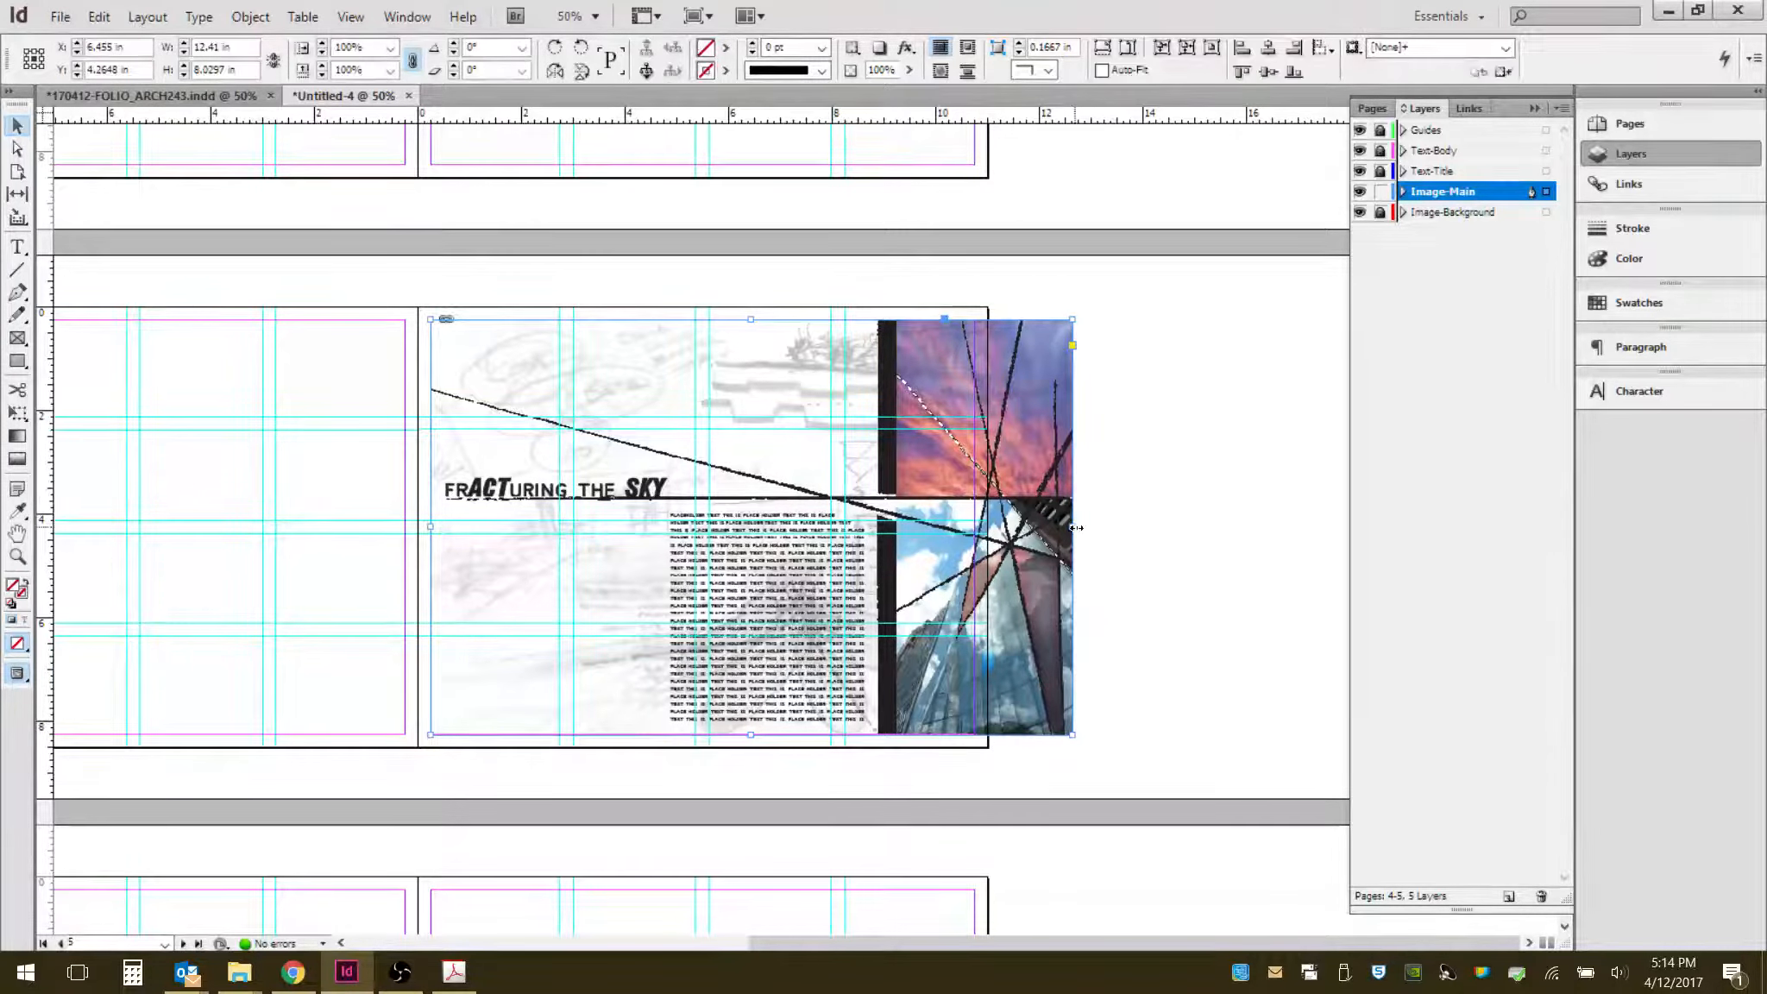
left_click_drag(1069, 528, 975, 522)
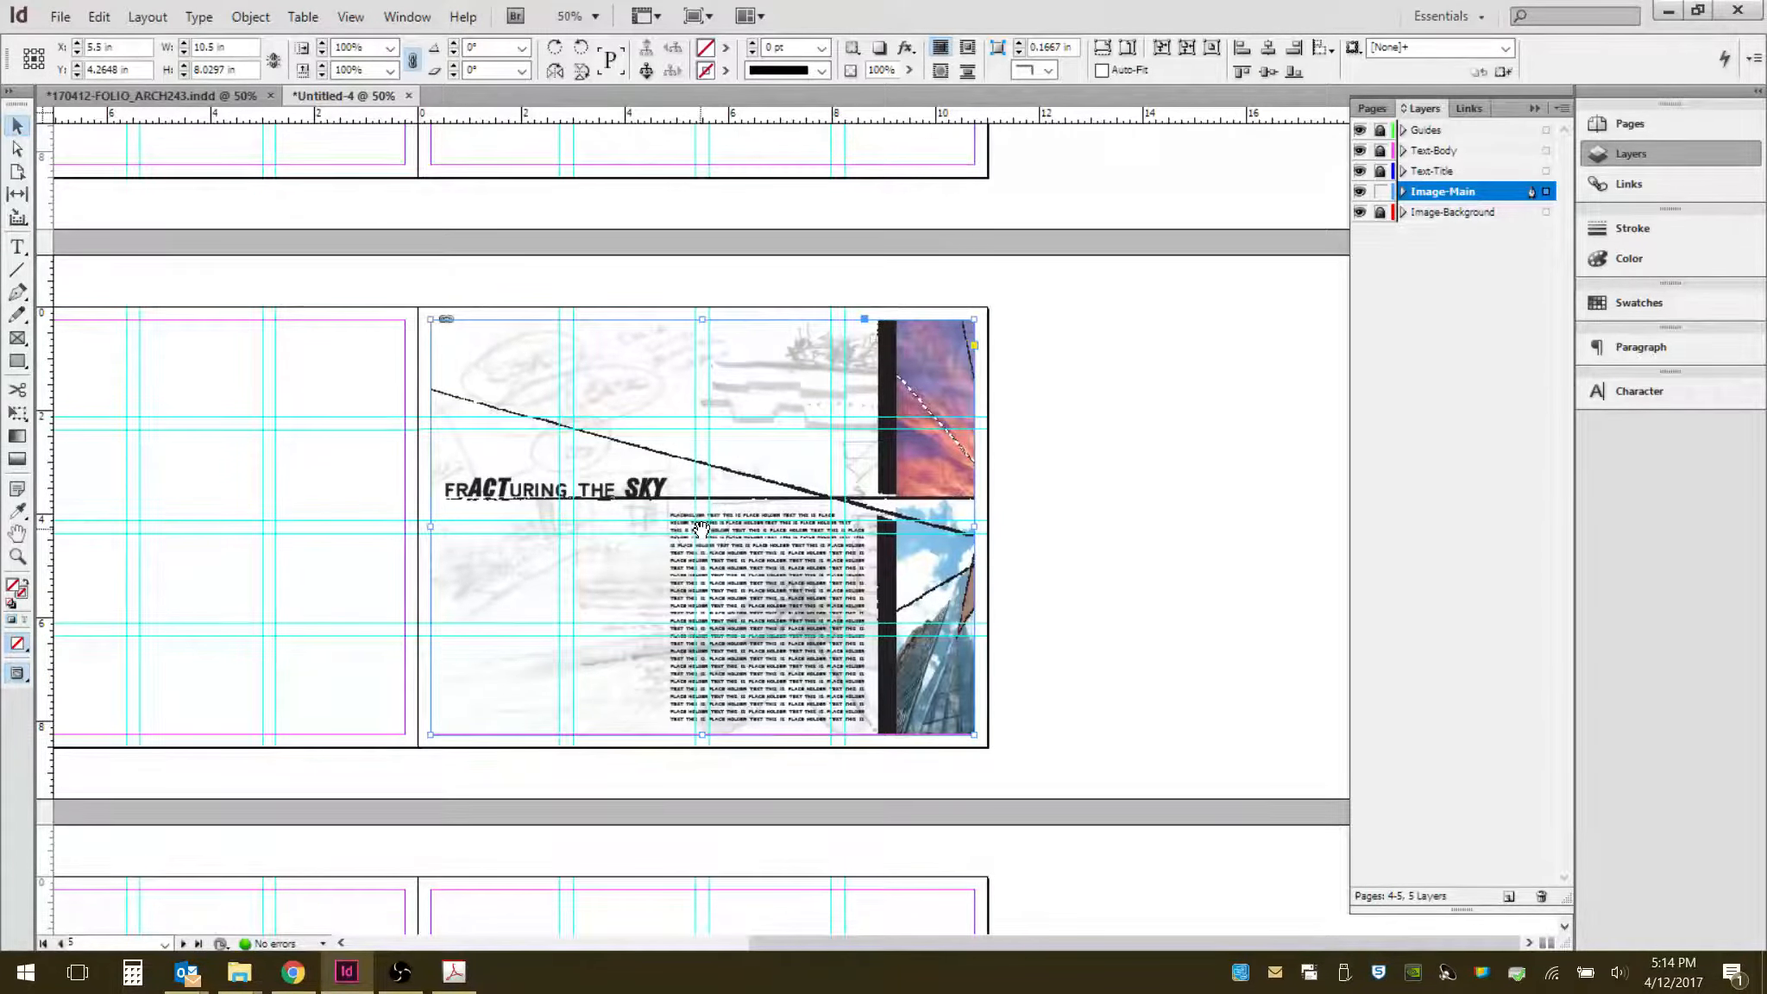
- Shorten the PDF frame to about 5.9 in tall and move it down to the page's lower edge
double_click(867, 574)
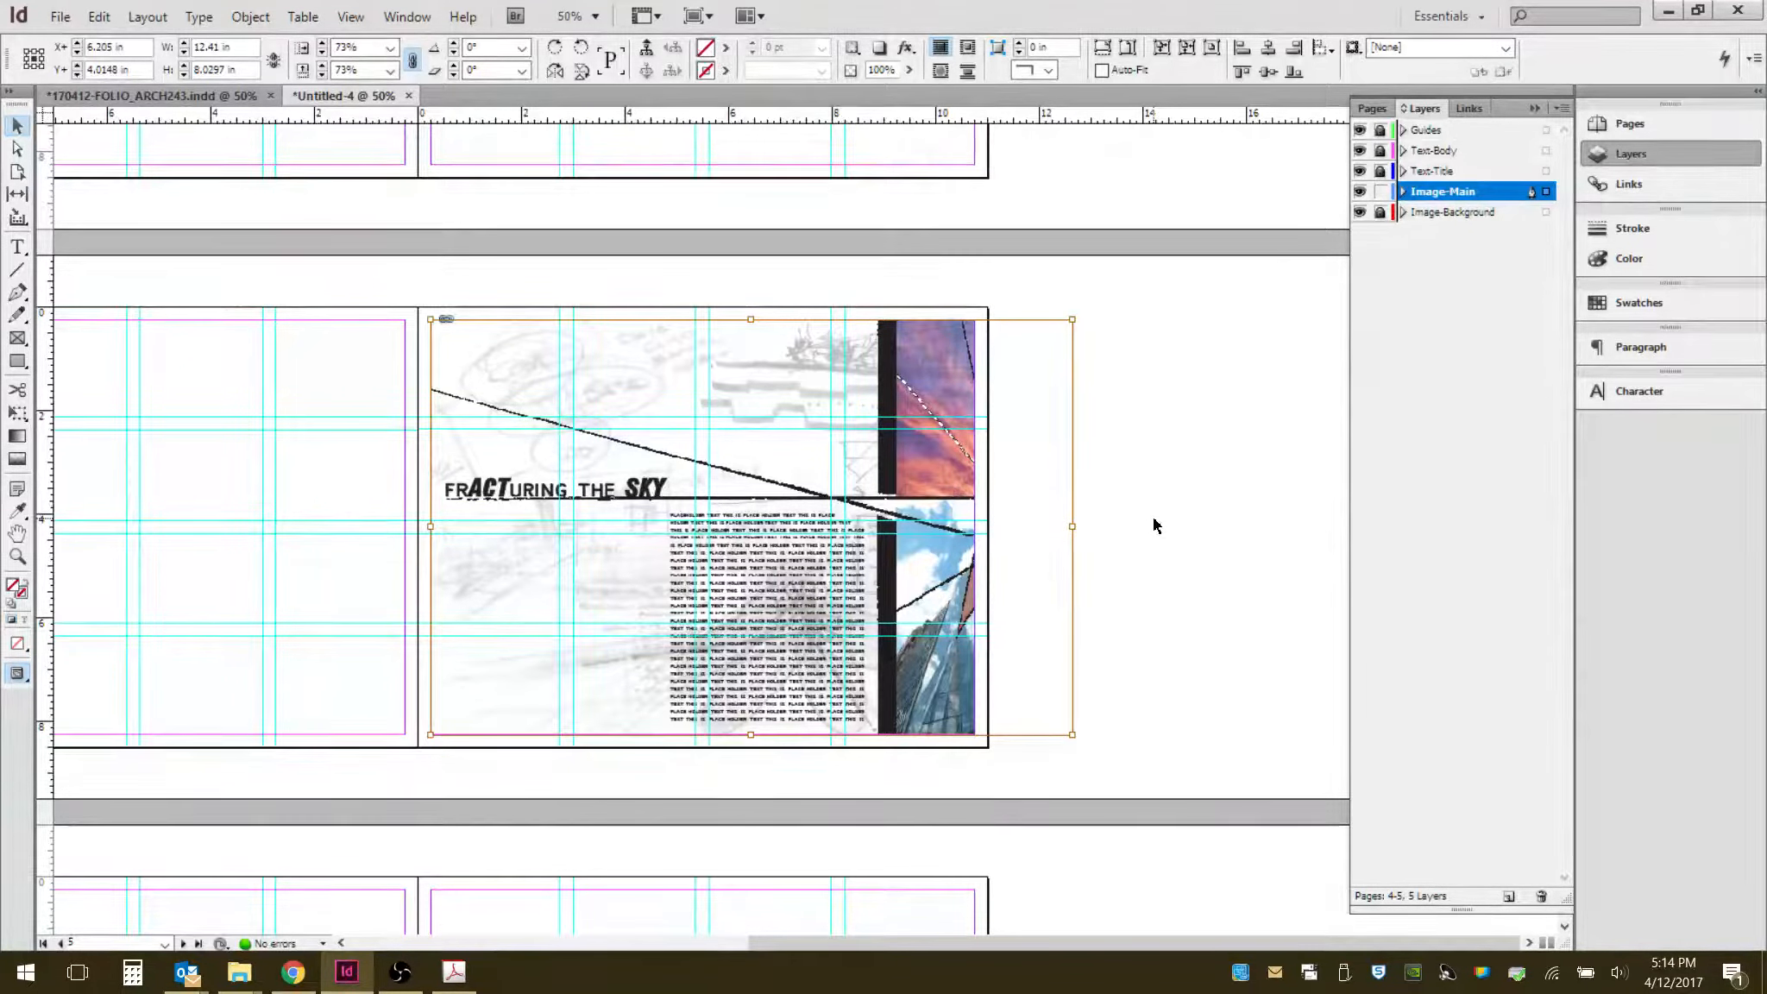
left_click(1132, 609)
left_click(887, 534)
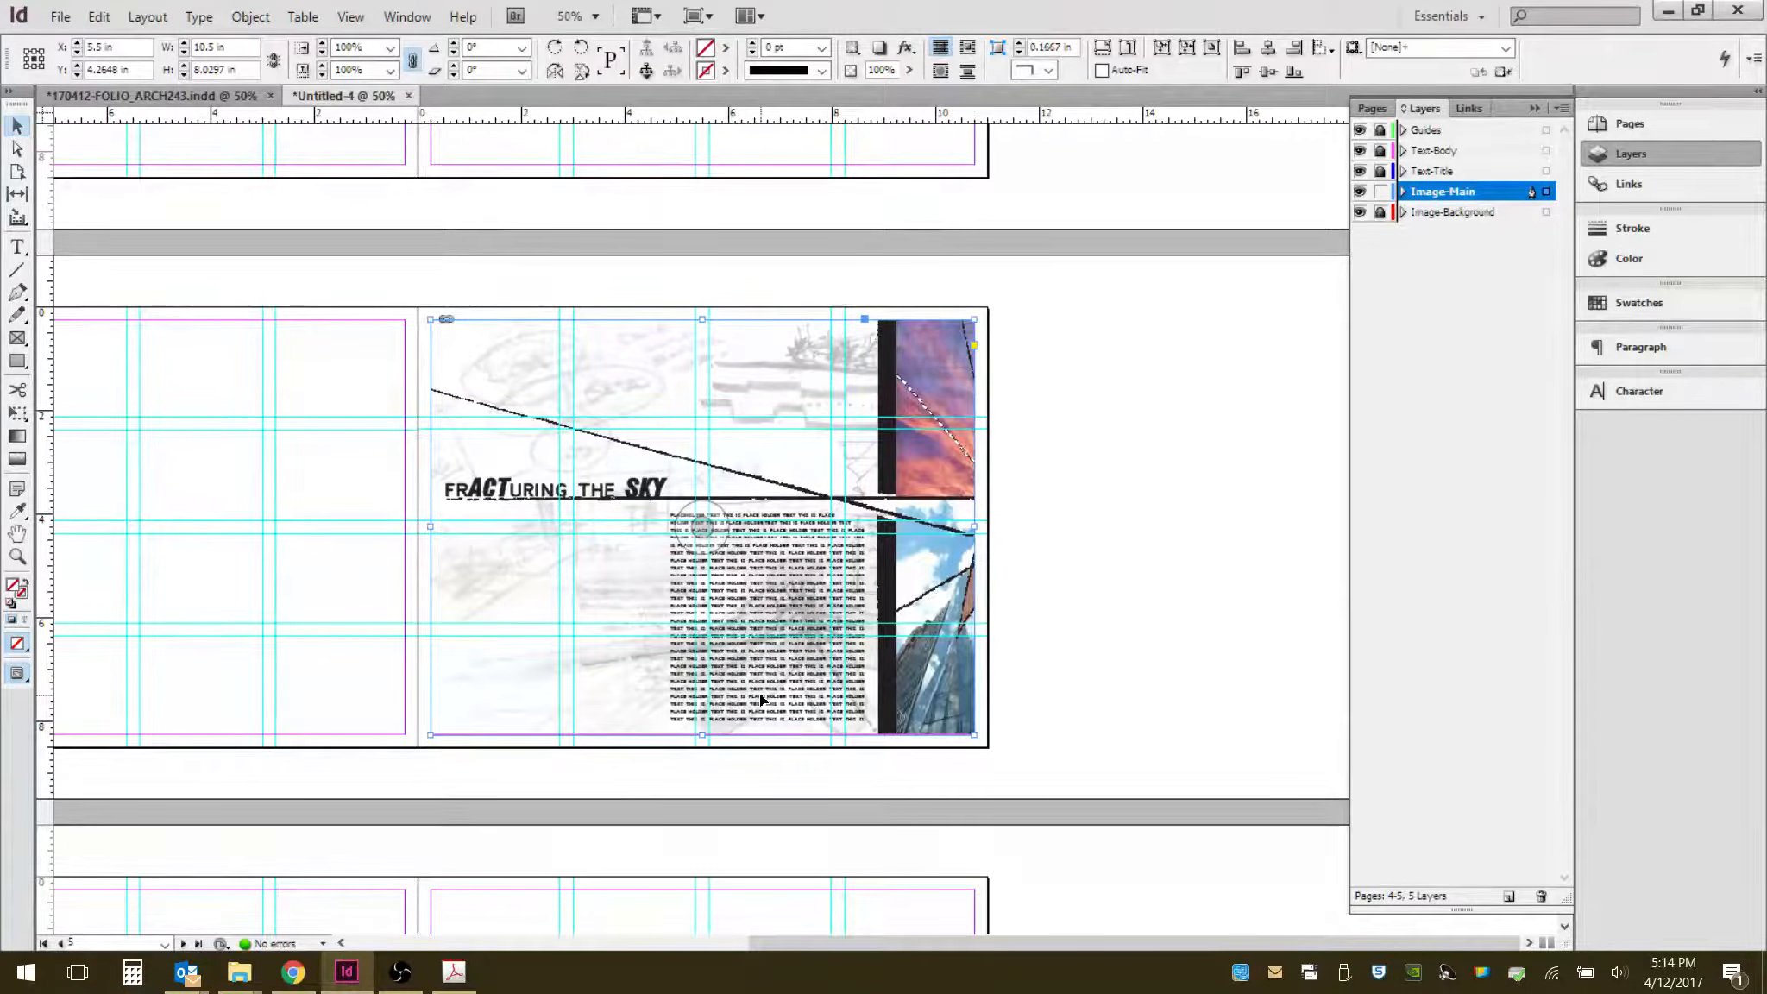
left_click(1141, 399)
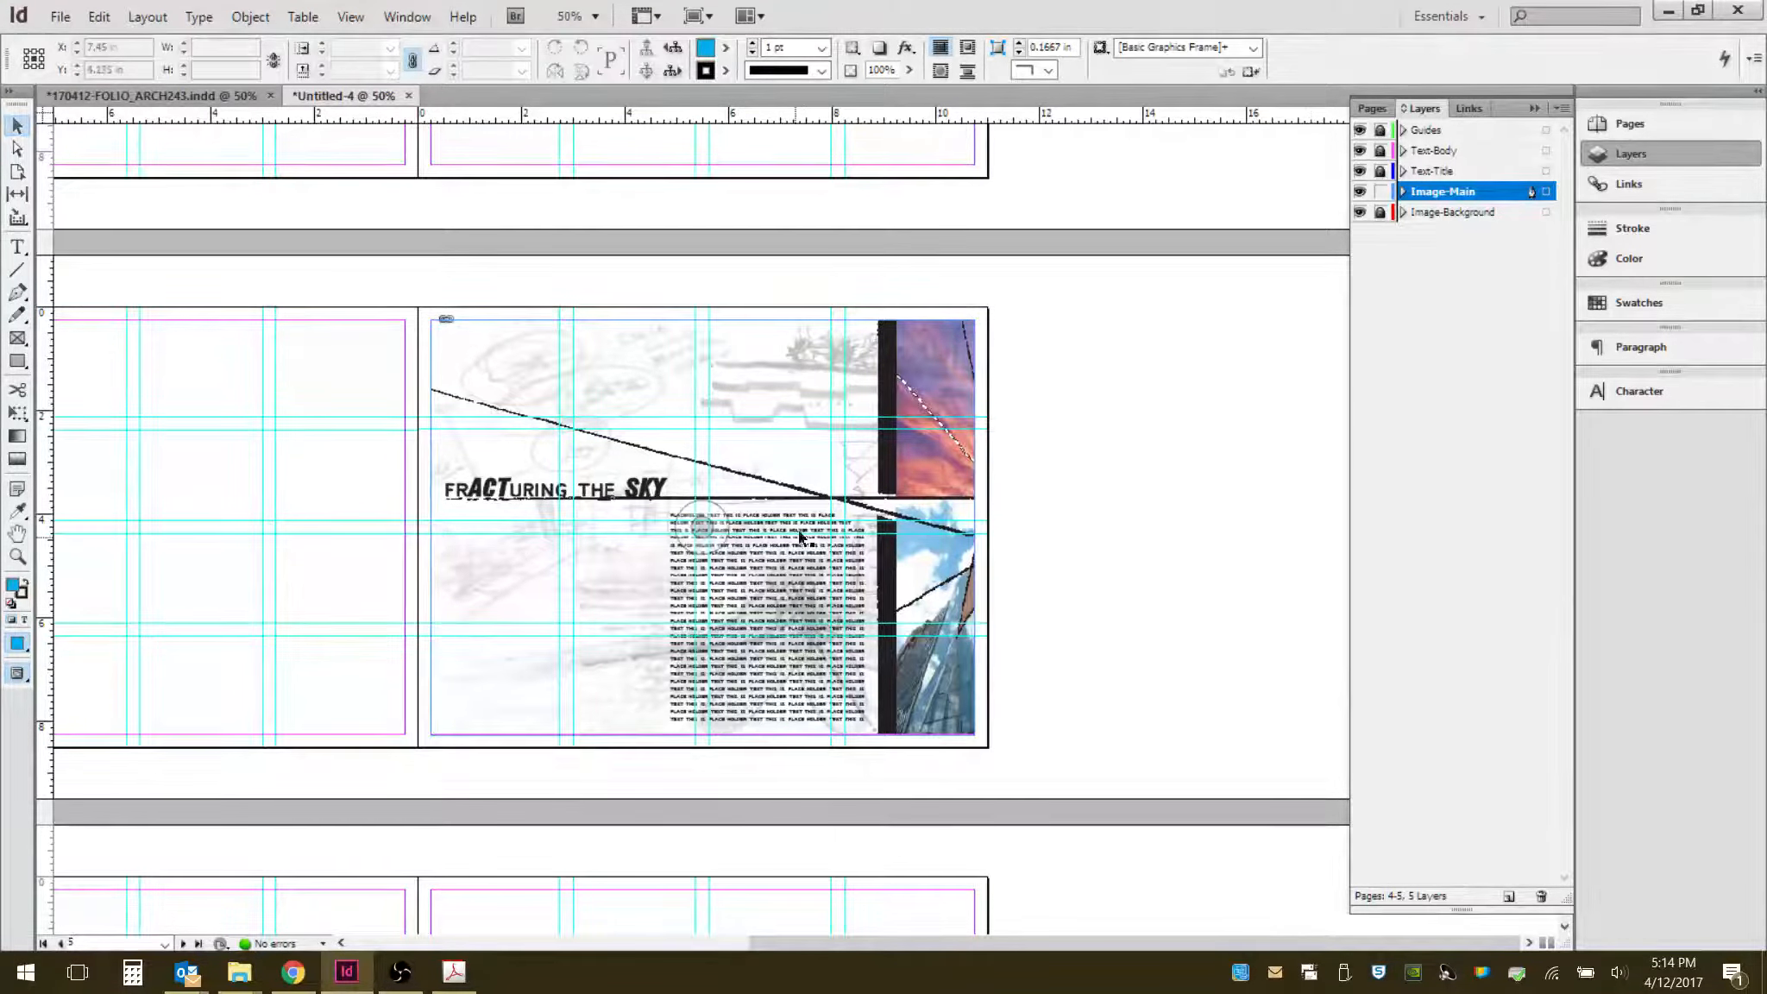
left_click(796, 575)
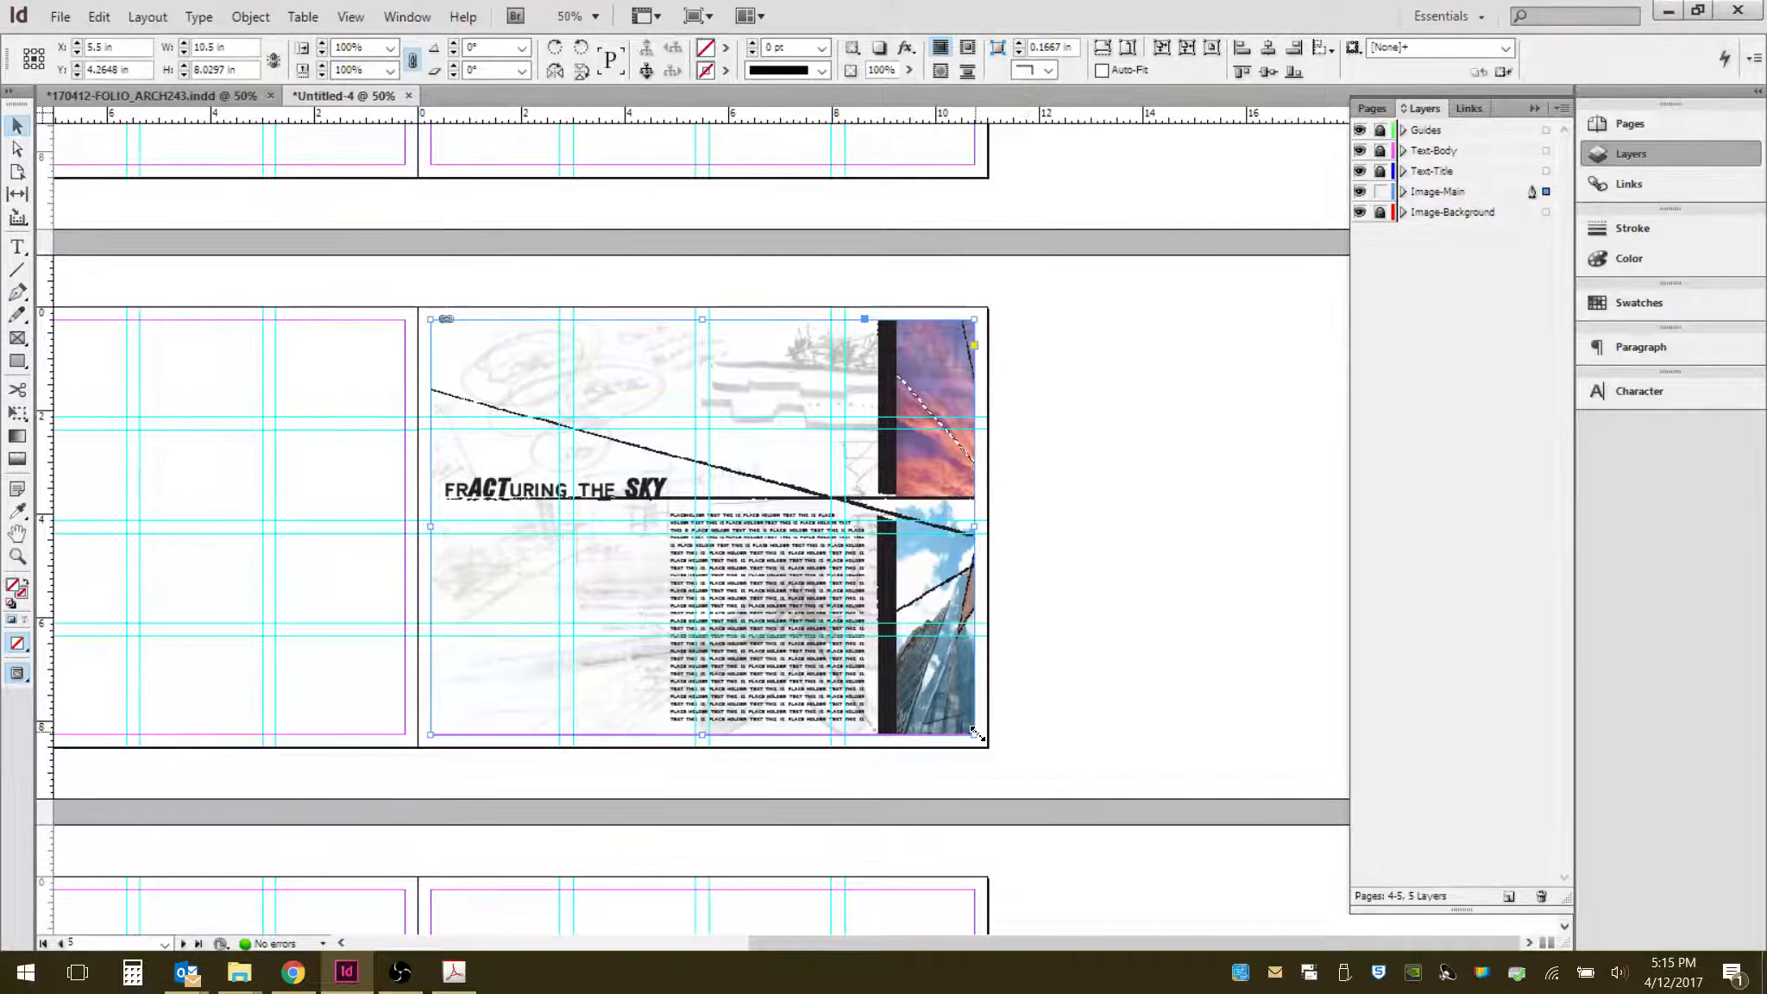
left_click_drag(974, 732, 973, 620)
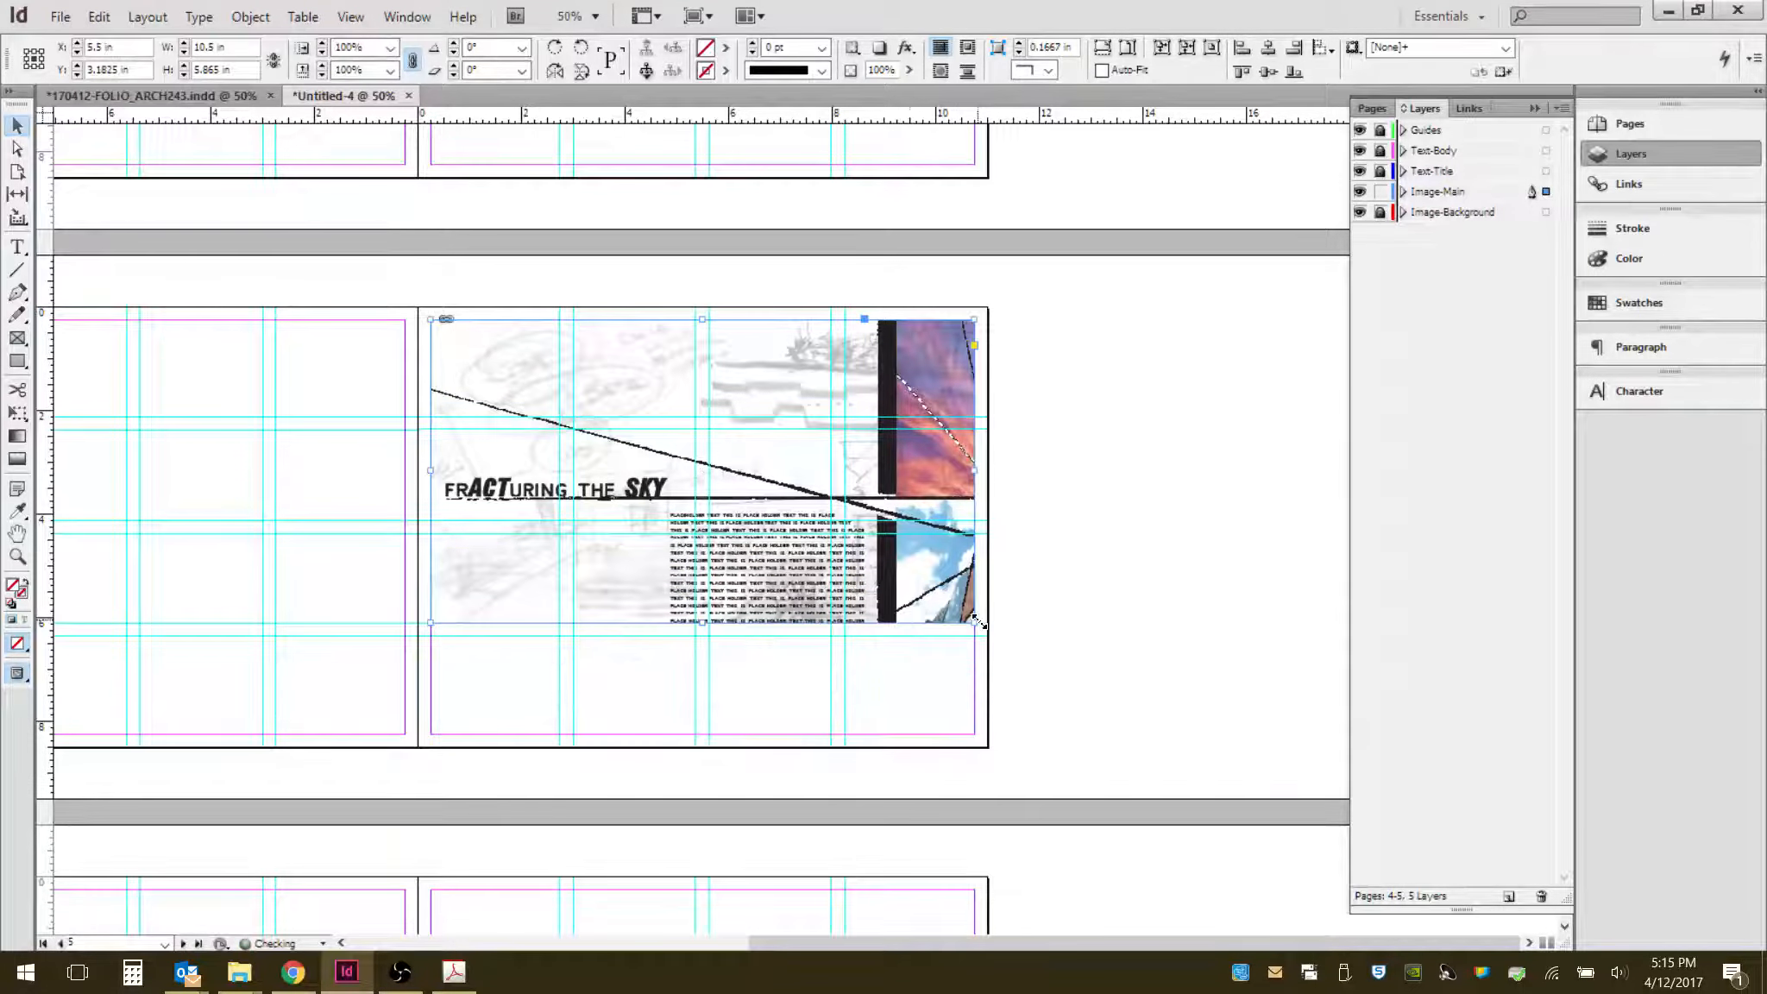
left_click_drag(915, 375, 914, 487)
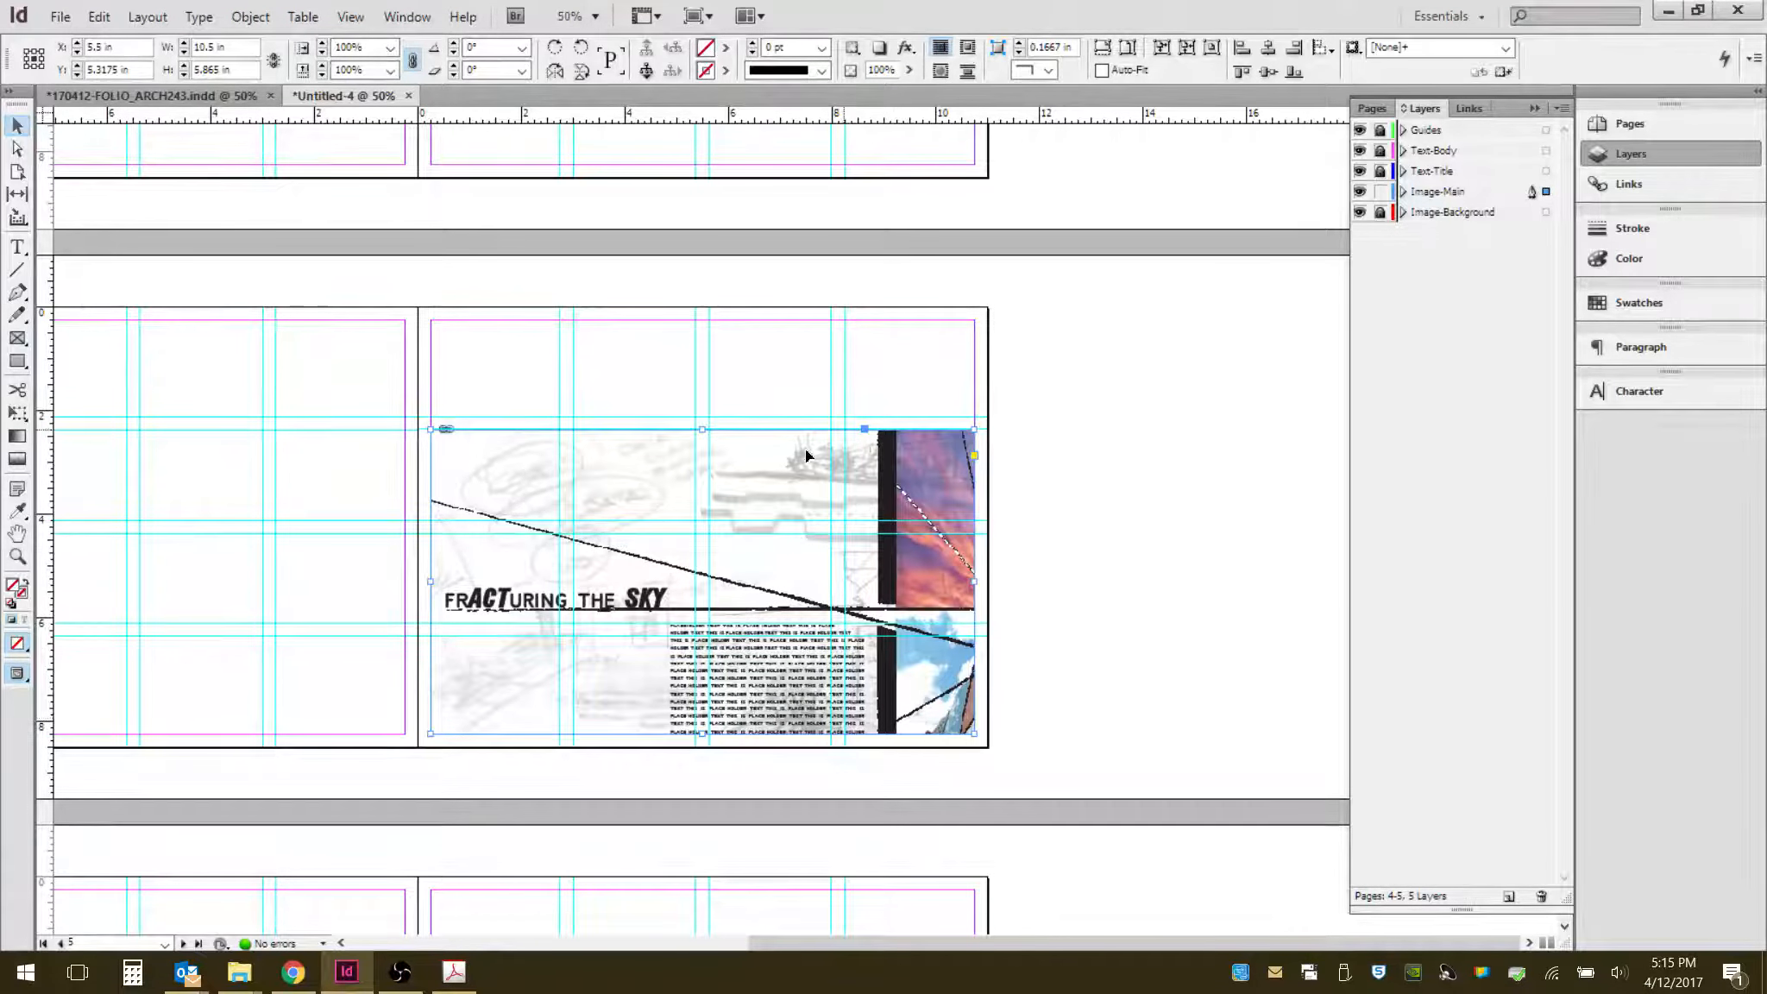
- Fill the frame proportionally with the PDF, then fit the content proportionally inside it
left_click(1102, 54)
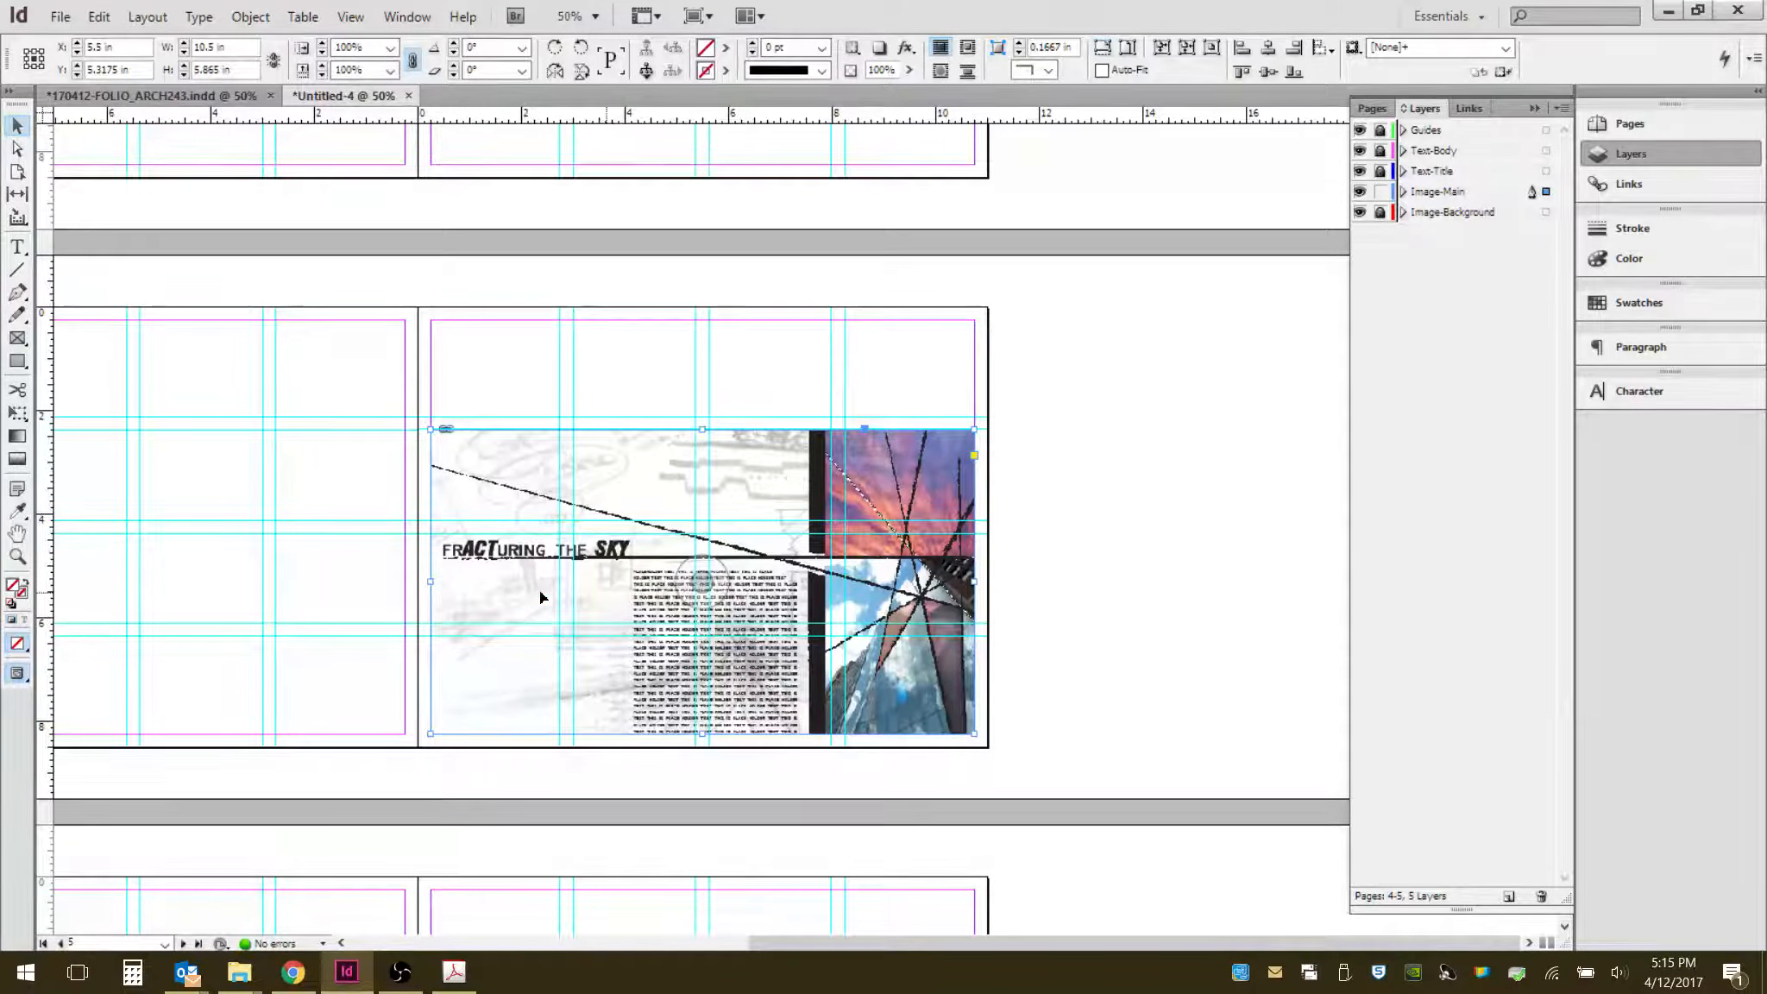
left_click(1133, 52)
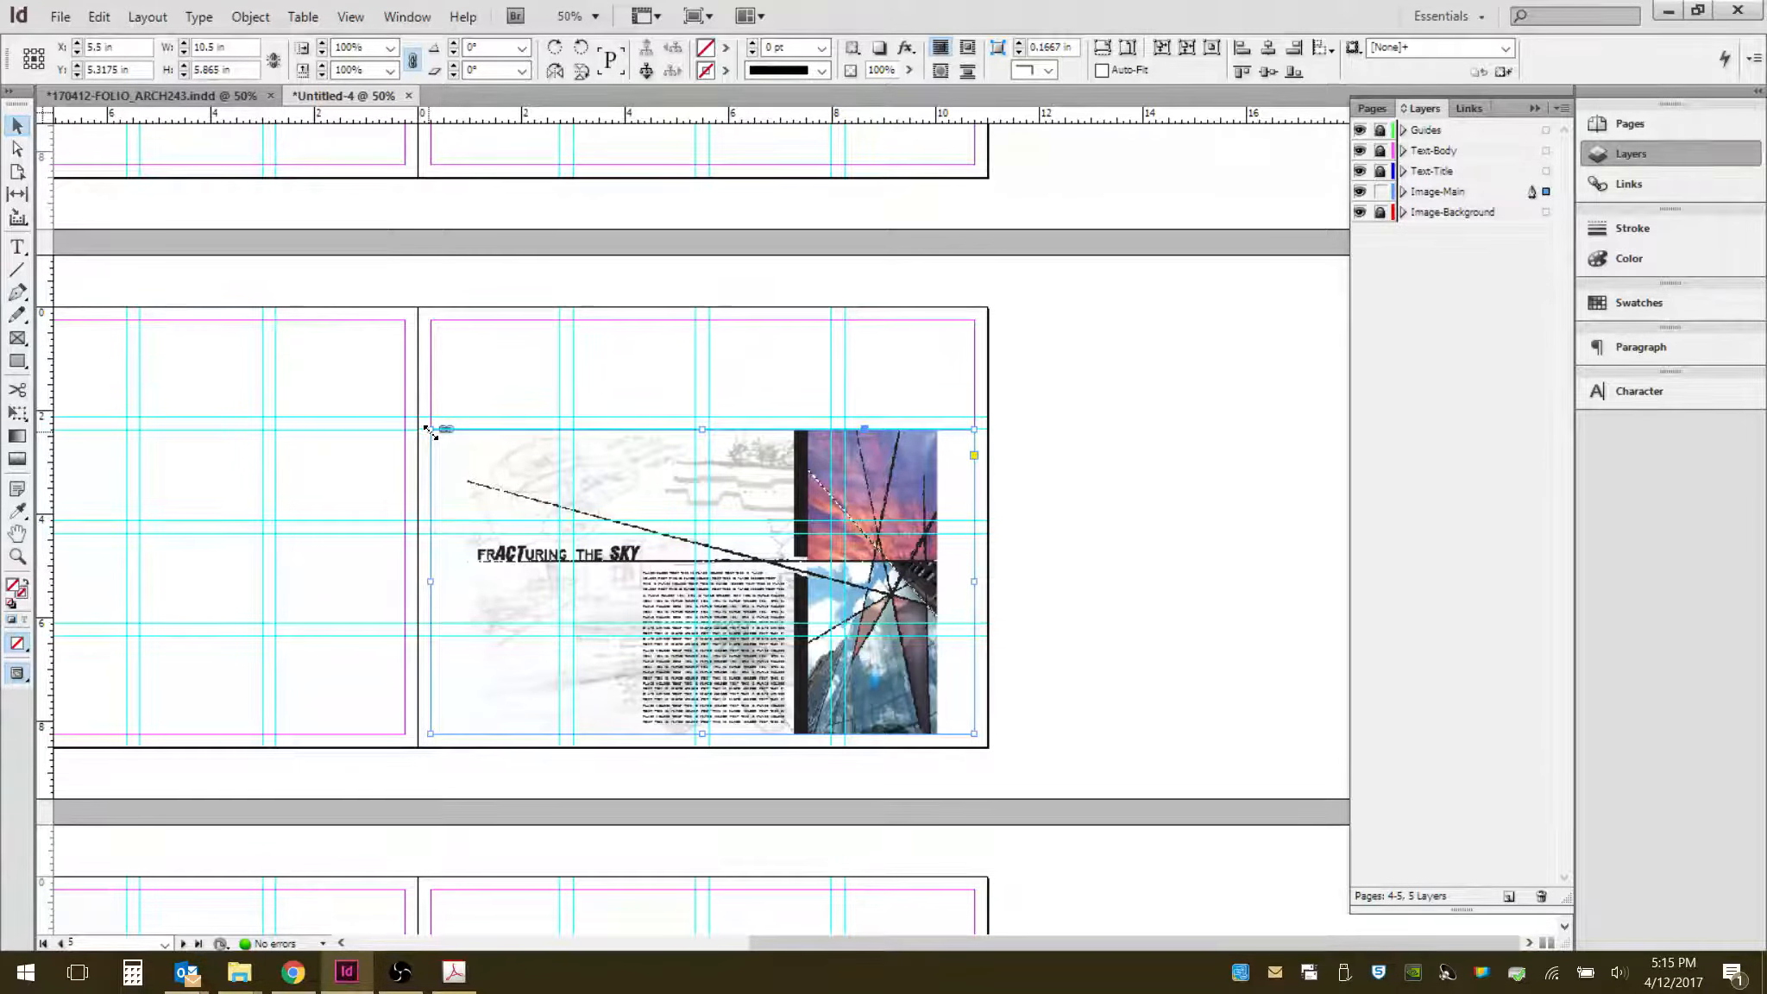
- Resize the frame from its upper-left corner to about 8 by 5.9 in and refit the PDF proportionally
left_click_drag(429, 430, 555, 417)
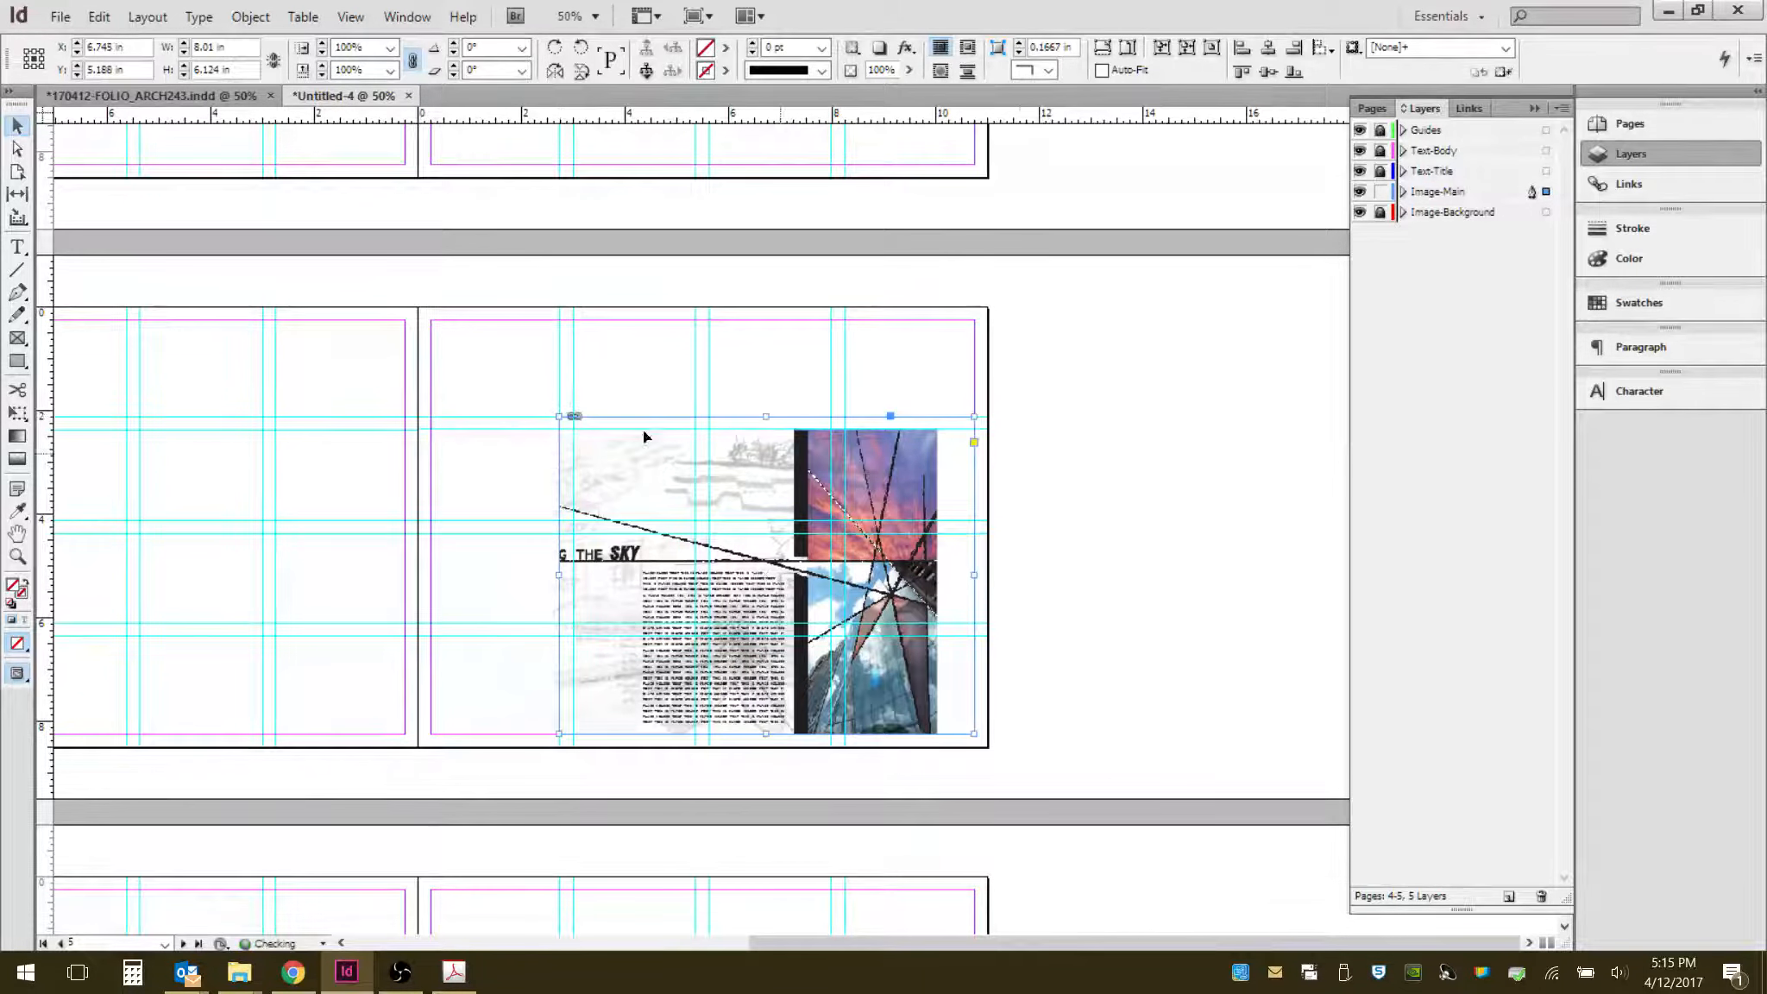
left_click(1129, 53)
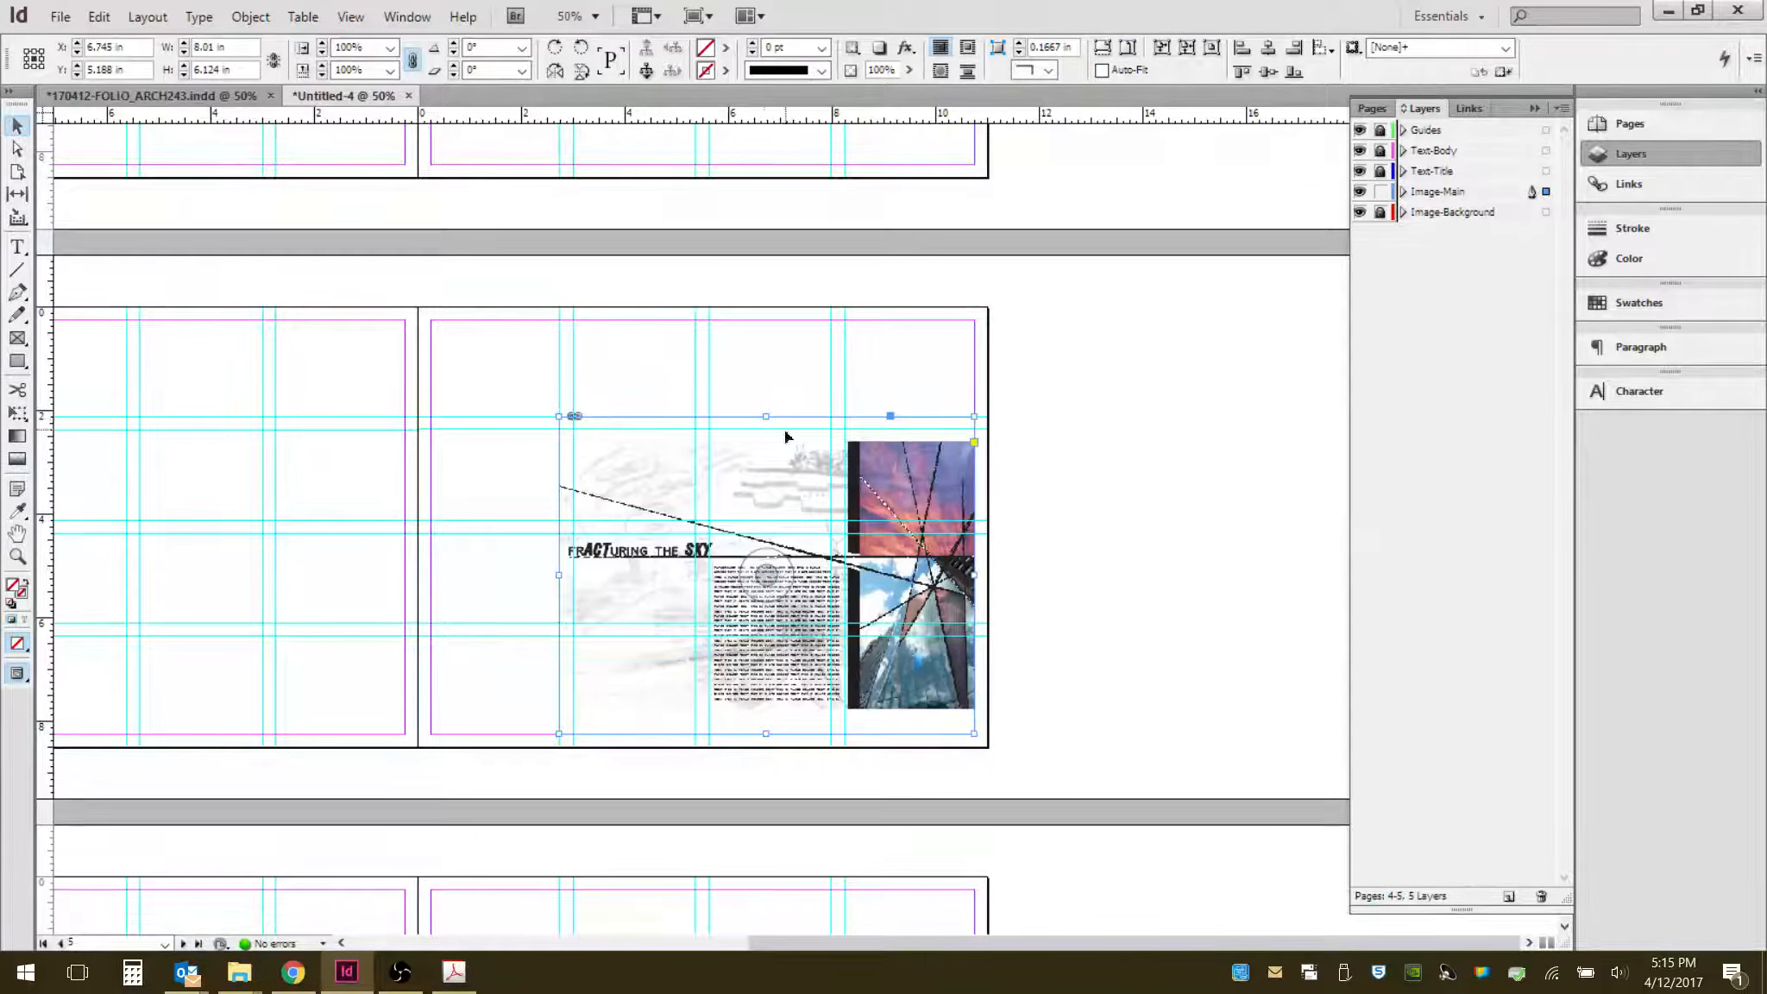
left_click_drag(768, 417, 768, 428)
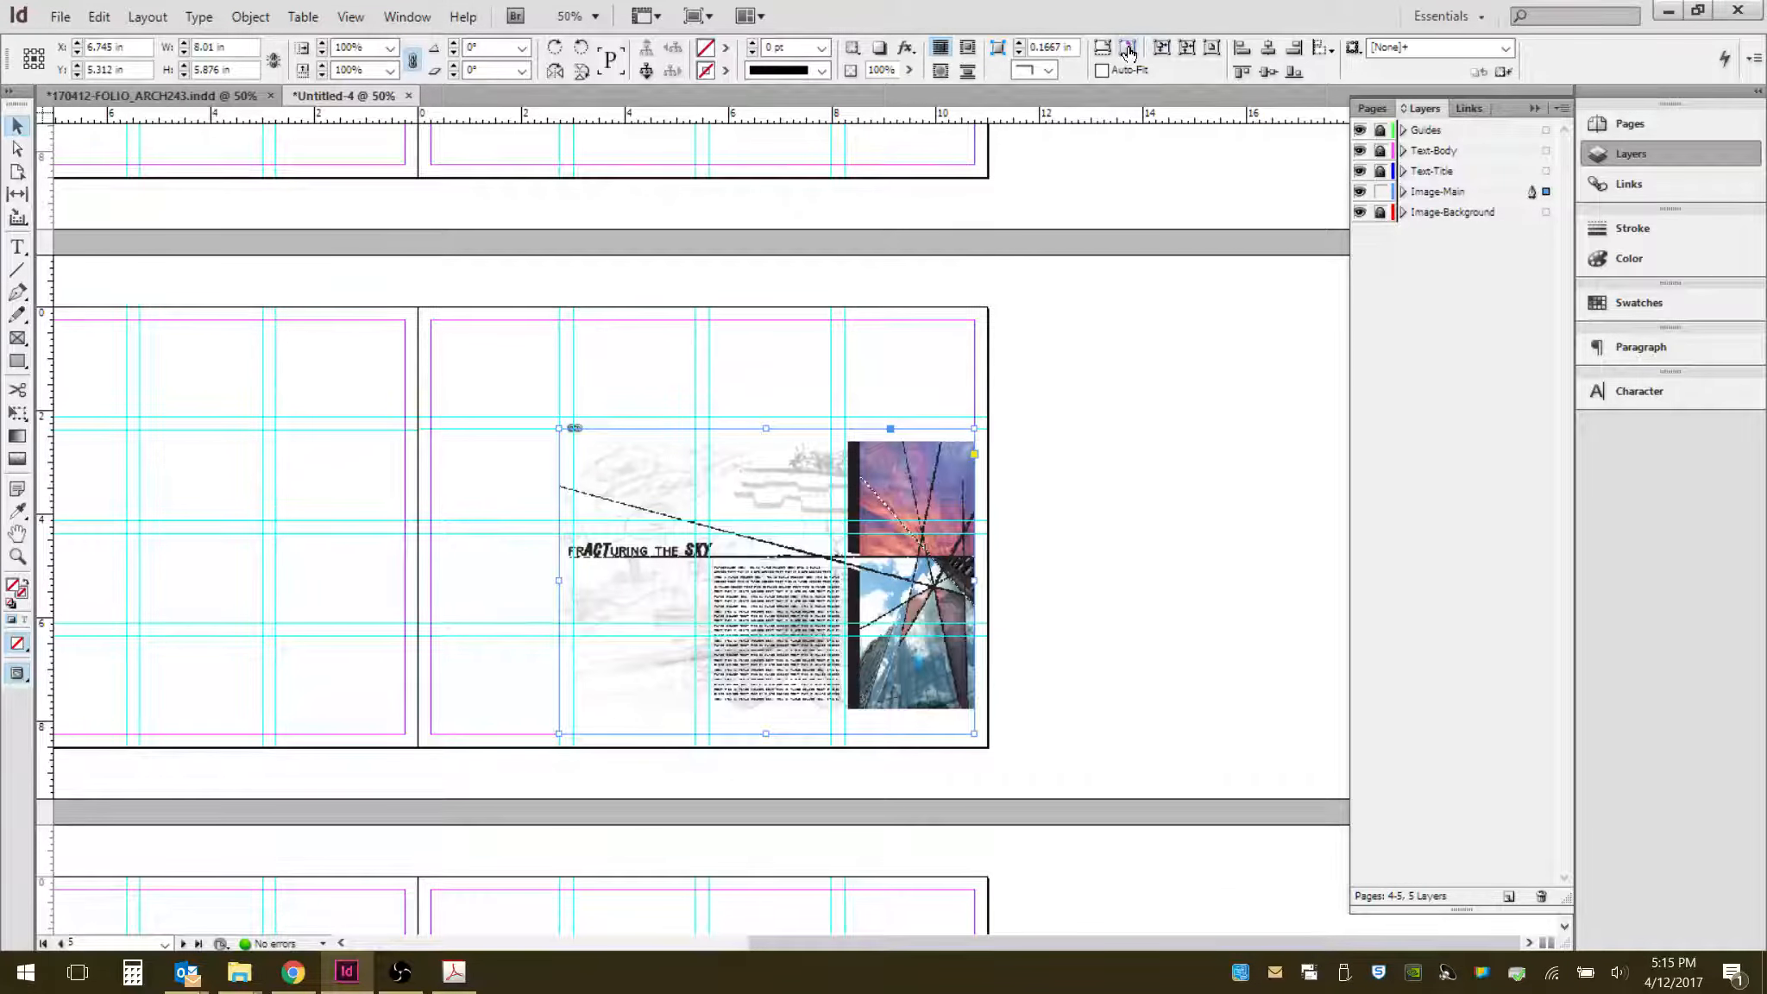
left_click(1158, 46)
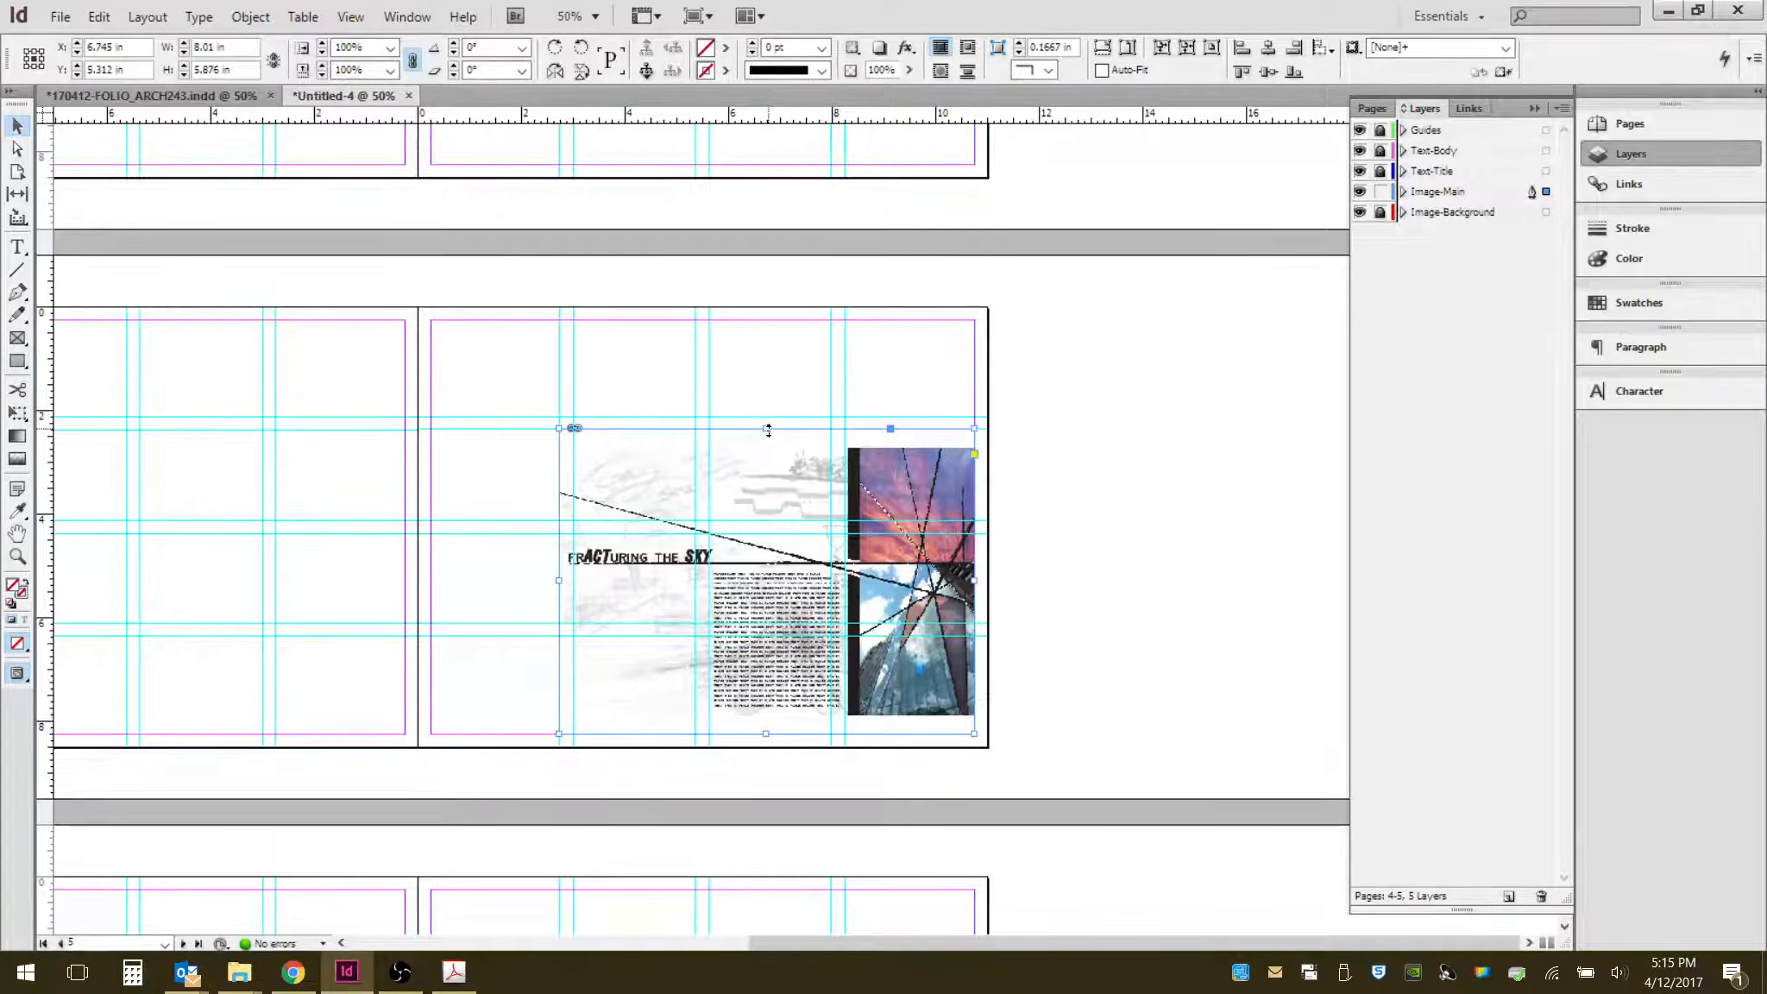
left_click(1111, 449)
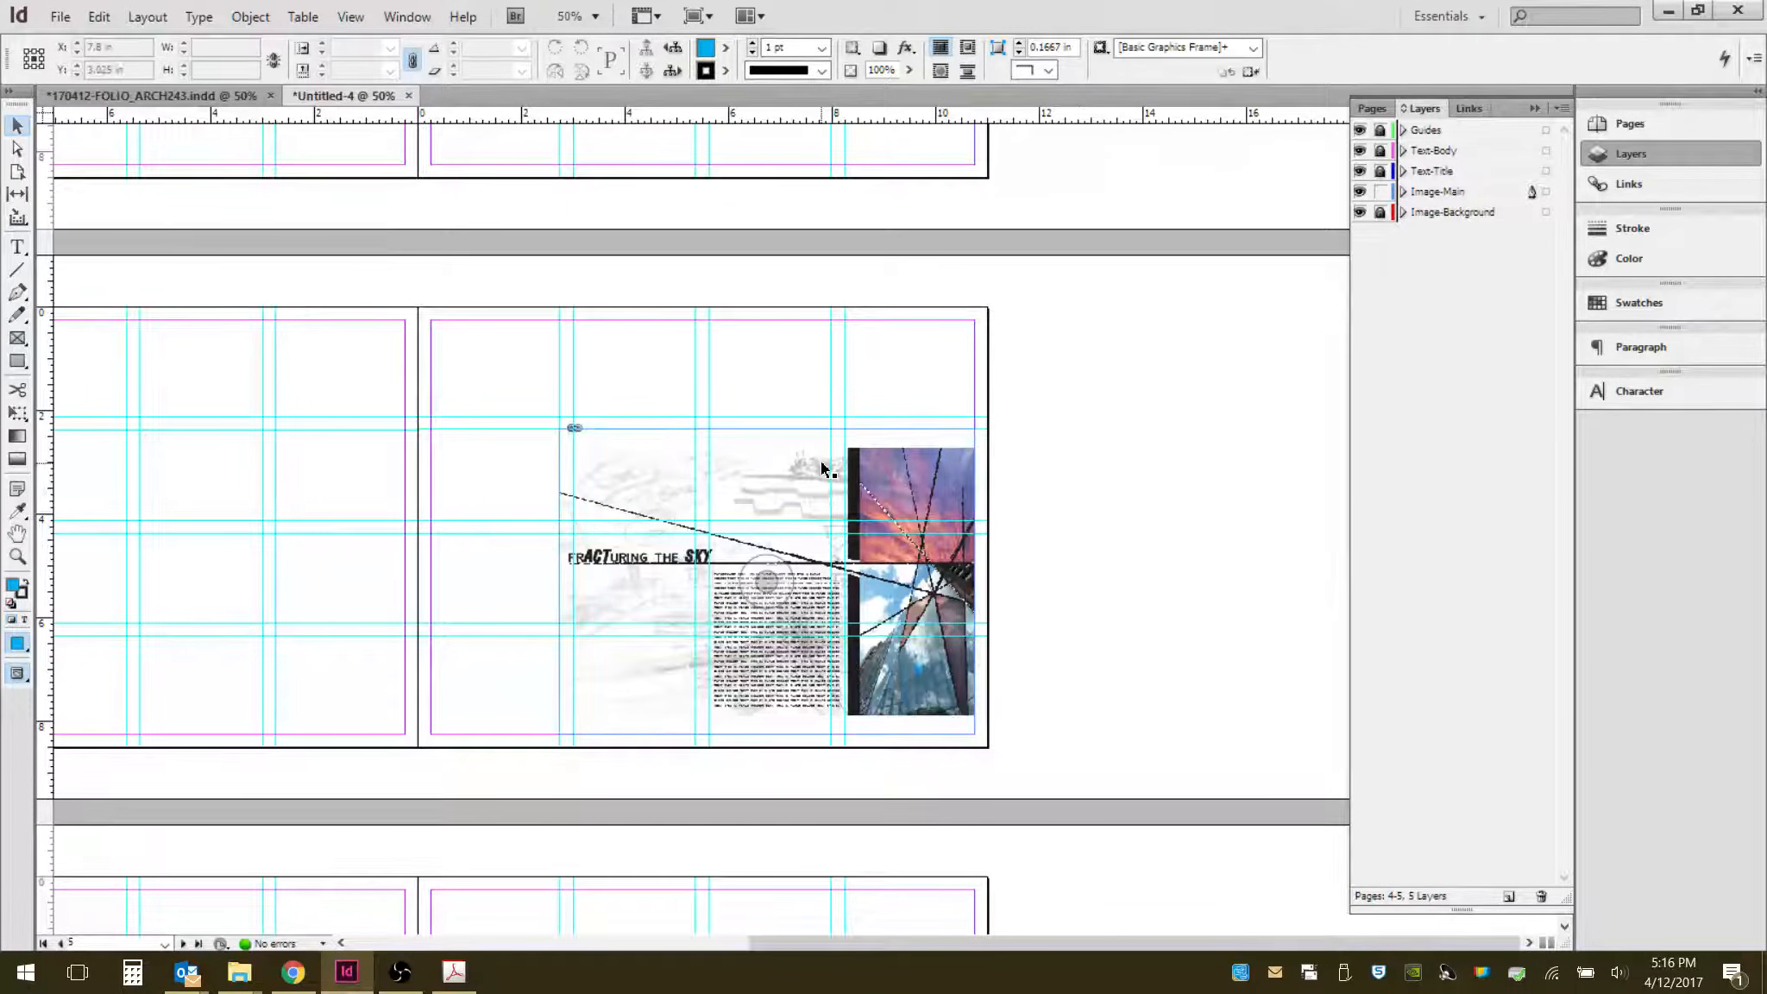
left_click(792, 485)
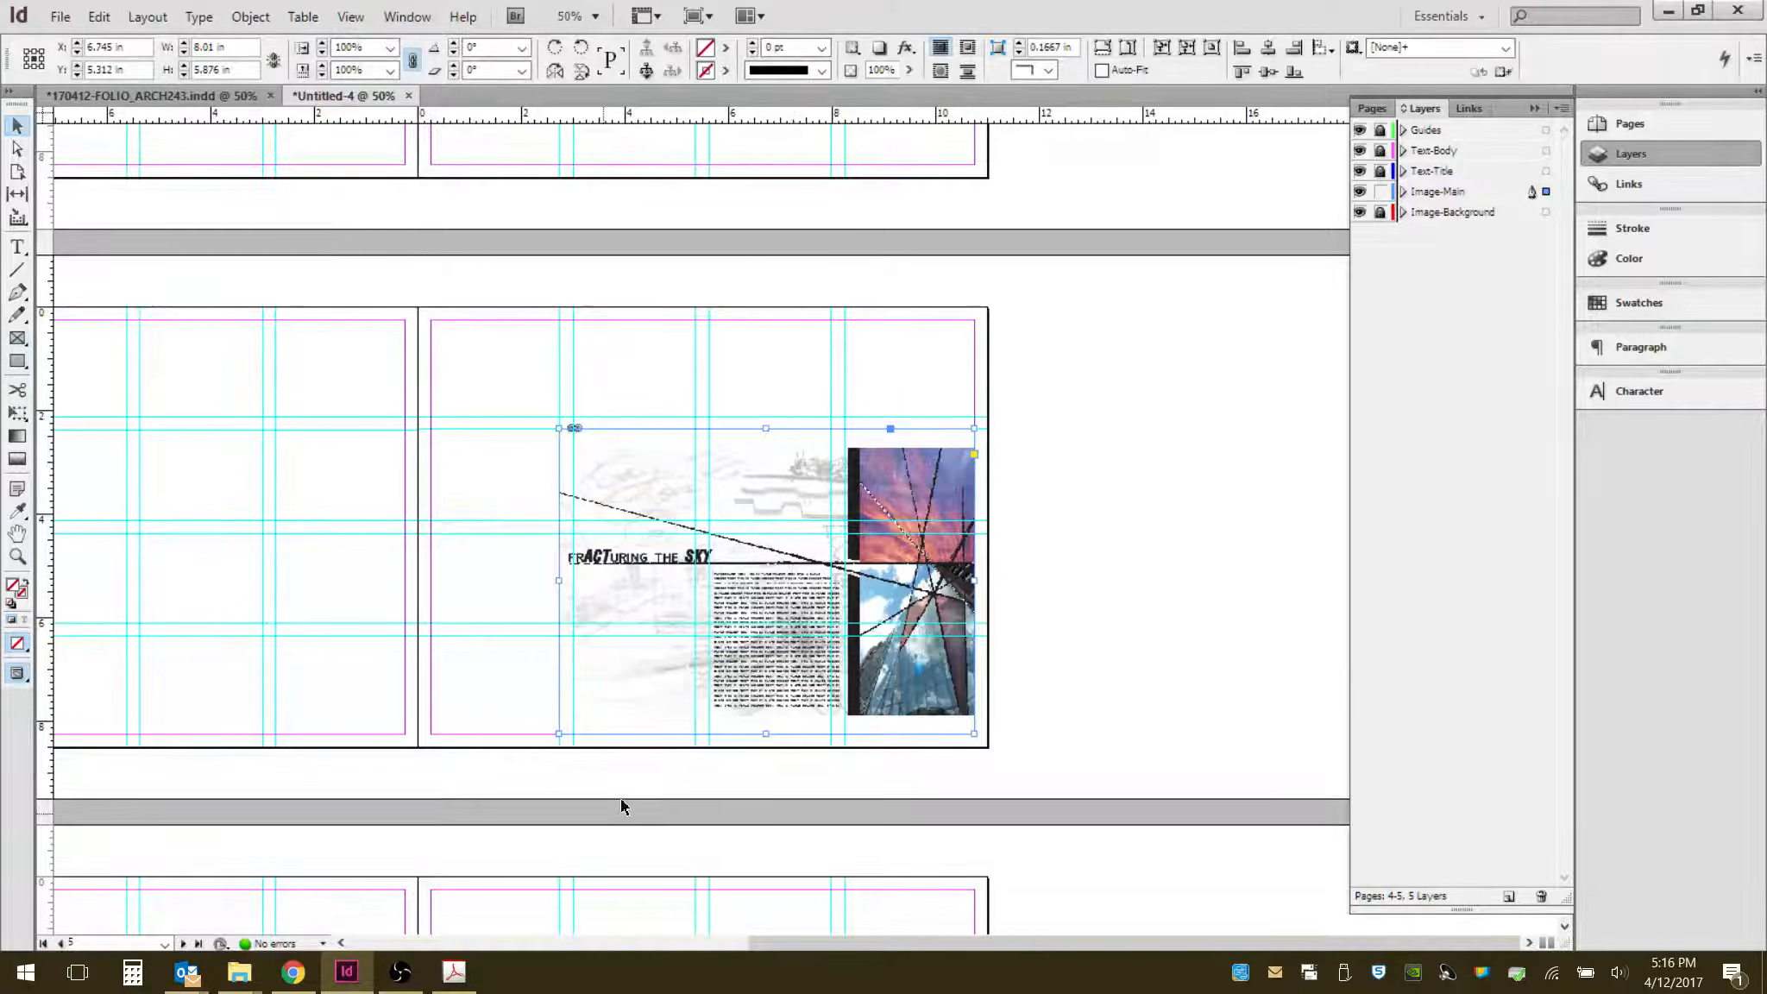
- Compare the Photomontage spread's image frame in the reference portfolio, then return to the working document
left_click(241, 96)
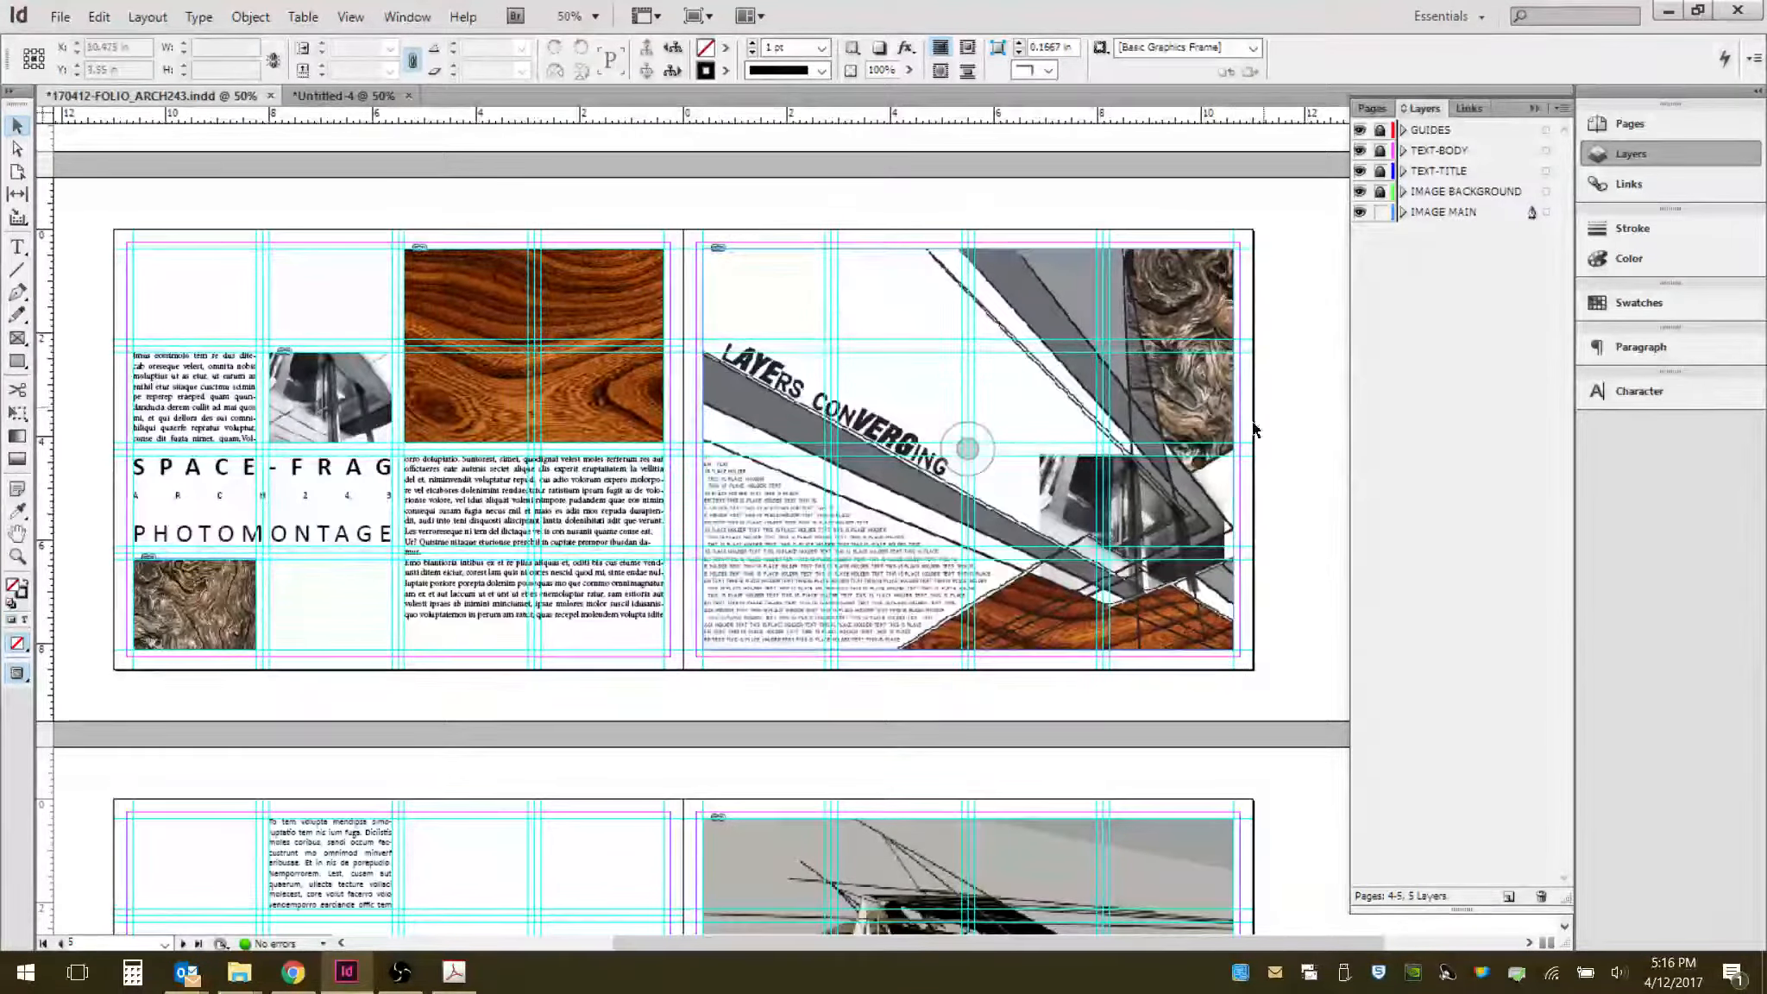
left_click(984, 451)
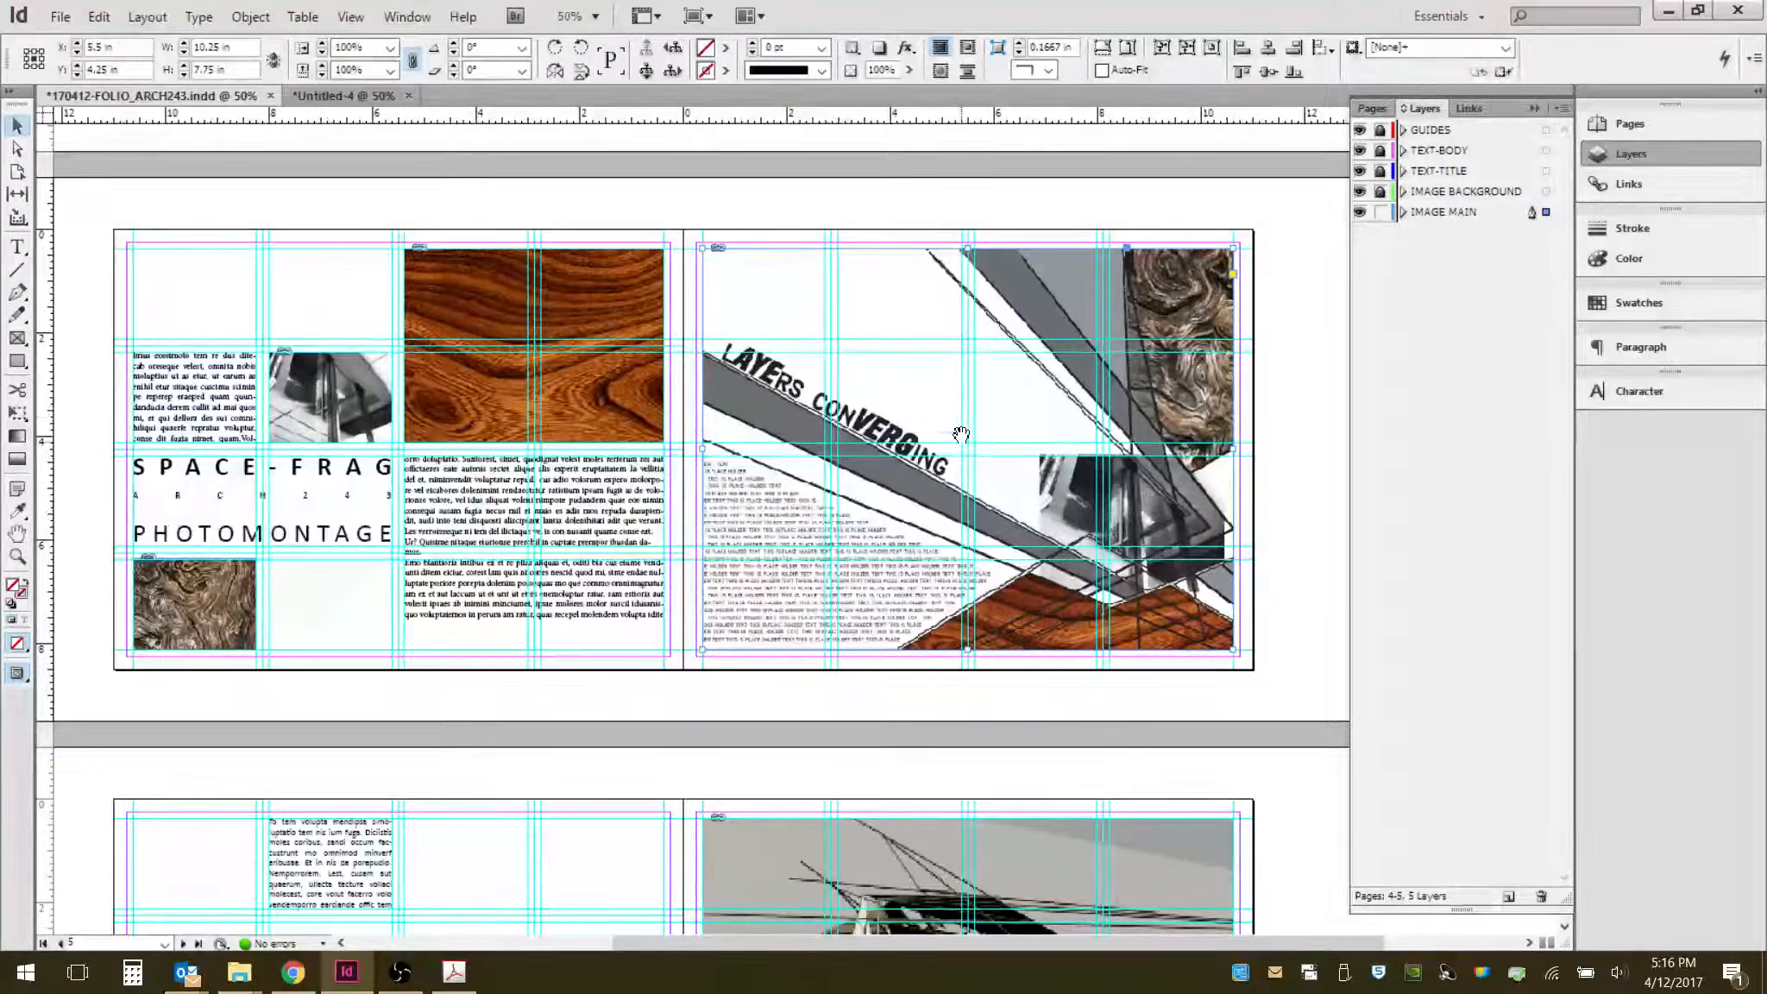
left_click(1217, 218)
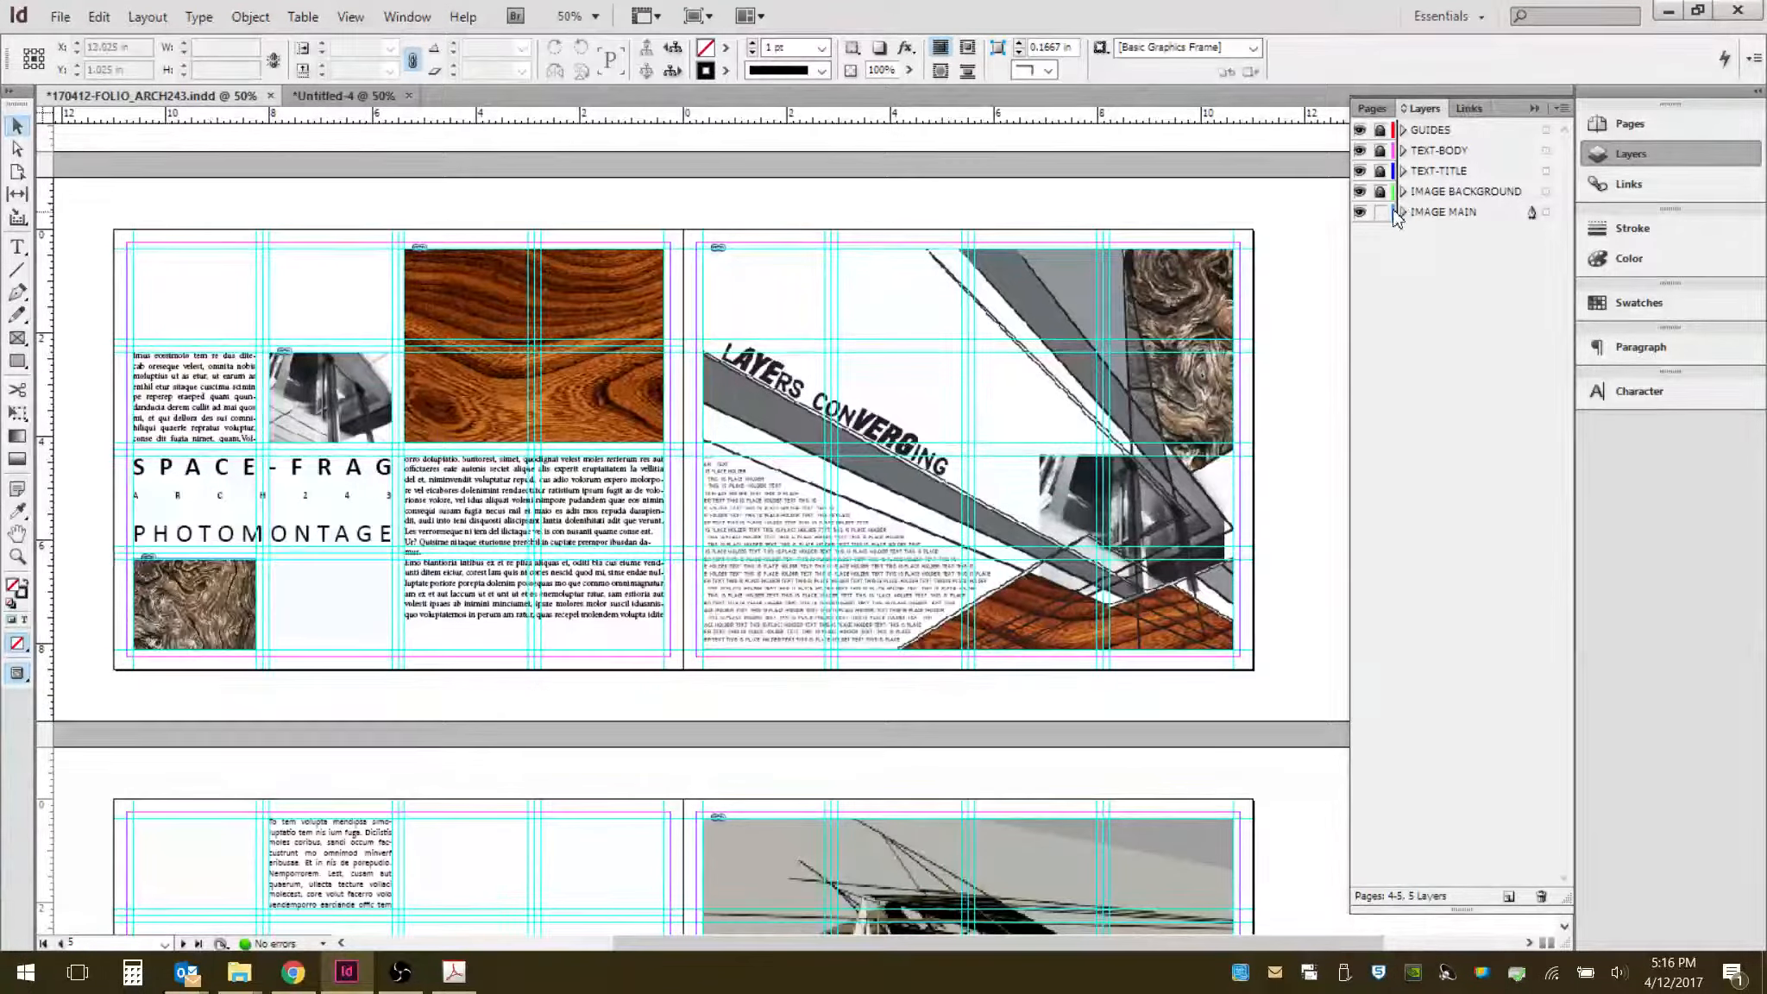
left_click(1001, 436)
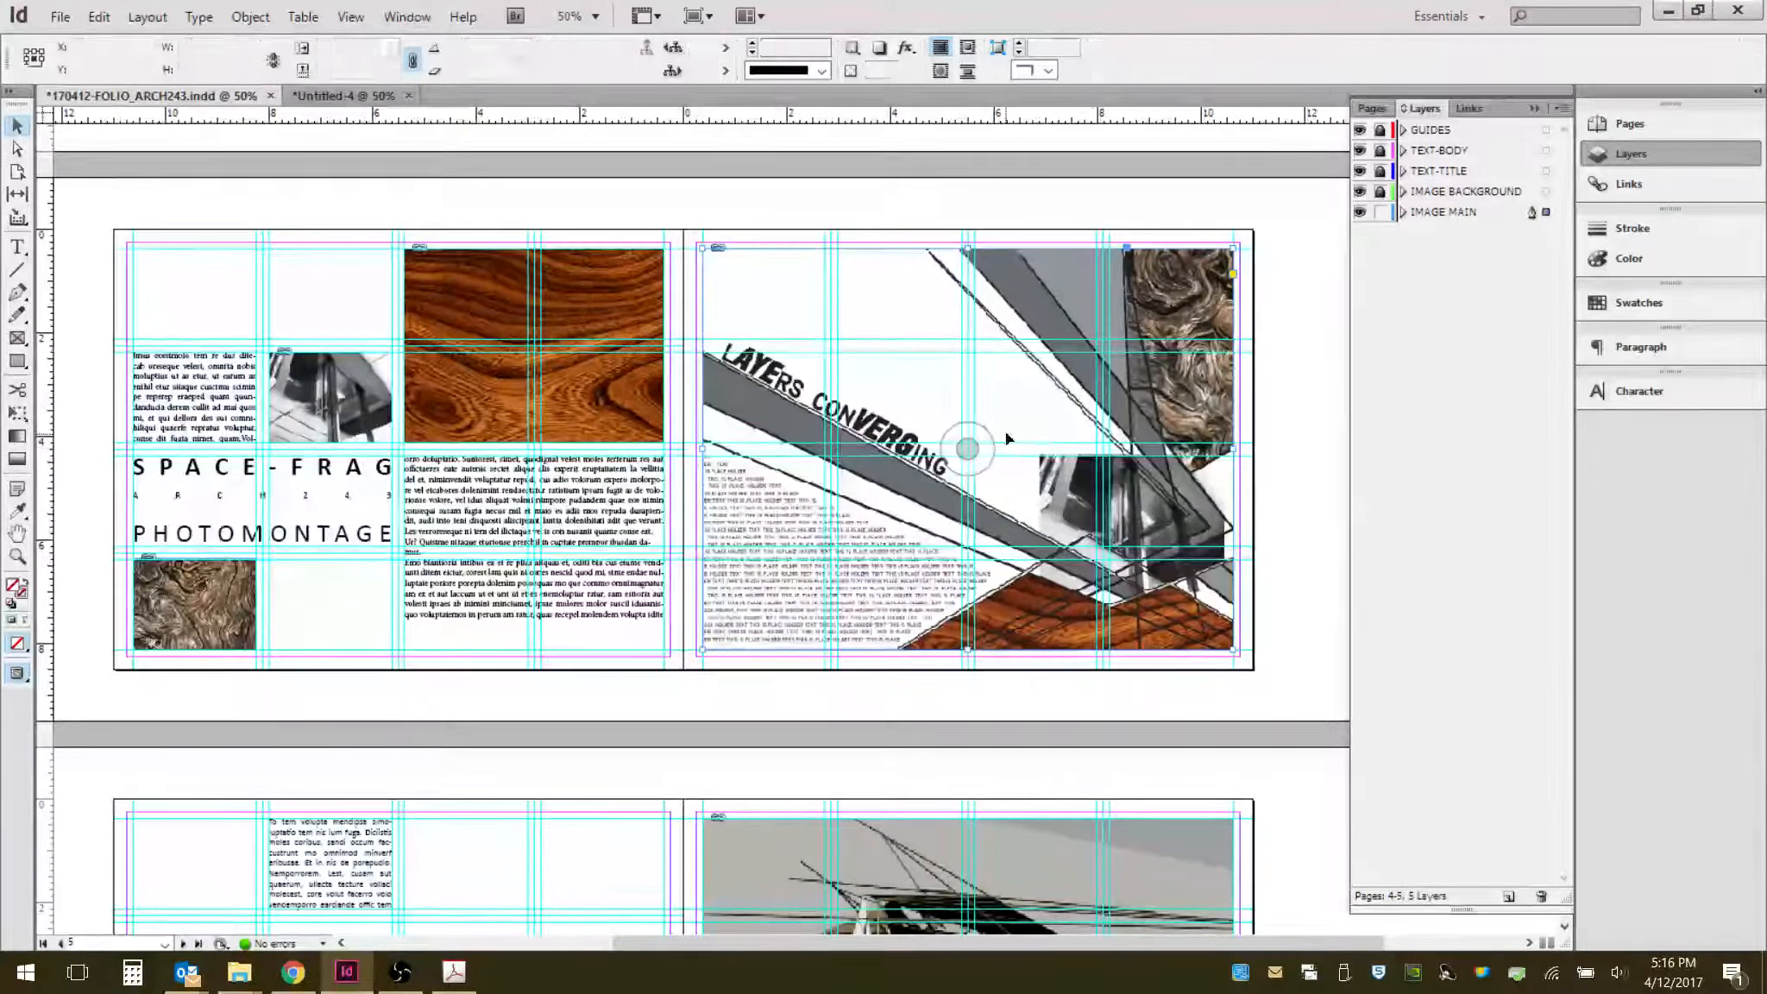
left_click(990, 463)
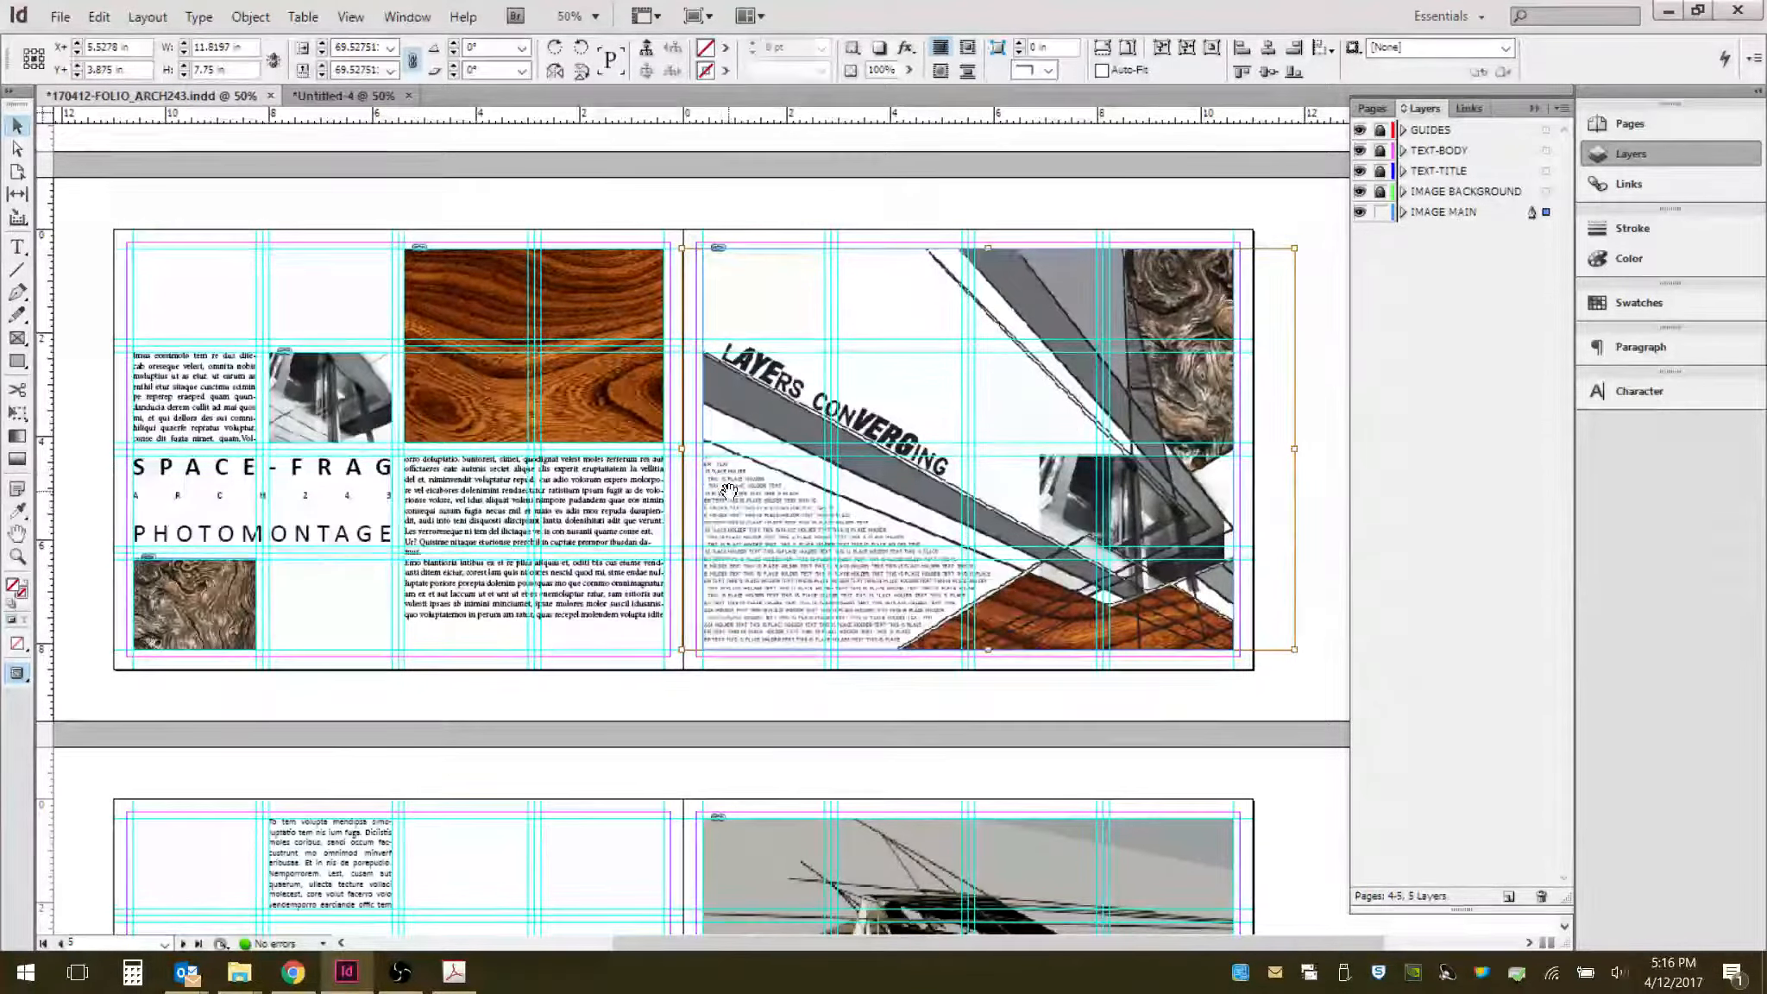
left_click(1328, 280)
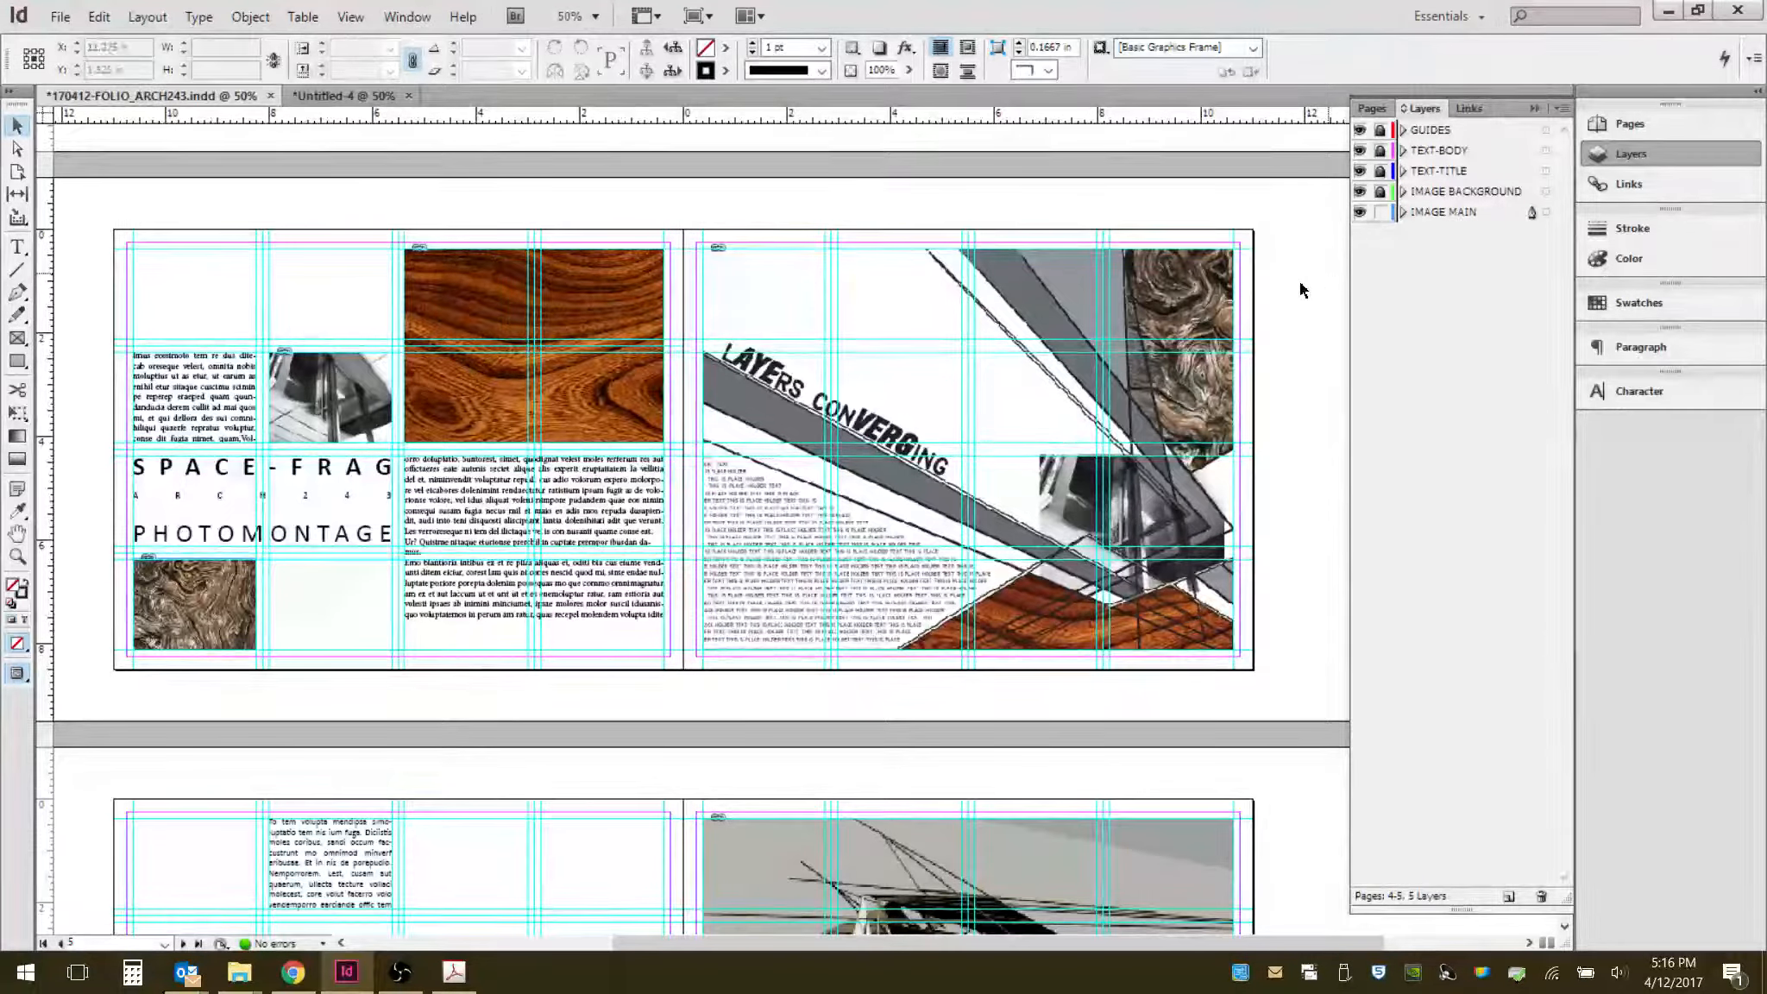
left_click(338, 97)
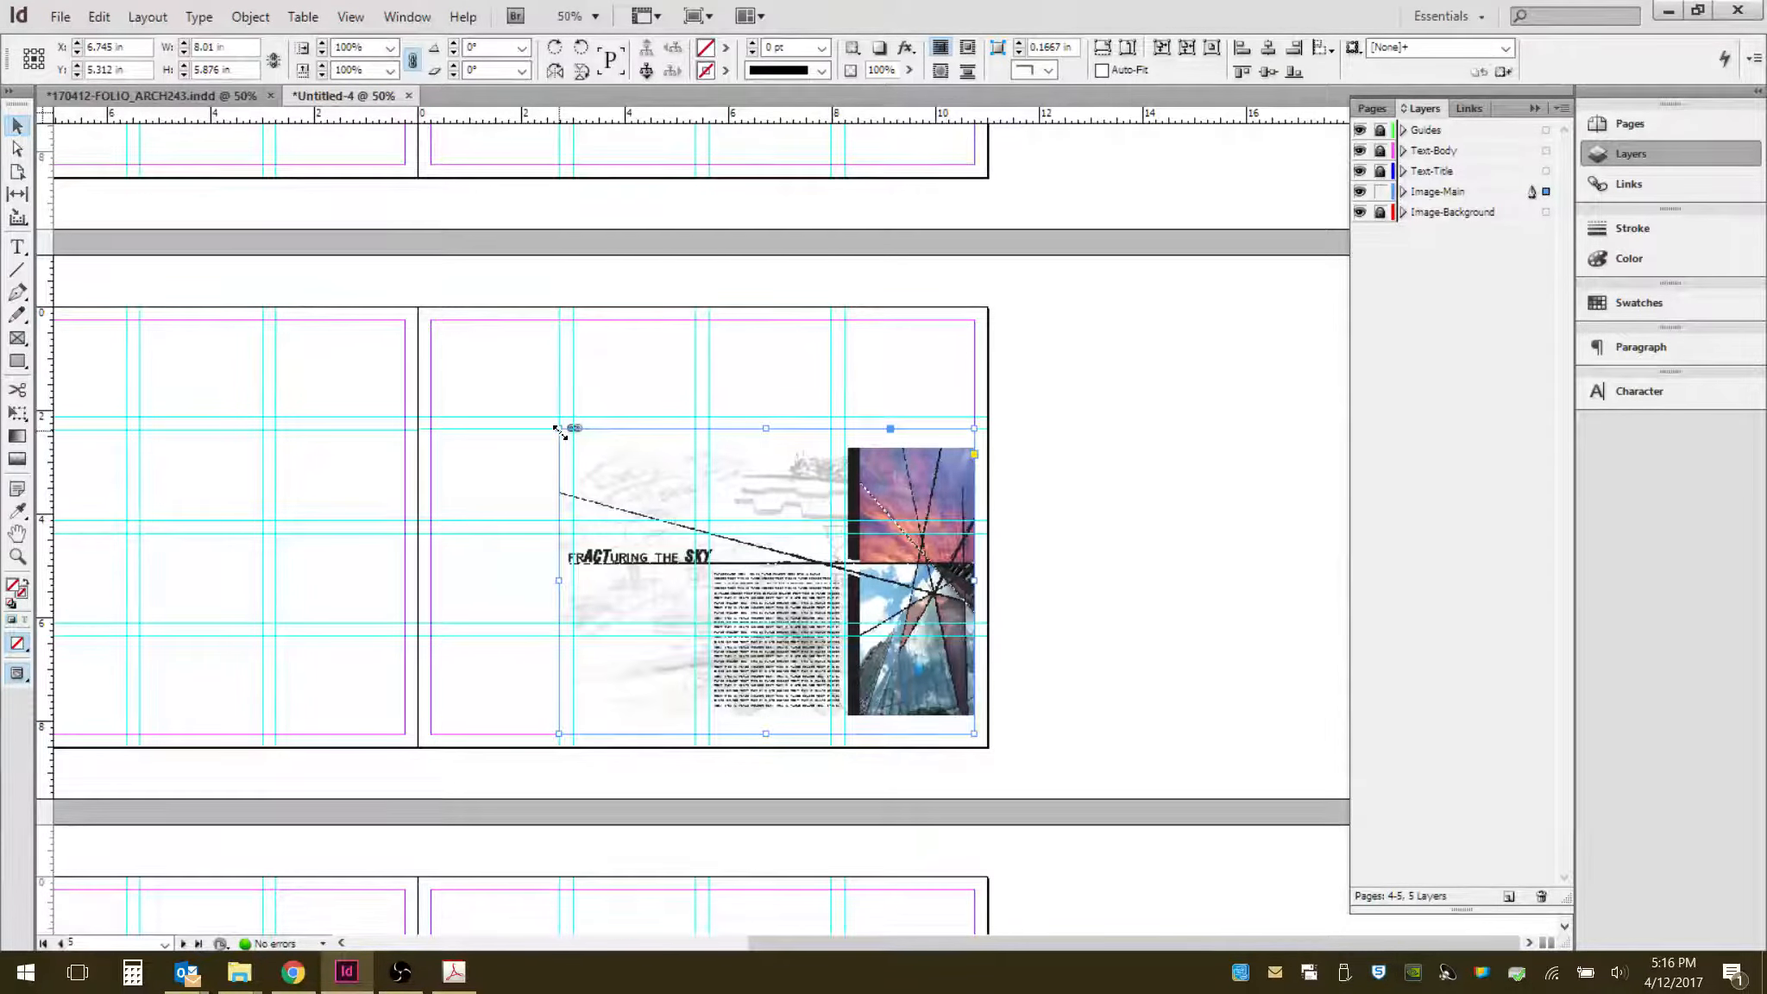
- Readjust the frame's top-left corner and top edge and refit the PDF proportionally inside it
left_click_drag(558, 429, 551, 417)
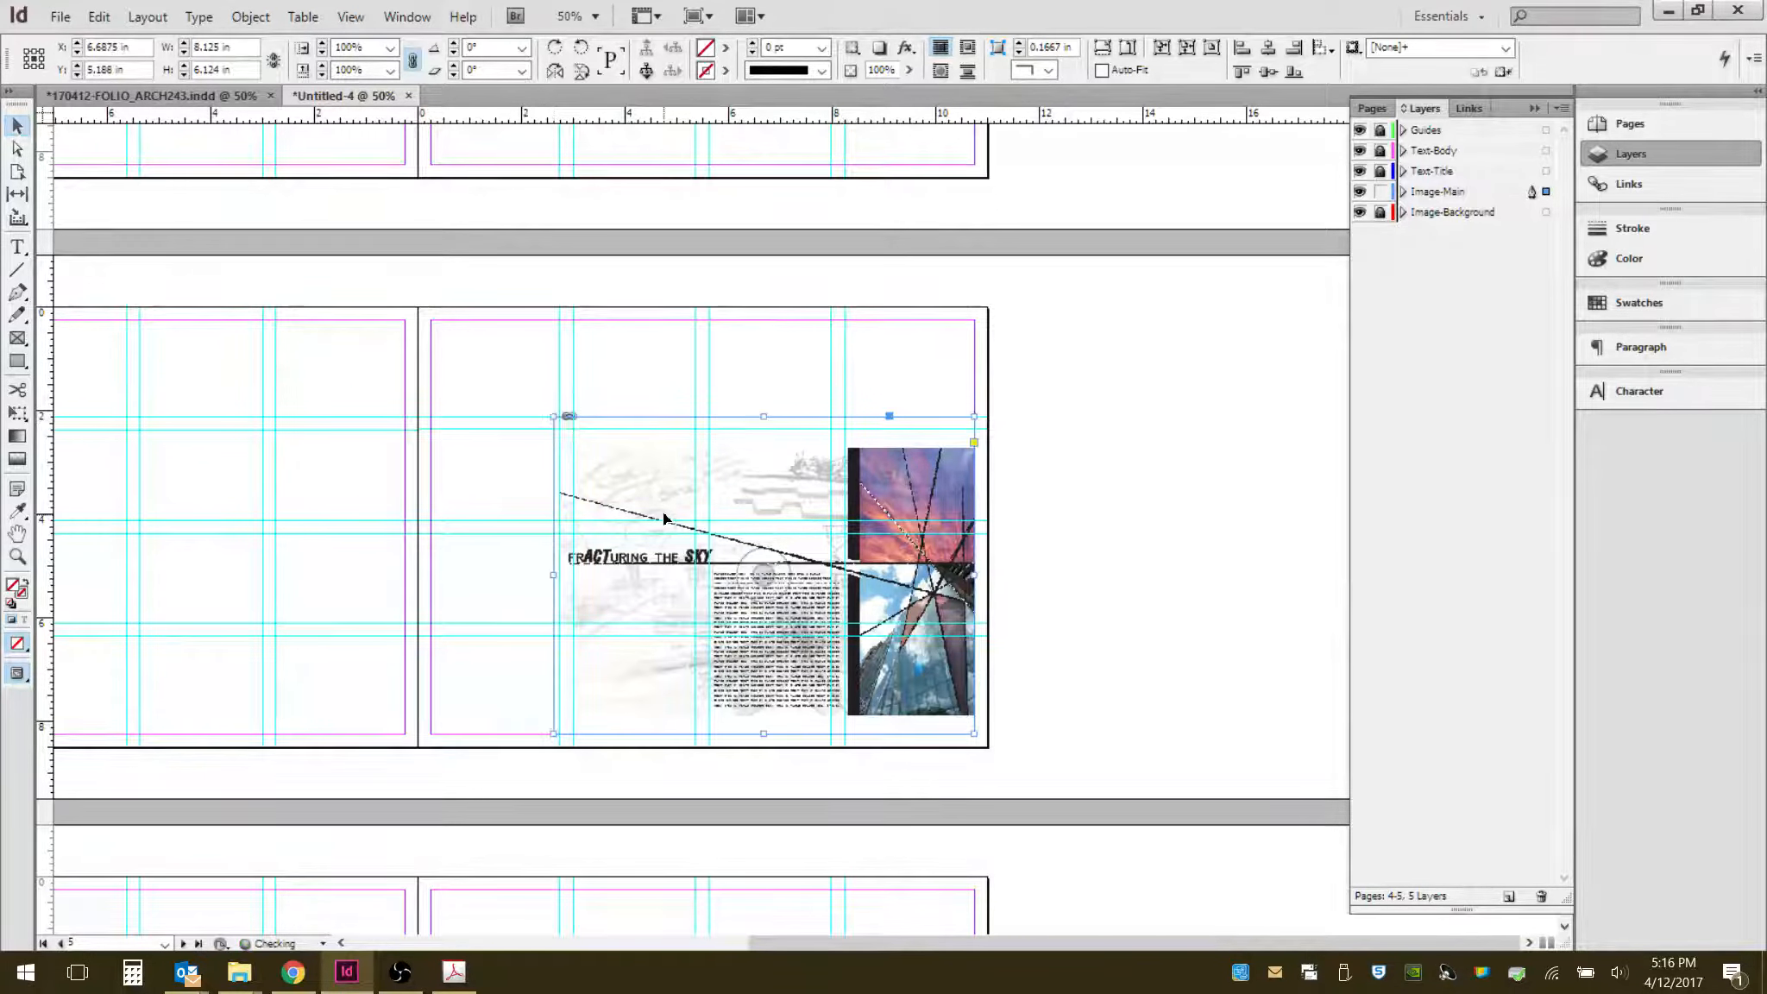
left_click(1096, 442)
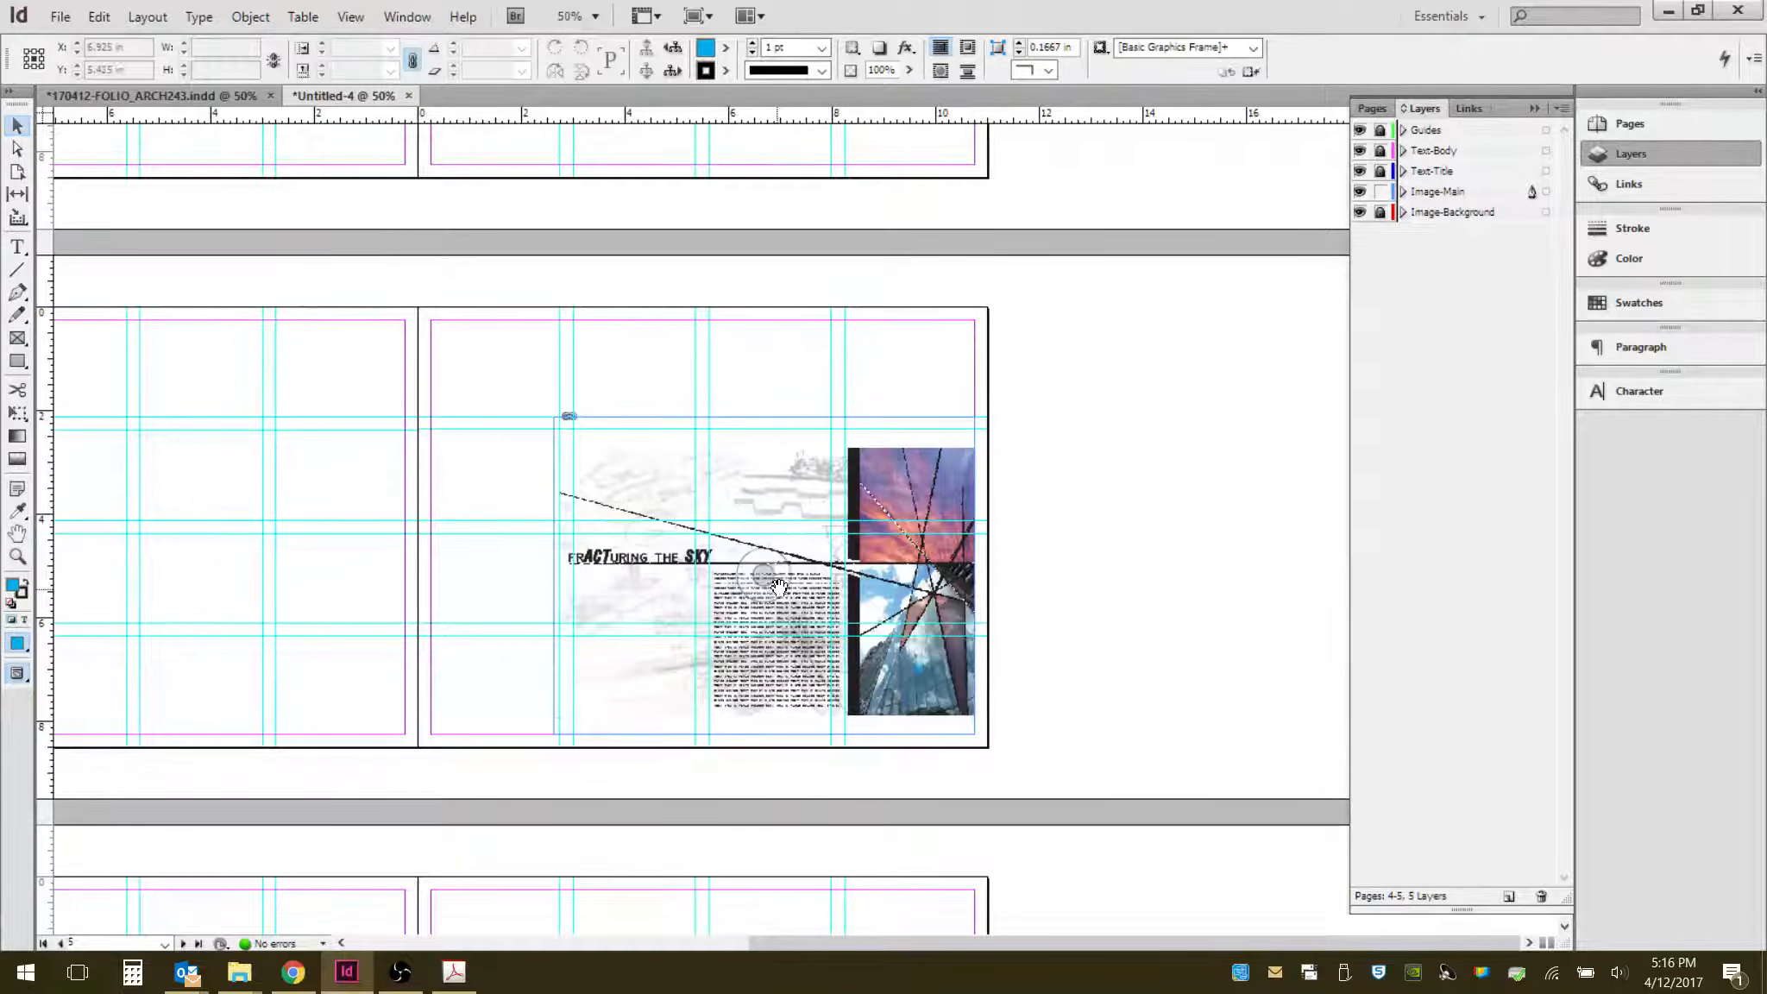
left_click(782, 527)
left_click(1122, 55)
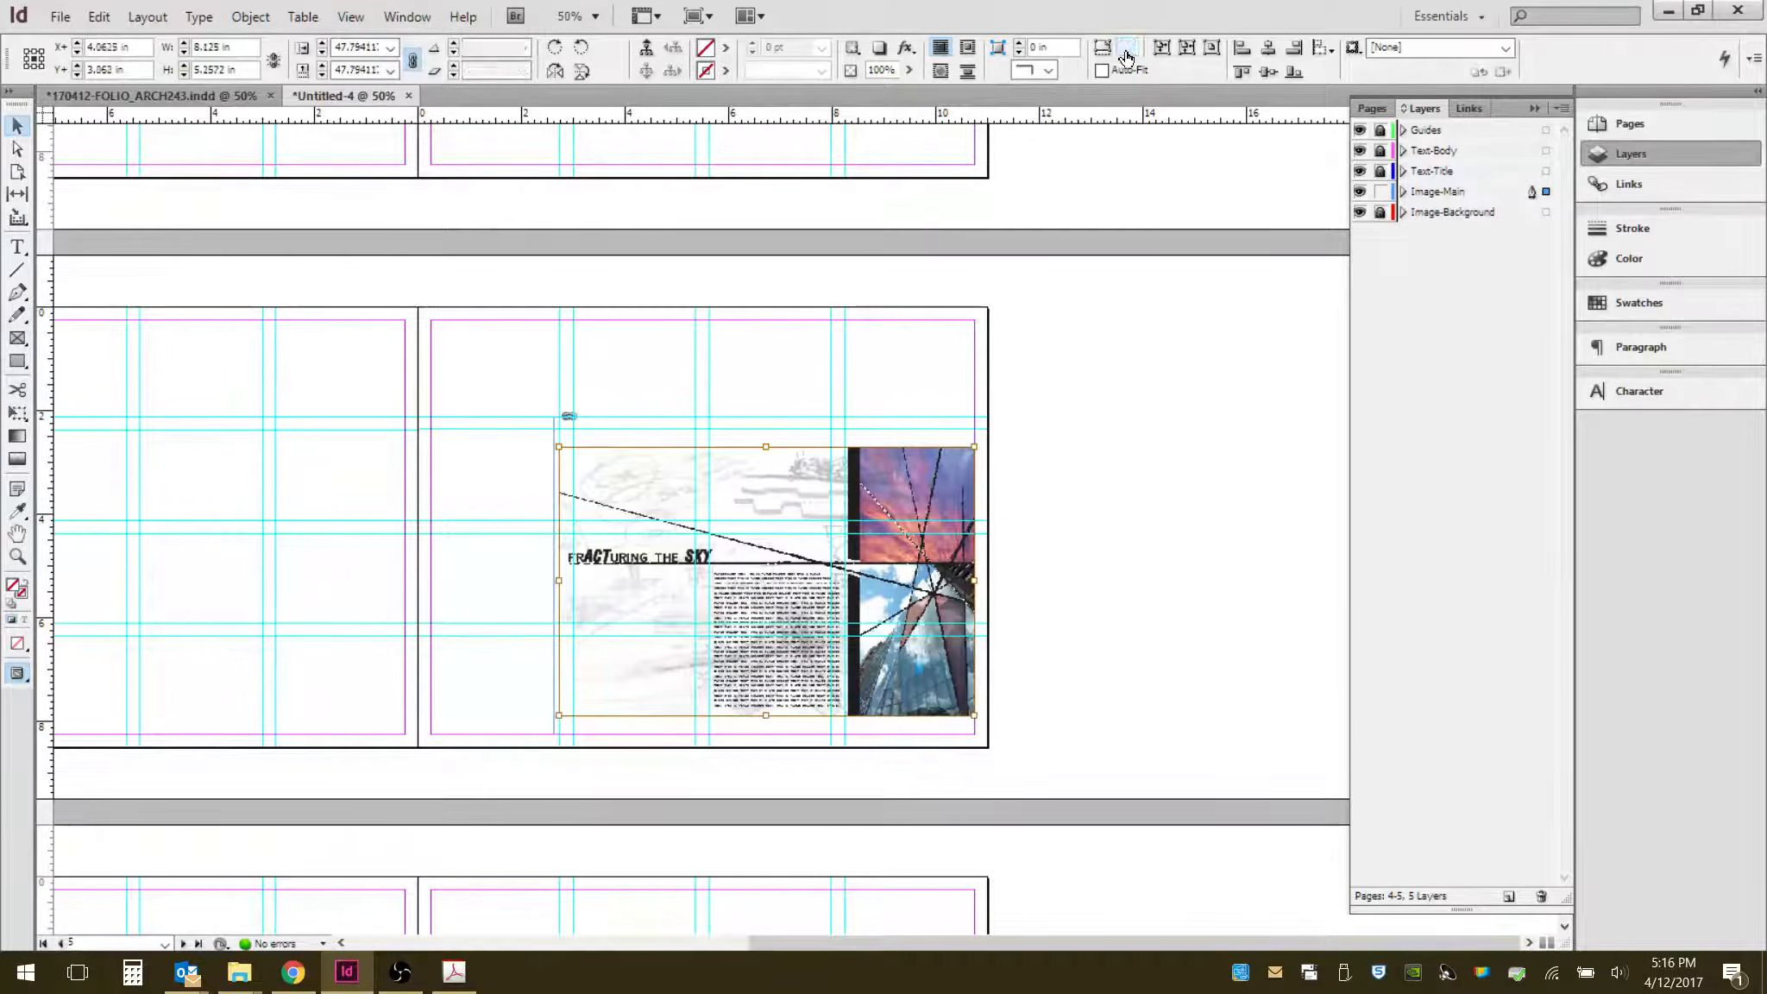
left_click(733, 417)
left_click_drag(761, 418, 760, 428)
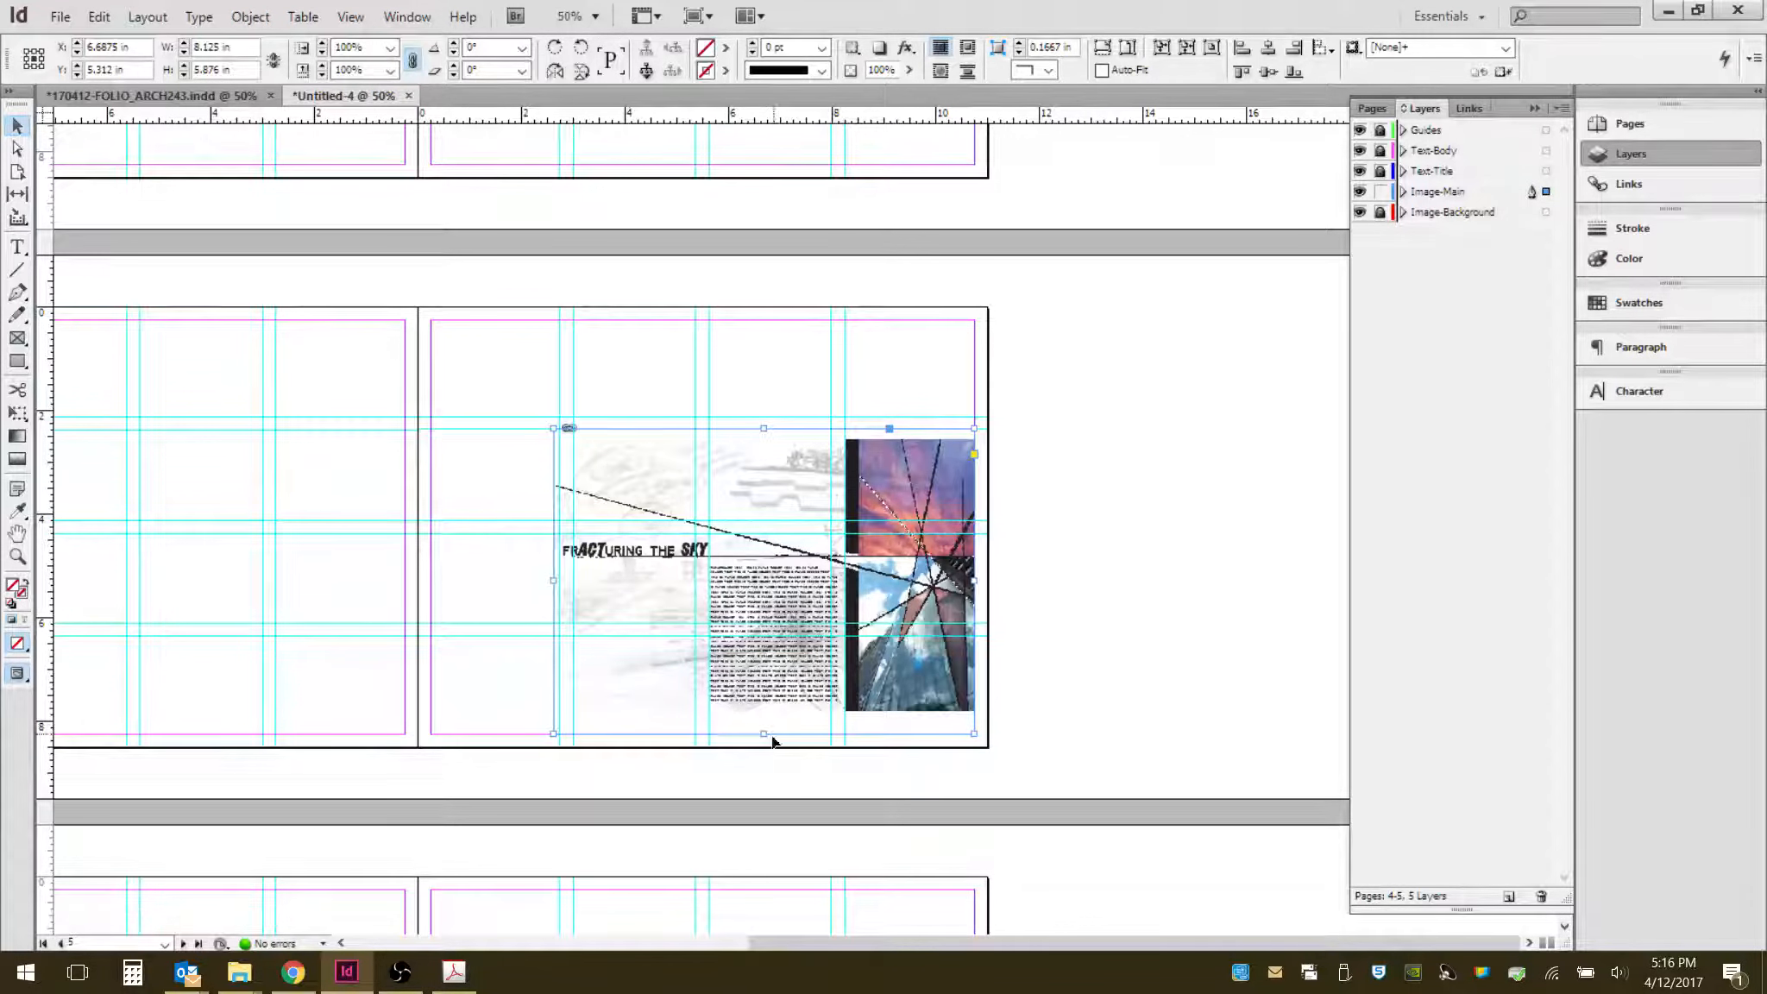
left_click_drag(553, 581, 560, 584)
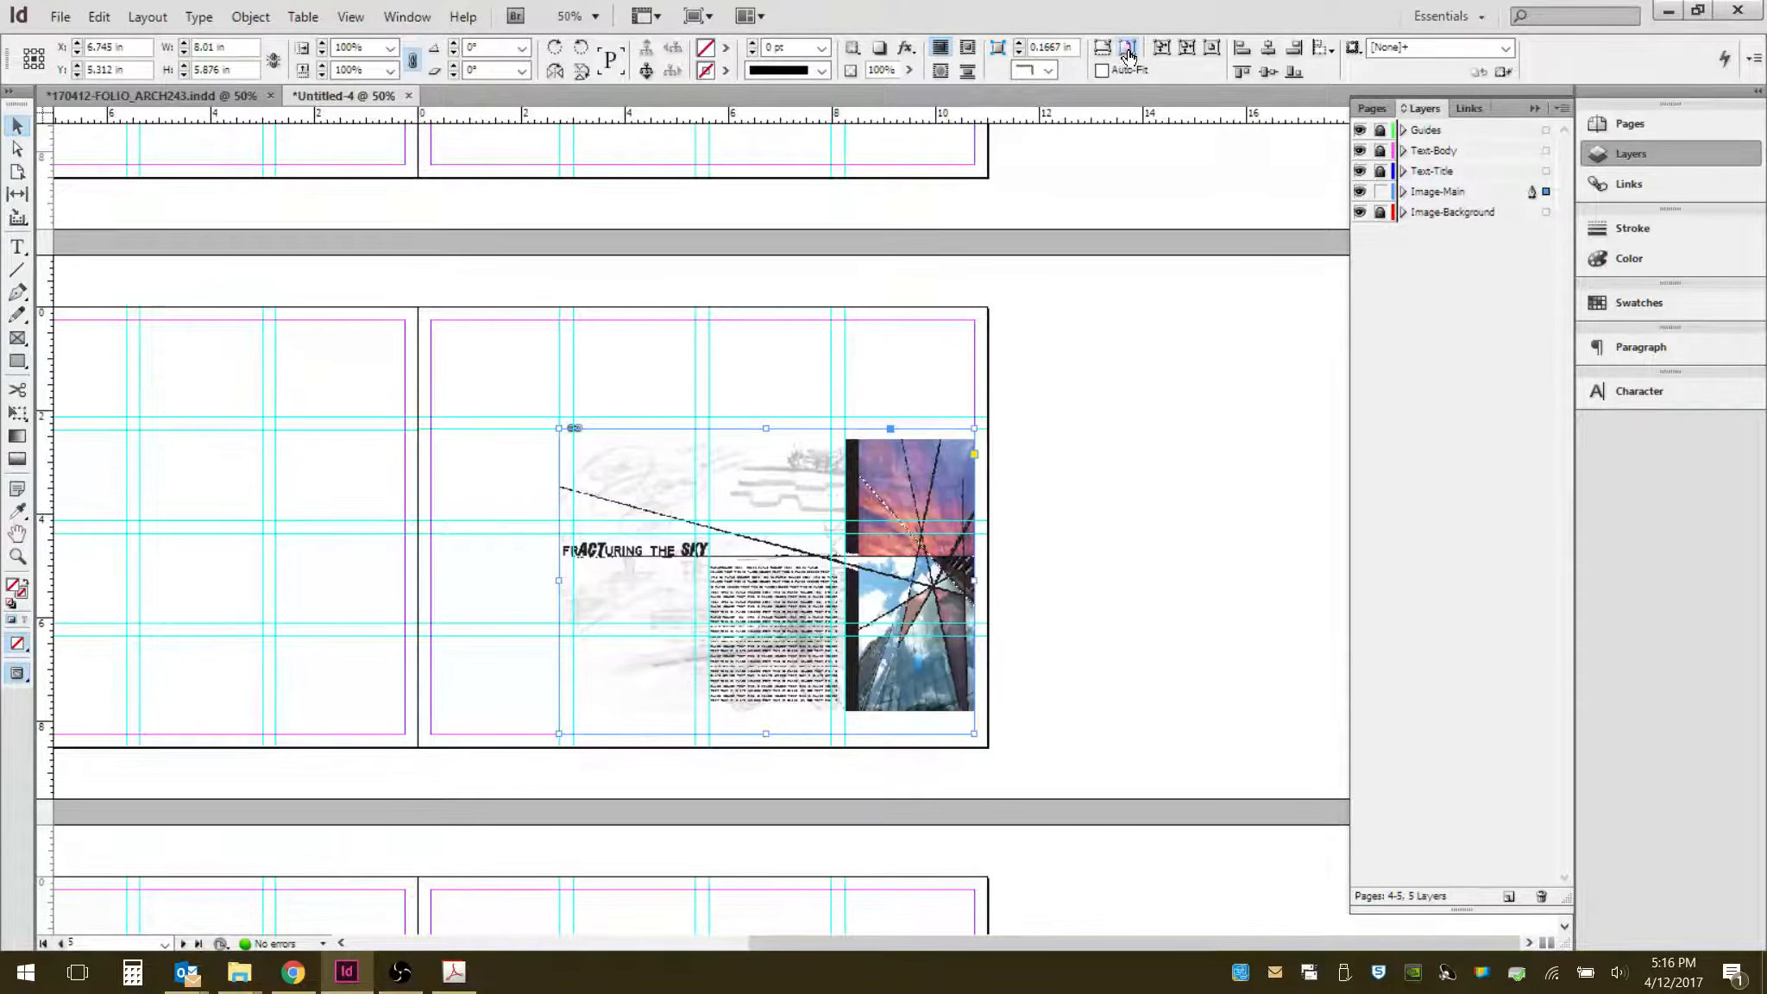
left_click(1139, 440)
- Stretch the frame's left edge back to the page margin, about 10.5 in wide, and fit the PDF proportionally
left_click(565, 580)
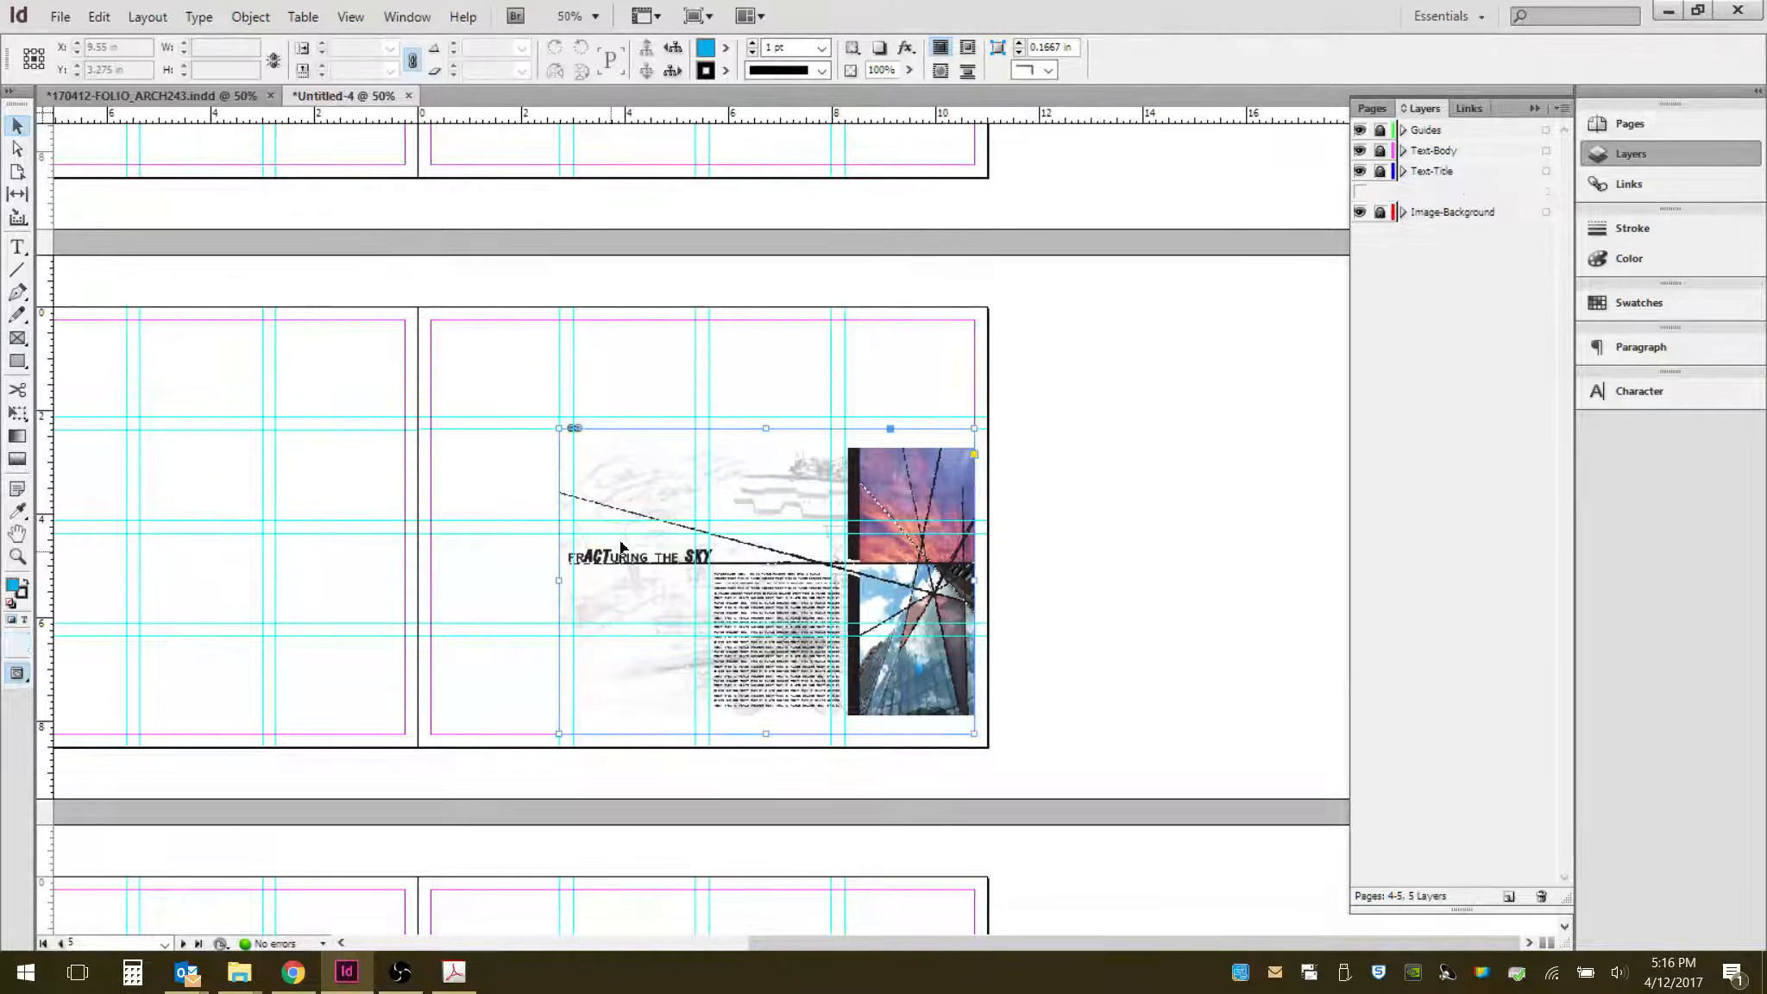
left_click_drag(559, 581, 428, 582)
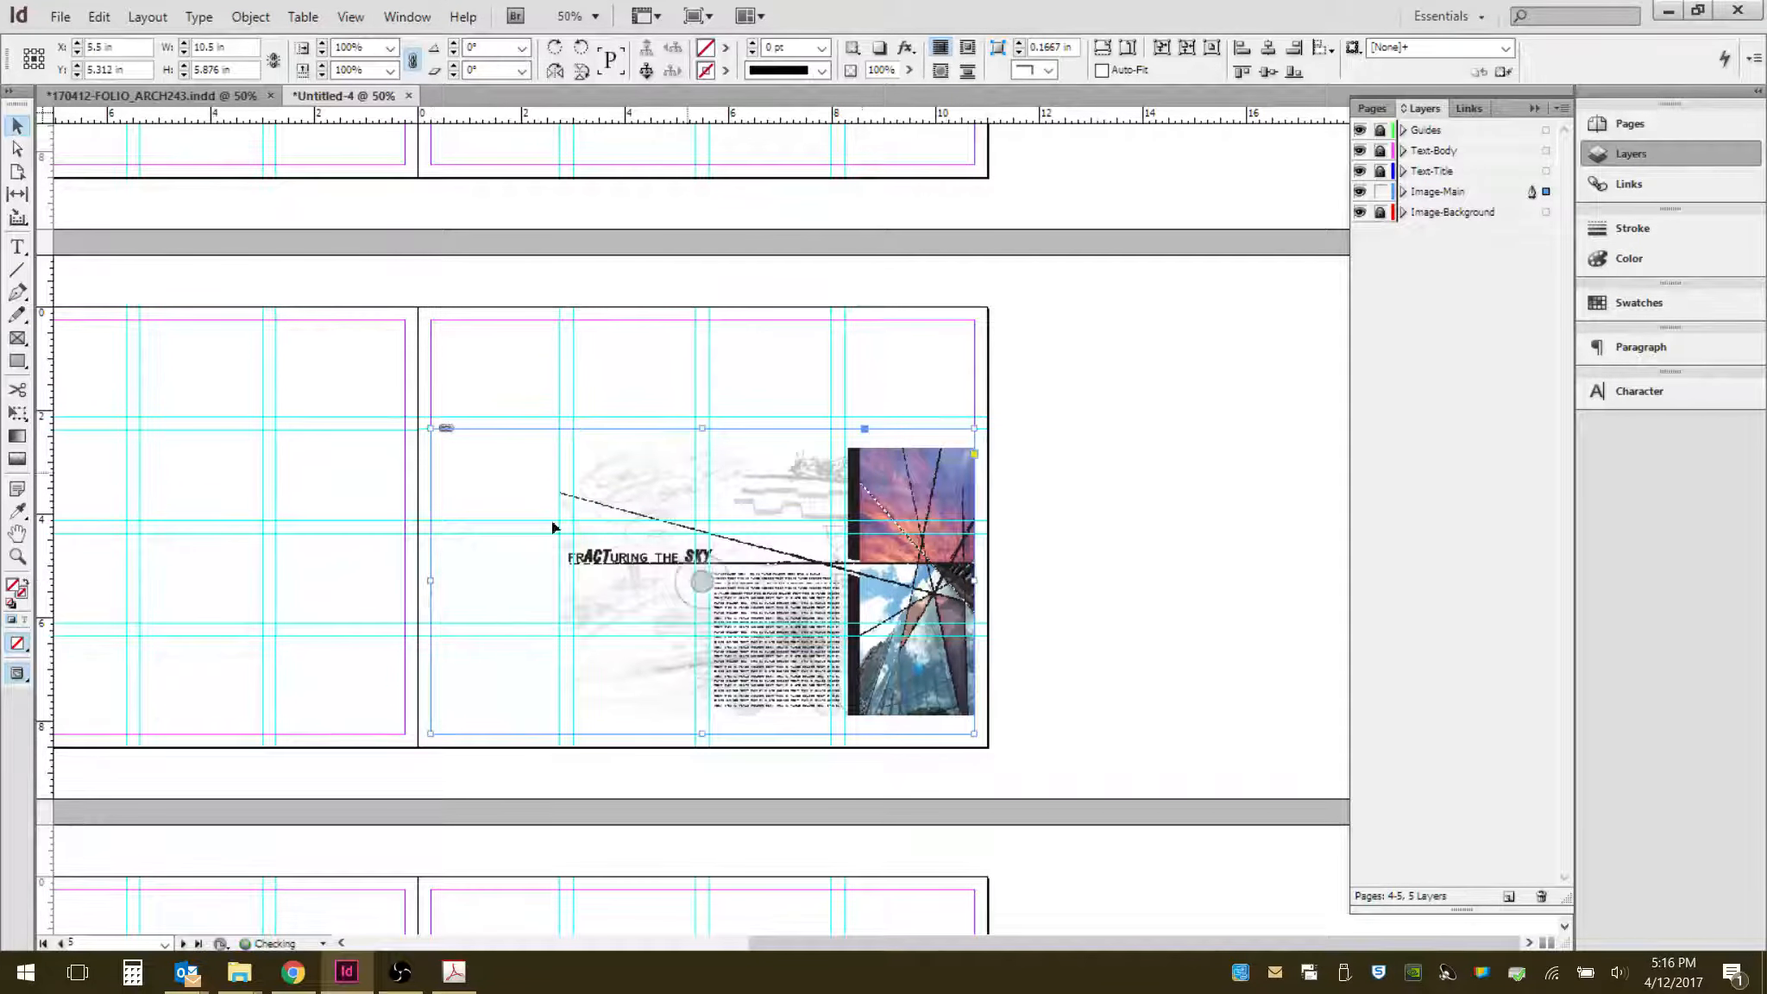
left_click(1131, 49)
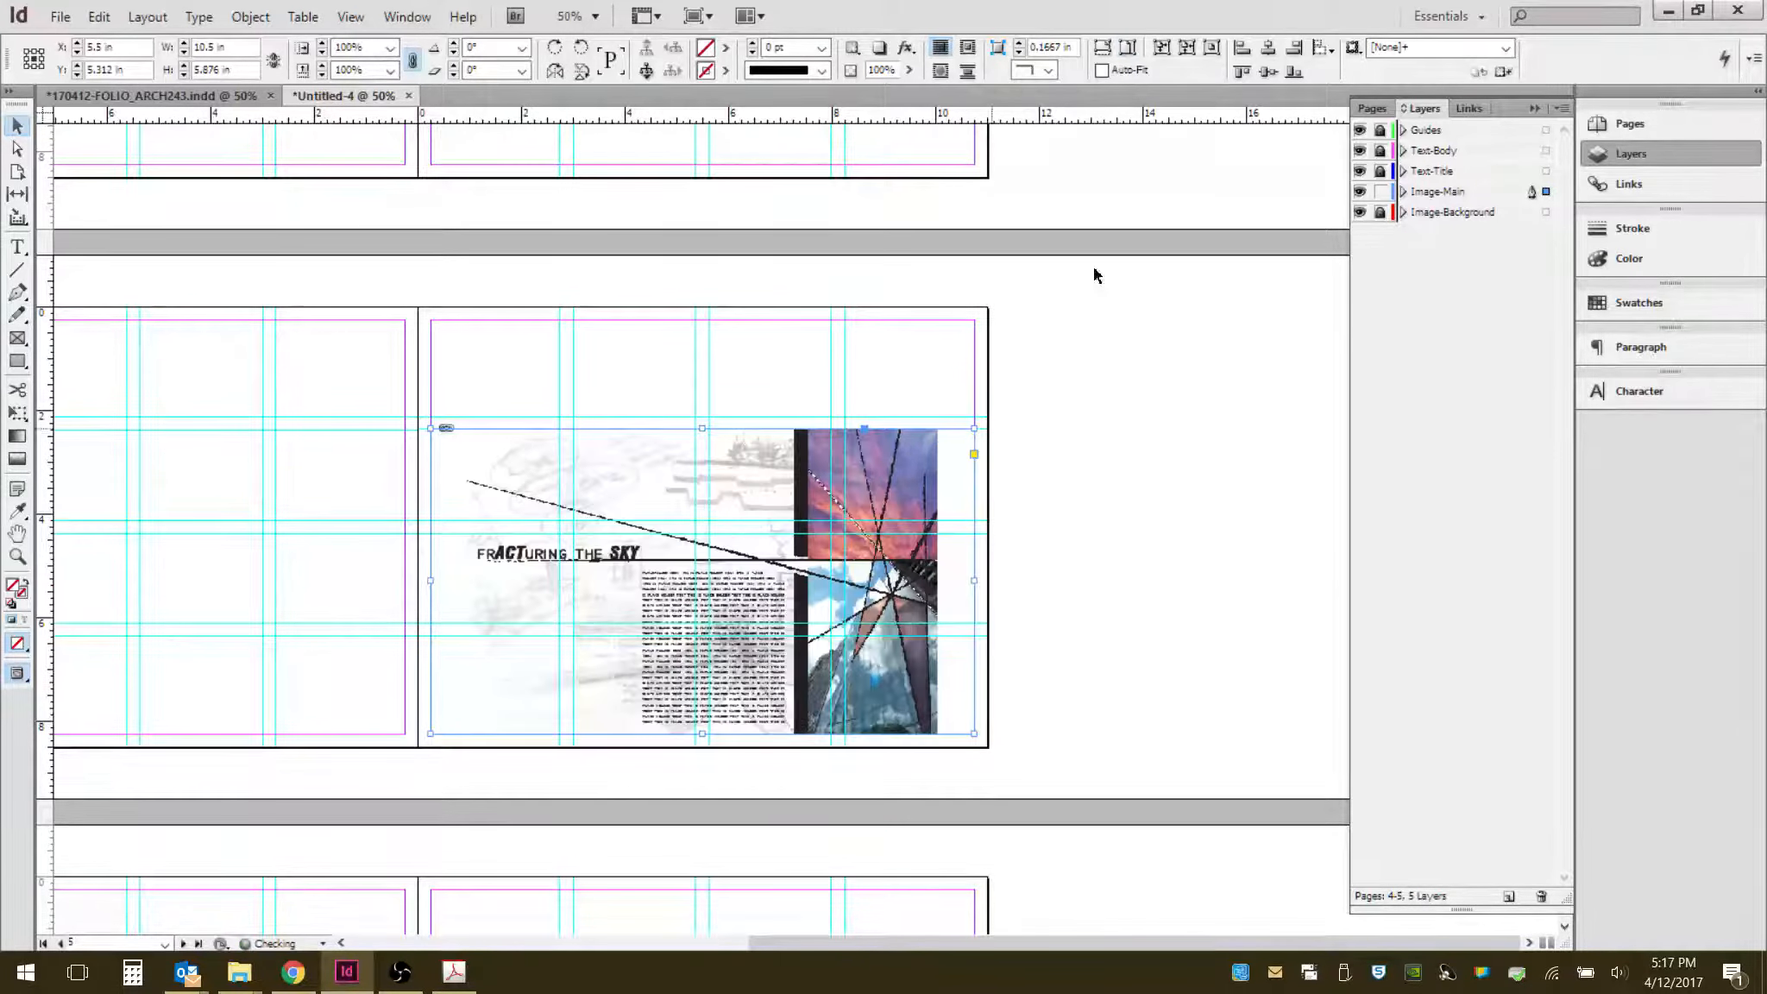
left_click(719, 587)
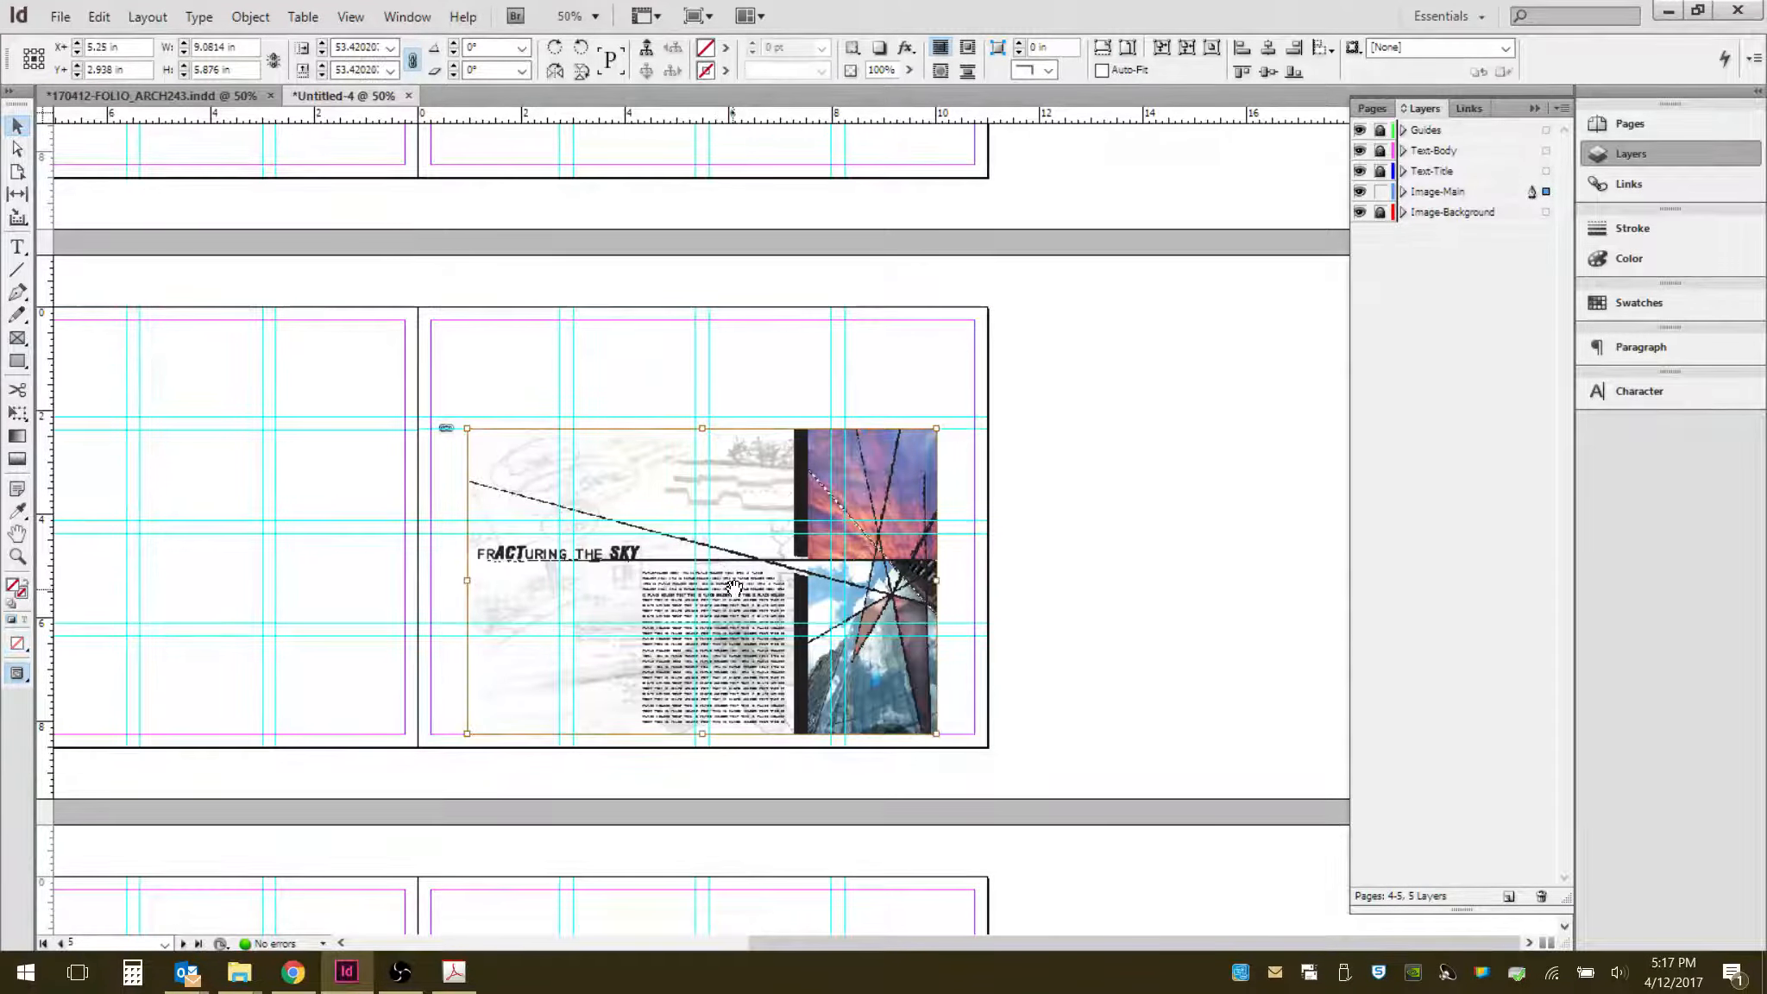
- Nudge the Photomontage PDF frame rightward until it meets the right page margin, then deselect it
key("Right")
key("Right")
key("Right")
key("Right")
key("Right")
key("Right")
key("Right")
key("Right")
key("Right")
key("Right")
key("Right")
key("Right")
key("Right")
key("Right")
key("Right")
key("Right")
key("Right")
key("Right")
key("Right")
key("Right")
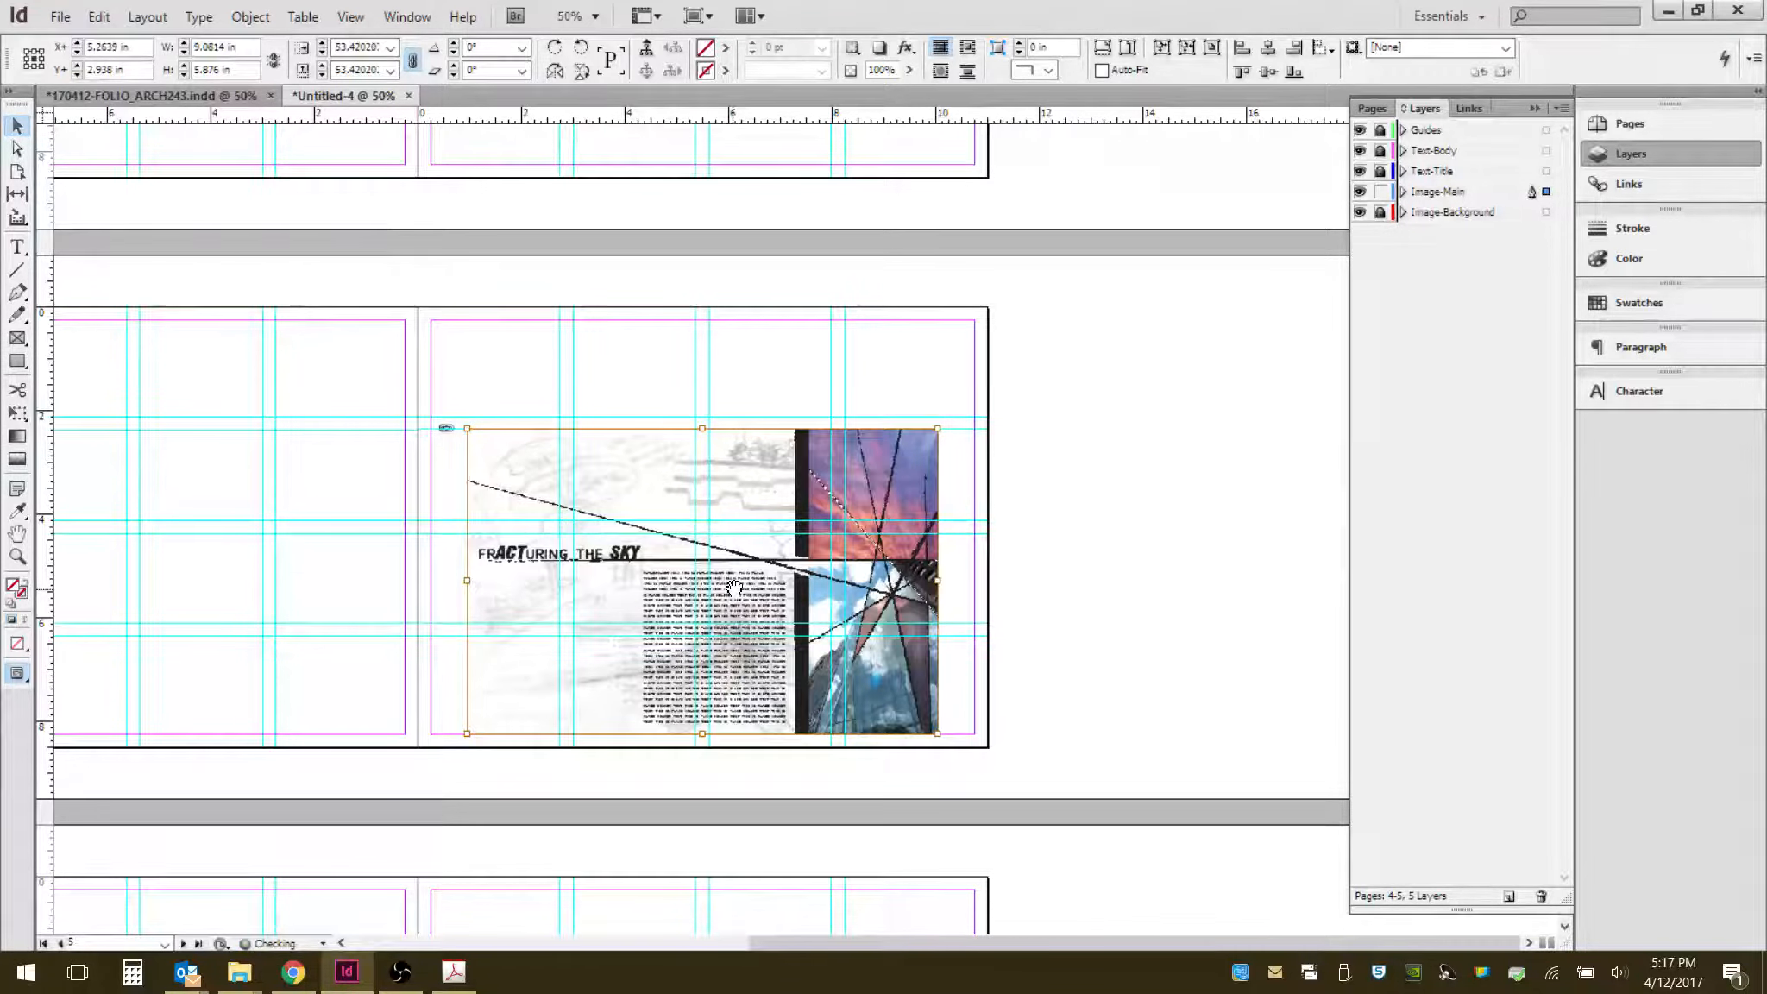
key("Right")
key("Right")
key("Right")
key("Right")
key("Right")
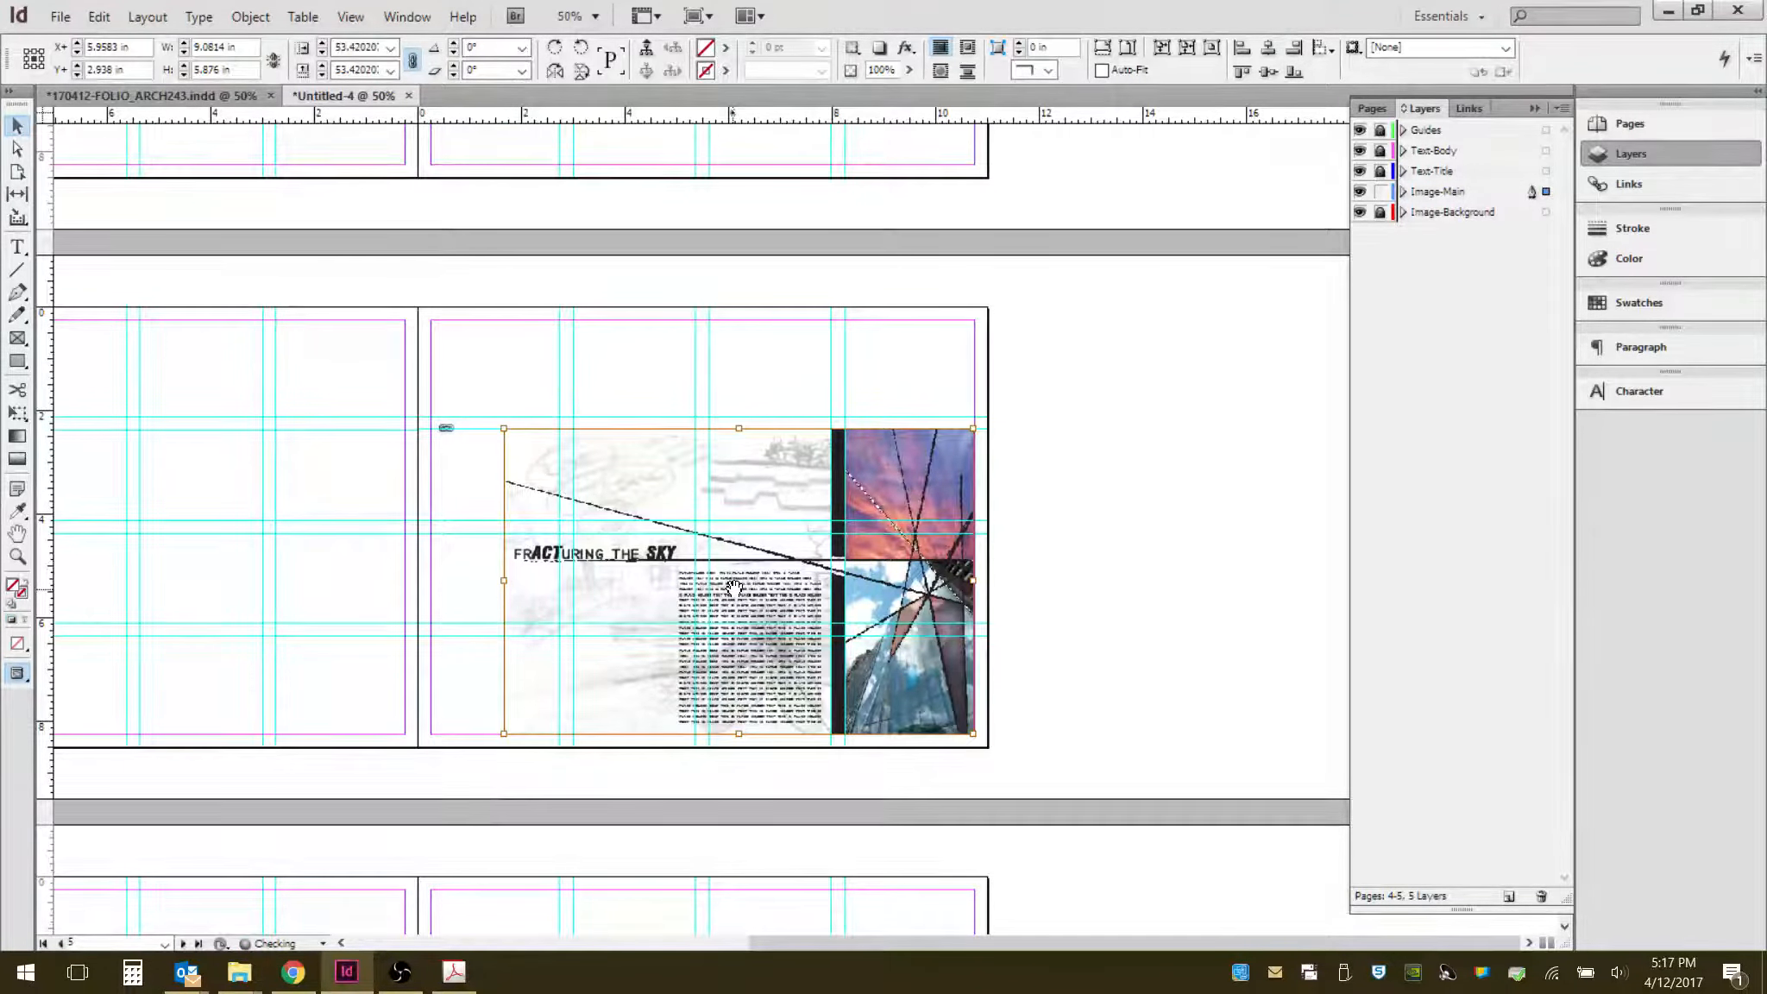
left_click(1189, 616)
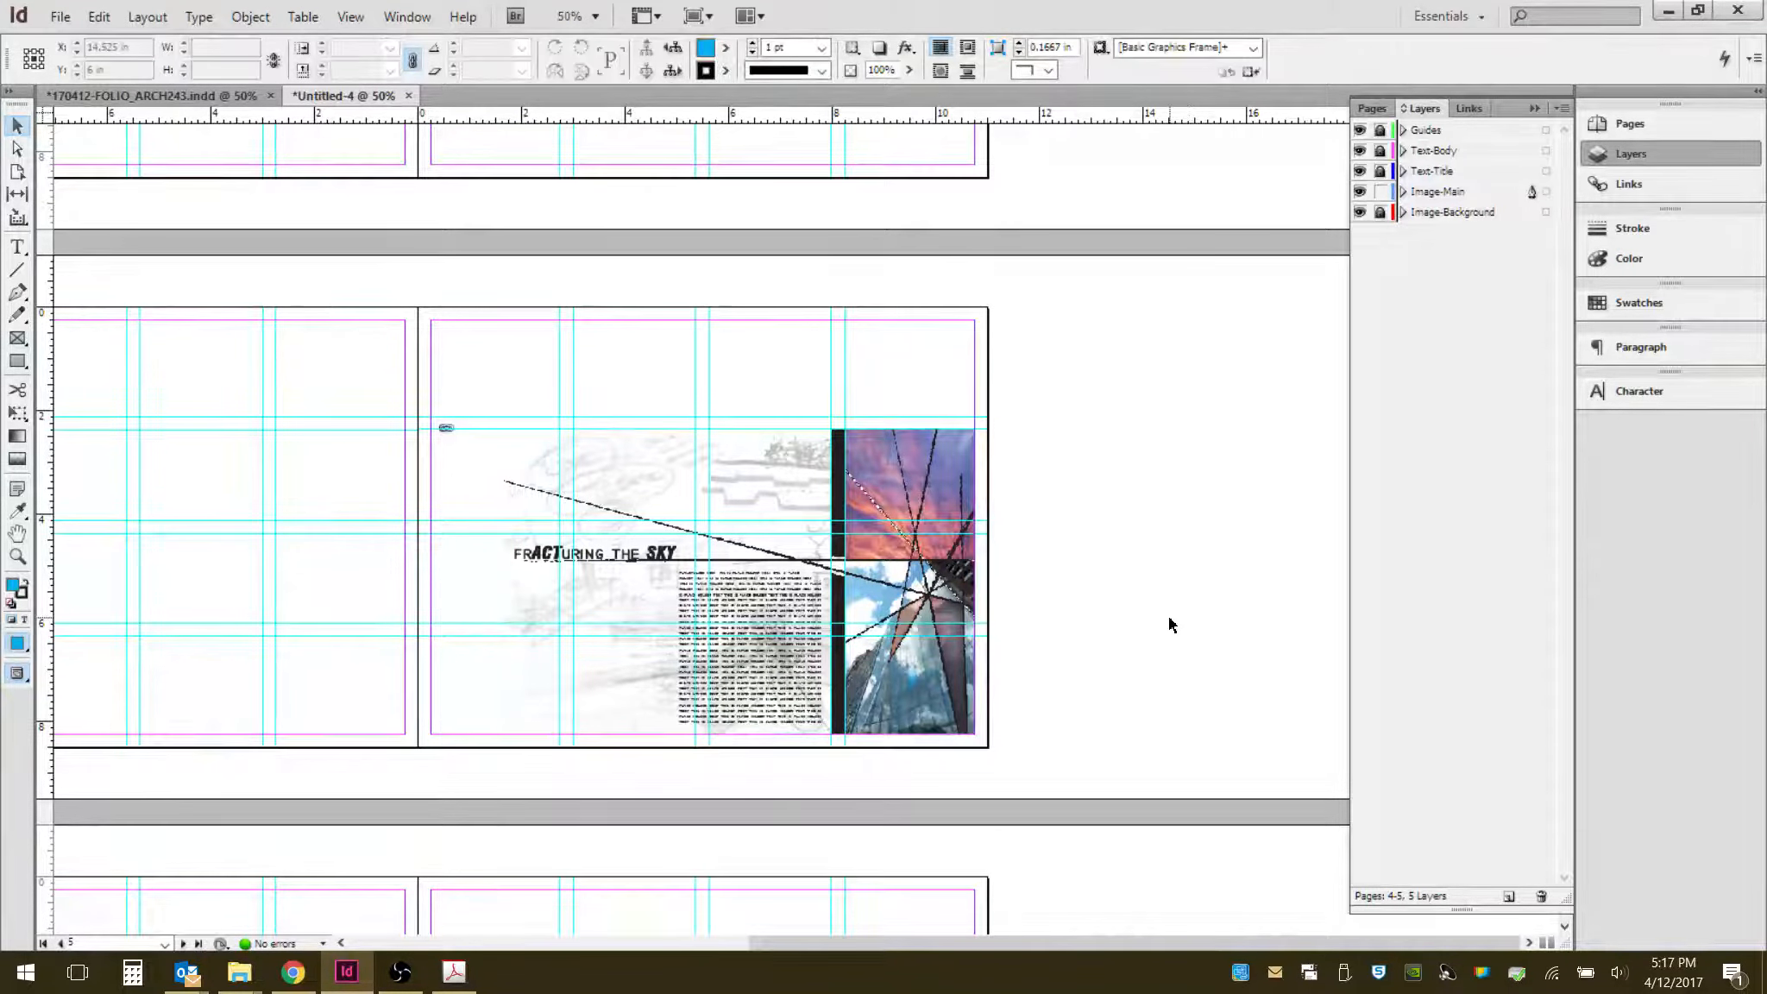
- Drag intenso-amanecer-playa-8138.jpg from the exercise's RAW folder onto the left page, drawing a frame about 2.4 by 1.5 in
key("ctrl+minus")
left_click(946, 557)
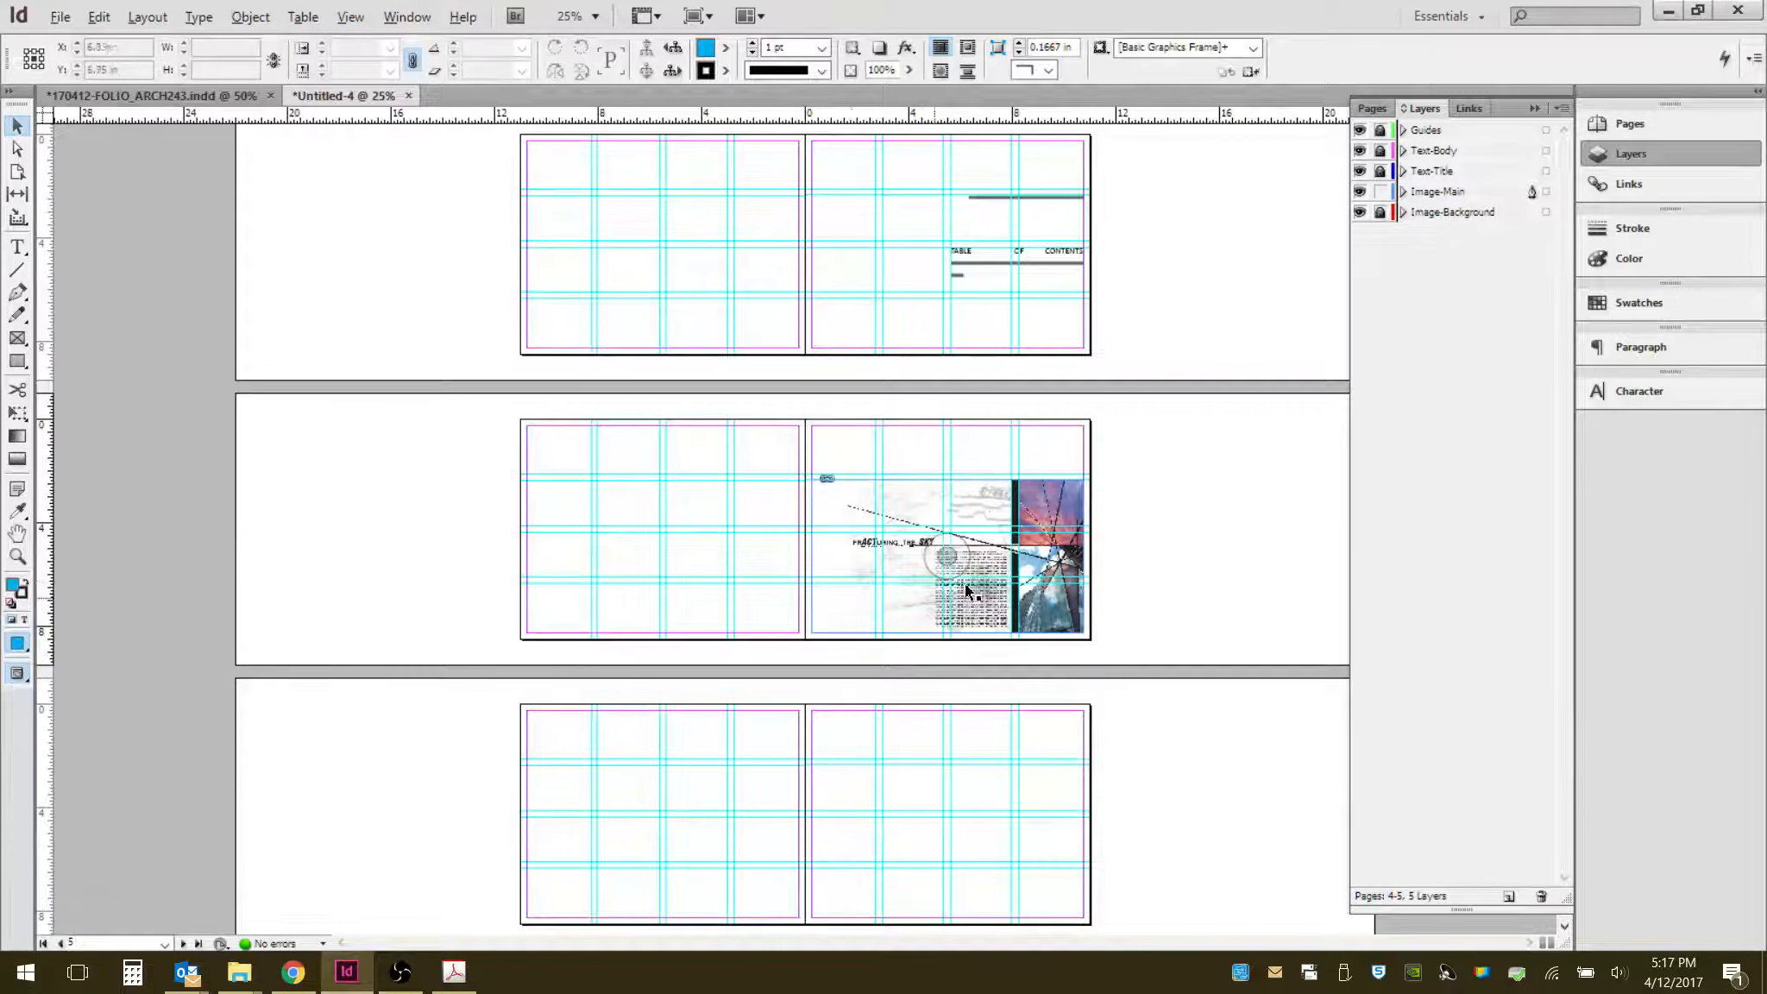
key("ctrl+equal")
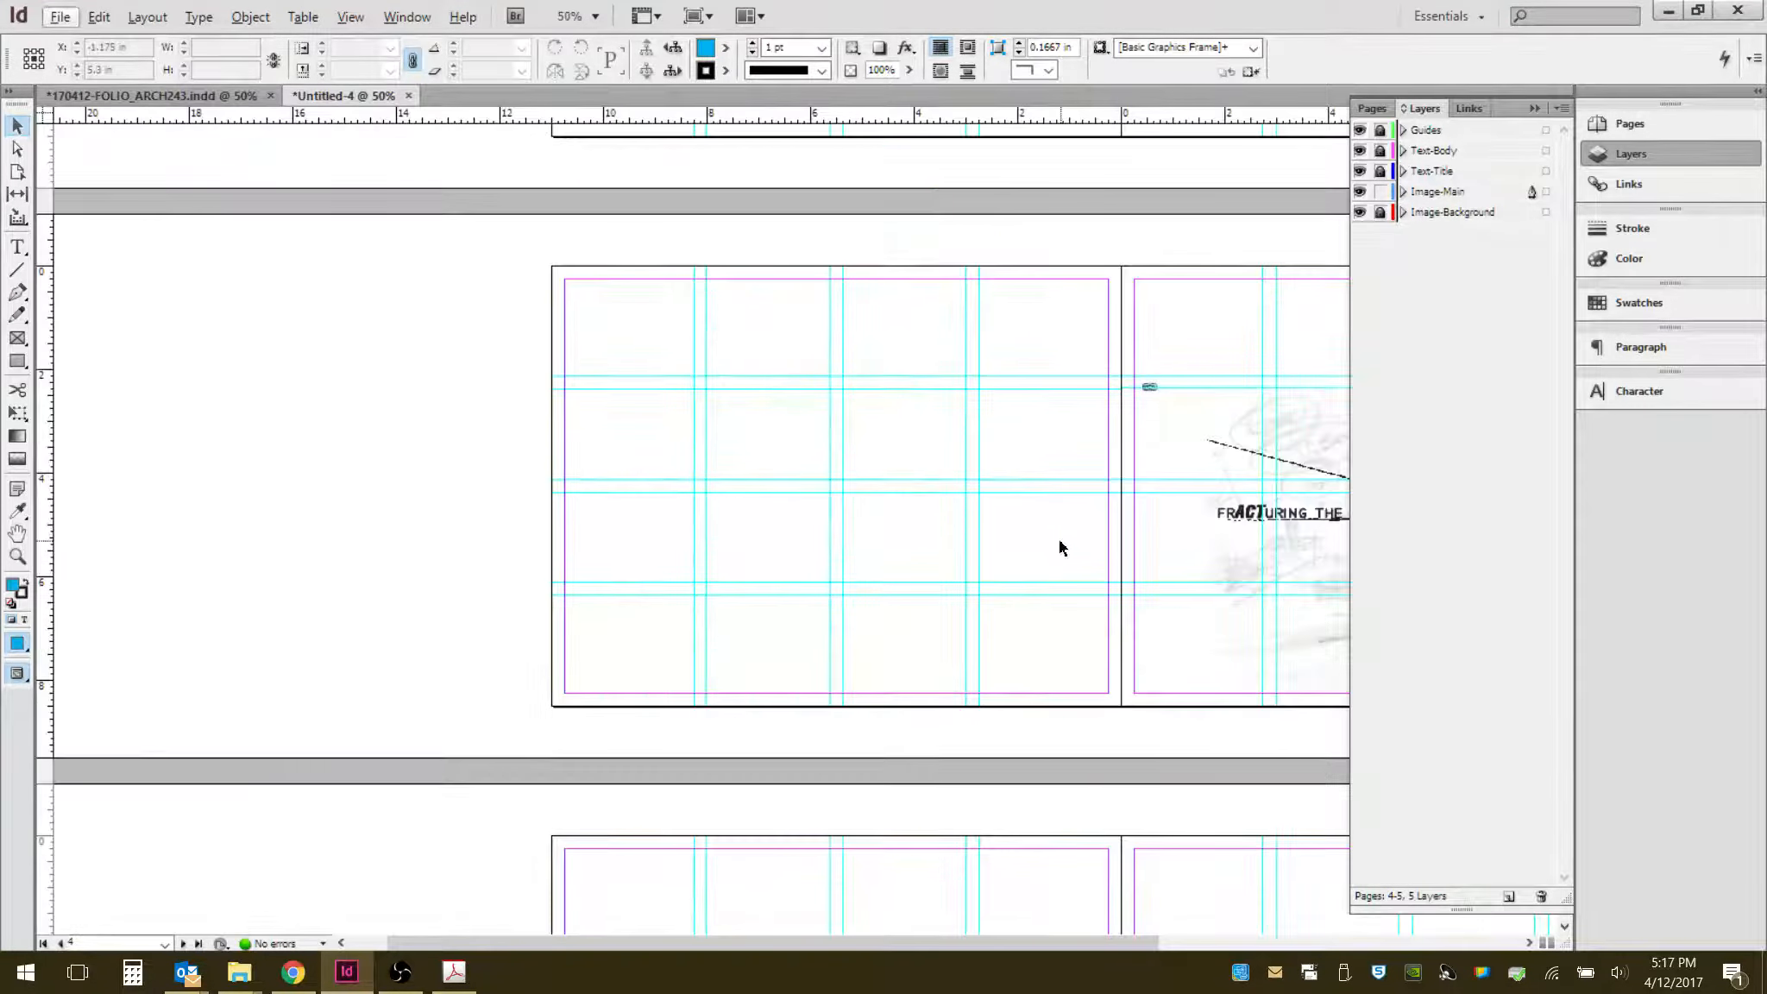
left_click_drag(1121, 492, 919, 520)
scroll(757, 538, "up", 1)
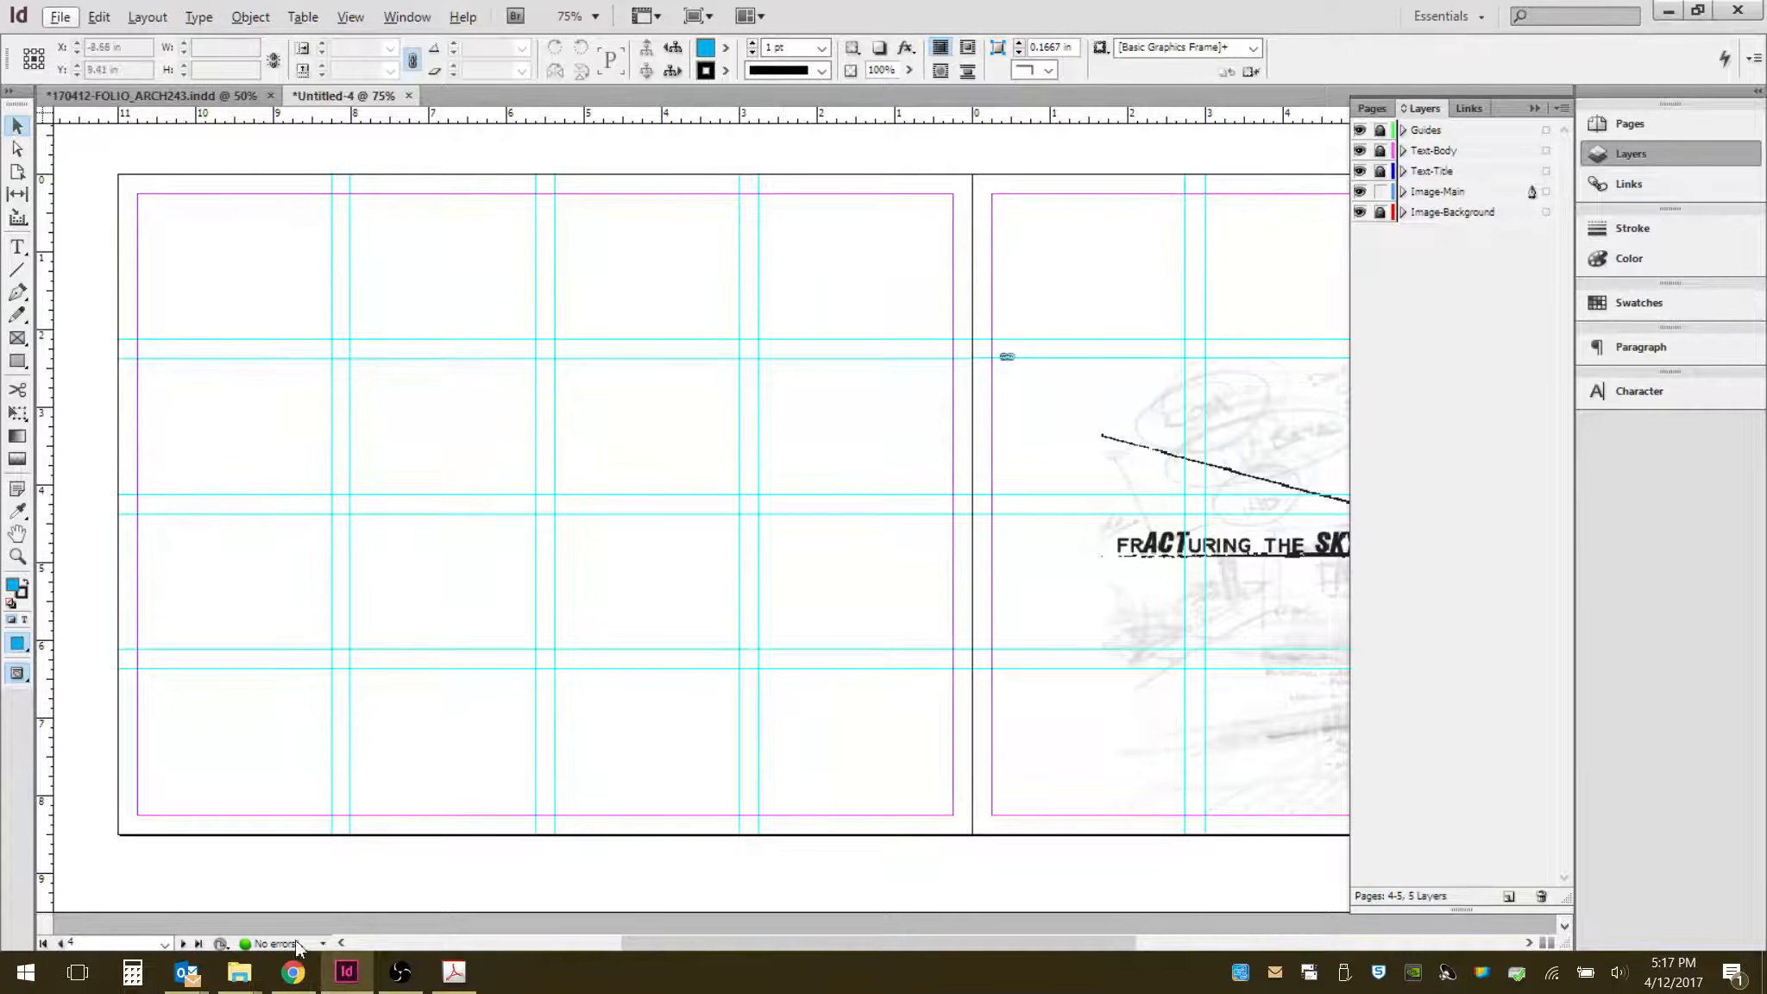
mouse_move(251, 984)
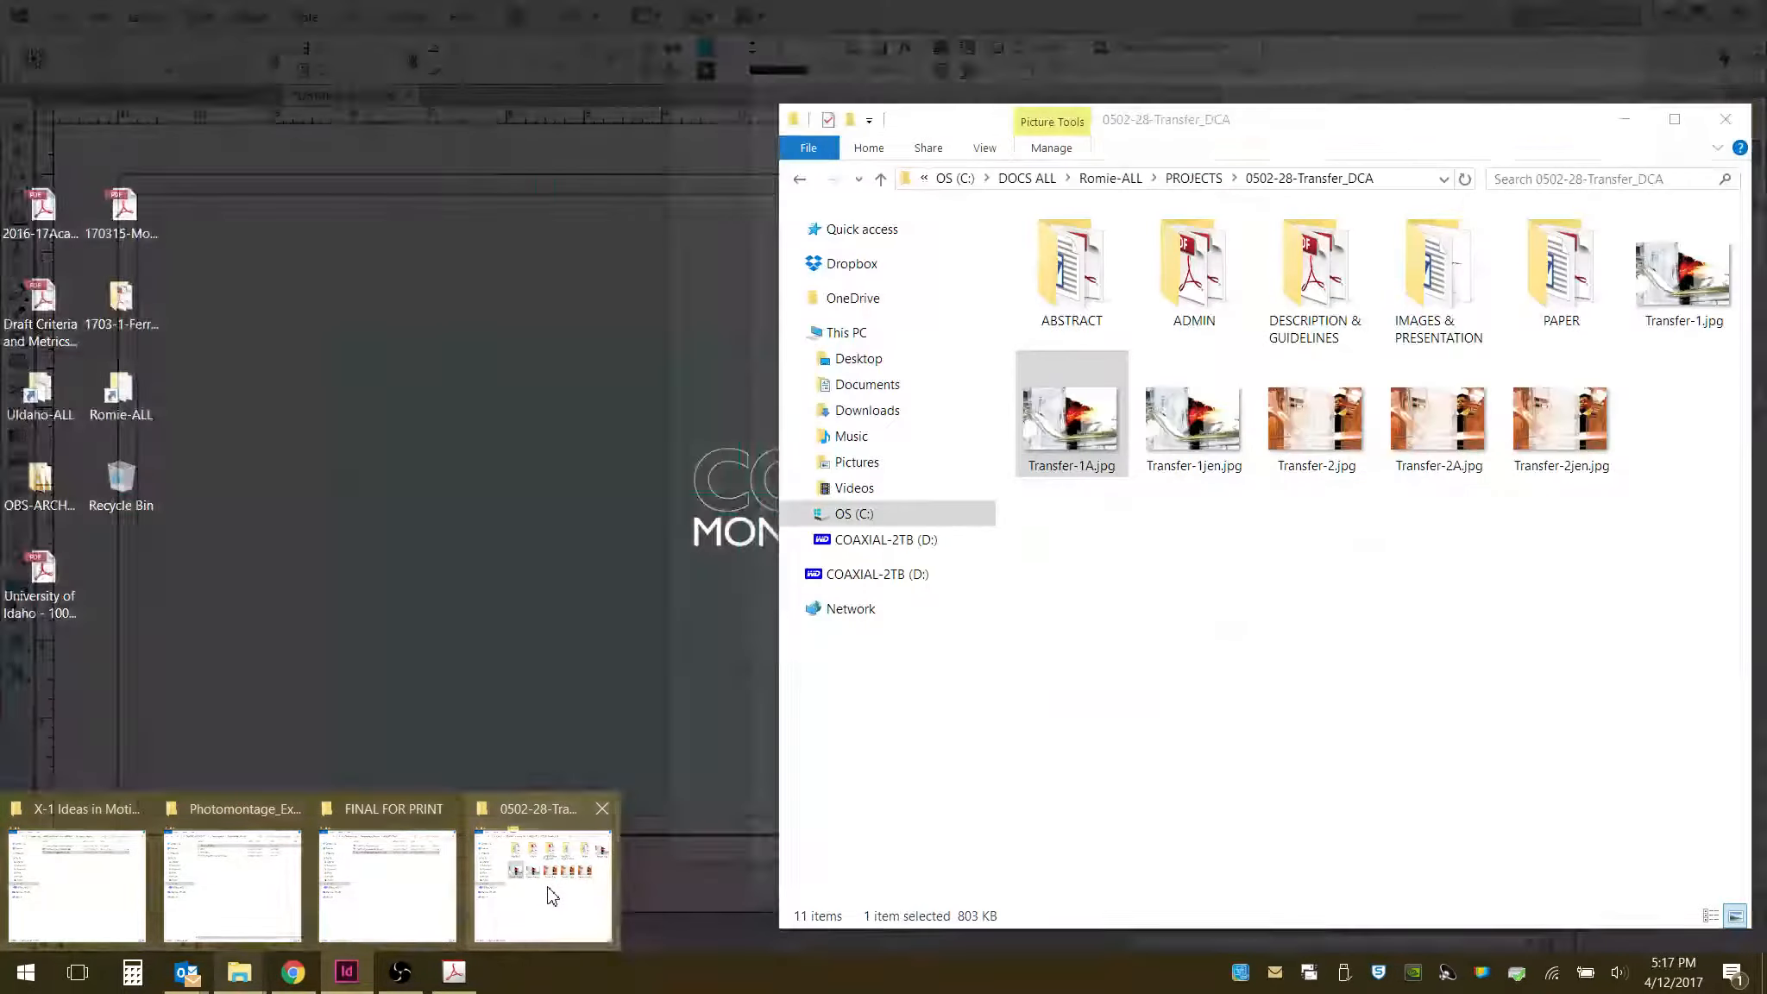
left_click(544, 889)
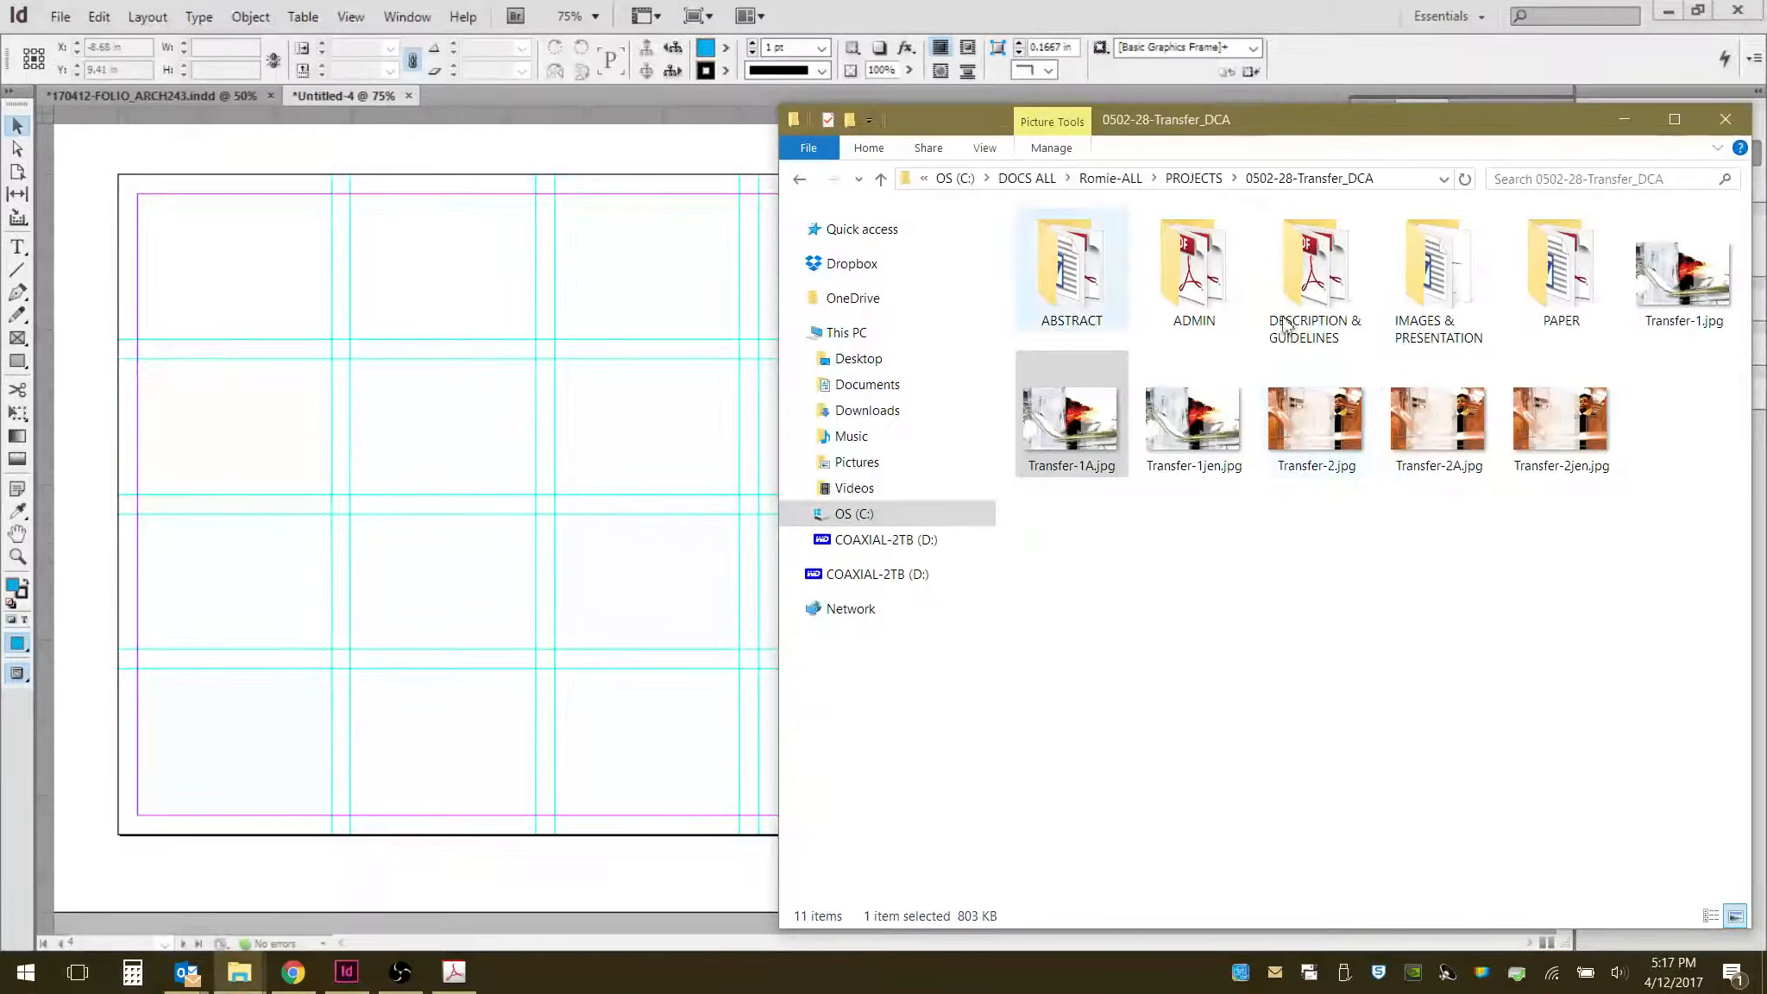
left_click(1725, 126)
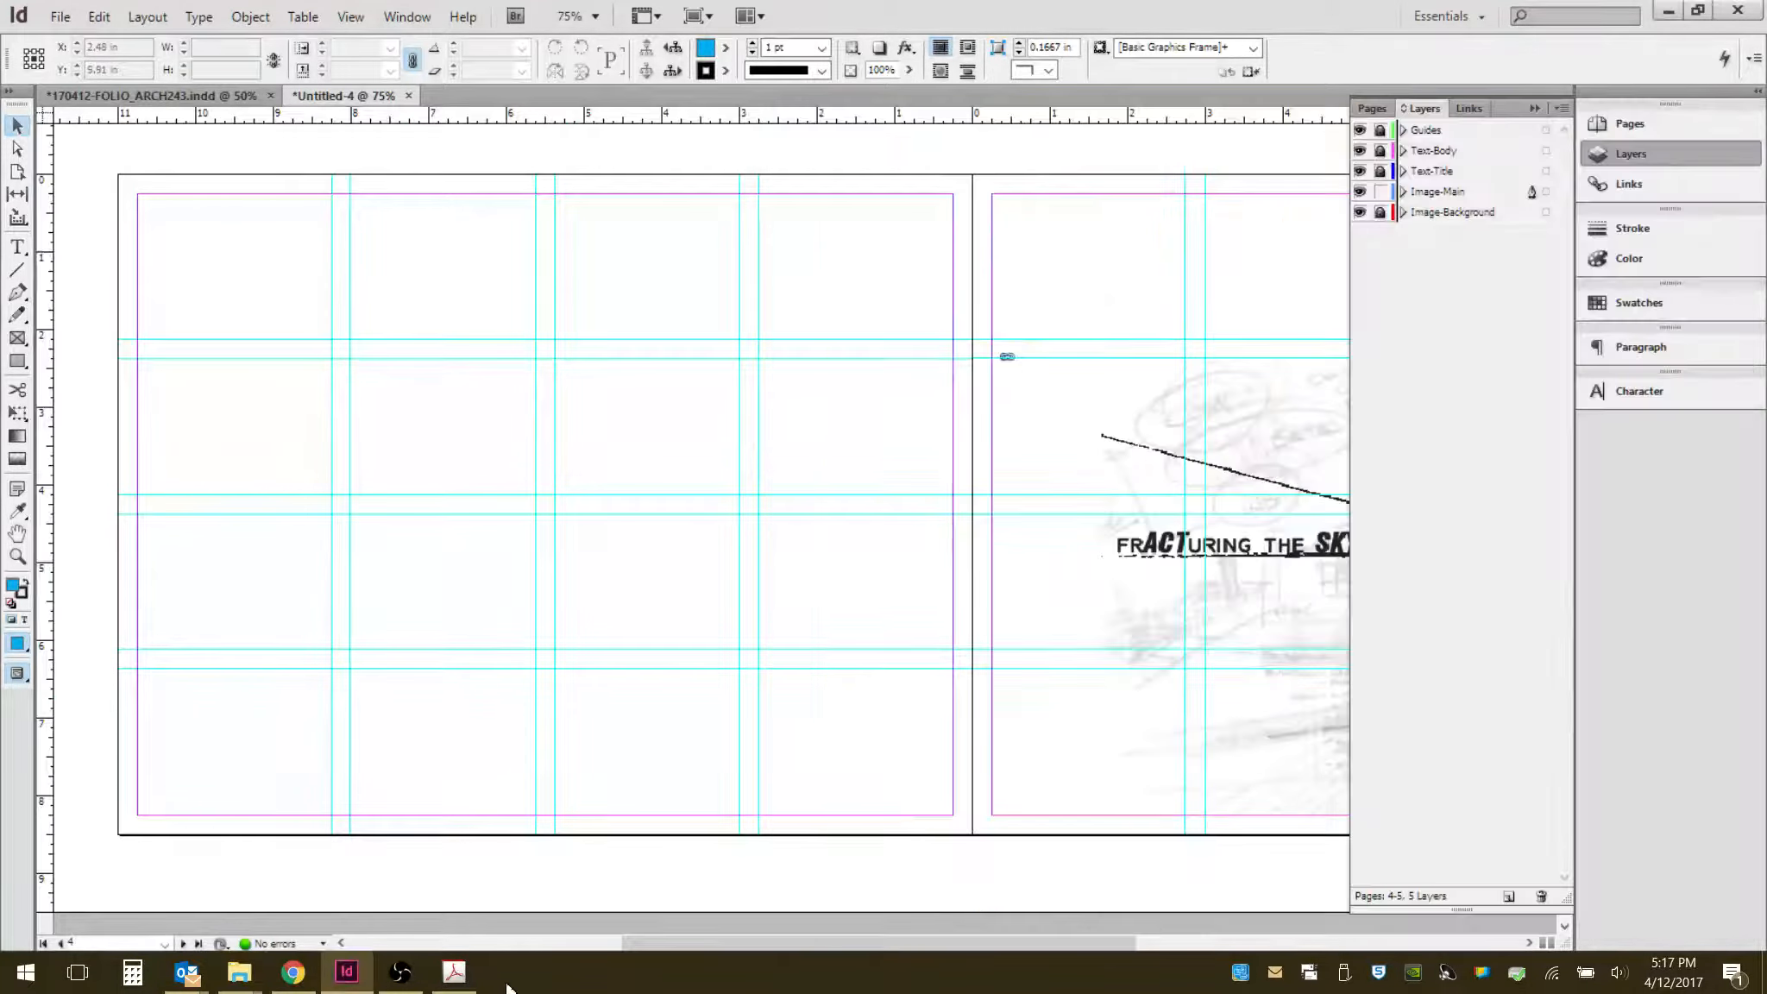
left_click(244, 982)
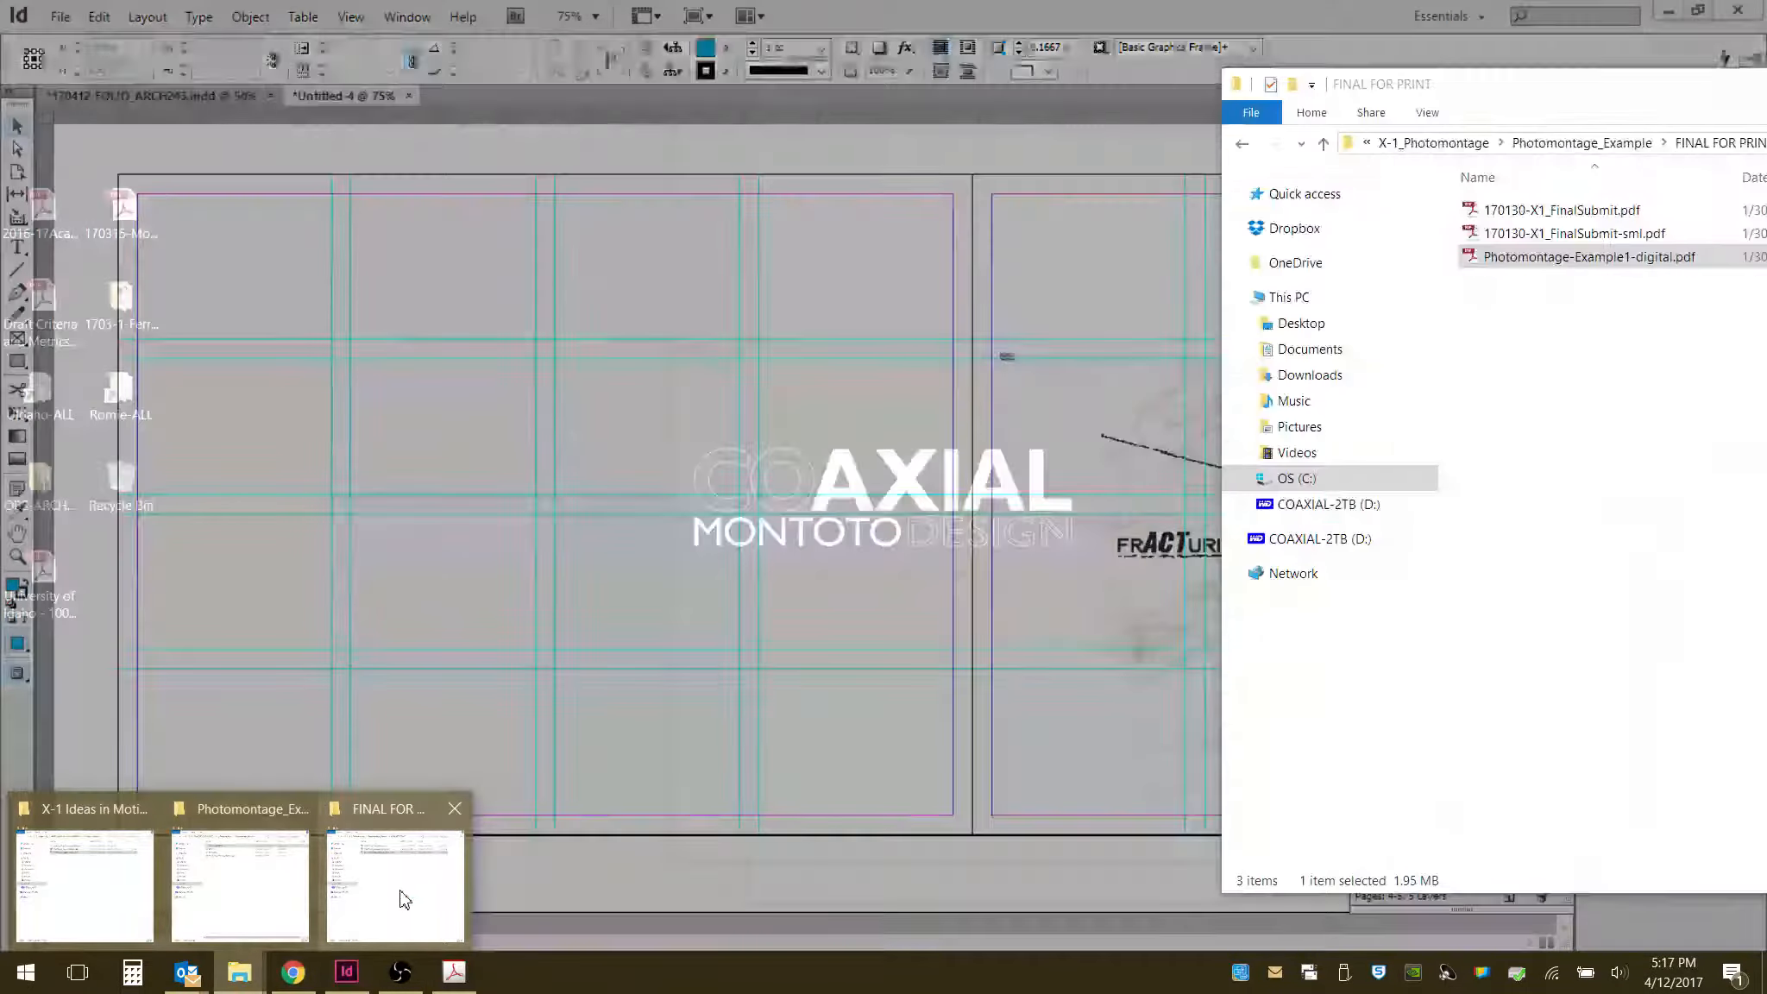
left_click(402, 897)
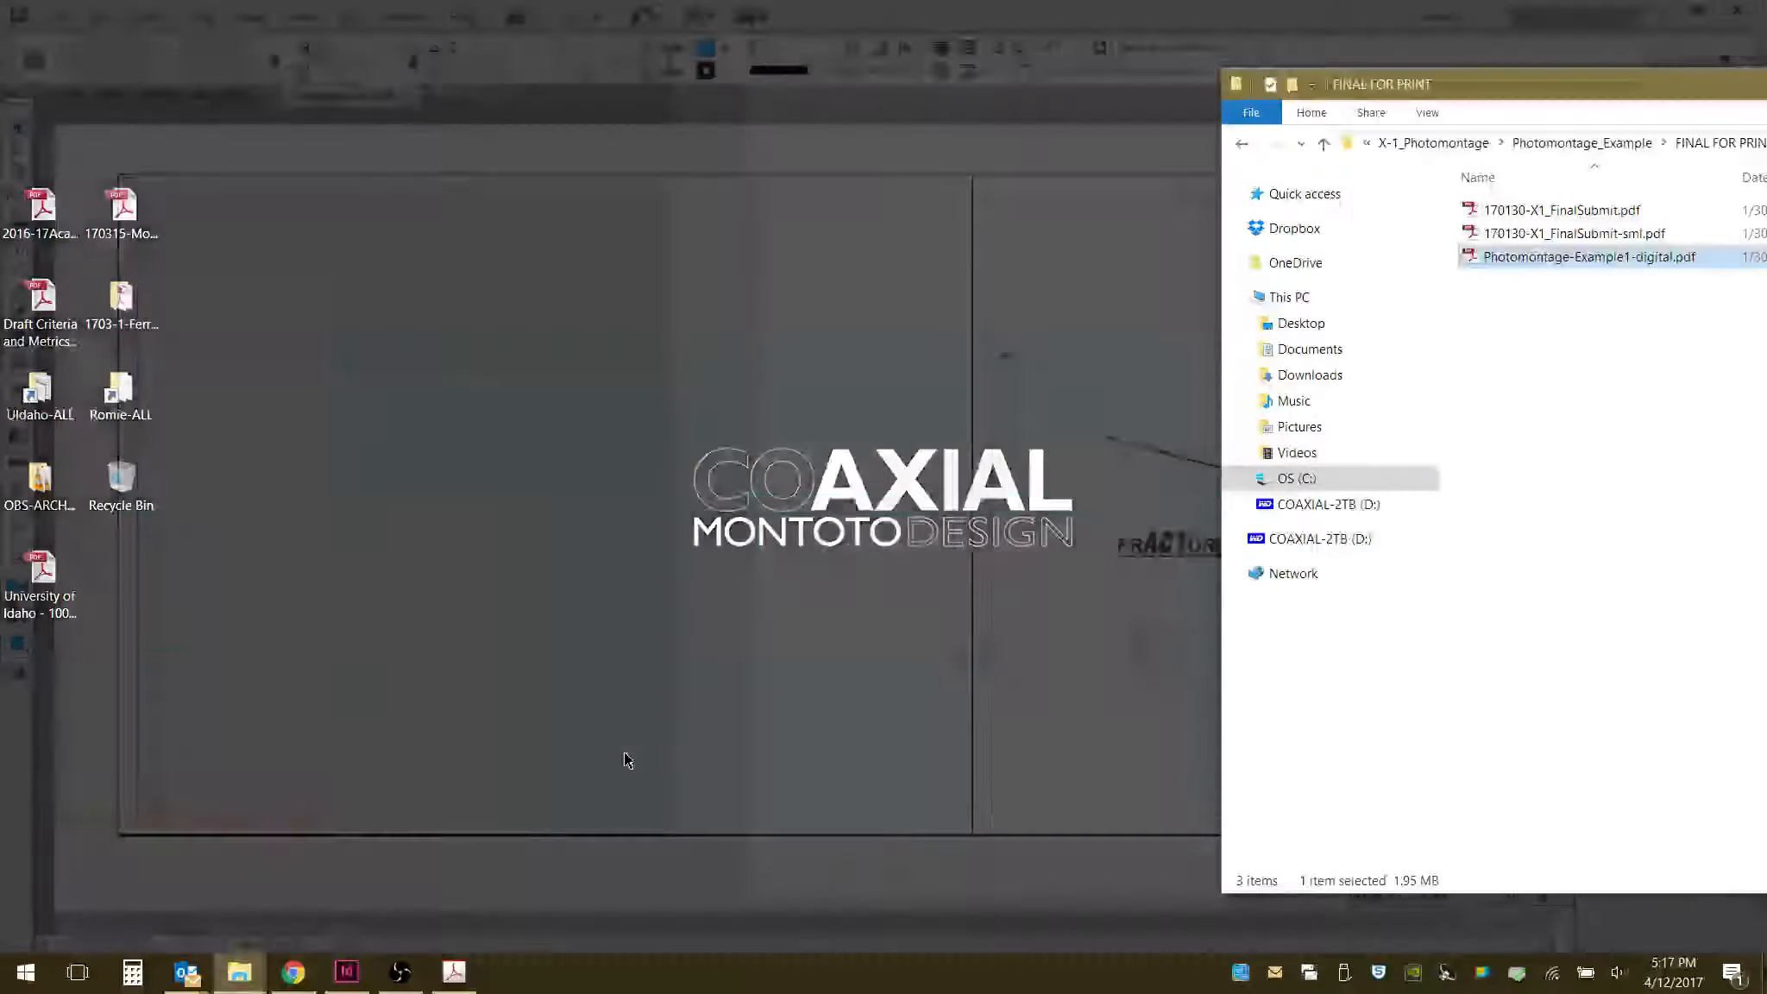
left_click(1242, 143)
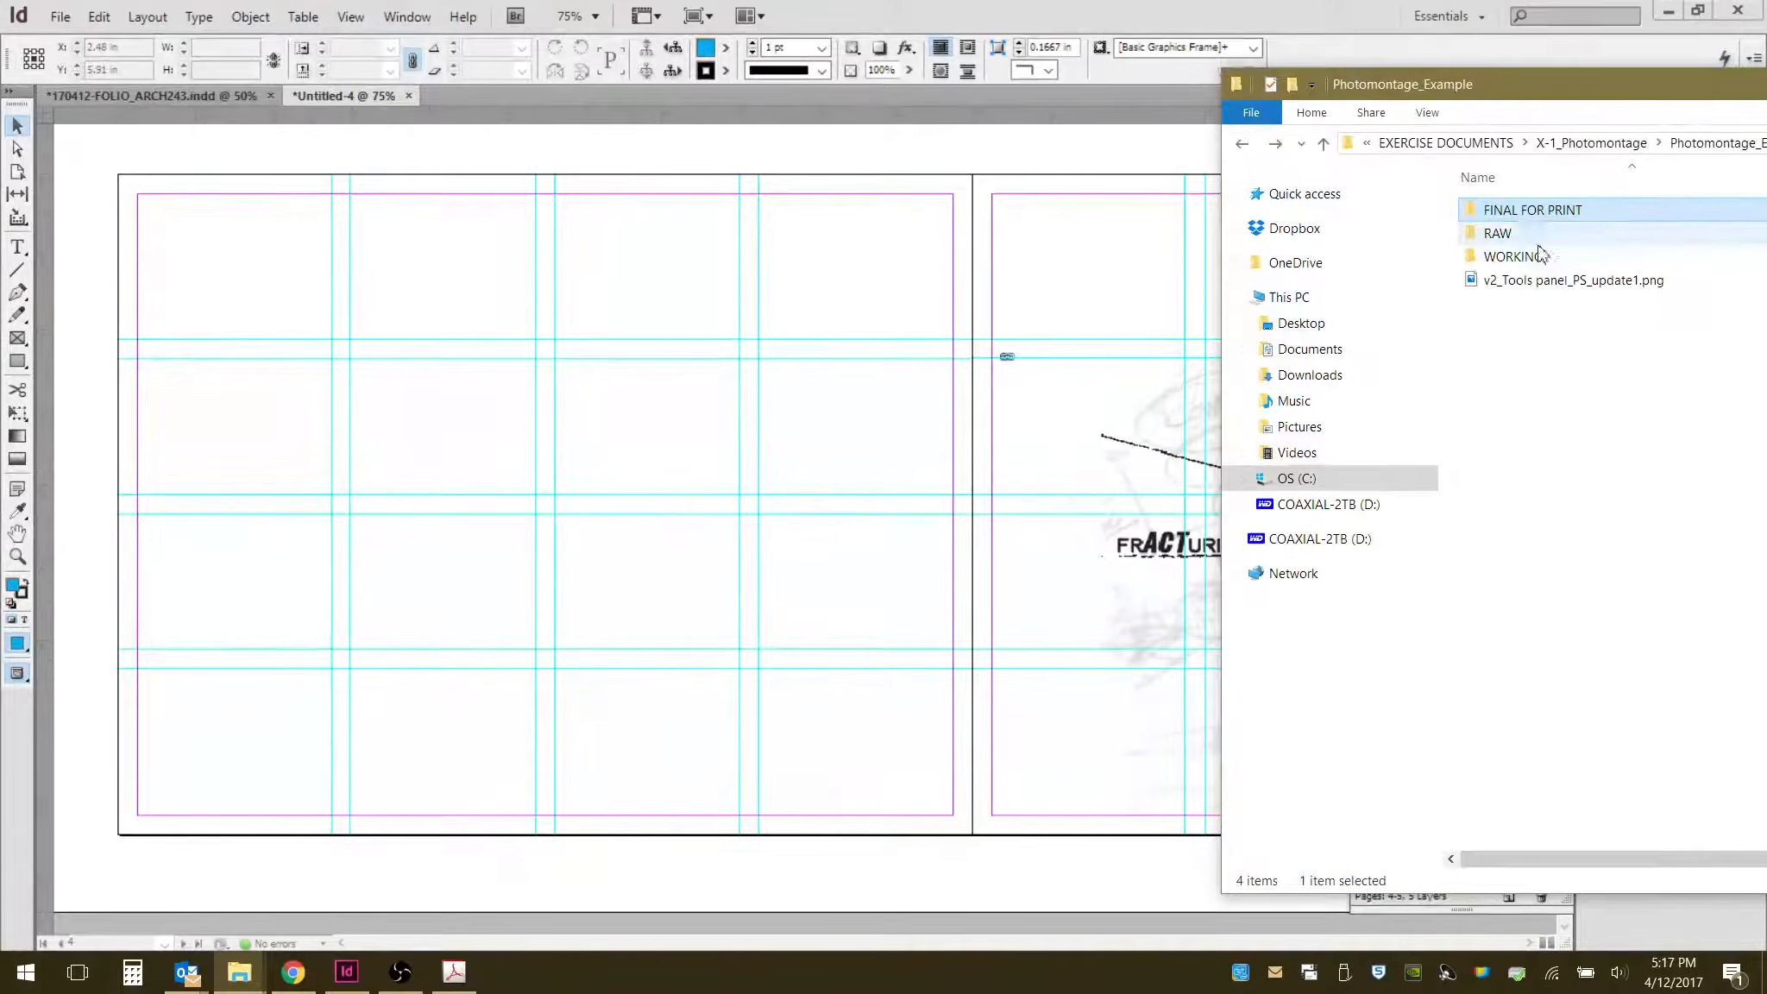
double_click(1506, 234)
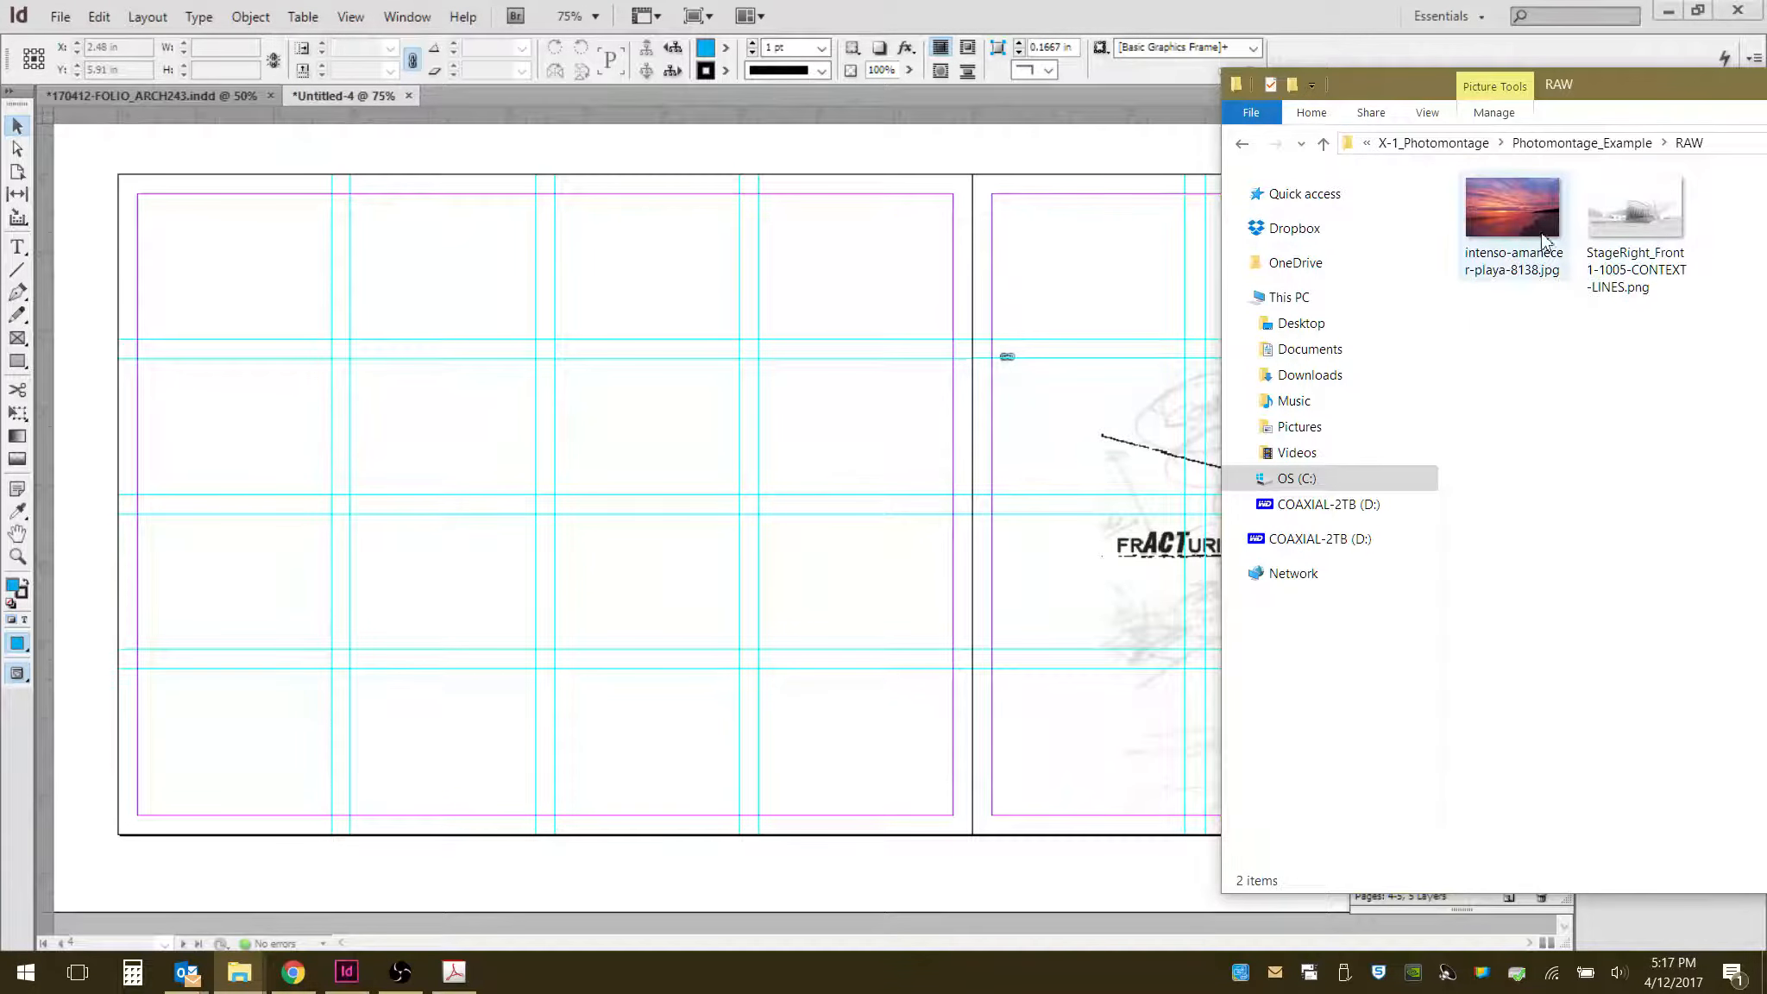
left_click_drag(1530, 206, 302, 336)
left_click_drag(269, 274, 529, 354)
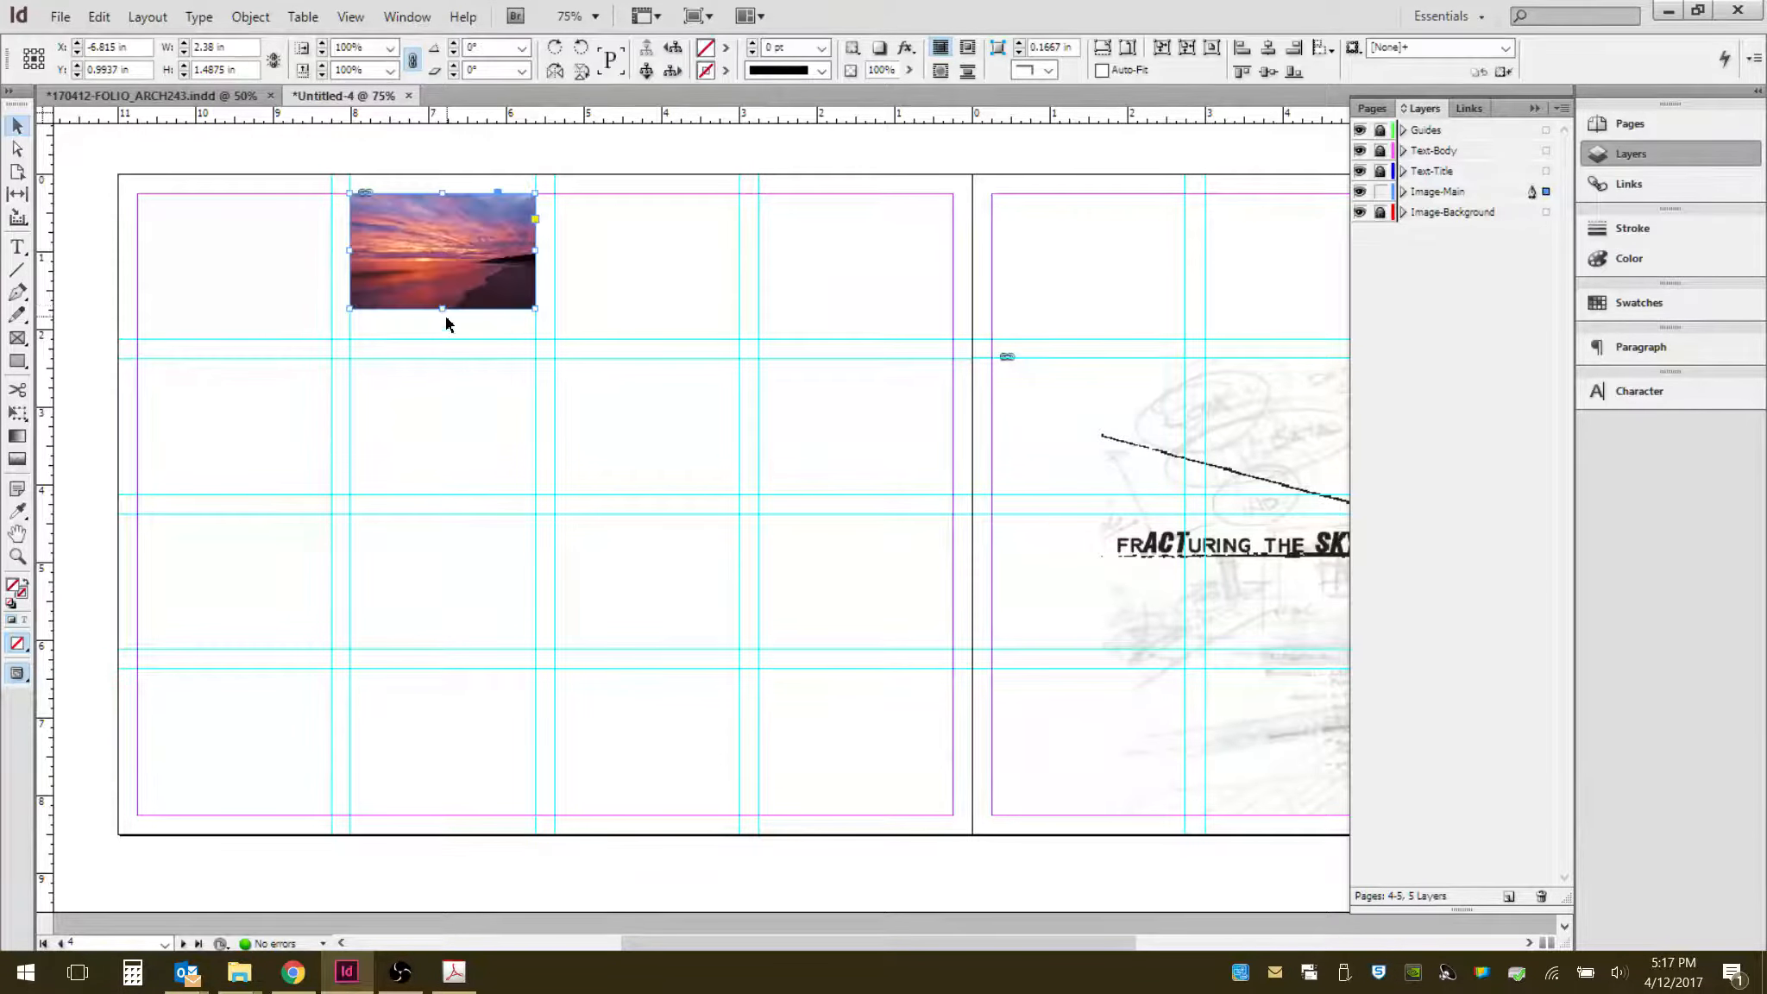
- Stretch the sunset image frame's bottom edge to about 1.875 in tall and refit the image inside it
left_click_drag(443, 309, 447, 338)
left_click(442, 266)
left_click(442, 266)
left_click(1104, 49)
left_click(445, 266)
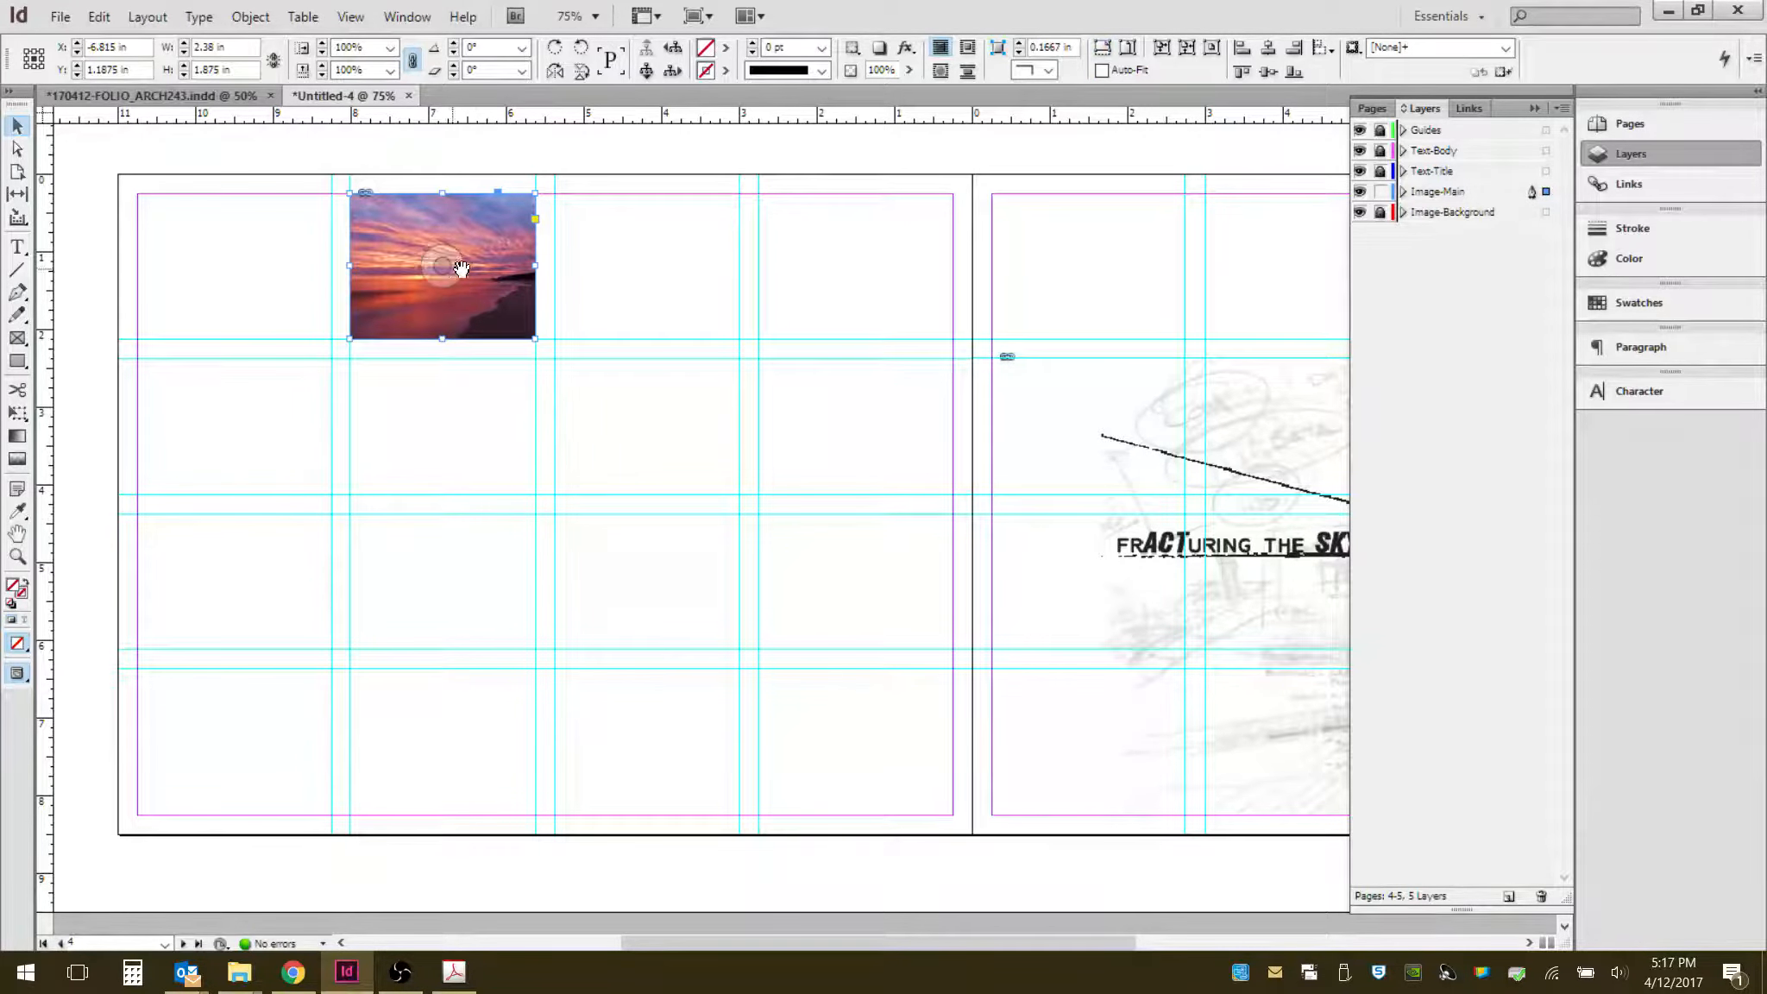
- Nudge the sunset image frame leftward with the arrow keys, then deselect it
key("Left")
key("Left")
key("Left")
key("Left")
key("Left")
key("Left")
key("Left")
key("Left")
key("Left")
key("Left")
key("Left")
key("Left")
key("Left")
key("Left")
key("Left")
key("Left")
key("Left")
key("Left")
key("Left")
key("Left")
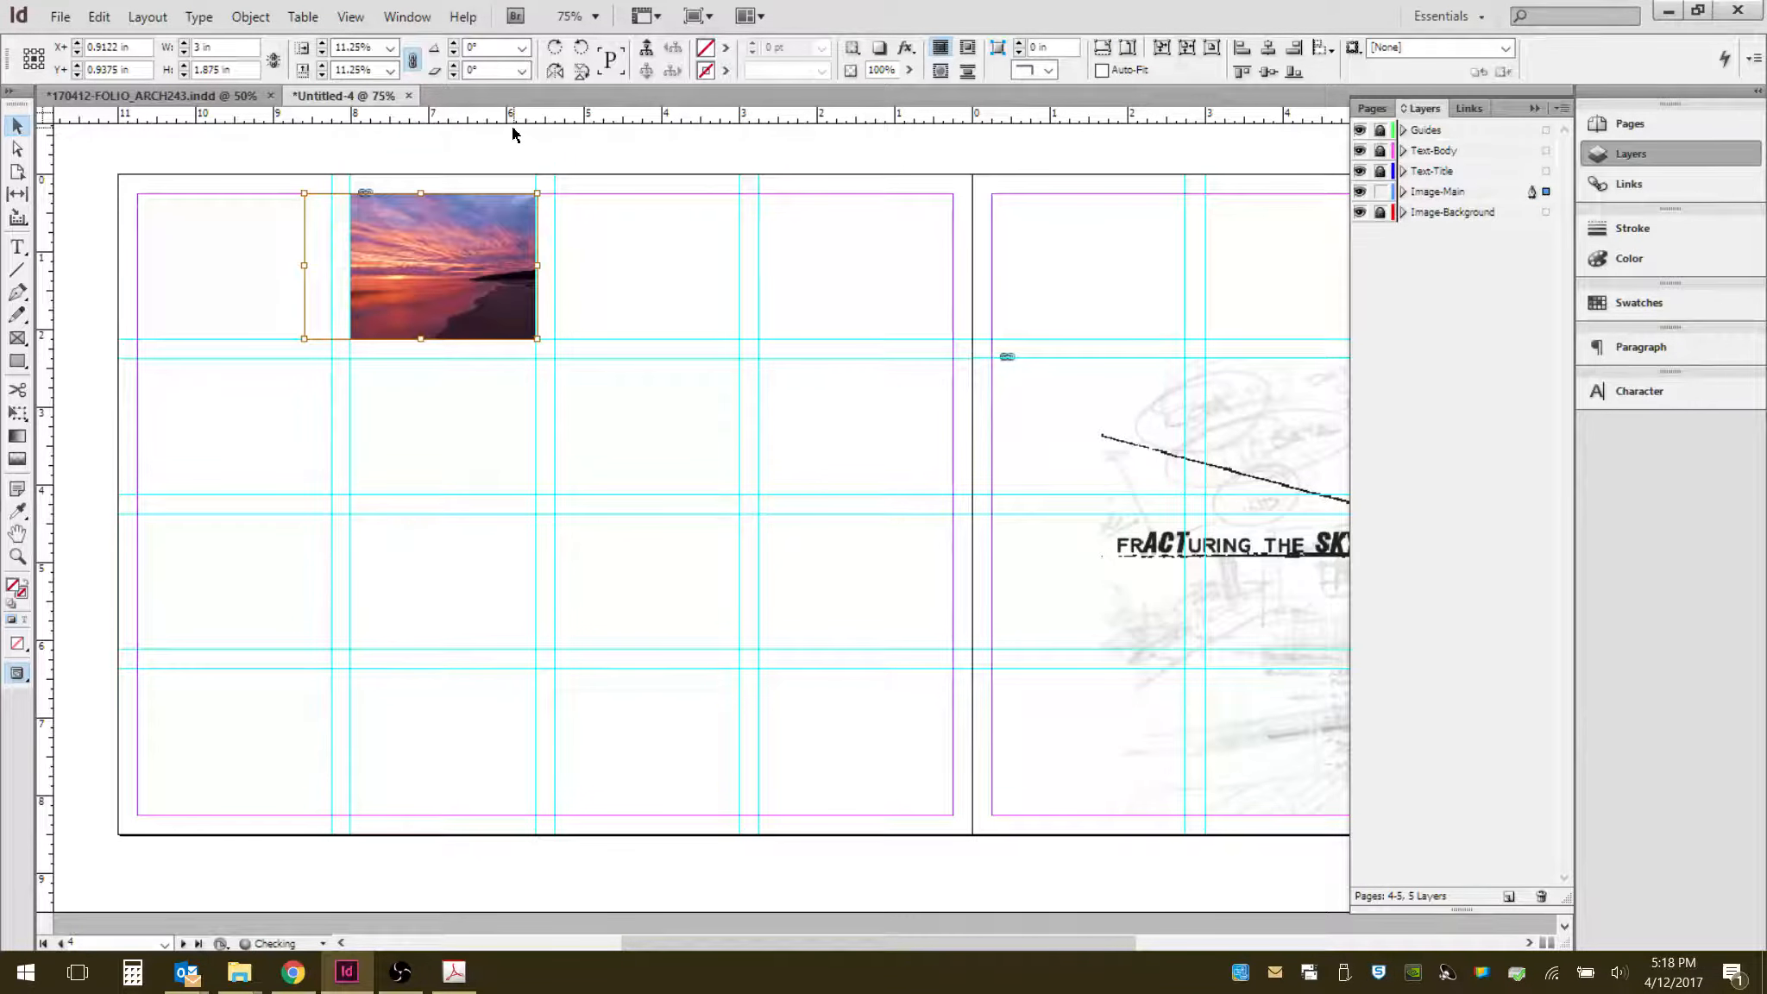
left_click(634, 252)
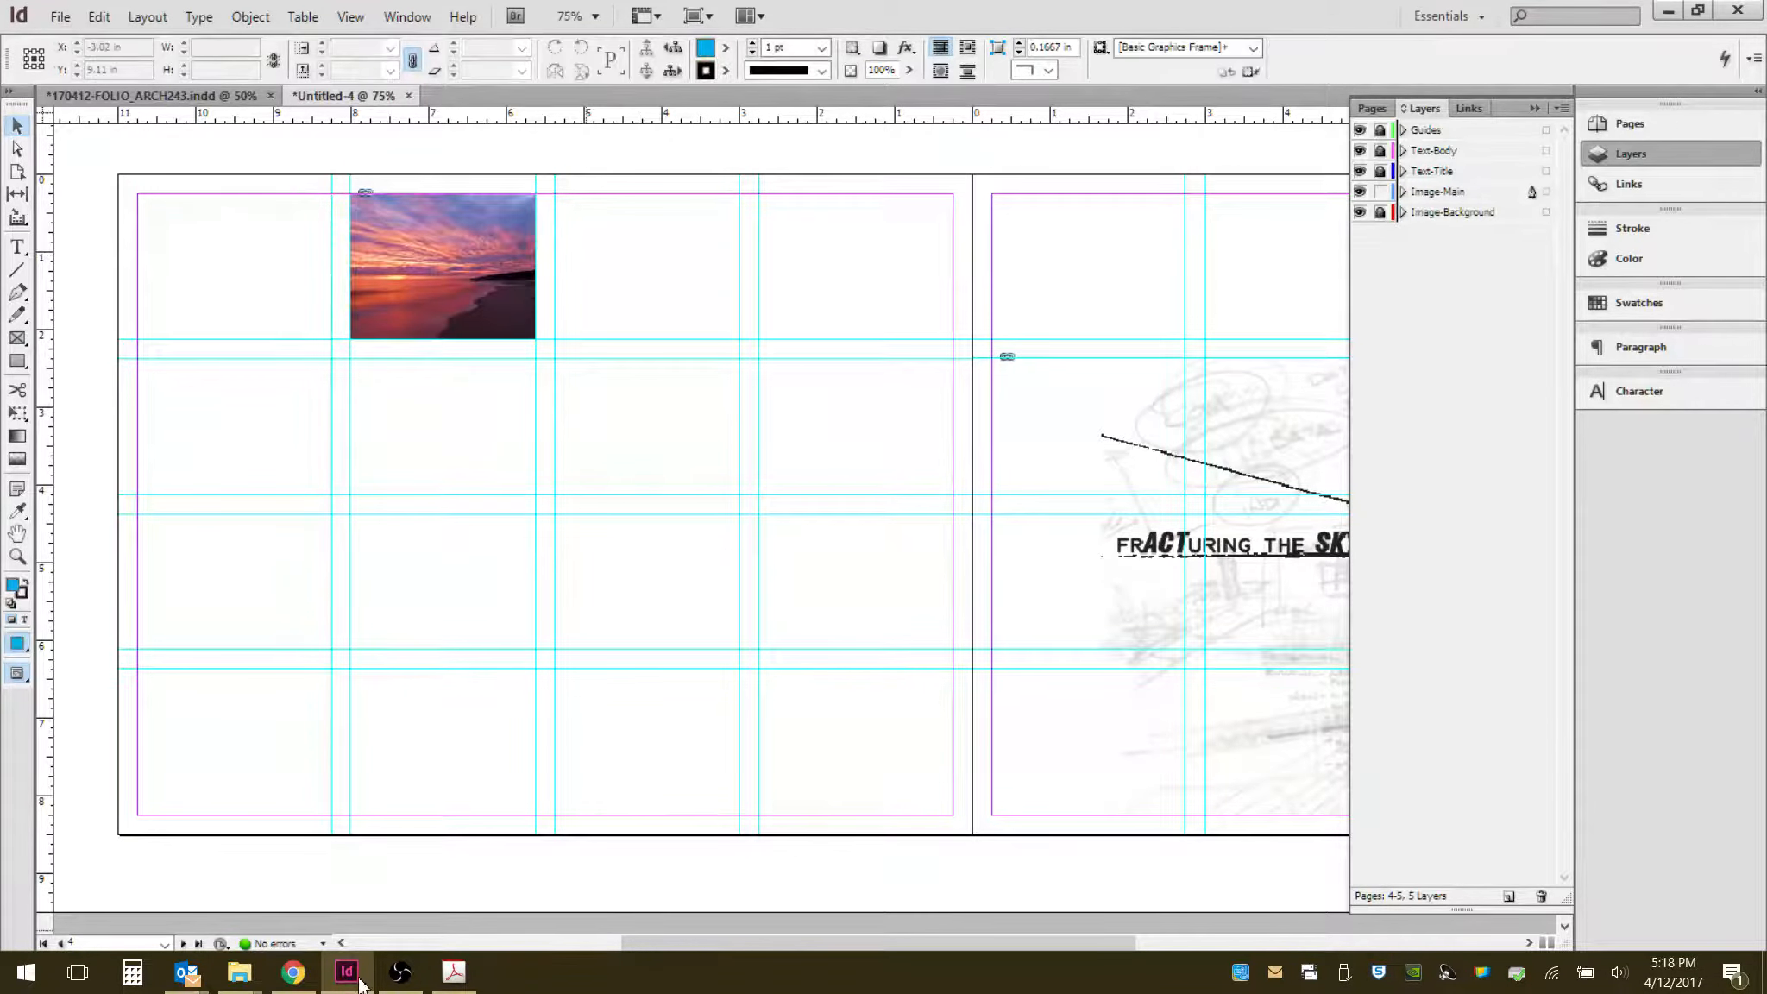
- Drag StageRight_Front1-1005-CONTEXT-LINES.png from the RAW folder onto the left page's lower half, sizing it about 5.1 by 3.9 in
left_click(239, 973)
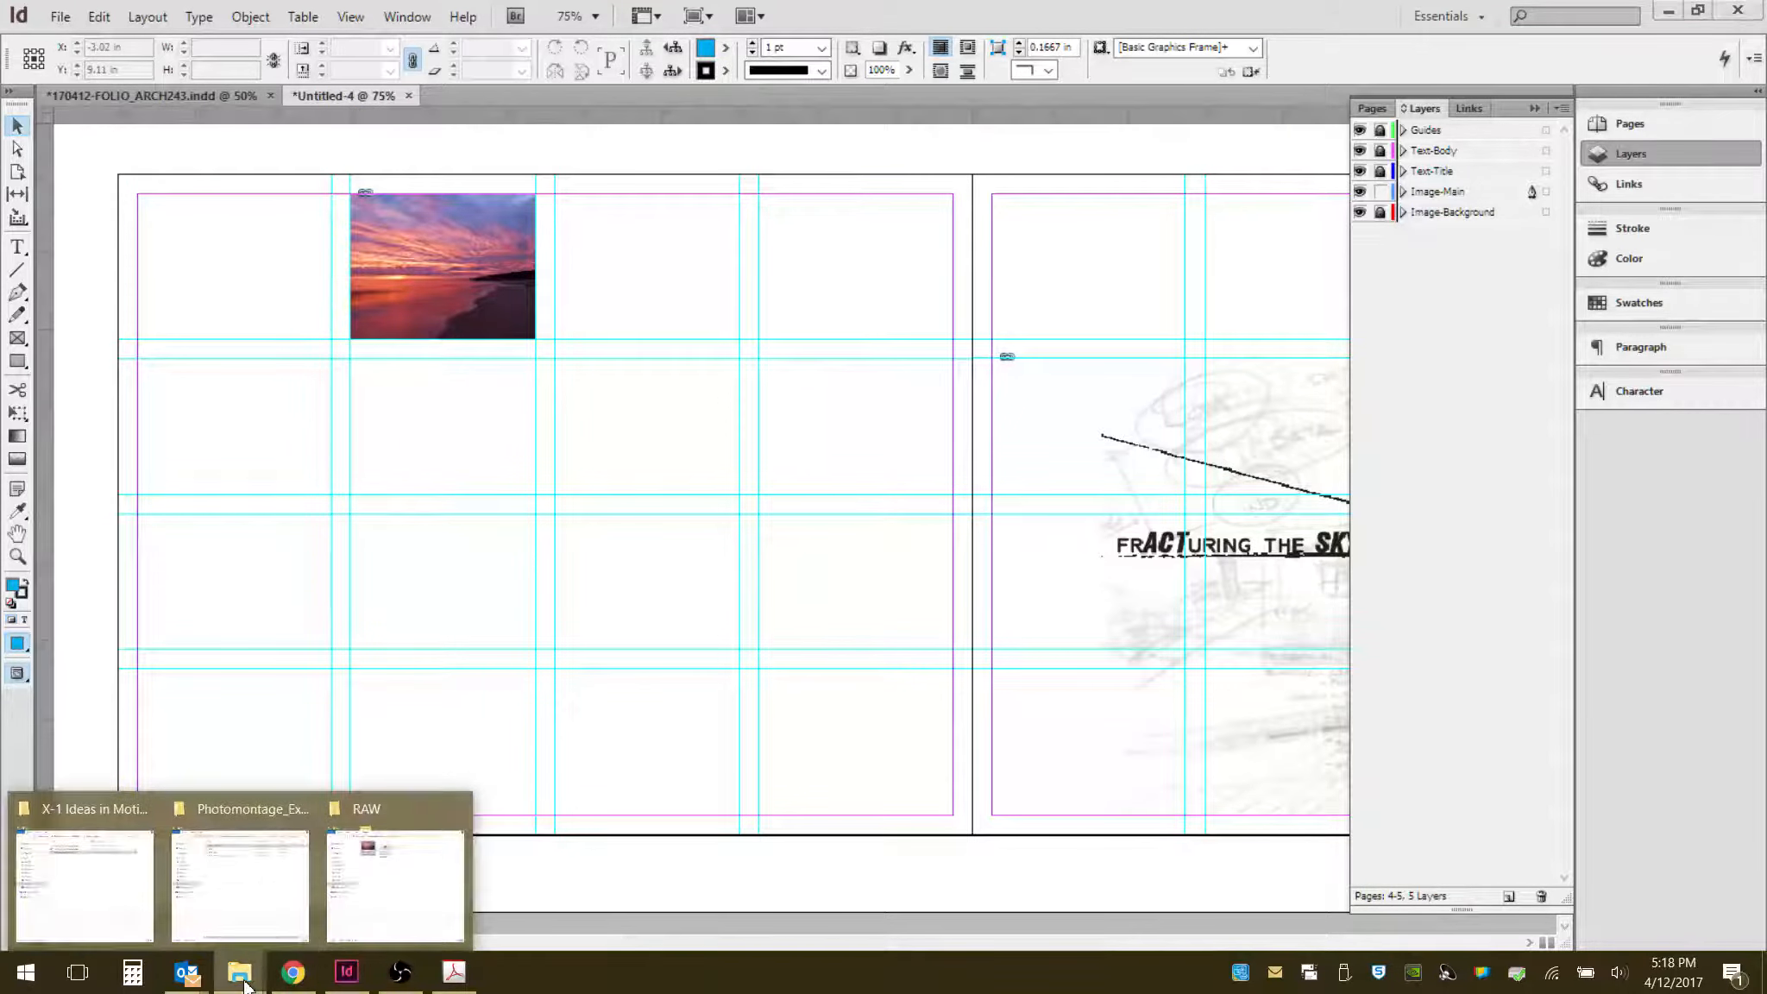
left_click(436, 878)
left_click_drag(1653, 222, 1019, 814)
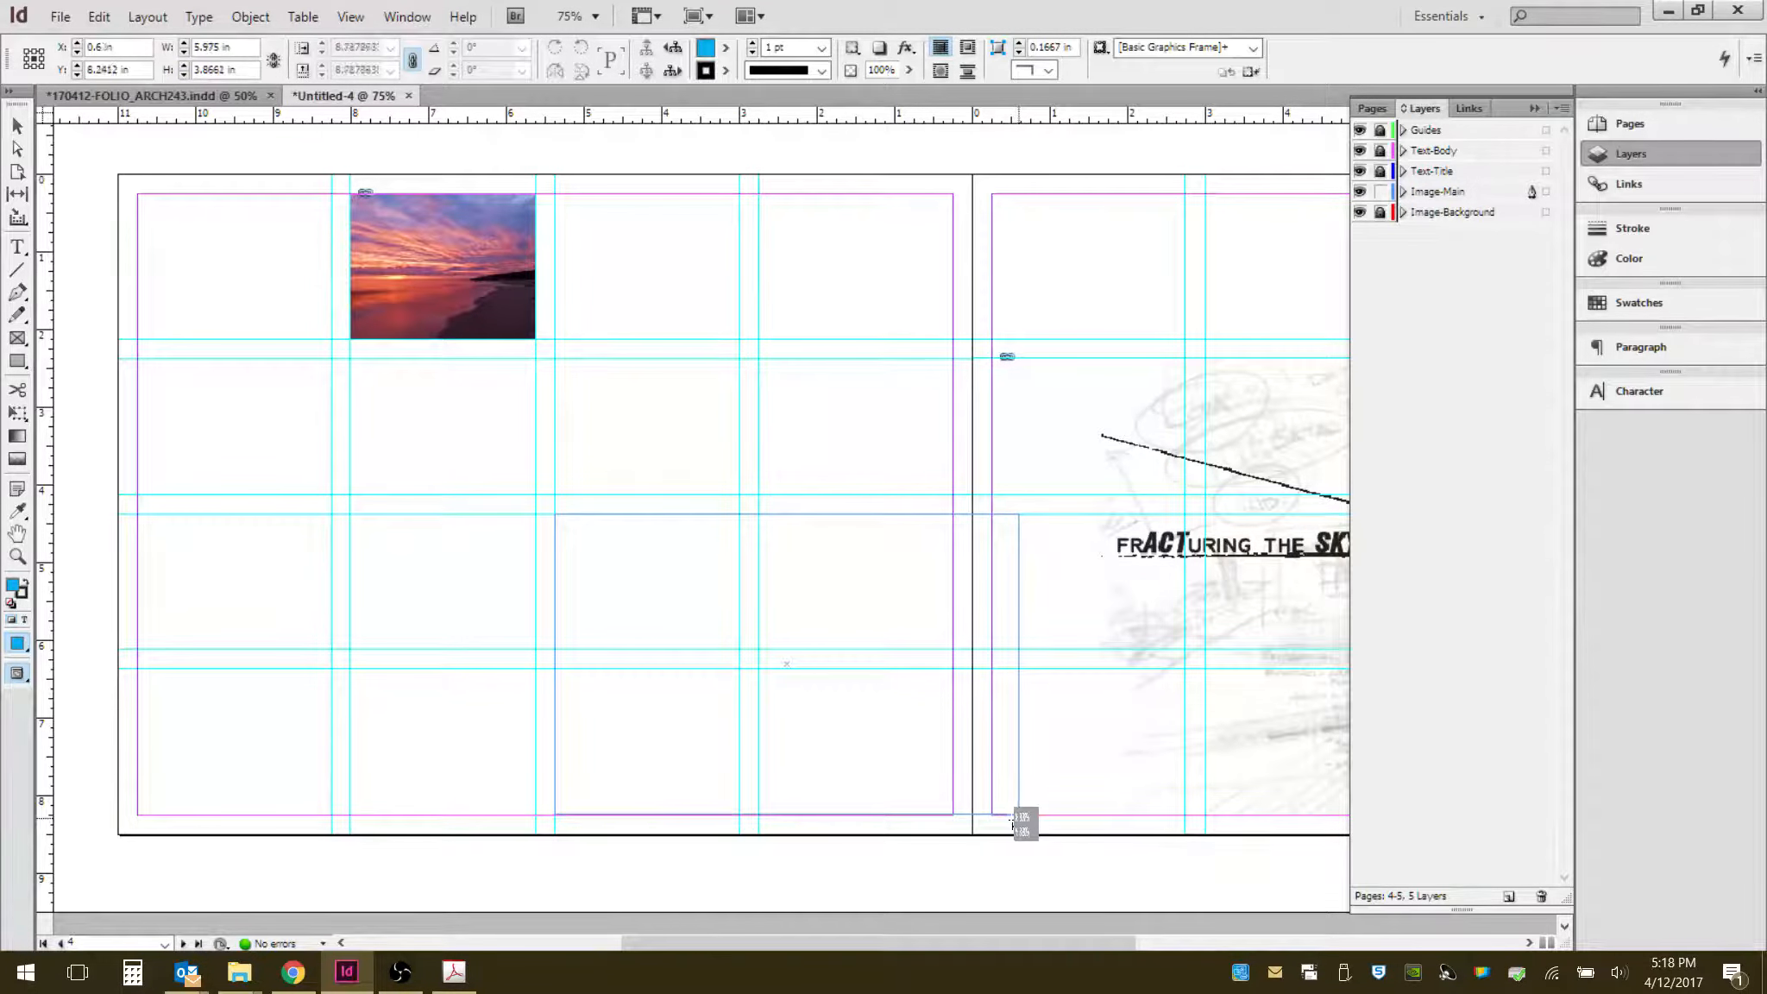
left_click_drag(1023, 667, 955, 653)
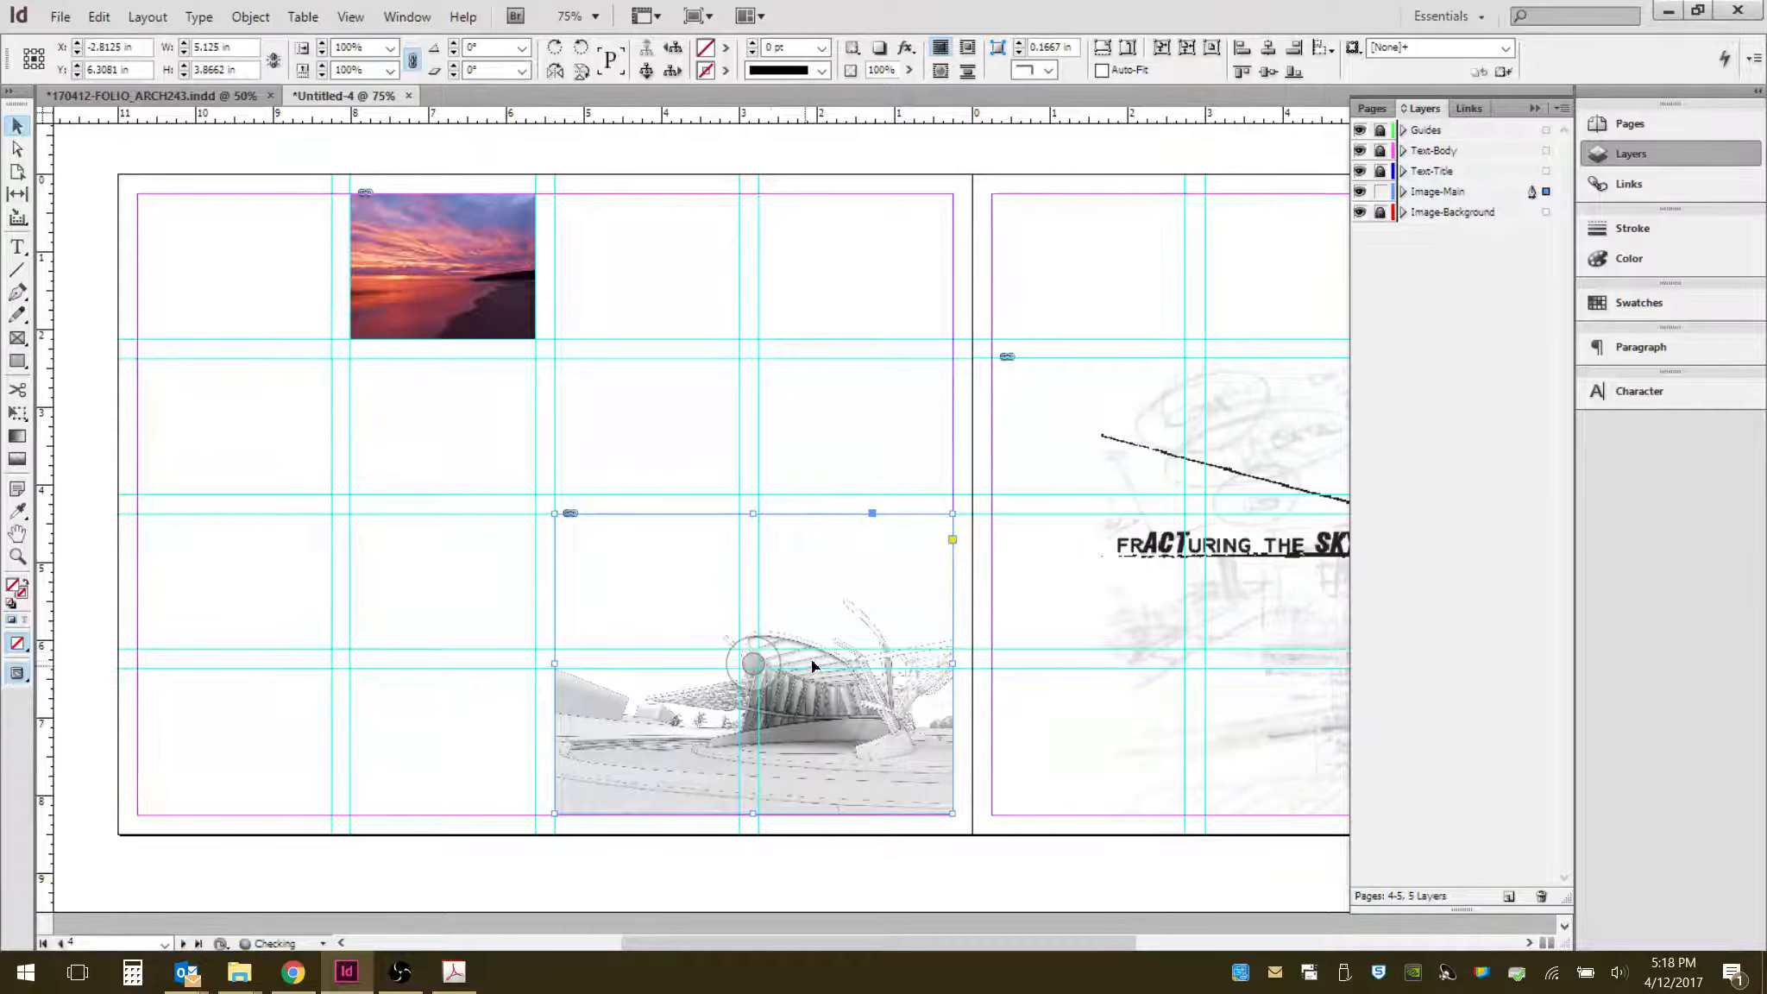
- Nudge the context-lines image frame leftward with the arrow keys, then deselect it
left_click(767, 644)
key("Left")
key("Left")
key("Left")
key("Left")
key("Left")
key("Left")
key("Left")
key("Left")
key("Left")
key("Left")
key("Left")
key("Left")
key("Left")
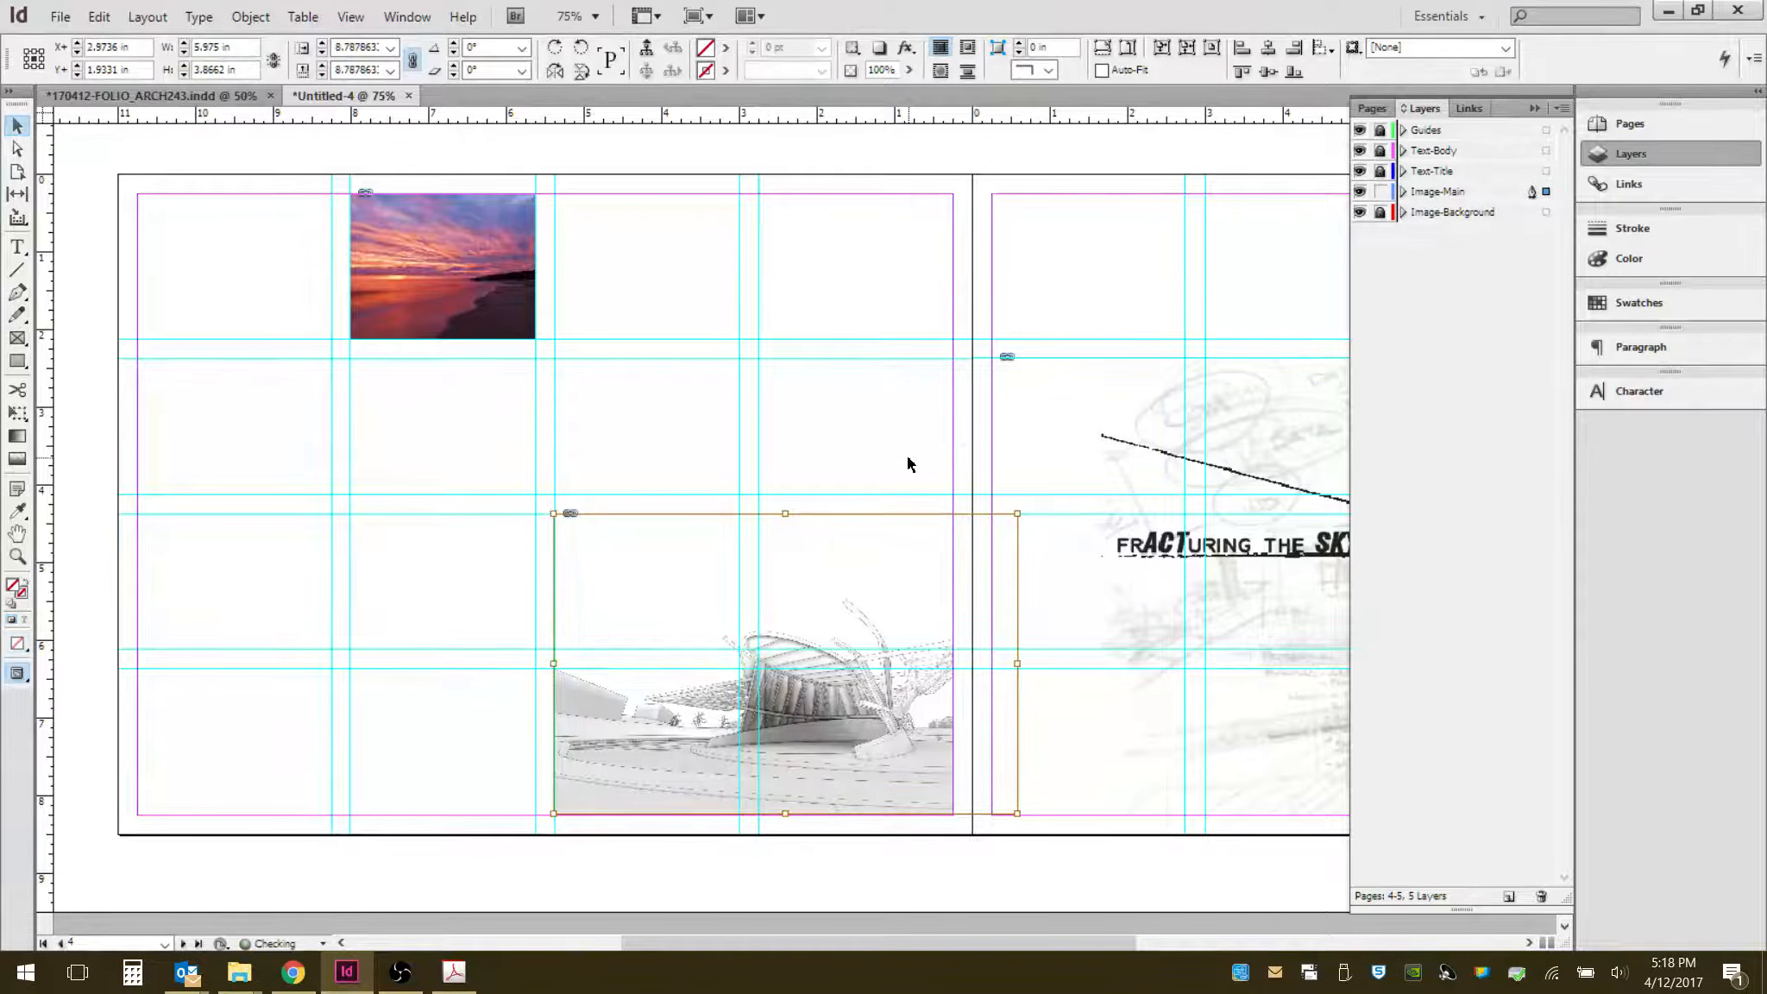
key("Left")
key("Left")
key("Left")
key("Left")
key("Left")
key("Left")
key("Left")
key("Left")
key("Left")
key("Left")
key("Left")
key("Left")
key("Left")
key("Left")
key("Left")
key("Left")
key("Left")
key("Left")
key("Left")
key("Left")
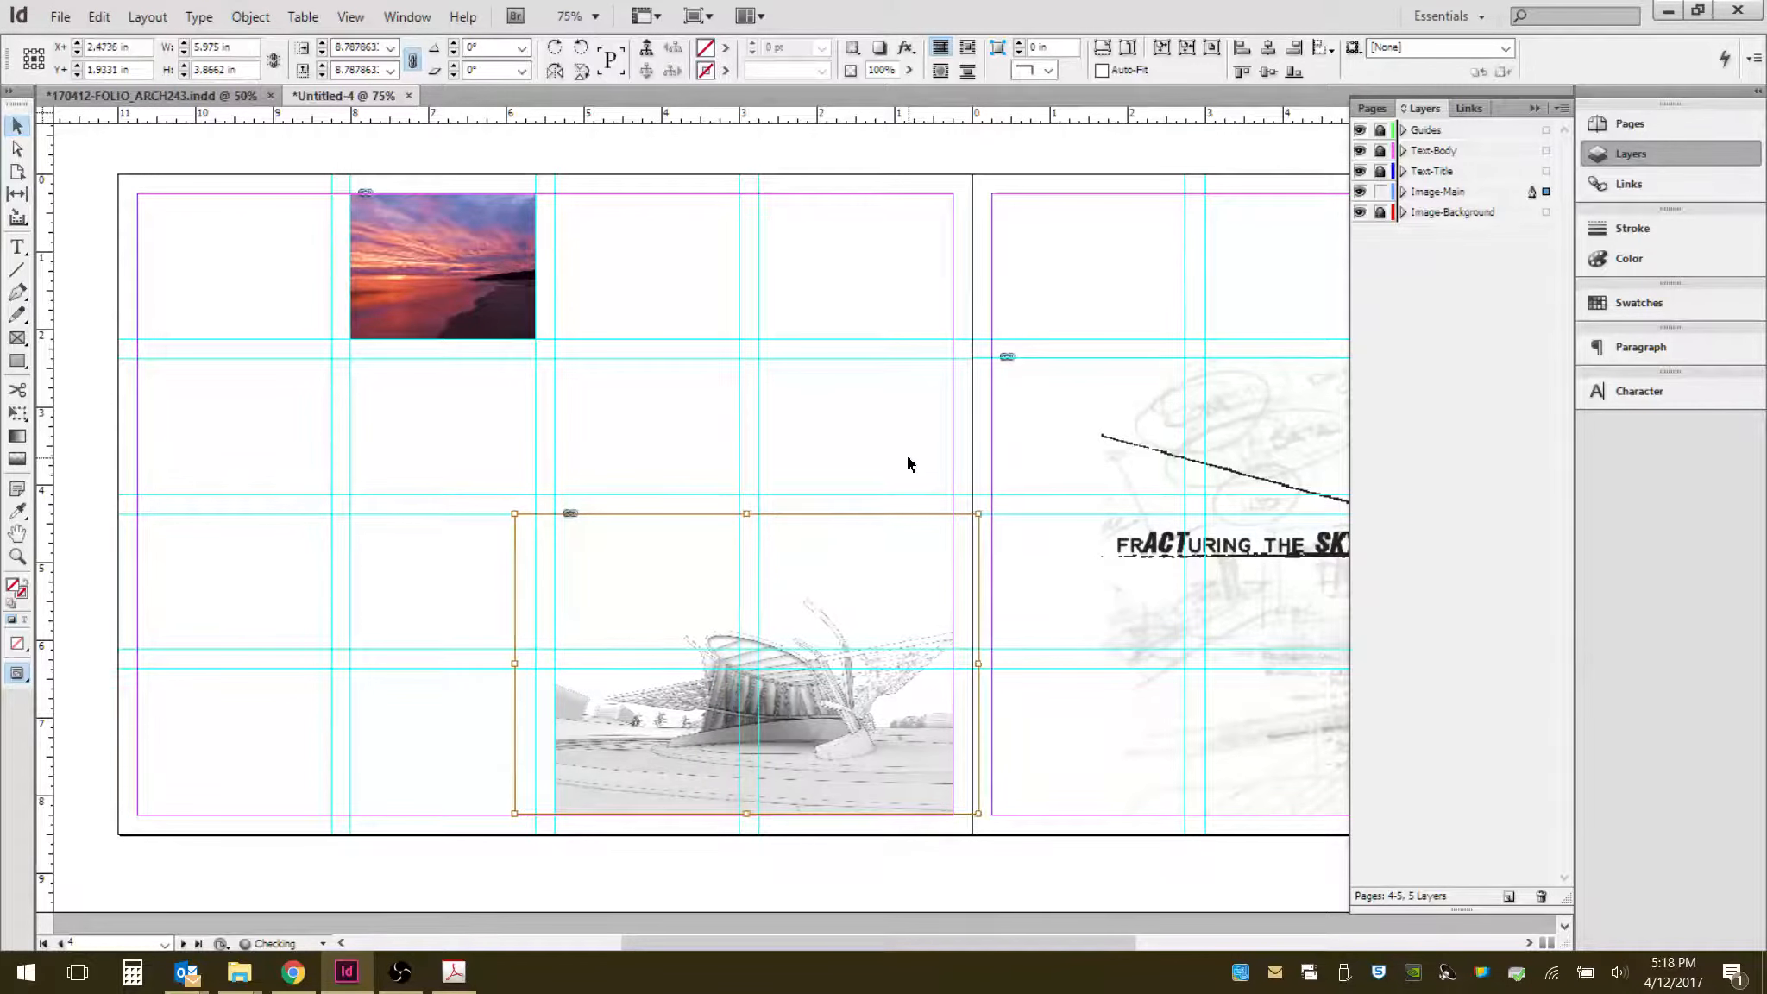
key("Left")
key("Left")
key("Left")
key("Left")
key("Left")
key("Left")
key("Left")
key("Left")
key("Left")
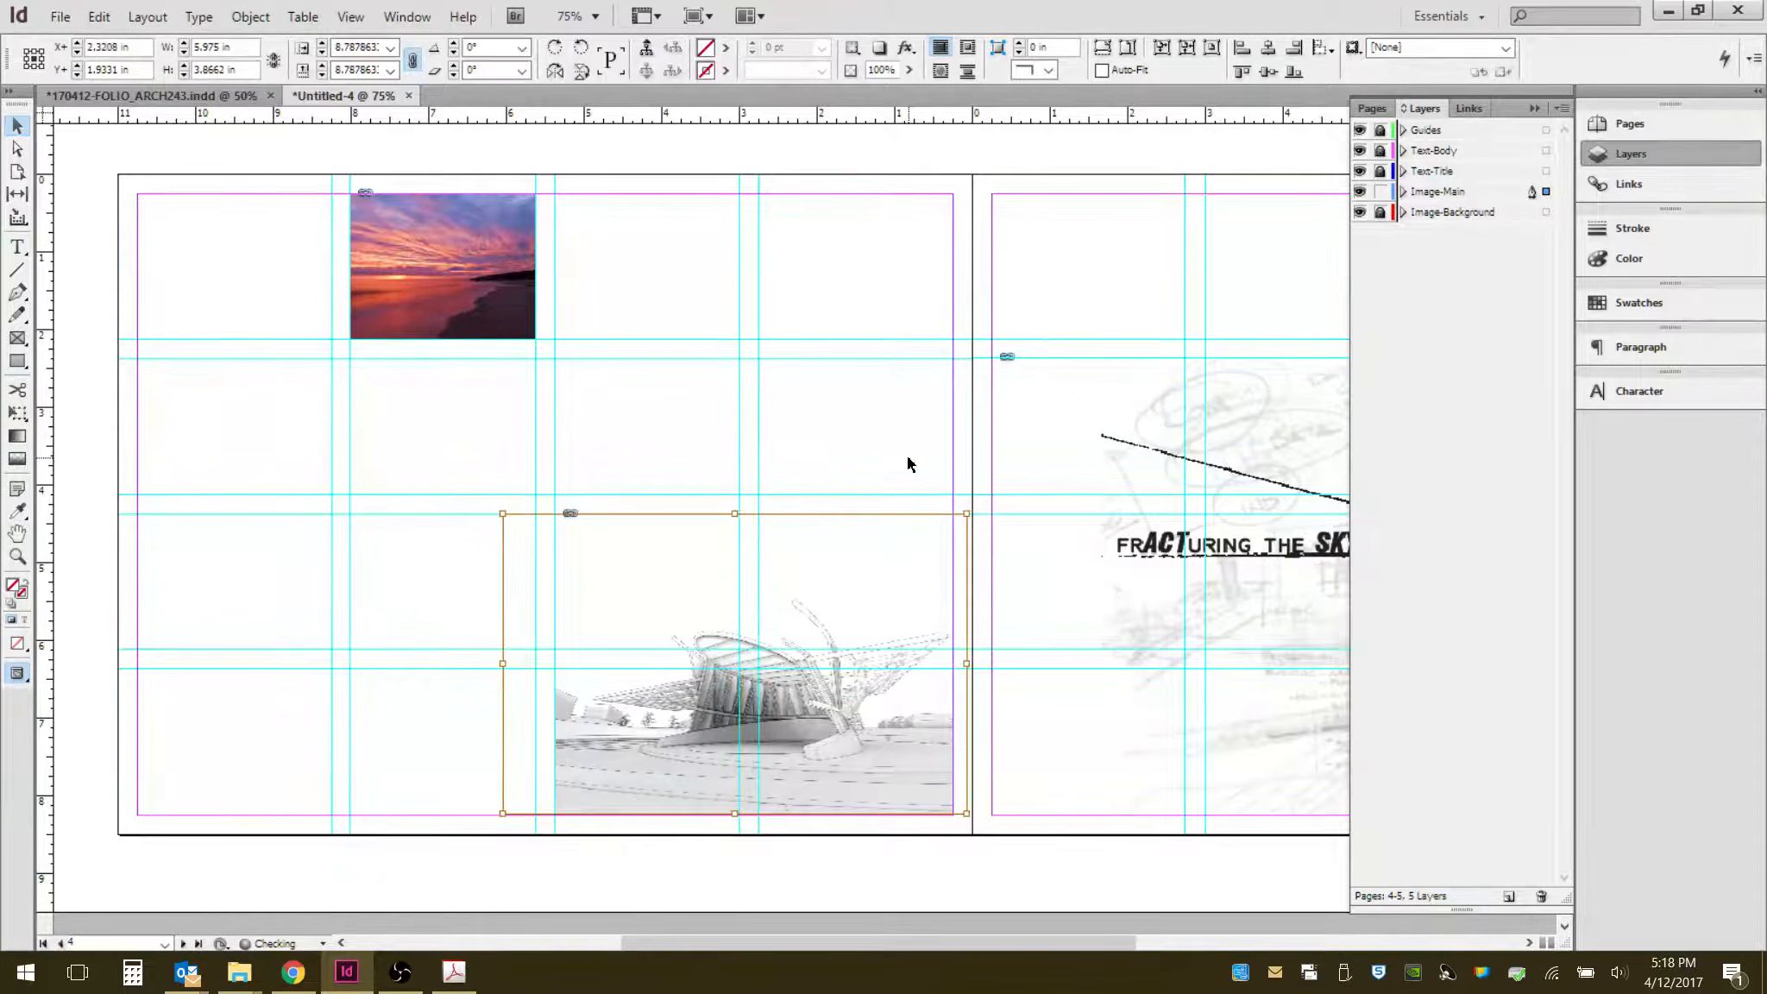
left_click(908, 458)
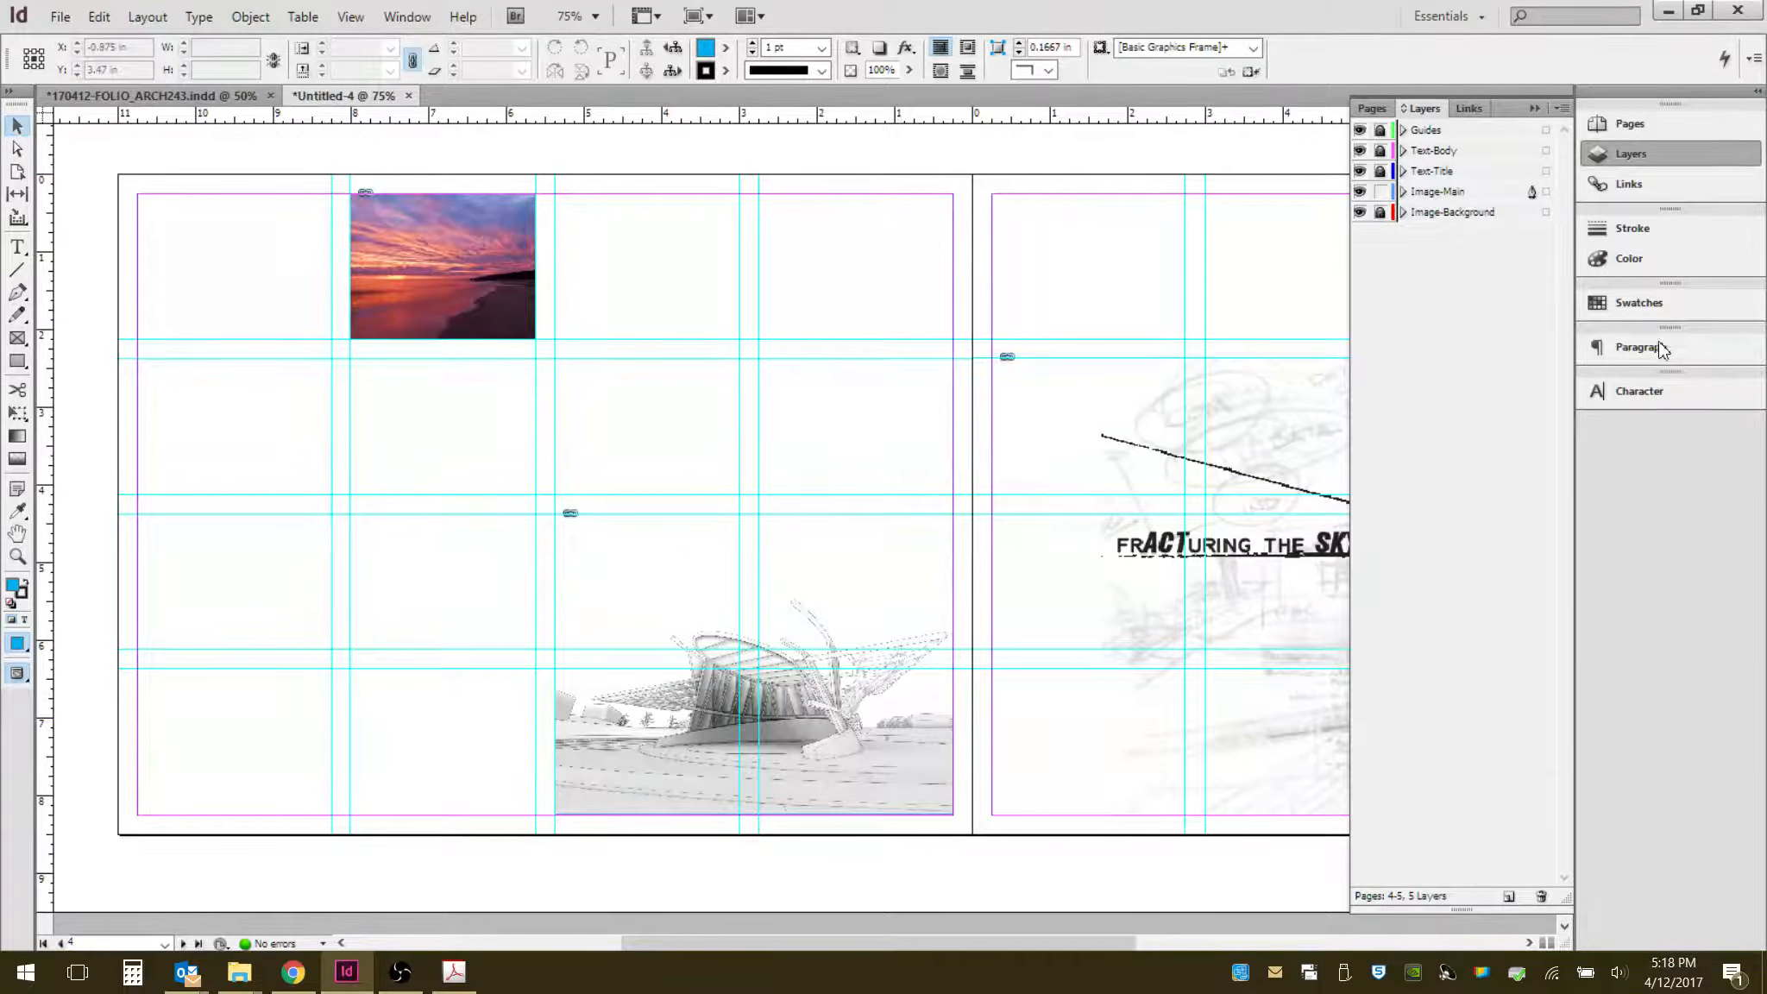
- Pan across the spread to compare the context-lines image against the right page's layout
left_click(1273, 585)
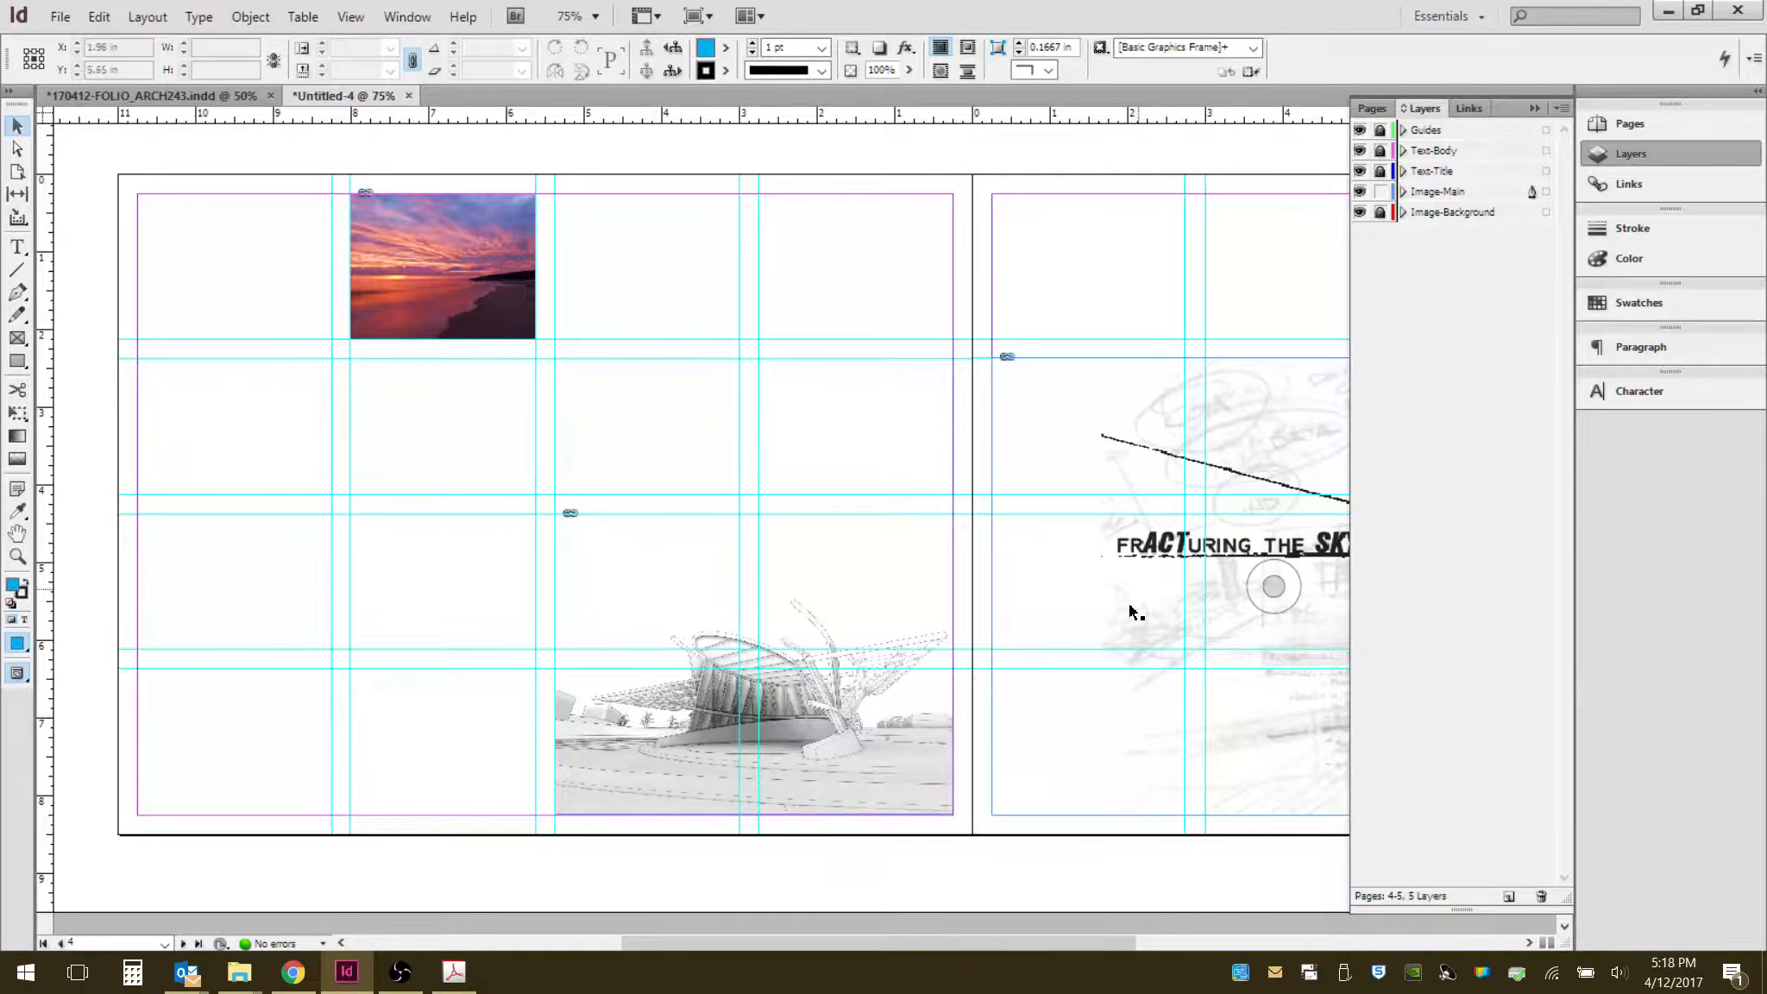
scroll(1130, 603, "right", 8)
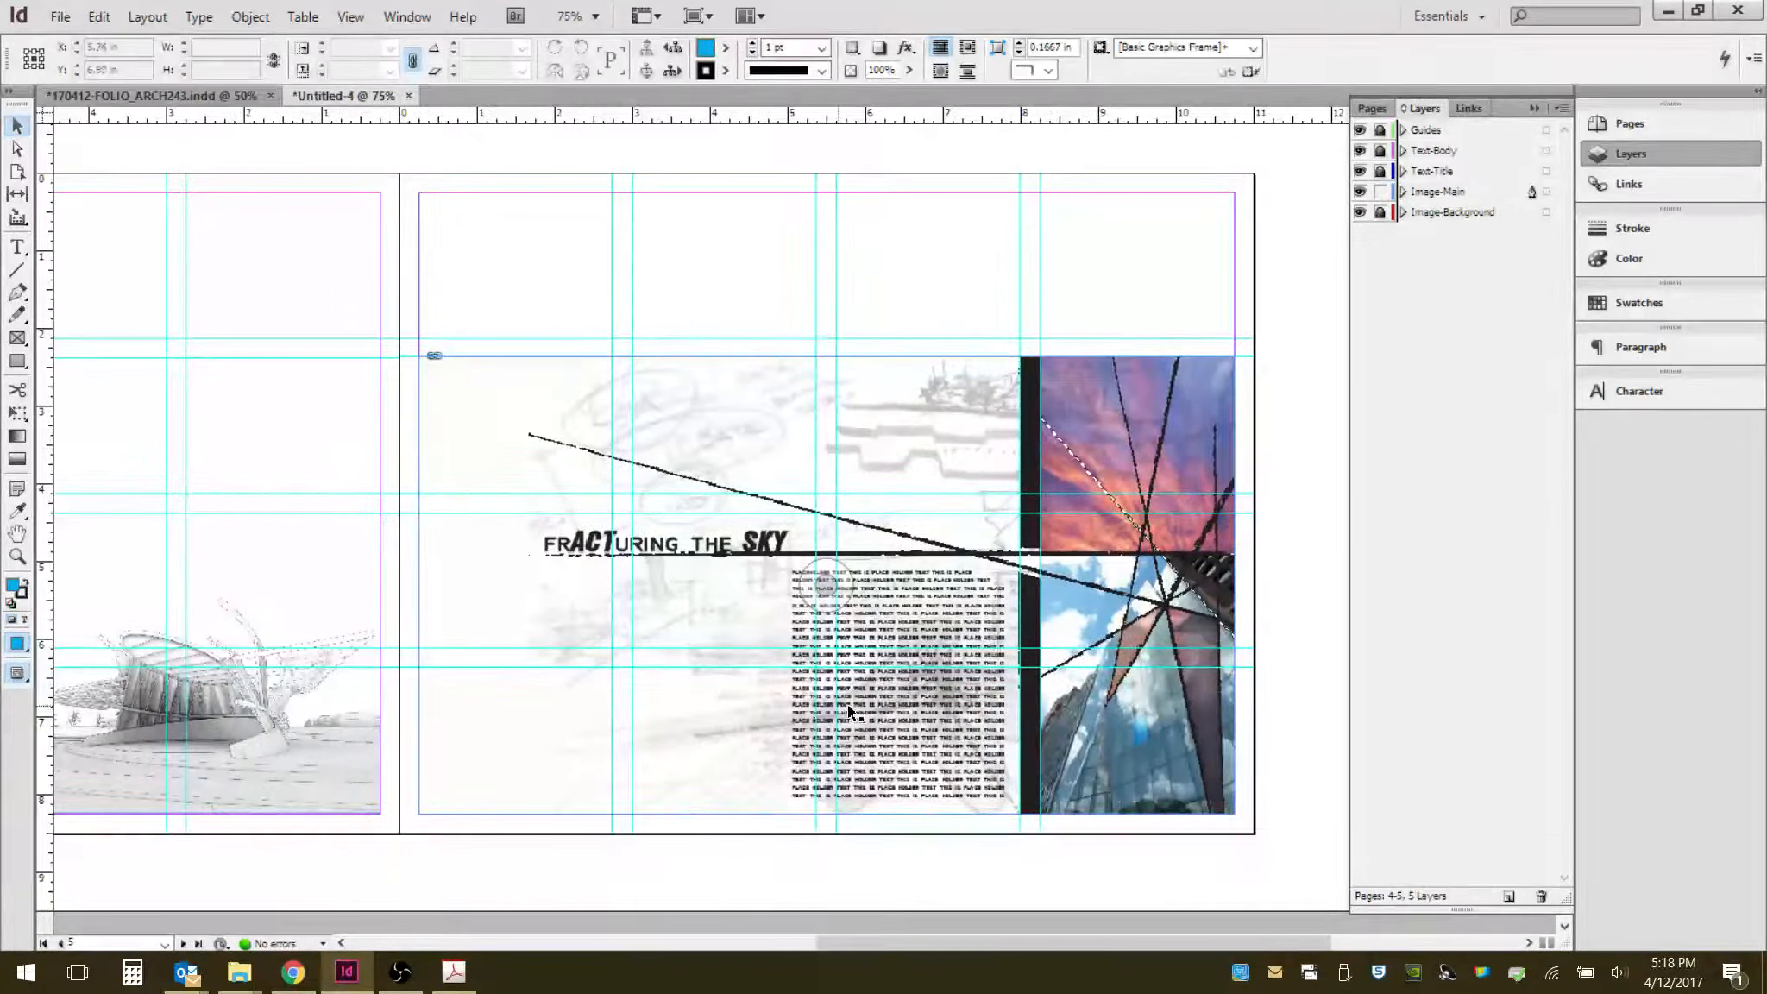
left_click(217, 661)
left_click(282, 703)
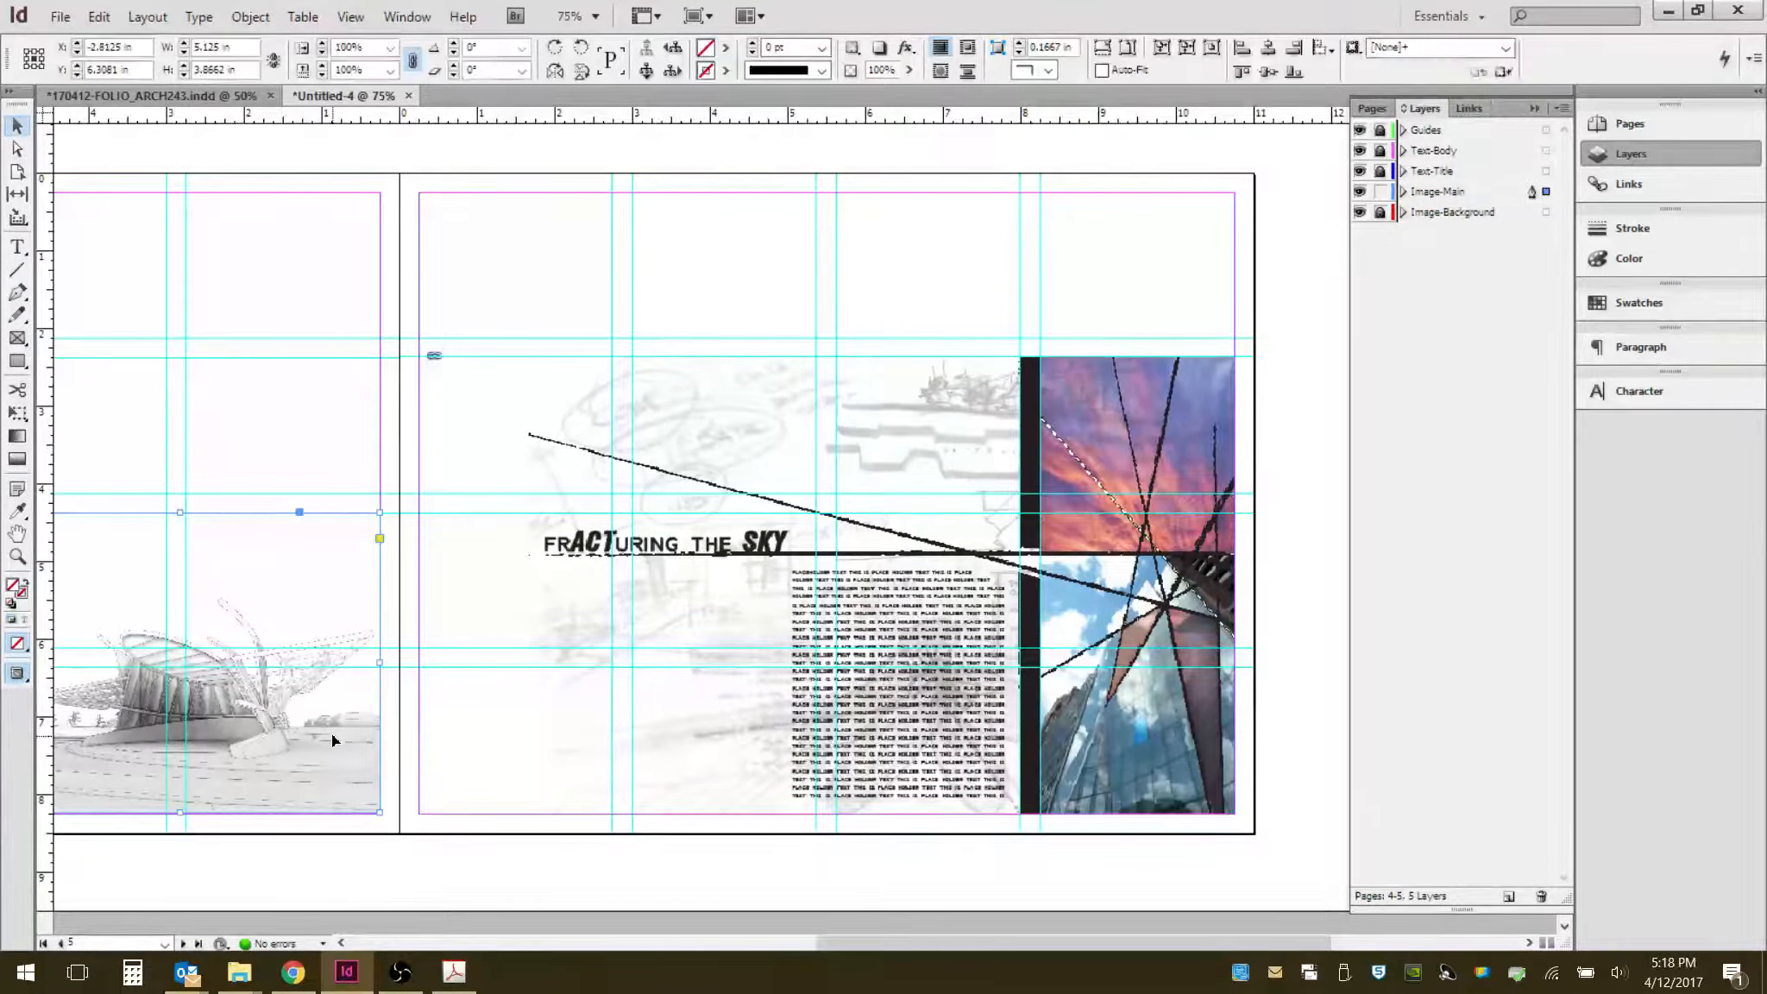
left_click_drag(838, 642, 1231, 596)
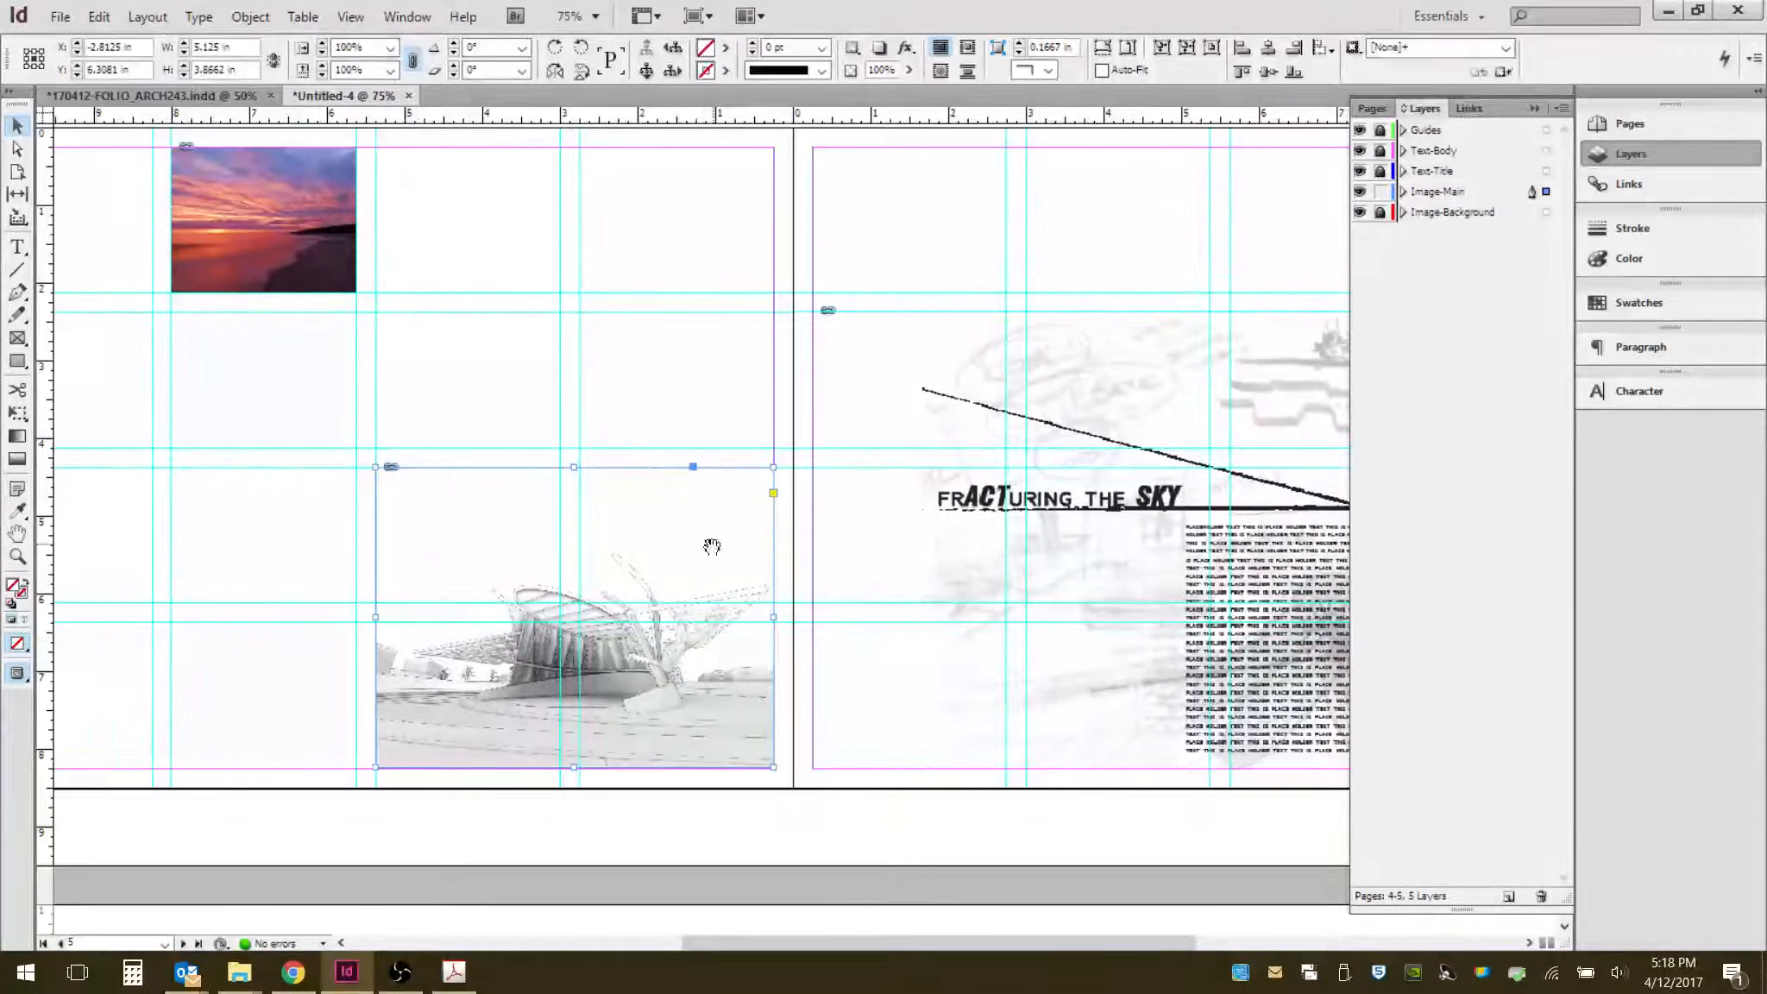
left_click_drag(710, 548, 434, 619)
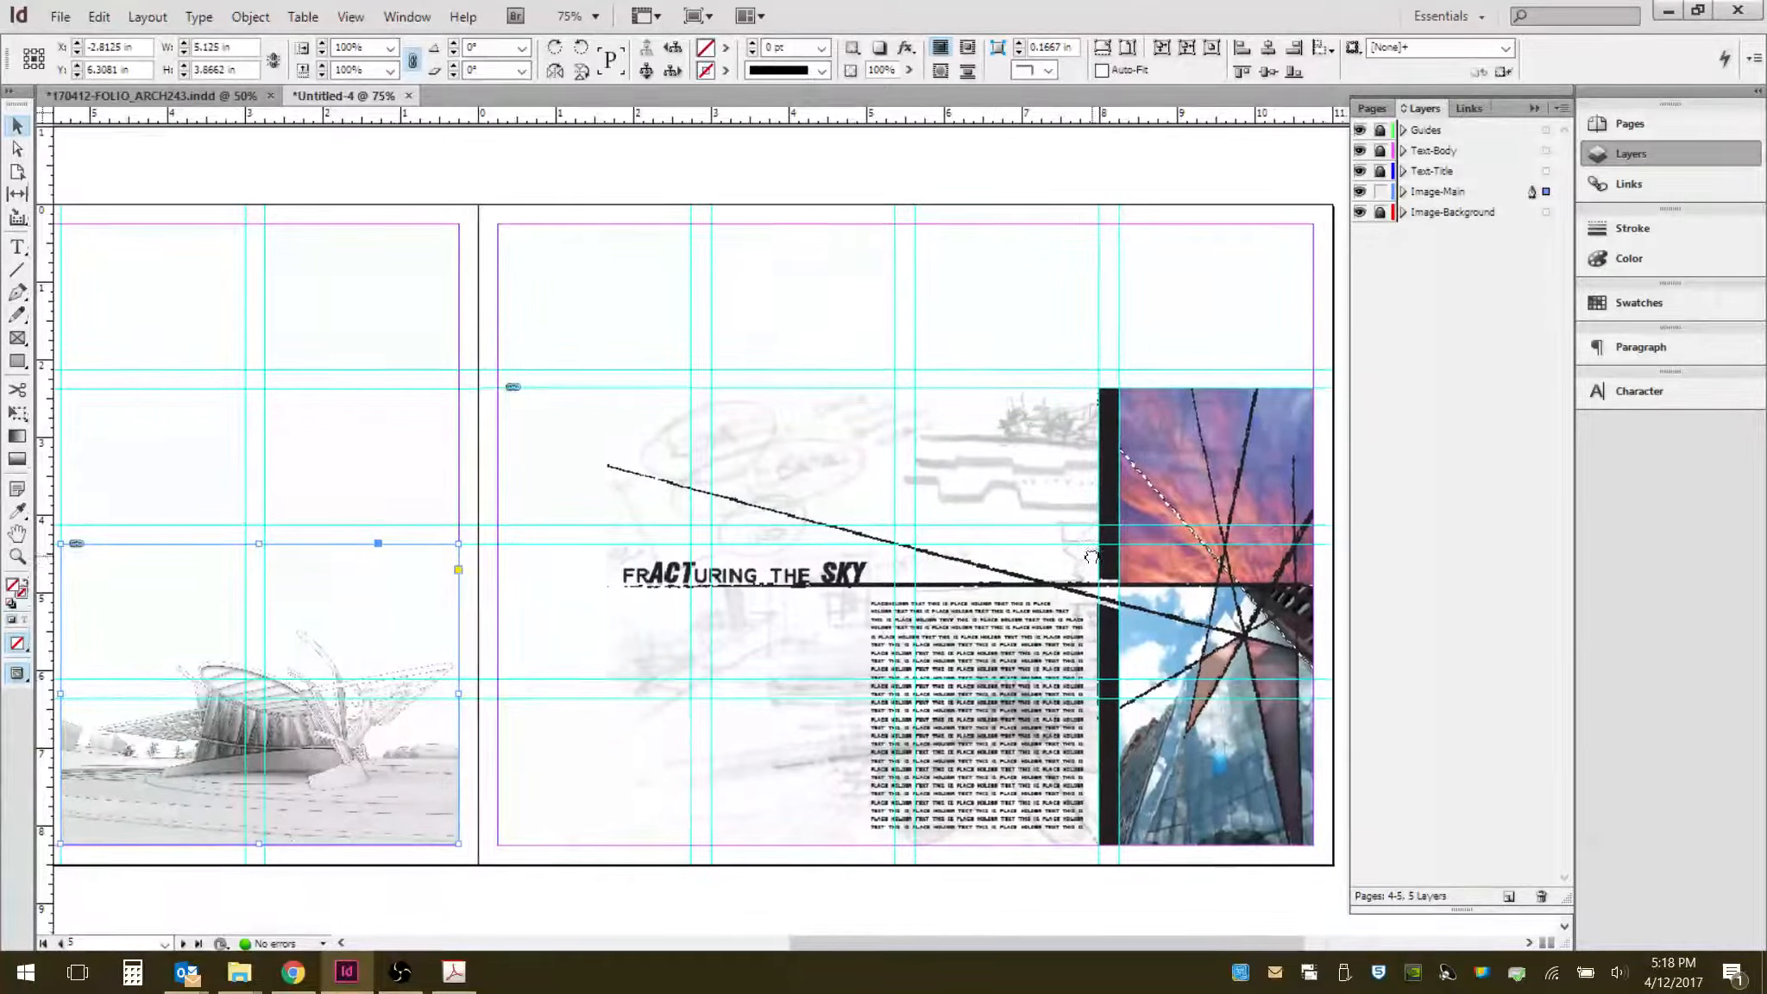
mouse_move(621, 742)
left_mouse_down()
mouse_move(553, 699)
mouse_move(1034, 642)
mouse_move(1028, 753)
left_mouse_up()
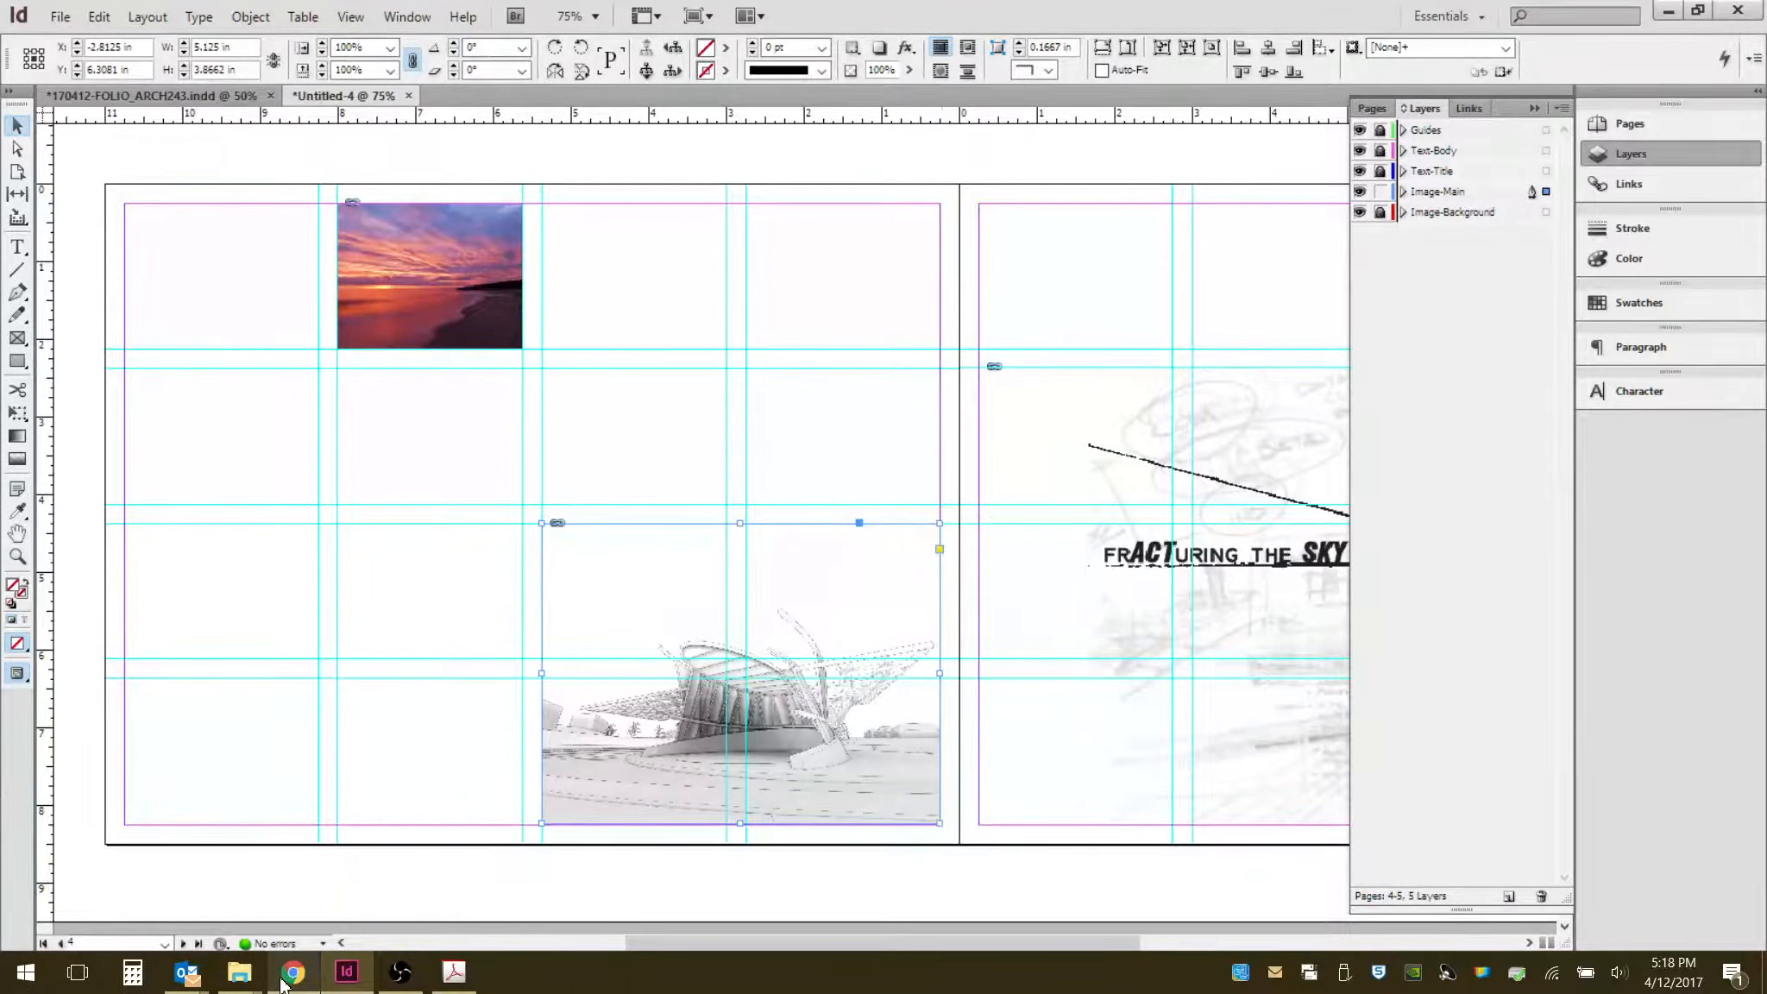
left_click_drag(991, 644, 492, 628)
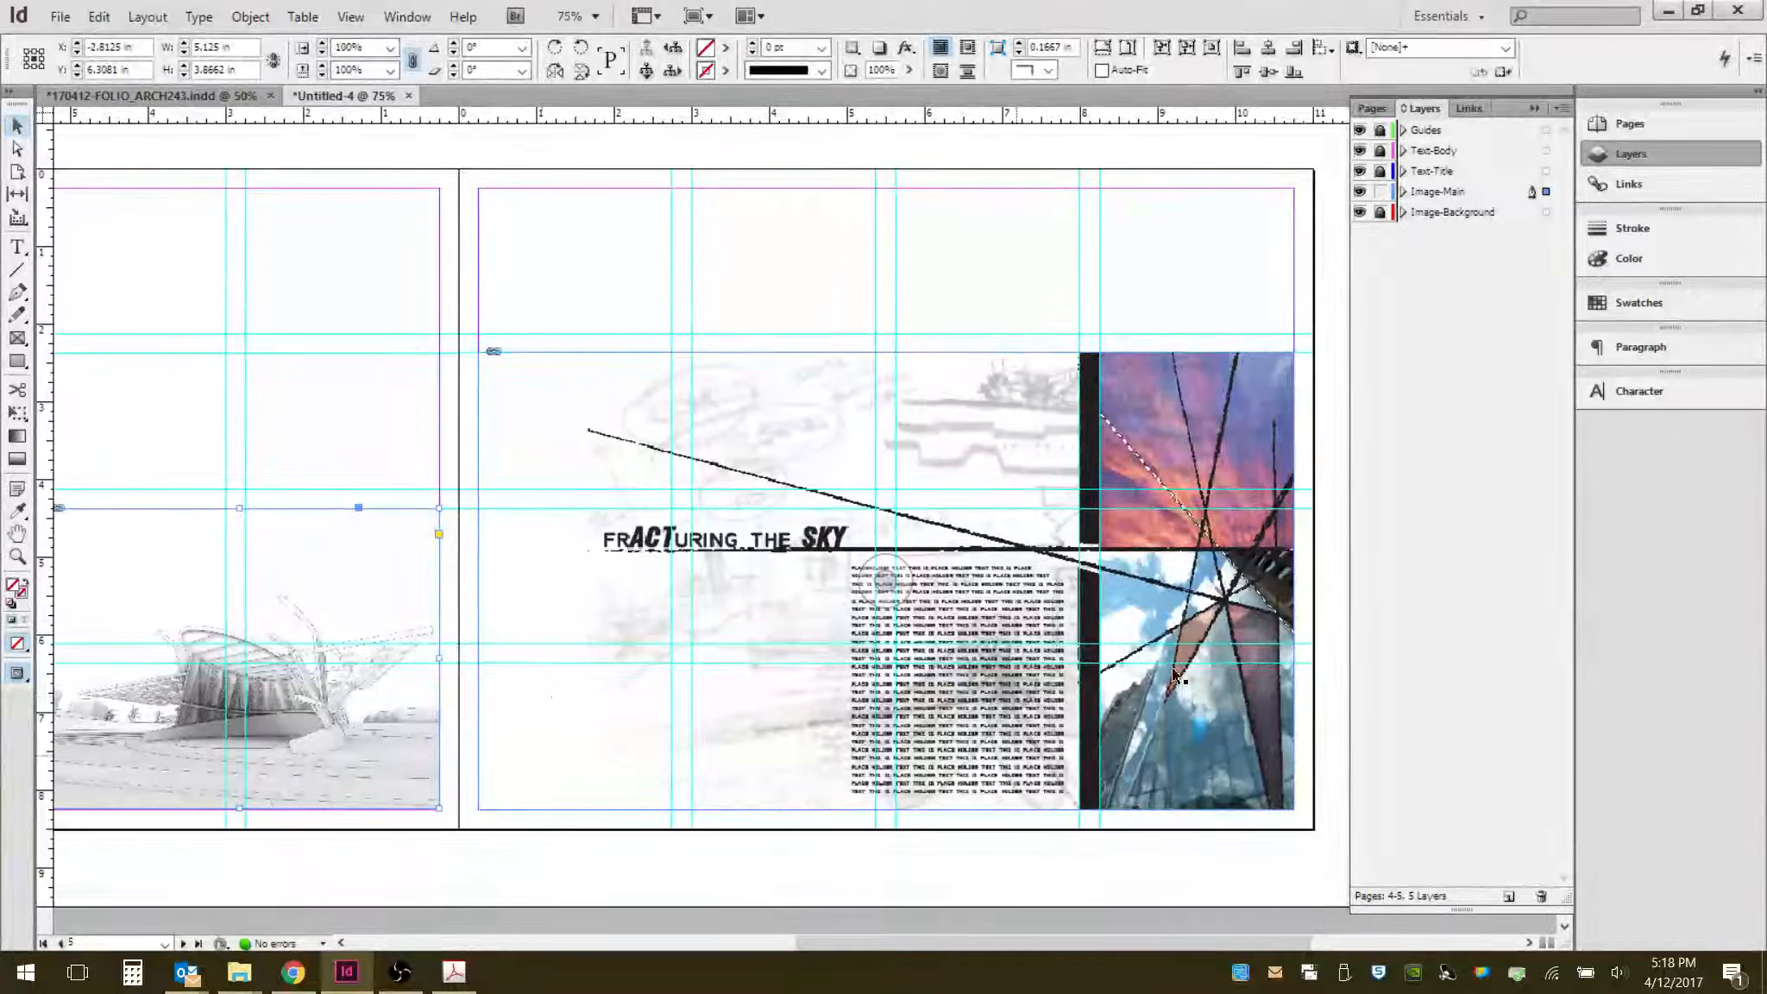
left_click_drag(544, 700, 1087, 675)
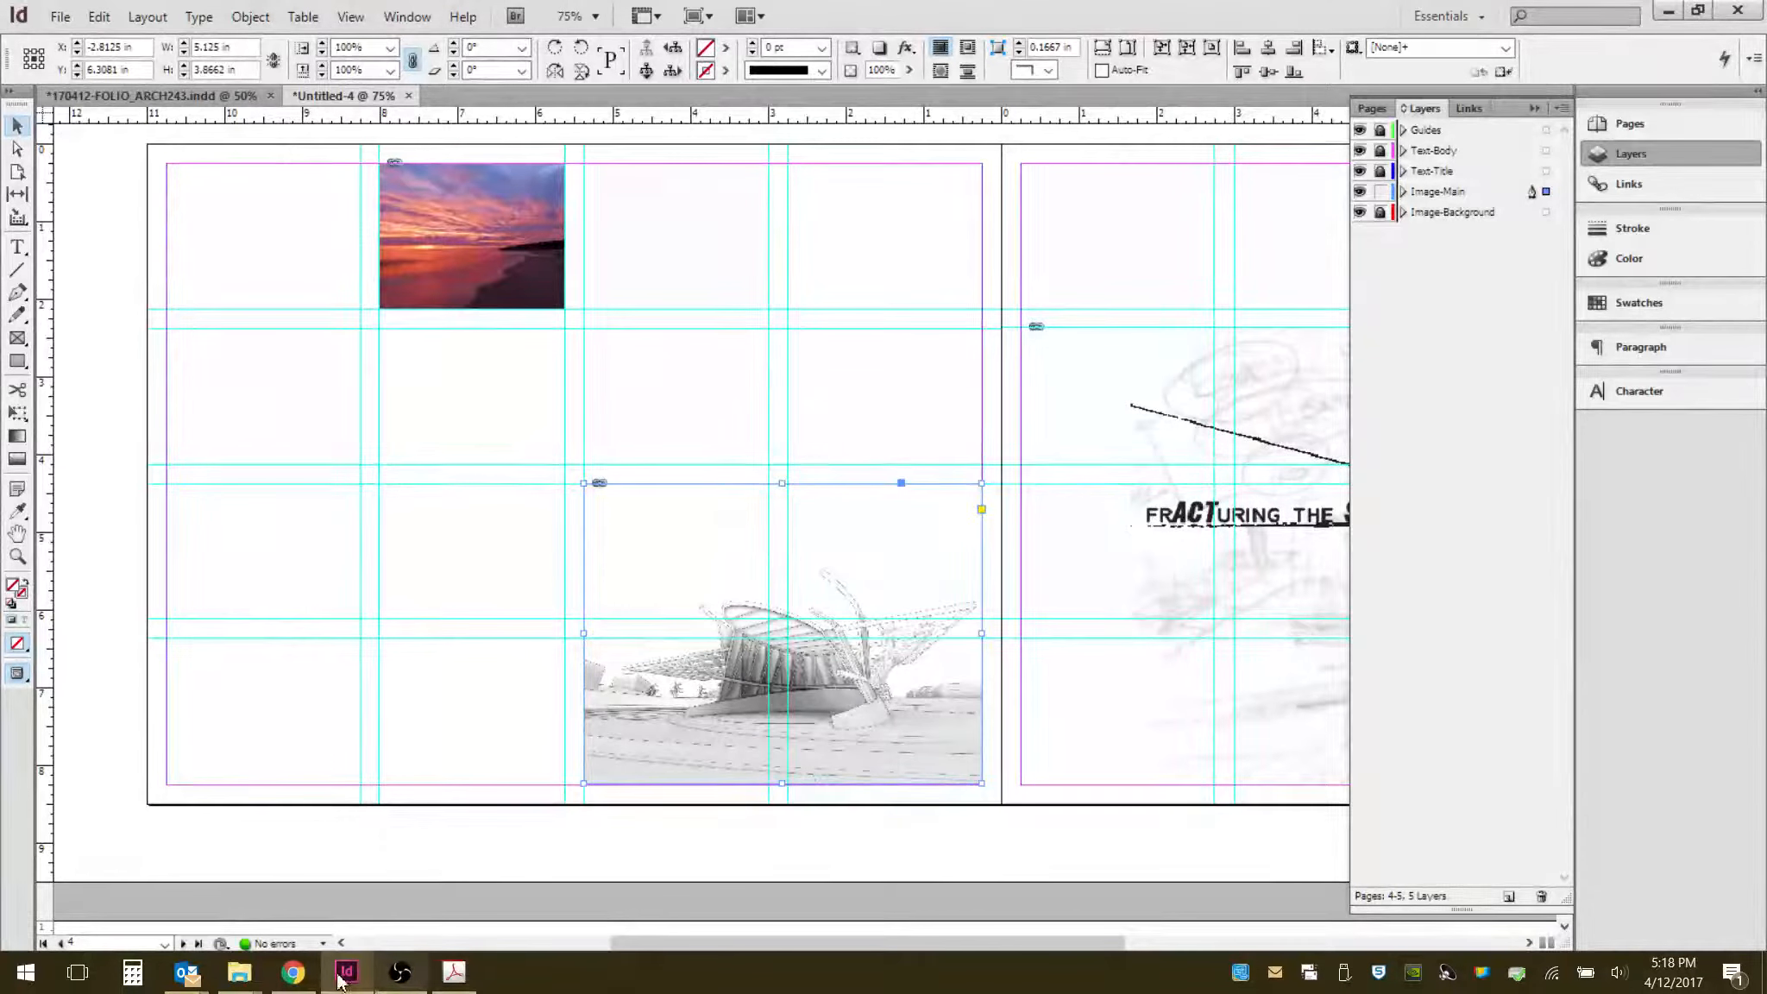
- Drag 170113-facadesky1.png from the WORKING folder onto the spread, drawing its frame across the centre gutter
mouse_move(239, 973)
left_click(422, 850)
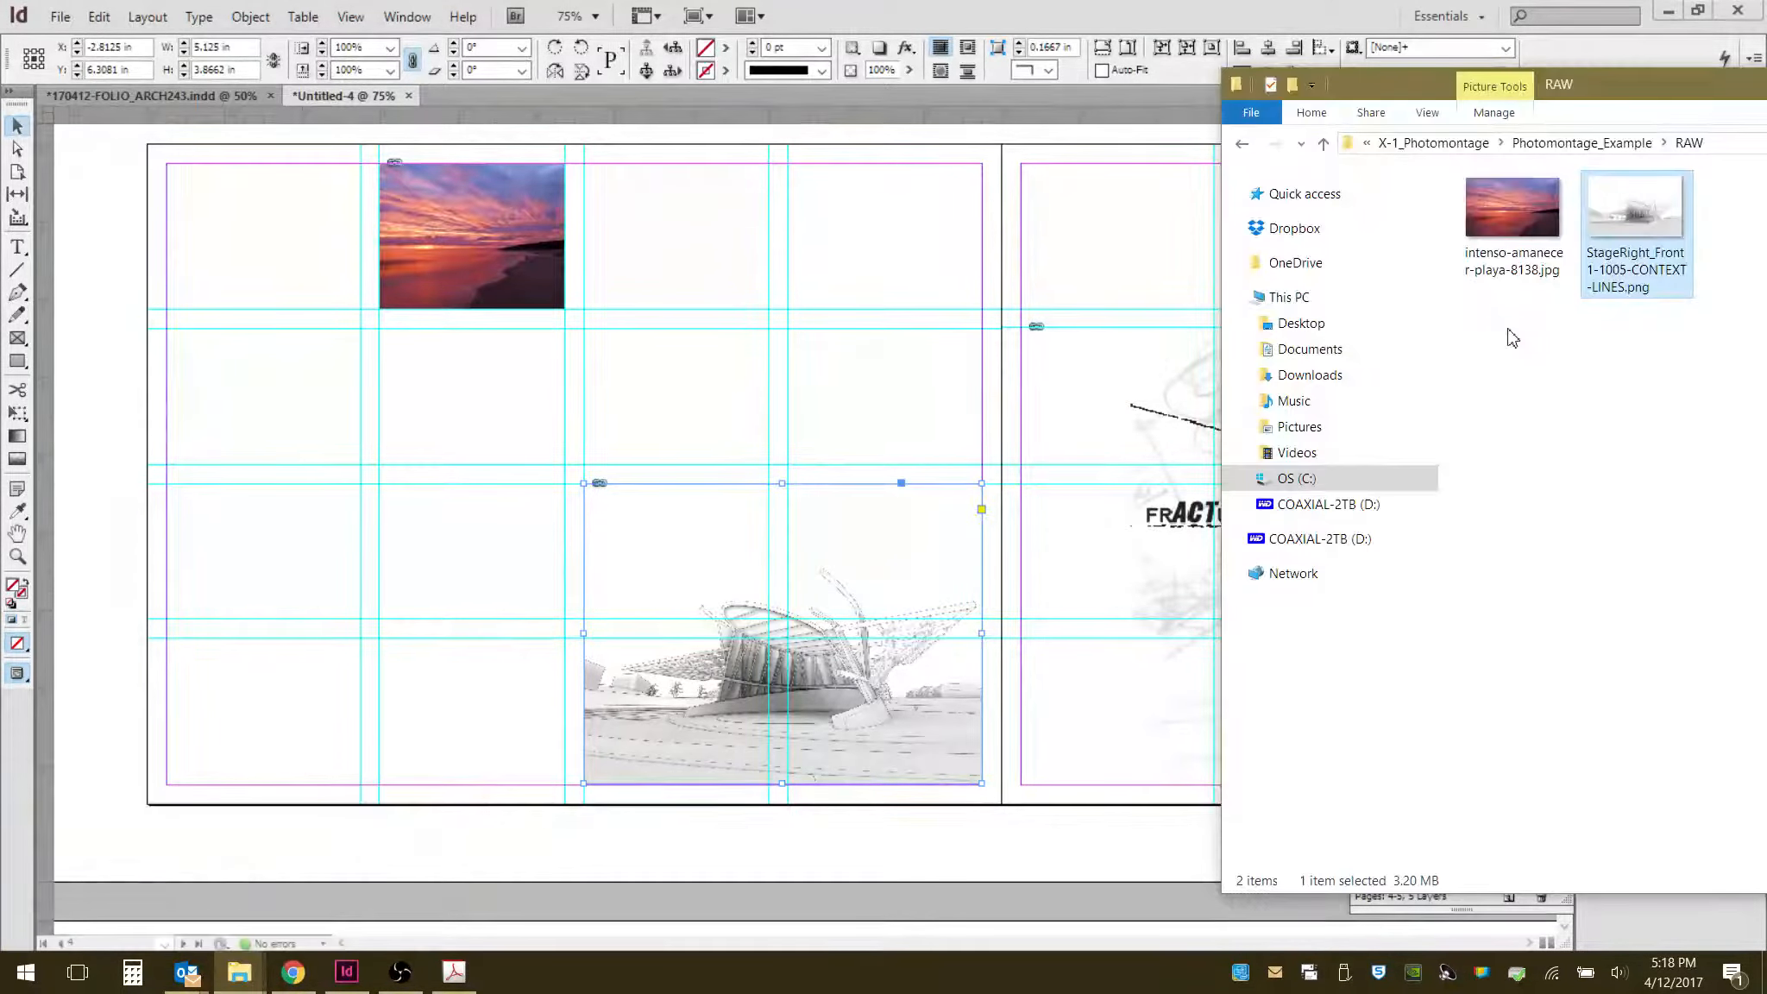
left_click(1247, 144)
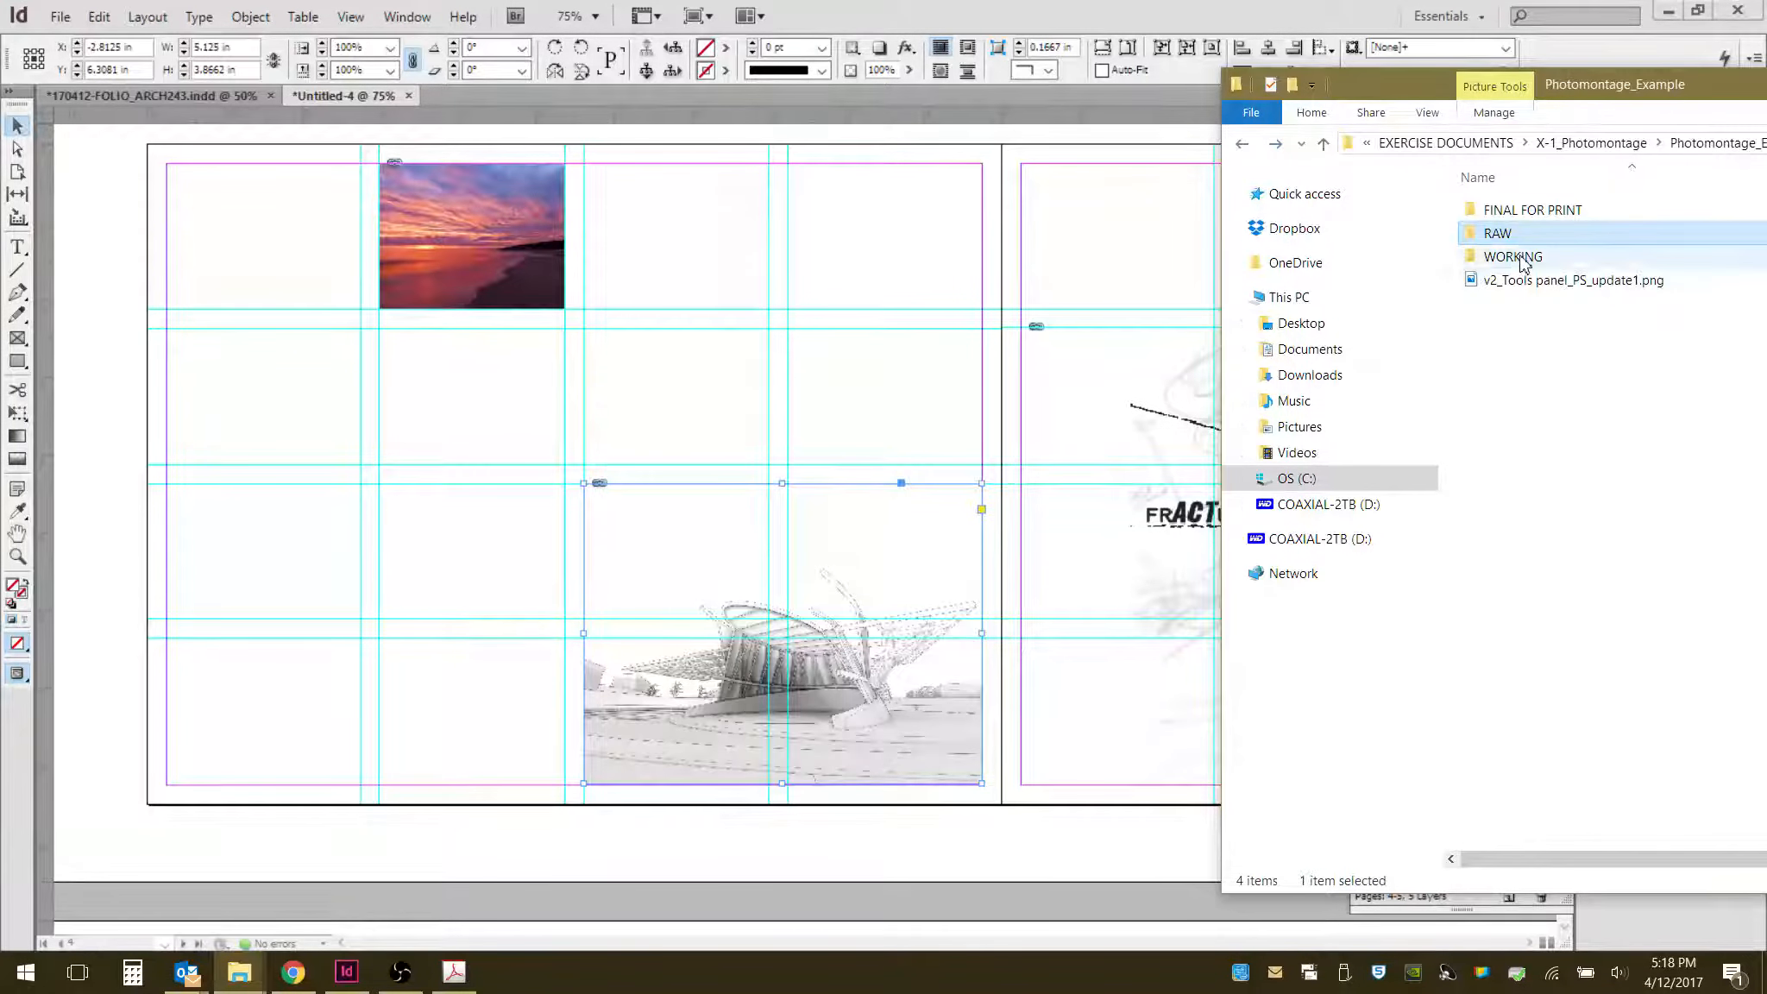
double_click(1488, 256)
left_click_drag(1527, 237, 402, 482)
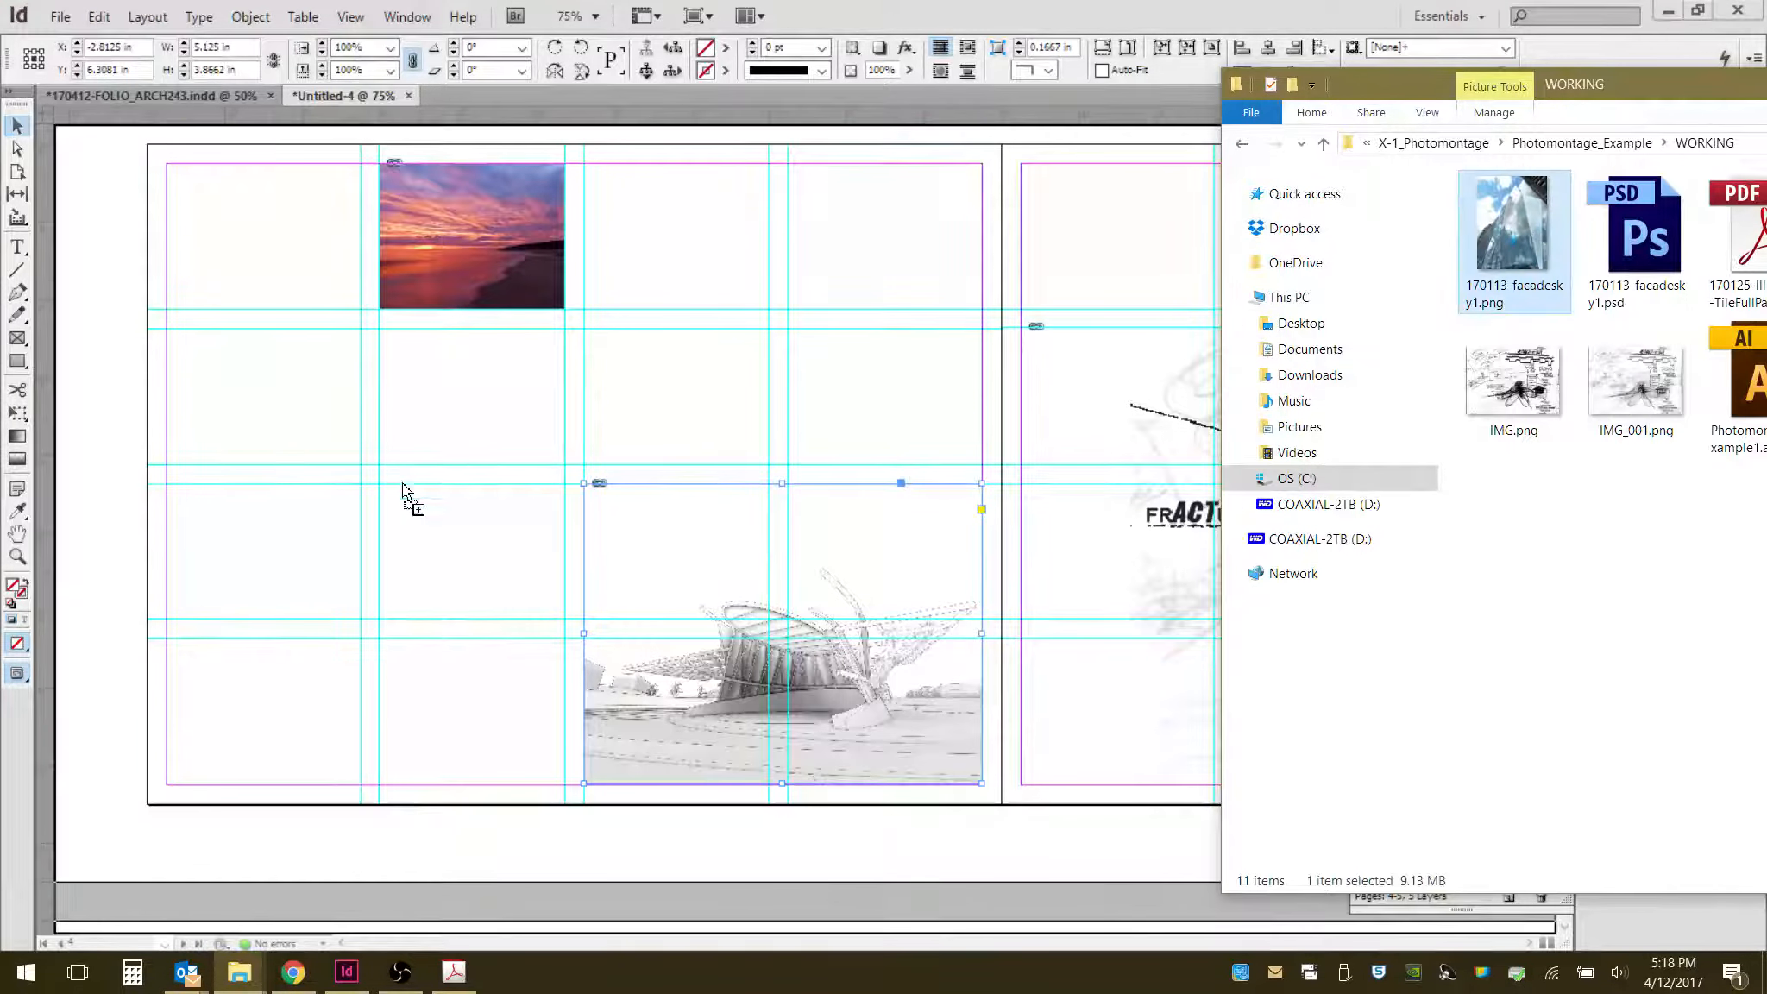
mouse_move(299, 519)
left_mouse_down()
mouse_move(225, 363)
mouse_move(230, 562)
mouse_move(191, 502)
mouse_move(604, 556)
mouse_move(814, 341)
mouse_move(790, 330)
mouse_move(930, 726)
mouse_move(982, 782)
mouse_move(1036, 786)
left_mouse_up()
left_click(675, 712)
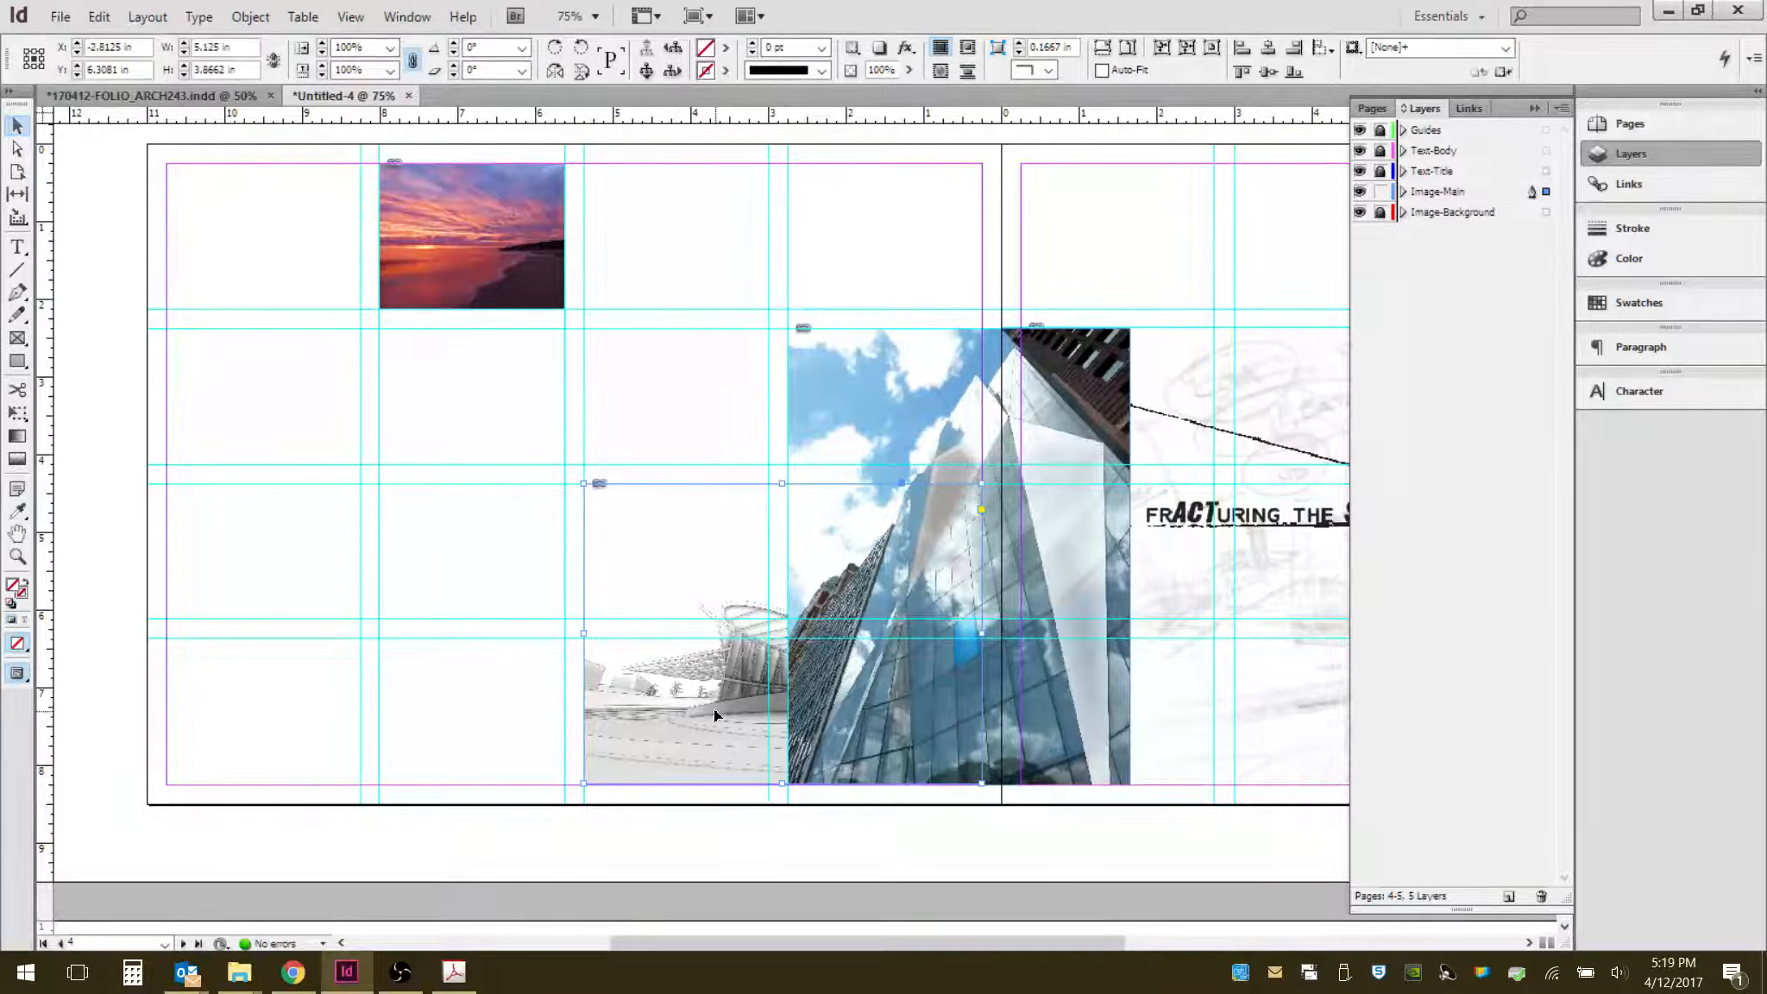
- Delete the context-lines image and move the facade image onto the left page so its right edge meets the spine
key("Delete")
left_click_drag(1097, 570, 952, 579)
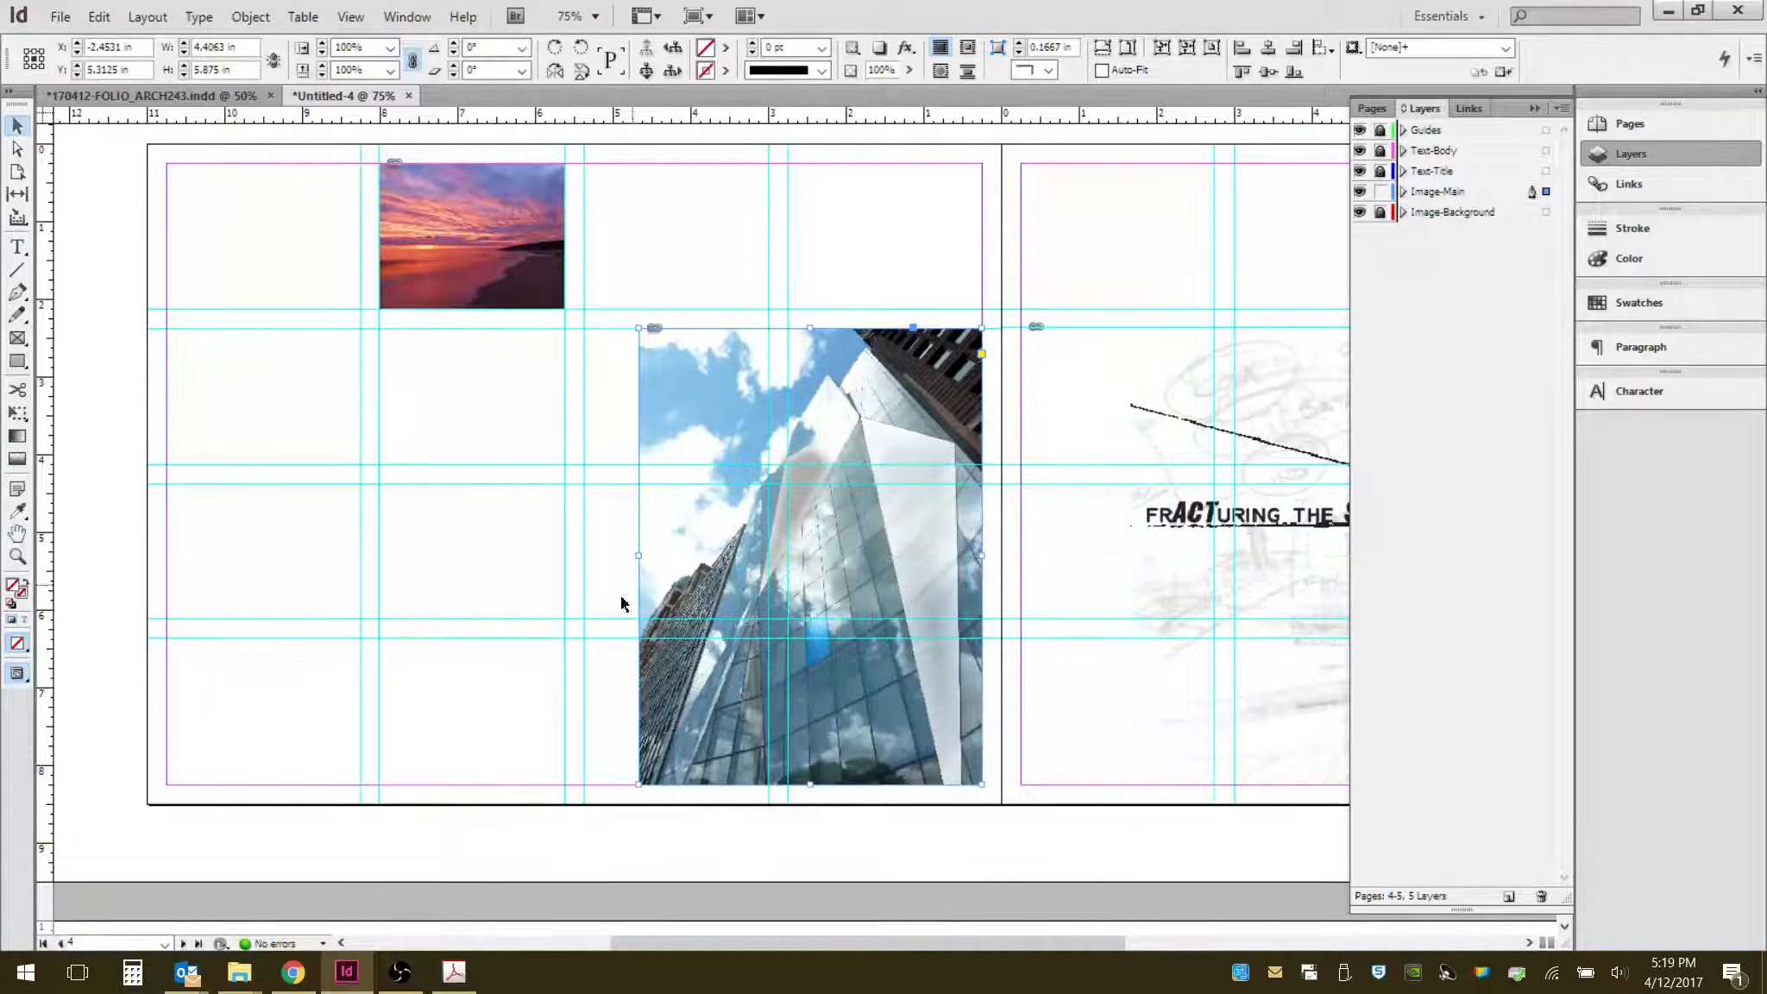
- Widen the facade frame leftward to the column guide, fit the image to fill it, and nudge the image down inside the frame
left_click_drag(638, 559, 584, 559)
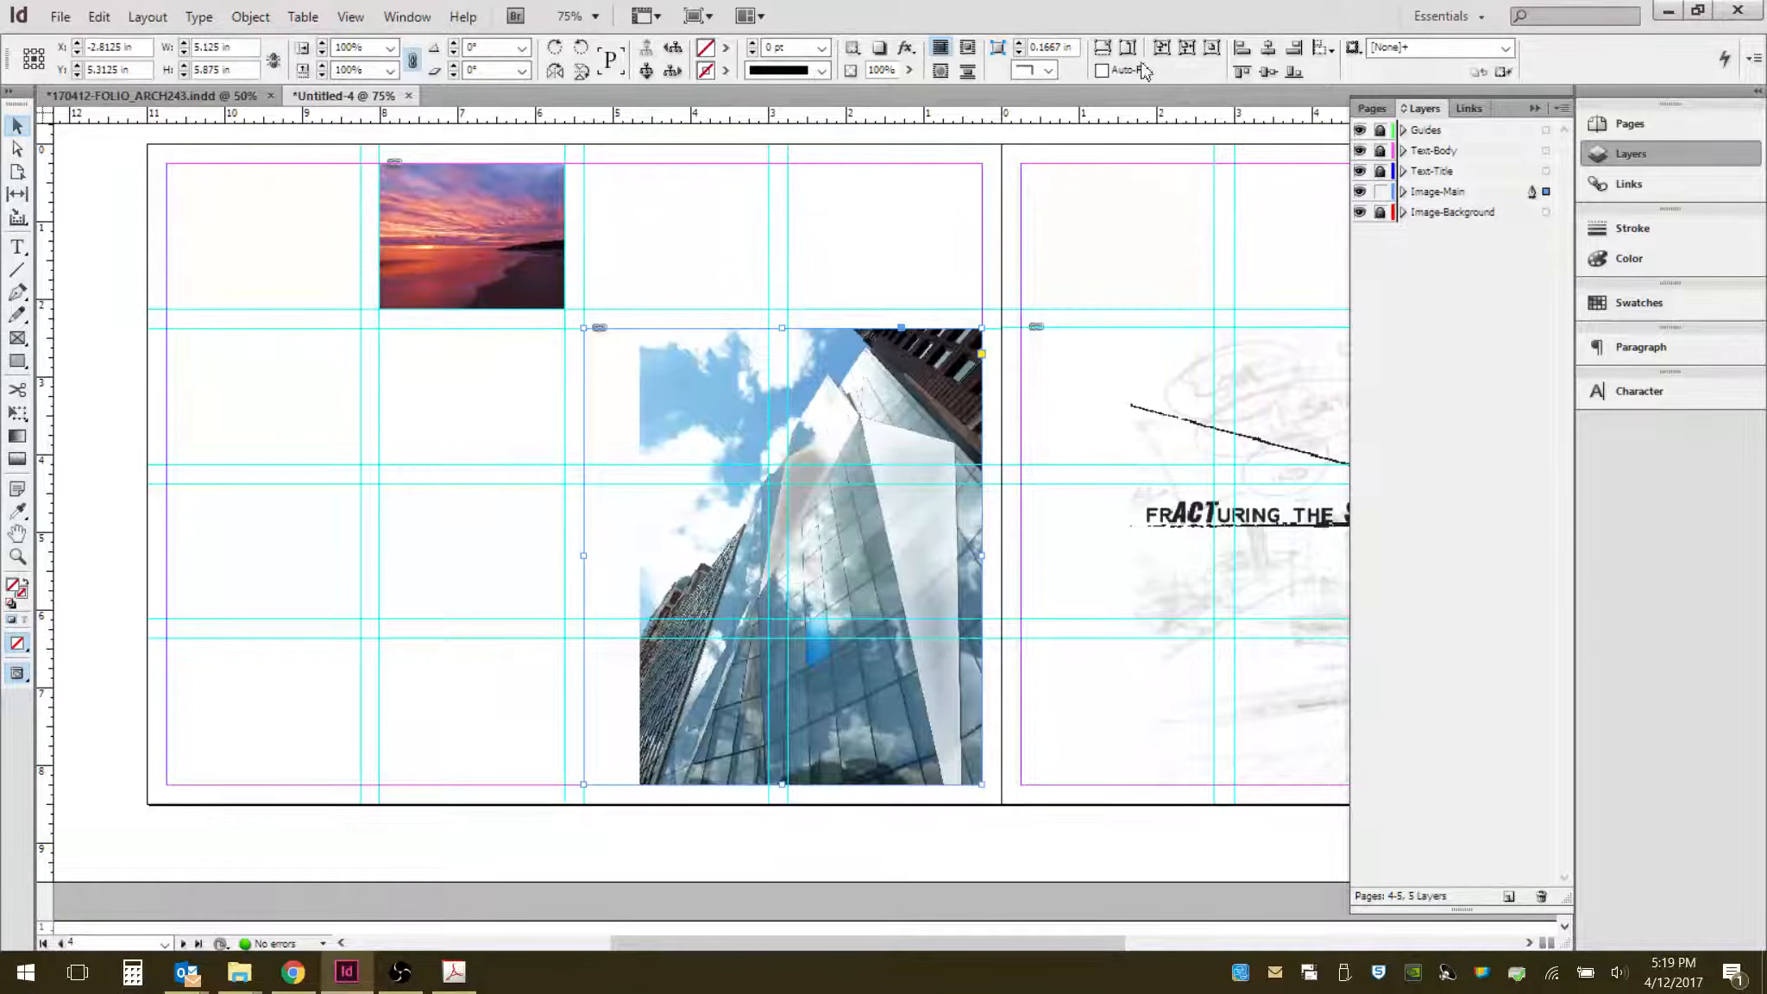
left_click(1114, 54)
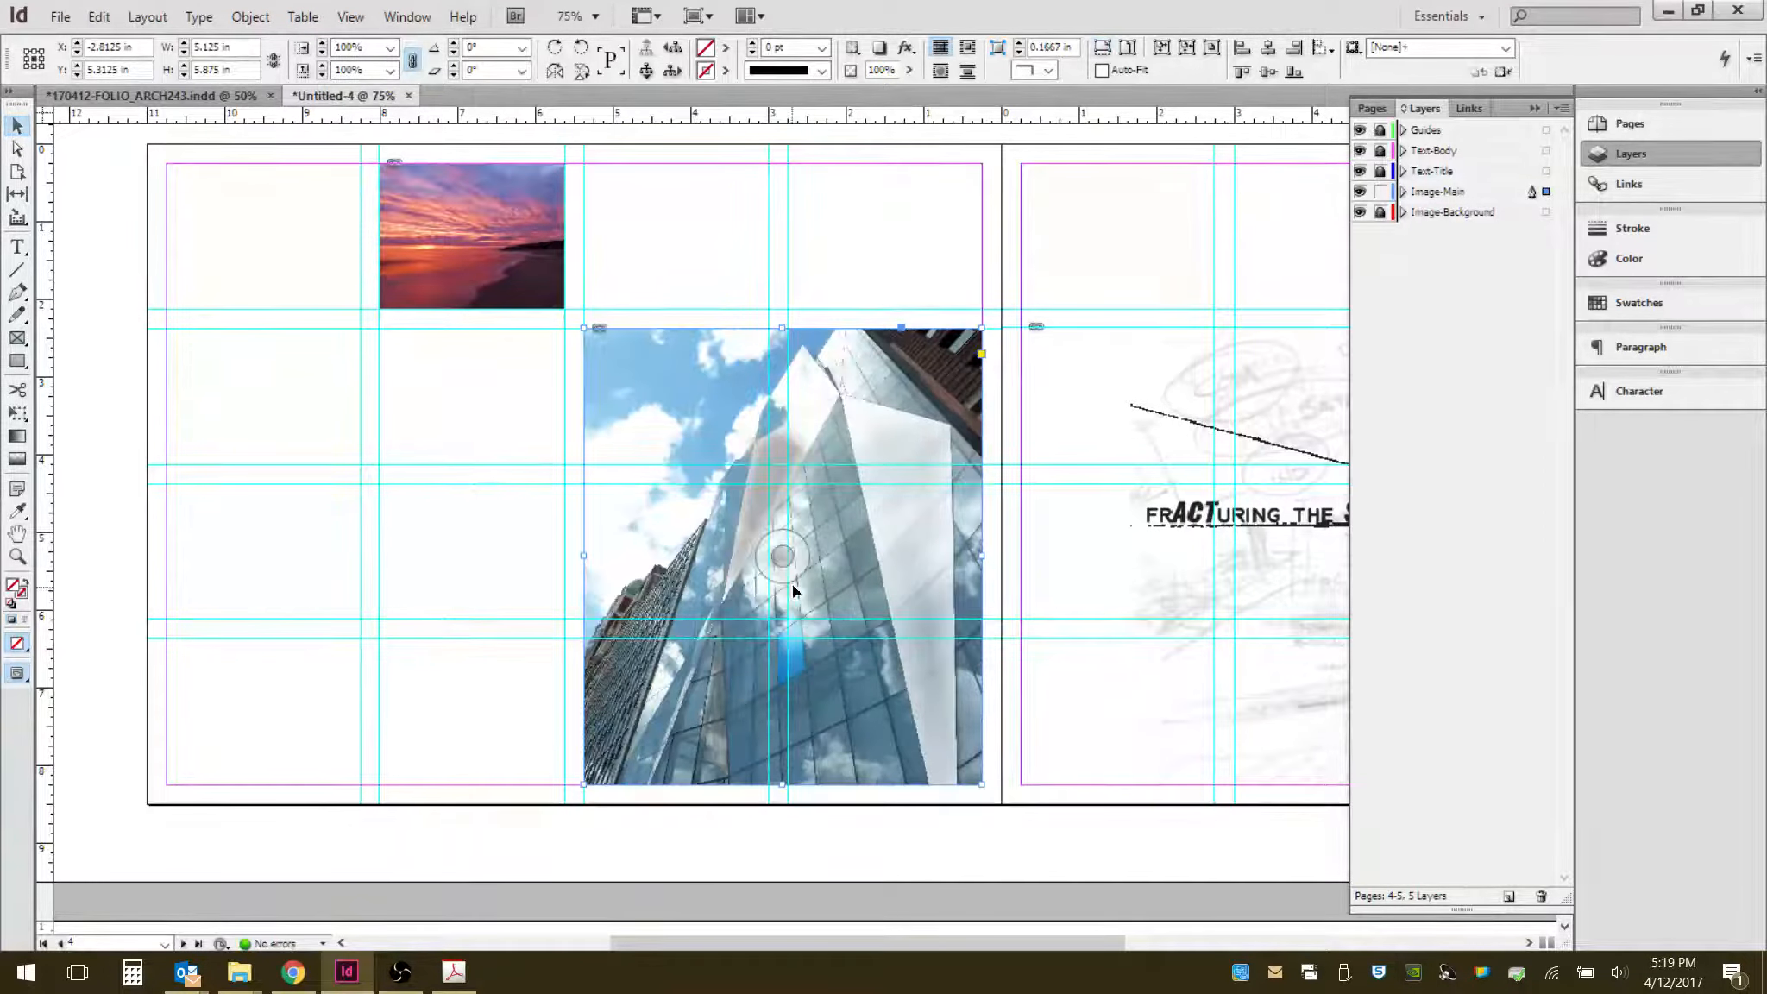
left_click(802, 559)
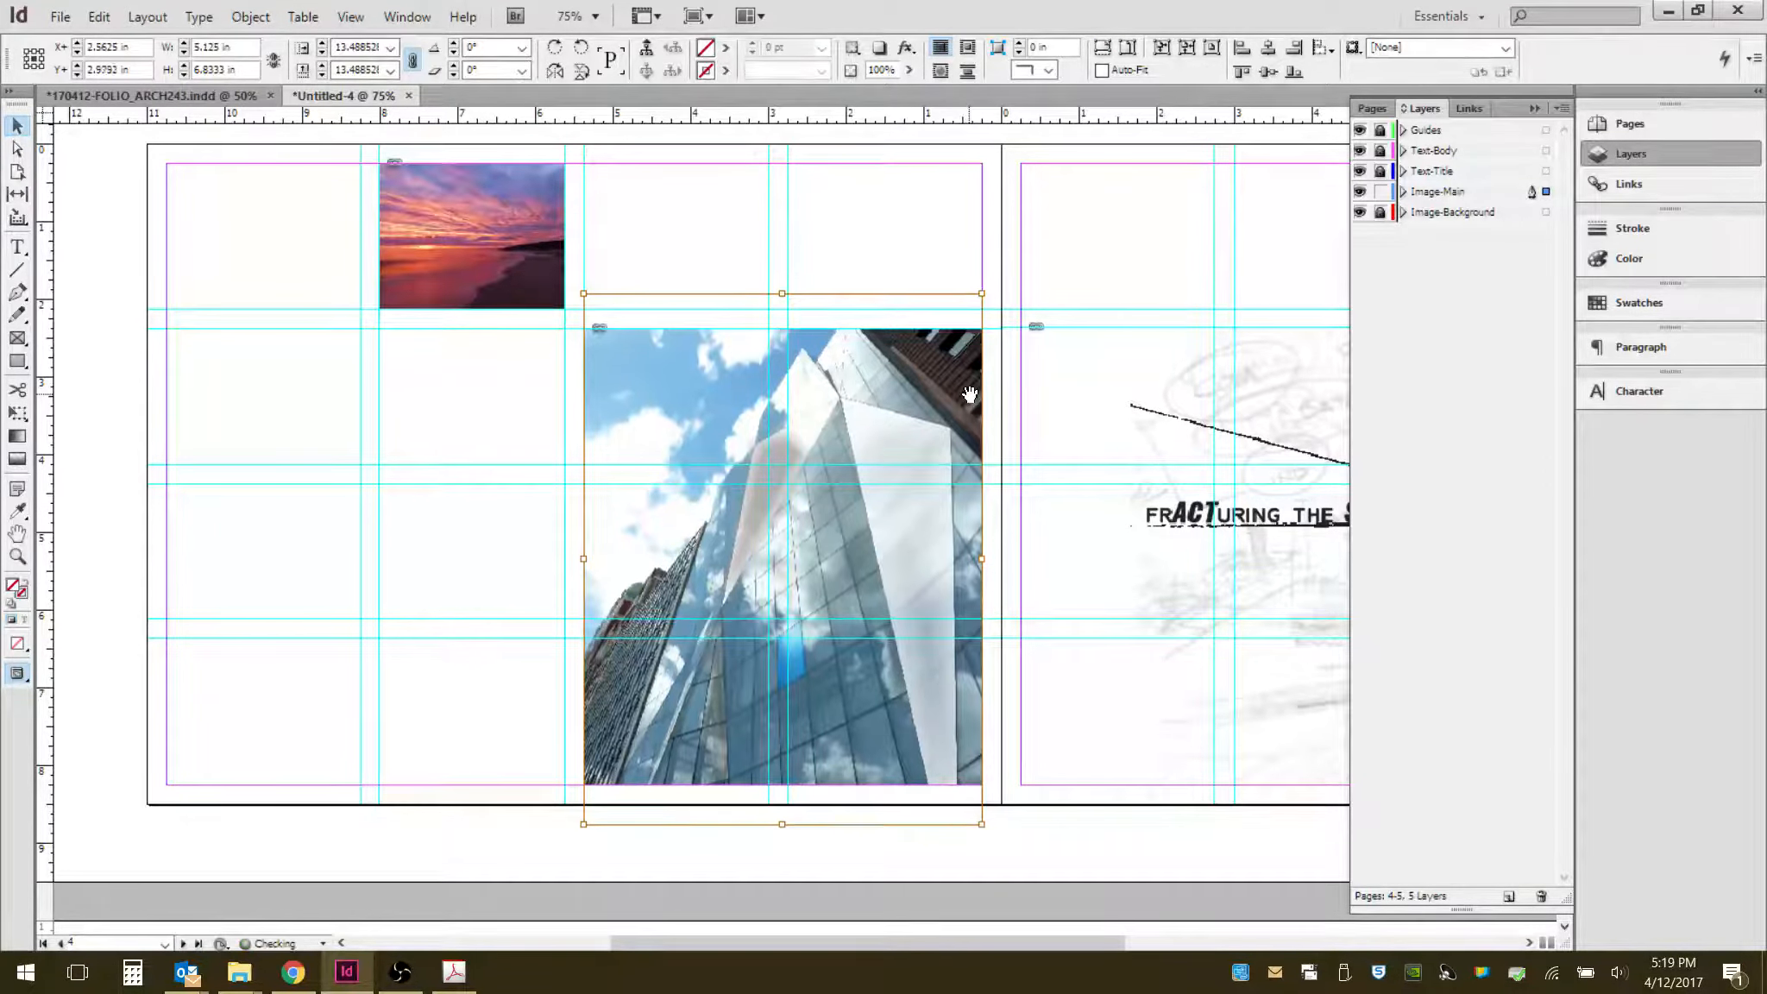
key("Down")
key("Down")
key("Down")
key("Down")
key("Down")
key("Down")
key("Down")
key("Down")
key("Down")
key("Down")
key("Down")
key("Down")
key("Down")
key("Down")
key("Down")
key("Down")
key("Down")
key("Down")
key("Down")
key("Down")
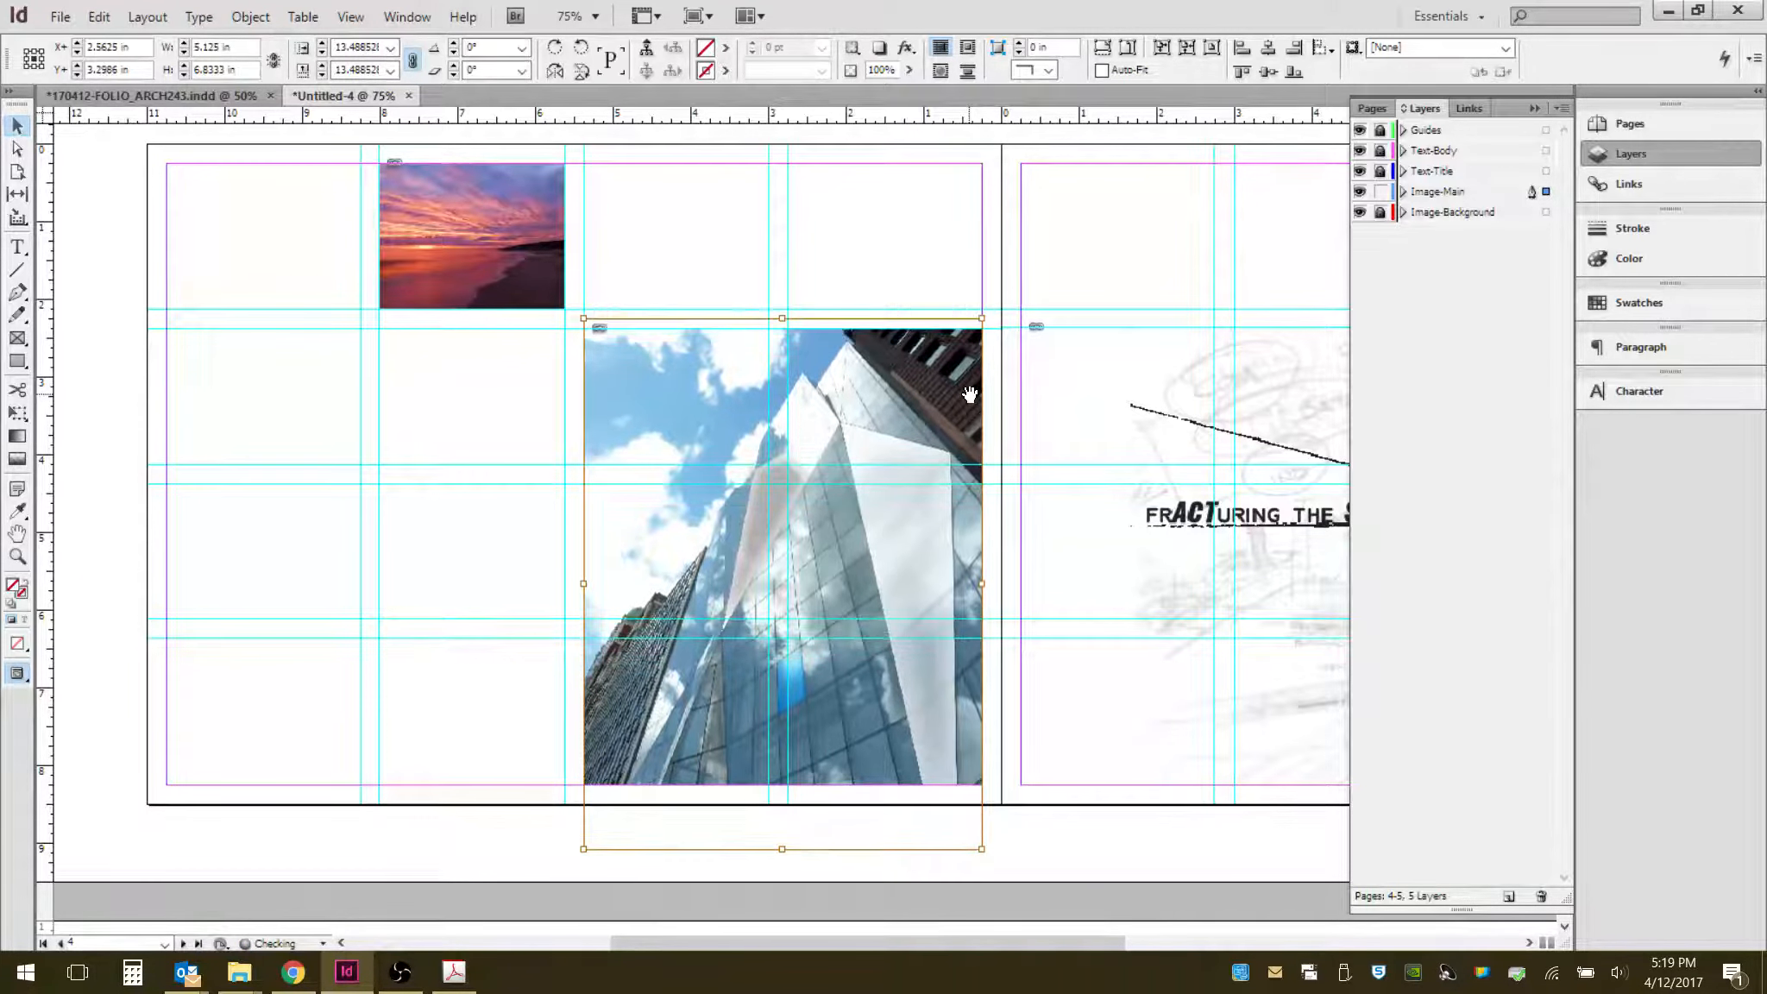
left_click(950, 245)
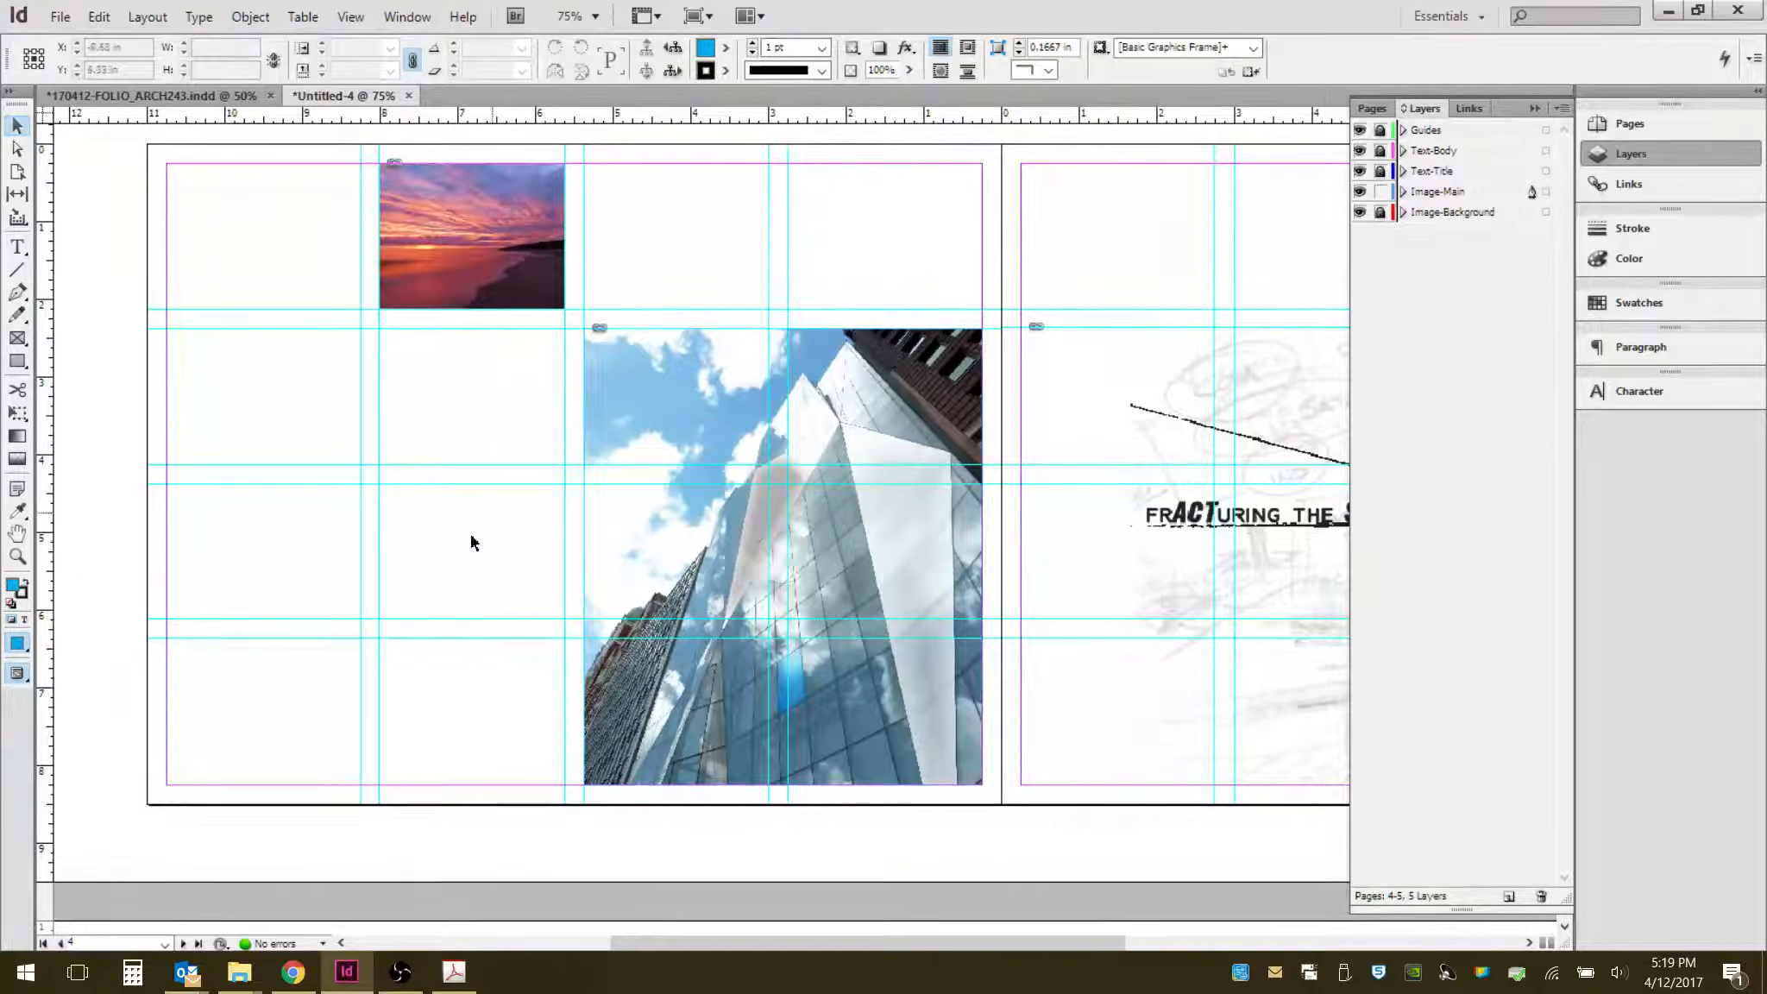
- Drag IMG.png from the WORKING folder onto the left page's middle-left cell, sizing its frame about 2.4 by 1.7 in
left_click_drag(907, 462, 542, 531)
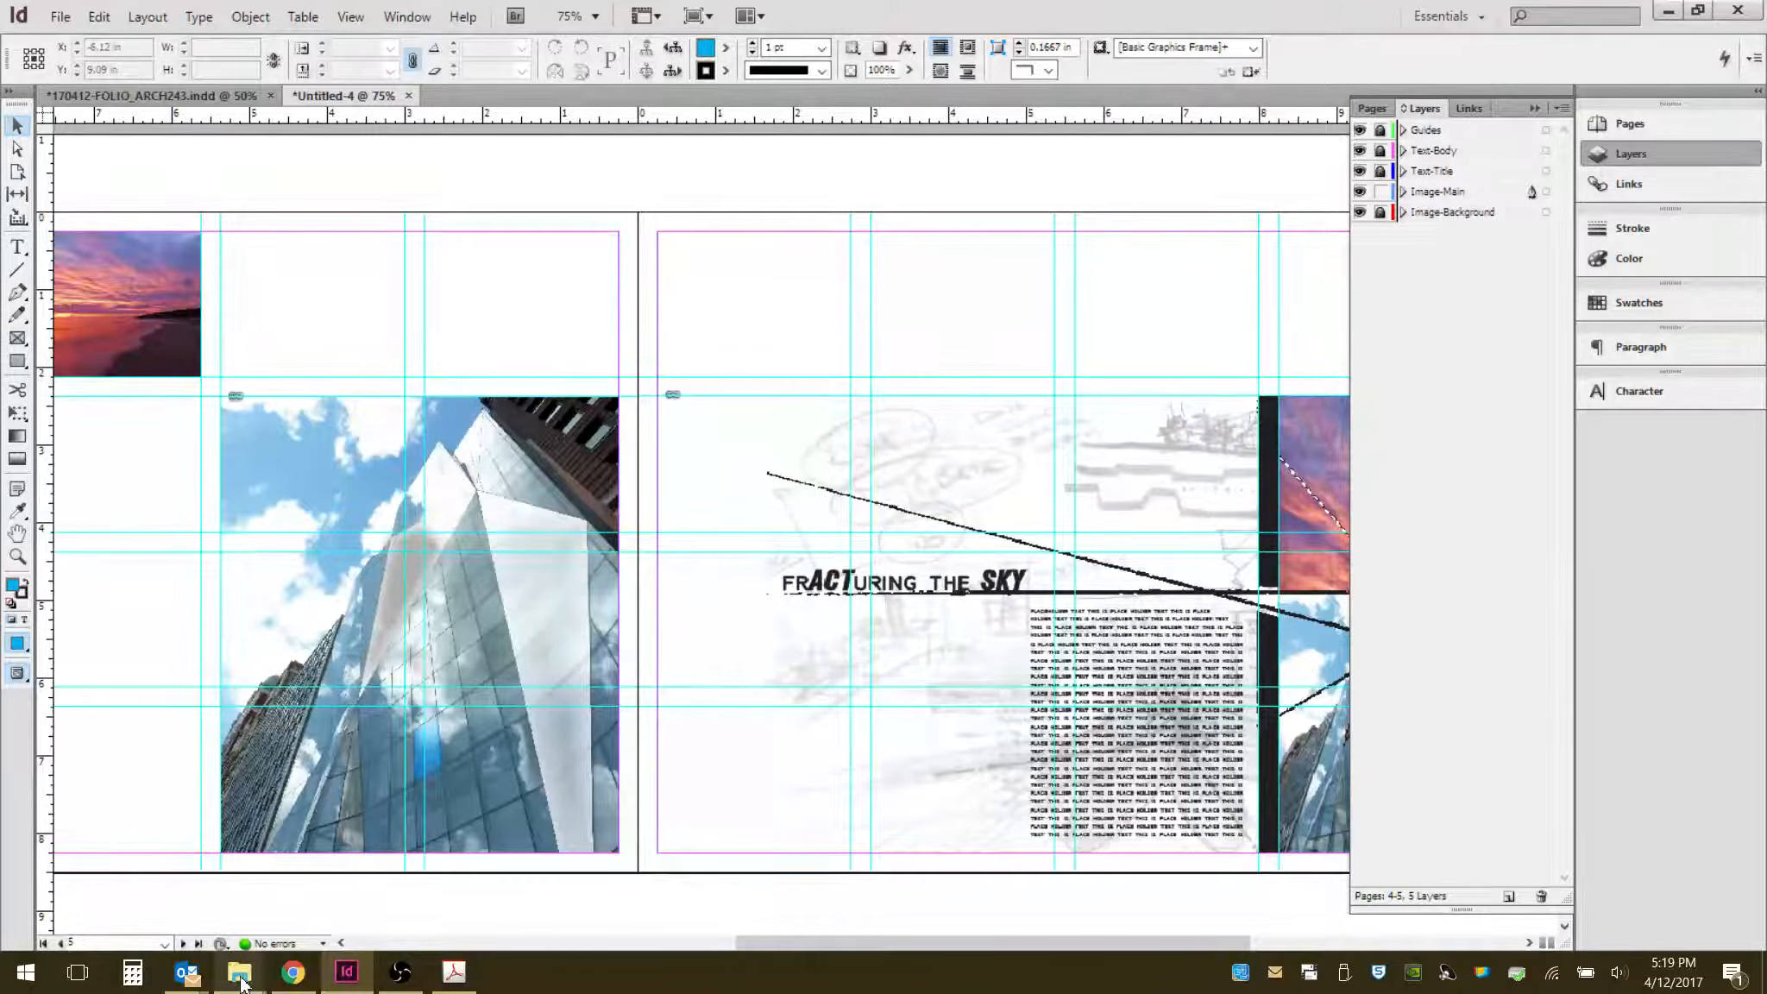
left_click(367, 897)
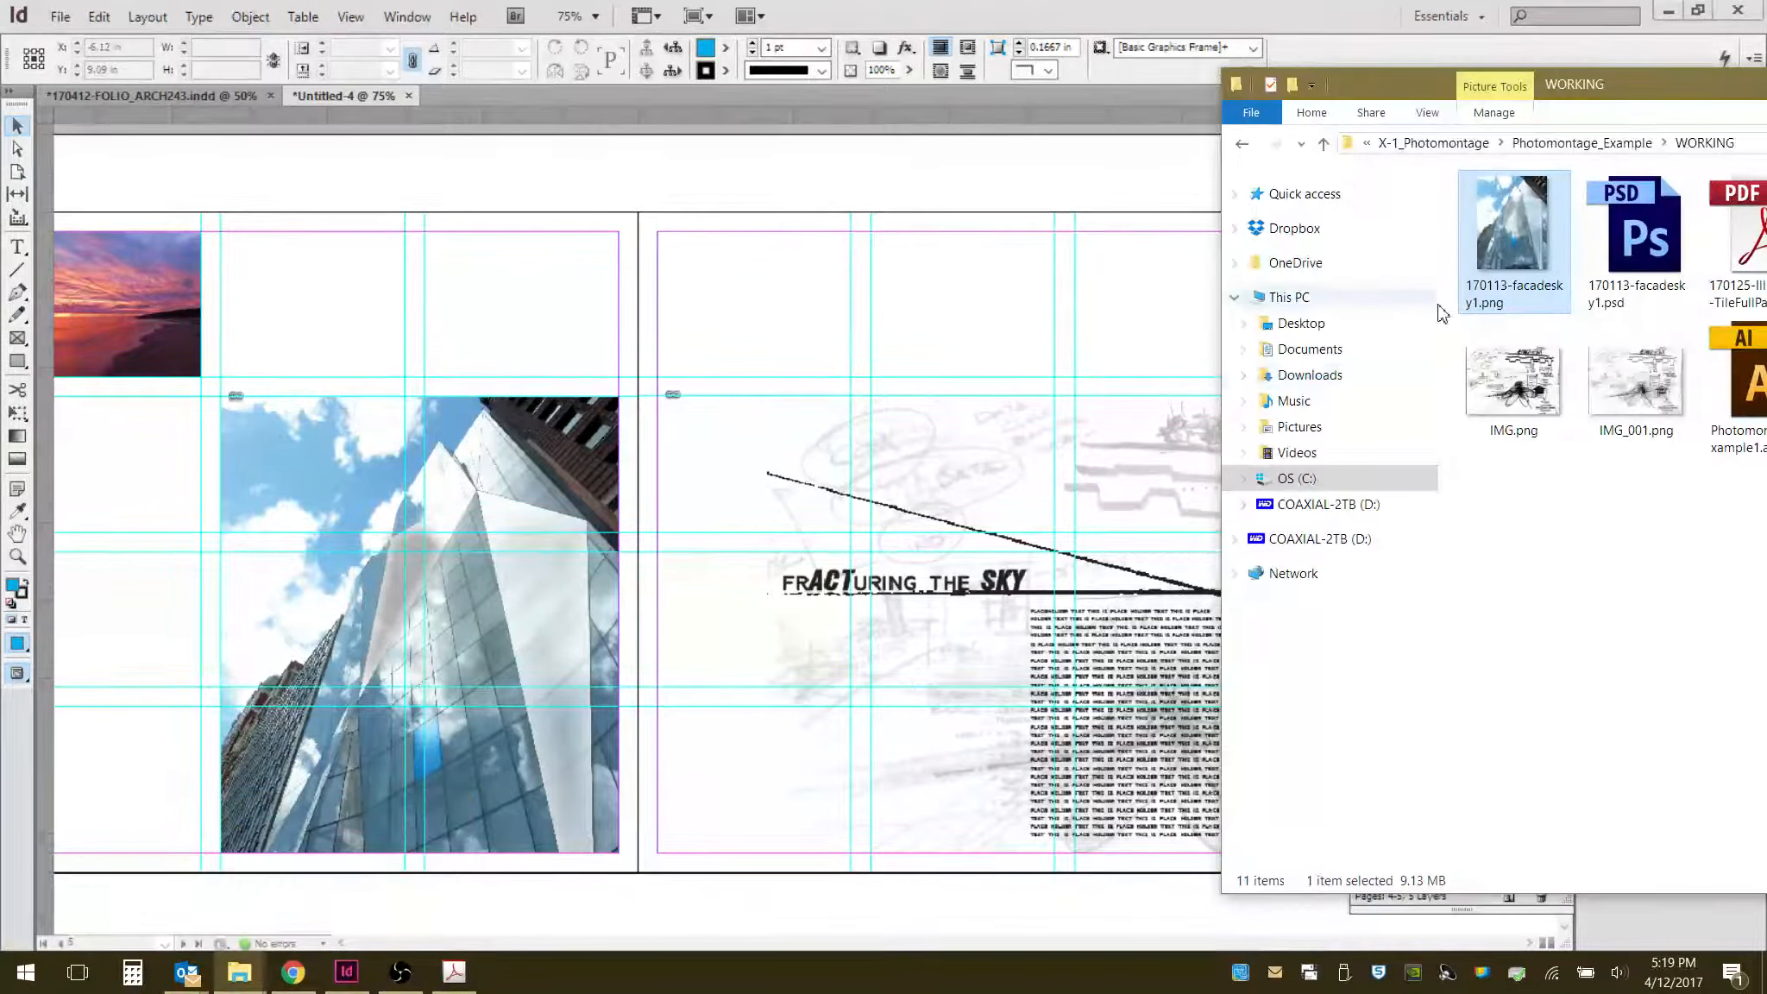
left_click(1644, 388)
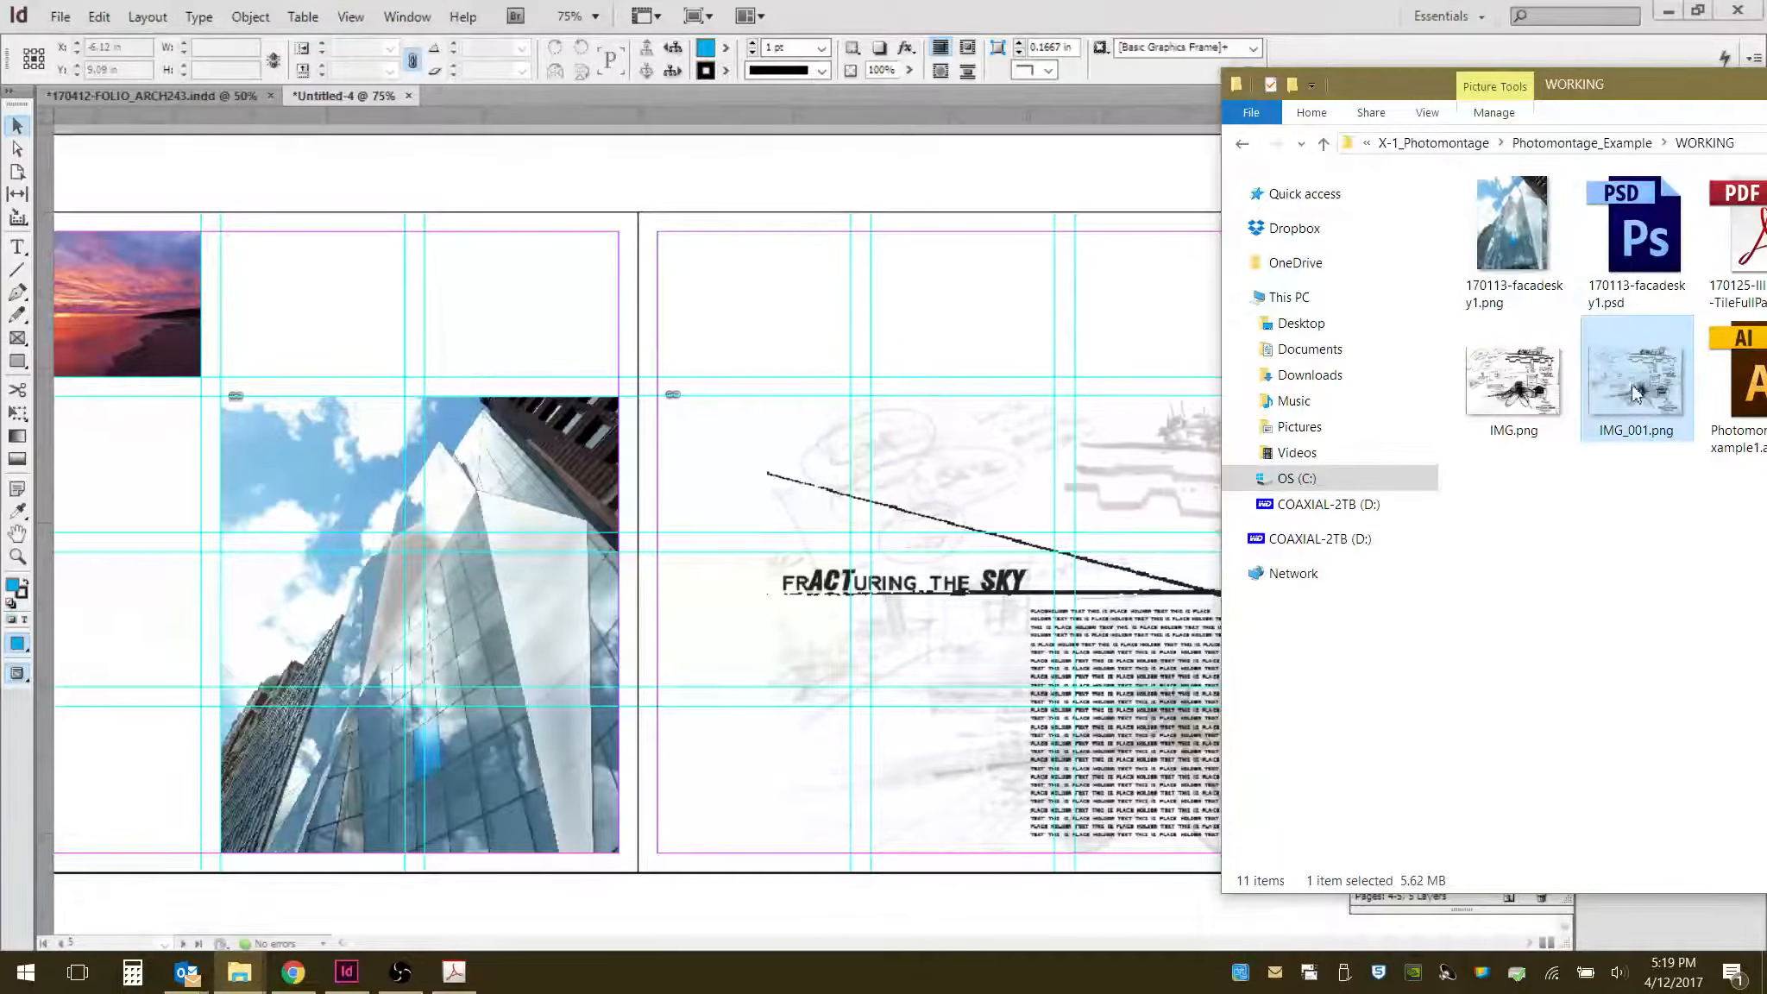
left_click(1548, 390)
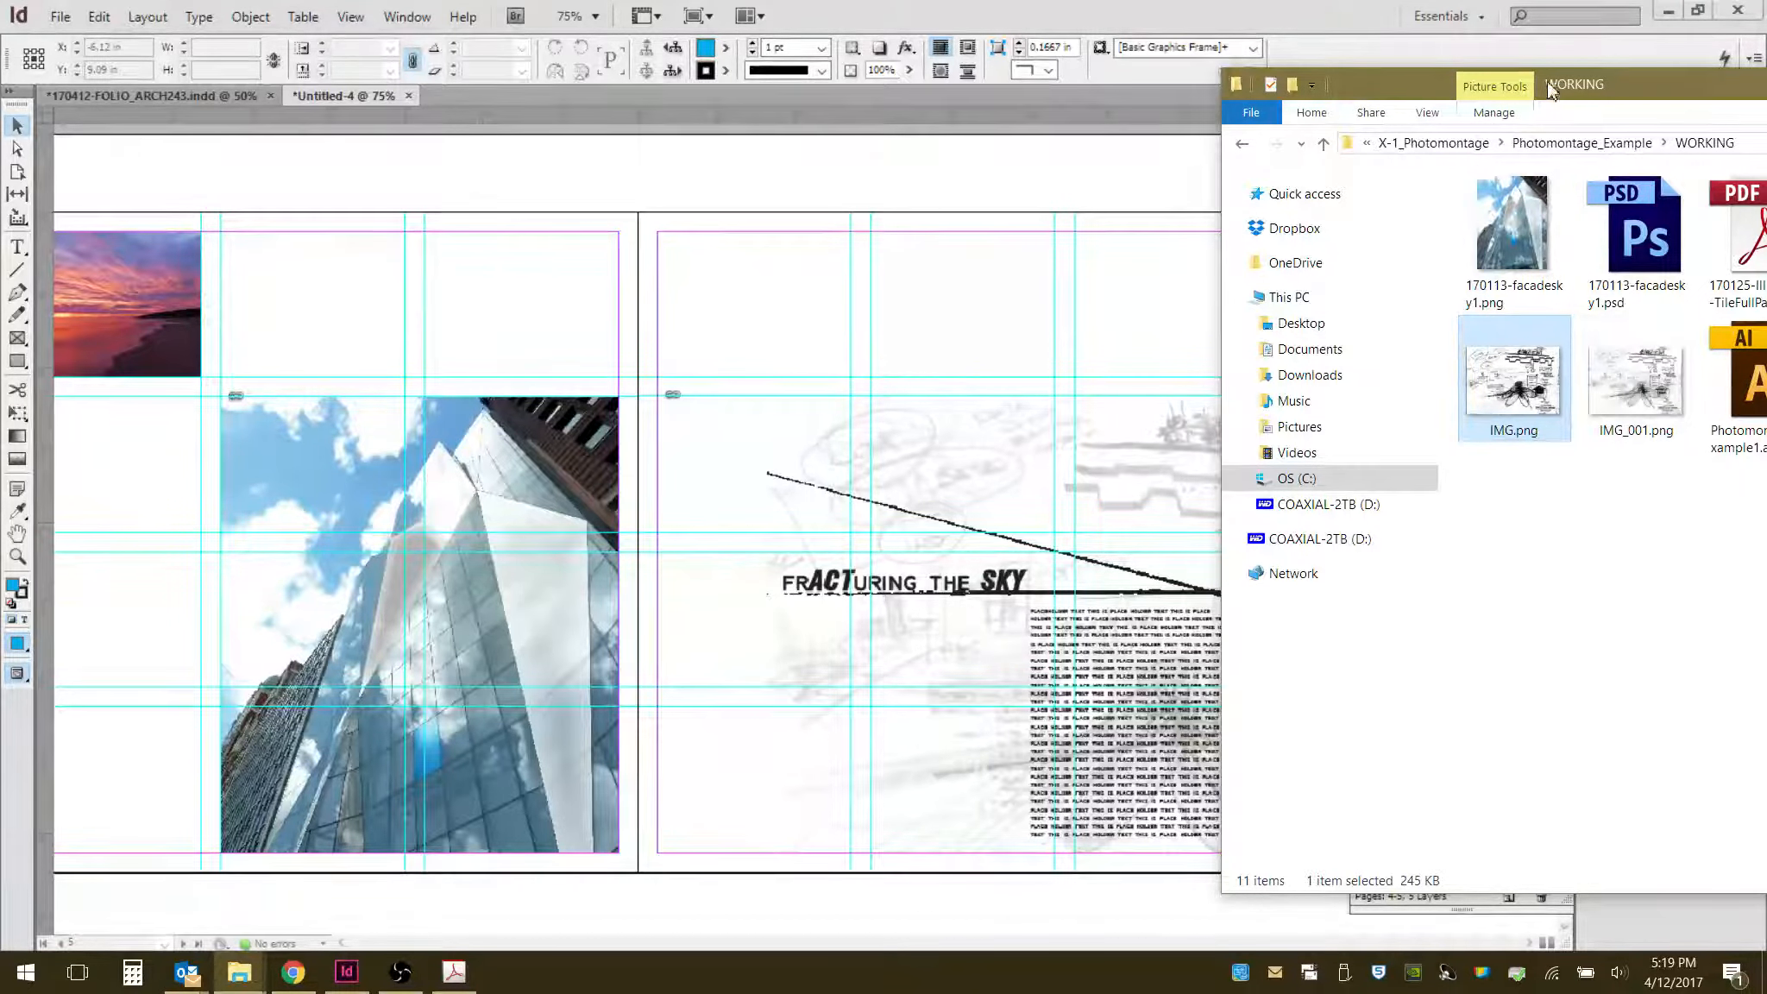
left_click_drag(1668, 93, 1598, 87)
left_click(763, 31)
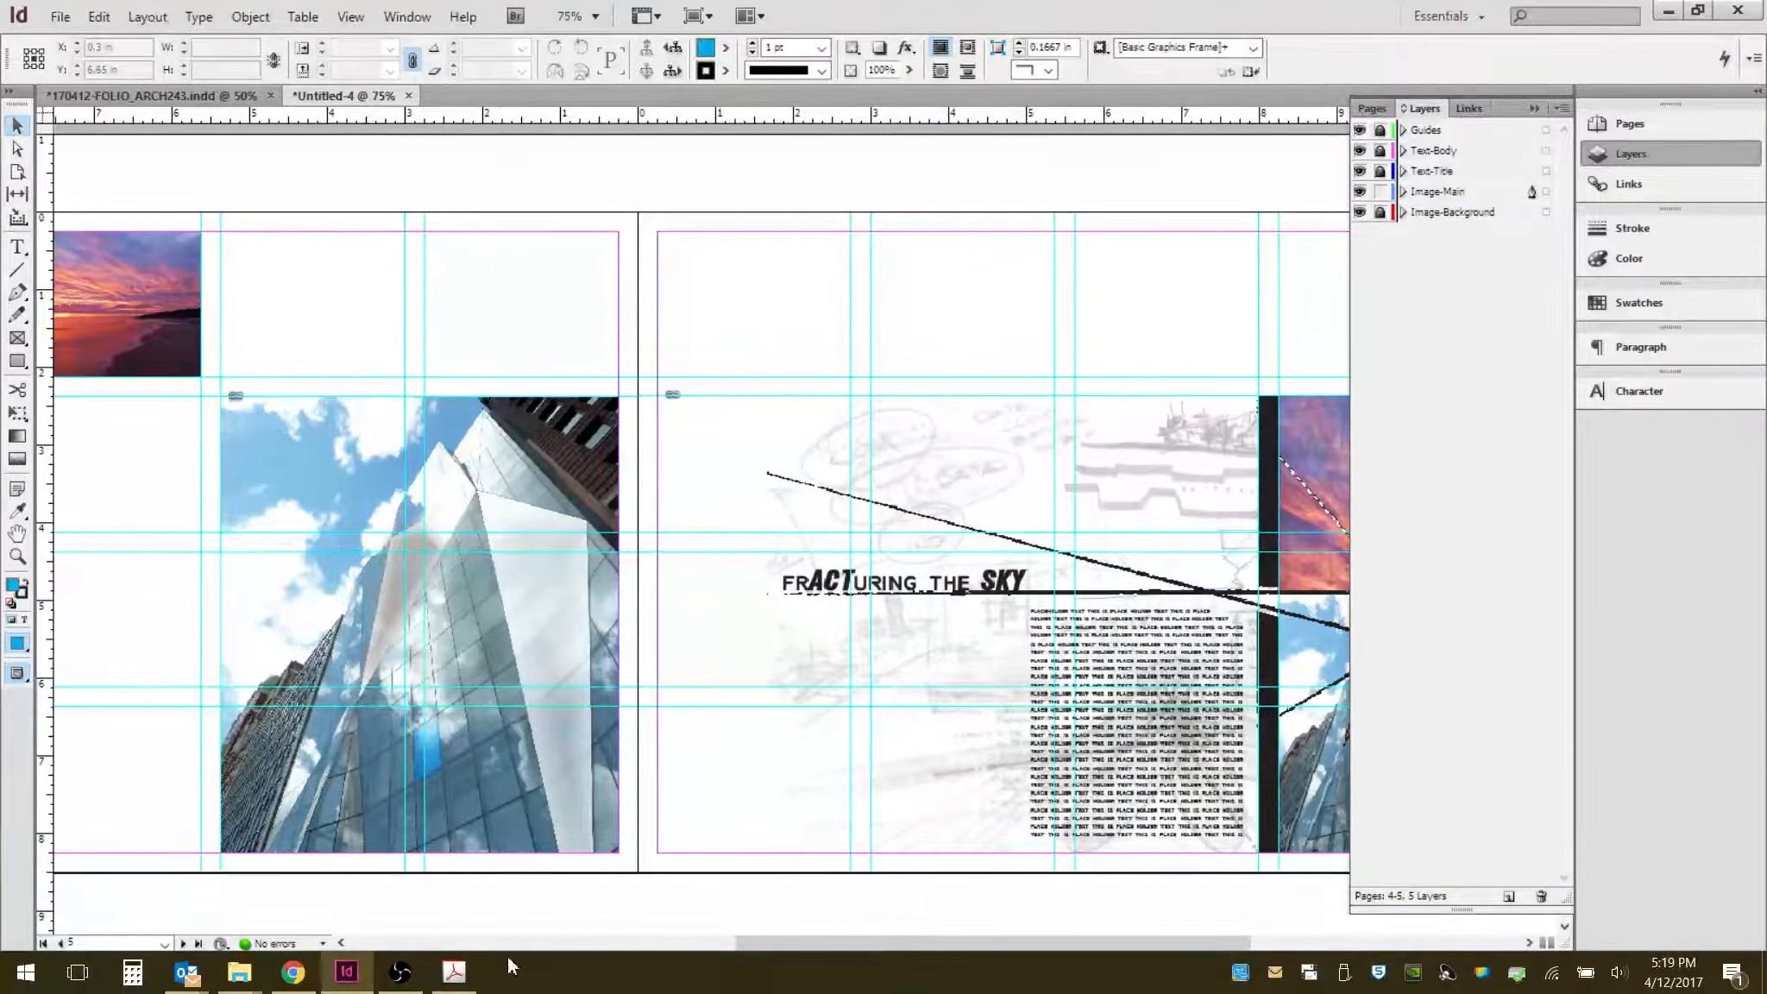
mouse_move(239, 972)
left_click(393, 898)
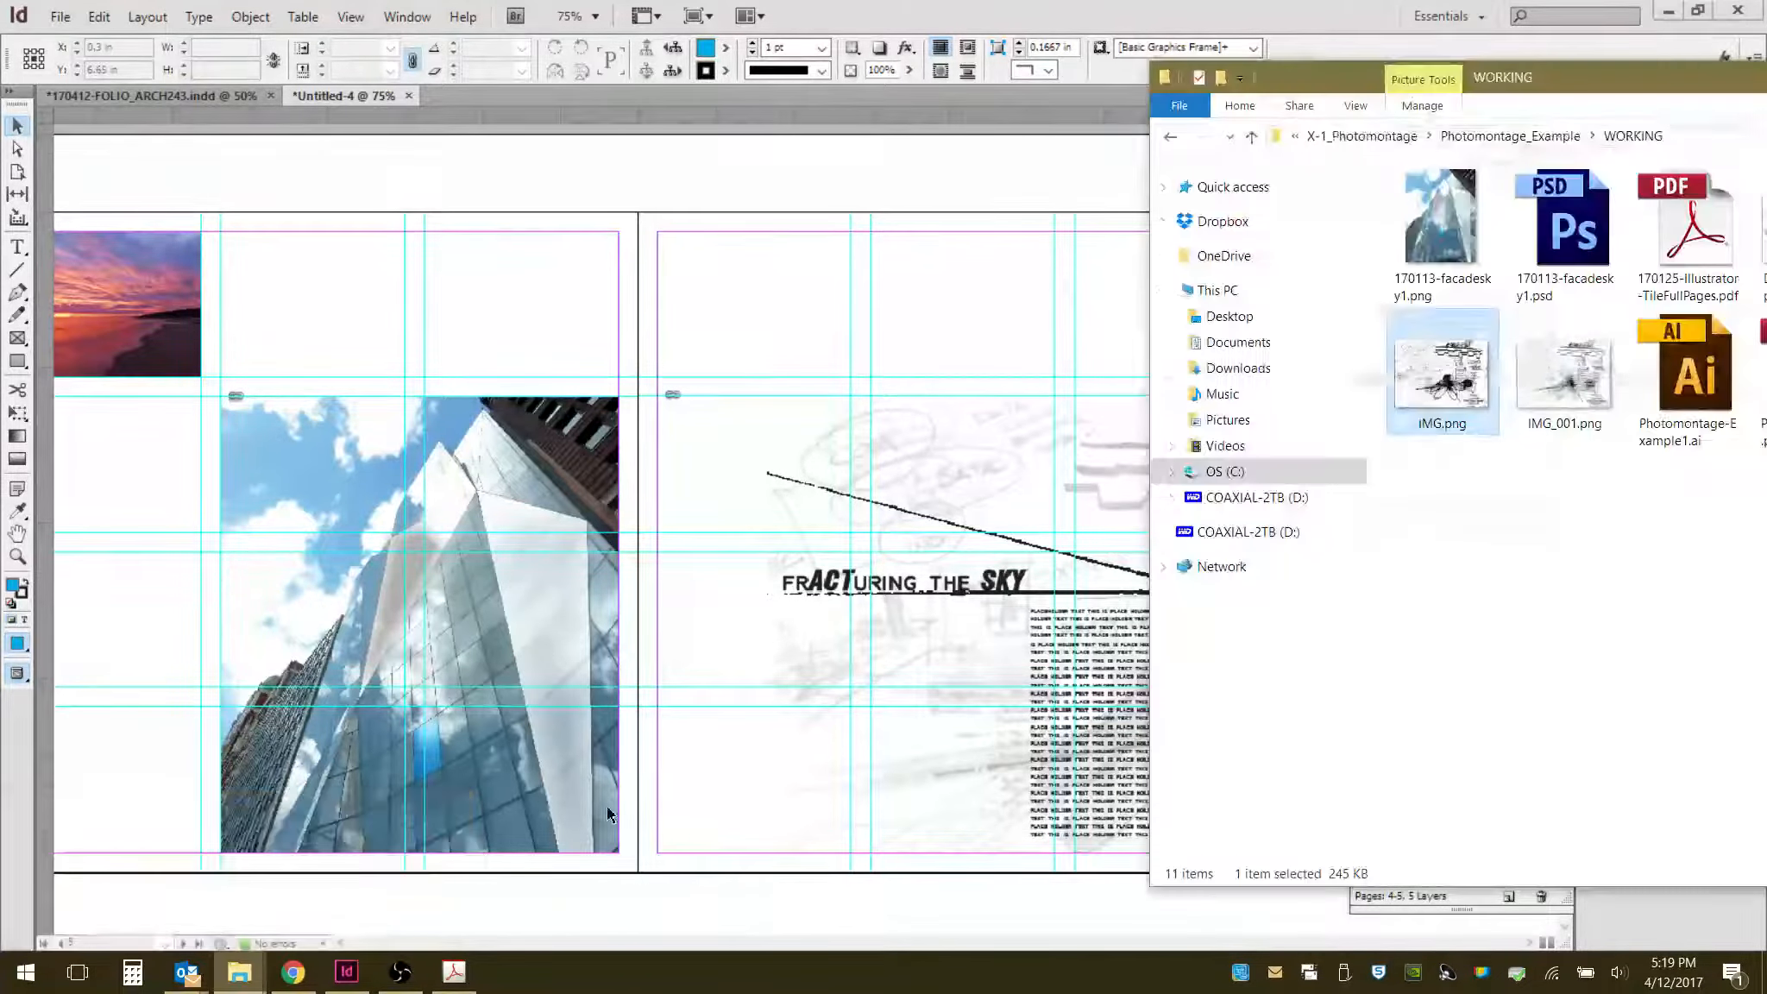
left_click_drag(1466, 380, 673, 464)
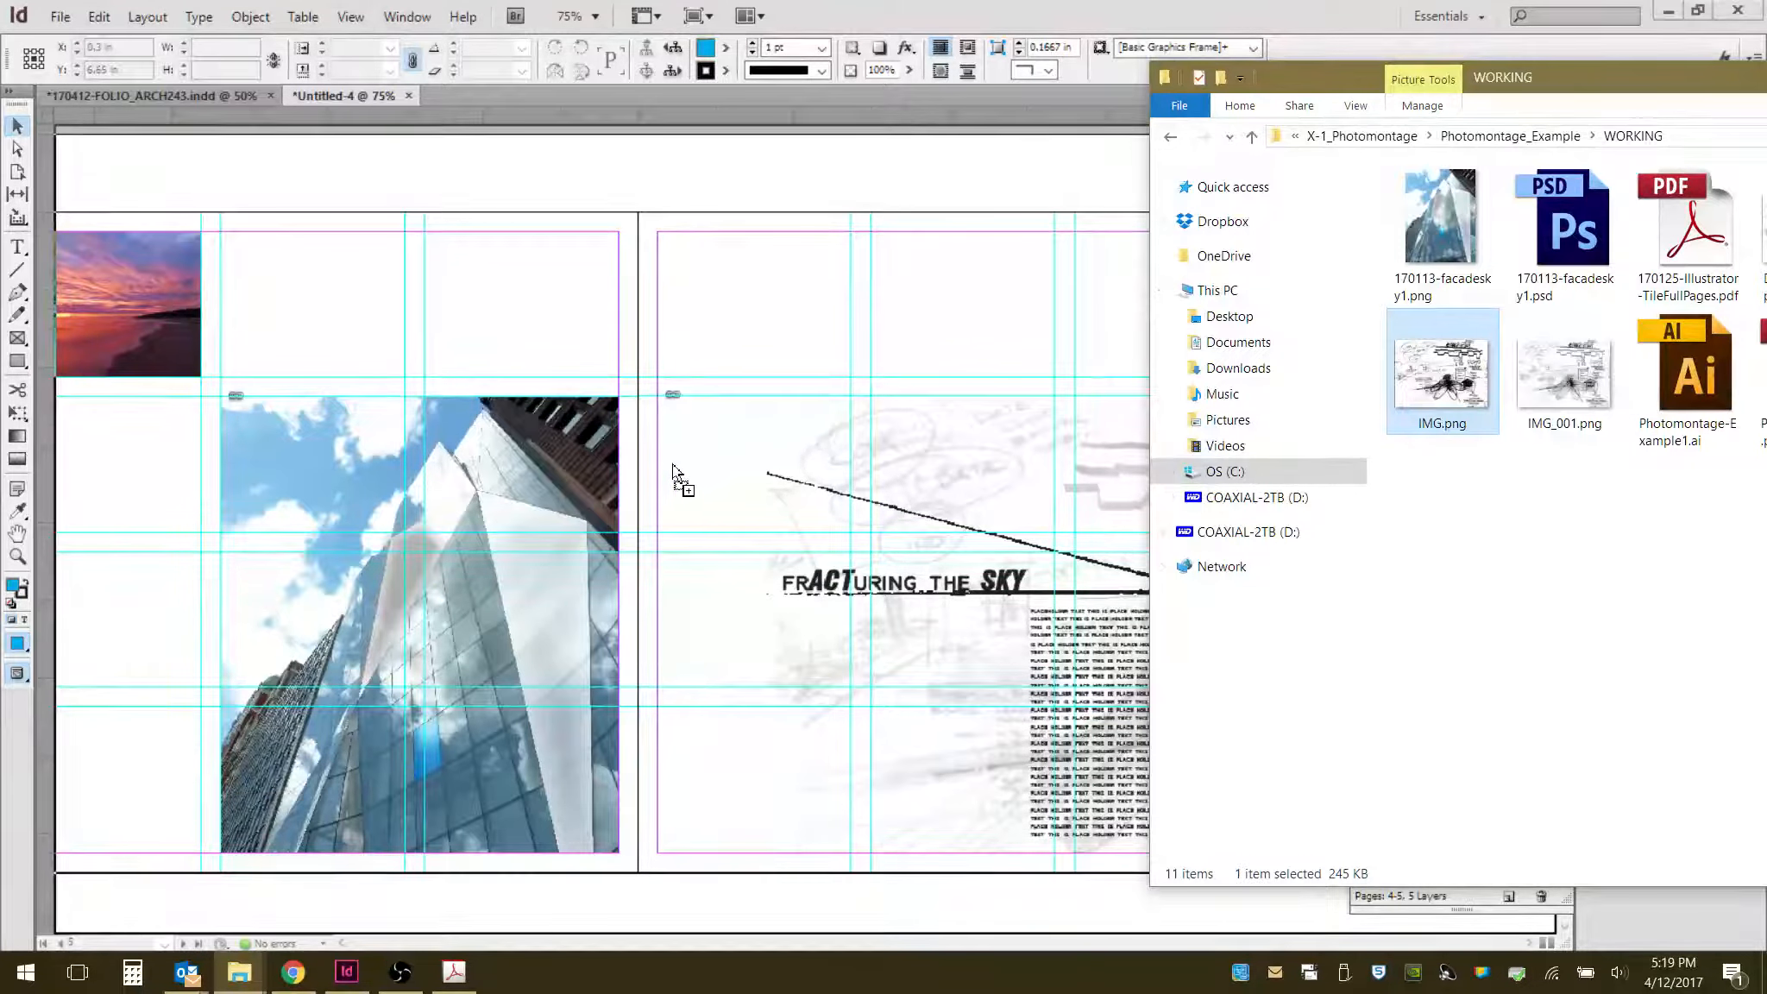
left_click_drag(302, 591, 280, 556)
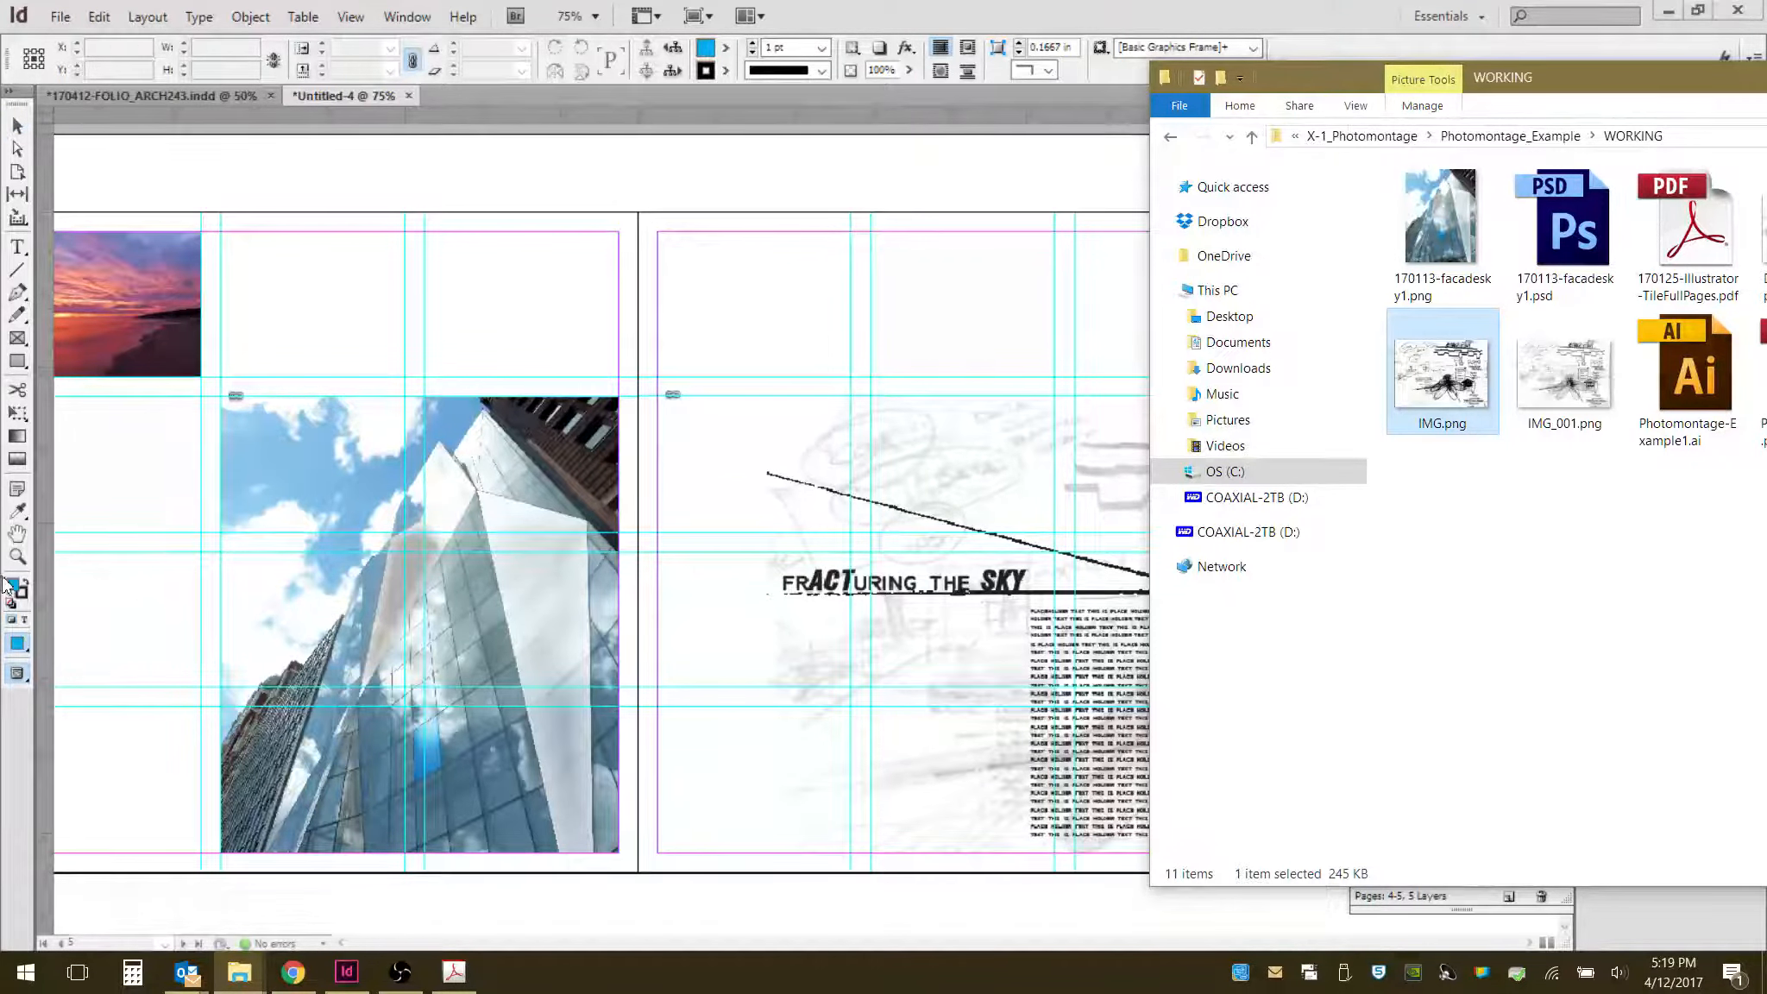
left_click_drag(120, 585, 555, 580)
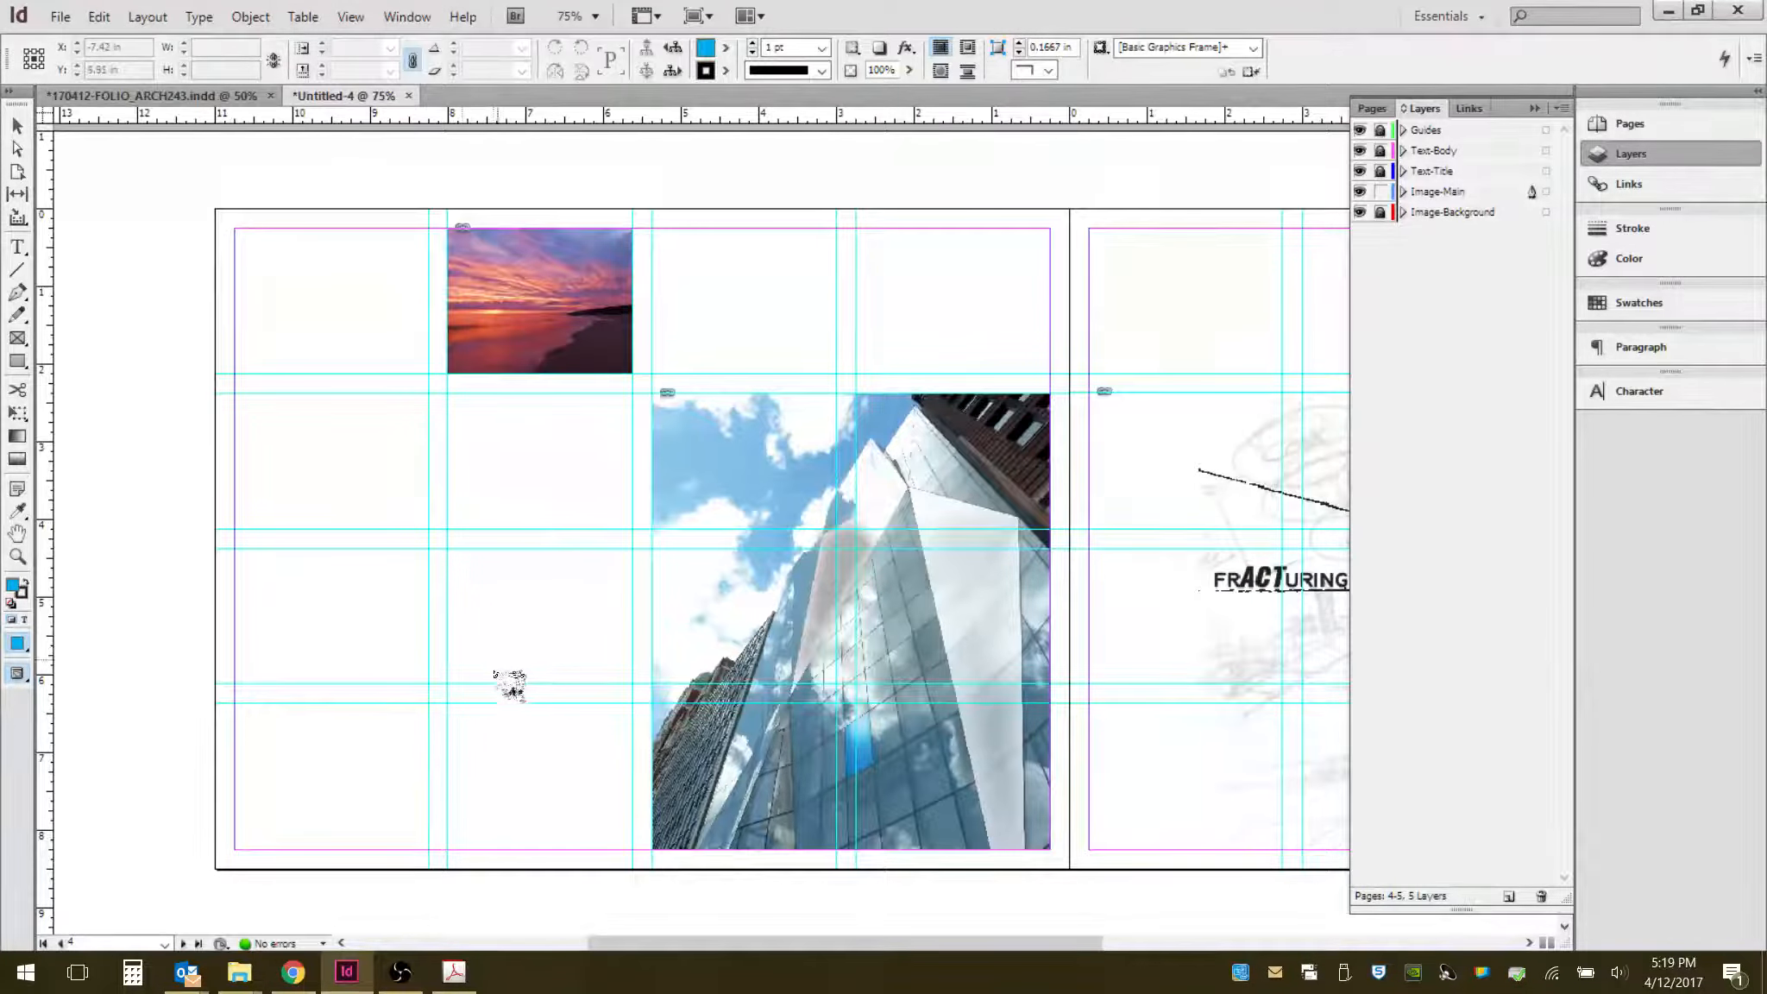
left_click_drag(448, 555, 631, 690)
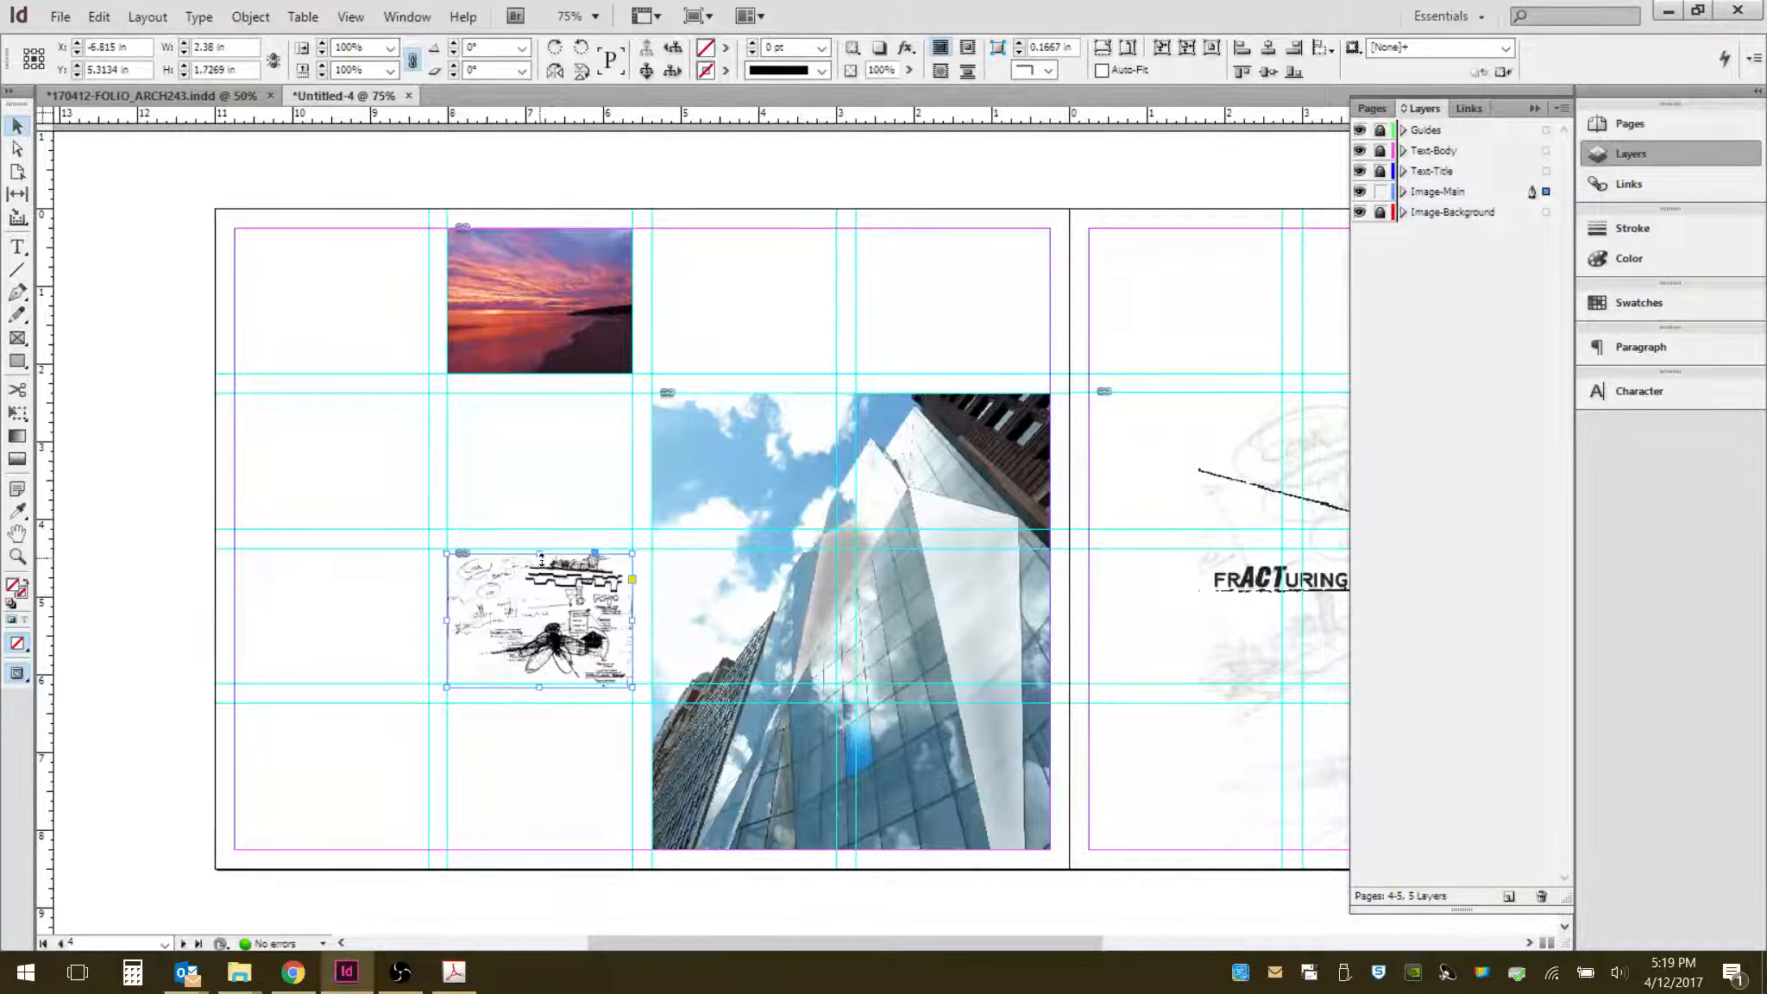
- Adjust the sketch frame's top and bottom edges to sit on the guides, then deselect it
left_click_drag(540, 555, 540, 549)
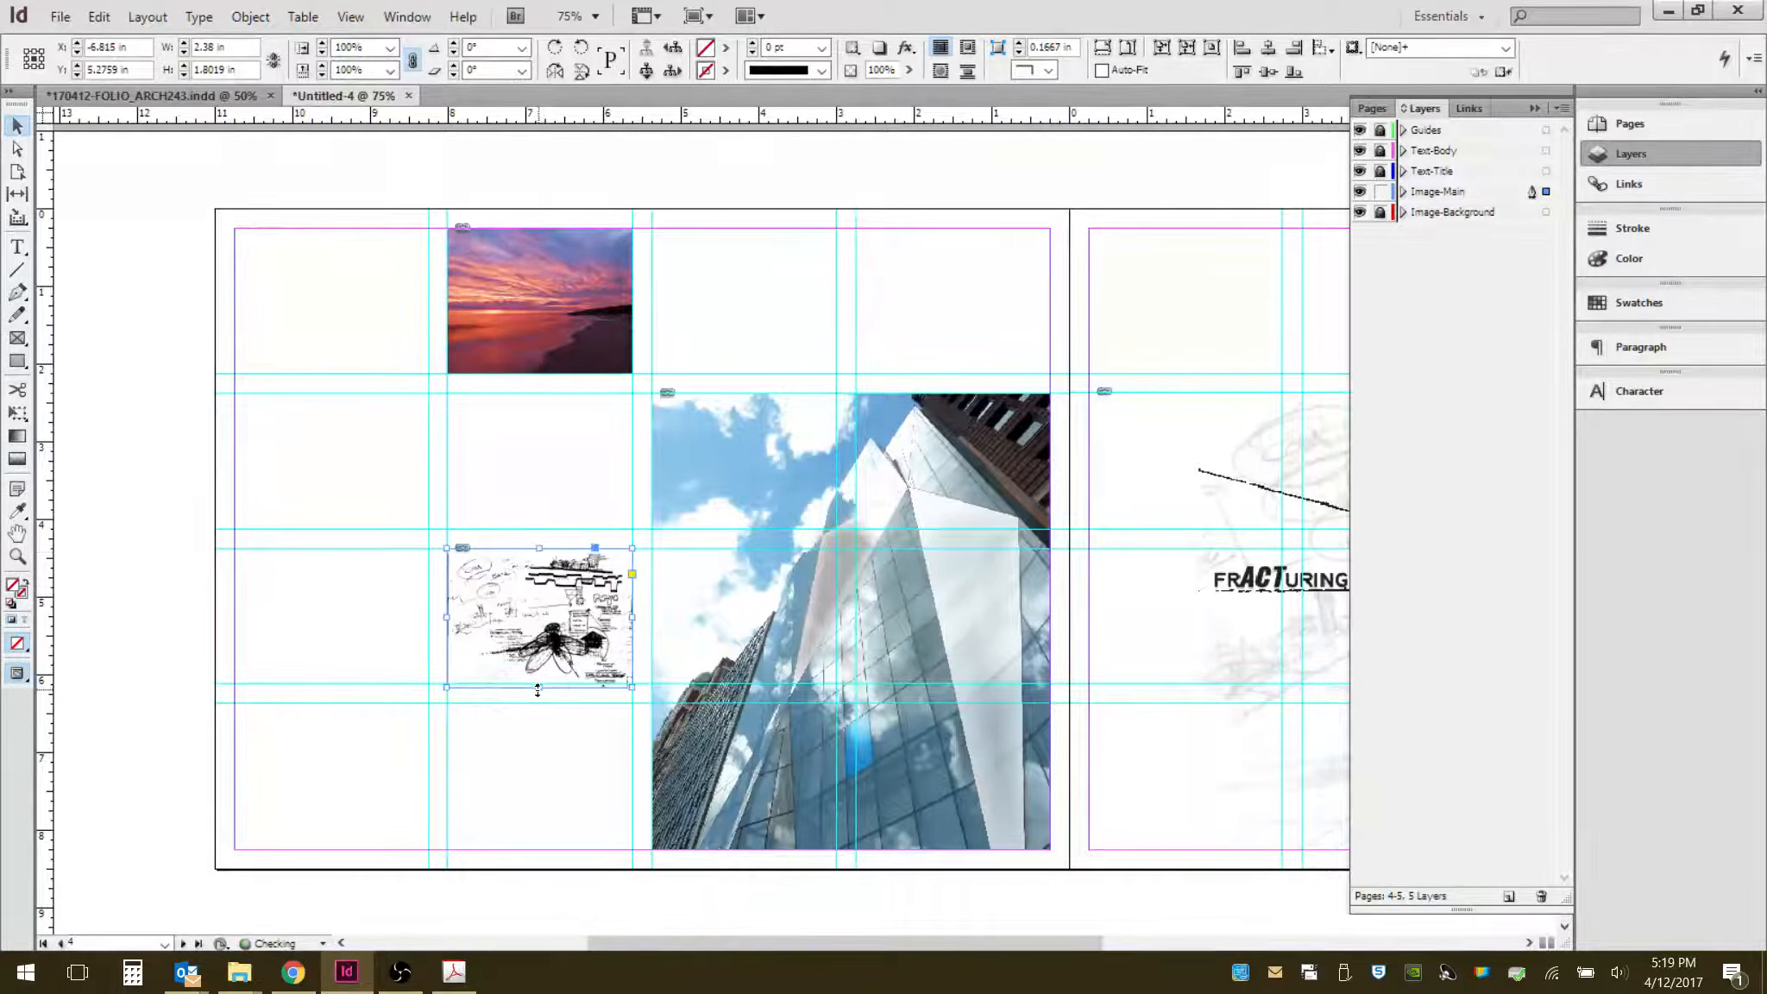
left_click_drag(537, 691, 536, 683)
left_click(587, 748)
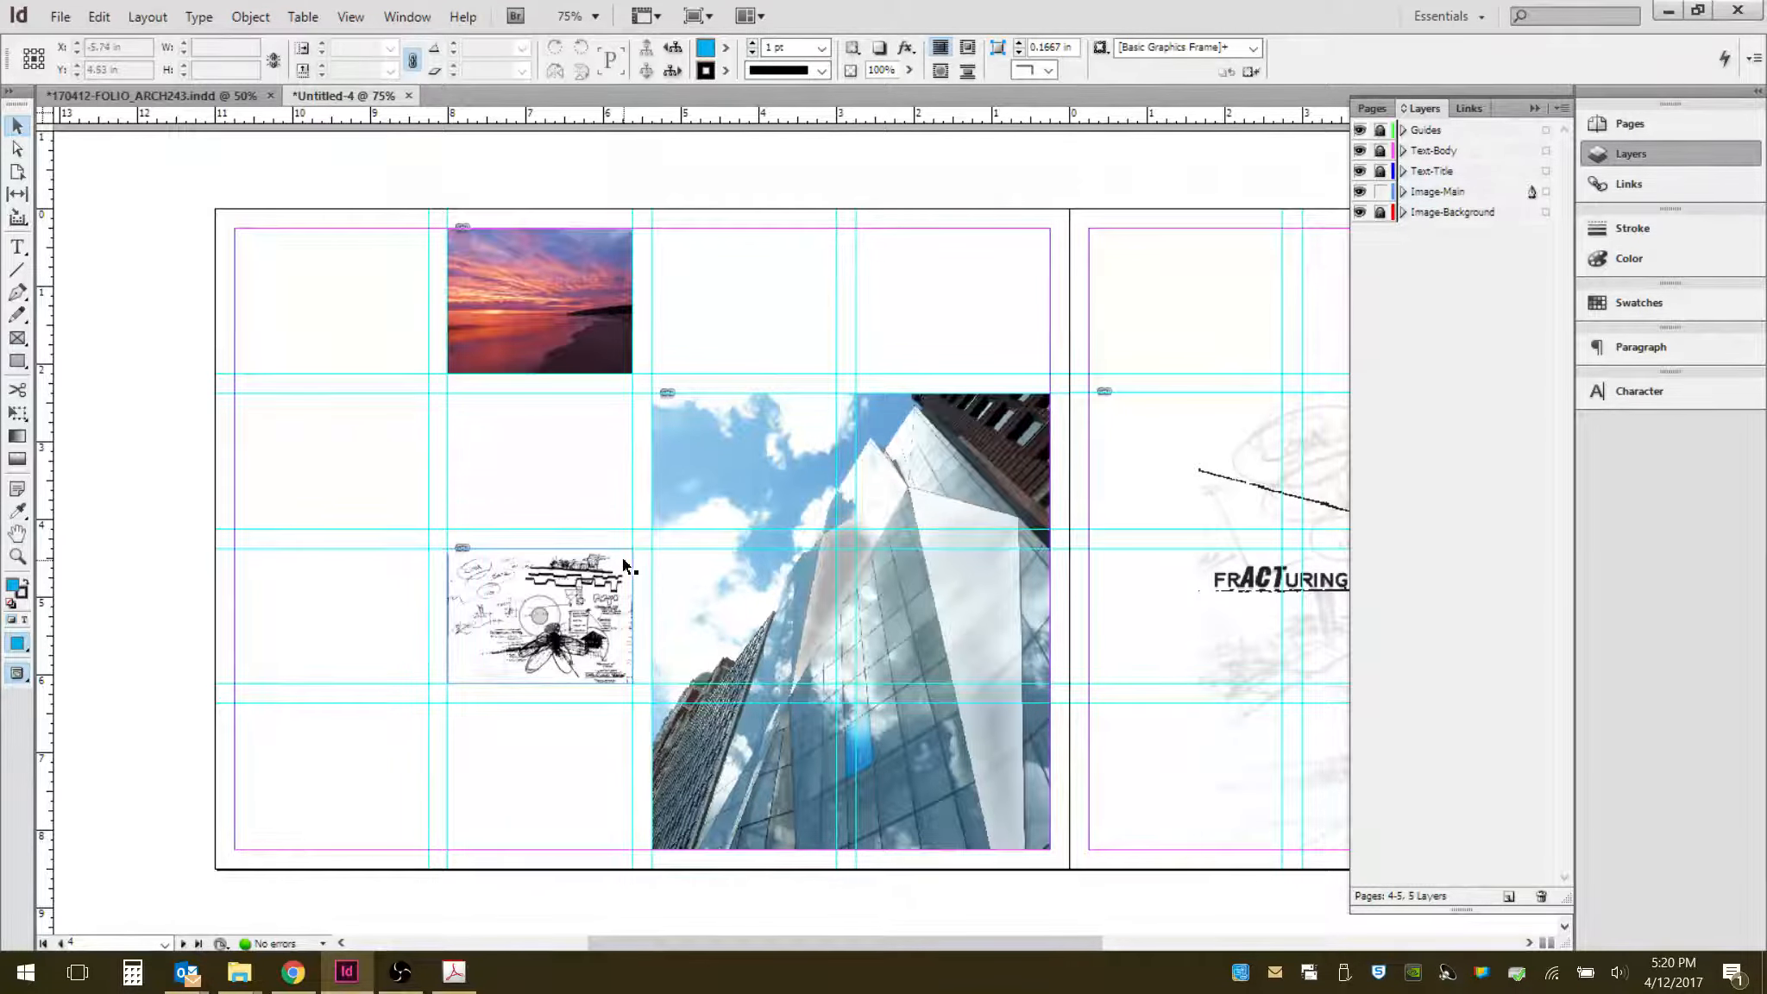
- Lock the Image-Main layer
left_click_drag(1157, 481, 753, 477)
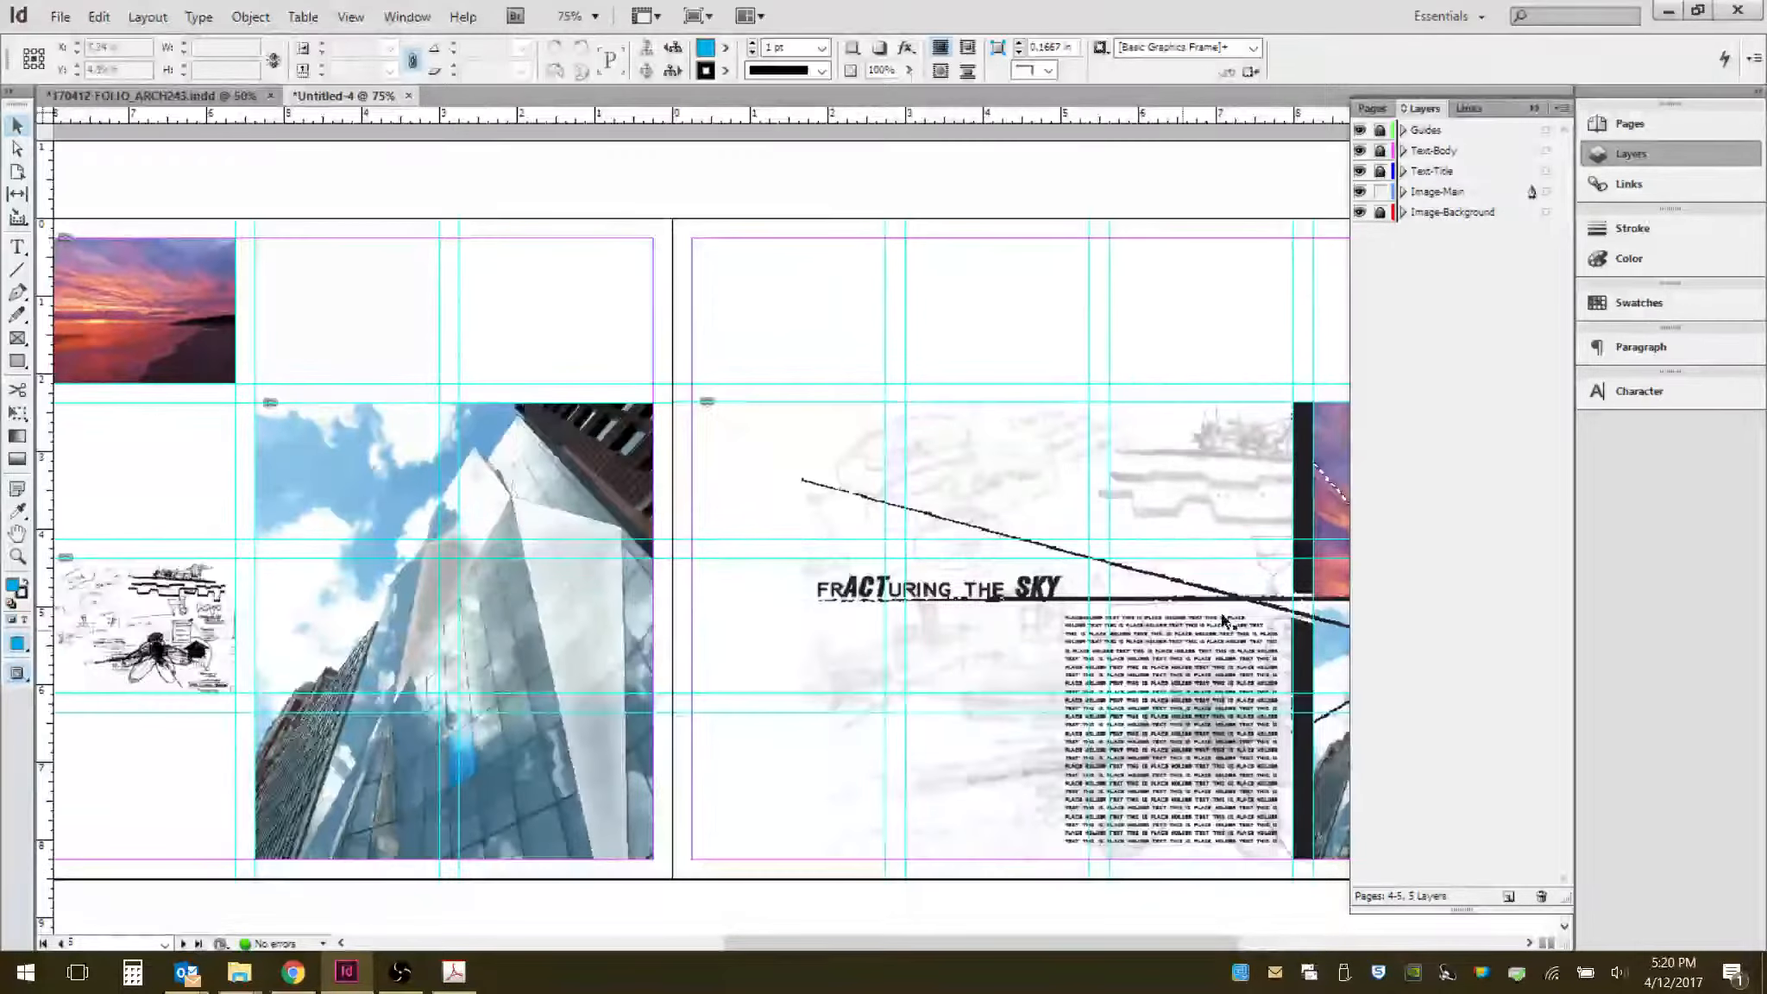
left_click_drag(860, 574, 1161, 565)
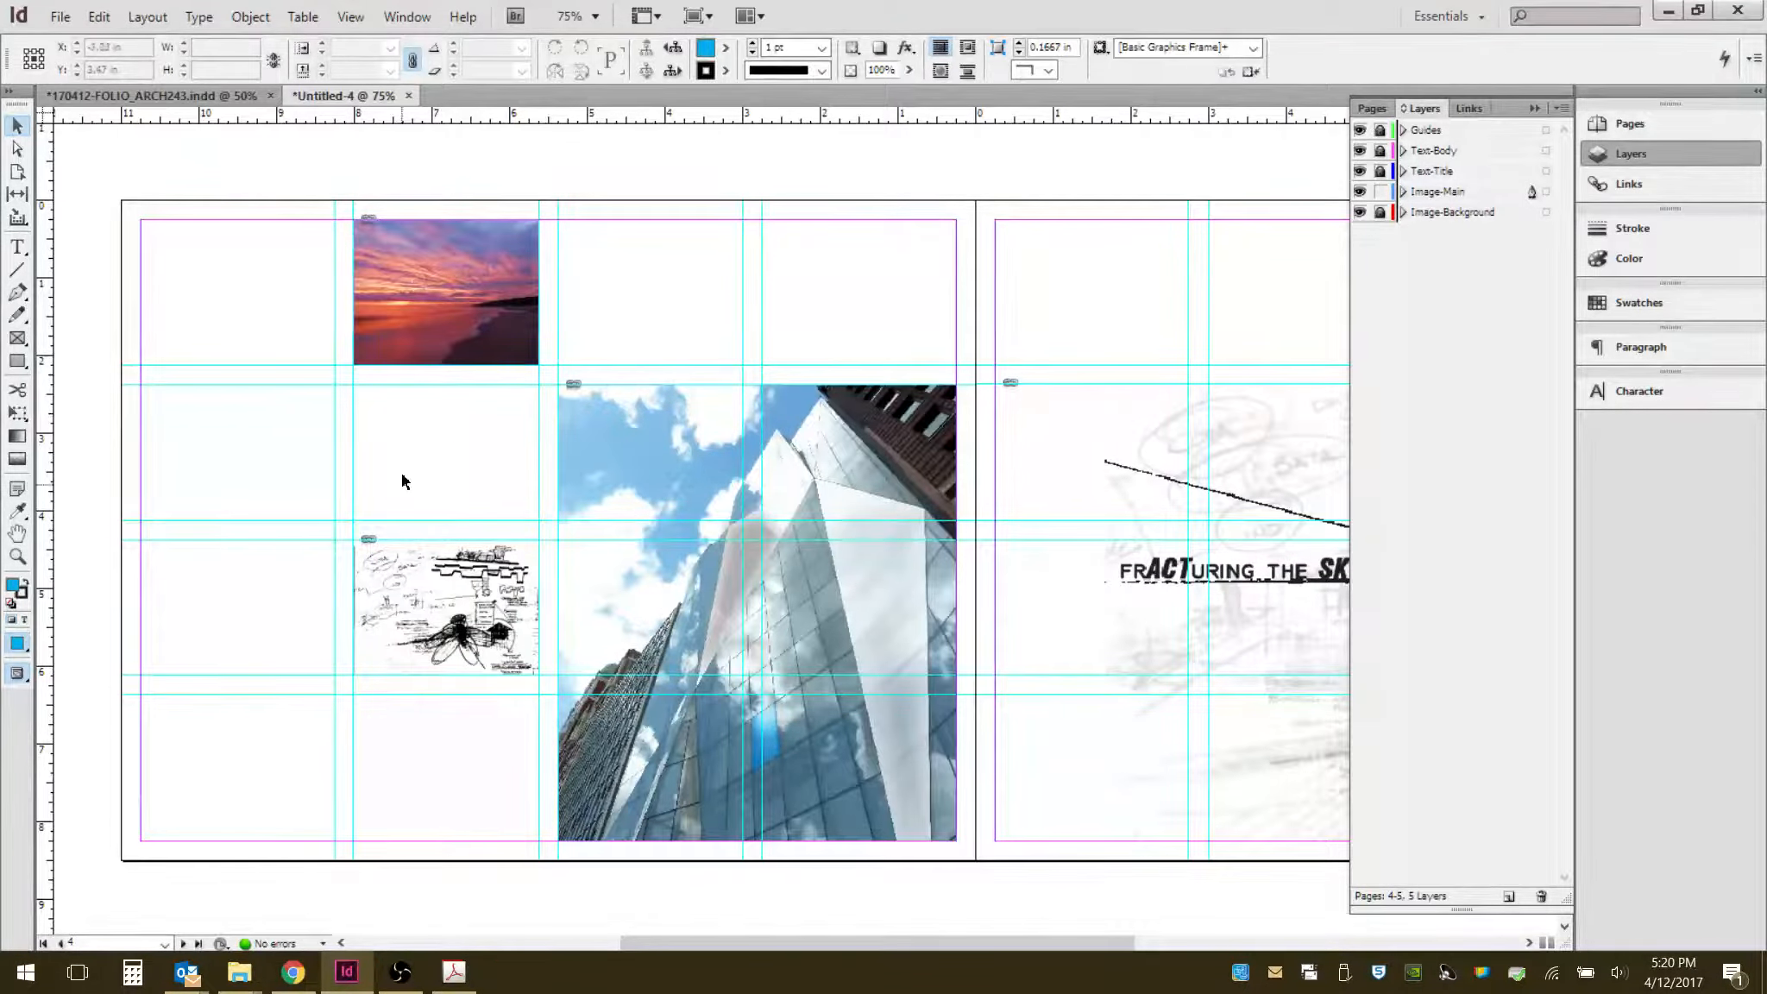
left_click_drag(1238, 419, 815, 411)
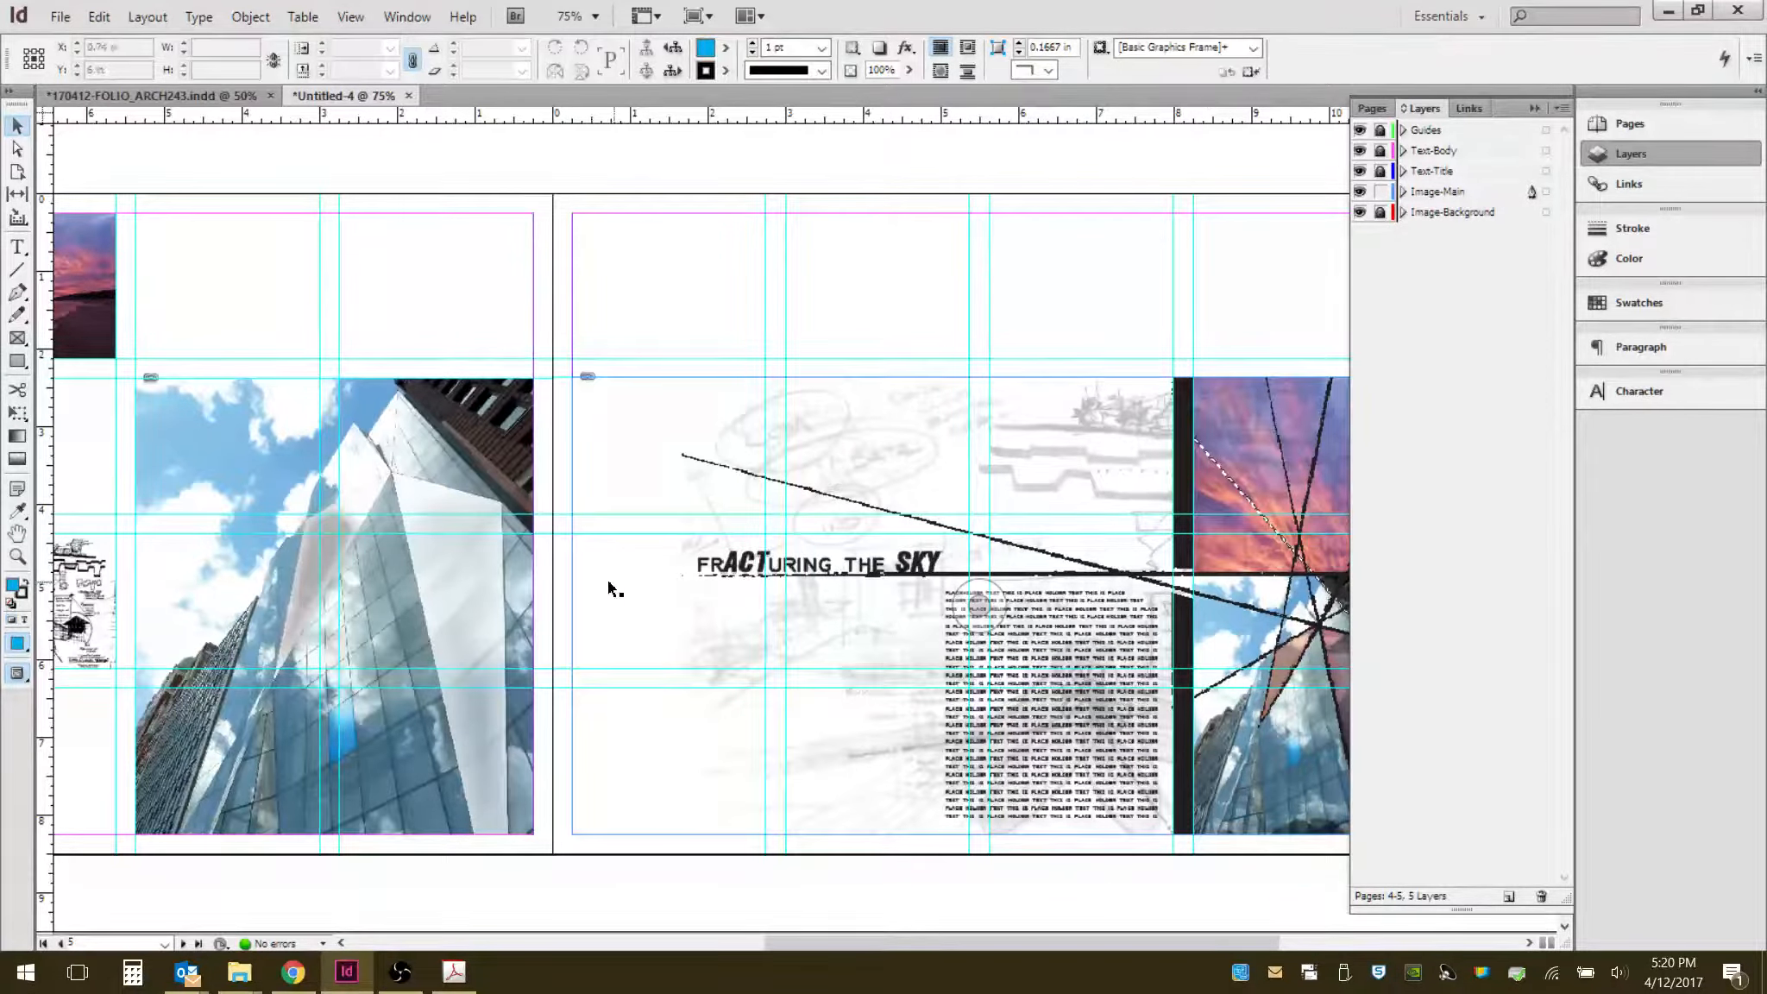
scroll(608, 580, "left", 5)
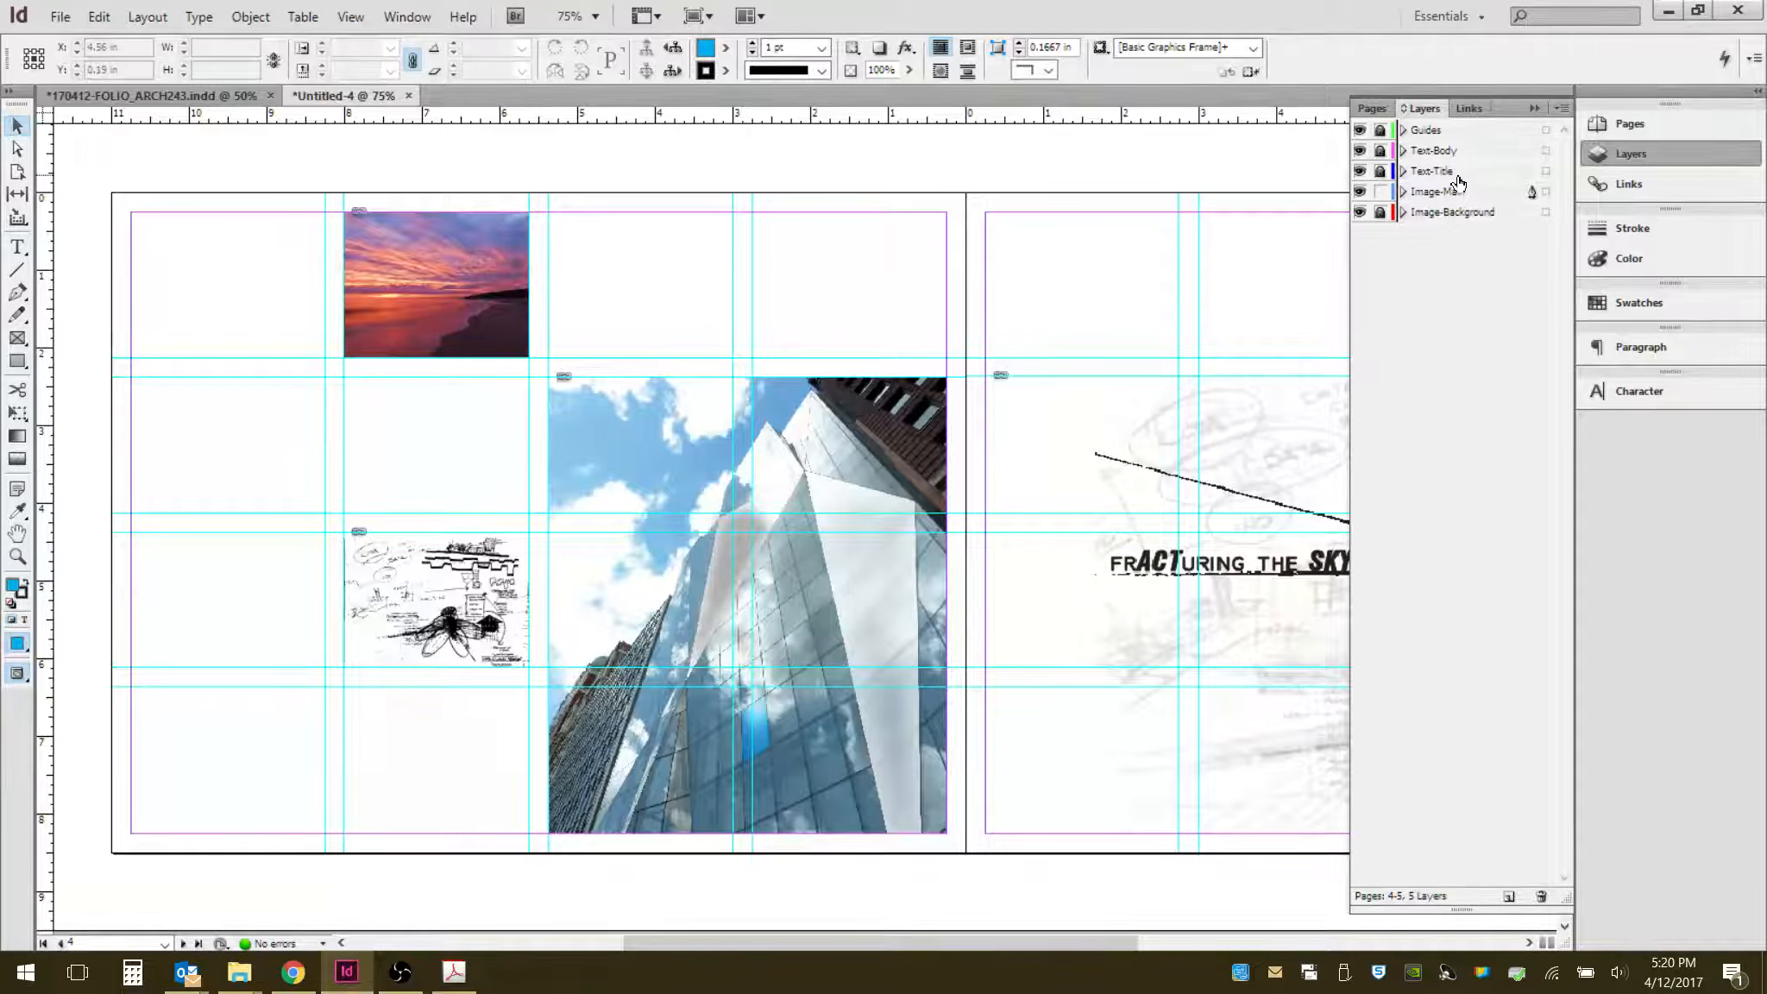
left_click(1381, 192)
- Copy the table of contents text frame from pages 2–3 and paste it at the bottom of the left page on pages 4–5
left_click_drag(1000, 231, 751, 733)
left_click_drag(1142, 332, 540, 629)
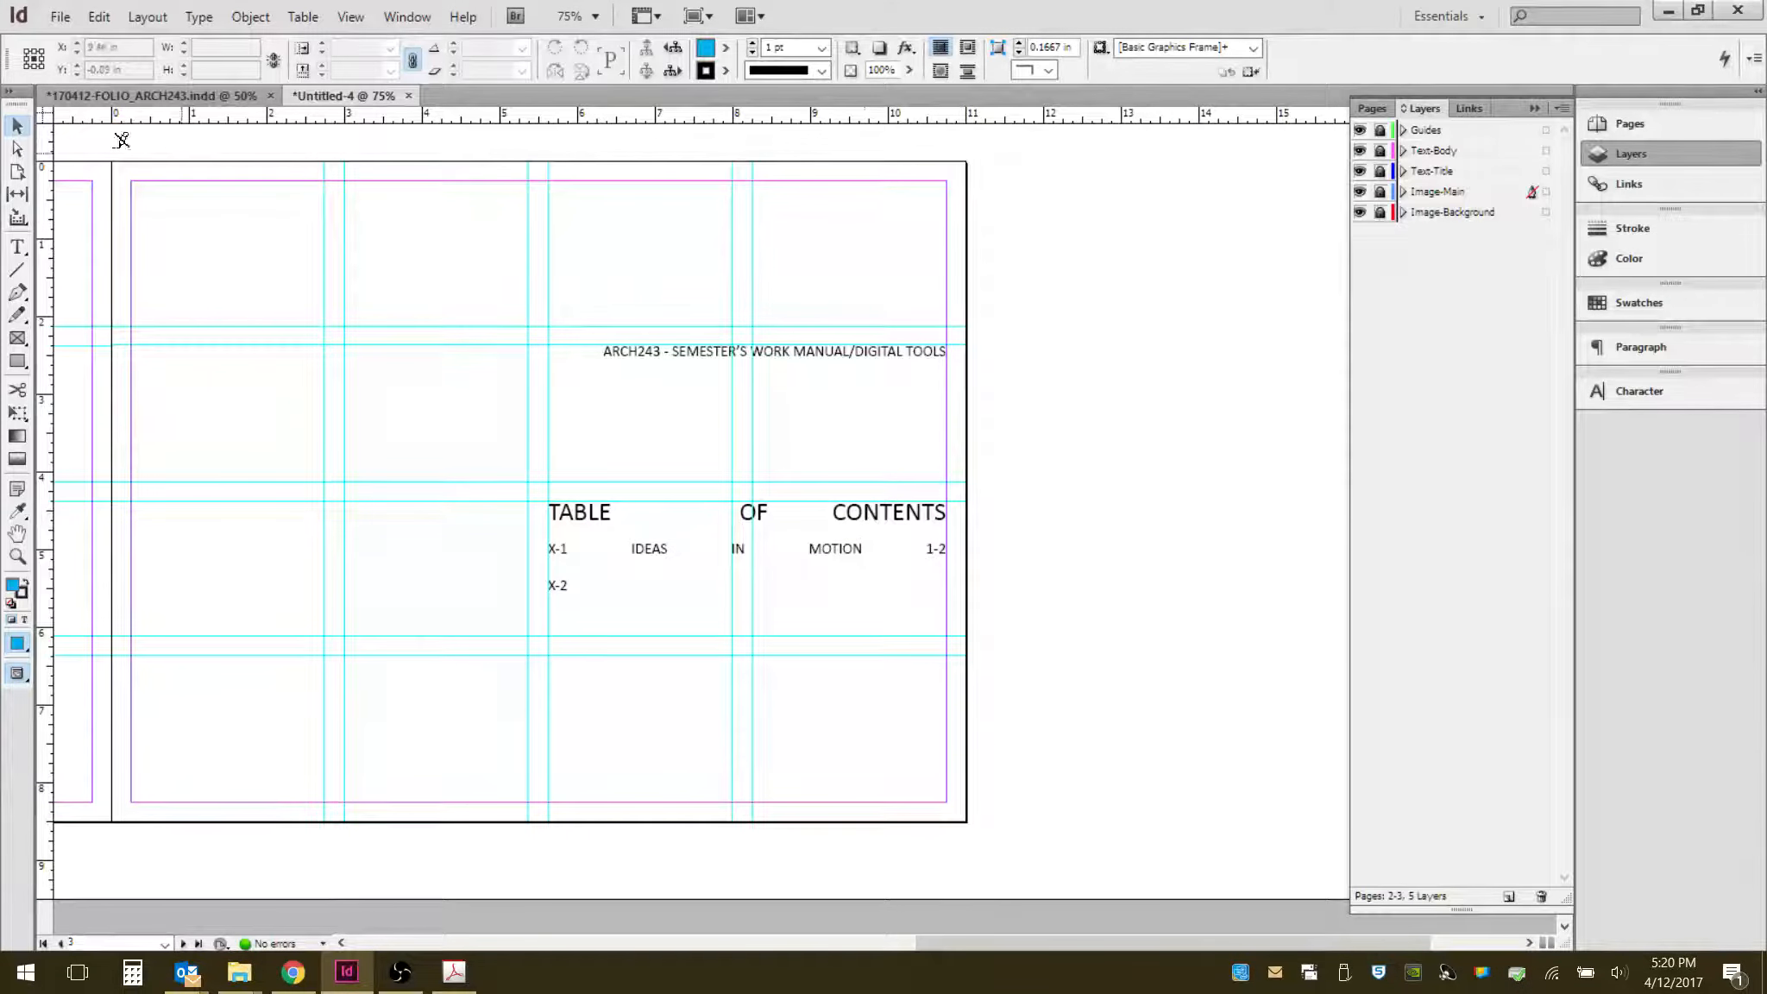
left_click(1381, 152)
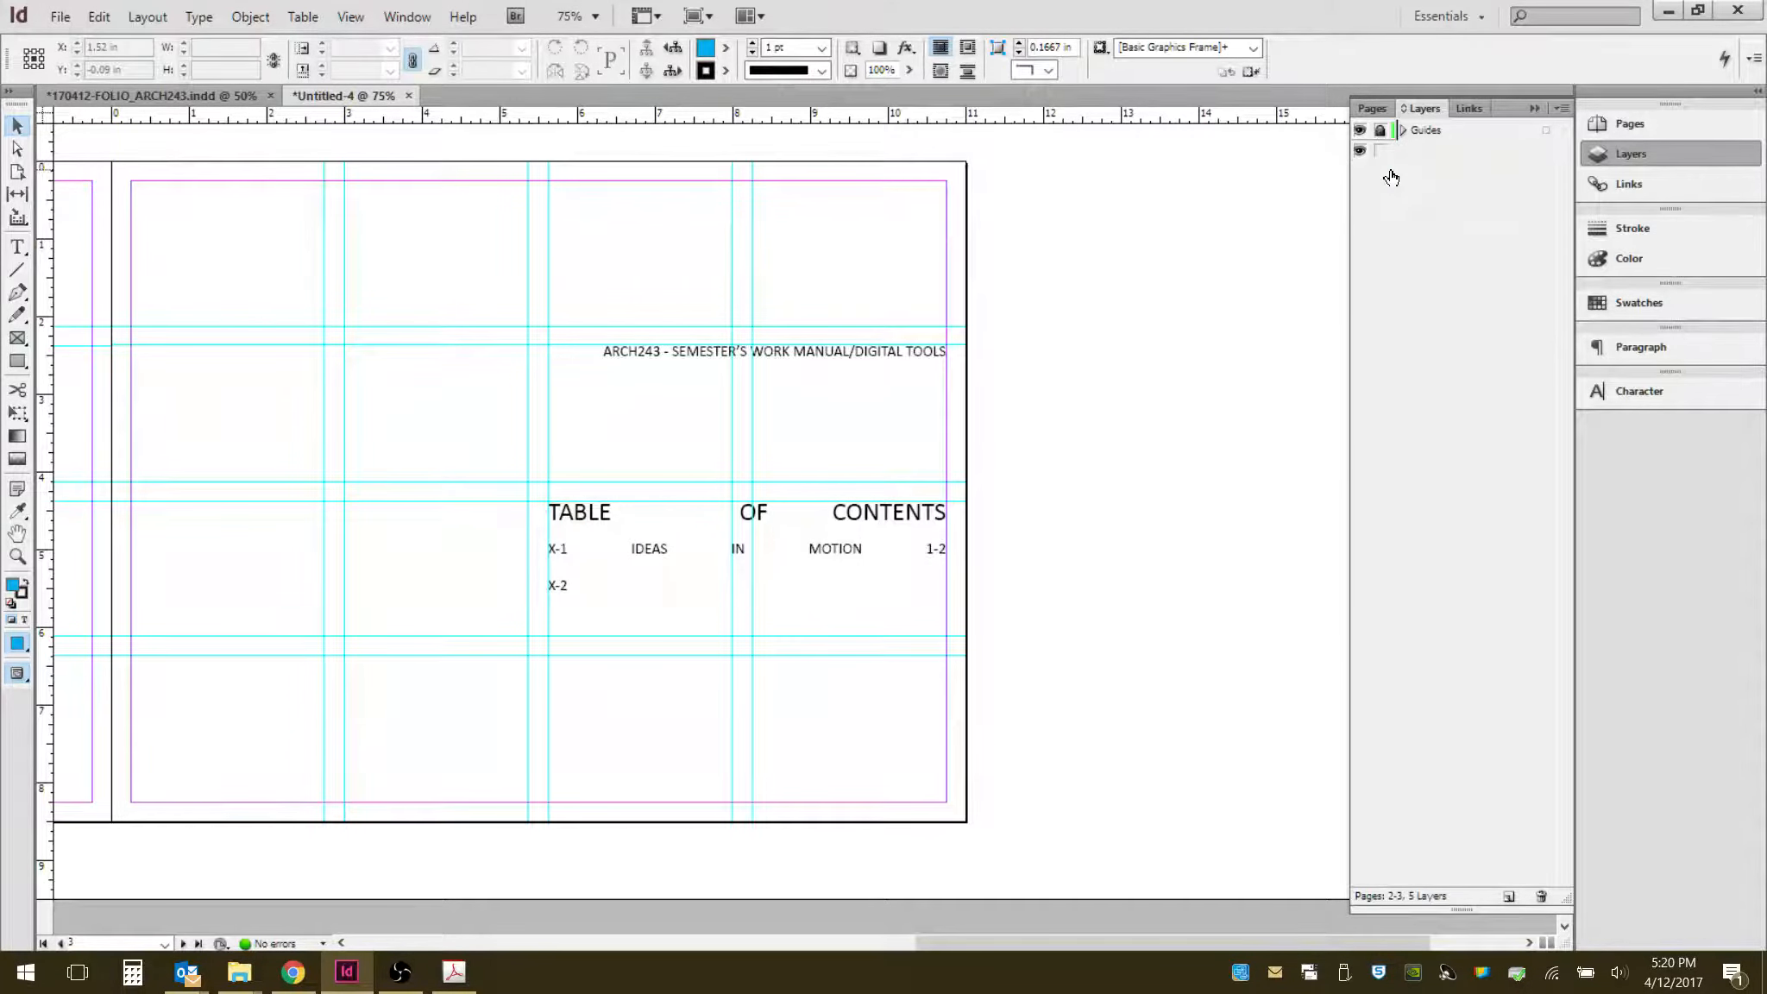
left_click(859, 528)
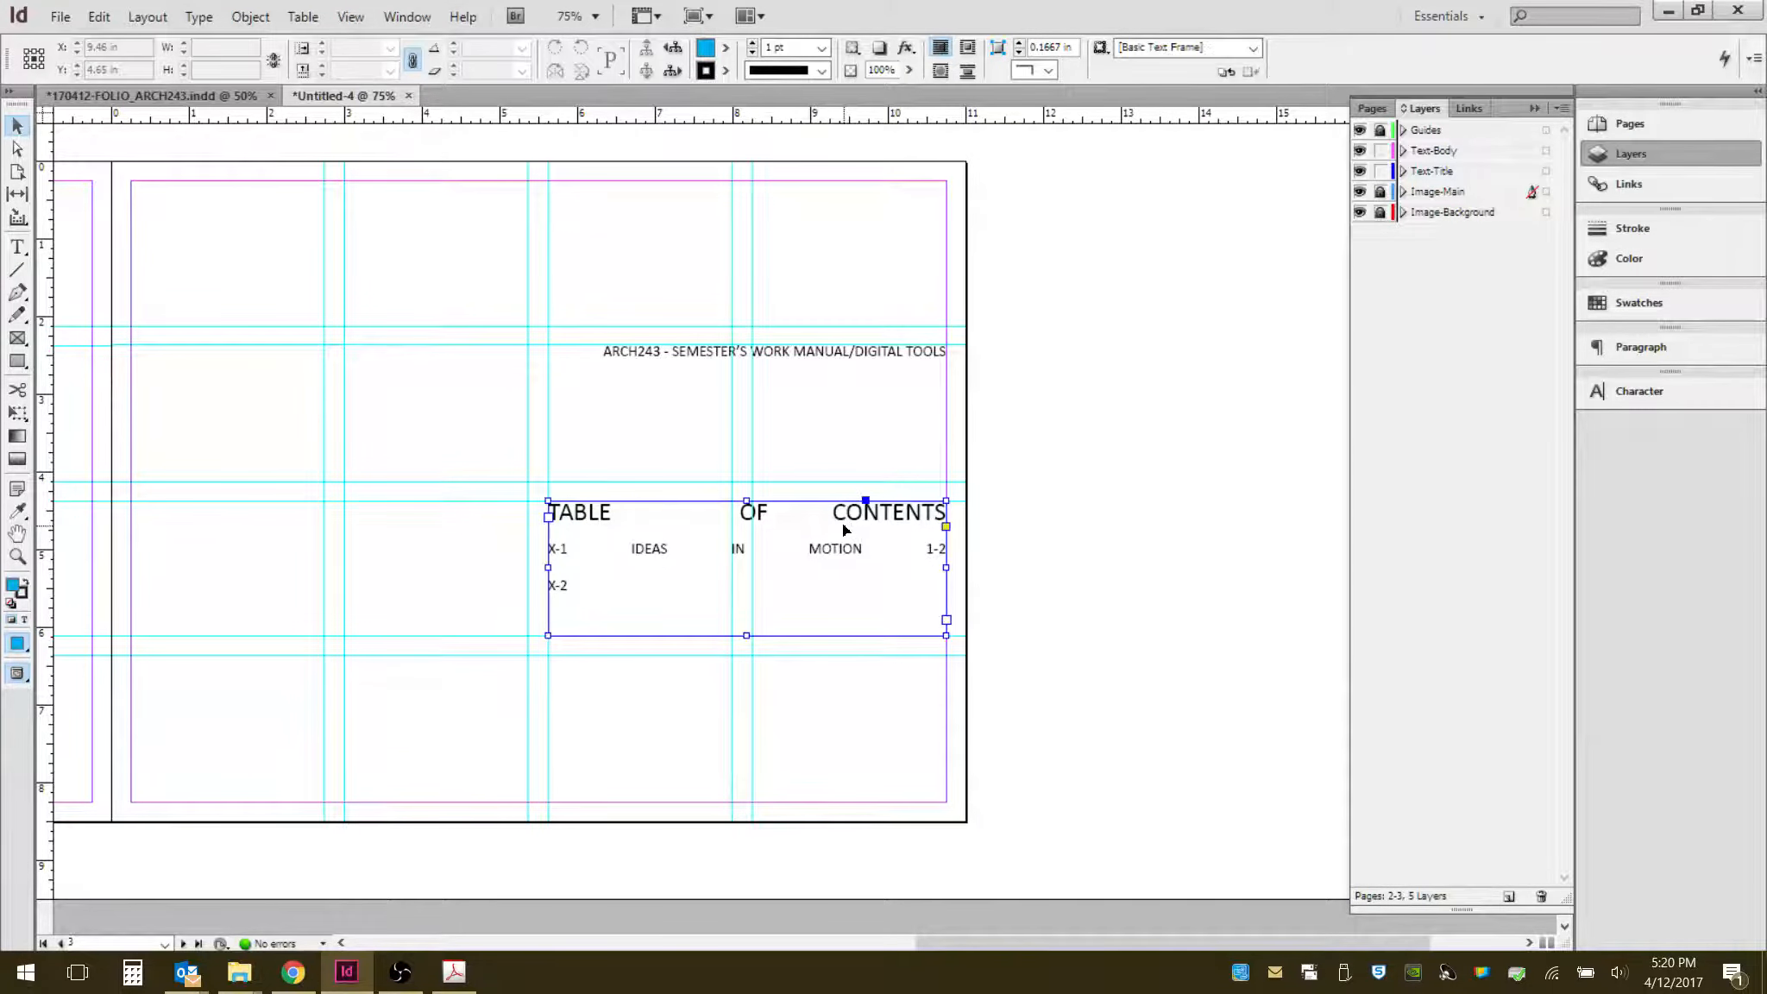
left_click_drag(555, 769, 1099, 409)
left_click_drag(605, 737, 1018, 345)
left_click_drag(702, 598, 779, 497)
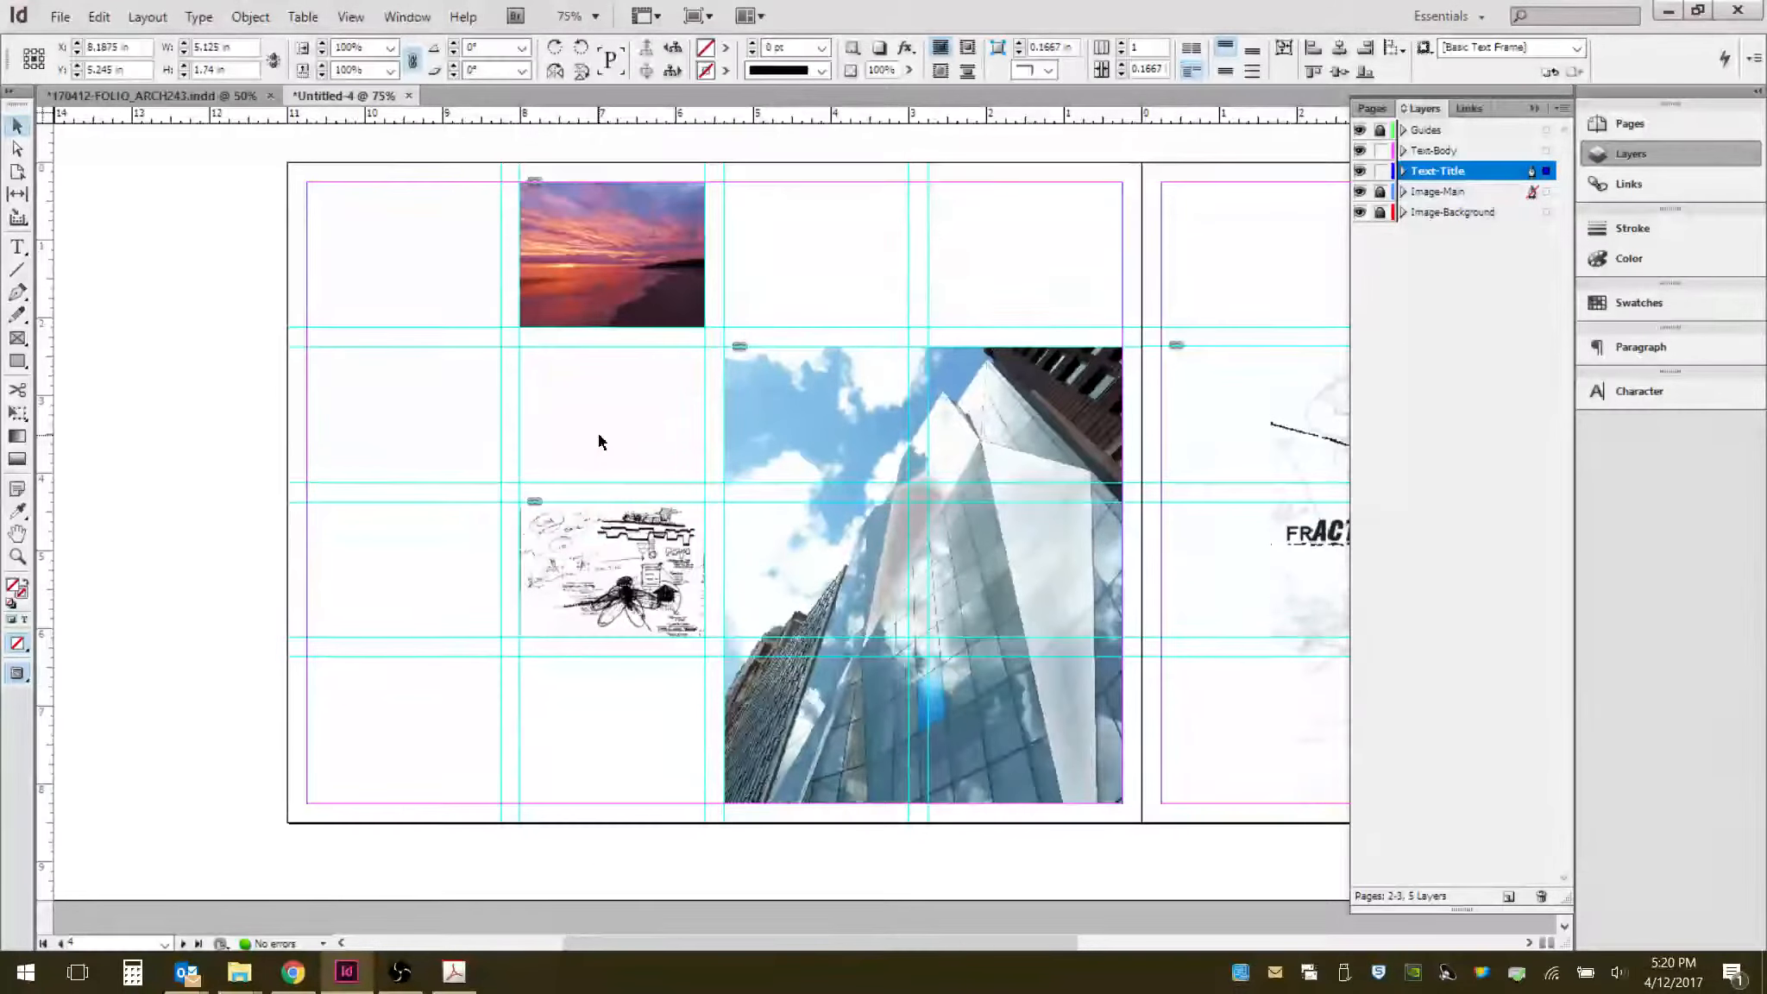
key("ctrl+v")
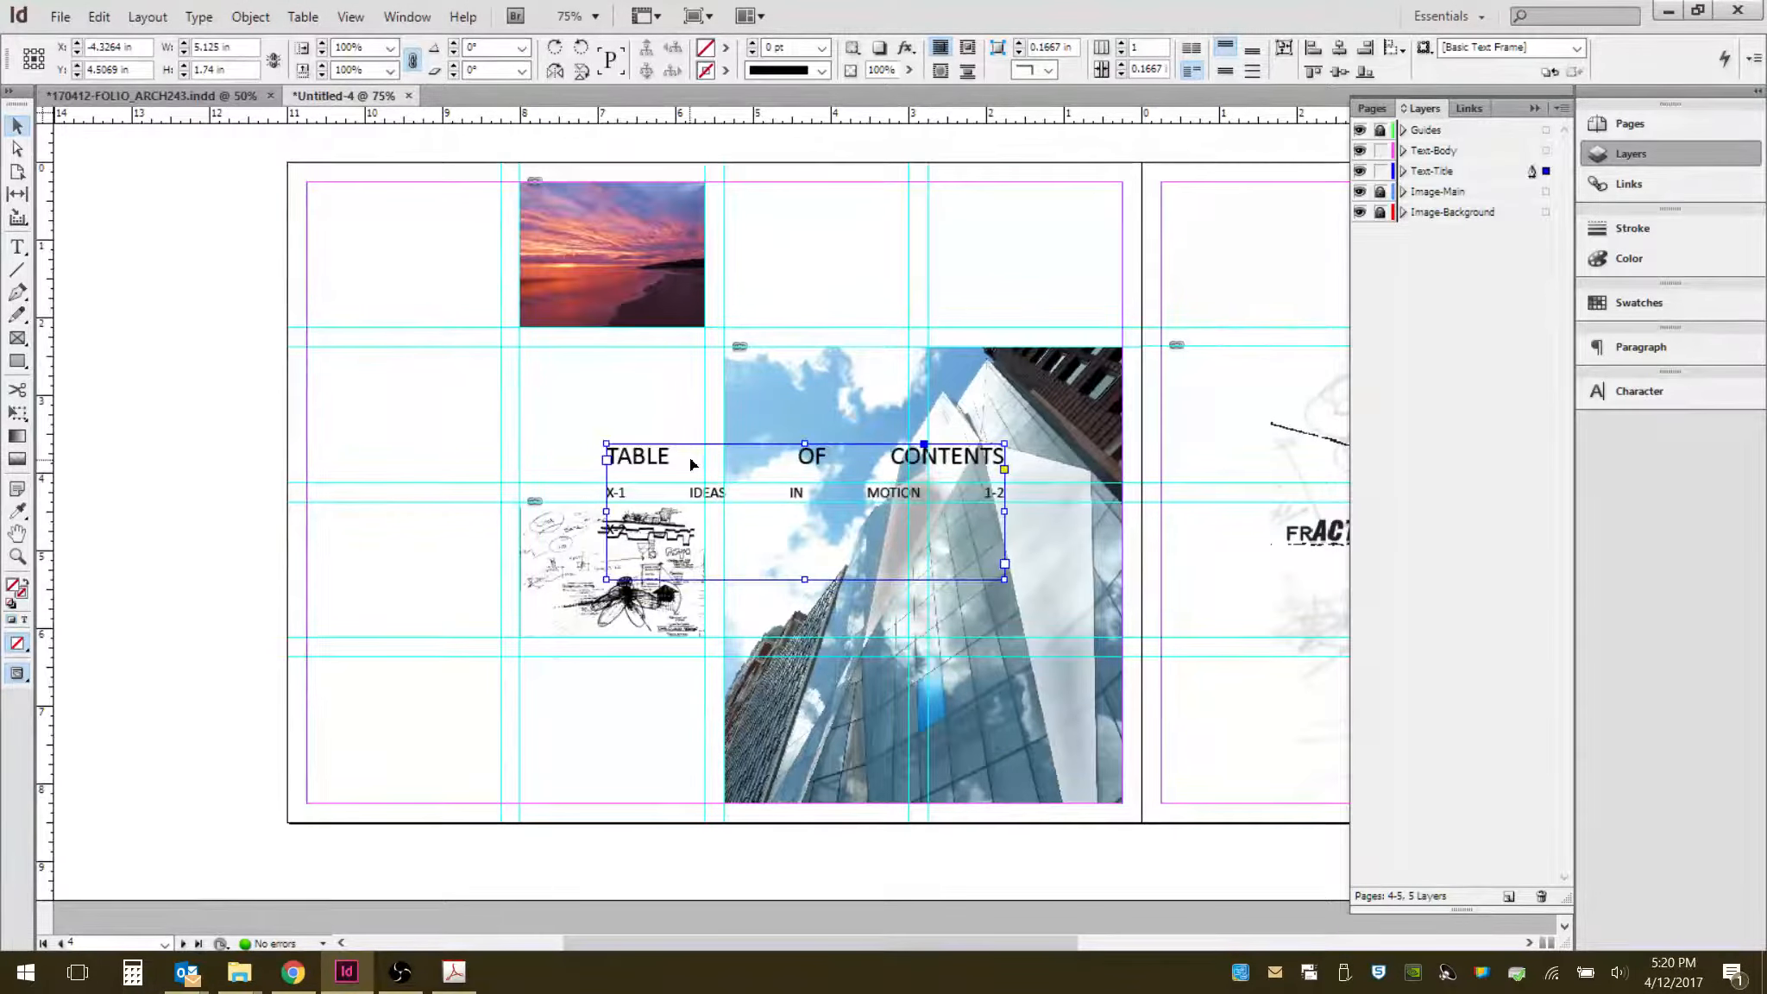
left_click_drag(689, 458, 396, 681)
left_click_drag(510, 793, 511, 803)
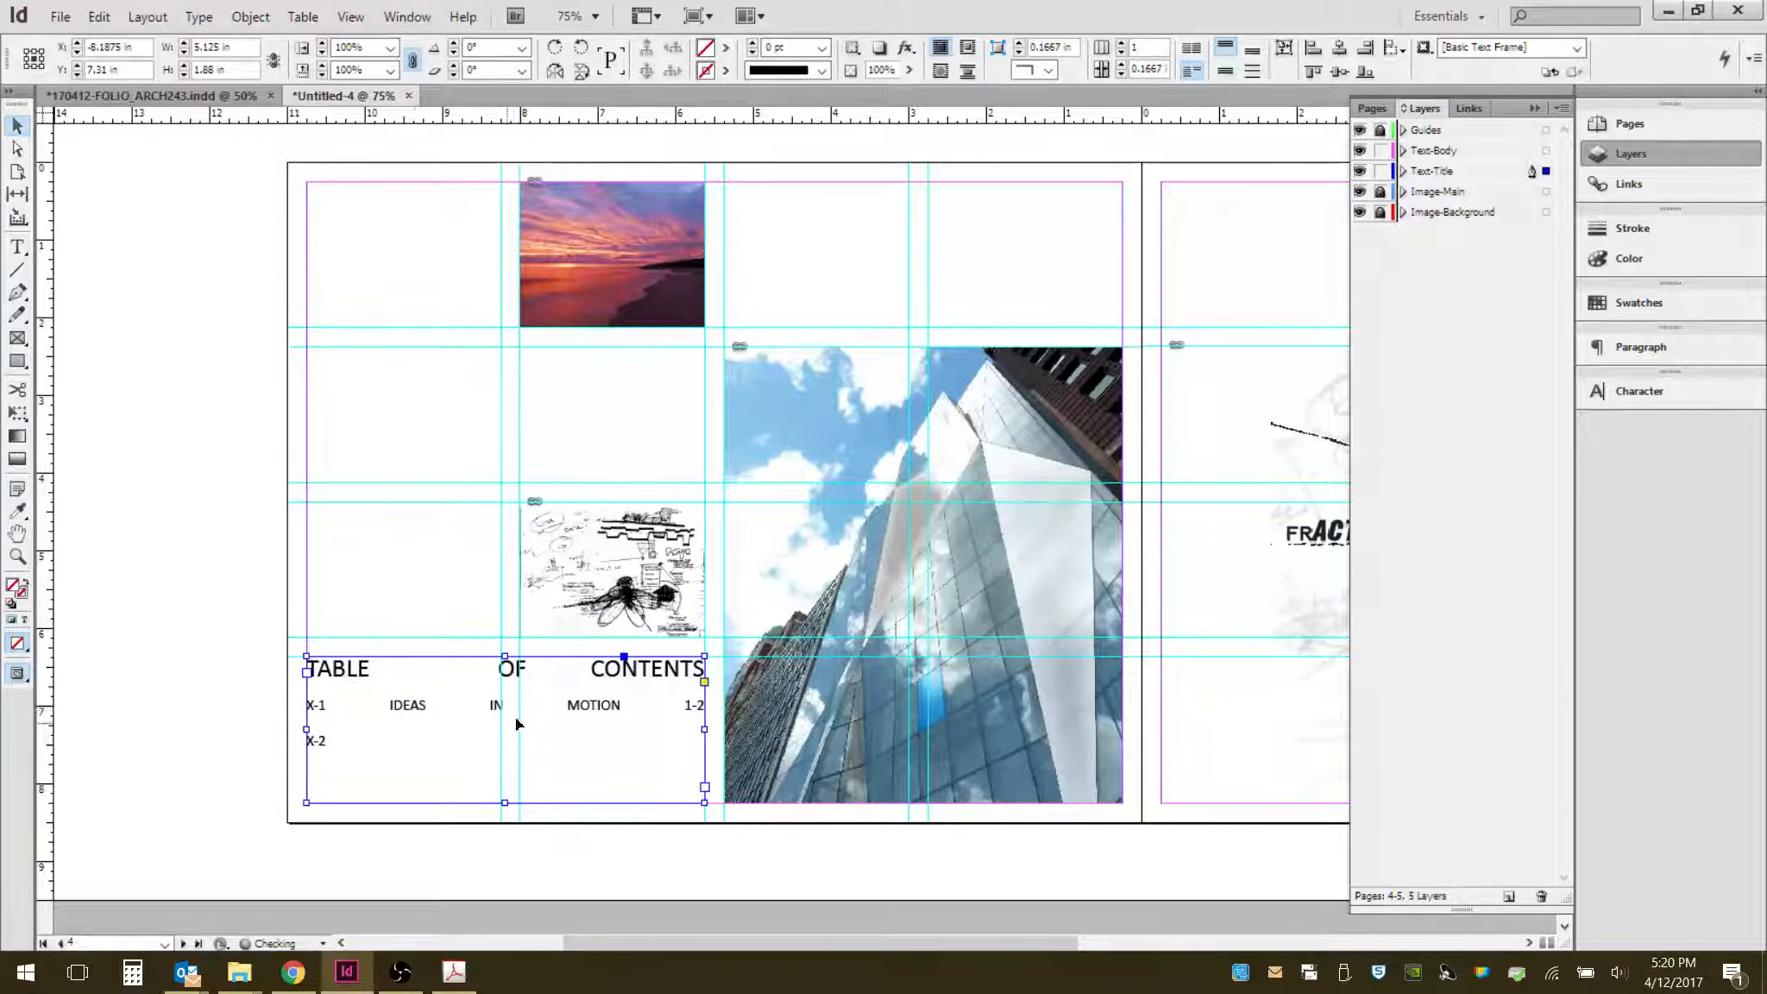
- Edit the pasted text down to the single line IDEAS IN MOTION and force-justify it
double_click(394, 708)
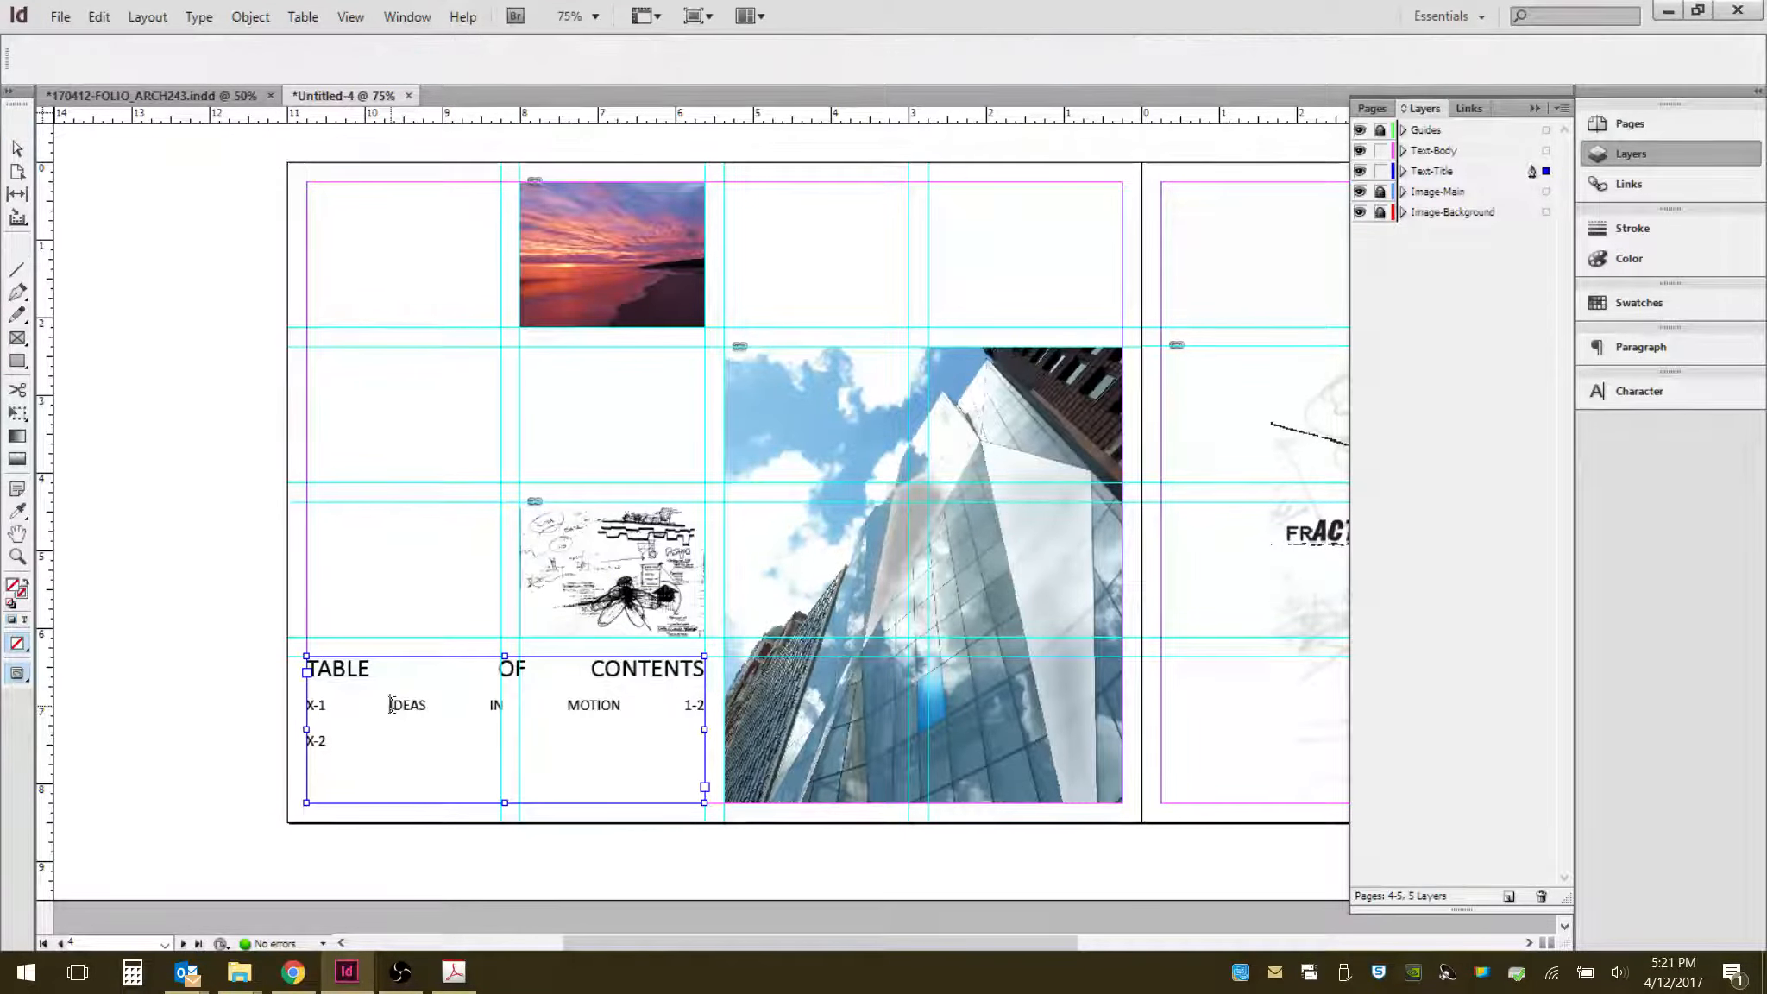
key("BackSpace")
key("BackSpace")
key("BackSpace")
key("BackSpace")
key("BackSpace")
key("BackSpace")
key("BackSpace")
key("BackSpace")
key("BackSpace")
key("BackSpace")
key("BackSpace")
key("BackSpace")
key("BackSpace")
key("BackSpace")
key("BackSpace")
key("BackSpace")
key("BackSpace")
key("BackSpace")
key("BackSpace")
key("BackSpace")
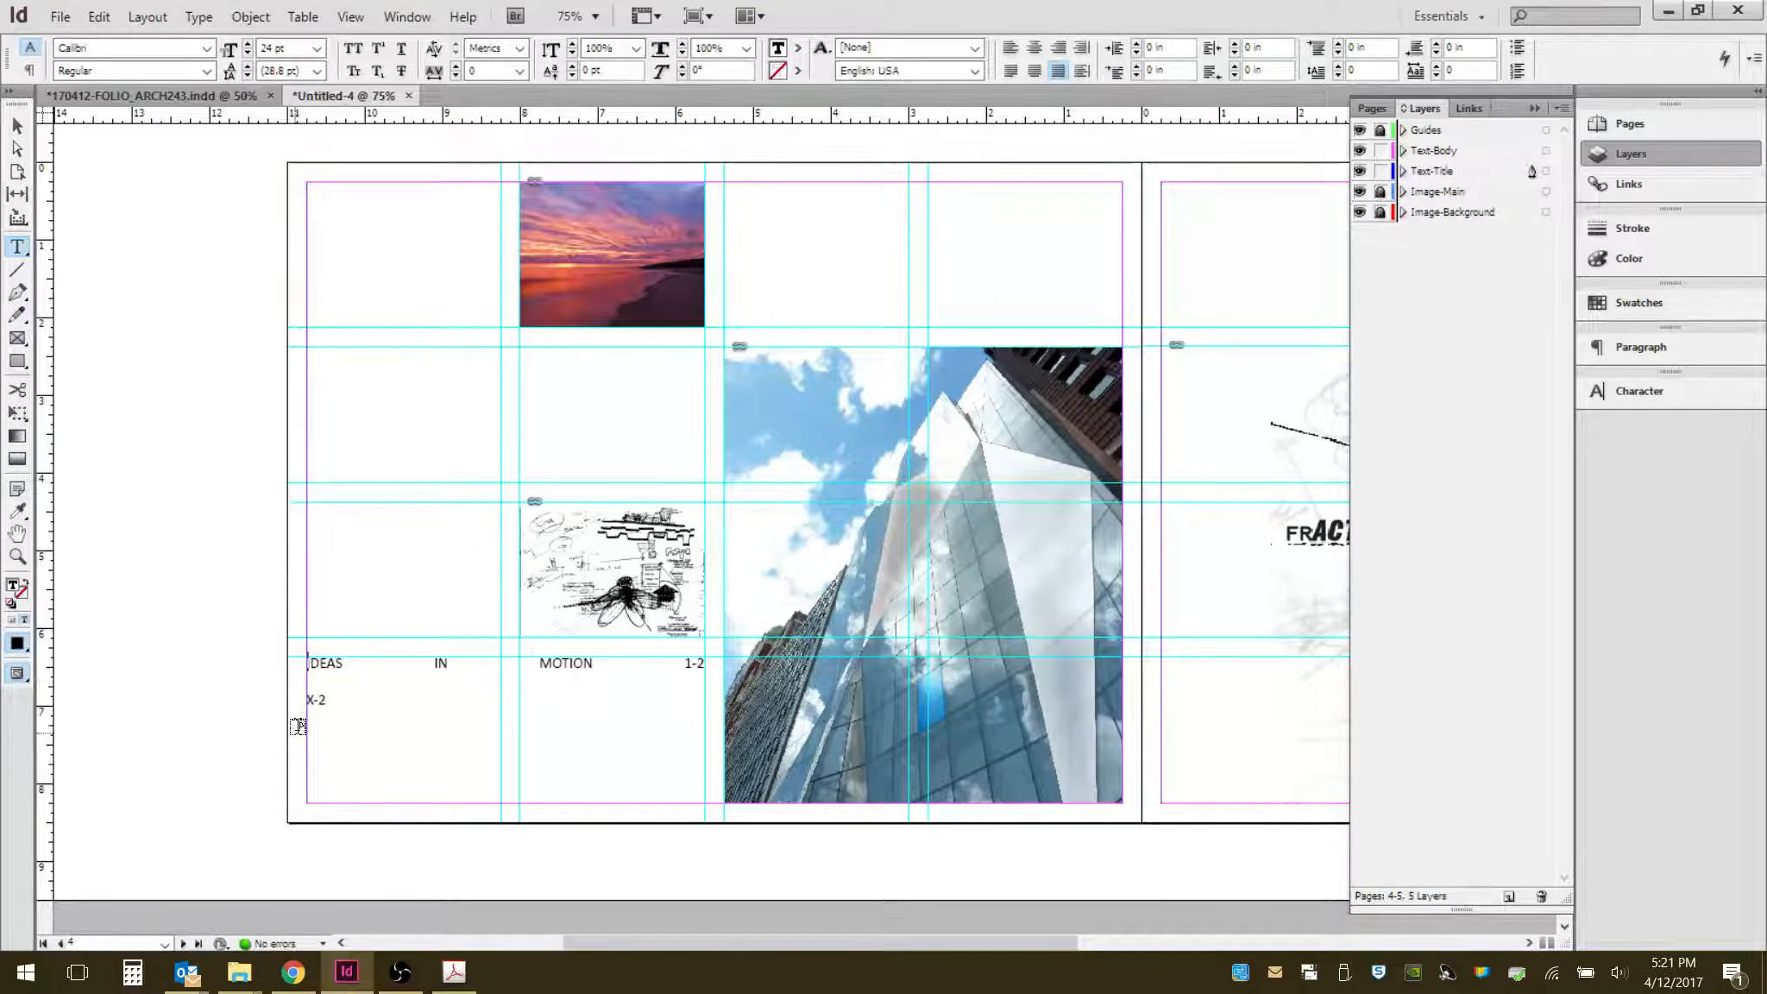
key("BackSpace")
key("BackSpace")
key("BackSpace")
key("BackSpace")
key("BackSpace")
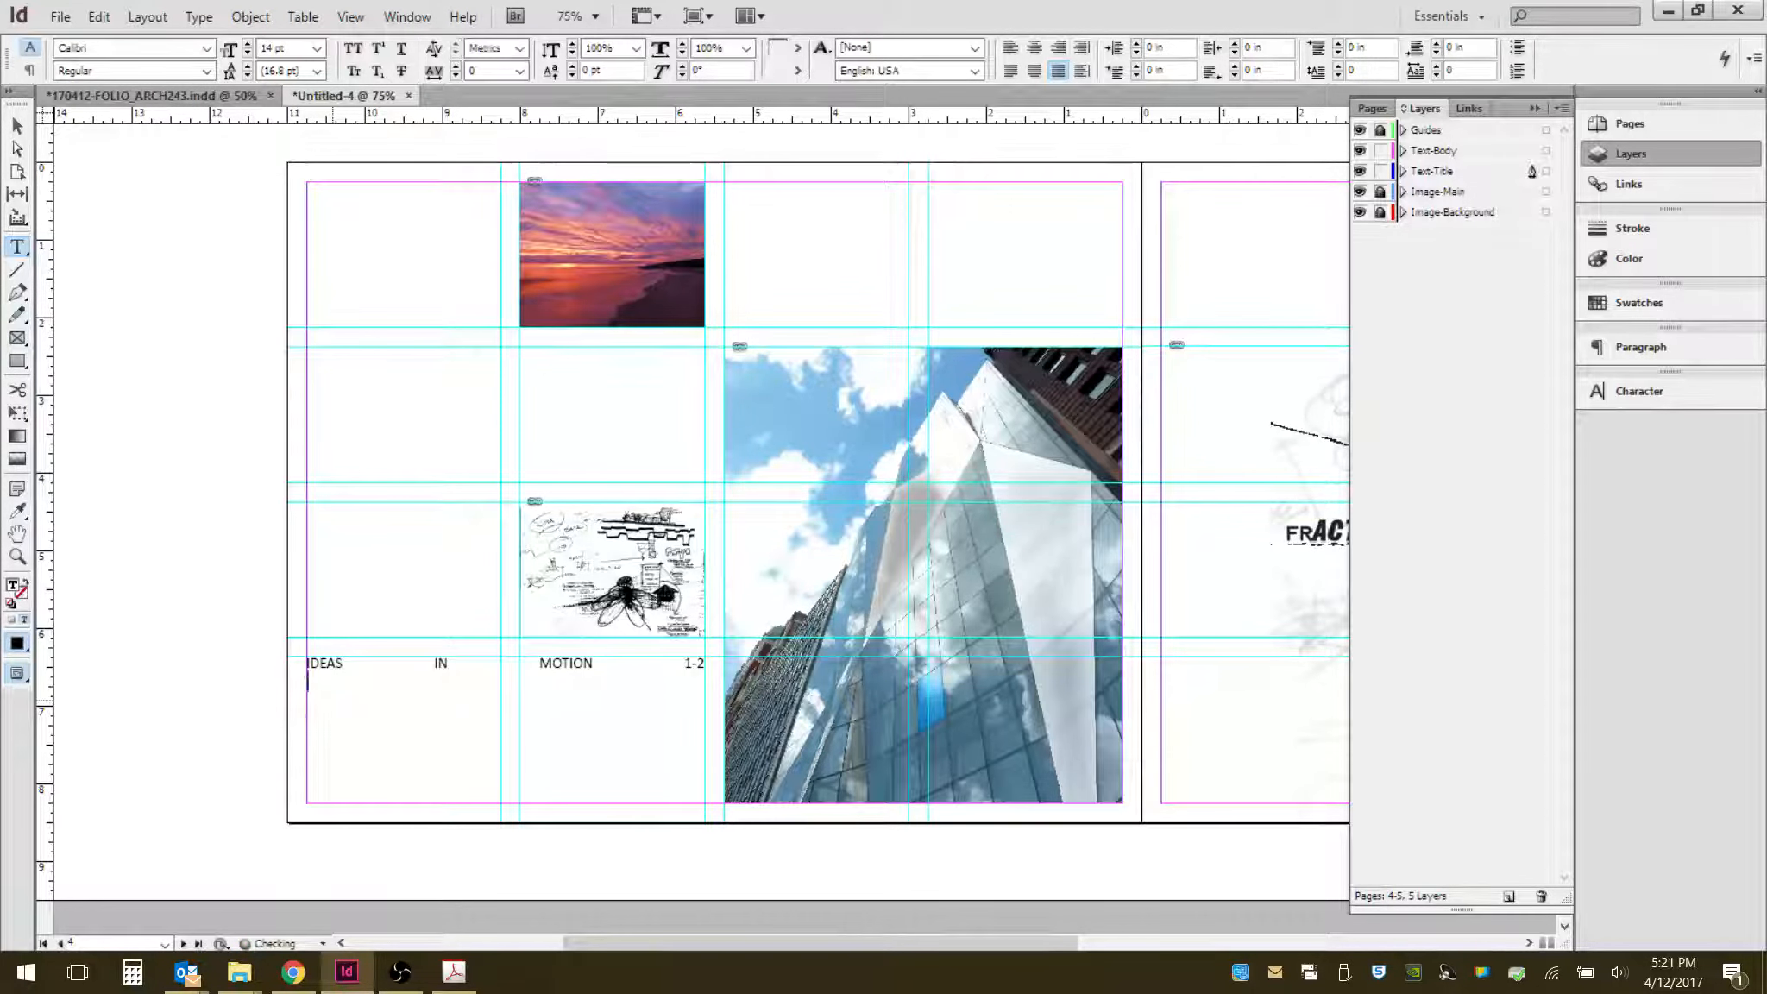
key("BackSpace")
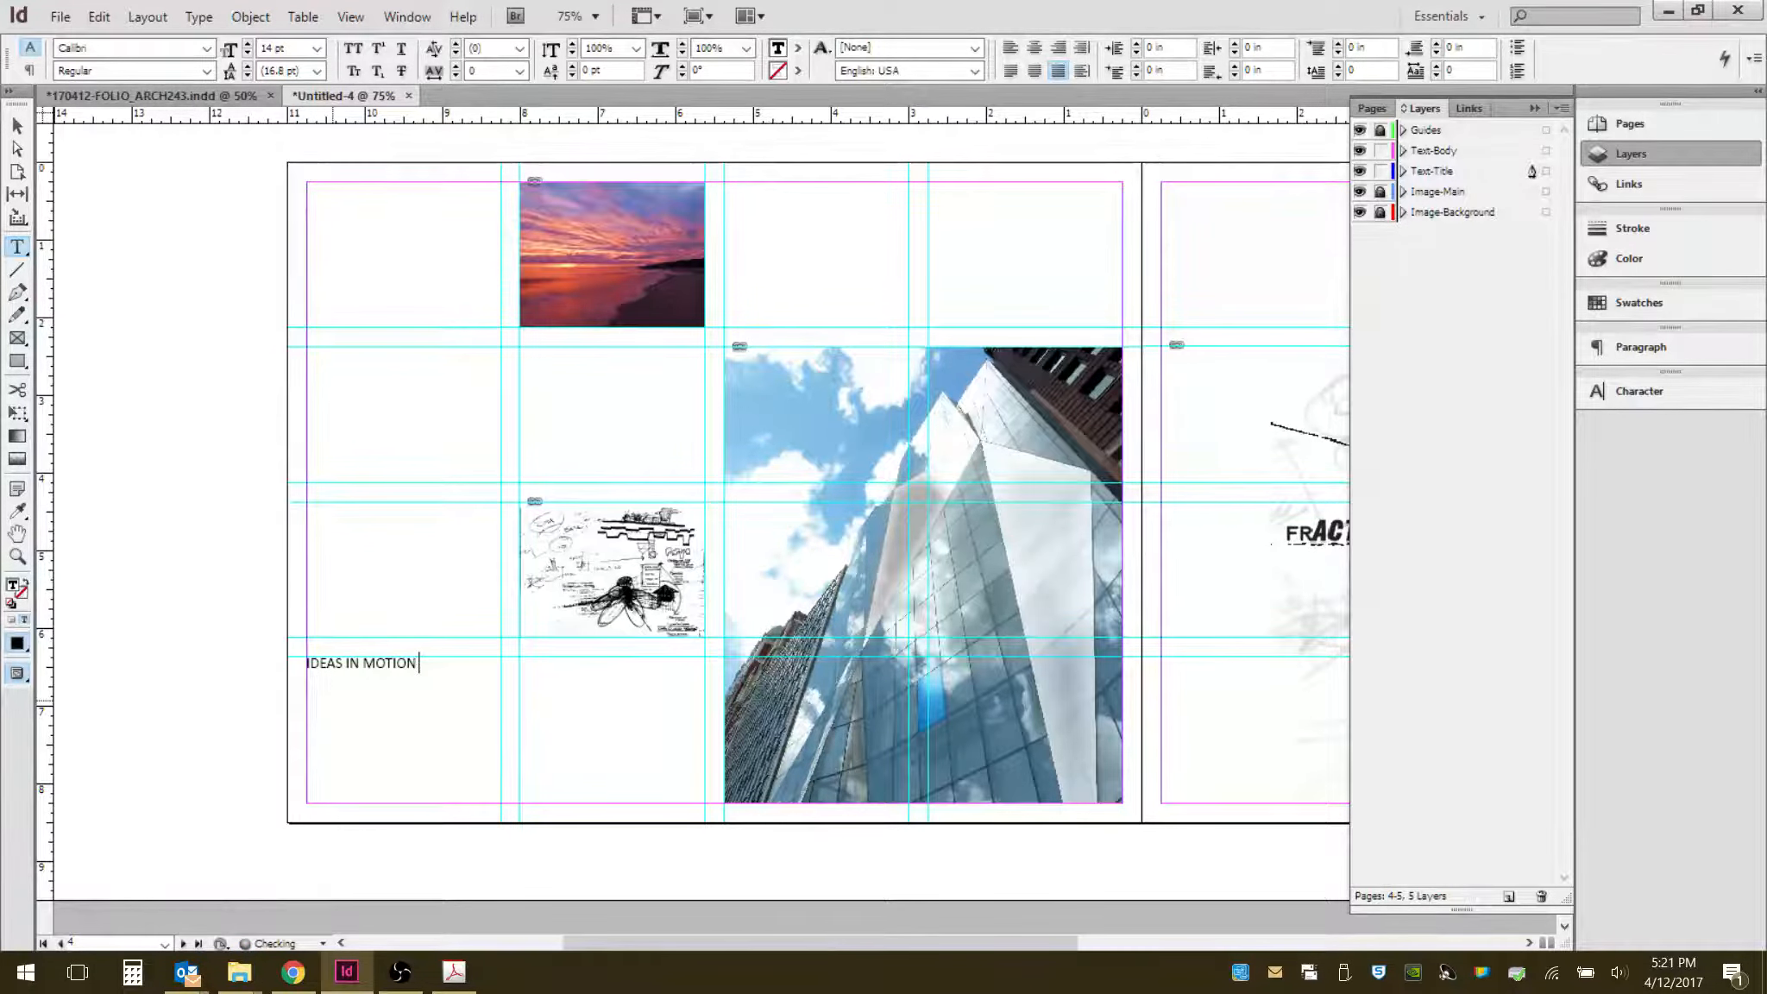
key("BackSpace")
key("ctrl+shift+f")
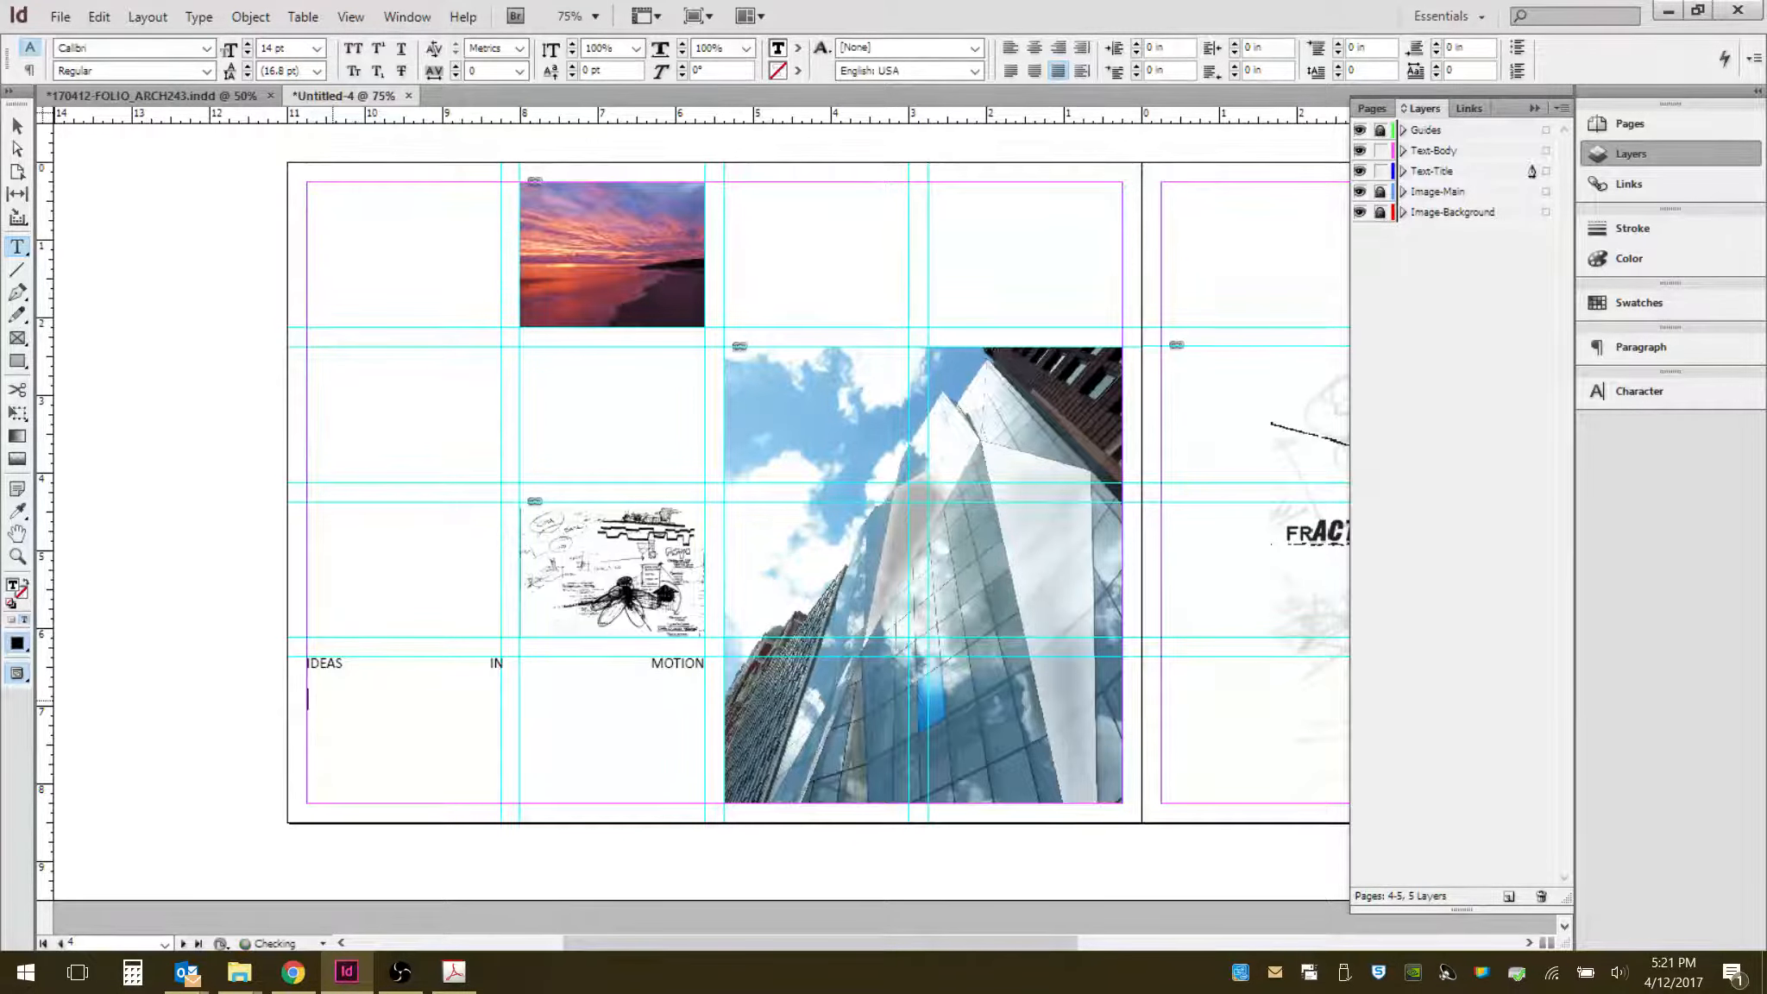
- Type PHOTOMONTAGE as the next justified line and start a new paragraph below it
type("photomontage")
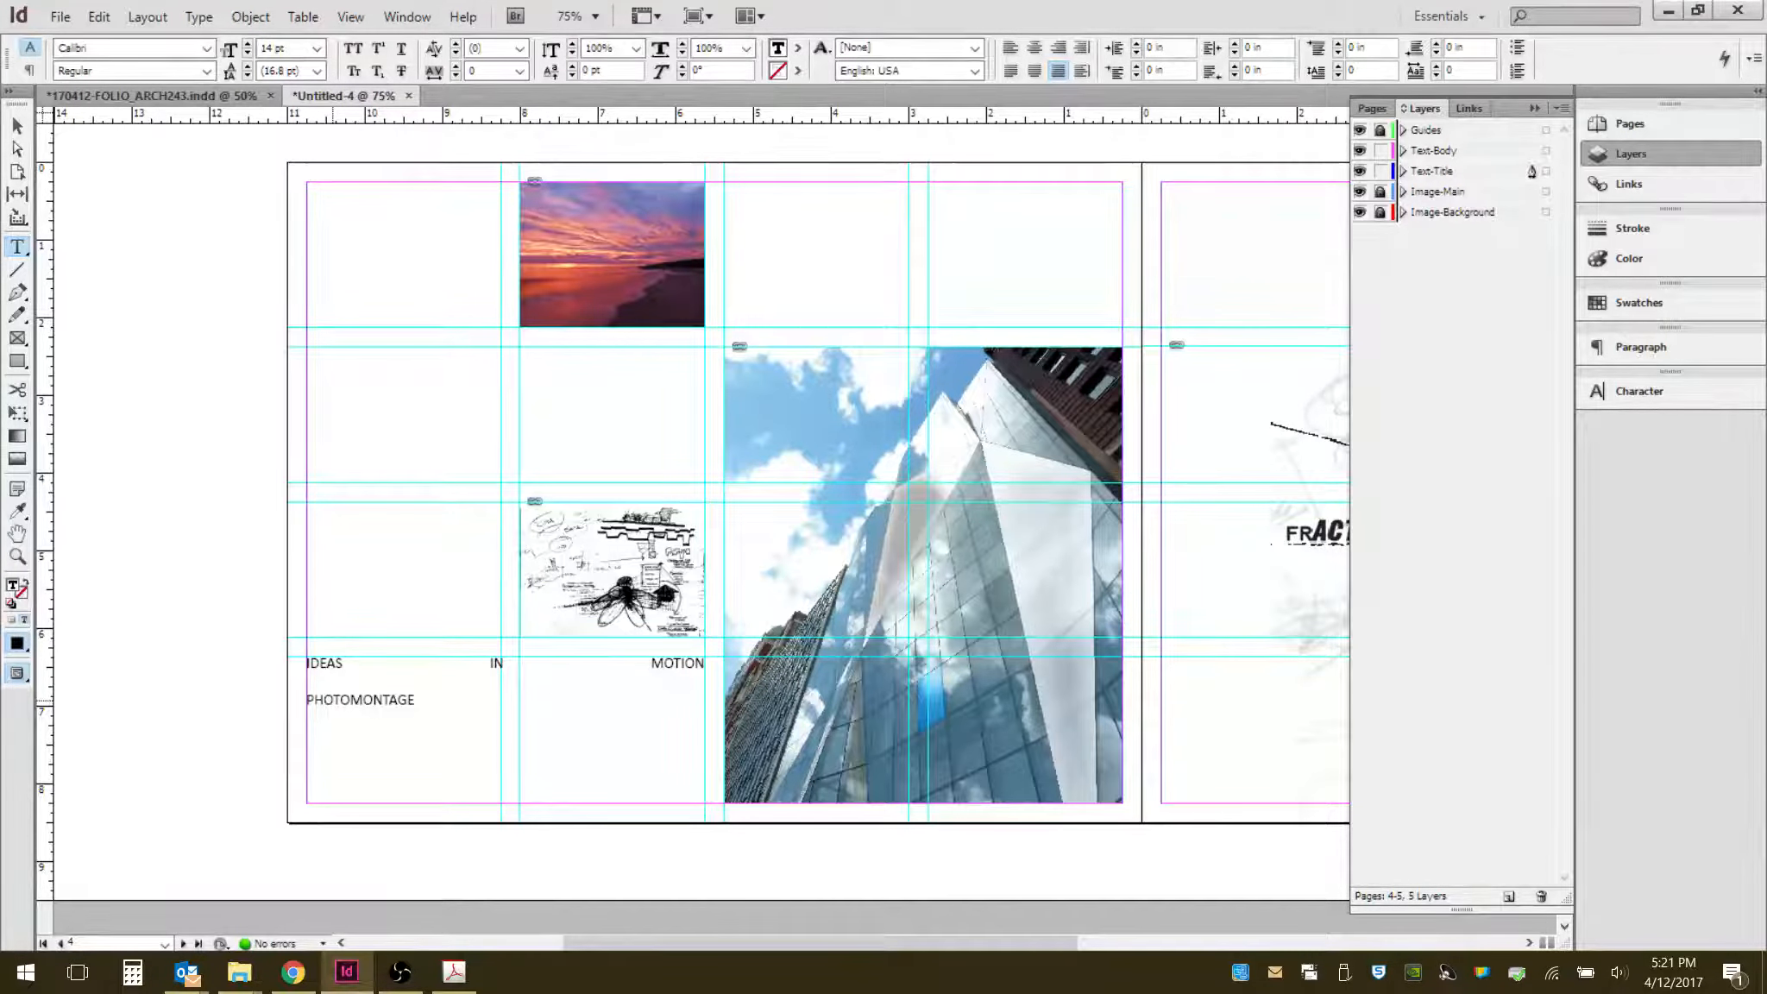
type(" - PHO")
key("BackSpace")
key("BackSpace")
key("BackSpace")
key("BackSpace")
key("BackSpace")
key("Return")
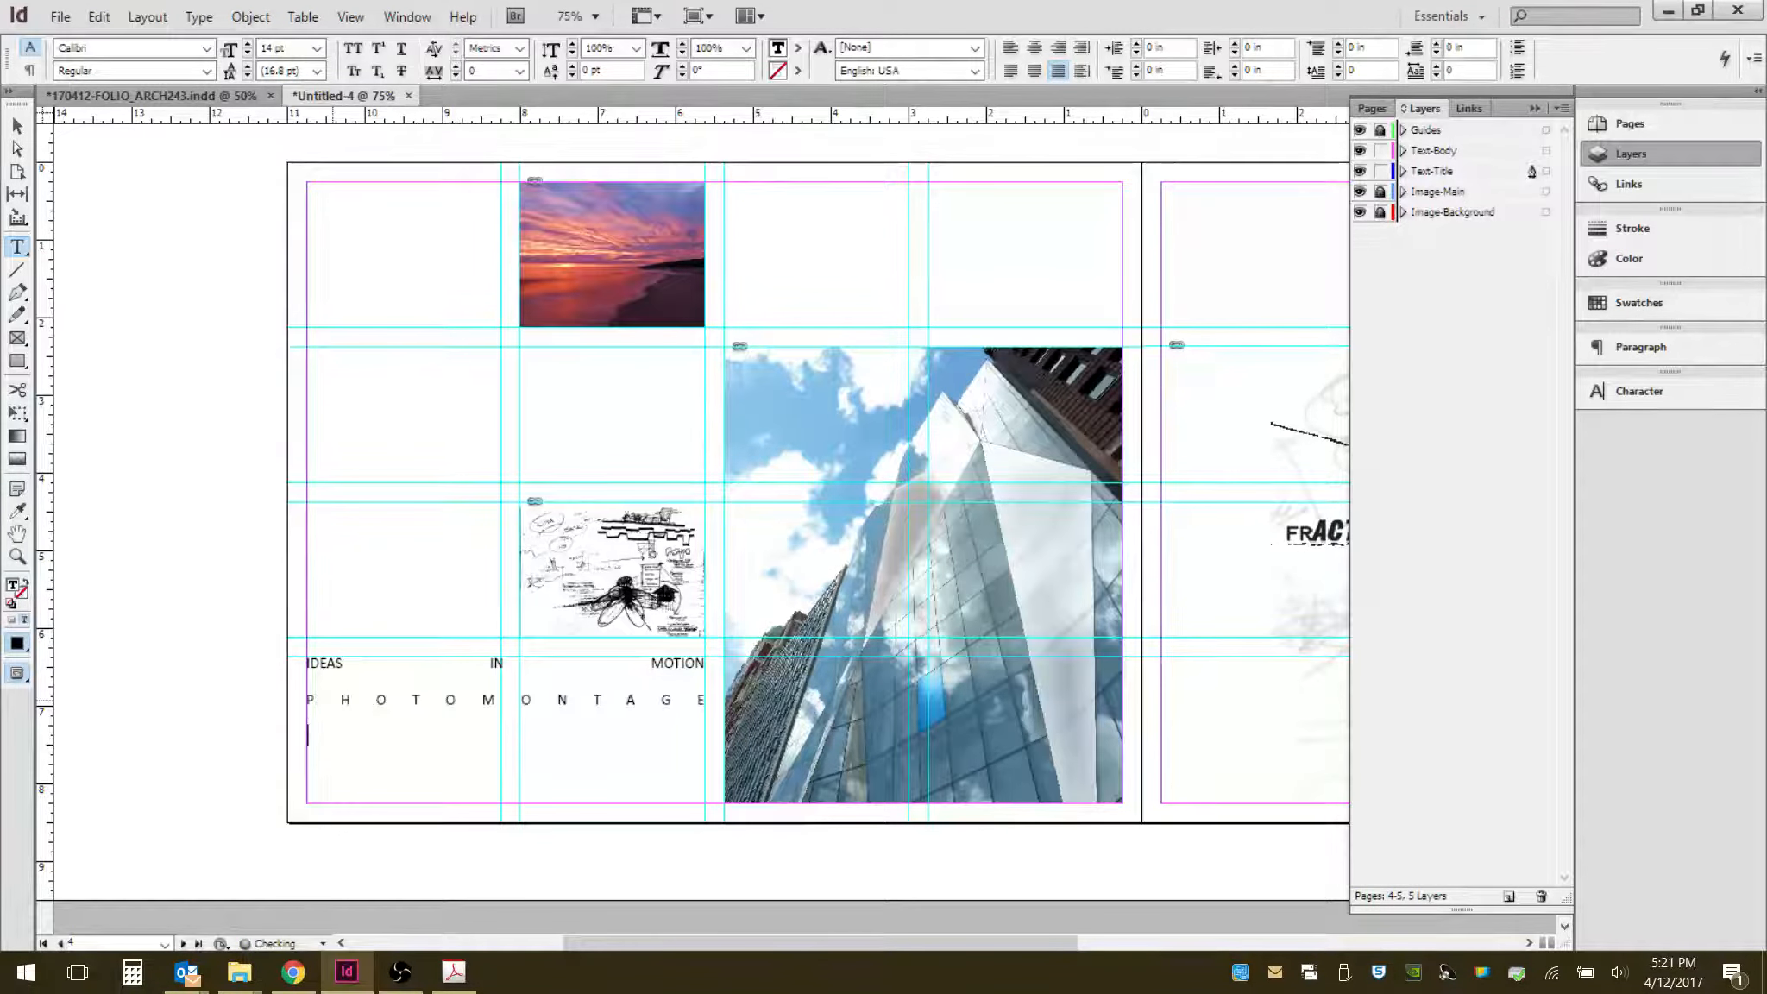
- Type PHOTOSHOP / ILLUSTRATOR as the third line of the table of contents
type("PHOTOSHOP")
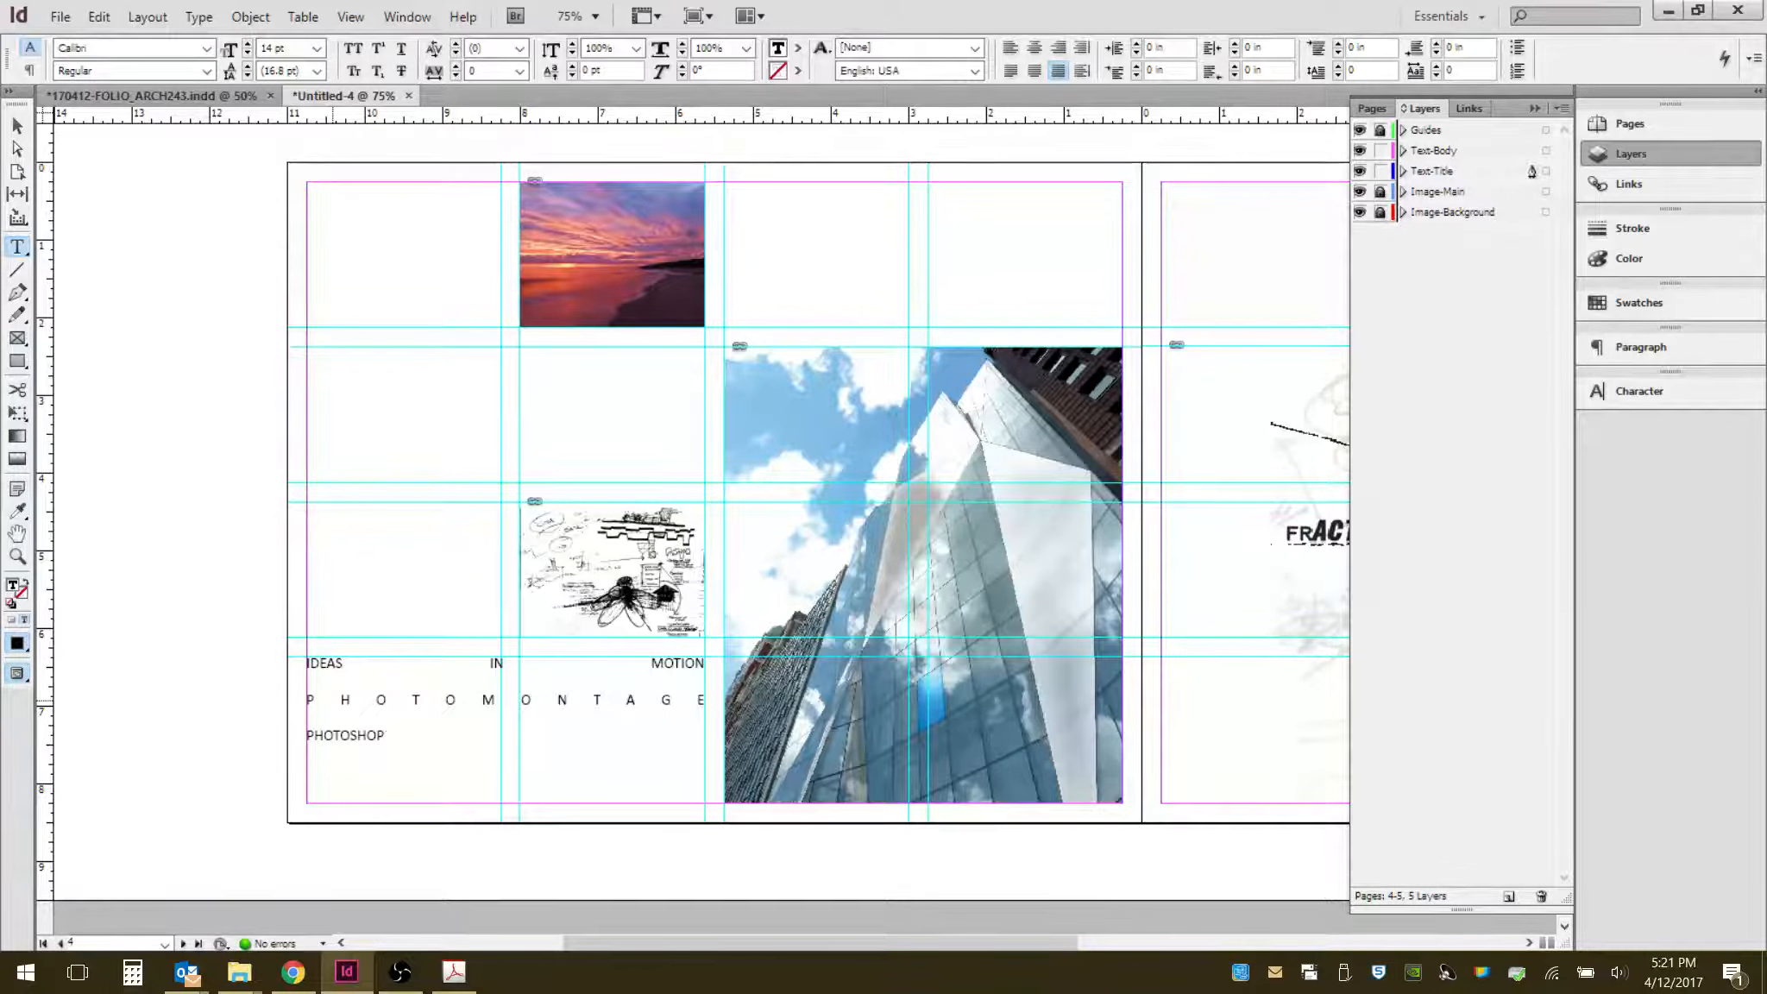
type(" /")
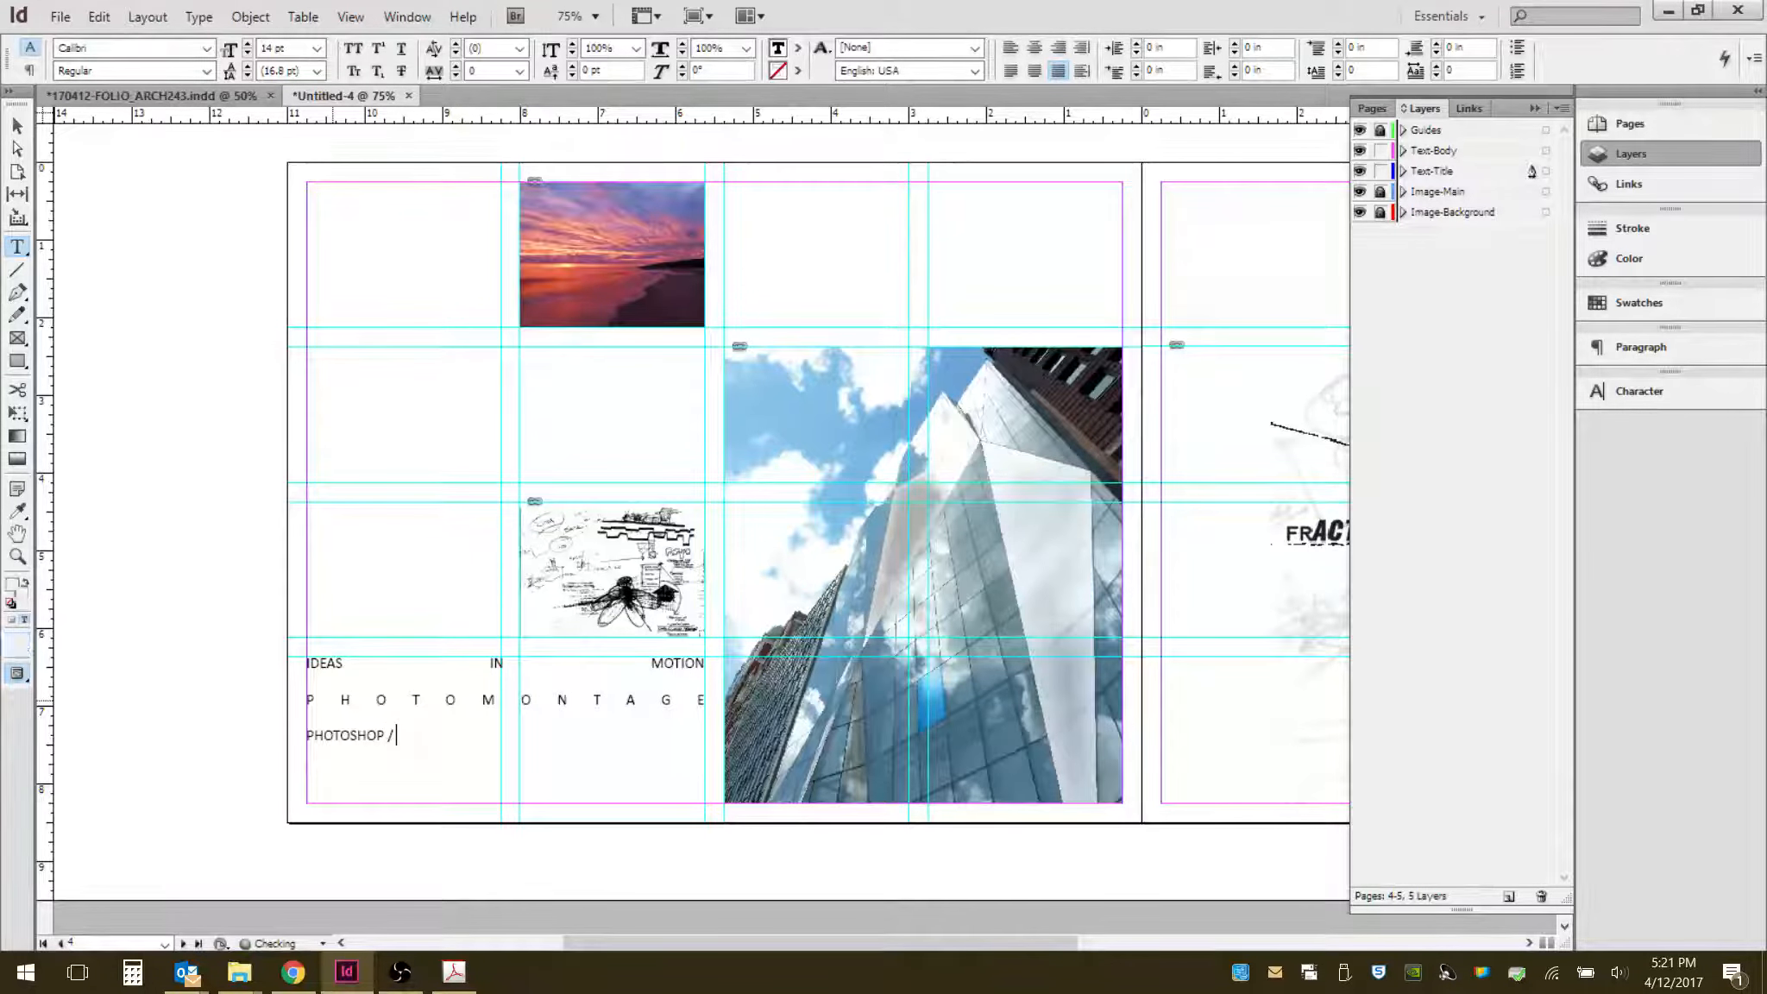
type(" ILLUSTRATOR")
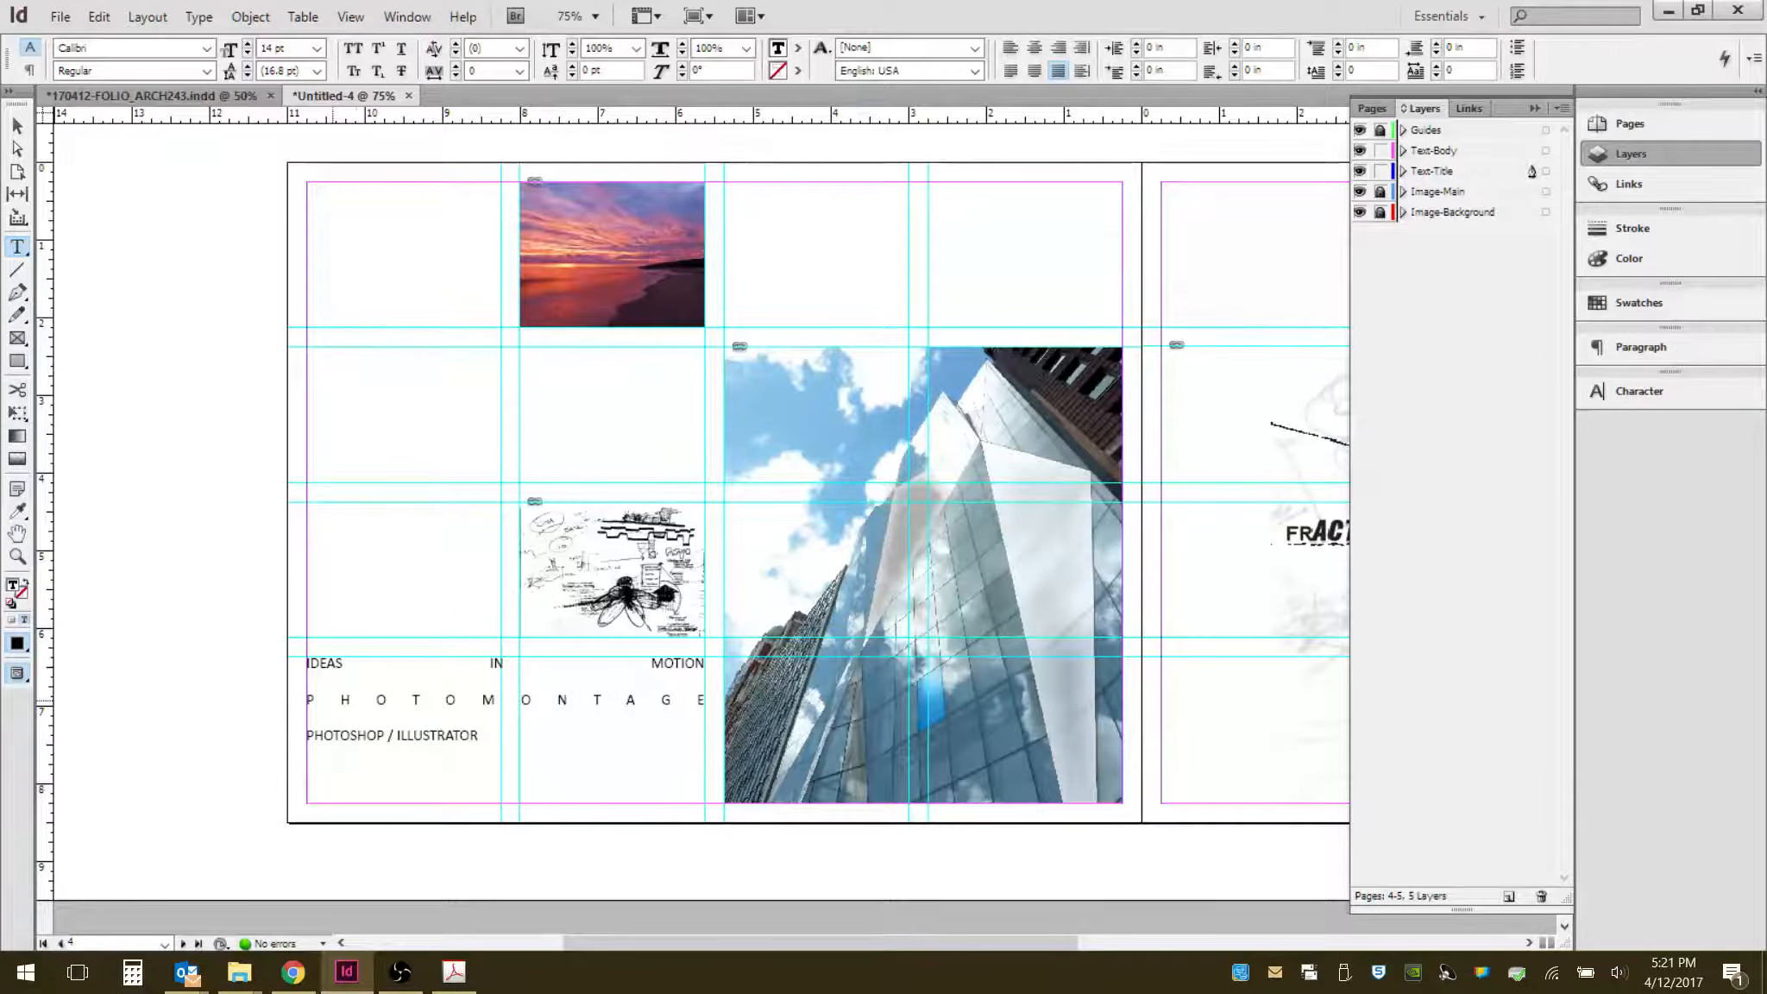
- Remove the slash so the third line reads PHOTOSHOP ILLUSTRATOR
left_click(18, 126)
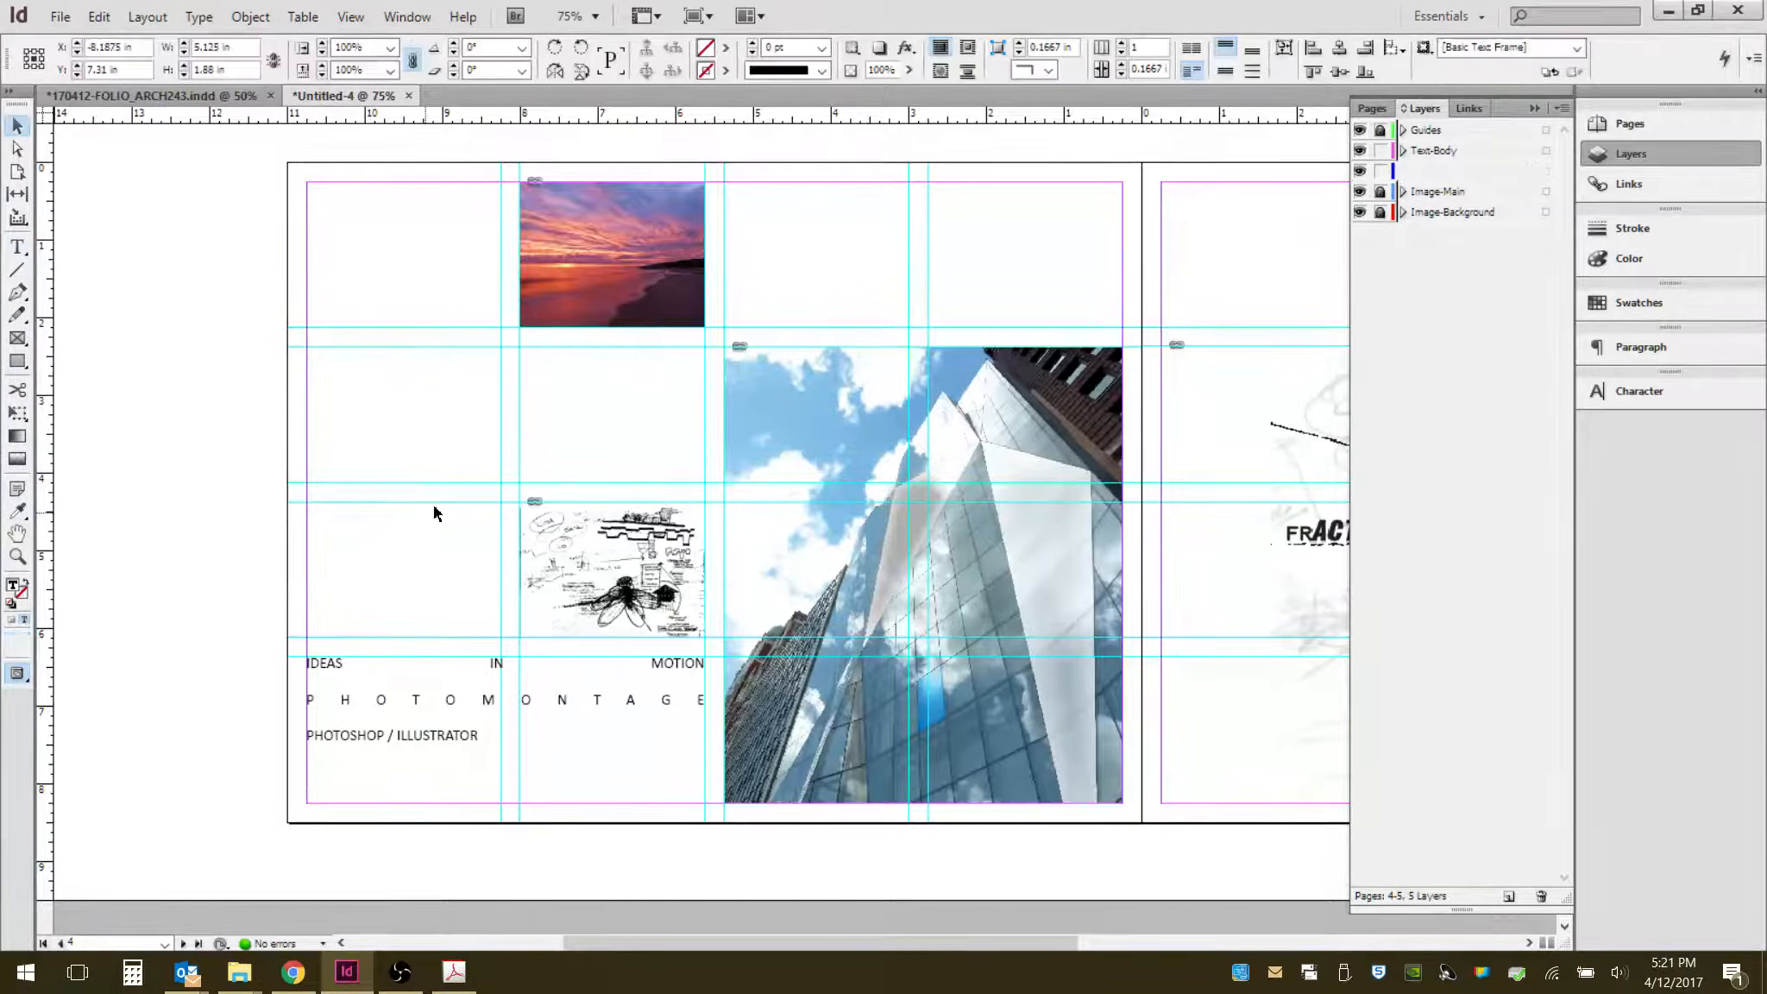
left_click(473, 749)
double_click(447, 739)
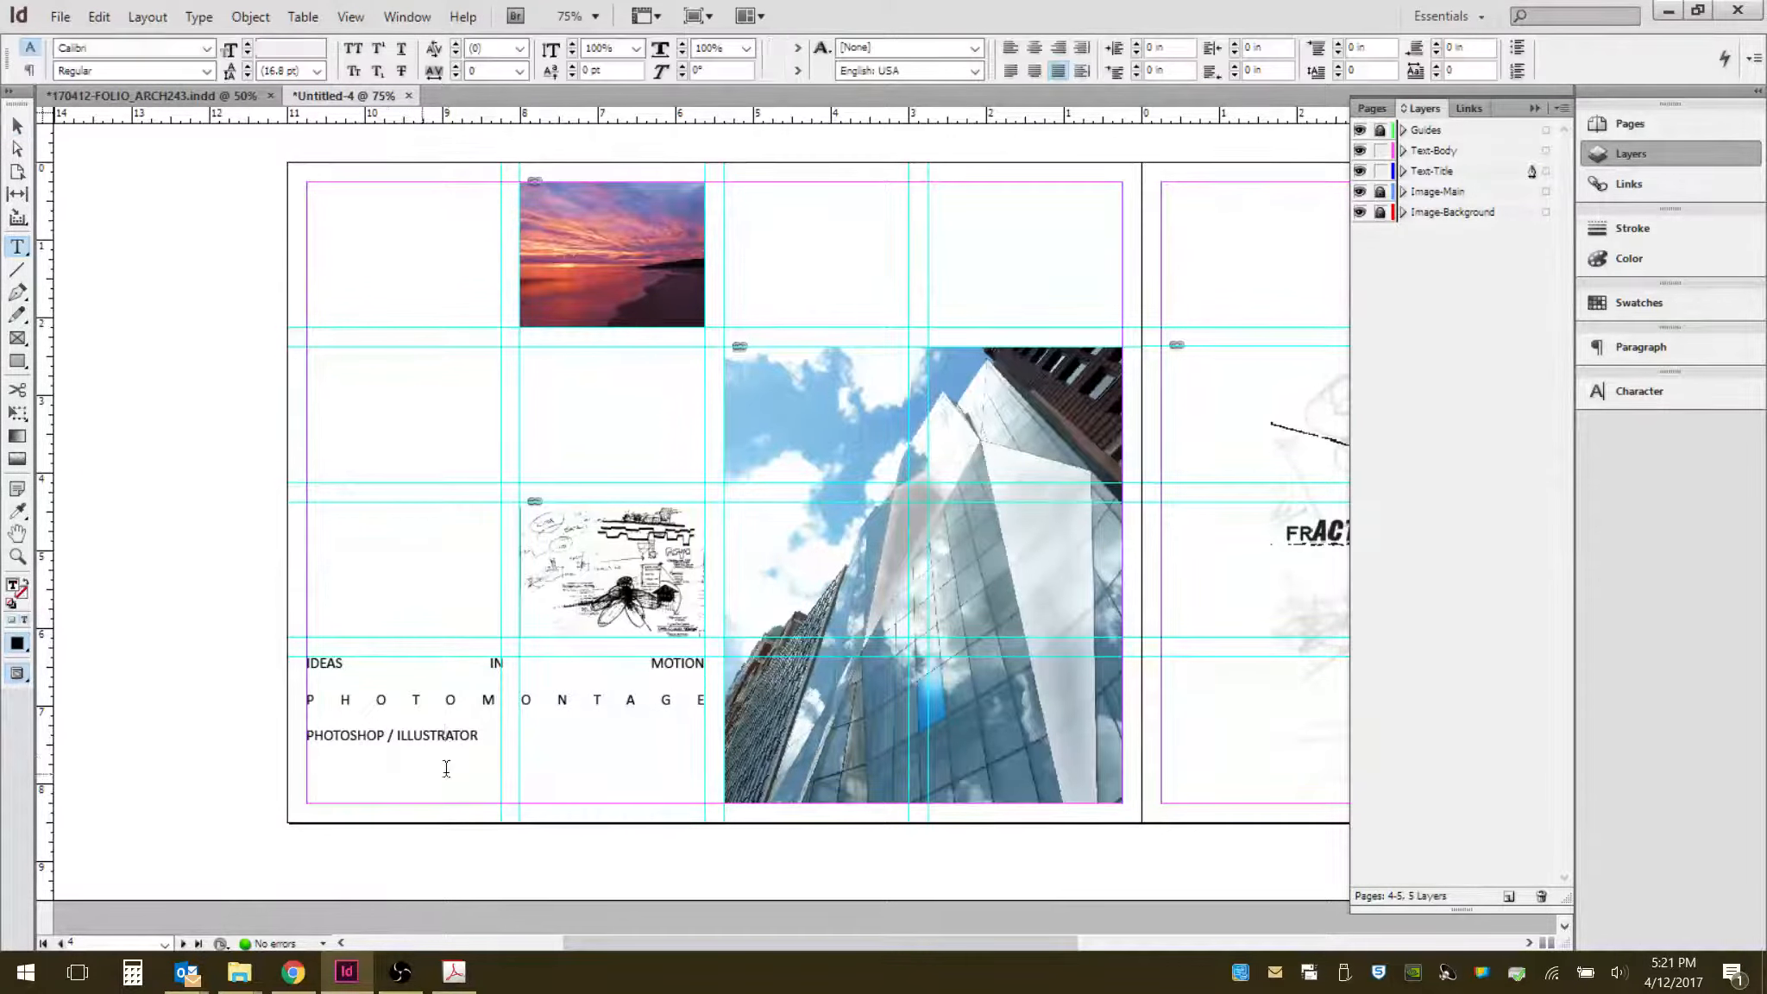
left_click_drag(497, 734, 307, 663)
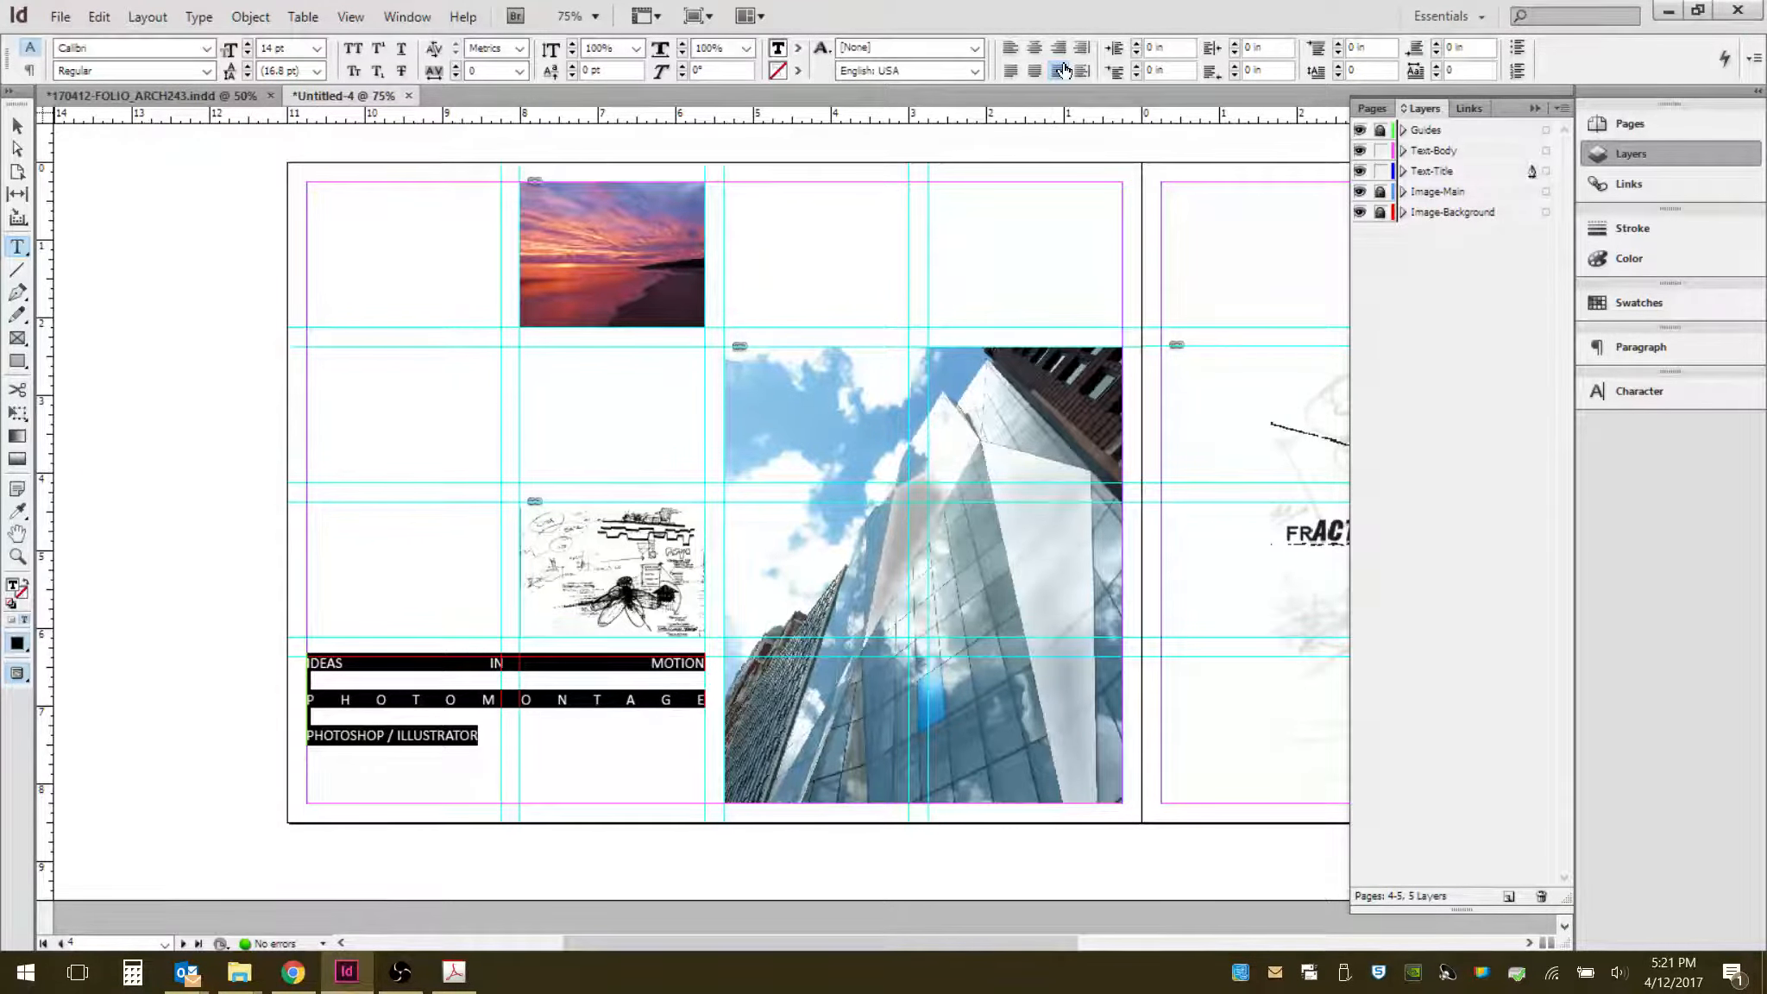
left_click(451, 740)
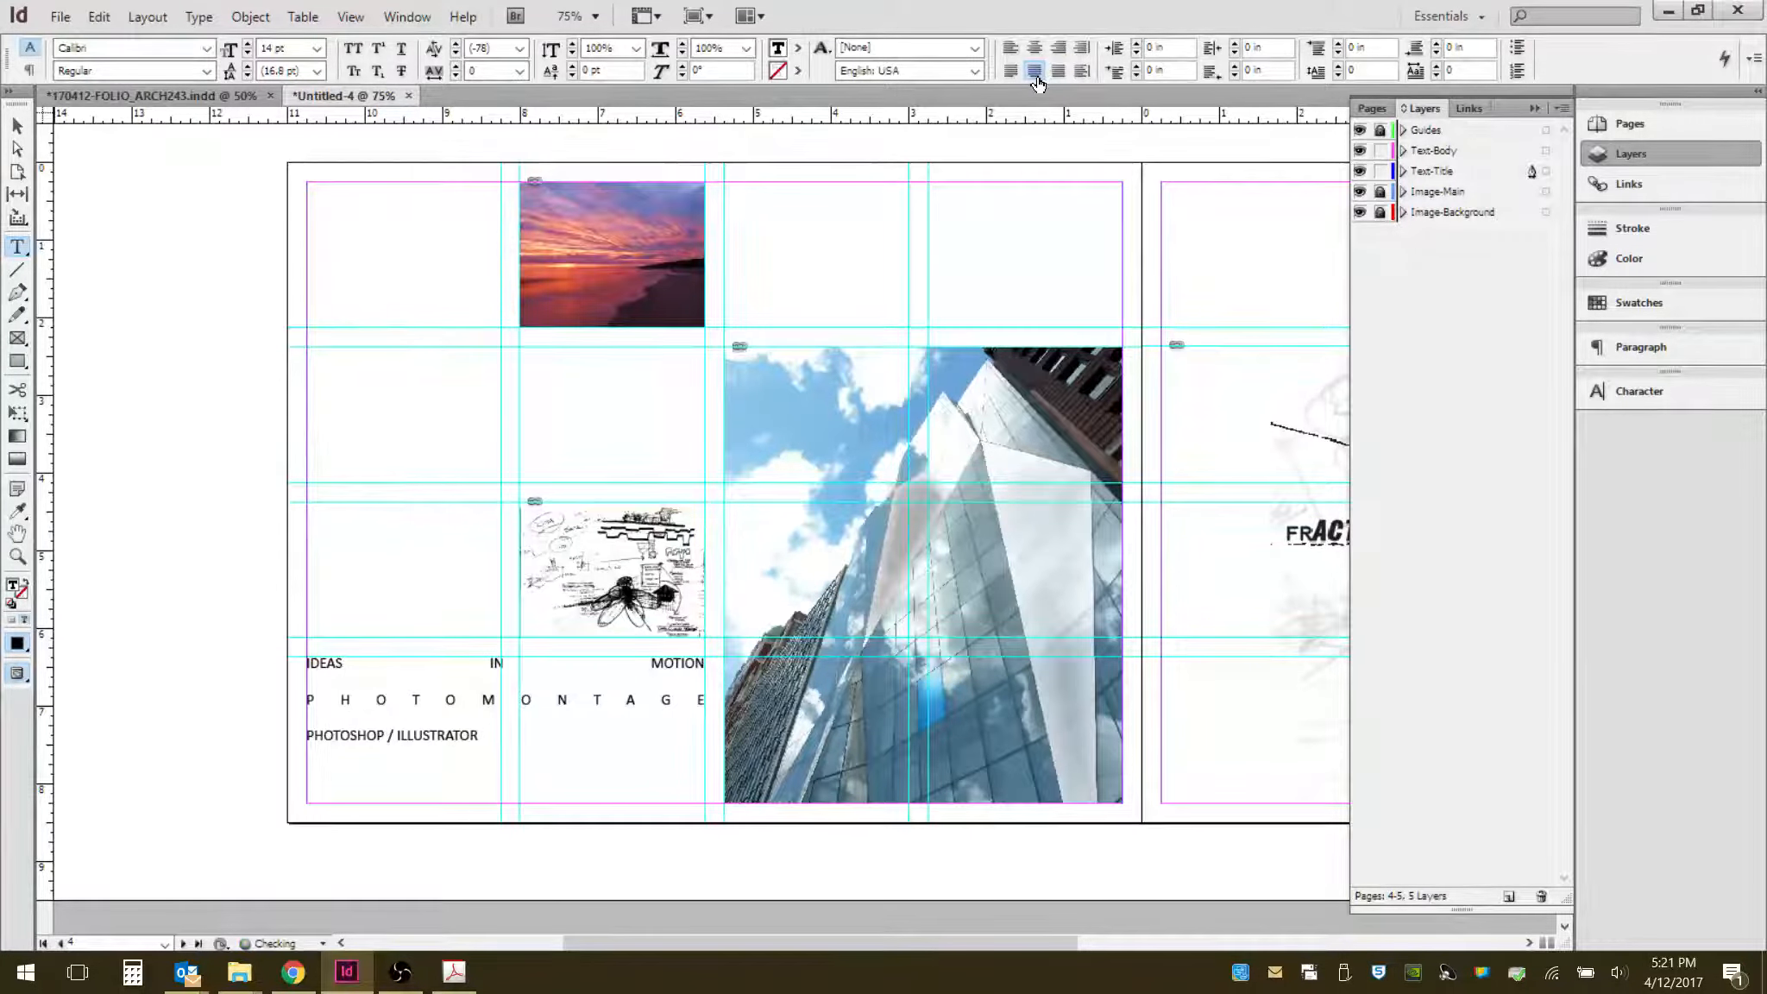
left_click_drag(478, 735, 303, 735)
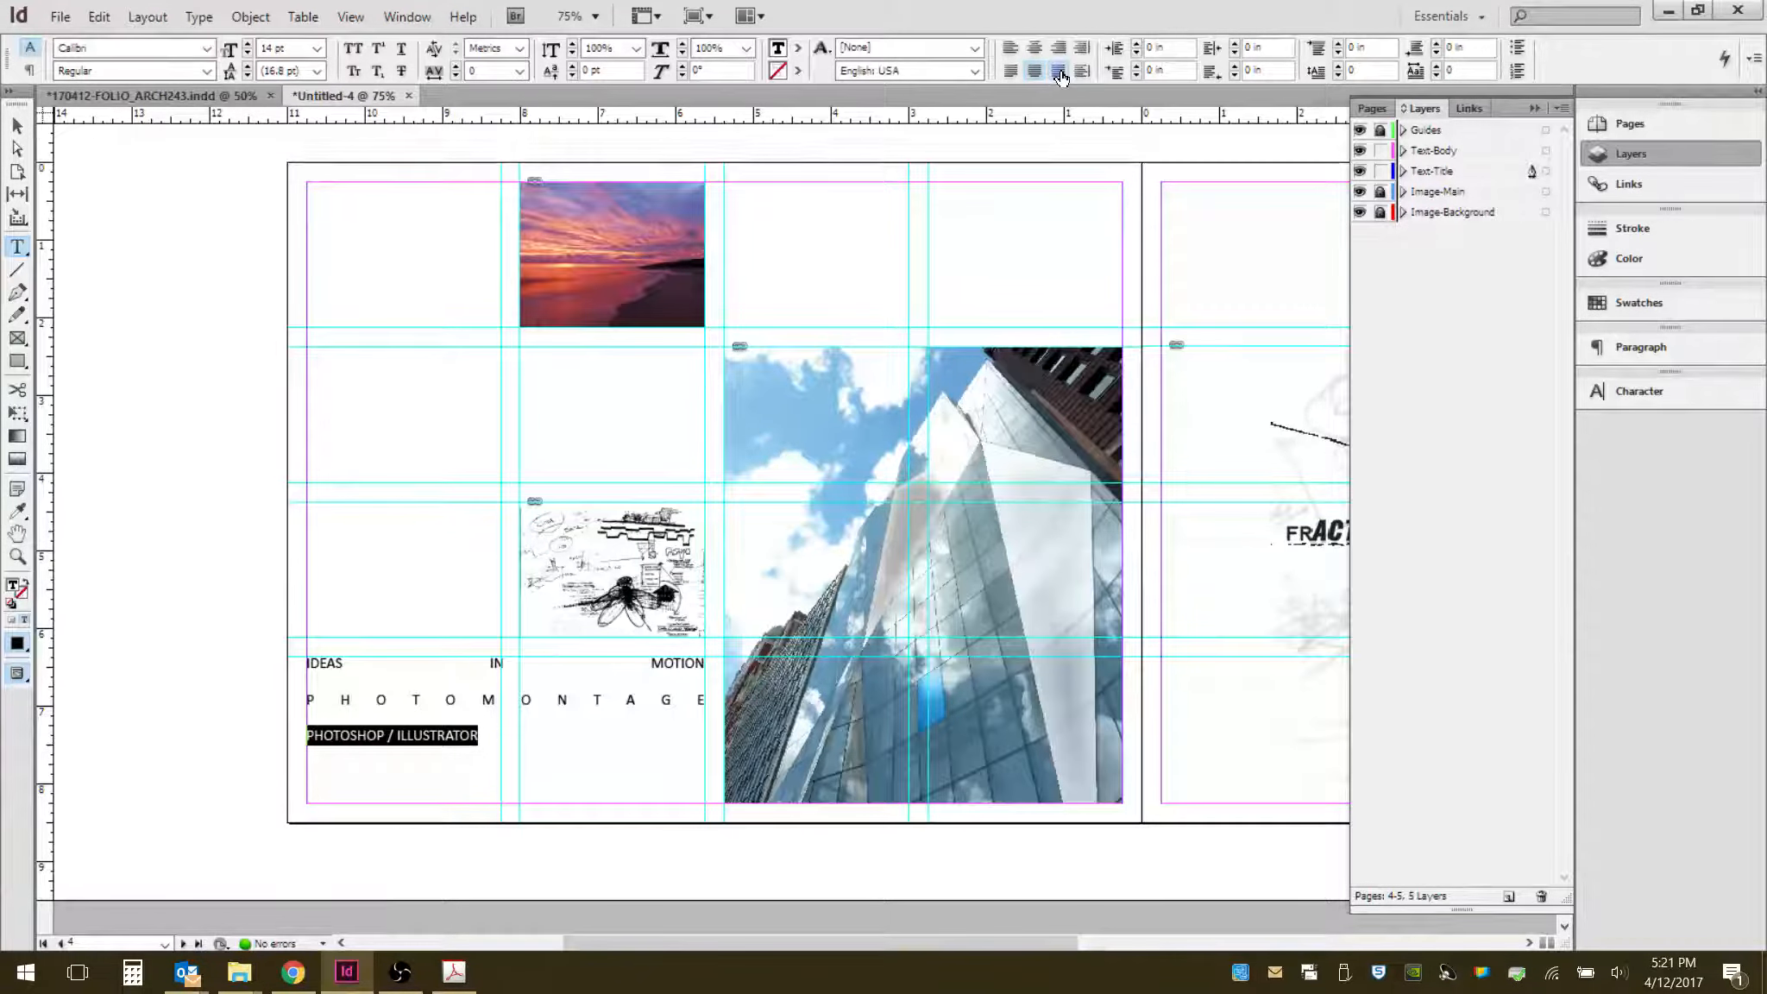
left_click(553, 691)
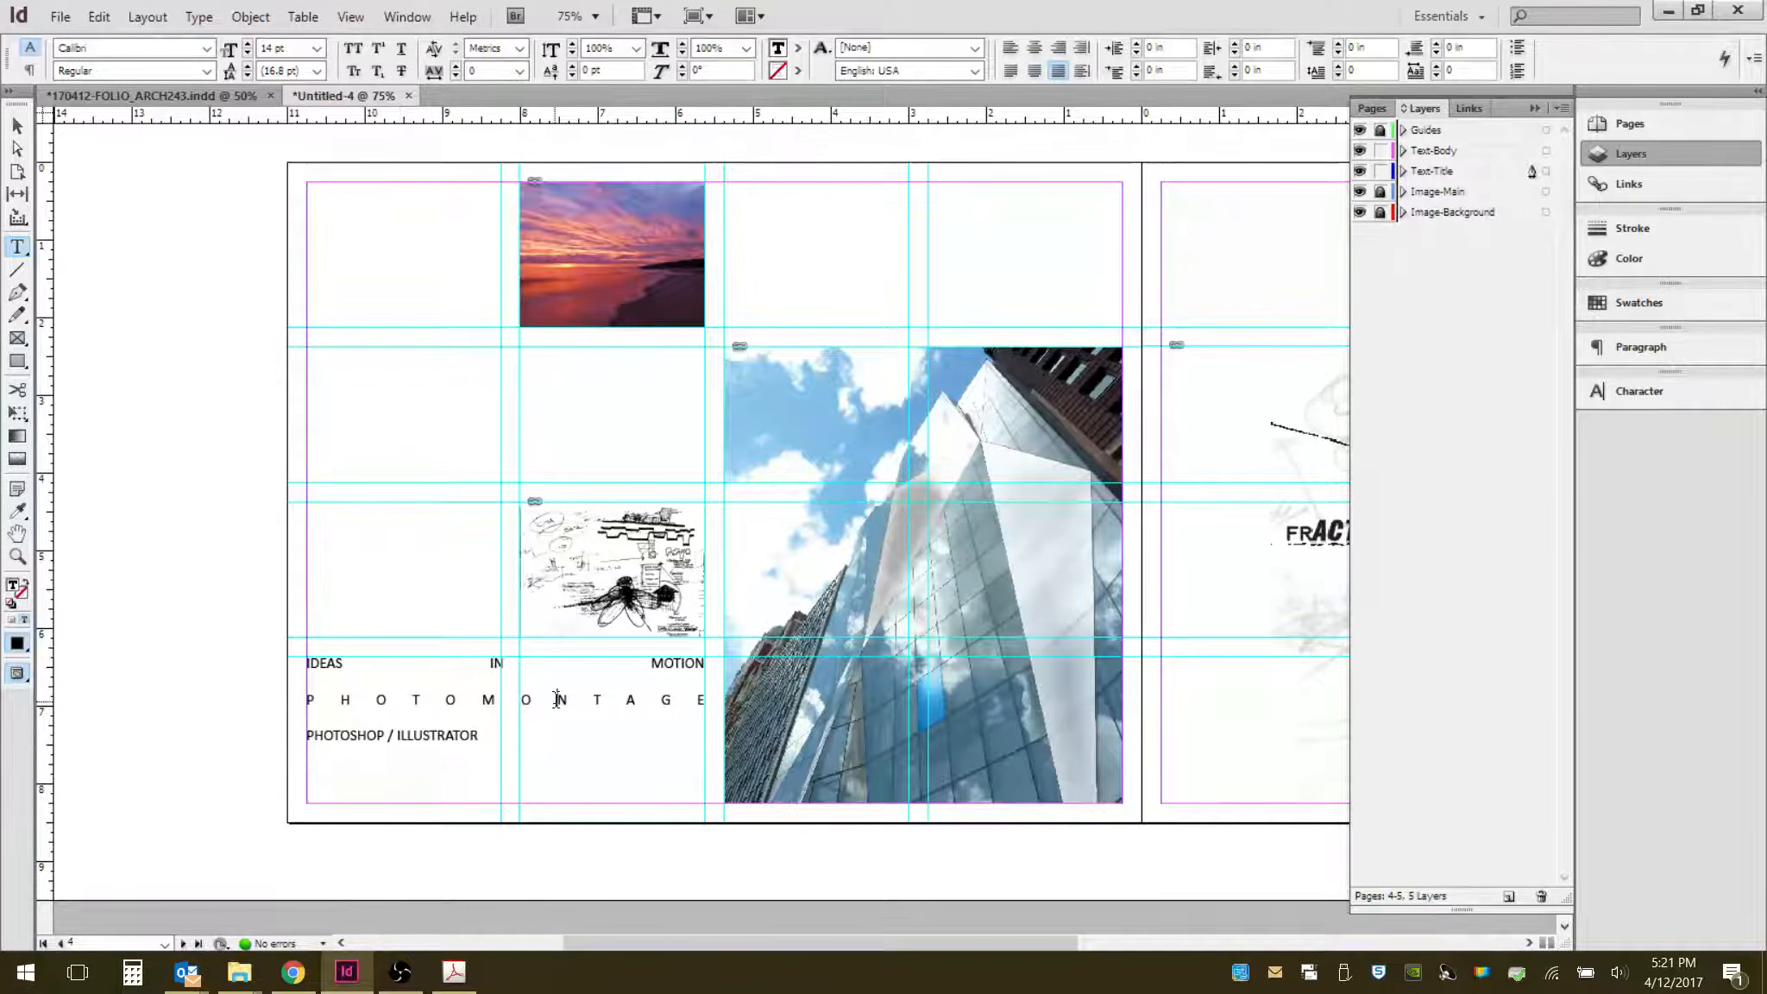
left_click(455, 750)
left_click(396, 738)
left_click(480, 739)
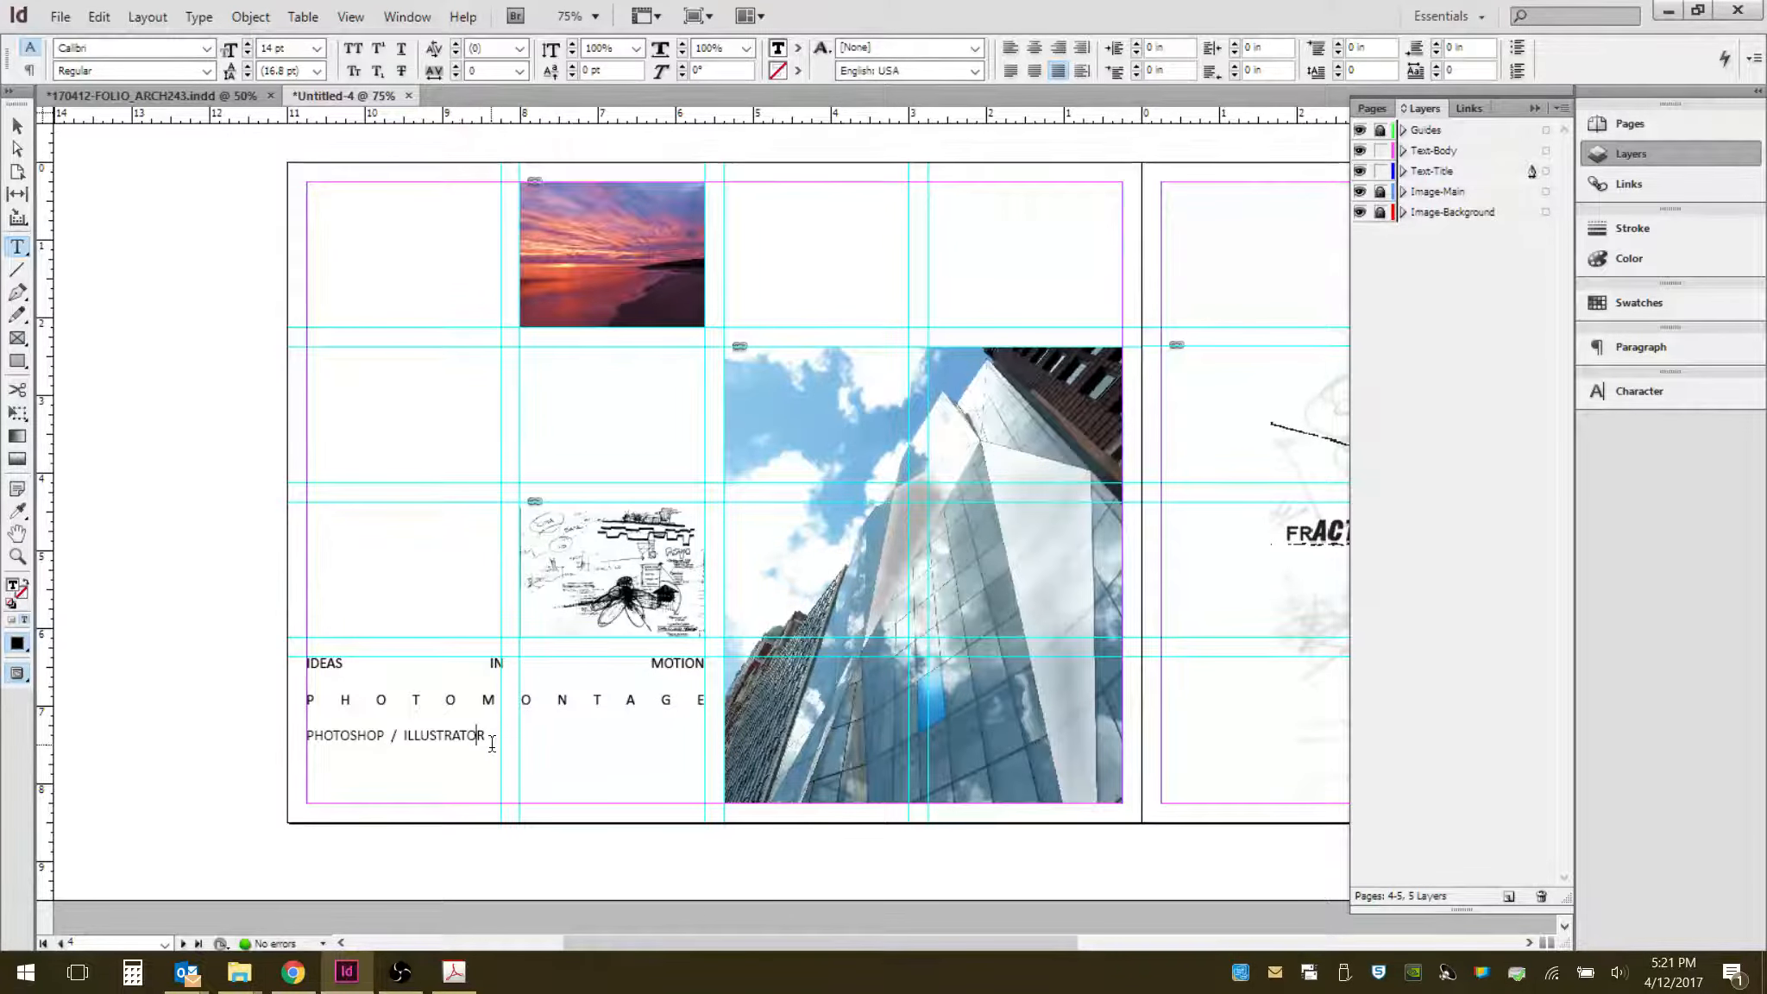
left_click_drag(492, 744, 306, 656)
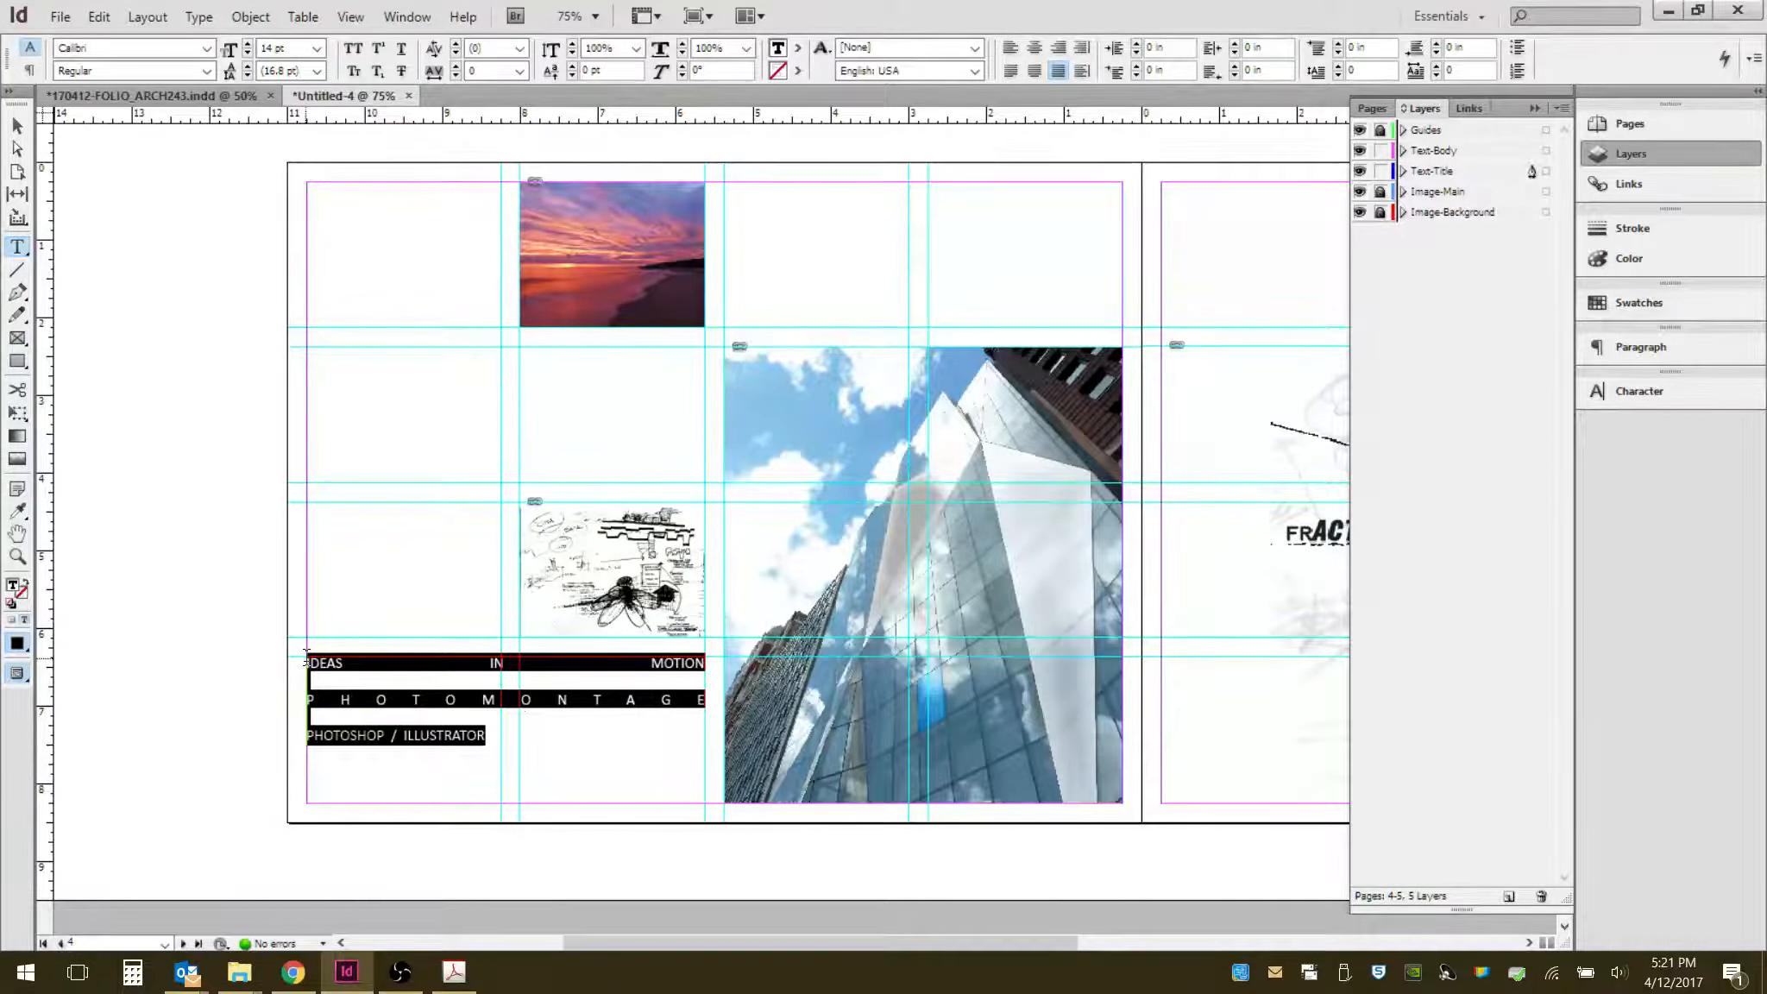
left_click(398, 735)
key("BackSpace")
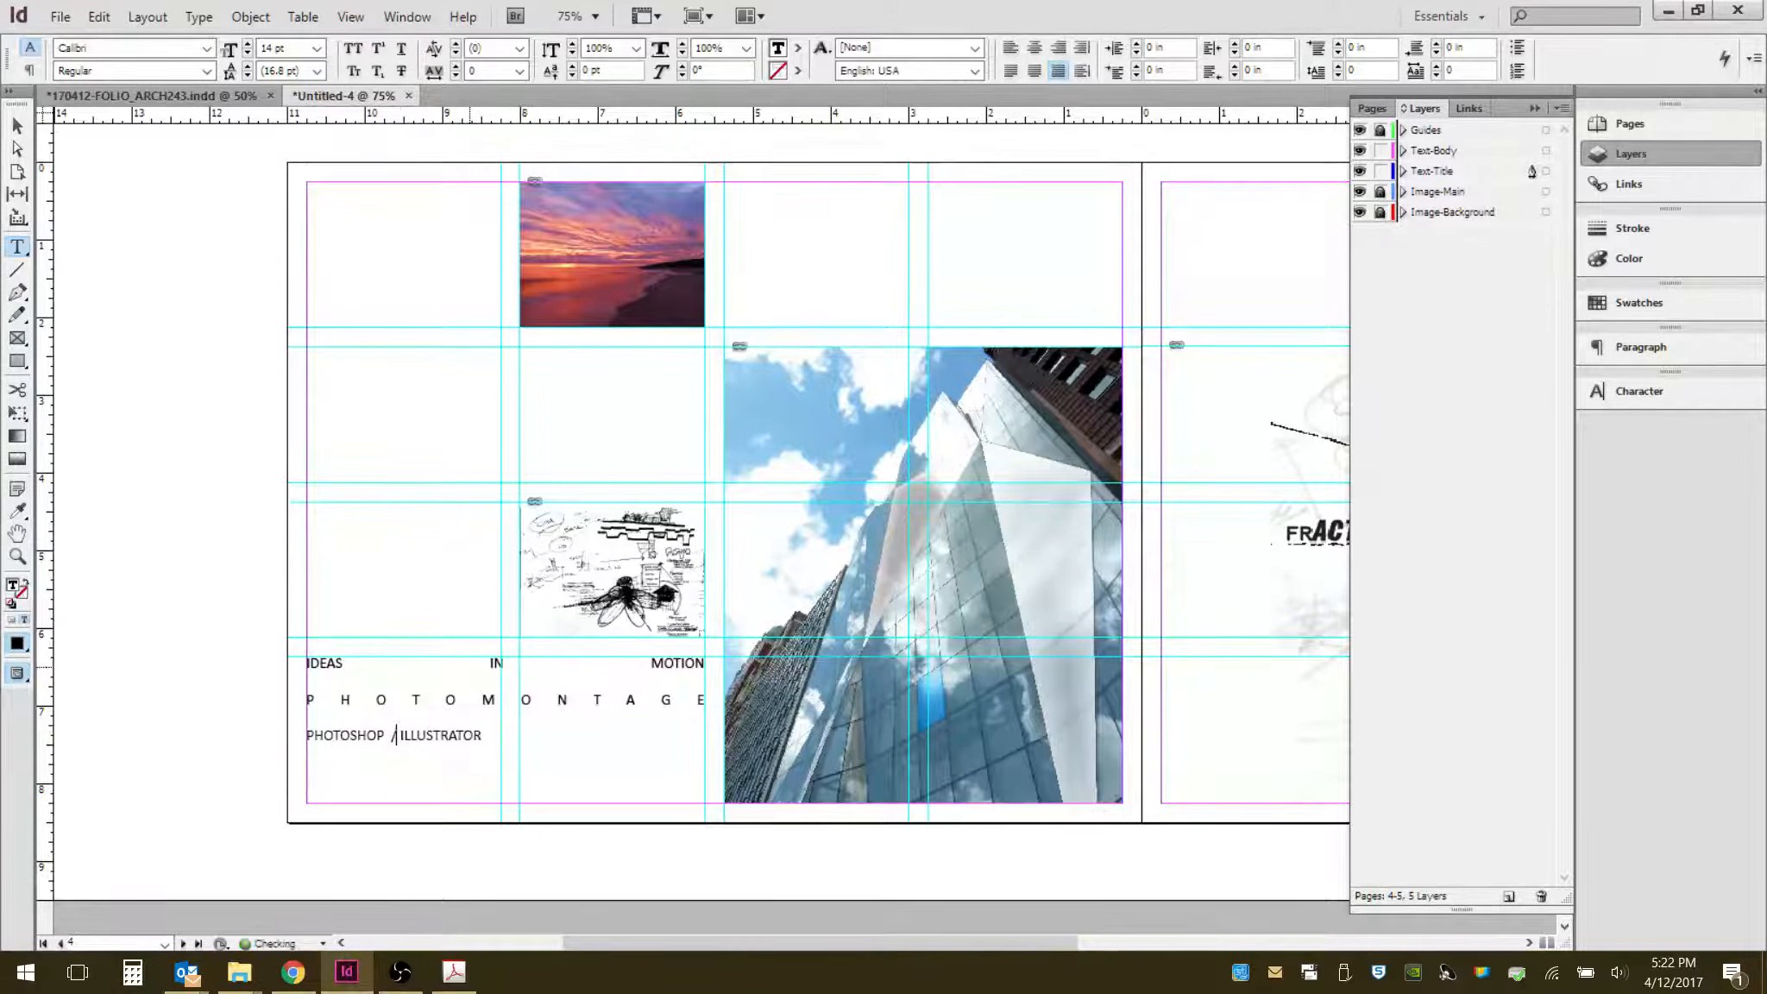
key("BackSpace")
key("BackSpace")
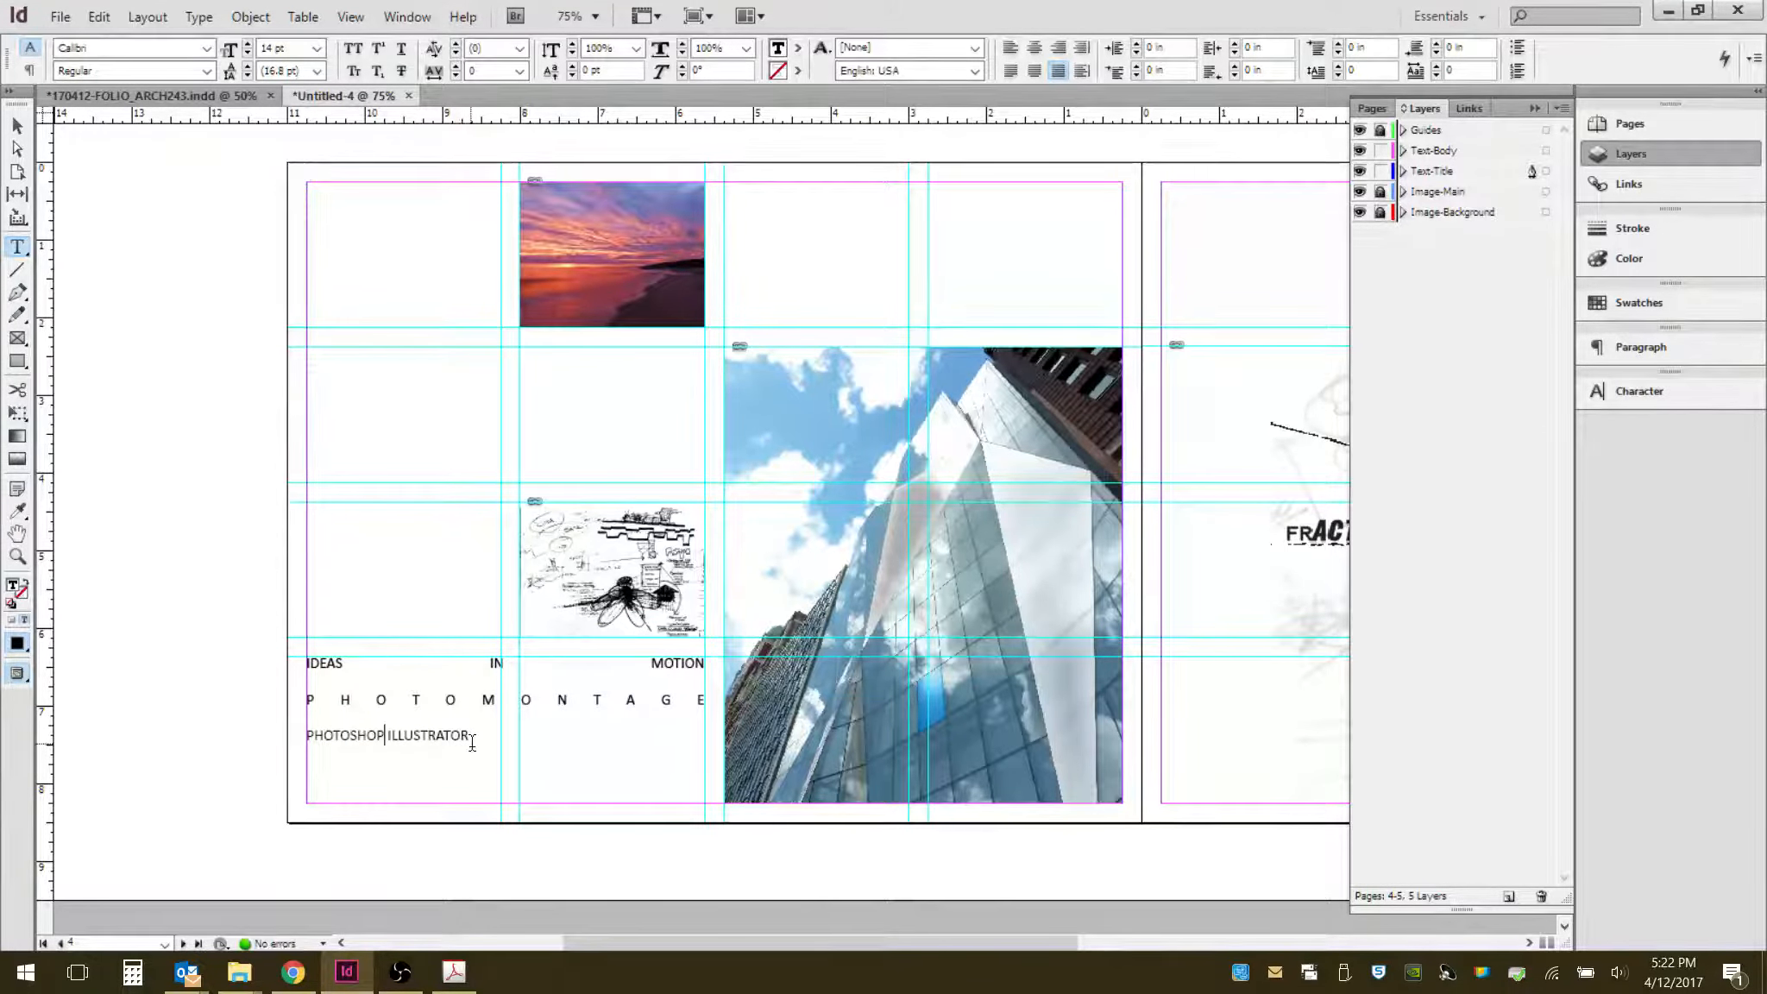
left_click_drag(472, 744, 284, 651)
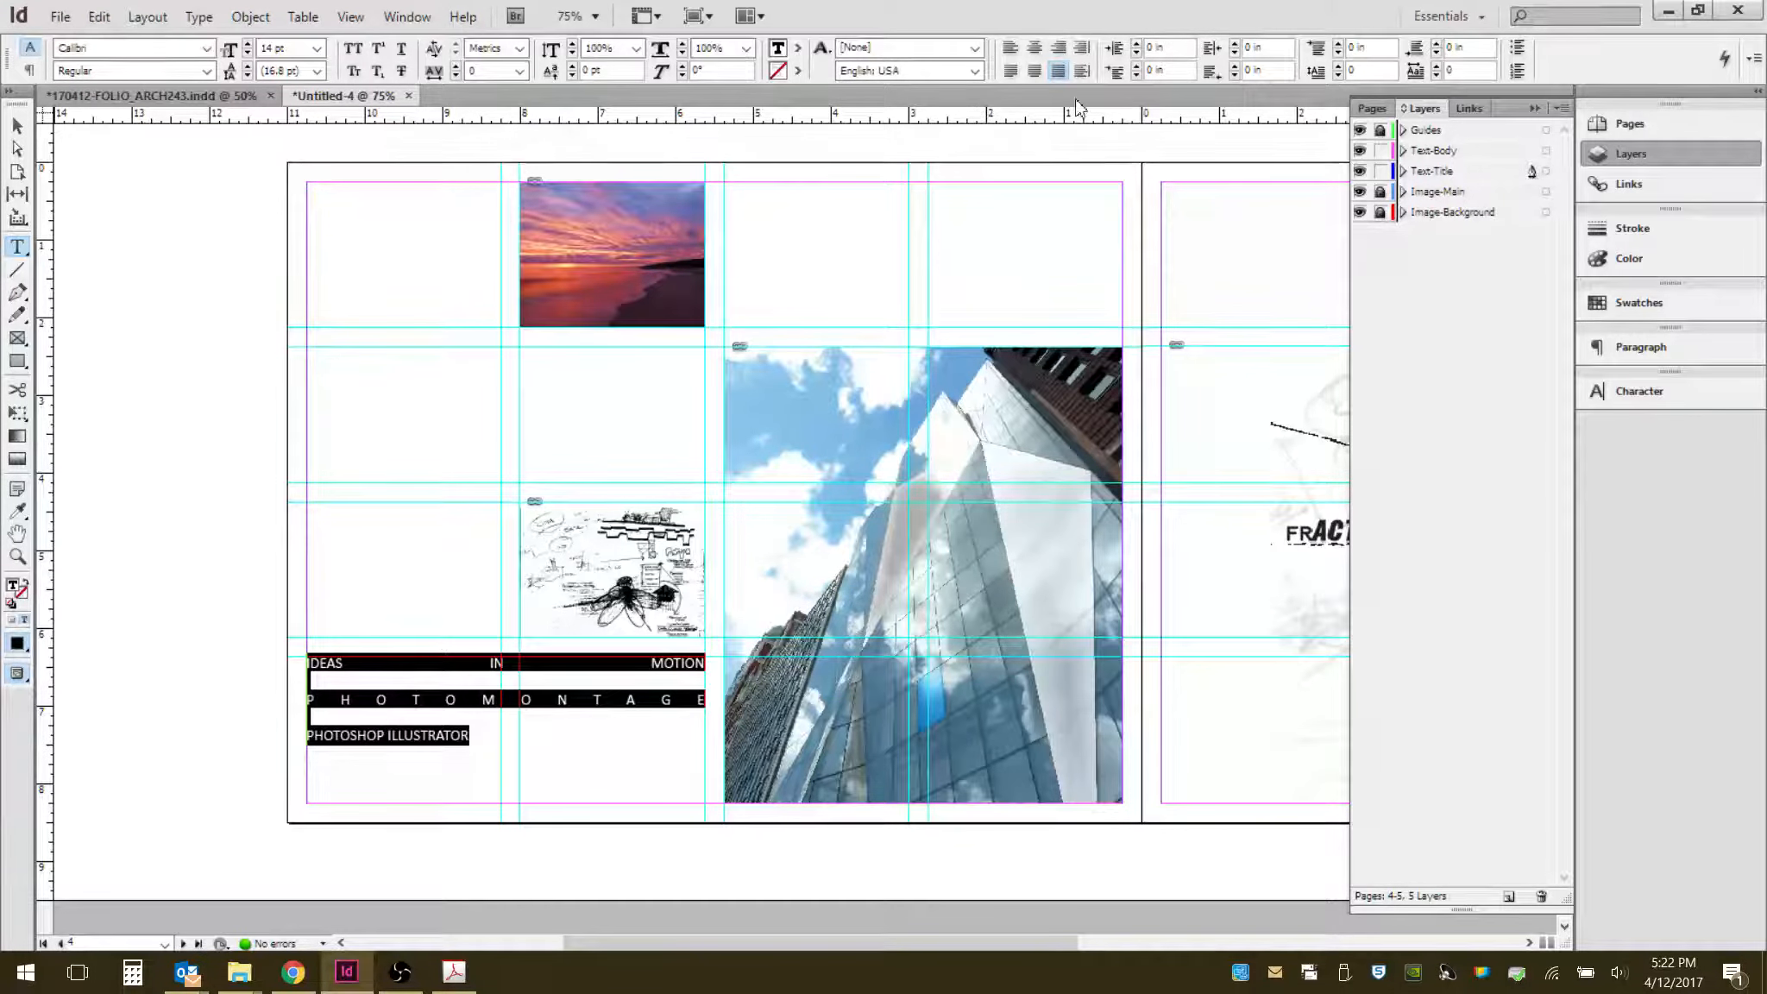
- Try right and centre alignment on the lines, then delete the PHOTOSHOP ILLUSTRATOR line
left_click(1059, 48)
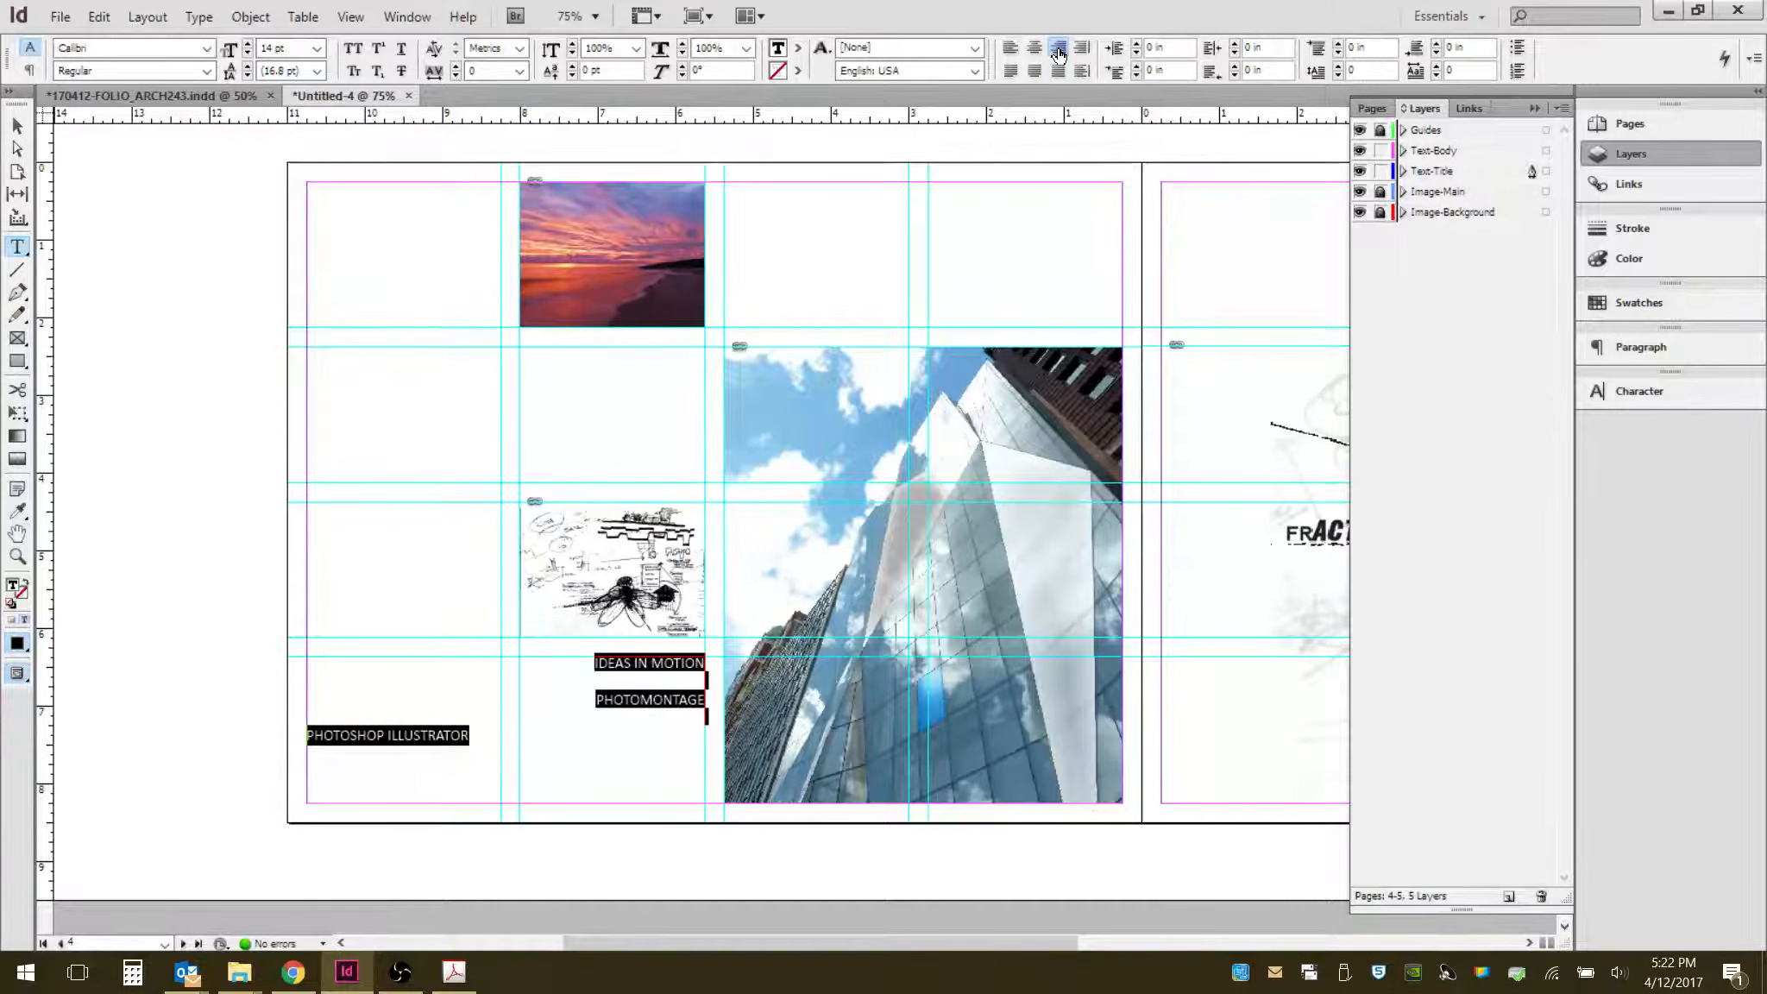
left_click(388, 744)
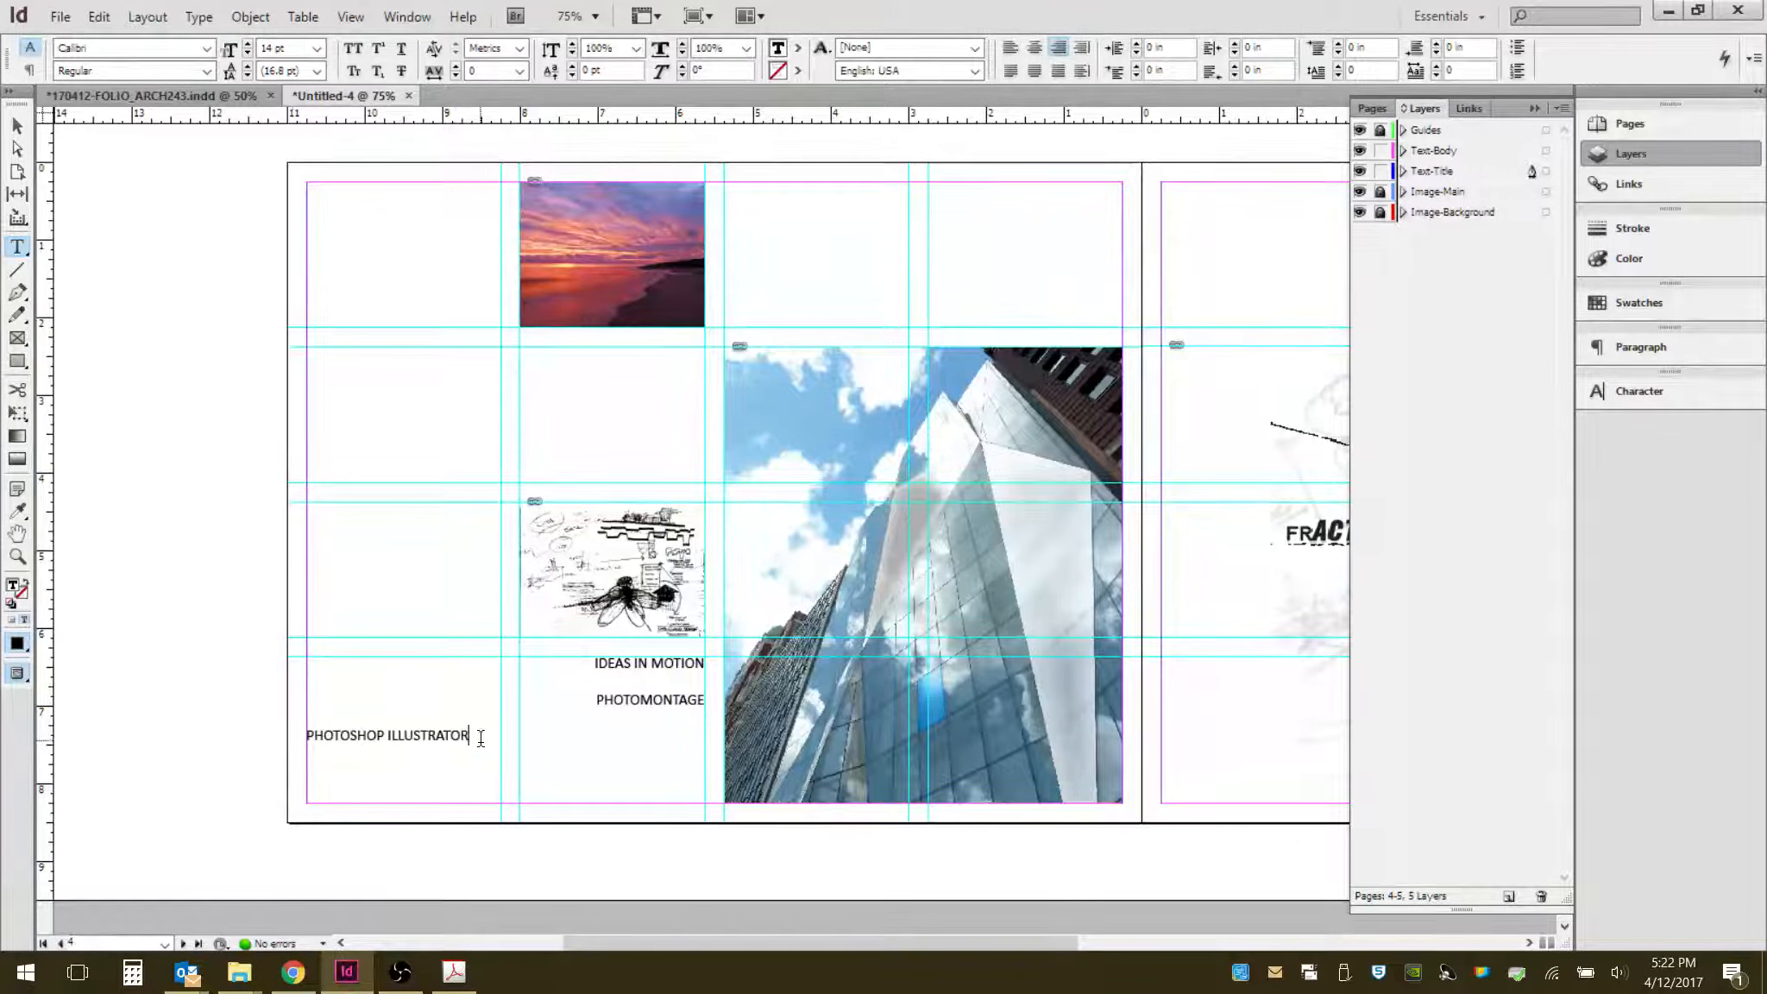
left_click_drag(473, 735, 276, 738)
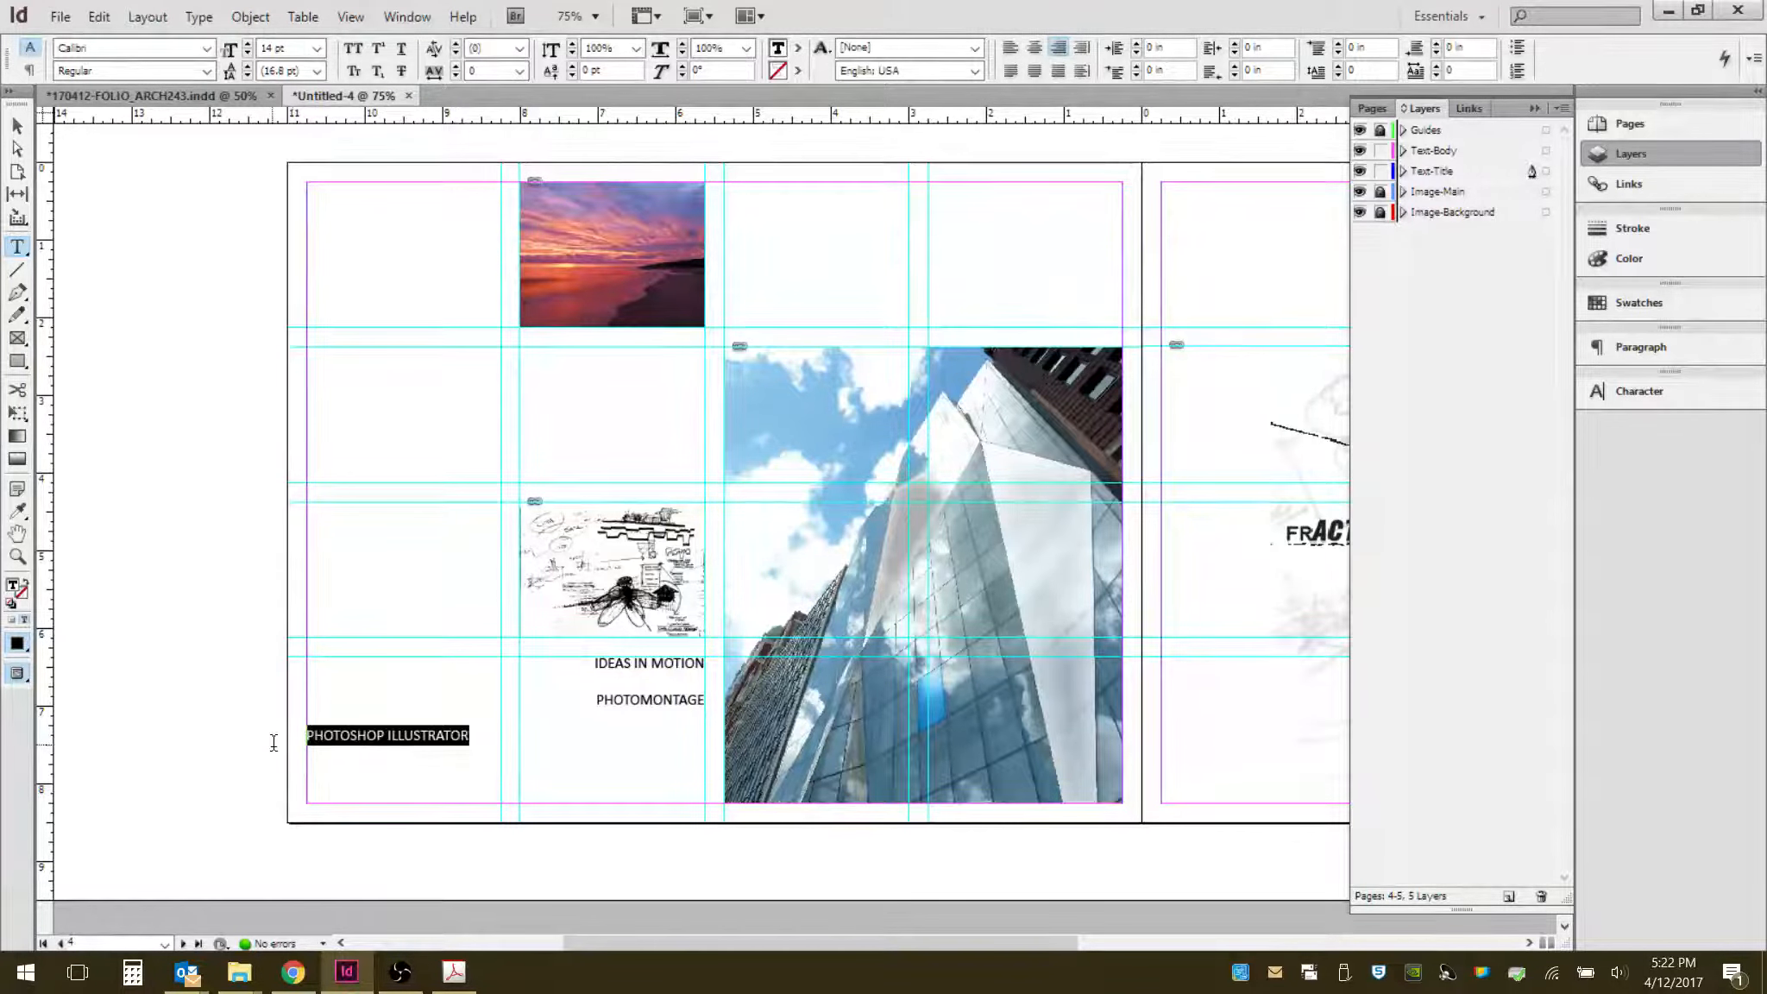
left_click(1058, 75)
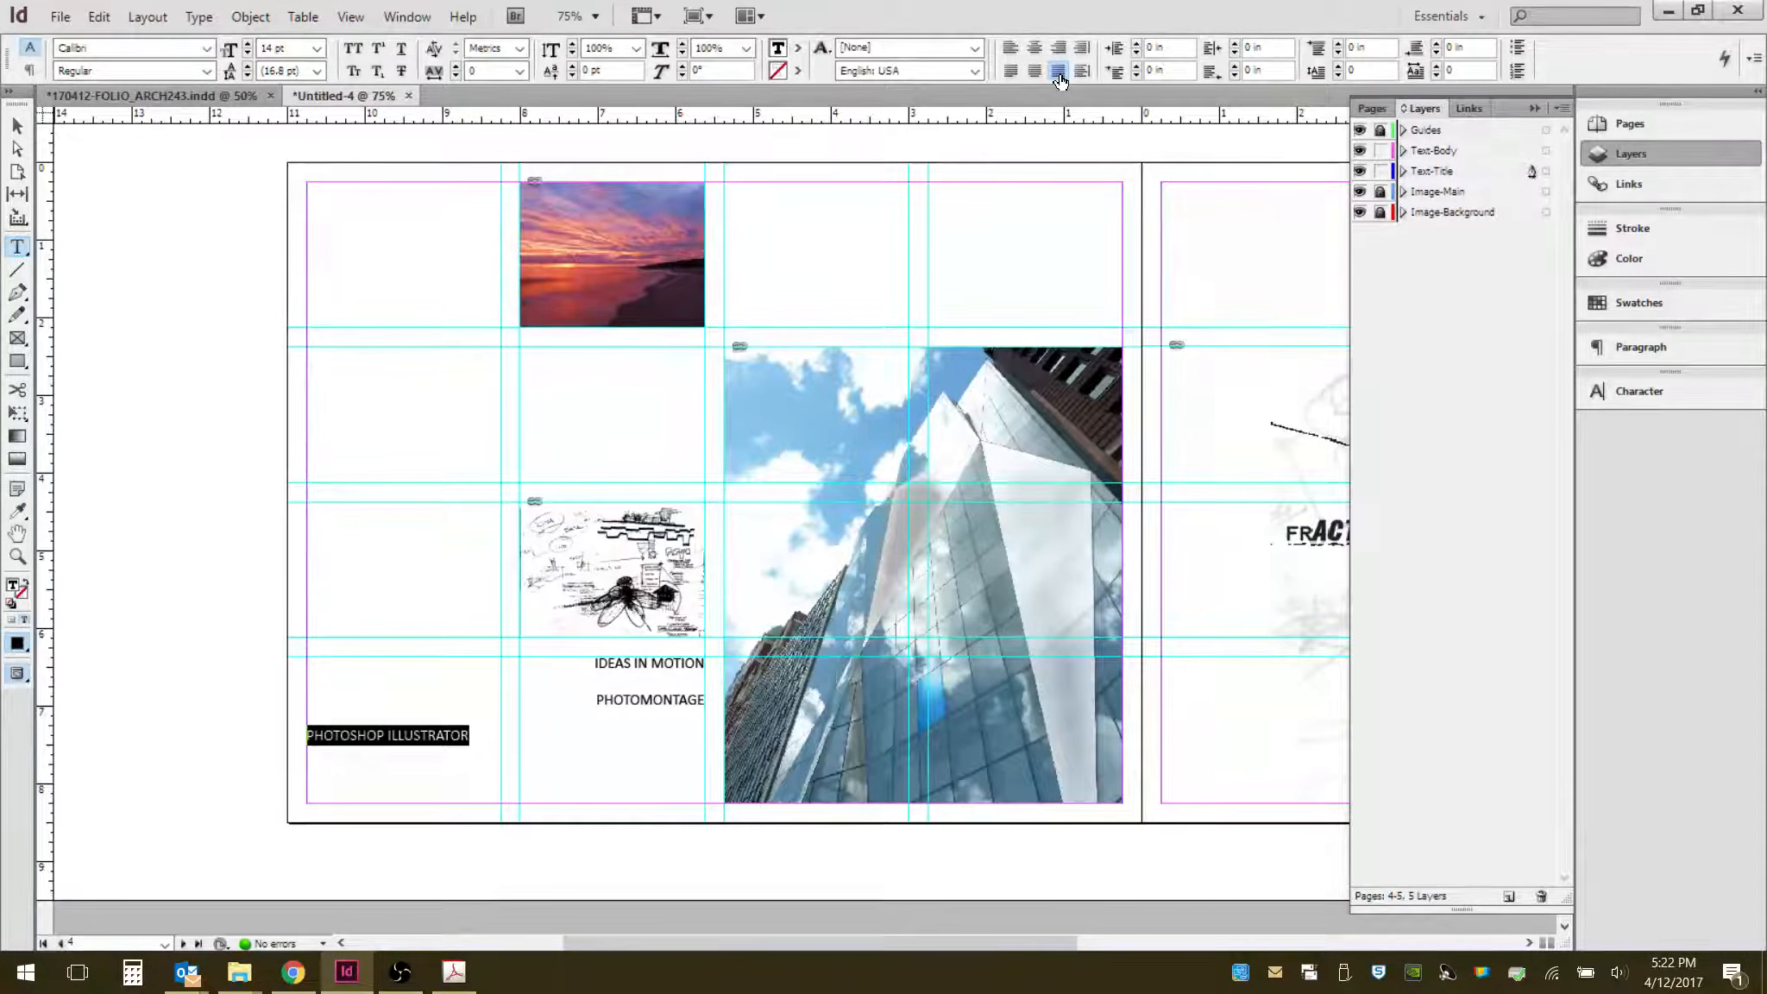
left_click(1035, 51)
left_click_drag(470, 737, 294, 739)
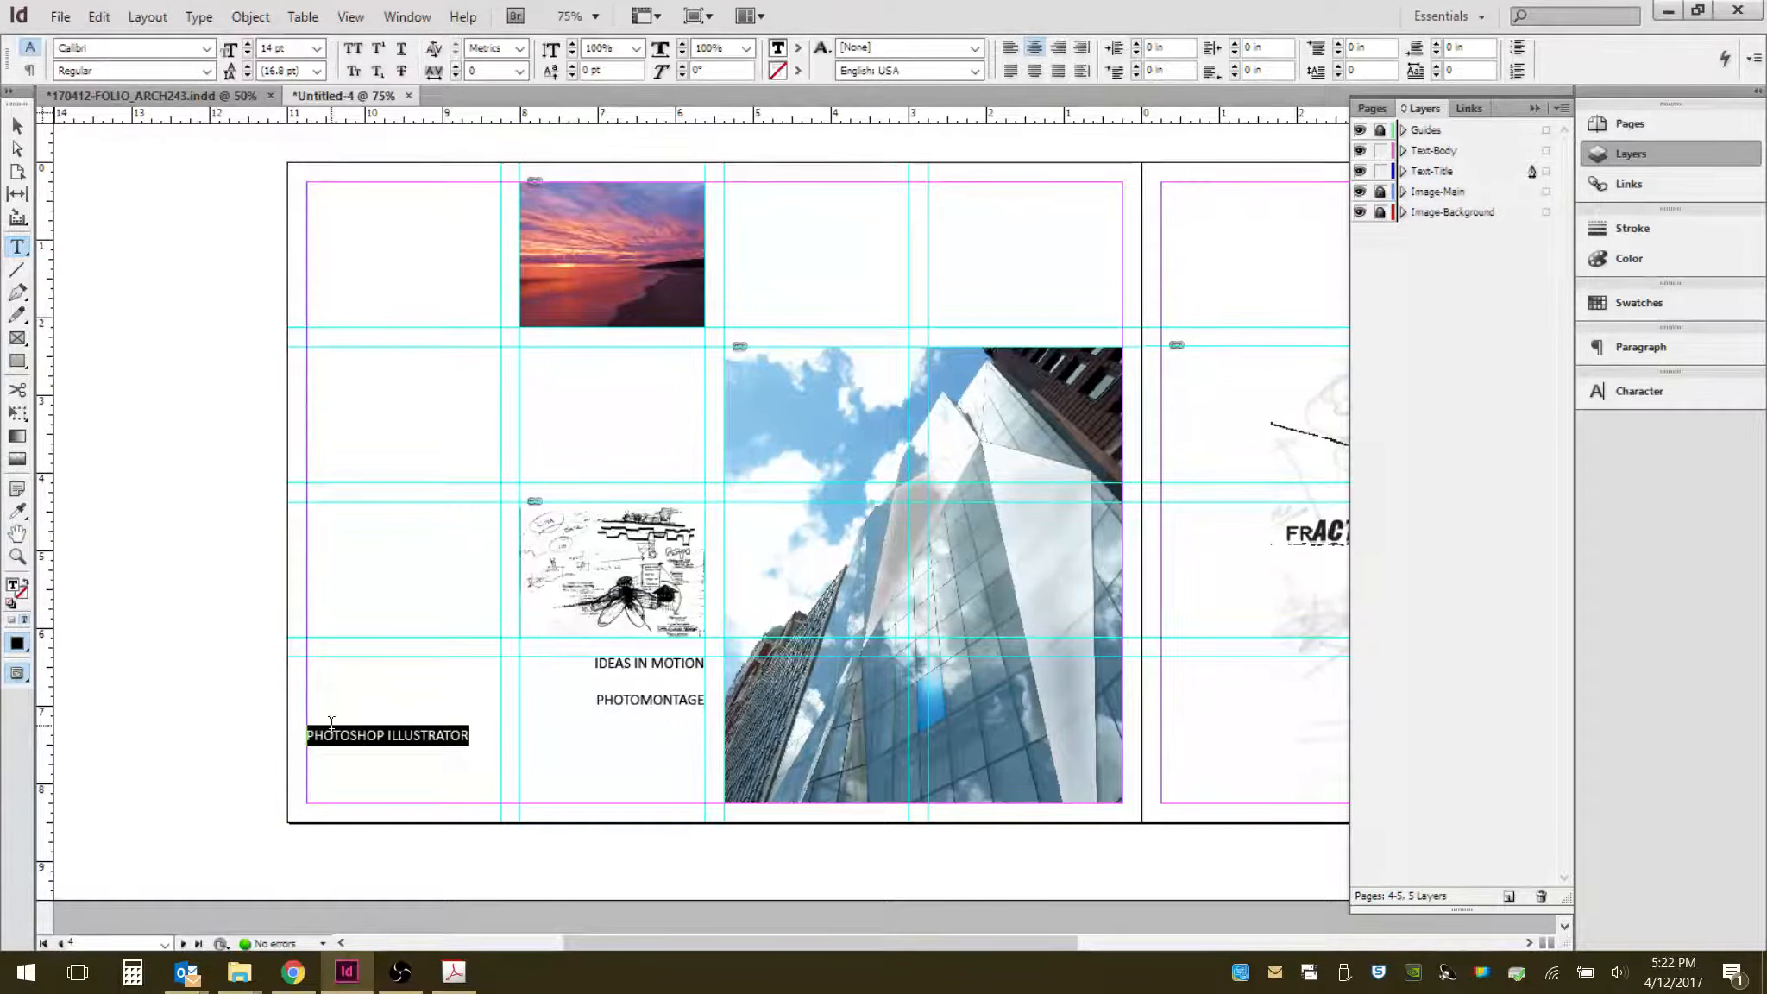
key("BackSpace")
key("BackSpace")
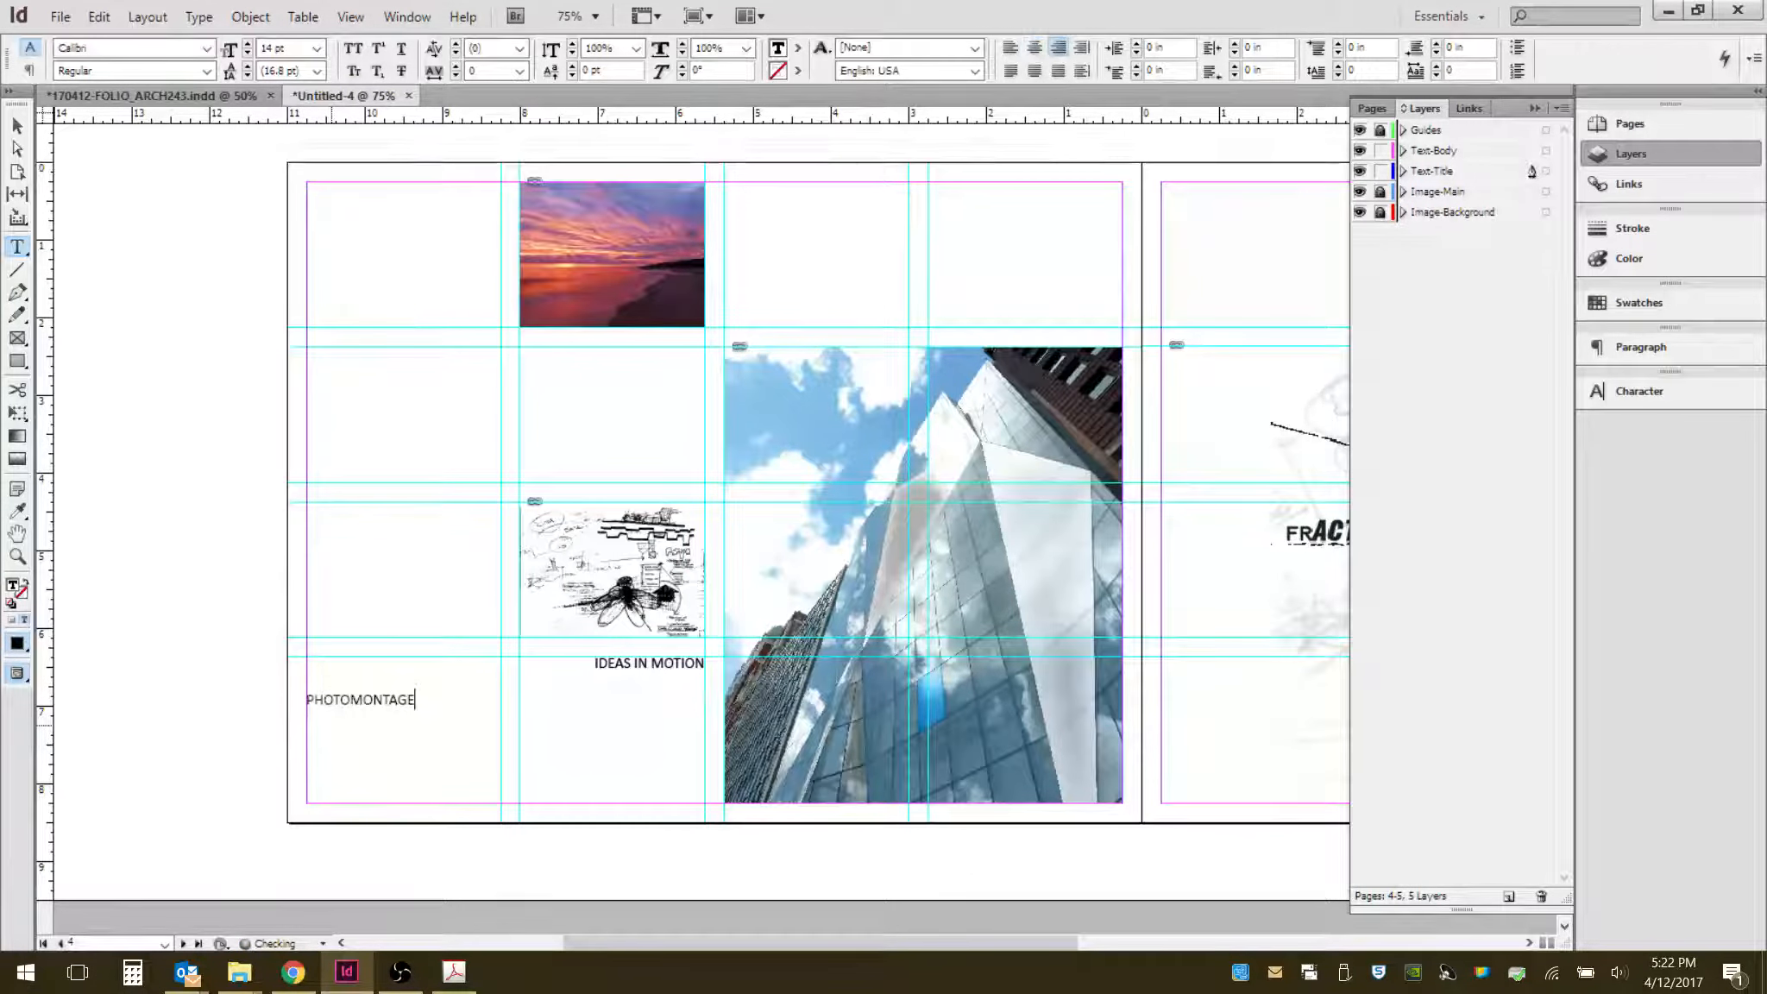
key("ctrl+z")
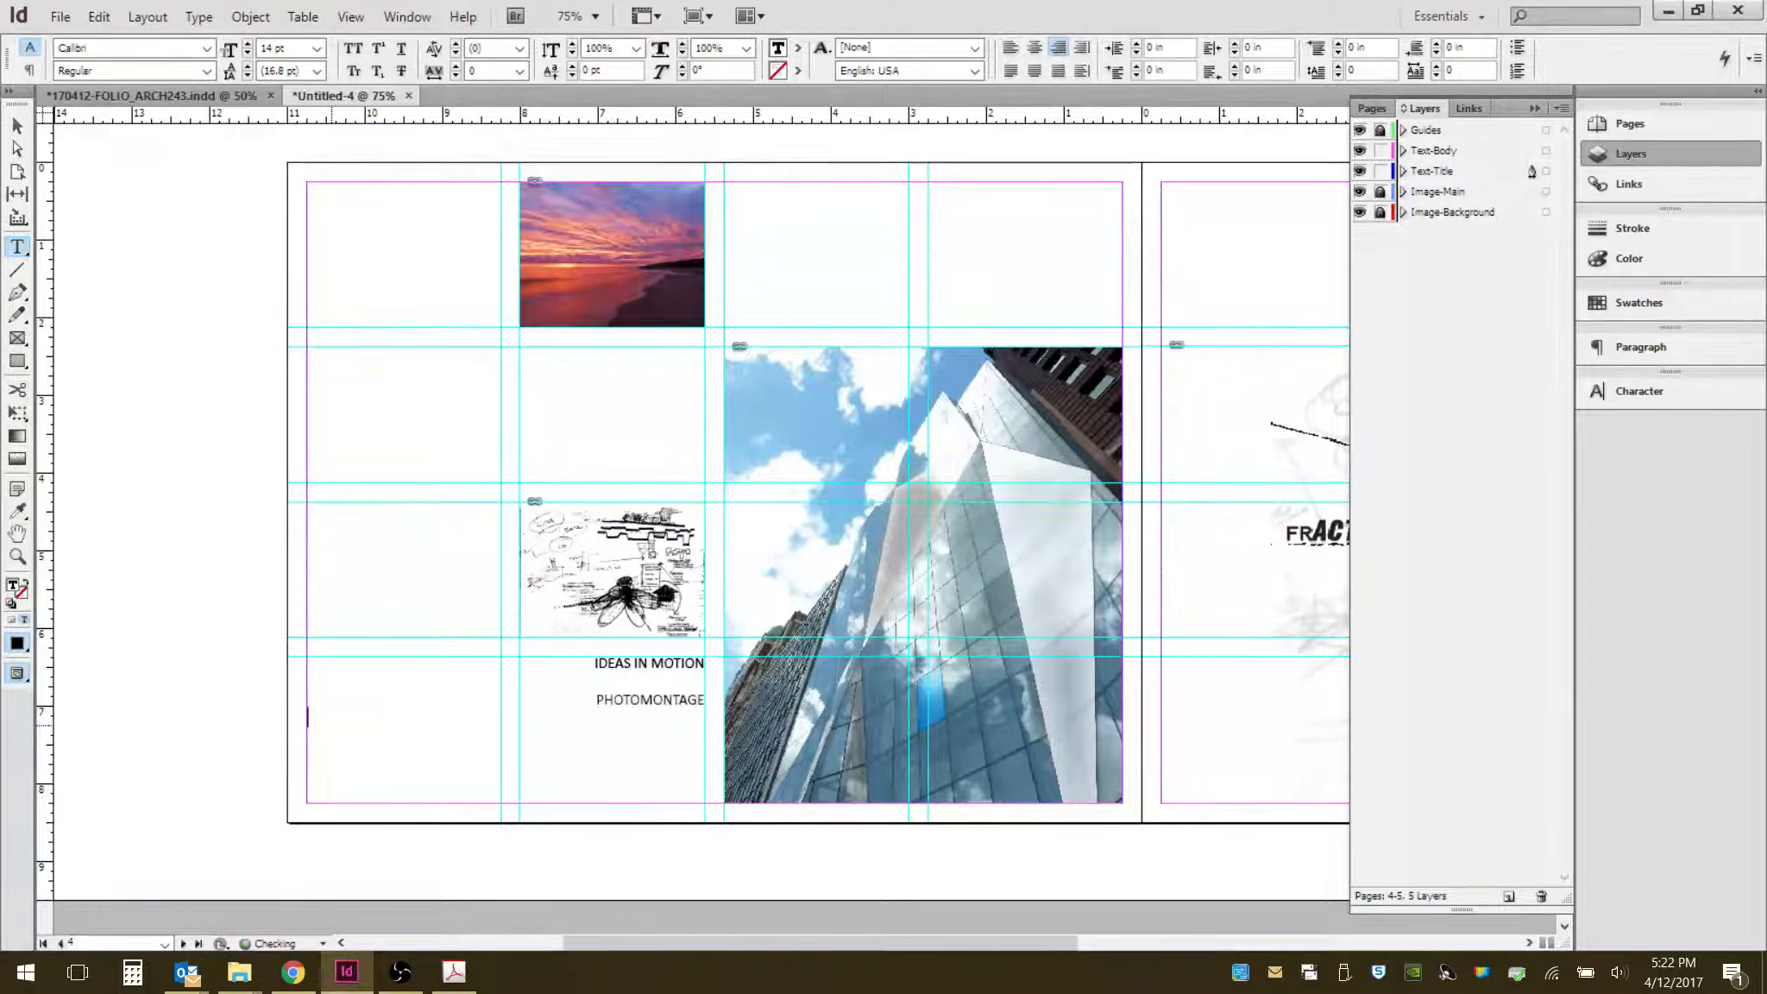
- Enter PHOTOSHOP as the third line and ILLUSTRATOR as a separate fourth line
key("BackSpace")
key("BackSpace")
key("BackSpace")
type("PHOTOSHOP")
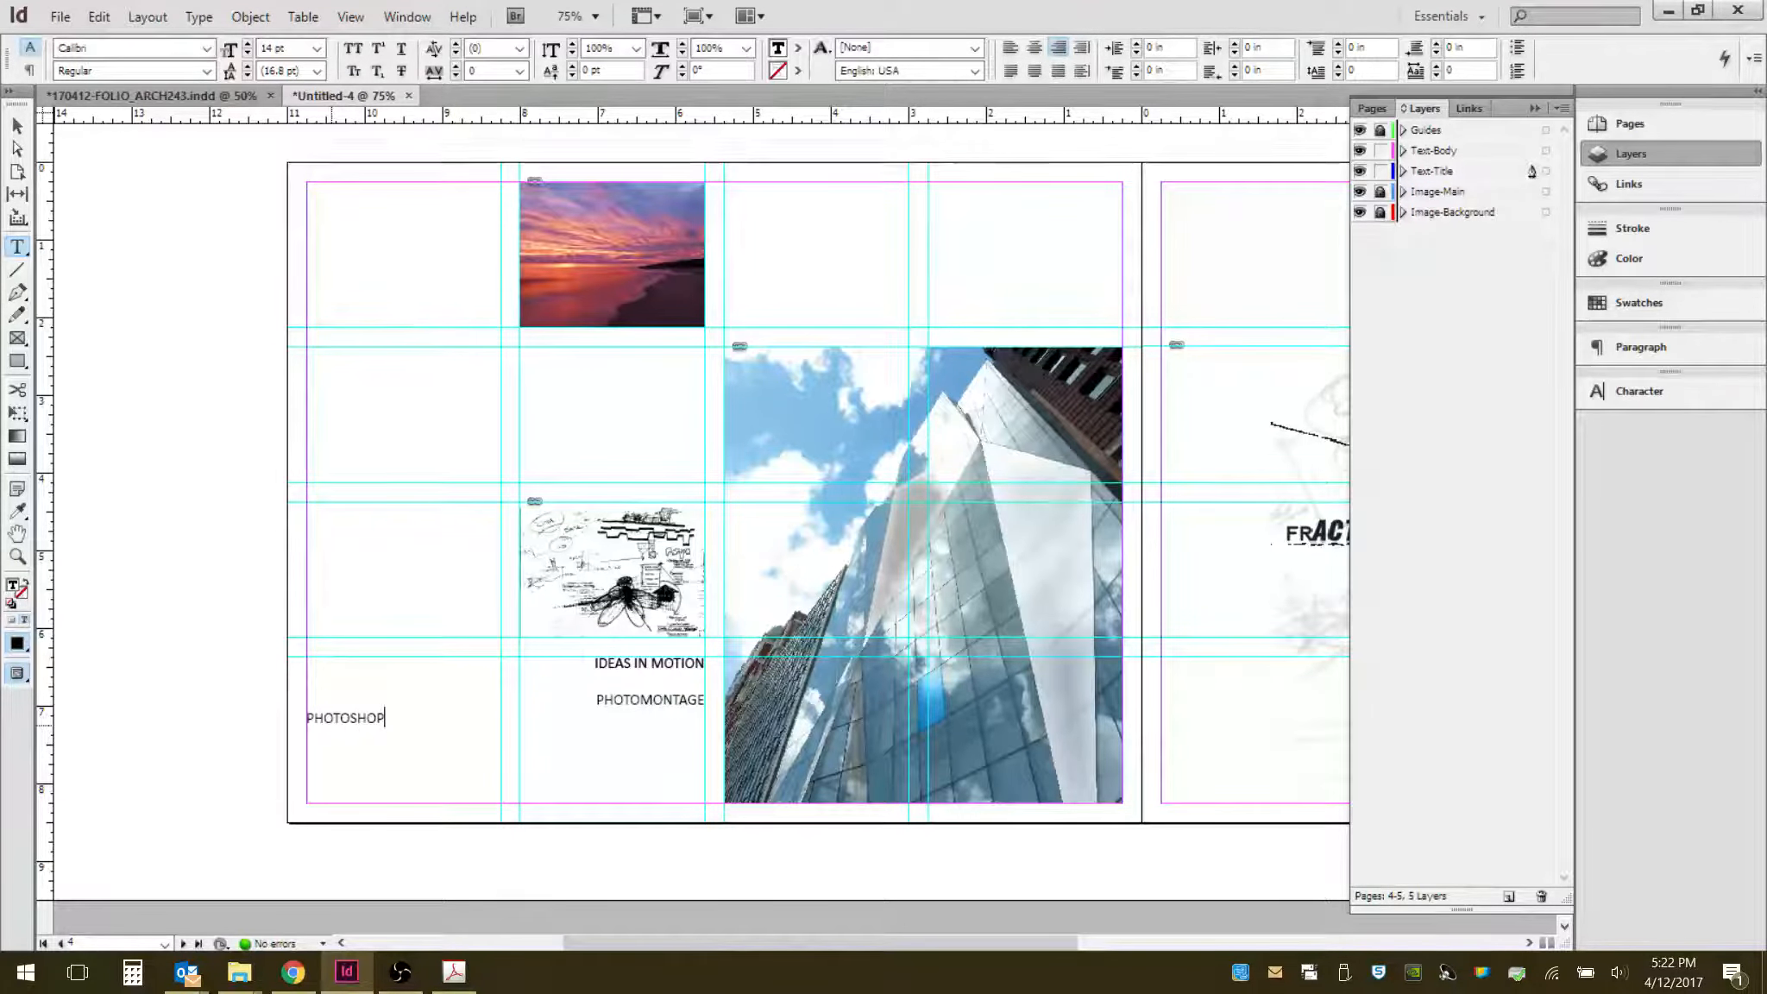
key("Return")
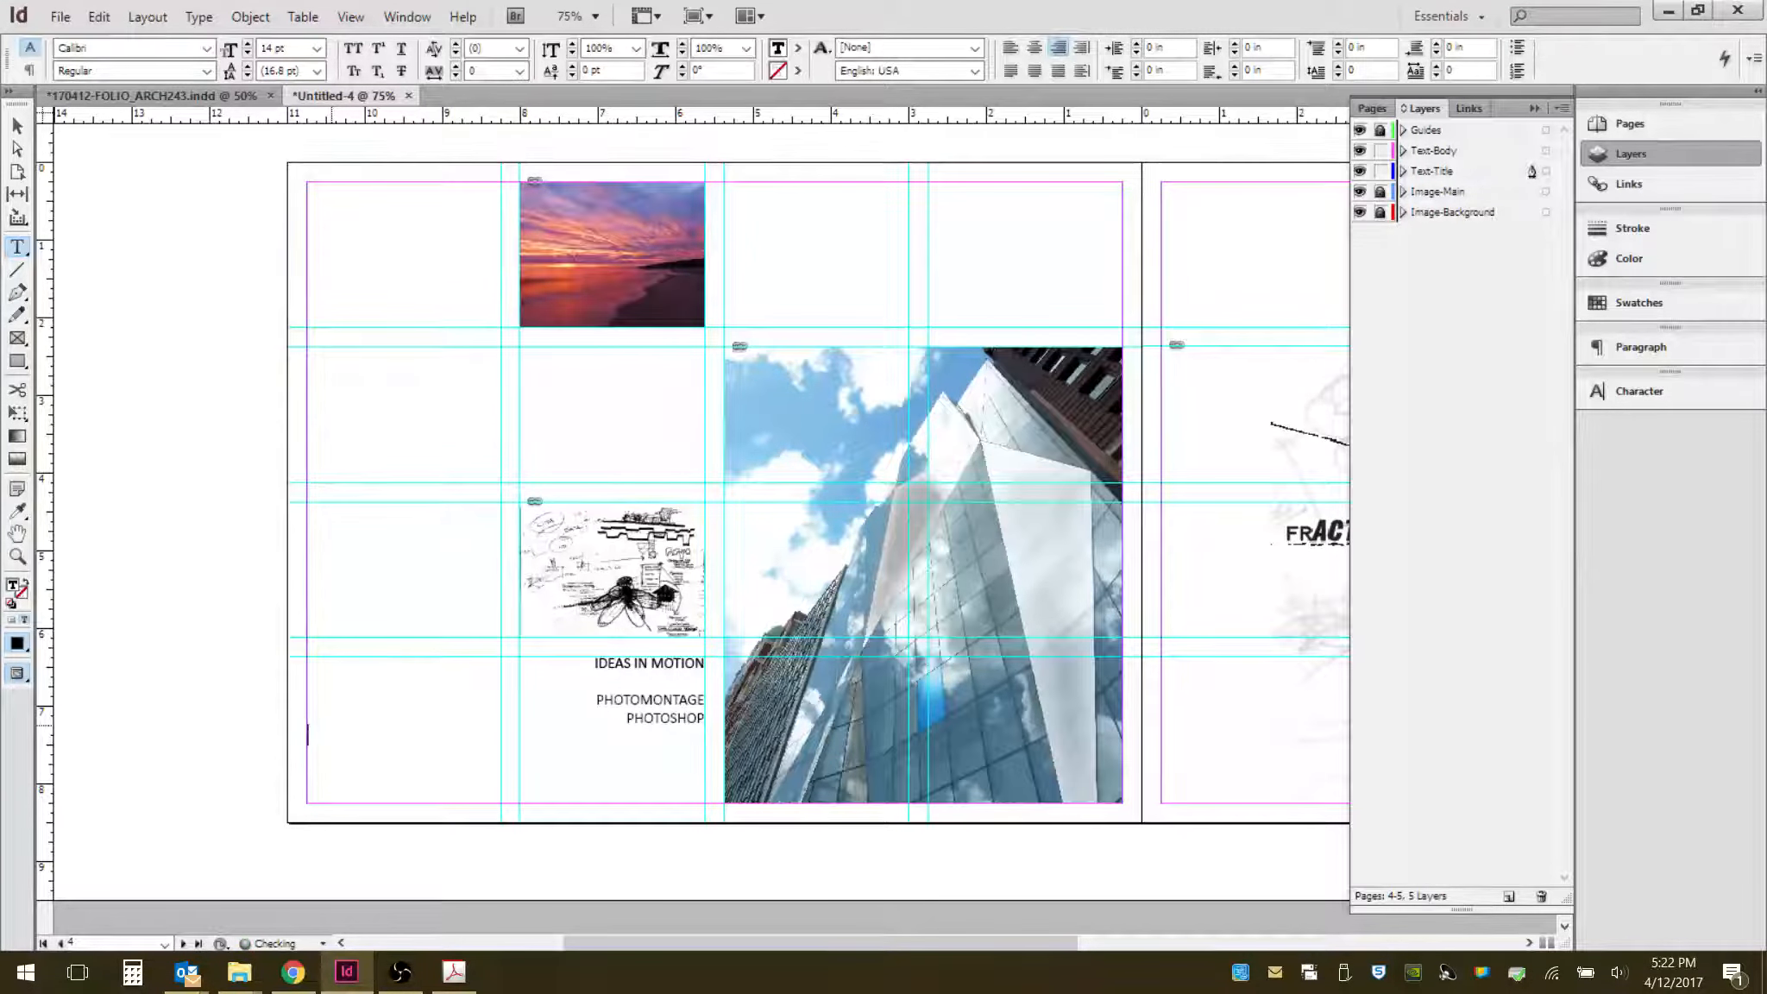
type("STRATOR")
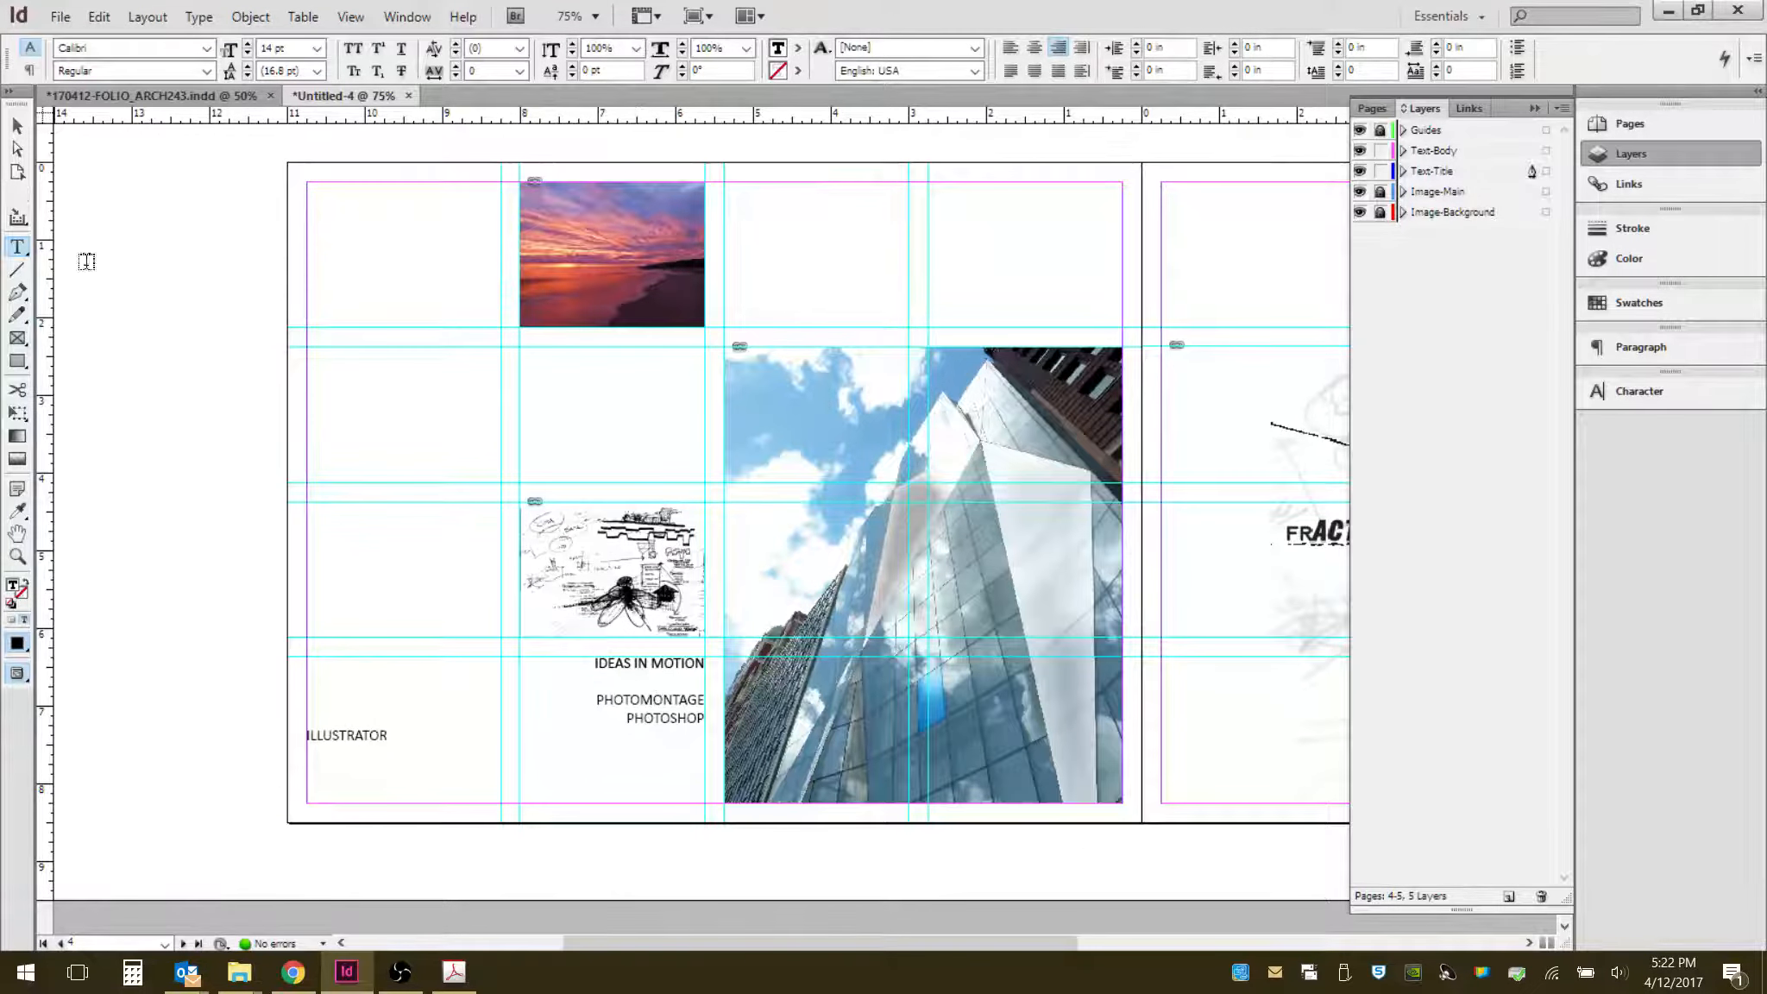
- Force-justify all four table of contents lines, including the last line ILLUSTRATOR
left_click(17, 126)
left_click(248, 541)
double_click(361, 734)
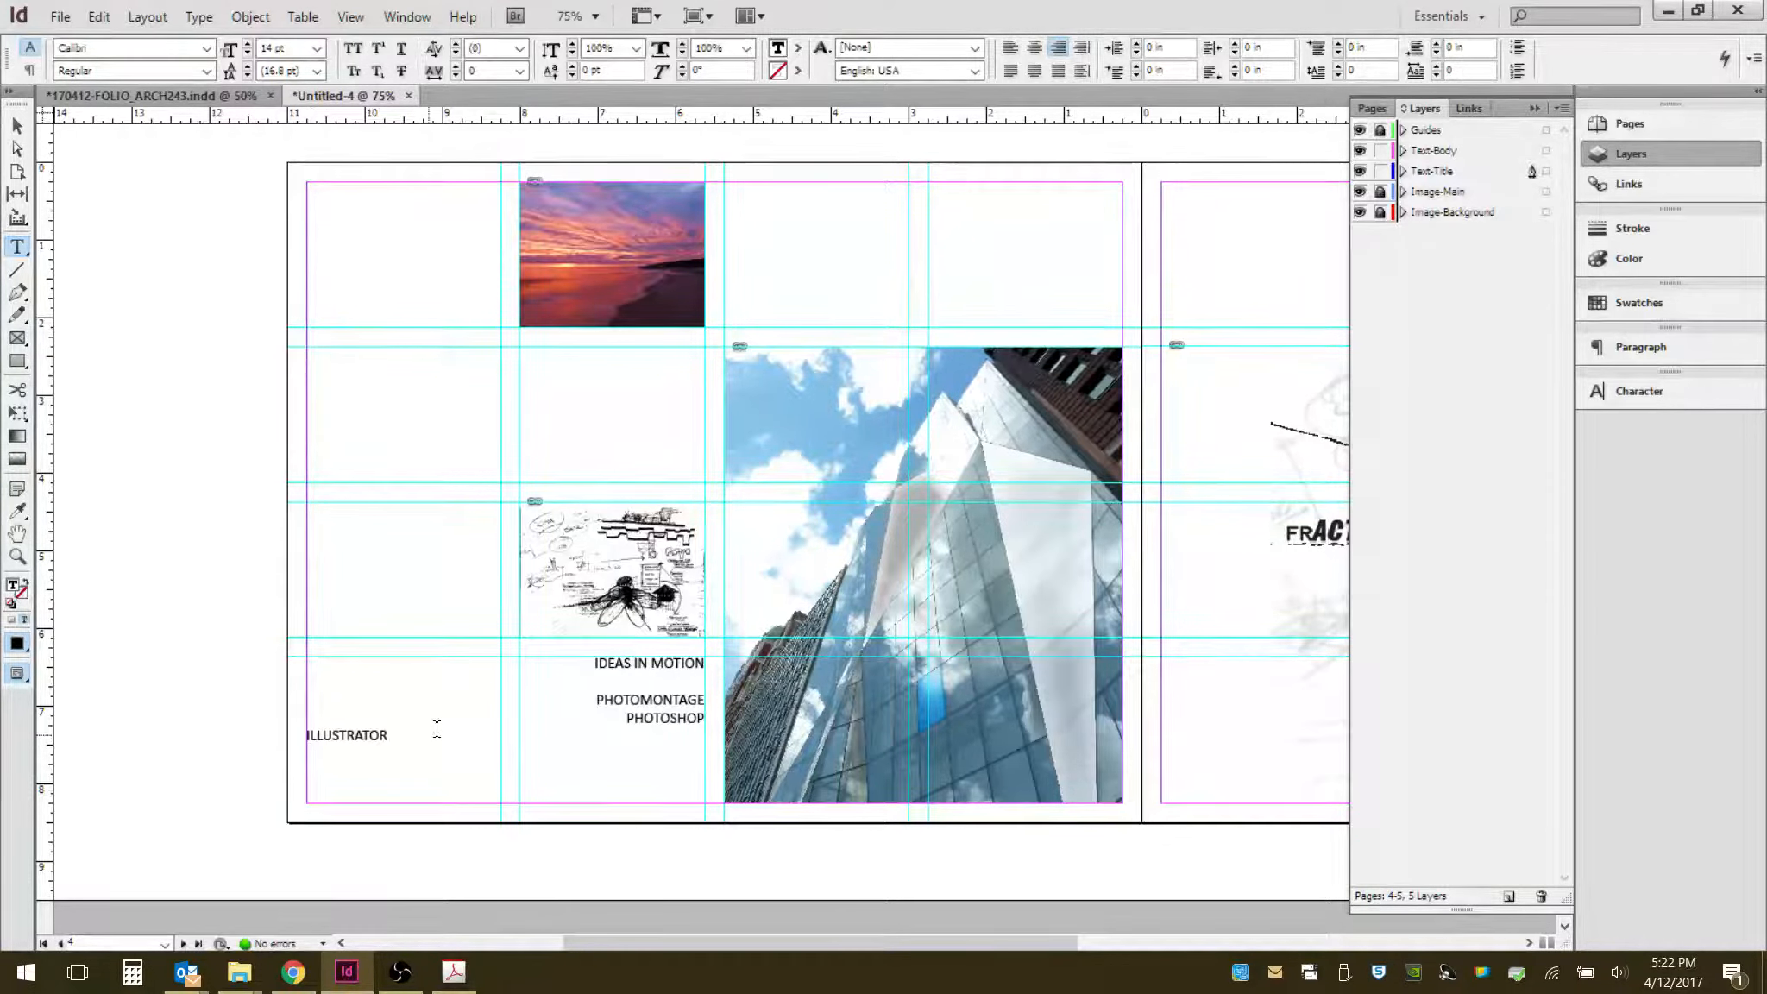
left_click_drag(393, 740, 514, 661)
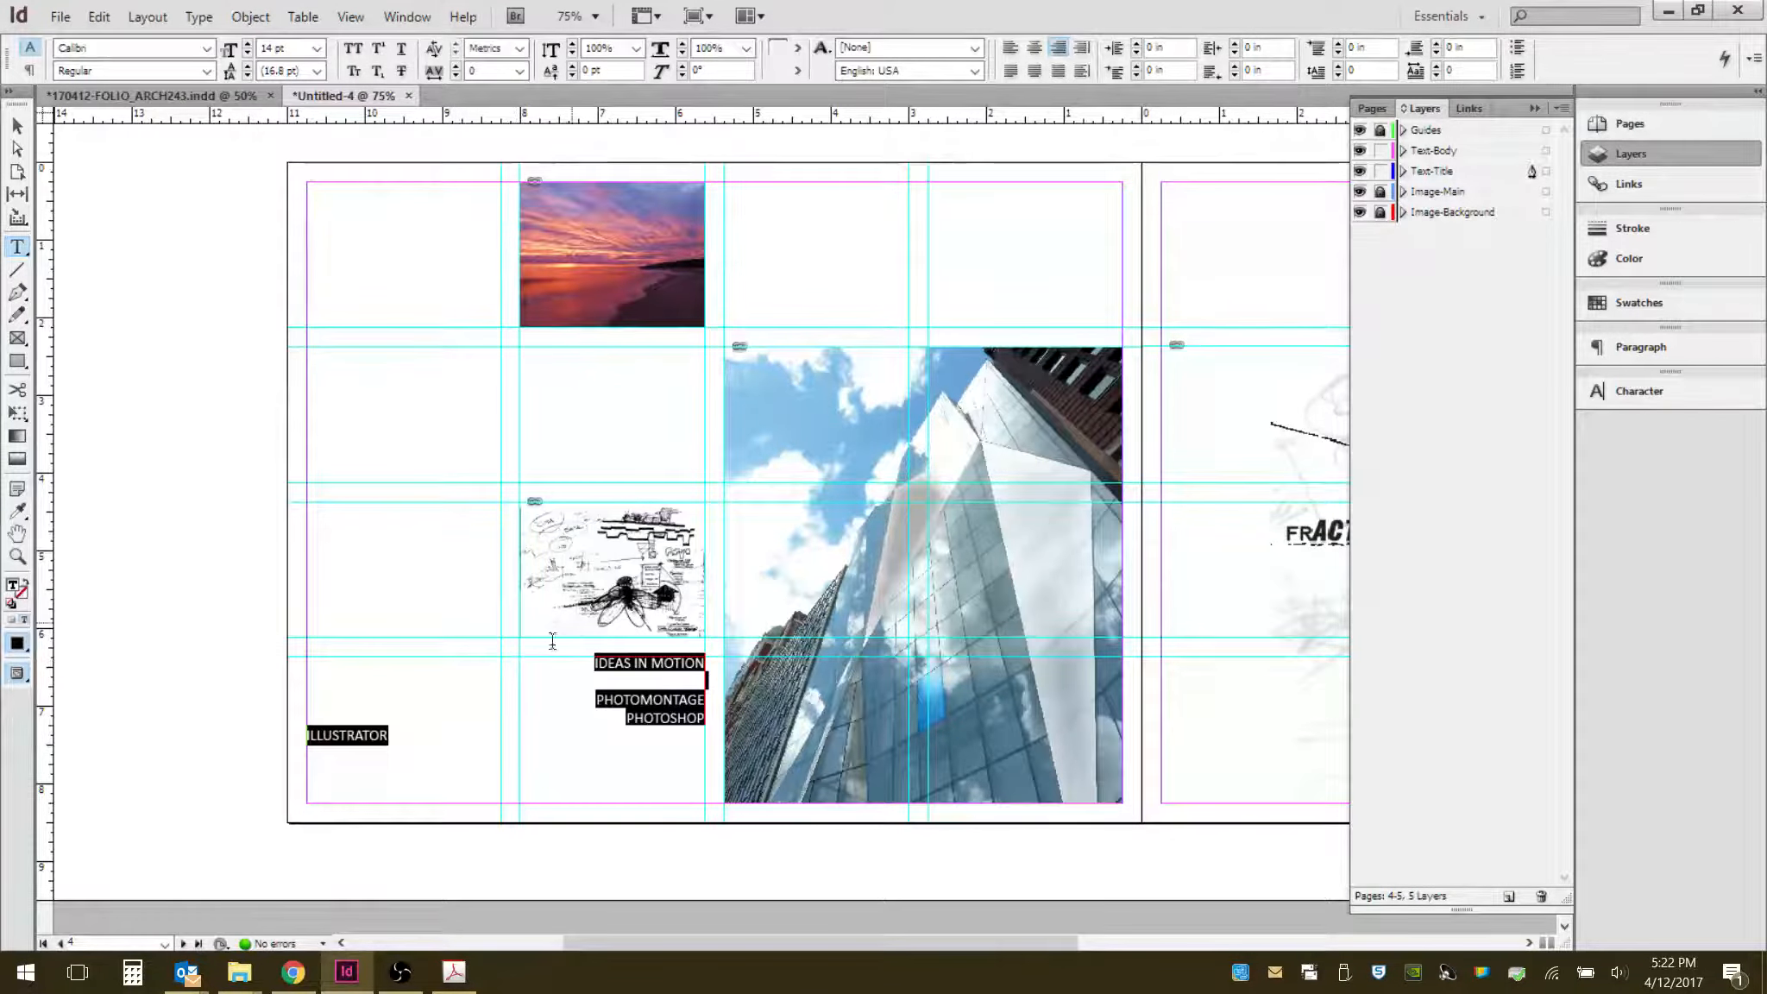
left_click(1061, 71)
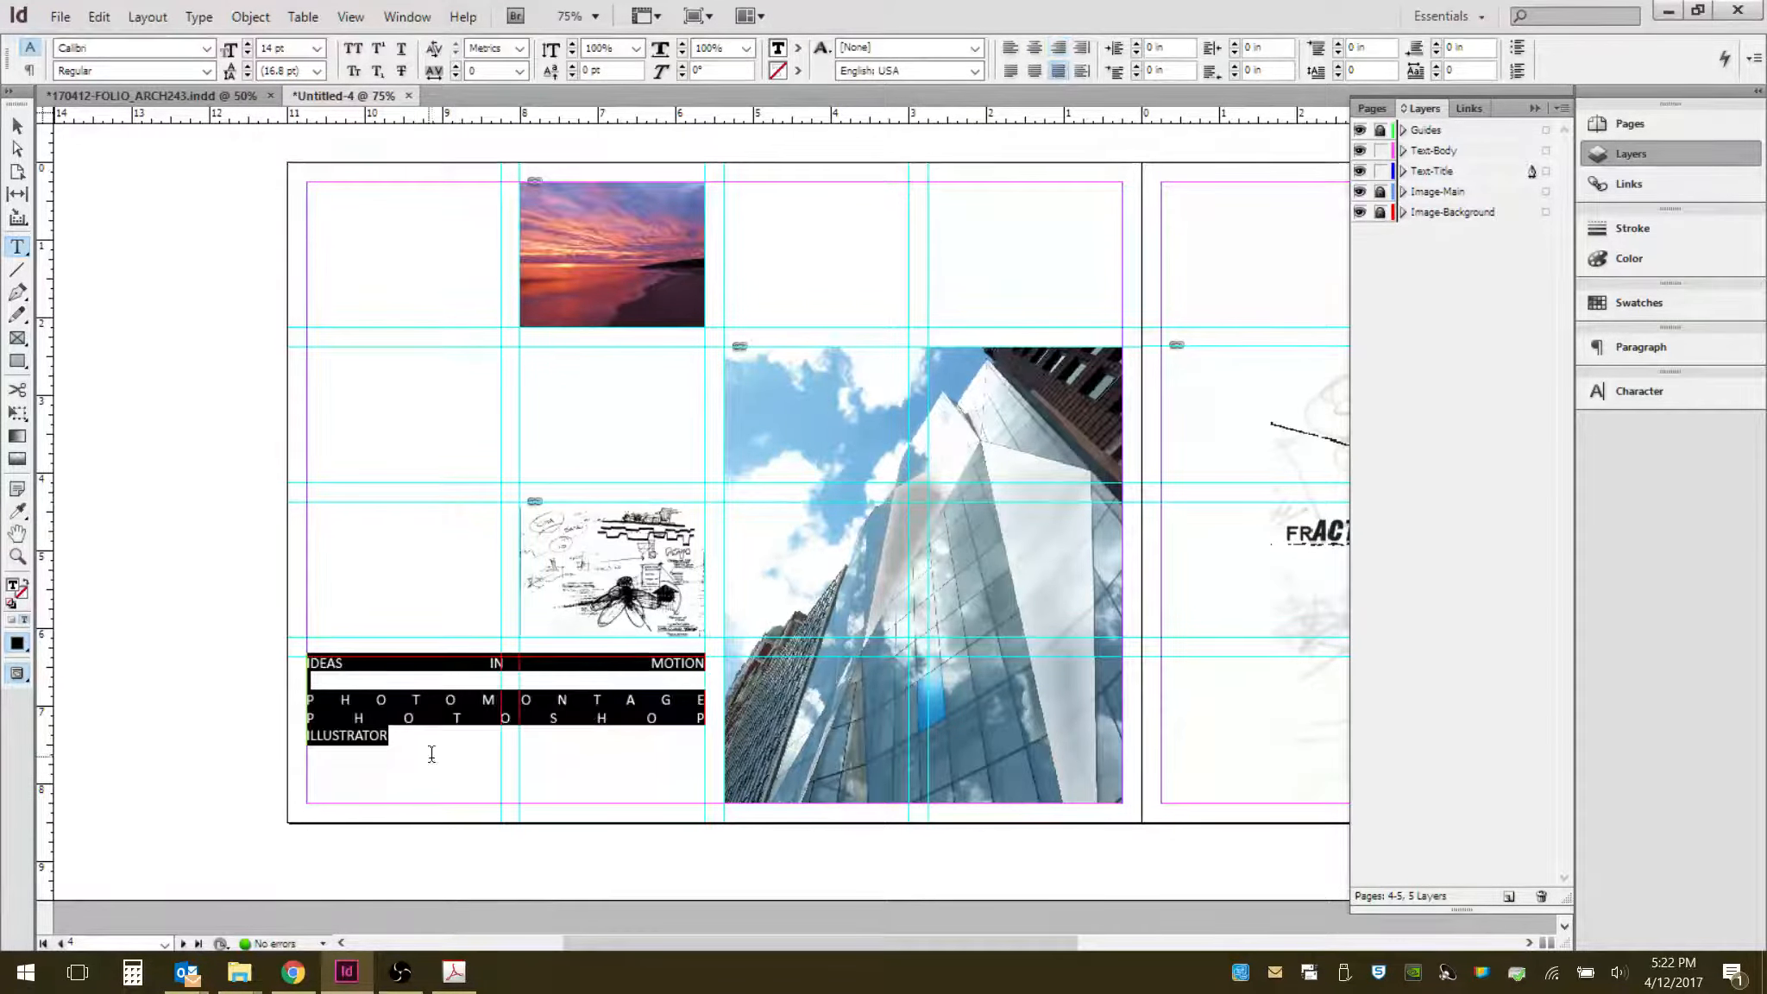
left_click(408, 768)
left_click_drag(396, 740, 307, 738)
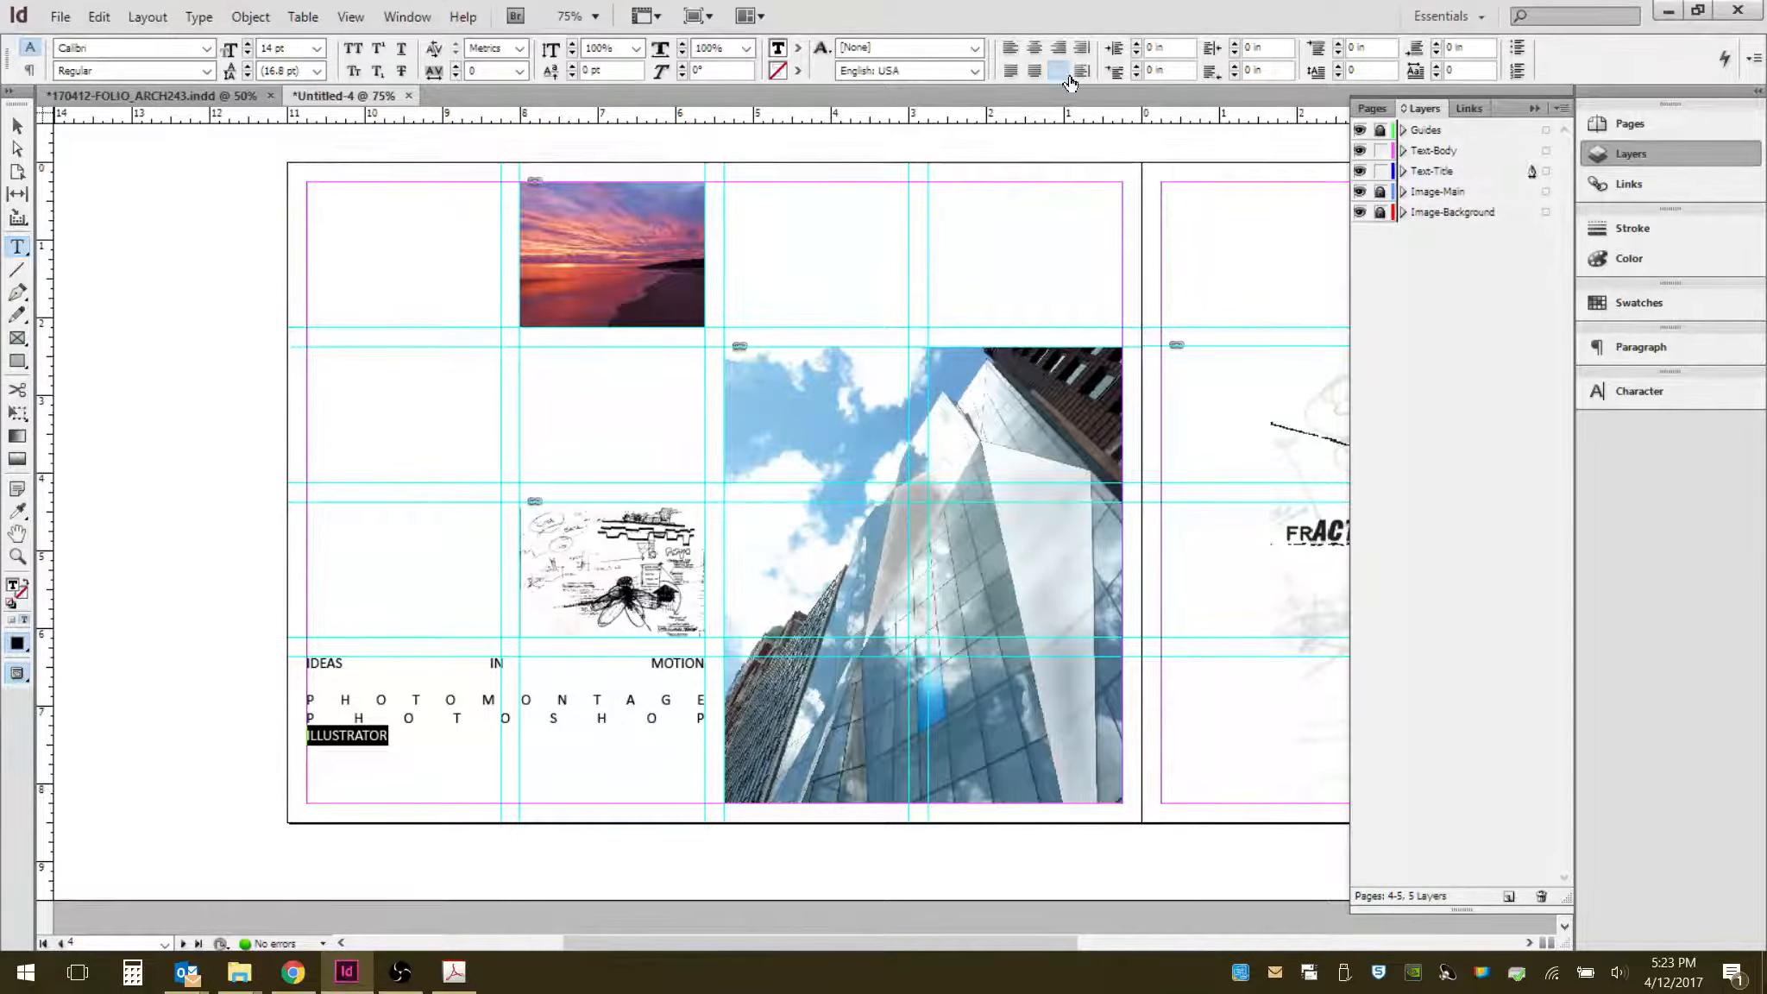
left_click(1034, 70)
left_click(1011, 70)
left_click(1057, 72)
left_click(423, 741)
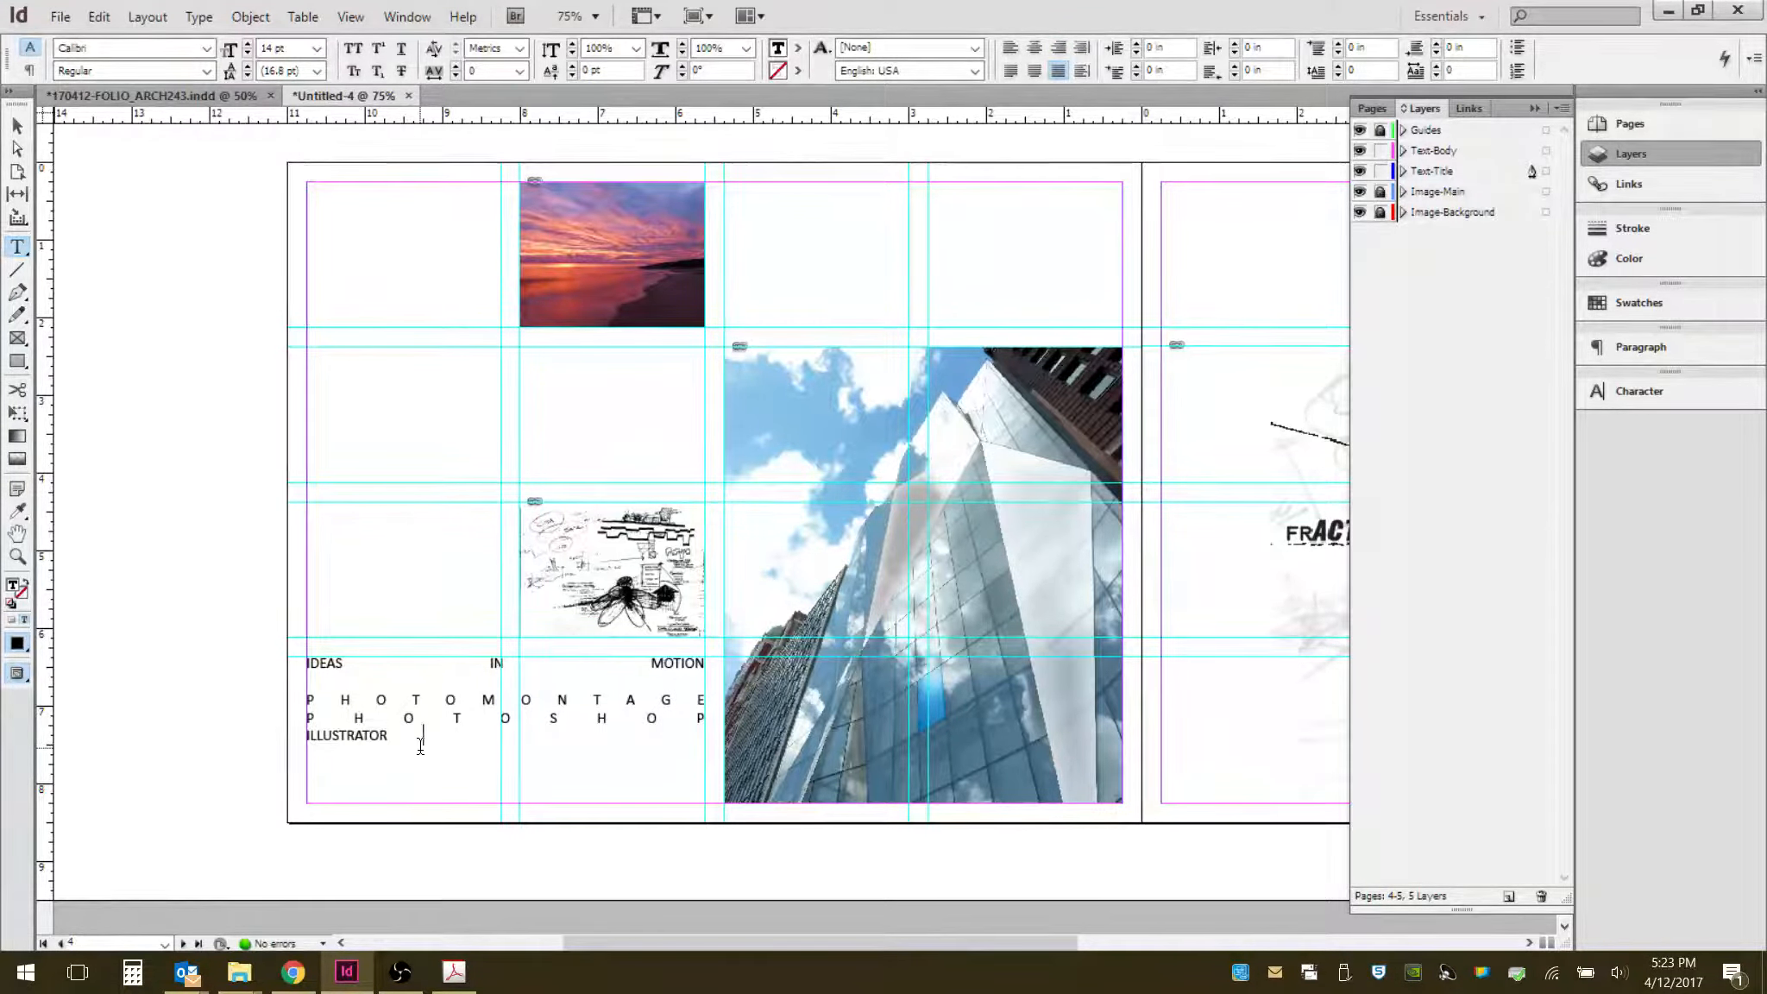
key("BackSpace")
key("BackSpace")
key("BackSpace")
type("OR")
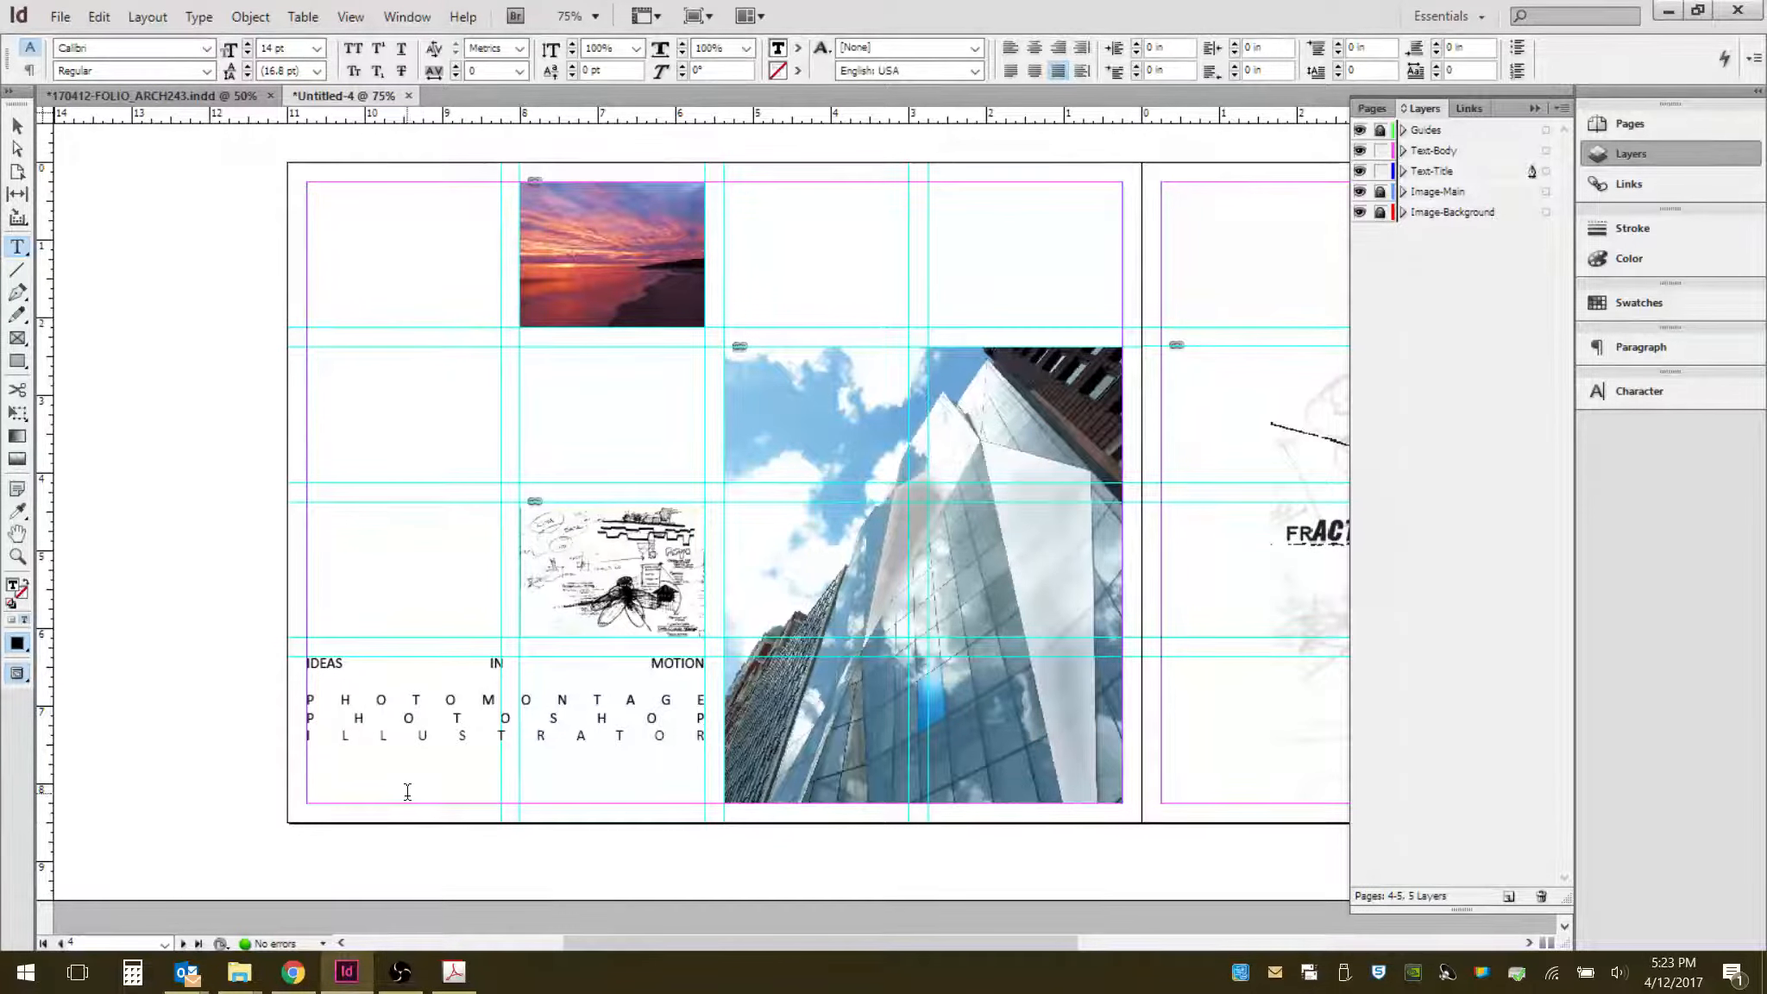
- Set the IDEAS IN MOTION line to 36 pt
triple_click(608, 668)
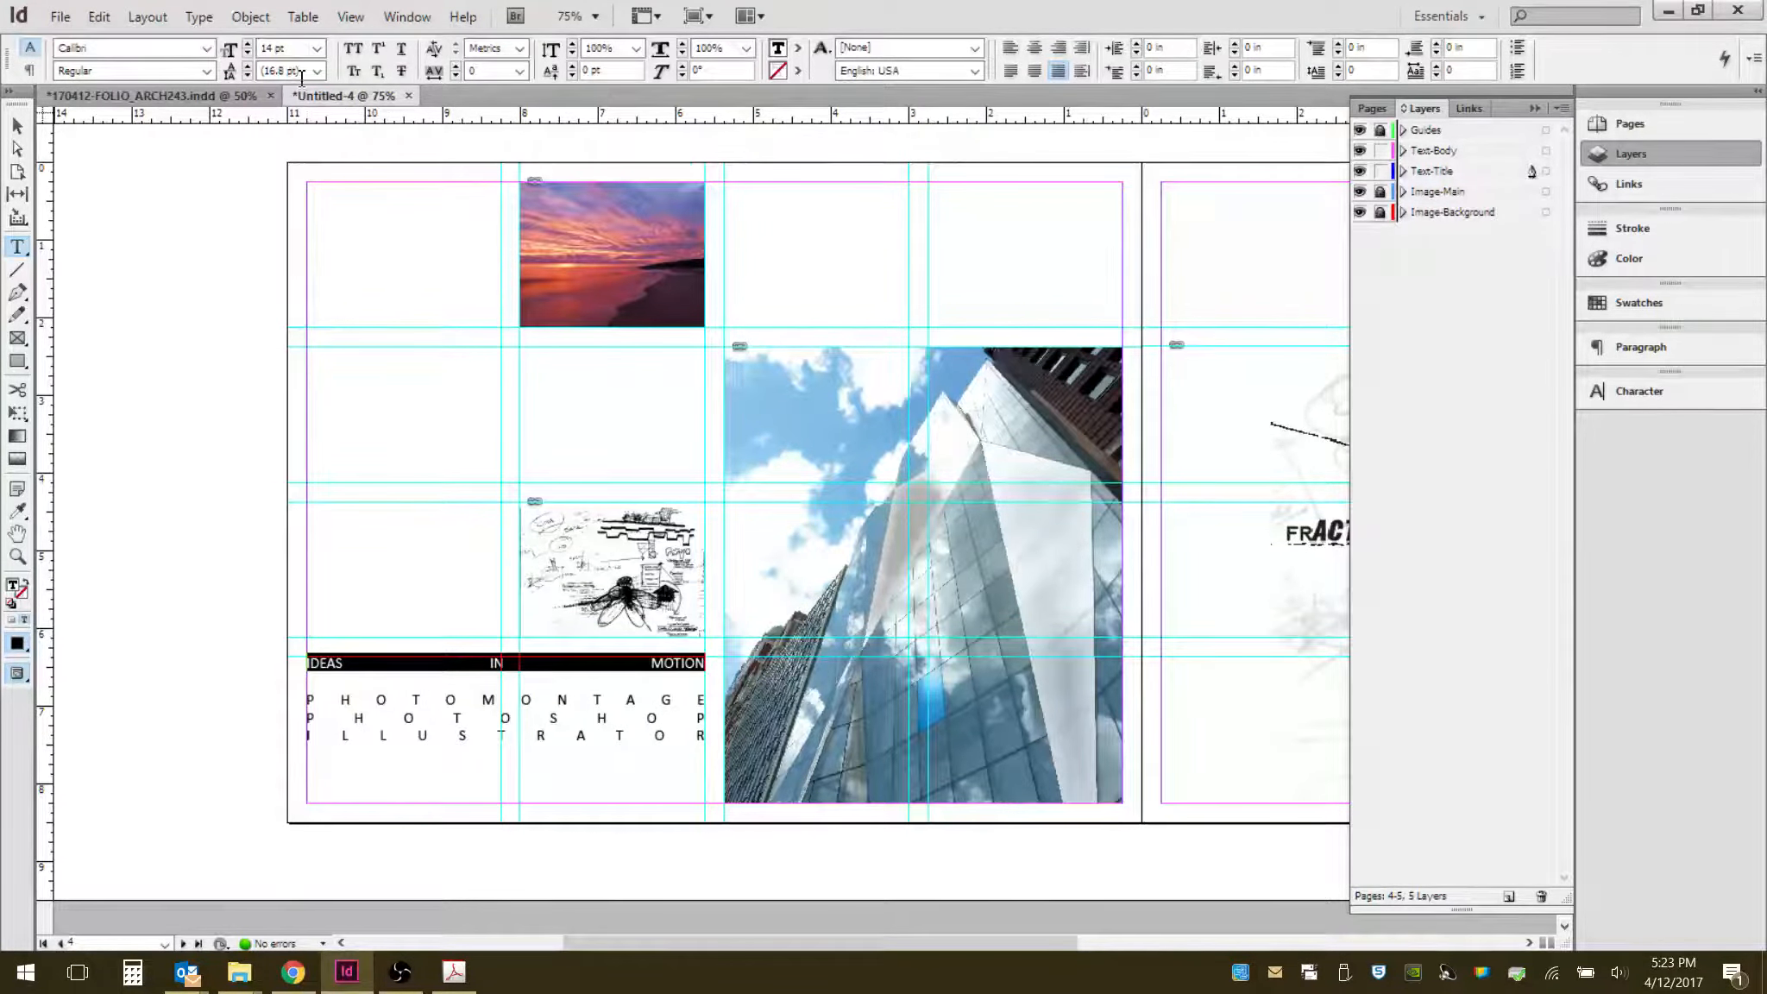
left_click(317, 48)
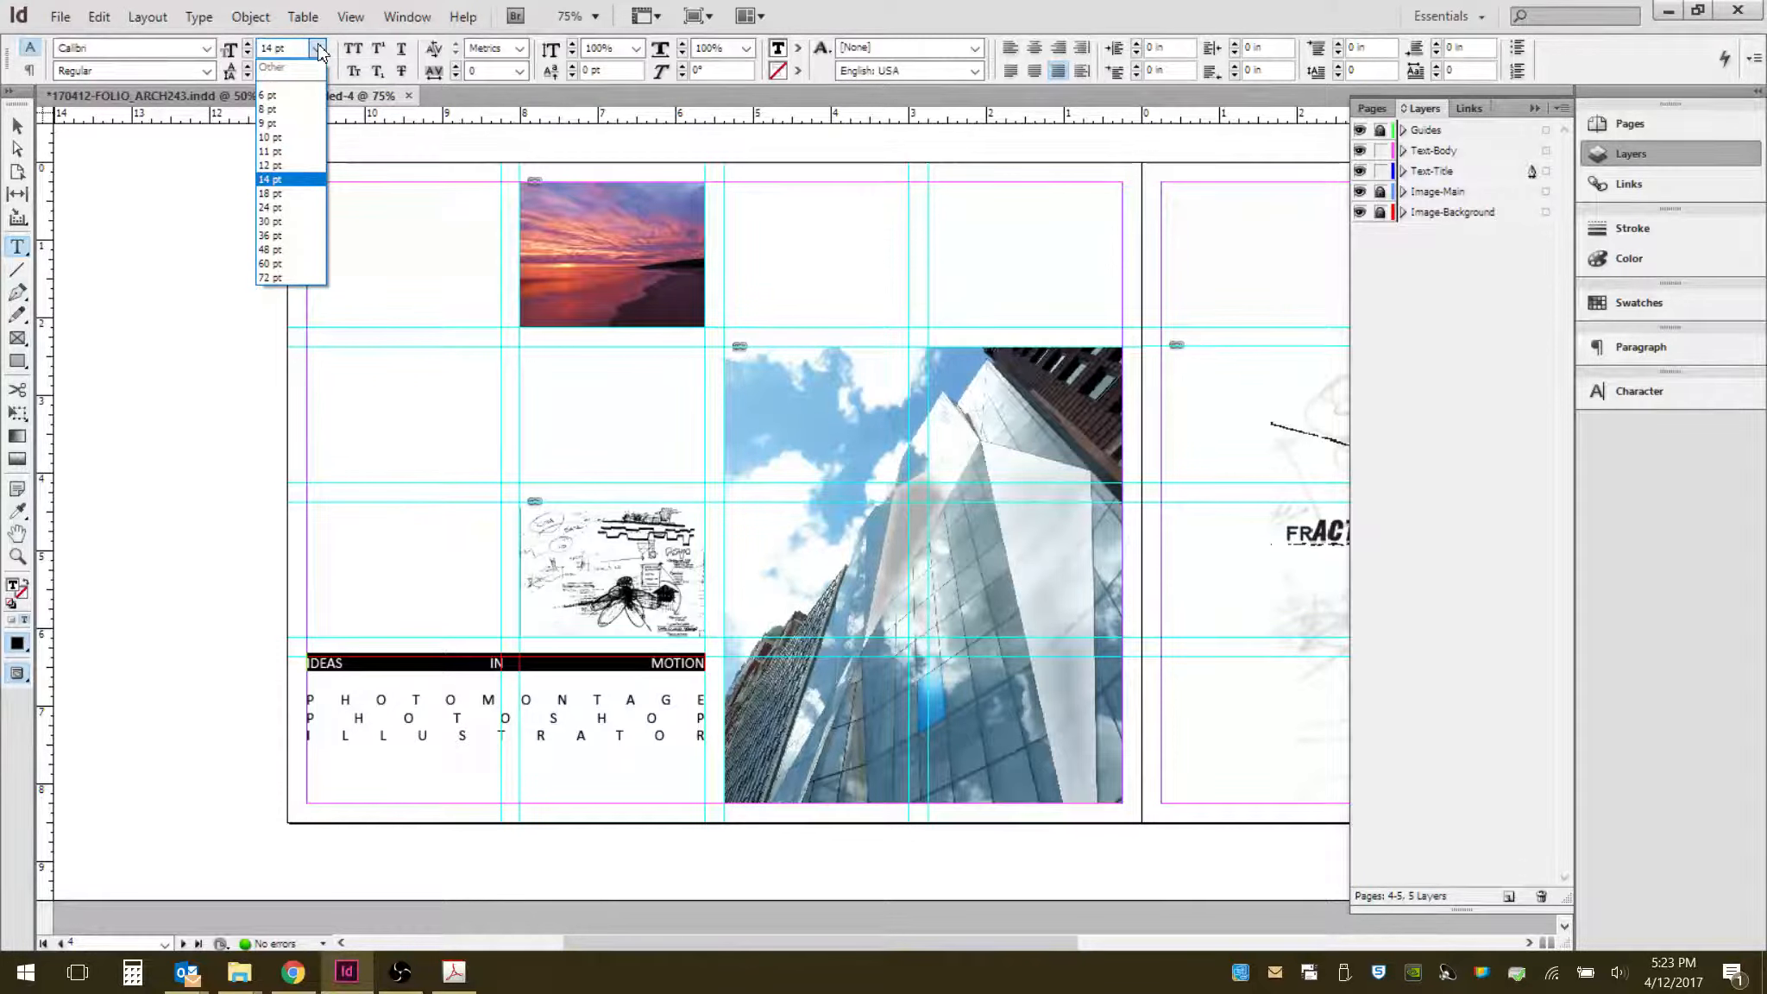
left_click(282, 237)
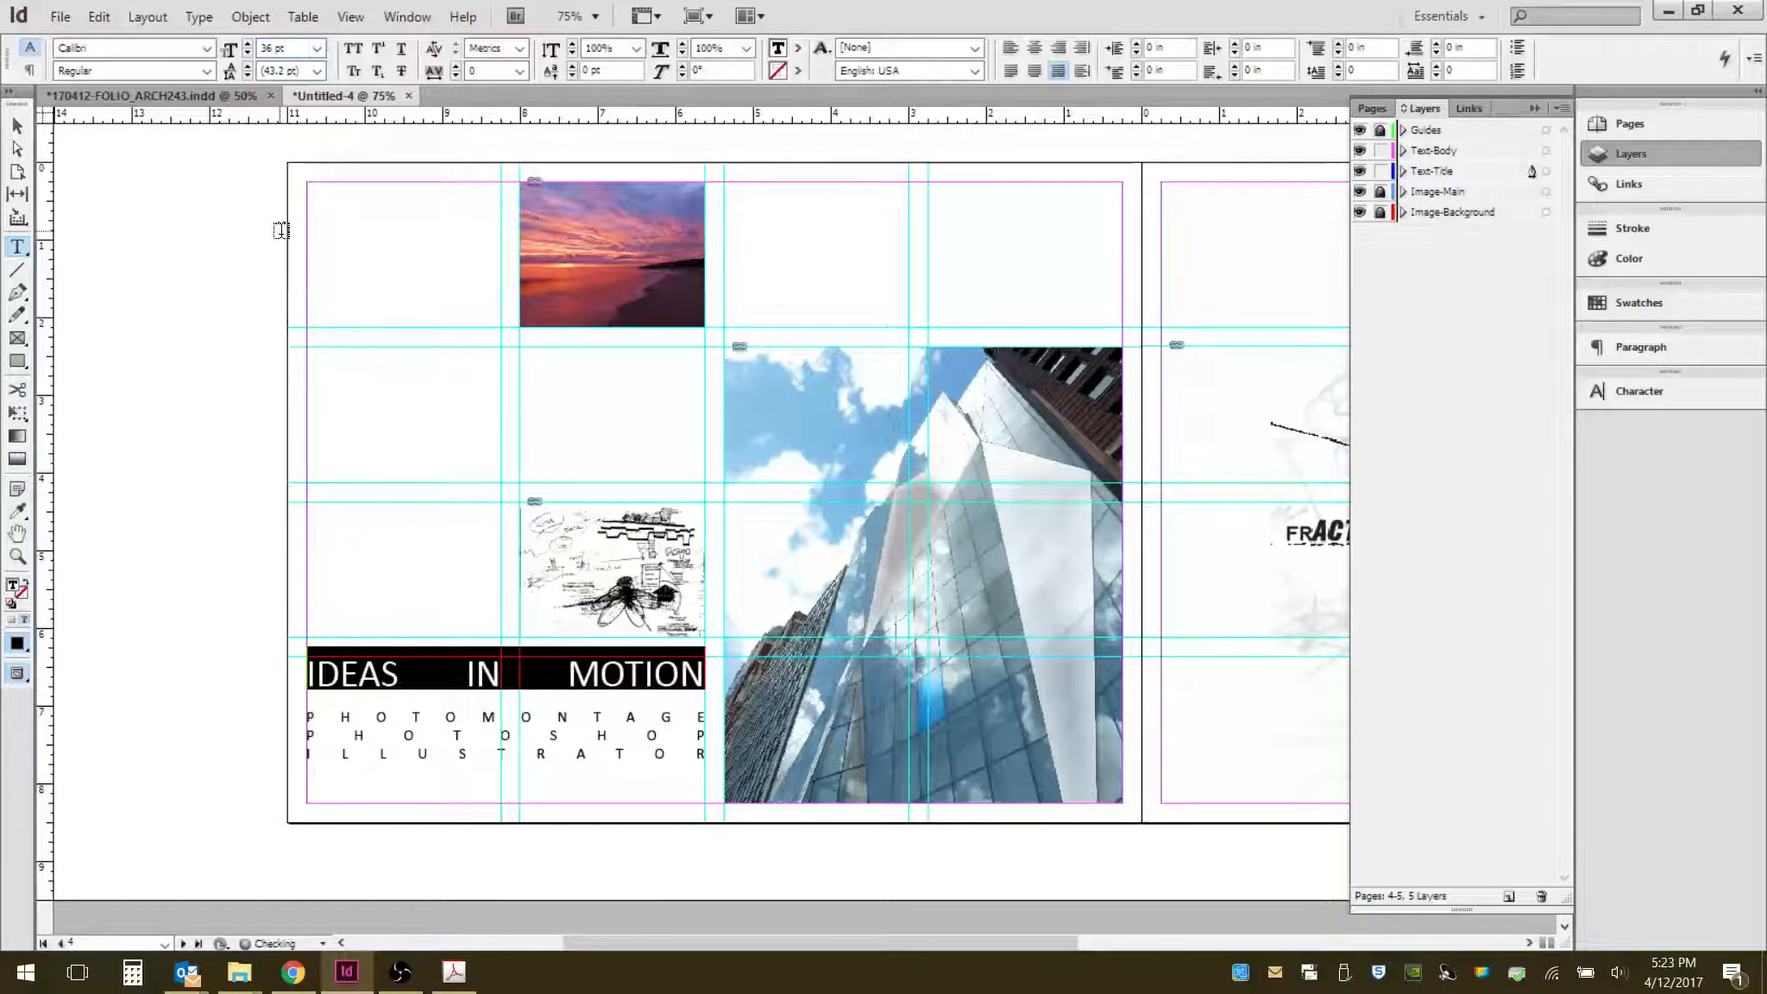
- Set the PHOTOMONTAGE line to 24 pt and add an empty line after it
left_click(498, 755)
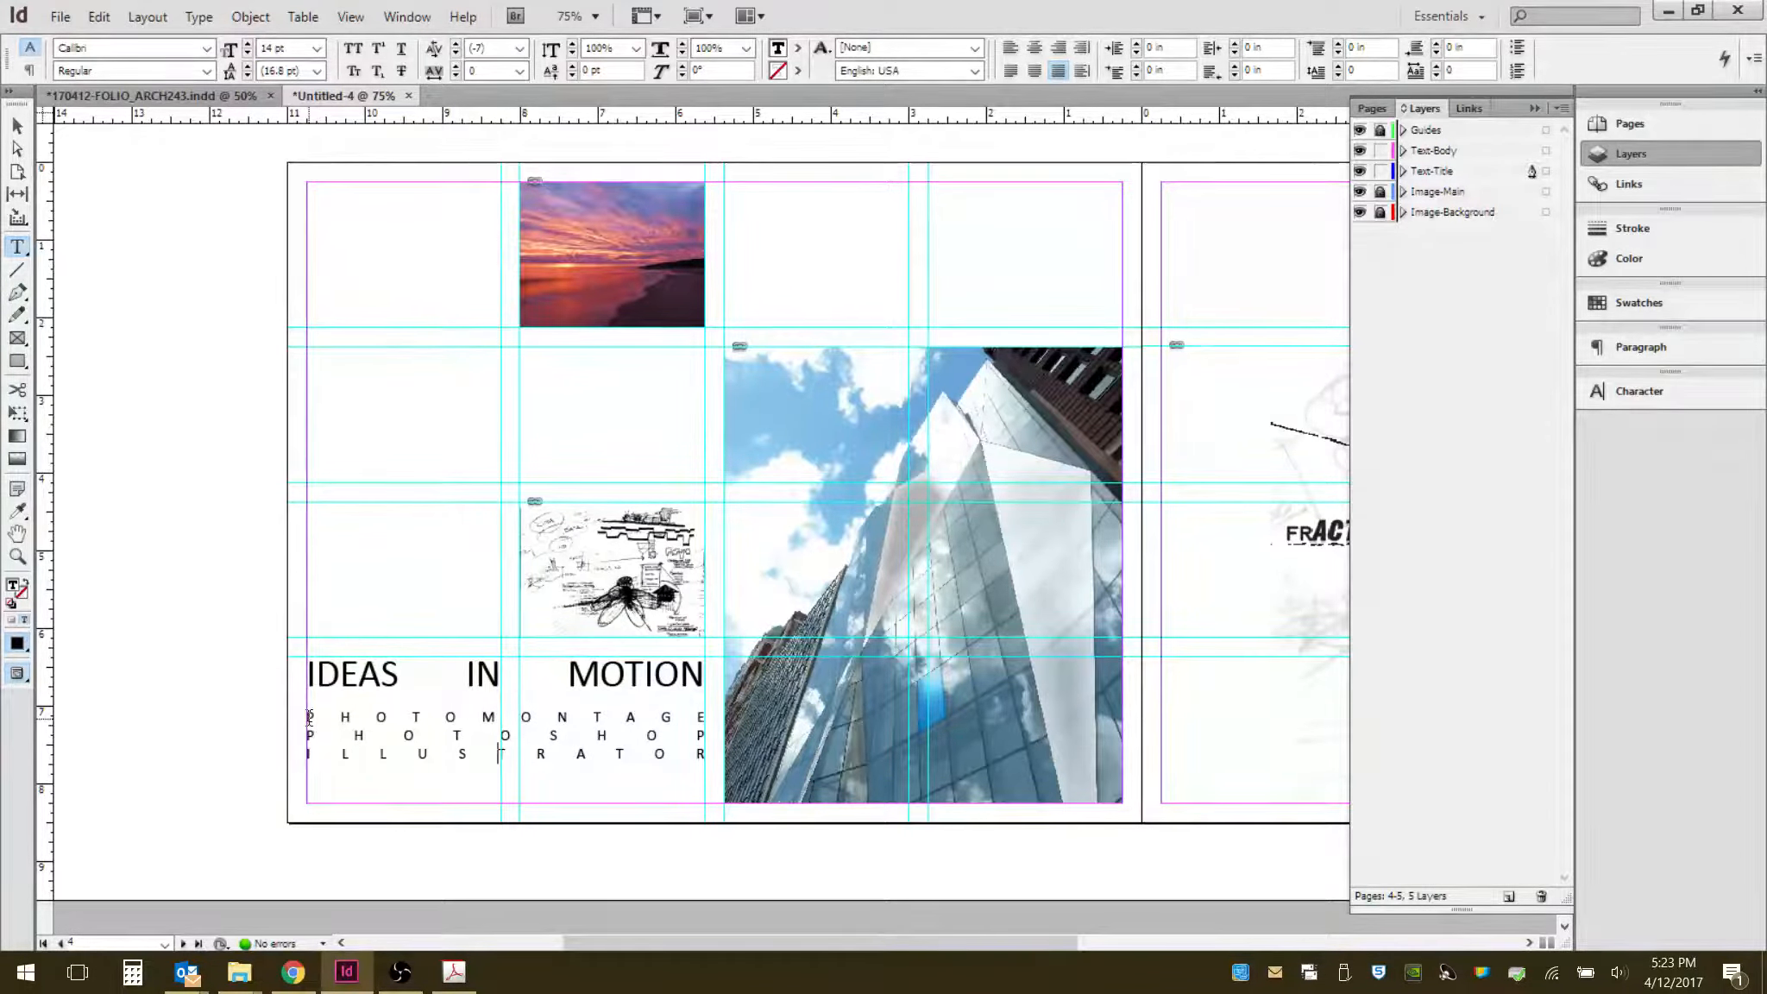
left_click_drag(309, 716, 703, 714)
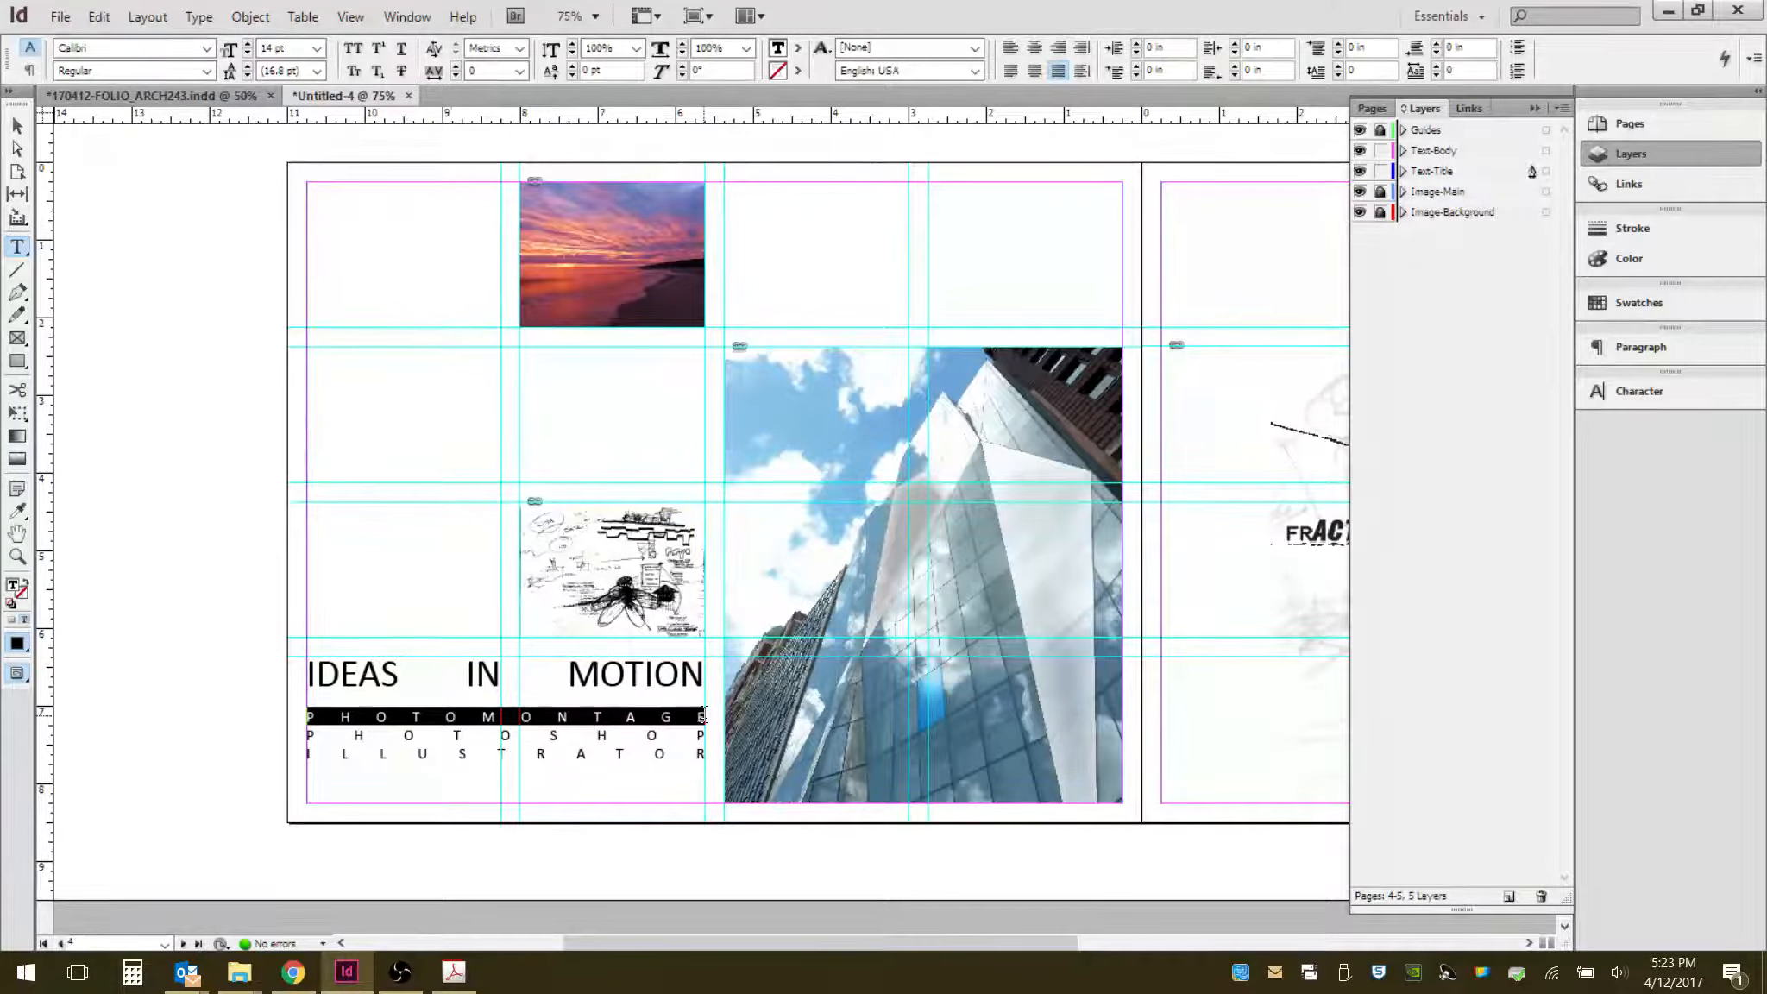
left_click(316, 49)
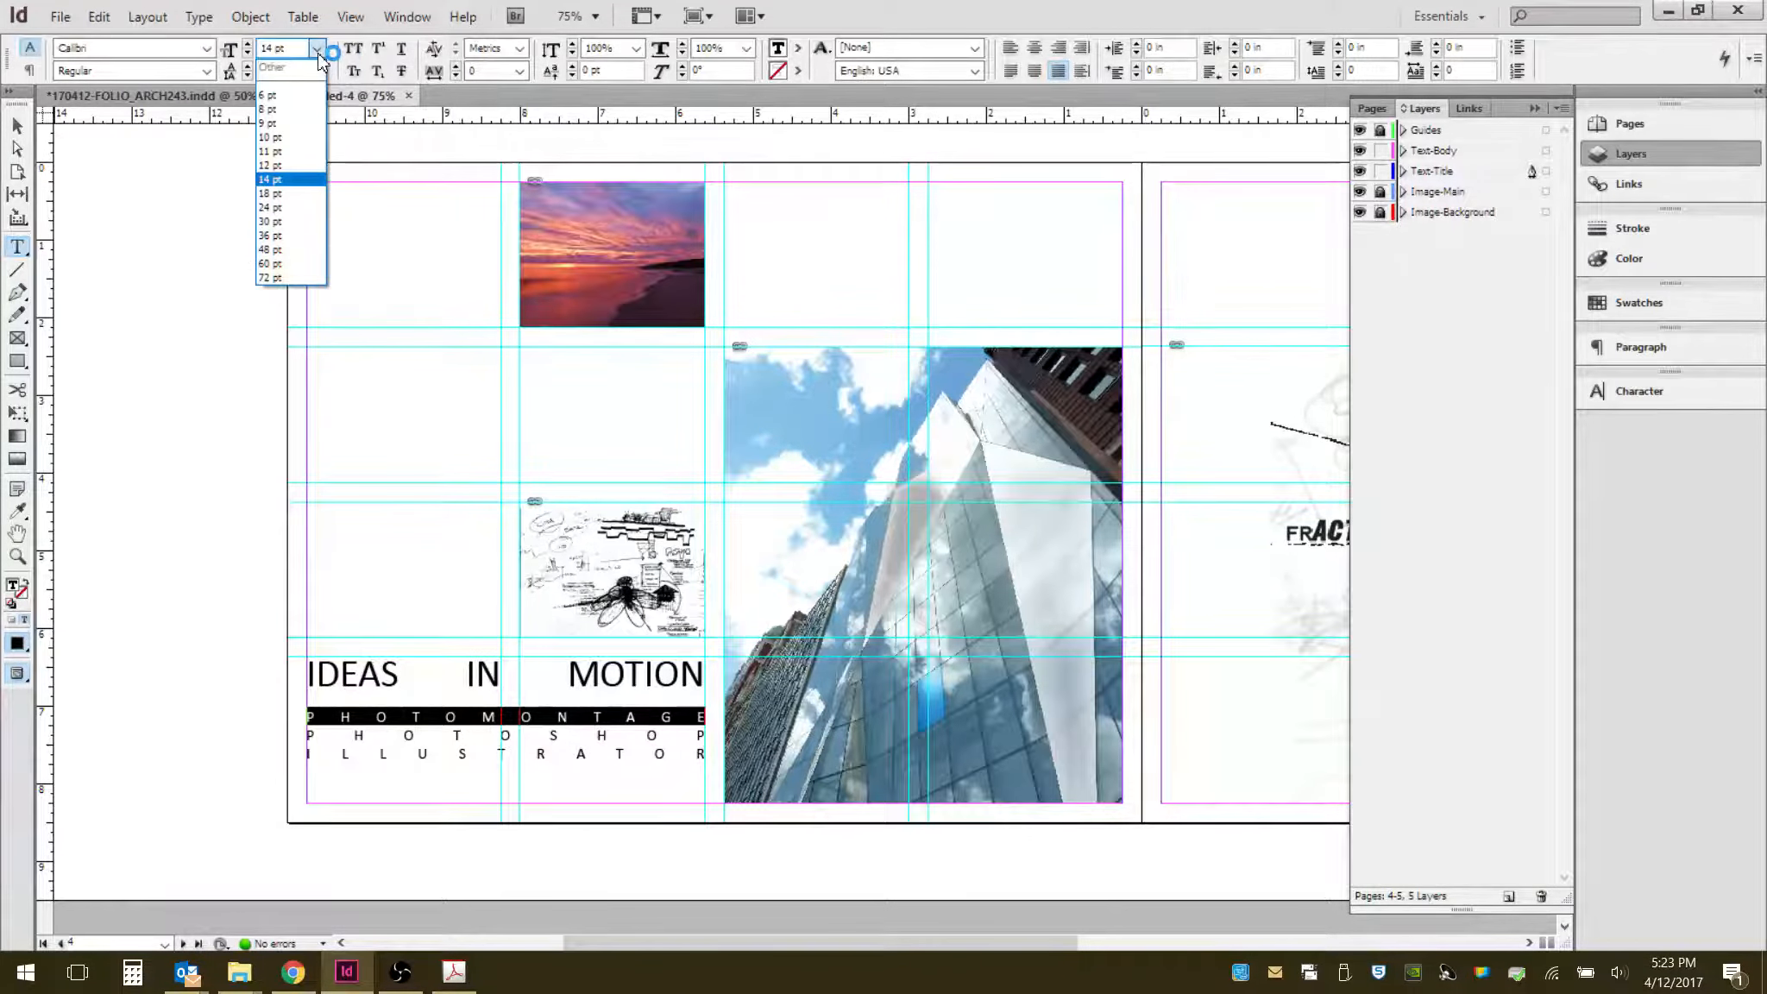
left_click(272, 207)
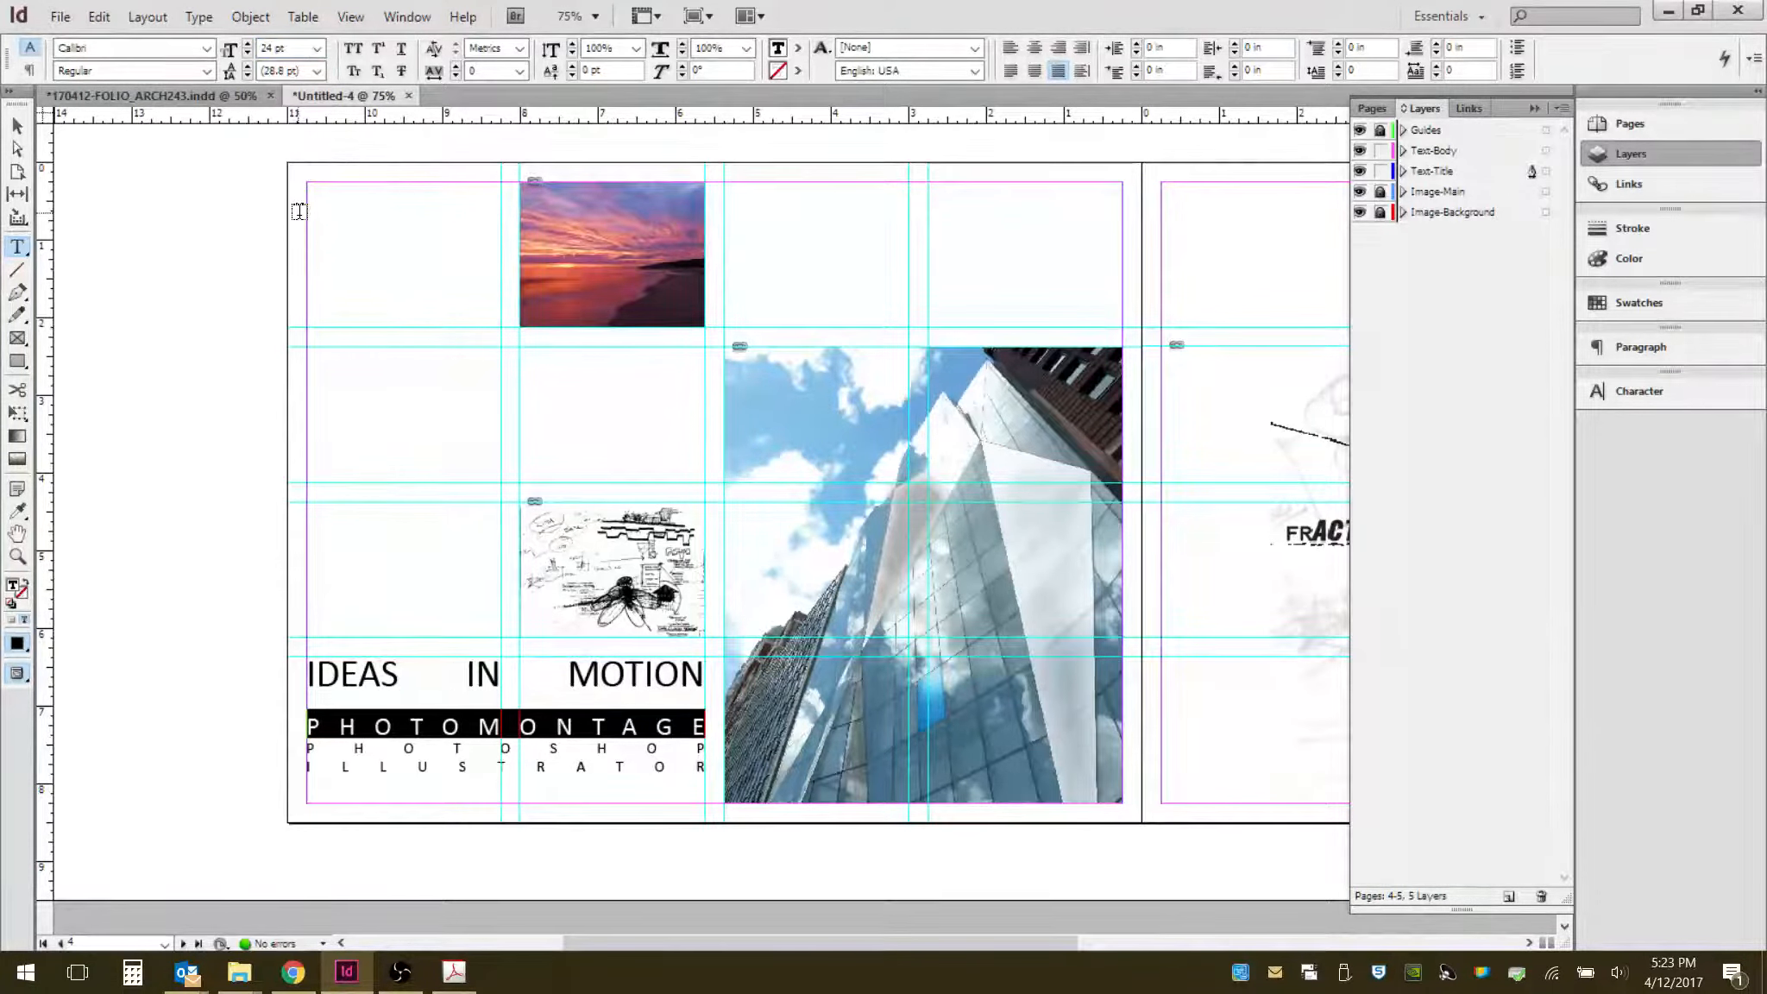
left_click(469, 721)
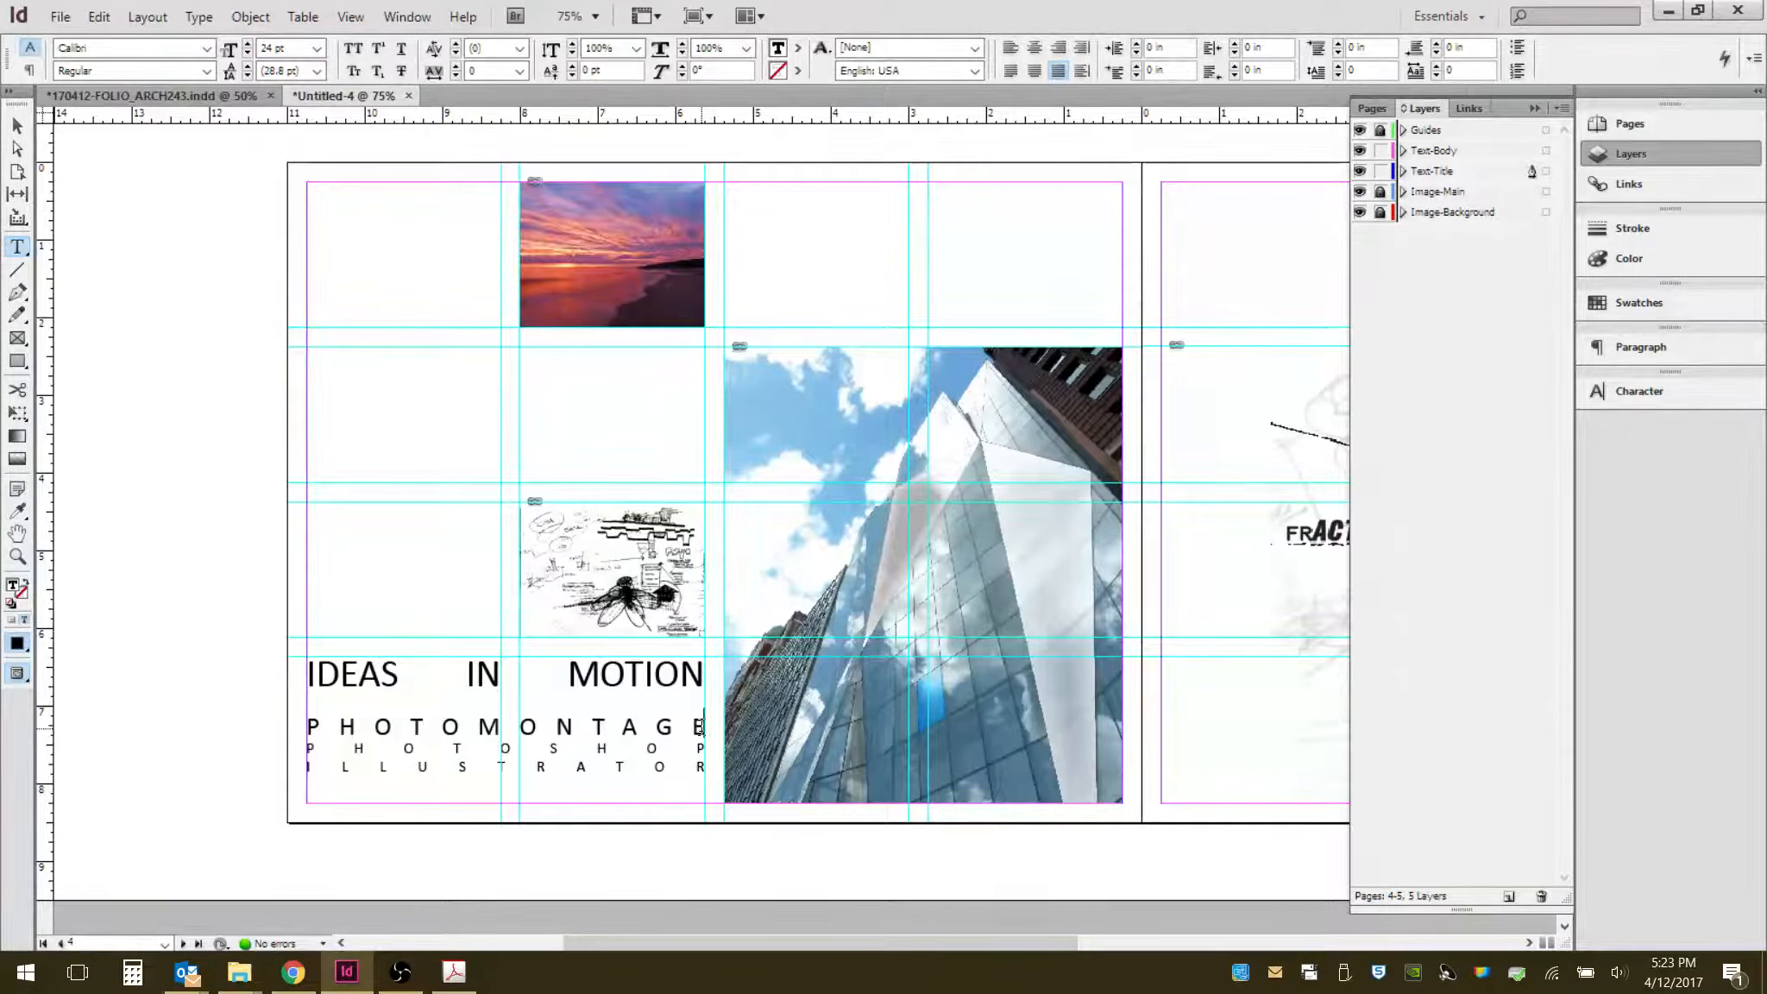
key("Return")
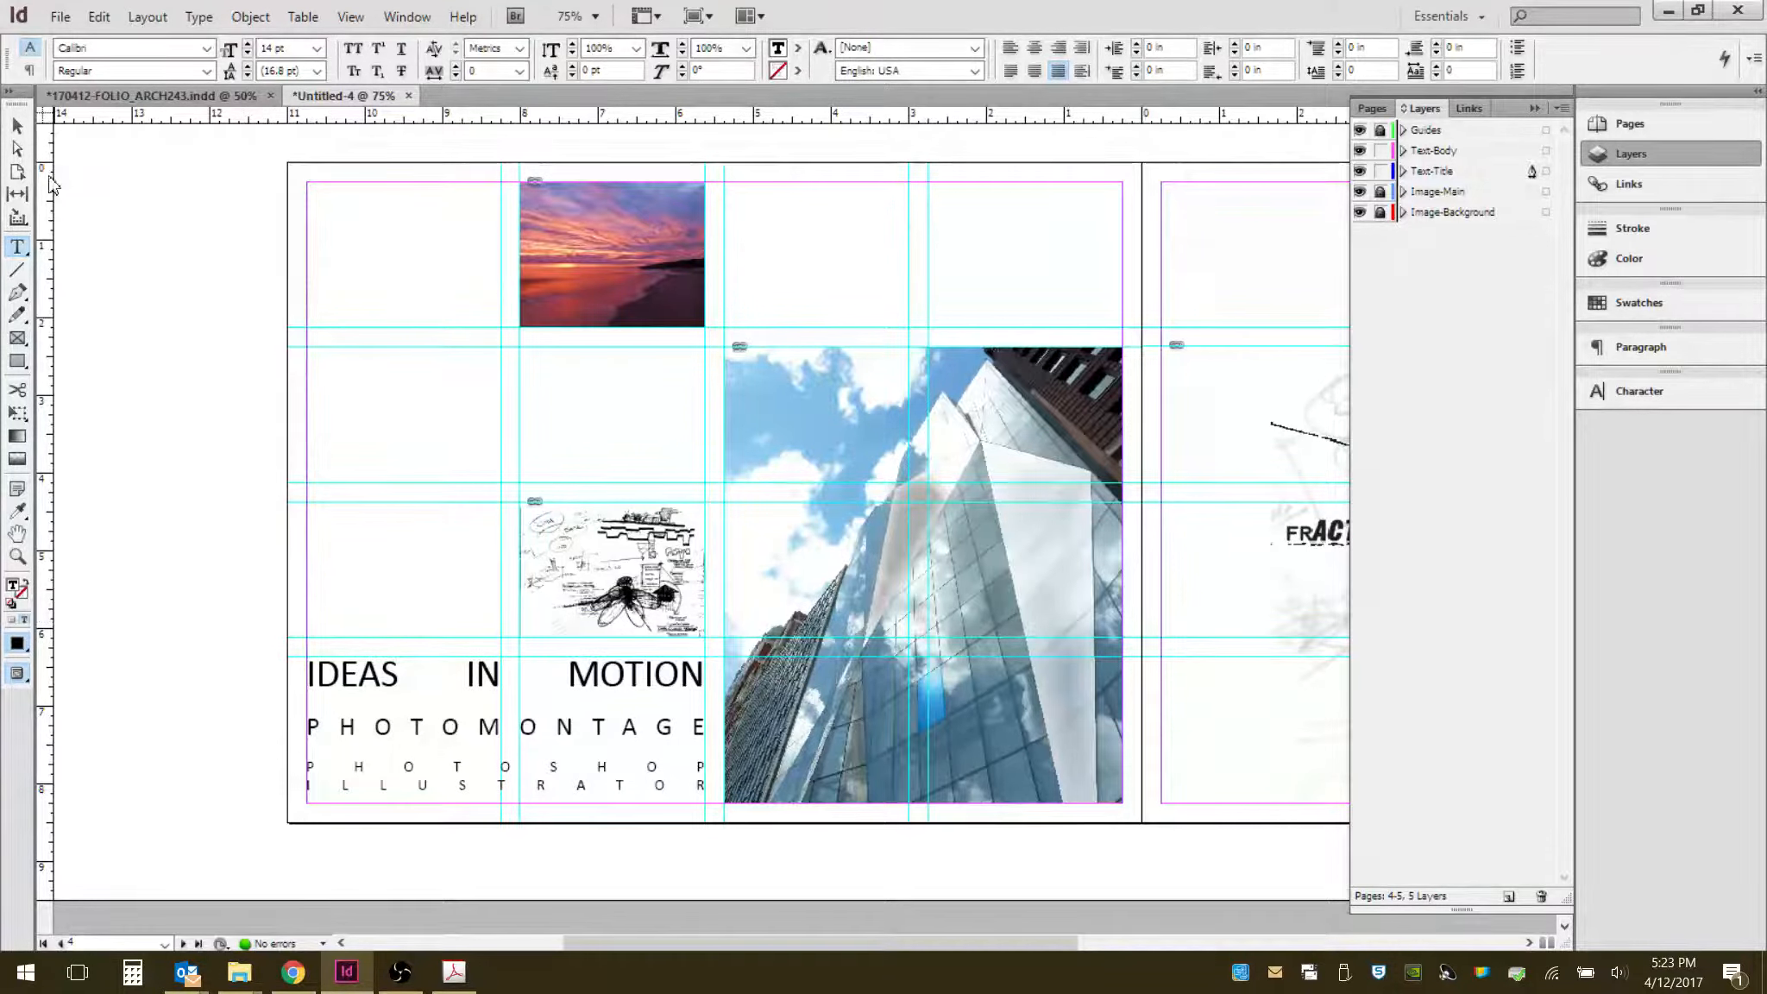
- Lock the Text-Title layer and make Text-Body the active layer
left_click(16, 127)
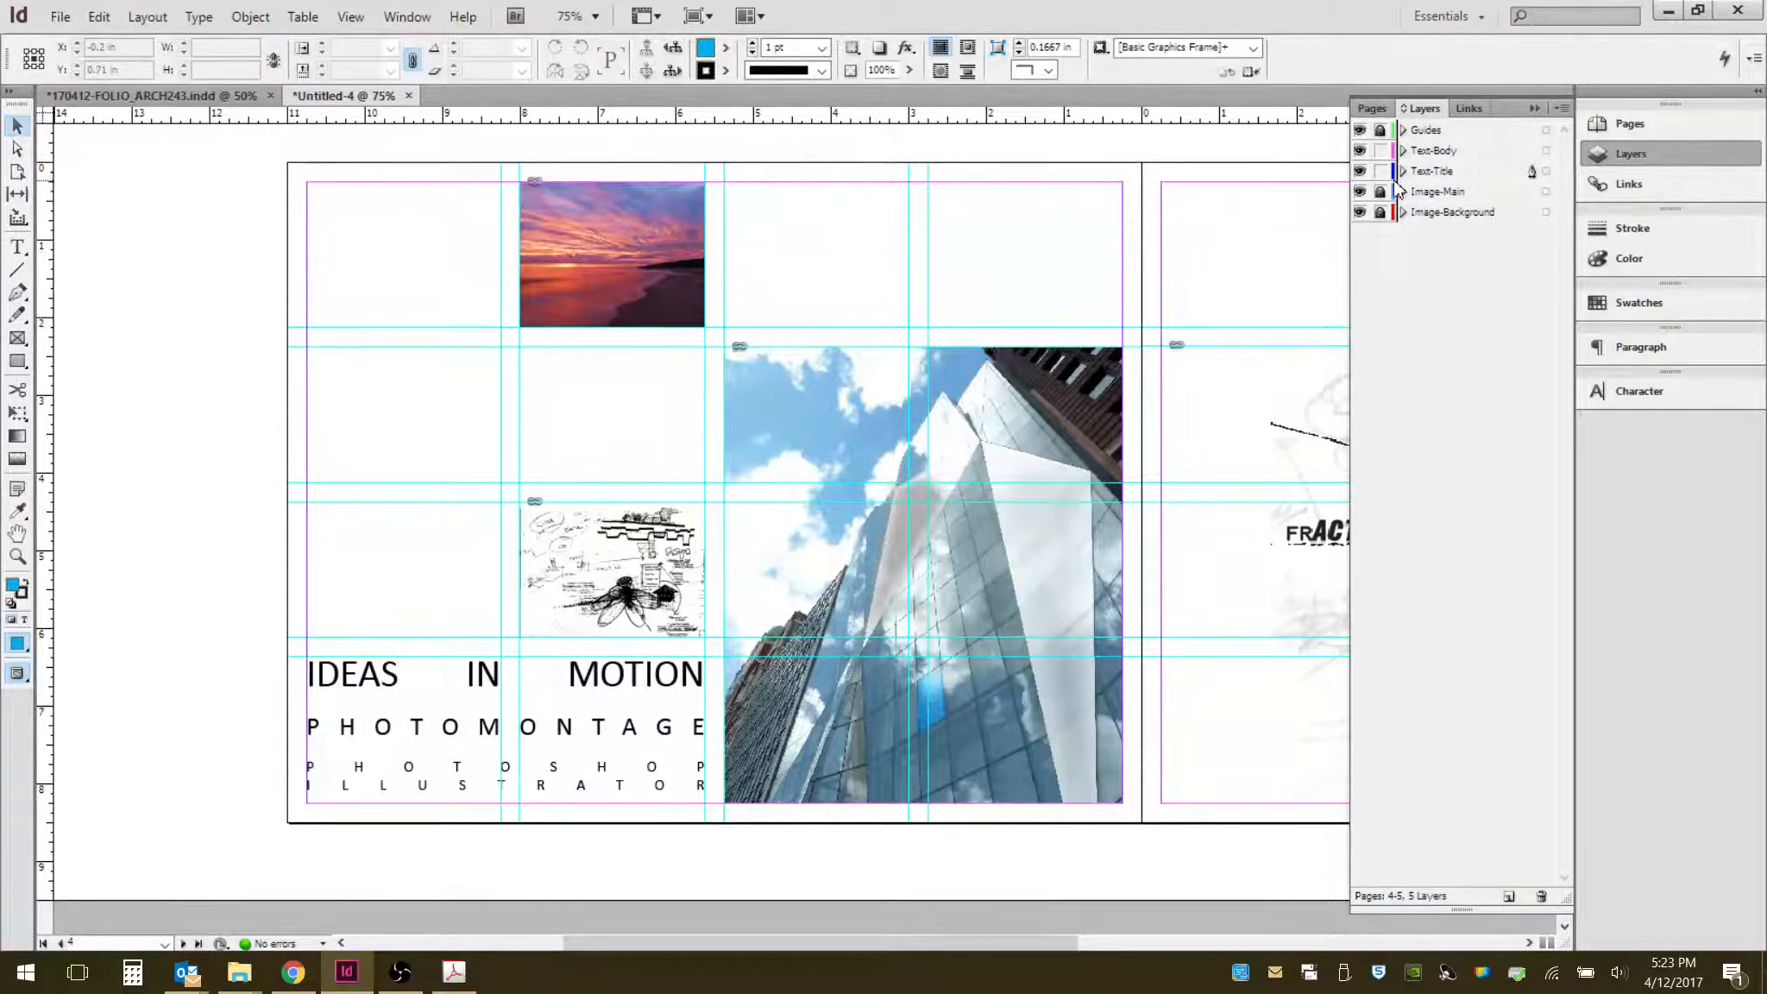
left_click(559, 735)
left_click(590, 728)
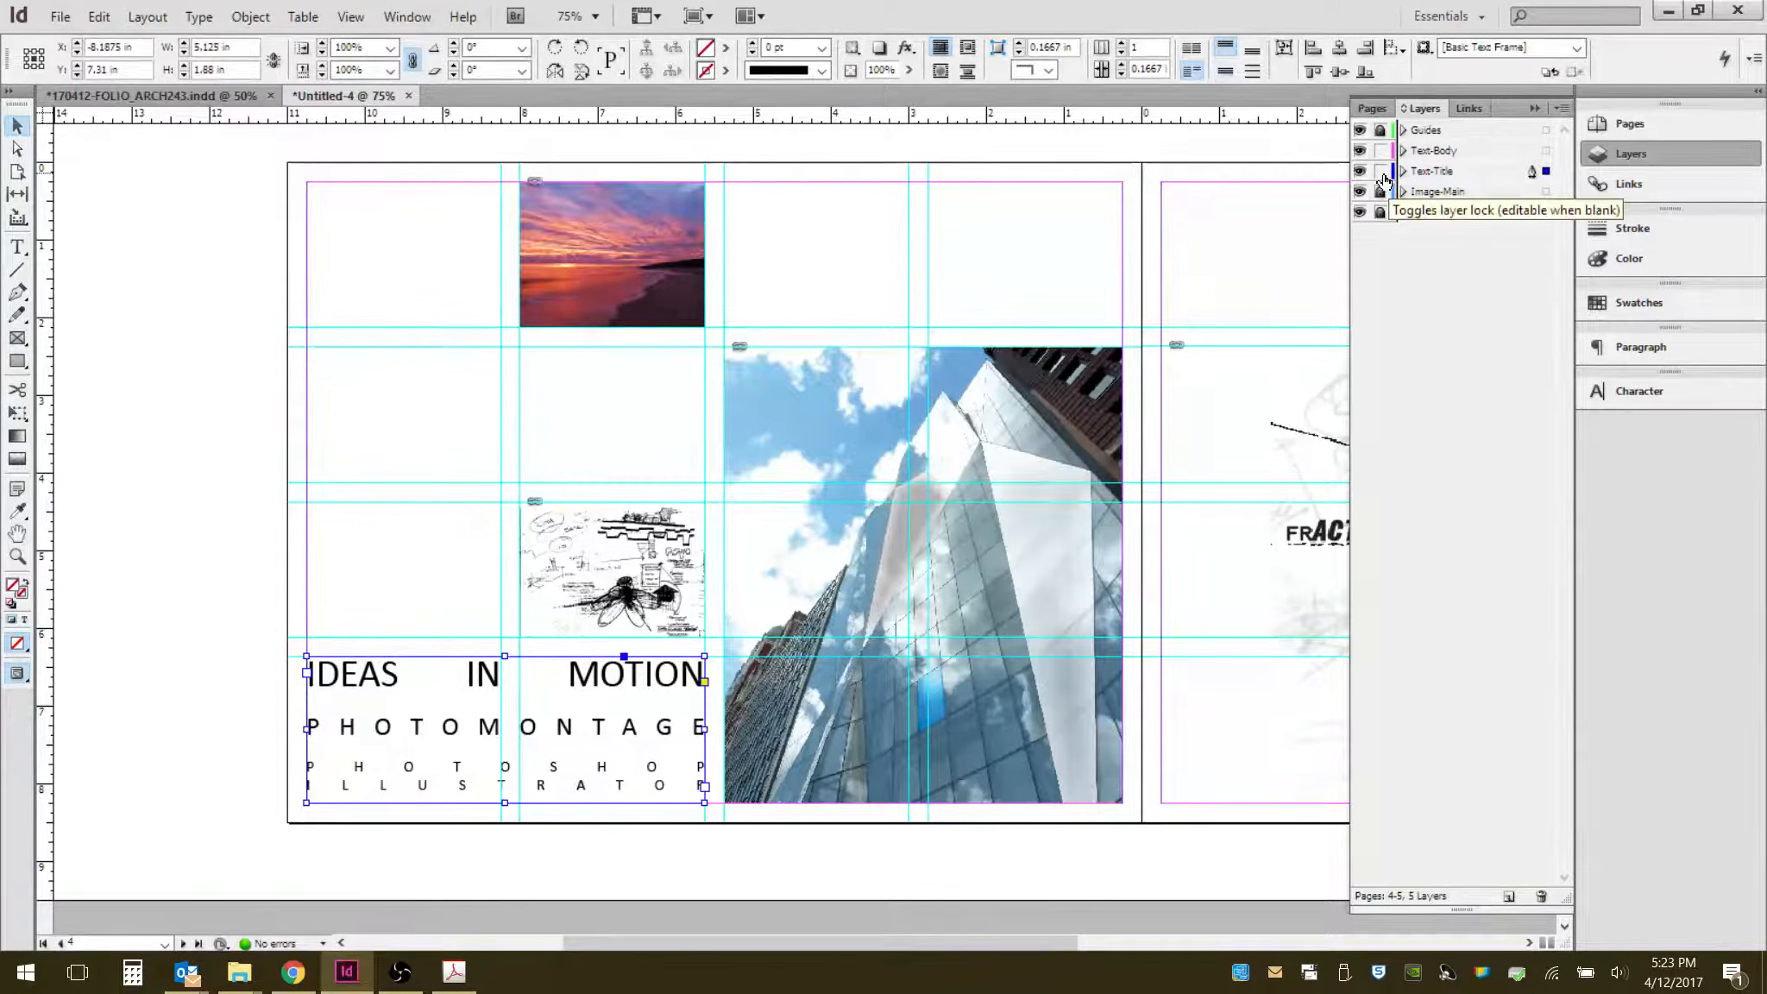
left_click(1380, 171)
left_click(1439, 150)
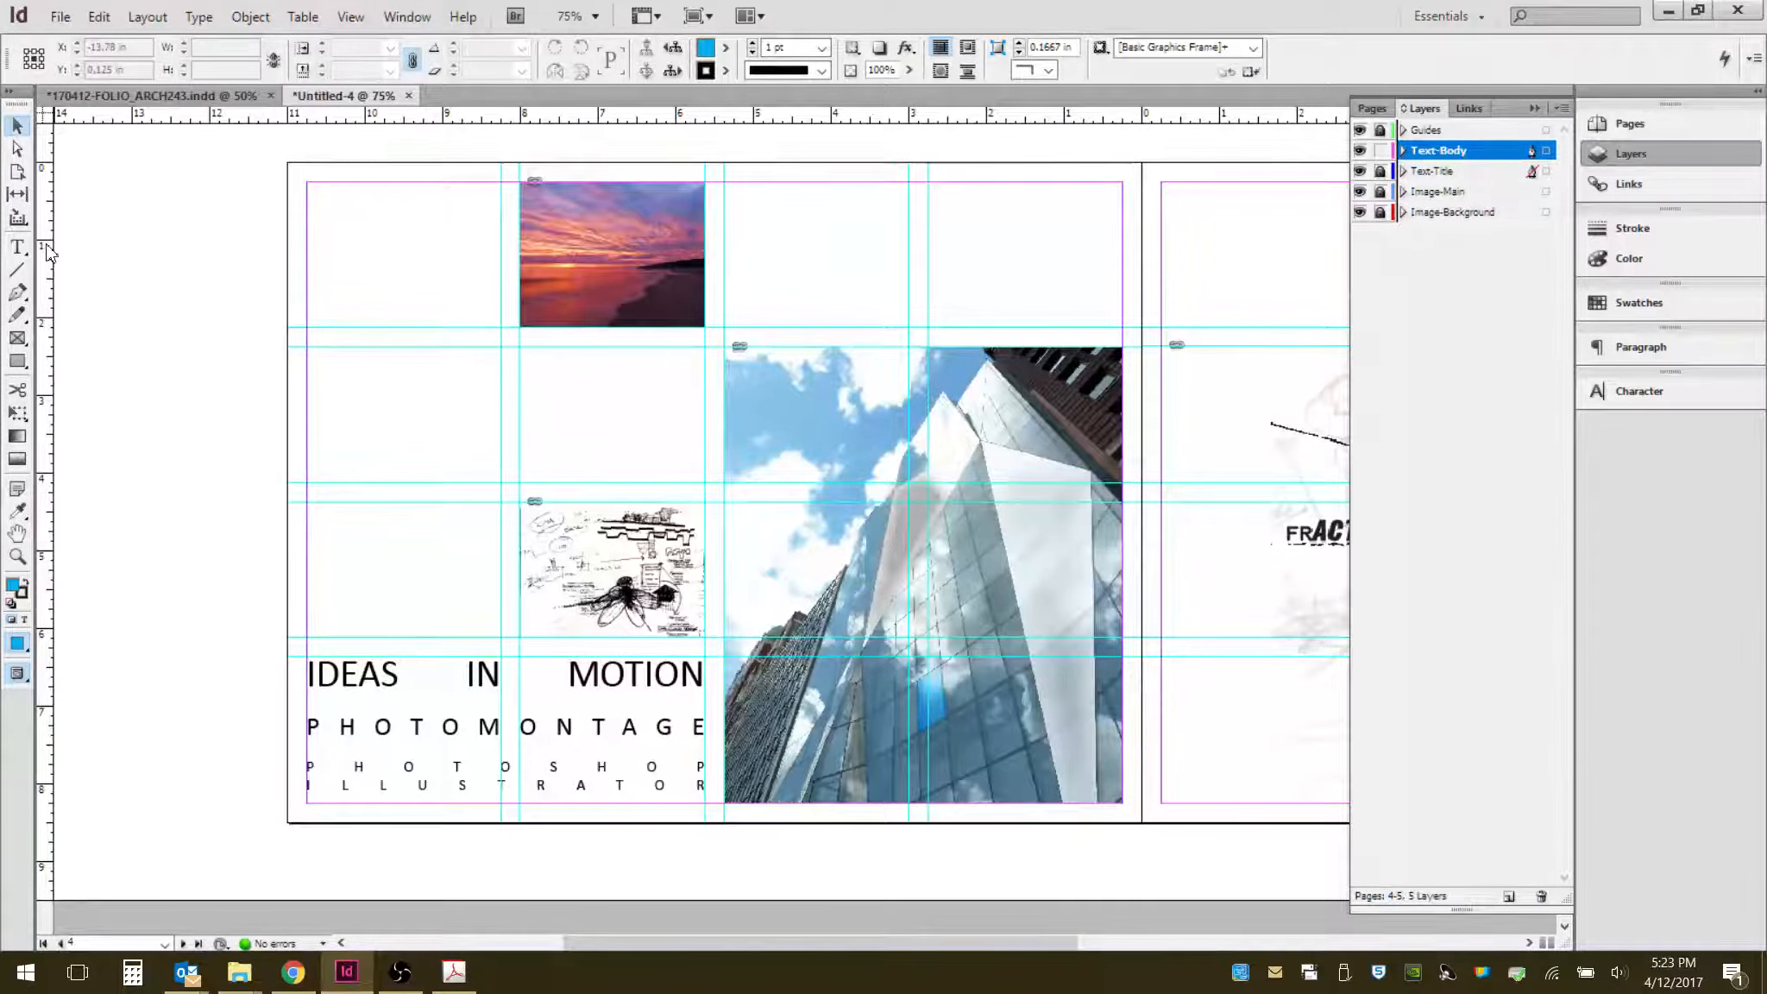
- Draw a text frame in the top-left column and another across the top of the right page
left_click(18, 248)
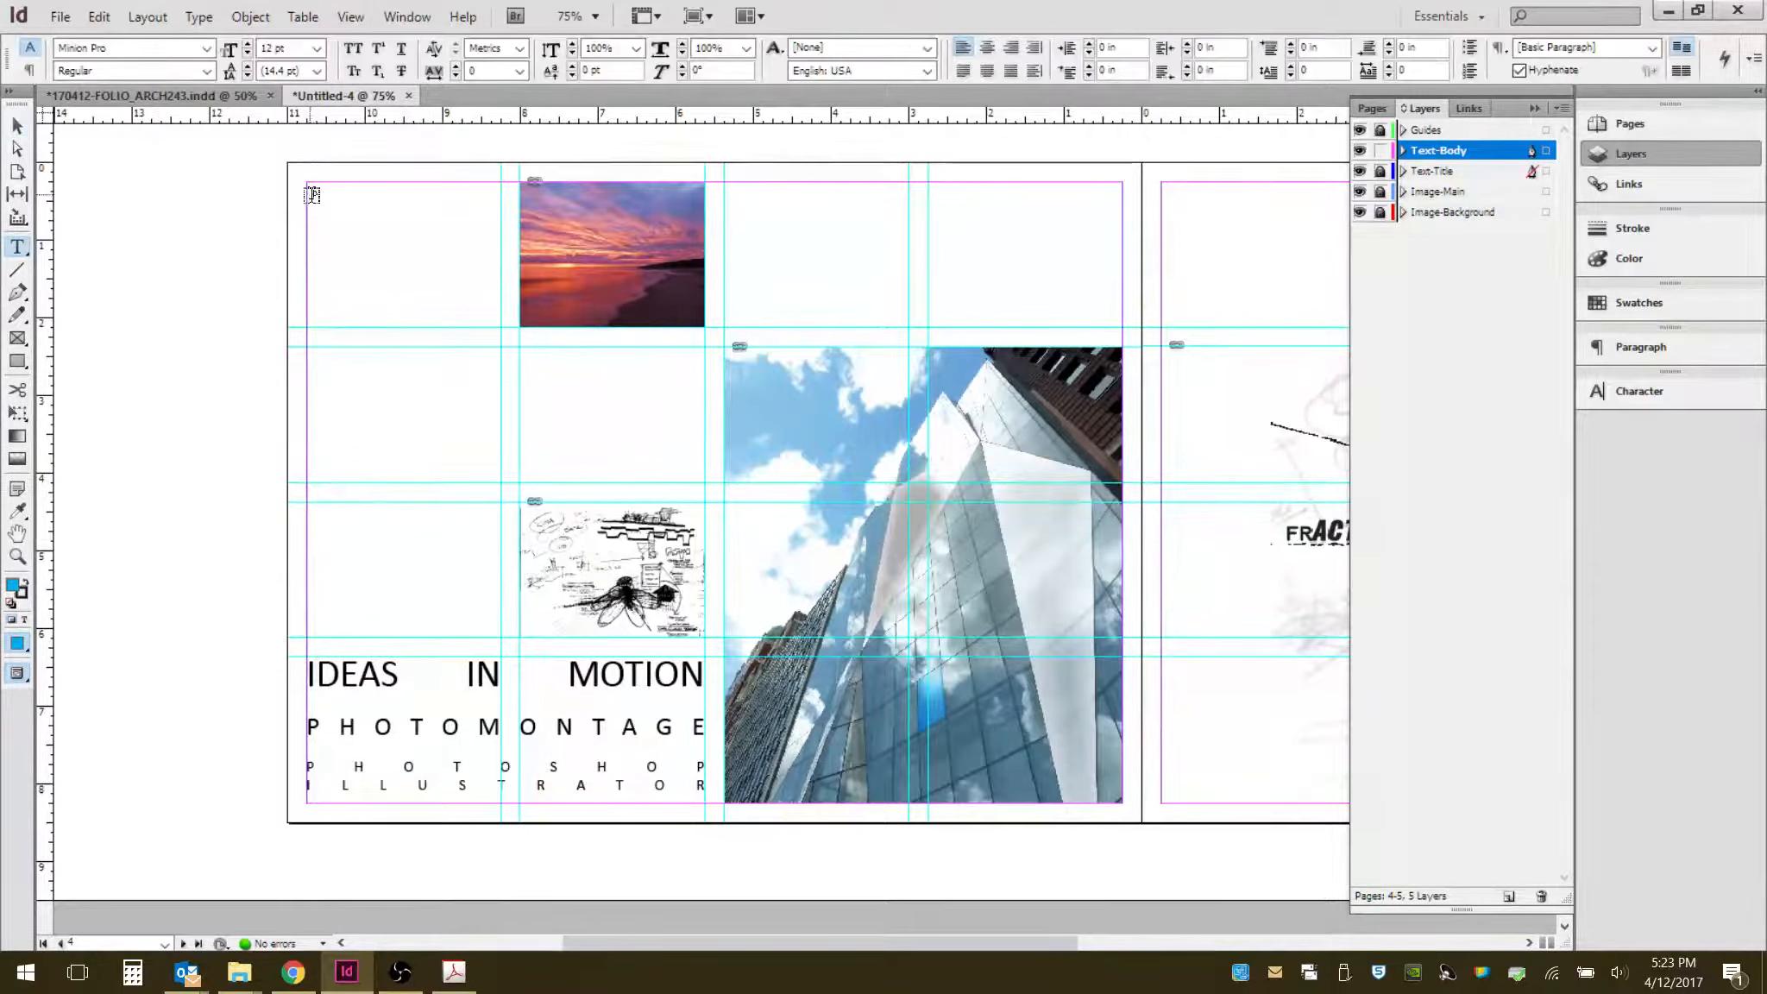
left_click_drag(312, 182, 497, 489)
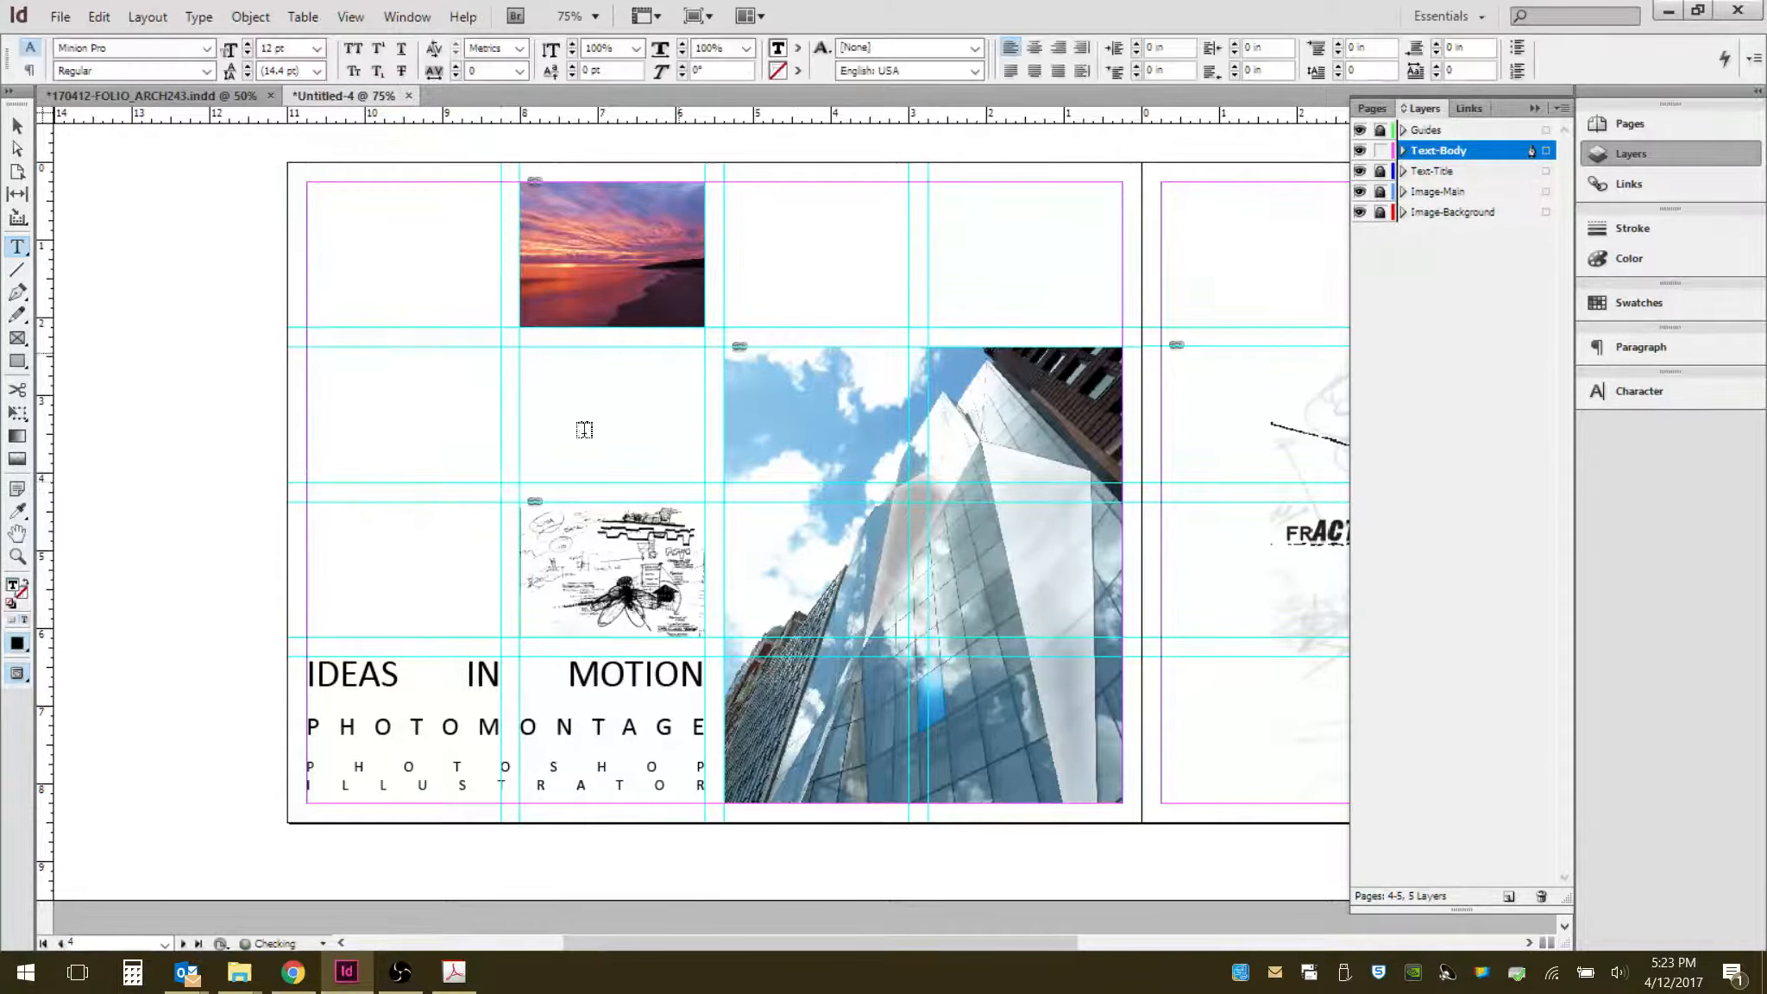
left_click_drag(726, 184, 1121, 330)
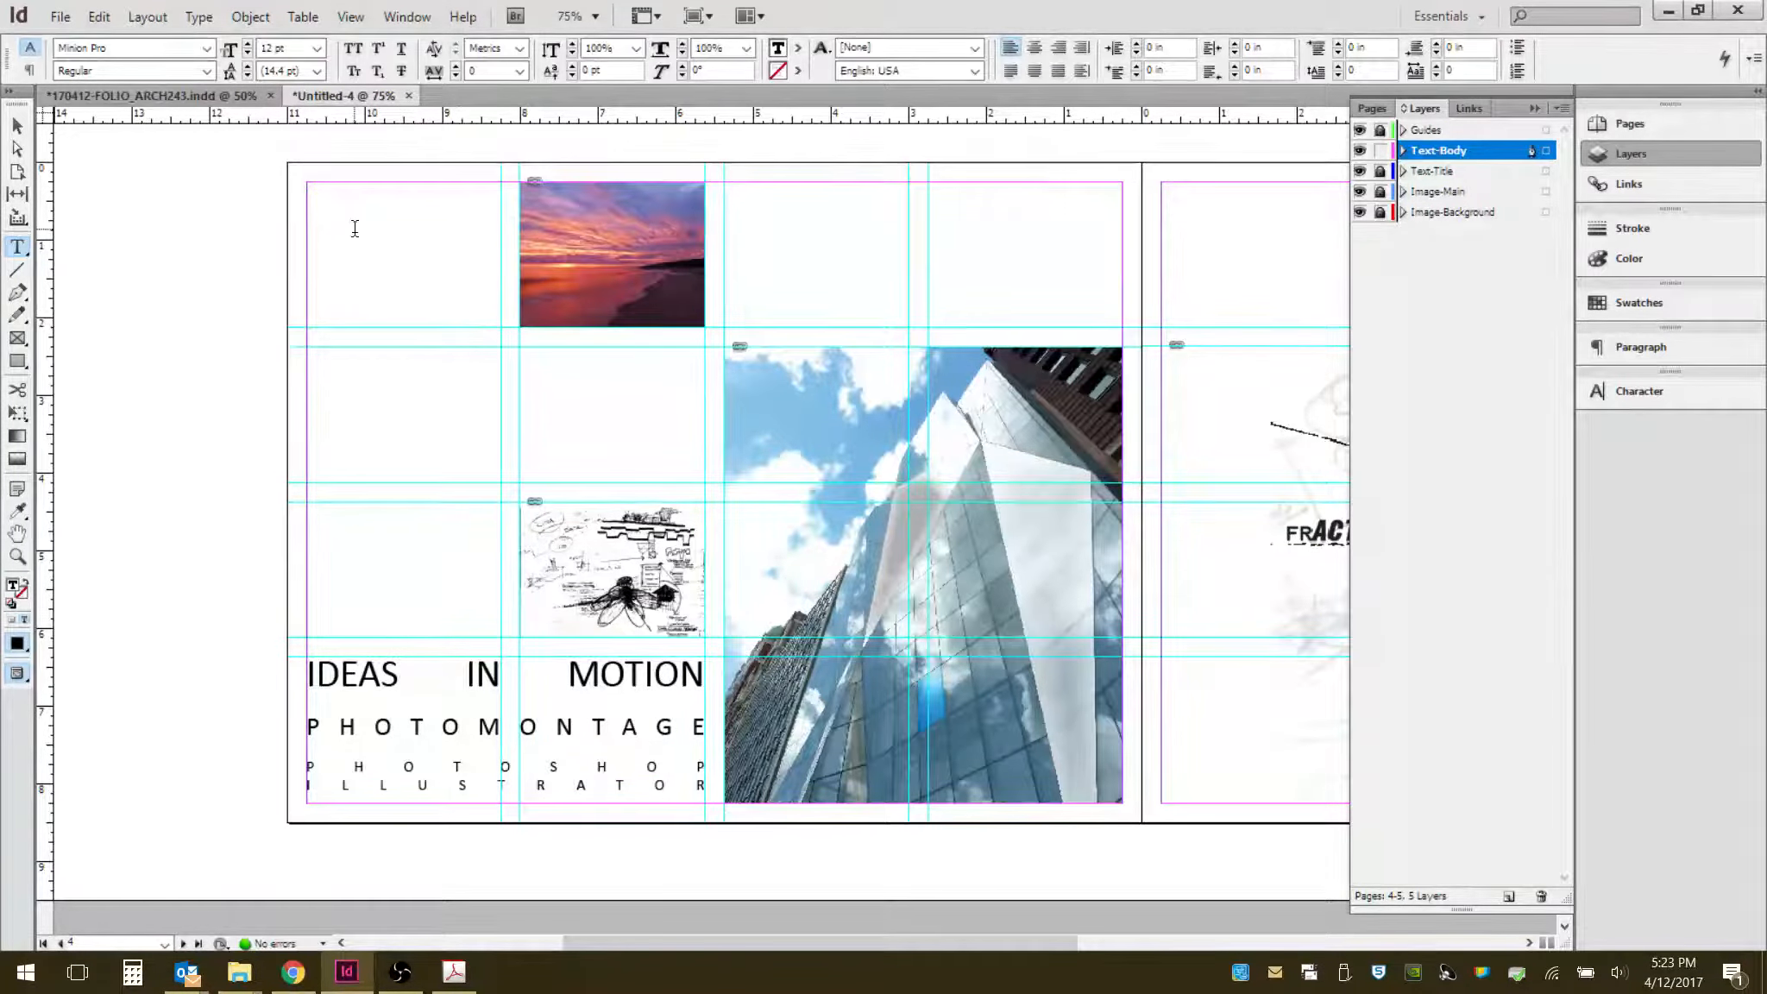
key("Escape")
left_click(432, 267)
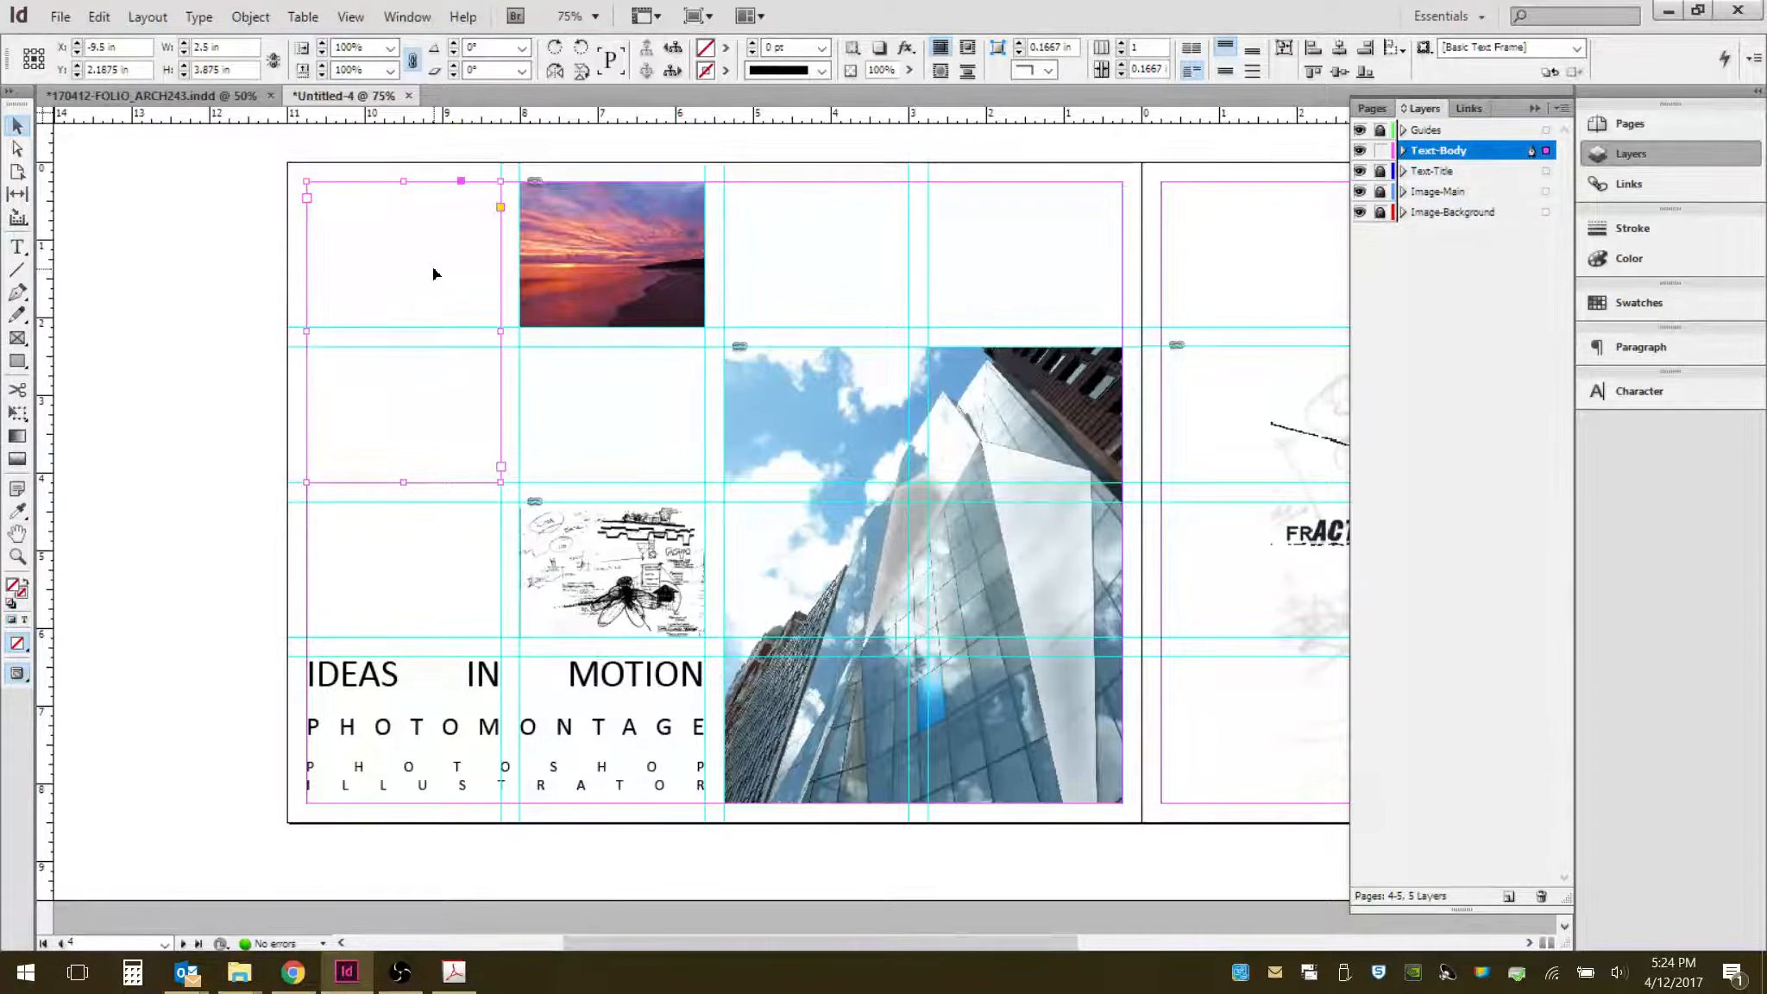
- Fill the top-left text frame with placeholder text
right_click(433, 267)
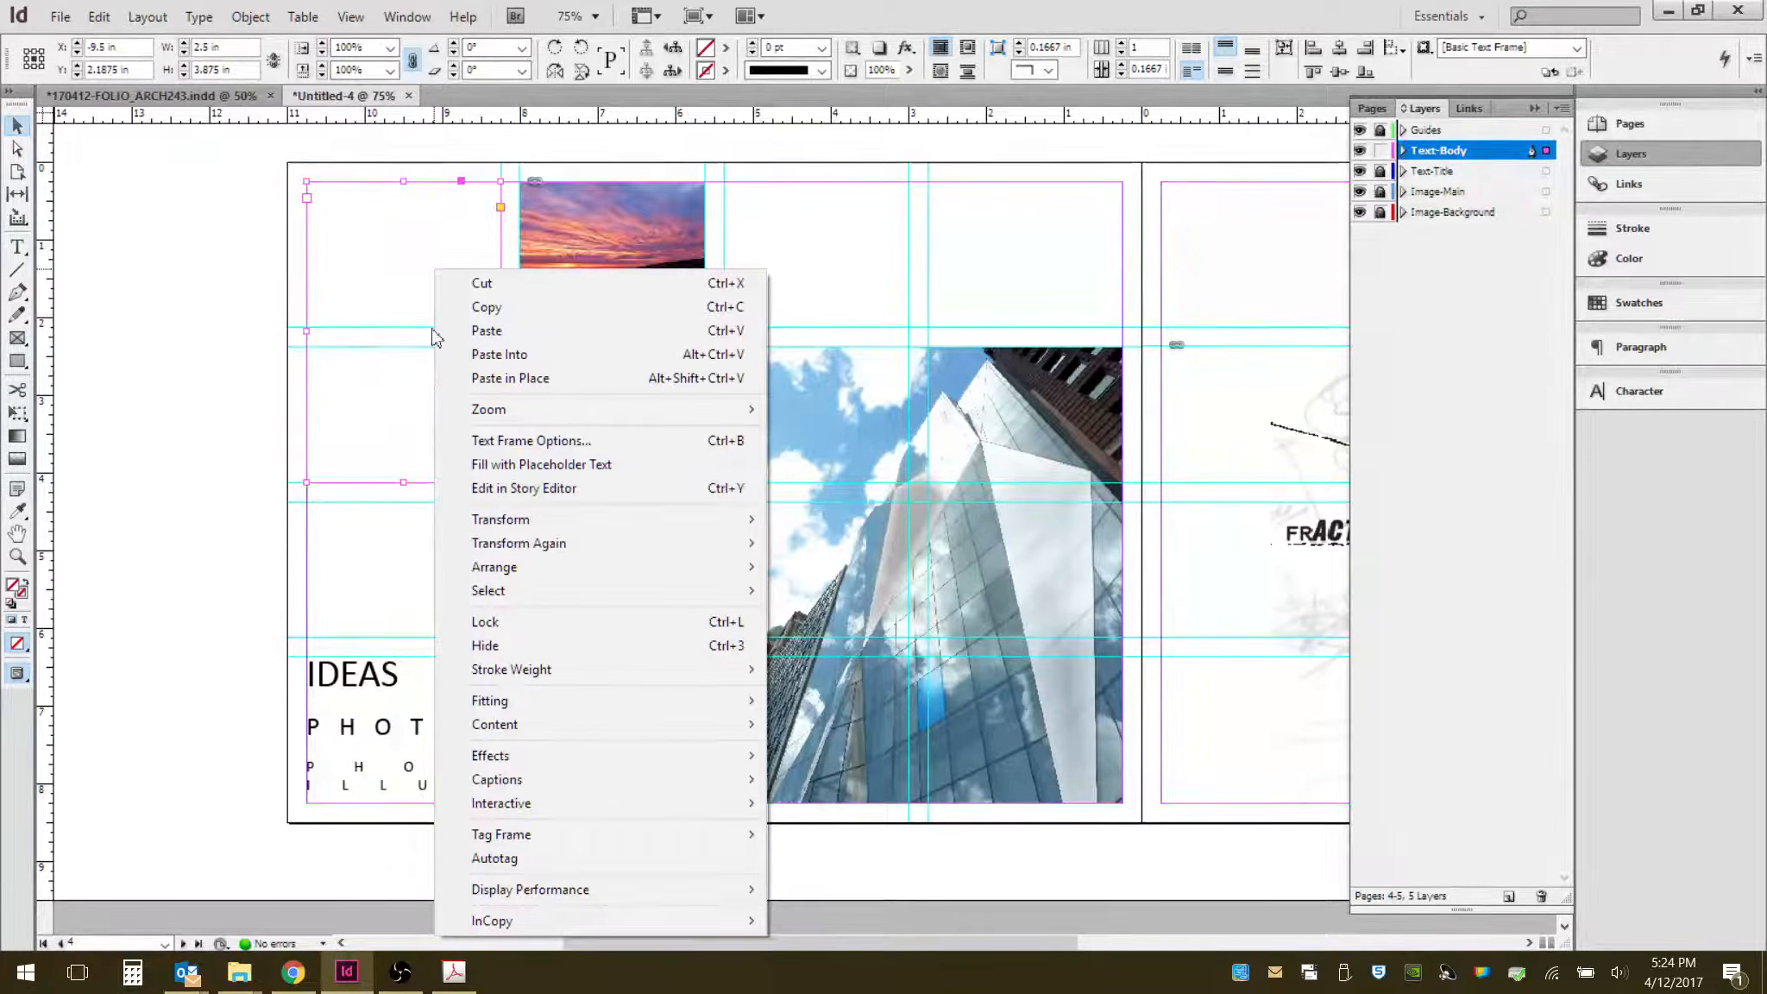
double_click(395, 276)
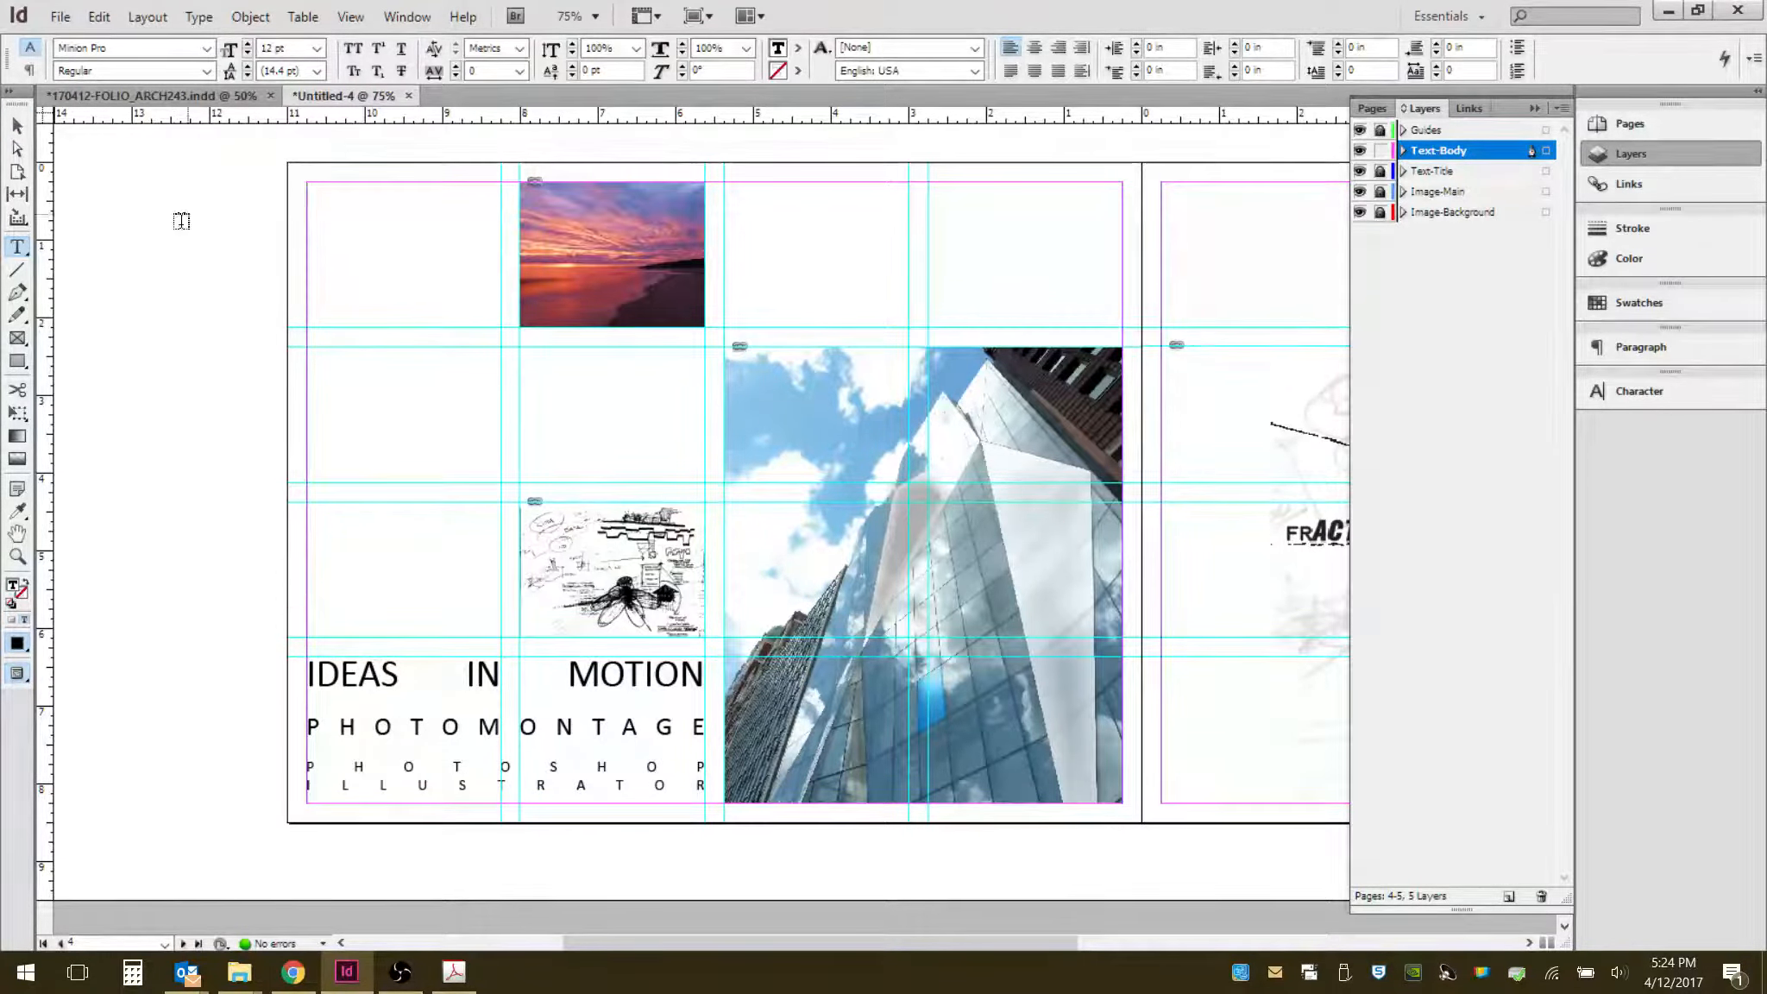
right_click(365, 234)
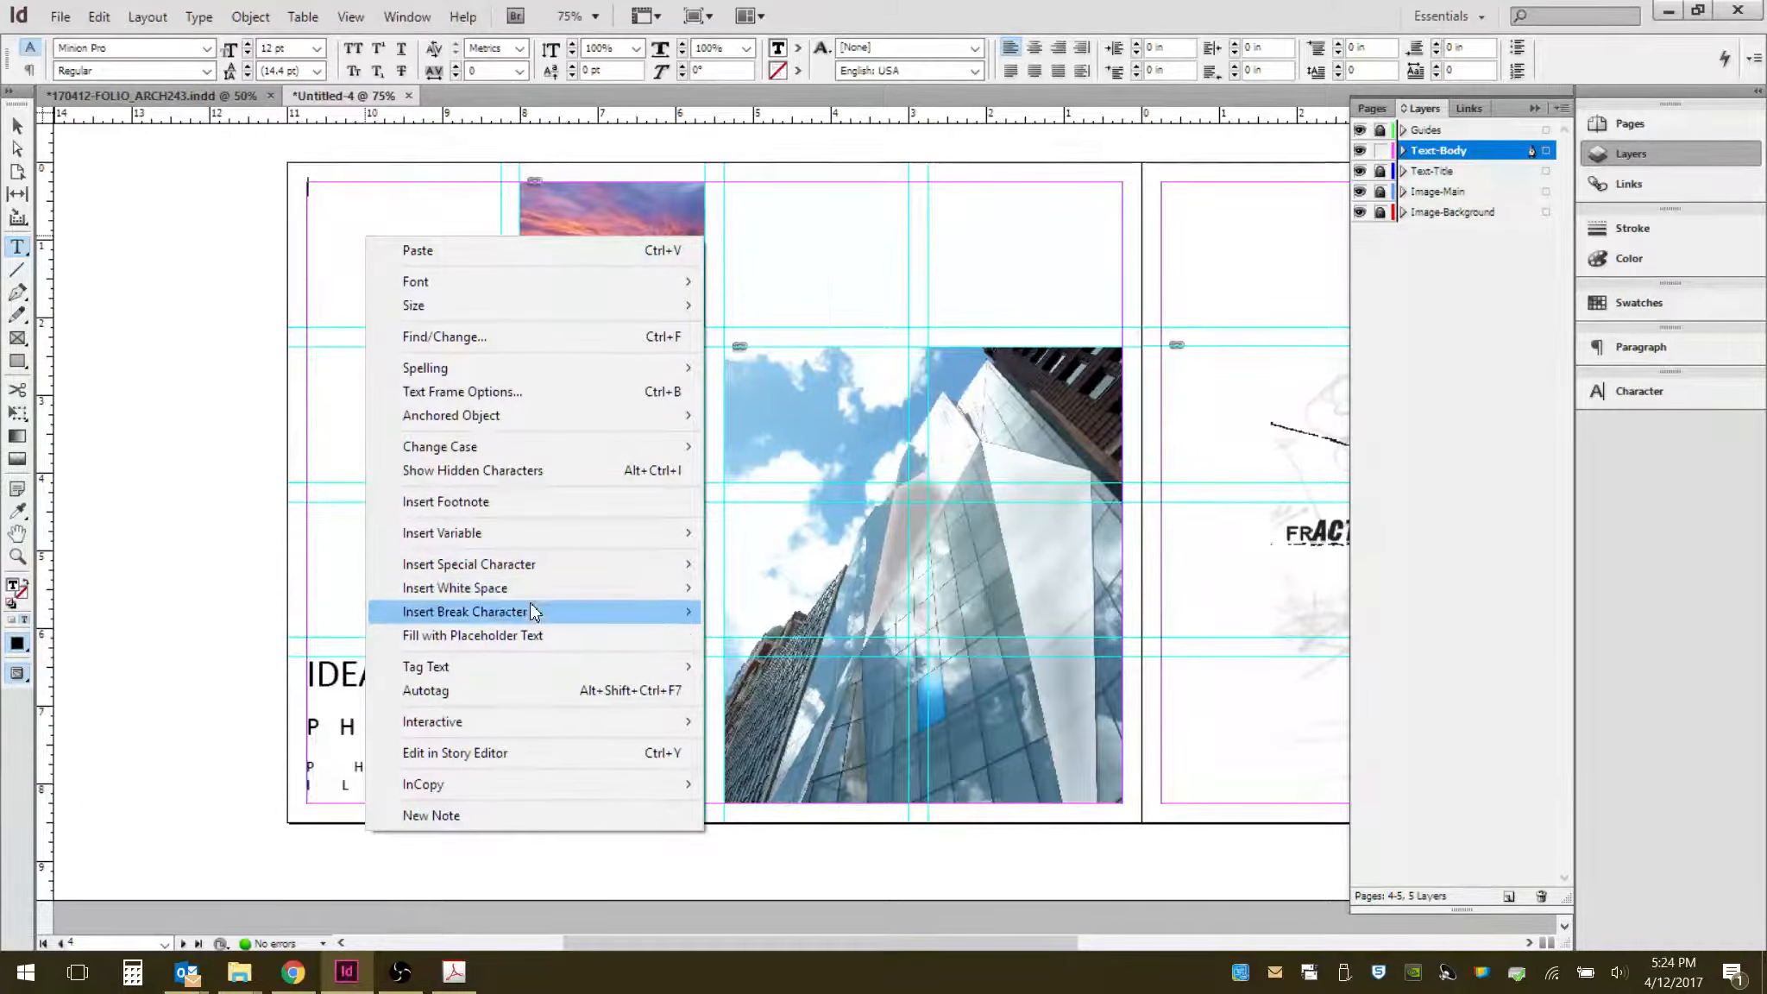
left_click(535, 635)
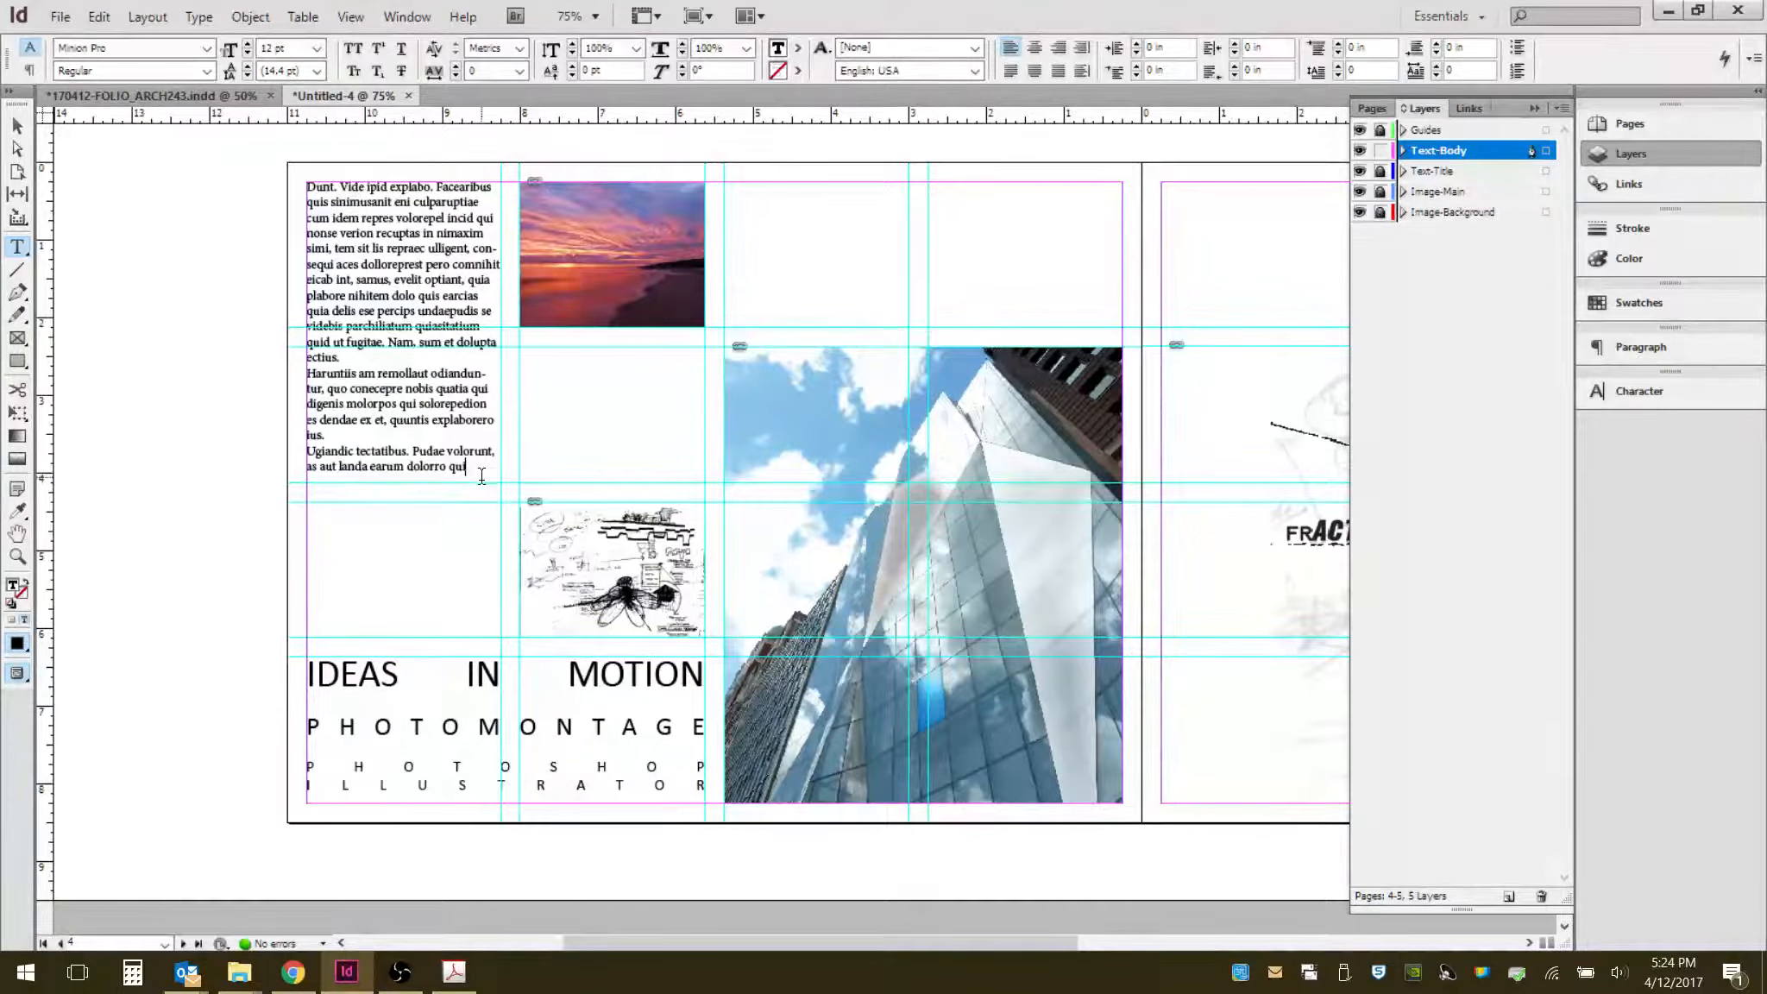
- Set the placeholder text to Calibri and justify it with the last line aligned left
left_click_drag(477, 476, 308, 185)
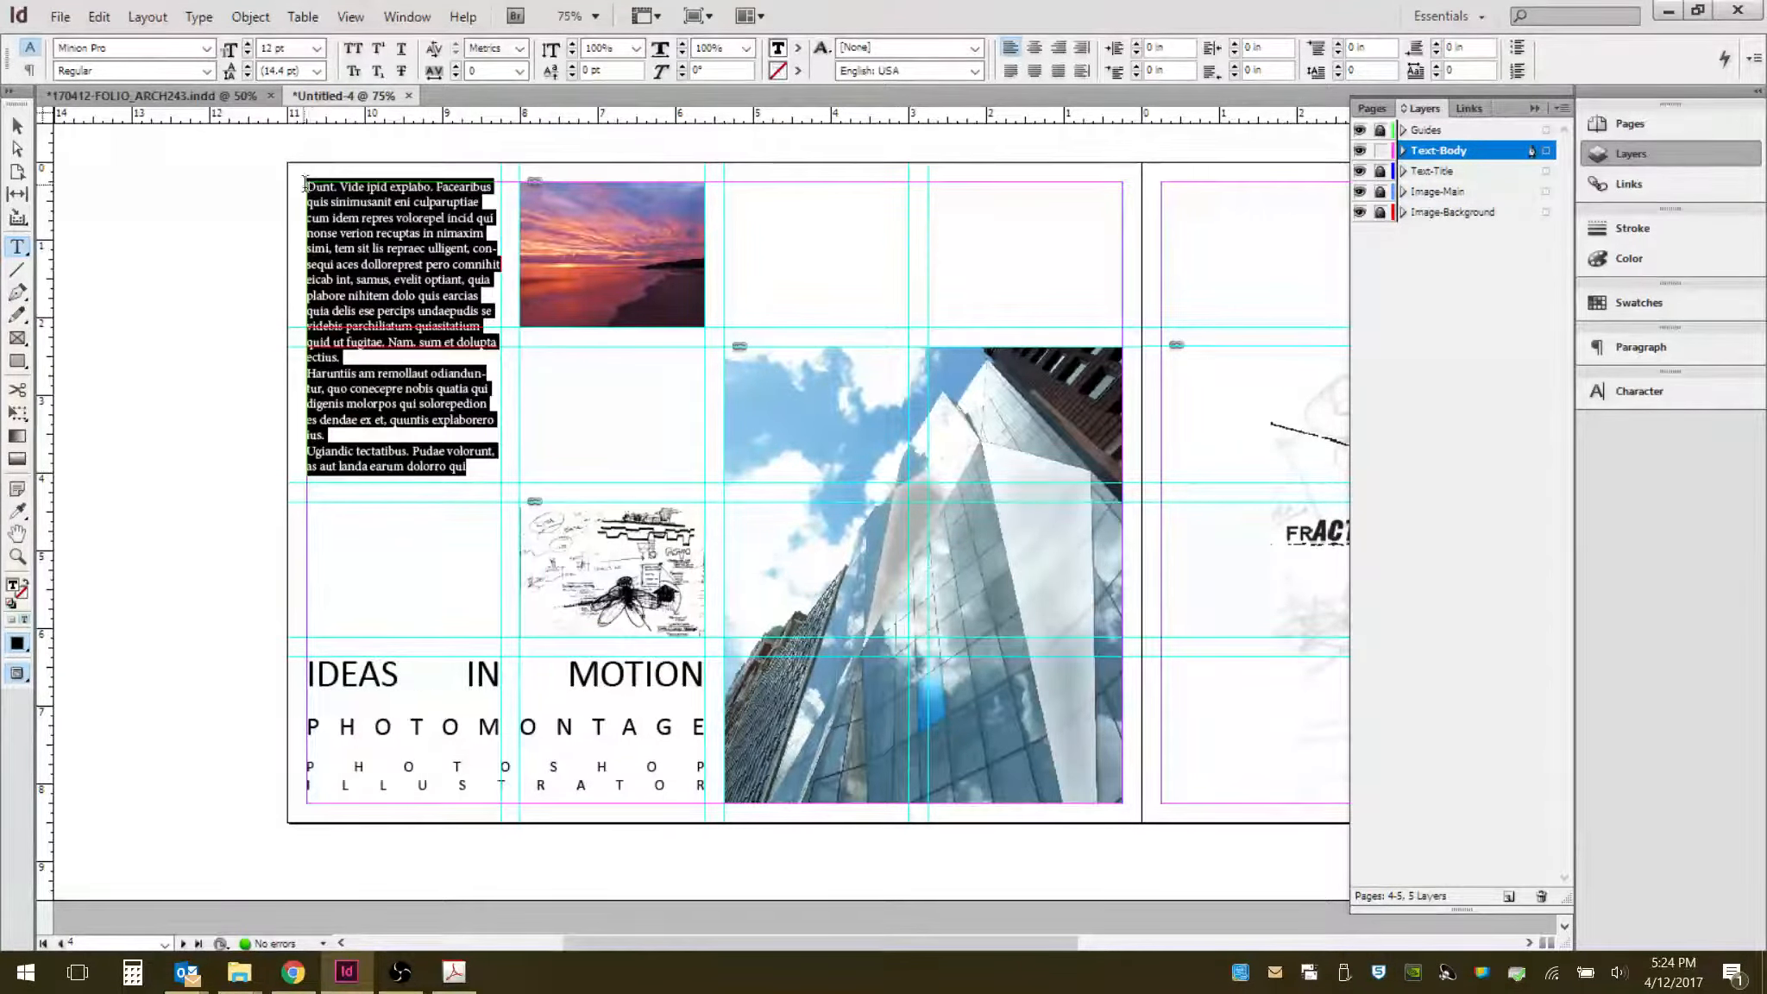
left_click(206, 49)
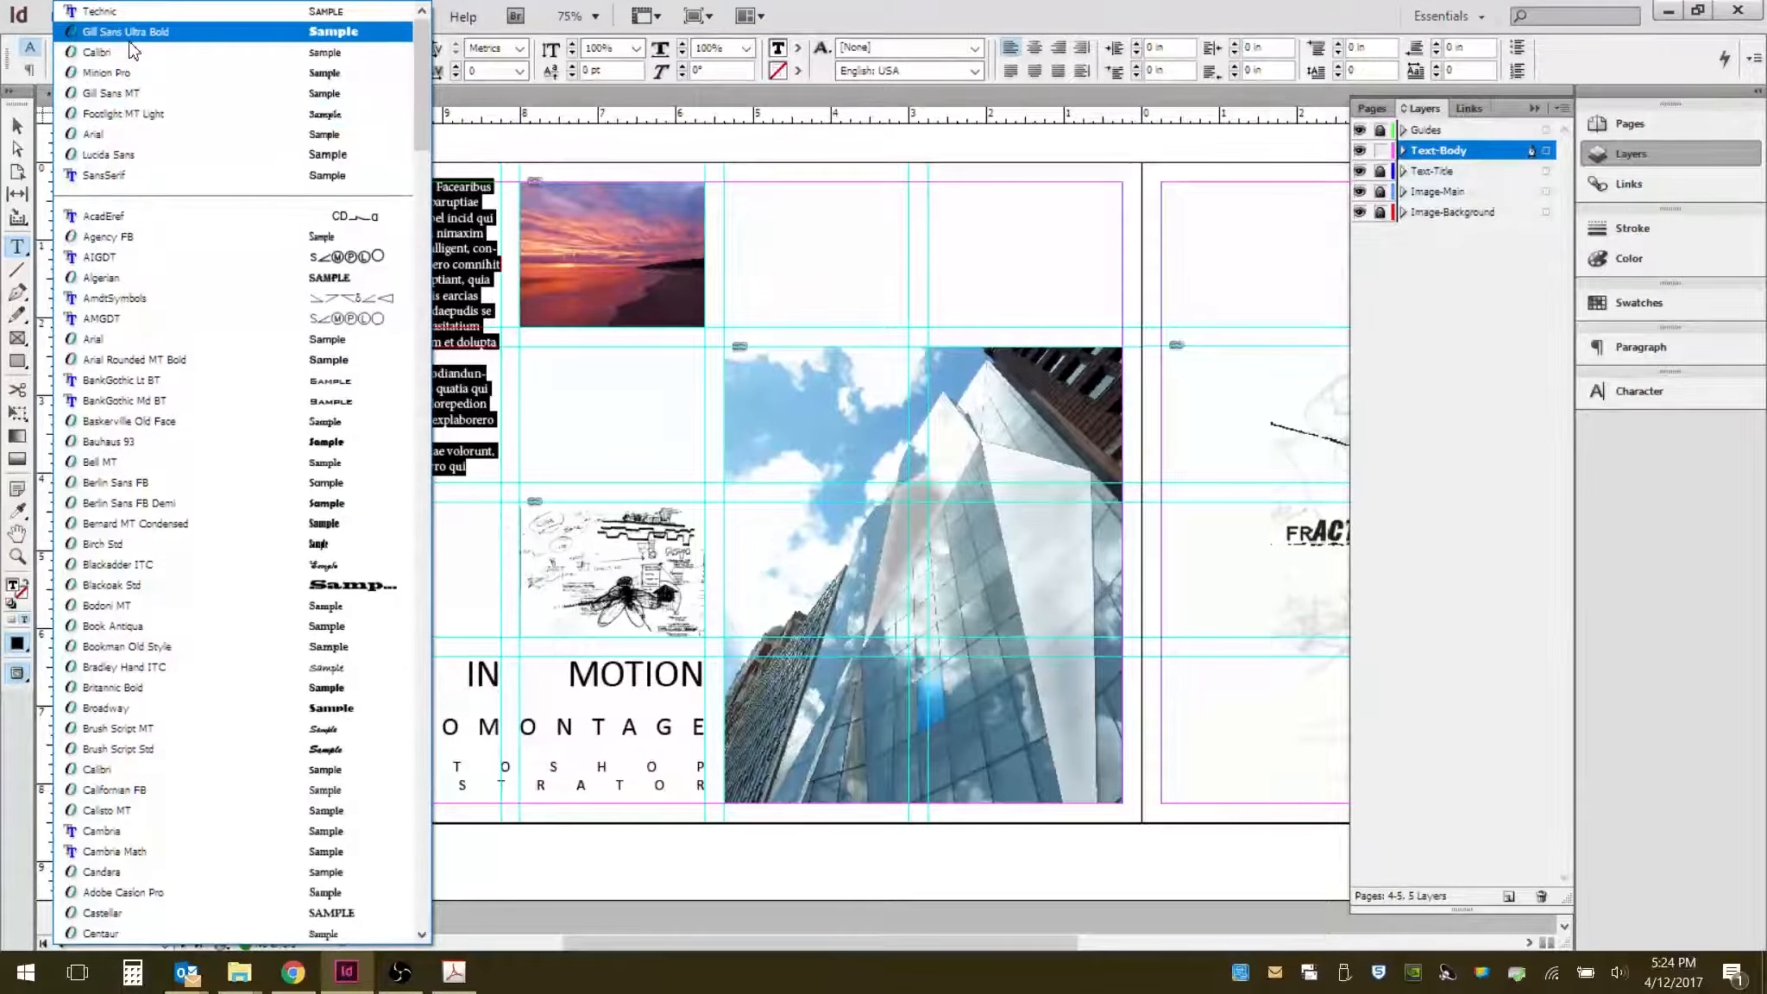
left_click(136, 53)
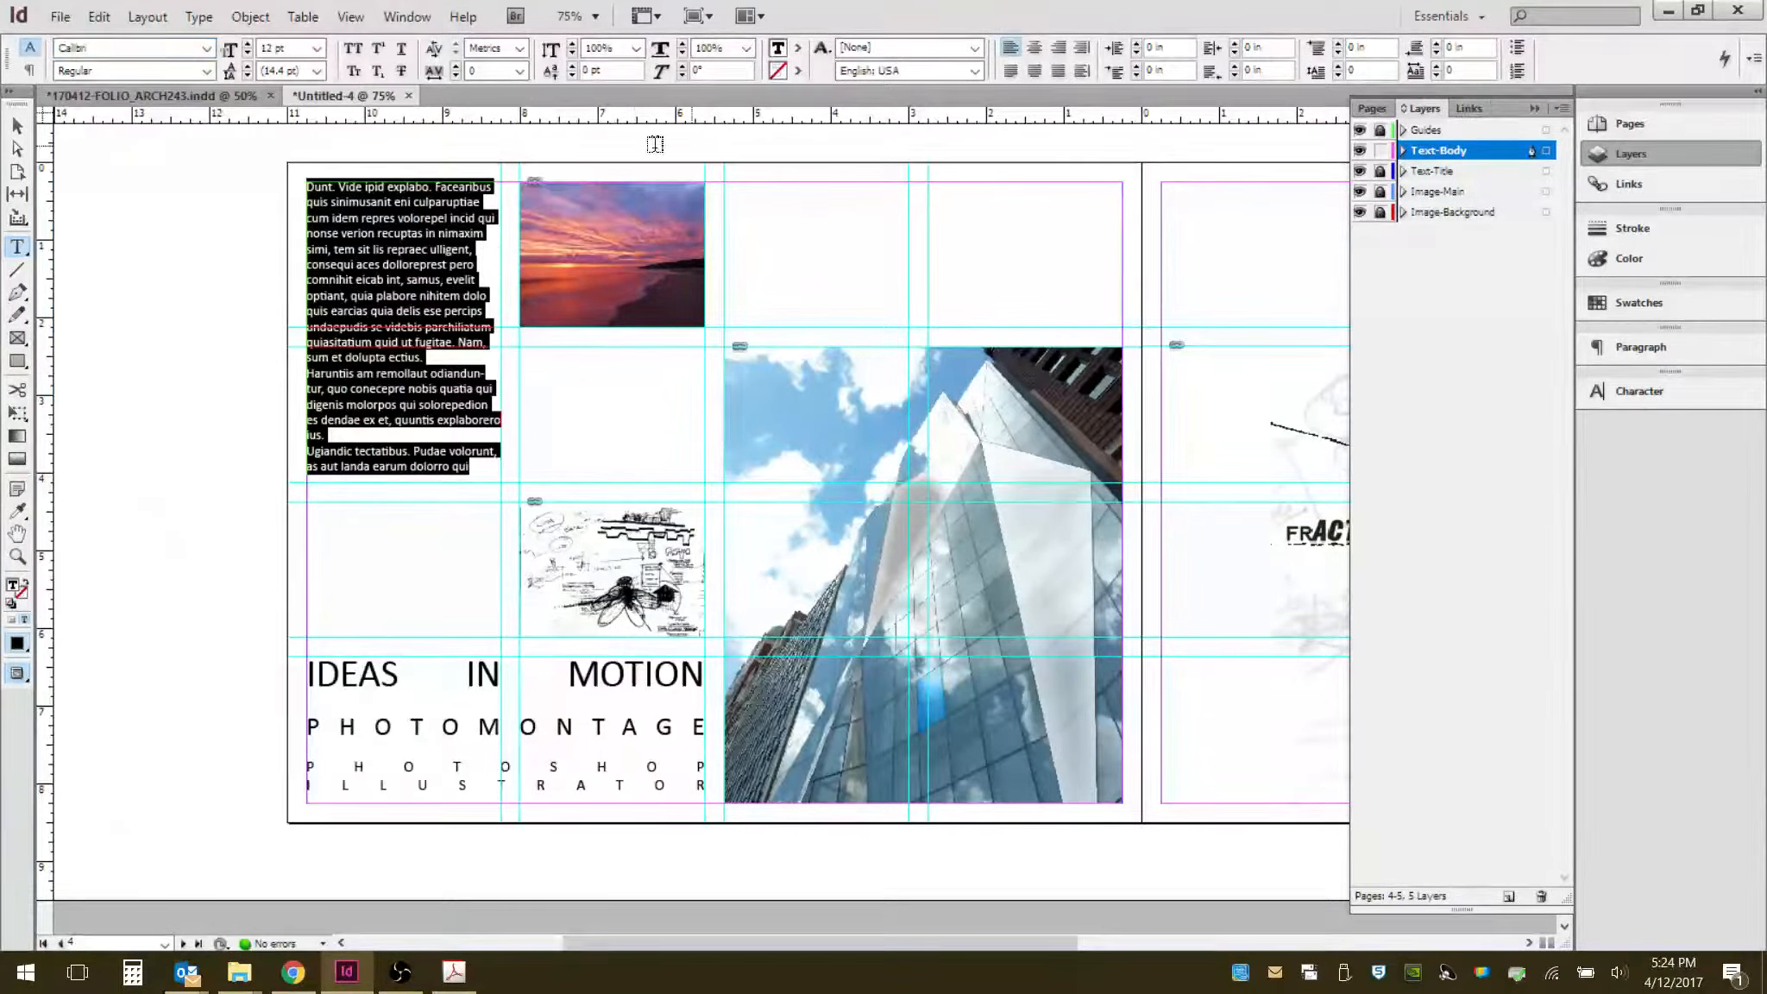
left_click(1058, 73)
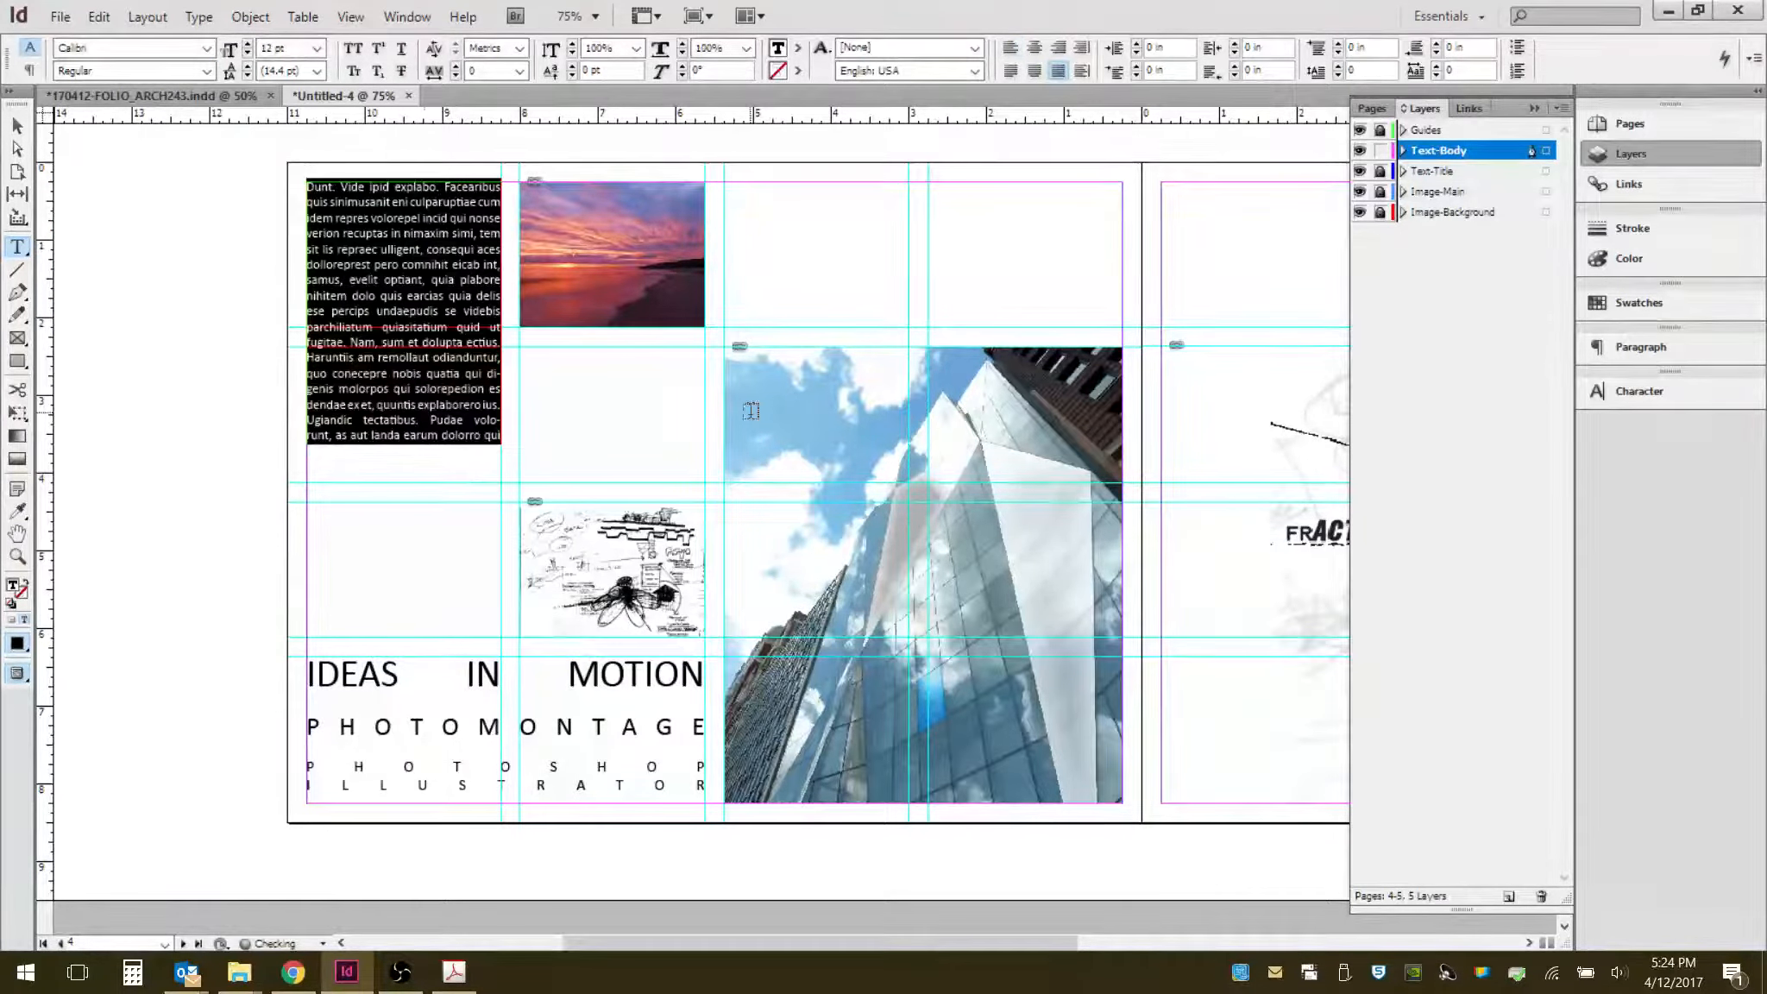
left_click(426, 384)
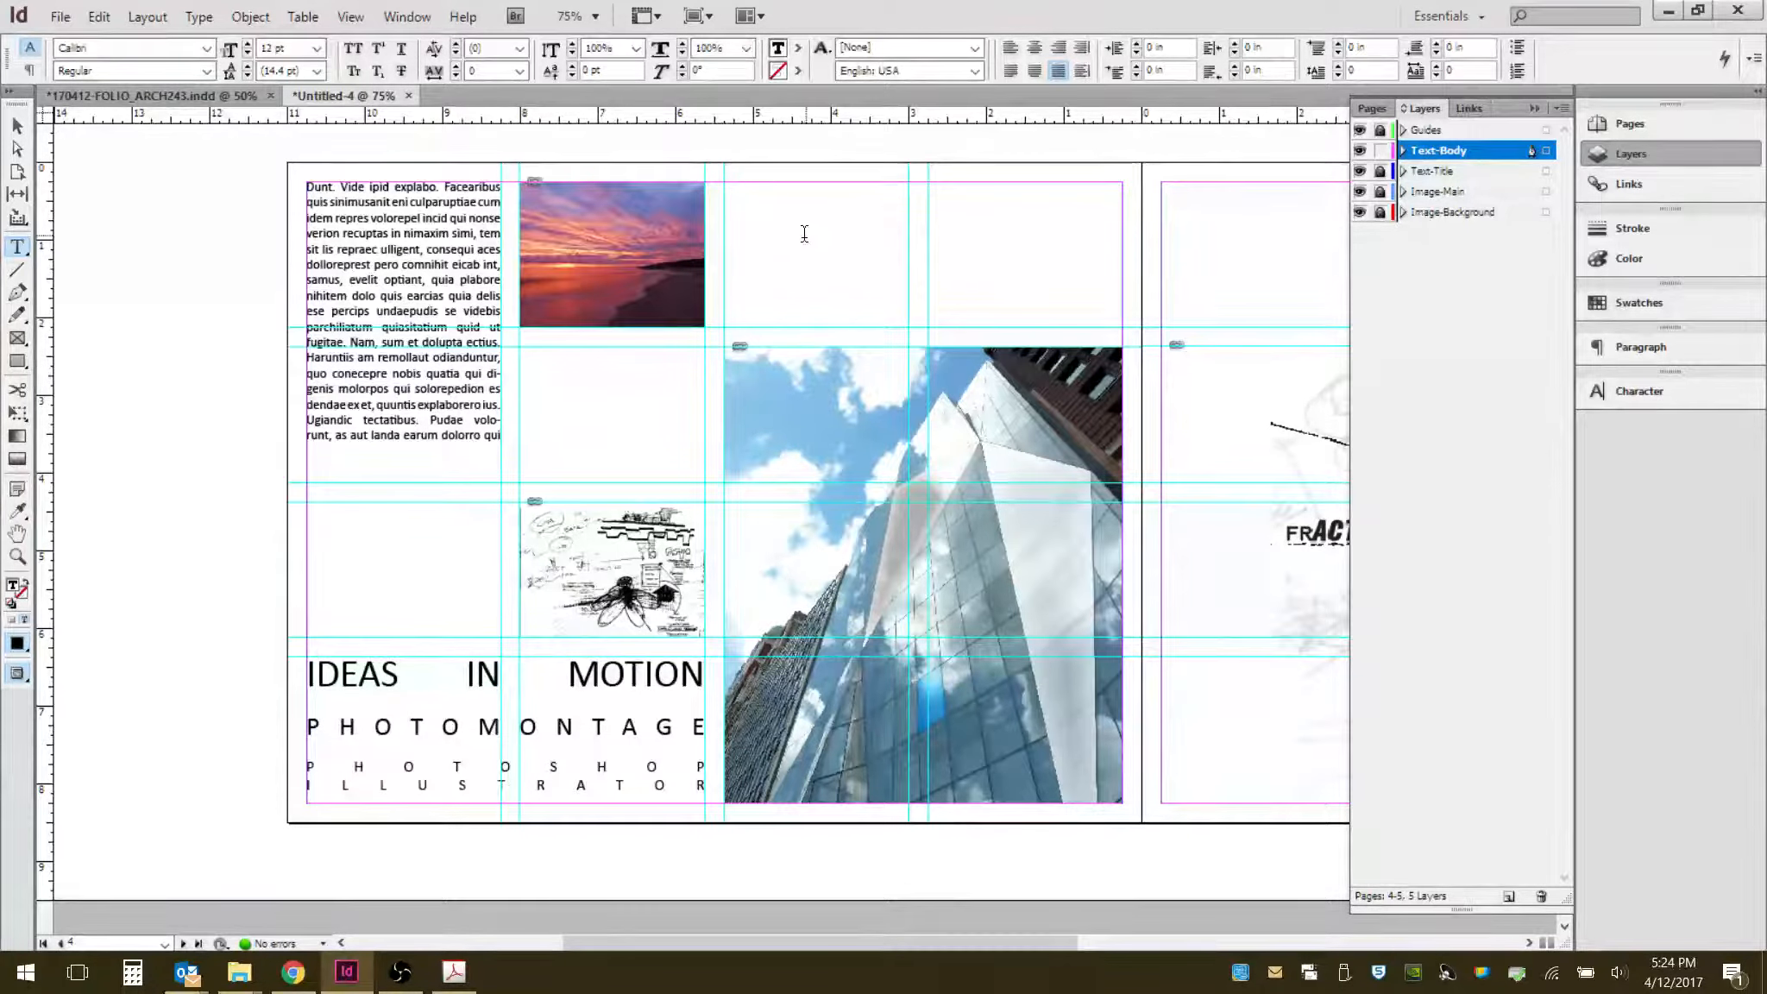
- Thread the top-left text frame into the top-right frame and fill it with placeholder text
left_click(793, 354)
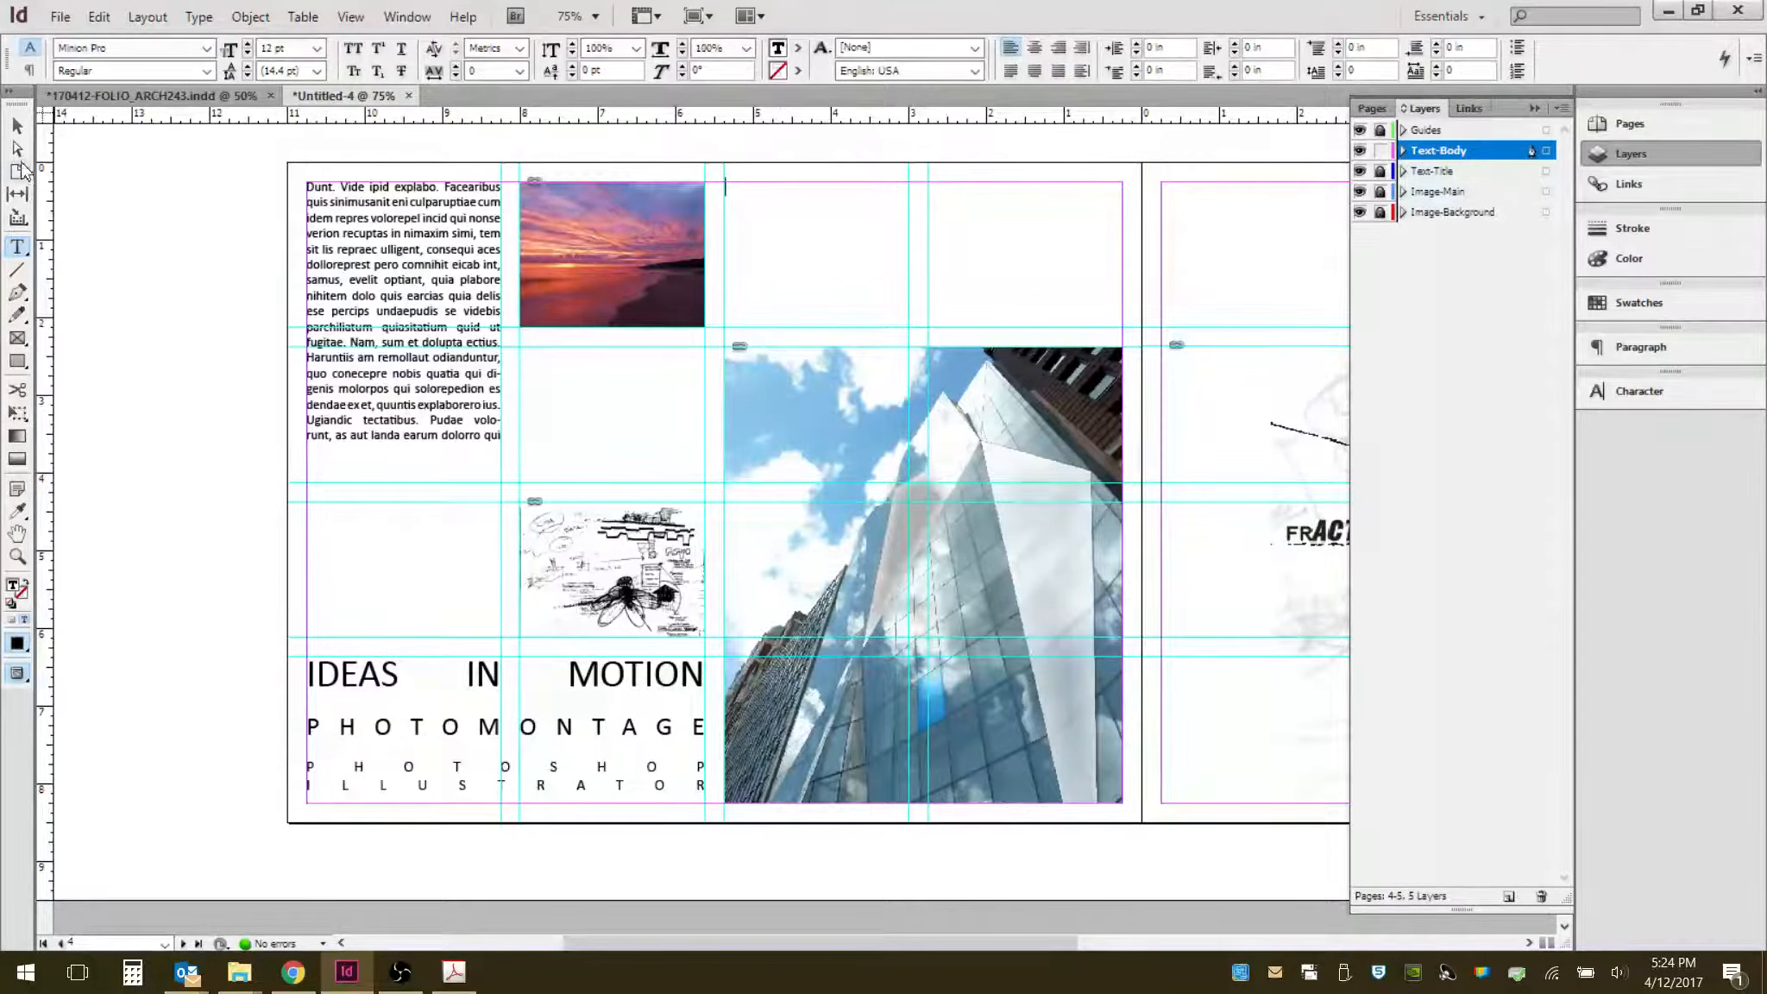
left_click(17, 126)
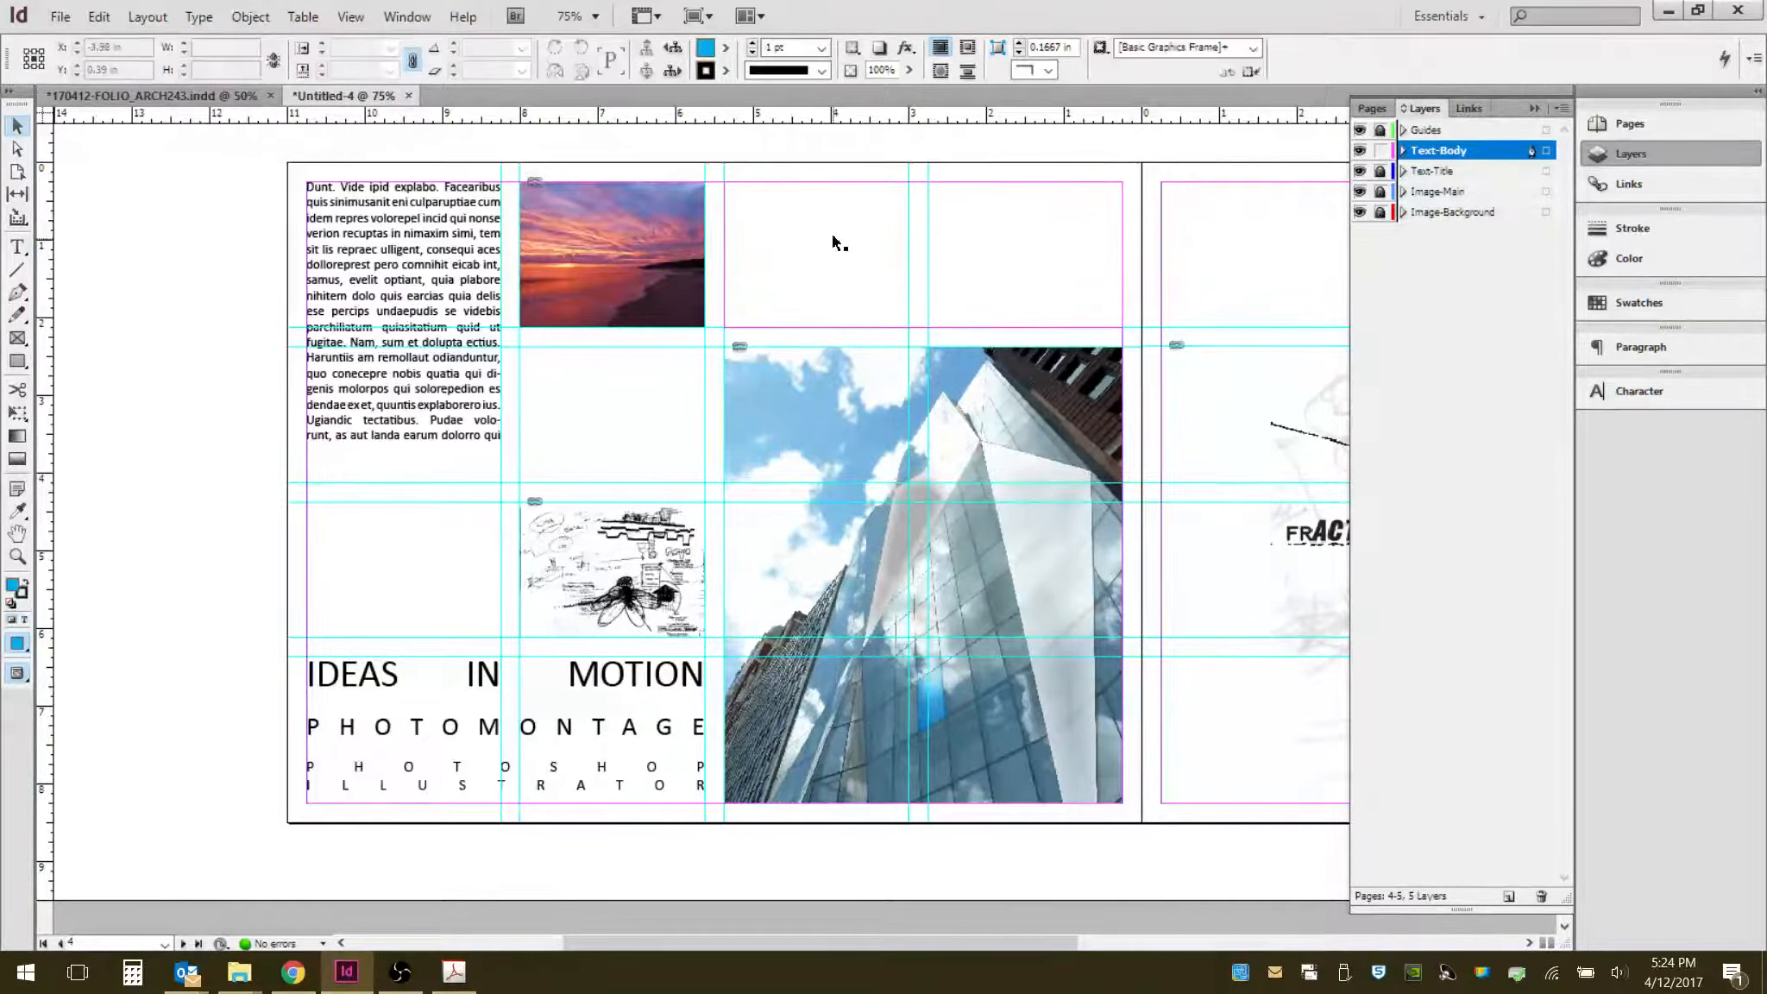
left_click(854, 247)
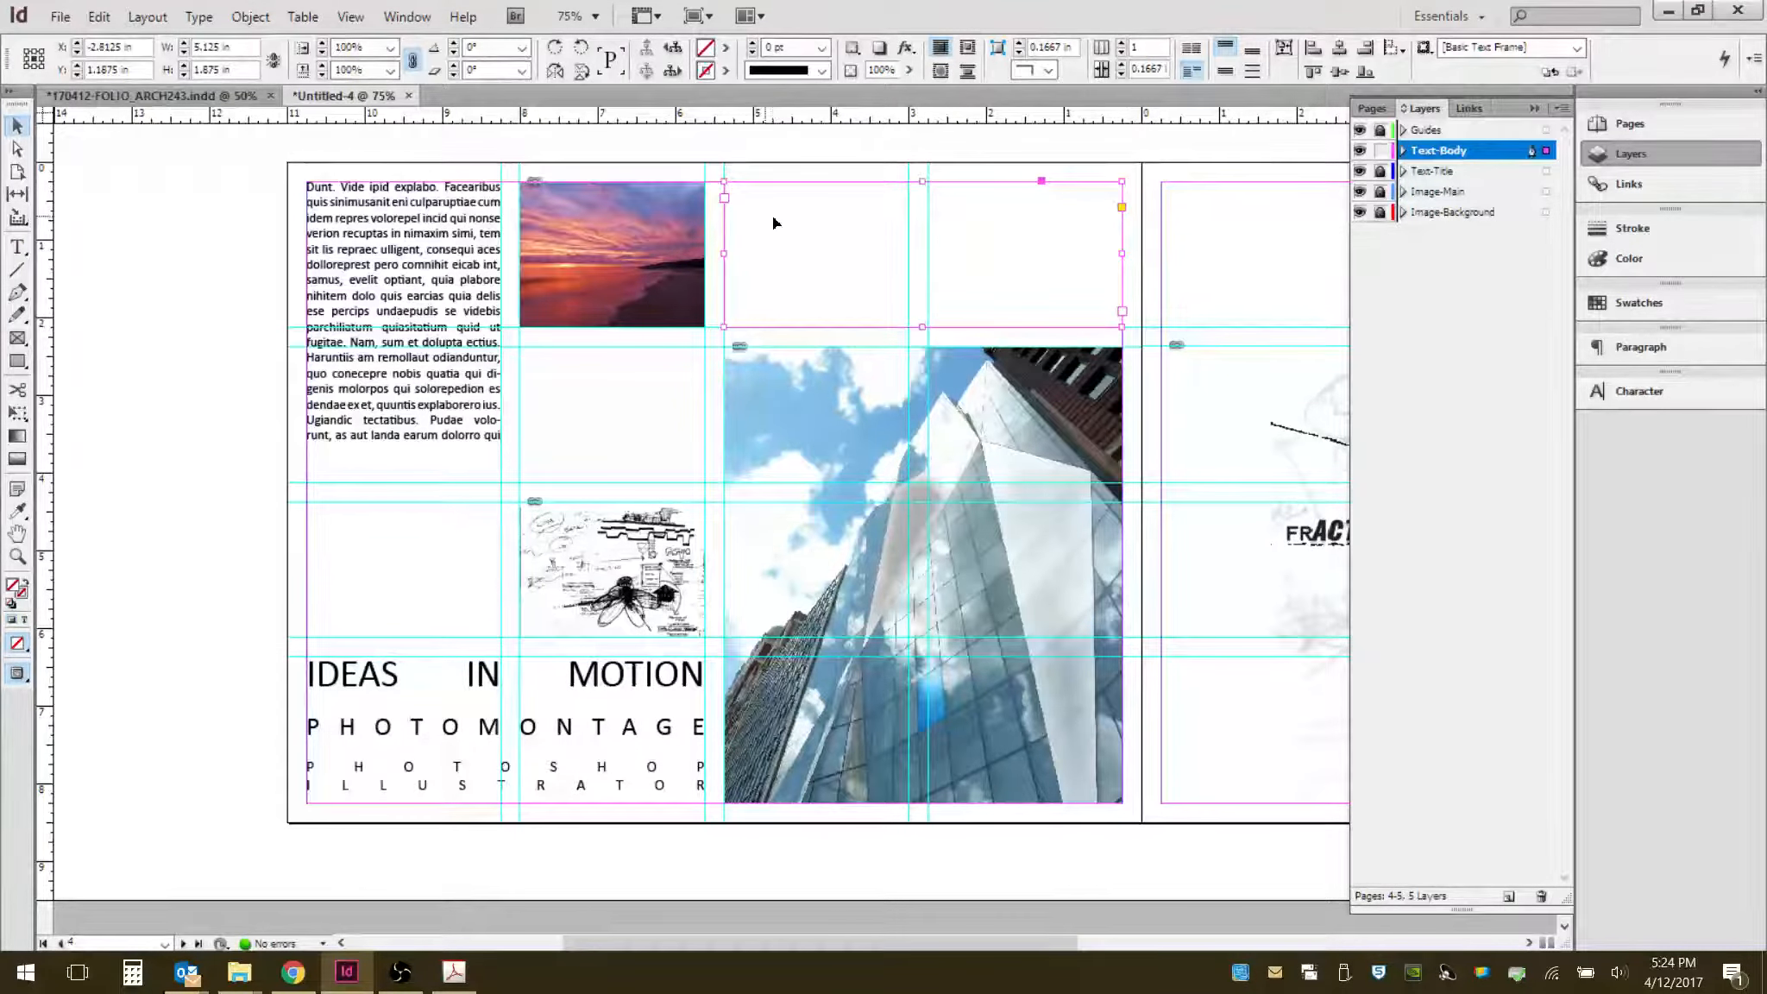
left_click(725, 199)
left_click(448, 479)
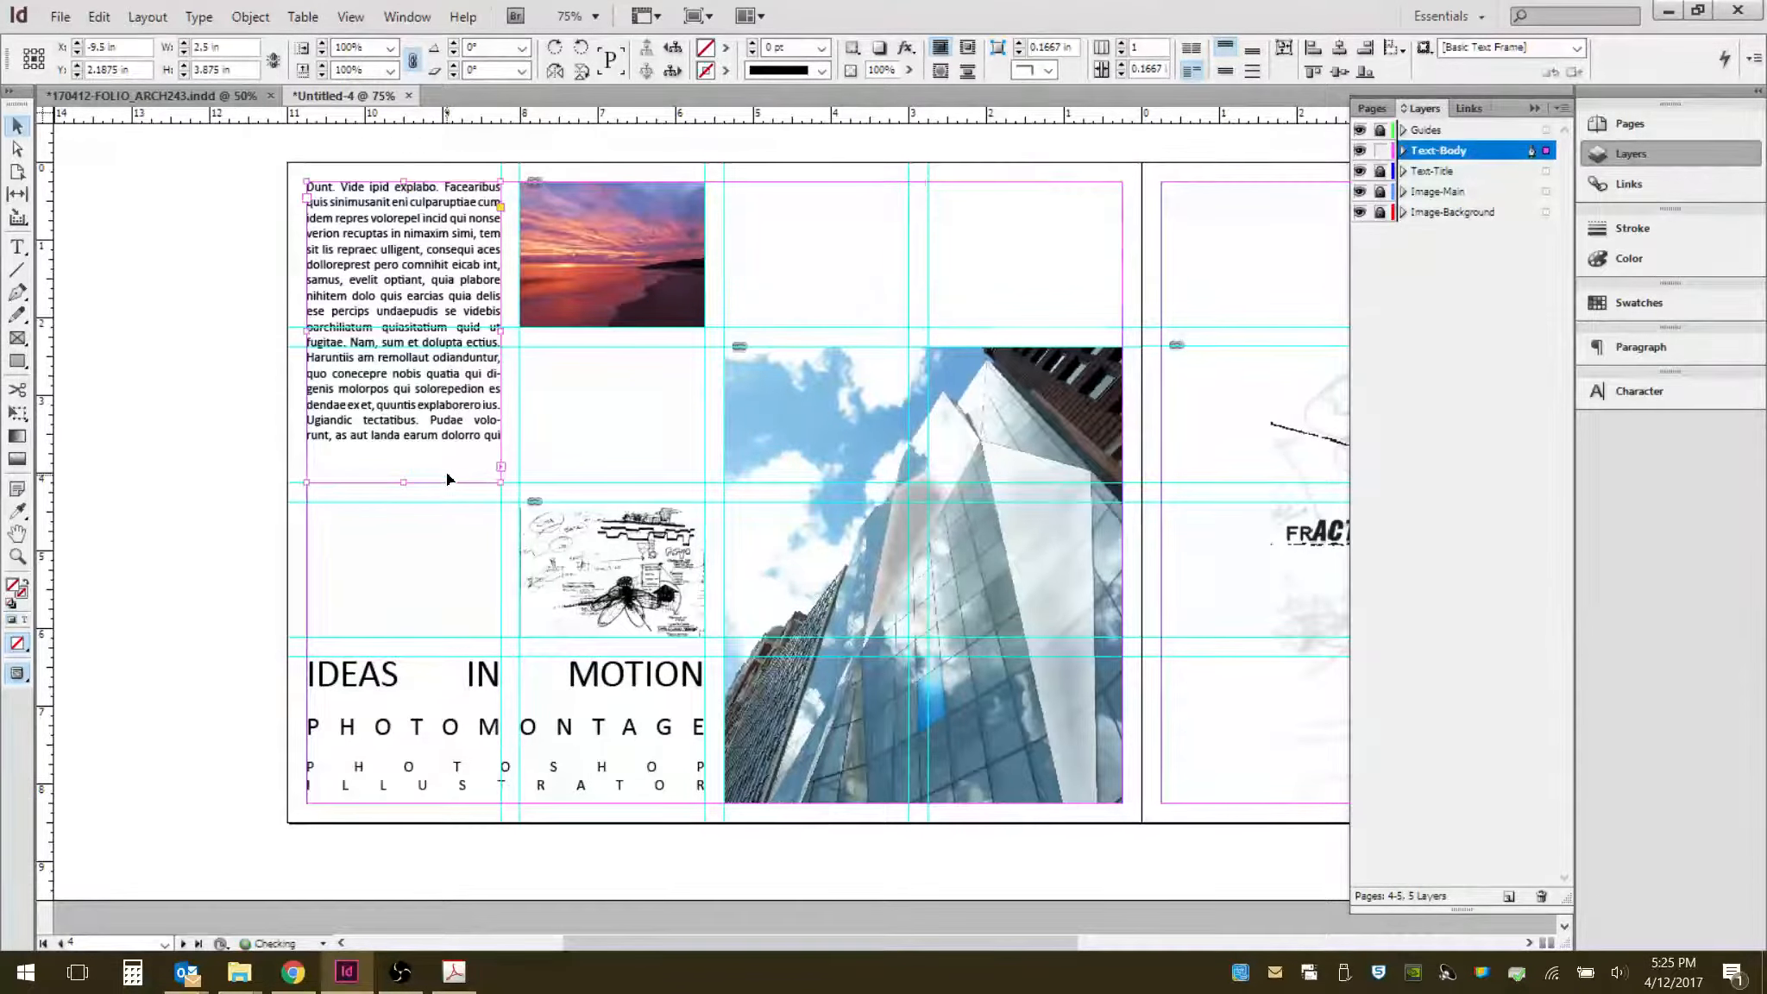
right_click(801, 226)
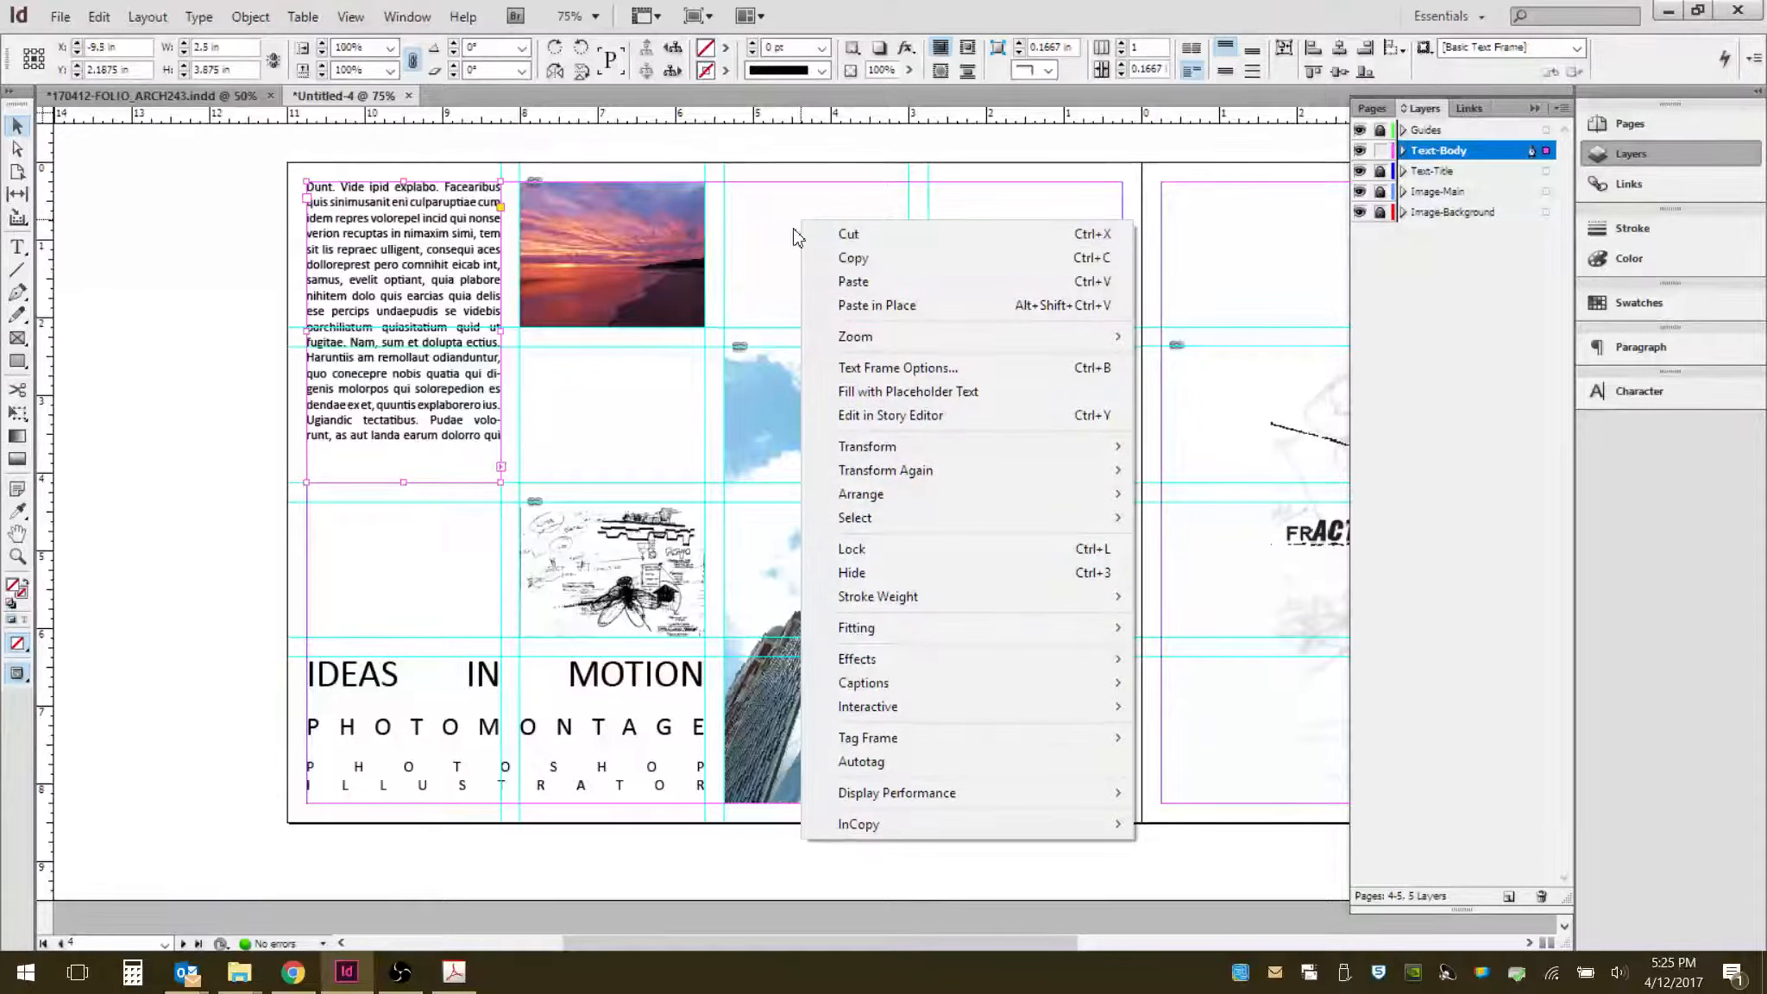
double_click(794, 227)
right_click(793, 227)
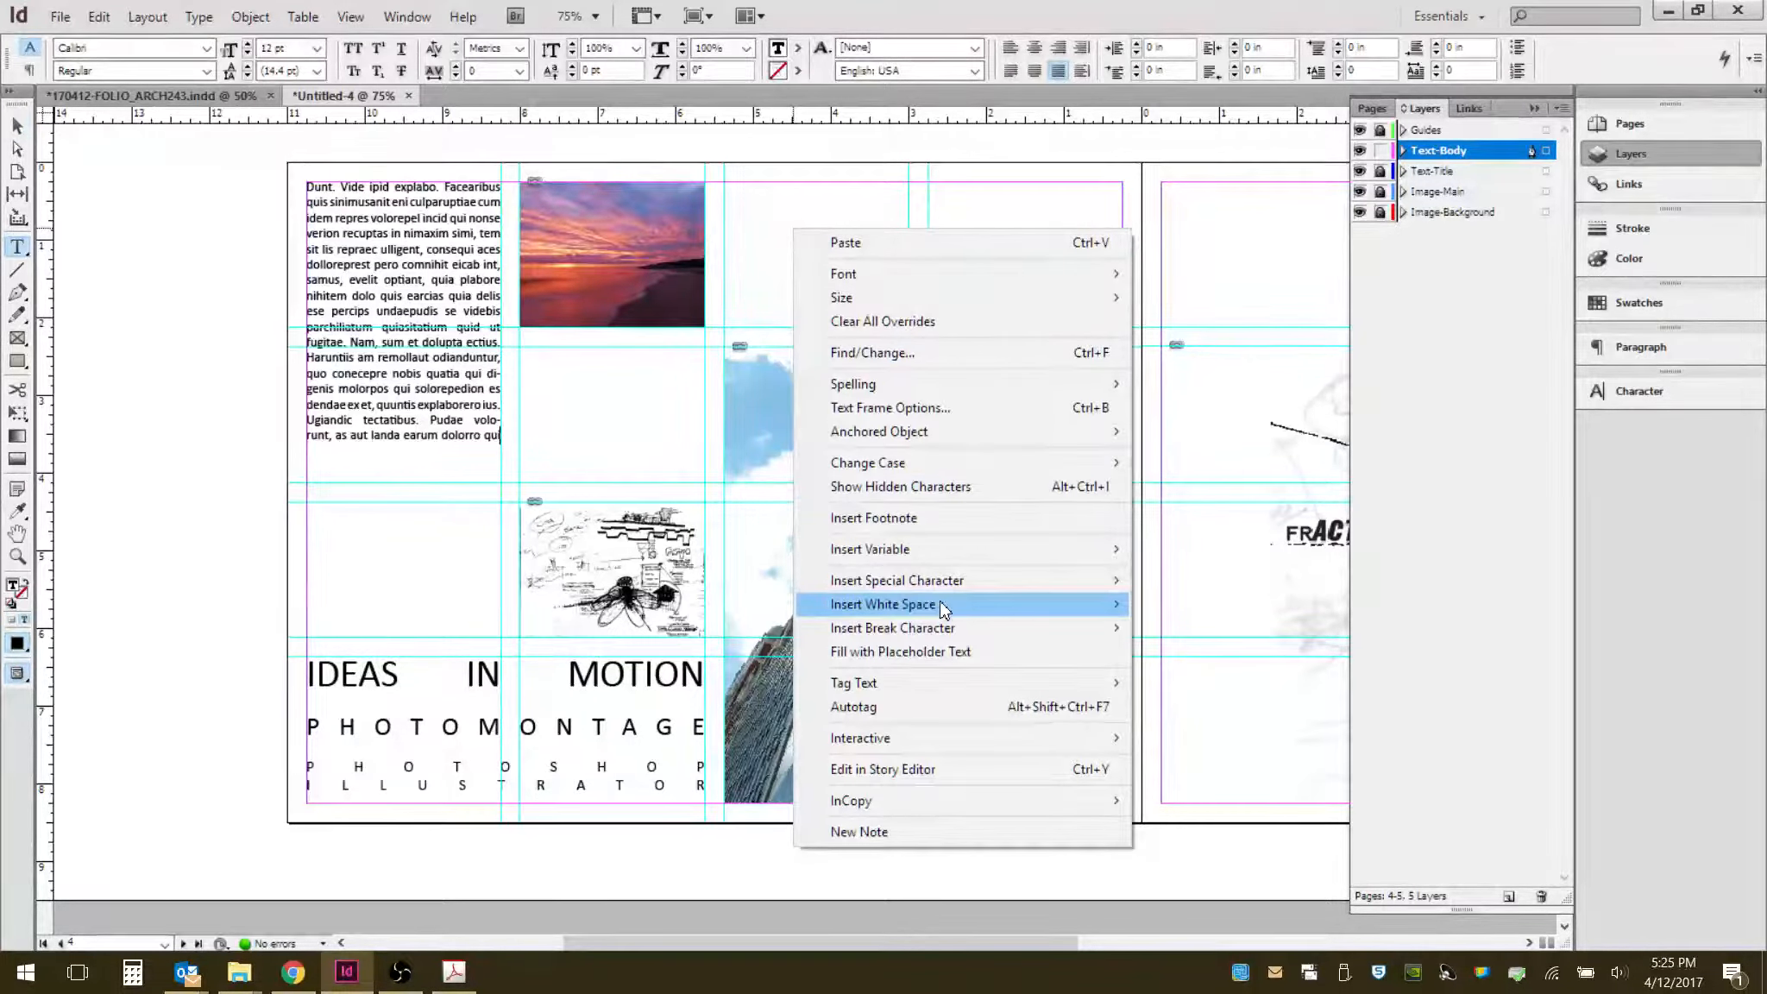
left_click(983, 653)
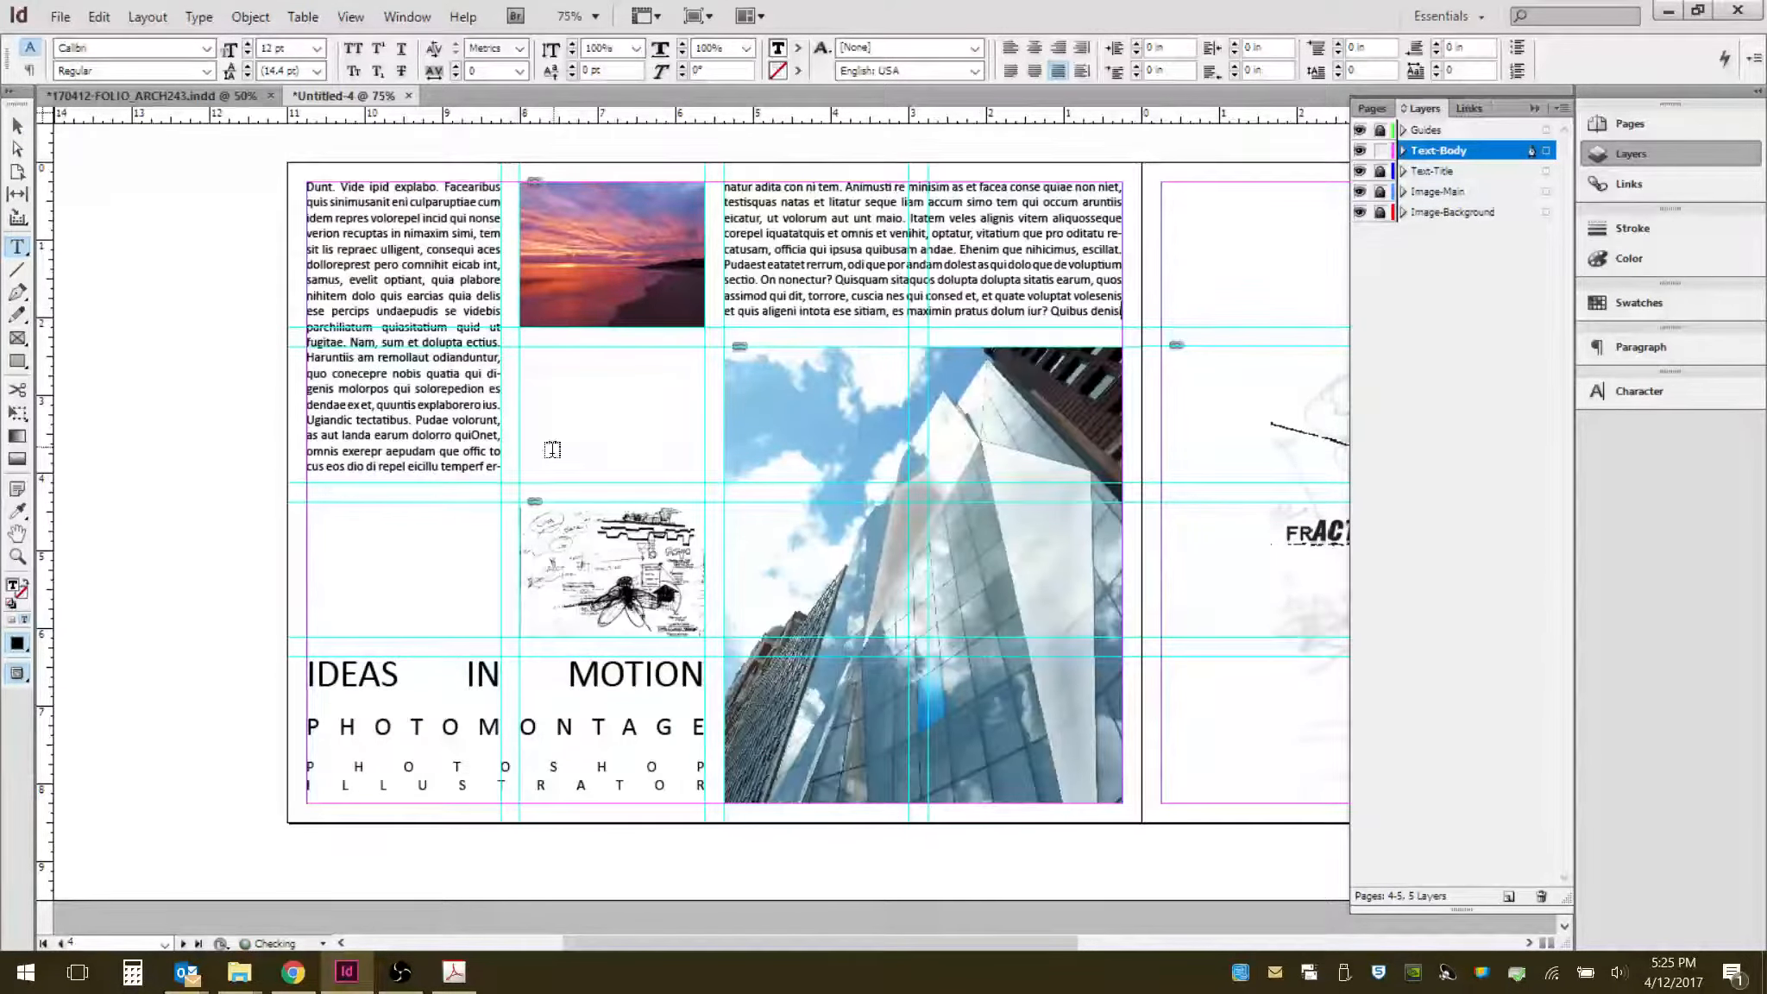
- Delete a few characters from the body text in the top-left frame
left_click(468, 419)
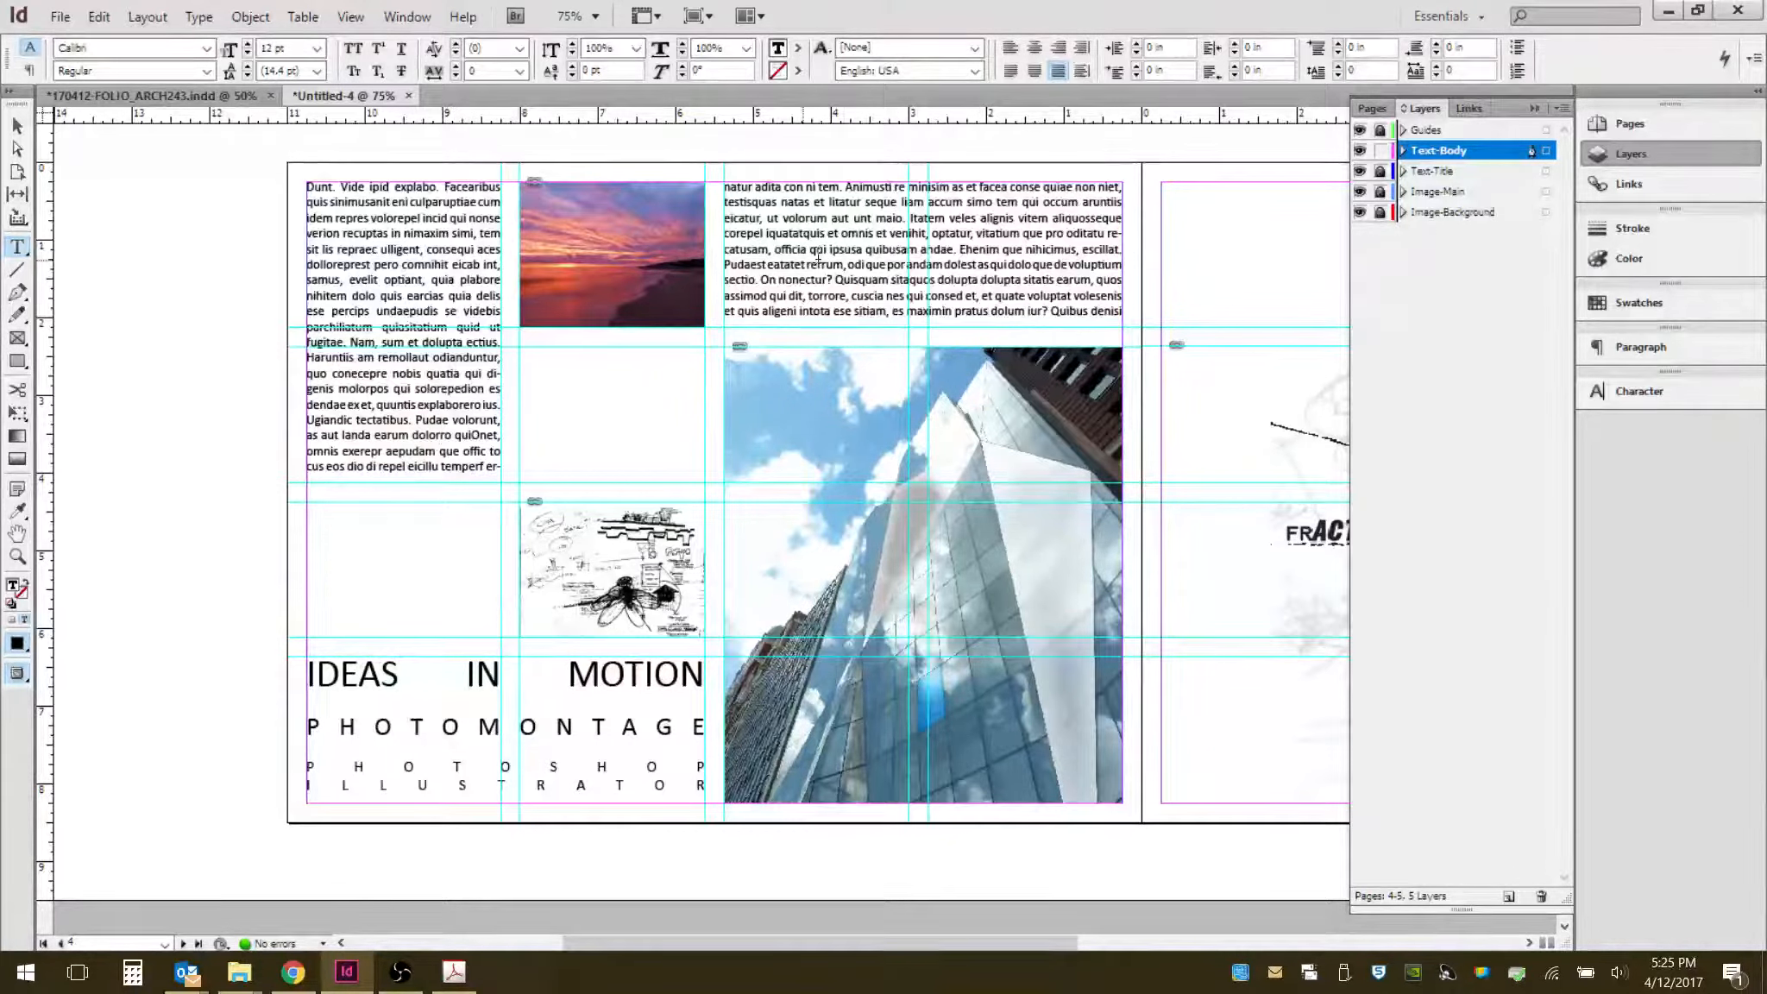
key("BackSpace")
key("BackSpace")
key("BackSpace")
key("BackSpace")
key("BackSpace")
key("BackSpace")
key("BackSpace")
key("BackSpace")
key("BackSpace")
key("BackSpace")
key("BackSpace")
key("BackSpace")
key("BackSpace")
key("BackSpace")
key("BackSpace")
key("BackSpace")
key("BackSpace")
key("BackSpace")
key("BackSpace")
key("BackSpace")
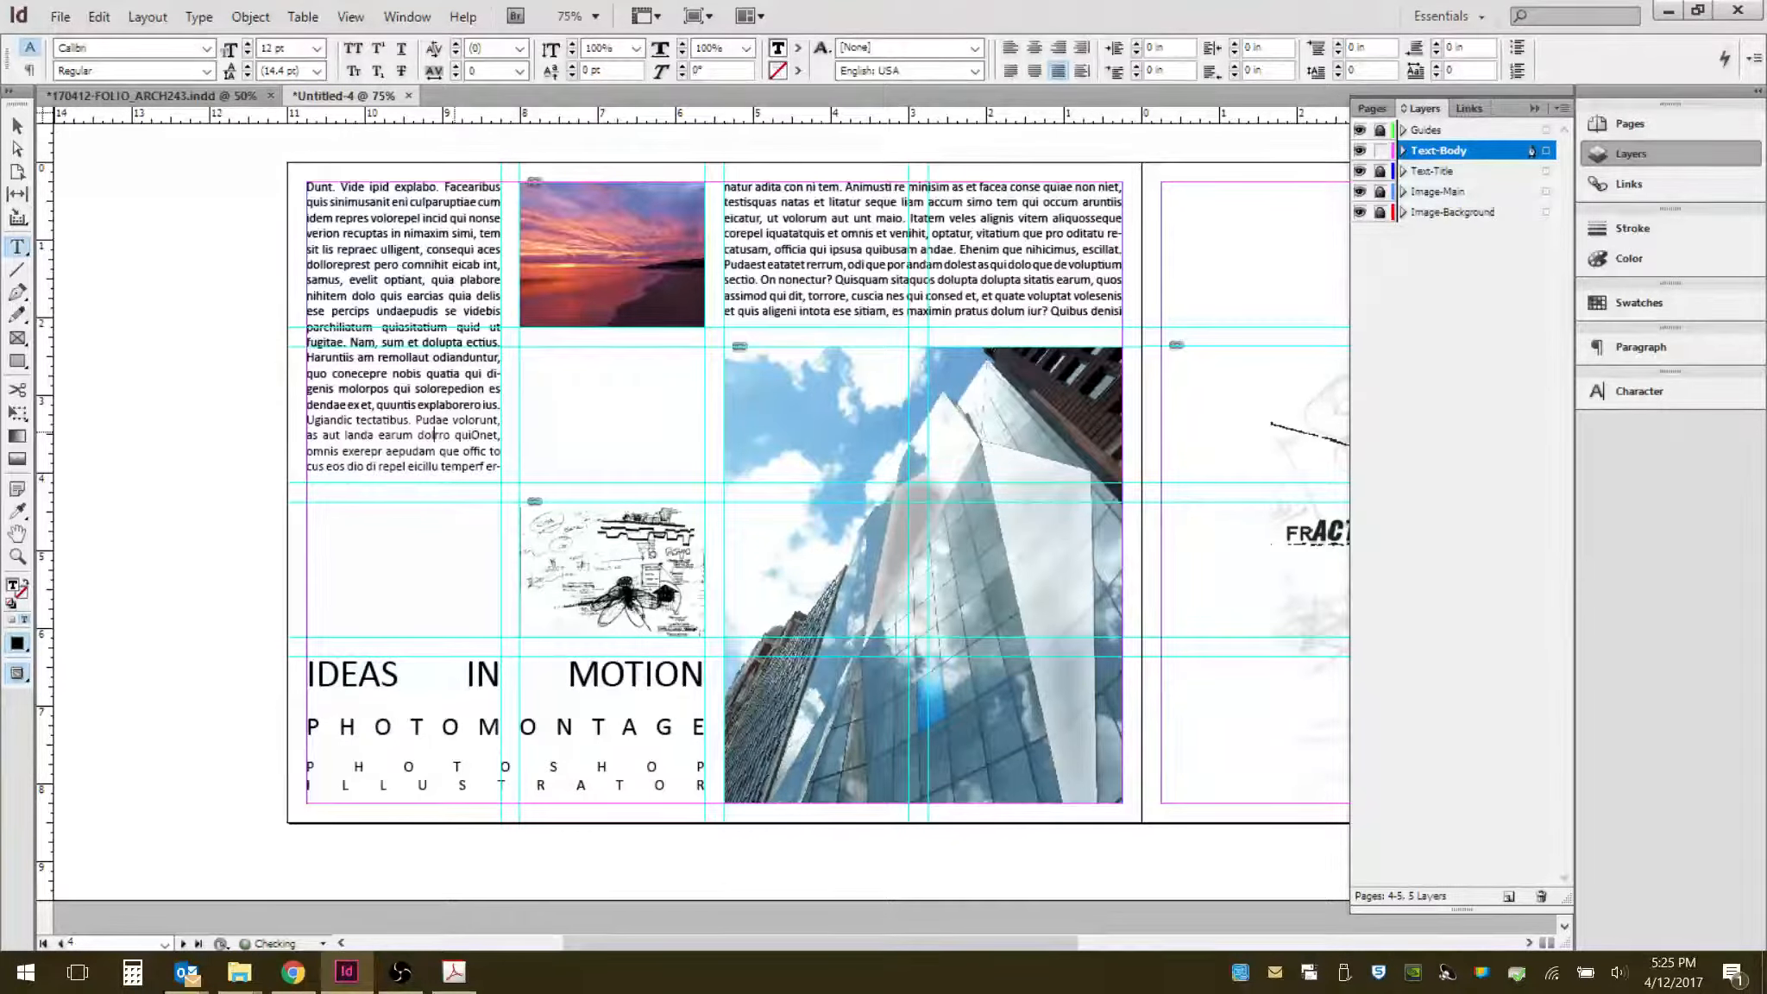
key("BackSpace")
key("BackSpace")
key("BackSpace")
key("BackSpace")
key("BackSpace")
key("BackSpace")
key("BackSpace")
key("BackSpace")
key("BackSpace")
key("BackSpace")
key("BackSpace")
key("BackSpace")
key("BackSpace")
key("BackSpace")
key("BackSpace")
key("BackSpace")
key("BackSpace")
key("BackSpace")
key("BackSpace")
key("BackSpace")
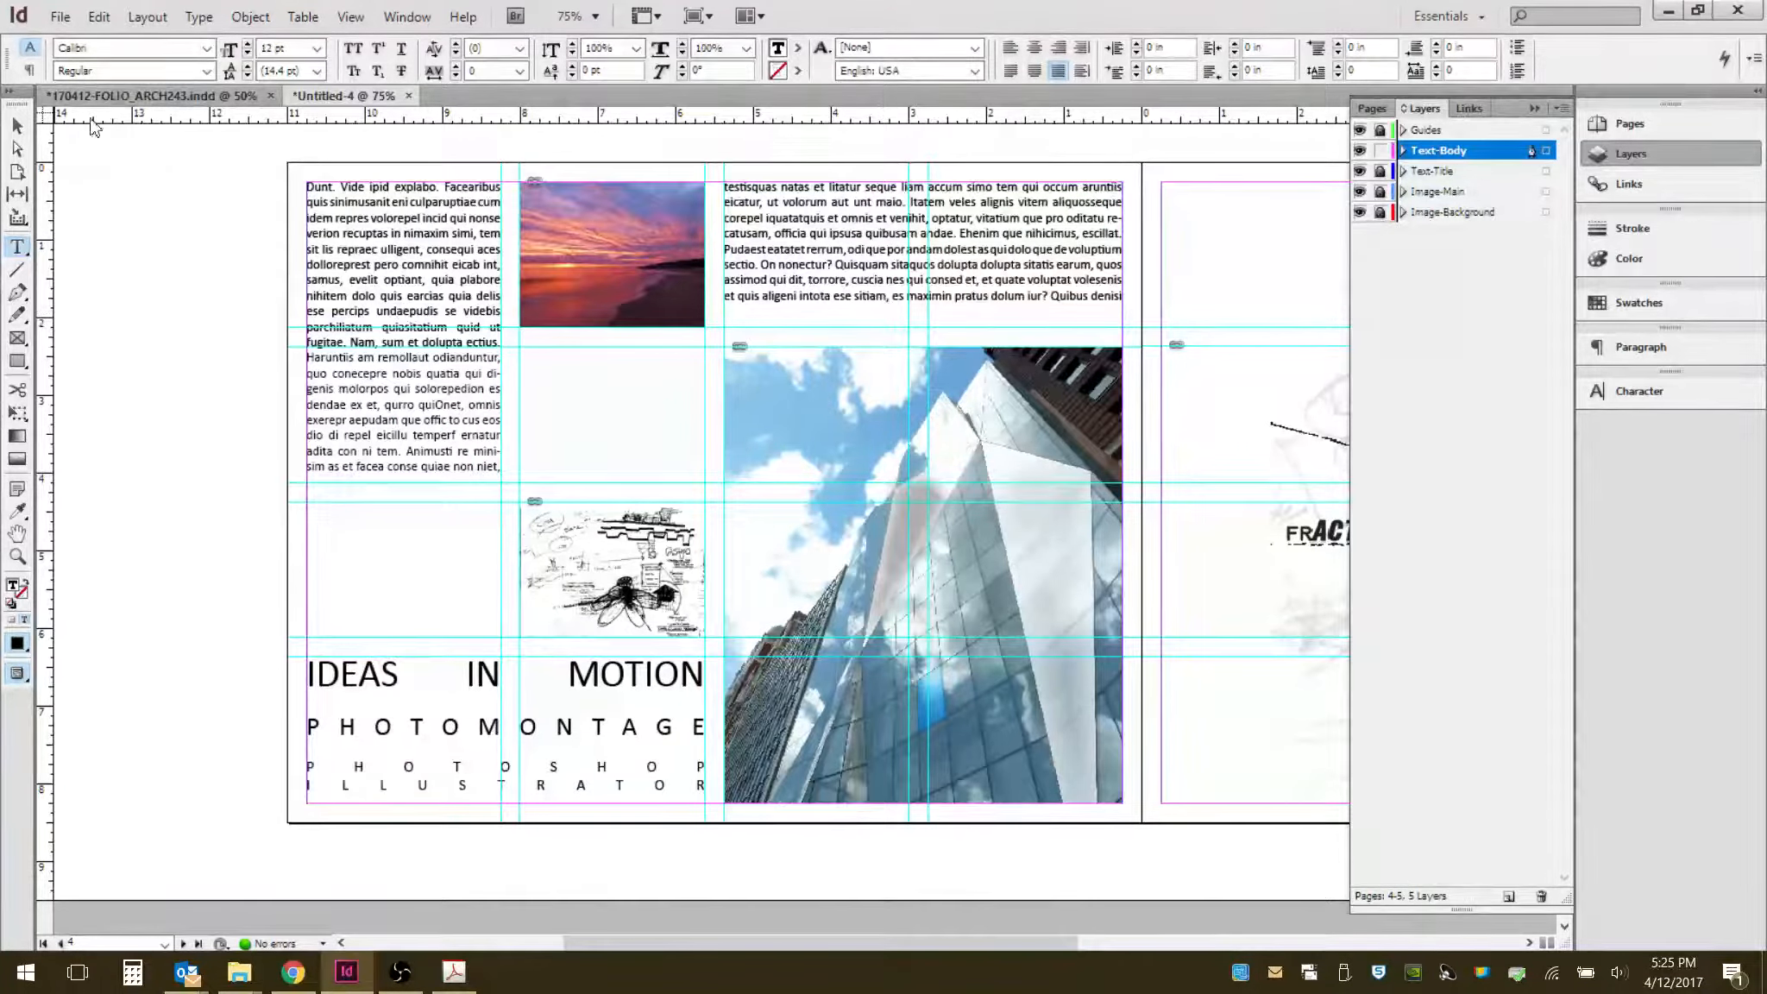
left_click(17, 126)
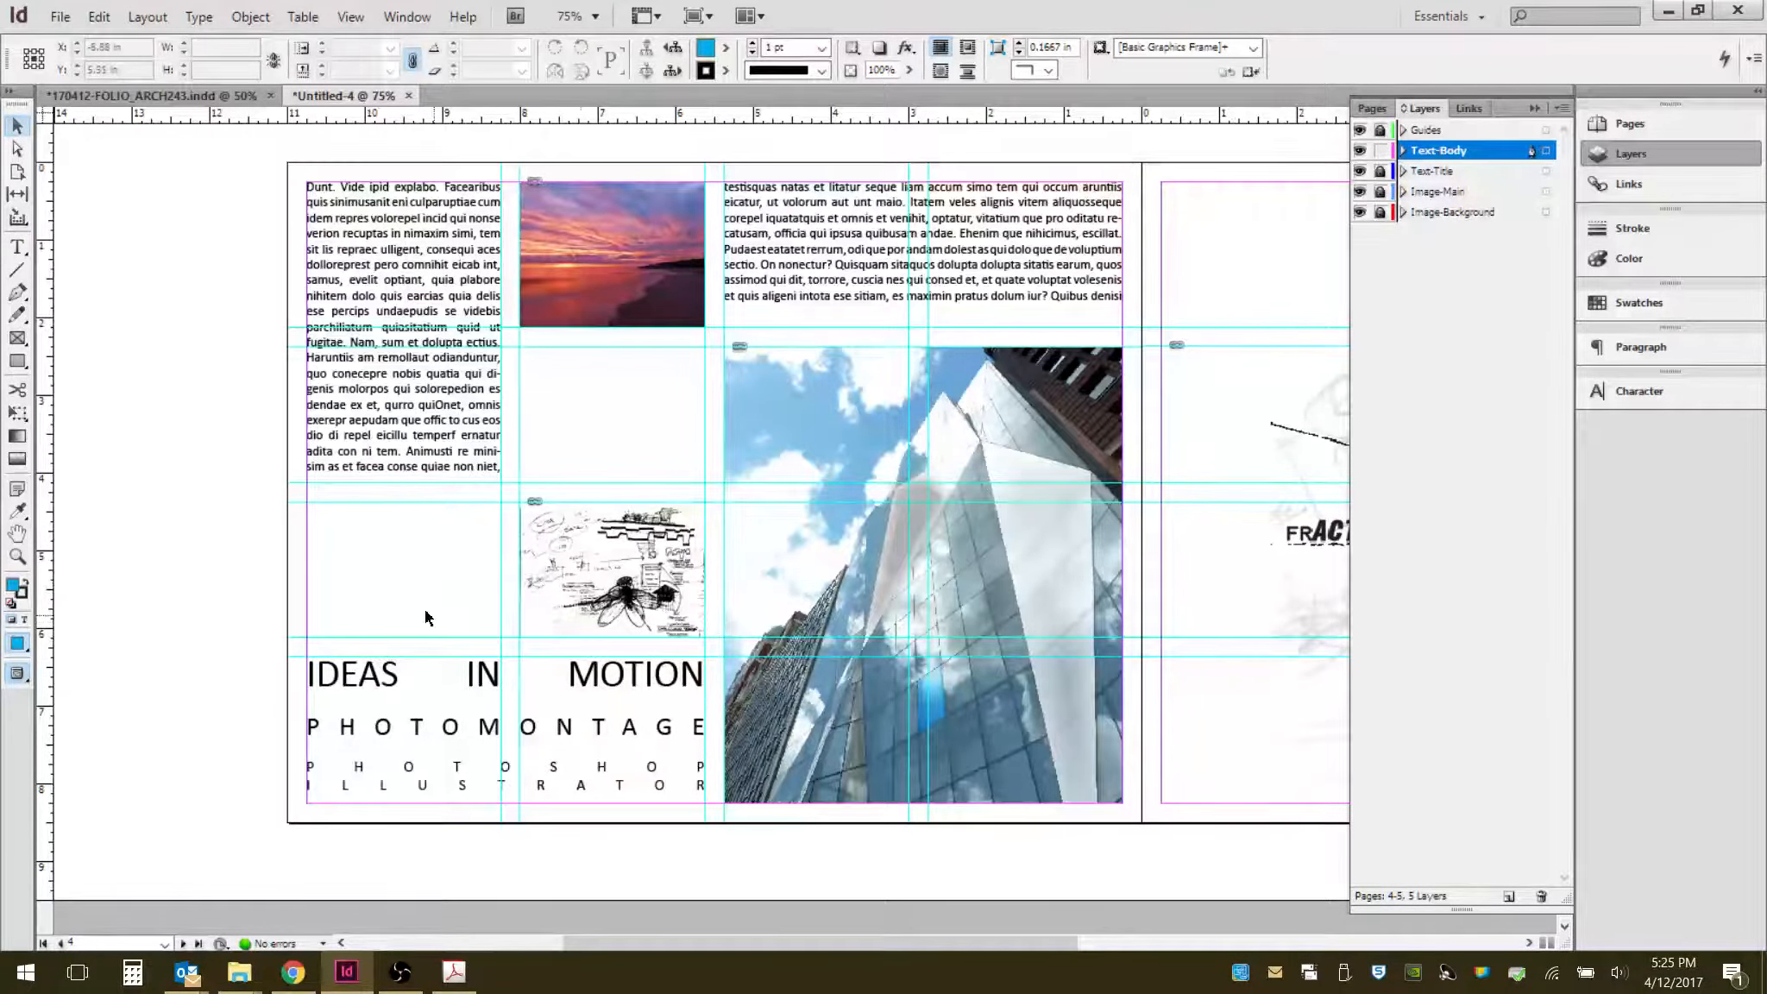
left_click_drag(884, 515, 702, 524)
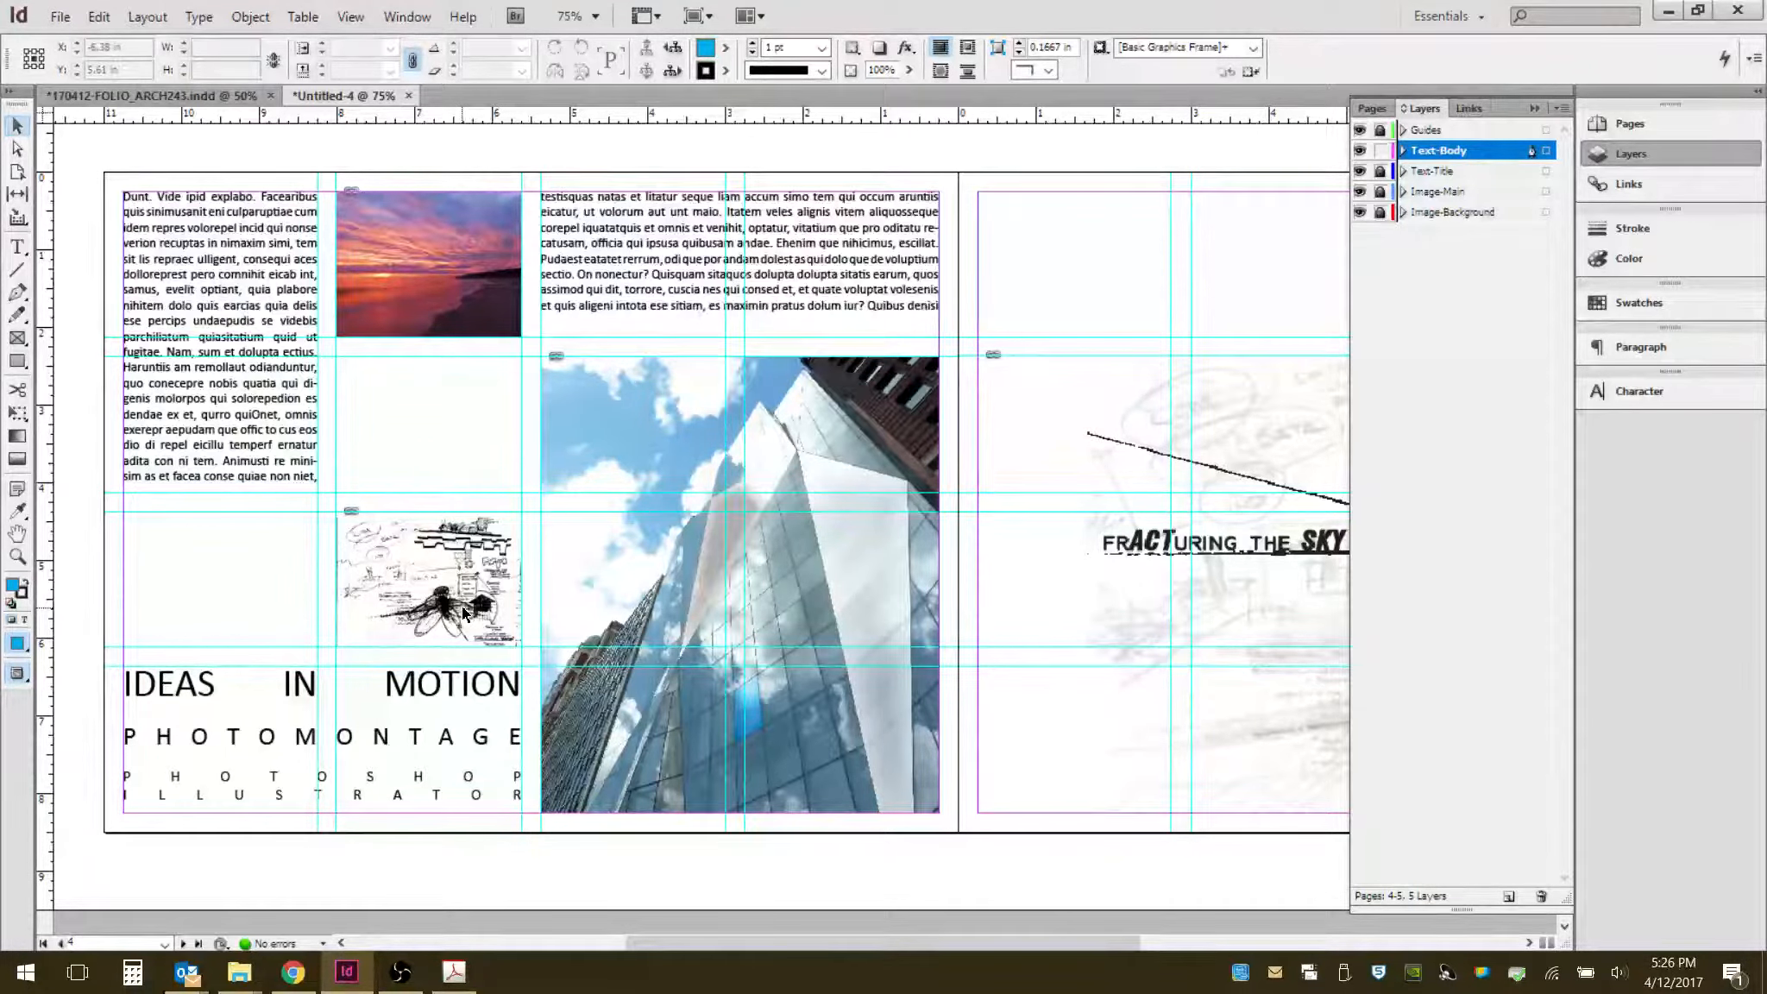
scroll(427, 601, "down", 1)
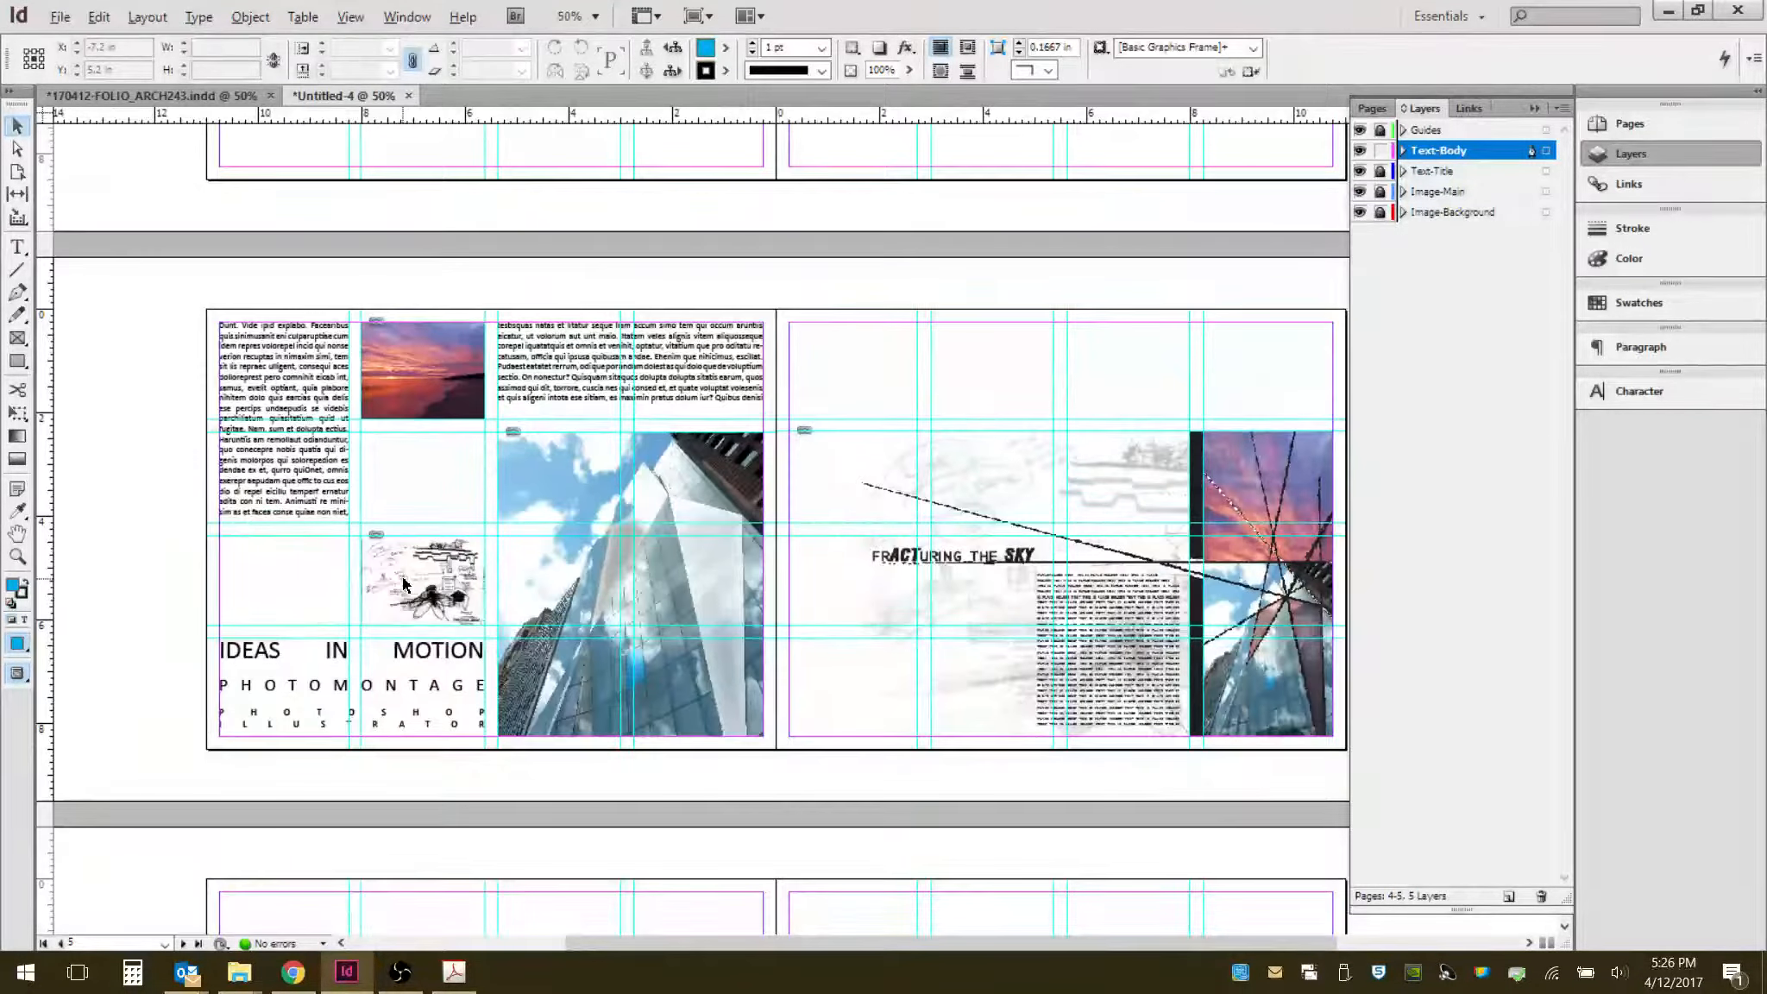
- Open the Print dialog for the portfolio document and choose Adobe PDF as the printer
left_click_drag(603, 472, 530, 377)
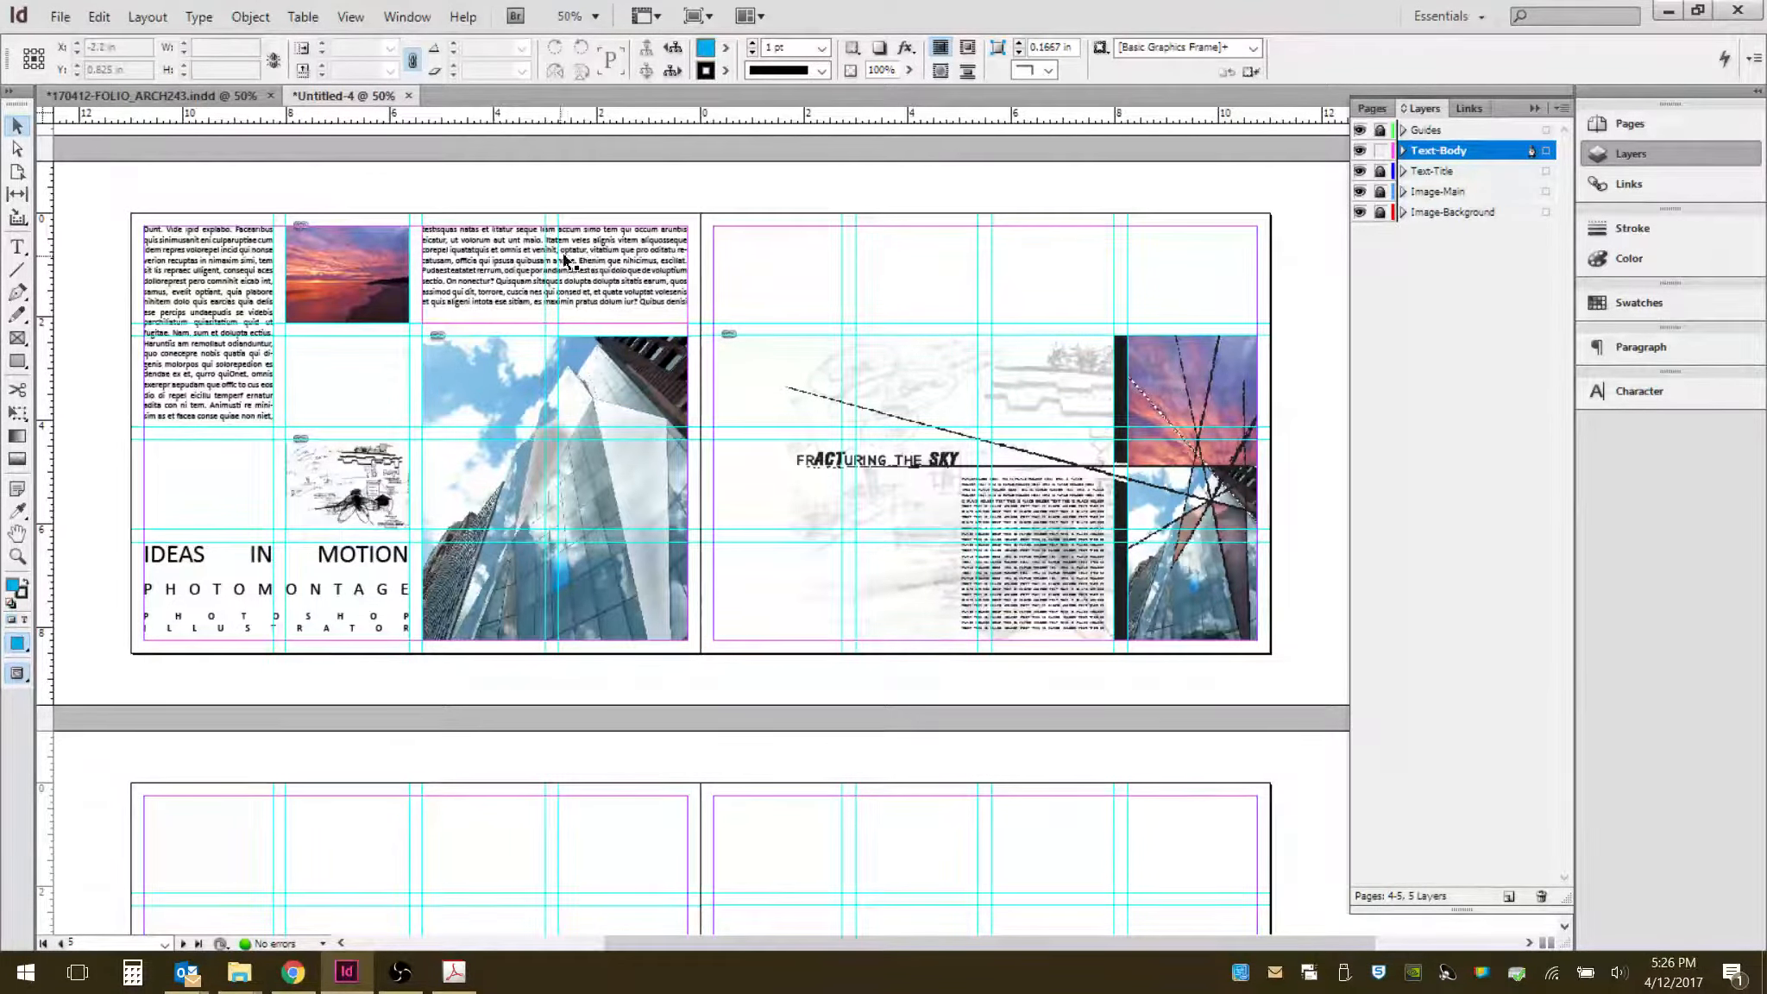
scroll(638, 302, "up", 3)
scroll(640, 310, "up", 5)
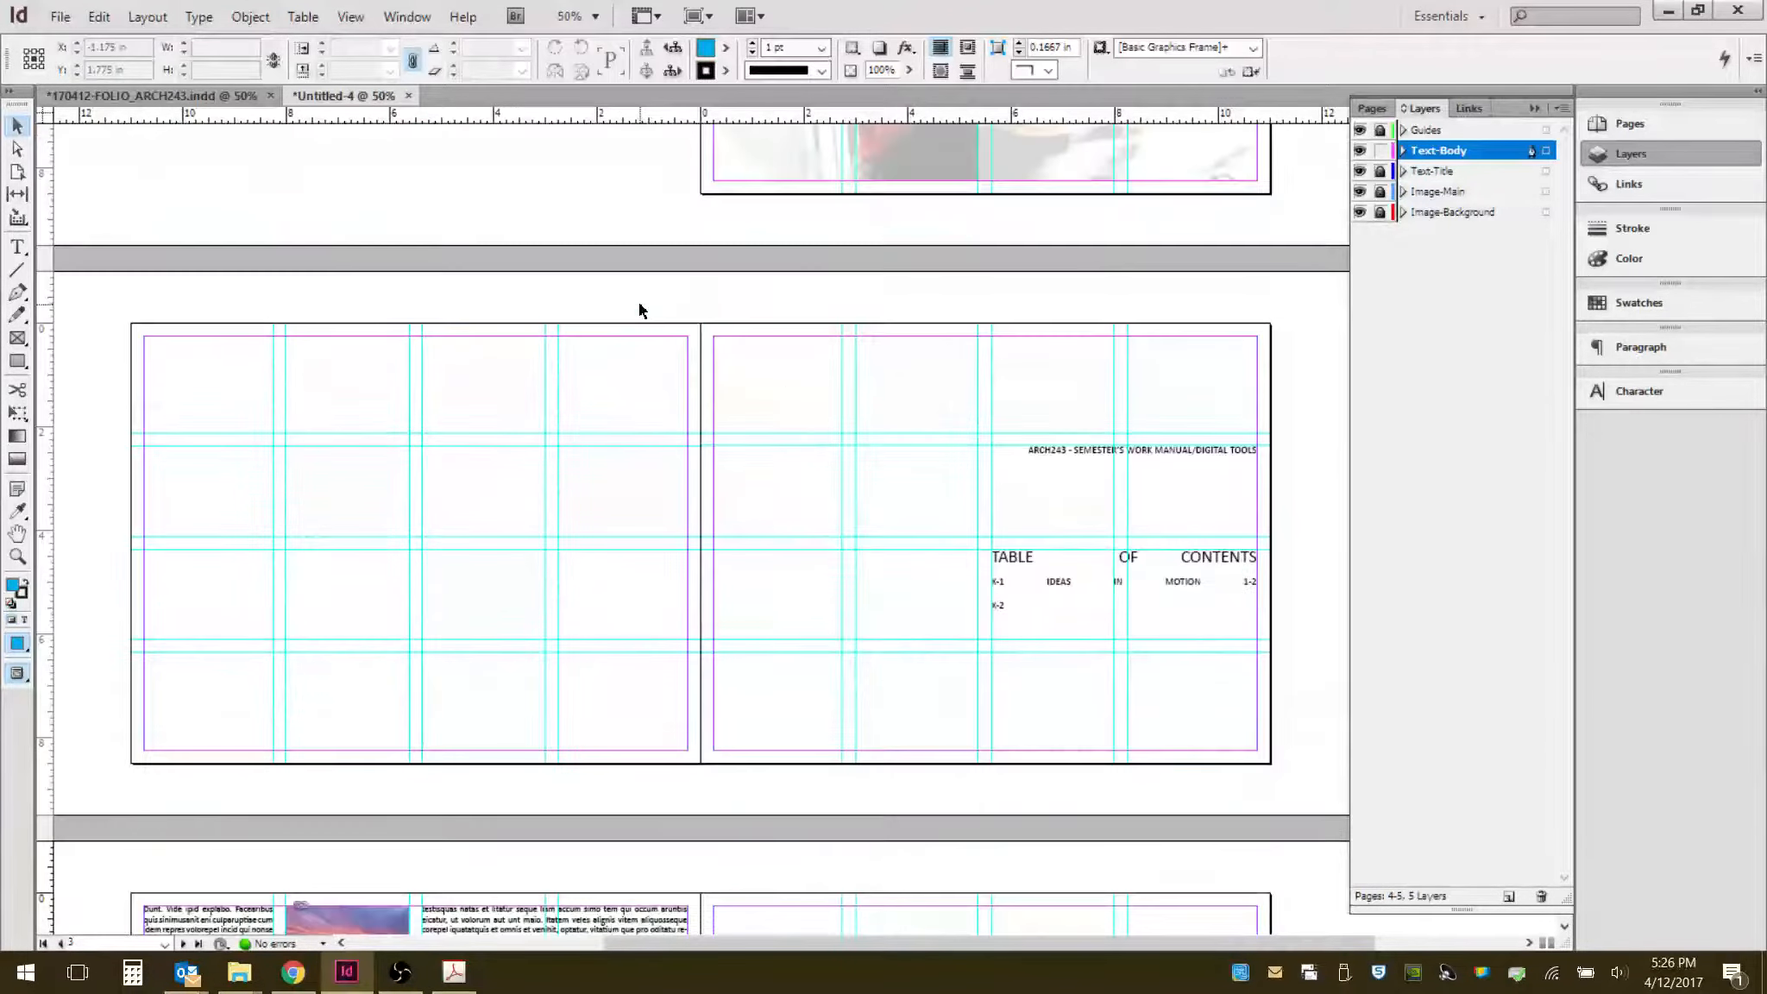
scroll(640, 311, "down", 20)
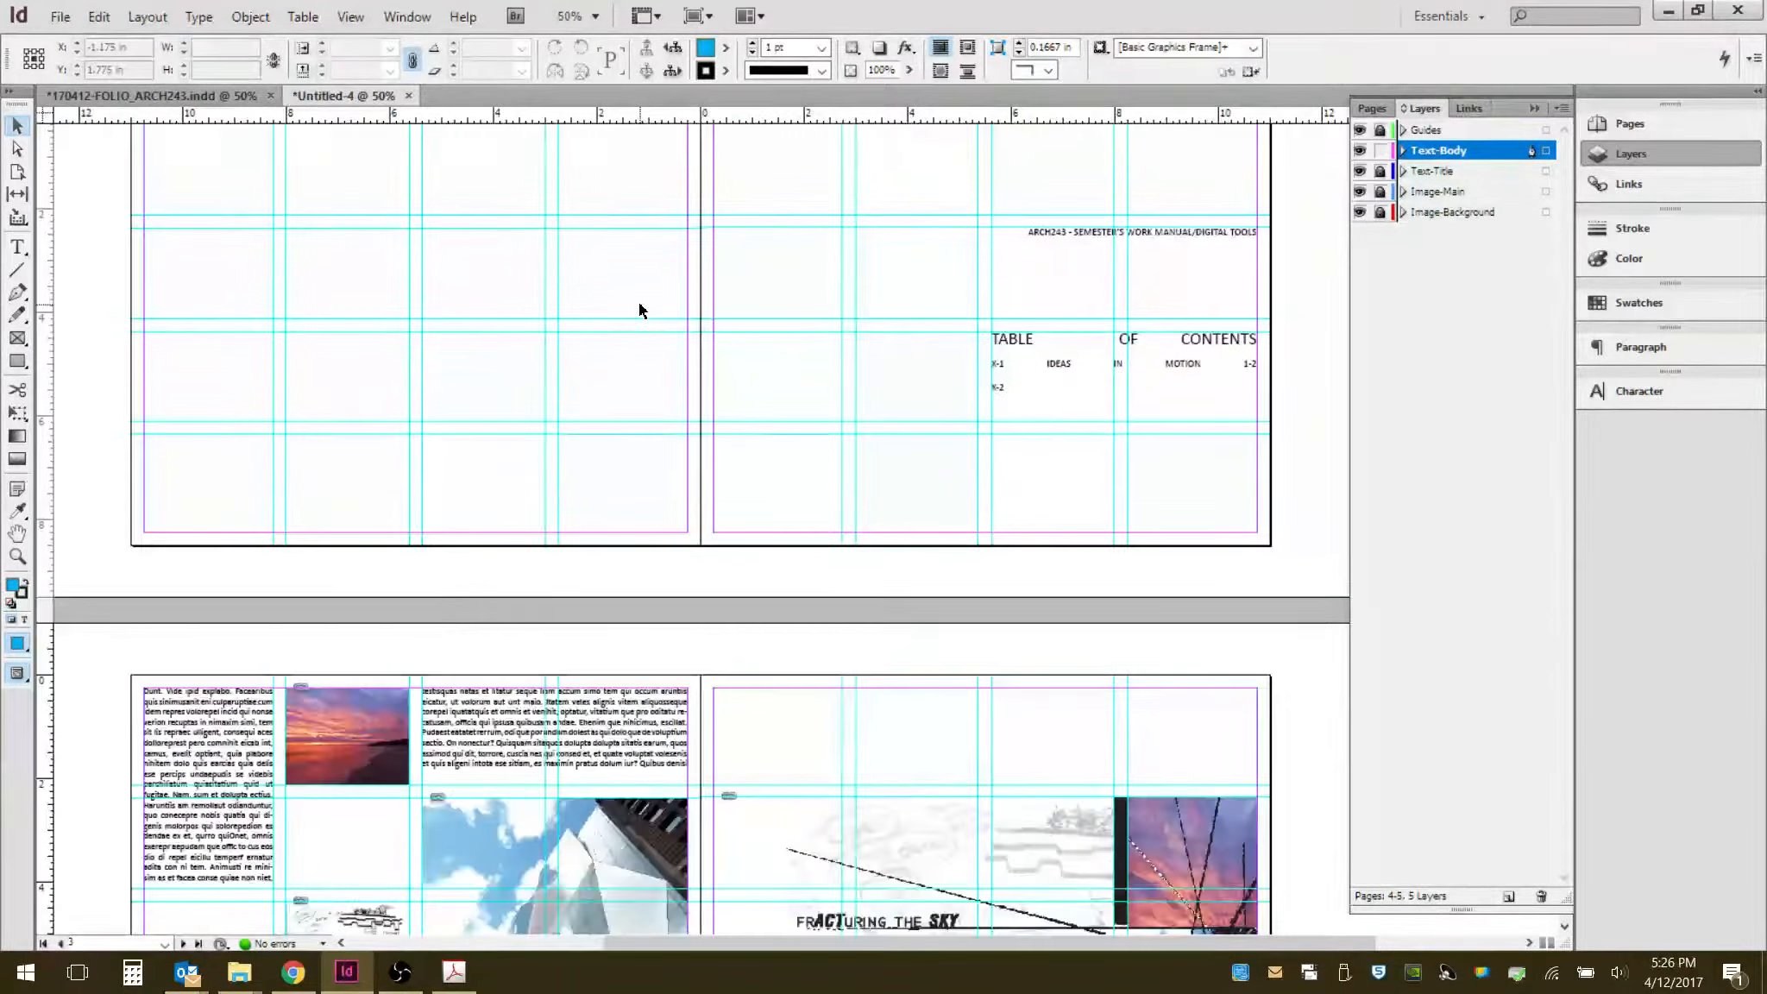
scroll(639, 311, "up", 5)
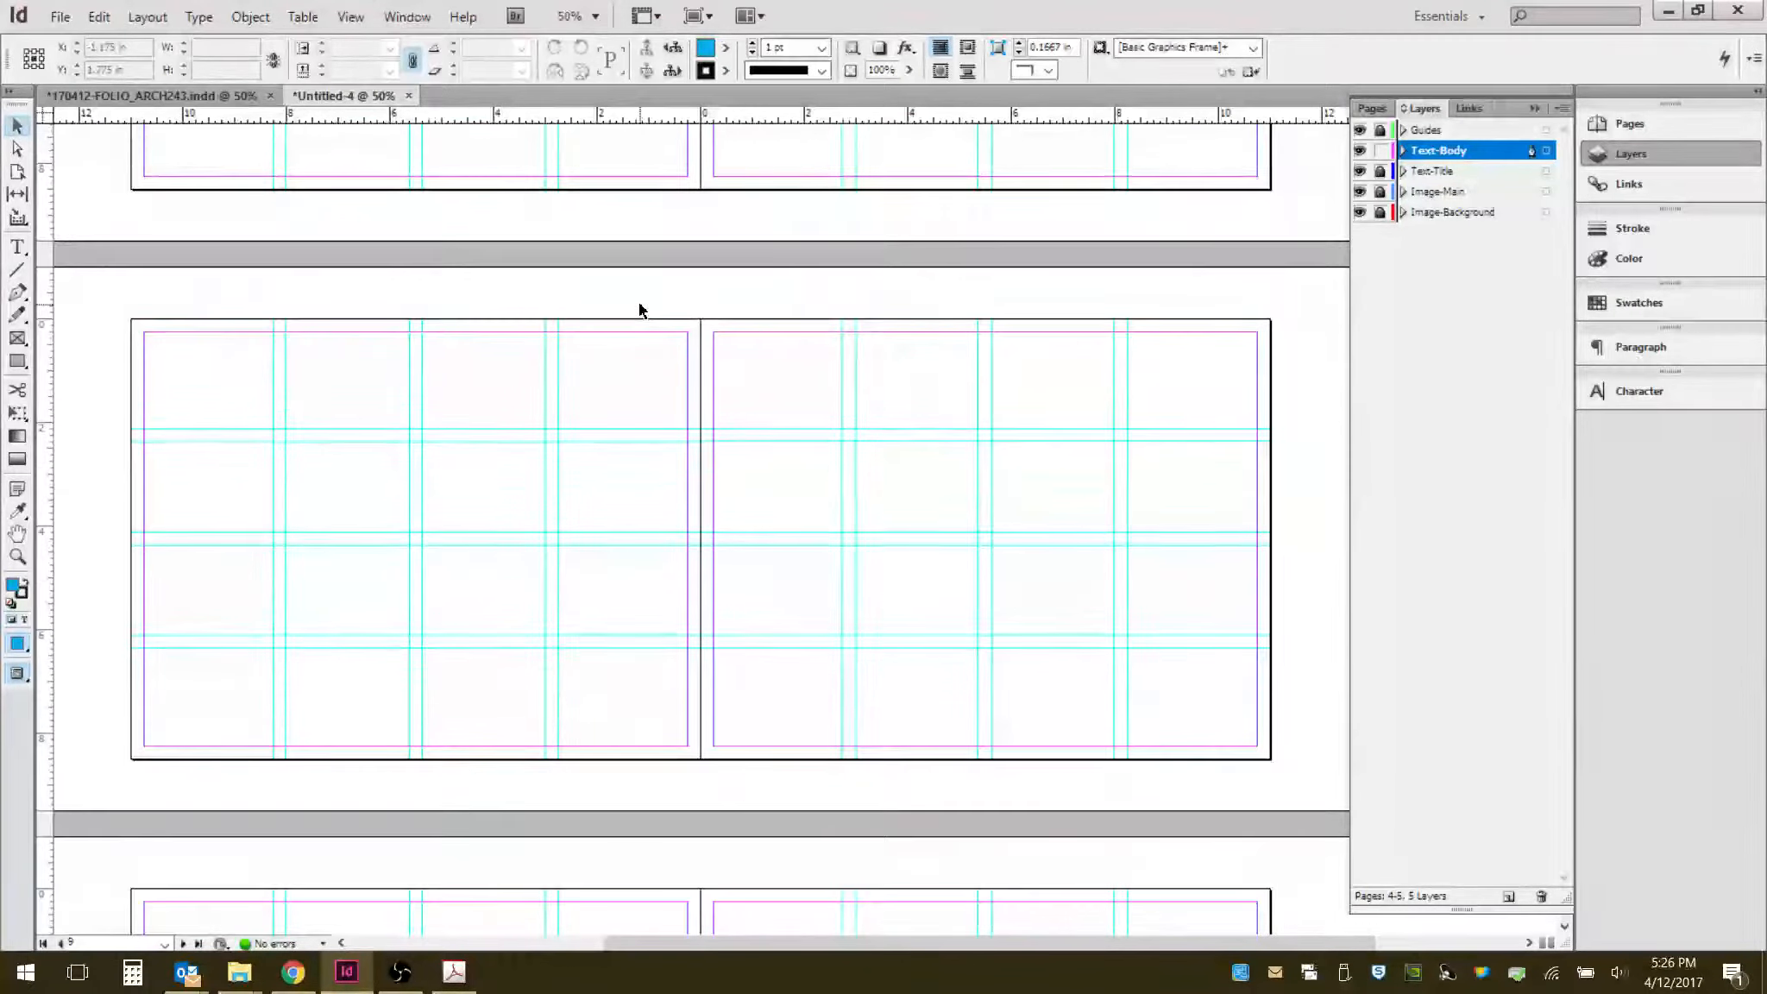
scroll(639, 311, "up", 20)
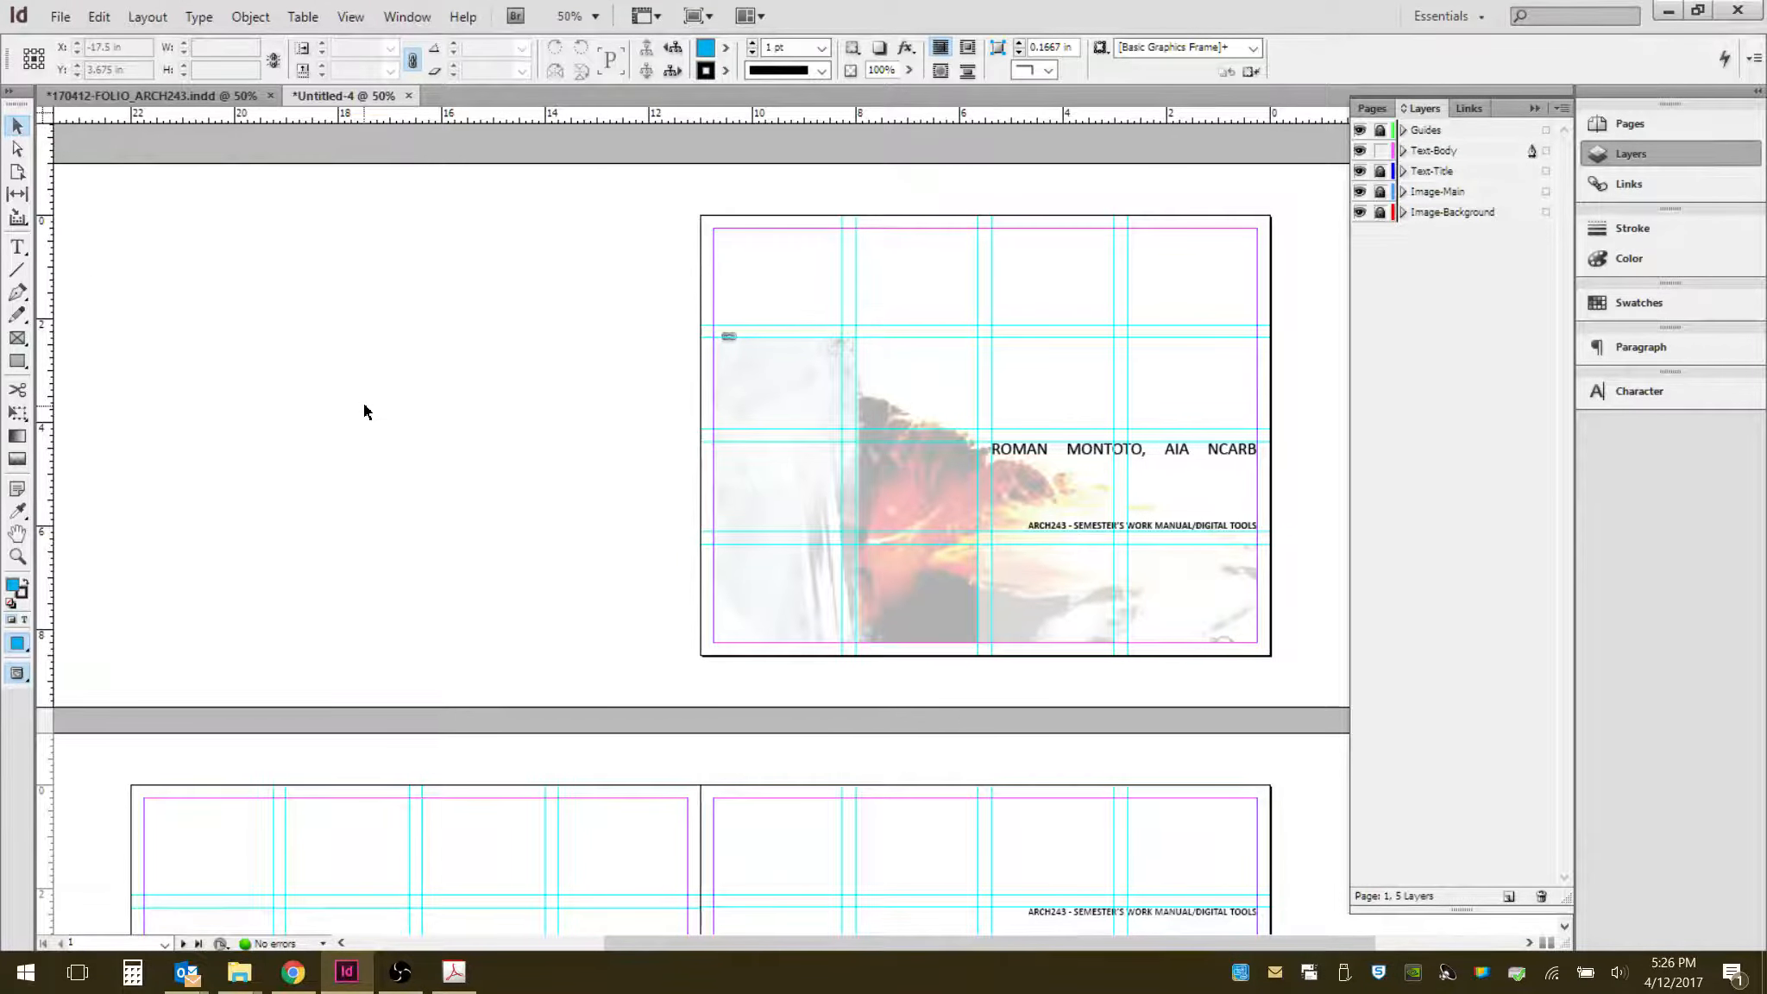
left_click(59, 17)
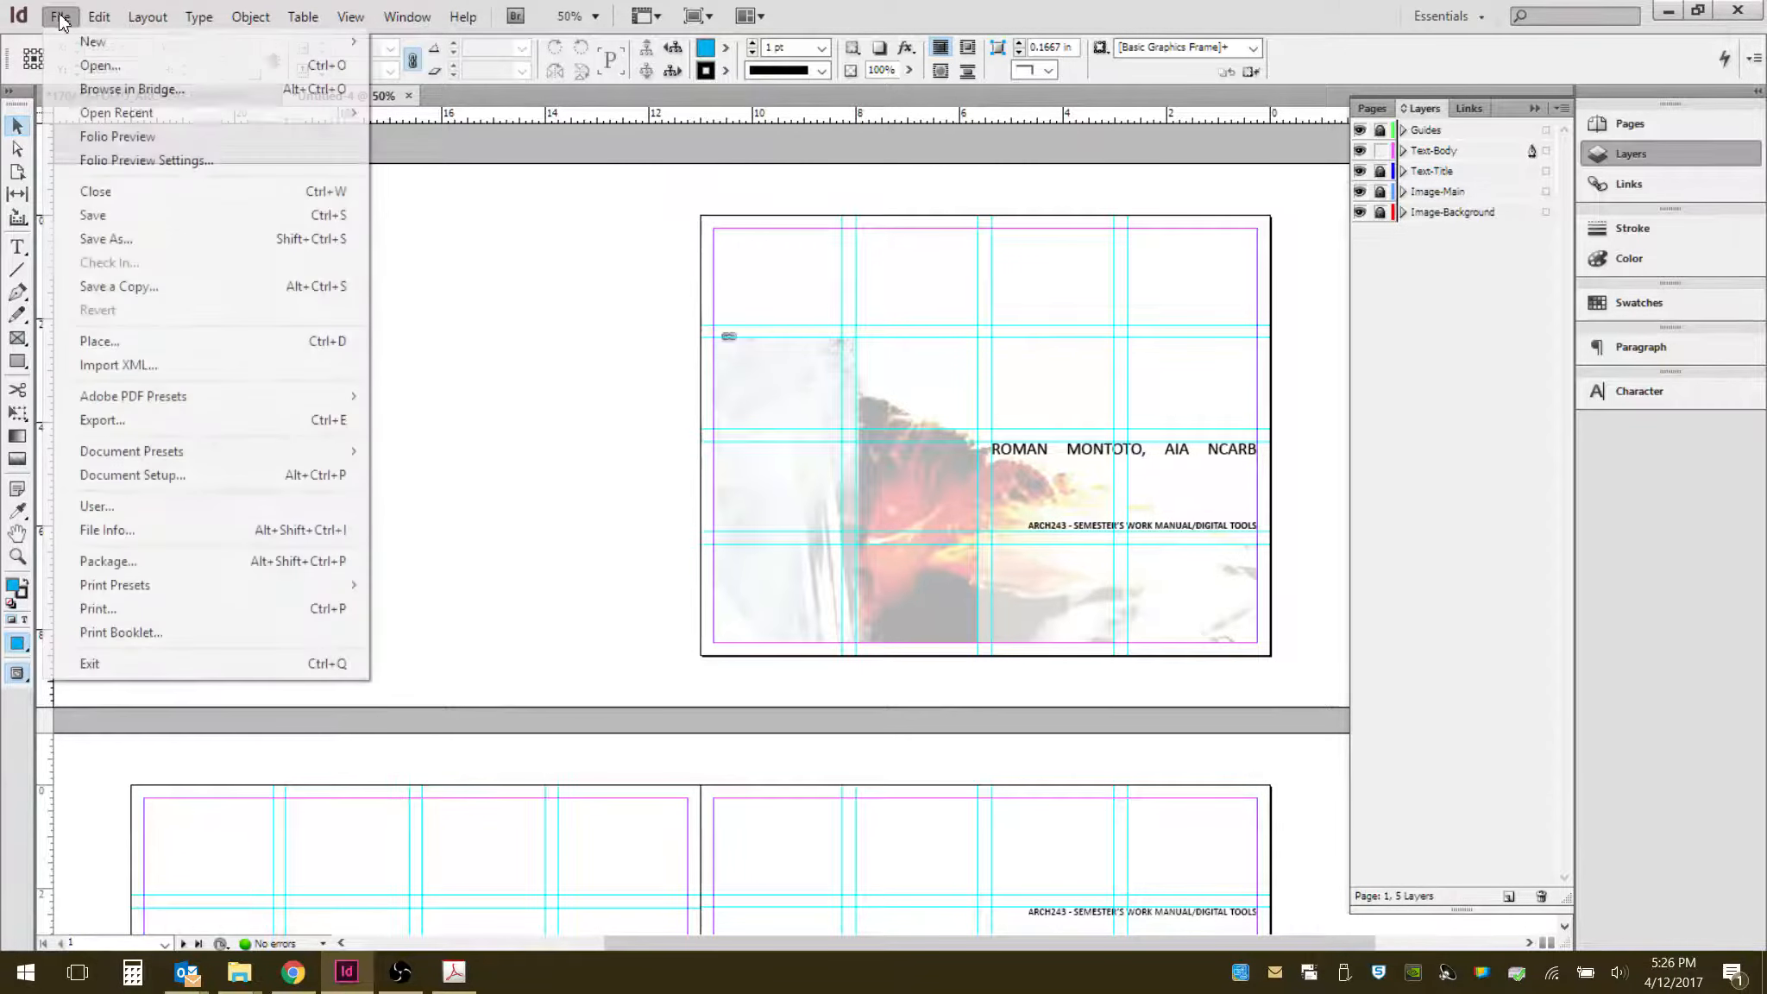
left_click(178, 609)
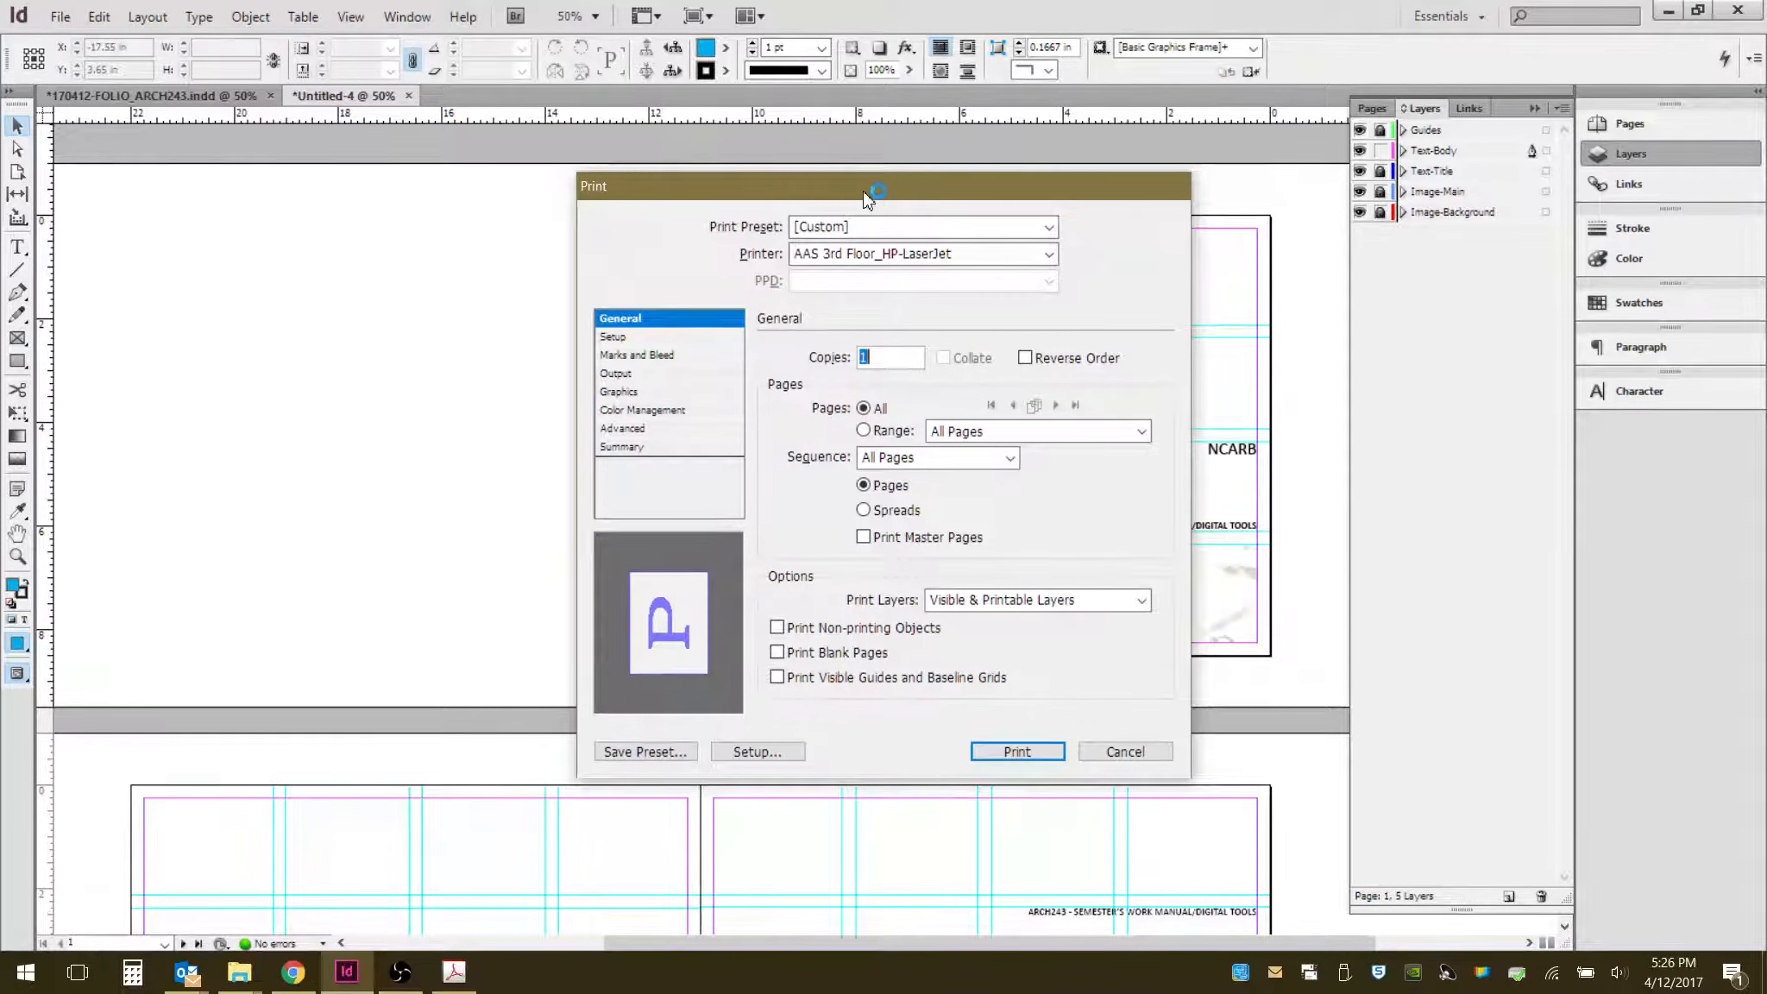
left_click_drag(868, 191, 533, 182)
left_click(627, 239)
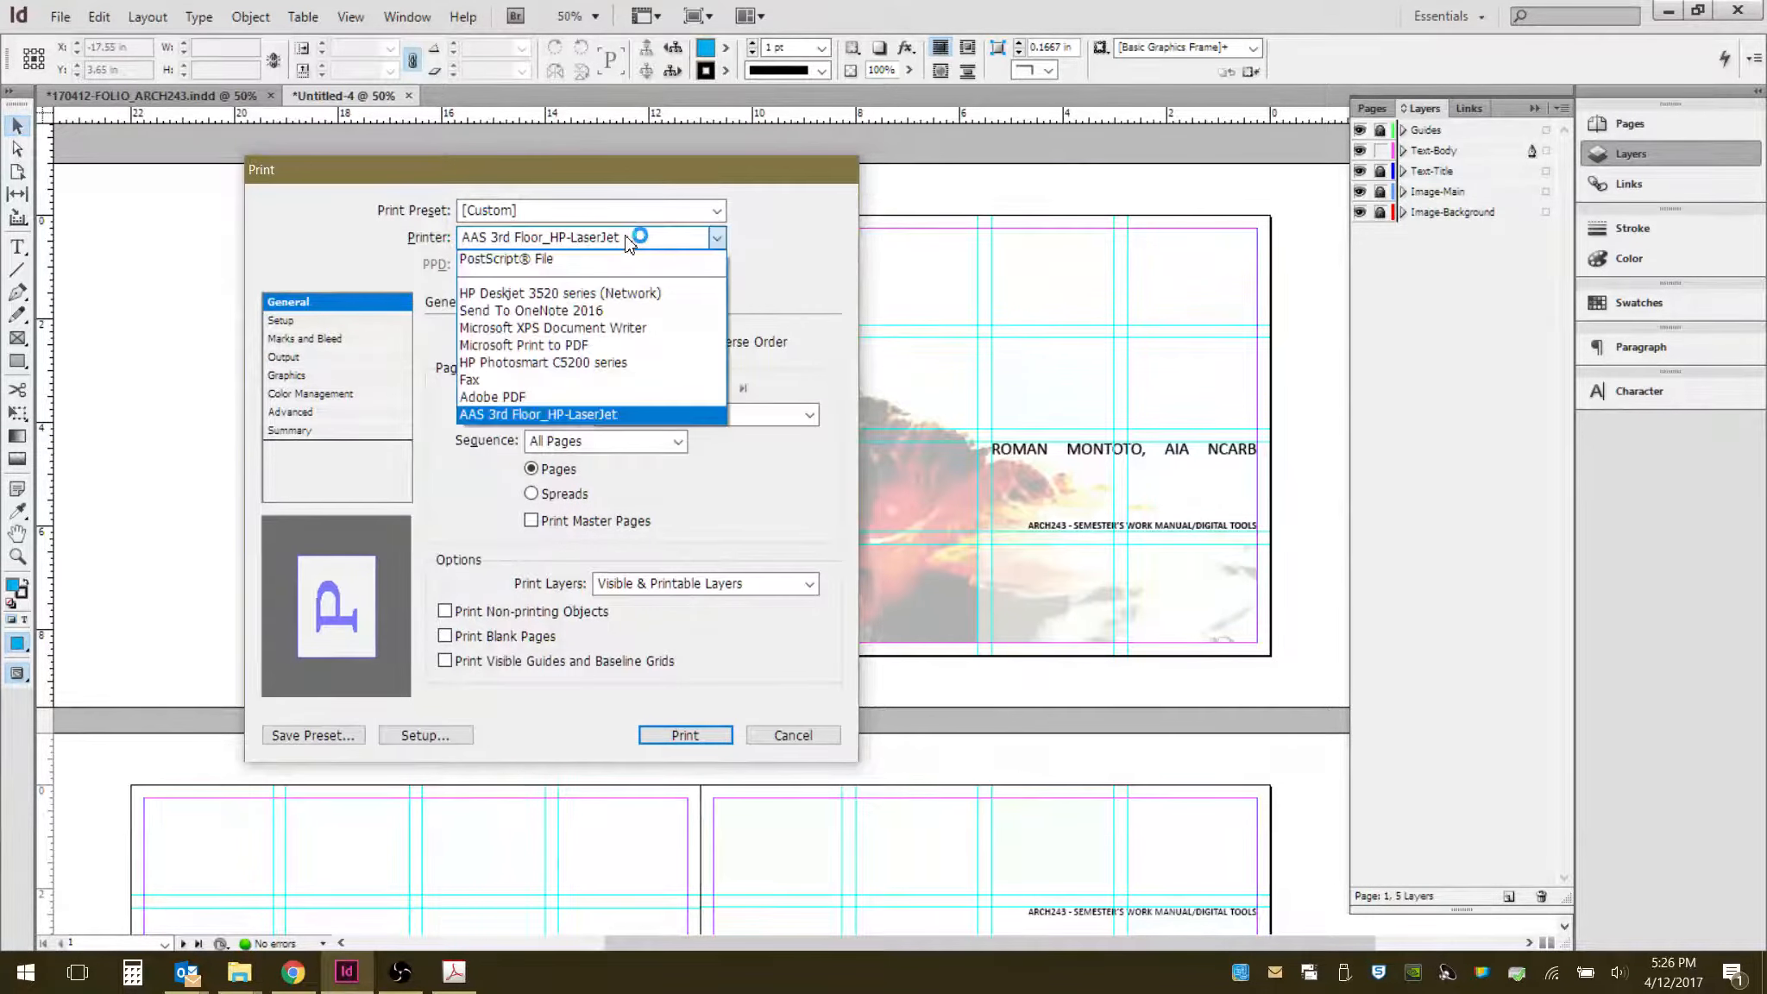
left_click(600, 397)
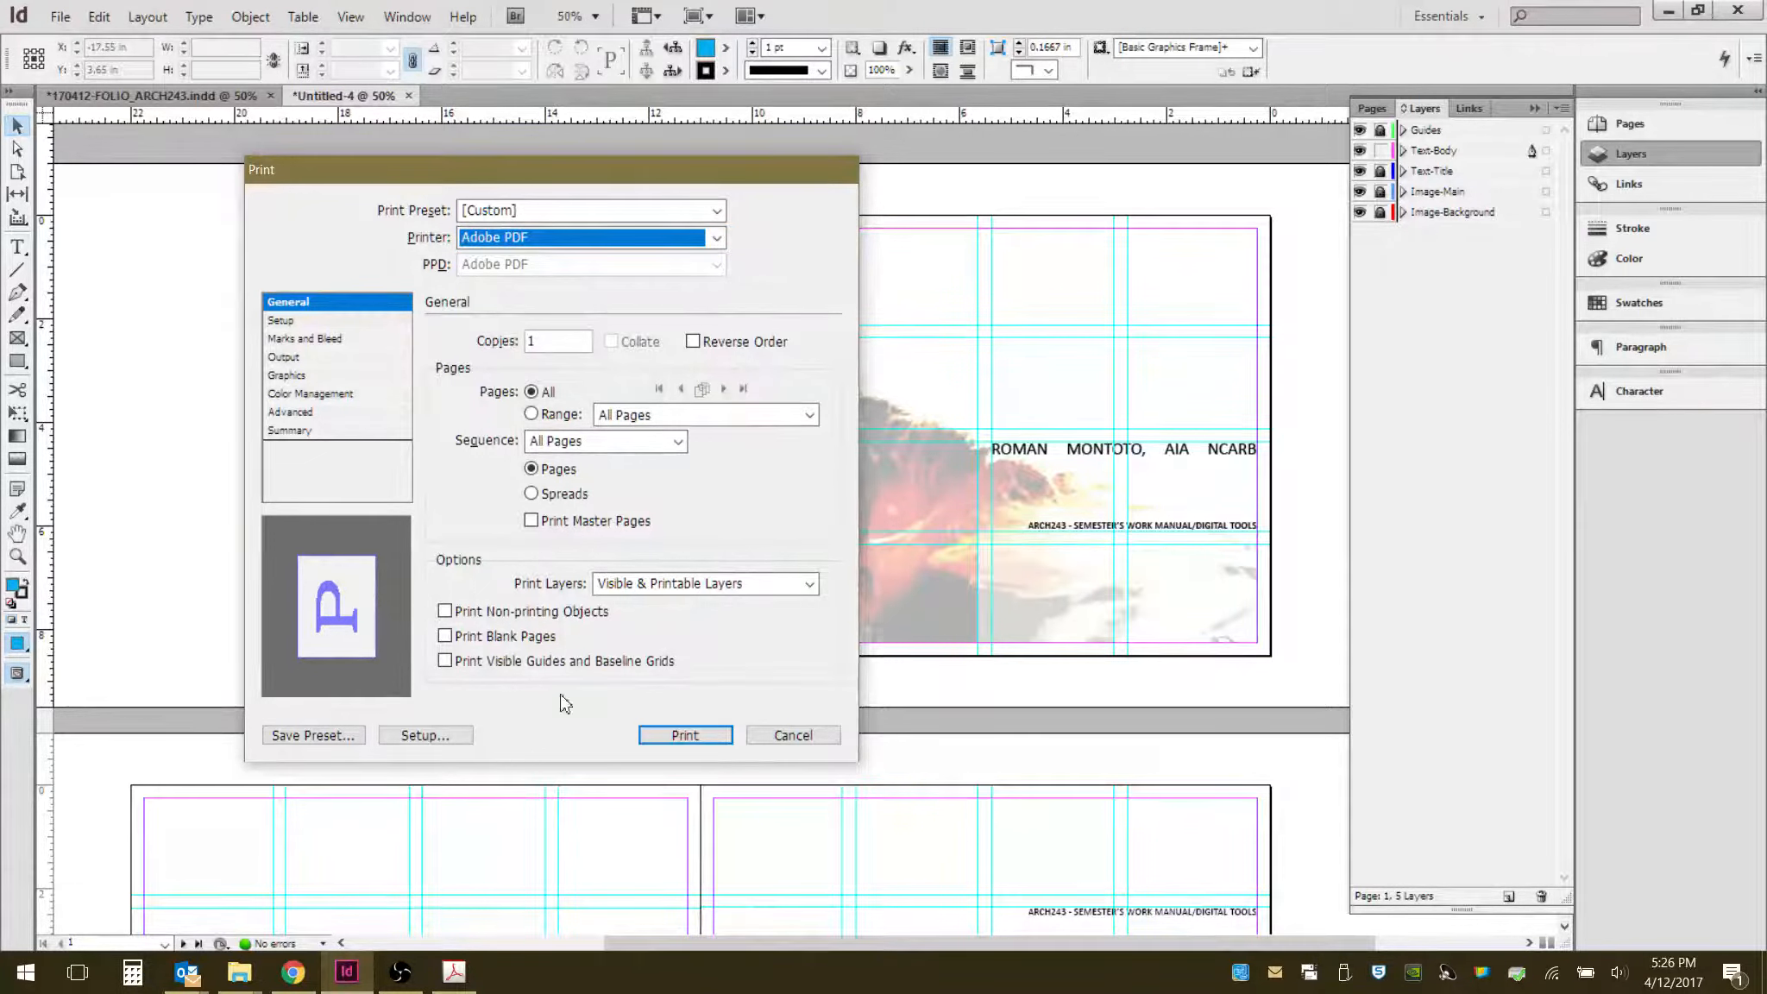
- Set the Adobe PDF default conversion settings to High Quality Print and print all pages
left_click(419, 735)
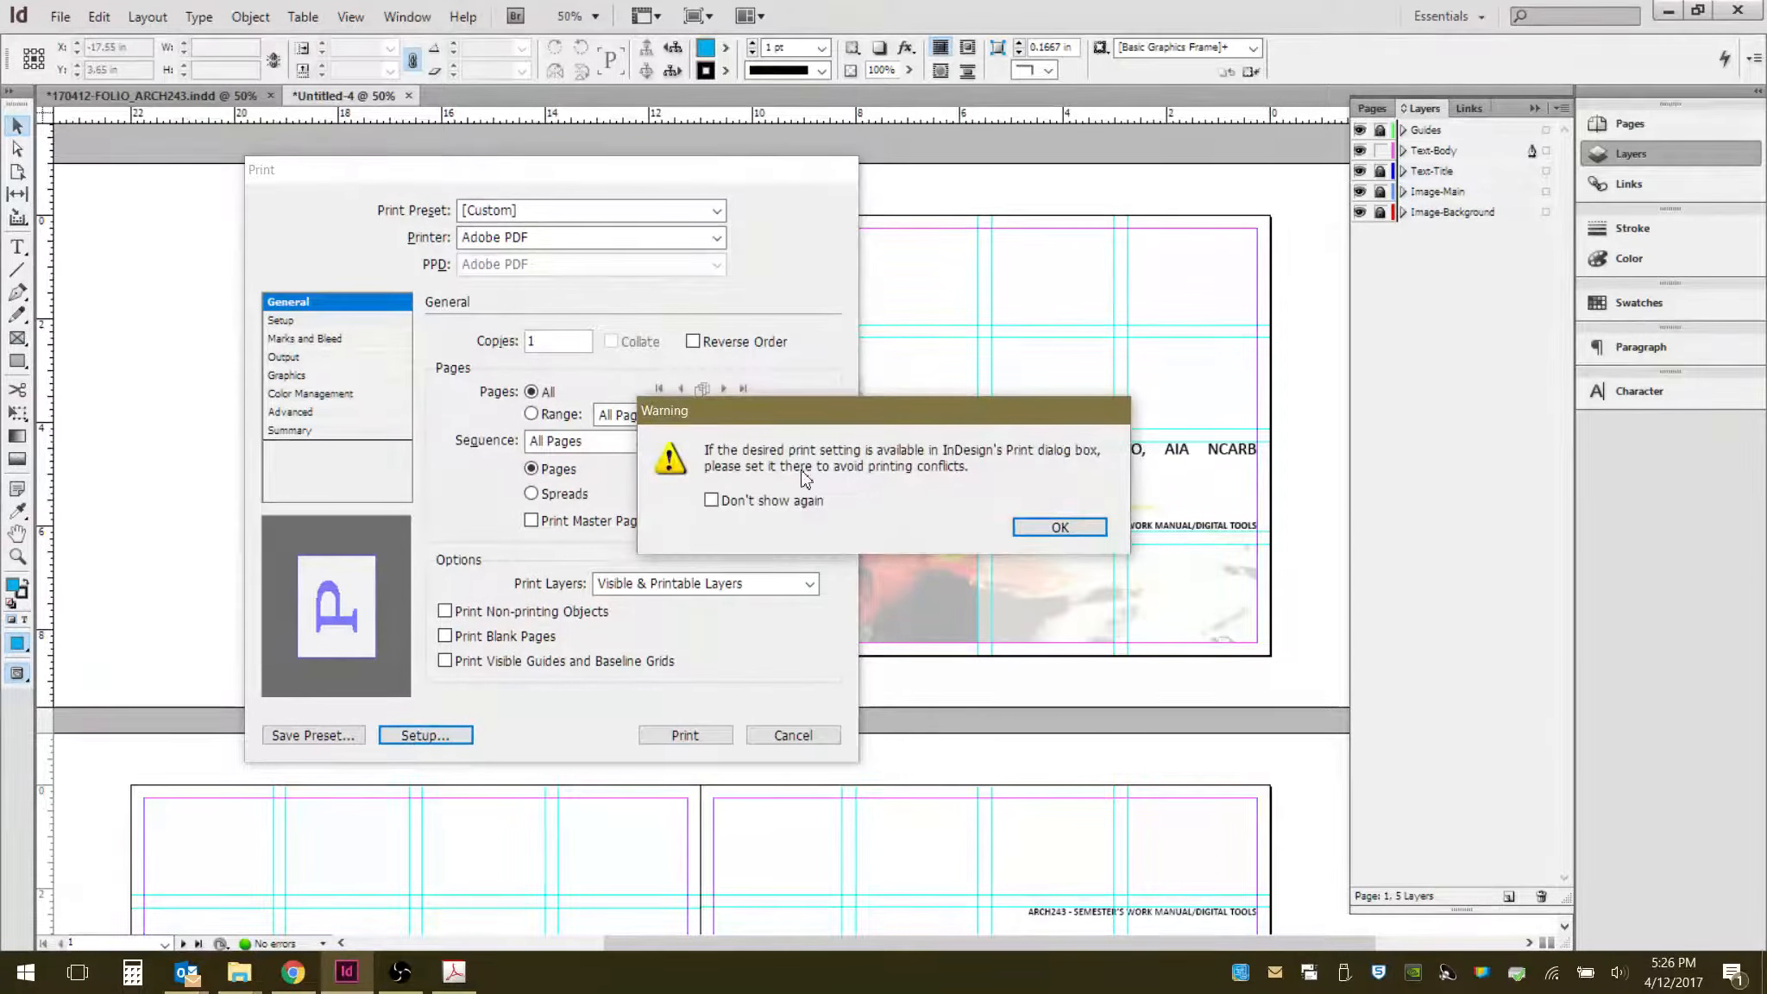
left_click(1057, 528)
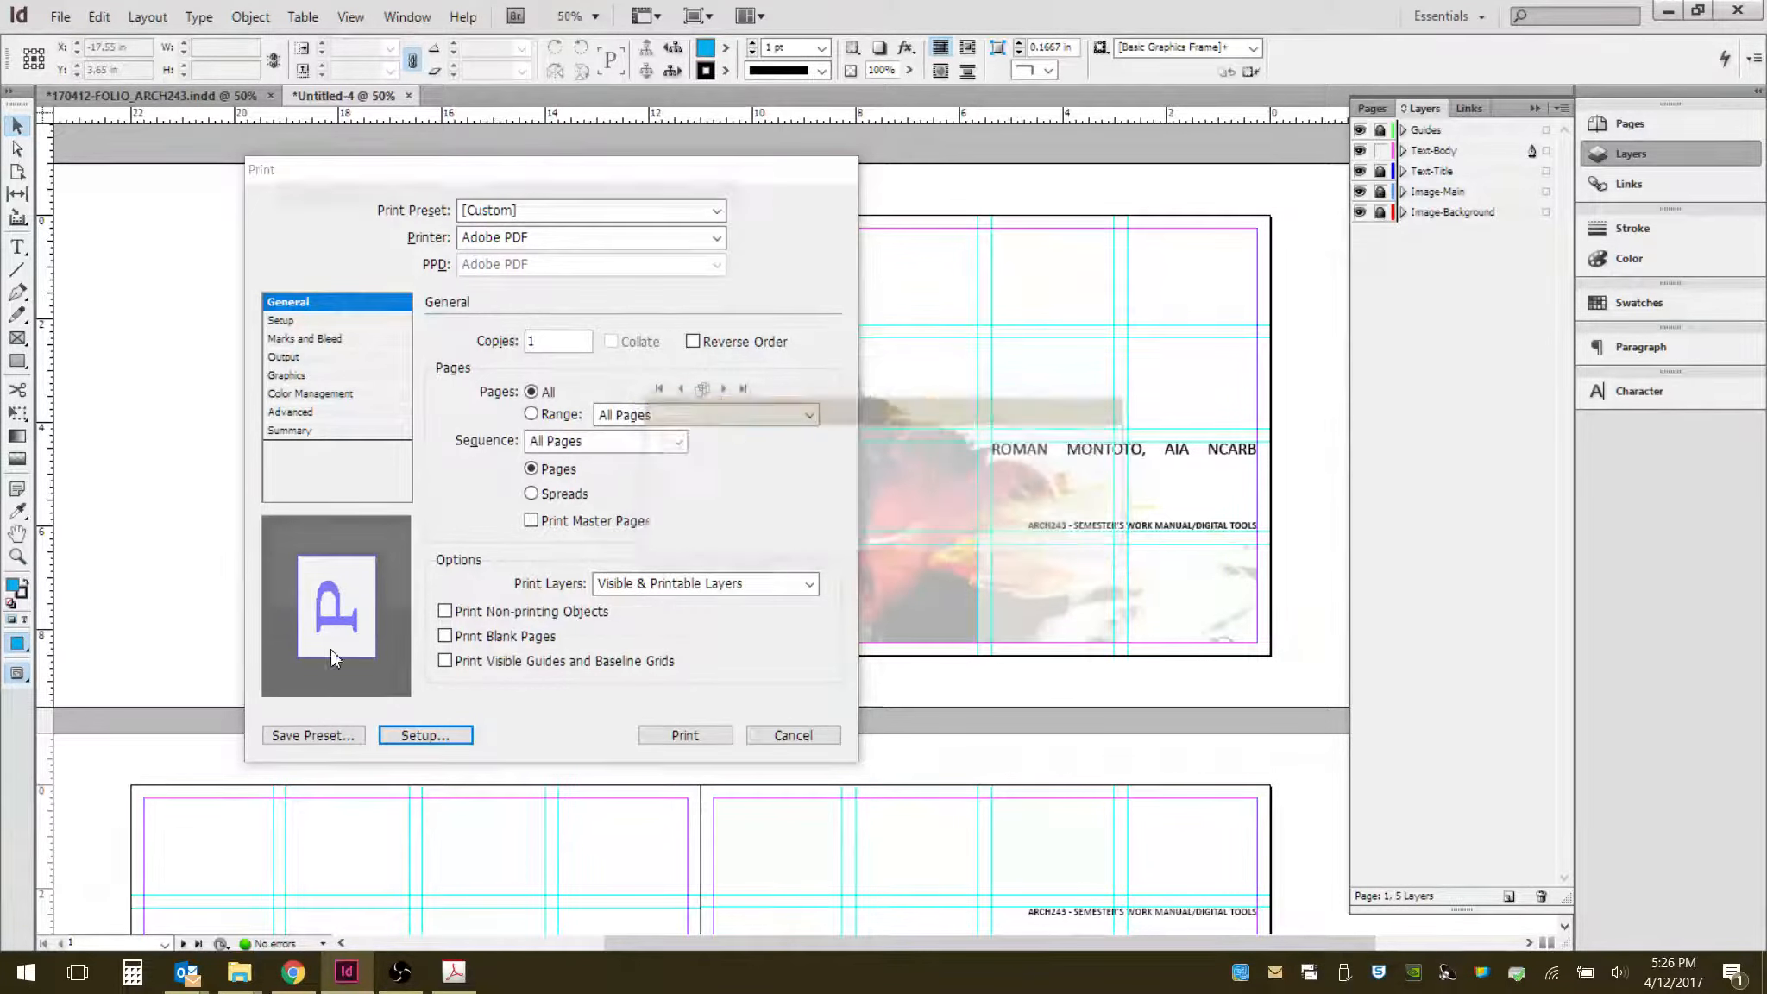
left_click(680, 374)
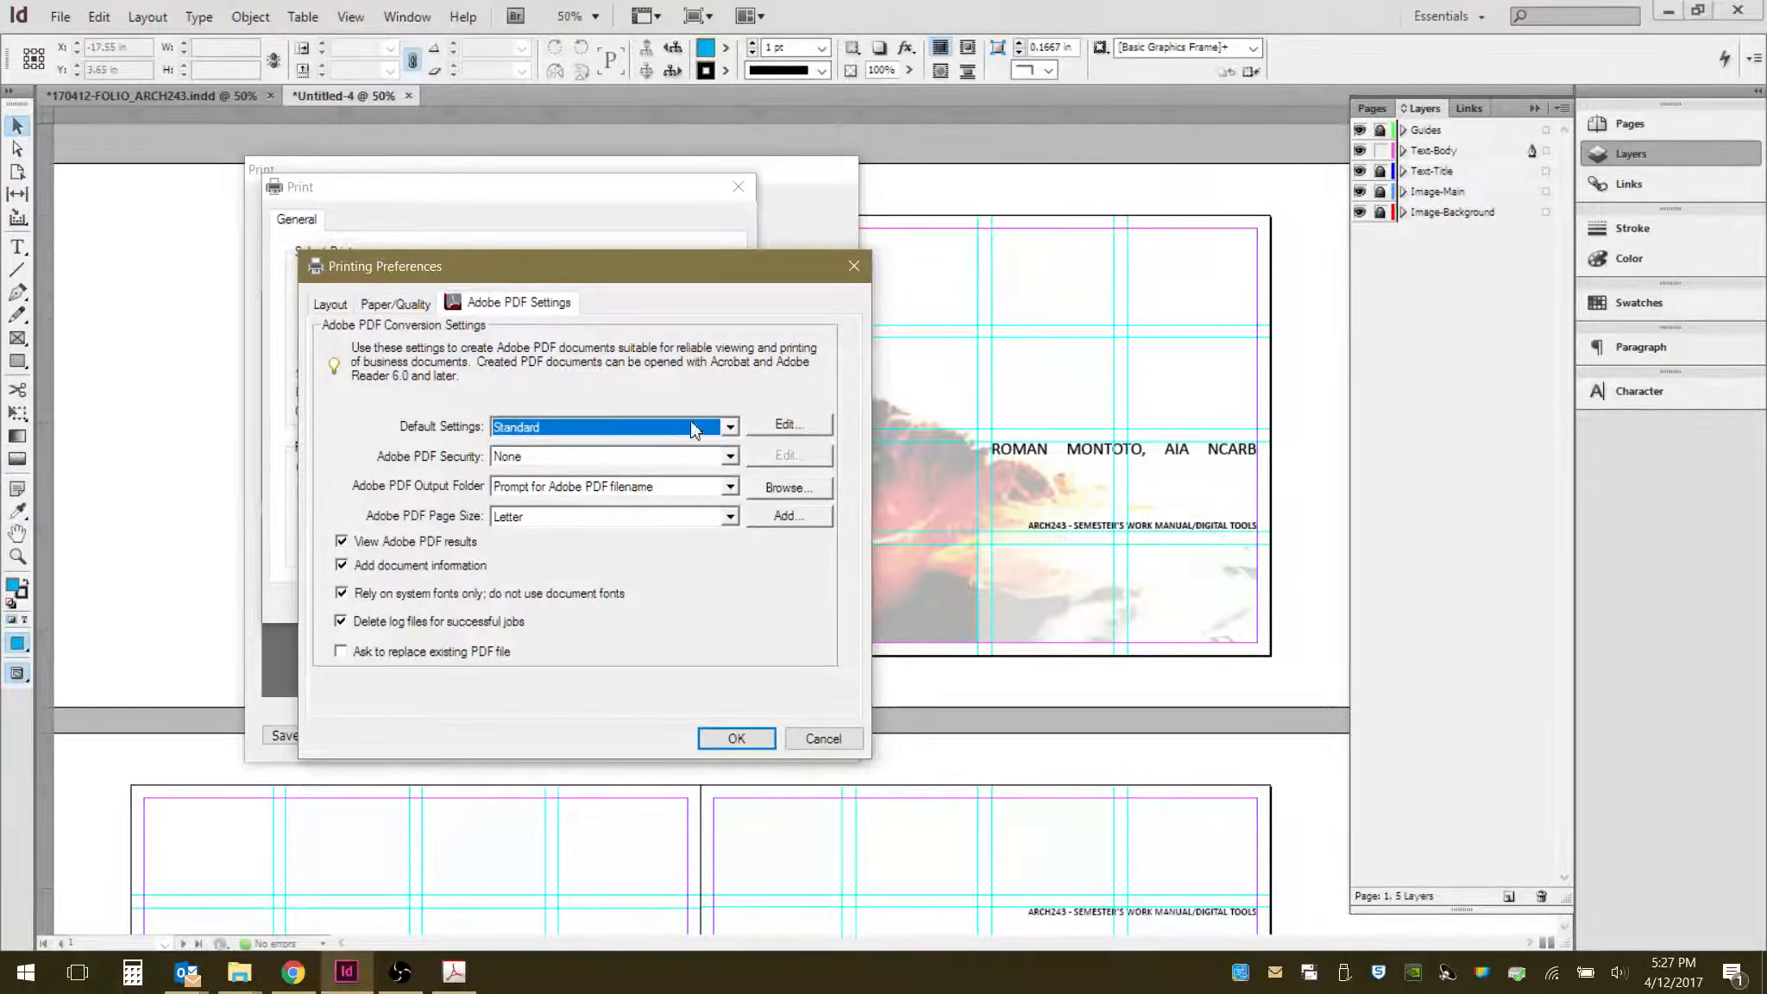
left_click_drag(564, 266, 903, 259)
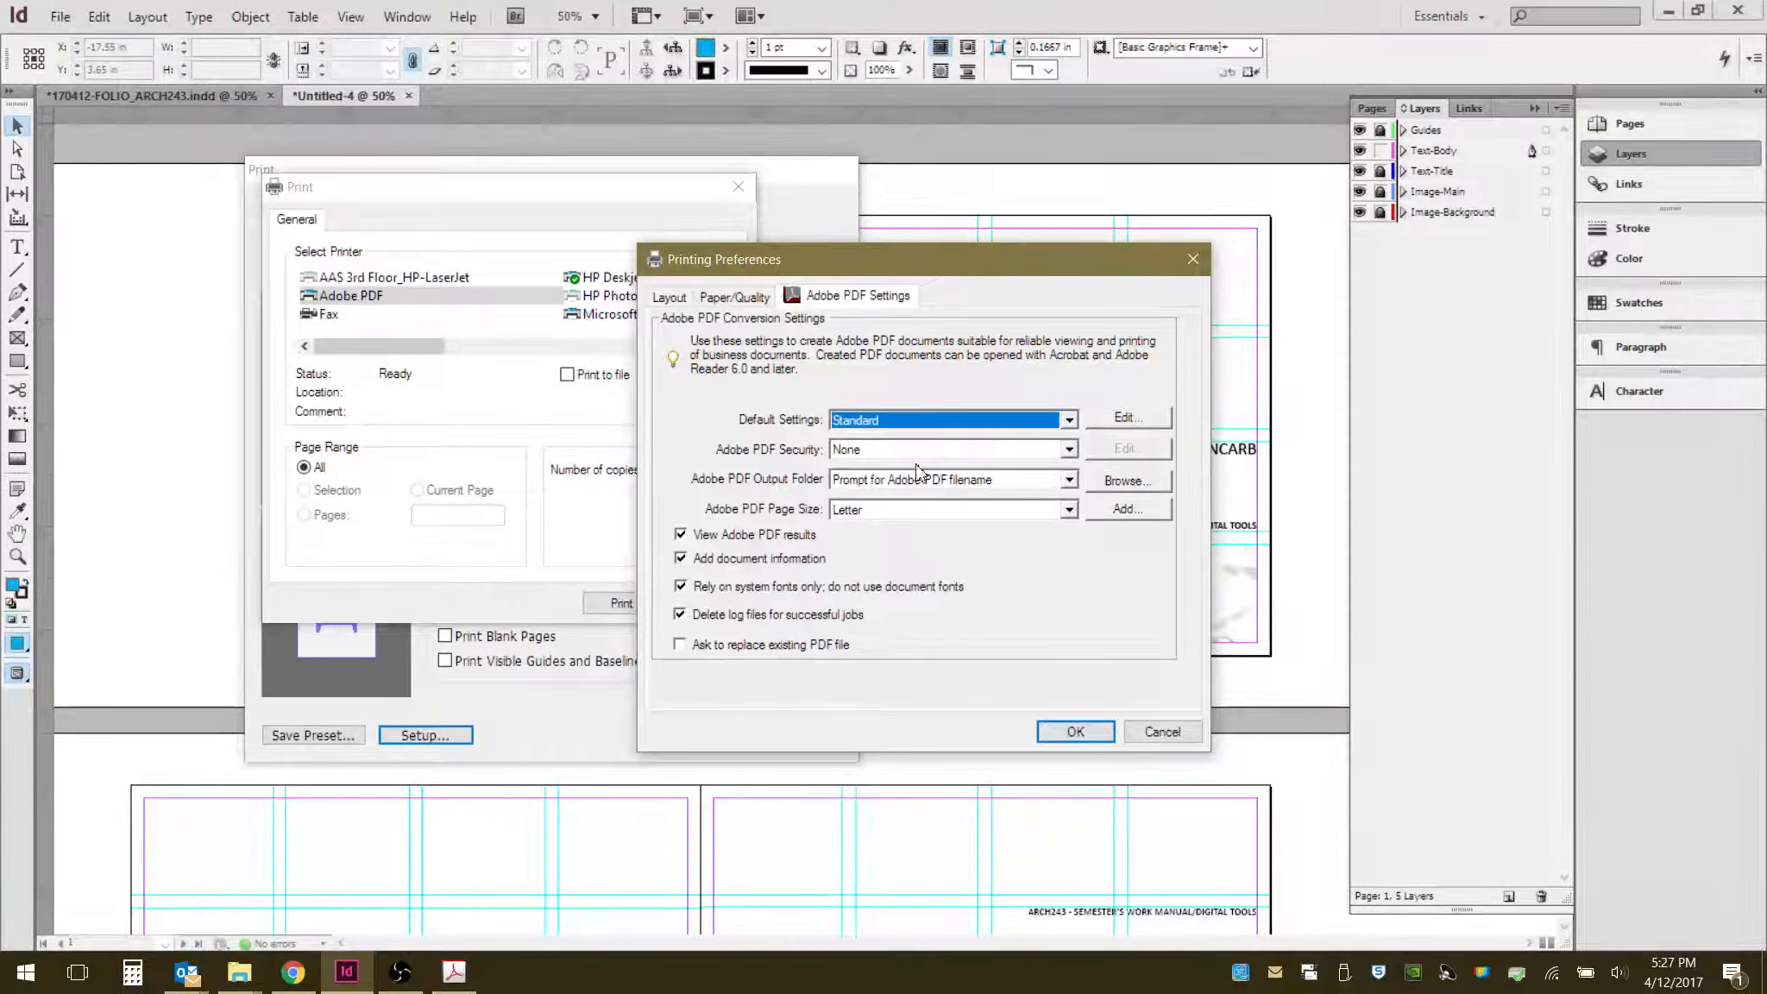
left_click(1069, 421)
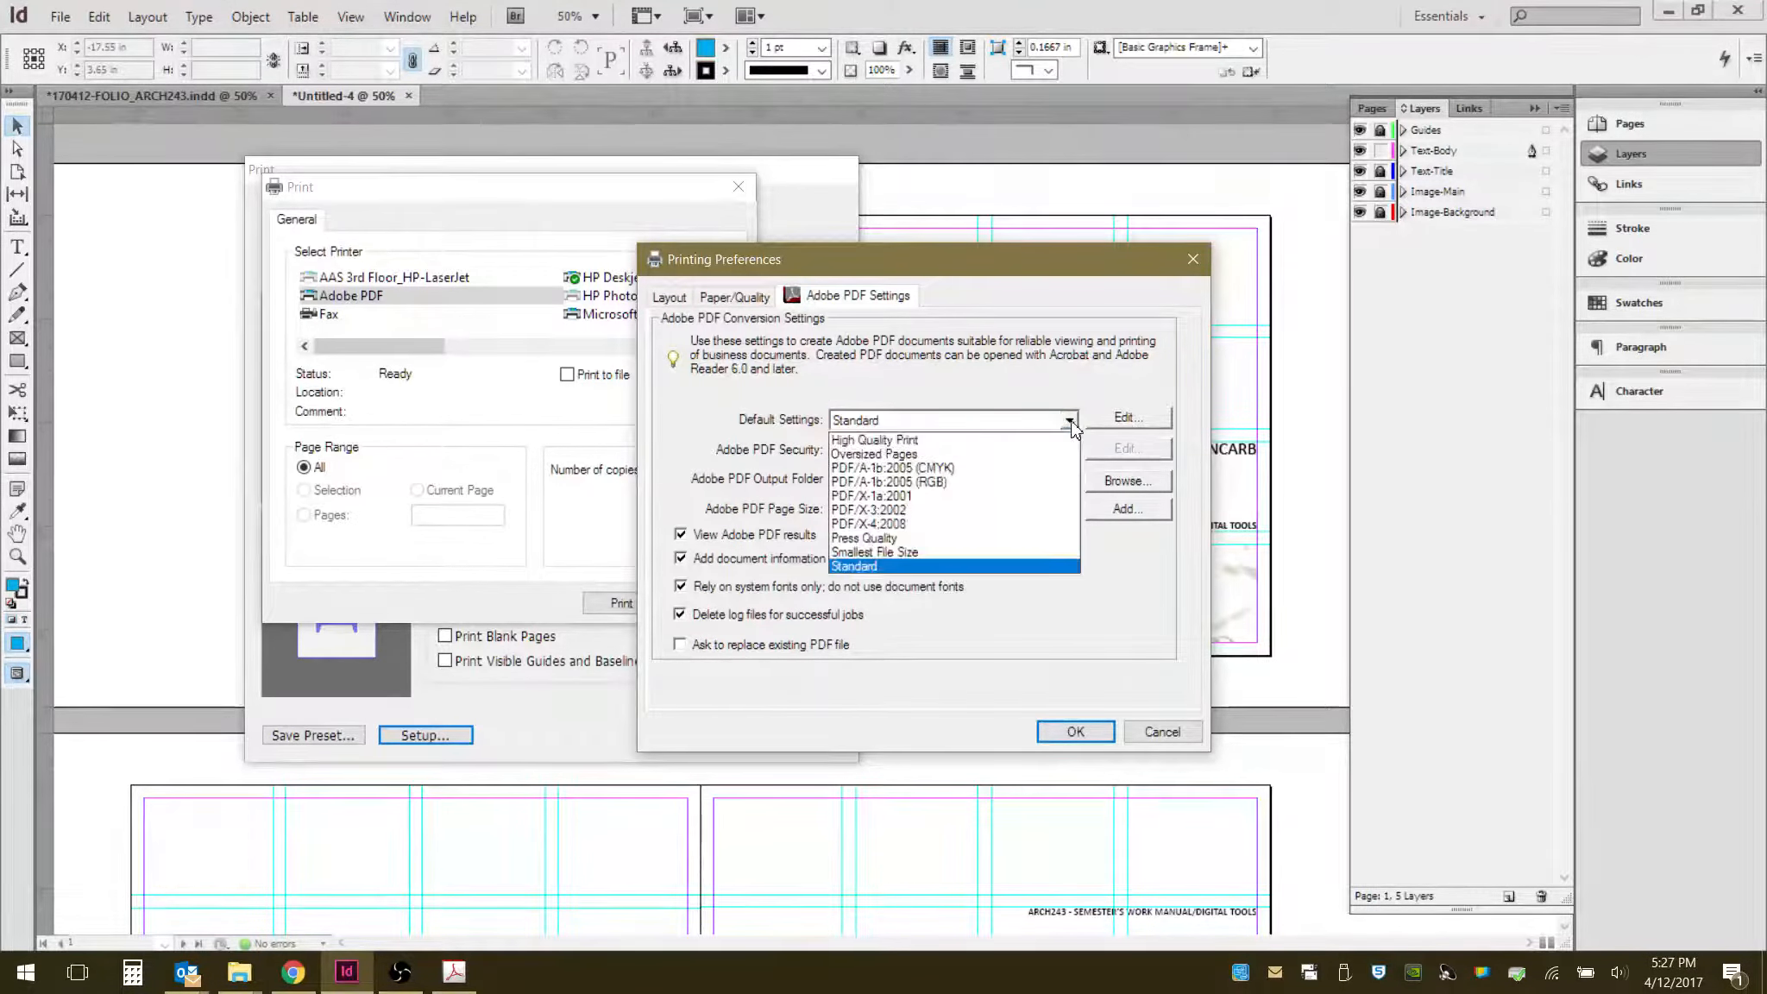
left_click(936, 441)
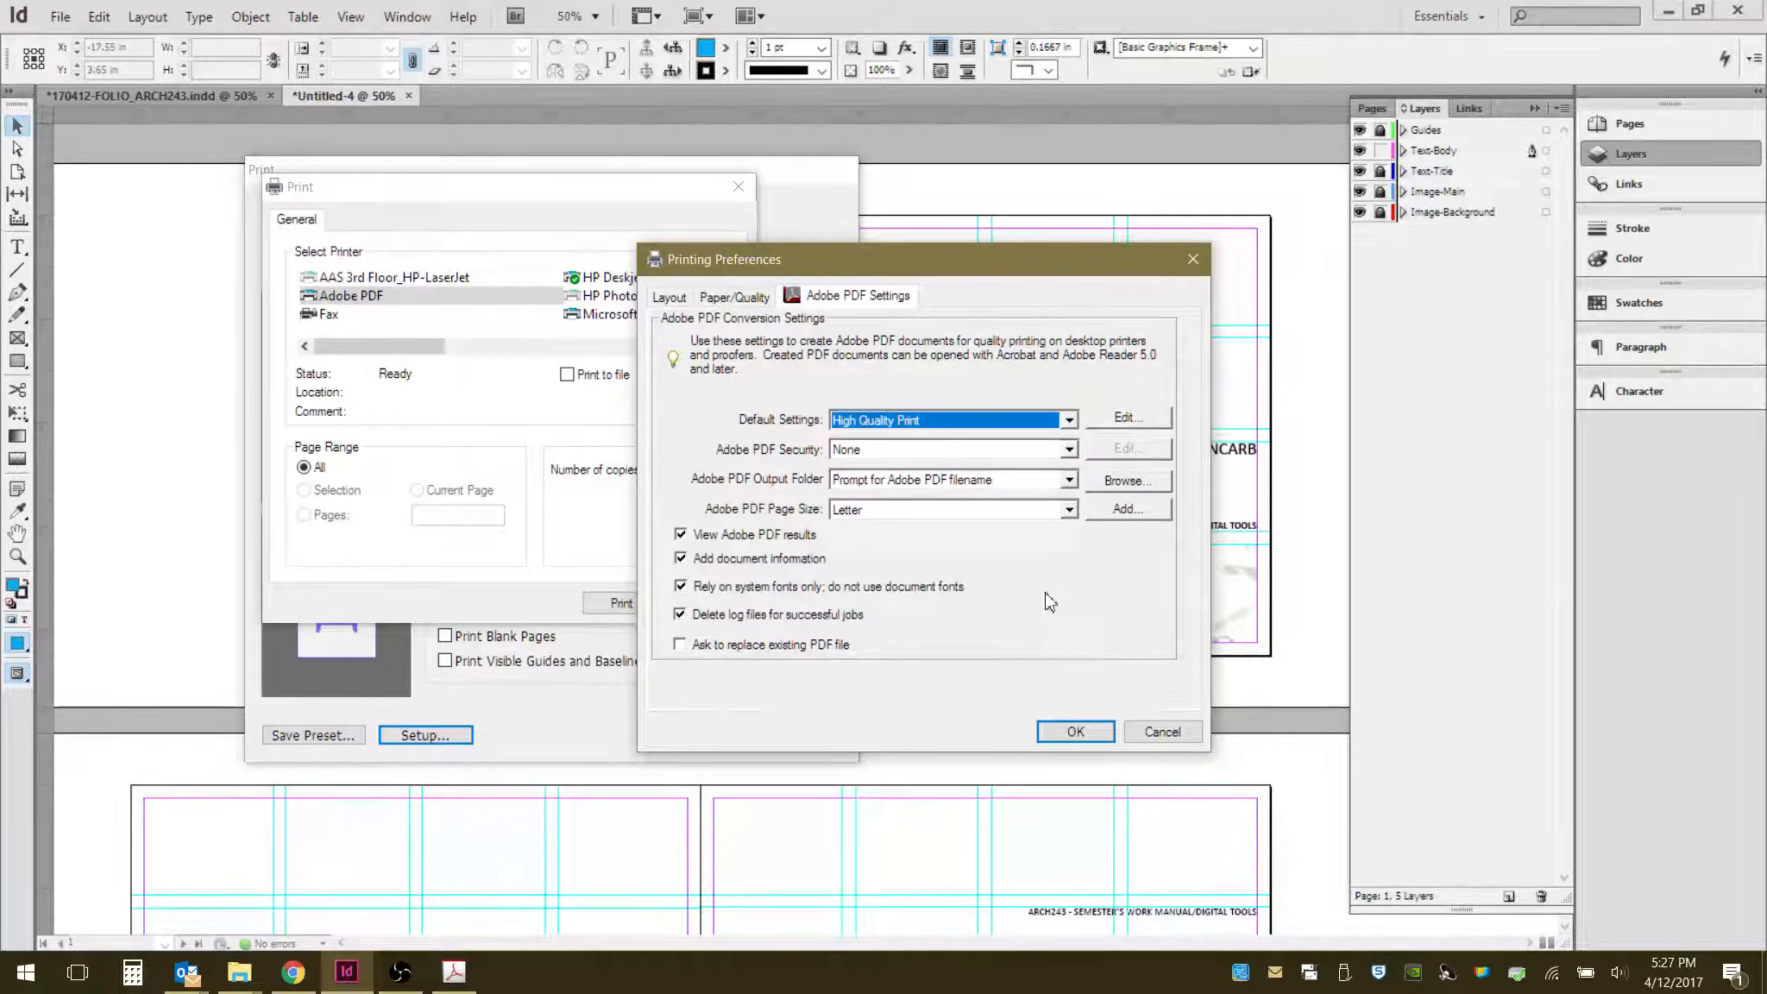
left_click(1068, 419)
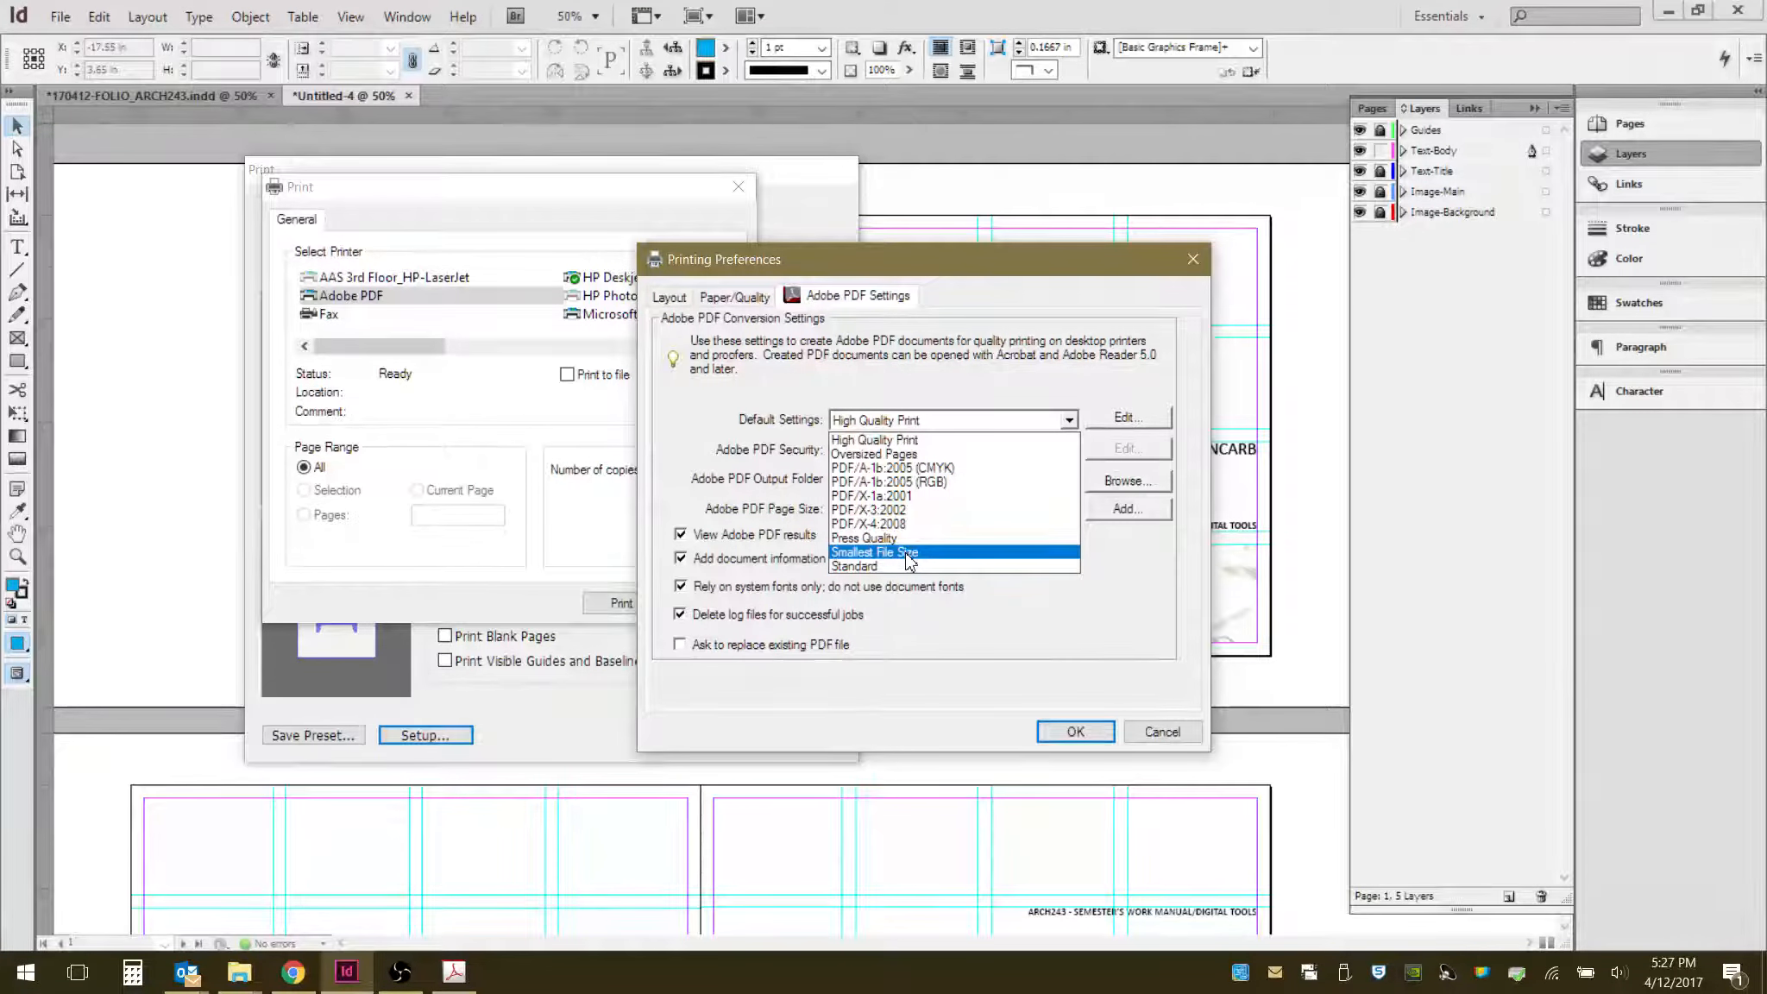
left_click(932, 442)
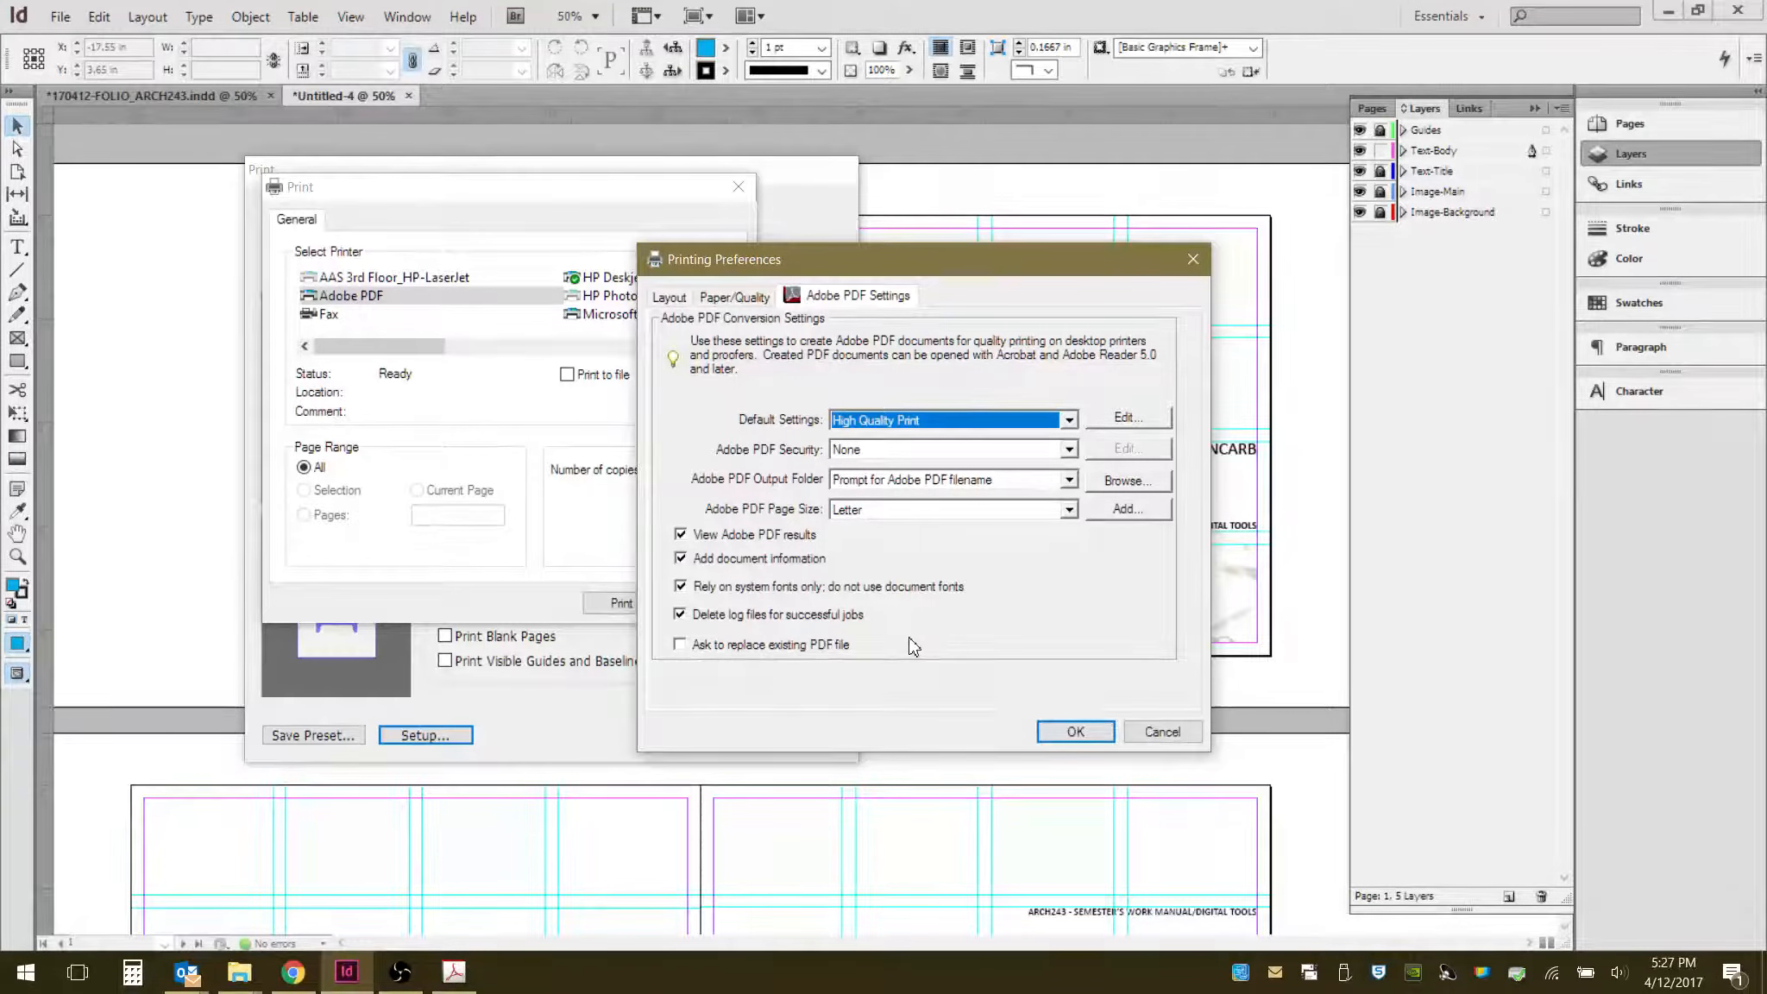
left_click(1075, 731)
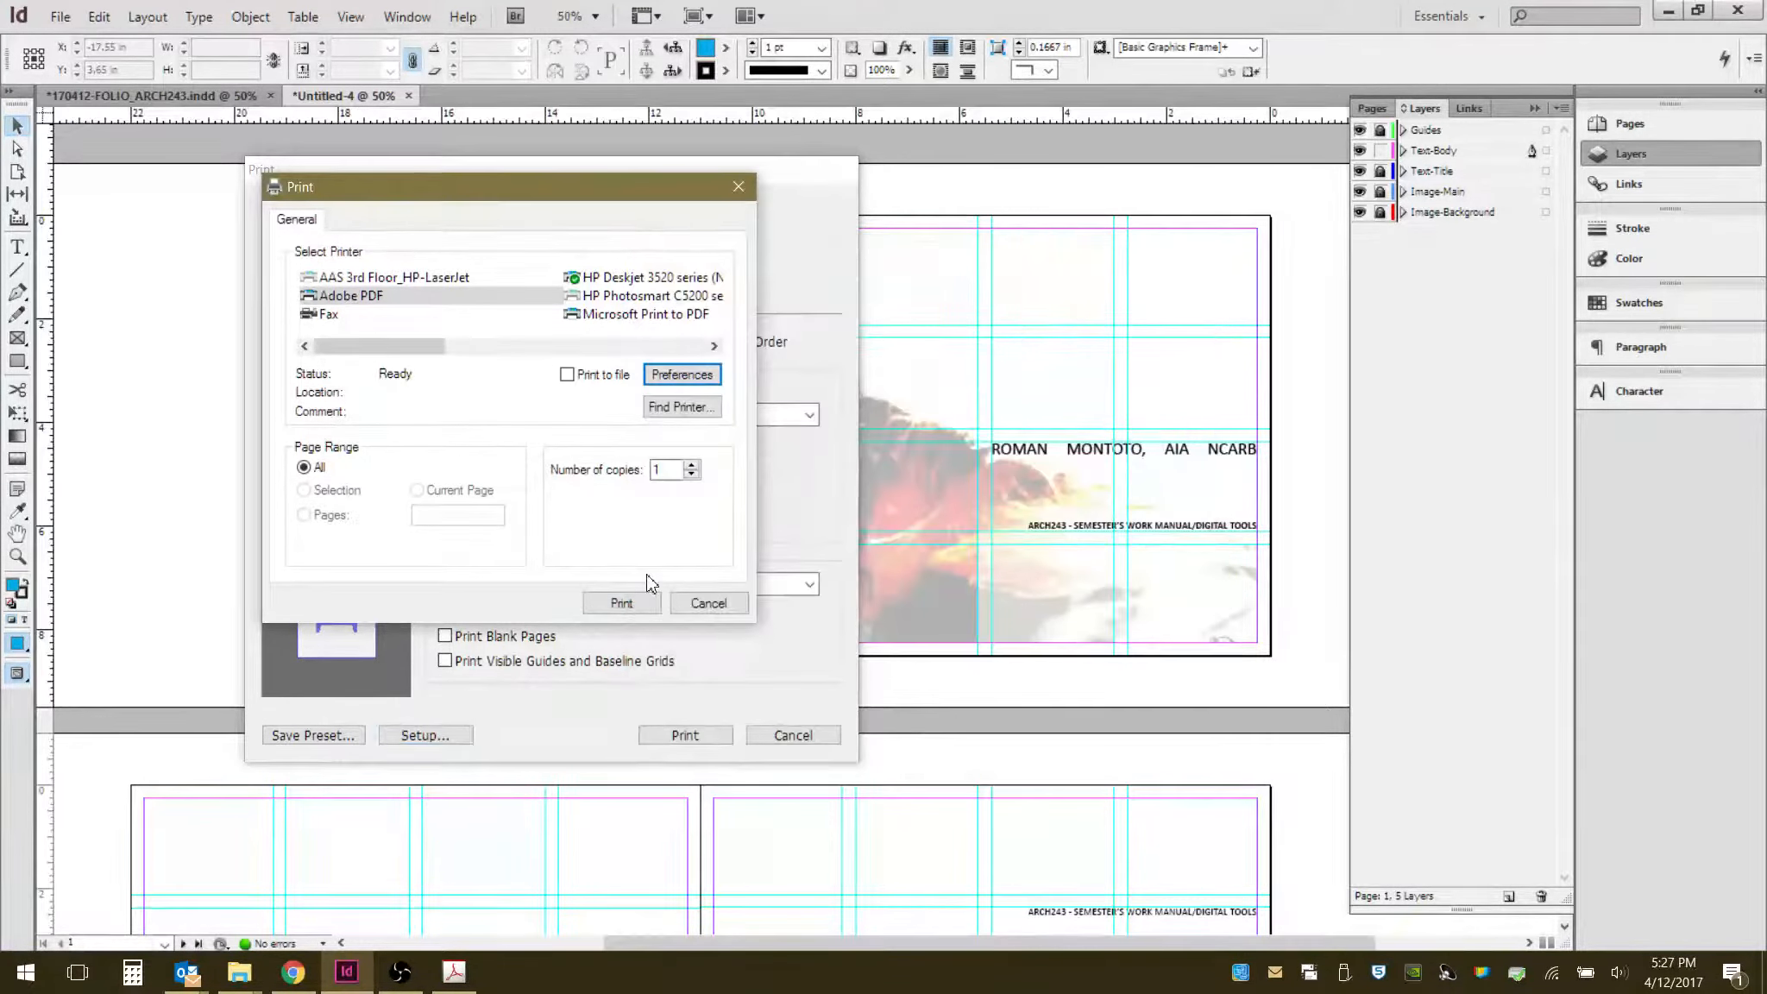
left_click(621, 603)
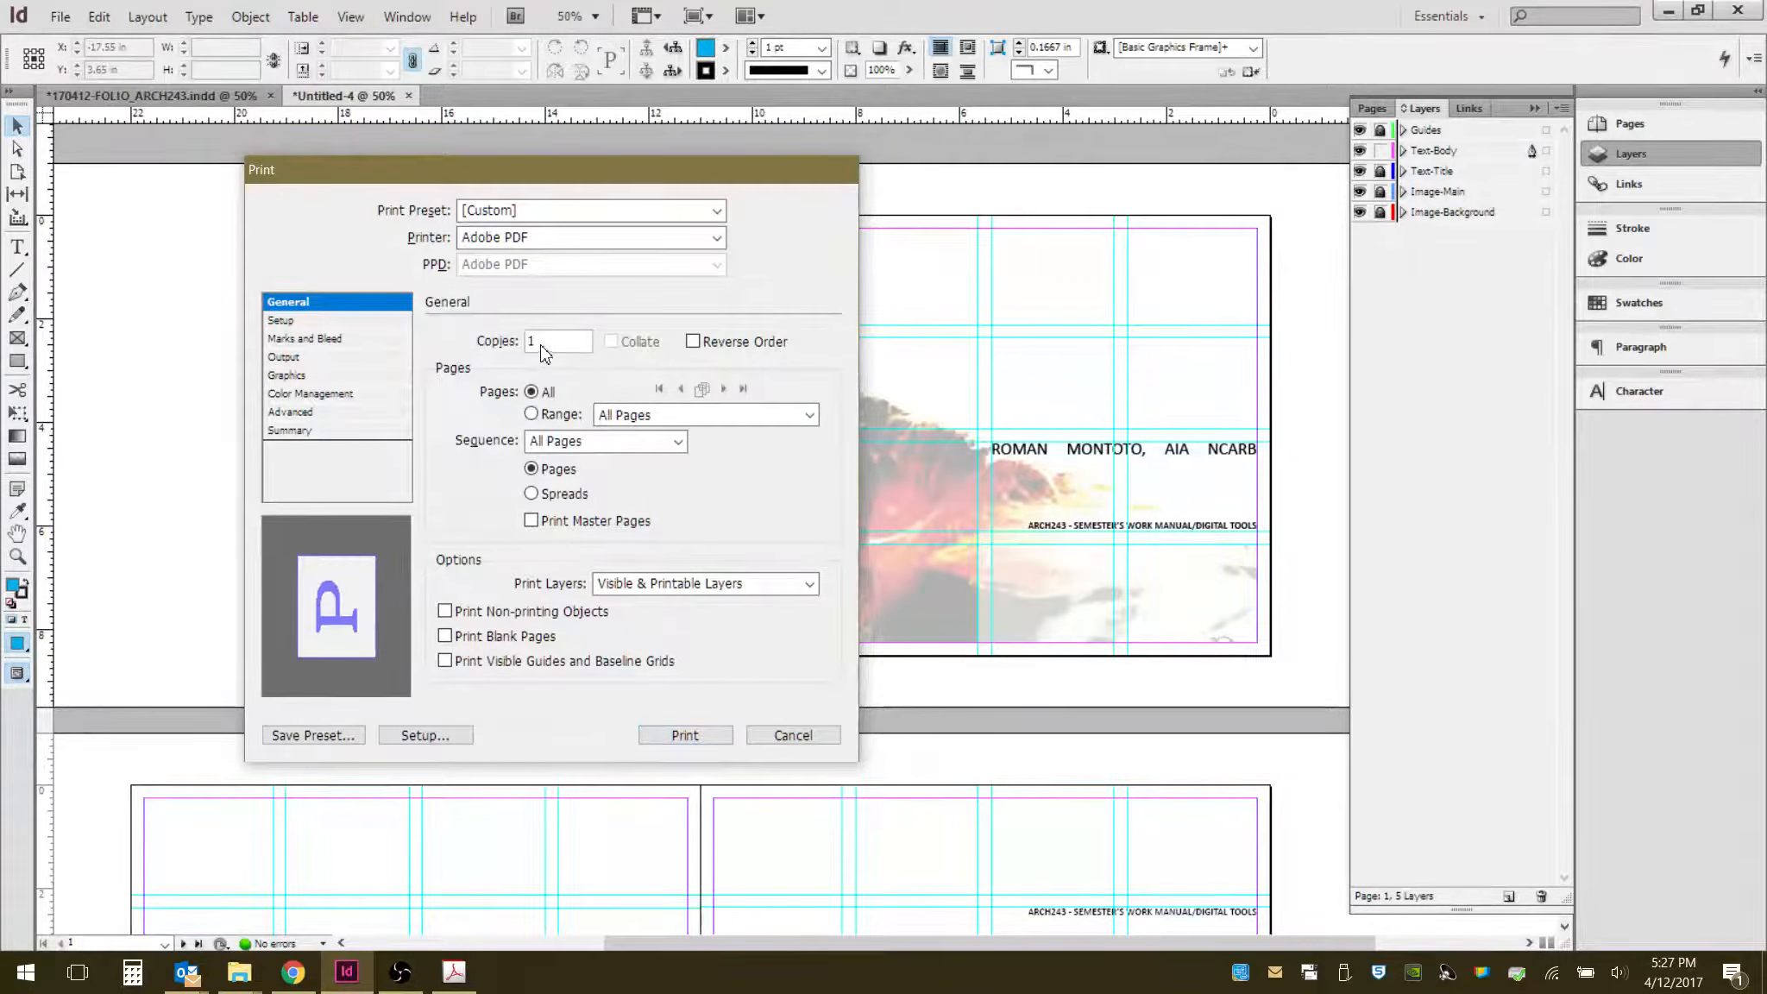
left_click(687, 734)
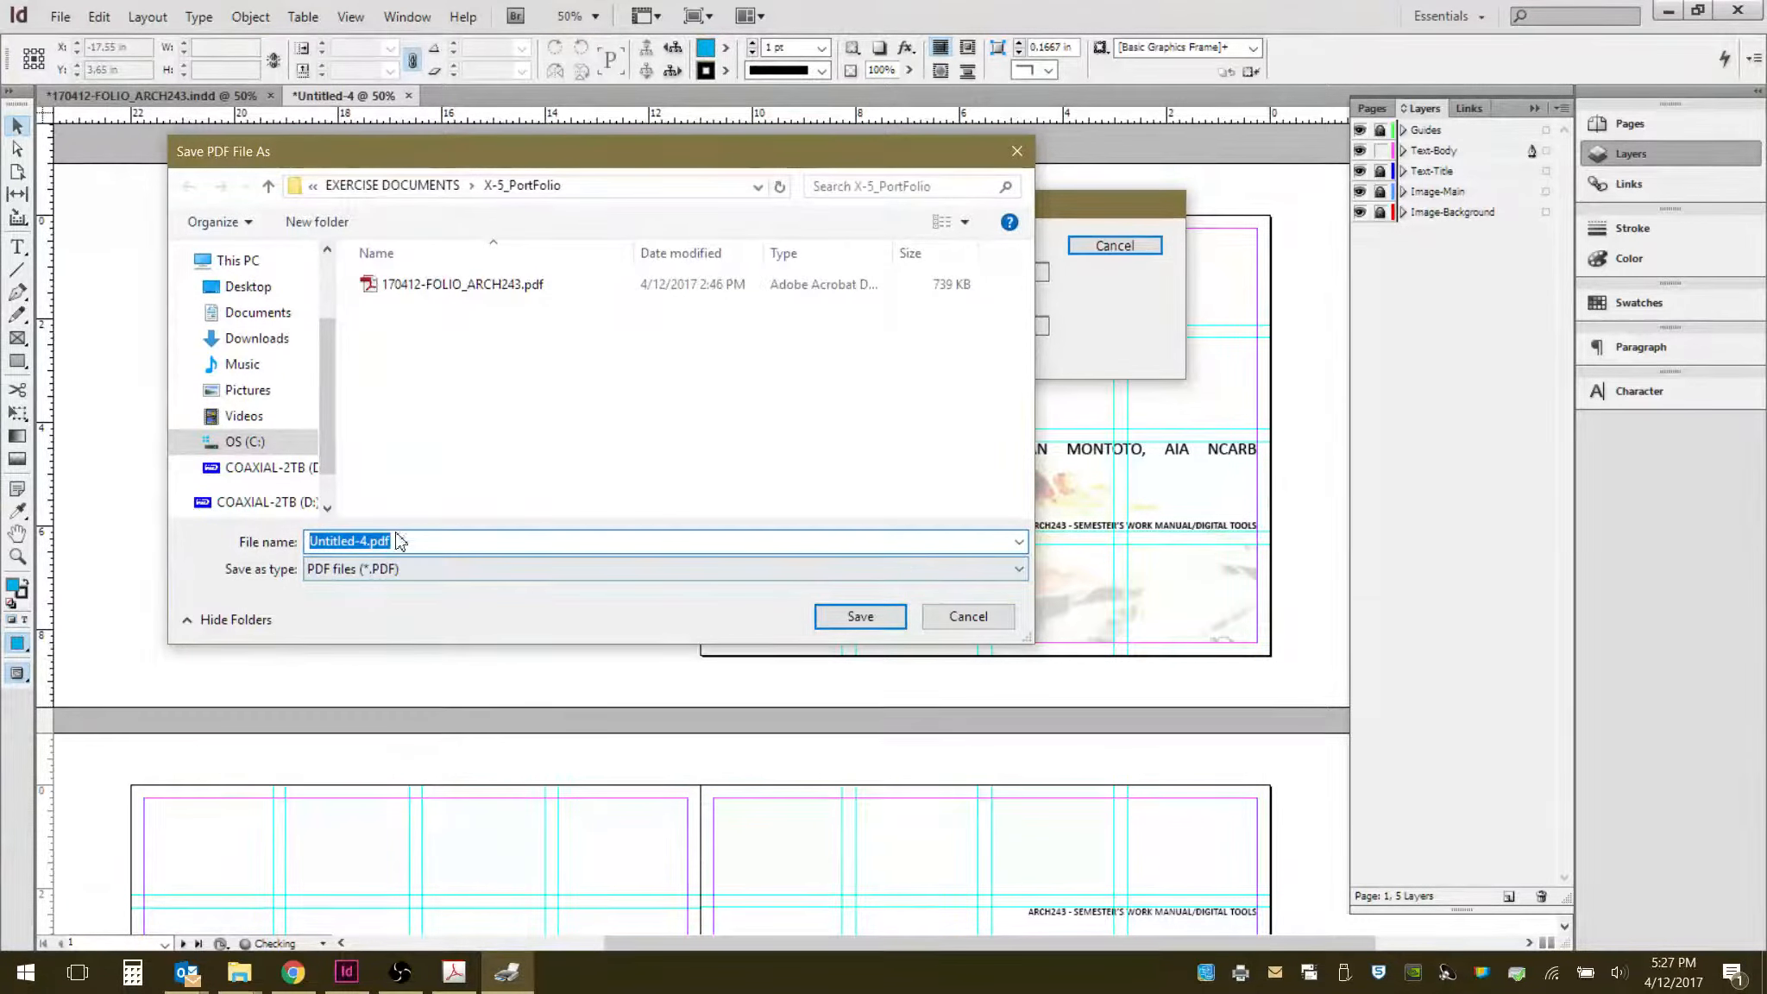
- Save the PDF in the X-5_PortFolio folder as 170412-X-5_FOLIO_ARCH243.pdf
left_click(475, 287)
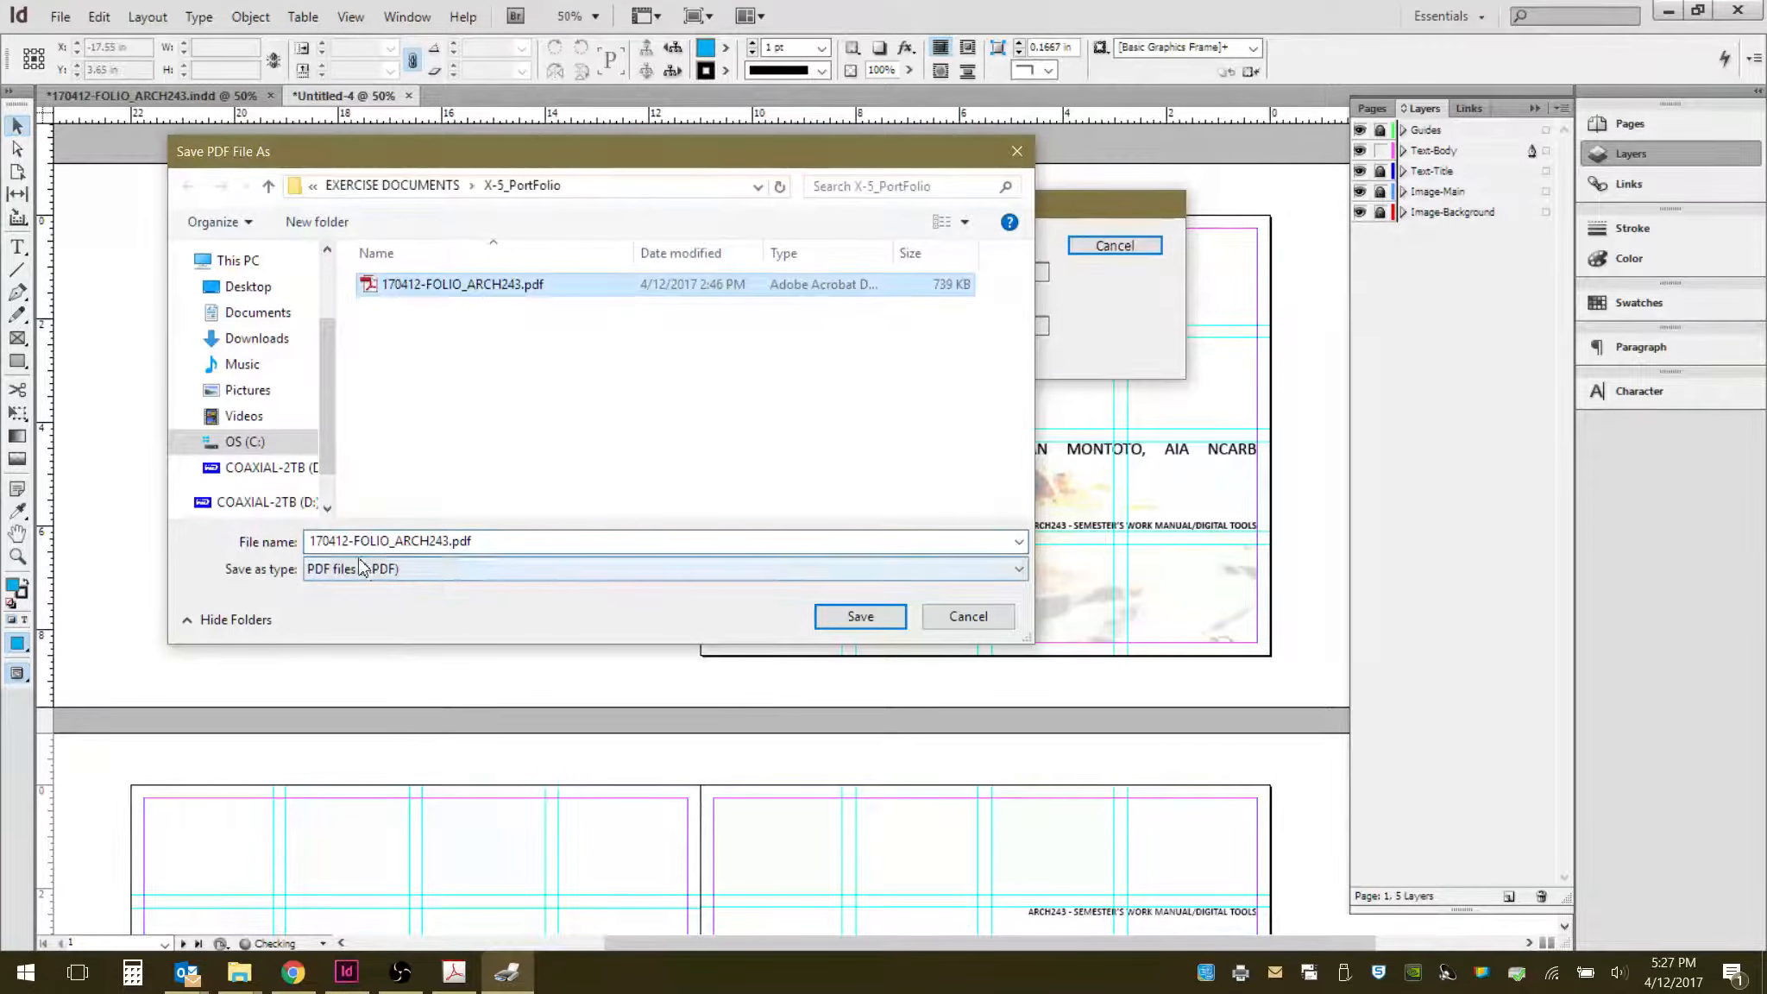
double_click(351, 544)
left_click(352, 541)
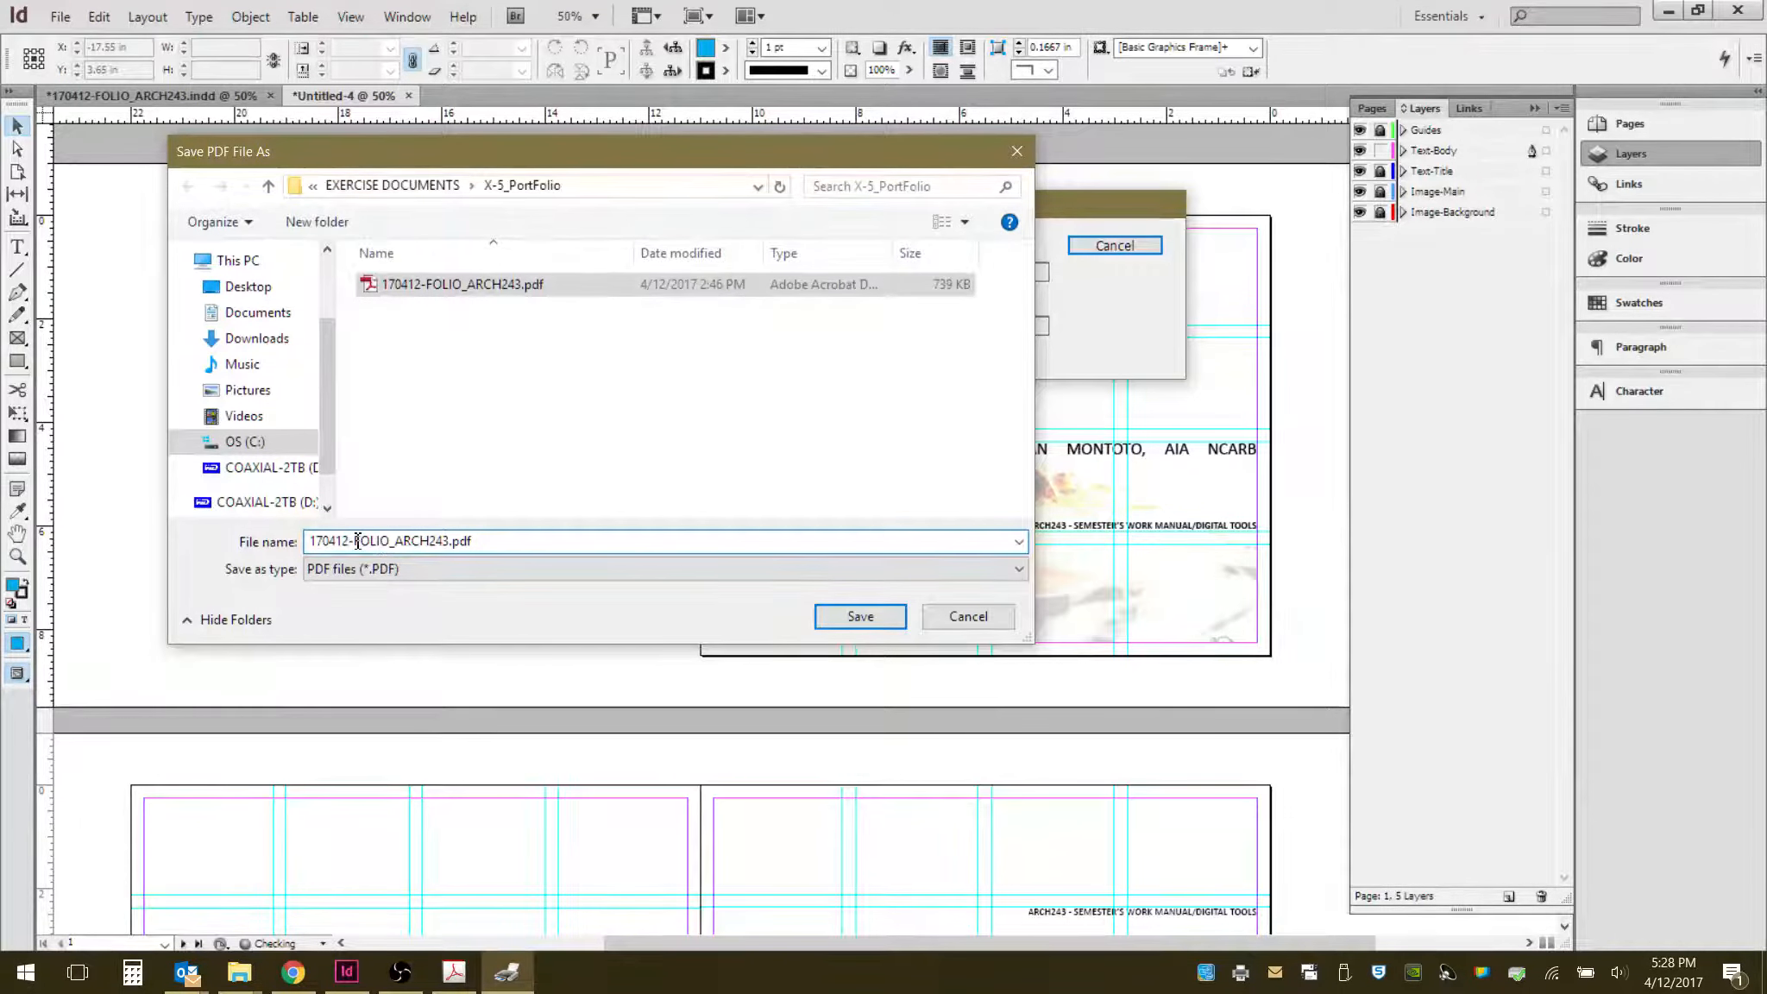
type("X-")
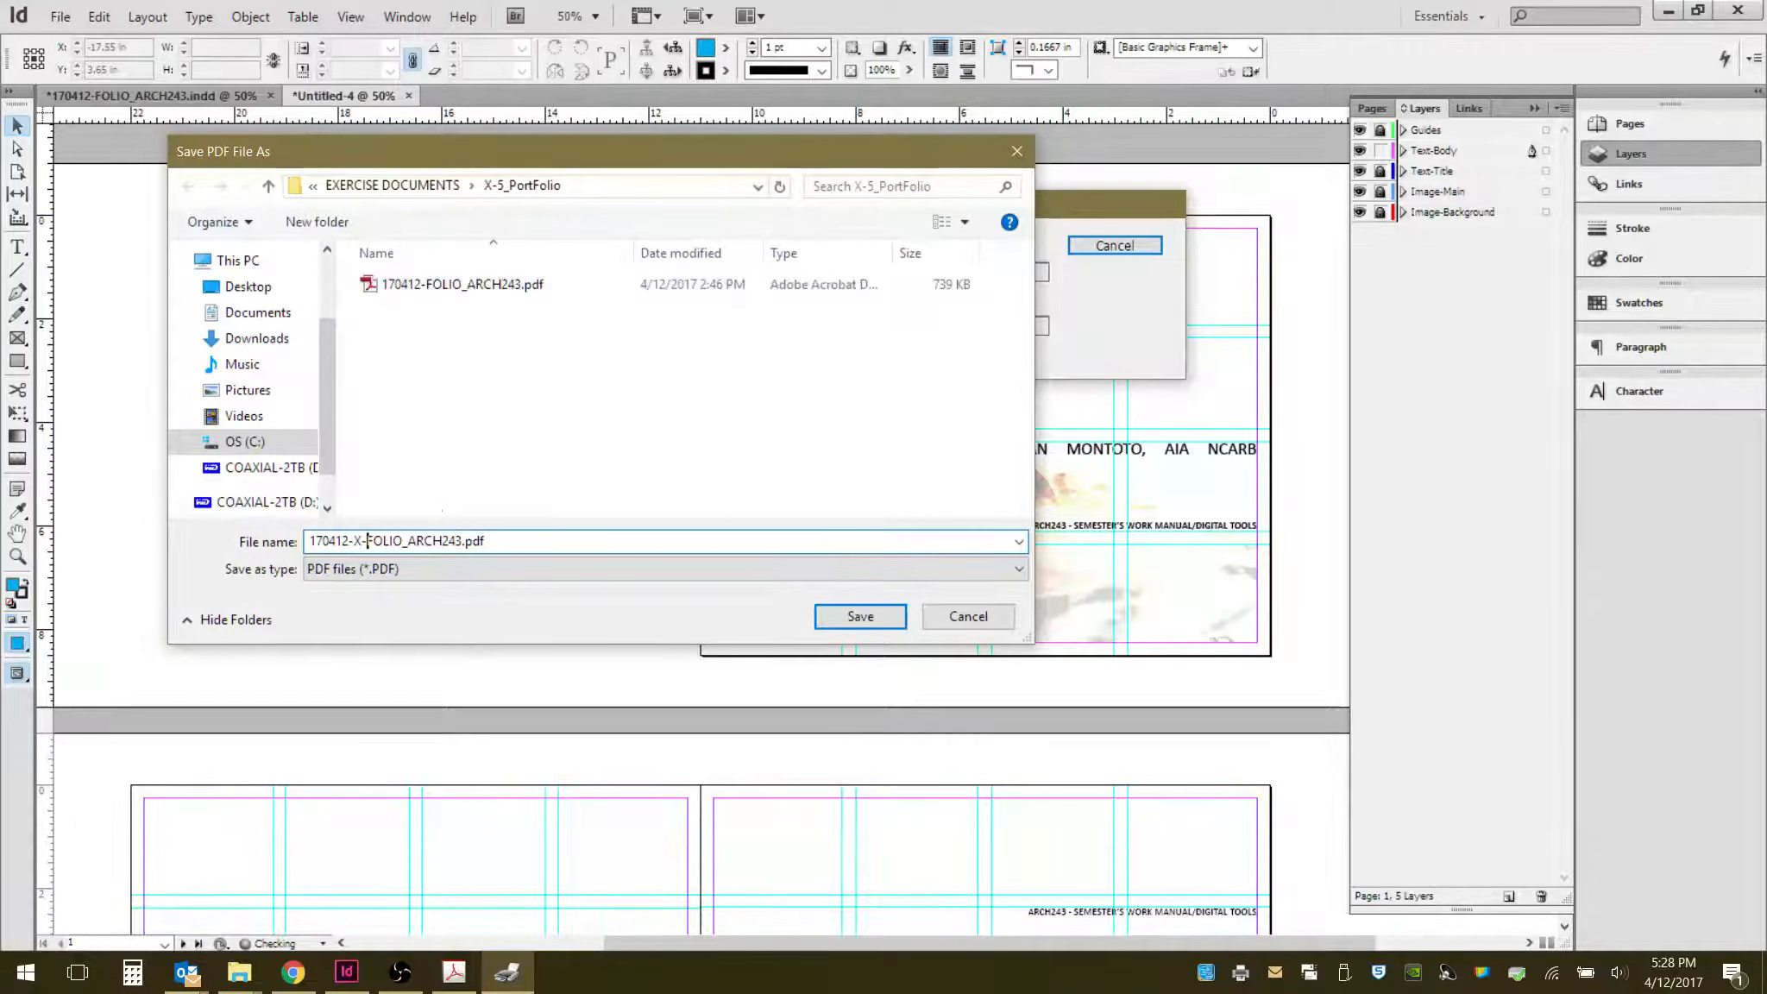
type("5_")
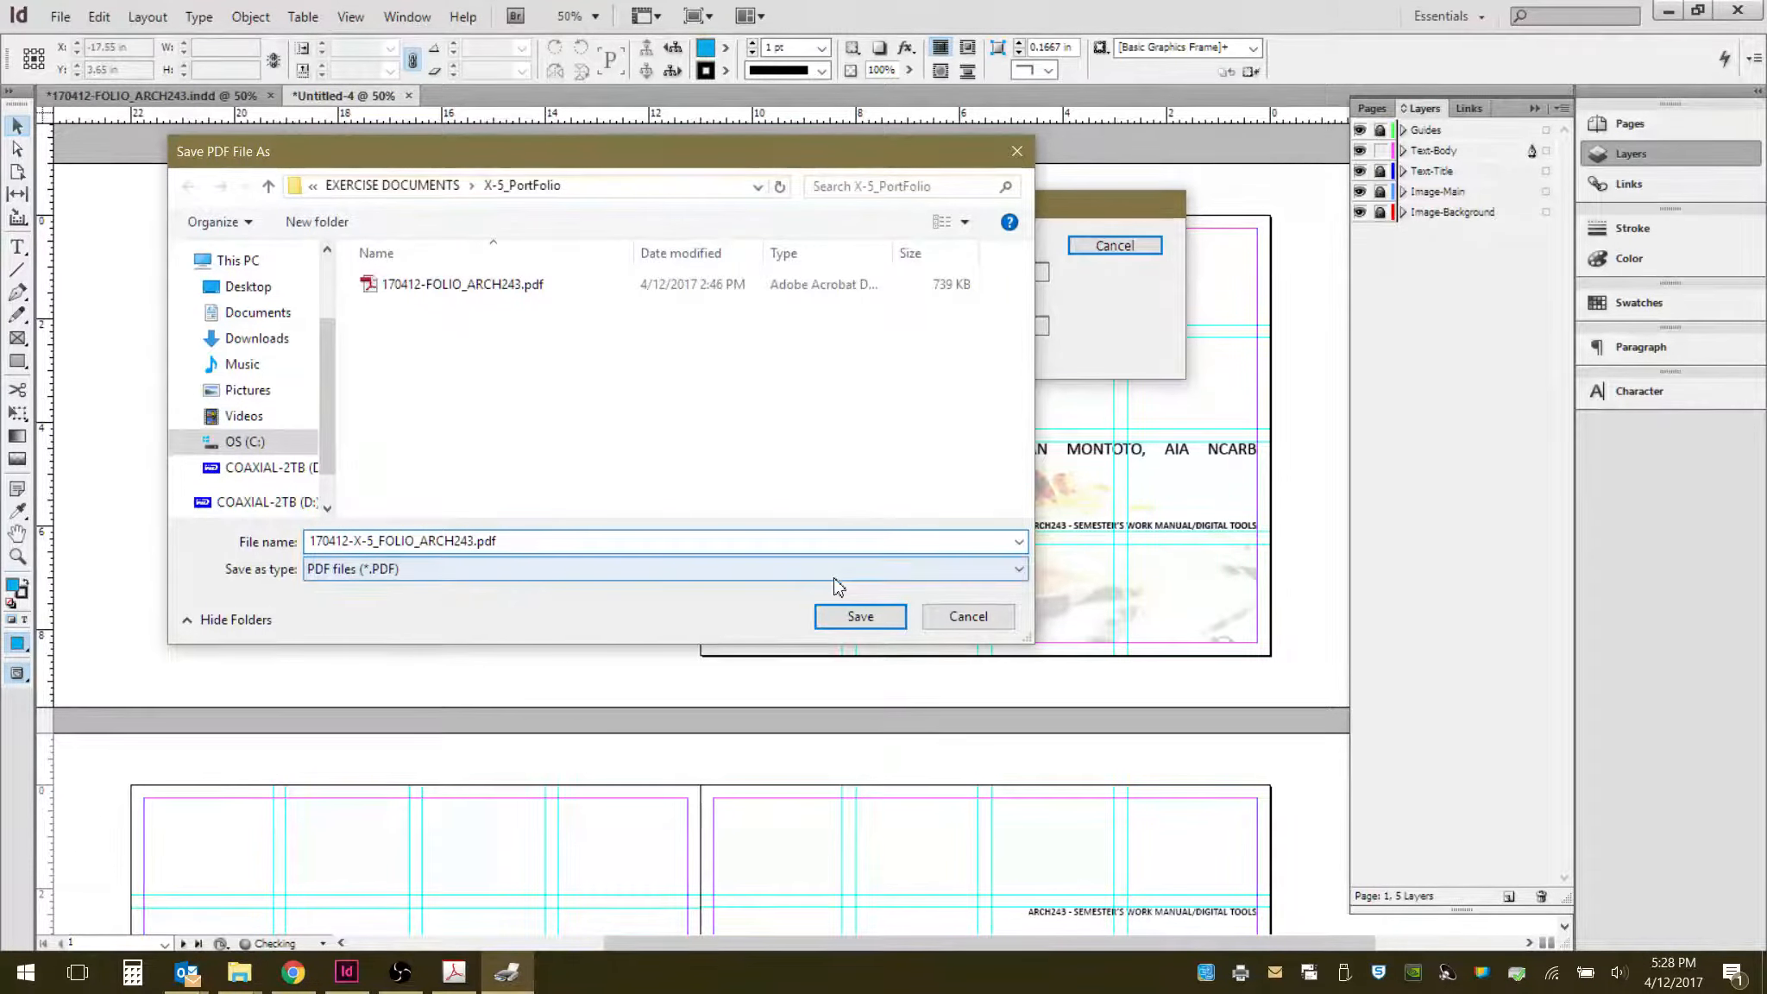
left_click(854, 616)
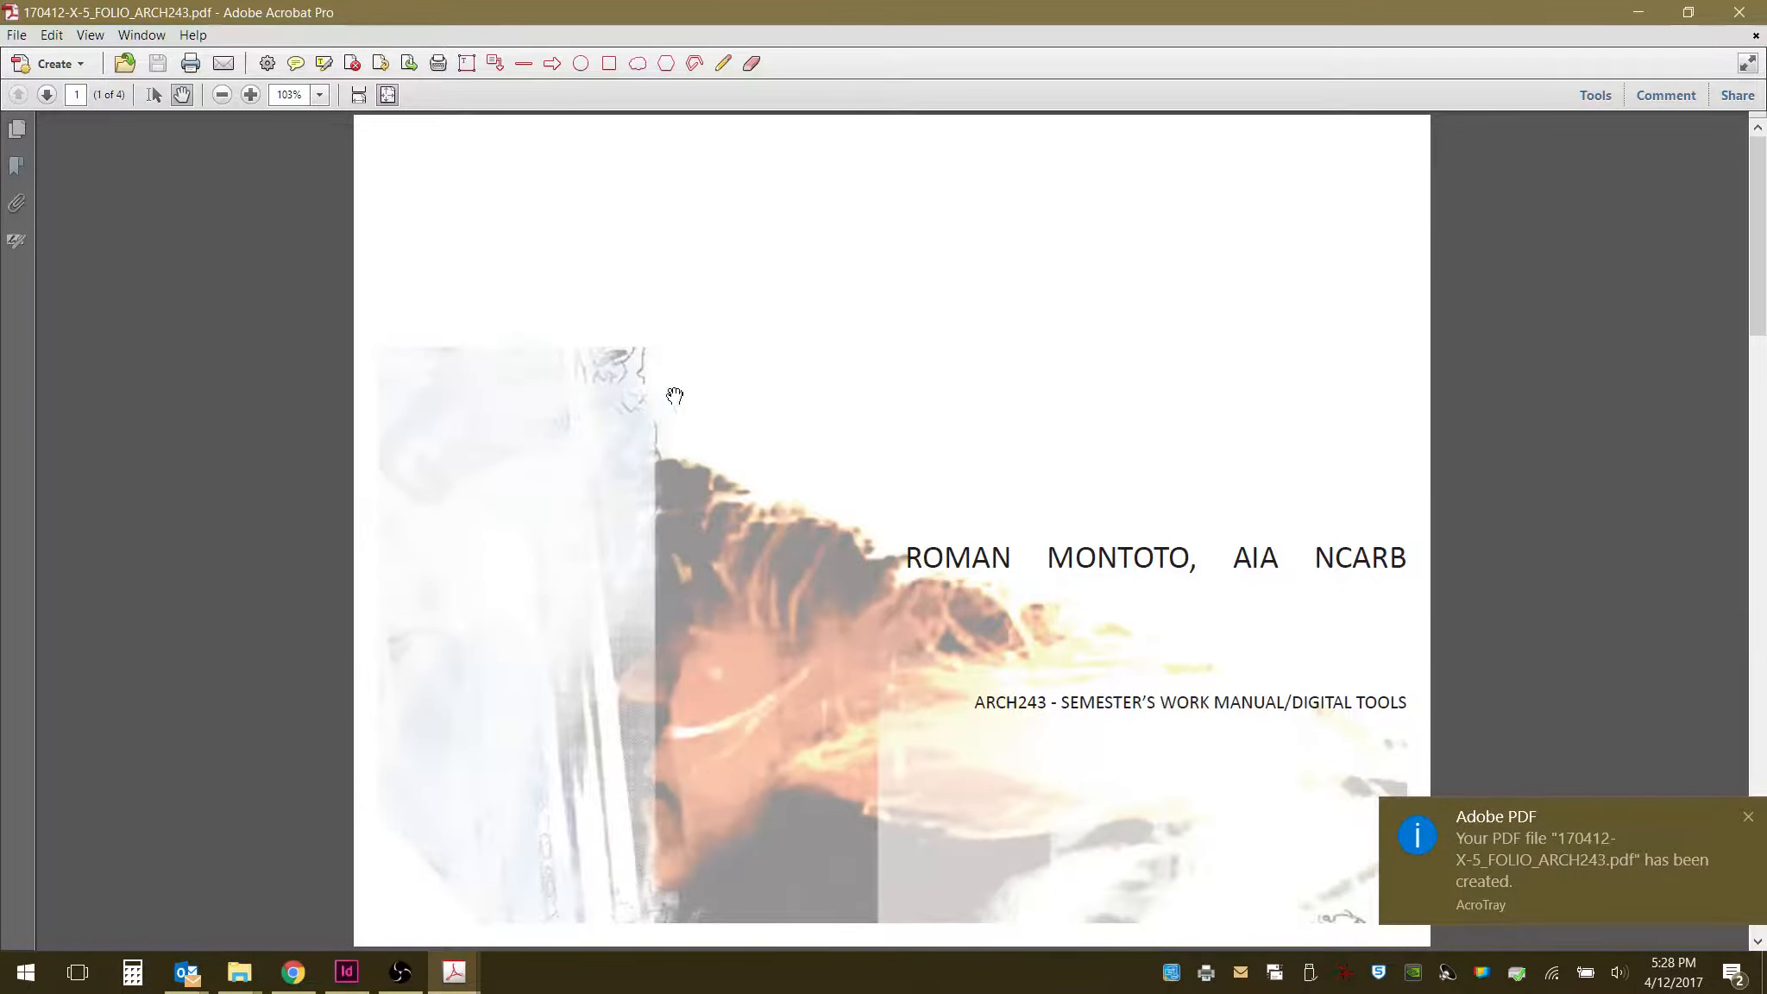
- Show the page thumbnails and review the pages of the exported PDF in Acrobat
left_click(17, 130)
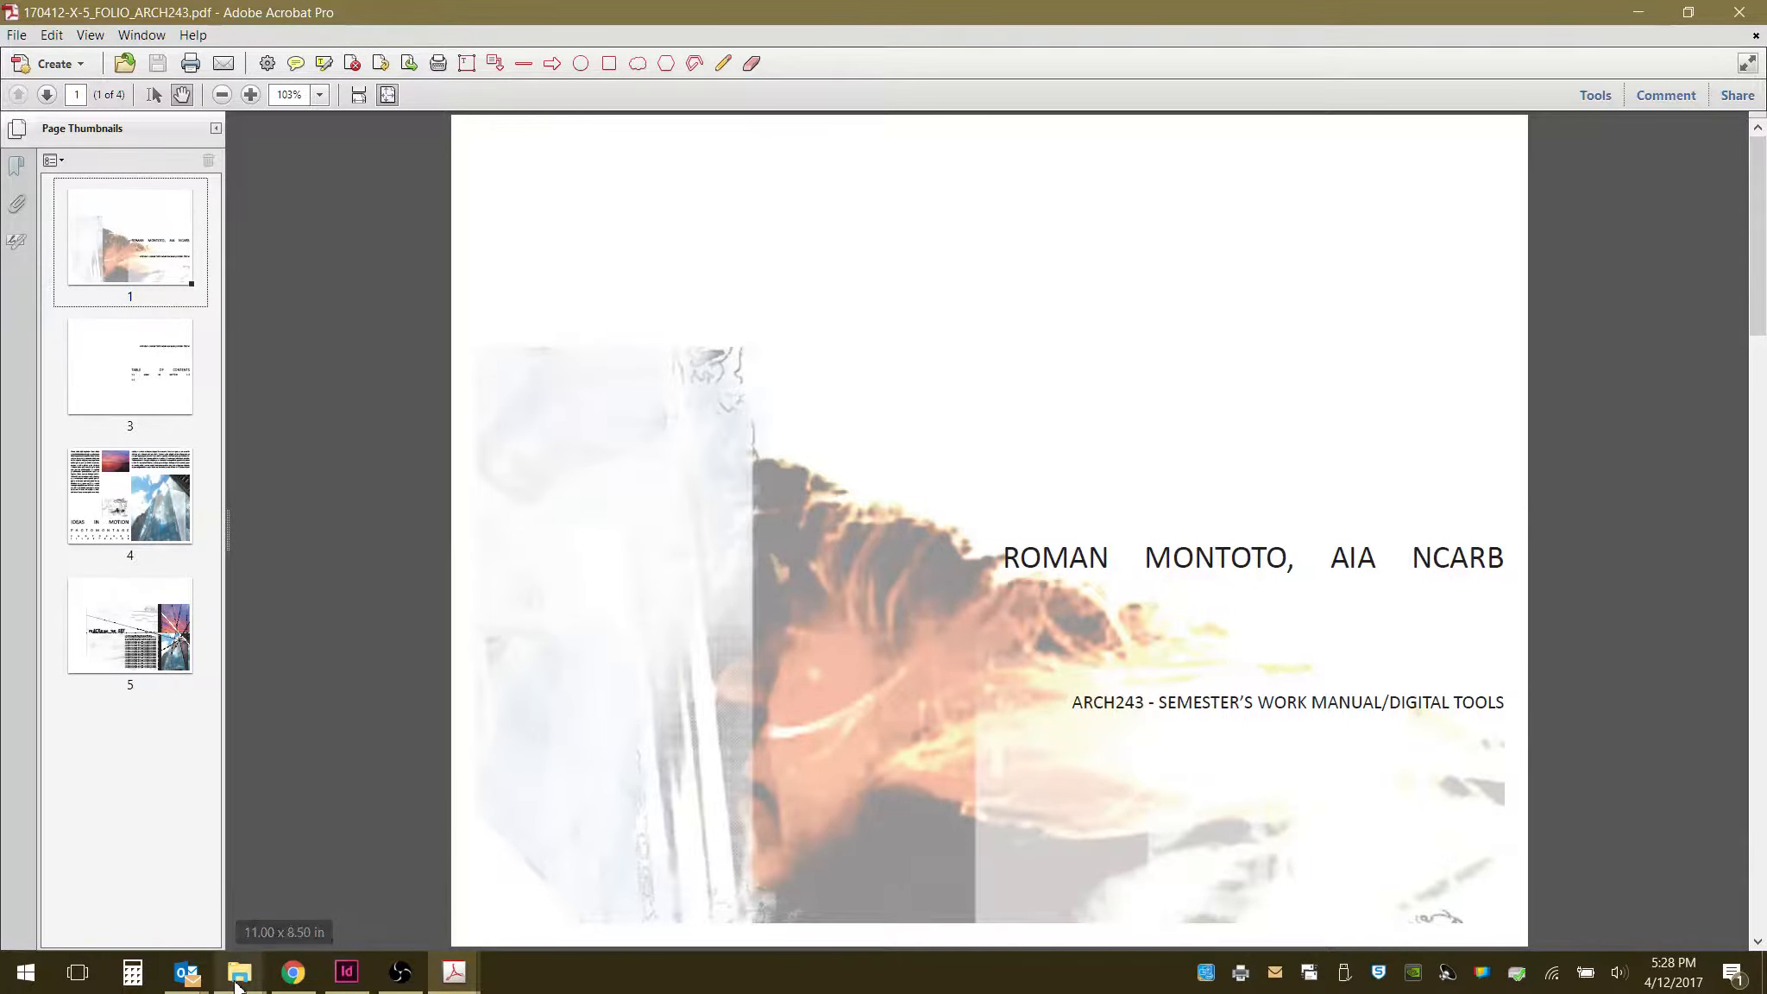
mouse_move(239, 987)
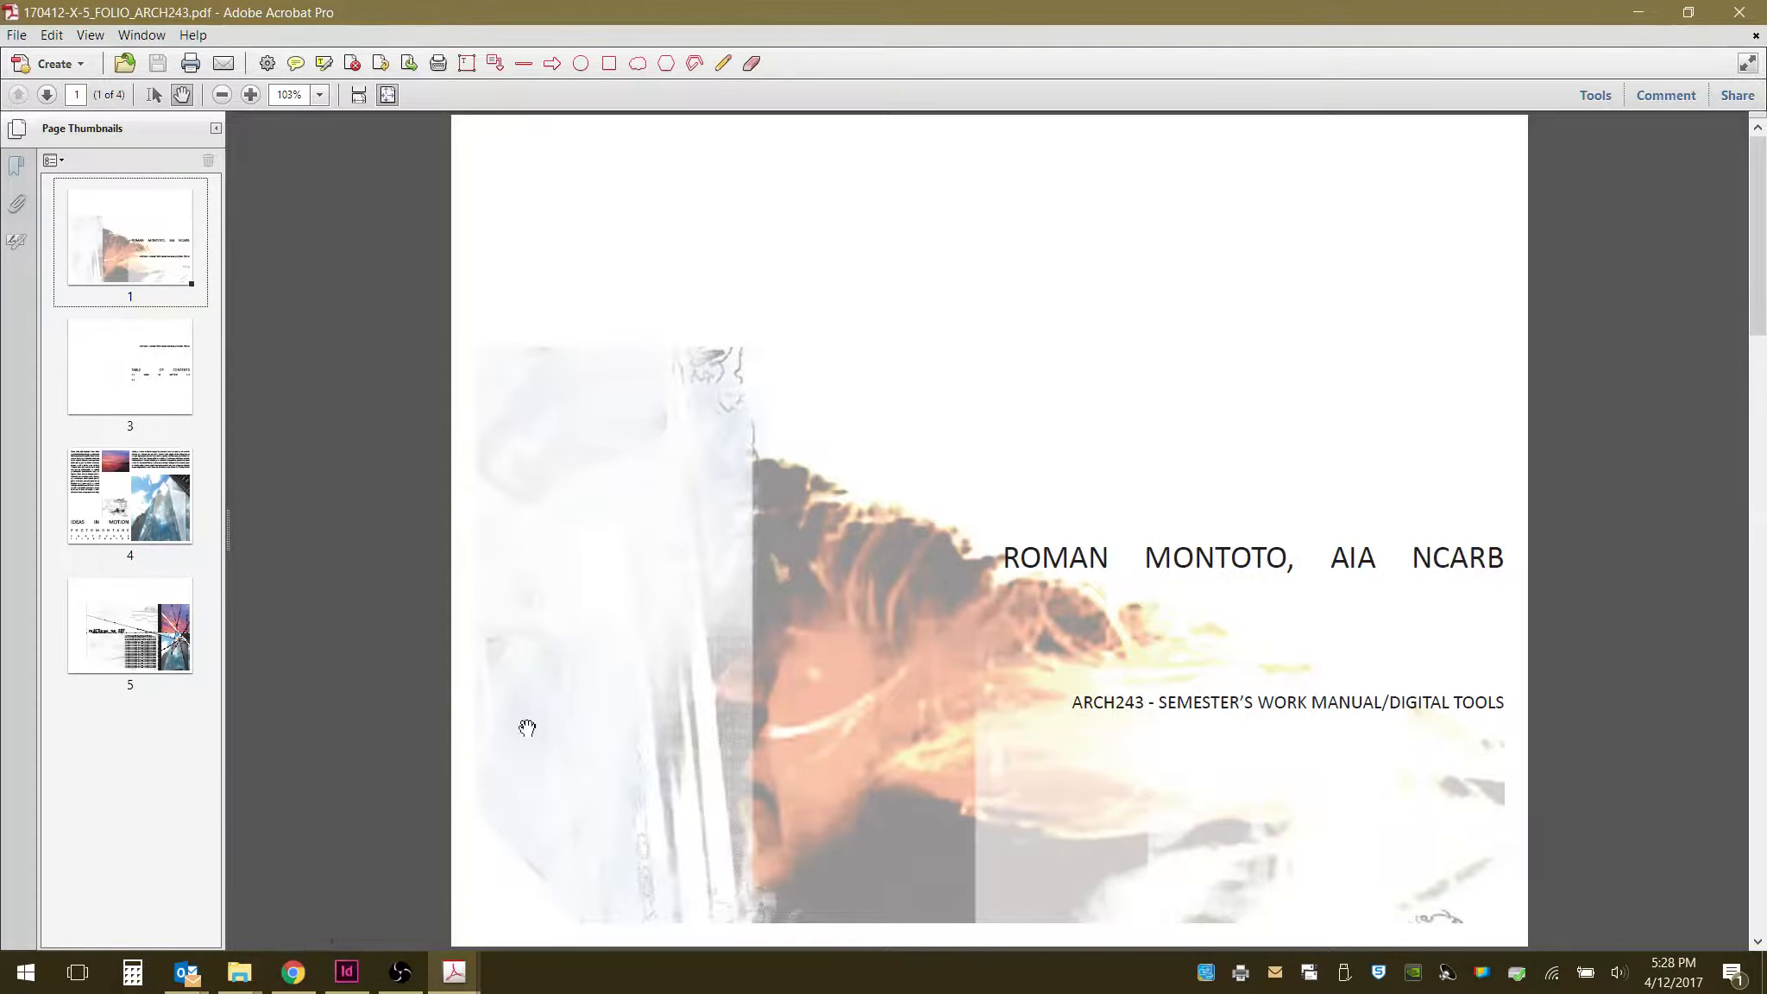
scroll(527, 727, "down", 1)
scroll(533, 729, "down", 2)
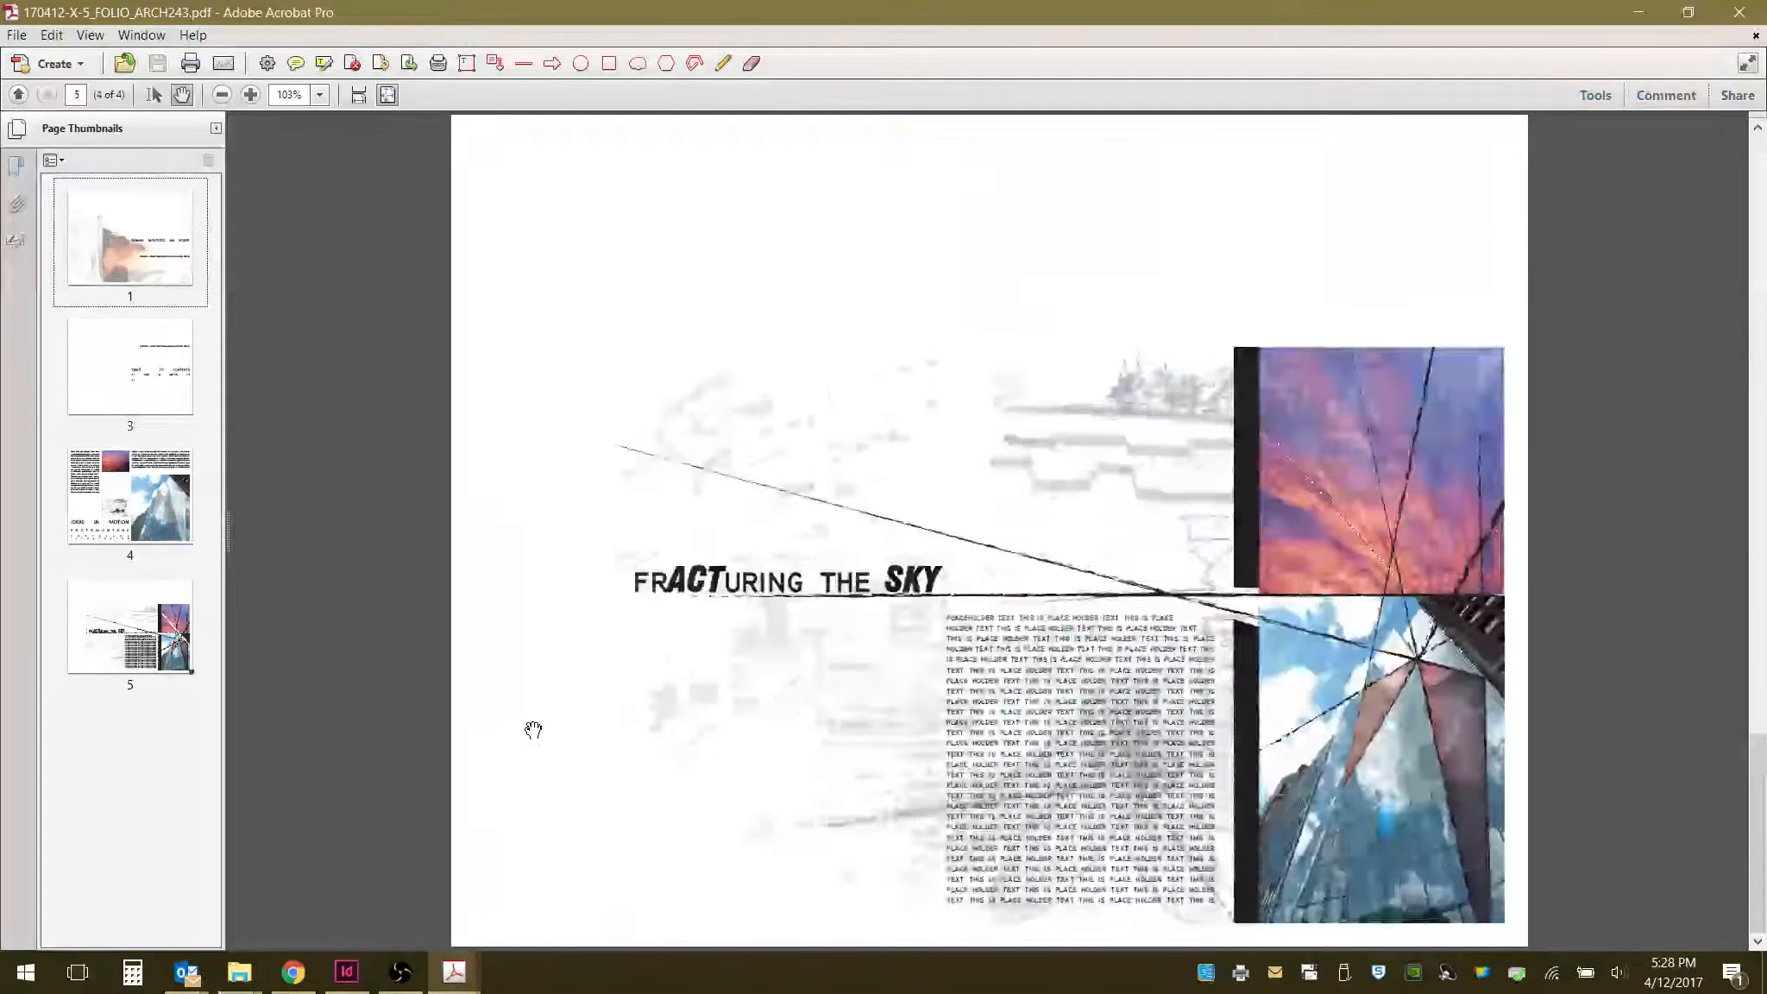
scroll(533, 729, "up", 3)
scroll(534, 729, "down", 3)
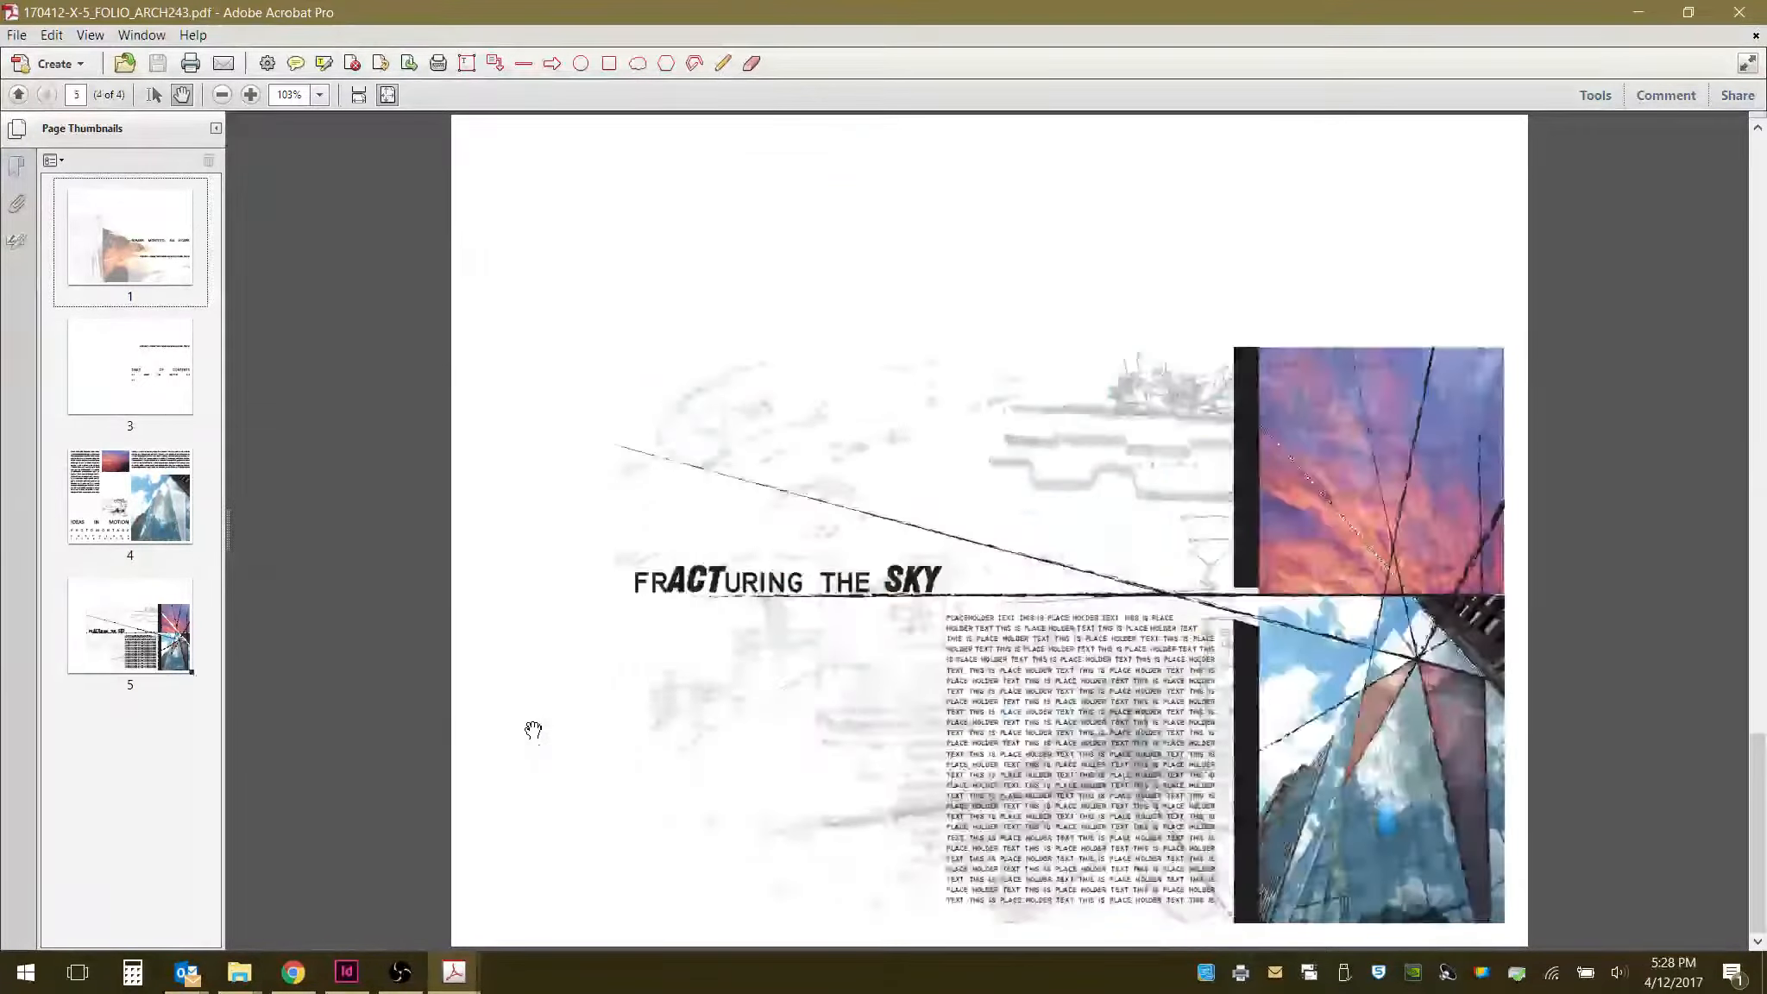
scroll(528, 730, "up", 3)
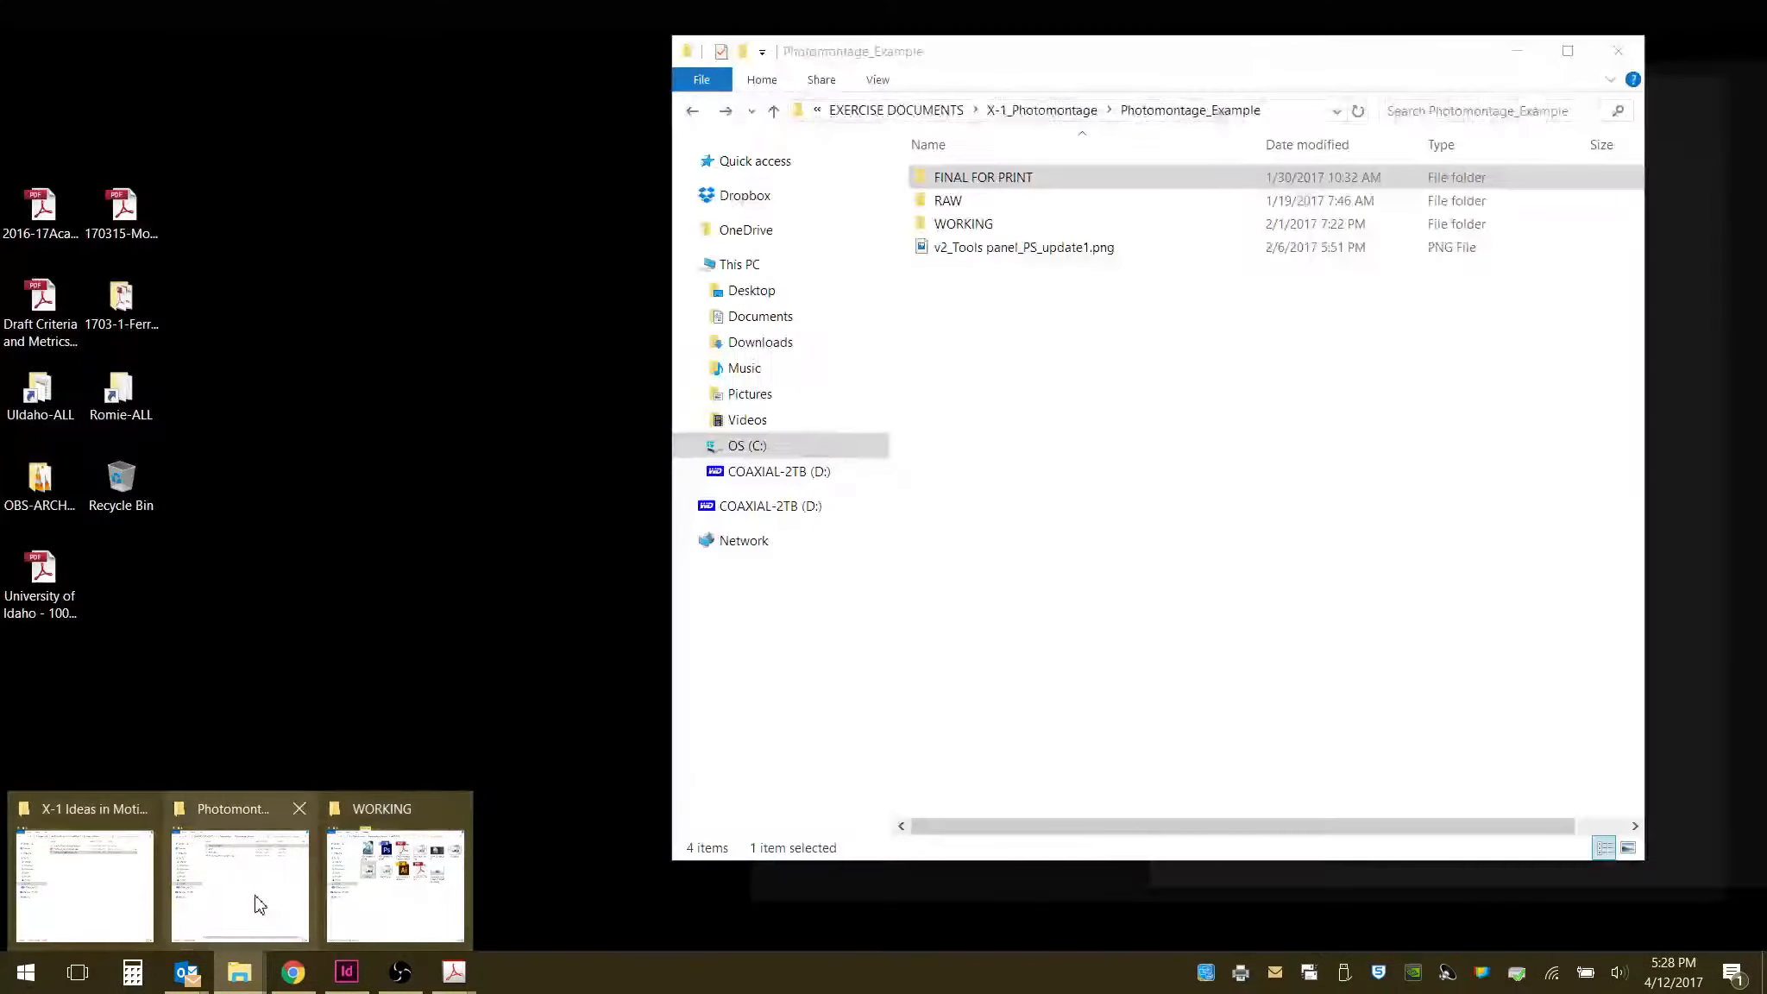
- Open 170412-FOLIO_ARCH243.pdf from the X-5_PortFolio folder and browse its page thumbnails for comparison
left_click(258, 905)
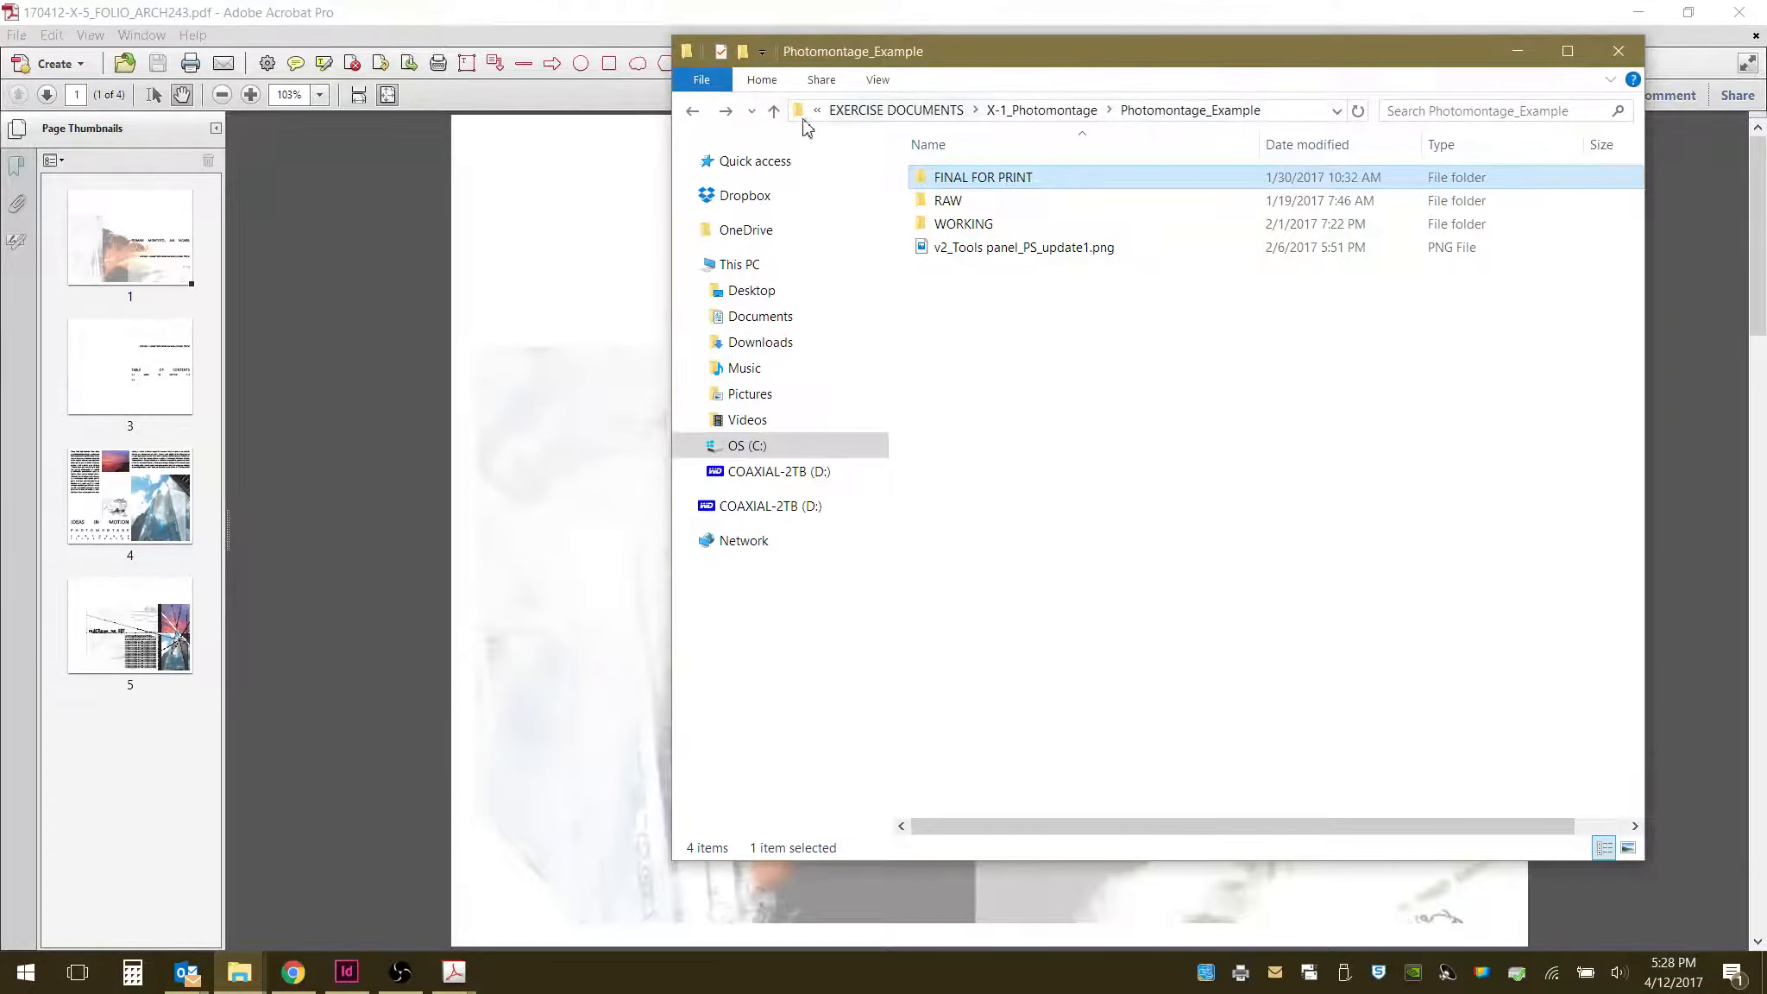
left_click(692, 112)
left_click(692, 112)
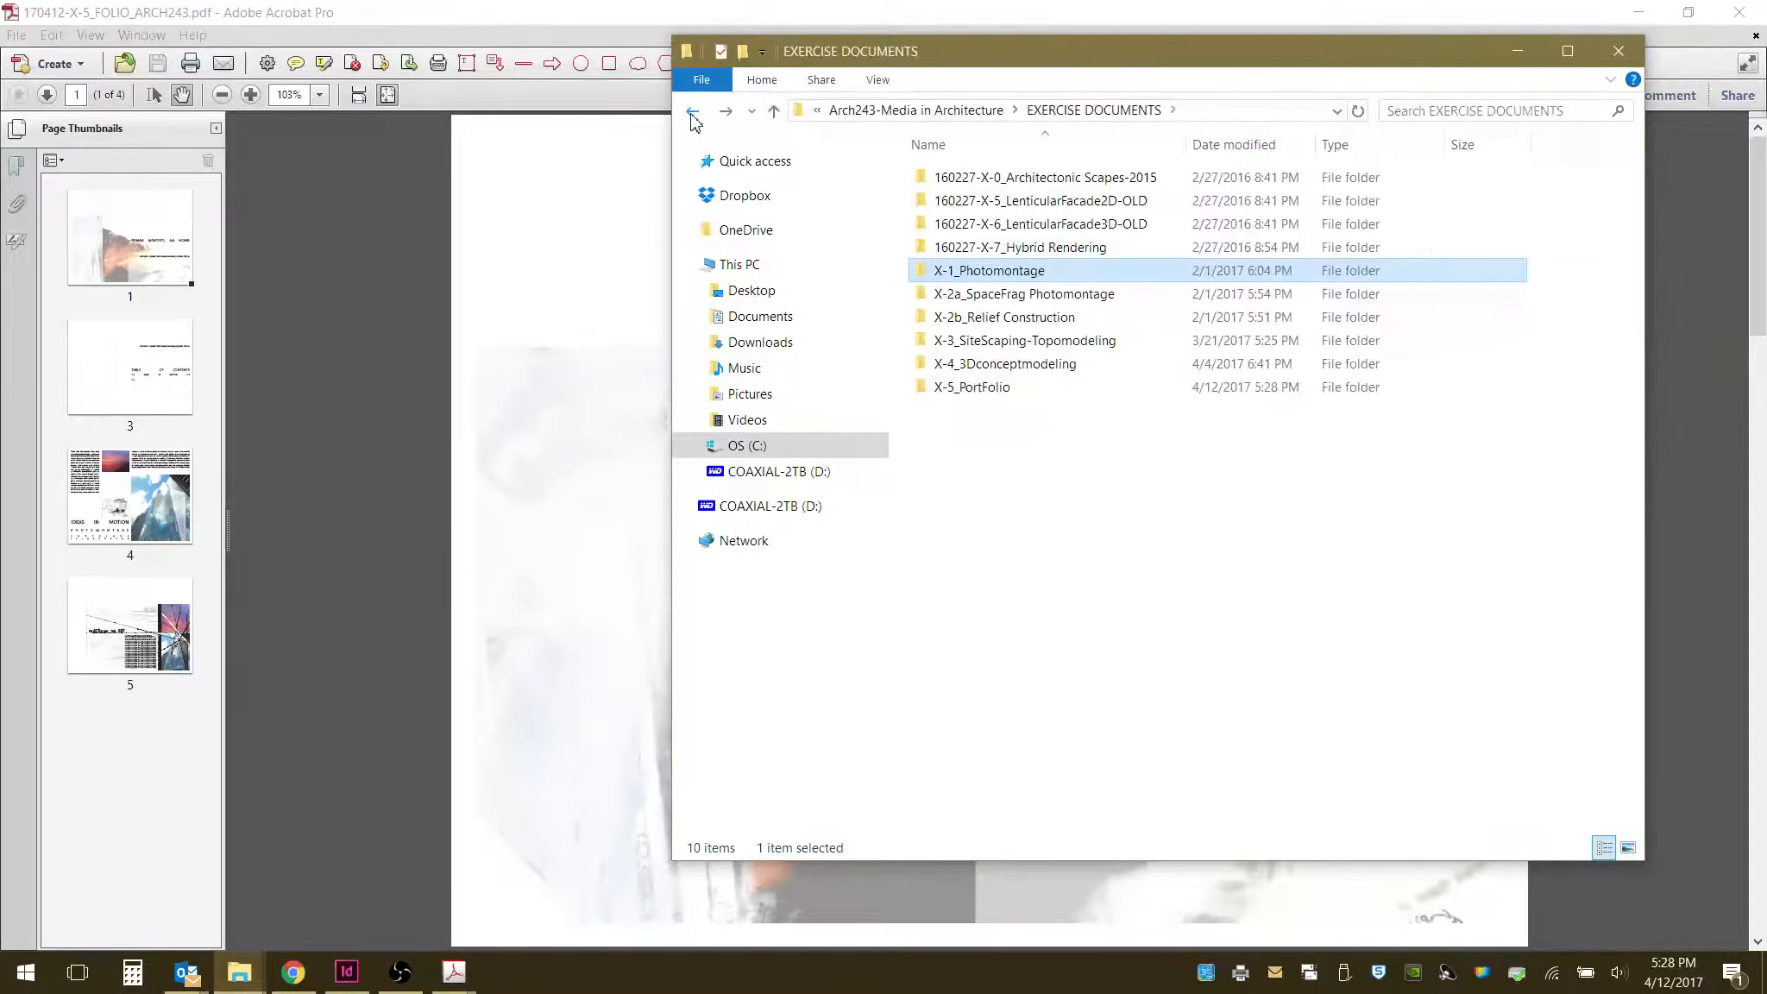
double_click(992, 390)
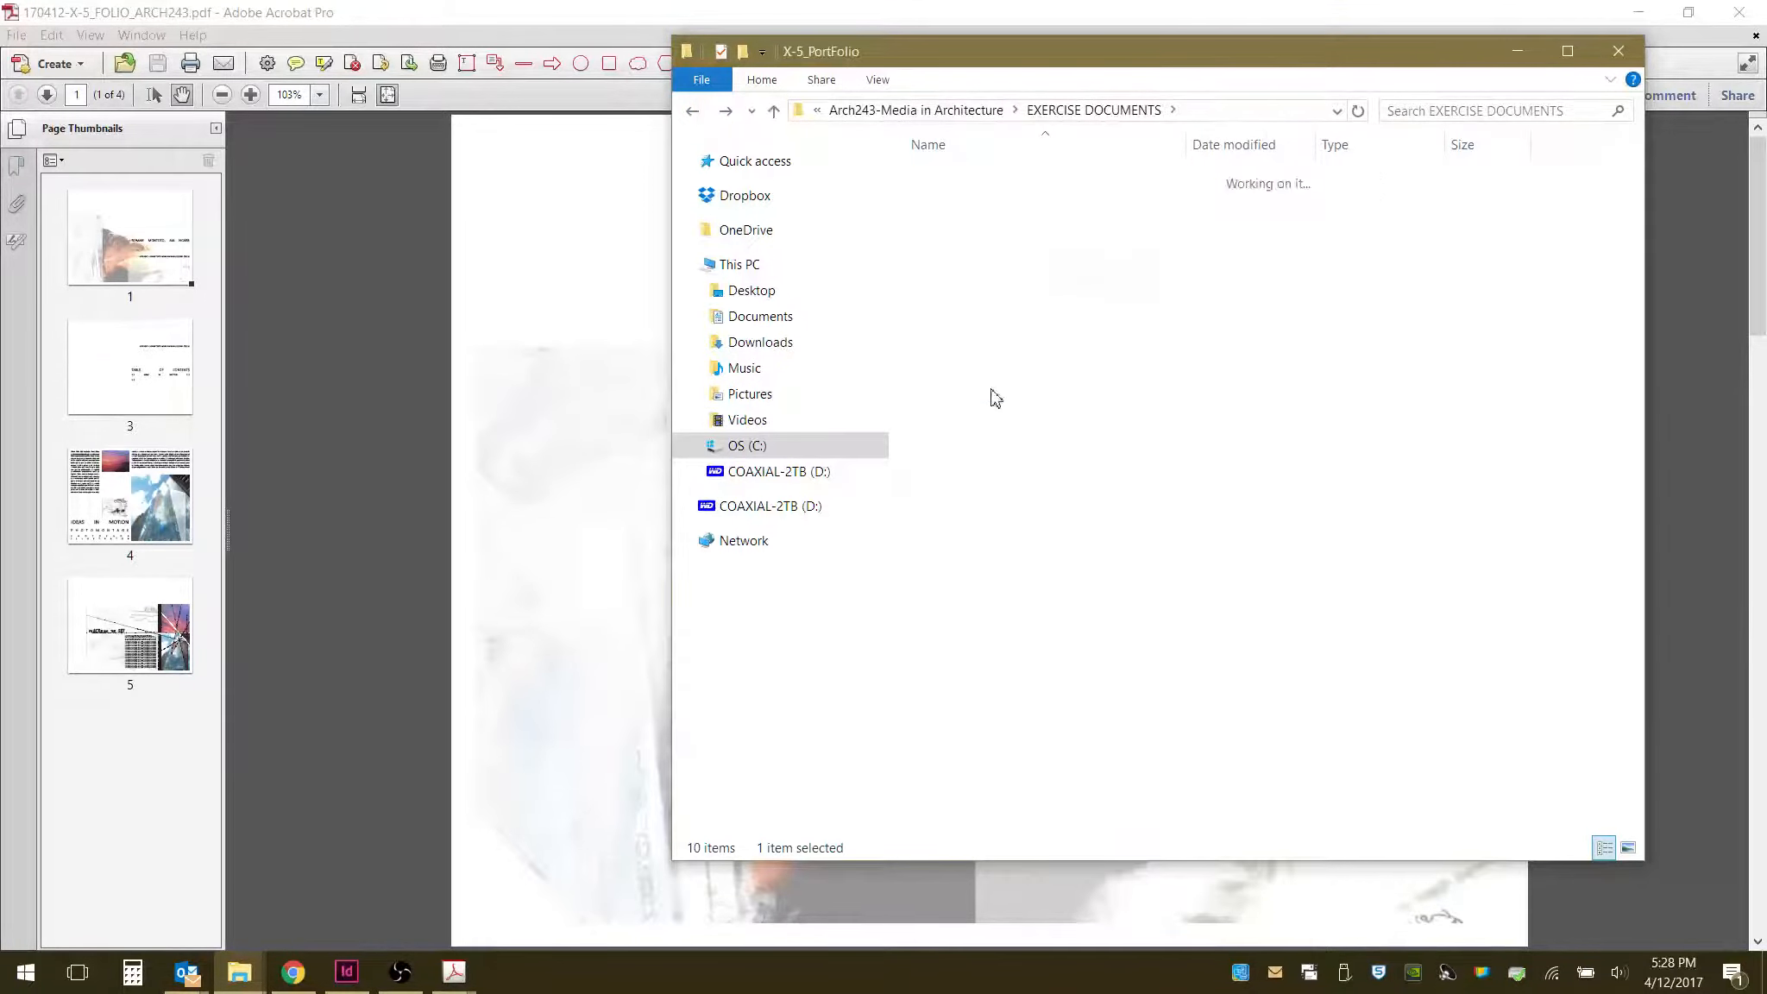
double_click(1035, 225)
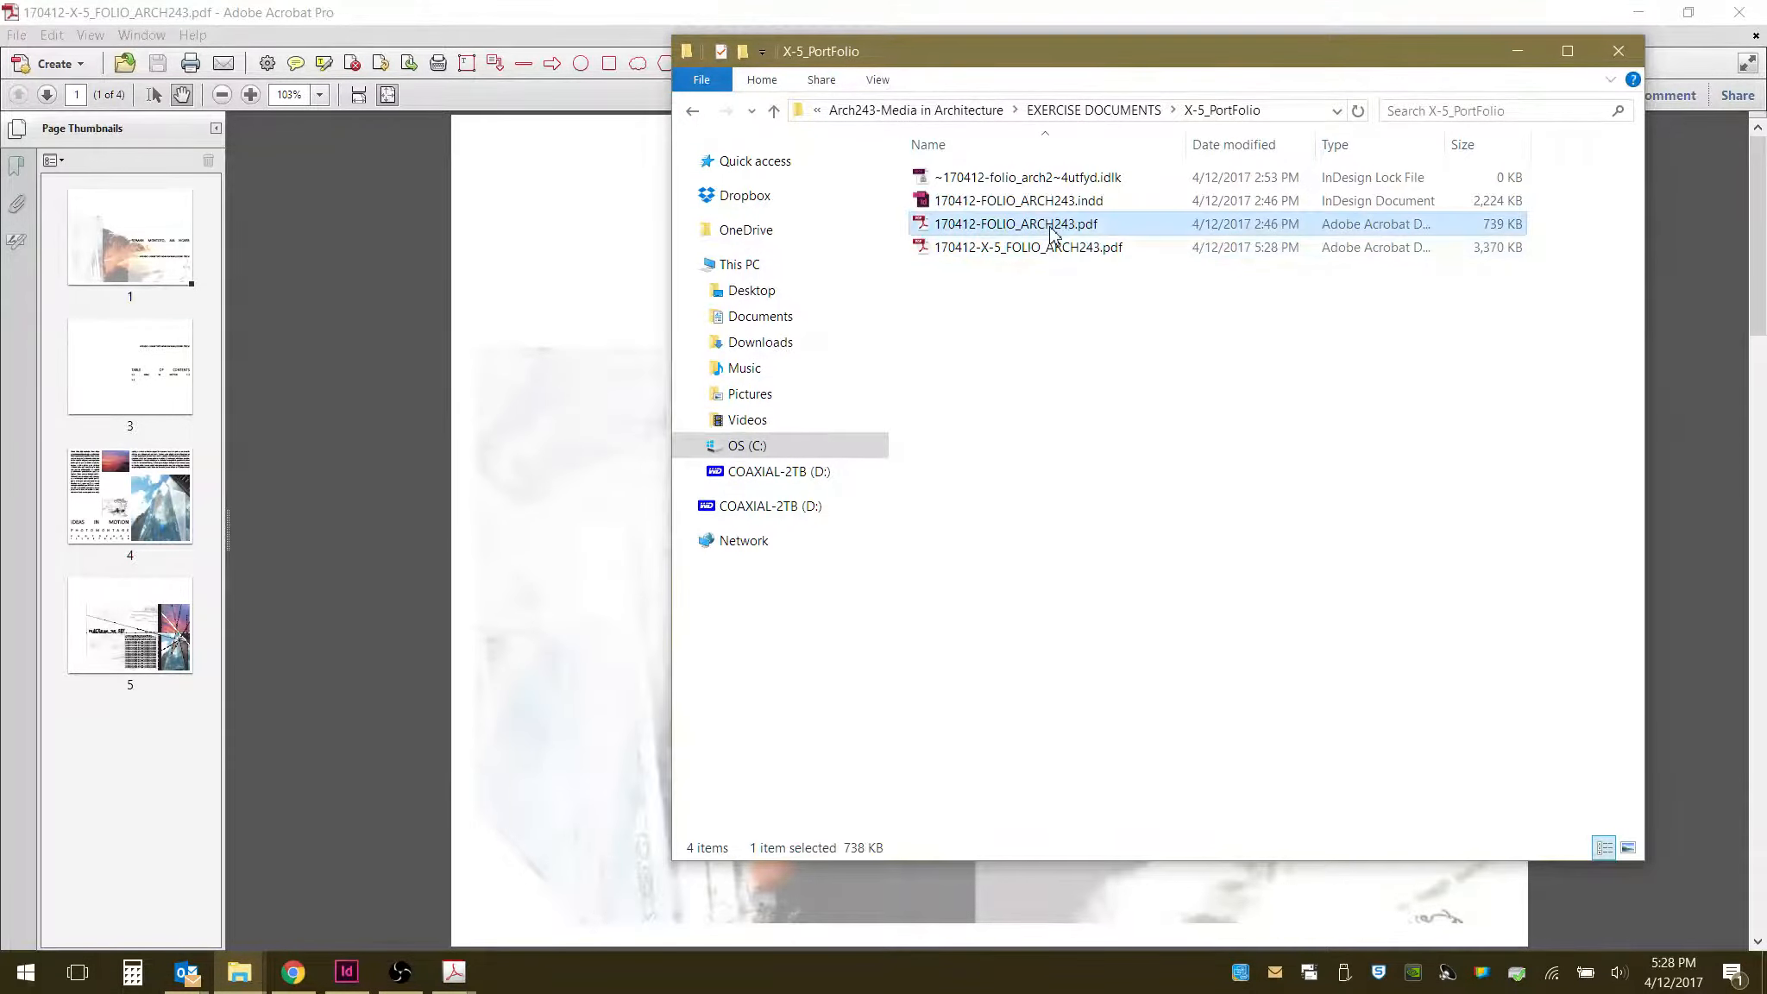
left_click(16, 129)
left_click(142, 371)
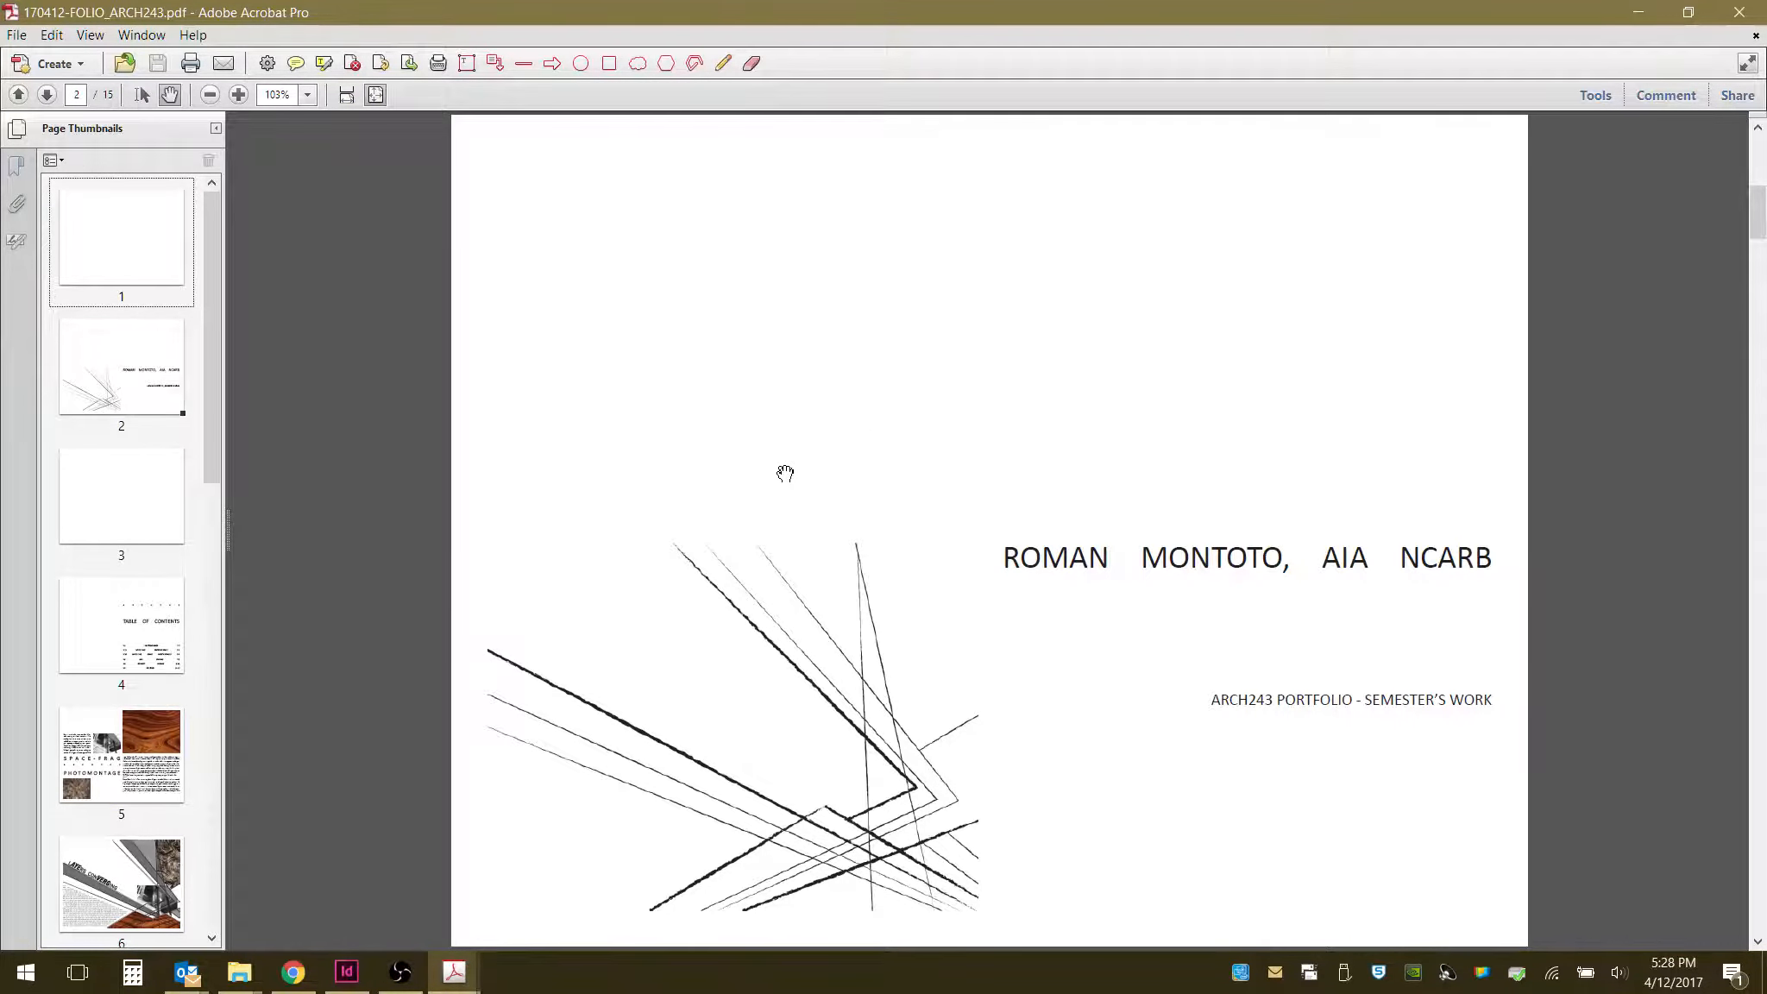
- Switch to the InDesign document and scroll through its spreads to compare them with the reference PDF
left_click(346, 972)
left_click(199, 94)
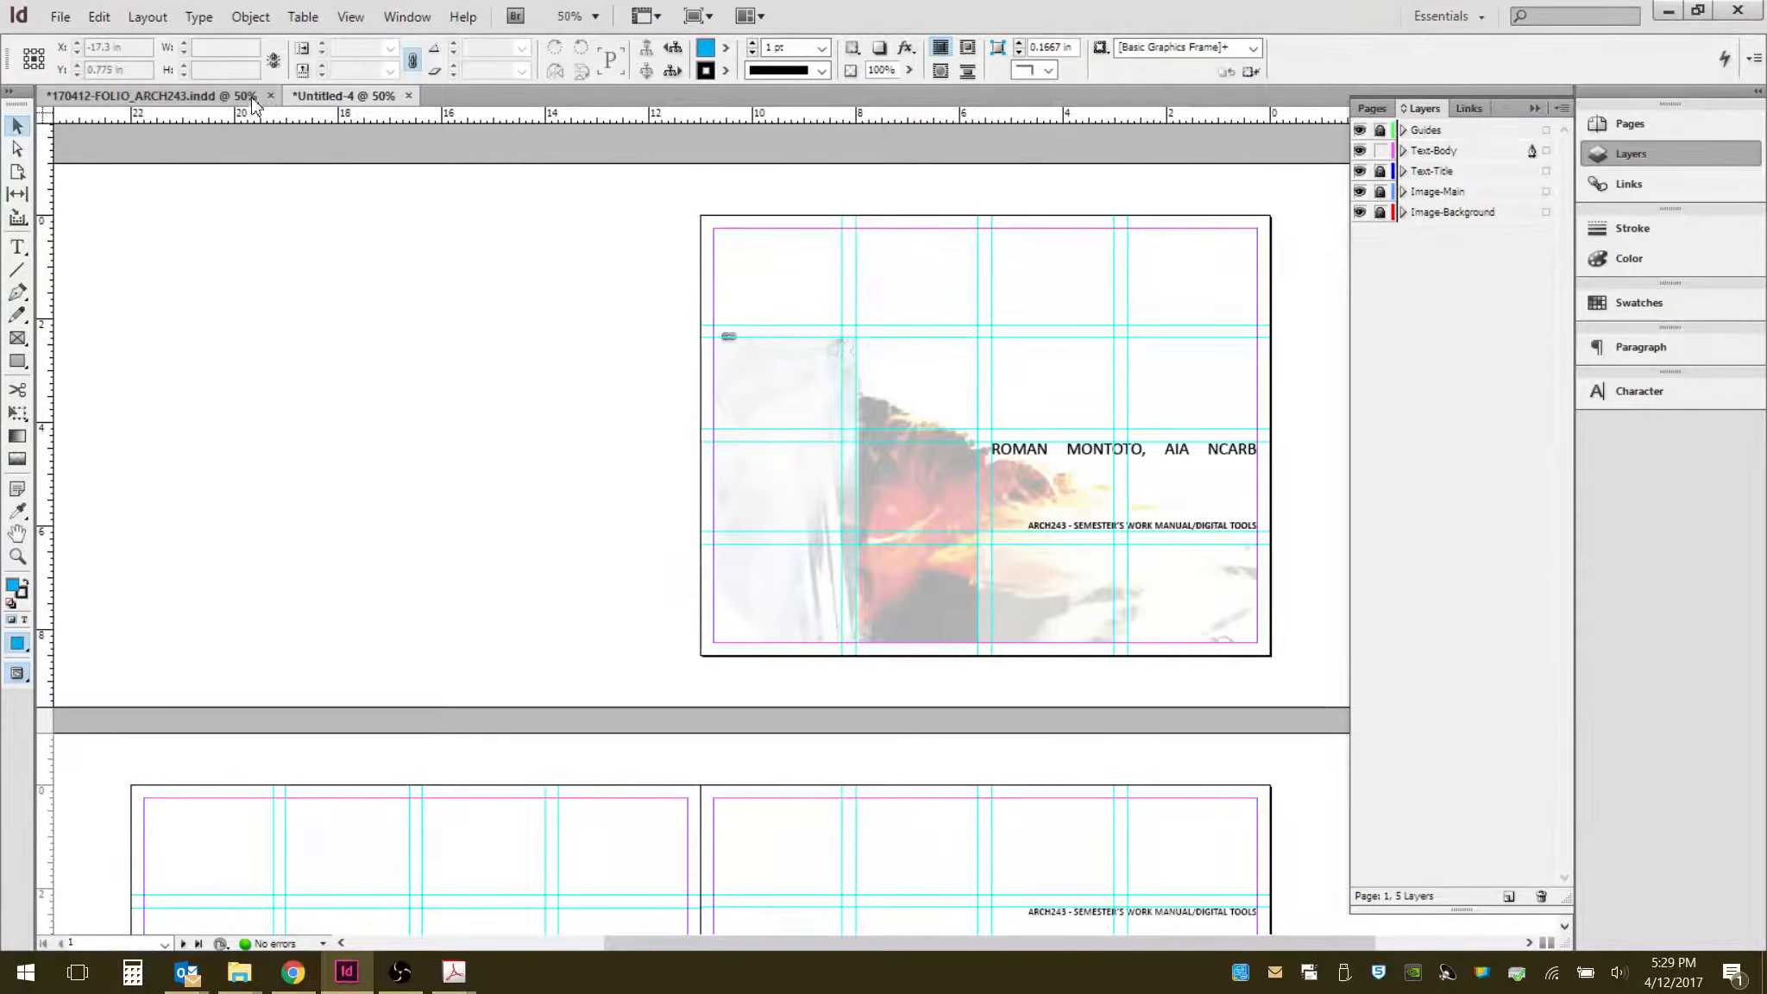
scroll(709, 620, "up", 15)
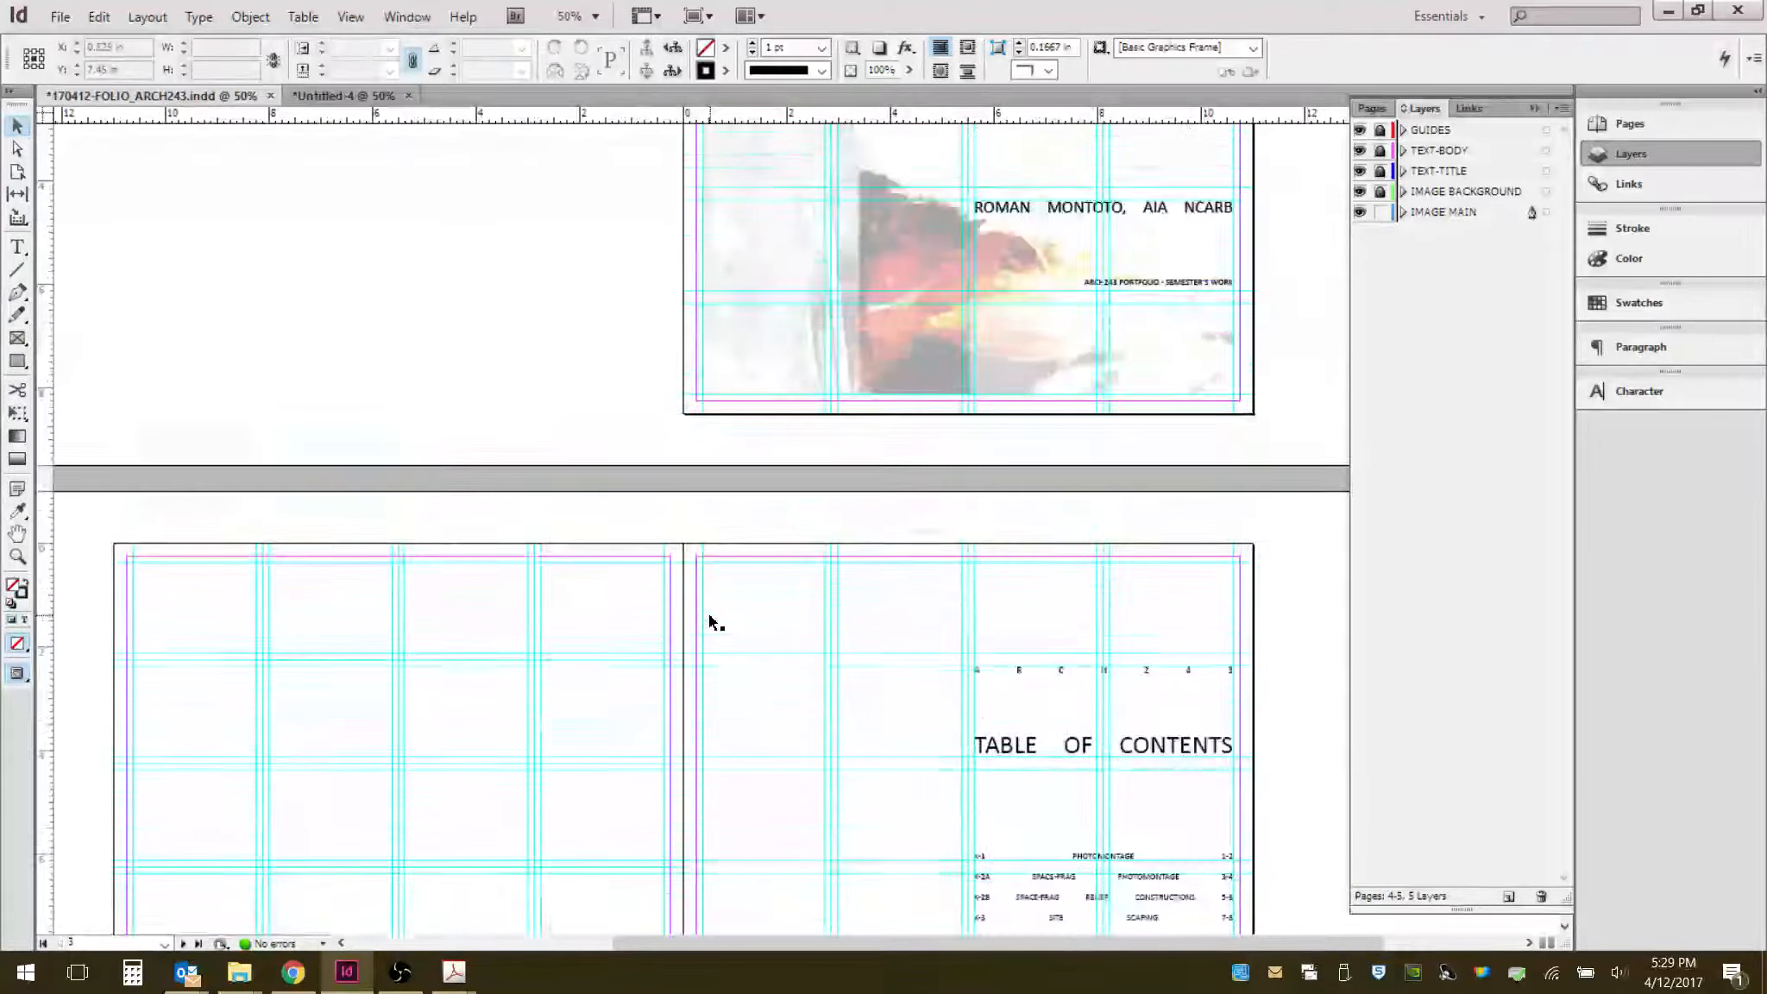
scroll(709, 620, "down", 5)
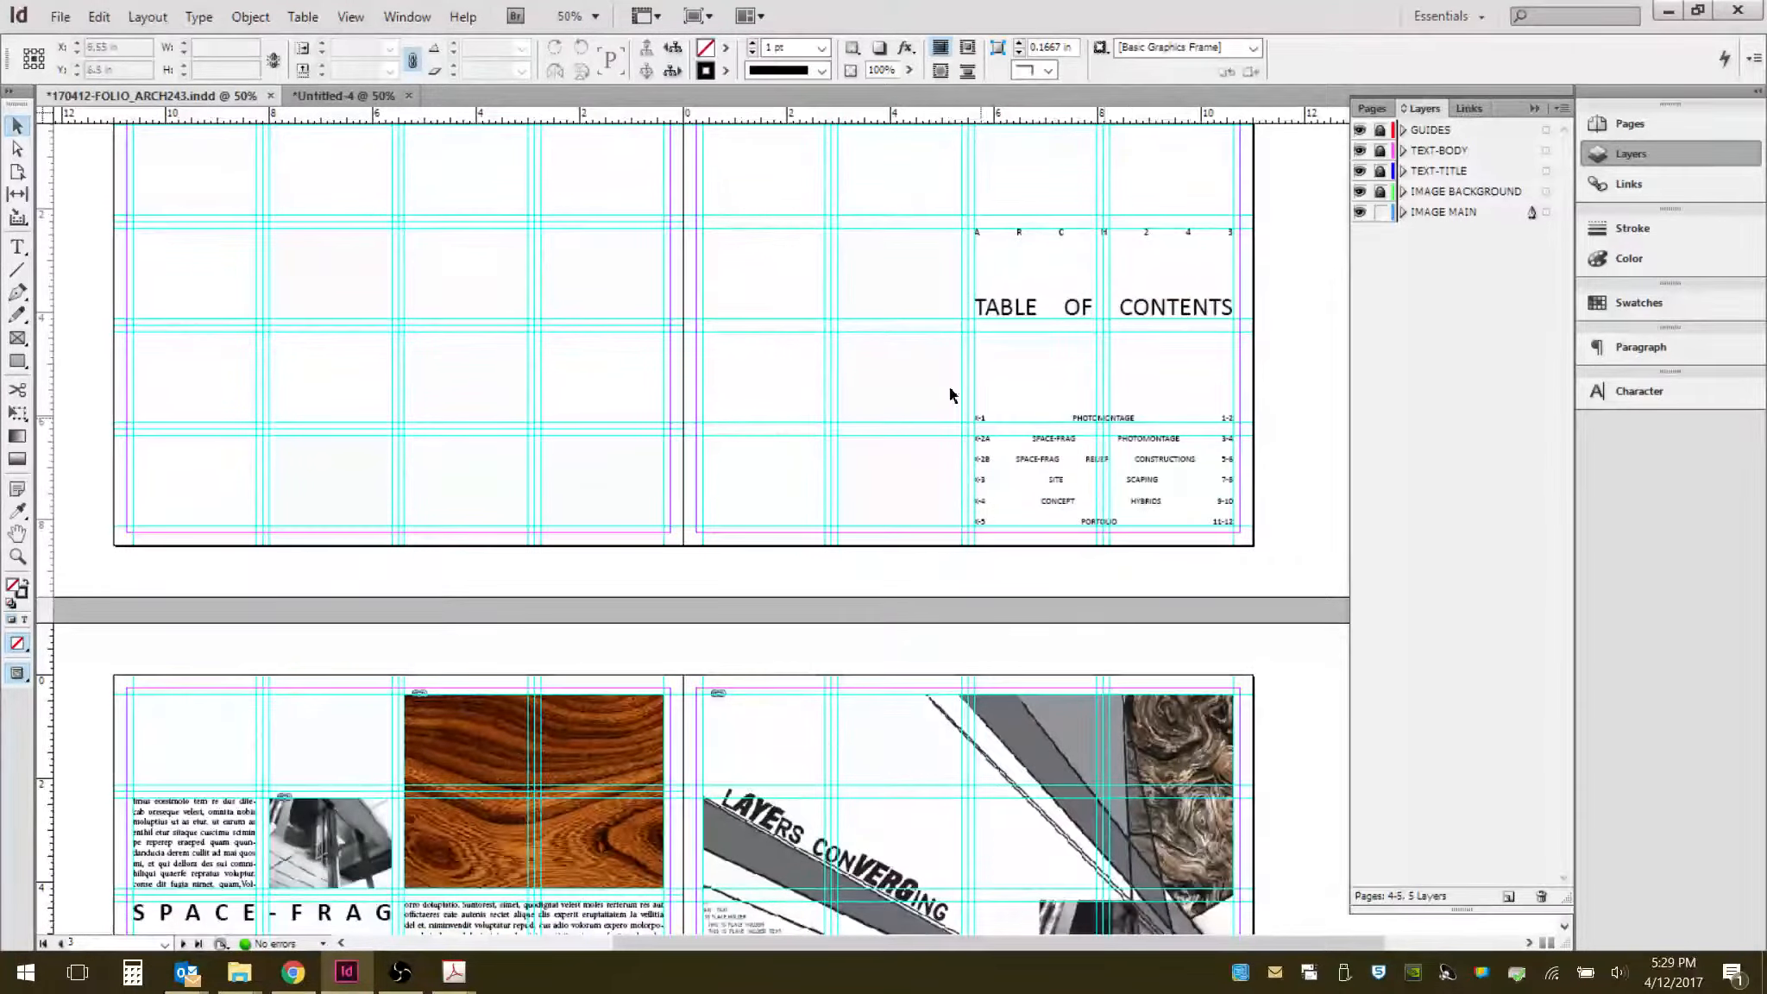
scroll(608, 781, "down", 5)
scroll(609, 781, "down", 3)
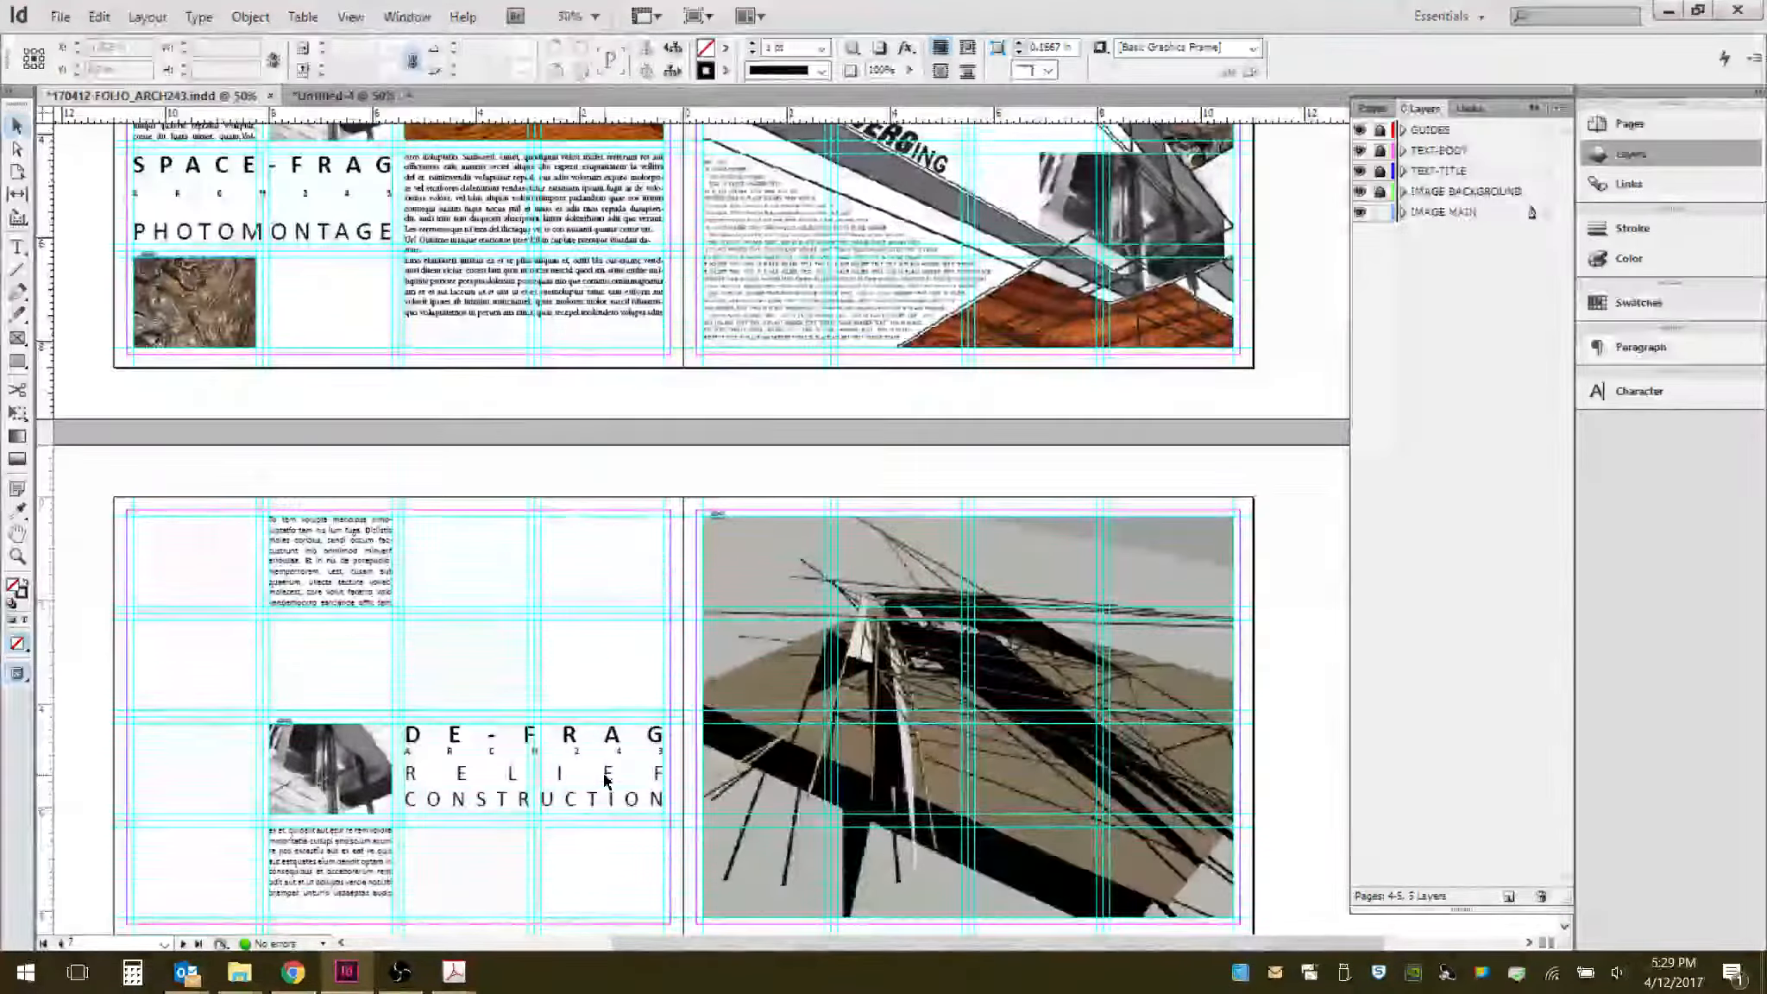
scroll(603, 774, "up", 6)
scroll(603, 774, "up", 2)
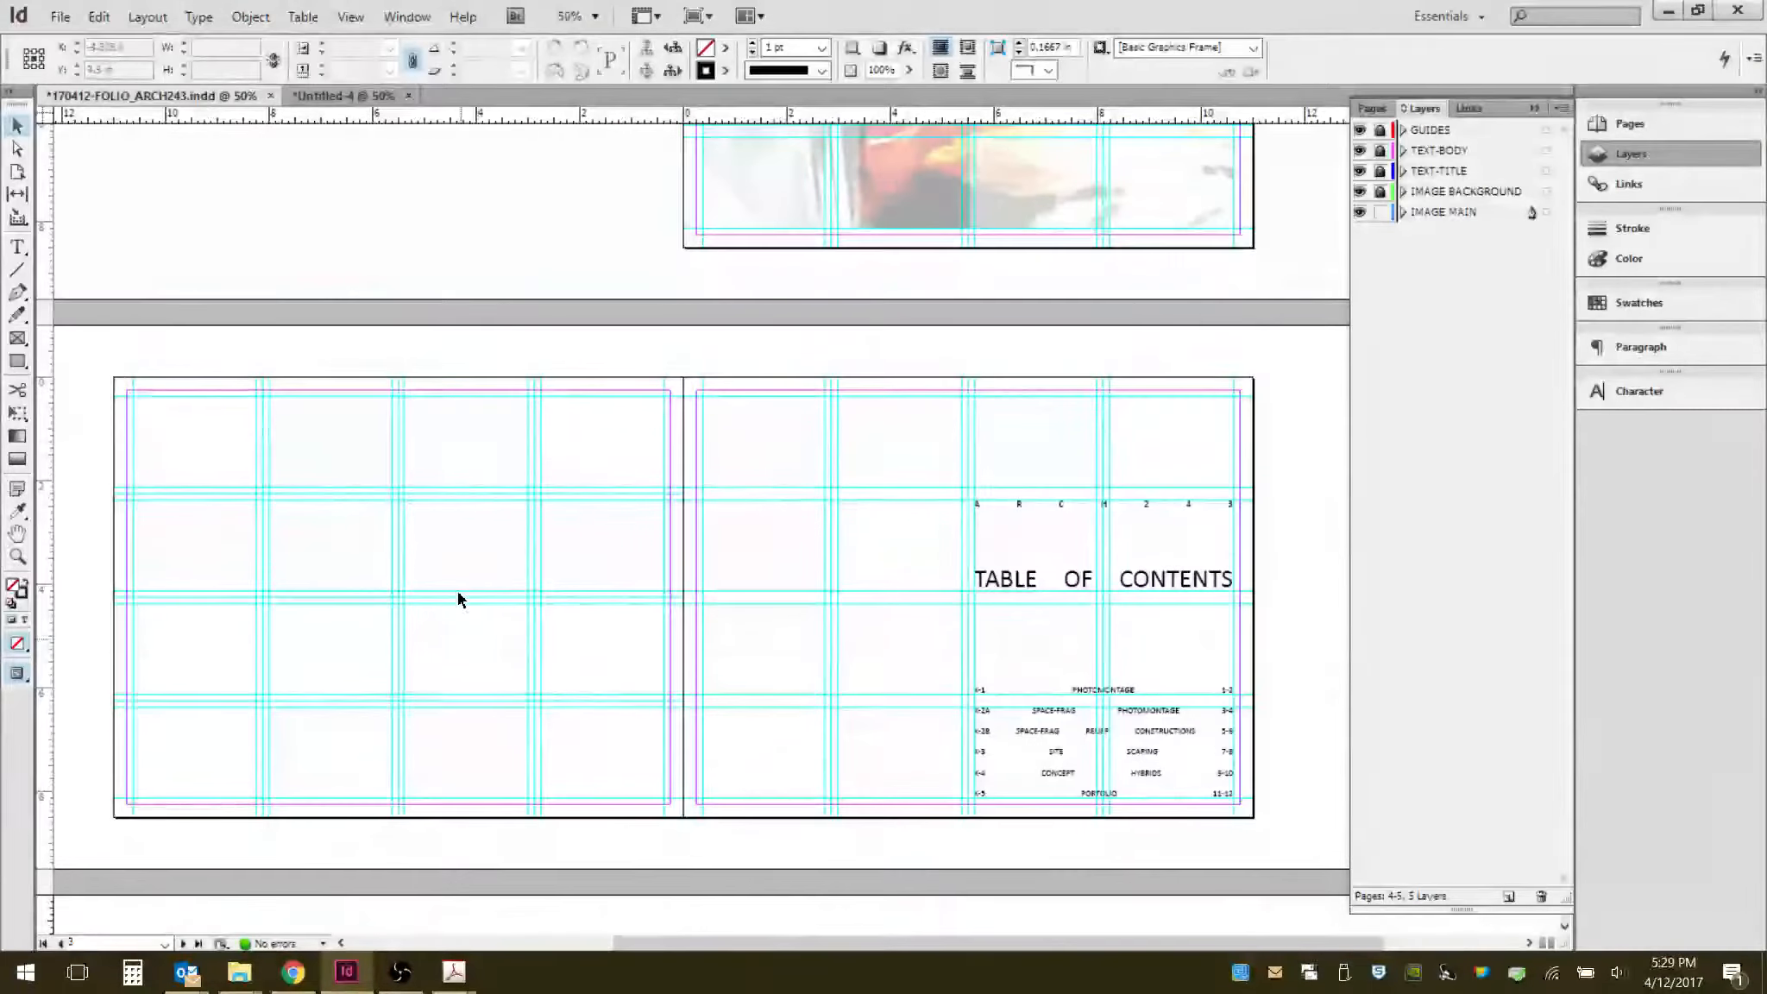
scroll(481, 684, "up", 3)
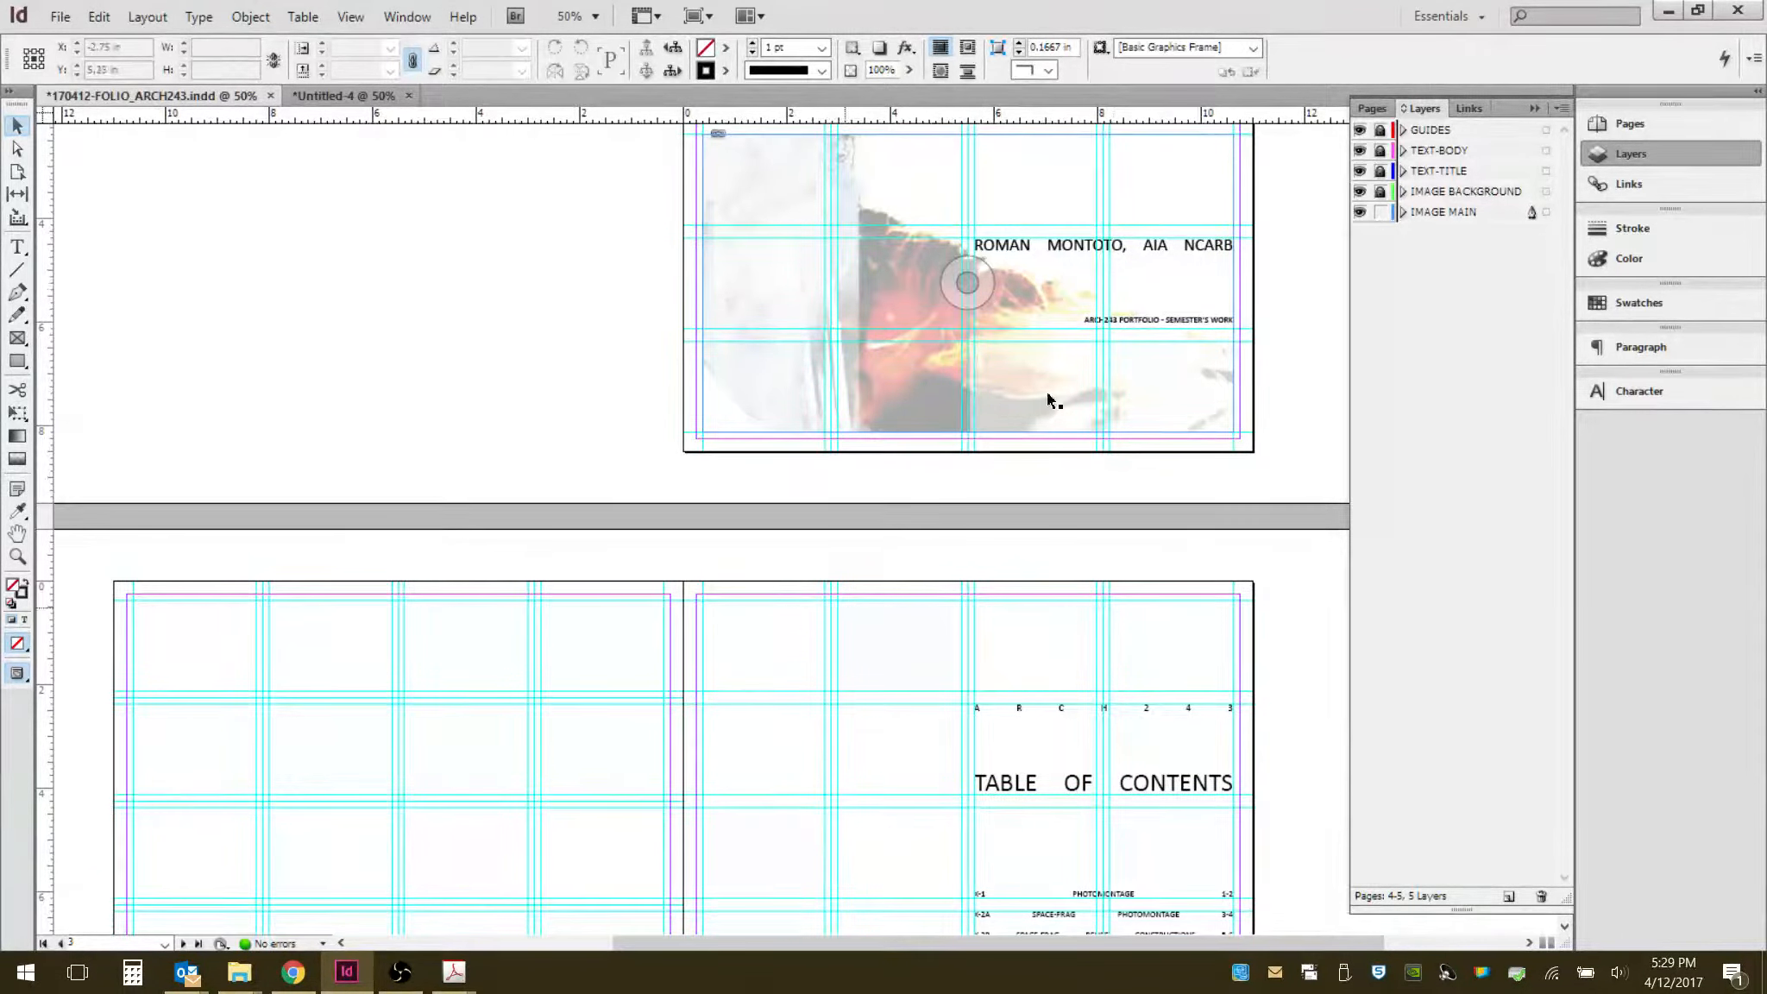
scroll(598, 693, "down", 3)
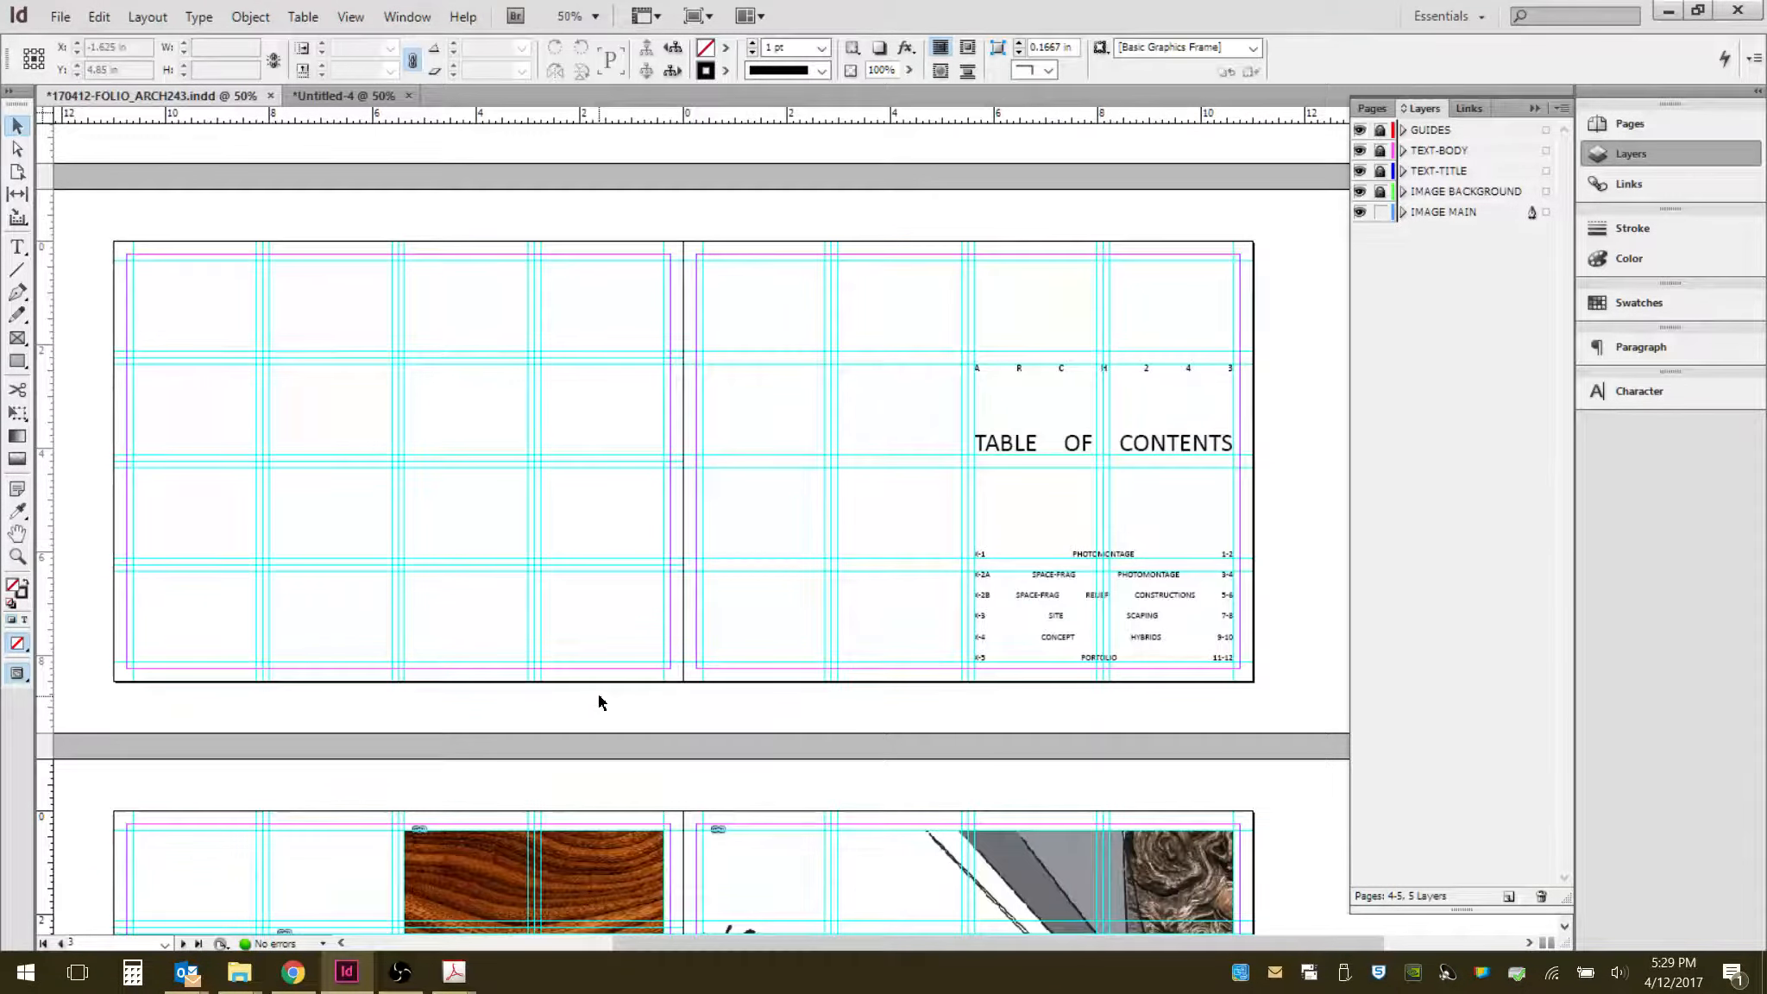
scroll(821, 592, "up", 3)
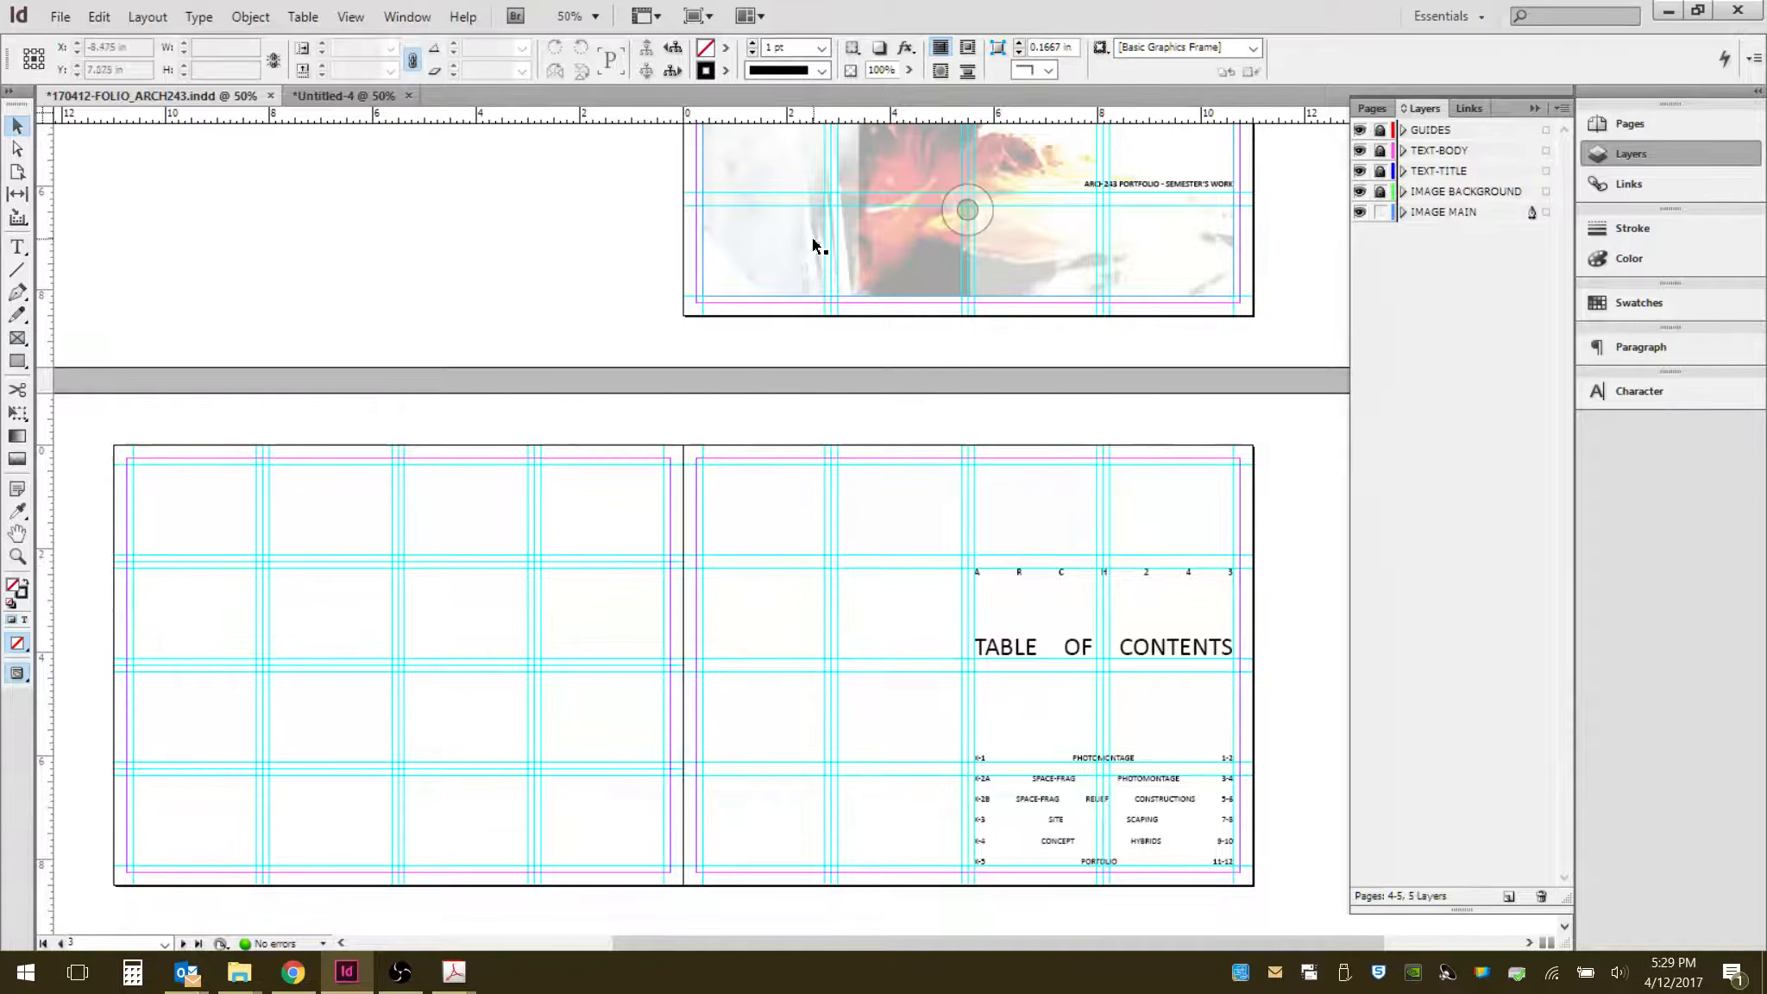
scroll(874, 529, "down", 3)
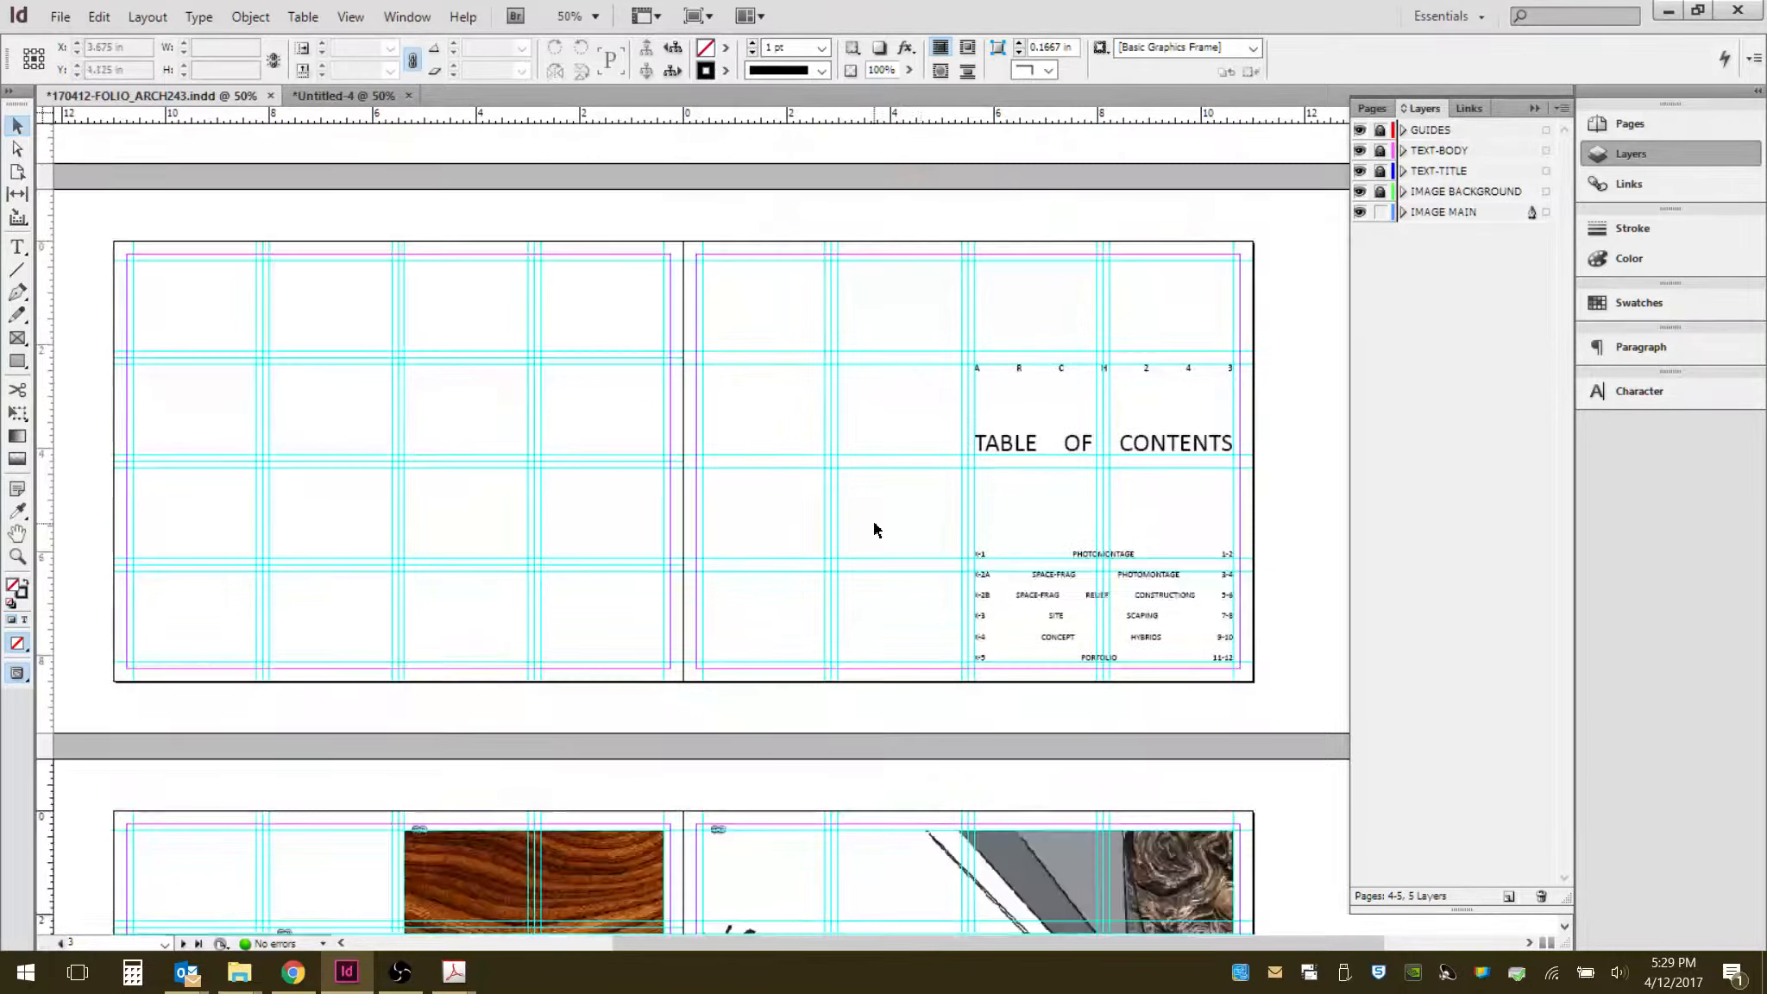
scroll(579, 808, "down", 3)
scroll(889, 649, "down", 3)
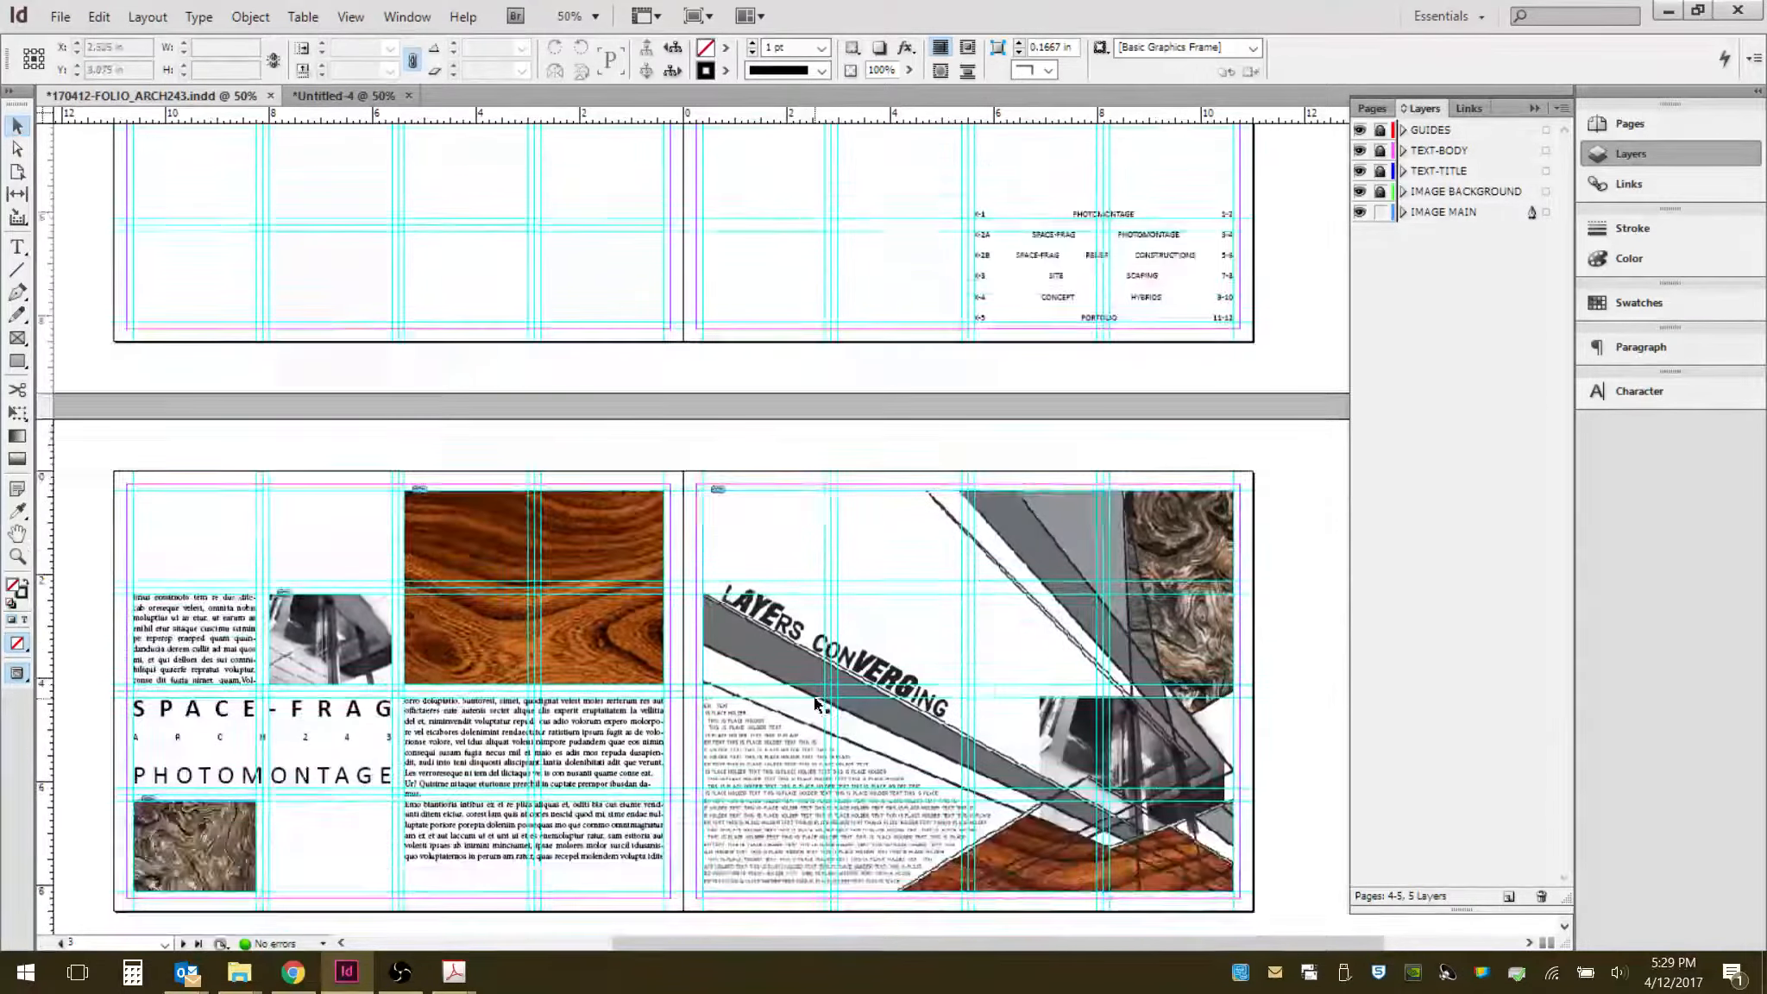
scroll(886, 649, "down", 4)
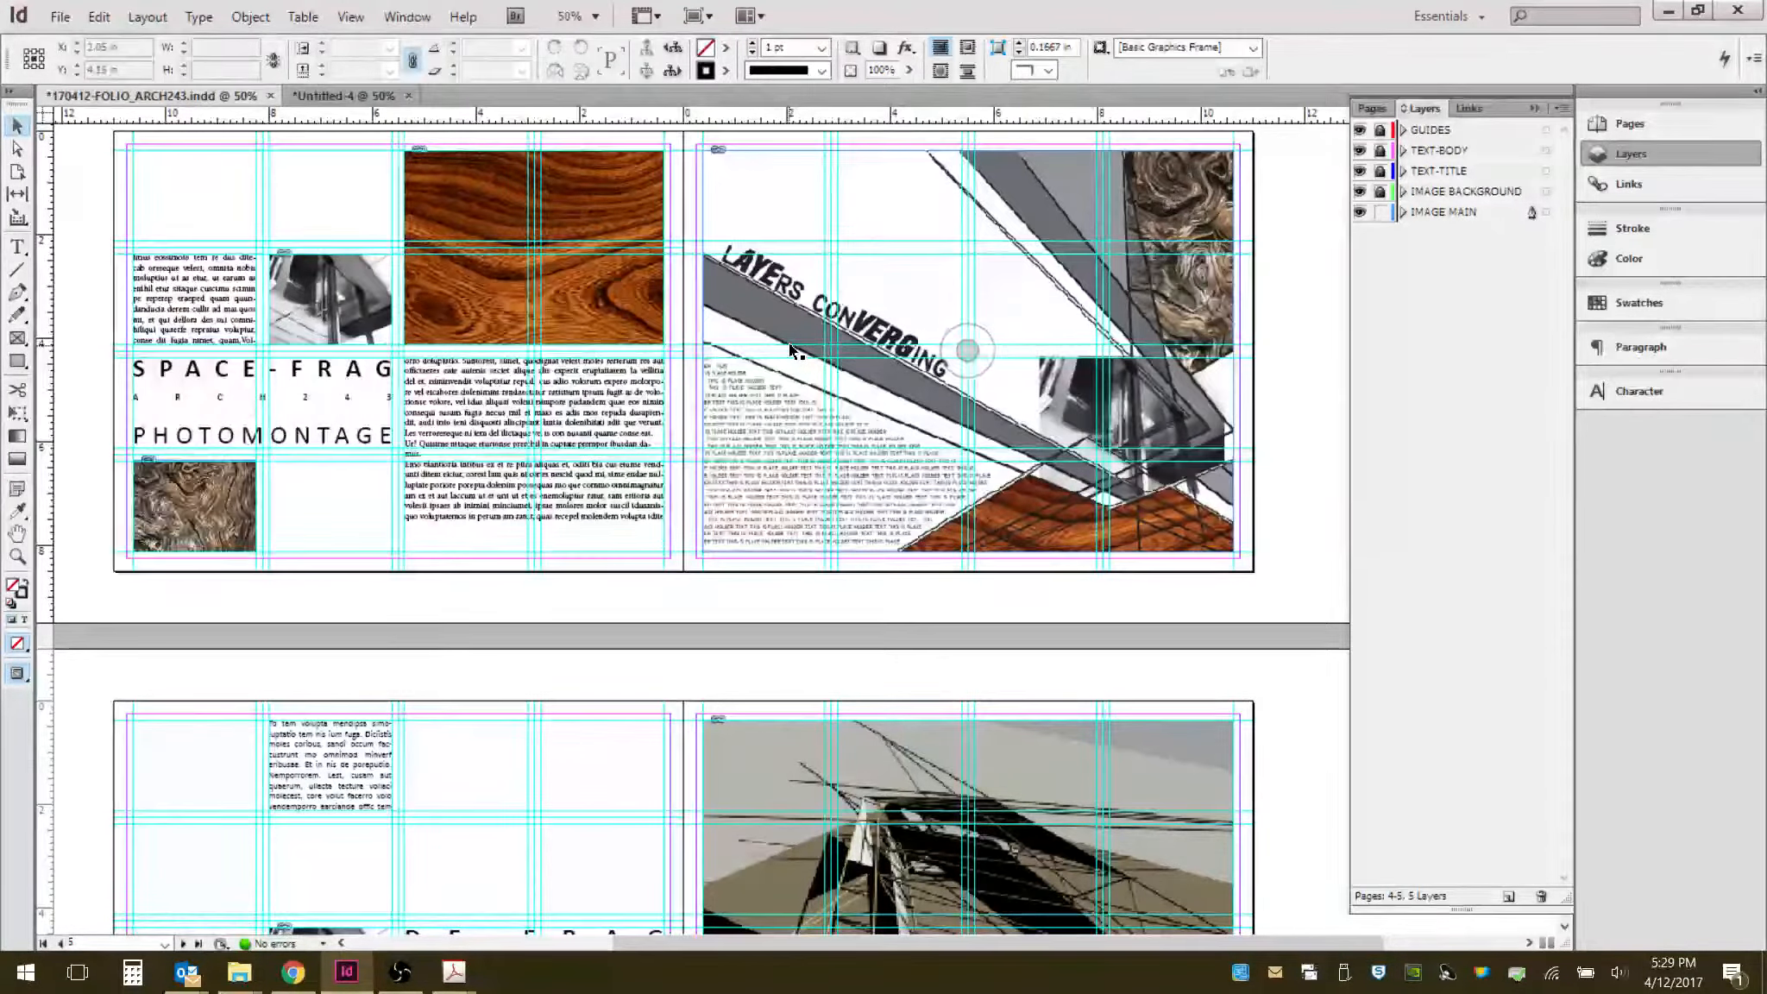
scroll(755, 481, "down", 7)
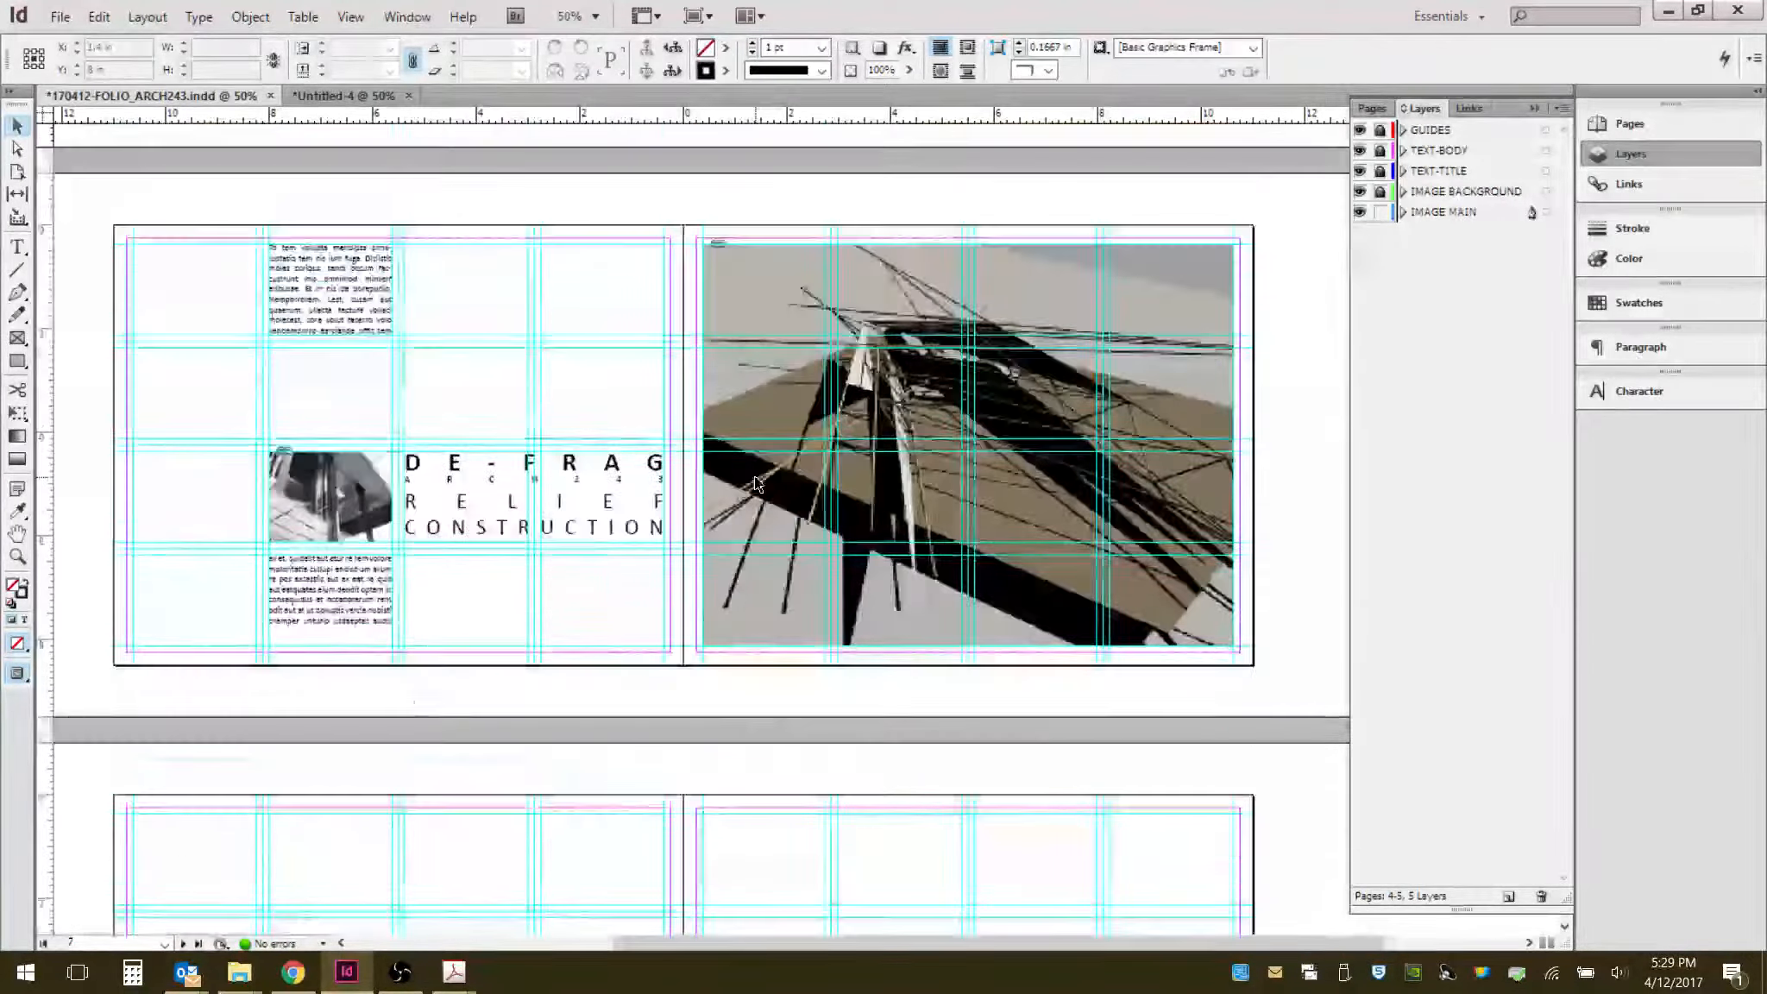
scroll(738, 481, "down", 4)
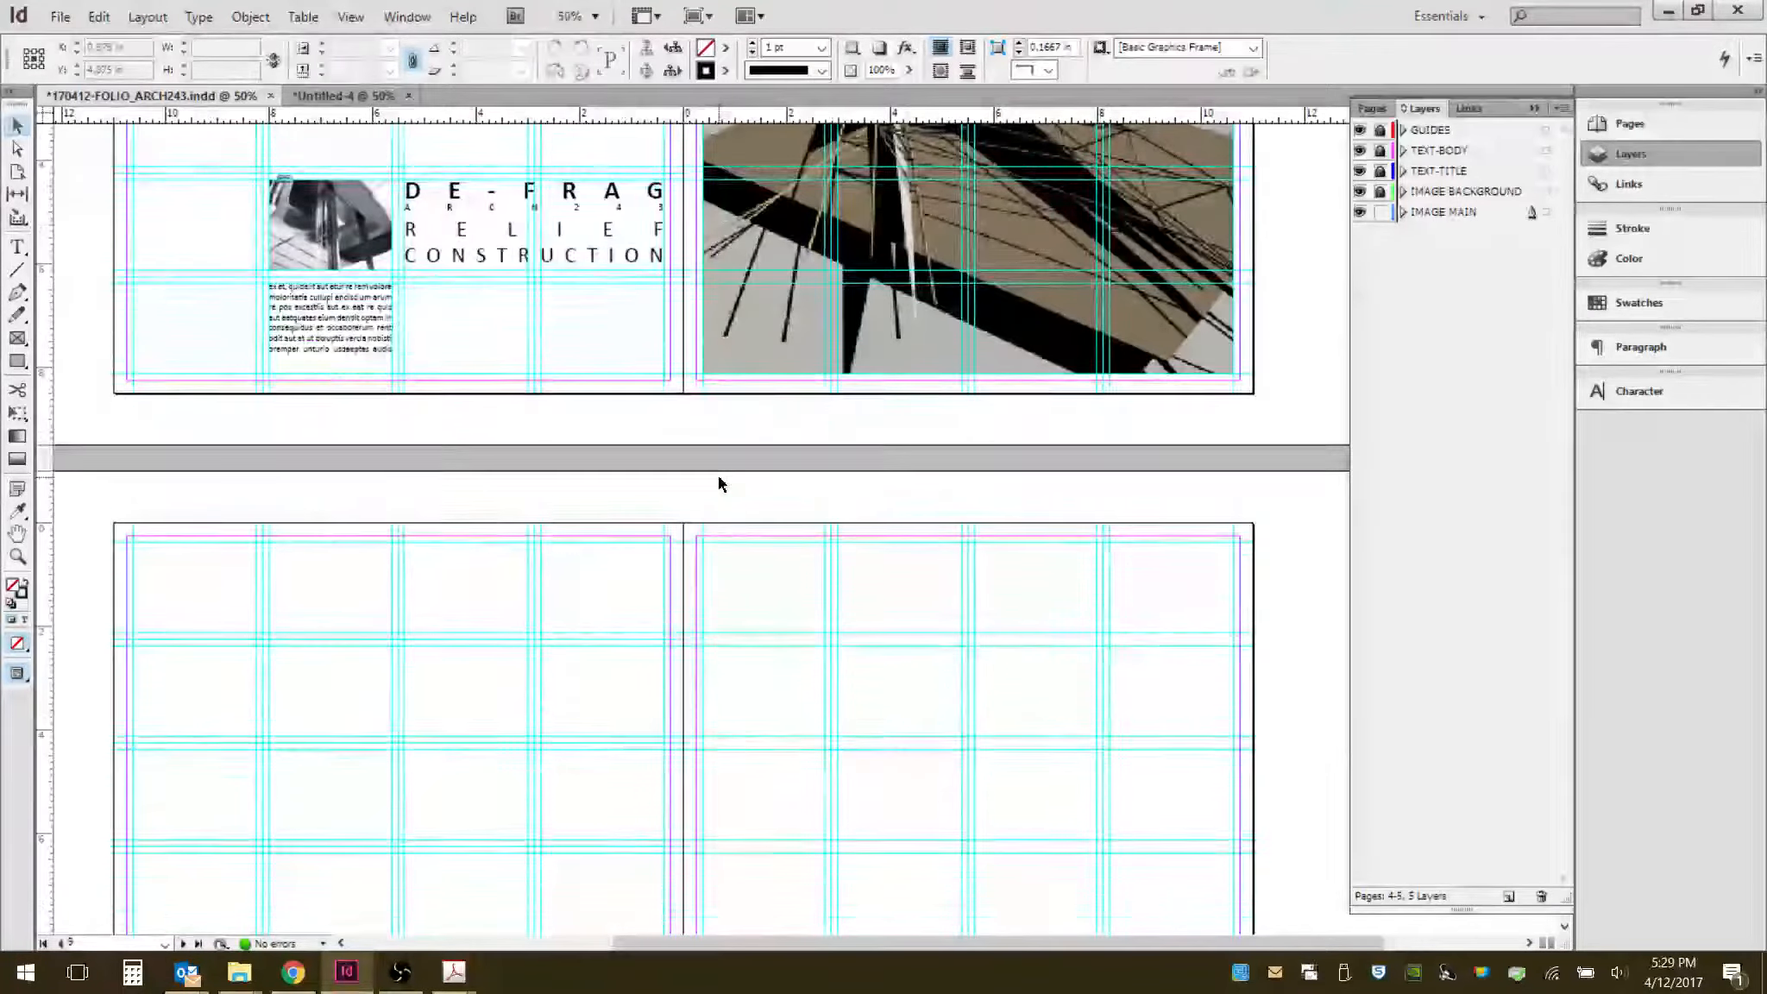
scroll(720, 483, "up", 7)
- Return to the reference 170412-FOLIO_ARCH243.pdf in Acrobat and set the page display to Two Page View
mouse_move(454, 972)
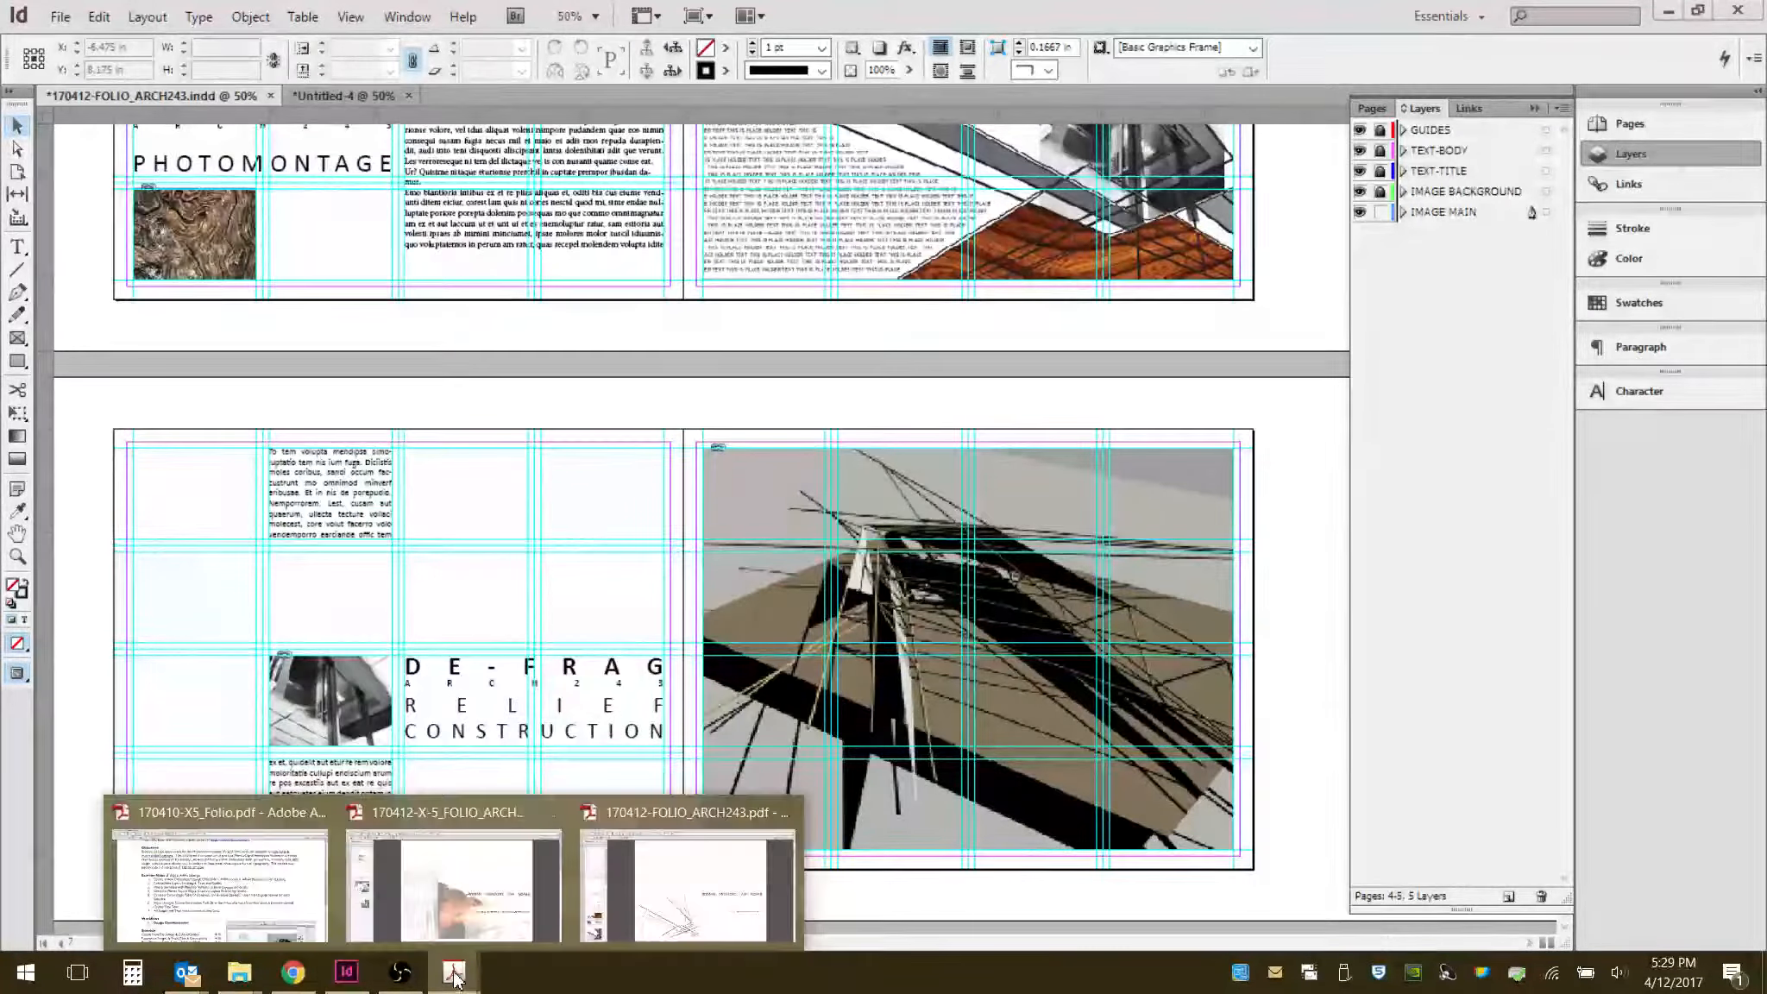
left_click(662, 878)
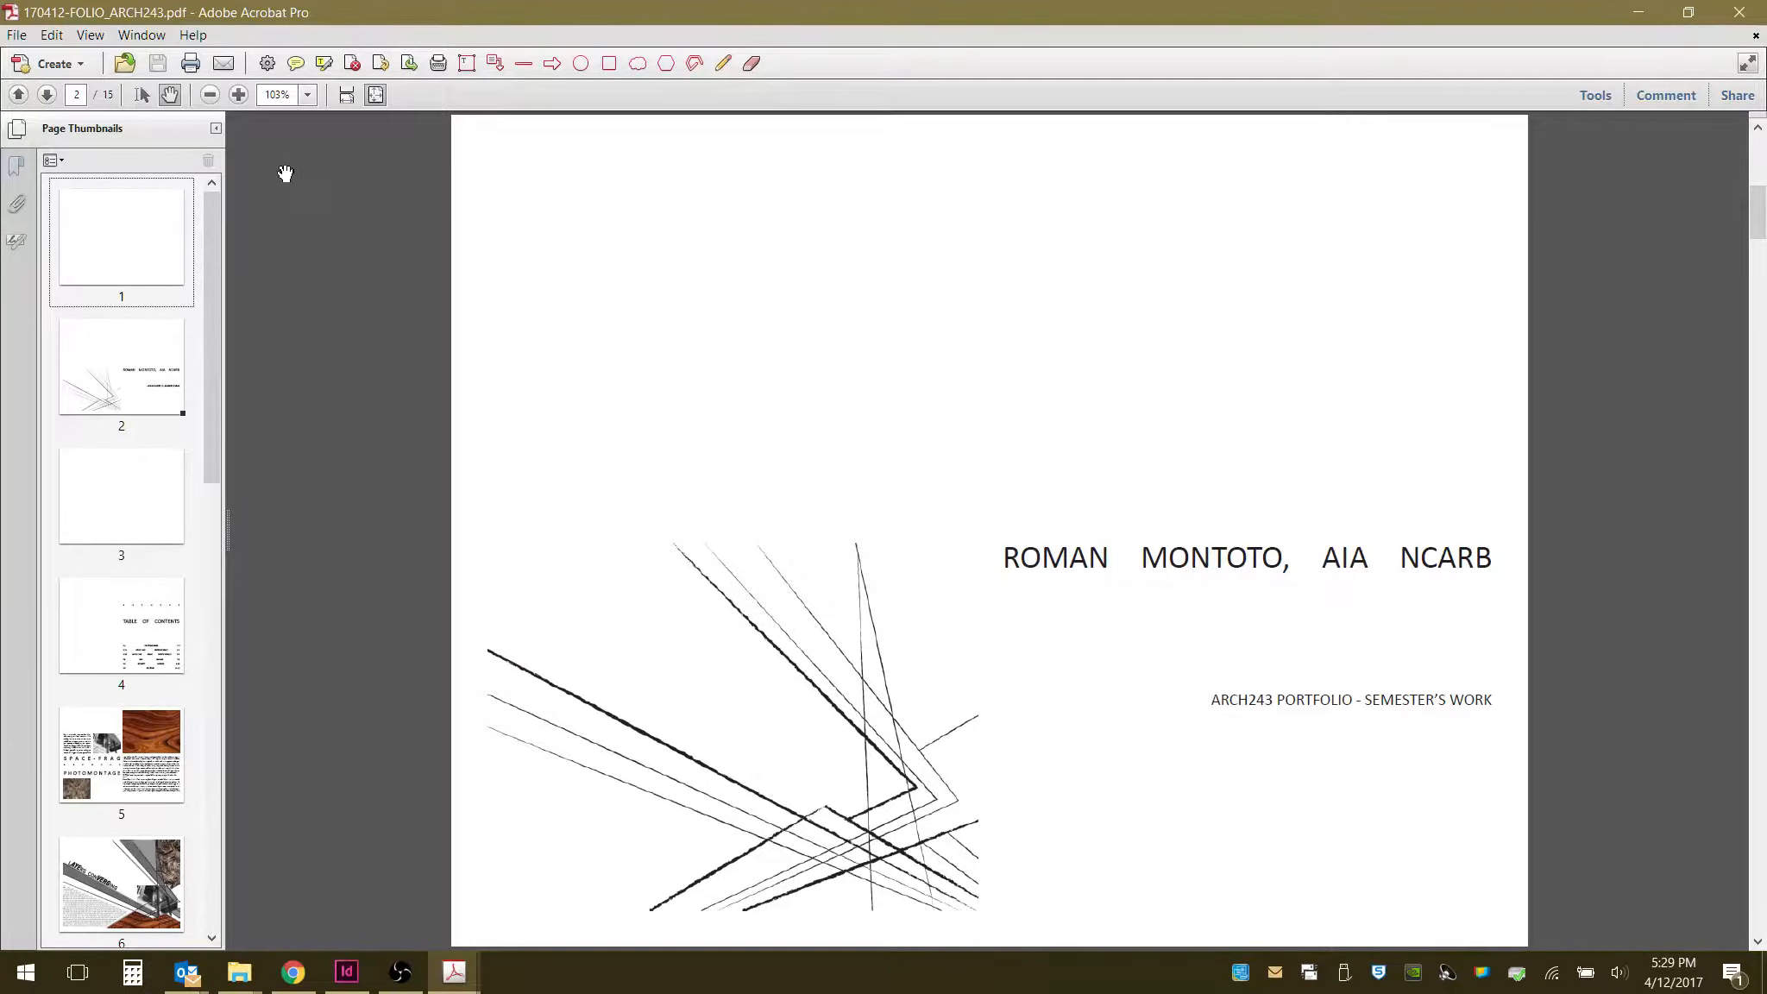
left_click(101, 34)
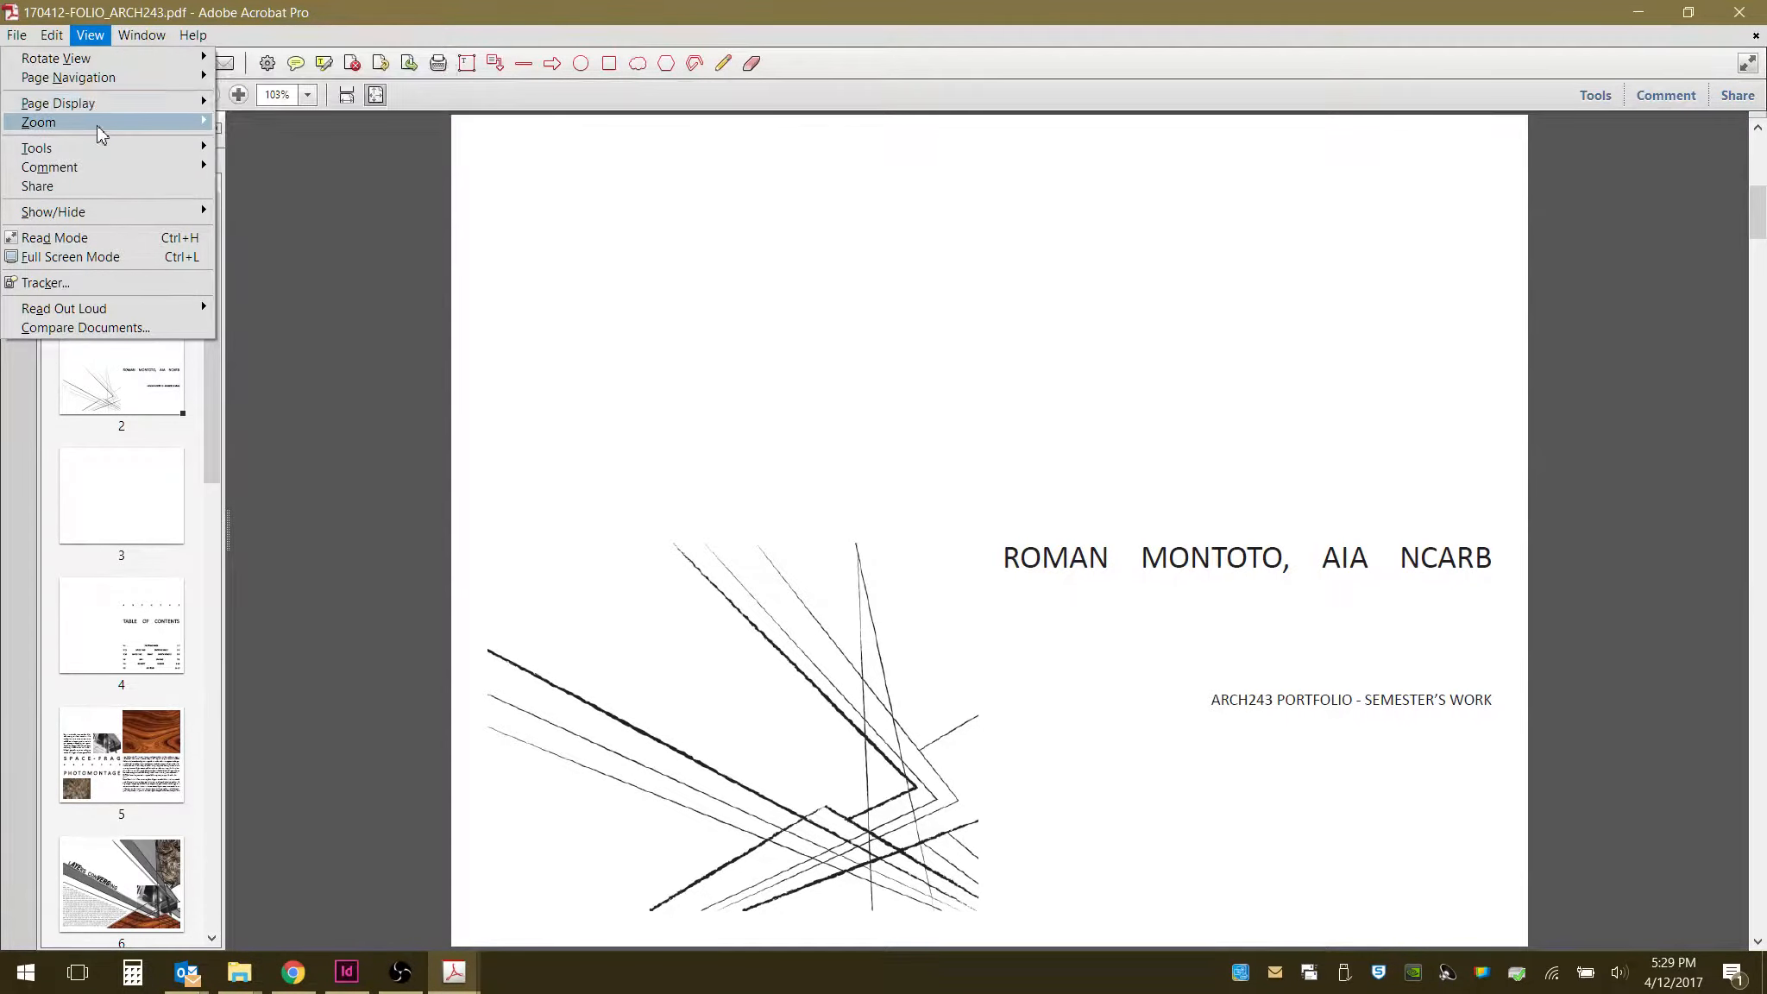
mouse_move(129, 103)
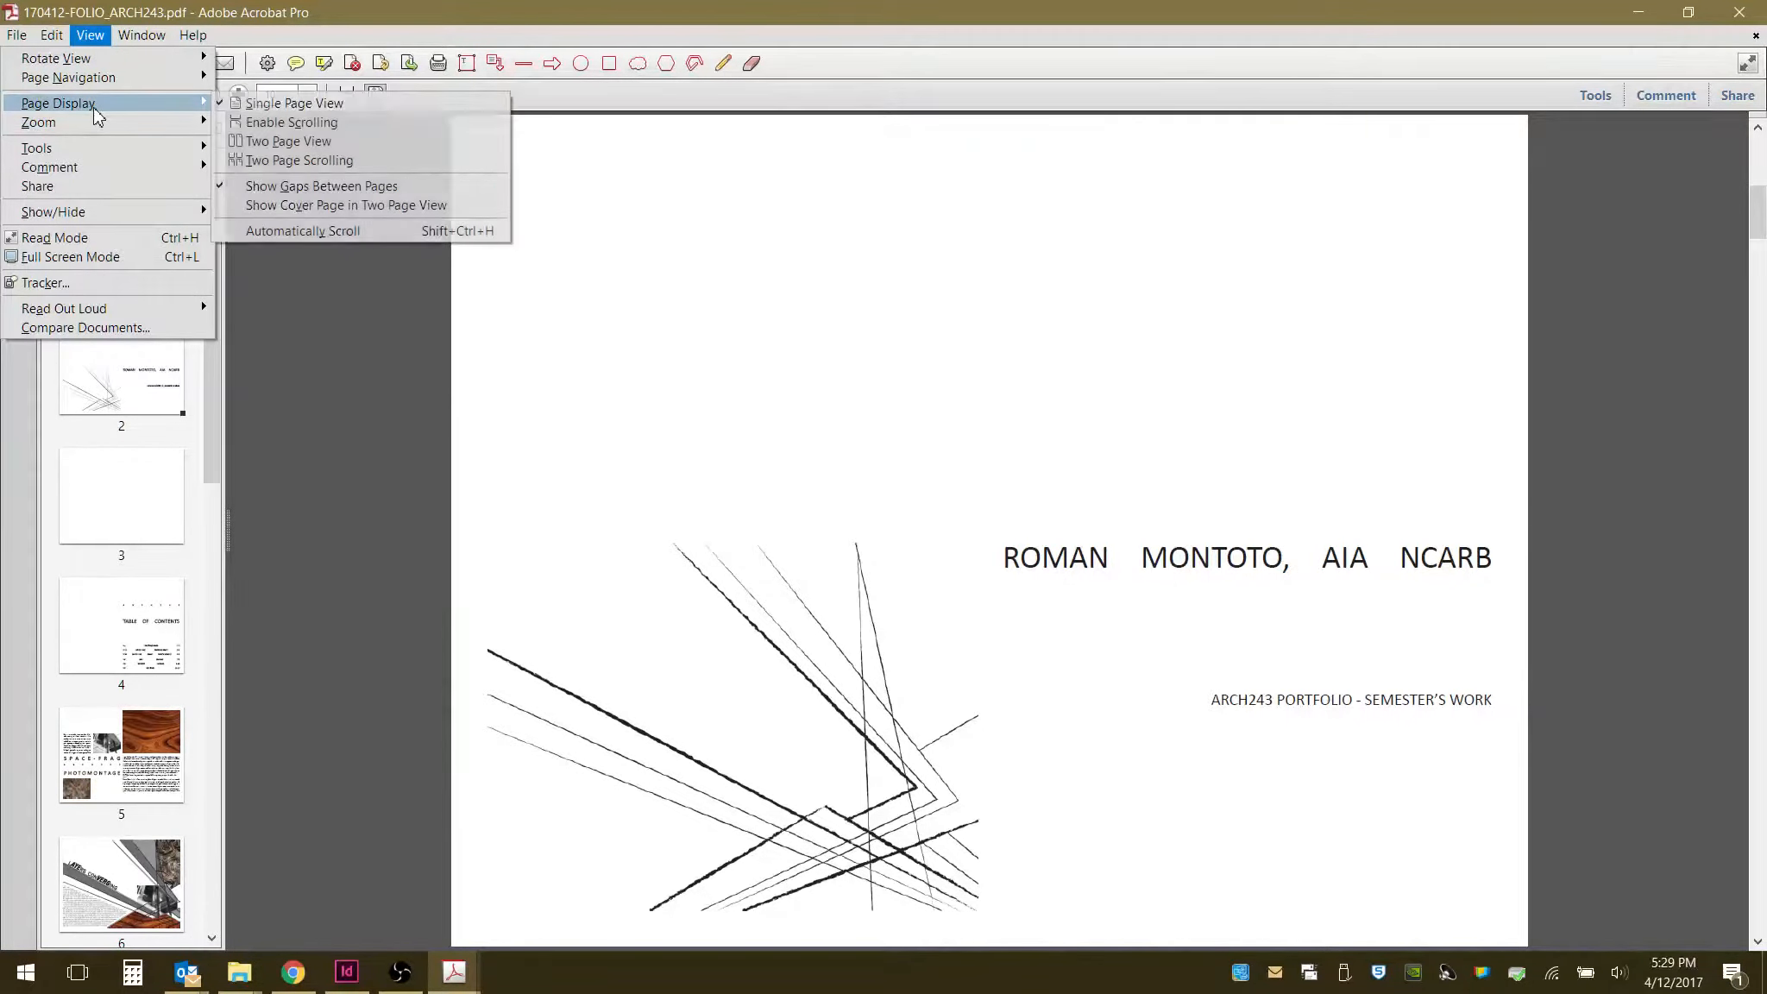
left_click(289, 141)
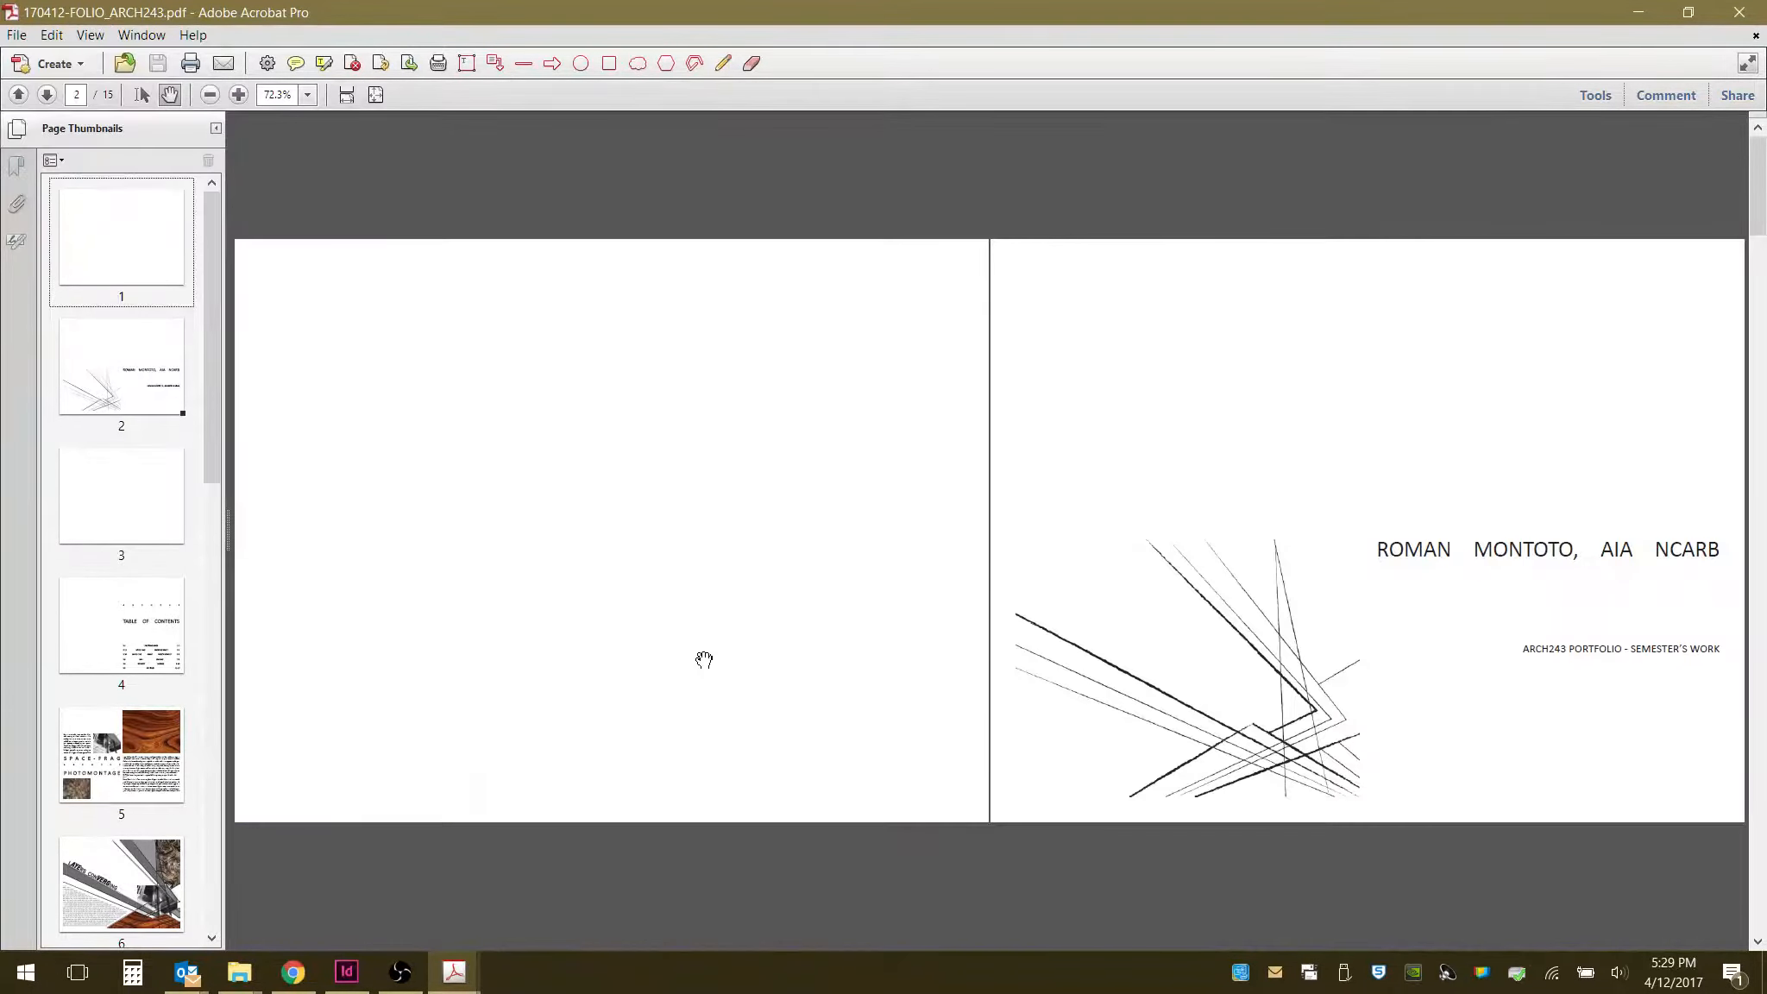
- Scroll through the PDF spreads in two-page view to check how the pages pair up
scroll(999, 594, "down", 1)
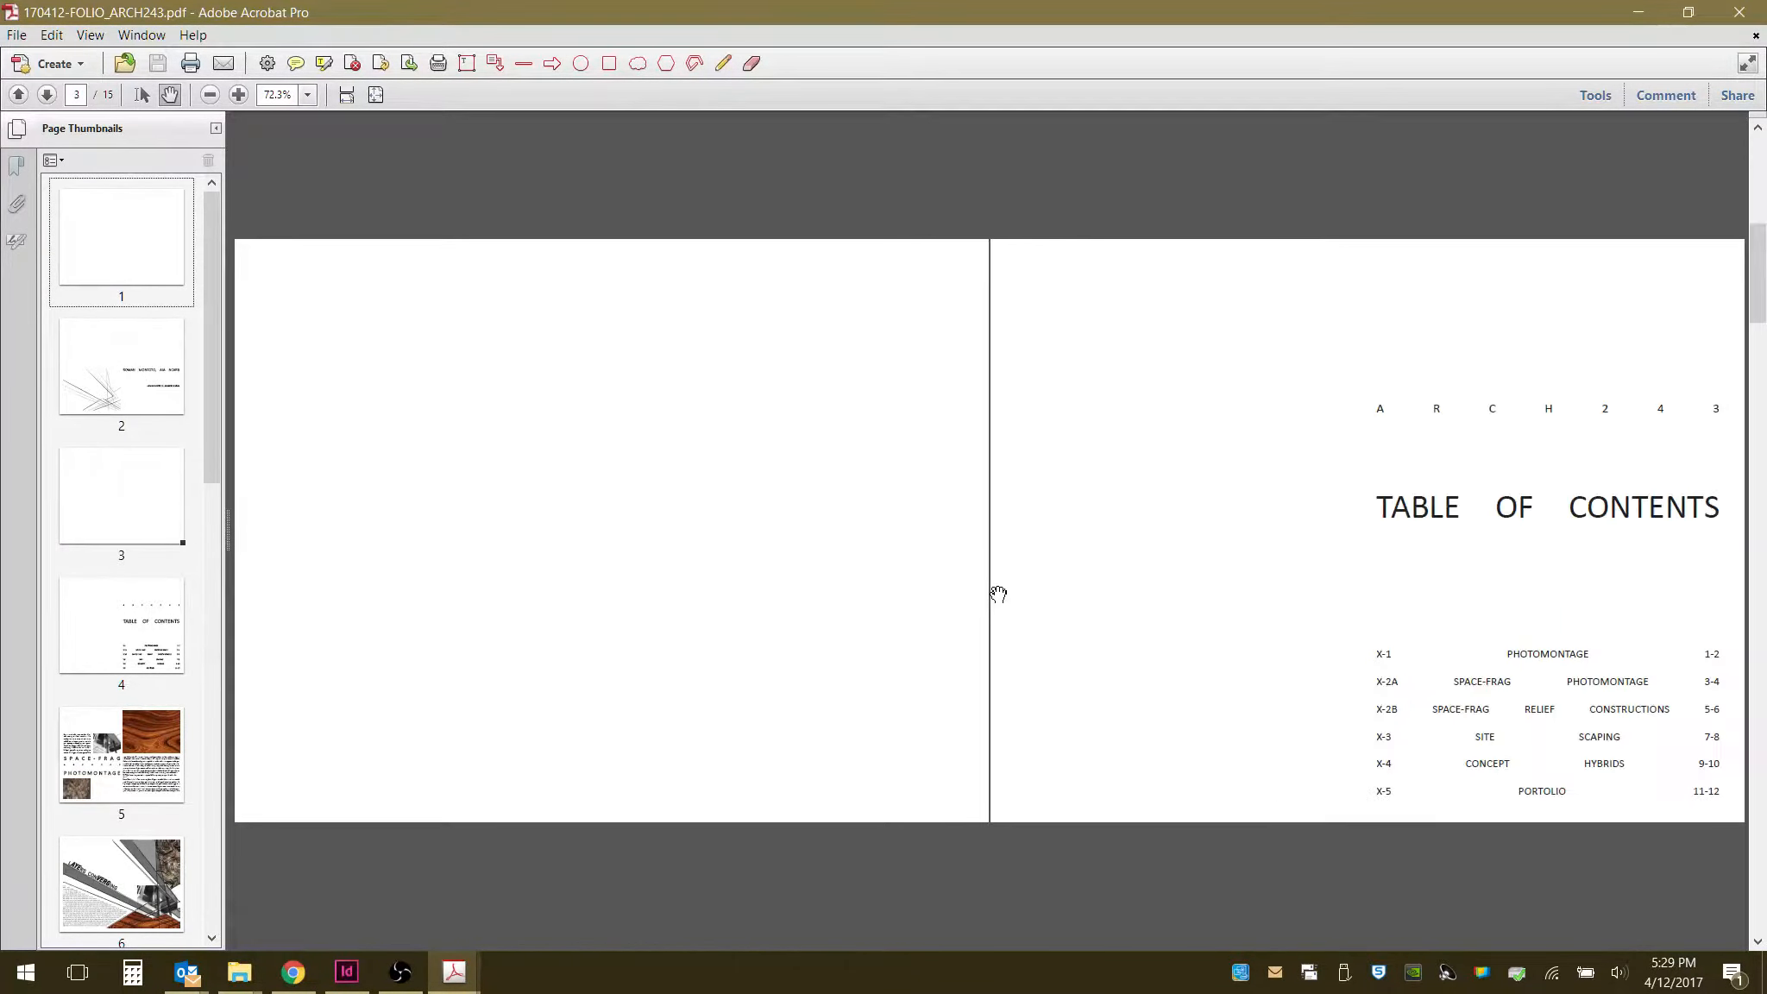
scroll(1176, 722, "down", 1)
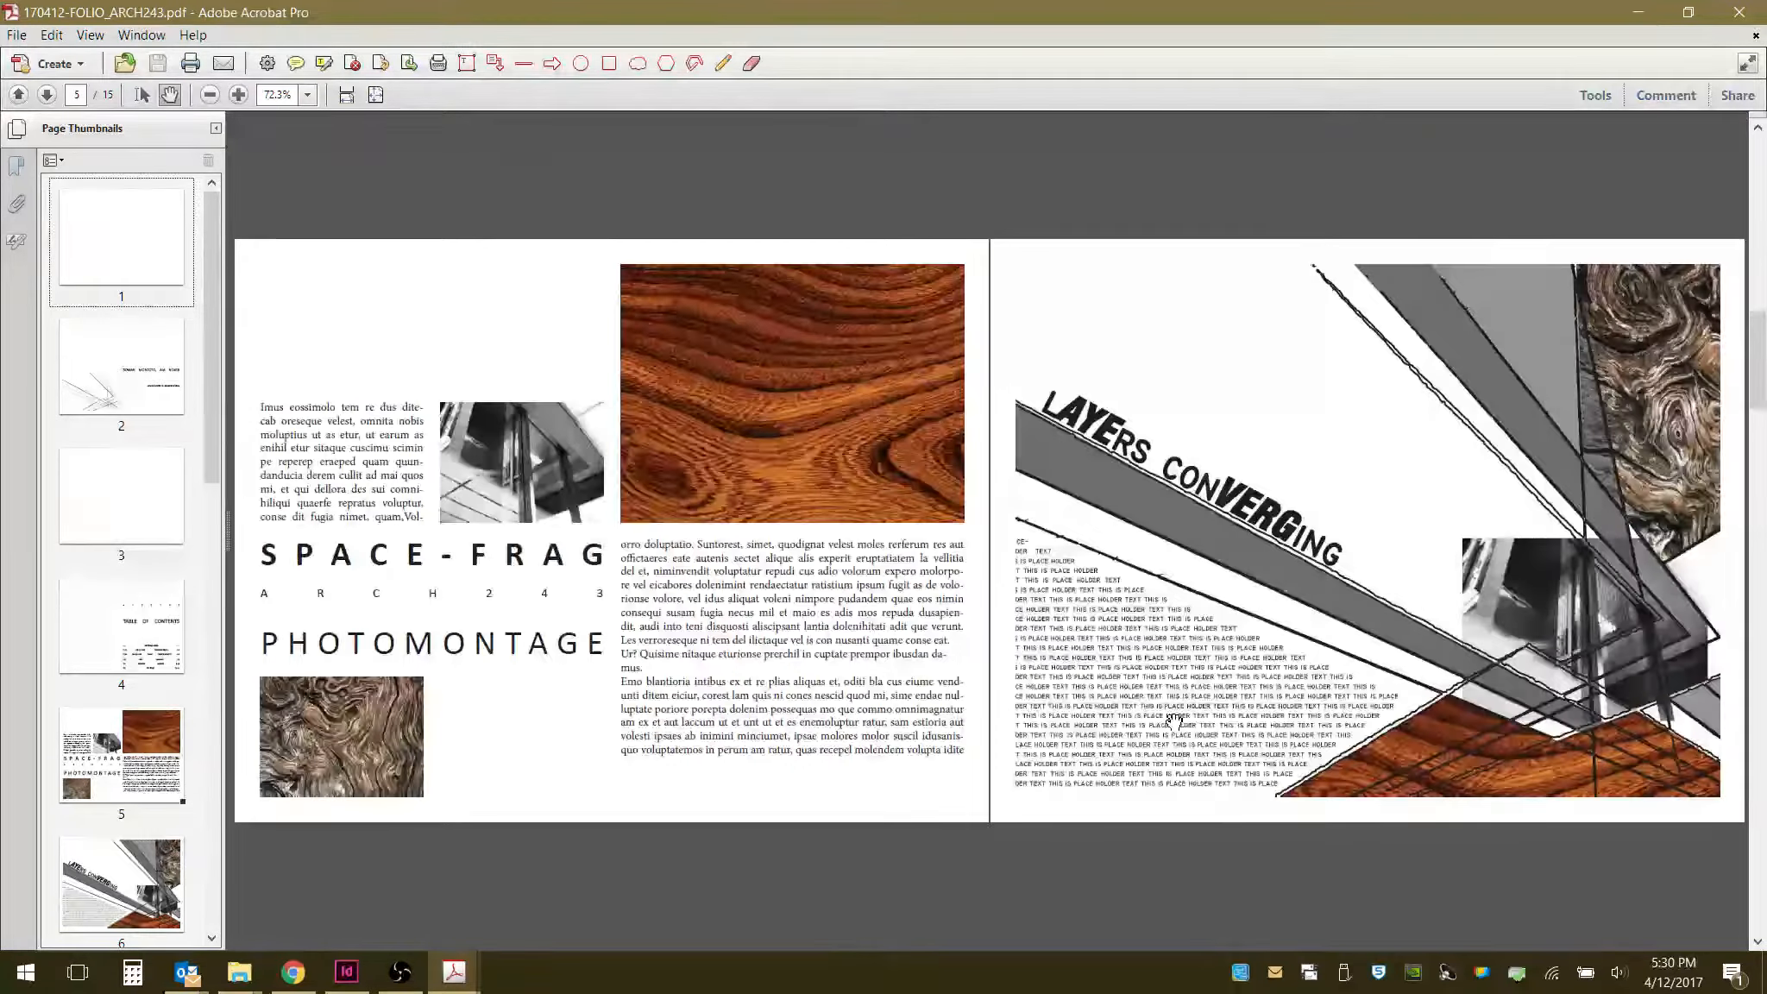
scroll(1176, 719, "down", 2)
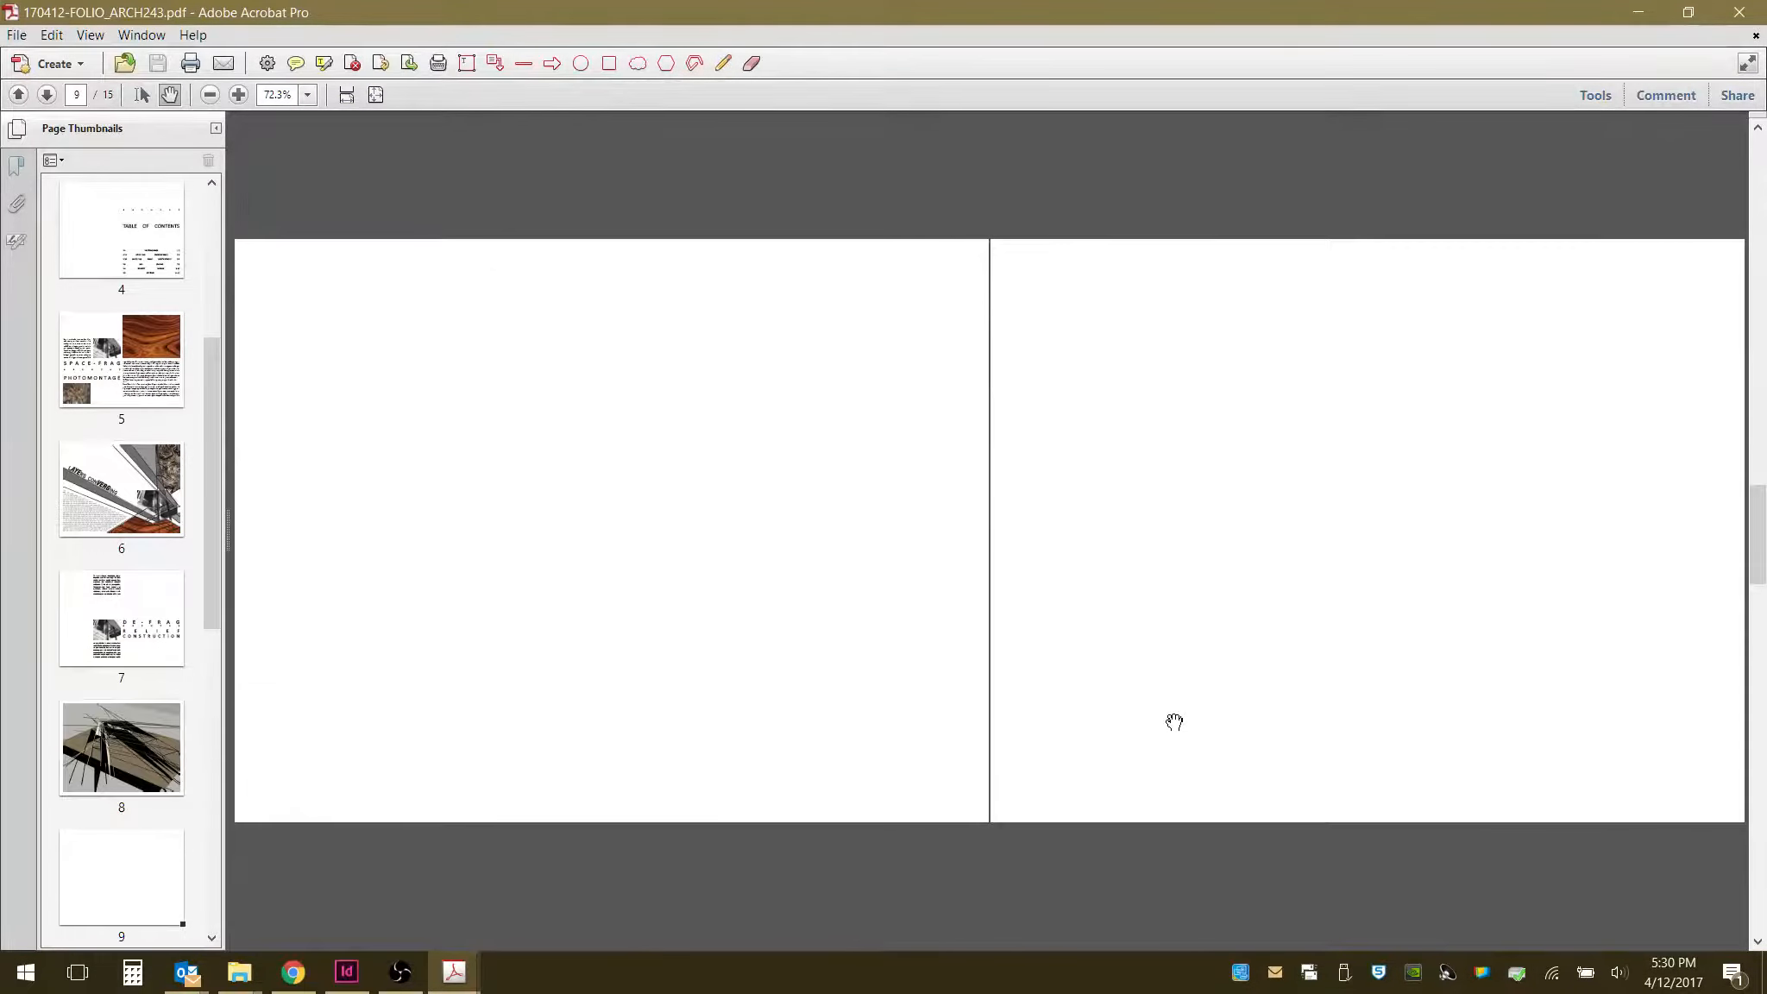
scroll(1176, 721, "up", 1)
scroll(1175, 722, "down", 2)
scroll(1176, 722, "up", 3)
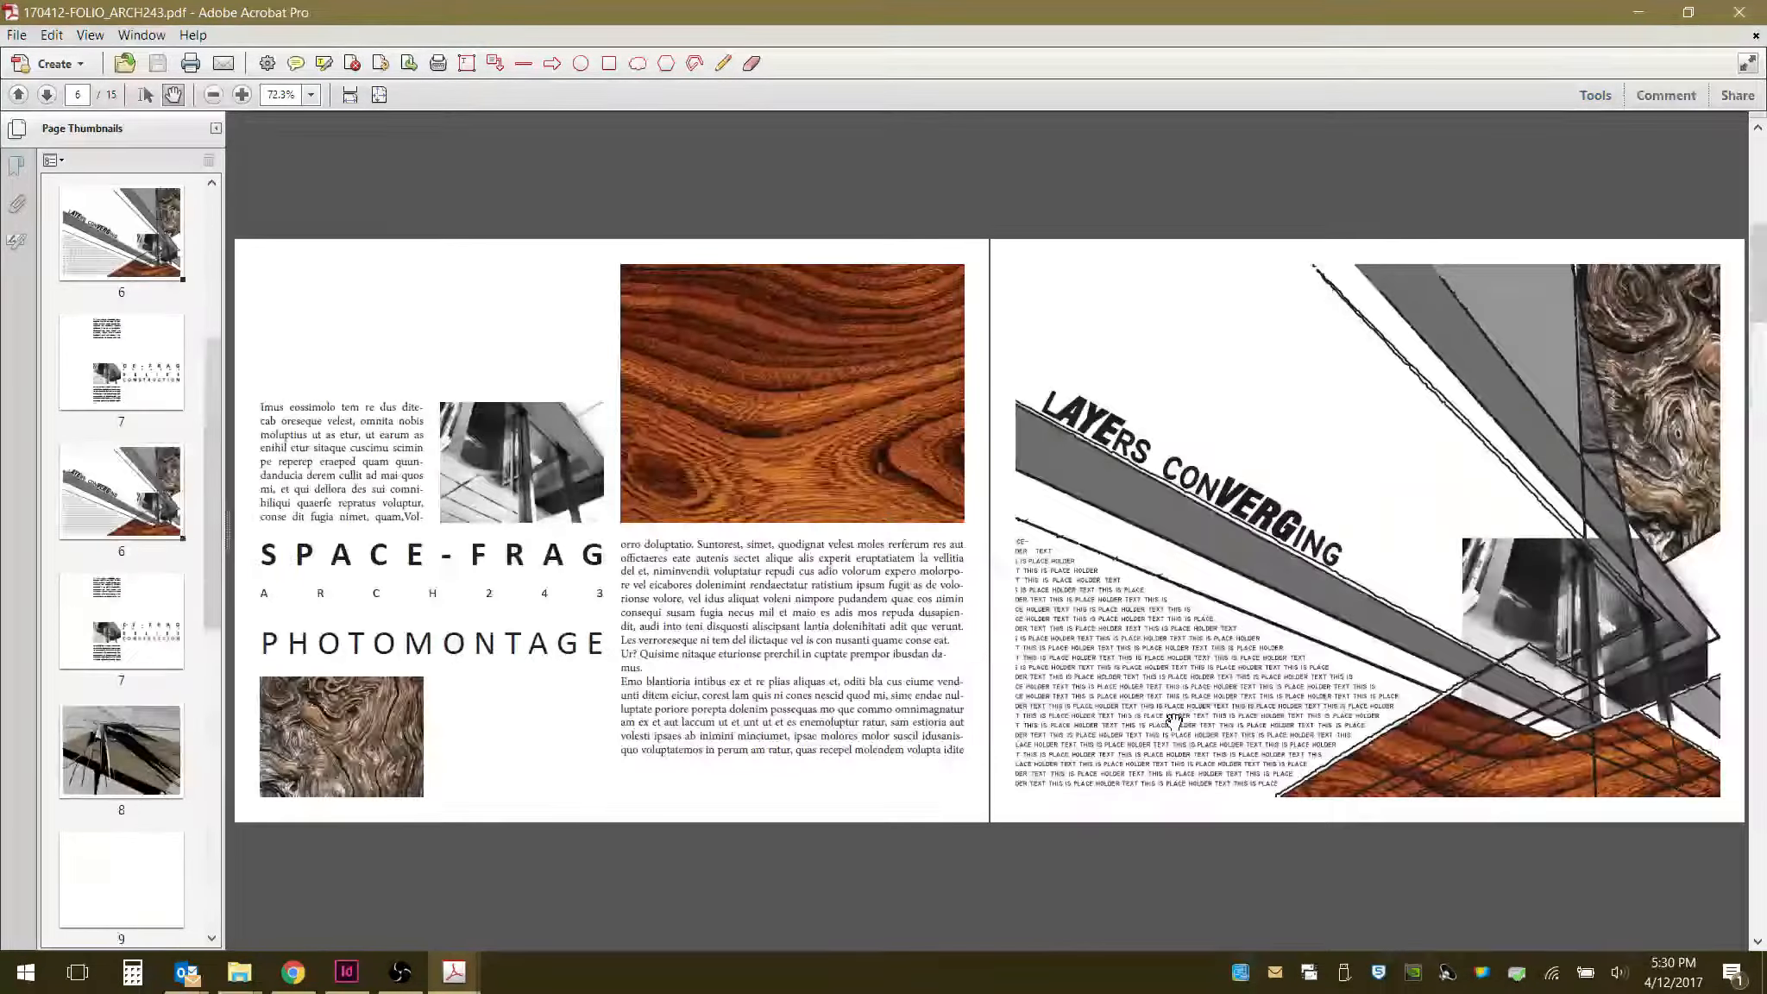
scroll(1175, 721, "up", 1)
scroll(1175, 722, "down", 1)
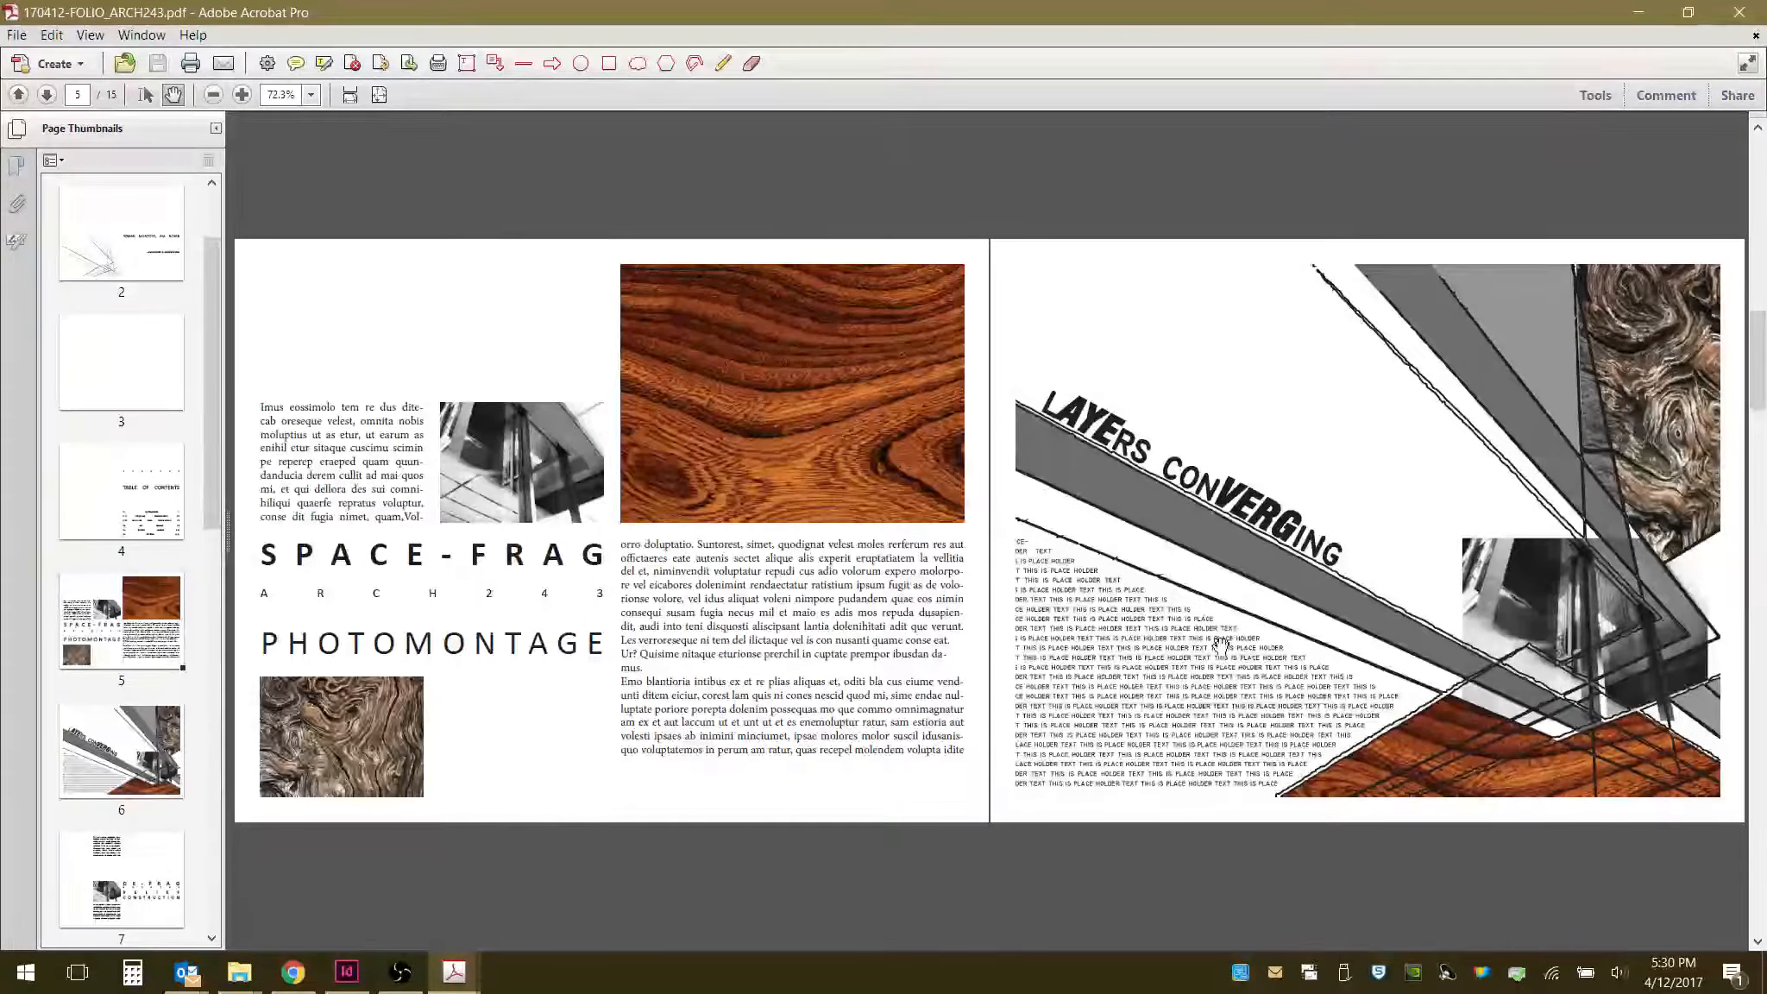
scroll(961, 719, "down", 1)
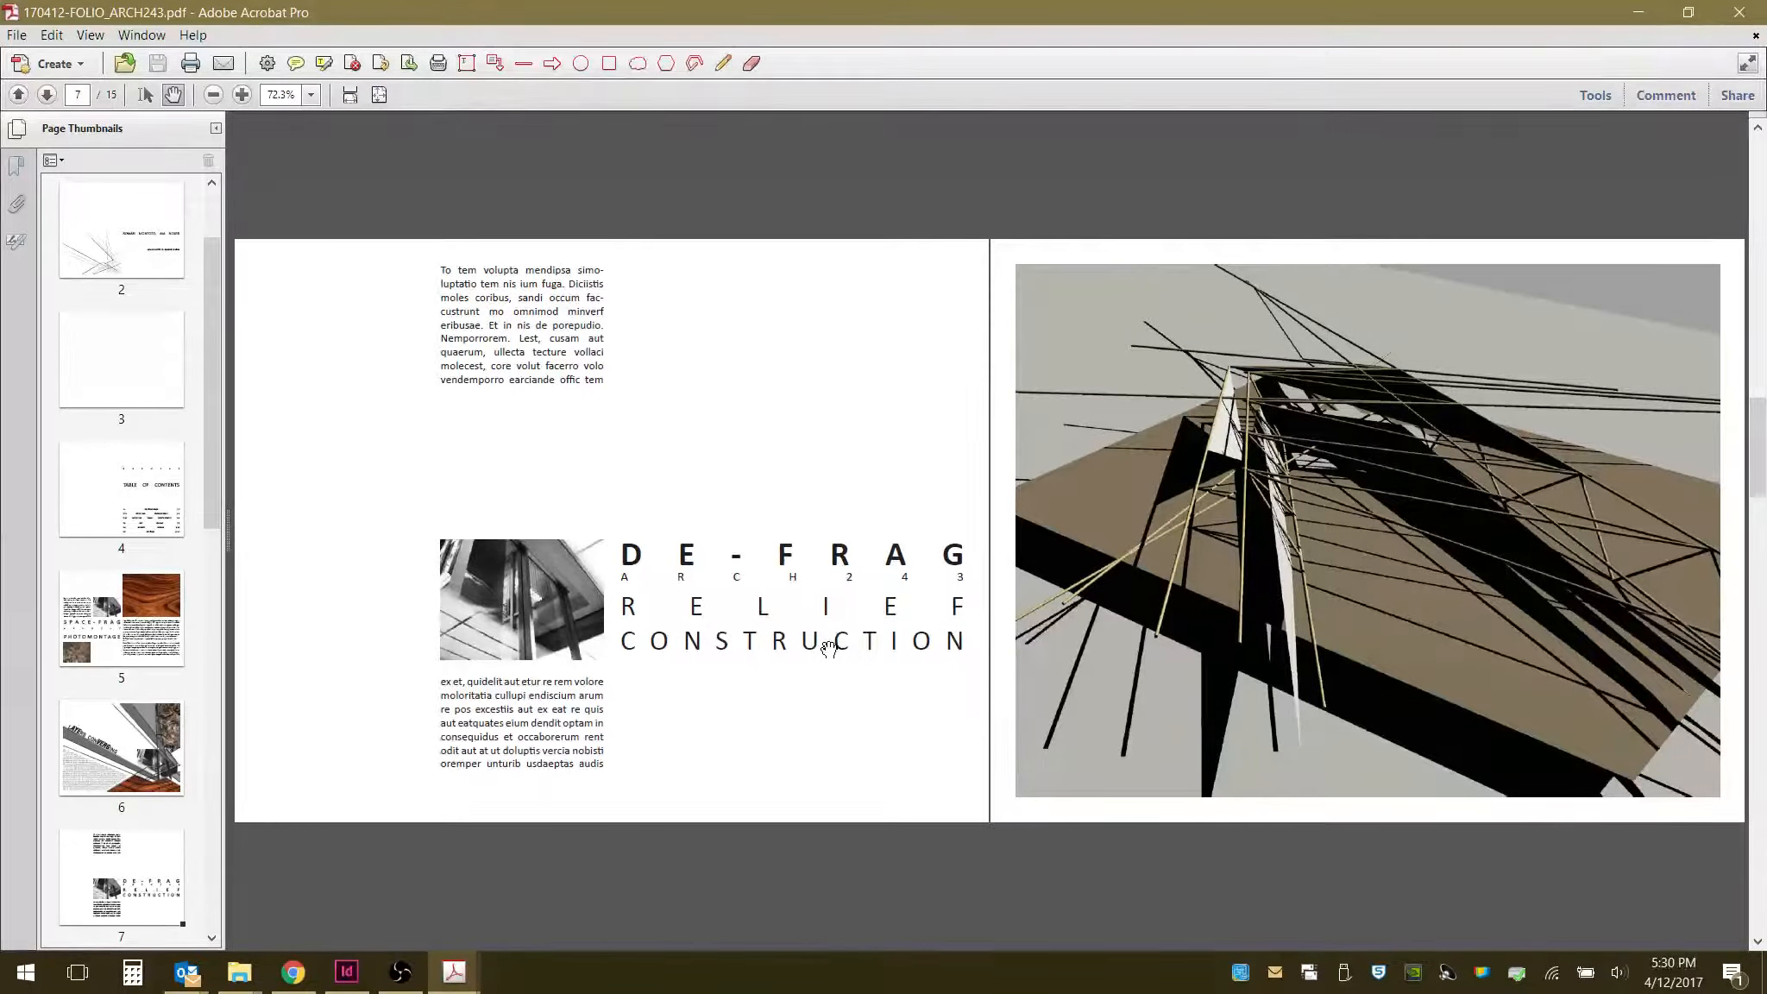
scroll(828, 647, "up", 2)
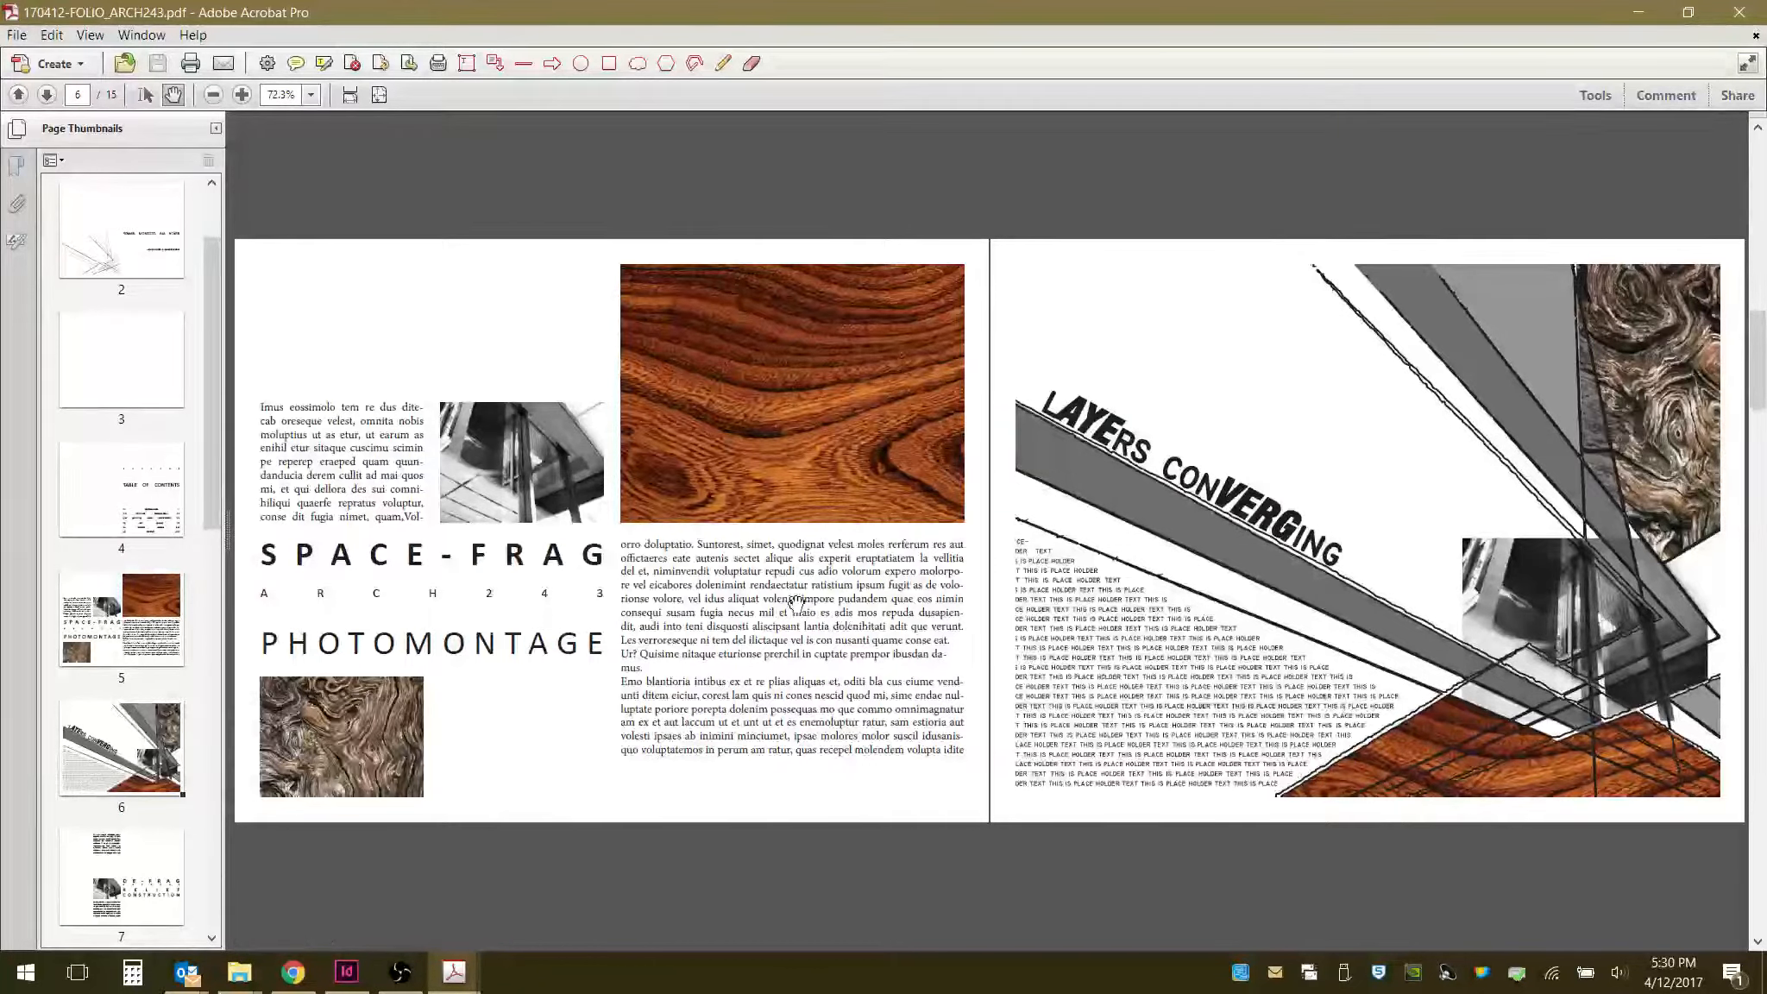
scroll(859, 585, "up", 3)
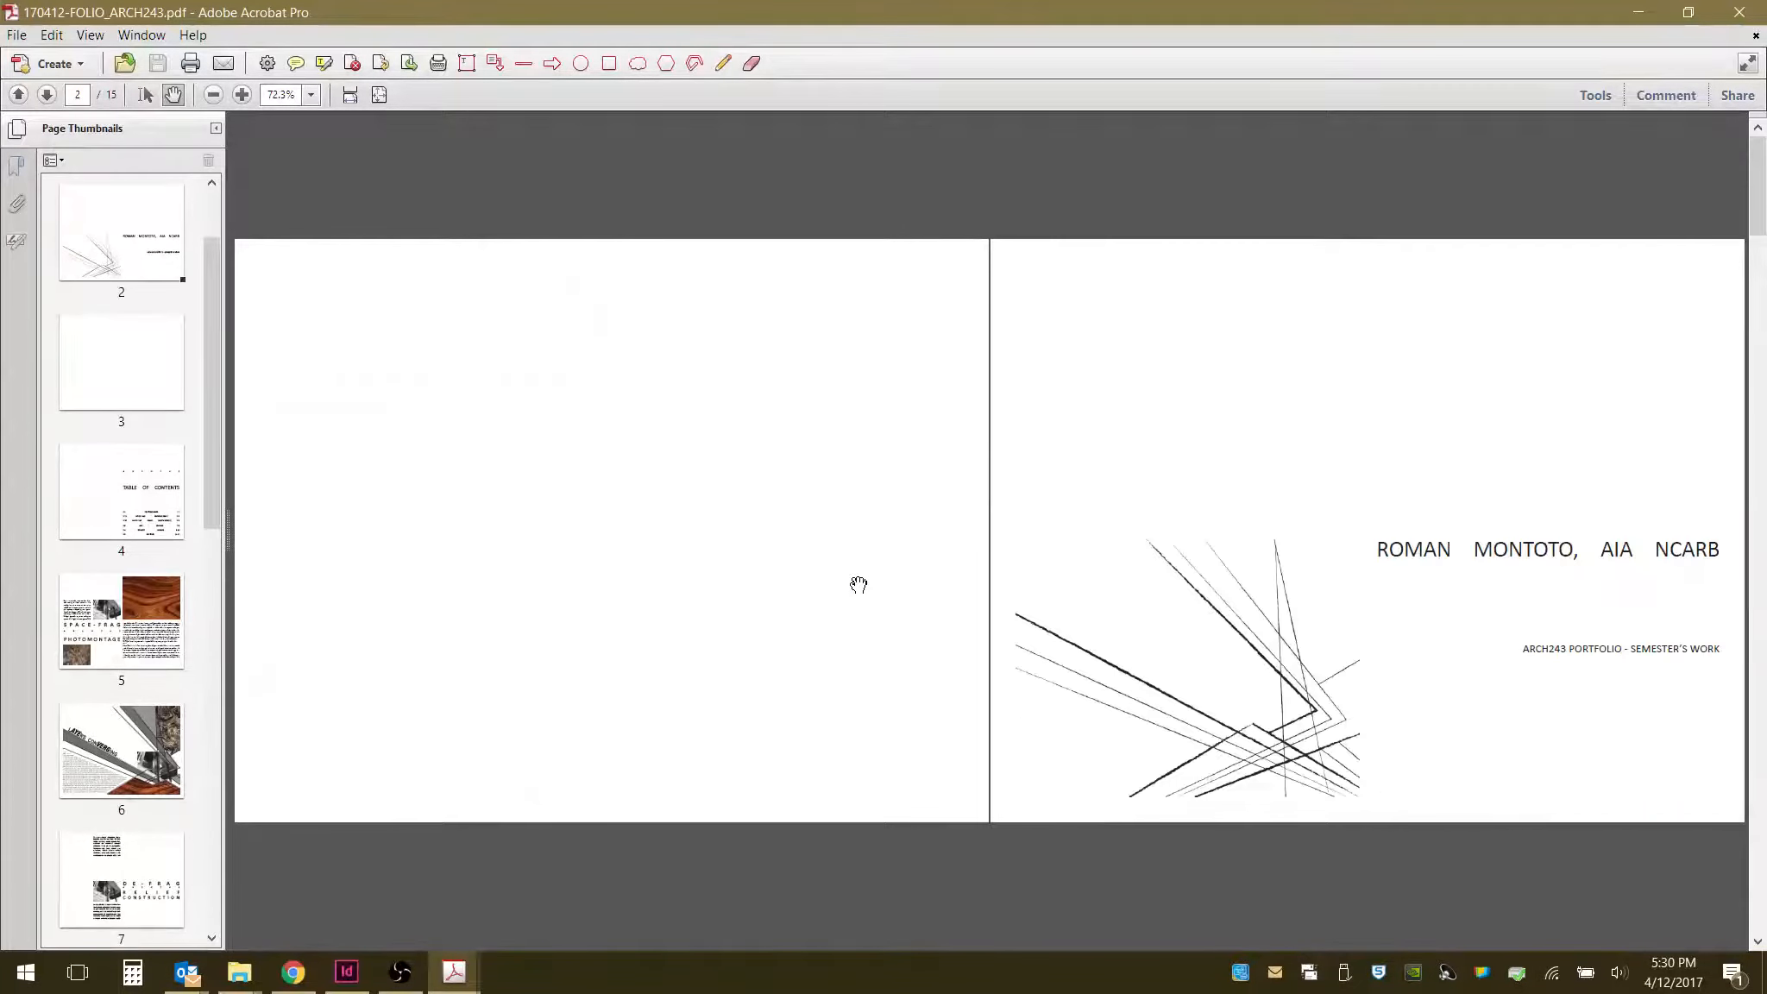
scroll(913, 513, "down", 4)
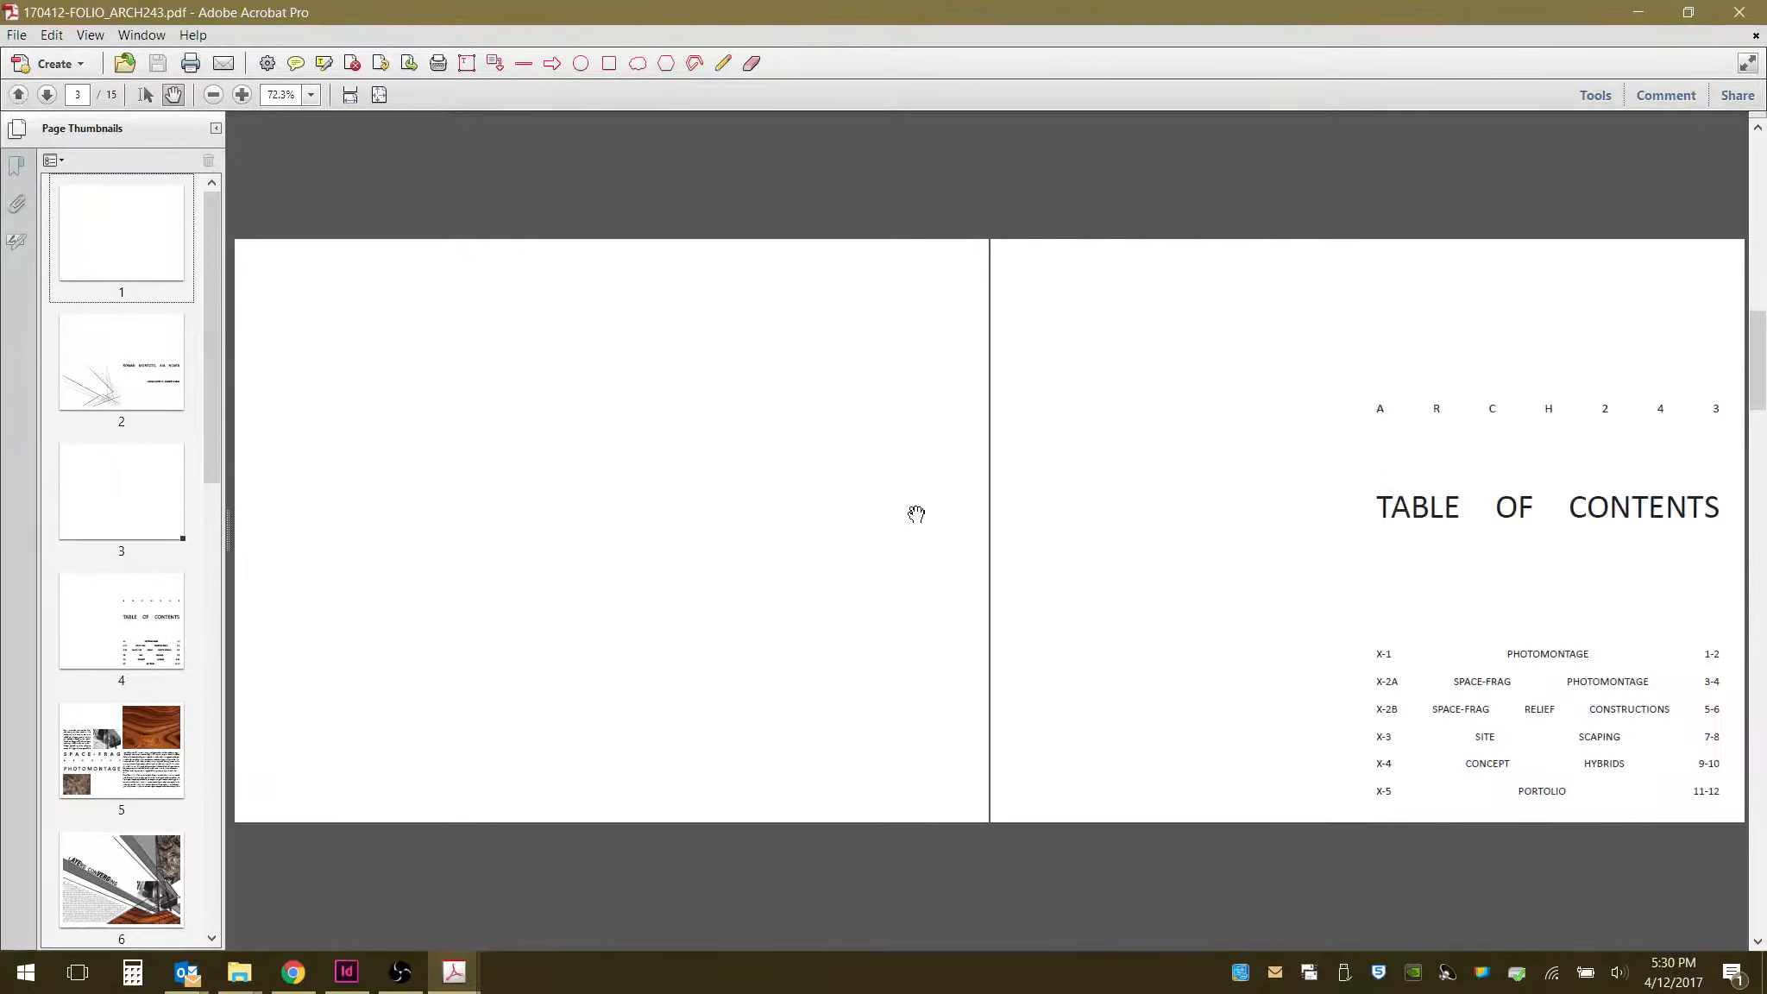
- Delete the first blank page from the PDF
scroll(913, 513, "up", 4)
right_click(151, 247)
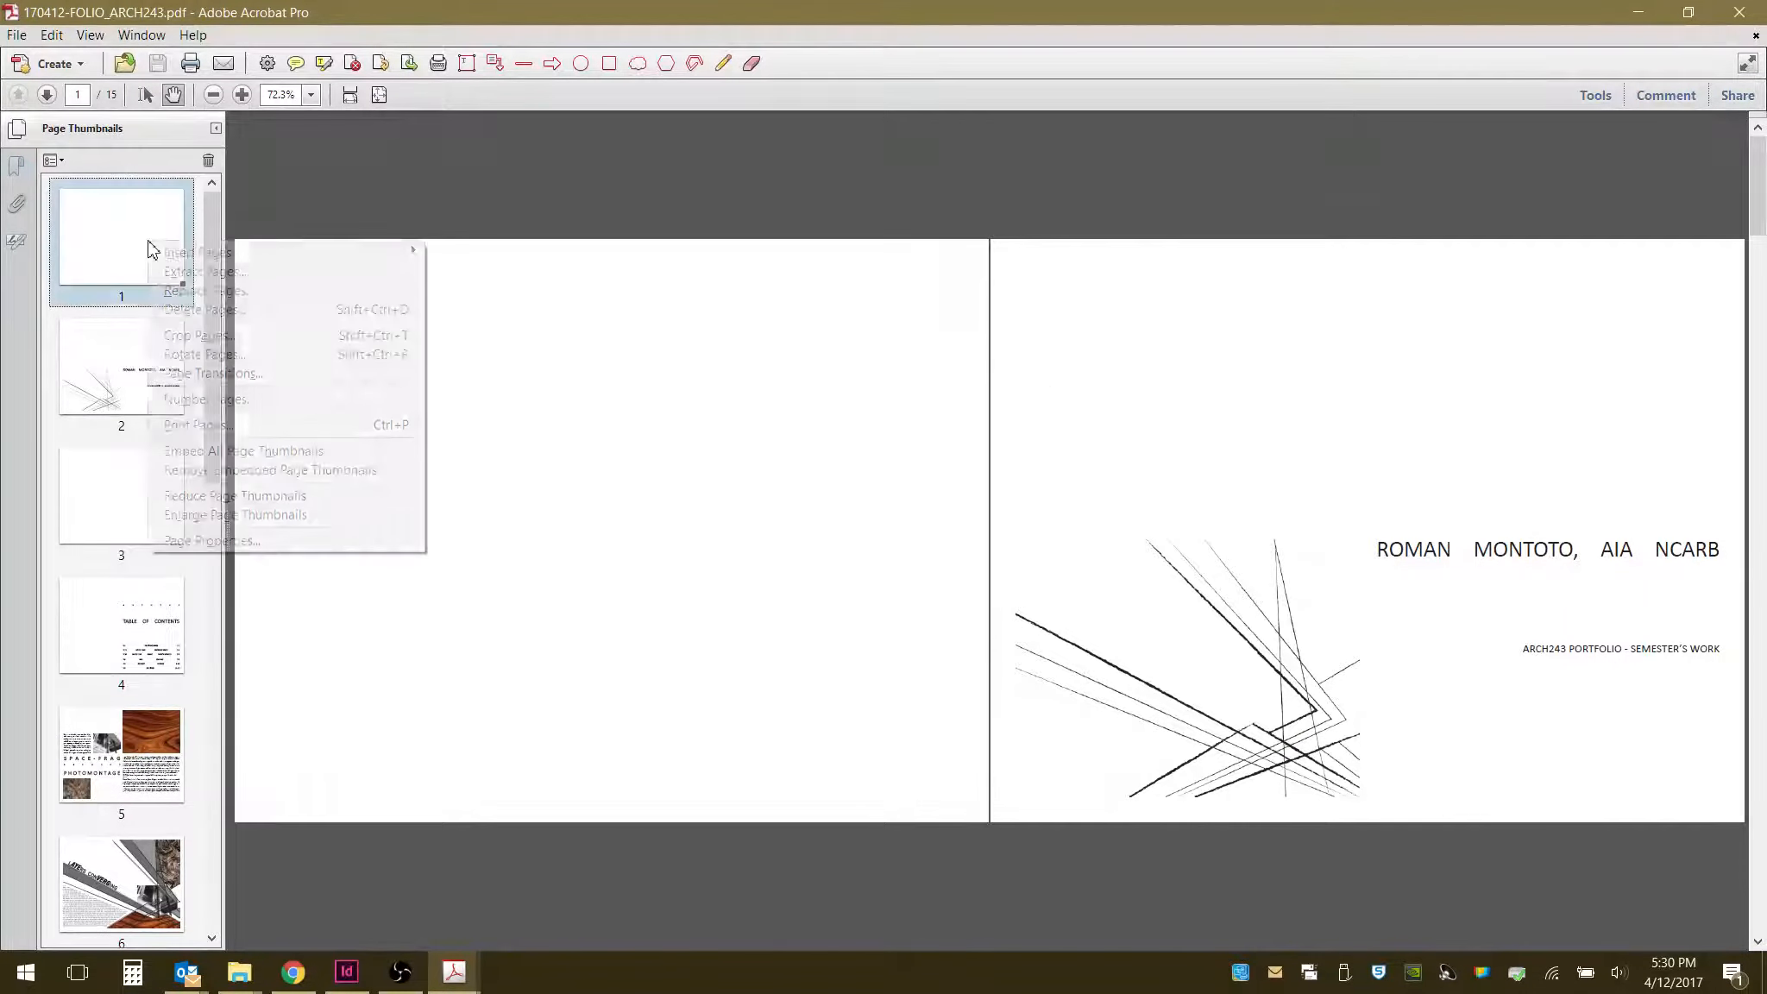
left_click(197, 308)
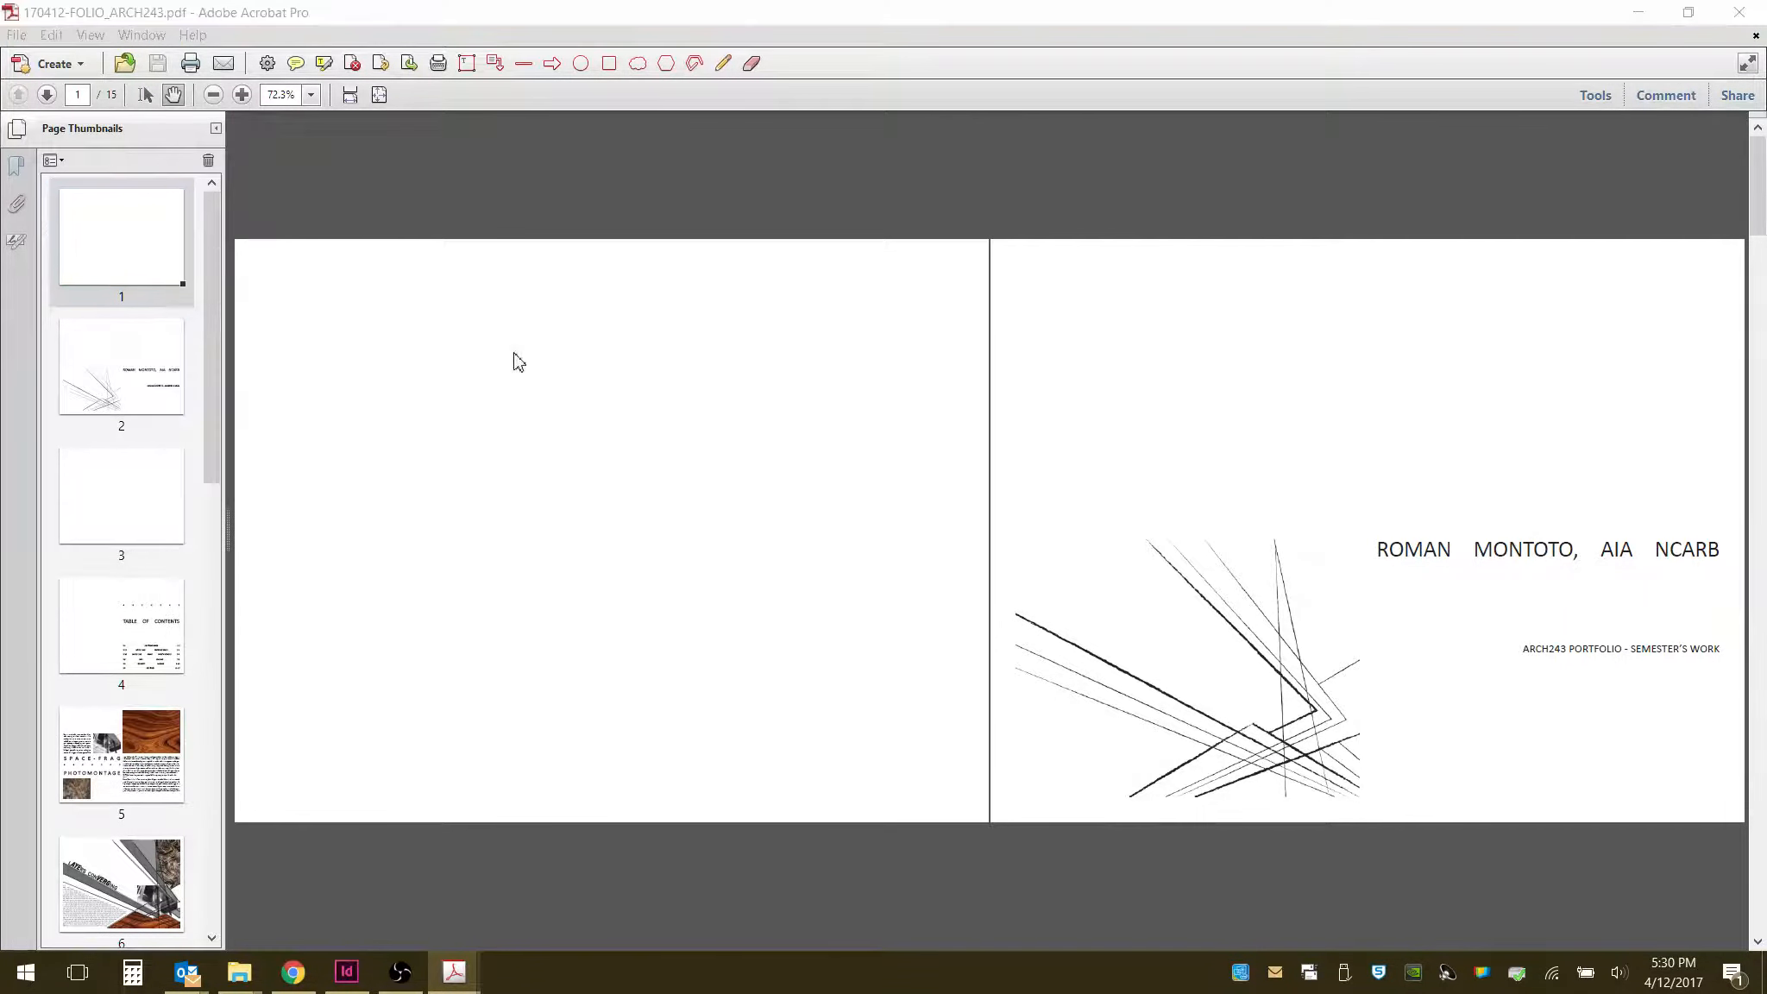
left_click(905, 540)
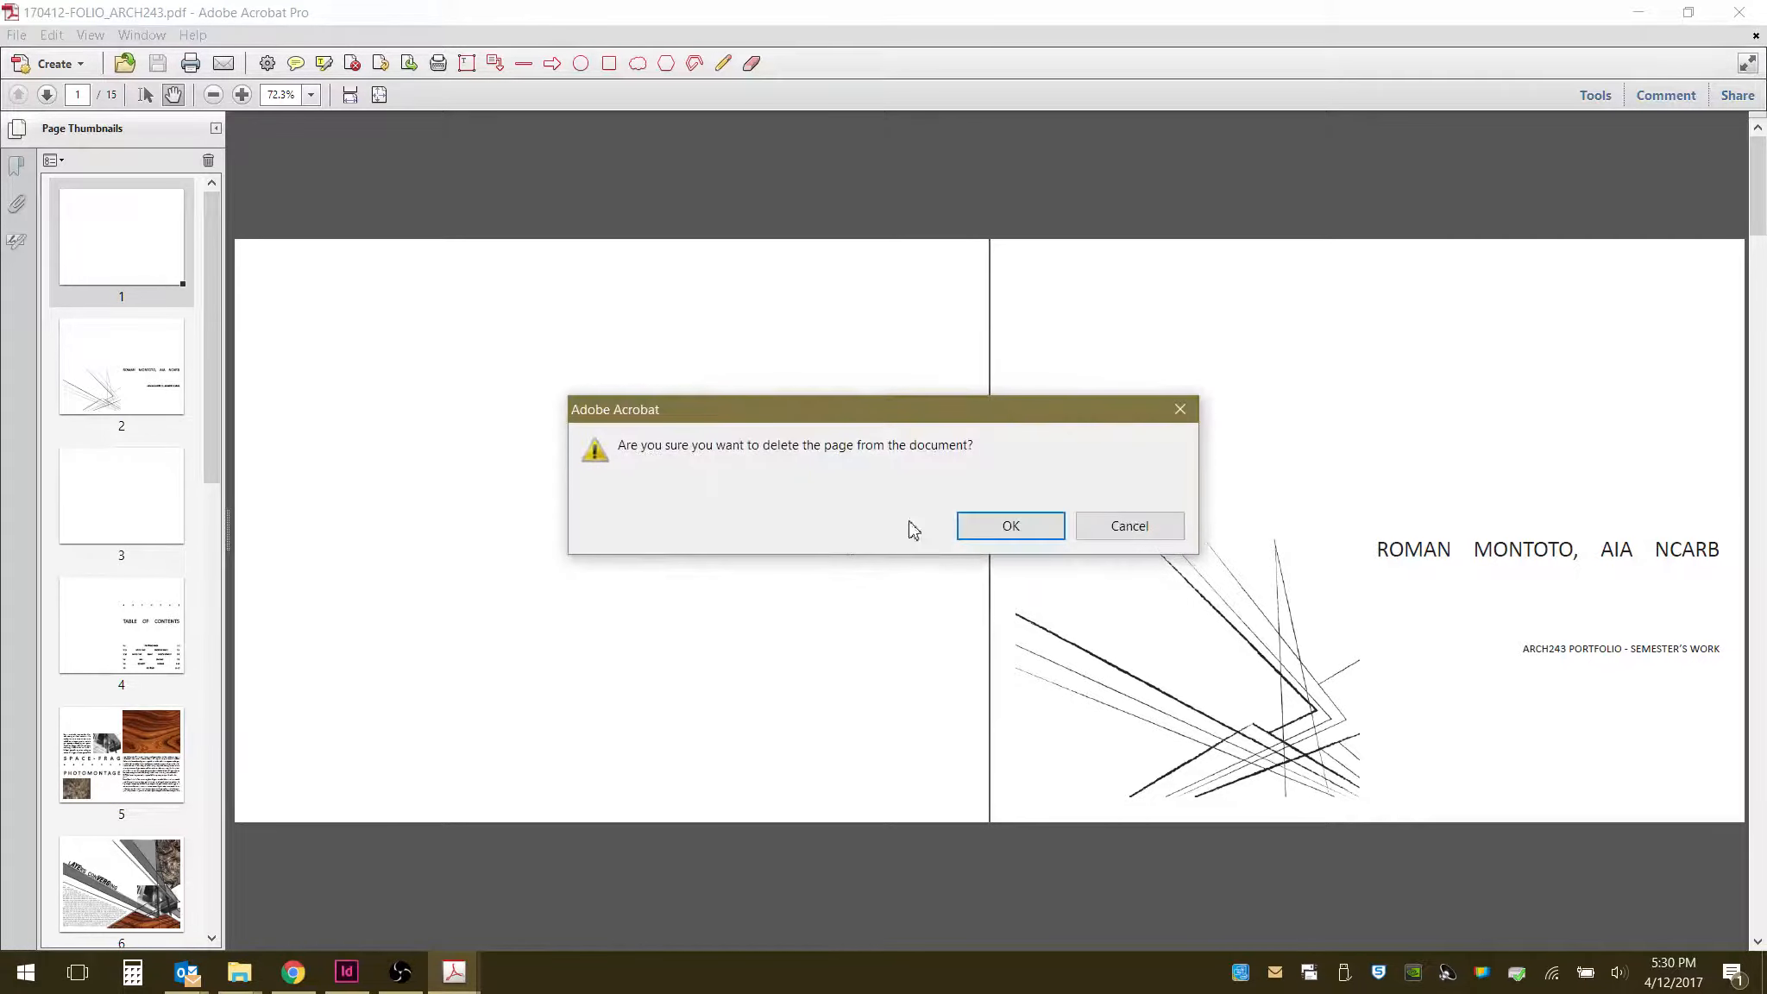
left_click(1014, 526)
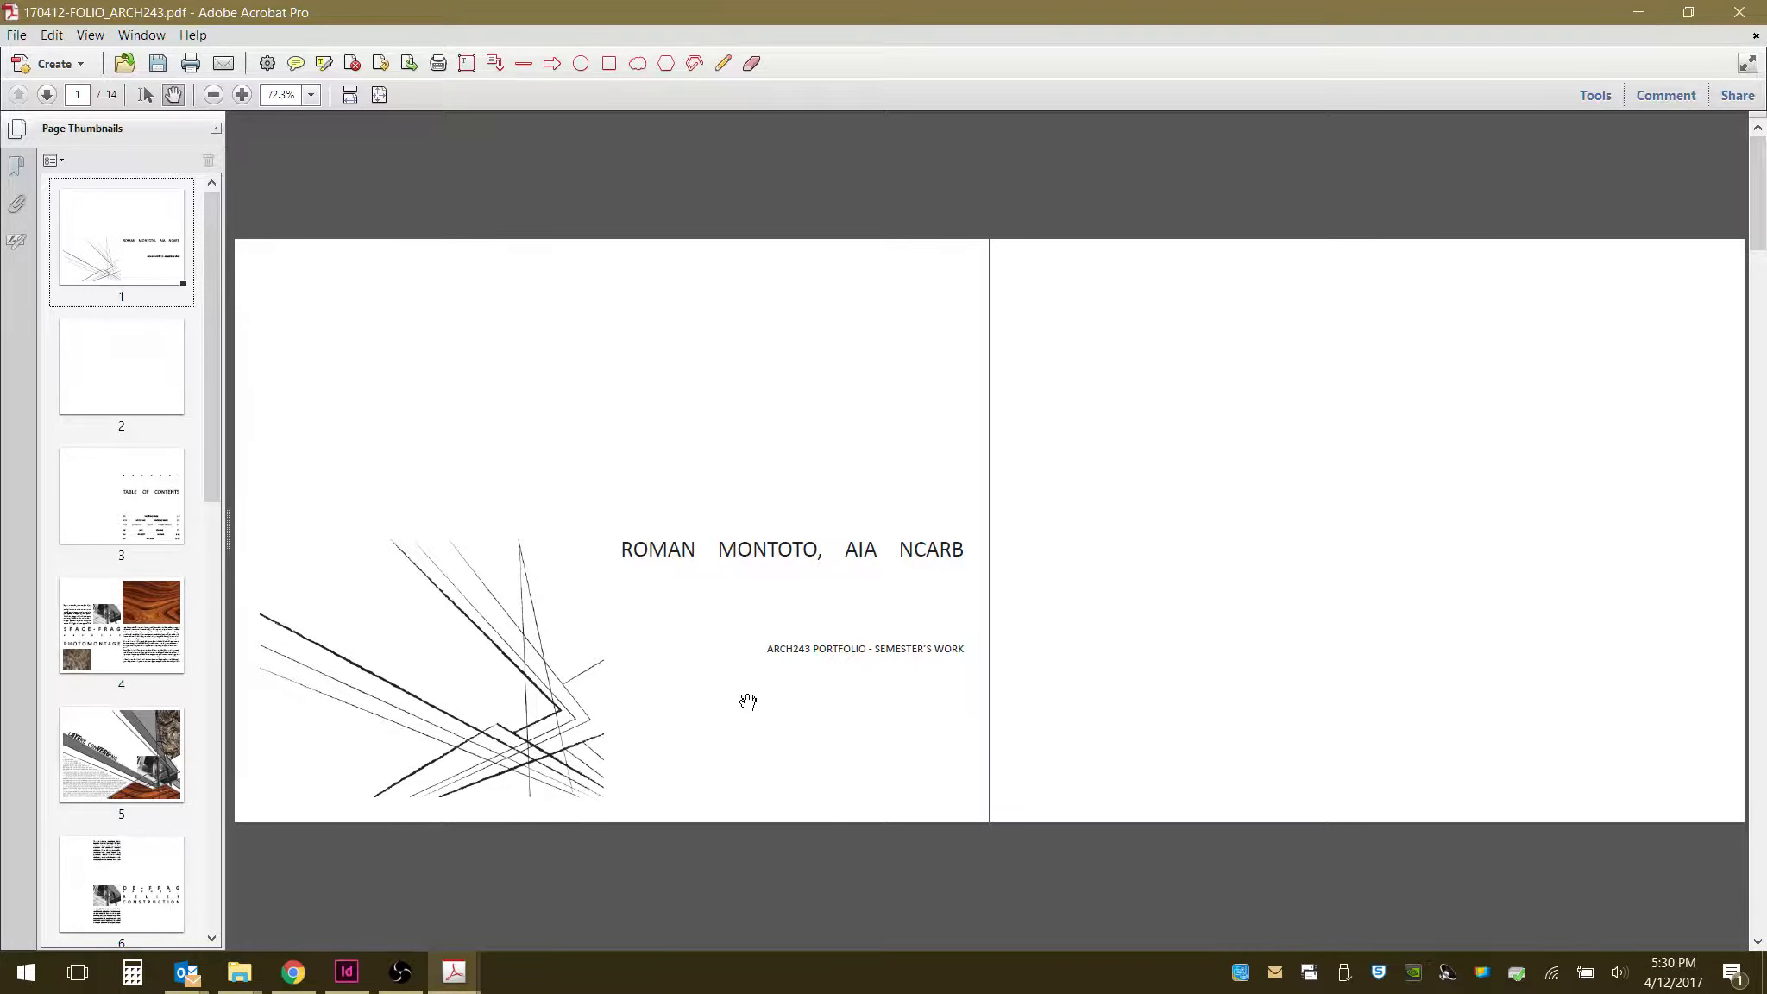
- Insert a blank page before the first page of the PDF
scroll(748, 701, "down", 3)
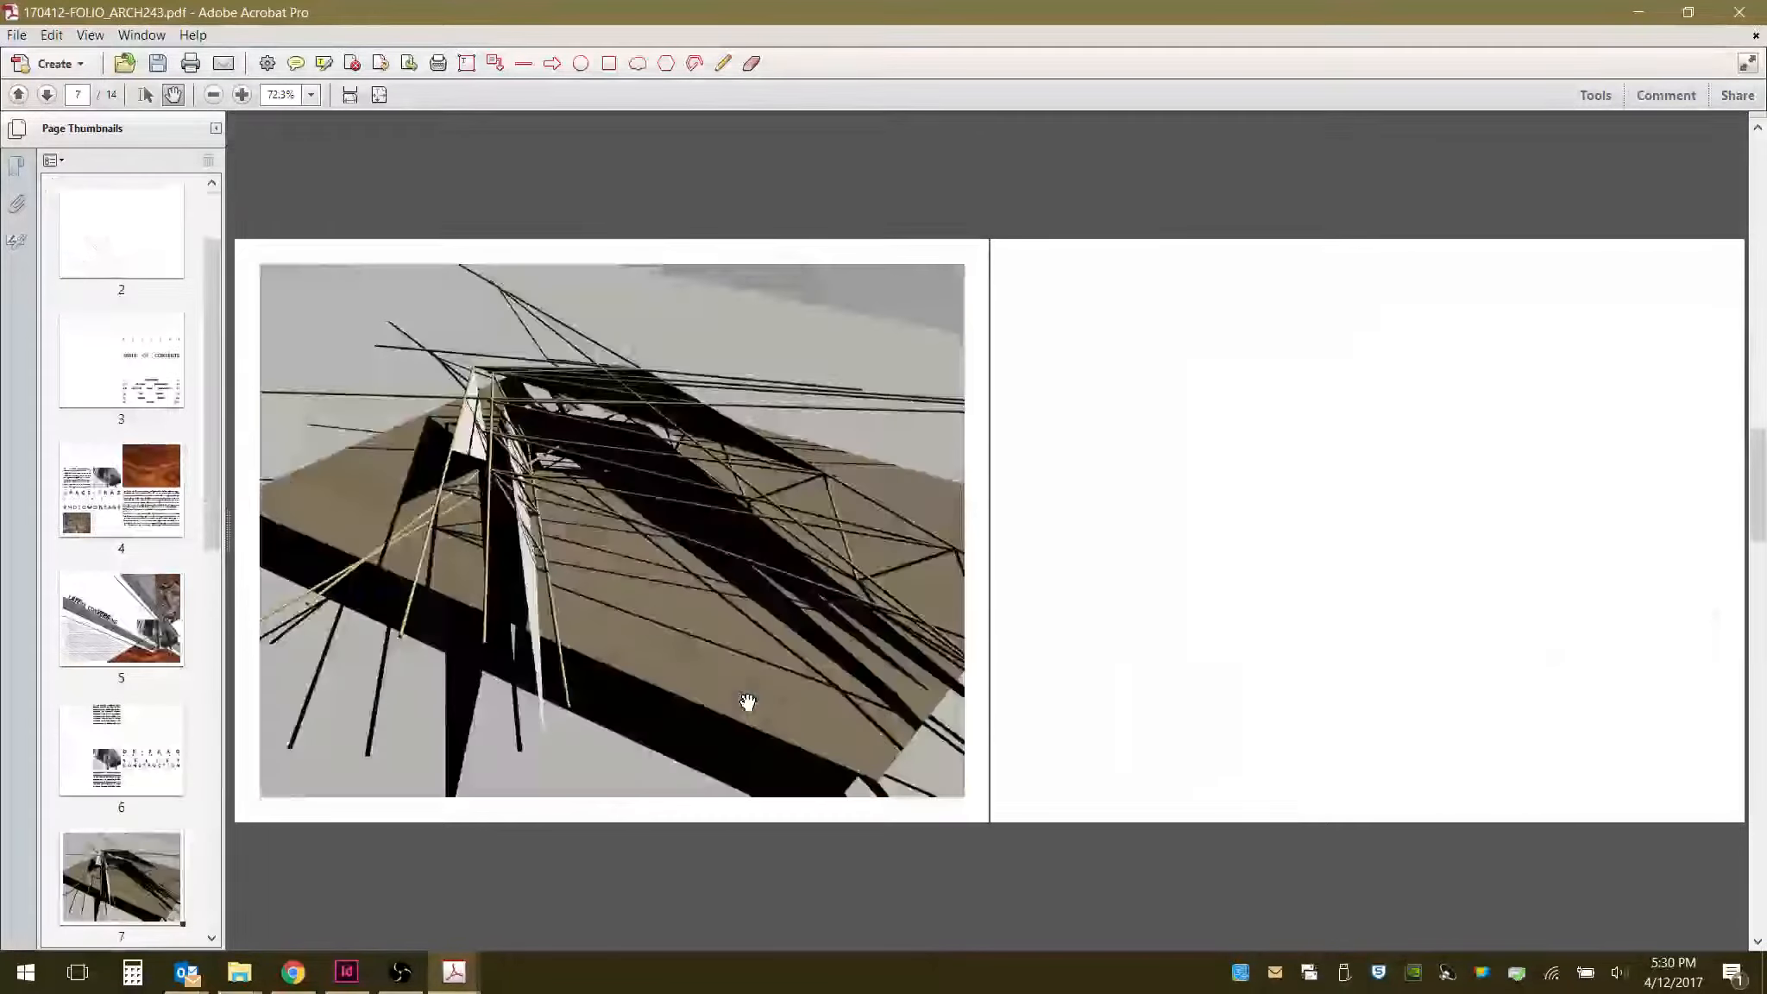
scroll(747, 702, "up", 4)
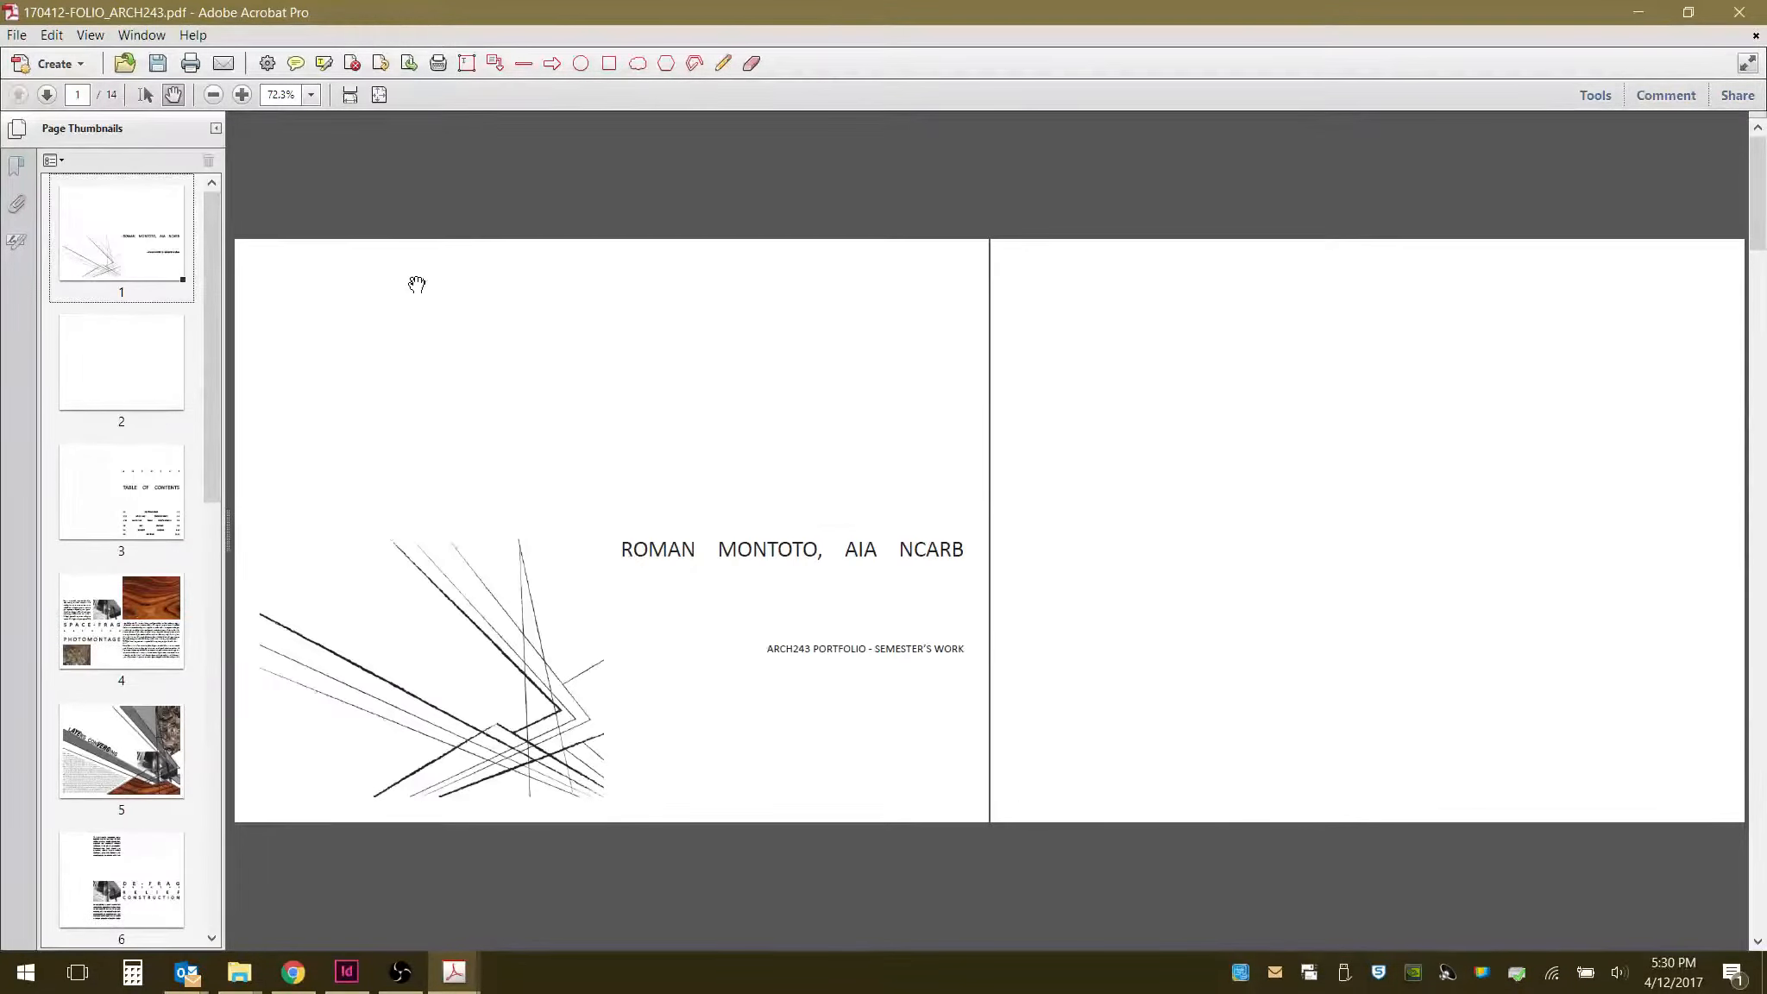
right_click(139, 223)
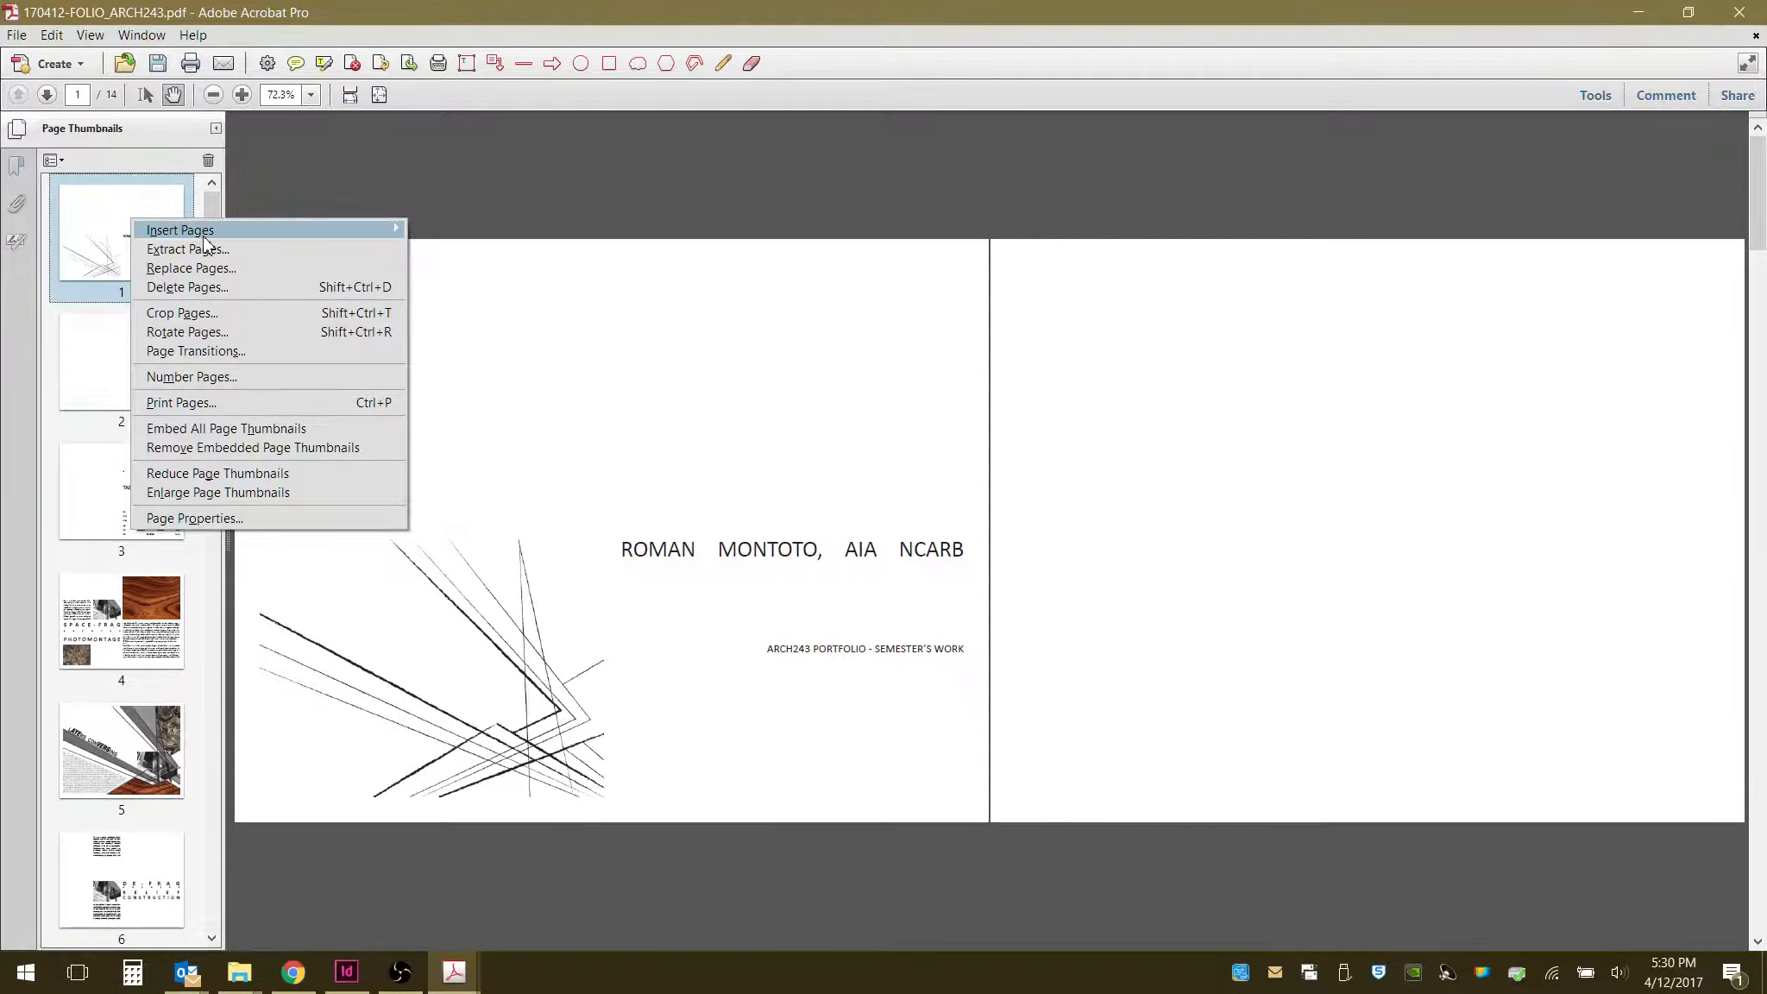
mouse_move(357, 229)
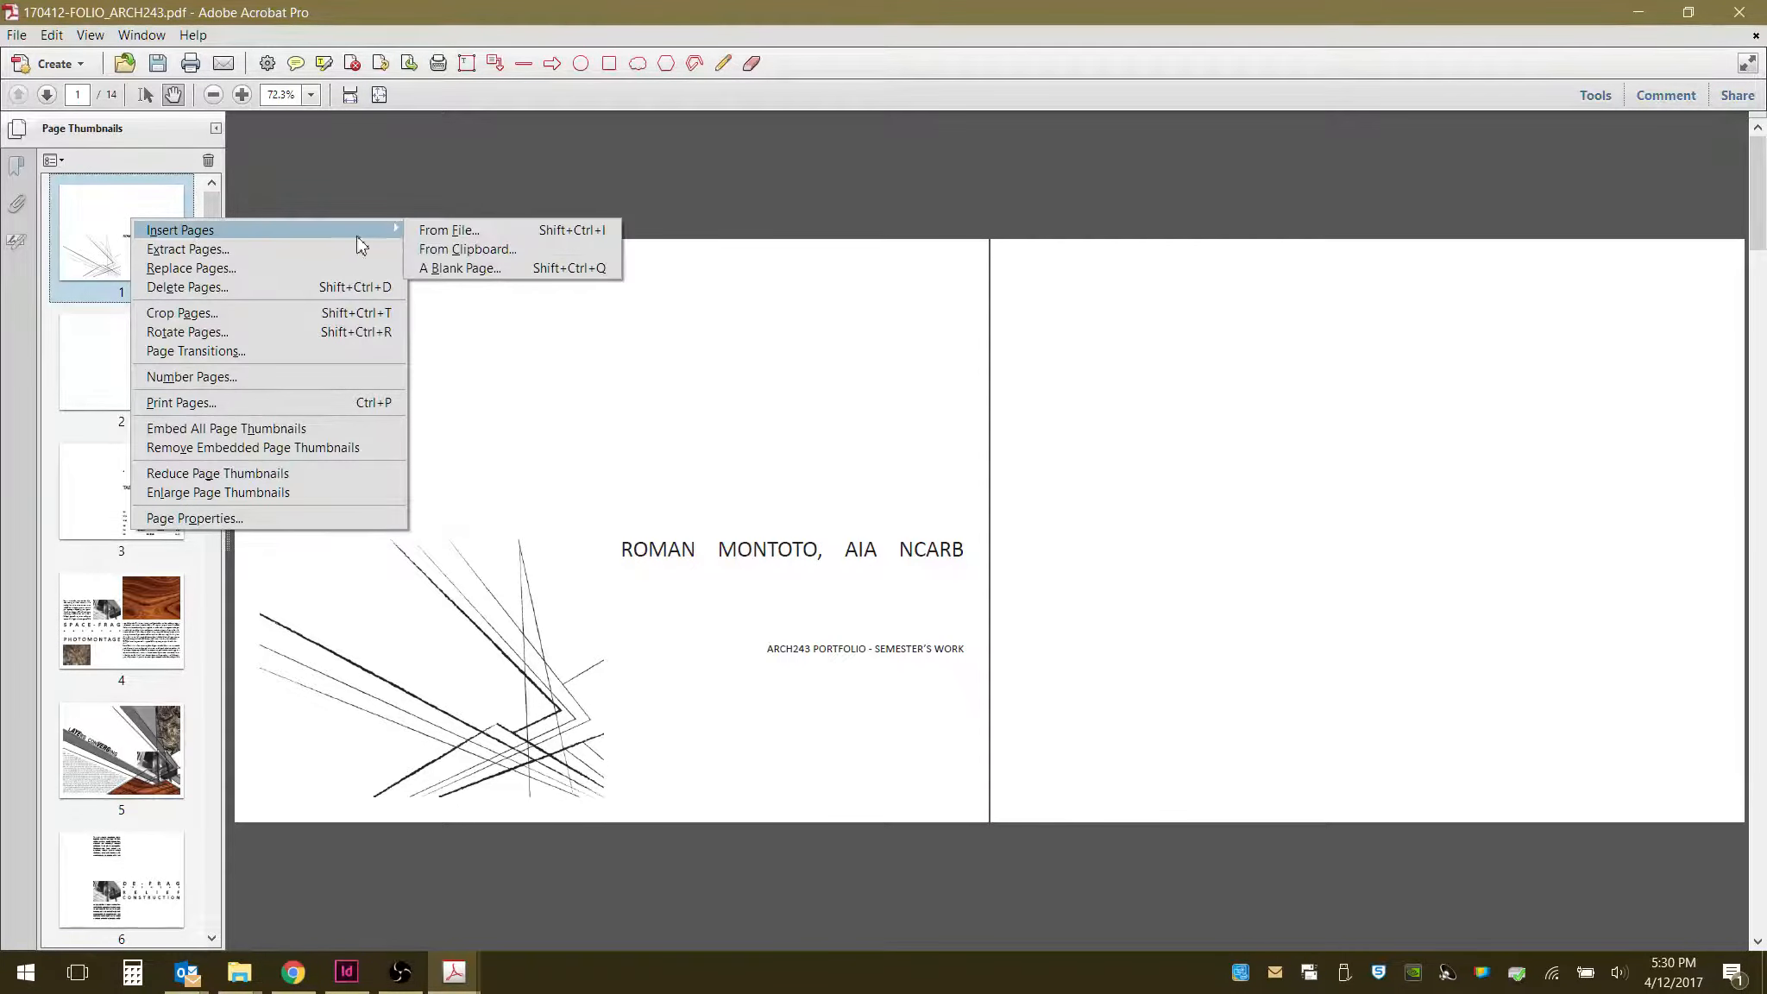
left_click(462, 269)
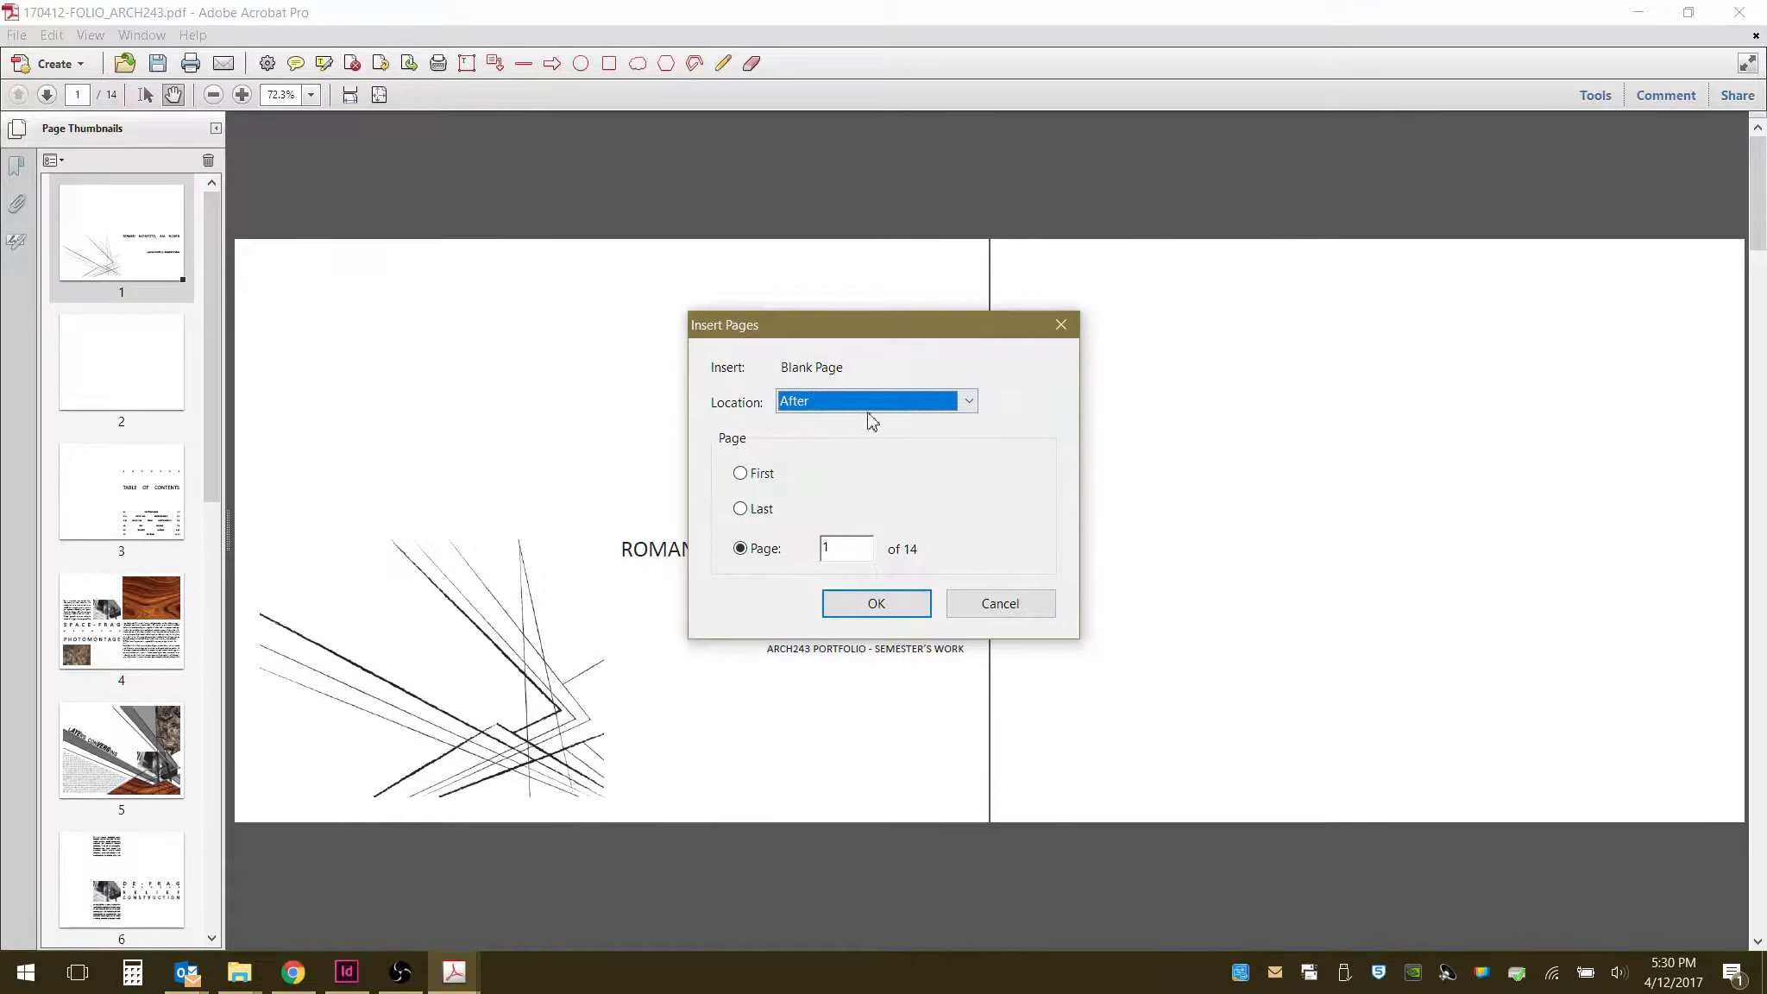
left_click(805, 409)
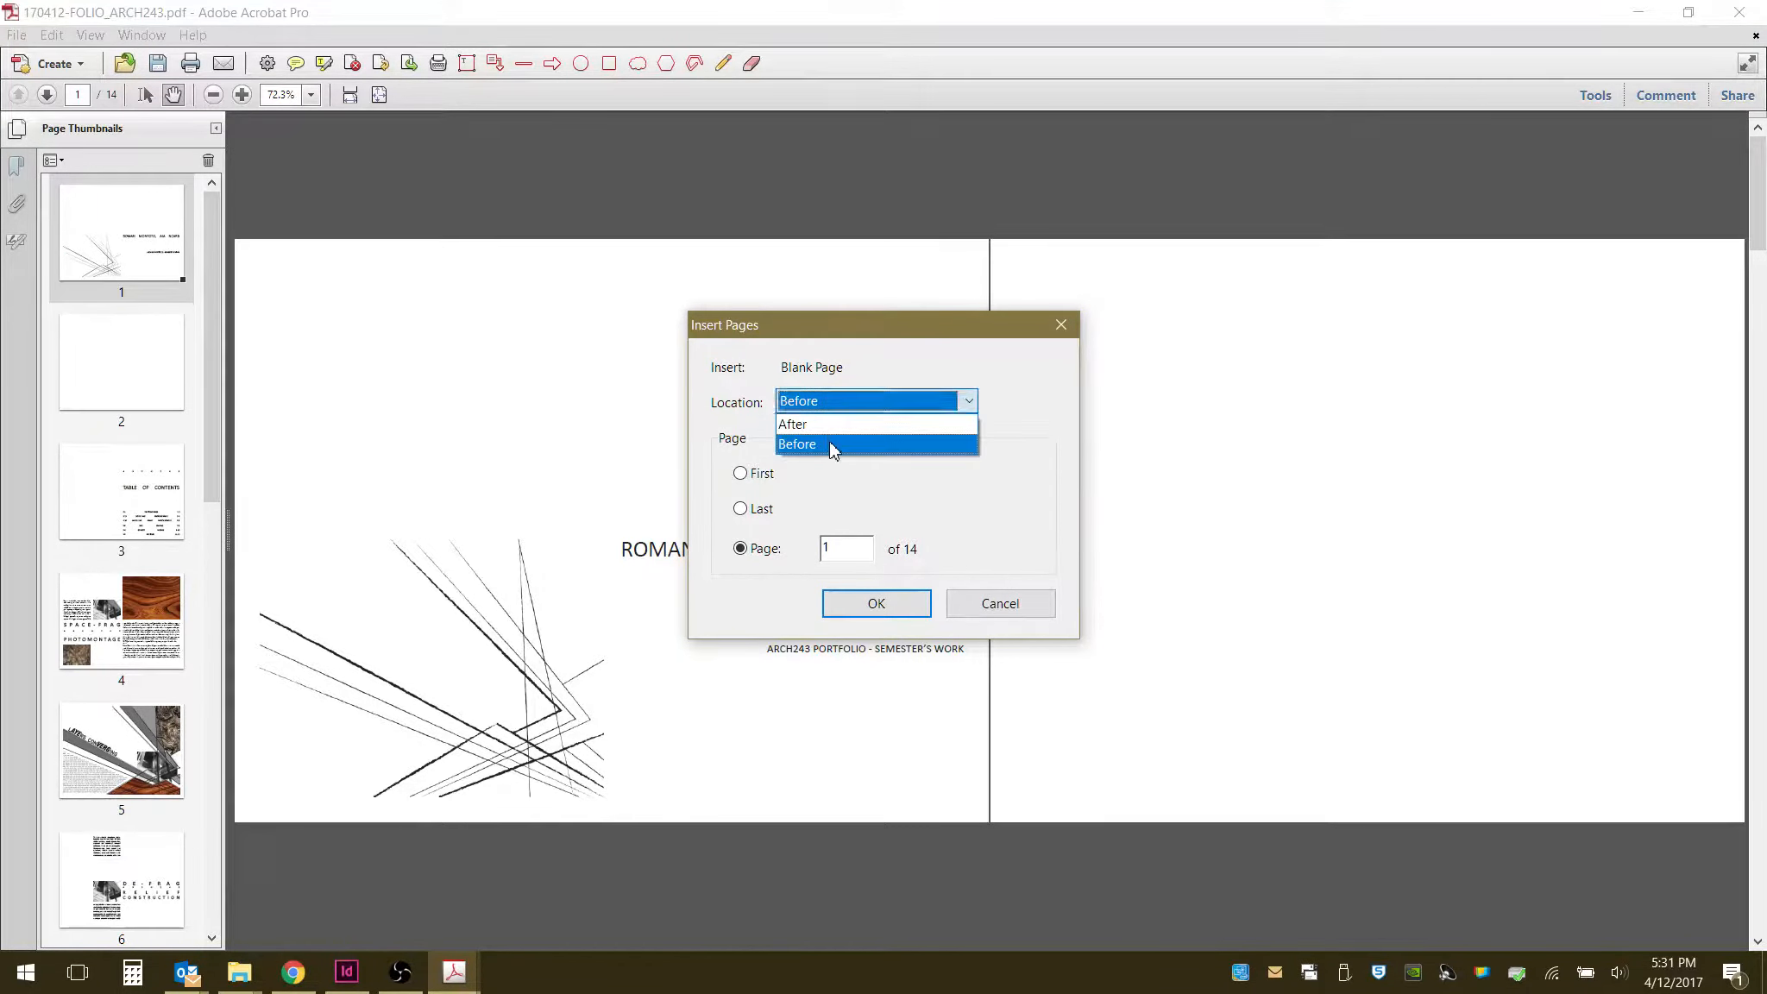
left_click(831, 446)
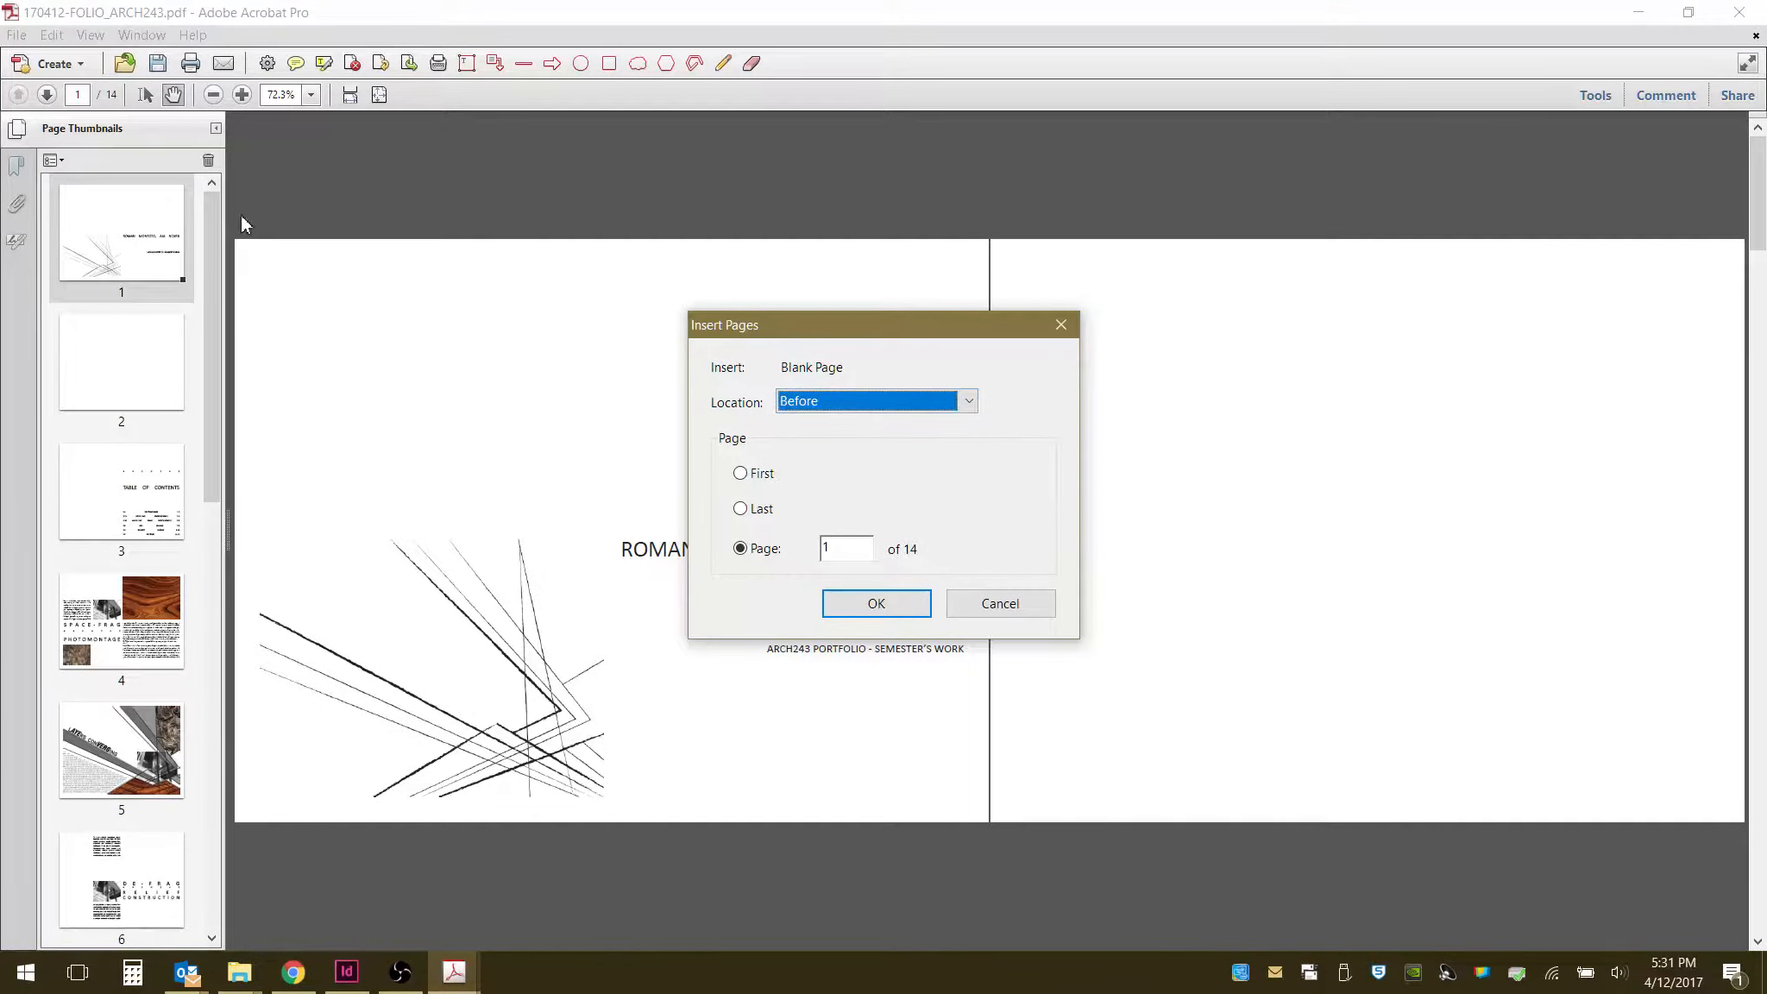
left_click(874, 603)
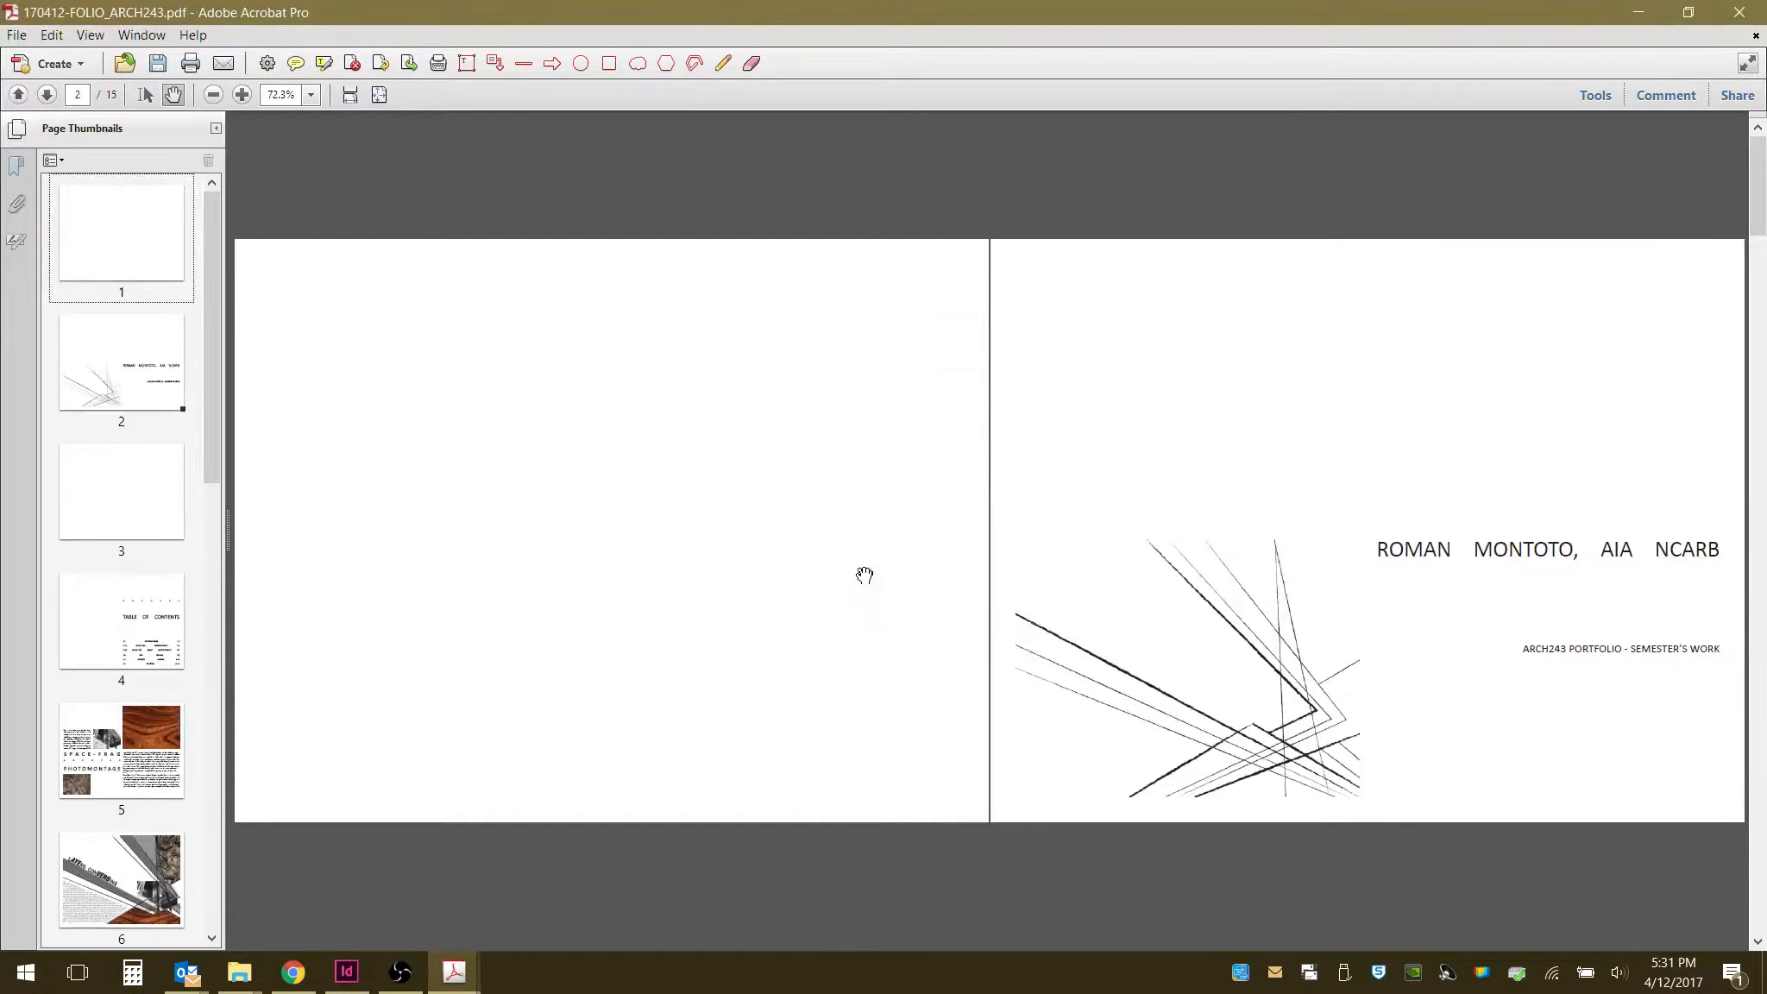
scroll(866, 575, "down", 2)
scroll(866, 574, "down", 8)
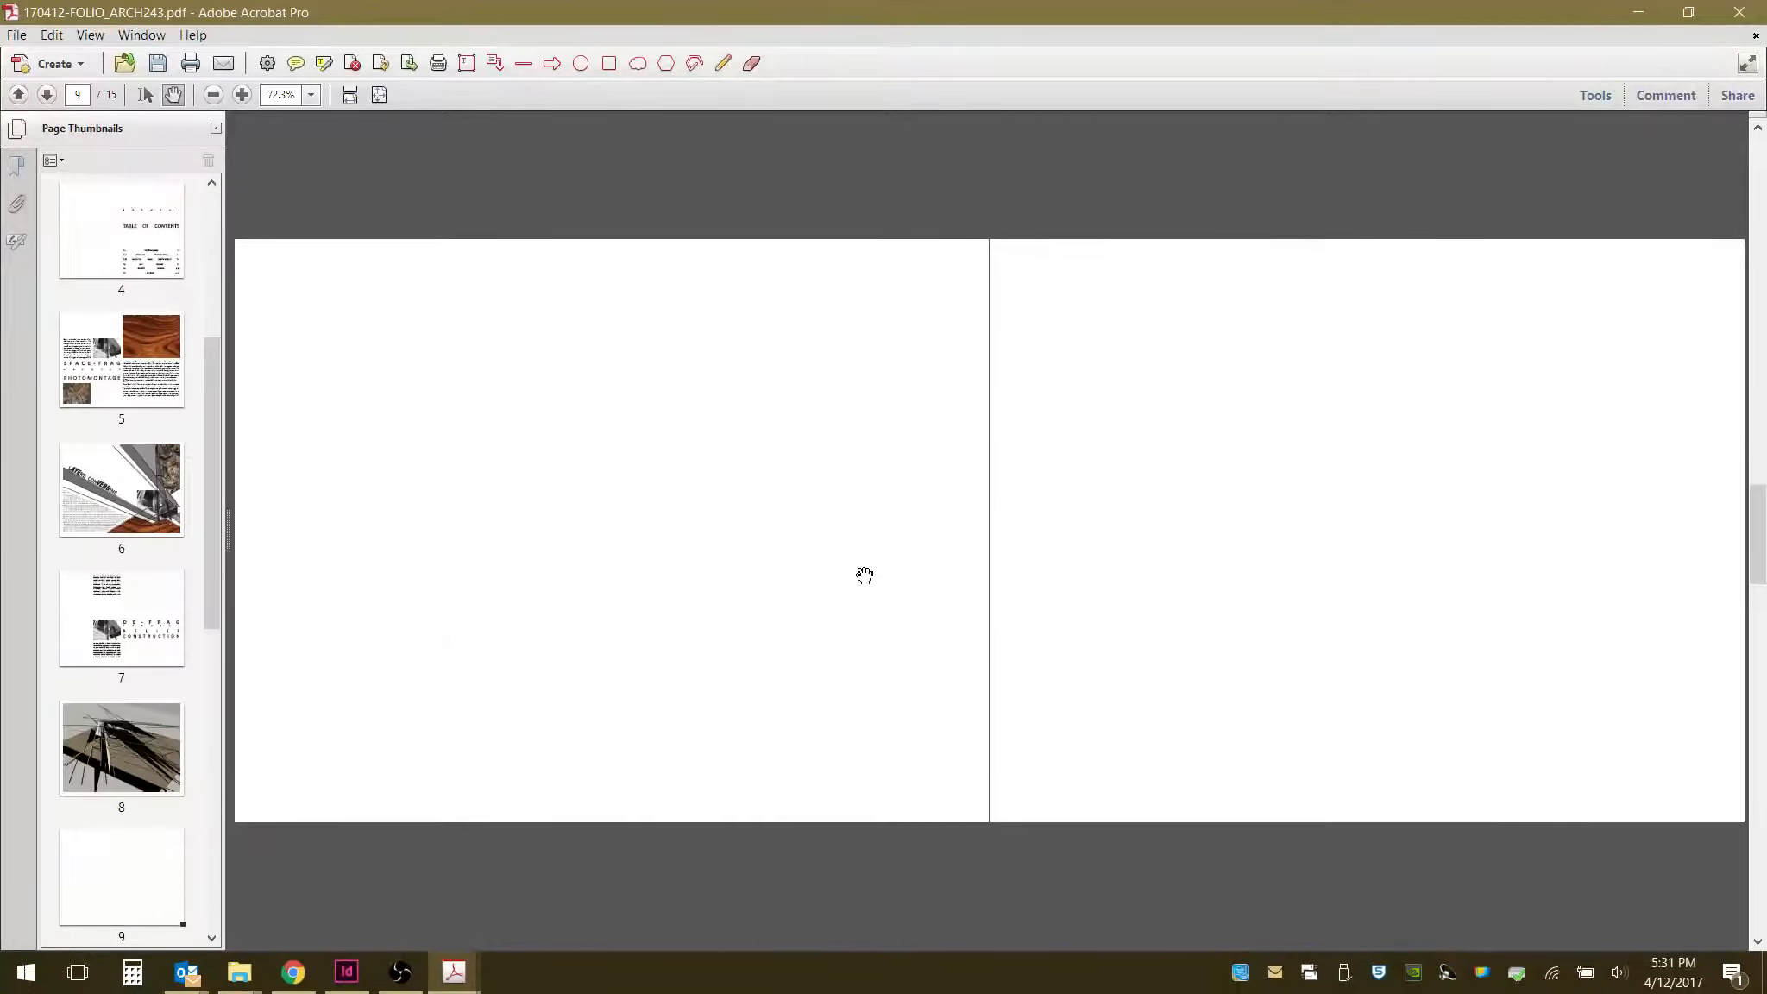
key("Home")
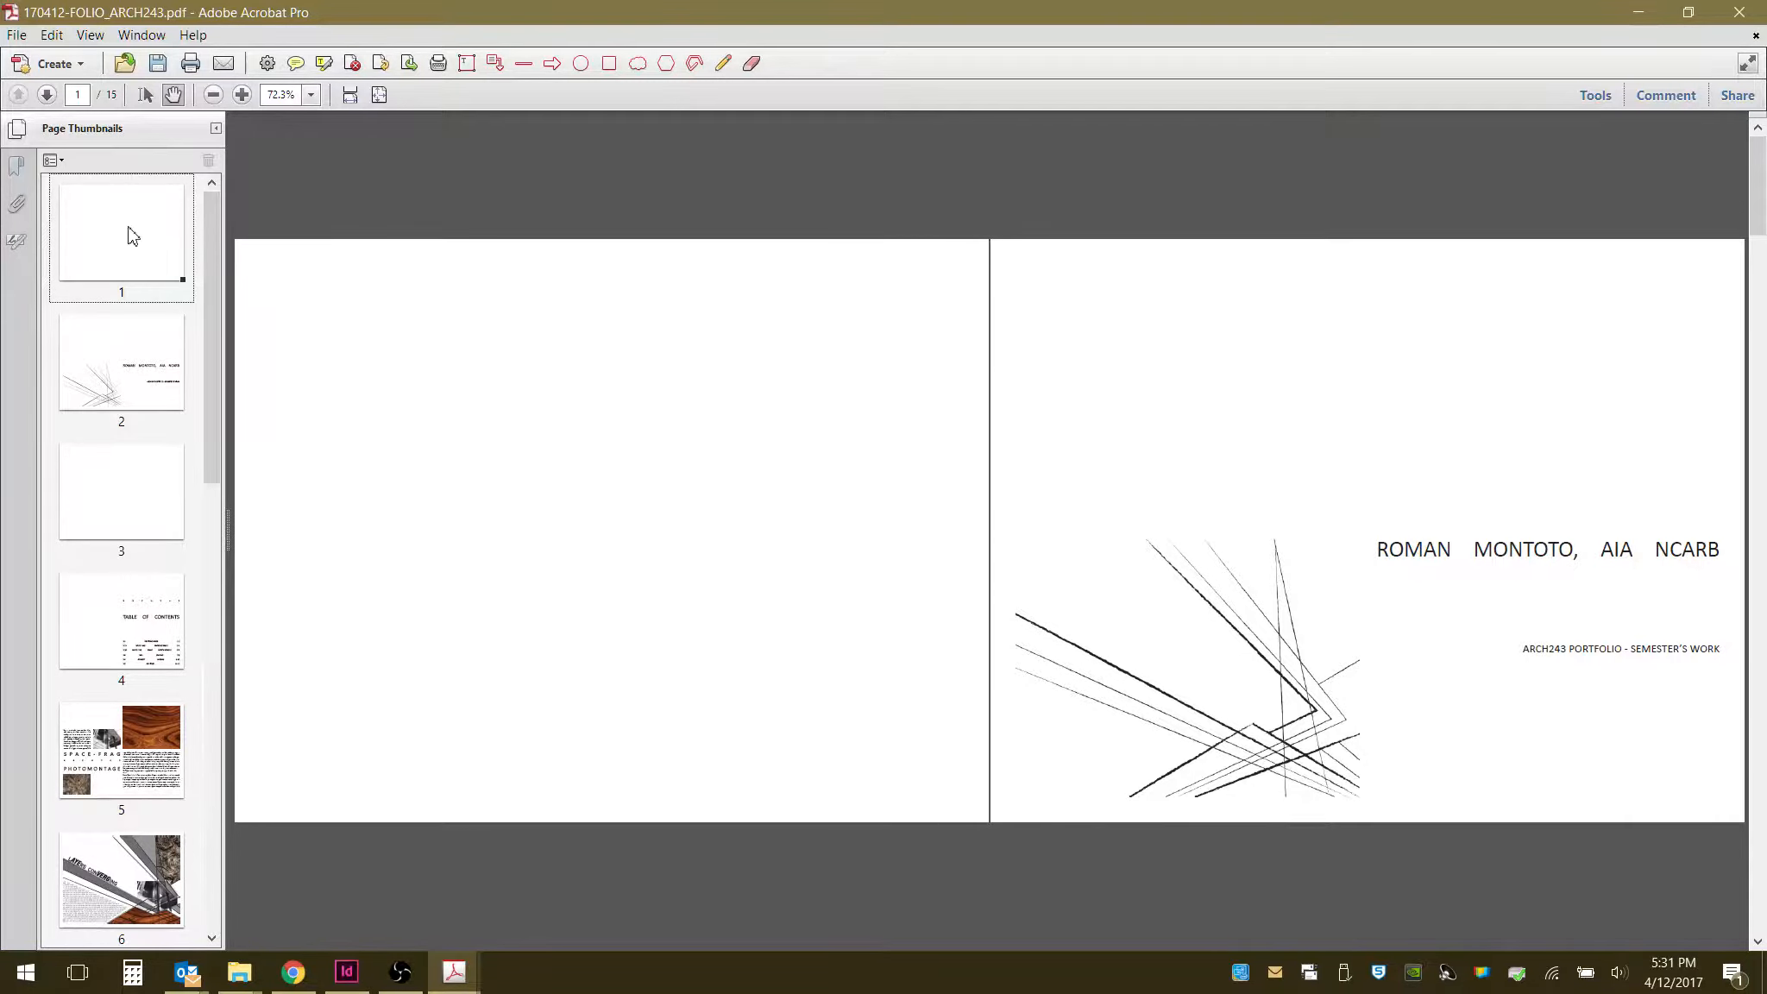
- Delete the newly inserted blank first page
left_click(138, 373)
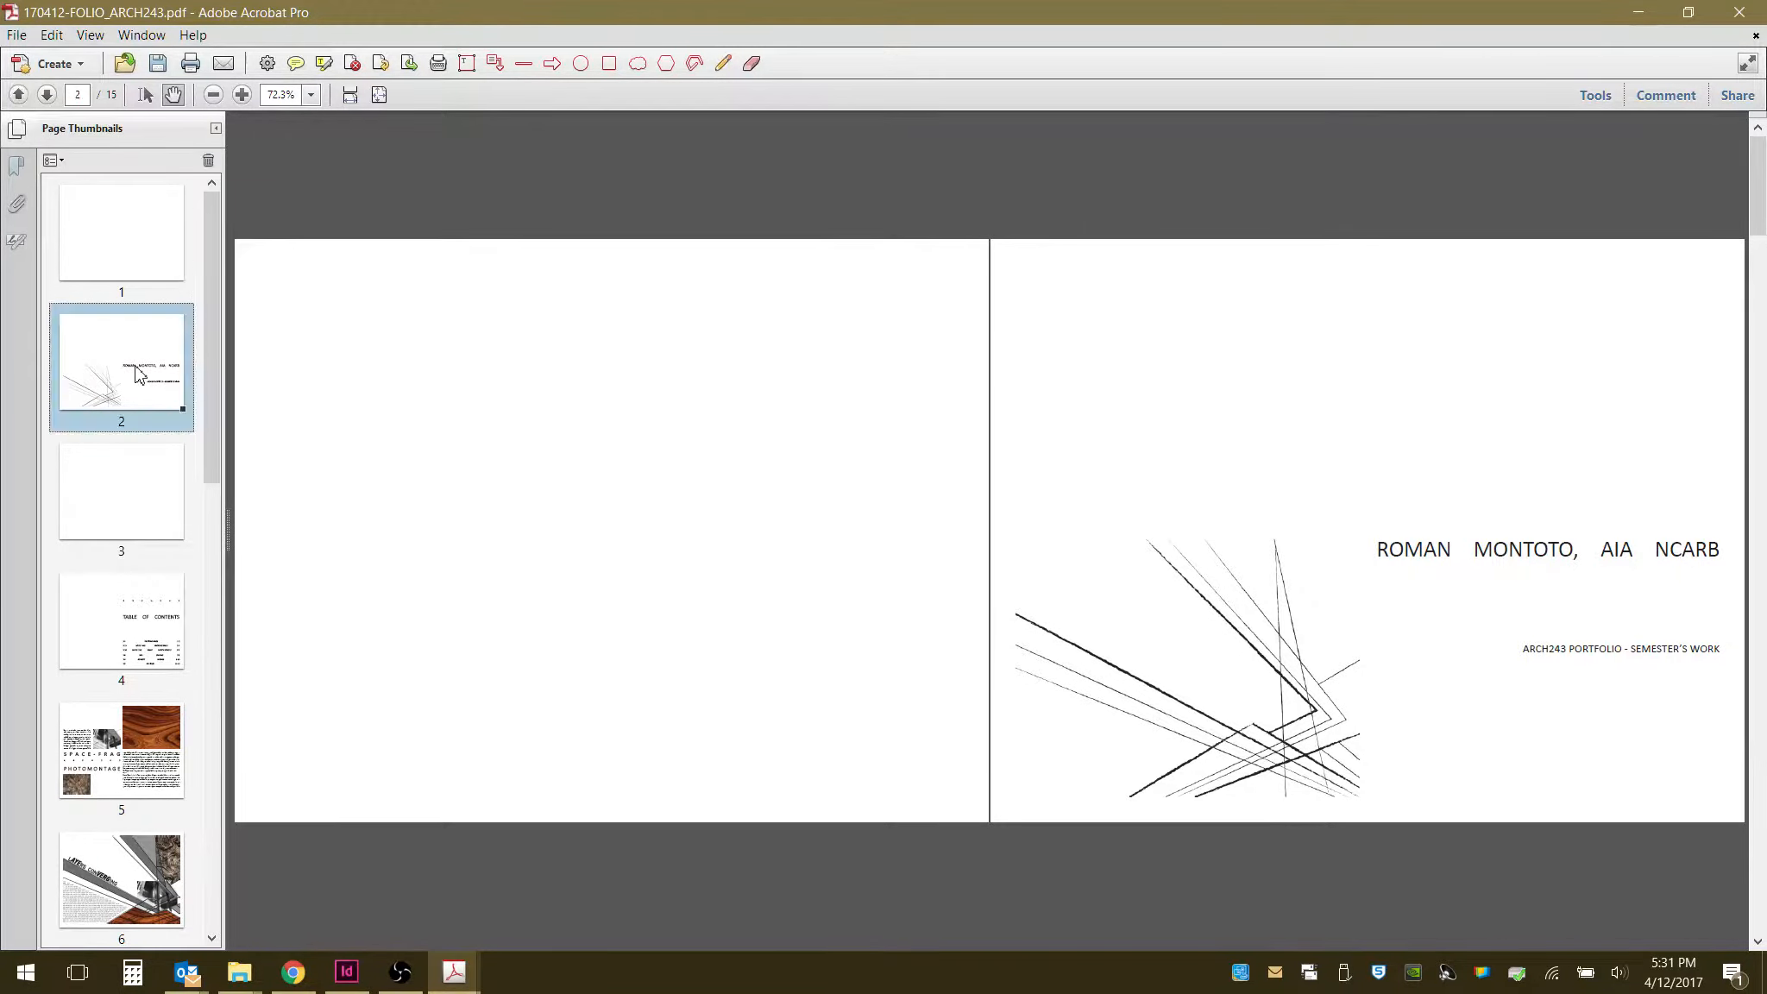
right_click(107, 232)
left_click(148, 288)
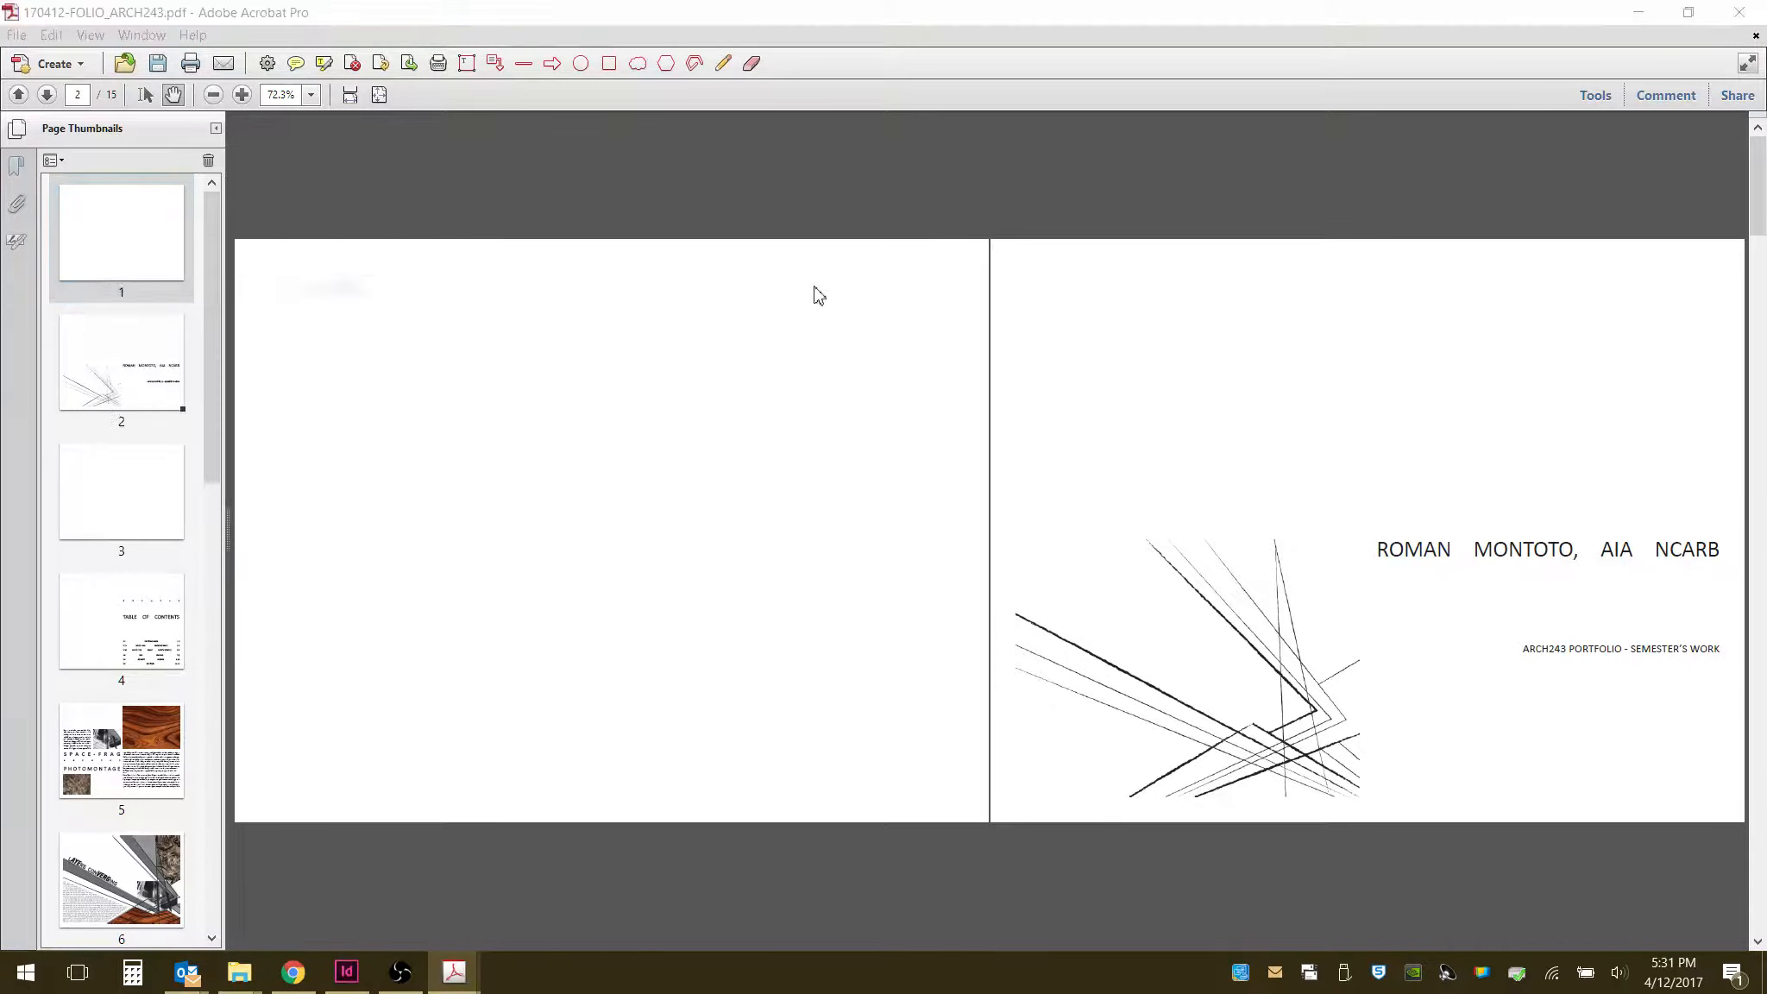
left_click(903, 542)
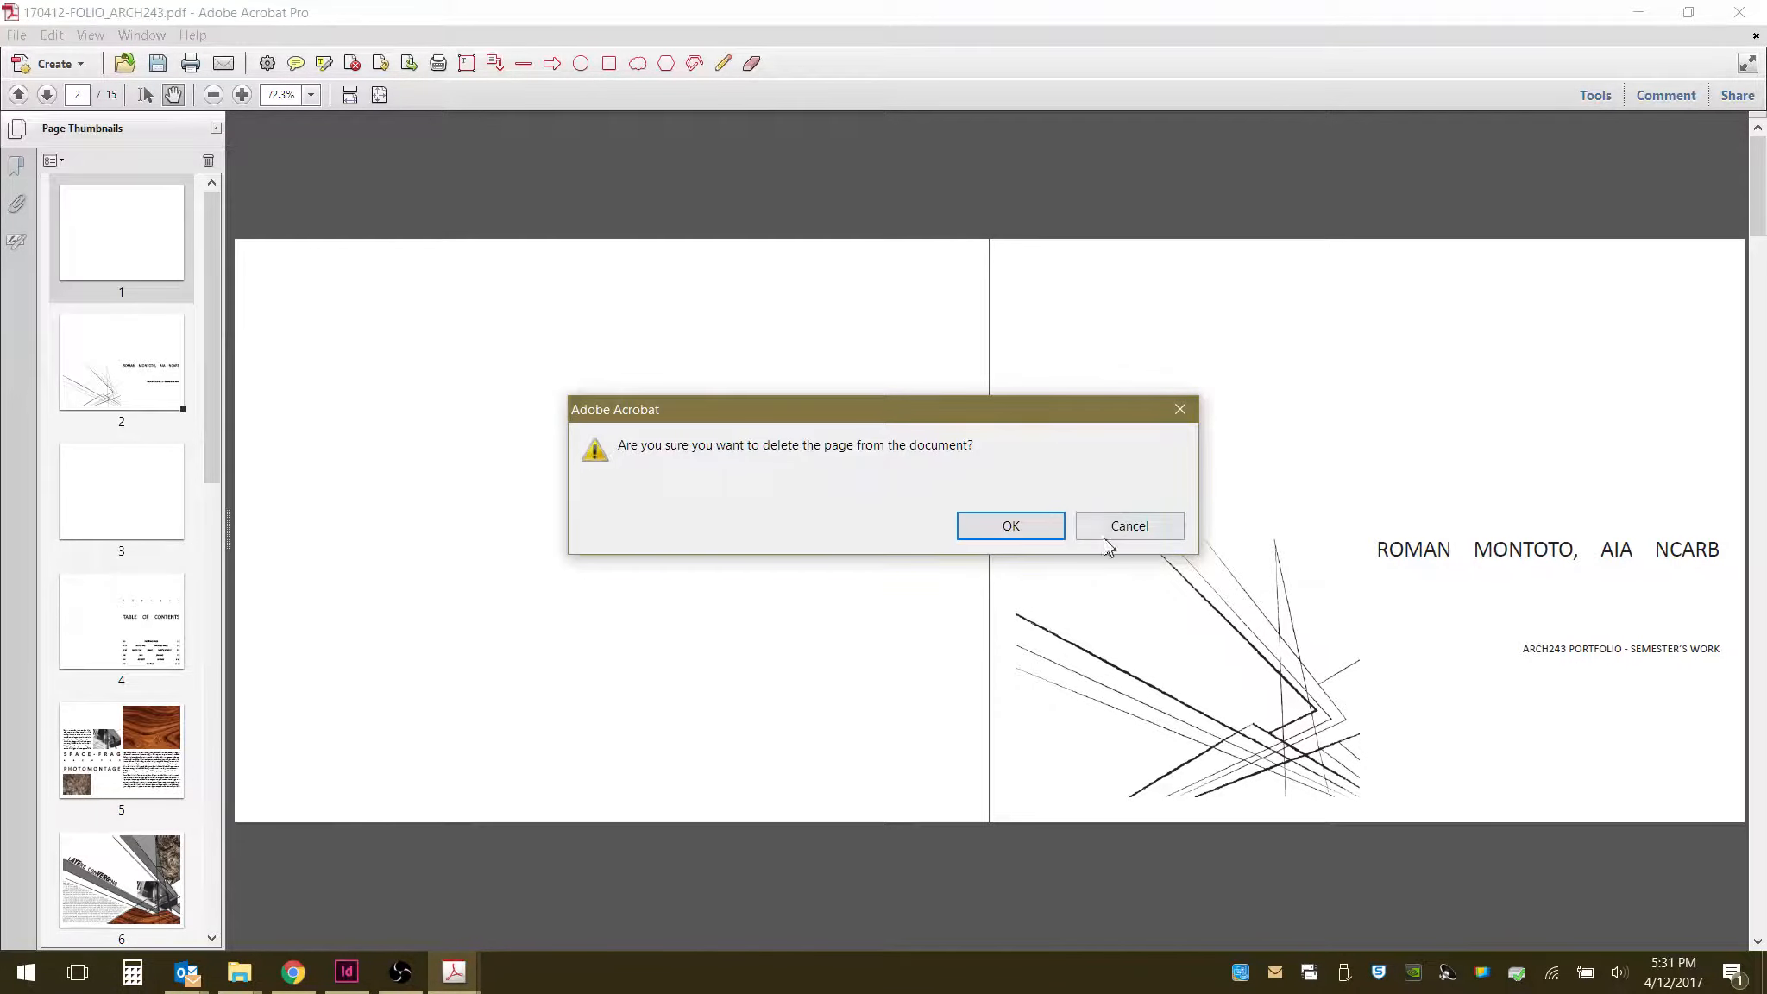
left_click(1011, 526)
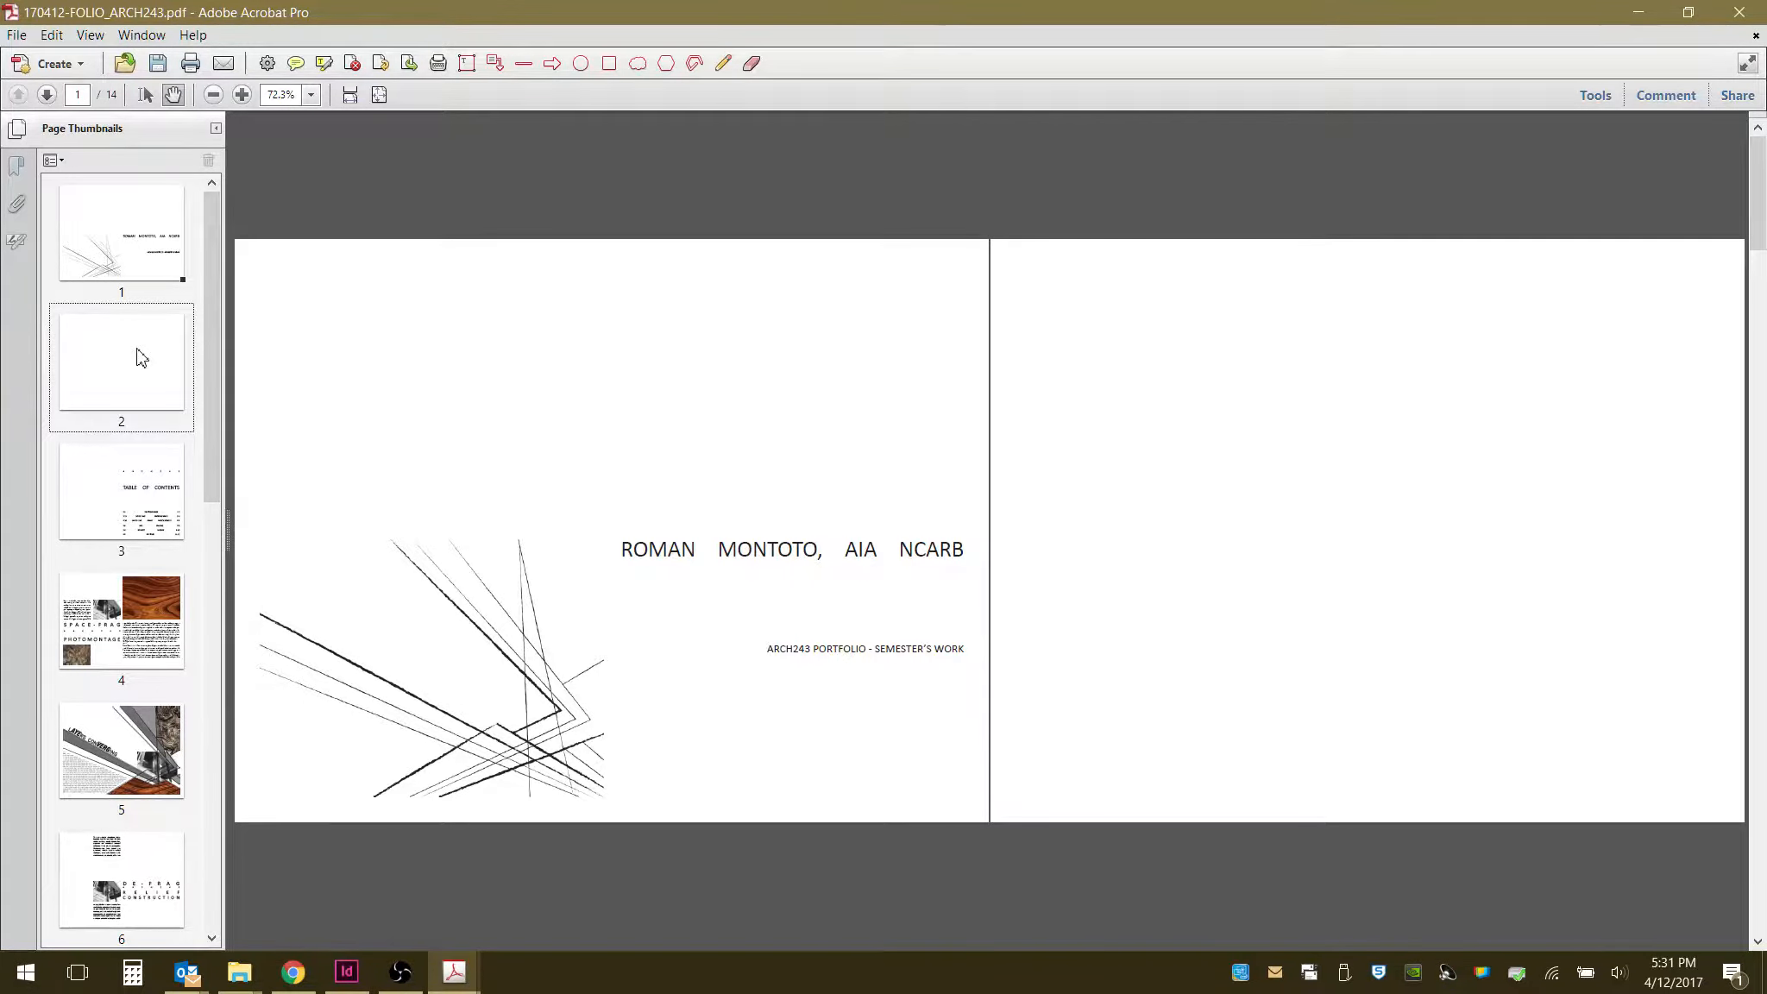
- Insert a blank page before the cover page again so the PDF pages pair into proper spreads
left_click(143, 497)
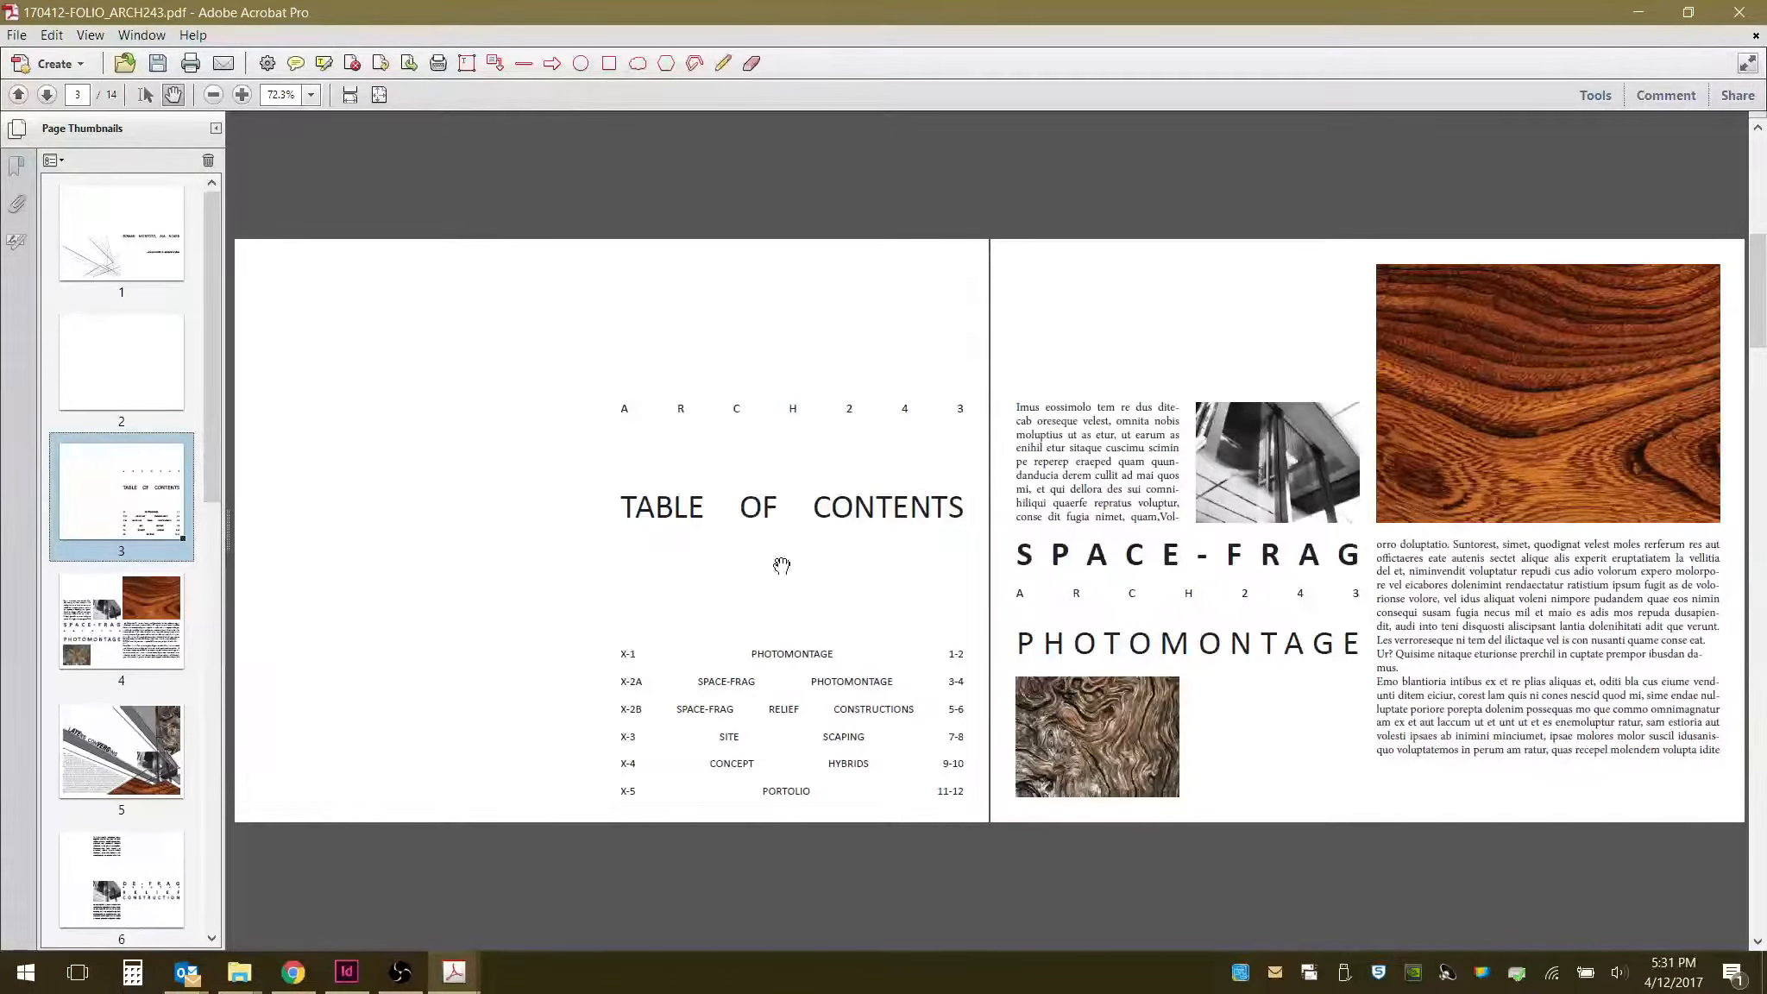
scroll(1034, 630, "down", 2)
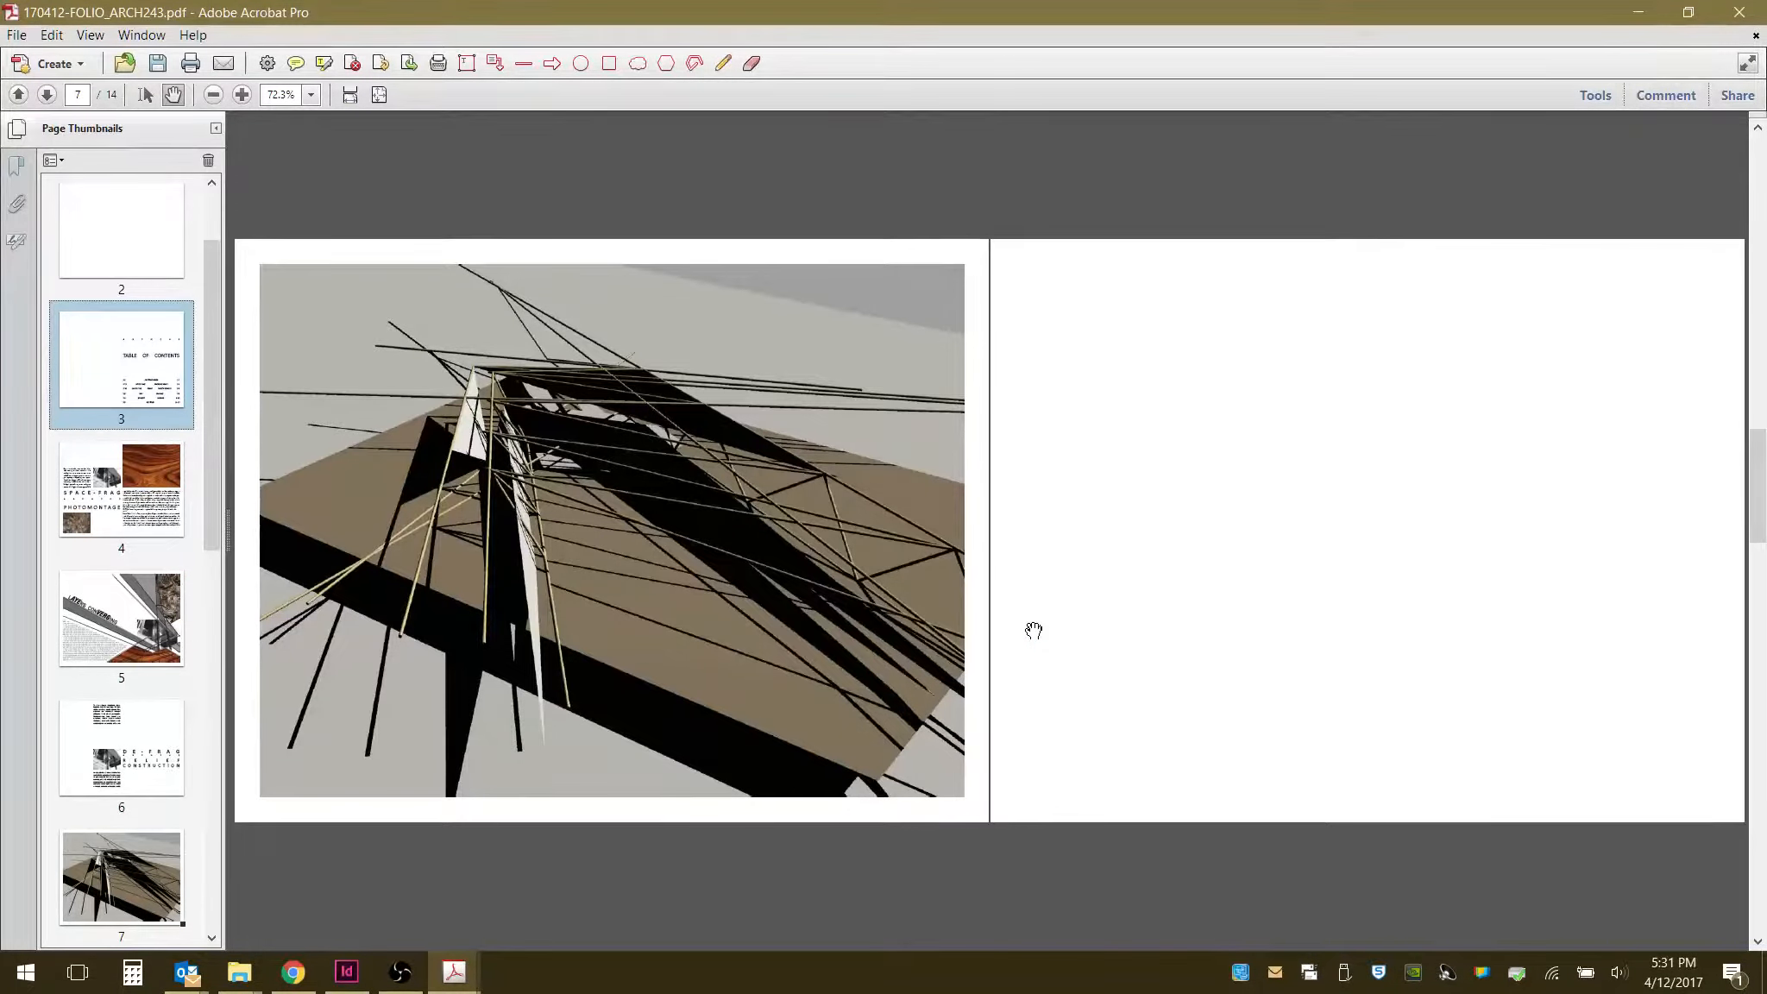
scroll(800, 593, "up", 3)
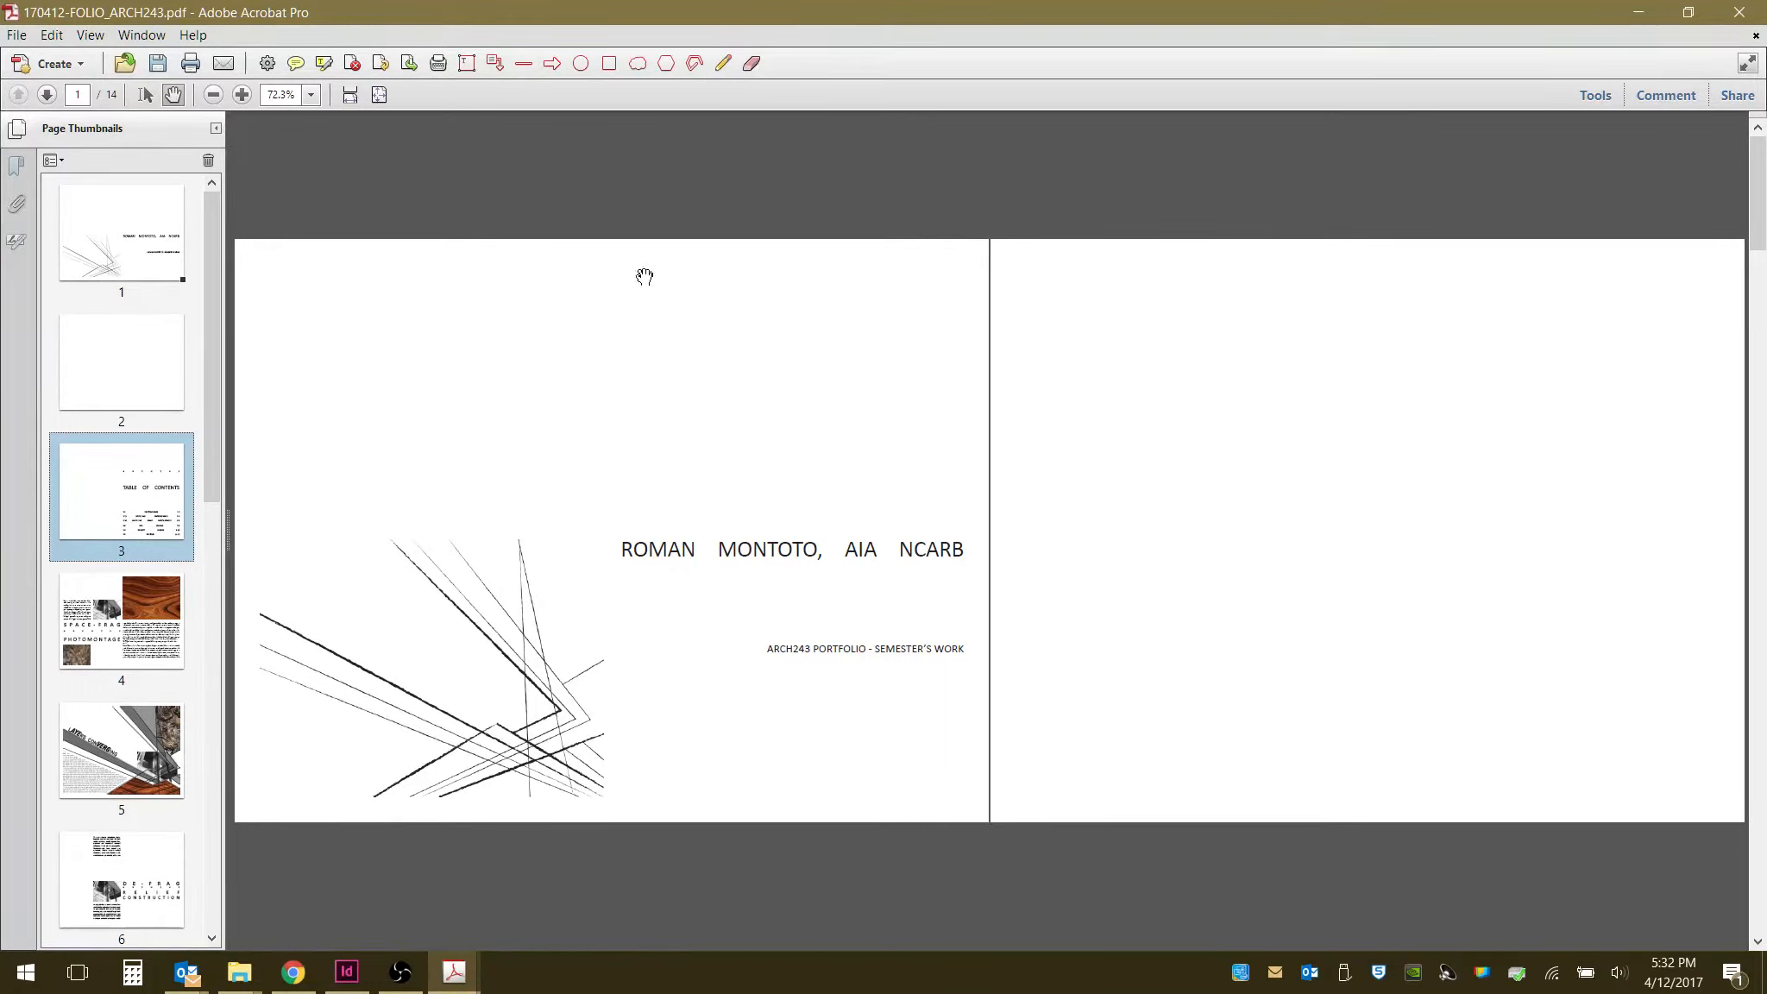
right_click(134, 241)
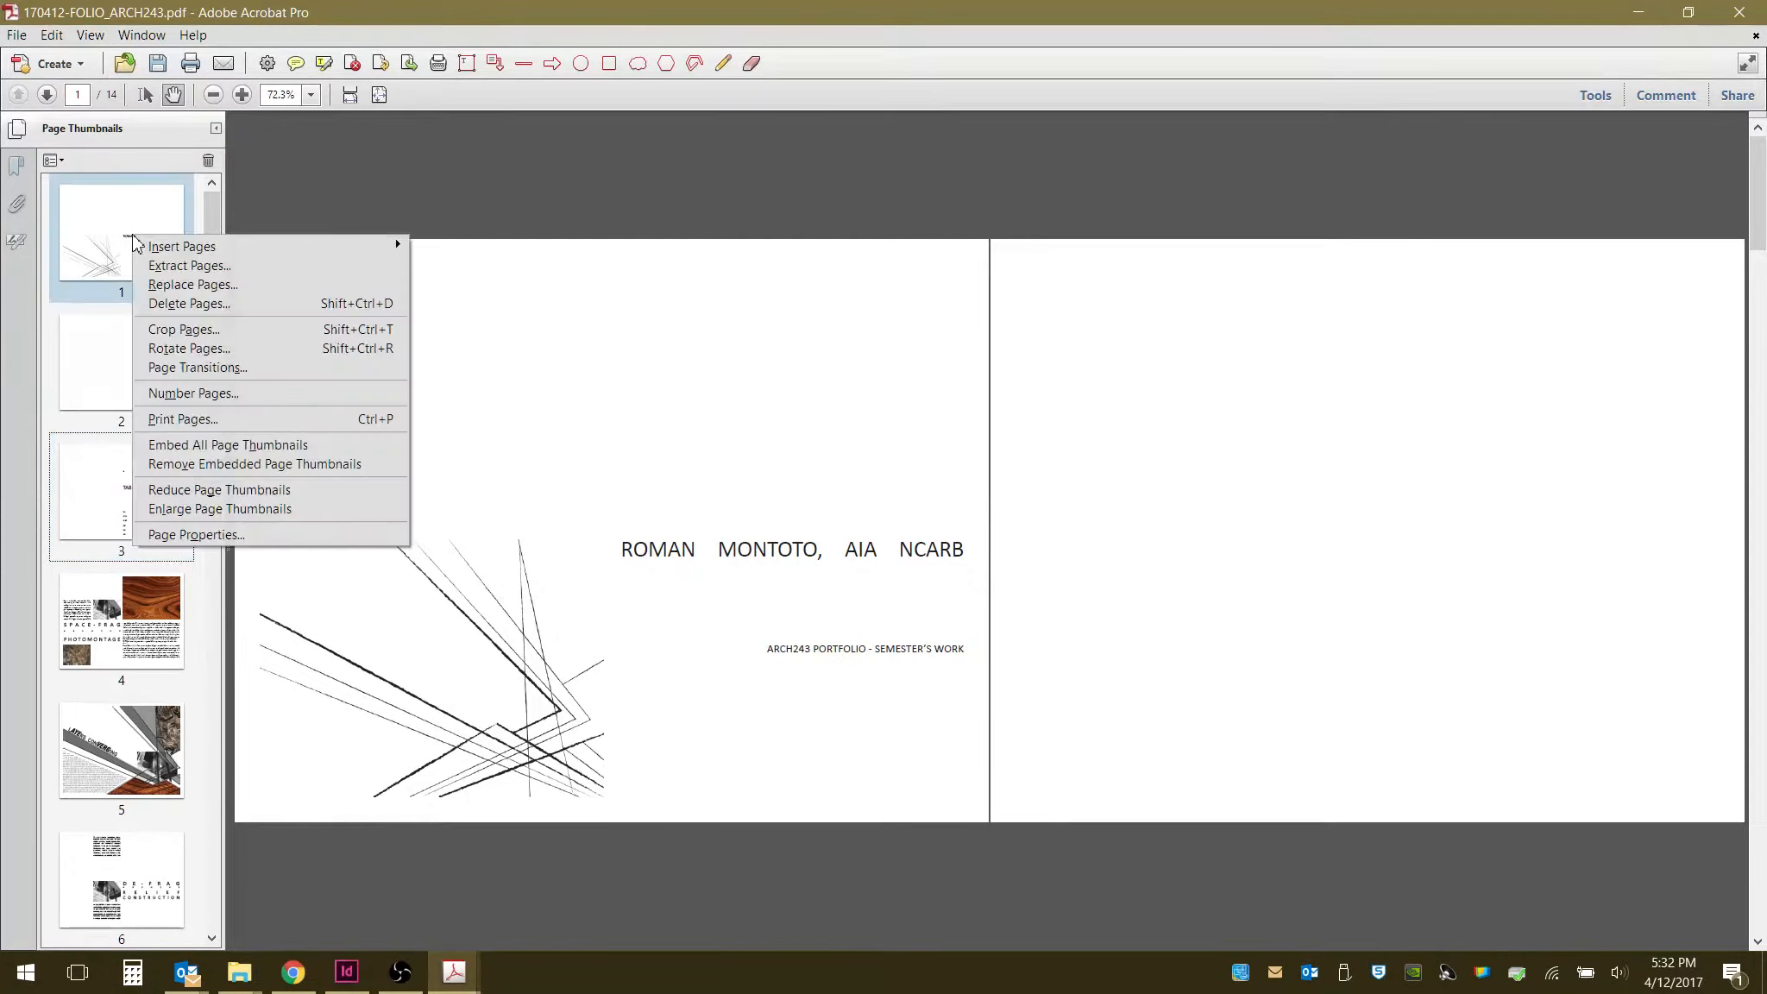
mouse_move(276, 247)
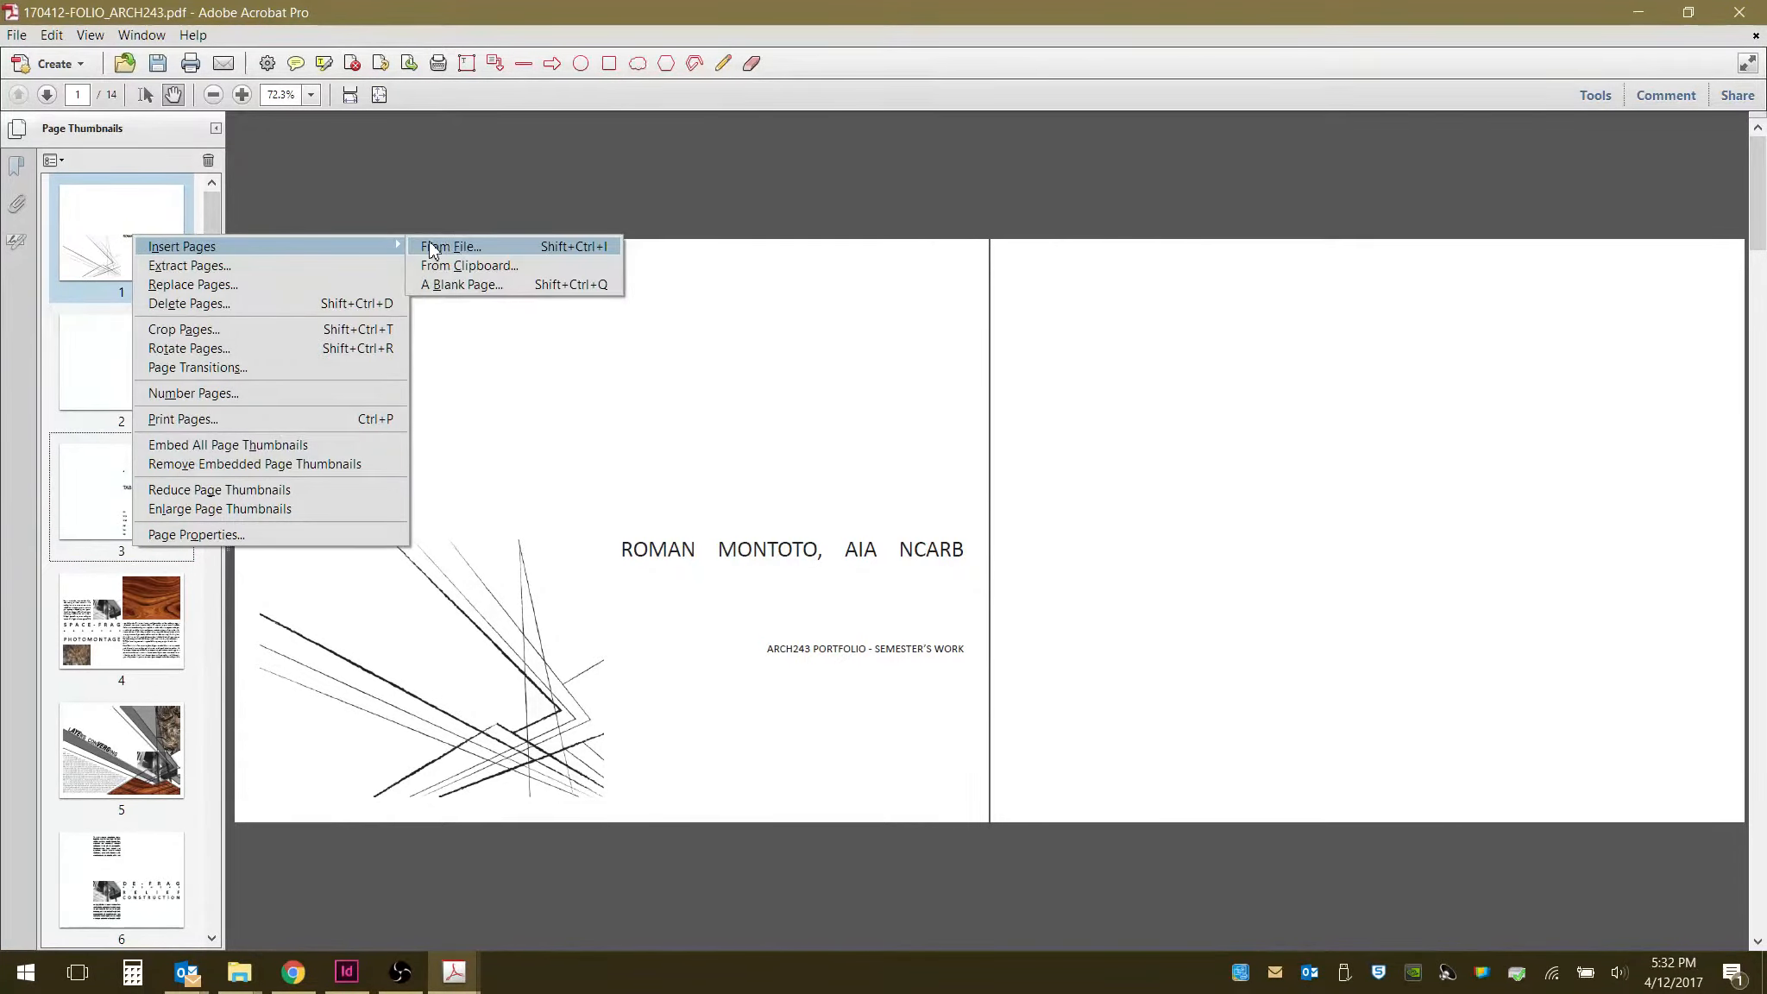
left_click(436, 283)
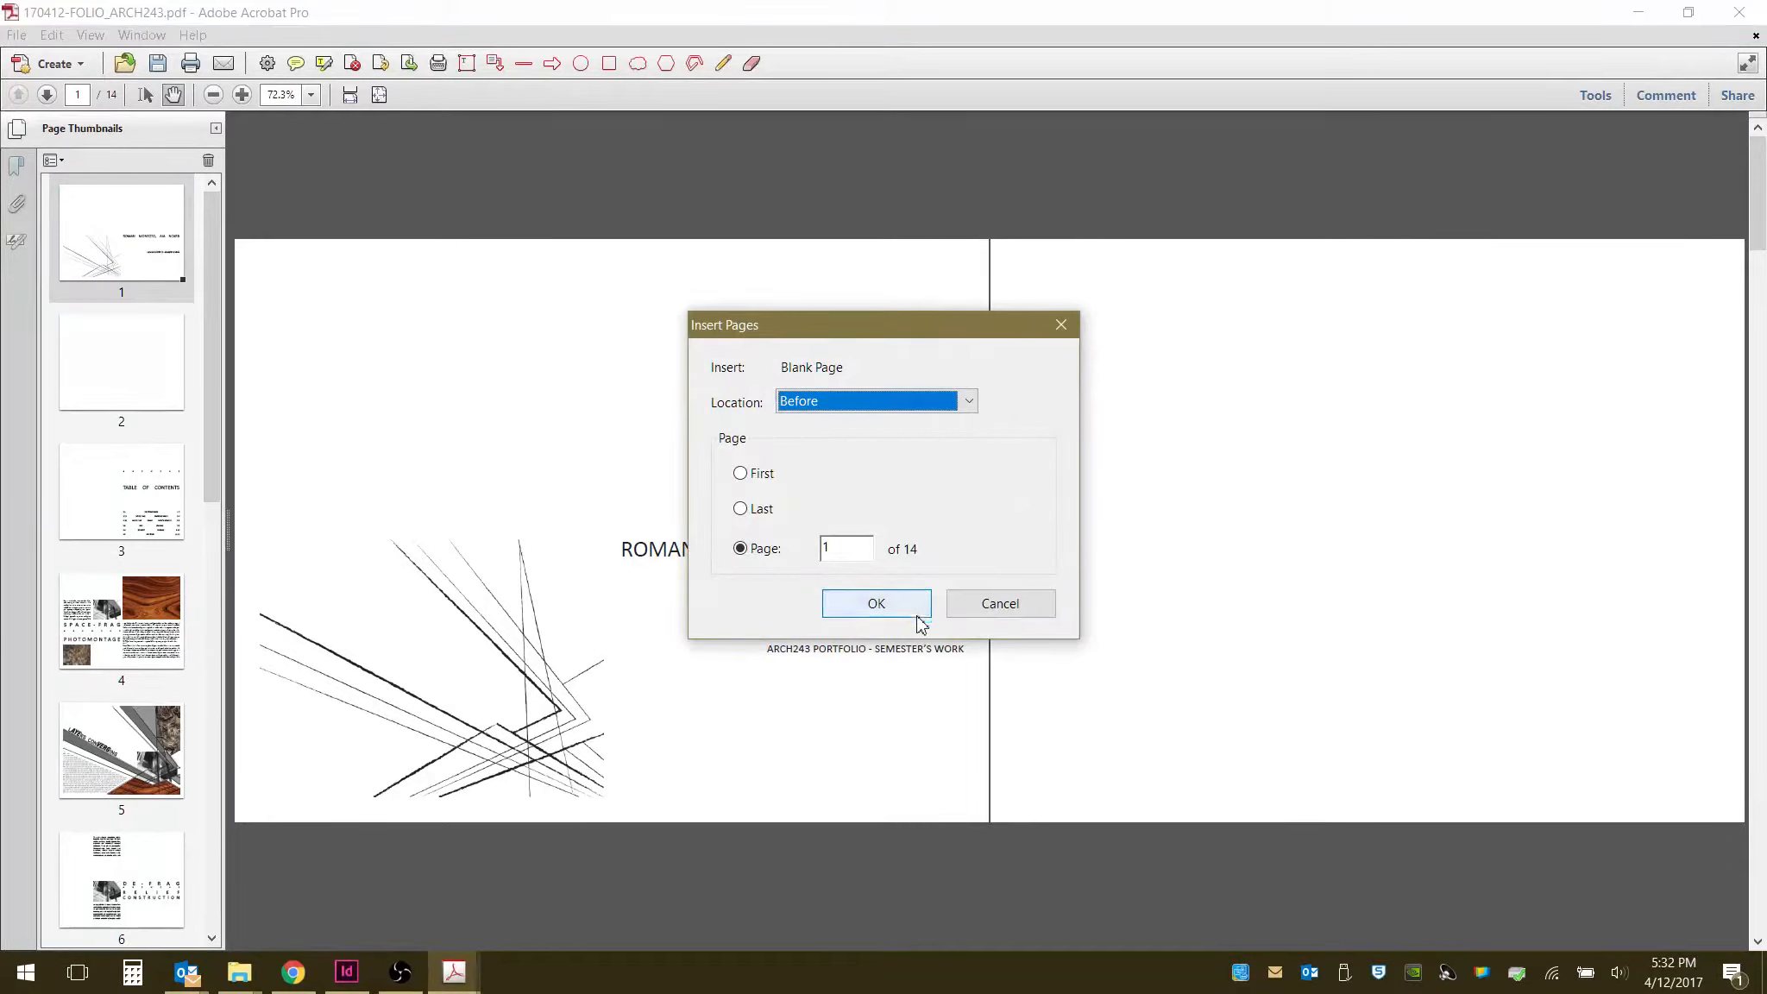
left_click(876, 604)
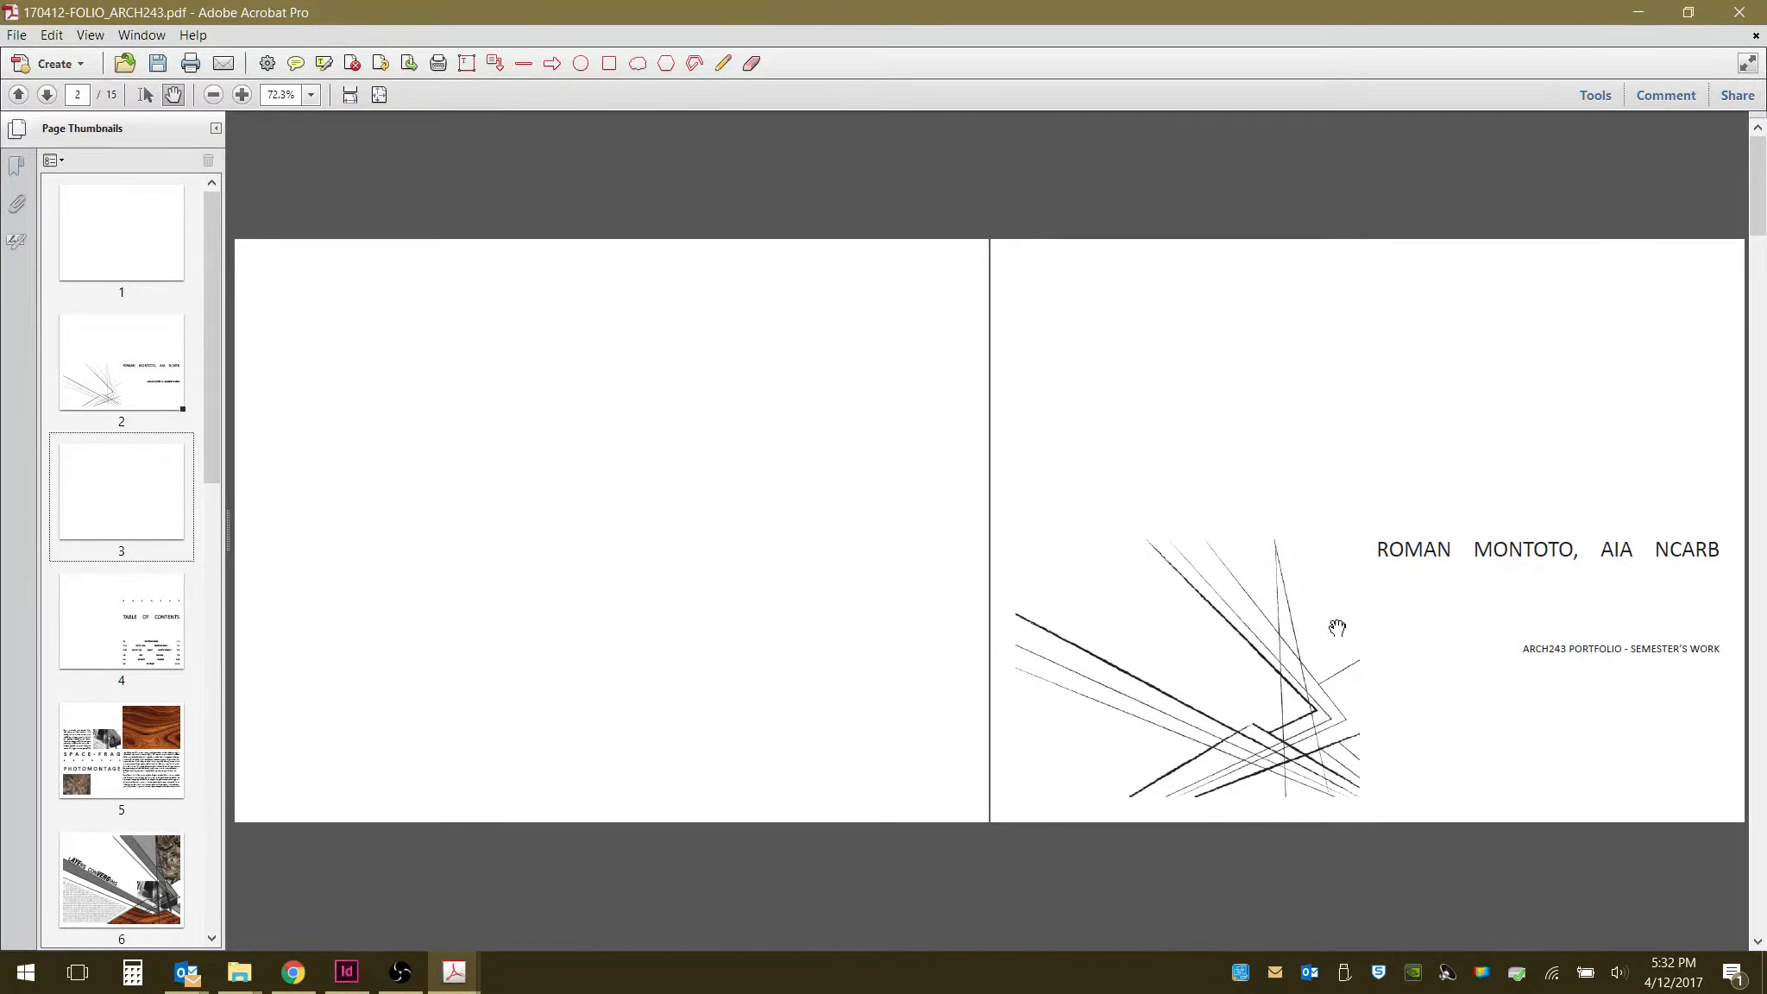
- Scroll through the revised PDF spreads to check how the pages now pair up
scroll(1318, 641, "down", 1)
scroll(1318, 642, "down", 1)
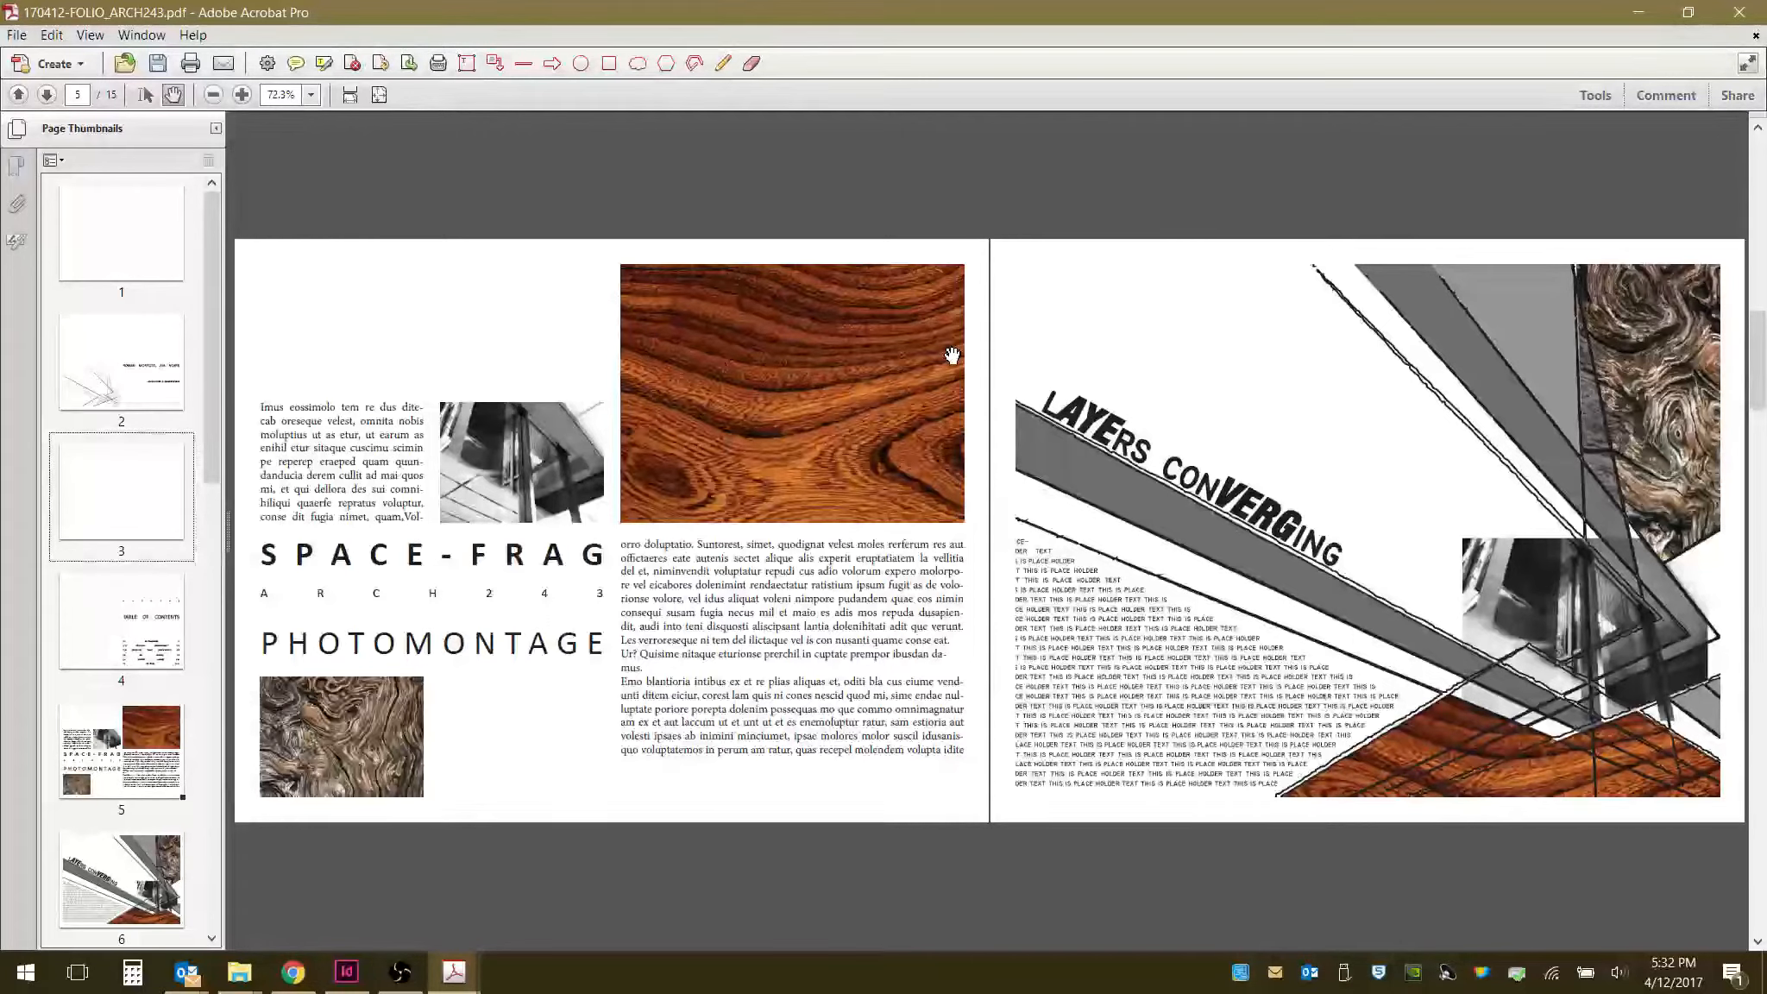
scroll(963, 583, "down", 2)
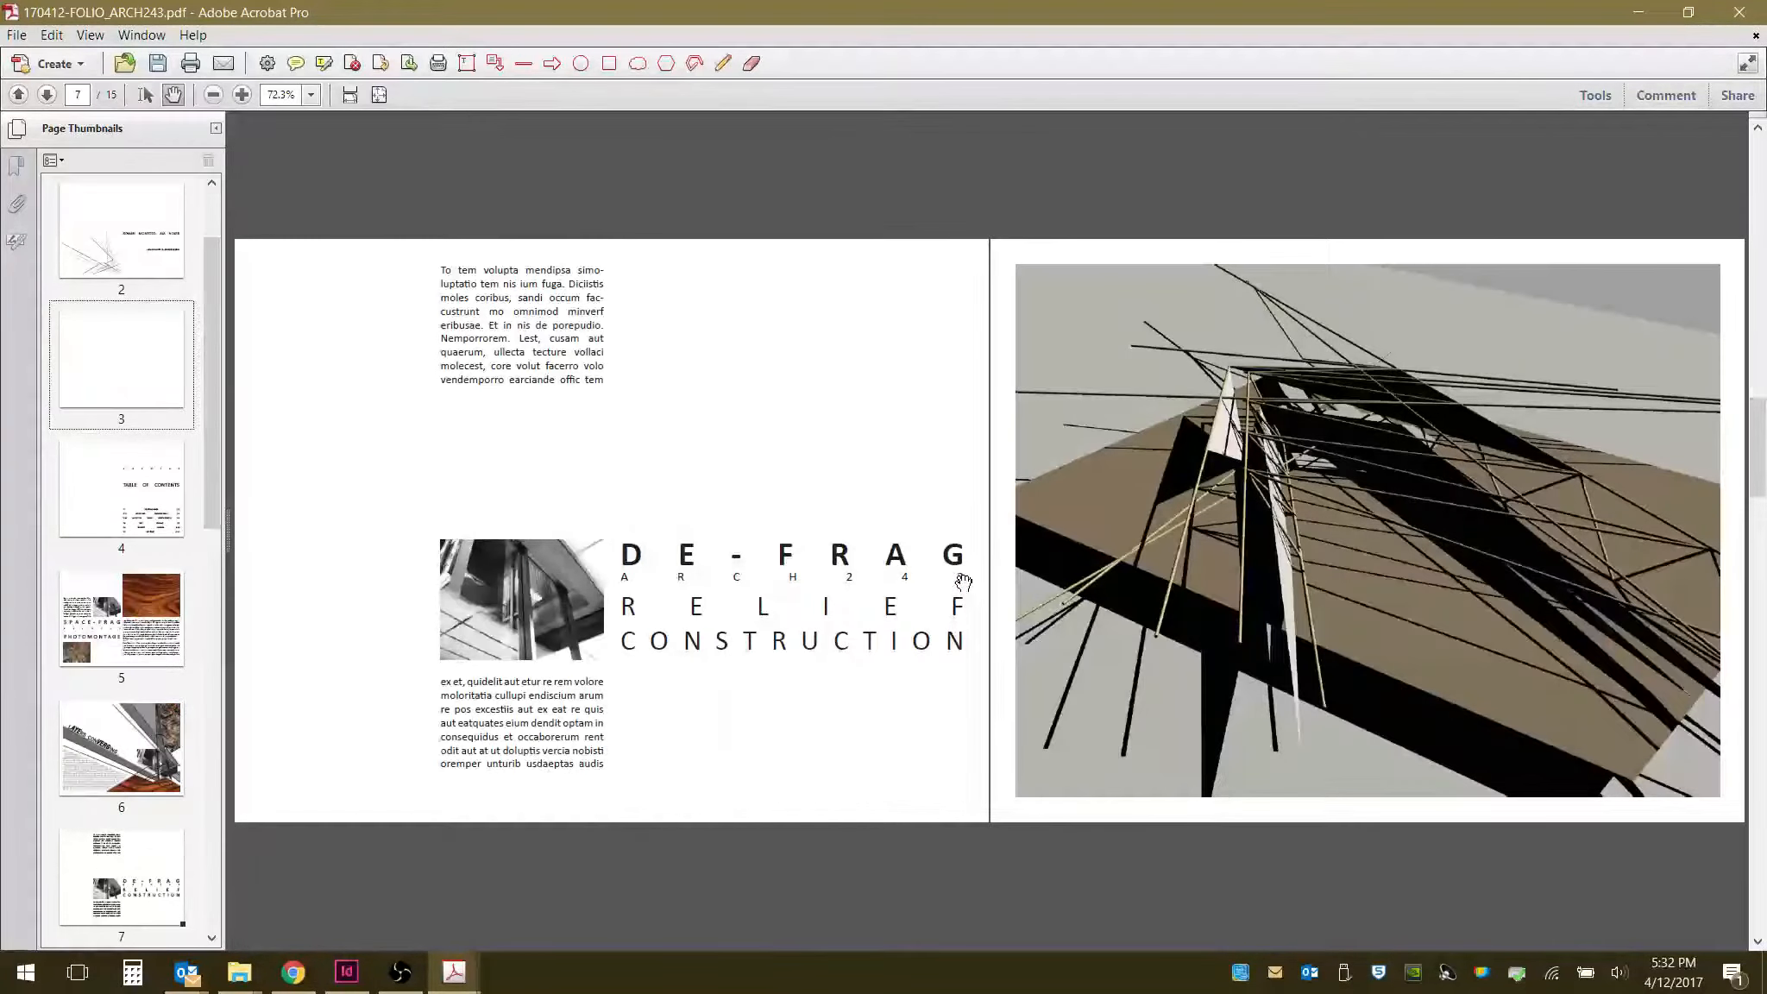
scroll(999, 669, "down", 2)
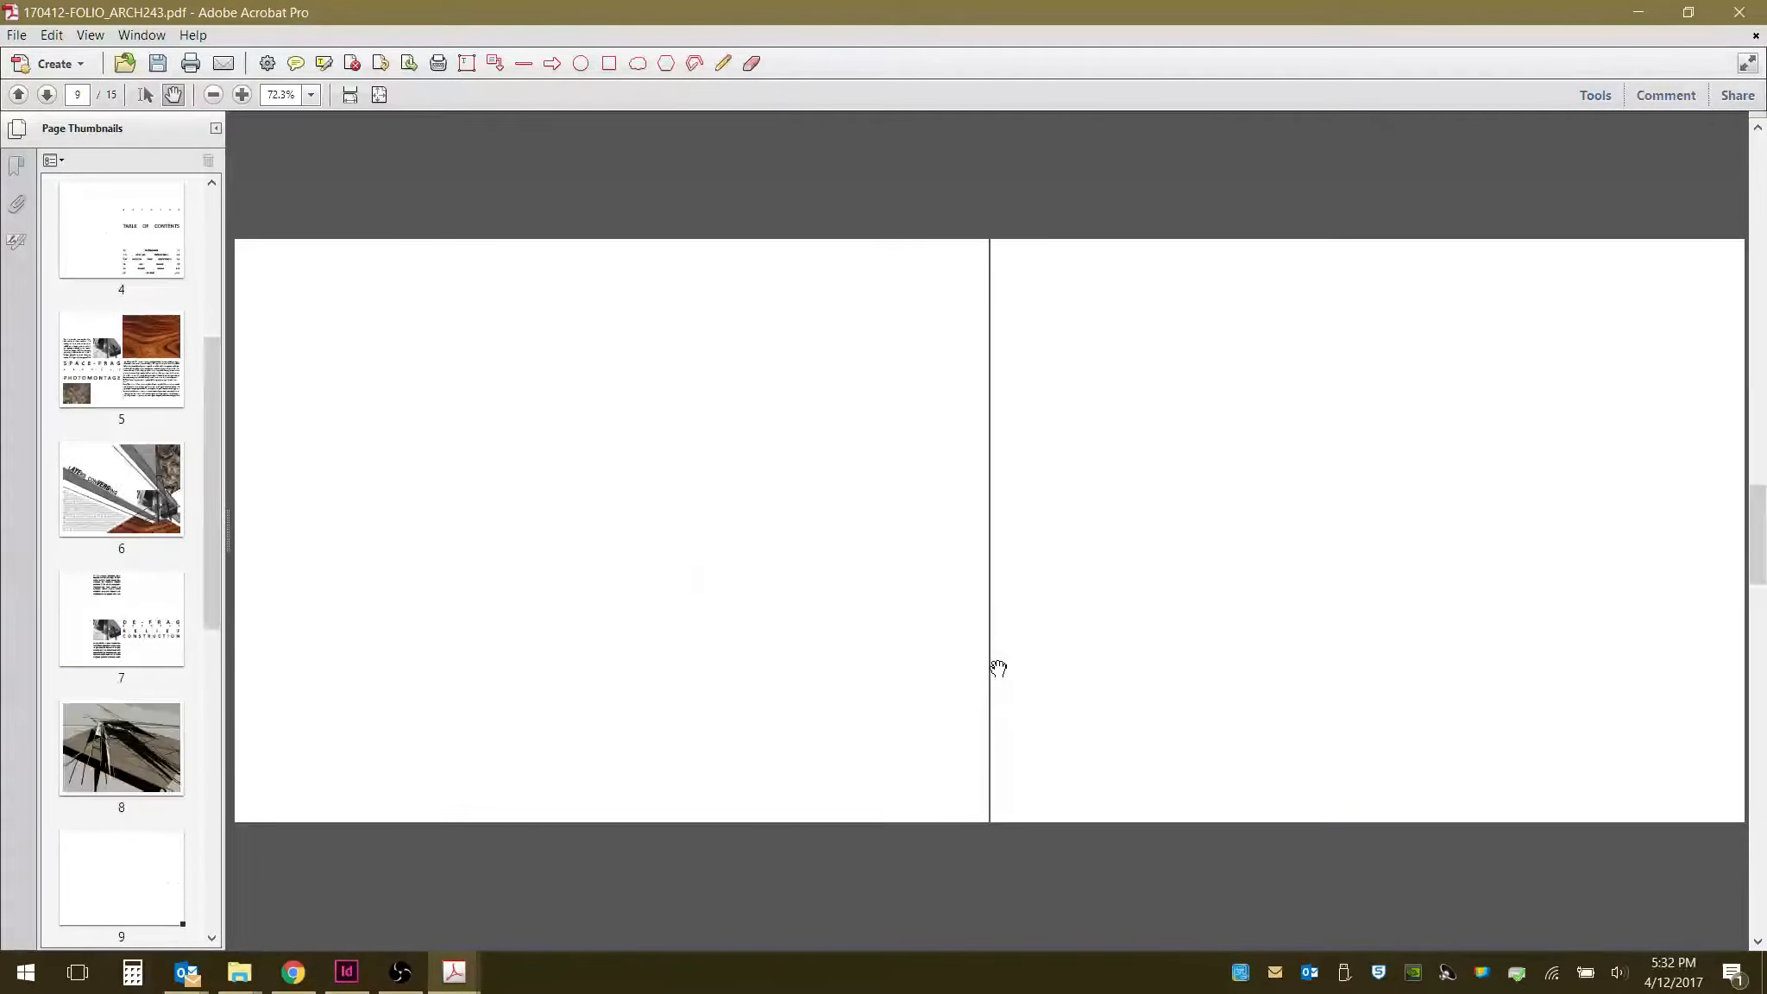
scroll(998, 669, "up", 2)
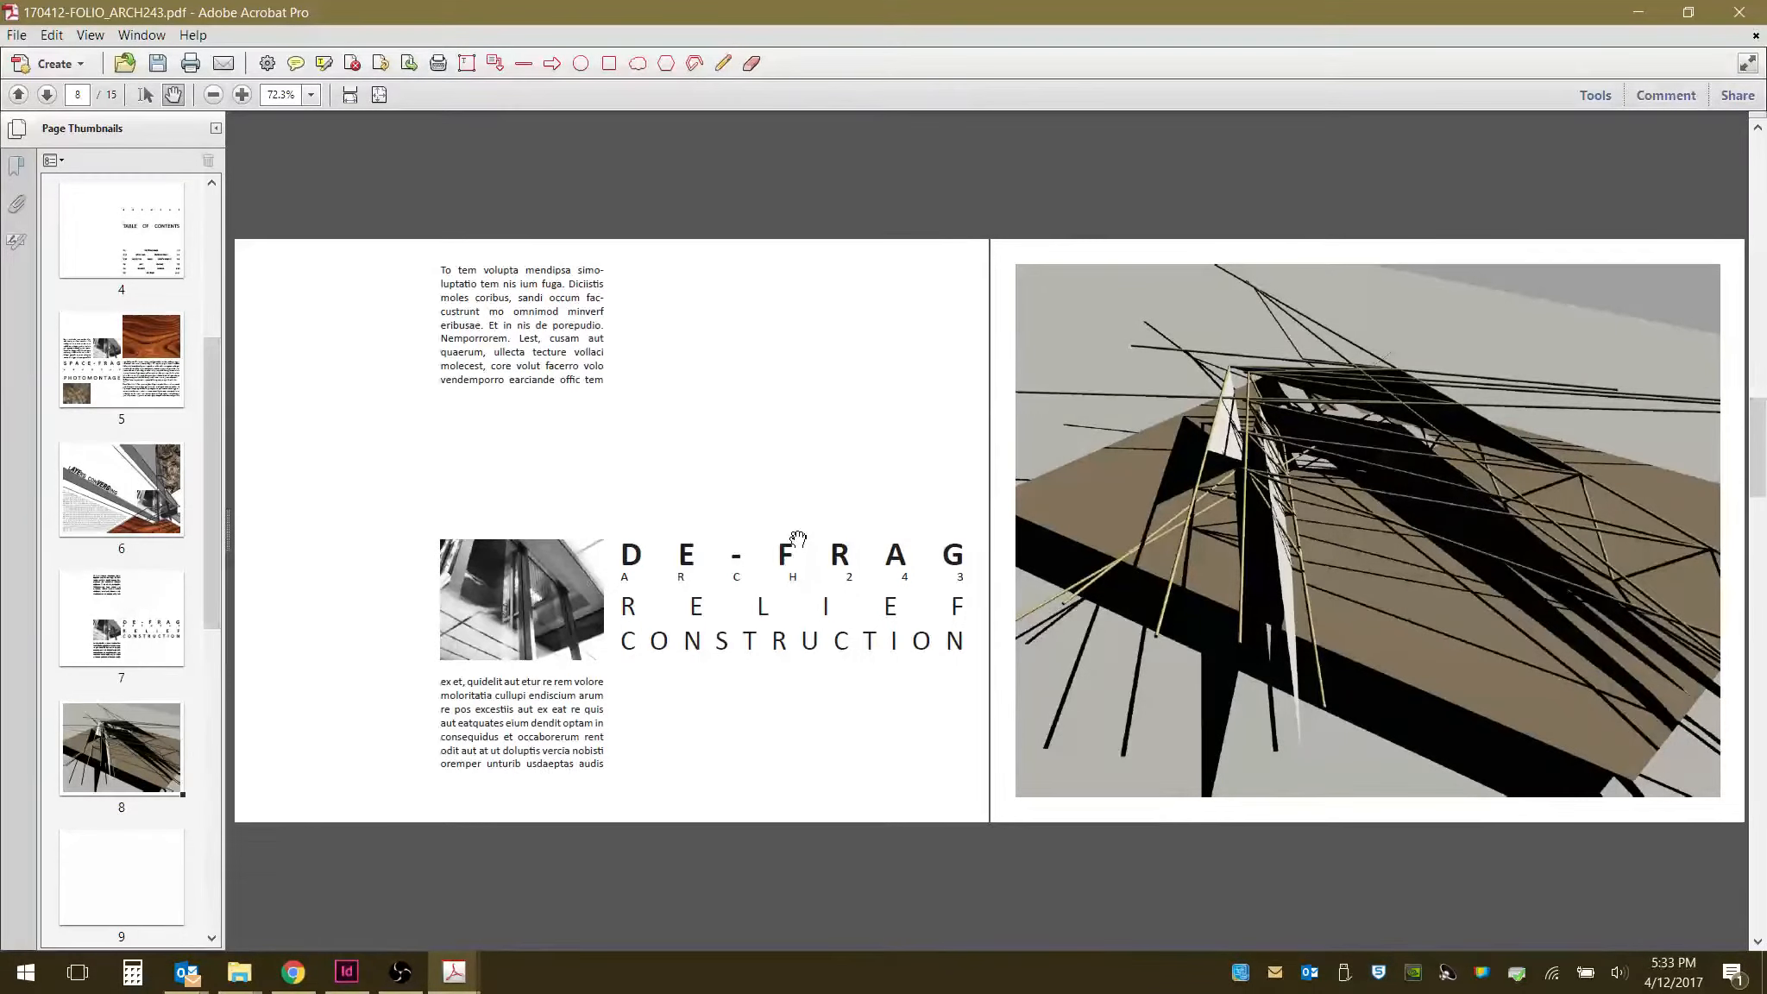
scroll(799, 539, "up", 2)
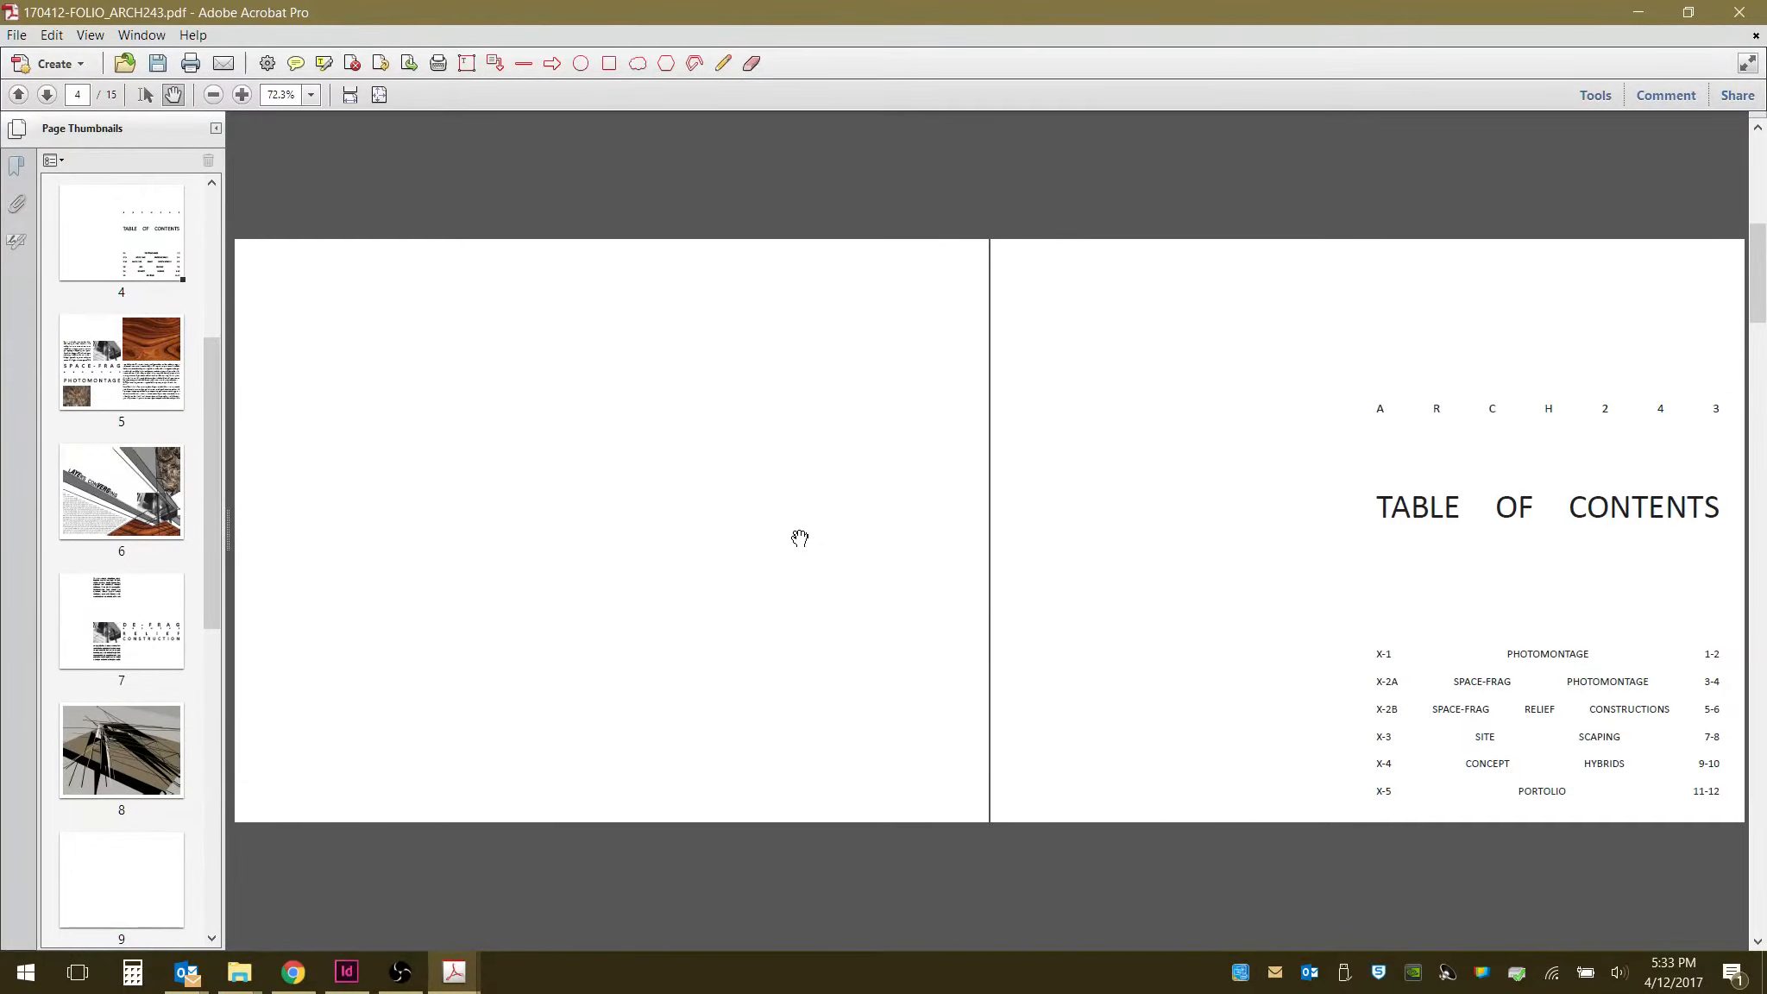
left_click(399, 973)
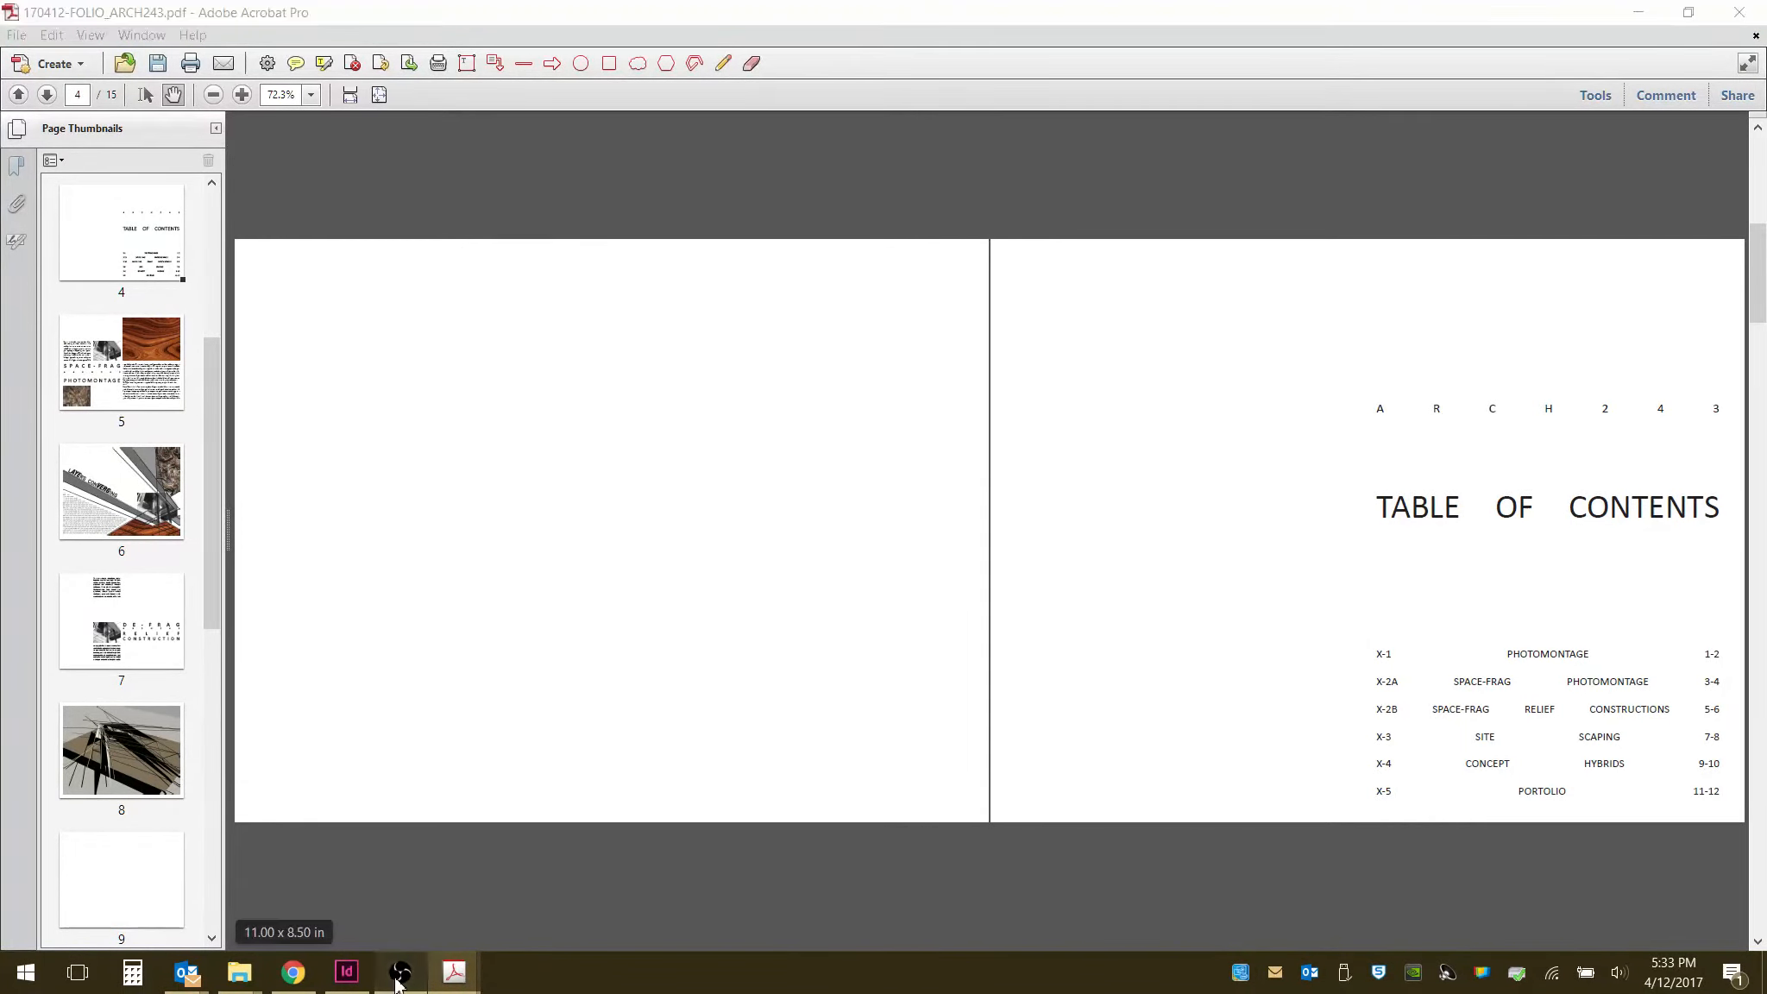